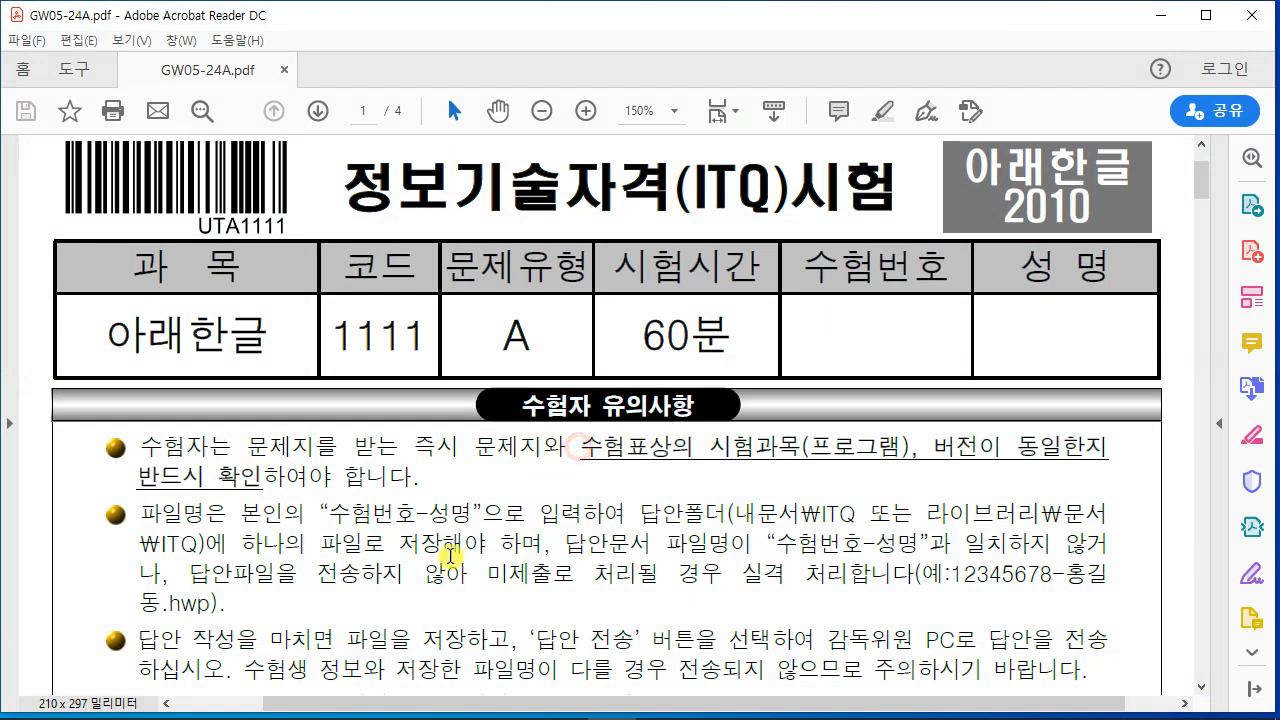
Step: Mark the answer folder location and the 수험번호-성명 naming rule in the PDF notice, then clear the marks
{"action": "scroll", "coordinate": [447, 545], "scroll_direction": "down", "scroll_amount": 4}
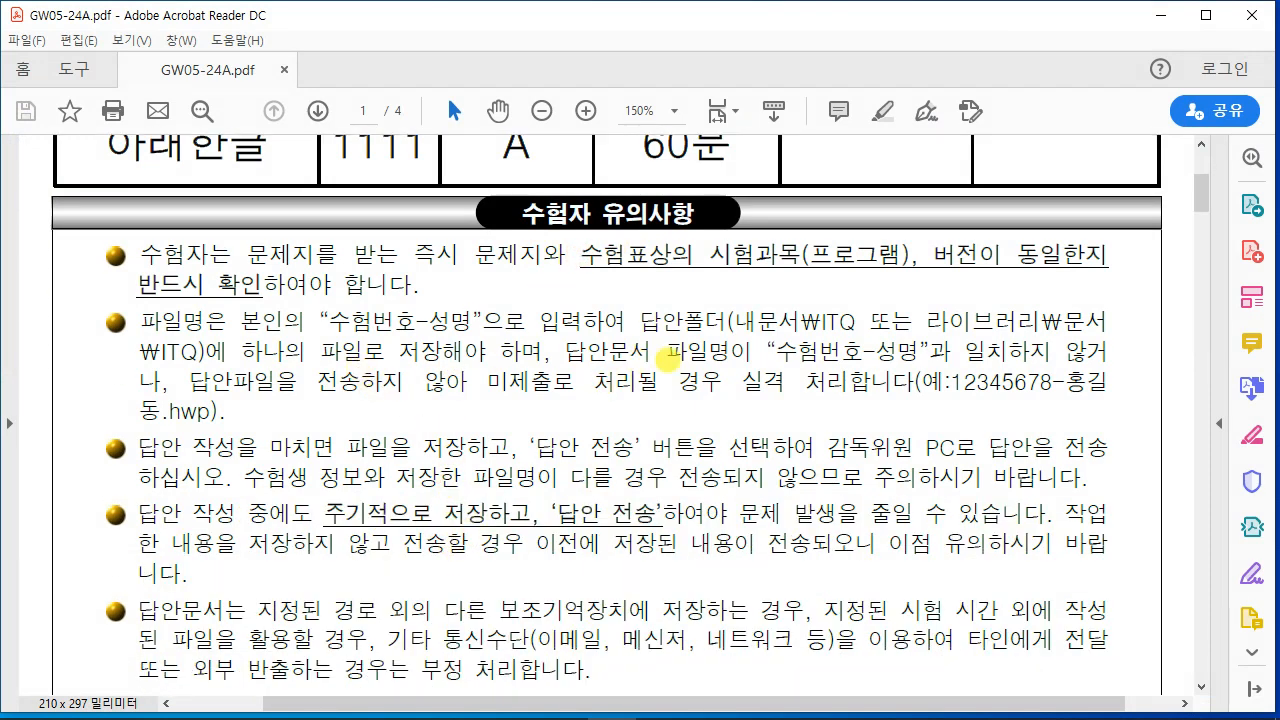
{"action": "left_click_drag", "start_coordinate": [634, 296], "coordinate": [912, 346]}
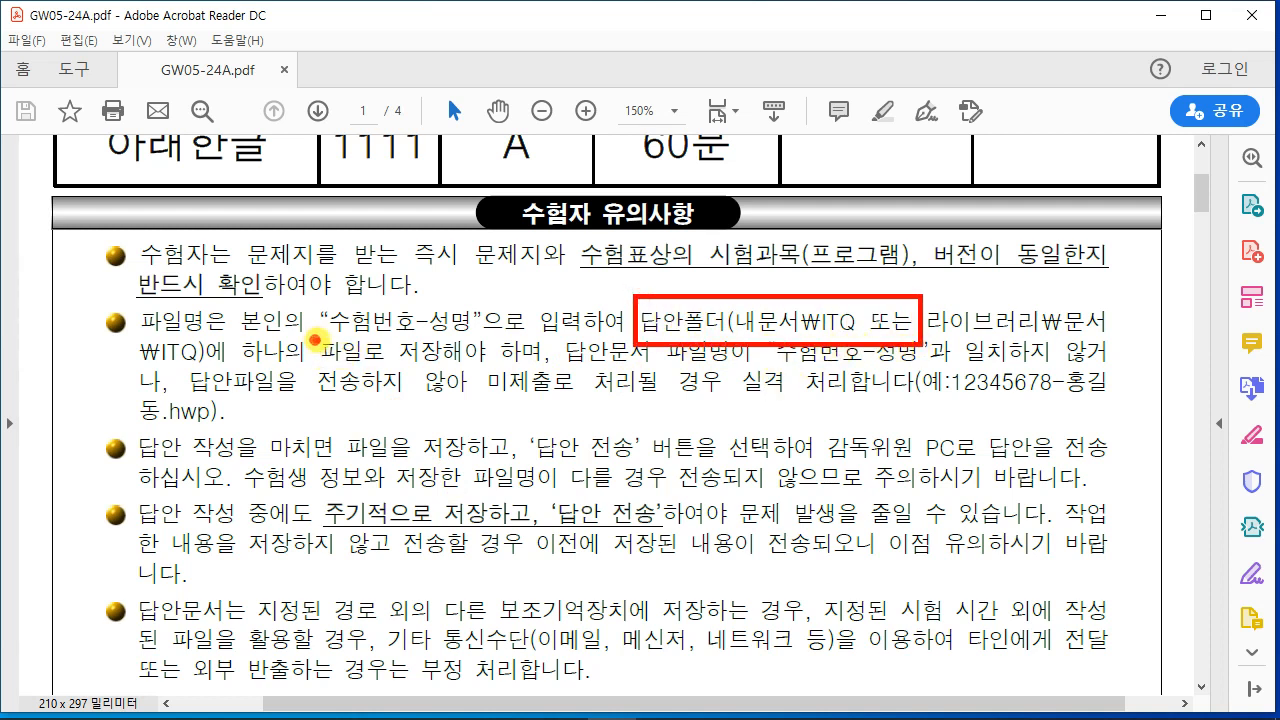
{"action": "left_click_drag", "start_coordinate": [315, 340], "coordinate": [474, 344]}
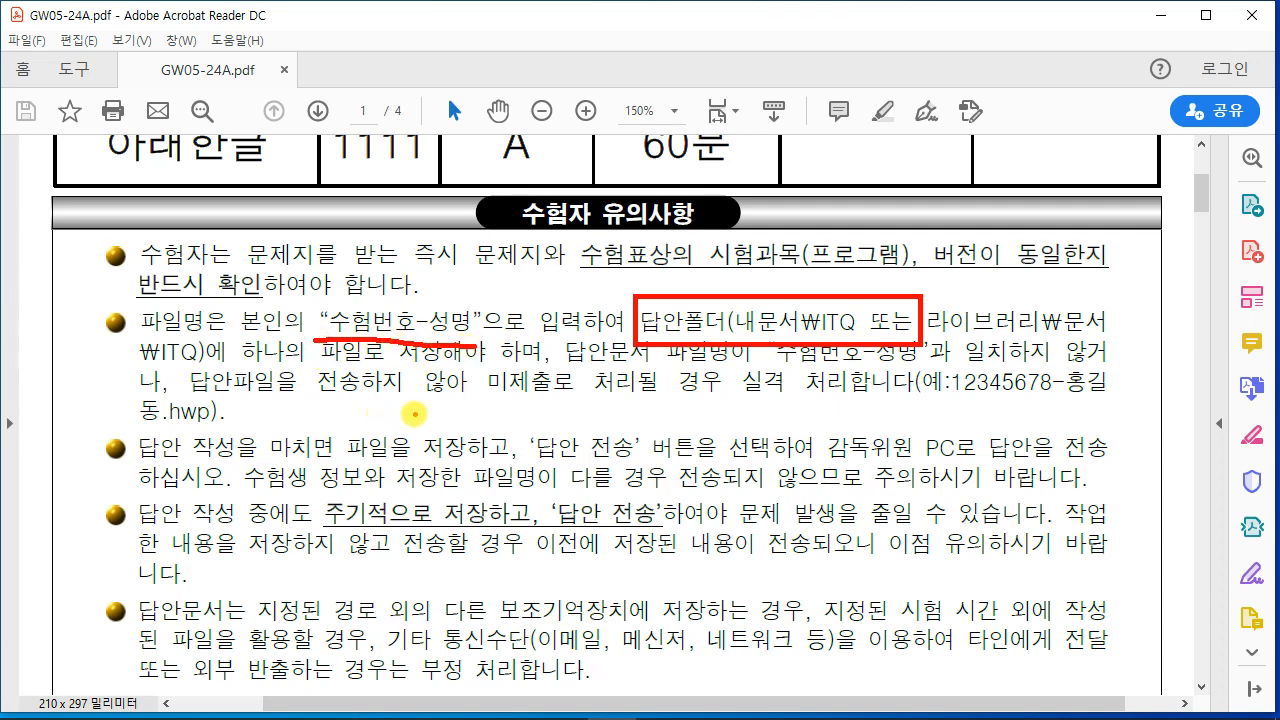
{"action": "key", "text": "Escape"}
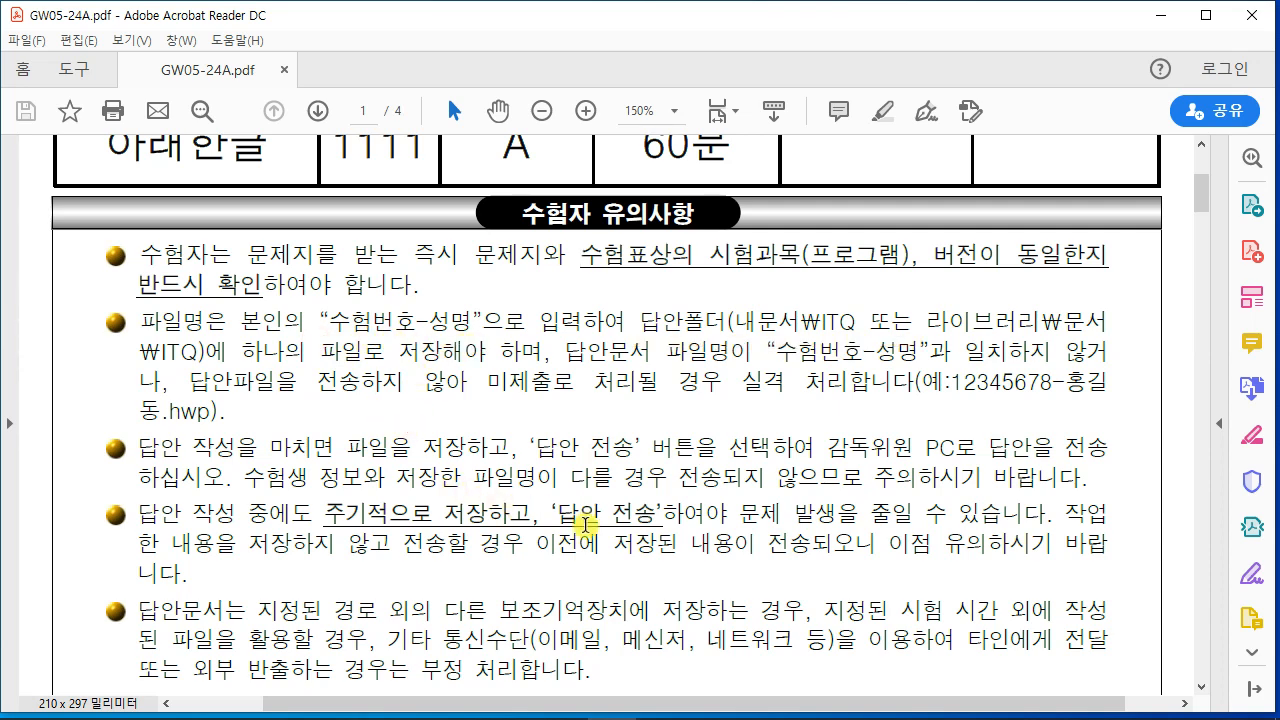
Step: Review the common formatting rules in 답안 작성요령, then minimize the PDF viewer
{"action": "scroll", "coordinate": [578, 517], "scroll_direction": "down", "scroll_amount": 5}
{"action": "scroll", "coordinate": [578, 517], "scroll_direction": "down", "scroll_amount": 3}
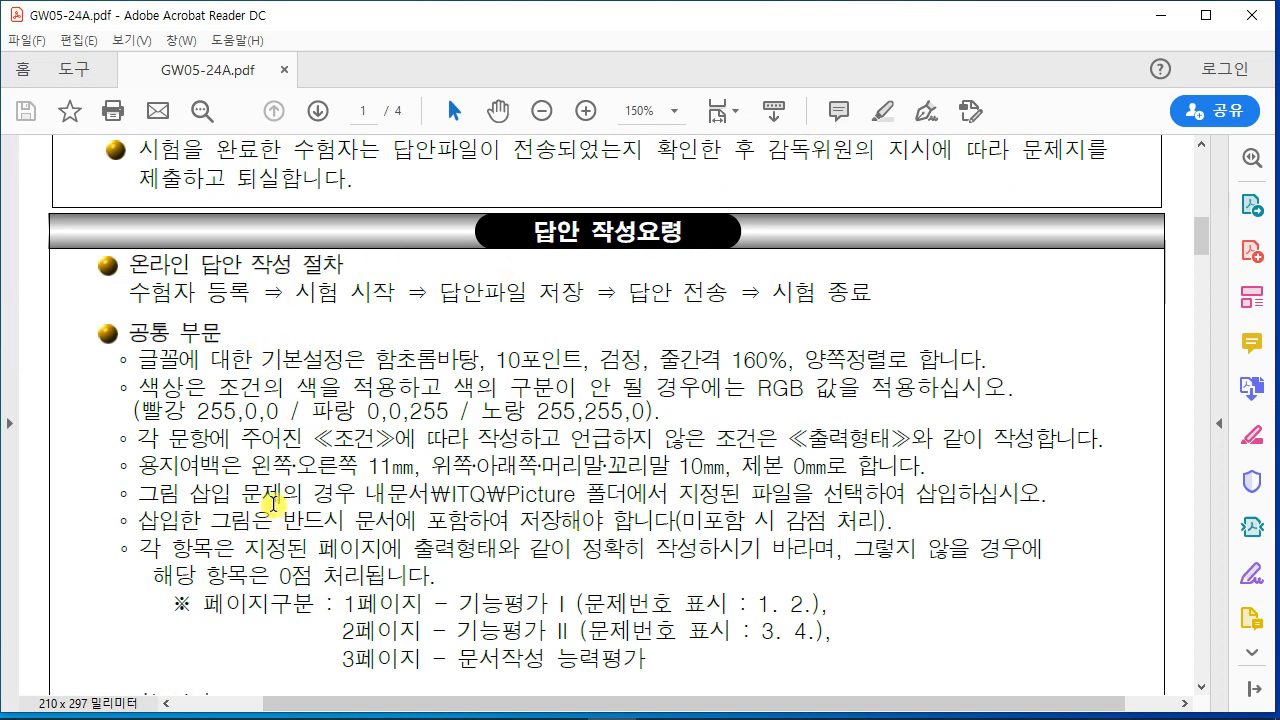
{"action": "left_click_drag", "start_coordinate": [128, 358], "coordinate": [240, 572]}
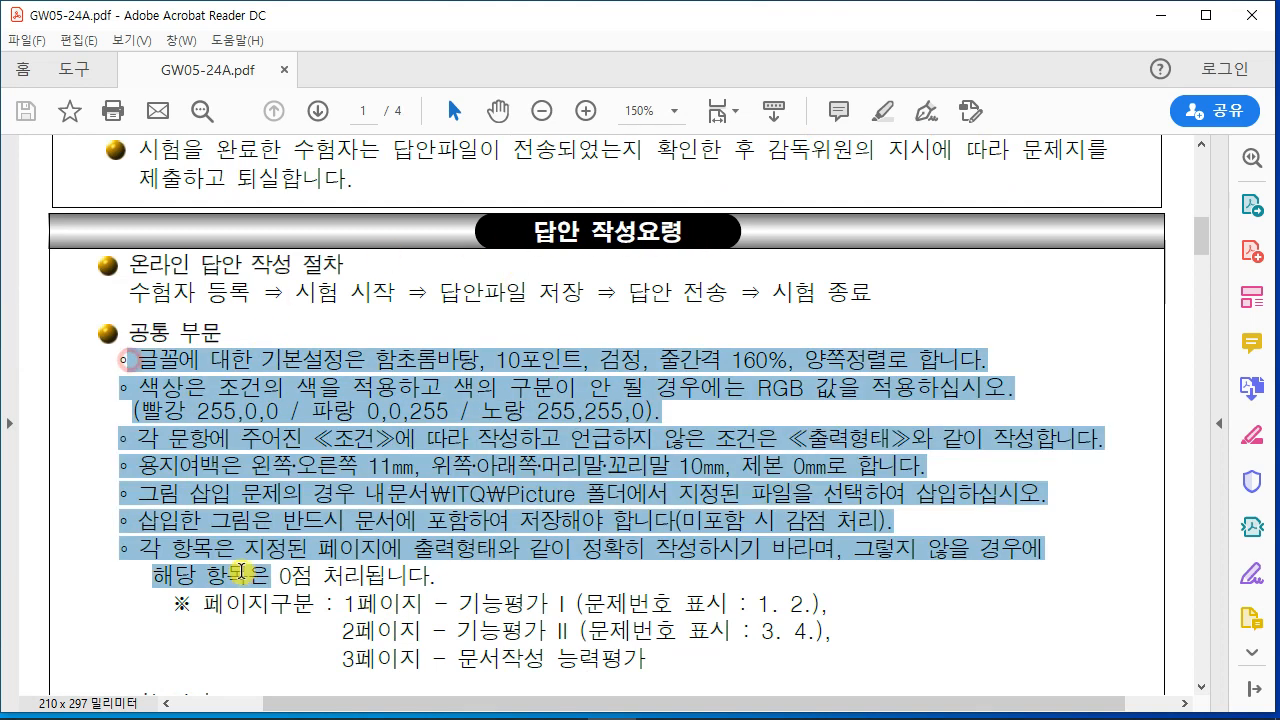
{"action": "left_click", "coordinate": [308, 497]}
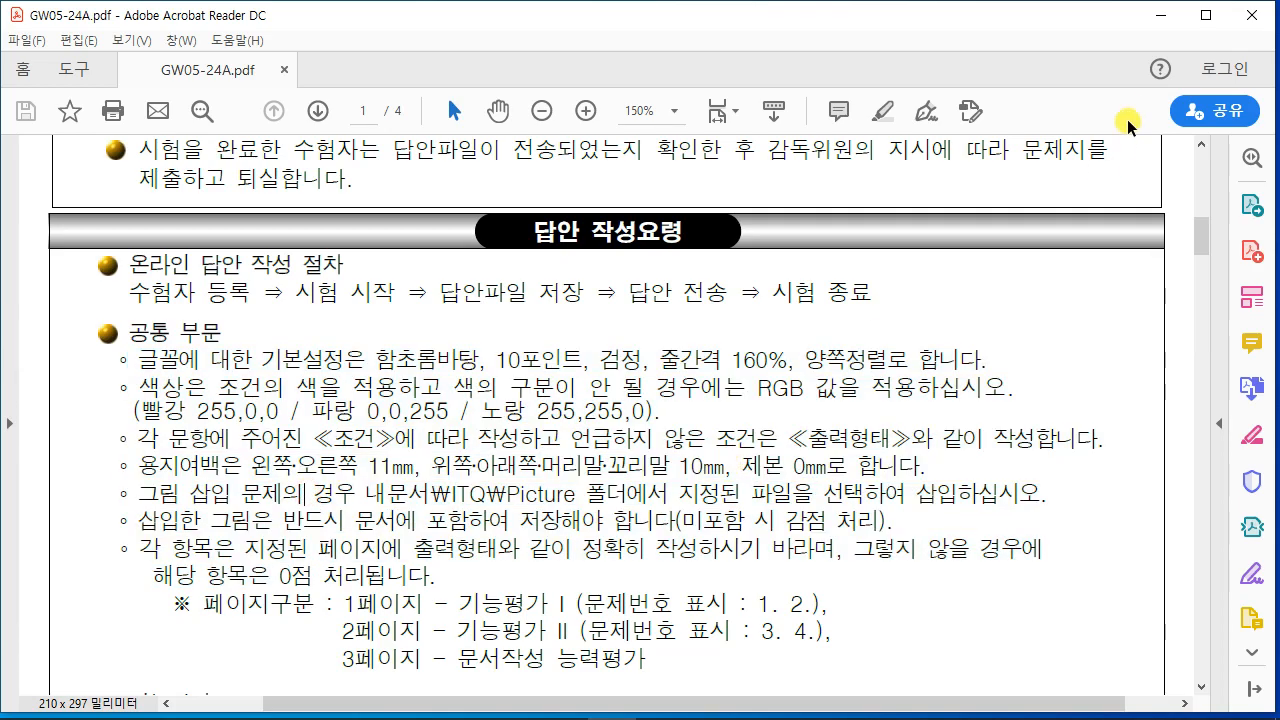
{"action": "left_click", "coordinate": [1157, 30]}
Step: Bring up the blank Hangul document and choose Libraries > 문서 > ITQ as the save location
{"action": "mouse_move", "coordinate": [523, 694]}
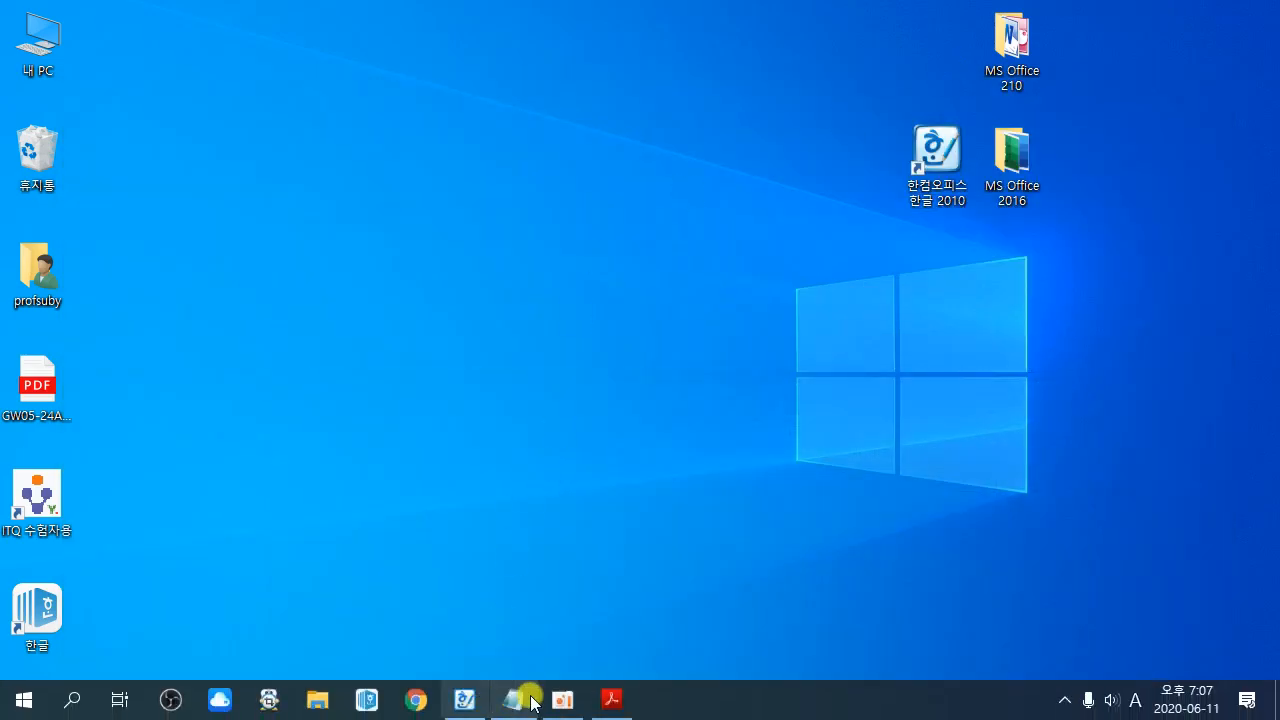
{"action": "left_click", "coordinate": [462, 700]}
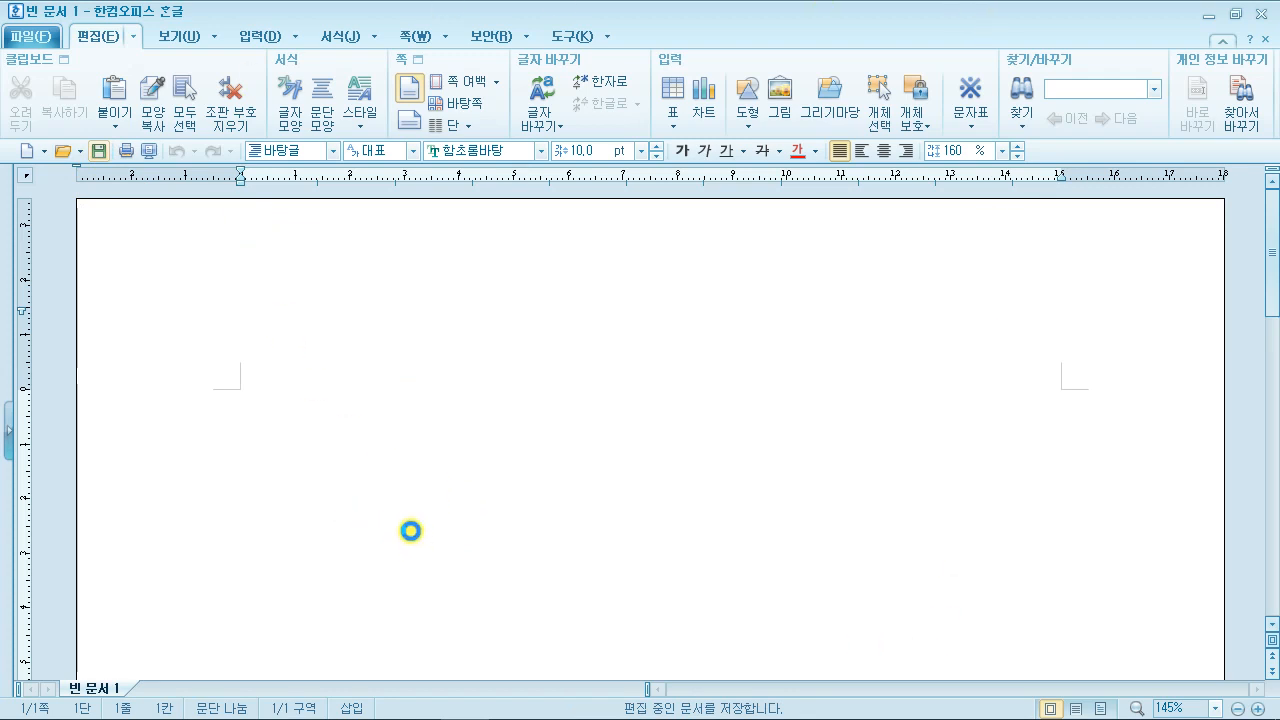
{"action": "key", "text": "alt+s"}
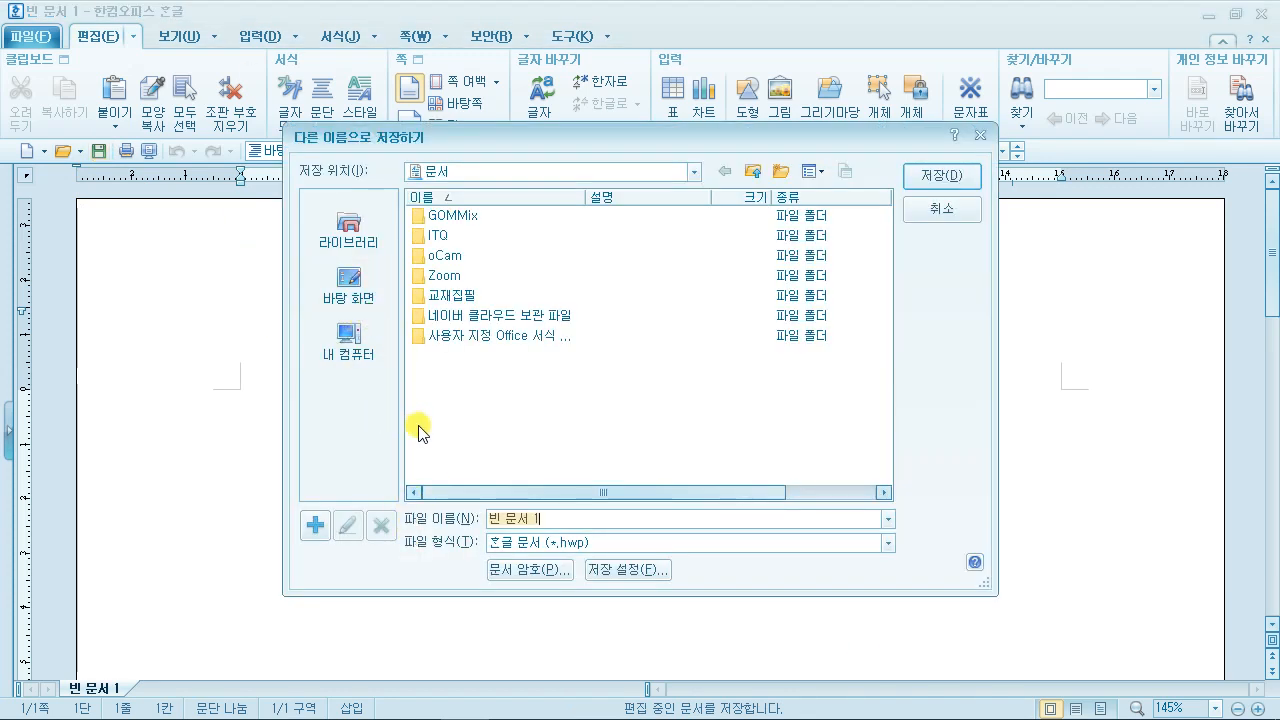
{"action": "left_click", "coordinate": [352, 238]}
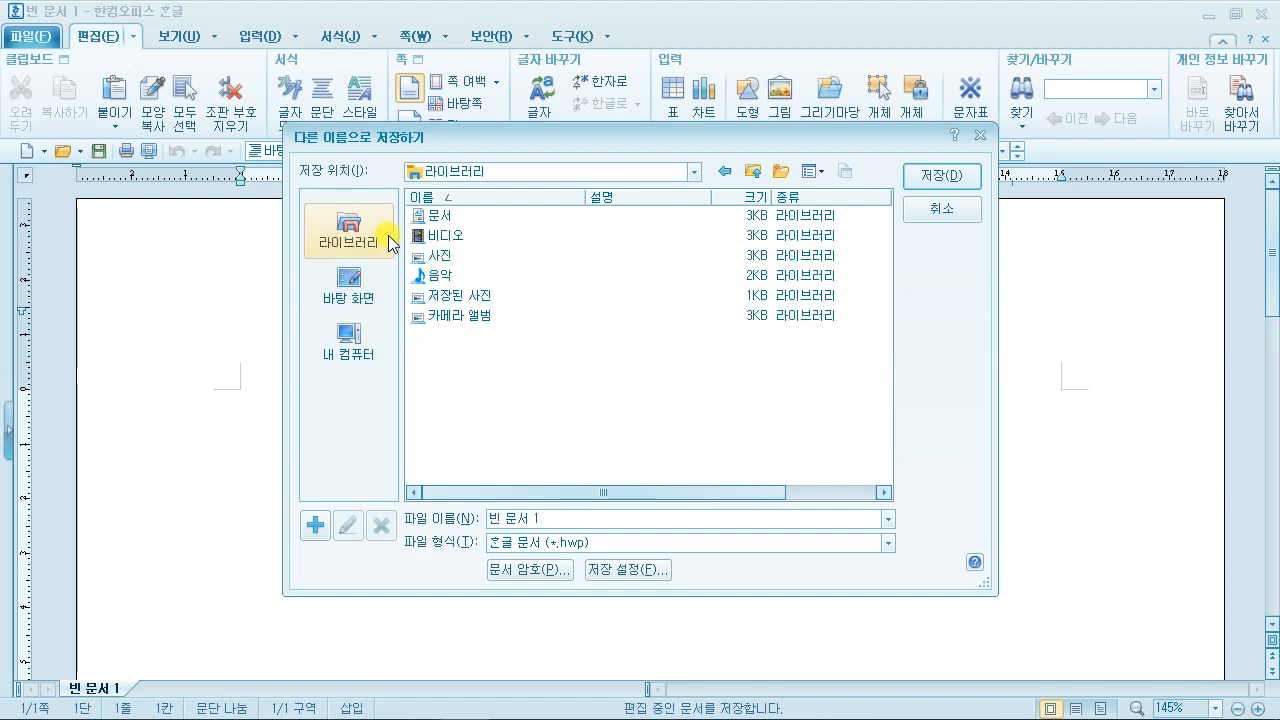
{"action": "left_click", "coordinate": [441, 216]}
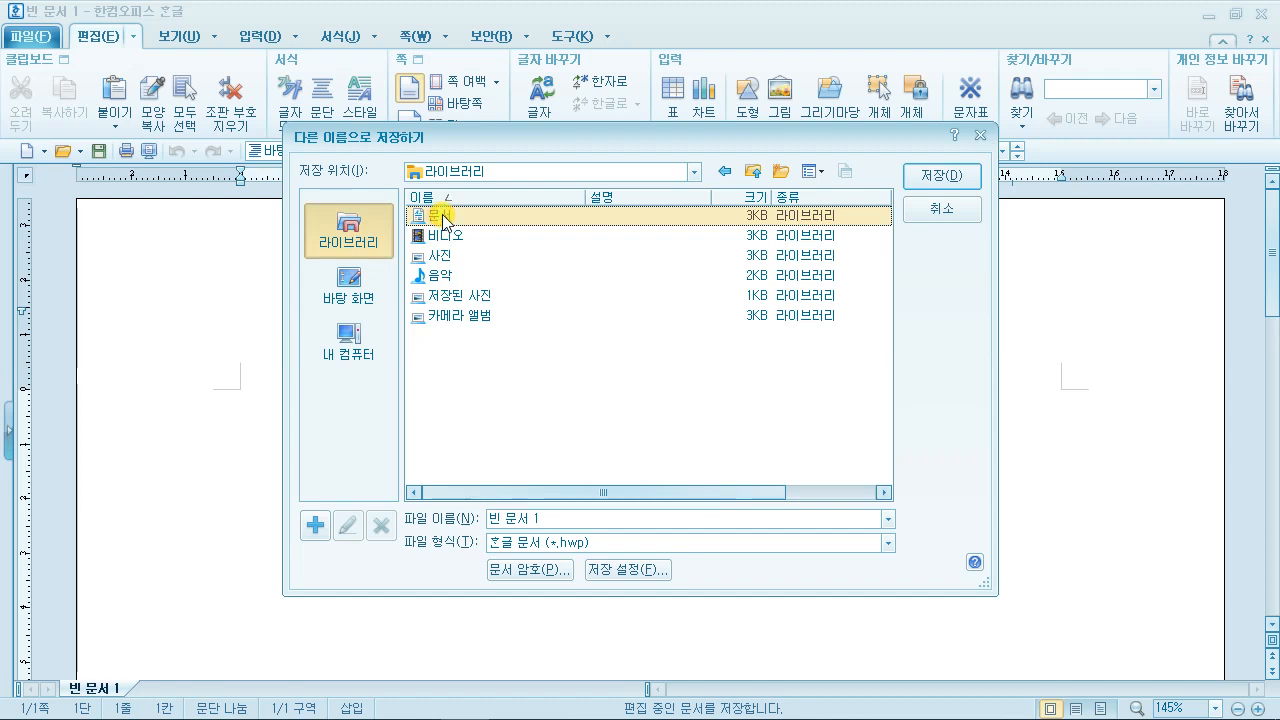
{"action": "double_click", "coordinate": [441, 214]}
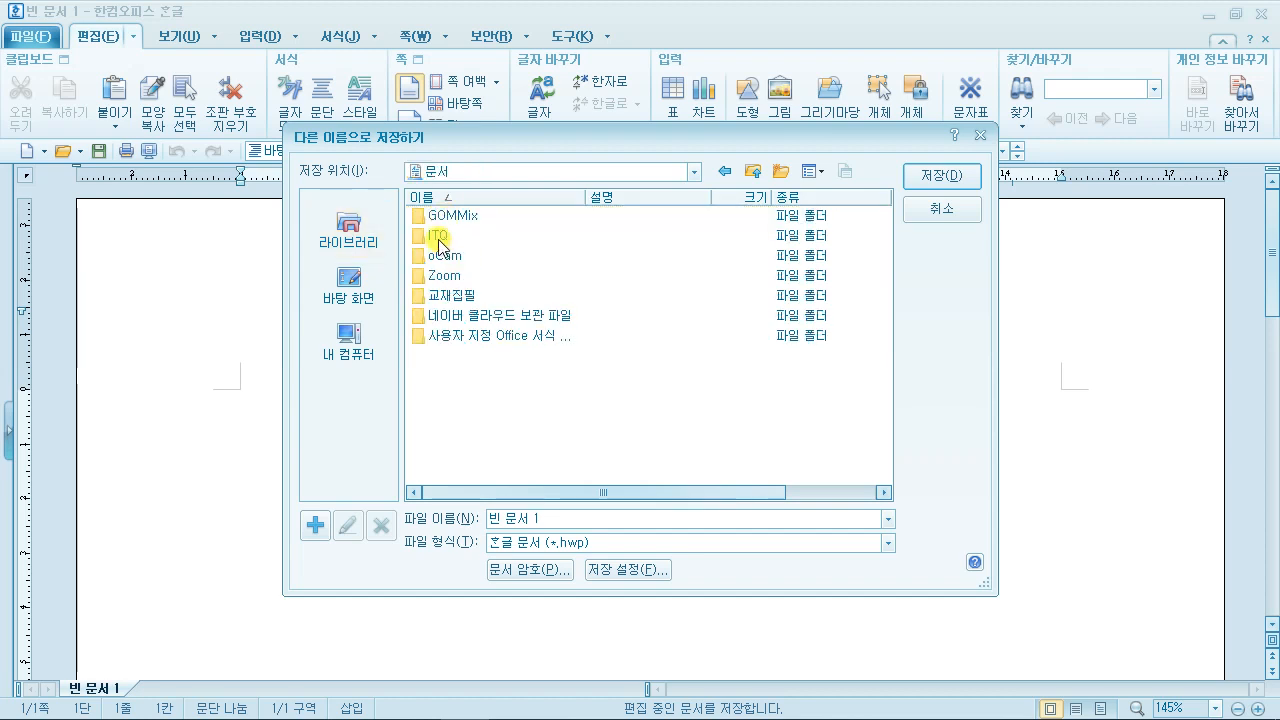
{"action": "double_click", "coordinate": [438, 238]}
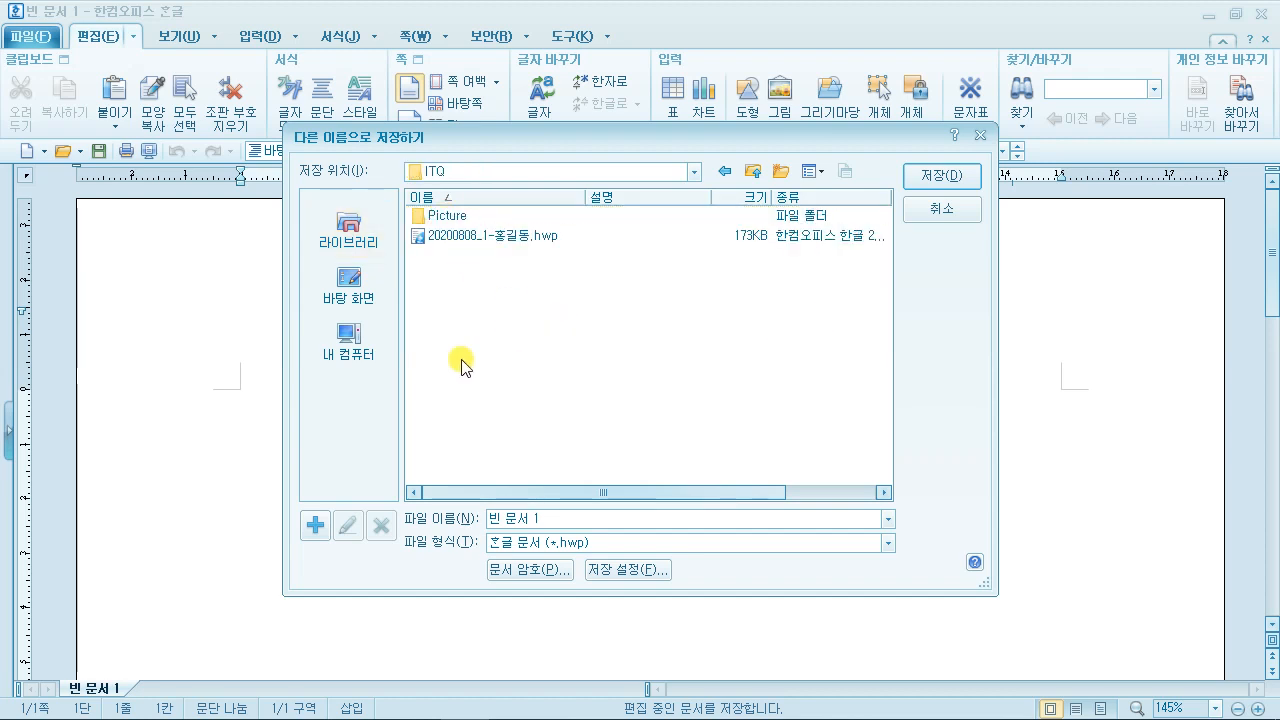
Step: Save the file as 20200611- followed by the candidate's name, then minimize Hangul
{"action": "left_click_drag", "start_coordinate": [558, 518], "coordinate": [386, 524]}
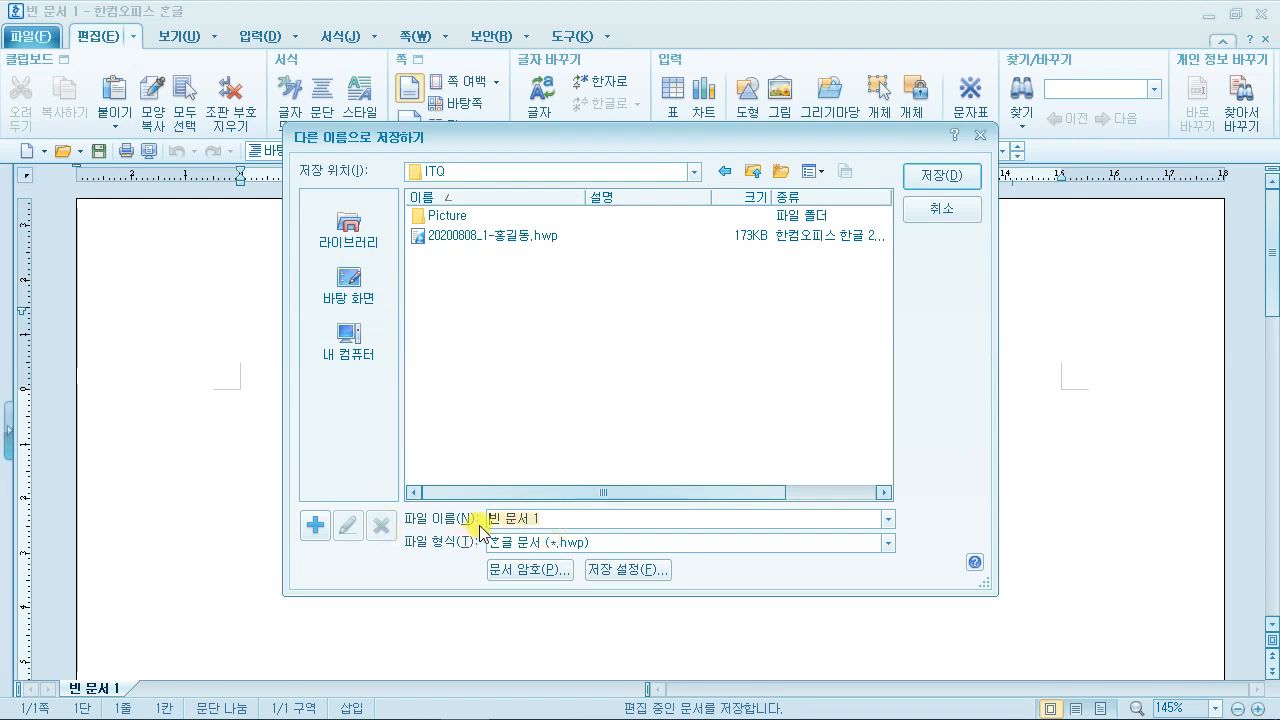
{"action": "type", "text": "20"}
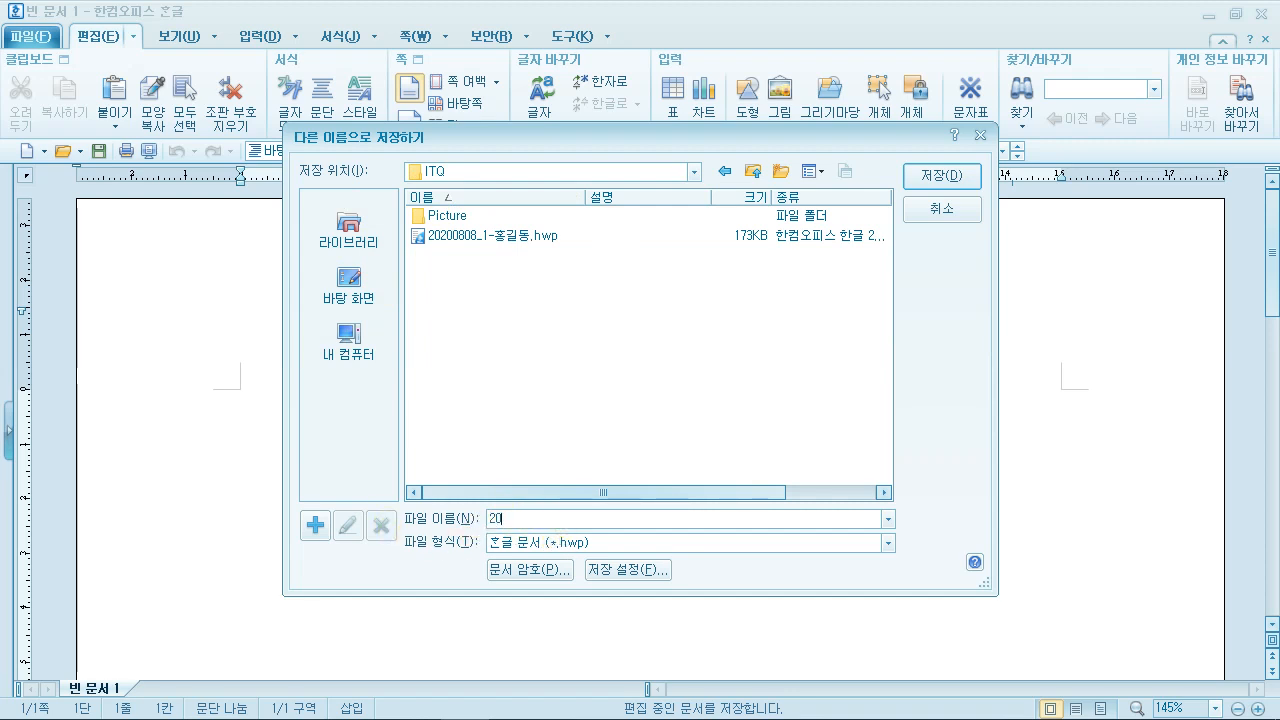
{"action": "type", "text": "20"}
{"action": "type", "text": "0611-RL"}
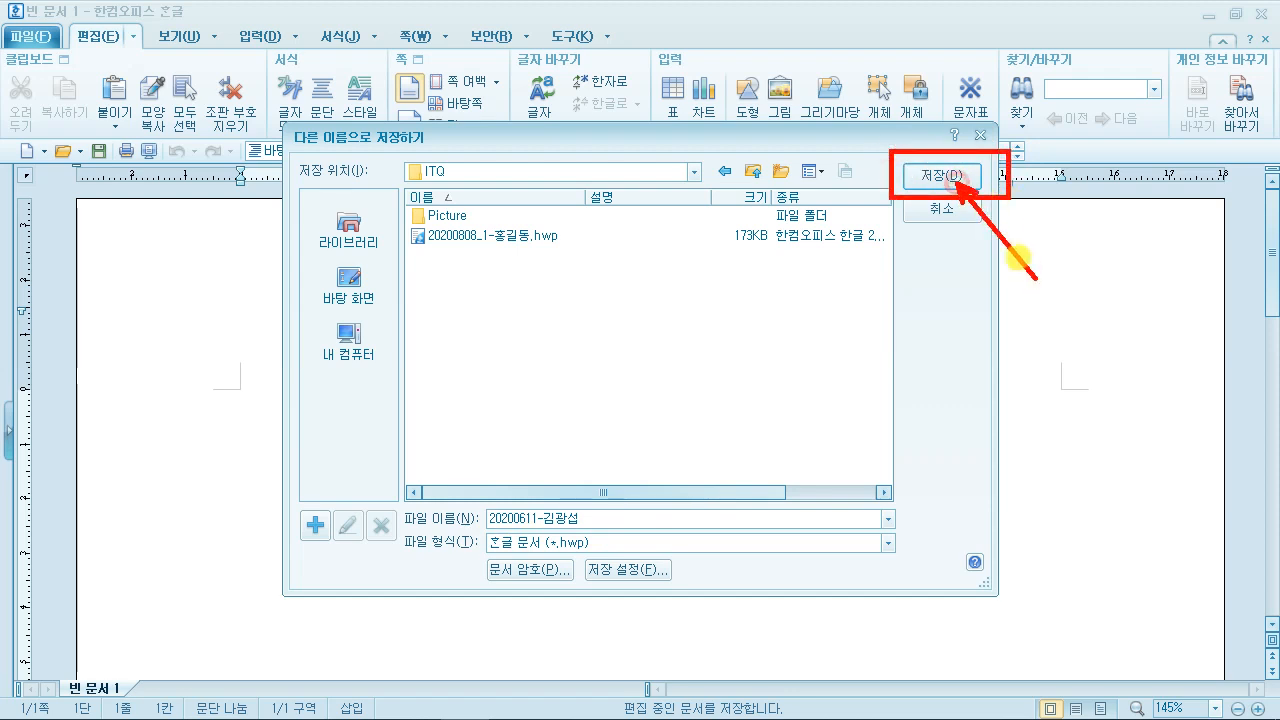
{"action": "left_click", "coordinate": [915, 178]}
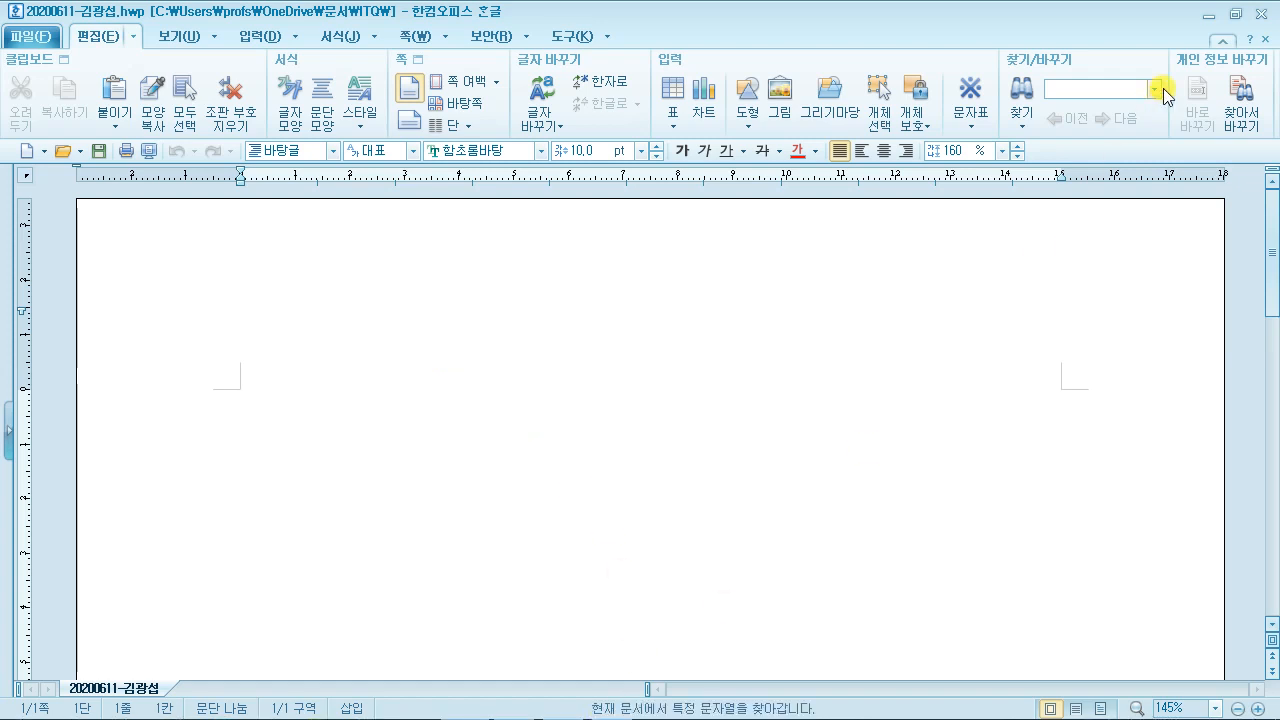
{"action": "left_click", "coordinate": [1207, 15]}
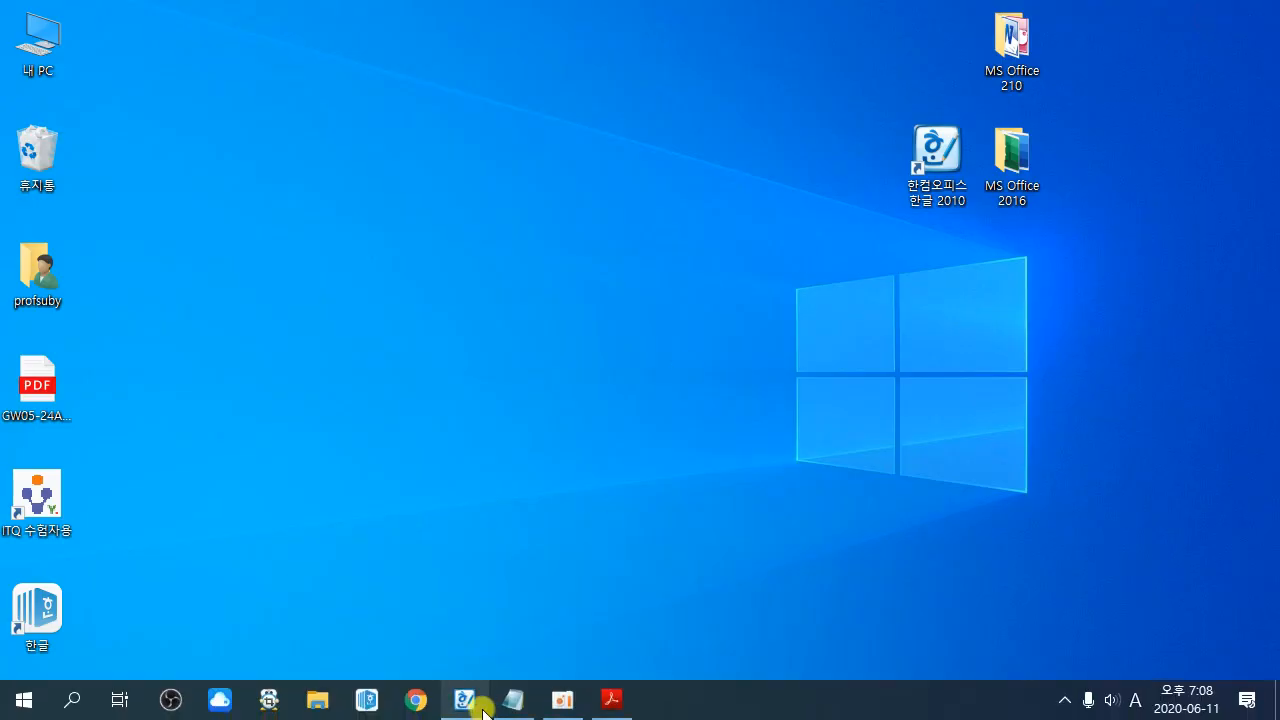
Step: Check the 용지여백 margin values in the exam PDF, then return to the saved Hangul document
{"action": "left_click", "coordinate": [610, 700]}
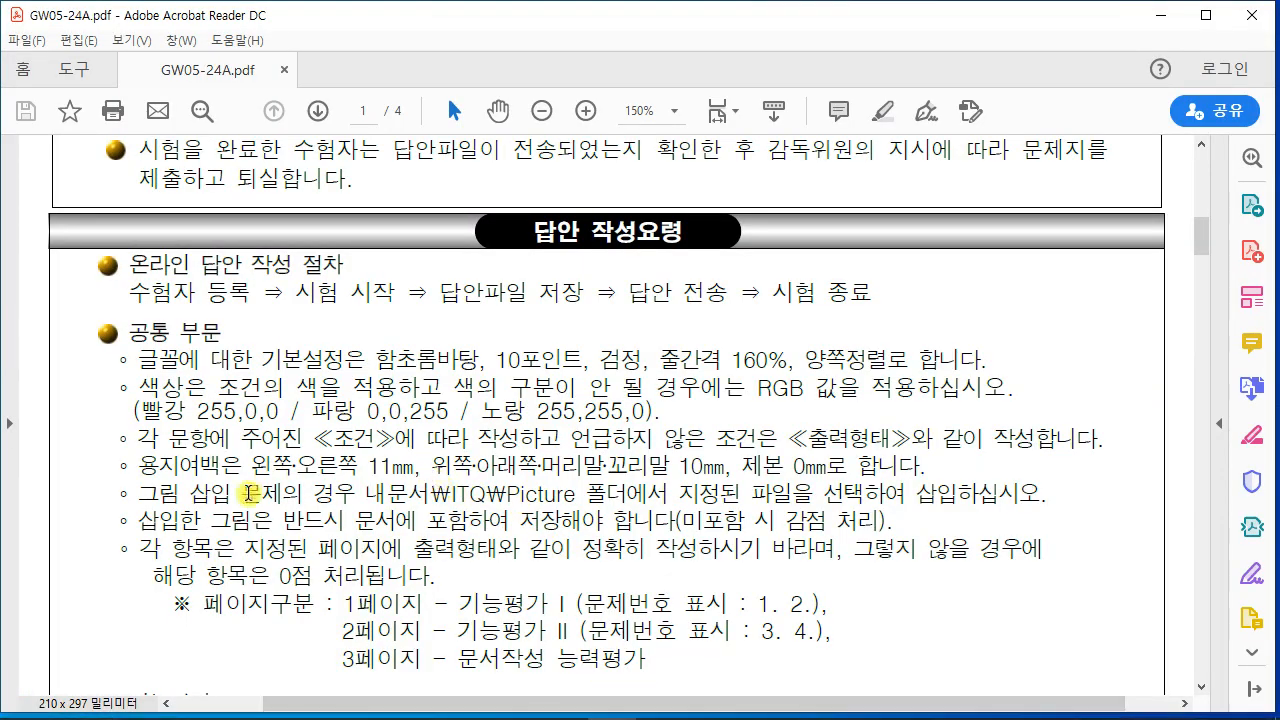
{"action": "left_click_drag", "start_coordinate": [138, 465], "coordinate": [824, 466]}
{"action": "left_click", "coordinate": [220, 540]}
{"action": "left_click", "coordinate": [826, 466]}
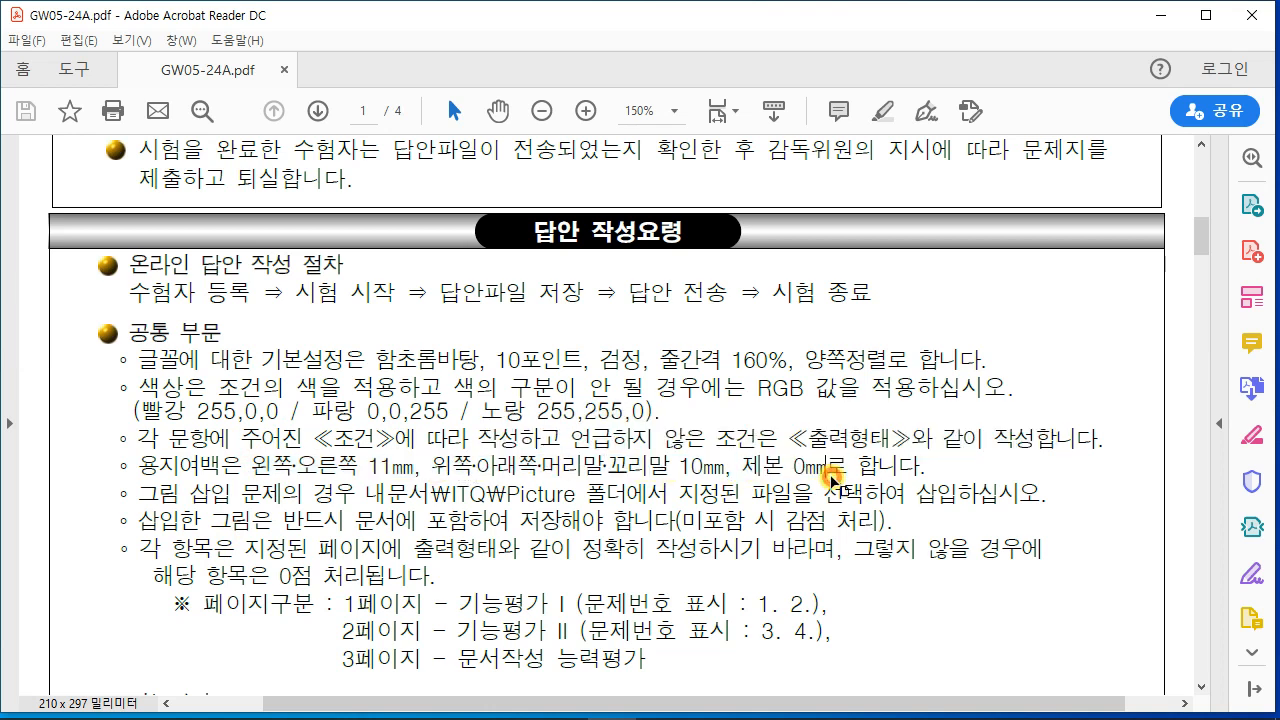
{"action": "left_click", "coordinate": [1160, 15]}
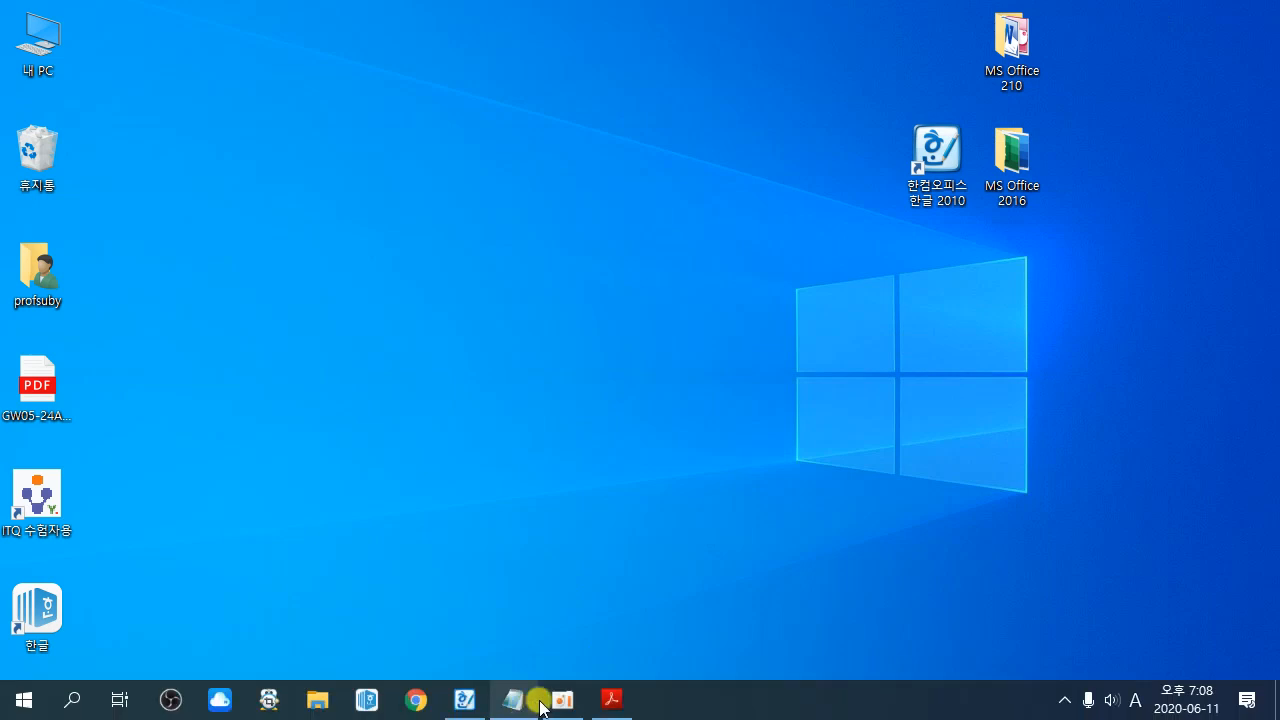
{"action": "left_click", "coordinate": [468, 699]}
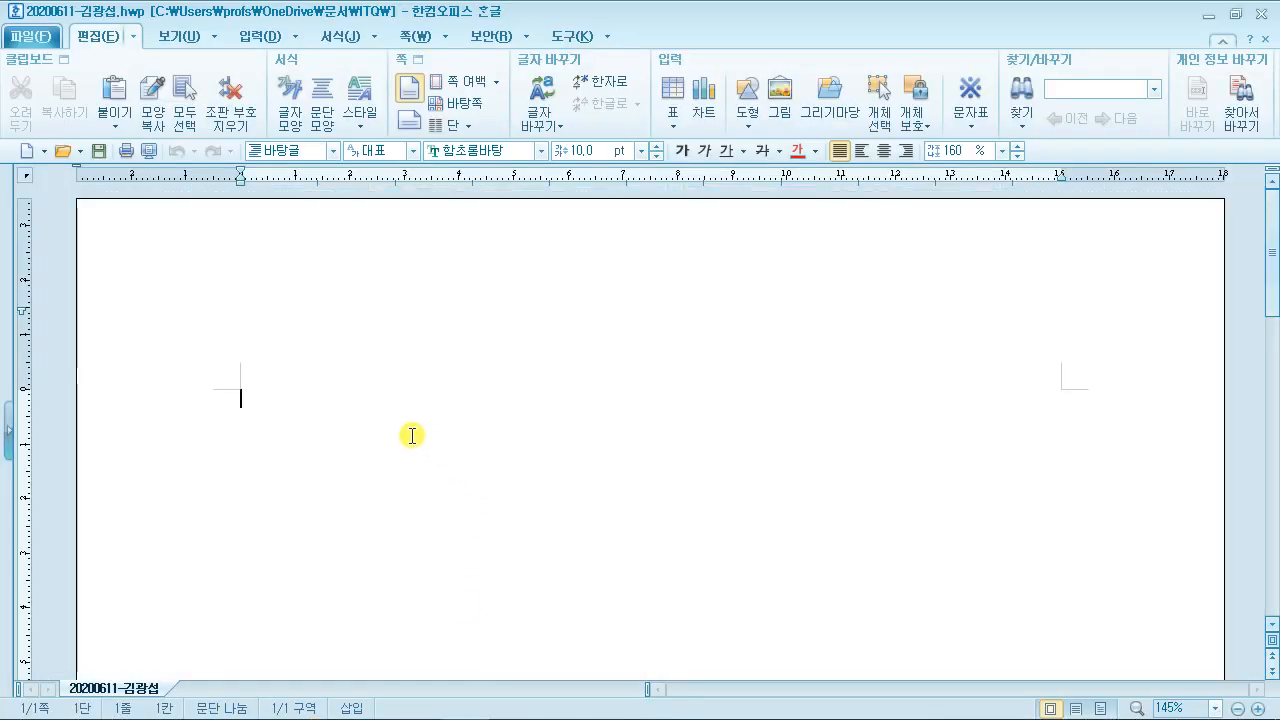
Step: Sketch a red explanatory box with notes on screen, then clear the annotation
{"action": "mouse_move", "coordinate": [275, 119]}
{"action": "left_mouse_down"}
{"action": "mouse_move", "coordinate": [488, 345]}
{"action": "mouse_move", "coordinate": [487, 326]}
{"action": "left_mouse_up"}
{"action": "left_click_drag", "start_coordinate": [329, 166], "coordinate": [418, 166]}
{"action": "mouse_move", "coordinate": [344, 168]}
{"action": "left_mouse_down"}
{"action": "mouse_move", "coordinate": [342, 265]}
{"action": "mouse_move", "coordinate": [390, 235]}
{"action": "mouse_move", "coordinate": [423, 186]}
{"action": "mouse_move", "coordinate": [442, 283]}
{"action": "left_mouse_up"}
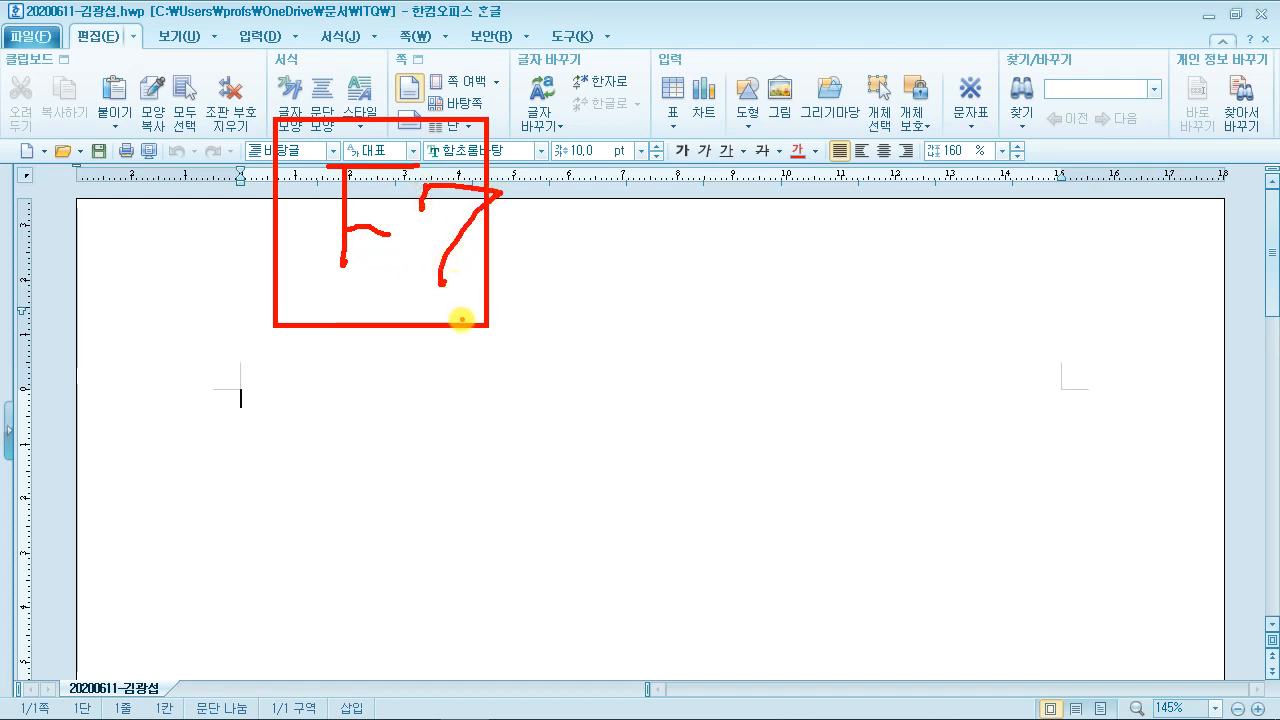
{"action": "key", "text": "Escape"}
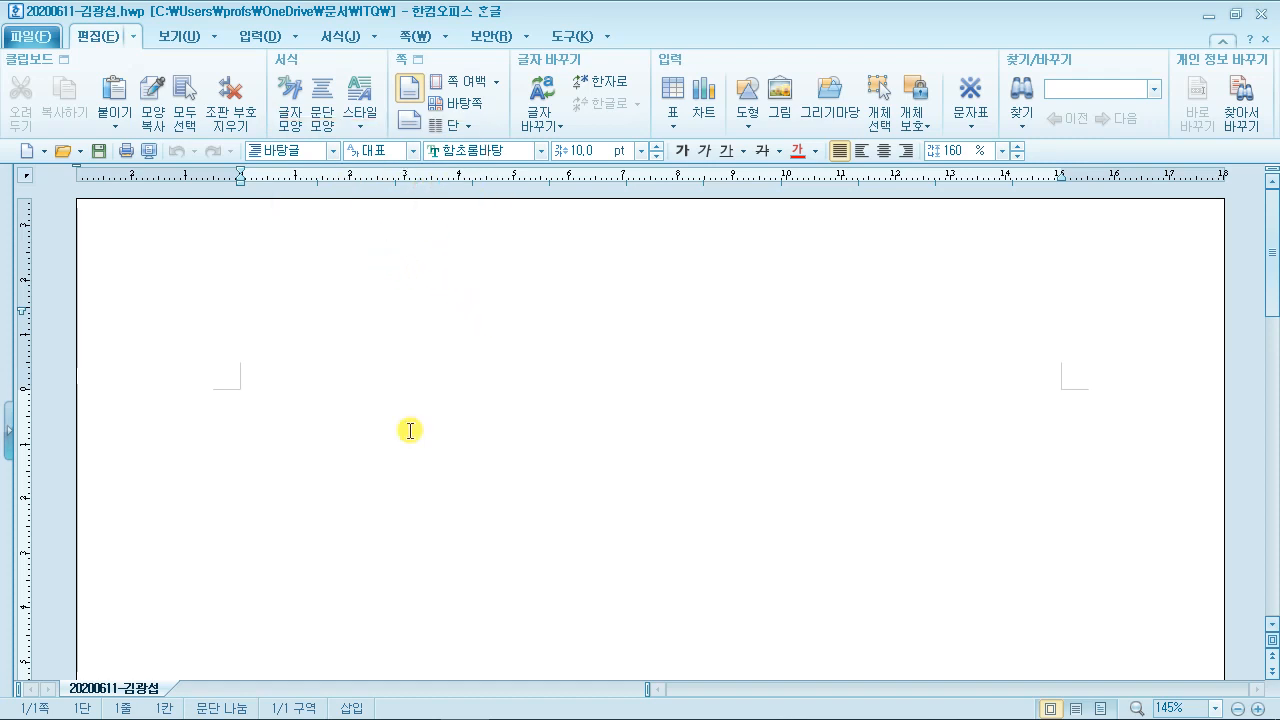
Step: Set the page margins to 10 mm top, bottom, header and footer, and 11 mm left and right
{"action": "key", "text": "F7"}
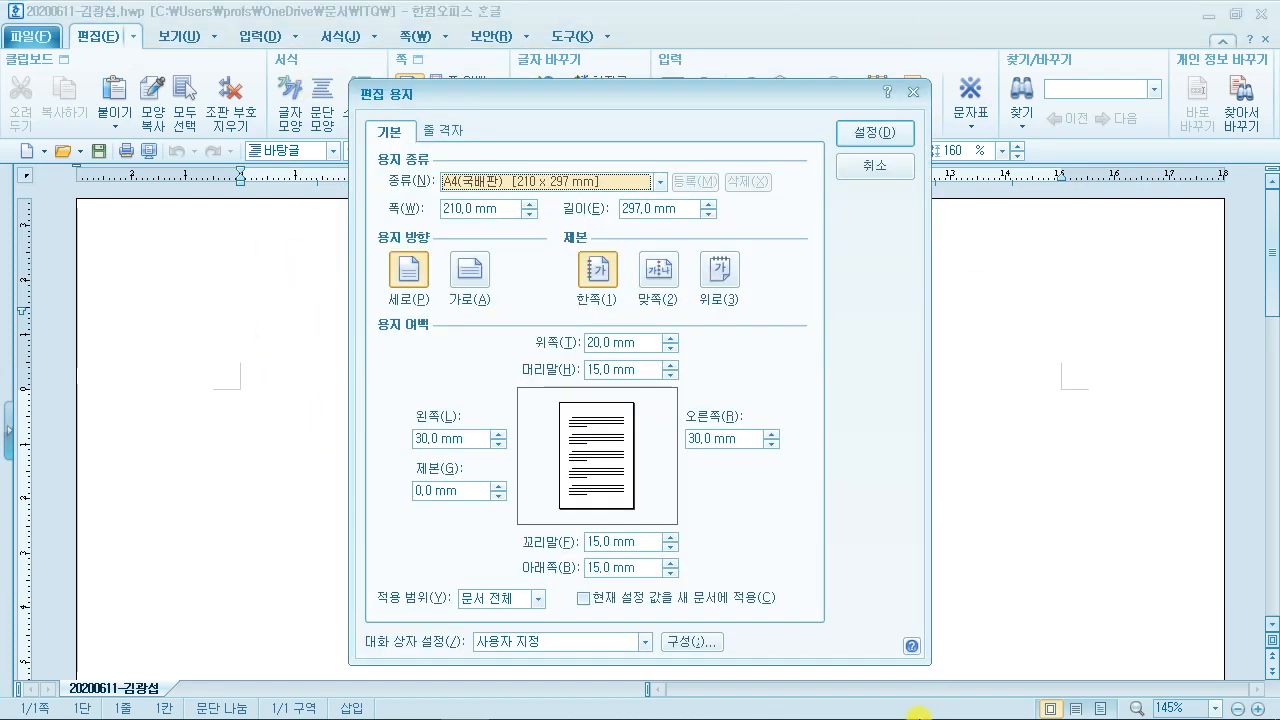
{"action": "left_click_drag", "start_coordinate": [540, 93], "coordinate": [524, 41]}
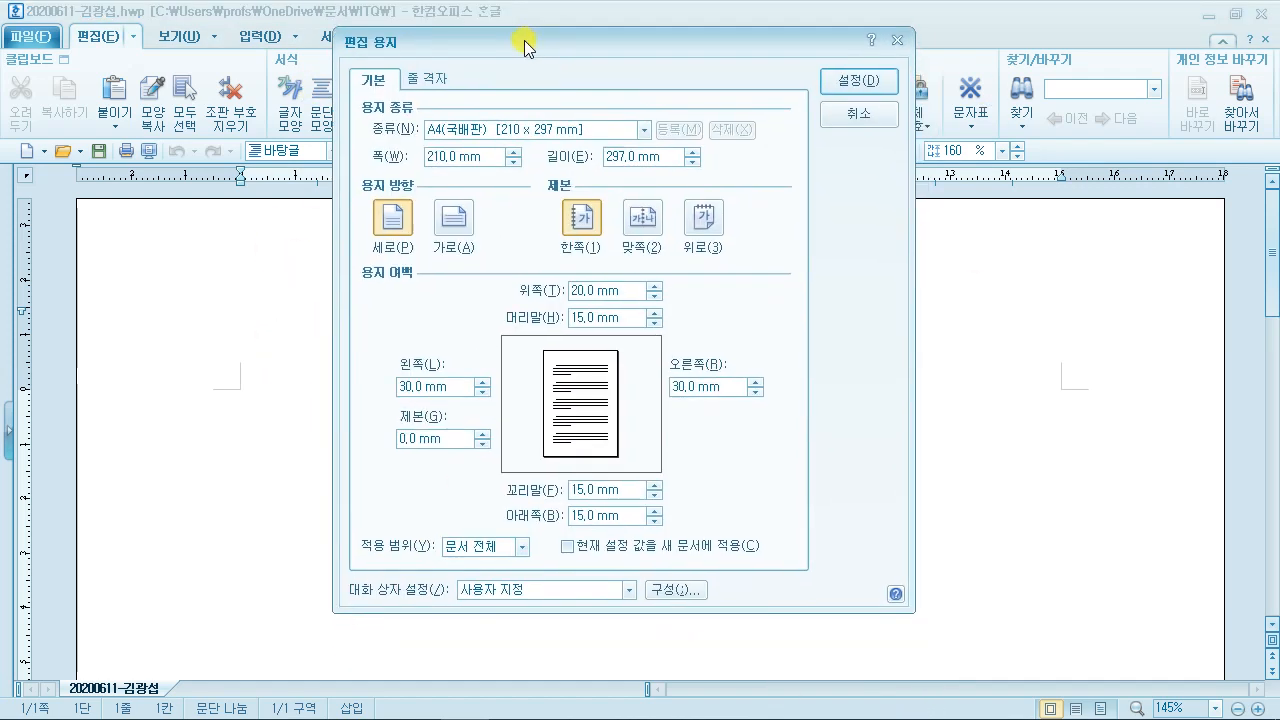
{"action": "left_click", "coordinate": [592, 290]}
{"action": "left_click_drag", "start_coordinate": [598, 290], "coordinate": [568, 291]}
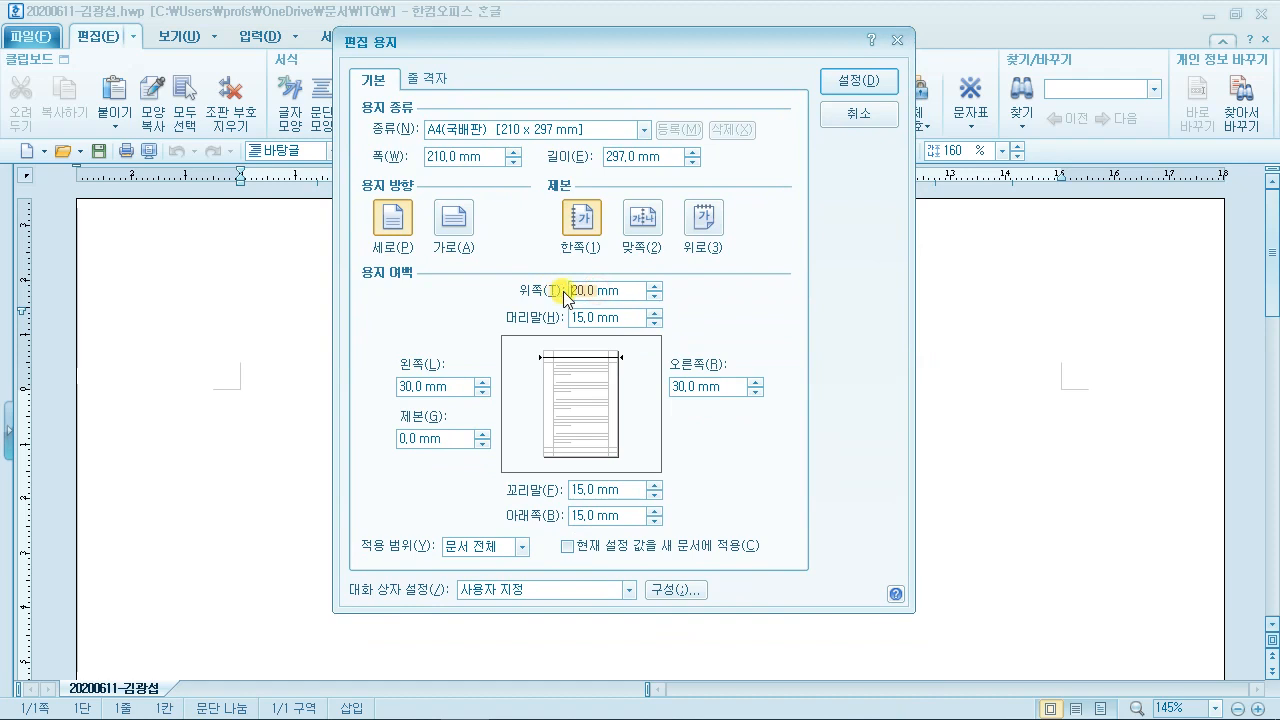
{"action": "type", "text": "0"}
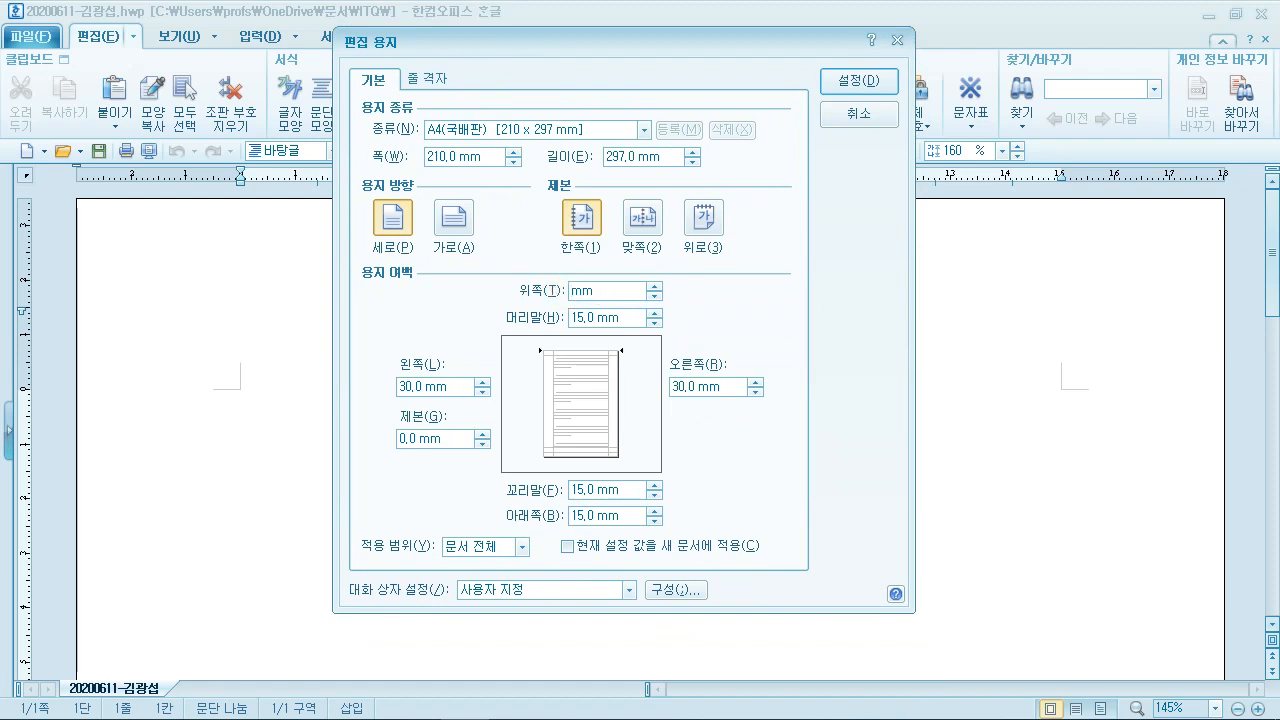
{"action": "type", "text": "10"}
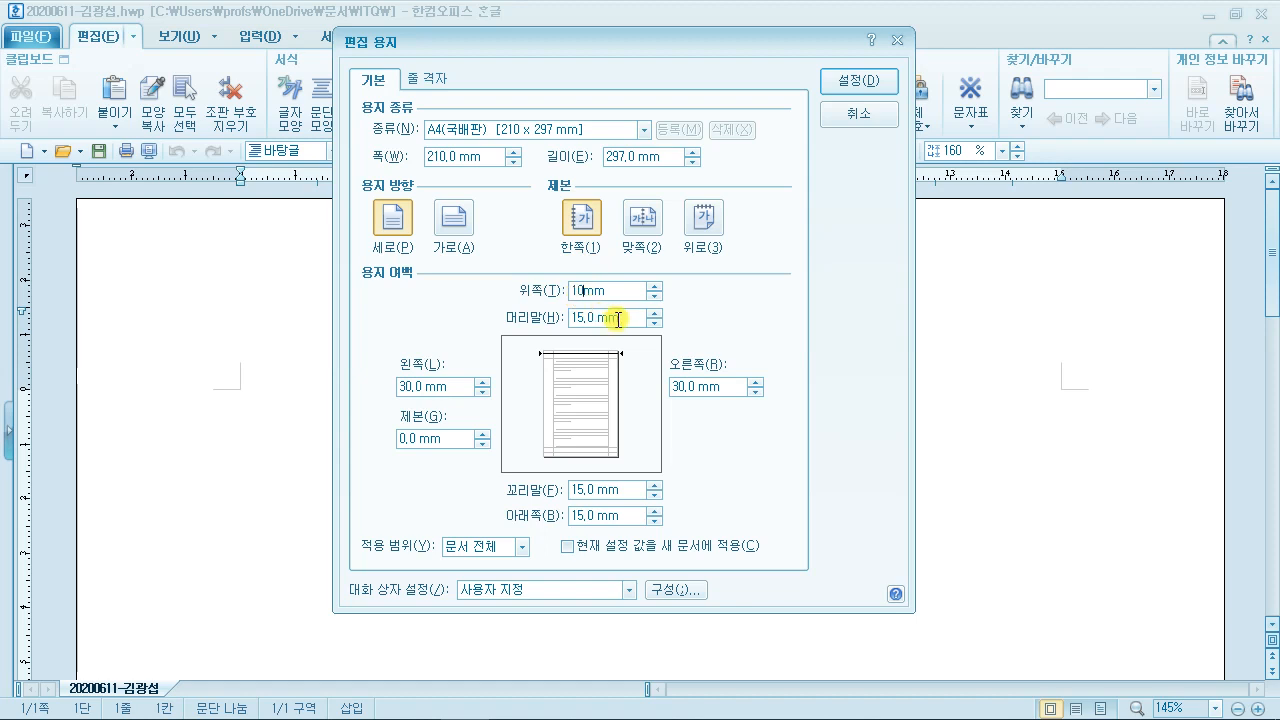
{"action": "key", "text": "Tab"}
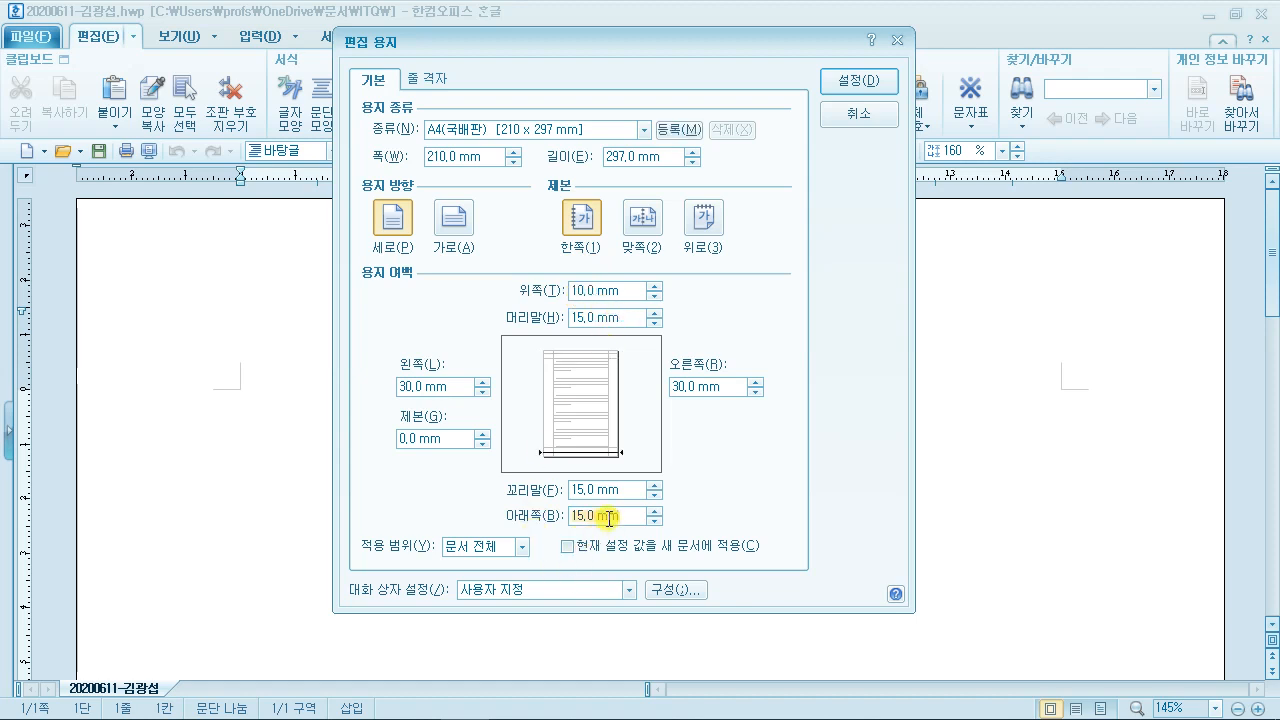
{"action": "type", "text": "10"}
{"action": "key", "text": "Tab"}
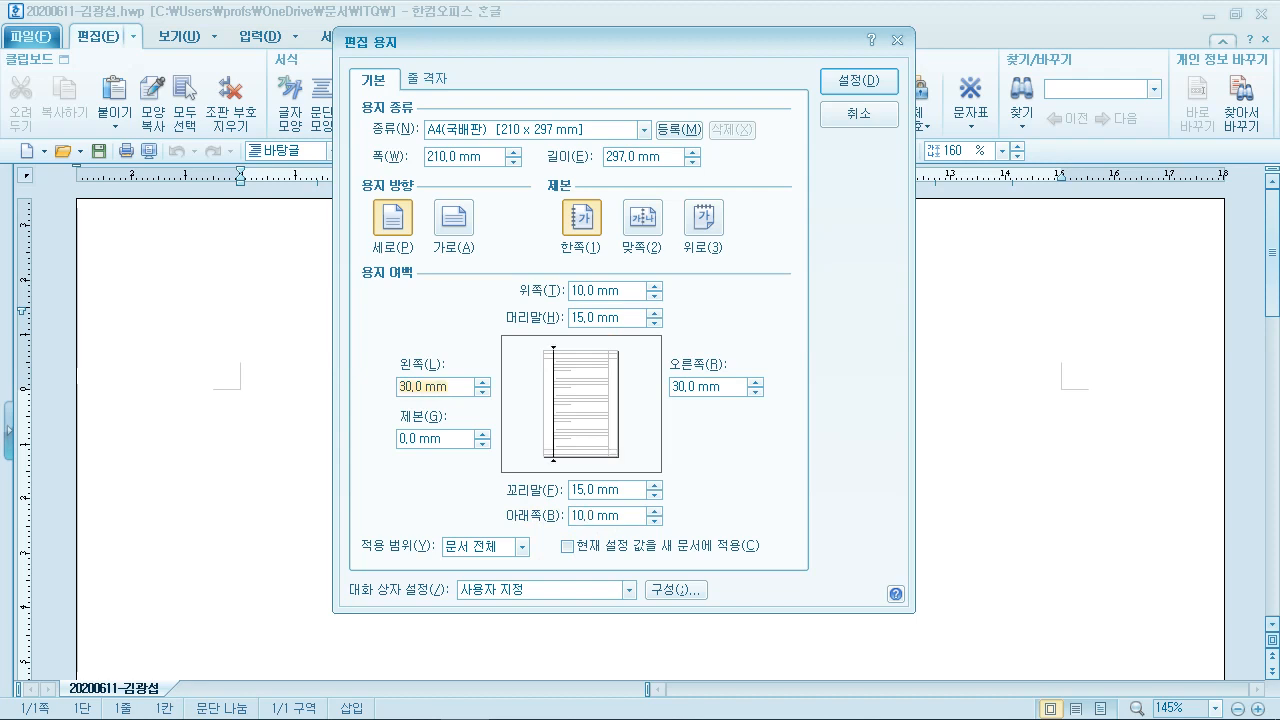
{"action": "type", "text": "11"}
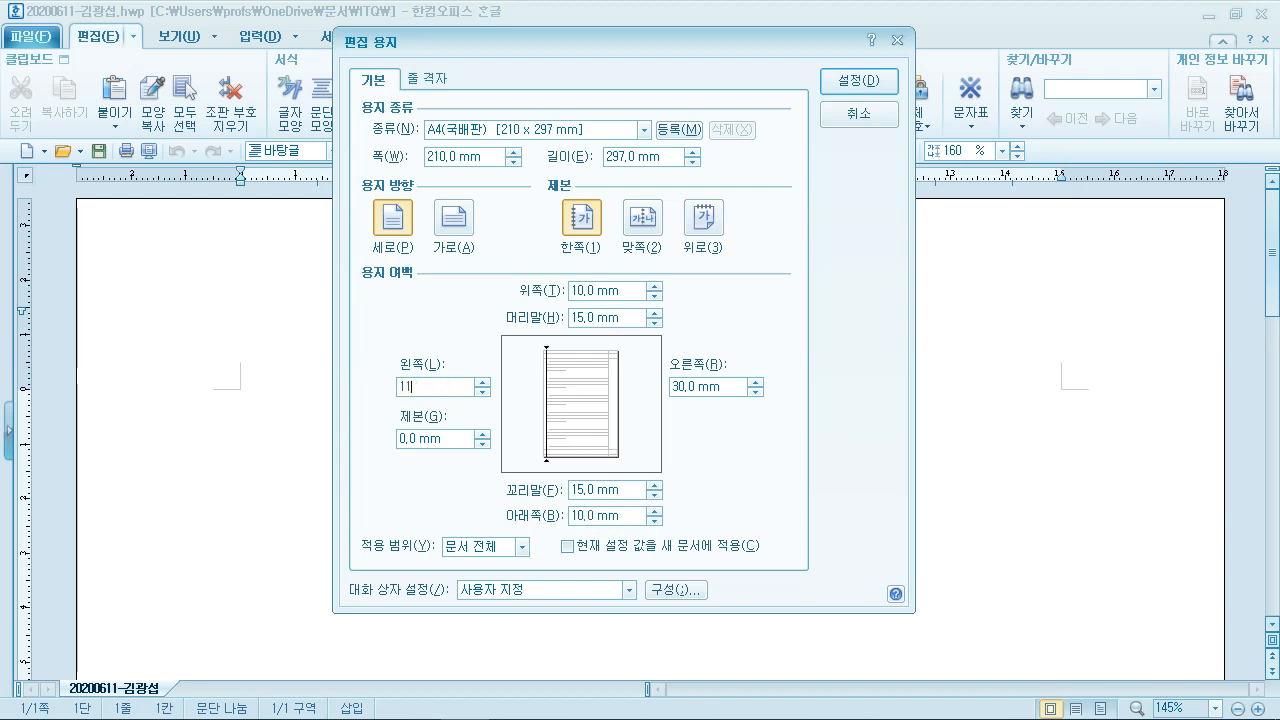
{"action": "key", "text": "Tab"}
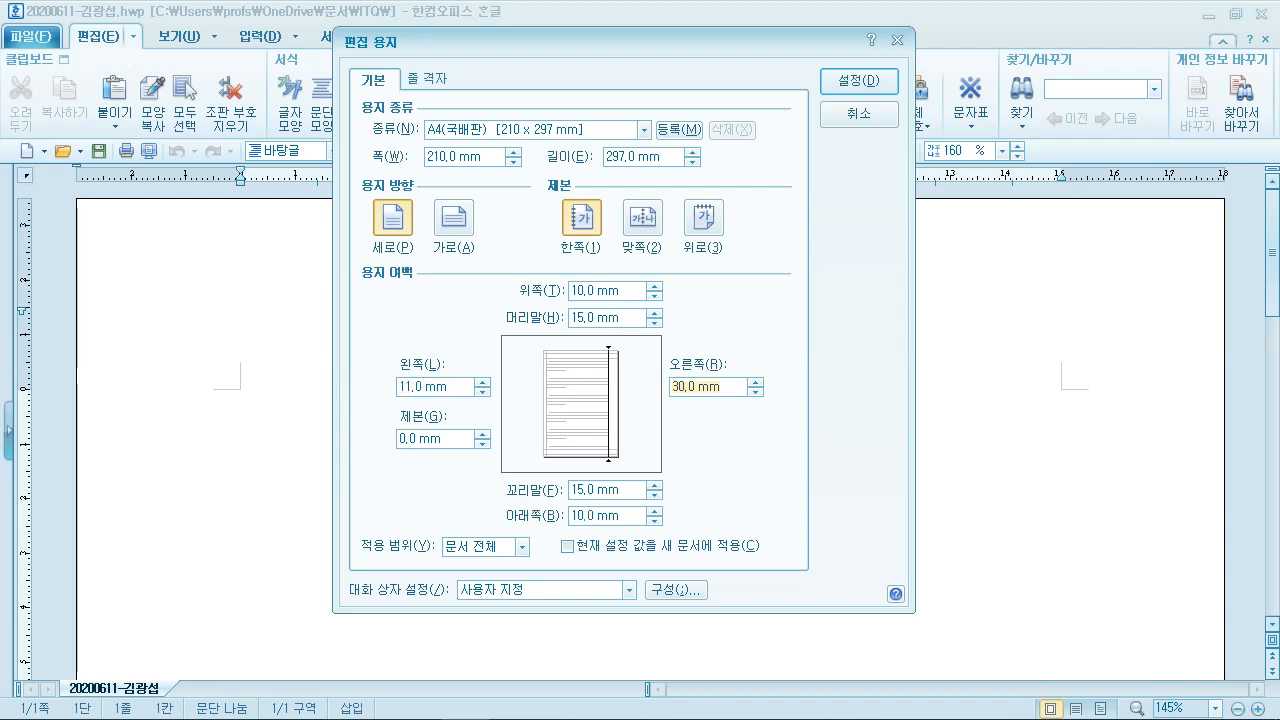
{"action": "type", "text": "11"}
{"action": "key", "text": "Tab"}
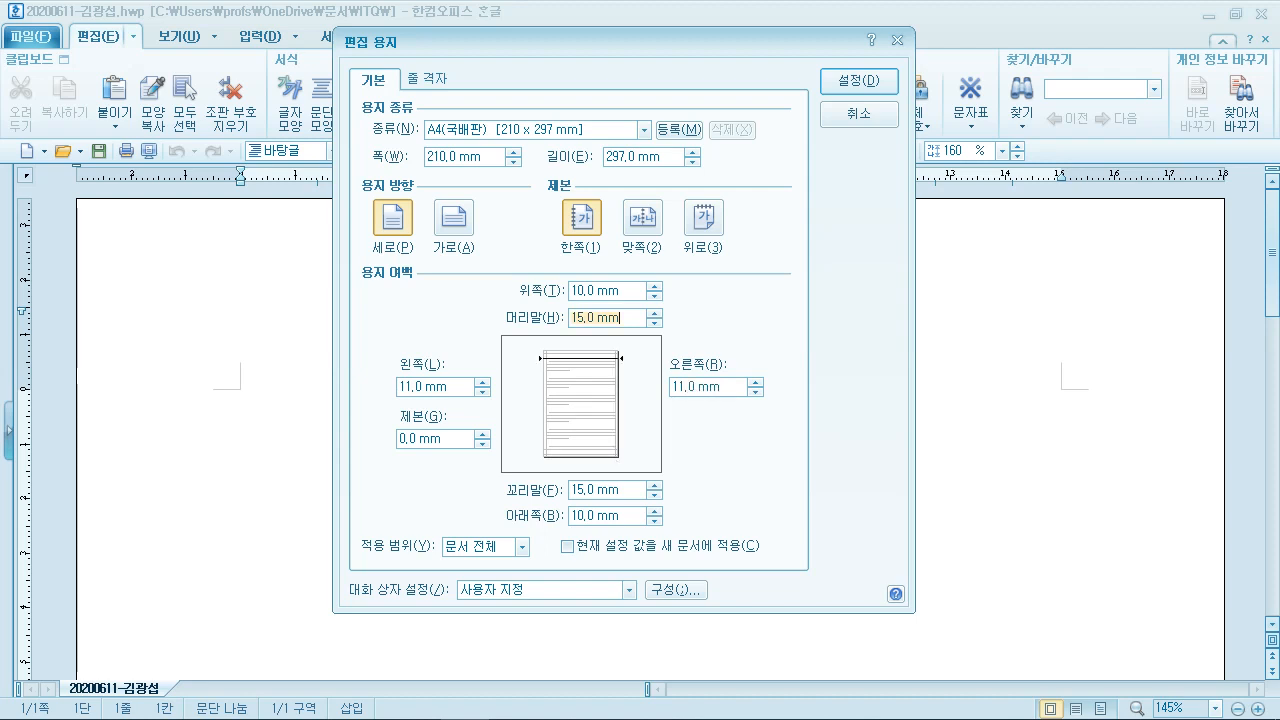
{"action": "type", "text": "10"}
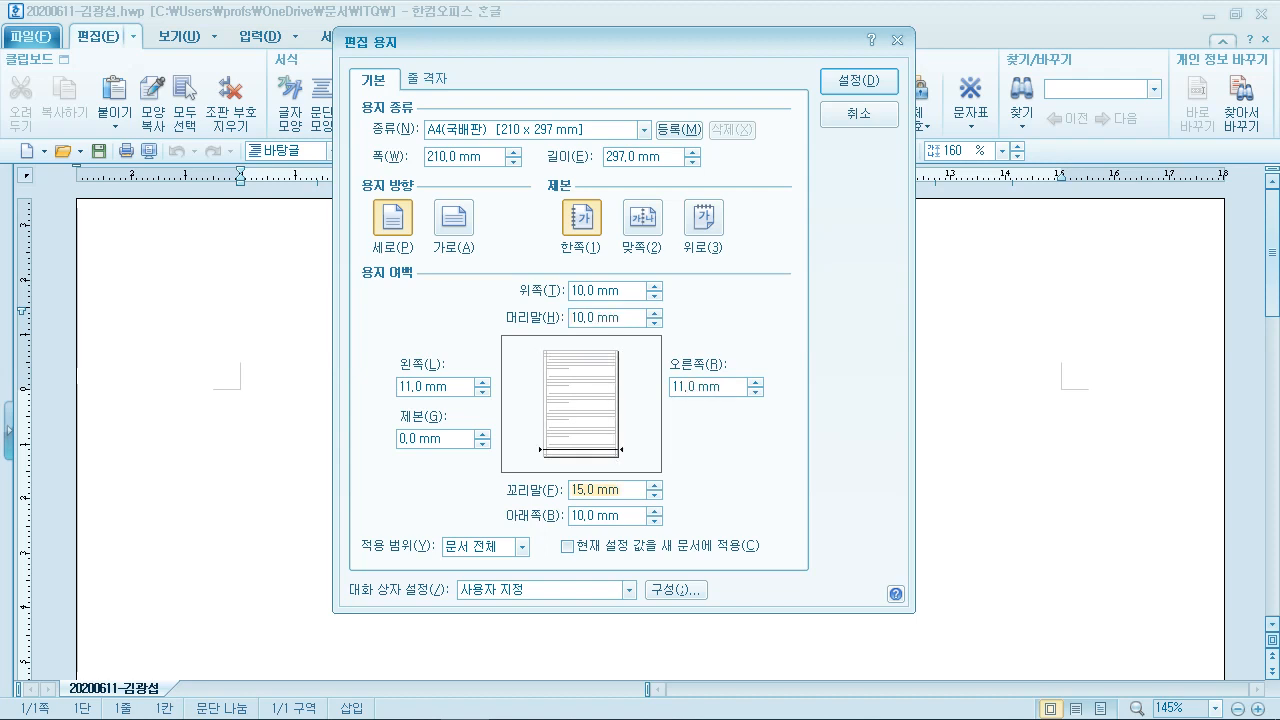
{"action": "type", "text": "10"}
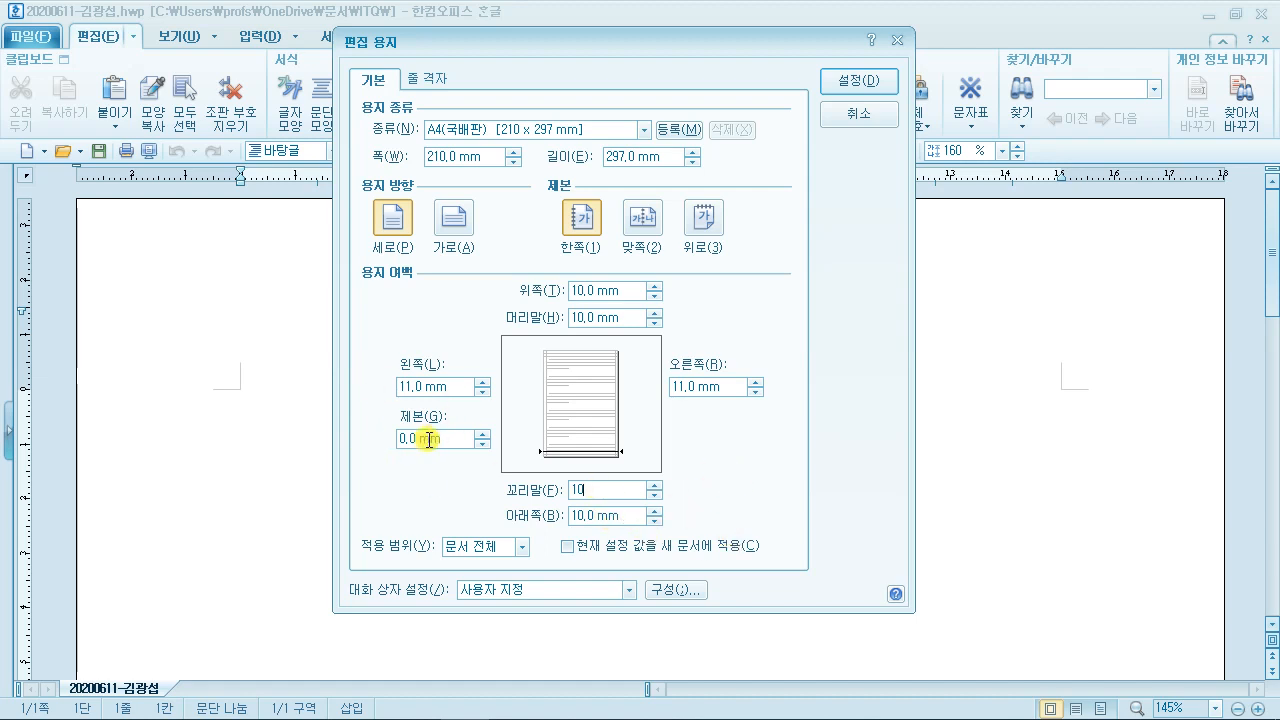
{"action": "left_click", "coordinate": [857, 84]}
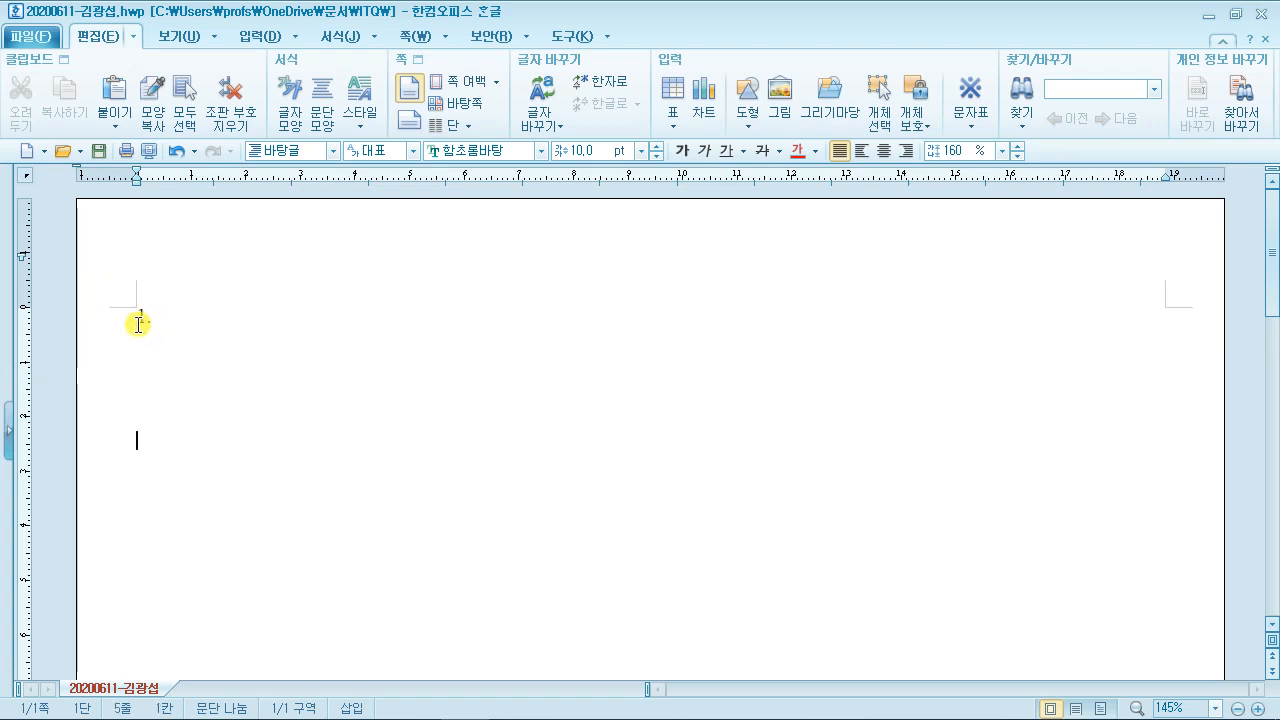
Step: Turn on paragraph marks through 보기 > 표시/숨기기 > 문단 부호
{"action": "left_click", "coordinate": [208, 39]}
{"action": "left_click", "coordinate": [244, 112]}
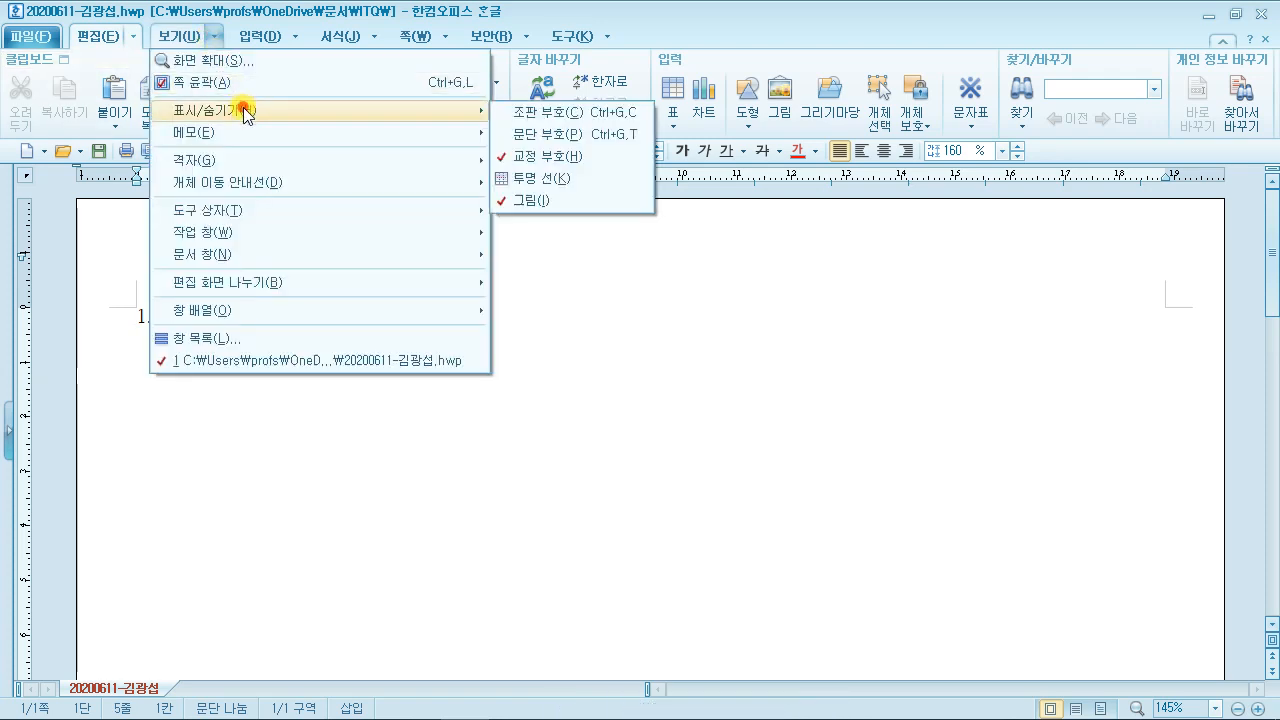
{"action": "left_click", "coordinate": [567, 134]}
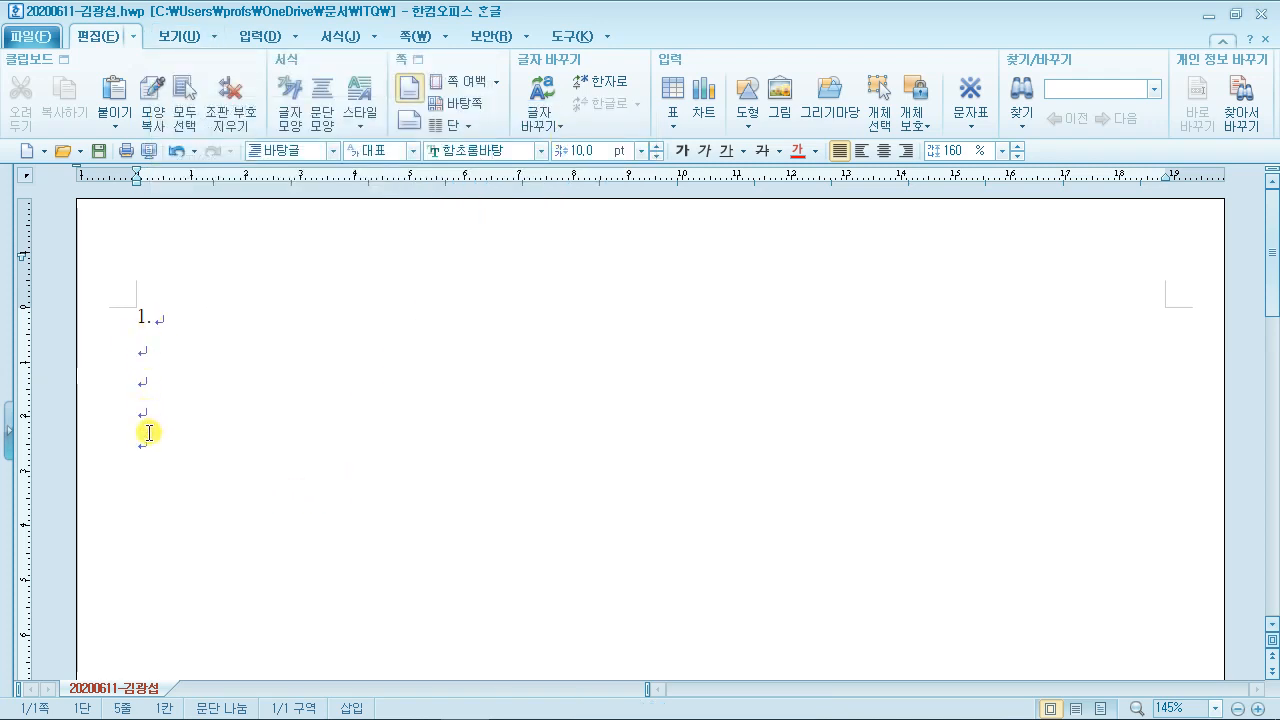
{"action": "left_click", "coordinate": [214, 36]}
{"action": "mouse_move", "coordinate": [240, 115]}
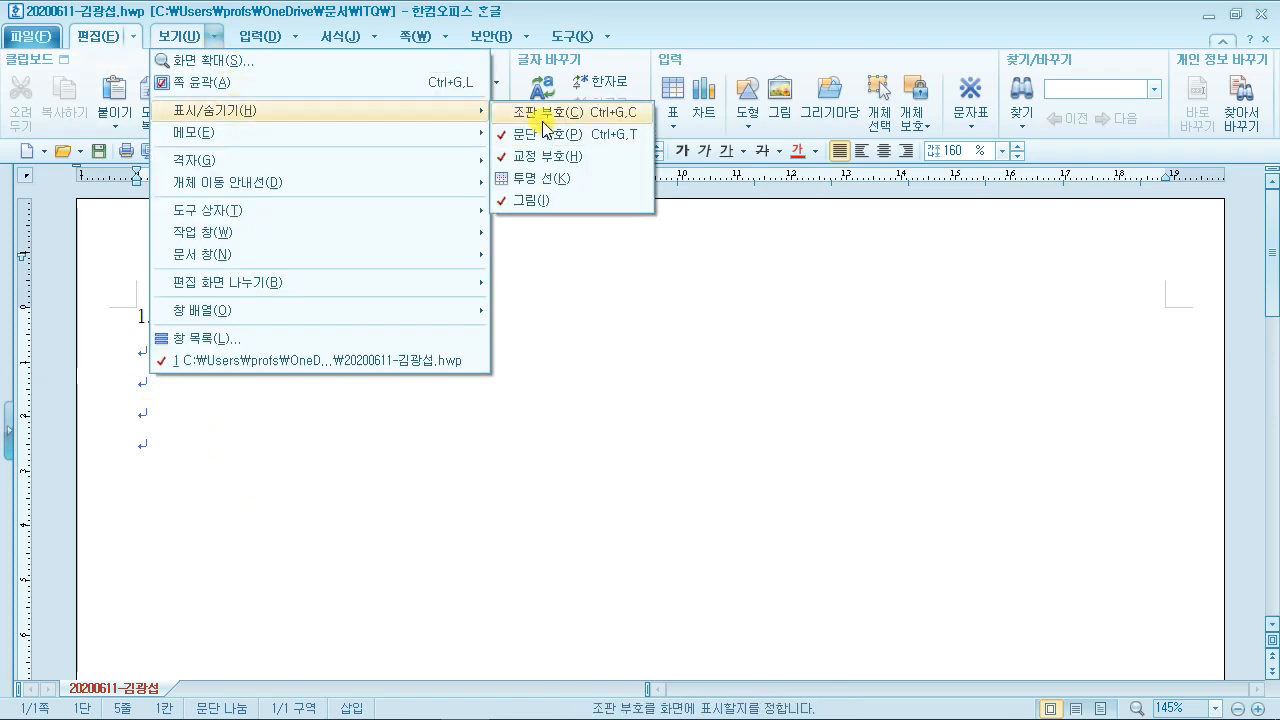
{"action": "left_click", "coordinate": [220, 455]}
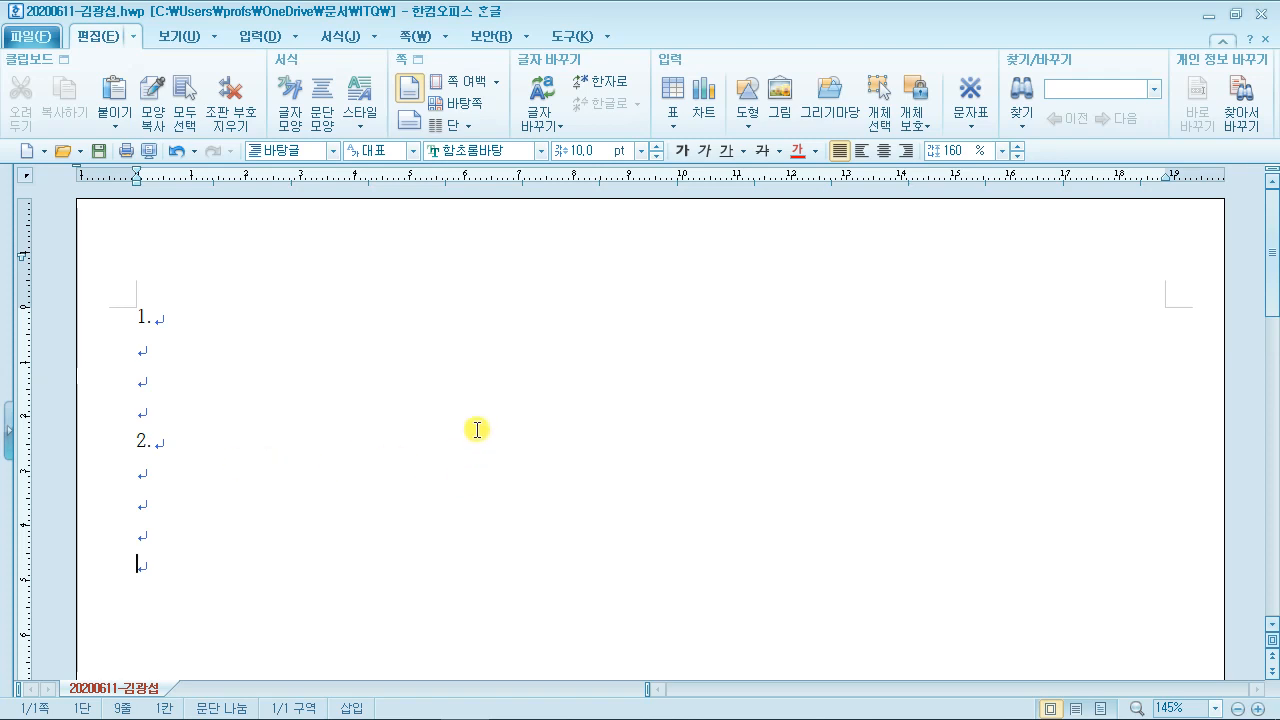
{"action": "mouse_move", "coordinate": [412, 217]}
{"action": "left_mouse_down"}
{"action": "mouse_move", "coordinate": [487, 254]}
{"action": "mouse_move", "coordinate": [453, 297]}
{"action": "left_mouse_up"}
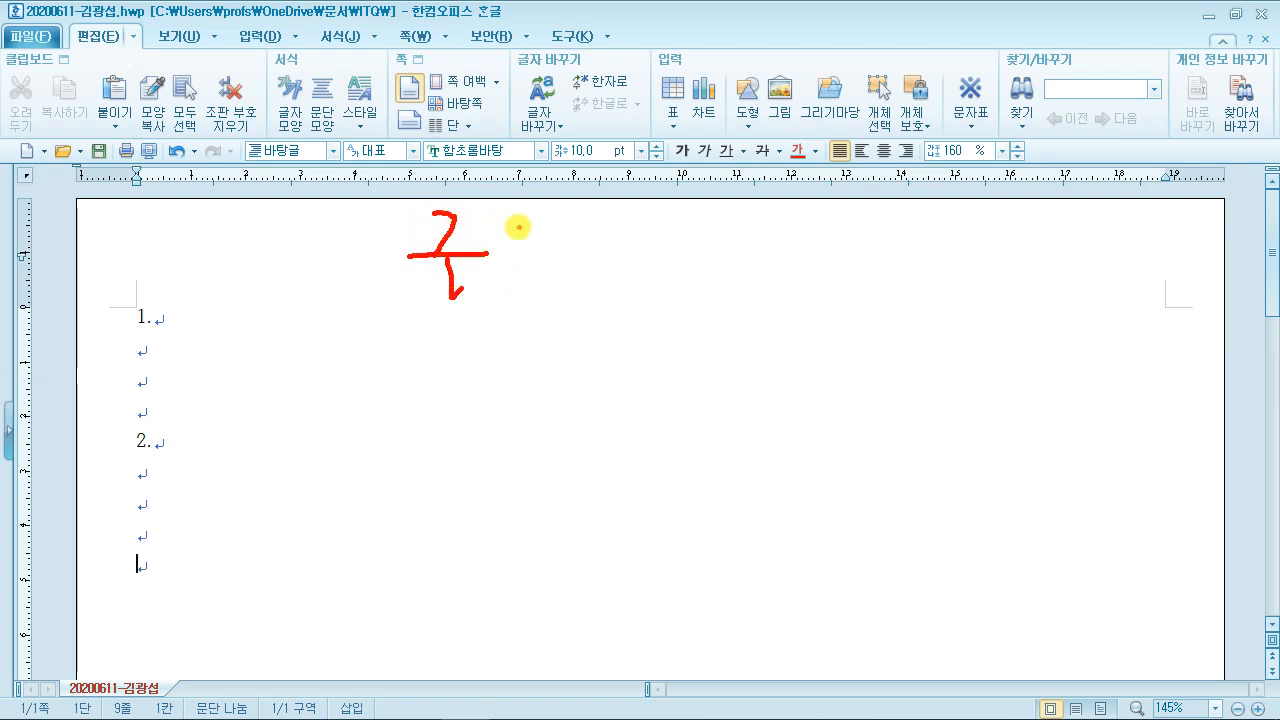
{"action": "left_click_drag", "start_coordinate": [517, 222], "coordinate": [548, 290]}
{"action": "mouse_move", "coordinate": [602, 212]}
{"action": "left_mouse_down"}
{"action": "mouse_move", "coordinate": [625, 245]}
{"action": "mouse_move", "coordinate": [688, 212]}
{"action": "mouse_move", "coordinate": [726, 223]}
{"action": "mouse_move", "coordinate": [768, 280]}
{"action": "left_mouse_up"}
{"action": "left_click_drag", "start_coordinate": [361, 322], "coordinate": [526, 503]}
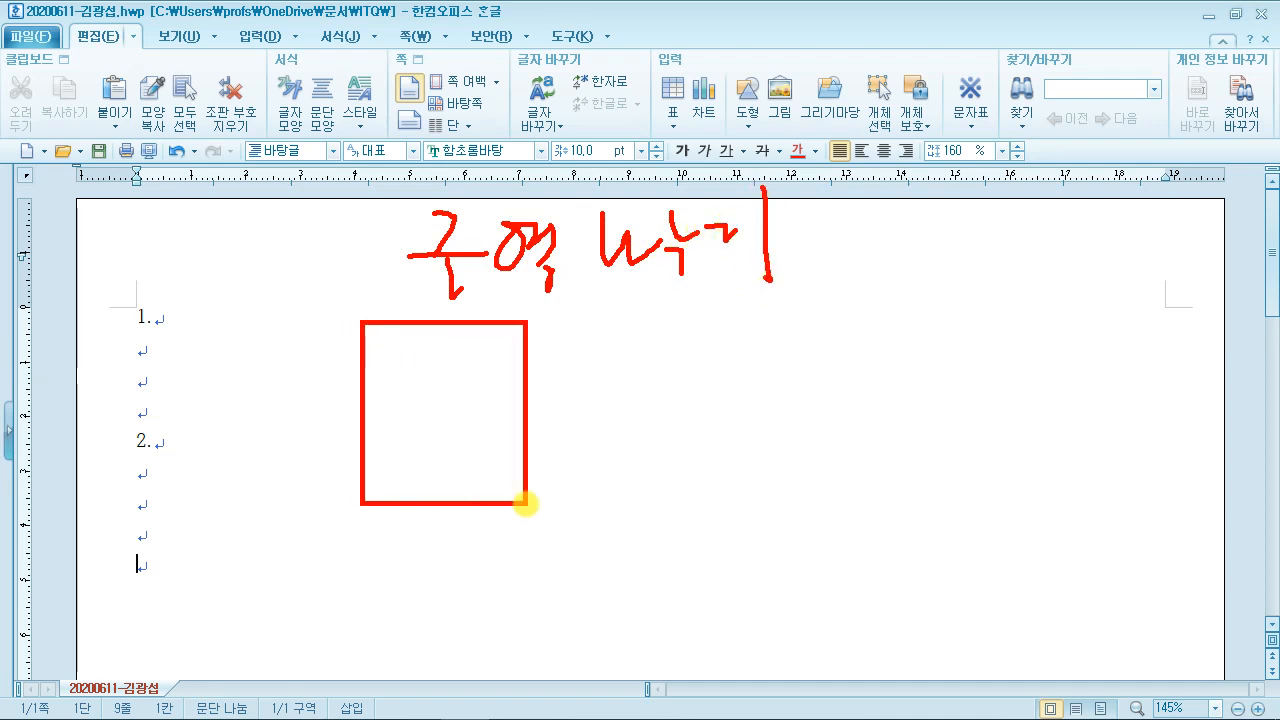
{"action": "mouse_move", "coordinate": [362, 484]}
{"action": "left_mouse_down"}
{"action": "mouse_move", "coordinate": [417, 437]}
{"action": "mouse_move", "coordinate": [430, 488]}
{"action": "left_mouse_up"}
{"action": "mouse_move", "coordinate": [372, 432]}
{"action": "left_mouse_down"}
{"action": "mouse_move", "coordinate": [435, 425]}
{"action": "mouse_move", "coordinate": [468, 465]}
{"action": "left_mouse_up"}
{"action": "mouse_move", "coordinate": [505, 437]}
{"action": "left_mouse_down"}
{"action": "mouse_move", "coordinate": [502, 423]}
{"action": "mouse_move", "coordinate": [500, 434]}
{"action": "left_mouse_up"}
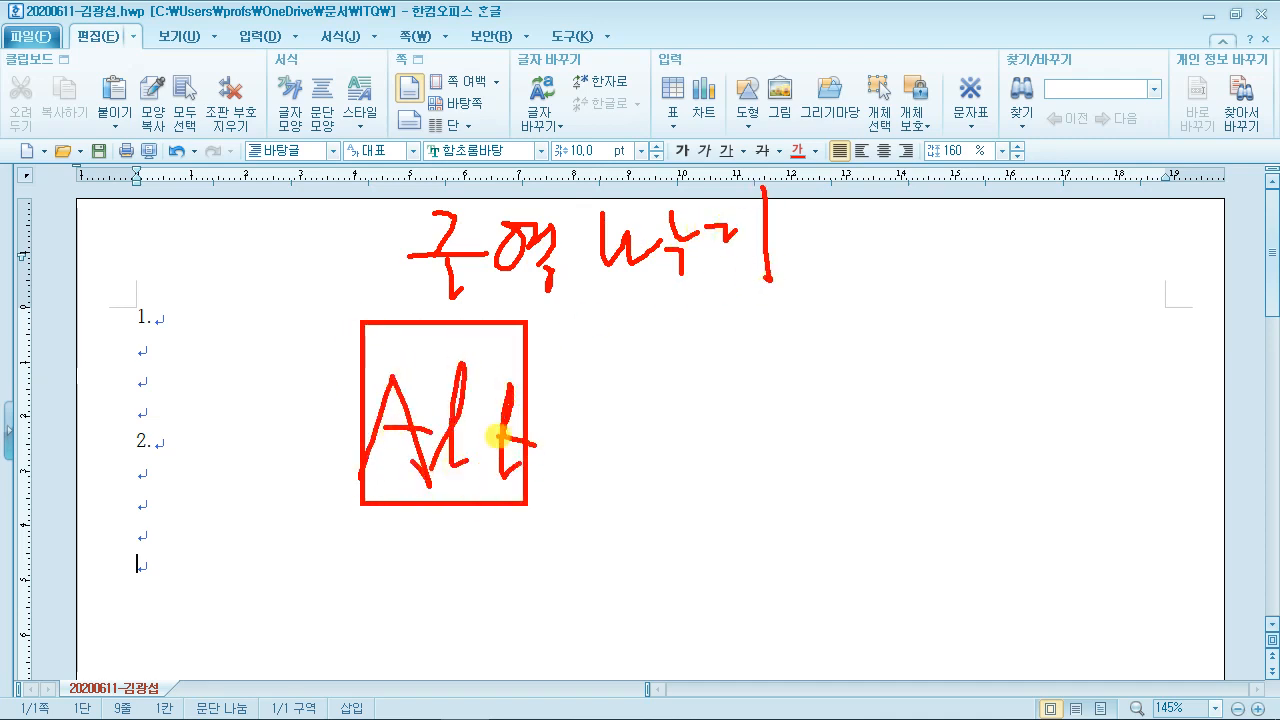
{"action": "left_click_drag", "start_coordinate": [573, 358], "coordinate": [586, 440]}
{"action": "left_click_drag", "start_coordinate": [527, 400], "coordinate": [640, 404]}
{"action": "left_click_drag", "start_coordinate": [631, 336], "coordinate": [917, 489]}
{"action": "left_click_drag", "start_coordinate": [728, 390], "coordinate": [674, 423]}
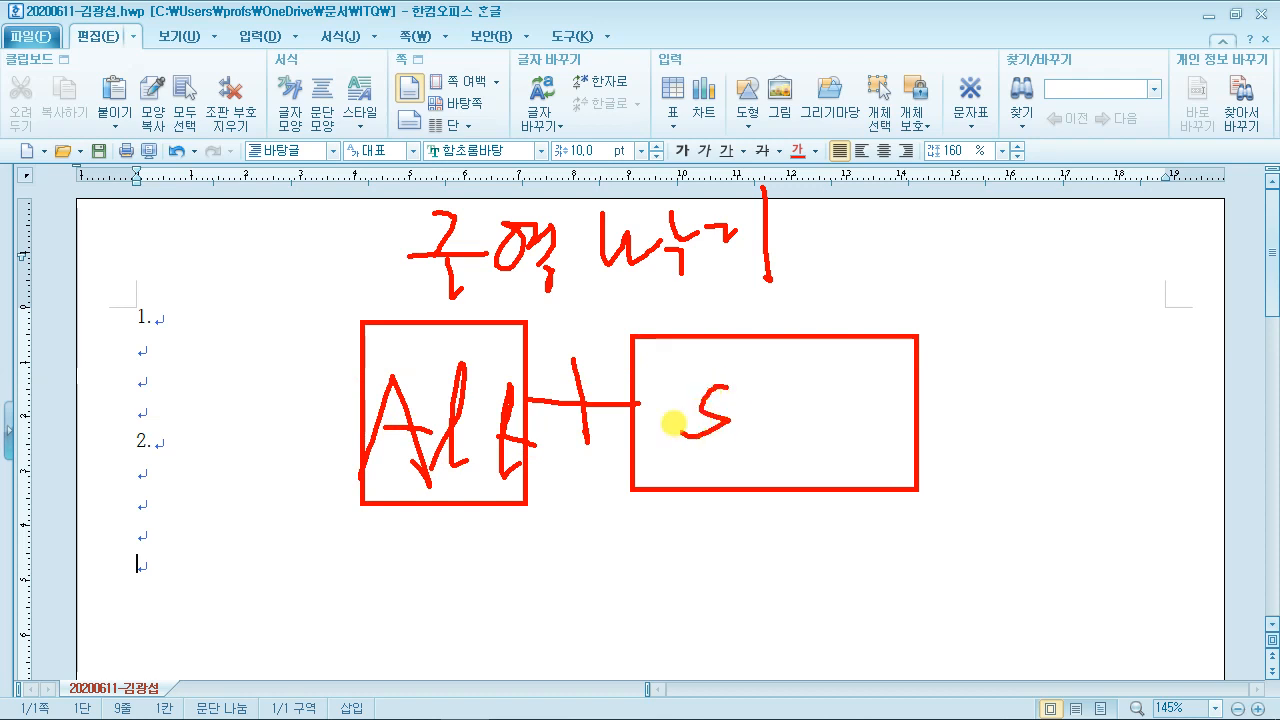
{"action": "left_click_drag", "start_coordinate": [722, 352], "coordinate": [786, 436]}
{"action": "left_click_drag", "start_coordinate": [800, 412], "coordinate": [806, 432]}
{"action": "left_click_drag", "start_coordinate": [794, 355], "coordinate": [810, 435]}
{"action": "left_click_drag", "start_coordinate": [852, 348], "coordinate": [912, 420]}
{"action": "left_click_drag", "start_coordinate": [830, 403], "coordinate": [940, 403]}
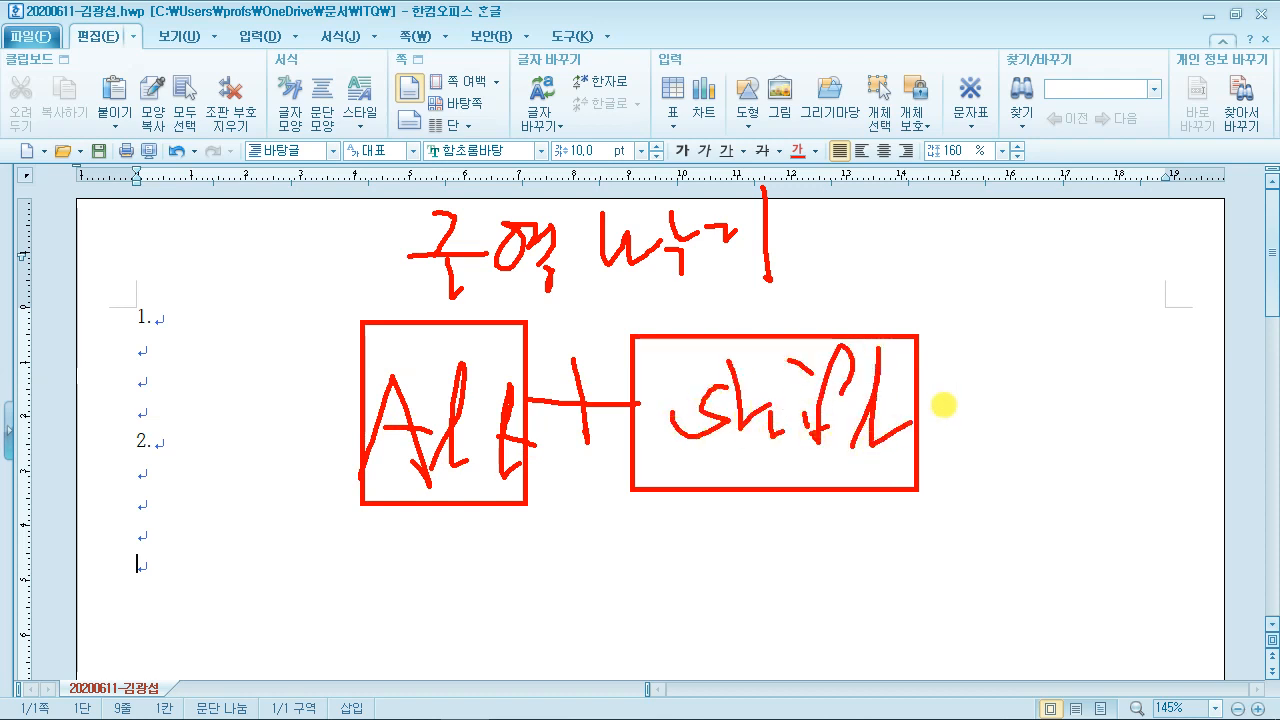
{"action": "left_click_drag", "start_coordinate": [955, 335], "coordinate": [957, 425]}
{"action": "left_click_drag", "start_coordinate": [935, 382], "coordinate": [1000, 377]}
{"action": "mouse_move", "coordinate": [1015, 310]}
{"action": "left_mouse_down"}
{"action": "mouse_move", "coordinate": [1051, 500]}
{"action": "mouse_move", "coordinate": [1262, 495]}
{"action": "left_mouse_up"}
{"action": "mouse_move", "coordinate": [1022, 337]}
{"action": "left_mouse_down"}
{"action": "mouse_move", "coordinate": [1063, 400]}
{"action": "mouse_move", "coordinate": [1123, 394]}
{"action": "mouse_move", "coordinate": [1131, 366]}
{"action": "mouse_move", "coordinate": [1175, 408]}
{"action": "mouse_move", "coordinate": [1206, 410]}
{"action": "left_mouse_up"}
{"action": "left_click_drag", "start_coordinate": [1214, 375], "coordinate": [1240, 371]}
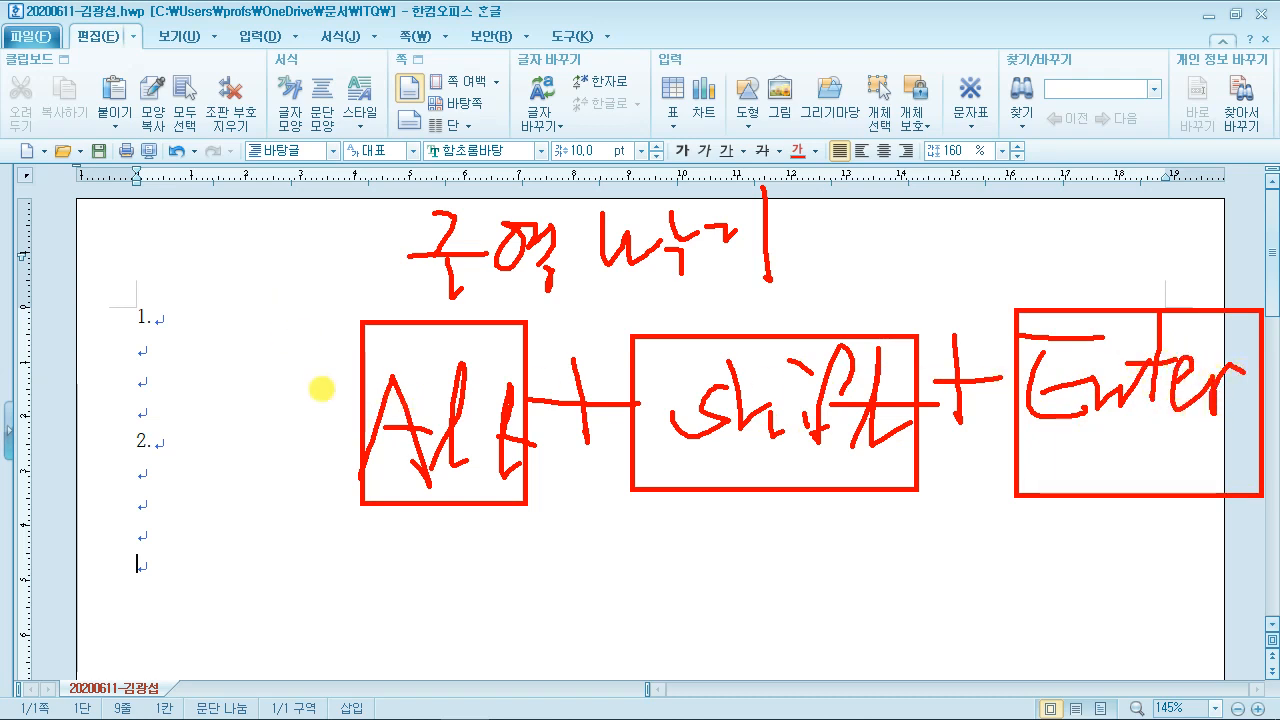
{"action": "mouse_move", "coordinate": [362, 78]}
{"action": "left_mouse_down"}
{"action": "mouse_move", "coordinate": [395, 120]}
{"action": "mouse_move", "coordinate": [445, 125]}
{"action": "mouse_move", "coordinate": [500, 100]}
{"action": "mouse_move", "coordinate": [527, 127]}
{"action": "left_mouse_up"}
{"action": "left_click_drag", "start_coordinate": [345, 156], "coordinate": [662, 154]}
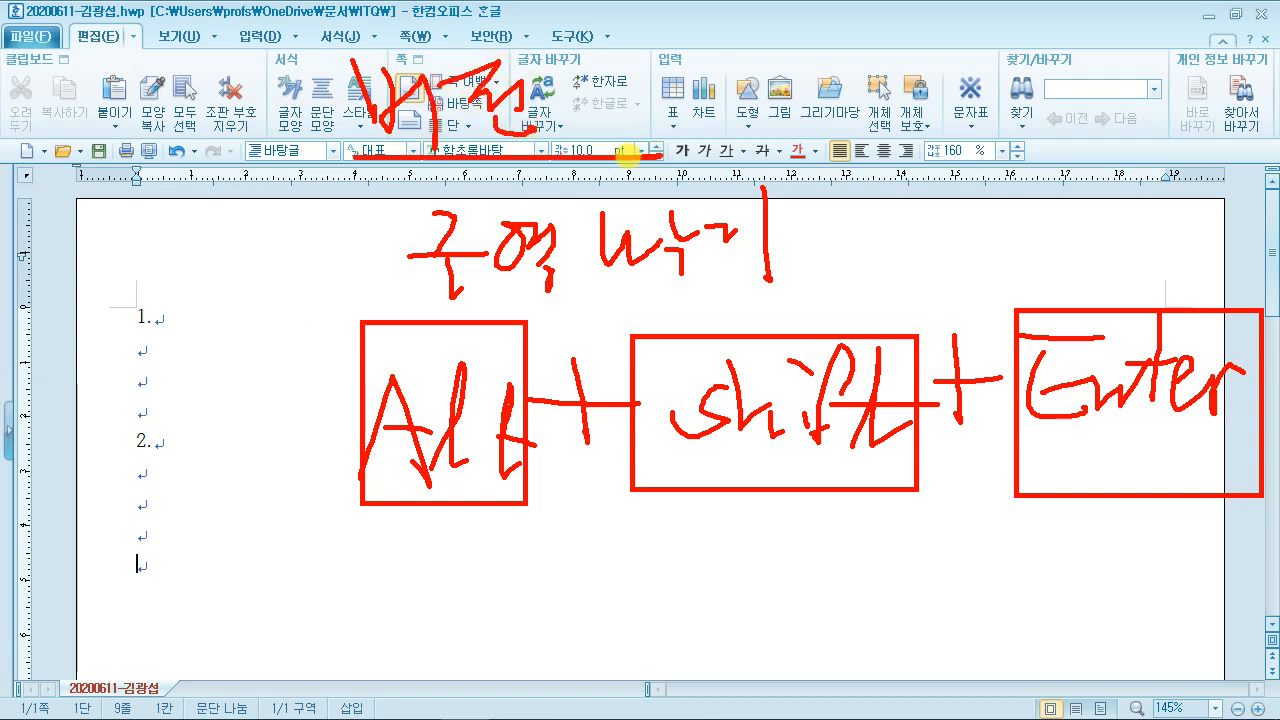
{"action": "mouse_move", "coordinate": [228, 368]}
{"action": "left_mouse_down"}
{"action": "mouse_move", "coordinate": [251, 400]}
{"action": "mouse_move", "coordinate": [223, 329]}
{"action": "mouse_move", "coordinate": [212, 343]}
{"action": "mouse_move", "coordinate": [296, 335]}
{"action": "left_mouse_up"}
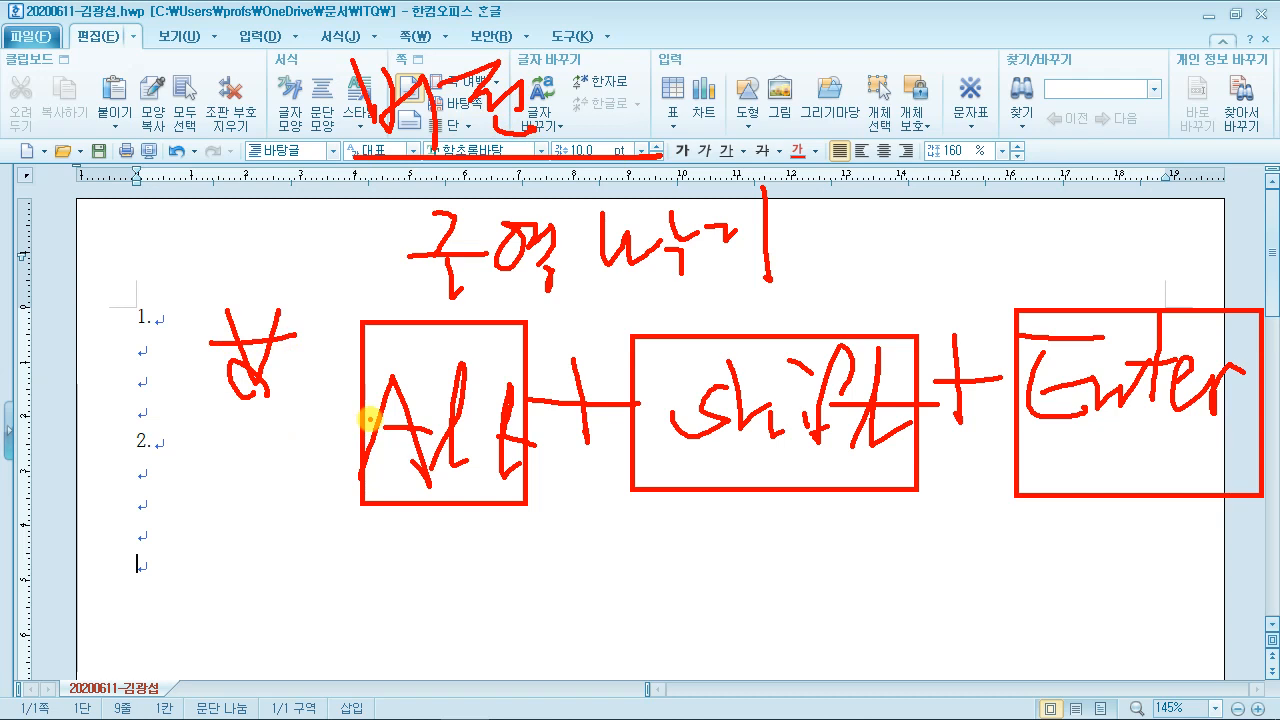
{"action": "key", "text": "Escape"}
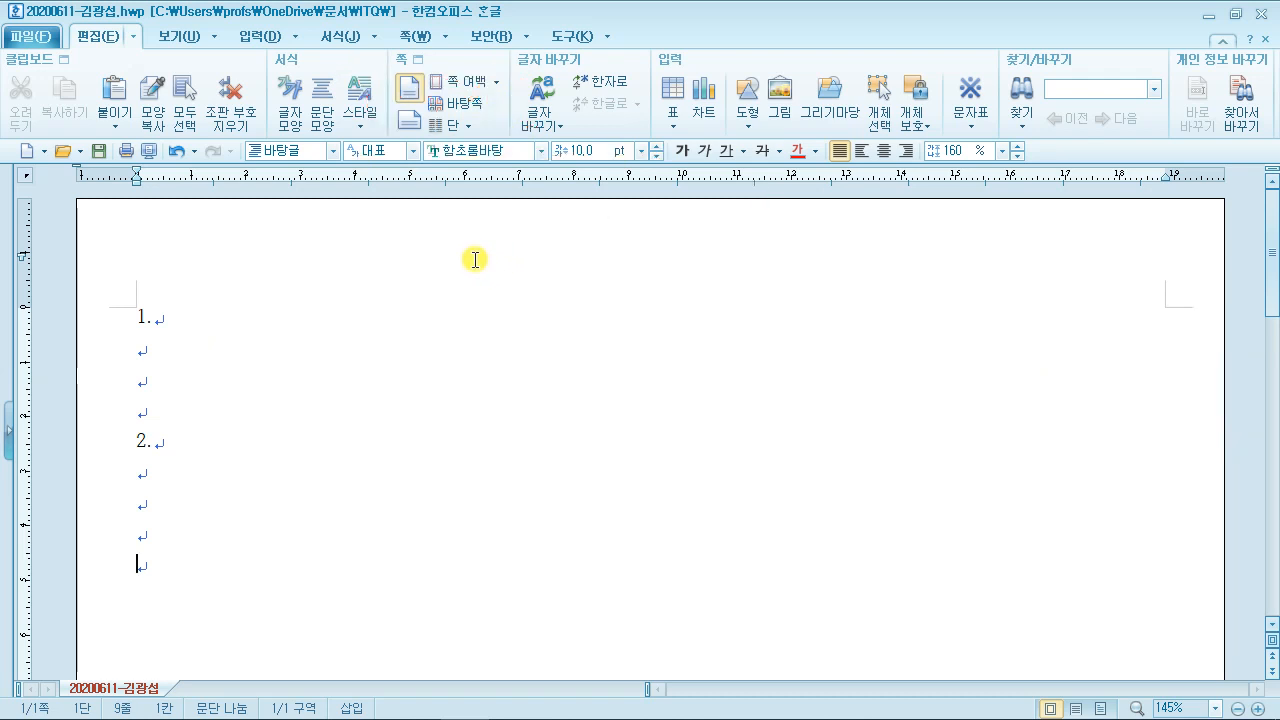
Step: Insert a section break for a new page 2 and start question number 3
{"action": "key", "text": "alt+shift+Return"}
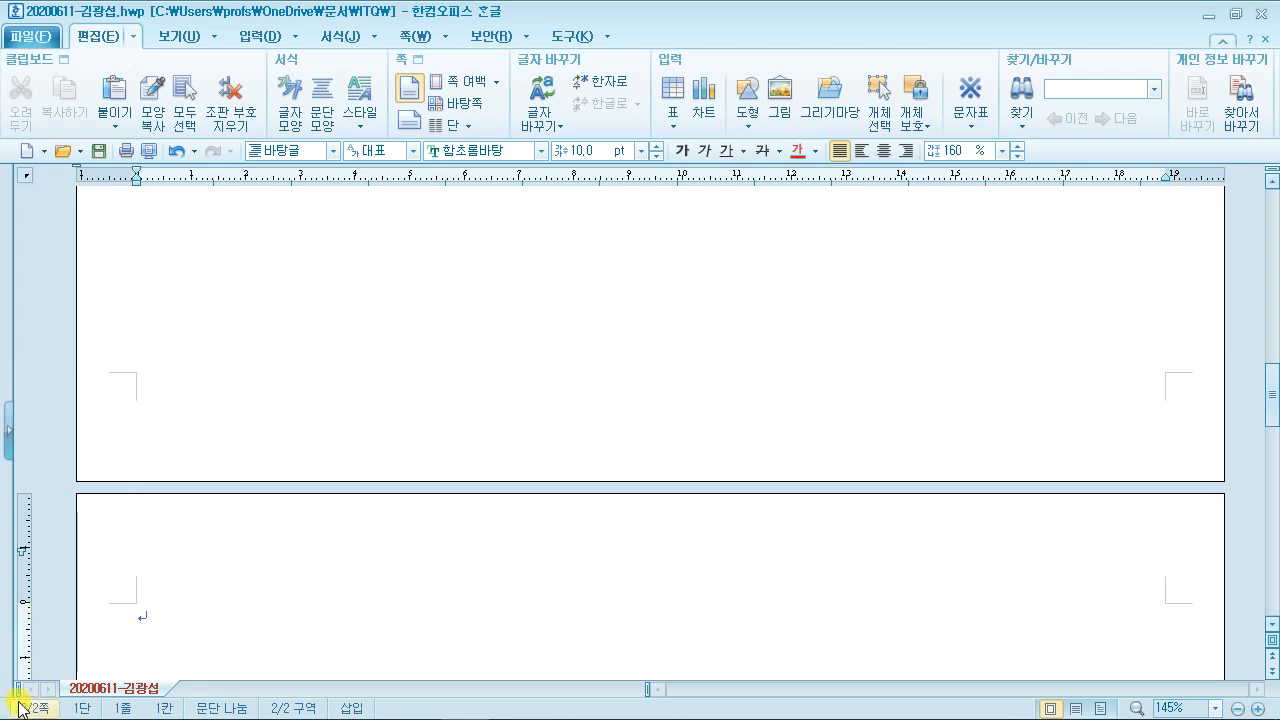
{"action": "scroll", "coordinate": [254, 585], "scroll_direction": "down", "scroll_amount": 3}
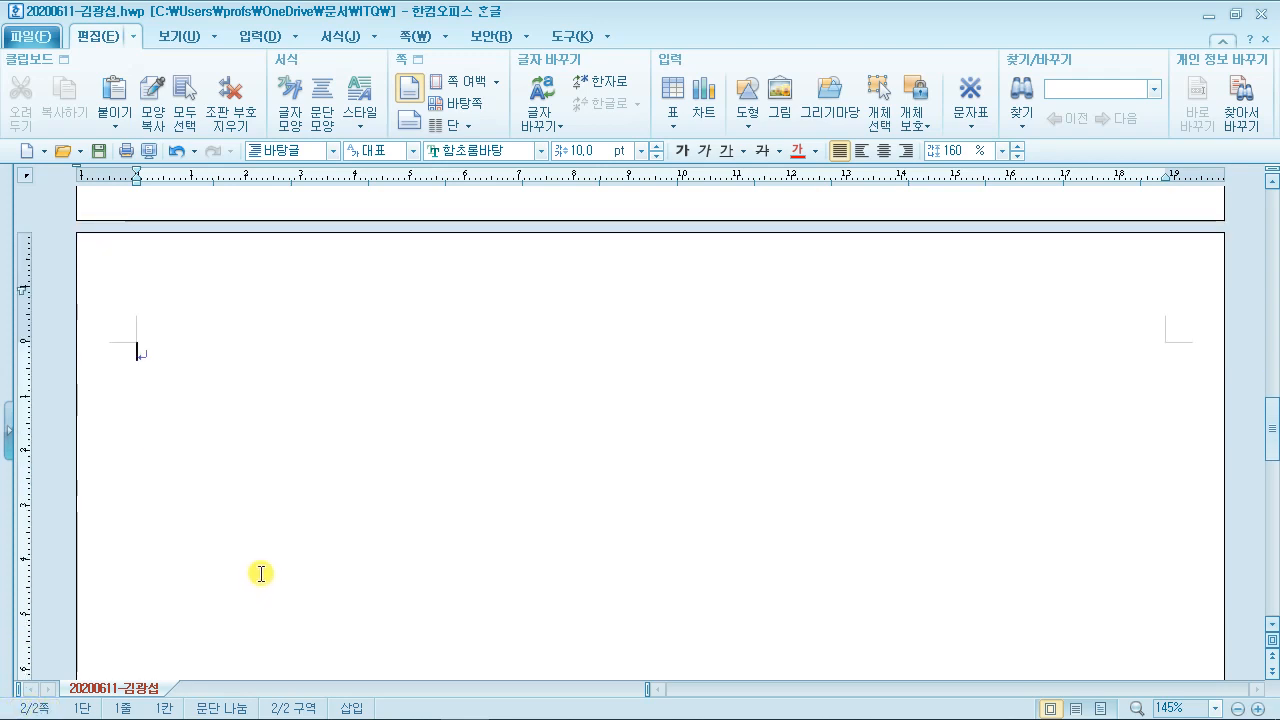
{"action": "type", "text": "3."}
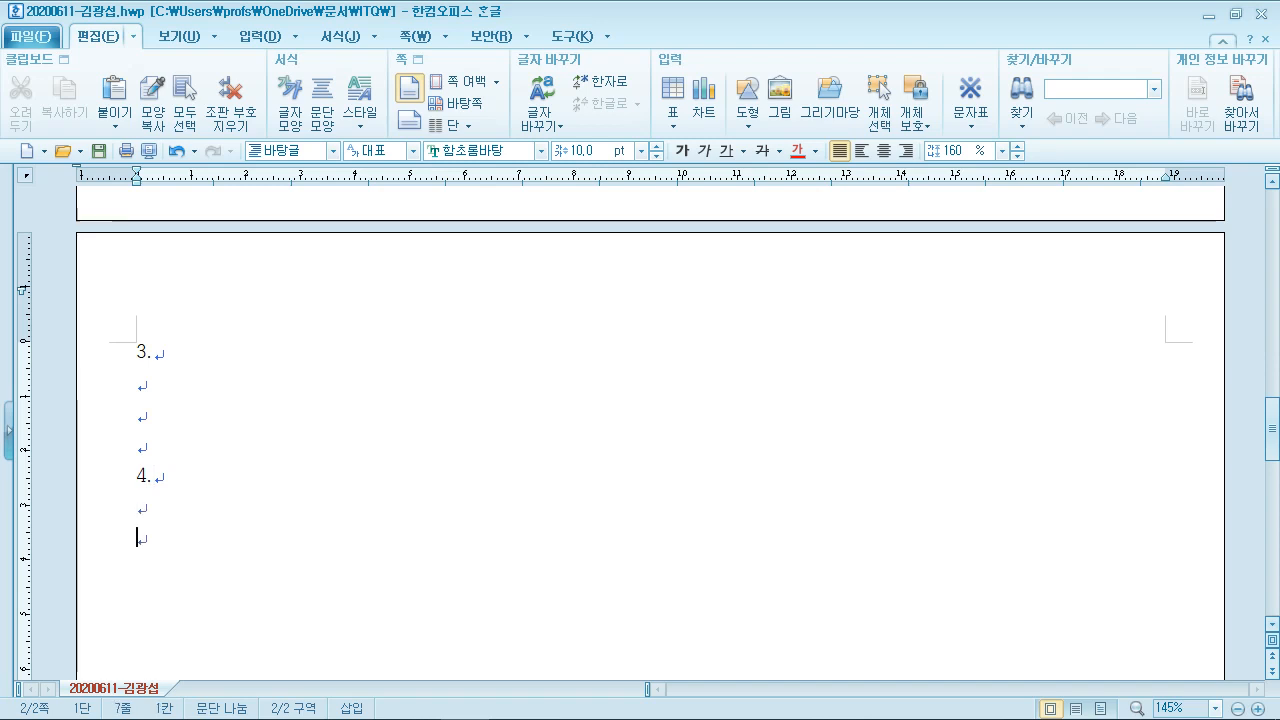
{"action": "scroll", "coordinate": [240, 553], "scroll_direction": "down", "scroll_amount": 2}
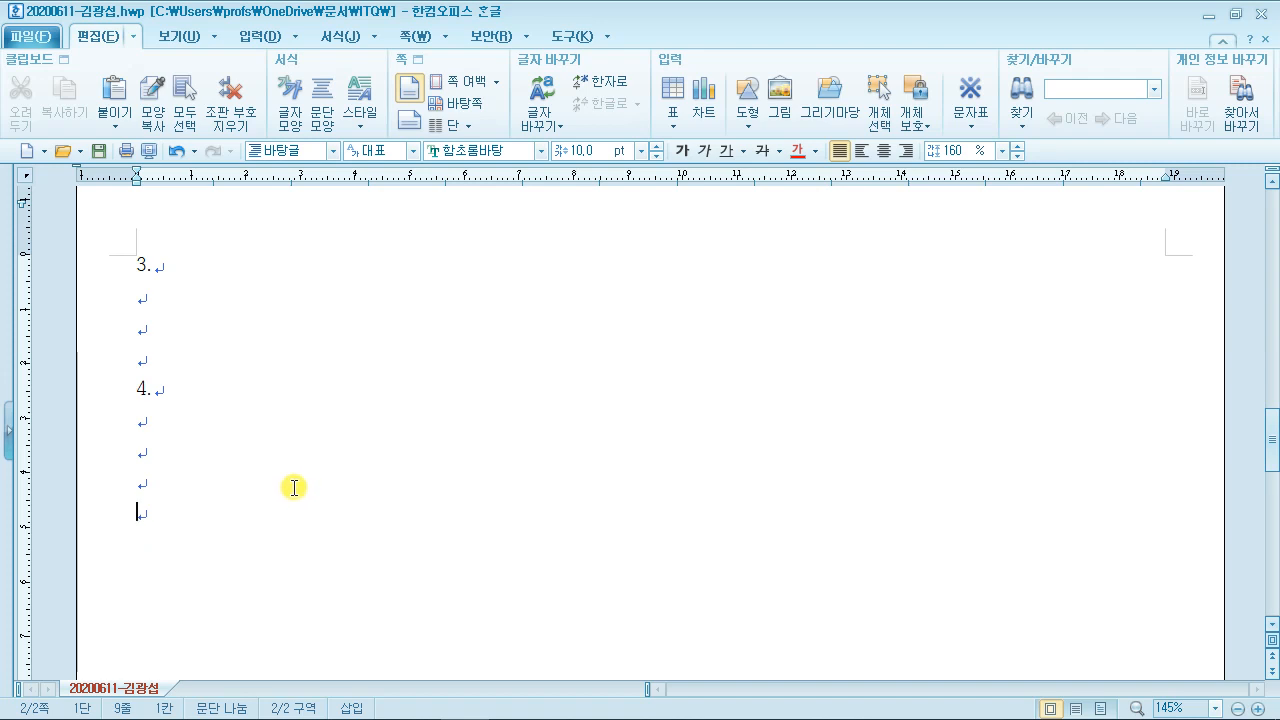
Step: Scribble freehand pen marks across the page, then clear them
{"action": "key", "text": "ctrl+2"}
{"action": "mouse_move", "coordinate": [254, 143]}
{"action": "left_mouse_down"}
{"action": "mouse_move", "coordinate": [372, 391]}
{"action": "mouse_move", "coordinate": [552, 338]}
{"action": "left_mouse_up"}
{"action": "mouse_move", "coordinate": [254, 290]}
{"action": "left_mouse_down"}
{"action": "mouse_move", "coordinate": [278, 226]}
{"action": "mouse_move", "coordinate": [312, 250]}
{"action": "left_mouse_up"}
{"action": "left_click_drag", "start_coordinate": [285, 227], "coordinate": [345, 233]}
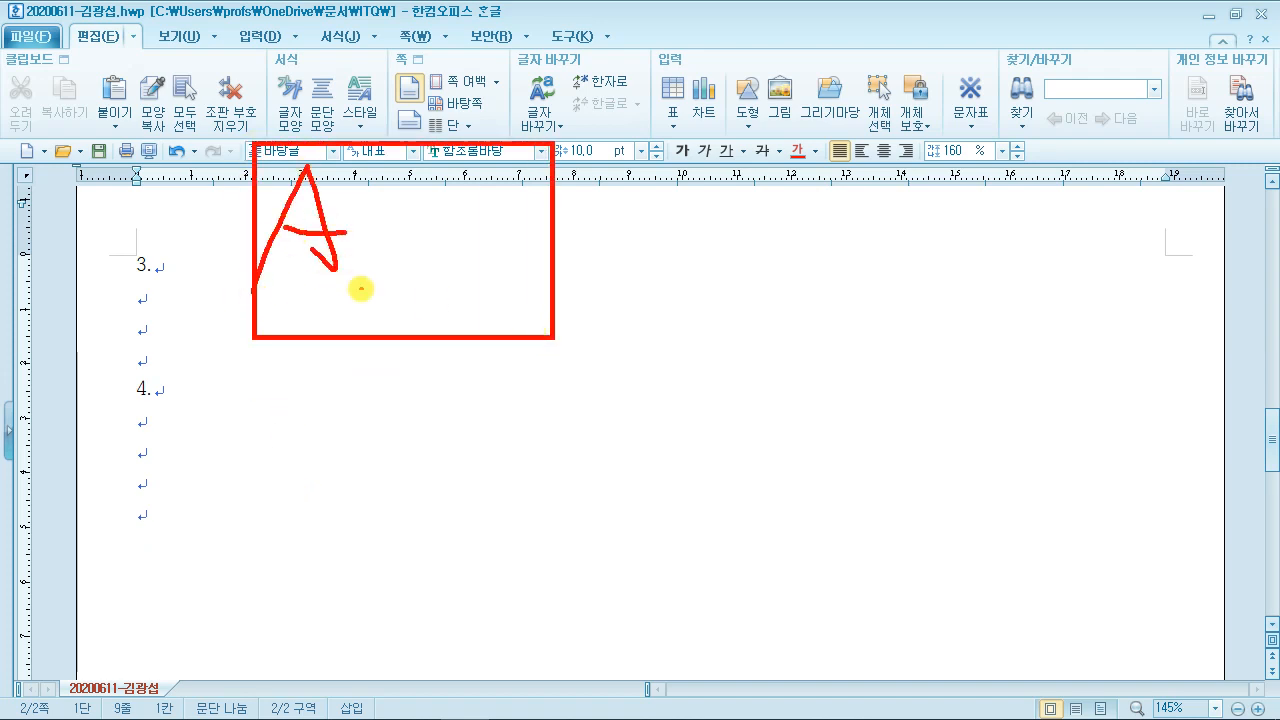
{"action": "mouse_move", "coordinate": [361, 289]}
{"action": "left_mouse_down"}
{"action": "mouse_move", "coordinate": [429, 203]}
{"action": "mouse_move", "coordinate": [437, 303]}
{"action": "left_mouse_up"}
{"action": "left_click_drag", "start_coordinate": [365, 270], "coordinate": [483, 277]}
{"action": "left_click_drag", "start_coordinate": [606, 197], "coordinate": [591, 268]}
{"action": "left_click_drag", "start_coordinate": [572, 247], "coordinate": [614, 243]}
{"action": "left_click_drag", "start_coordinate": [639, 141], "coordinate": [888, 290]}
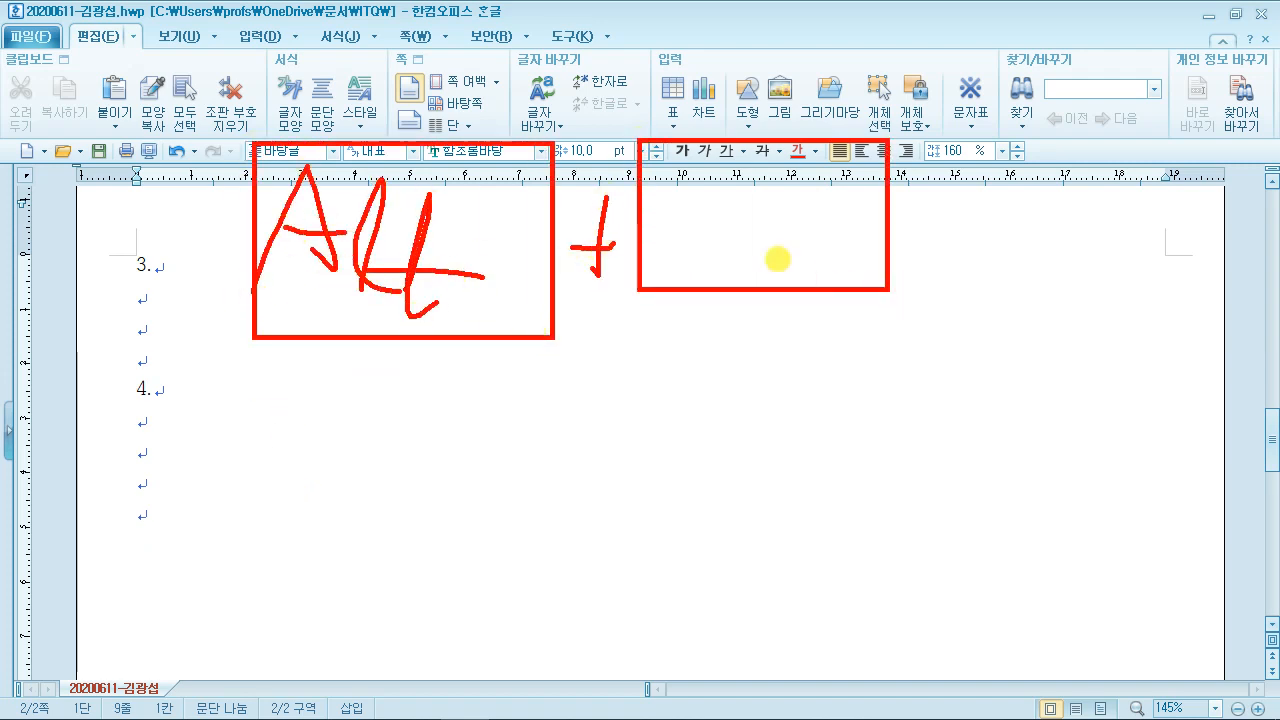
{"action": "left_click_drag", "start_coordinate": [686, 226], "coordinate": [648, 262]}
{"action": "mouse_move", "coordinate": [737, 177]}
{"action": "left_mouse_down"}
{"action": "mouse_move", "coordinate": [766, 229]}
{"action": "mouse_move", "coordinate": [760, 264]}
{"action": "left_mouse_up"}
{"action": "left_click_drag", "start_coordinate": [772, 262], "coordinate": [777, 246]}
{"action": "left_click_drag", "start_coordinate": [818, 160], "coordinate": [805, 265]}
{"action": "mouse_move", "coordinate": [840, 230]}
{"action": "left_mouse_down"}
{"action": "mouse_move", "coordinate": [869, 241]}
{"action": "mouse_move", "coordinate": [836, 229]}
{"action": "left_mouse_up"}
{"action": "mouse_move", "coordinate": [925, 197]}
{"action": "left_mouse_down"}
{"action": "mouse_move", "coordinate": [917, 256]}
{"action": "mouse_move", "coordinate": [940, 220]}
{"action": "left_mouse_up"}
{"action": "mouse_move", "coordinate": [960, 129]}
{"action": "left_mouse_down"}
{"action": "mouse_move", "coordinate": [1020, 266]}
{"action": "mouse_move", "coordinate": [1200, 260]}
{"action": "left_mouse_up"}
{"action": "mouse_move", "coordinate": [1044, 178]}
{"action": "left_mouse_down"}
{"action": "mouse_move", "coordinate": [1110, 182]}
{"action": "mouse_move", "coordinate": [1052, 243]}
{"action": "left_mouse_up"}
{"action": "left_click_drag", "start_coordinate": [1023, 229], "coordinate": [1050, 220]}
{"action": "left_click_drag", "start_coordinate": [1066, 212], "coordinate": [1092, 236]}
{"action": "mouse_move", "coordinate": [1119, 172]}
{"action": "left_mouse_down"}
{"action": "mouse_move", "coordinate": [1112, 248]}
{"action": "mouse_move", "coordinate": [1115, 222]}
{"action": "left_mouse_up"}
{"action": "left_click_drag", "start_coordinate": [1134, 232], "coordinate": [1266, 186]}
{"action": "key", "text": "Escape"}
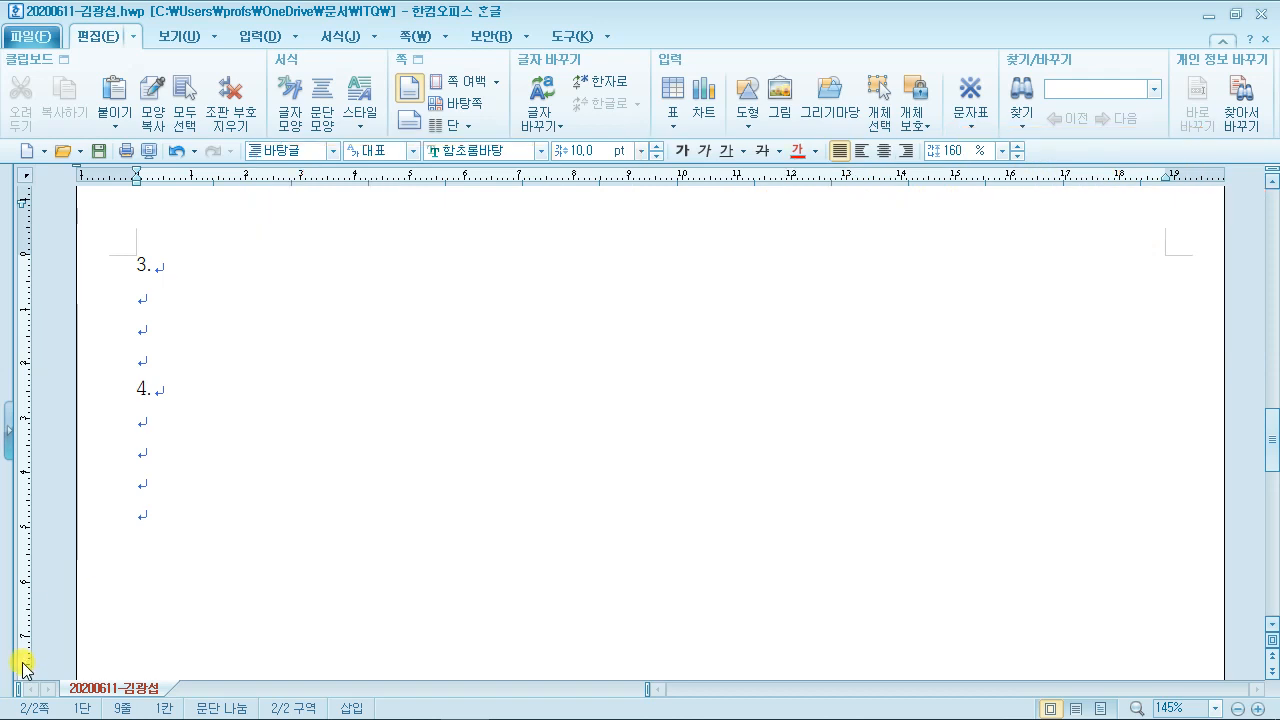
Step: Add another section break for blank page 3, then restore the Hangul window and shift it down
{"action": "key", "text": "alt+shift+Return"}
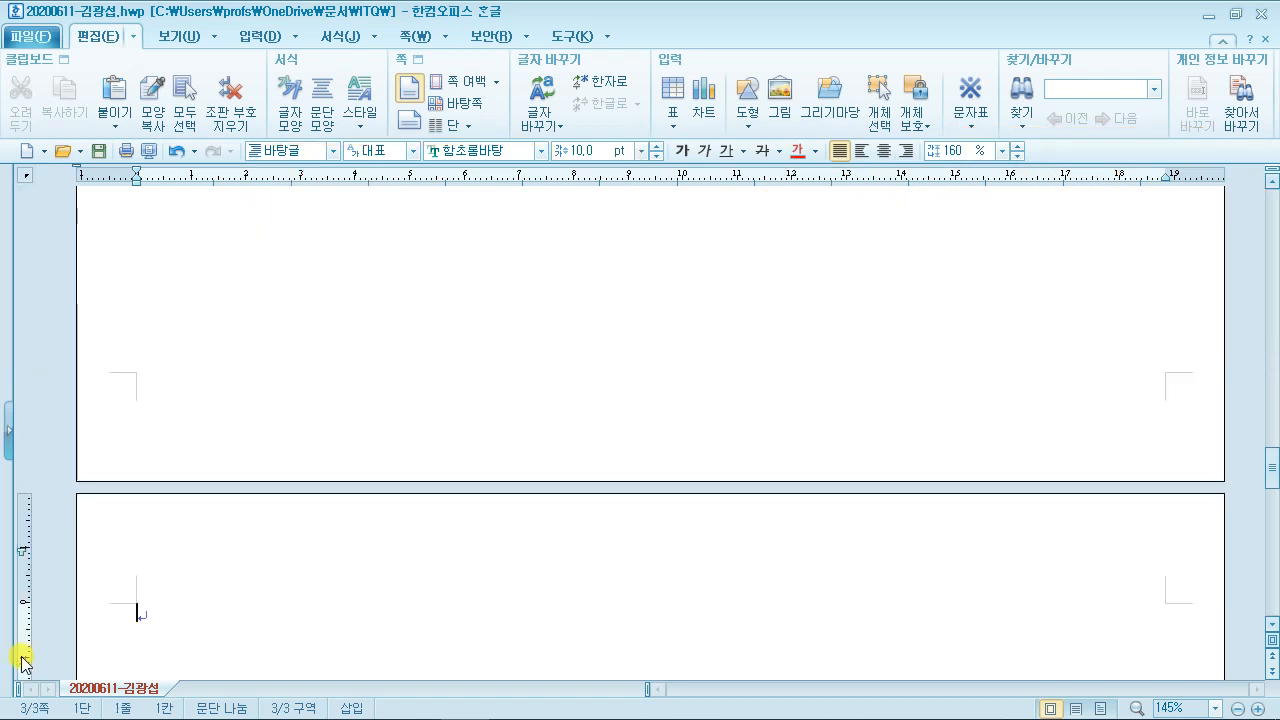
{"action": "scroll", "coordinate": [2, 671], "scroll_direction": "down", "scroll_amount": 3}
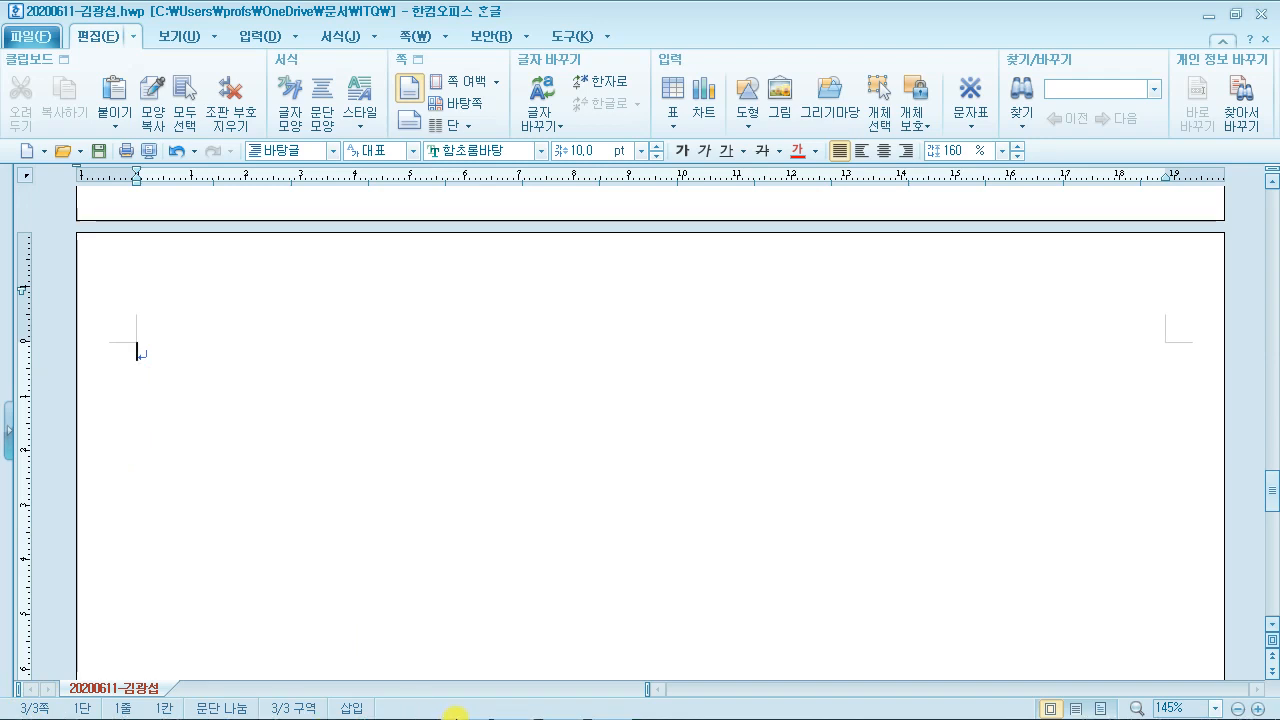
{"action": "scroll", "coordinate": [808, 417], "scroll_direction": "down", "scroll_amount": 1}
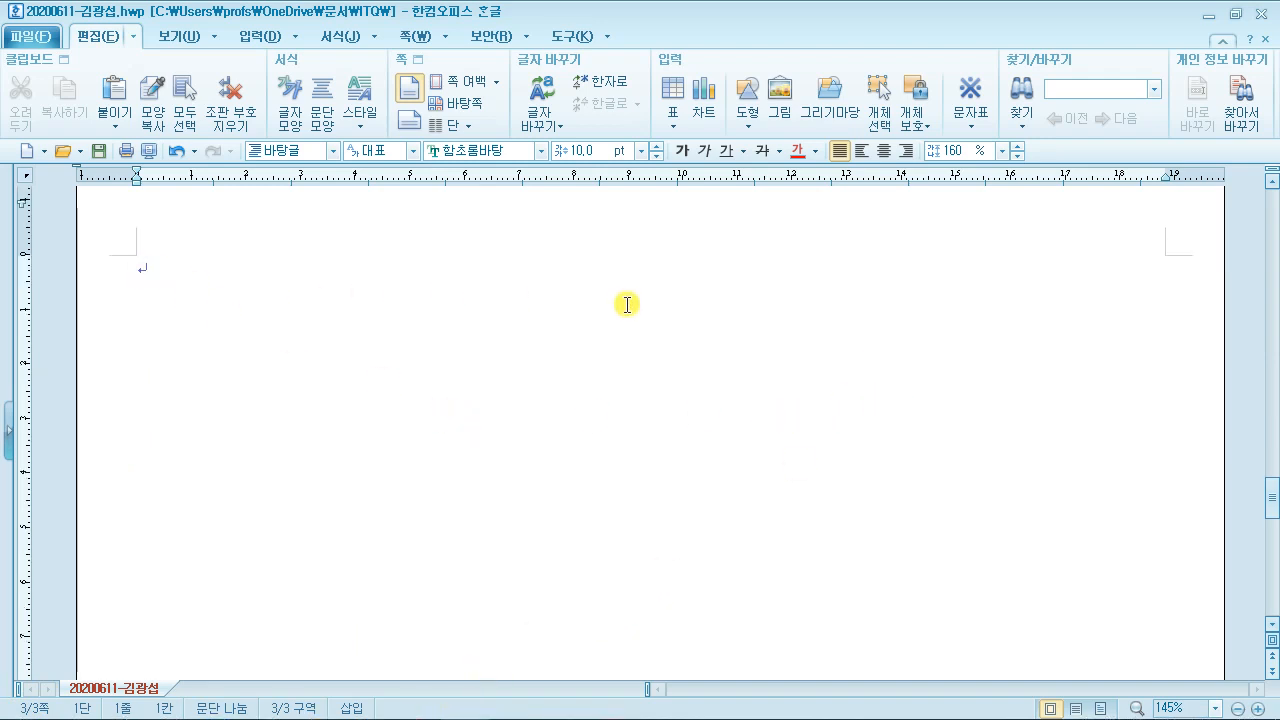
{"action": "left_click", "coordinate": [1228, 15]}
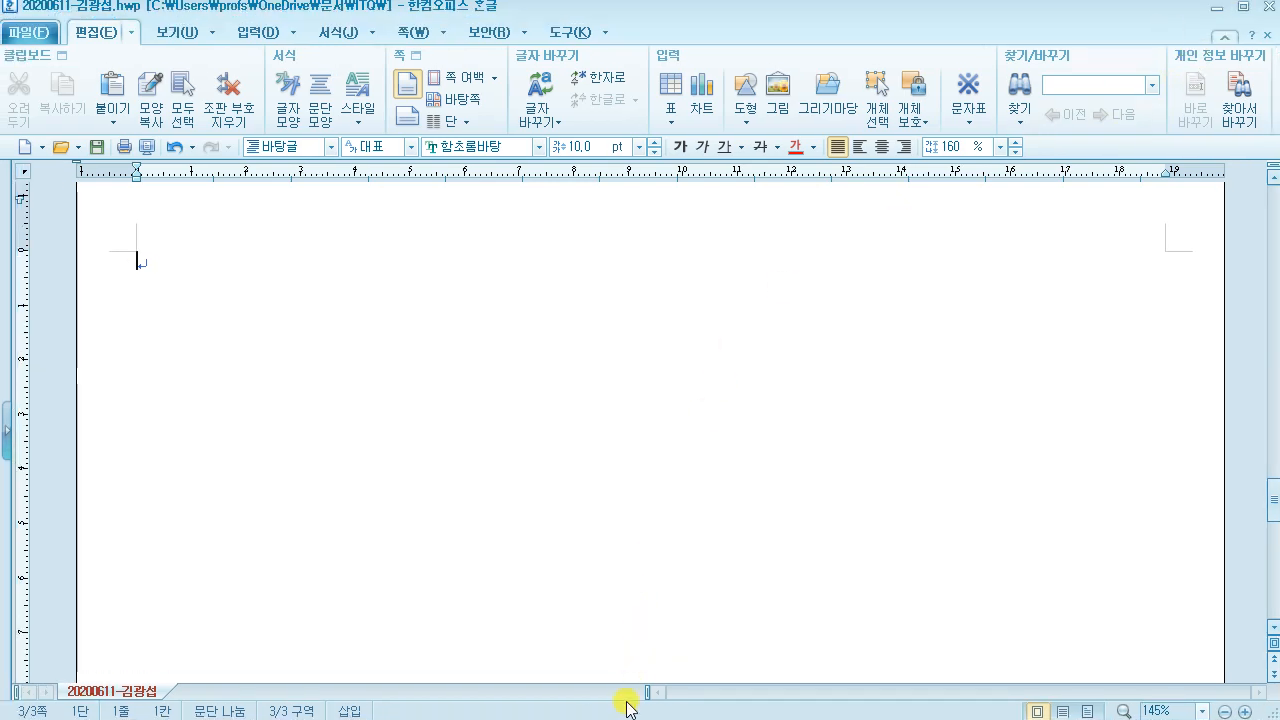
{"action": "double_click", "coordinate": [1152, 14]}
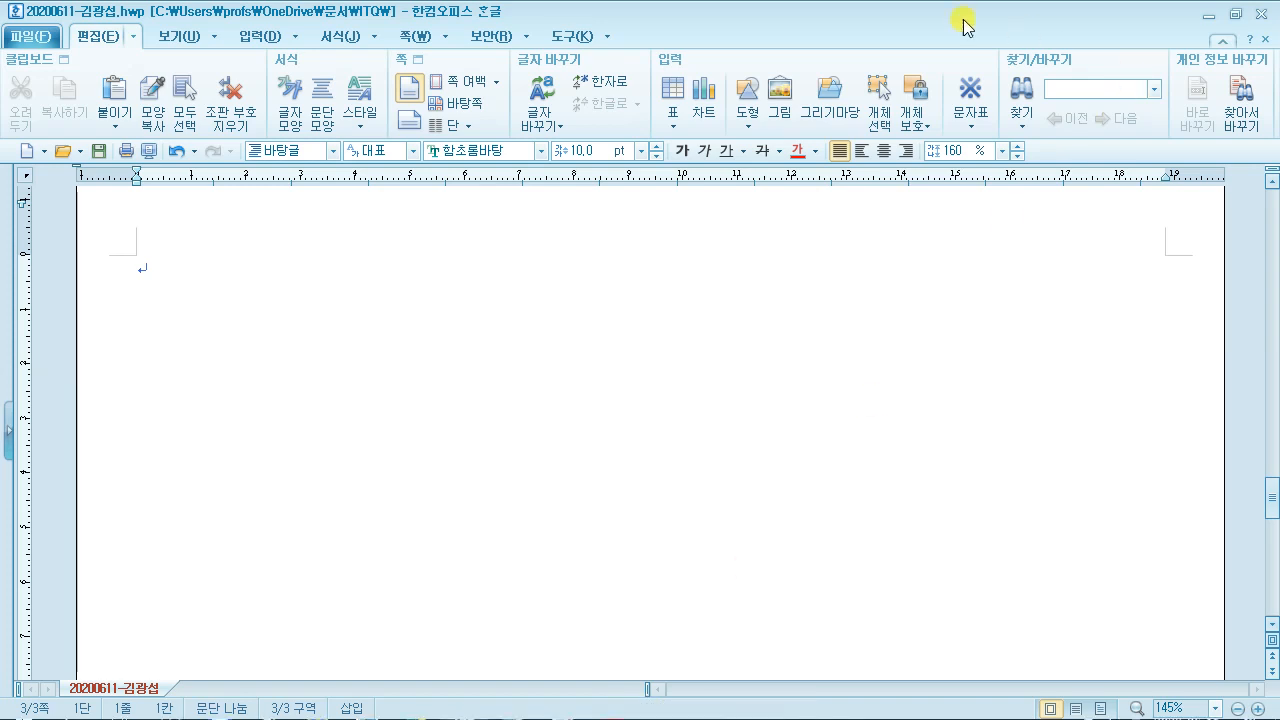
{"action": "left_click_drag", "start_coordinate": [921, 20], "coordinate": [857, 23]}
Step: Scroll the exam PDF to page 4's 문서작성 능력평가 sample and shorten its window below Hangul
{"action": "mouse_move", "coordinate": [700, 712]}
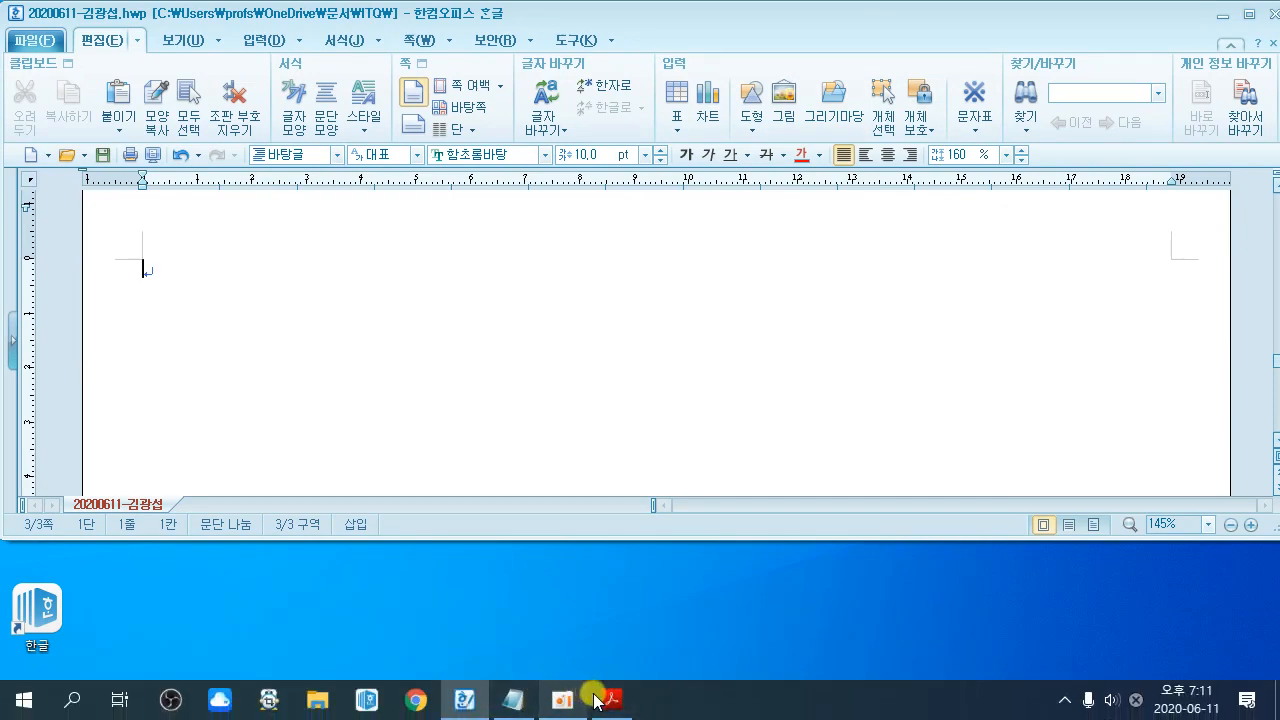
{"action": "left_click", "coordinate": [598, 700]}
{"action": "scroll", "coordinate": [731, 449], "scroll_direction": "down", "scroll_amount": 10}
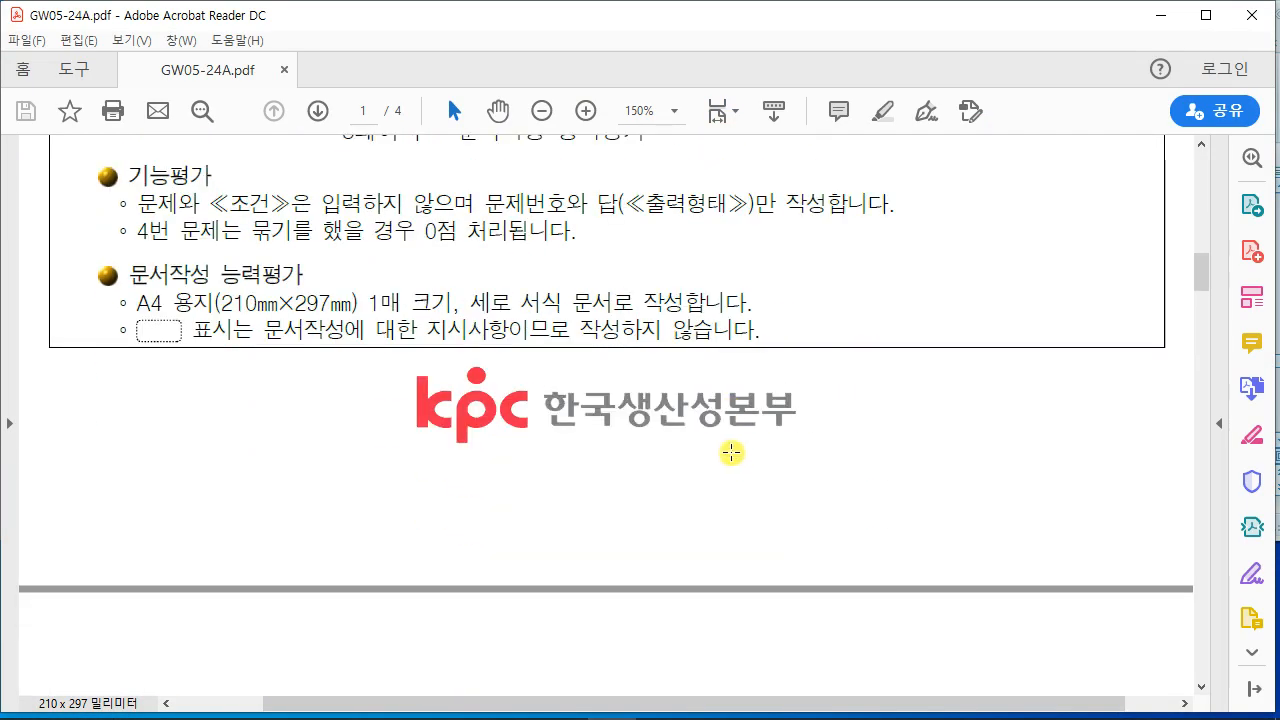
{"action": "scroll", "coordinate": [731, 453], "scroll_direction": "down", "scroll_amount": 4}
{"action": "left_click_drag", "start_coordinate": [409, 697], "coordinate": [318, 690]}
{"action": "scroll", "coordinate": [471, 523], "scroll_direction": "down", "scroll_amount": 3}
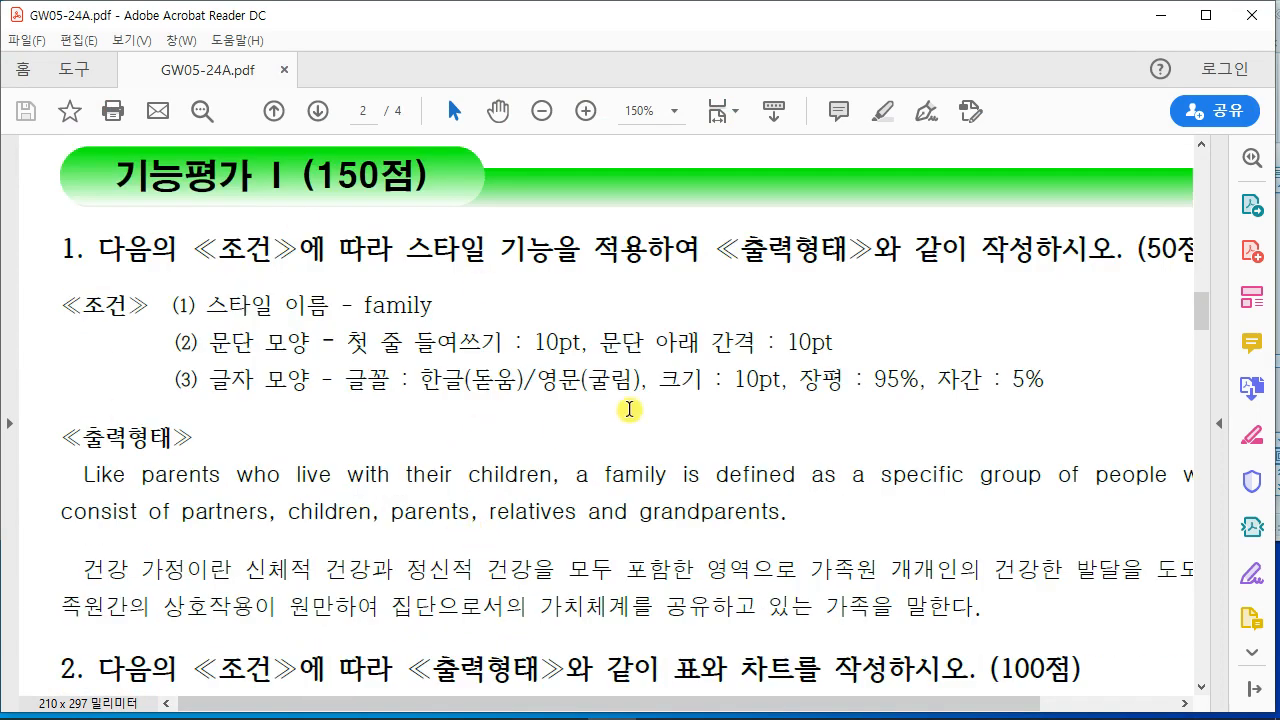
{"action": "scroll", "coordinate": [629, 409], "scroll_direction": "down", "scroll_amount": 9}
{"action": "scroll", "coordinate": [632, 403], "scroll_direction": "down", "scroll_amount": 15}
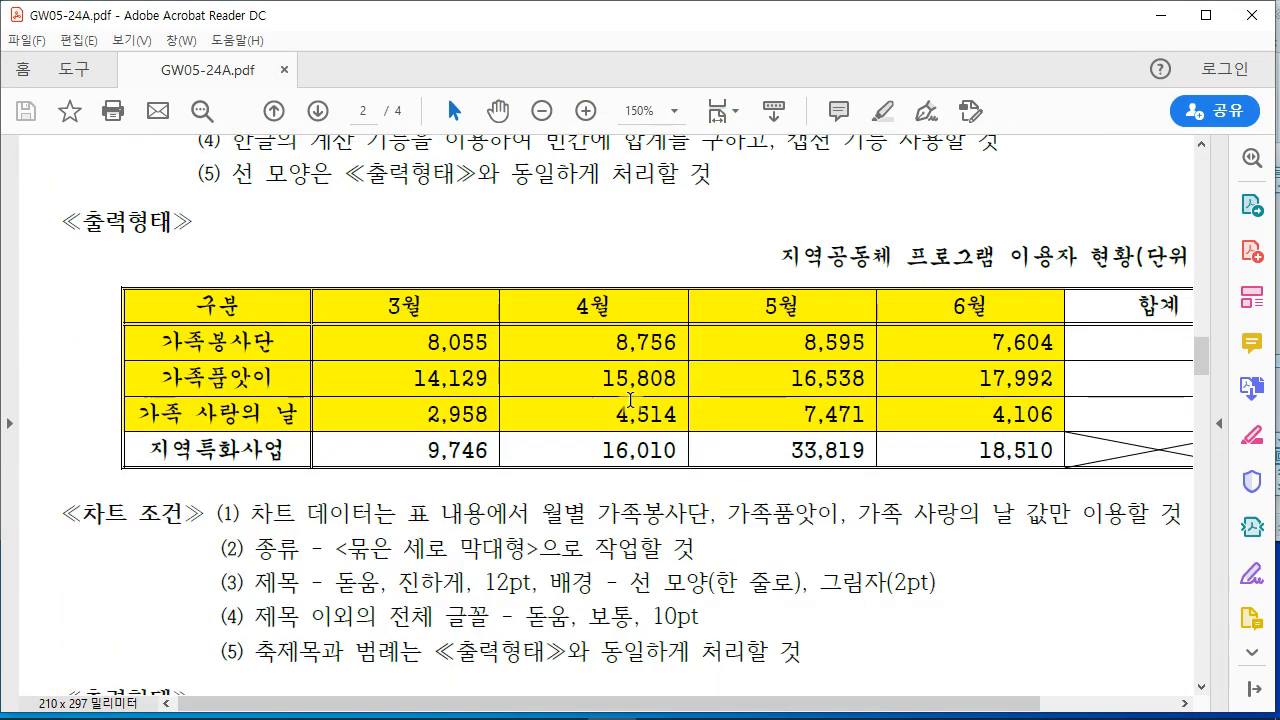
{"action": "scroll", "coordinate": [639, 406], "scroll_direction": "down", "scroll_amount": 17}
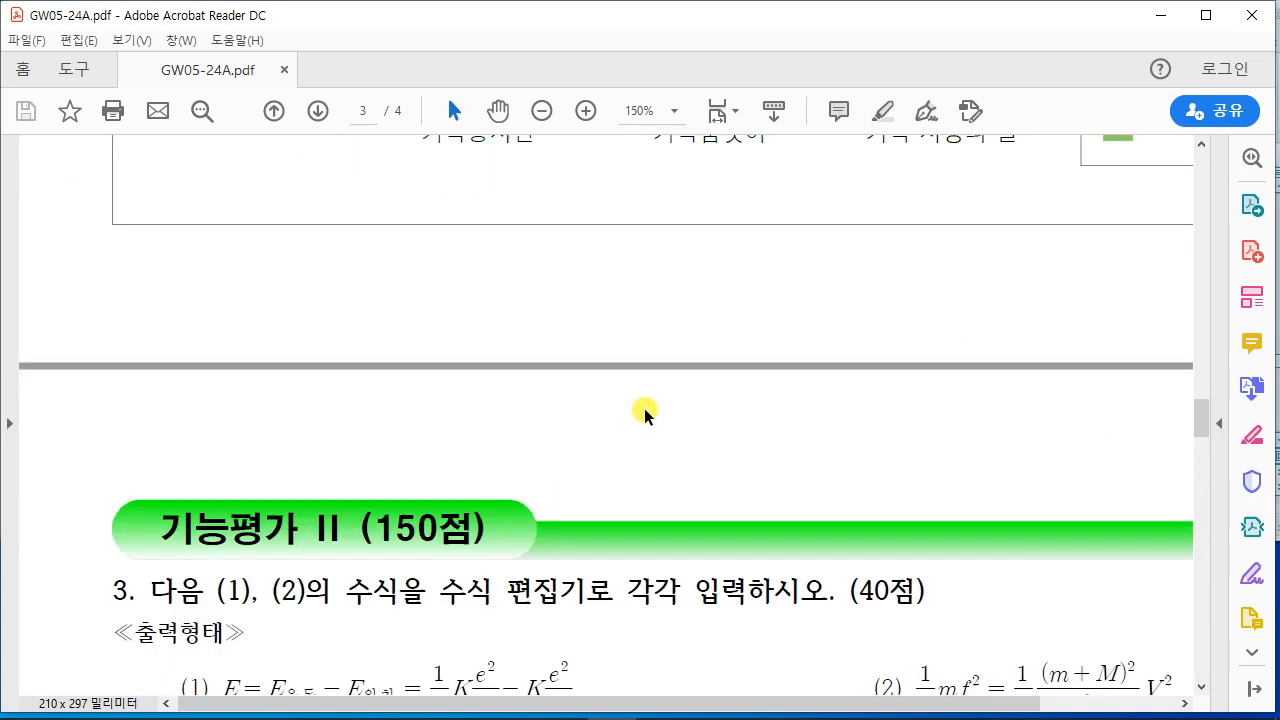
{"action": "scroll", "coordinate": [497, 218], "scroll_direction": "up", "scroll_amount": 1}
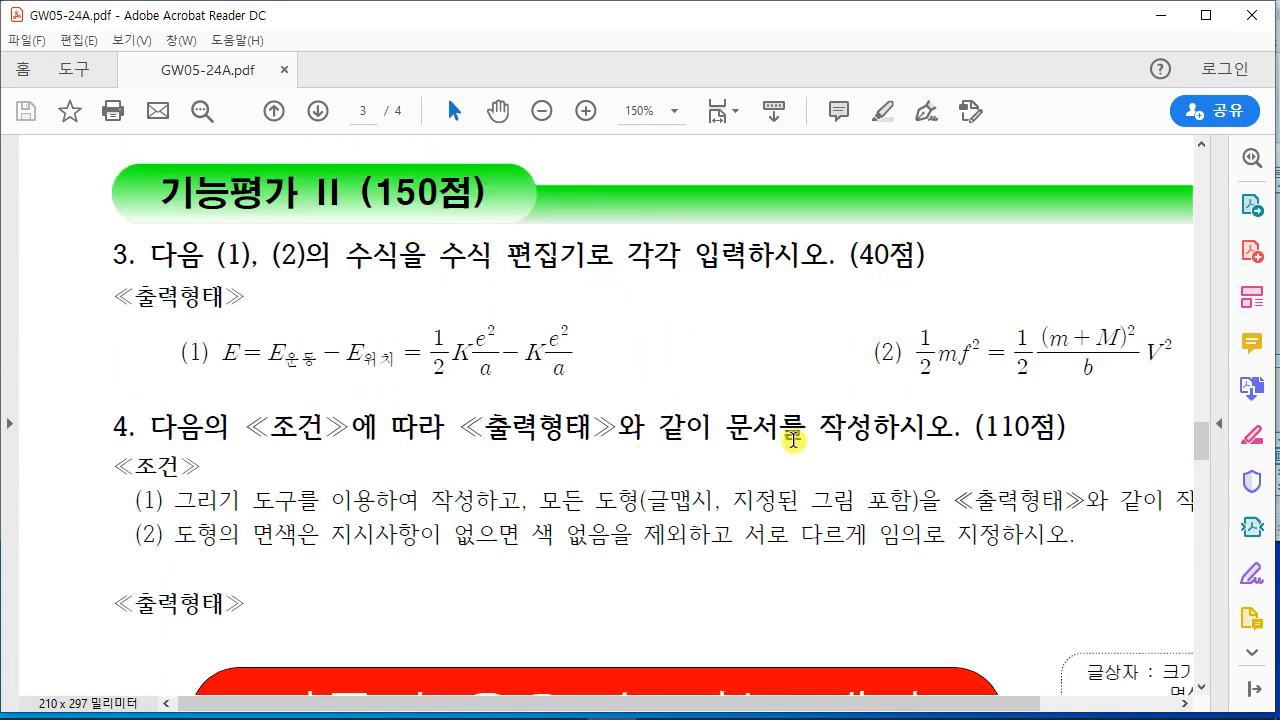
{"action": "scroll", "coordinate": [720, 440], "scroll_direction": "down", "scroll_amount": 4}
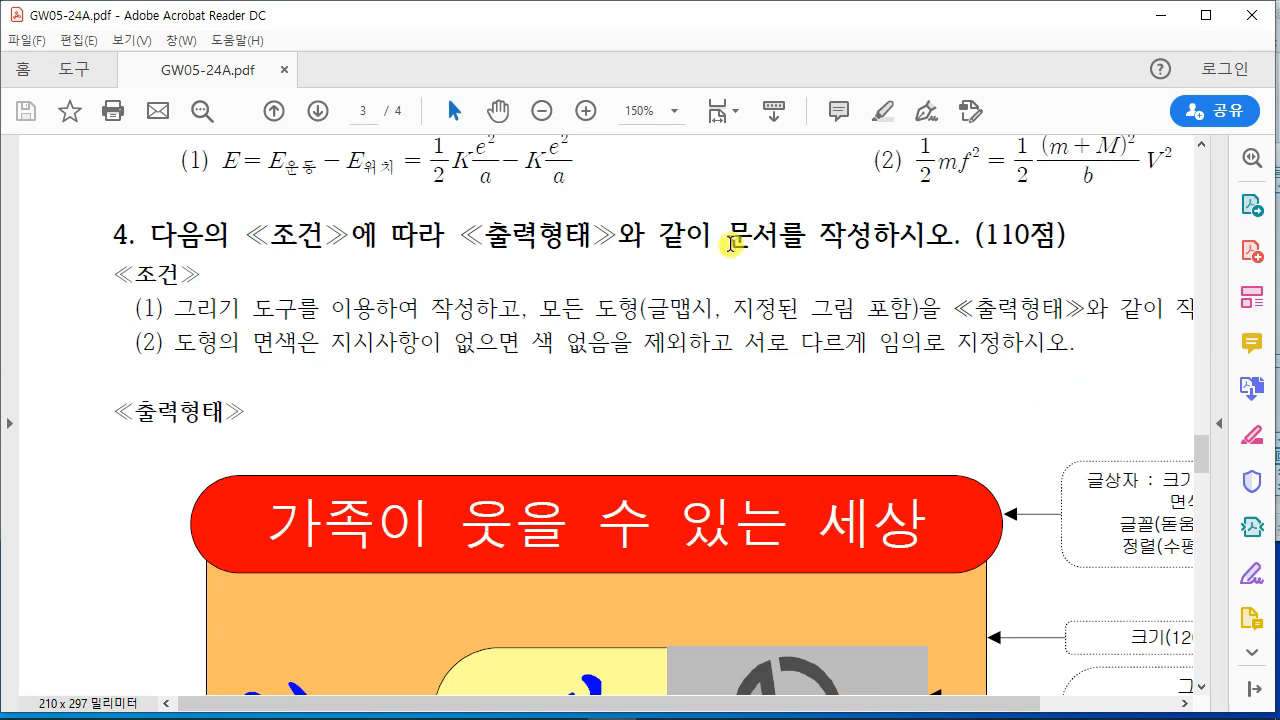
{"action": "scroll", "coordinate": [618, 435], "scroll_direction": "down", "scroll_amount": 20}
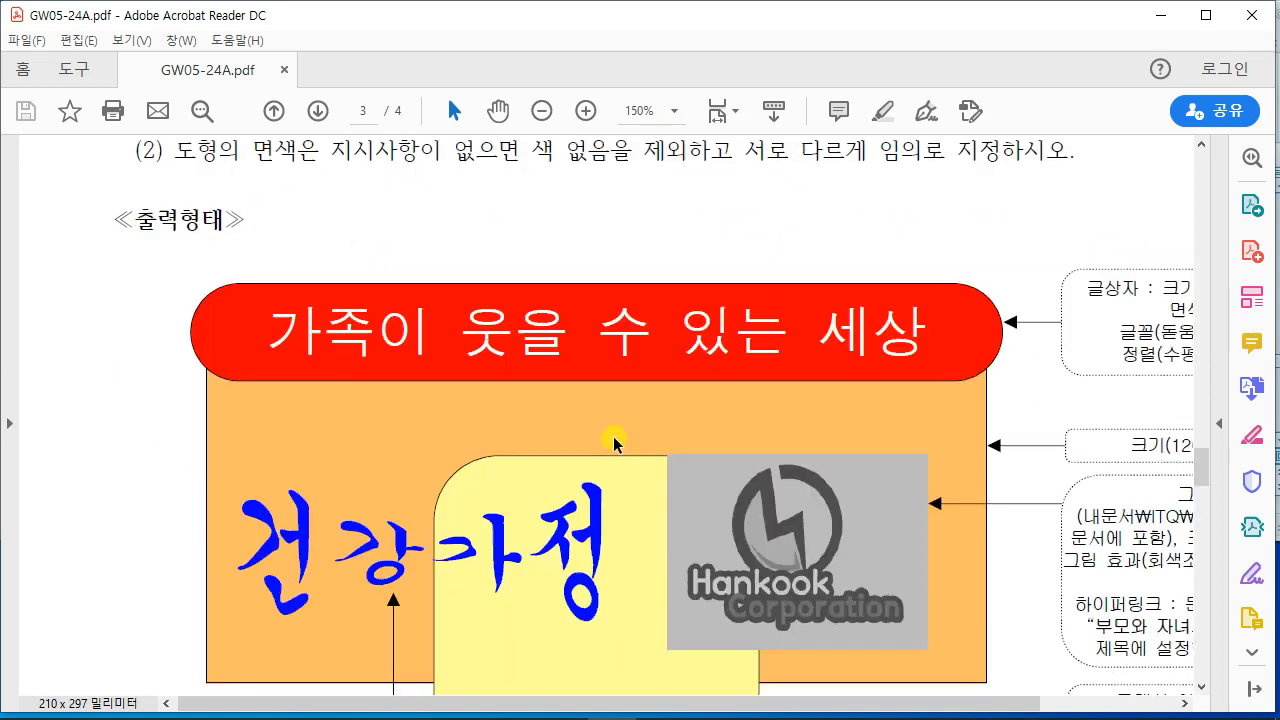
{"action": "scroll", "coordinate": [628, 443], "scroll_direction": "down", "scroll_amount": 6}
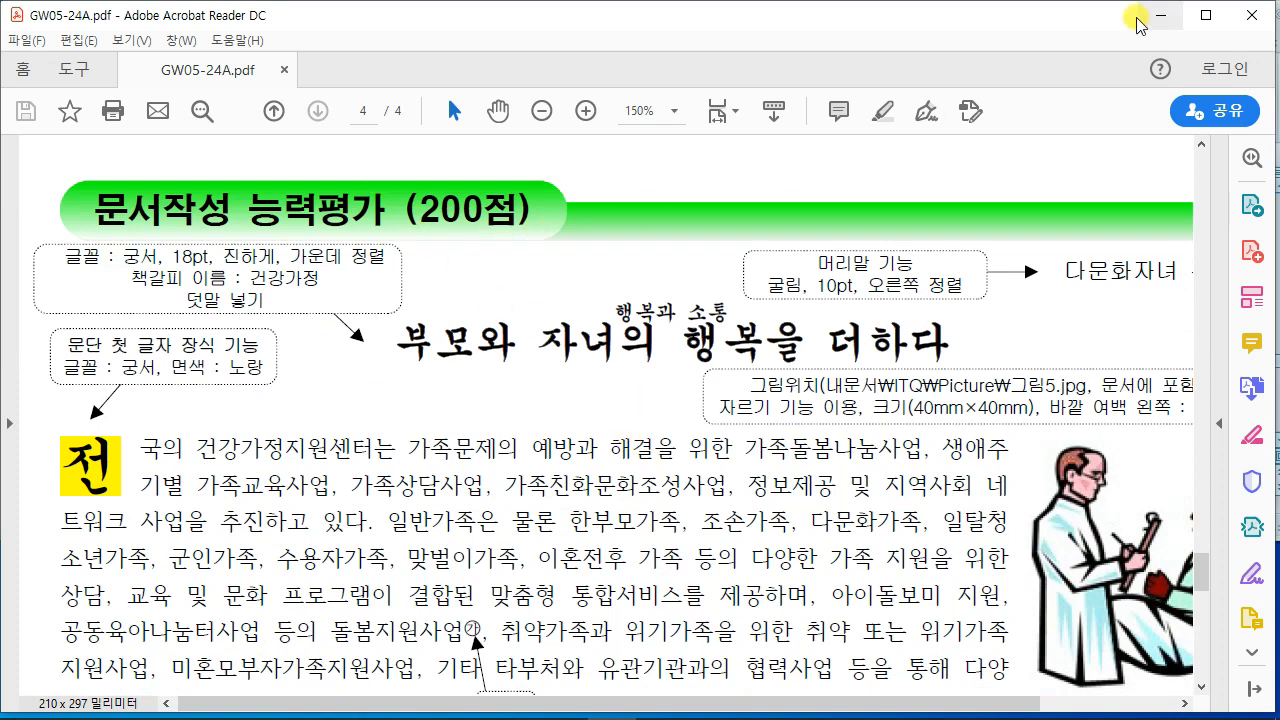
{"action": "left_click_drag", "start_coordinate": [974, 7], "coordinate": [934, 383]}
{"action": "scroll", "coordinate": [705, 565], "scroll_direction": "down", "scroll_amount": 3}
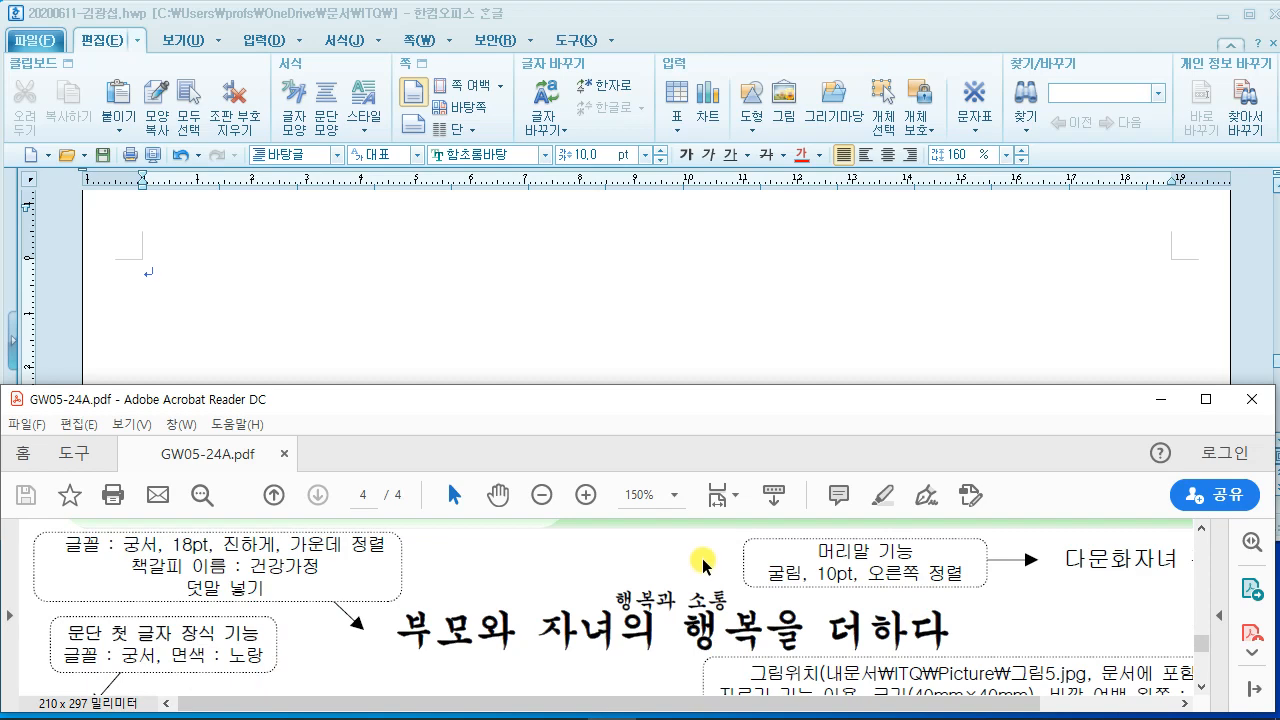
Step: Maximize the PDF and mark the header arrow and title, striking out 행복과 소통, in red
{"action": "scroll", "coordinate": [705, 565], "scroll_direction": "up", "scroll_amount": 2}
{"action": "left_click", "coordinate": [1205, 399]}
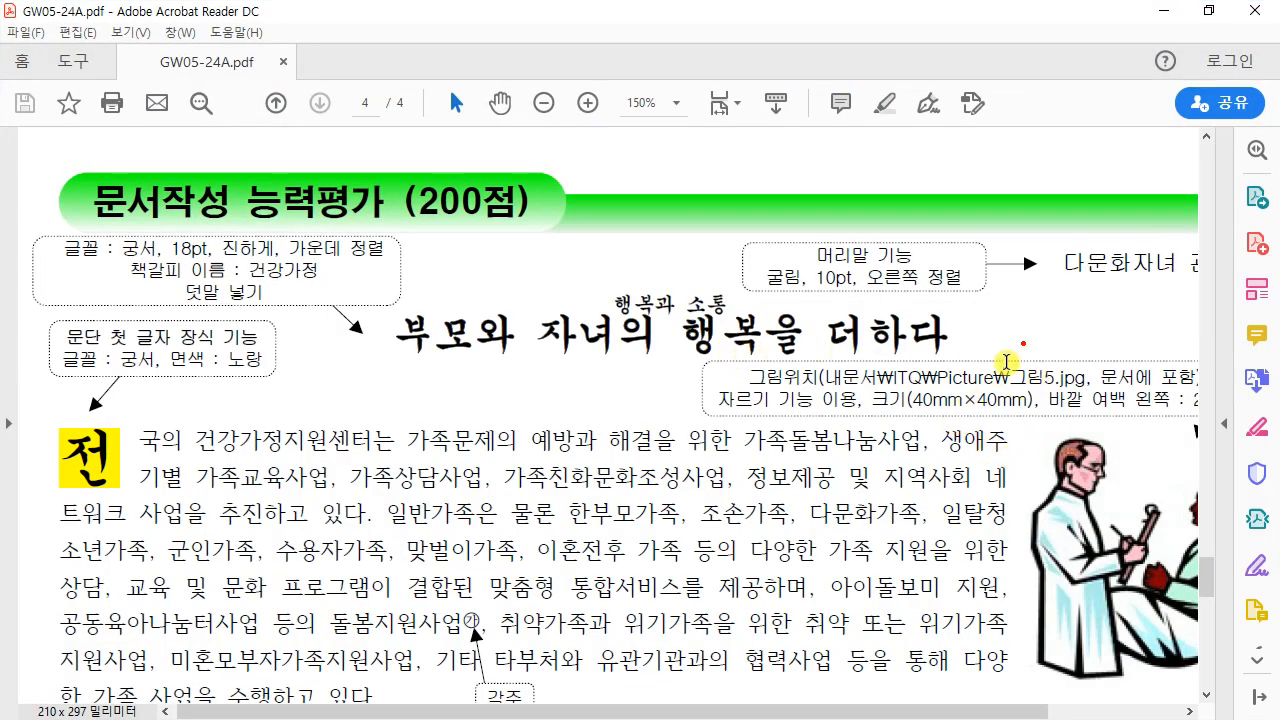
{"action": "left_click_drag", "start_coordinate": [1145, 218], "coordinate": [988, 287]}
{"action": "left_click_drag", "start_coordinate": [980, 230], "coordinate": [1085, 303]}
{"action": "mouse_move", "coordinate": [390, 298]}
{"action": "left_mouse_down"}
{"action": "mouse_move", "coordinate": [682, 398]}
{"action": "mouse_move", "coordinate": [975, 372]}
{"action": "left_mouse_up"}
{"action": "left_click_drag", "start_coordinate": [607, 305], "coordinate": [758, 304]}
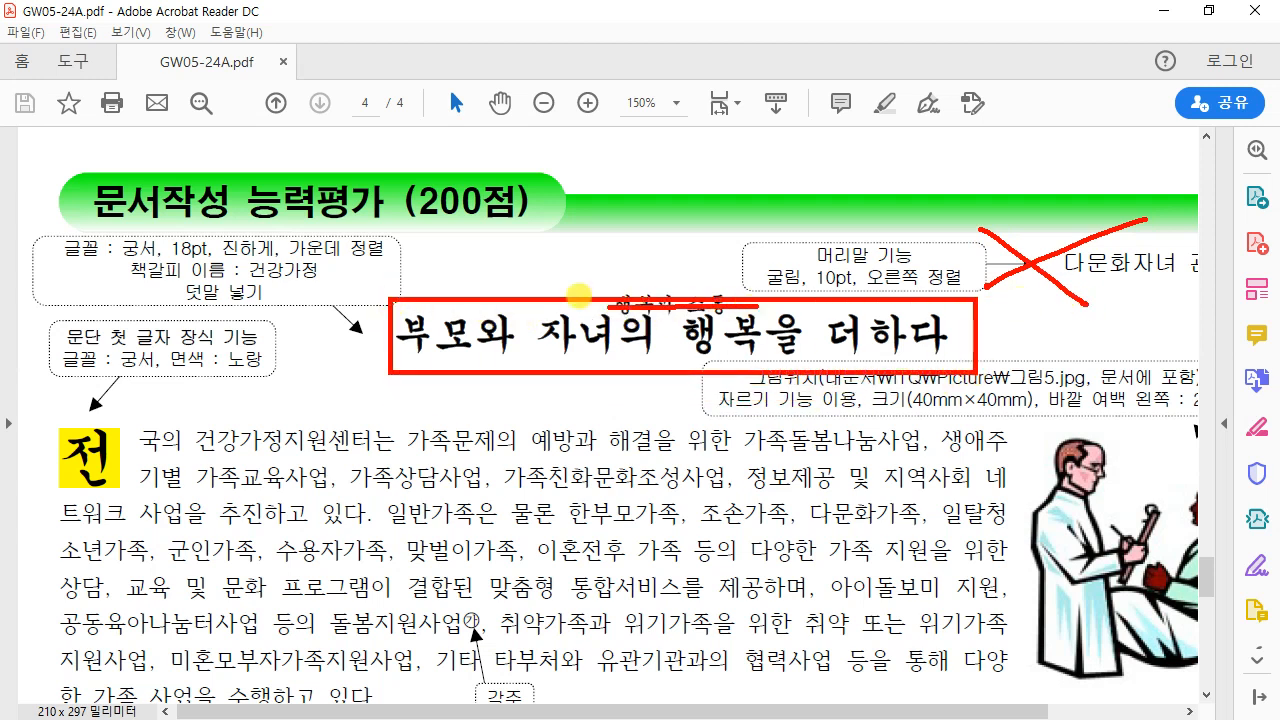
Step: Mark the 덧말 넣기 instruction and drop-cap 전, clear all marks, and bring Hangul back in front
{"action": "left_click_drag", "start_coordinate": [172, 296], "coordinate": [262, 296]}
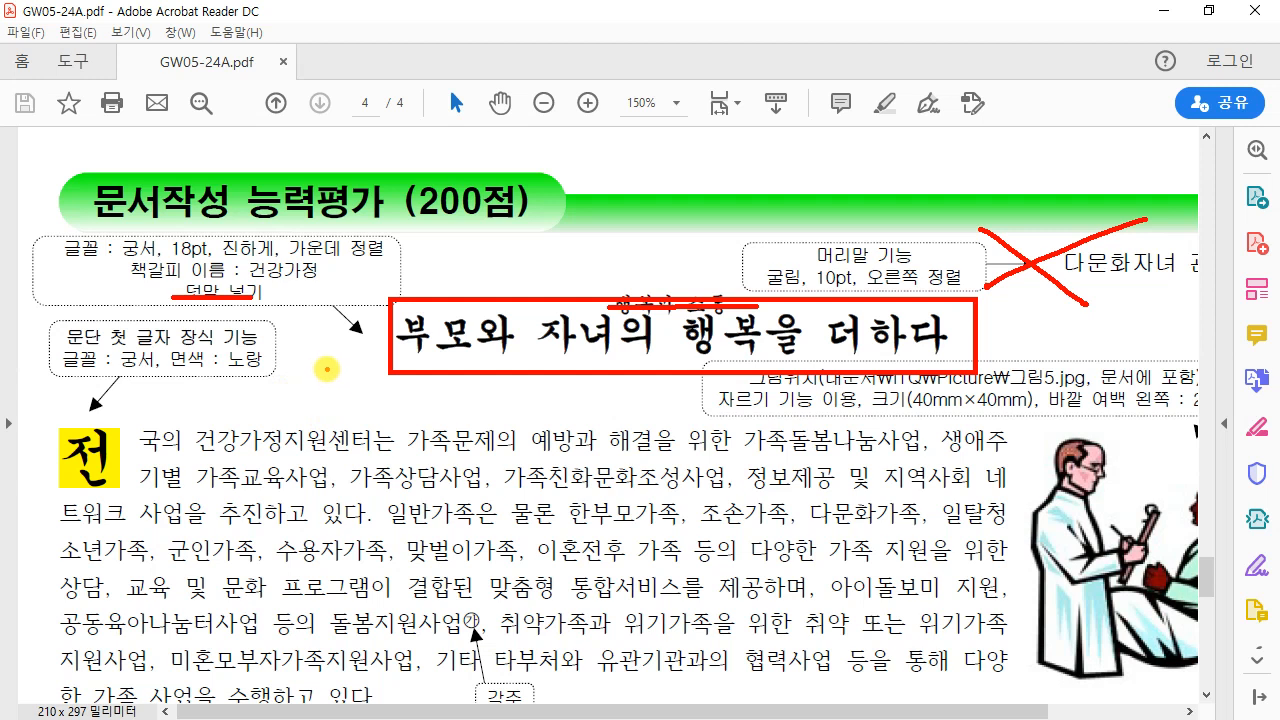
{"action": "mouse_move", "coordinate": [122, 421]}
{"action": "left_mouse_down"}
{"action": "mouse_move", "coordinate": [46, 418]}
{"action": "mouse_move", "coordinate": [45, 490]}
{"action": "left_mouse_up"}
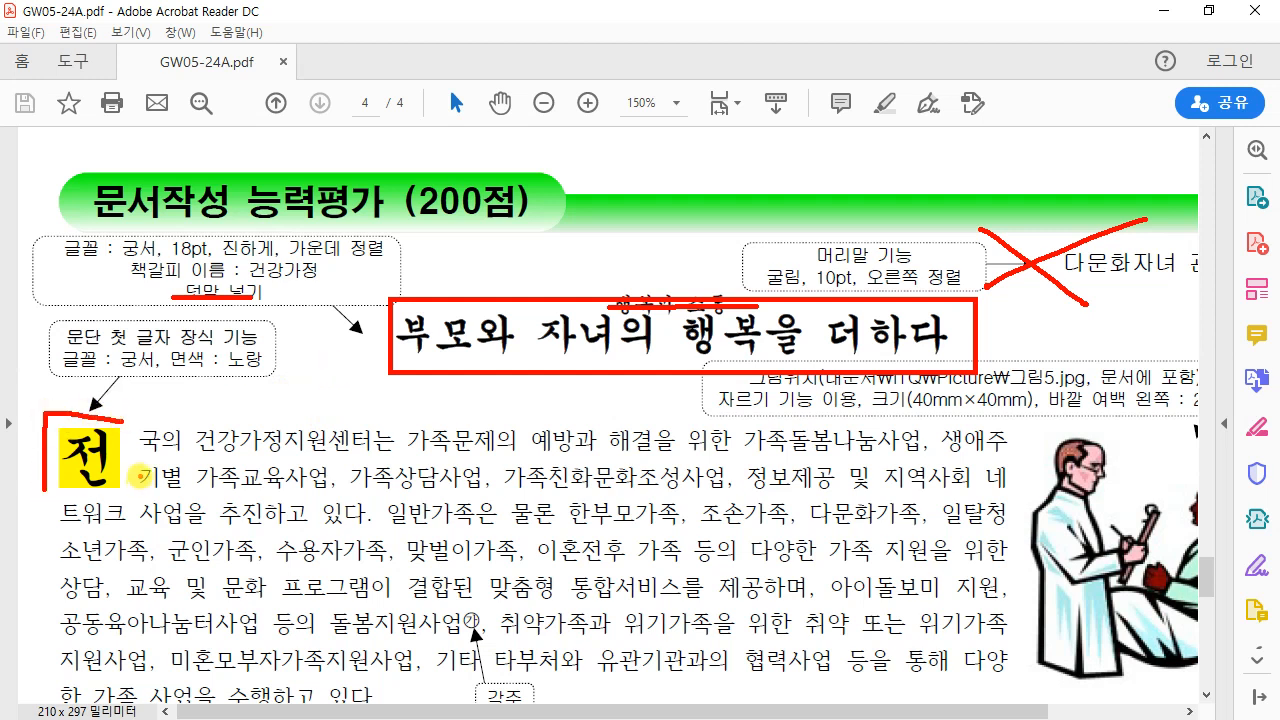
{"action": "key", "text": "Escape"}
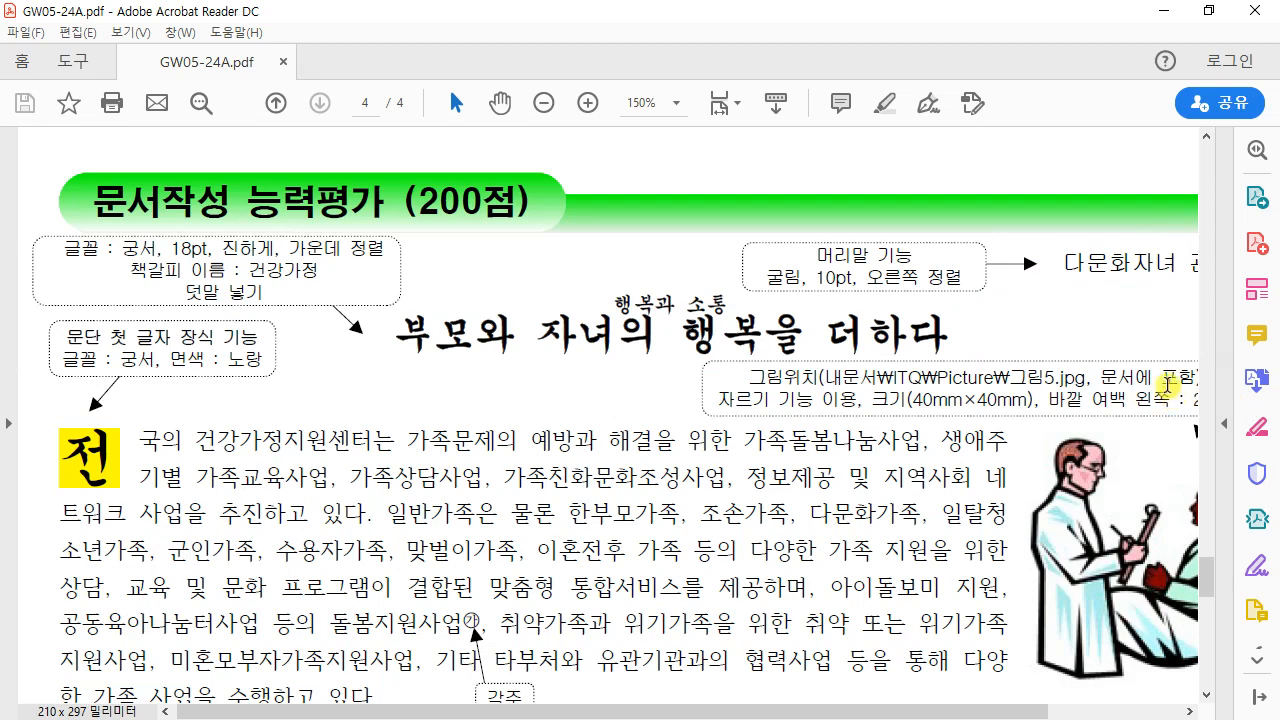
{"action": "left_click", "coordinate": [1208, 11]}
{"action": "left_click", "coordinate": [724, 319]}
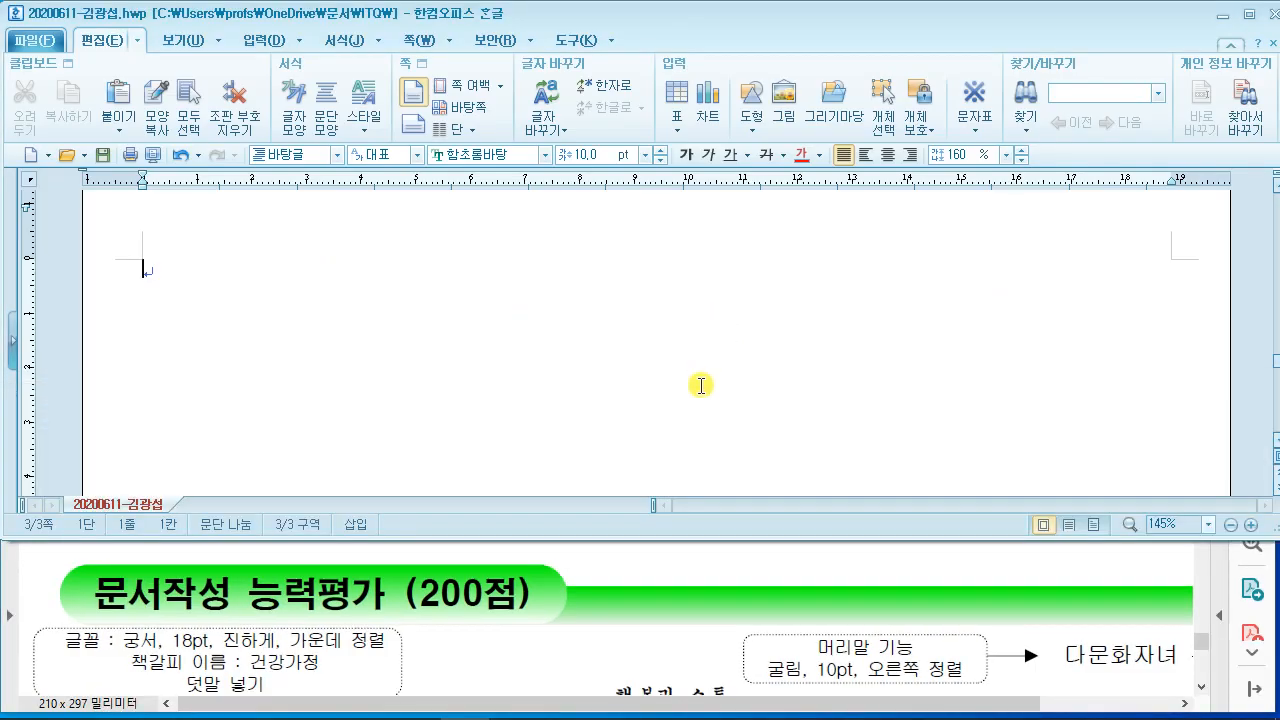
Step: Type the title 부모와 자녀의 행복을 더하다 from the PDF and start a new line
{"action": "left_click", "coordinate": [648, 578]}
{"action": "scroll", "coordinate": [649, 570], "scroll_direction": "down", "scroll_amount": 2}
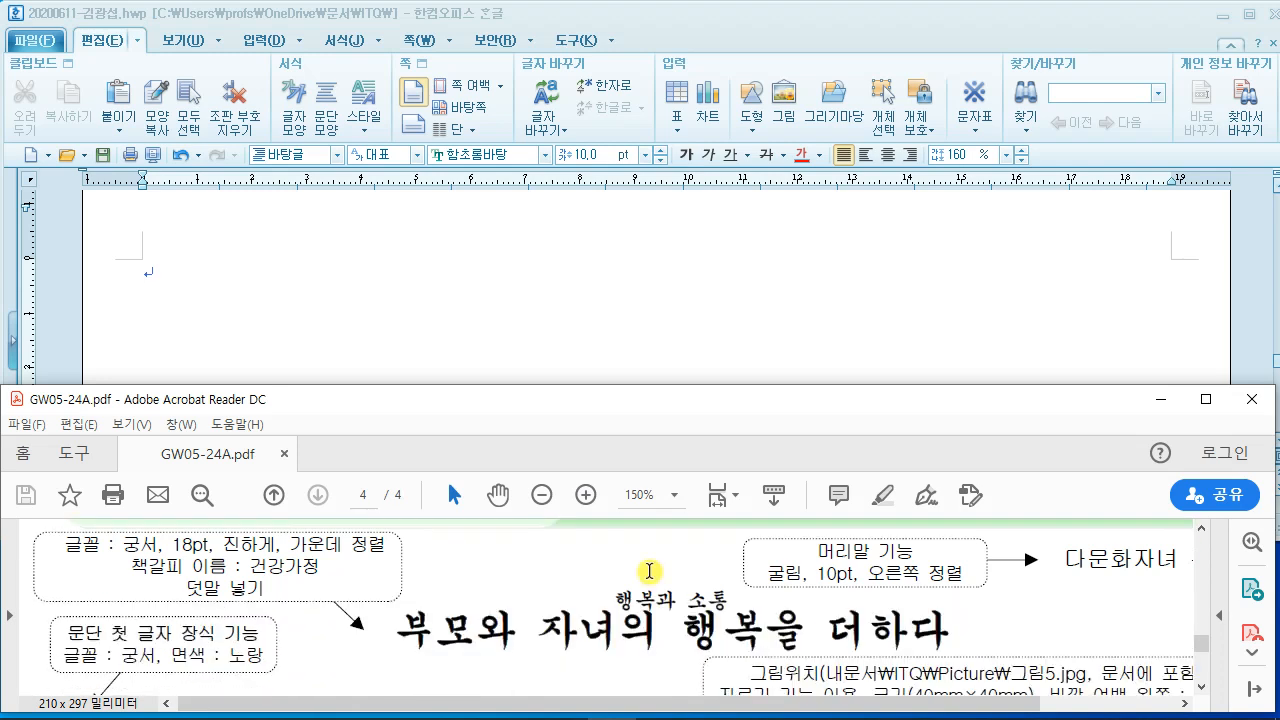
{"action": "scroll", "coordinate": [649, 571], "scroll_direction": "down", "scroll_amount": 1}
{"action": "scroll", "coordinate": [650, 570], "scroll_direction": "up", "scroll_amount": 1}
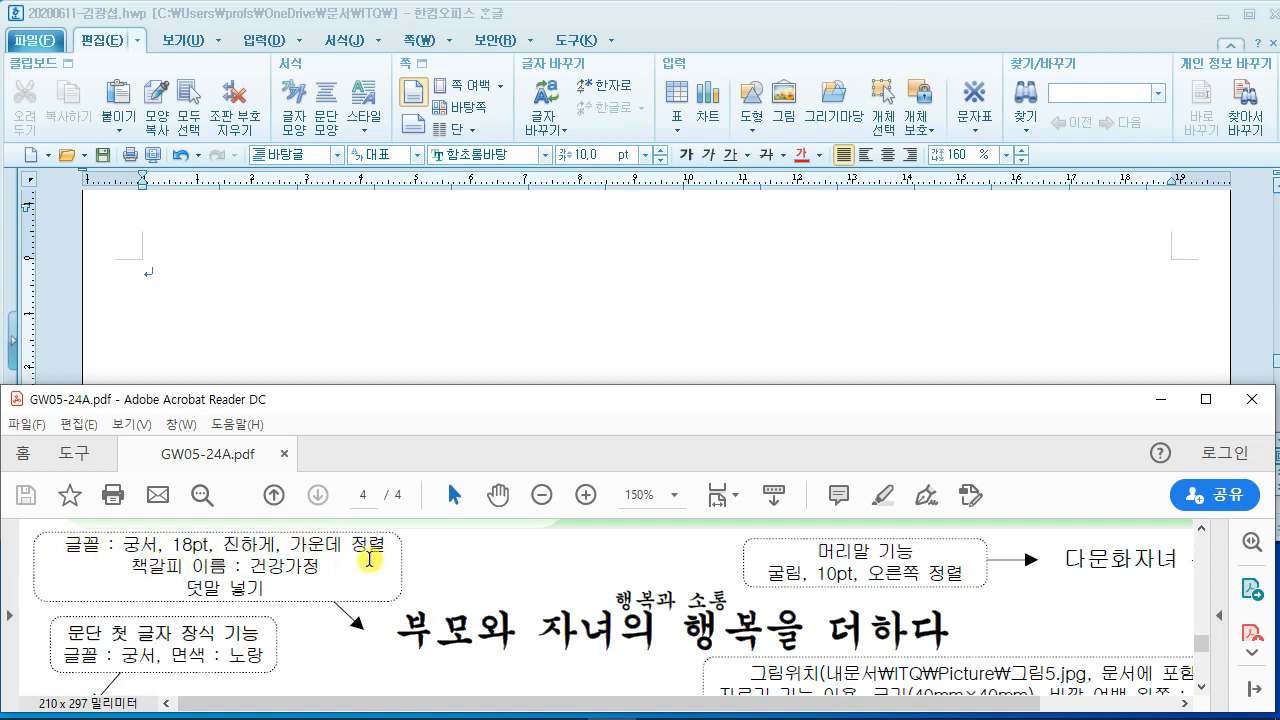
{"action": "left_click_drag", "start_coordinate": [398, 632], "coordinate": [948, 636]}
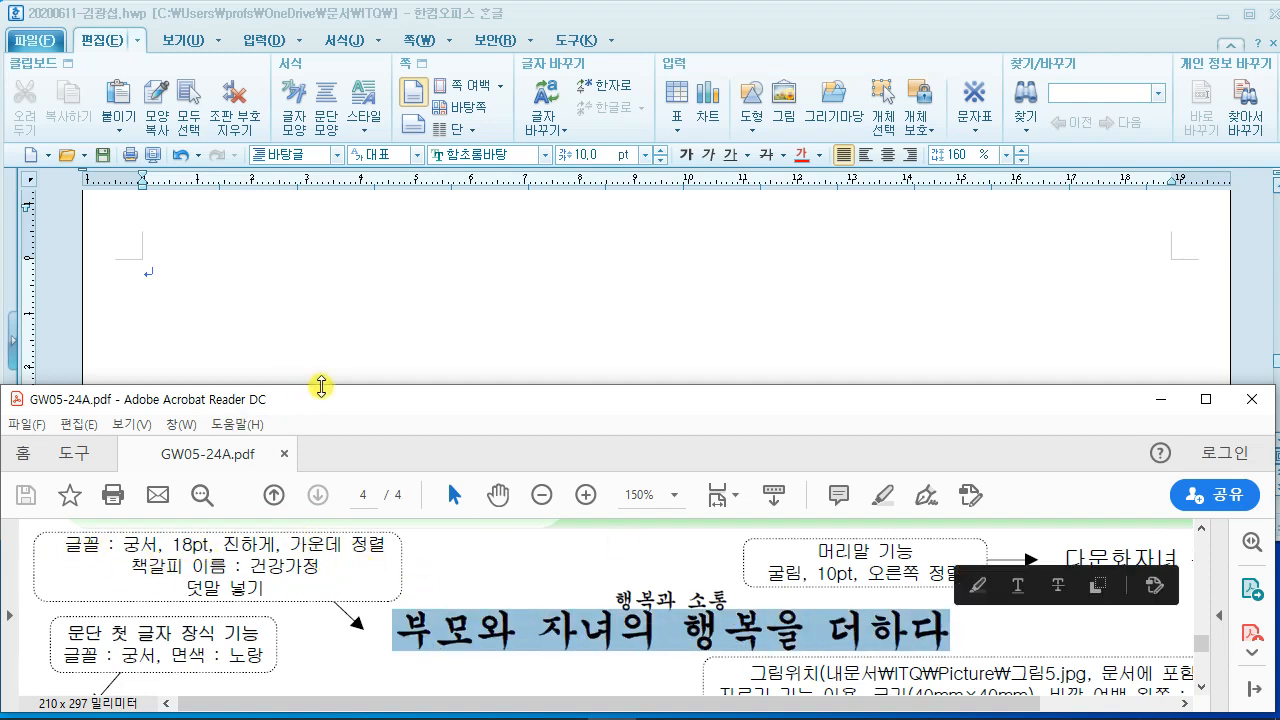
{"action": "left_click", "coordinate": [359, 307]}
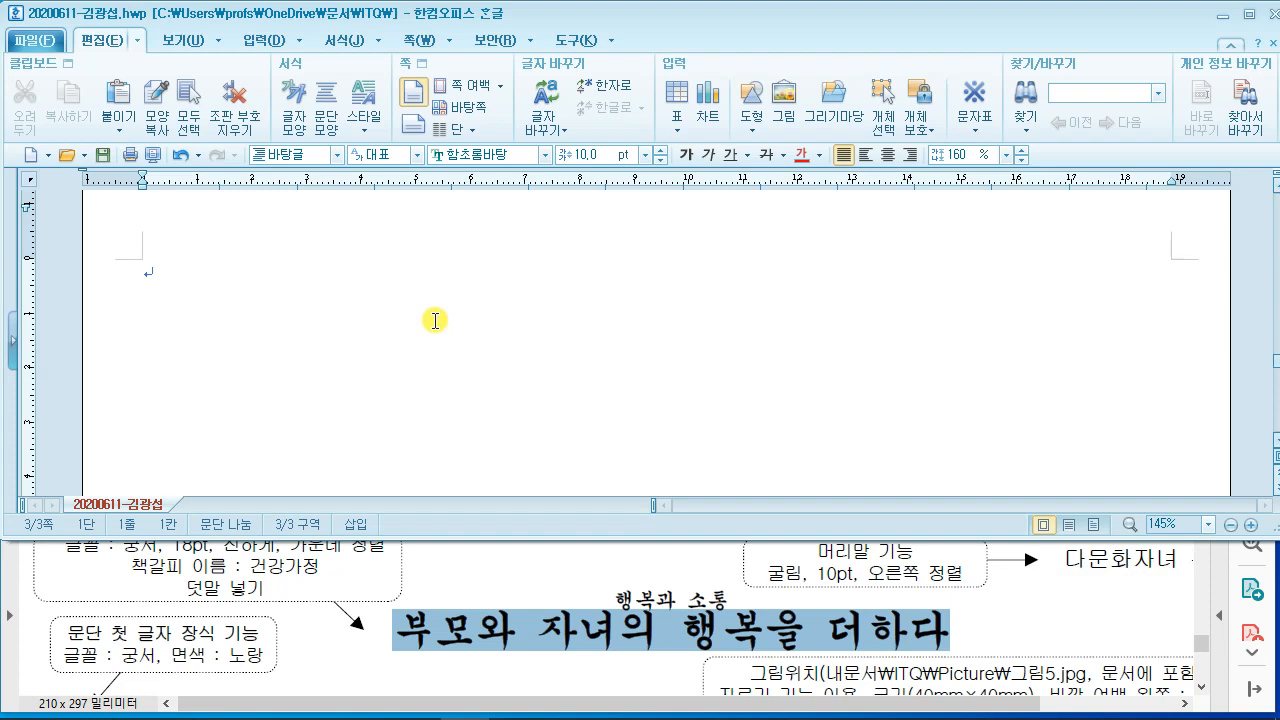
{"action": "type", "text": "부모와 자녀"}
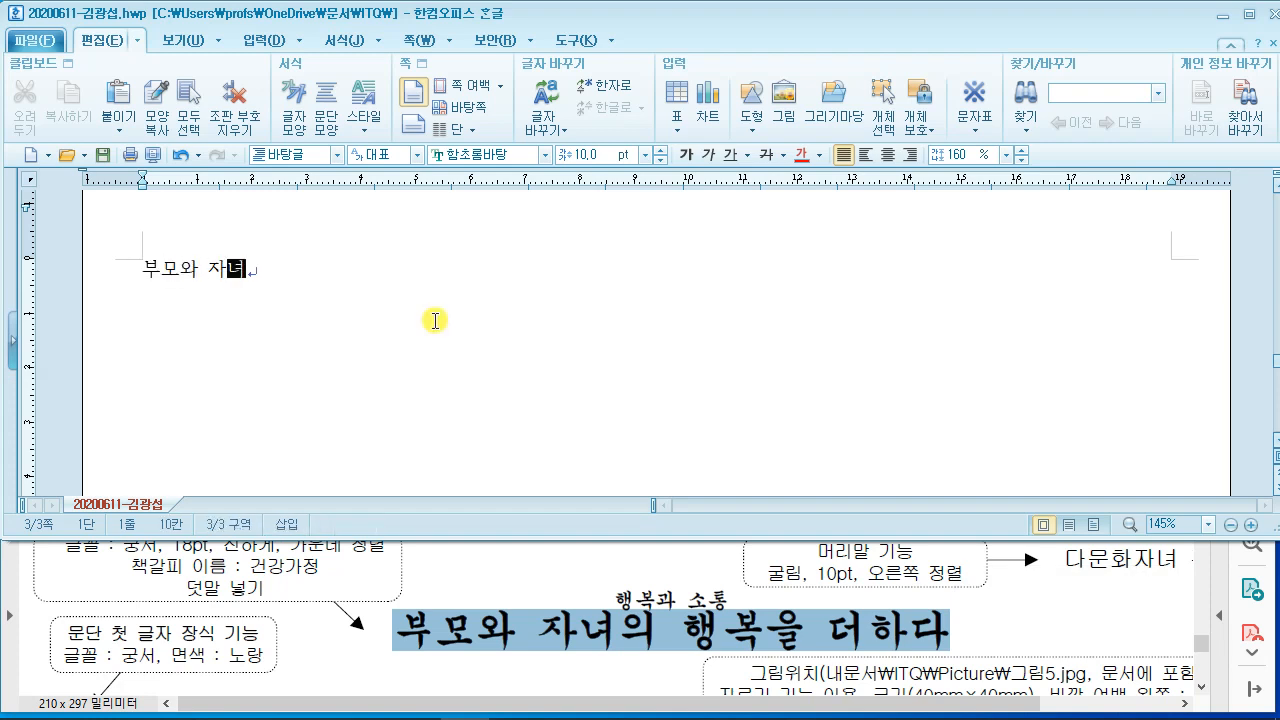
{"action": "type", "text": "의 행복을 더하"}
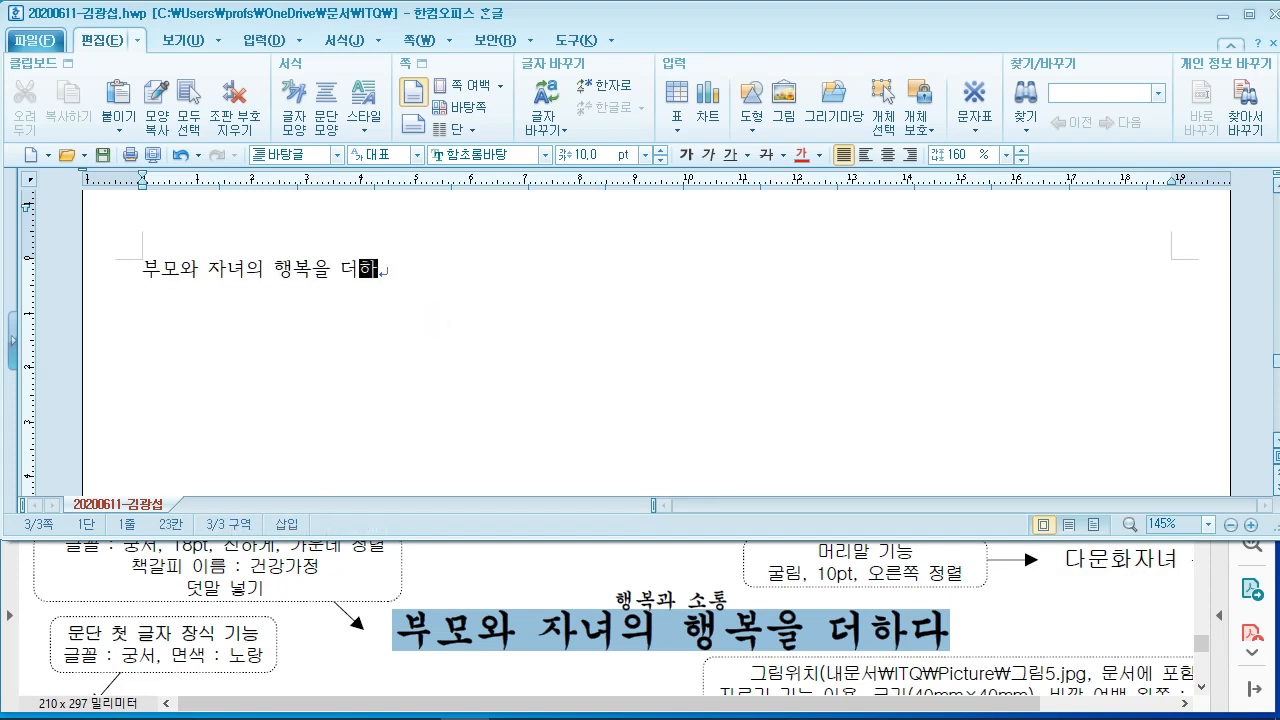
{"action": "type", "text": "다"}
{"action": "key", "text": "Return"}
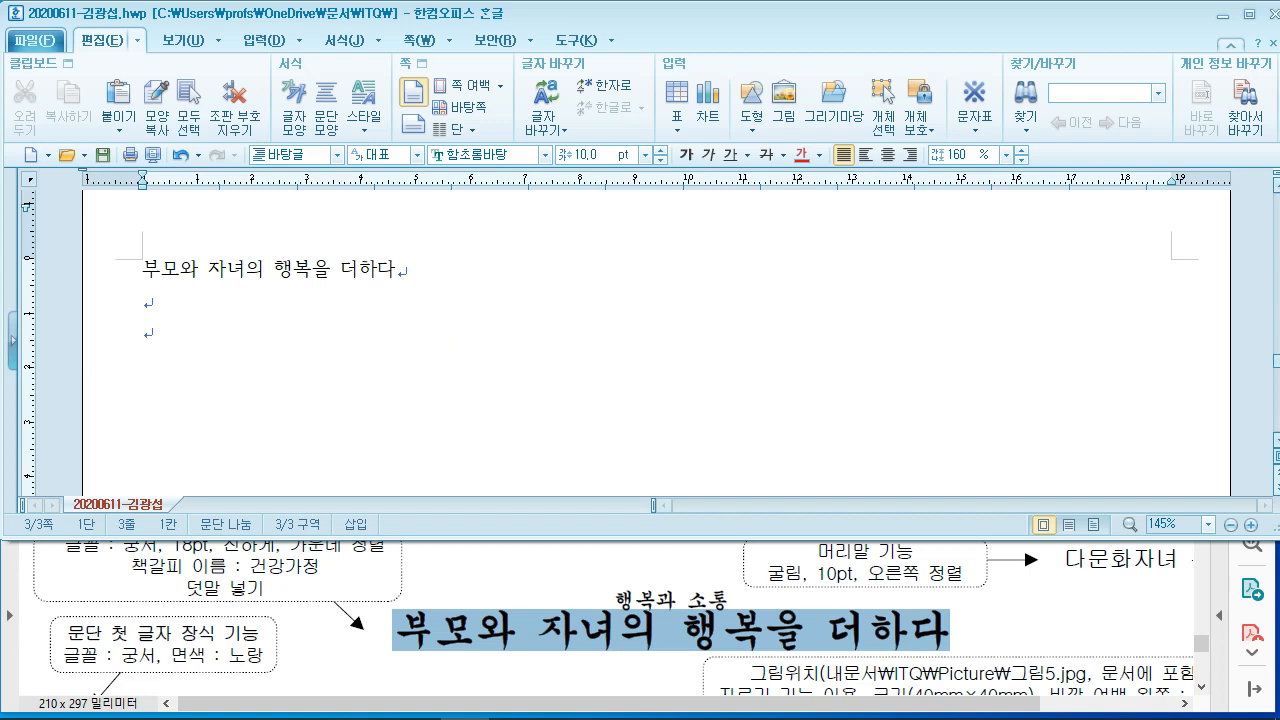
Step: Begin the body paragraph 전국의 건강가정지원센터는 가족문제의 예방과 해결을 위한…, fixing typos
{"action": "left_click", "coordinate": [543, 597]}
{"action": "scroll", "coordinate": [537, 600], "scroll_direction": "down", "scroll_amount": 3}
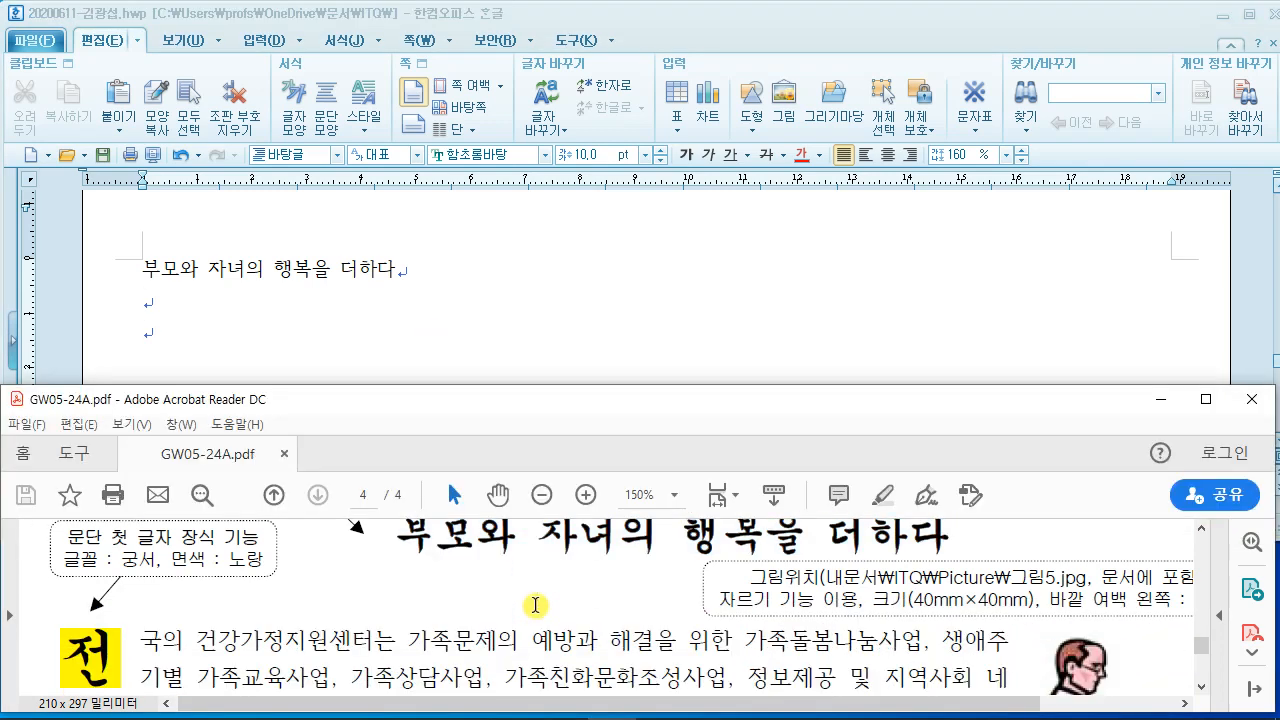
{"action": "scroll", "coordinate": [536, 605], "scroll_direction": "down", "scroll_amount": 2}
{"action": "left_click", "coordinate": [202, 332]}
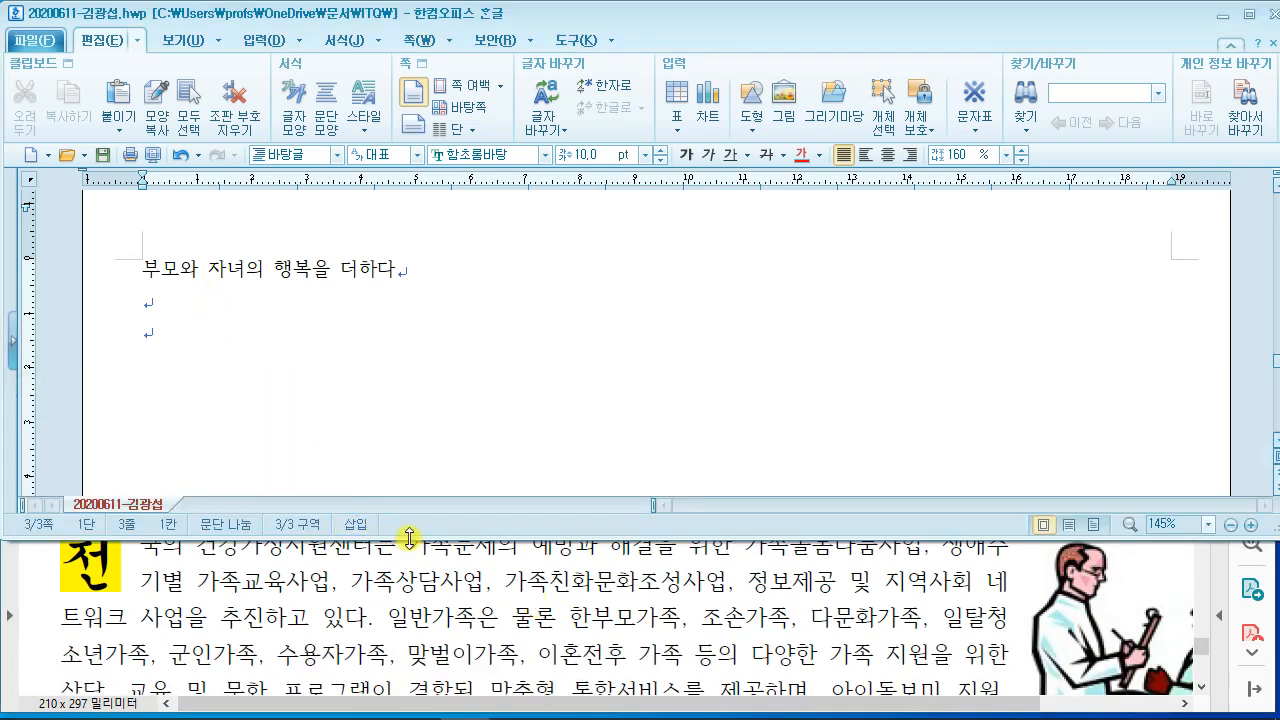
{"action": "left_click_drag", "start_coordinate": [409, 538], "coordinate": [409, 508]}
{"action": "type", "text": "전국의 "}
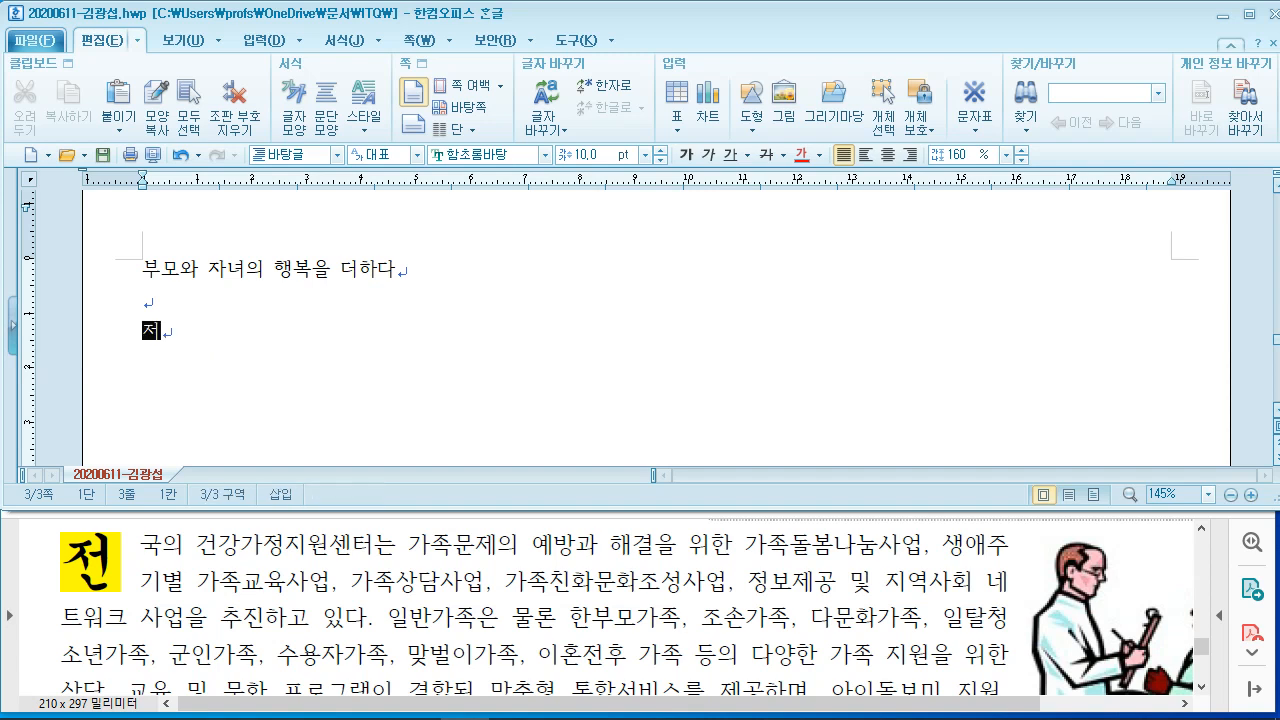
{"action": "type", "text": "건"}
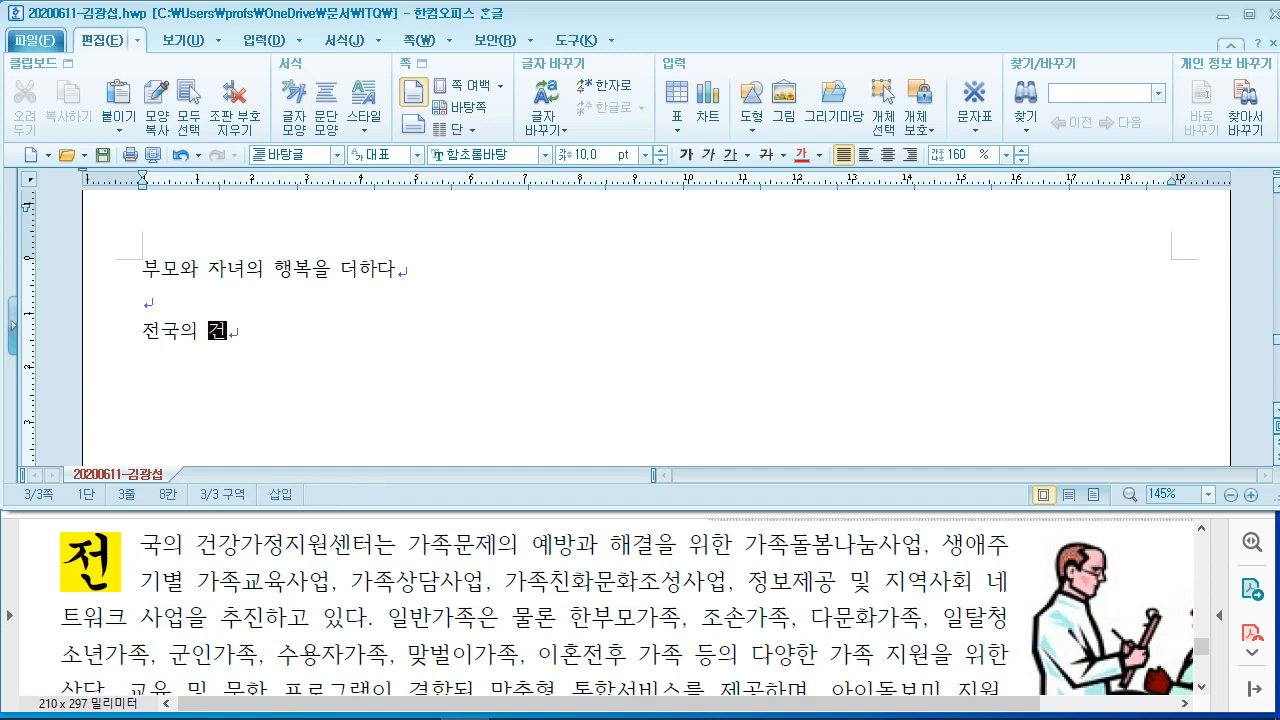
{"action": "type", "text": "강가정"}
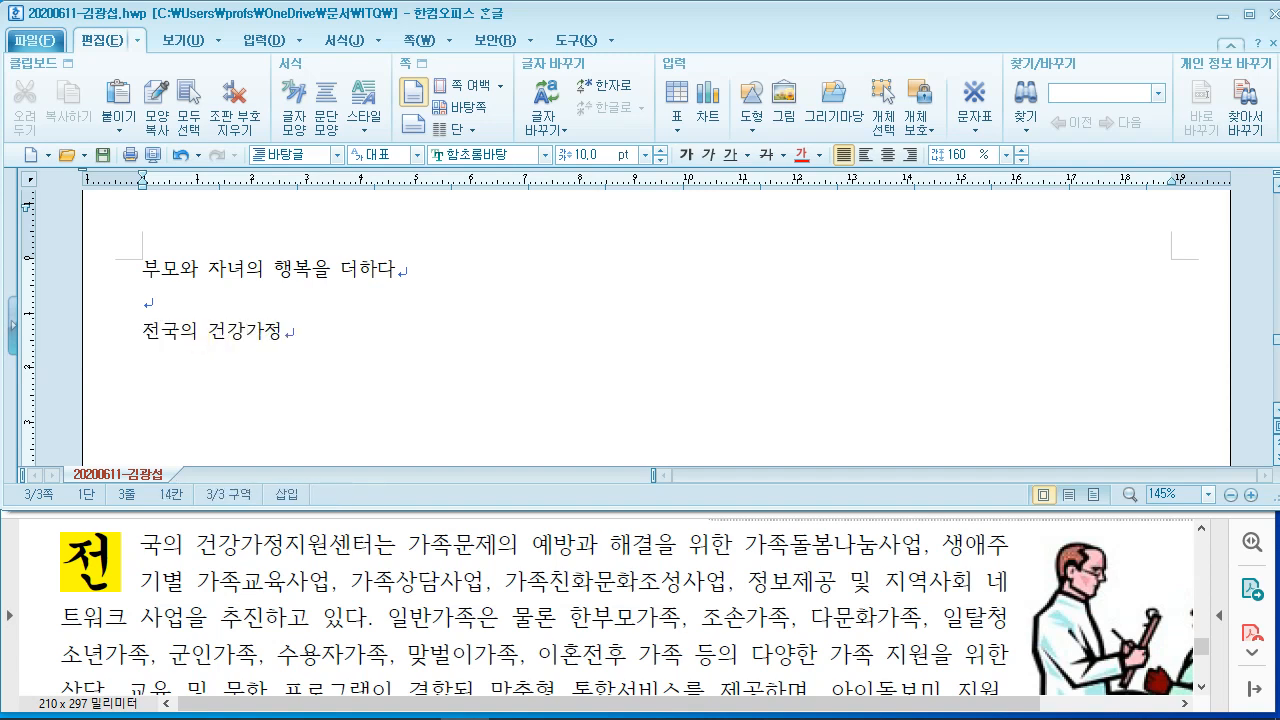
{"action": "type", "text": "지원센터는 가족문"}
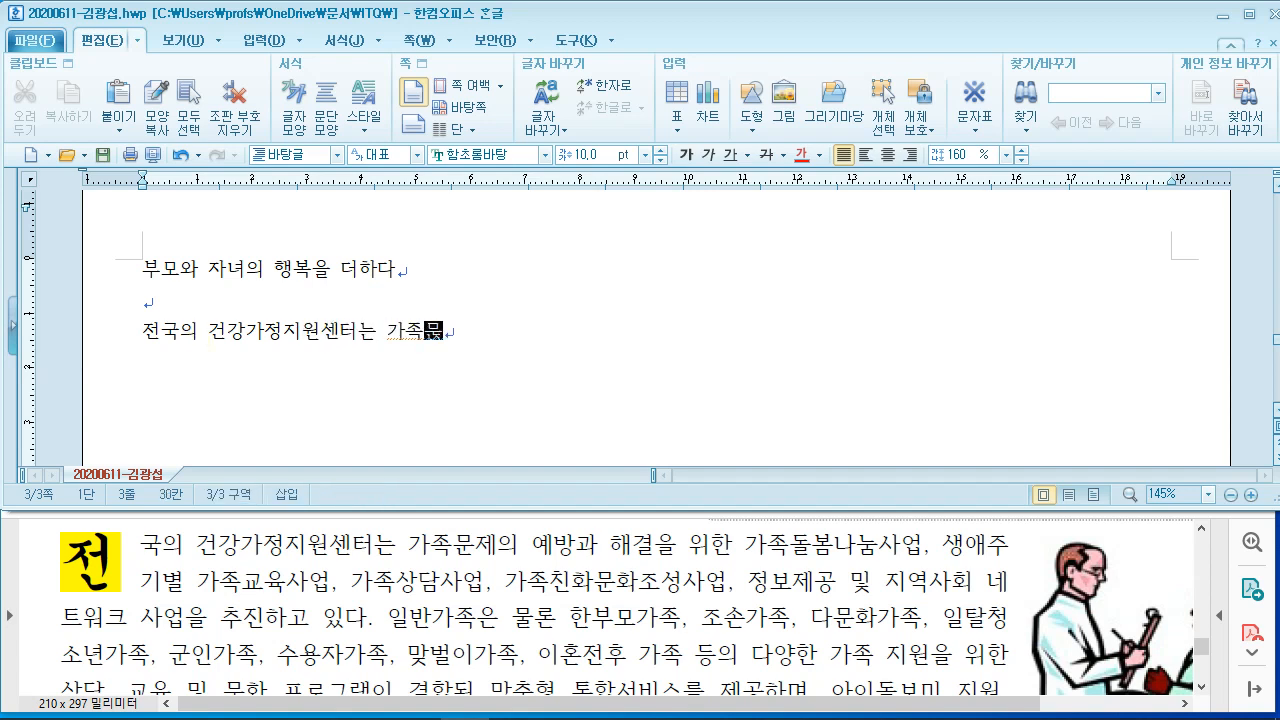
{"action": "type", "text": "제의 ㅇ"}
{"action": "type", "text": "방과"}
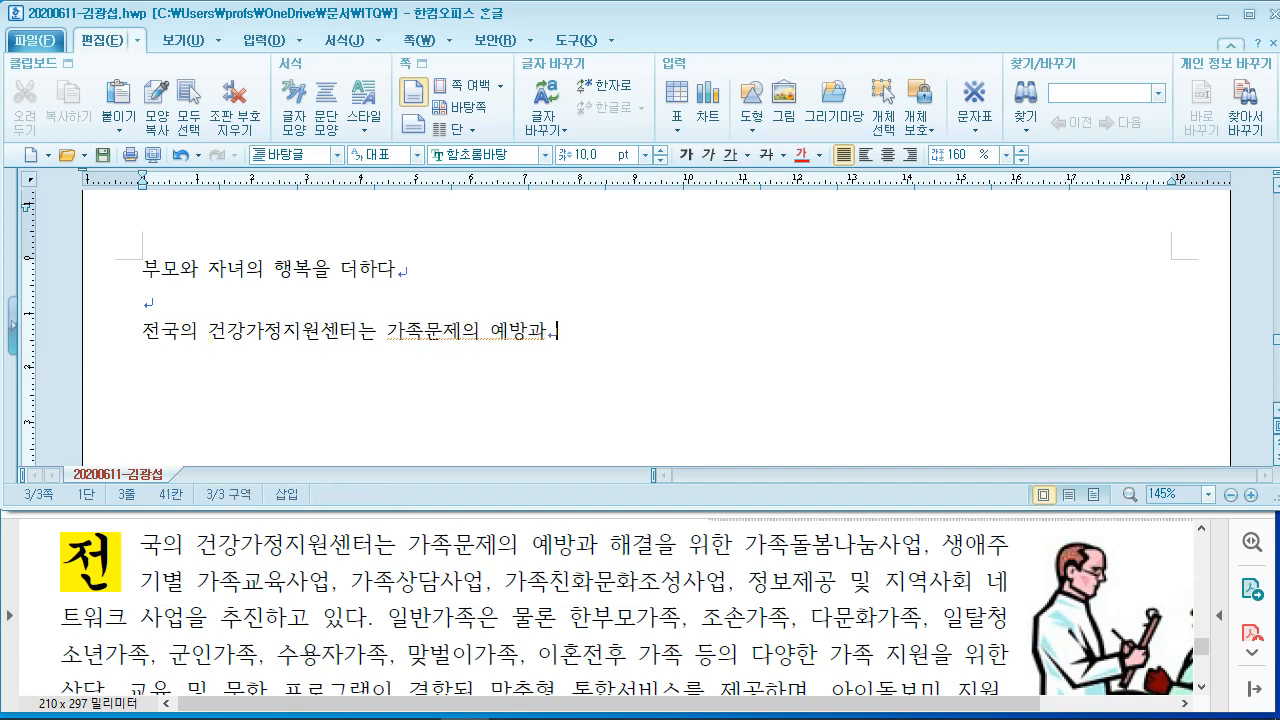
{"action": "type", "text": " 해결을 위한 "}
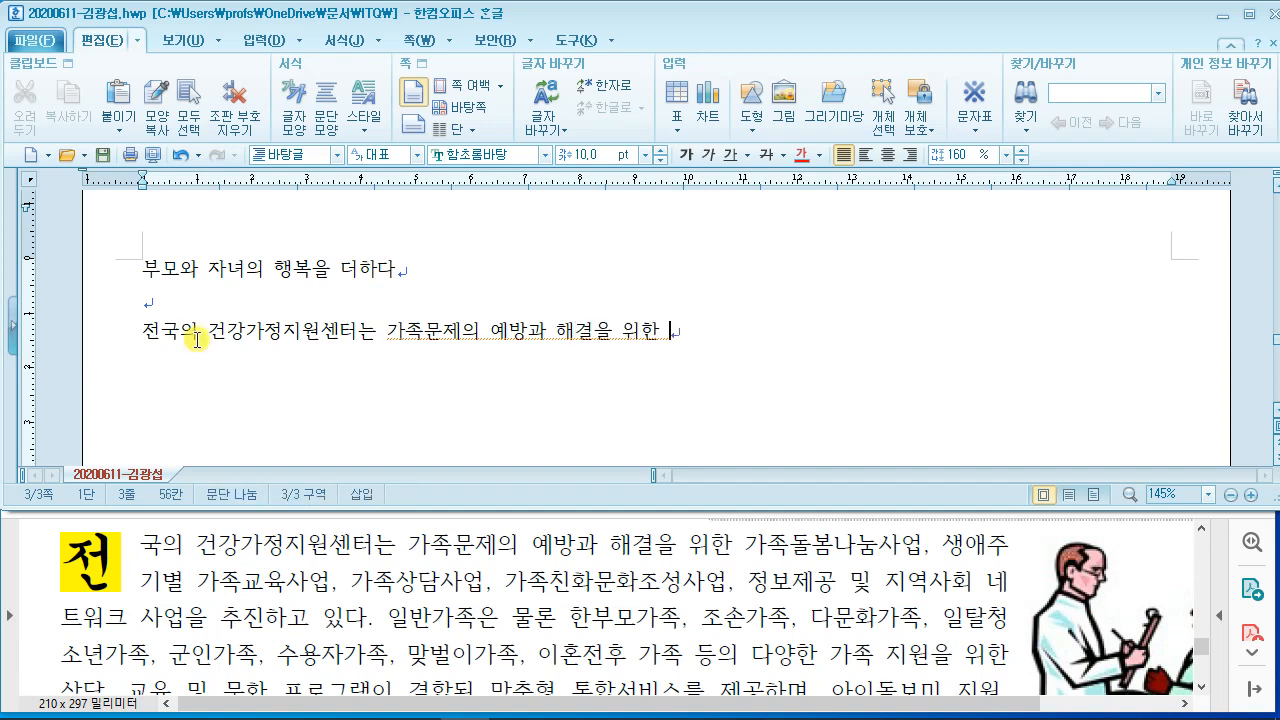
{"action": "type", "text": "갖"}
{"action": "type", "text": "족돌봄"}
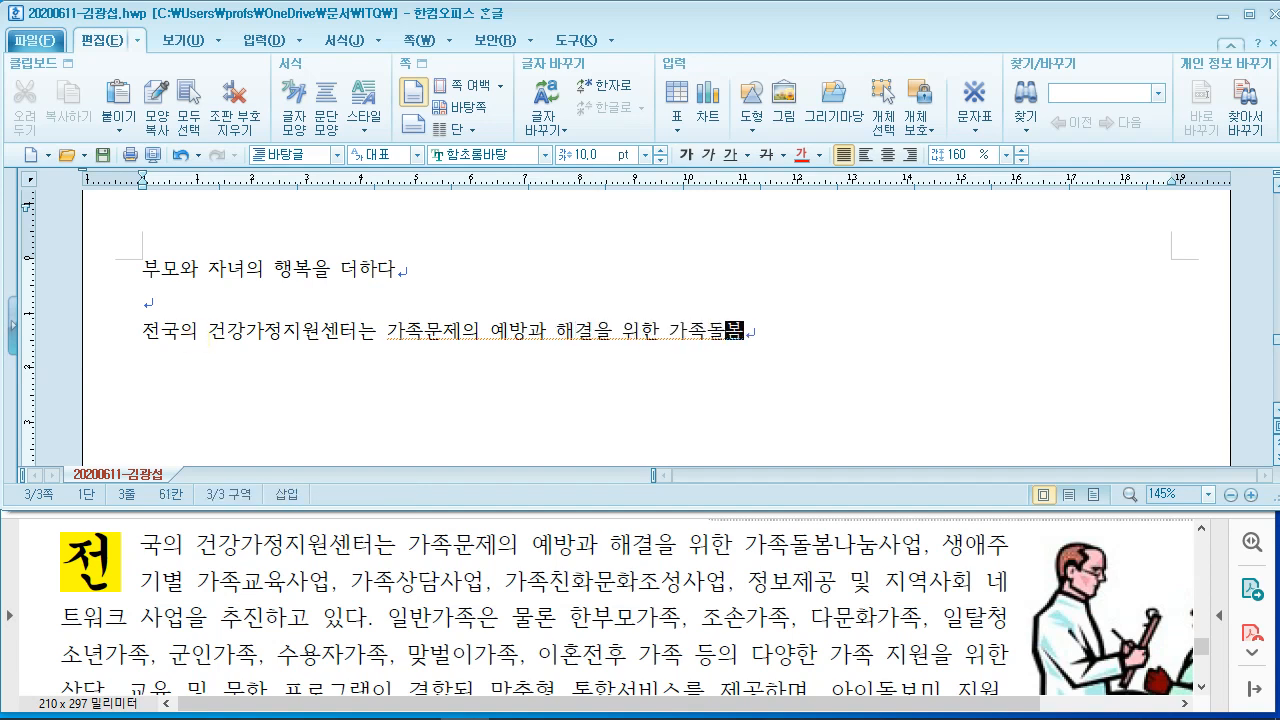
{"action": "type", "text": "사"}
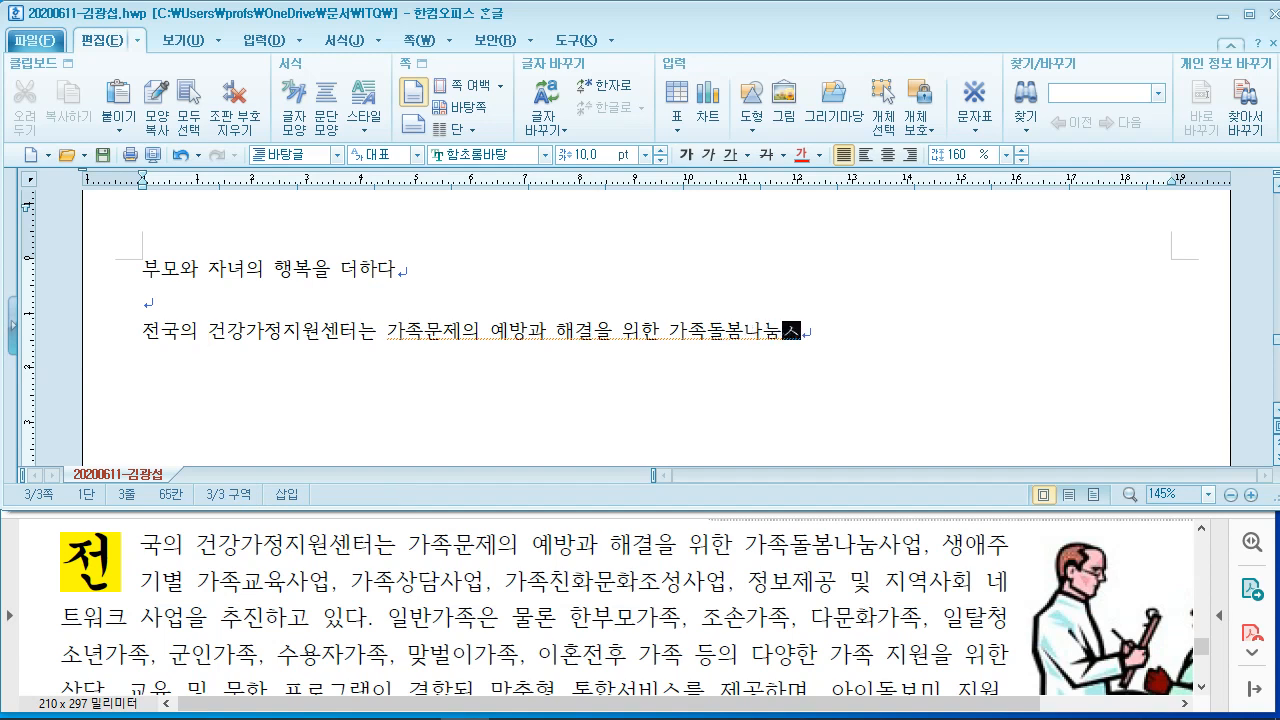
{"action": "type", "text": "눔사업, 생여"}
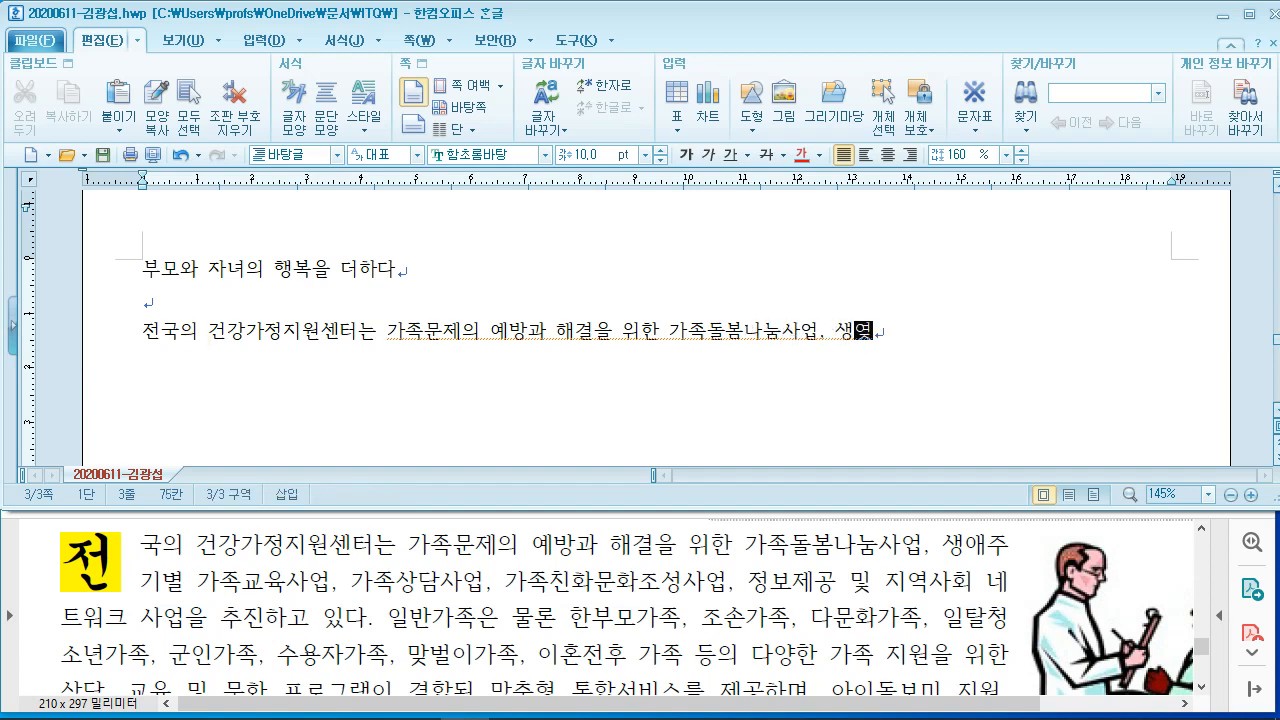
{"action": "type", "text": "주기별"}
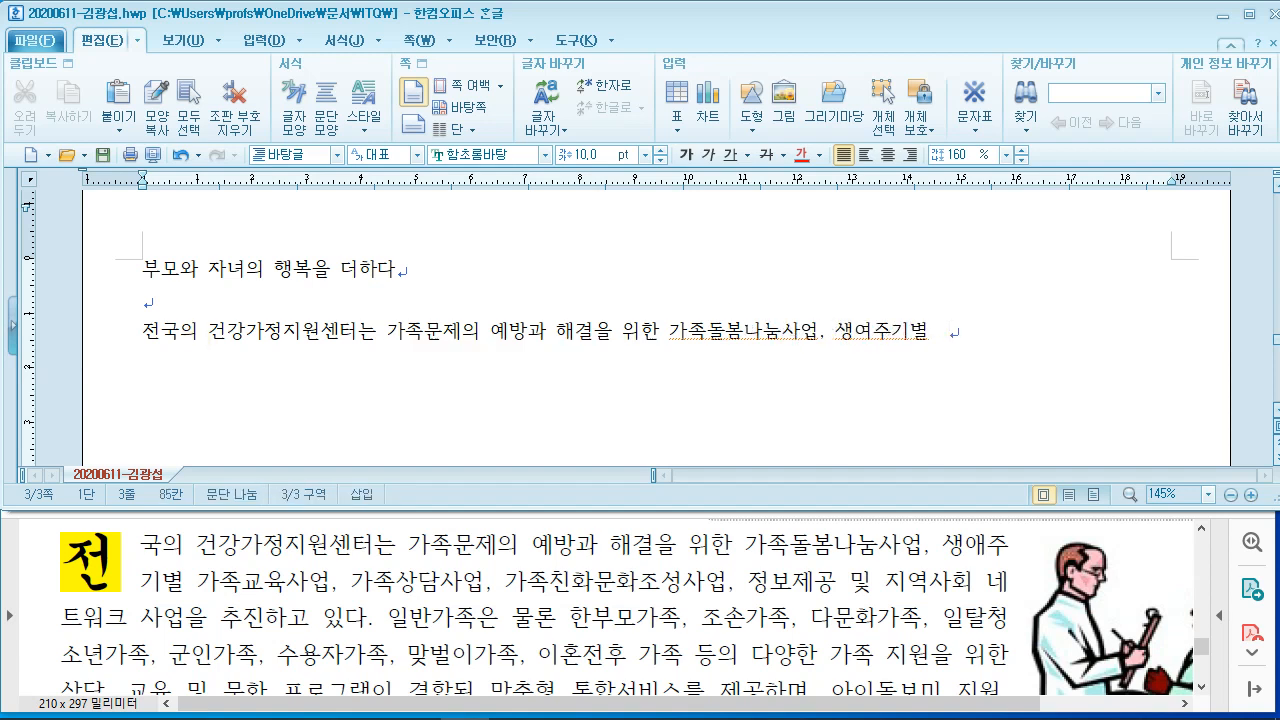
{"action": "key", "text": "BackSpace"}
{"action": "type", "text": "애"}
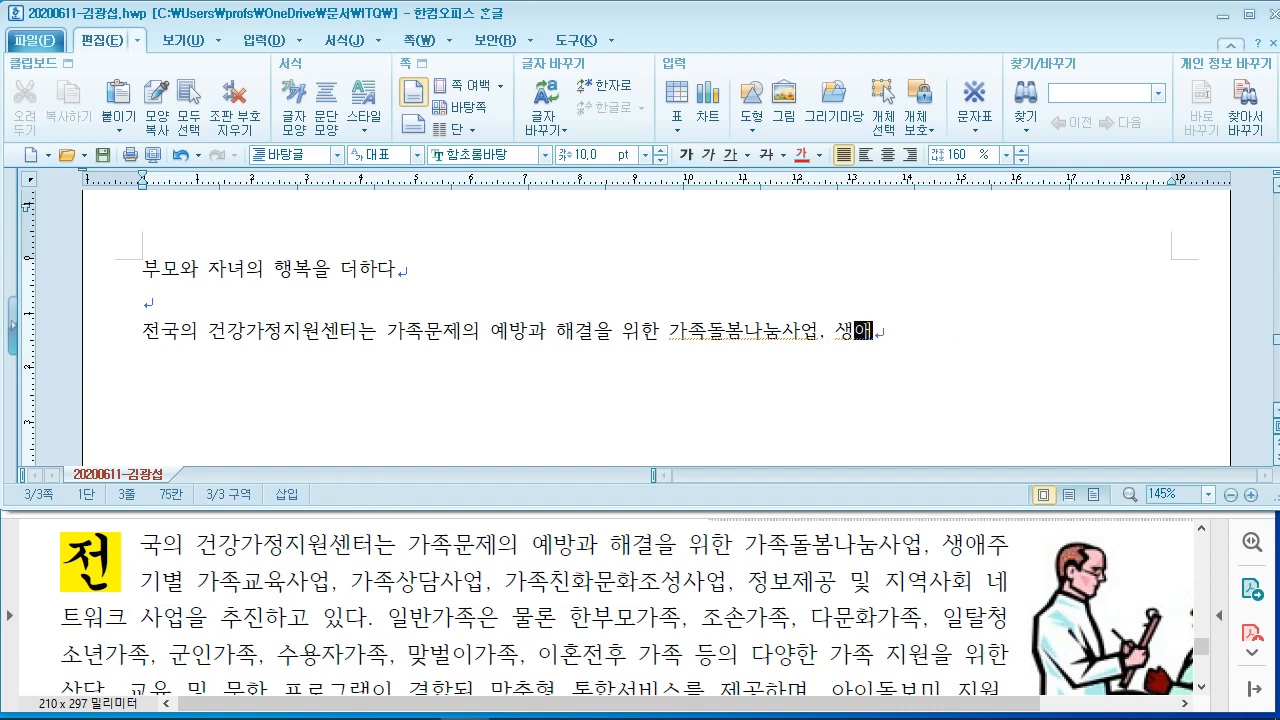
Step: Continue the paragraph through the programs and family types (한부모가족, 조손가족, 다문화가족…) up to 상담 교육
{"action": "key", "text": "BackSpace"}
{"action": "key", "text": "BackSpace"}
{"action": "key", "text": "BackSpace"}
{"action": "type", "text": "ㅈ"}
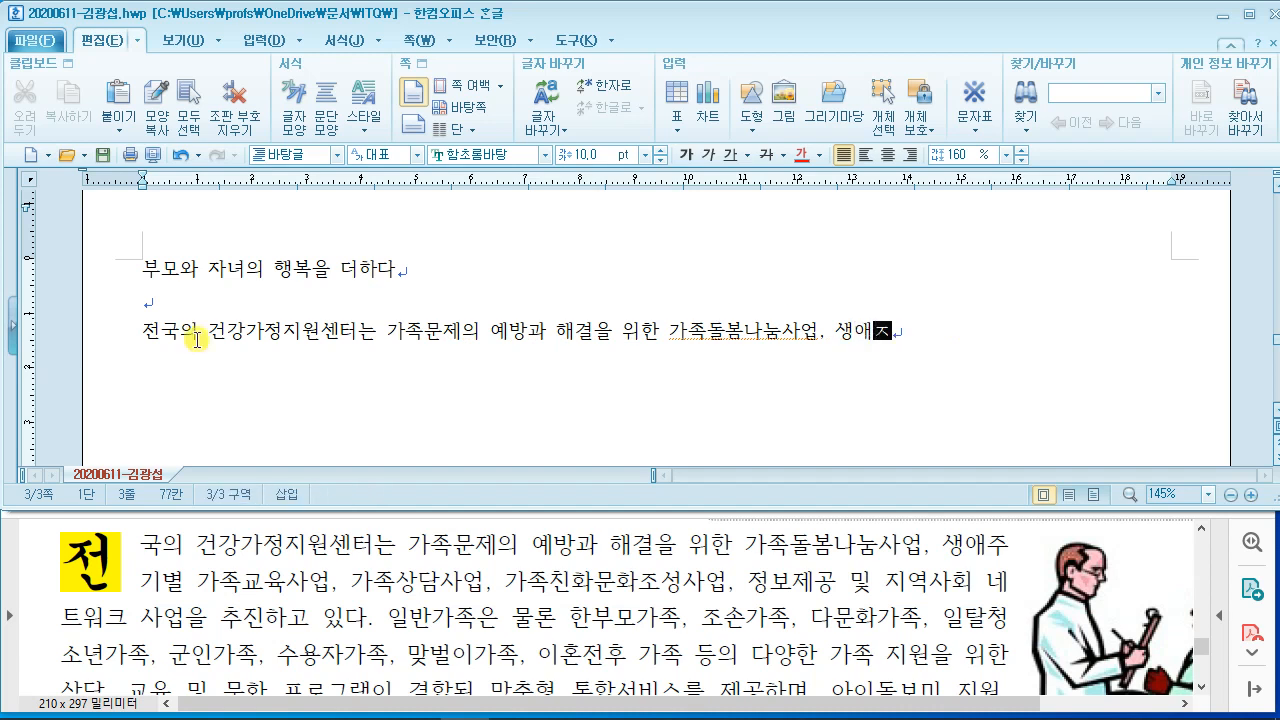
{"action": "type", "text": "기별 가족"}
{"action": "type", "text": "교"}
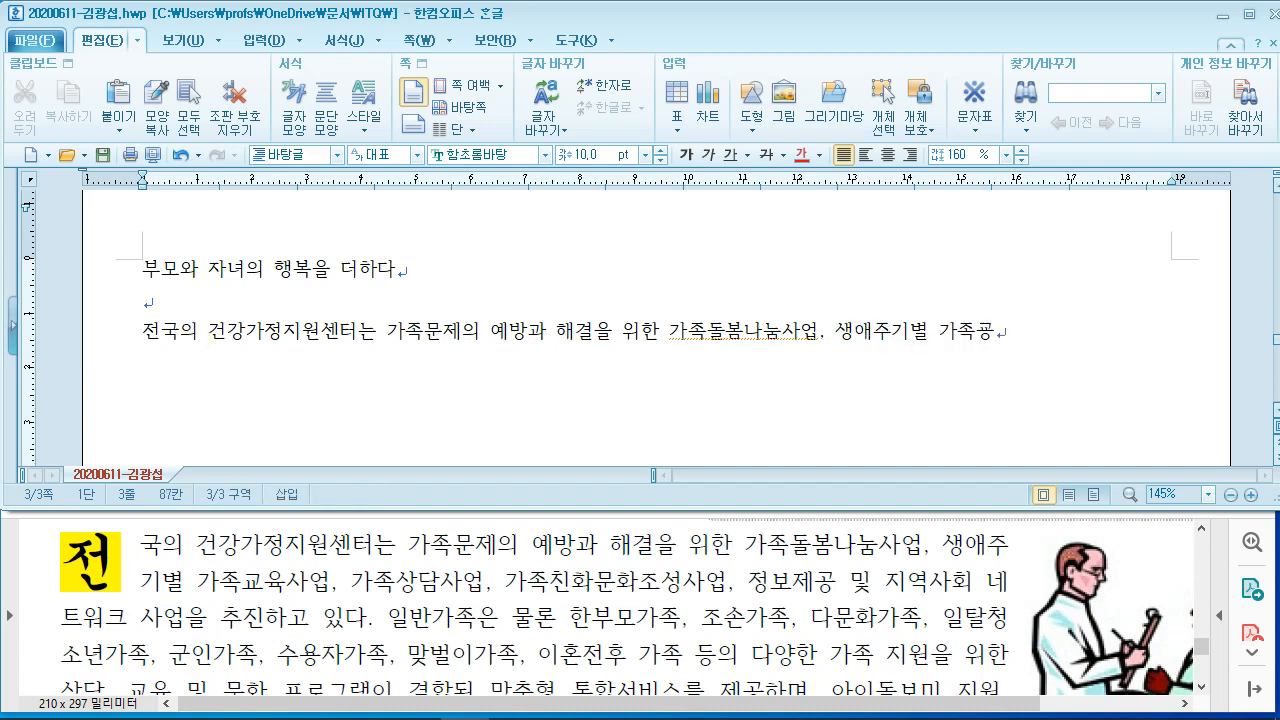
{"action": "type", "text": "육사업, 가"}
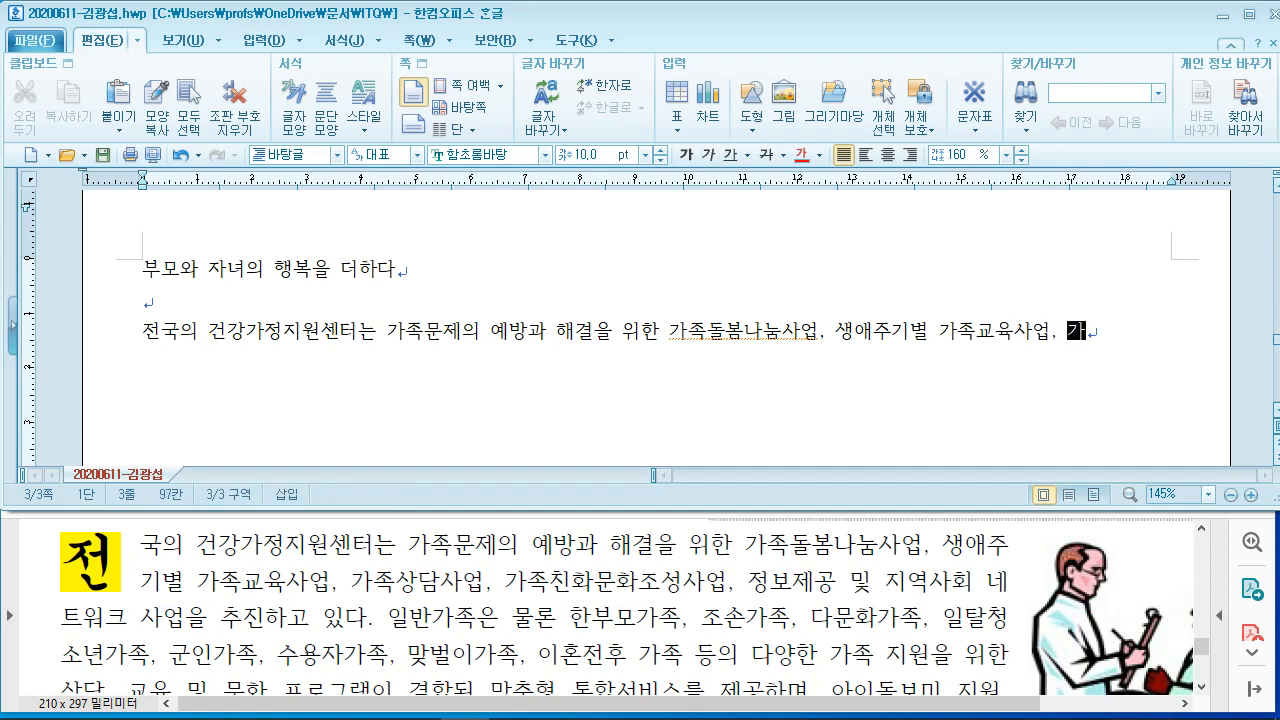
{"action": "type", "text": "족상담"}
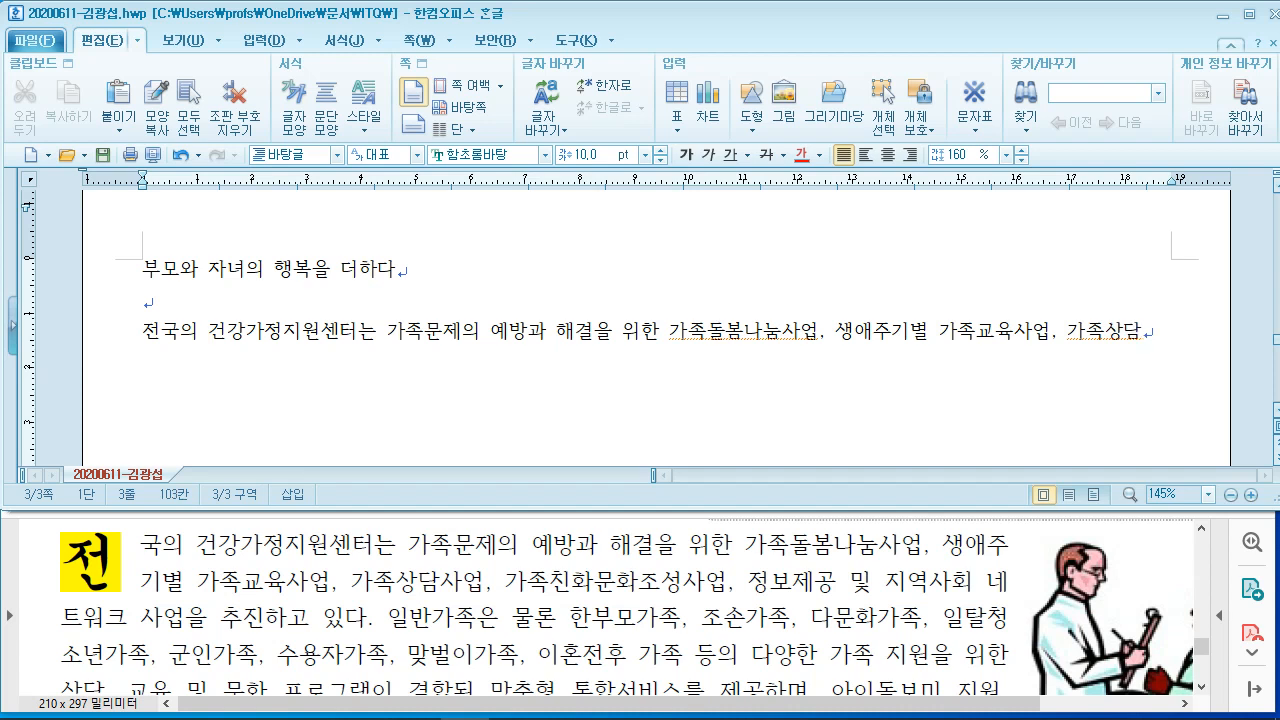
{"action": "type", "text": "사업."}
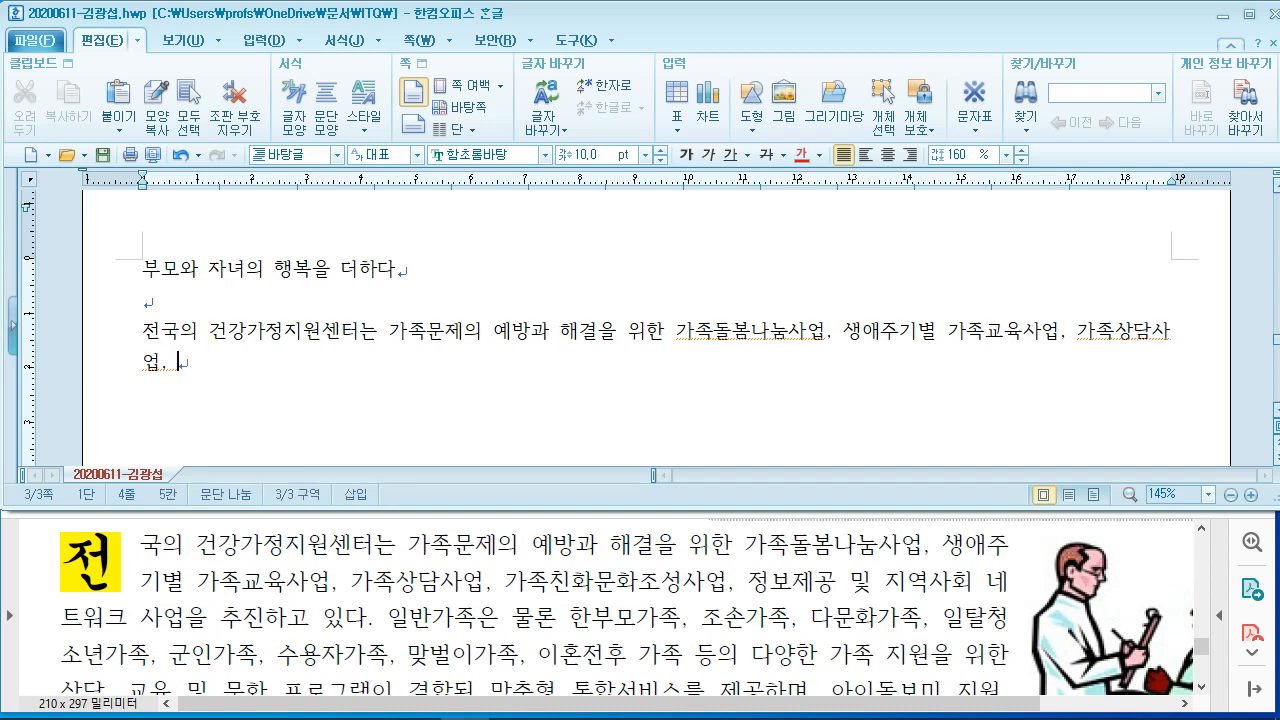
{"action": "type", "text": " 가족친화"}
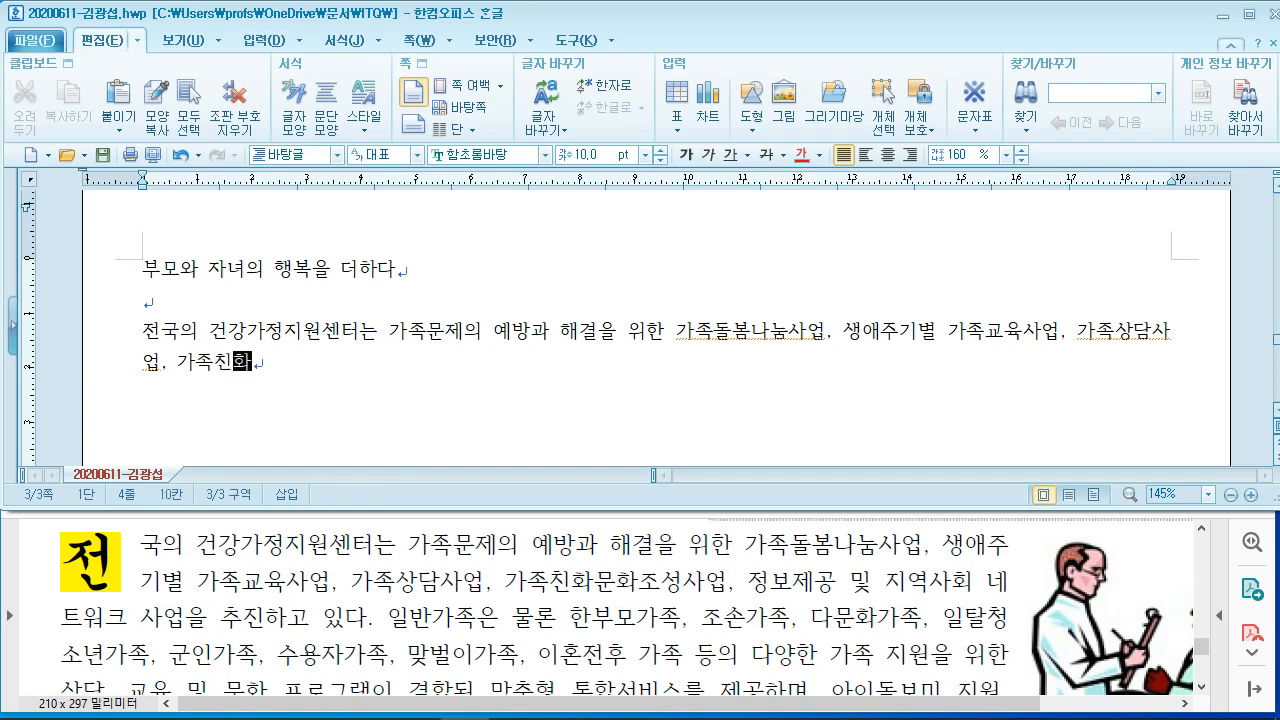
{"action": "type", "text": "문화조성사"}
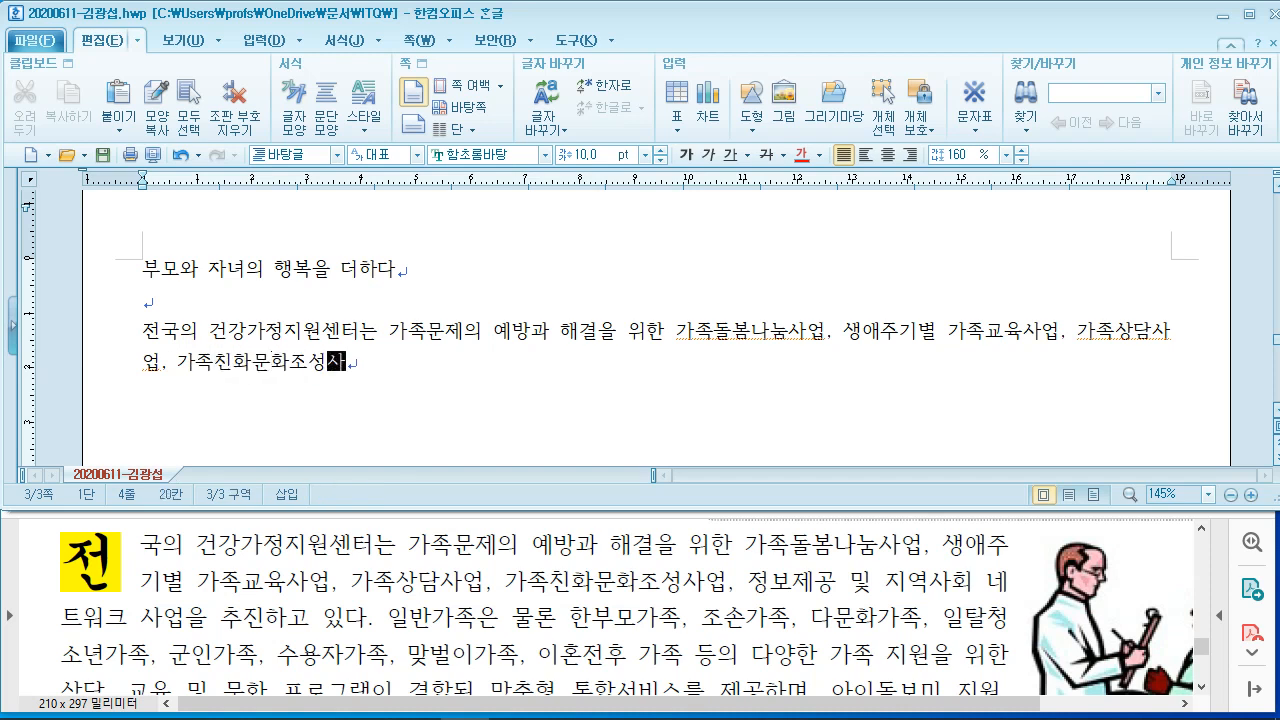
{"action": "type", "text": "업, 정ㅂ봋제공 및"}
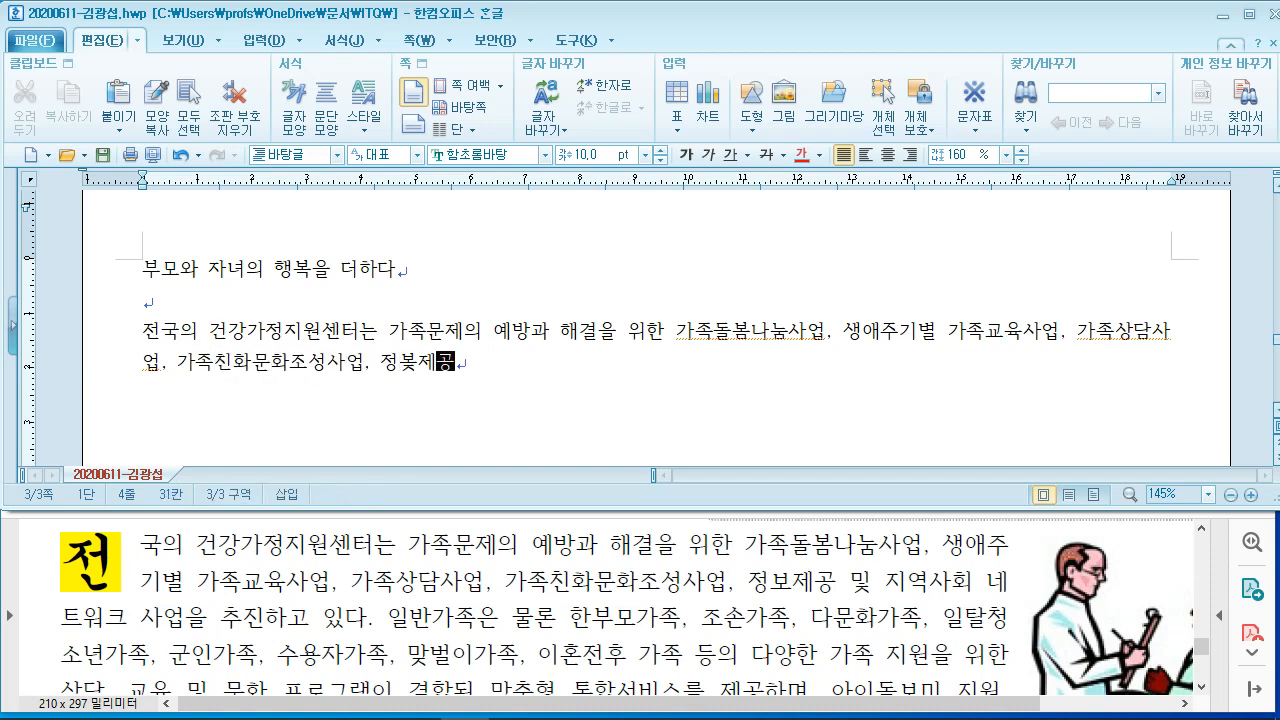
{"action": "key", "text": "BackSpace"}
{"action": "key", "text": "BackSpace"}
{"action": "key", "text": "BackSpace"}
{"action": "type", "text": "보제공 및 지역"}
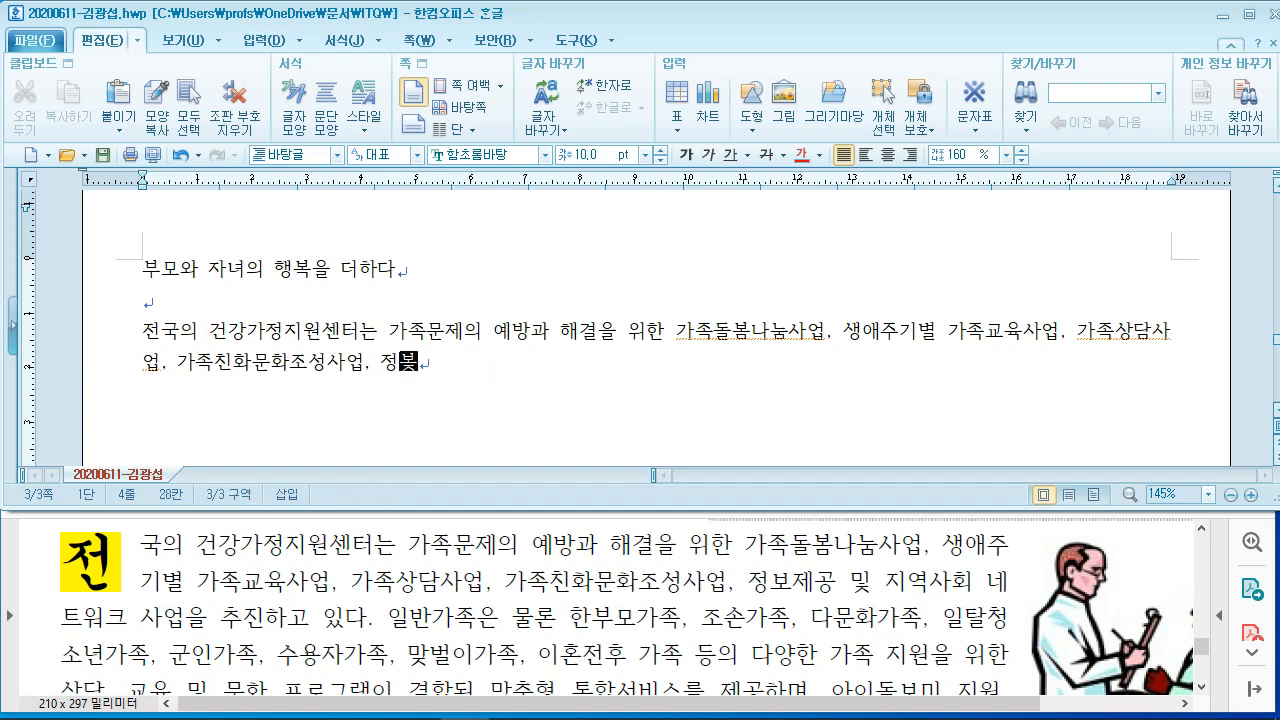
{"action": "type", "text": "사회 네"}
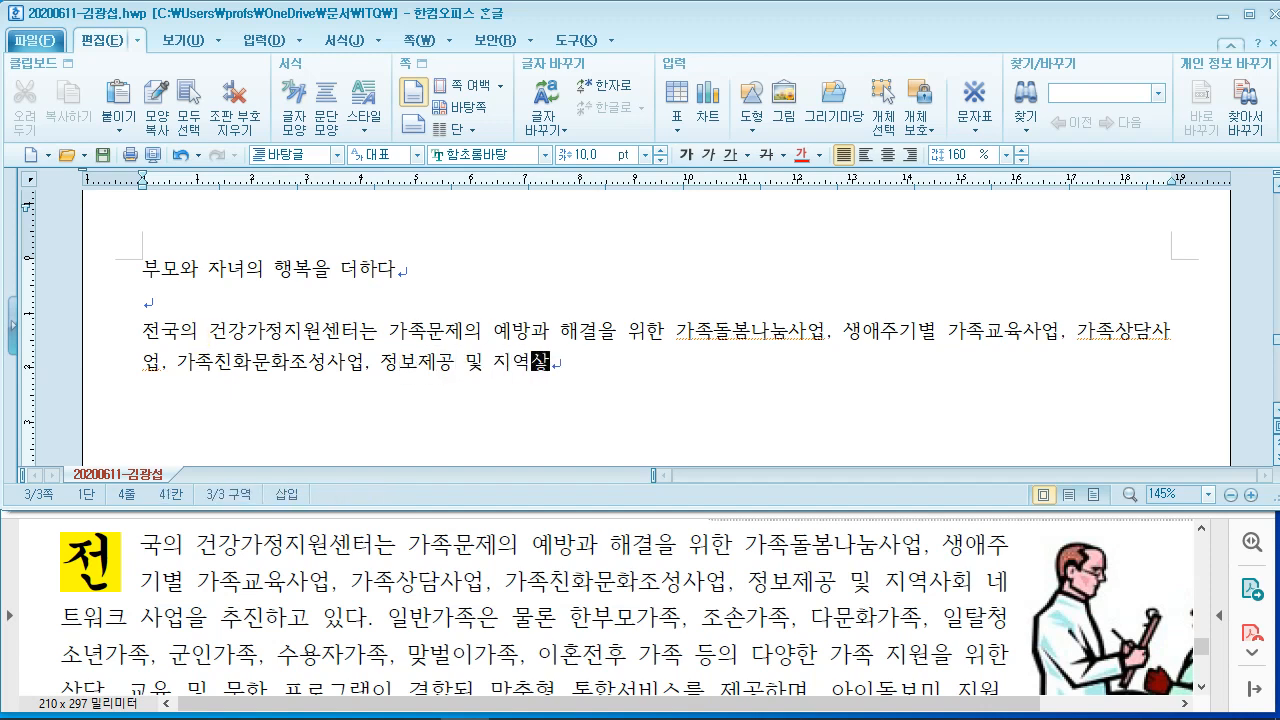
{"action": "type", "text": "트워크 사"}
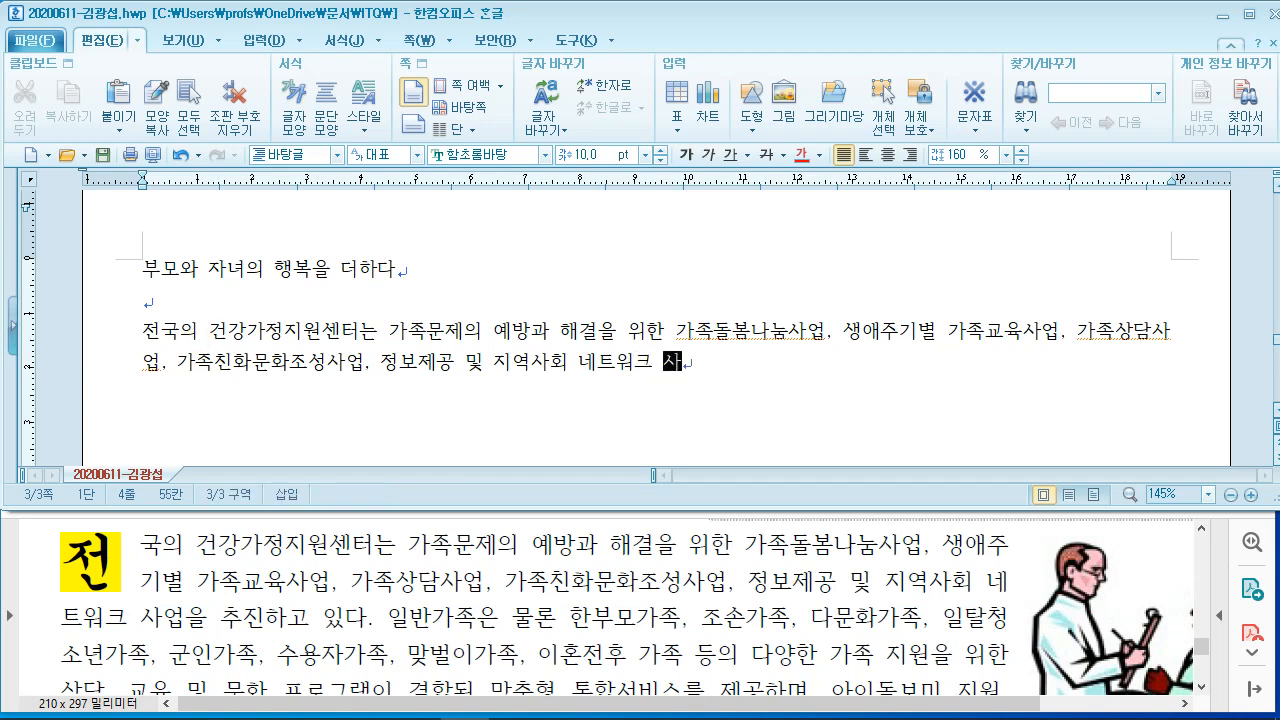
{"action": "type", "text": "업을 ㅊ추진하고 "}
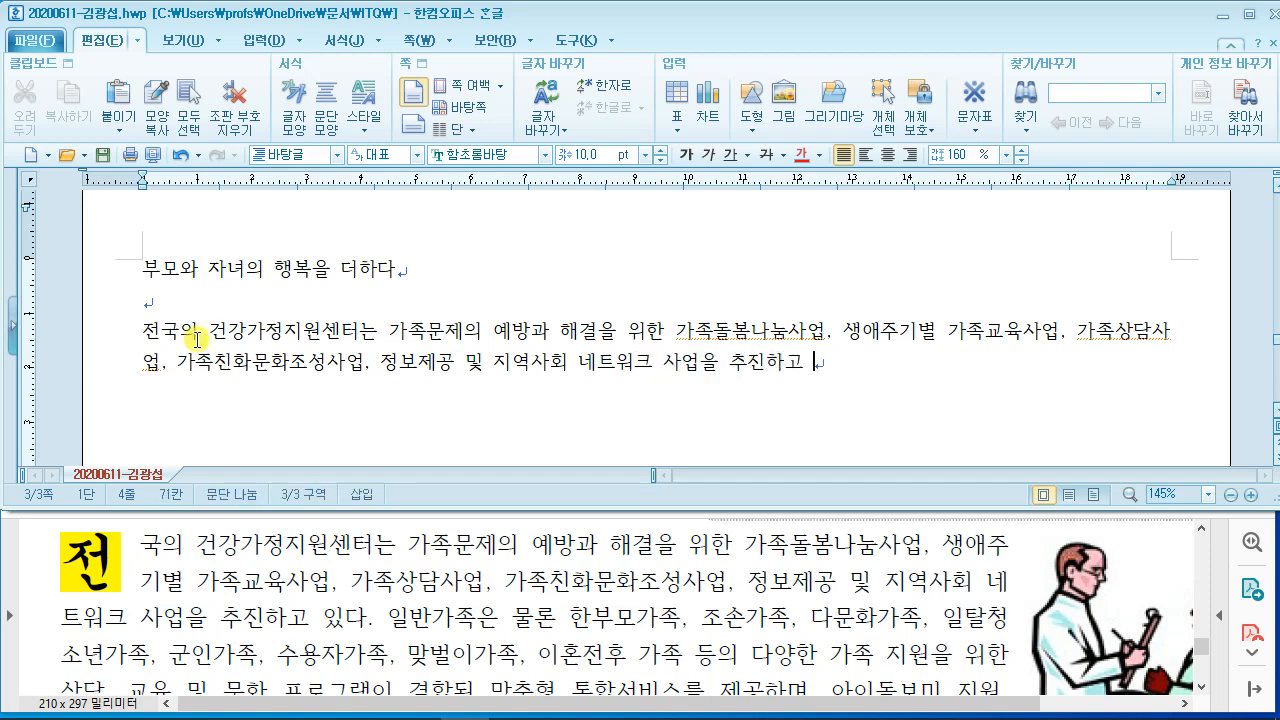
{"action": "type", "text": "있다. 일반"}
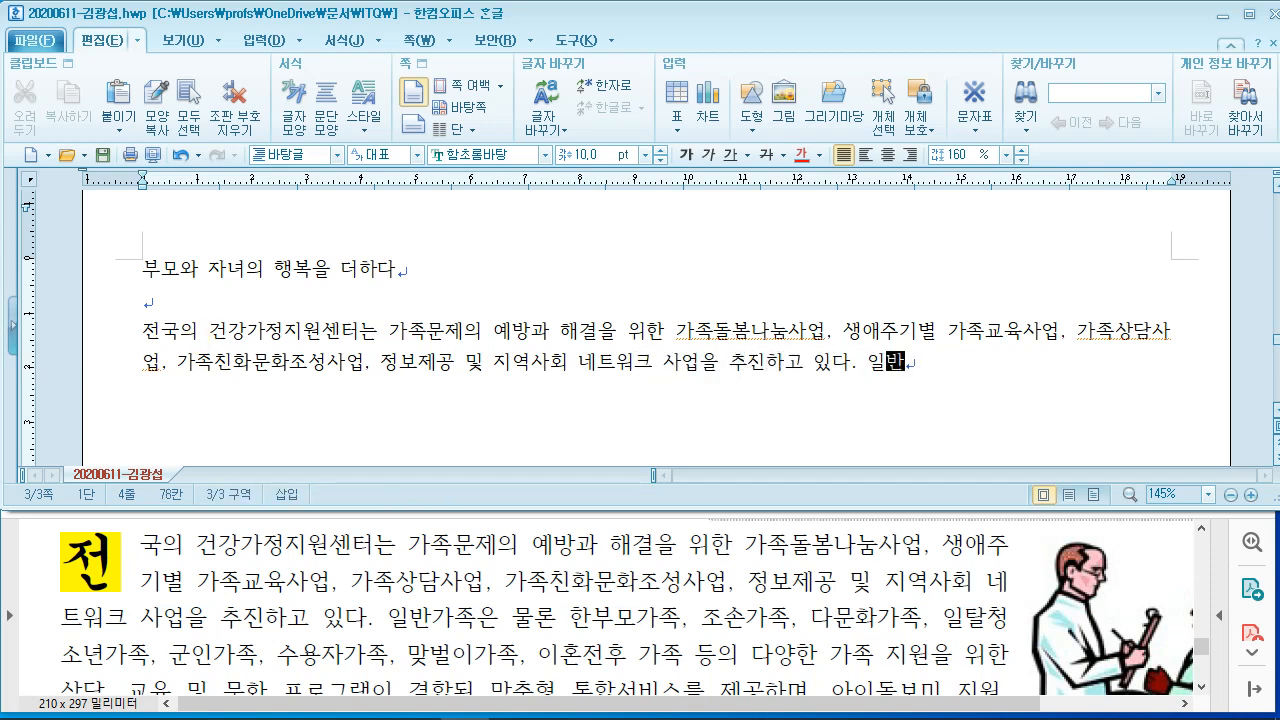
{"action": "type", "text": "가족은 물"}
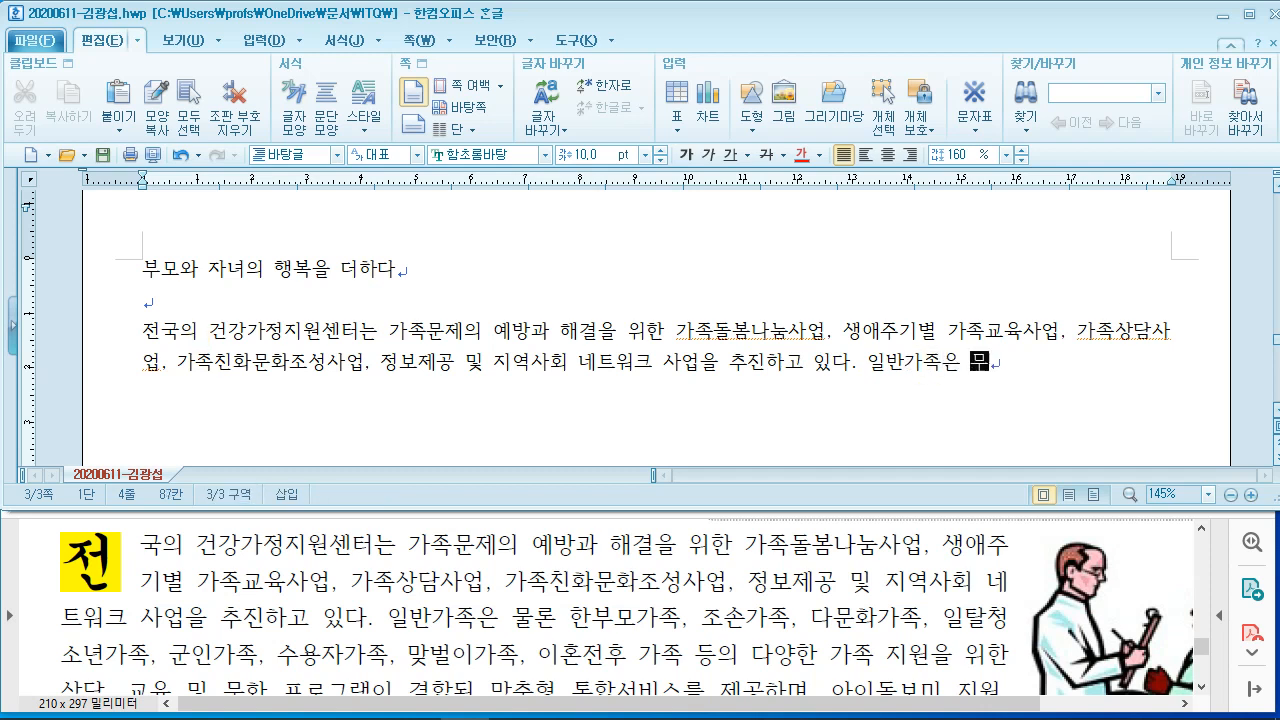
{"action": "type", "text": "론 한부모"}
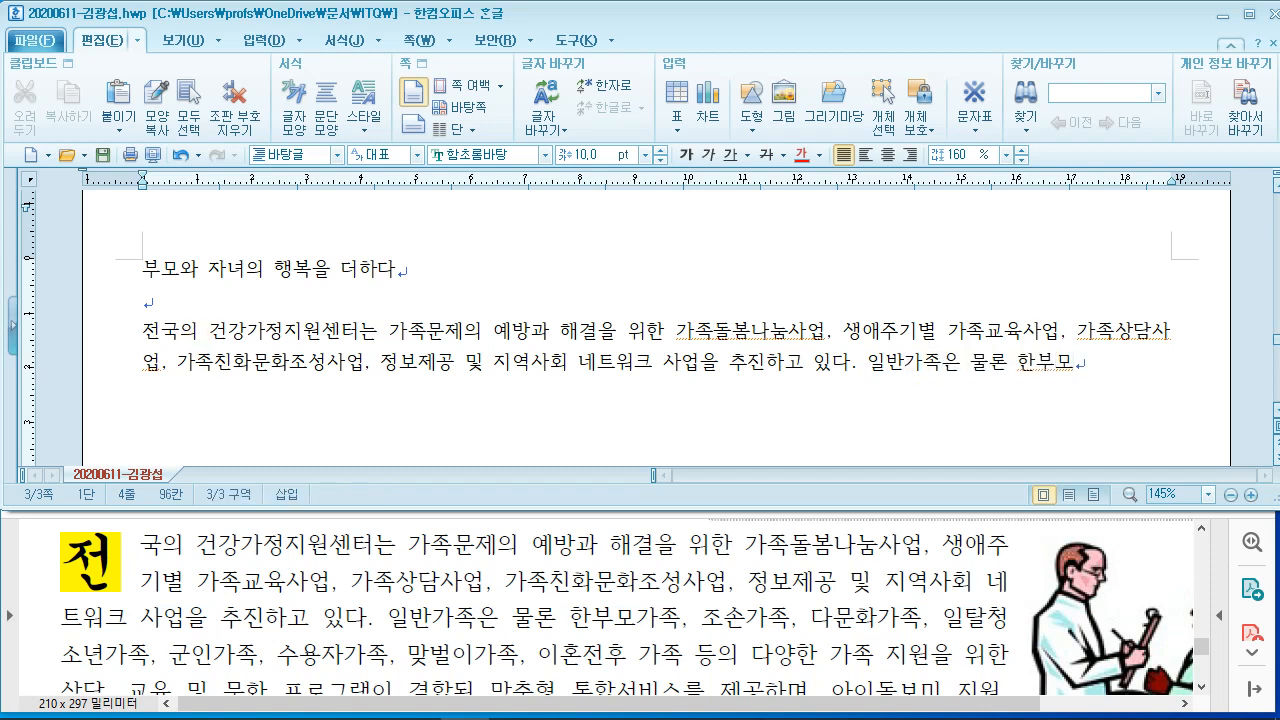
{"action": "type", "text": "가족, 조손"}
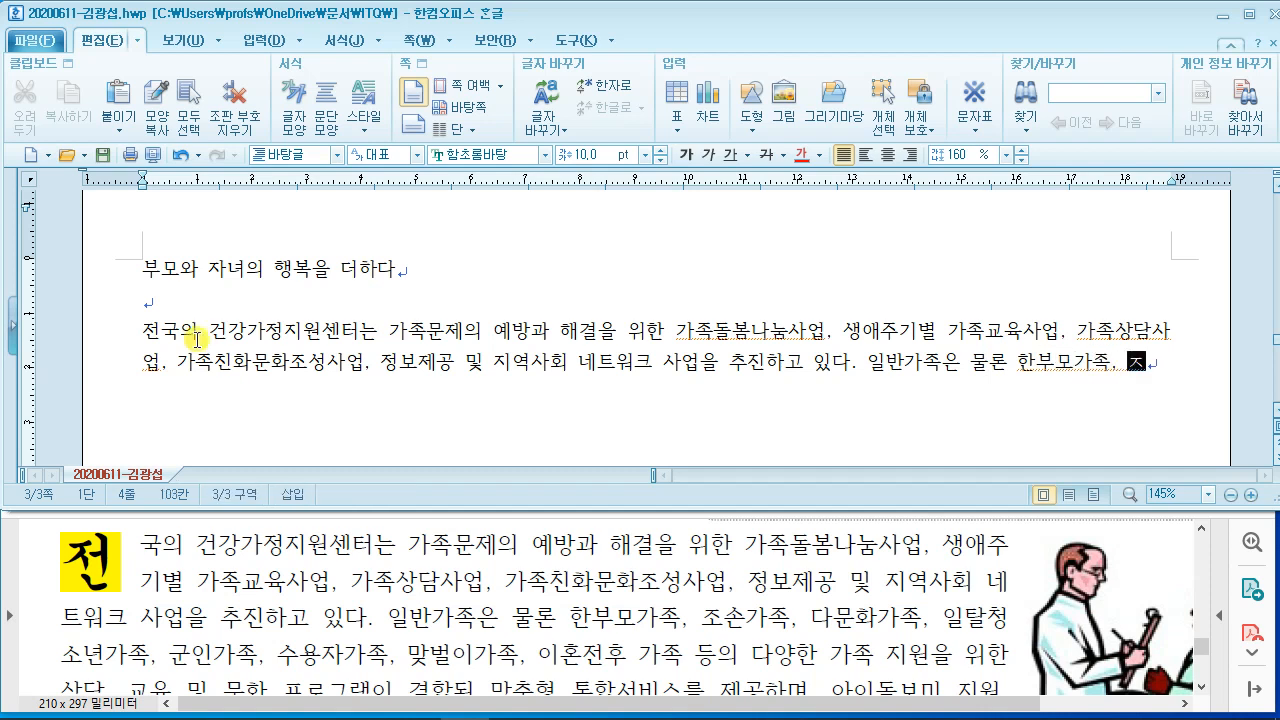
{"action": "type", "text": "가족, 다문화"}
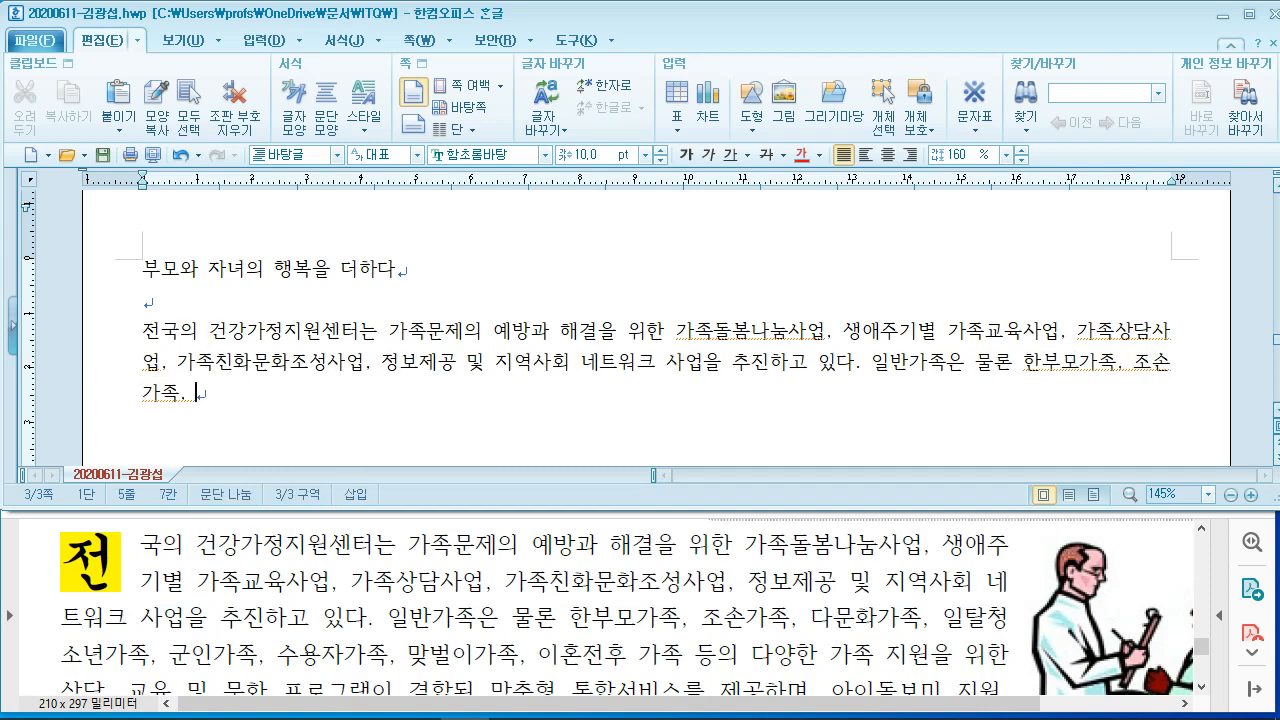
{"action": "type", "text": "족, 일탈"}
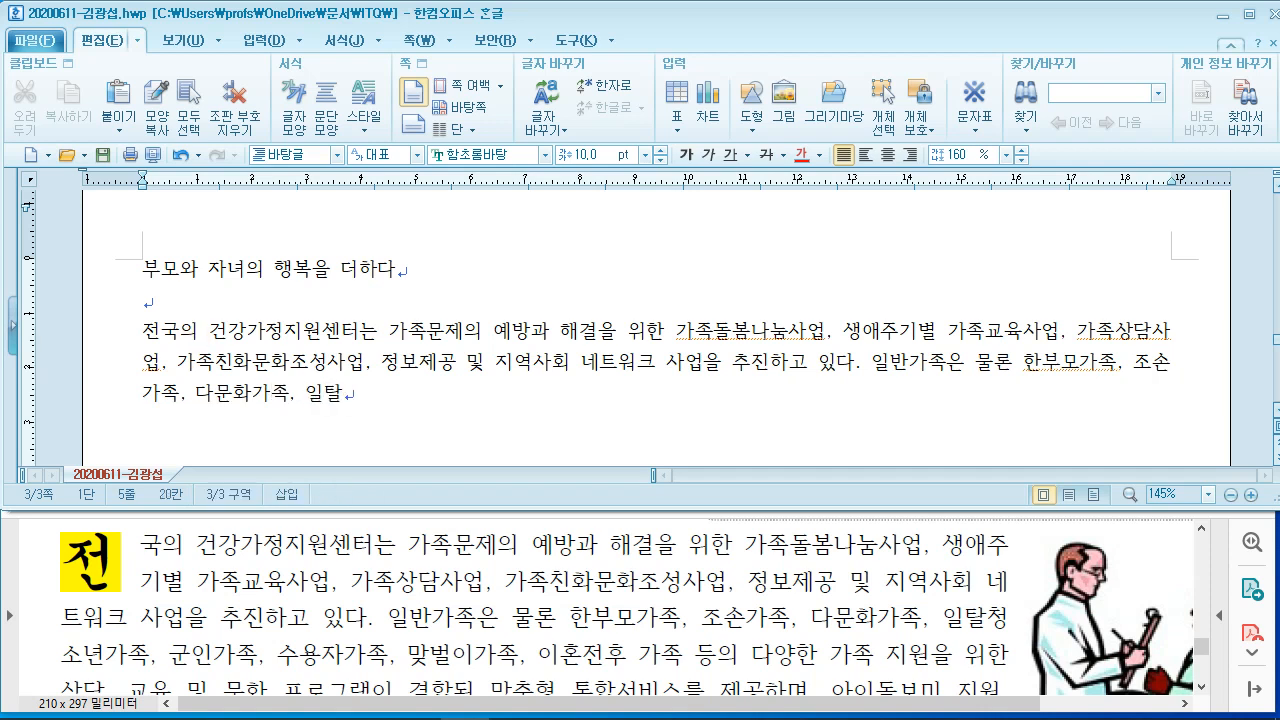
{"action": "type", "text": "청소년가족, 군ㅇ"}
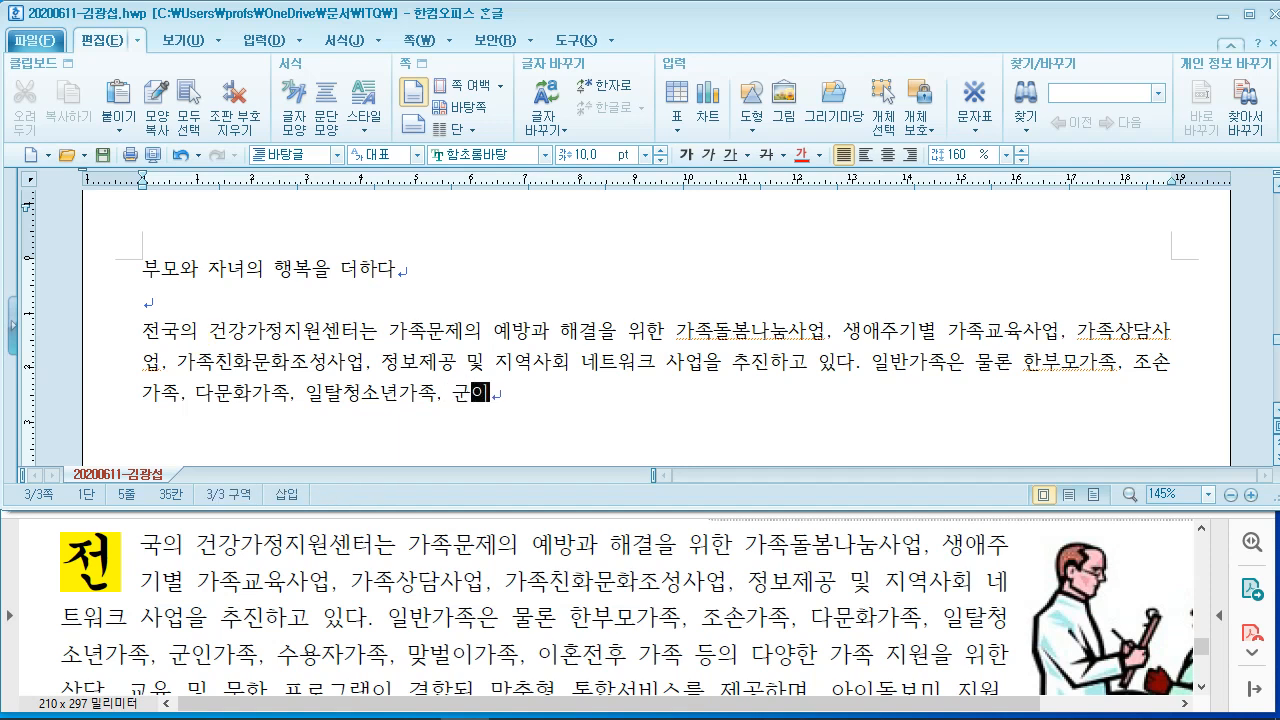
{"action": "type", "text": "인가족, 숭"}
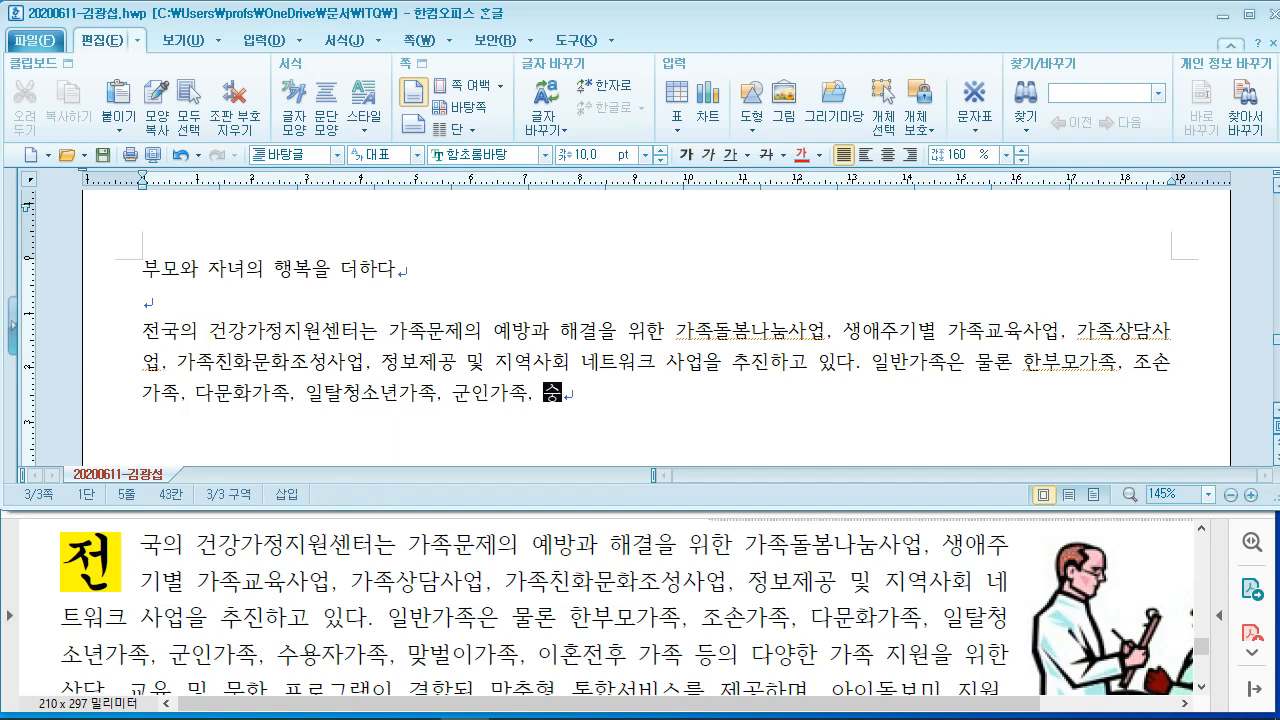
{"action": "type", "text": "용자가족"}
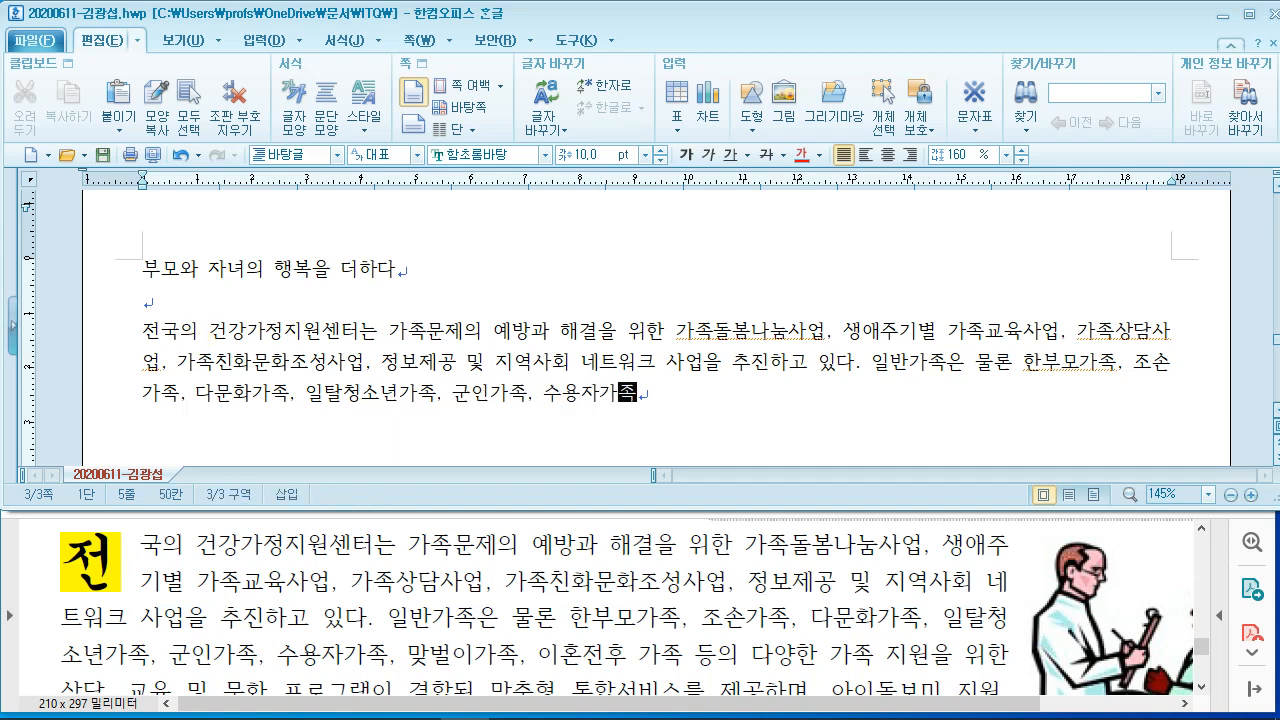
{"action": "type", "text": ", 맞ㅂ벌이가"}
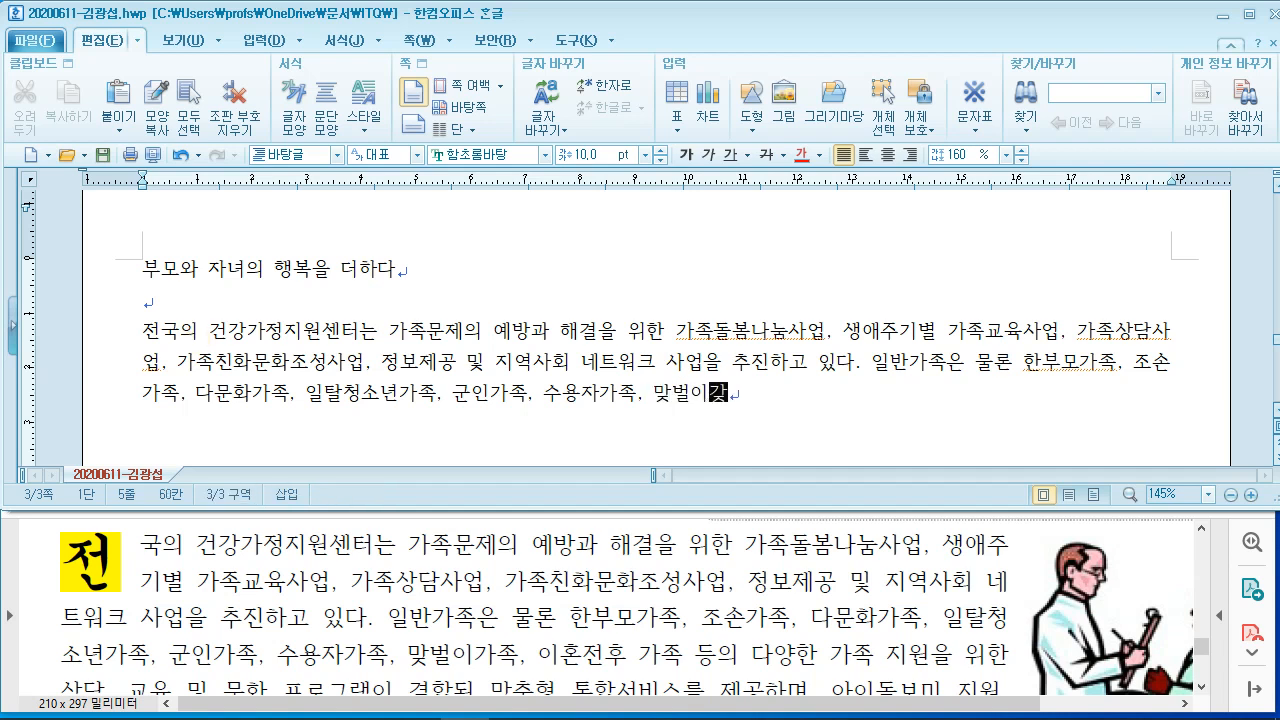
{"action": "type", "text": "족, 이혼전후 "}
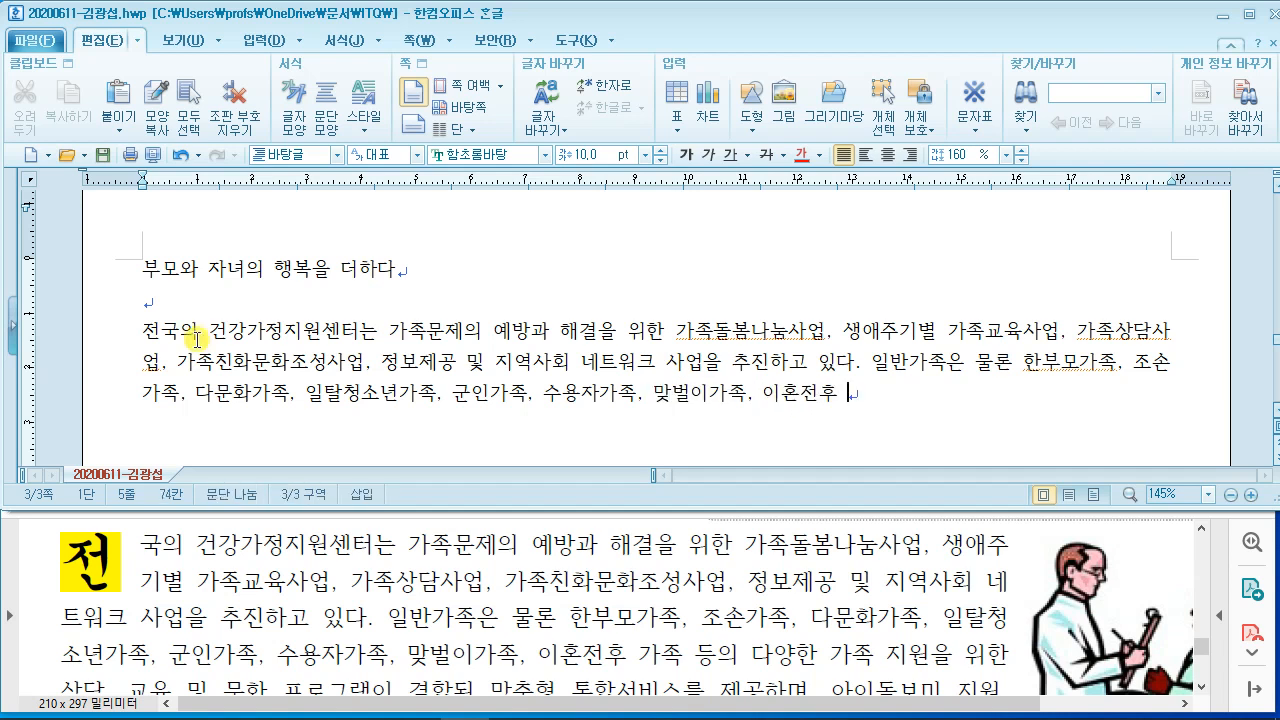
{"action": "type", "text": "가조"}
{"action": "type", "text": " 등으 "}
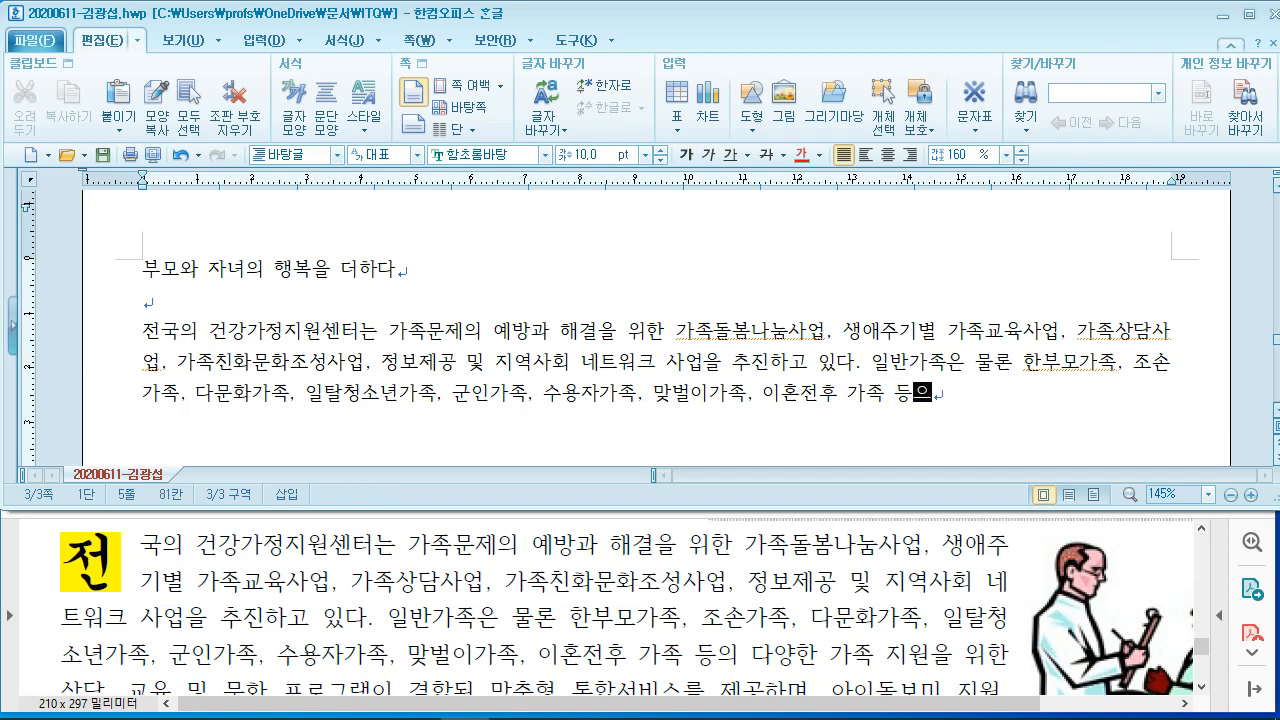
{"action": "type", "text": "의 다양한 가조"}
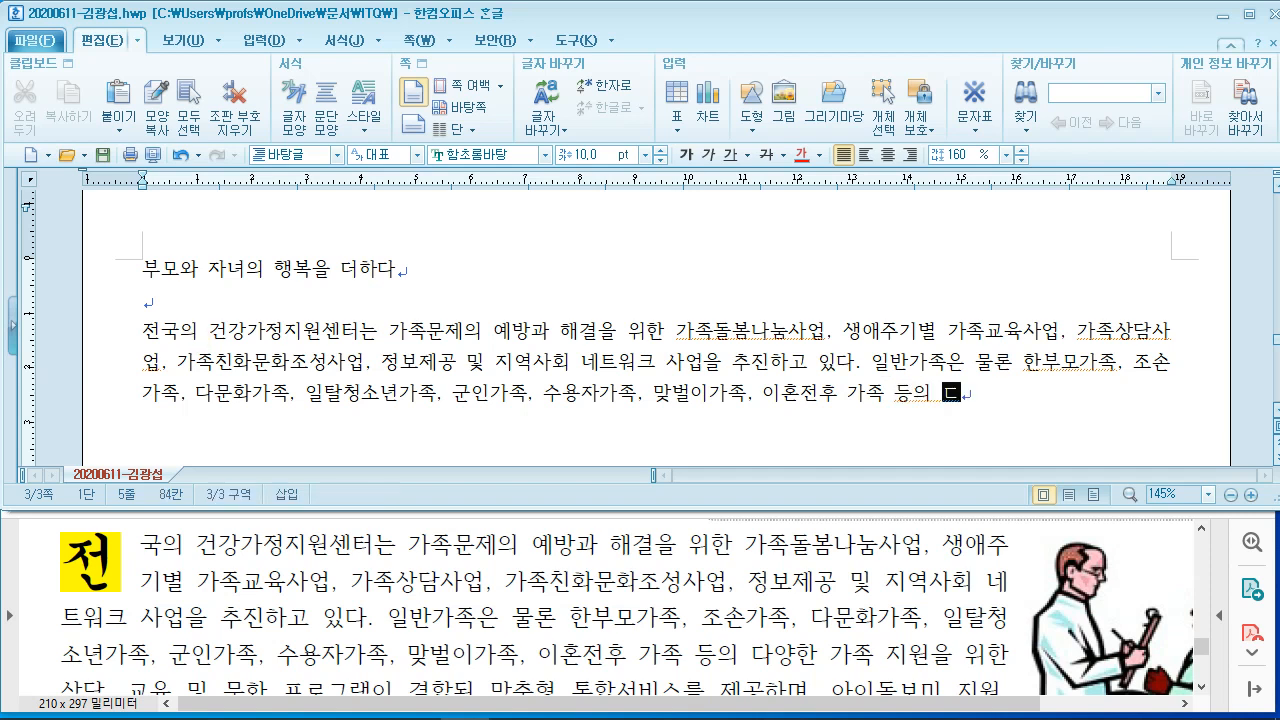
{"action": "type", "text": "ㄱ 지원을 위하"}
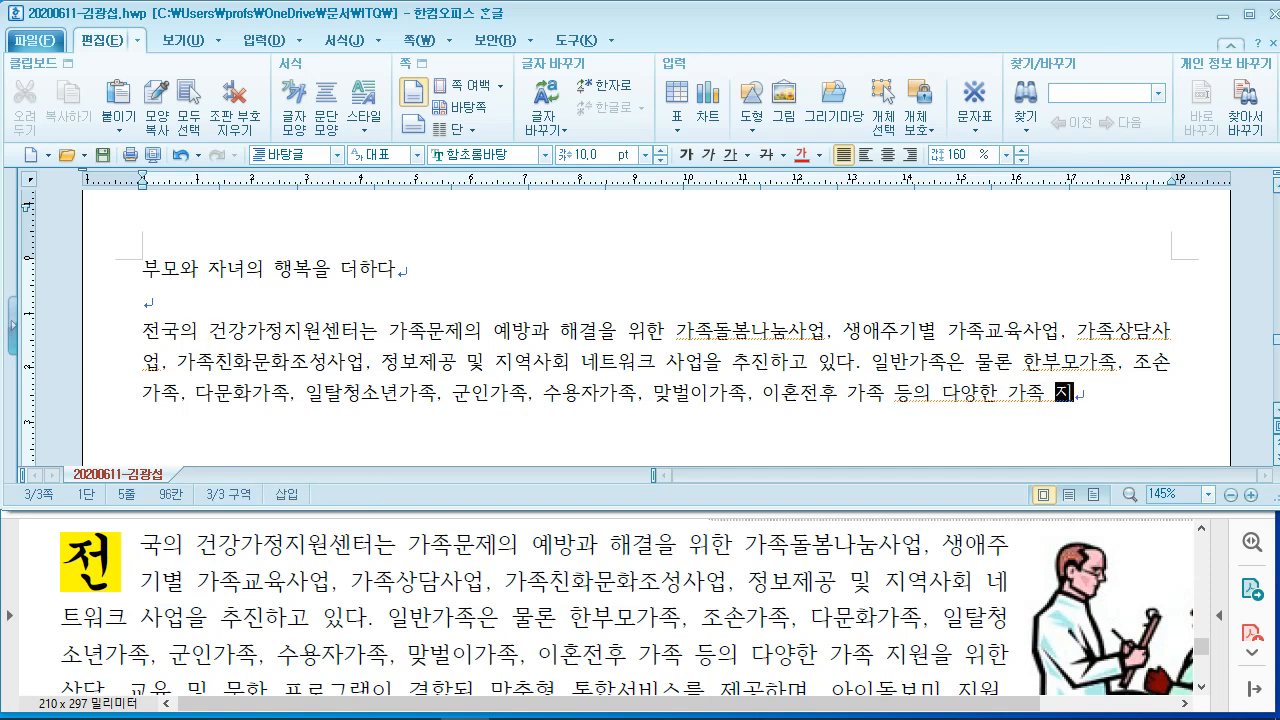
{"action": "type", "text": "ㄴ 상담 교육"}
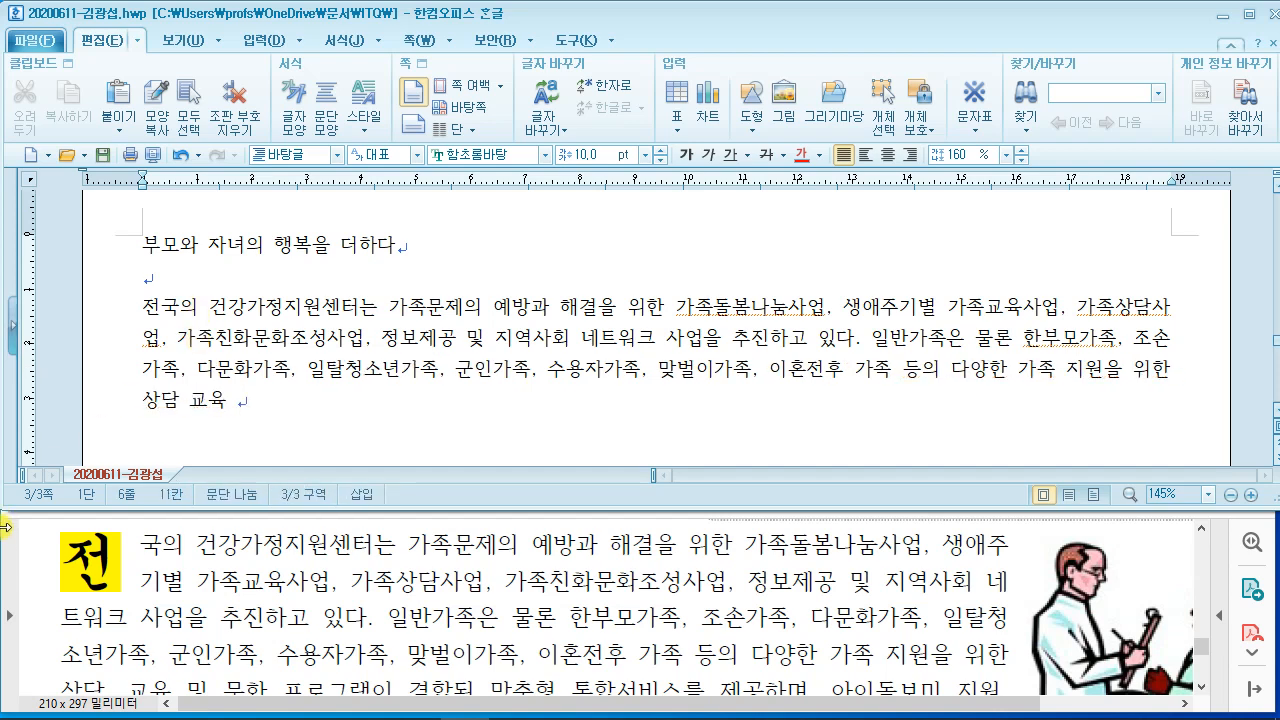
Step: Continue the paragraph from '및 문화 프로그램이 결합된 맞춤형 통합서비스' through the partner-agency cooperation projects
{"action": "left_click", "coordinate": [143, 605]}
{"action": "scroll", "coordinate": [274, 597], "scroll_direction": "down", "scroll_amount": 2}
{"action": "left_click", "coordinate": [316, 372]}
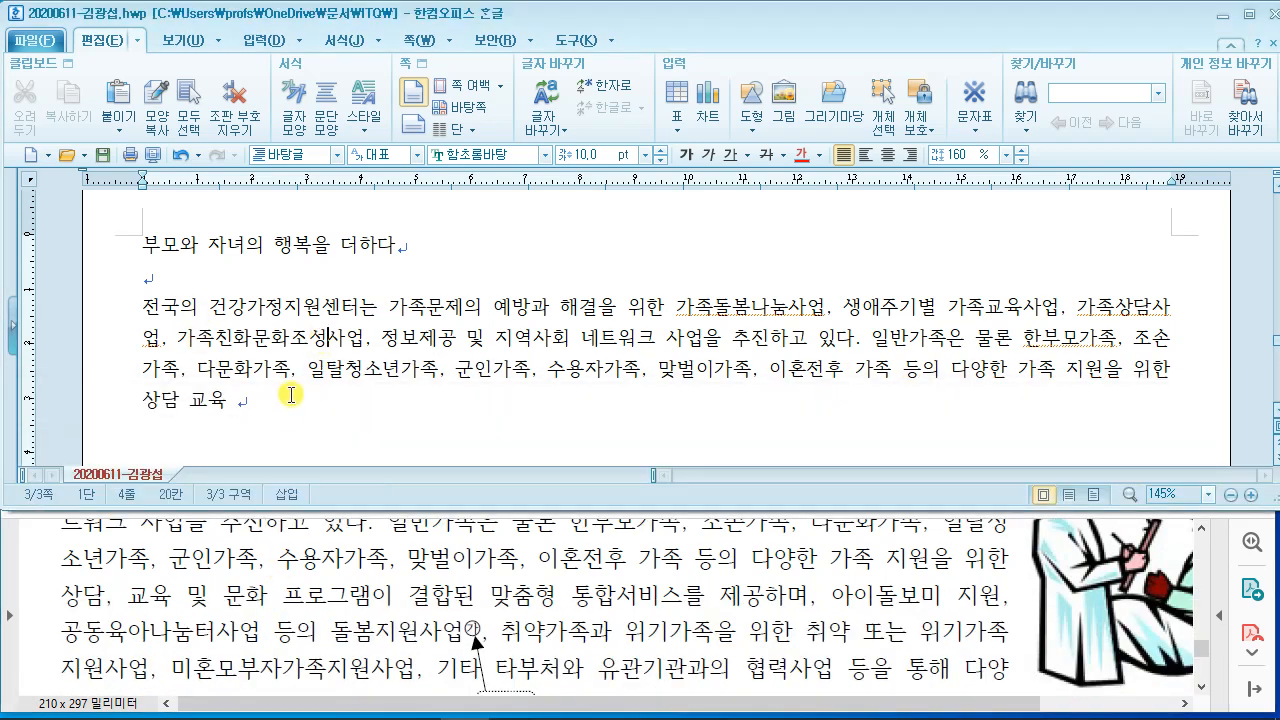
{"action": "type", "text": "및 문화"}
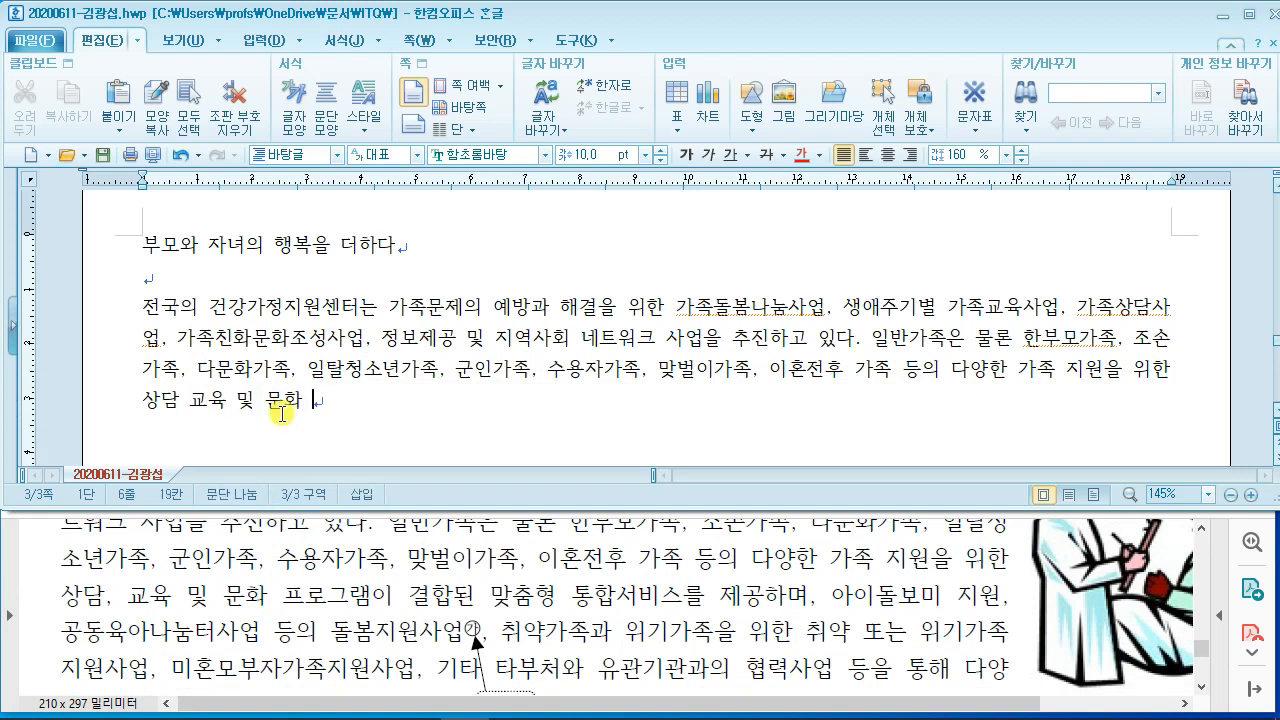
{"action": "type", "text": " 프로그램"}
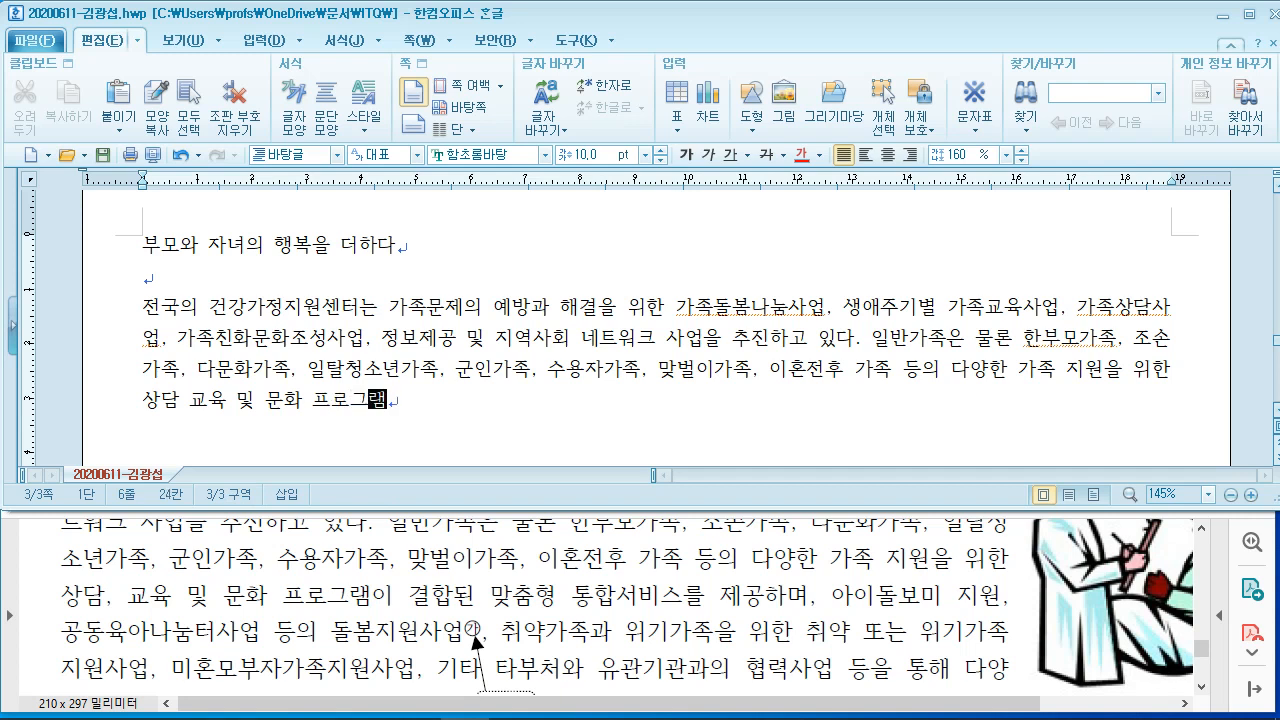
{"action": "type", "text": "이 결합된 "}
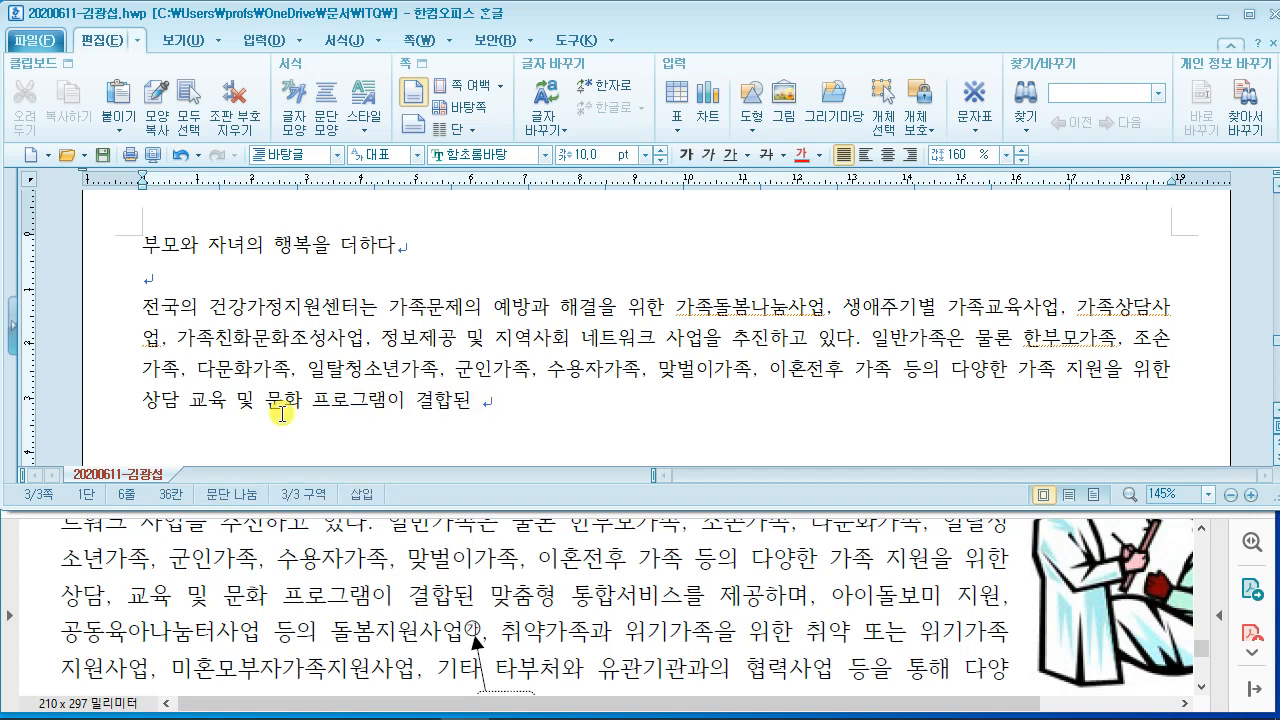
{"action": "type", "text": "맞춤형 "}
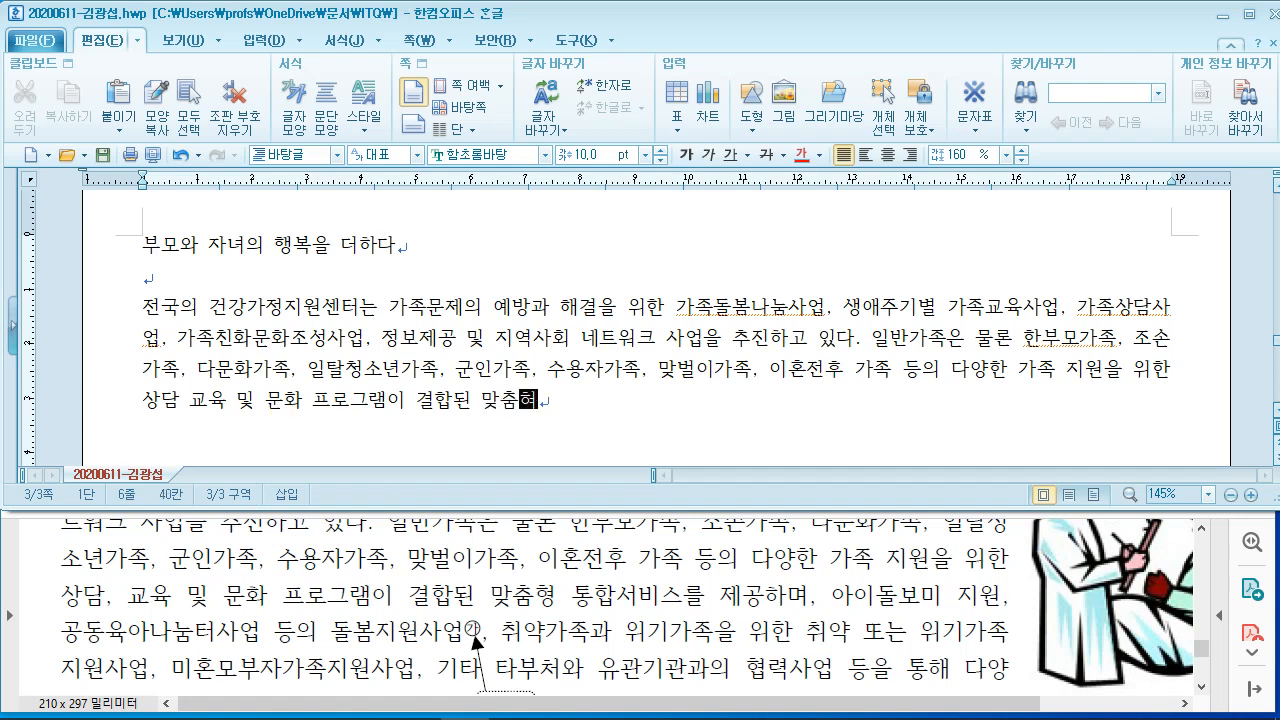
{"action": "type", "text": "통ㅎ서비"}
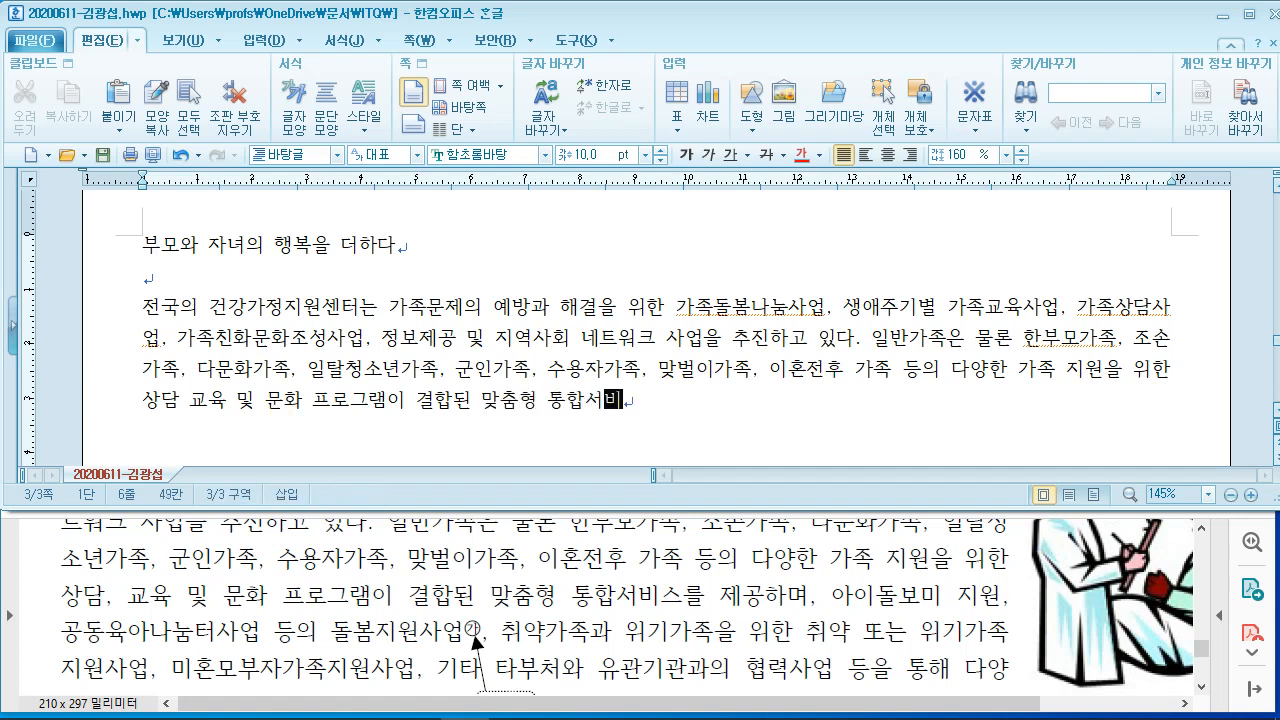
{"action": "type", "text": "스를 제공하며, ㅇ"}
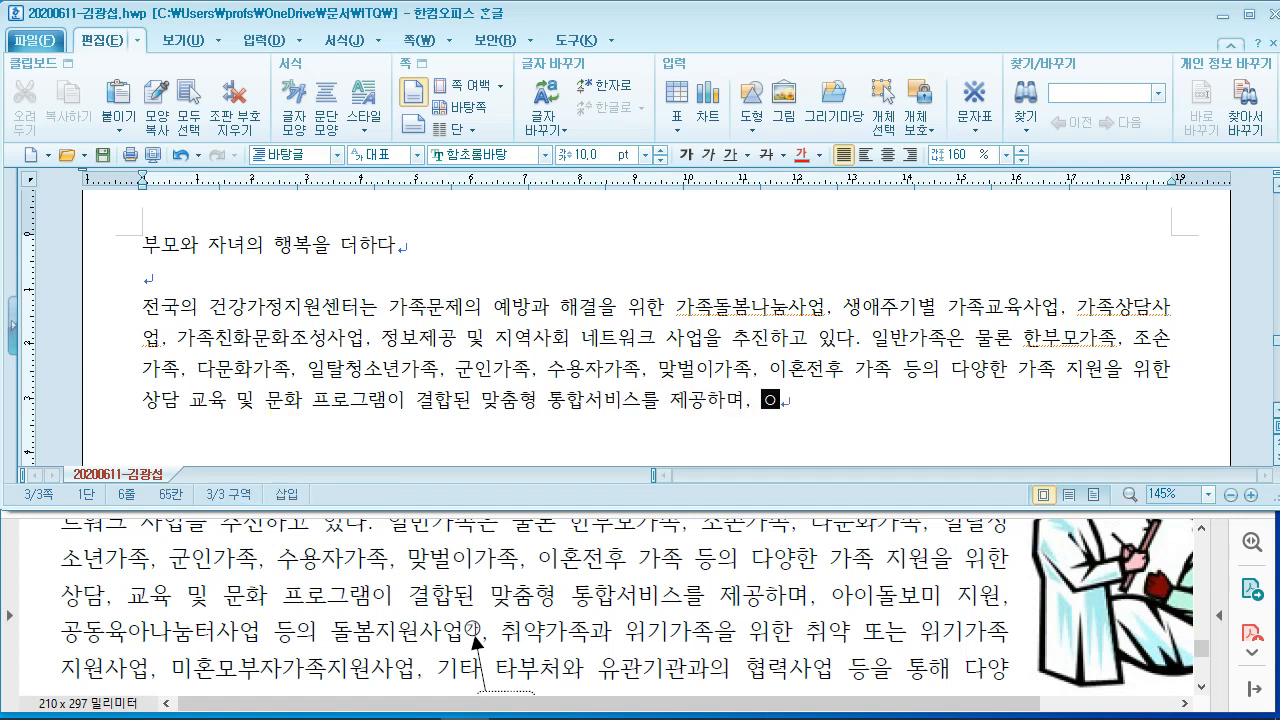
{"action": "type", "text": "이돌보미 지"}
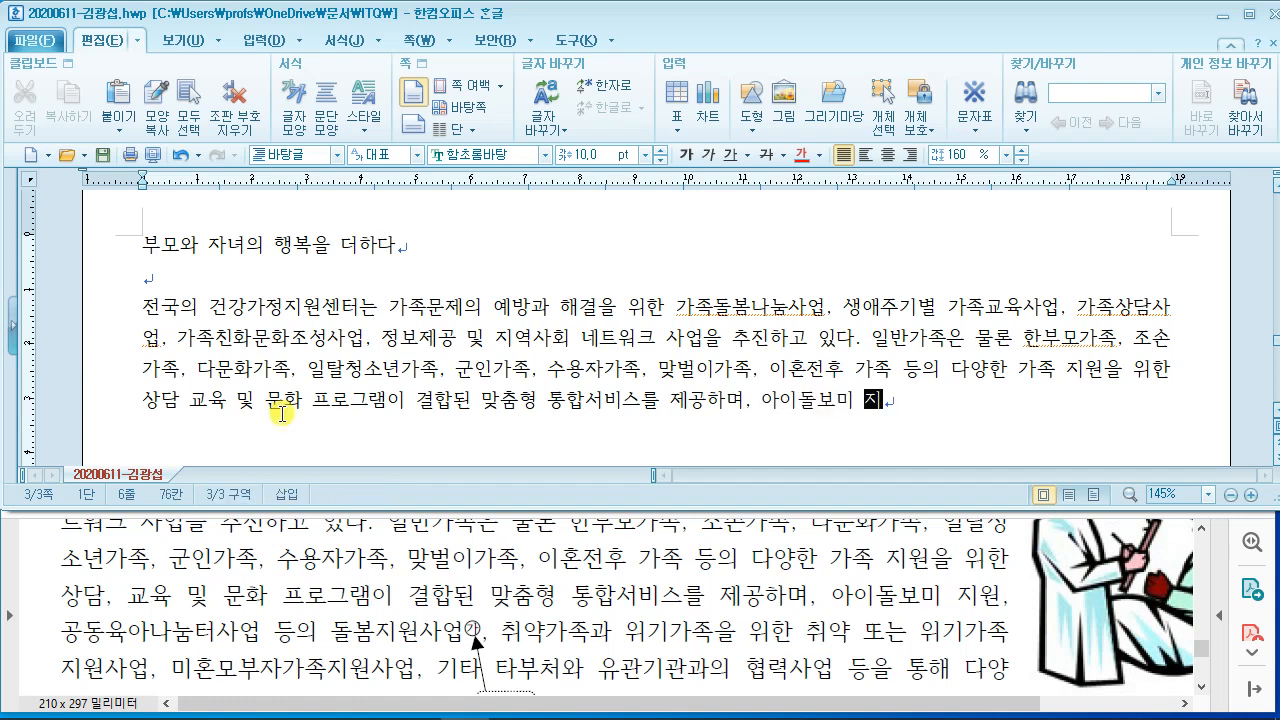
{"action": "type", "text": "원, 공ㄷ육아나"}
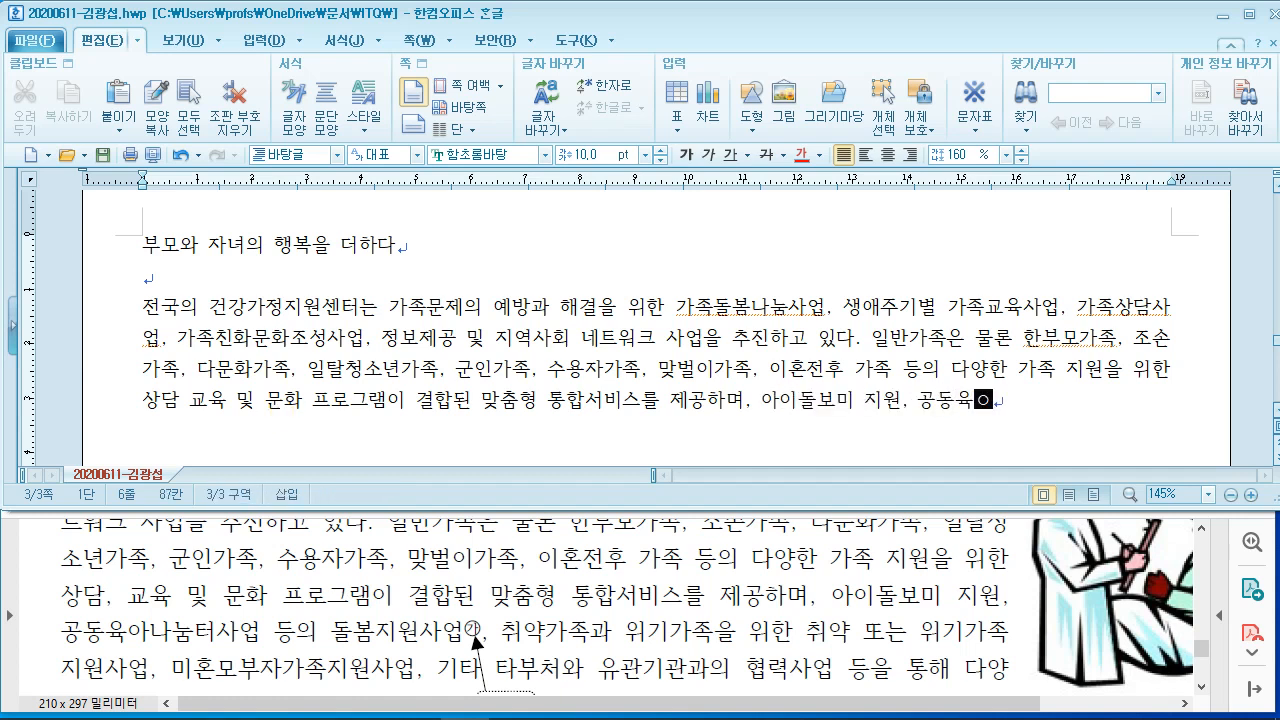
{"action": "type", "text": "눔터"}
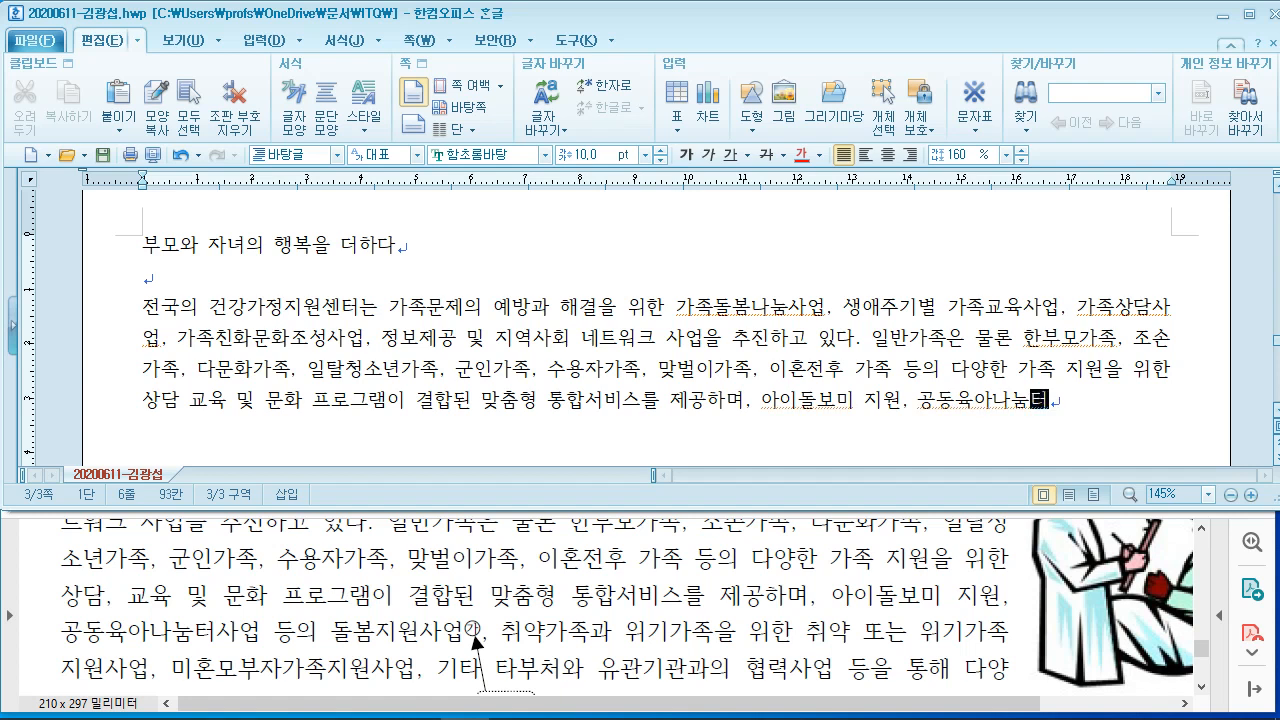
{"action": "type", "text": "사업 등의 돌"}
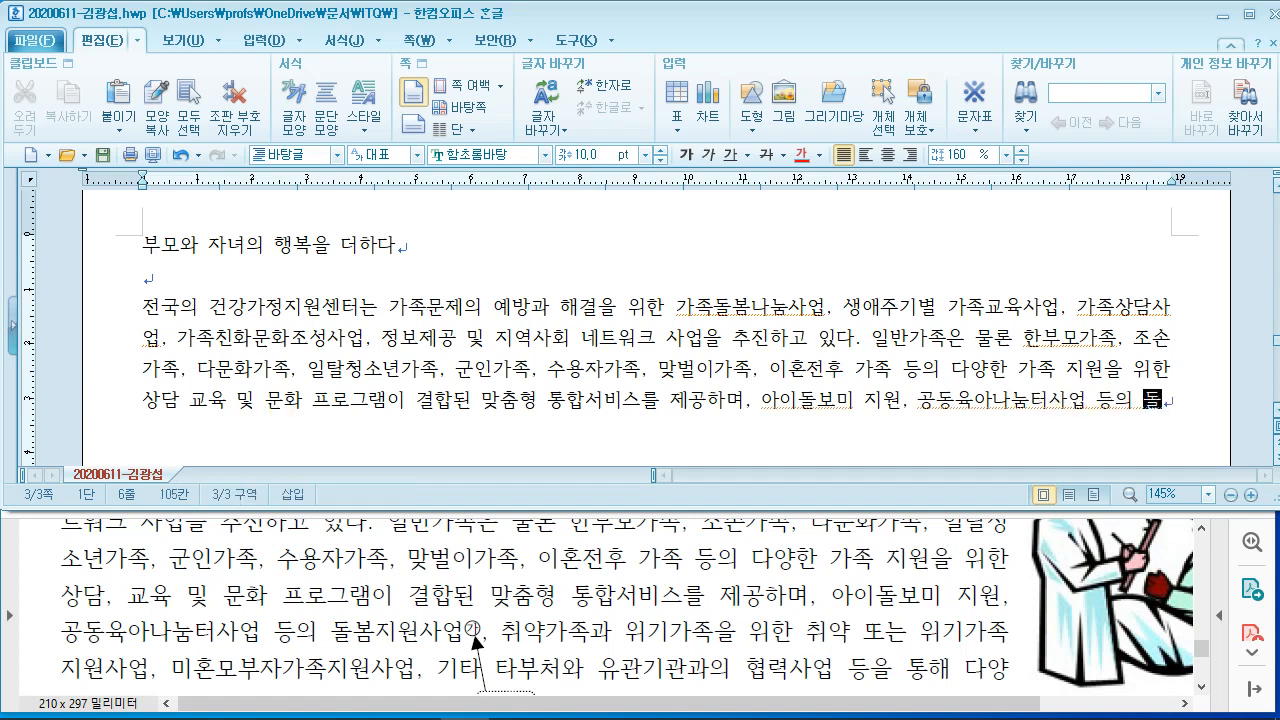
{"action": "type", "text": "보지원"}
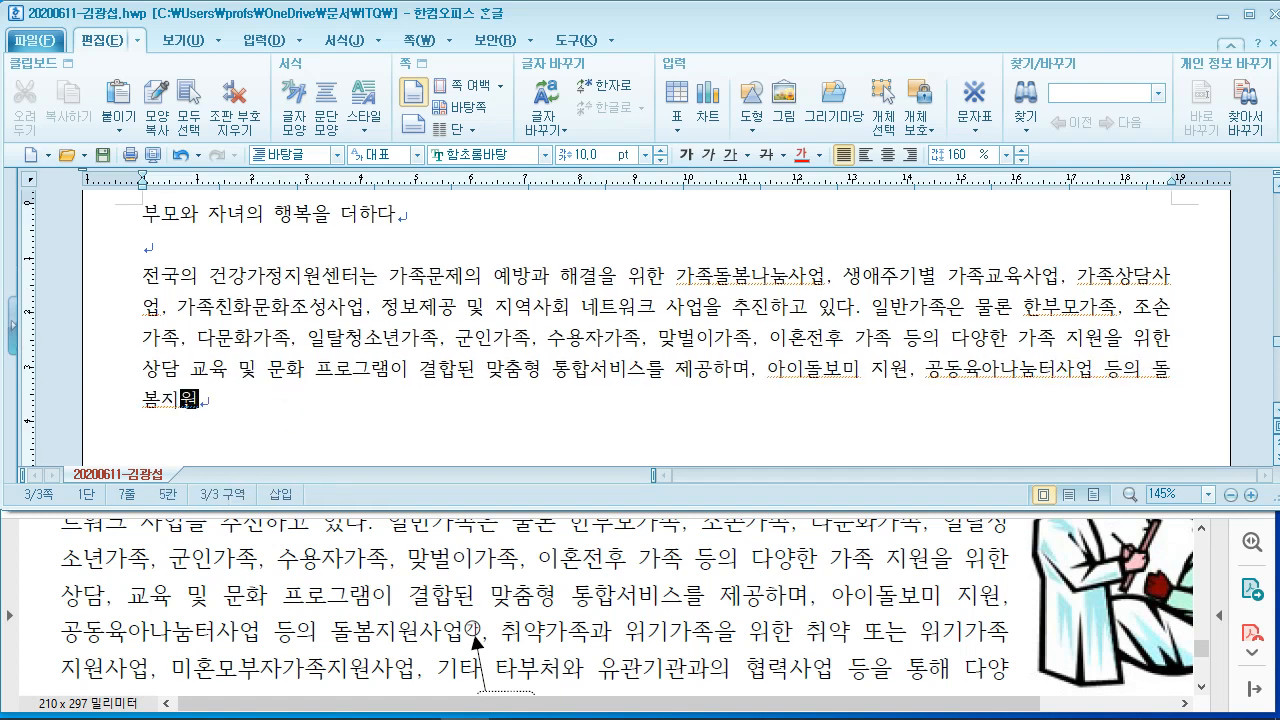
{"action": "type", "text": "사업, 취"}
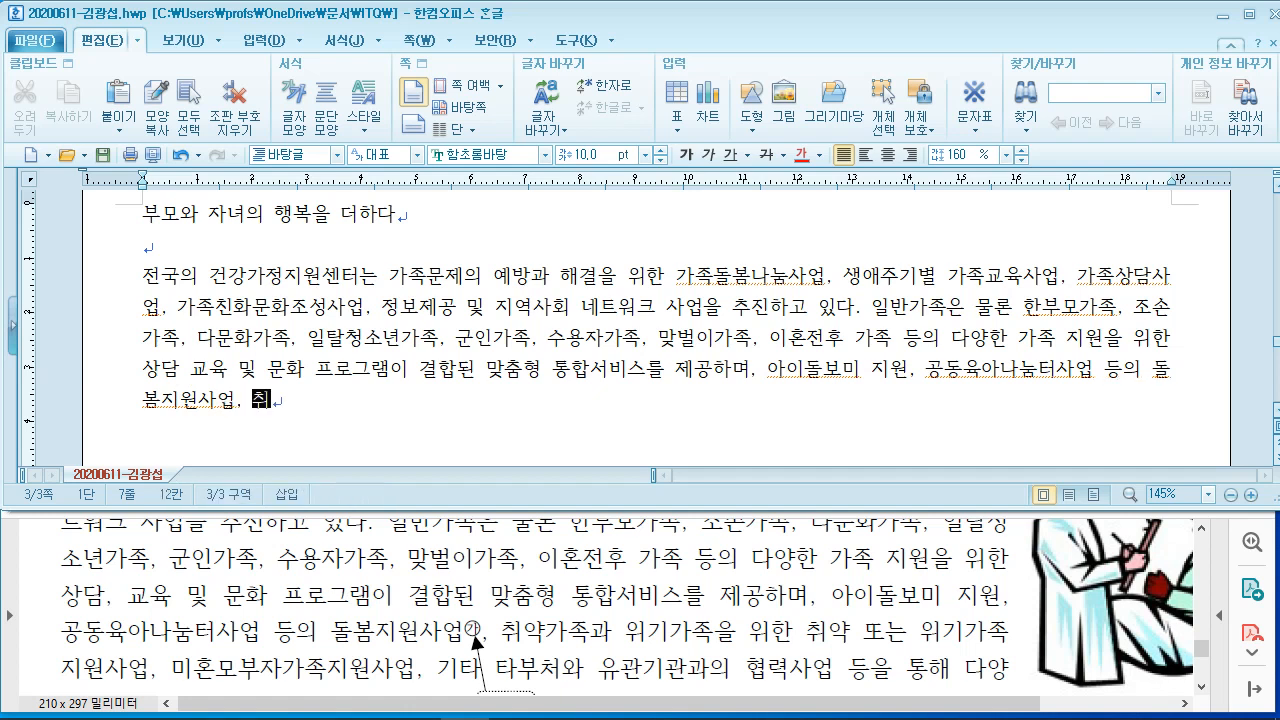
{"action": "type", "text": "약가족과 "}
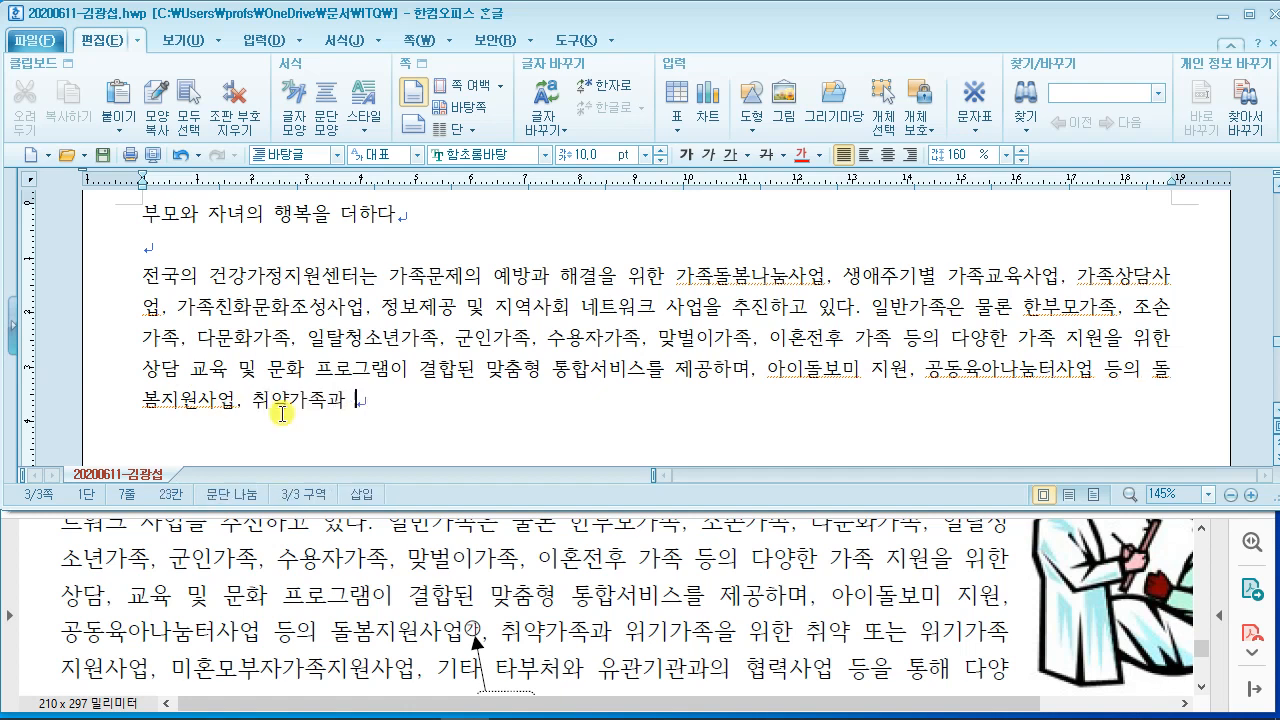
{"action": "type", "text": "위기가족을 위한 취"}
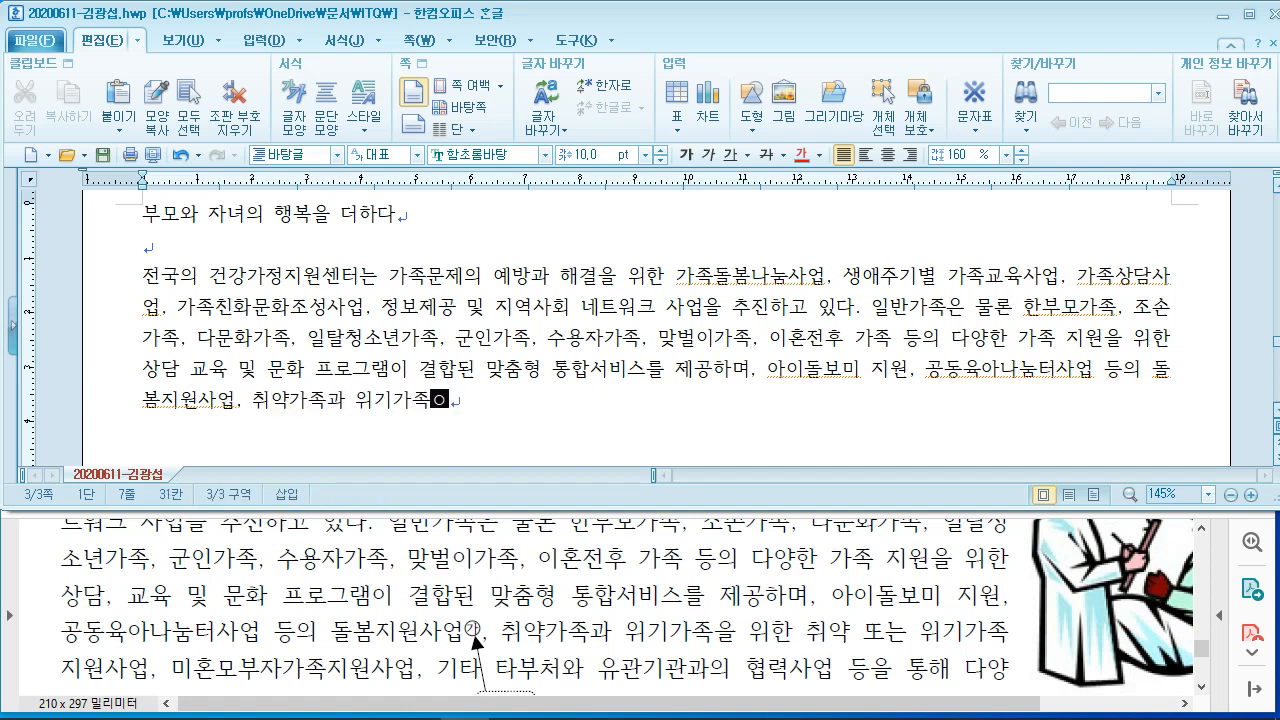
{"action": "type", "text": "약 "}
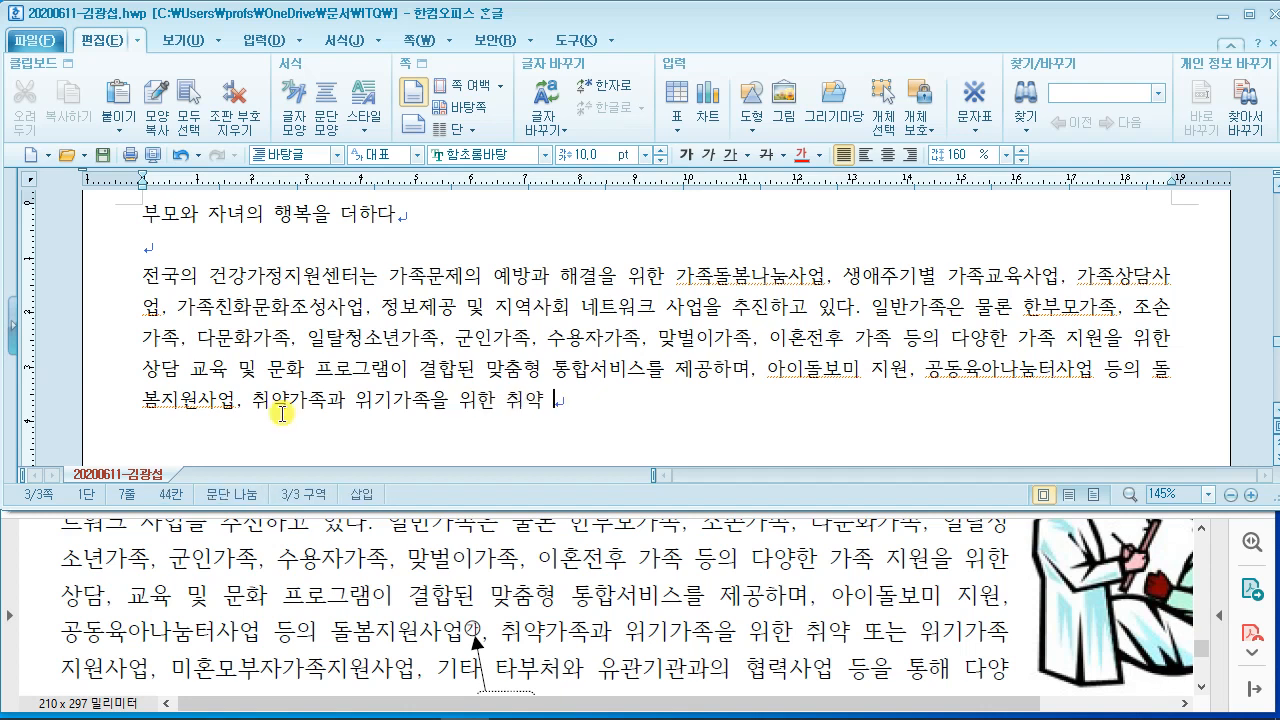
{"action": "type", "text": "또는 위기가족지원"}
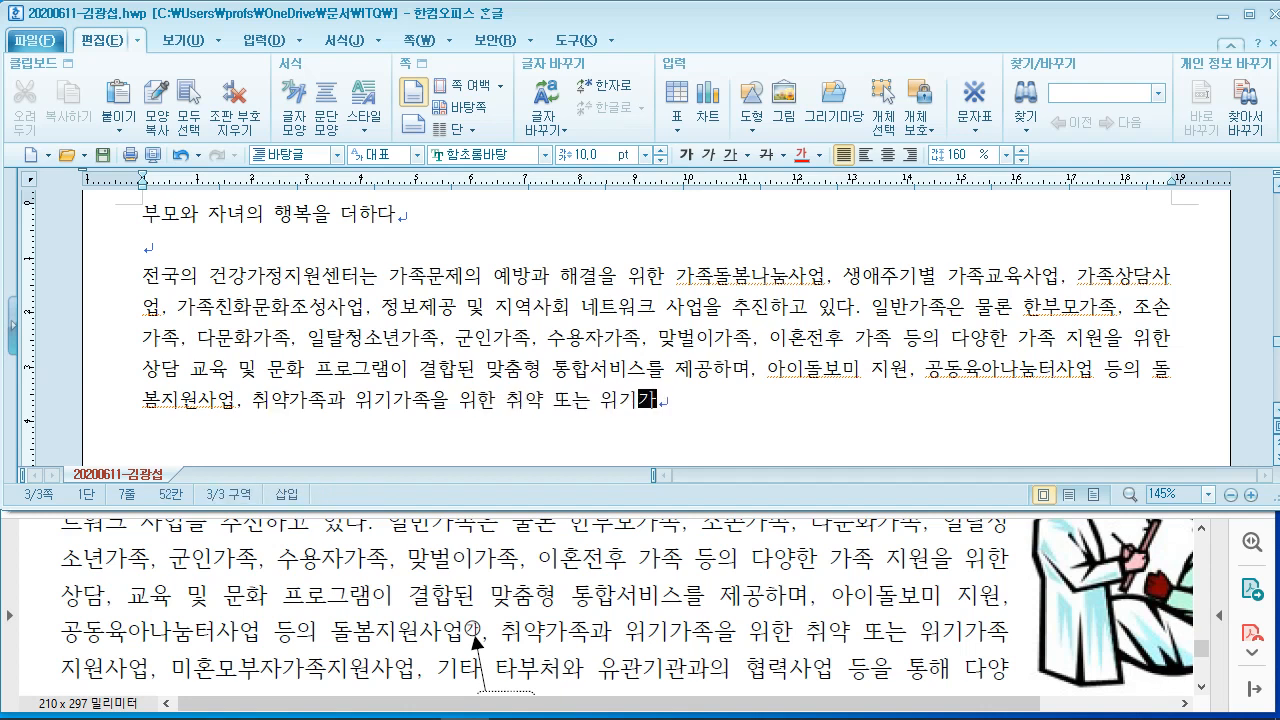
{"action": "key", "text": "BackSpace"}
{"action": "key", "text": "BackSpace"}
{"action": "key", "text": "BackSpace"}
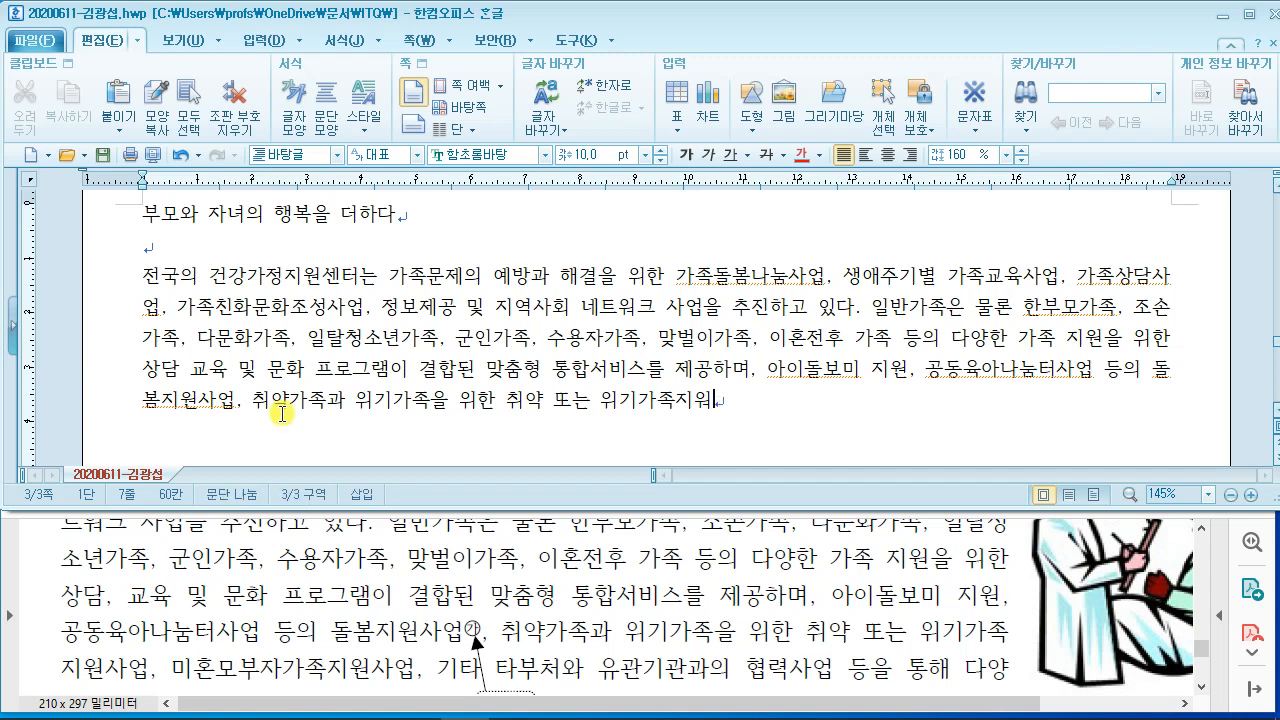
{"action": "type", "text": "ㅇ"}
{"action": "type", "text": "사업, 미"}
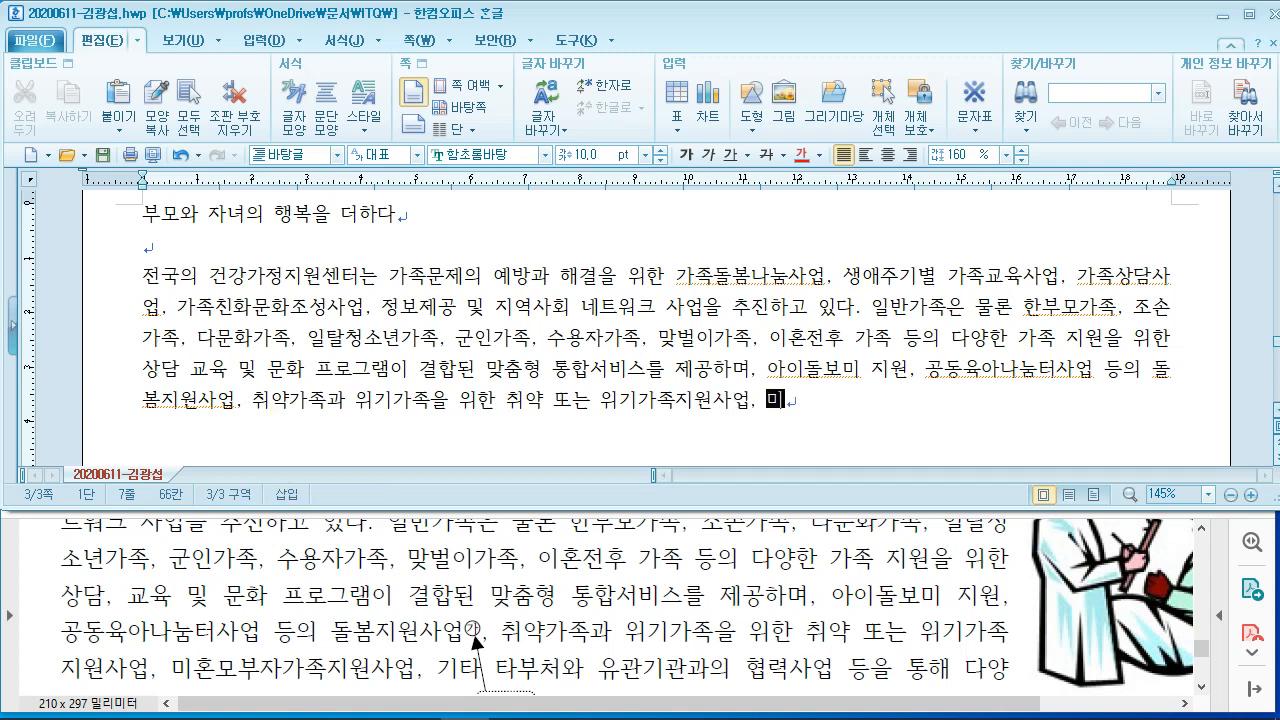
{"action": "type", "text": "혼모부"}
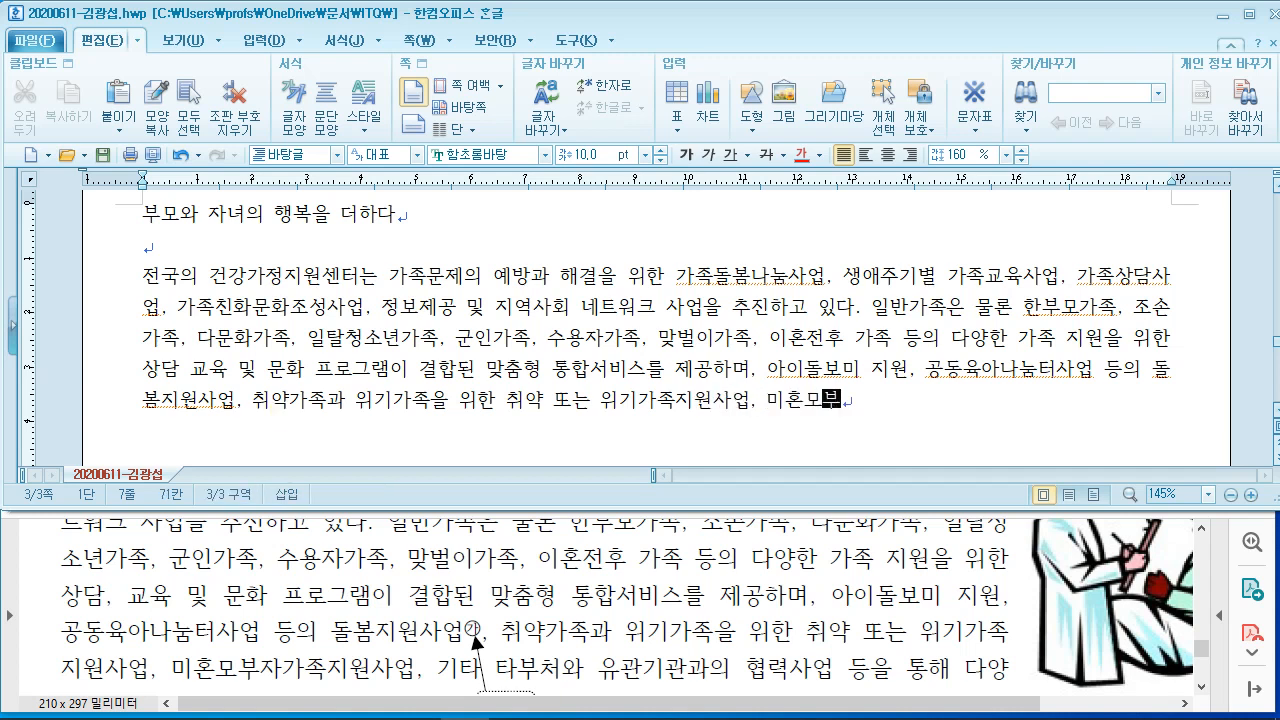
{"action": "type", "text": "자가족"}
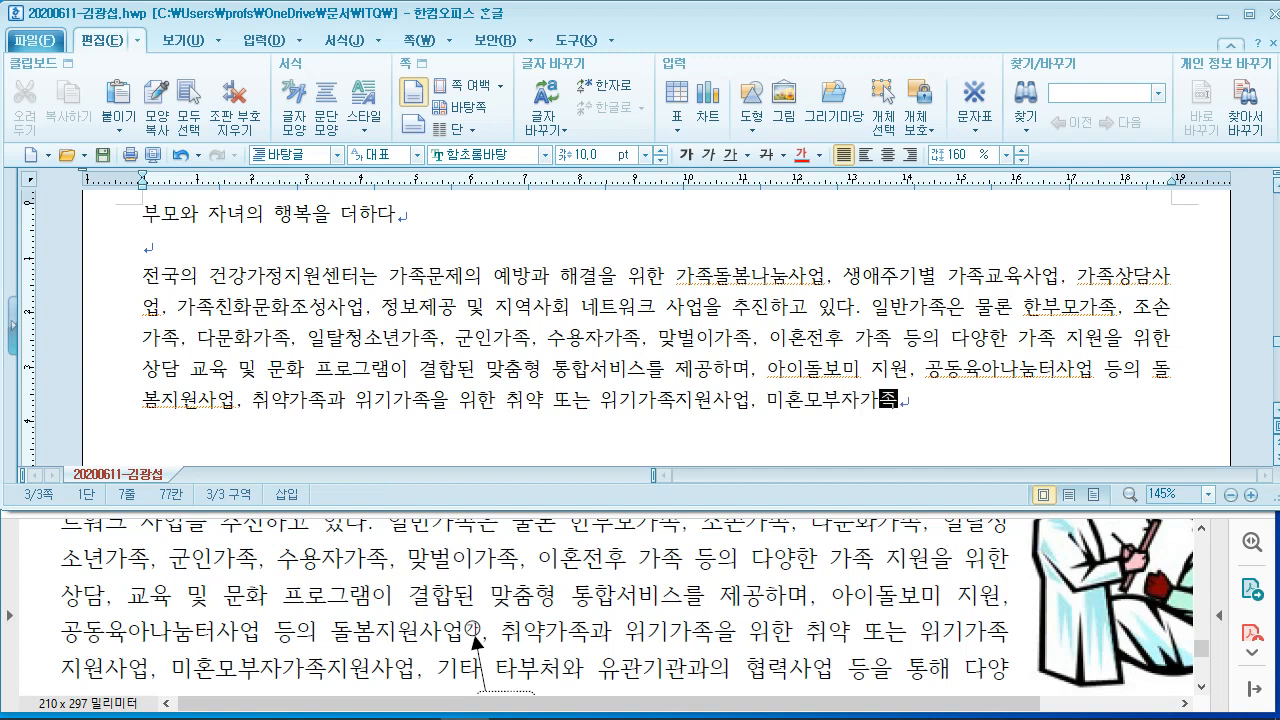
{"action": "type", "text": "지원사업, "}
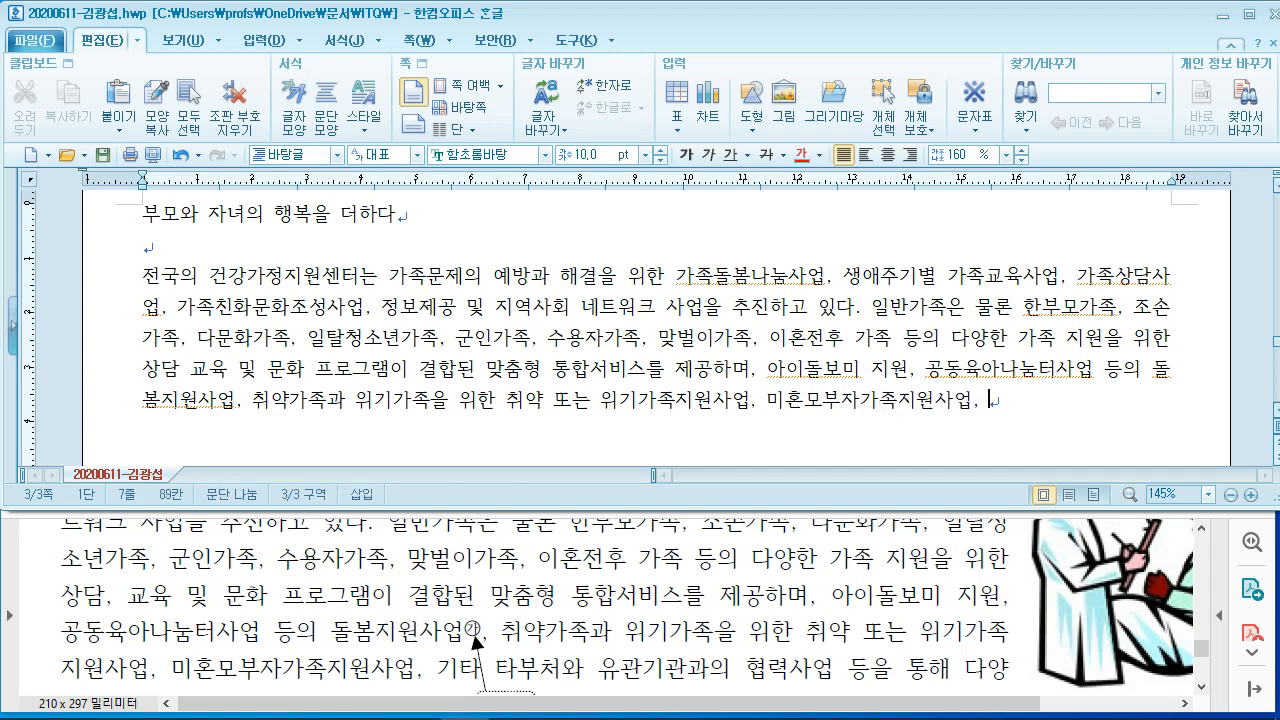
{"action": "type", "text": "기타 타부처"}
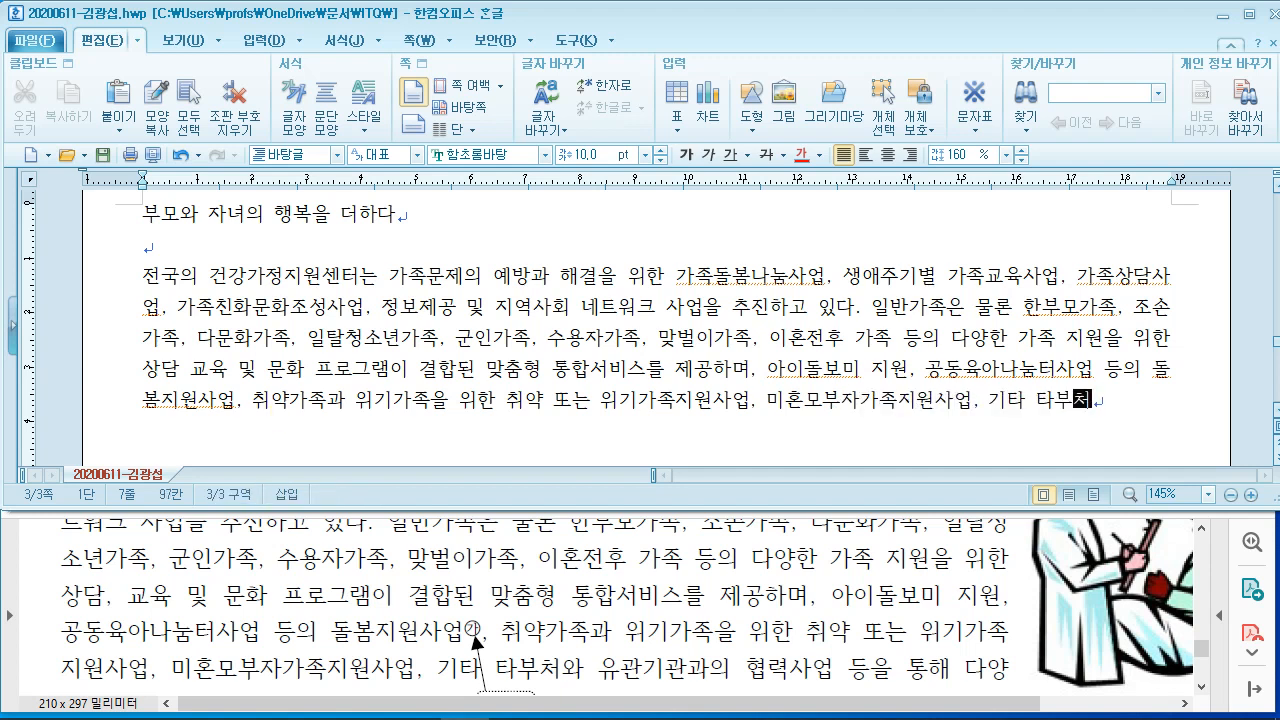
{"action": "type", "text": "와 유관기"}
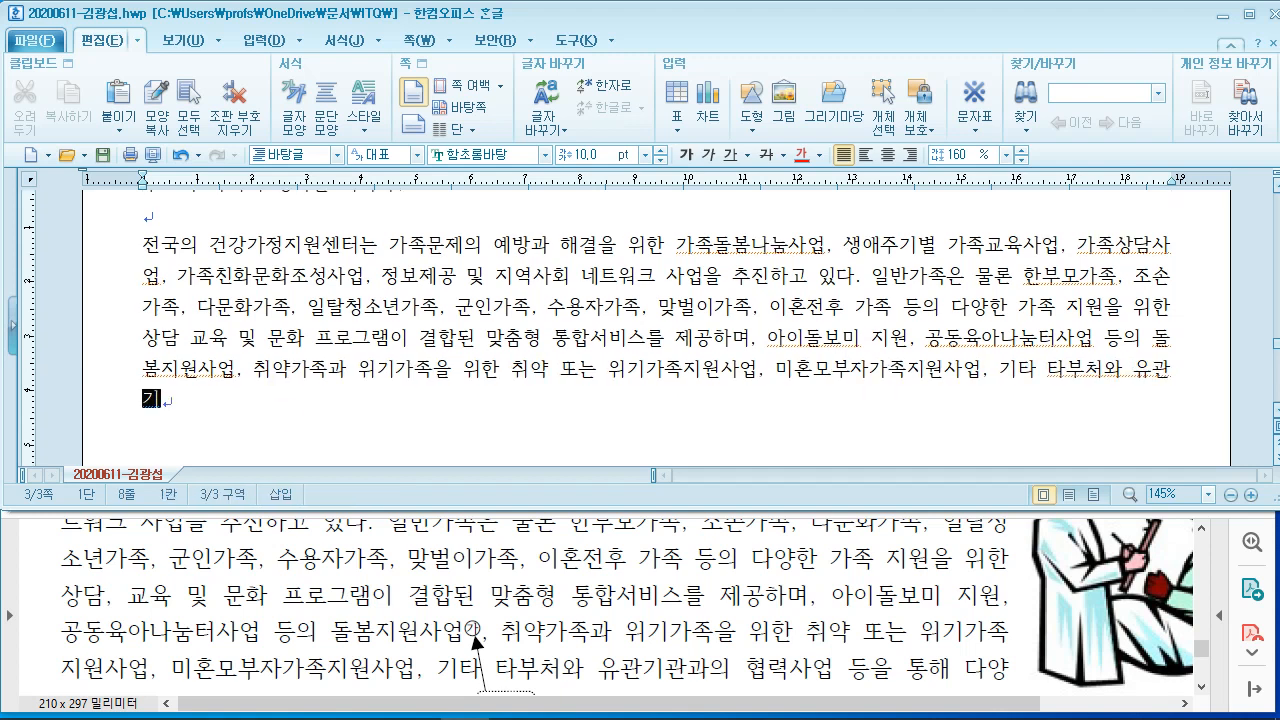
{"action": "type", "text": "과의 "}
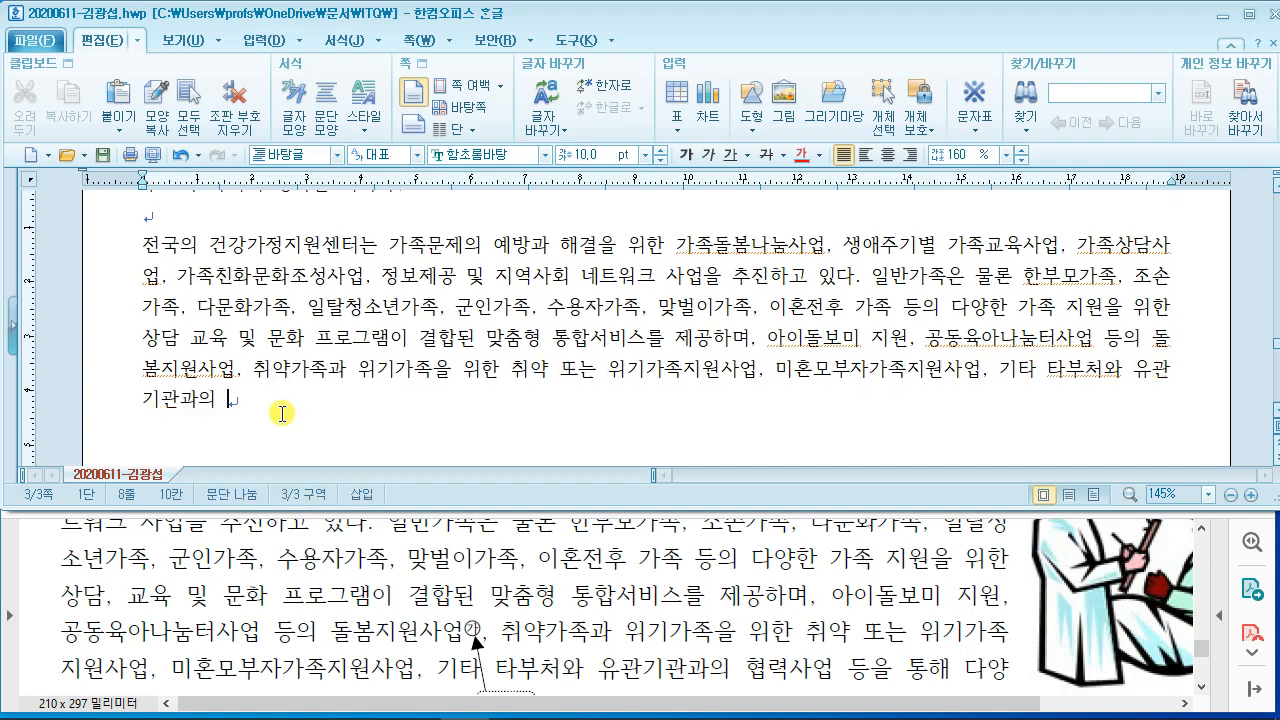
{"action": "type", "text": "협력사업 등을 통"}
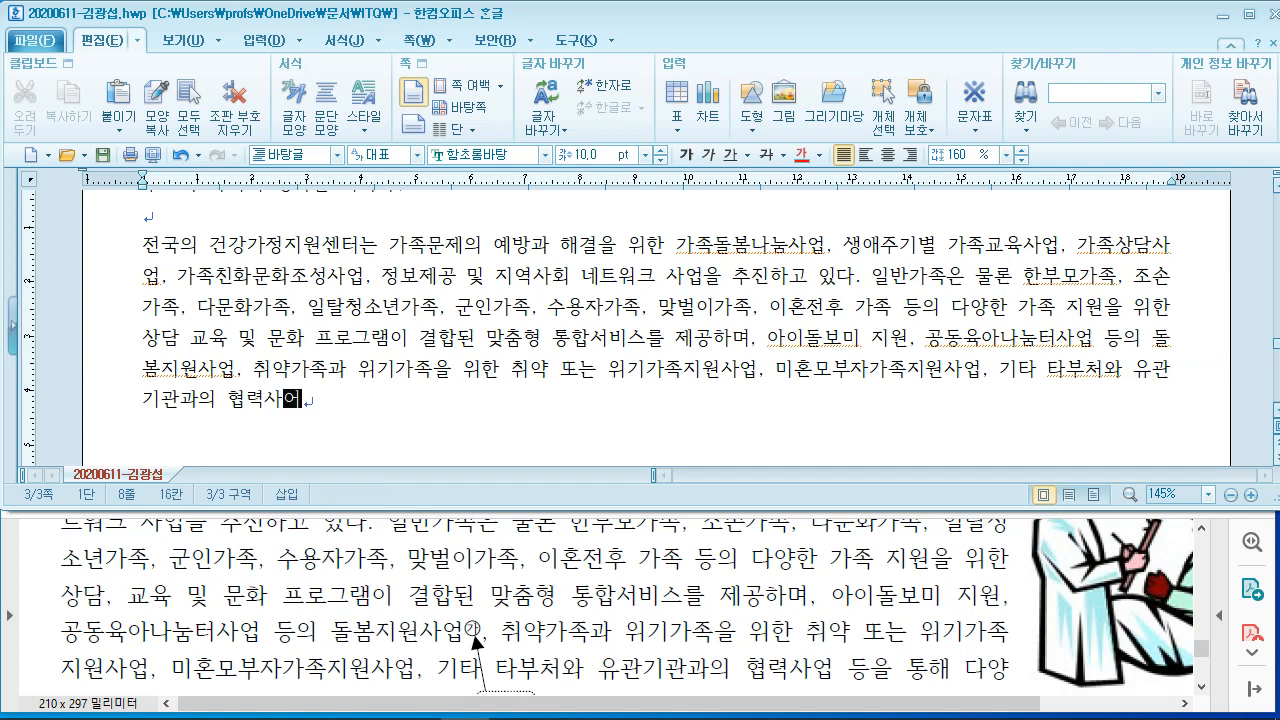
{"action": "type", "text": "해 "}
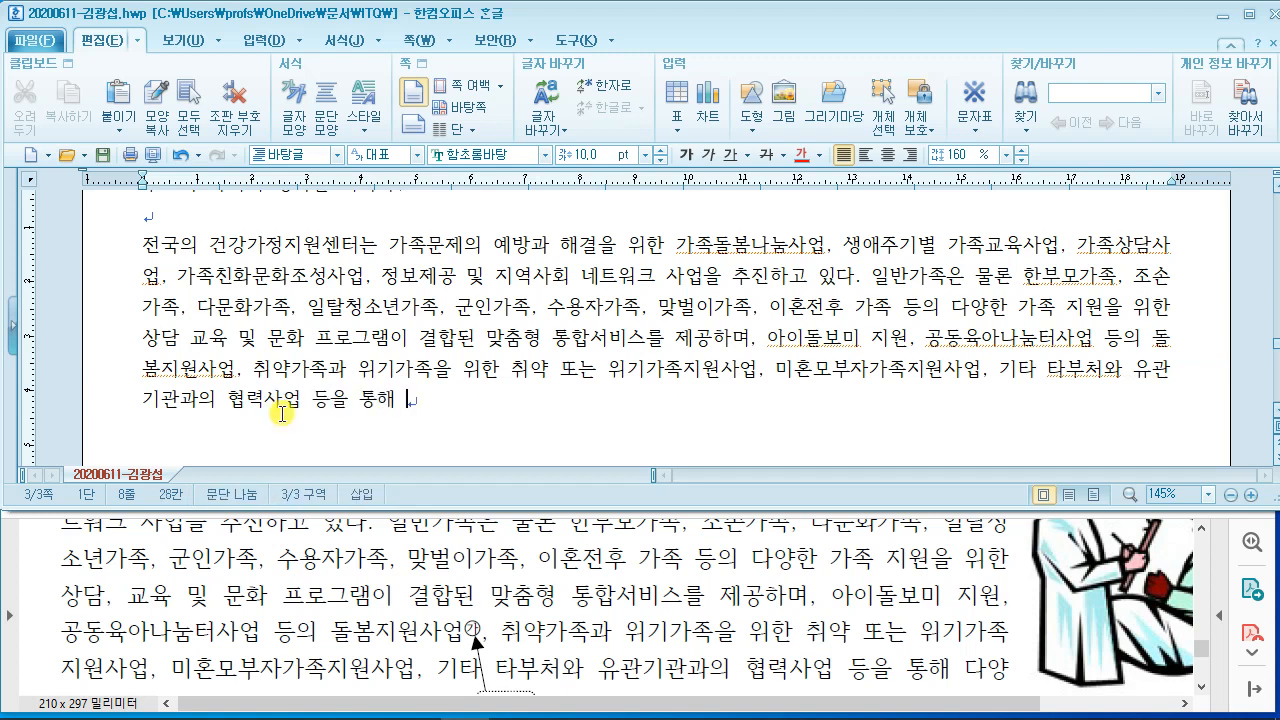
{"action": "type", "text": "다양한"}
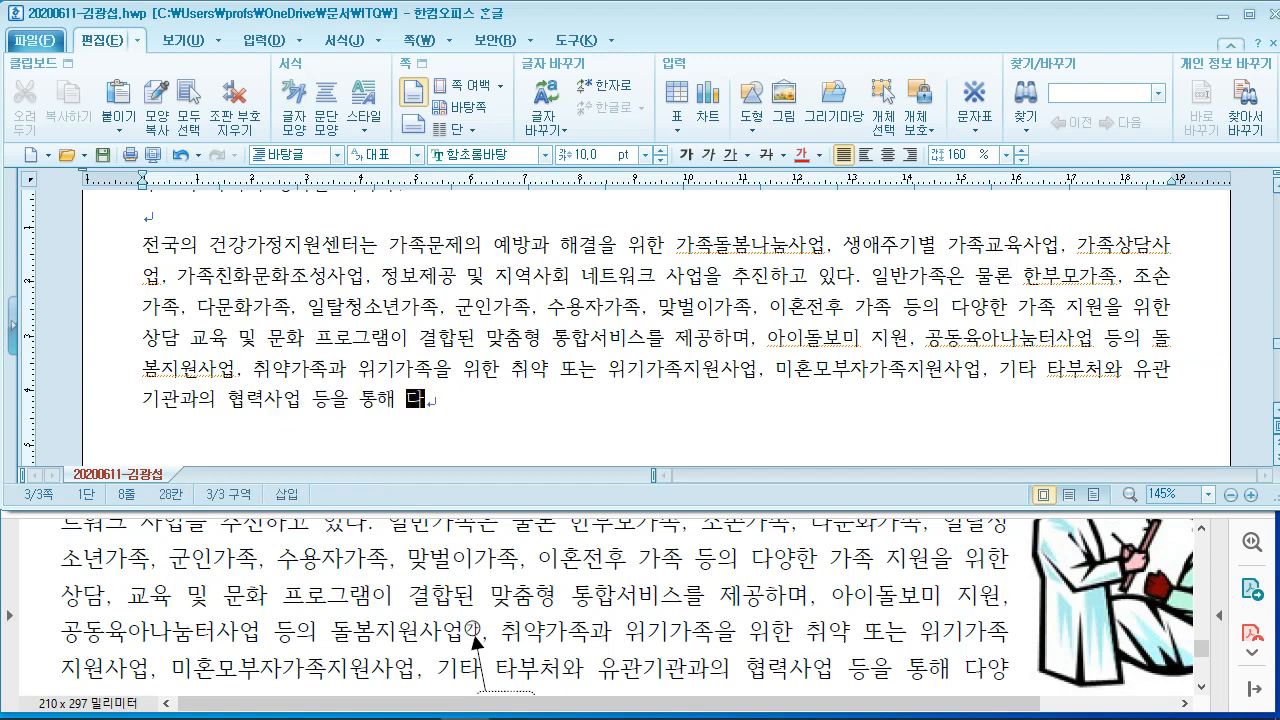
Step: Finish the sentence with '가족 사업을 수행하고 있다.' and start a blank paragraph below
{"action": "left_click", "coordinate": [422, 528]}
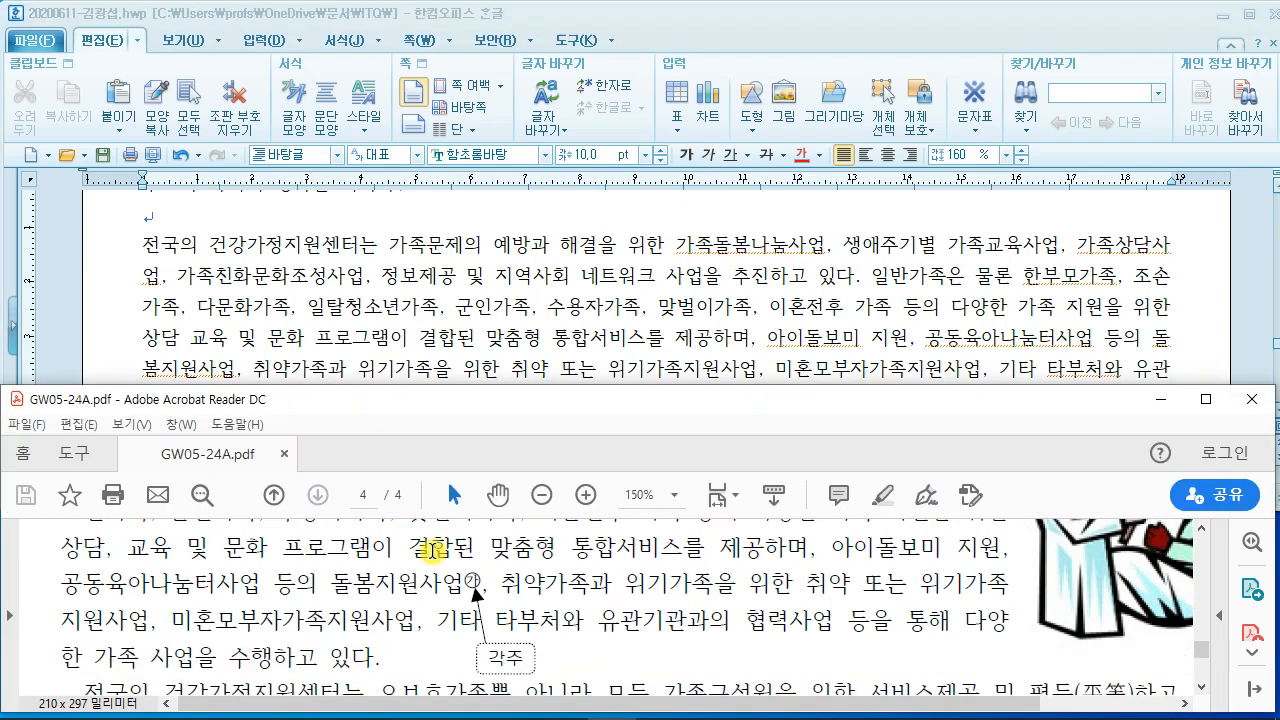
{"action": "scroll", "coordinate": [429, 543], "scroll_direction": "down", "scroll_amount": 3}
{"action": "left_click", "coordinate": [489, 350]}
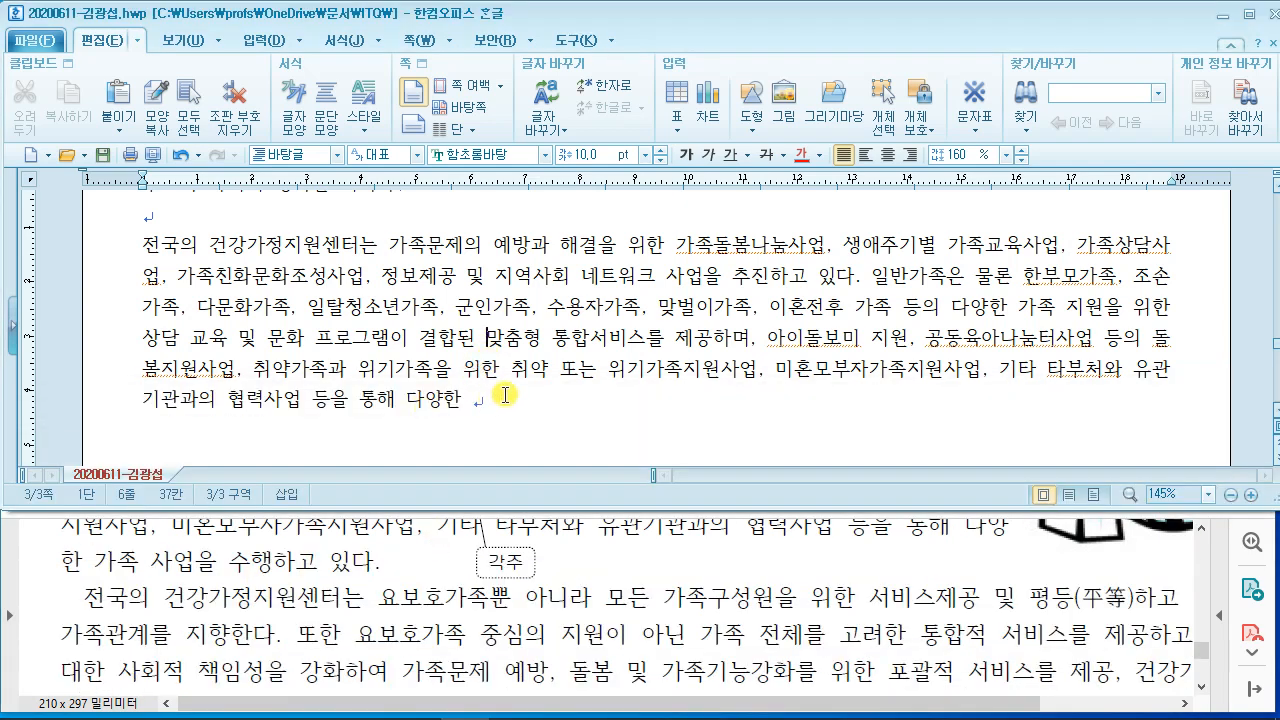
{"action": "left_click", "coordinate": [503, 398]}
{"action": "type", "text": "가족 사업"}
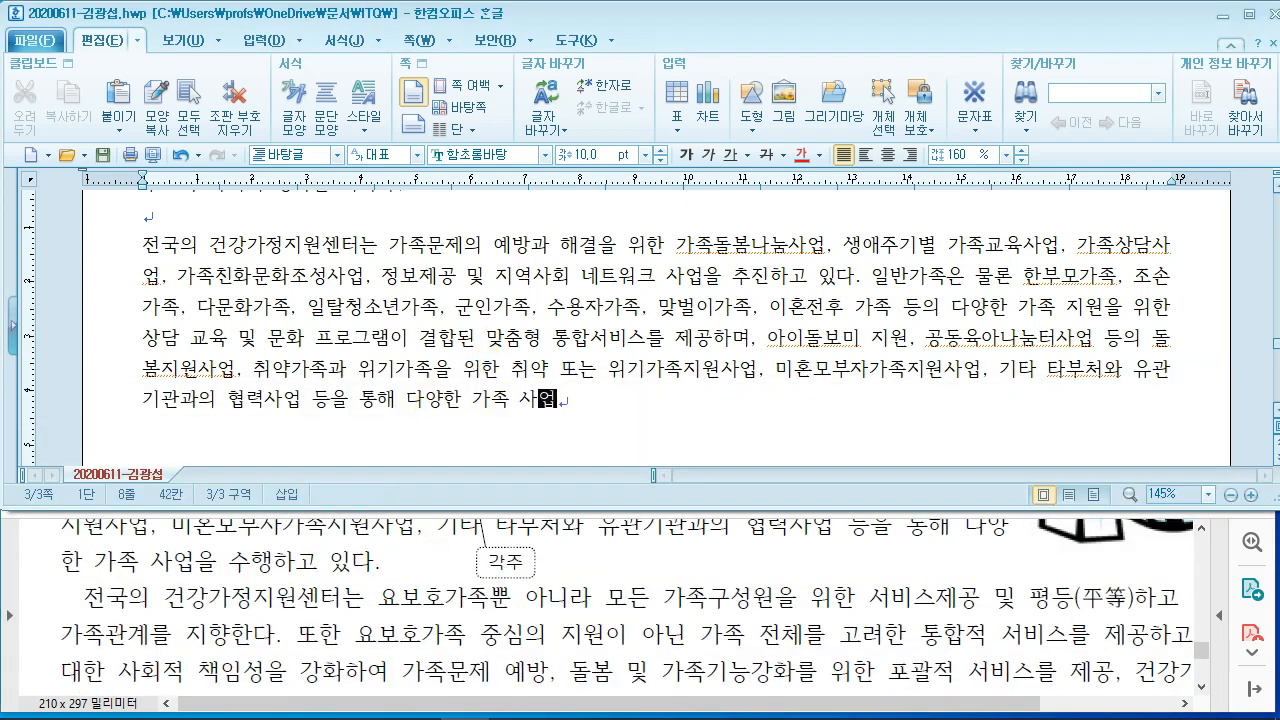
{"action": "type", "text": "을 수행하고있ㄷ"}
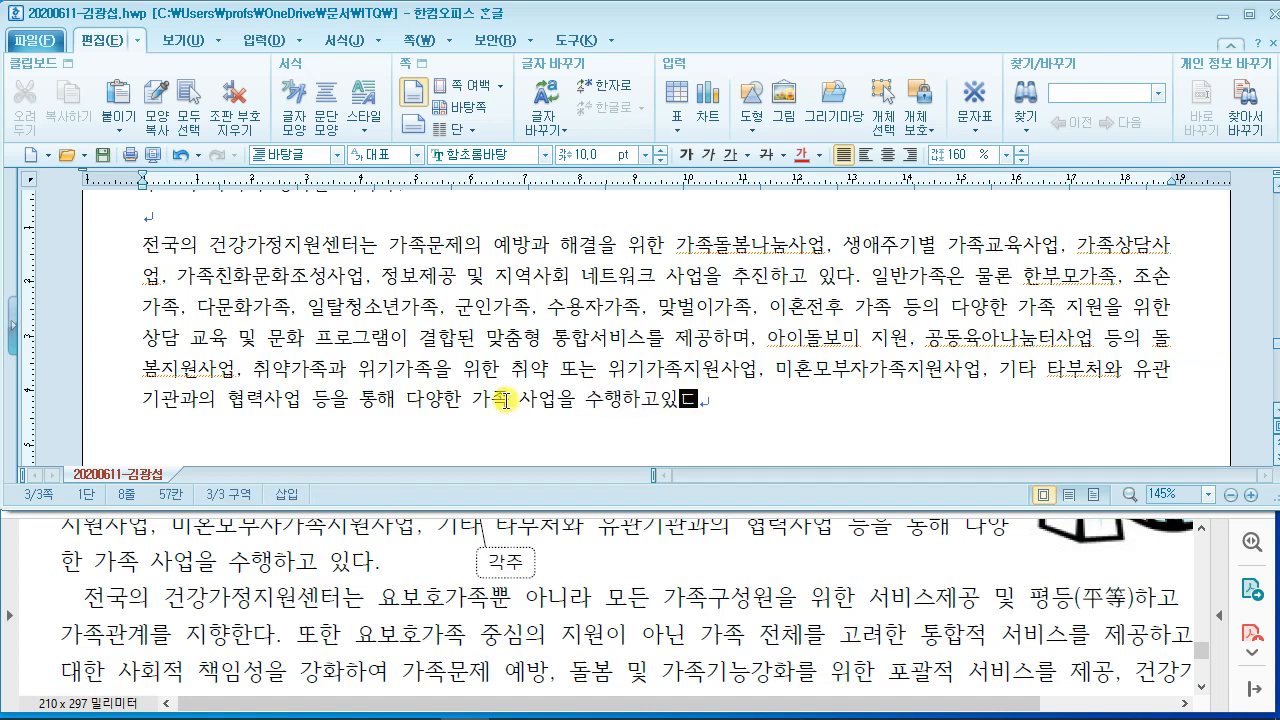
{"action": "key", "text": "BackSpace"}
{"action": "key", "text": "BackSpace"}
{"action": "type", "text": " 있다."}
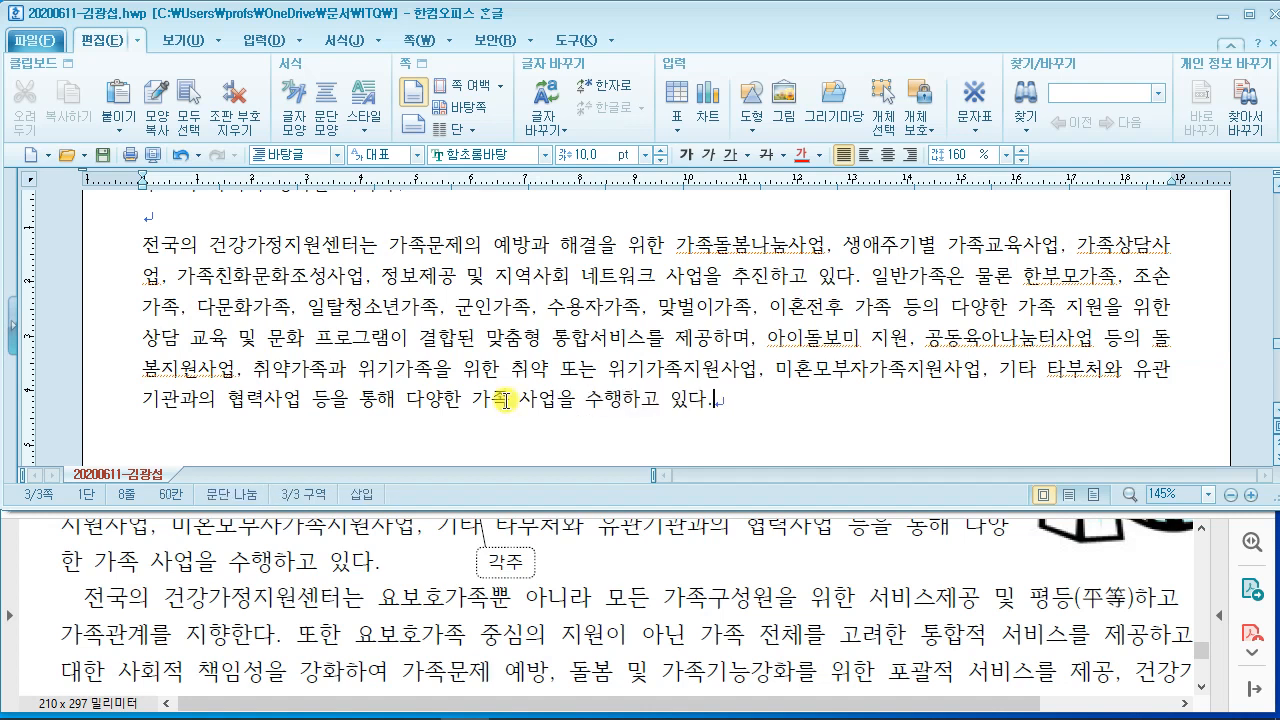
{"action": "key", "text": "Return"}
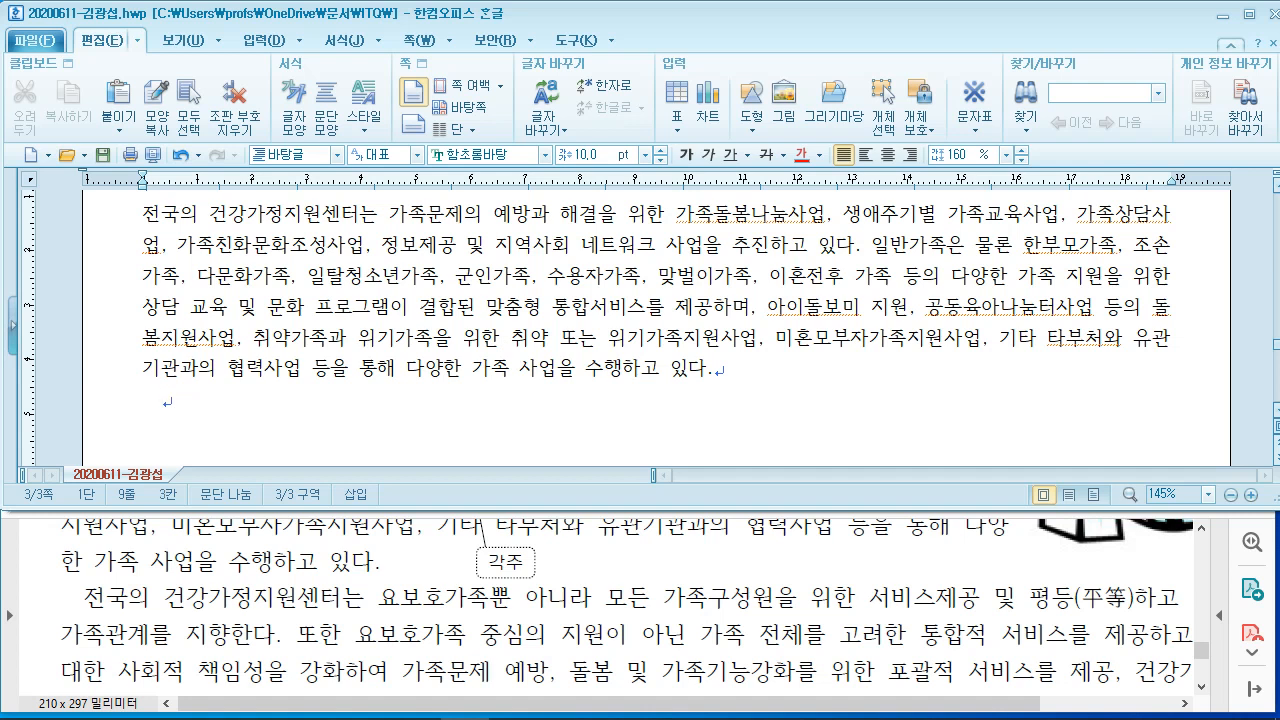
Step: Type the second paragraph '전국의 건강가정지원센터는 요보호가족뿐 아니라 모든 가족구성원을 위한 서비스제공 및 평등하고'
{"action": "type", "text": "전ㄱ"}
{"action": "type", "text": "국의 ㄱ"}
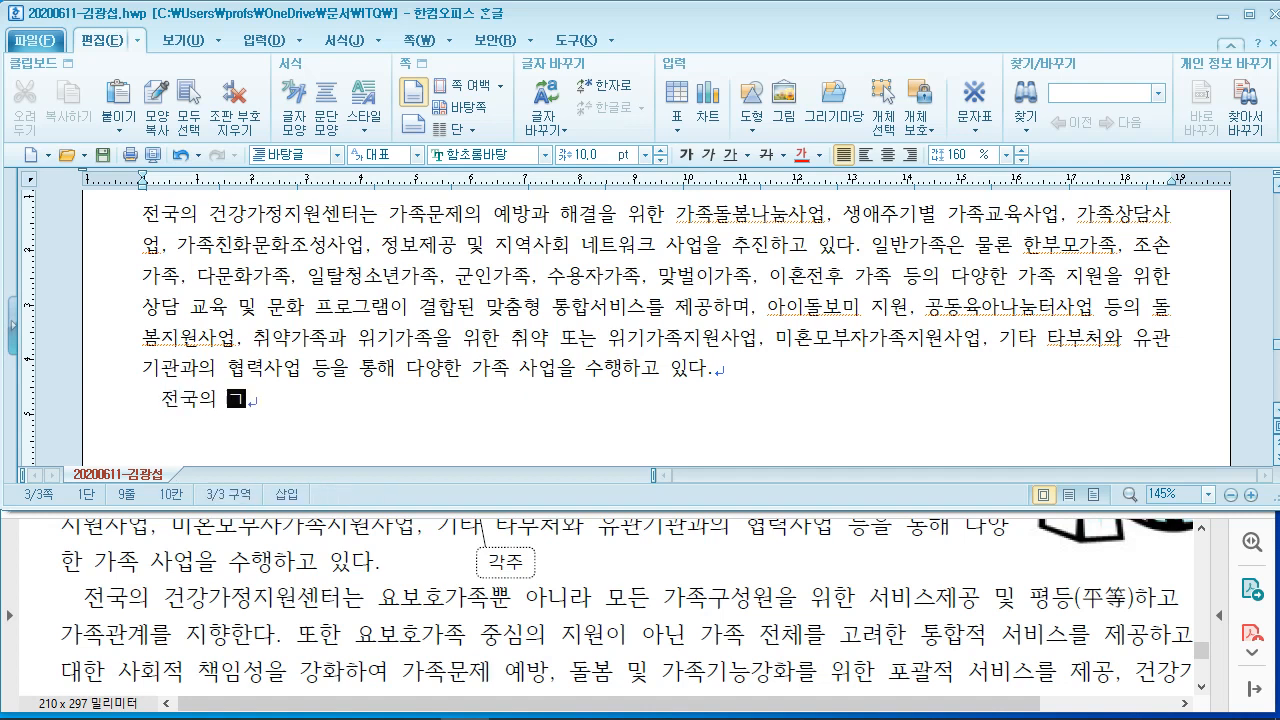
{"action": "type", "text": "ㅓㄴ강자"}
{"action": "type", "text": "ㅈ"}
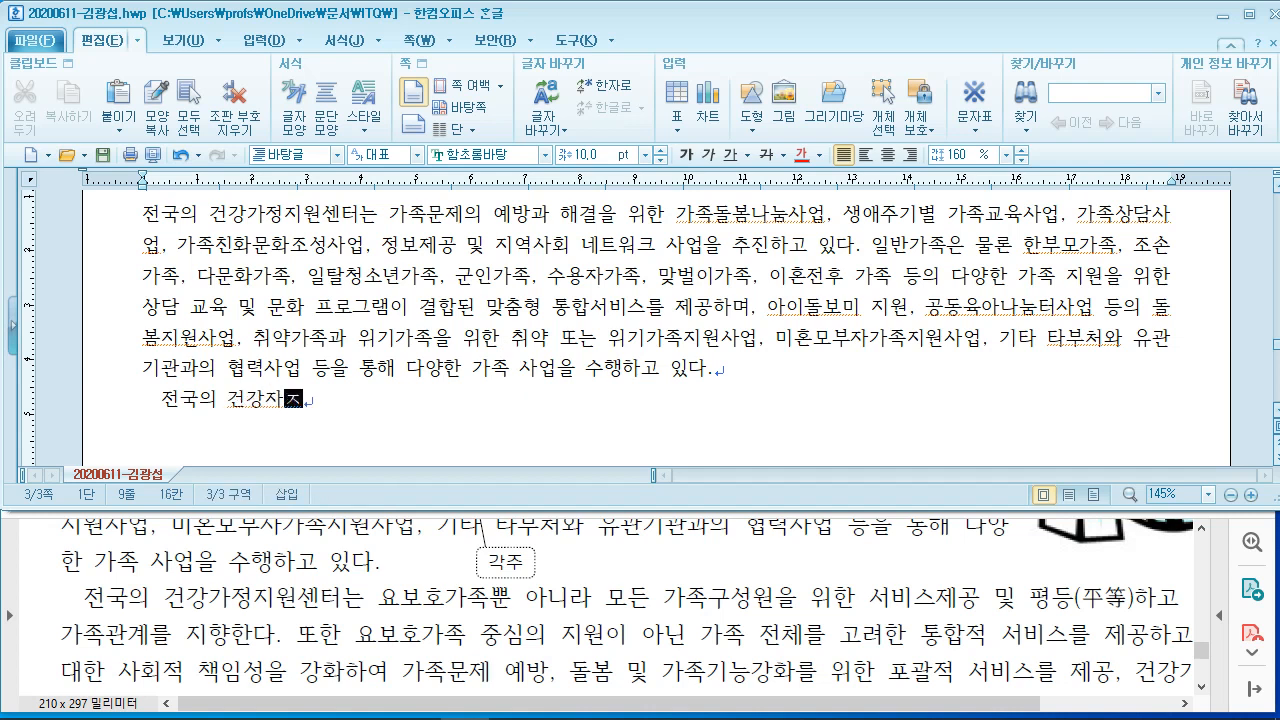
{"action": "type", "text": "ㅓㅇ지원센"}
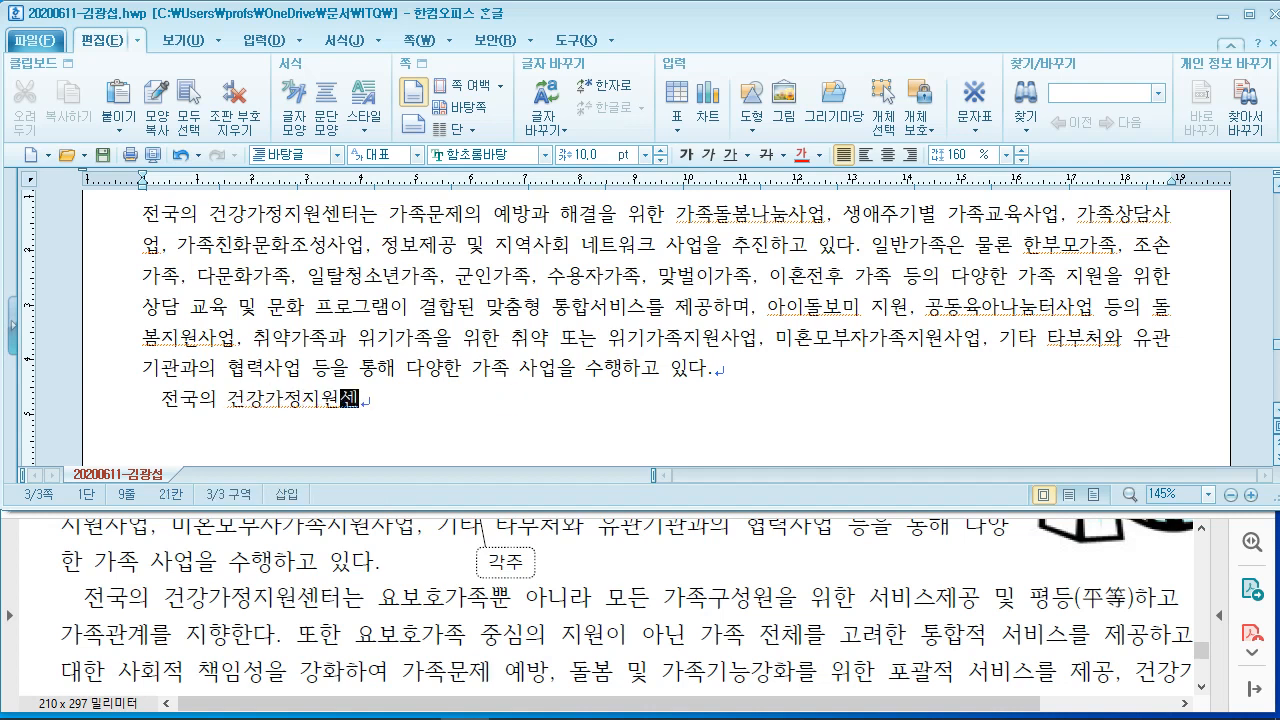
{"action": "type", "text": "터ㄴㅡ 요ㅂㅗ호가족ㅃ"}
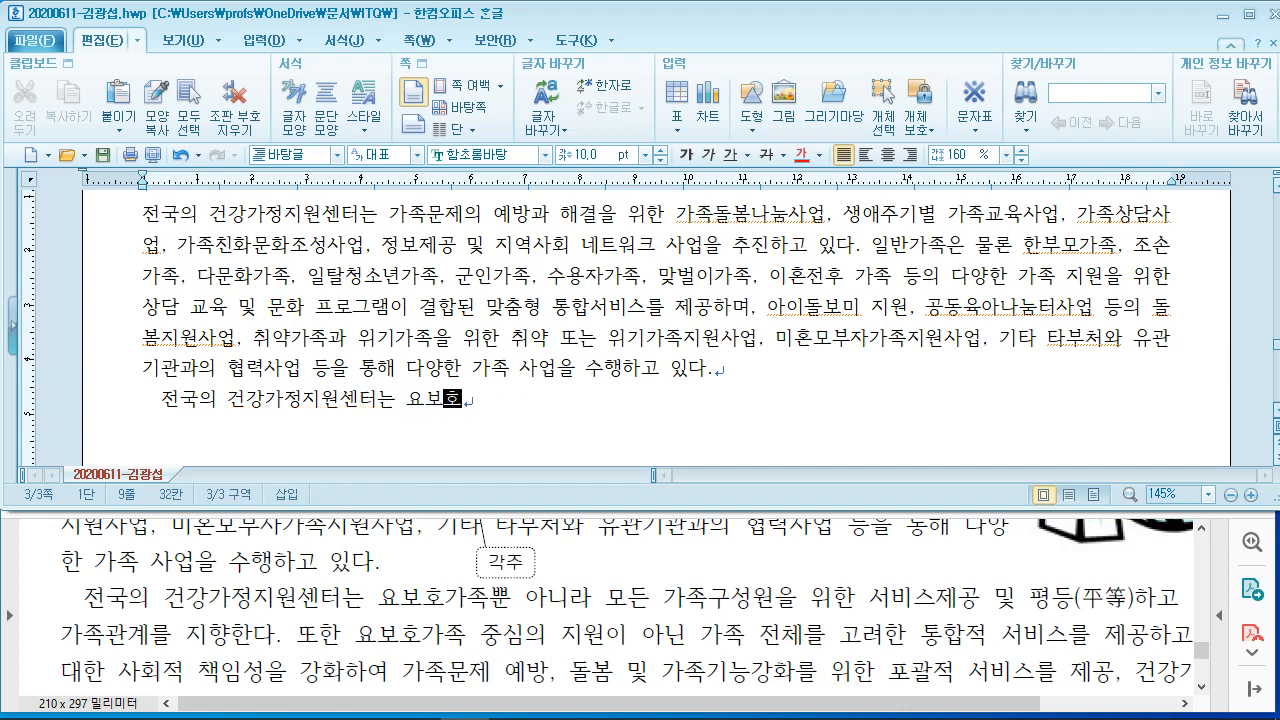
{"action": "type", "text": "ㅜㄴ 아니라 모든"}
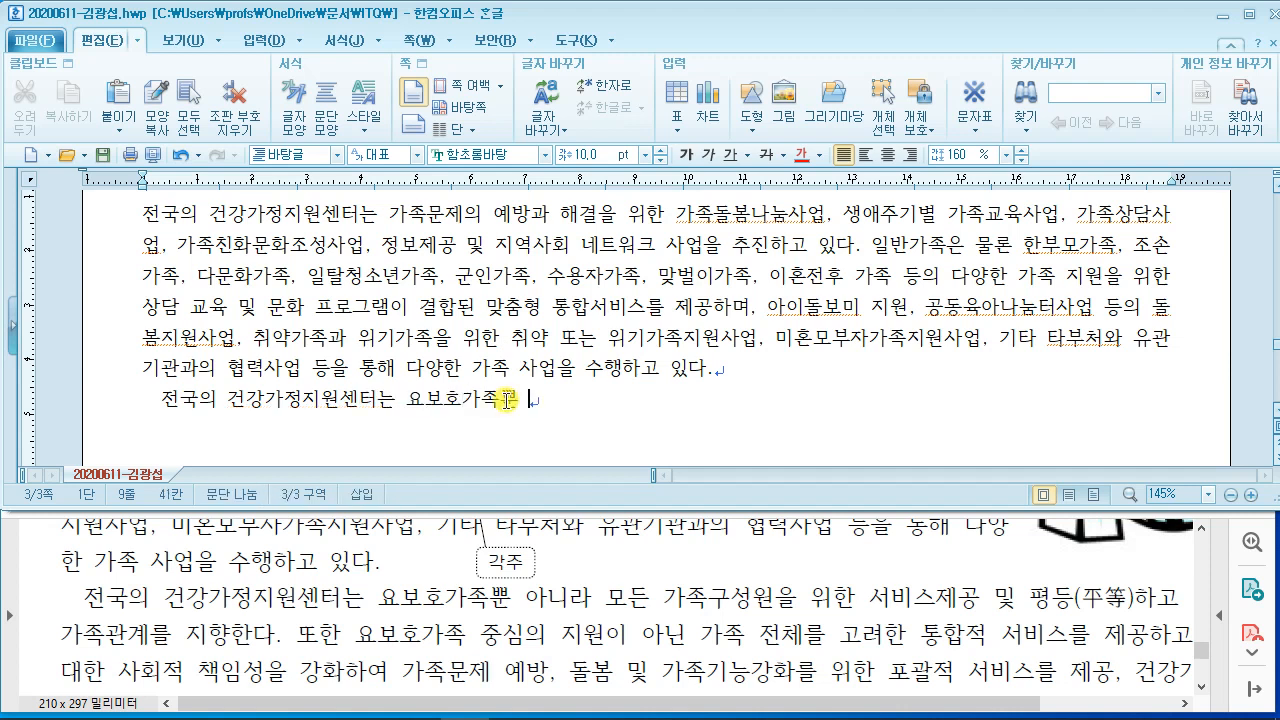
{"action": "type", "text": " 가족구"}
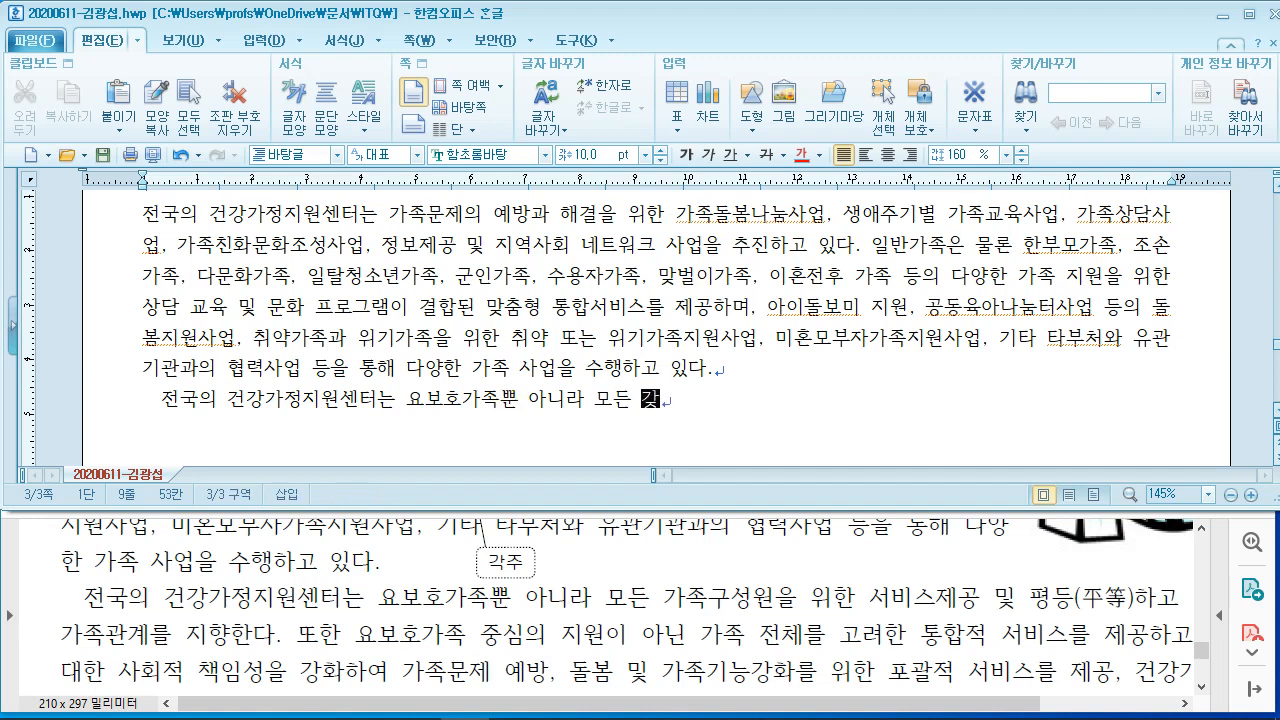
{"action": "type", "text": "성원을"}
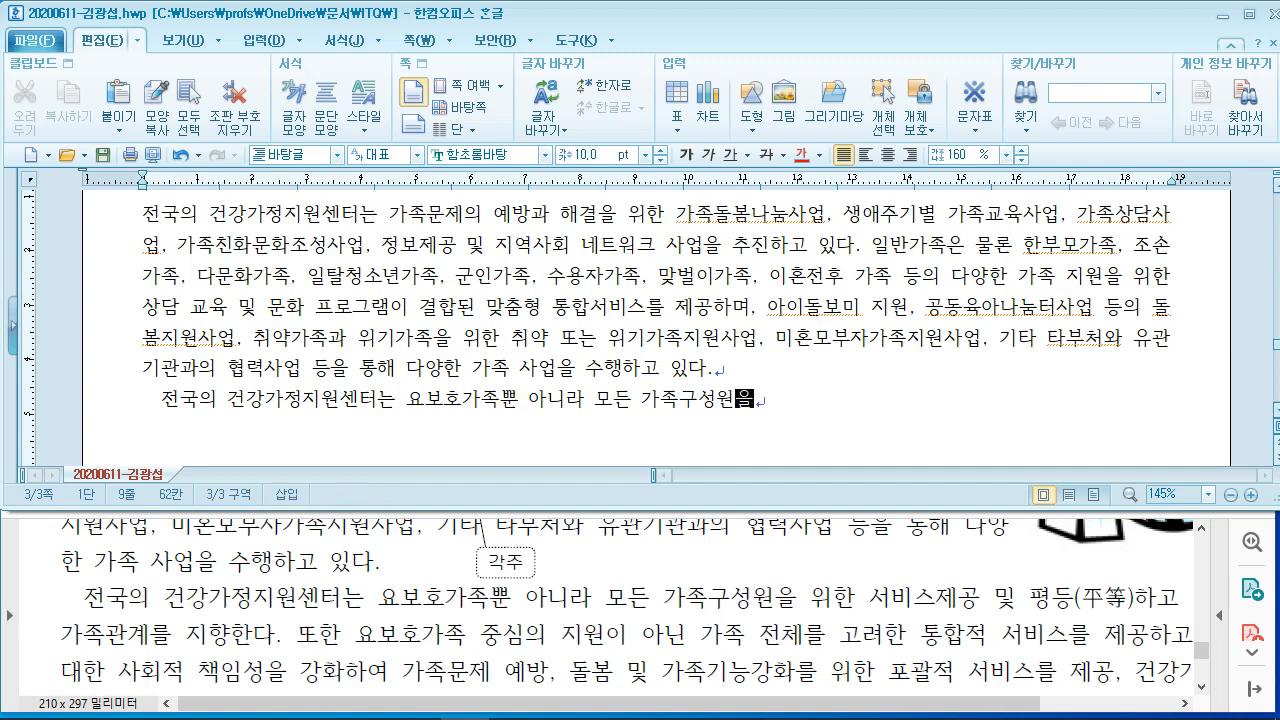
{"action": "type", "text": " 위하ㄴ 서비스제공 및"}
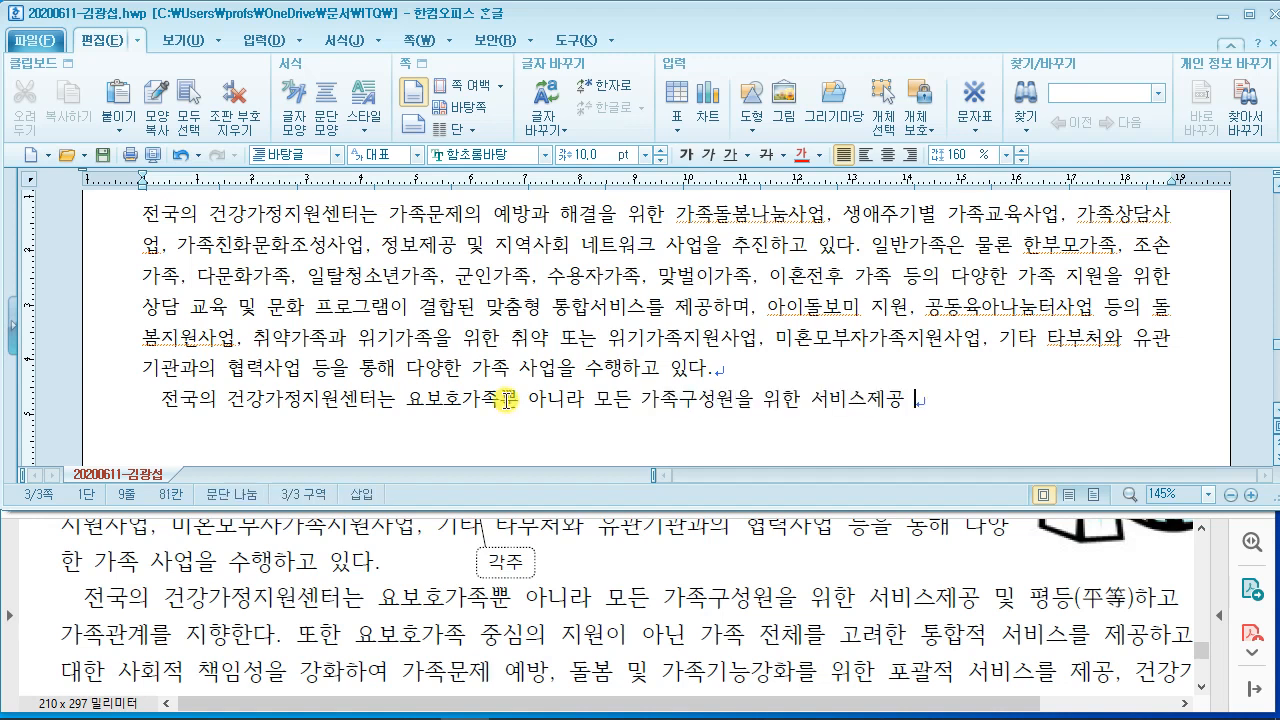
{"action": "type", "text": " 평등ㅎ"}
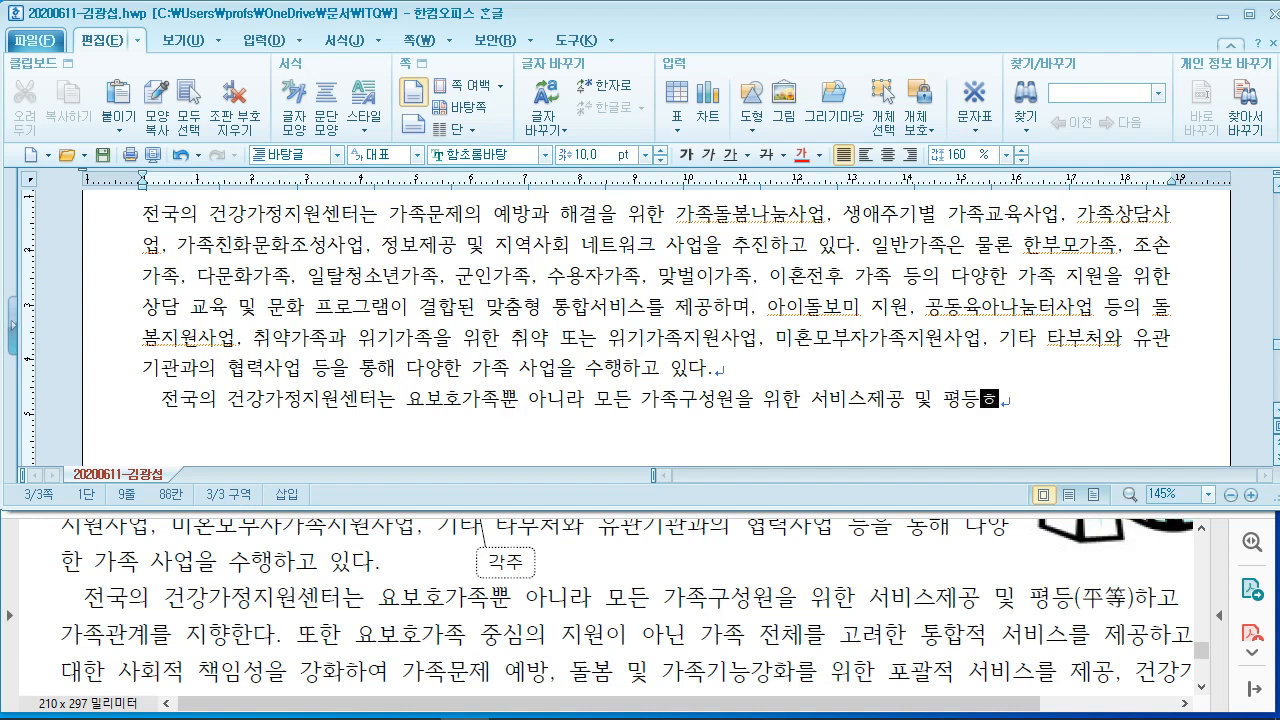
{"action": "type", "text": "ㅏ고"}
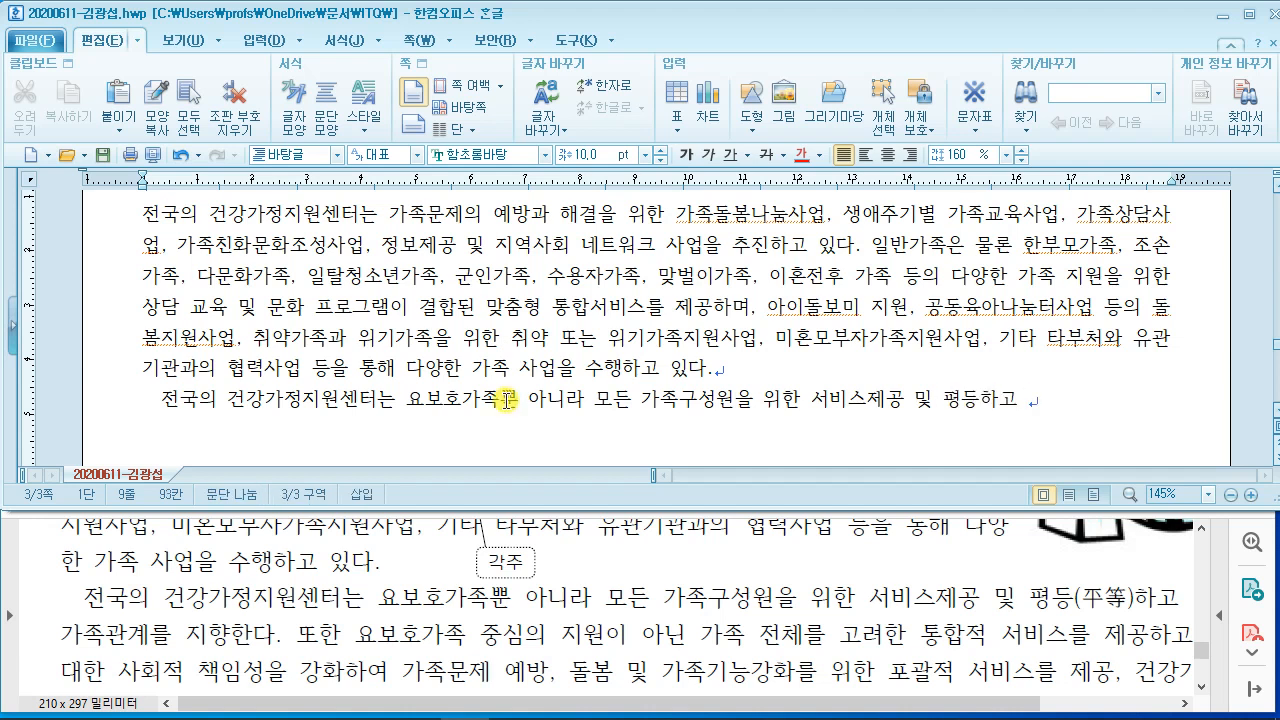
{"action": "left_click_drag", "start_coordinate": [760, 705], "coordinate": [811, 706]}
Step: Continue the second paragraph from '민주적인 가족관계를 지향한다' to '건강가정을 이루는 데 지원하고 있다.'
{"action": "scroll", "coordinate": [775, 673], "scroll_direction": "down", "scroll_amount": 2}
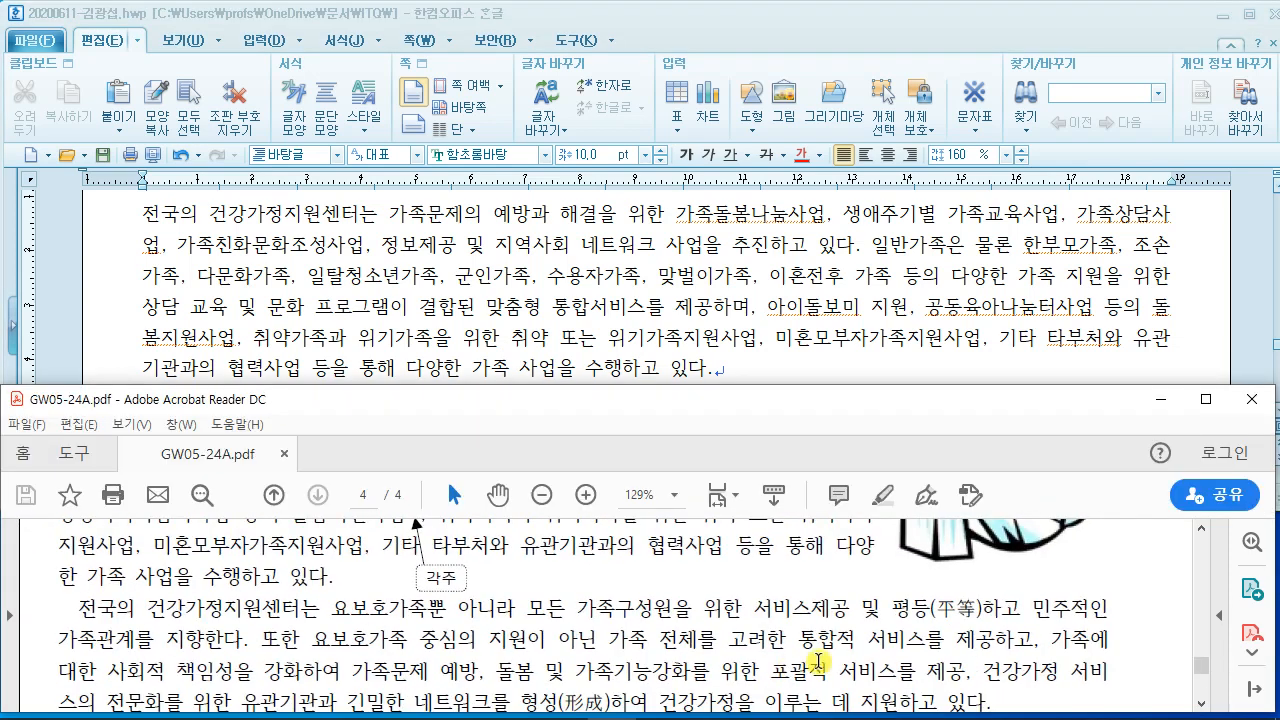
{"action": "left_click", "coordinate": [811, 362]}
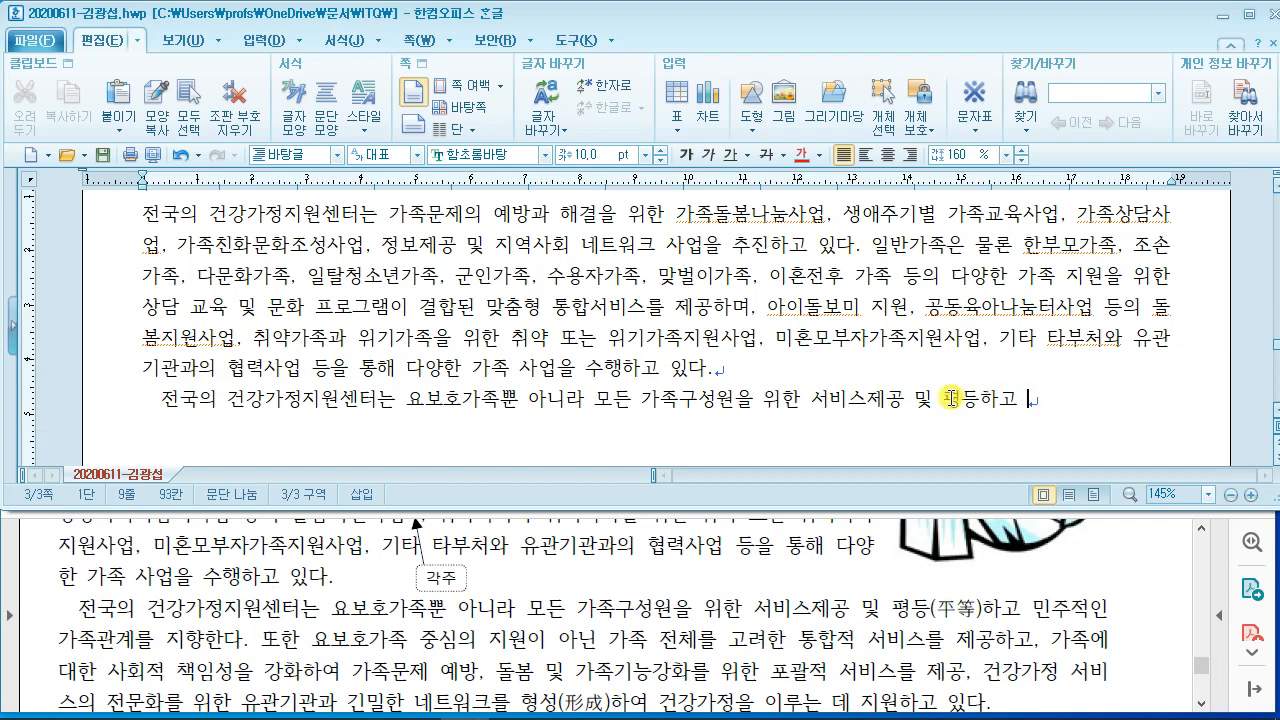
{"action": "type", "text": "ㅍ"}
{"action": "type", "text": "민주"}
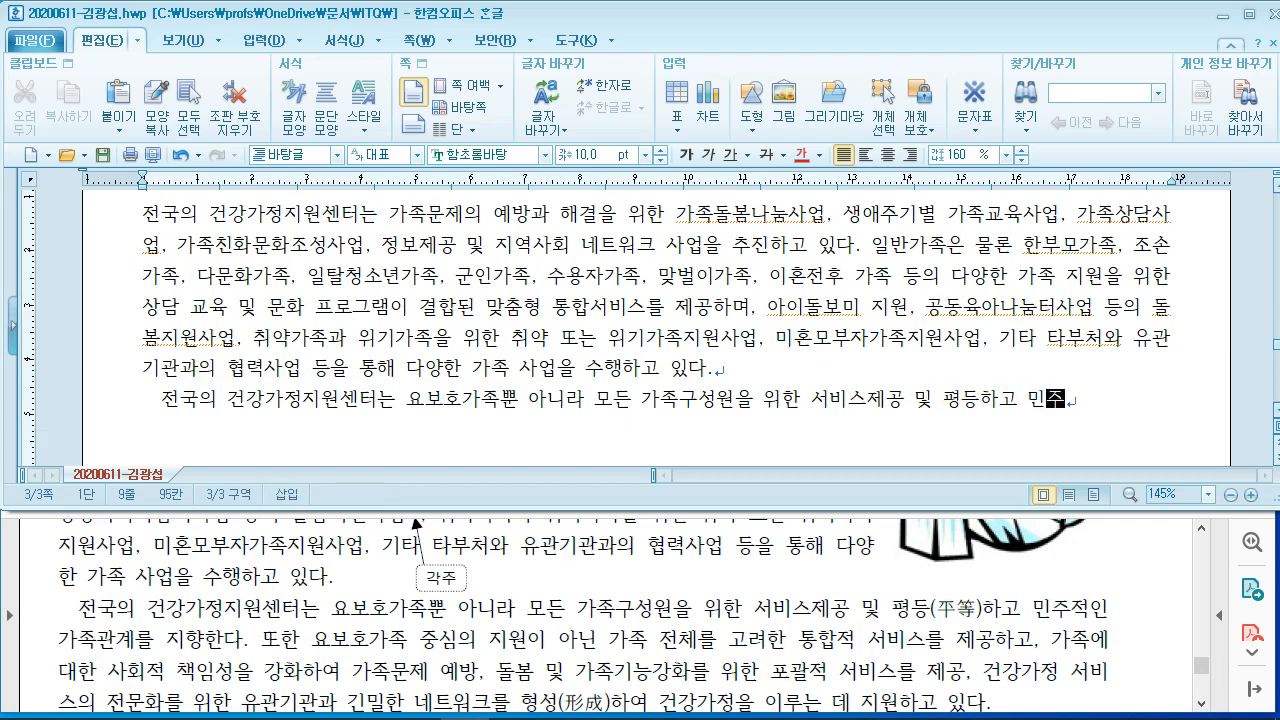
{"action": "type", "text": "적인"}
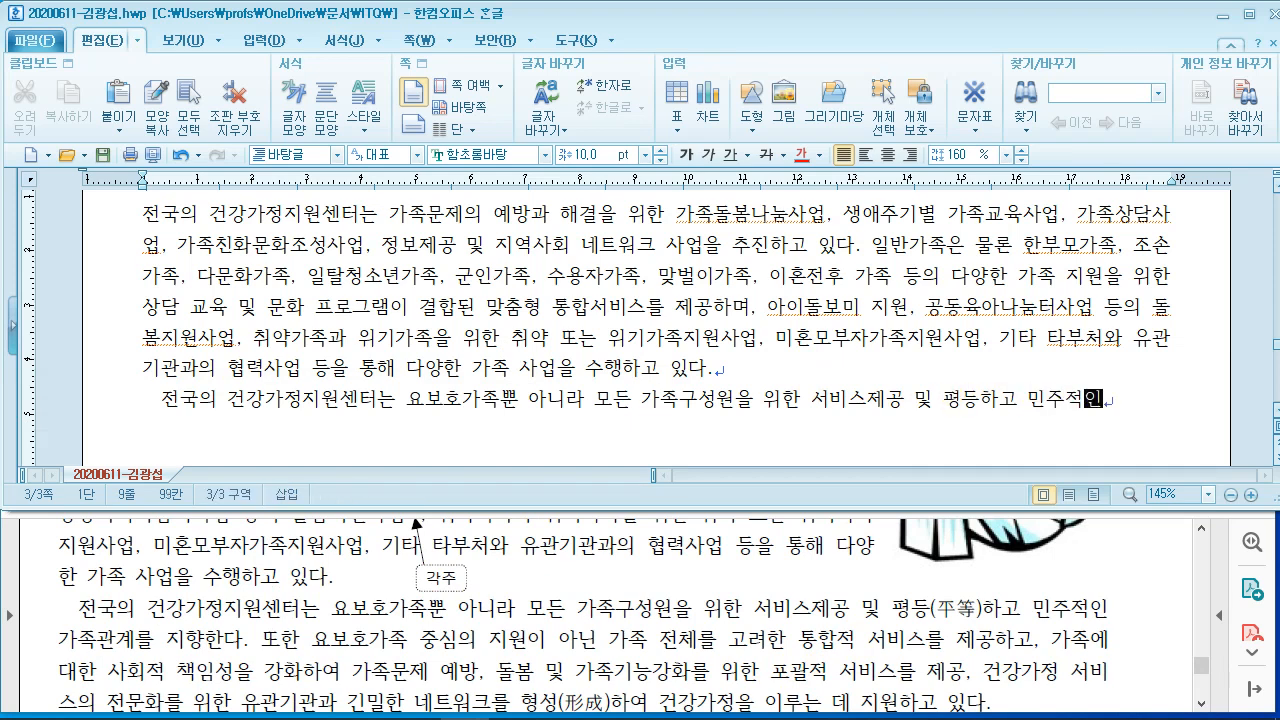
{"action": "type", "text": " 가족관계를 "}
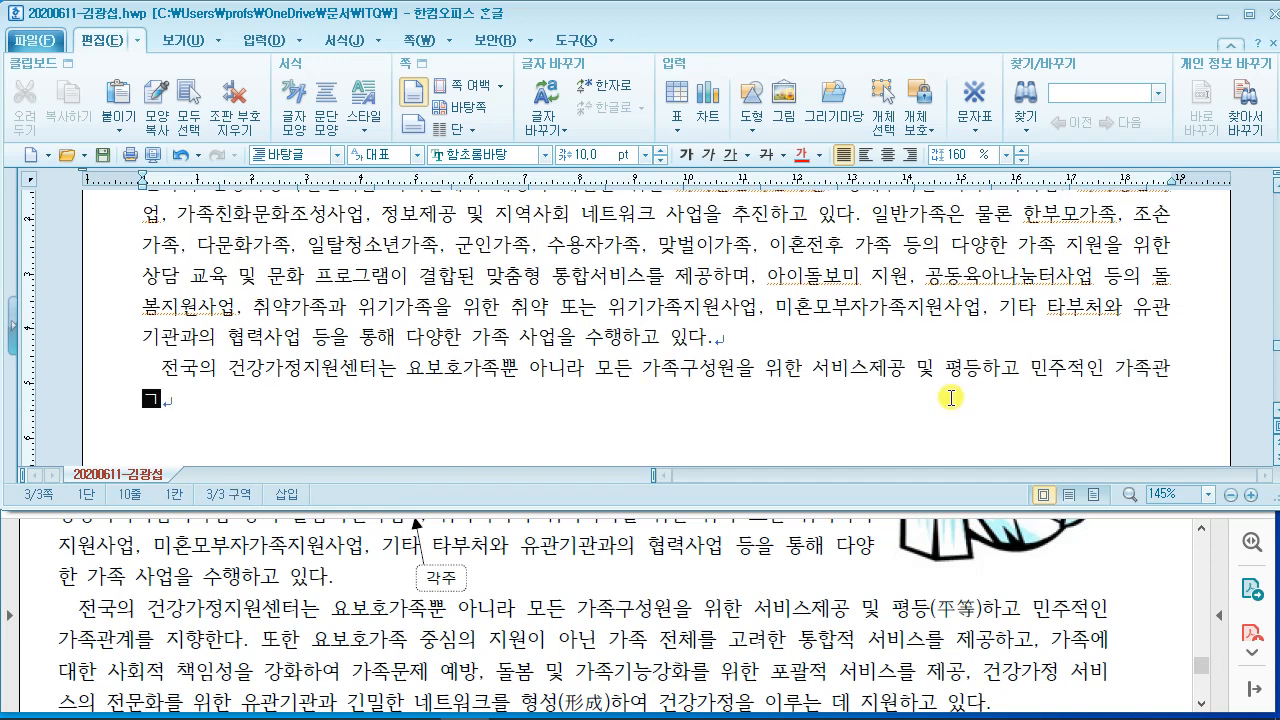
{"action": "type", "text": "지향한다. 또"}
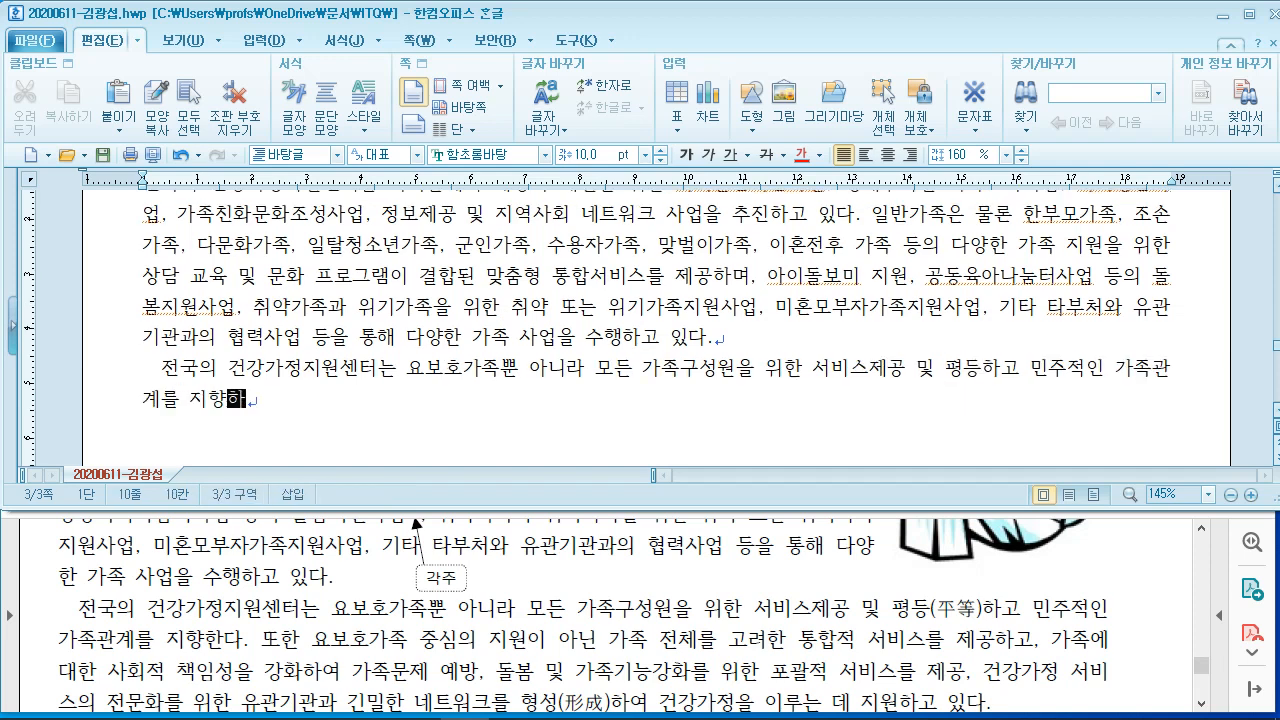
{"action": "type", "text": "한 요보호가족"}
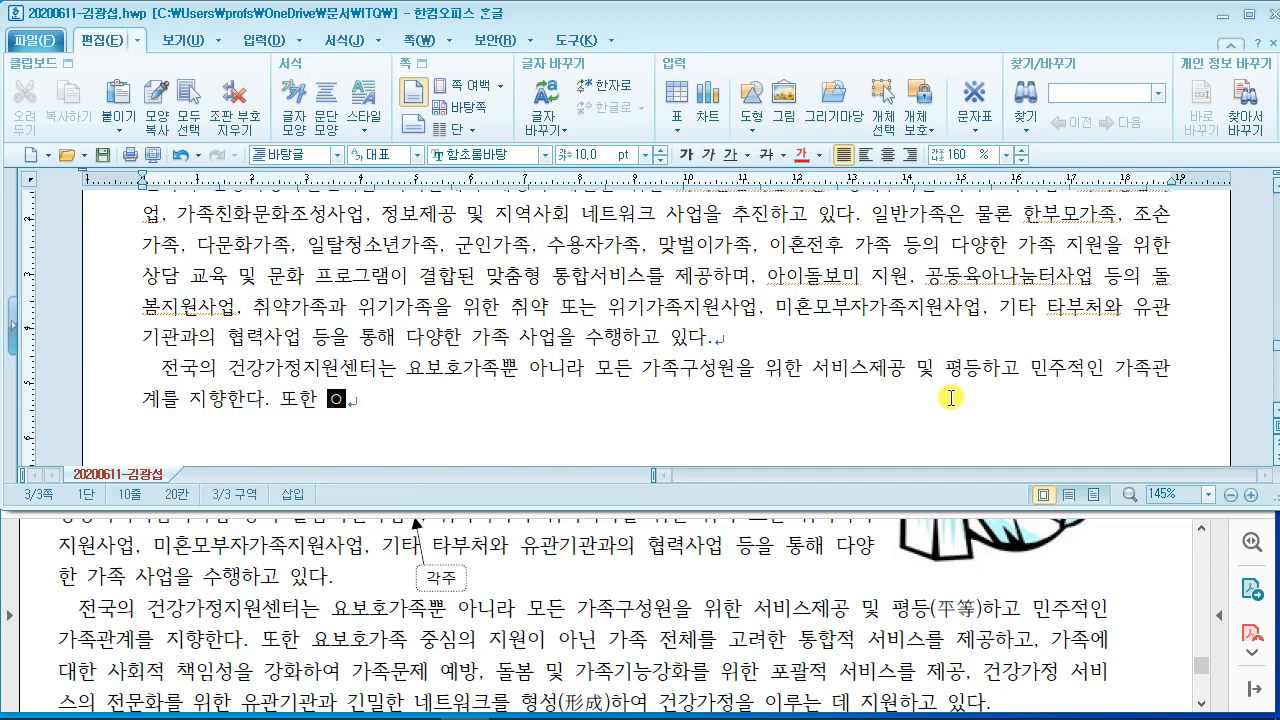
{"action": "type", "text": " 중심의 지"}
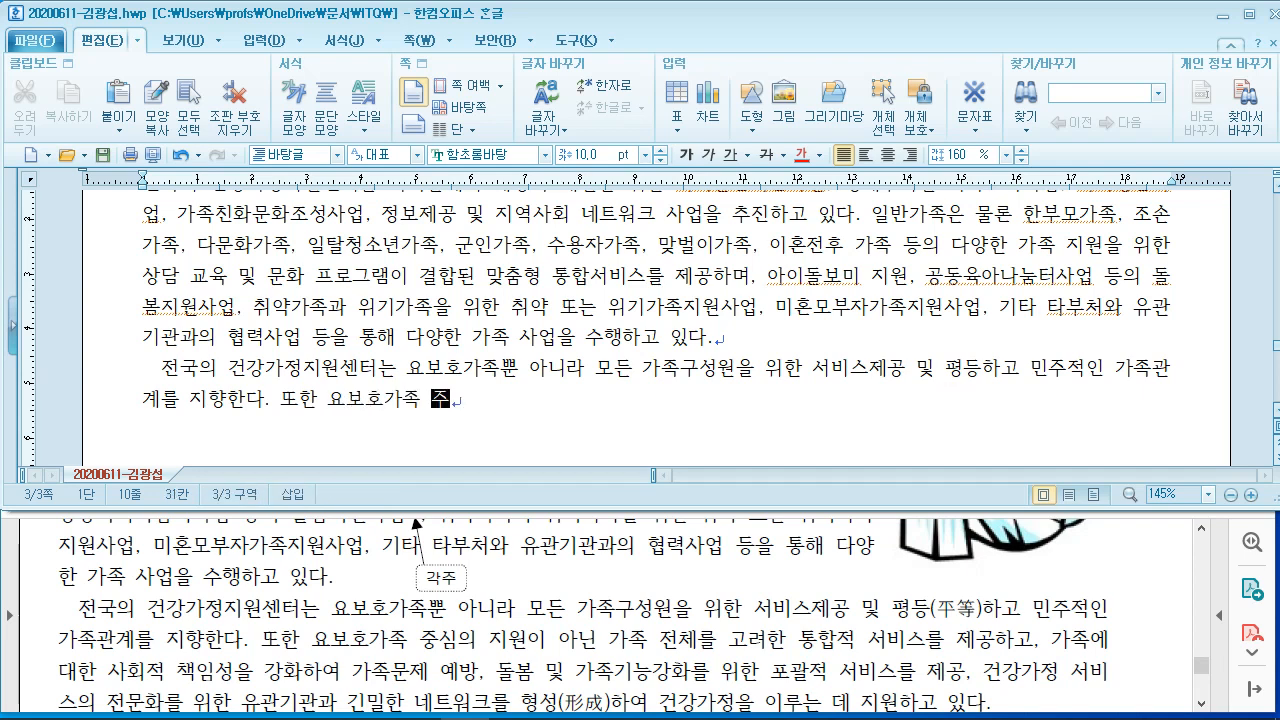
{"action": "type", "text": "원이 아닌 갖"}
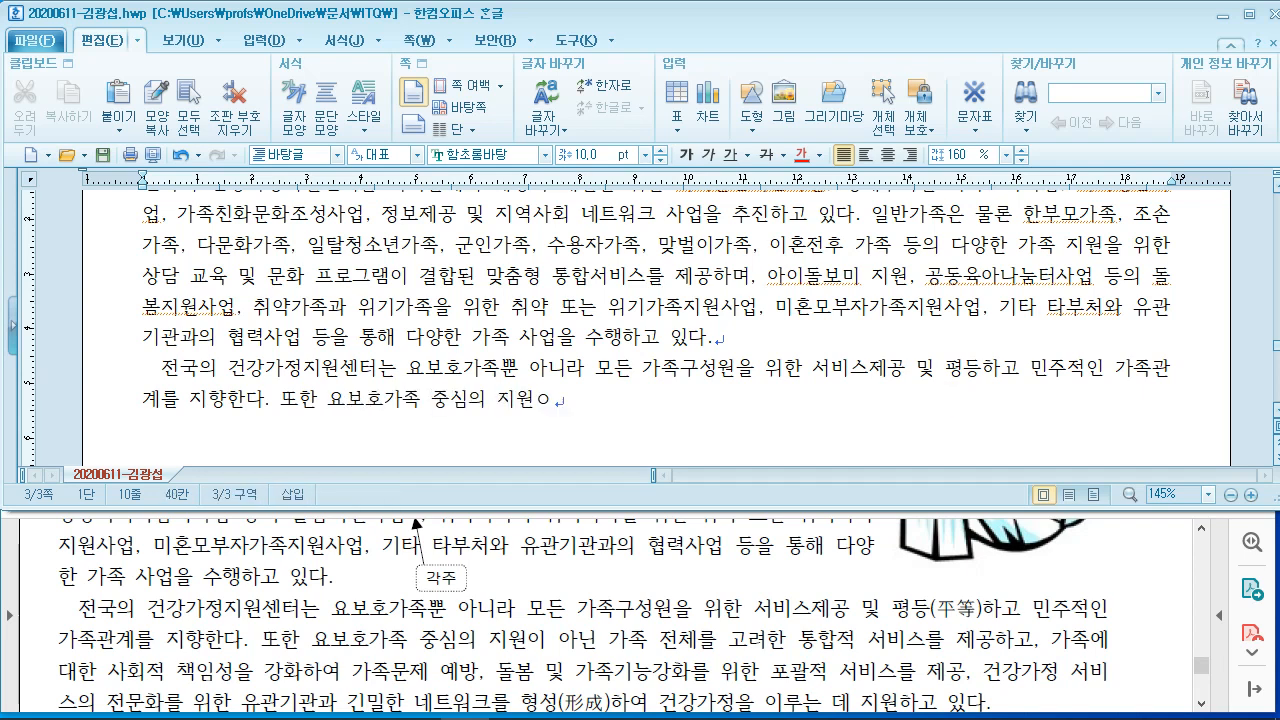
{"action": "type", "text": "족 전ㅊ"}
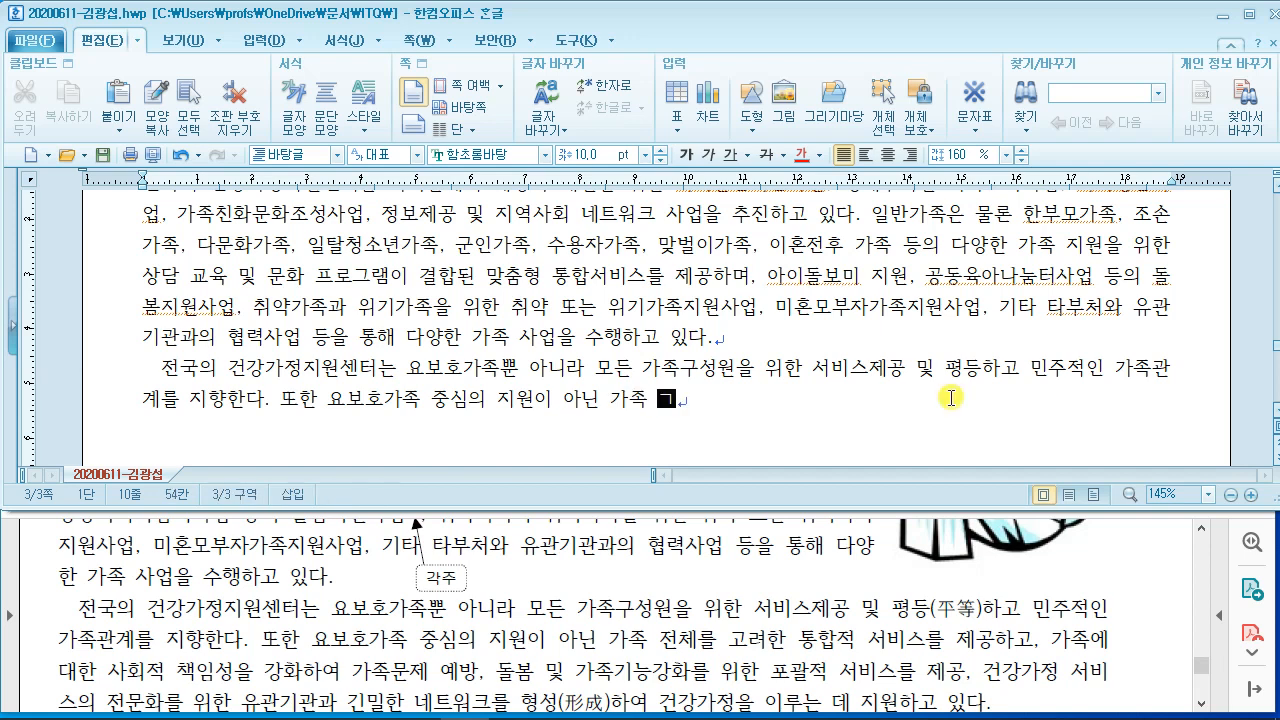
{"action": "type", "text": "체르를 고려한 통하"}
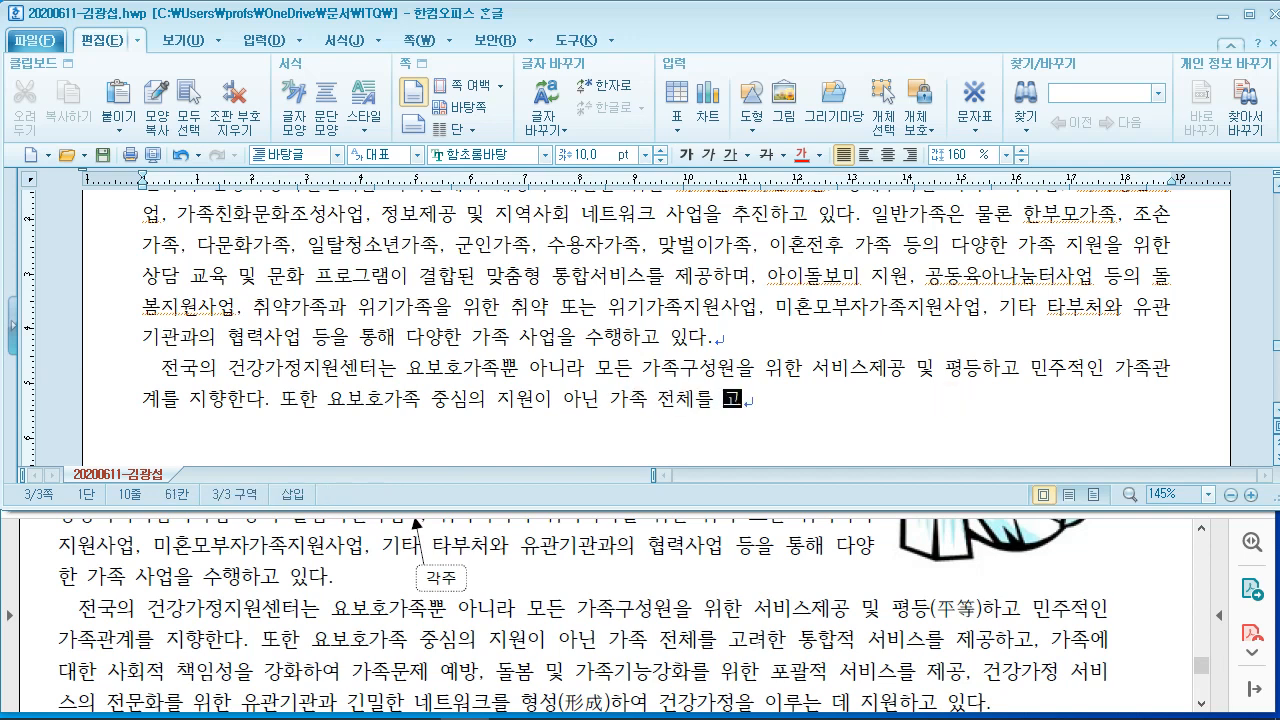
{"action": "type", "text": "합ㅈ"}
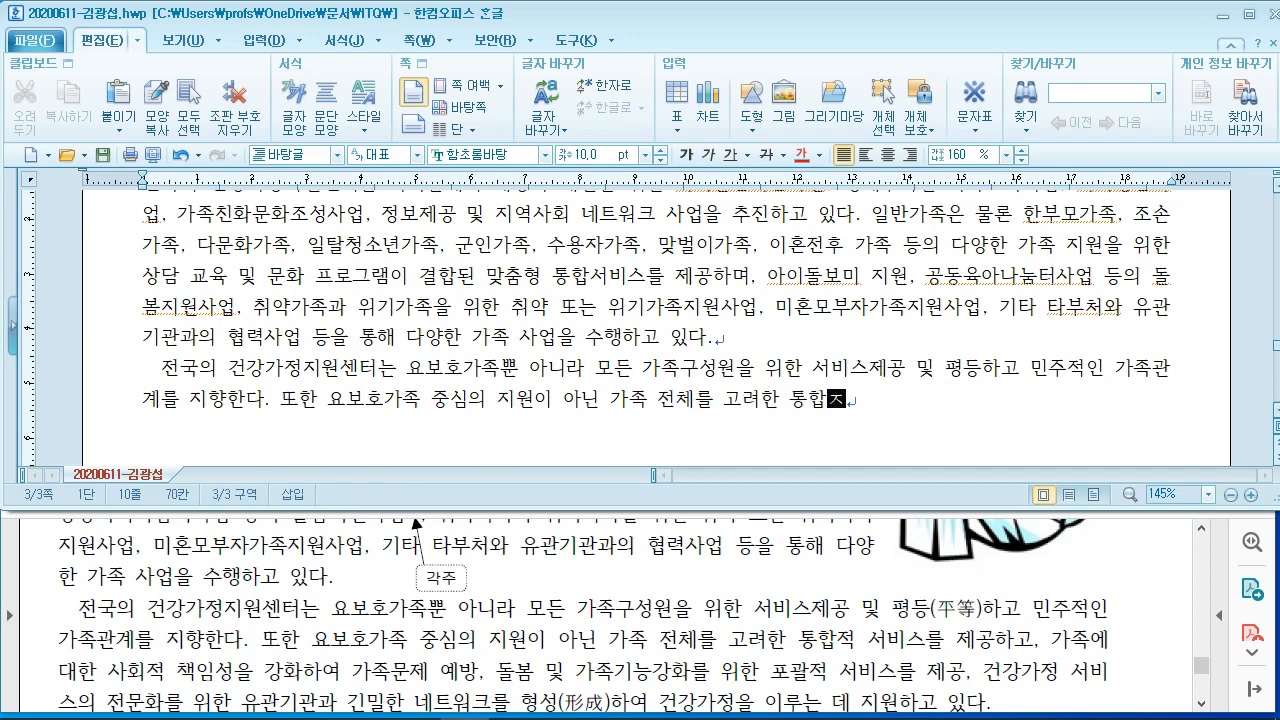
{"action": "type", "text": "적 서비스를 제"}
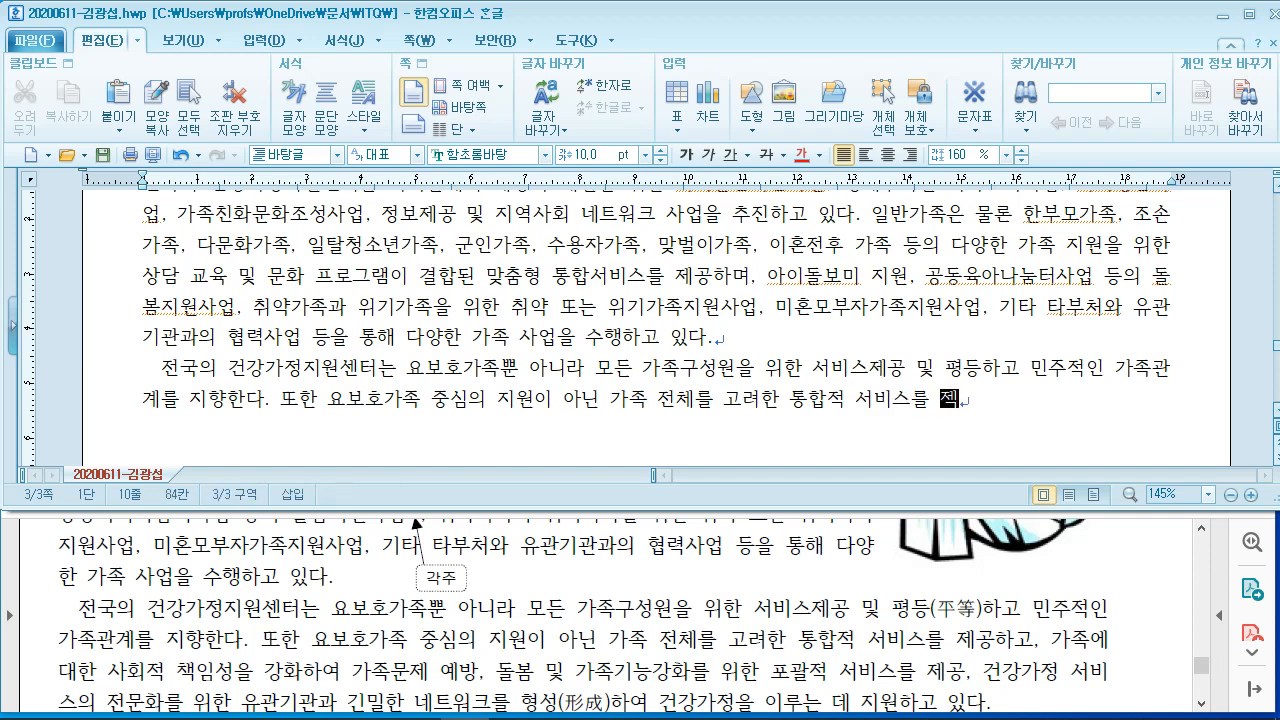
{"action": "type", "text": "공하고, 가족ㅇ"}
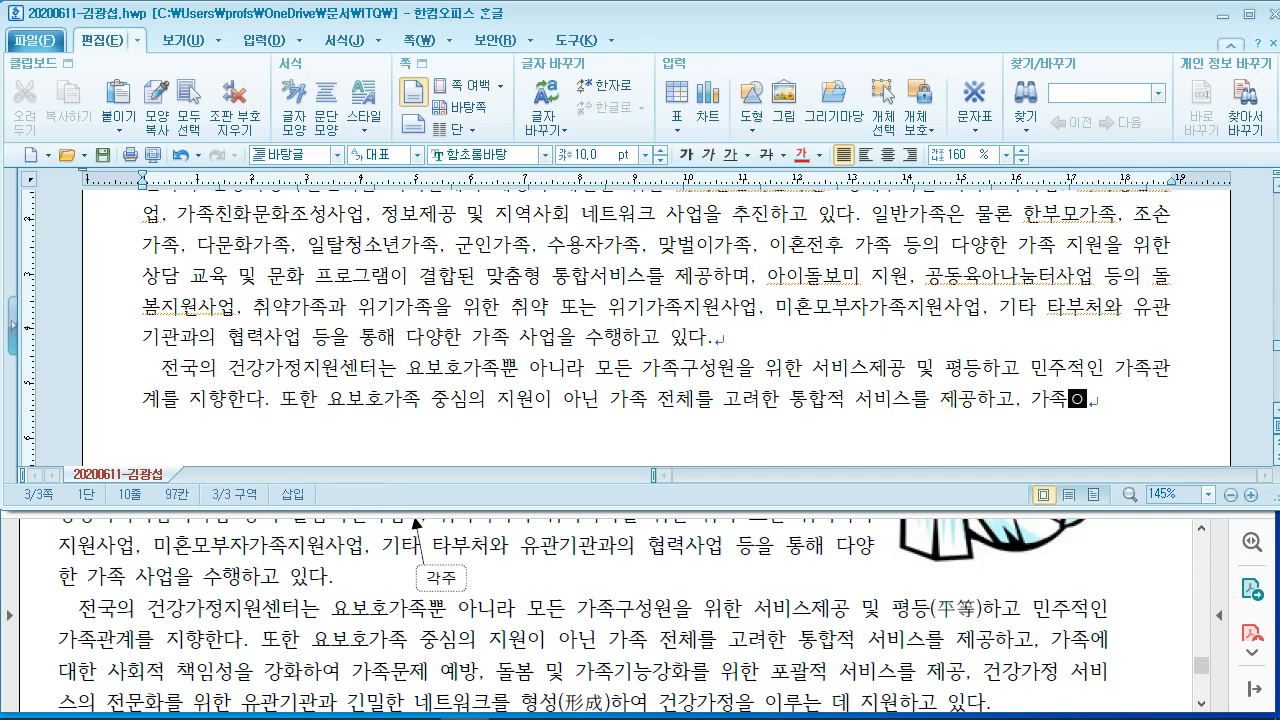
{"action": "type", "text": "에 대한 사회적"}
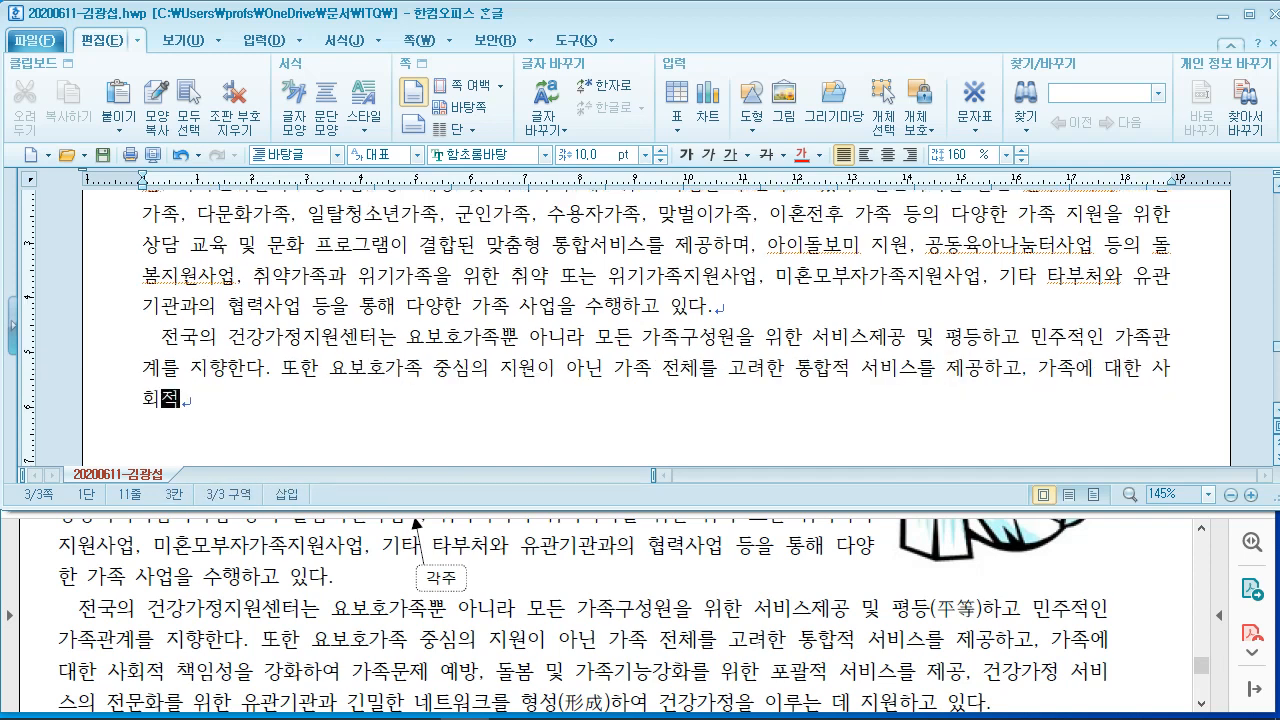
{"action": "type", "text": " 책임서ㅇ으"}
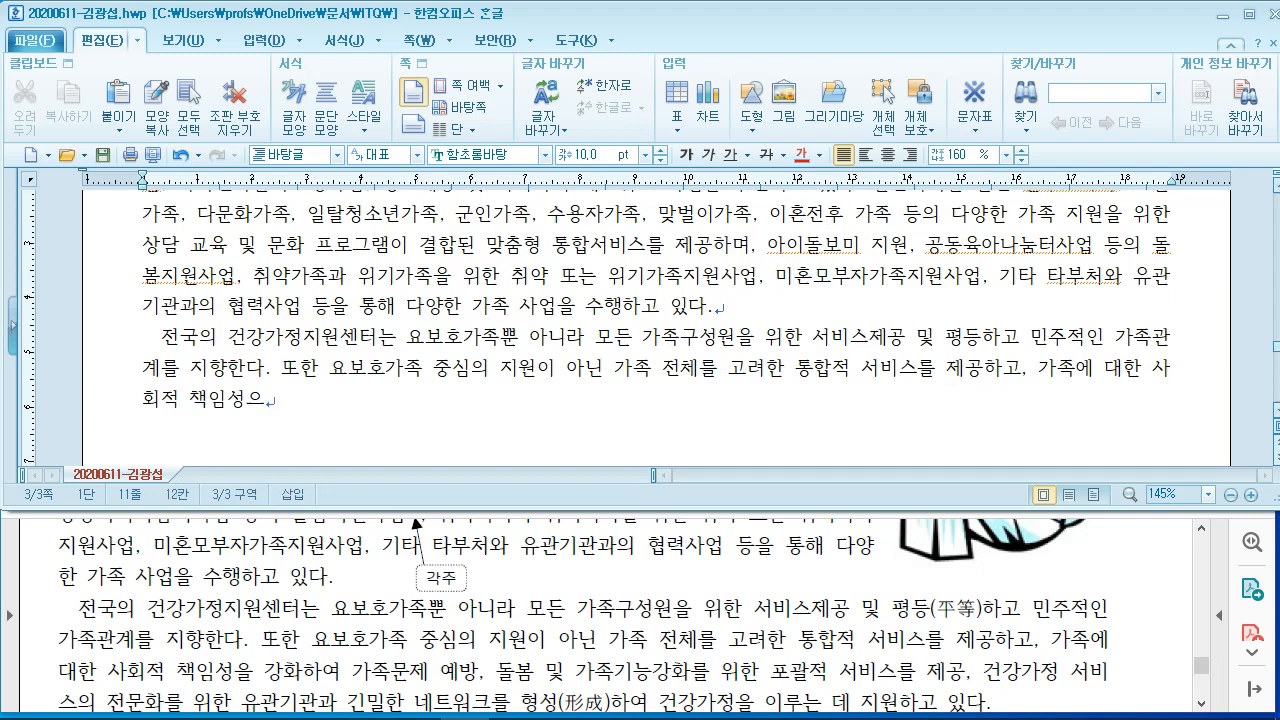
{"action": "type", "text": "ㄹ 가ㅇ화하여 가족문제 "}
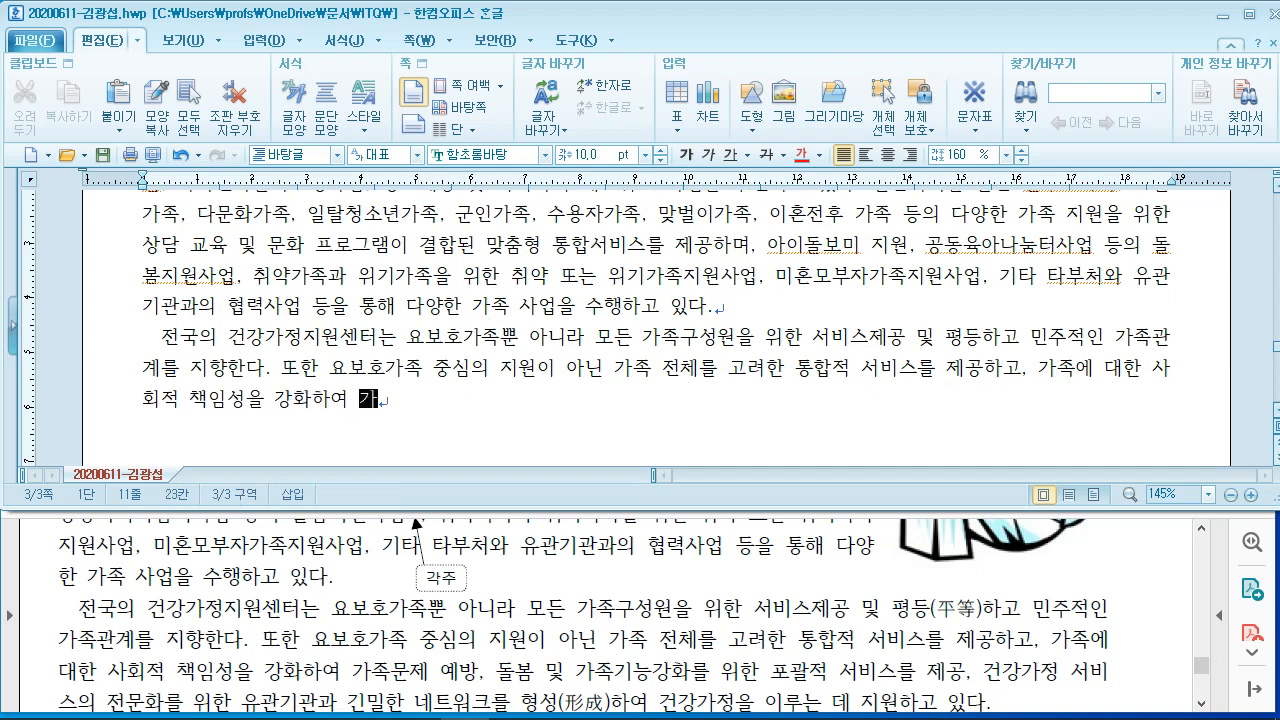
{"action": "type", "text": "예방,"}
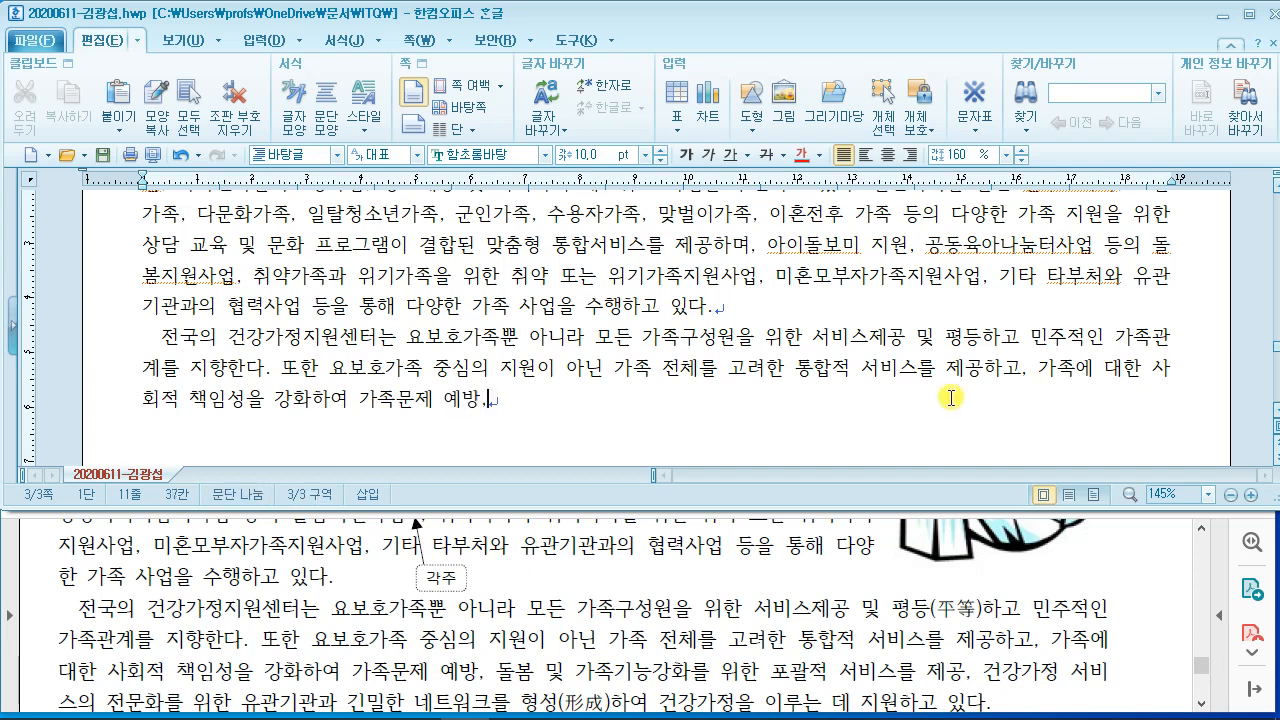
{"action": "type", "text": " 돌보ㅁ 및 가"}
{"action": "type", "text": "ㅈㅗㄱ기능강화"}
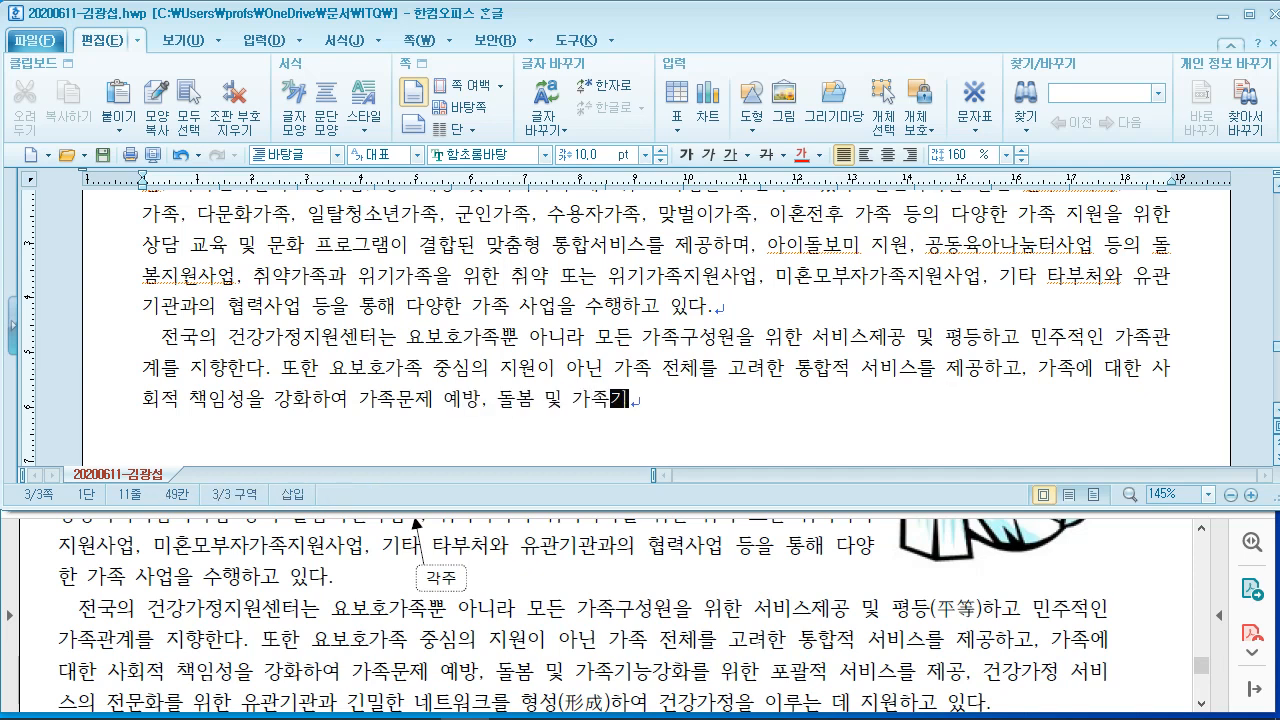
{"action": "type", "text": "를 "}
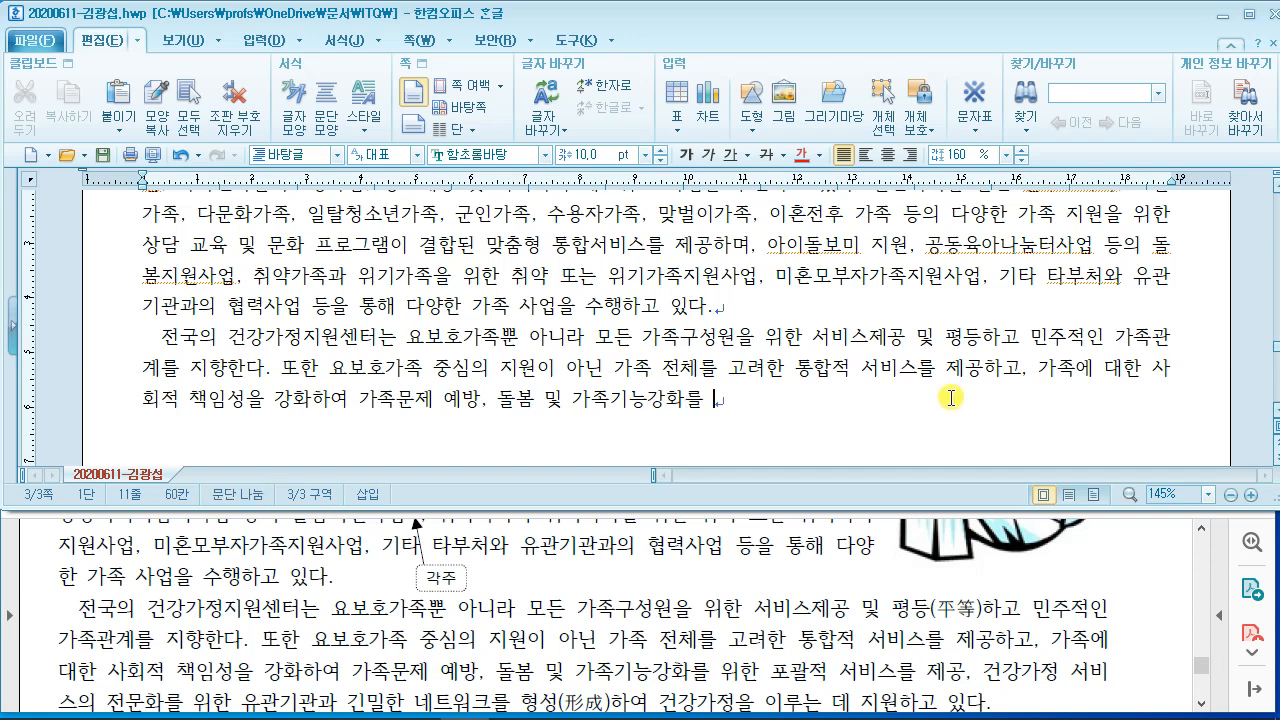
{"action": "type", "text": "위한 포괄적 서비스를"}
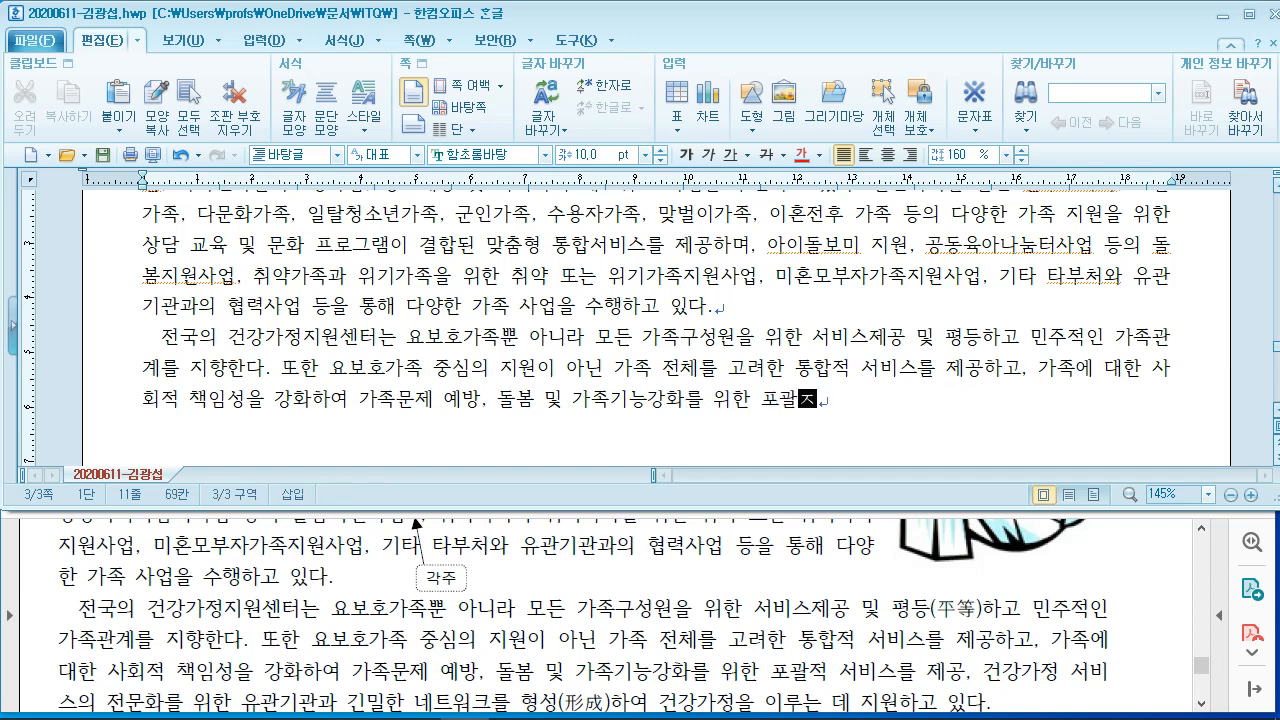
{"action": "type", "text": " 제공, 거"}
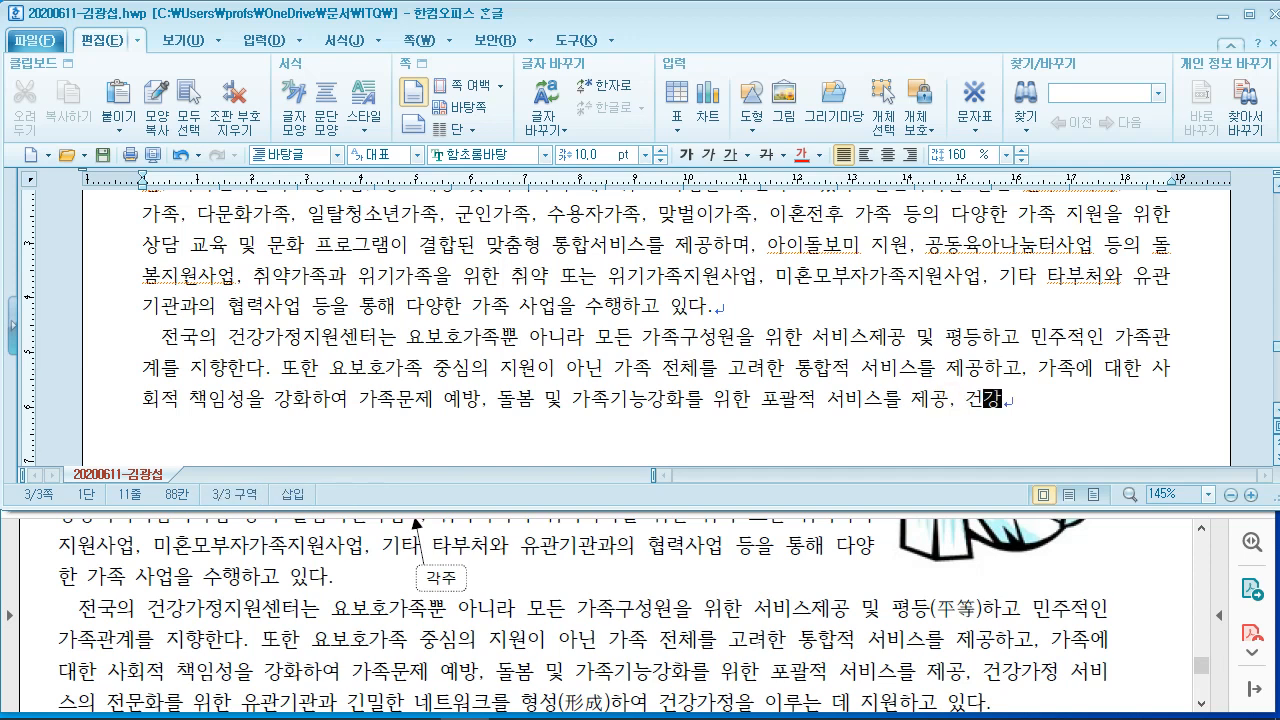
{"action": "type", "text": "가정 서비스으"}
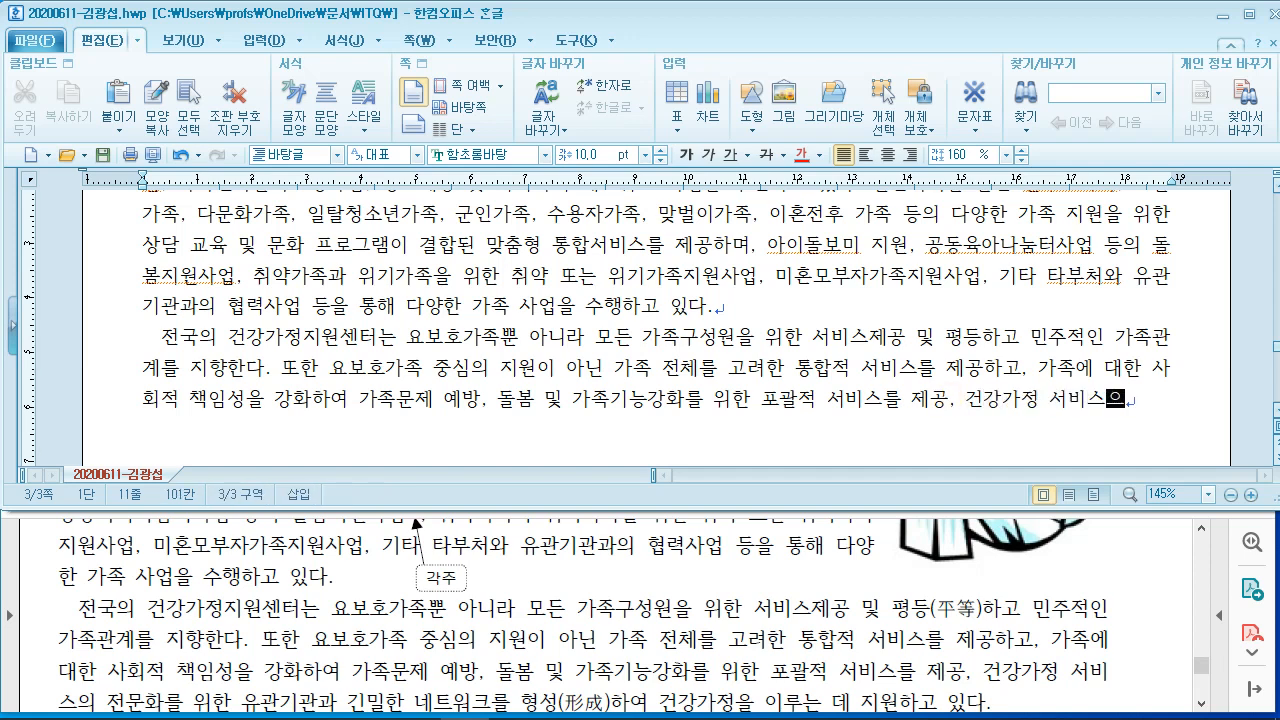
{"action": "type", "text": "의 다"}
{"action": "key", "text": "BackSpace"}
{"action": "key", "text": "BackSpace"}
{"action": "type", "text": "ㅈ문화를 위한 "}
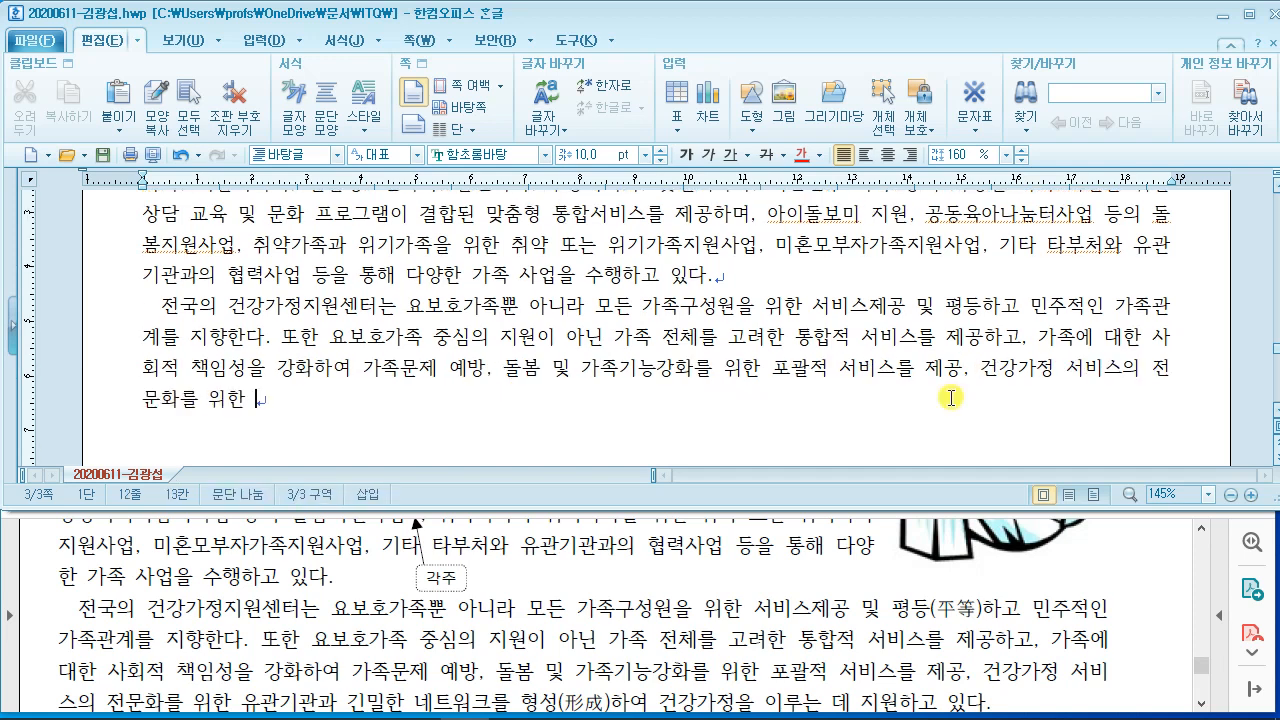
{"action": "type", "text": "유관ㄱ관과 기밀"}
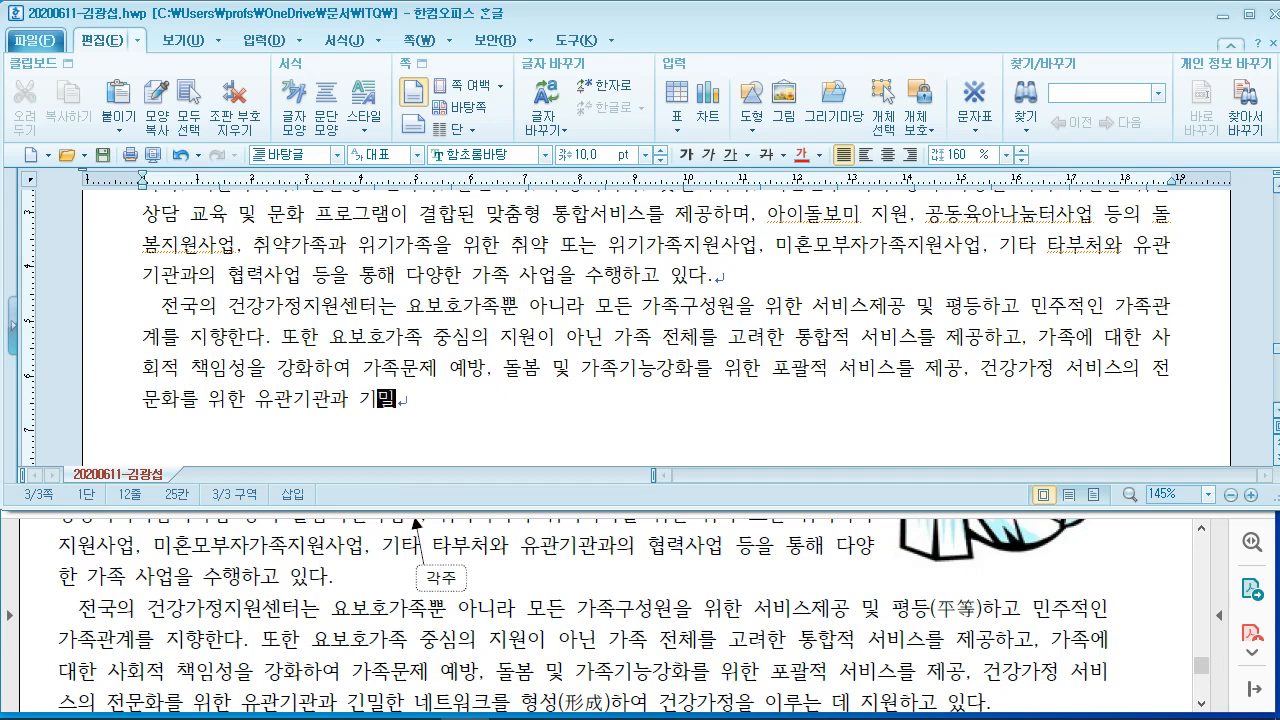
{"action": "key", "text": "BackSpace"}
{"action": "key", "text": "BackSpace"}
{"action": "key", "text": "BackSpace"}
{"action": "type", "text": "ㄴ밀한 네트워"}
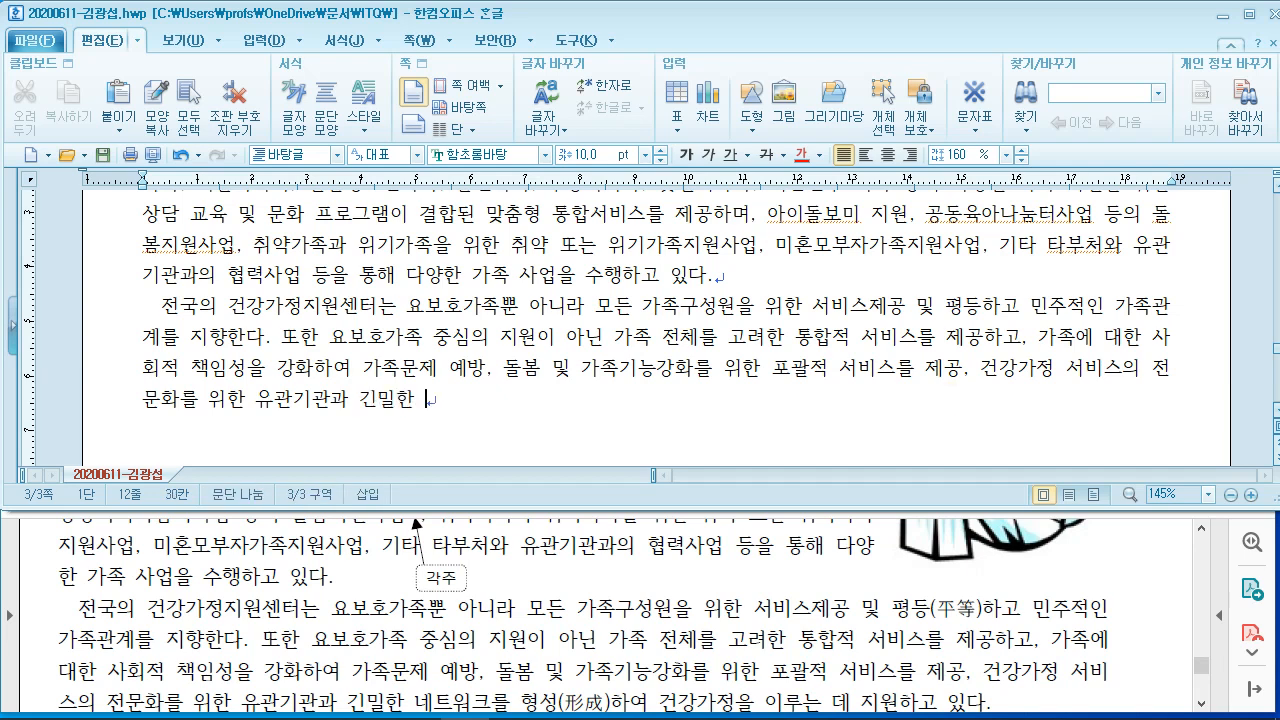
{"action": "type", "text": "크를 혀"}
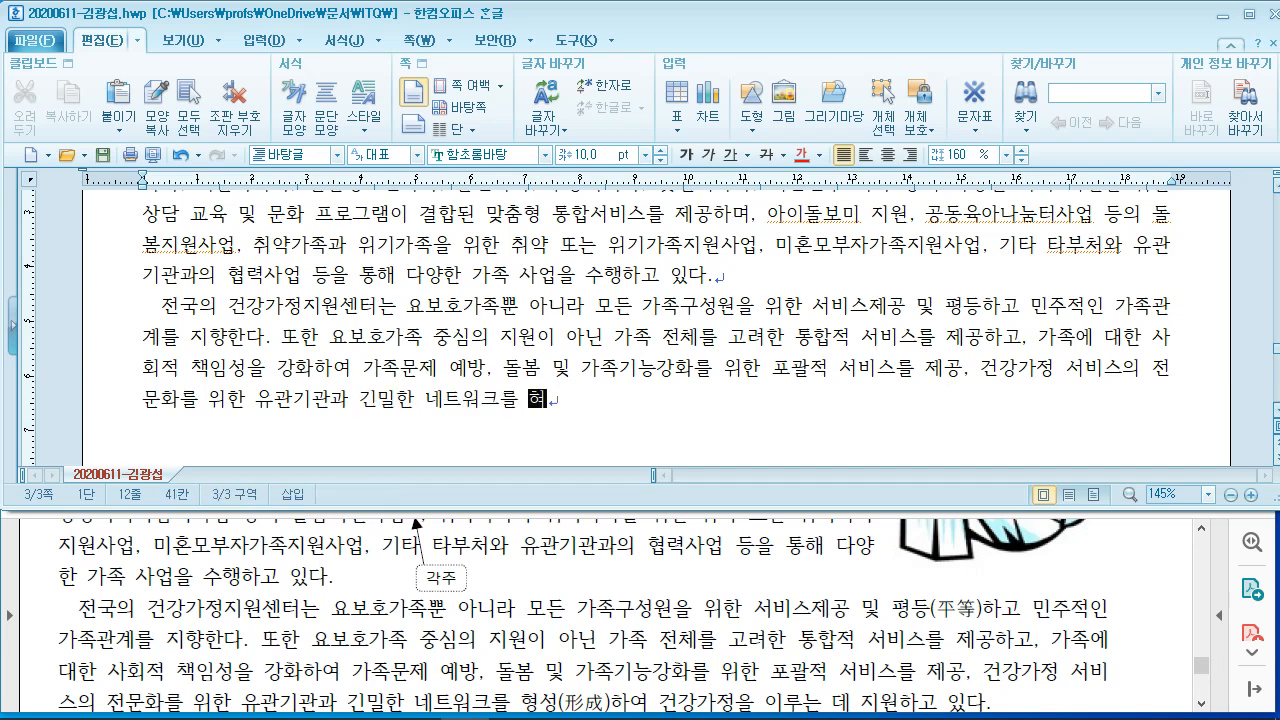
{"action": "type", "text": "ㅇ성하여 건강가"}
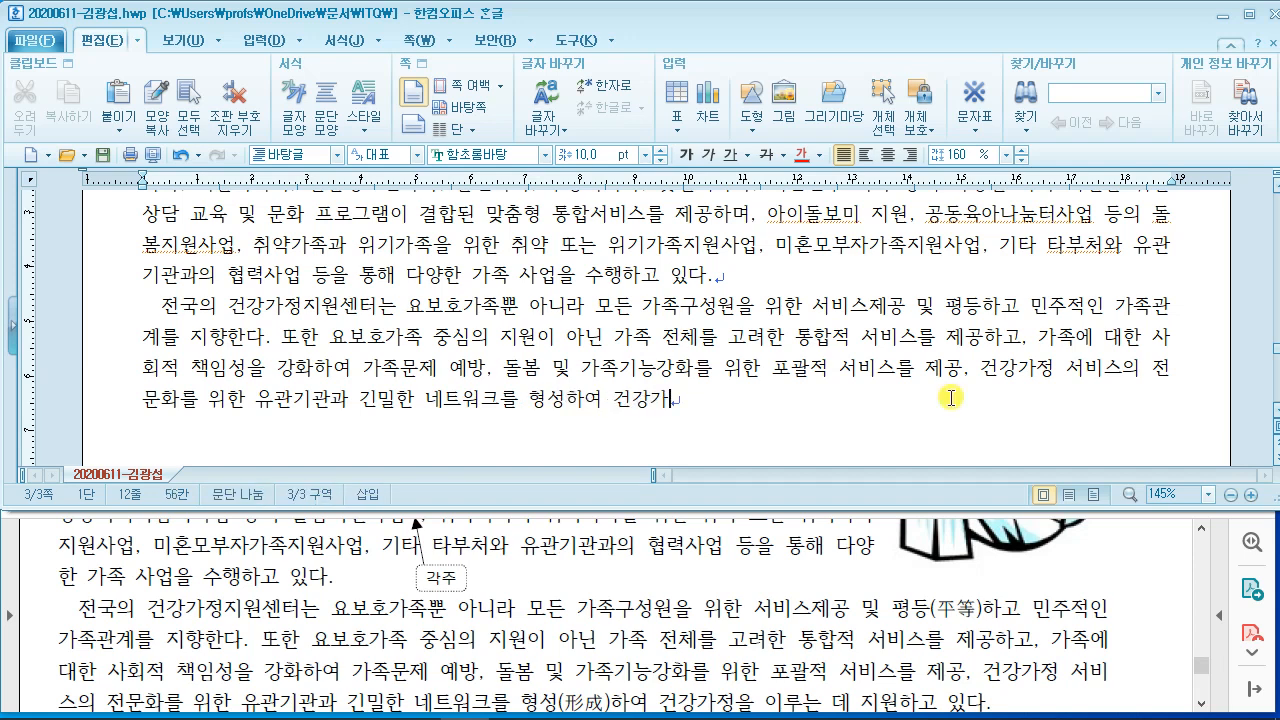
{"action": "type", "text": "정을 이루는"}
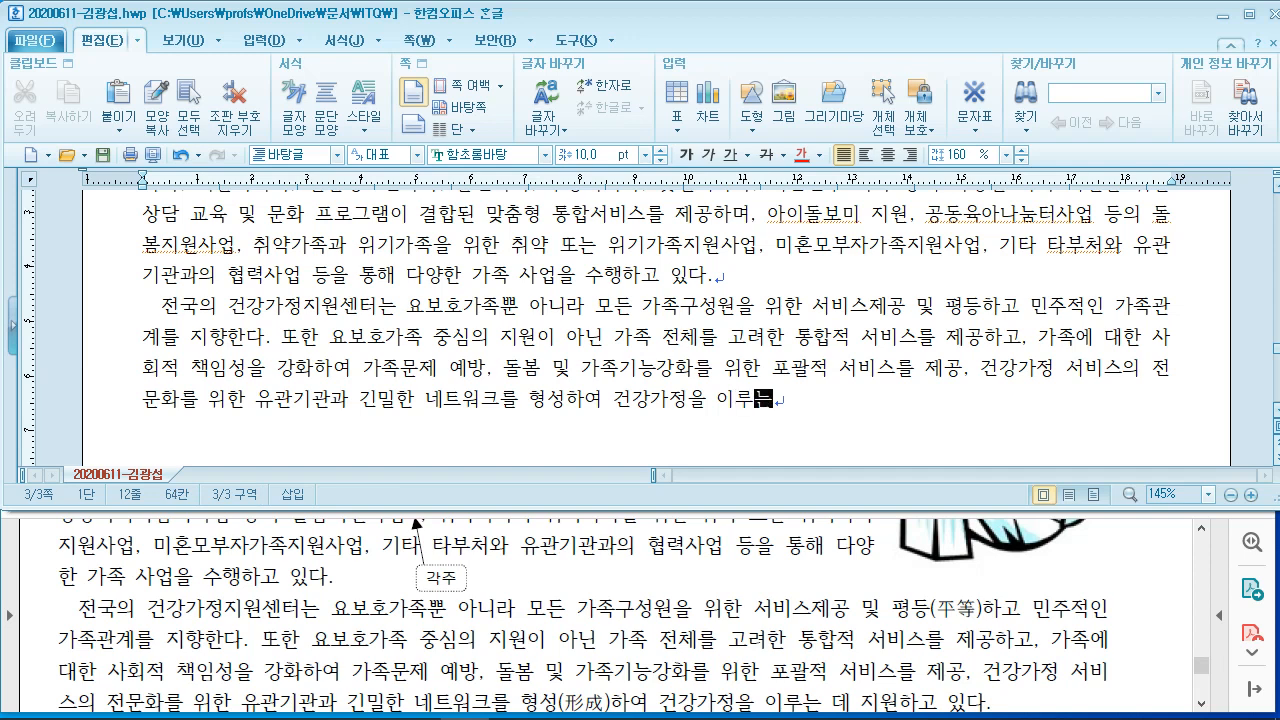
{"action": "type", "text": " 데 지원"}
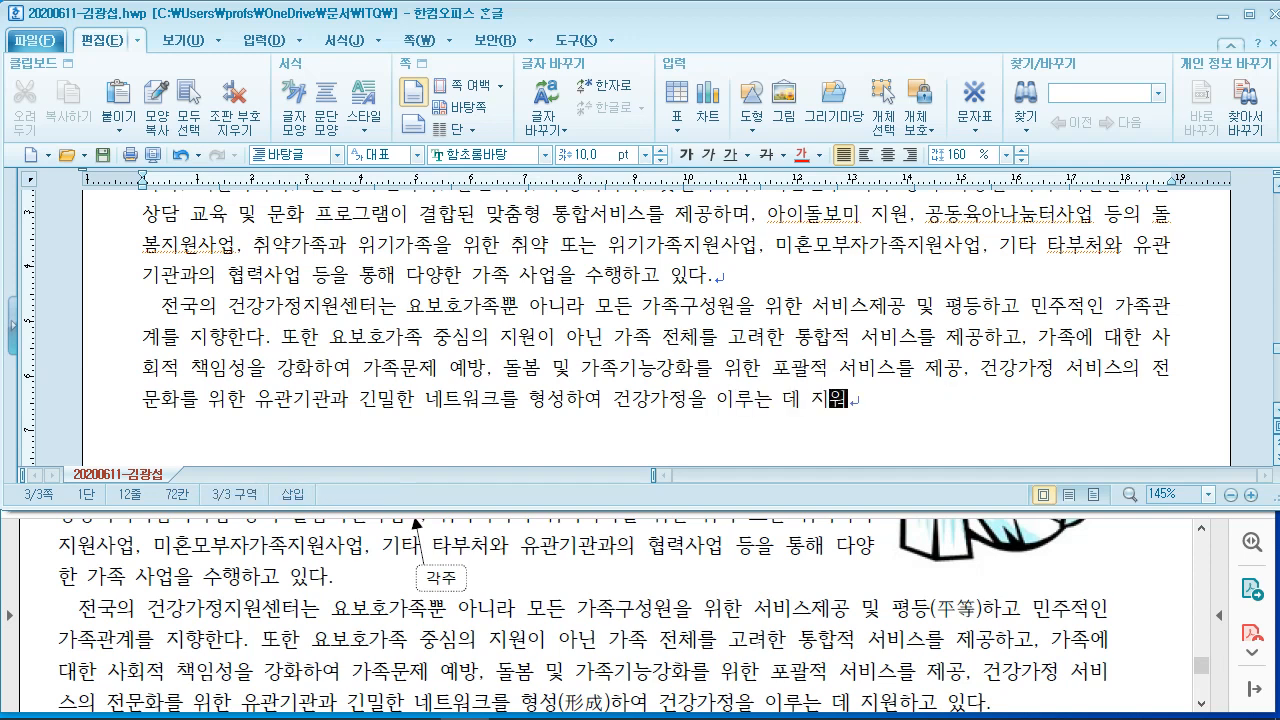
{"action": "type", "text": "할고 있다."}
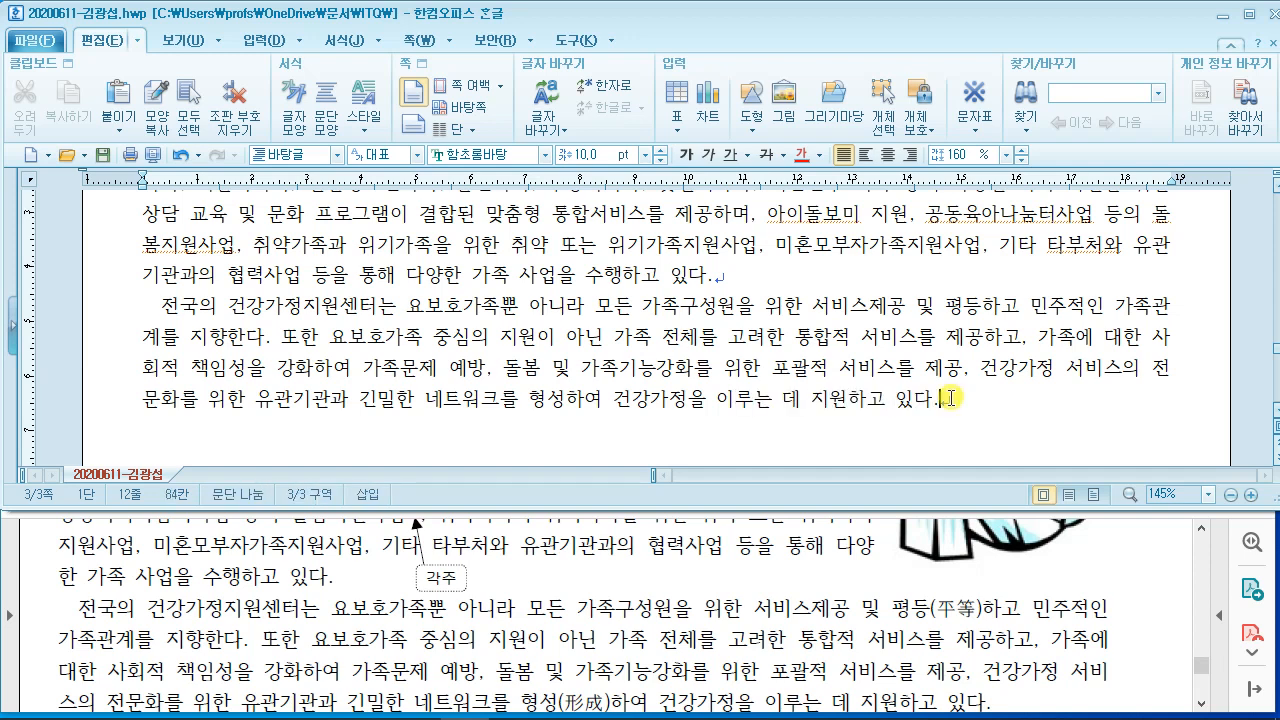
Step: Enlarge the reference PDF to locate the ♣ 사업운영 및 사업영역 heading, then restore its window
{"action": "left_click", "coordinate": [678, 629]}
{"action": "scroll", "coordinate": [628, 631], "scroll_direction": "down", "scroll_amount": 2}
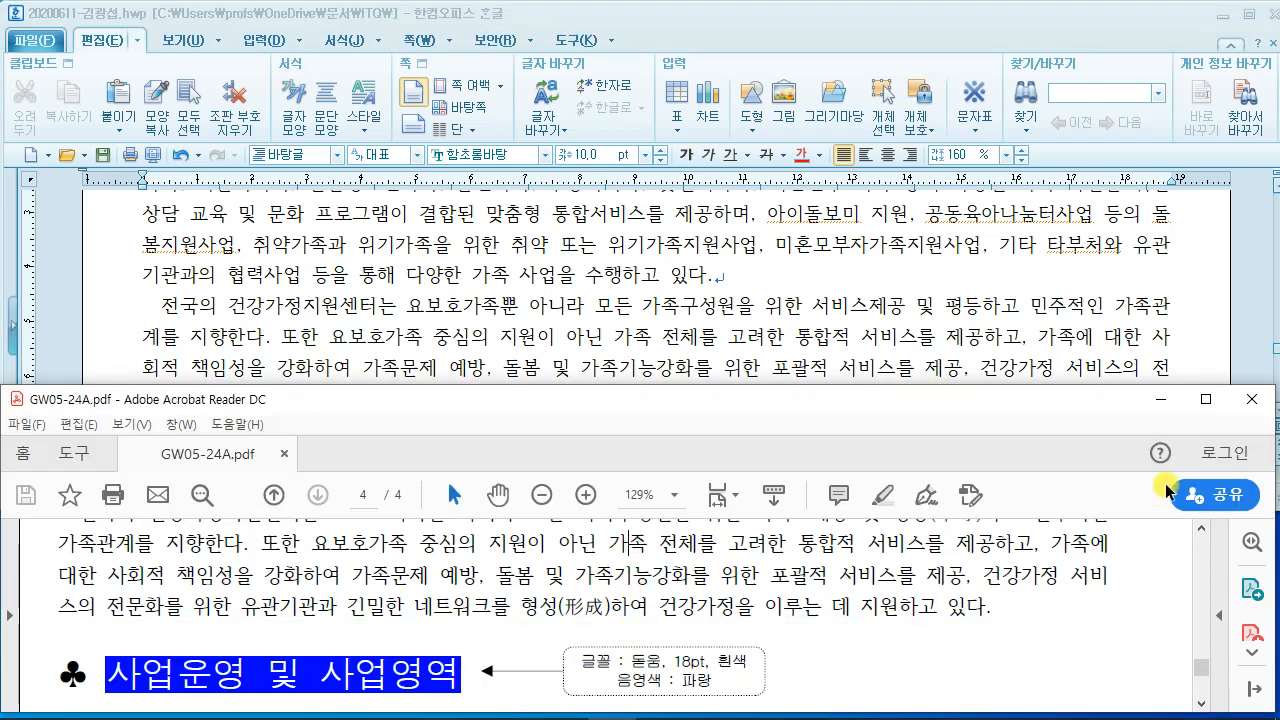
{"action": "left_click", "coordinate": [1205, 399]}
{"action": "scroll", "coordinate": [676, 297], "scroll_direction": "up", "scroll_amount": 3}
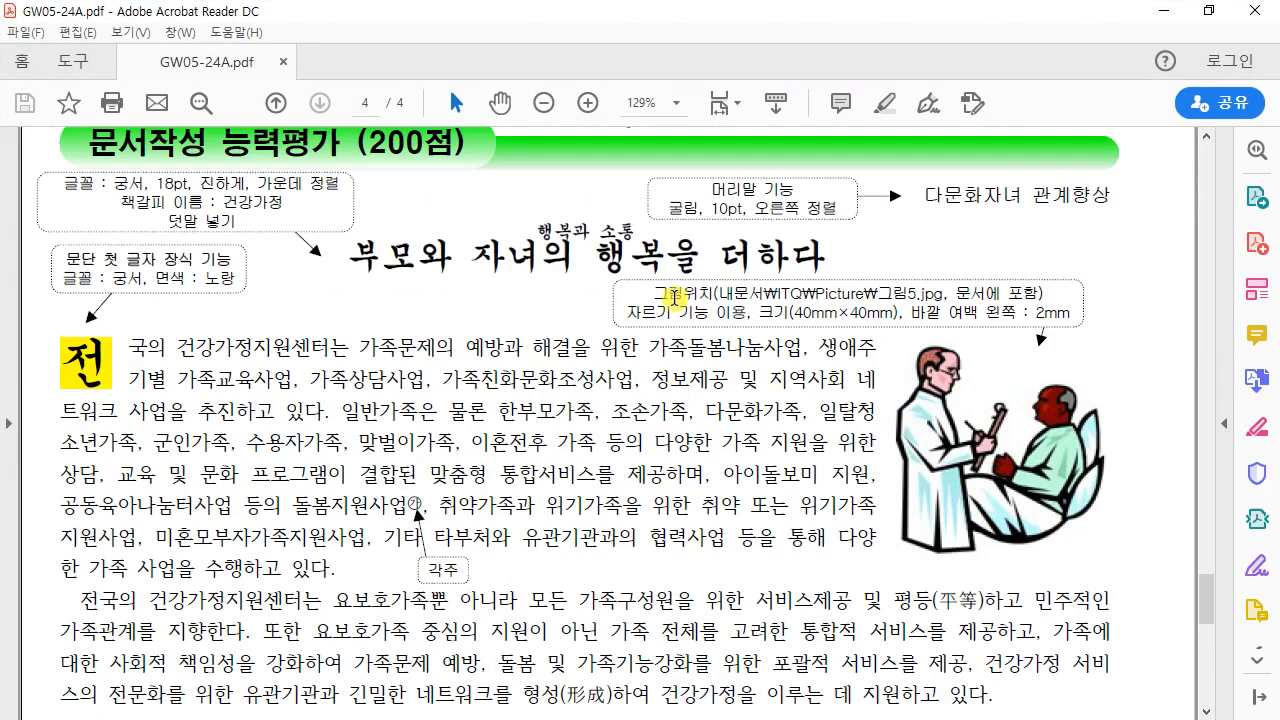
{"action": "scroll", "coordinate": [676, 297], "scroll_direction": "down", "scroll_amount": 5}
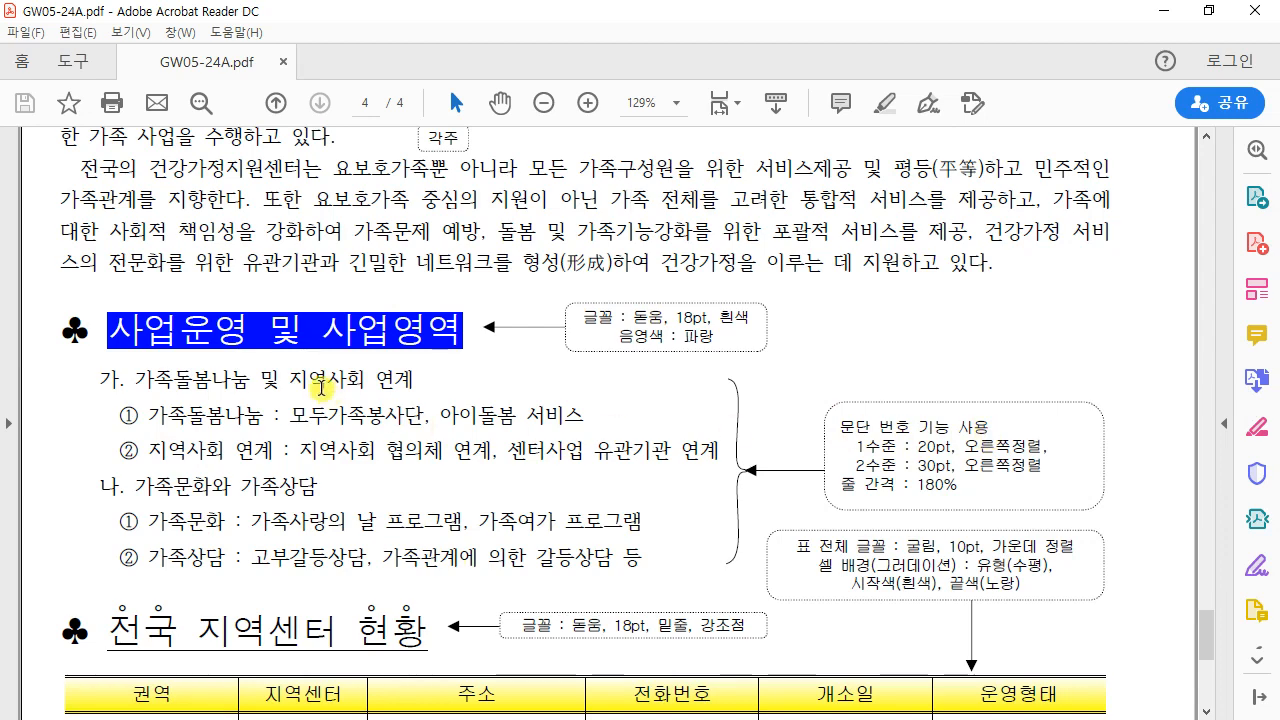
{"action": "left_click", "coordinate": [1203, 18]}
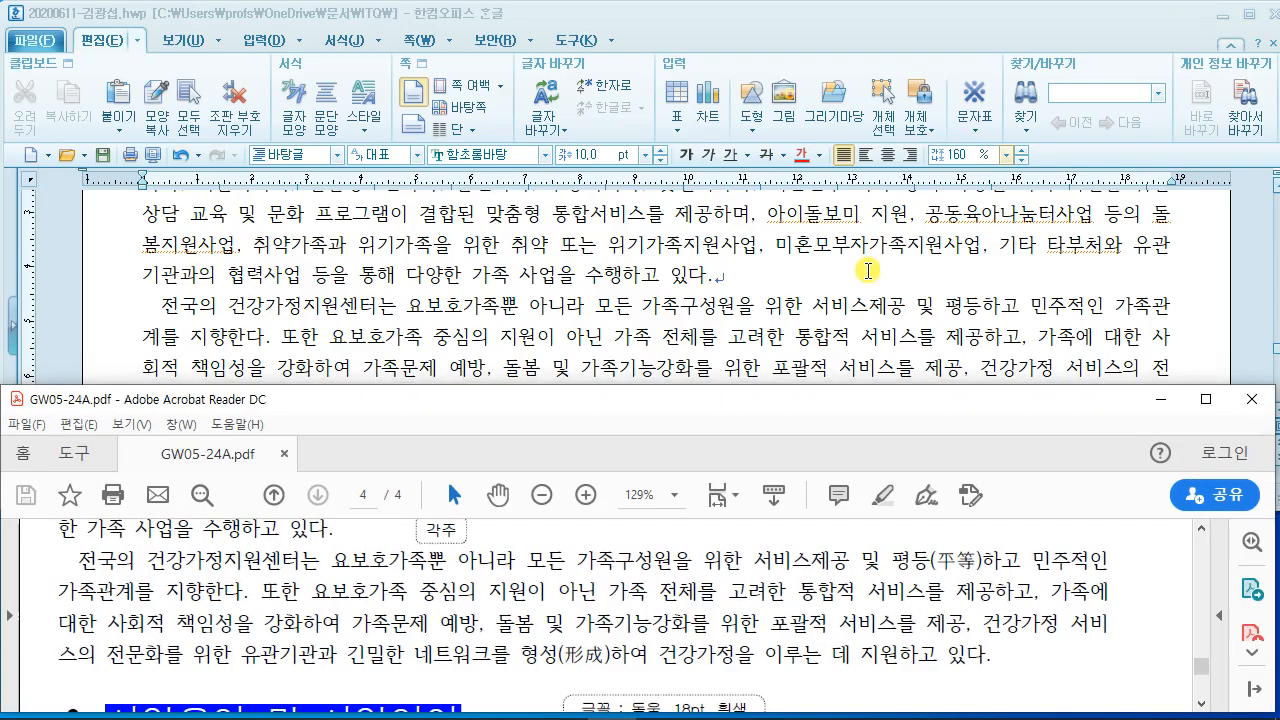
Step: Add two empty lines after the second body paragraph in Hangul
{"action": "left_click", "coordinate": [765, 398]}
{"action": "left_click", "coordinate": [1006, 398]}
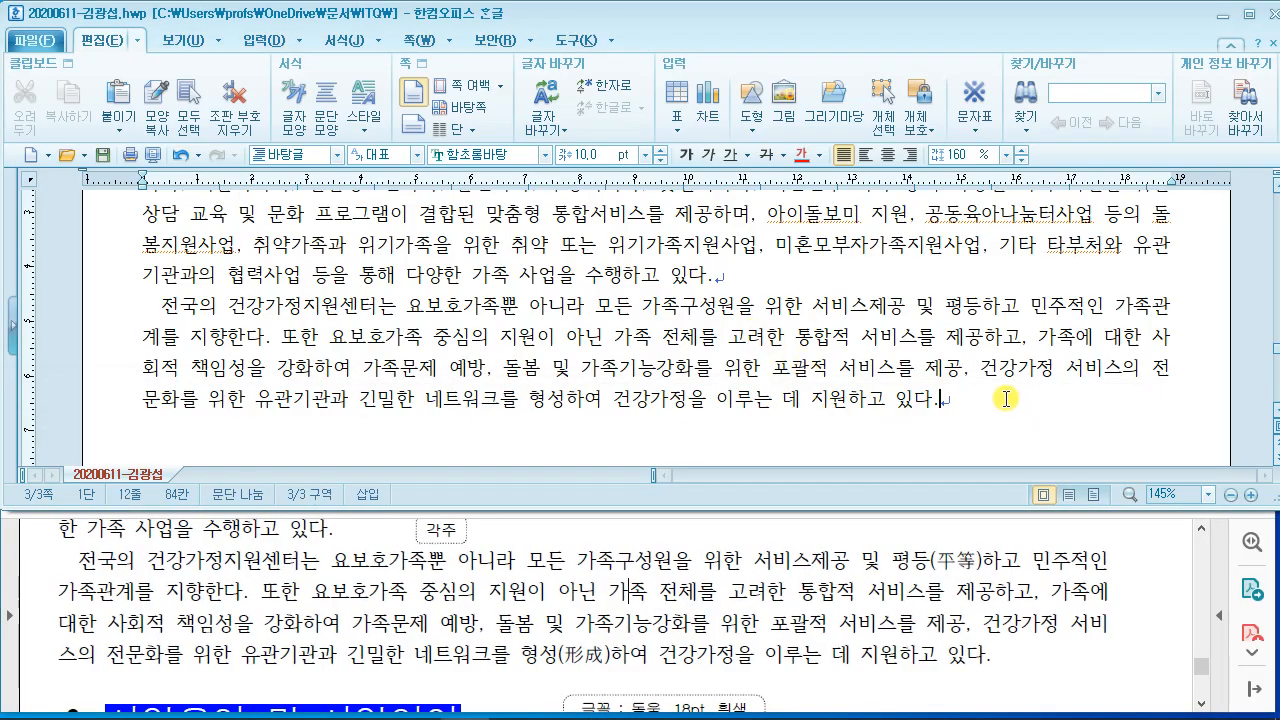
{"action": "key", "text": "Return"}
{"action": "key", "text": "Return"}
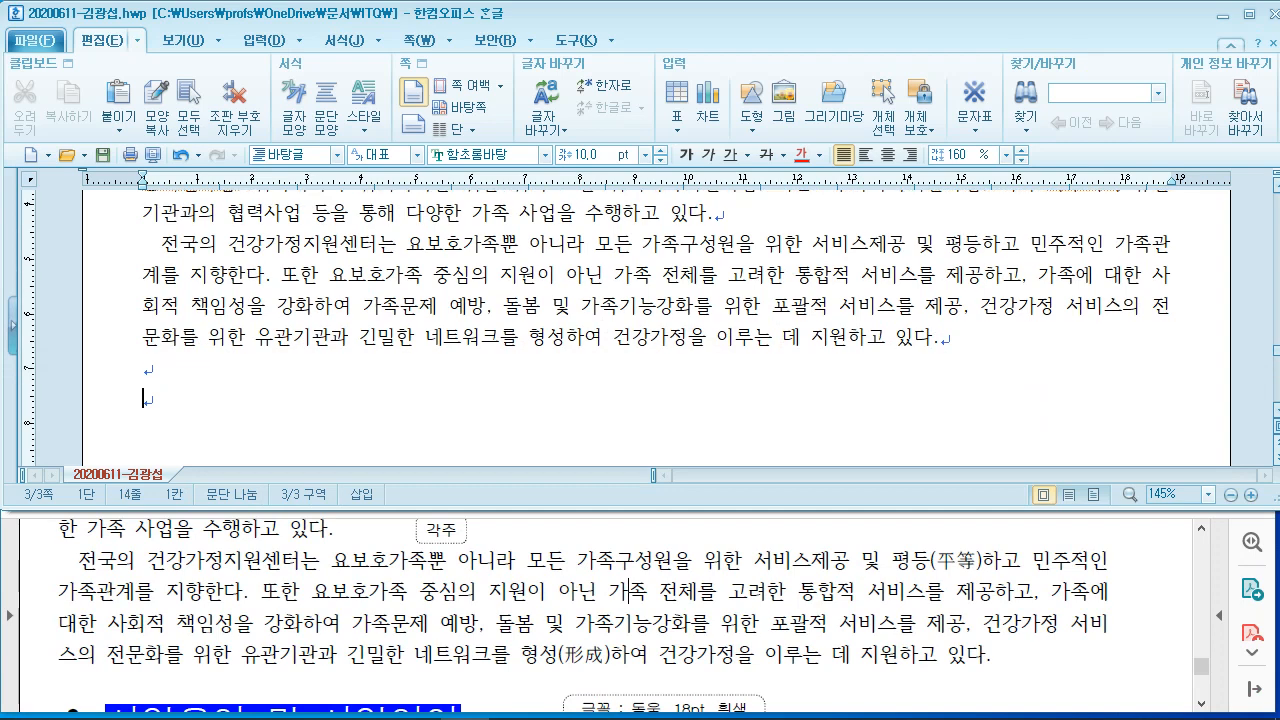
{"action": "left_click", "coordinate": [598, 588]}
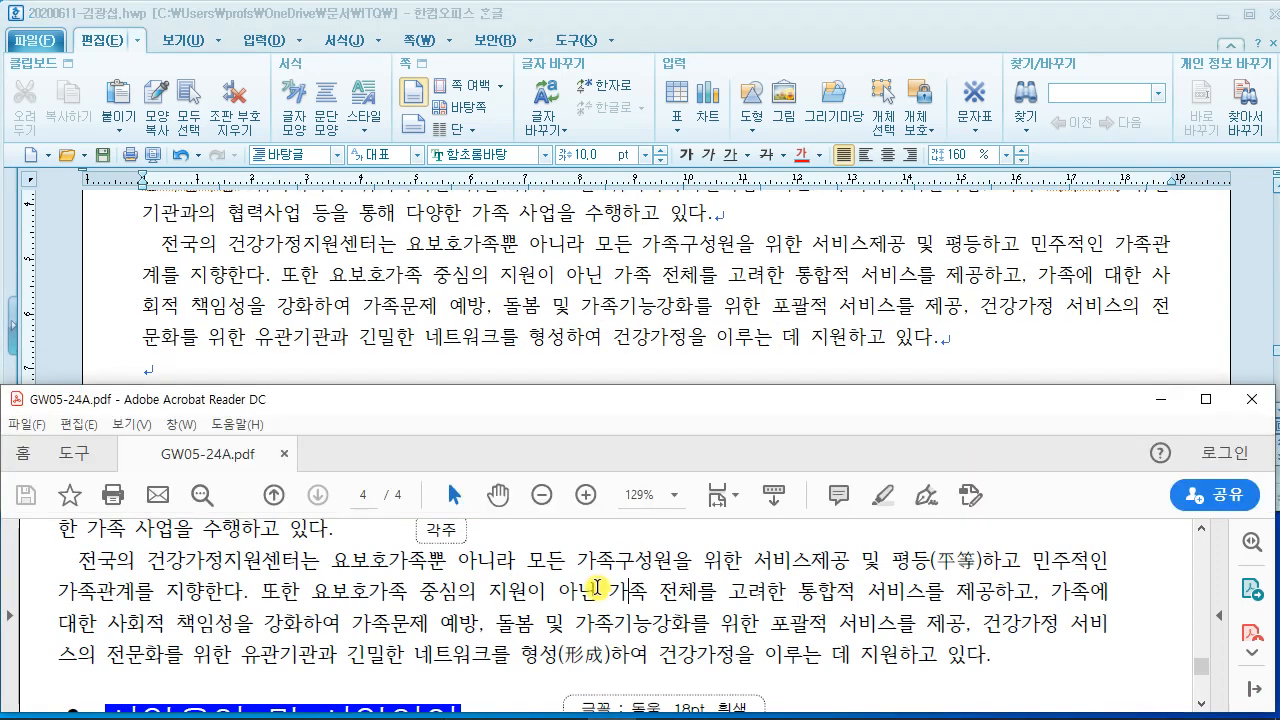
{"action": "scroll", "coordinate": [596, 587], "scroll_direction": "down", "scroll_amount": 4}
{"action": "scroll", "coordinate": [596, 587], "scroll_direction": "up", "scroll_amount": 1}
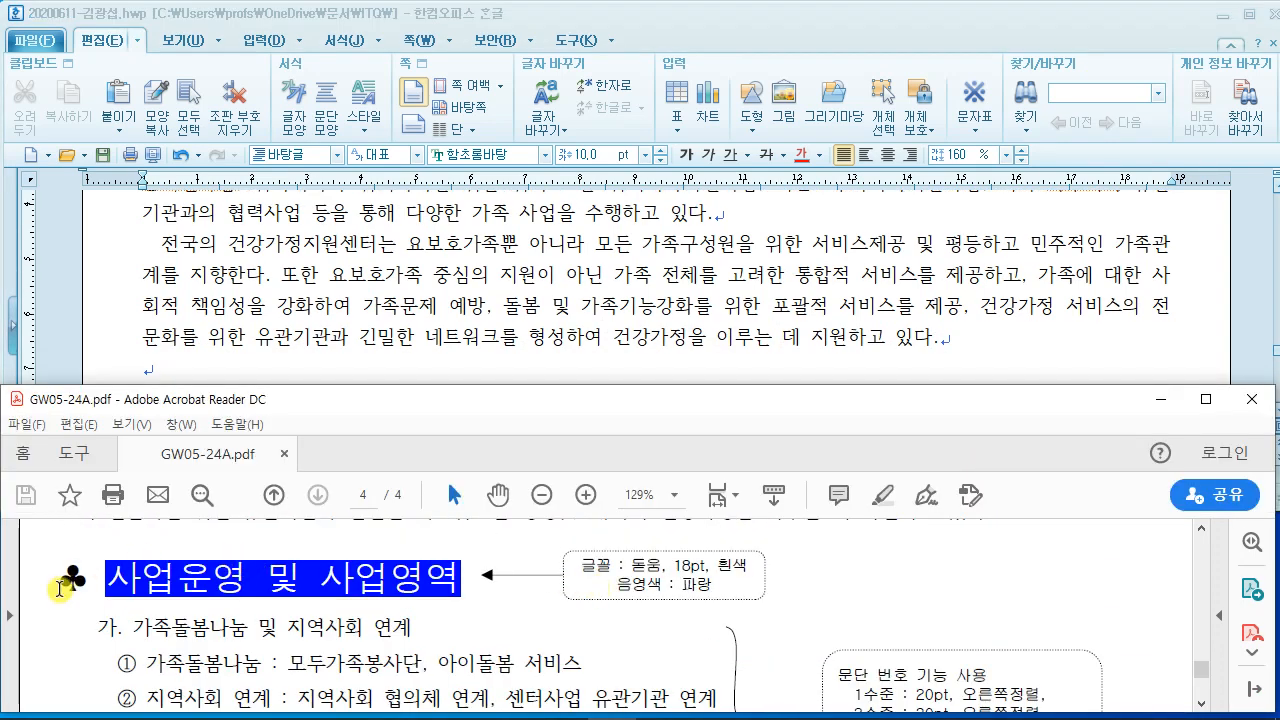
{"action": "left_click", "coordinate": [270, 368]}
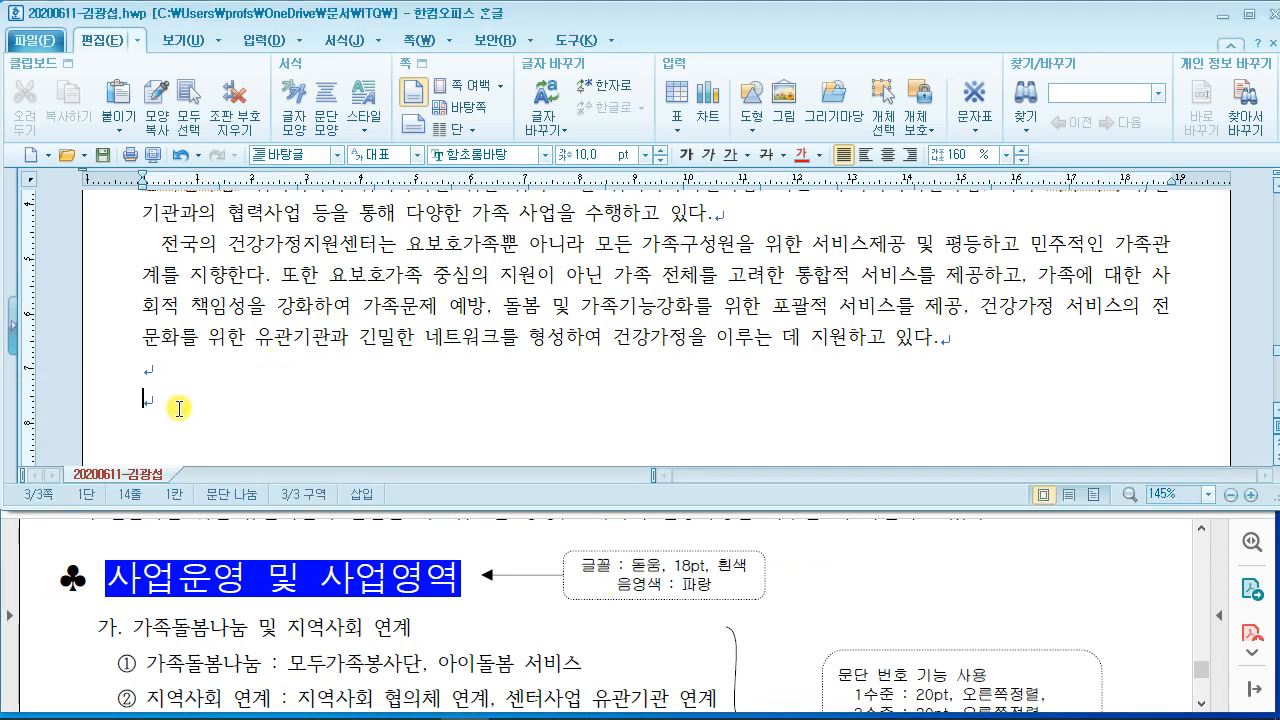
Step: Insert ♣ from the 한글(HNC) 문자표 전각 기호 set and type '사업운영 및 사업영역' after it
{"action": "right_click", "coordinate": [178, 408]}
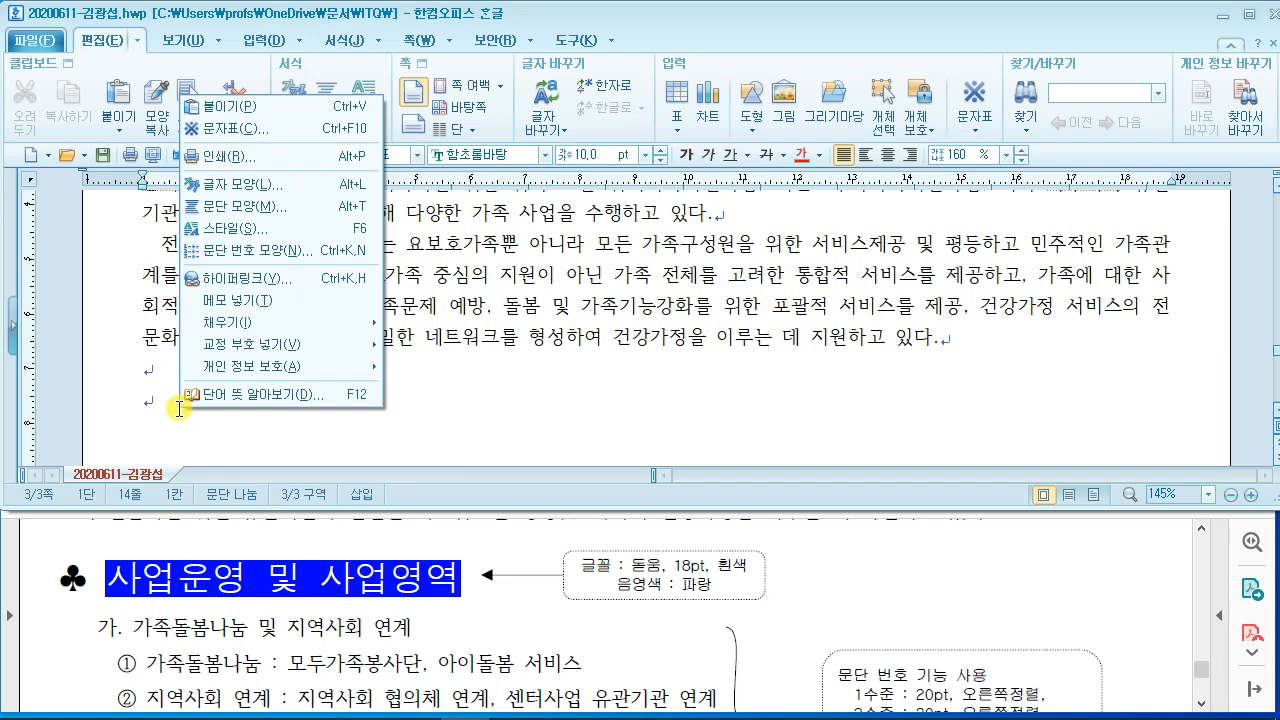
{"action": "left_click", "coordinate": [284, 124]}
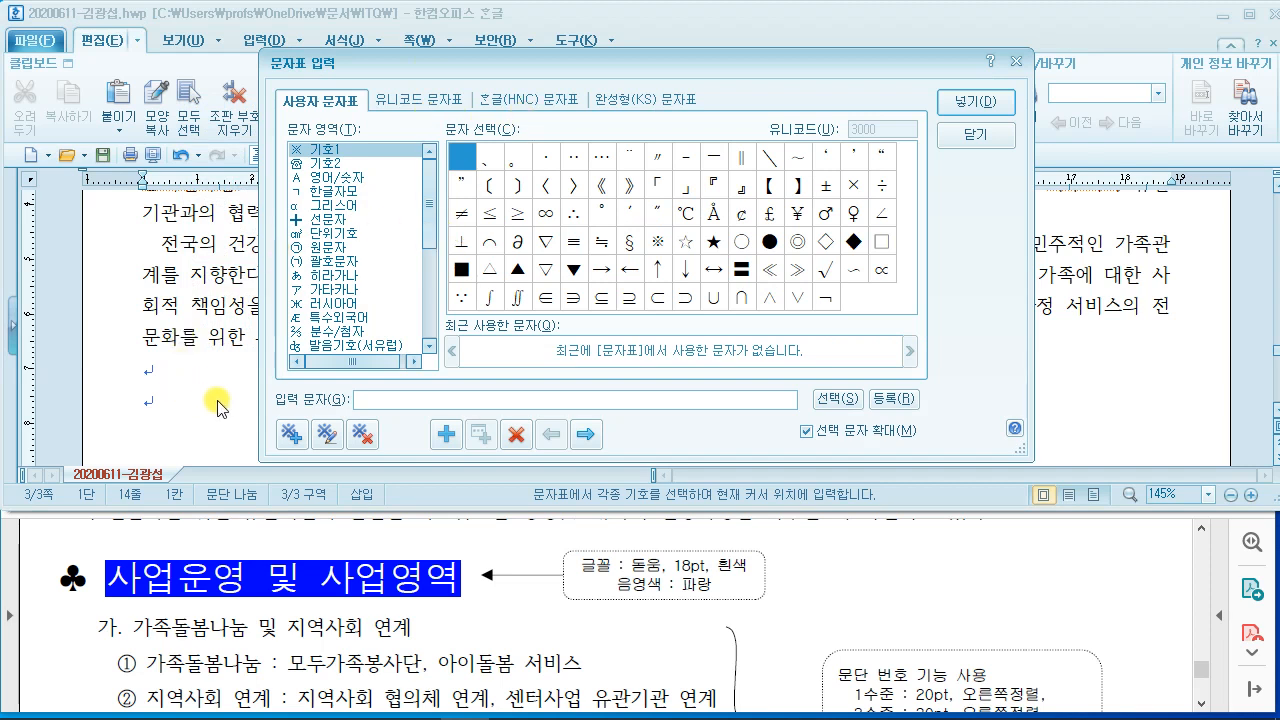
{"action": "left_click", "coordinate": [512, 100]}
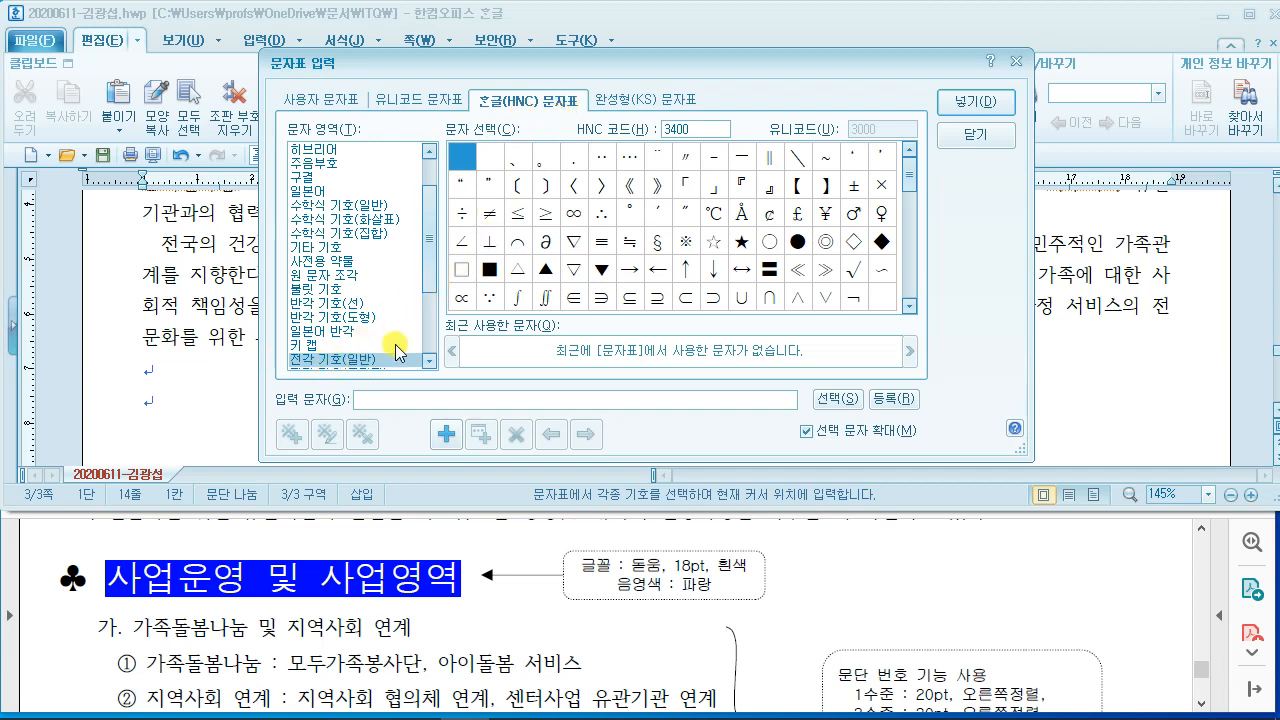
{"action": "scroll", "coordinate": [908, 200], "scroll_direction": "down", "scroll_amount": 2}
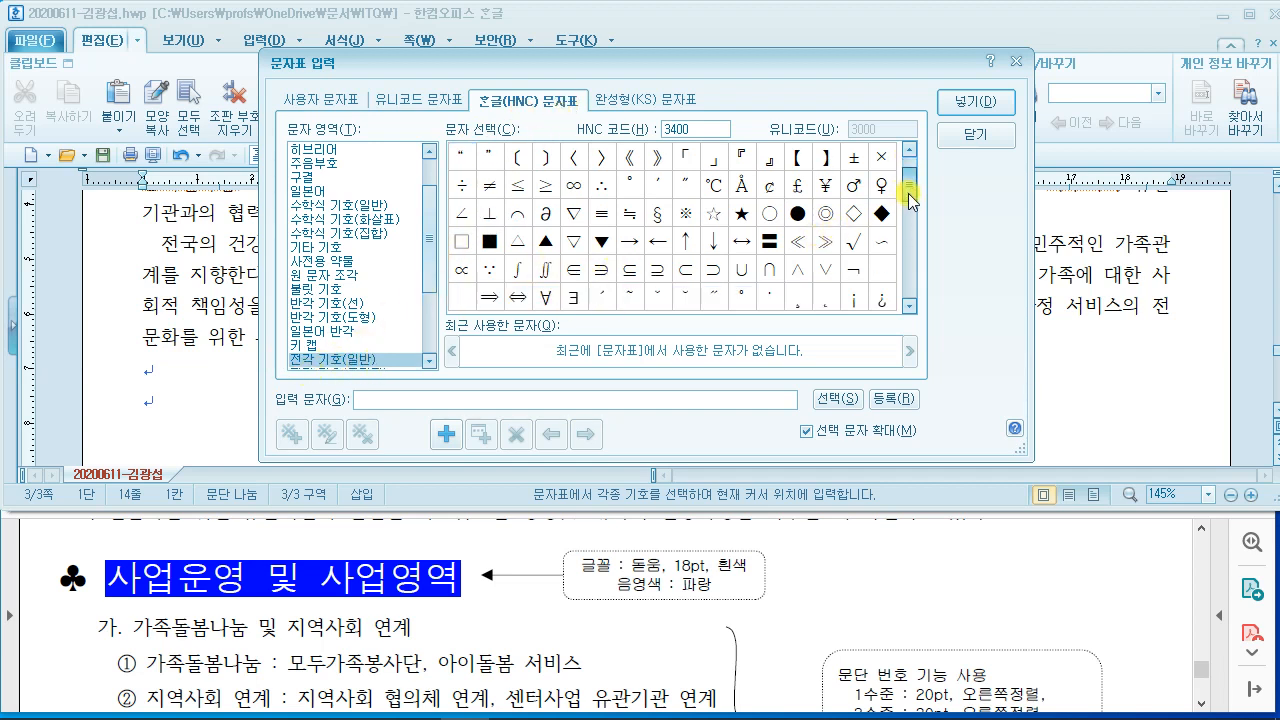
{"action": "left_click", "coordinate": [461, 270]}
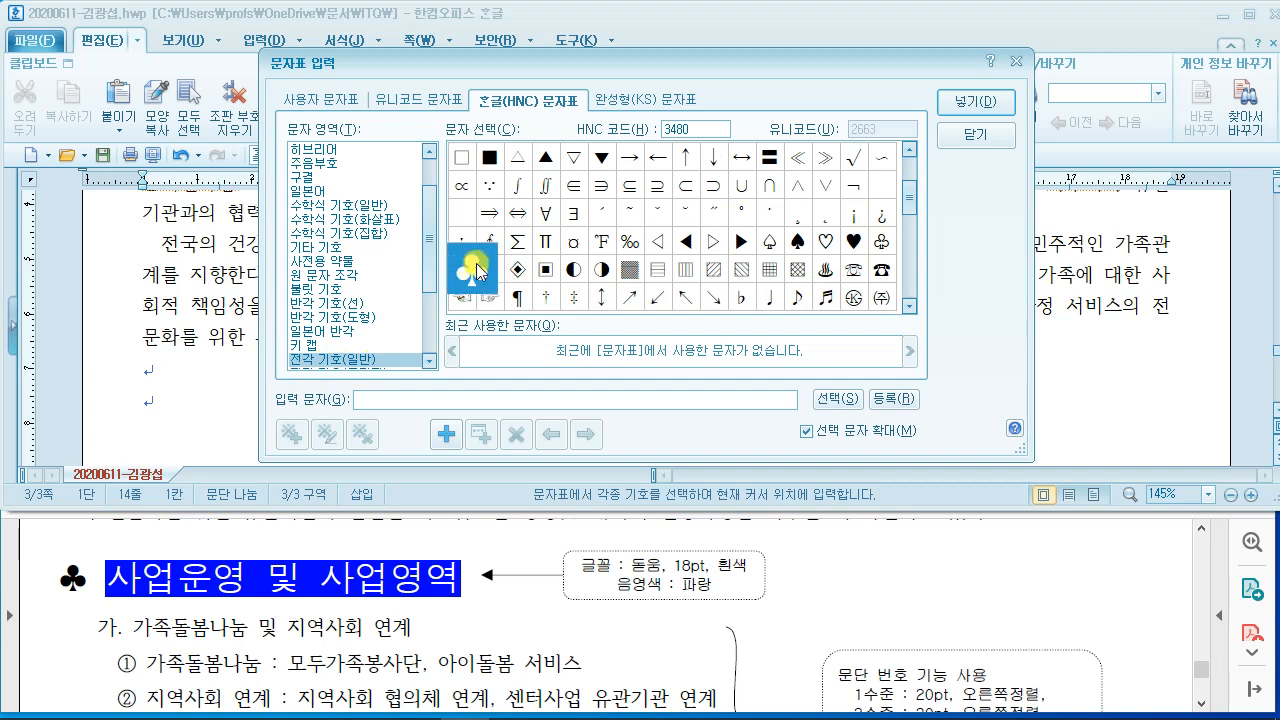
{"action": "left_click", "coordinate": [965, 101]}
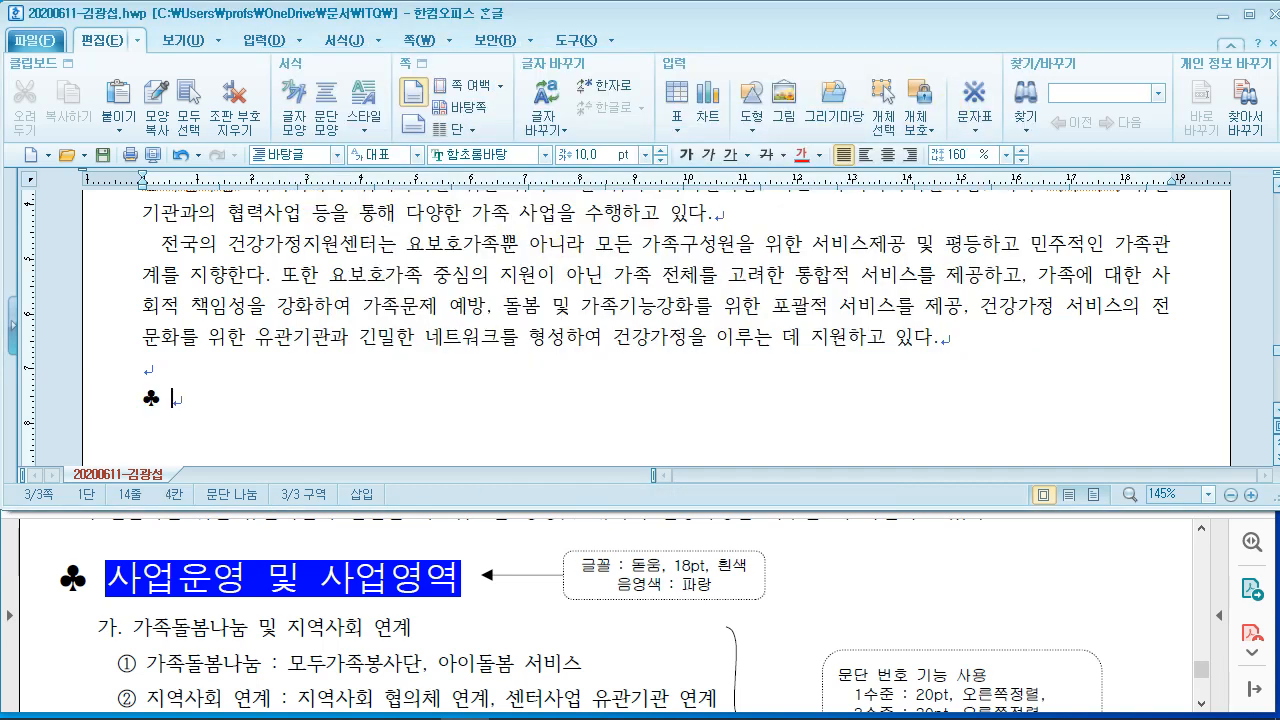
{"action": "type", "text": "사업운영 및 "}
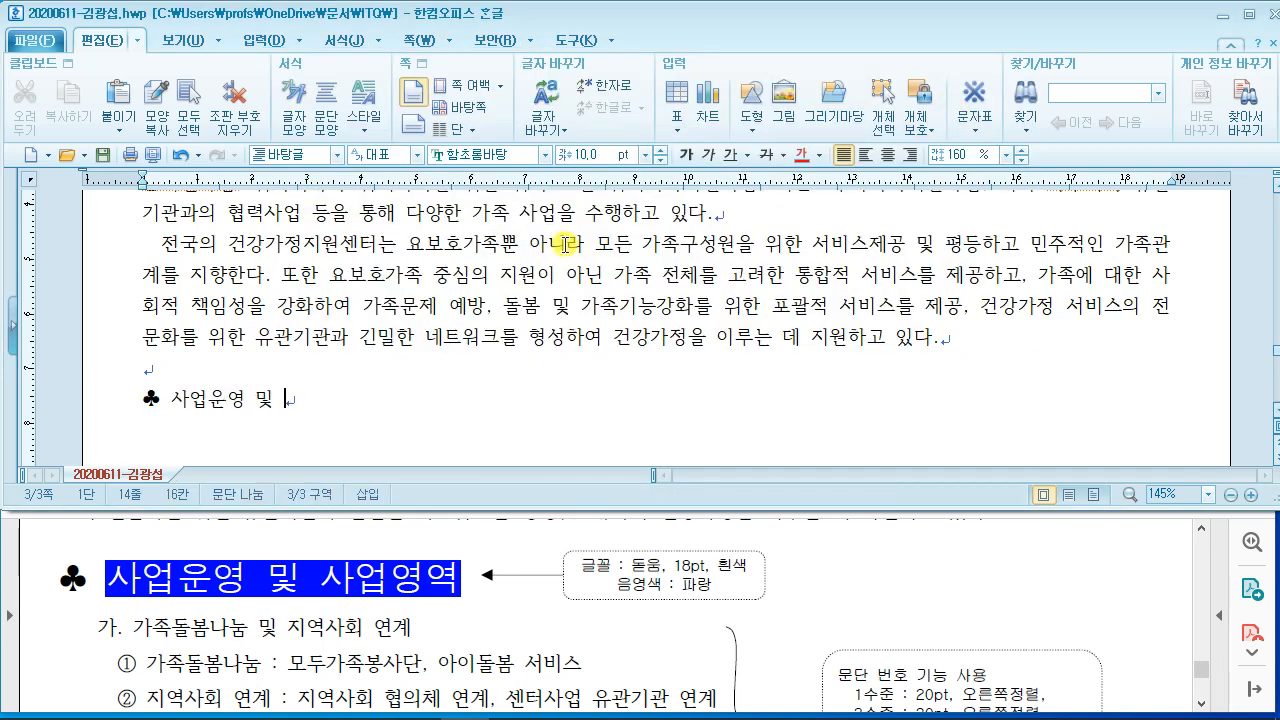
{"action": "type", "text": "사업"}
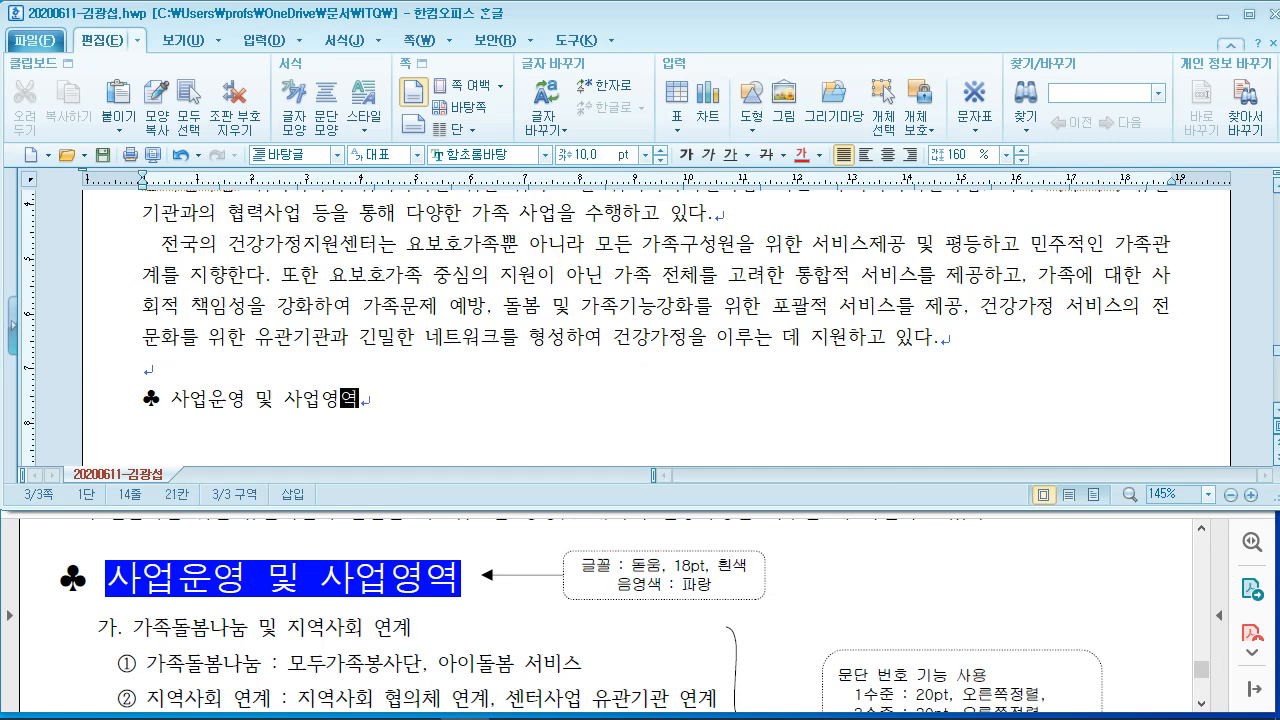
{"action": "type", "text": "영역"}
Step: End the ♣ 사업운영 및 사업영역 heading line and bring the reference PDF forward
{"action": "key", "text": "Return"}
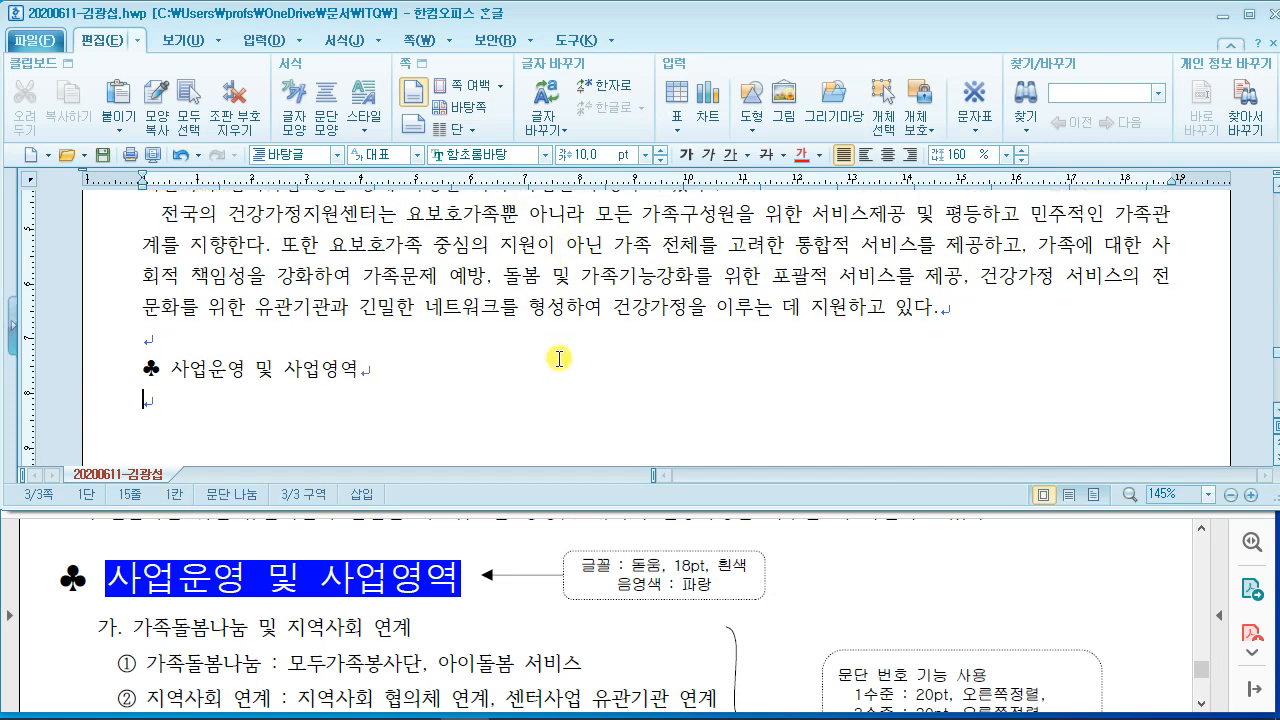
{"action": "scroll", "coordinate": [559, 358], "scroll_direction": "down", "scroll_amount": 1}
{"action": "scroll", "coordinate": [559, 358], "scroll_direction": "up", "scroll_amount": 1}
{"action": "left_click", "coordinate": [722, 549]}
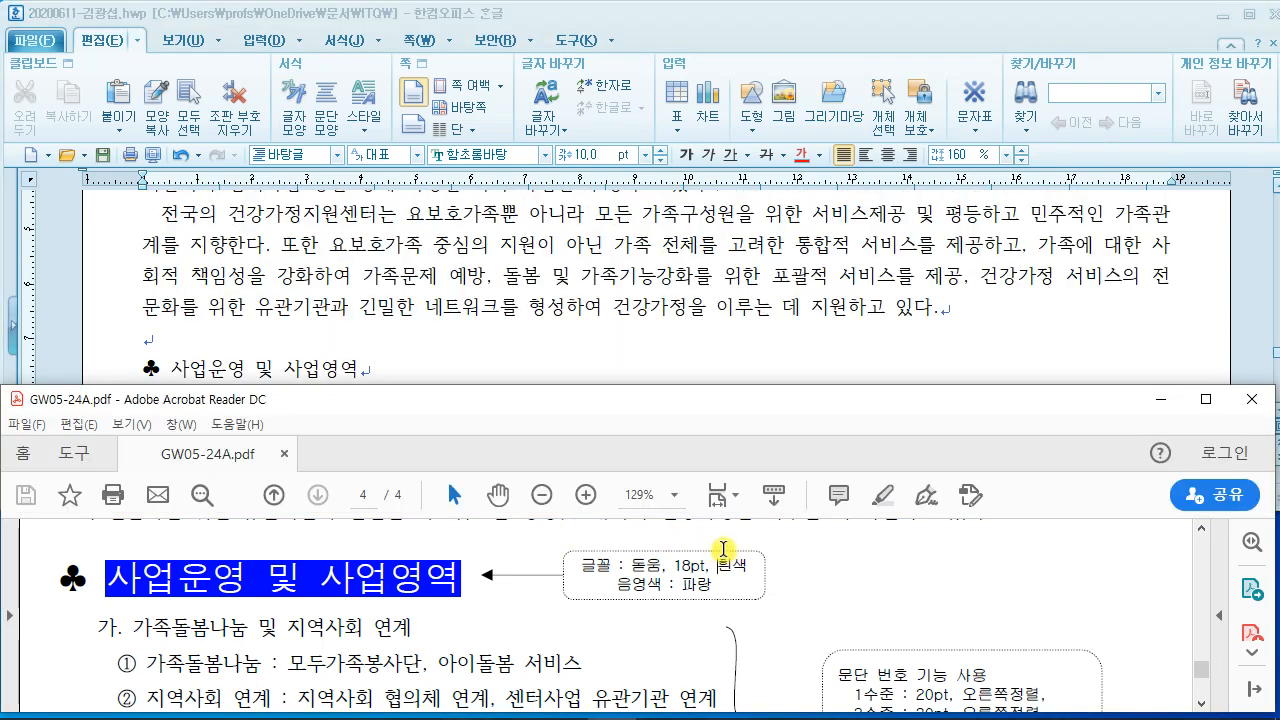
Step: Find the 가./나. list items in the PDF, mark their numbering in red, then clear the marks and return to Hangul
{"action": "scroll", "coordinate": [722, 549], "scroll_direction": "down", "scroll_amount": 2}
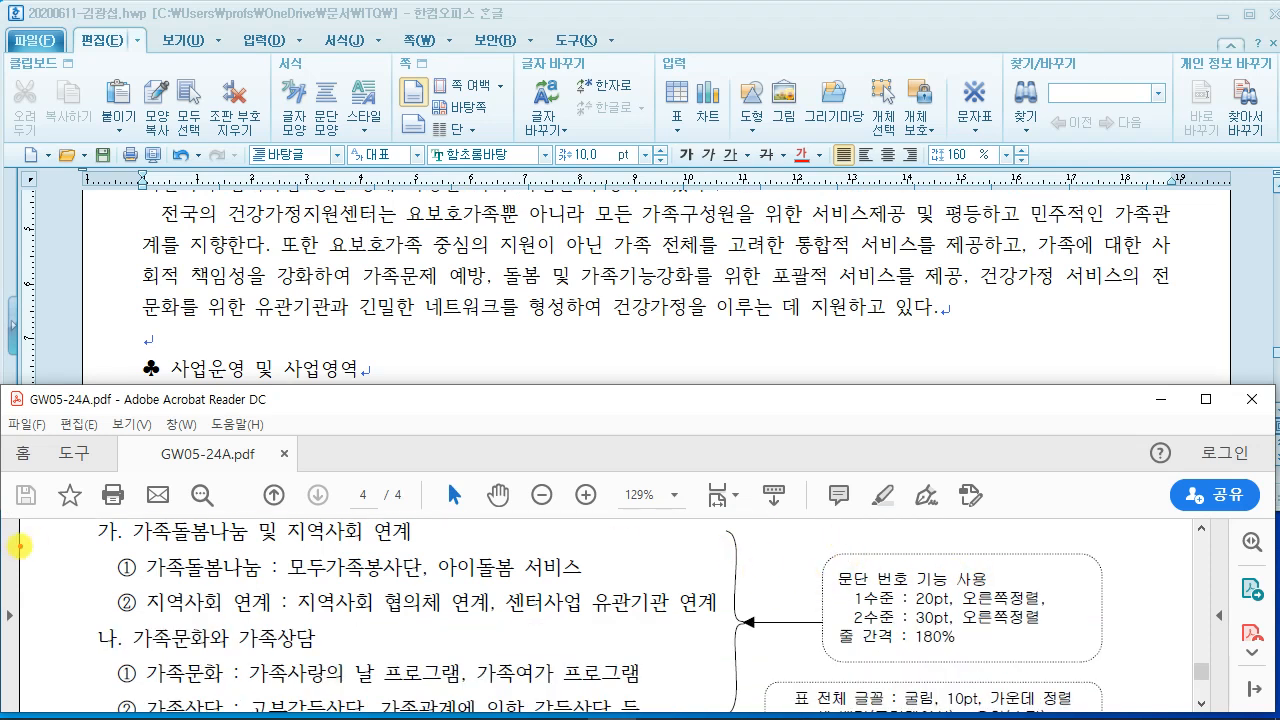
{"action": "mouse_move", "coordinate": [92, 515]}
{"action": "left_mouse_down"}
{"action": "mouse_move", "coordinate": [106, 543]}
{"action": "mouse_move", "coordinate": [97, 708]}
{"action": "mouse_move", "coordinate": [130, 700]}
{"action": "mouse_move", "coordinate": [130, 575]}
{"action": "mouse_move", "coordinate": [116, 540]}
{"action": "mouse_move", "coordinate": [63, 500]}
{"action": "mouse_move", "coordinate": [330, 503]}
{"action": "mouse_move", "coordinate": [822, 556]}
{"action": "left_mouse_up"}
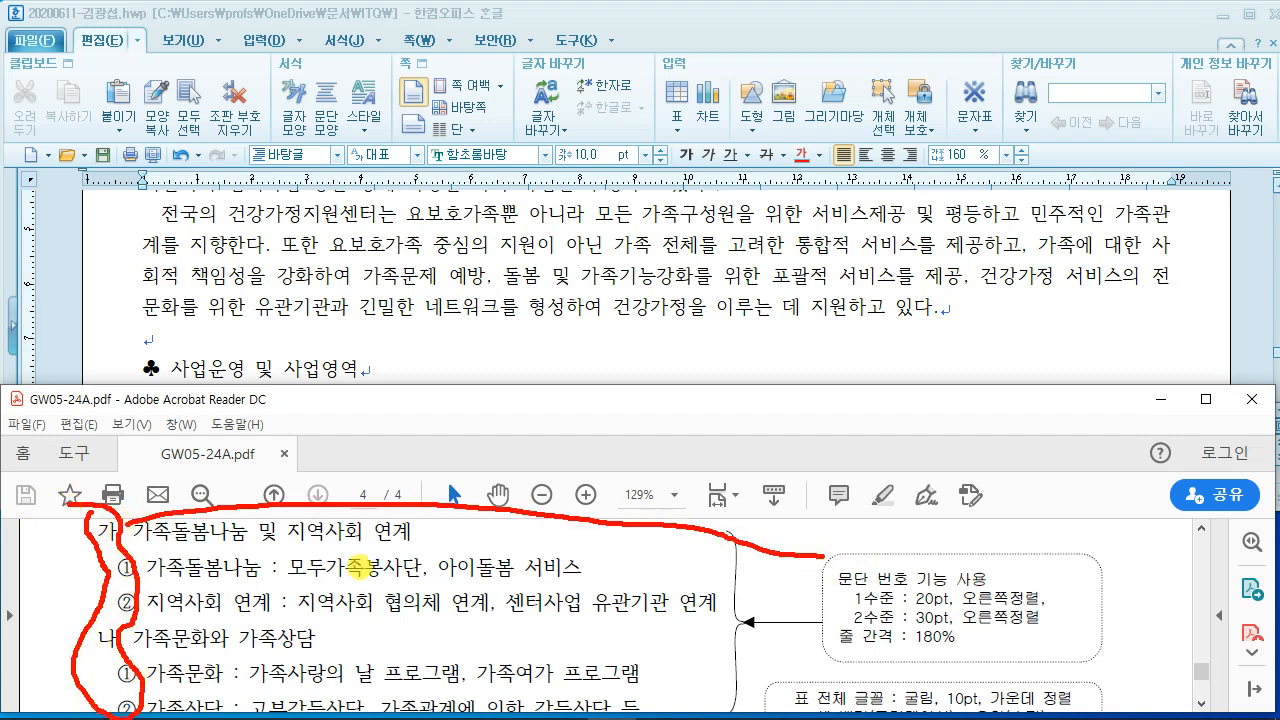
{"action": "mouse_move", "coordinate": [174, 505]}
{"action": "left_mouse_down"}
{"action": "mouse_move", "coordinate": [128, 515]}
{"action": "mouse_move", "coordinate": [159, 520]}
{"action": "left_mouse_up"}
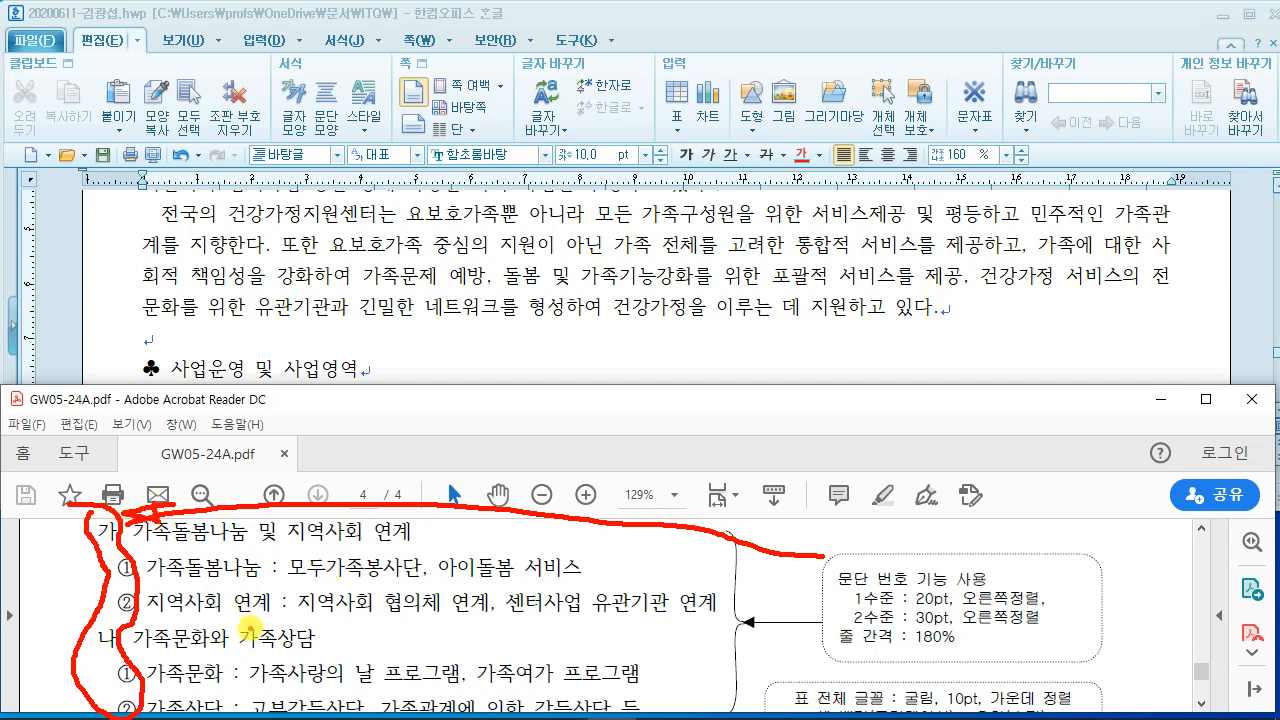
{"action": "key", "text": "Escape"}
{"action": "left_click", "coordinate": [440, 360]}
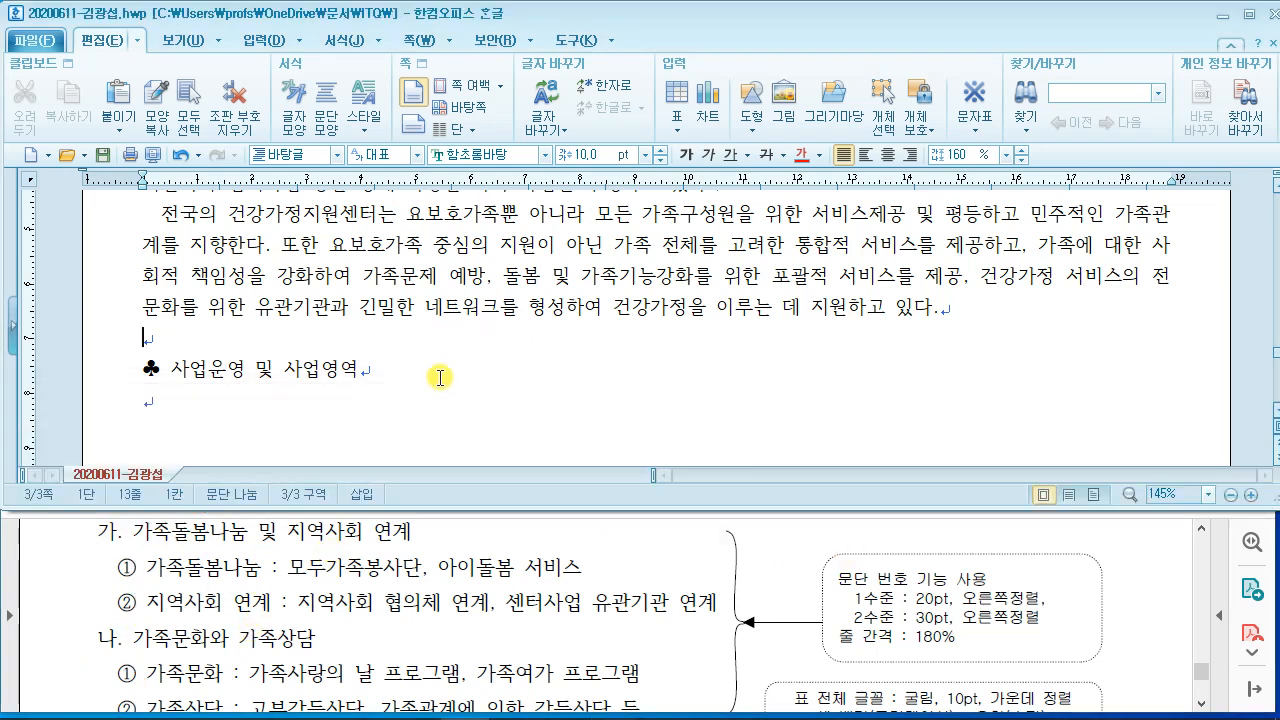
Step: Type the list lines '가족돌봄나눔 및 지역사회 연계' and '가족돌봄나눔 : 모두가족봉사단, 아이돌봄 서비스'
{"action": "scroll", "coordinate": [440, 377], "scroll_direction": "down", "scroll_amount": 1}
{"action": "left_click", "coordinate": [293, 314]}
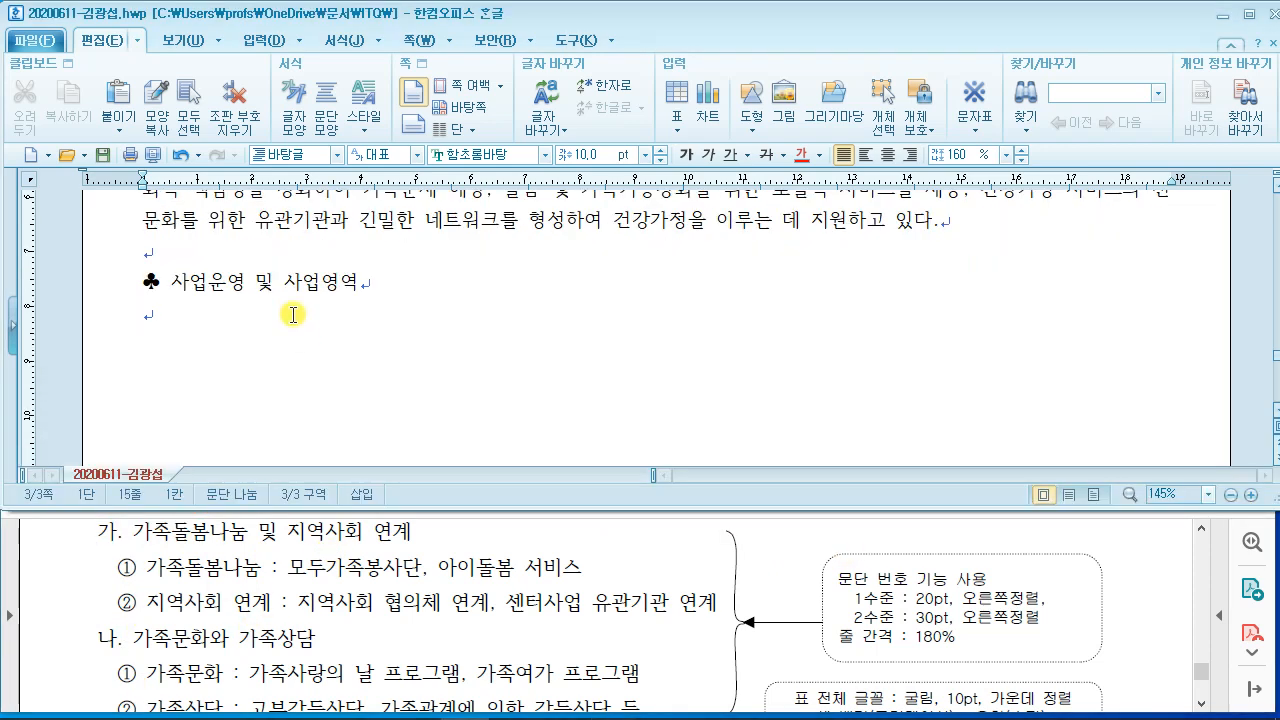
{"action": "type", "text": "가"}
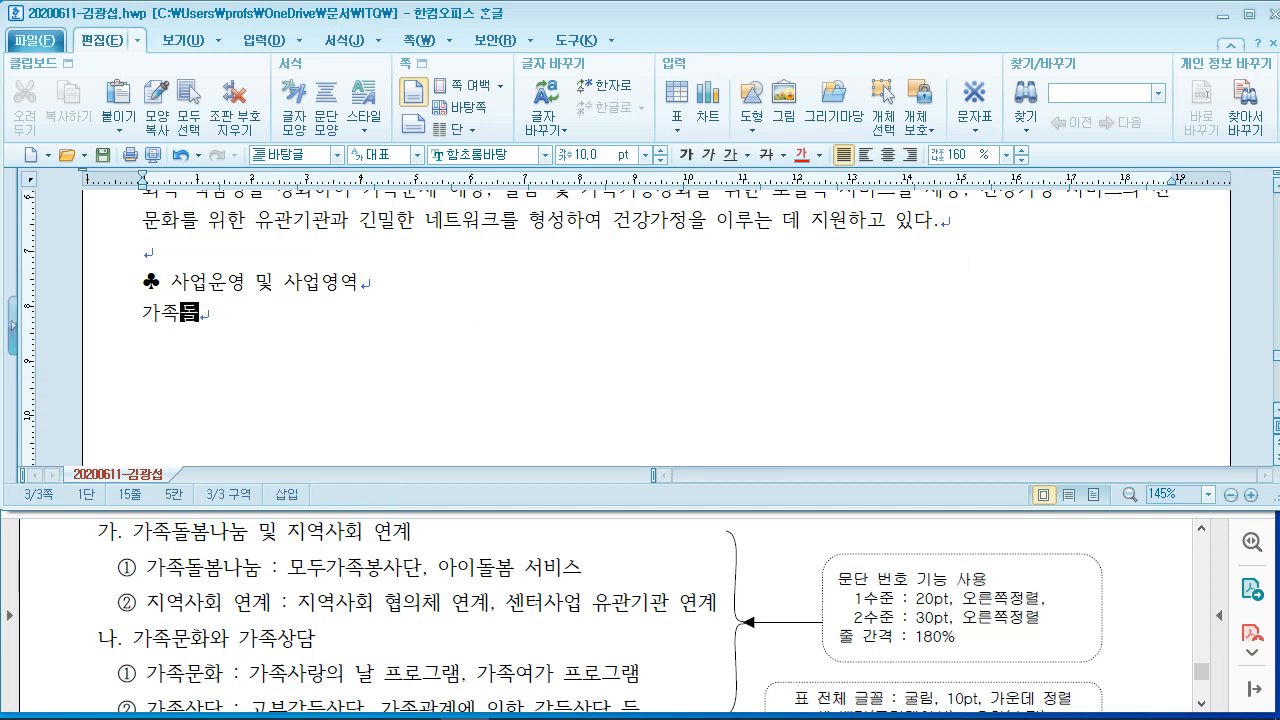
{"action": "type", "text": "족돌봄나문 및"}
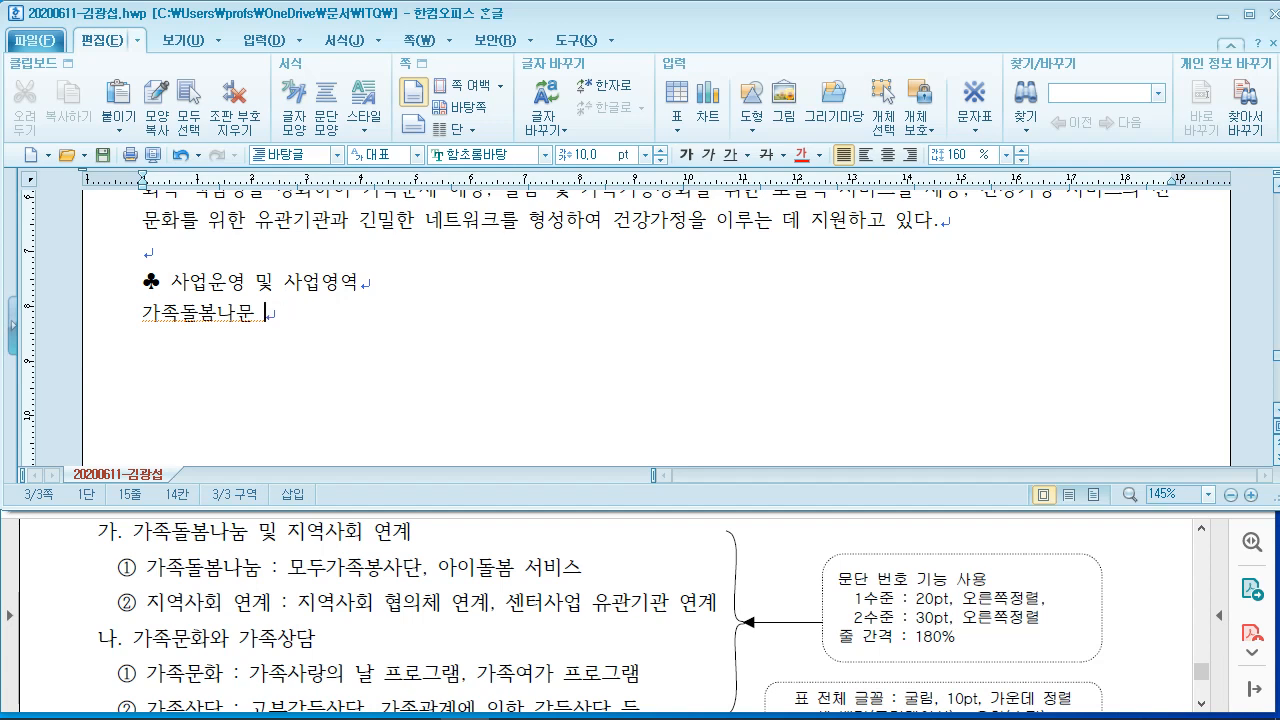
{"action": "key", "text": "BackSpace"}
{"action": "key", "text": "BackSpace"}
{"action": "type", "text": "눔 및 지역"}
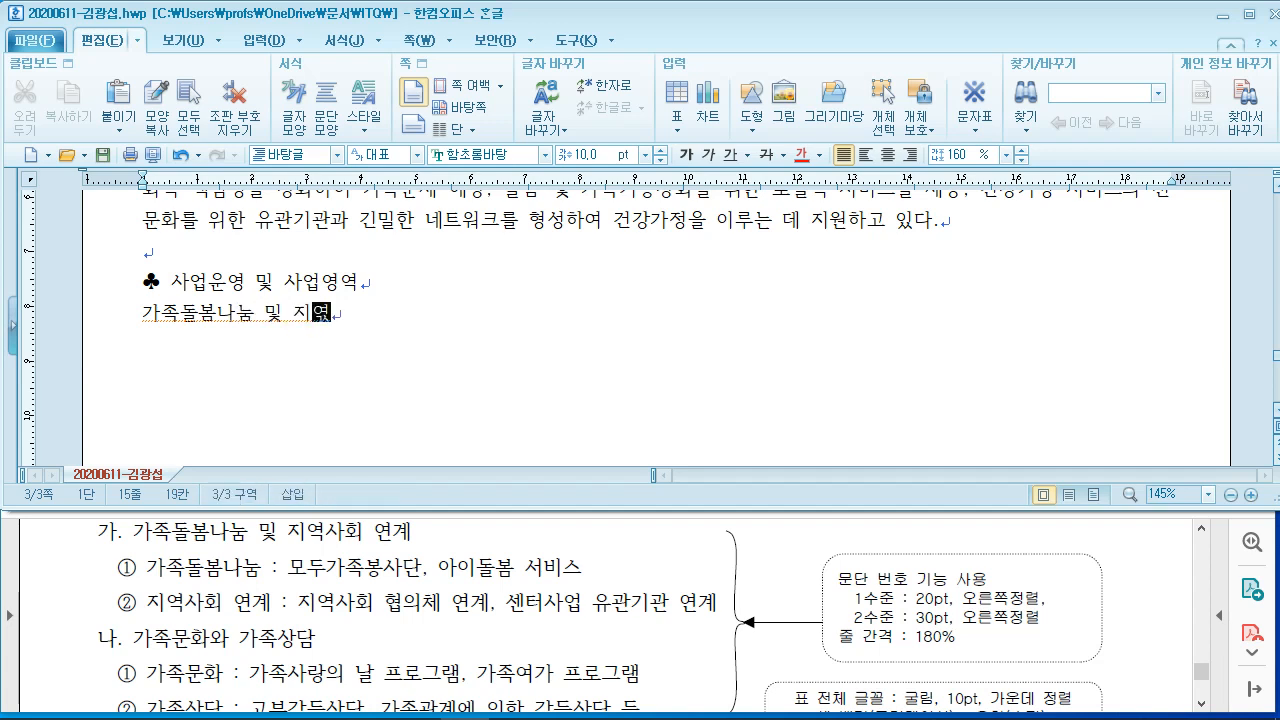
{"action": "type", "text": "사회 연계"}
{"action": "key", "text": "Return"}
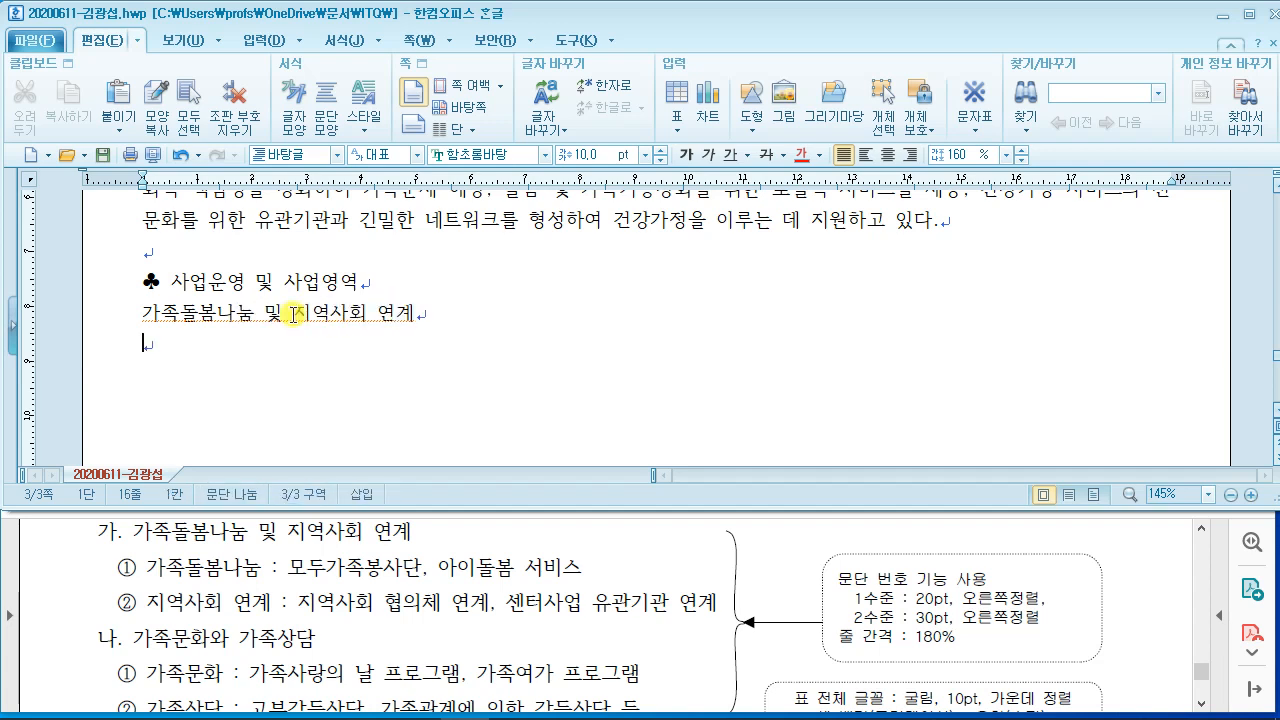
{"action": "type", "text": "가족돌봄"}
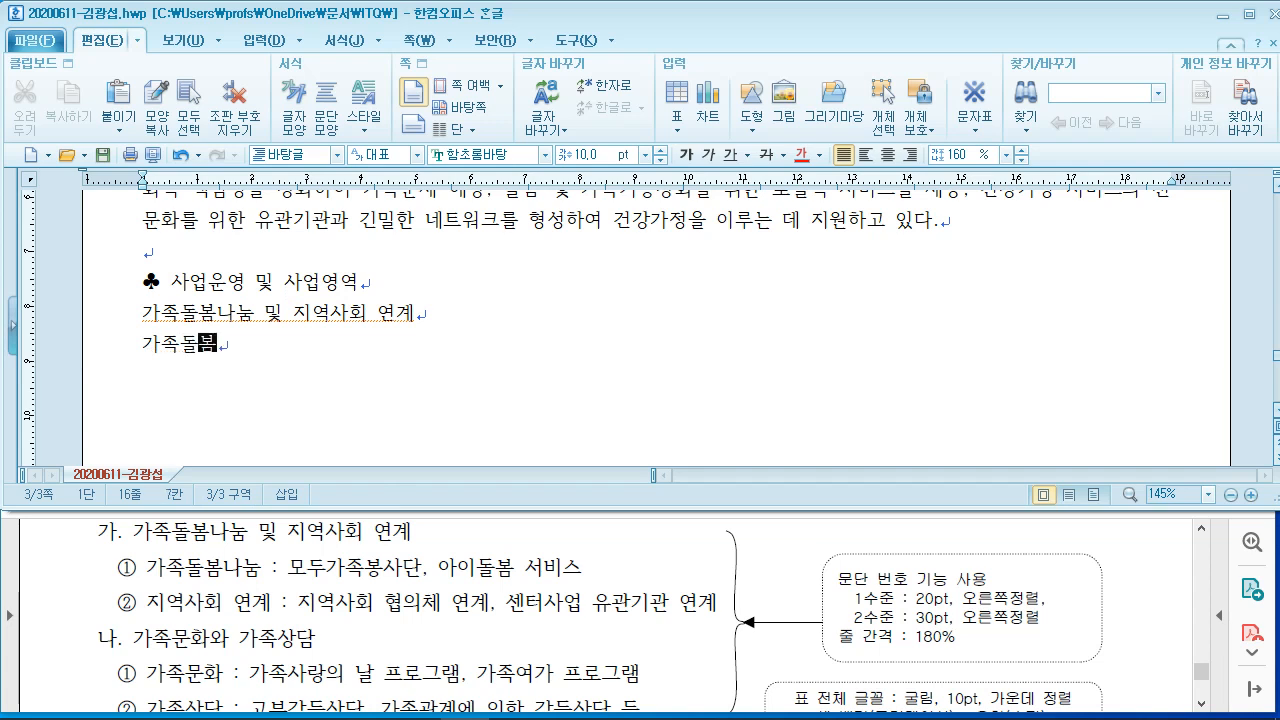
{"action": "type", "text": "나"}
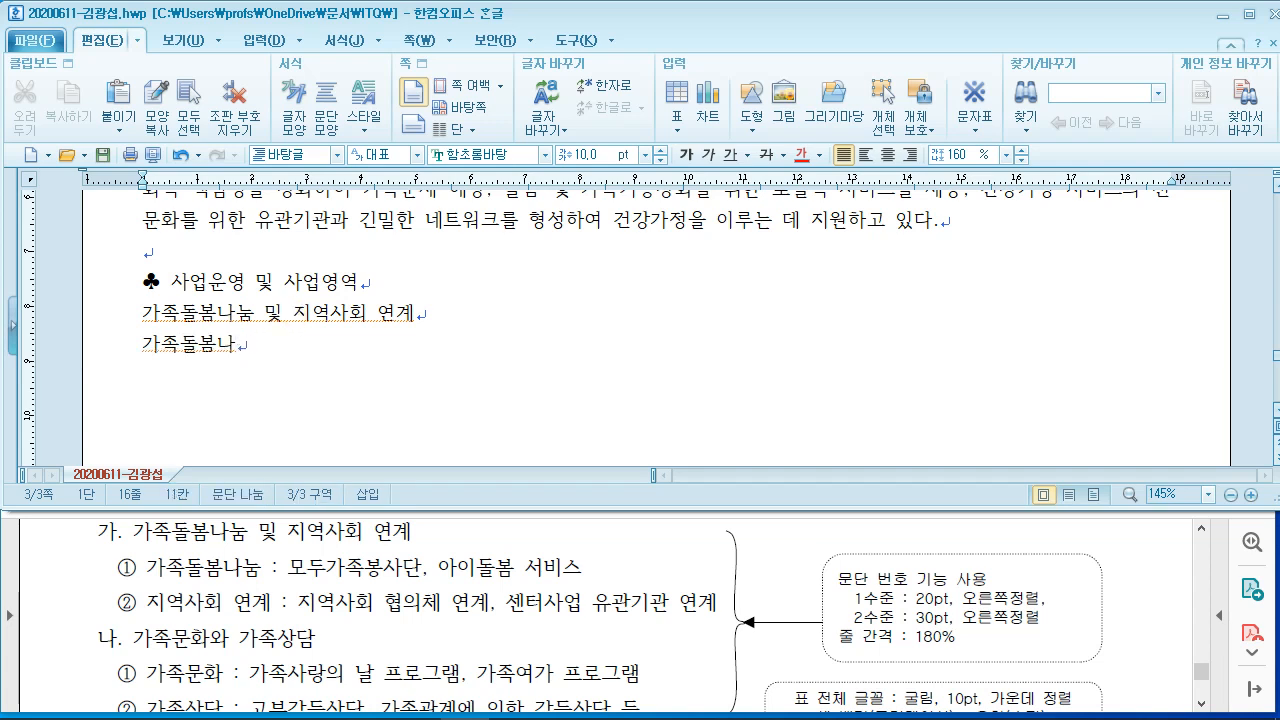
{"action": "type", "text": "문 눔 "}
{"action": "type", "text": ": 몯두가족봉ㅅ"}
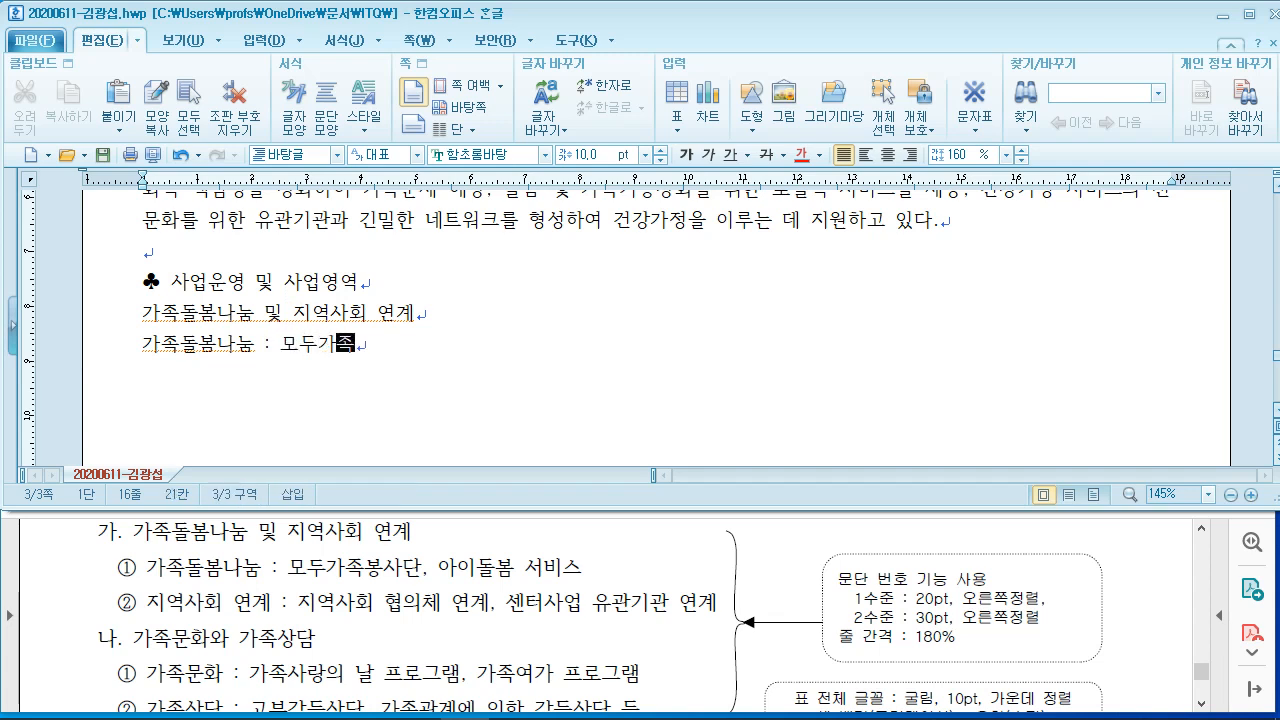
{"action": "type", "text": "ㅏ단, 아인"}
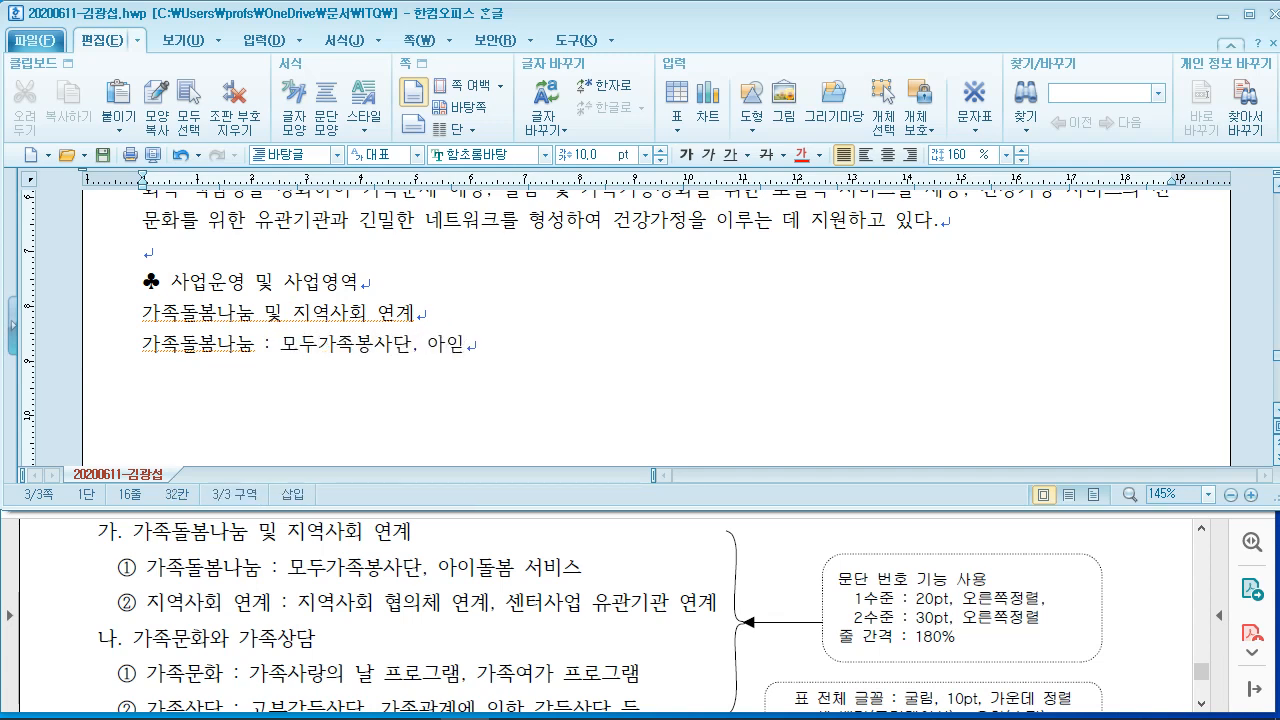
{"action": "type", "text": "봄 서비스"}
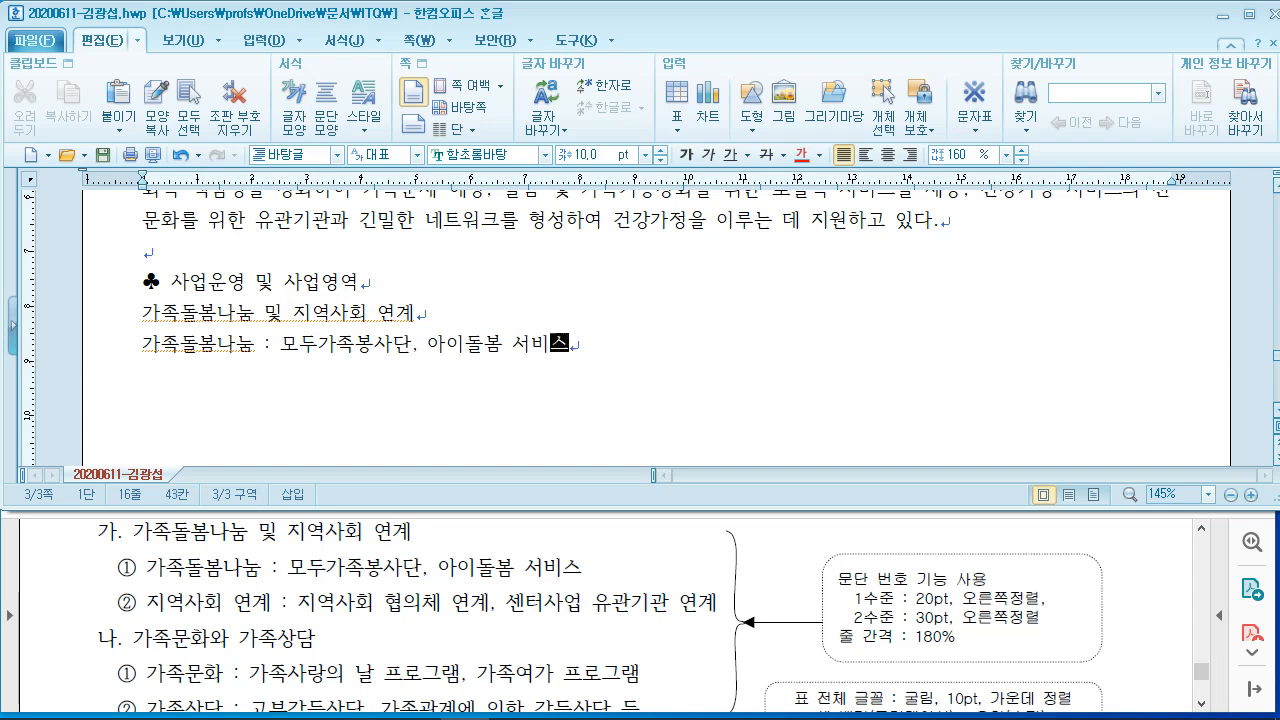
{"action": "key", "text": "Return"}
Step: Add the lines '지역사회 연계 : …', '가족문화와 가족상담' and '가족문화 : 가족사랑의 날 프로그램, 가족여가 프로그램'
{"action": "type", "text": "지역"}
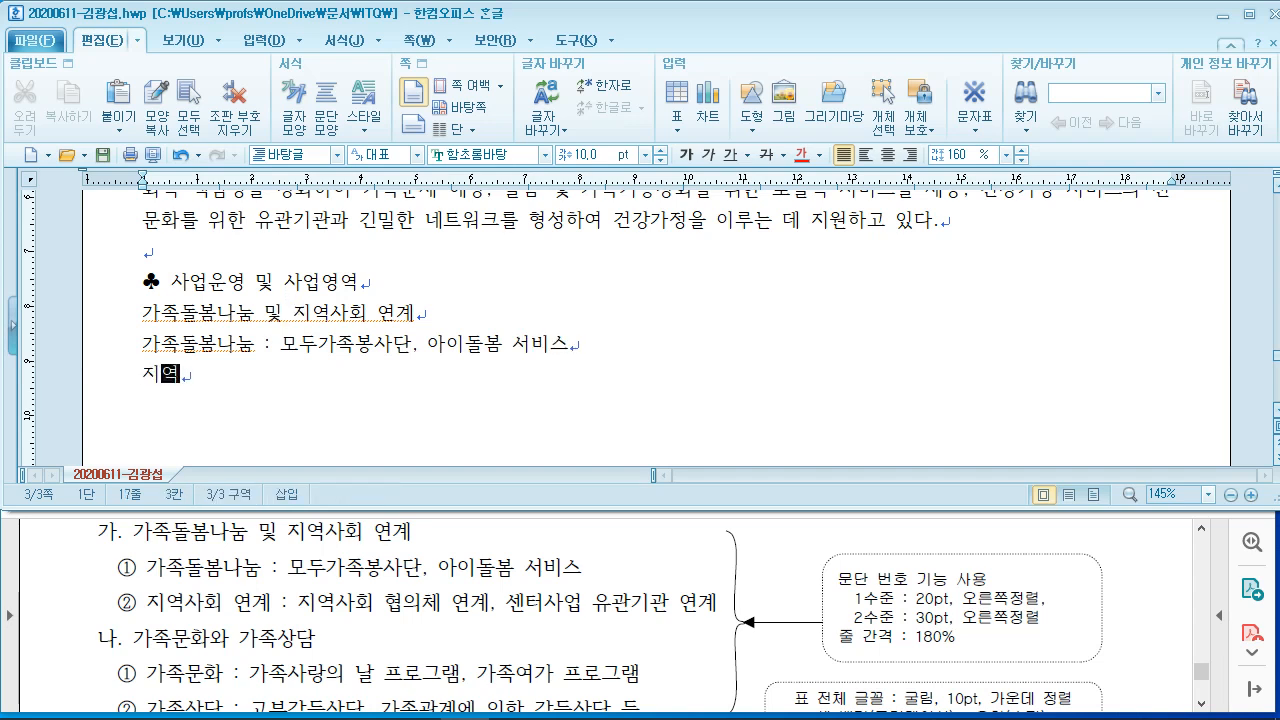
{"action": "type", "text": "사회 연"}
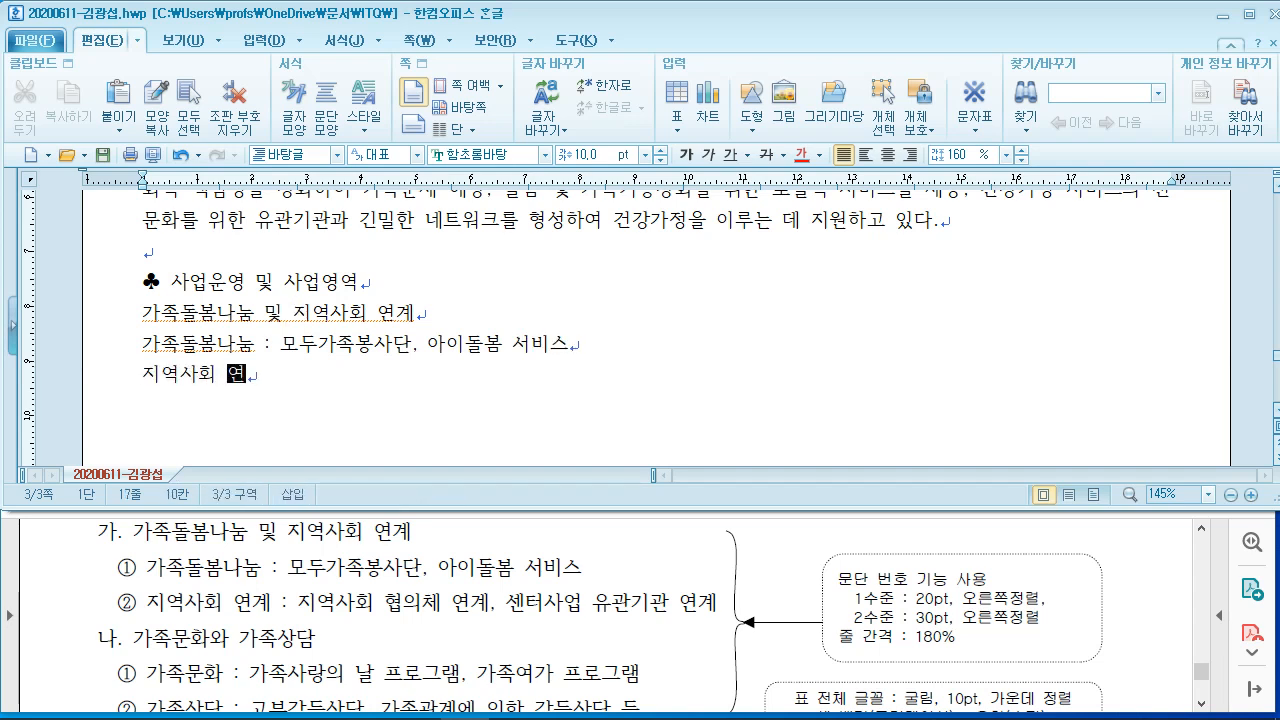
{"action": "type", "text": "계 : 지역"}
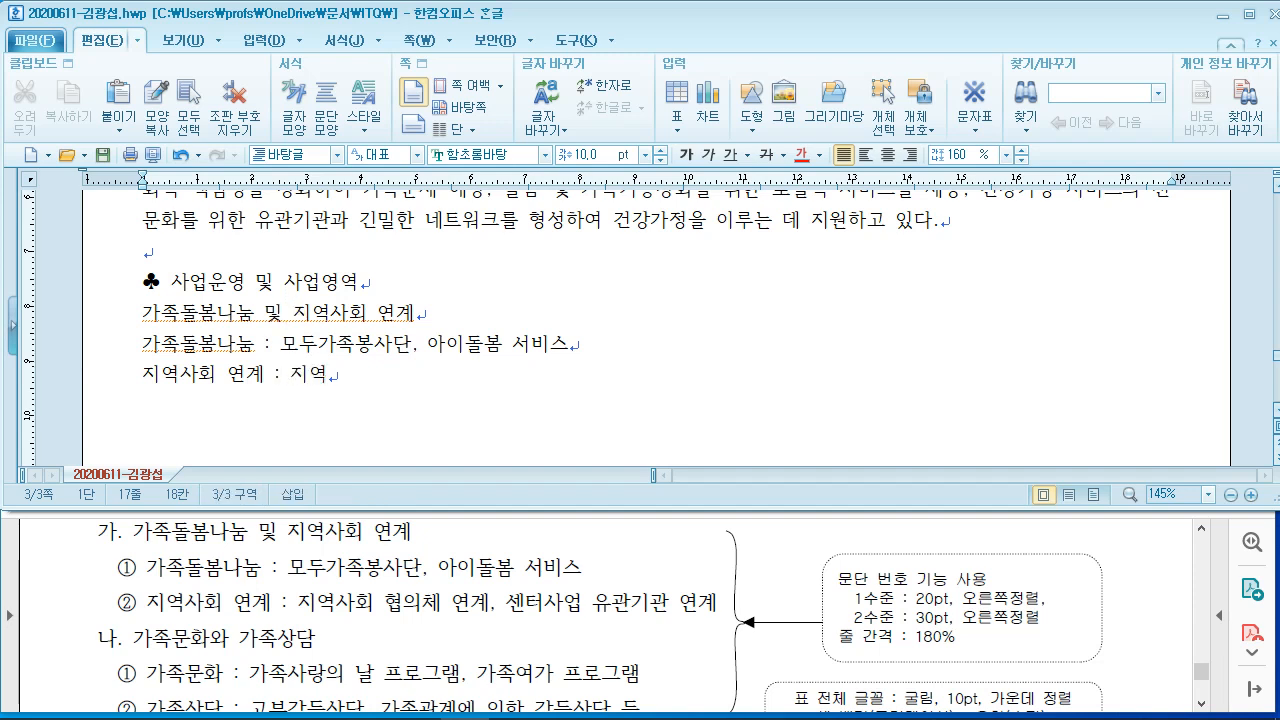
{"action": "type", "text": "사회 협ㅇ"}
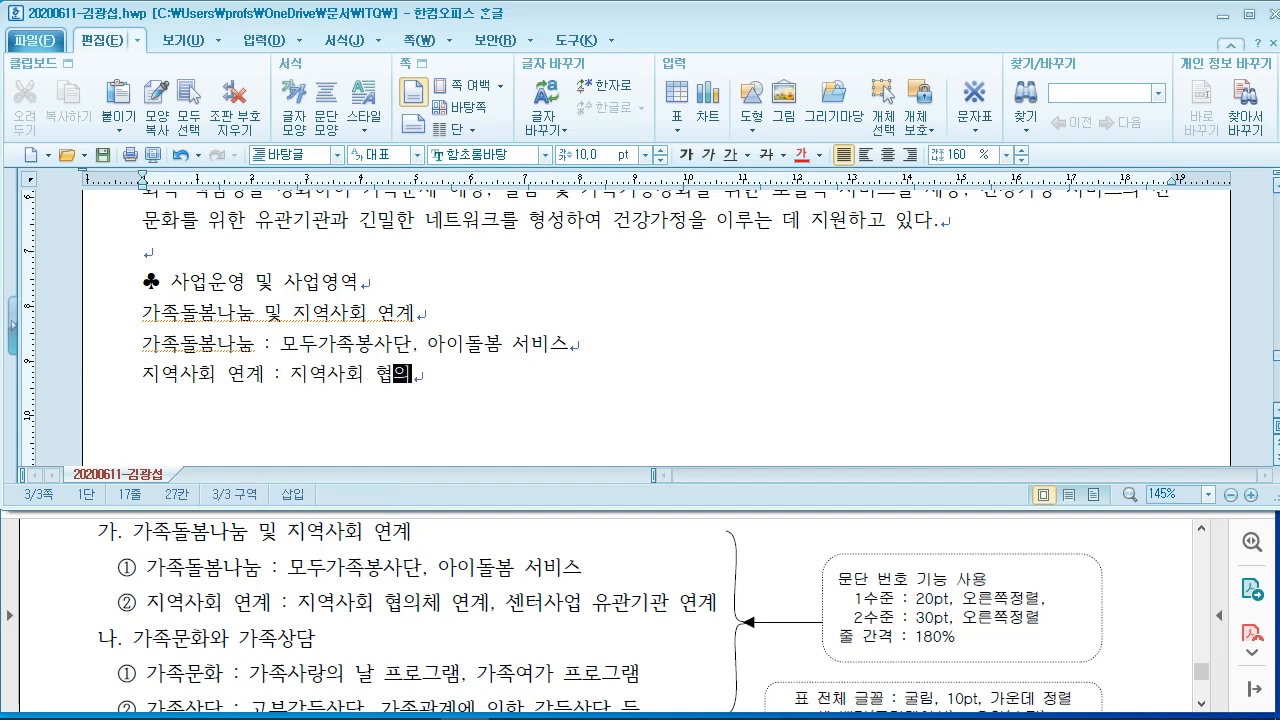
{"action": "type", "text": "체 연계, 센"}
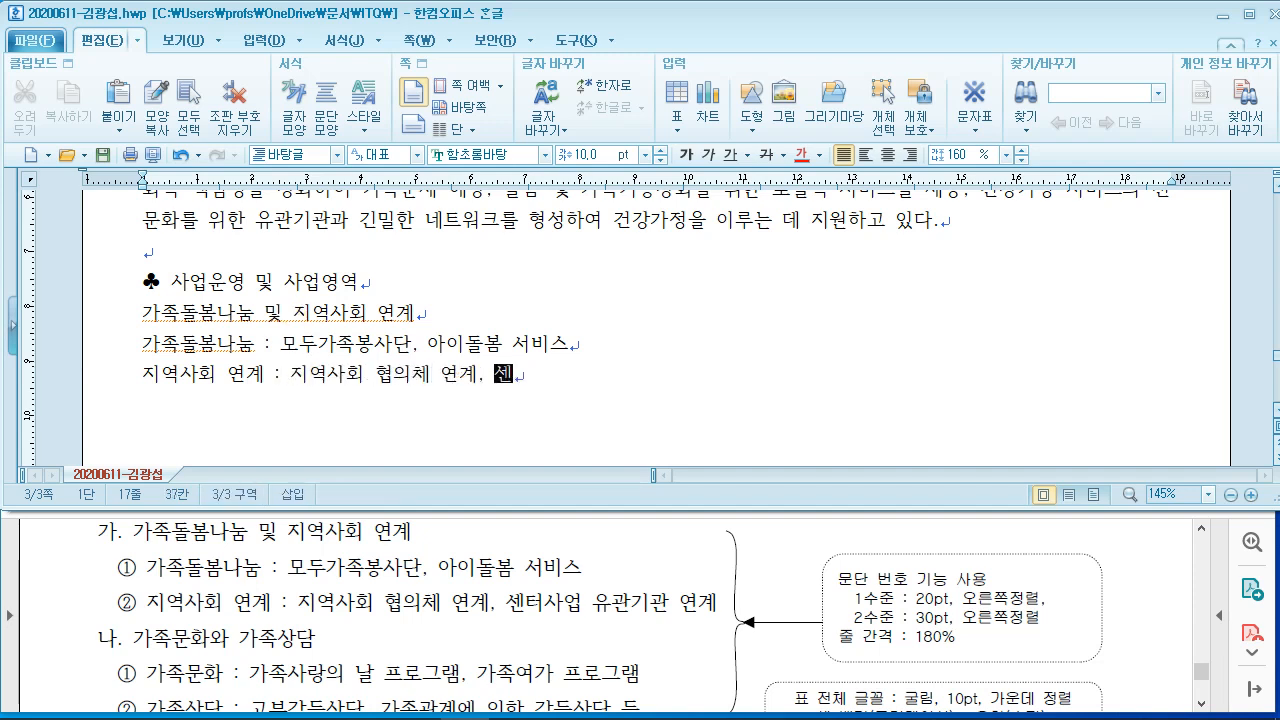
{"action": "type", "text": "터사업 유관"}
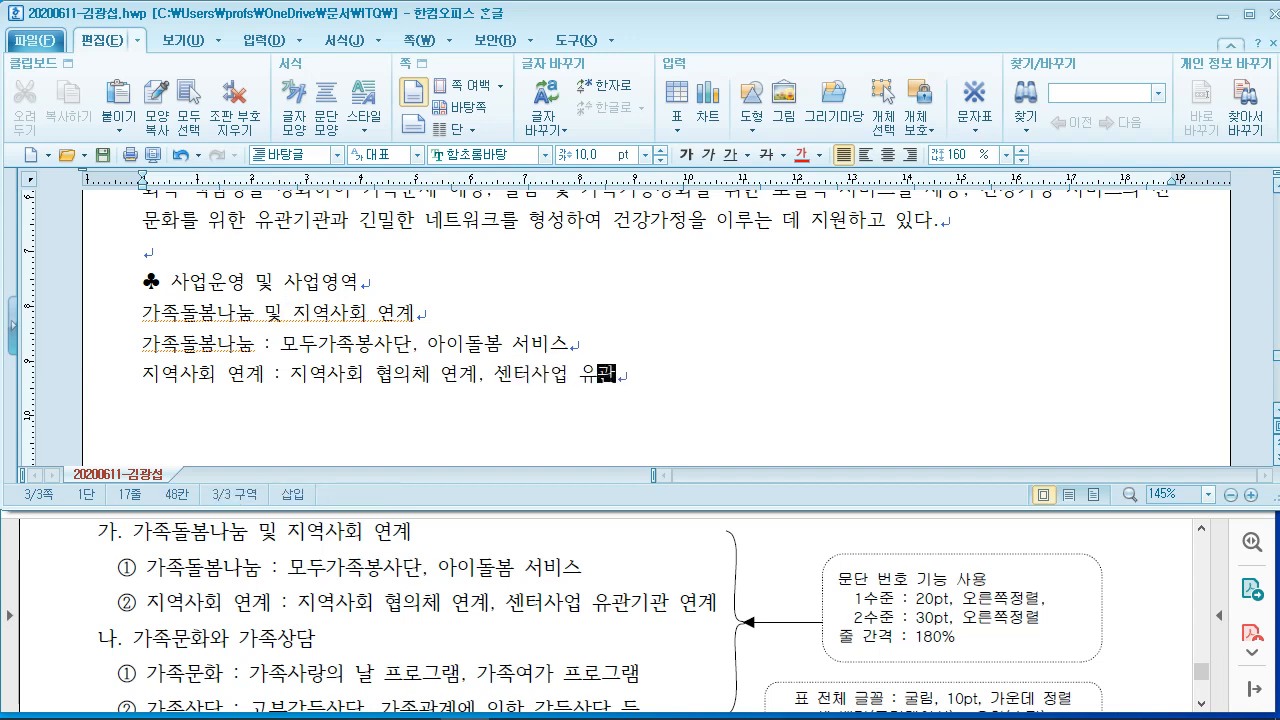
{"action": "type", "text": "기관 연계"}
{"action": "key", "text": "Return"}
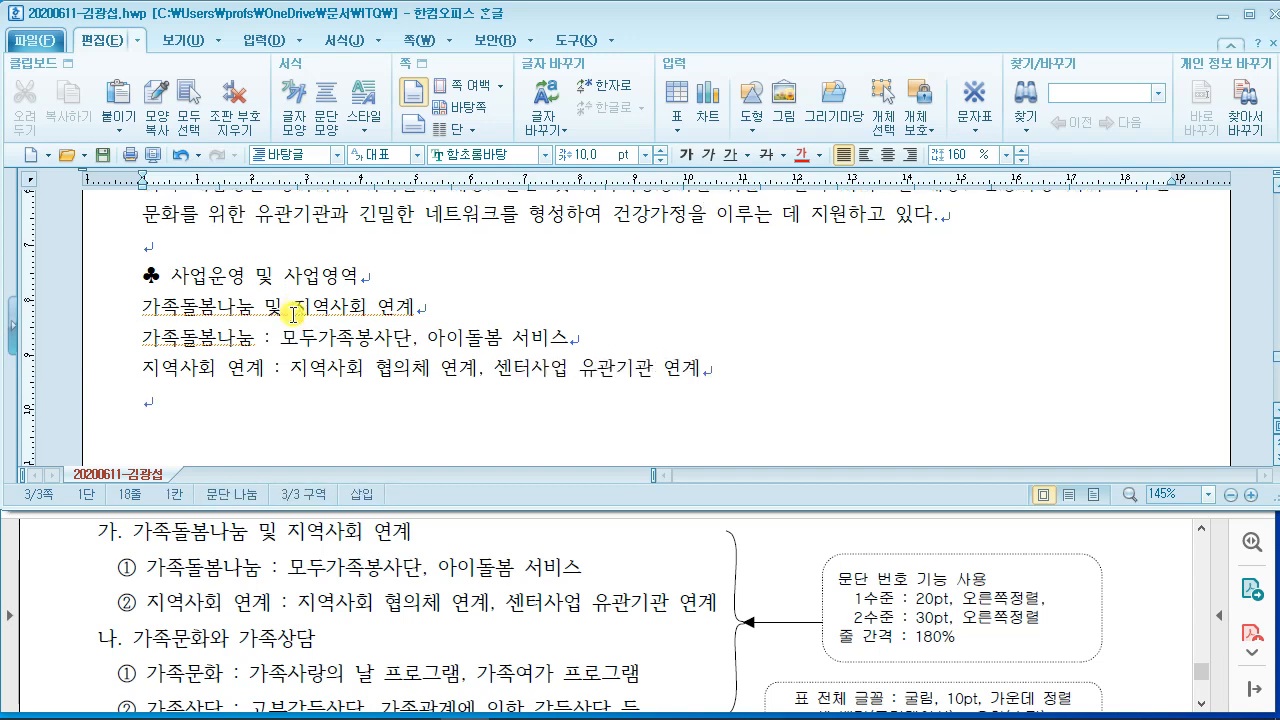
{"action": "type", "text": "가"}
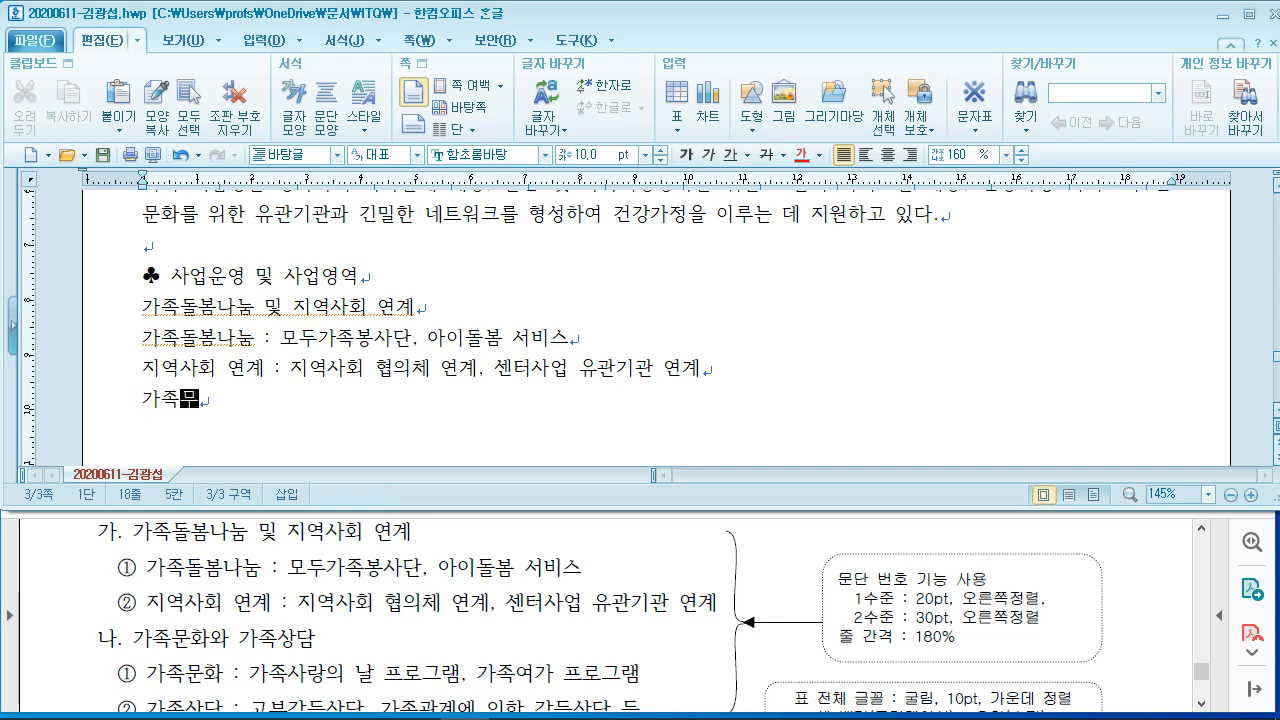
{"action": "type", "text": "족문화와 가조"}
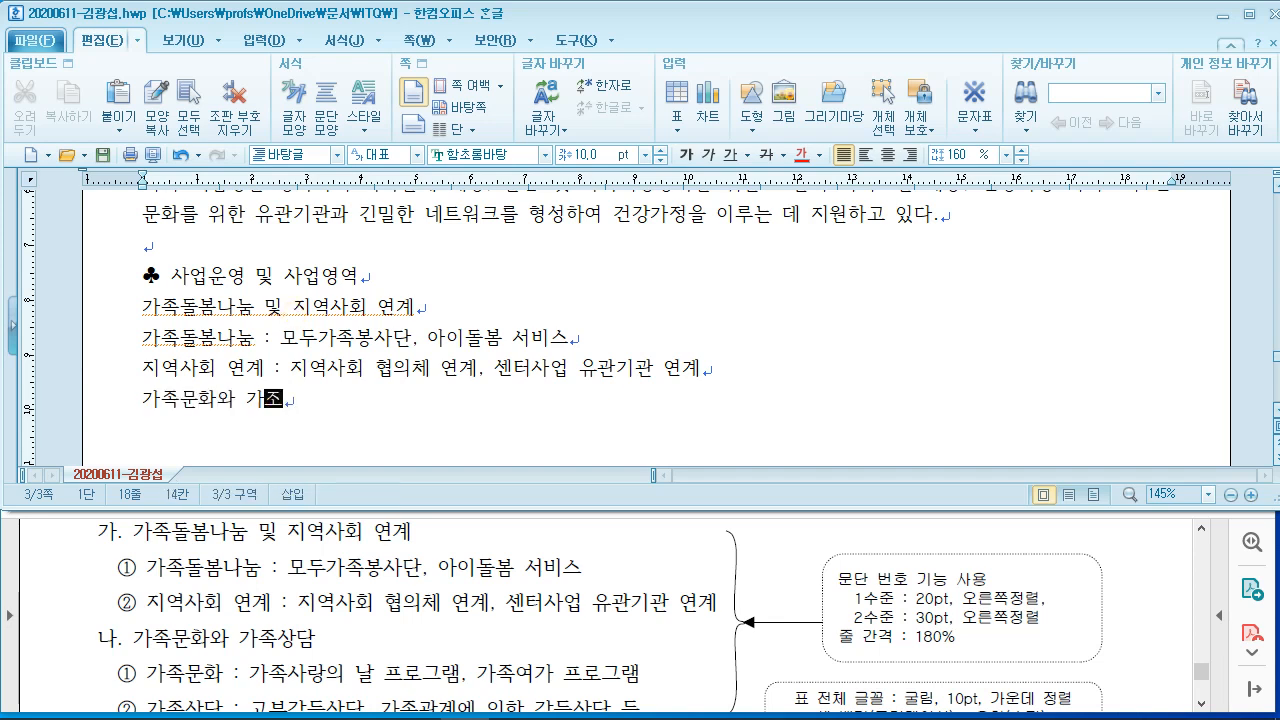
{"action": "type", "text": "상담"}
{"action": "key", "text": "Return"}
{"action": "type", "text": "가"}
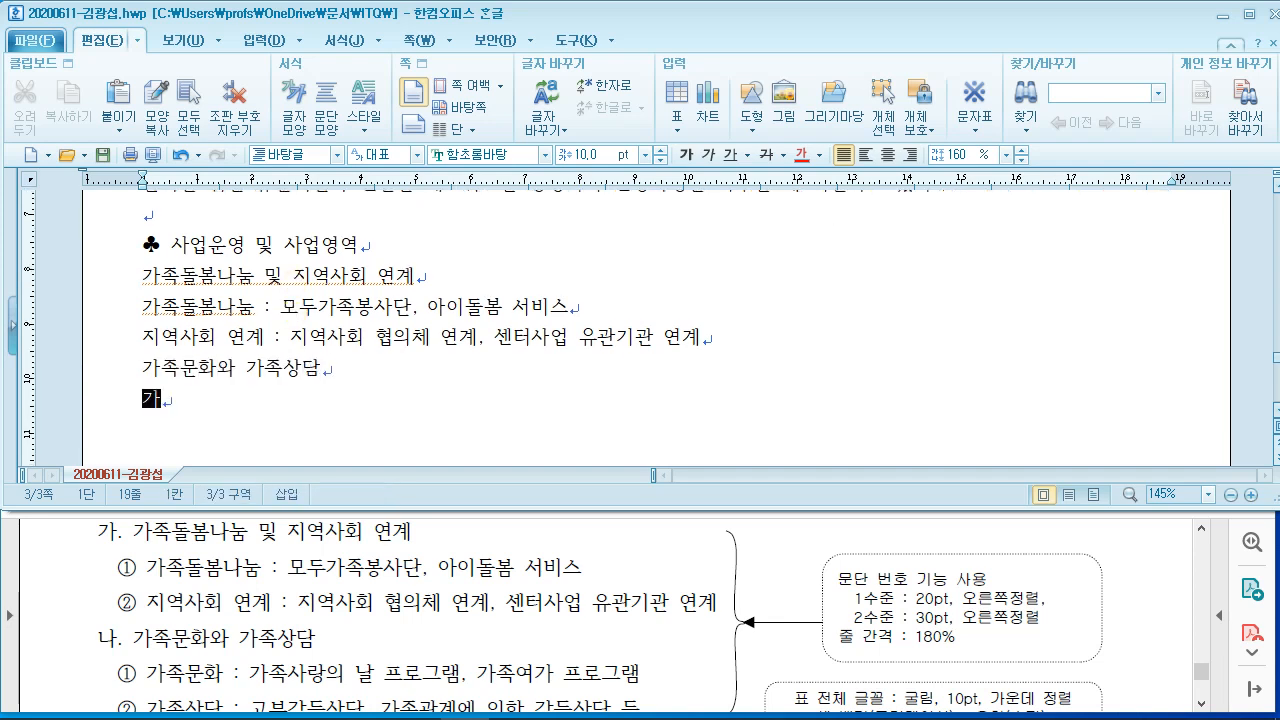
{"action": "type", "text": "족문화 "}
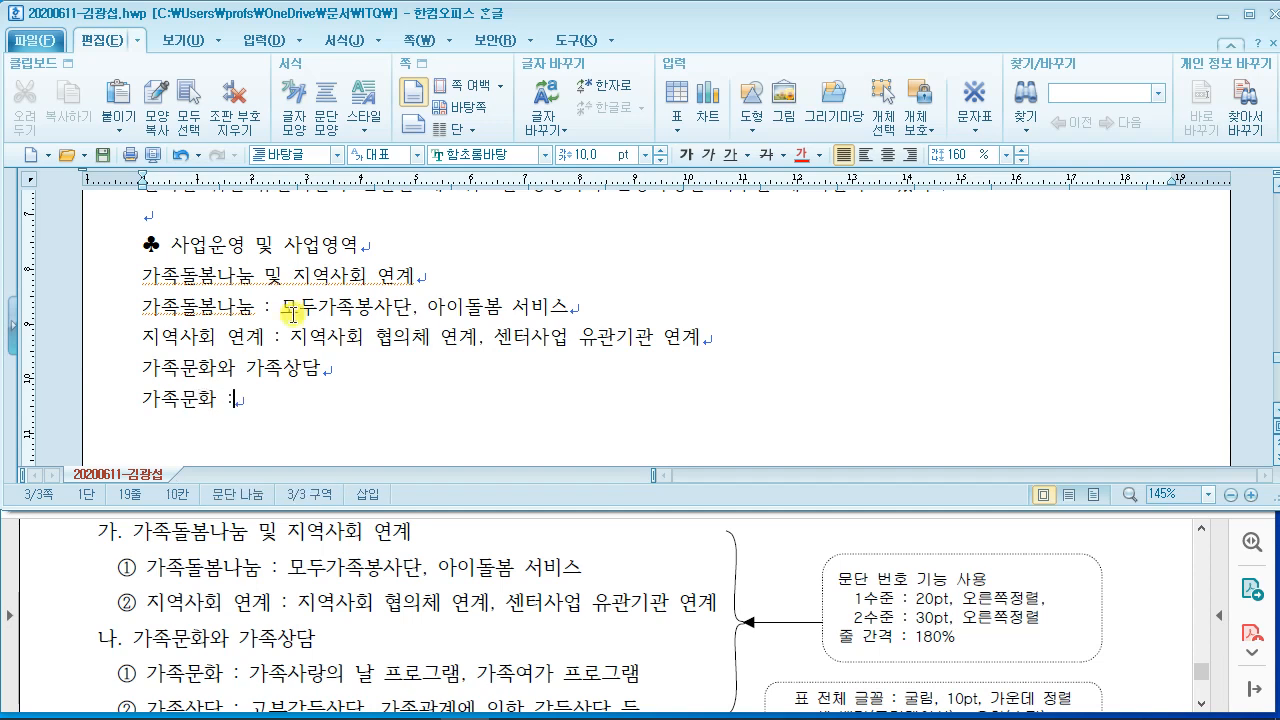
{"action": "type", "text": ": ㅅ"}
{"action": "key", "text": "BackSpace"}
{"action": "type", "text": "가족"}
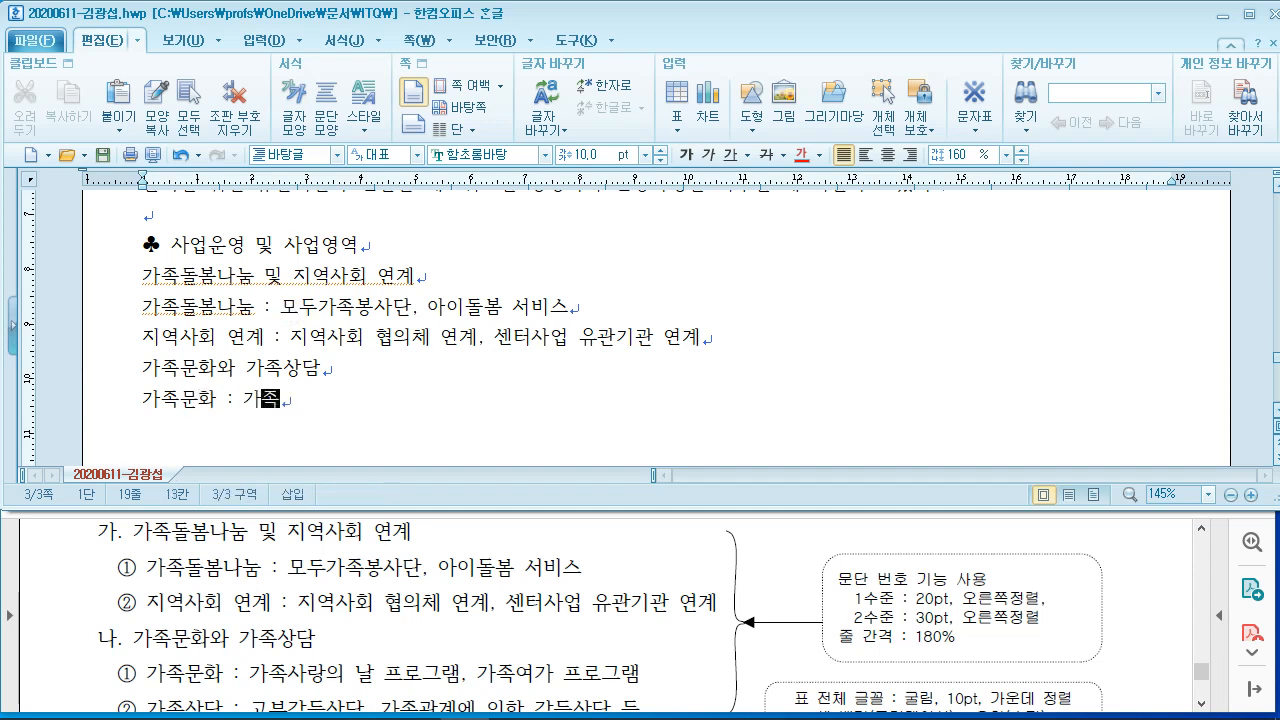
{"action": "type", "text": "사랑의 날 프"}
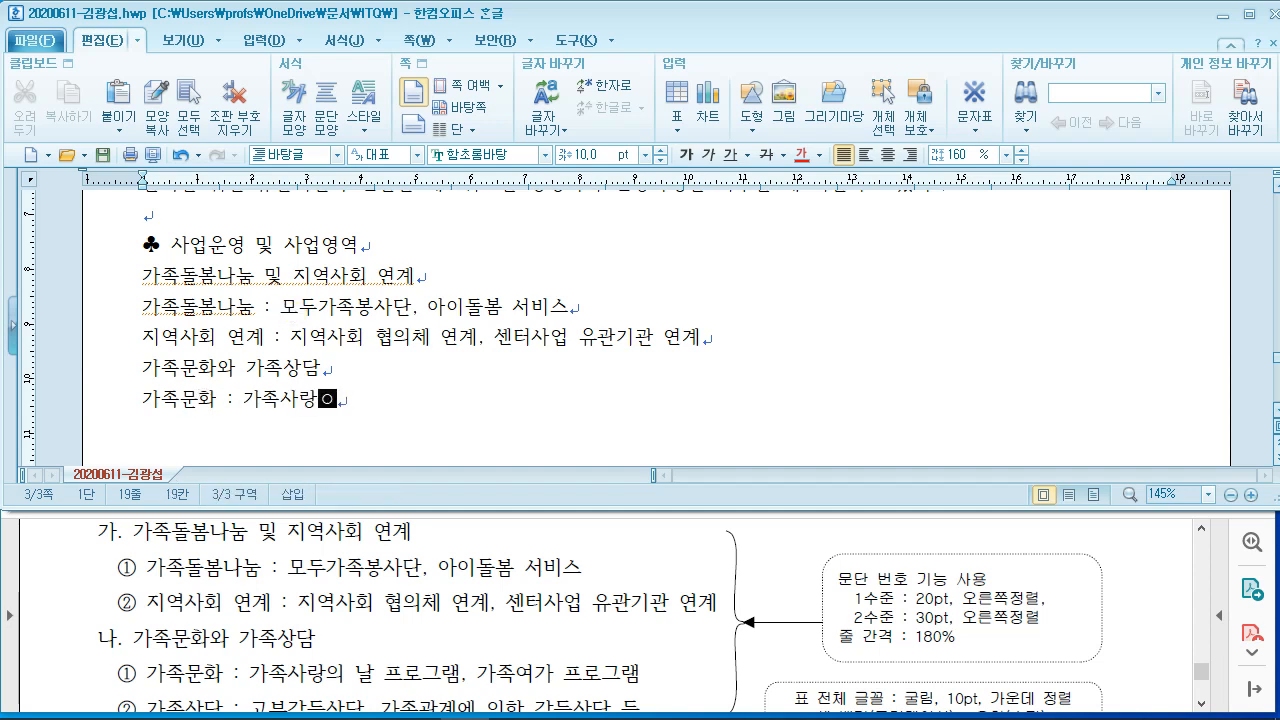
{"action": "type", "text": "로그램,ㄱ"}
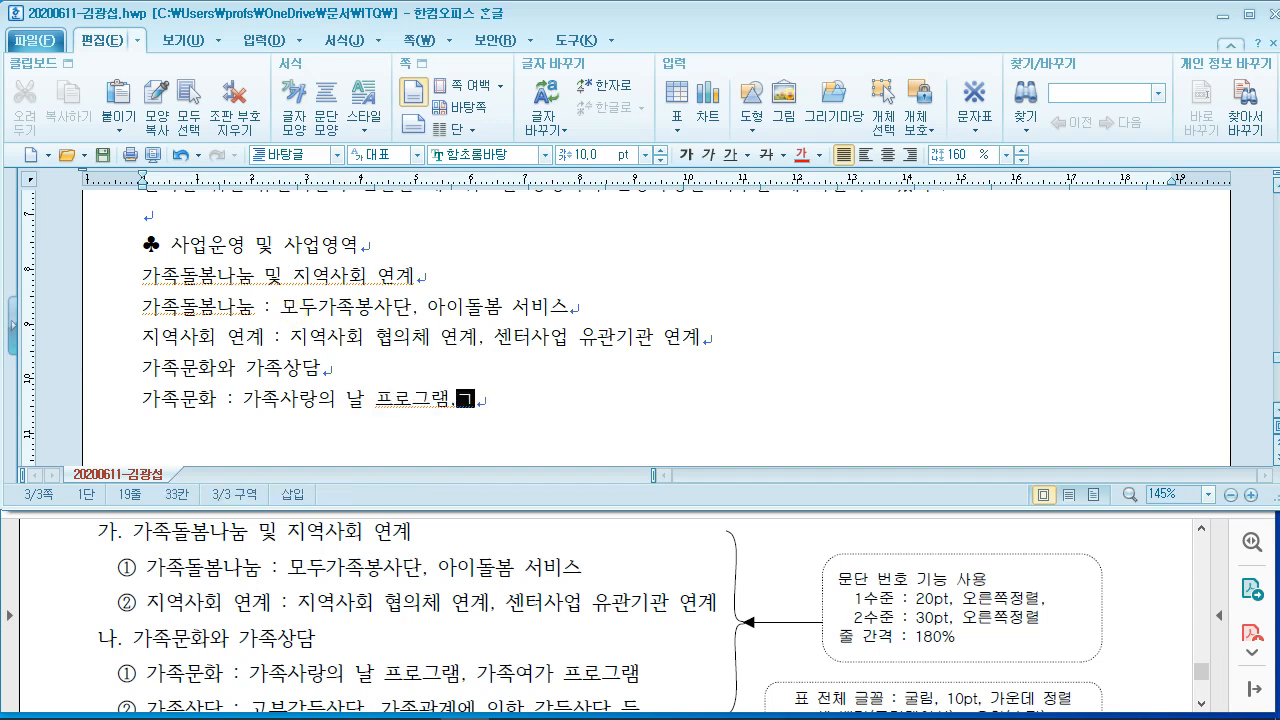
{"action": "key", "text": "BackSpace"}
{"action": "type", "text": "가"}
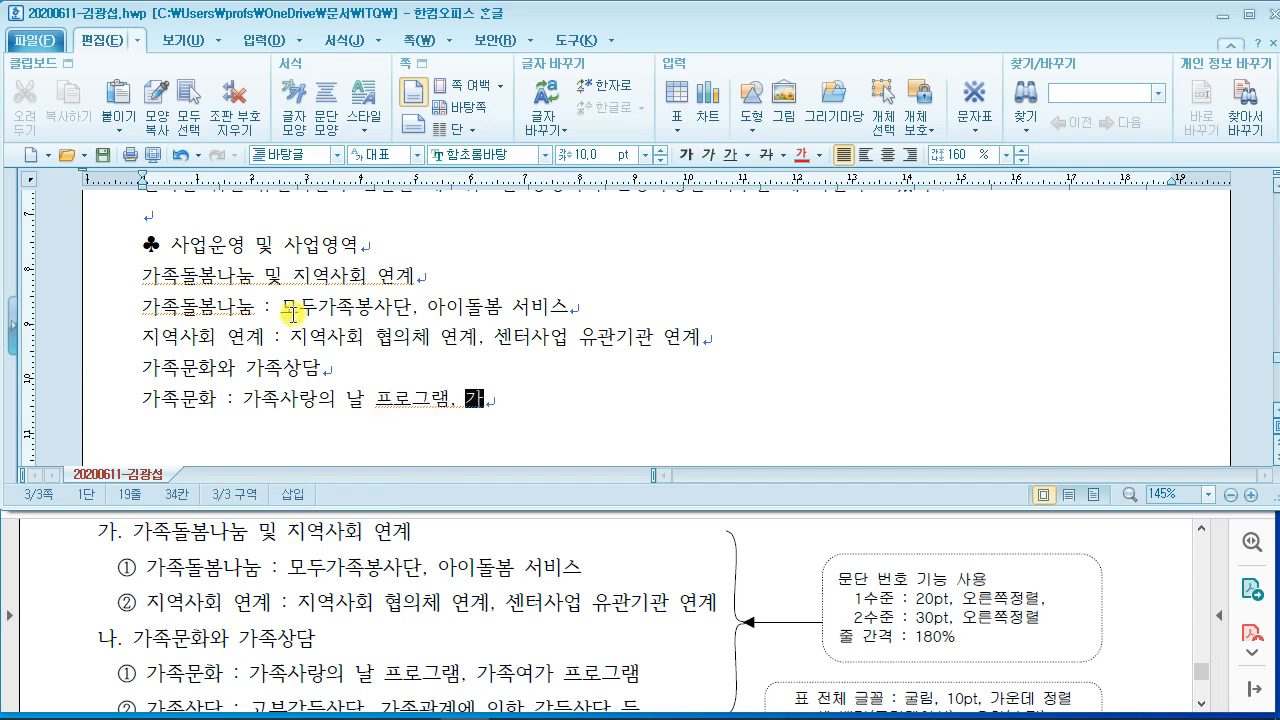
{"action": "type", "text": "족여가 ㅍ록"}
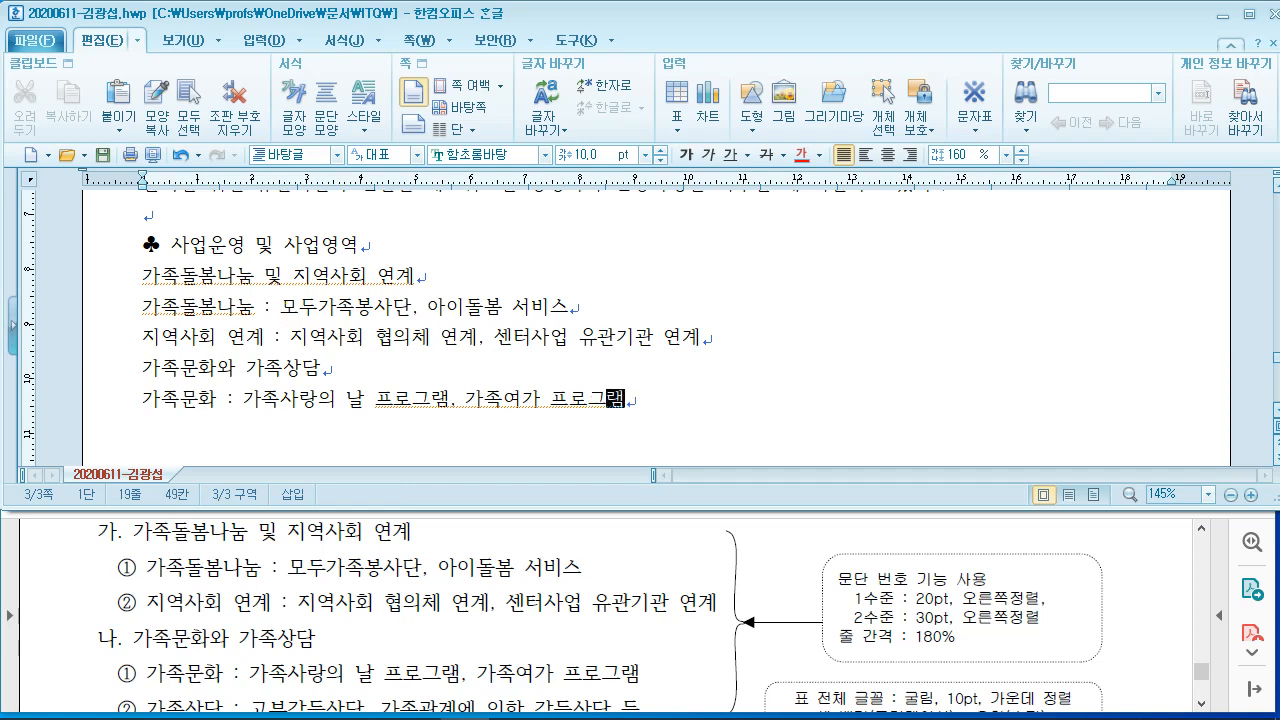
{"action": "type", "text": "그램"}
{"action": "key", "text": "Return"}
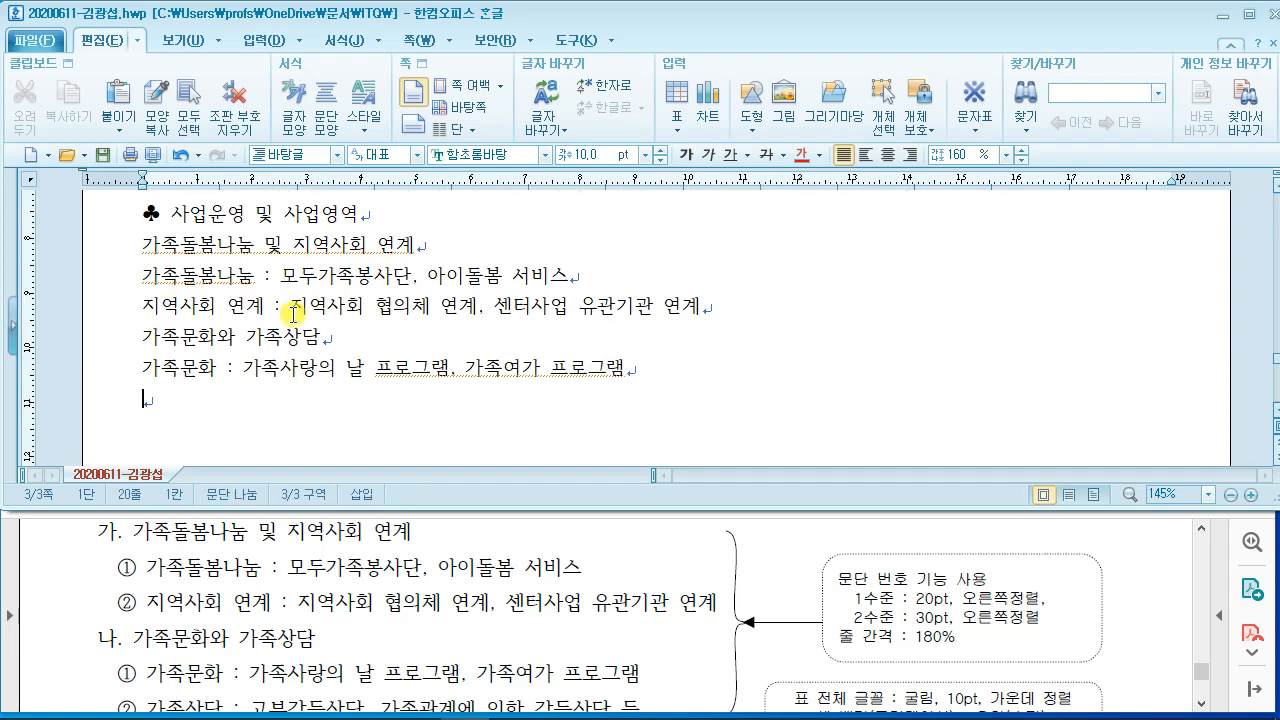
{"action": "left_click", "coordinate": [438, 655]}
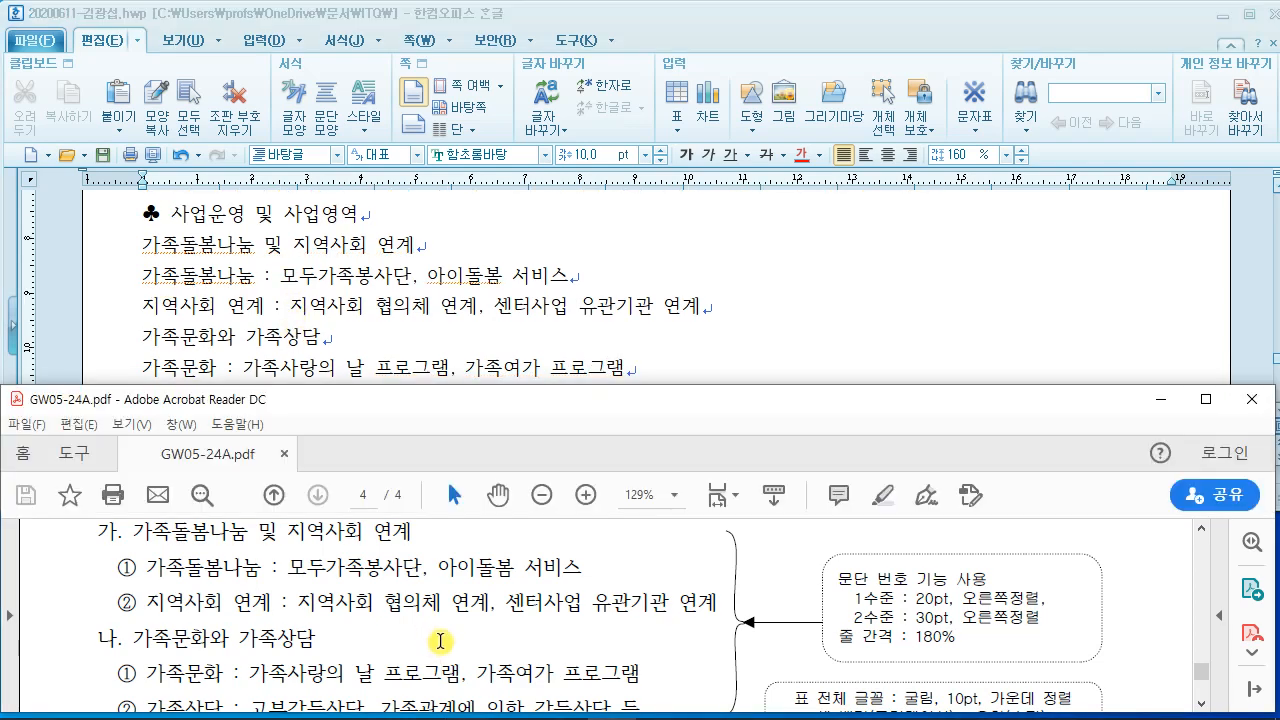
Step: Type the final item '가족상담 : 고부갈등상담, 가족관계에 의한 갈등상담 등', correcting typos, and add empty lines below
{"action": "scroll", "coordinate": [437, 640], "scroll_direction": "down", "scroll_amount": 1}
{"action": "left_click", "coordinate": [282, 330]}
{"action": "left_click", "coordinate": [230, 397]}
{"action": "type", "text": "ㄱ"}
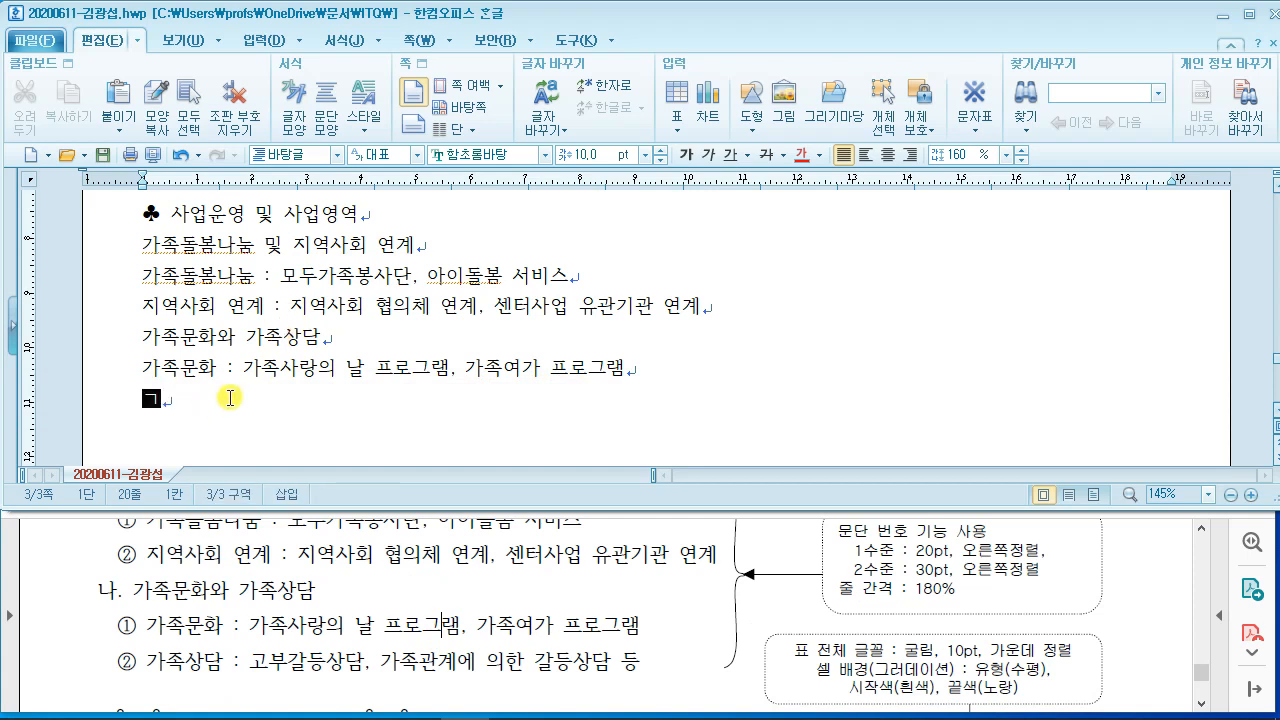
{"action": "type", "text": "ㅏ족사담"}
{"action": "key", "text": "BackSpace"}
{"action": "key", "text": "BackSpace"}
{"action": "key", "text": "BackSpace"}
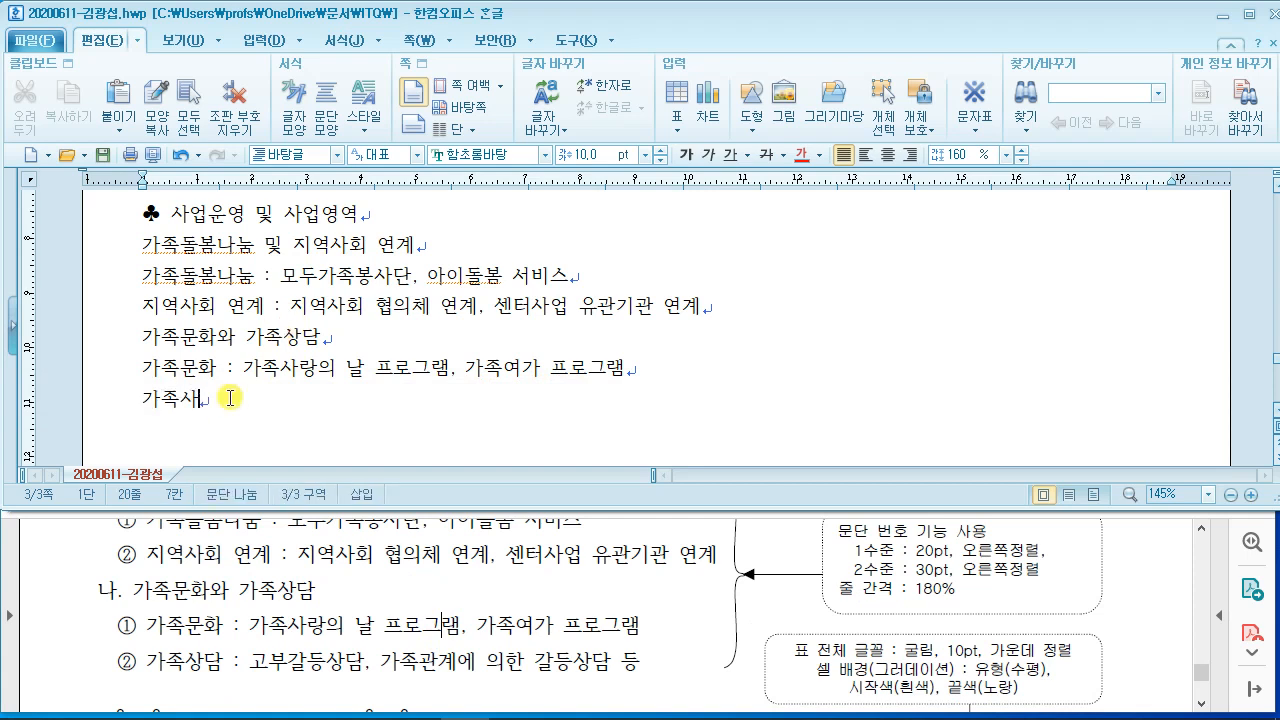
{"action": "type", "text": "사"}
{"action": "key", "text": "BackSpace"}
{"action": "key", "text": "BackSpace"}
{"action": "key", "text": "BackSpace"}
{"action": "type", "text": "ㅅ"}
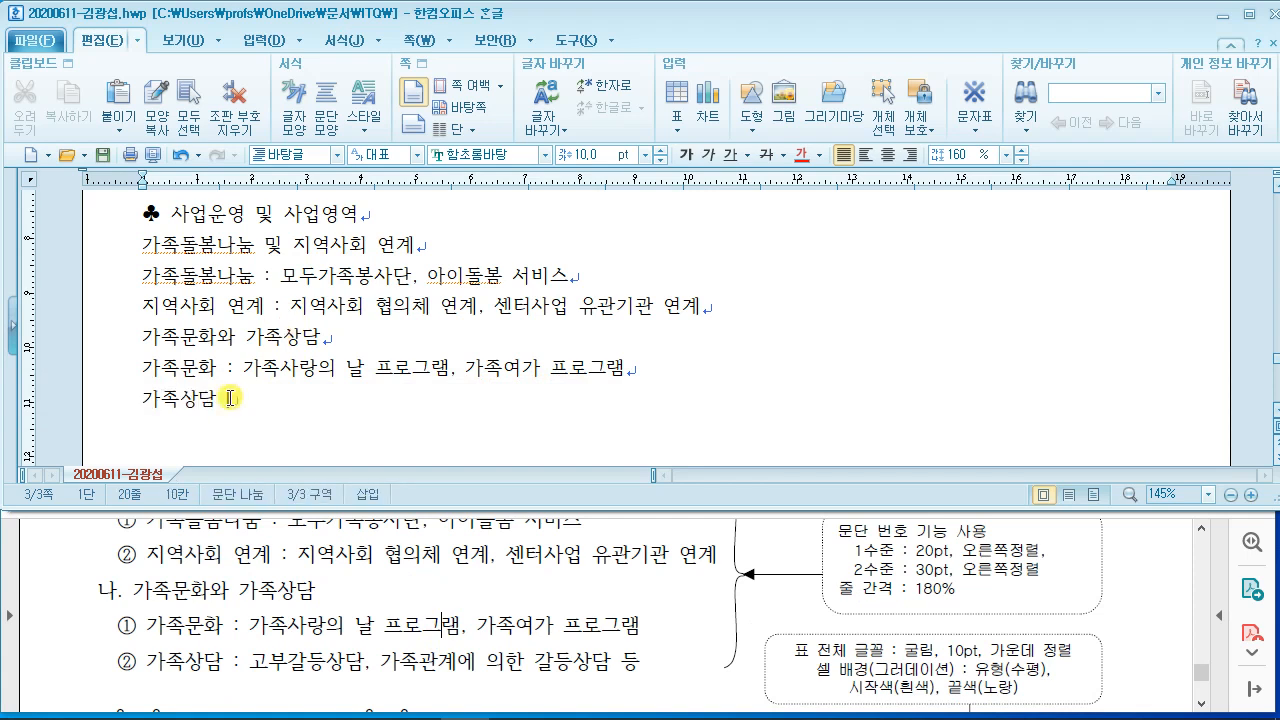
{"action": "type", "text": " :고"}
{"action": "key", "text": "BackSpace"}
{"action": "key", "text": "BackSpace"}
{"action": "key", "text": "BackSpace"}
{"action": "type", "text": "가"}
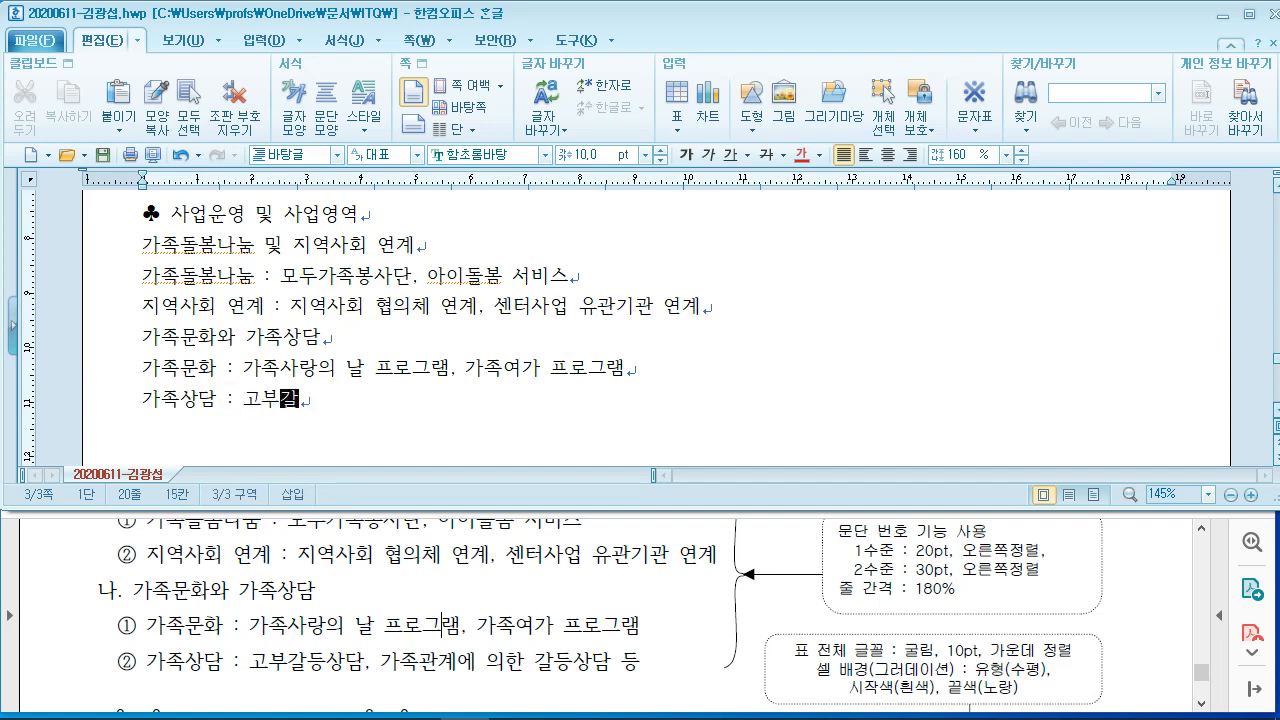
{"action": "type", "text": "부갈도"}
{"action": "key", "text": "BackSpace"}
{"action": "type", "text": "드상담, 가족"}
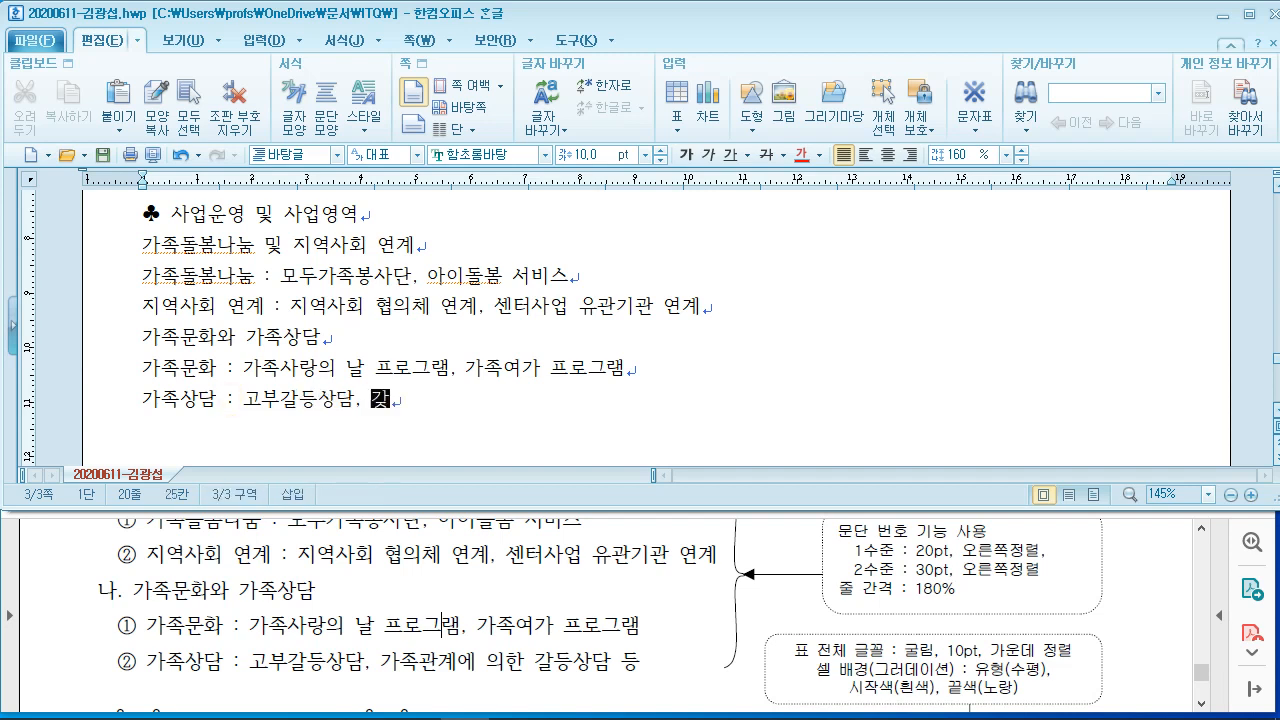
{"action": "type", "text": "관계에 의한 상"}
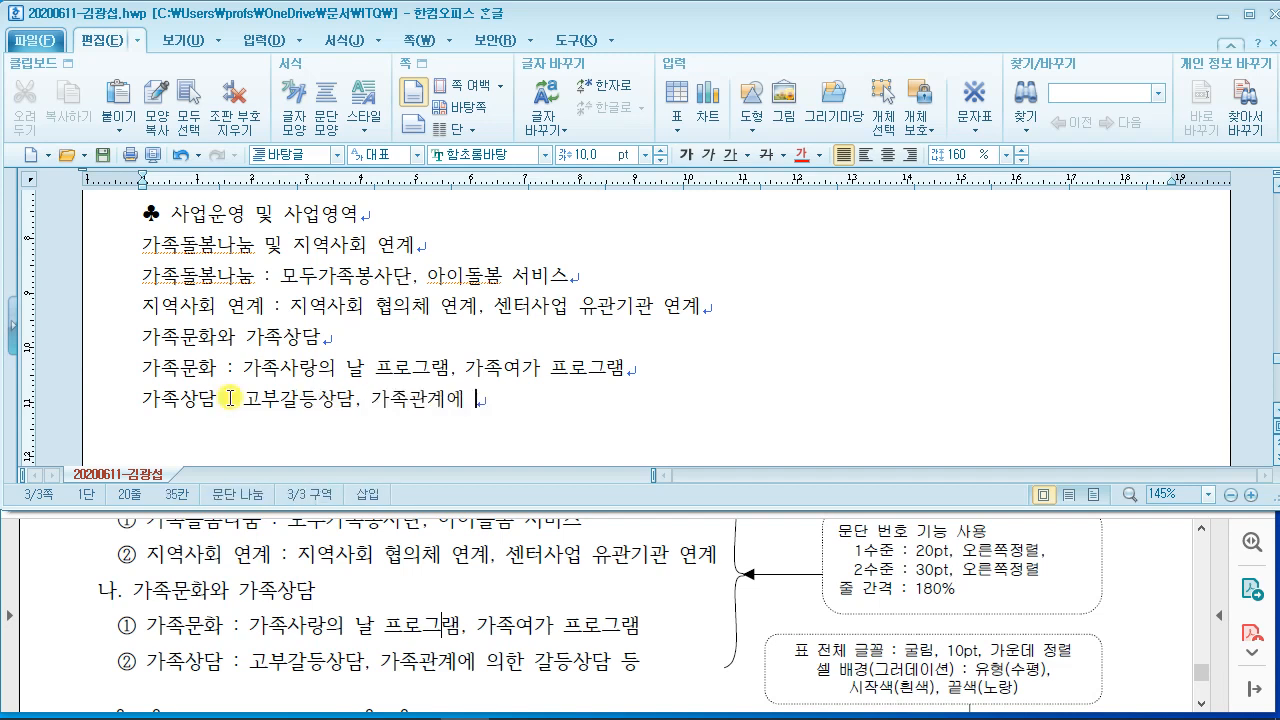
{"action": "key", "text": "BackSpace"}
{"action": "type", "text": "갈"}
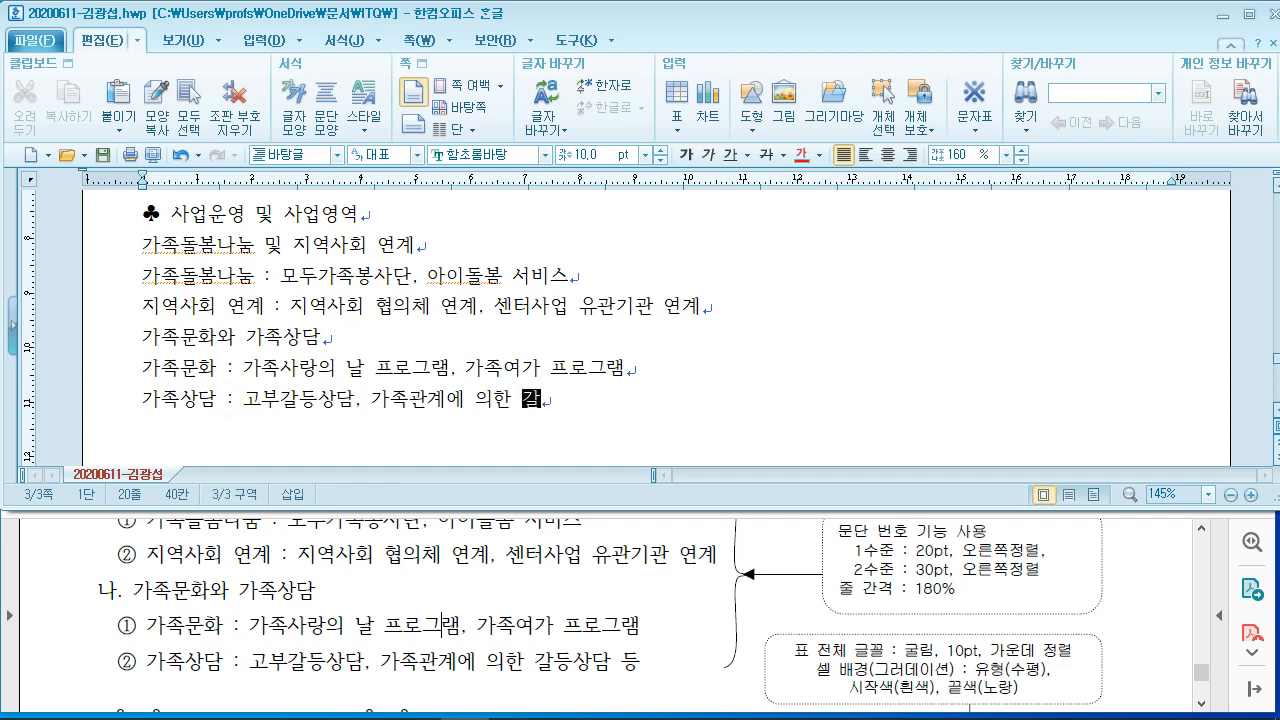
{"action": "type", "text": "등상담 등"}
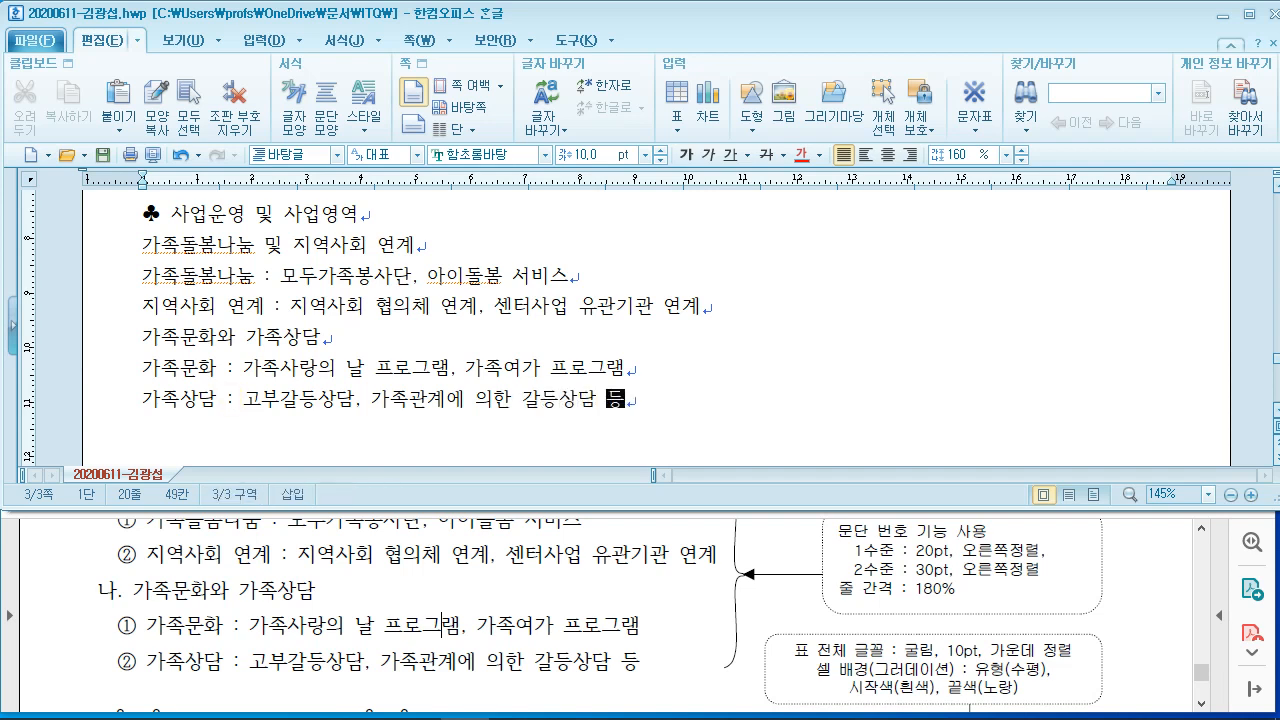
{"action": "key", "text": "Return"}
{"action": "key", "text": "Return"}
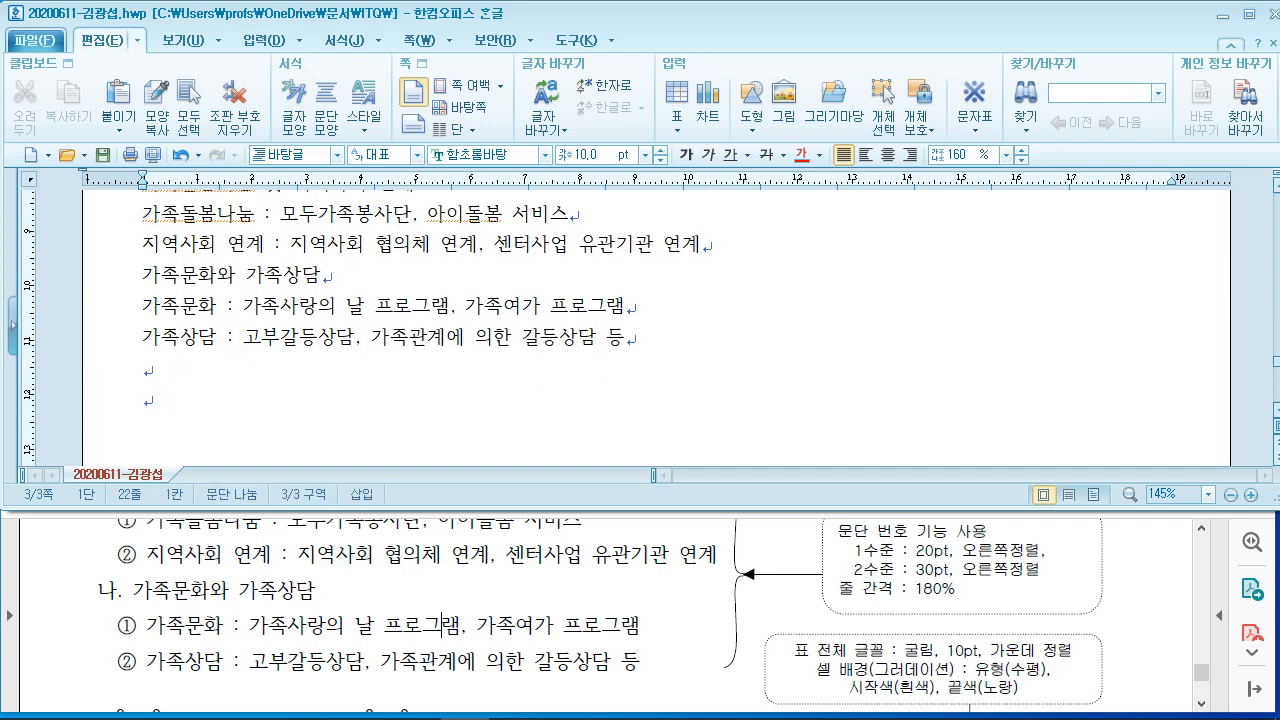
Step: Copy the ♣ symbol from the first heading
{"action": "left_click", "coordinate": [165, 552]}
{"action": "scroll", "coordinate": [251, 543], "scroll_direction": "down", "scroll_amount": 2}
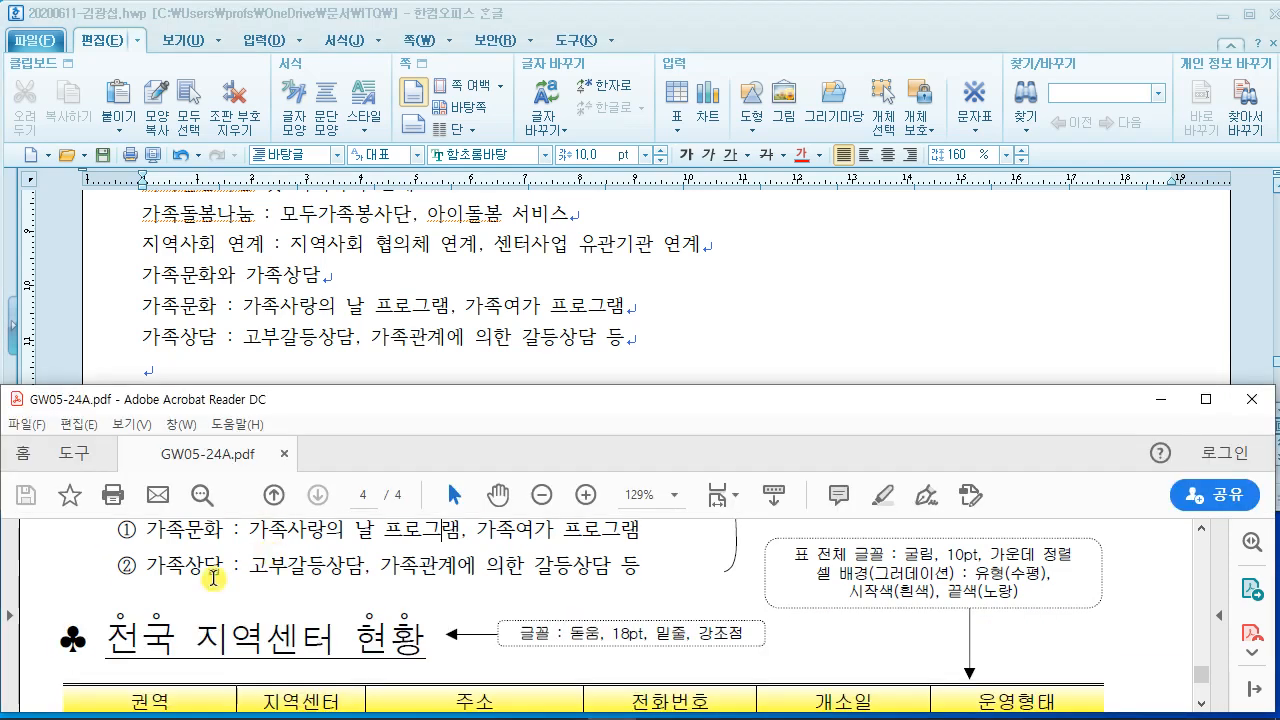
{"action": "left_click", "coordinate": [213, 290]}
{"action": "scroll", "coordinate": [205, 295], "scroll_direction": "up", "scroll_amount": 2}
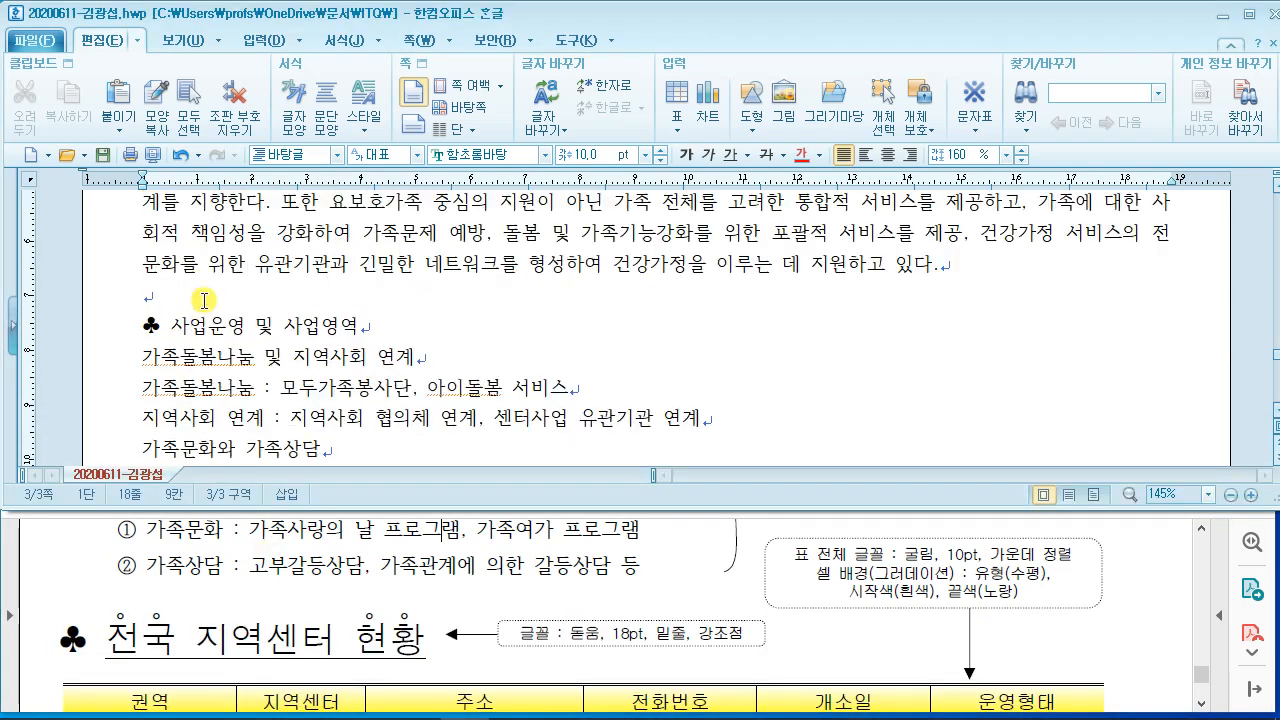
{"action": "left_click_drag", "start_coordinate": [134, 325], "coordinate": [157, 328]}
{"action": "right_click", "coordinate": [157, 328]}
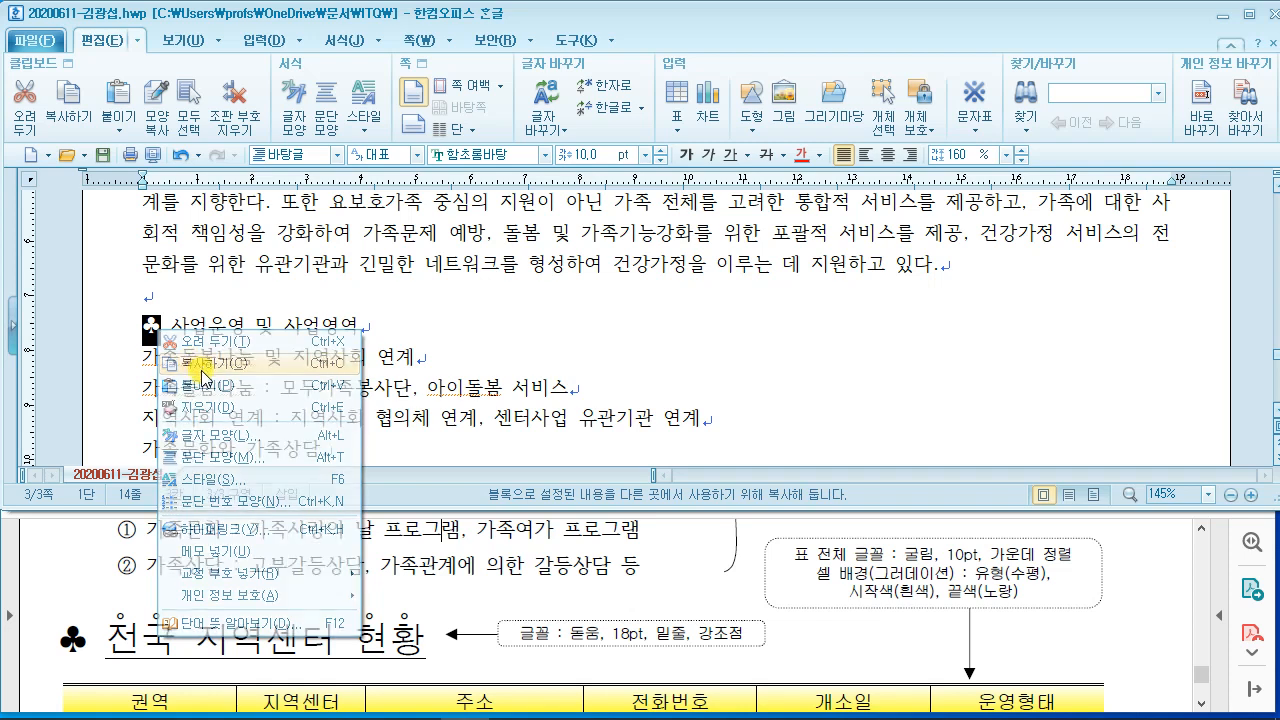
{"action": "left_click", "coordinate": [190, 369]}
{"action": "scroll", "coordinate": [190, 372], "scroll_direction": "down", "scroll_amount": 5}
{"action": "scroll", "coordinate": [171, 271], "scroll_direction": "up", "scroll_amount": 1}
Step: Put ♣ on the last empty line and type the heading '전국 지역센터 현황'
{"action": "left_click", "coordinate": [172, 316]}
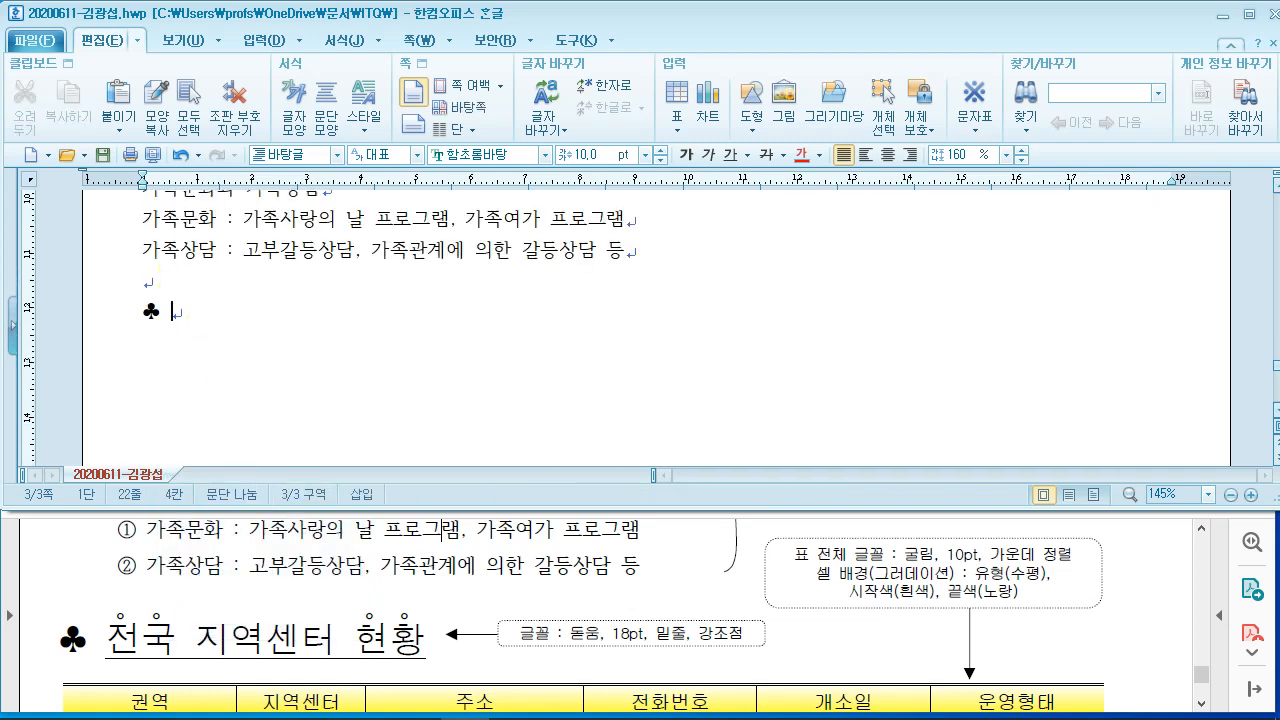
{"action": "type", "text": "전국 "}
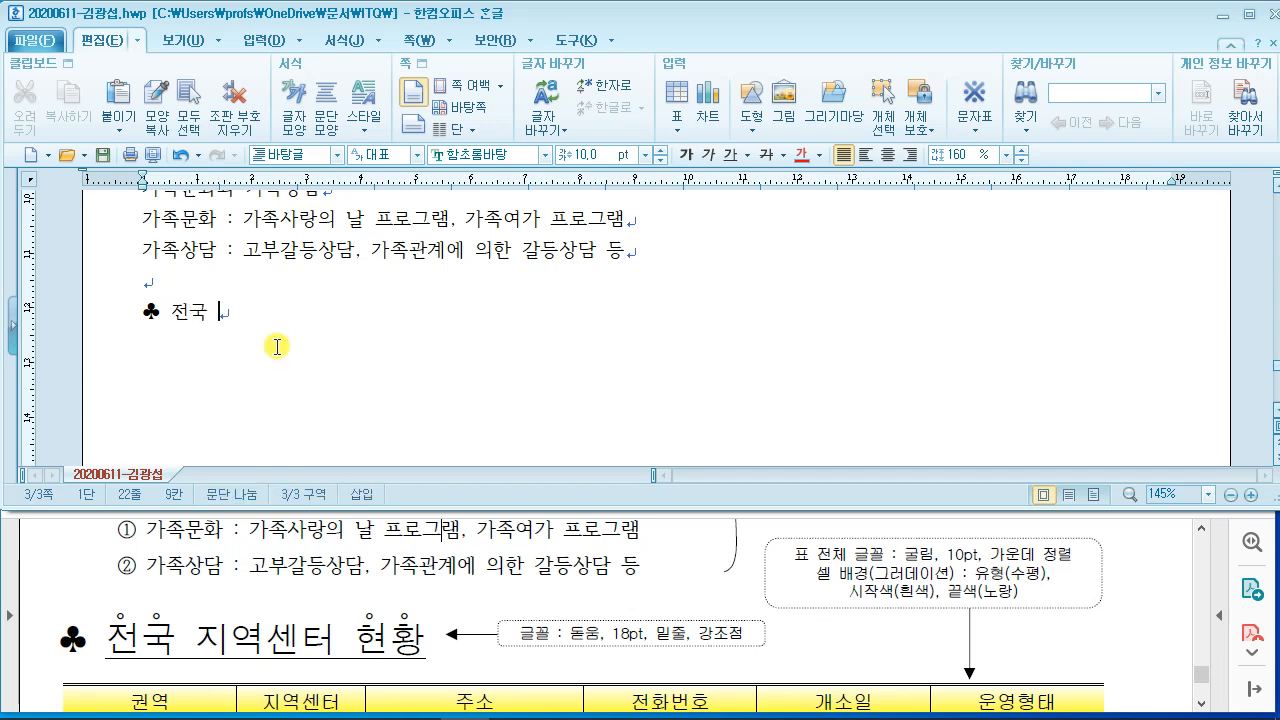
{"action": "type", "text": "지여ㄱ센터 현호"}
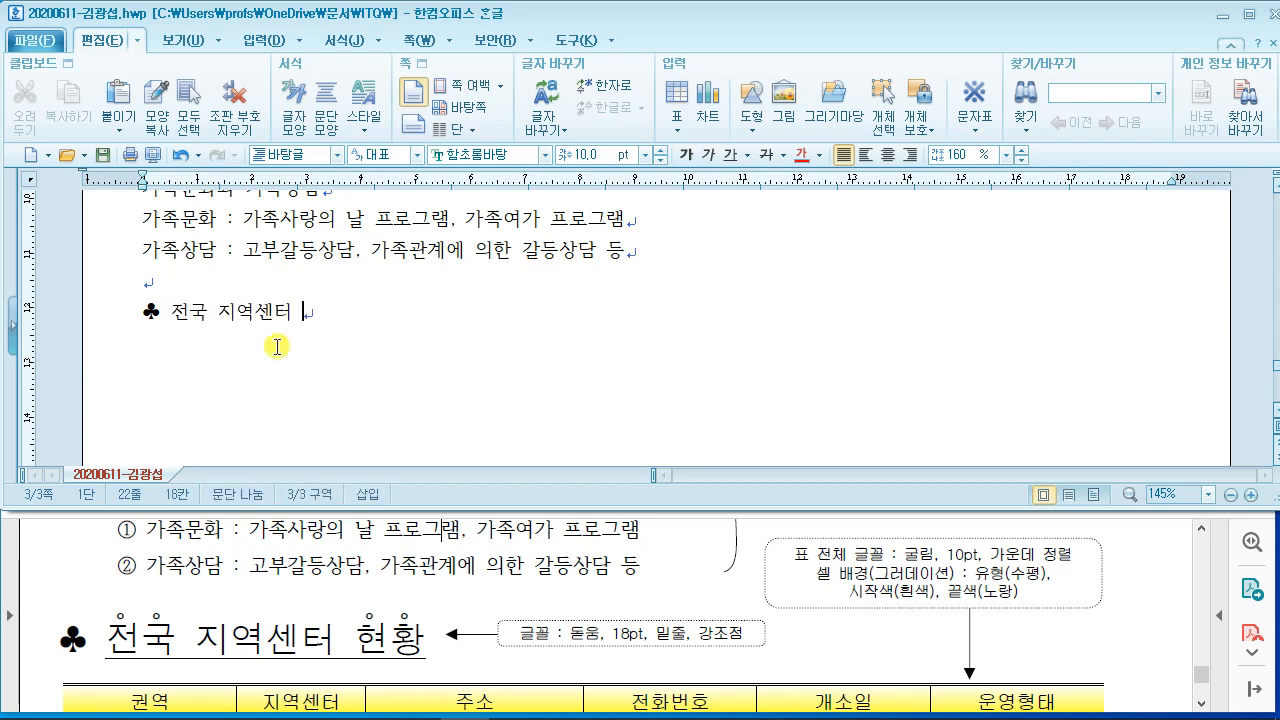
{"action": "type", "text": "ㅏㅇ"}
{"action": "key", "text": "Return"}
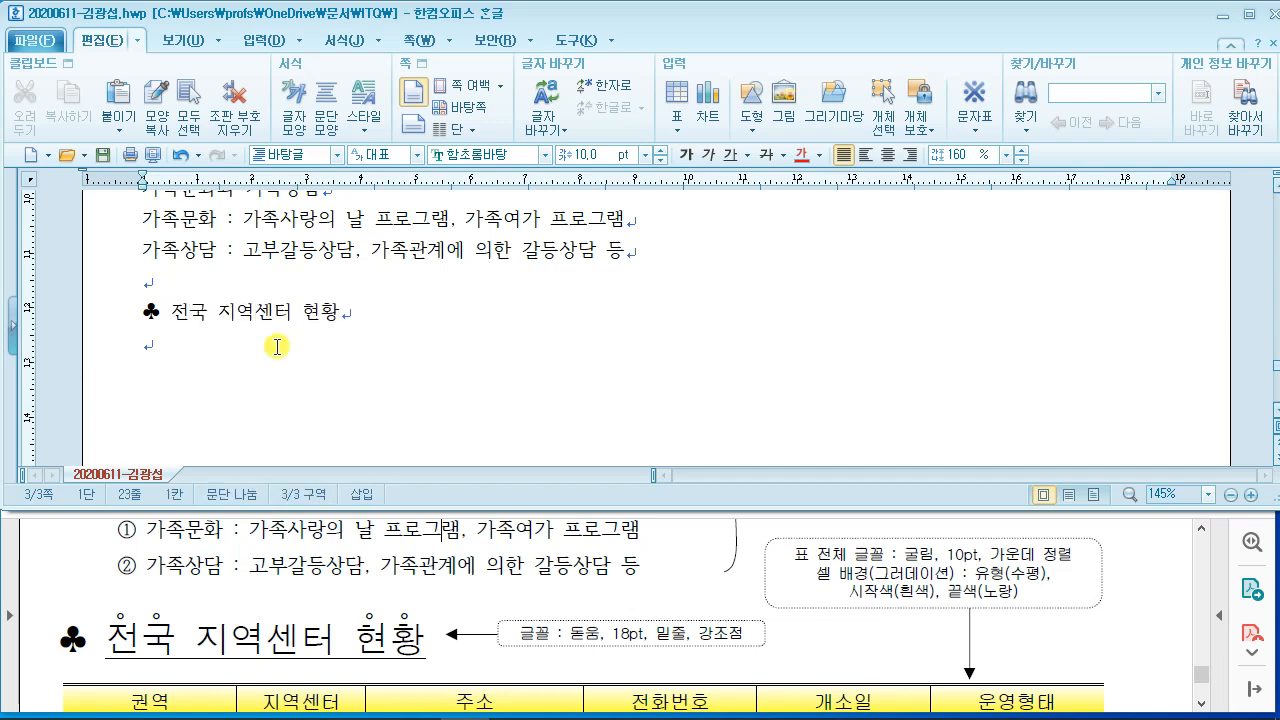
{"action": "scroll", "coordinate": [278, 355], "scroll_direction": "down", "scroll_amount": 1}
{"action": "left_click", "coordinate": [531, 552]}
{"action": "scroll", "coordinate": [528, 568], "scroll_direction": "down", "scroll_amount": 3}
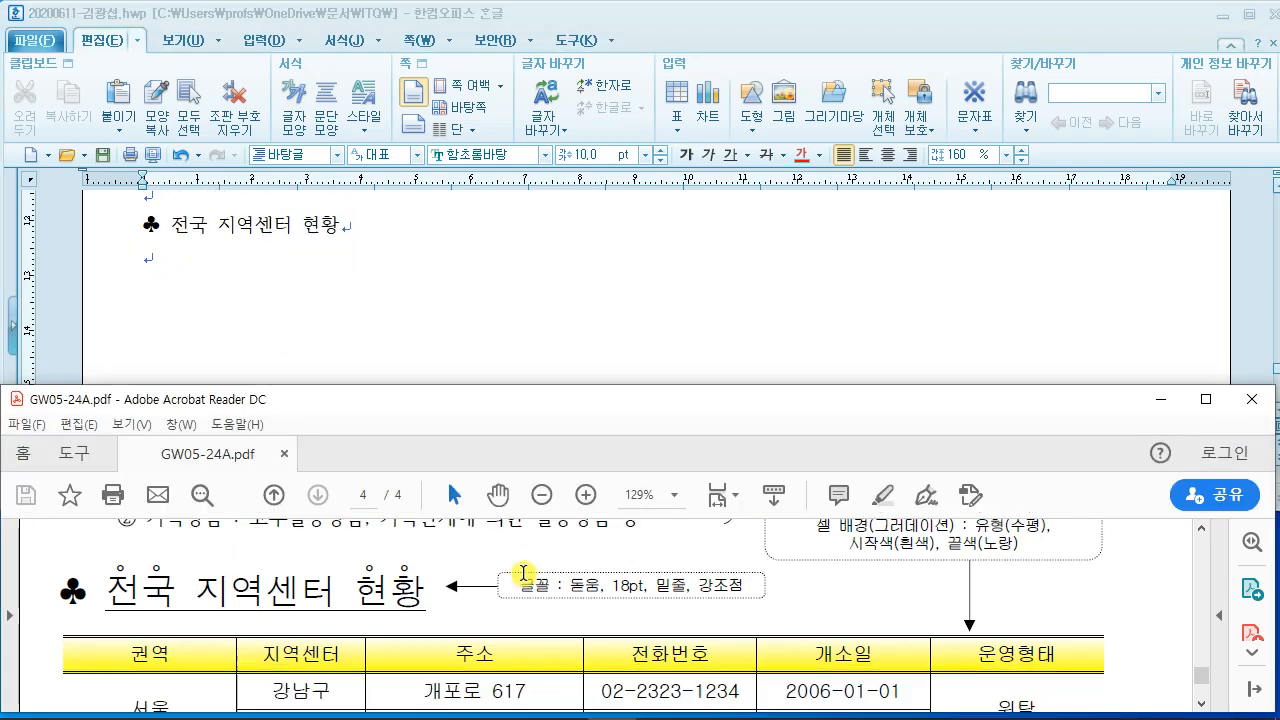
Step: Move the Acrobat window higher and scroll the reference page to the regional-centre table
{"action": "scroll", "coordinate": [540, 567], "scroll_direction": "down", "scroll_amount": 2}
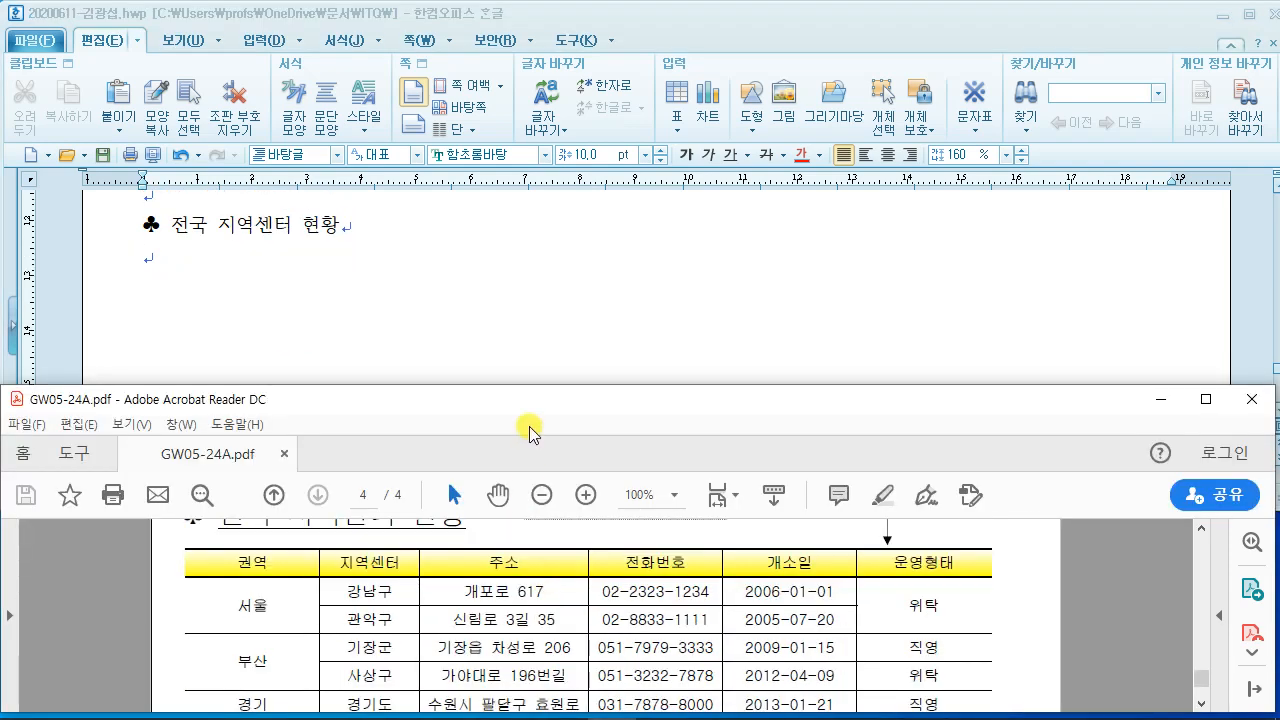
{"action": "left_click_drag", "start_coordinate": [529, 408], "coordinate": [535, 348]}
{"action": "scroll", "coordinate": [475, 565], "scroll_direction": "down", "scroll_amount": 1}
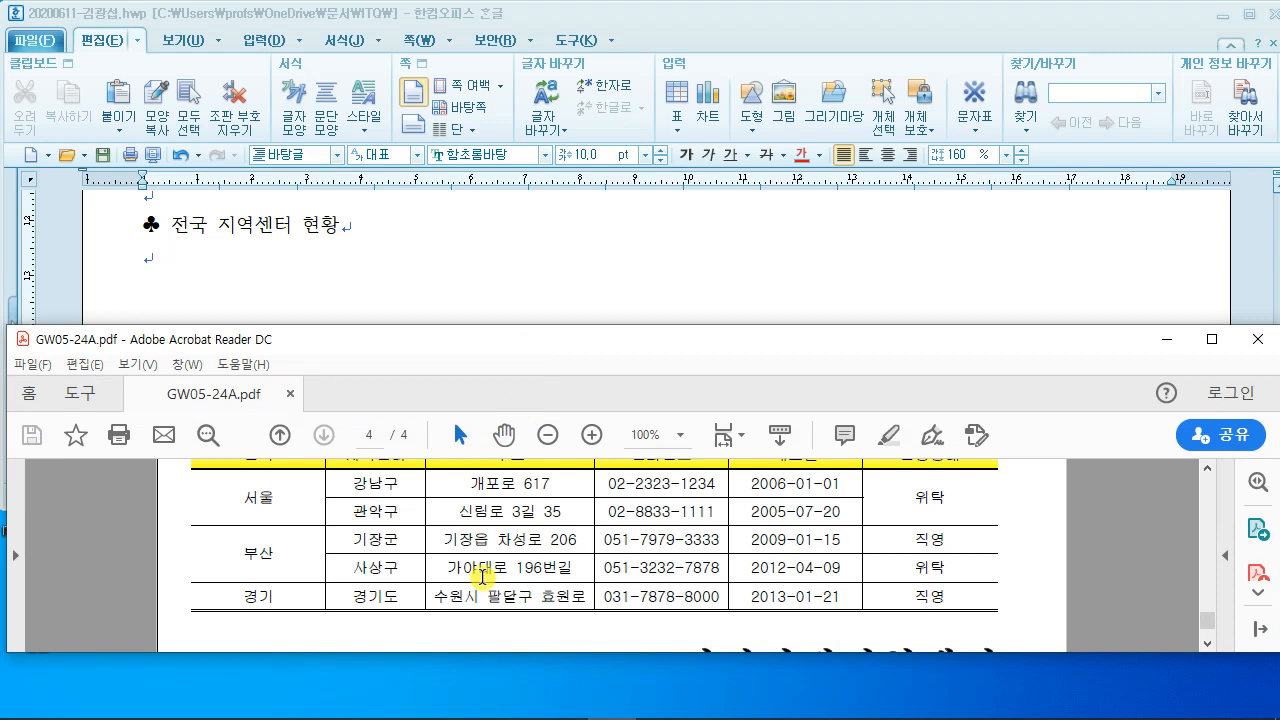
{"action": "scroll", "coordinate": [475, 565], "scroll_direction": "up", "scroll_amount": 1}
{"action": "scroll", "coordinate": [482, 577], "scroll_direction": "down", "scroll_amount": 1}
{"action": "scroll", "coordinate": [482, 577], "scroll_direction": "up", "scroll_amount": 1}
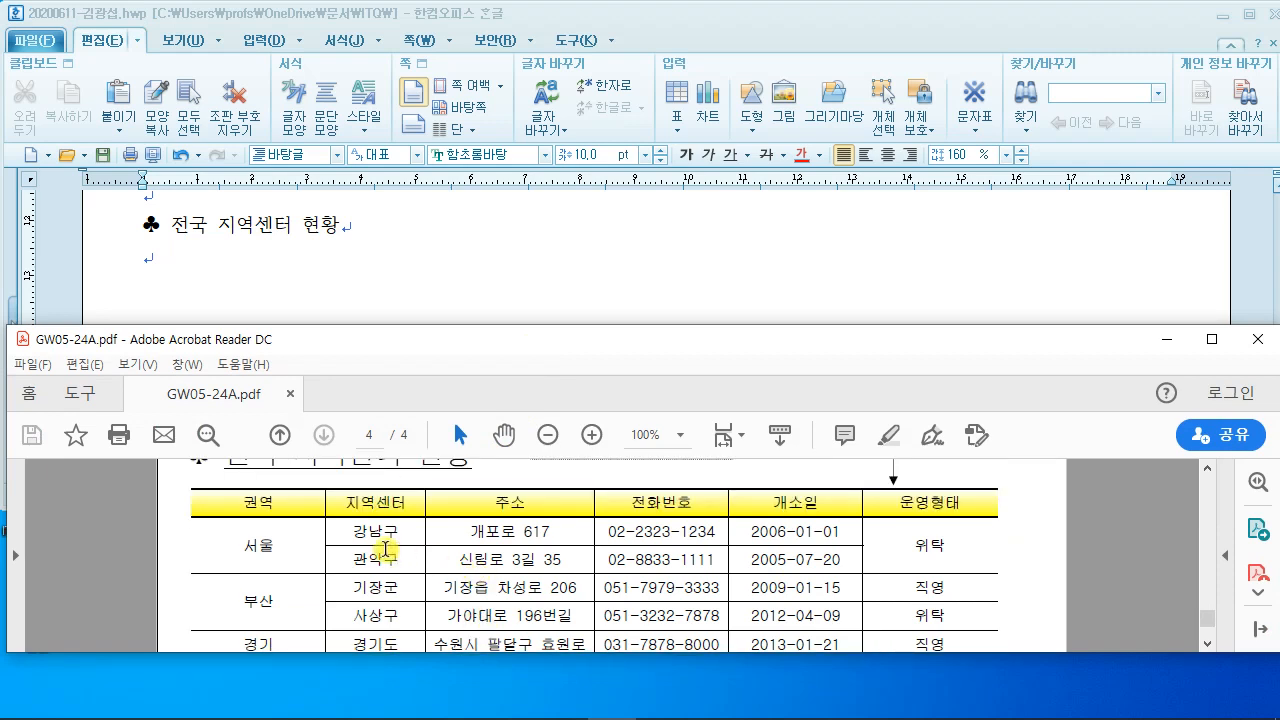
Step: Draw arrows at the 지역센터 header and centre names 강남구, 관악구, 기장군 and the rest
{"action": "key", "text": "ctrl+2"}
{"action": "left_click_drag", "start_coordinate": [343, 503], "coordinate": [270, 495]}
{"action": "left_click_drag", "start_coordinate": [352, 532], "coordinate": [244, 532]}
{"action": "left_click_drag", "start_coordinate": [344, 558], "coordinate": [272, 549]}
{"action": "left_click_drag", "start_coordinate": [344, 585], "coordinate": [290, 577]}
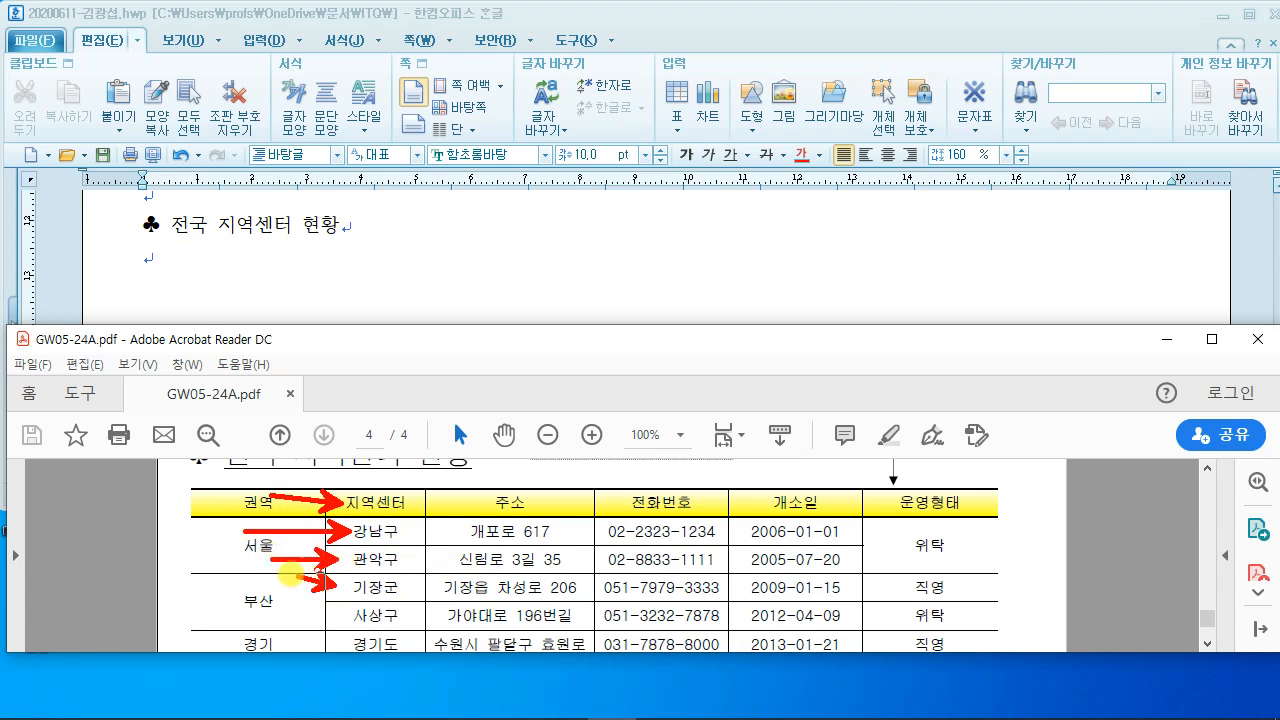
{"action": "mouse_move", "coordinate": [346, 607]}
{"action": "left_mouse_down"}
{"action": "mouse_move", "coordinate": [305, 603]}
{"action": "mouse_move", "coordinate": [287, 631]}
{"action": "left_mouse_up"}
Step: Draw arrows at the column headers 서울, 지역센터, 주소, 전화번호, 개소일 and 운영형태
{"action": "left_click_drag", "start_coordinate": [236, 526], "coordinate": [238, 394]}
{"action": "left_click_drag", "start_coordinate": [388, 511], "coordinate": [388, 396]}
{"action": "left_click_drag", "start_coordinate": [488, 527], "coordinate": [506, 430]}
{"action": "left_click_drag", "start_coordinate": [675, 518], "coordinate": [690, 426]}
{"action": "mouse_move", "coordinate": [771, 522]}
{"action": "left_mouse_down"}
{"action": "mouse_move", "coordinate": [792, 498]}
{"action": "mouse_move", "coordinate": [806, 437]}
{"action": "left_mouse_up"}
{"action": "left_click_drag", "start_coordinate": [928, 518], "coordinate": [928, 412]}
Step: Clear the on-screen annotations and bring the Hangul answer document back to the front
{"action": "key", "text": "Escape"}
{"action": "scroll", "coordinate": [411, 616], "scroll_direction": "down", "scroll_amount": 1}
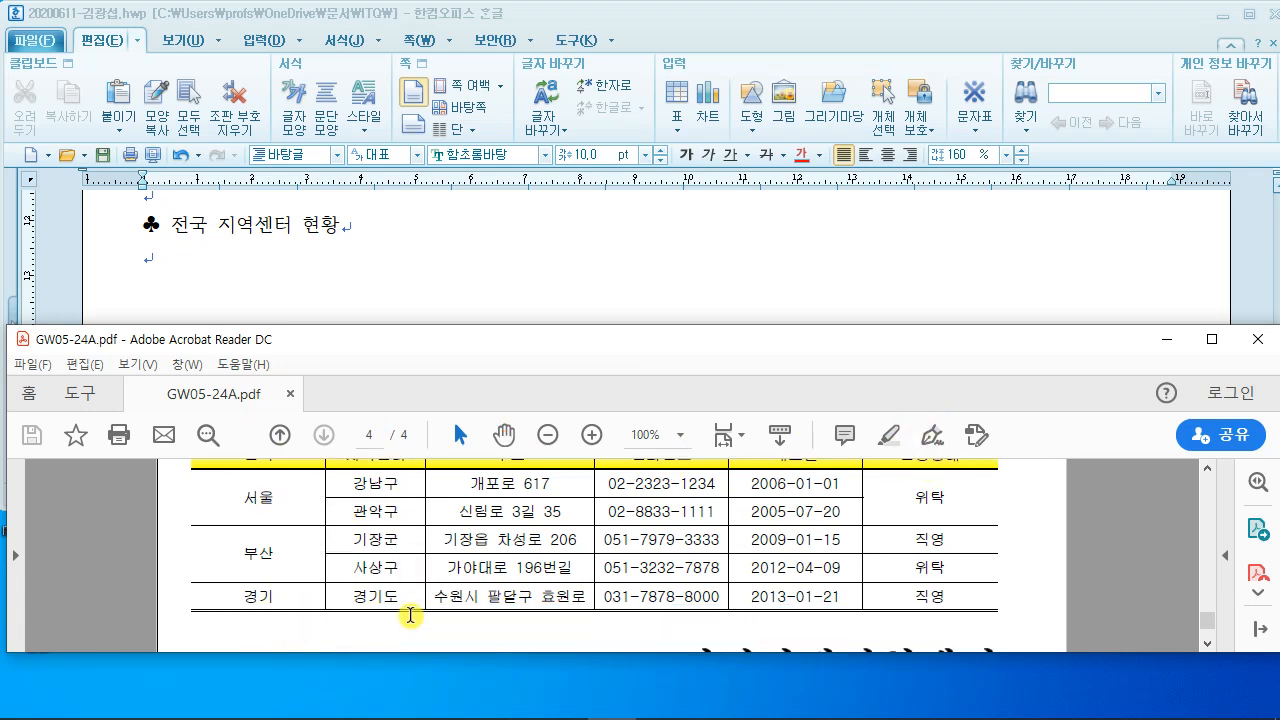
{"action": "scroll", "coordinate": [411, 616], "scroll_direction": "up", "scroll_amount": 1}
{"action": "left_click", "coordinate": [304, 300]}
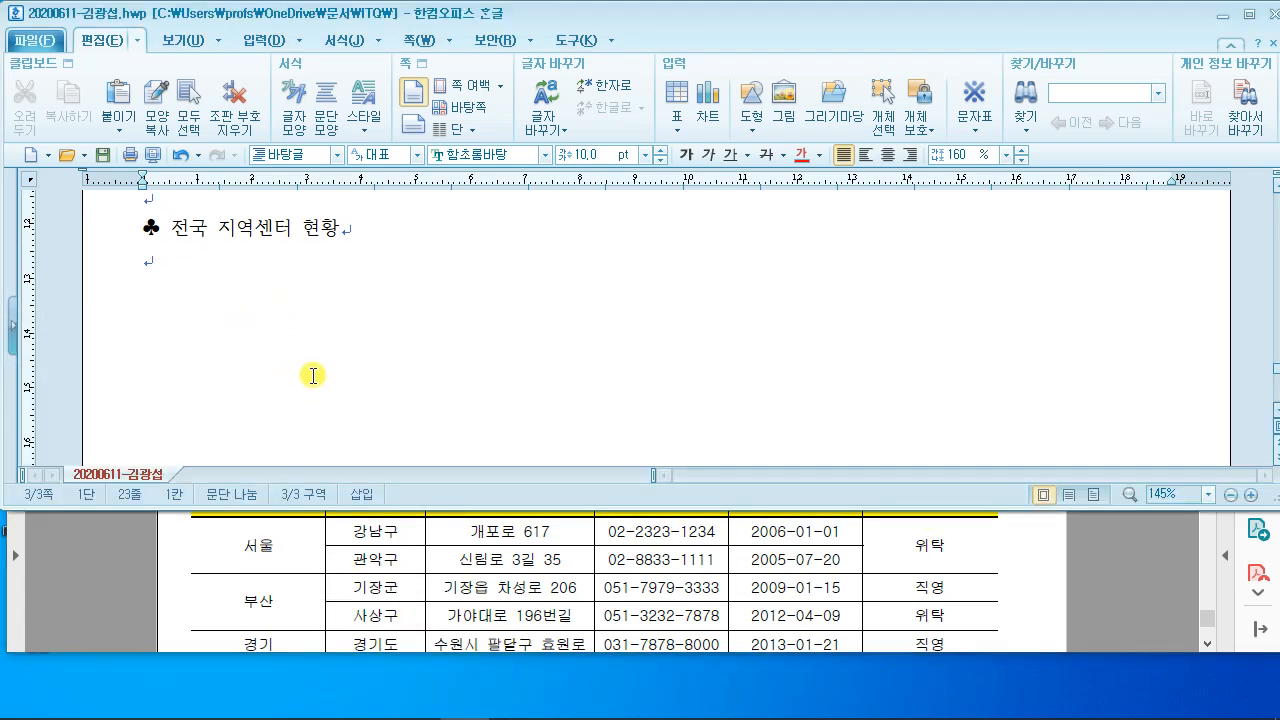
{"action": "left_click", "coordinate": [365, 607]}
{"action": "left_click_drag", "start_coordinate": [443, 345], "coordinate": [443, 423]}
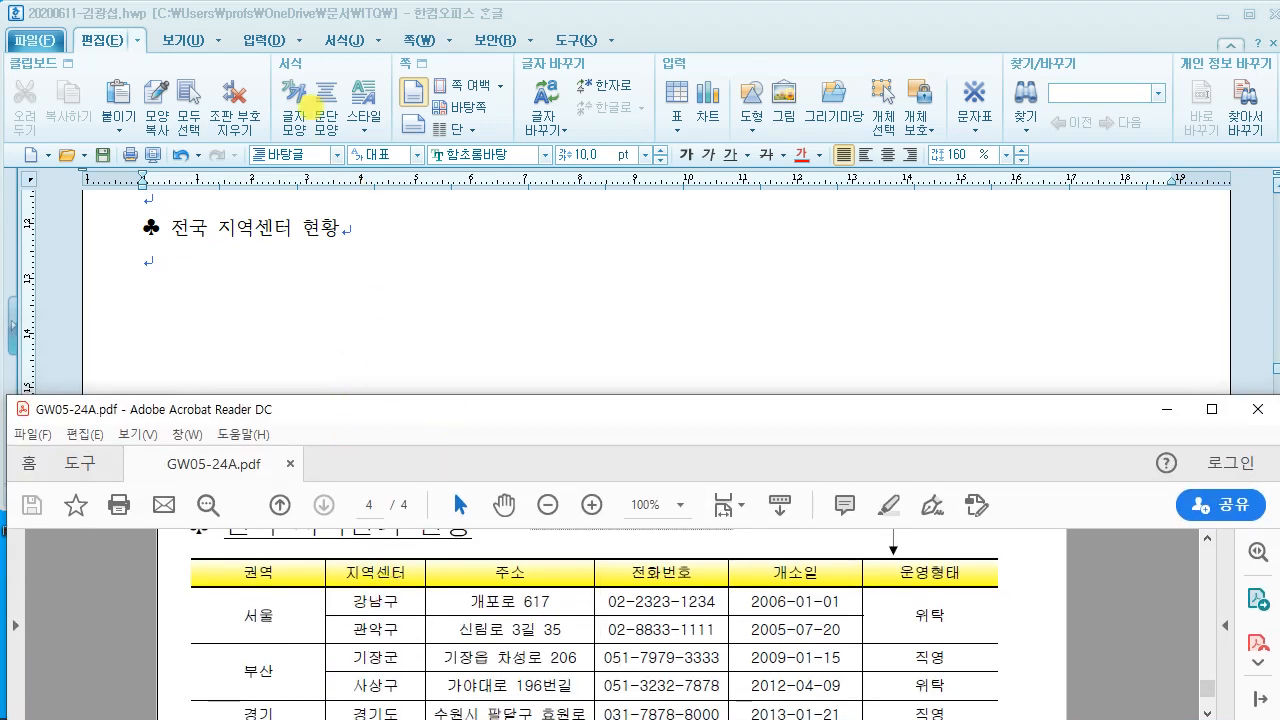
{"action": "left_click_drag", "start_coordinate": [270, 44], "coordinate": [441, 221]}
{"action": "mouse_move", "coordinate": [345, 108]}
{"action": "left_mouse_down"}
{"action": "mouse_move", "coordinate": [331, 175]}
{"action": "mouse_move", "coordinate": [347, 165]}
{"action": "left_mouse_up"}
{"action": "mouse_move", "coordinate": [357, 182]}
{"action": "left_mouse_down"}
{"action": "mouse_move", "coordinate": [375, 155]}
{"action": "mouse_move", "coordinate": [405, 157]}
{"action": "left_mouse_up"}
{"action": "left_click_drag", "start_coordinate": [406, 134], "coordinate": [398, 188]}
{"action": "left_click_drag", "start_coordinate": [427, 141], "coordinate": [403, 190]}
{"action": "left_click_drag", "start_coordinate": [427, 109], "coordinate": [436, 168]}
{"action": "left_click_drag", "start_coordinate": [477, 96], "coordinate": [479, 169]}
{"action": "left_click_drag", "start_coordinate": [453, 132], "coordinate": [519, 133]}
{"action": "mouse_move", "coordinate": [559, 22]}
{"action": "left_mouse_down"}
{"action": "mouse_move", "coordinate": [657, 218]}
{"action": "mouse_move", "coordinate": [717, 217]}
{"action": "left_mouse_up"}
{"action": "mouse_move", "coordinate": [582, 82]}
{"action": "left_mouse_down"}
{"action": "mouse_move", "coordinate": [581, 108]}
{"action": "mouse_move", "coordinate": [643, 107]}
{"action": "mouse_move", "coordinate": [642, 160]}
{"action": "left_mouse_up"}
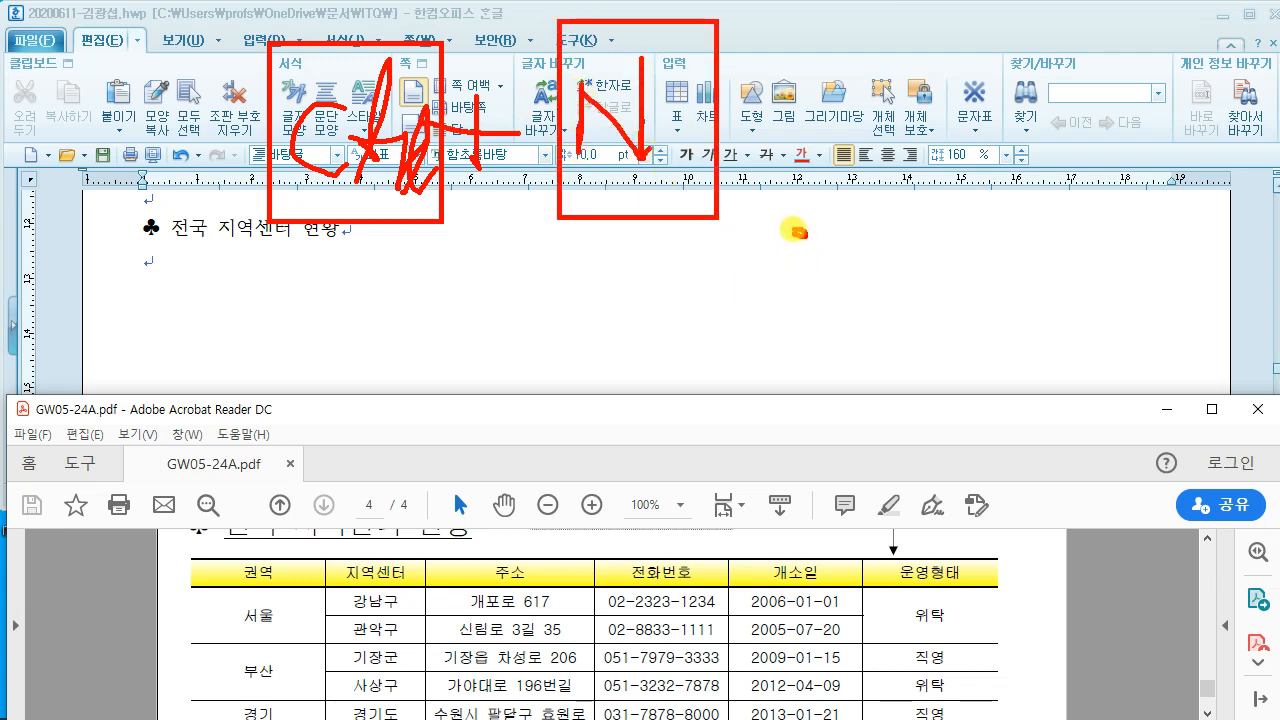
{"action": "left_click_drag", "start_coordinate": [793, 231], "coordinate": [738, 269]}
{"action": "mouse_move", "coordinate": [843, 140]}
{"action": "left_mouse_down"}
{"action": "mouse_move", "coordinate": [997, 211]}
{"action": "mouse_move", "coordinate": [842, 33]}
{"action": "mouse_move", "coordinate": [980, 60]}
{"action": "mouse_move", "coordinate": [912, 180]}
{"action": "left_mouse_up"}
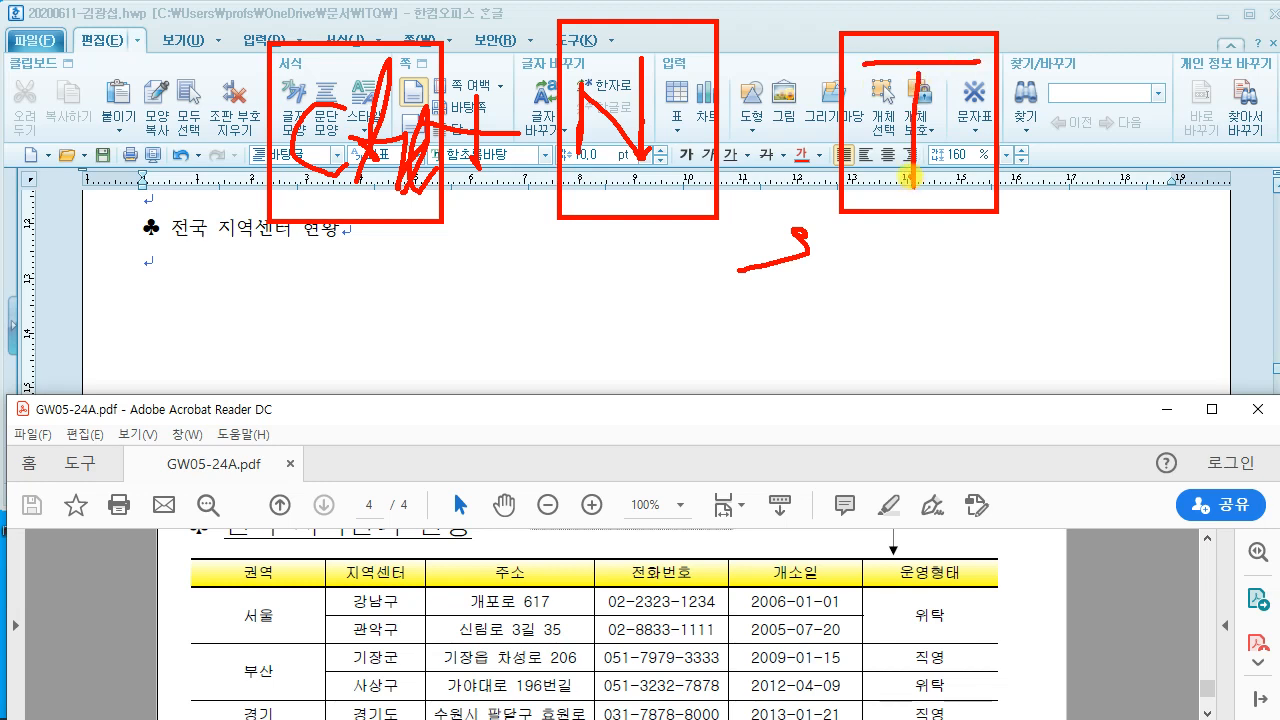
{"action": "left_click_drag", "start_coordinate": [190, 204], "coordinate": [300, 330]}
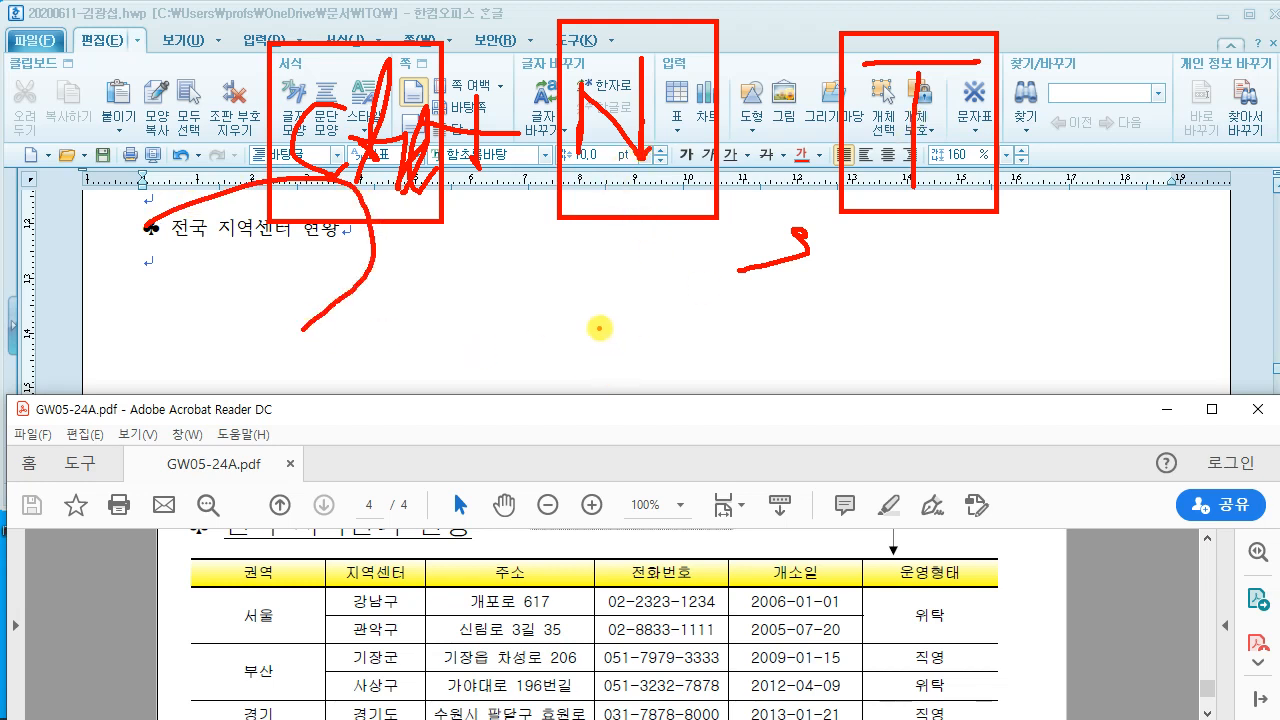
{"action": "key", "text": "Escape"}
{"action": "left_click", "coordinate": [219, 277]}
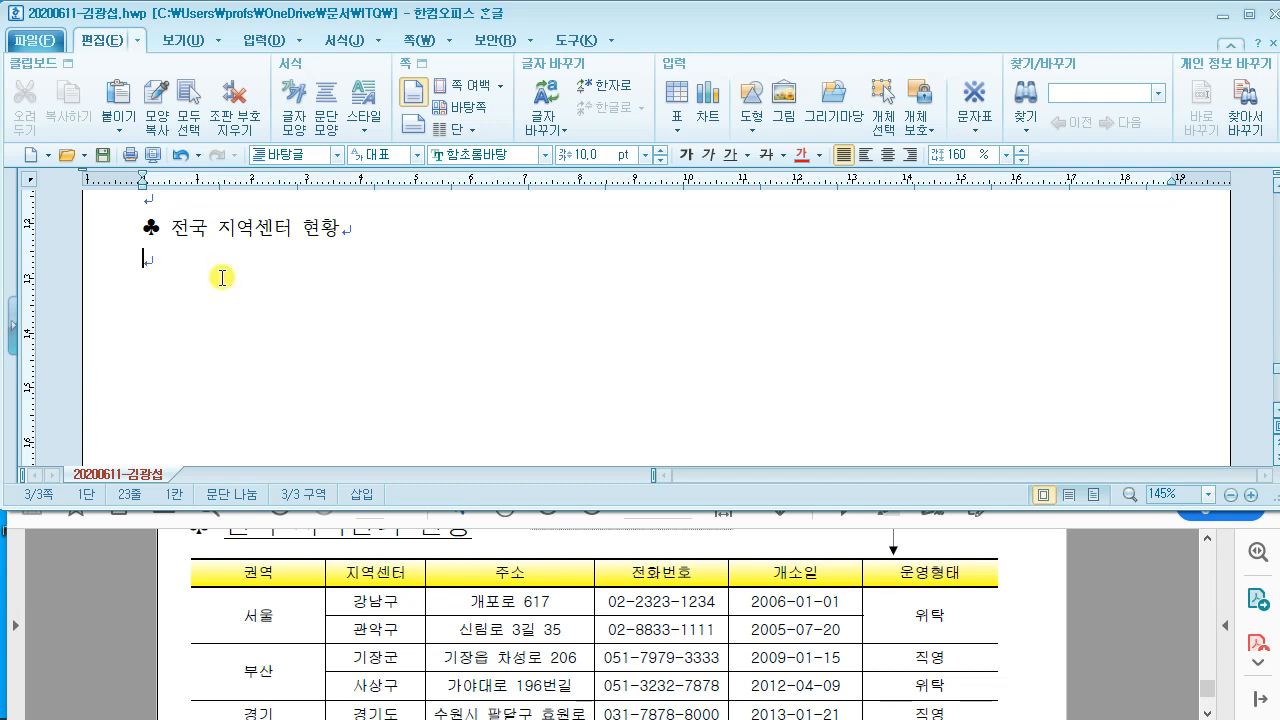
Step: Insert a 6-row by 6-column table treated as a text character below the heading
{"action": "key", "text": "ctrl+n"}
{"action": "key", "text": "t"}
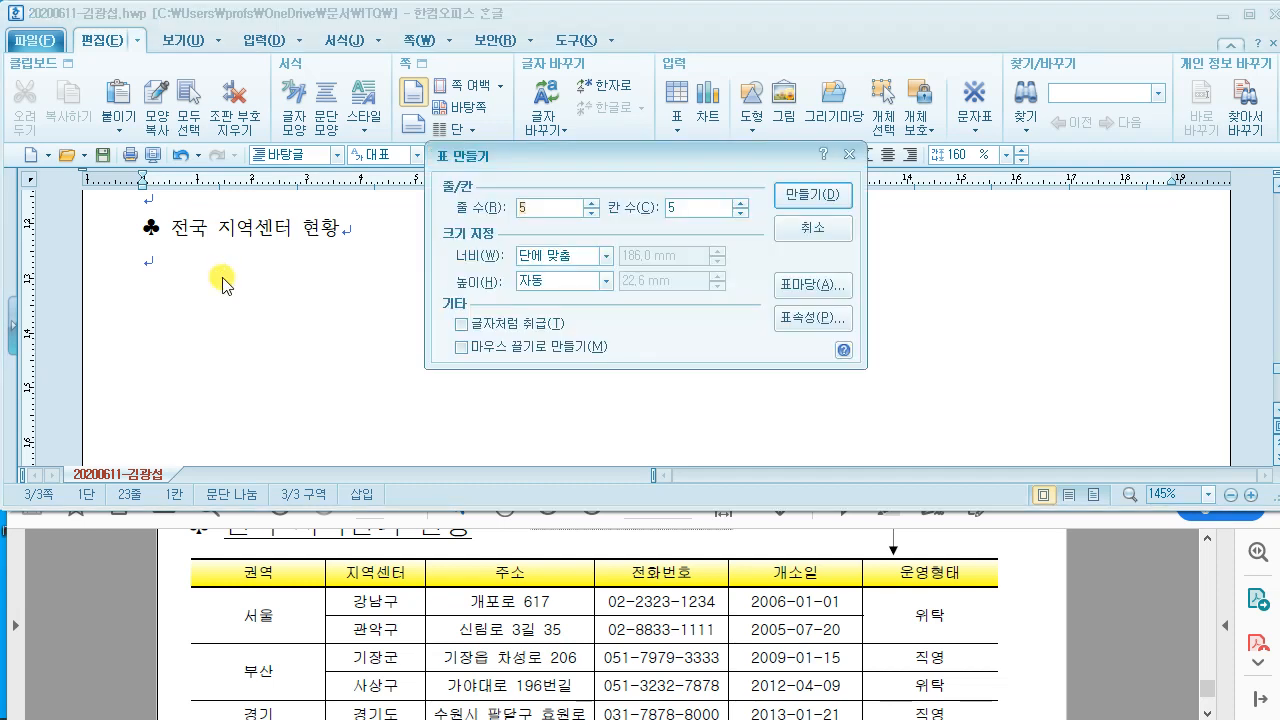
{"action": "double_click", "coordinate": [526, 208]}
{"action": "type", "text": "6"}
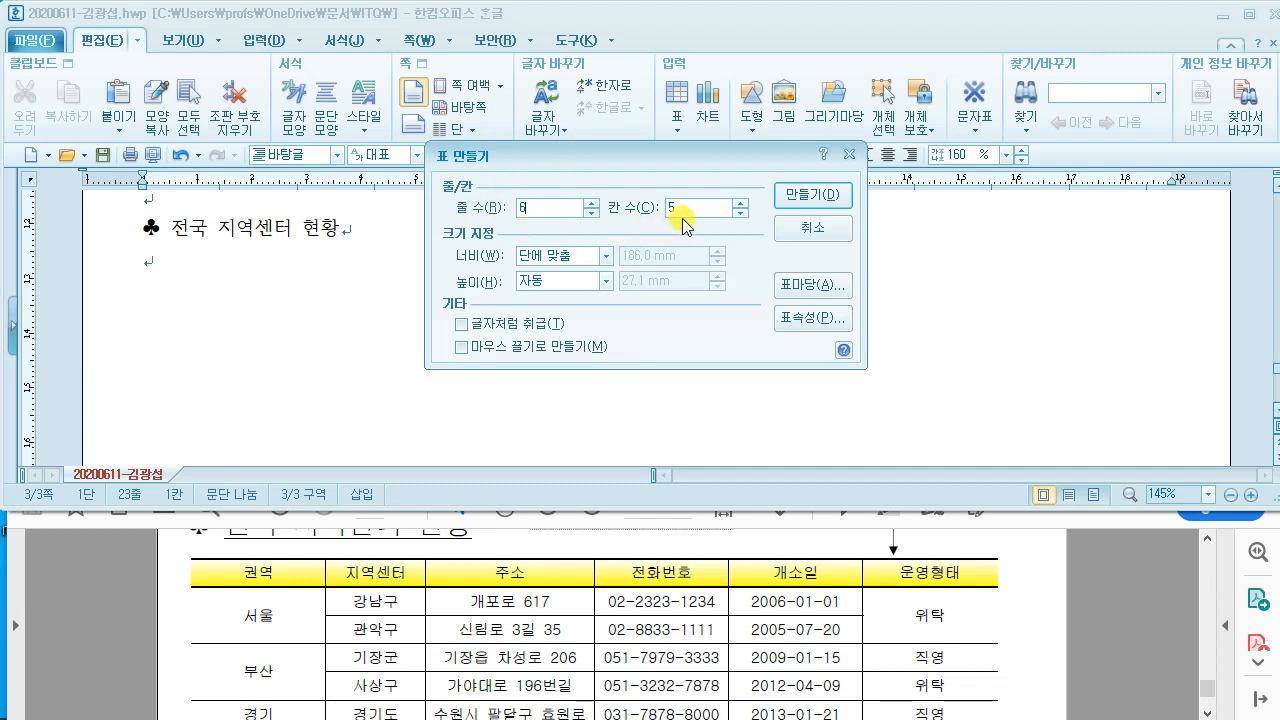
{"action": "double_click", "coordinate": [683, 210]}
{"action": "type", "text": "6"}
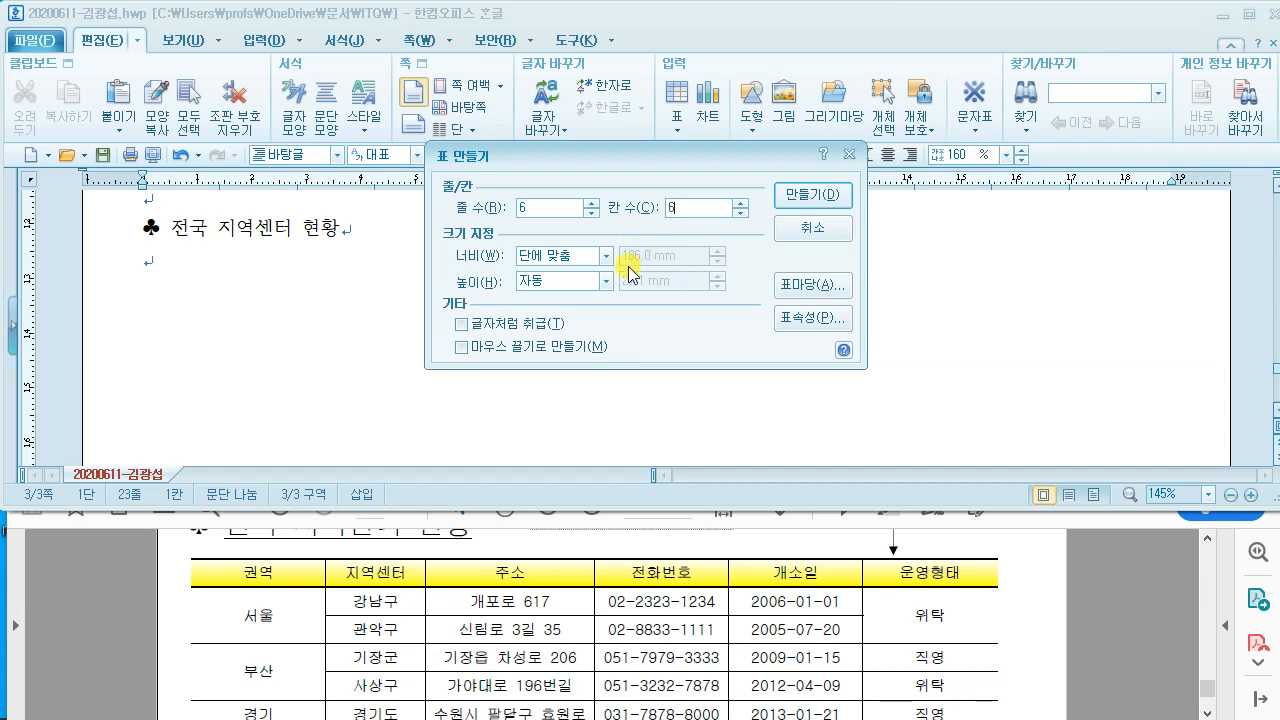
{"action": "left_click", "coordinate": [463, 325]}
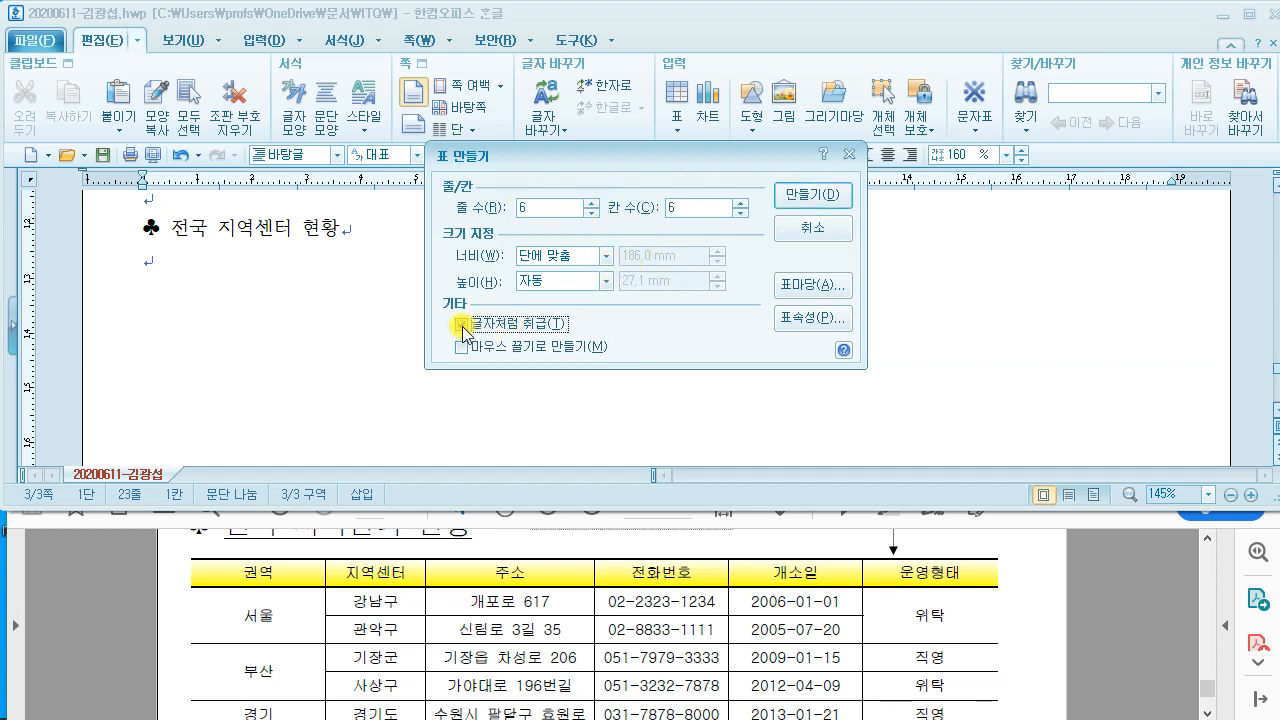
{"action": "left_click", "coordinate": [460, 325]}
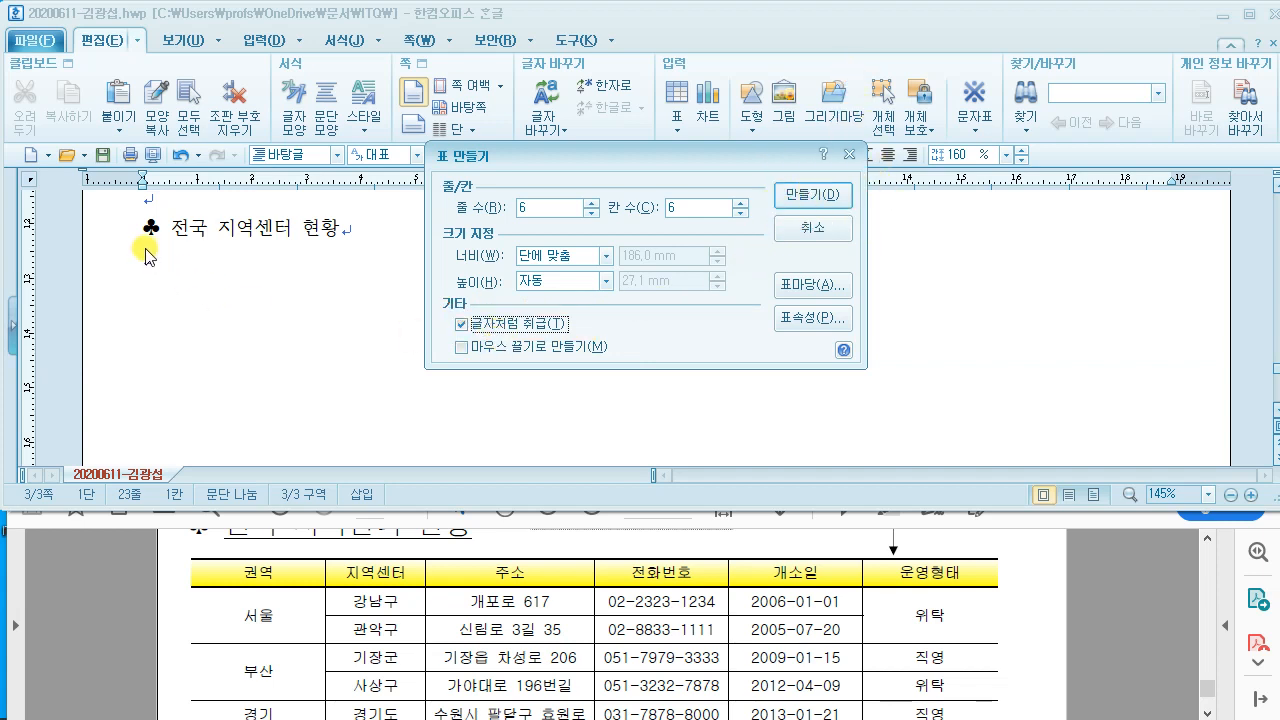
{"action": "left_click", "coordinate": [812, 196]}
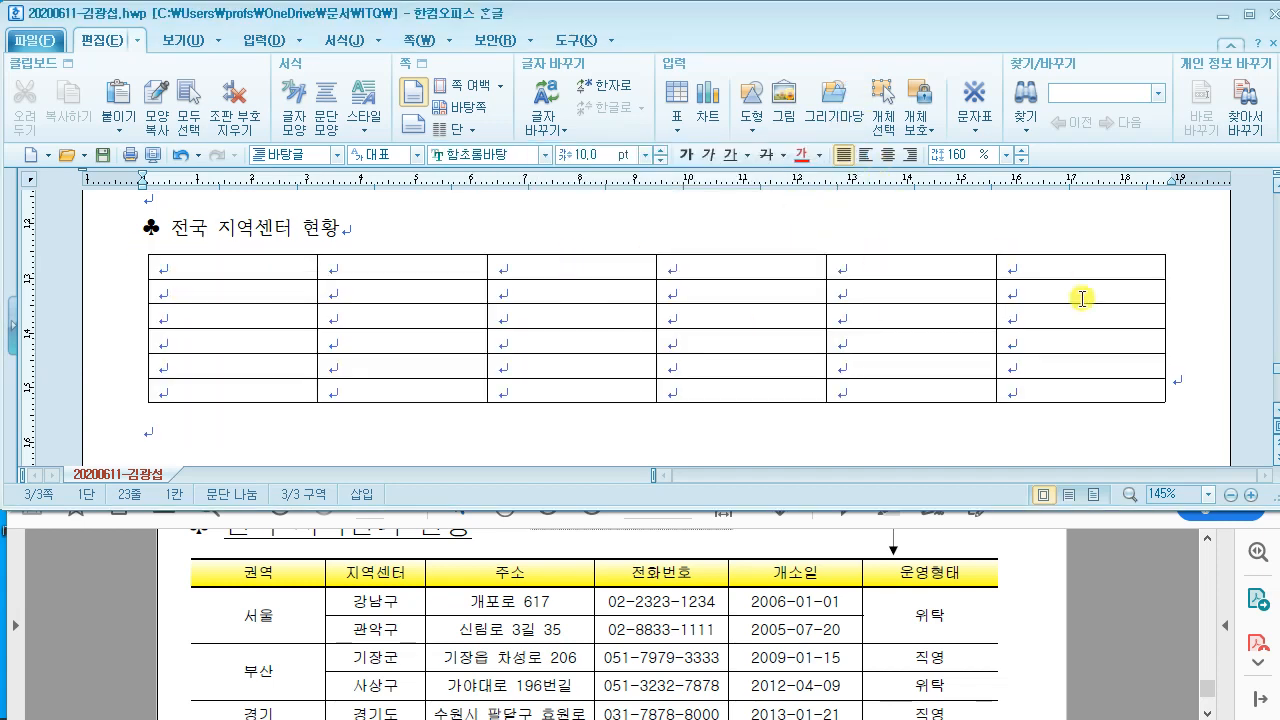
Step: Type the header 권역 and then 서울 in the table's first column
{"action": "left_click", "coordinate": [212, 266]}
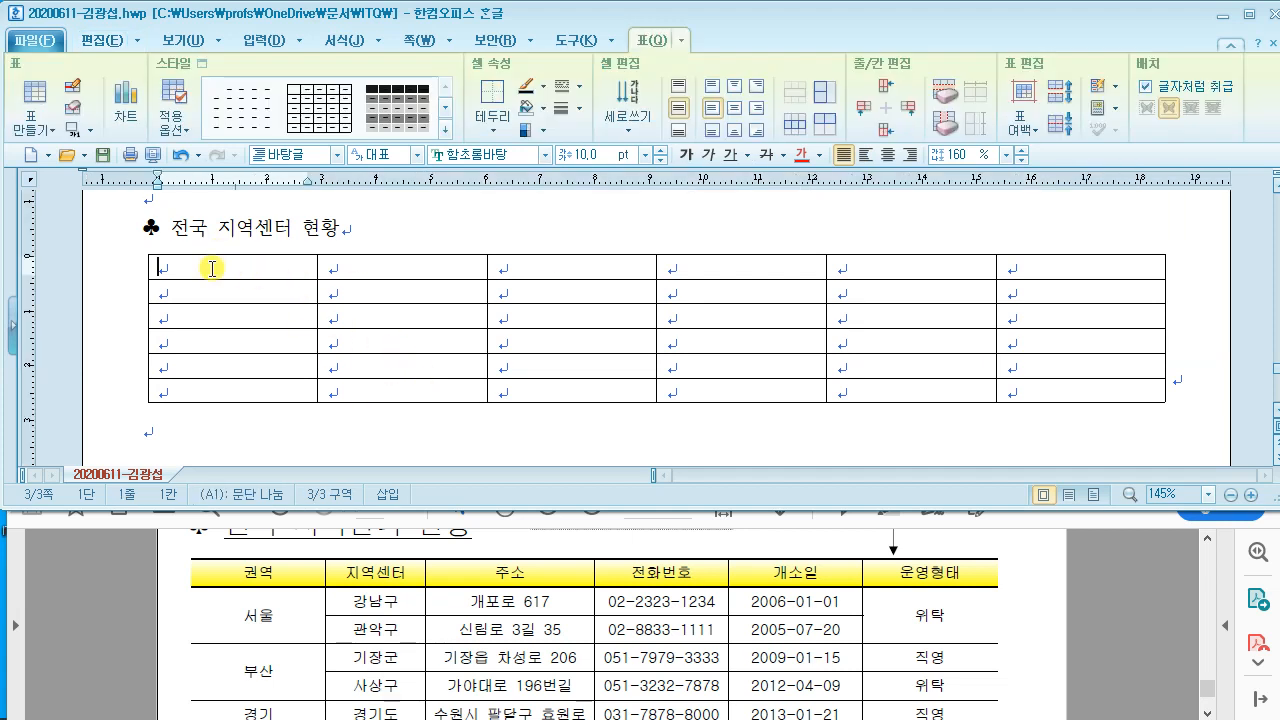
{"action": "type", "text": "군역"}
{"action": "key", "text": "BackSpace"}
{"action": "key", "text": "BackSpace"}
{"action": "key", "text": "BackSpace"}
{"action": "key", "text": "BackSpace"}
{"action": "type", "text": "ㄱ"}
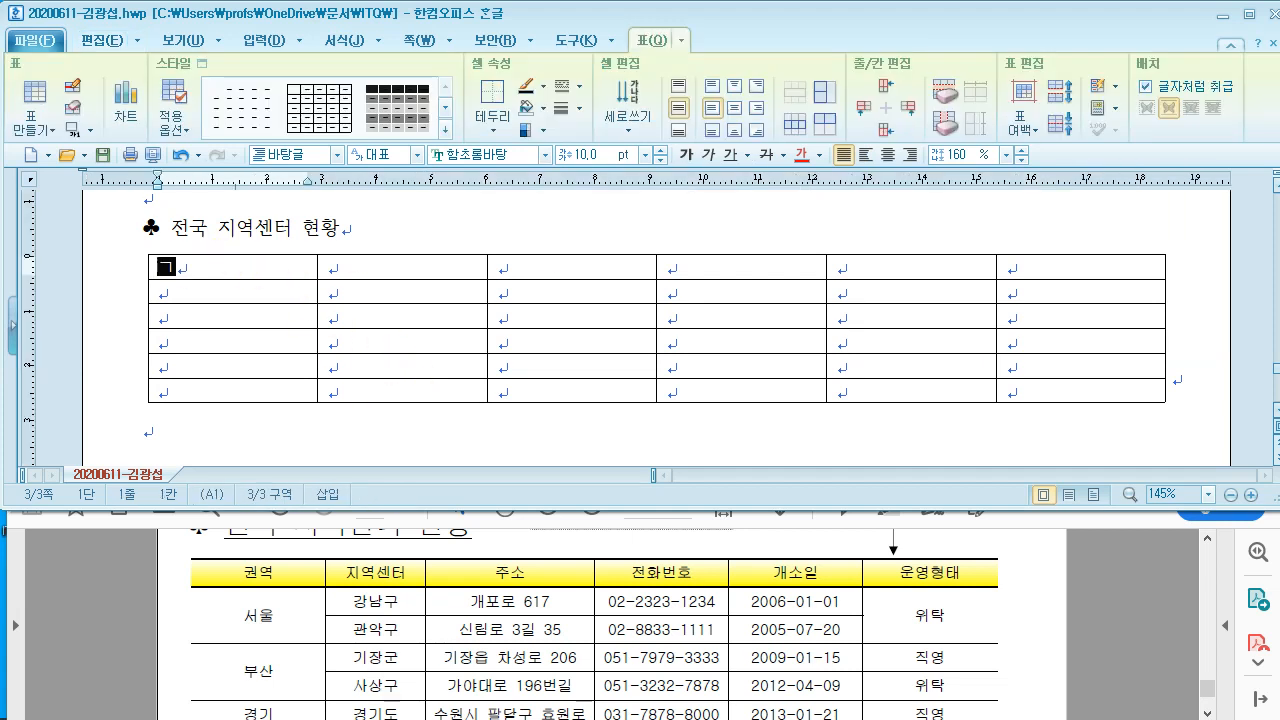
{"action": "type", "text": "권역"}
{"action": "key", "text": "Down"}
{"action": "type", "text": "서우"}
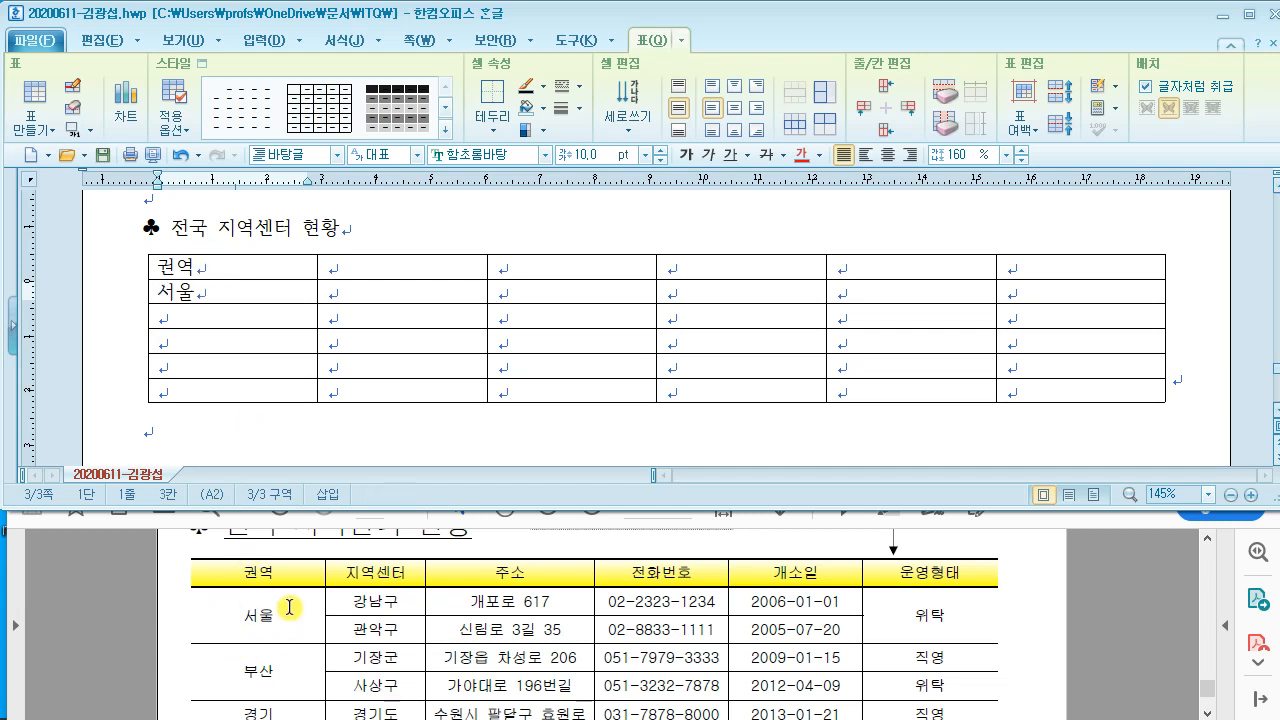
Step: Merge the 서울 cell with the cell below it using 셀 합치기
{"action": "key", "text": "ctrl+2"}
{"action": "left_click_drag", "start_coordinate": [189, 599], "coordinate": [324, 647]}
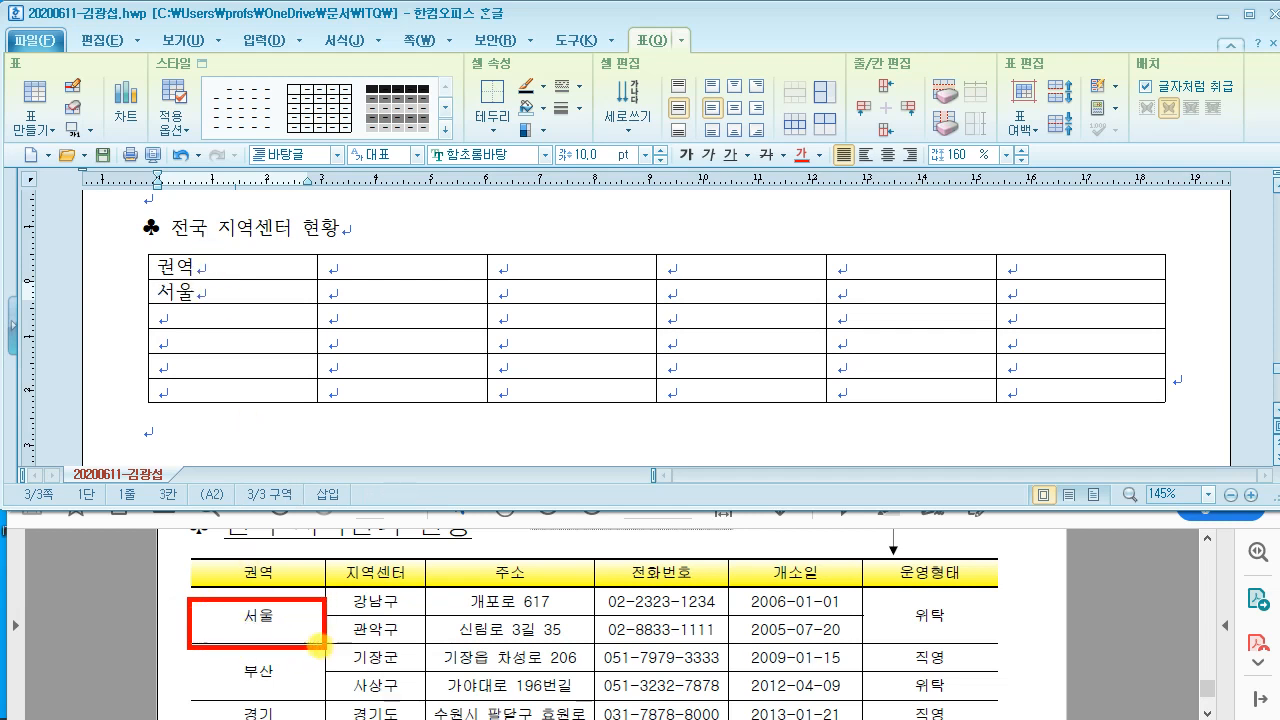
{"action": "left_click_drag", "start_coordinate": [194, 655], "coordinate": [326, 706]}
{"action": "key", "text": "Escape"}
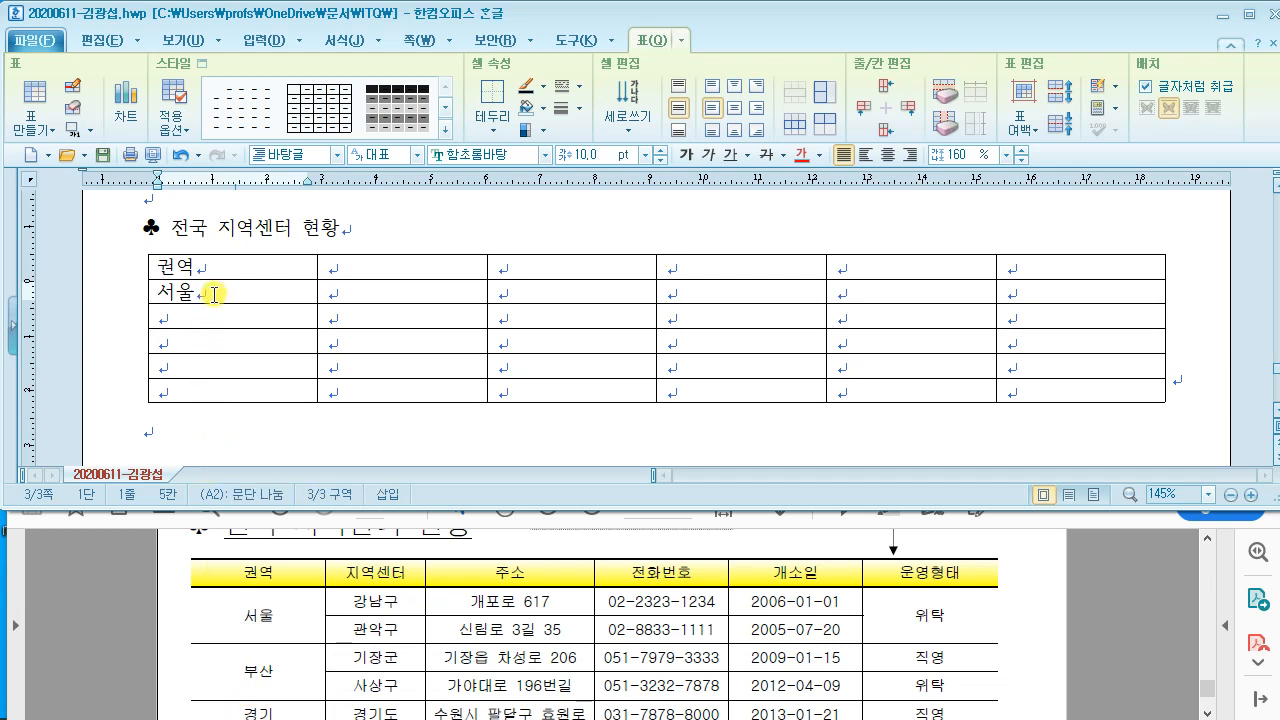
{"action": "left_click_drag", "start_coordinate": [211, 292], "coordinate": [215, 322]}
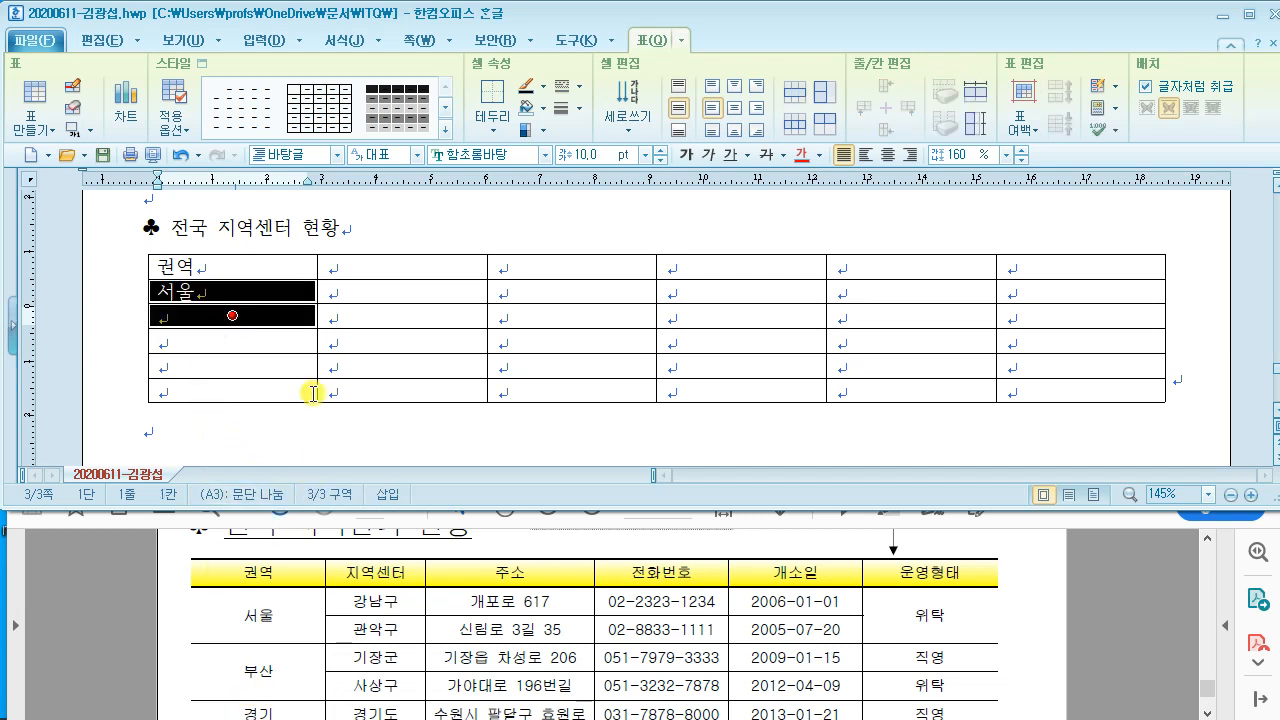
{"action": "right_click", "coordinate": [253, 291]}
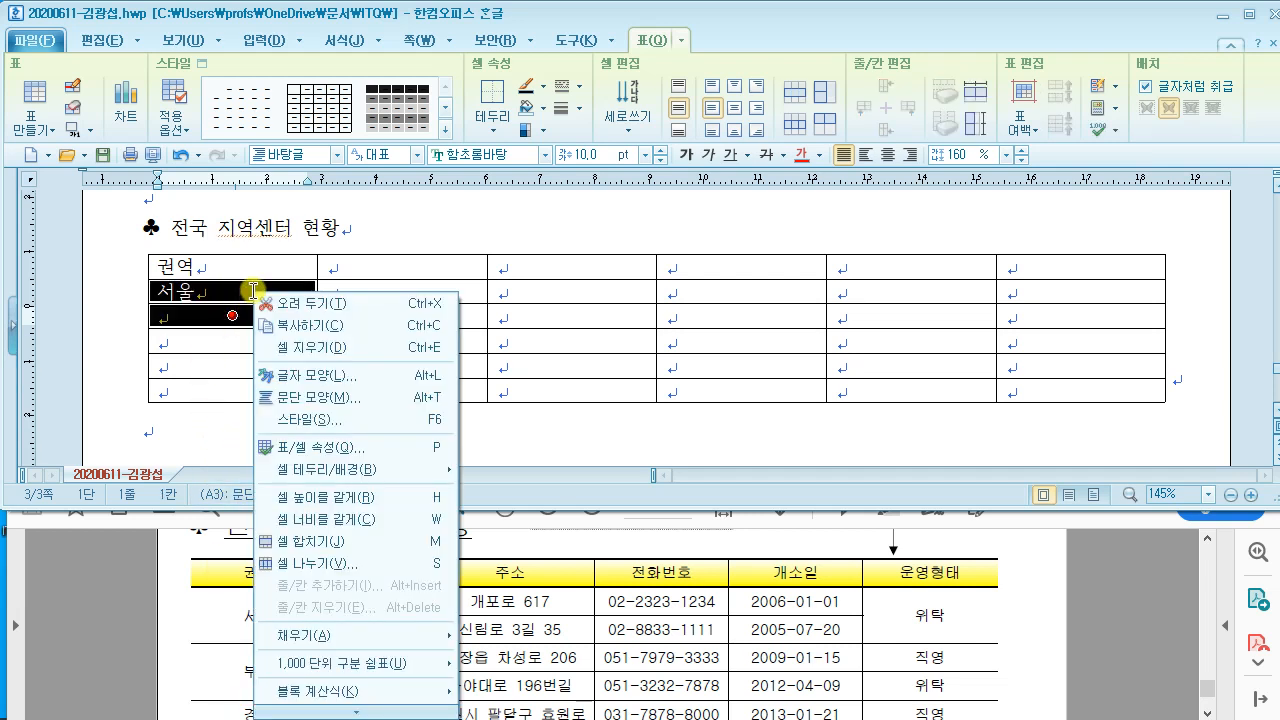
{"action": "left_click", "coordinate": [360, 542]}
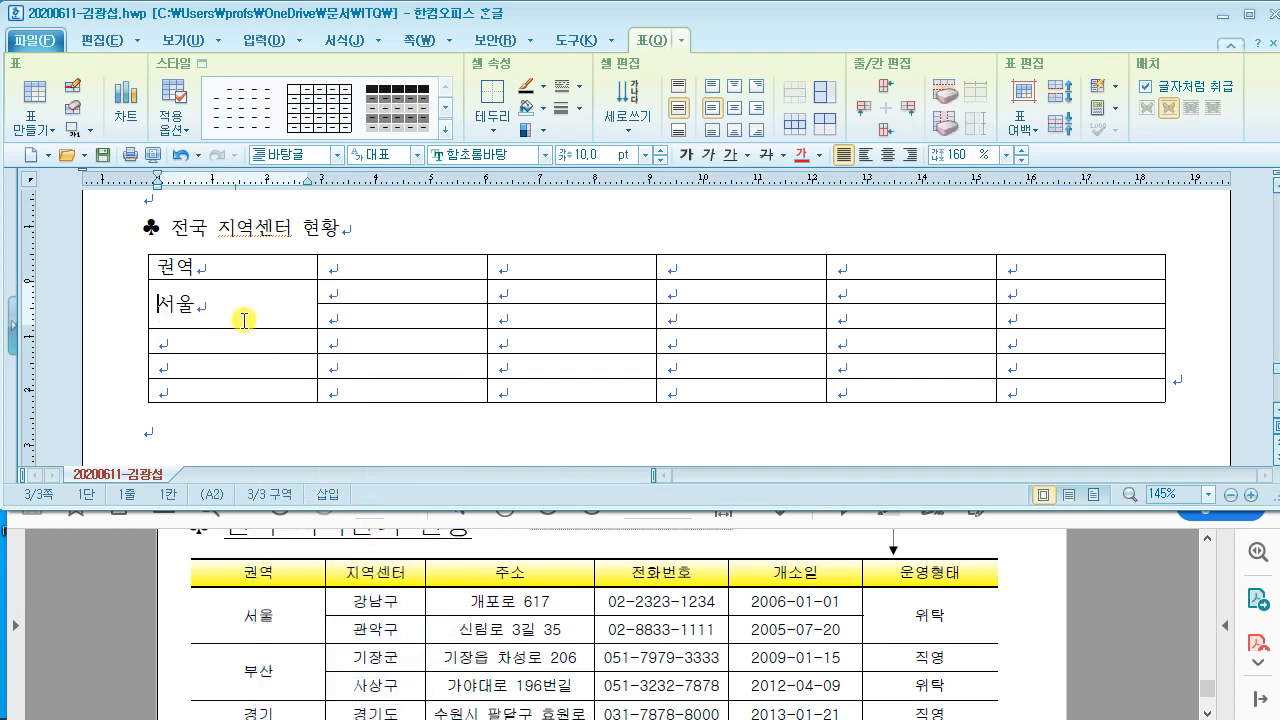
Step: Enter 부산 in a two-row merged cell and 경기 in the last cell
{"action": "left_click", "coordinate": [249, 336]}
{"action": "type", "text": "부산"}
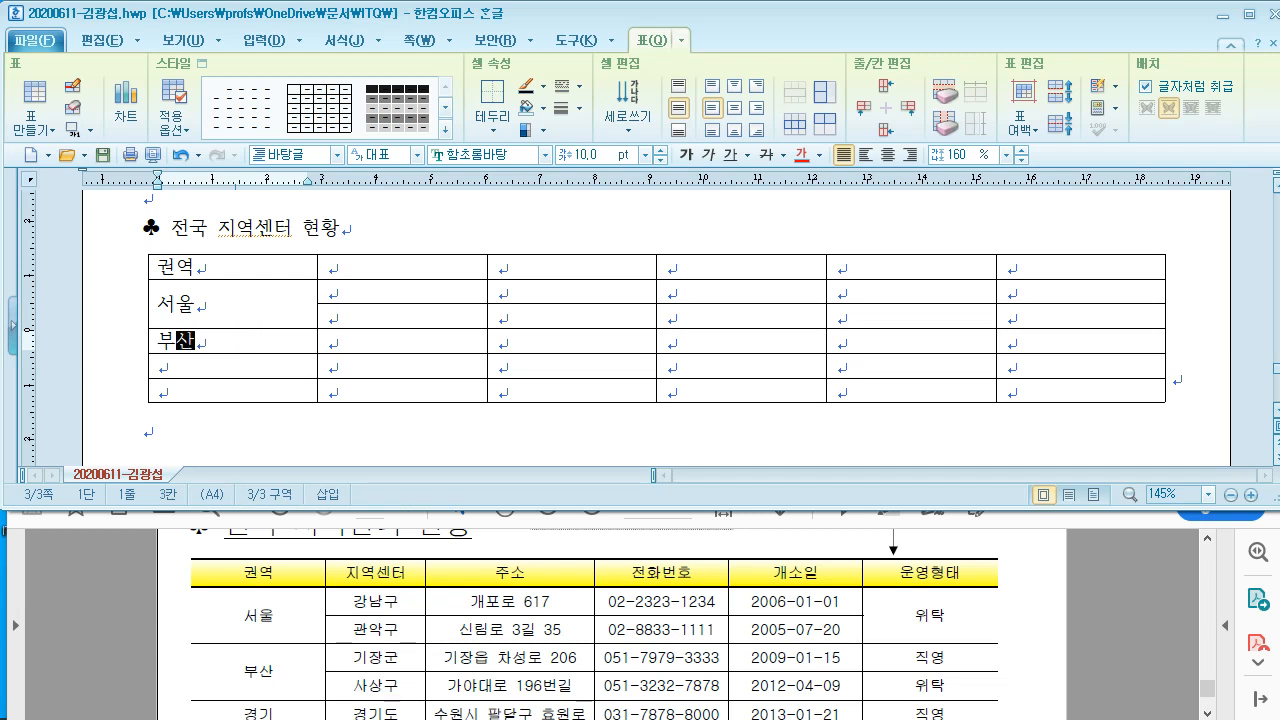
{"action": "left_click_drag", "start_coordinate": [243, 339], "coordinate": [232, 366]}
{"action": "right_click", "coordinate": [232, 366]}
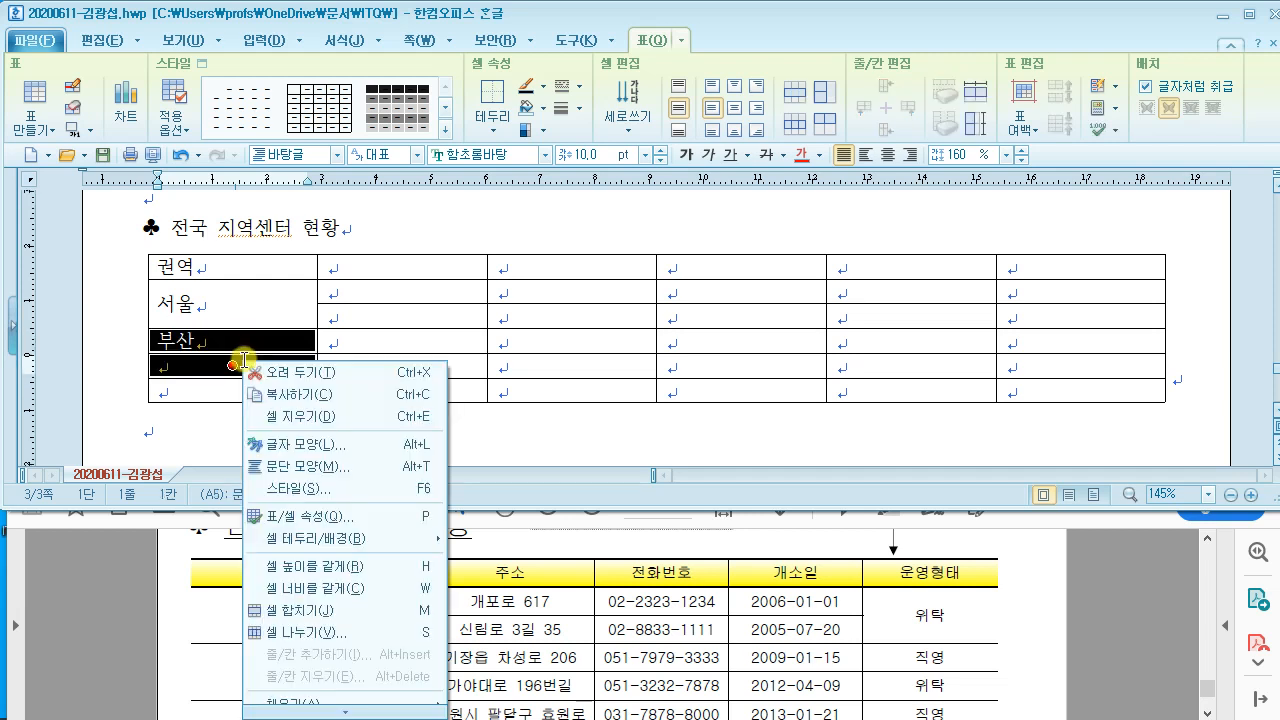
{"action": "left_click", "coordinate": [333, 613]}
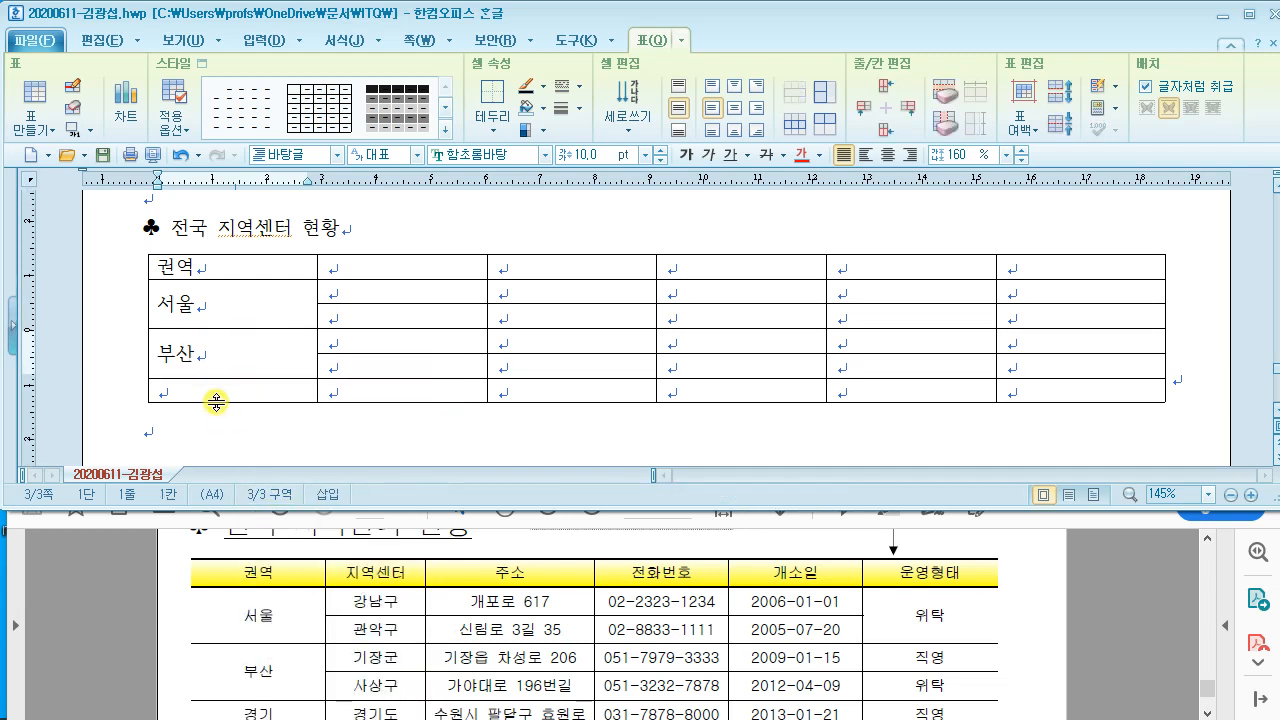
{"action": "left_click", "coordinate": [214, 392]}
{"action": "type", "text": "경ㄱㅣ"}
{"action": "key", "text": "Tab"}
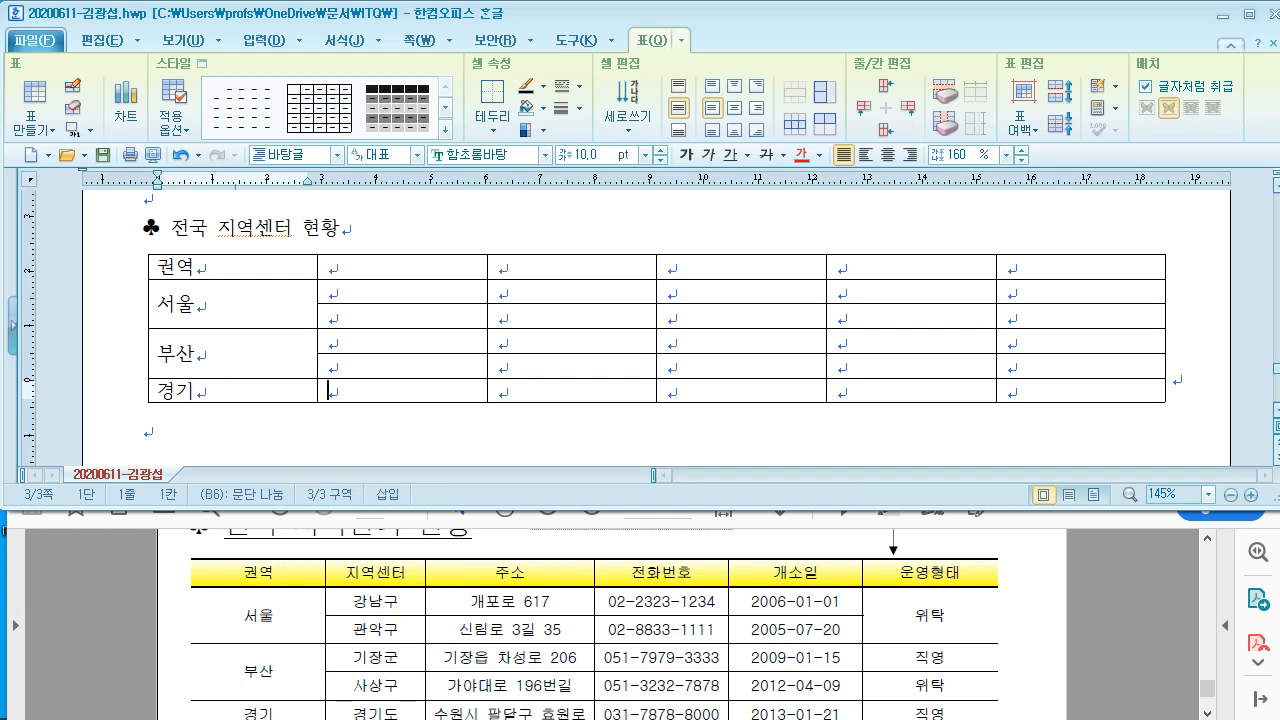
Step: Type 지역센터, 강남구, 관악구 and 기장군 down the second column
{"action": "key", "text": "Up"}
{"action": "key", "text": "Up"}
{"action": "key", "text": "Up"}
{"action": "key", "text": "Up"}
{"action": "key", "text": "Up"}
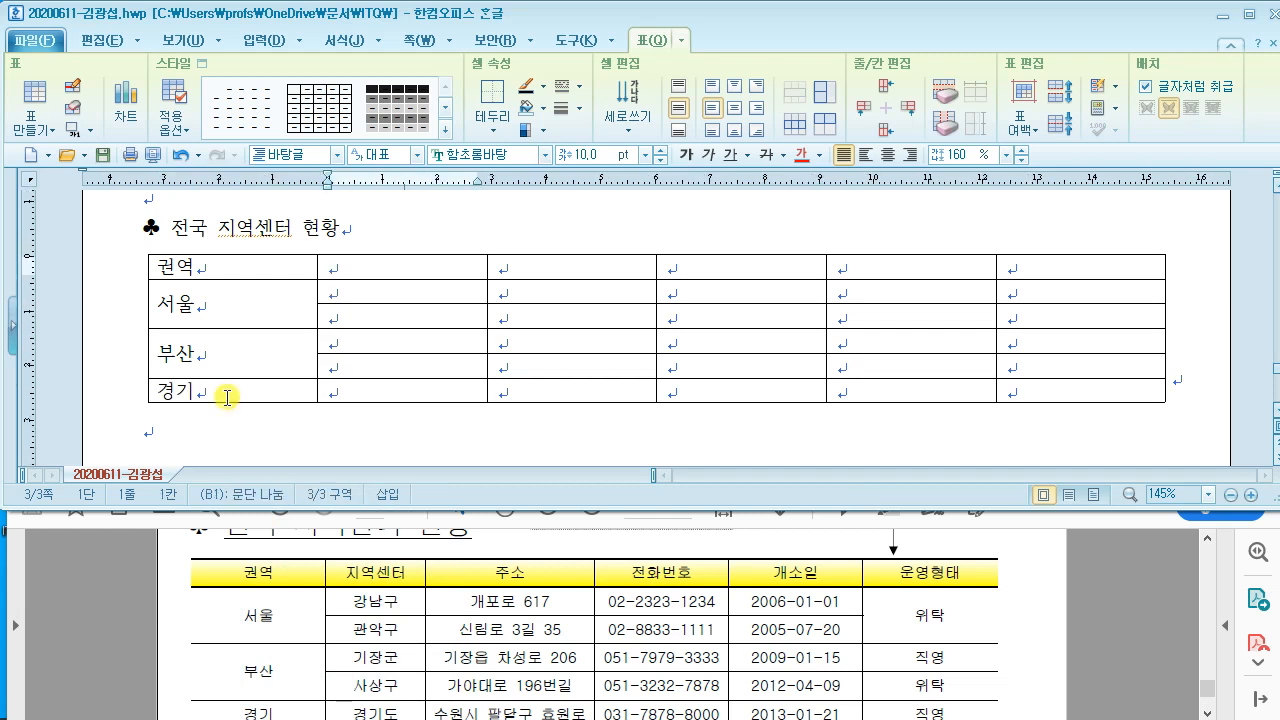
{"action": "type", "text": "지역센터"}
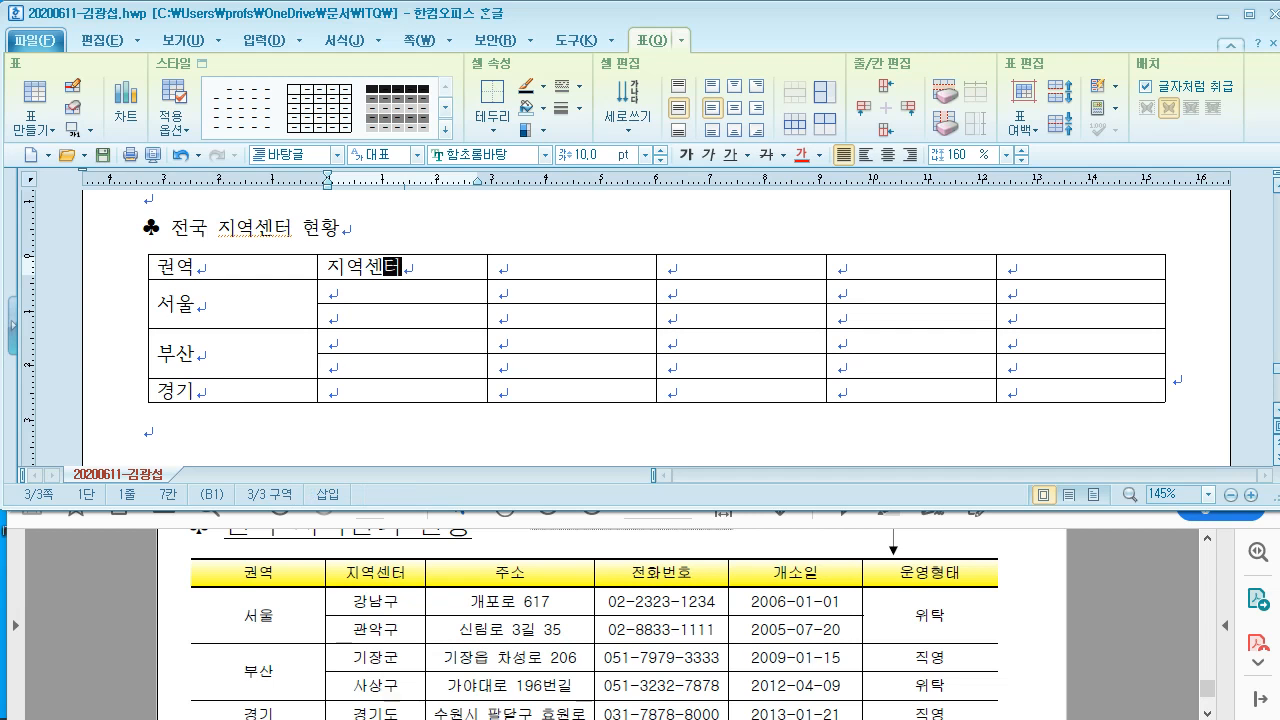
{"action": "key", "text": "Down"}
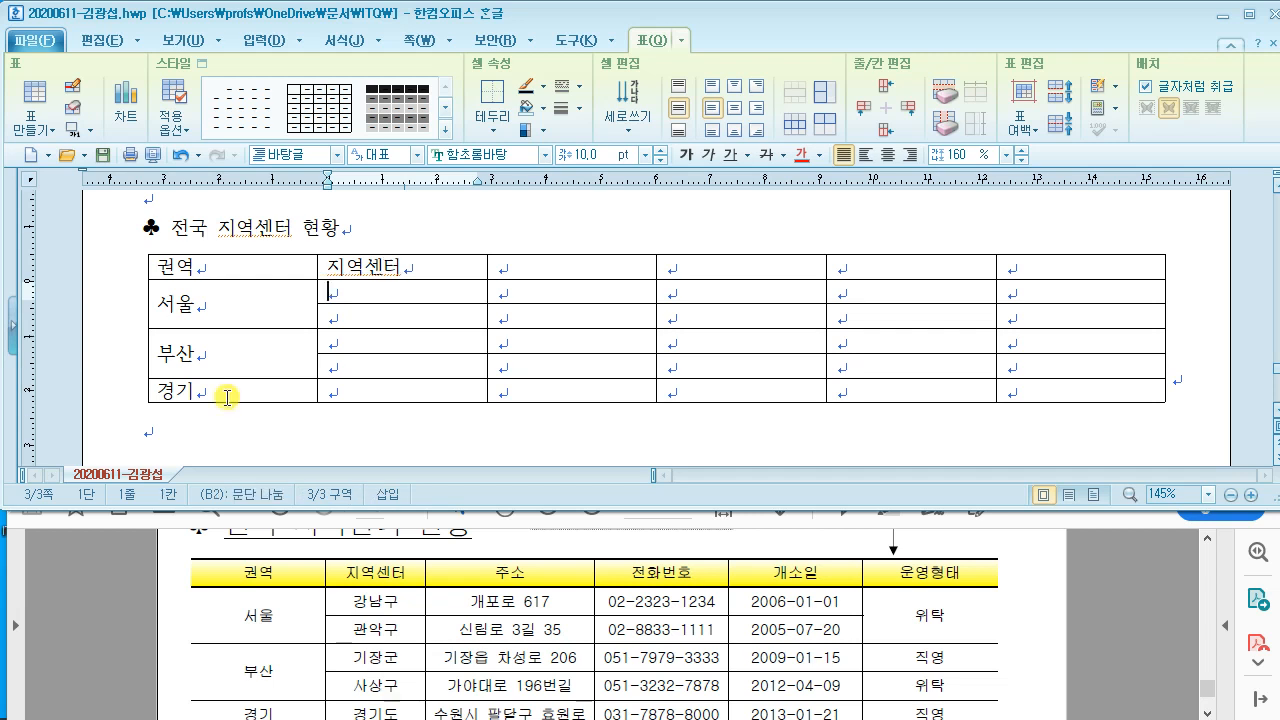
{"action": "type", "text": "강남구"}
{"action": "key", "text": "Down"}
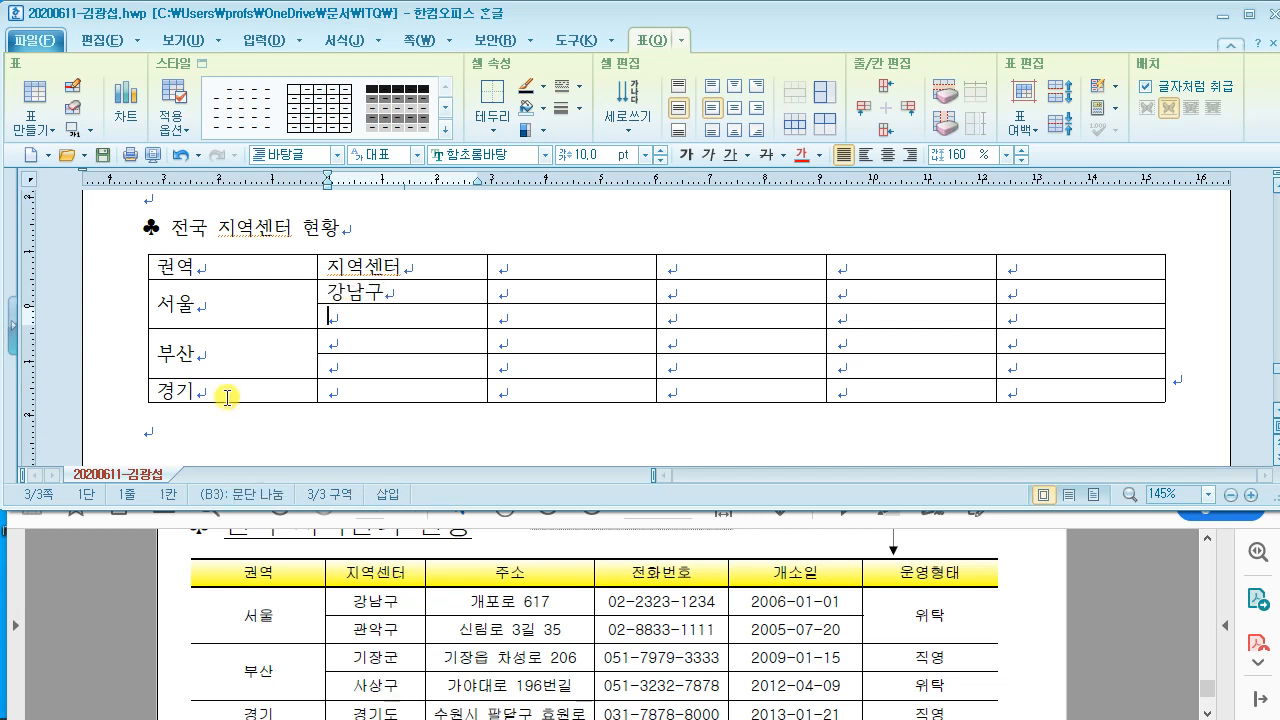
{"action": "type", "text": "관악구"}
{"action": "key", "text": "Down"}
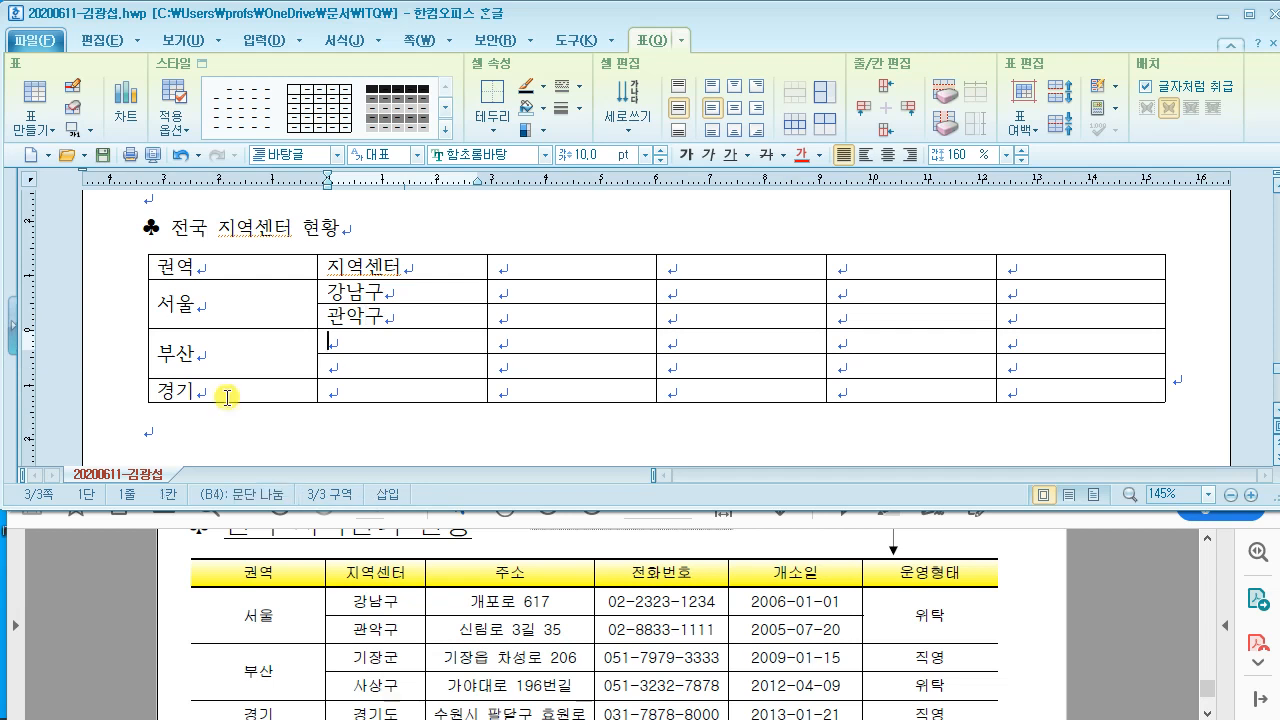
{"action": "type", "text": "기장구"}
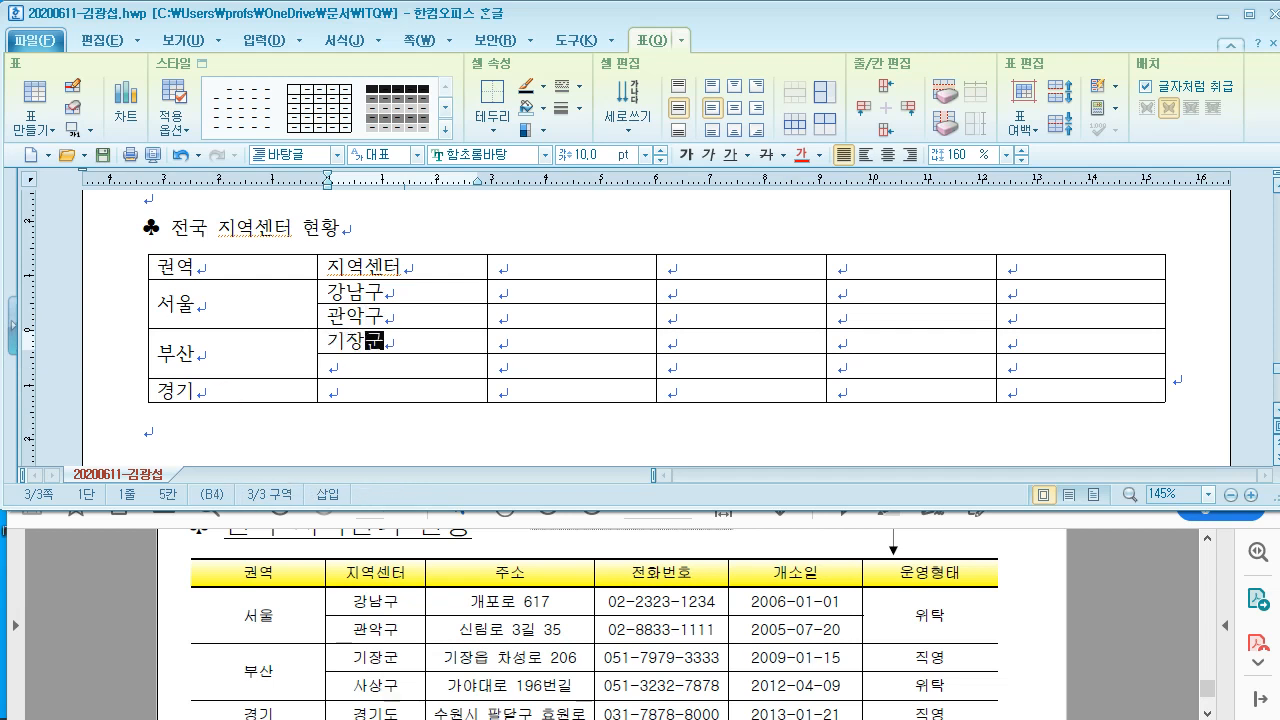
Step: Add 사상구 and 경기도, then narrow the first two columns to fit
{"action": "key", "text": "Down"}
{"action": "type", "text": "사상구"}
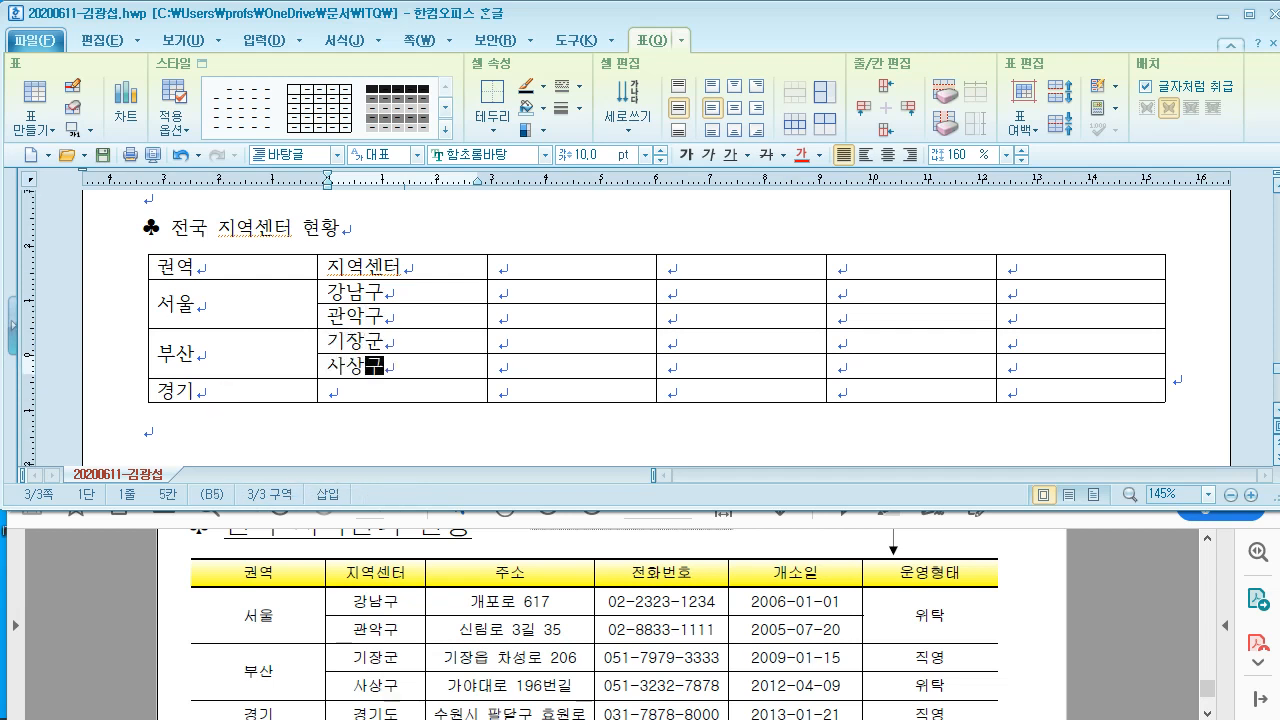
{"action": "key", "text": "Down"}
{"action": "type", "text": "경기도"}
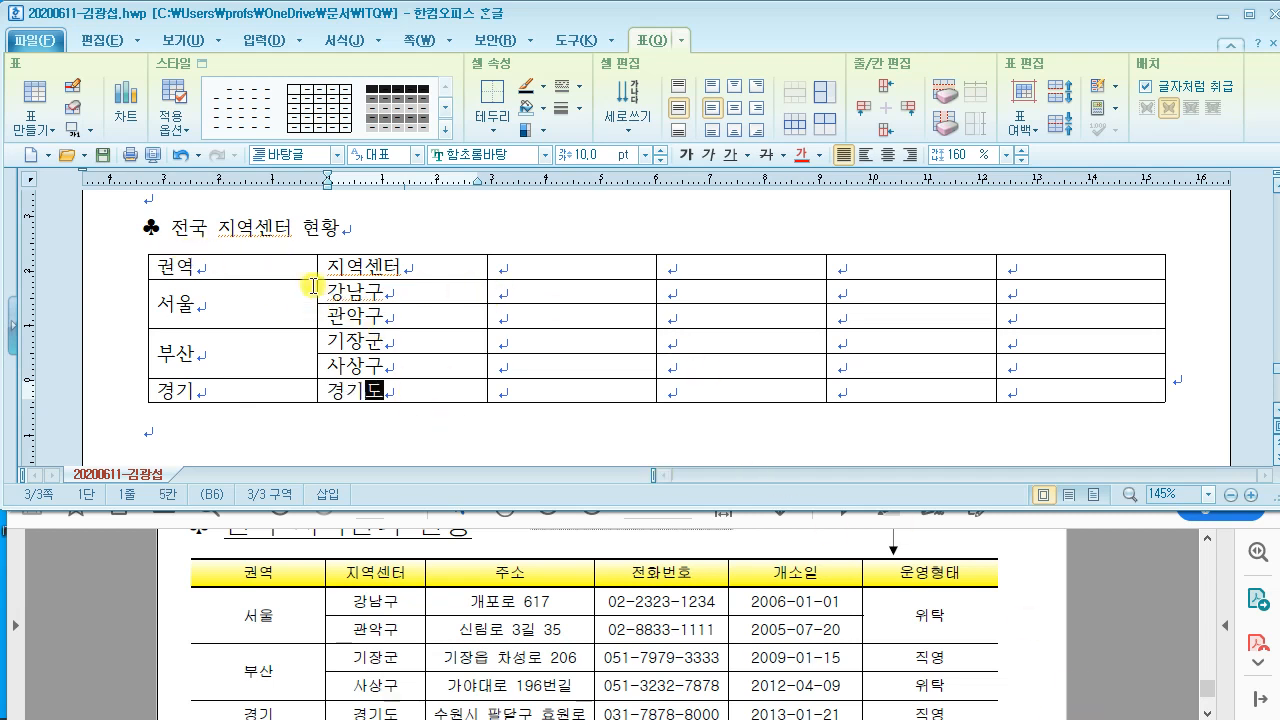
{"action": "left_click_drag", "start_coordinate": [317, 287], "coordinate": [285, 290]}
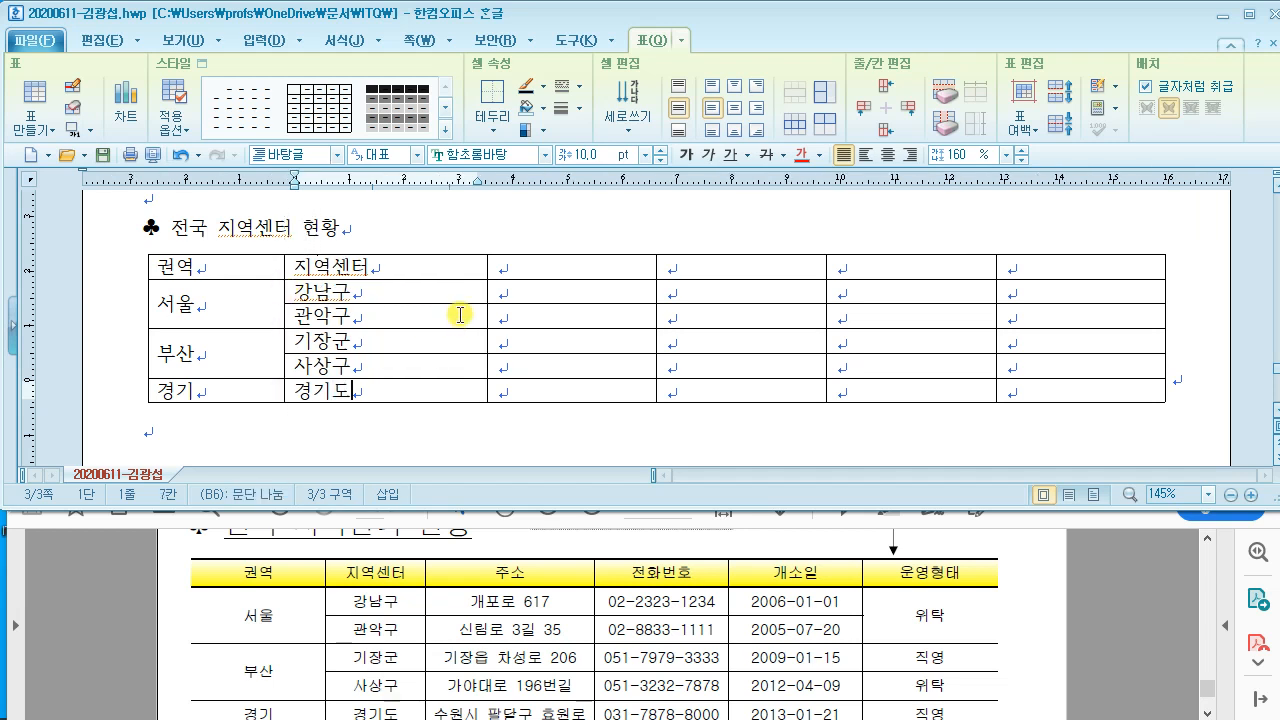
{"action": "left_click_drag", "start_coordinate": [488, 294], "coordinate": [399, 296]}
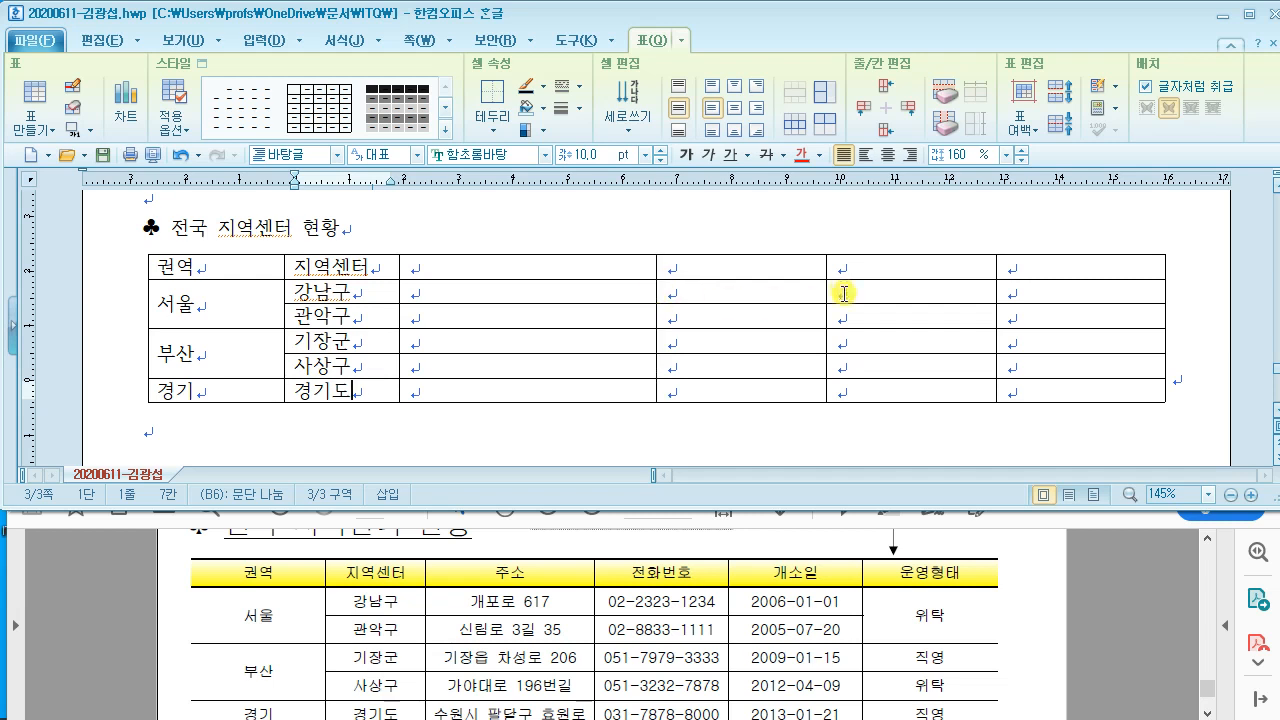
Step: Head the third column 주소 and enter 개포로 617 for 강남구
{"action": "left_click_drag", "start_coordinate": [455, 279], "coordinate": [457, 274]}
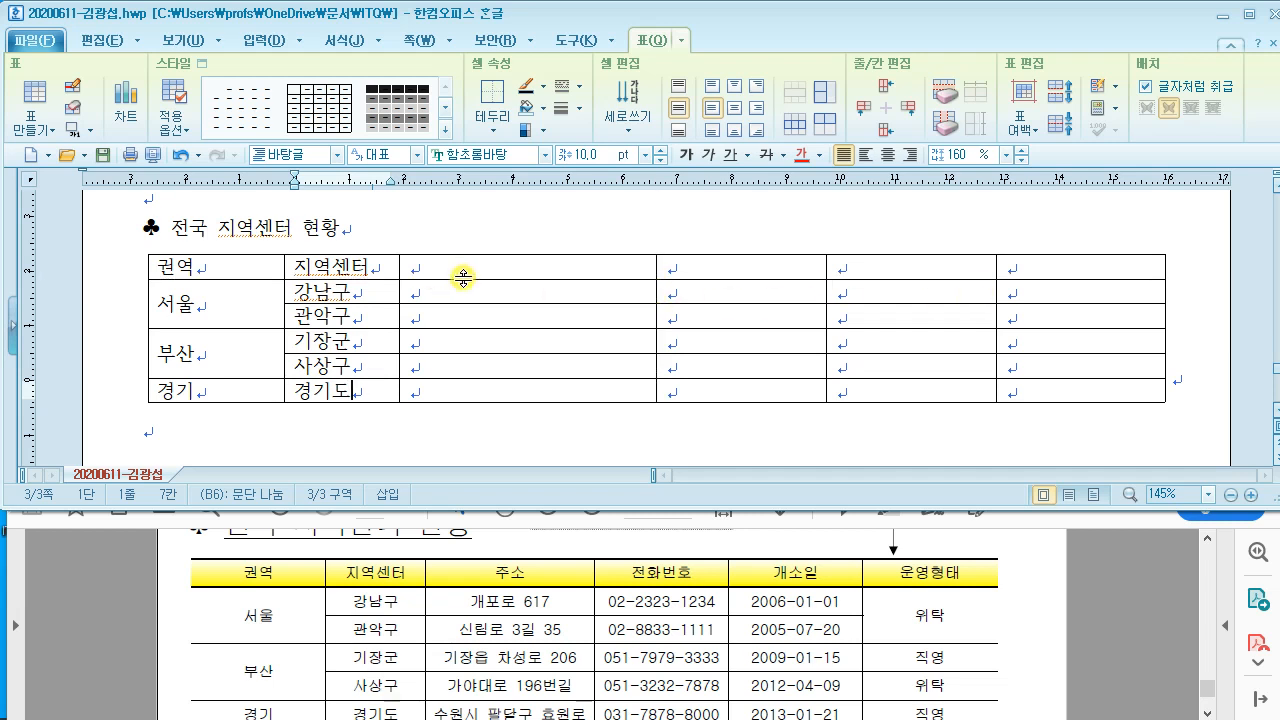
{"action": "left_click", "coordinate": [463, 268]}
{"action": "type", "text": "주소"}
{"action": "left_click", "coordinate": [412, 291]}
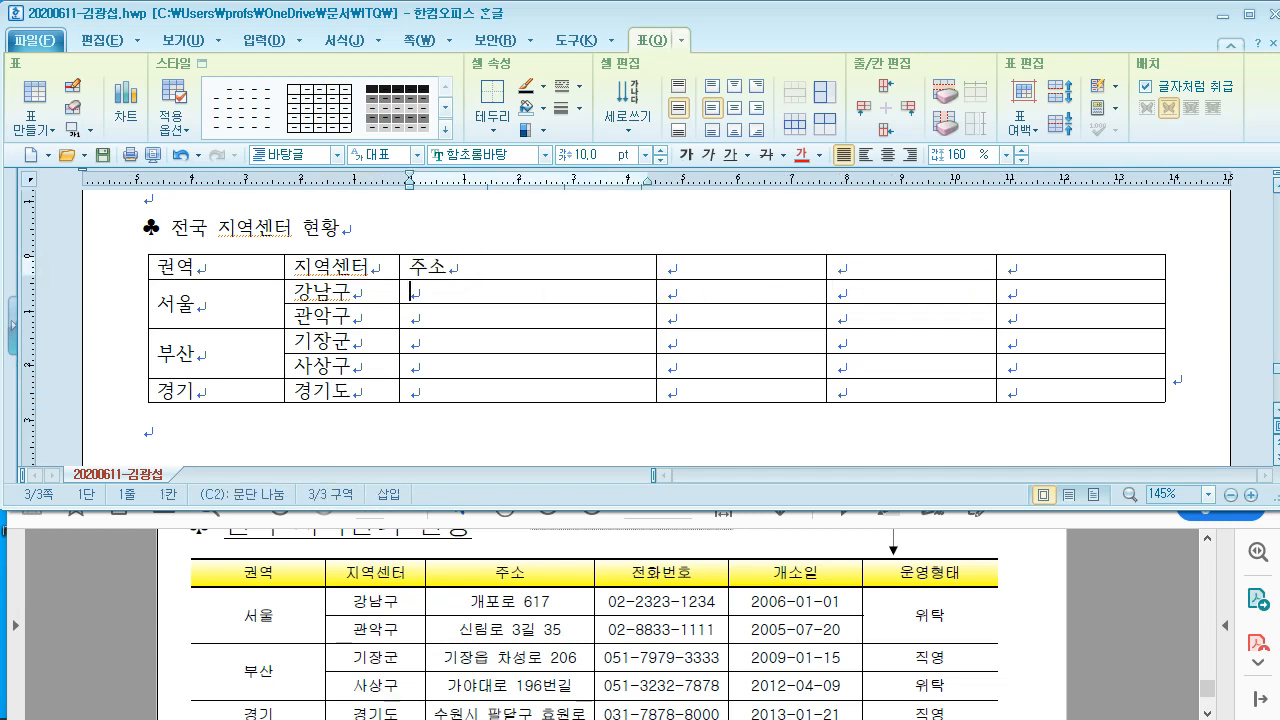
{"action": "type", "text": "개포로 "}
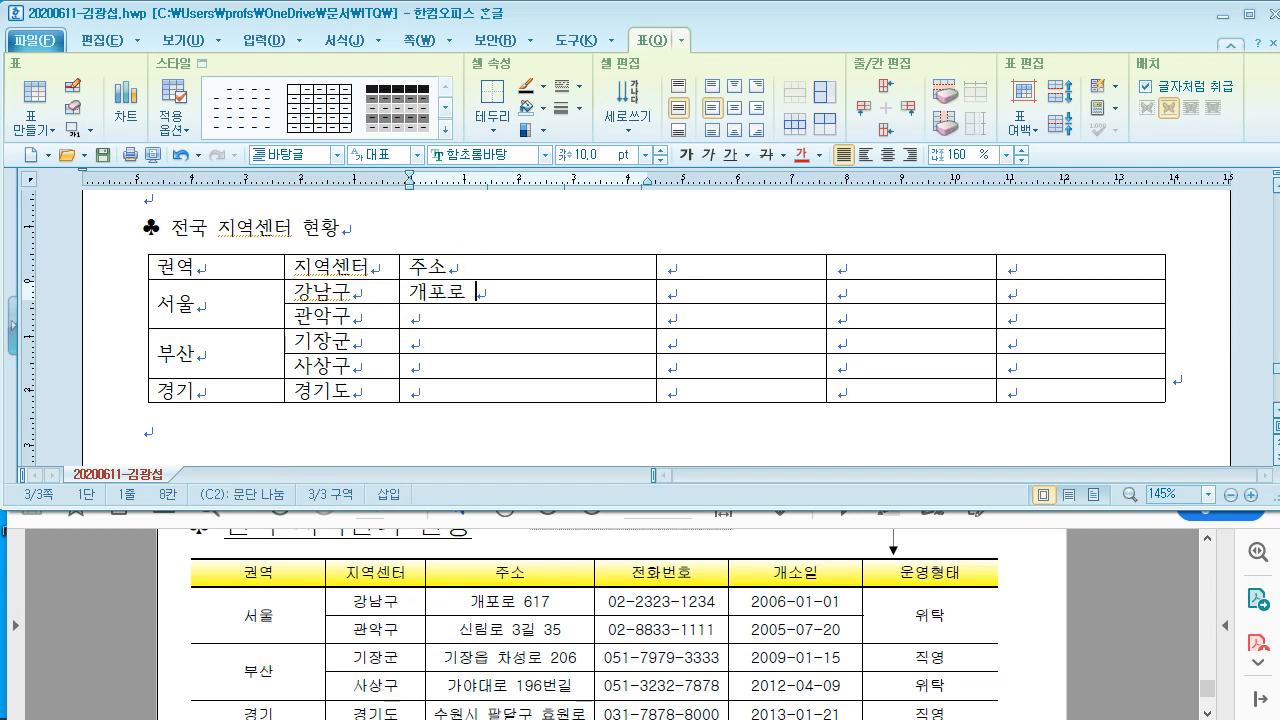
{"action": "type", "text": "617"}
{"action": "key", "text": "Down"}
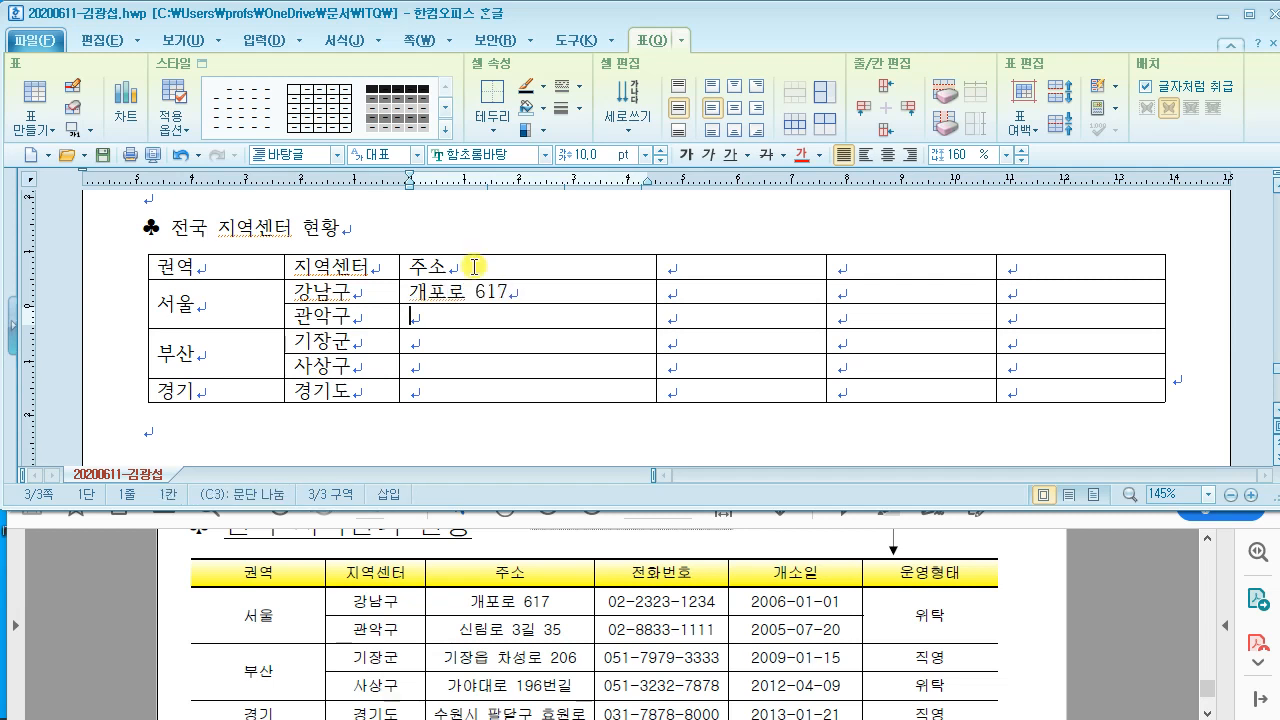
Step: Enter 신리로 3길 35, 기장읍 차성로 206, 가야대로 196번길 and 수원시 팔달구 효원로
{"action": "type", "text": "신리"}
{"action": "type", "text": "로 "}
{"action": "type", "text": "3길 "}
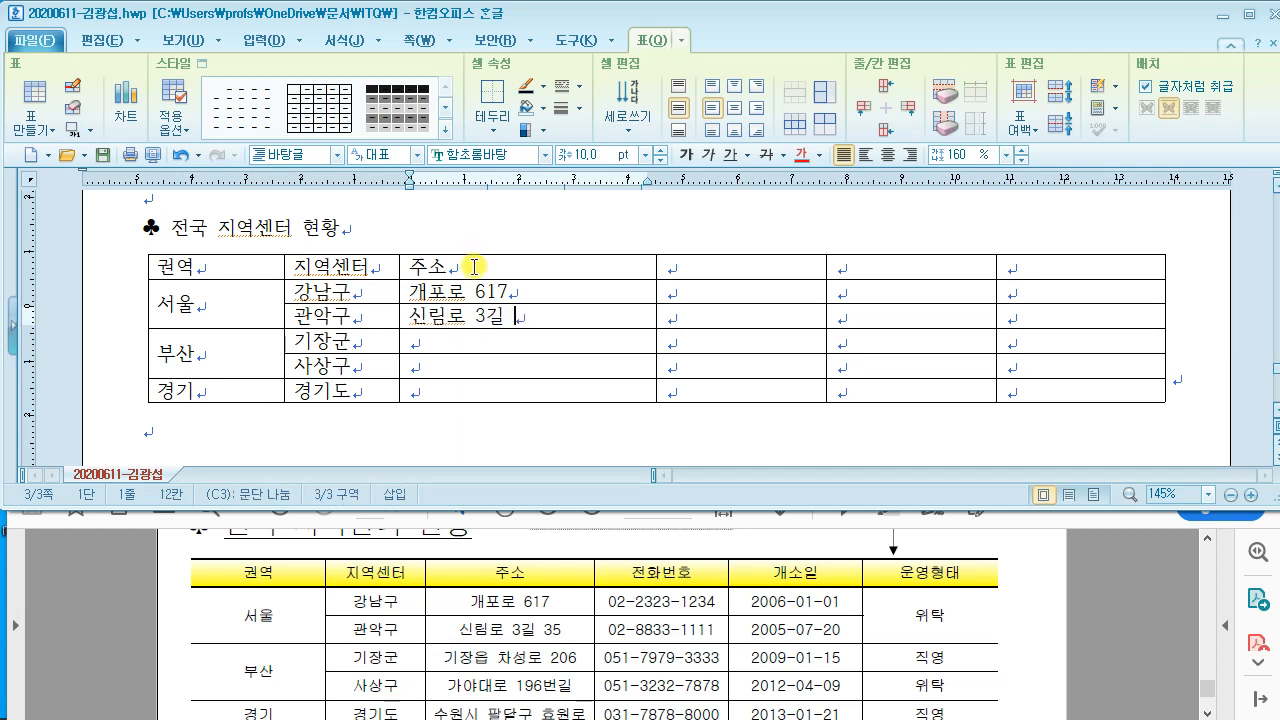
{"action": "type", "text": "35"}
{"action": "key", "text": "Down"}
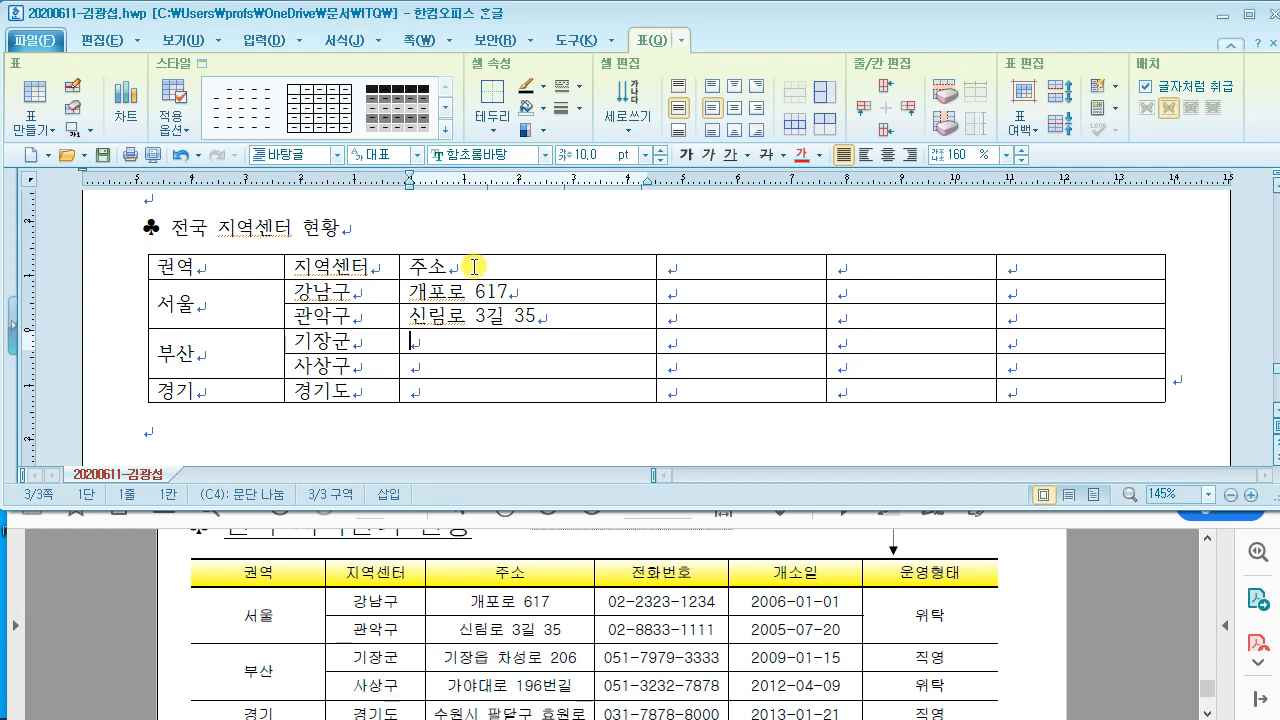
{"action": "type", "text": "기장"}
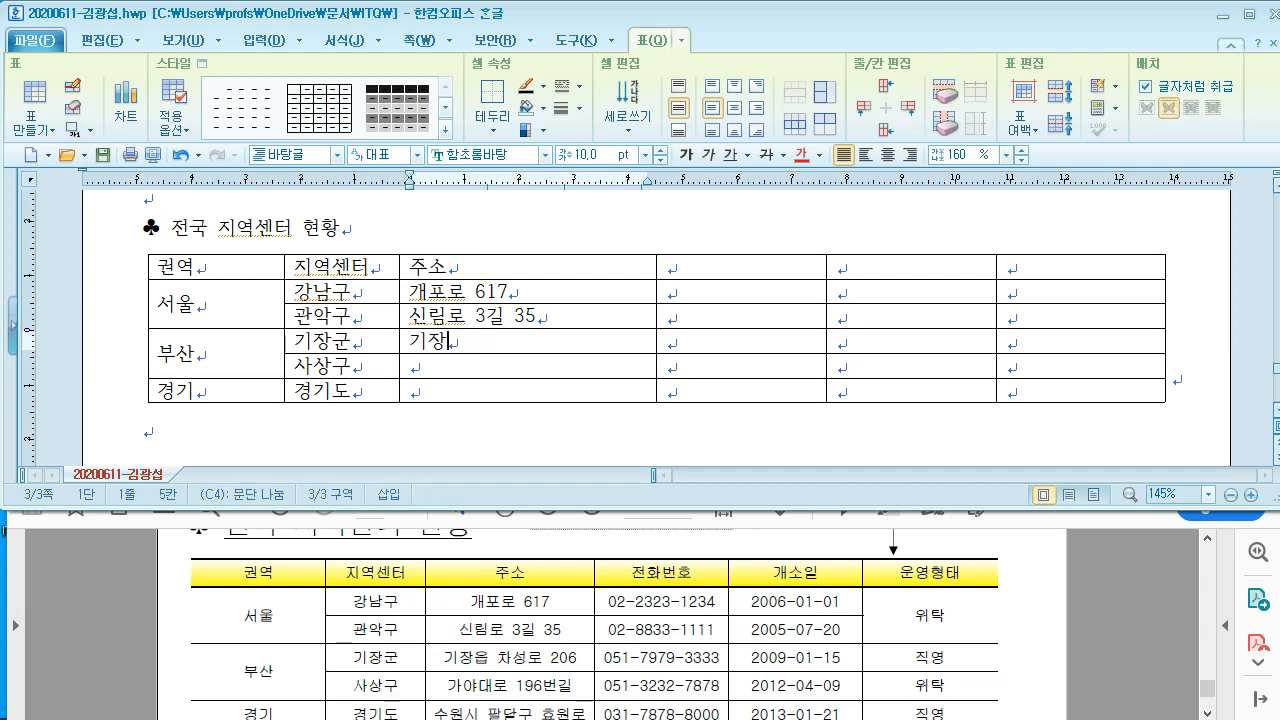
{"action": "type", "text": "읍 차성로 "}
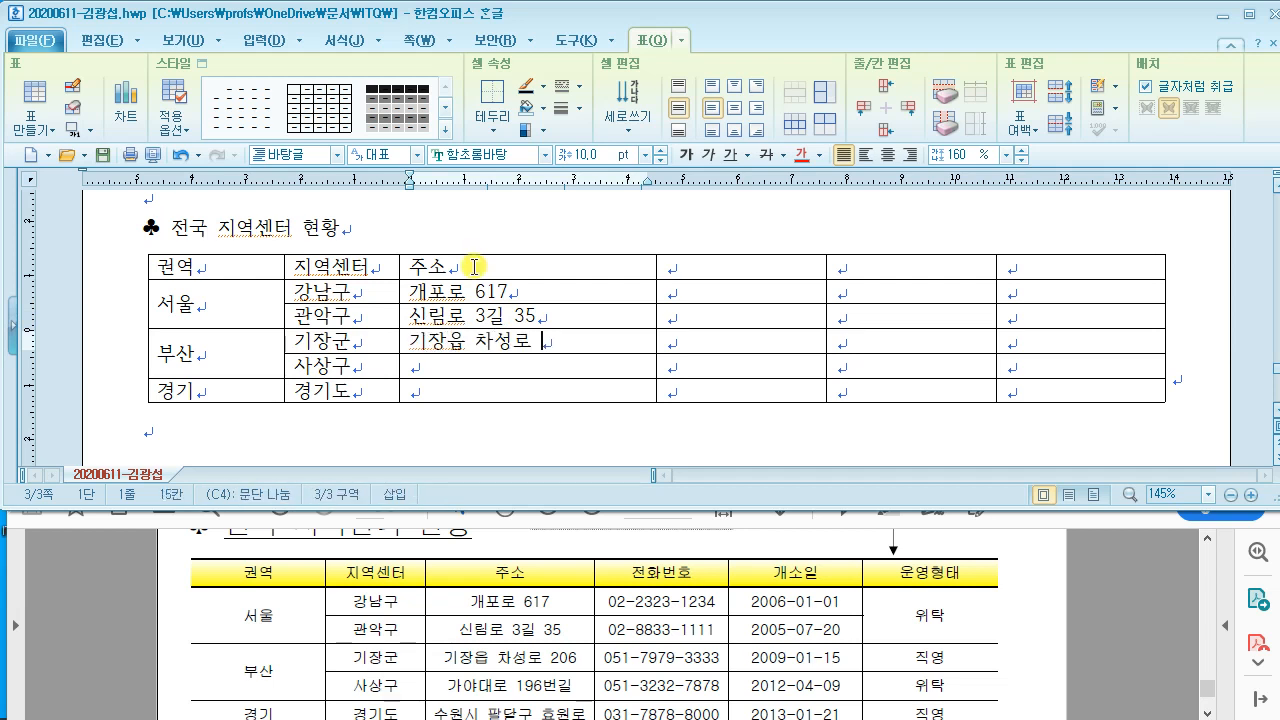
{"action": "type", "text": "206"}
{"action": "key", "text": "Down"}
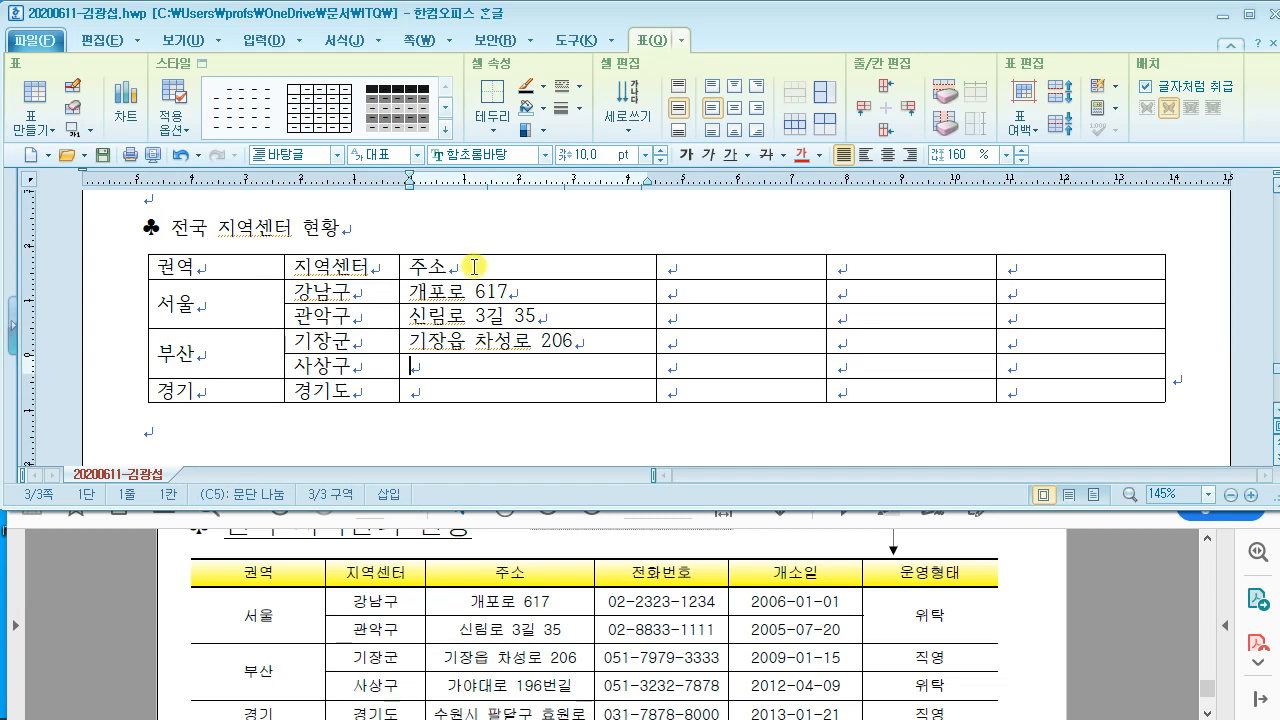
{"action": "type", "text": "가야"}
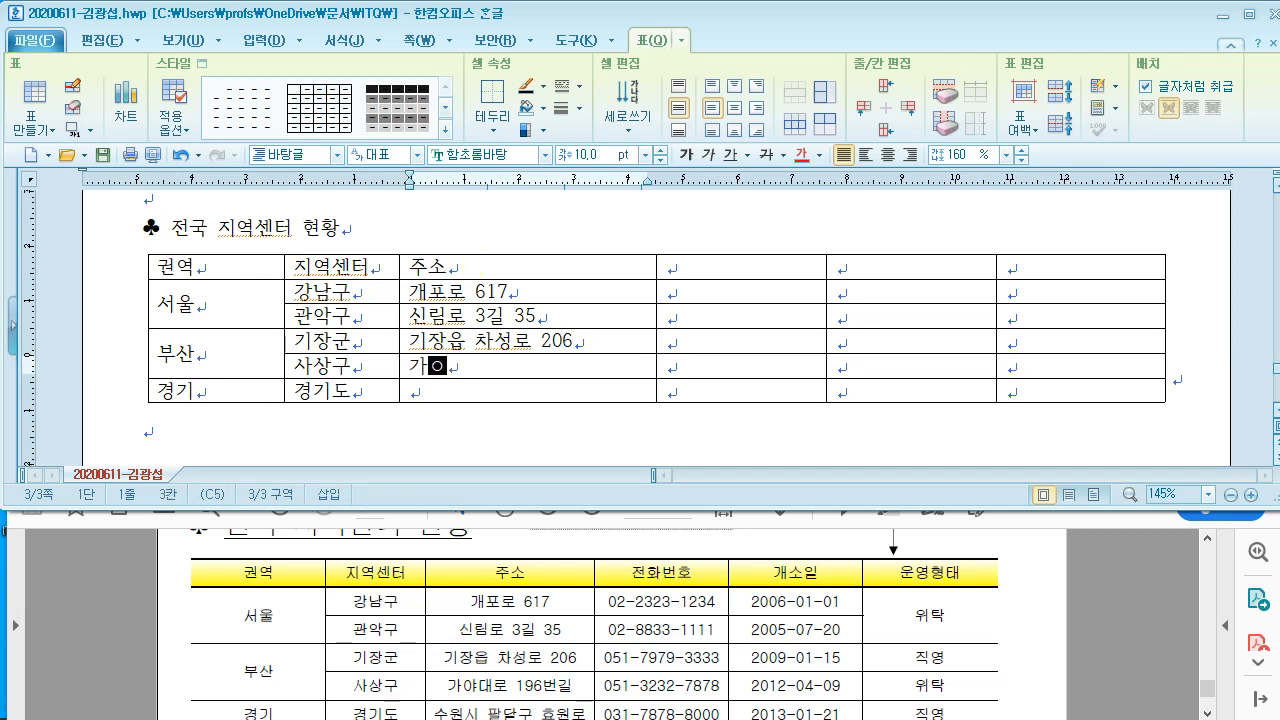
{"action": "type", "text": "대로 19"}
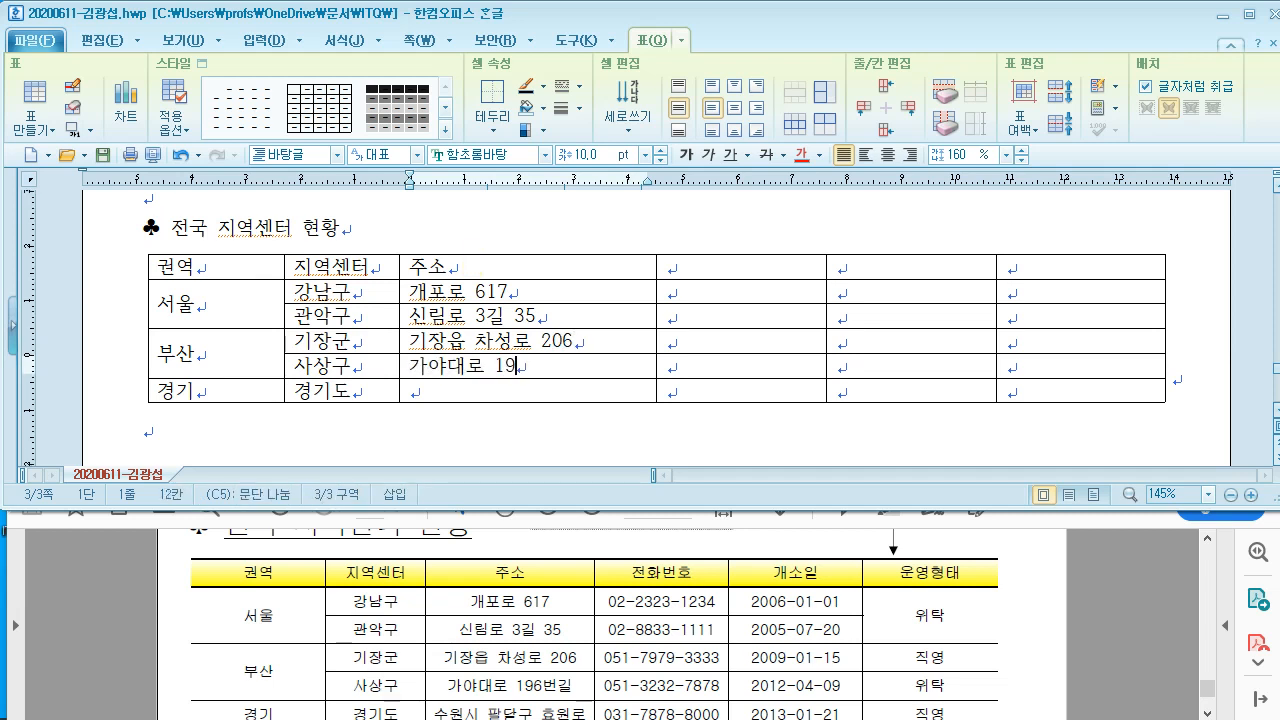
{"action": "type", "text": "6번길"}
{"action": "key", "text": "Down"}
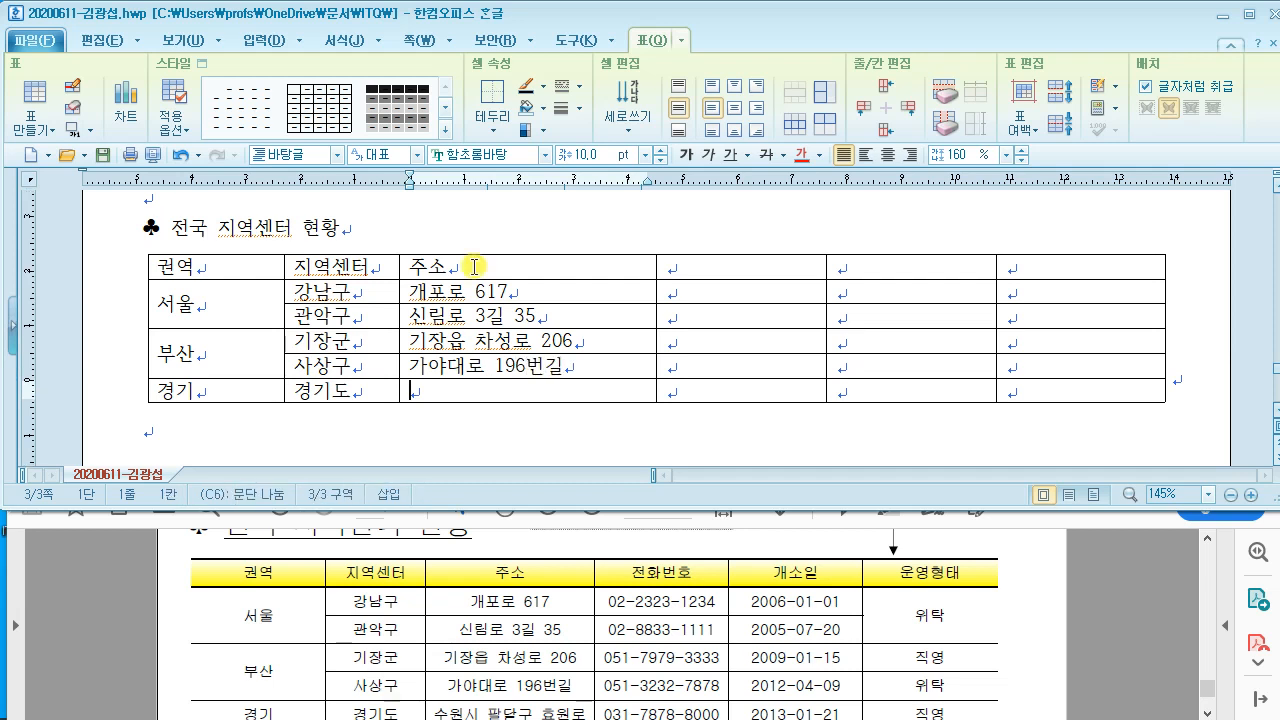
{"action": "type", "text": "수원시 팔달구 "}
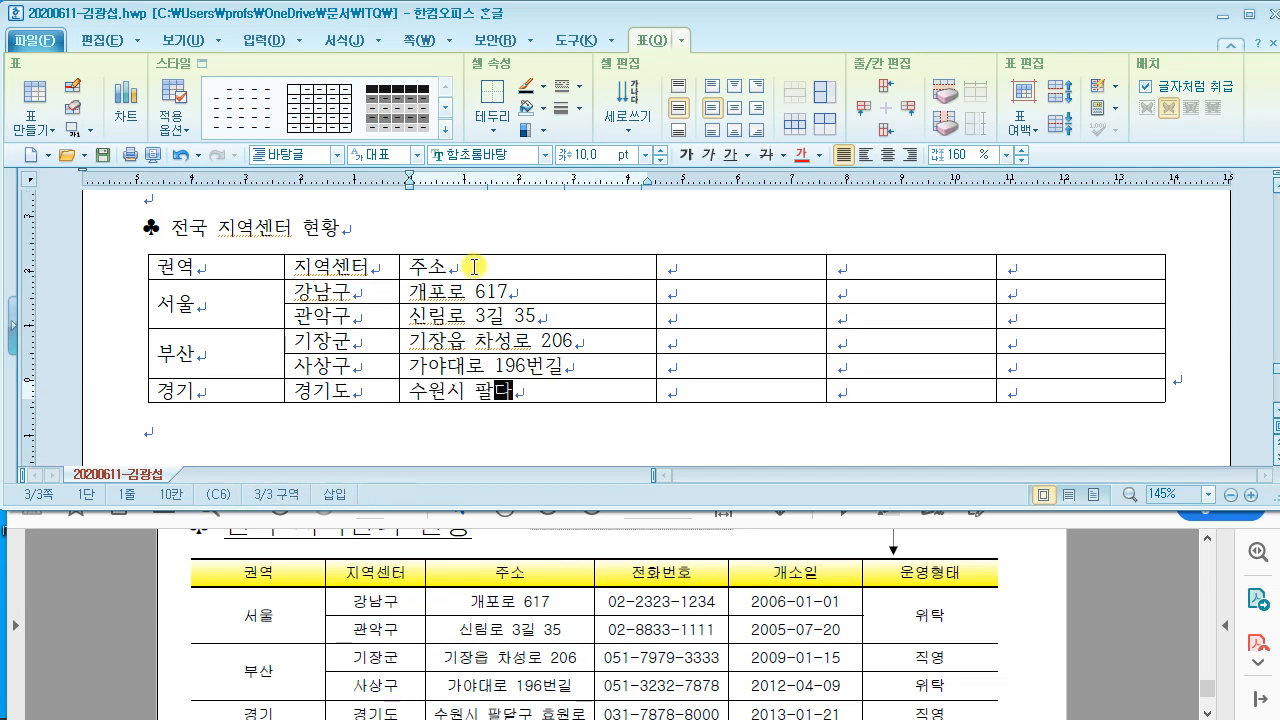
{"action": "type", "text": "효원로"}
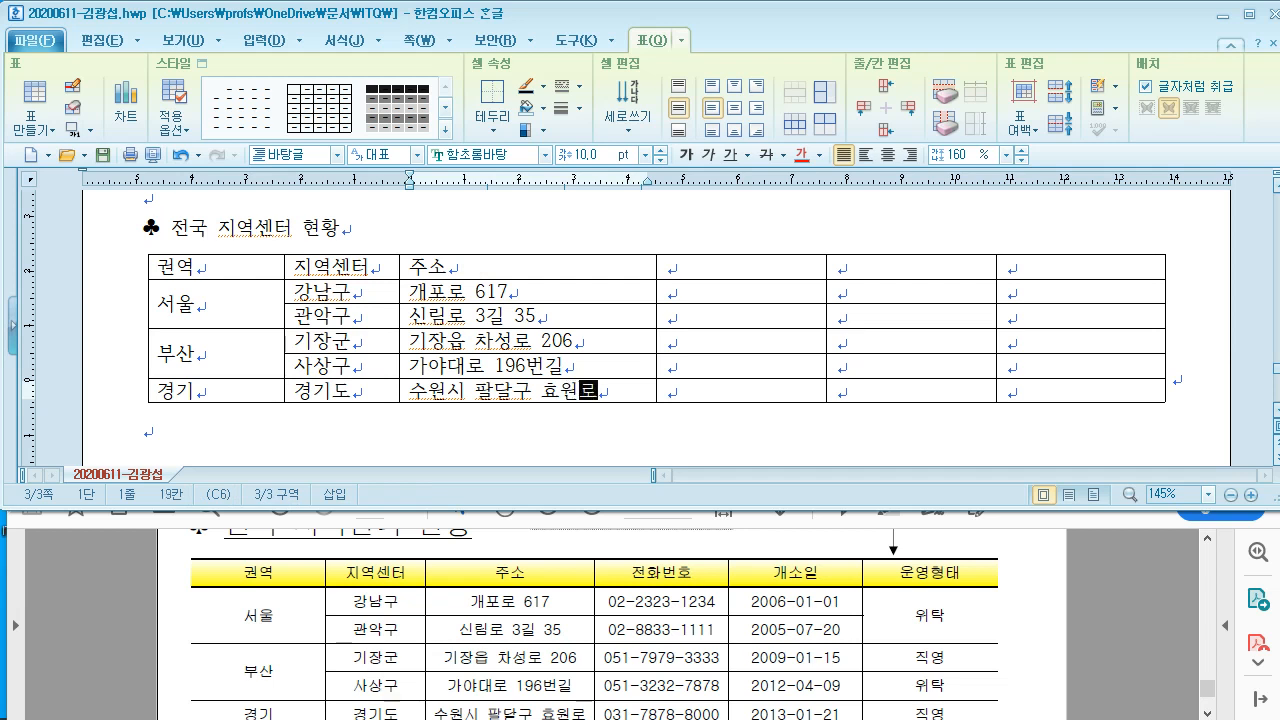
{"action": "key", "text": "Tab"}
{"action": "key", "text": "Up"}
{"action": "key", "text": "Up"}
{"action": "key", "text": "Up"}
{"action": "key", "text": "Up"}
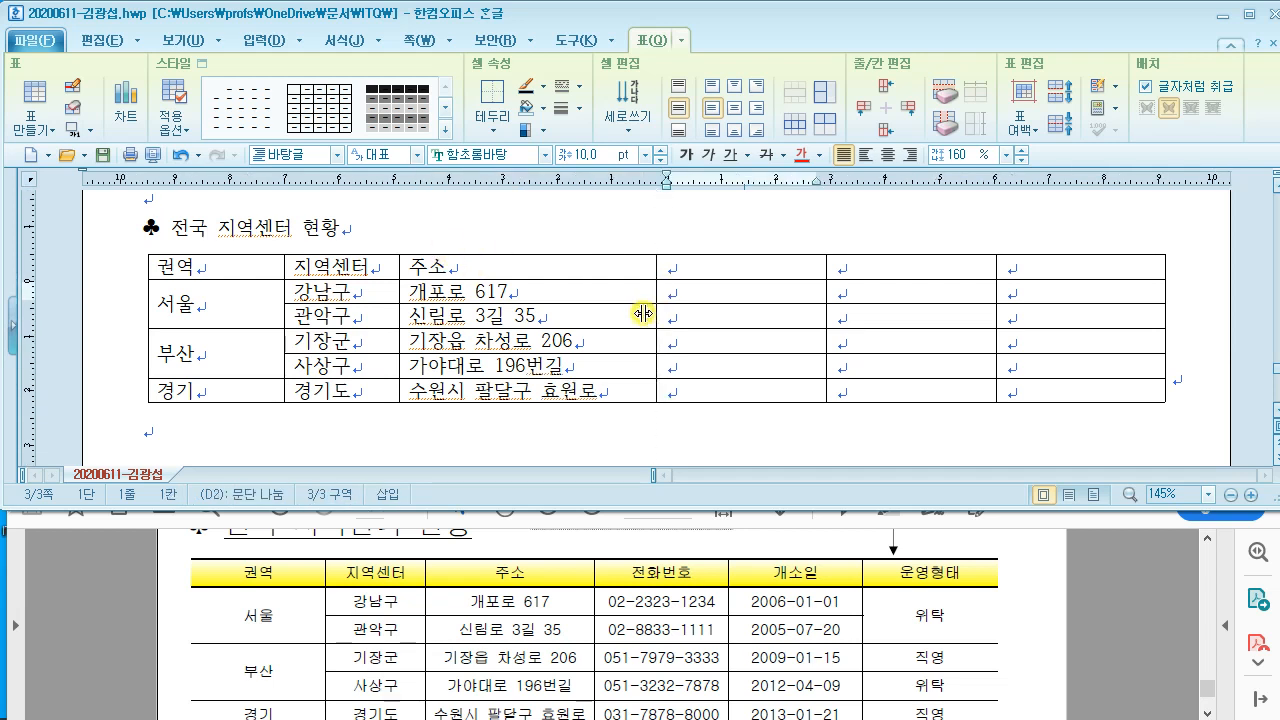
{"action": "left_click_drag", "start_coordinate": [643, 314], "coordinate": [636, 314]}
{"action": "left_click", "coordinate": [661, 268]}
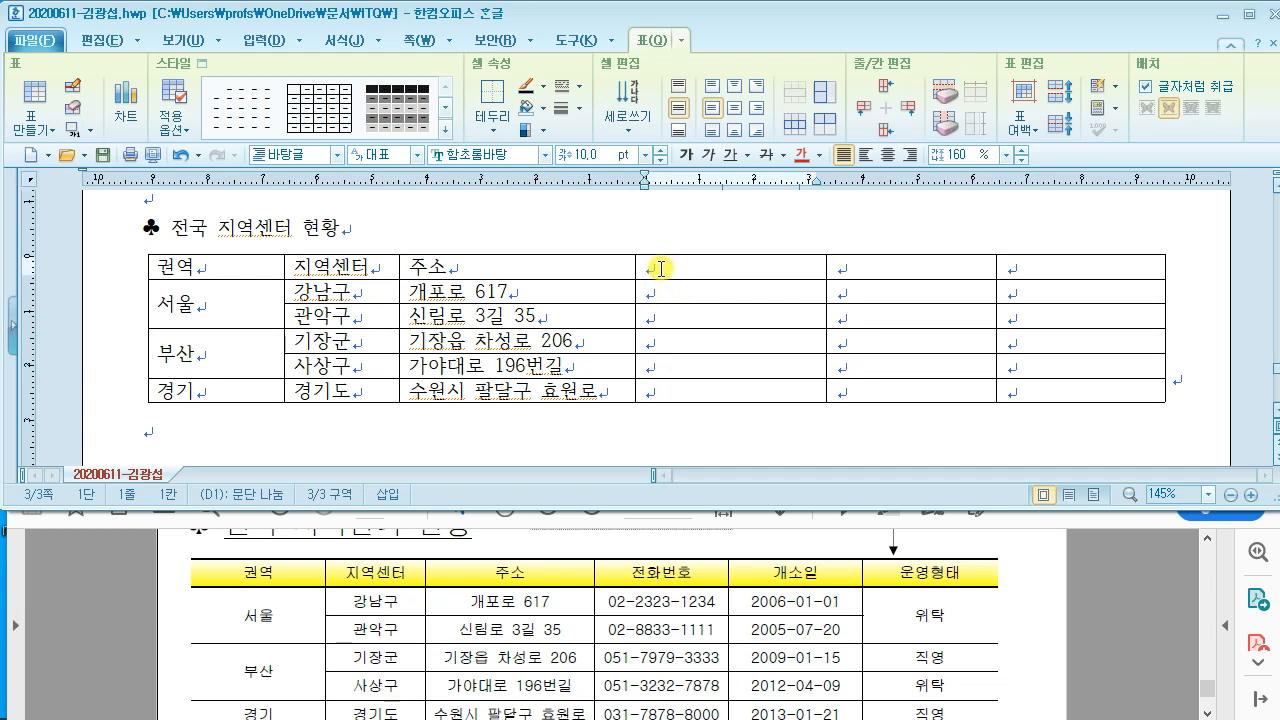
{"action": "type", "text": "ㅈ전화"}
{"action": "key", "text": "BackSpace"}
{"action": "key", "text": "BackSpace"}
{"action": "key", "text": "BackSpace"}
{"action": "key", "text": "BackSpace"}
{"action": "key", "text": "BackSpace"}
{"action": "type", "text": "전"}
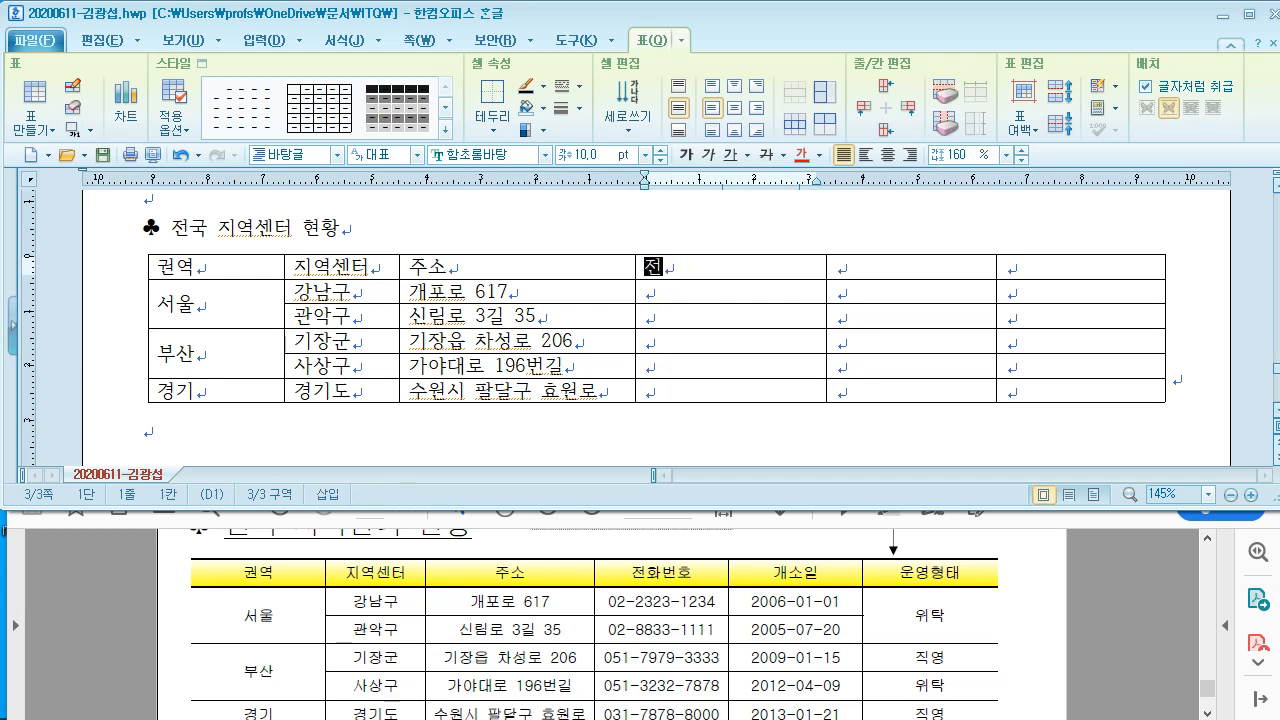
{"action": "type", "text": "화번호"}
{"action": "key", "text": "Down"}
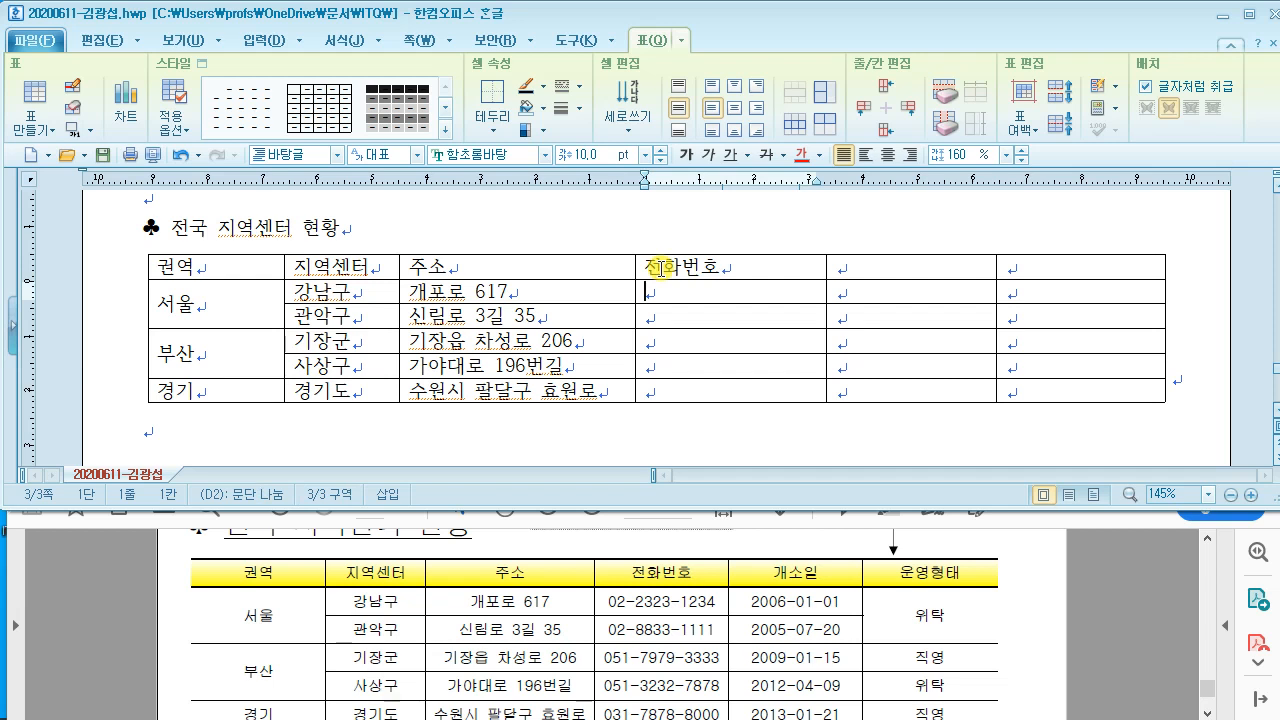
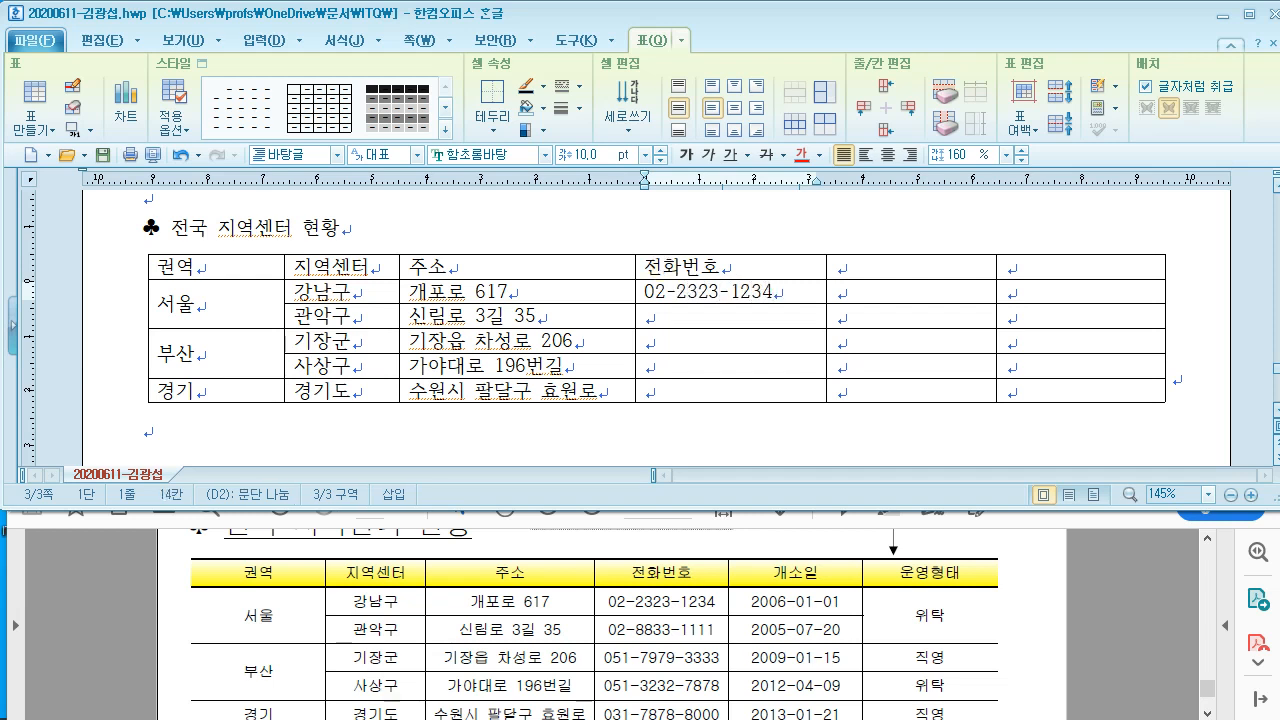
{"action": "key", "text": "Down"}
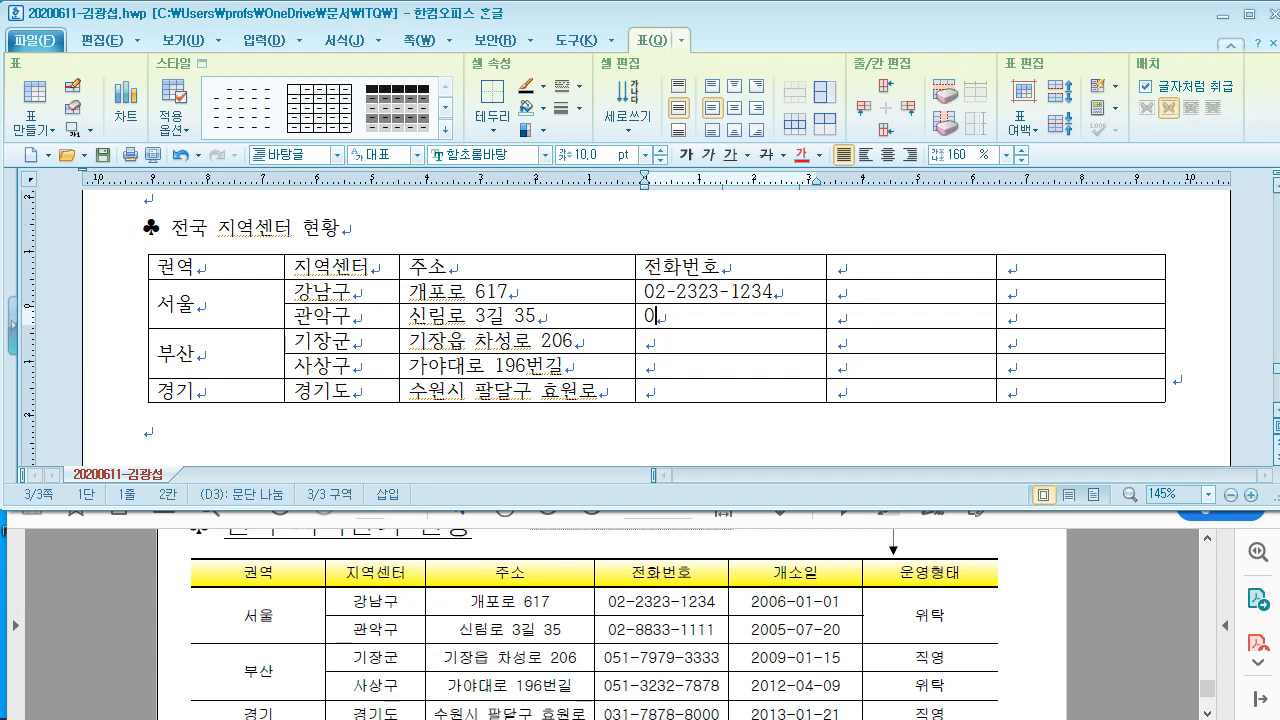
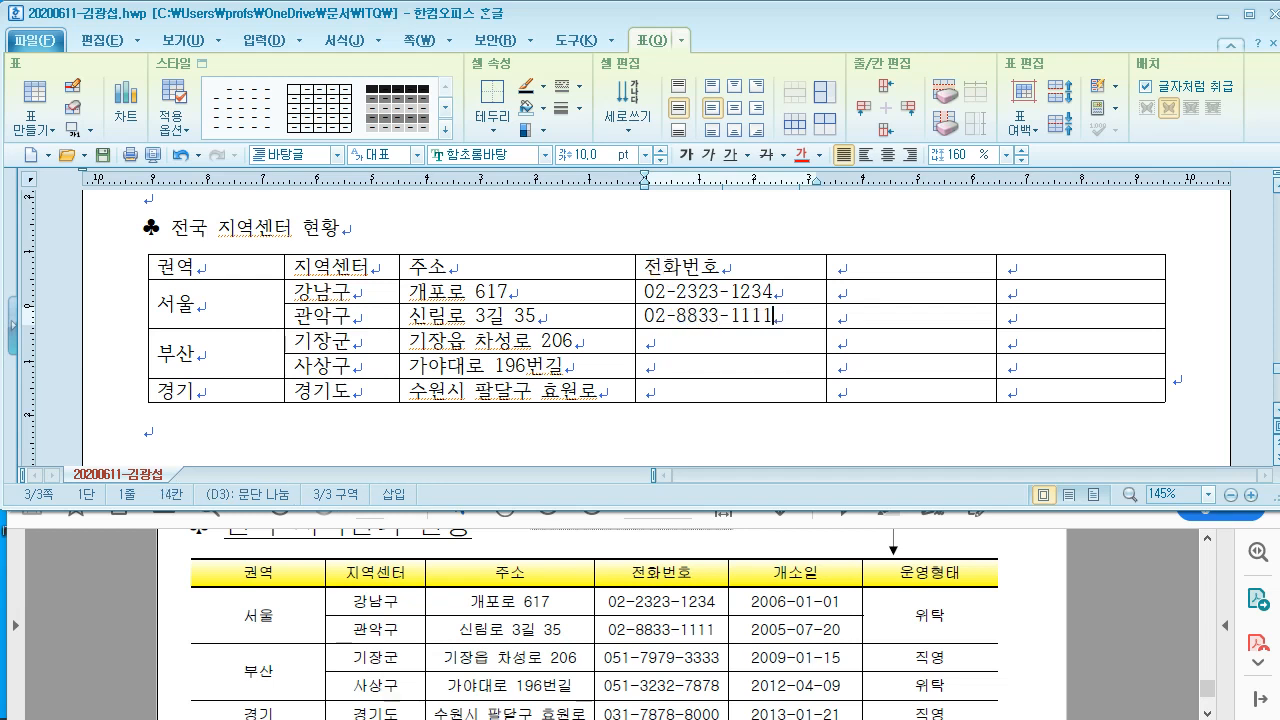
{"action": "key", "text": "Down"}
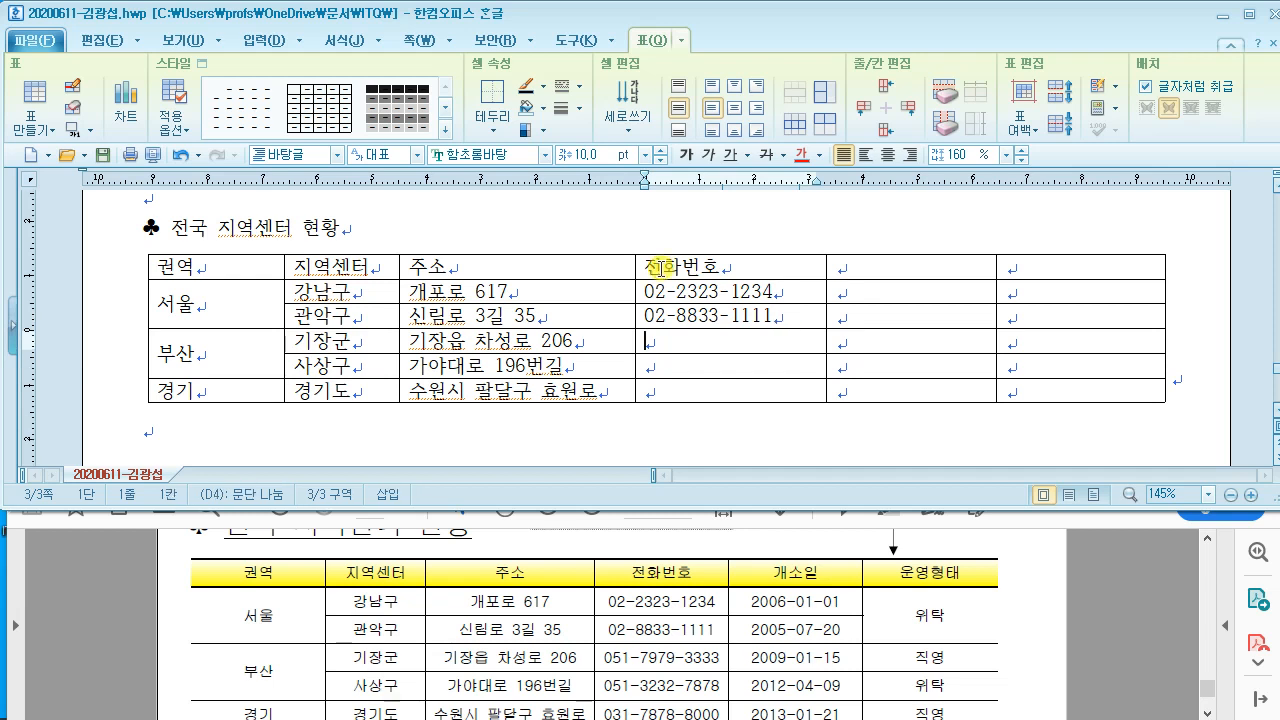
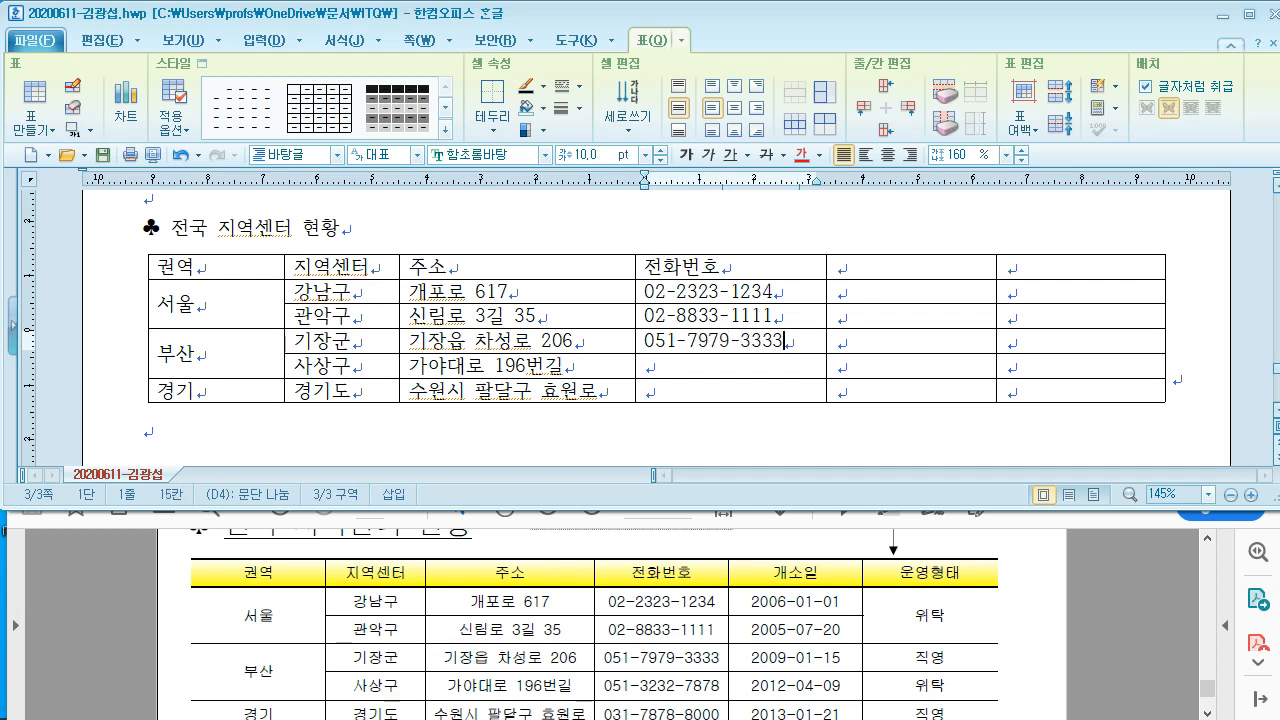
{"action": "key", "text": "Down"}
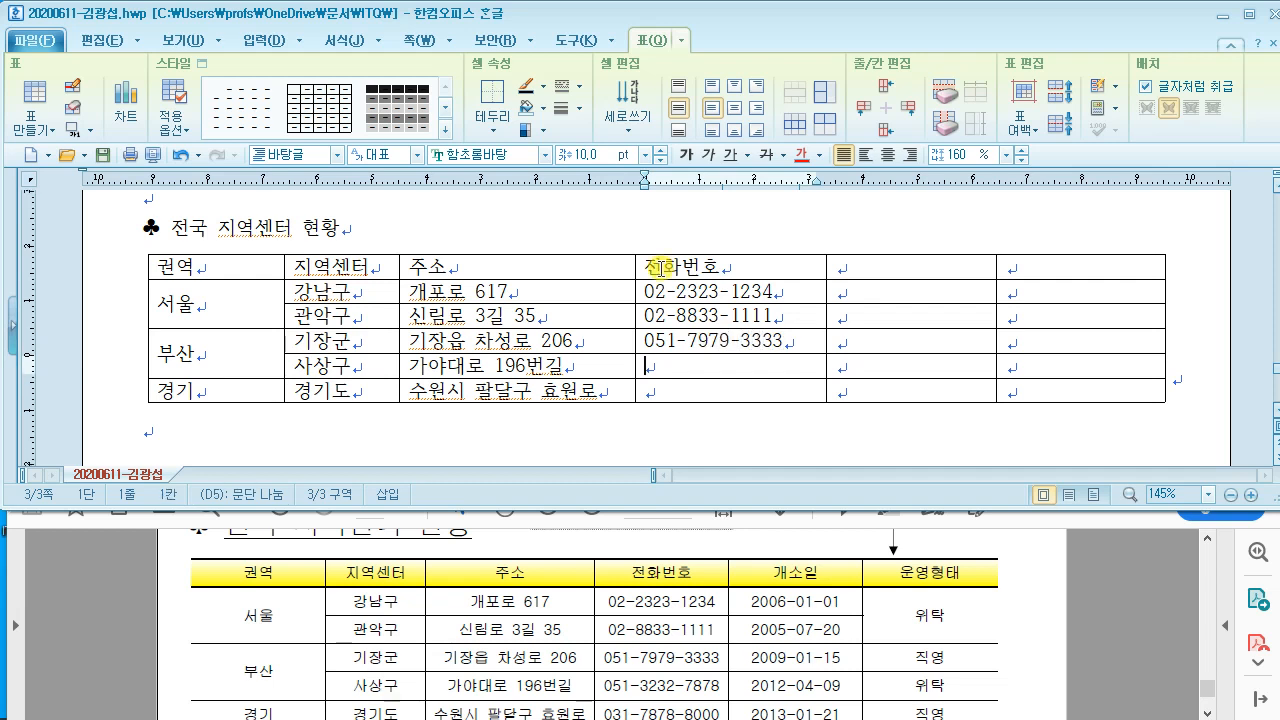
{"action": "type", "text": "2"}
{"action": "type", "text": "05"}
{"action": "type", "text": "1-3232-"}
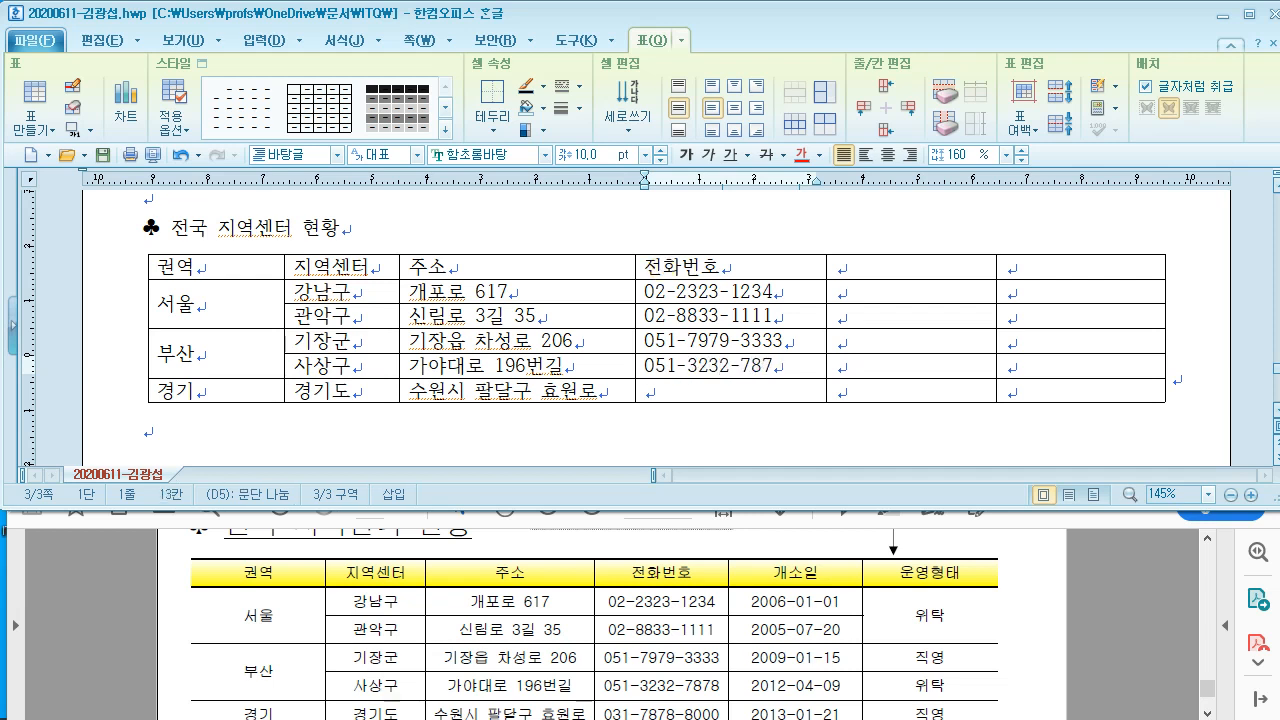
{"action": "key", "text": "Down"}
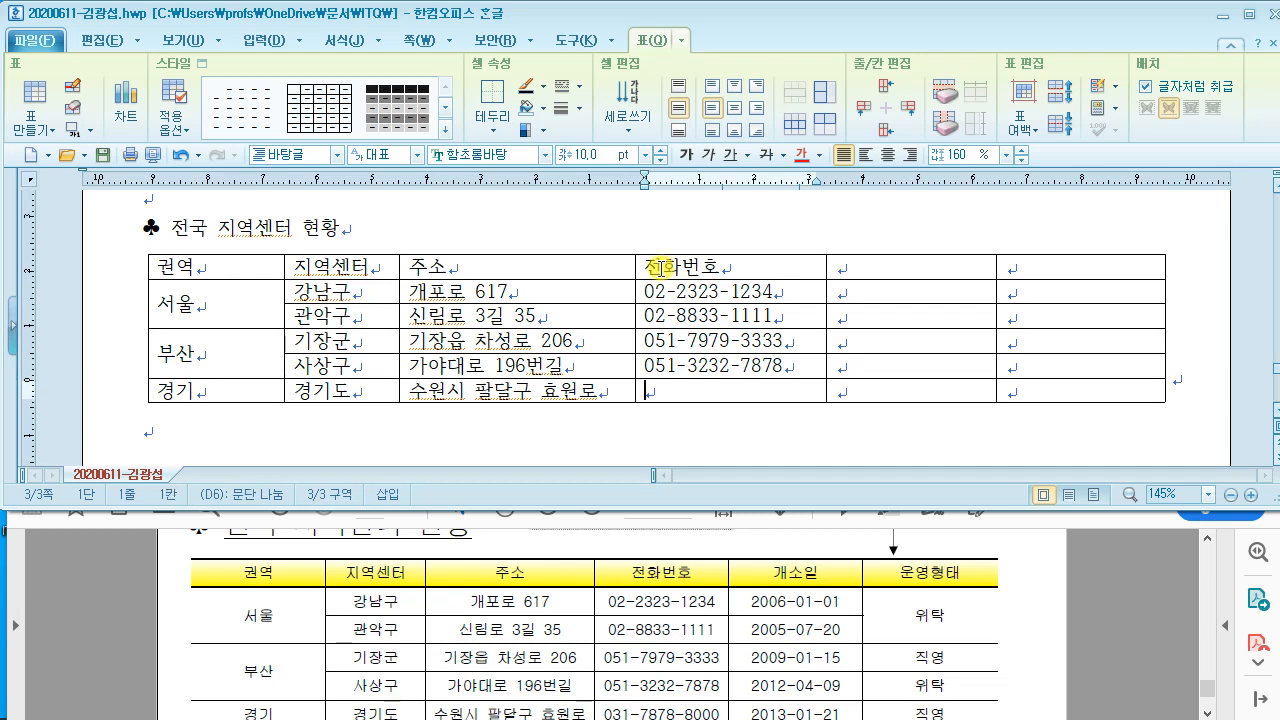
{"action": "type", "text": "3"}
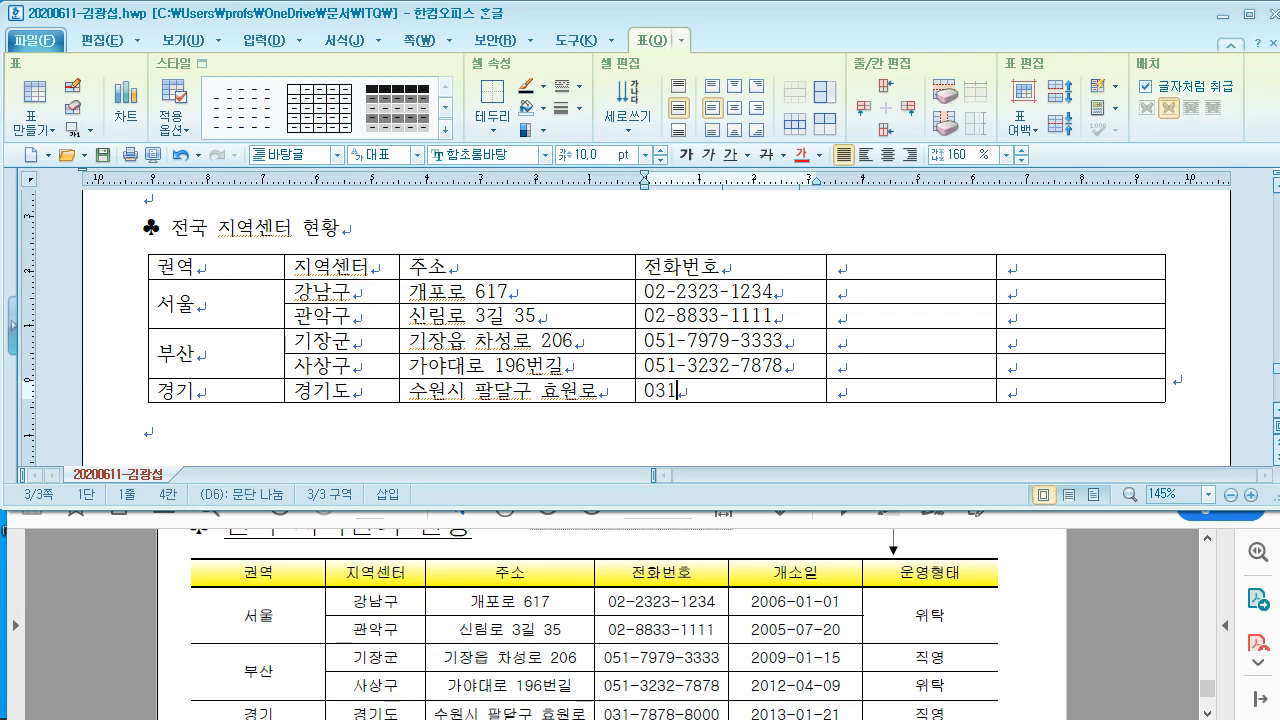
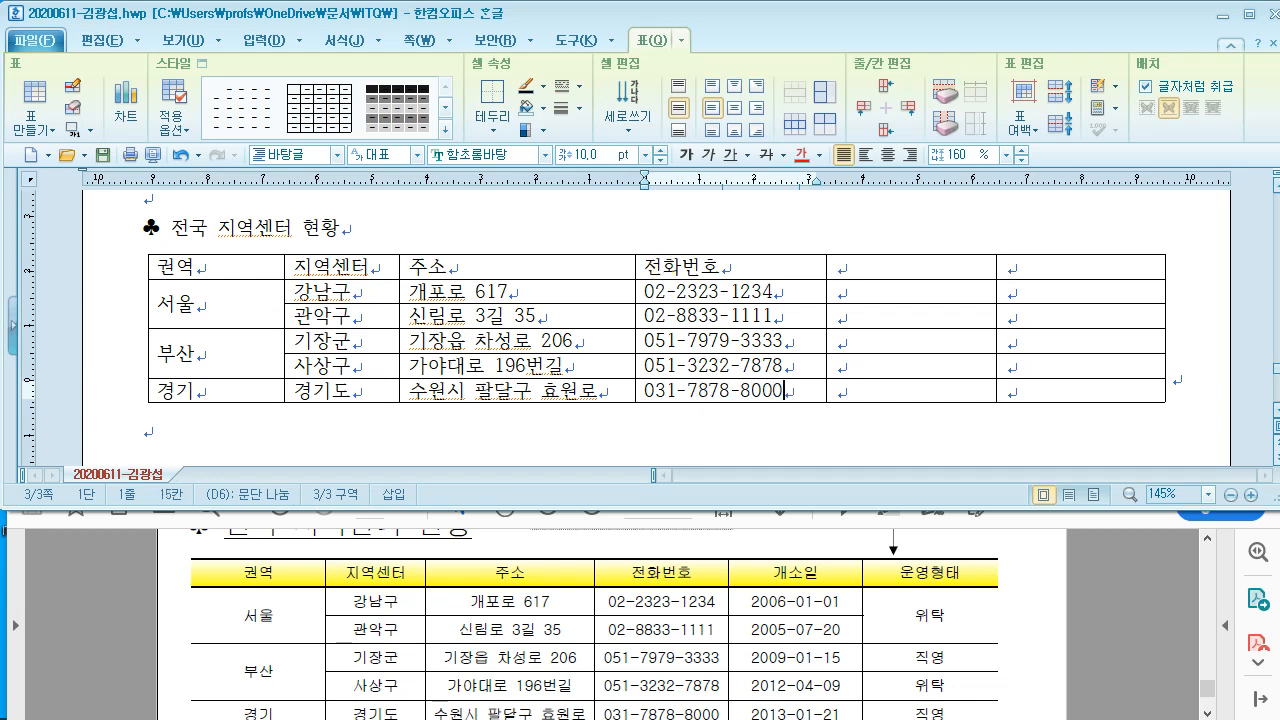
{"action": "scroll", "coordinate": [663, 257], "scroll_direction": "down", "scroll_amount": 1}
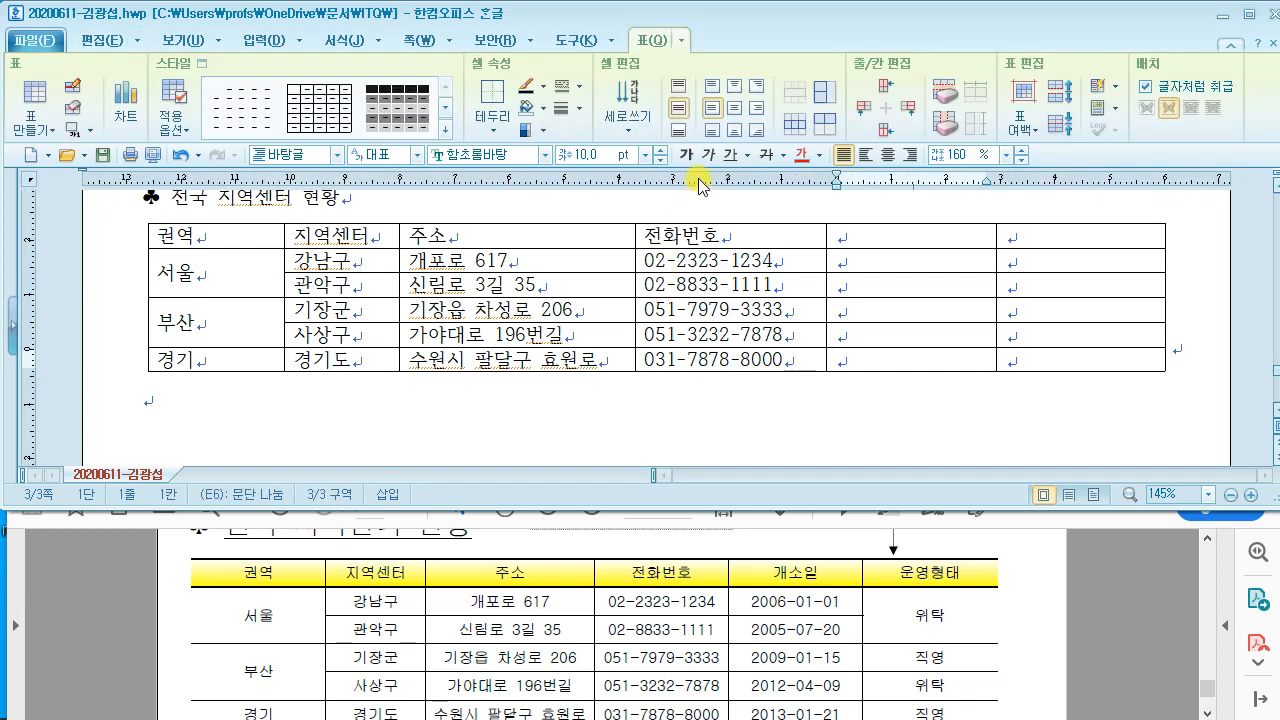
Step: Head the fifth column 개소일 with dates 2006-01-01, 2005-07-20 and 2009-01-15
{"action": "left_click", "coordinate": [848, 236]}
{"action": "scroll", "coordinate": [848, 236], "scroll_direction": "up", "scroll_amount": 1}
{"action": "type", "text": "개소일"}
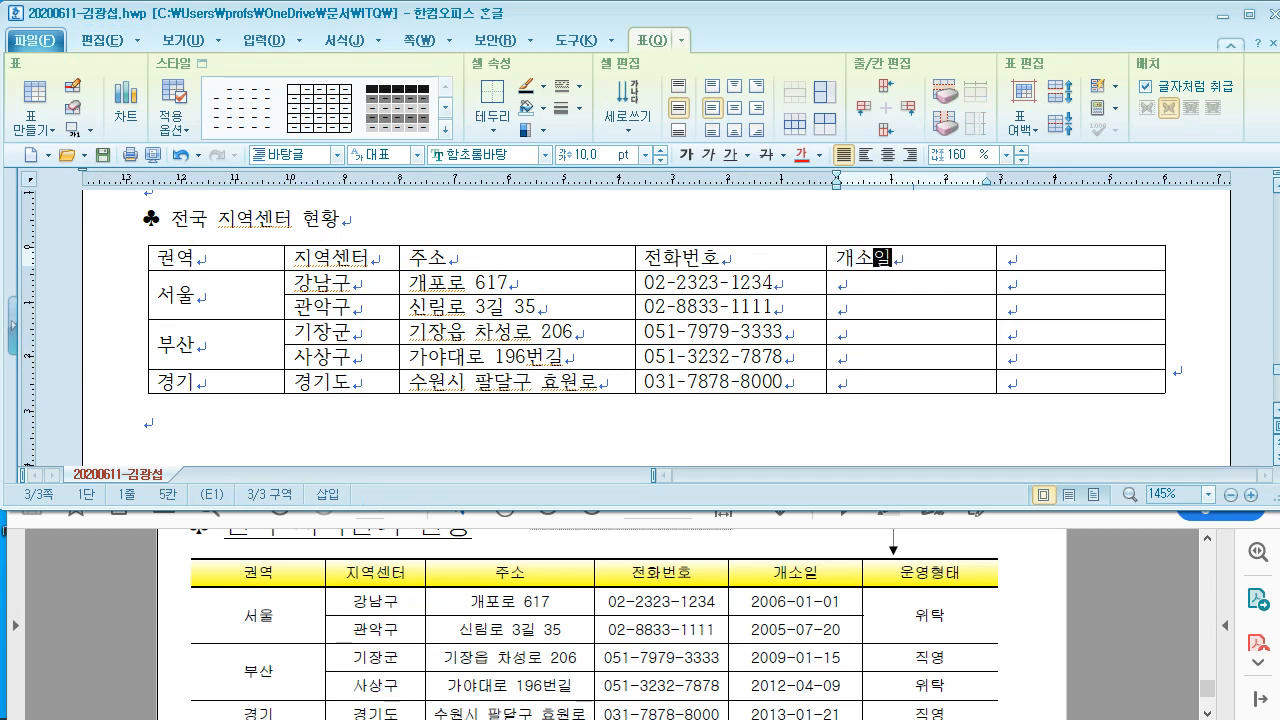
{"action": "key", "text": "Down"}
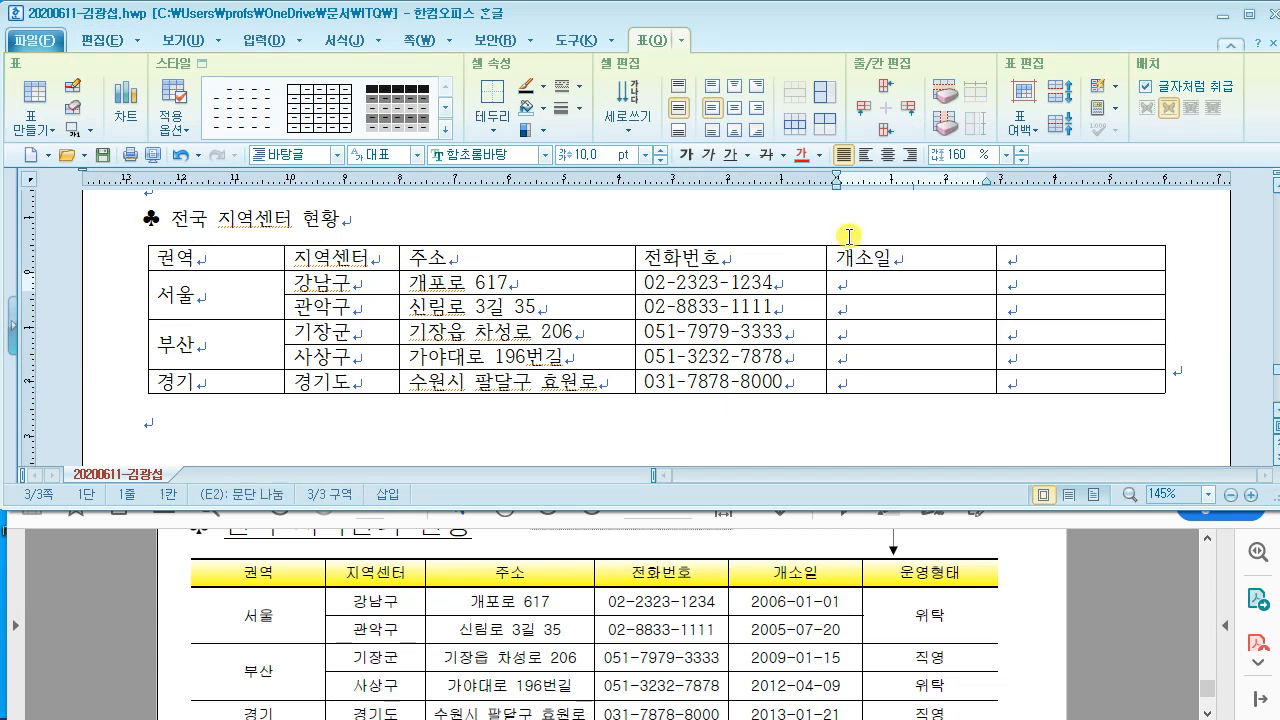
{"action": "type", "text": "2006"}
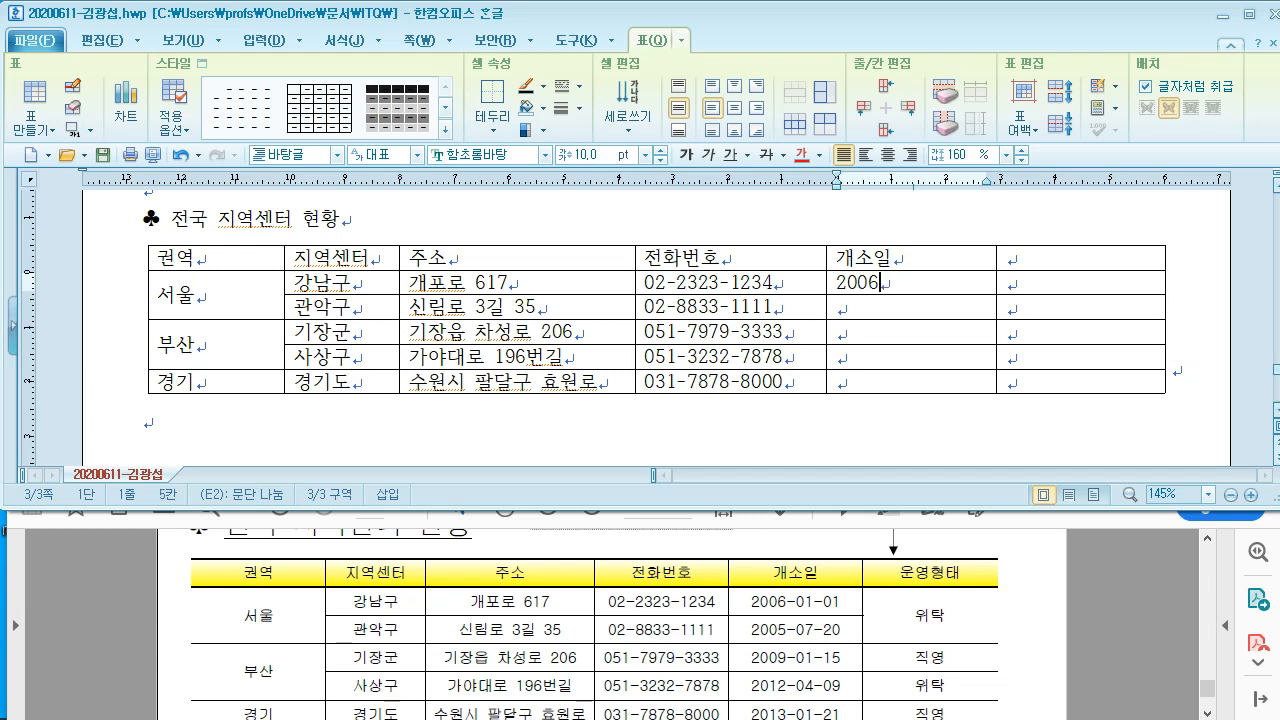
{"action": "type", "text": "-01-01"}
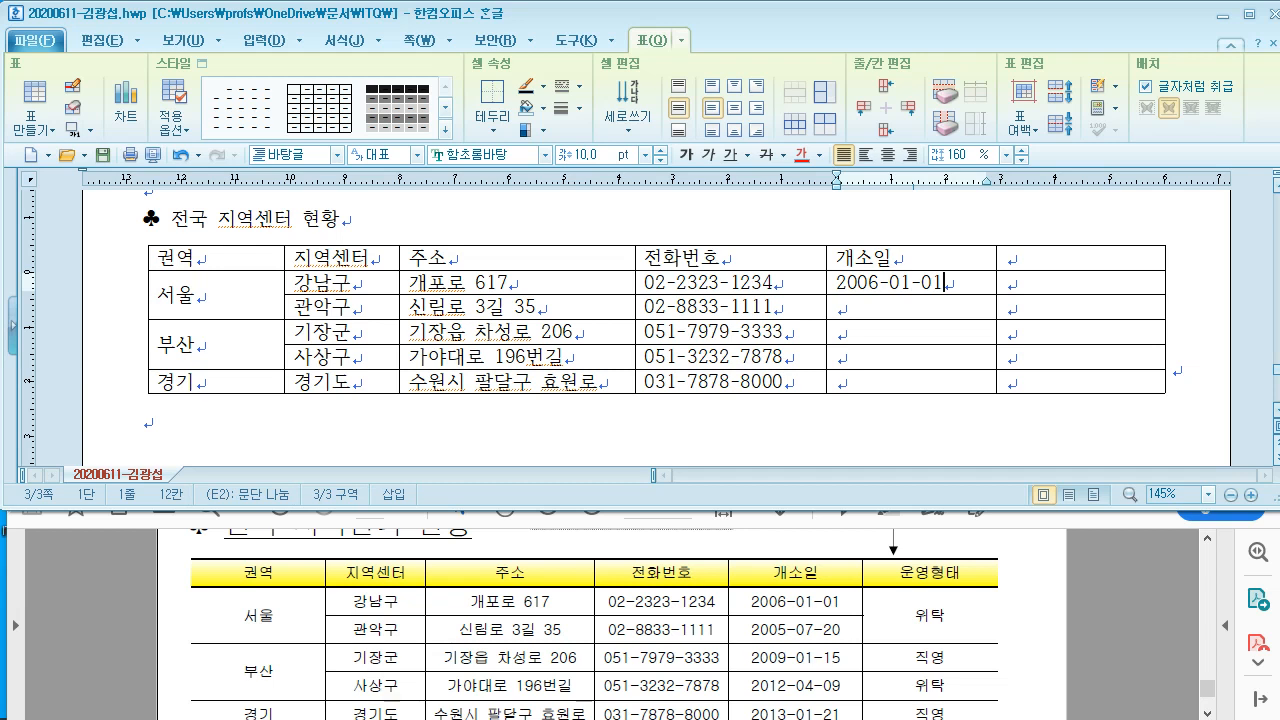
{"action": "key", "text": "Down"}
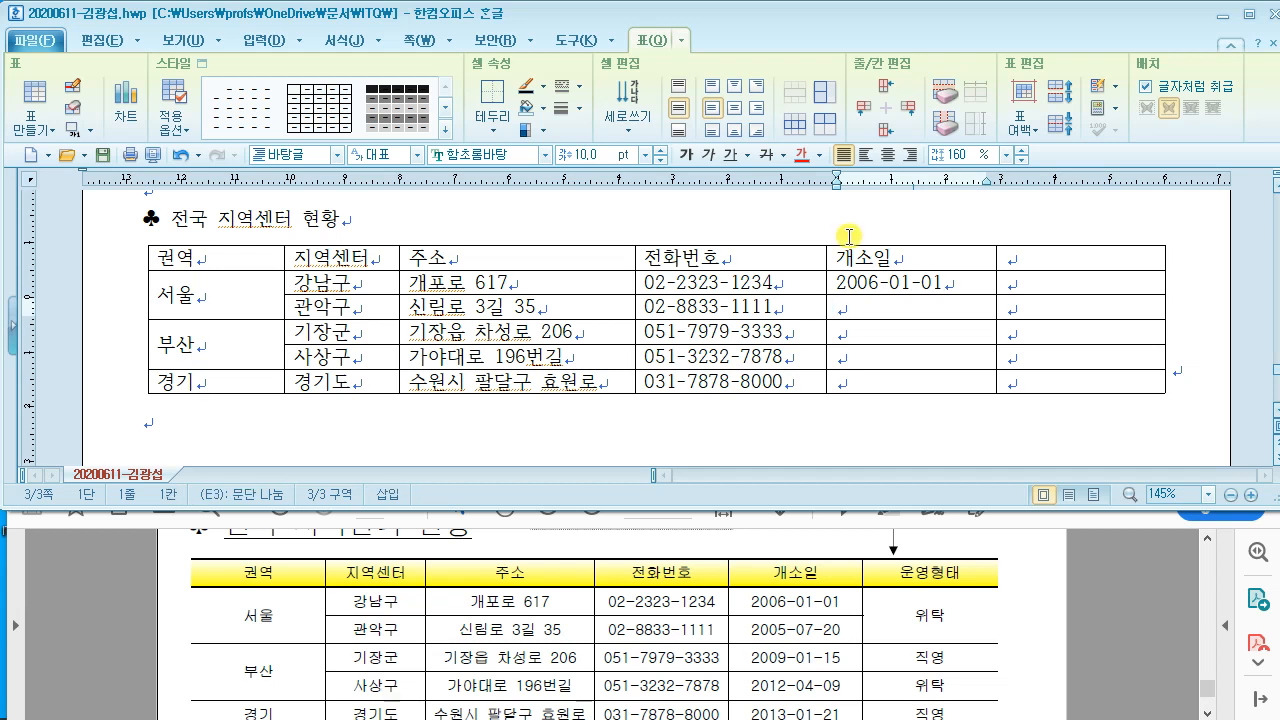
{"action": "type", "text": "200"}
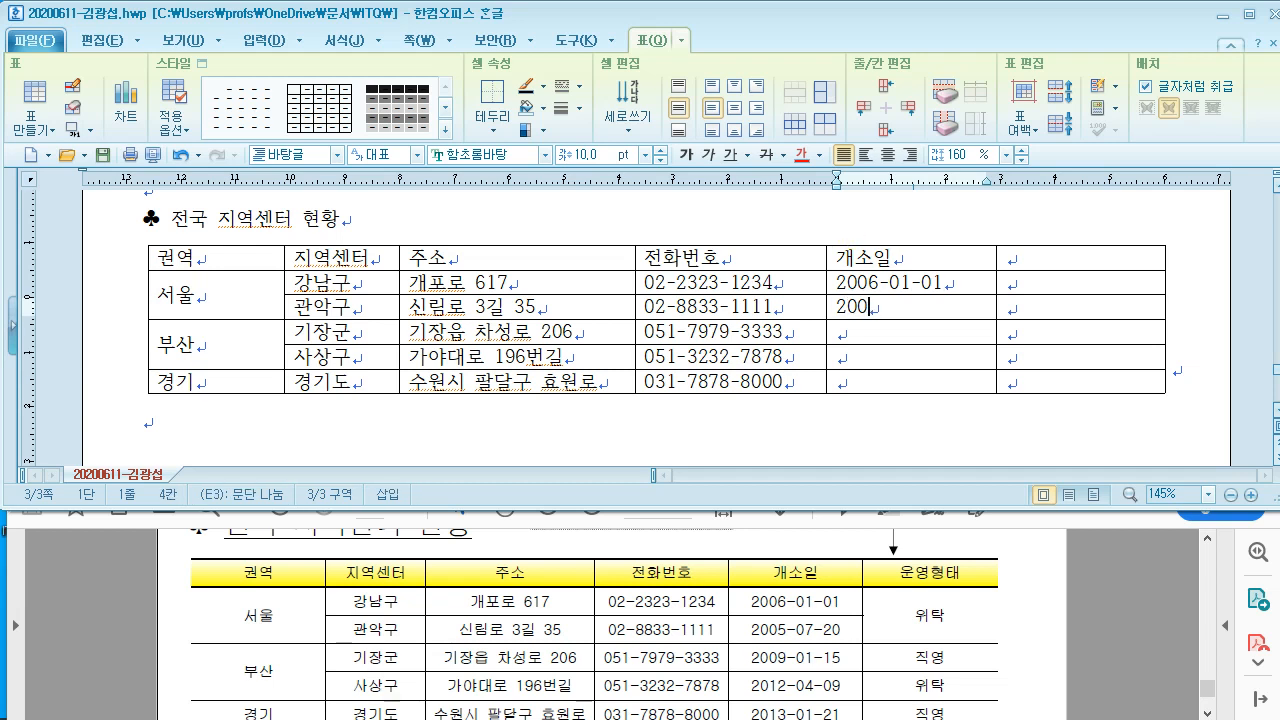
{"action": "type", "text": "5-07-20"}
{"action": "key", "text": "Down"}
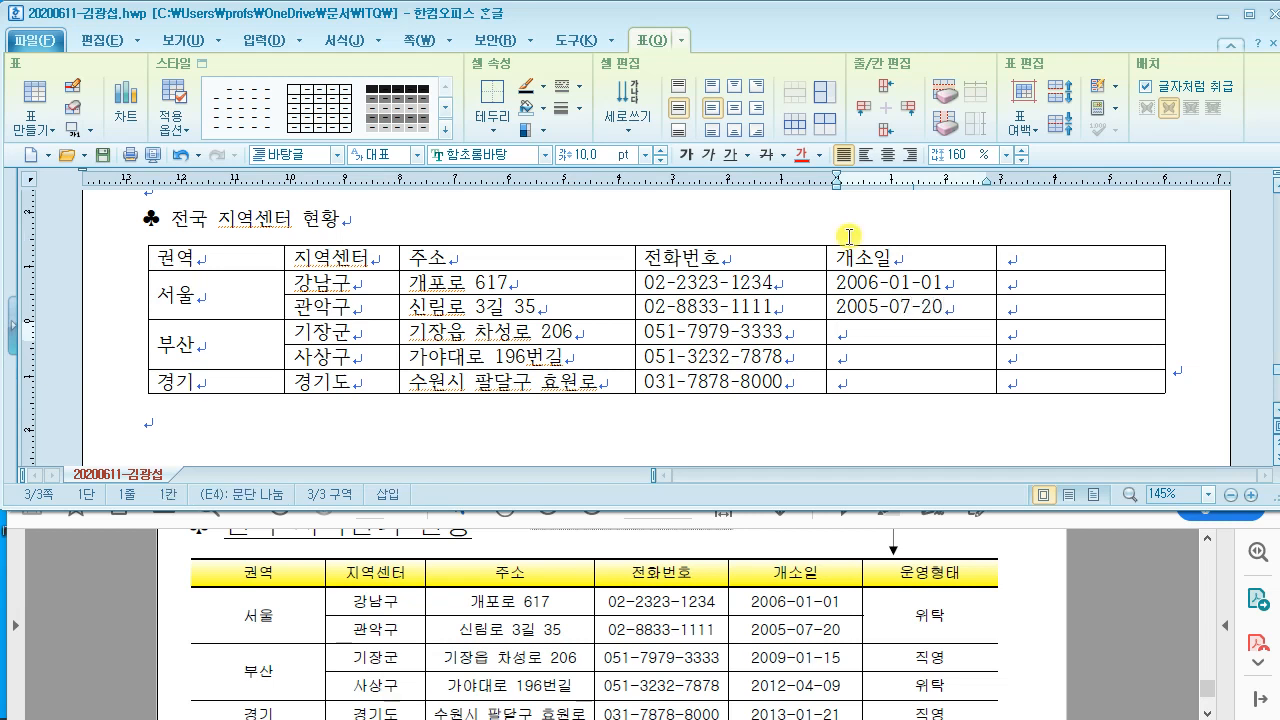
{"action": "type", "text": "2009-"}
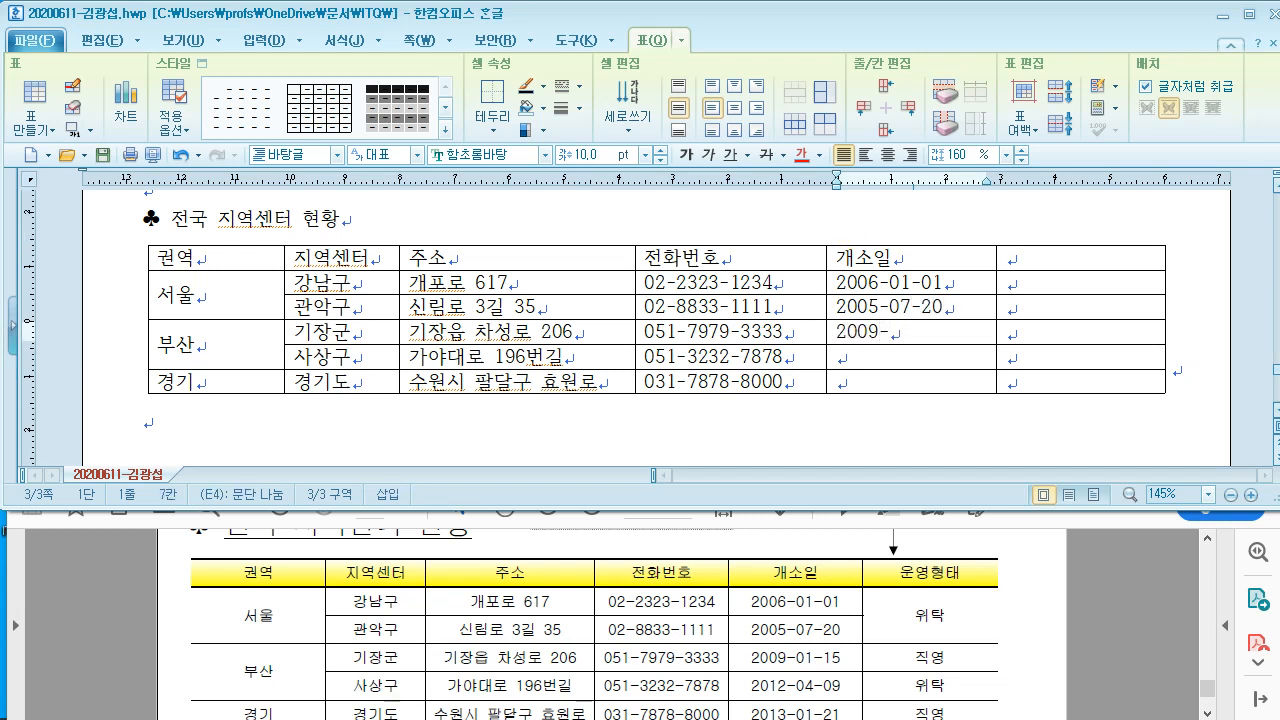
{"action": "type", "text": "01-"}
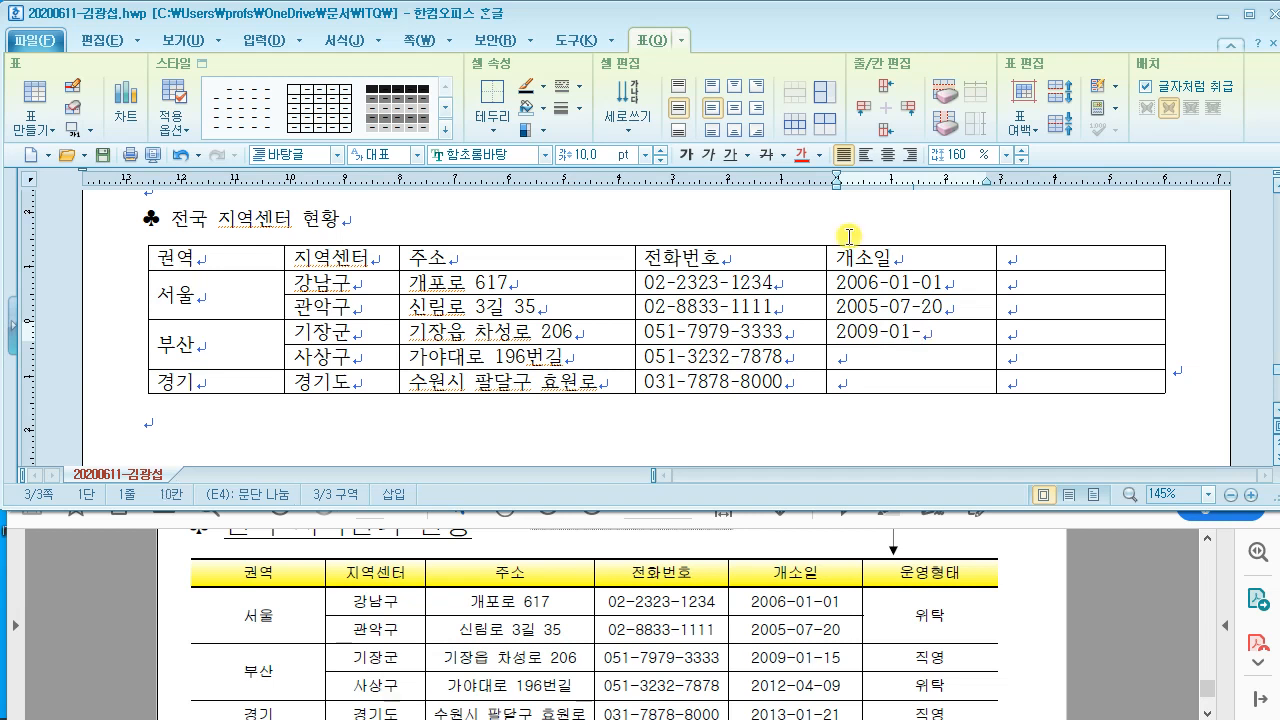
{"action": "type", "text": "15"}
Step: Add dates 2012-04-09 and 2013-01-21, then head the last column 운영형태
{"action": "key", "text": "Down"}
{"action": "type", "text": "2"}
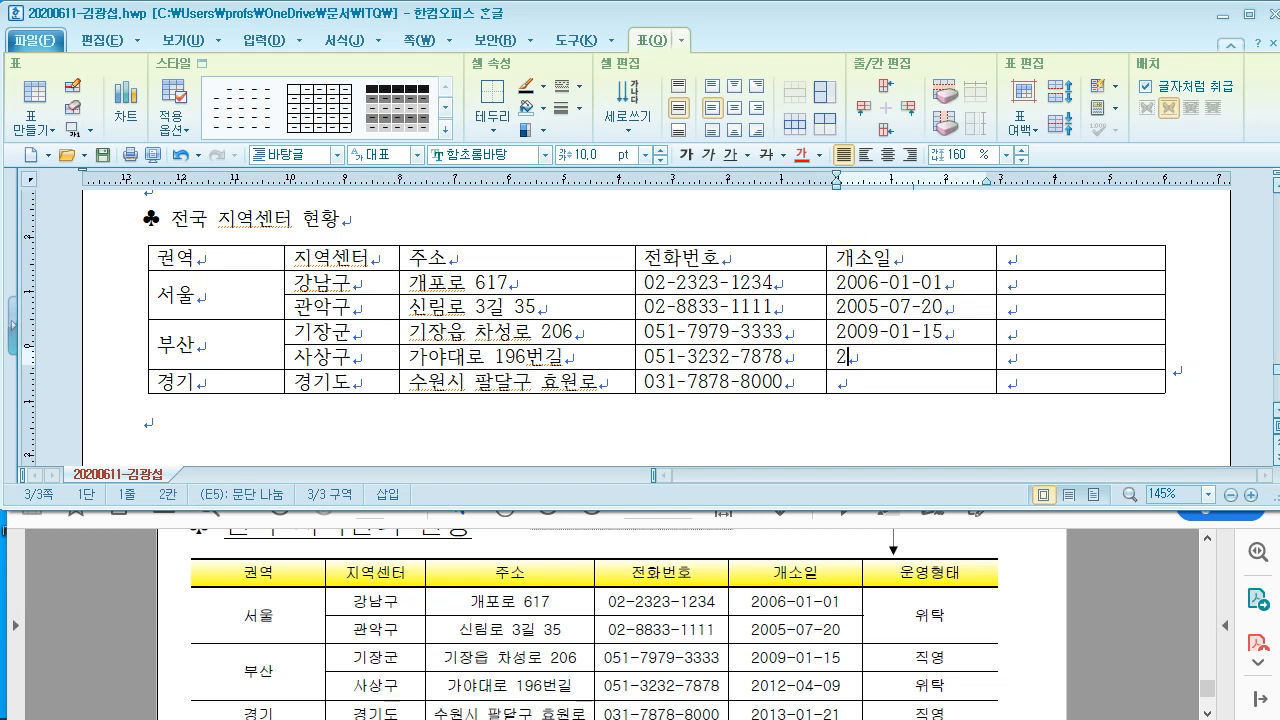
{"action": "type", "text": "012-04-09"}
{"action": "key", "text": "Down"}
{"action": "type", "text": "2013"}
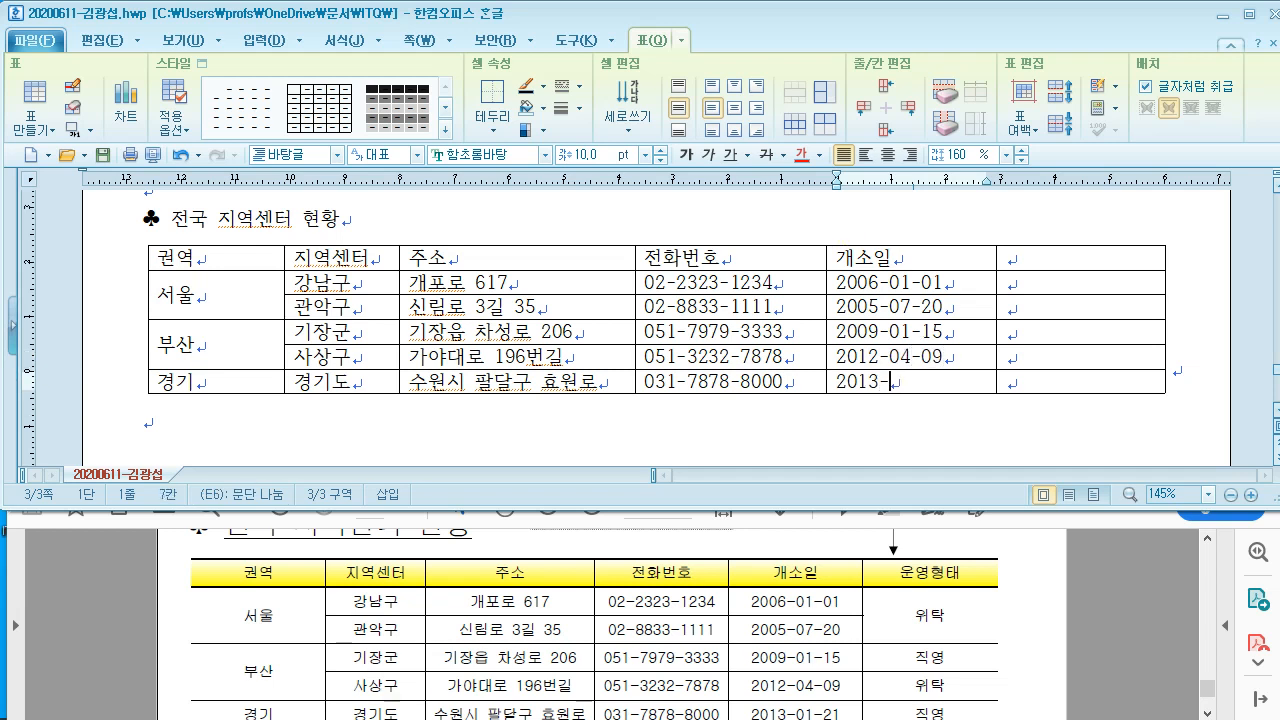
{"action": "type", "text": "-01-21"}
{"action": "key", "text": "Right"}
{"action": "key", "text": "Up"}
{"action": "key", "text": "Up"}
{"action": "key", "text": "Up"}
{"action": "key", "text": "Up"}
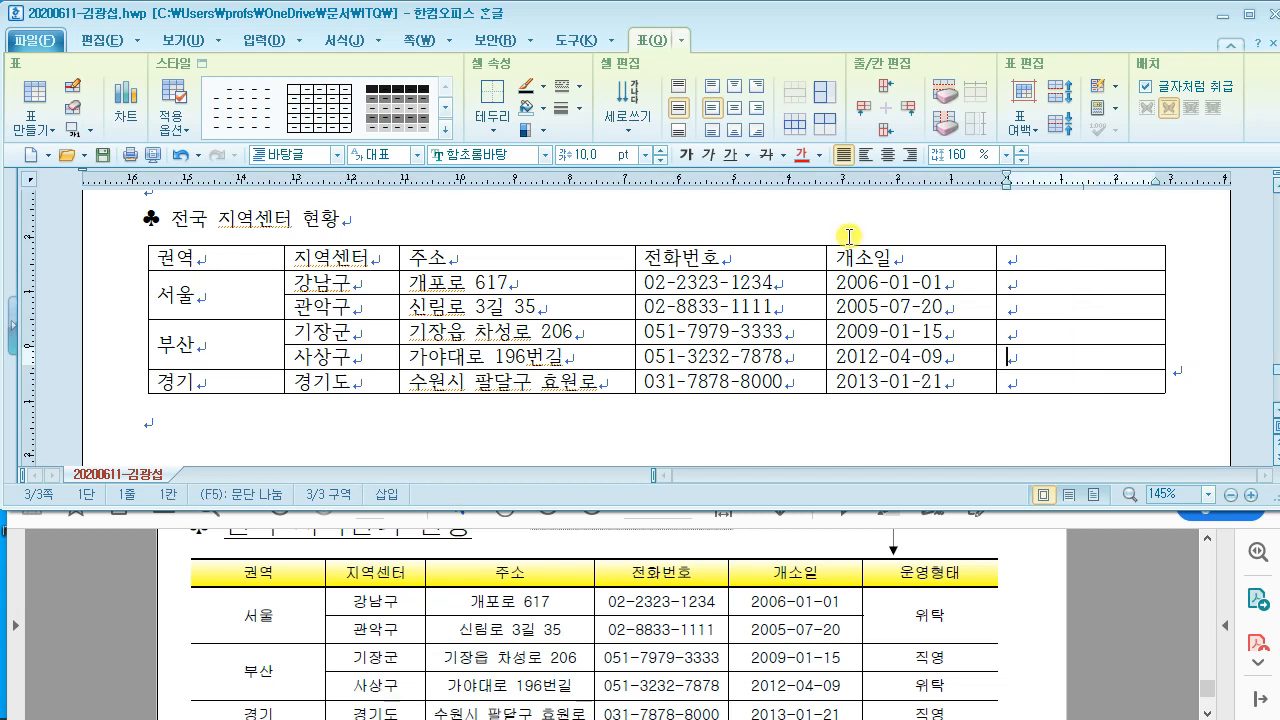
{"action": "key", "text": "Up"}
{"action": "type", "text": "운여"}
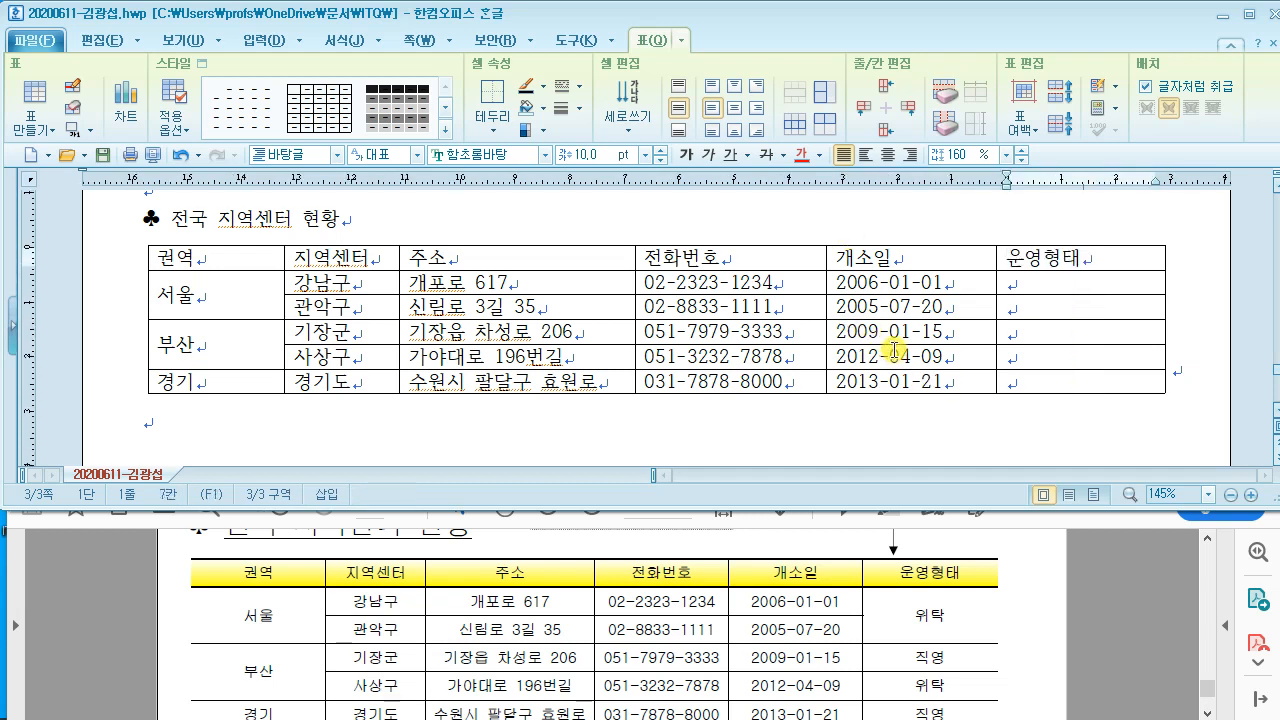
Step: Merge the two 서울 운영형태 cells and fill the column with 위탁, 직영, 위탁, 직영
{"action": "left_click_drag", "start_coordinate": [1055, 284], "coordinate": [1053, 304]}
{"action": "right_click", "coordinate": [1052, 304]}
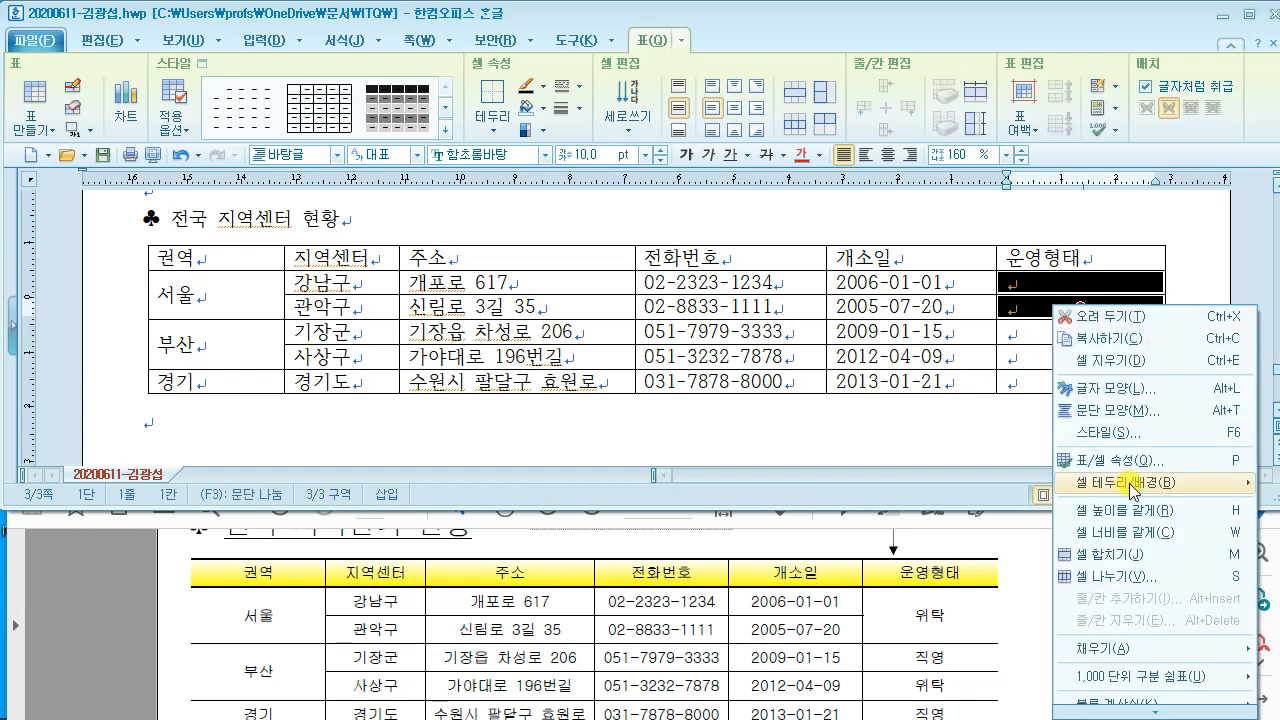
{"action": "left_click", "coordinate": [1141, 556]}
{"action": "type", "text": "윝"}
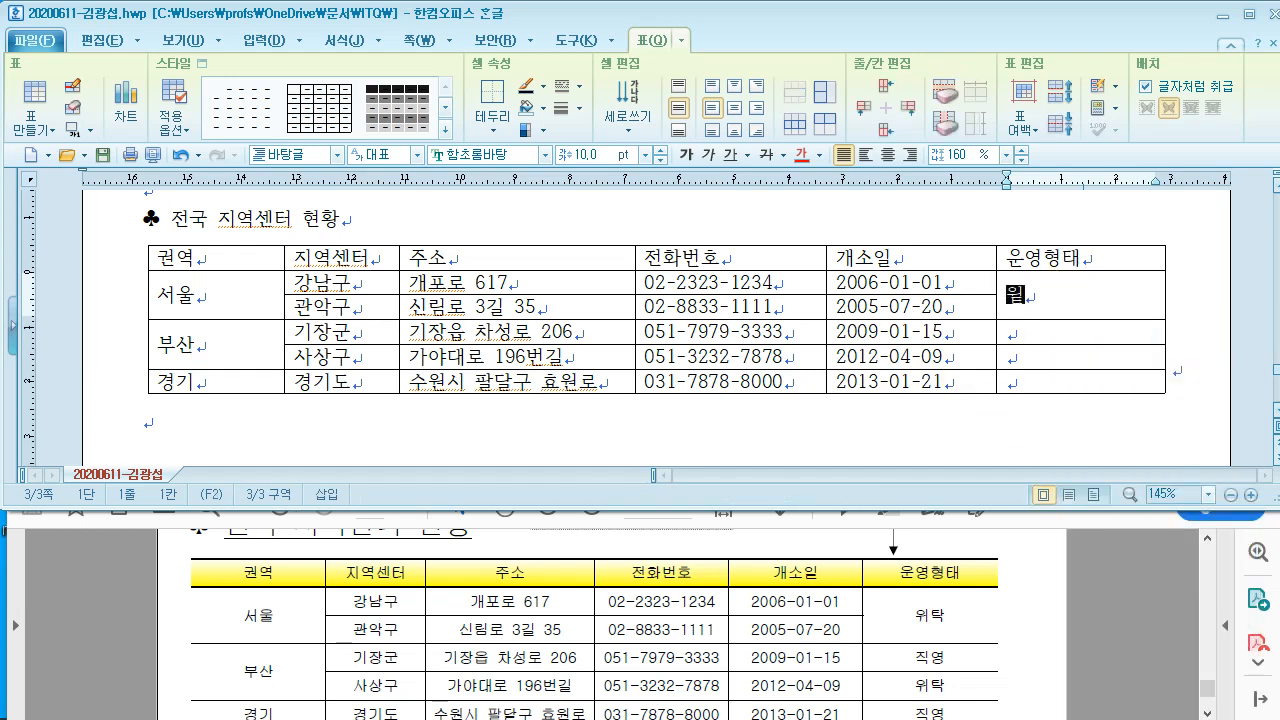
{"action": "key", "text": "Down"}
{"action": "type", "text": "직영"}
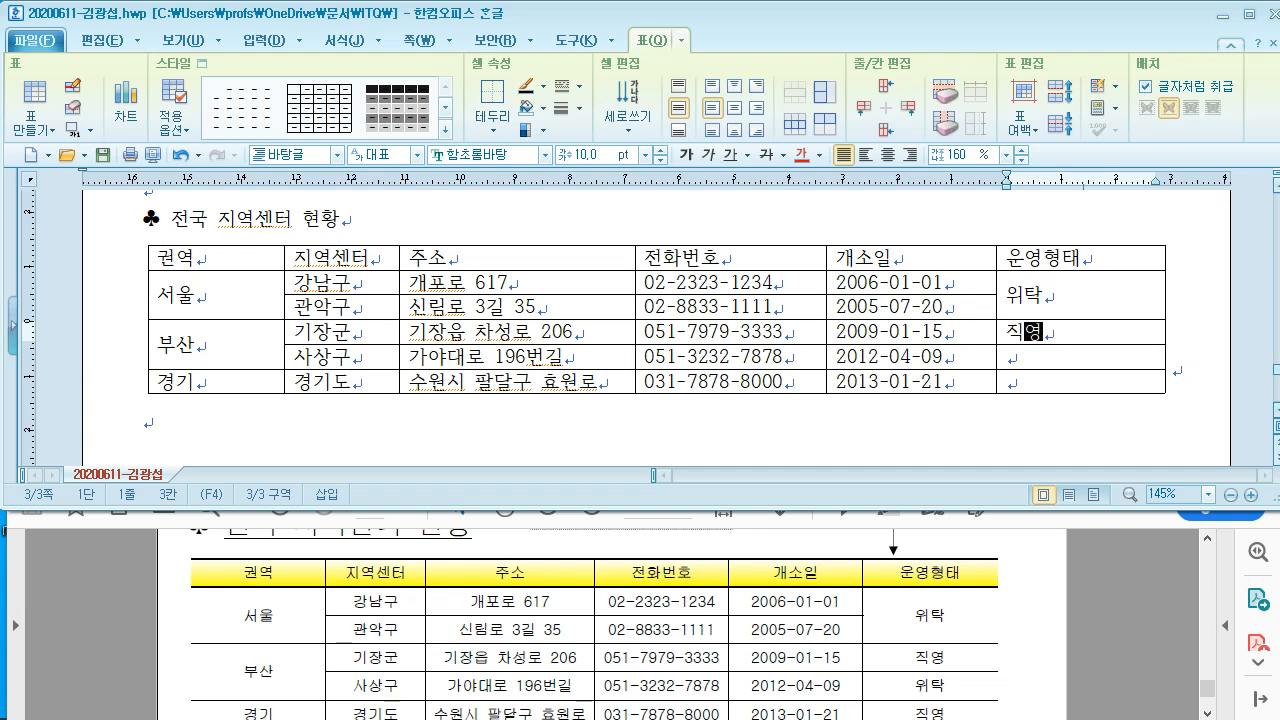
{"action": "key", "text": "Down"}
{"action": "type", "text": "위"}
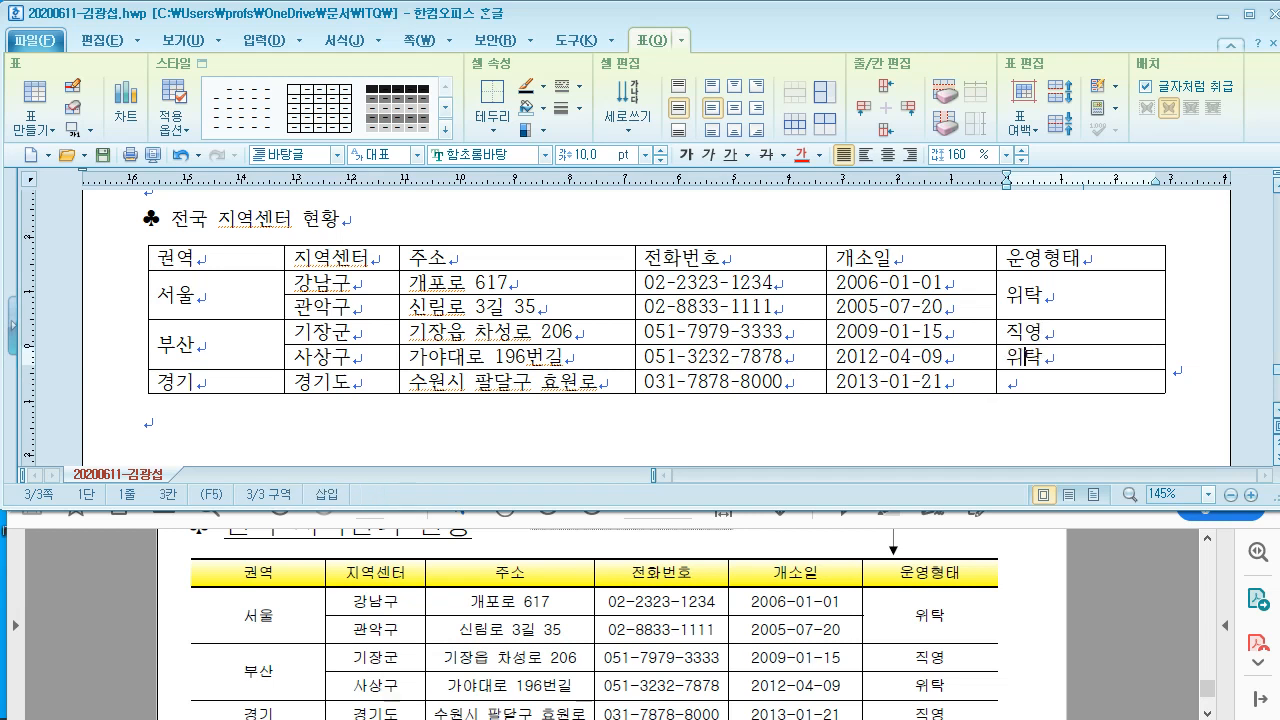
{"action": "type", "text": "탁"}
{"action": "key", "text": "Down"}
{"action": "type", "text": "직"}
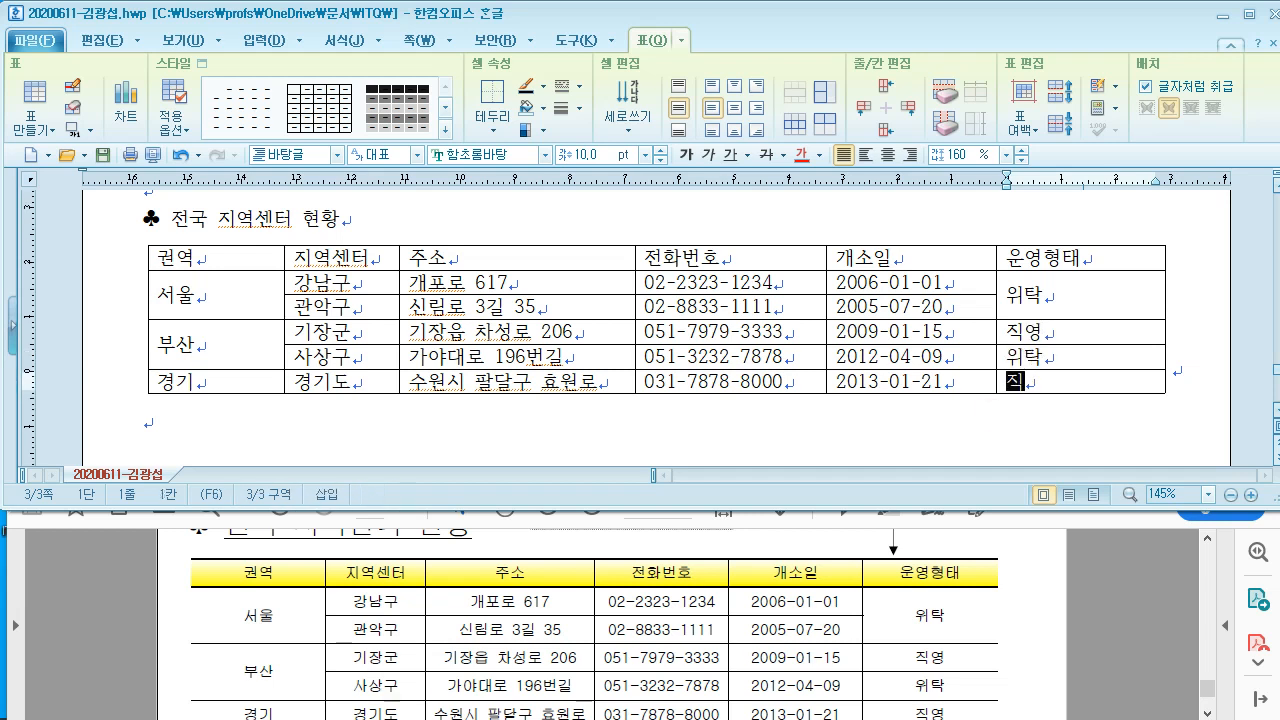
{"action": "type", "text": "영"}
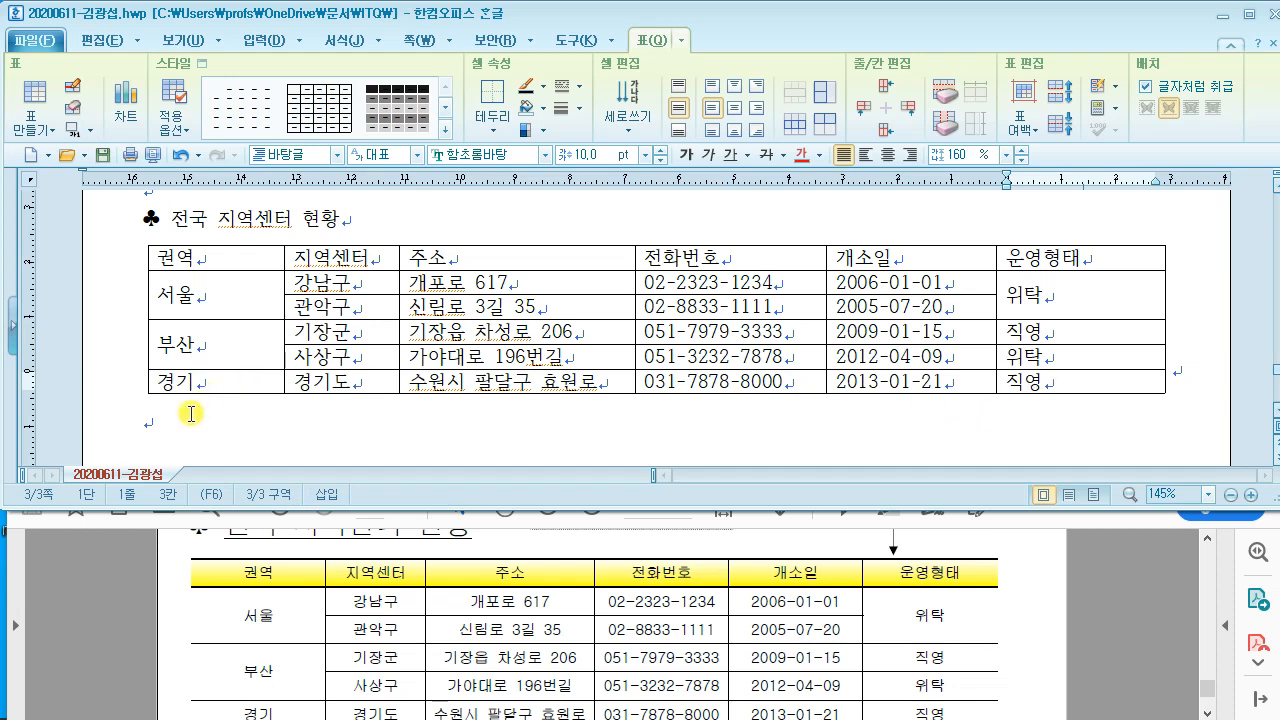
Step: Check the reference PDF and place the cursor at the end of the table's line
{"action": "left_click", "coordinate": [190, 413]}
{"action": "left_click", "coordinate": [565, 555]}
{"action": "scroll", "coordinate": [563, 540], "scroll_direction": "down", "scroll_amount": 3}
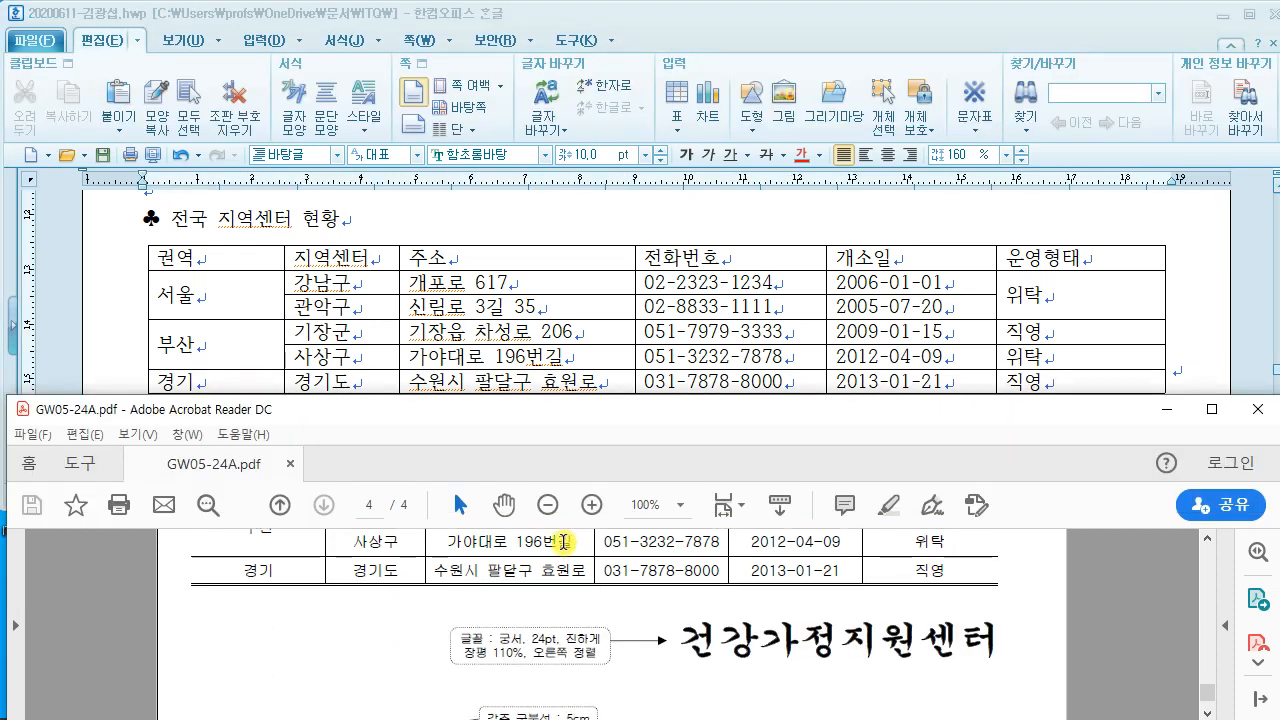
{"action": "left_click", "coordinate": [1154, 214]}
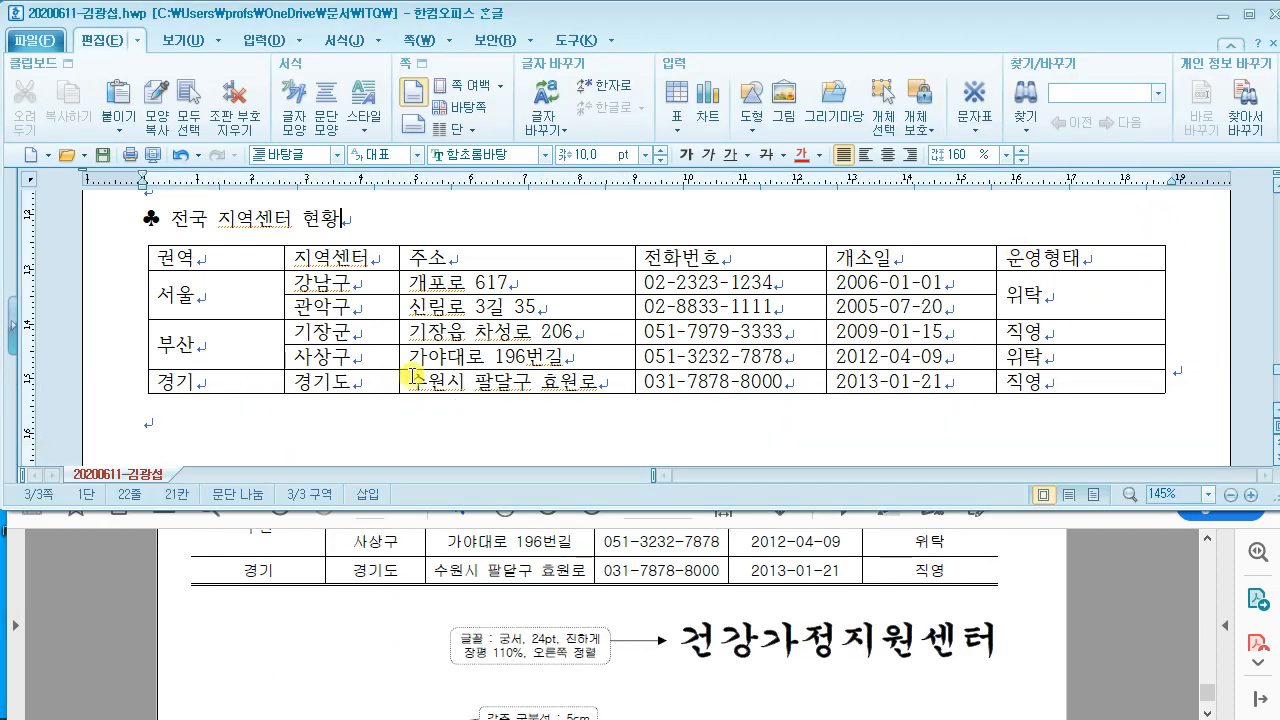
{"action": "left_click", "coordinate": [204, 428]}
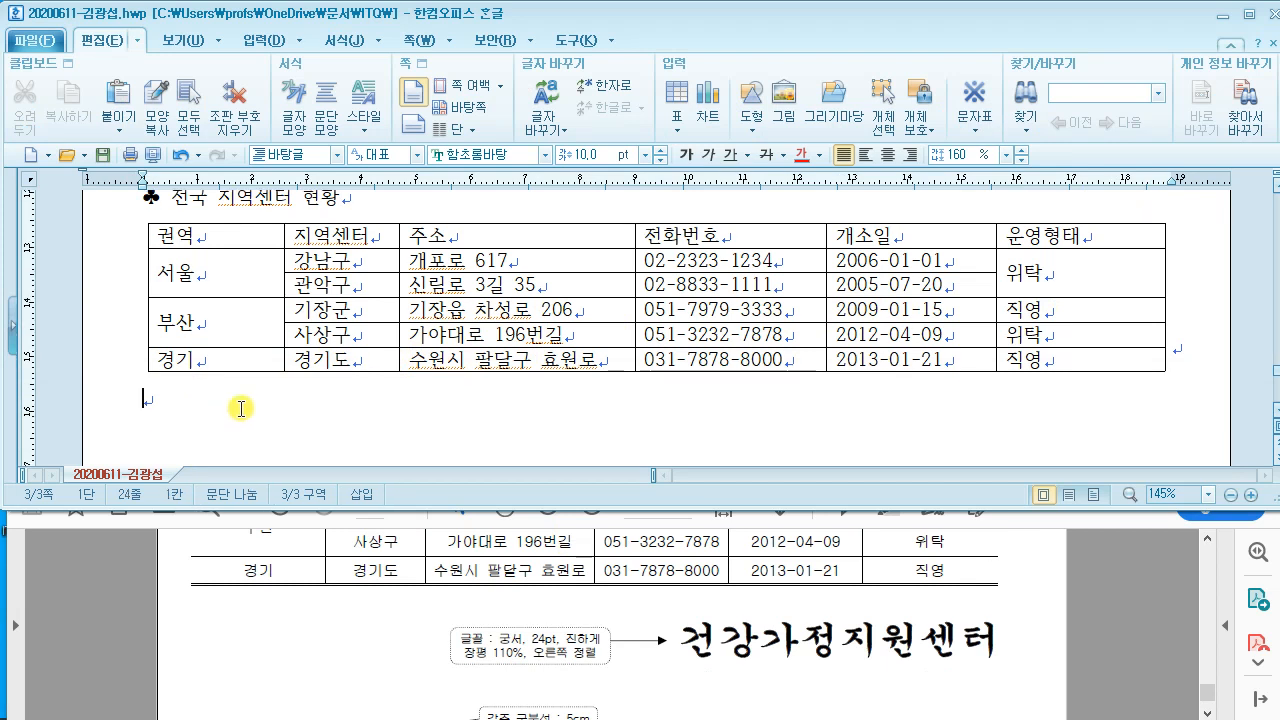
{"action": "key", "text": "Up"}
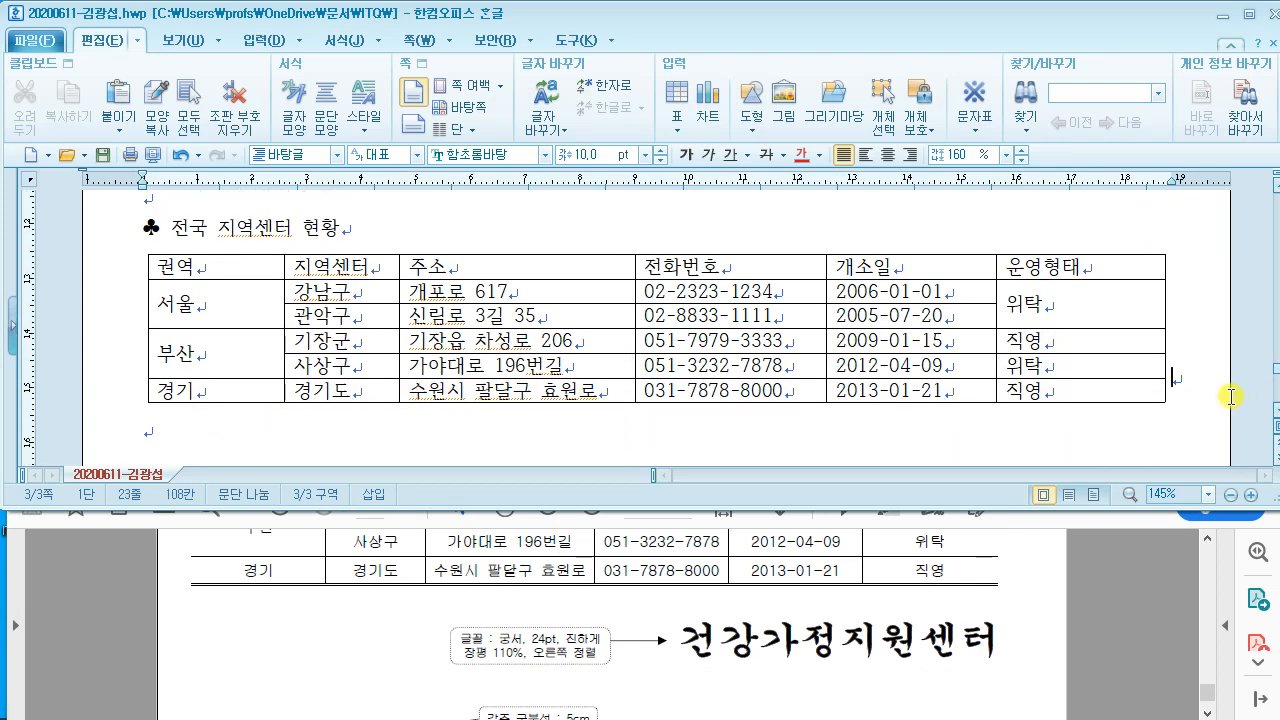
Step: Add blank paragraphs after the table and type 건강가정지원센터 on the new line
{"action": "key", "text": "Return"}
{"action": "key", "text": "Return"}
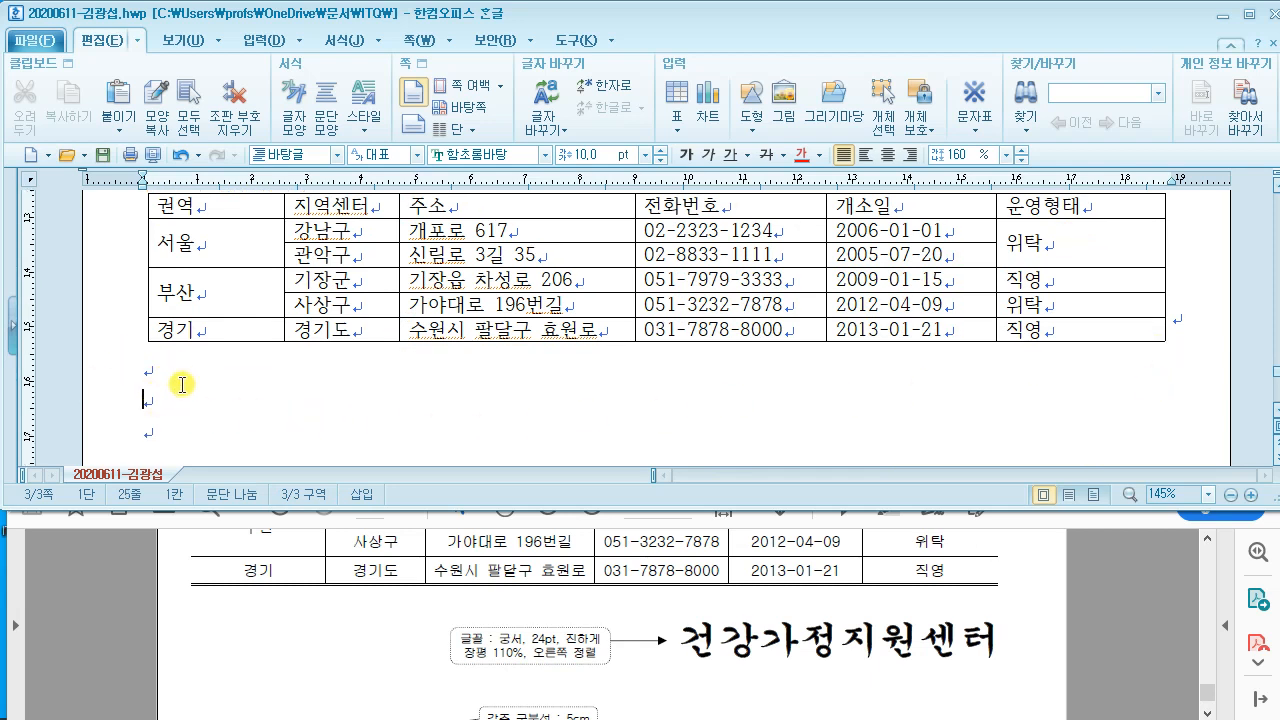
{"action": "type", "text": "건강"}
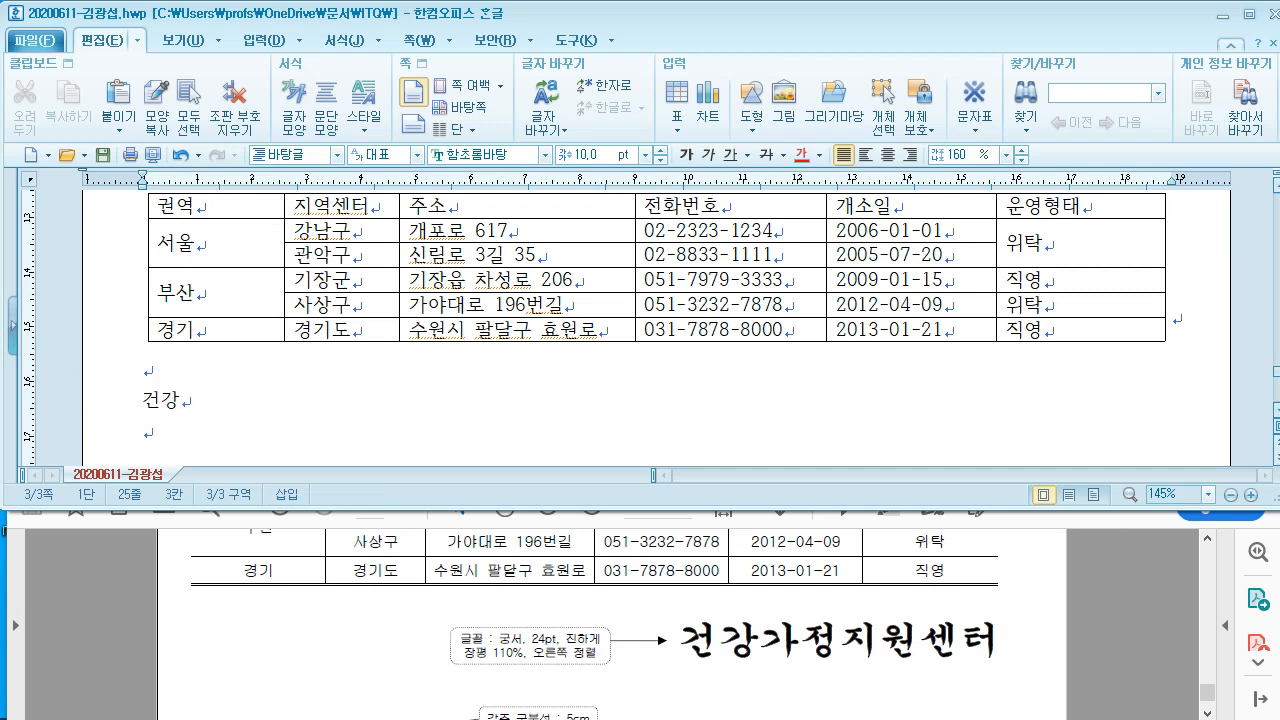
{"action": "type", "text": "가정지원센"}
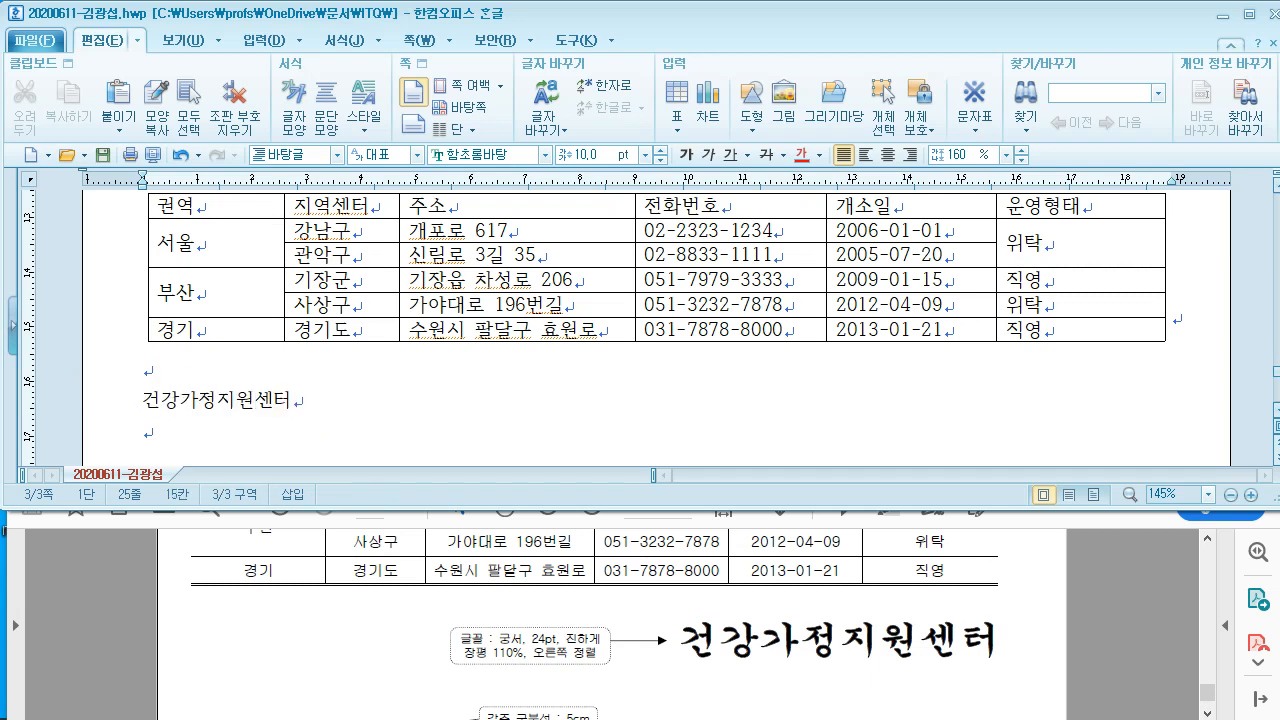
{"action": "type", "text": "터"}
{"action": "left_click", "coordinate": [815, 572]}
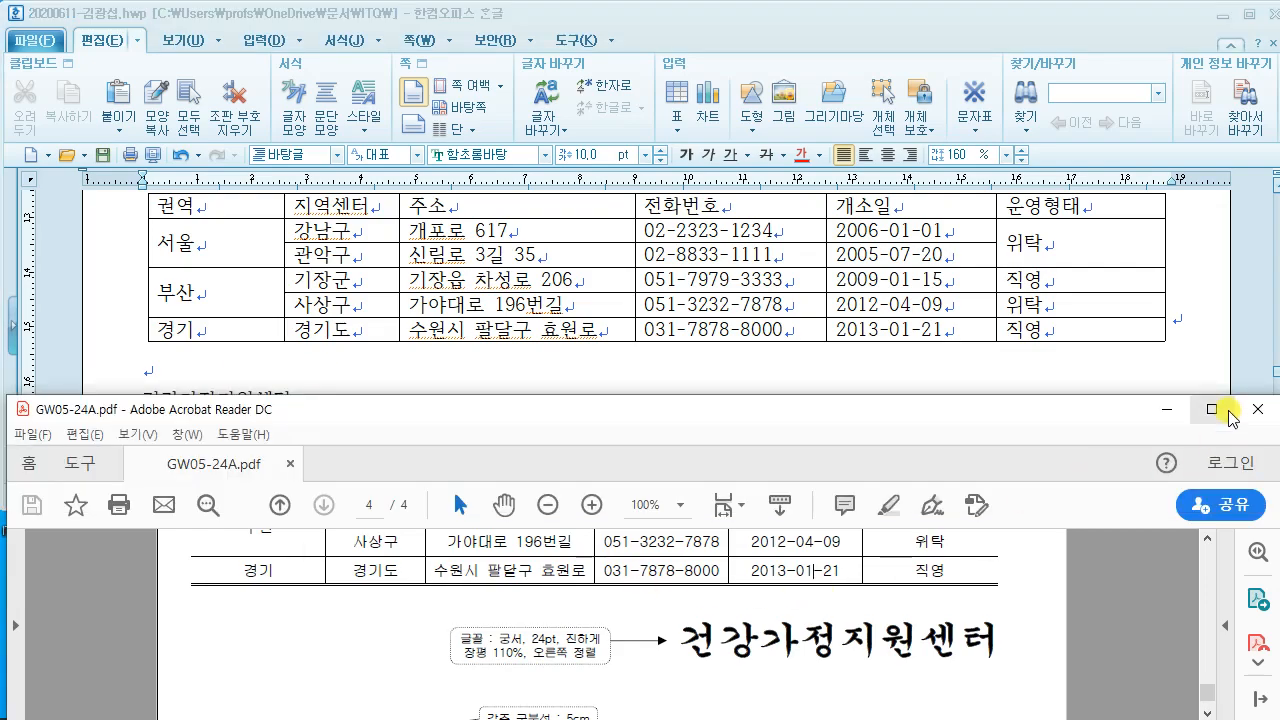
{"action": "left_click", "coordinate": [1212, 409]}
{"action": "scroll", "coordinate": [660, 288], "scroll_direction": "up", "scroll_amount": 4}
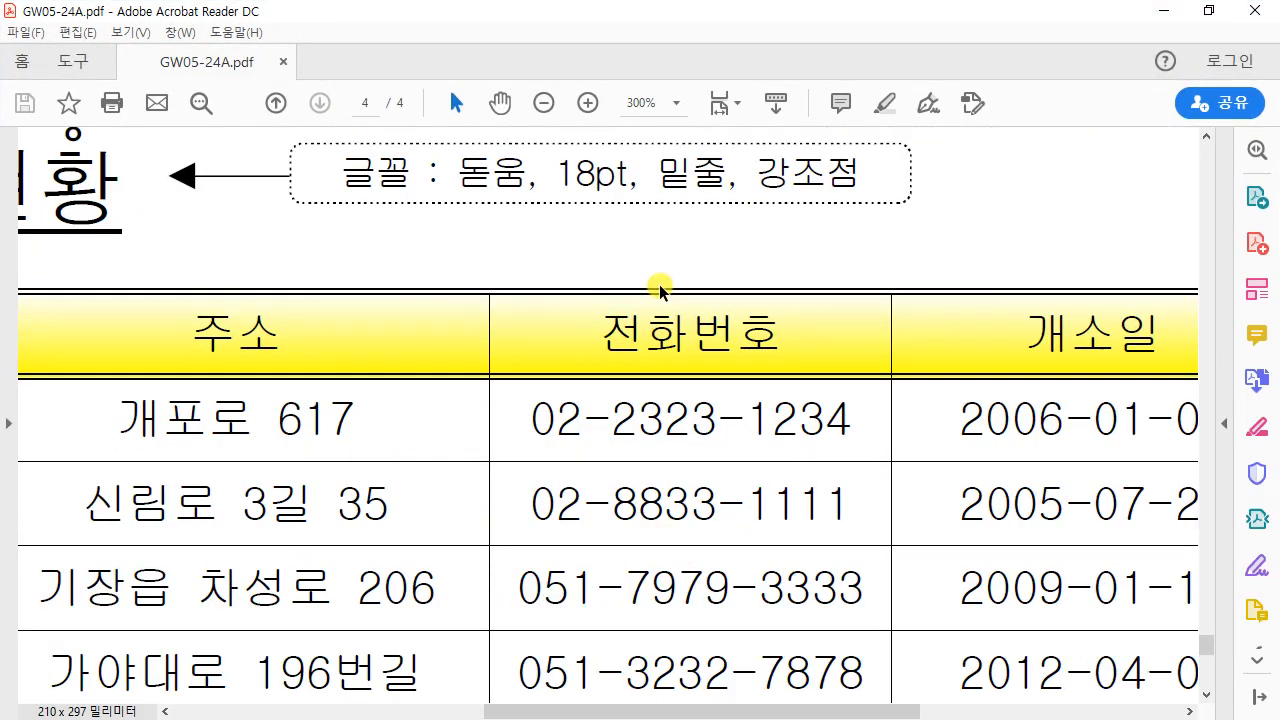
{"action": "scroll", "coordinate": [660, 290], "scroll_direction": "down", "scroll_amount": 7}
{"action": "scroll", "coordinate": [660, 290], "scroll_direction": "up", "scroll_amount": 2}
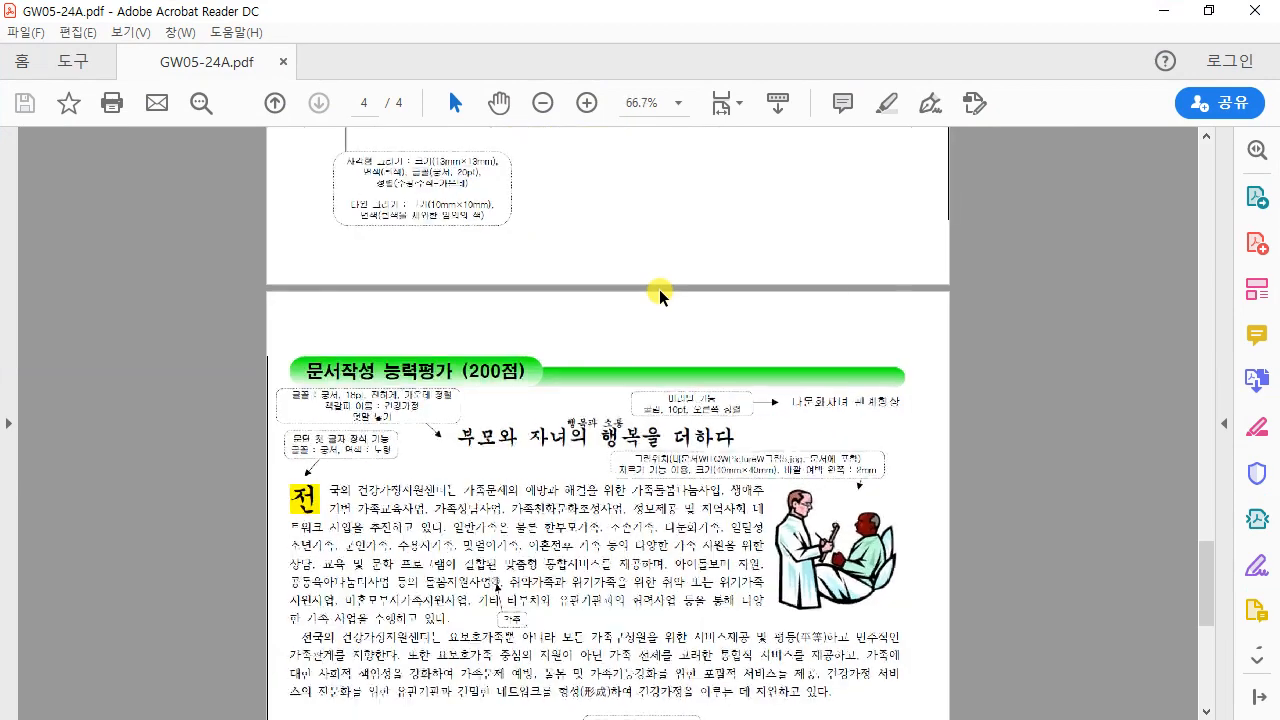
{"action": "scroll", "coordinate": [660, 290], "scroll_direction": "up", "scroll_amount": 2}
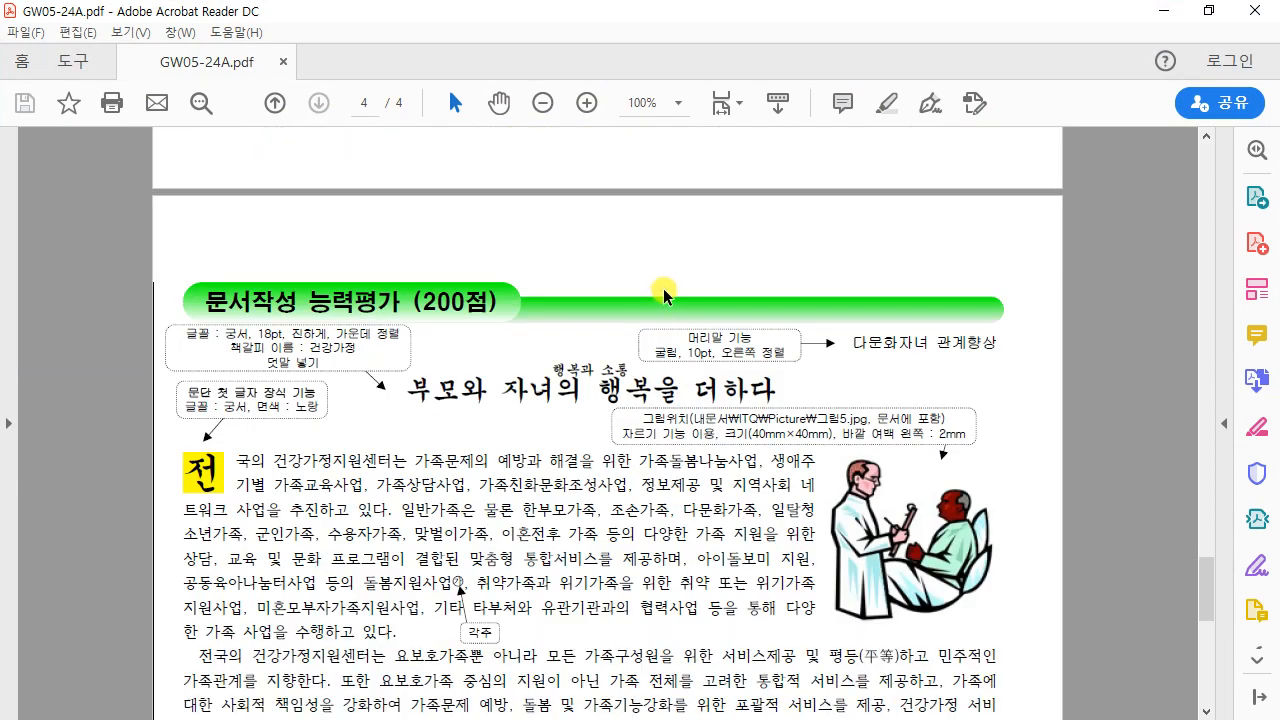
{"action": "scroll", "coordinate": [663, 293], "scroll_direction": "down", "scroll_amount": 1}
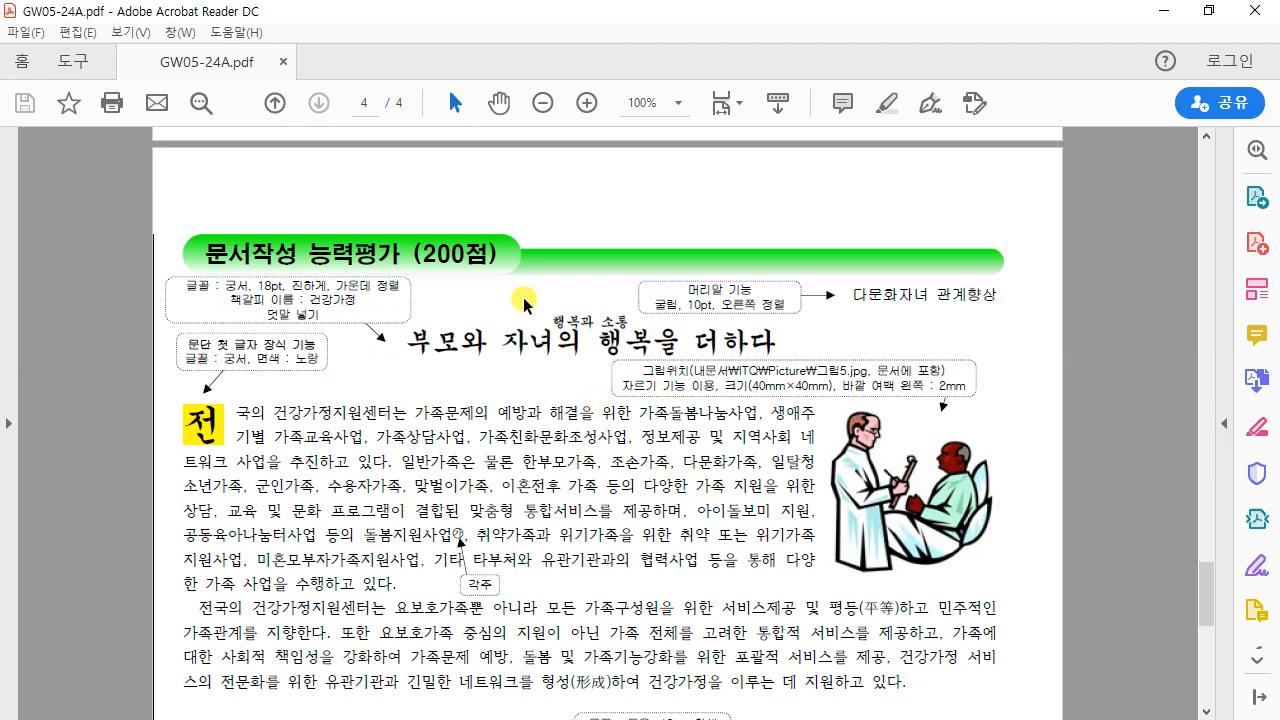
{"action": "scroll", "coordinate": [759, 551], "scroll_direction": "down", "scroll_amount": 1}
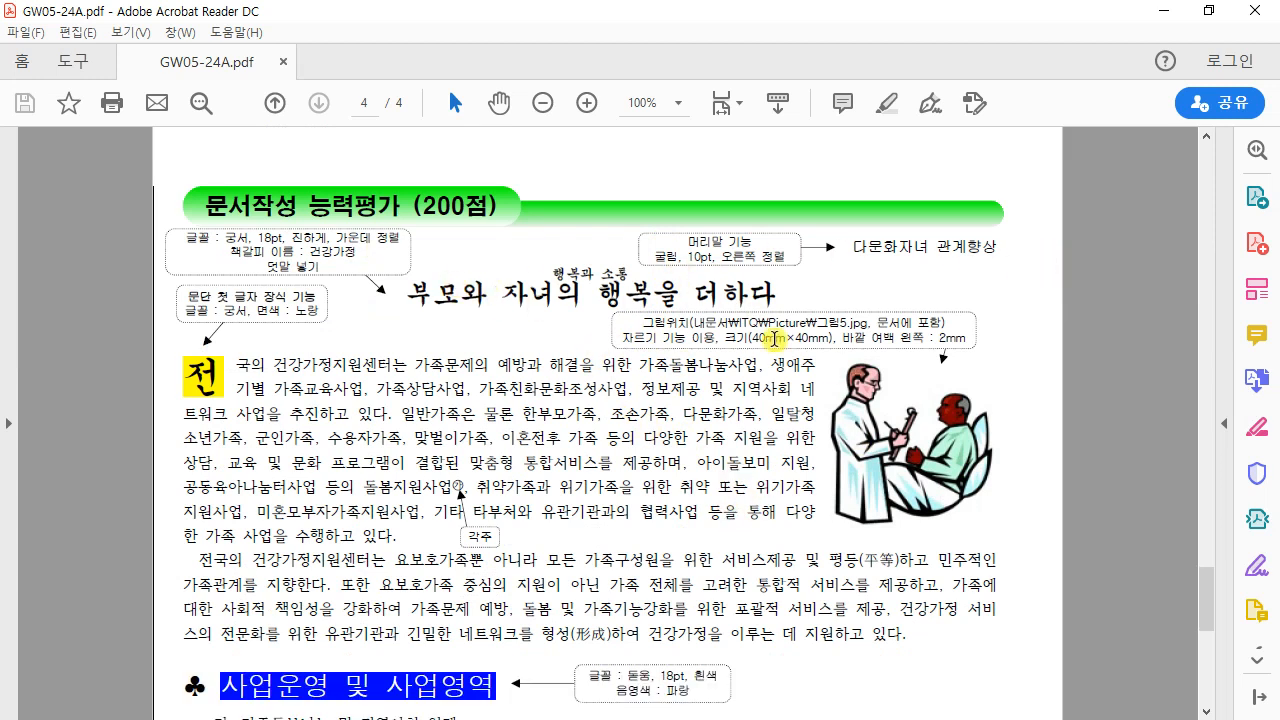
{"action": "scroll", "coordinate": [780, 340], "scroll_direction": "down", "scroll_amount": 2}
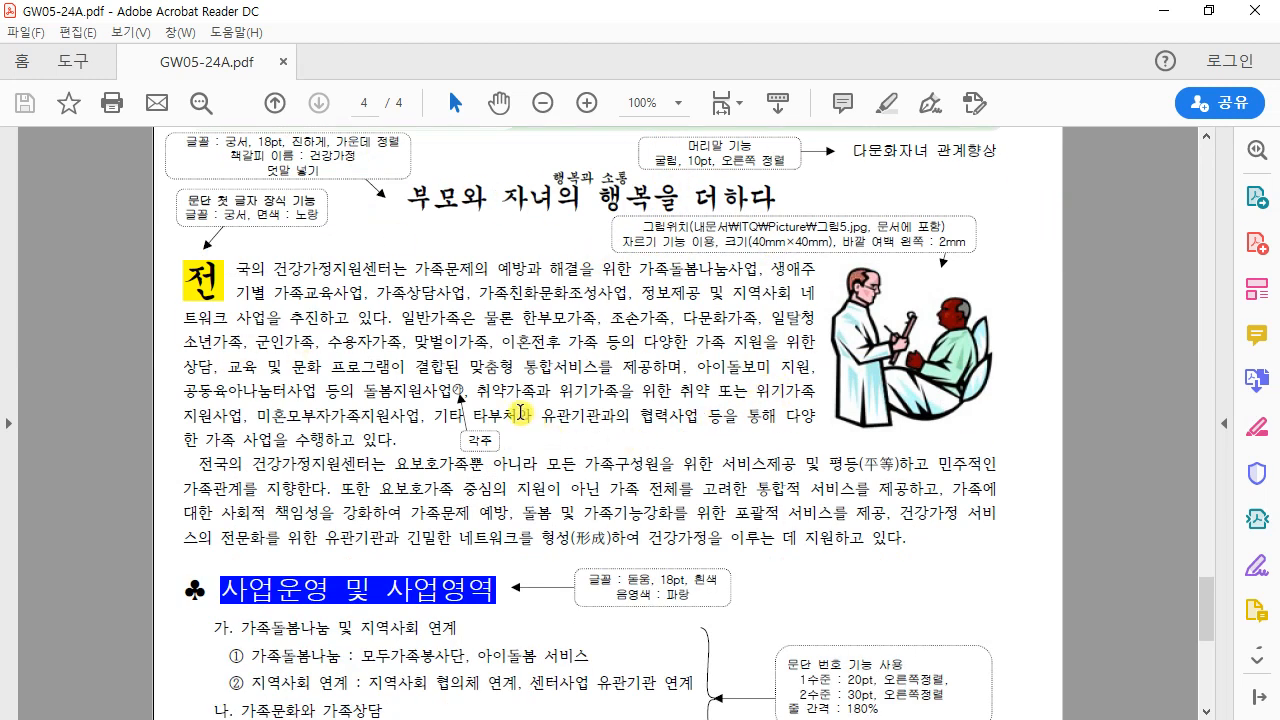
{"action": "scroll", "coordinate": [613, 489], "scroll_direction": "down", "scroll_amount": 5}
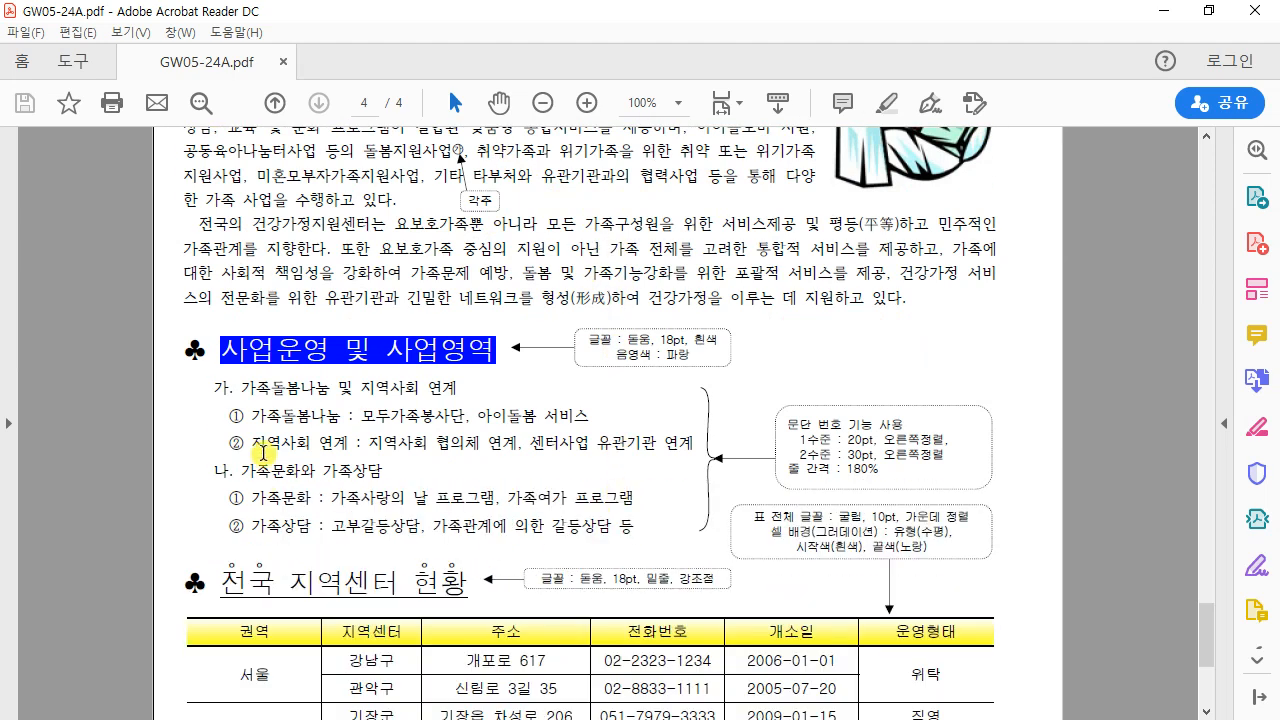
{"action": "scroll", "coordinate": [723, 472], "scroll_direction": "down", "scroll_amount": 3}
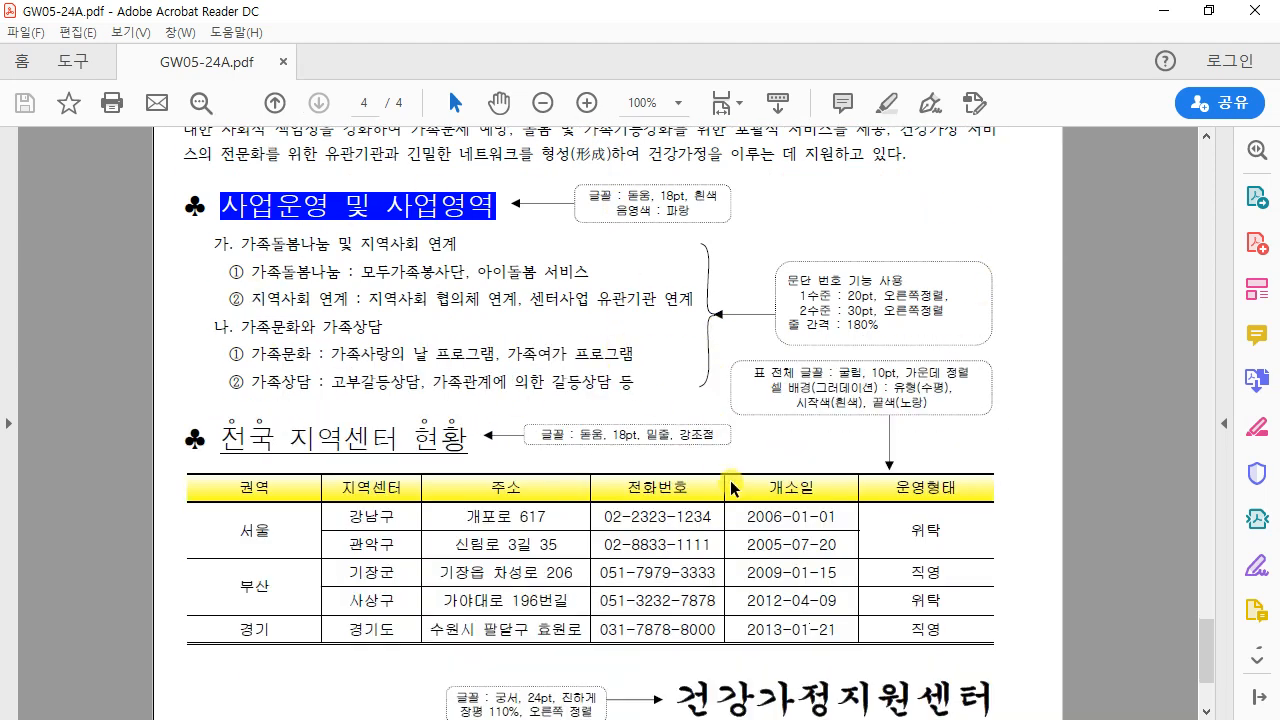
{"action": "scroll", "coordinate": [786, 530], "scroll_direction": "down", "scroll_amount": 2}
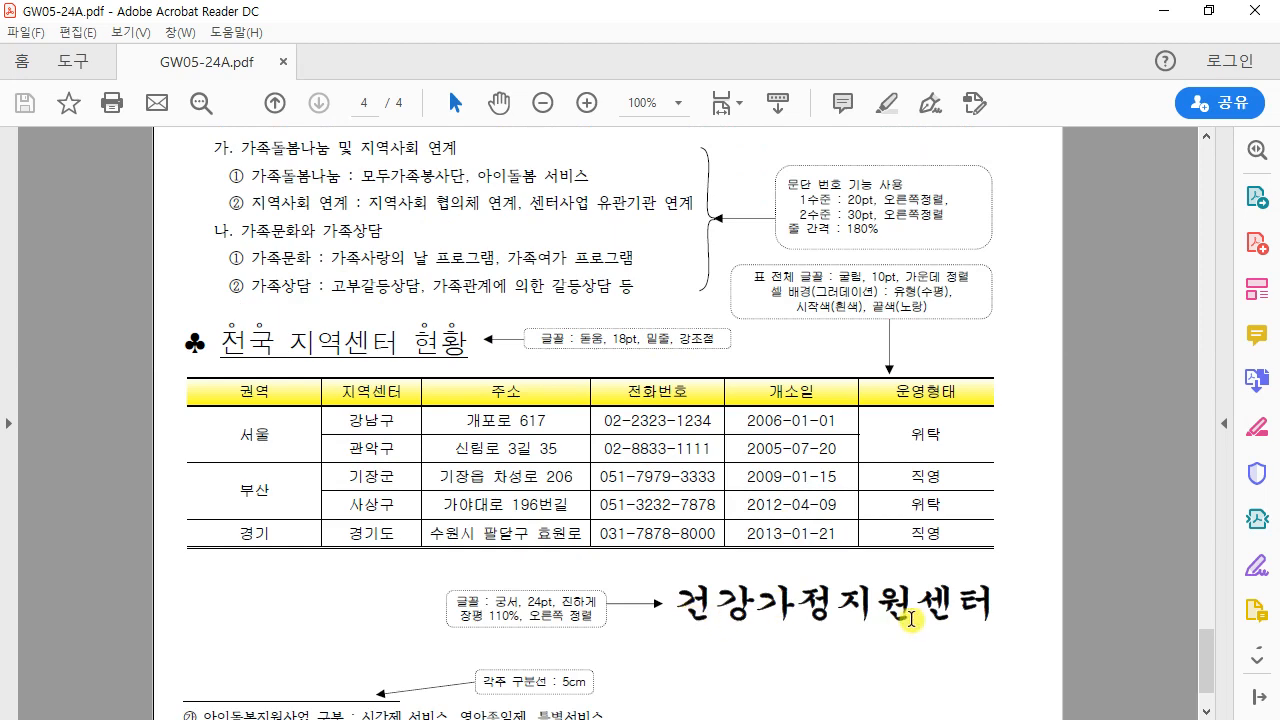
{"action": "scroll", "coordinate": [806, 595], "scroll_direction": "down", "scroll_amount": 2}
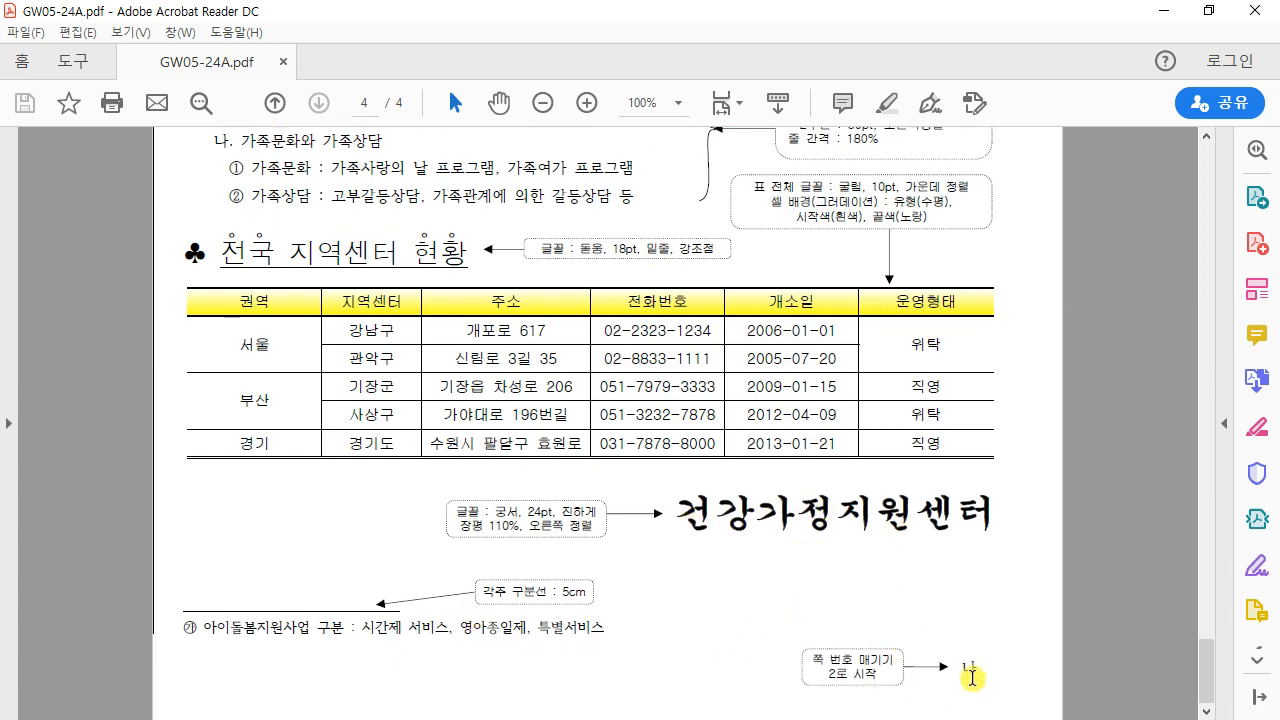
{"action": "scroll", "coordinate": [928, 612], "scroll_direction": "up", "scroll_amount": 12}
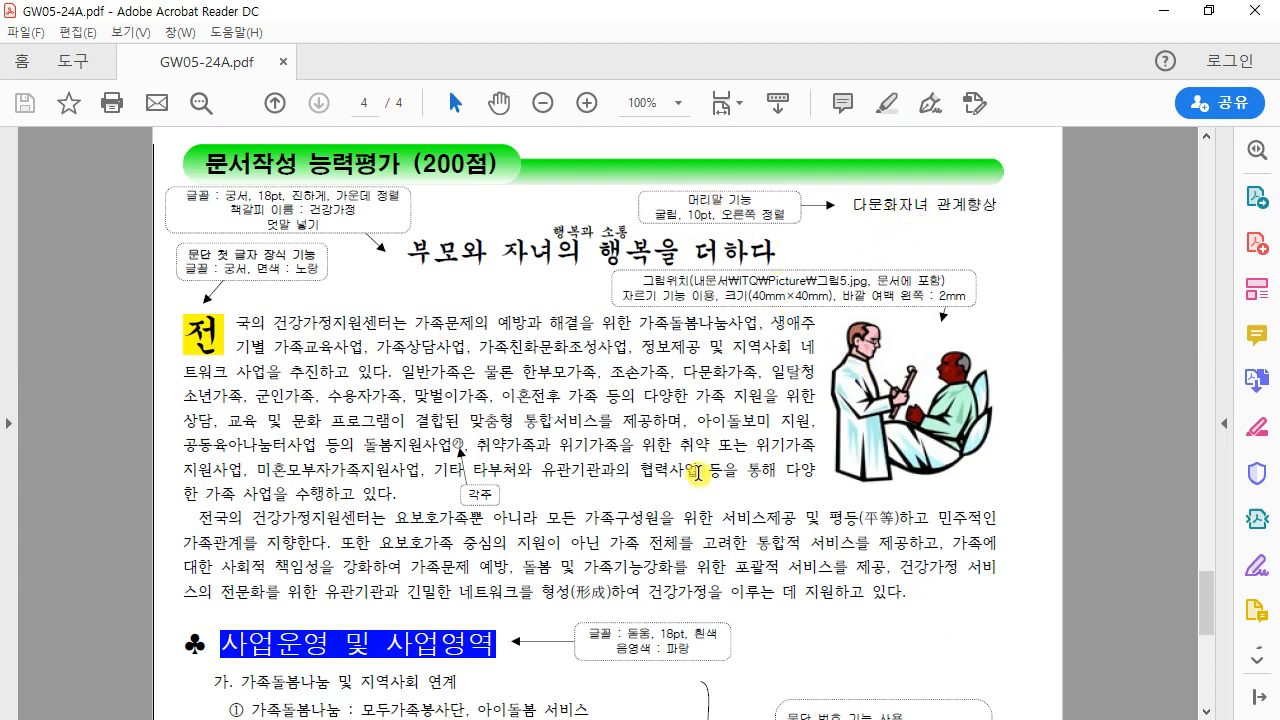
Step: Fit the reference PDF to page width and return to the document's title line
{"action": "left_click", "coordinate": [1209, 12]}
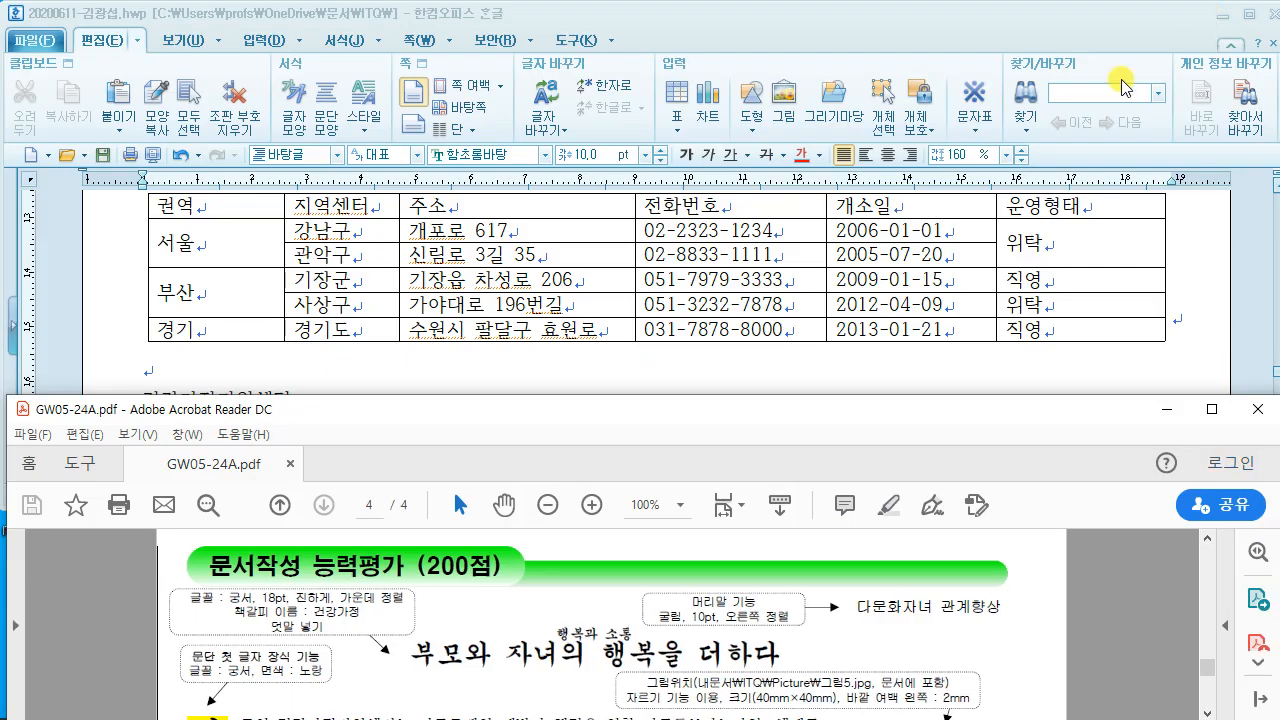
{"action": "left_click", "coordinate": [720, 505]}
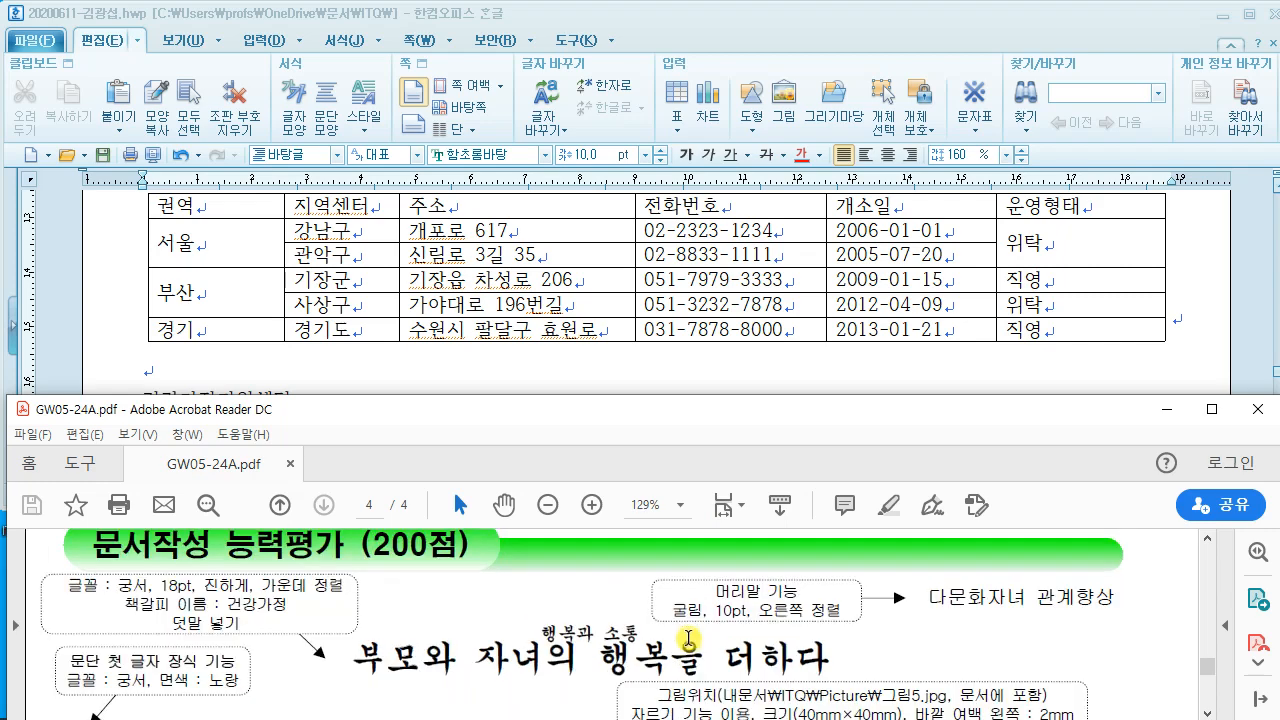
{"action": "left_click", "coordinate": [811, 343]}
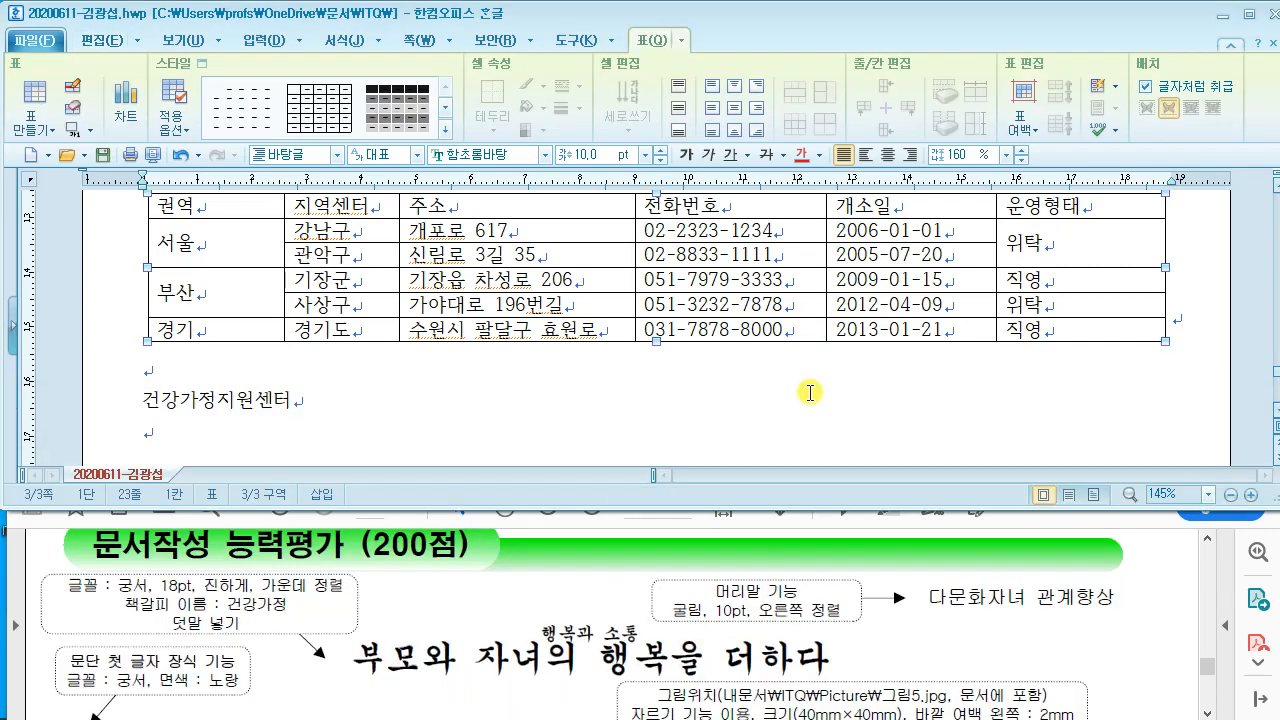
{"action": "scroll", "coordinate": [808, 390], "scroll_direction": "up", "scroll_amount": 12}
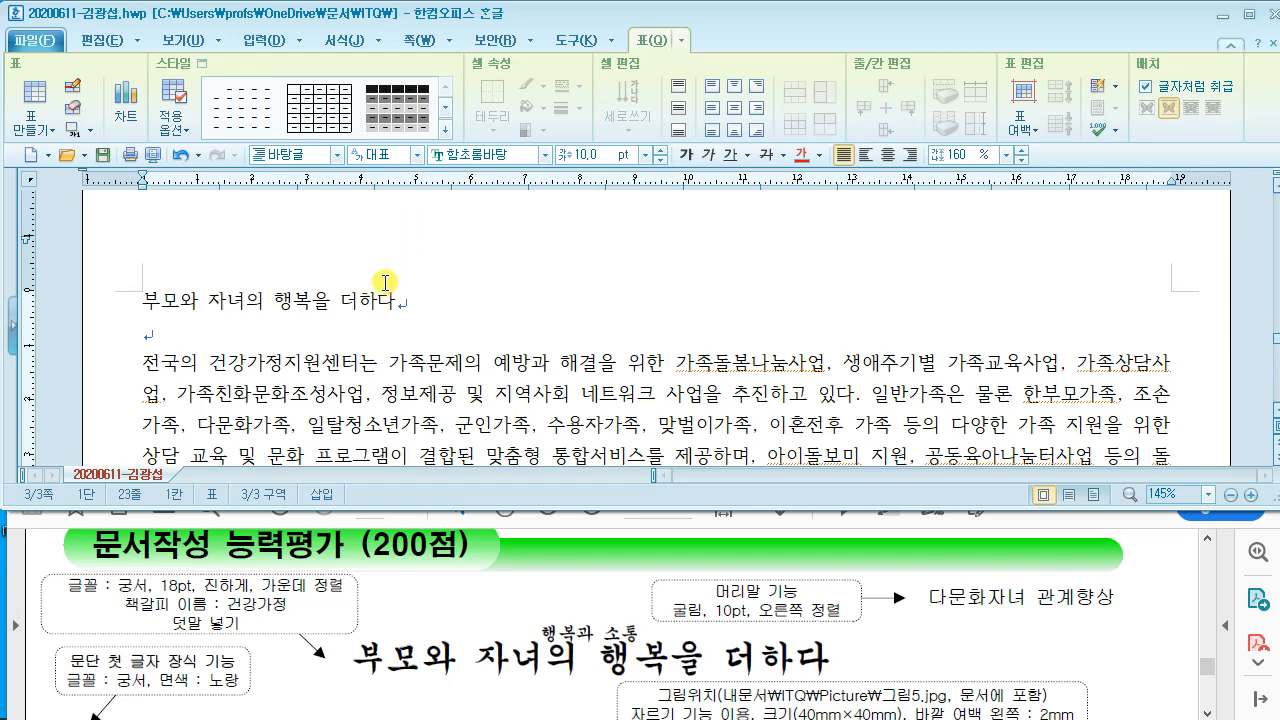
{"action": "left_click", "coordinate": [385, 283]}
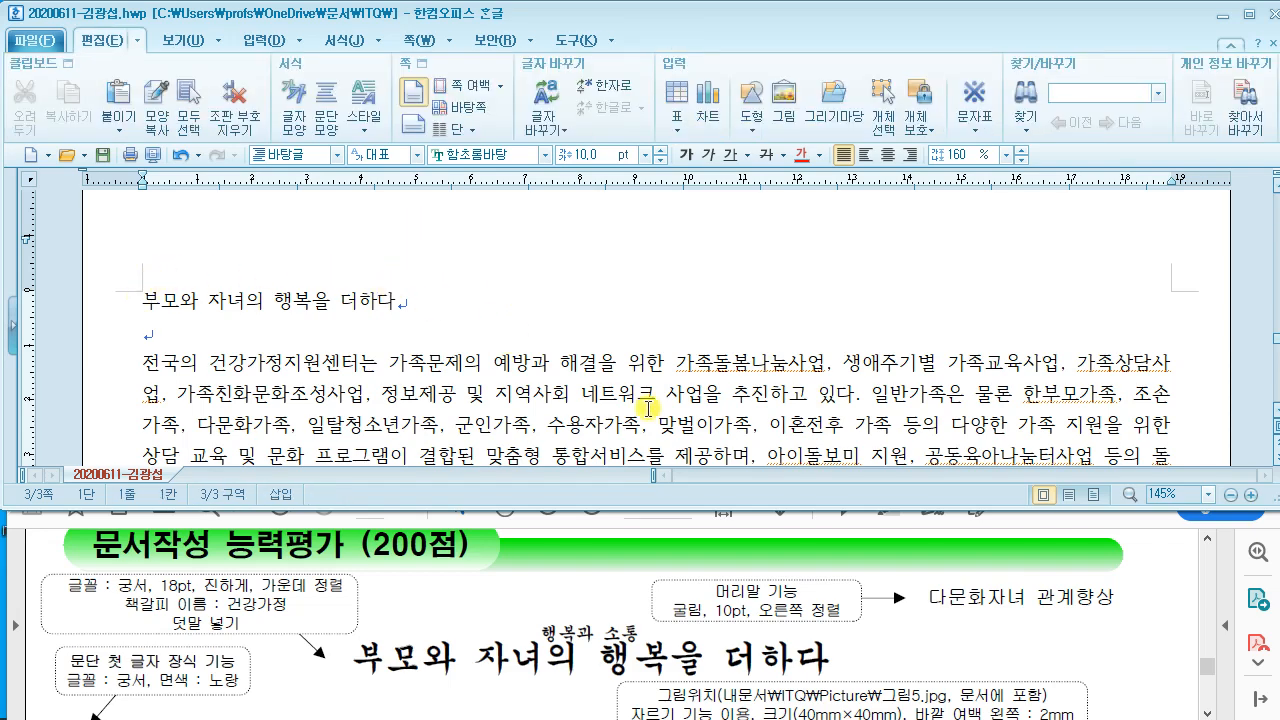
Step: Mark up the reference layout on screen, then bring up the 머리말/꼬리말 dialog with Ctrl+N, H
{"action": "mouse_move", "coordinate": [272, 70]}
{"action": "left_mouse_down"}
{"action": "mouse_move", "coordinate": [457, 234]}
{"action": "mouse_move", "coordinate": [515, 238]}
{"action": "left_mouse_up"}
{"action": "mouse_move", "coordinate": [360, 150]}
{"action": "left_mouse_down"}
{"action": "mouse_move", "coordinate": [323, 171]}
{"action": "mouse_move", "coordinate": [408, 198]}
{"action": "mouse_move", "coordinate": [583, 126]}
{"action": "mouse_move", "coordinate": [652, 148]}
{"action": "left_mouse_up"}
{"action": "left_click_drag", "start_coordinate": [660, 57], "coordinate": [843, 247]}
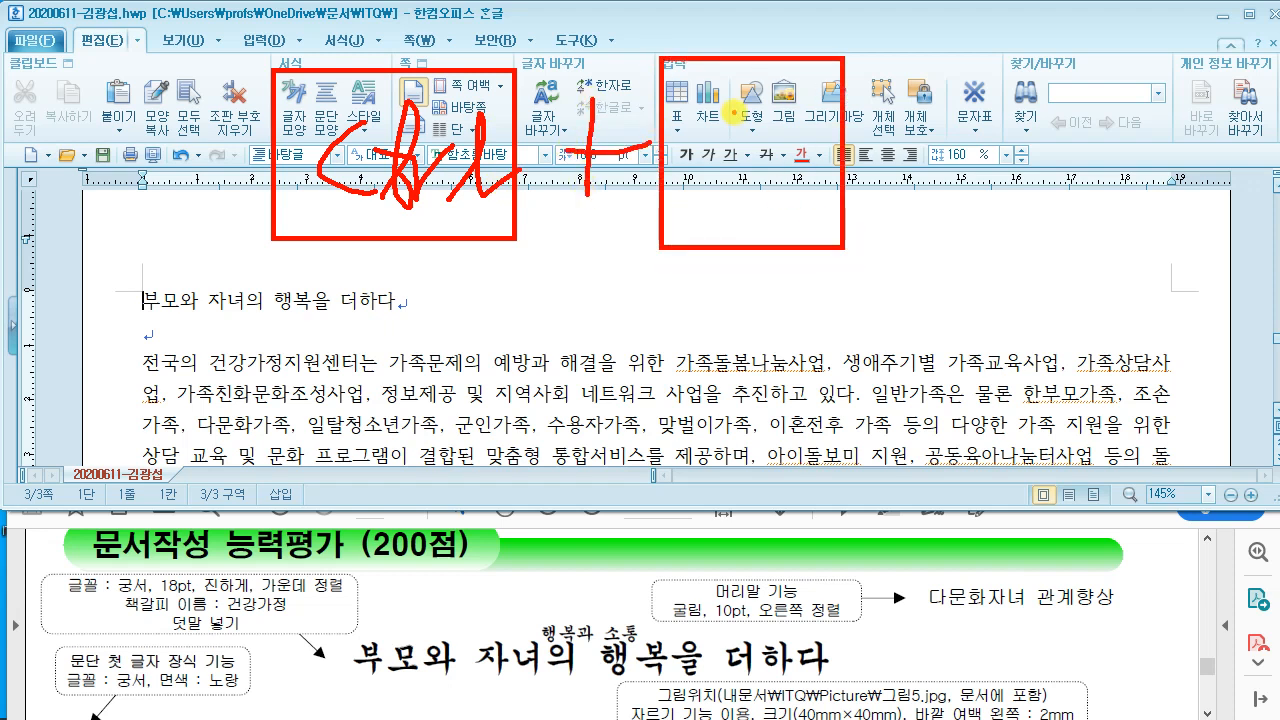
{"action": "mouse_move", "coordinate": [735, 112]}
{"action": "left_mouse_down"}
{"action": "mouse_move", "coordinate": [785, 190]}
{"action": "mouse_move", "coordinate": [793, 85]}
{"action": "left_mouse_up"}
{"action": "left_click_drag", "start_coordinate": [903, 255], "coordinate": [880, 280]}
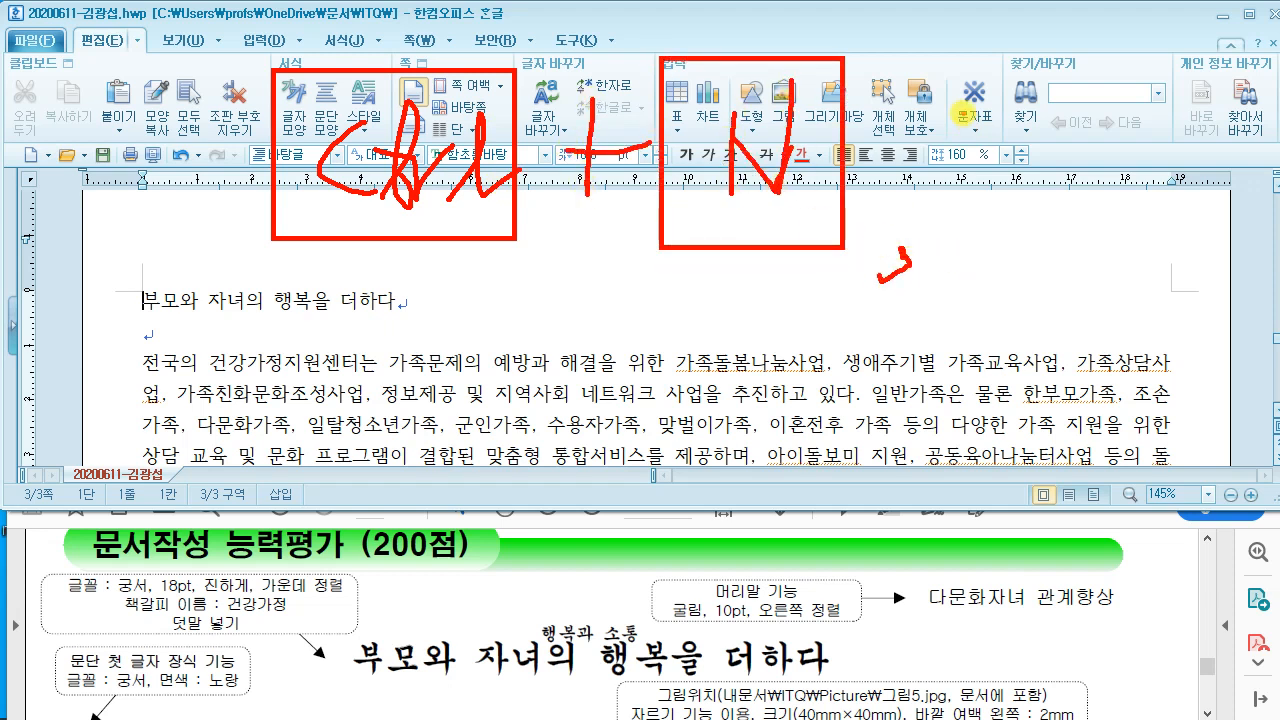
{"action": "left_click_drag", "start_coordinate": [930, 57], "coordinate": [1128, 262]}
{"action": "left_click_drag", "start_coordinate": [978, 150], "coordinate": [978, 186]}
{"action": "left_click_drag", "start_coordinate": [978, 155], "coordinate": [1035, 143]}
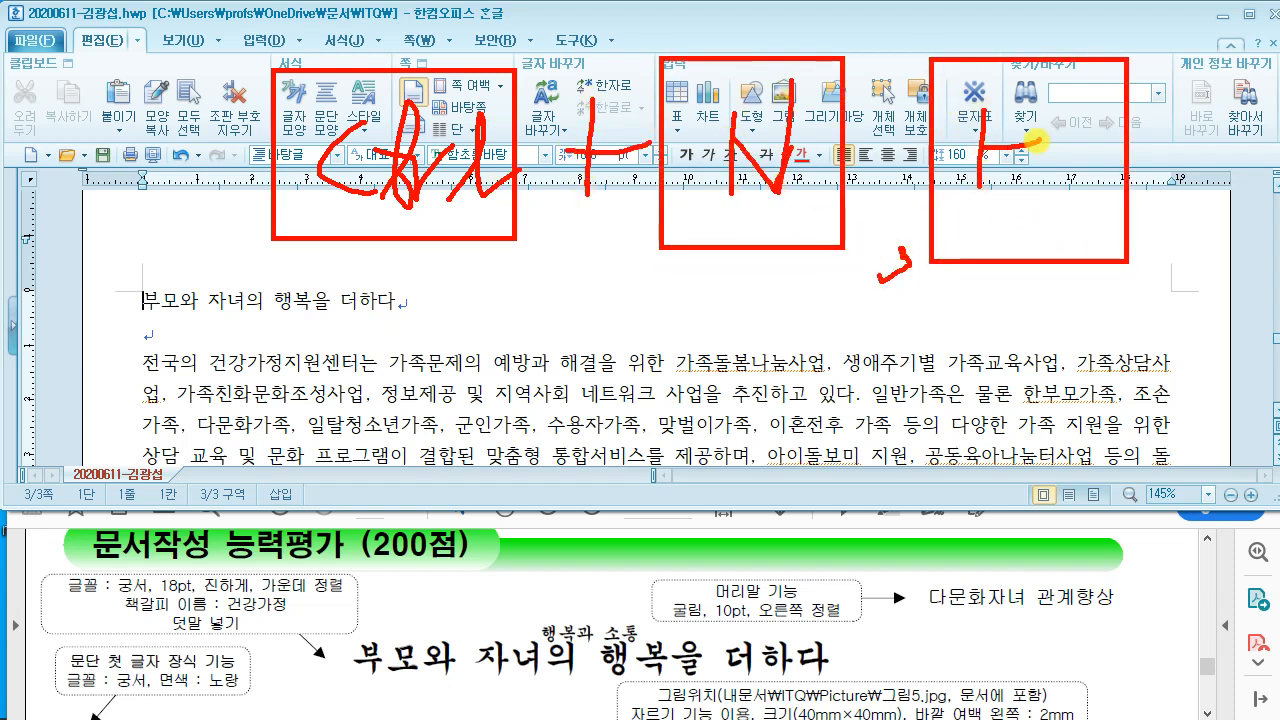
{"action": "left_click_drag", "start_coordinate": [1050, 97], "coordinate": [1030, 225]}
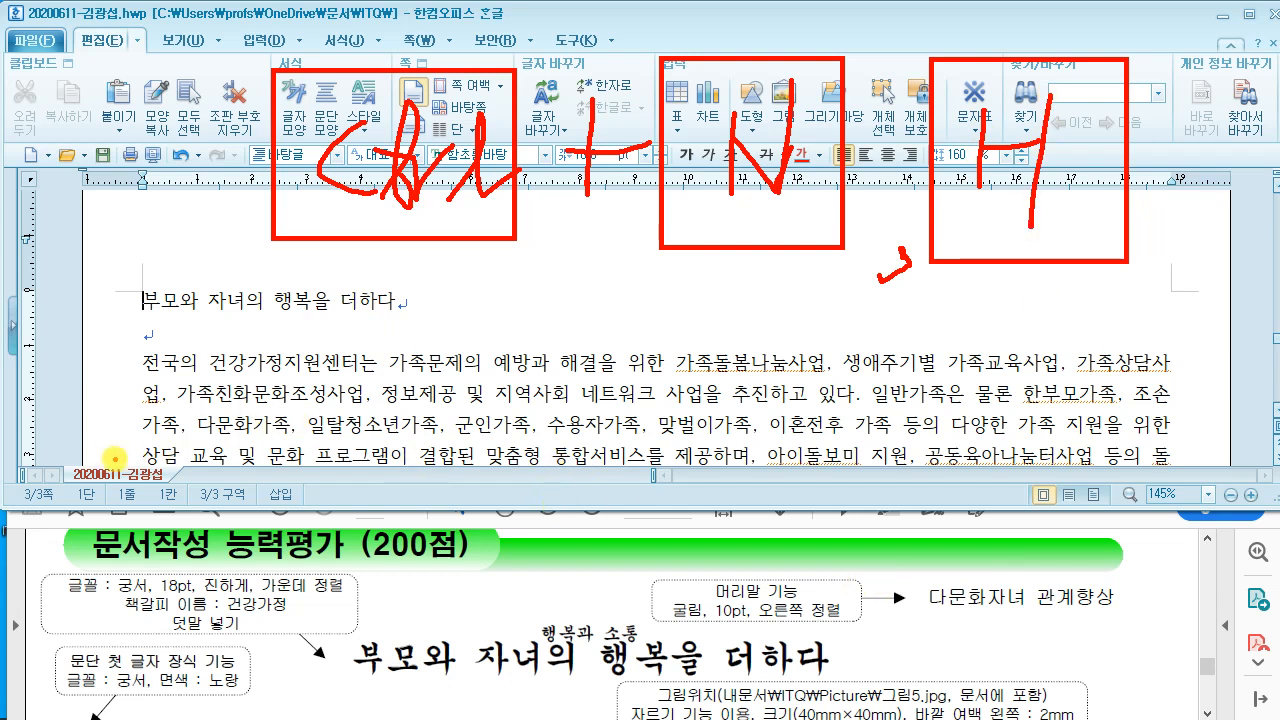
{"action": "mouse_move", "coordinate": [172, 265]}
{"action": "left_mouse_down"}
{"action": "mouse_move", "coordinate": [395, 212]}
{"action": "mouse_move", "coordinate": [365, 392]}
{"action": "left_mouse_up"}
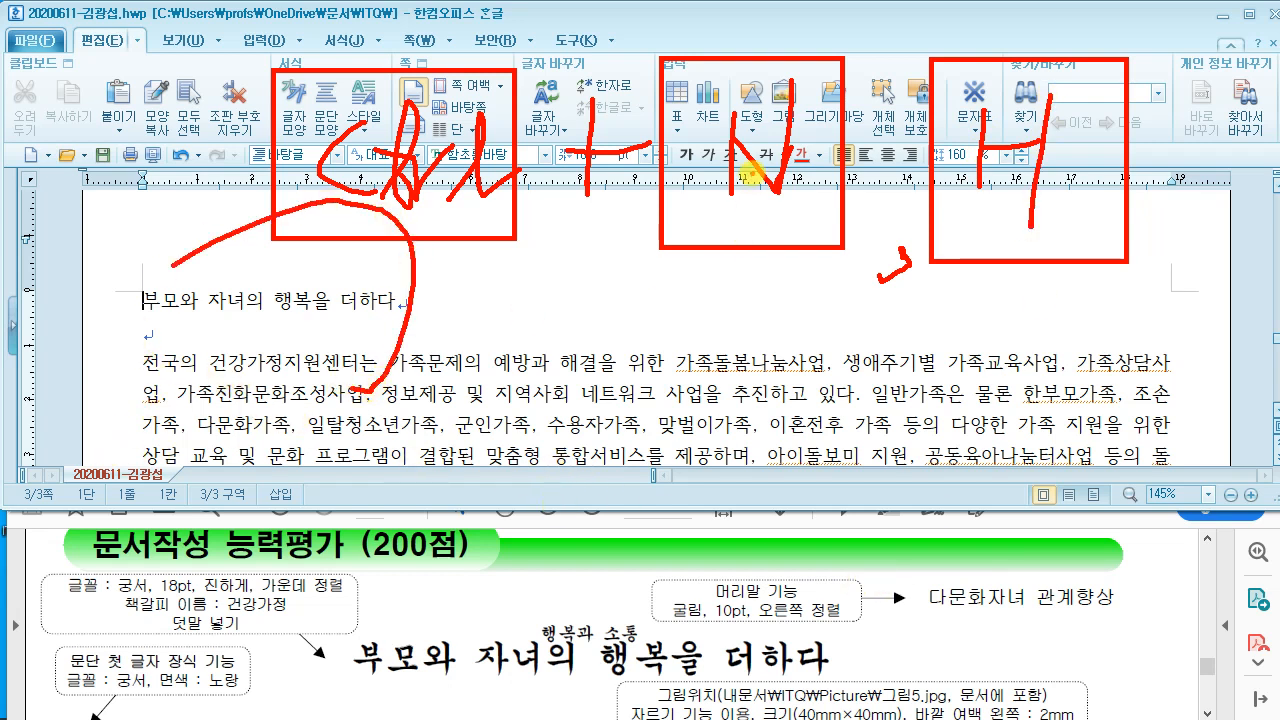
{"action": "key", "text": "Escape"}
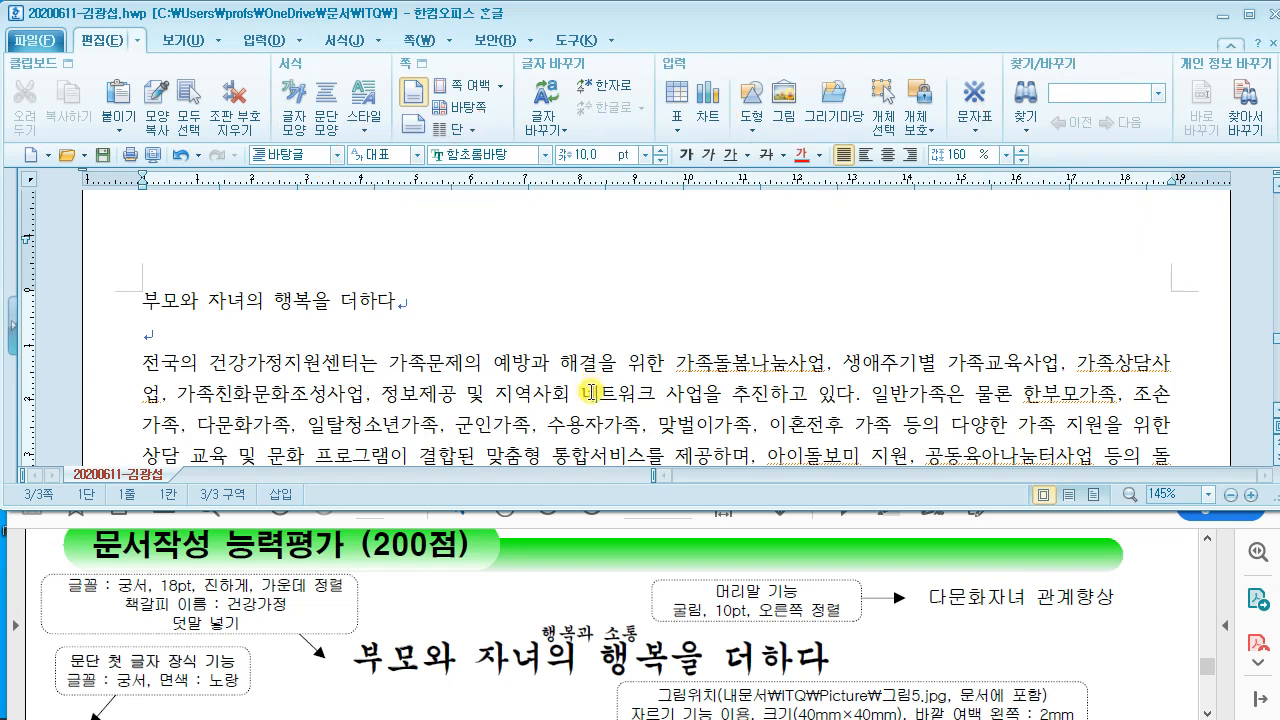
{"action": "key", "text": "ctrl+n"}
{"action": "key", "text": "h"}
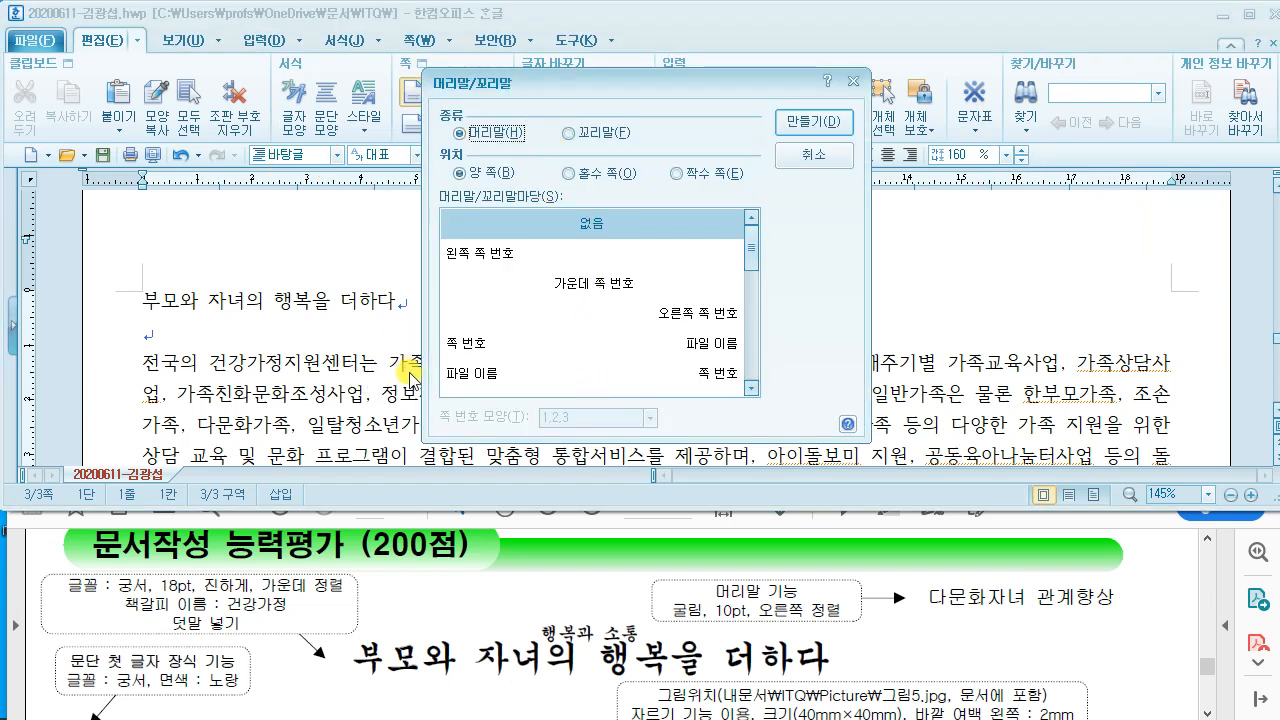
Step: Create a both-pages header and begin typing 다문화자녀 관계향상 in it
{"action": "left_click", "coordinate": [810, 121]}
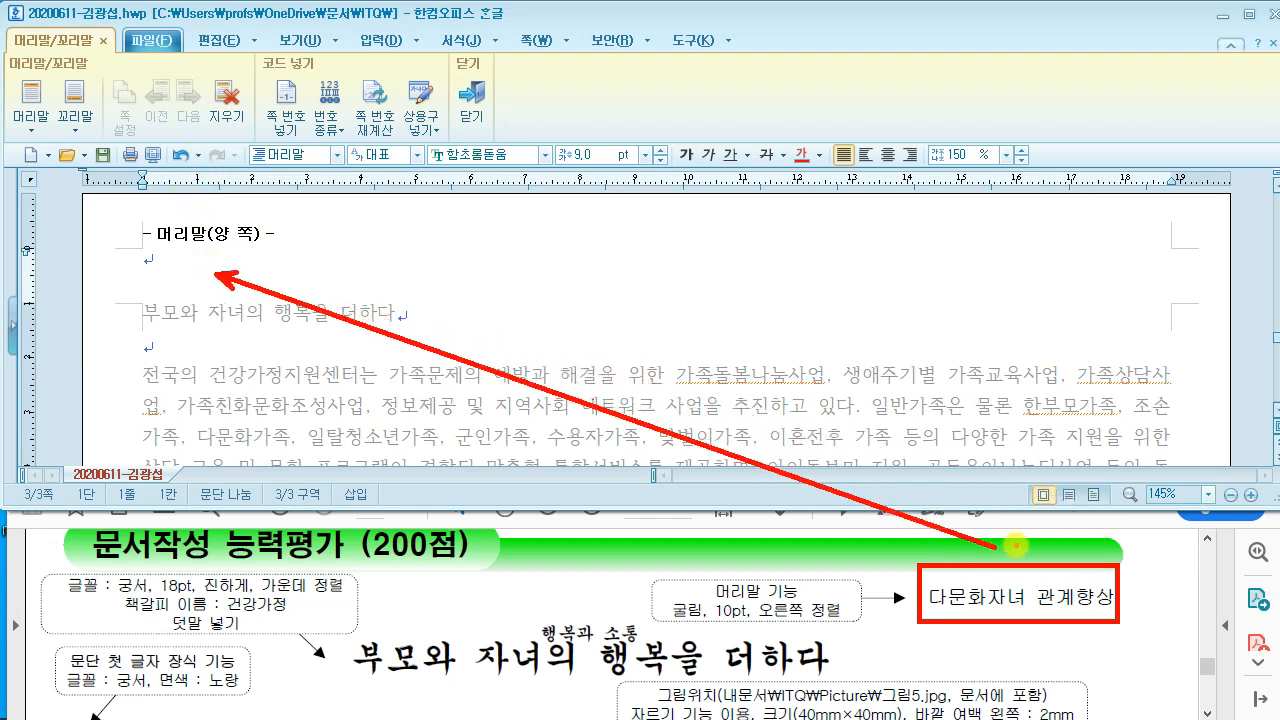
{"action": "type", "text": "다문화"}
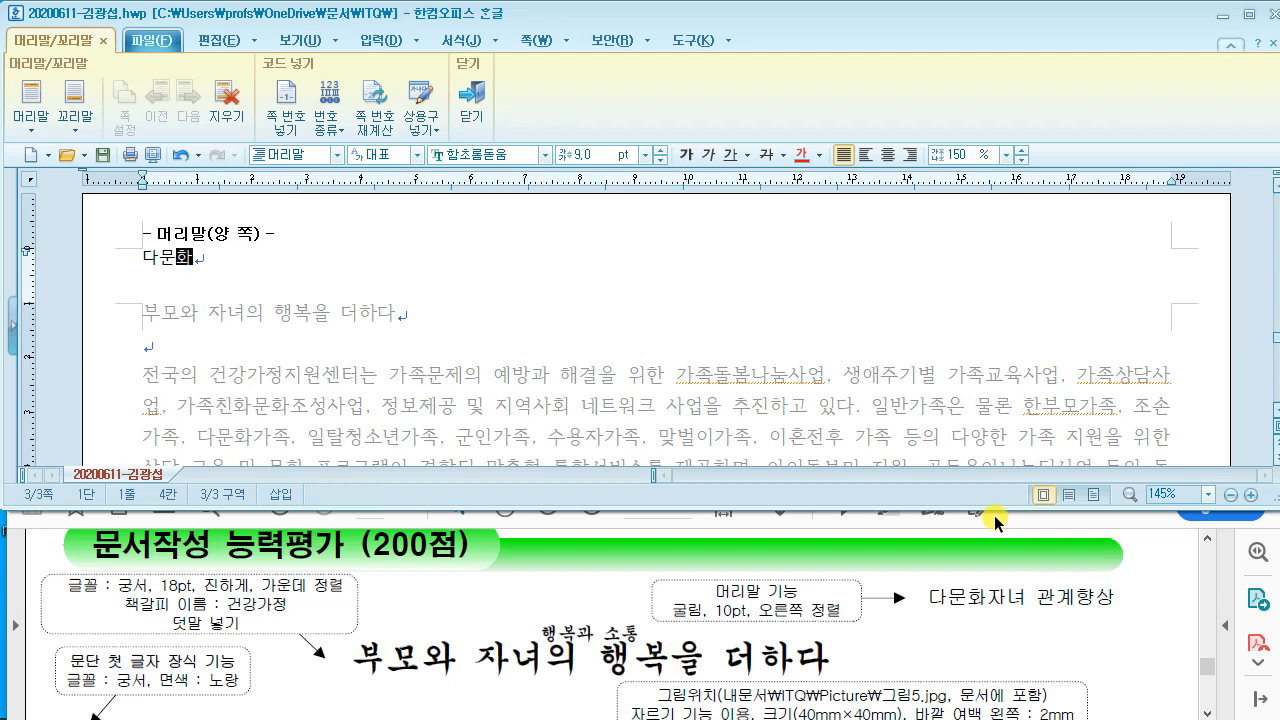
{"action": "type", "text": "자녀 관계향상"}
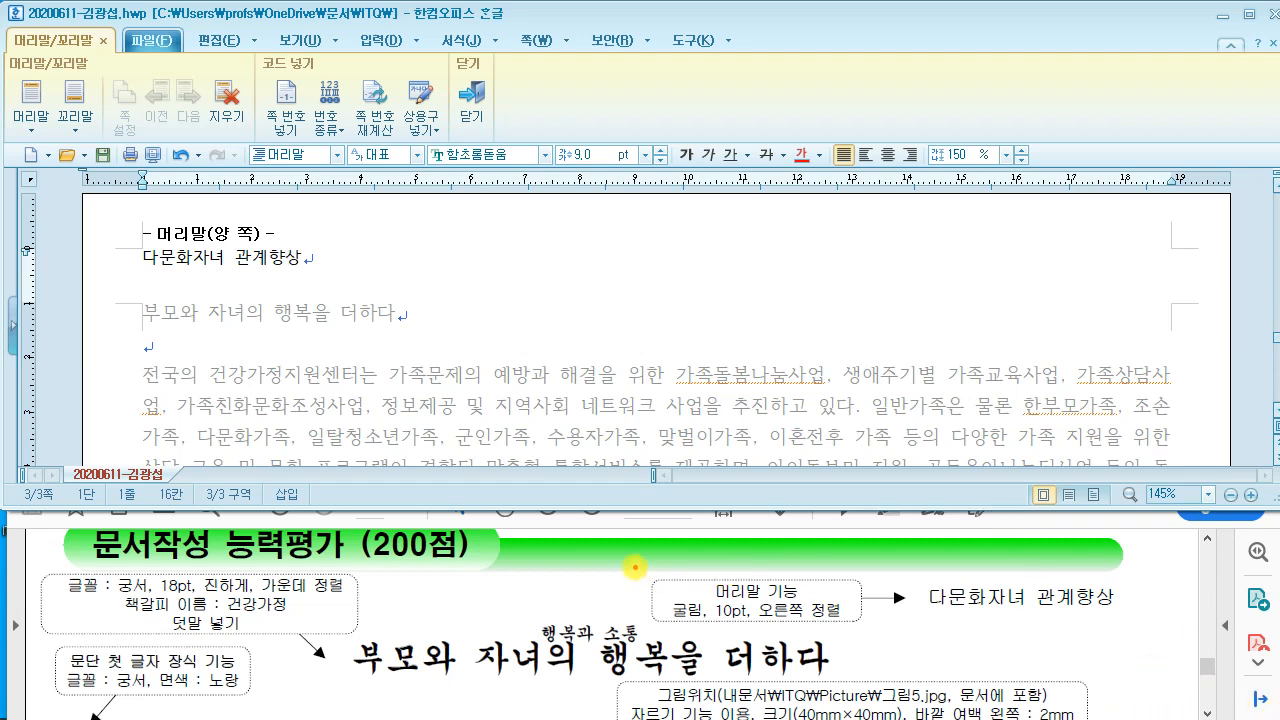
Step: Select the header text 다문화자녀 관계향상 in the header area
{"action": "left_click_drag", "start_coordinate": [635, 568], "coordinate": [860, 638]}
{"action": "left_click_drag", "start_coordinate": [670, 627], "coordinate": [832, 628]}
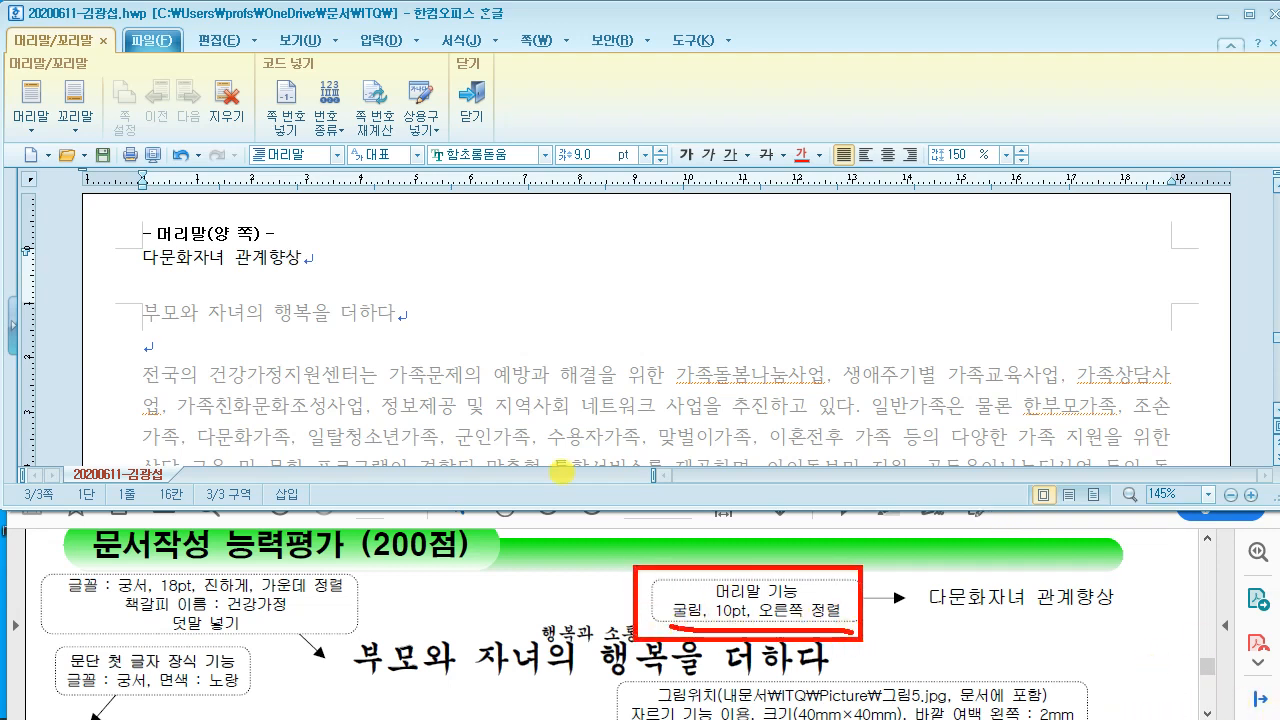
{"action": "left_click_drag", "start_coordinate": [108, 238], "coordinate": [300, 294]}
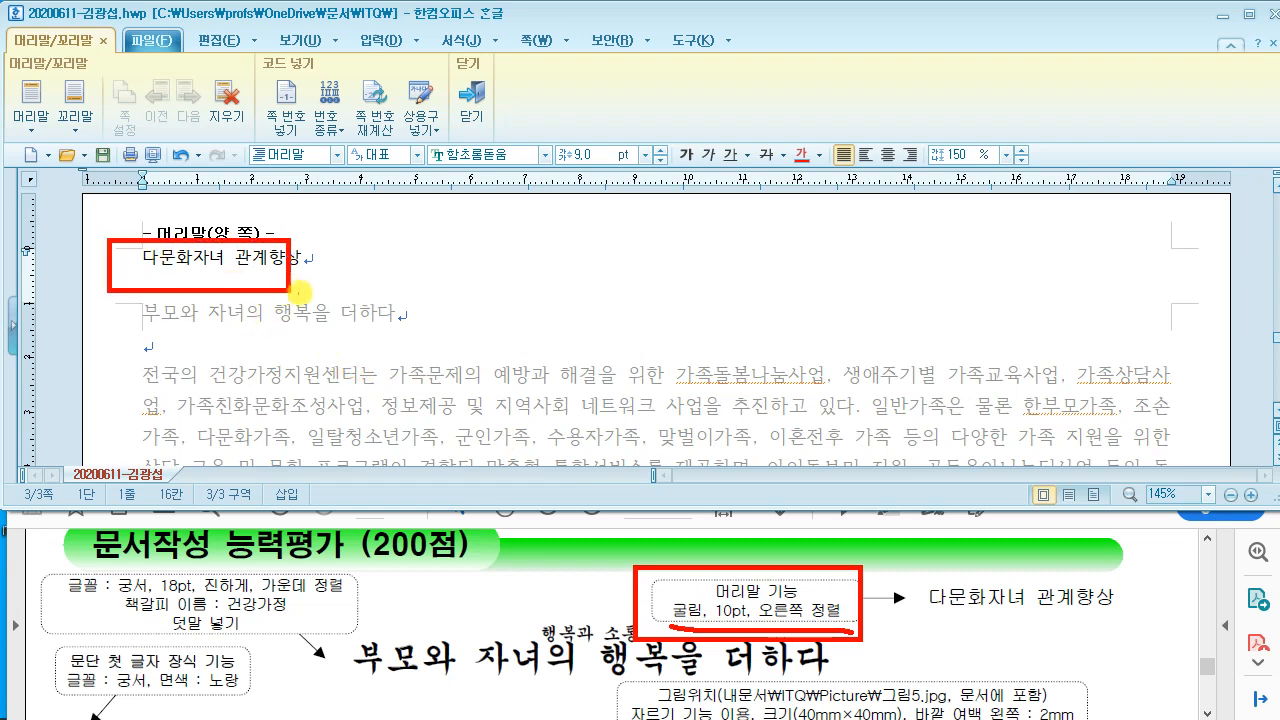
{"action": "key", "text": "Escape"}
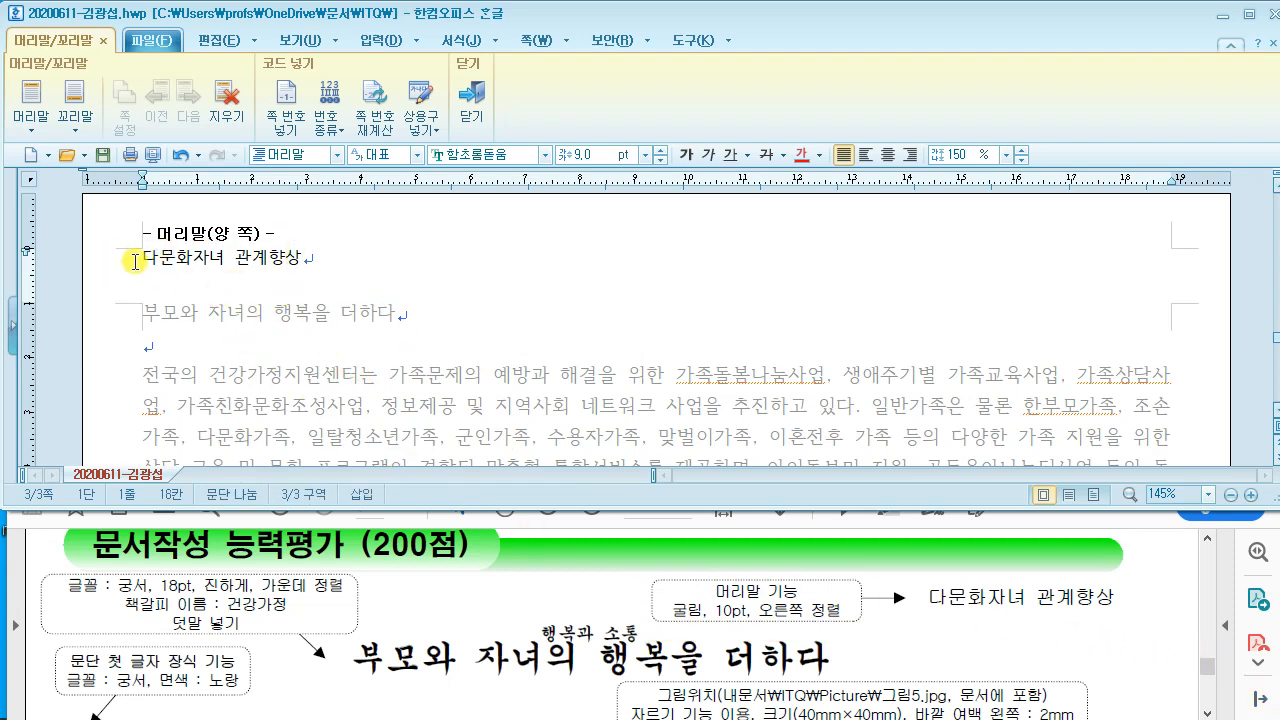
{"action": "left_click_drag", "start_coordinate": [125, 258], "coordinate": [306, 262]}
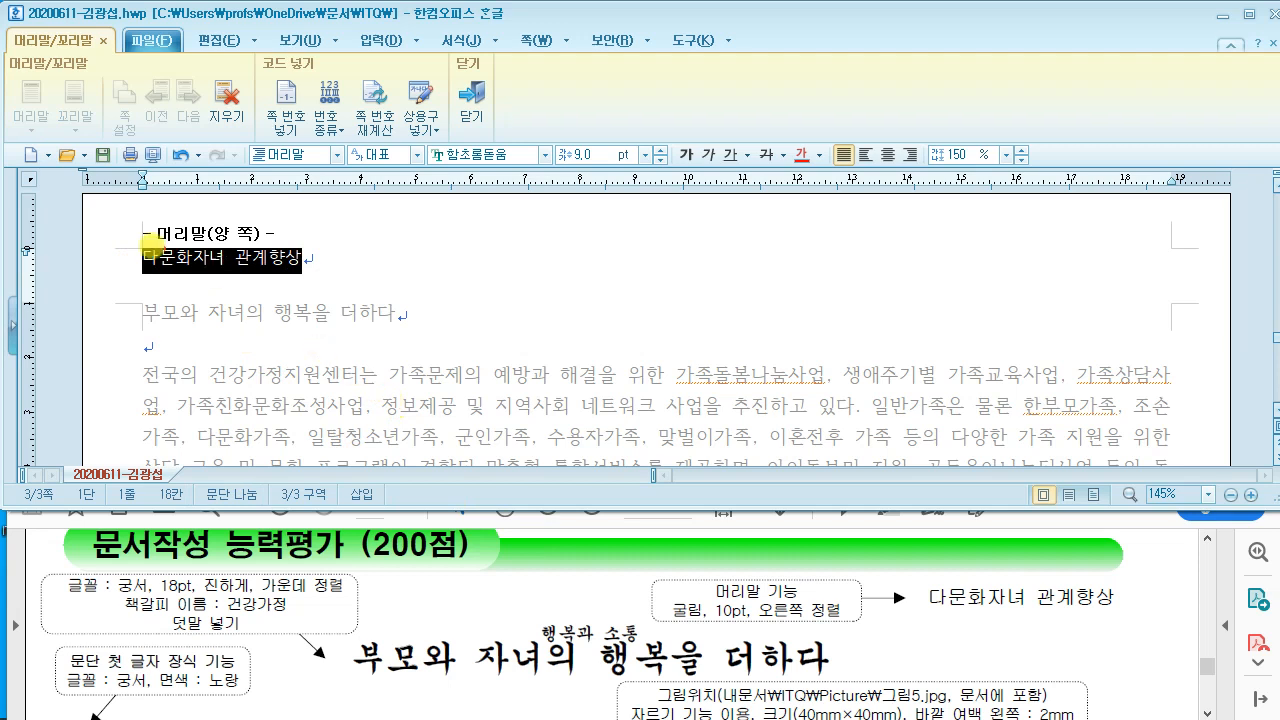
{"action": "mouse_move", "coordinate": [7, 138]}
{"action": "left_mouse_down"}
{"action": "mouse_move", "coordinate": [602, 206]}
{"action": "mouse_move", "coordinate": [1072, 206]}
{"action": "mouse_move", "coordinate": [1068, 178]}
{"action": "left_mouse_up"}
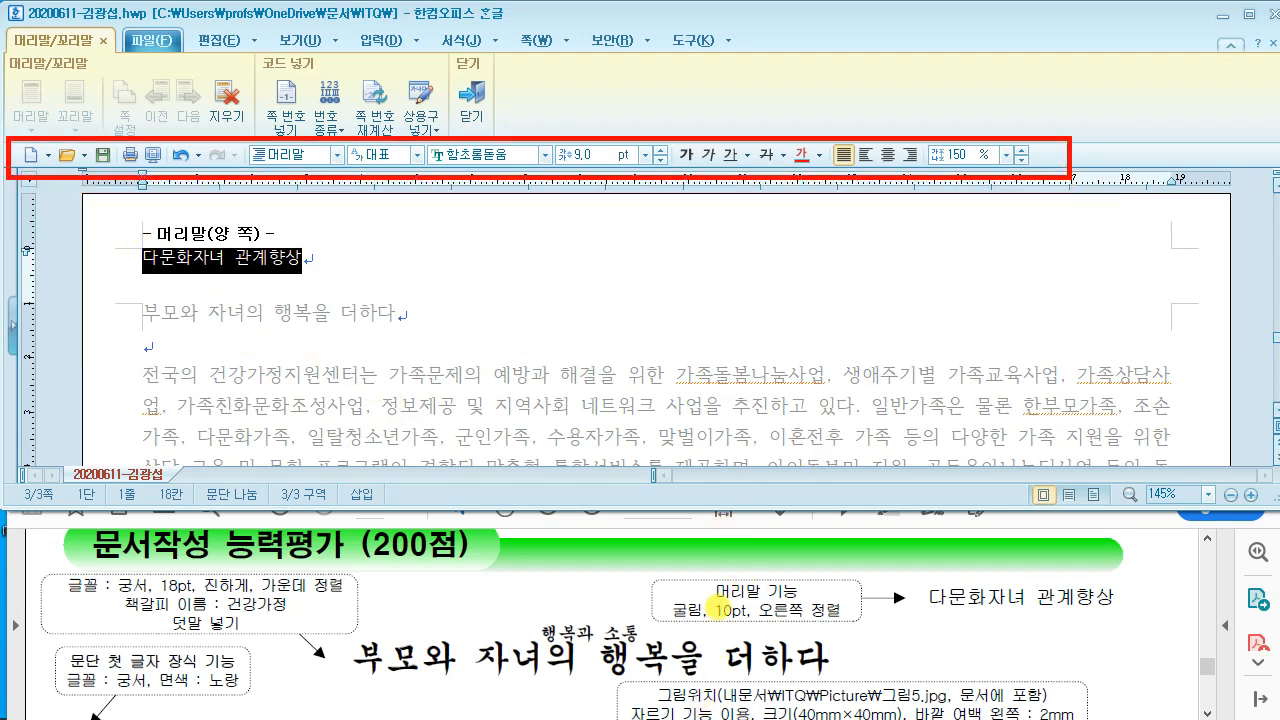
{"action": "mouse_move", "coordinate": [505, 142]}
{"action": "left_mouse_down"}
{"action": "mouse_move", "coordinate": [470, 178]}
{"action": "mouse_move", "coordinate": [515, 172]}
{"action": "left_mouse_up"}
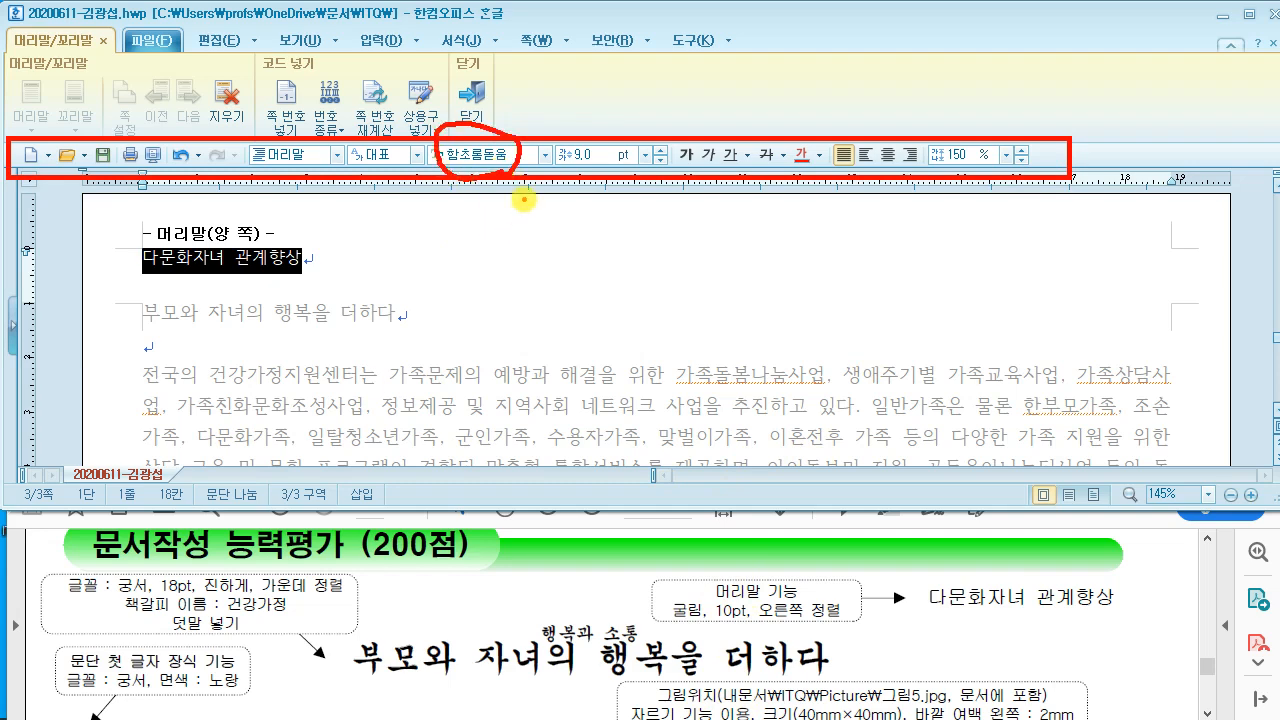
{"action": "key", "text": "Escape"}
Step: Set the header to 굴림 10 pt, right-aligned, and close header editing
{"action": "left_click", "coordinate": [515, 155]}
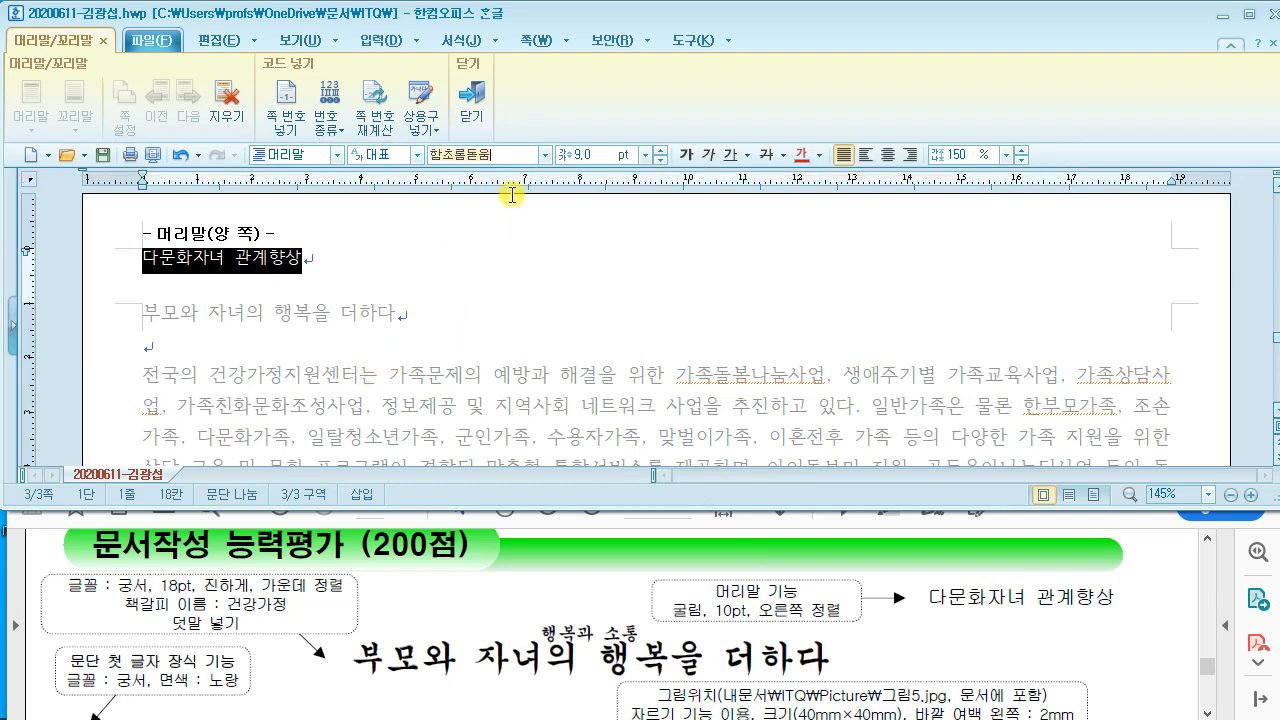
{"action": "type", "text": "굴림"}
{"action": "key", "text": "Return"}
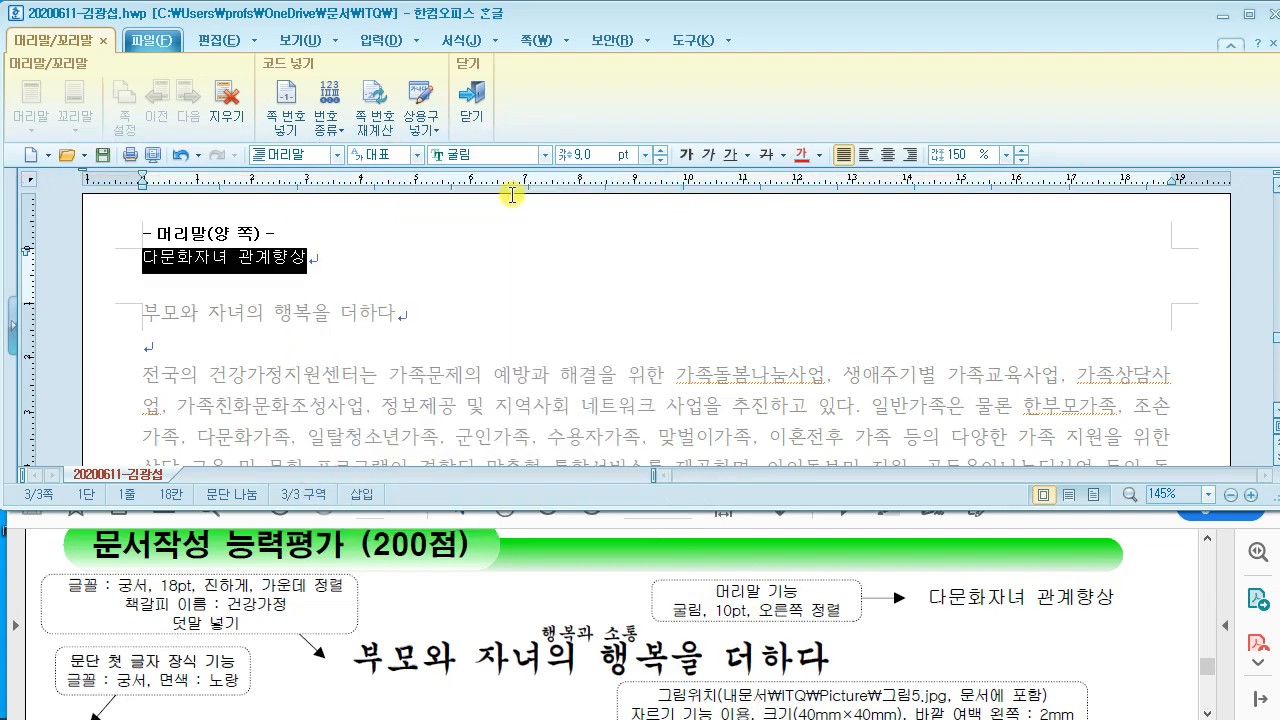
{"action": "left_click", "coordinate": [601, 156]}
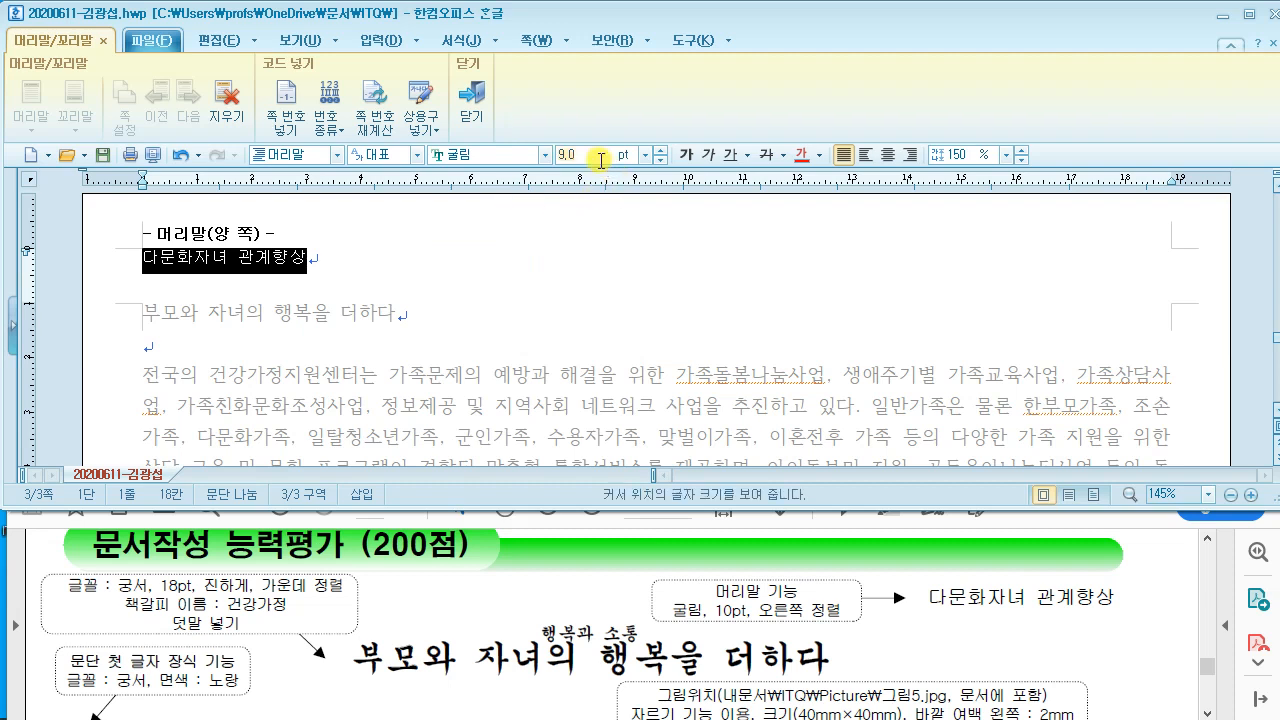
{"action": "type", "text": "10"}
{"action": "key", "text": "Return"}
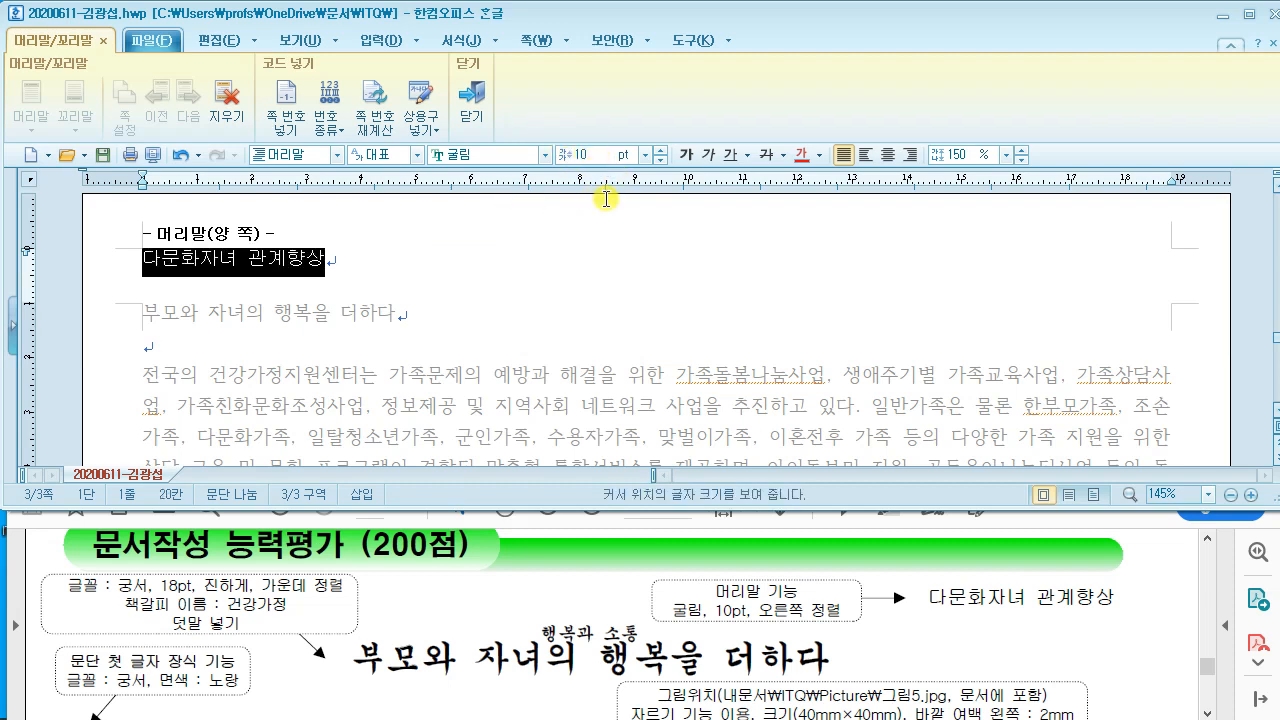
{"action": "left_click", "coordinate": [910, 155]}
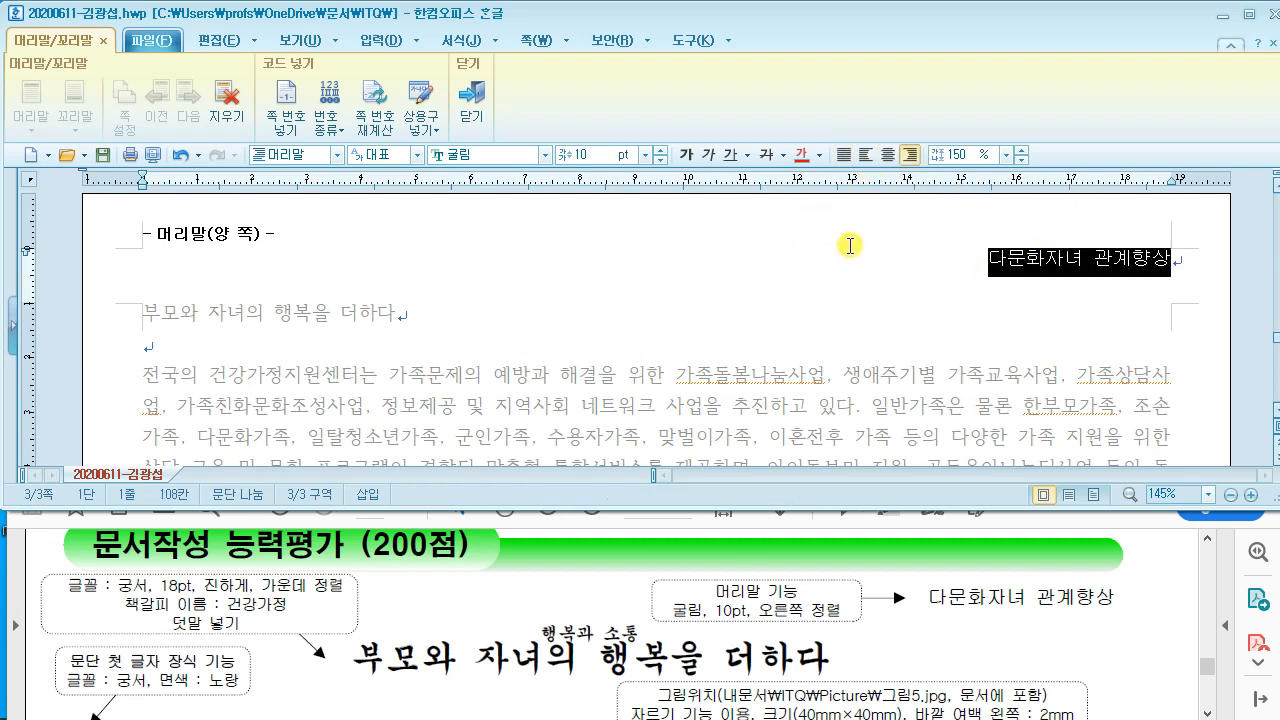
{"action": "left_click", "coordinate": [470, 113]}
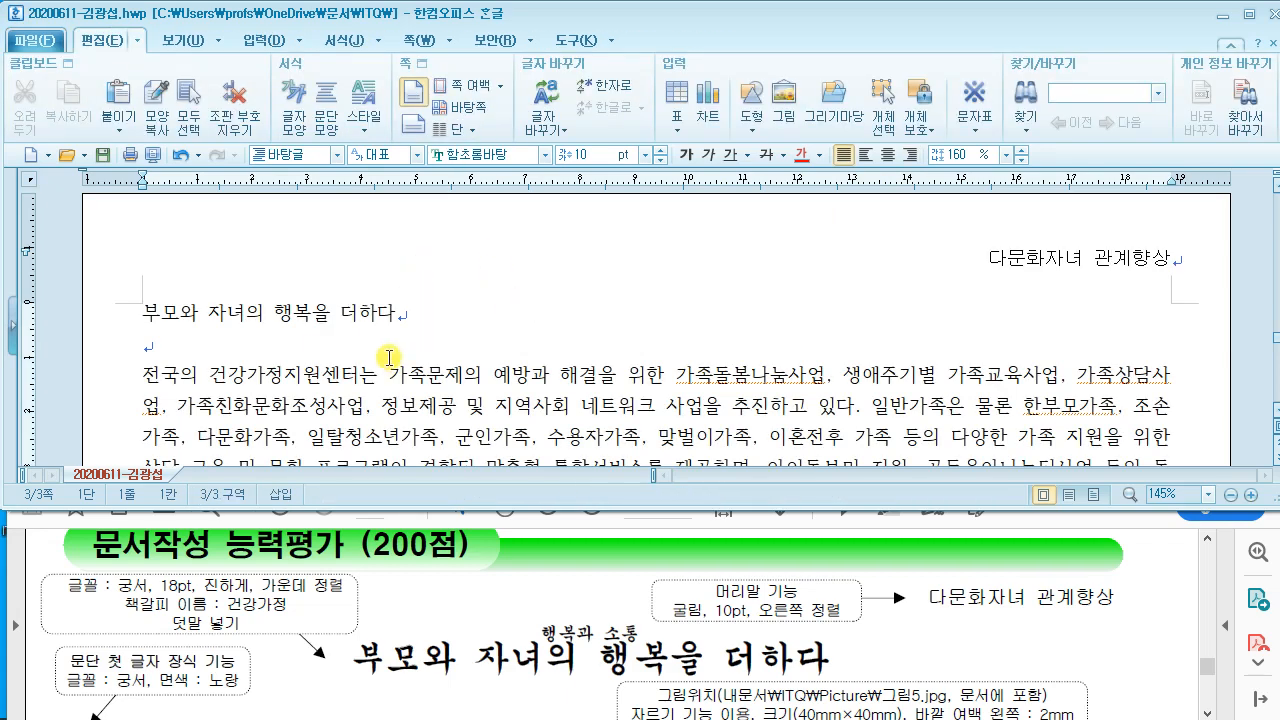
{"action": "left_click_drag", "start_coordinate": [143, 314], "coordinate": [490, 319]}
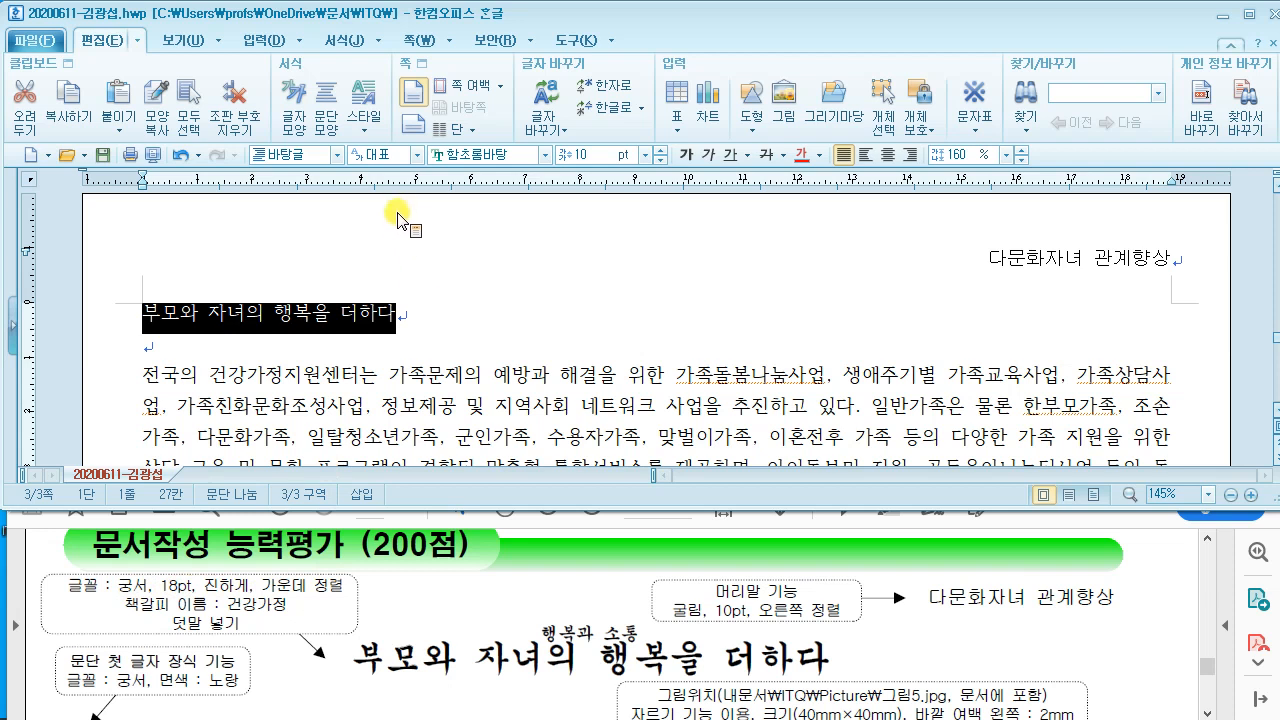
Step: Format the title 부모와 자녀의 행복을 더하다 as 궁서, 18 pt, bold, centred
{"action": "left_click", "coordinate": [506, 158]}
{"action": "type", "text": "궁서"}
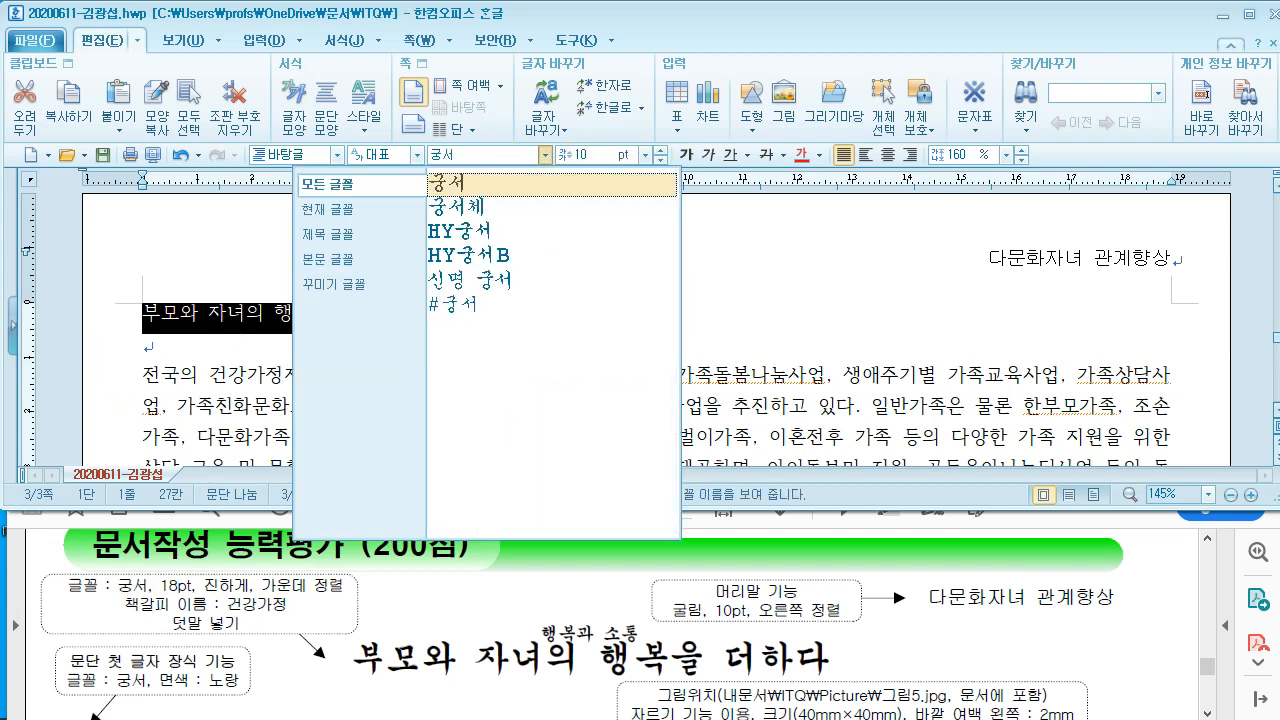
{"action": "key", "text": "Return"}
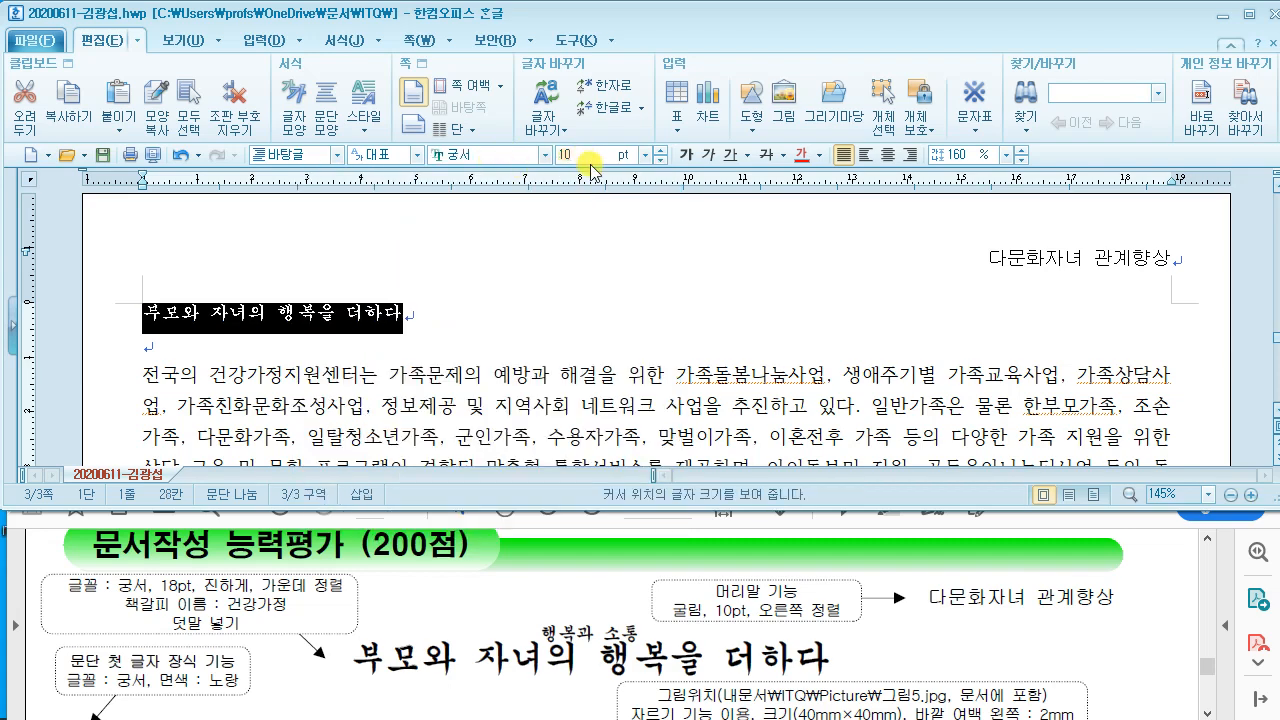
{"action": "type", "text": "18"}
{"action": "key", "text": "Return"}
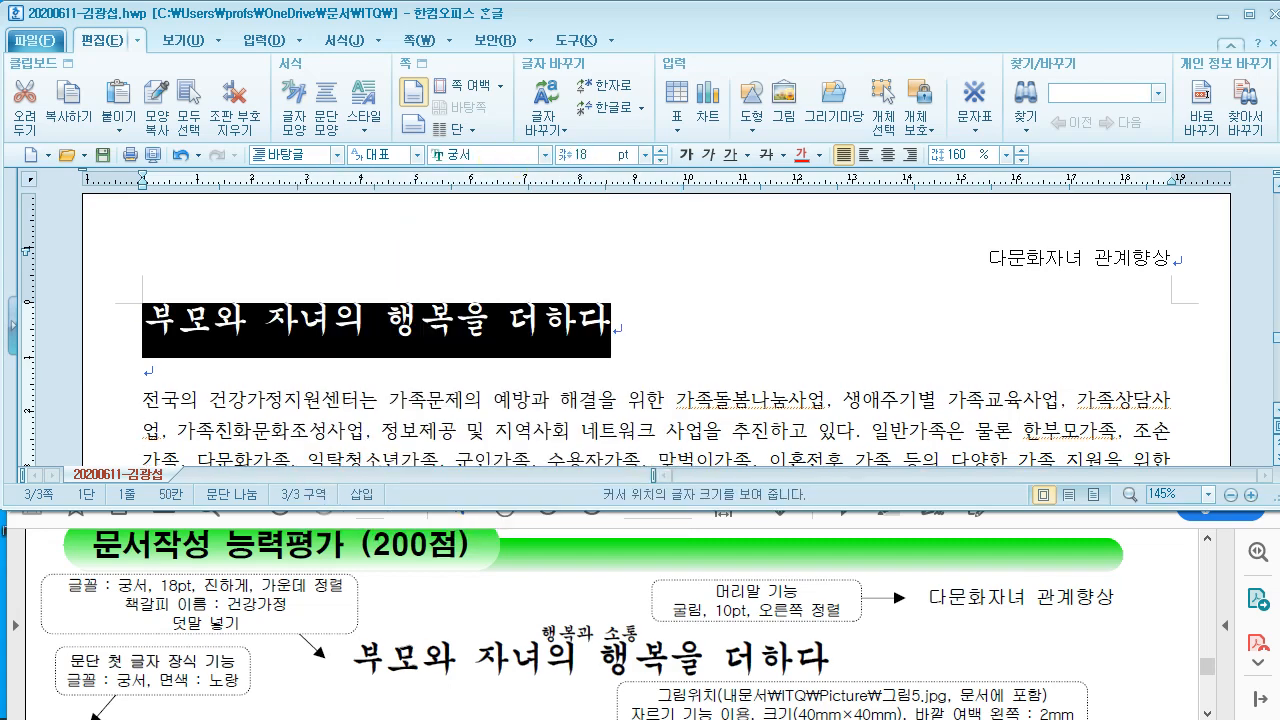
{"action": "left_click", "coordinate": [683, 158]}
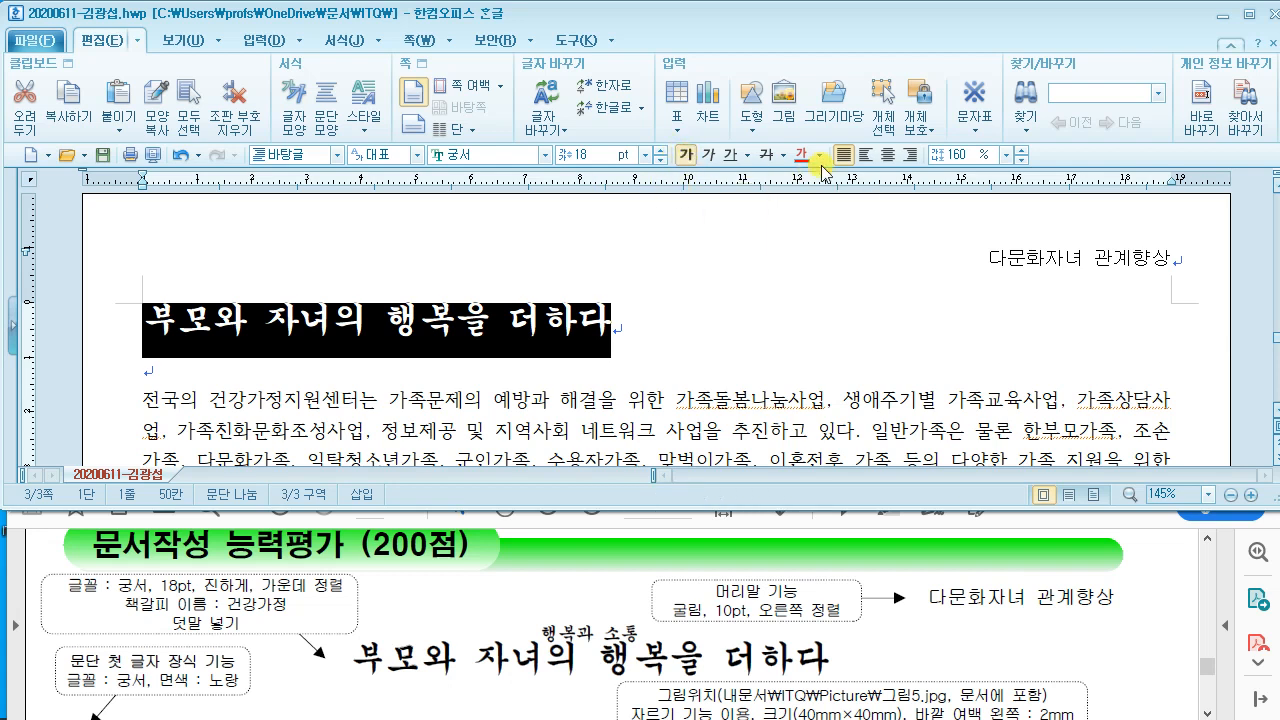
{"action": "left_click", "coordinate": [886, 157]}
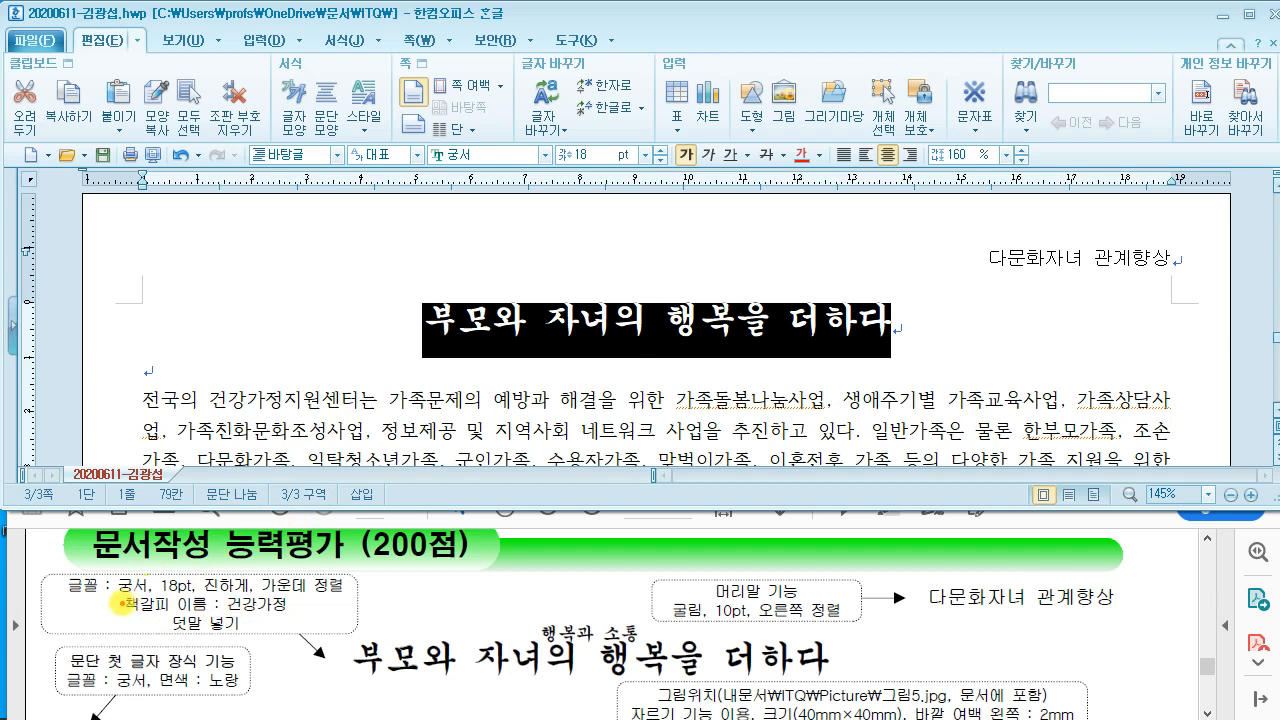
Step: Mark the bookmark, ruby text and 행복과 소통 requirements on the exam sheet
{"action": "left_click_drag", "start_coordinate": [115, 614], "coordinate": [320, 630]}
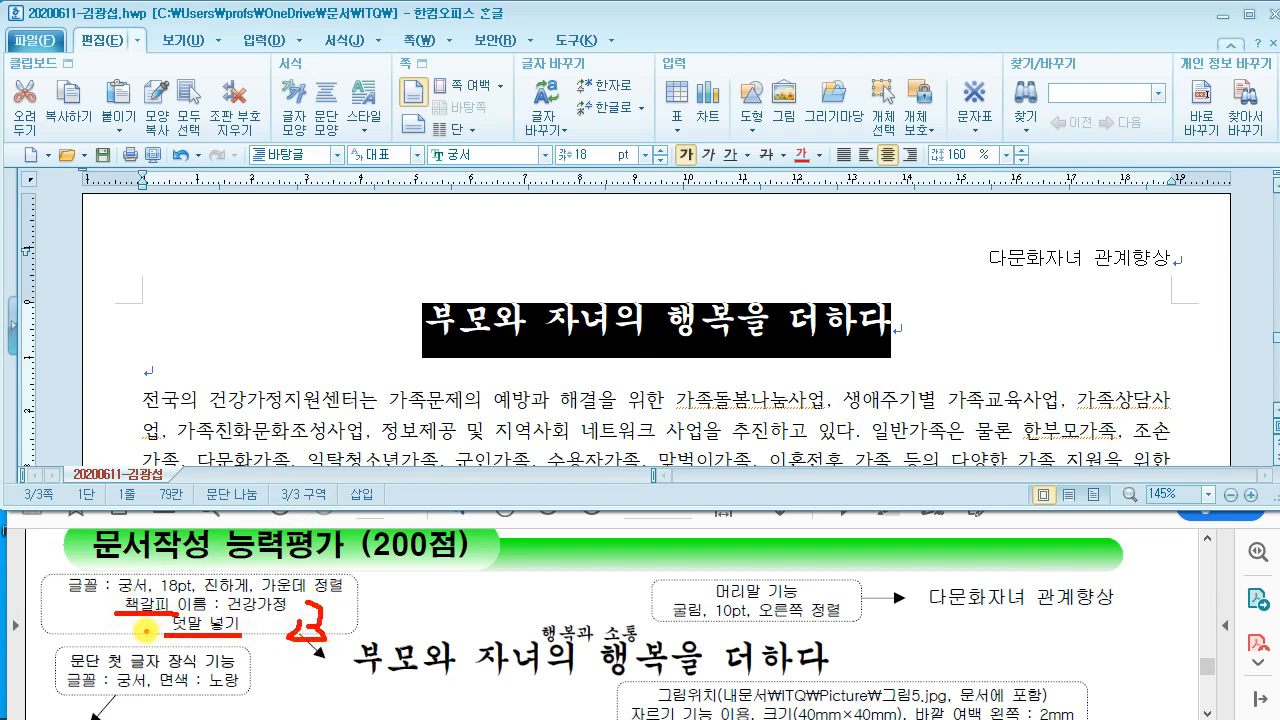
{"action": "left_click_drag", "start_coordinate": [147, 632], "coordinate": [111, 622]}
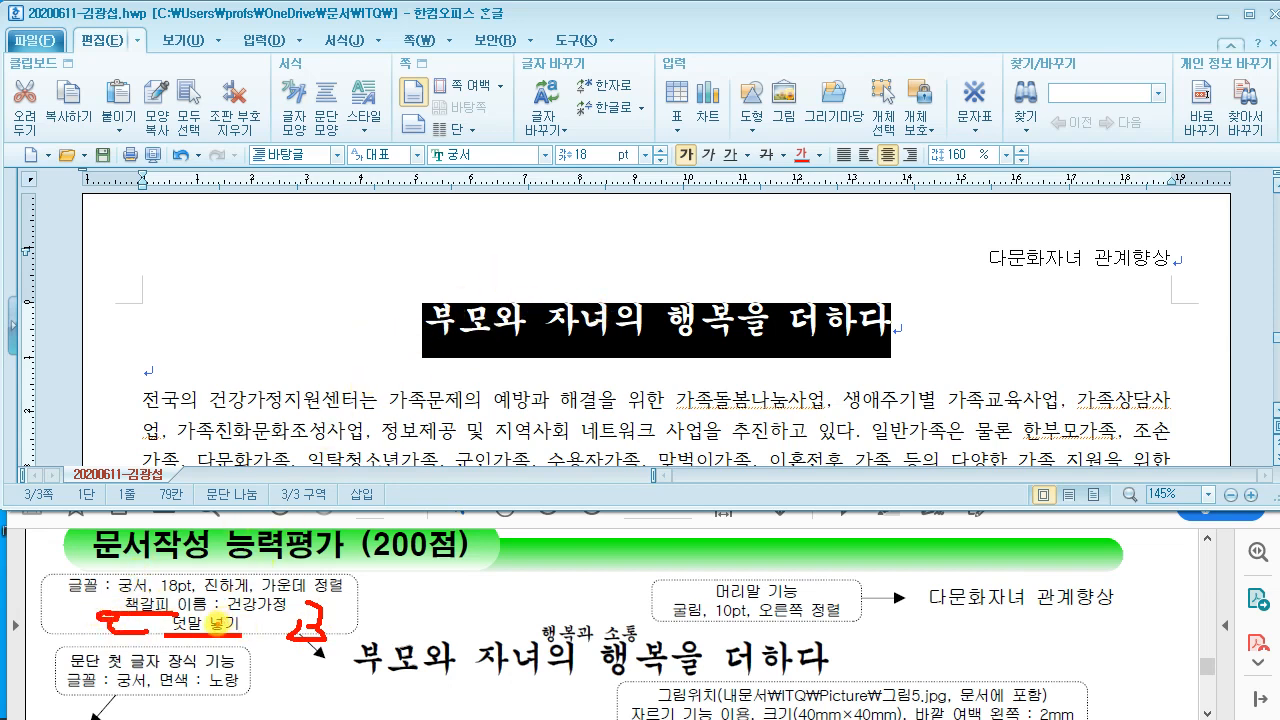
{"action": "left_click_drag", "start_coordinate": [168, 643], "coordinate": [252, 636]}
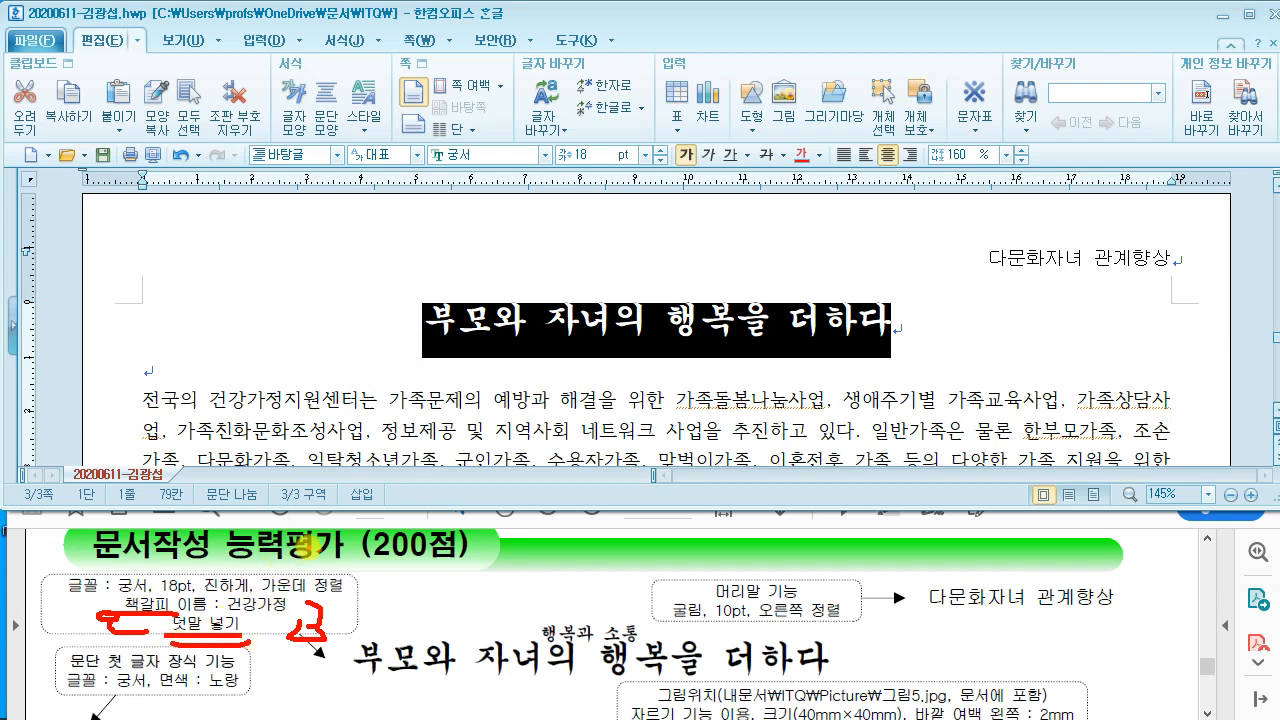
{"action": "key", "text": "Escape"}
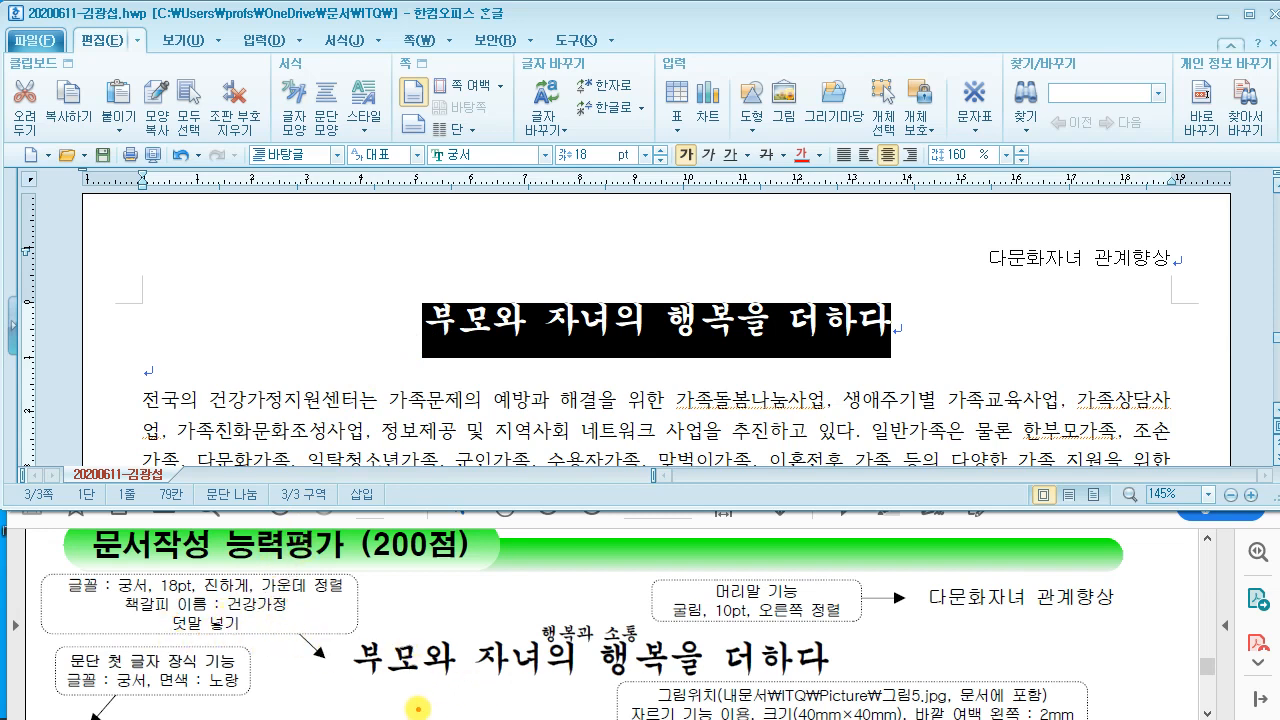
{"action": "left_click_drag", "start_coordinate": [522, 616], "coordinate": [662, 646]}
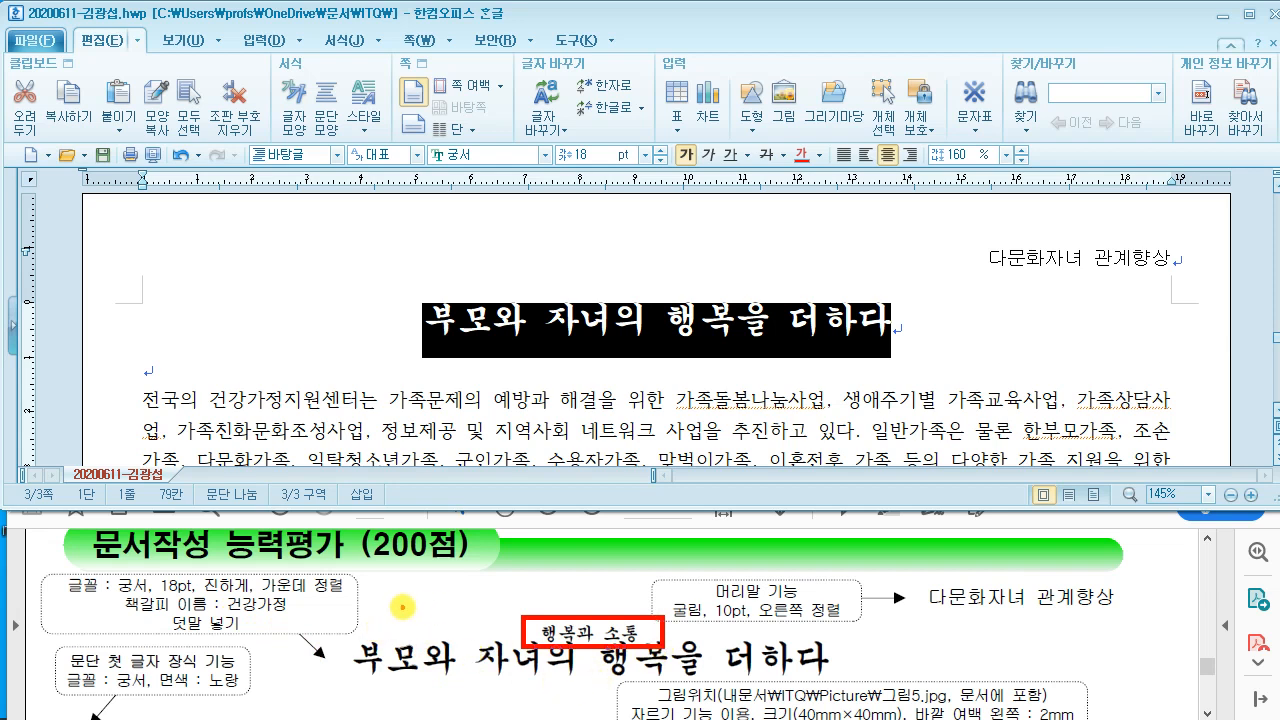
{"action": "key", "text": "Escape"}
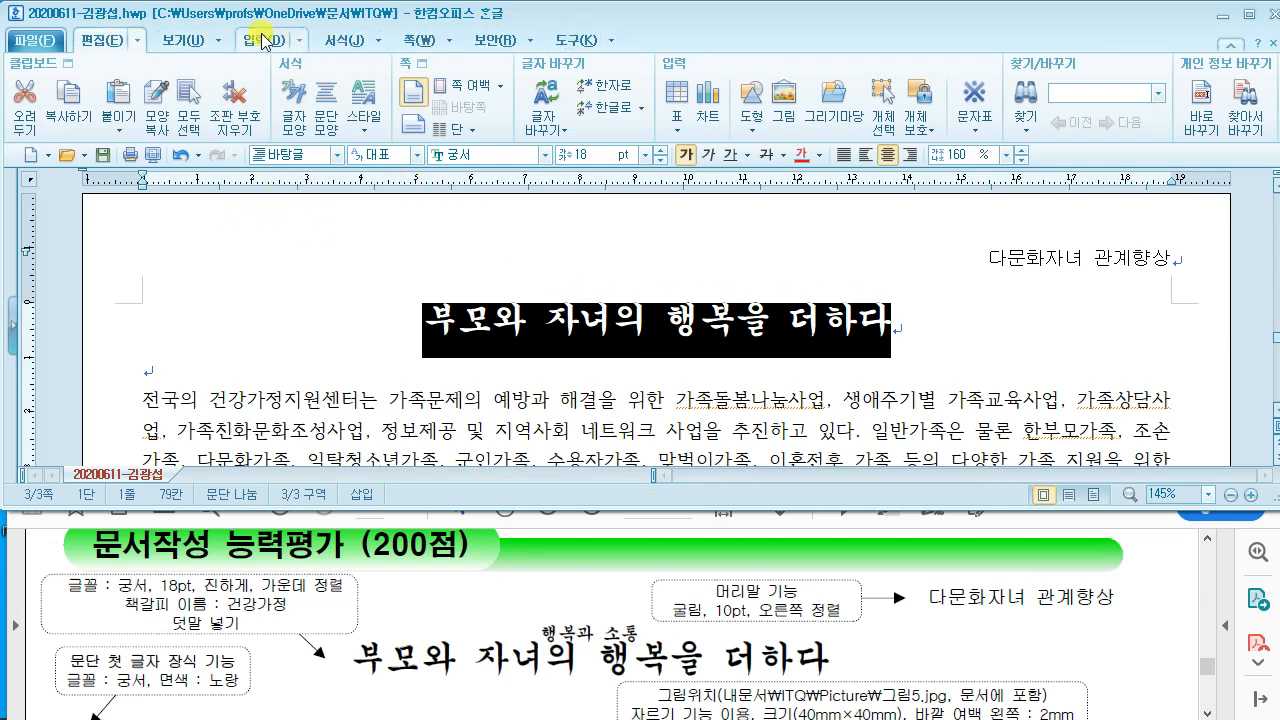
Step: Insert 행복과 소통 as ruby text positioned above 행복을 in the title
{"action": "left_click", "coordinate": [301, 41]}
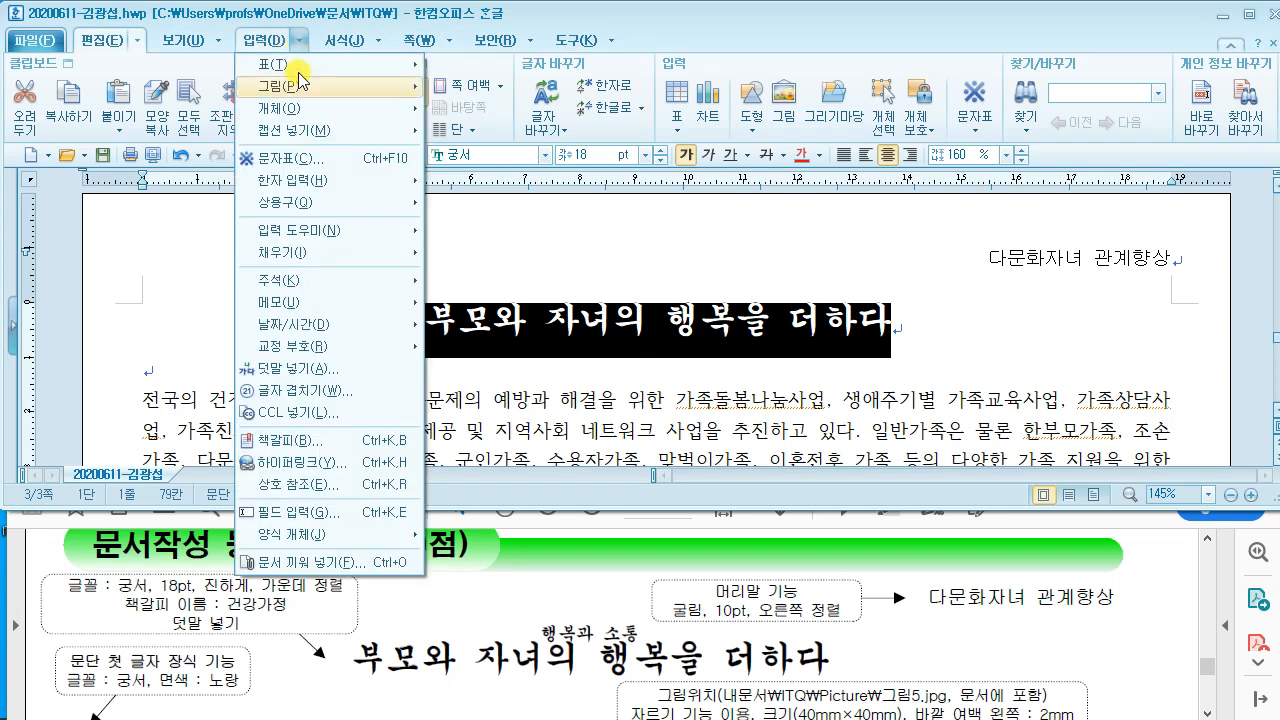
{"action": "left_click", "coordinate": [293, 372]}
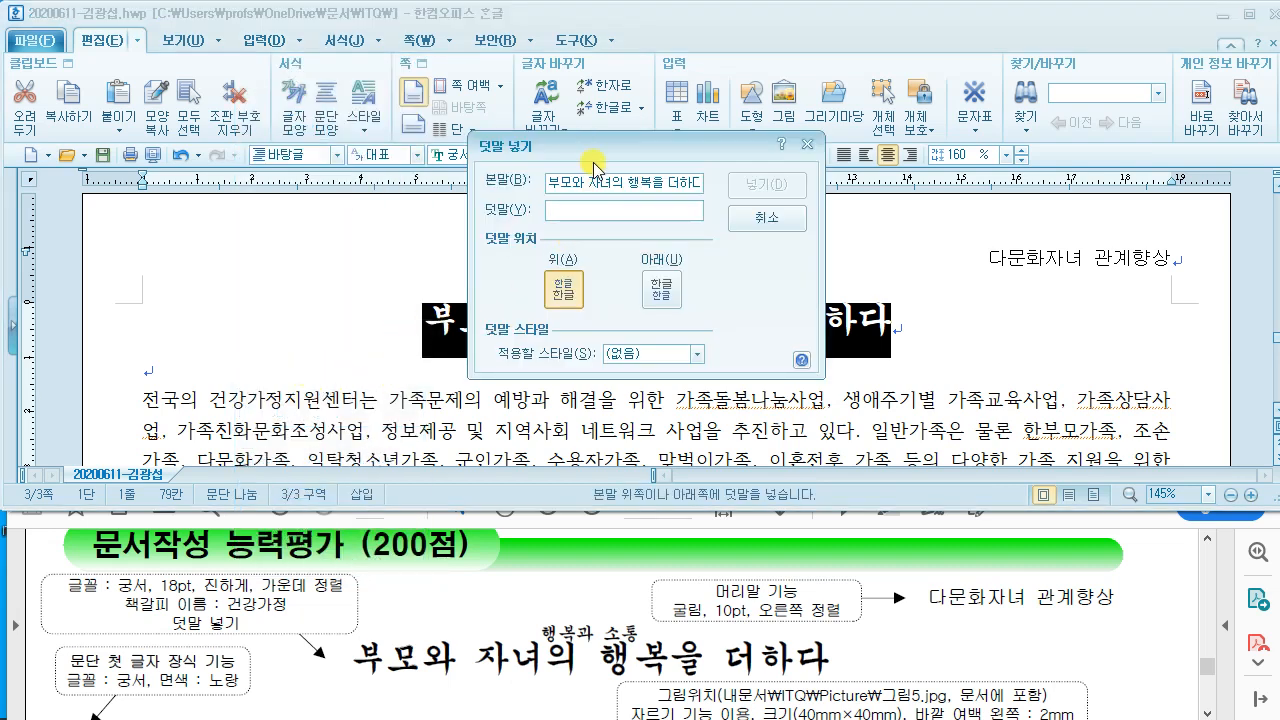
{"action": "left_click_drag", "start_coordinate": [588, 138], "coordinate": [487, 96]}
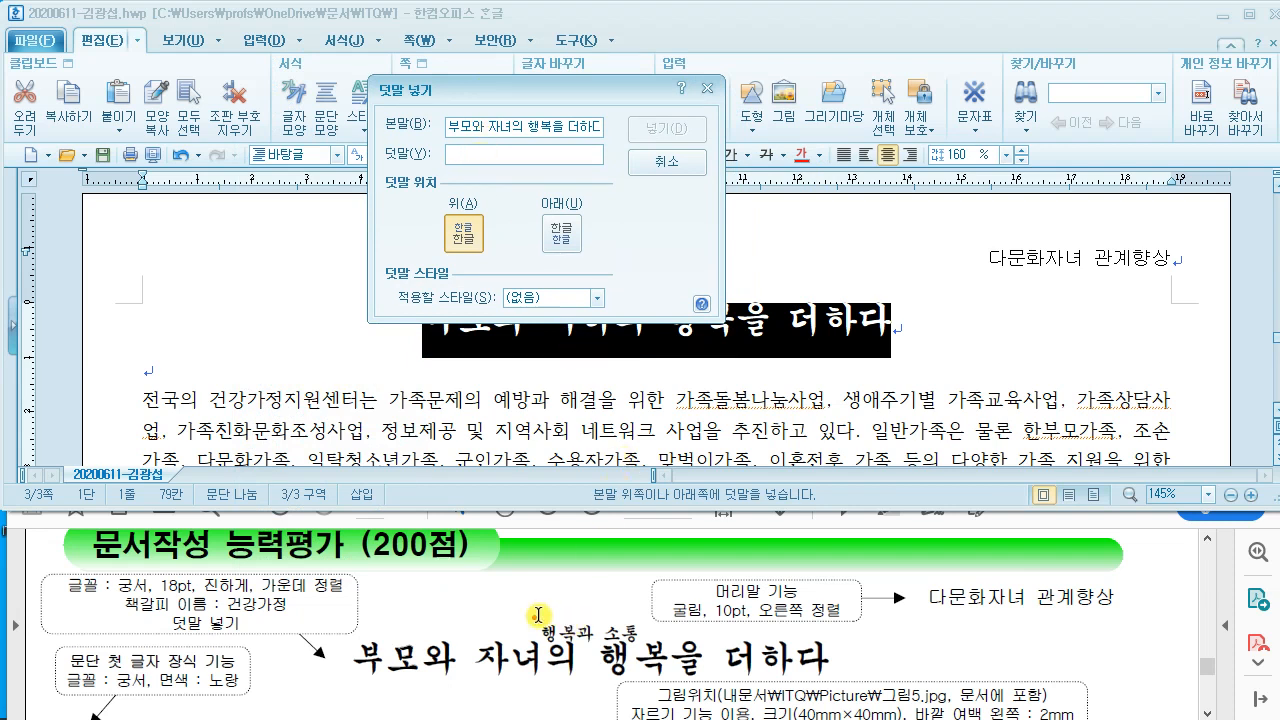
{"action": "mouse_move", "coordinate": [534, 606]}
{"action": "left_mouse_down"}
{"action": "mouse_move", "coordinate": [606, 646]}
{"action": "mouse_move", "coordinate": [655, 645]}
{"action": "left_mouse_up"}
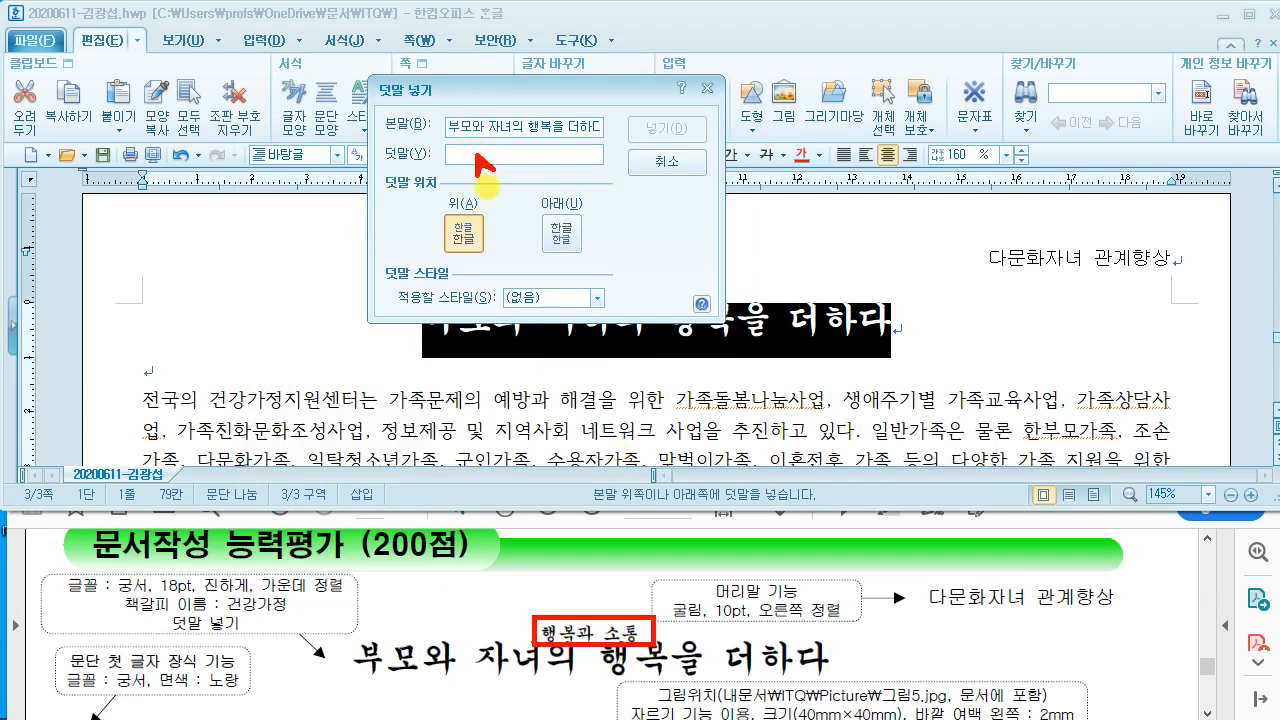
{"action": "left_click_drag", "start_coordinate": [478, 158], "coordinate": [588, 612]}
{"action": "key", "text": "Escape"}
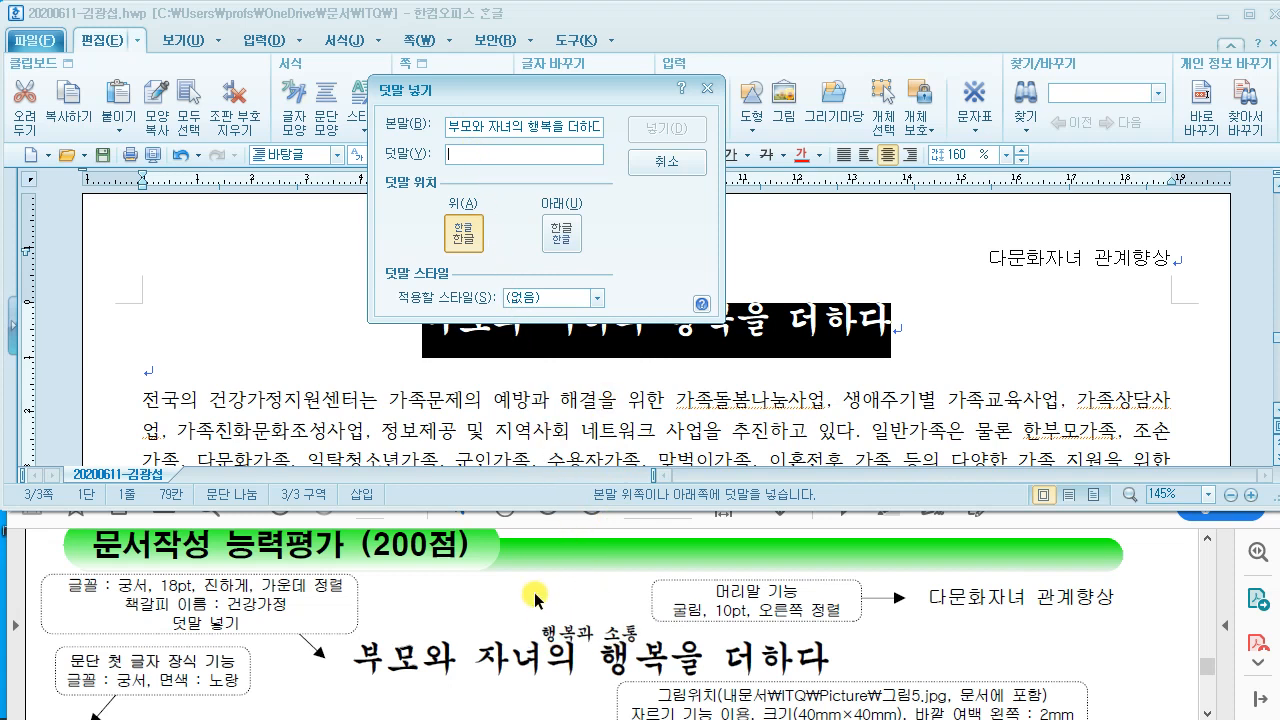
{"action": "type", "text": "행보"}
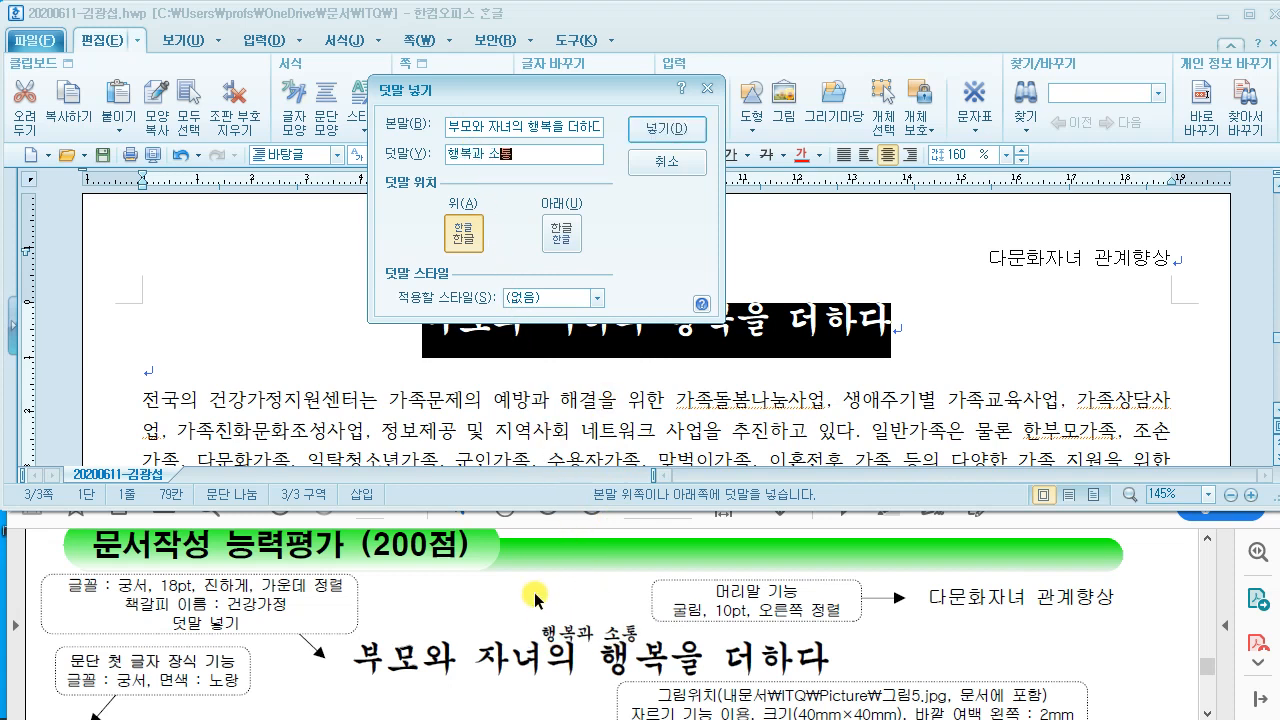
{"action": "left_click", "coordinate": [676, 131]}
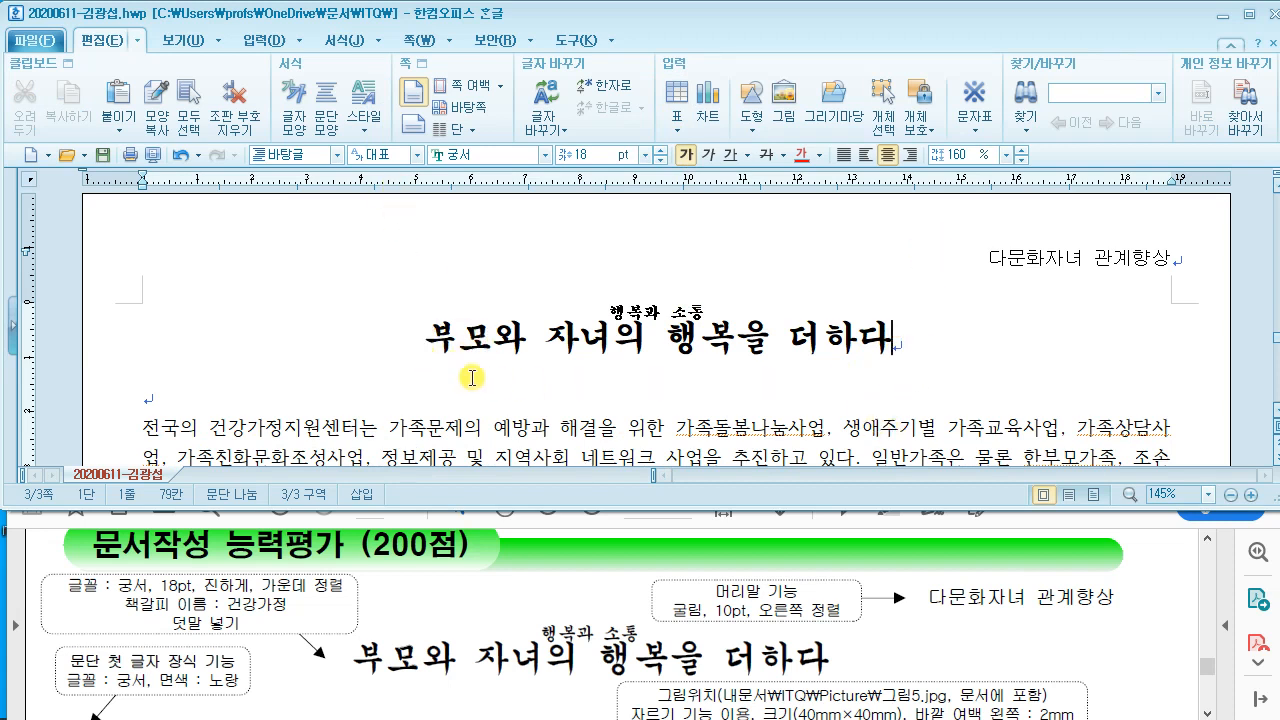
{"action": "left_click", "coordinate": [423, 330]}
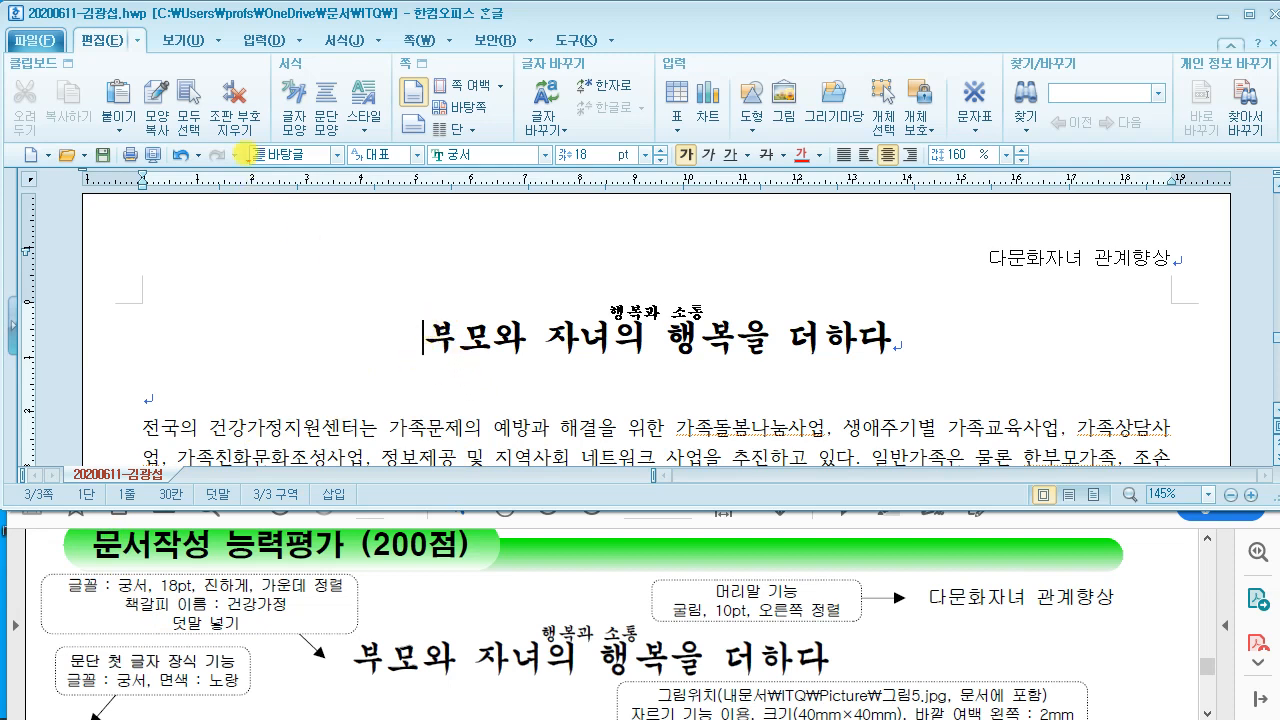
{"action": "left_click_drag", "start_coordinate": [237, 95], "coordinate": [532, 257]}
{"action": "mouse_move", "coordinate": [330, 153]}
{"action": "left_mouse_down"}
{"action": "mouse_move", "coordinate": [314, 223]}
{"action": "mouse_move", "coordinate": [366, 194]}
{"action": "mouse_move", "coordinate": [443, 214]}
{"action": "mouse_move", "coordinate": [520, 202]}
{"action": "left_mouse_up"}
{"action": "left_click_drag", "start_coordinate": [587, 134], "coordinate": [576, 215]}
{"action": "left_click_drag", "start_coordinate": [546, 191], "coordinate": [632, 187]}
{"action": "left_click_drag", "start_coordinate": [642, 95], "coordinate": [809, 244]}
{"action": "left_click_drag", "start_coordinate": [710, 129], "coordinate": [720, 210]}
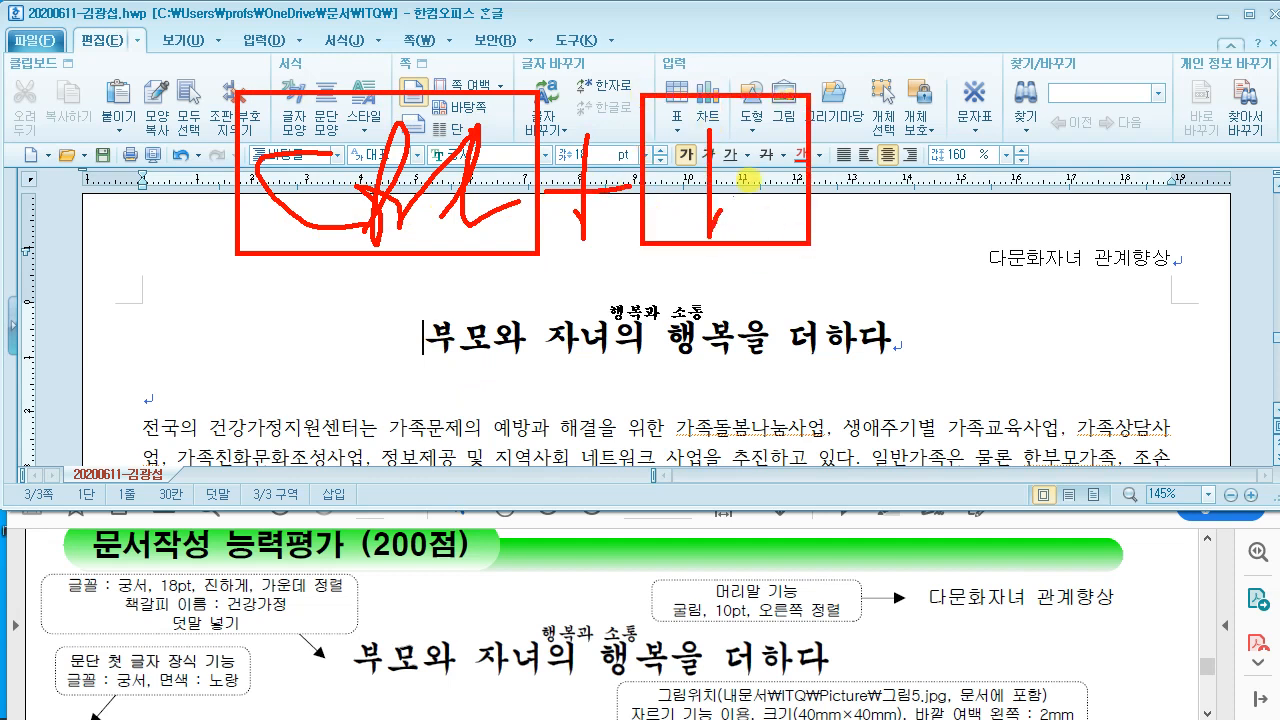
{"action": "left_click_drag", "start_coordinate": [775, 142], "coordinate": [765, 222]}
{"action": "mouse_move", "coordinate": [833, 243]}
{"action": "left_mouse_down"}
{"action": "mouse_move", "coordinate": [845, 258]}
{"action": "mouse_move", "coordinate": [815, 290]}
{"action": "left_mouse_up"}
{"action": "mouse_move", "coordinate": [885, 82]}
{"action": "left_mouse_down"}
{"action": "mouse_move", "coordinate": [900, 252]}
{"action": "mouse_move", "coordinate": [1070, 250]}
{"action": "left_mouse_up"}
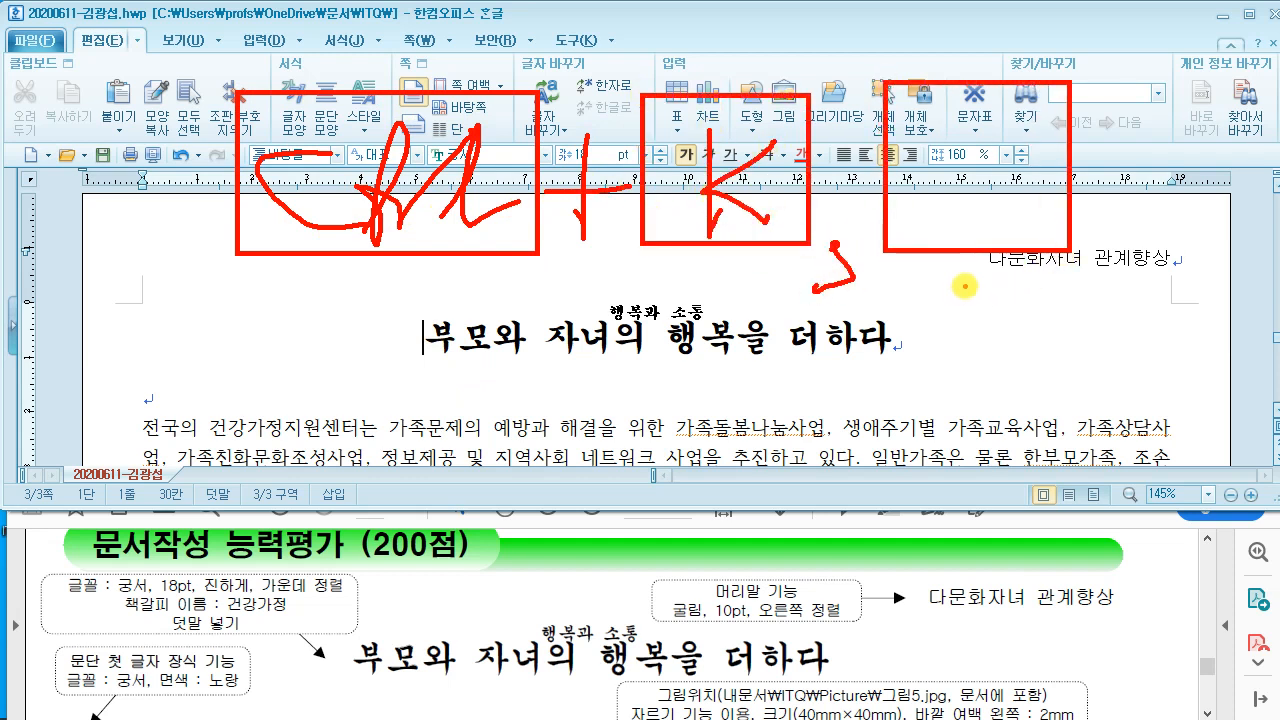
{"action": "left_click_drag", "start_coordinate": [960, 110], "coordinate": [960, 208]}
{"action": "mouse_move", "coordinate": [960, 122]}
{"action": "left_mouse_down"}
{"action": "mouse_move", "coordinate": [994, 152]}
{"action": "mouse_move", "coordinate": [940, 180]}
{"action": "left_mouse_up"}
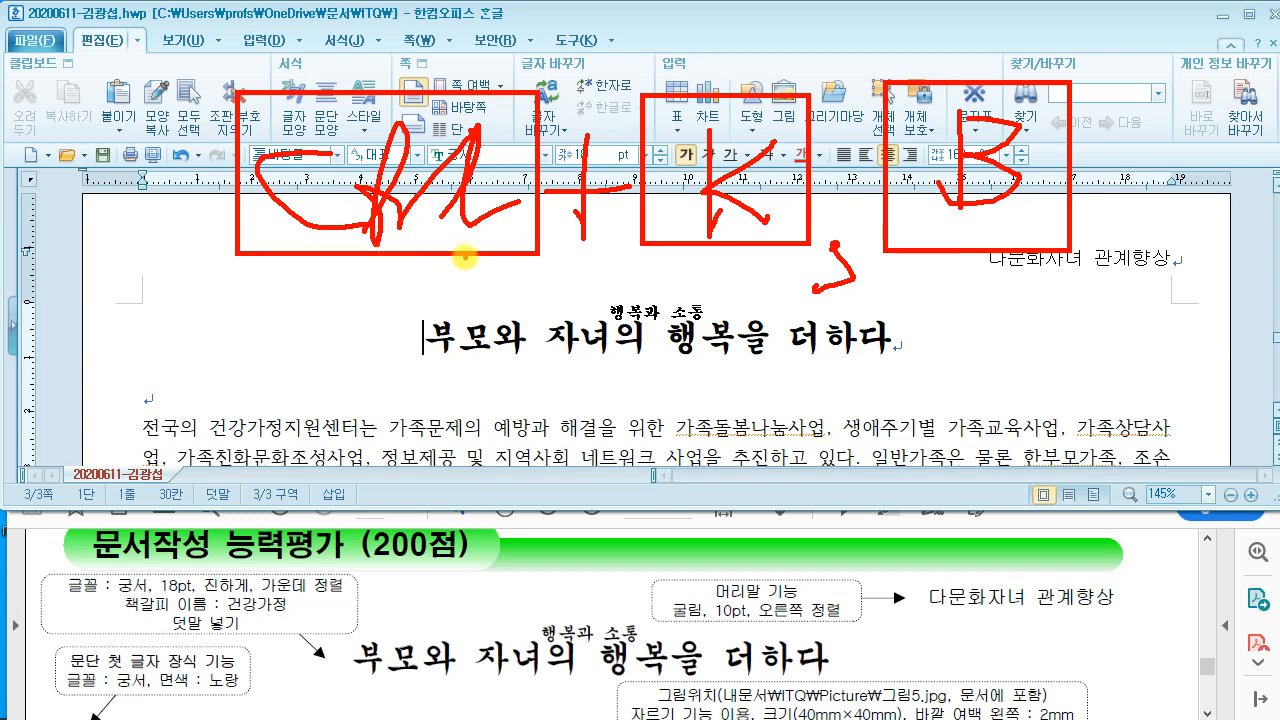
{"action": "mouse_move", "coordinate": [148, 320]}
{"action": "left_mouse_down"}
{"action": "mouse_move", "coordinate": [303, 240]}
{"action": "mouse_move", "coordinate": [278, 375]}
{"action": "left_mouse_up"}
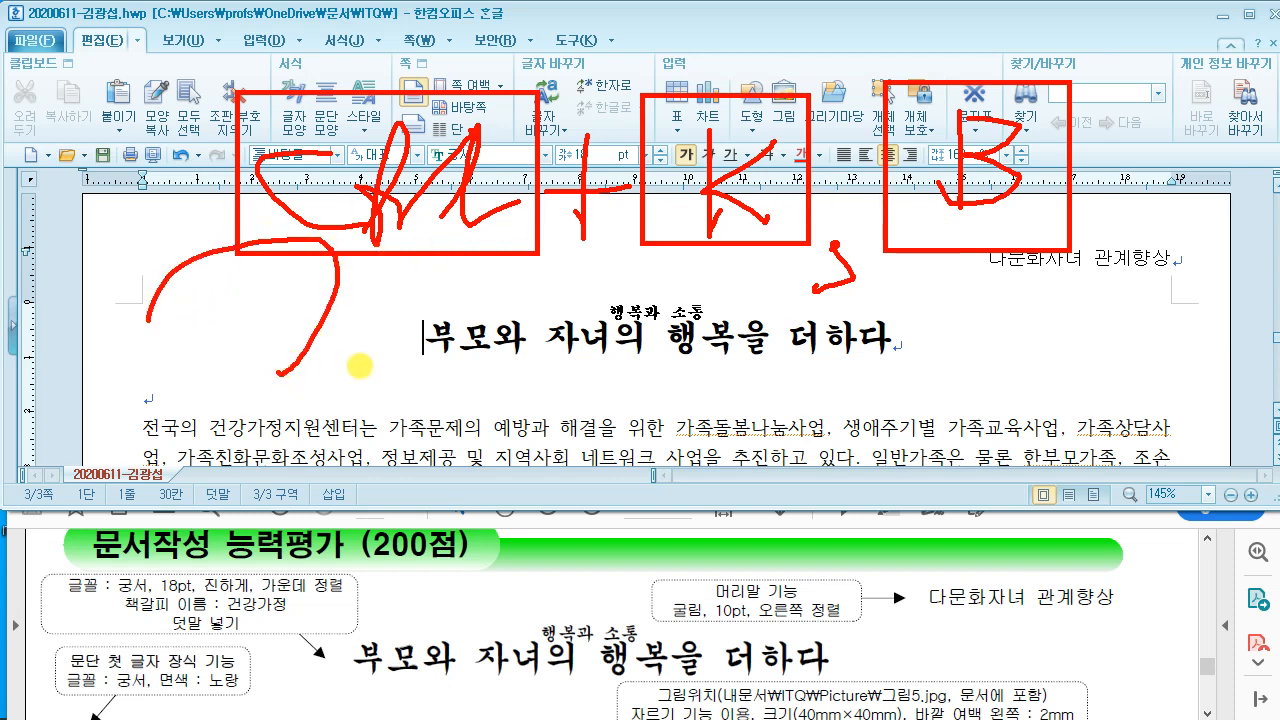
{"action": "key", "text": "Escape"}
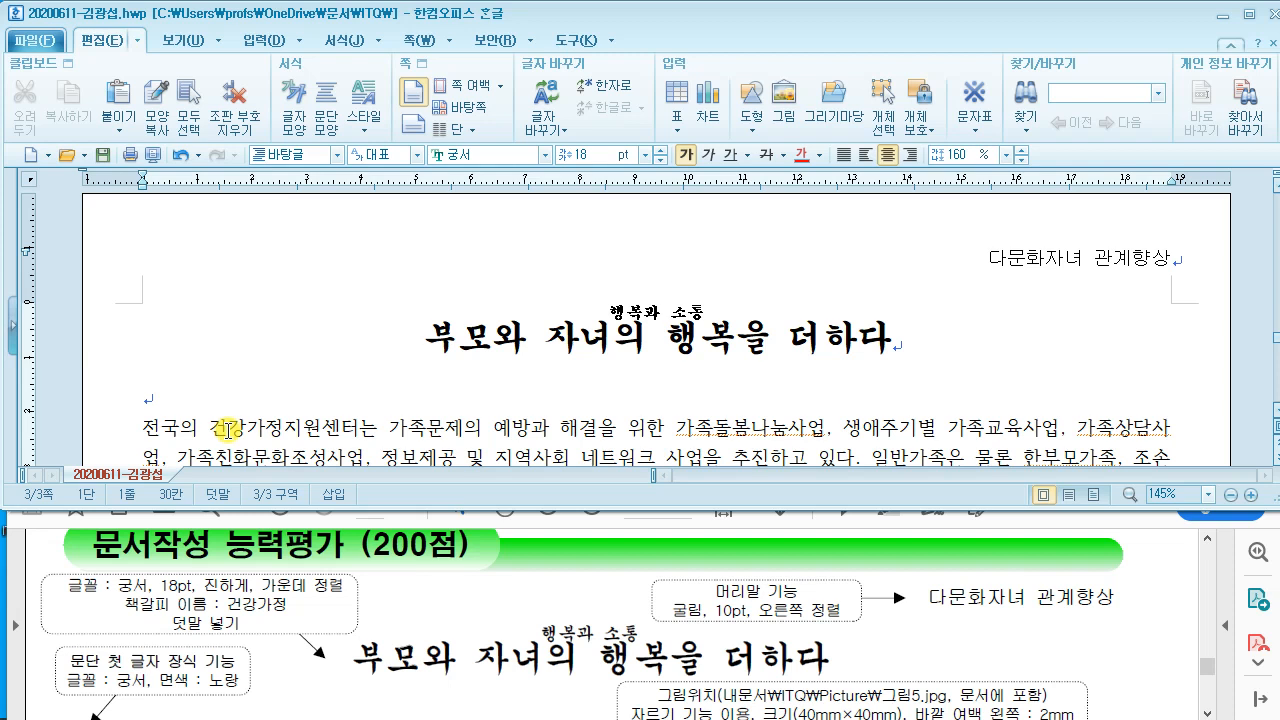
Step: Insert a bookmark named 건강가정 at the start of the title
{"action": "key", "text": "ctrl+k"}
{"action": "key", "text": "b"}
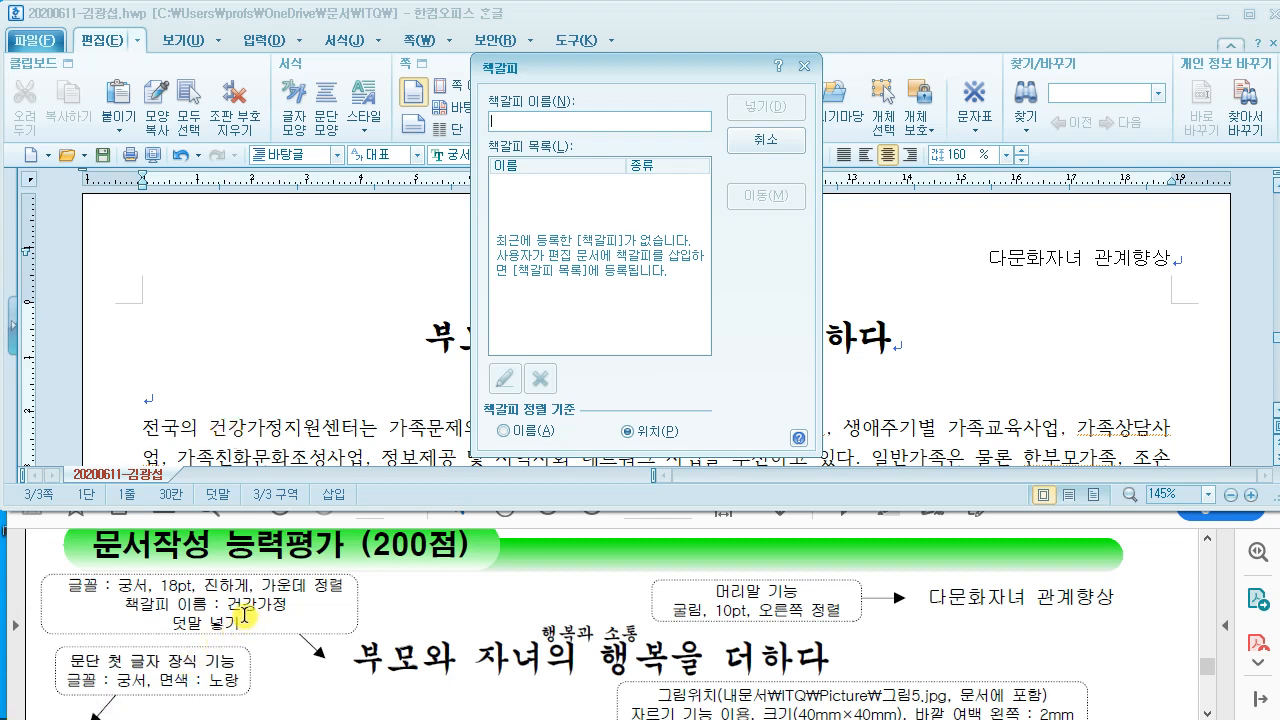
{"action": "type", "text": "건ㄱ"}
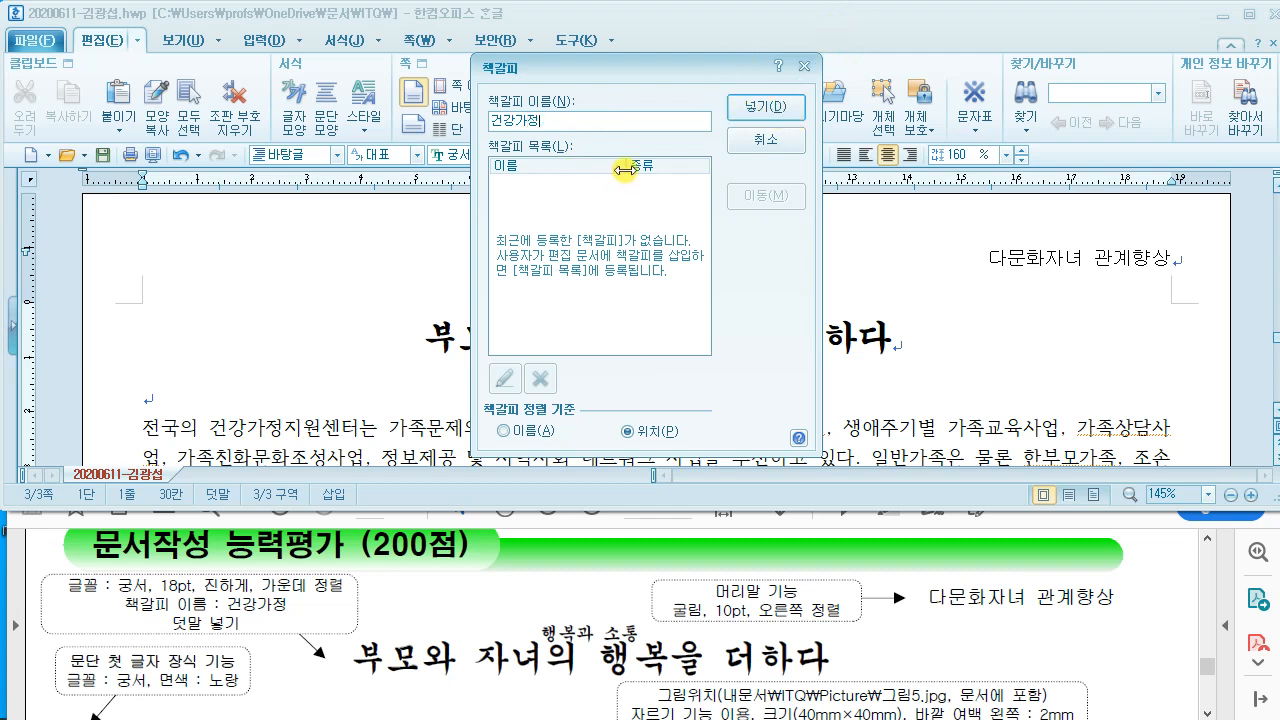
{"action": "left_click", "coordinate": [749, 106]}
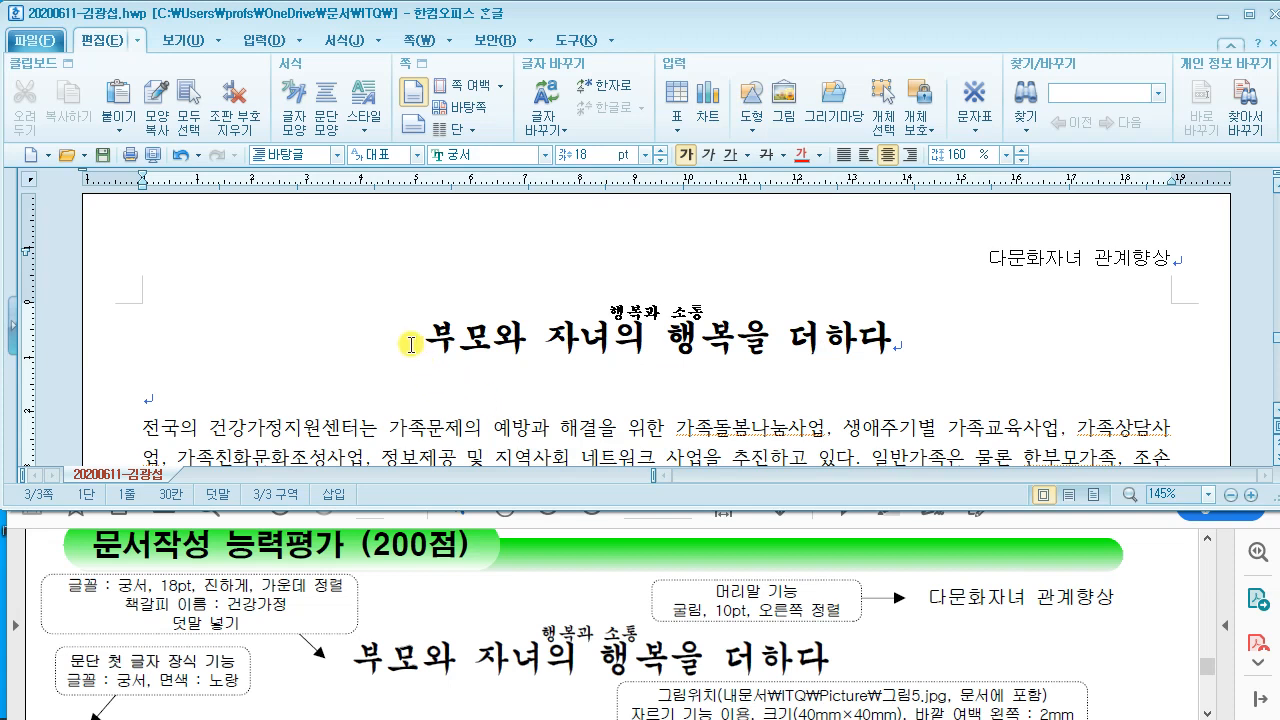
Step: Confirm 건강가정 appears in the bookmark list, then cancel without changes
{"action": "key", "text": "ctrl+k"}
{"action": "key", "text": "b"}
{"action": "left_click", "coordinate": [521, 182]}
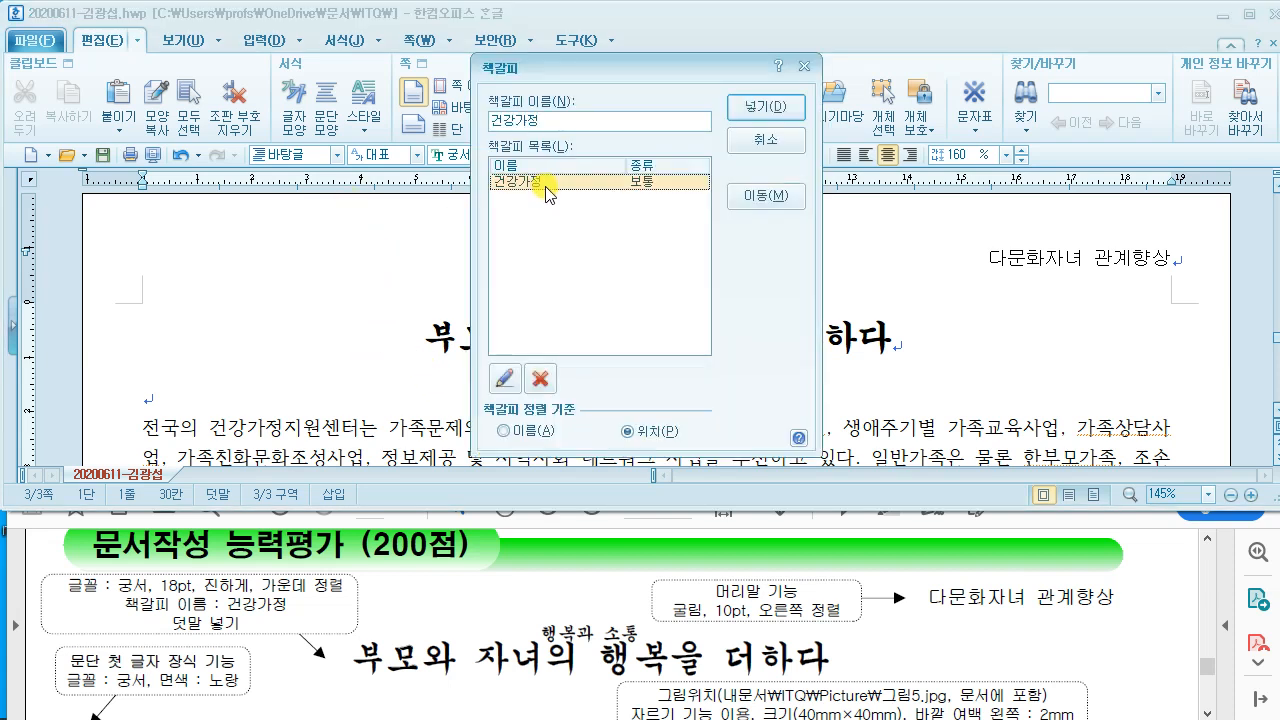
{"action": "left_click", "coordinate": [745, 142]}
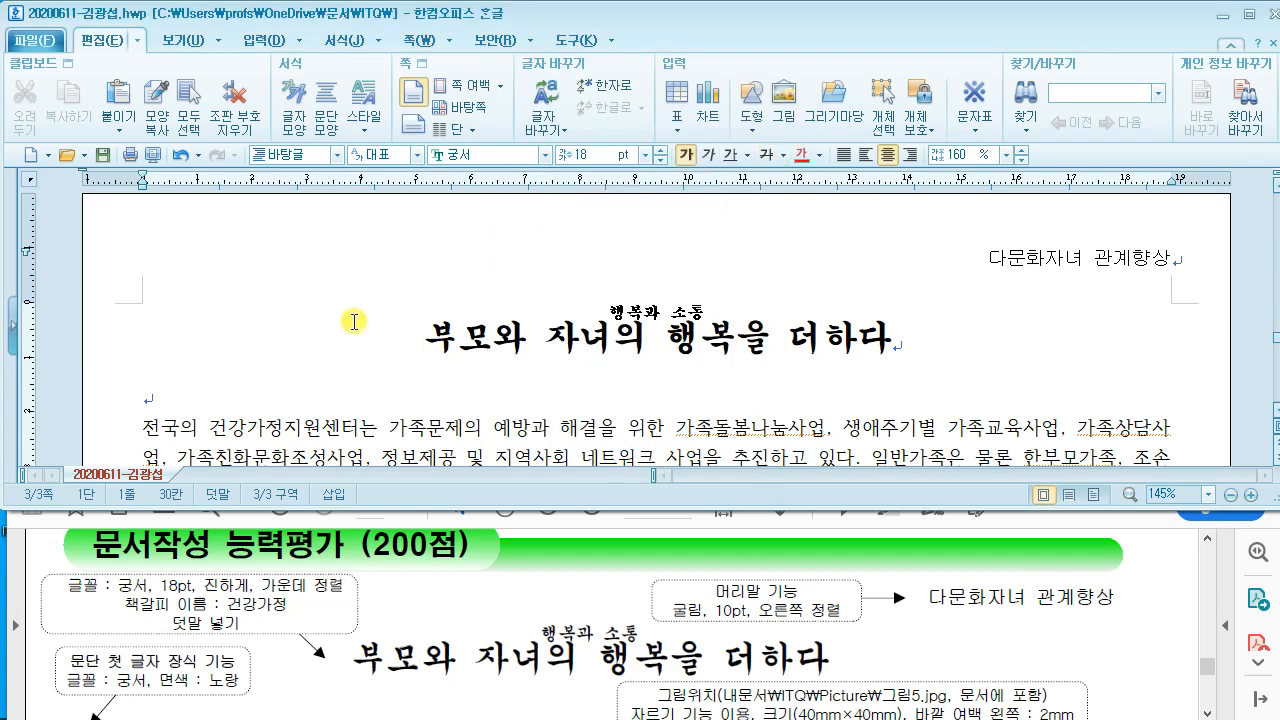
{"action": "left_click", "coordinate": [142, 342]}
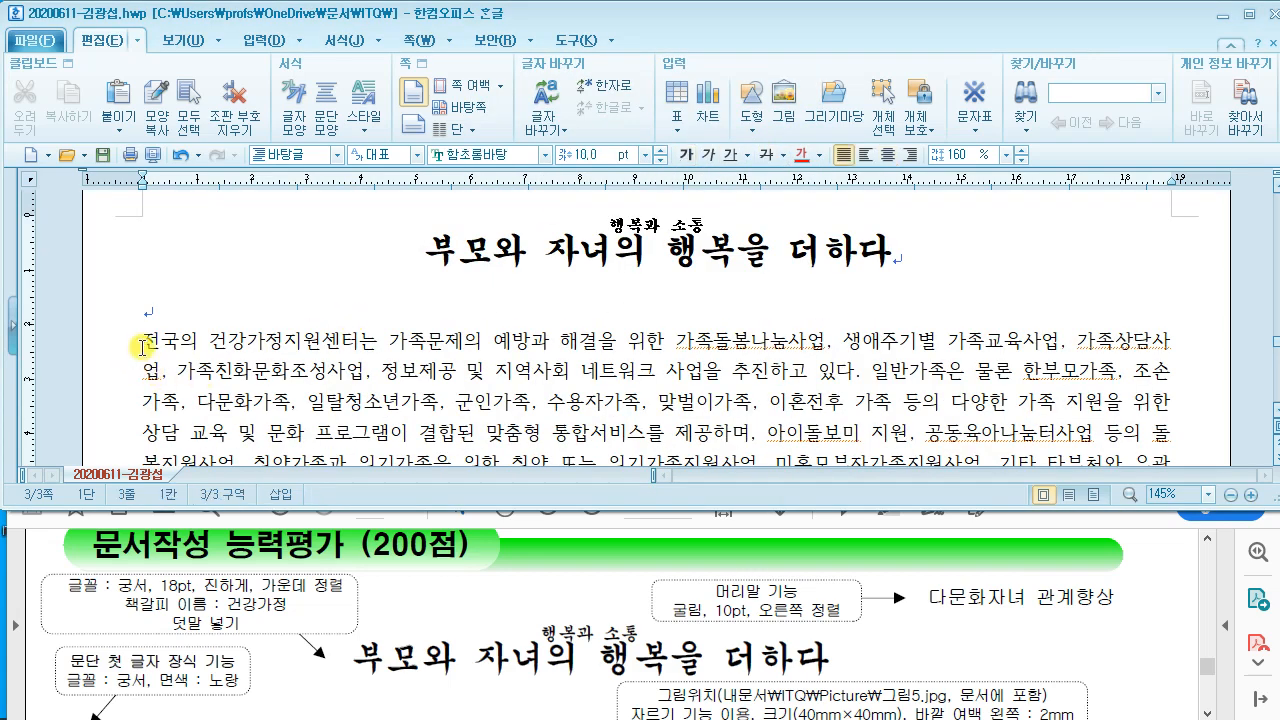
Step: Review the drop cap requirement on the reference answer page
{"action": "left_click", "coordinate": [314, 573]}
{"action": "scroll", "coordinate": [318, 575], "scroll_direction": "down", "scroll_amount": 3}
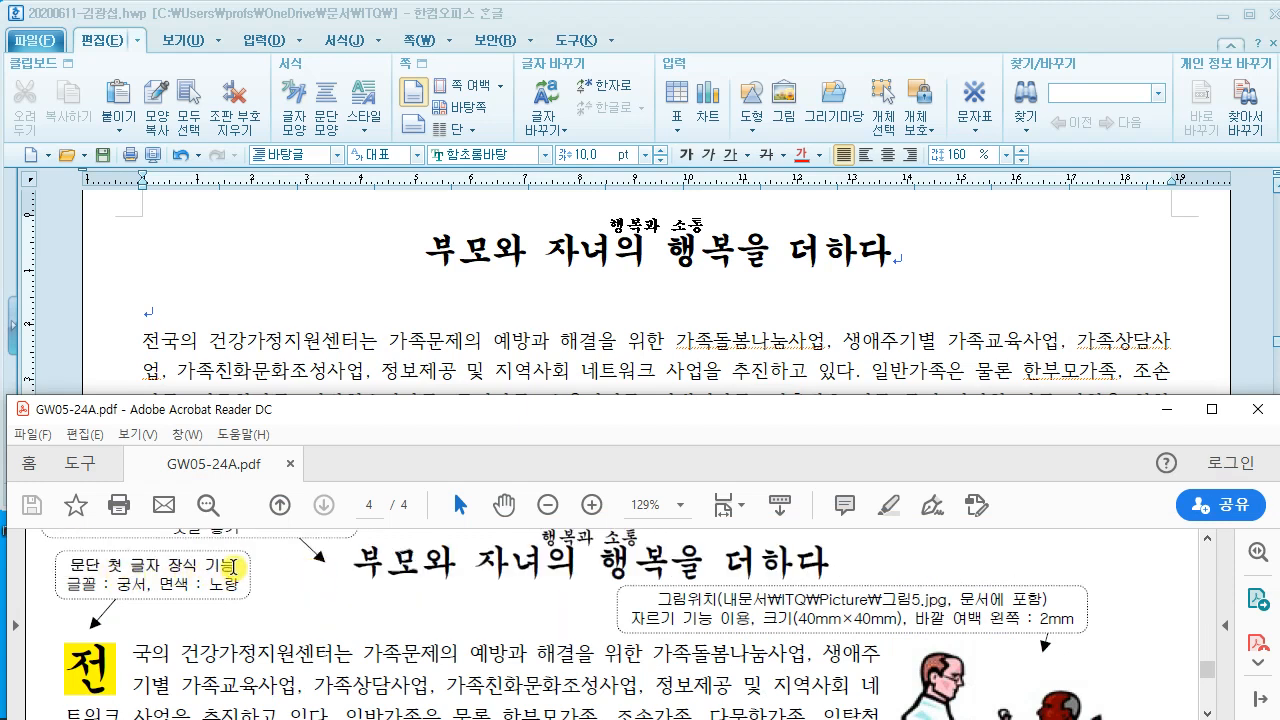
{"action": "left_click_drag", "start_coordinate": [50, 543], "coordinate": [201, 578]}
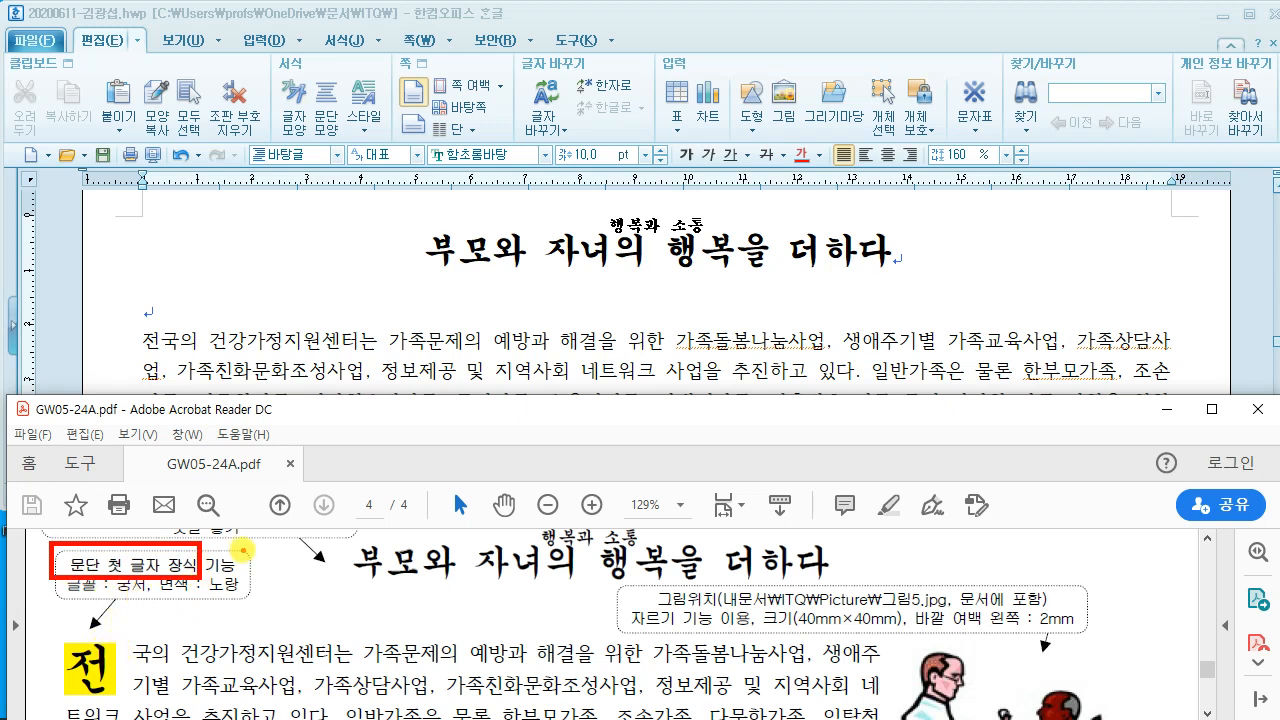
{"action": "key", "text": "Escape"}
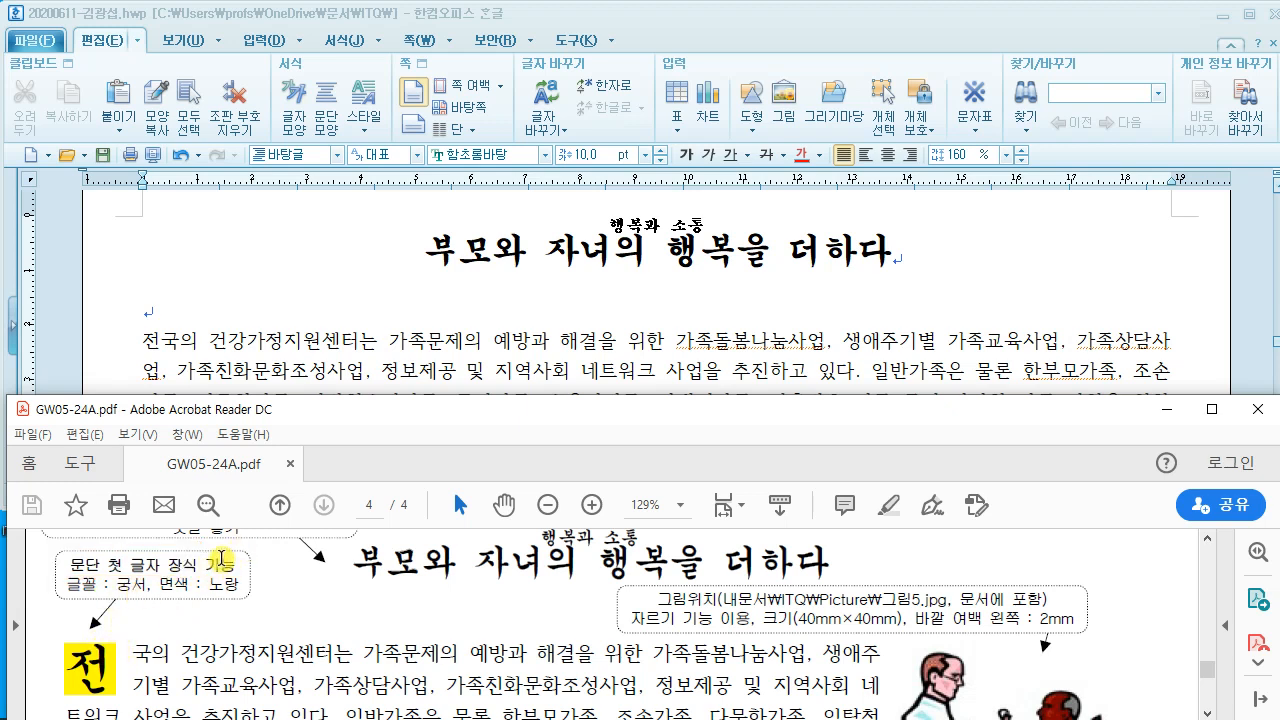
{"action": "scroll", "coordinate": [248, 640], "scroll_direction": "down", "scroll_amount": 1}
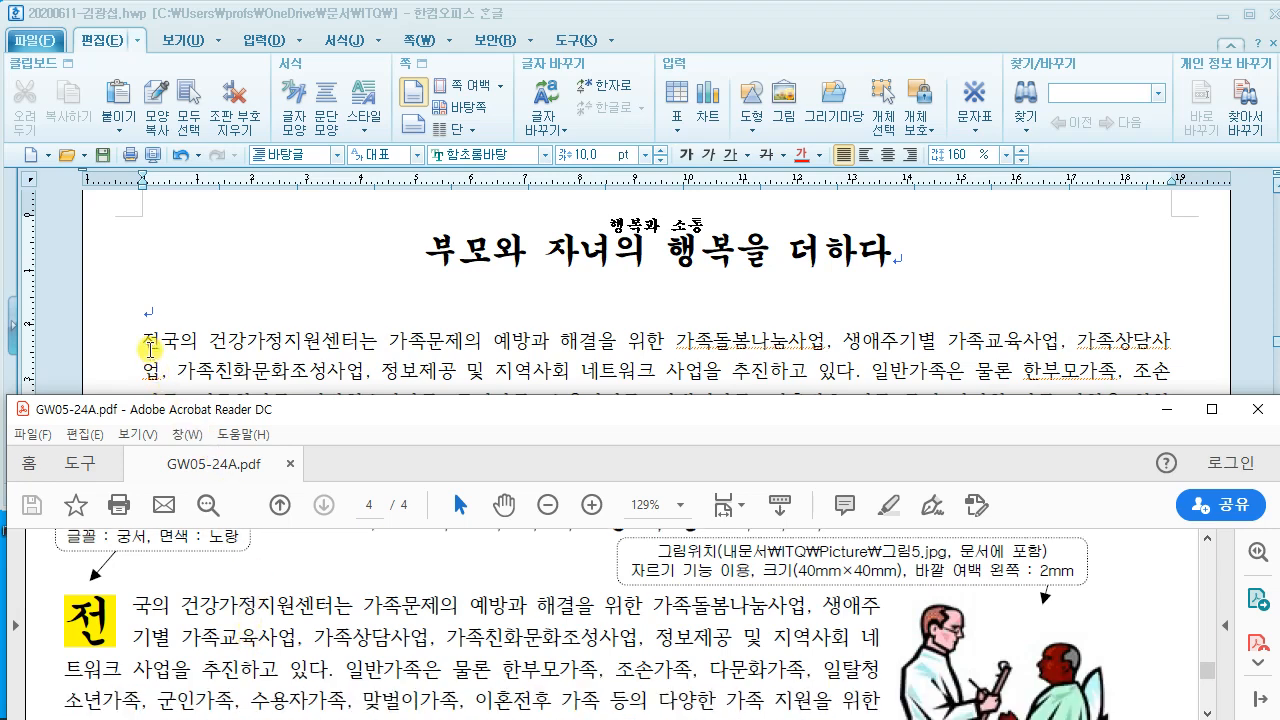
Step: Put the cursor at the start of the 전국의 건강가정지원센터는 paragraph and show the 서식 menu
{"action": "left_click", "coordinate": [146, 342]}
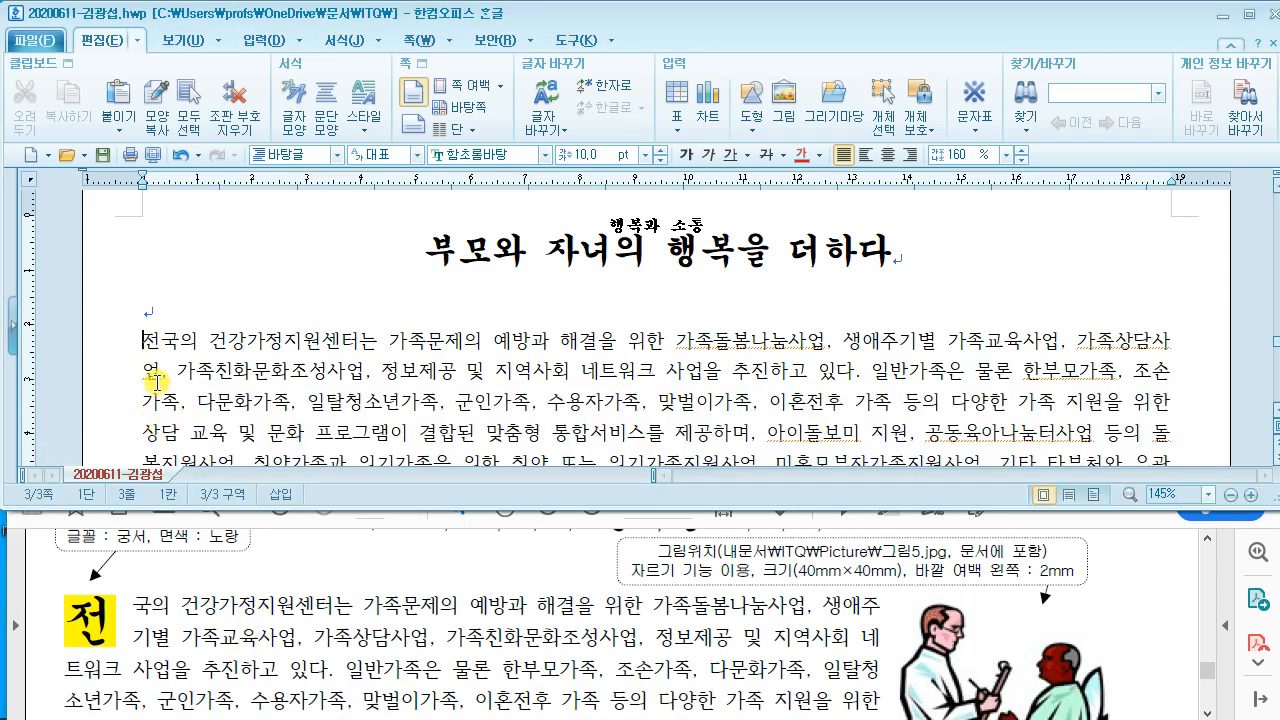
{"action": "left_click_drag", "start_coordinate": [143, 342], "coordinate": [160, 342]}
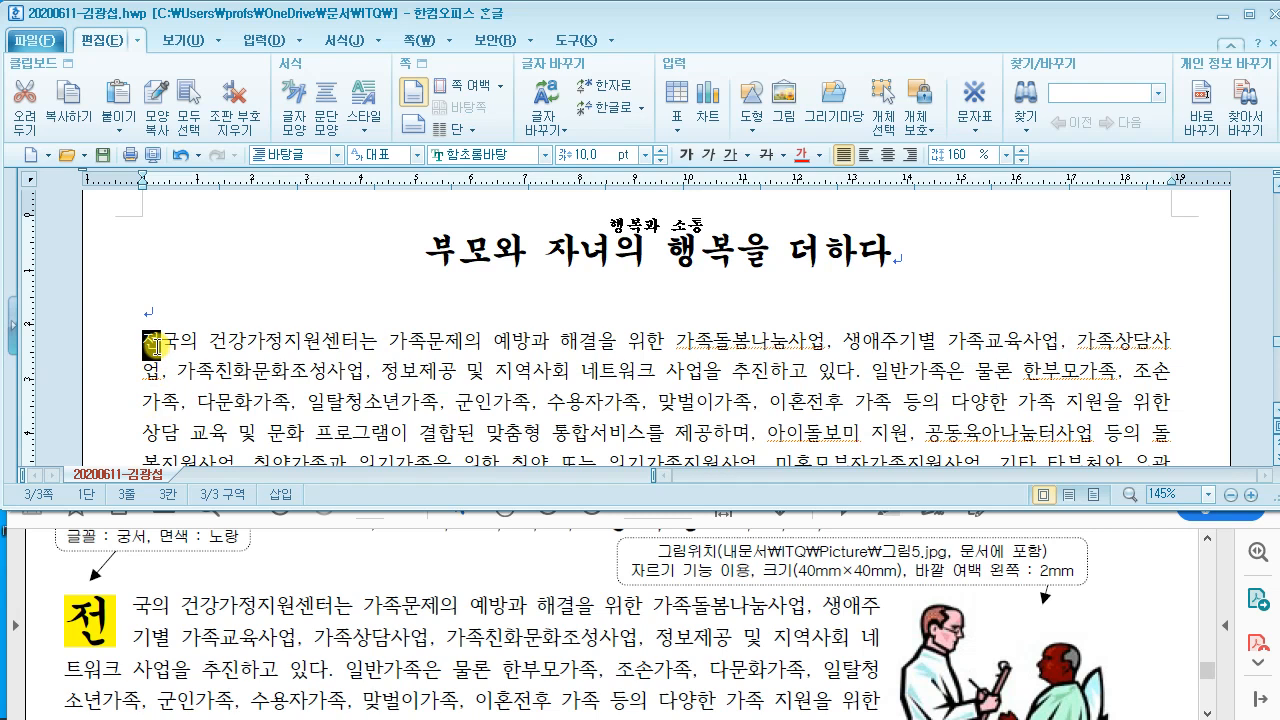
{"action": "left_click", "coordinate": [152, 342]}
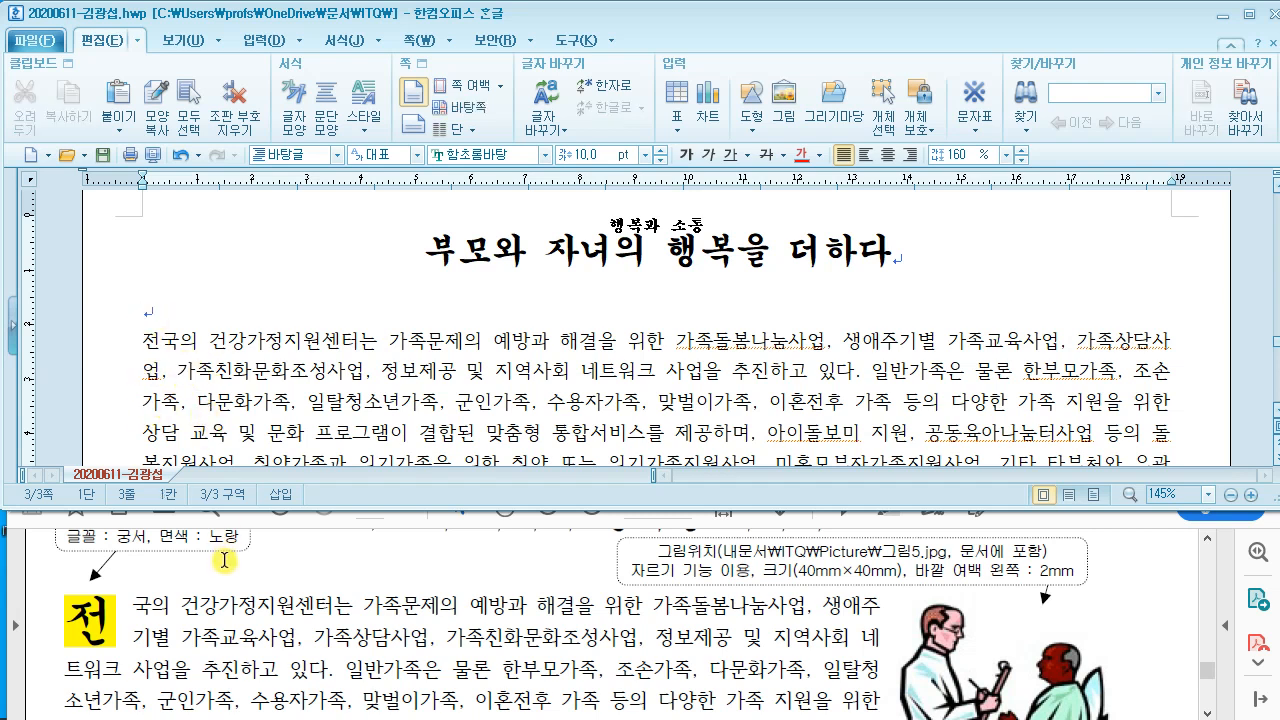
{"action": "scroll", "coordinate": [246, 569], "scroll_direction": "up", "scroll_amount": 1}
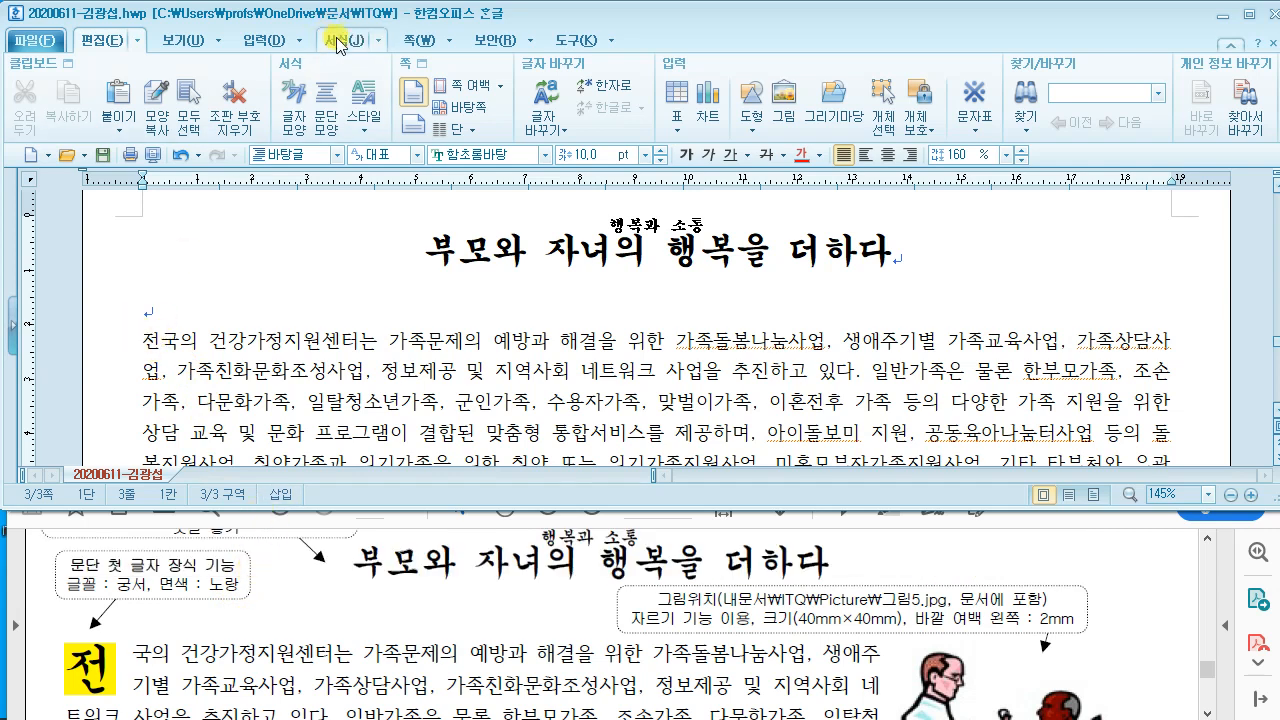
{"action": "left_click", "coordinate": [382, 42]}
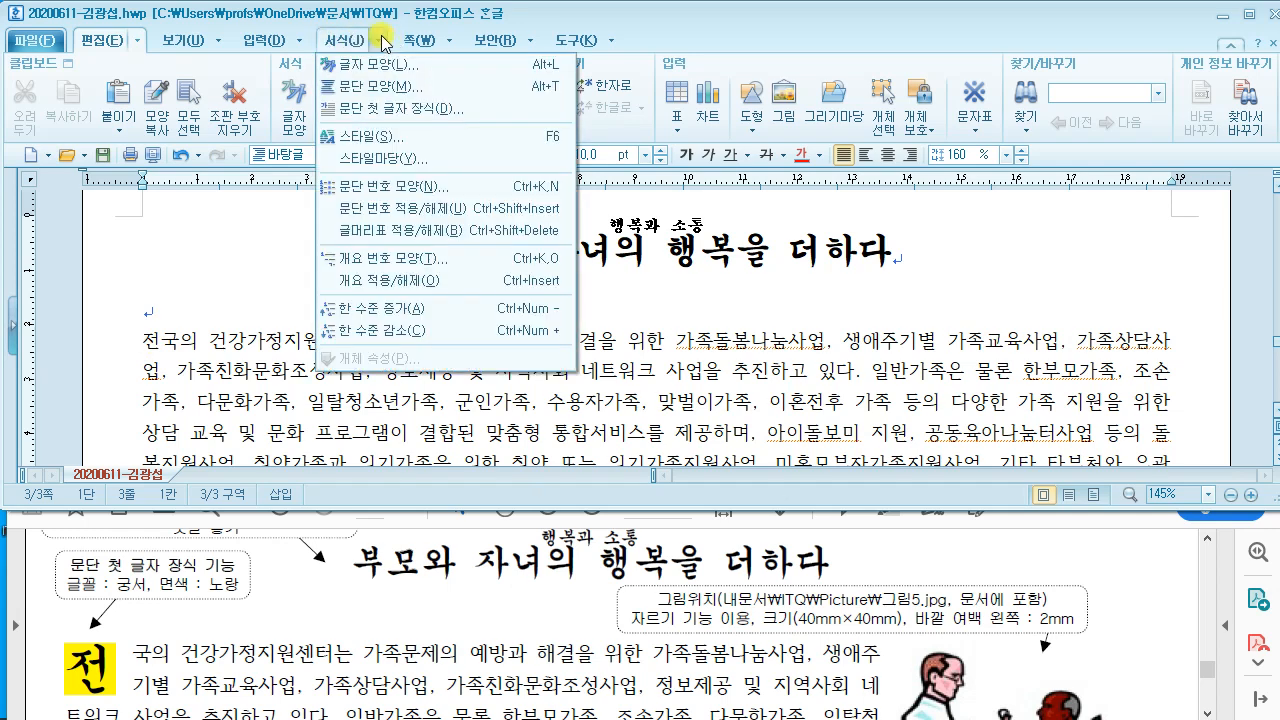
Step: In 문단 첫 글자 장식, choose the 2-line drop shape and 궁서 font
{"action": "left_click", "coordinate": [395, 113]}
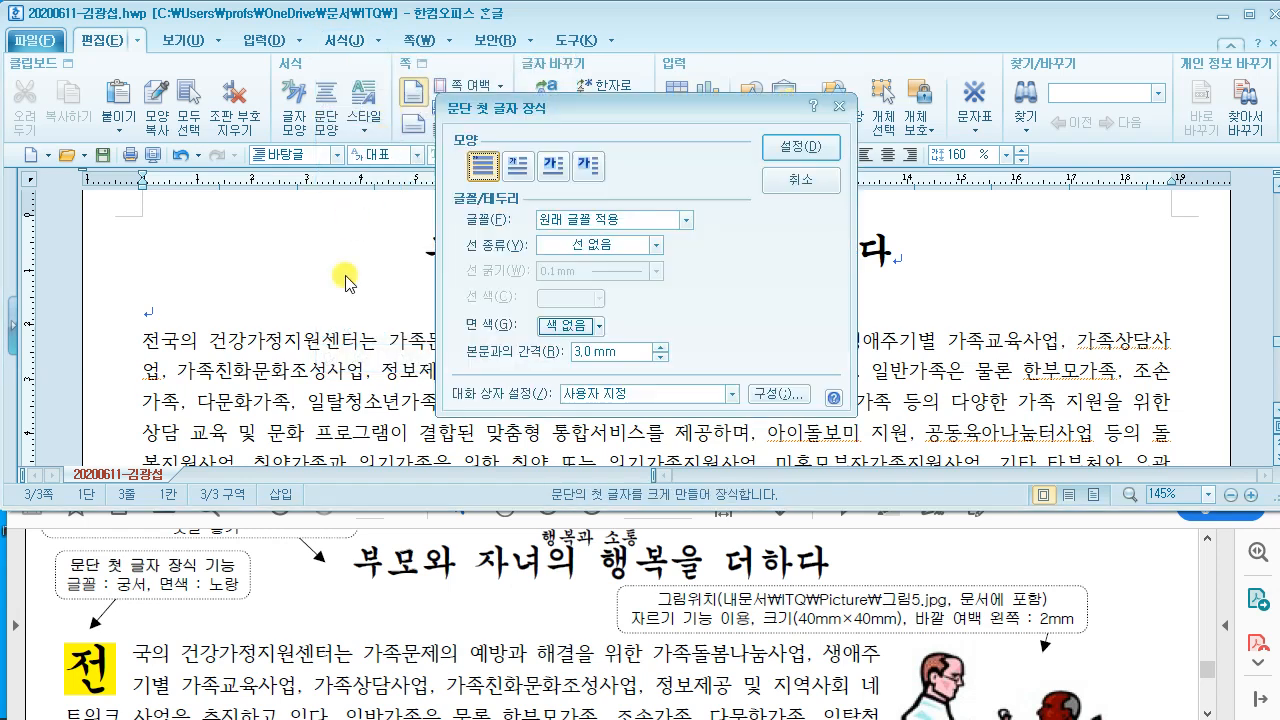
{"action": "left_click_drag", "start_coordinate": [510, 120], "coordinate": [428, 134]}
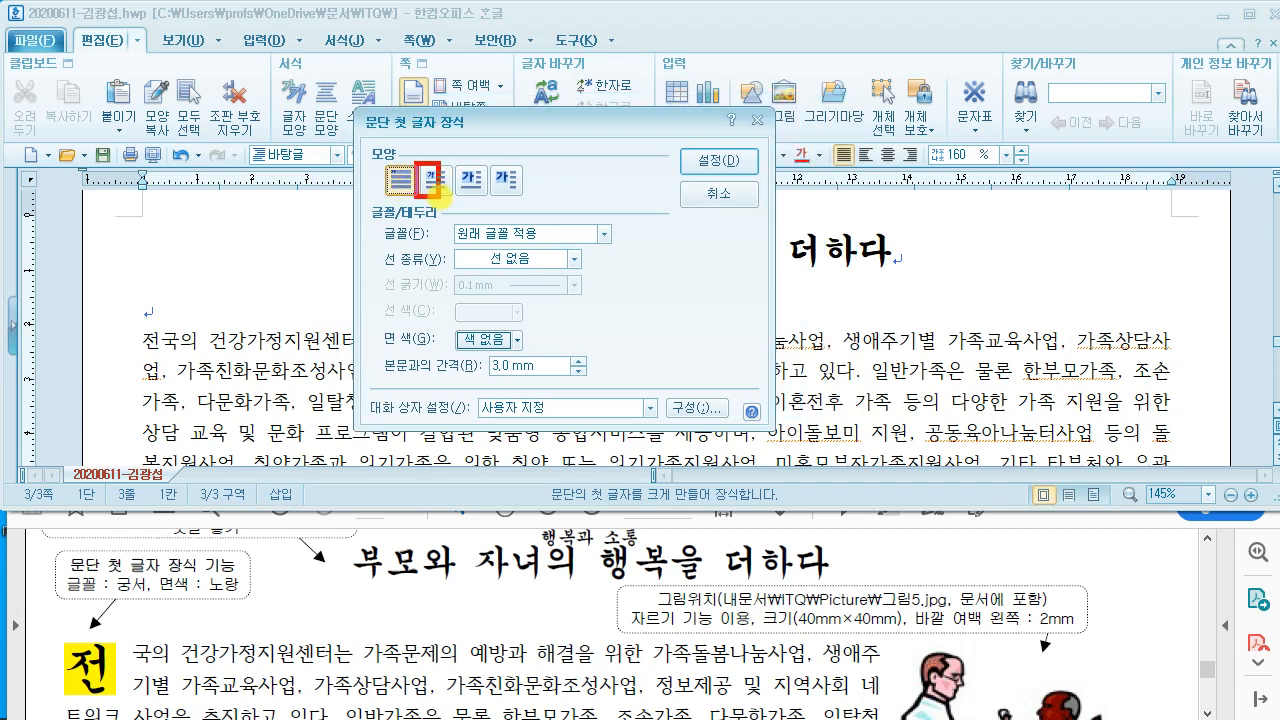
{"action": "left_click_drag", "start_coordinate": [128, 672], "coordinate": [125, 695]}
{"action": "left_click_drag", "start_coordinate": [422, 129], "coordinate": [543, 78]}
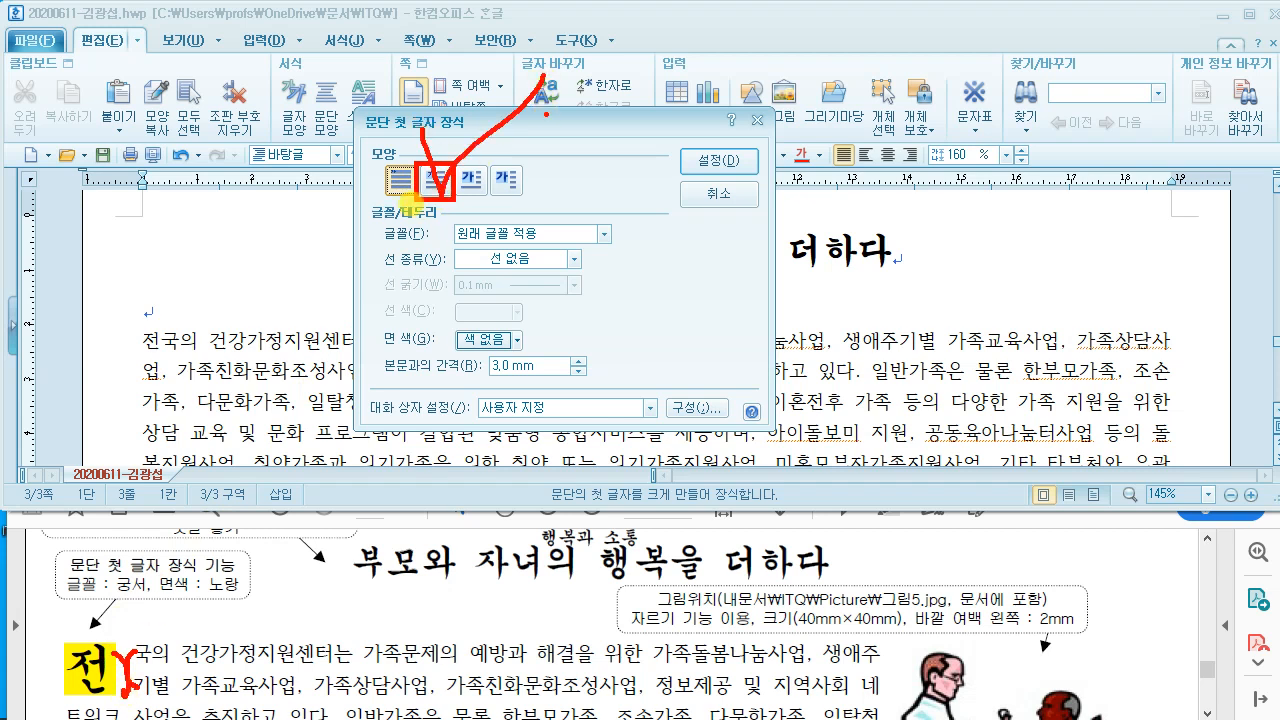
{"action": "left_click", "coordinate": [435, 180]}
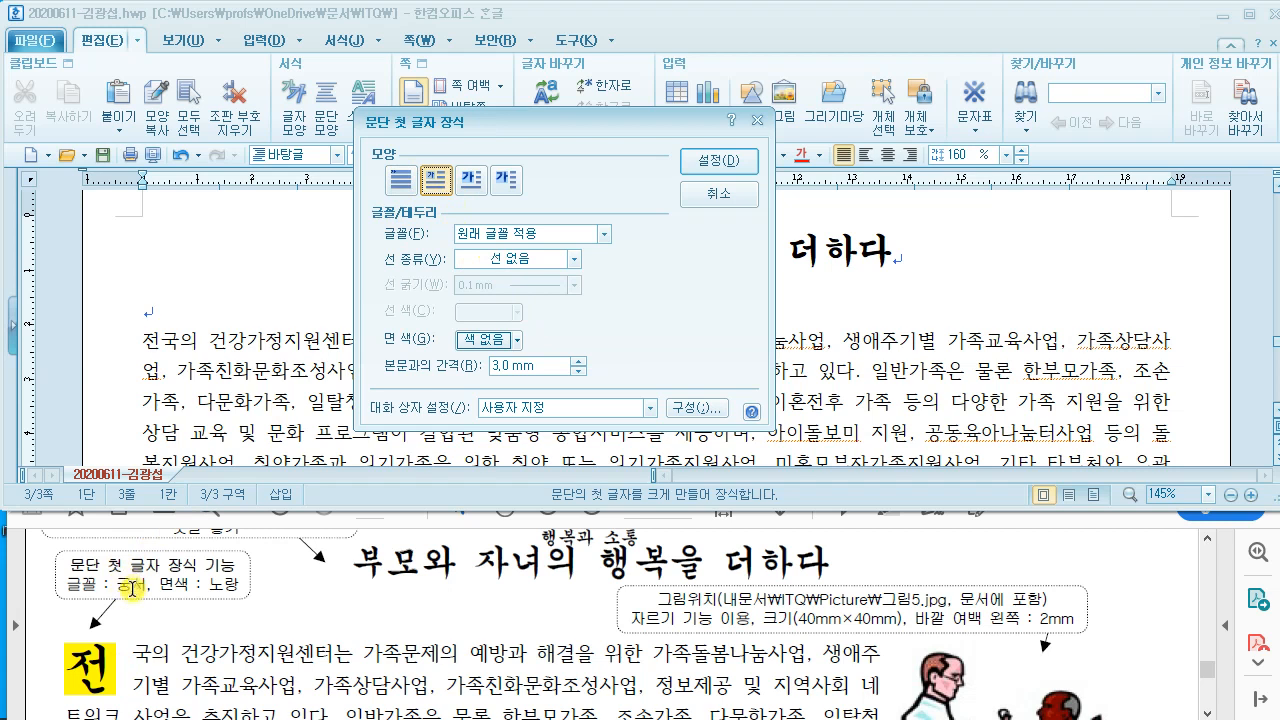
{"action": "left_click", "coordinate": [499, 237]}
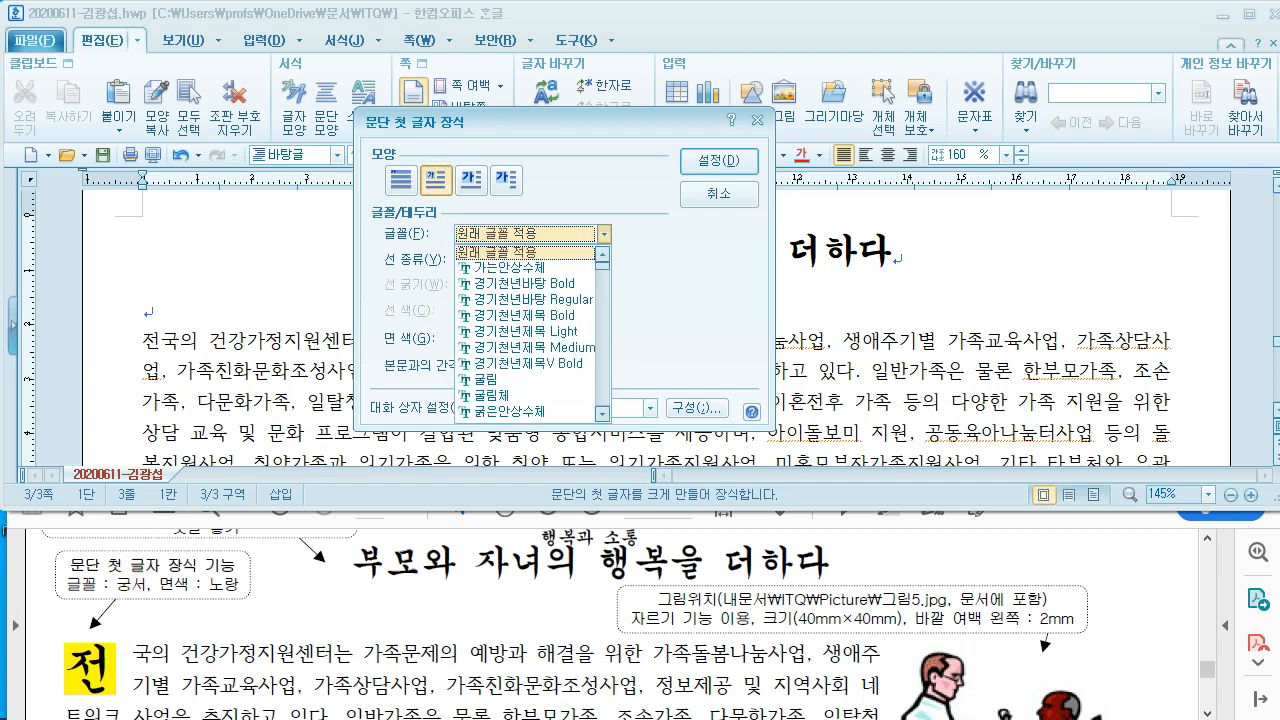
{"action": "type", "text": "궁"}
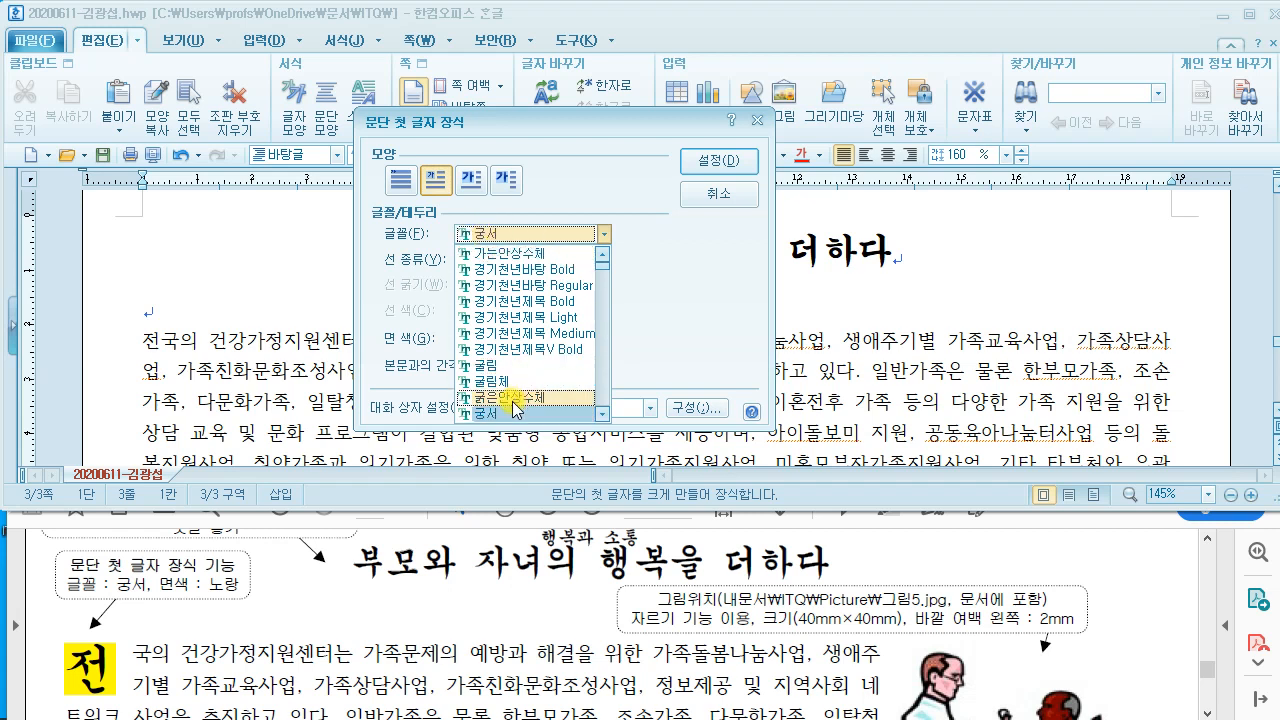
{"action": "left_click", "coordinate": [484, 253]}
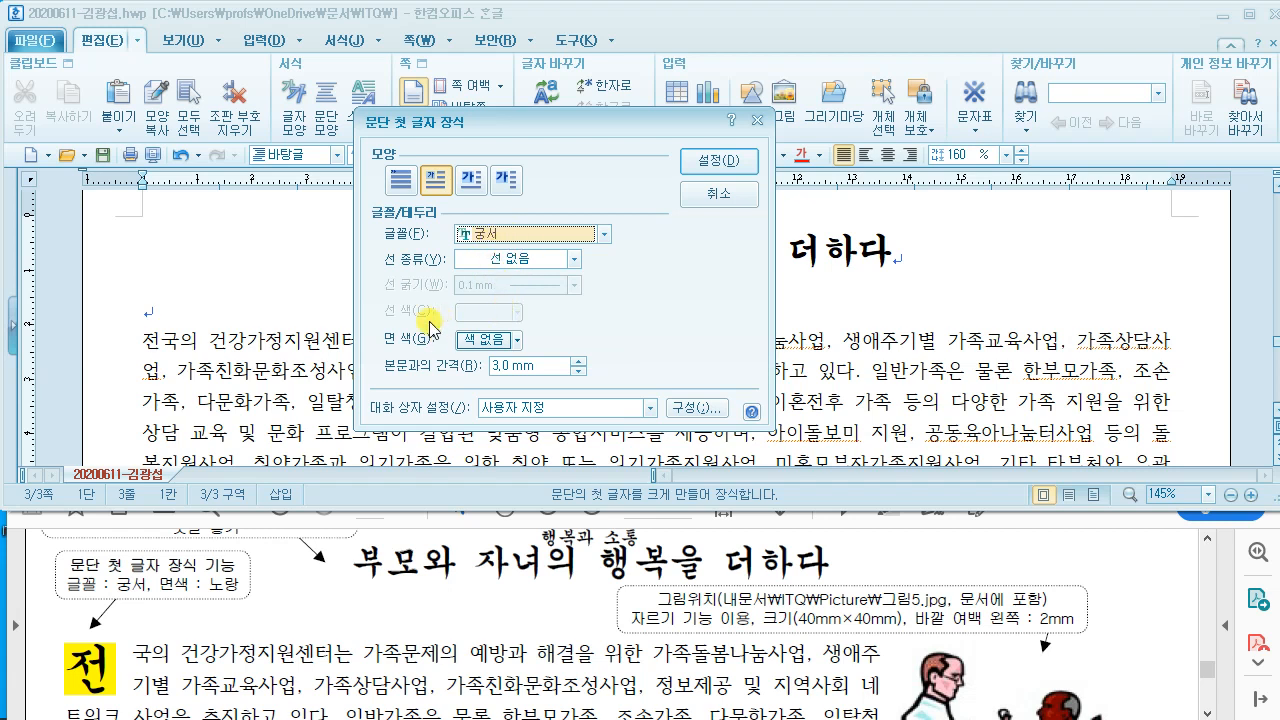
{"action": "left_click", "coordinate": [505, 341]}
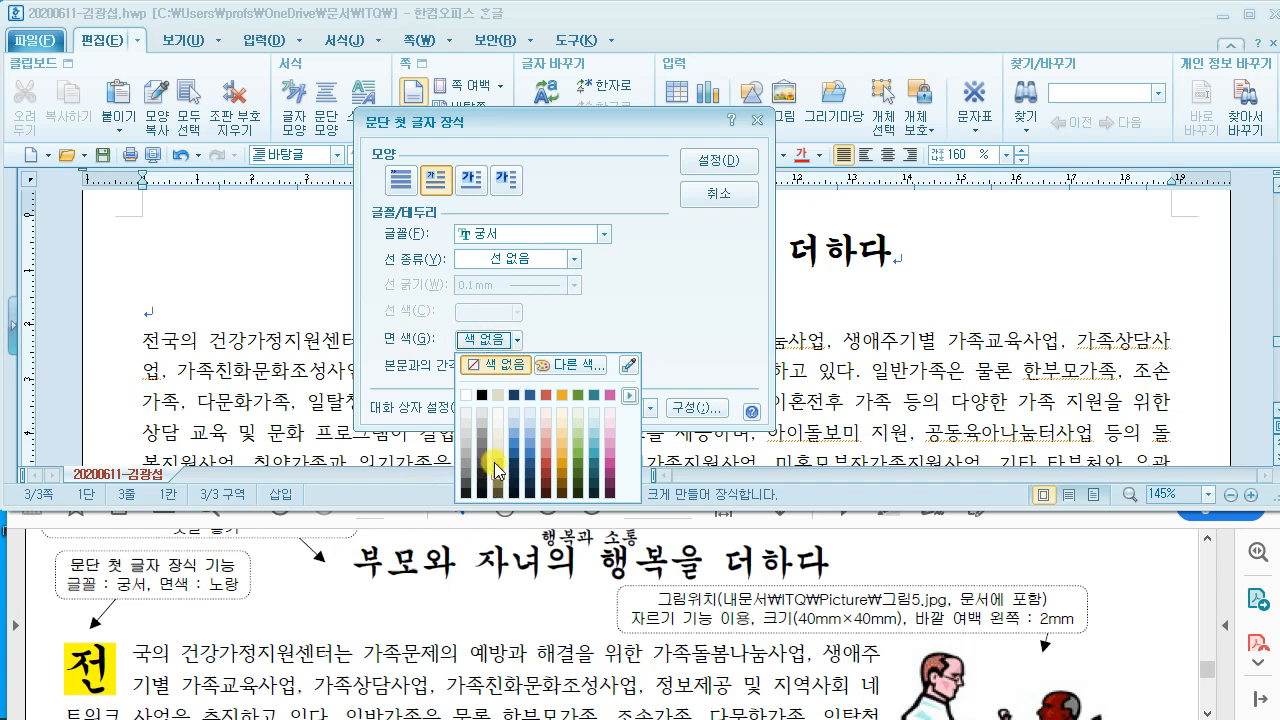
Step: Give the drop cap a yellow (FFFF00) background and apply it to 전
{"action": "left_click", "coordinate": [580, 366]}
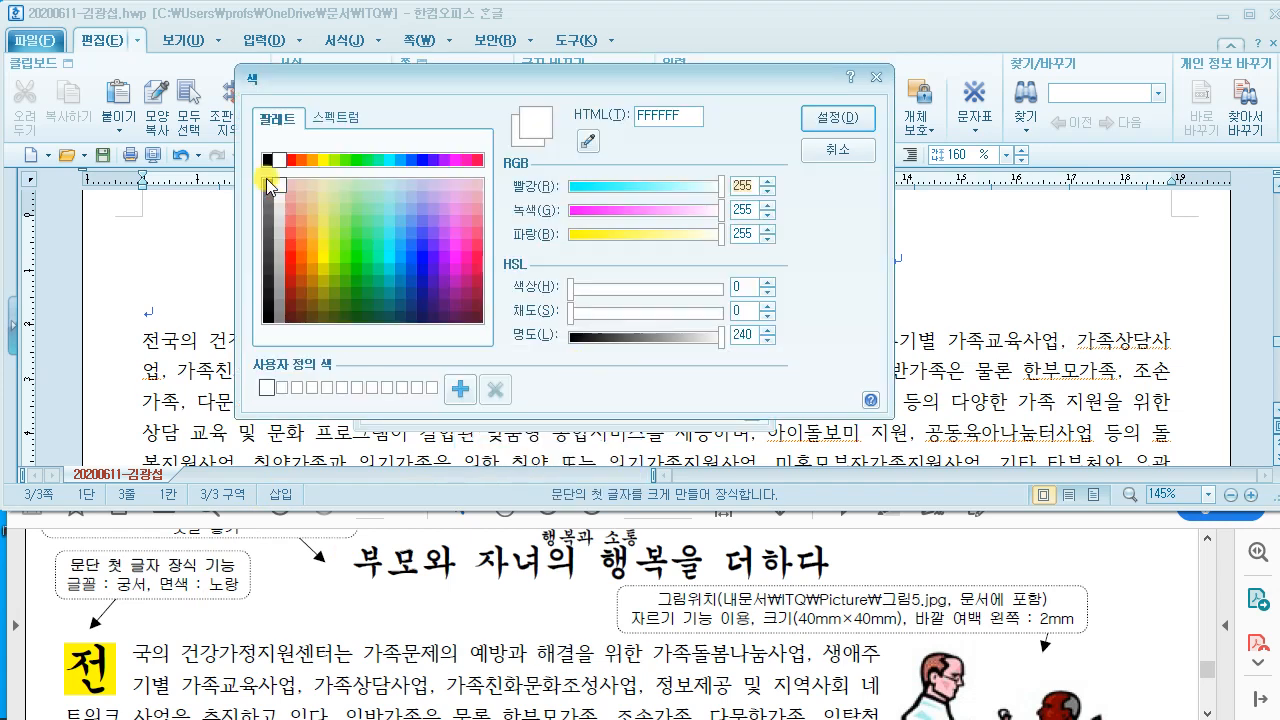
{"action": "left_click", "coordinate": [322, 161]}
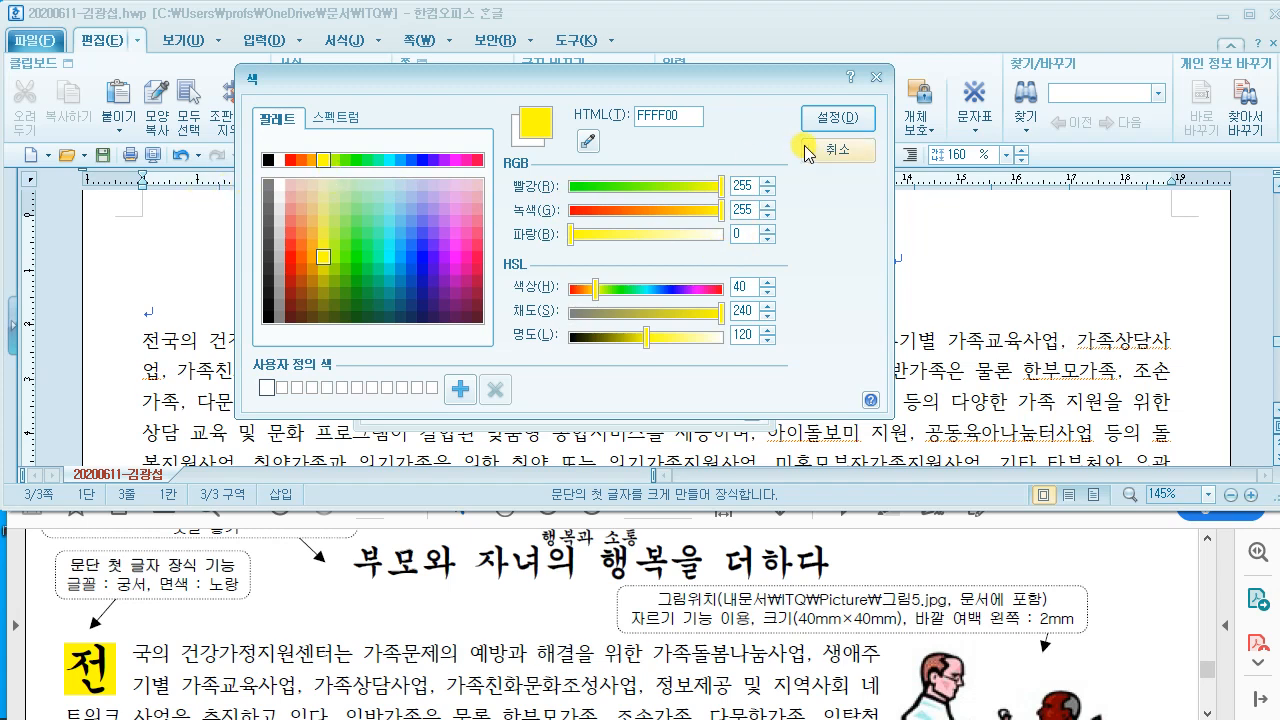
{"action": "left_click", "coordinate": [825, 118]}
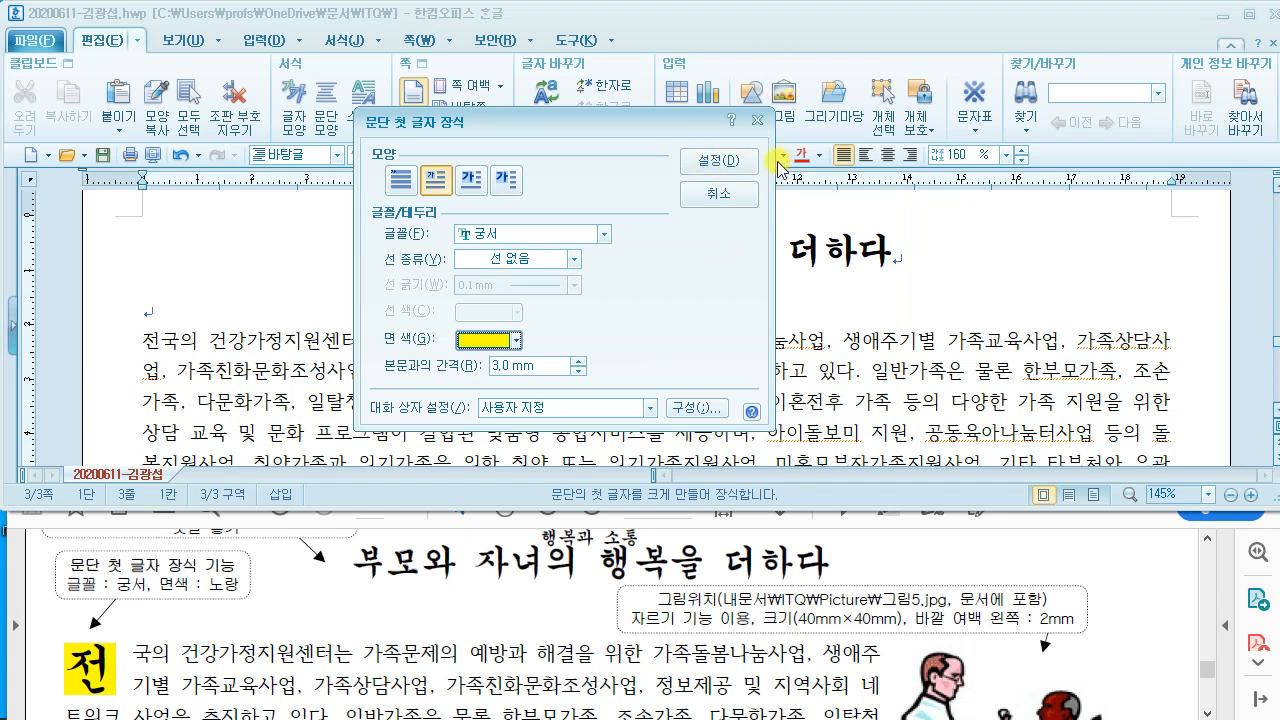
{"action": "left_click", "coordinate": [737, 158]}
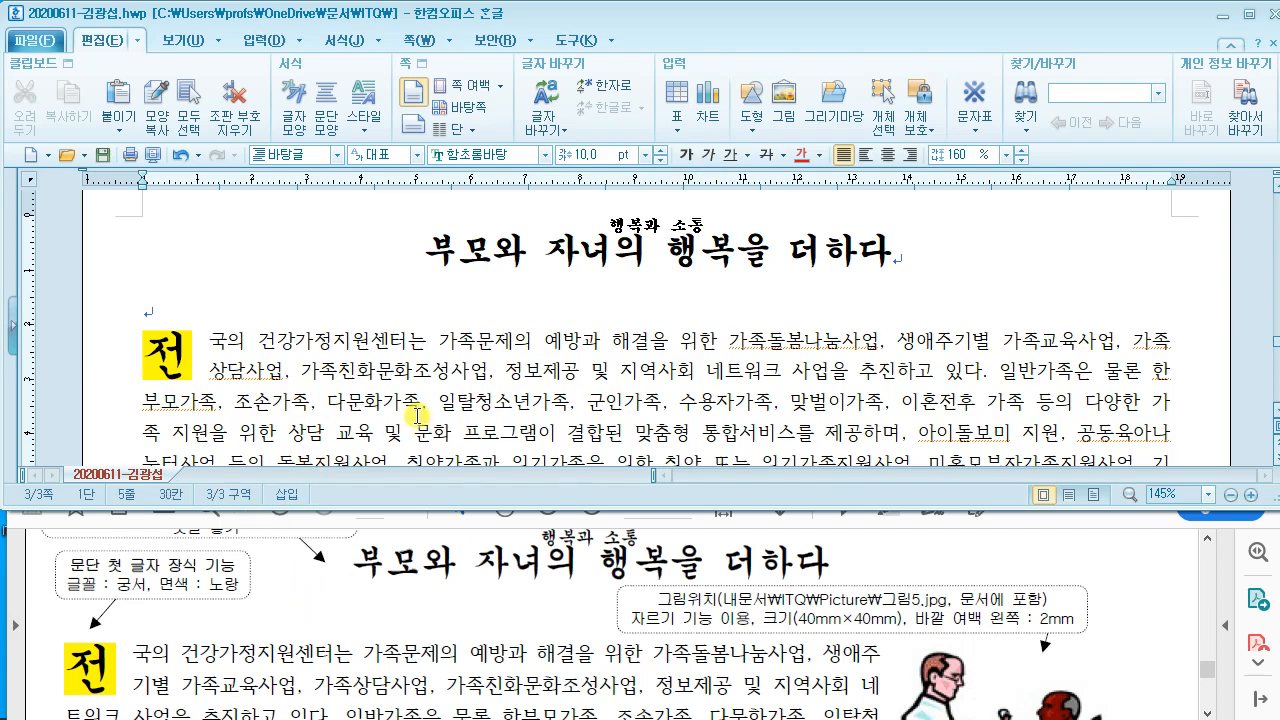
{"action": "scroll", "coordinate": [414, 397], "scroll_direction": "down", "scroll_amount": 3}
{"action": "scroll", "coordinate": [430, 386], "scroll_direction": "up", "scroll_amount": 2}
{"action": "left_click", "coordinate": [458, 378]}
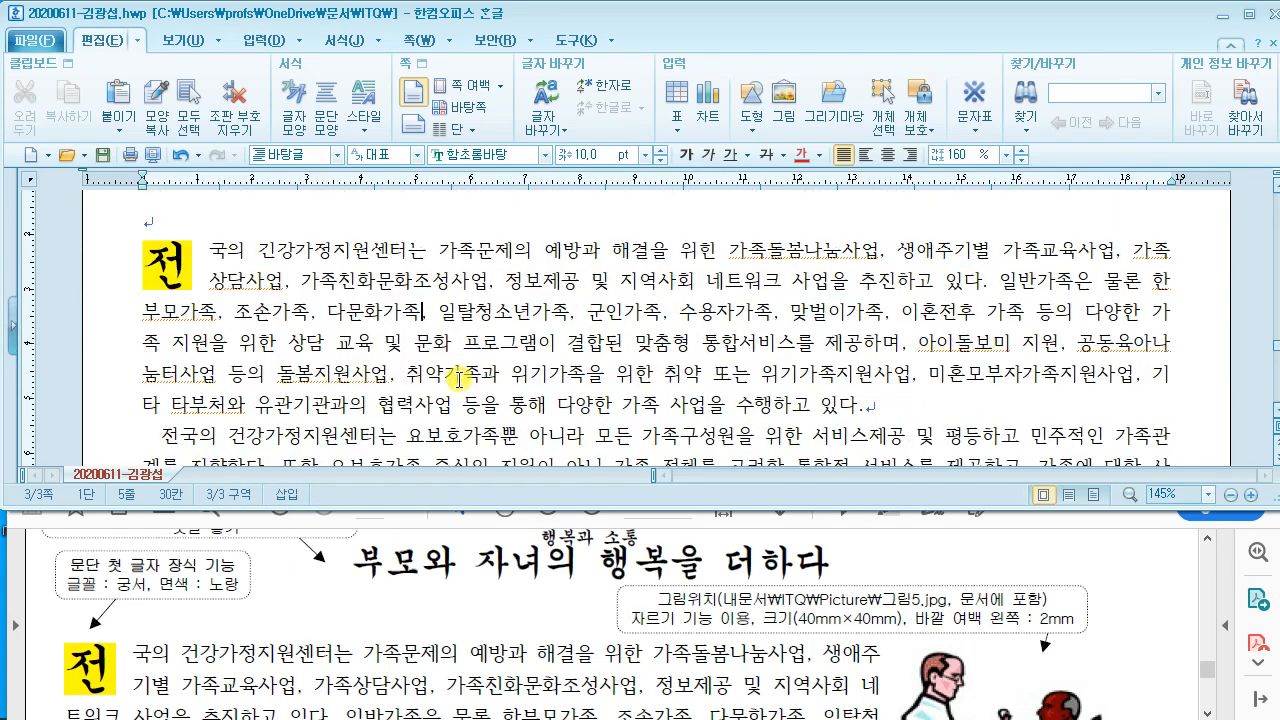
{"action": "scroll", "coordinate": [458, 378], "scroll_direction": "down", "scroll_amount": 1}
{"action": "scroll", "coordinate": [458, 378], "scroll_direction": "up", "scroll_amount": 1}
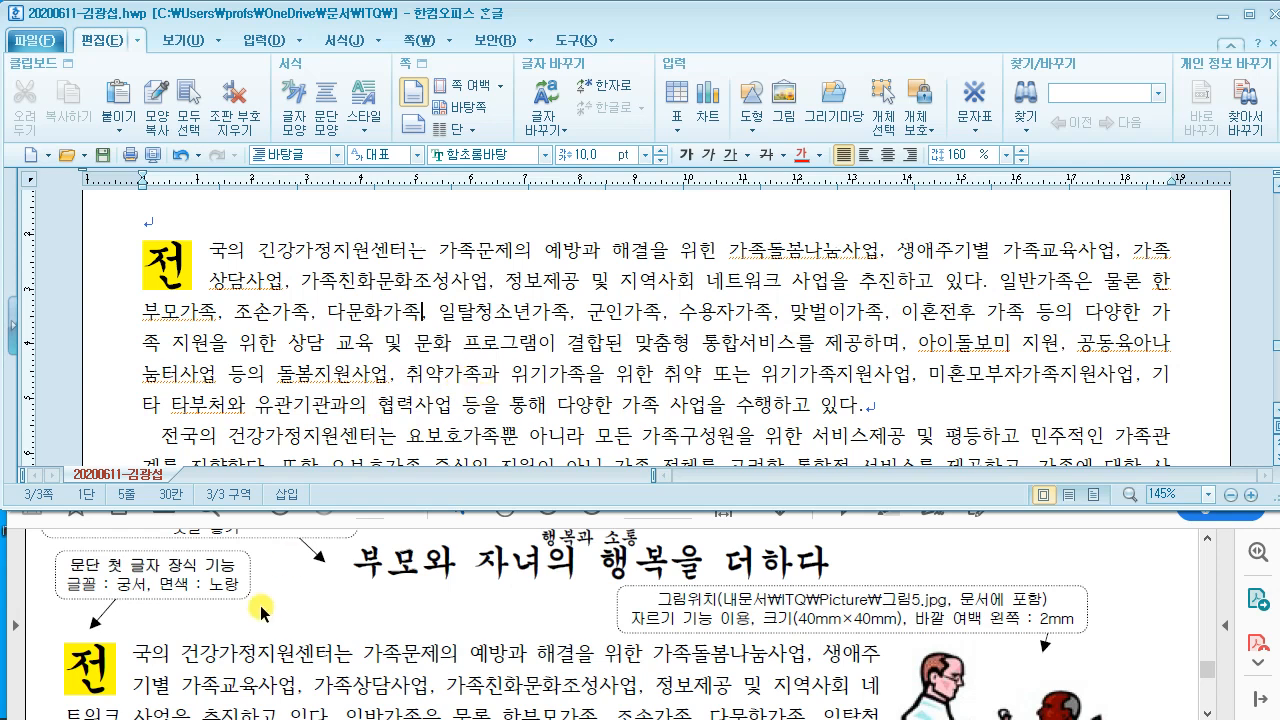
{"action": "left_click_drag", "start_coordinate": [136, 655], "coordinate": [866, 656]}
{"action": "scroll", "coordinate": [723, 634], "scroll_direction": "down", "scroll_amount": 2}
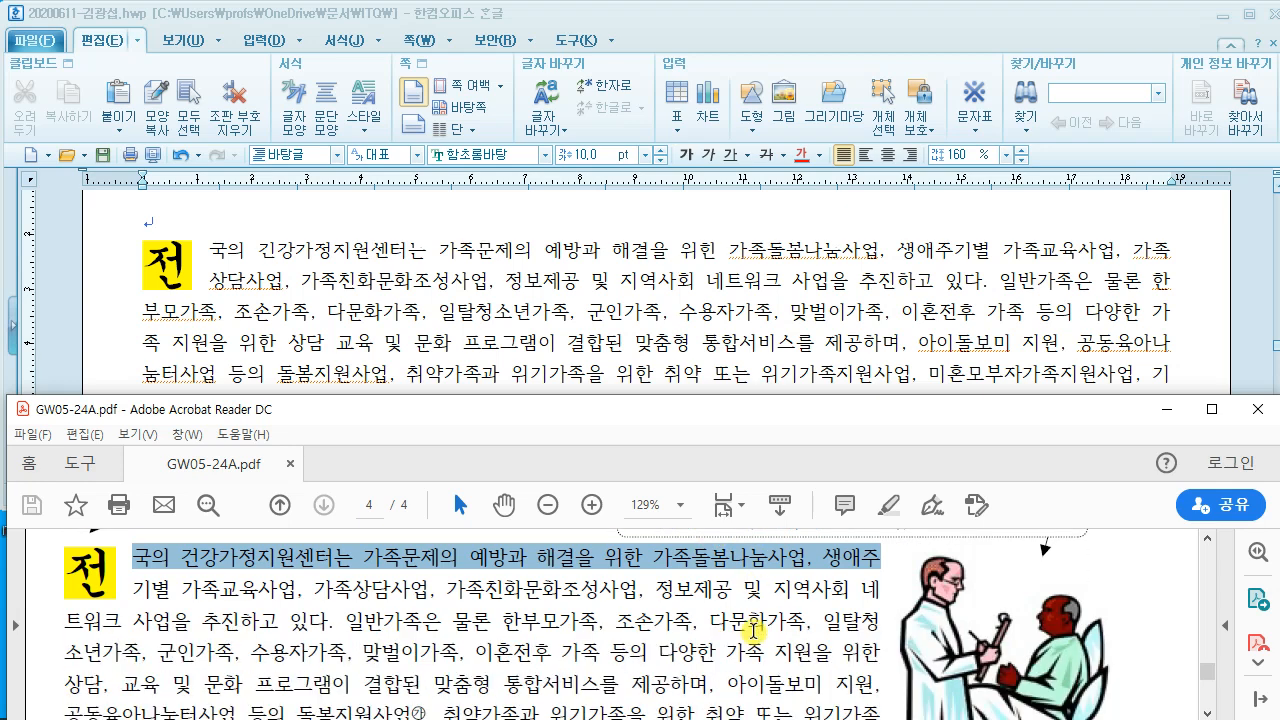
{"action": "scroll", "coordinate": [651, 601], "scroll_direction": "down", "scroll_amount": 3, "text": "ctrl"}
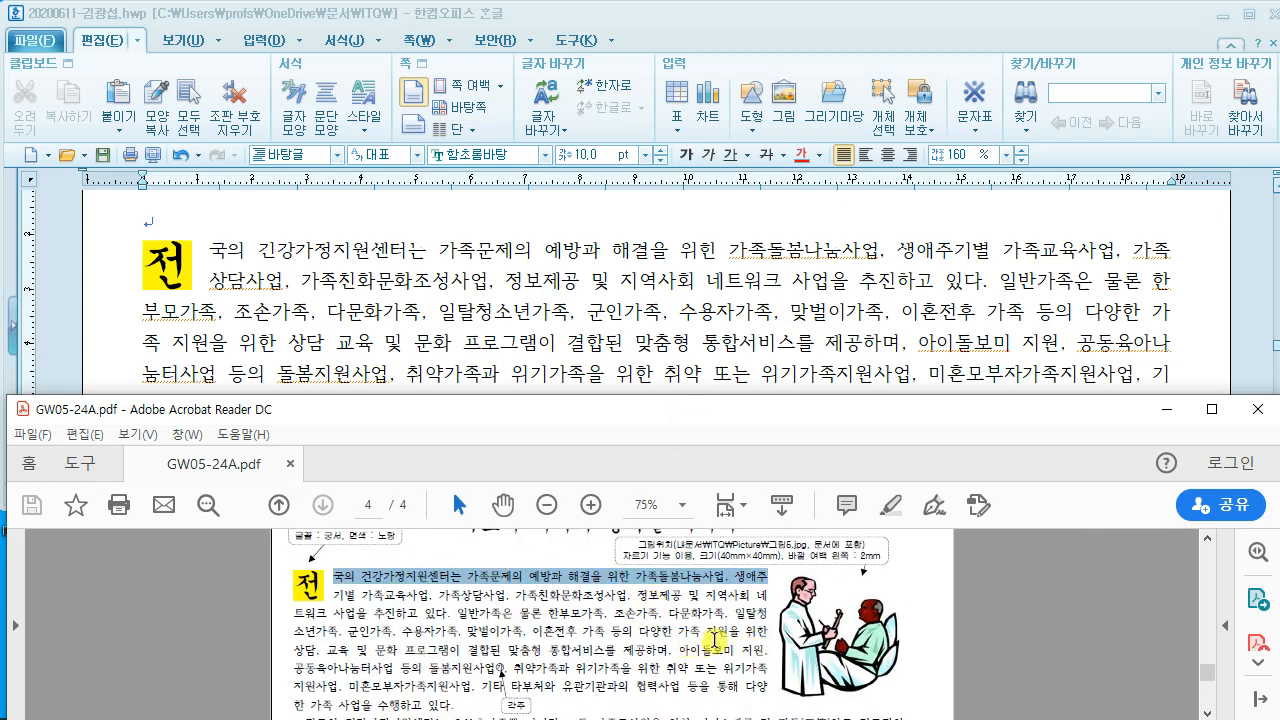
{"action": "left_click", "coordinate": [624, 598]}
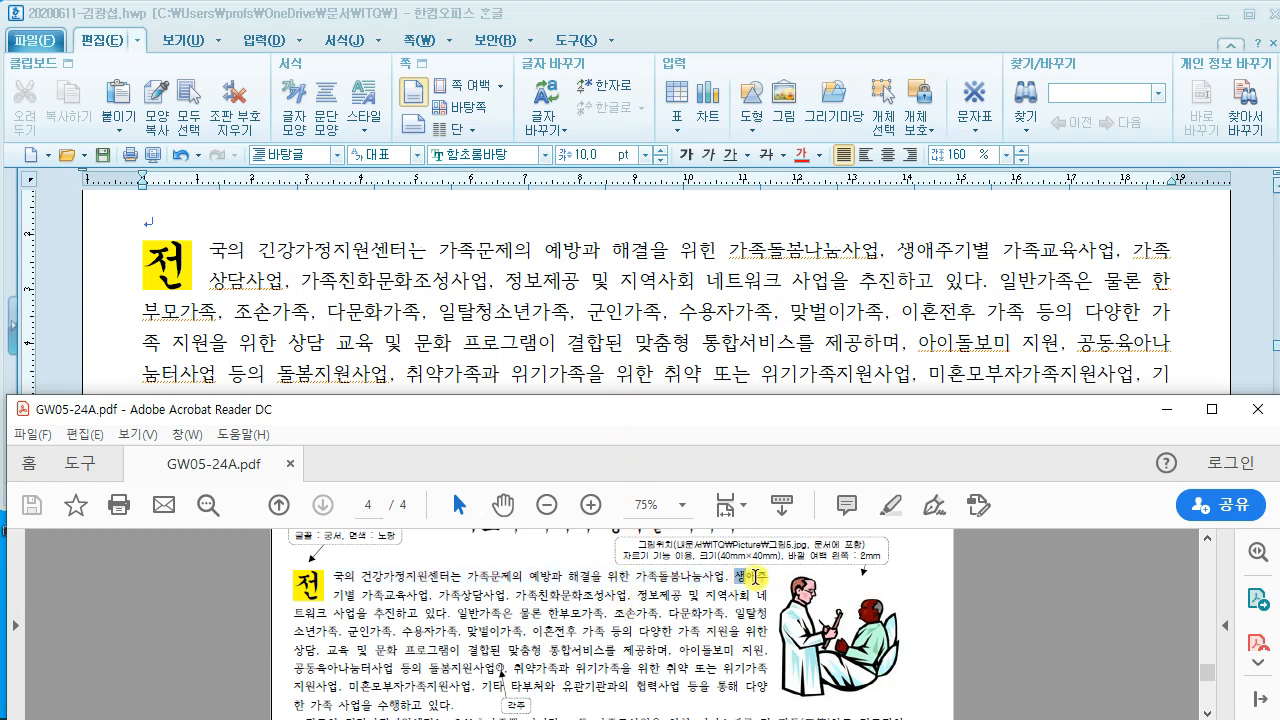
{"action": "left_click_drag", "start_coordinate": [765, 578], "coordinate": [735, 579]}
{"action": "left_click", "coordinate": [694, 343]}
{"action": "left_click", "coordinate": [953, 258]}
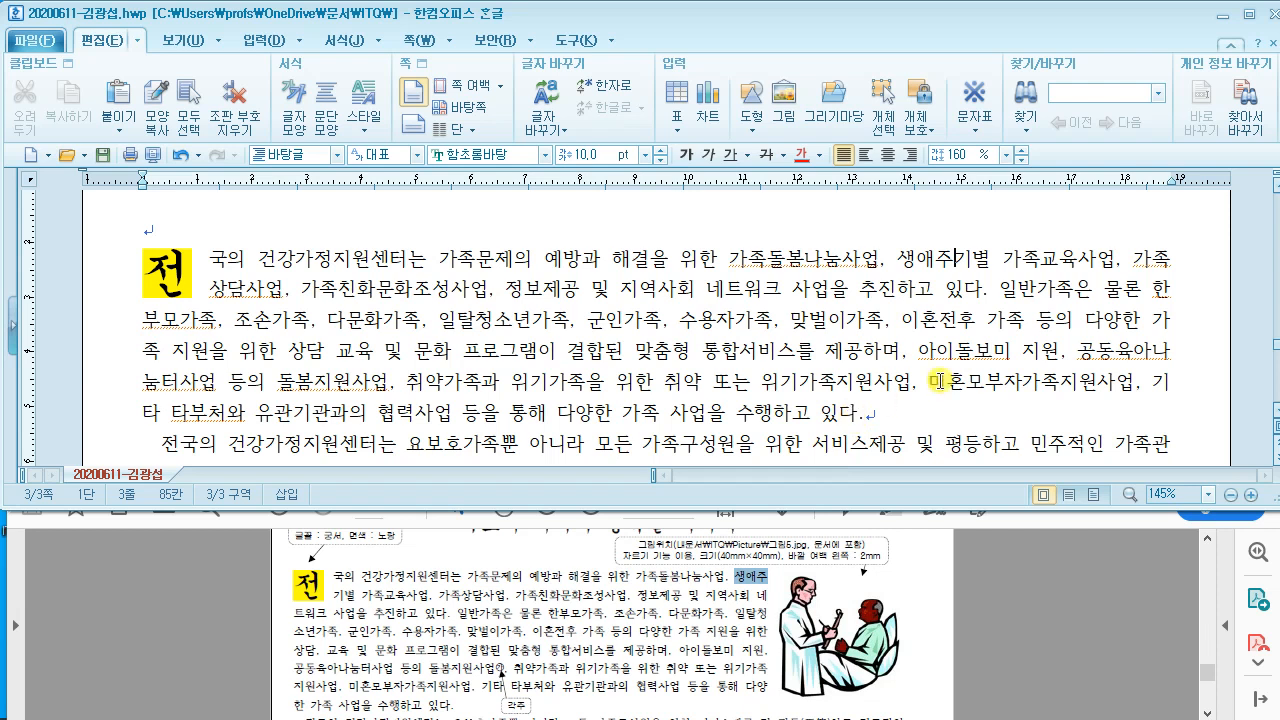
Step: Annotate the picture placement and insertion steps on the reference, then open 그림 넣기
{"action": "left_click_drag", "start_coordinate": [954, 242], "coordinate": [979, 169]}
{"action": "mouse_move", "coordinate": [860, 688]}
{"action": "left_mouse_down"}
{"action": "mouse_move", "coordinate": [831, 706]}
{"action": "mouse_move", "coordinate": [935, 660]}
{"action": "mouse_move", "coordinate": [860, 688]}
{"action": "left_mouse_up"}
{"action": "mouse_move", "coordinate": [262, 45]}
{"action": "left_mouse_down"}
{"action": "mouse_move", "coordinate": [514, 268]}
{"action": "mouse_move", "coordinate": [551, 266]}
{"action": "left_mouse_up"}
{"action": "mouse_move", "coordinate": [326, 128]}
{"action": "left_mouse_down"}
{"action": "mouse_move", "coordinate": [331, 181]}
{"action": "mouse_move", "coordinate": [475, 200]}
{"action": "mouse_move", "coordinate": [540, 180]}
{"action": "left_mouse_up"}
{"action": "left_click_drag", "start_coordinate": [666, 100], "coordinate": [657, 205]}
{"action": "left_click_drag", "start_coordinate": [600, 155], "coordinate": [656, 153]}
{"action": "left_click_drag", "start_coordinate": [720, 40], "coordinate": [748, 214]}
{"action": "left_click_drag", "start_coordinate": [748, 183], "coordinate": [830, 192]}
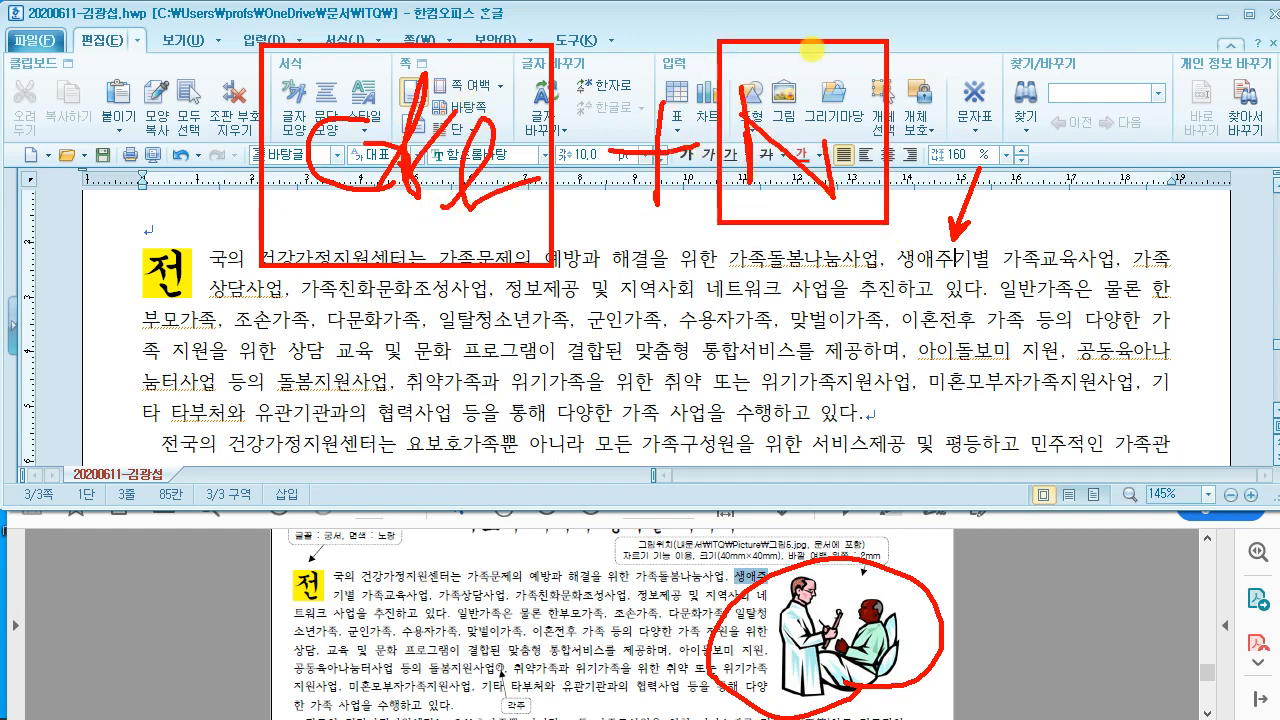
{"action": "left_click_drag", "start_coordinate": [813, 48], "coordinate": [823, 185]}
{"action": "left_click_drag", "start_coordinate": [900, 203], "coordinate": [836, 282]}
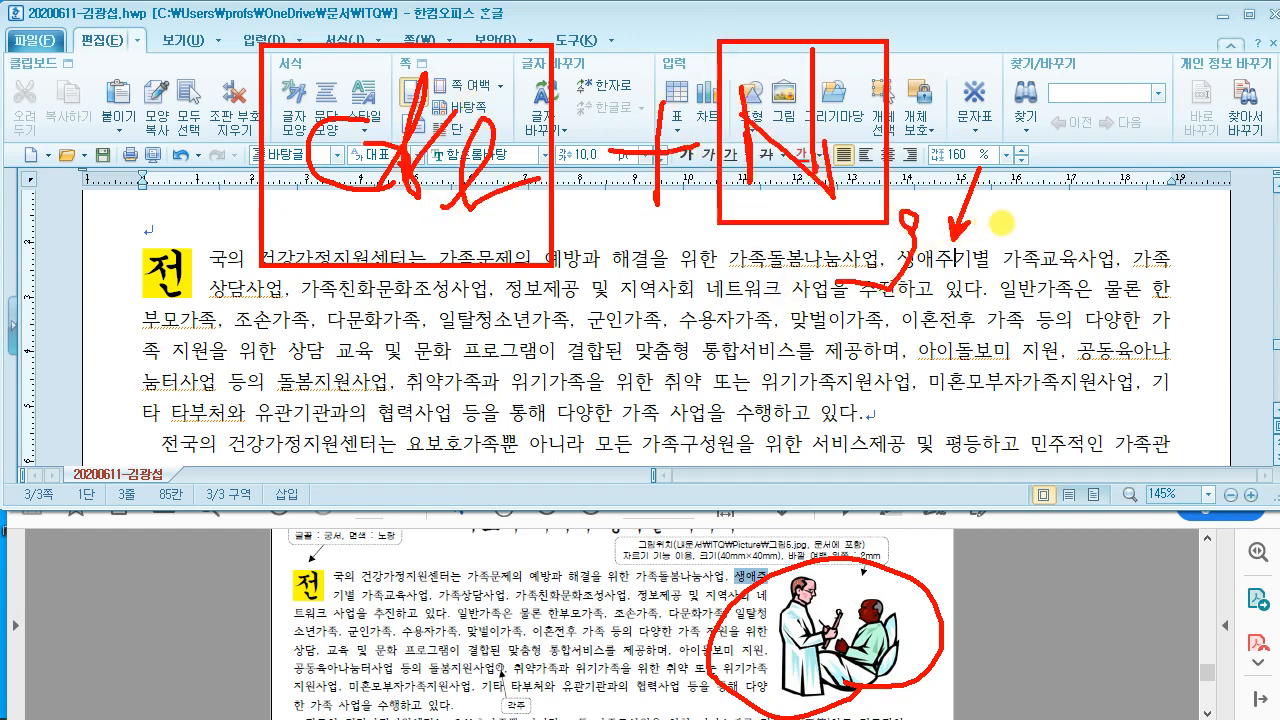
{"action": "left_click_drag", "start_coordinate": [965, 26], "coordinate": [966, 24]}
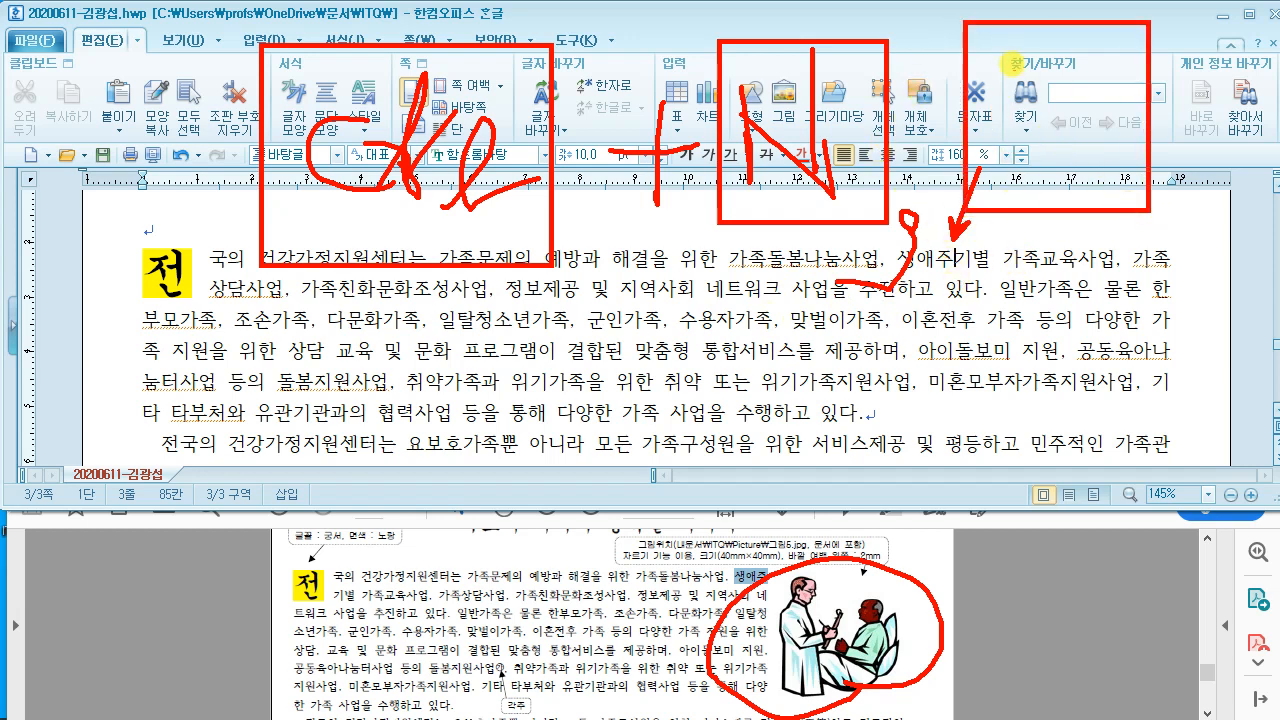
{"action": "mouse_move", "coordinate": [1004, 62]}
{"action": "left_mouse_down"}
{"action": "mouse_move", "coordinate": [1078, 56]}
{"action": "mouse_move", "coordinate": [1085, 157]}
{"action": "left_mouse_up"}
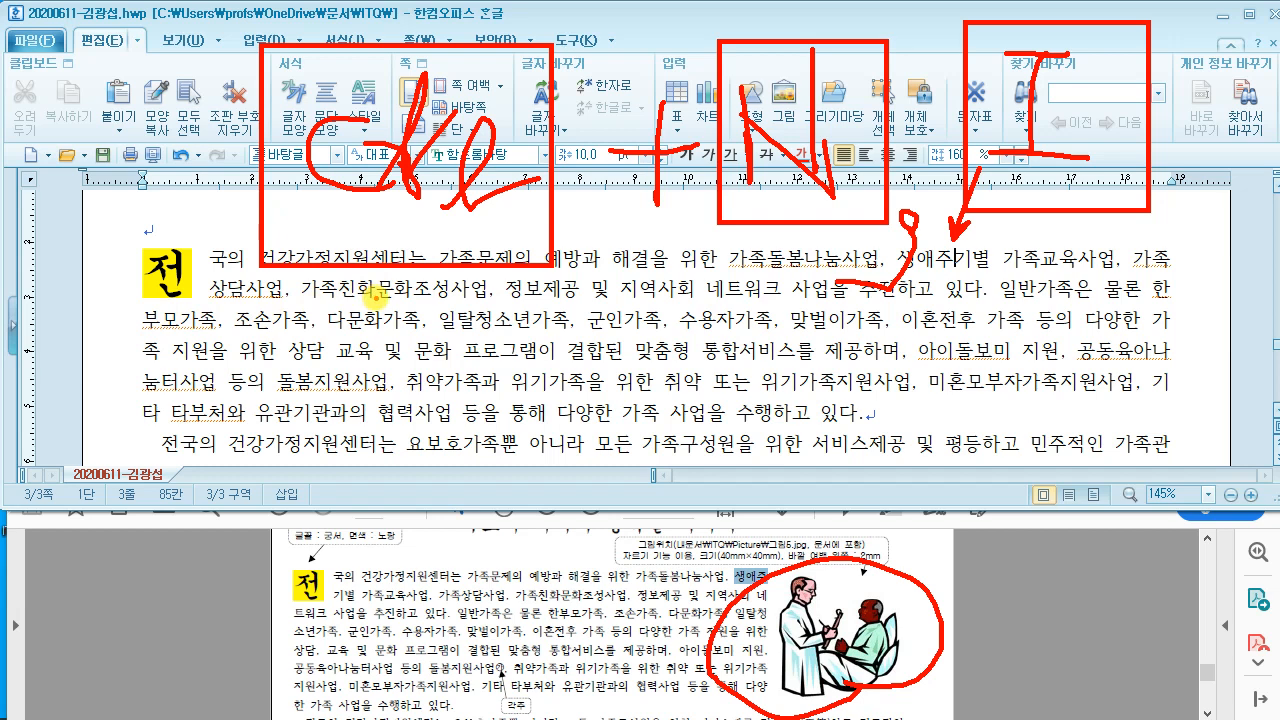
{"action": "left_click_drag", "start_coordinate": [68, 288], "coordinate": [275, 349]}
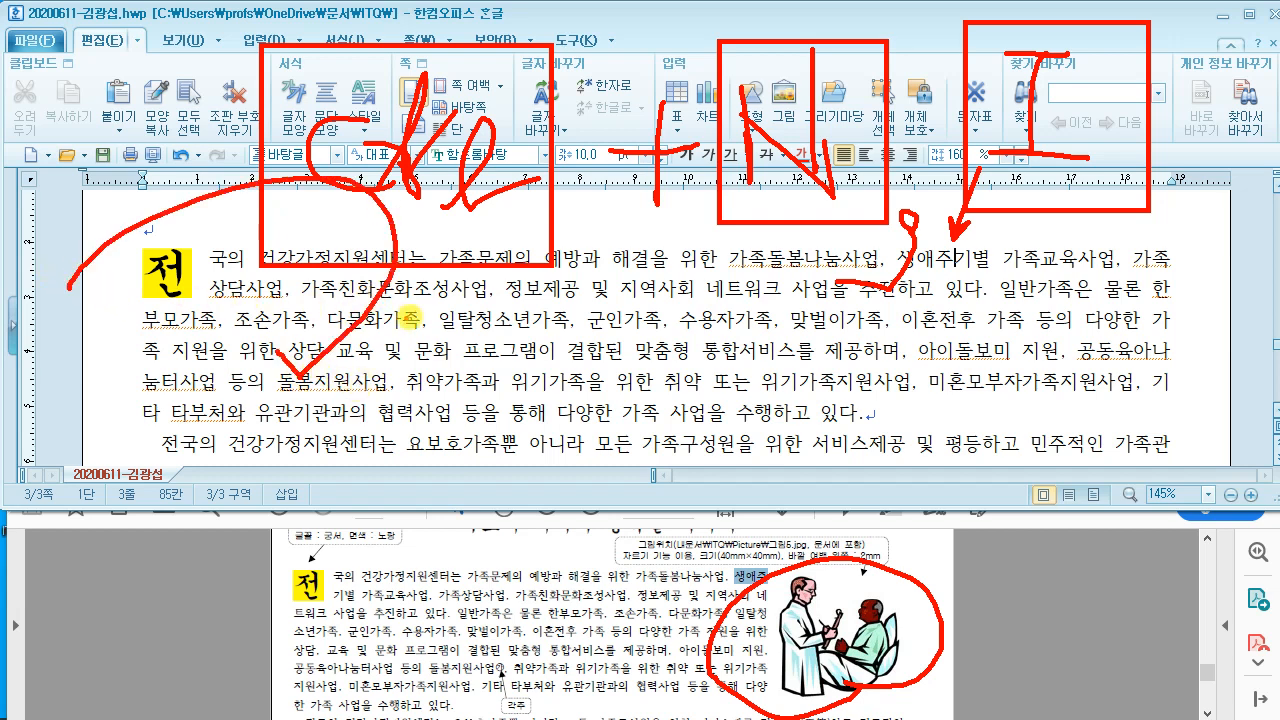
{"action": "key", "text": "Escape"}
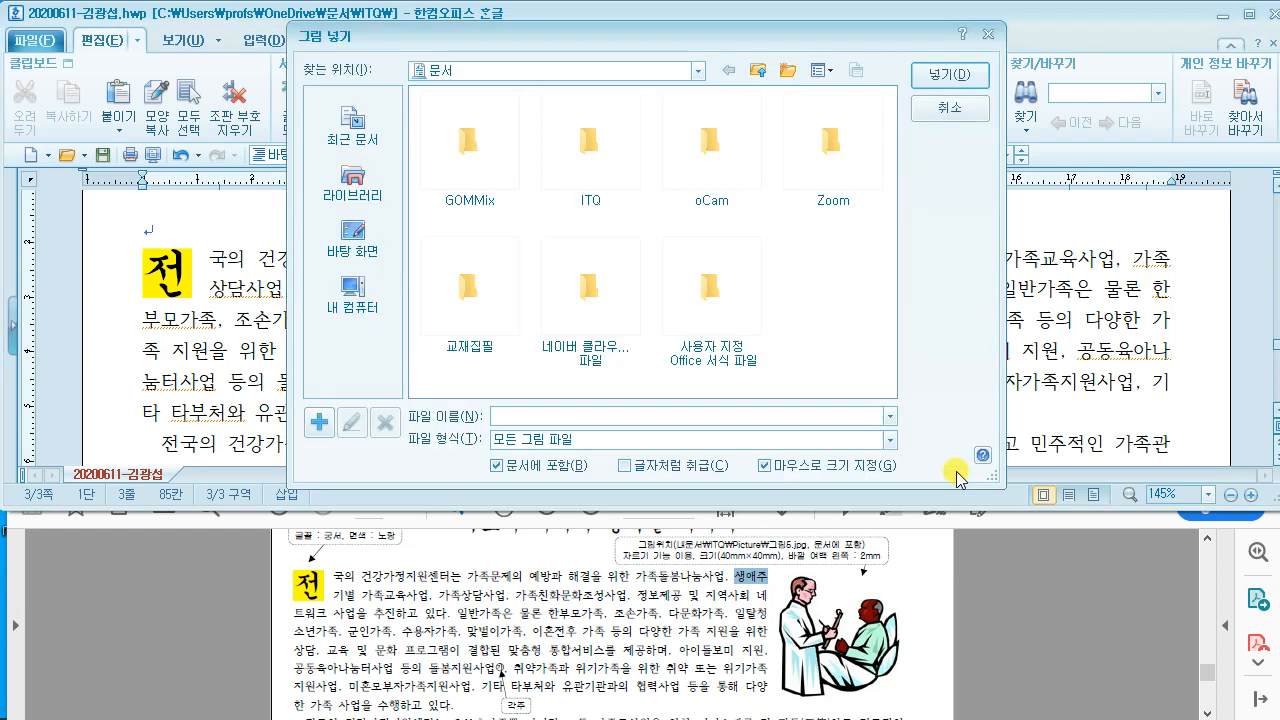
Step: Browse to Library > 문서 > ITQ > Picture in the picture dialog
{"action": "left_click", "coordinate": [352, 190]}
{"action": "double_click", "coordinate": [479, 166]}
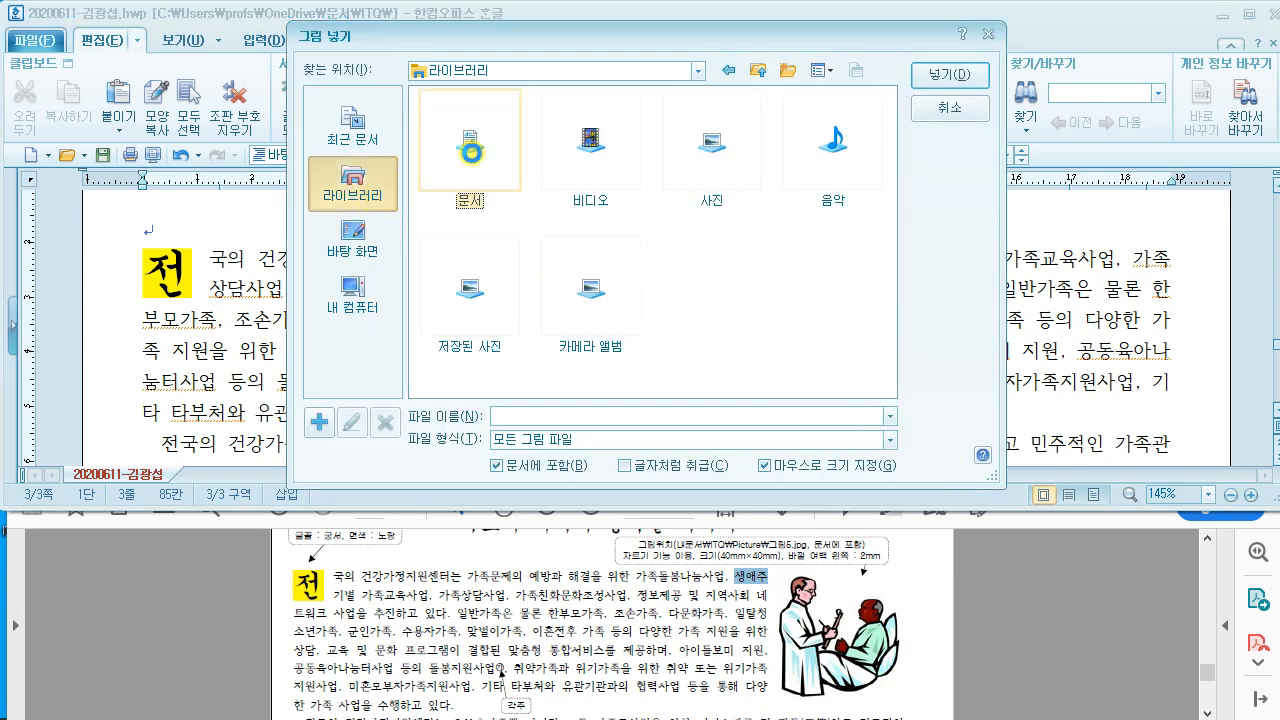
{"action": "double_click", "coordinate": [574, 200]}
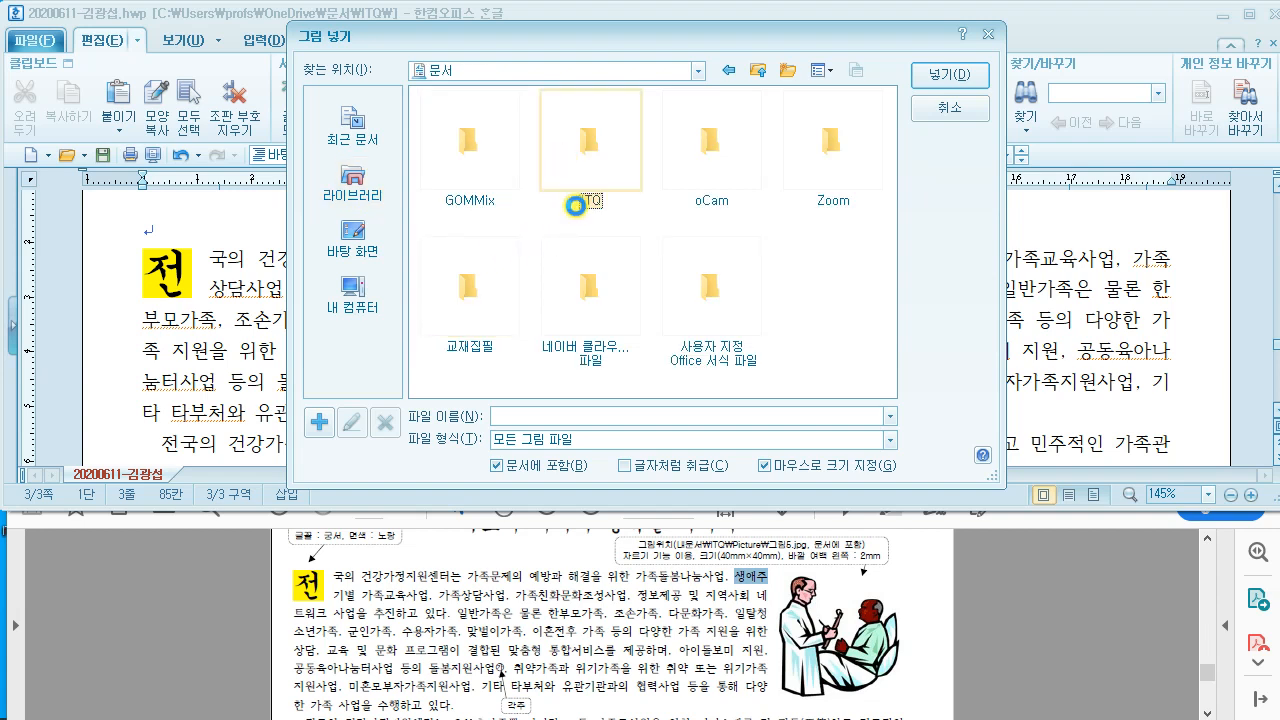
{"action": "double_click", "coordinate": [463, 190]}
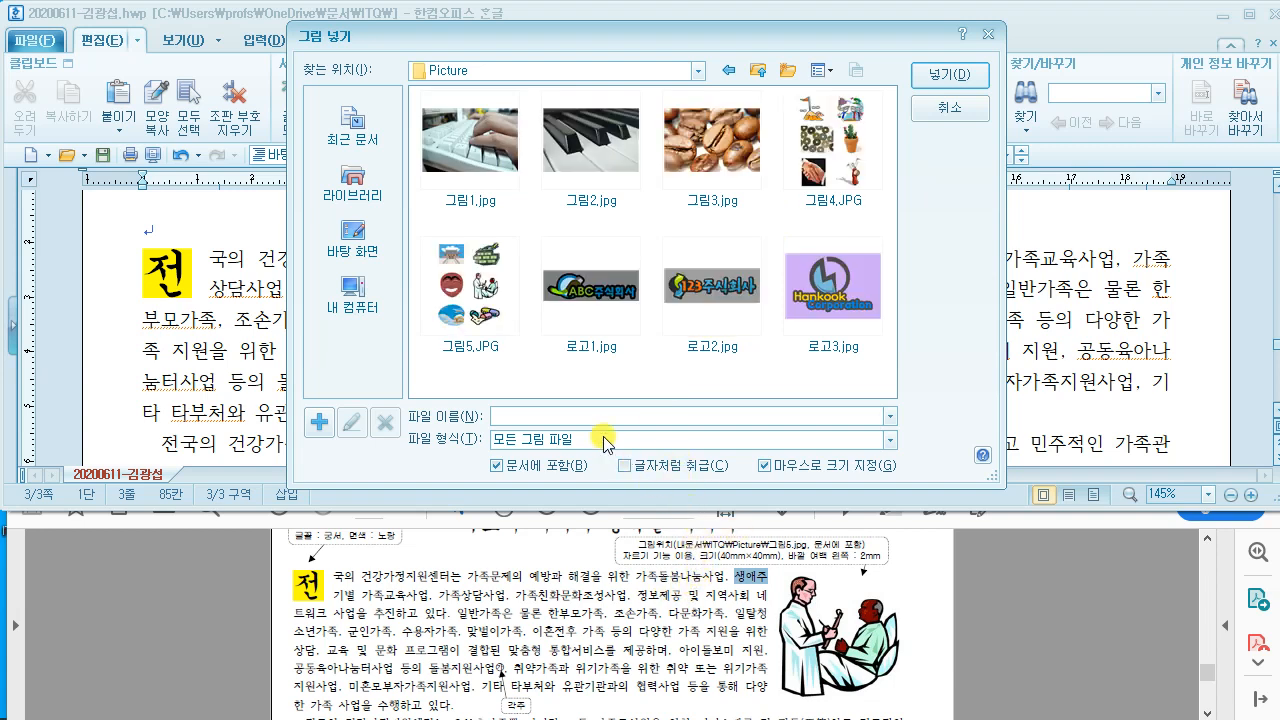
Step: Select 그림5.JPG and insert it
{"action": "mouse_move", "coordinate": [380, 349]}
{"action": "left_mouse_down"}
{"action": "mouse_move", "coordinate": [409, 386]}
{"action": "mouse_move", "coordinate": [434, 366]}
{"action": "mouse_move", "coordinate": [474, 380]}
{"action": "mouse_move", "coordinate": [530, 356]}
{"action": "mouse_move", "coordinate": [562, 385]}
{"action": "mouse_move", "coordinate": [628, 378]}
{"action": "mouse_move", "coordinate": [718, 308]}
{"action": "mouse_move", "coordinate": [748, 362]}
{"action": "mouse_move", "coordinate": [766, 337]}
{"action": "mouse_move", "coordinate": [900, 316]}
{"action": "left_mouse_up"}
{"action": "mouse_move", "coordinate": [982, 167]}
{"action": "left_mouse_down"}
{"action": "mouse_move", "coordinate": [1010, 275]}
{"action": "mouse_move", "coordinate": [1050, 250]}
{"action": "mouse_move", "coordinate": [1030, 270]}
{"action": "mouse_move", "coordinate": [1083, 290]}
{"action": "mouse_move", "coordinate": [1122, 236]}
{"action": "mouse_move", "coordinate": [1165, 245]}
{"action": "mouse_move", "coordinate": [1170, 200]}
{"action": "mouse_move", "coordinate": [1205, 250]}
{"action": "mouse_move", "coordinate": [1222, 230]}
{"action": "left_mouse_up"}
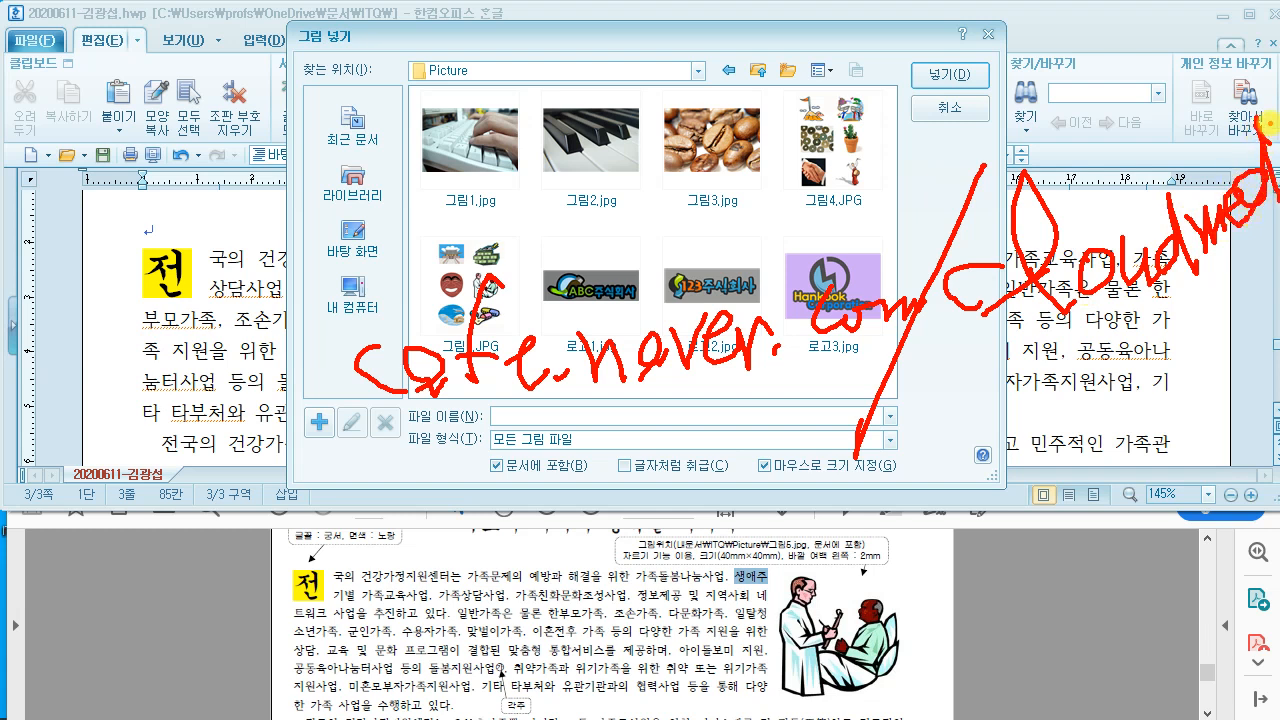
{"action": "left_click_drag", "start_coordinate": [1246, 76], "coordinate": [1257, 61]}
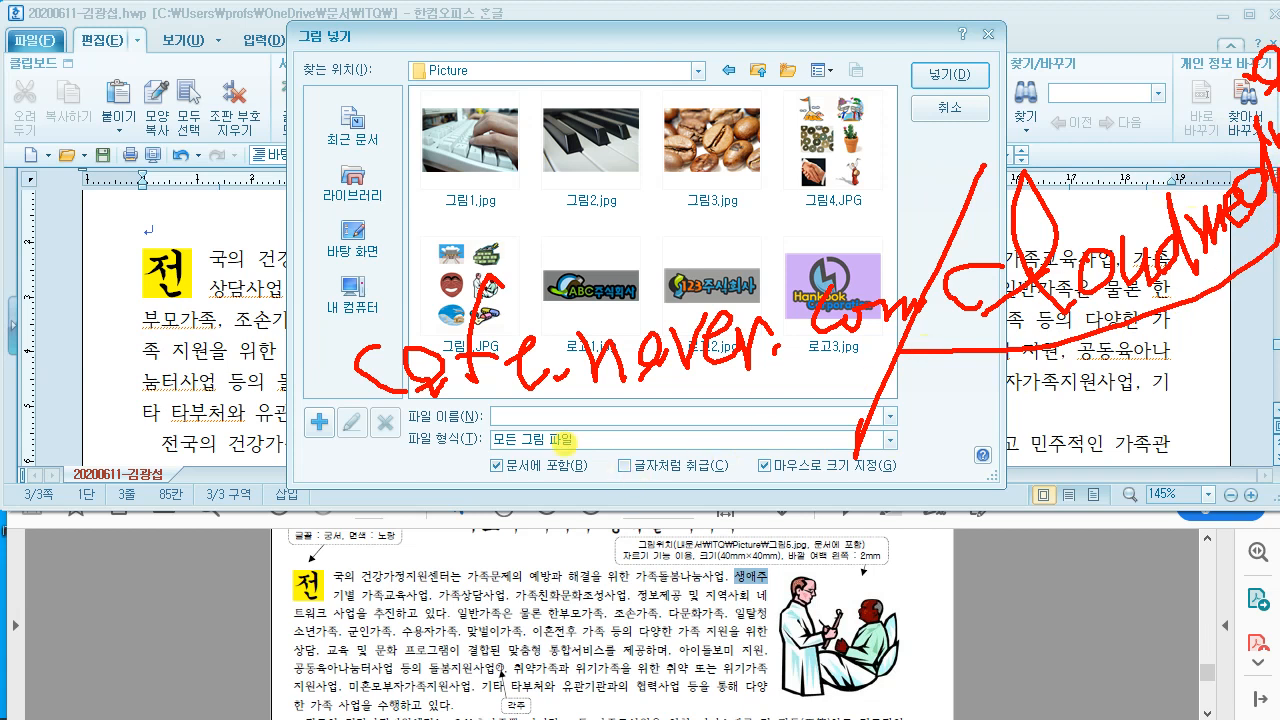
{"action": "mouse_move", "coordinate": [618, 478]}
{"action": "left_mouse_down"}
{"action": "mouse_move", "coordinate": [730, 420]}
{"action": "mouse_move", "coordinate": [752, 450]}
{"action": "mouse_move", "coordinate": [800, 470]}
{"action": "mouse_move", "coordinate": [848, 450]}
{"action": "mouse_move", "coordinate": [882, 484]}
{"action": "mouse_move", "coordinate": [860, 500]}
{"action": "left_mouse_up"}
{"action": "left_click_drag", "start_coordinate": [918, 540], "coordinate": [537, 536]}
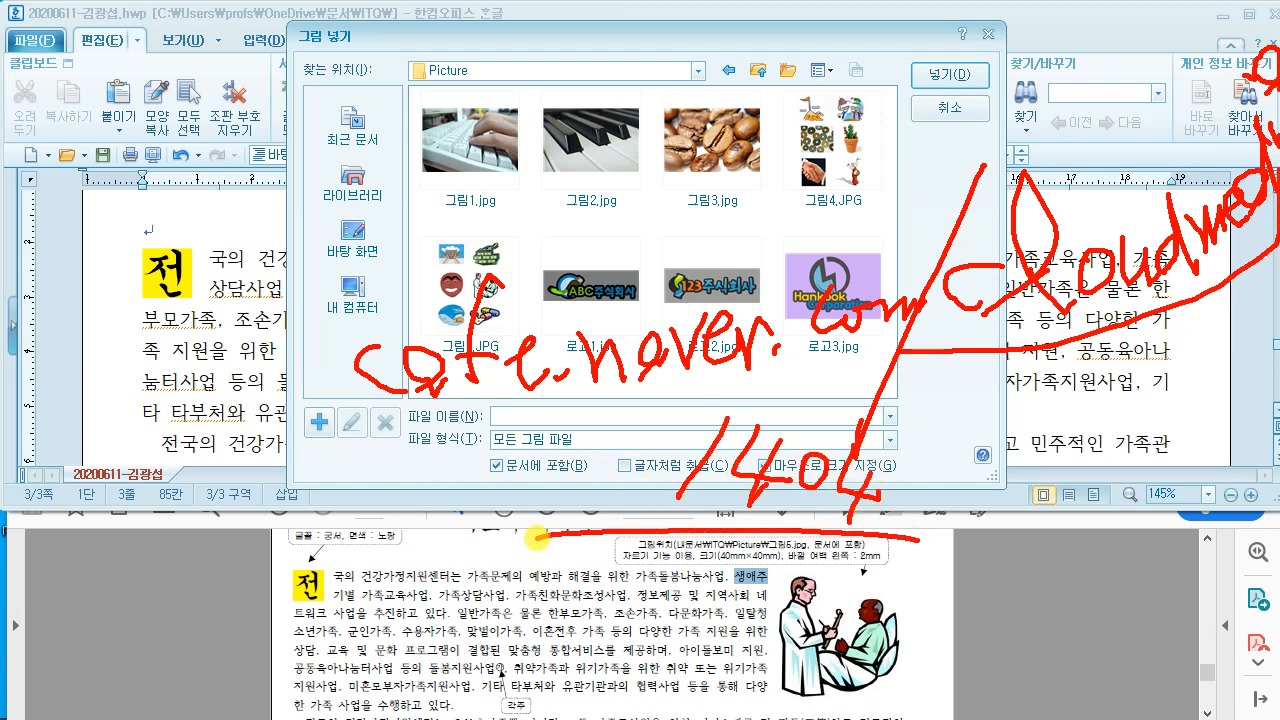
{"action": "key", "text": "Escape"}
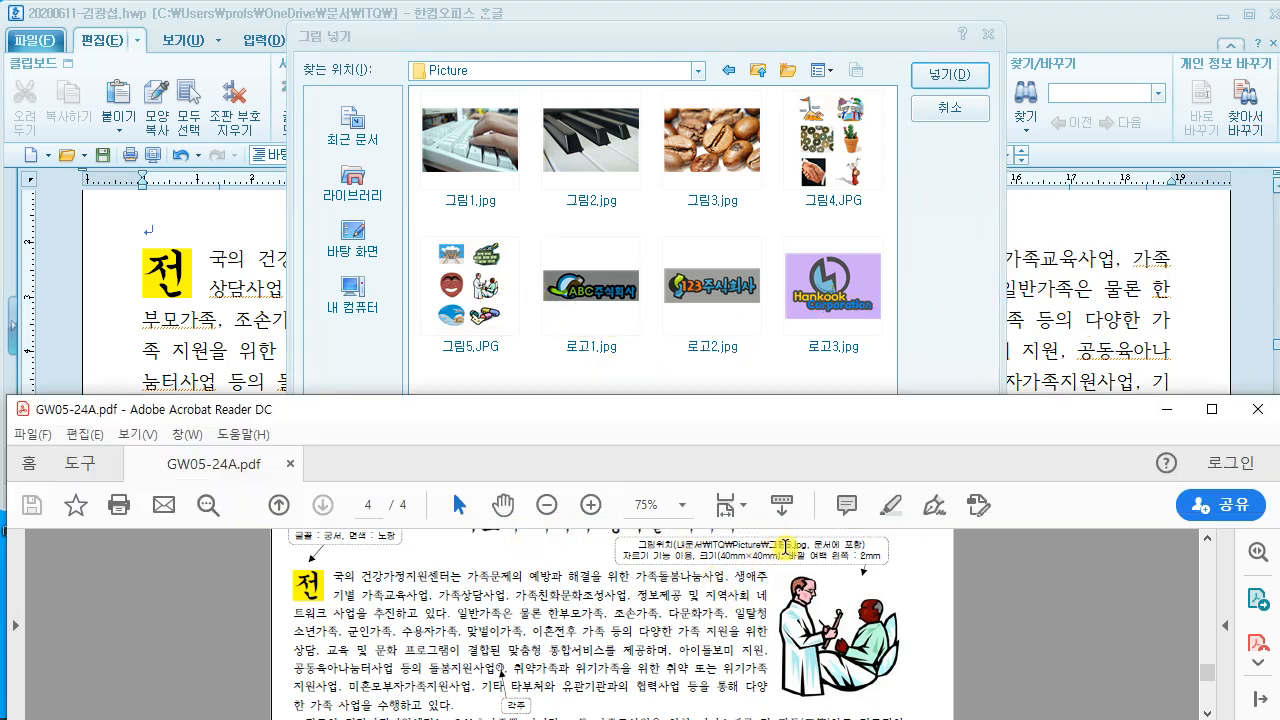
{"action": "left_click", "coordinate": [484, 258]}
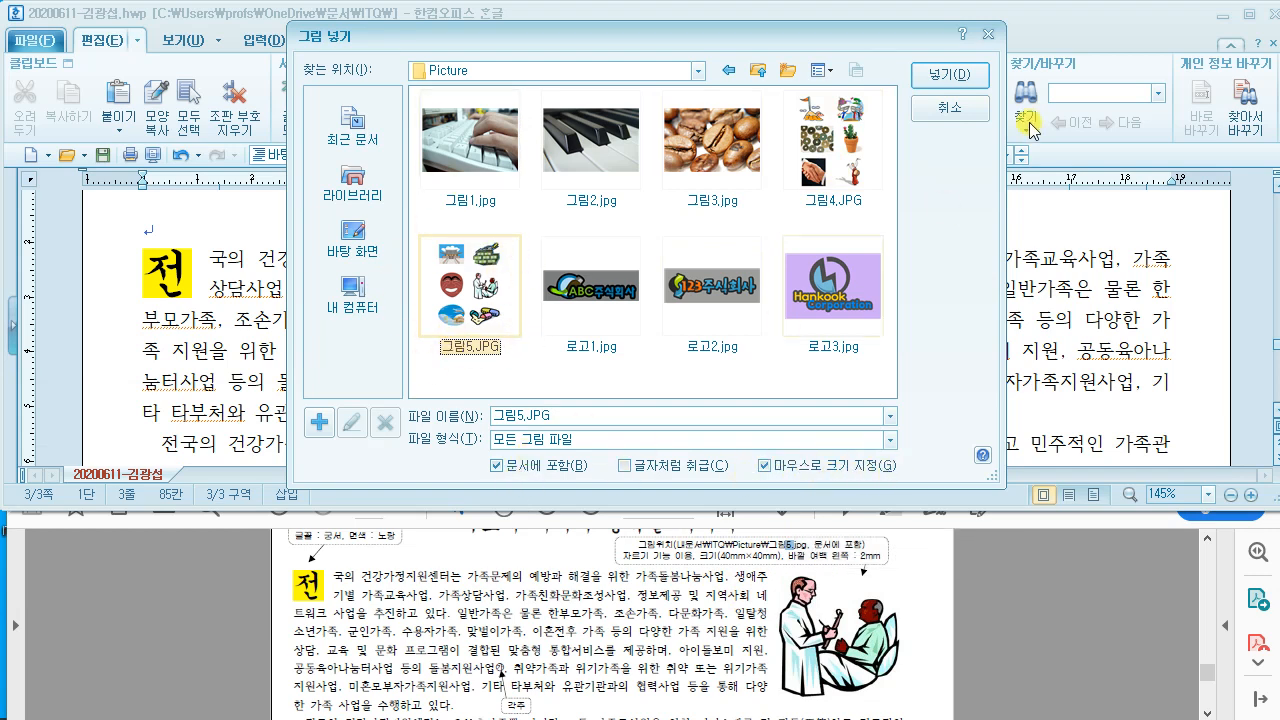
{"action": "left_click", "coordinate": [950, 75]}
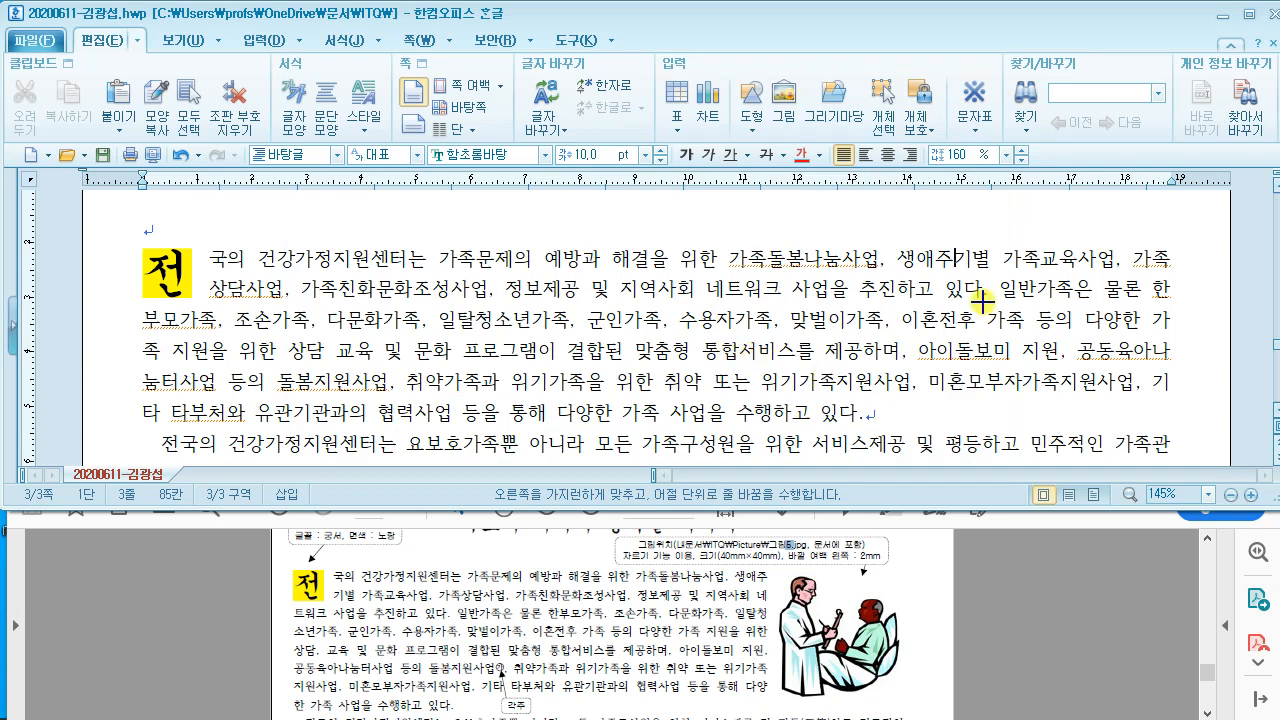
Step: Place 그림5 right of the first paragraph at 42.33 × 56.83 mm and check the margin spec
{"action": "left_click_drag", "start_coordinate": [953, 257], "coordinate": [1186, 462]}
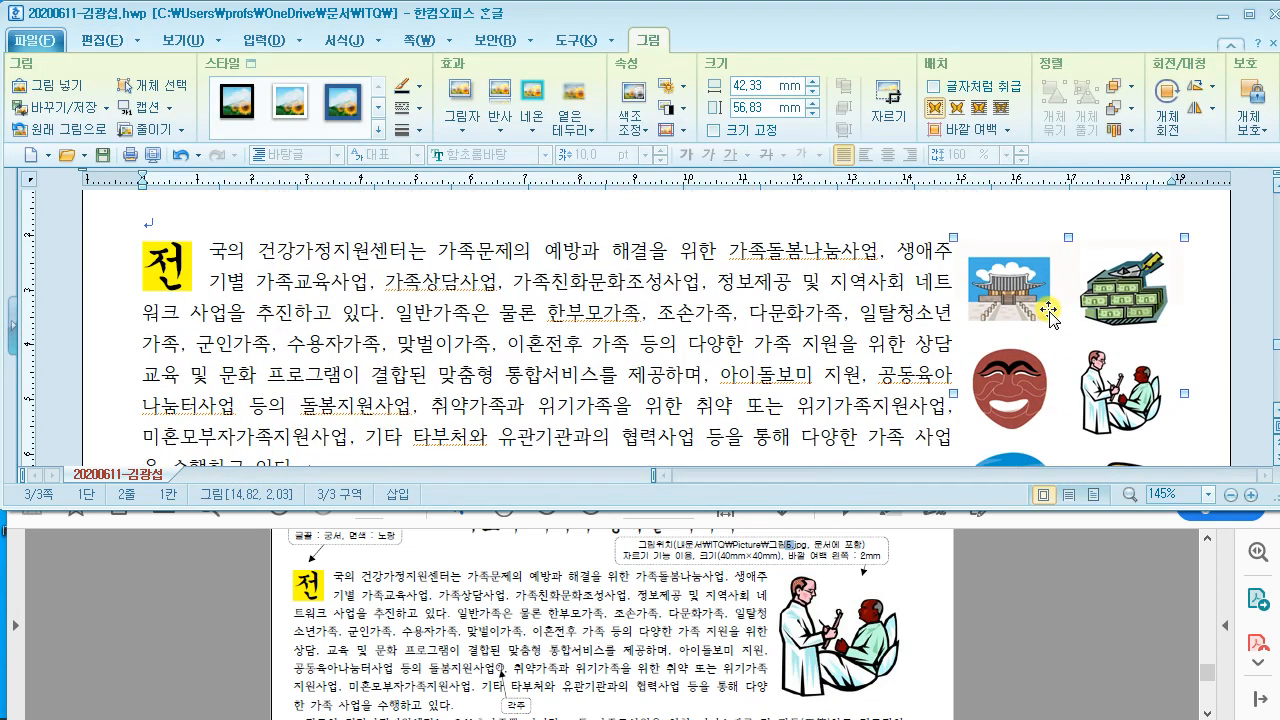
{"action": "left_click", "coordinate": [665, 605]}
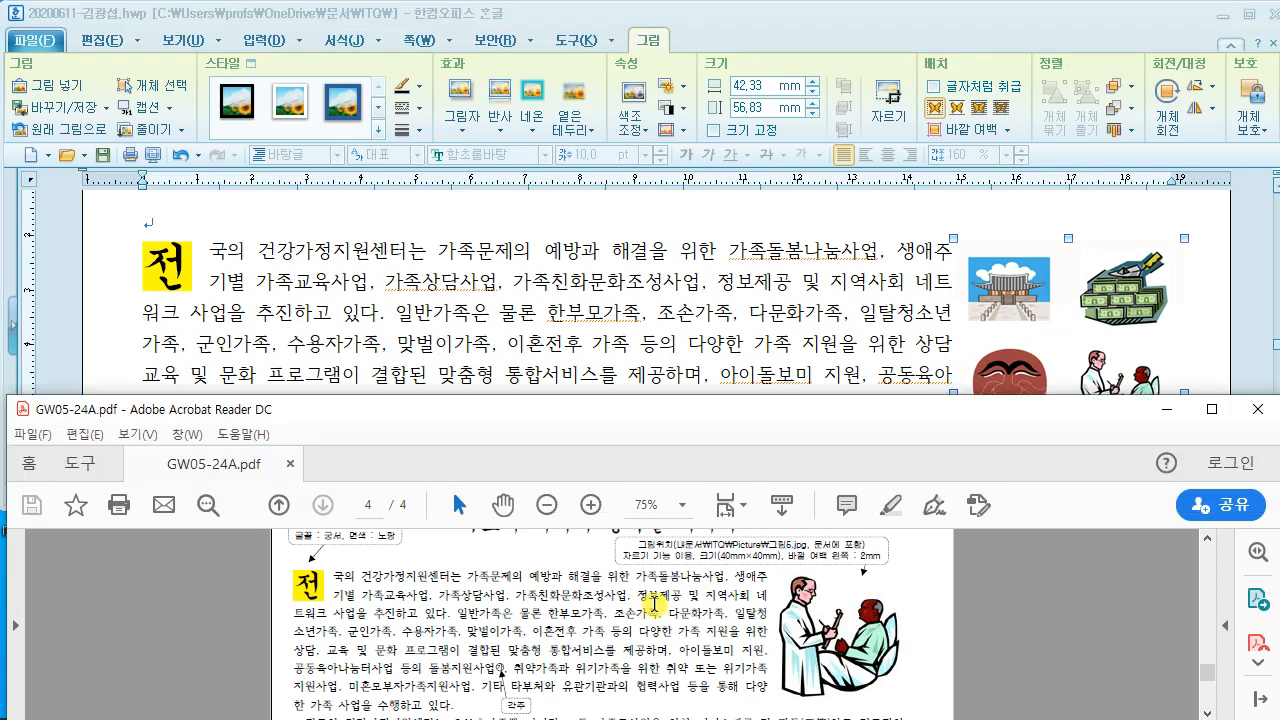
{"action": "scroll", "coordinate": [660, 604], "scroll_direction": "up", "scroll_amount": 1}
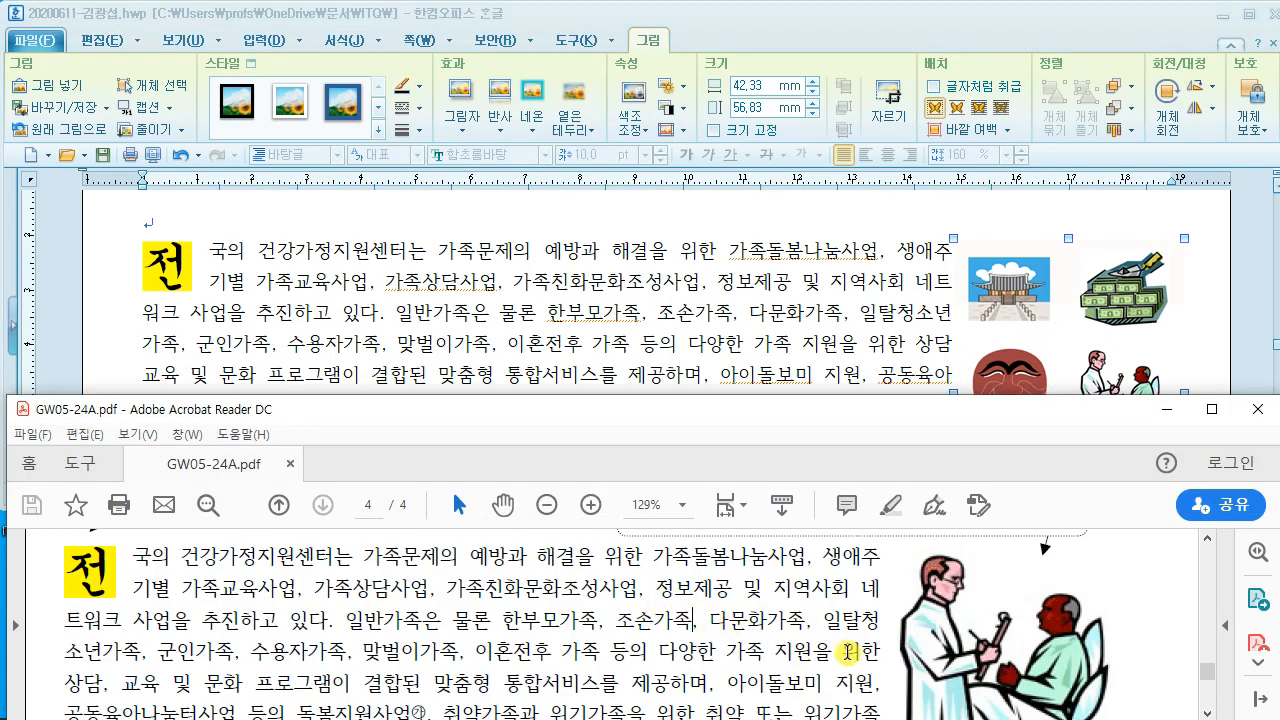
{"action": "scroll", "coordinate": [835, 641], "scroll_direction": "up", "scroll_amount": 1}
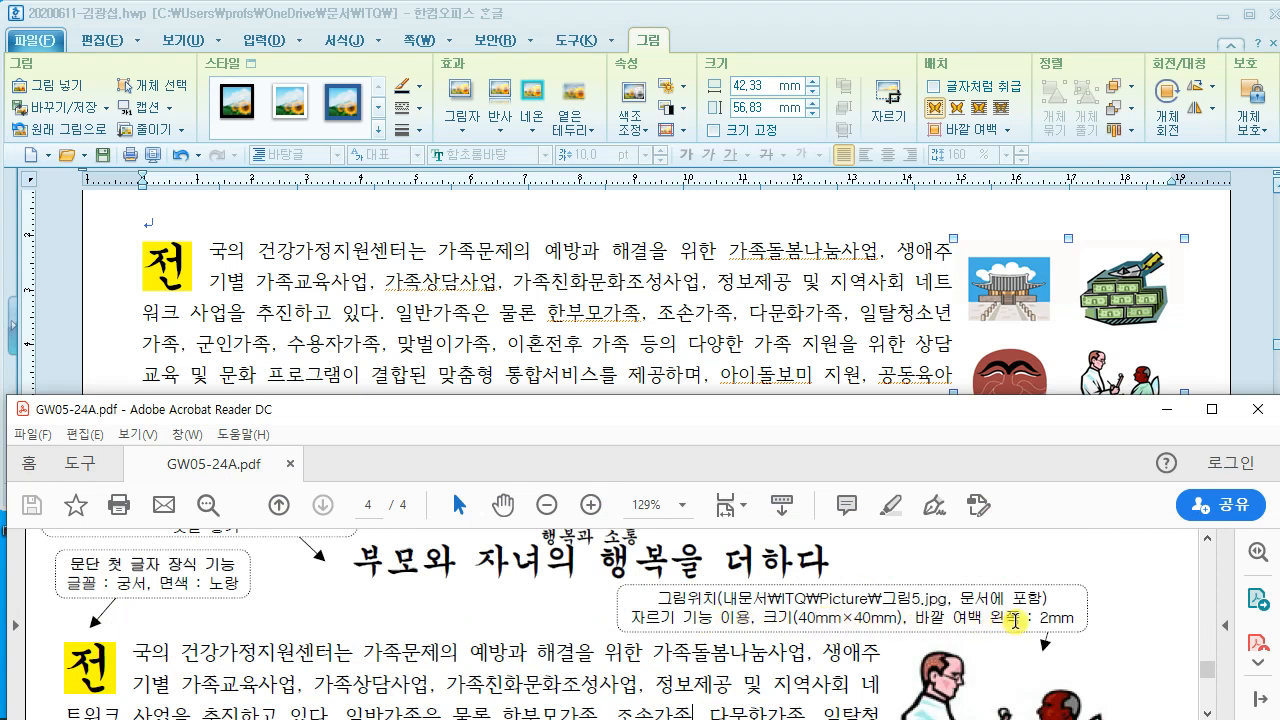
{"action": "left_click_drag", "start_coordinate": [916, 620], "coordinate": [1040, 625]}
{"action": "left_click", "coordinate": [1042, 625]}
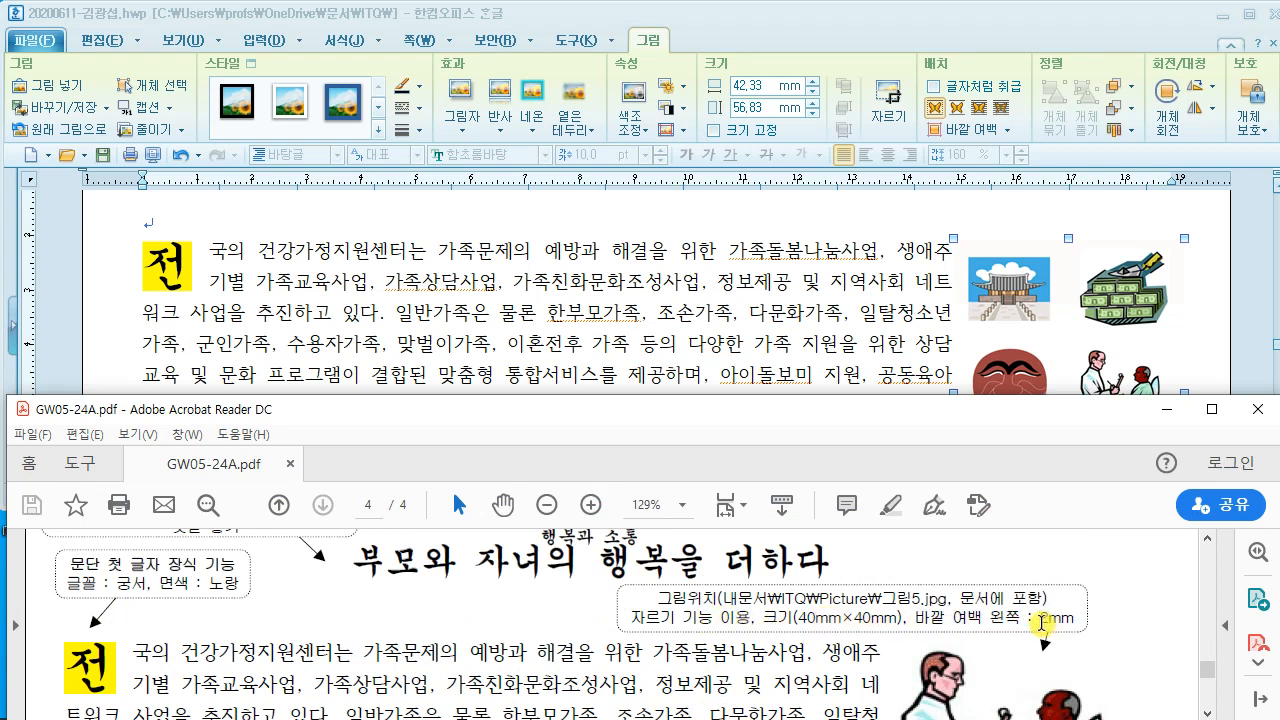
{"action": "left_click", "coordinate": [1118, 338]}
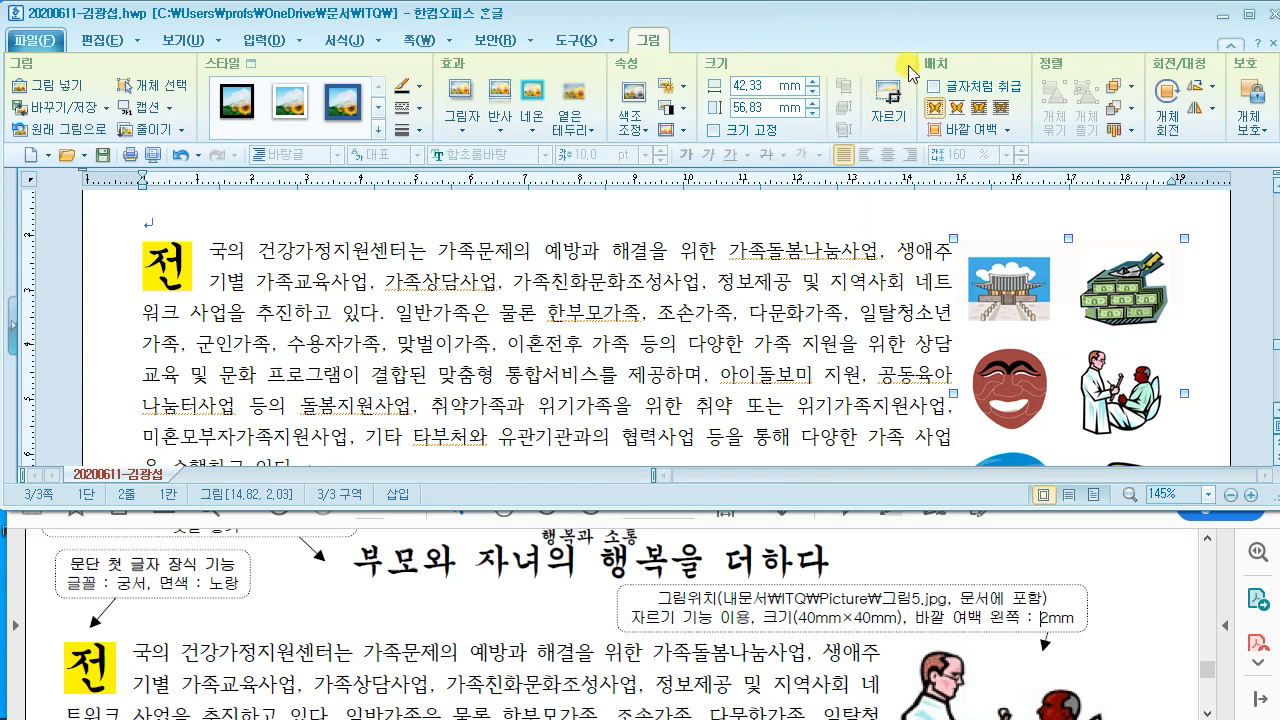
{"action": "left_click", "coordinate": [891, 104]}
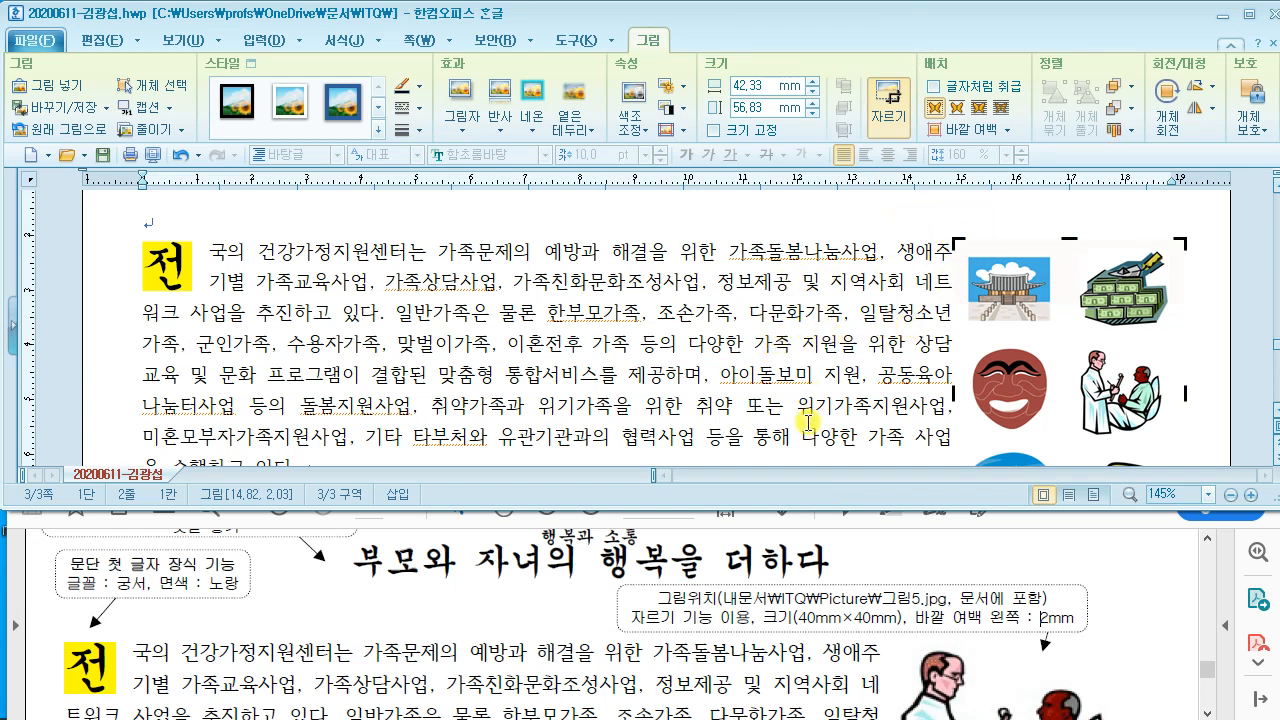
Step: Crop the clip art's top, left and bottom to leave only the doctor-and-patient figure, about 14.98 × 15.90 mm
{"action": "scroll", "coordinate": [862, 595], "scroll_direction": "down", "scroll_amount": 5}
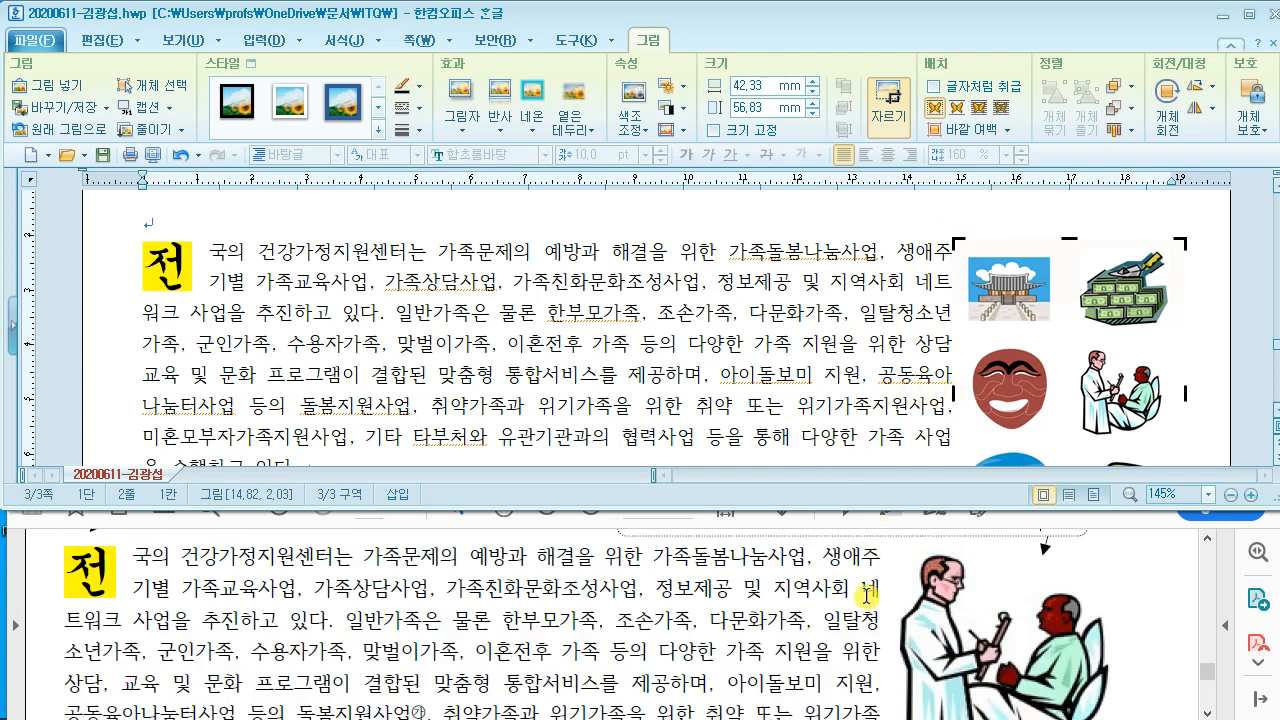
{"action": "scroll", "coordinate": [864, 590], "scroll_direction": "up", "scroll_amount": 4}
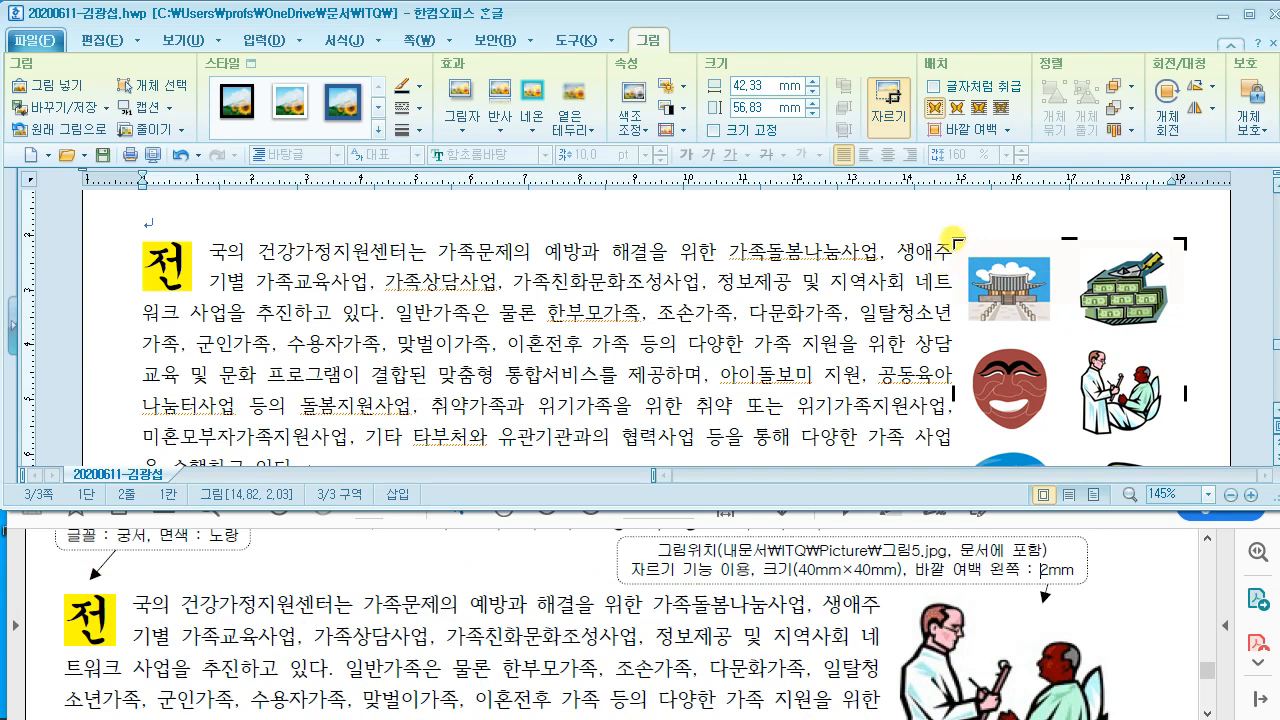
{"action": "left_click_drag", "start_coordinate": [1040, 314], "coordinate": [1074, 342]}
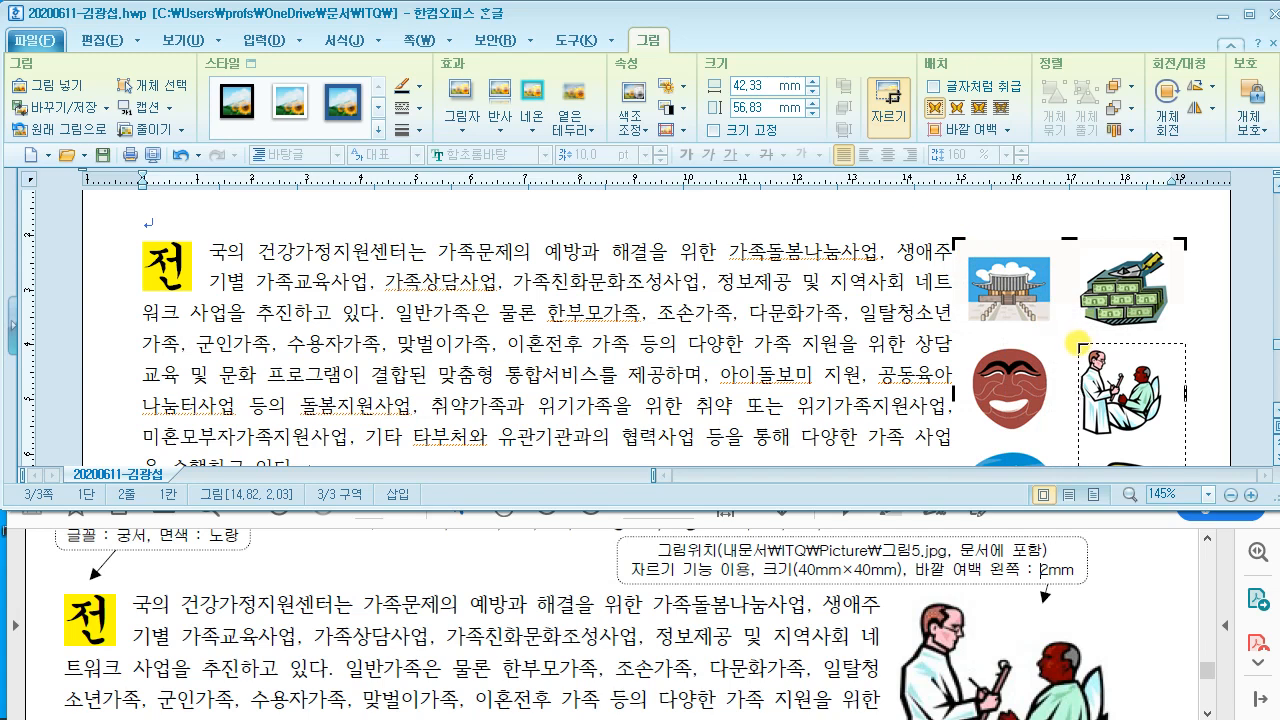
{"action": "left_click_drag", "start_coordinate": [1072, 342], "coordinate": [1060, 341]}
{"action": "left_click_drag", "start_coordinate": [1080, 347], "coordinate": [1081, 348]}
{"action": "scroll", "coordinate": [1127, 345], "scroll_direction": "down", "scroll_amount": 1}
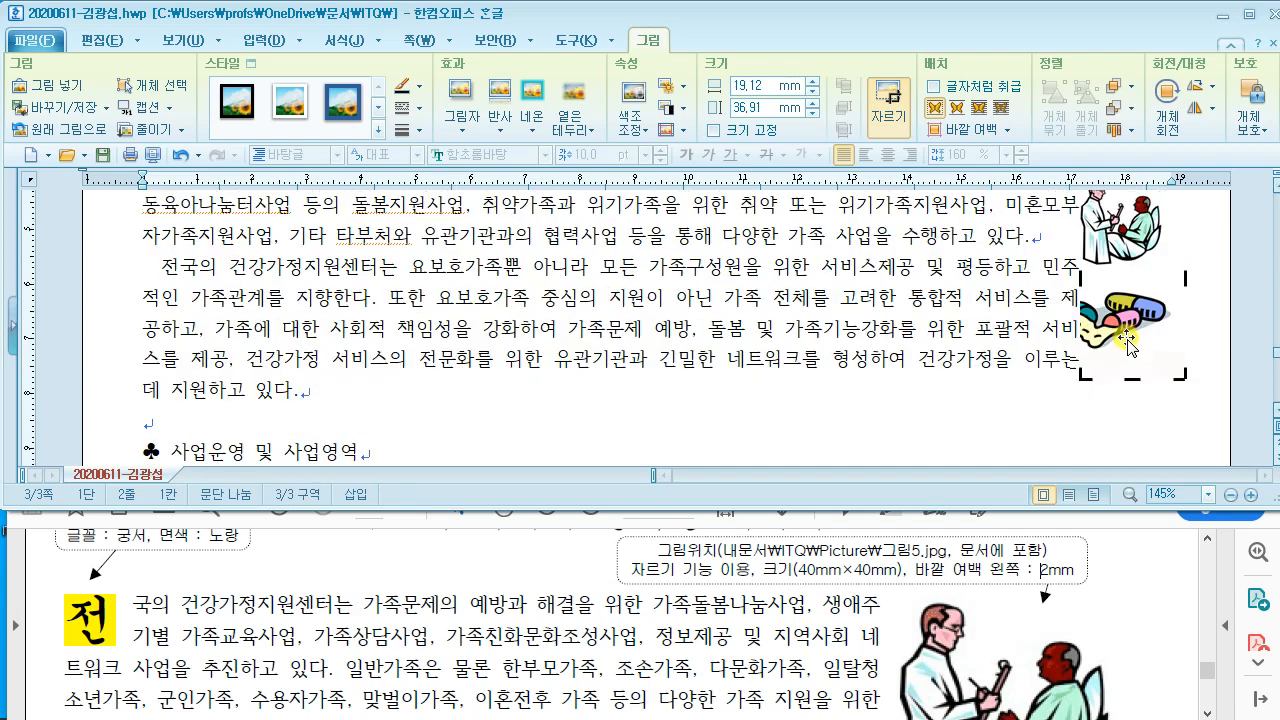
{"action": "left_click_drag", "start_coordinate": [1182, 379], "coordinate": [1168, 293]}
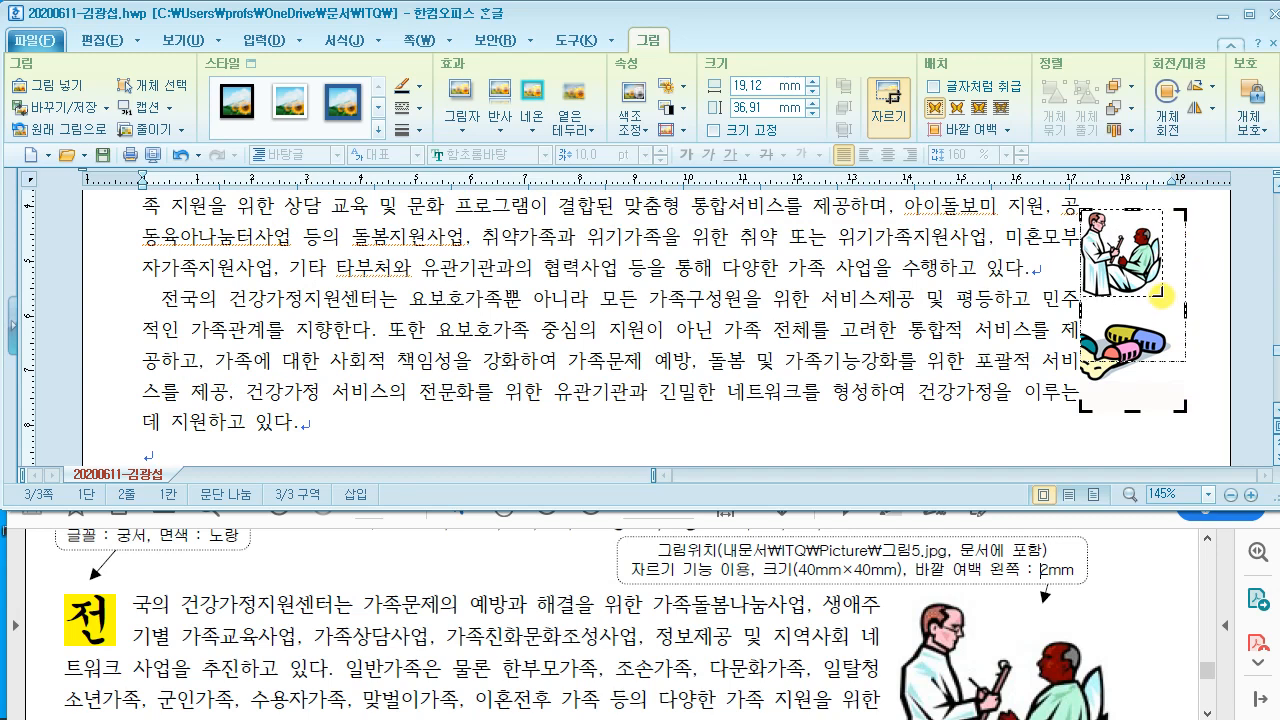
{"action": "left_click_drag", "start_coordinate": [1160, 294], "coordinate": [1162, 296]}
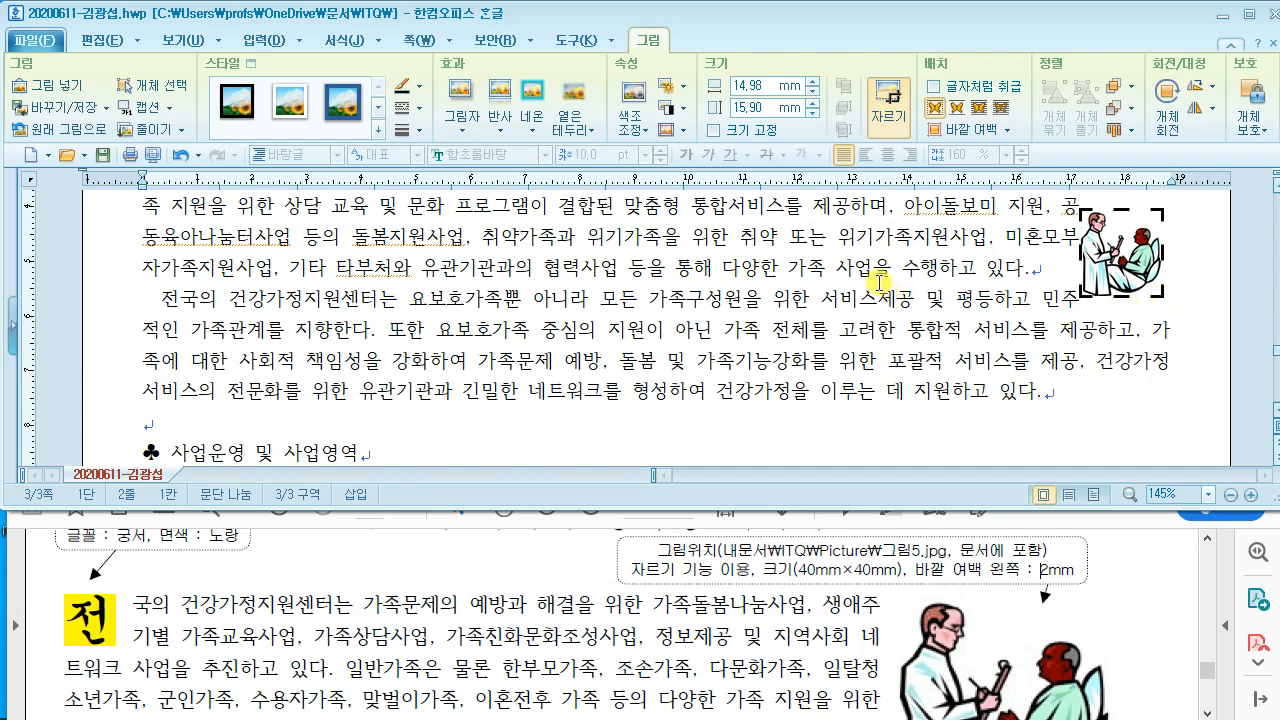
{"action": "left_click", "coordinate": [877, 280]}
{"action": "scroll", "coordinate": [1066, 331], "scroll_direction": "up", "scroll_amount": 2}
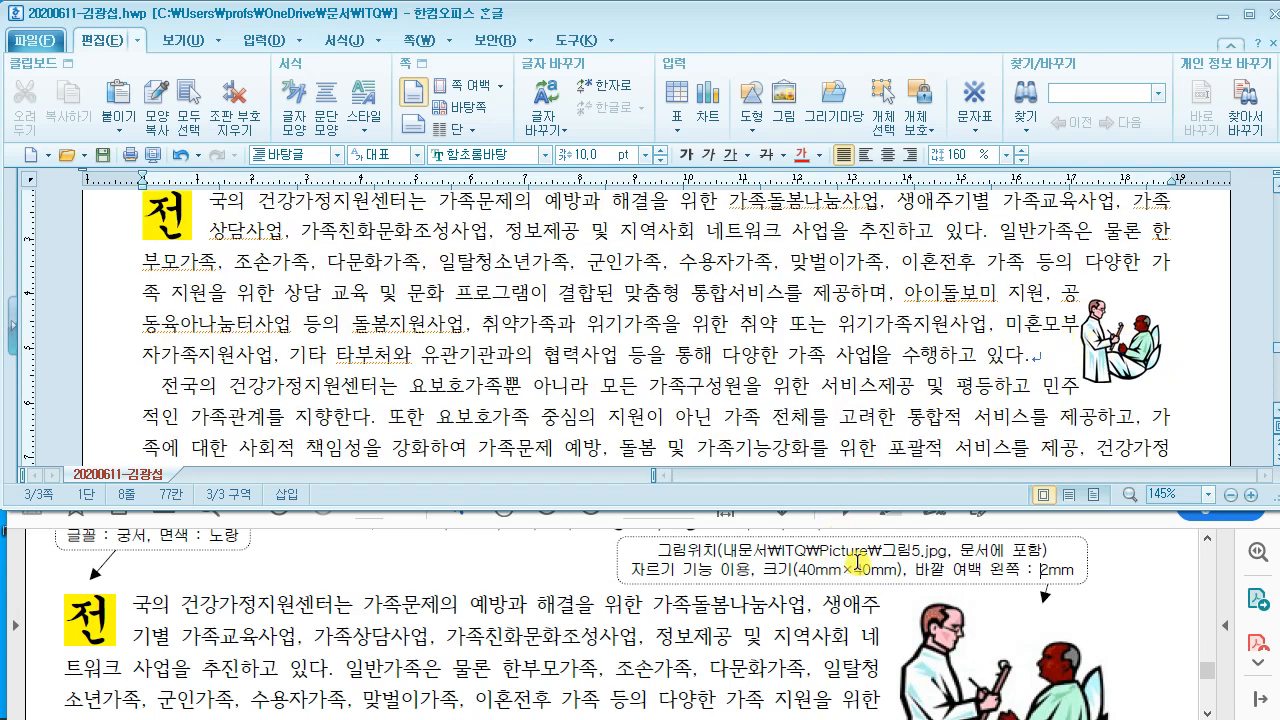
{"action": "left_click", "coordinate": [1118, 352]}
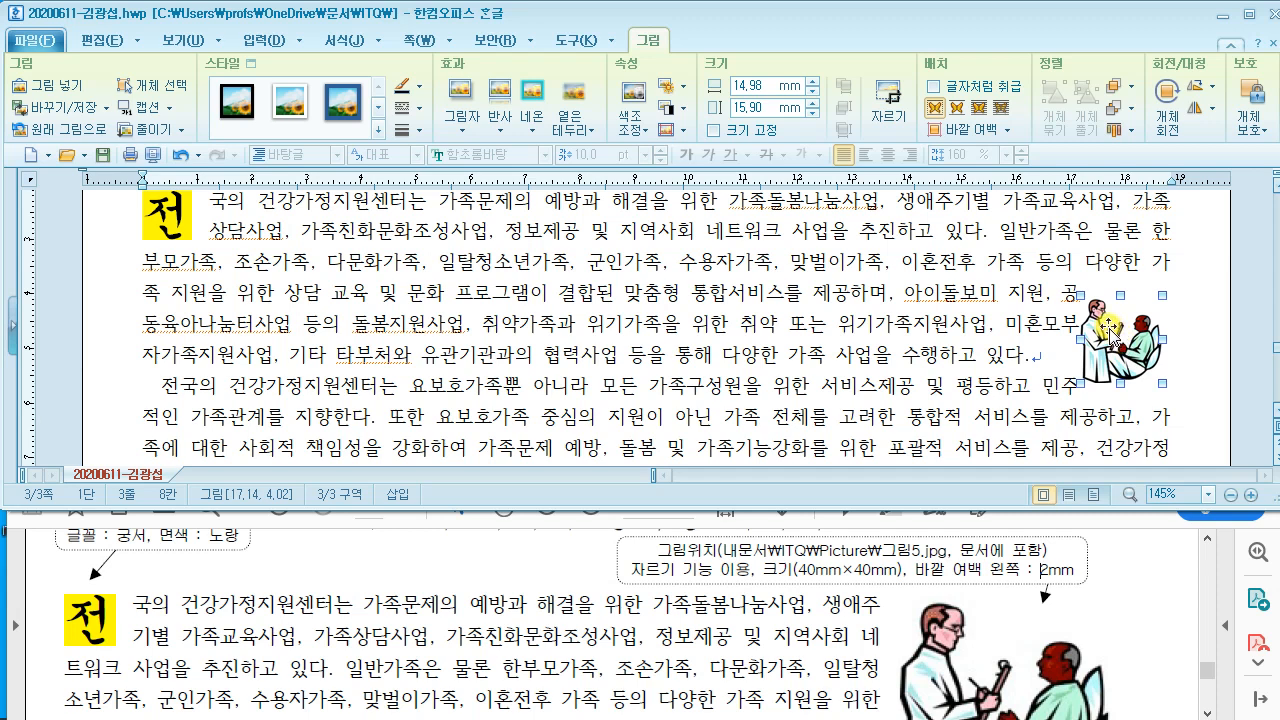
Step: In the picture's object properties, keep 40 × 40 mm and set a 2 mm left outer margin
{"action": "double_click", "coordinate": [1110, 332]}
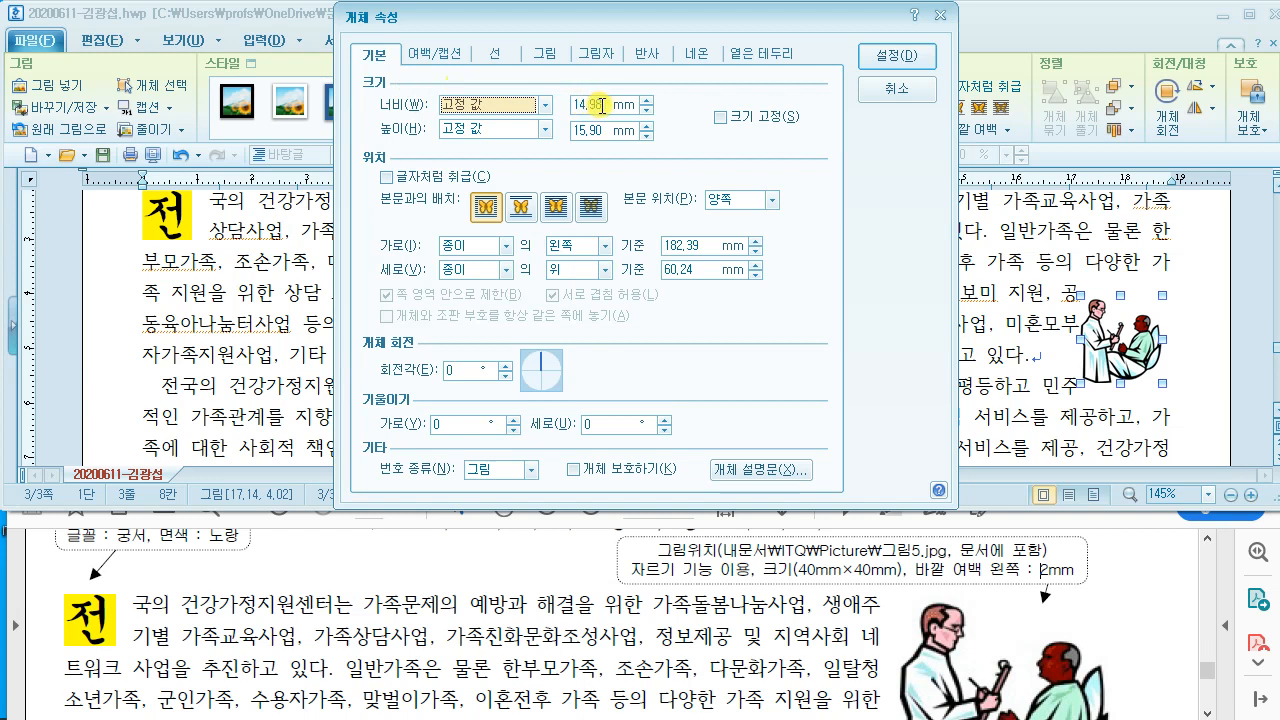
{"action": "left_click", "coordinate": [603, 104]}
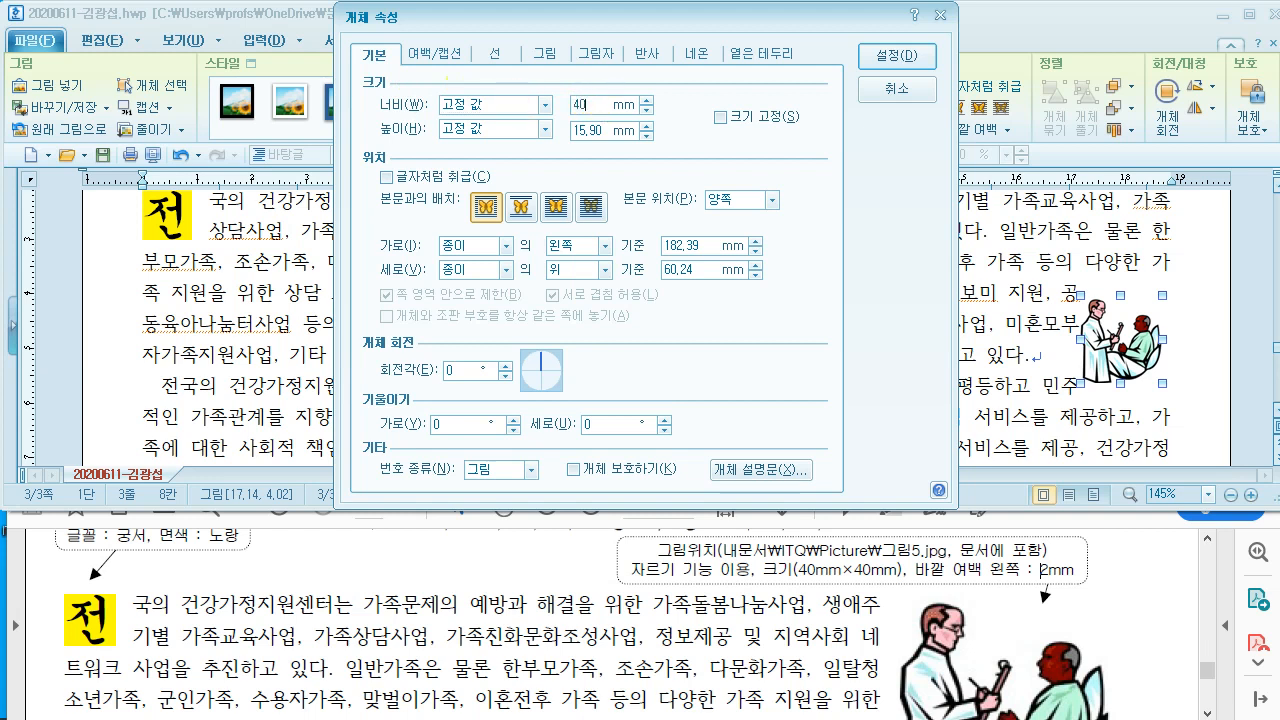
{"action": "left_click", "coordinate": [605, 131]}
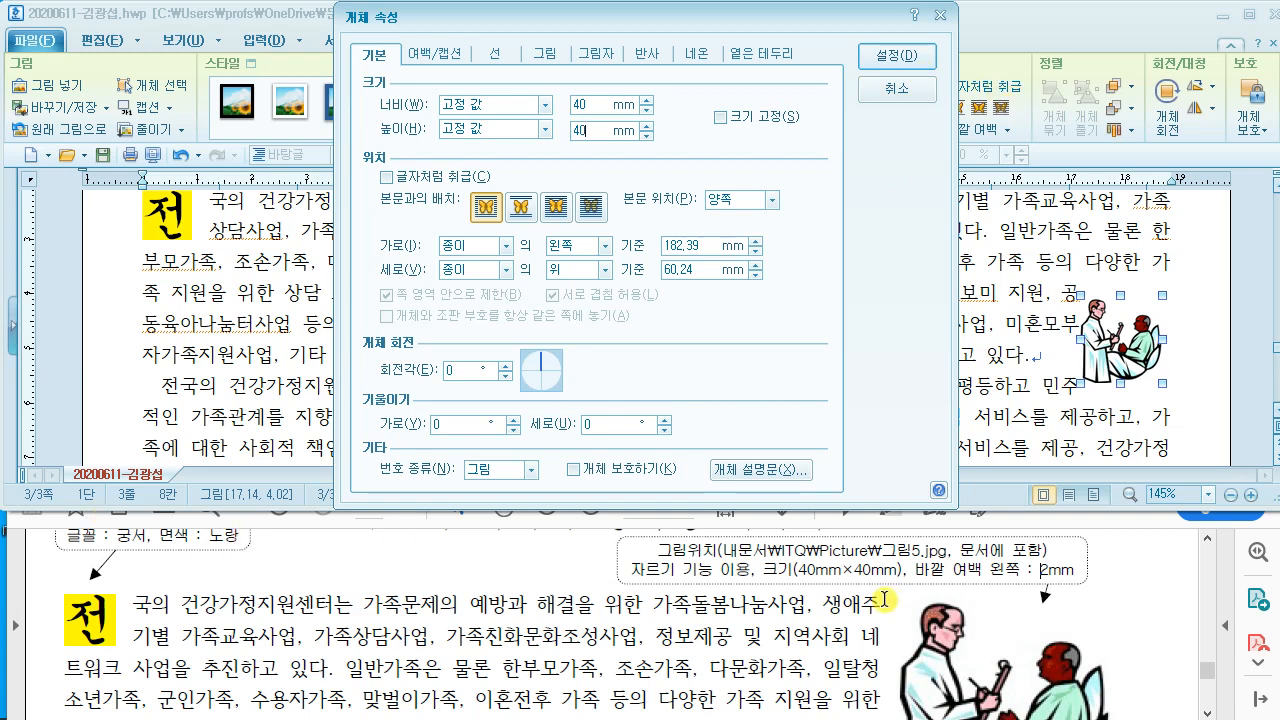
{"action": "left_click", "coordinate": [432, 57]}
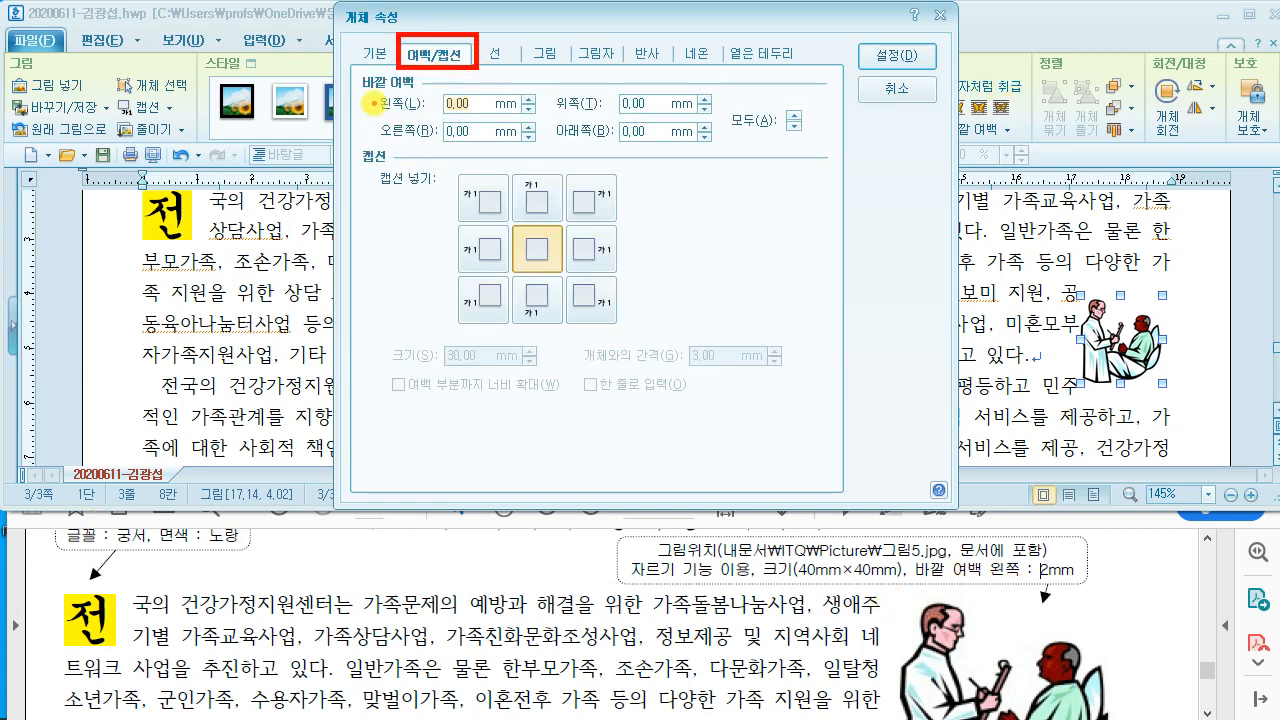
{"action": "left_click_drag", "start_coordinate": [372, 101], "coordinate": [412, 109]}
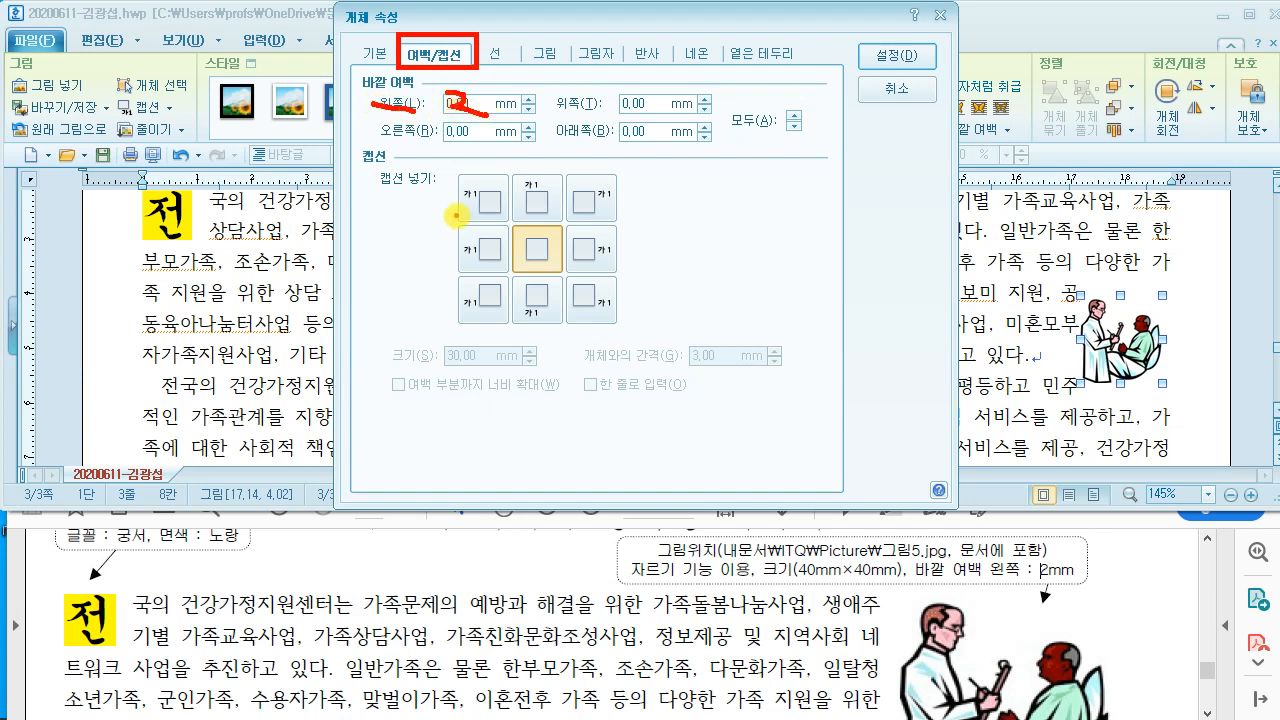
{"action": "key", "text": "Escape"}
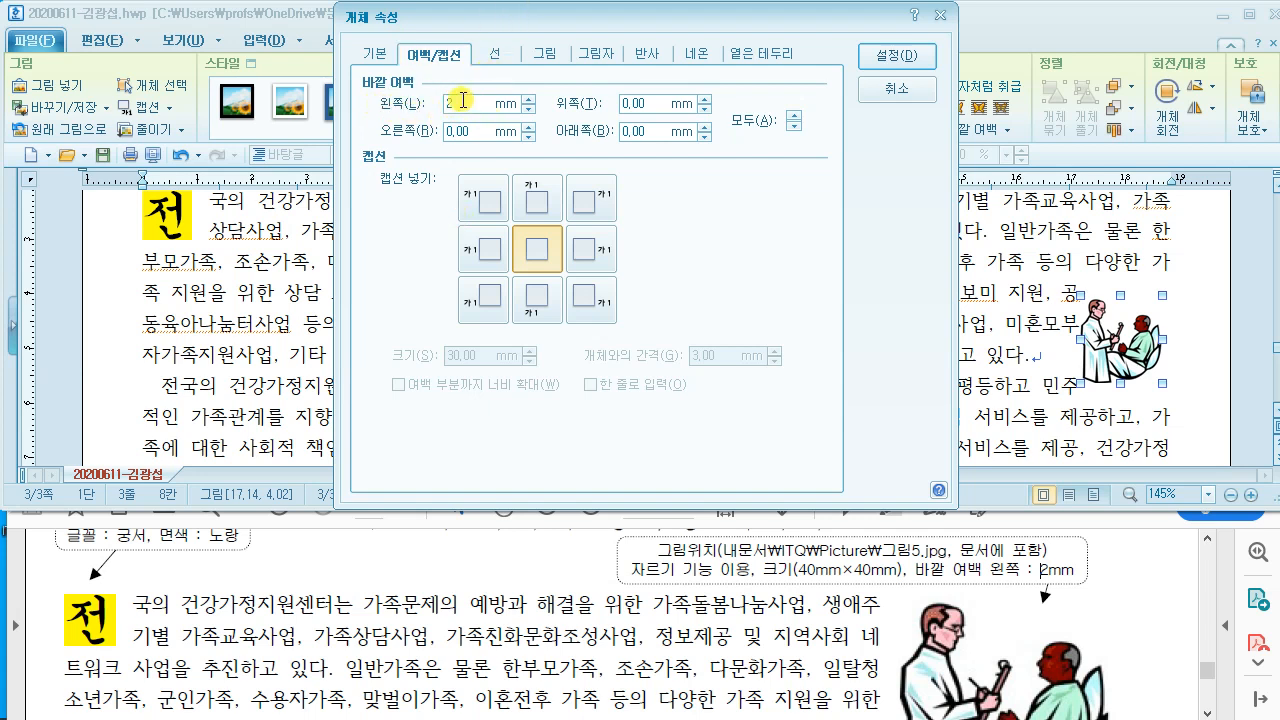
{"action": "left_click", "coordinate": [893, 55]}
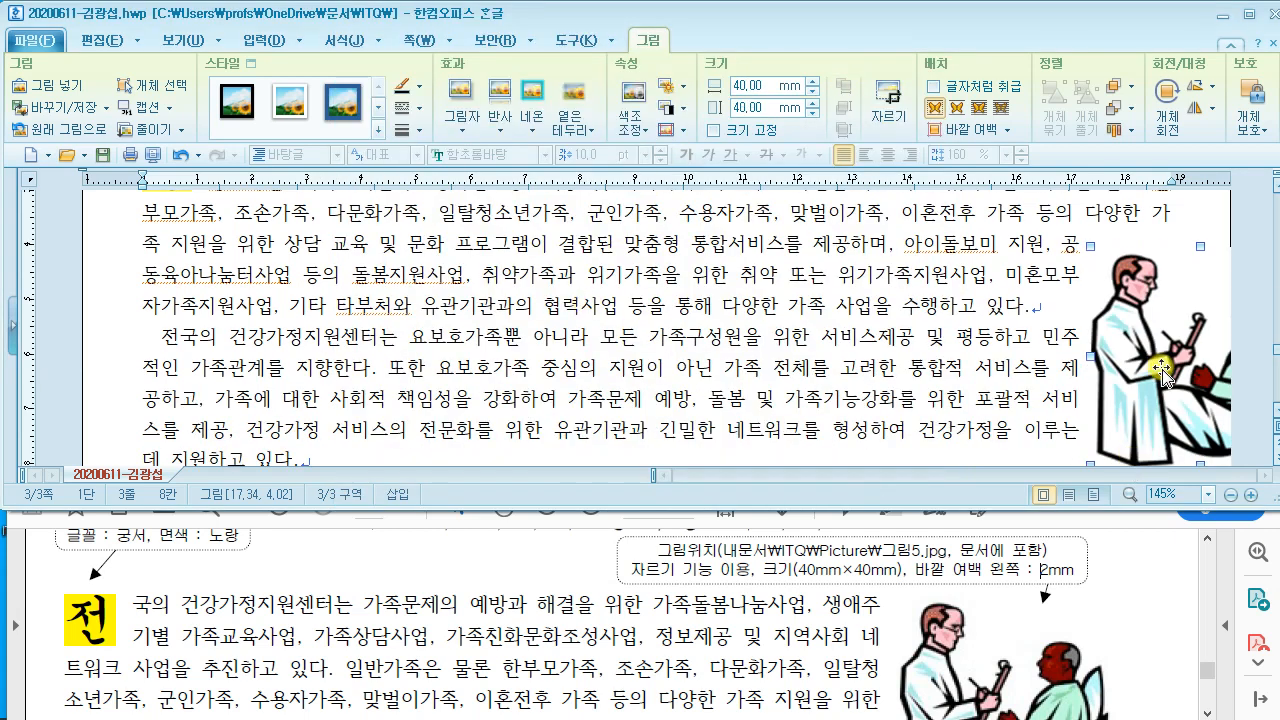
Step: Move the picture up and left to the top right of the first paragraph
{"action": "left_click_drag", "start_coordinate": [1160, 372], "coordinate": [1106, 360]}
{"action": "scroll", "coordinate": [1077, 385], "scroll_direction": "up", "scroll_amount": 1}
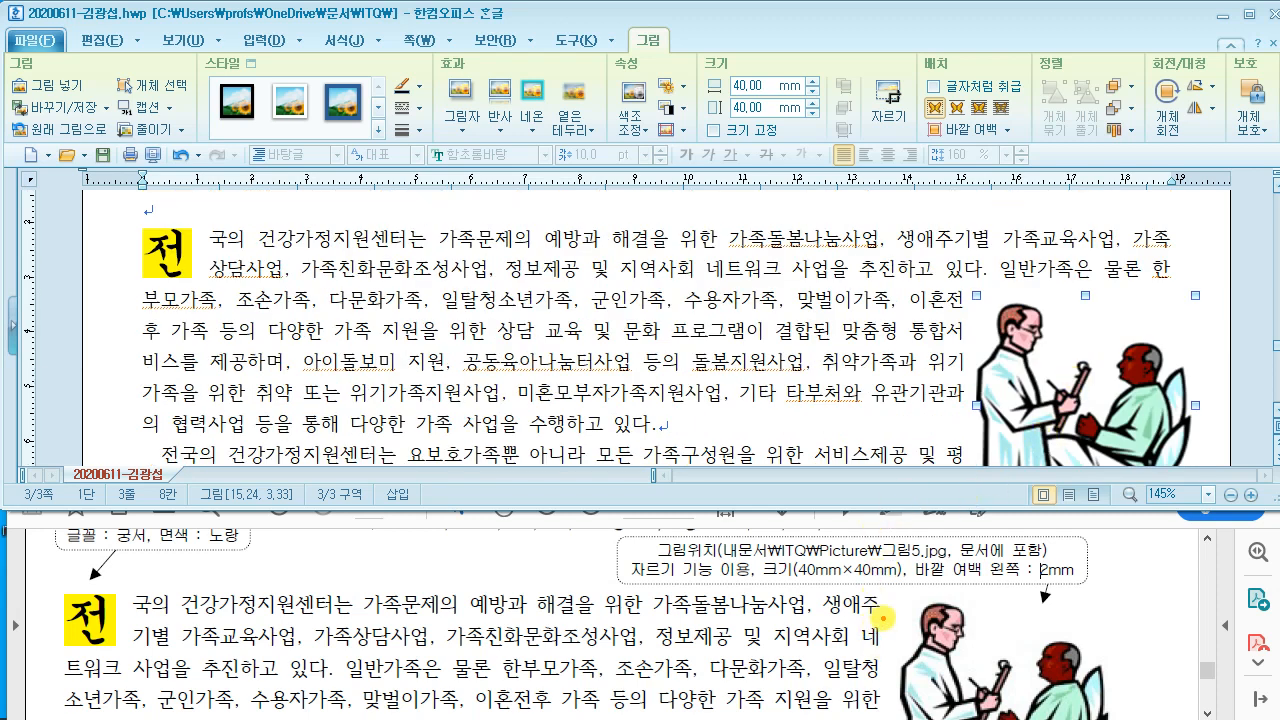
{"action": "left_click_drag", "start_coordinate": [884, 592], "coordinate": [887, 719]}
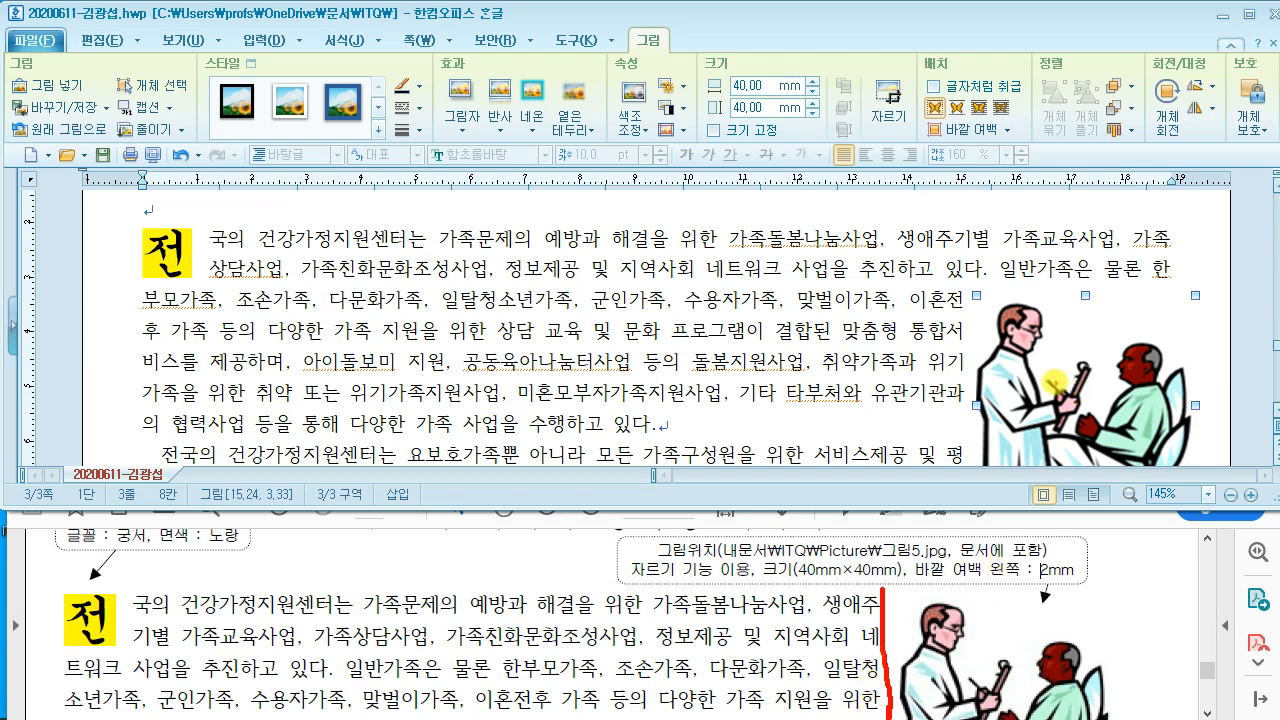
{"action": "mouse_move", "coordinate": [1088, 422]}
{"action": "left_mouse_down"}
{"action": "mouse_move", "coordinate": [1075, 370]}
{"action": "mouse_move", "coordinate": [1054, 364]}
{"action": "left_mouse_up"}
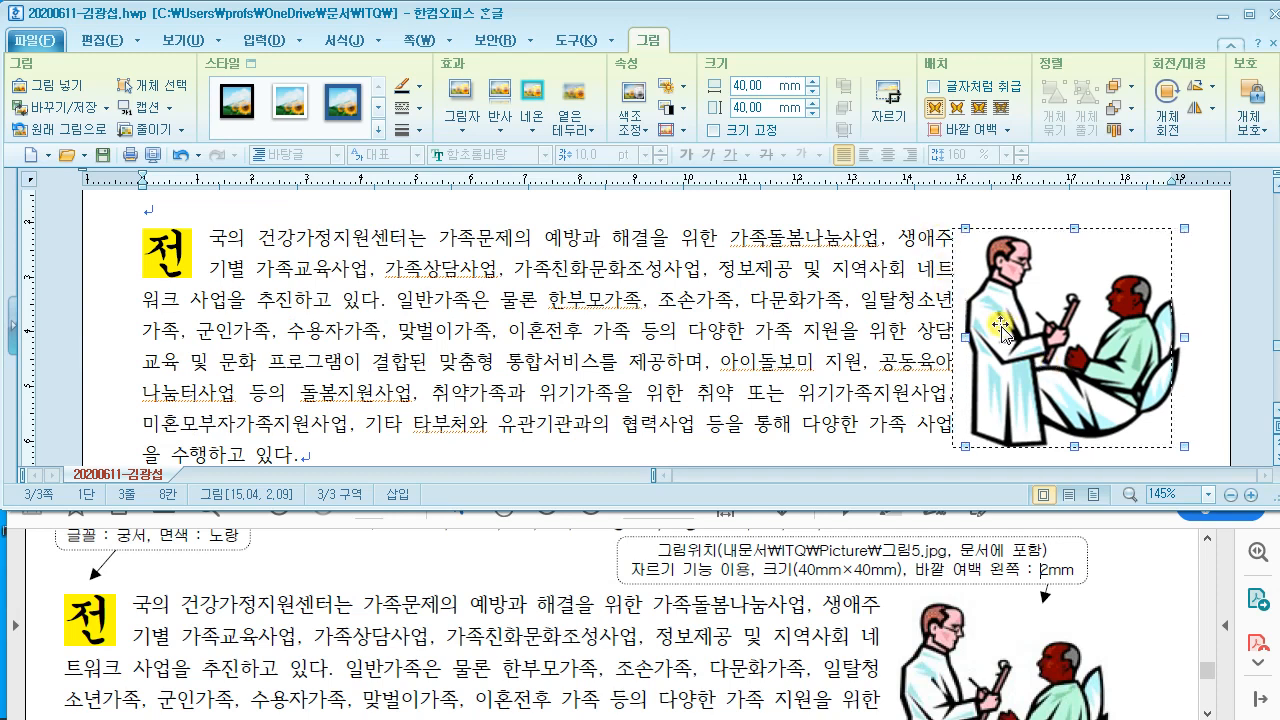
{"action": "left_click_drag", "start_coordinate": [1003, 330], "coordinate": [1000, 328]}
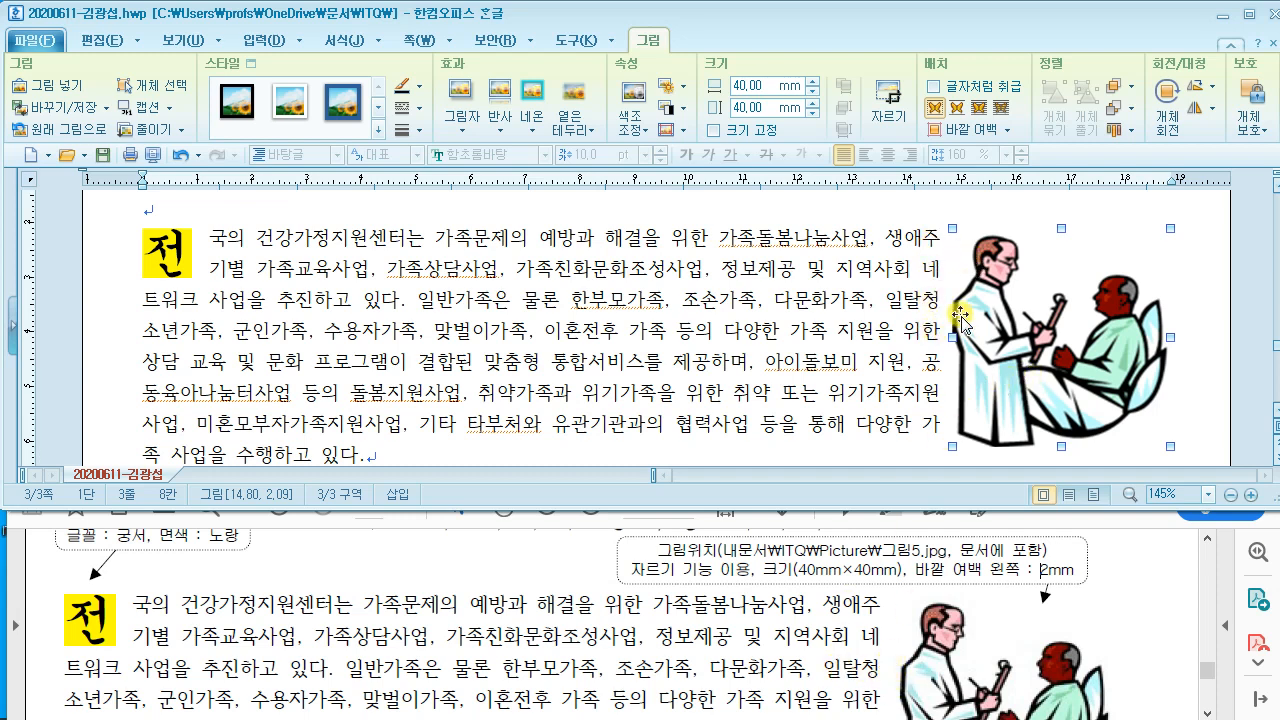
Step: Check the reference answer PDF for where the footnote goes
{"action": "left_click", "coordinate": [535, 598]}
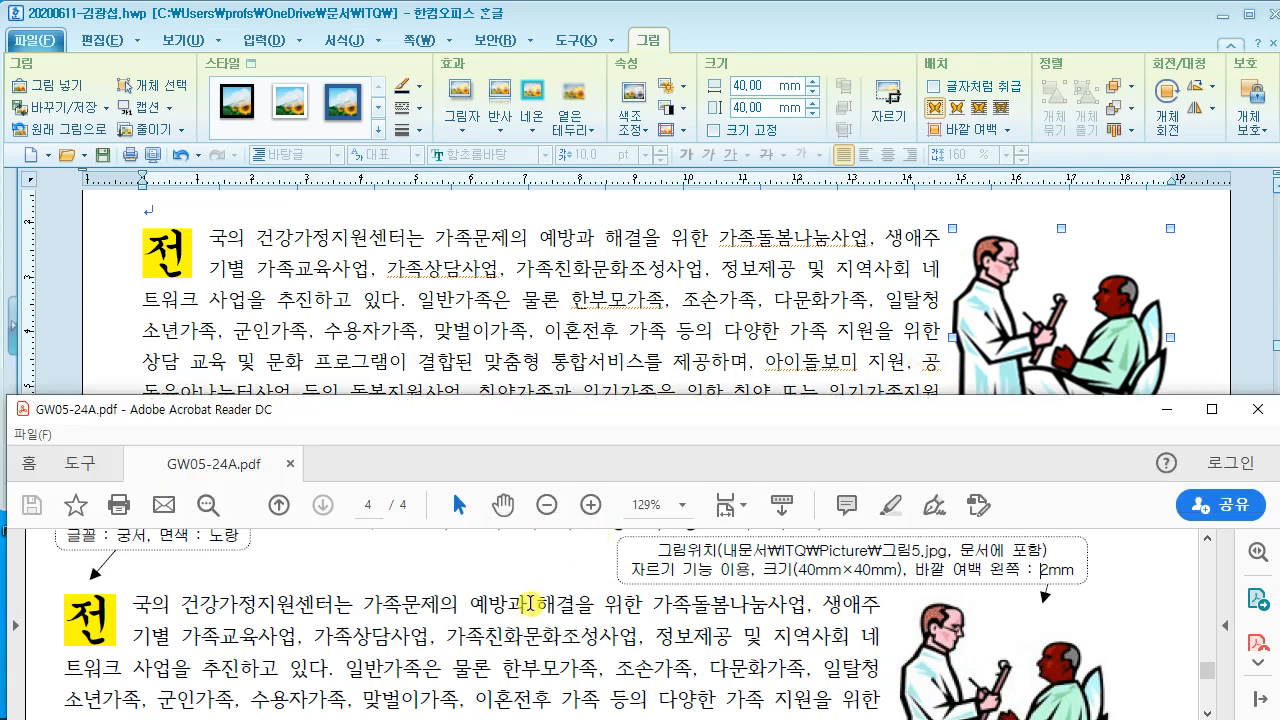
{"action": "scroll", "coordinate": [531, 600], "scroll_direction": "down", "scroll_amount": 1}
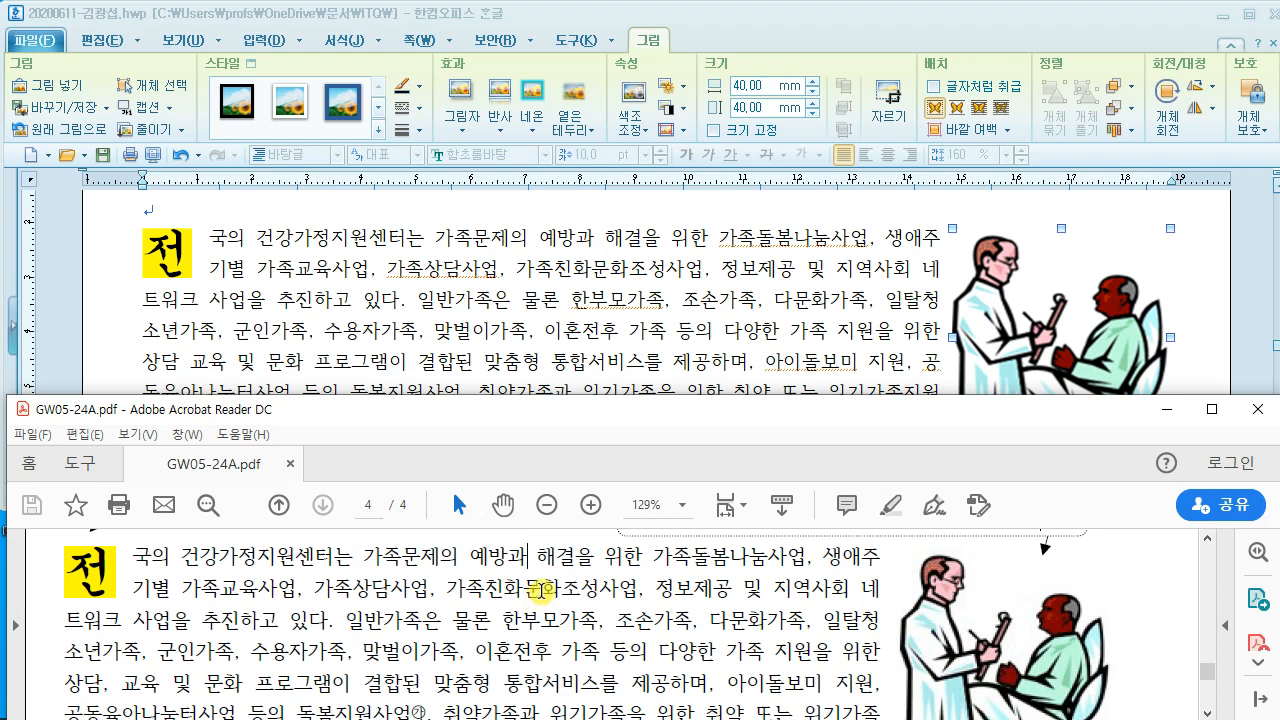
{"action": "scroll", "coordinate": [538, 592], "scroll_direction": "down", "scroll_amount": 2}
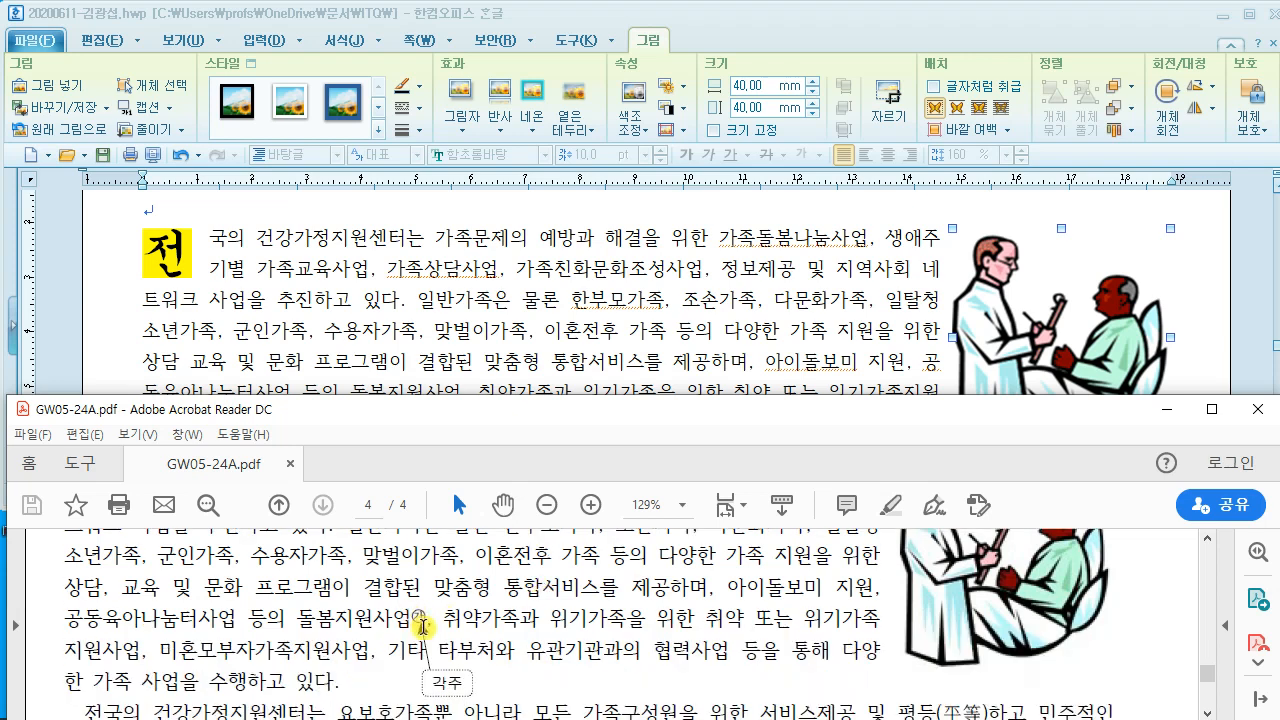
Step: Place the cursor after 돌봄지원사업 and begin inserting a footnote with Ctrl+N
{"action": "left_click", "coordinate": [466, 370]}
{"action": "scroll", "coordinate": [466, 370], "scroll_direction": "down", "scroll_amount": 3}
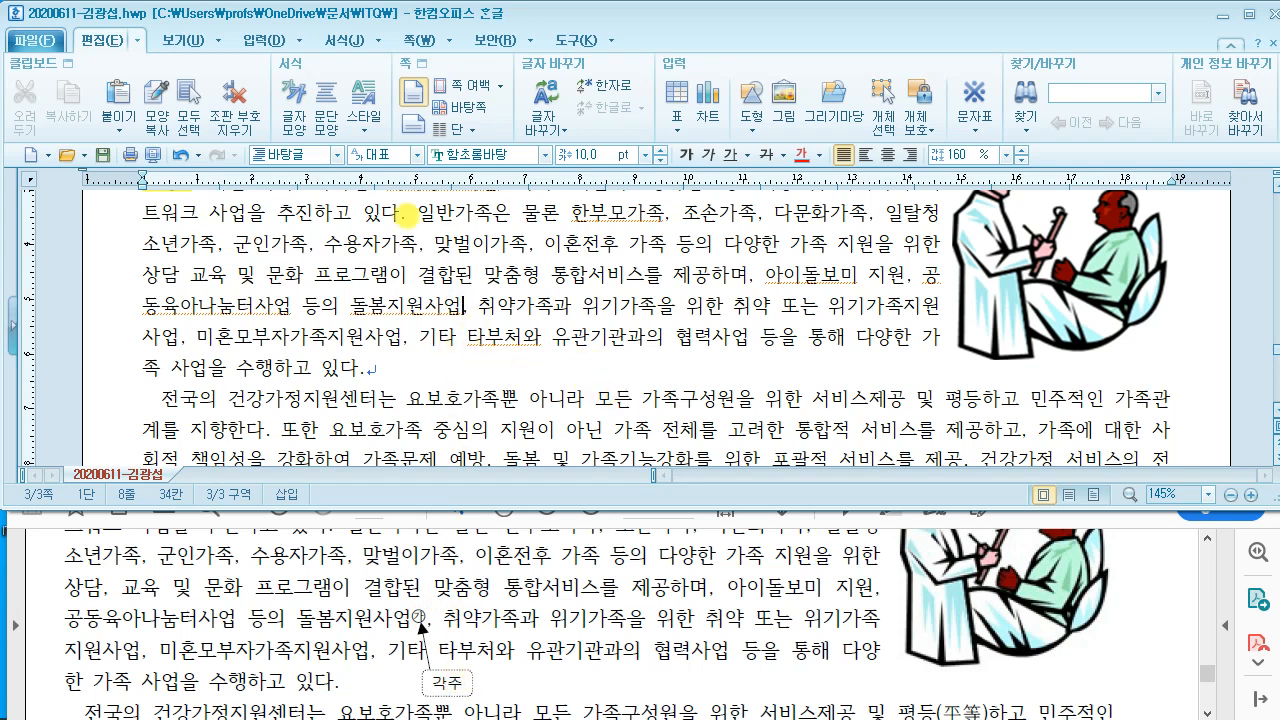
{"action": "mouse_move", "coordinate": [424, 168]}
{"action": "left_mouse_down"}
{"action": "mouse_move", "coordinate": [500, 100]}
{"action": "mouse_move", "coordinate": [714, 270]}
{"action": "mouse_move", "coordinate": [792, 240]}
{"action": "left_mouse_up"}
{"action": "mouse_move", "coordinate": [705, 100]}
{"action": "left_mouse_down"}
{"action": "mouse_move", "coordinate": [712, 160]}
{"action": "mouse_move", "coordinate": [765, 137]}
{"action": "left_mouse_up"}
{"action": "mouse_move", "coordinate": [808, 238]}
{"action": "left_mouse_down"}
{"action": "mouse_move", "coordinate": [838, 214]}
{"action": "mouse_move", "coordinate": [825, 272]}
{"action": "left_mouse_up"}
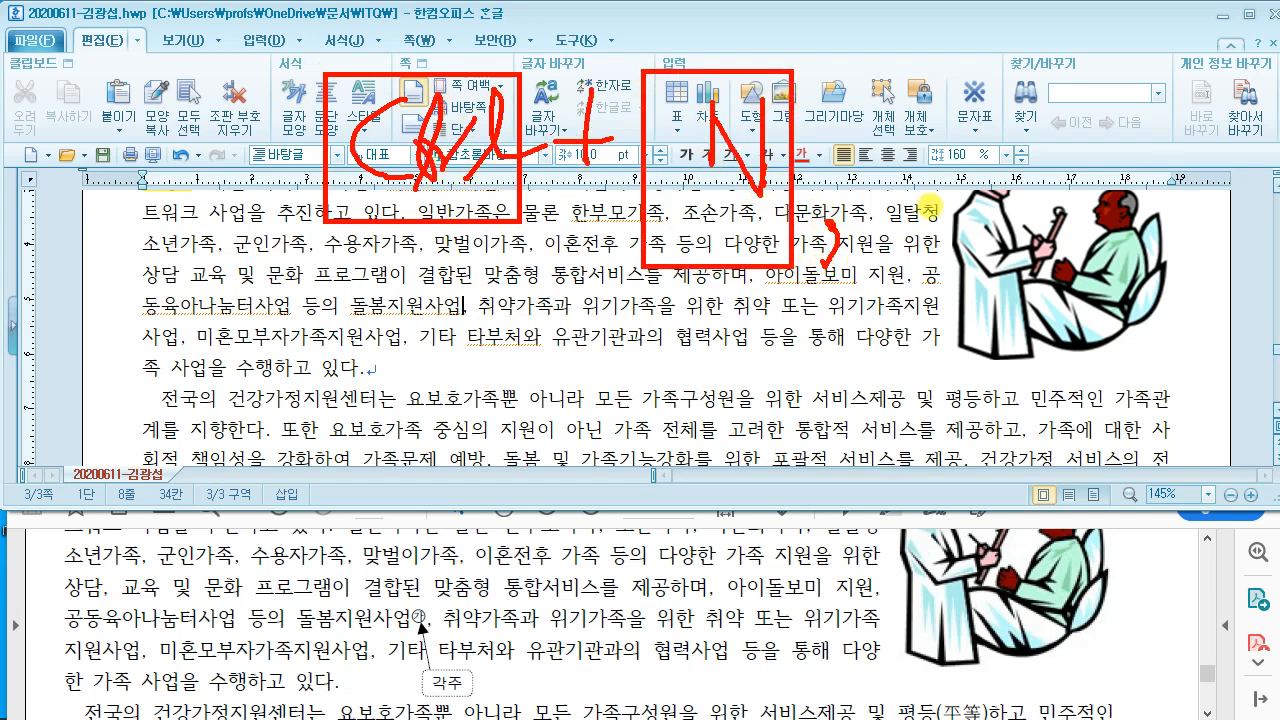
{"action": "mouse_move", "coordinate": [848, 67]}
{"action": "left_mouse_down"}
{"action": "mouse_move", "coordinate": [870, 138]}
{"action": "mouse_move", "coordinate": [1028, 268]}
{"action": "left_mouse_up"}
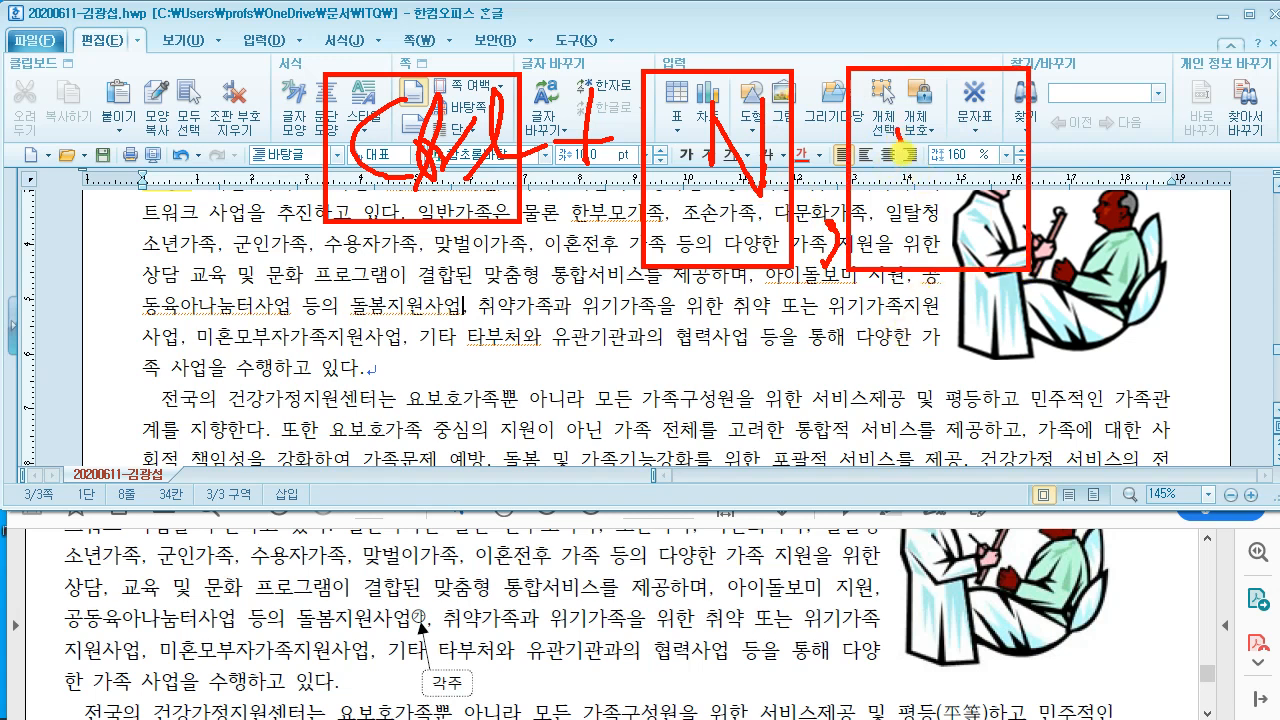
{"action": "left_click_drag", "start_coordinate": [903, 153], "coordinate": [962, 205]}
{"action": "left_click_drag", "start_coordinate": [955, 80], "coordinate": [962, 200]}
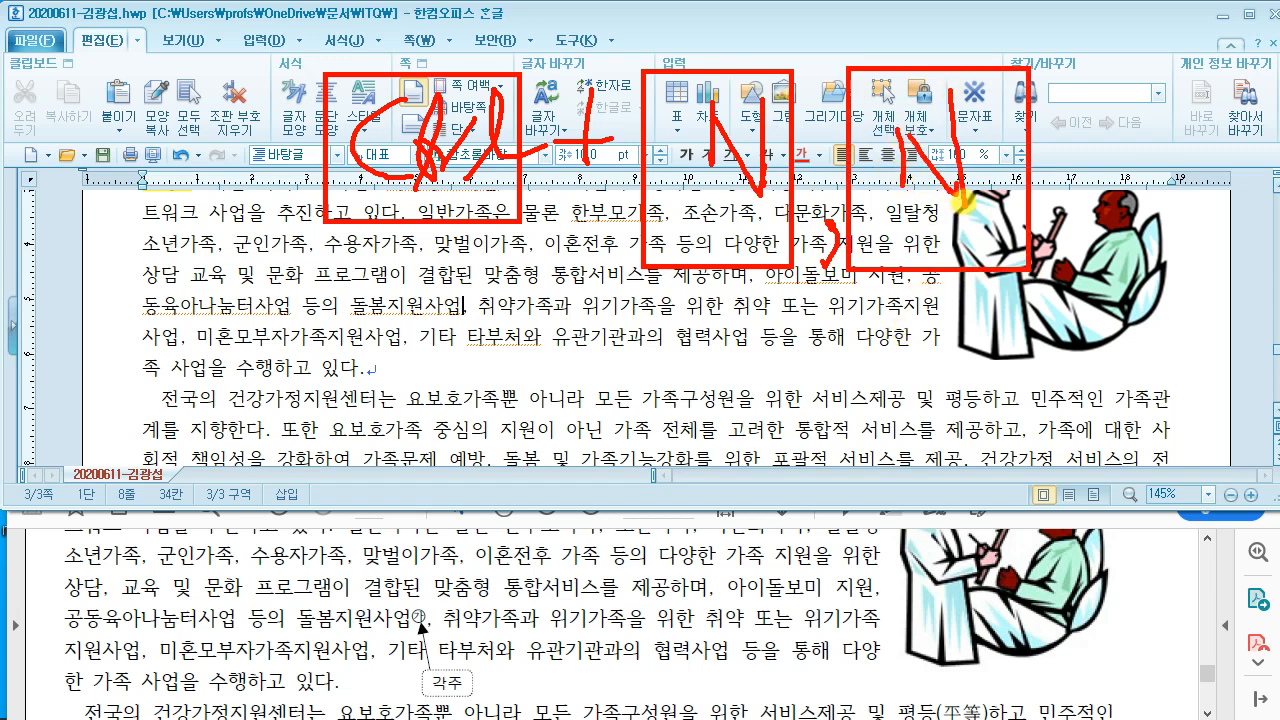
{"action": "key", "text": "Escape"}
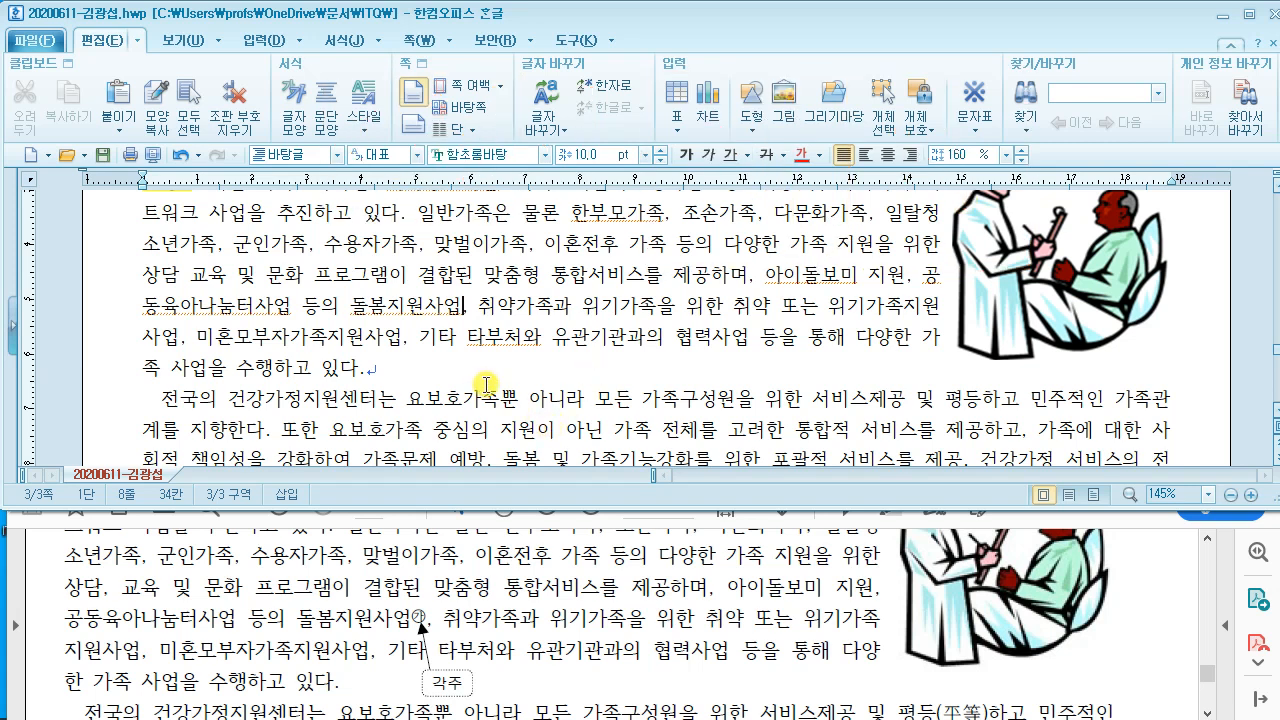
{"action": "key", "text": "ctrl+n"}
Step: Insert footnote 1) and type its text: 아이돌봄지원사업 구분 : 시간제 서비스, 영아종일제, 특별서비스
{"action": "key", "text": "n"}
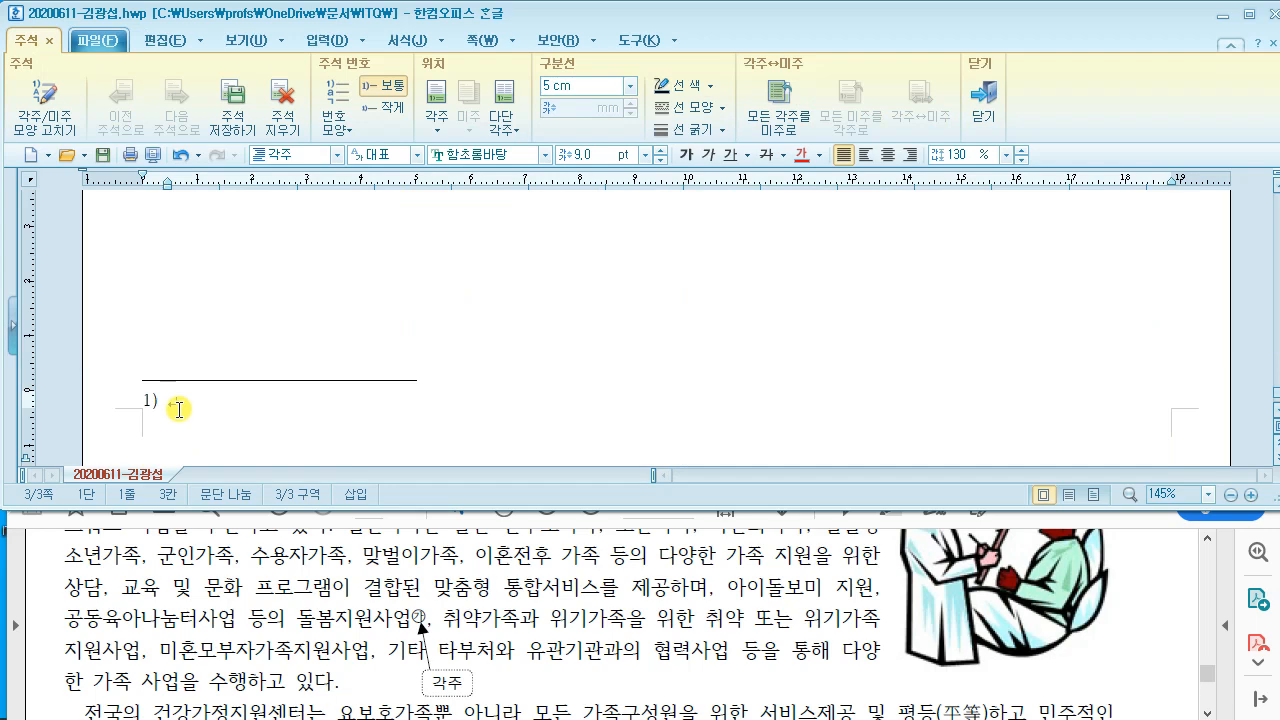
{"action": "left_click", "coordinate": [257, 569]}
{"action": "scroll", "coordinate": [274, 625], "scroll_direction": "down", "scroll_amount": 3}
{"action": "scroll", "coordinate": [274, 625], "scroll_direction": "down", "scroll_amount": 15}
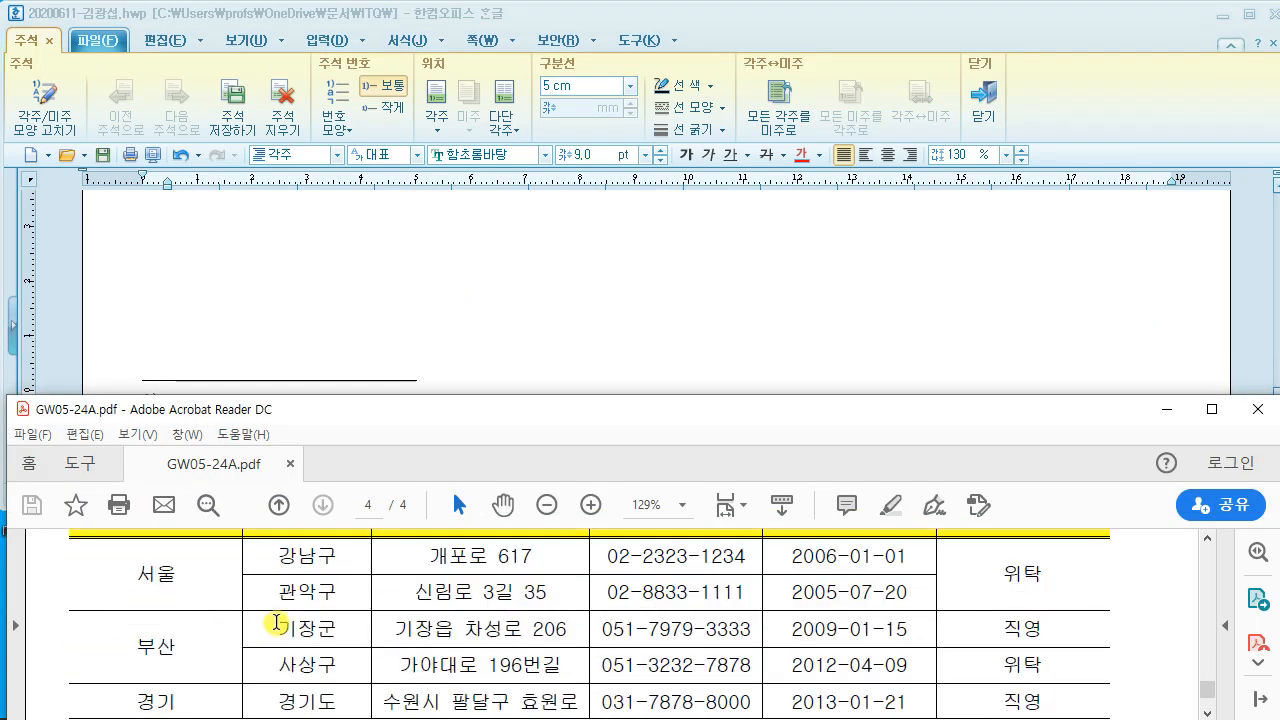
{"action": "left_click", "coordinate": [300, 325]}
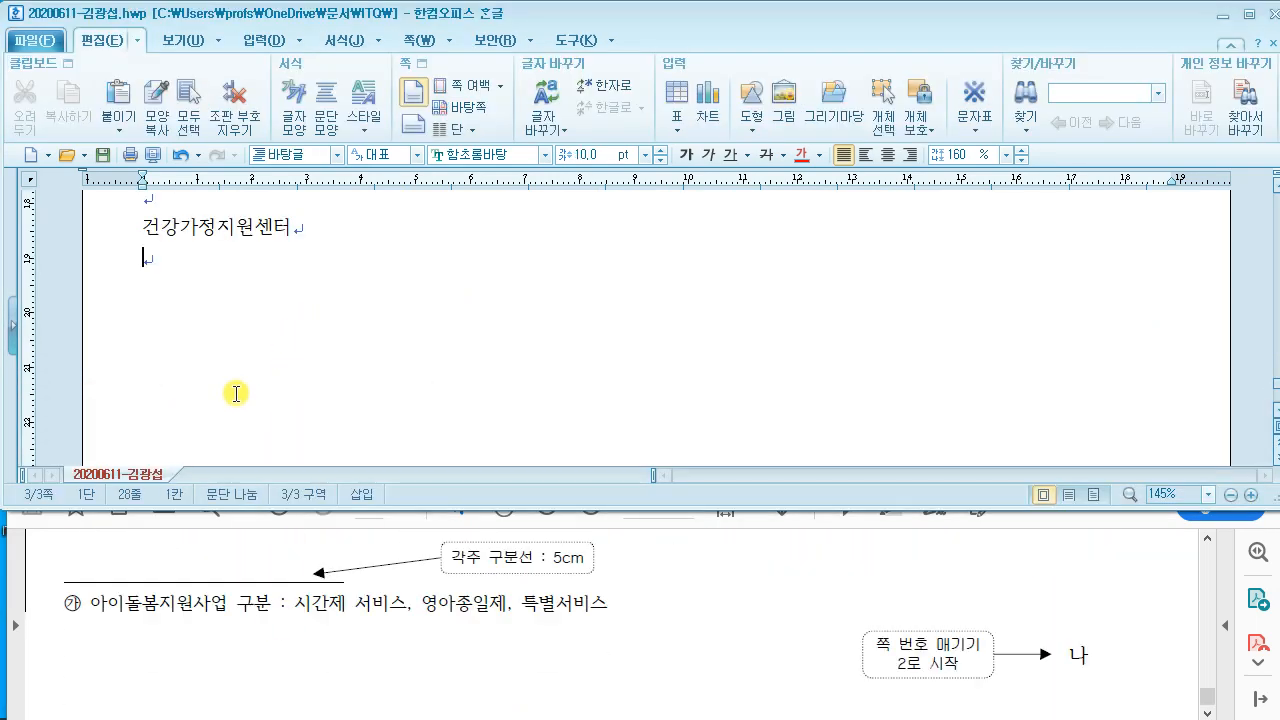
{"action": "left_click", "coordinate": [221, 349]}
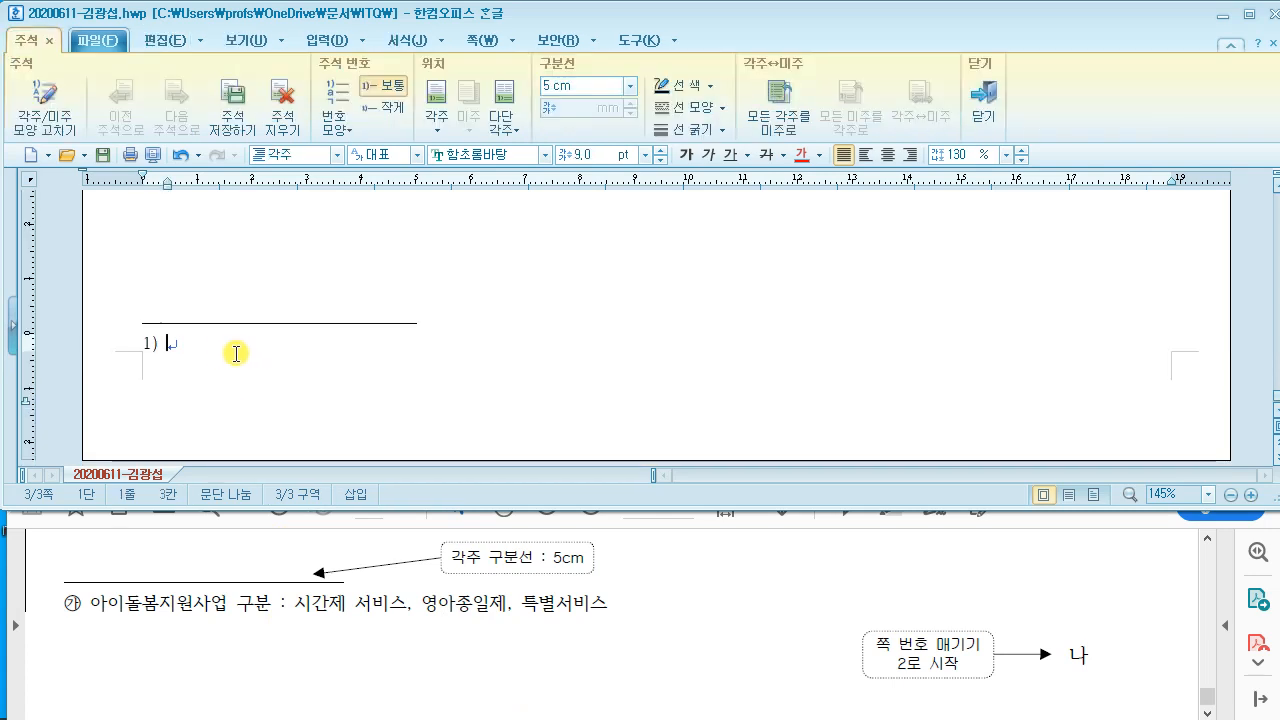
{"action": "type", "text": "ㅇ"}
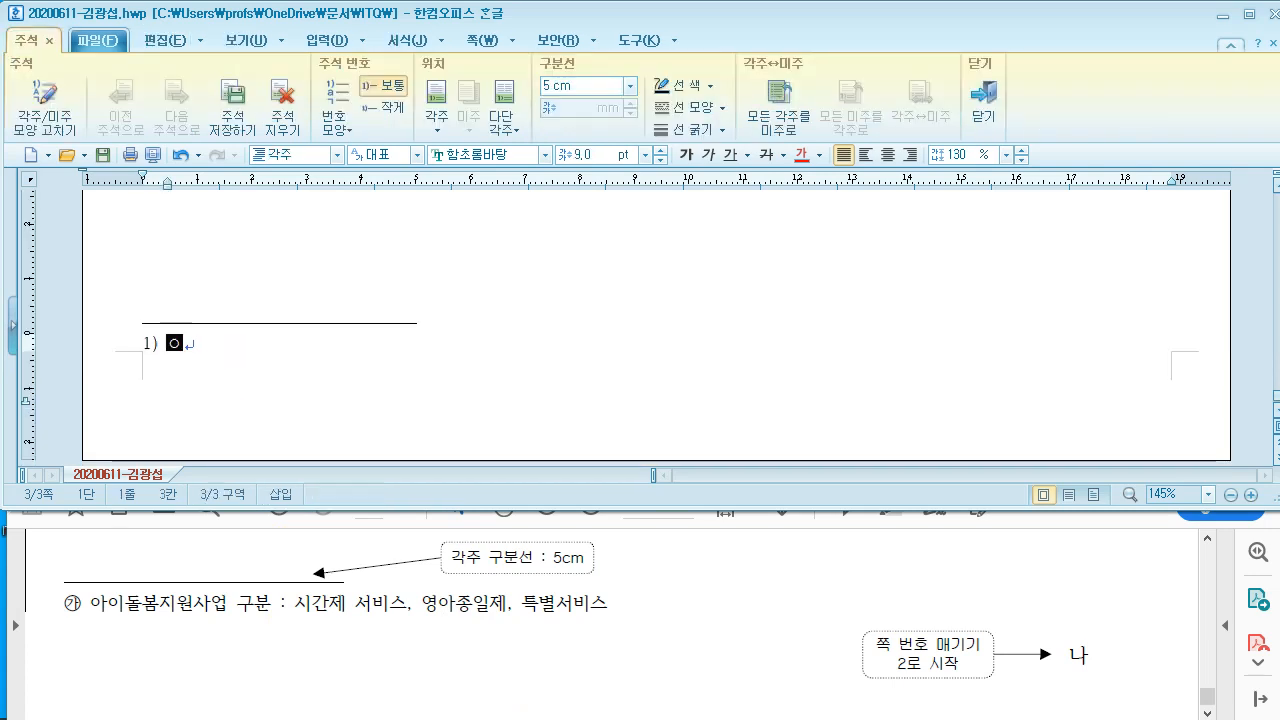
{"action": "type", "text": "이돌보"}
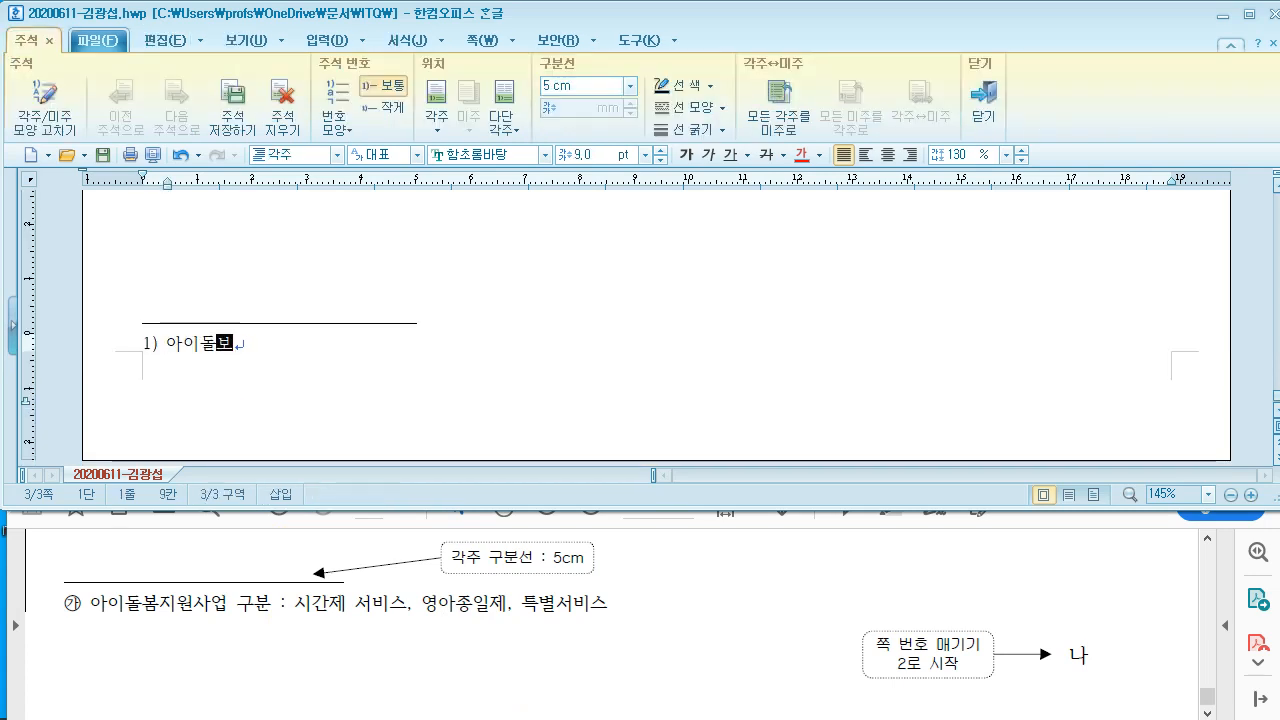
{"action": "type", "text": "ㅁ지원"}
{"action": "type", "text": "사업 ㄱ"}
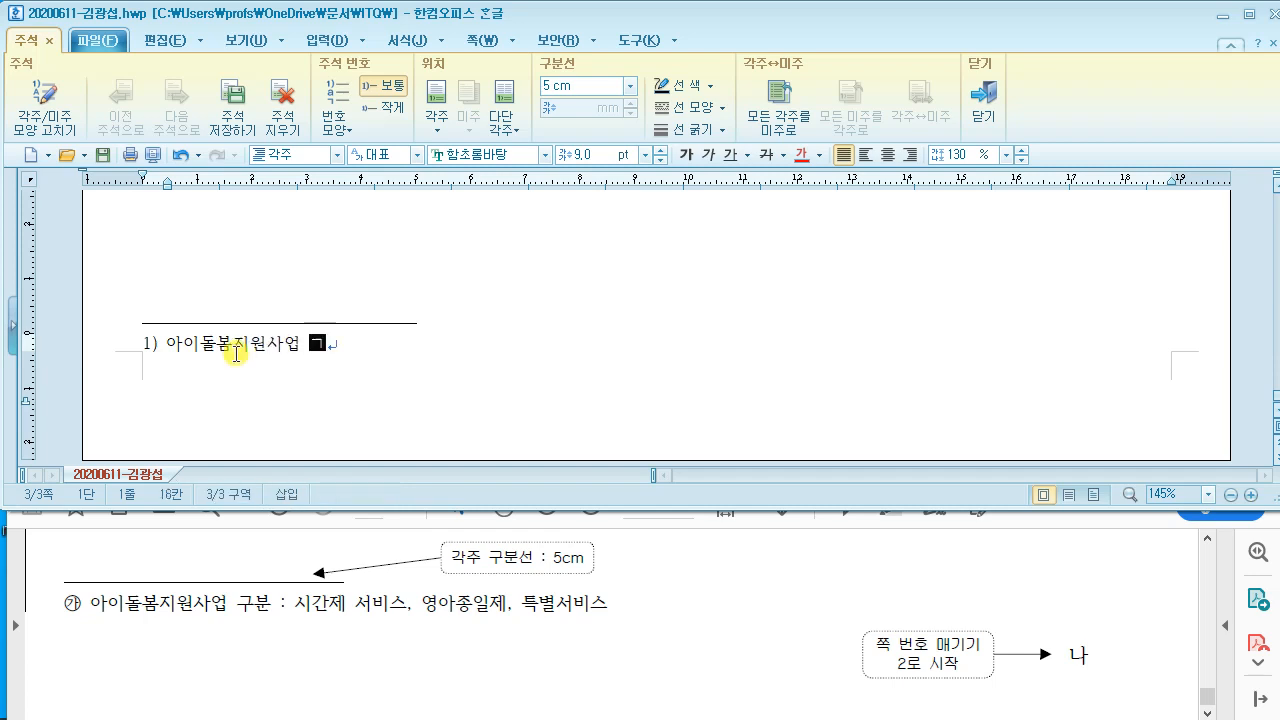
{"action": "type", "text": " 시"}
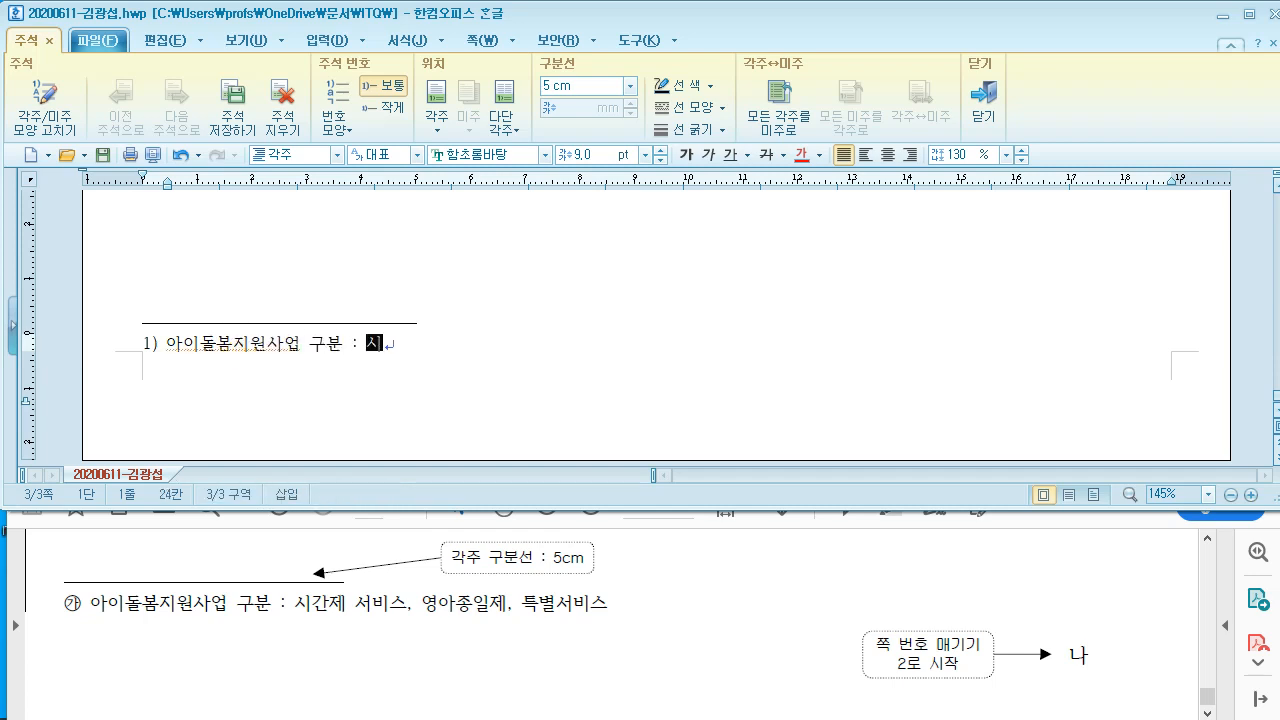
{"action": "type", "text": "간제 서비스"}
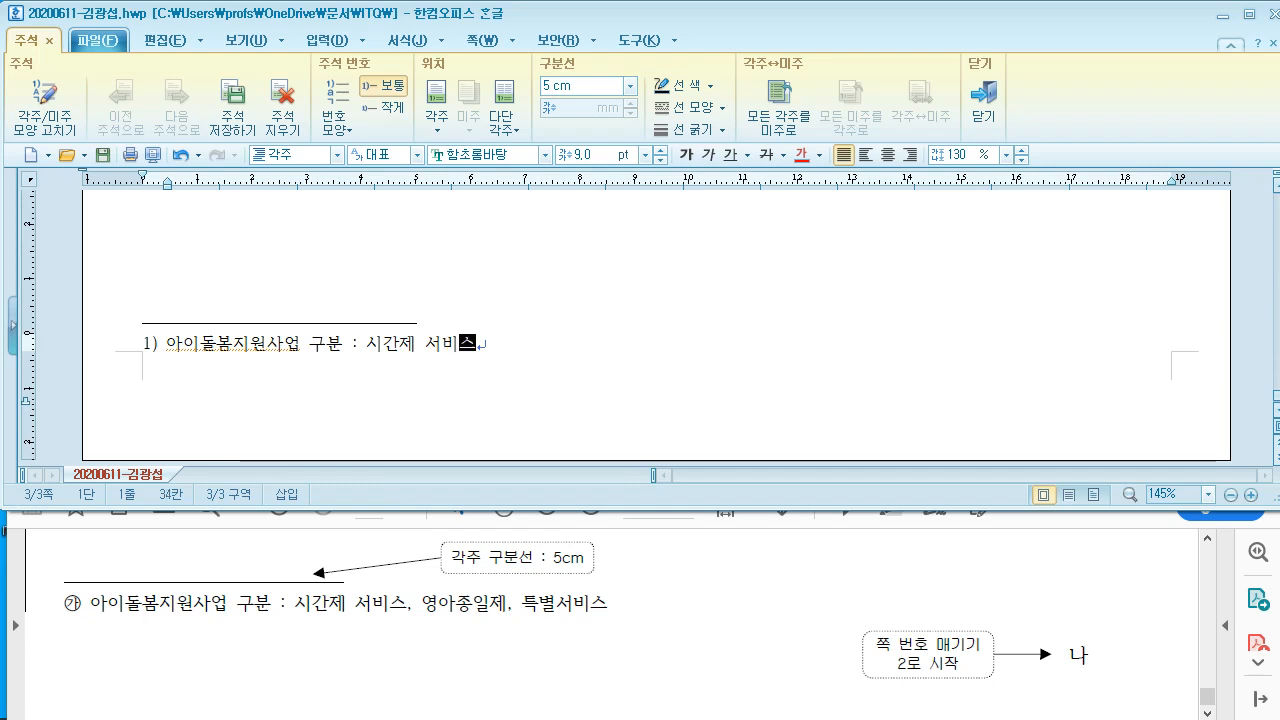
{"action": "type", "text": ", ㅇ"}
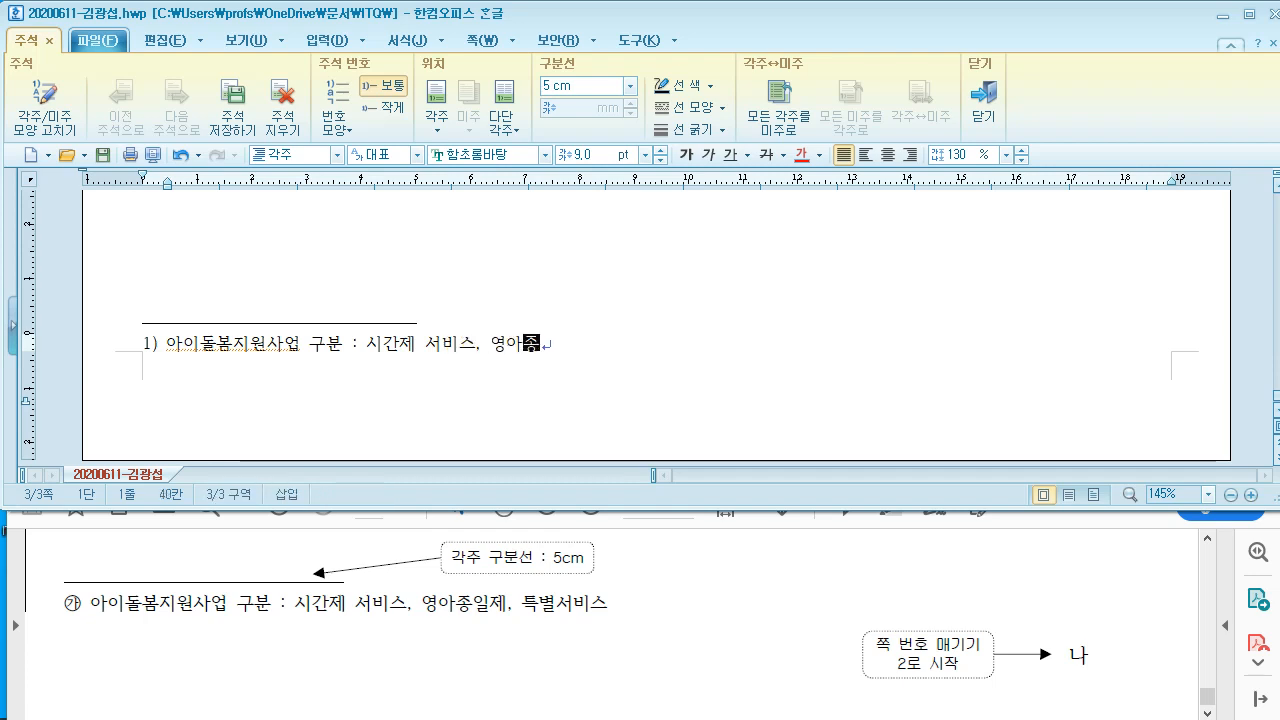
{"action": "type", "text": "아종일제. 특ㅂ"}
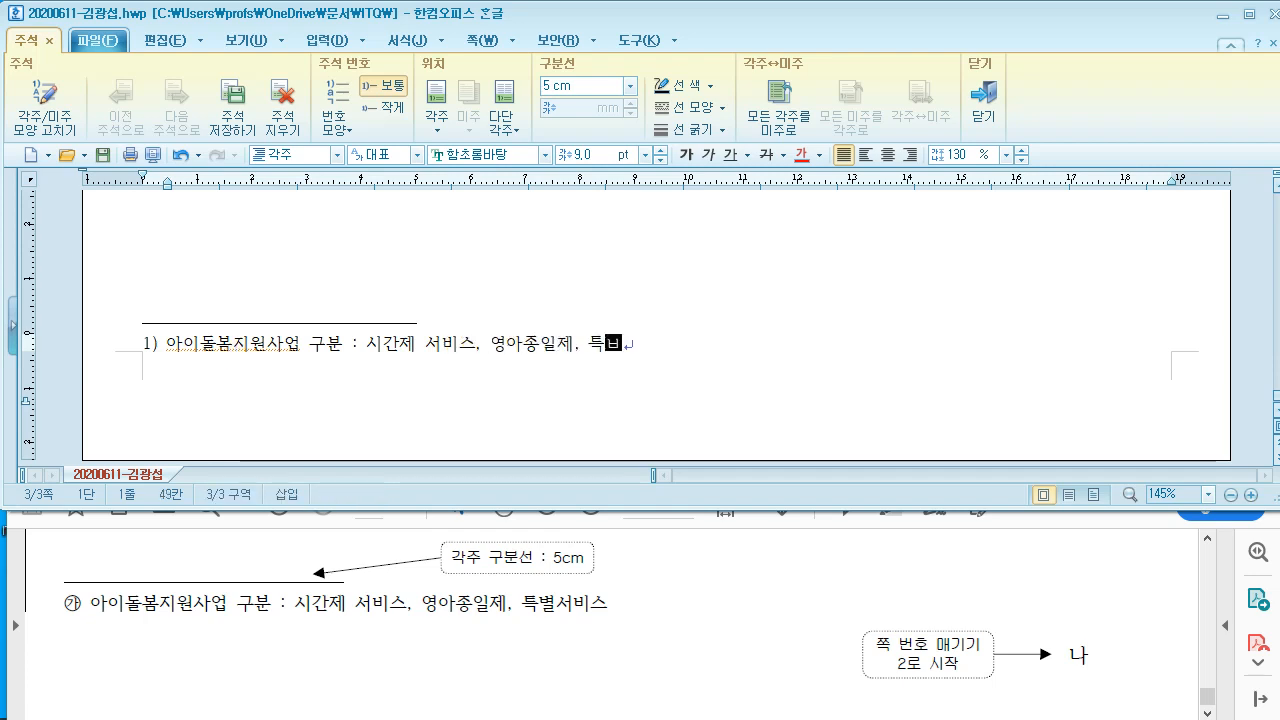
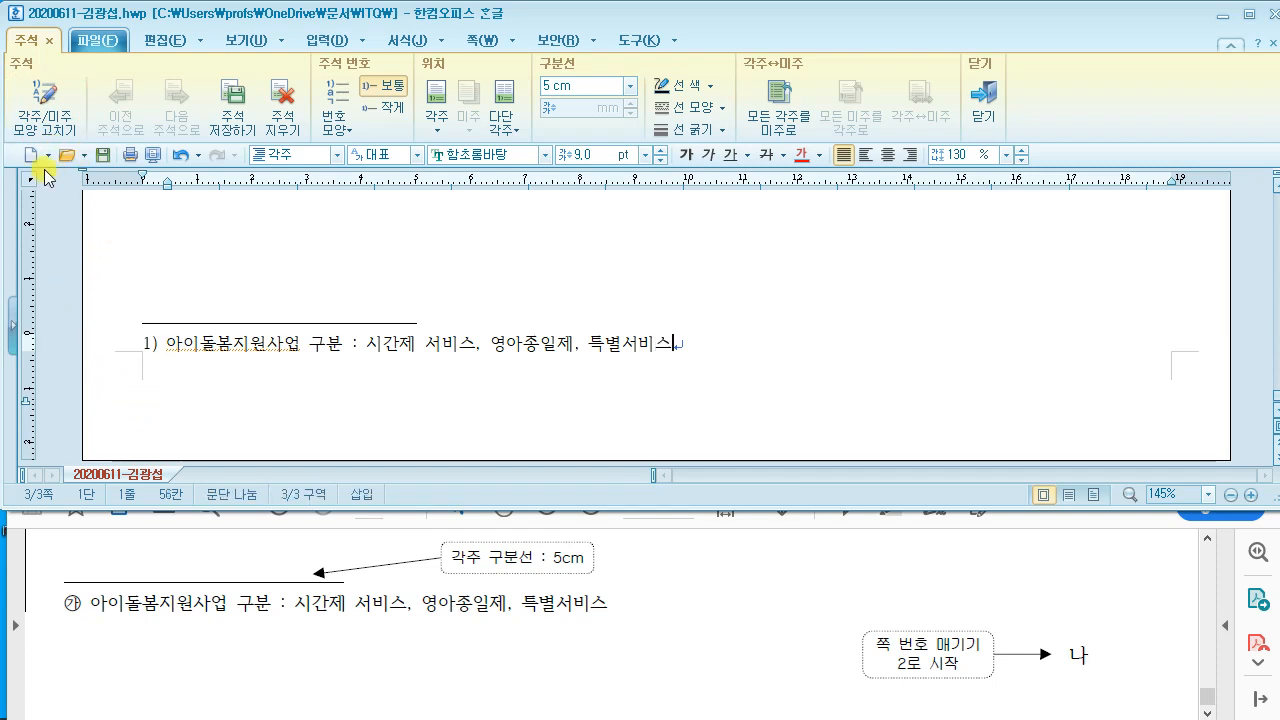
Step: Change the footnote number style to circled ㉮,㉯,㉰ in the footnote shape settings
{"action": "left_click", "coordinate": [44, 108]}
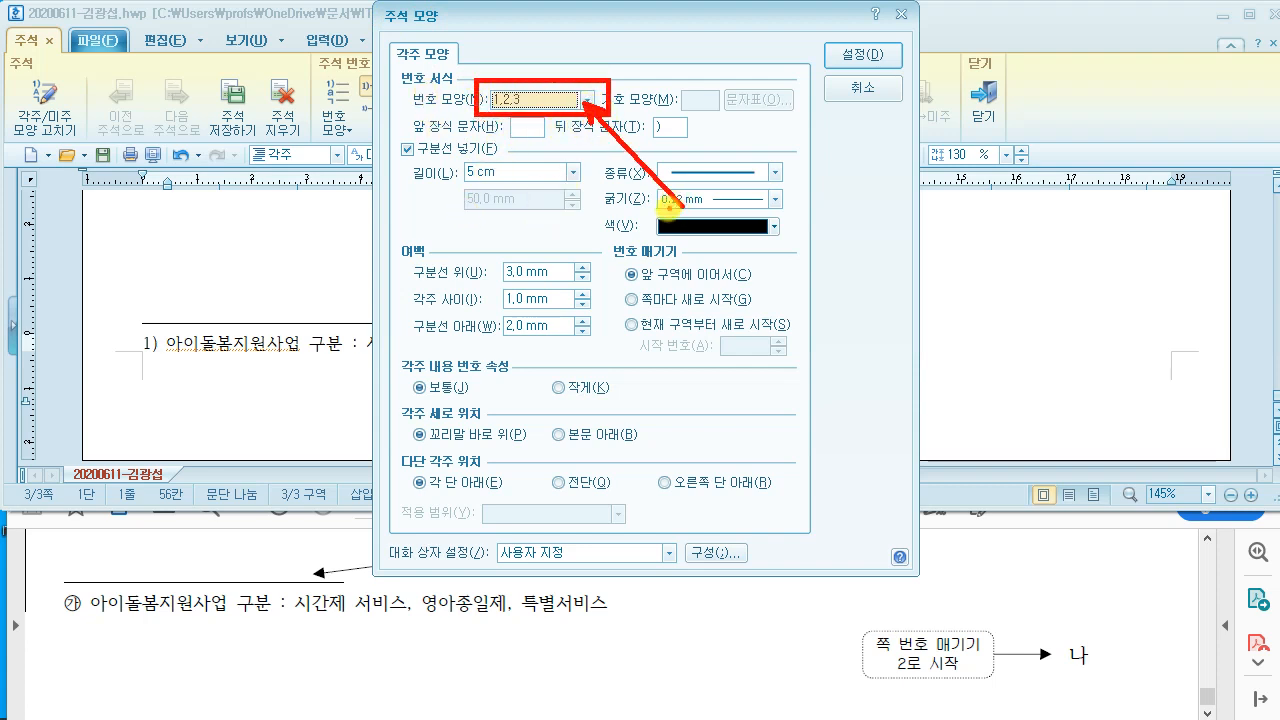
{"action": "left_click", "coordinate": [592, 100]}
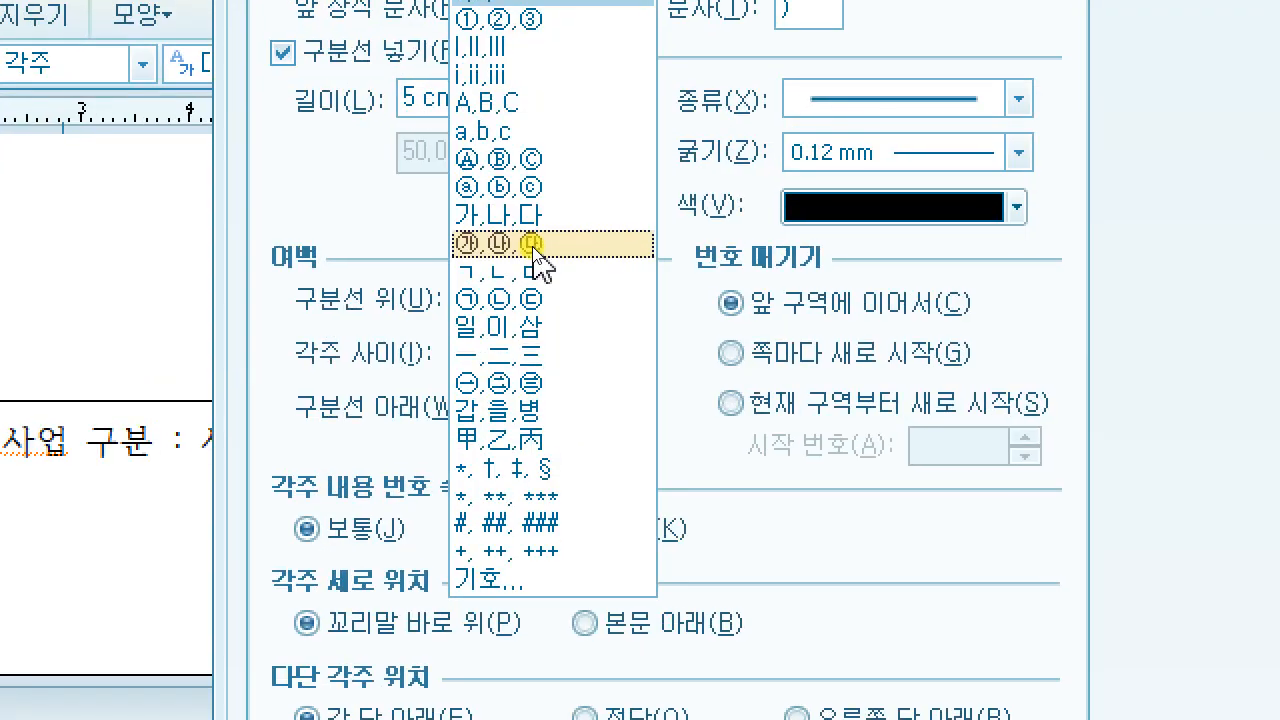
{"action": "left_click", "coordinate": [533, 246]}
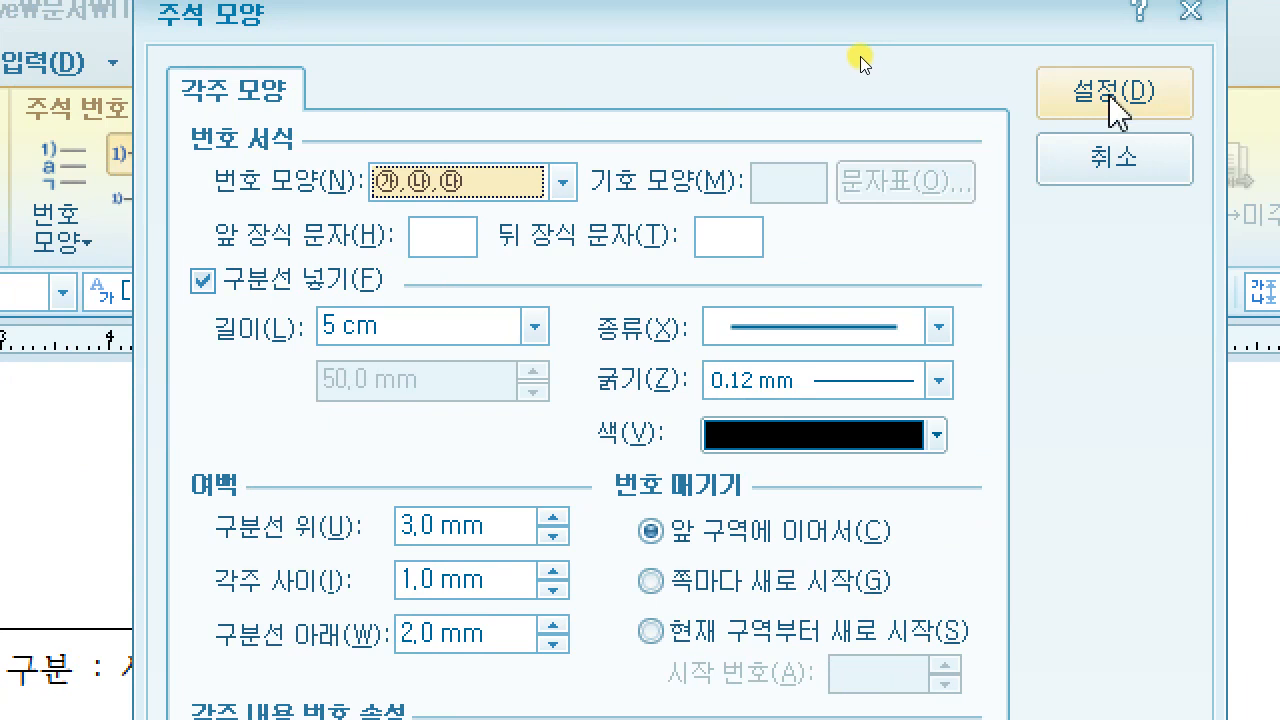
{"action": "left_click", "coordinate": [1111, 97]}
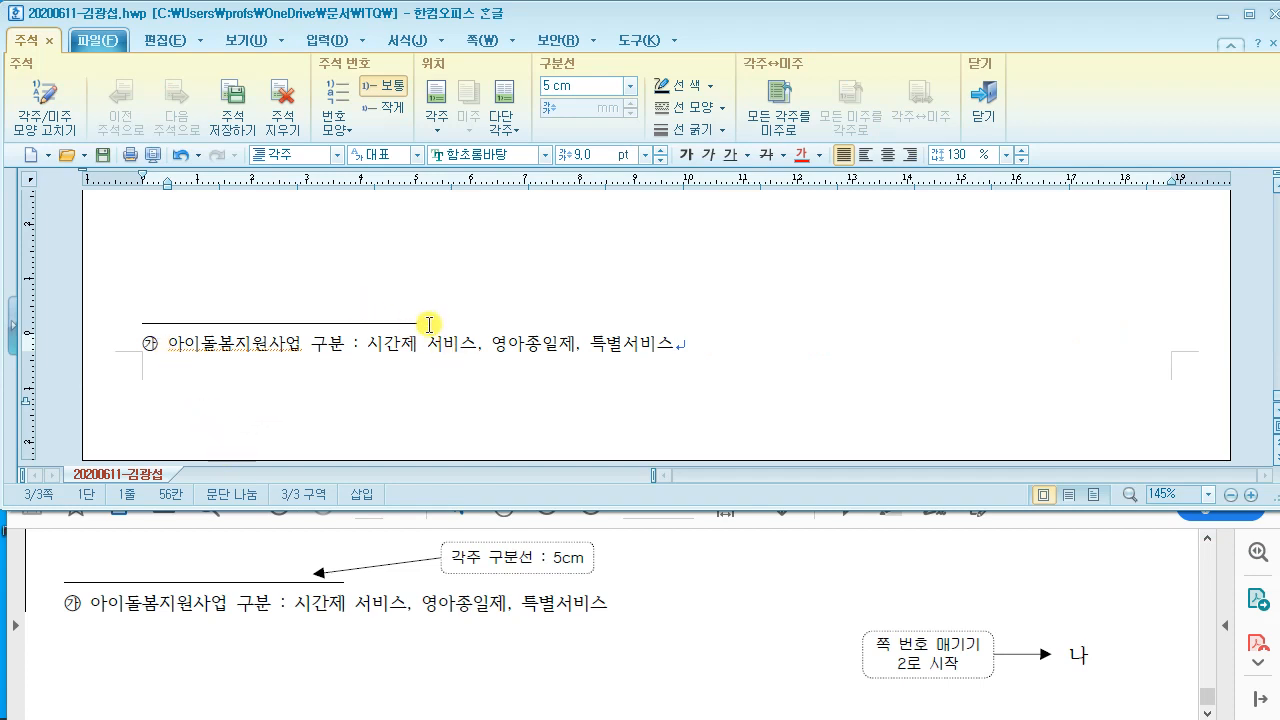
Step: Close footnote editing and return to the opening body paragraph
{"action": "left_click", "coordinate": [486, 297]}
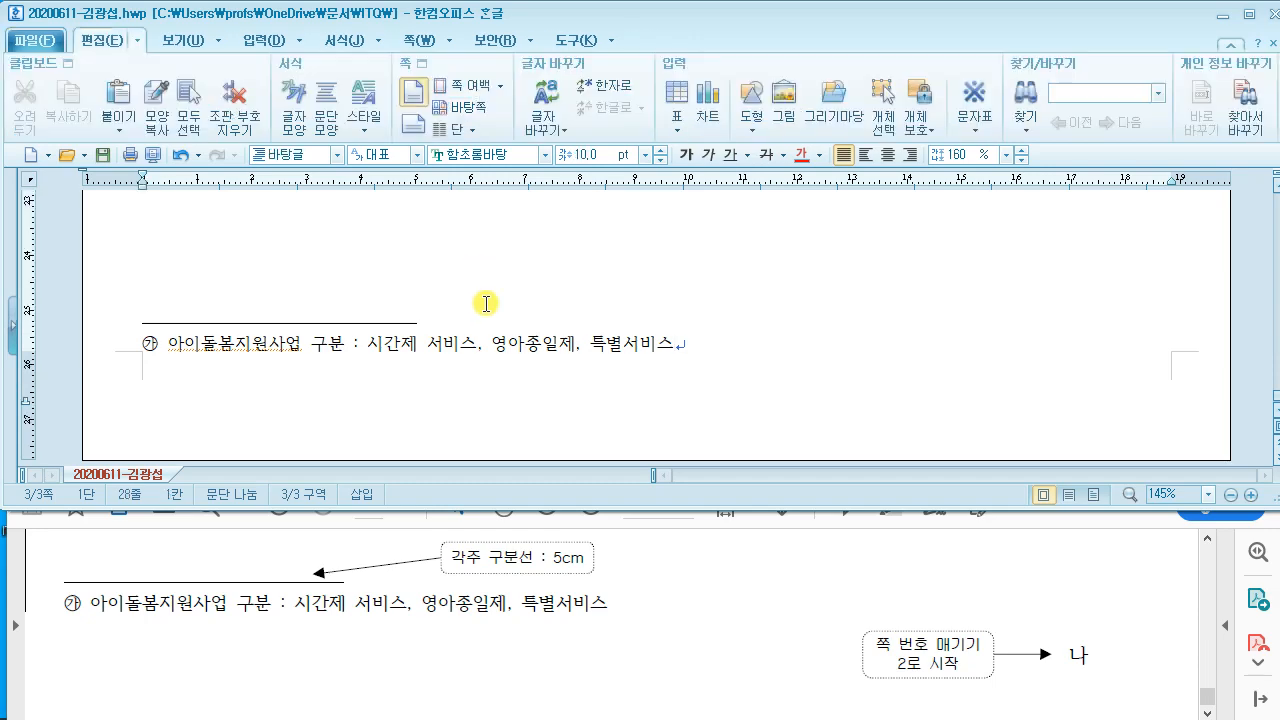
{"action": "scroll", "coordinate": [491, 260], "scroll_direction": "up", "scroll_amount": 8}
{"action": "scroll", "coordinate": [497, 307], "scroll_direction": "up", "scroll_amount": 5}
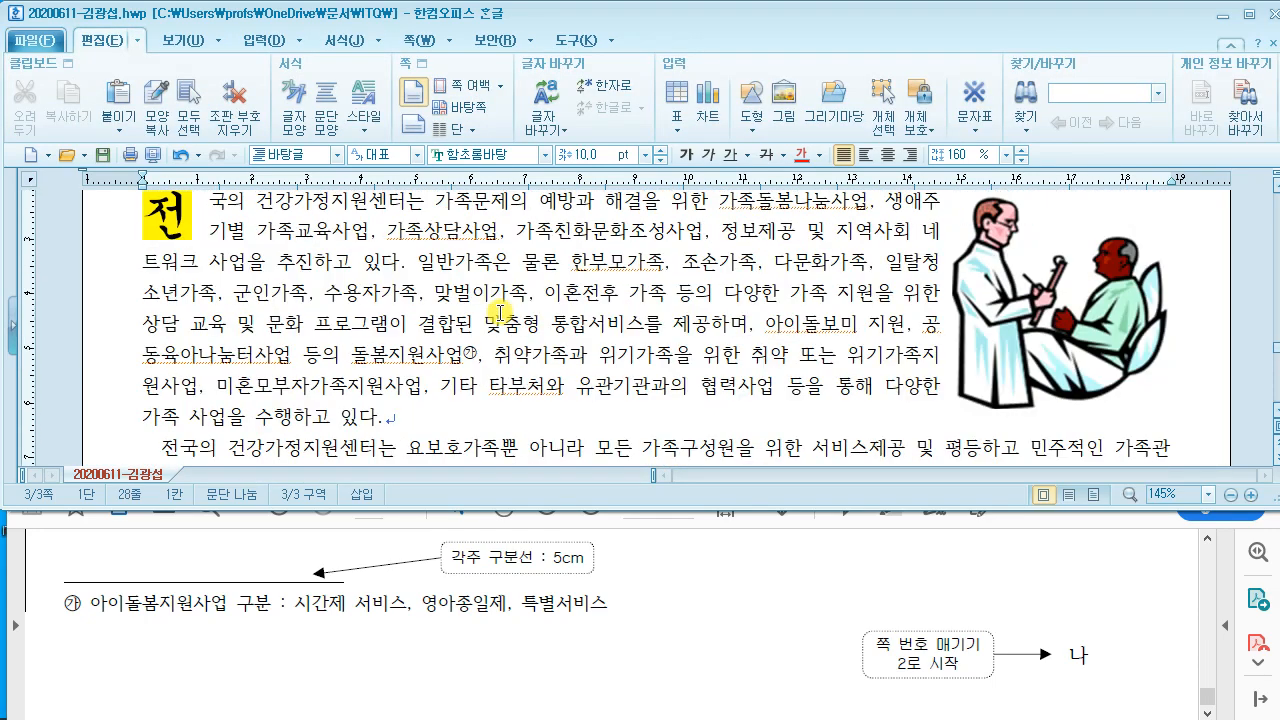
{"action": "left_click", "coordinate": [510, 336]}
Step: Find the hanja 平等 in the reference PDF and place the caret after 평등
{"action": "left_click", "coordinate": [638, 562]}
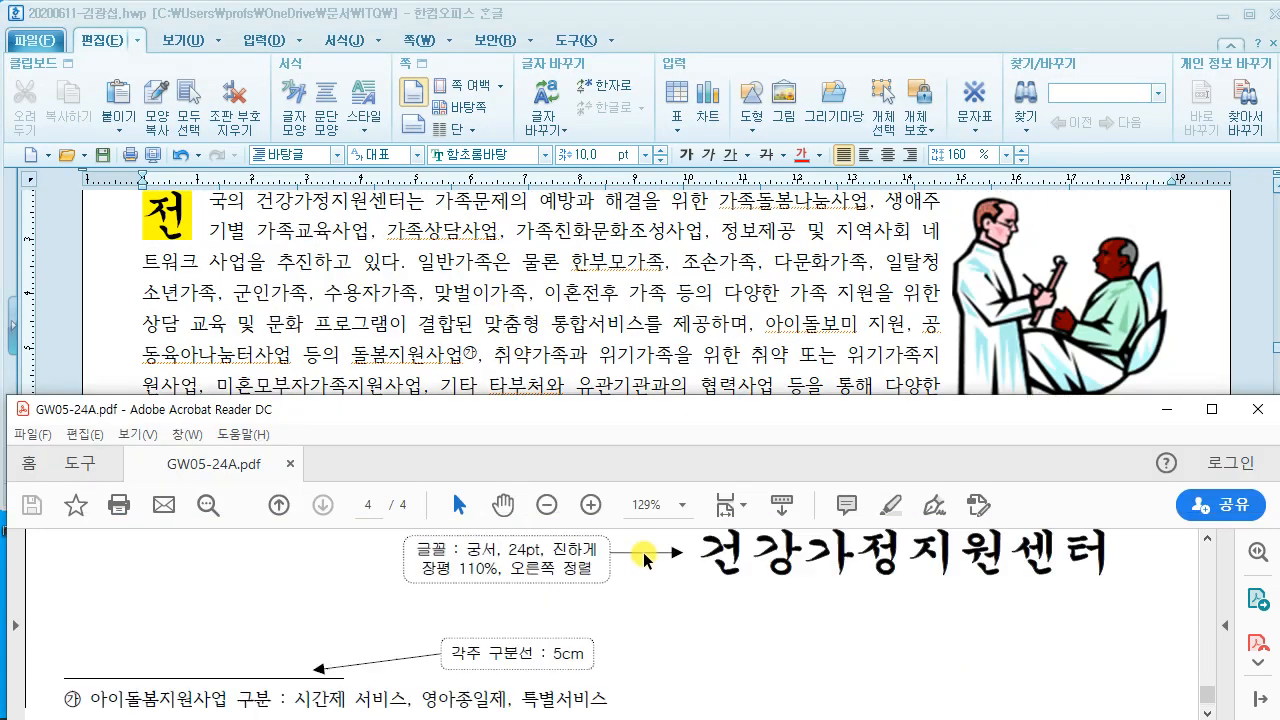
{"action": "scroll", "coordinate": [635, 575], "scroll_direction": "up", "scroll_amount": 10}
{"action": "scroll", "coordinate": [632, 580], "scroll_direction": "up", "scroll_amount": 2}
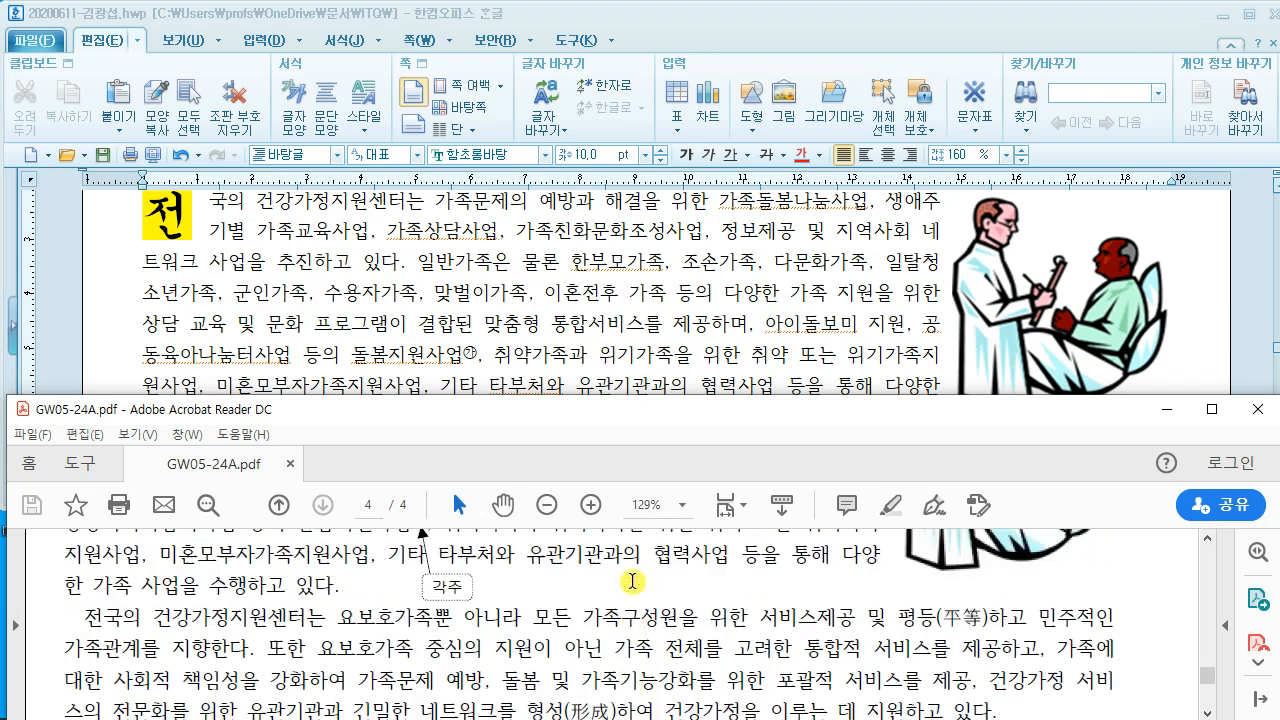
{"action": "scroll", "coordinate": [632, 580], "scroll_direction": "down", "scroll_amount": 5}
{"action": "scroll", "coordinate": [632, 580], "scroll_direction": "up", "scroll_amount": 5}
{"action": "scroll", "coordinate": [632, 581], "scroll_direction": "down", "scroll_amount": 1}
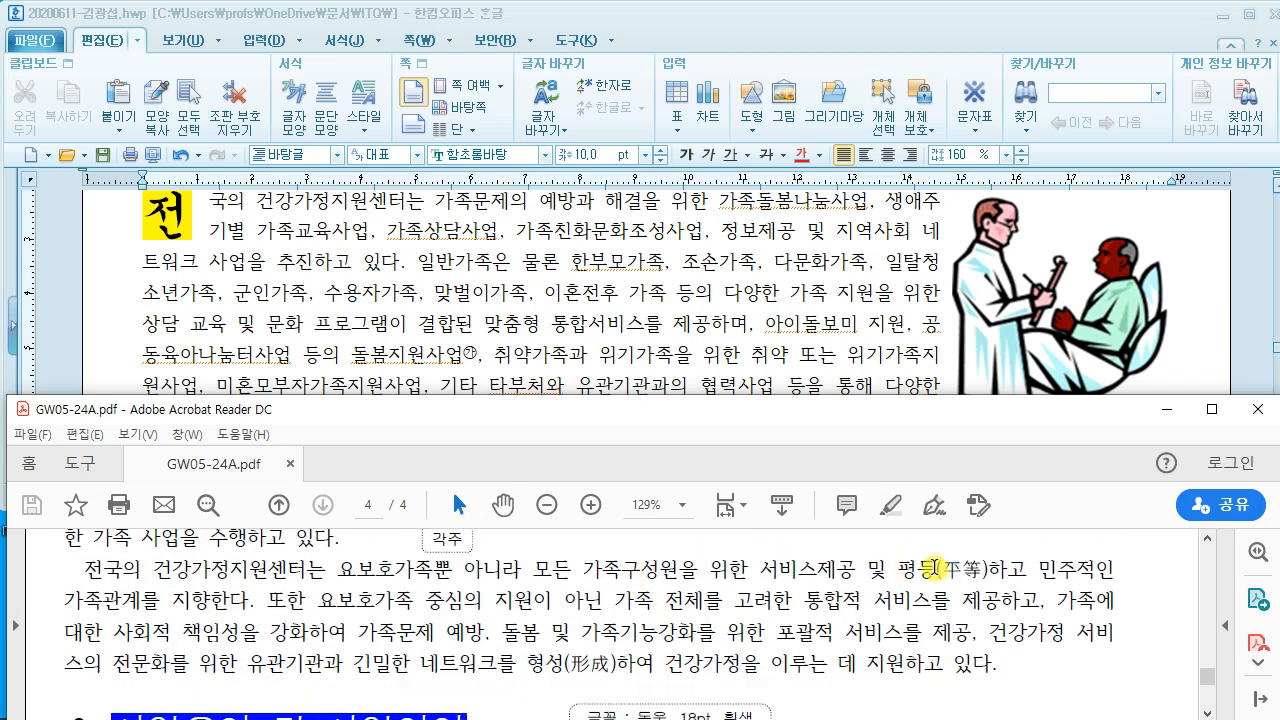
{"action": "left_click_drag", "start_coordinate": [934, 570], "coordinate": [1006, 572]}
{"action": "left_click", "coordinate": [816, 376]}
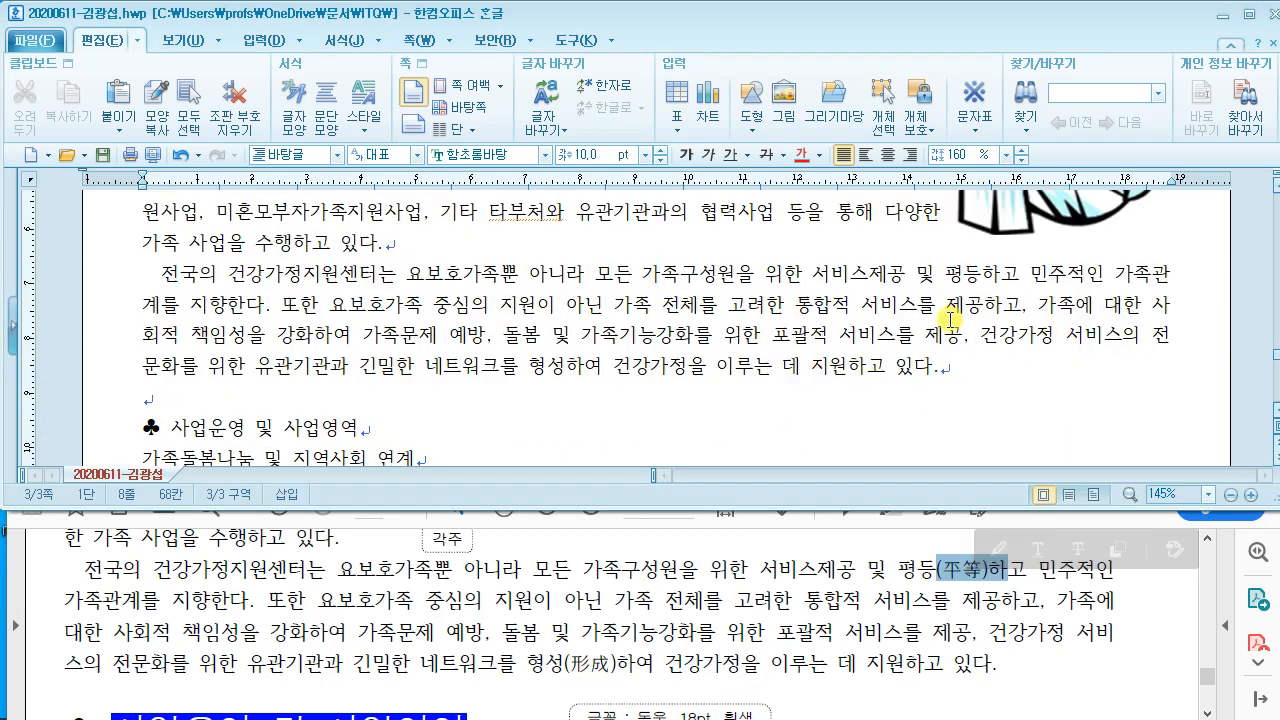
{"action": "left_click", "coordinate": [982, 272]}
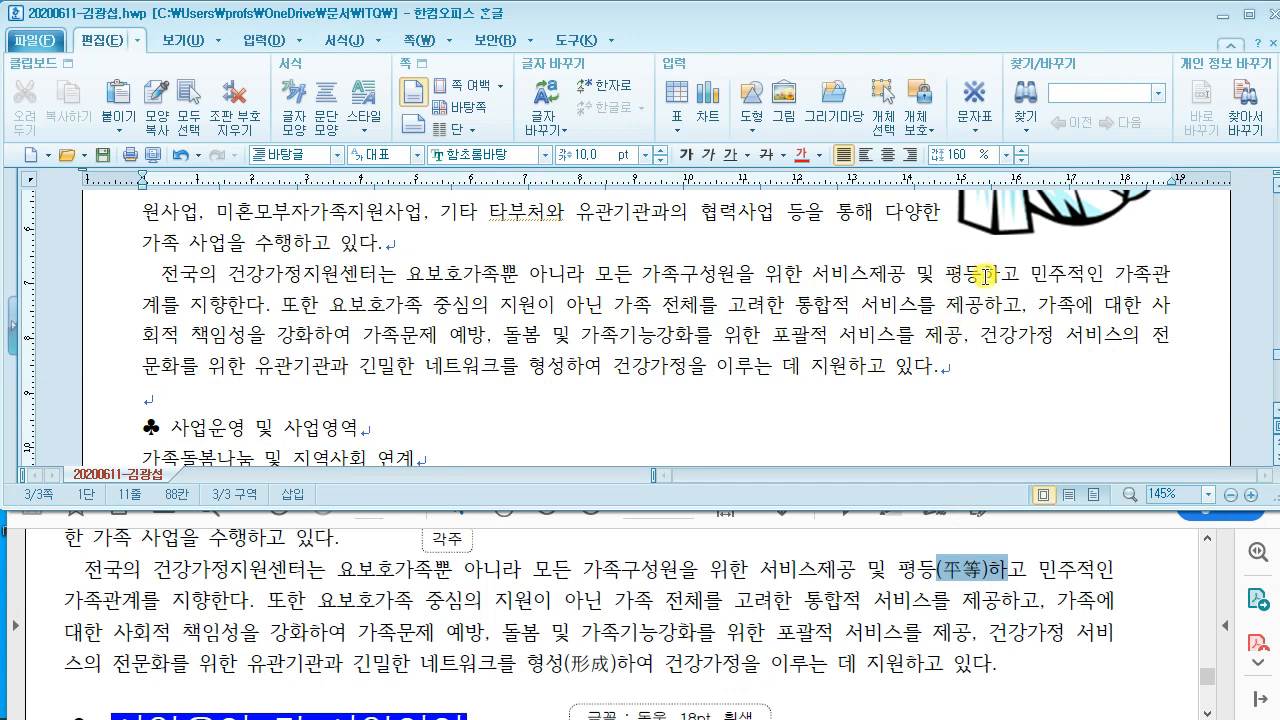
Step: Convert 평등 to 평등(平等) using the 한글(漢字) format
{"action": "left_click_drag", "start_coordinate": [951, 272], "coordinate": [984, 272]}
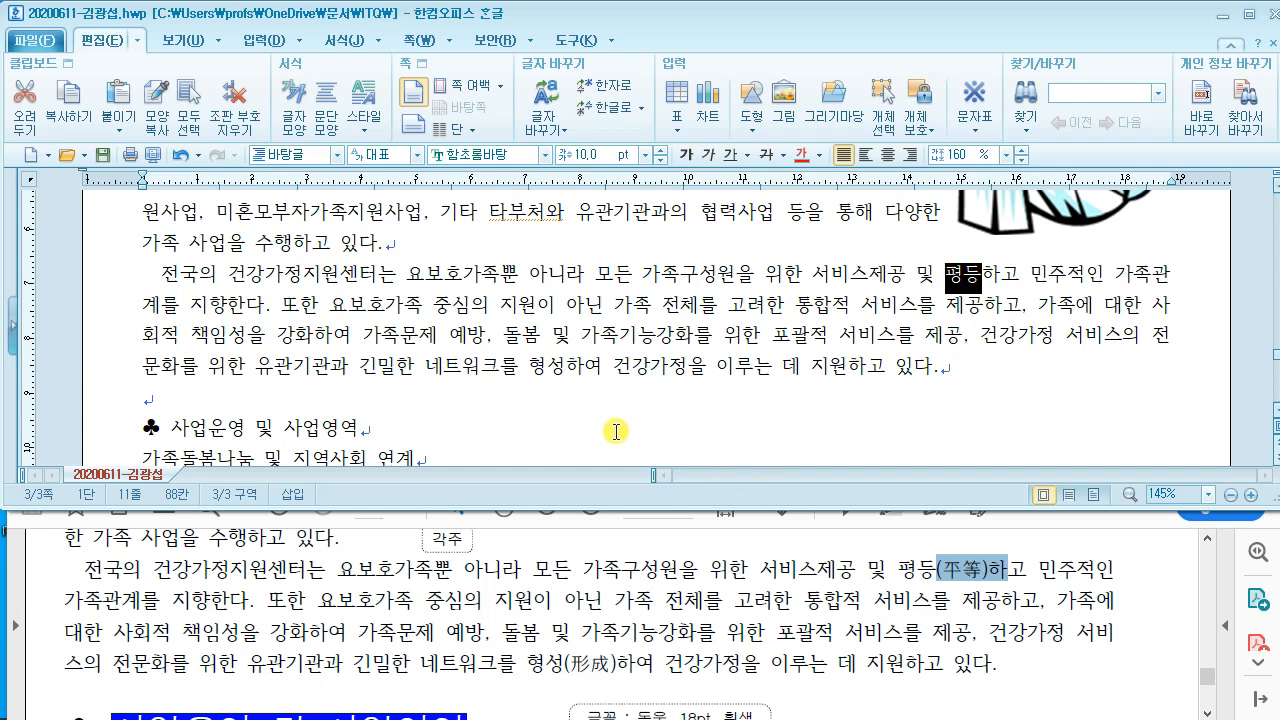
{"action": "key", "text": "F9"}
{"action": "left_click_drag", "start_coordinate": [493, 97], "coordinate": [388, 40]}
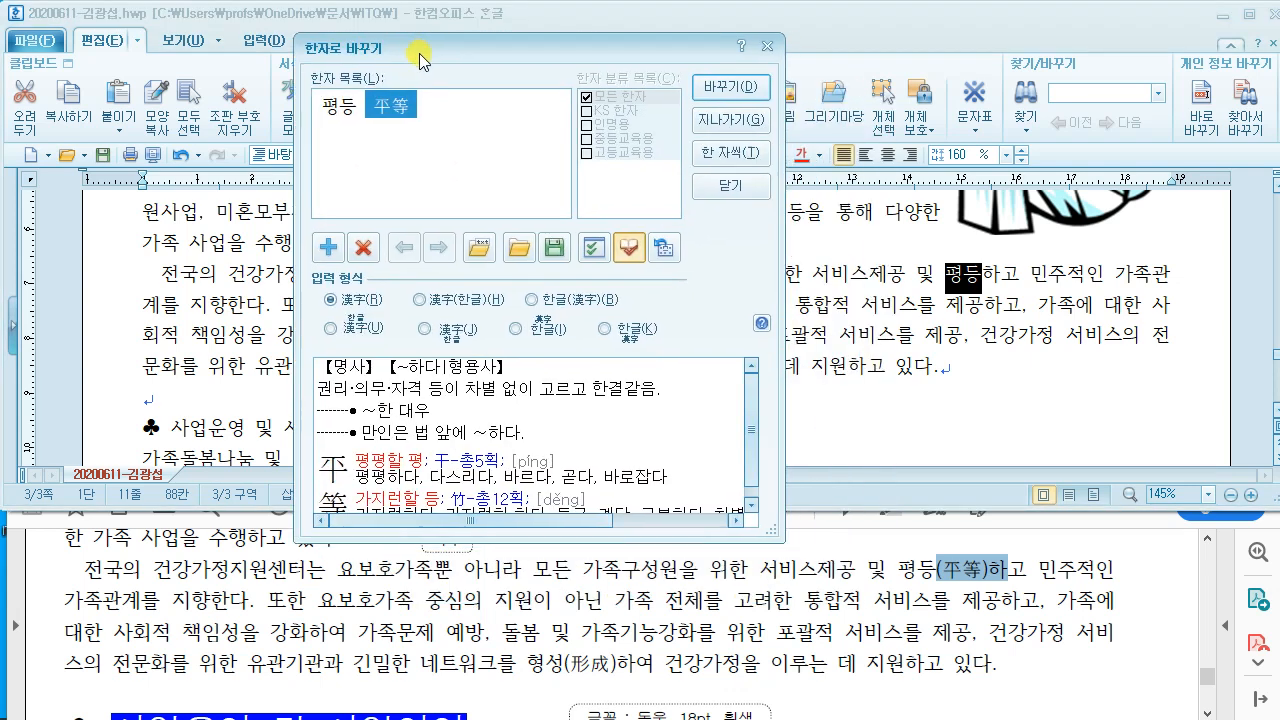
{"action": "left_click", "coordinate": [394, 111]}
{"action": "mouse_move", "coordinate": [518, 286]}
{"action": "left_mouse_down"}
{"action": "mouse_move", "coordinate": [551, 316]}
{"action": "mouse_move", "coordinate": [617, 314]}
{"action": "left_mouse_up"}
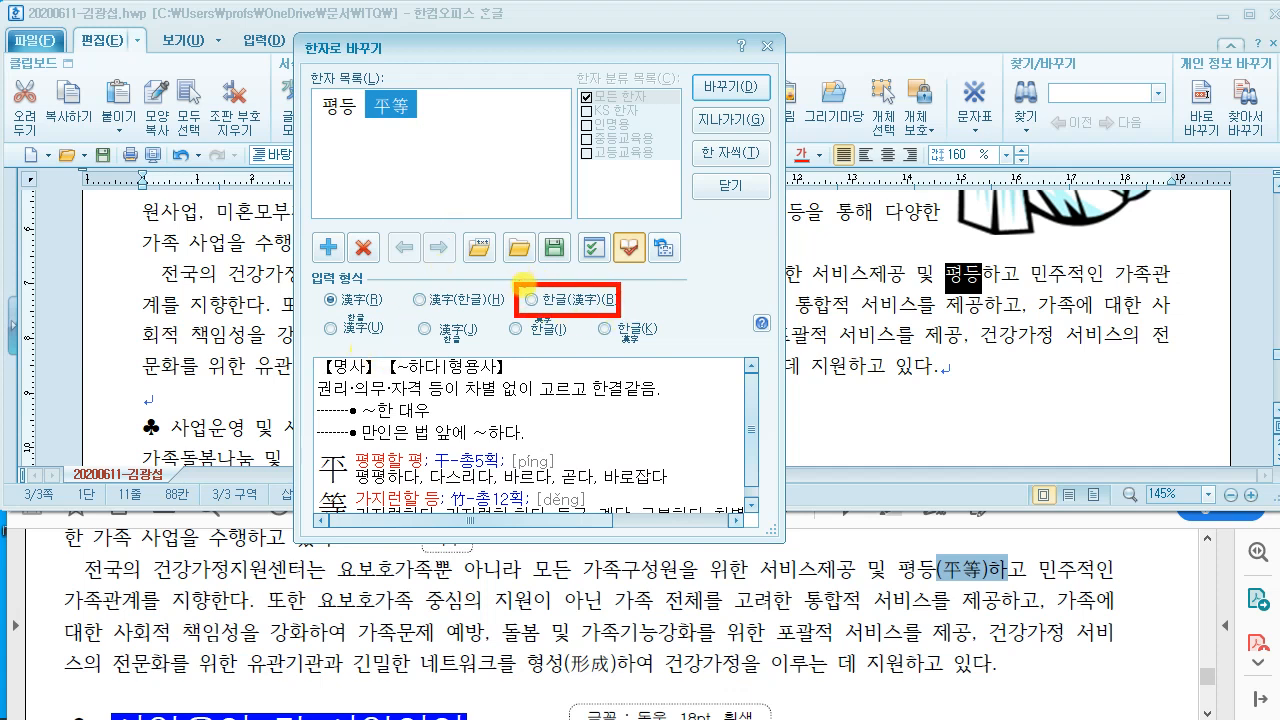
{"action": "left_click_drag", "start_coordinate": [522, 286], "coordinate": [548, 157]}
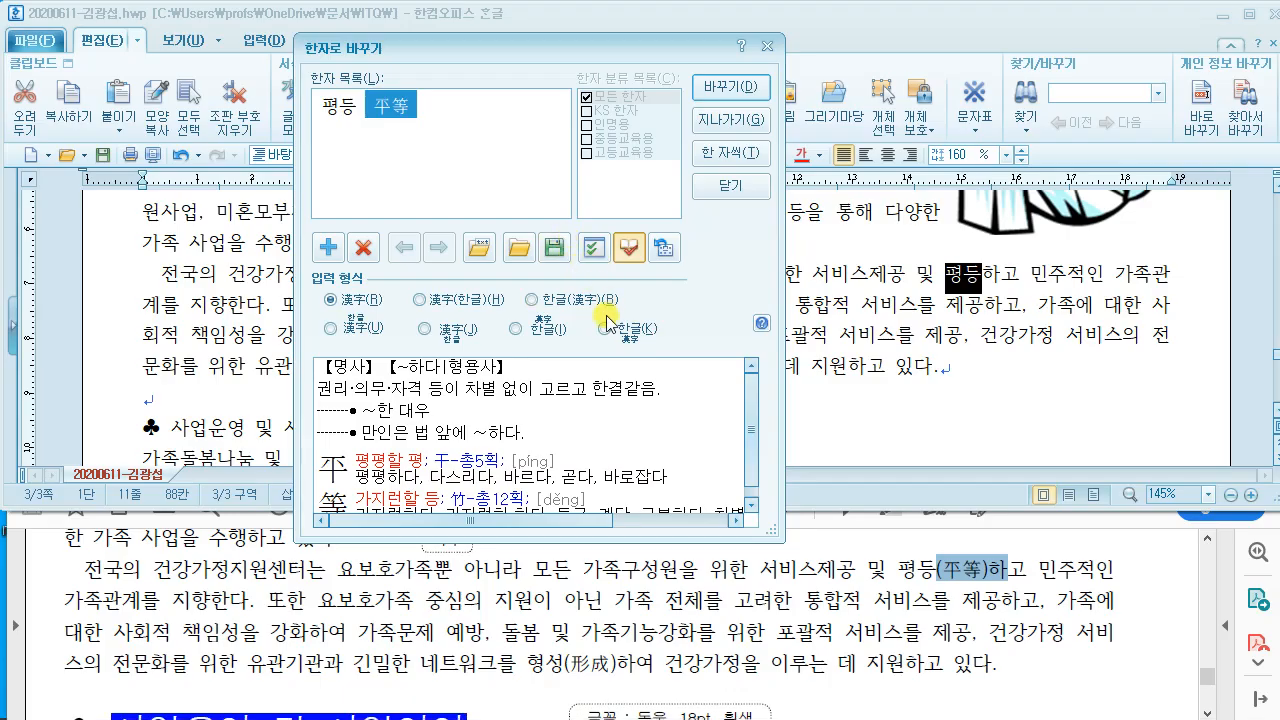
{"action": "left_click", "coordinate": [535, 302]}
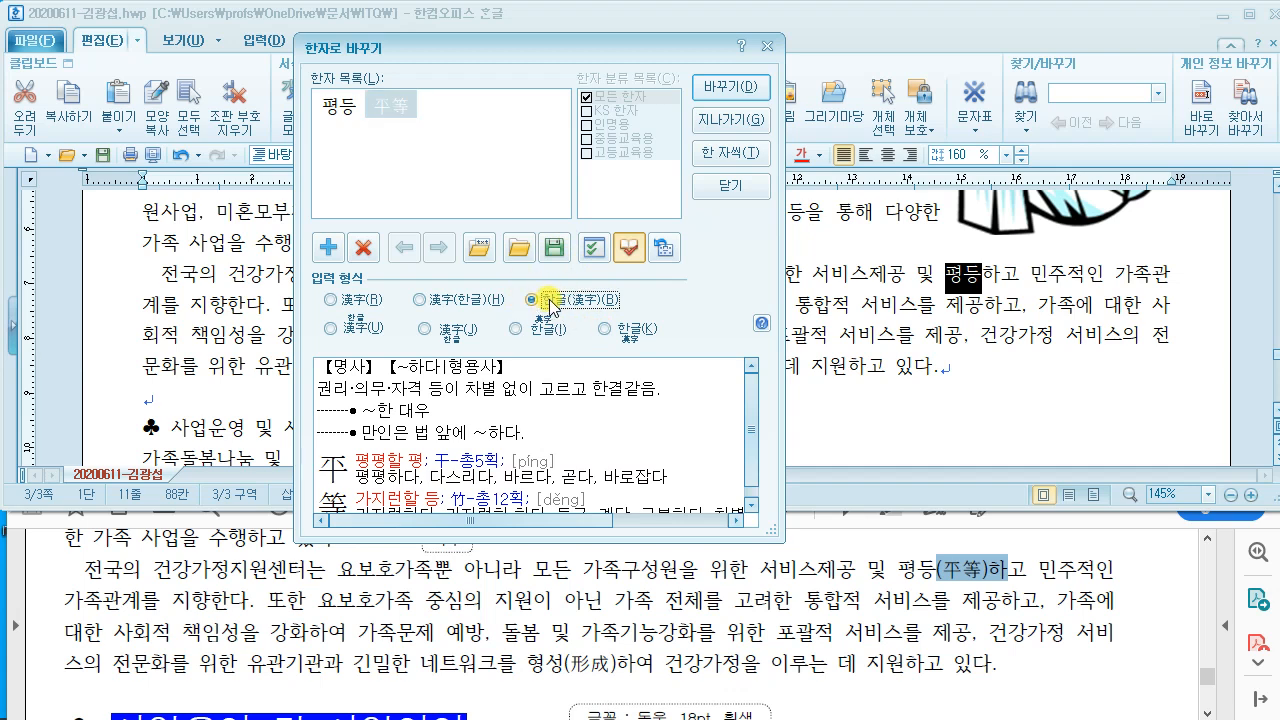
{"action": "left_click", "coordinate": [727, 88]}
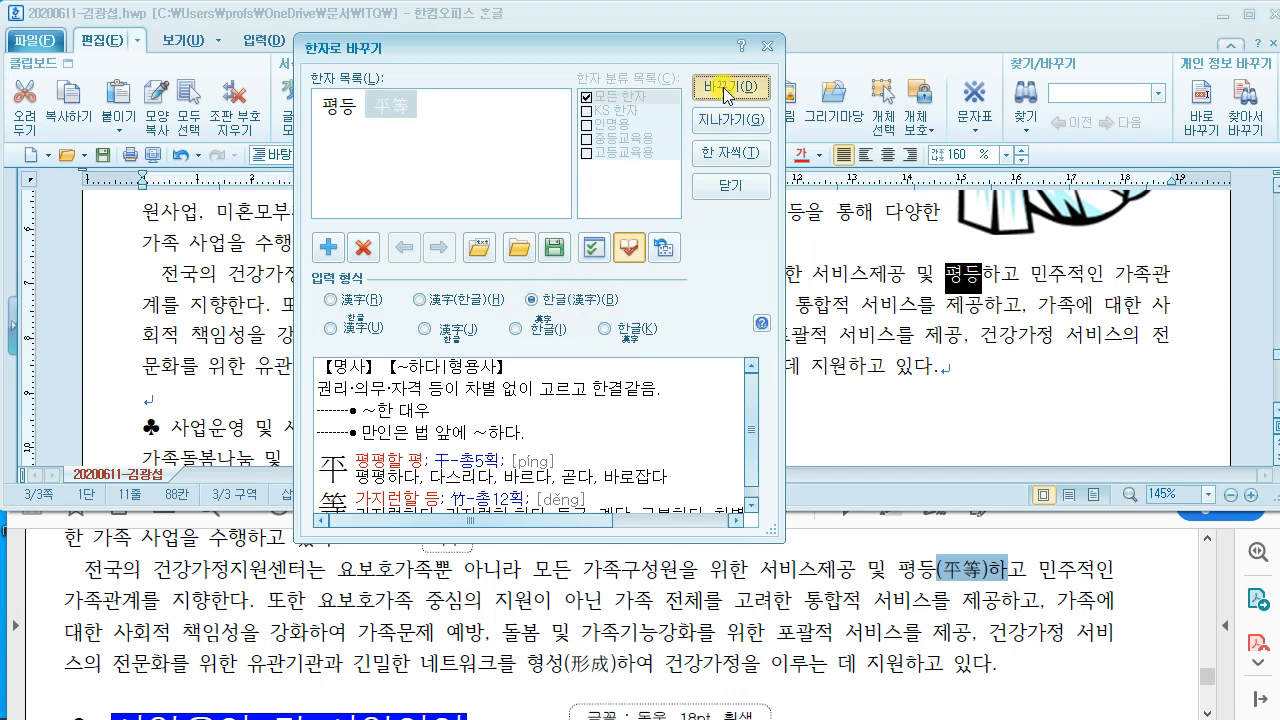
{"action": "left_click", "coordinate": [727, 88]}
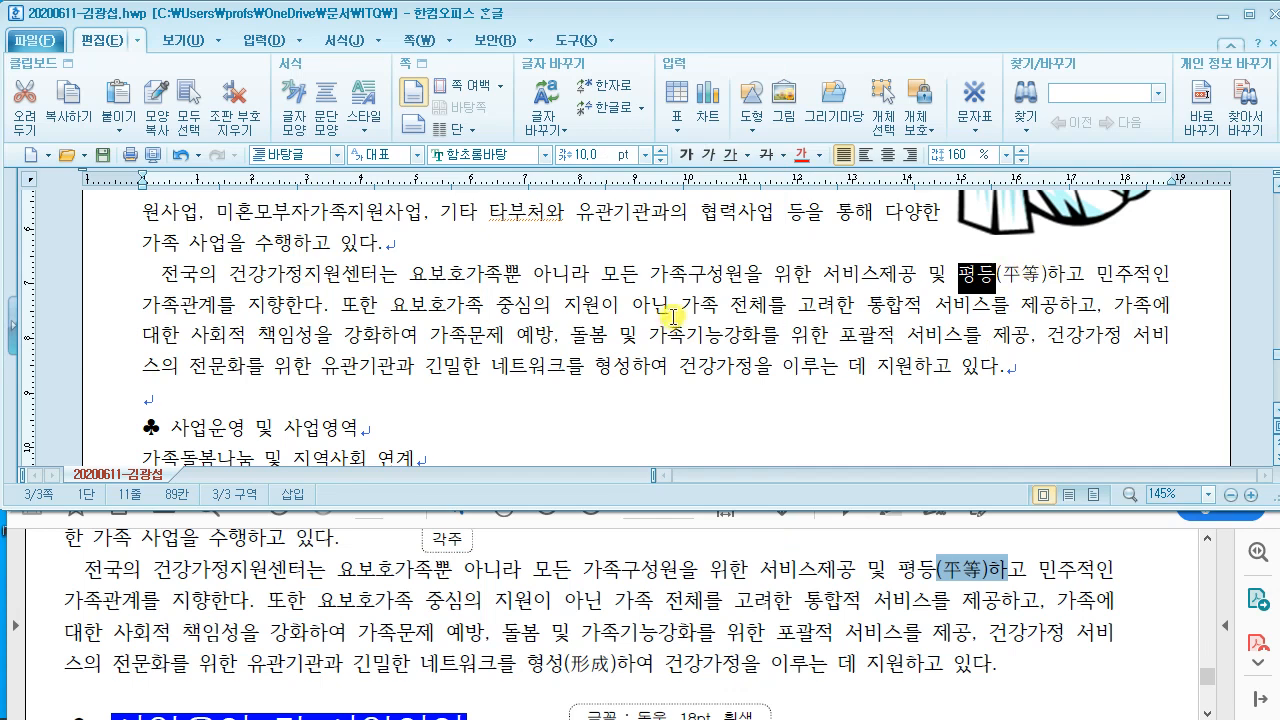
Step: Convert 형성 to 형성(形成) the same way
{"action": "left_click", "coordinate": [545, 663]}
{"action": "left_click", "coordinate": [580, 366]}
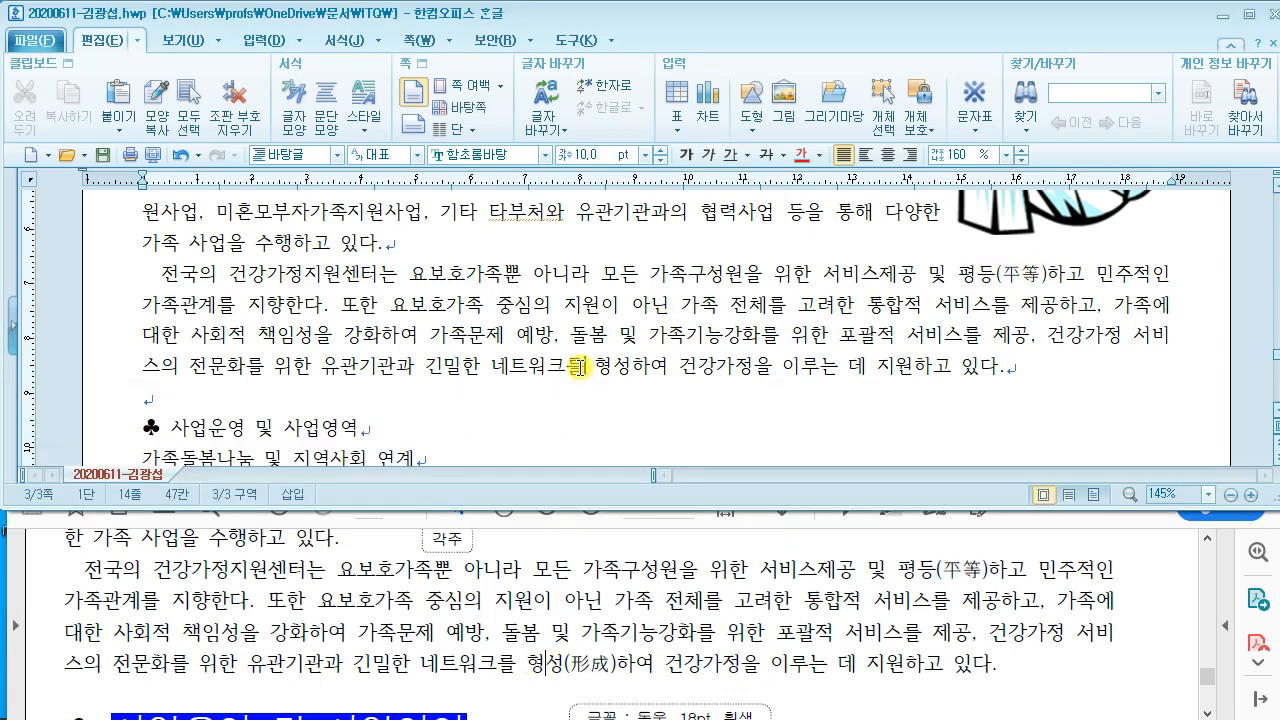
{"action": "left_click_drag", "start_coordinate": [598, 366], "coordinate": [633, 367]}
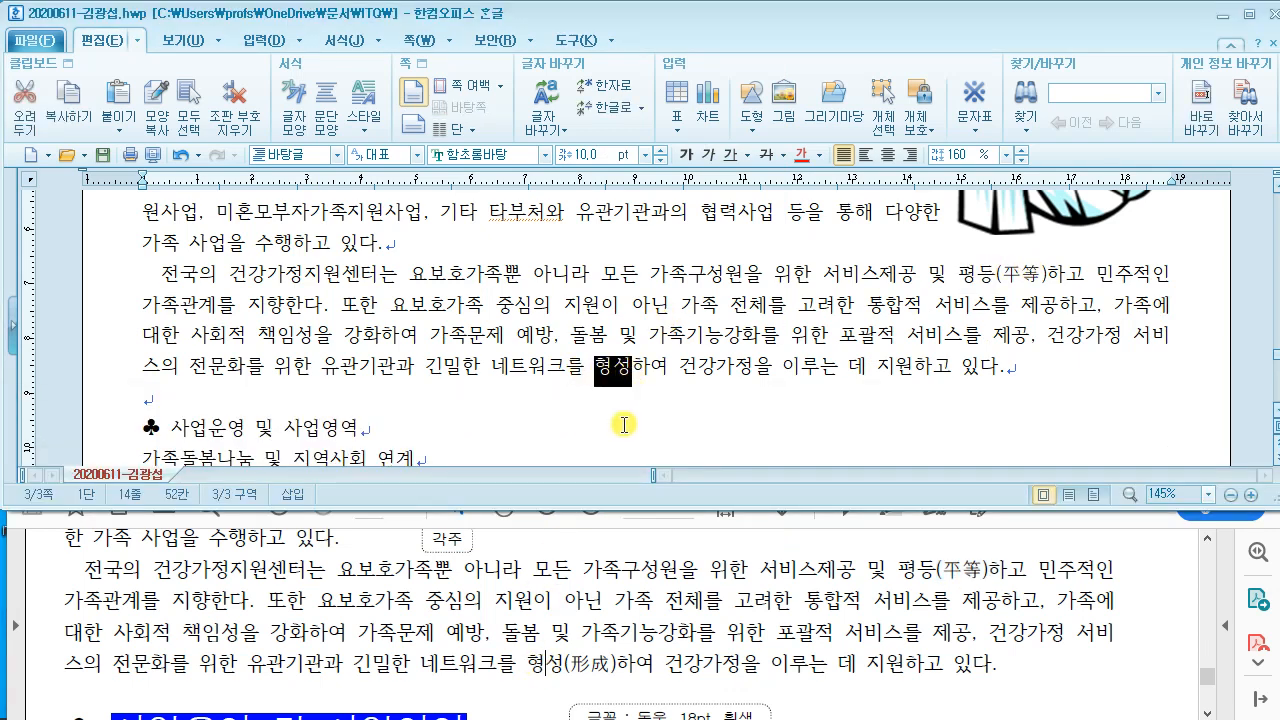
{"action": "key", "text": "F9"}
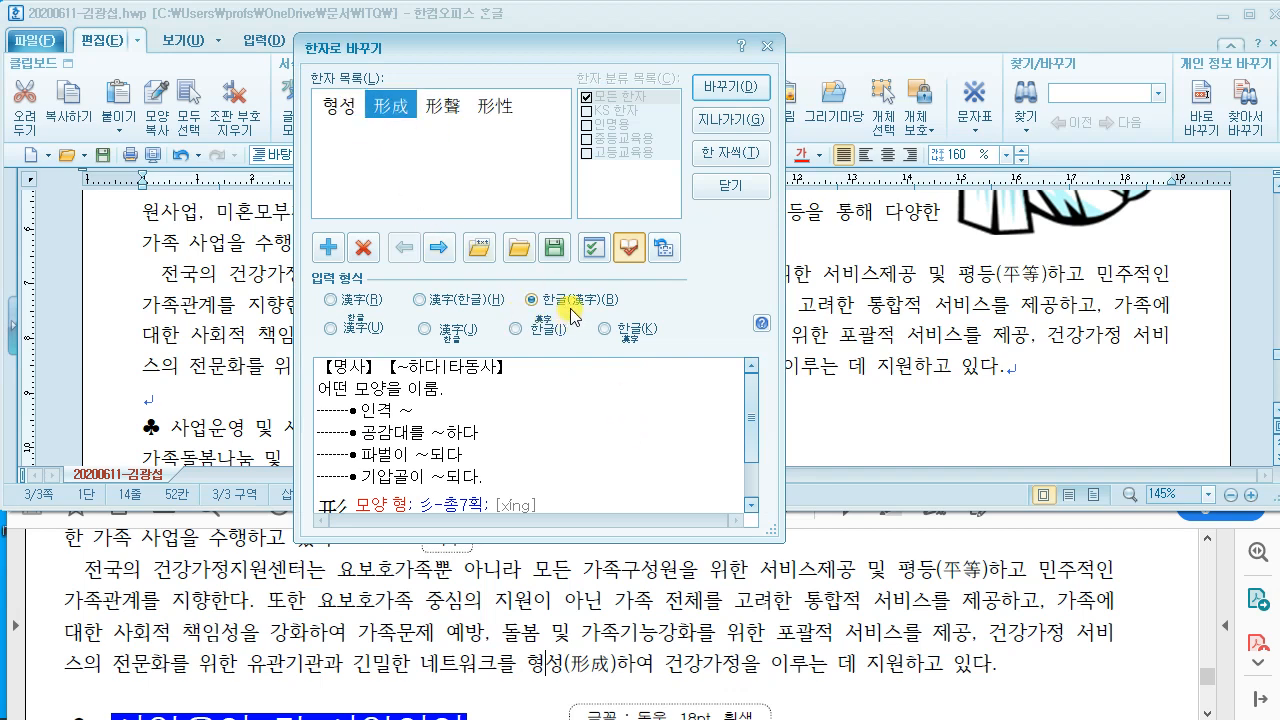
{"action": "left_click", "coordinate": [731, 87]}
{"action": "left_click", "coordinate": [705, 320]}
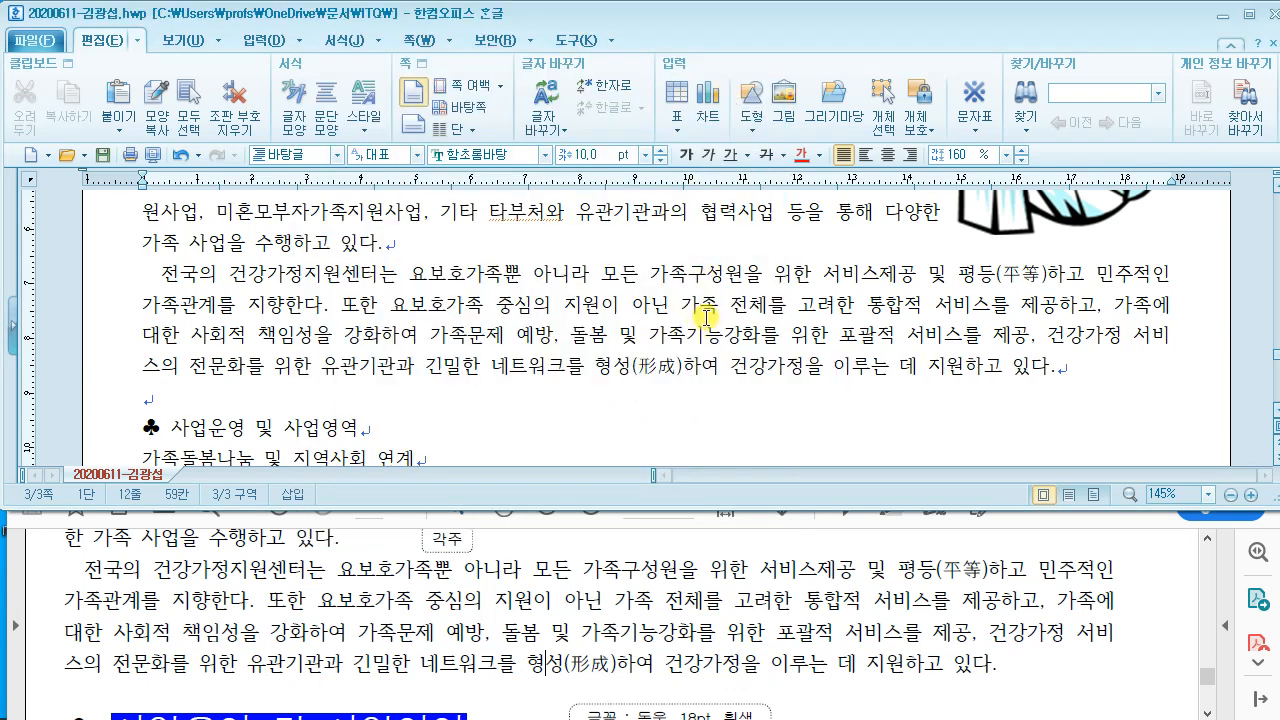
Step: Check the reference PDF and select the ♣ 사업운영 및 사업영역 heading
{"action": "scroll", "coordinate": [697, 312], "scroll_direction": "up", "scroll_amount": 4}
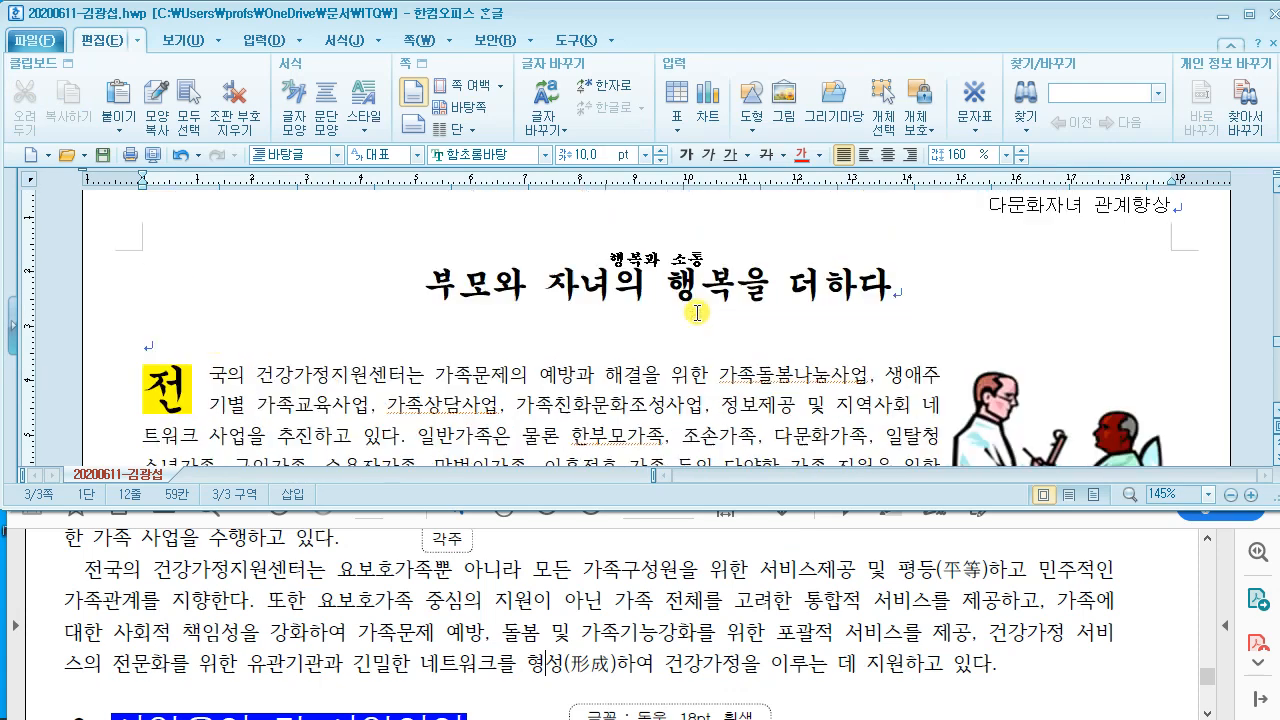
{"action": "scroll", "coordinate": [697, 312], "scroll_direction": "down", "scroll_amount": 2}
{"action": "scroll", "coordinate": [697, 312], "scroll_direction": "down", "scroll_amount": 3}
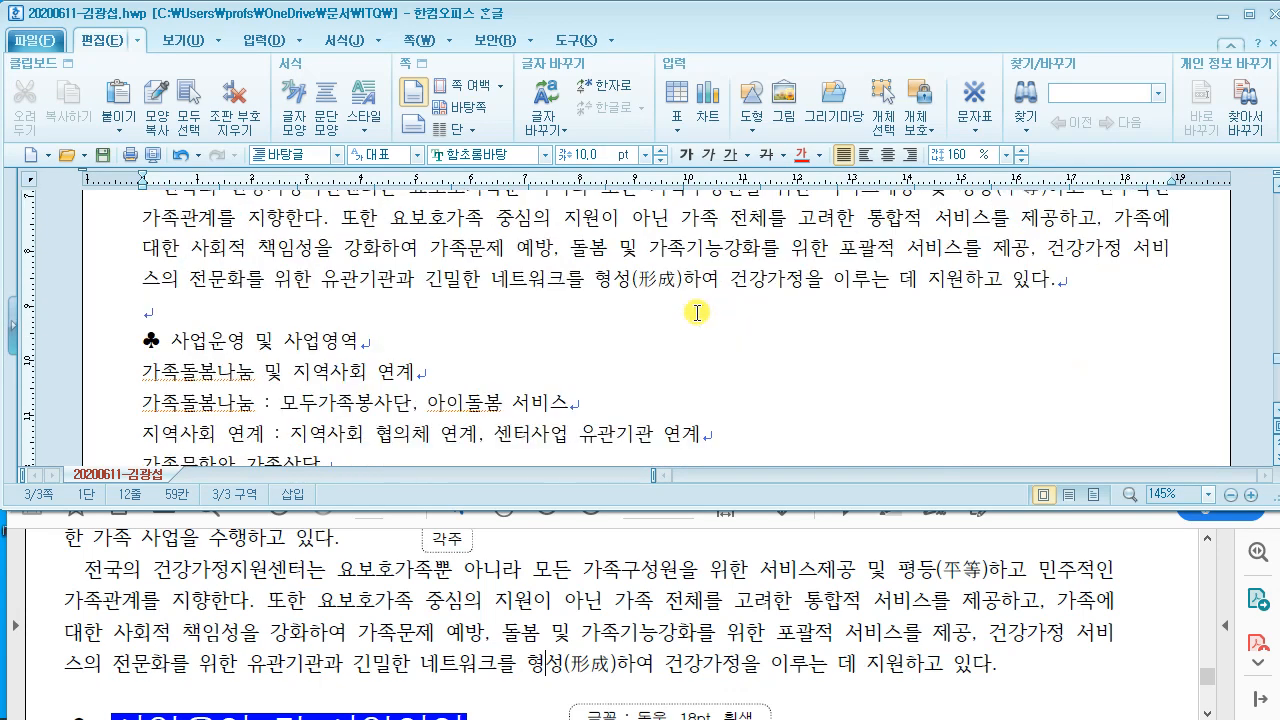
{"action": "scroll", "coordinate": [697, 312], "scroll_direction": "down", "scroll_amount": 1}
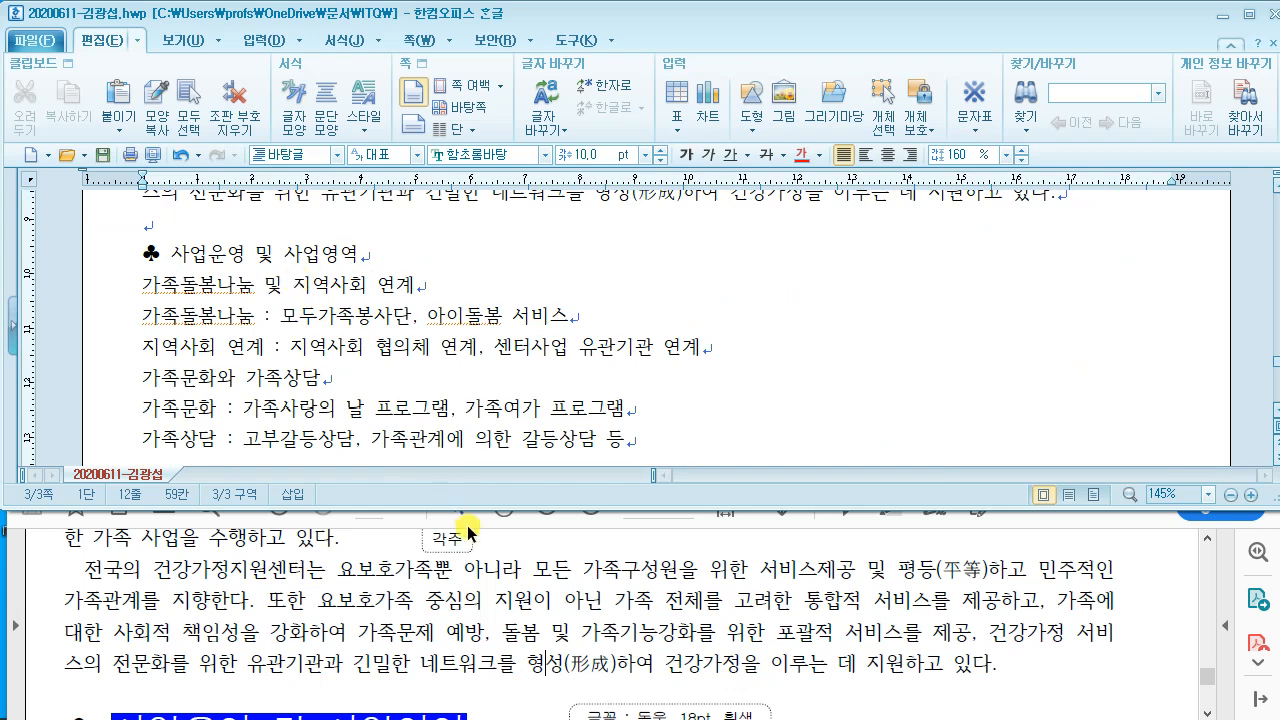
{"action": "left_click", "coordinate": [478, 588]}
{"action": "scroll", "coordinate": [478, 588], "scroll_direction": "down", "scroll_amount": 4}
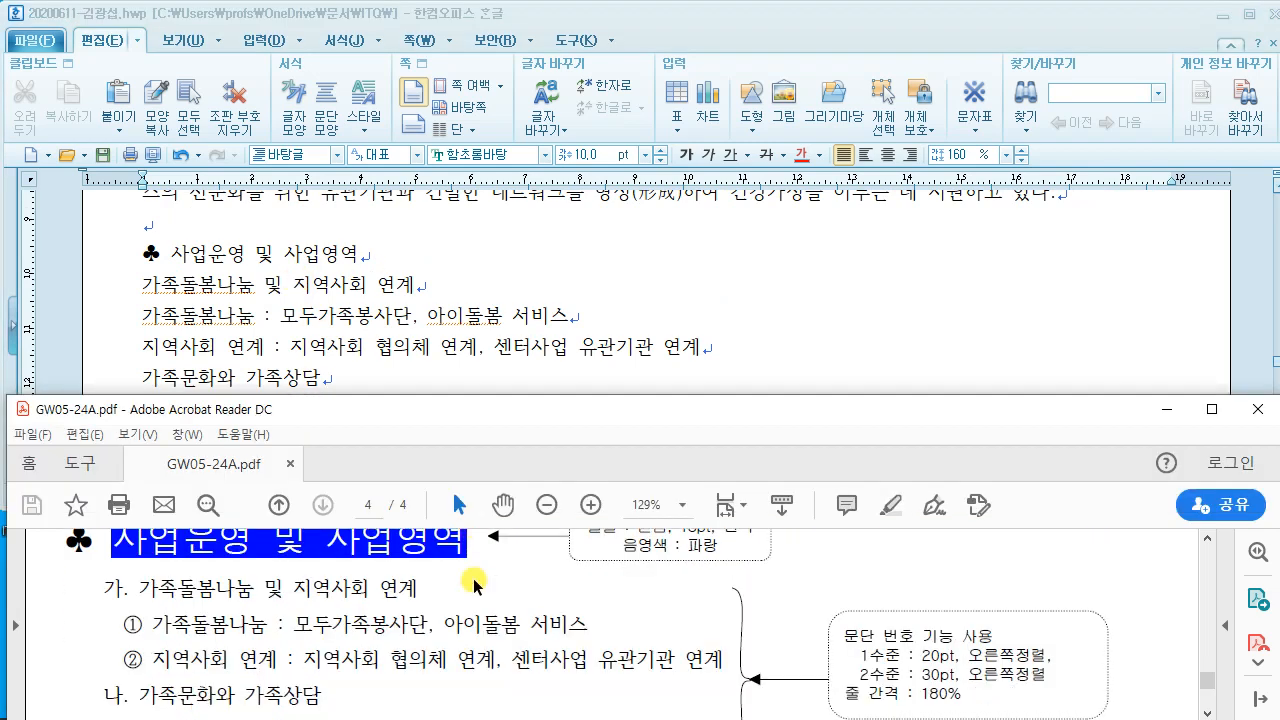
{"action": "scroll", "coordinate": [469, 573], "scroll_direction": "up", "scroll_amount": 1}
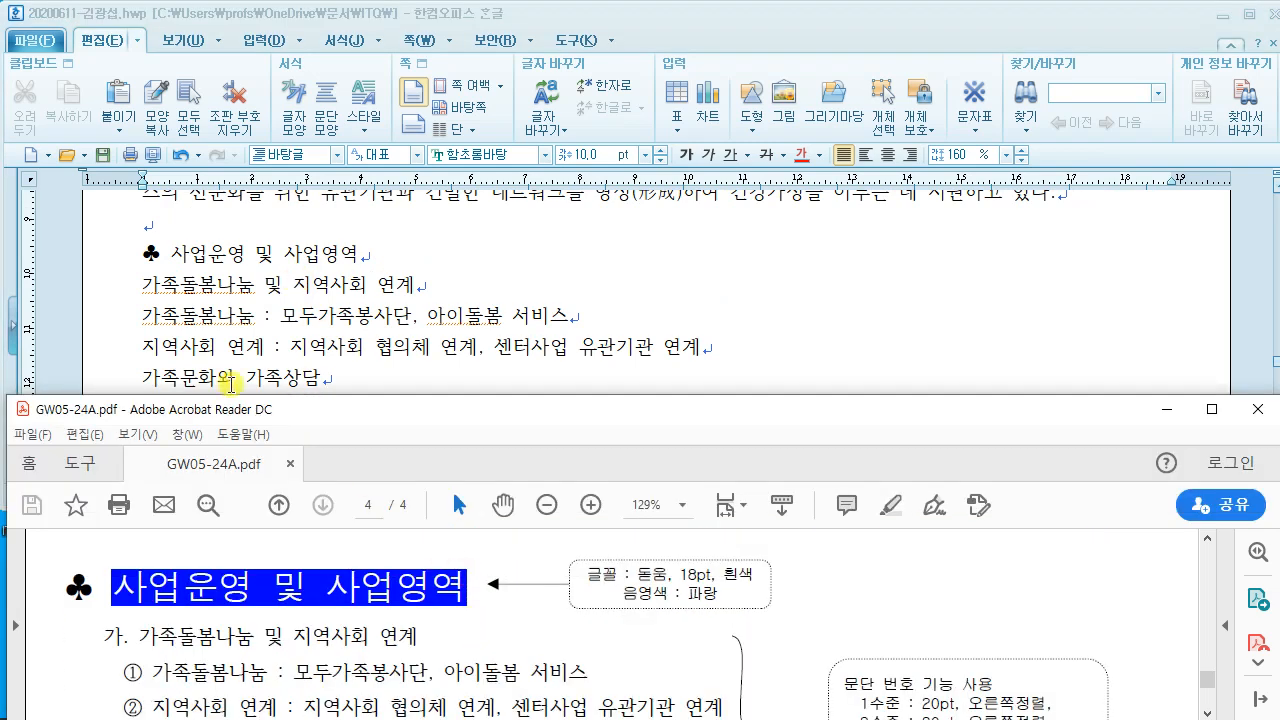
{"action": "left_click", "coordinate": [218, 286]}
{"action": "left_click_drag", "start_coordinate": [138, 260], "coordinate": [357, 256]}
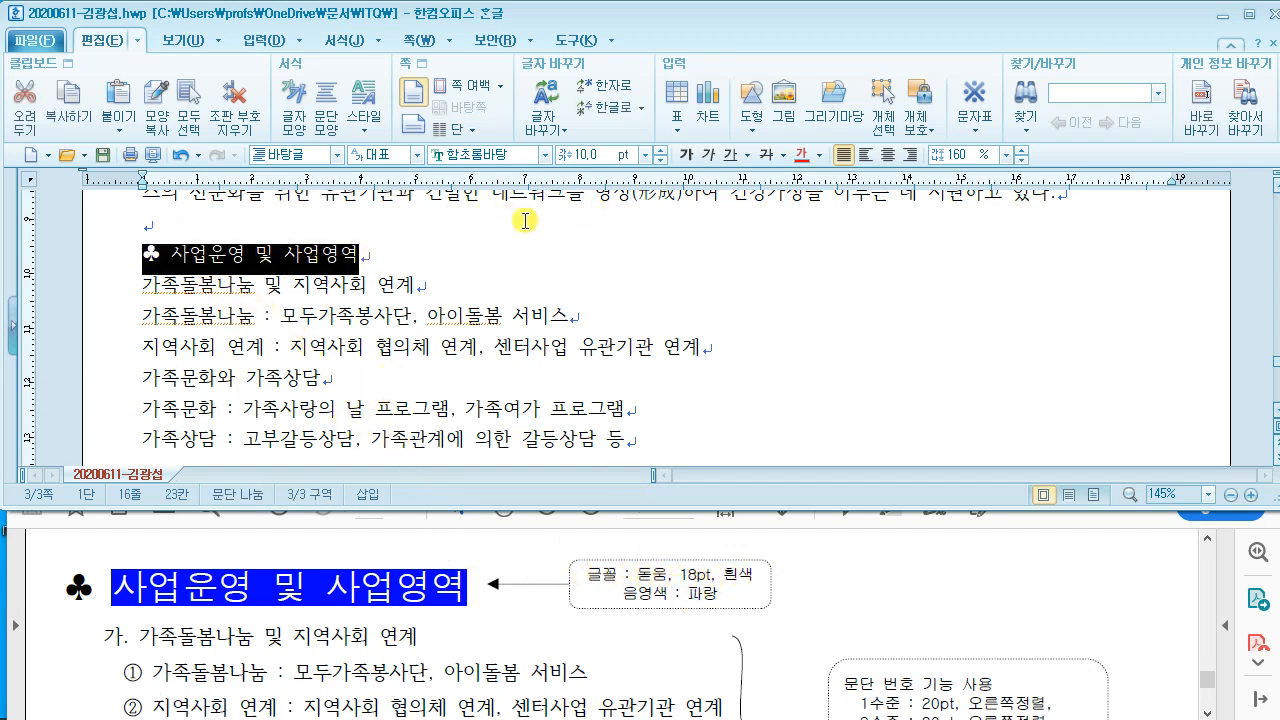
Step: Set the heading font to 돋움 at 18pt
{"action": "left_click", "coordinate": [502, 158]}
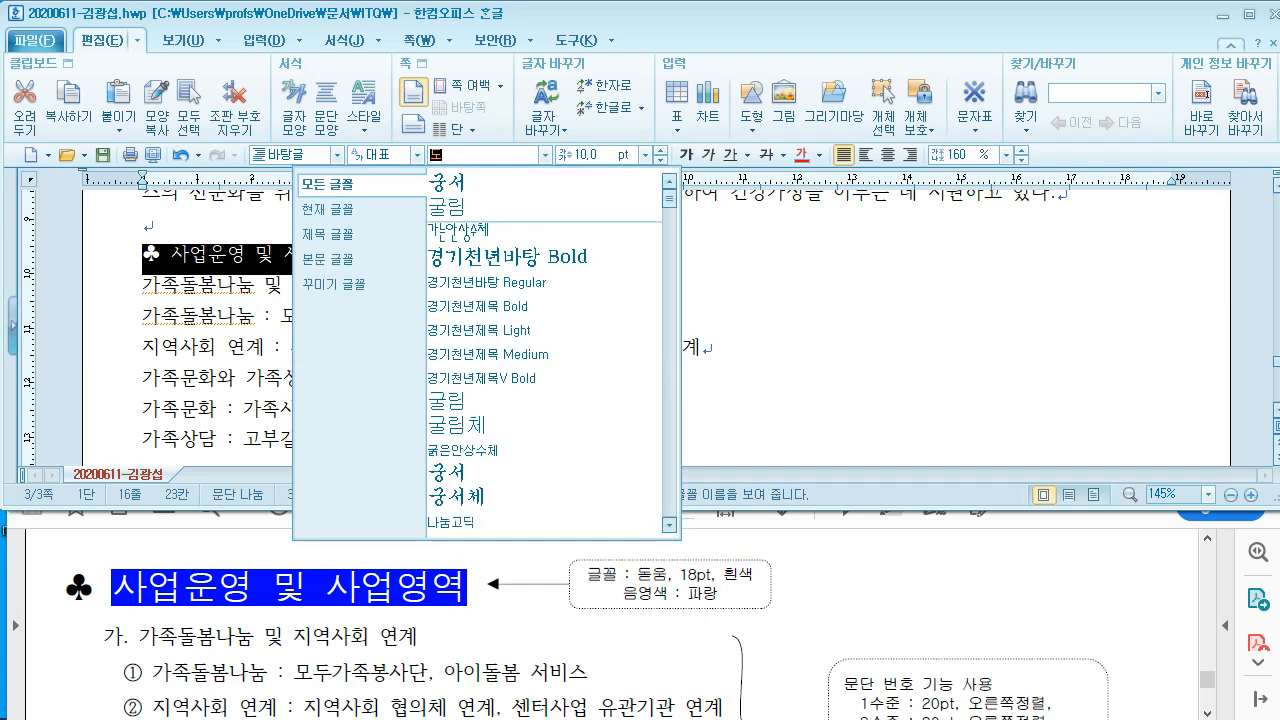
{"action": "type", "text": "돋움"}
{"action": "key", "text": "Return"}
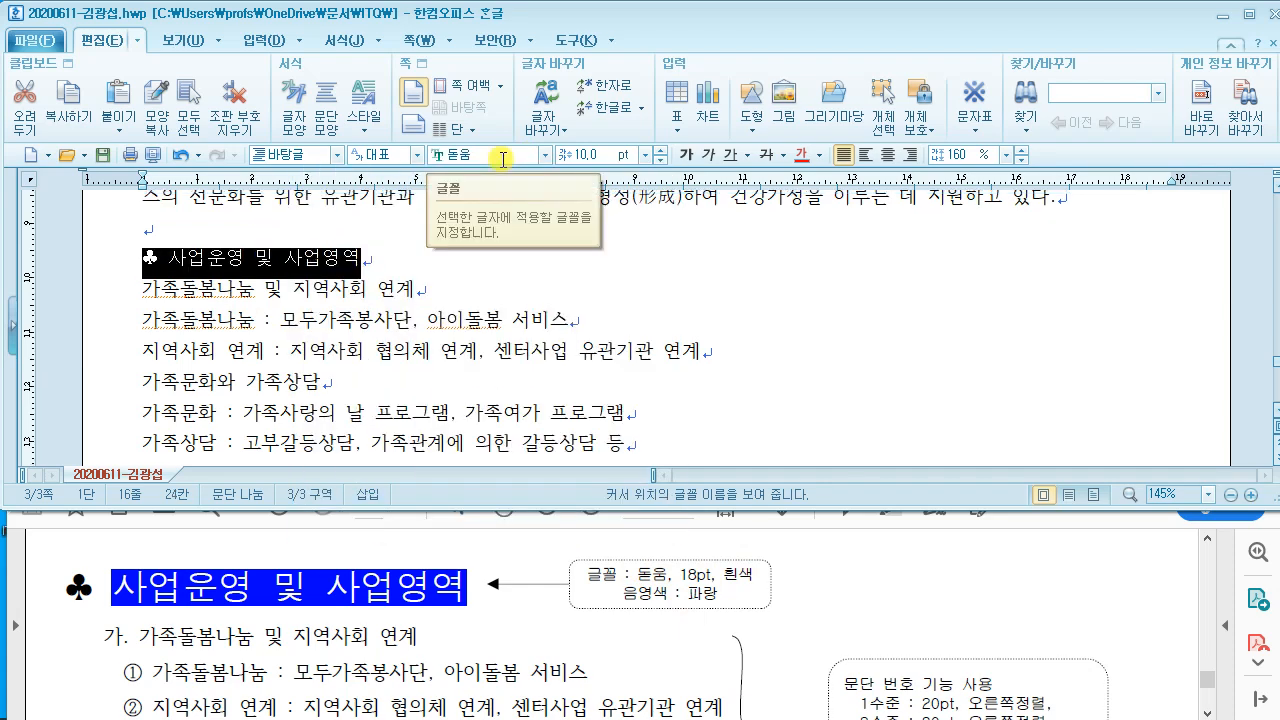
{"action": "left_click", "coordinate": [598, 156]}
{"action": "type", "text": "18"}
{"action": "key", "text": "Return"}
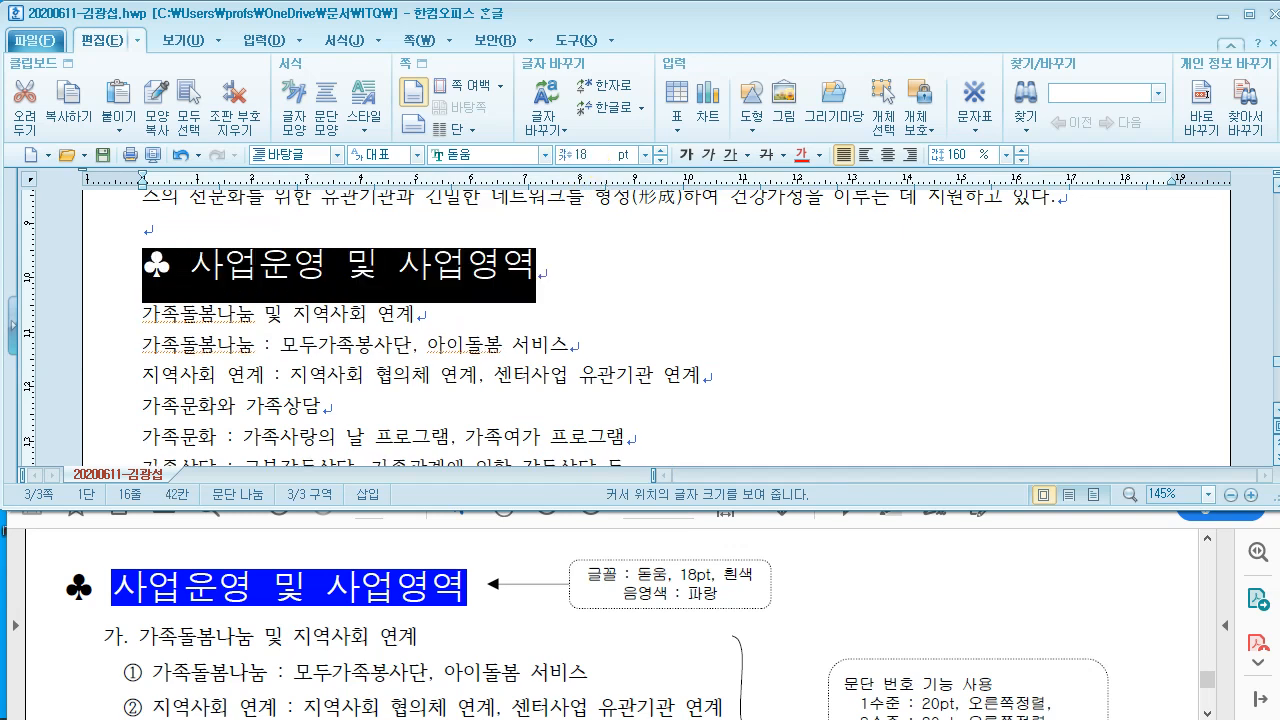
Step: Make the heading words, excluding the ♣ symbol, white
{"action": "left_click", "coordinate": [609, 292]}
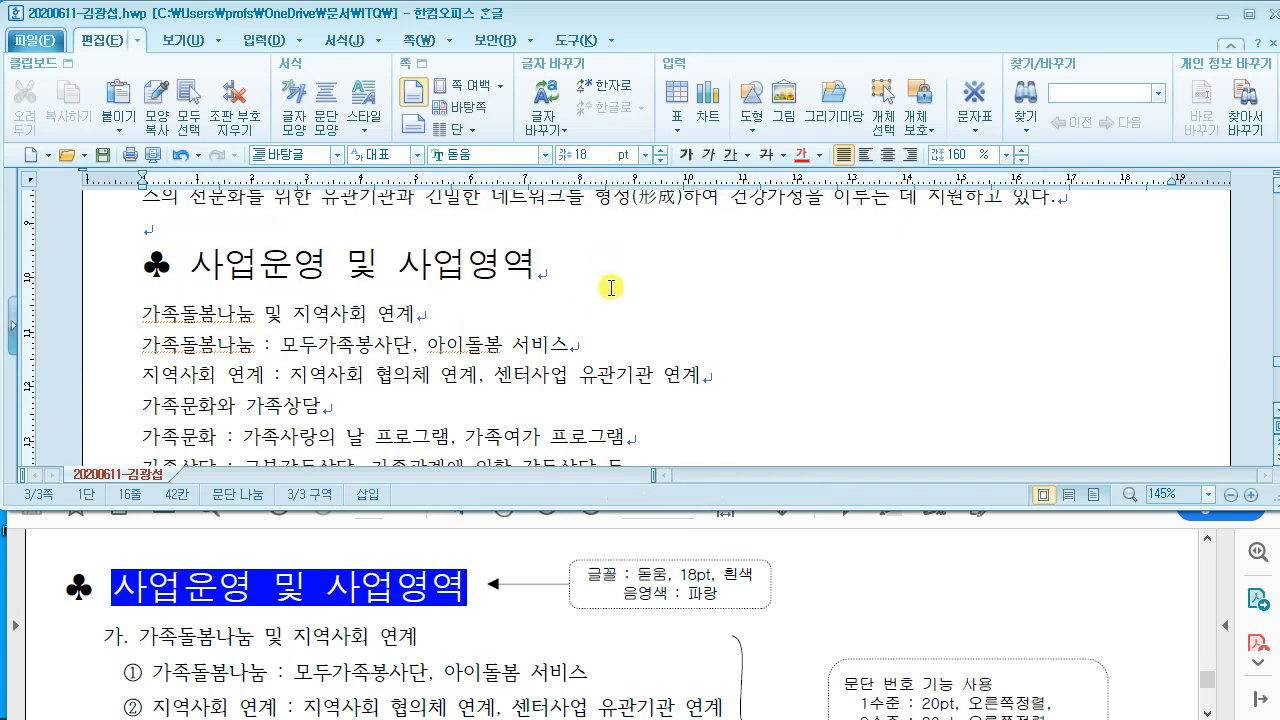
{"action": "left_click_drag", "start_coordinate": [191, 266], "coordinate": [522, 270]}
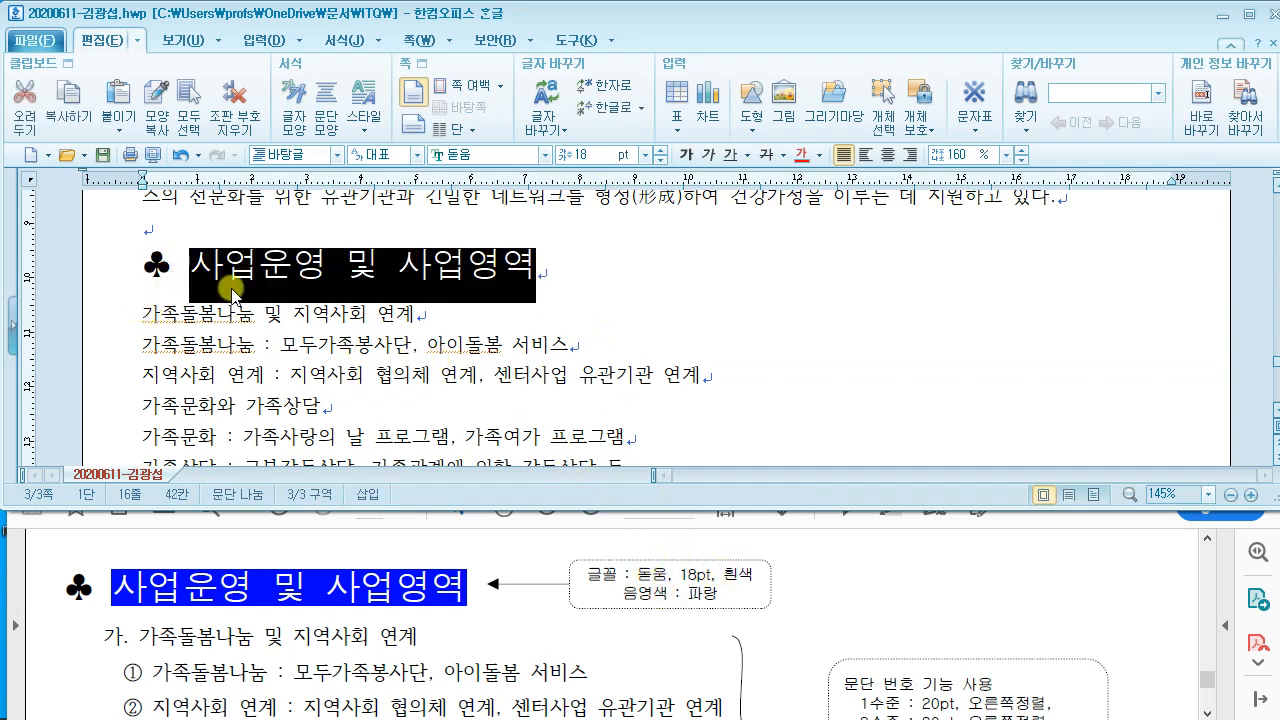
{"action": "left_click", "coordinate": [195, 262]}
{"action": "left_click_drag", "start_coordinate": [195, 262], "coordinate": [530, 265]}
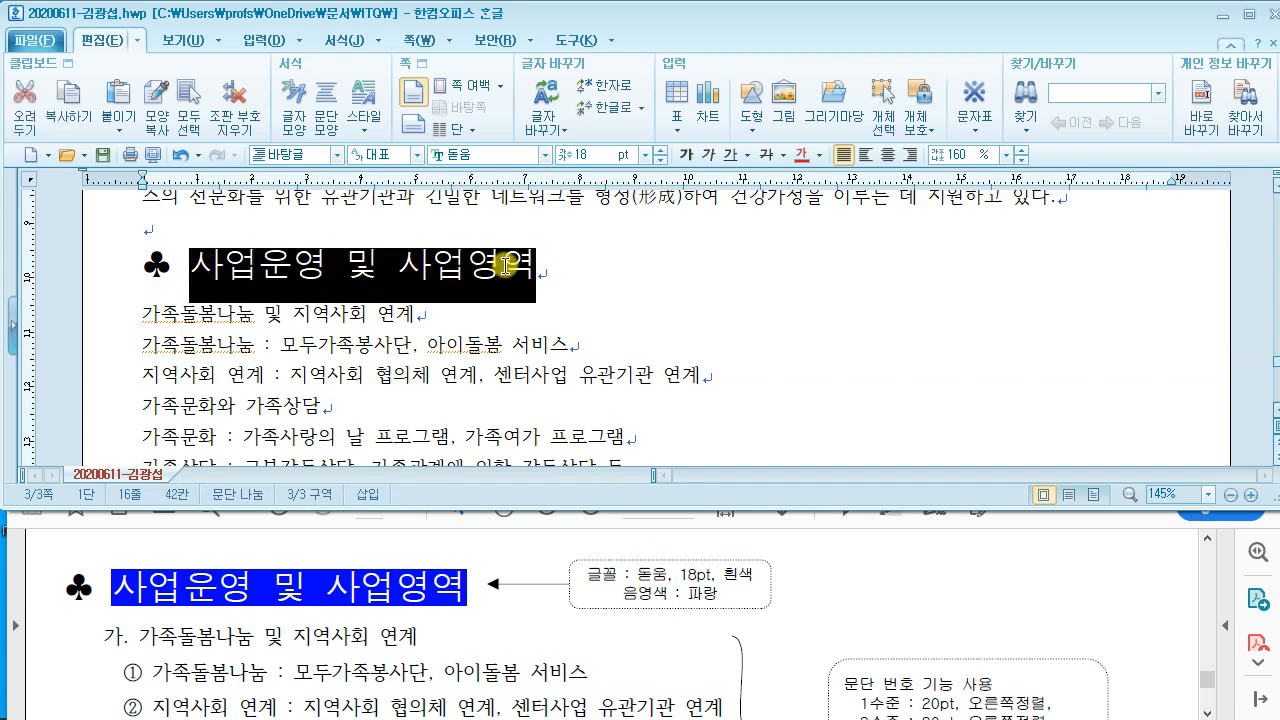
{"action": "left_click", "coordinate": [818, 155]}
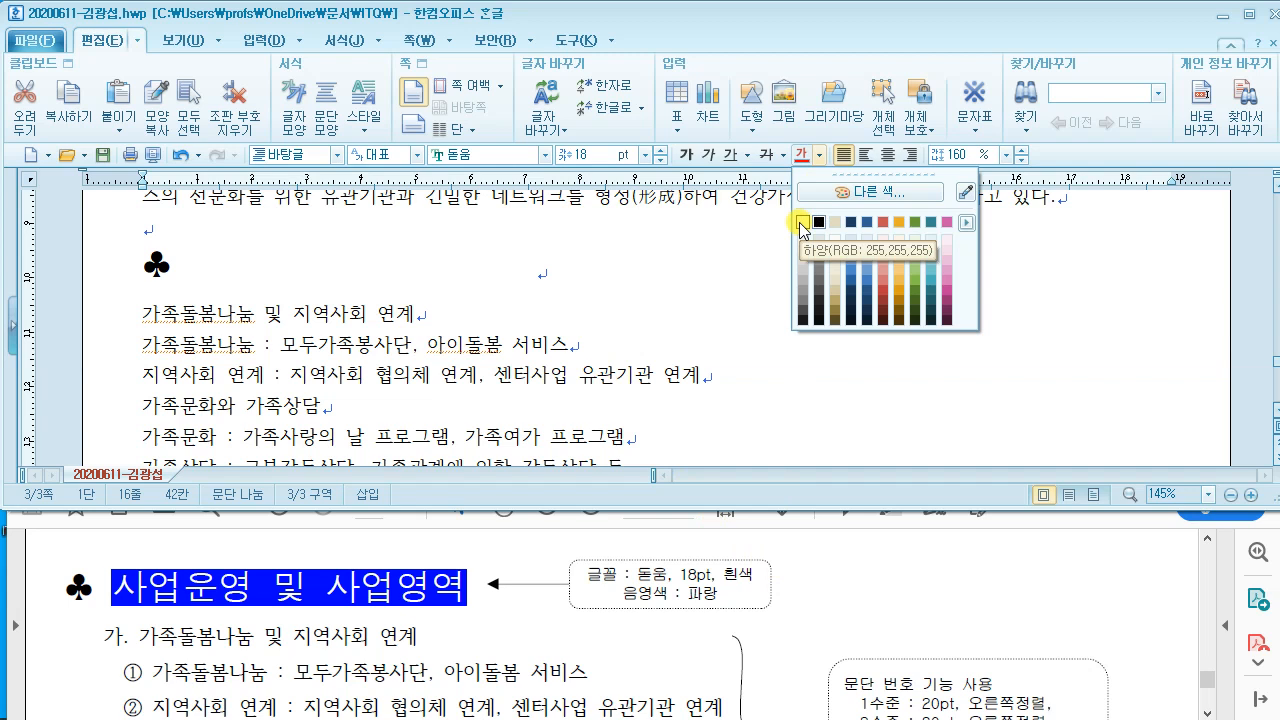
{"action": "left_click", "coordinate": [803, 223]}
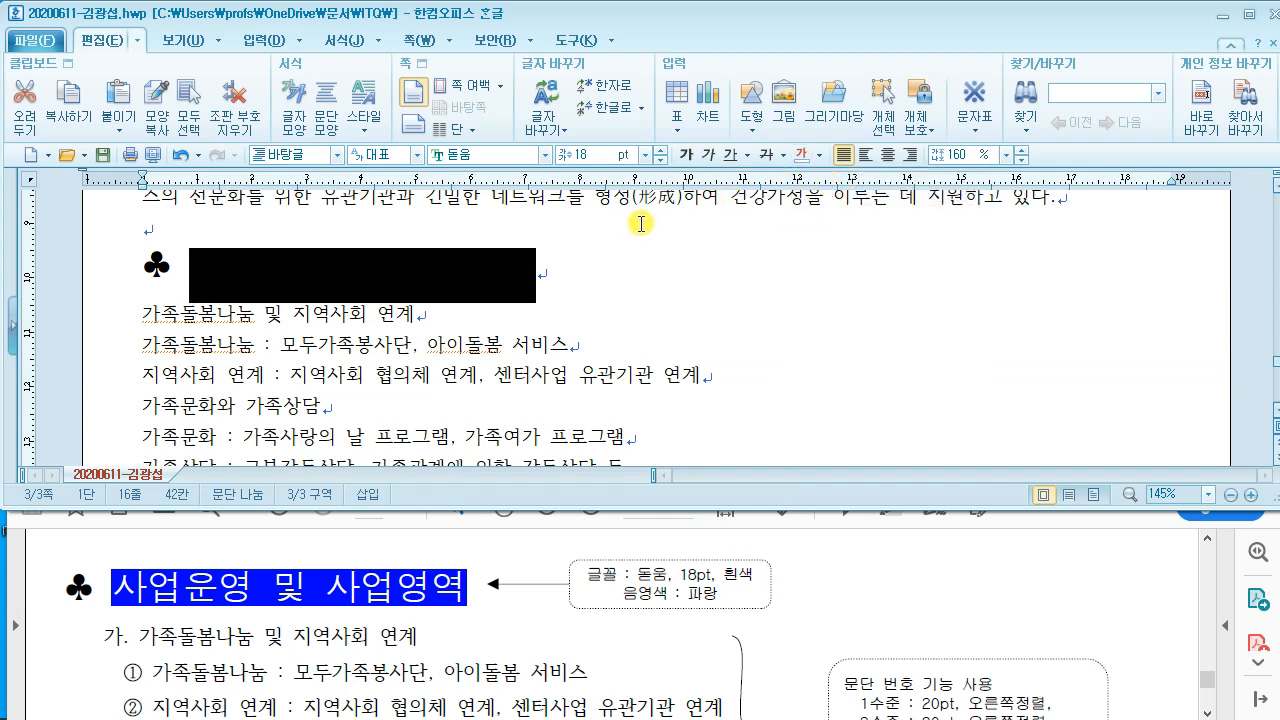
Step: Give the heading words a blue 0000FF shading in 글자 모양
{"action": "right_click", "coordinate": [421, 268]}
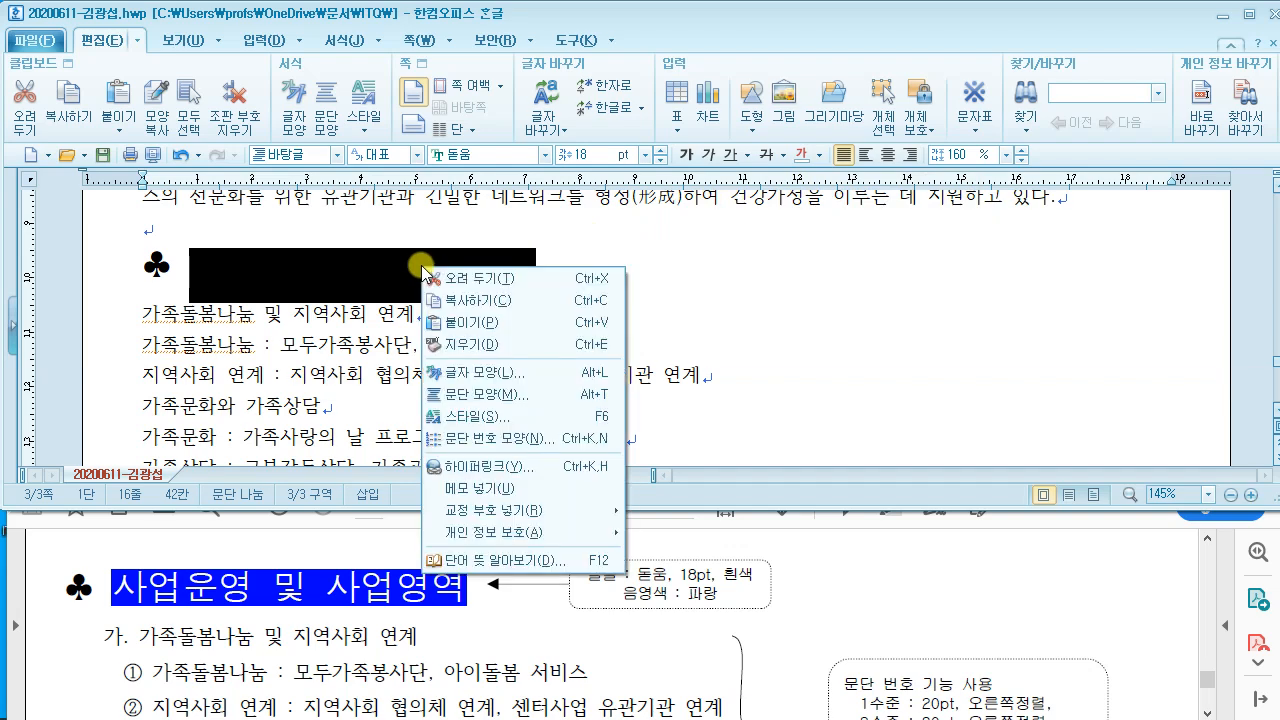
{"action": "left_click", "coordinate": [492, 371]}
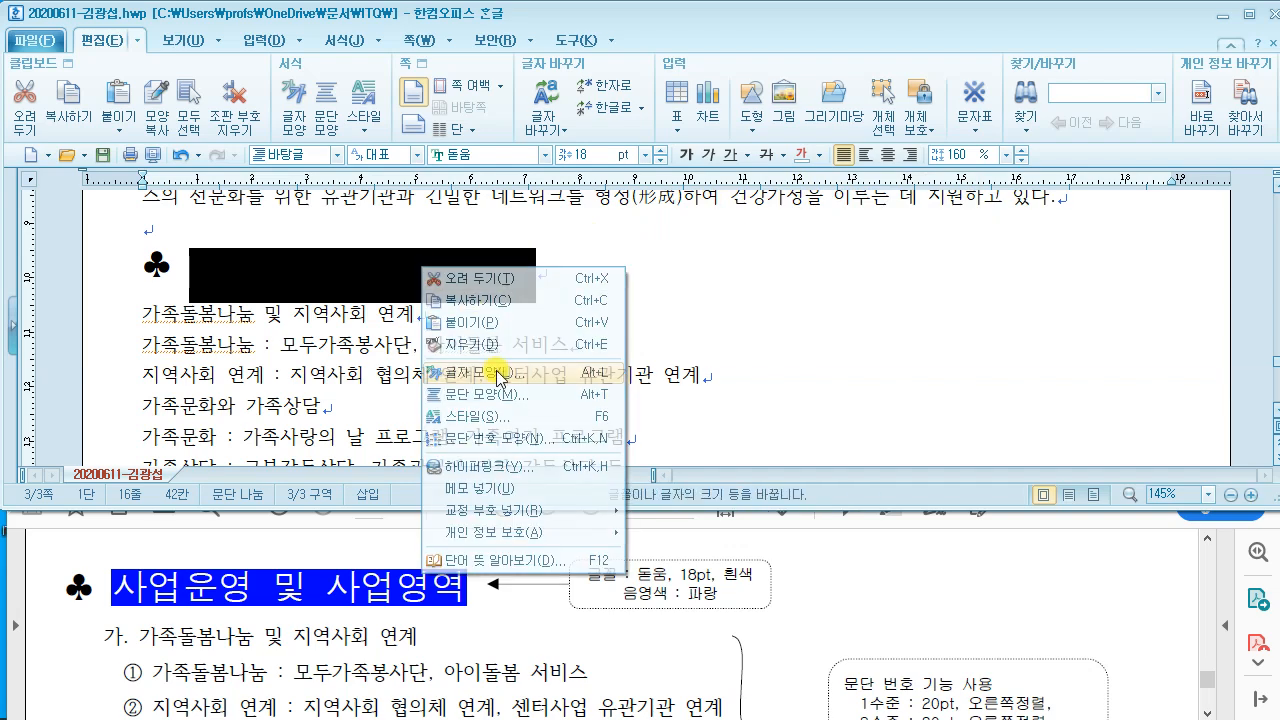
{"action": "left_click_drag", "start_coordinate": [516, 58], "coordinate": [743, 67]}
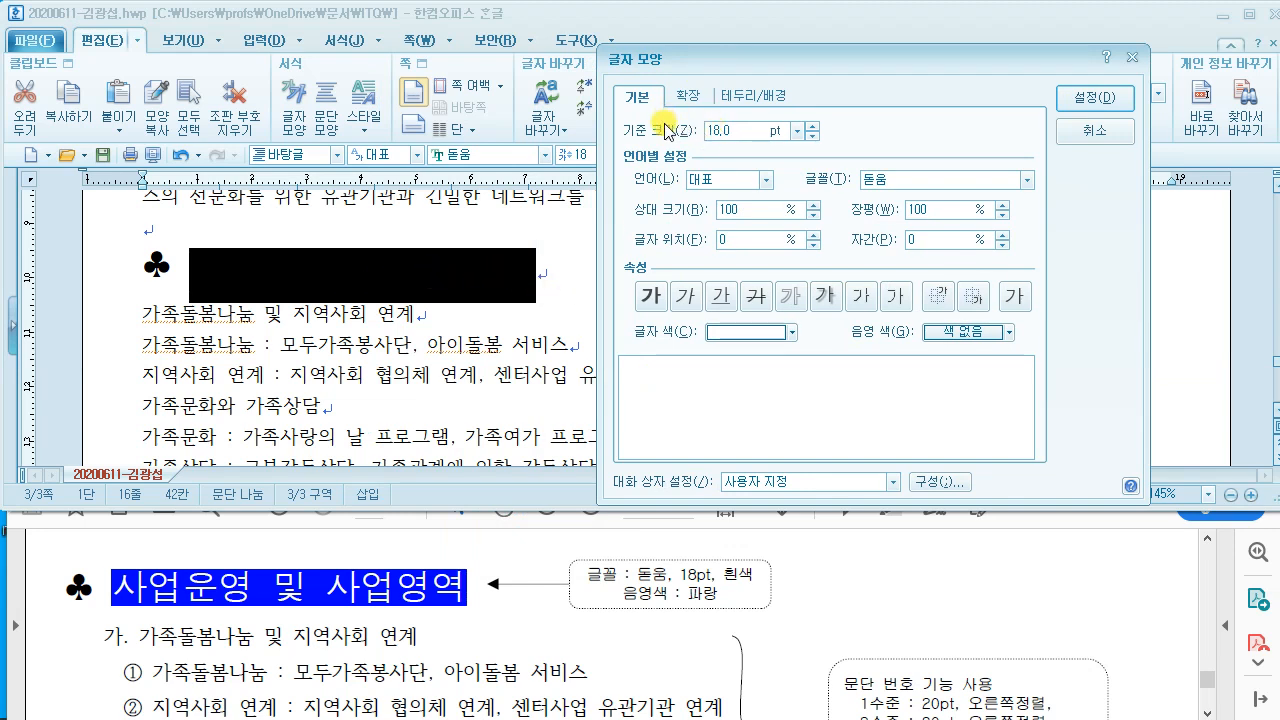
{"action": "left_click", "coordinate": [970, 334]}
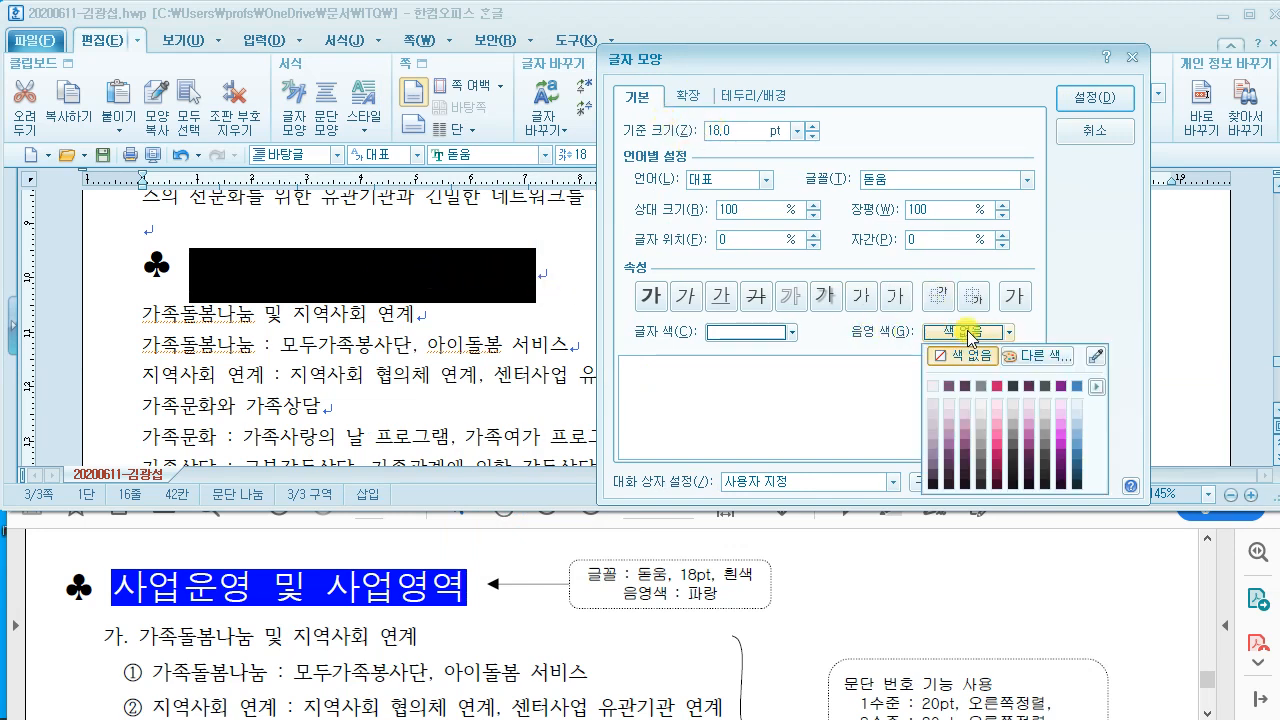
{"action": "left_click", "coordinate": [1045, 357]}
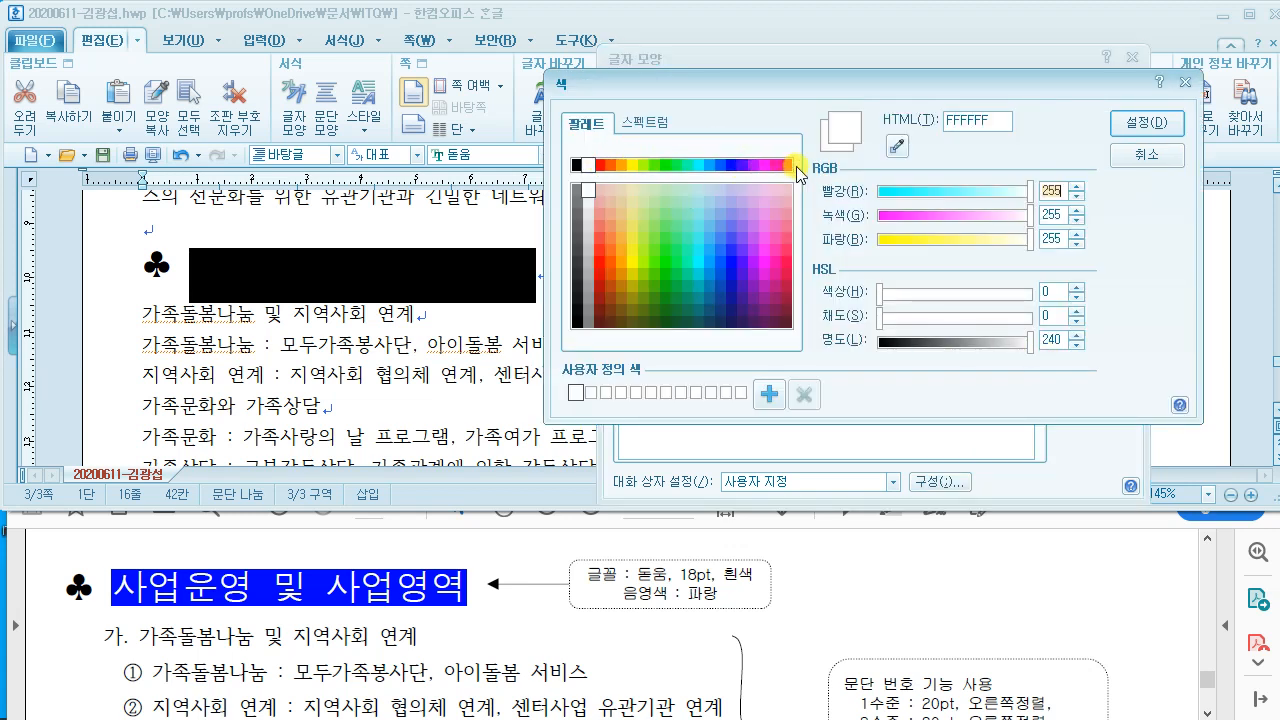
{"action": "left_click", "coordinate": [730, 165]}
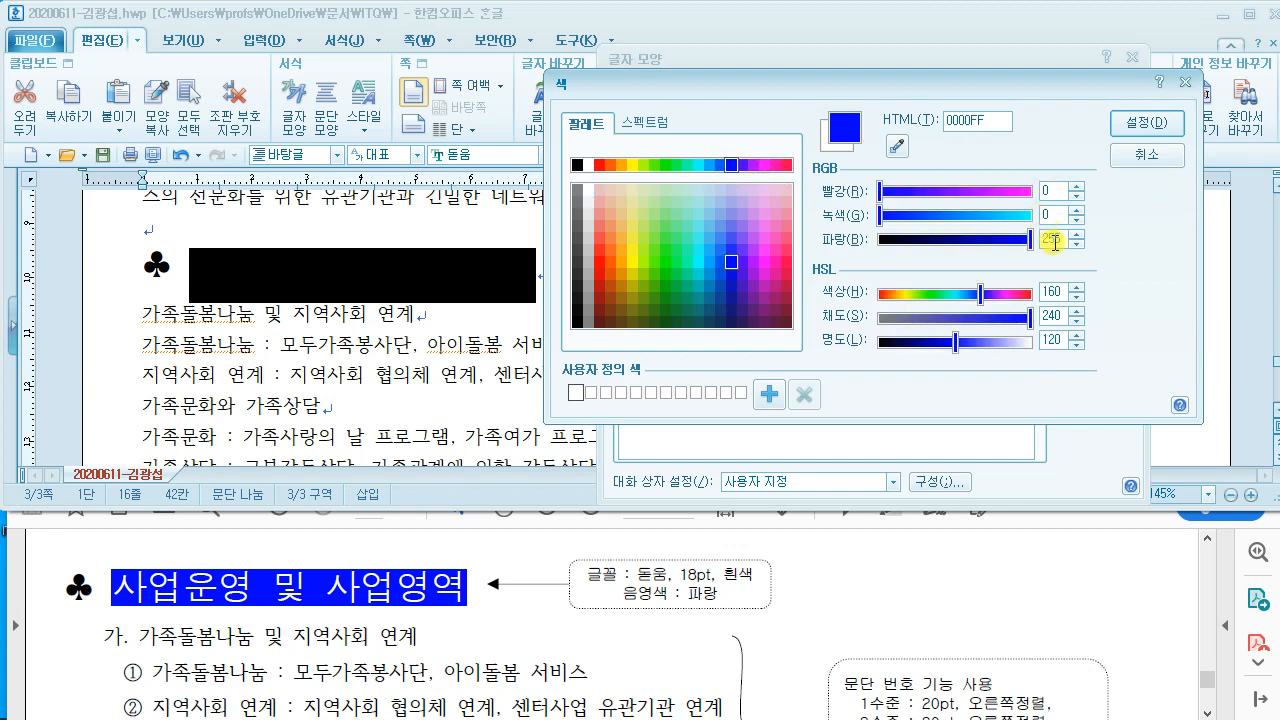
{"action": "left_click", "coordinate": [1147, 123]}
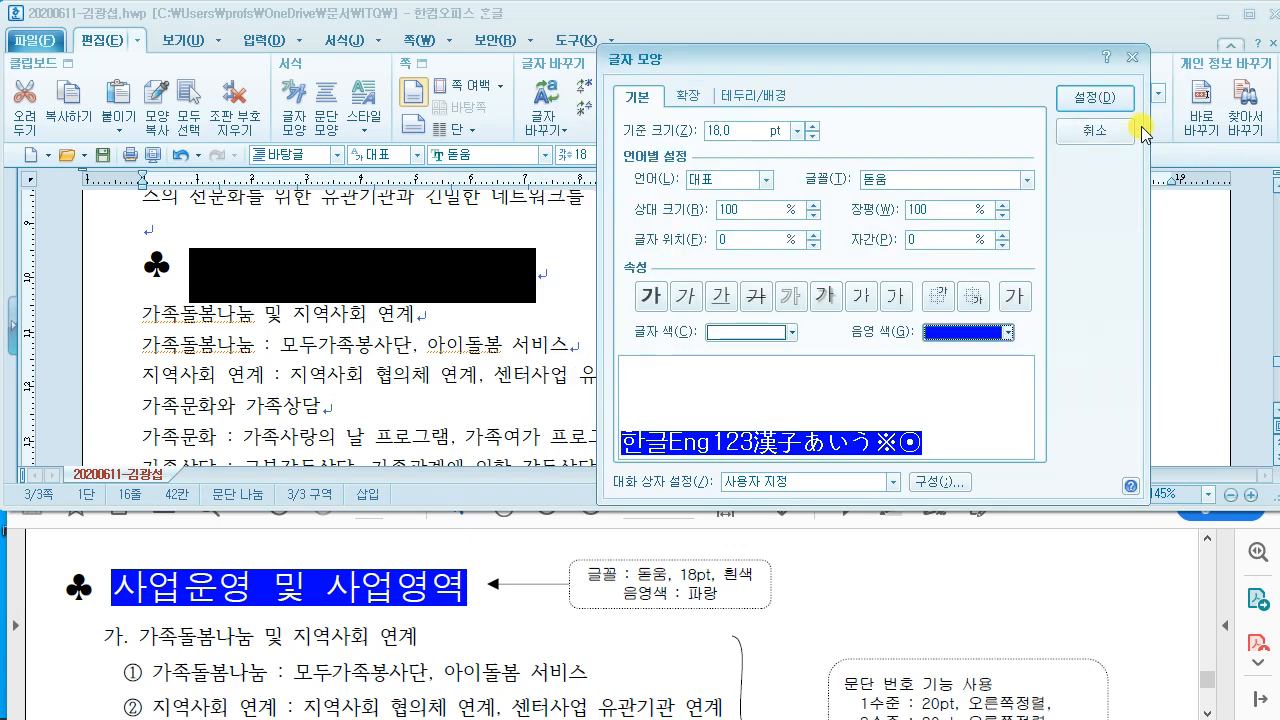
{"action": "left_click", "coordinate": [1096, 104]}
{"action": "left_click", "coordinate": [708, 254]}
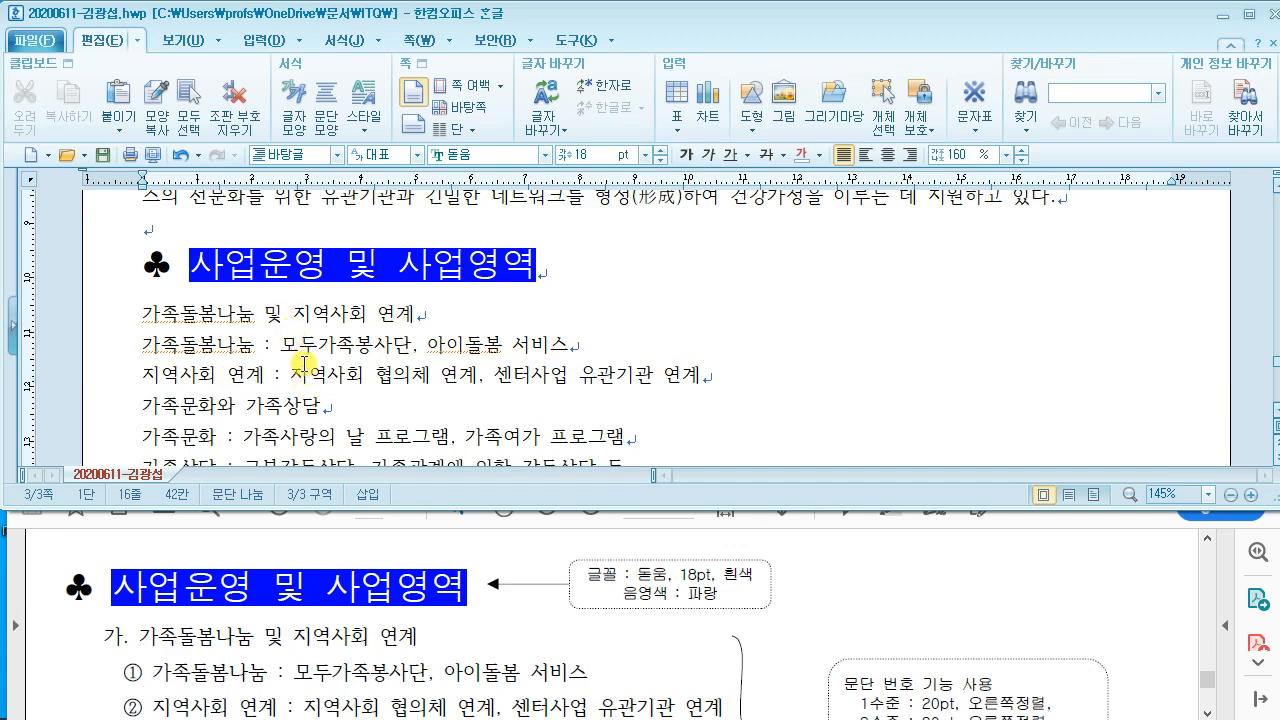
Step: Bring up the reference PDF and enlarge its window
{"action": "left_click", "coordinate": [337, 550]}
{"action": "scroll", "coordinate": [344, 546], "scroll_direction": "down", "scroll_amount": 1}
{"action": "scroll", "coordinate": [344, 546], "scroll_direction": "down", "scroll_amount": 2}
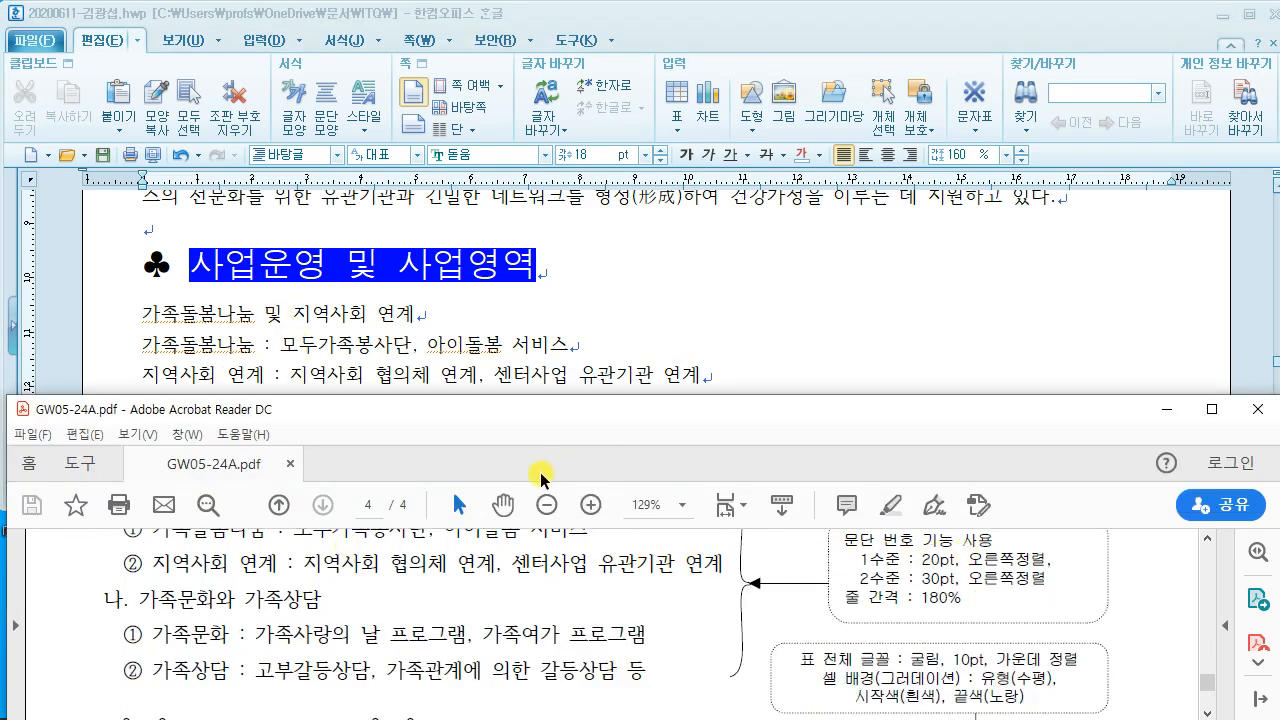
{"action": "left_click_drag", "start_coordinate": [480, 396], "coordinate": [486, 361]}
{"action": "scroll", "coordinate": [432, 540], "scroll_direction": "up", "scroll_amount": 1}
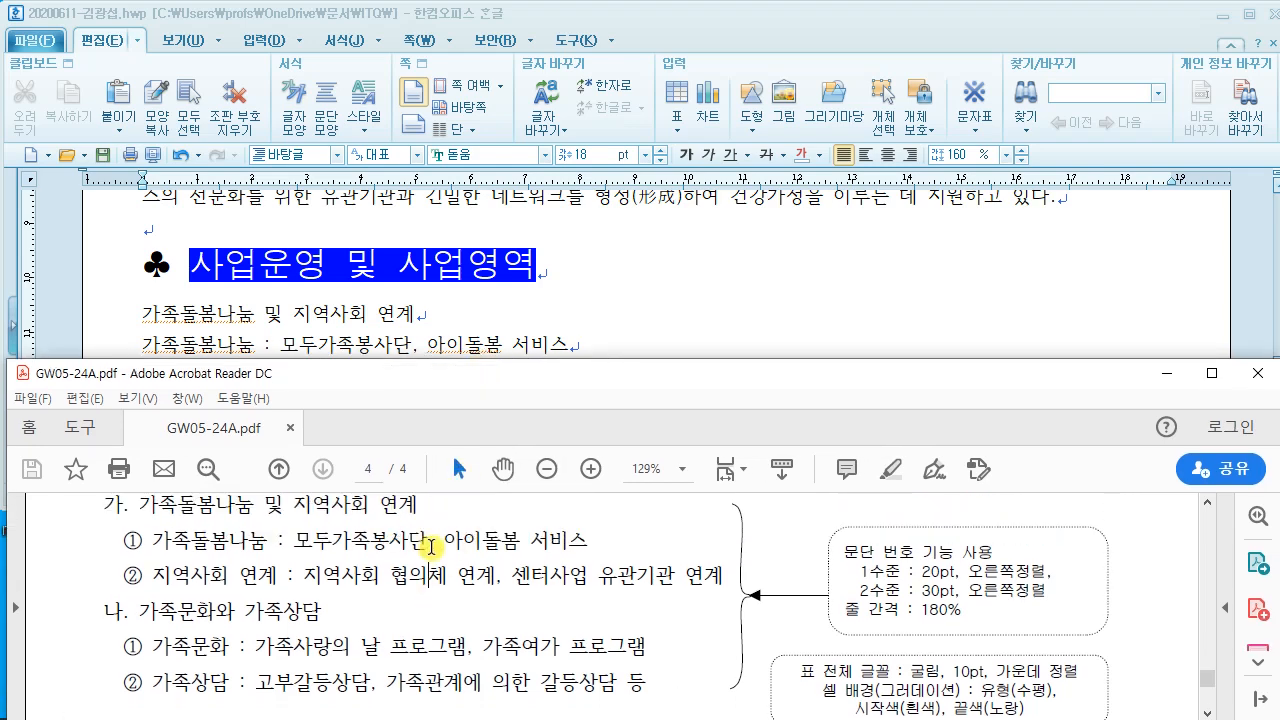
Step: Select the six lines under the heading and open 문단 번호 모양 settings
{"action": "left_click", "coordinate": [684, 296]}
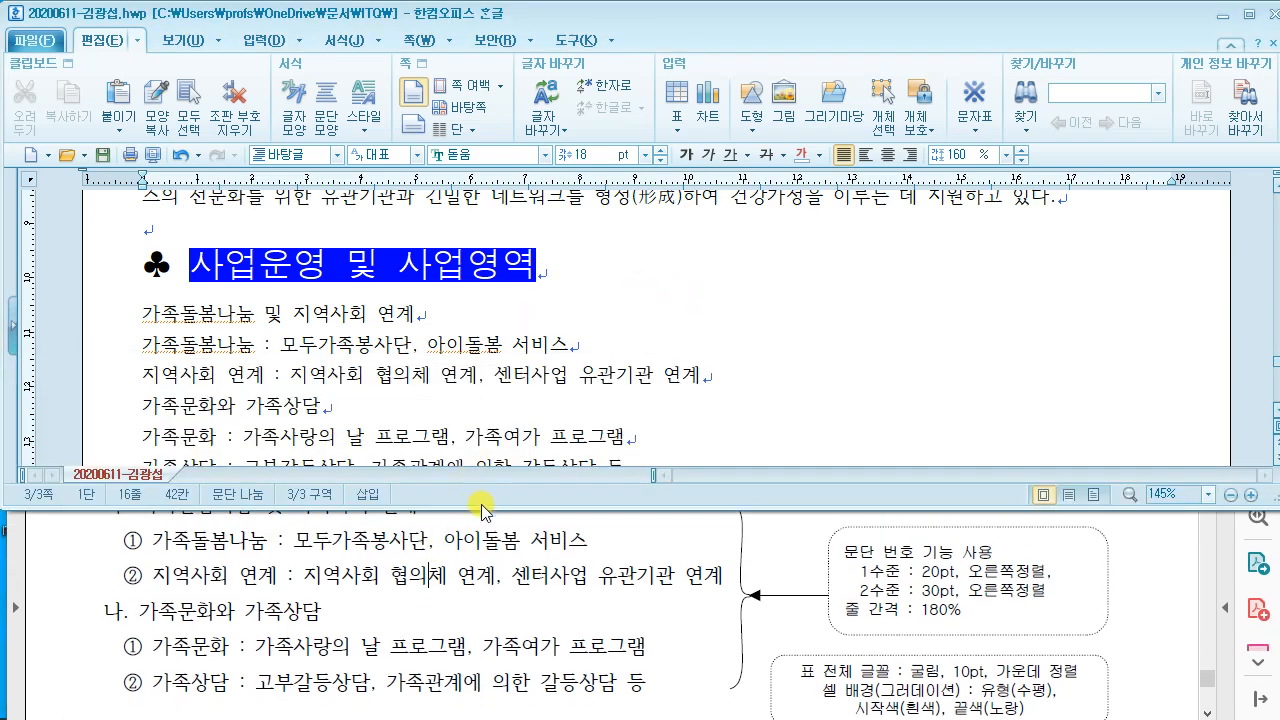
{"action": "left_click_drag", "start_coordinate": [481, 508], "coordinate": [483, 455]}
{"action": "scroll", "coordinate": [227, 216], "scroll_direction": "down", "scroll_amount": 1}
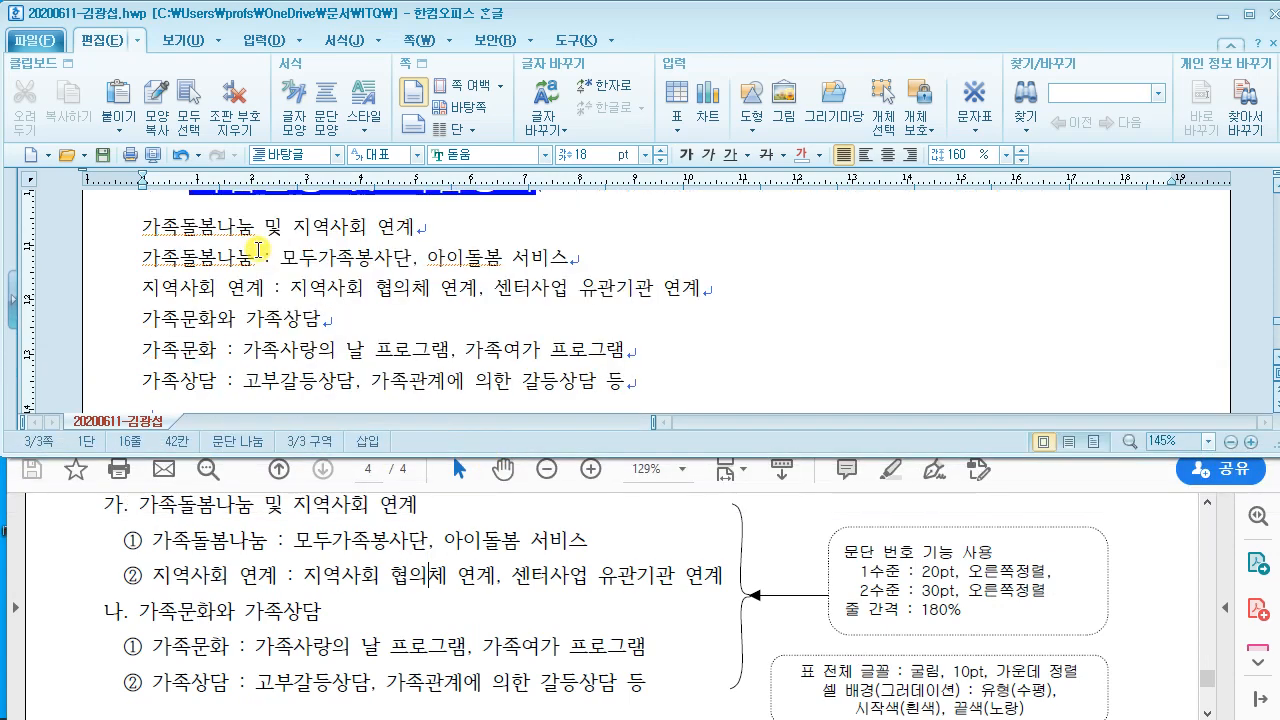
{"action": "left_click_drag", "start_coordinate": [145, 226], "coordinate": [660, 378]}
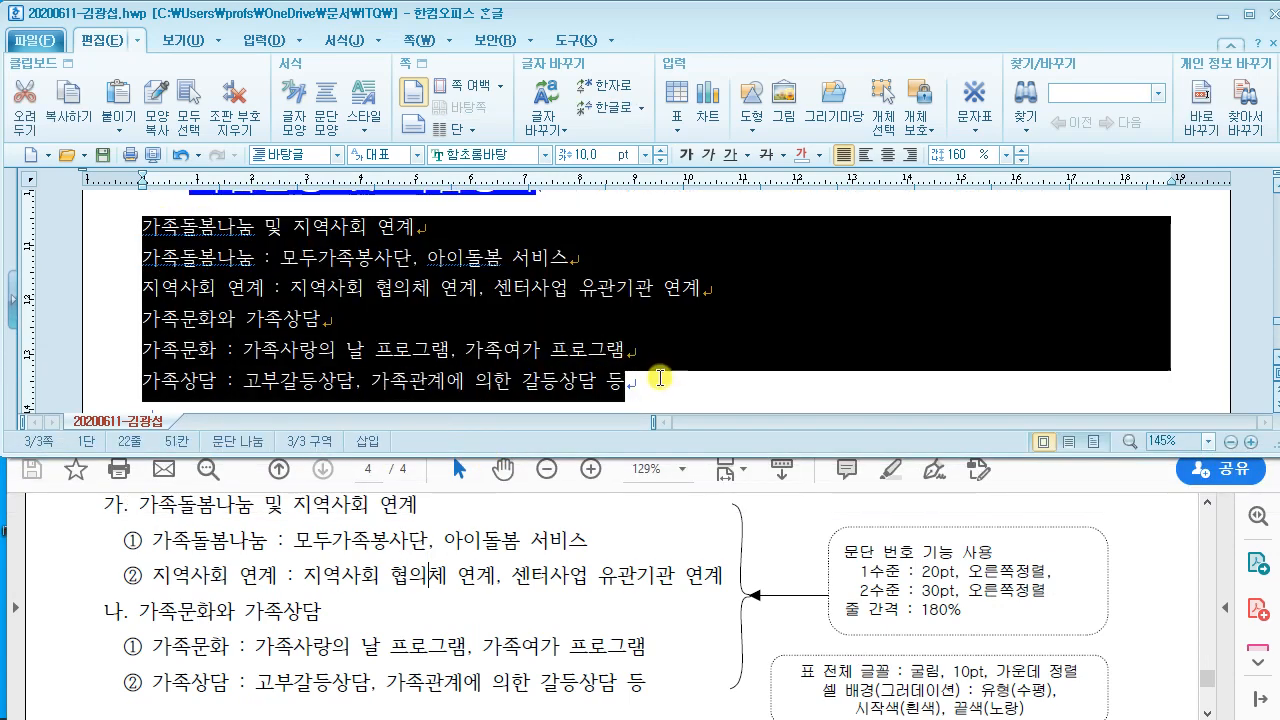
{"action": "right_click", "coordinate": [560, 242]}
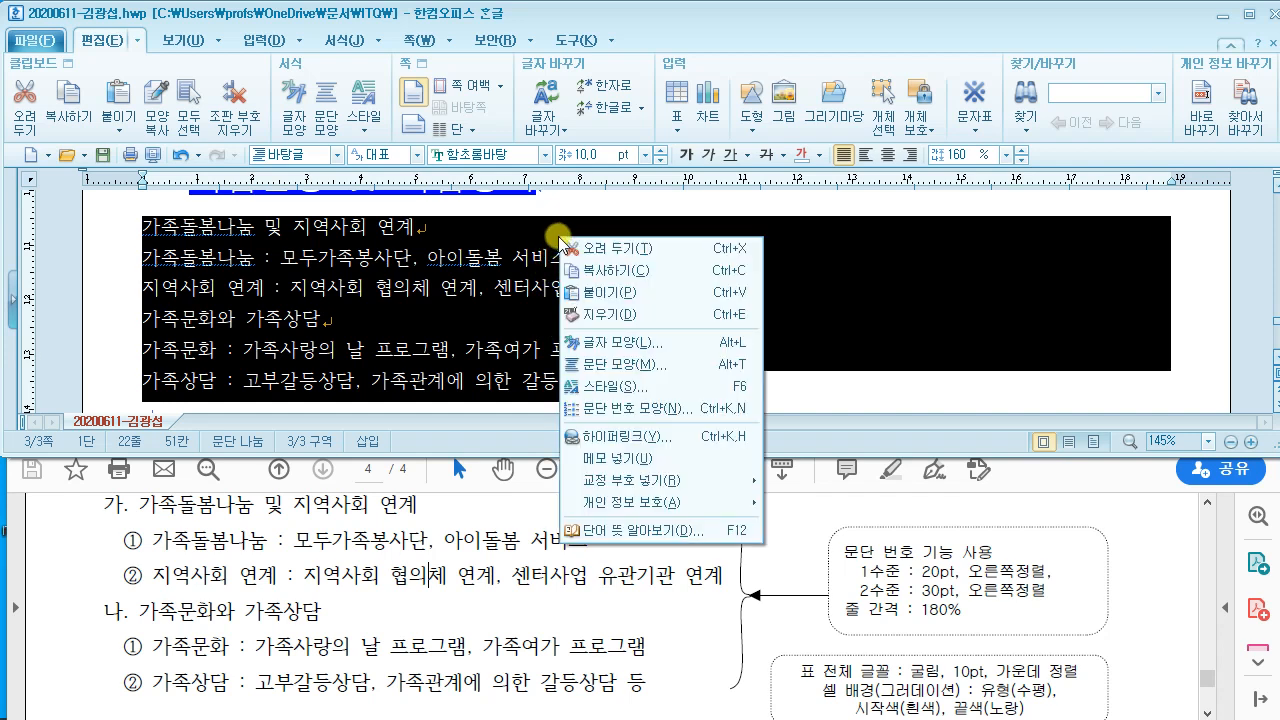
{"action": "left_click", "coordinate": [692, 412]}
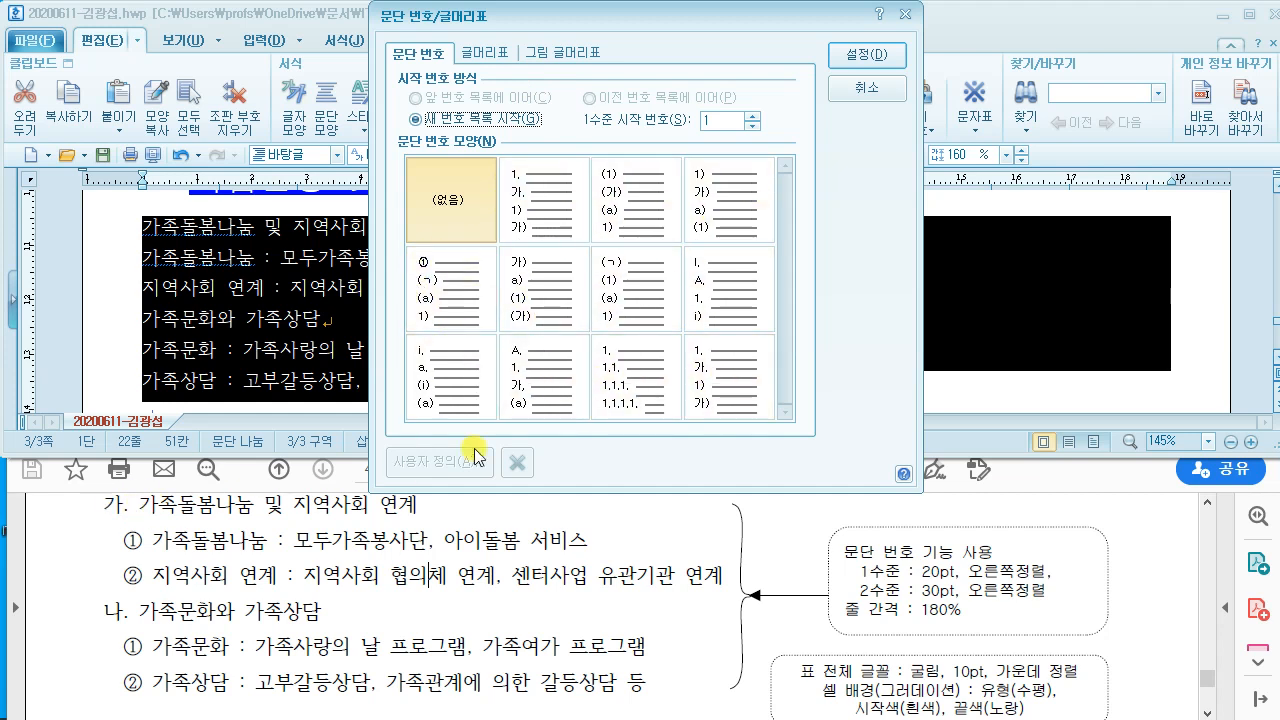
Step: Choose the 가) a) (1) (가) numbering scheme and open its custom settings
{"action": "left_click", "coordinate": [543, 290]}
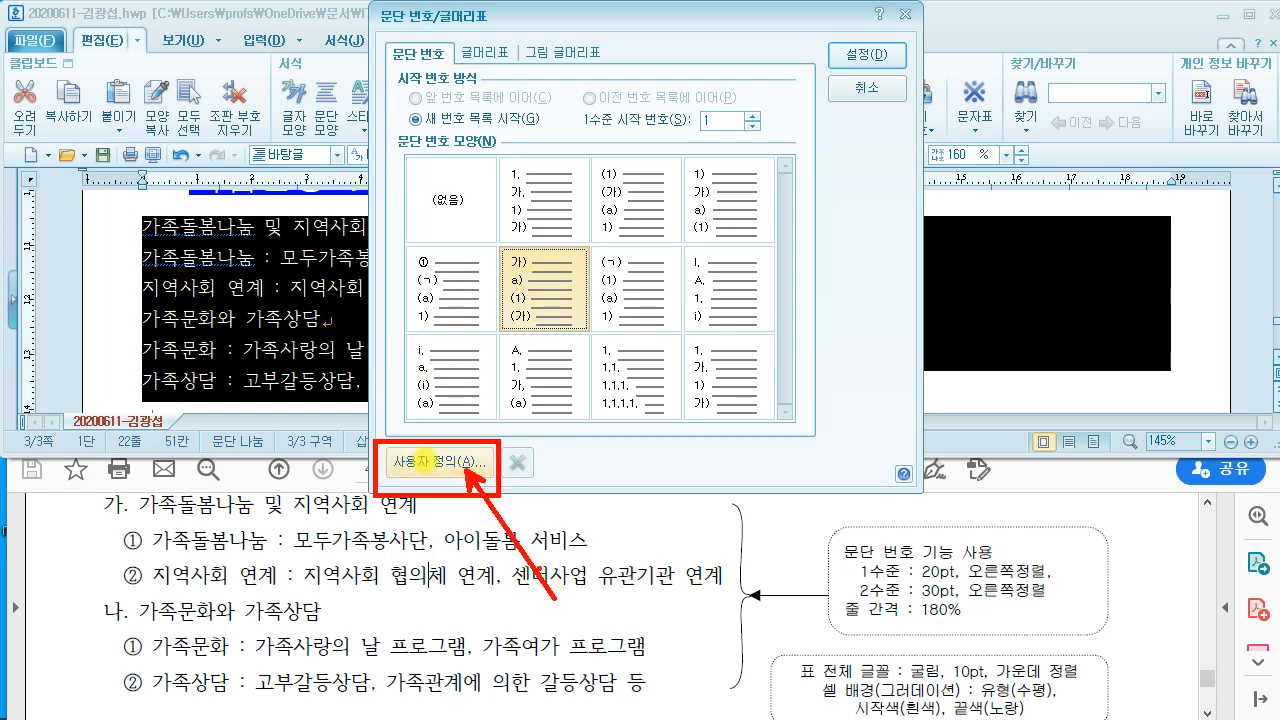
{"action": "left_click", "coordinate": [452, 462]}
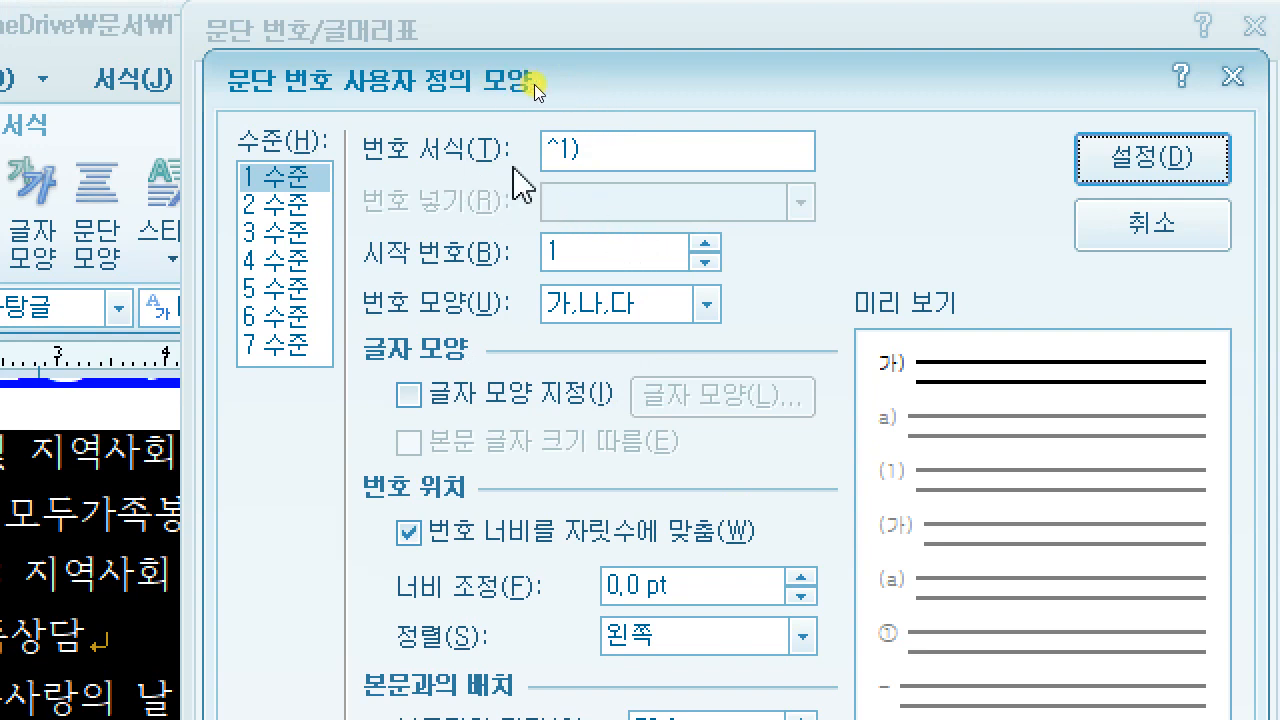
Step: Change level 1 to format ^1., 20 pt number width, and right alignment
{"action": "left_click", "coordinate": [613, 153]}
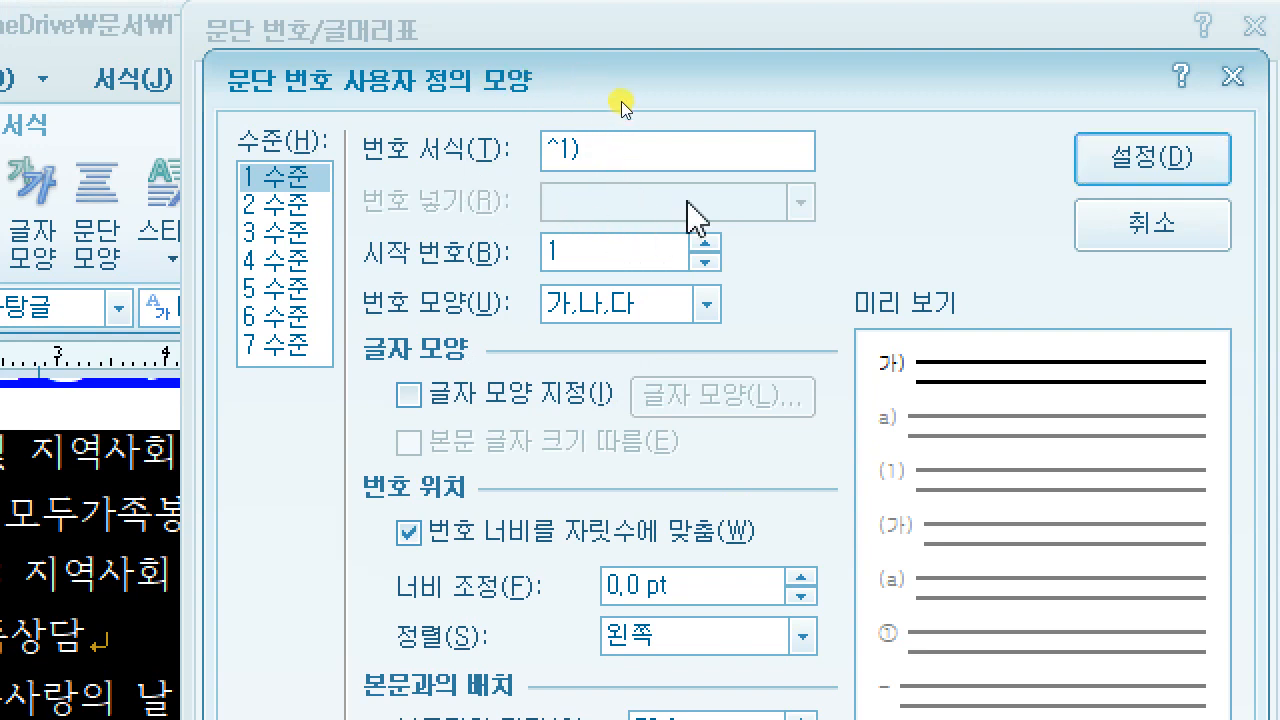
{"action": "key", "text": "BackSpace"}
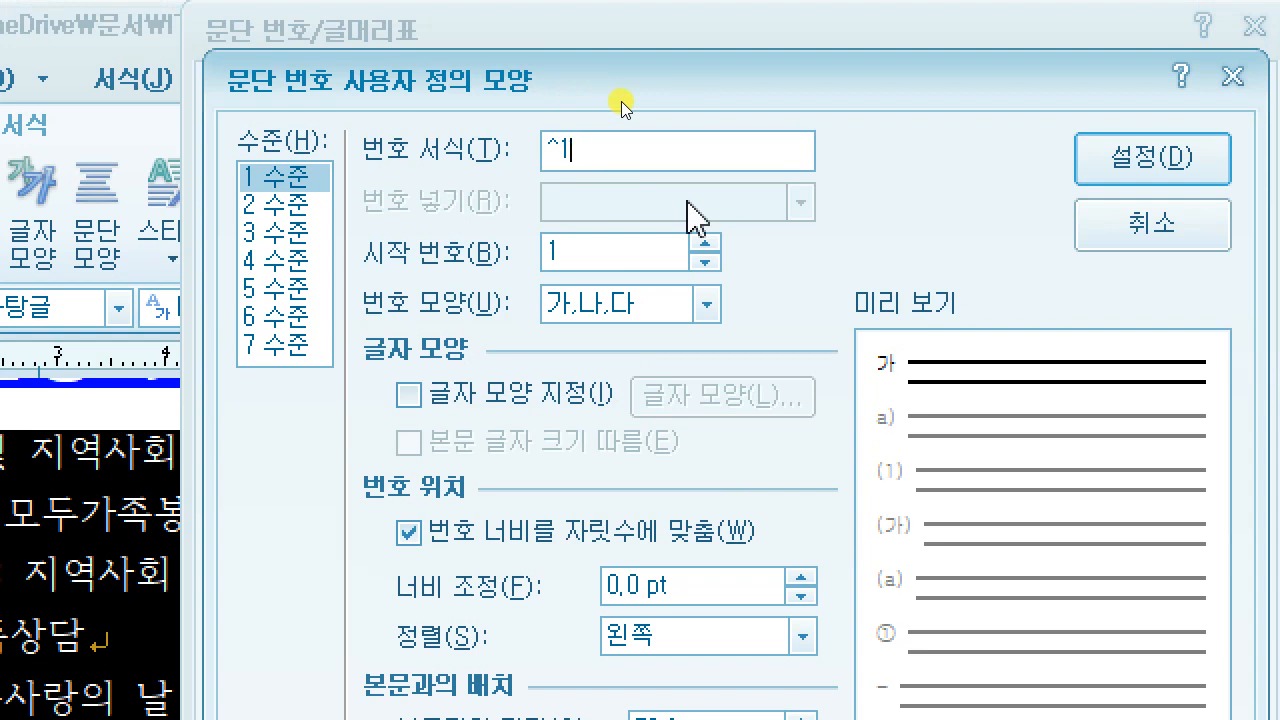
{"action": "type", "text": "."}
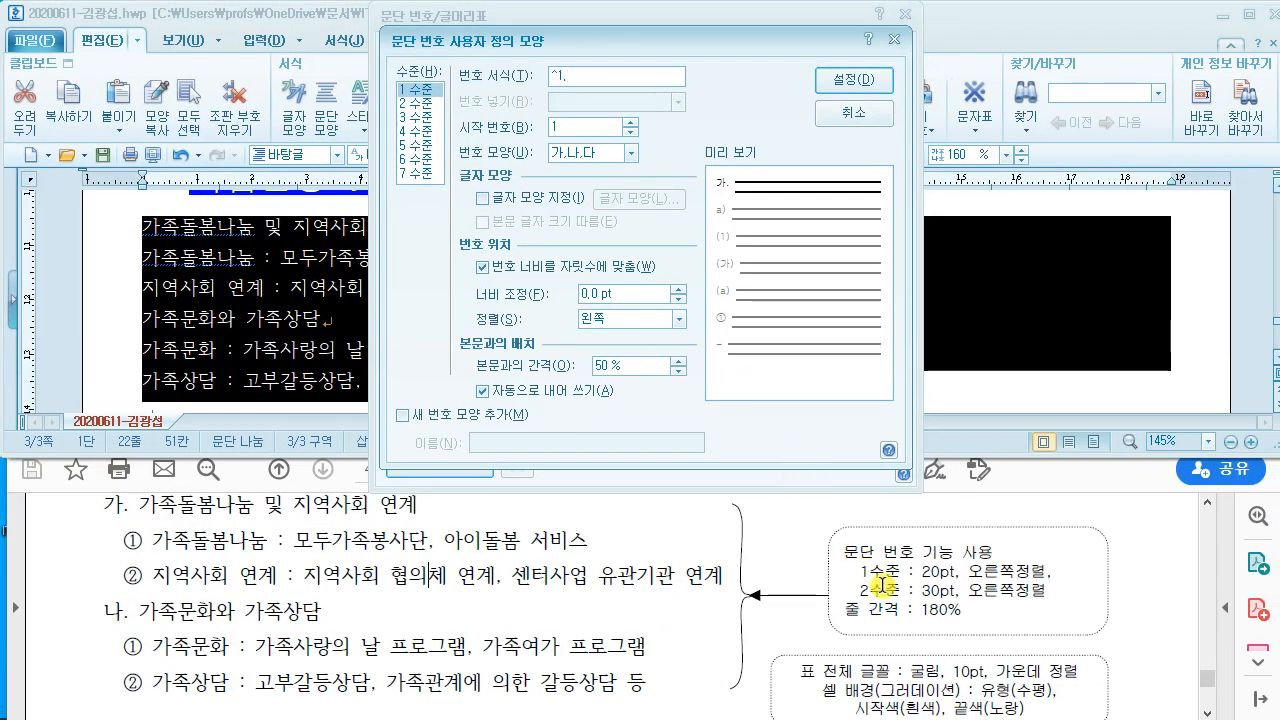
{"action": "mouse_move", "coordinate": [850, 566]}
{"action": "left_mouse_down"}
{"action": "mouse_move", "coordinate": [885, 582]}
{"action": "mouse_move", "coordinate": [1050, 586]}
{"action": "left_mouse_up"}
{"action": "left_click_drag", "start_coordinate": [680, 325], "coordinate": [878, 545]}
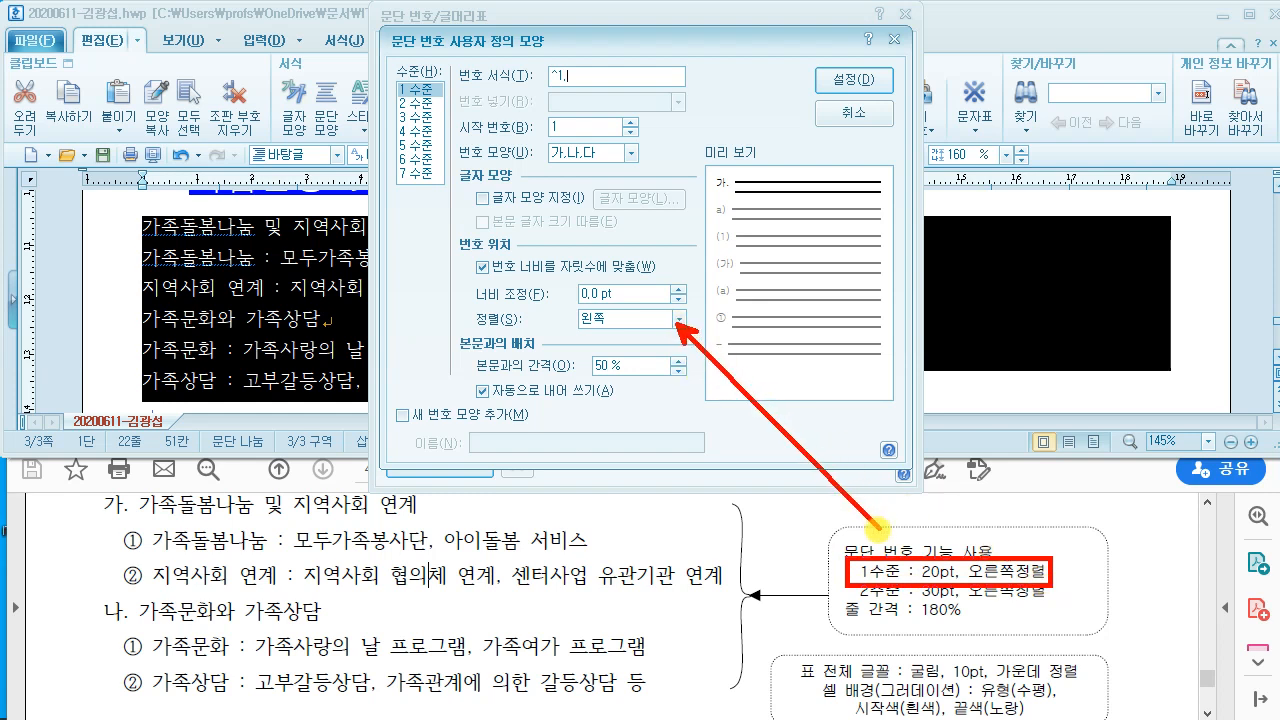
{"action": "mouse_move", "coordinate": [645, 264]}
{"action": "left_mouse_down"}
{"action": "mouse_move", "coordinate": [703, 318]}
{"action": "mouse_move", "coordinate": [684, 326]}
{"action": "left_mouse_up"}
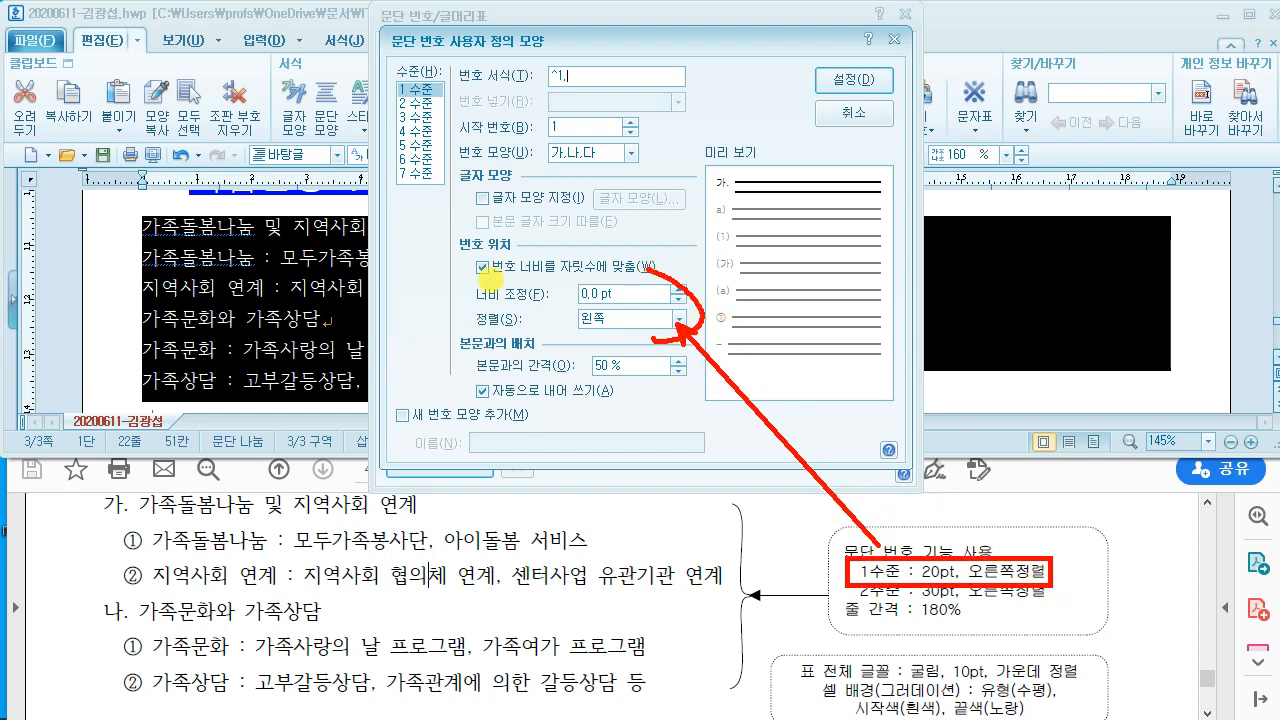
{"action": "mouse_move", "coordinate": [478, 284]}
{"action": "left_mouse_down"}
{"action": "mouse_move", "coordinate": [457, 305]}
{"action": "mouse_move", "coordinate": [480, 335]}
{"action": "left_mouse_up"}
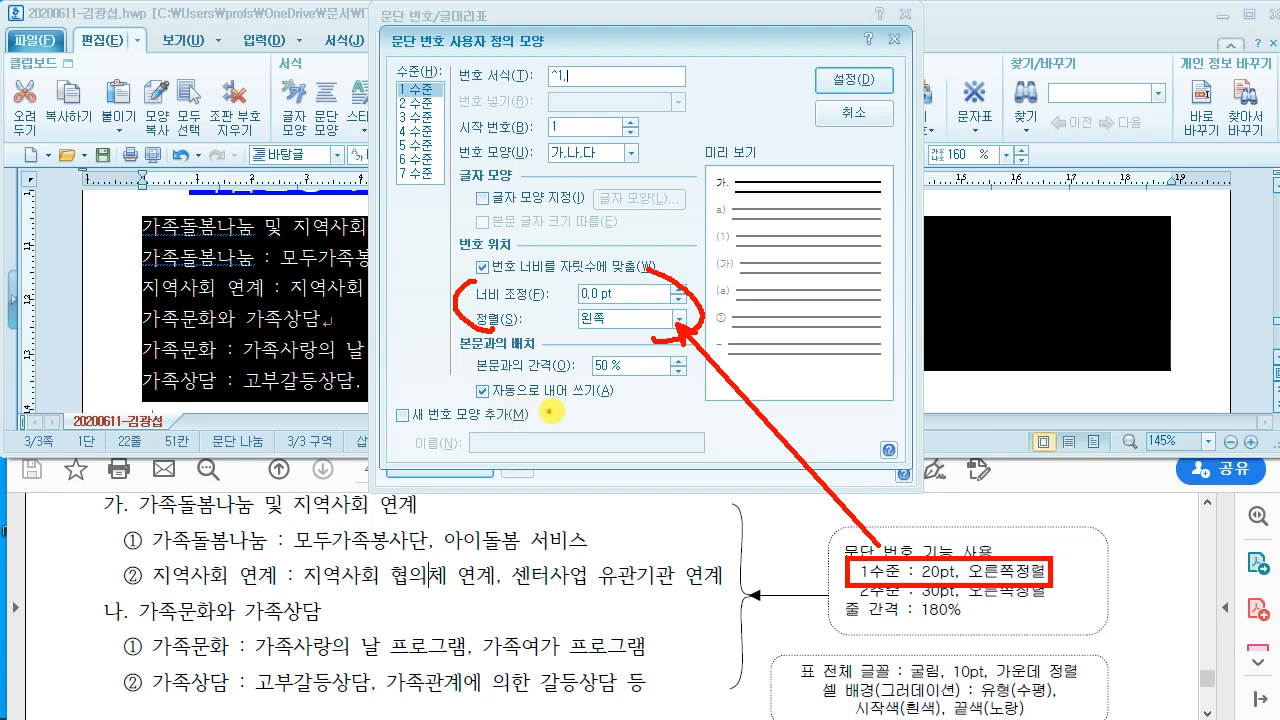
{"action": "key", "text": "Escape"}
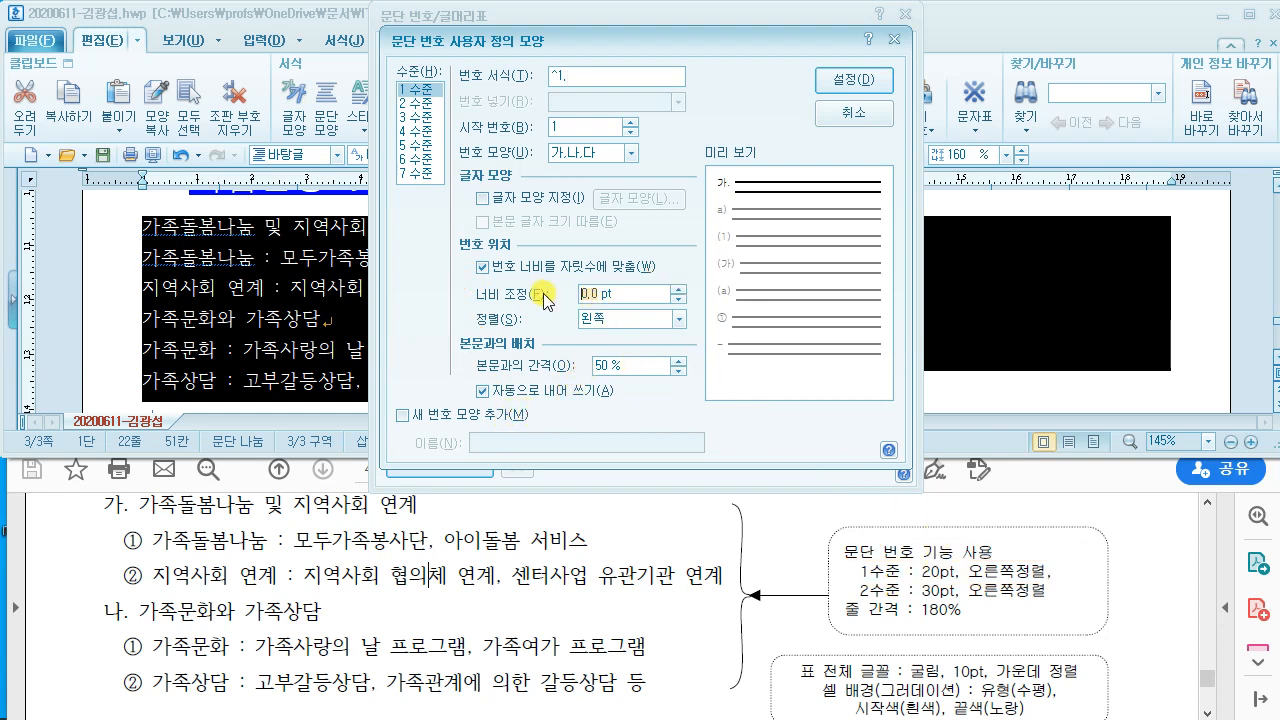
{"action": "type", "text": "20"}
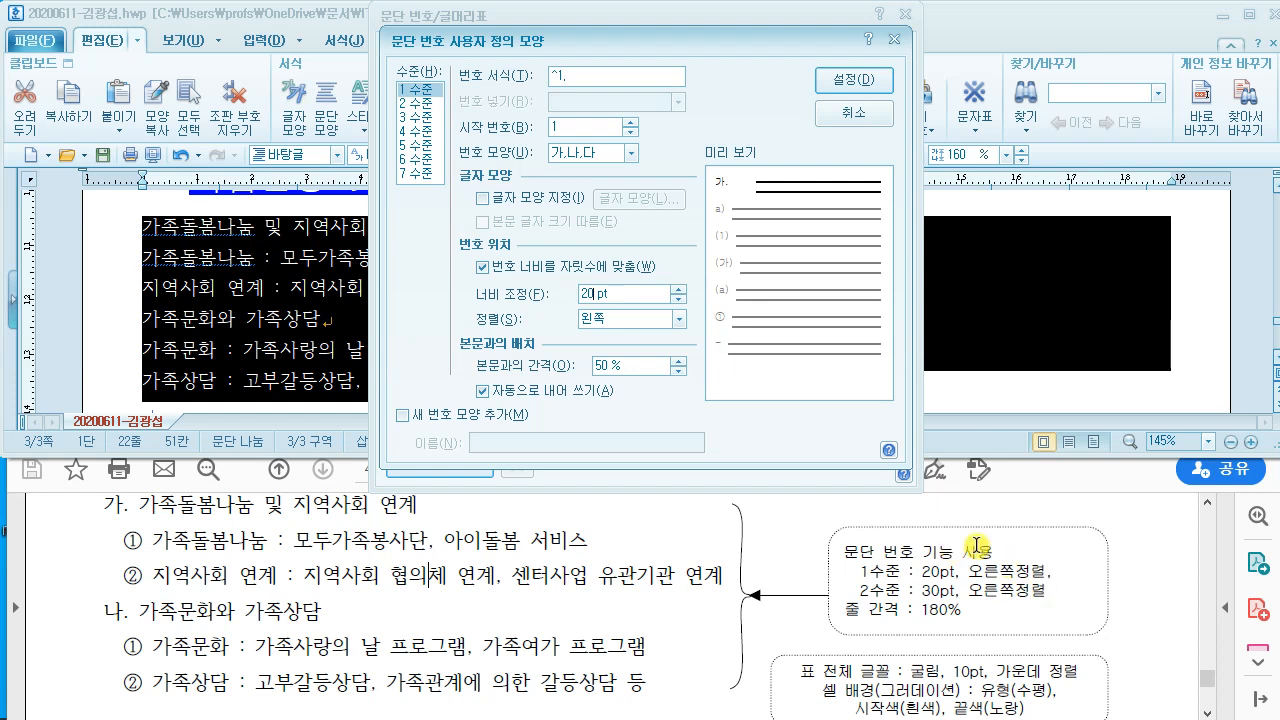
{"action": "left_click", "coordinate": [677, 319]}
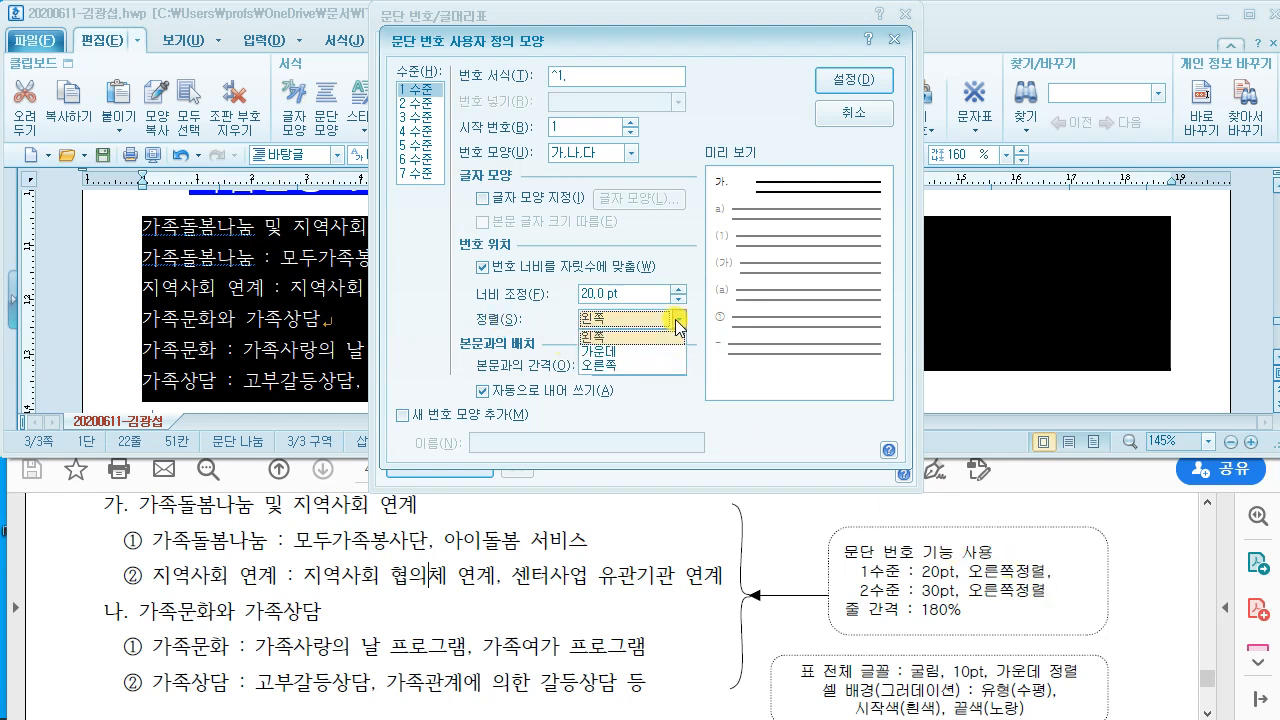
{"action": "left_click", "coordinate": [628, 366]}
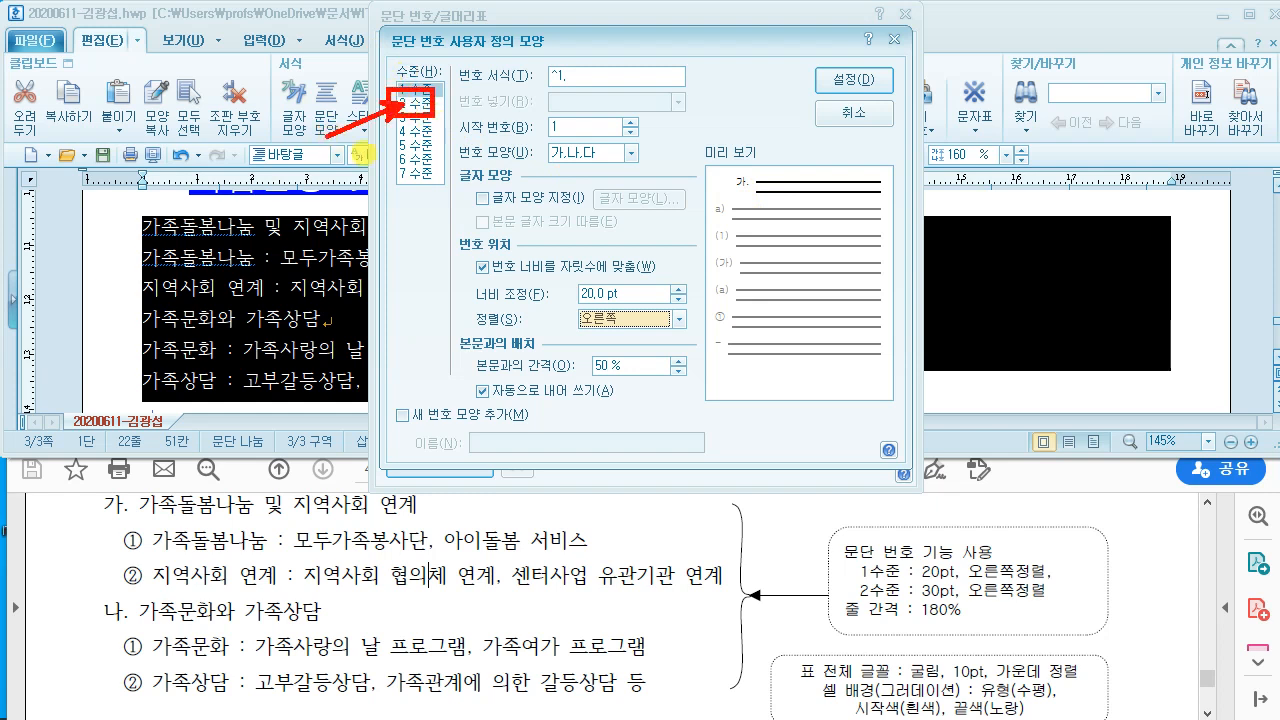
Step: Set level 2 numbering to circled ①,②,③ without the closing parenthesis
{"action": "left_click", "coordinate": [416, 102]}
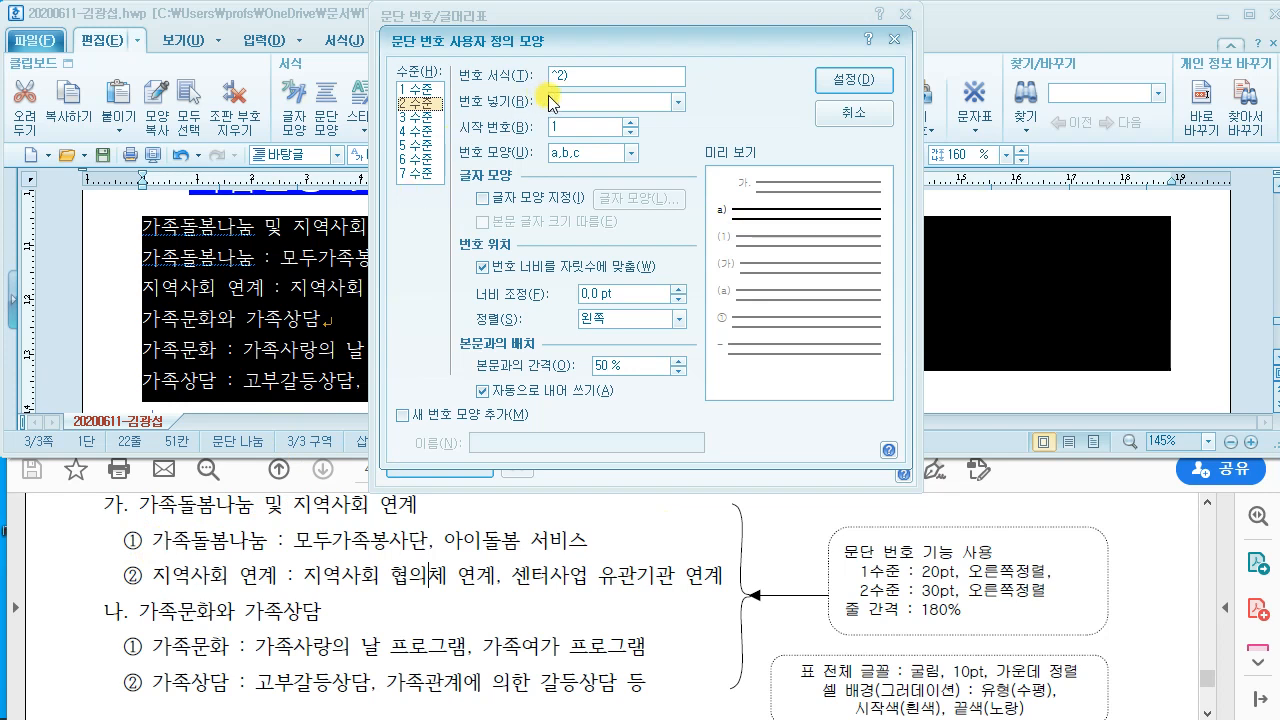
{"action": "left_click_drag", "start_coordinate": [455, 82], "coordinate": [568, 80]}
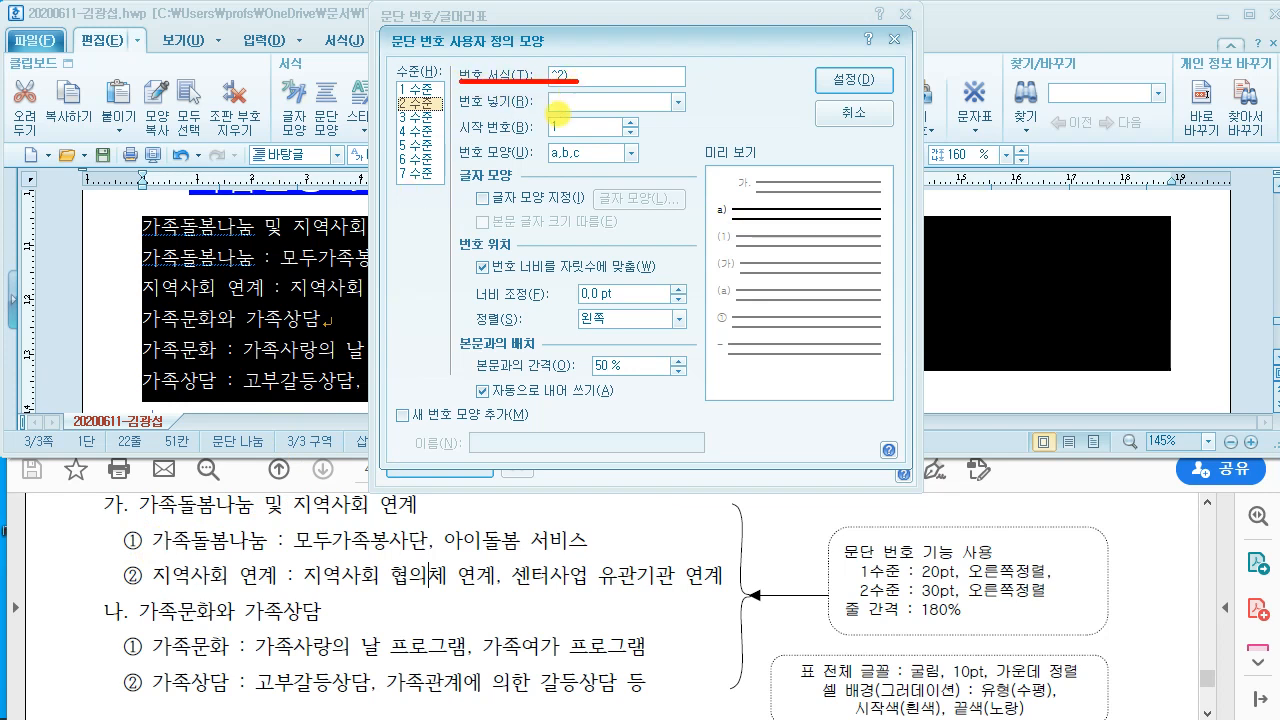
{"action": "left_click_drag", "start_coordinate": [450, 140], "coordinate": [660, 170]}
{"action": "mouse_move", "coordinate": [147, 547]}
{"action": "left_mouse_down"}
{"action": "mouse_move", "coordinate": [111, 536]}
{"action": "mouse_move", "coordinate": [155, 558]}
{"action": "left_mouse_up"}
{"action": "key", "text": "Escape"}
{"action": "left_click", "coordinate": [604, 154]}
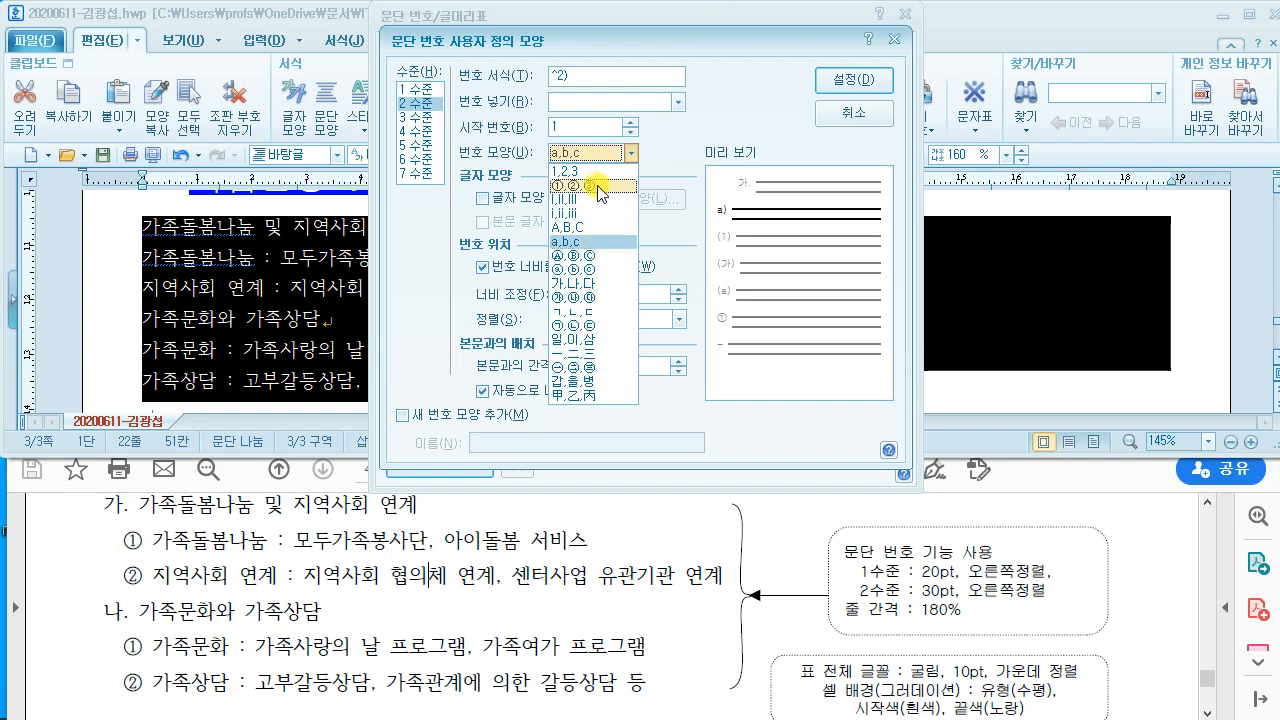
{"action": "left_click", "coordinate": [600, 188]}
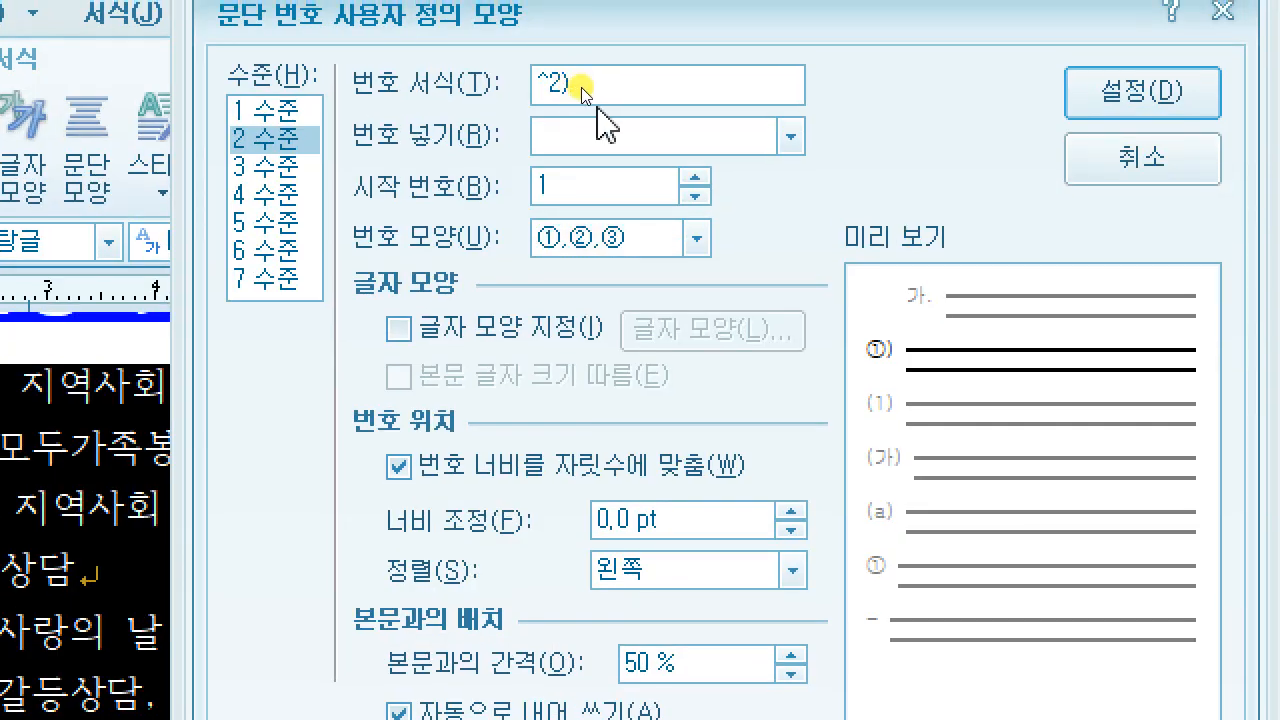
{"action": "key", "text": "BackSpace"}
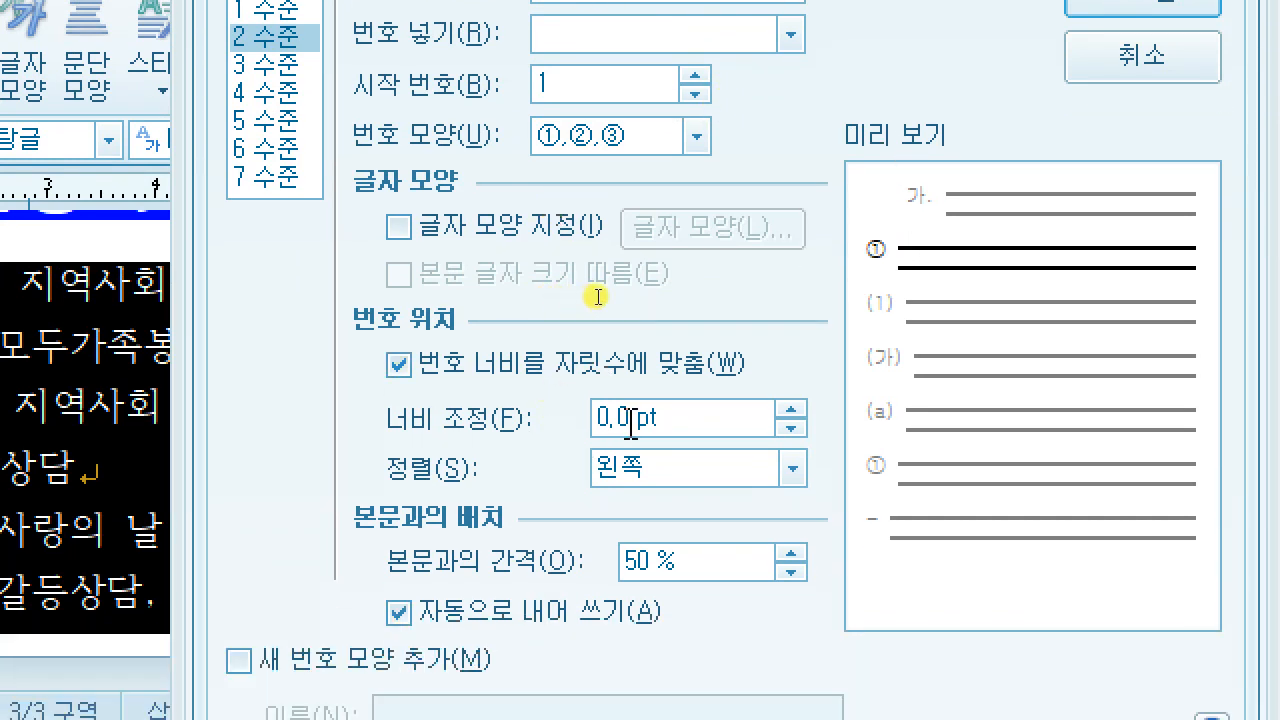
Step: Give level 2 a 30 pt width and right alignment, then confirm the custom shape
{"action": "double_click", "coordinate": [622, 416]}
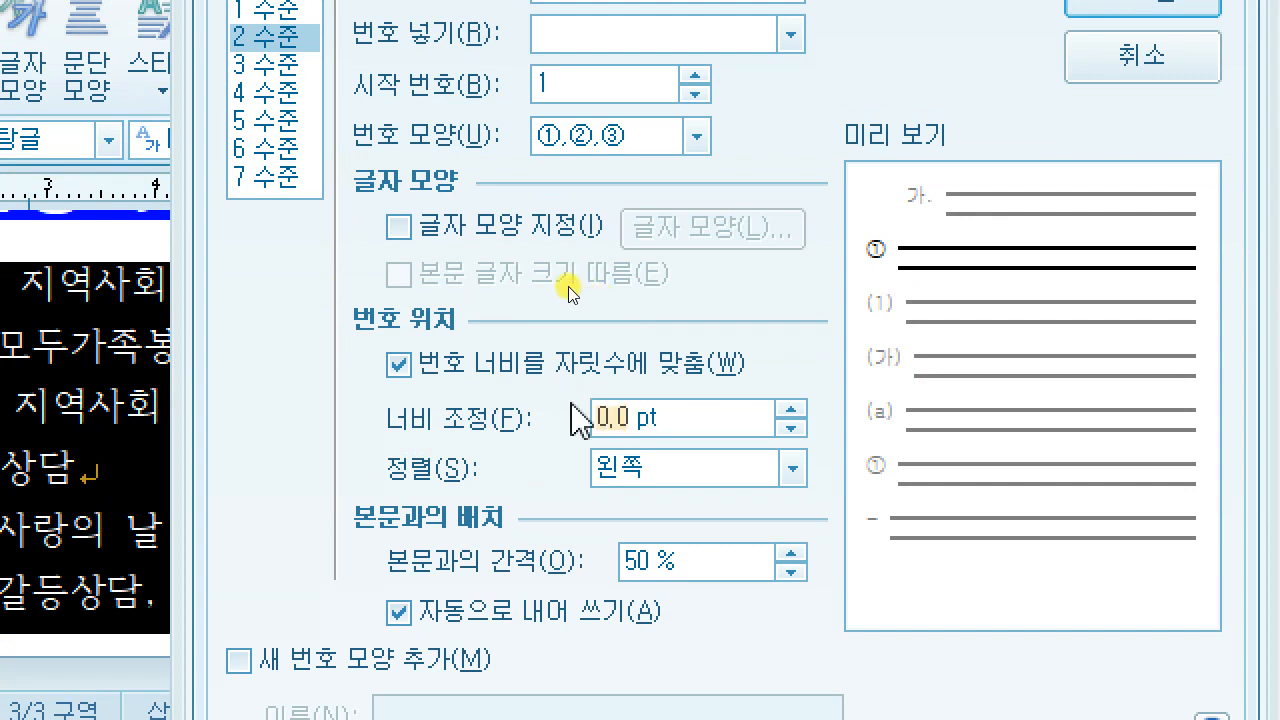
{"action": "type", "text": "30"}
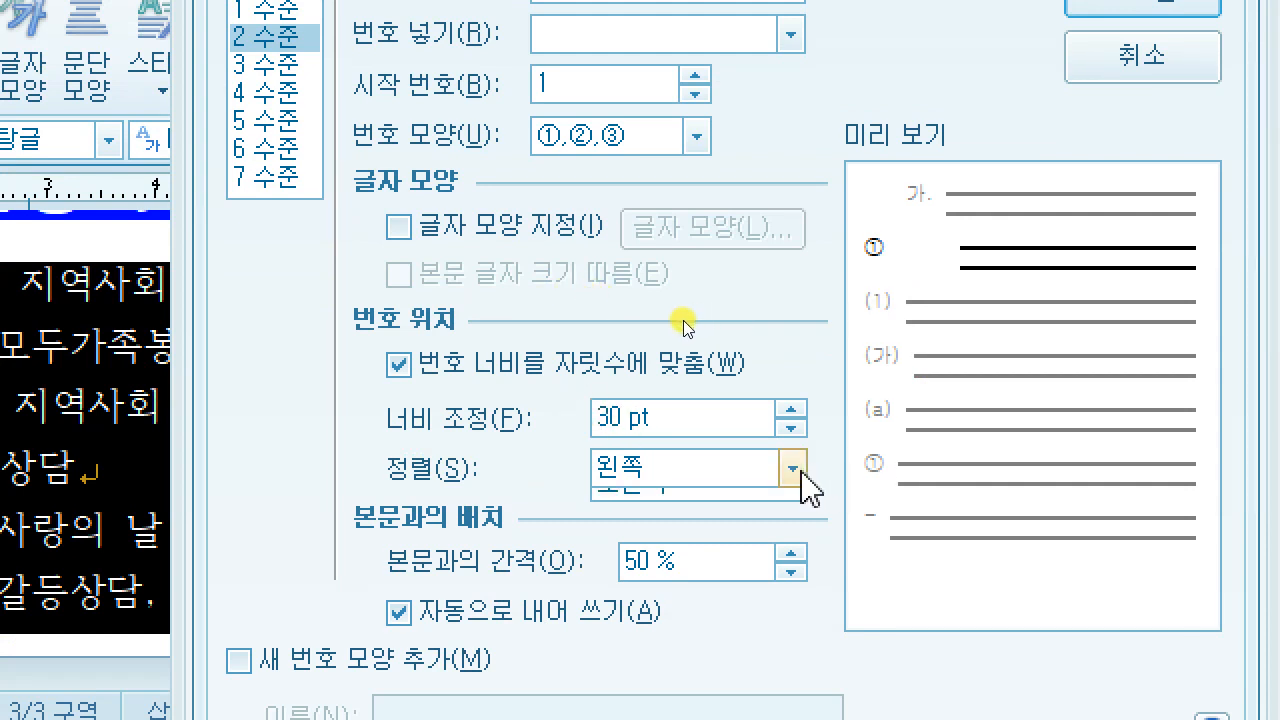
{"action": "left_click", "coordinate": [793, 469]}
{"action": "left_click", "coordinate": [702, 566]}
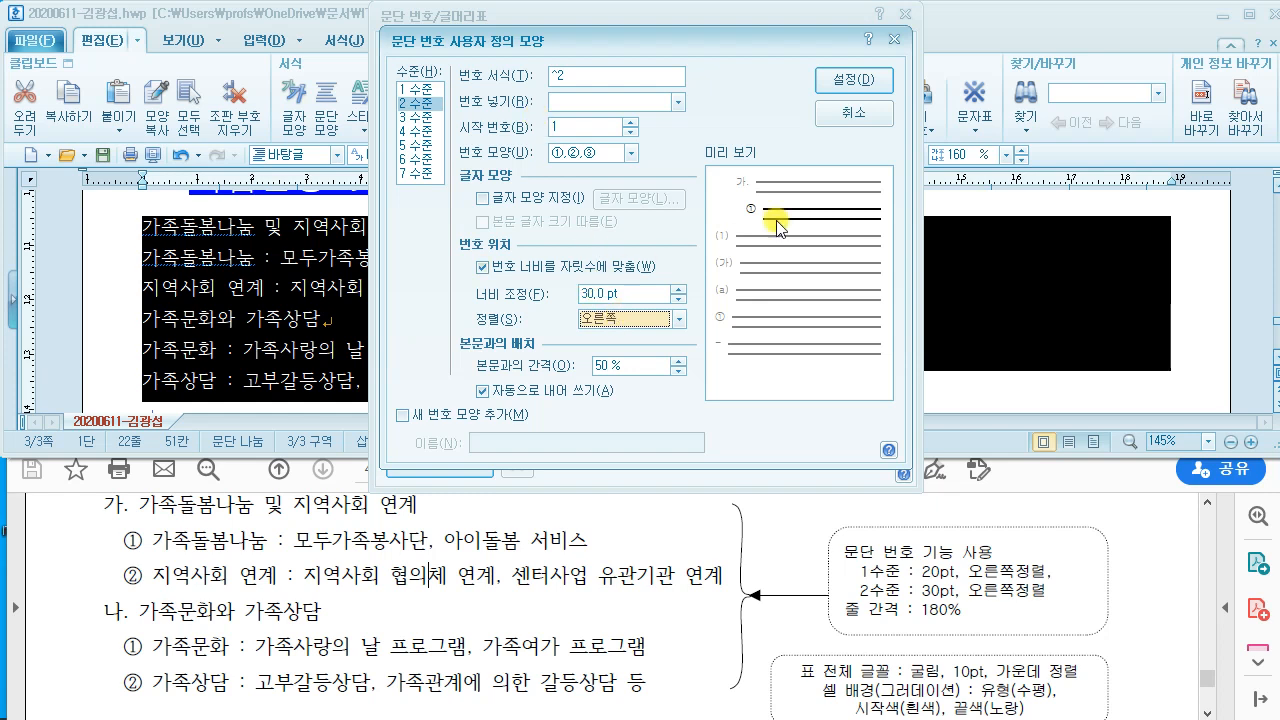
{"action": "left_click", "coordinate": [851, 84]}
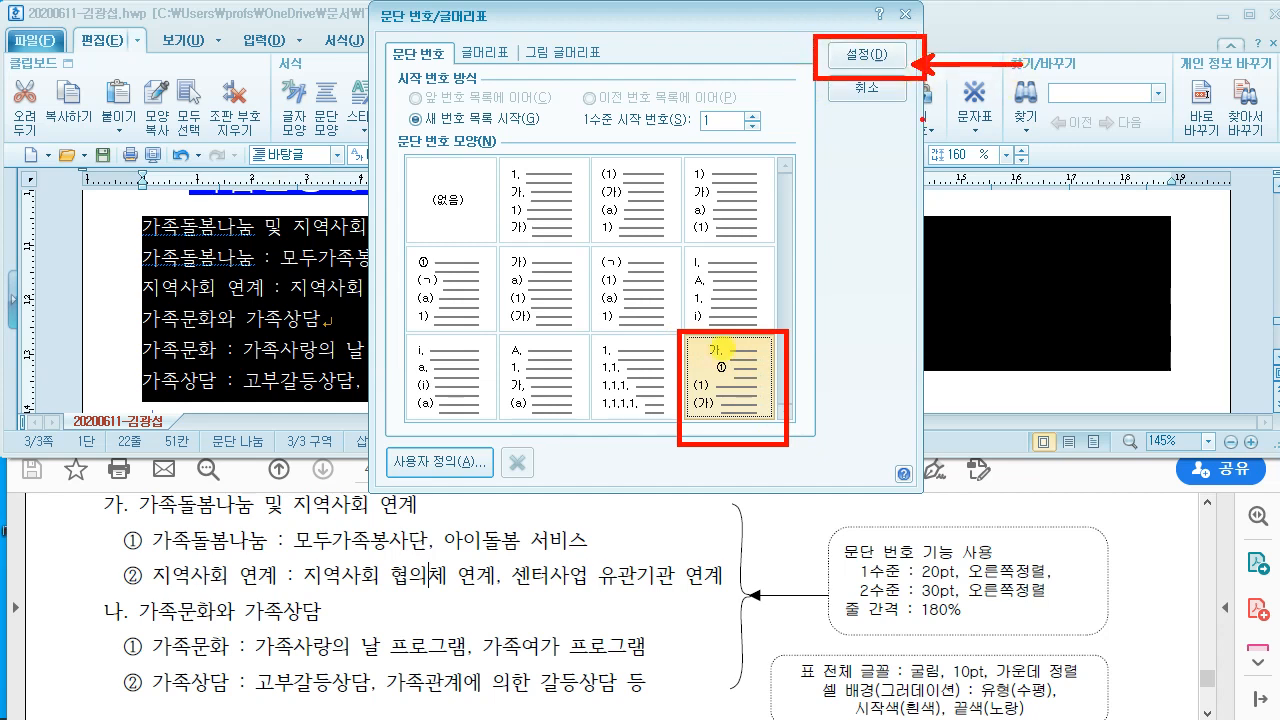
Step: Apply the 가. through 바. numbering to the six list lines
{"action": "left_click", "coordinate": [865, 66]}
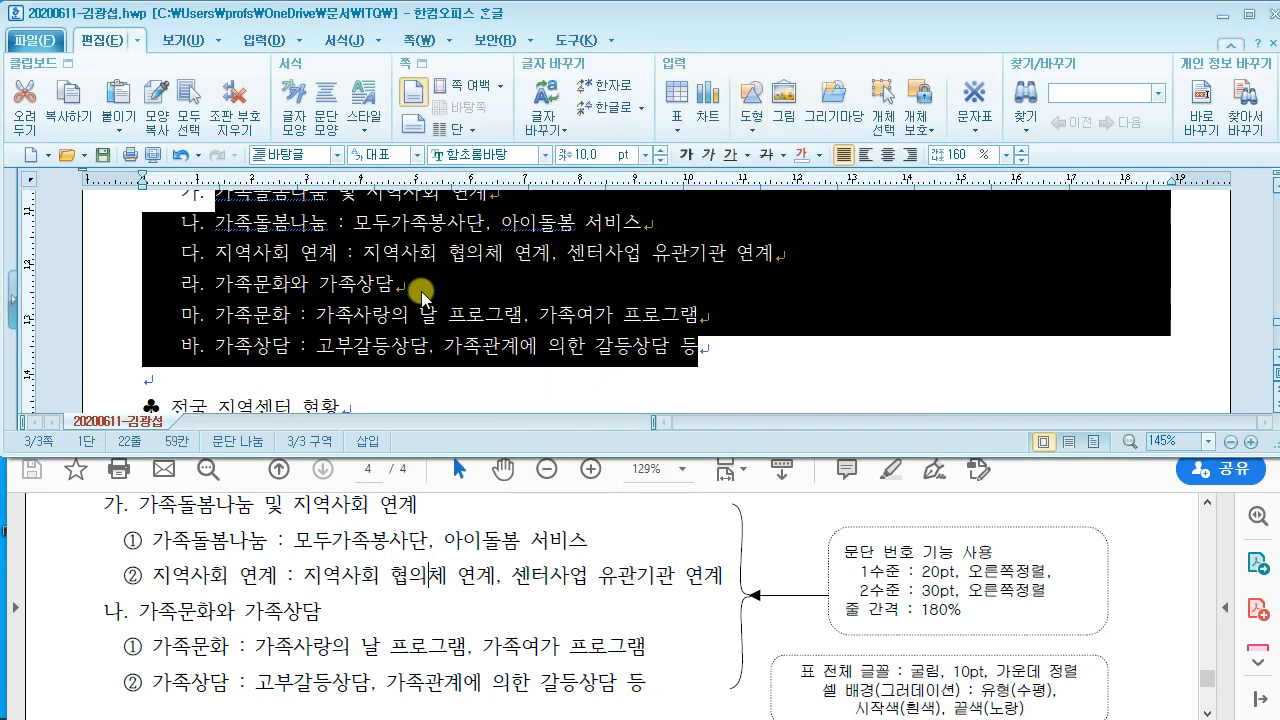
{"action": "scroll", "coordinate": [420, 286], "scroll_direction": "up", "scroll_amount": 3}
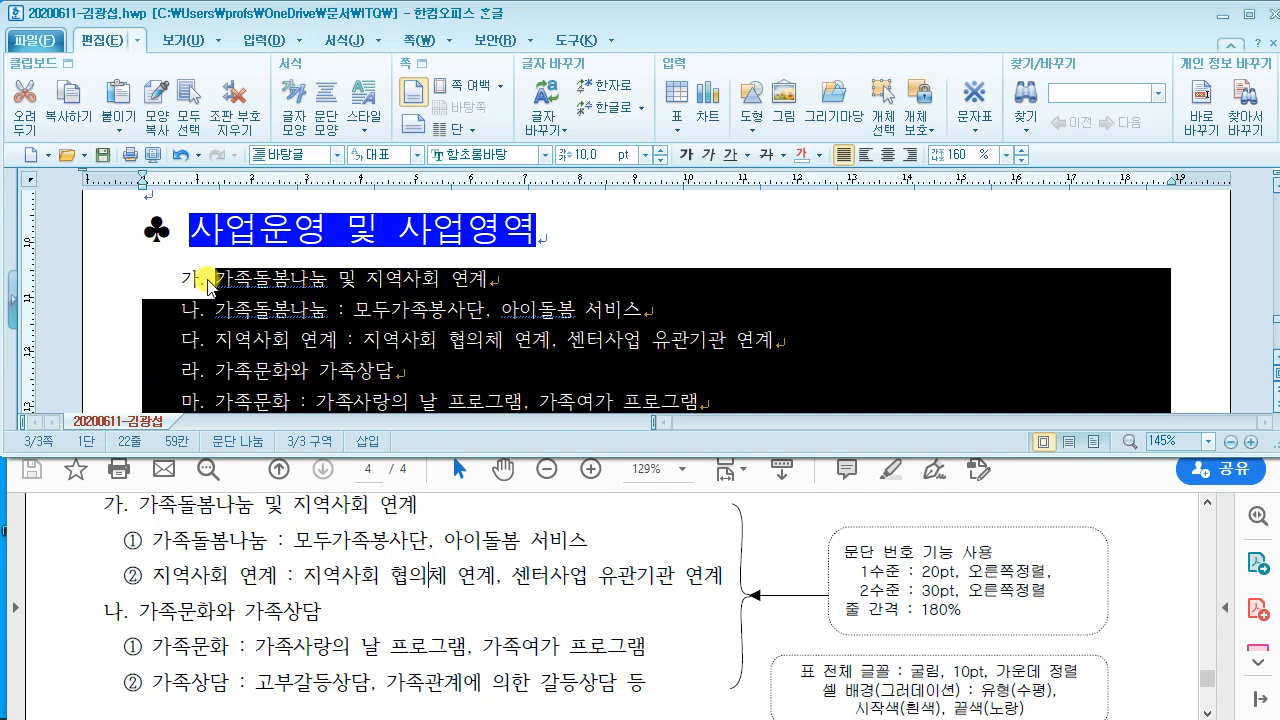
{"action": "left_click", "coordinate": [315, 352]}
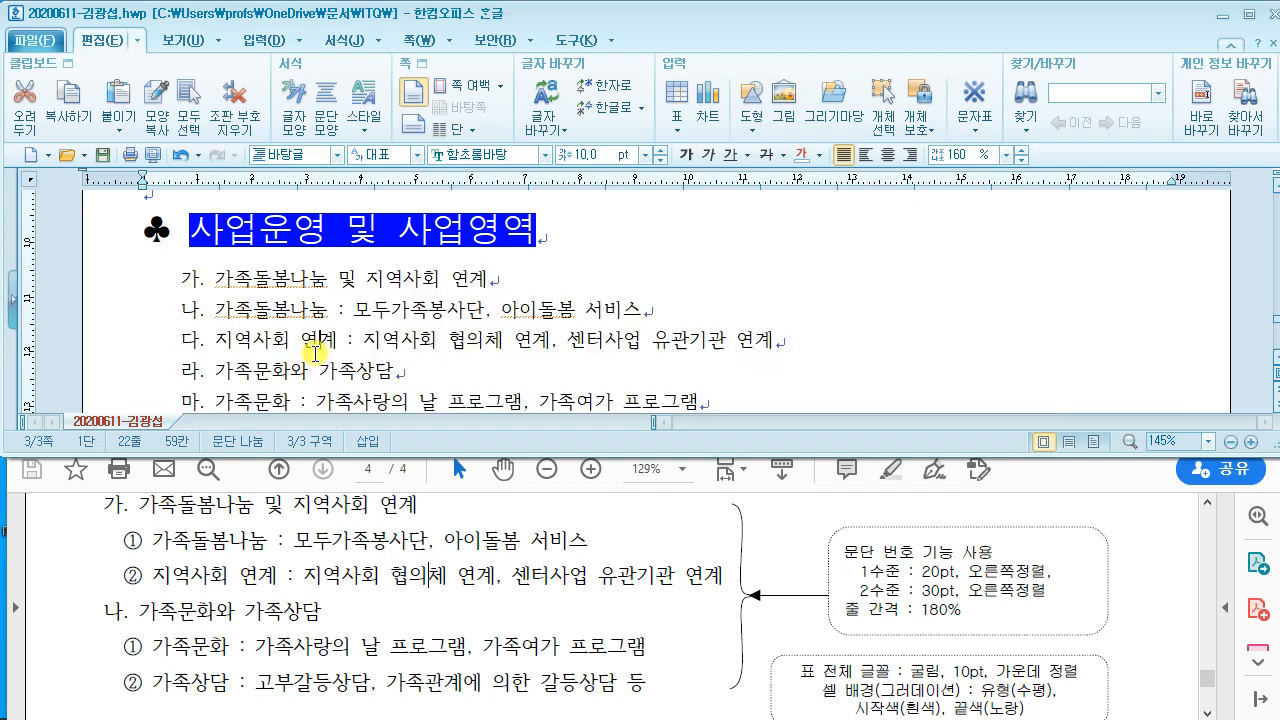
Step: Set the numbered list's line spacing to 180%
{"action": "left_click_drag", "start_coordinate": [183, 280], "coordinate": [672, 396]}
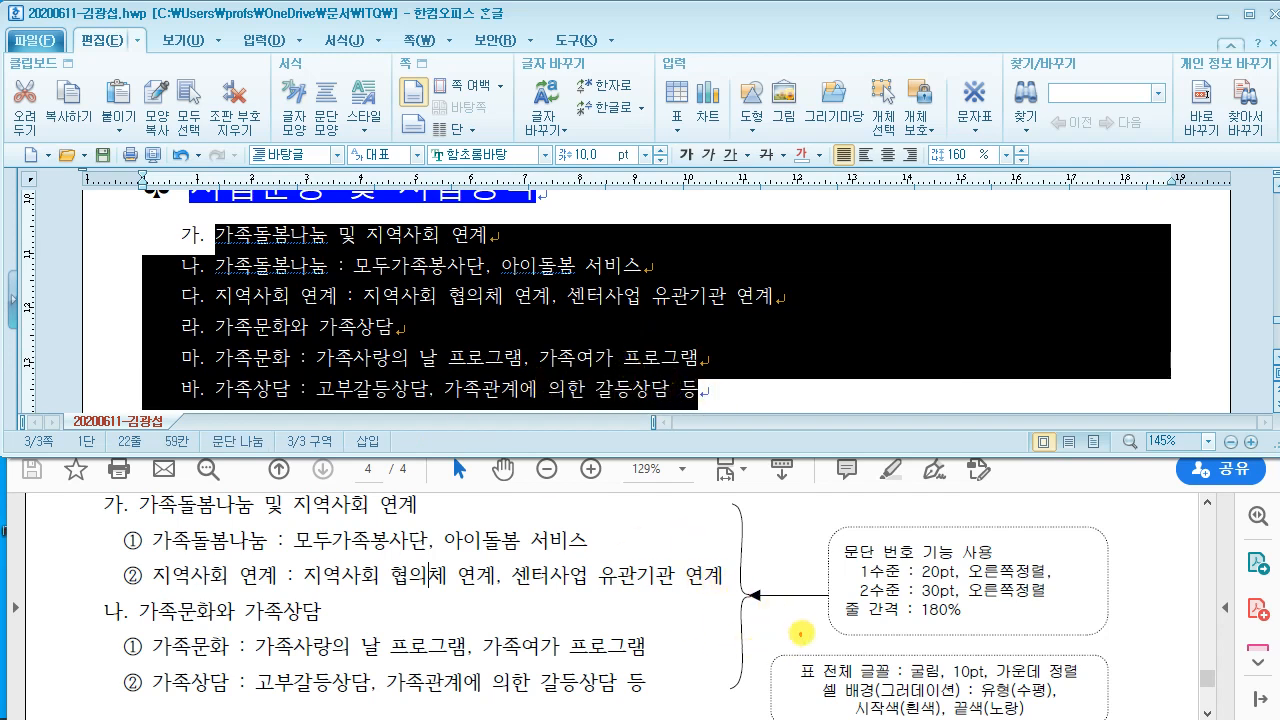
{"action": "left_click_drag", "start_coordinate": [818, 592], "coordinate": [986, 630]}
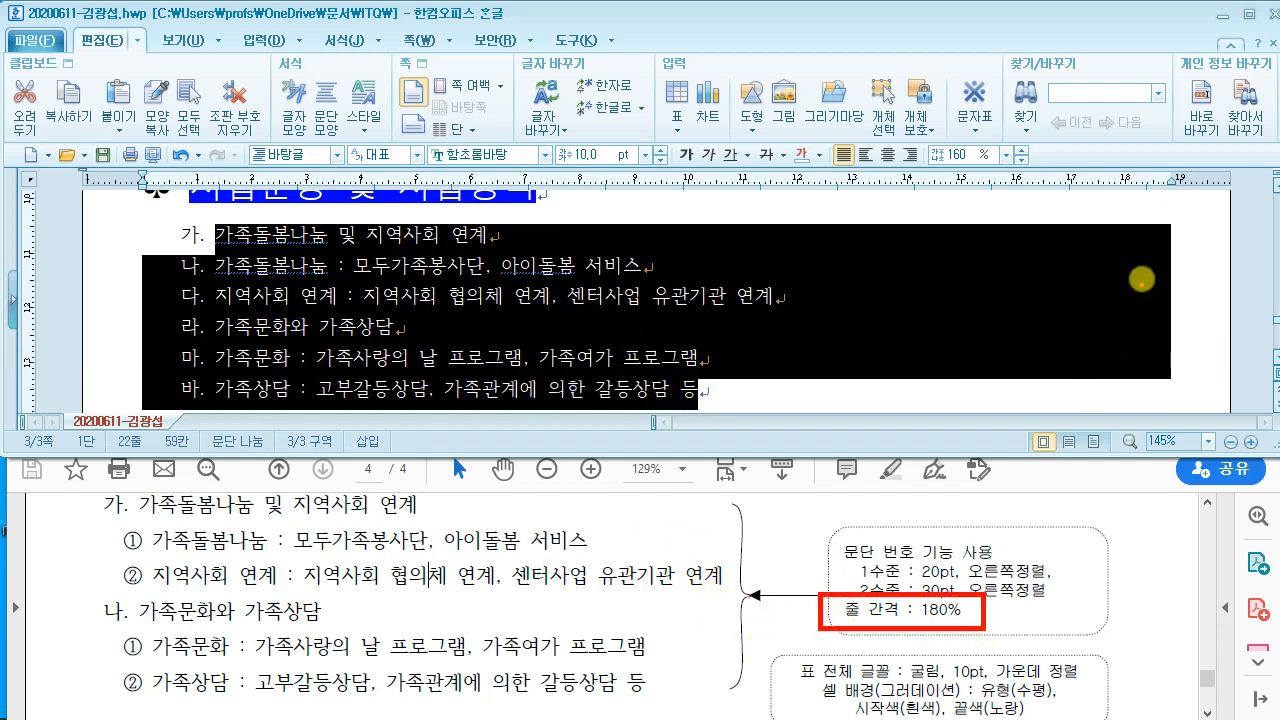
{"action": "mouse_move", "coordinate": [952, 157]}
{"action": "left_mouse_down"}
{"action": "mouse_move", "coordinate": [860, 585]}
{"action": "mouse_move", "coordinate": [893, 608]}
{"action": "mouse_move", "coordinate": [905, 593]}
{"action": "left_mouse_up"}
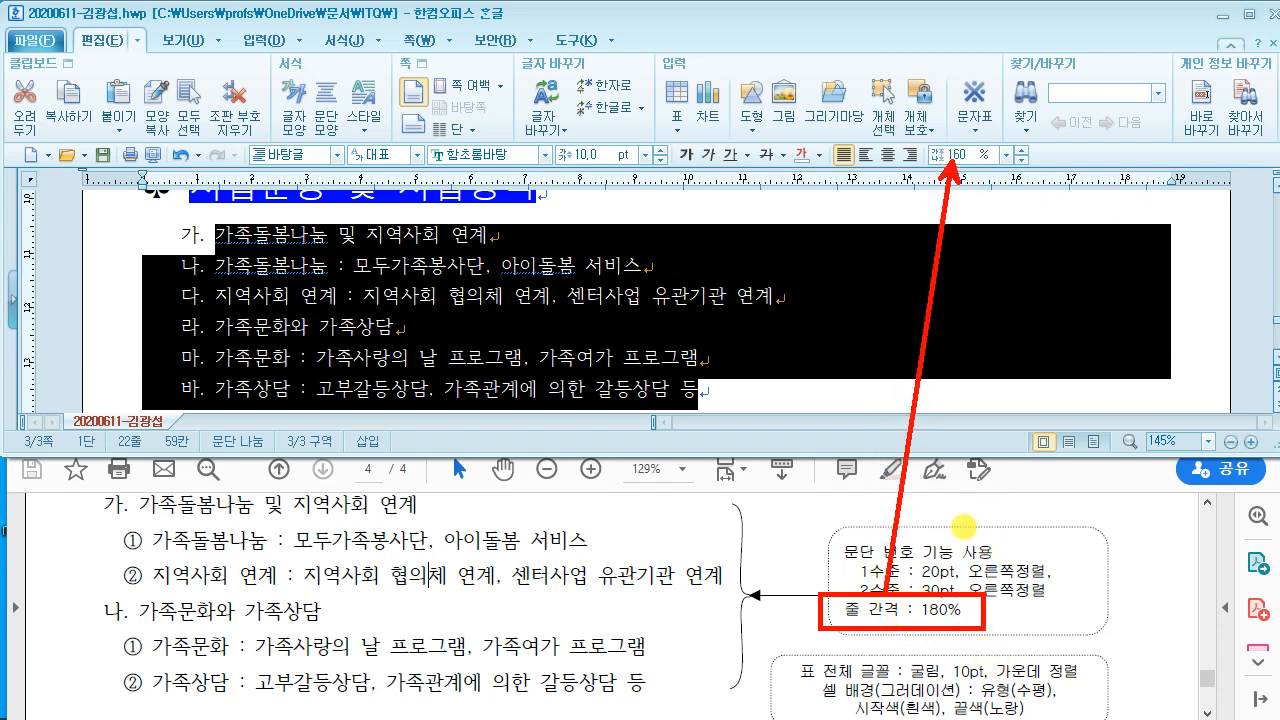
{"action": "key", "text": "Escape"}
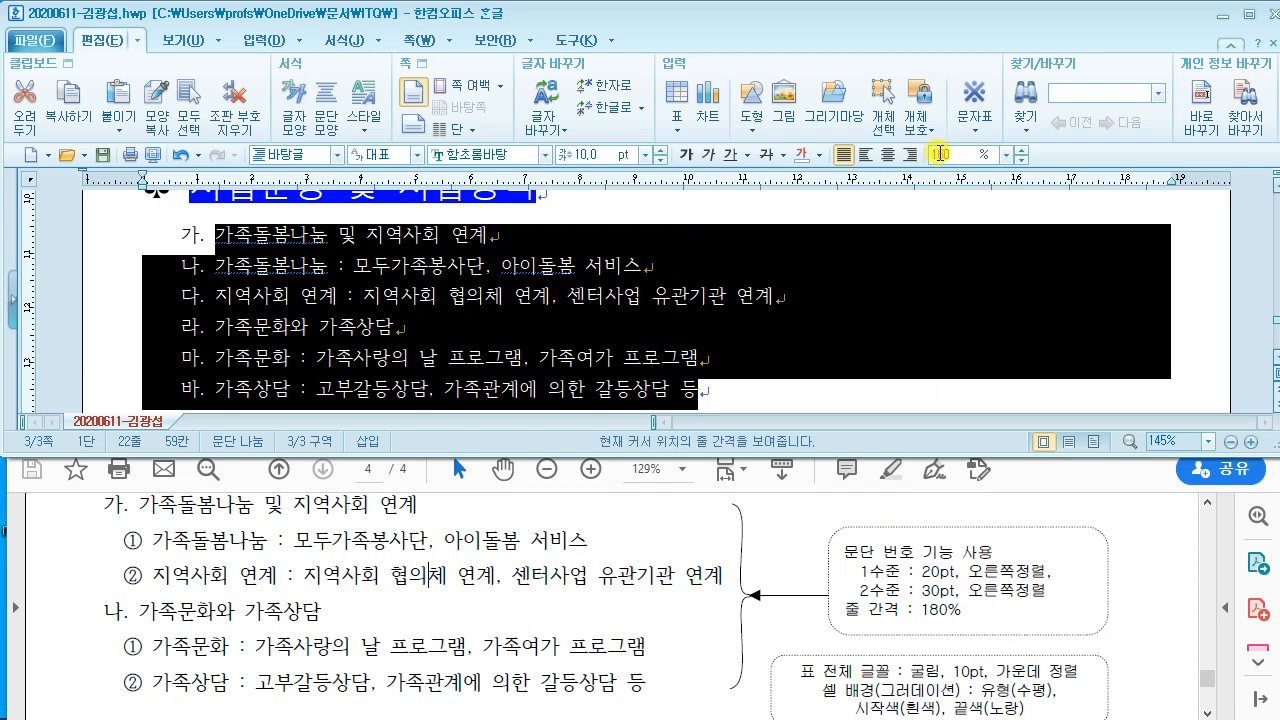
{"action": "left_click", "coordinate": [952, 161]}
{"action": "type", "text": "8"}
{"action": "key", "text": "BackSpace"}
{"action": "type", "text": "1"}
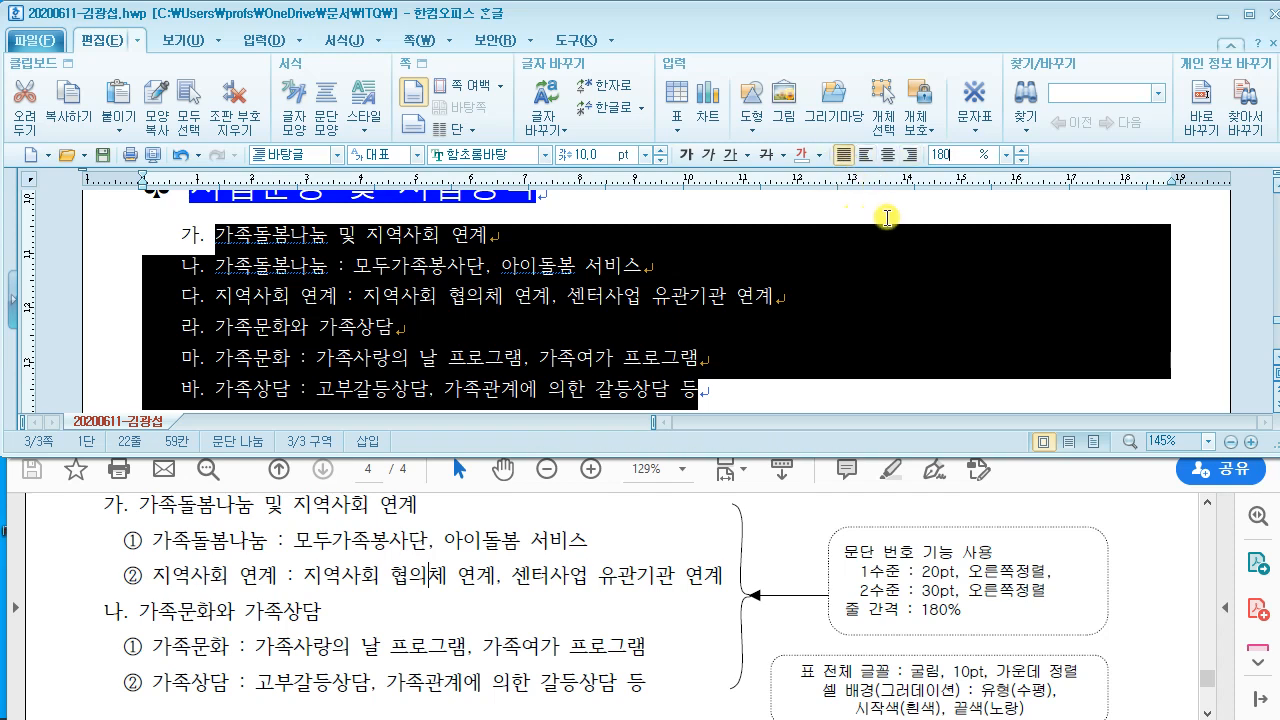
{"action": "key", "text": "Return"}
{"action": "scroll", "coordinate": [414, 251], "scroll_direction": "up", "scroll_amount": 1}
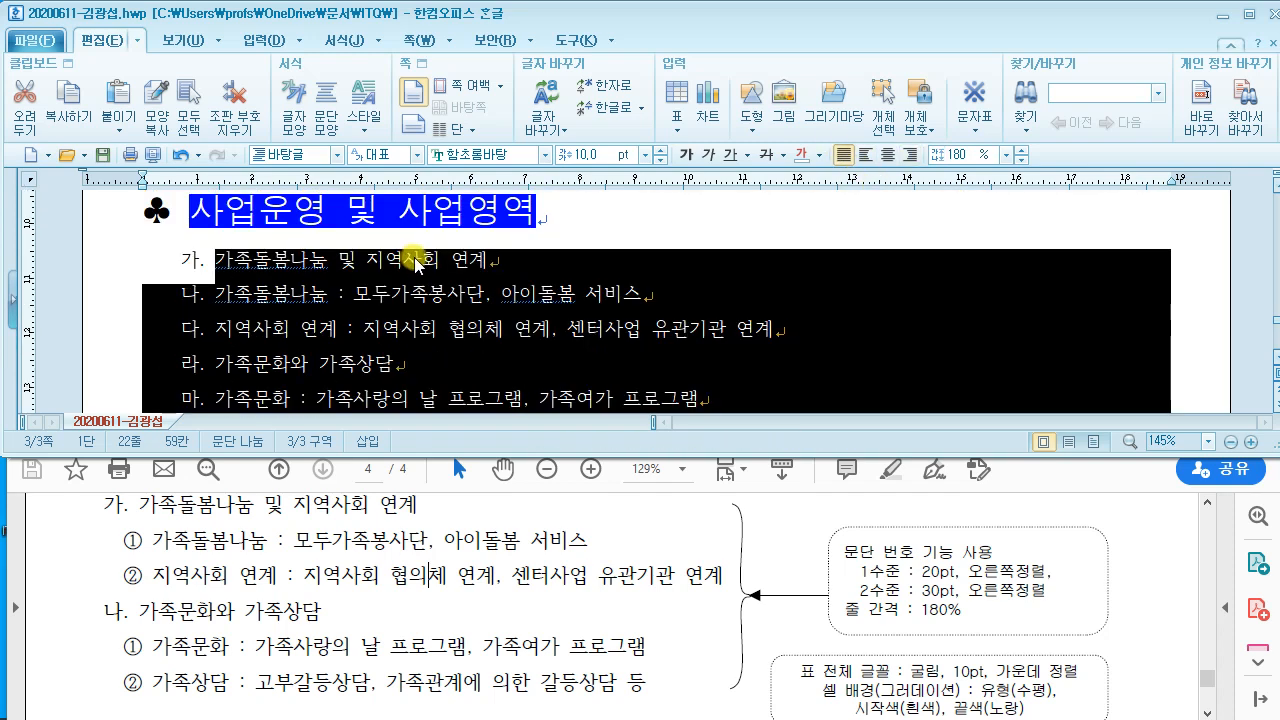
Step: Demote the first two sub-items to level 2 (① and ②) with 한 수준 감소
{"action": "left_click", "coordinate": [396, 300]}
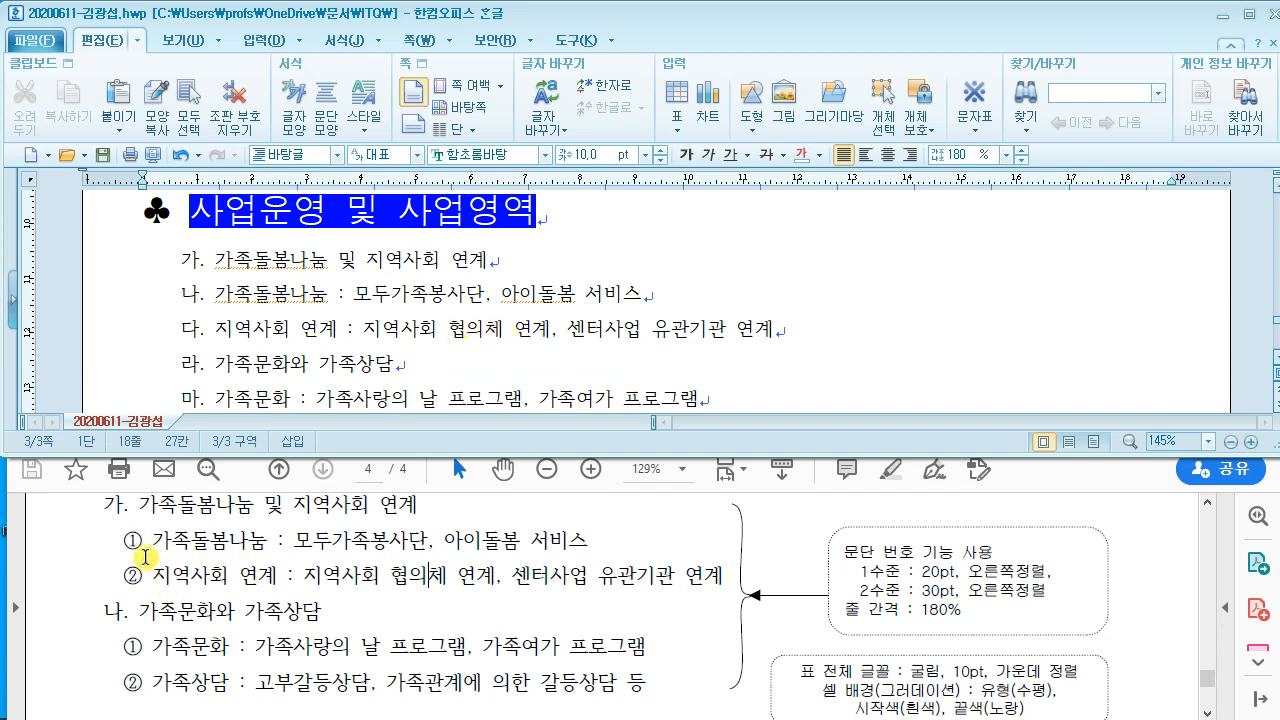
{"action": "left_click_drag", "start_coordinate": [218, 292], "coordinate": [806, 331]}
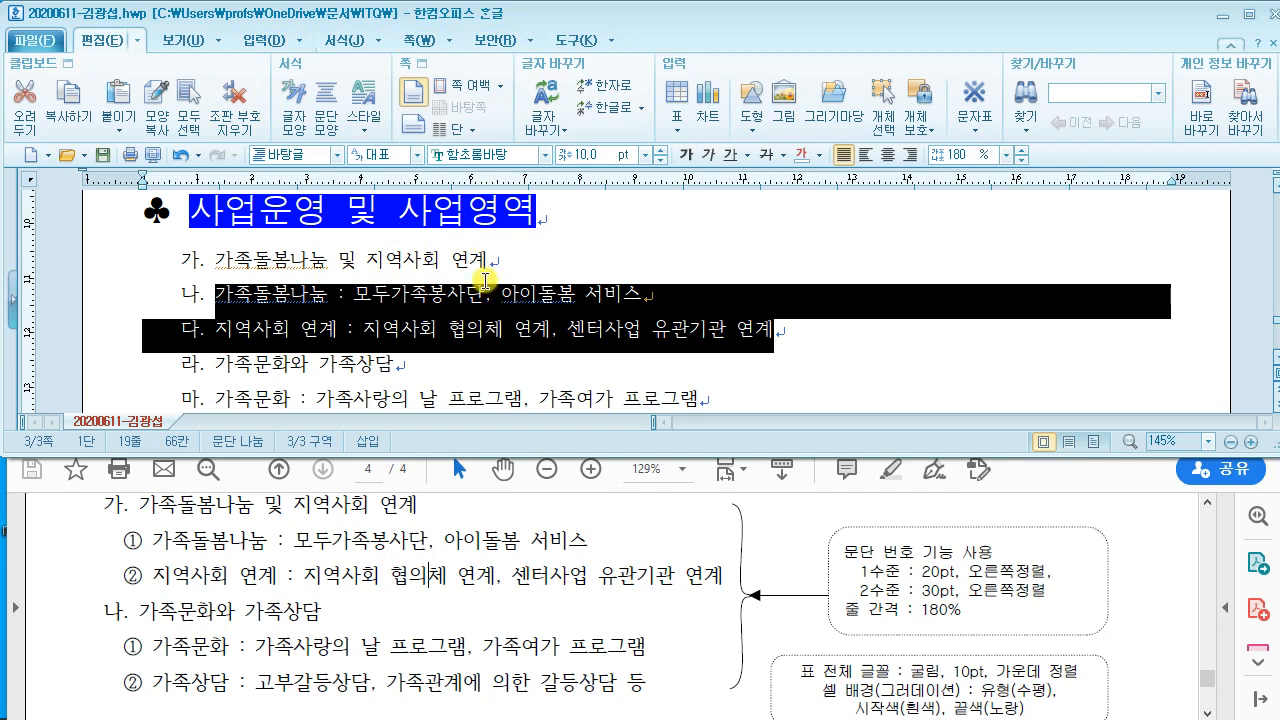
{"action": "left_click", "coordinate": [377, 44]}
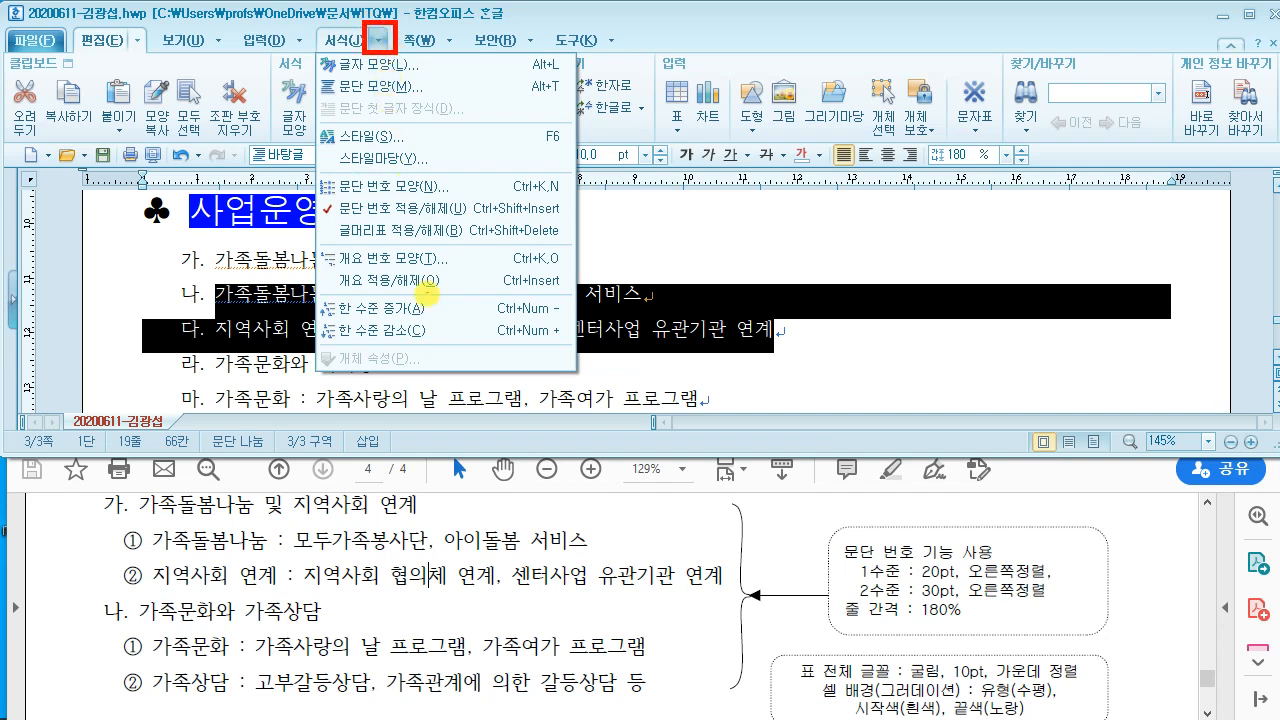
{"action": "mouse_move", "coordinate": [309, 318]}
{"action": "left_mouse_down"}
{"action": "mouse_move", "coordinate": [576, 347]}
{"action": "mouse_move", "coordinate": [688, 181]}
{"action": "left_mouse_up"}
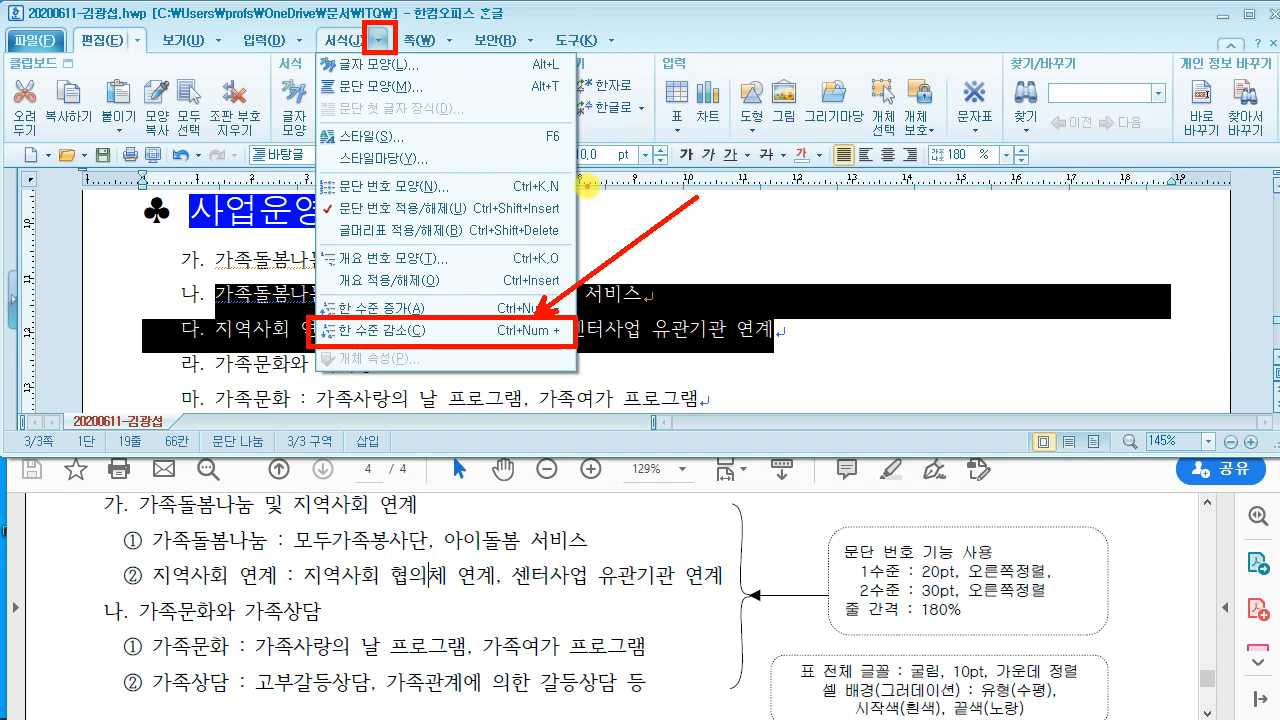
{"action": "key", "text": "Escape"}
{"action": "left_click", "coordinate": [292, 9]}
{"action": "left_click", "coordinate": [377, 41]}
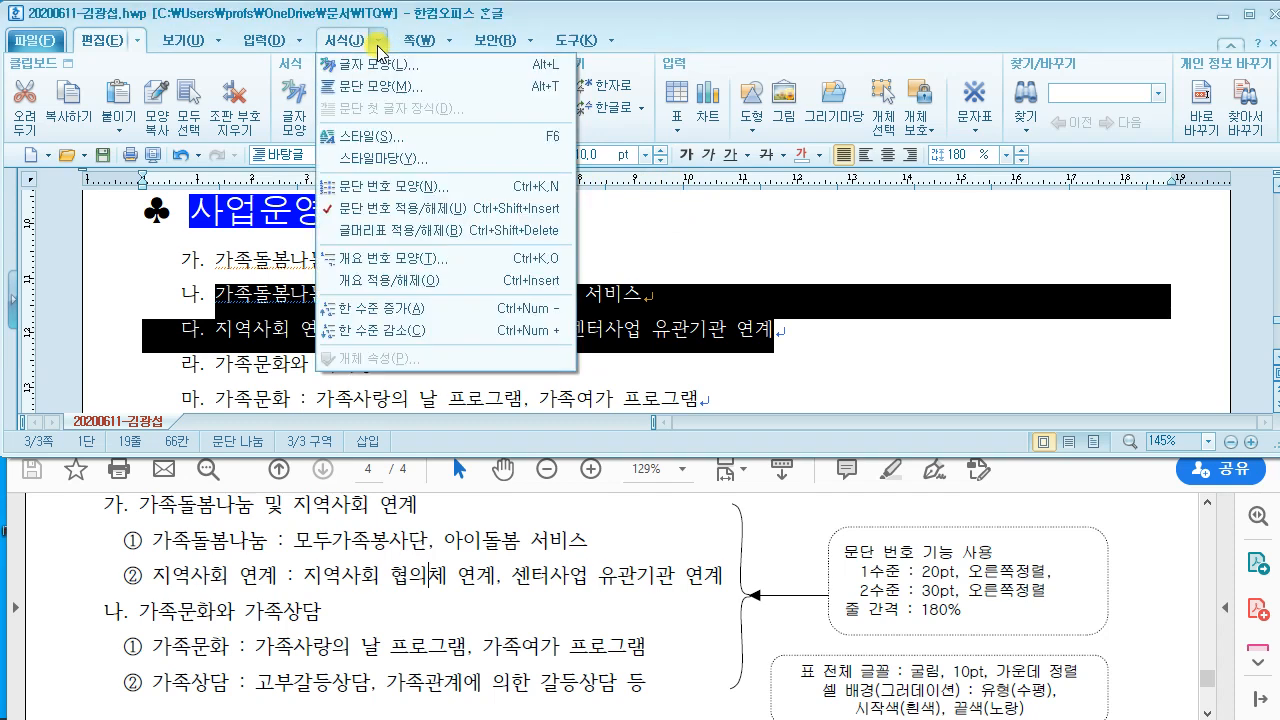
{"action": "left_click", "coordinate": [428, 332]}
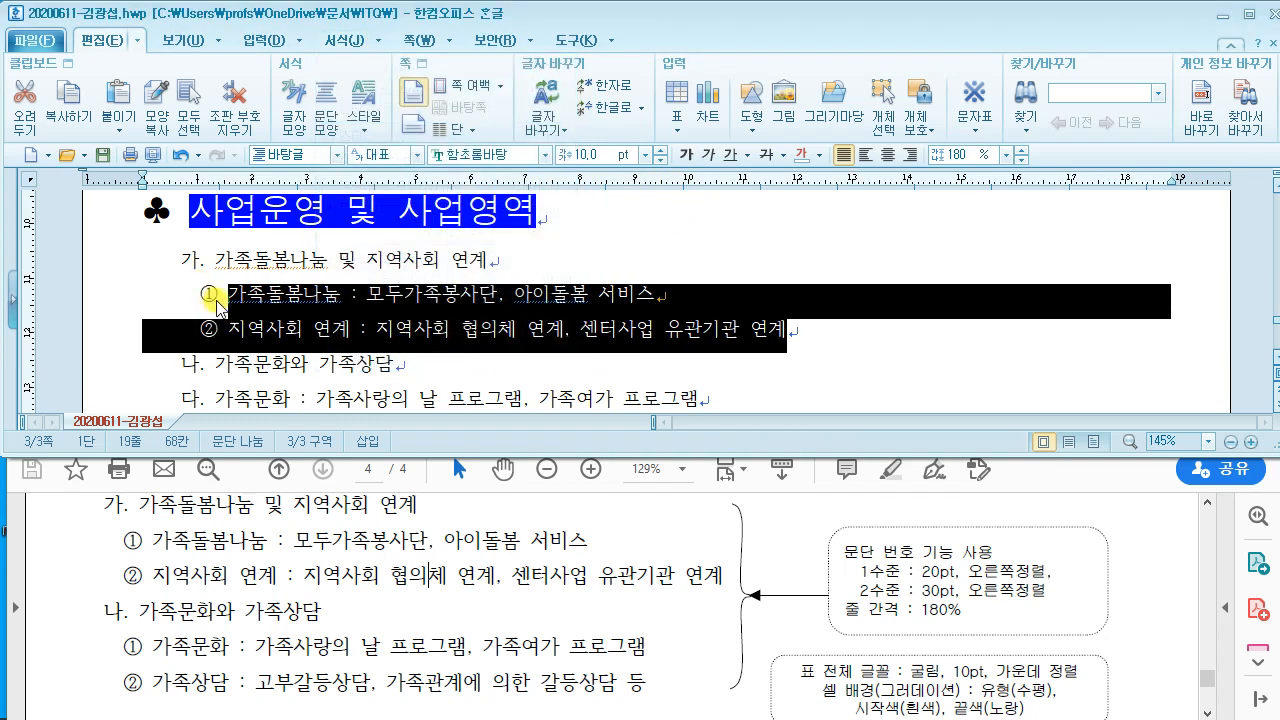
Step: Demote the 다 and 라 paragraphs under 나. to ① and ②
{"action": "left_click", "coordinate": [382, 298]}
{"action": "scroll", "coordinate": [345, 313], "scroll_direction": "down", "scroll_amount": 2}
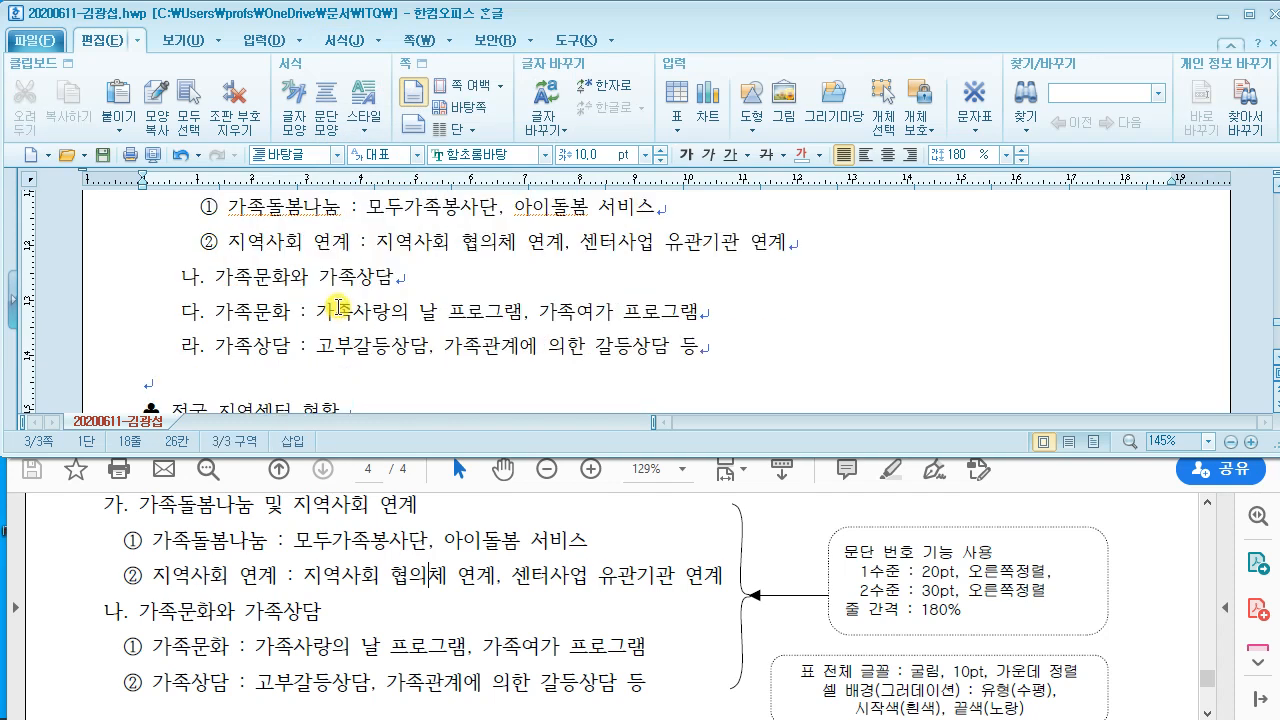
{"action": "left_click_drag", "start_coordinate": [213, 311], "coordinate": [743, 349]}
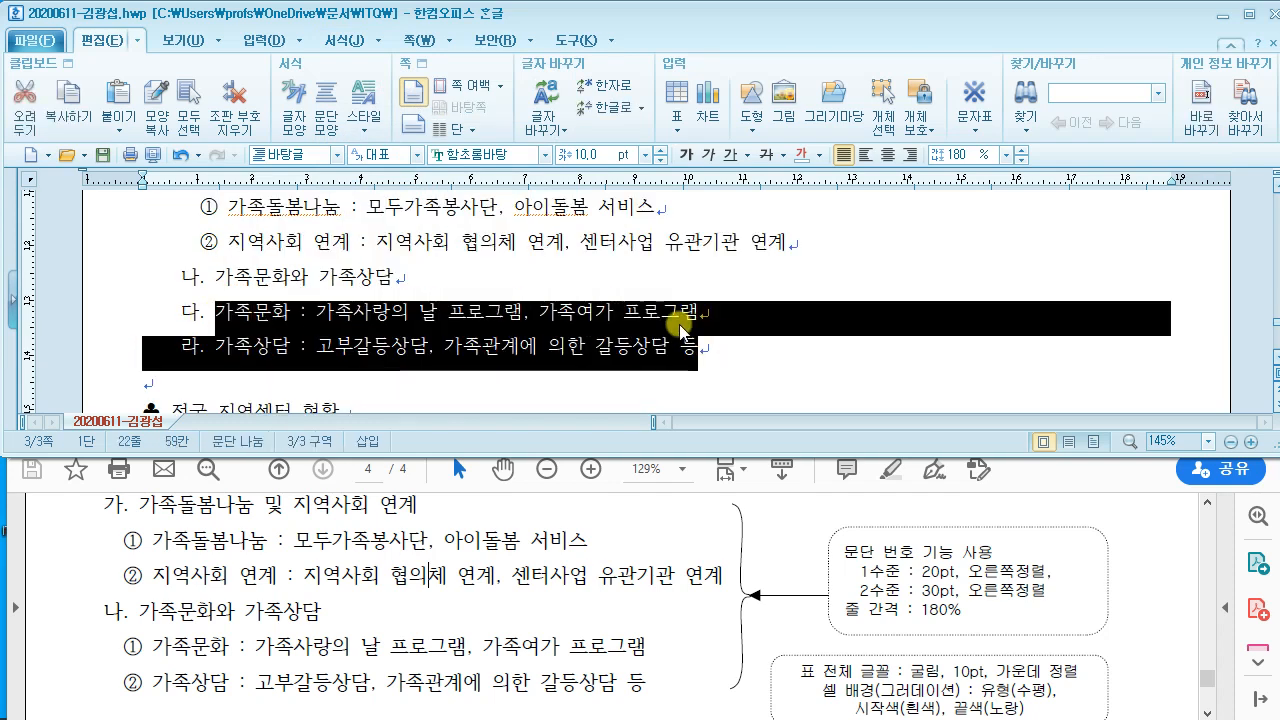
{"action": "left_click", "coordinate": [376, 46]}
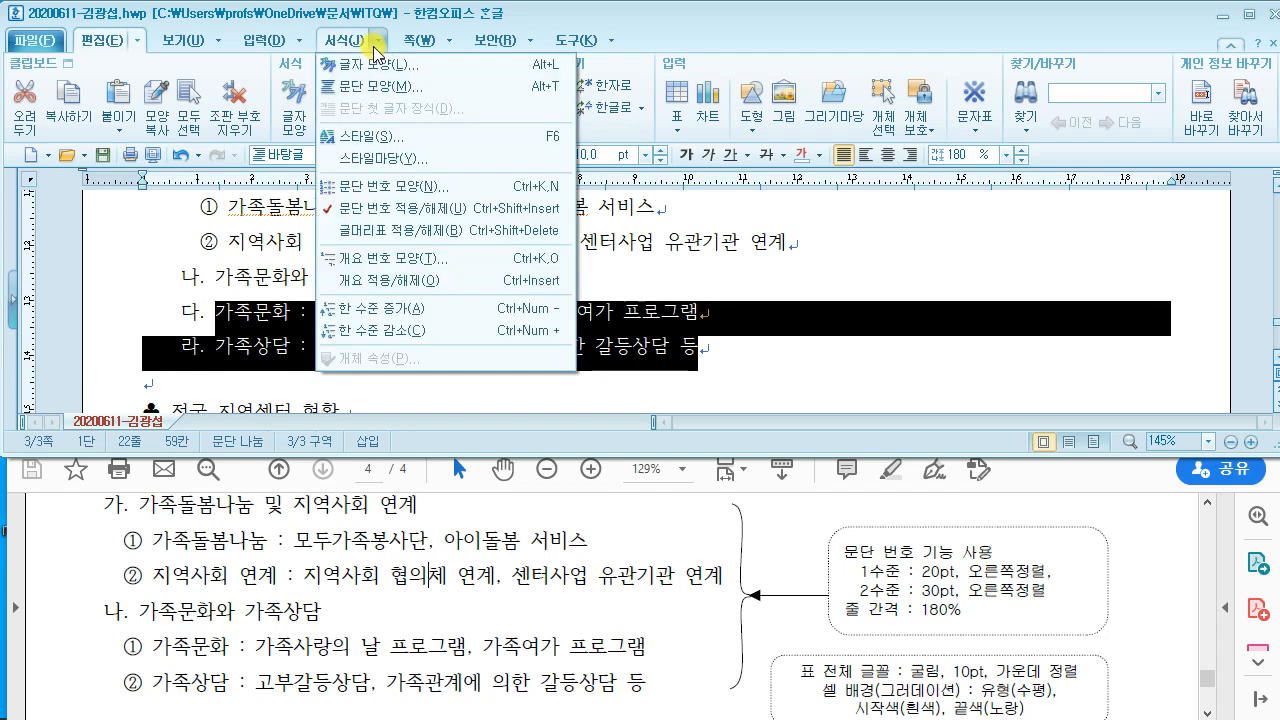
{"action": "left_click", "coordinate": [412, 333]}
{"action": "left_click", "coordinate": [432, 322]}
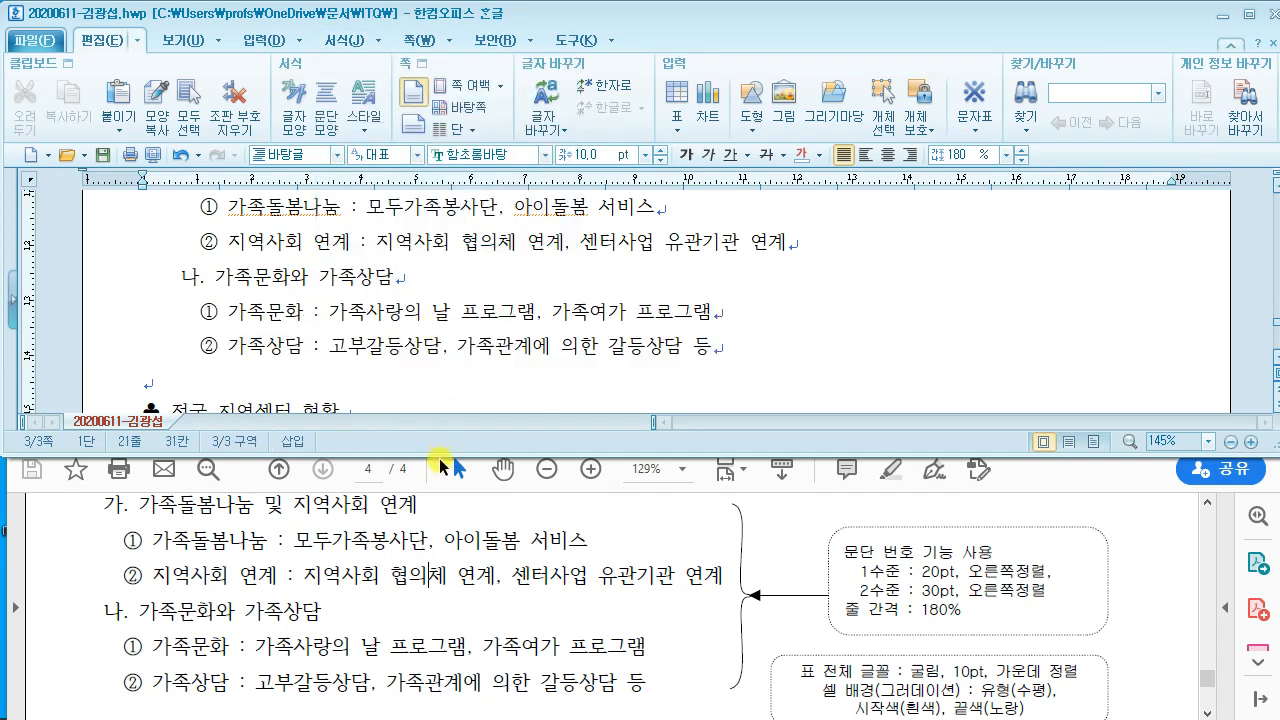
Step: Make the Hangul document window taller
{"action": "left_click_drag", "start_coordinate": [435, 455], "coordinate": [432, 557]}
{"action": "scroll", "coordinate": [434, 375], "scroll_direction": "up", "scroll_amount": 4}
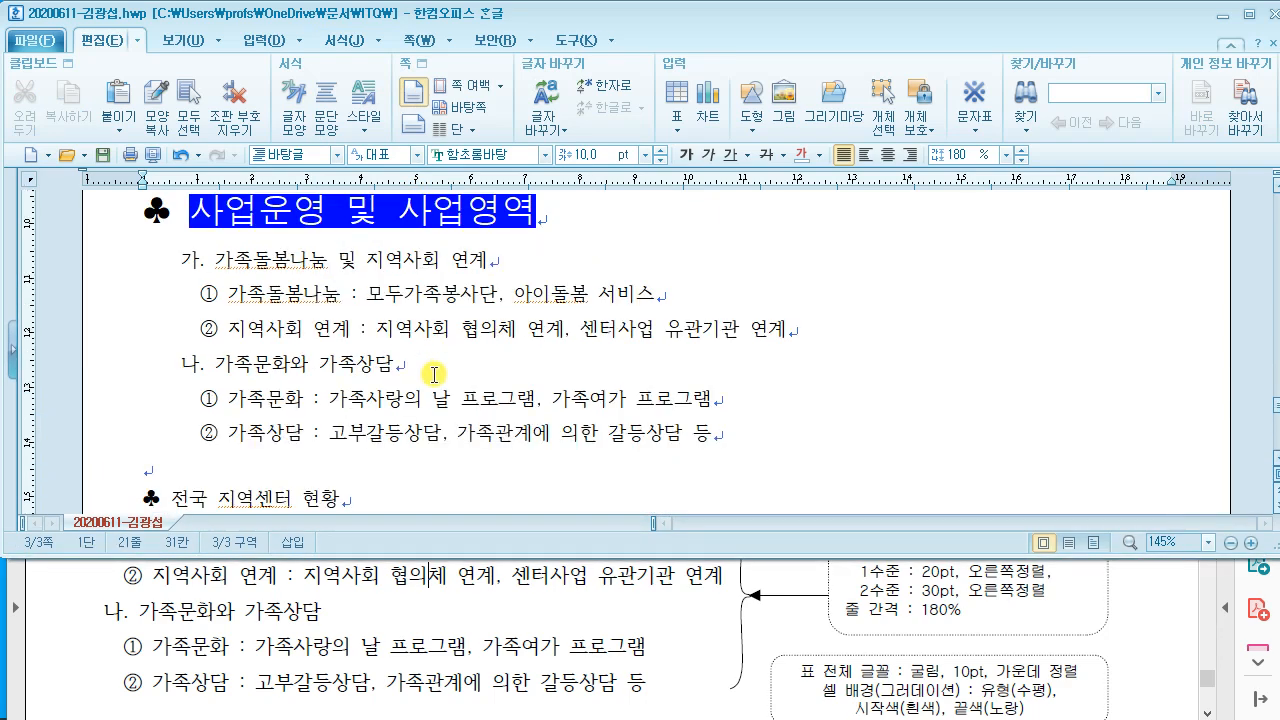
{"action": "scroll", "coordinate": [434, 375], "scroll_direction": "down", "scroll_amount": 2}
{"action": "scroll", "coordinate": [434, 375], "scroll_direction": "up", "scroll_amount": 2}
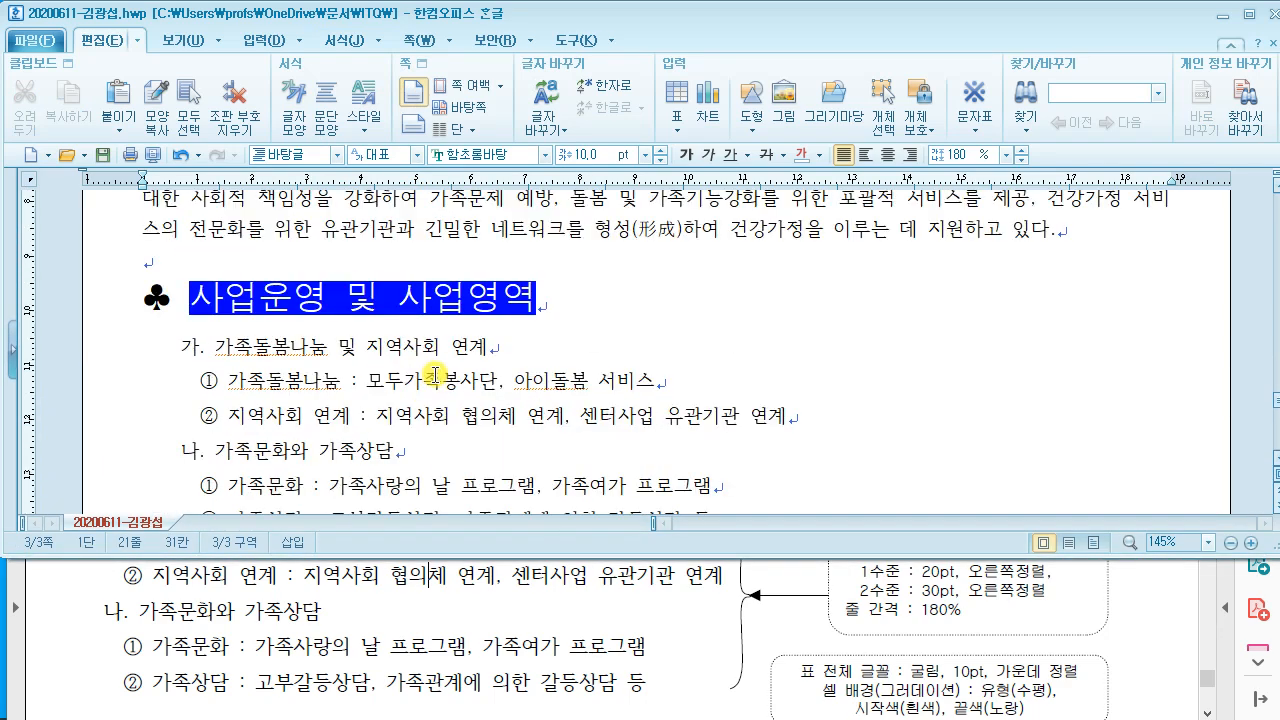
{"action": "scroll", "coordinate": [435, 375], "scroll_direction": "down", "scroll_amount": 2}
Step: Set the heading 전국 지역센터 현황 to the 돋움 font at 18pt
{"action": "scroll", "coordinate": [435, 375], "scroll_direction": "up", "scroll_amount": 2}
{"action": "scroll", "coordinate": [435, 375], "scroll_direction": "down", "scroll_amount": 2}
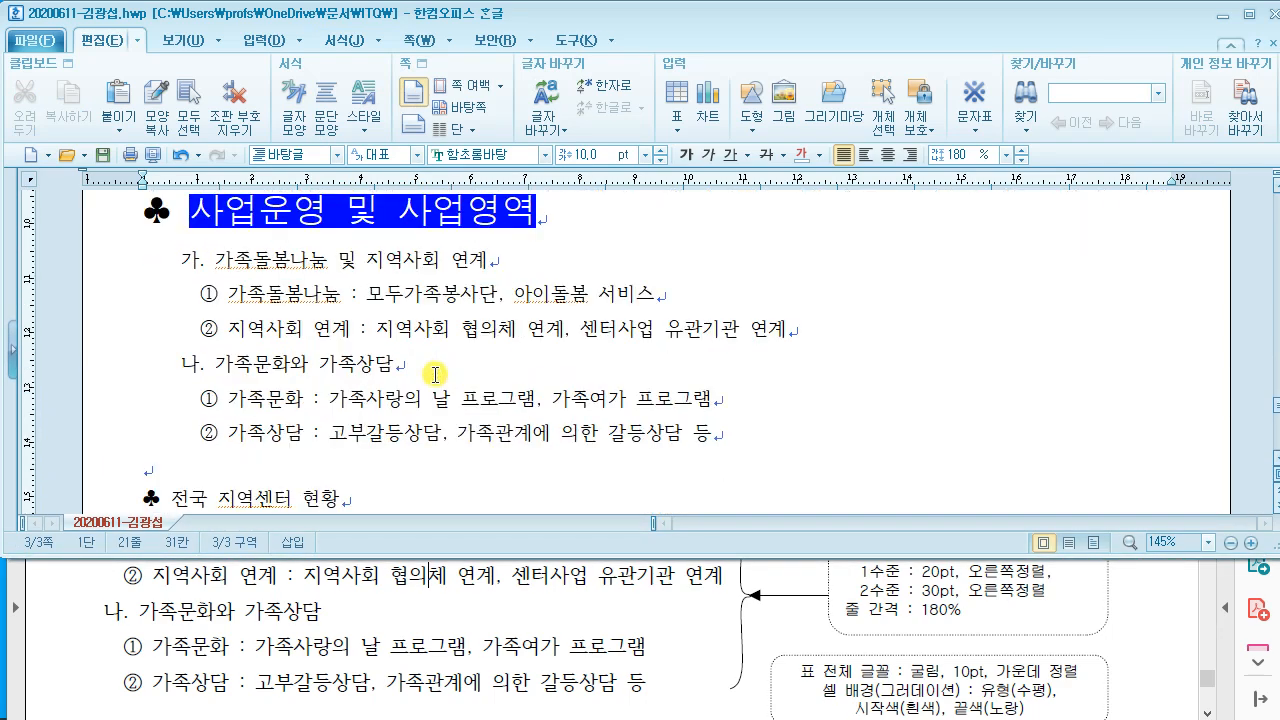
{"action": "scroll", "coordinate": [435, 374], "scroll_direction": "down", "scroll_amount": 4}
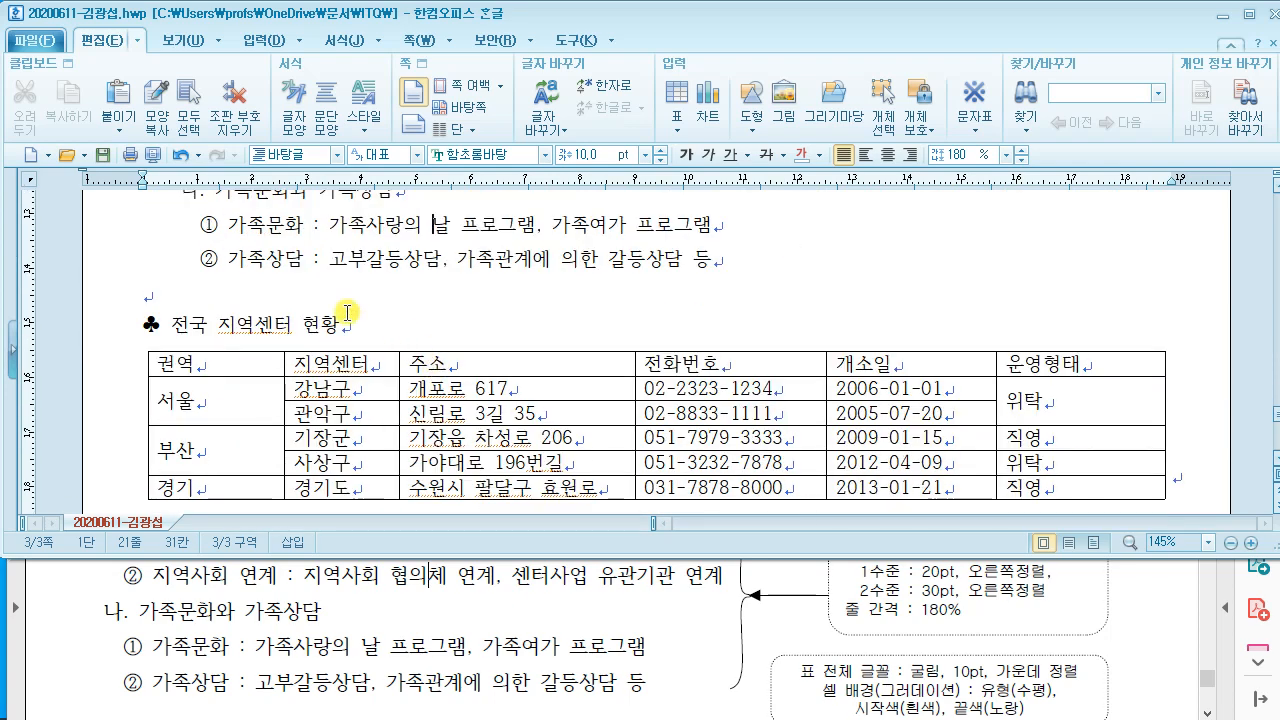
{"action": "left_click_drag", "start_coordinate": [133, 329], "coordinate": [381, 327]}
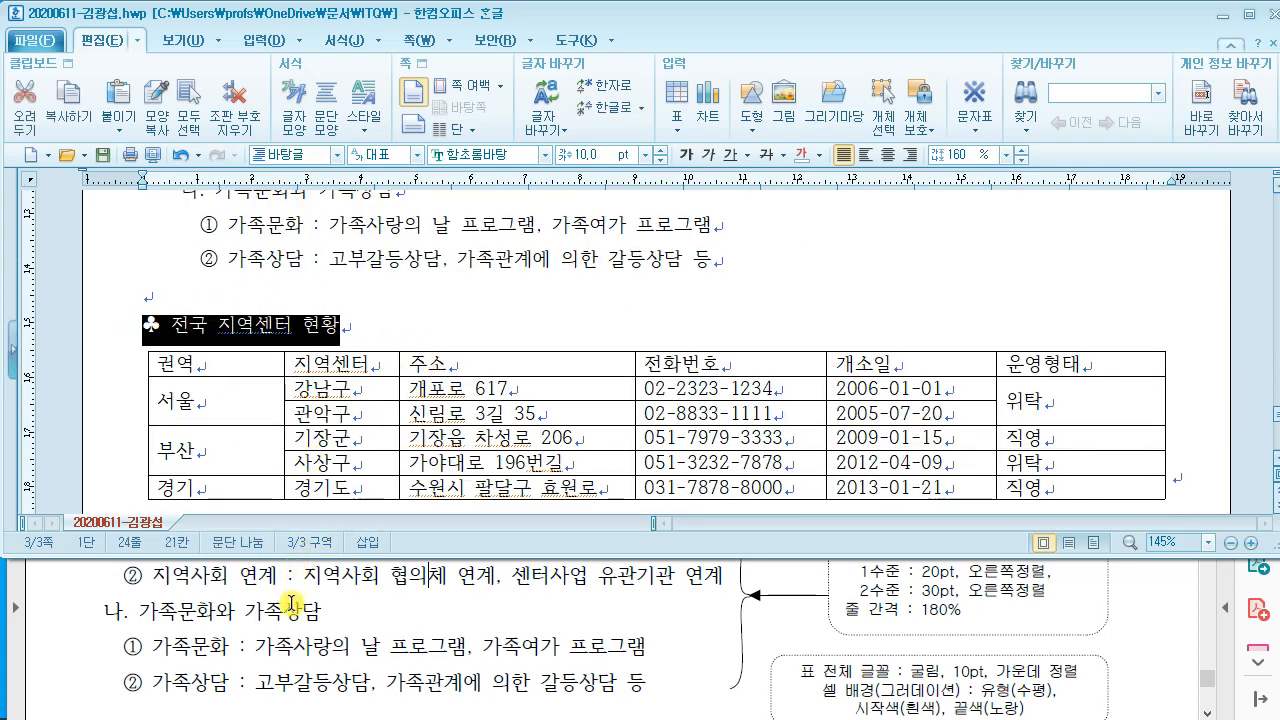
{"action": "left_click", "coordinate": [295, 578]}
{"action": "scroll", "coordinate": [295, 578], "scroll_direction": "down", "scroll_amount": 4}
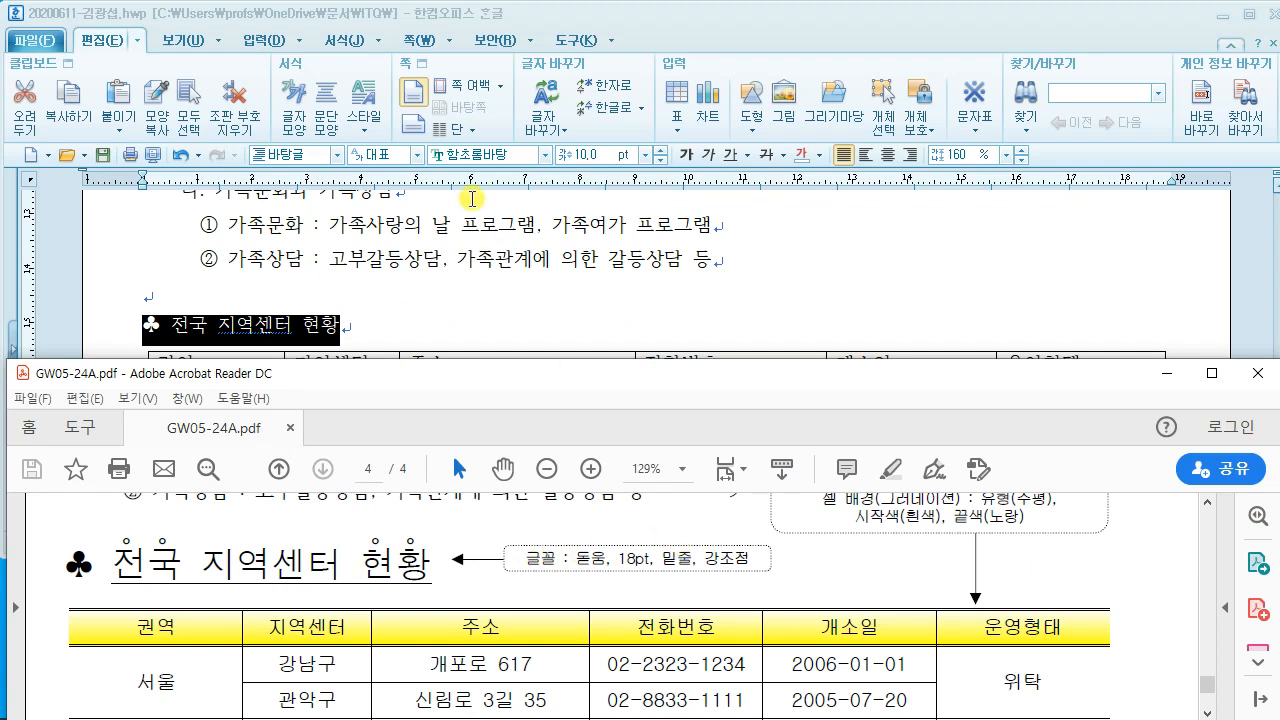
{"action": "left_click", "coordinate": [500, 152]}
{"action": "type", "text": "돋움"}
{"action": "key", "text": "Return"}
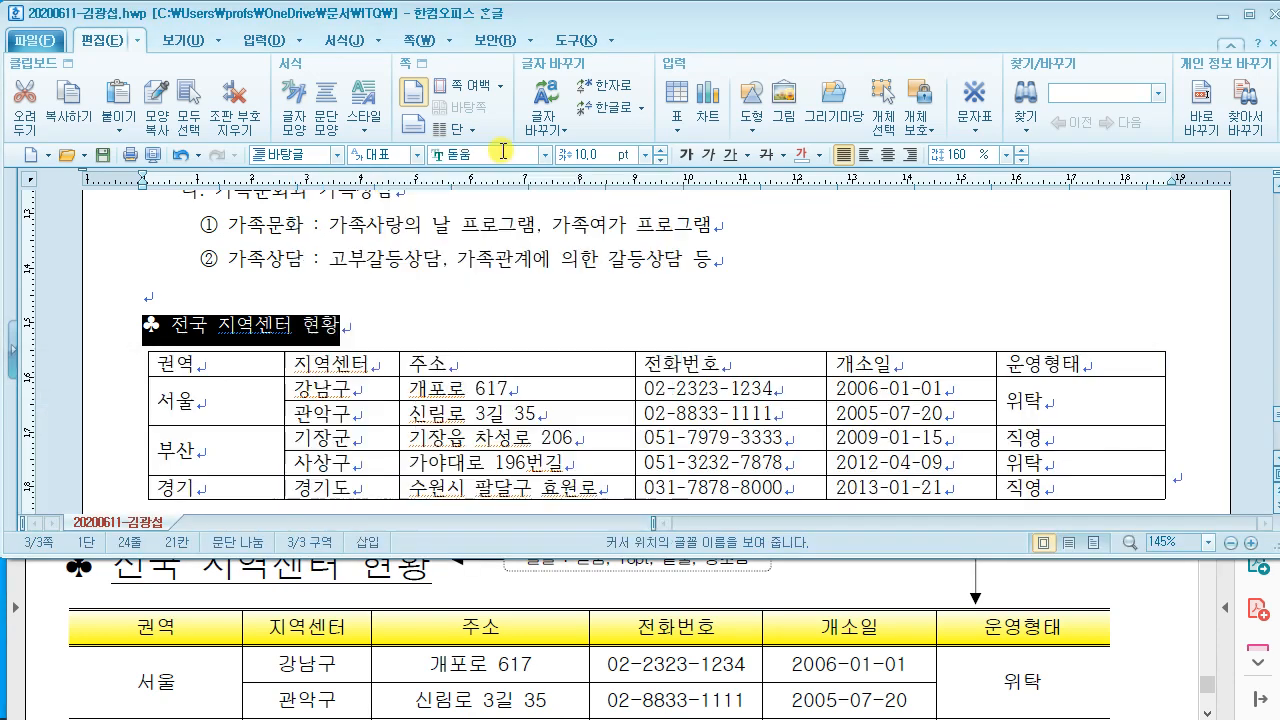
{"action": "left_click", "coordinate": [606, 158]}
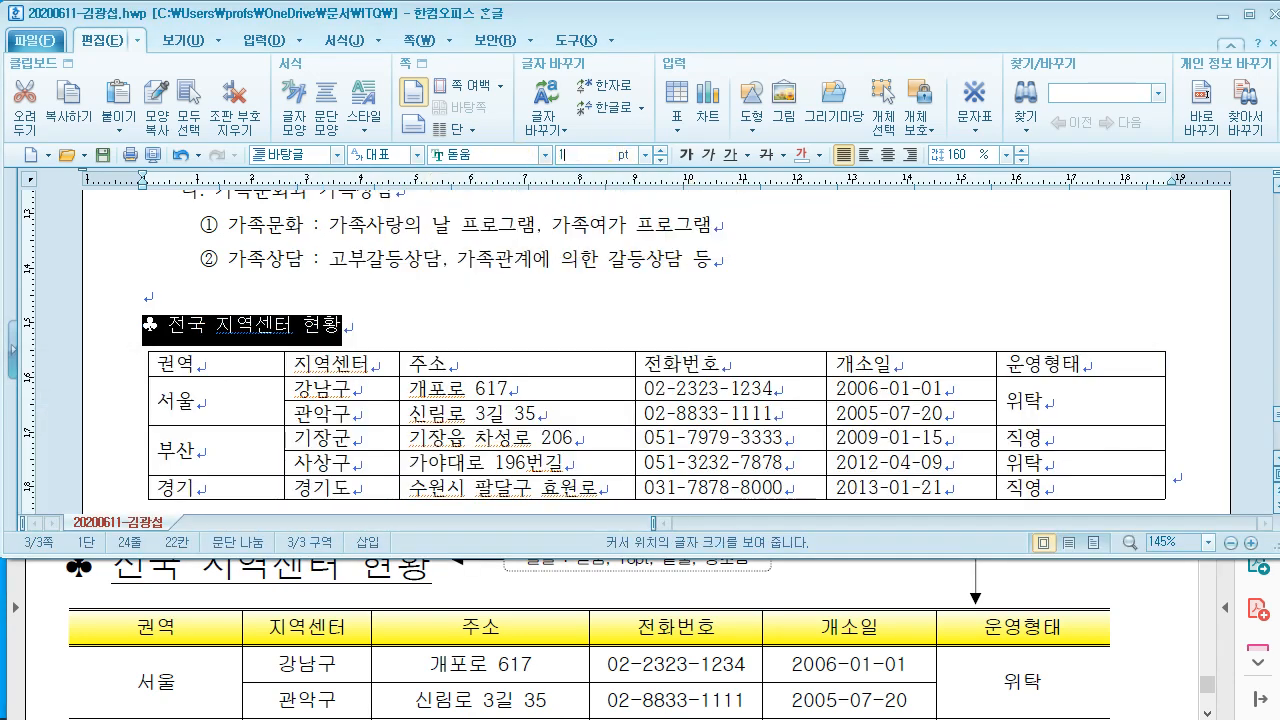
{"action": "type", "text": "18"}
{"action": "key", "text": "Return"}
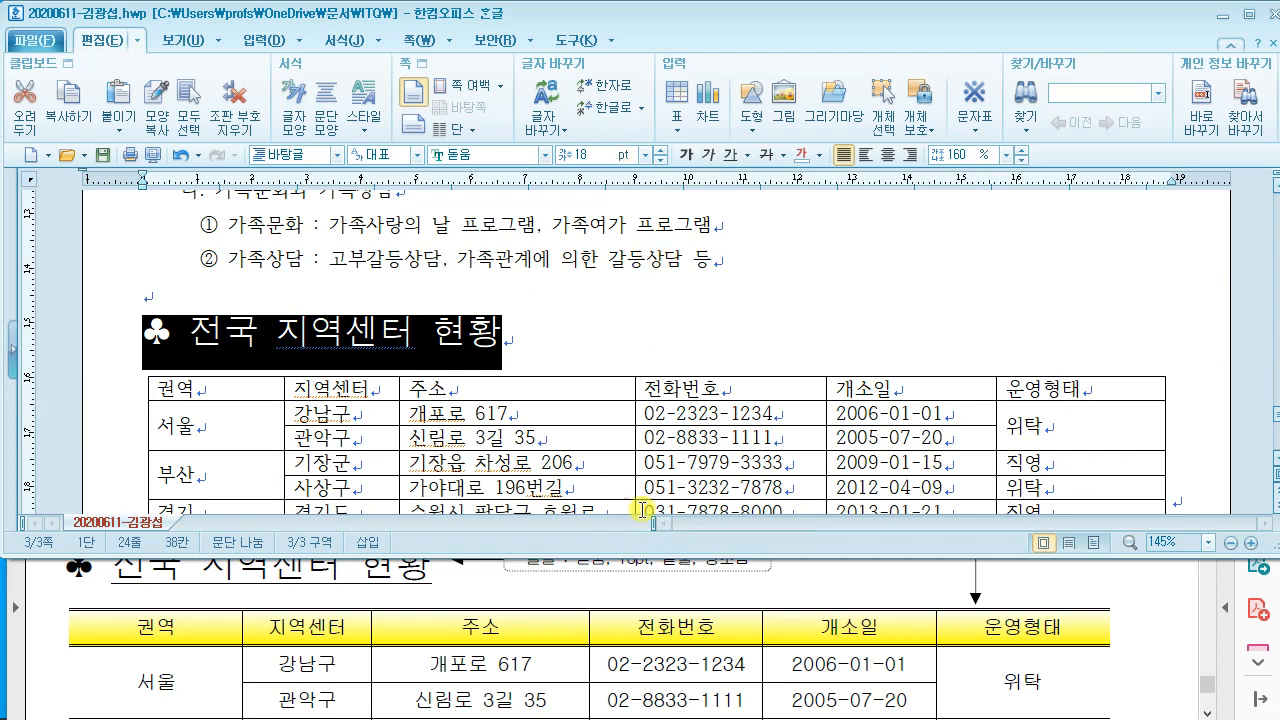
Step: Underline the heading, then select the word 전국 in it
{"action": "left_click", "coordinate": [625, 578]}
{"action": "scroll", "coordinate": [625, 580], "scroll_direction": "up", "scroll_amount": 1}
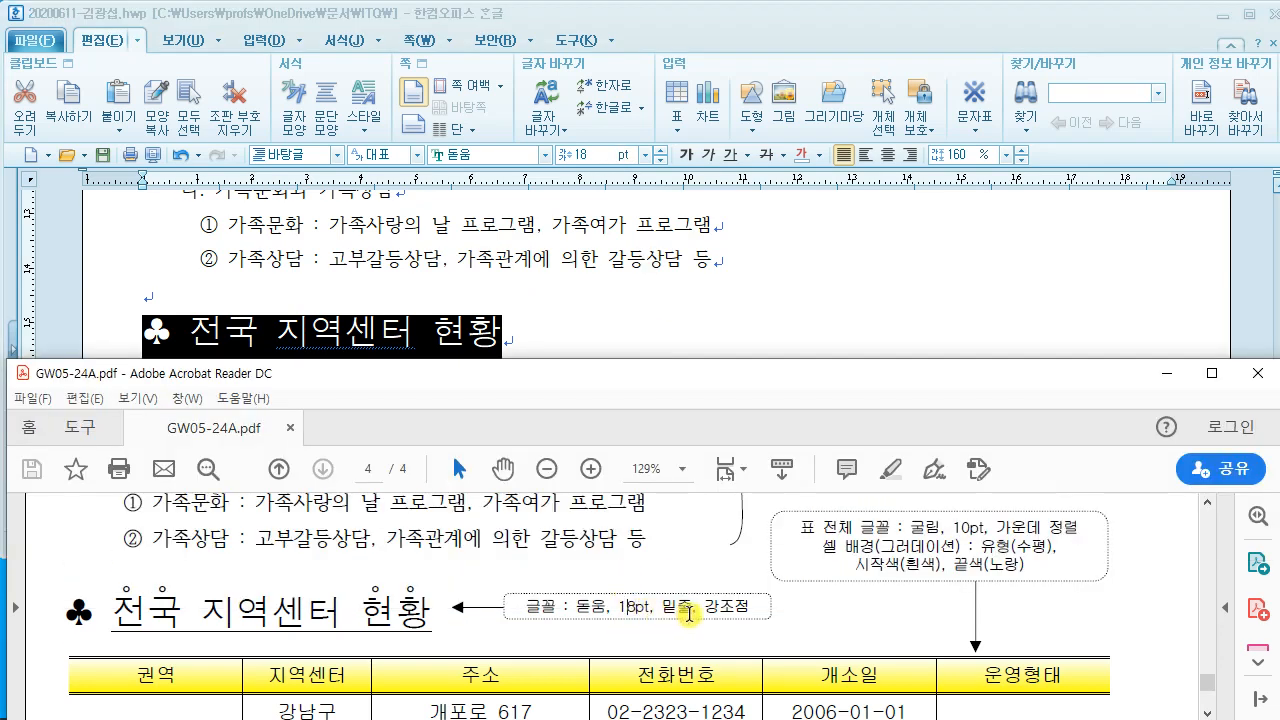
{"action": "left_click", "coordinate": [424, 268]}
{"action": "left_click_drag", "start_coordinate": [188, 331], "coordinate": [511, 338]}
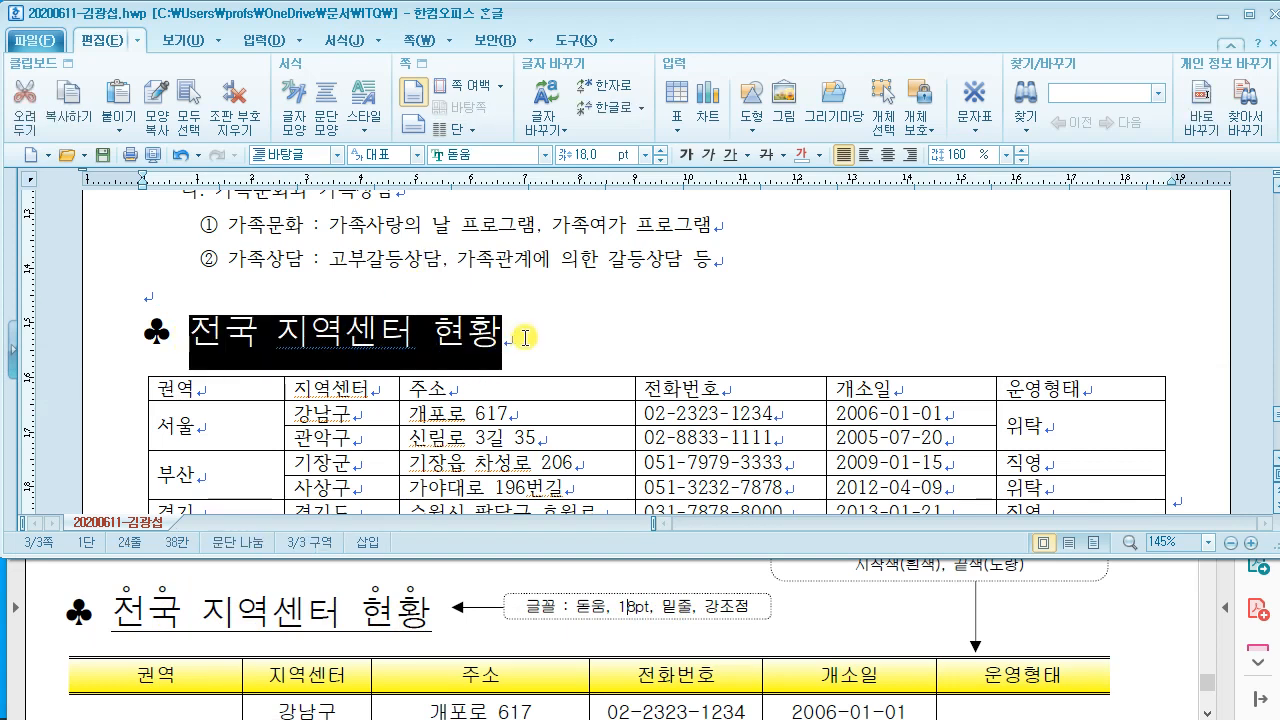
{"action": "left_click_drag", "start_coordinate": [727, 168], "coordinate": [690, 316]}
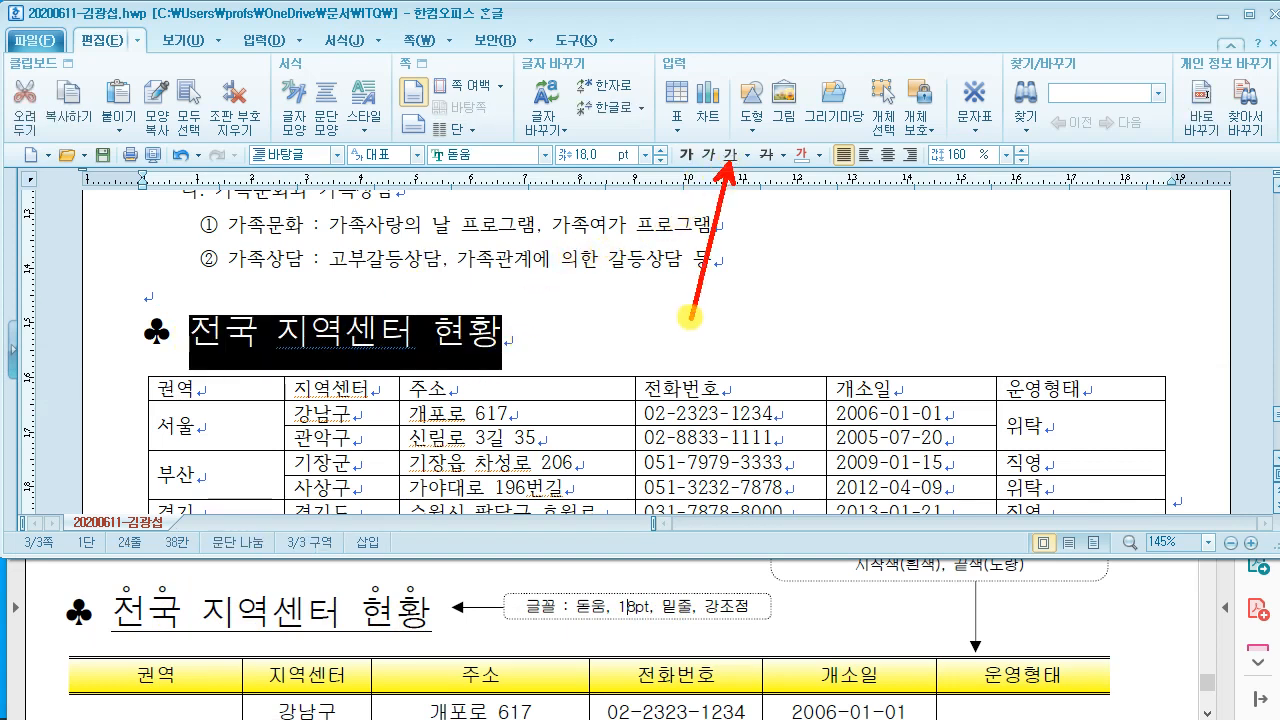
{"action": "left_click", "coordinate": [729, 155]}
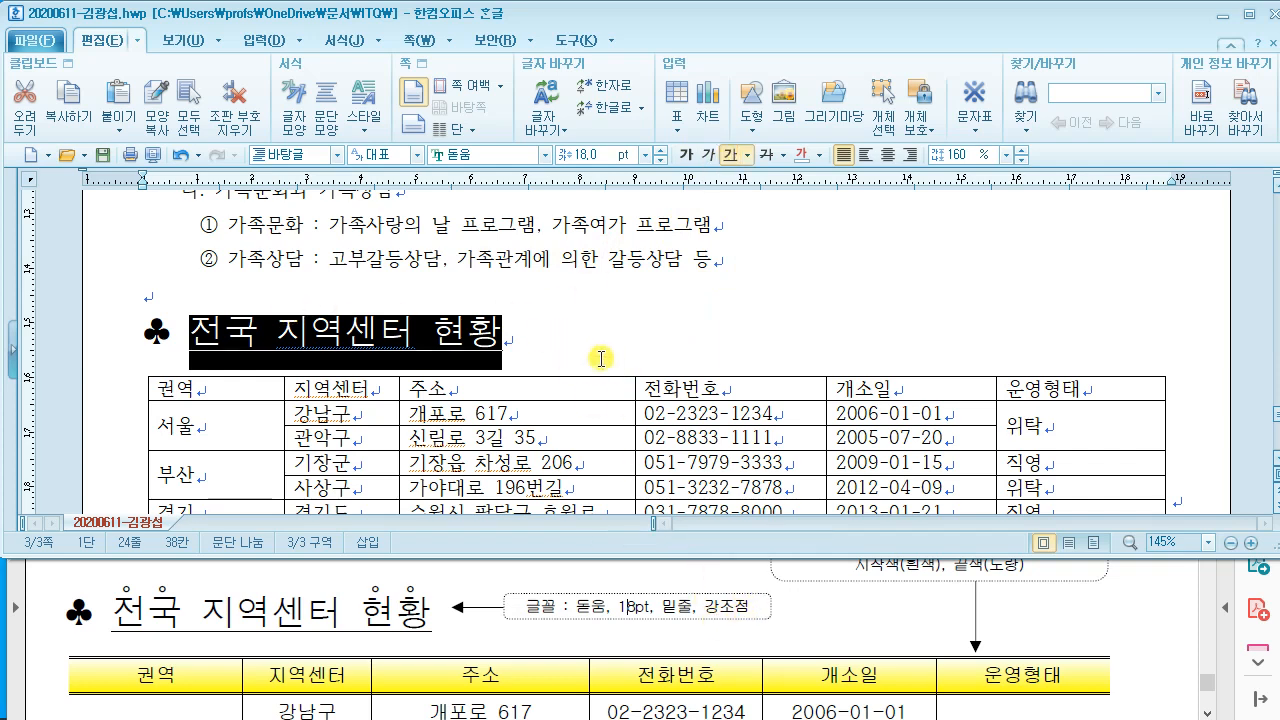
{"action": "left_click_drag", "start_coordinate": [112, 606], "coordinate": [174, 618]}
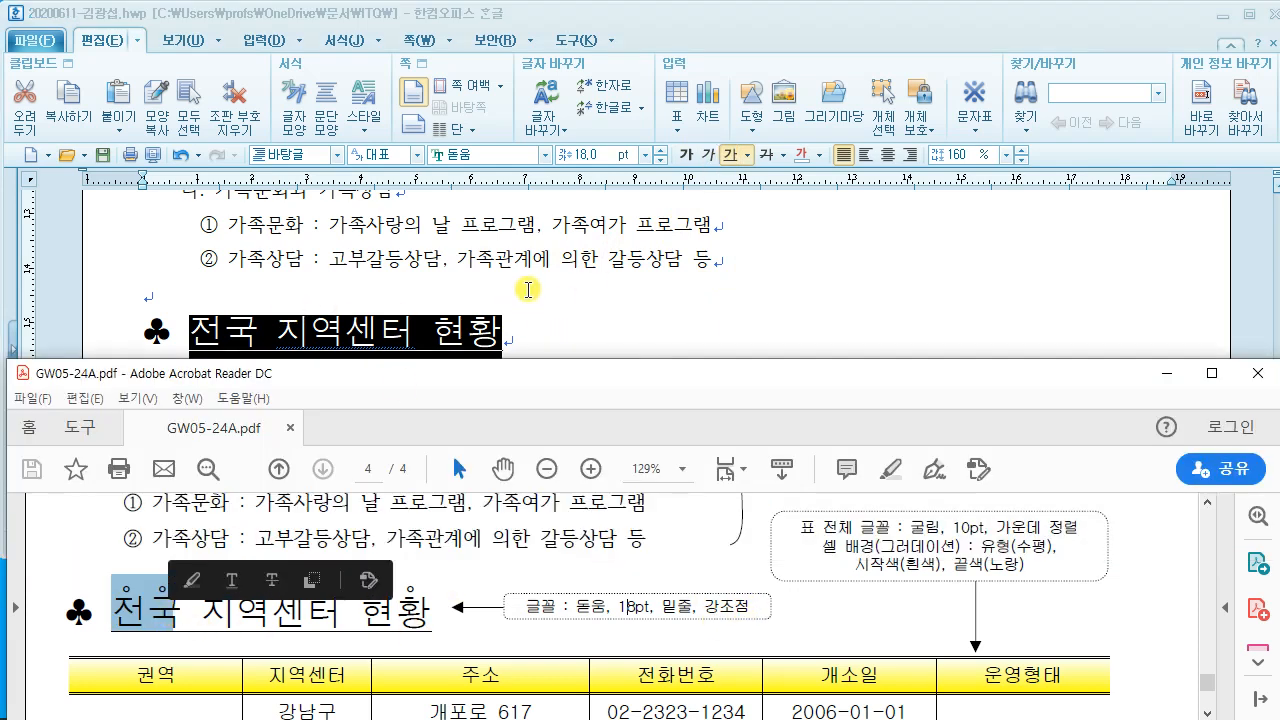
{"action": "left_click", "coordinate": [517, 261]}
{"action": "left_click_drag", "start_coordinate": [190, 330], "coordinate": [250, 330]}
Step: Add small circle 강조점 emphasis dots to 전국 via 글자 모양's 확장 tab
{"action": "right_click", "coordinate": [245, 331]}
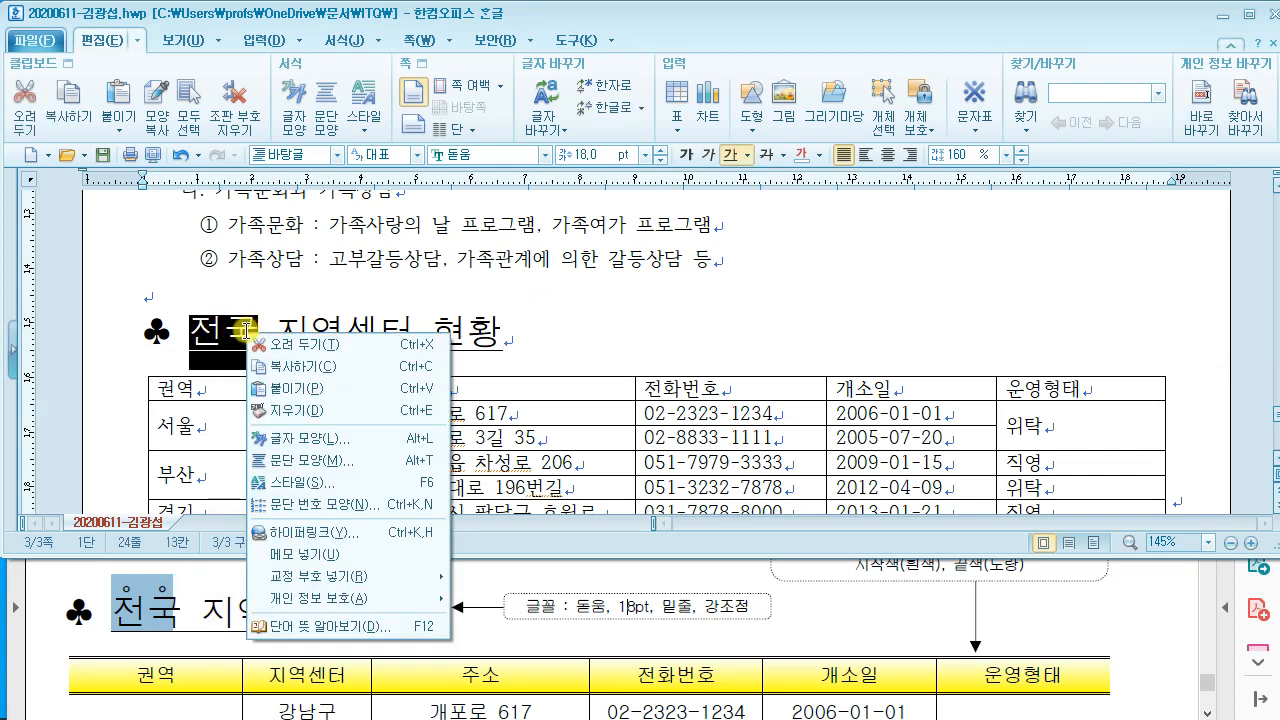
{"action": "left_click", "coordinate": [342, 440]}
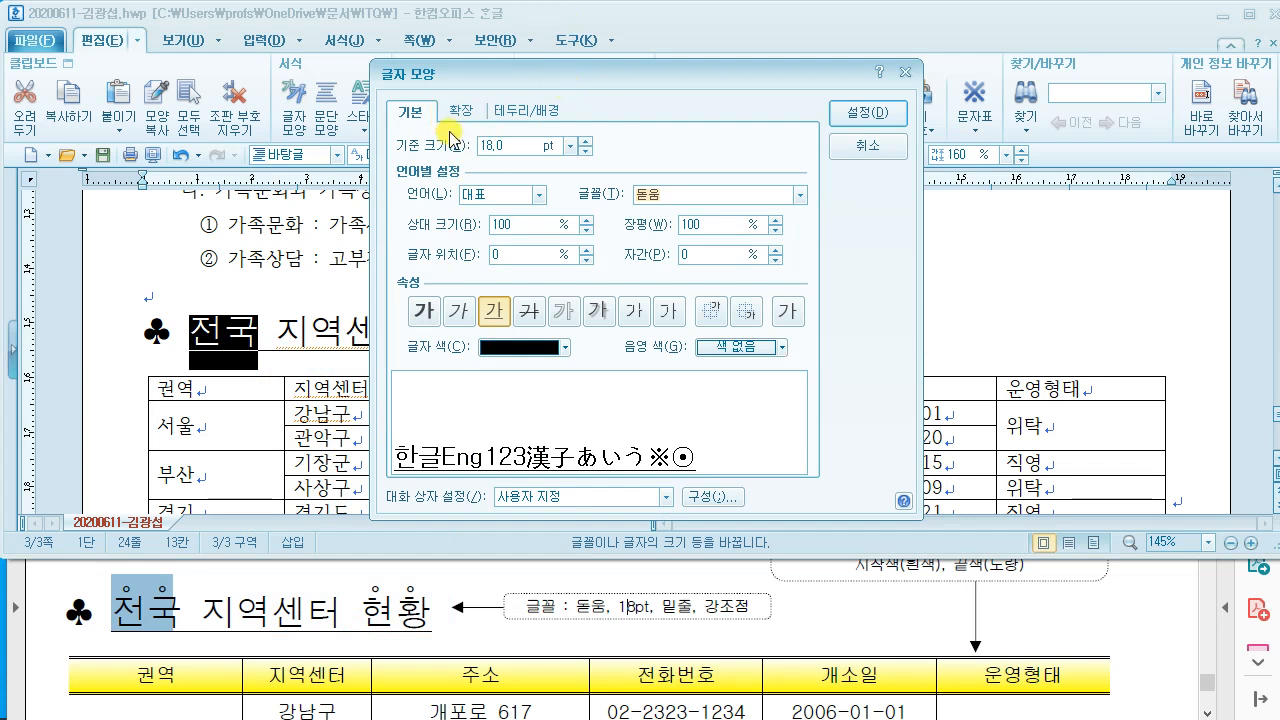
{"action": "left_click", "coordinate": [464, 108]}
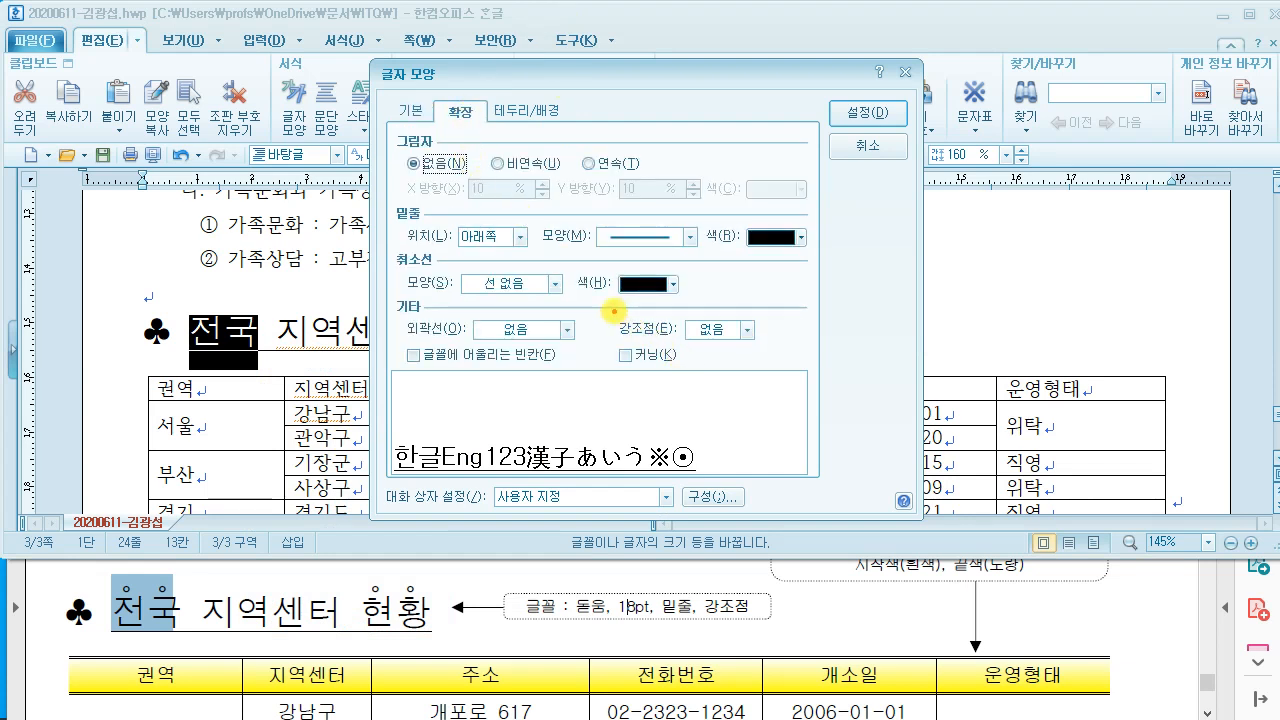
{"action": "left_click_drag", "start_coordinate": [611, 311], "coordinate": [793, 346]}
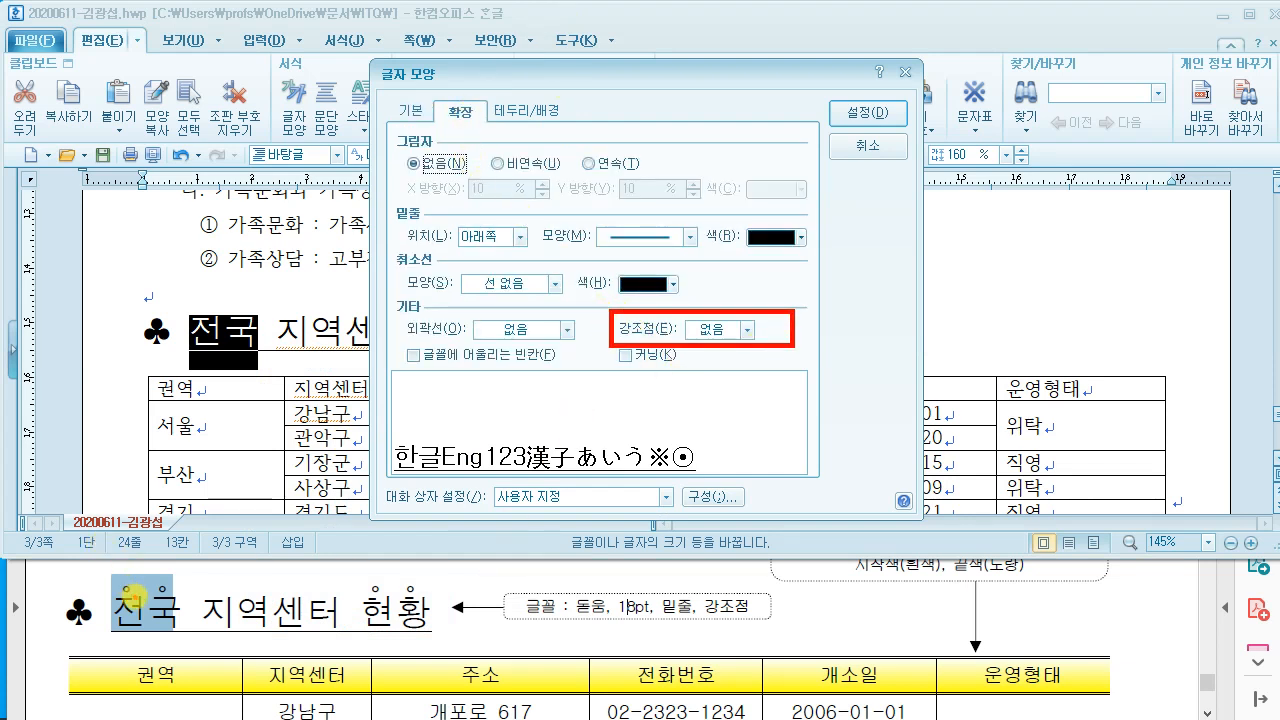
{"action": "mouse_move", "coordinate": [122, 597]}
{"action": "left_mouse_down"}
{"action": "mouse_move", "coordinate": [124, 577]}
{"action": "mouse_move", "coordinate": [134, 600]}
{"action": "left_mouse_up"}
{"action": "key", "text": "Escape"}
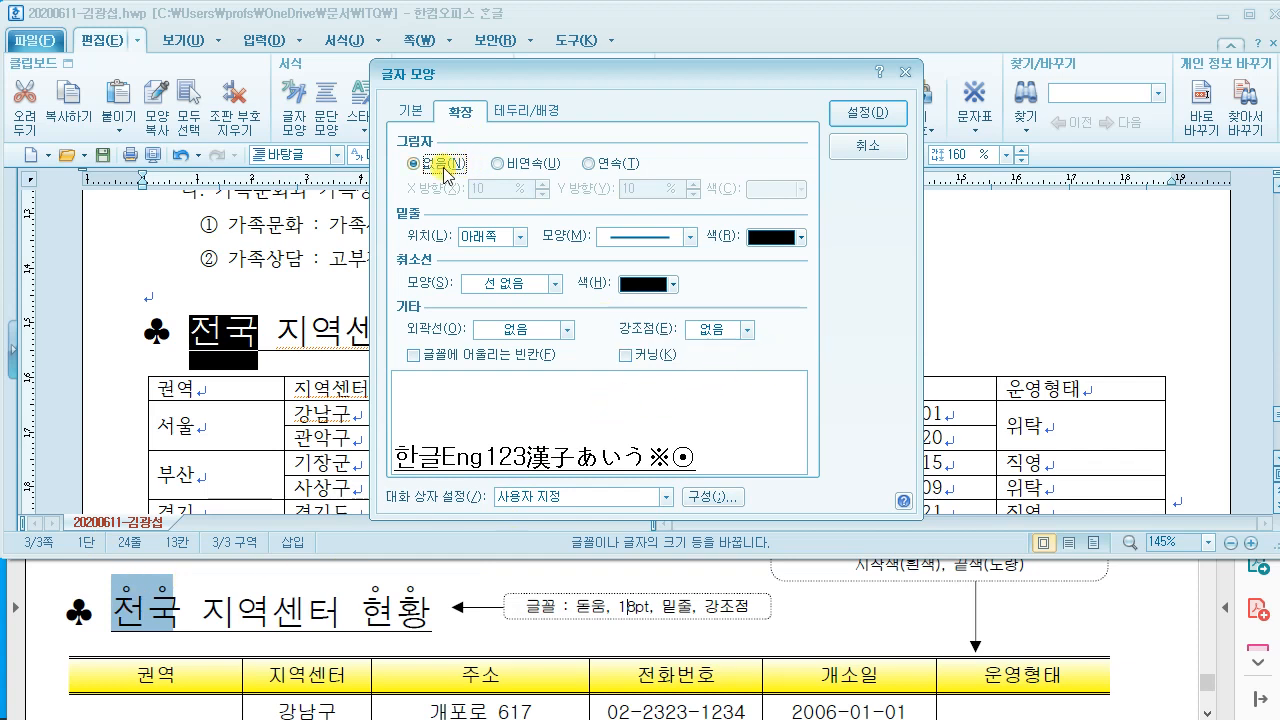
{"action": "left_click", "coordinate": [741, 331]}
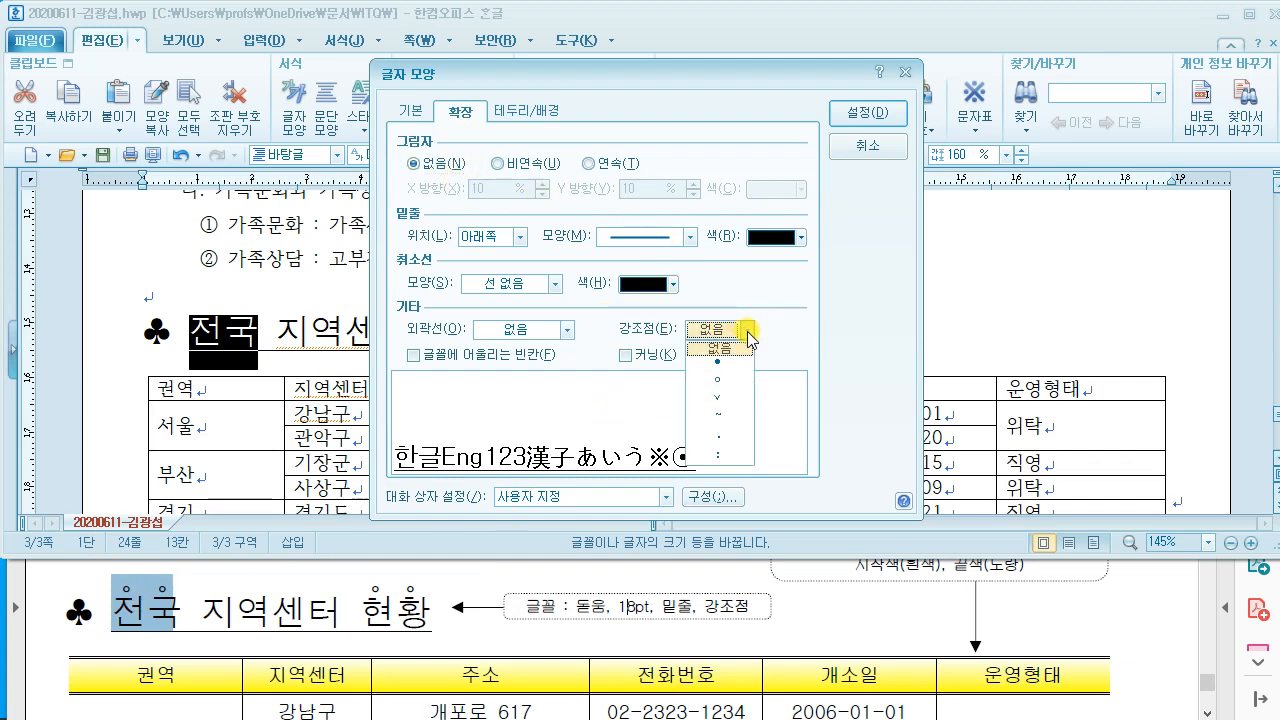
{"action": "left_click", "coordinate": [731, 384]}
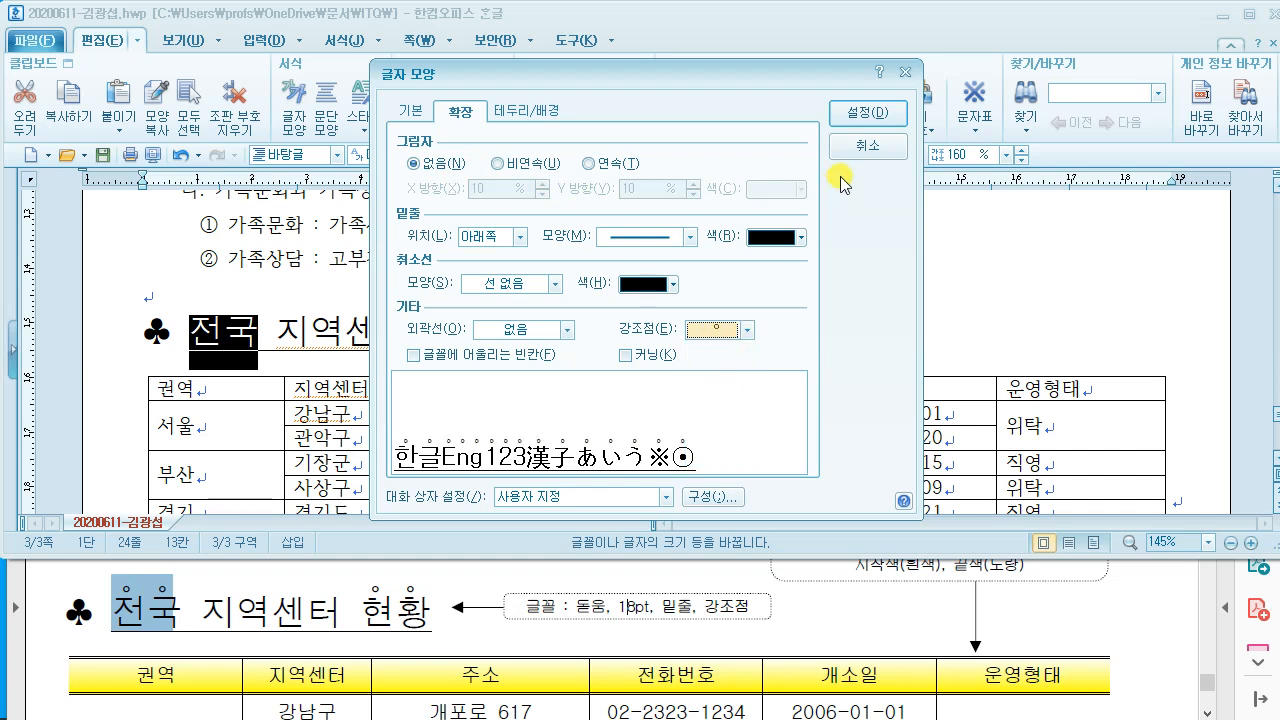
{"action": "left_click", "coordinate": [866, 113]}
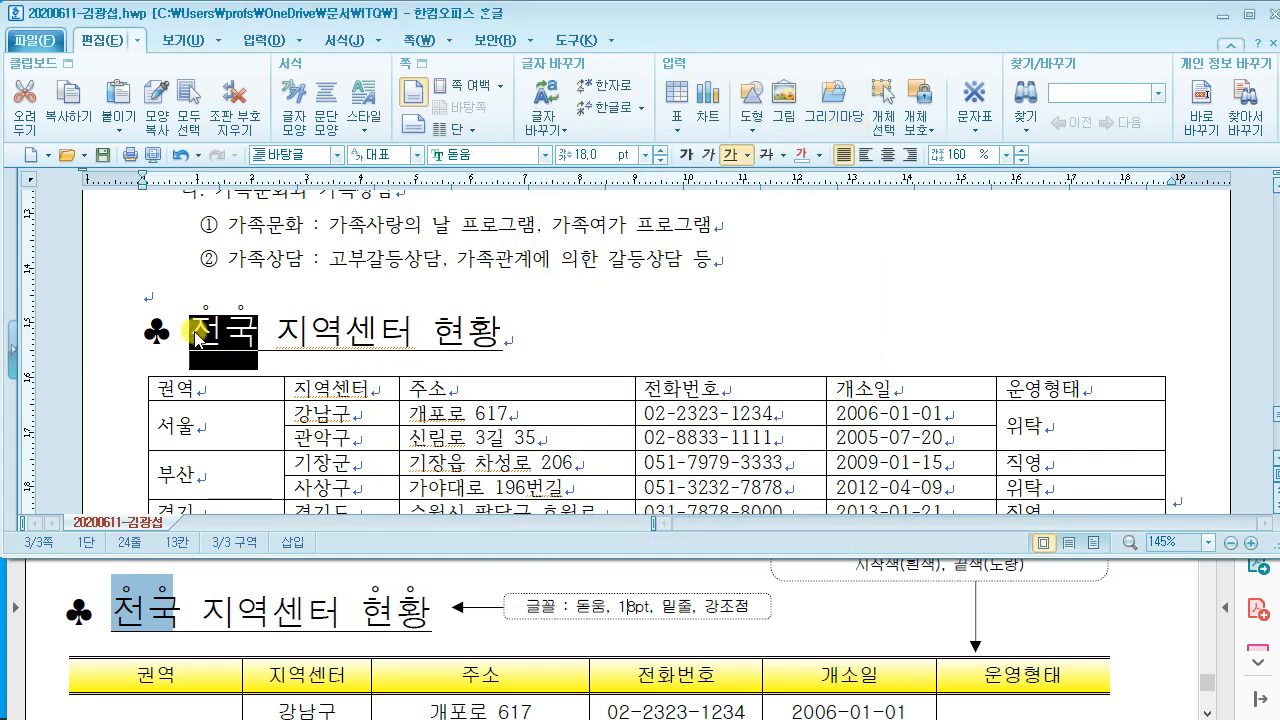
{"action": "left_click", "coordinate": [333, 319]}
Step: Add the same small circle emphasis dots to 현황
{"action": "left_click_drag", "start_coordinate": [436, 328], "coordinate": [505, 332]}
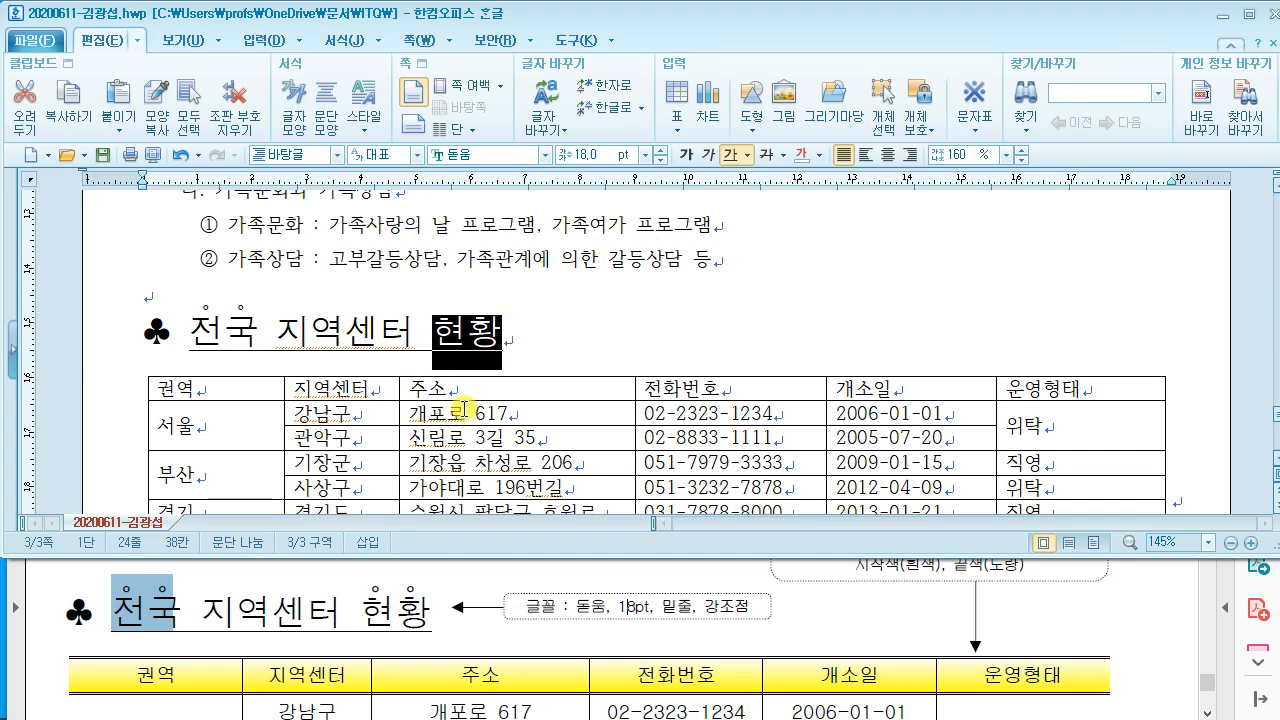
{"action": "right_click", "coordinate": [474, 340]}
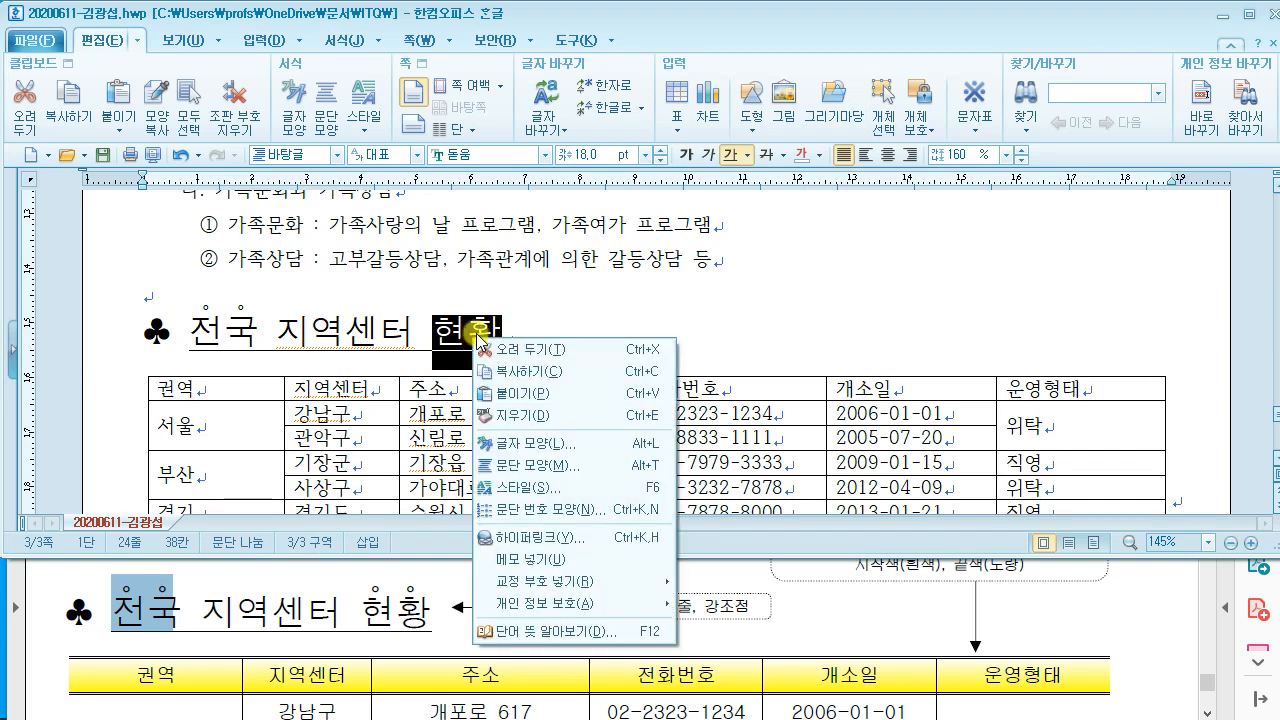
{"action": "left_click", "coordinate": [553, 449]}
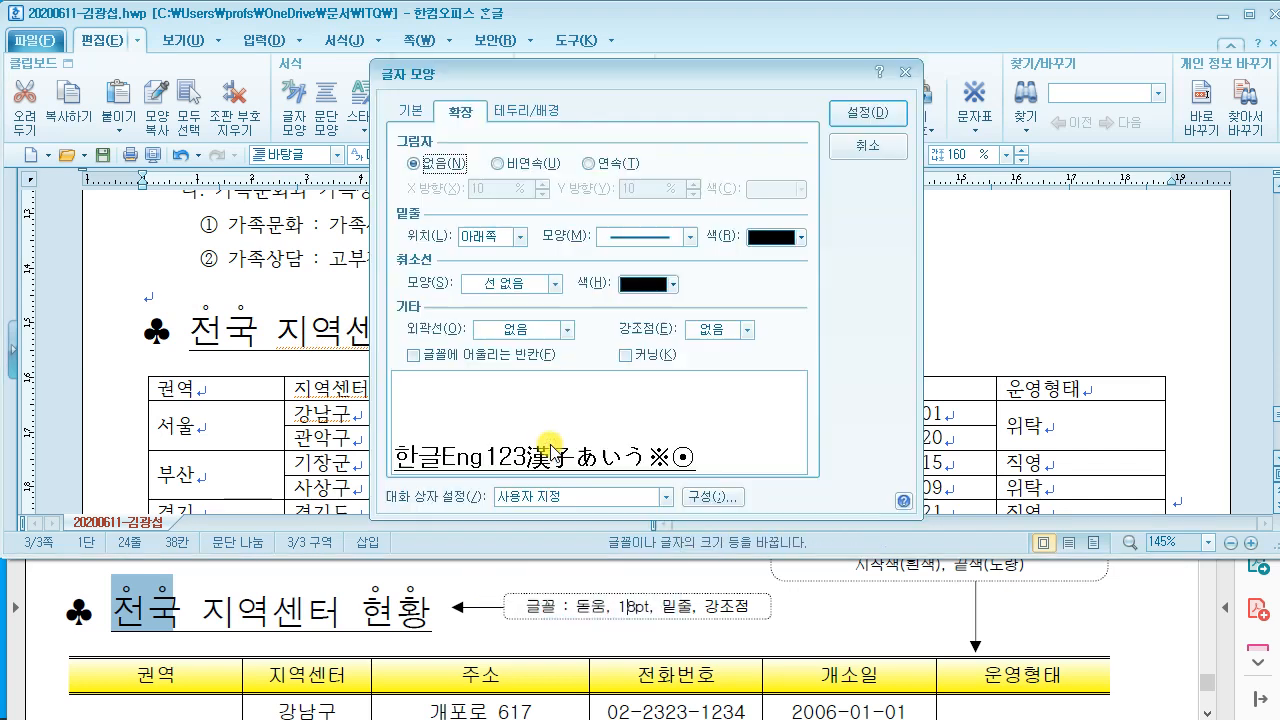
{"action": "left_click", "coordinate": [712, 330]}
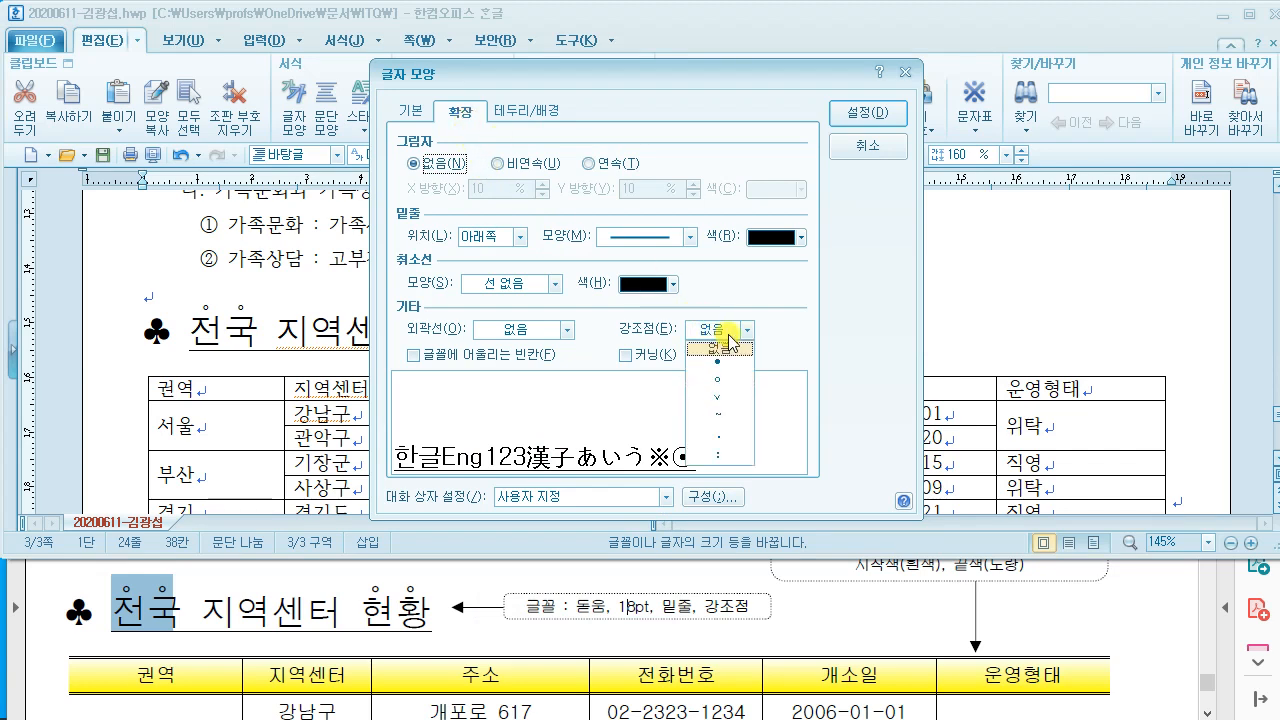
{"action": "left_click", "coordinate": [725, 383]}
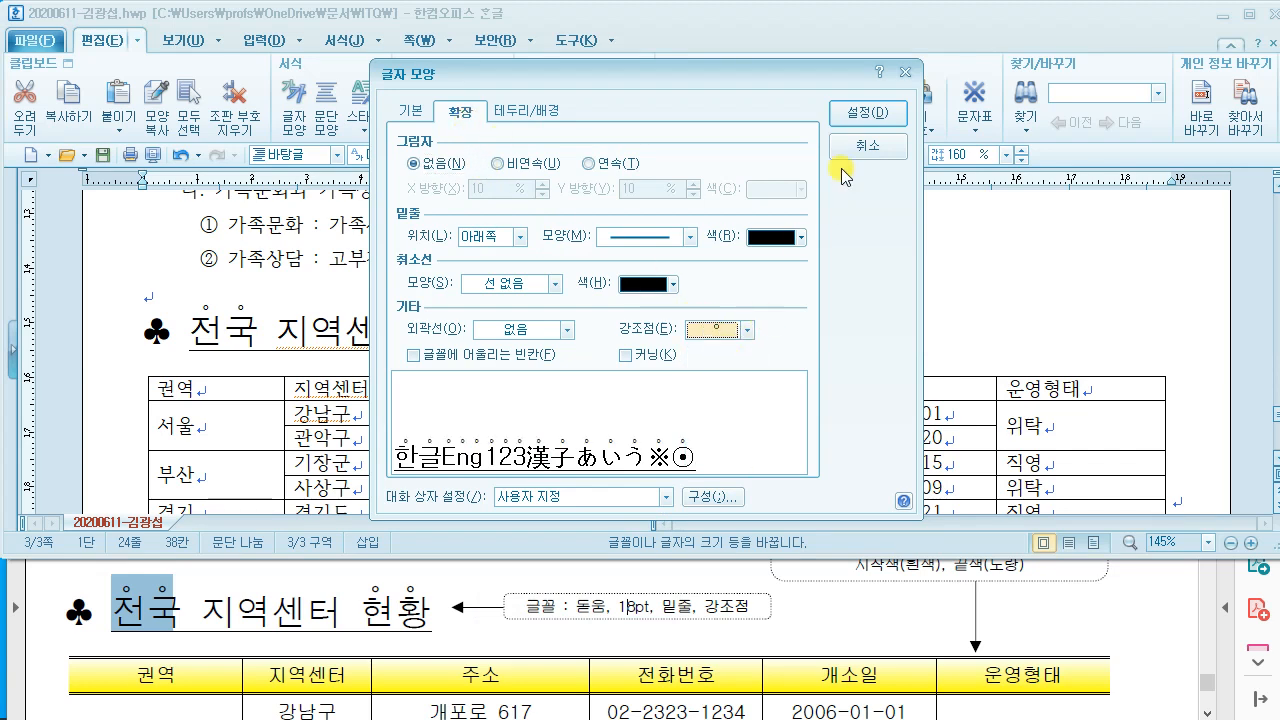
{"action": "left_click", "coordinate": [858, 118]}
{"action": "left_click", "coordinate": [715, 343]}
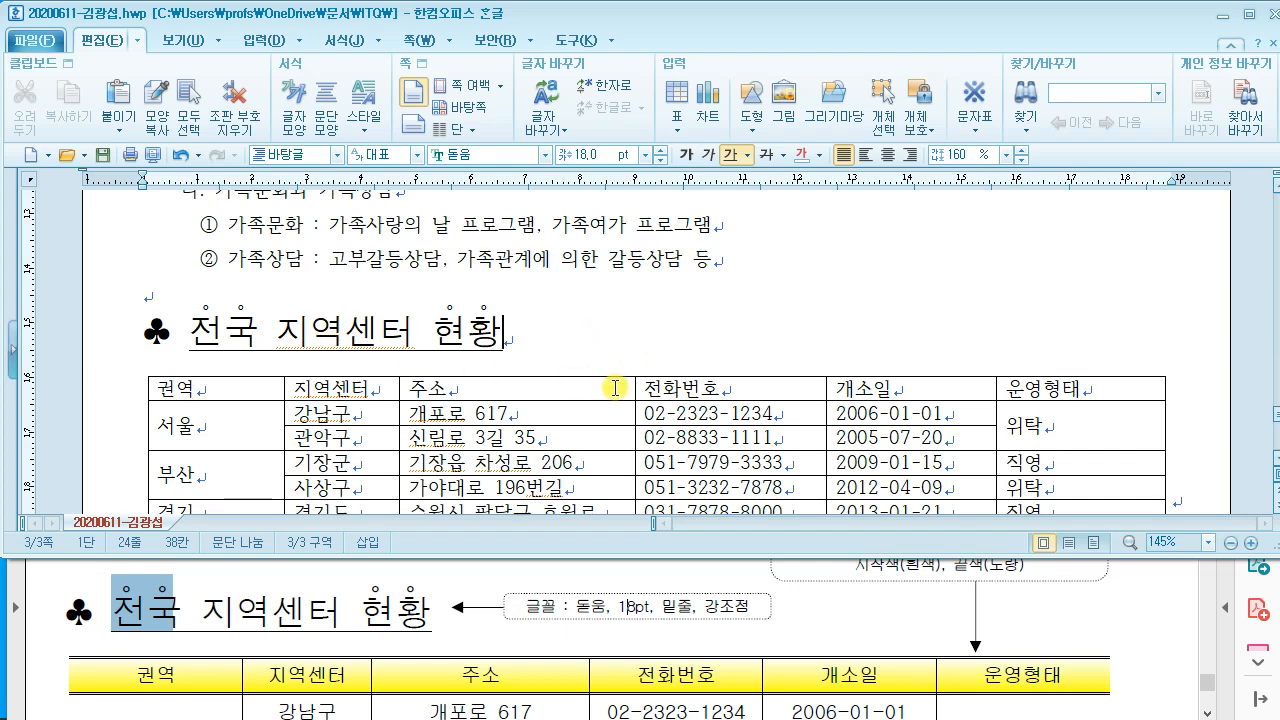
Step: Set every table cell's text to 굴림 and centre-align it
{"action": "scroll", "coordinate": [614, 387], "scroll_direction": "down", "scroll_amount": 2}
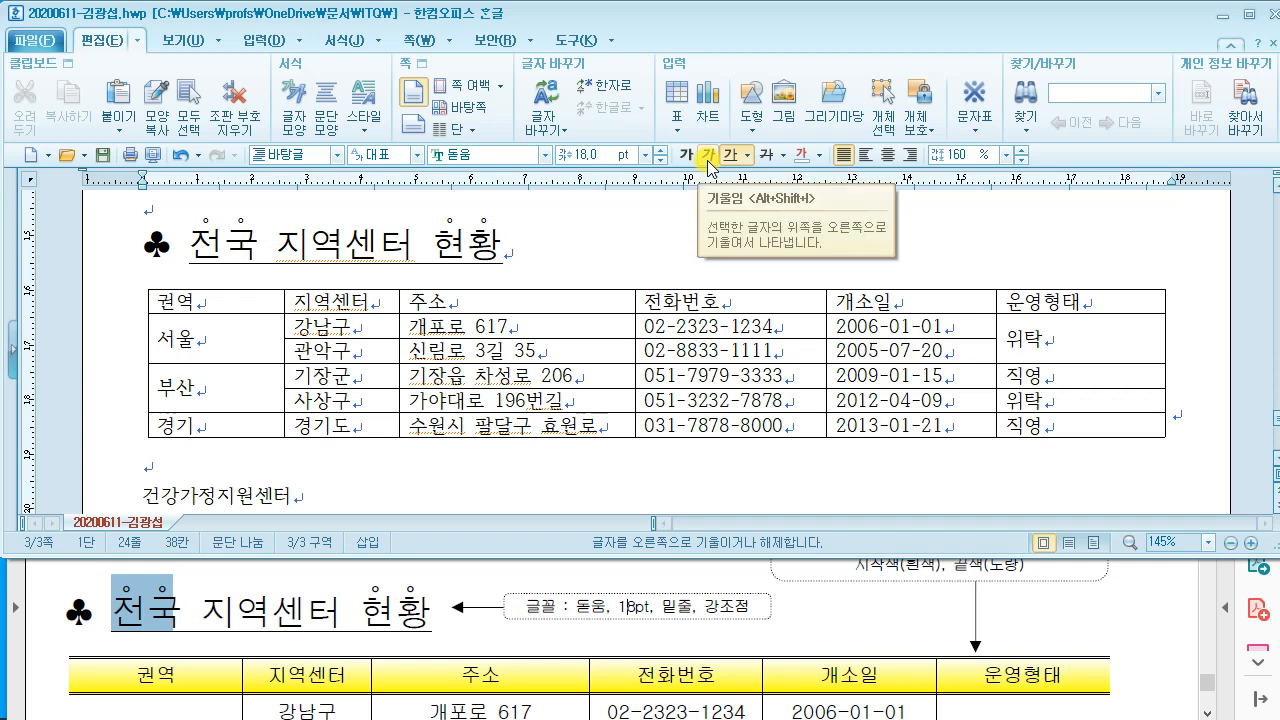
{"action": "left_click", "coordinate": [520, 588]}
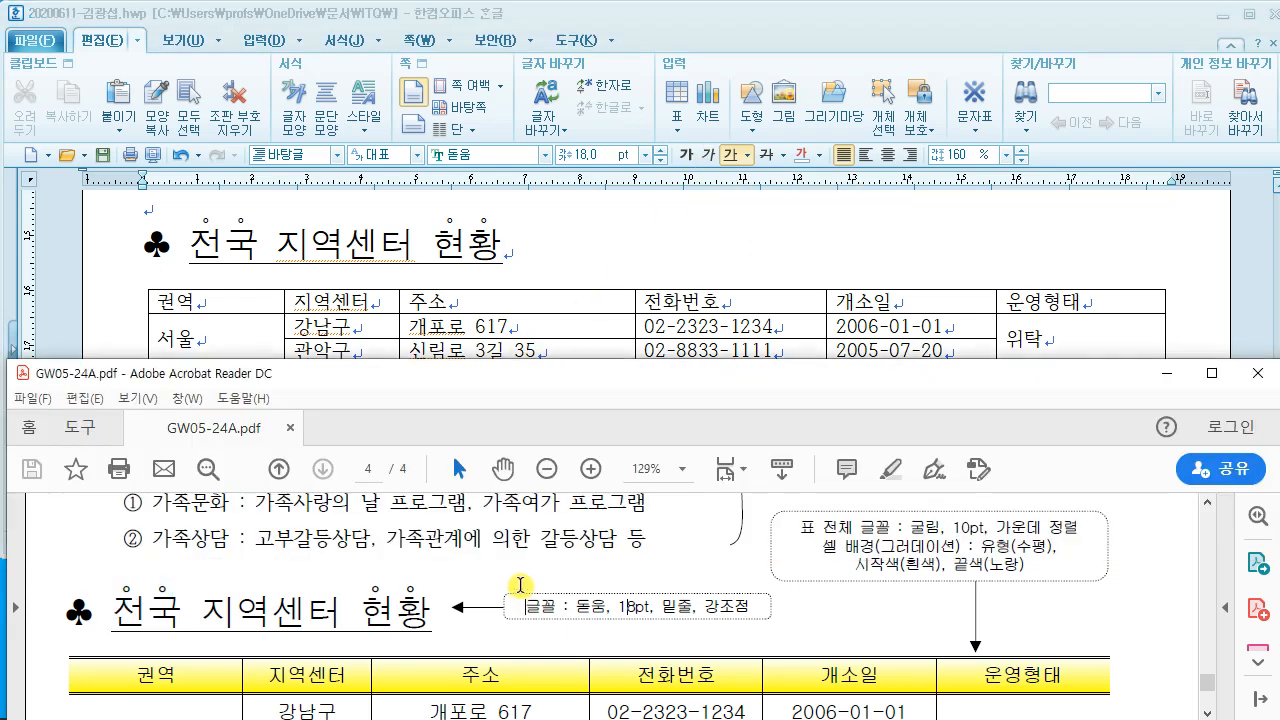
{"action": "scroll", "coordinate": [519, 580], "scroll_direction": "down", "scroll_amount": 4}
{"action": "scroll", "coordinate": [520, 572], "scroll_direction": "up", "scroll_amount": 4}
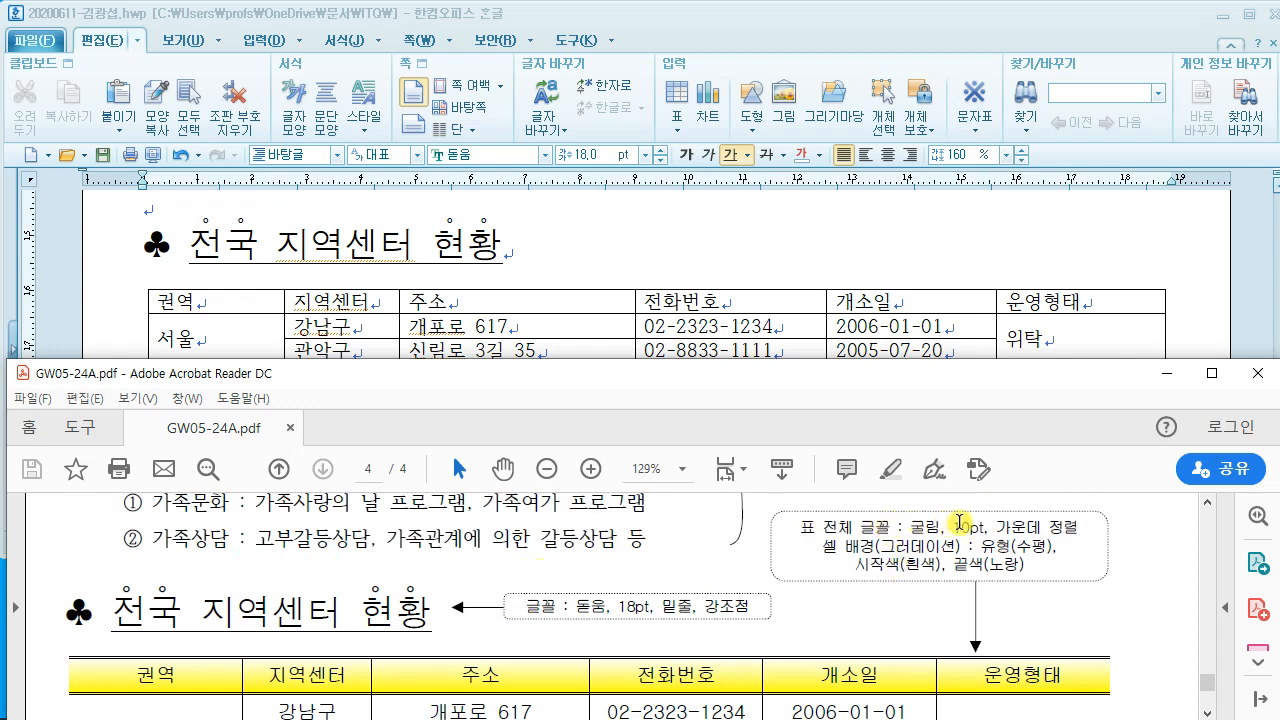
{"action": "left_click", "coordinate": [583, 258]}
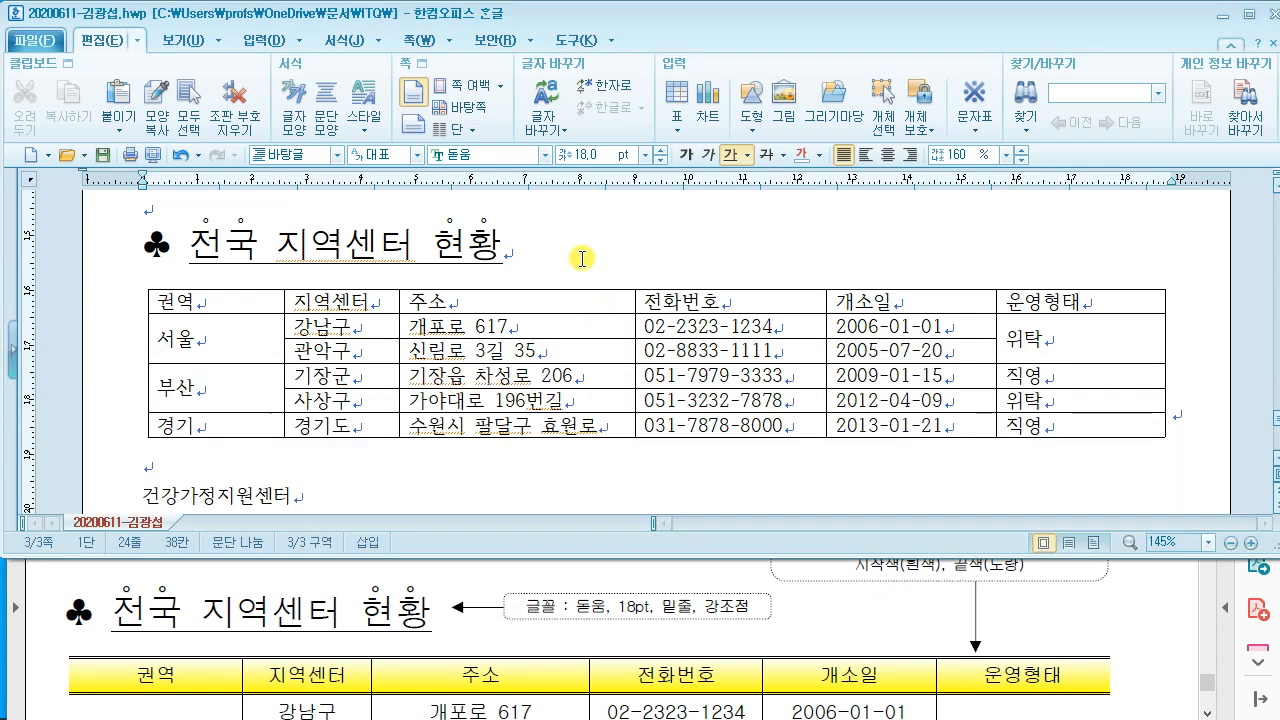
{"action": "left_click_drag", "start_coordinate": [661, 555], "coordinate": [661, 500]}
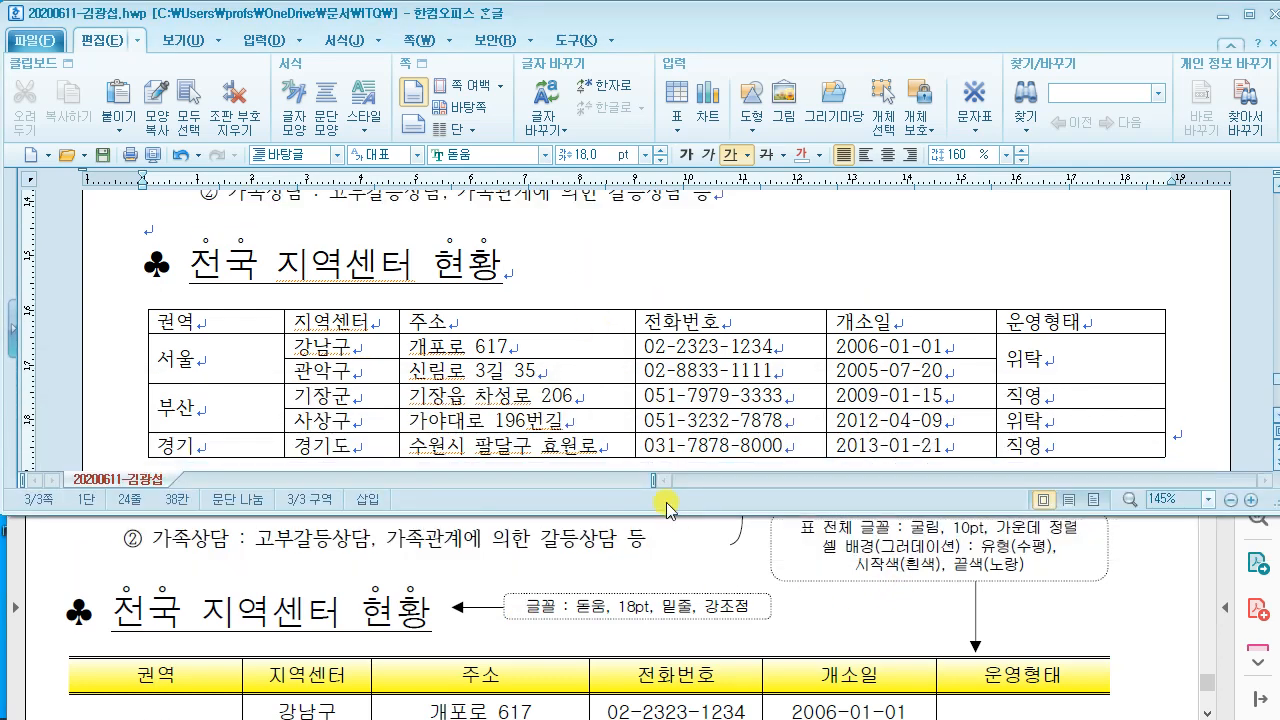
{"action": "left_click_drag", "start_coordinate": [237, 320], "coordinate": [1080, 444]}
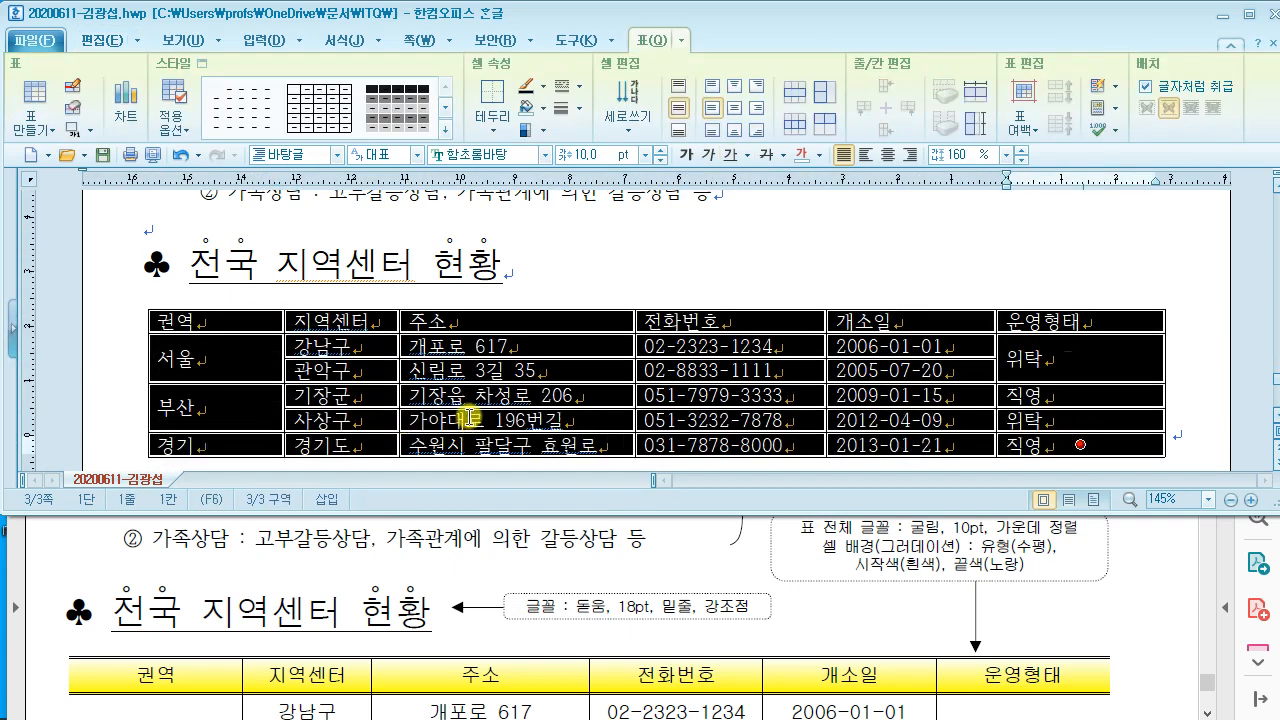
{"action": "scroll", "coordinate": [469, 417], "scroll_direction": "down", "scroll_amount": 3}
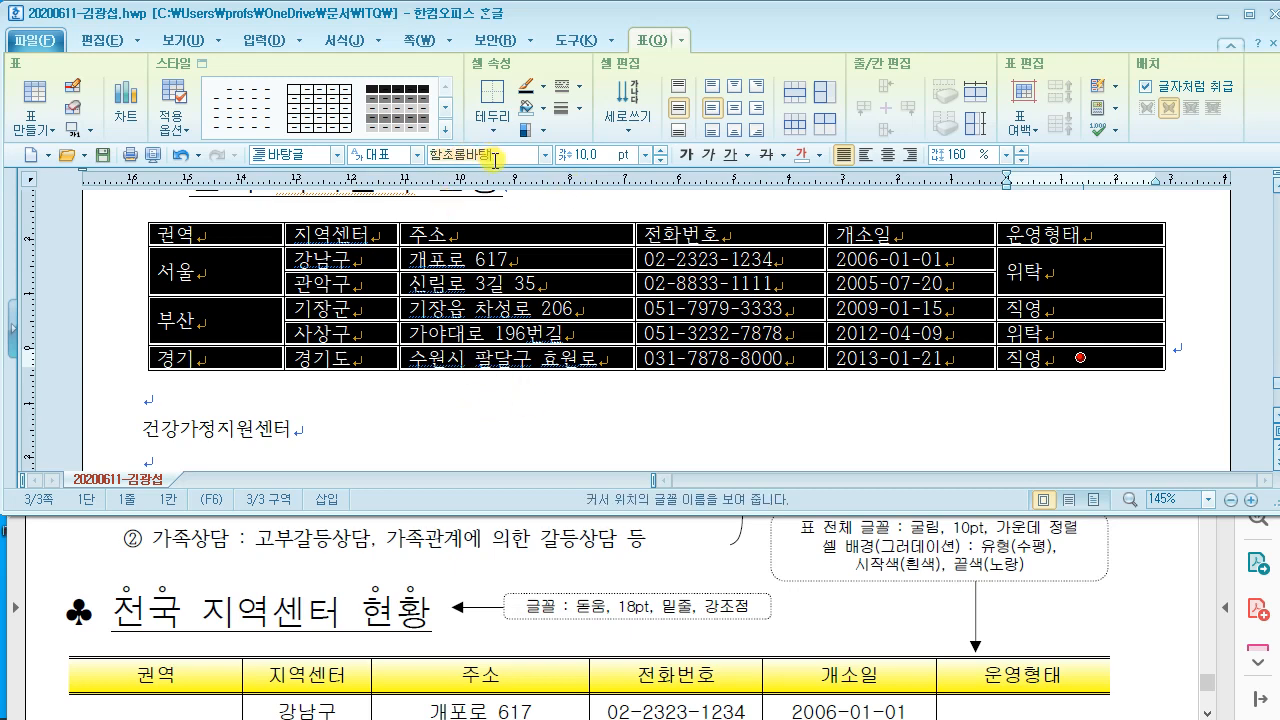
{"action": "type", "text": "굴림"}
{"action": "key", "text": "Return"}
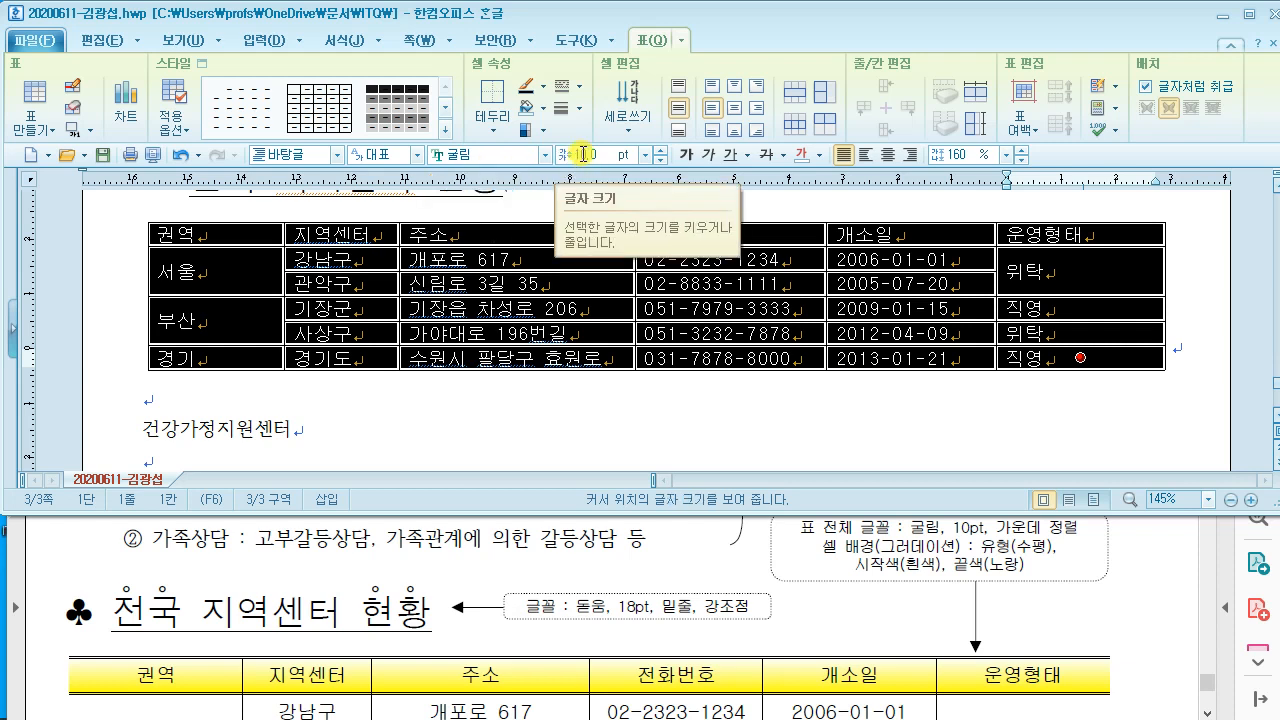
{"action": "left_click", "coordinate": [889, 155]}
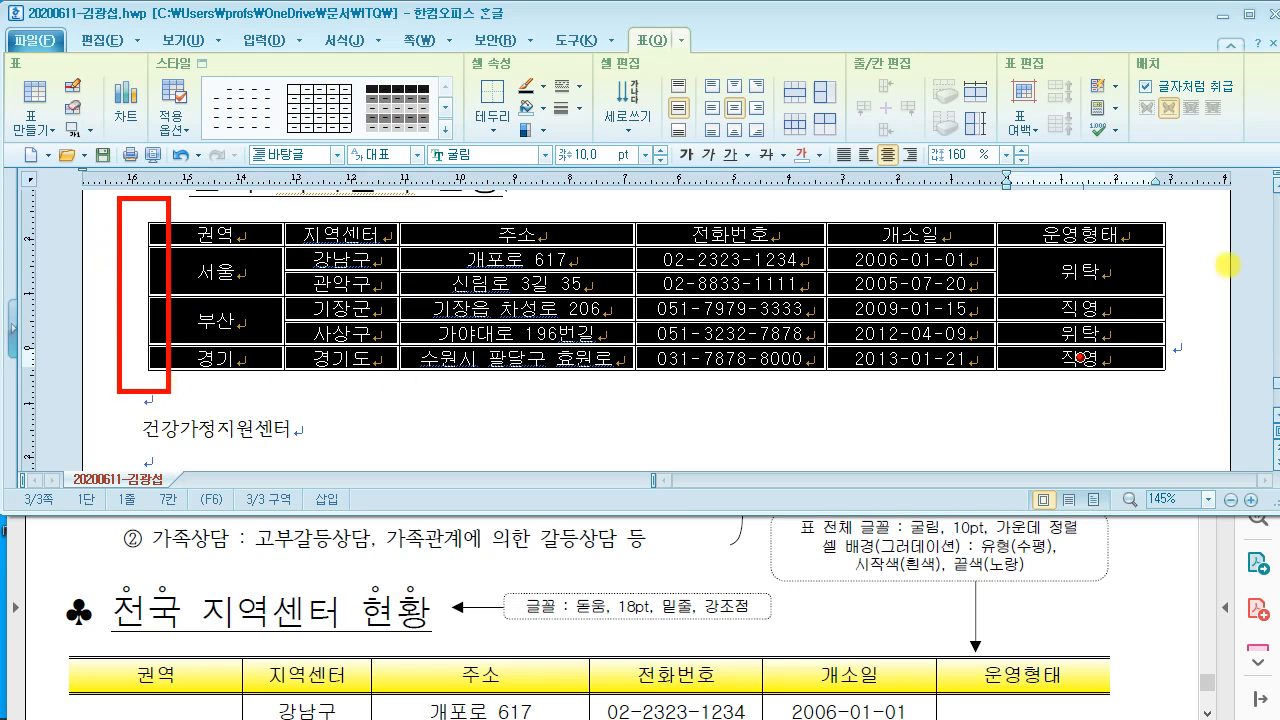
Step: Remove the table's left and right outer borders with 선 없음
{"action": "left_click_drag", "start_coordinate": [1162, 175], "coordinate": [1191, 387]}
{"action": "left_click_drag", "start_coordinate": [1175, 263], "coordinate": [1137, 261]}
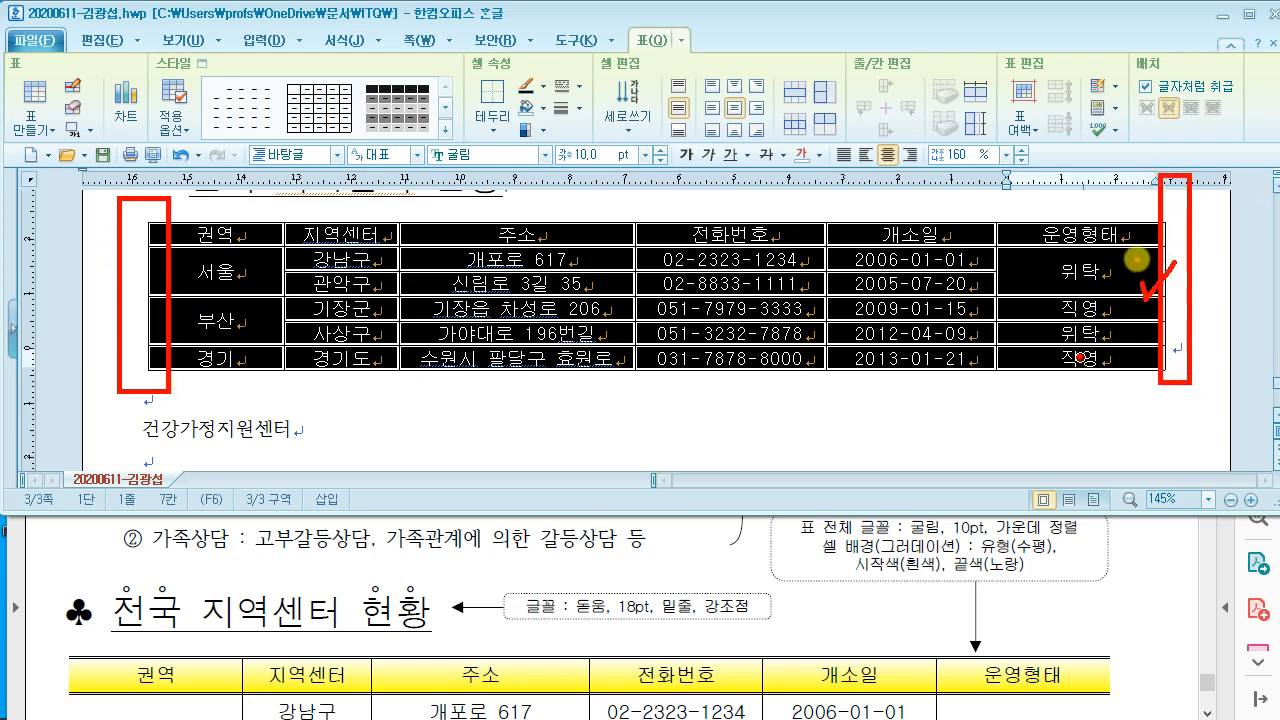
{"action": "key", "text": "Escape"}
{"action": "left_click", "coordinate": [224, 590]}
{"action": "scroll", "coordinate": [229, 582], "scroll_direction": "down", "scroll_amount": 5}
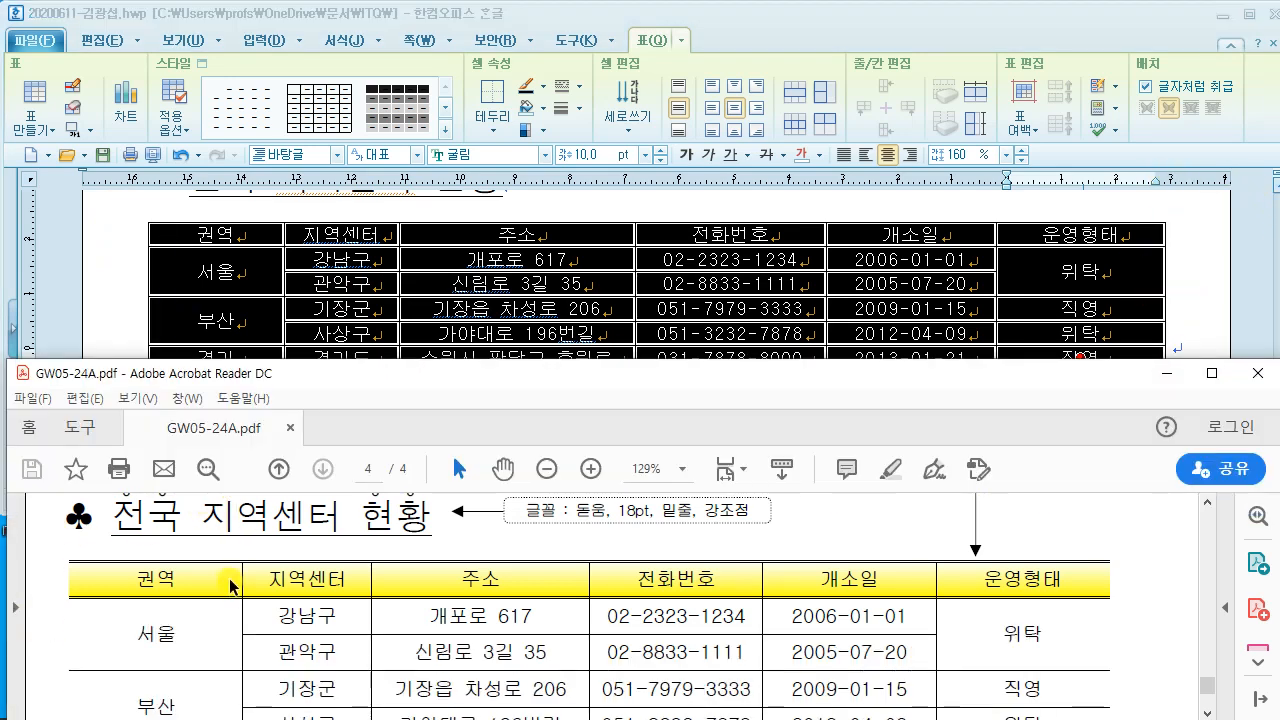
{"action": "scroll", "coordinate": [229, 582], "scroll_direction": "up", "scroll_amount": 1}
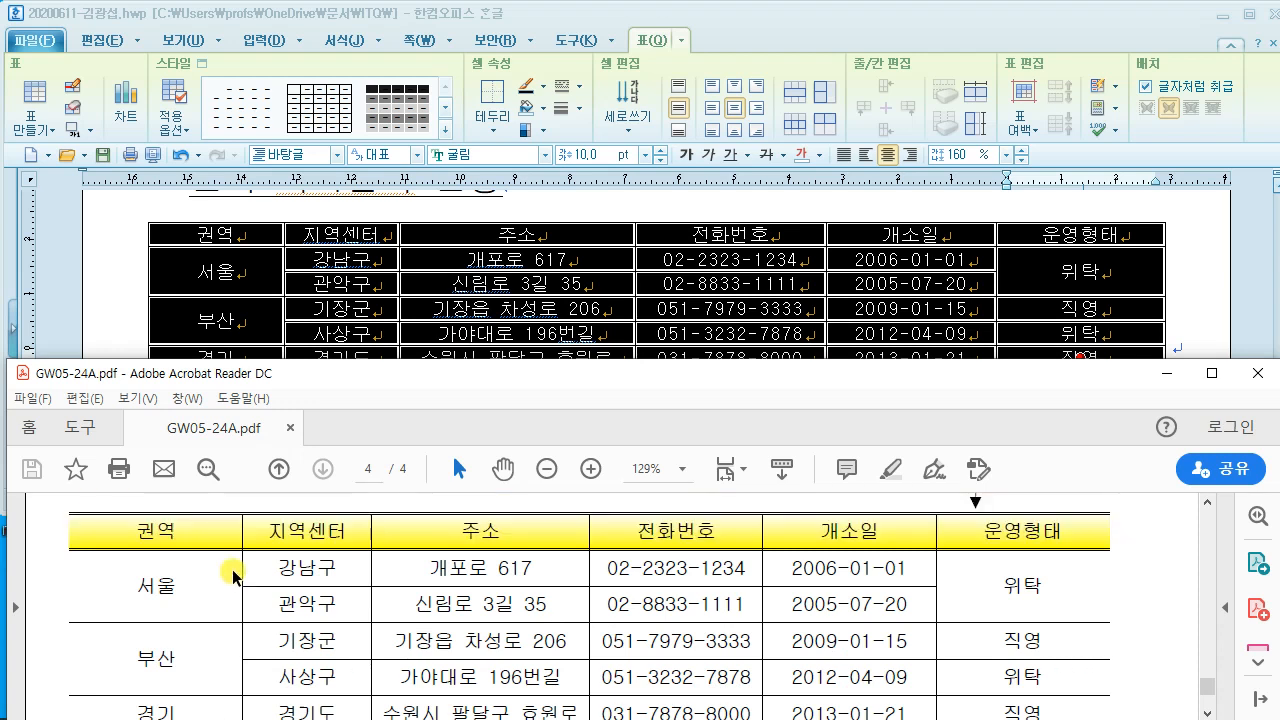
{"action": "left_click", "coordinate": [443, 295]}
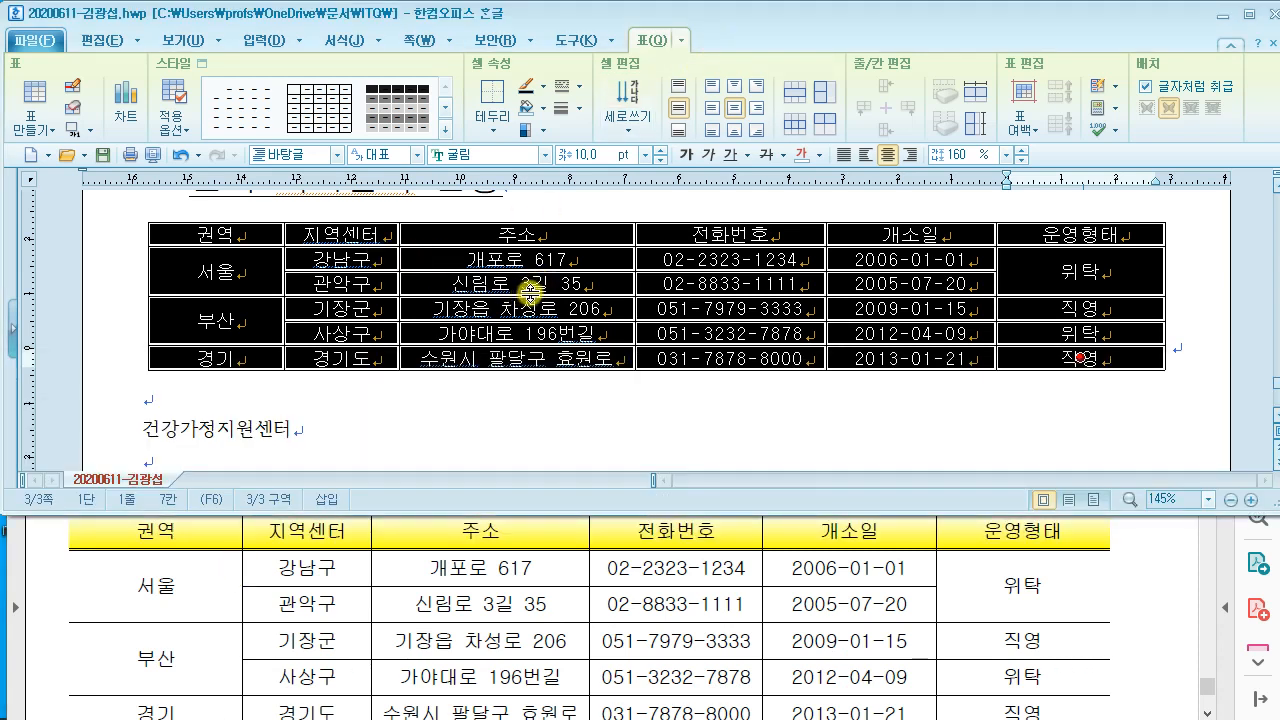
{"action": "left_click_drag", "start_coordinate": [601, 45], "coordinate": [817, 272]}
{"action": "left_click_drag", "start_coordinate": [663, 100], "coordinate": [757, 211]}
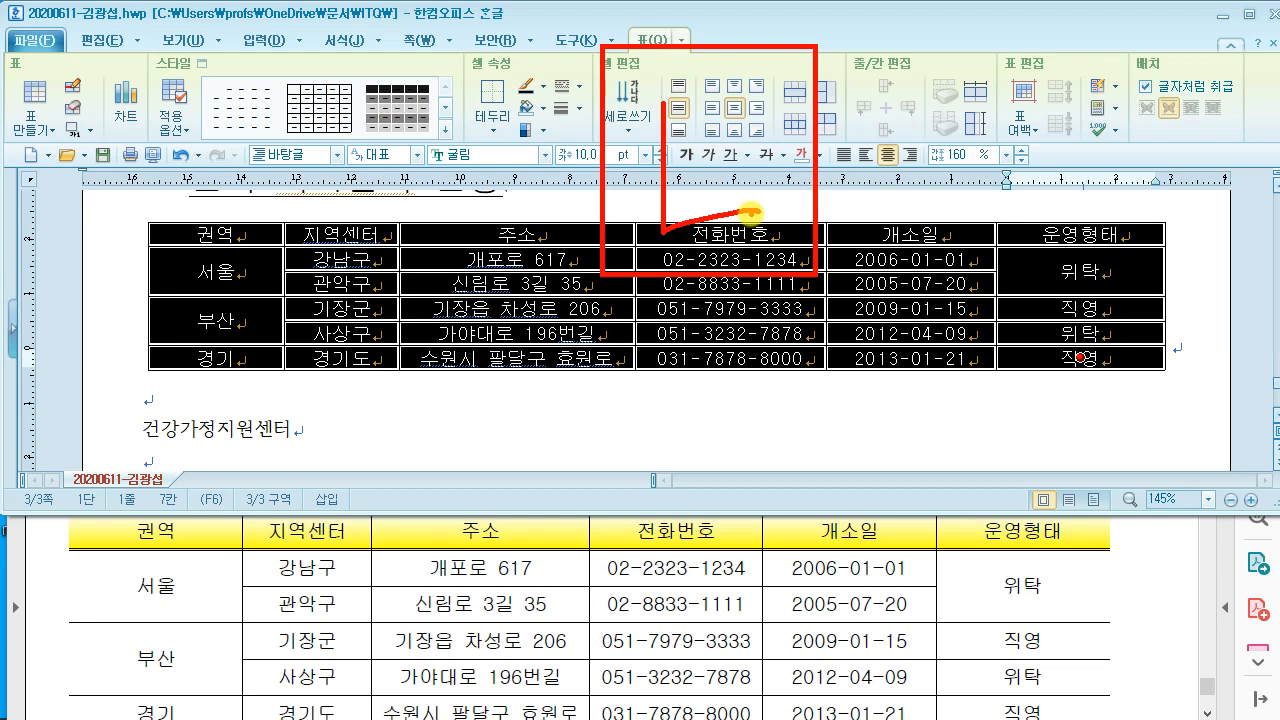
{"action": "key", "text": "Escape"}
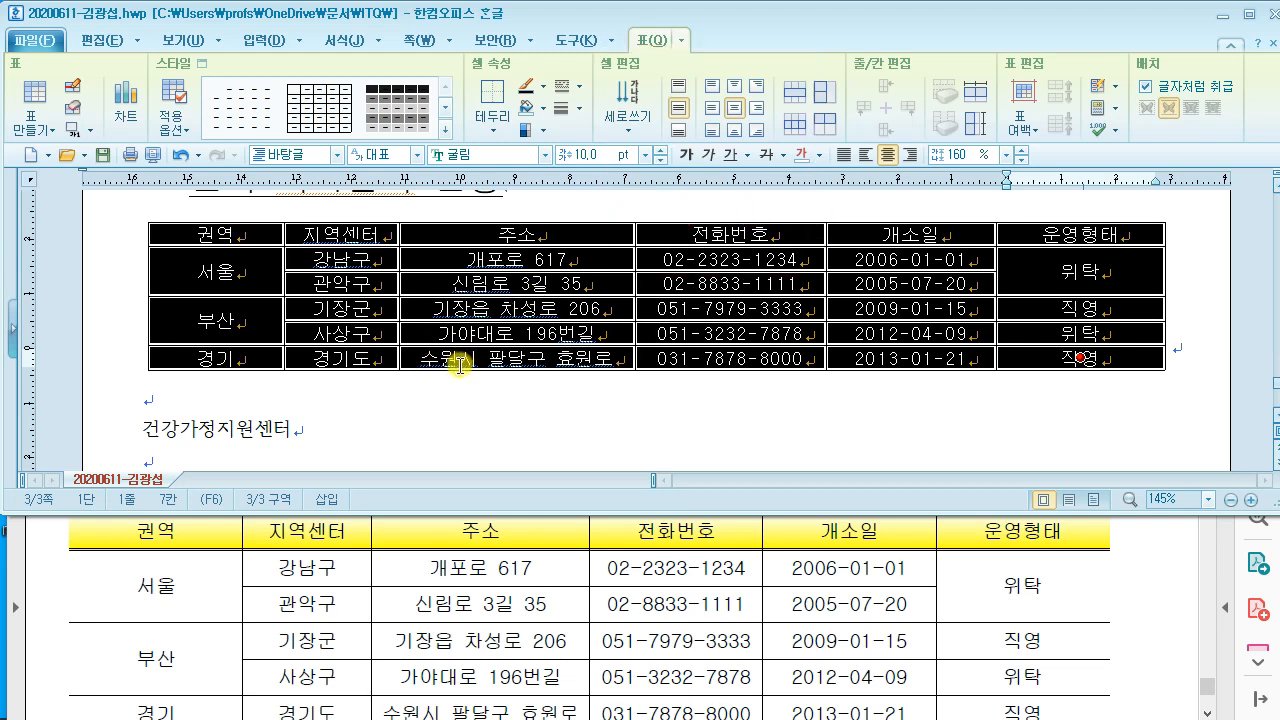
{"action": "key", "text": "l"}
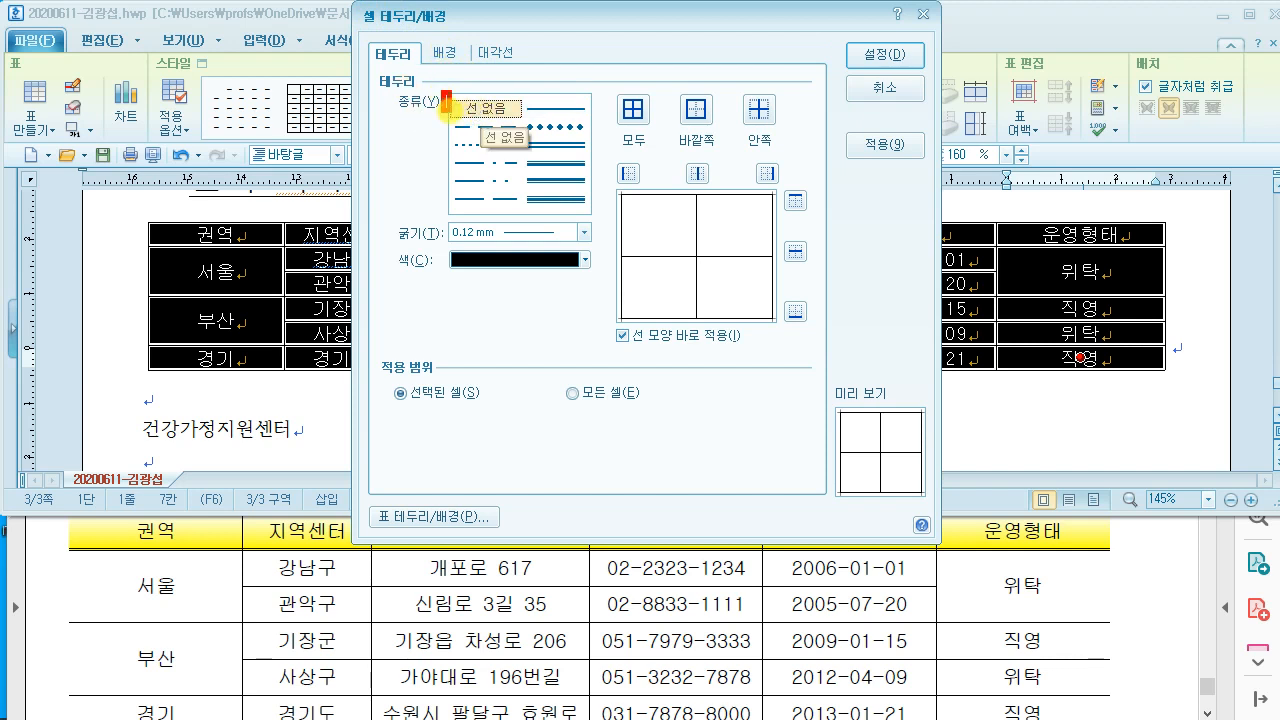
{"action": "left_click_drag", "start_coordinate": [450, 110], "coordinate": [523, 128]}
{"action": "mouse_move", "coordinate": [650, 184]}
{"action": "left_mouse_down"}
{"action": "mouse_move", "coordinate": [633, 195]}
{"action": "mouse_move", "coordinate": [652, 200]}
{"action": "left_mouse_up"}
{"action": "mouse_move", "coordinate": [782, 183]}
{"action": "left_mouse_down"}
{"action": "mouse_move", "coordinate": [755, 153]}
{"action": "mouse_move", "coordinate": [768, 190]}
{"action": "left_mouse_up"}
{"action": "key", "text": "Escape"}
{"action": "left_click", "coordinate": [458, 107]}
{"action": "left_click", "coordinate": [629, 178]}
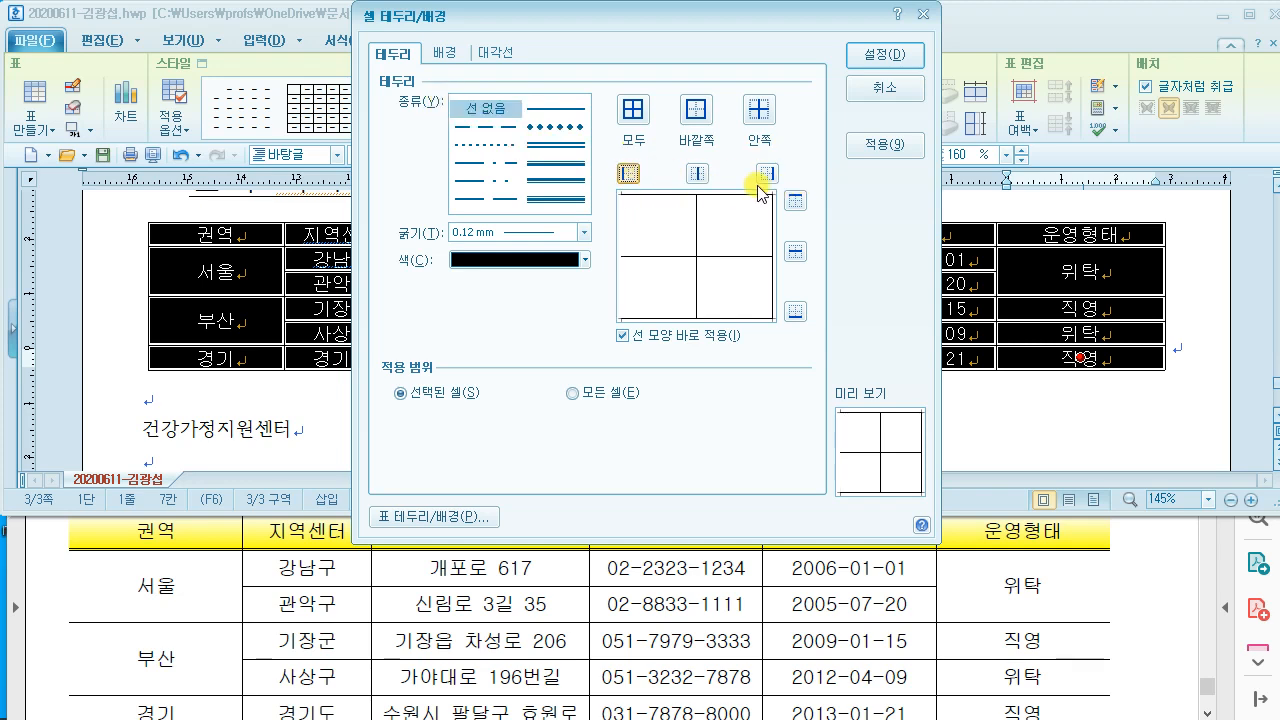
{"action": "left_click", "coordinate": [766, 173]}
{"action": "left_click", "coordinate": [884, 55]}
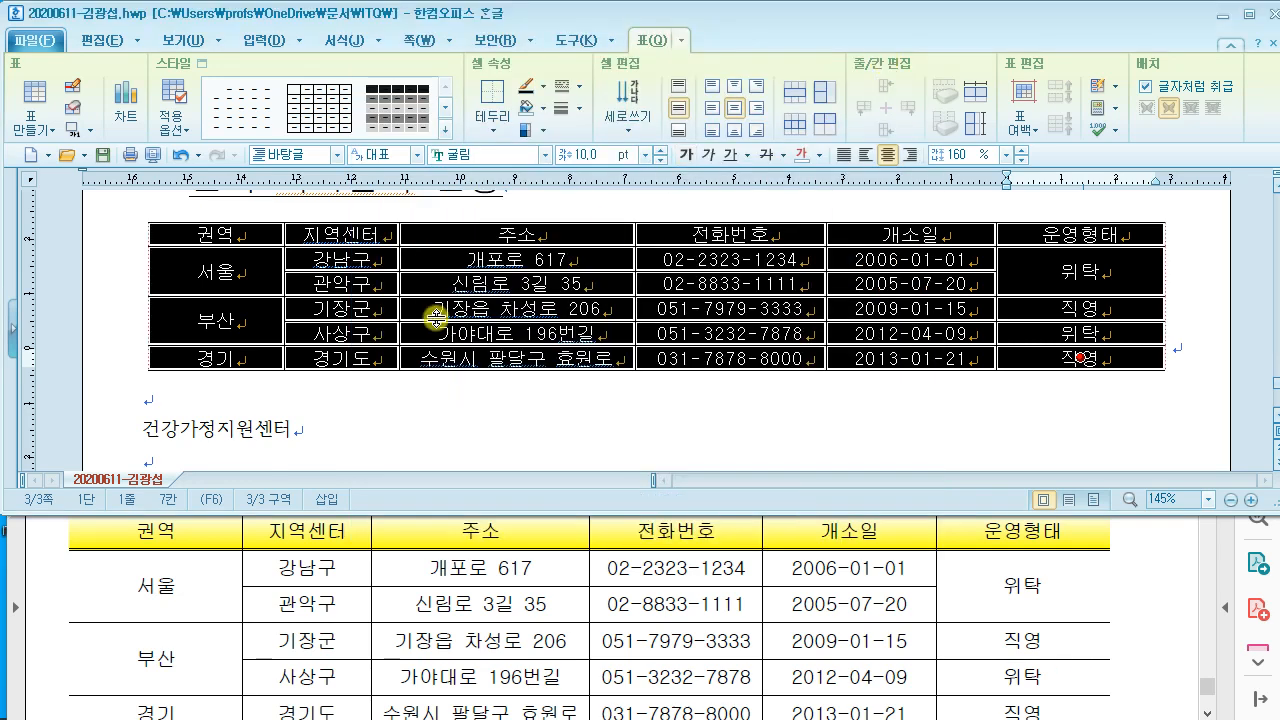
Step: Give the table's top and bottom edges a double-line border
{"action": "left_click", "coordinate": [578, 578]}
{"action": "scroll", "coordinate": [572, 590], "scroll_direction": "up", "scroll_amount": 1}
{"action": "scroll", "coordinate": [554, 595], "scroll_direction": "down", "scroll_amount": 1}
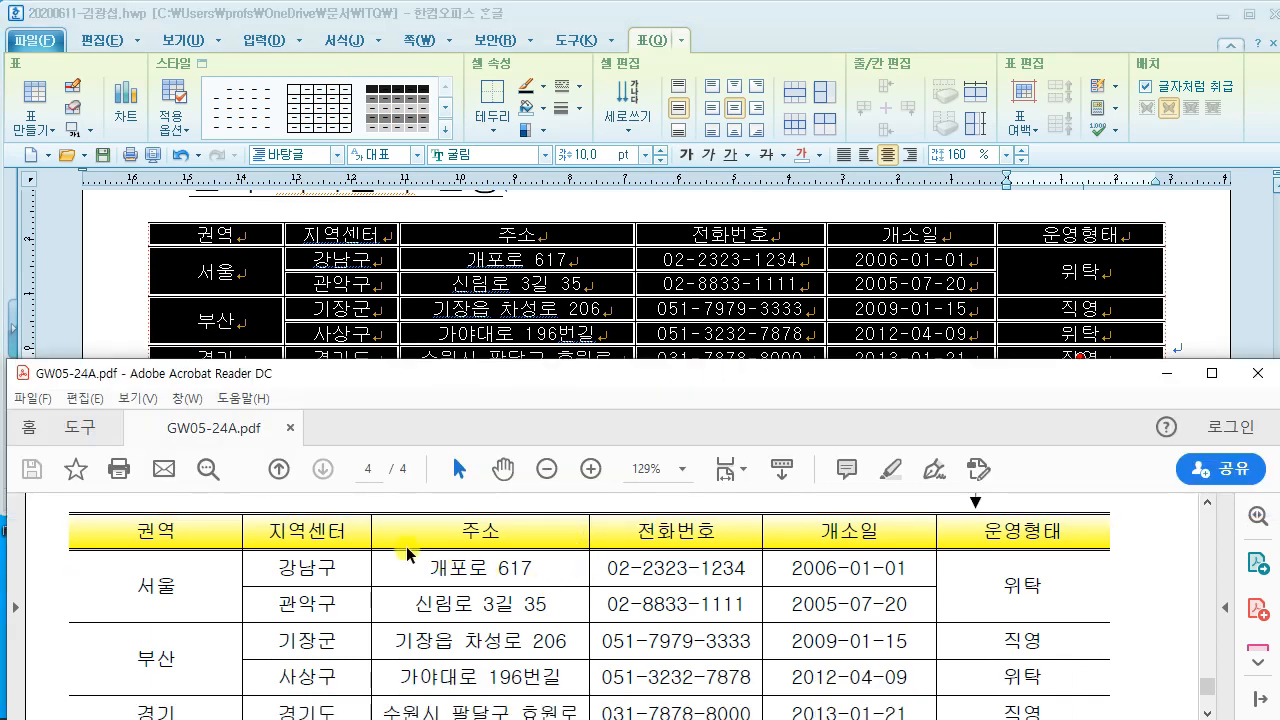
{"action": "scroll", "coordinate": [576, 573], "scroll_direction": "down", "scroll_amount": 2}
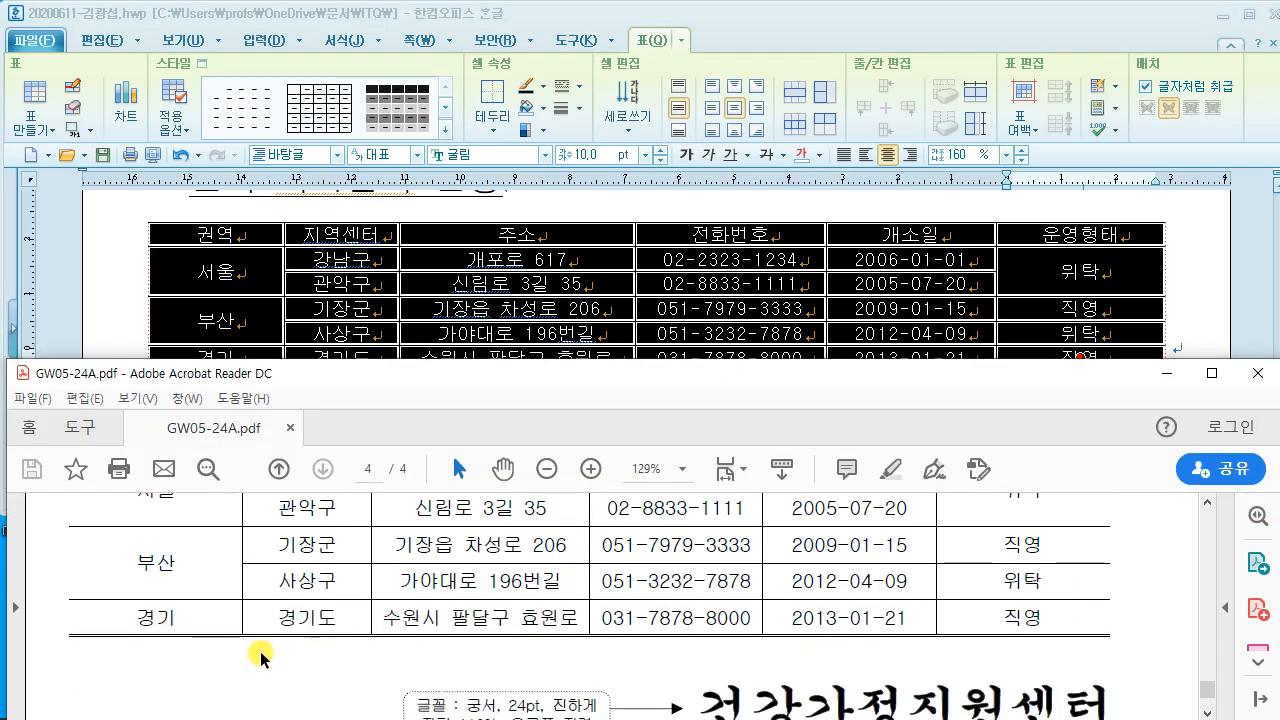
{"action": "scroll", "coordinate": [551, 607], "scroll_direction": "up", "scroll_amount": 1}
{"action": "scroll", "coordinate": [551, 607], "scroll_direction": "up", "scroll_amount": 1}
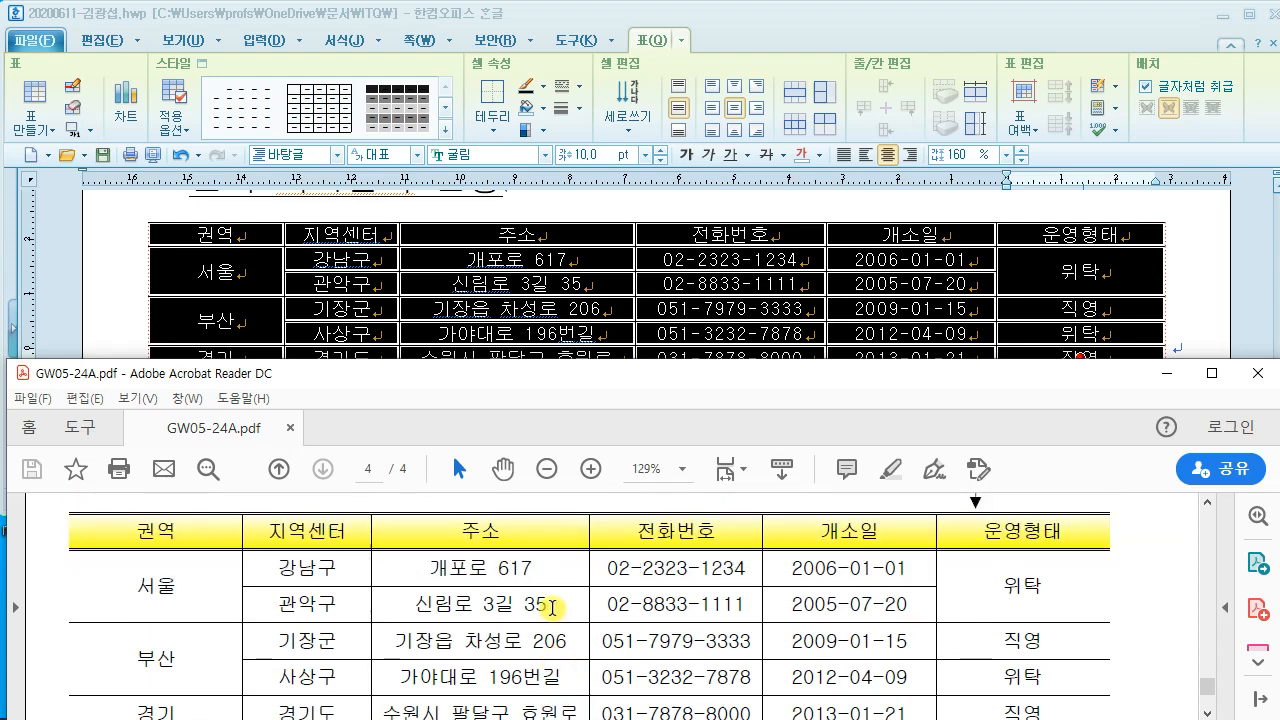
{"action": "left_click", "coordinate": [754, 62]}
{"action": "key", "text": "l"}
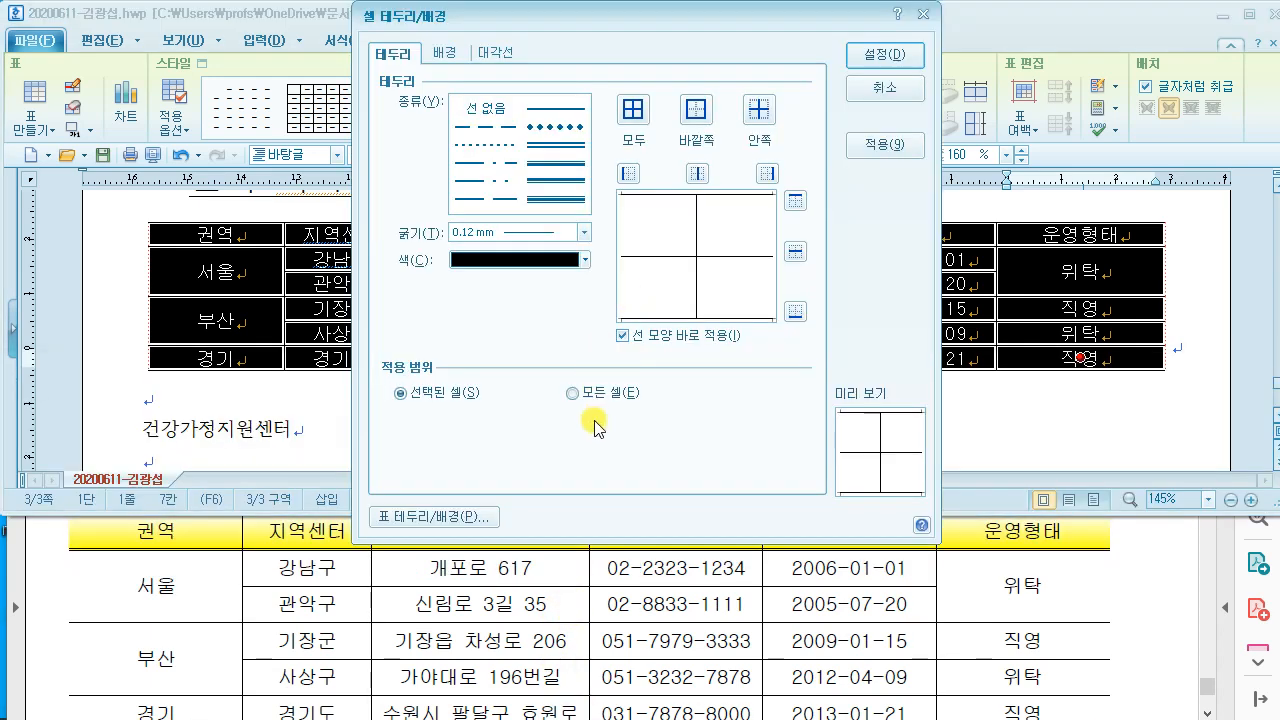
{"action": "left_click", "coordinate": [569, 148]}
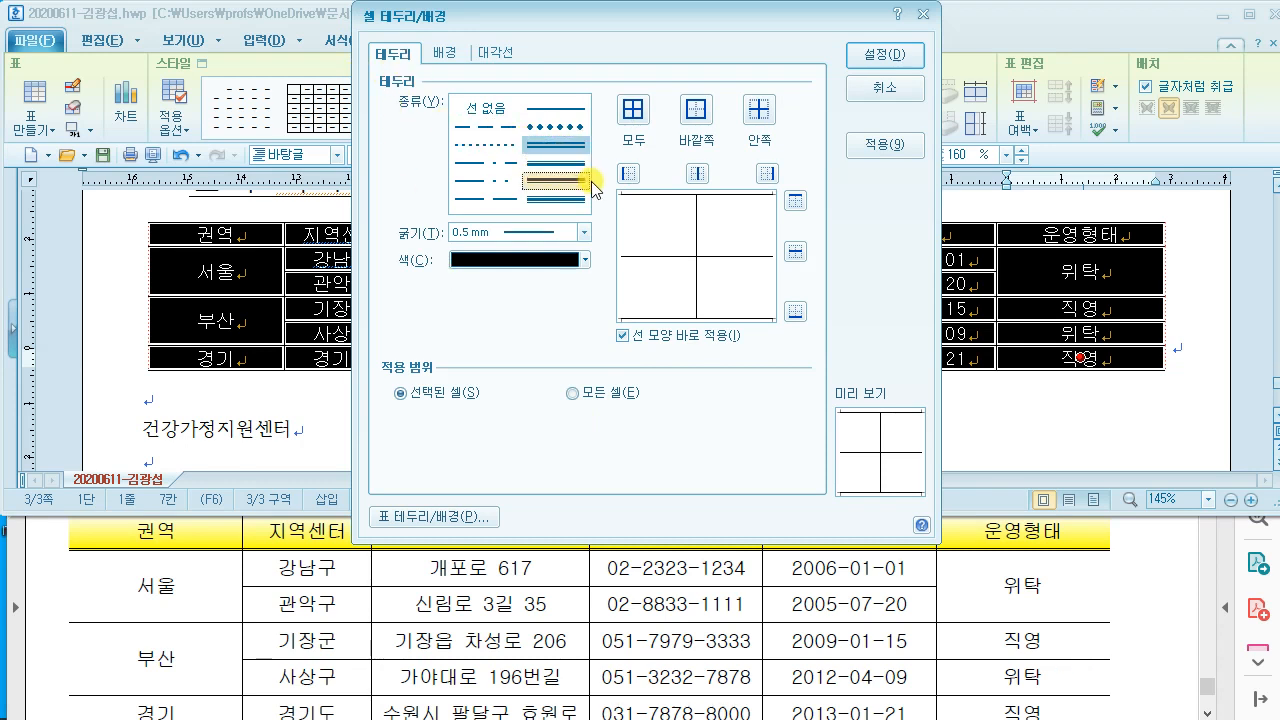
{"action": "left_click", "coordinate": [808, 204]}
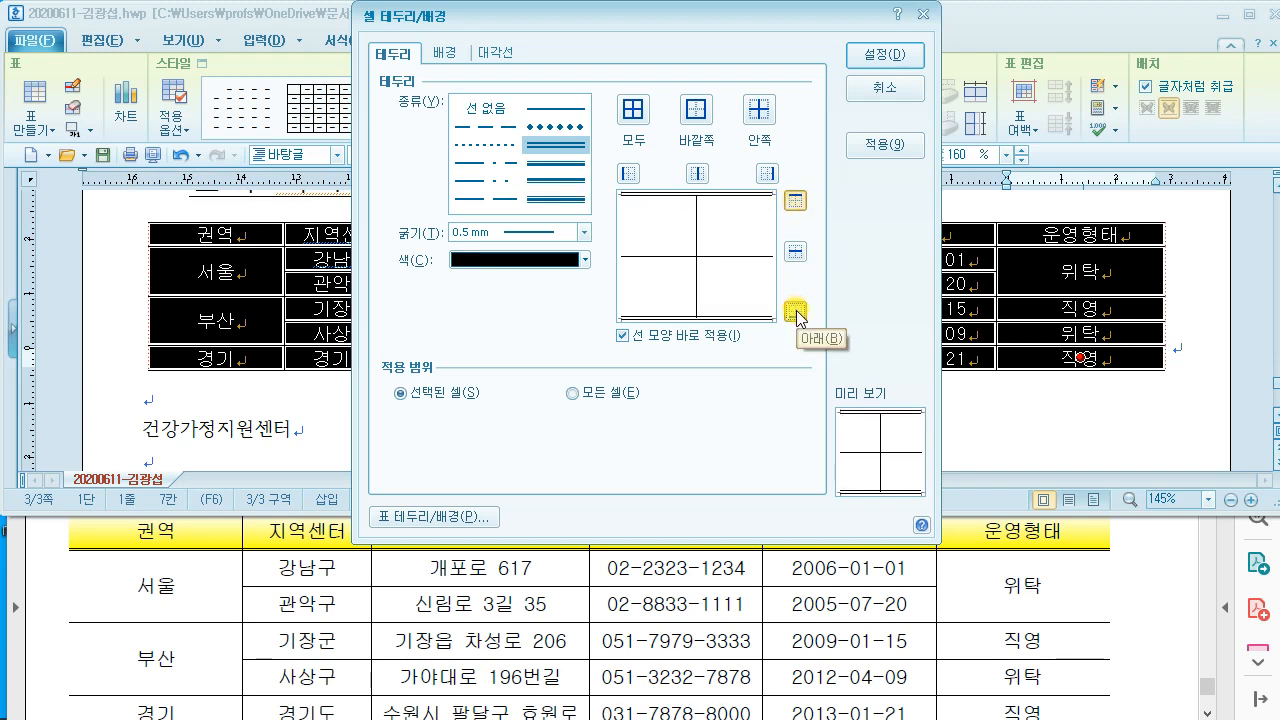
{"action": "left_click", "coordinate": [874, 72]}
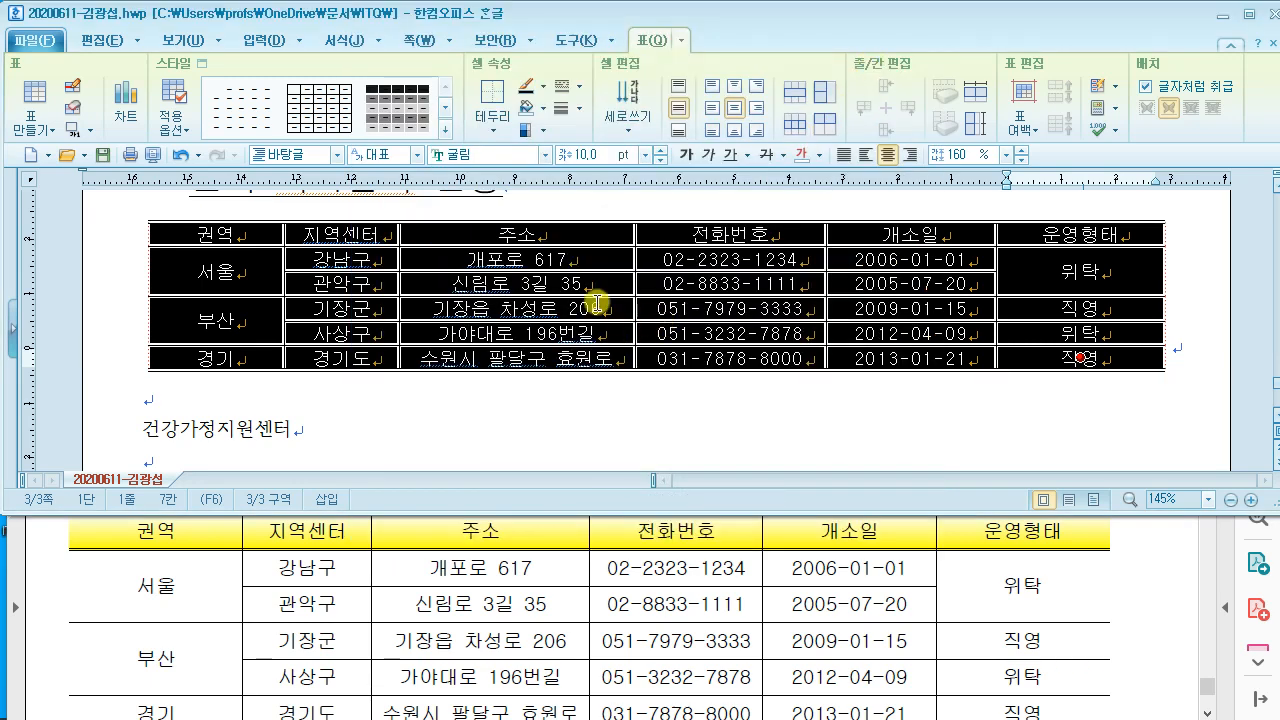
Step: Increase the height of all table rows using Ctrl+Down
{"action": "left_click", "coordinate": [437, 534]}
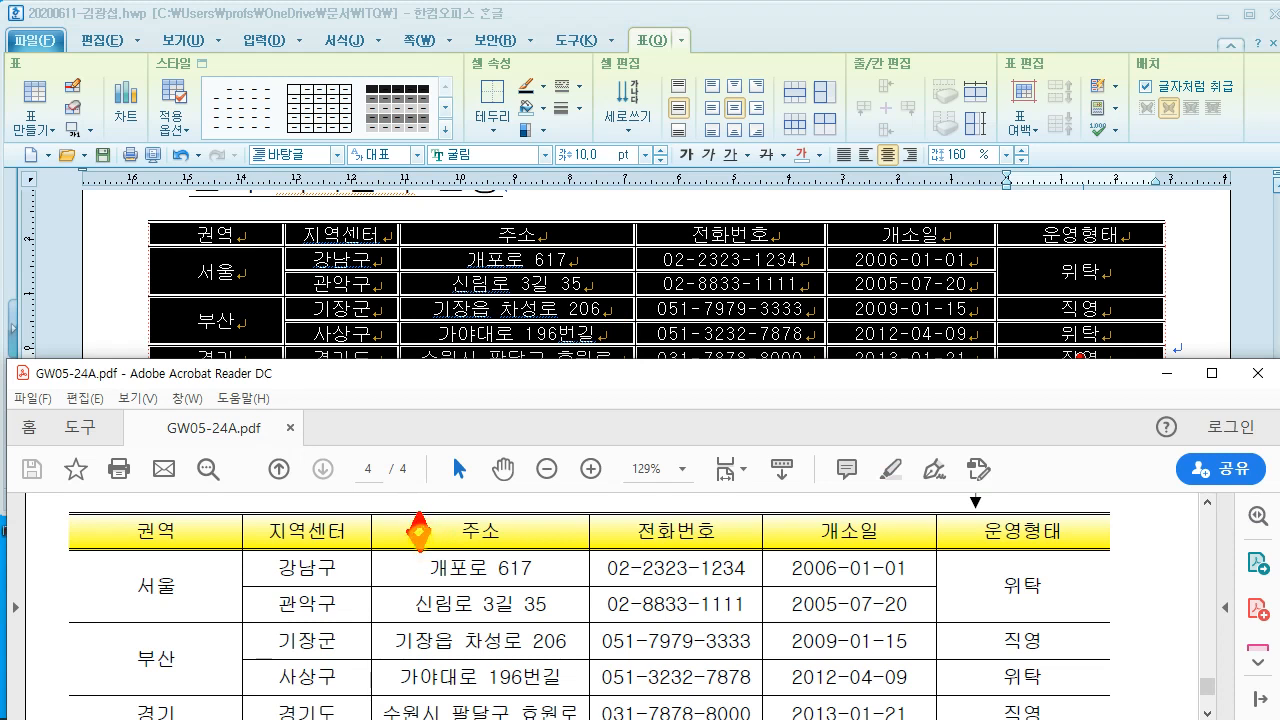
{"action": "mouse_move", "coordinate": [491, 520]}
{"action": "left_mouse_down"}
{"action": "mouse_move", "coordinate": [466, 521]}
{"action": "mouse_move", "coordinate": [513, 551]}
{"action": "left_mouse_up"}
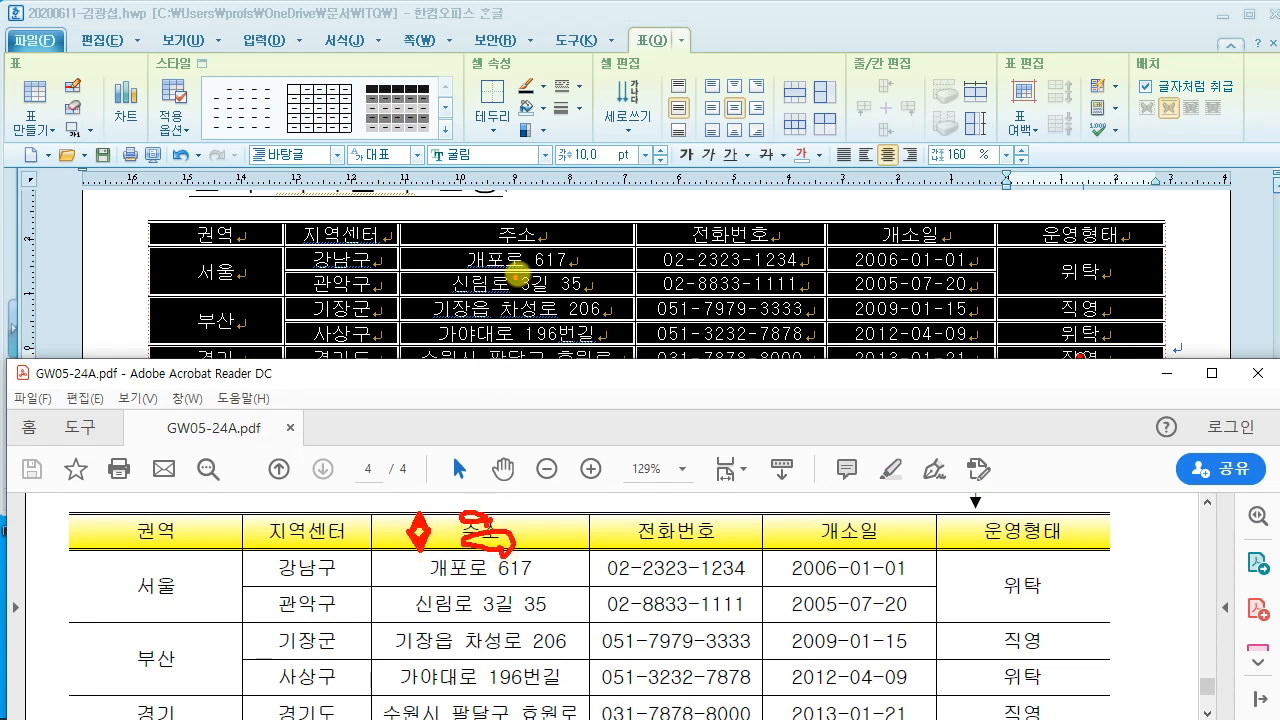
{"action": "key", "text": "Escape"}
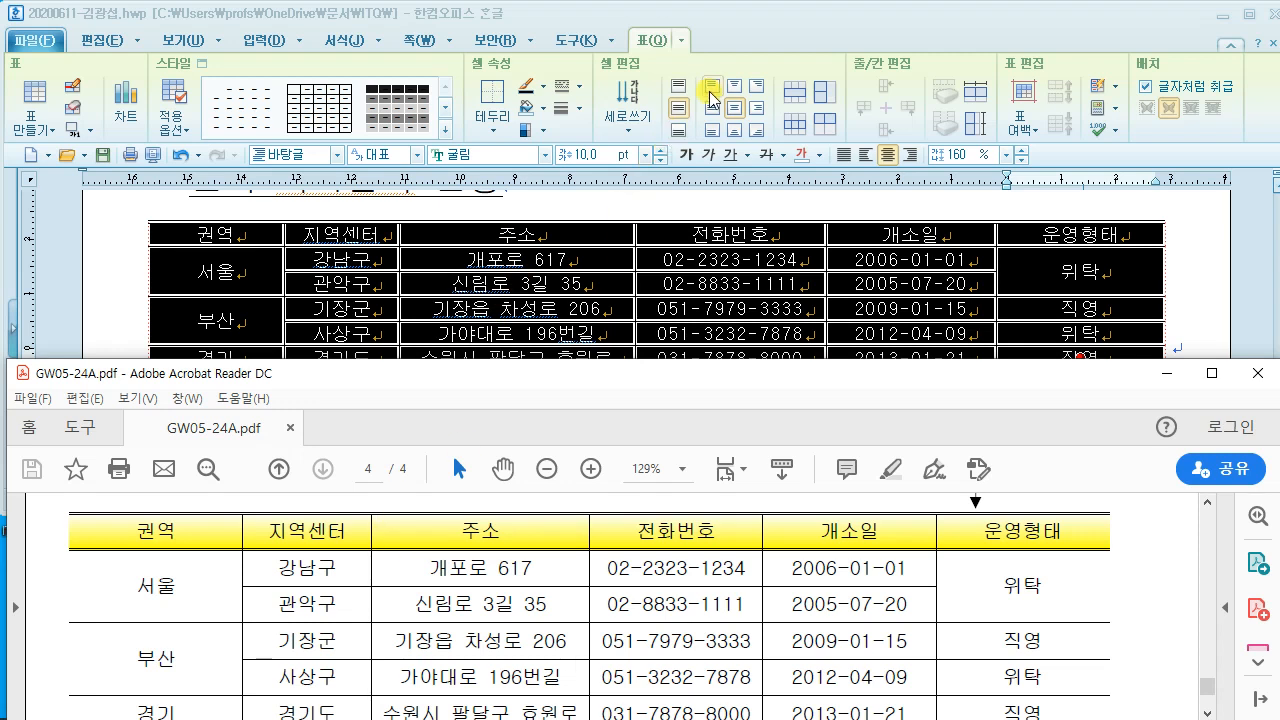
{"action": "left_click", "coordinate": [773, 34]}
{"action": "key", "text": "ctrl+2"}
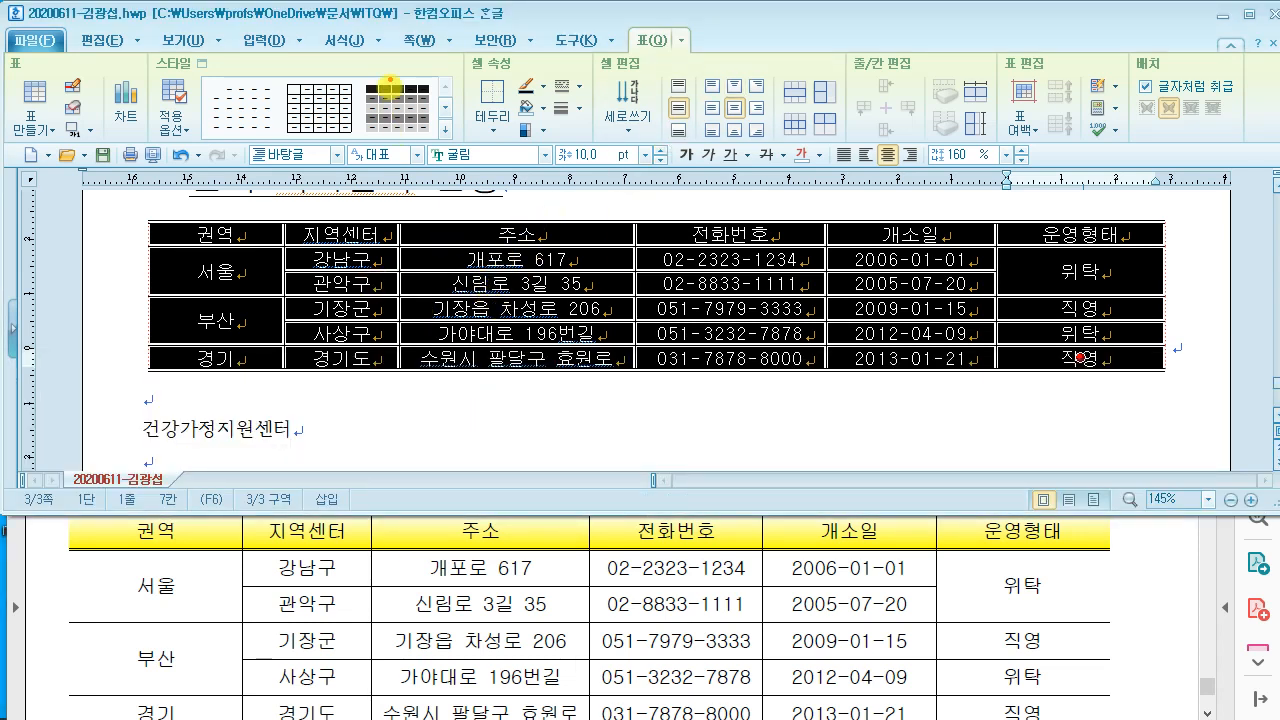
{"action": "left_click_drag", "start_coordinate": [383, 61], "coordinate": [641, 237]}
{"action": "mouse_move", "coordinate": [470, 96]}
{"action": "left_mouse_down"}
{"action": "mouse_move", "coordinate": [409, 129]}
{"action": "mouse_move", "coordinate": [482, 161]}
{"action": "left_mouse_up"}
{"action": "mouse_move", "coordinate": [480, 182]}
{"action": "left_mouse_down"}
{"action": "mouse_move", "coordinate": [524, 83]}
{"action": "mouse_move", "coordinate": [533, 143]}
{"action": "mouse_move", "coordinate": [612, 155]}
{"action": "left_mouse_up"}
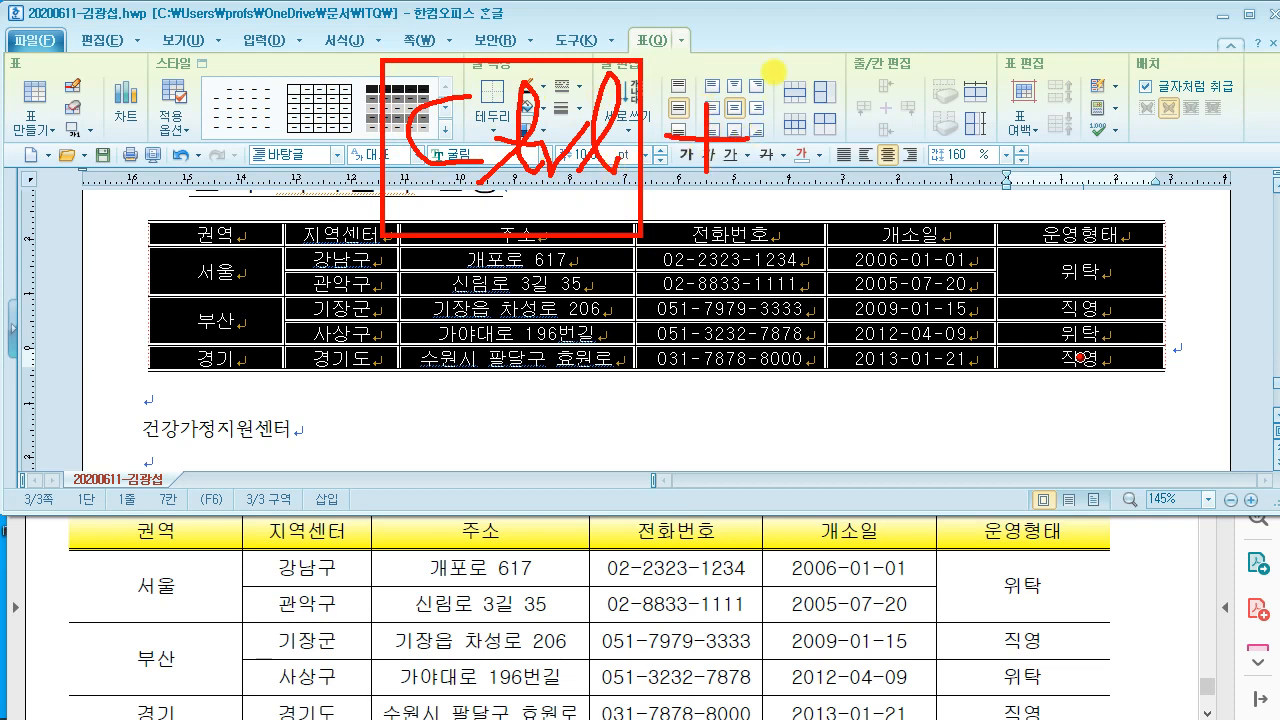
{"action": "left_click_drag", "start_coordinate": [766, 48], "coordinate": [911, 232]}
{"action": "left_click_drag", "start_coordinate": [831, 212], "coordinate": [833, 92]}
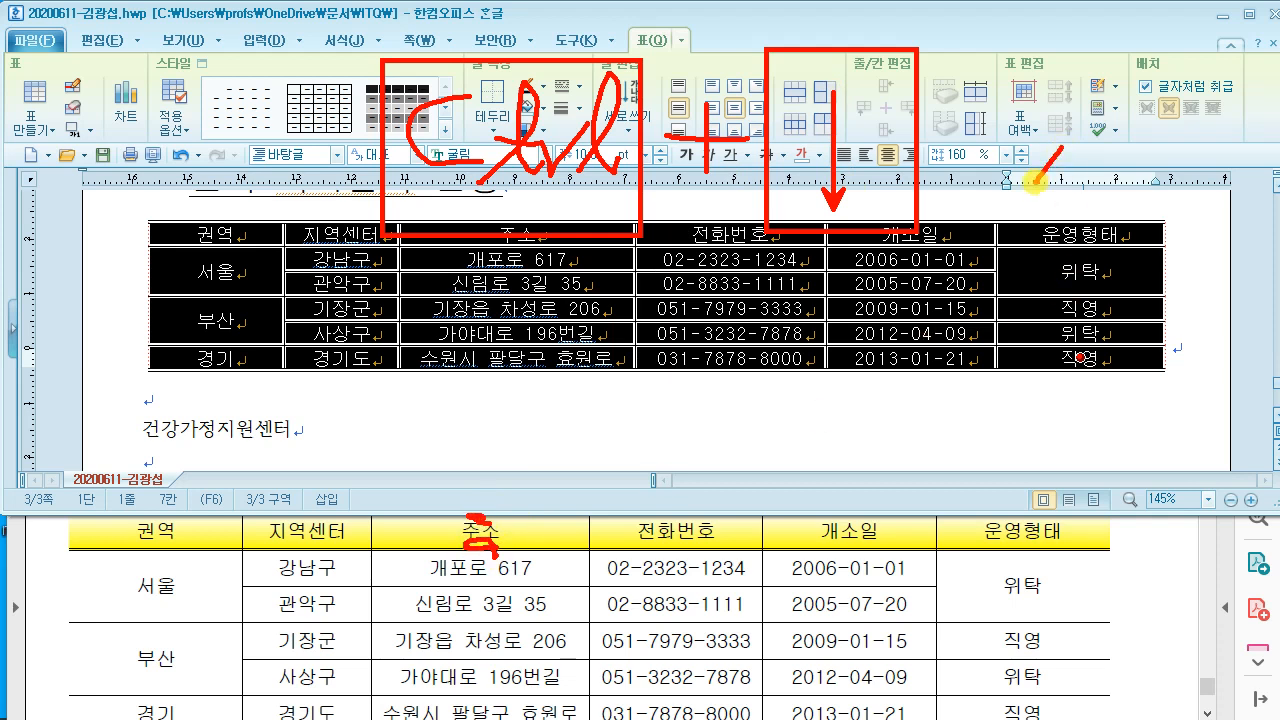
{"action": "mouse_move", "coordinate": [1018, 149]}
{"action": "left_mouse_down"}
{"action": "mouse_move", "coordinate": [1076, 185]}
{"action": "mouse_move", "coordinate": [1068, 210]}
{"action": "left_mouse_up"}
{"action": "left_click_drag", "start_coordinate": [994, 177], "coordinate": [1100, 167]}
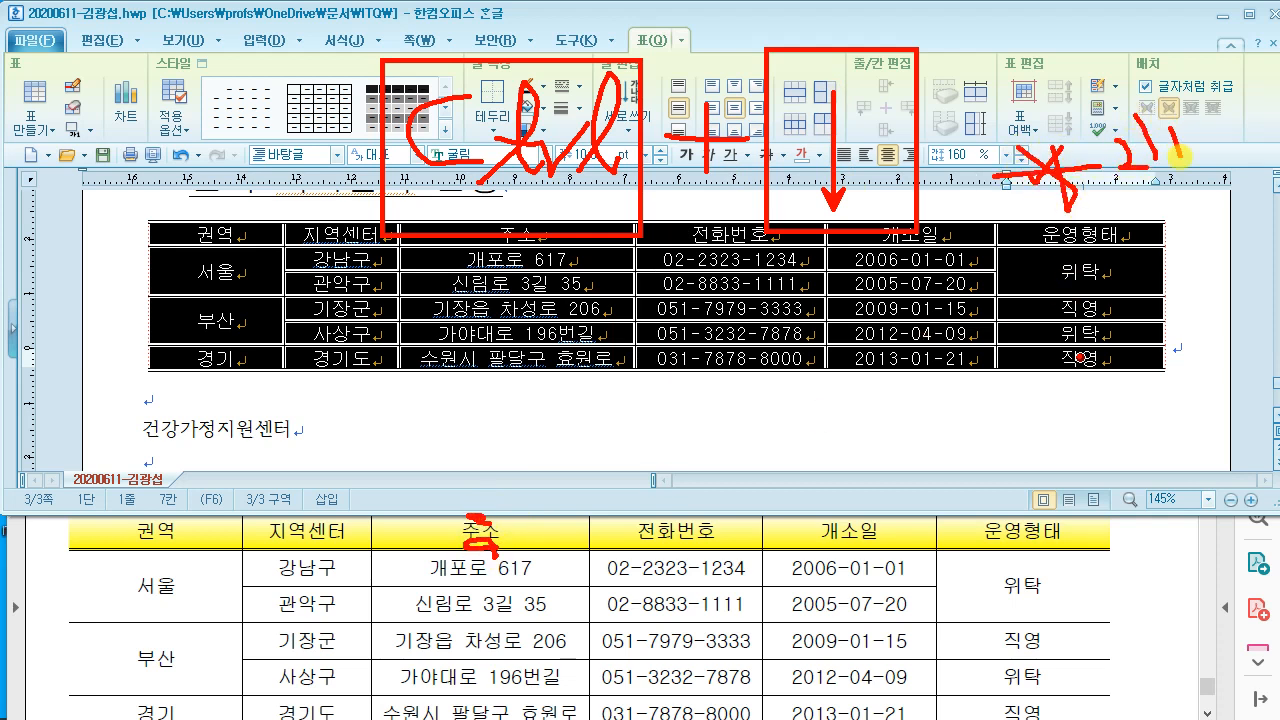
{"action": "left_click_drag", "start_coordinate": [1178, 166], "coordinate": [1219, 210]}
{"action": "key", "text": "Escape"}
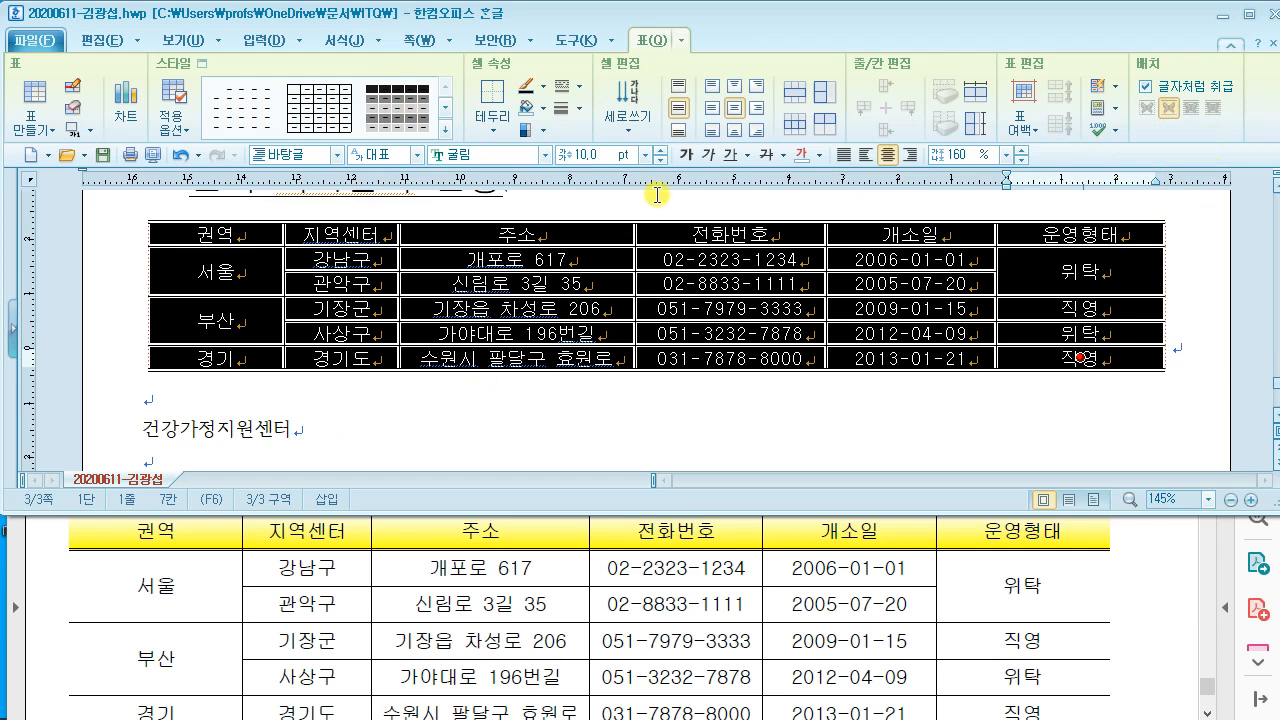
{"action": "key", "text": "ctrl+Down"}
{"action": "key", "text": "ctrl+Down"}
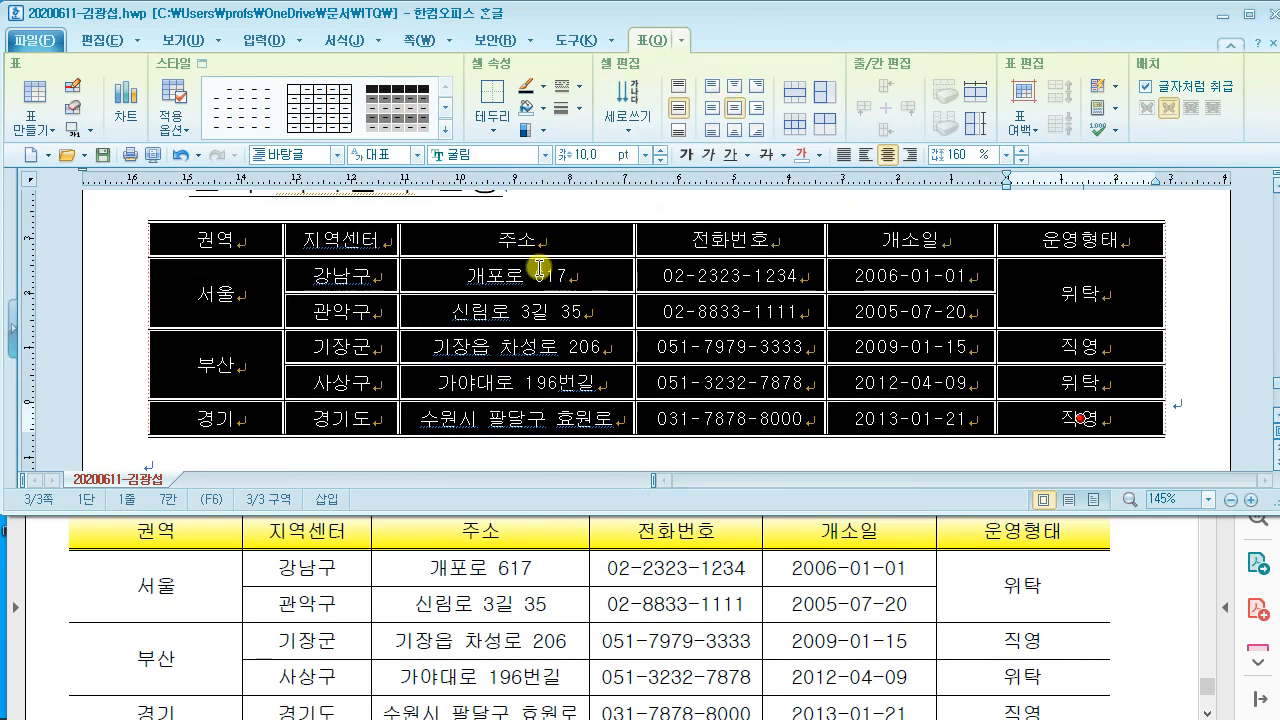
Step: Check the table spec in the reference PDF, then select the header row 권역 to 운영형태
{"action": "left_click", "coordinate": [303, 572]}
{"action": "scroll", "coordinate": [305, 572], "scroll_direction": "up", "scroll_amount": 1}
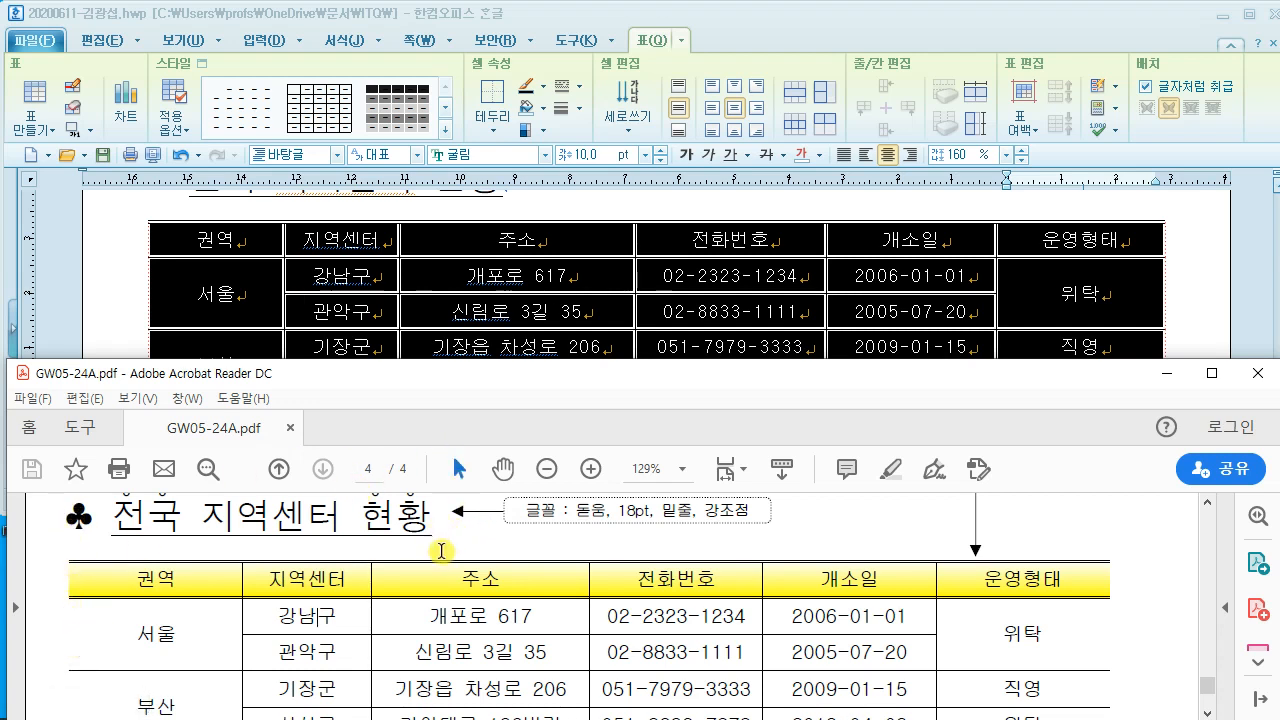
{"action": "scroll", "coordinate": [443, 553], "scroll_direction": "up", "scroll_amount": 2}
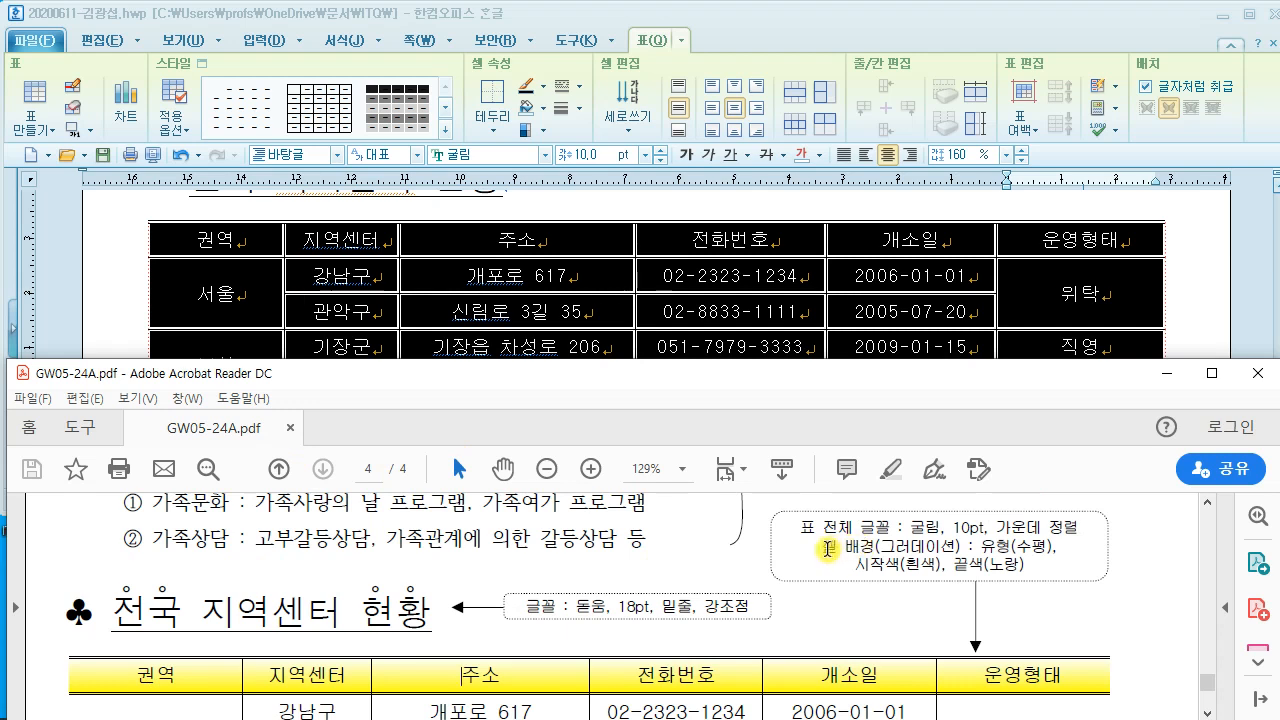
{"action": "left_click_drag", "start_coordinate": [822, 546], "coordinate": [1062, 549]}
{"action": "left_click", "coordinate": [835, 591]}
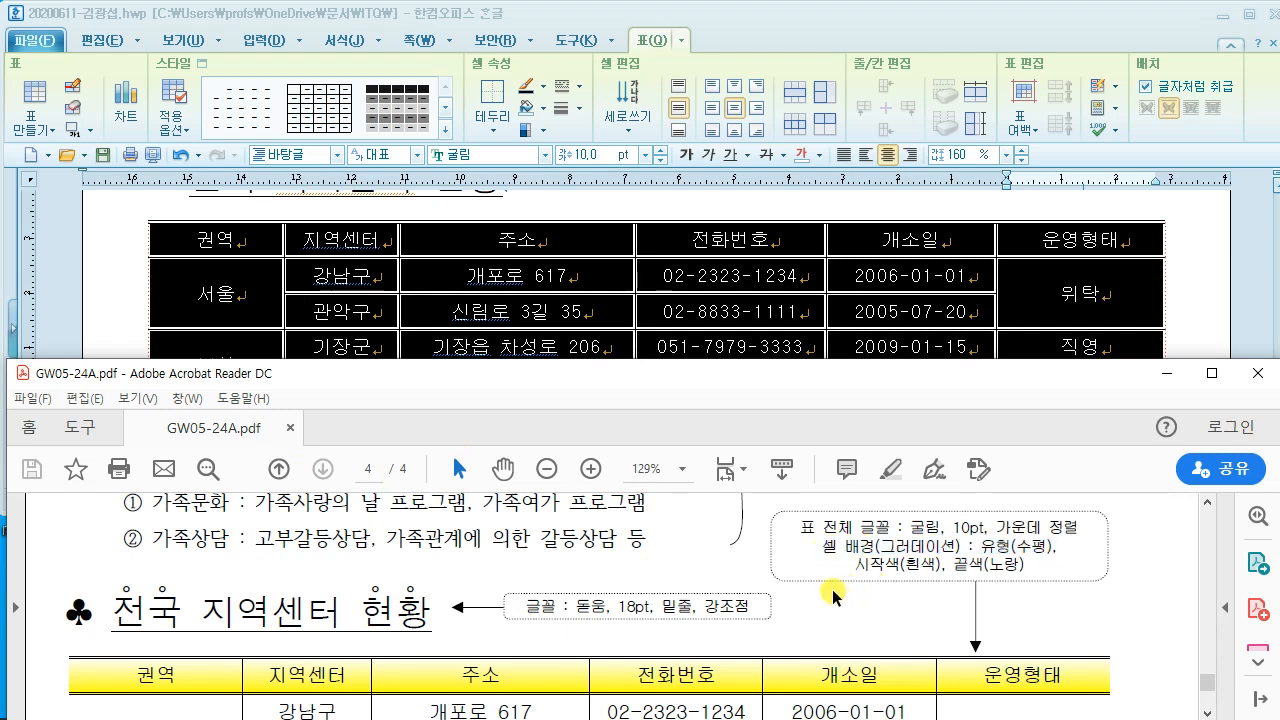
{"action": "scroll", "coordinate": [758, 580], "scroll_direction": "down", "scroll_amount": 1}
{"action": "scroll", "coordinate": [758, 580], "scroll_direction": "down", "scroll_amount": 4}
{"action": "scroll", "coordinate": [760, 585], "scroll_direction": "up", "scroll_amount": 3}
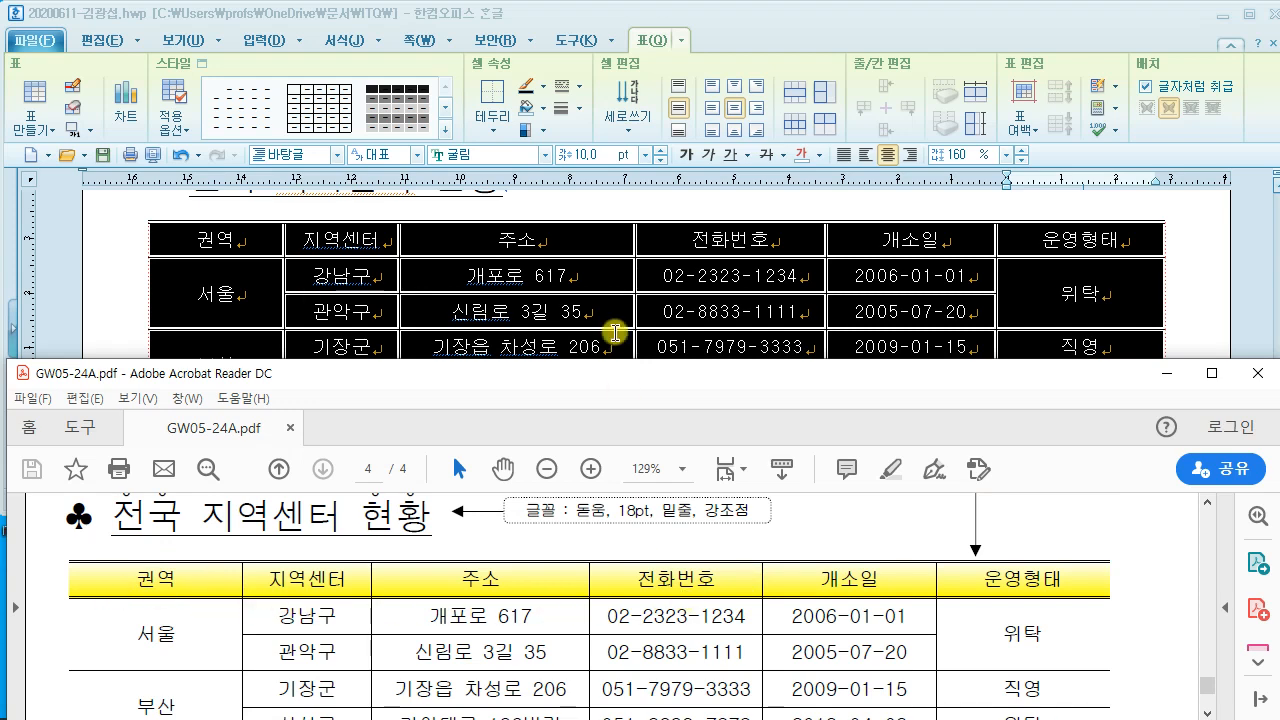
{"action": "left_click", "coordinate": [632, 209]}
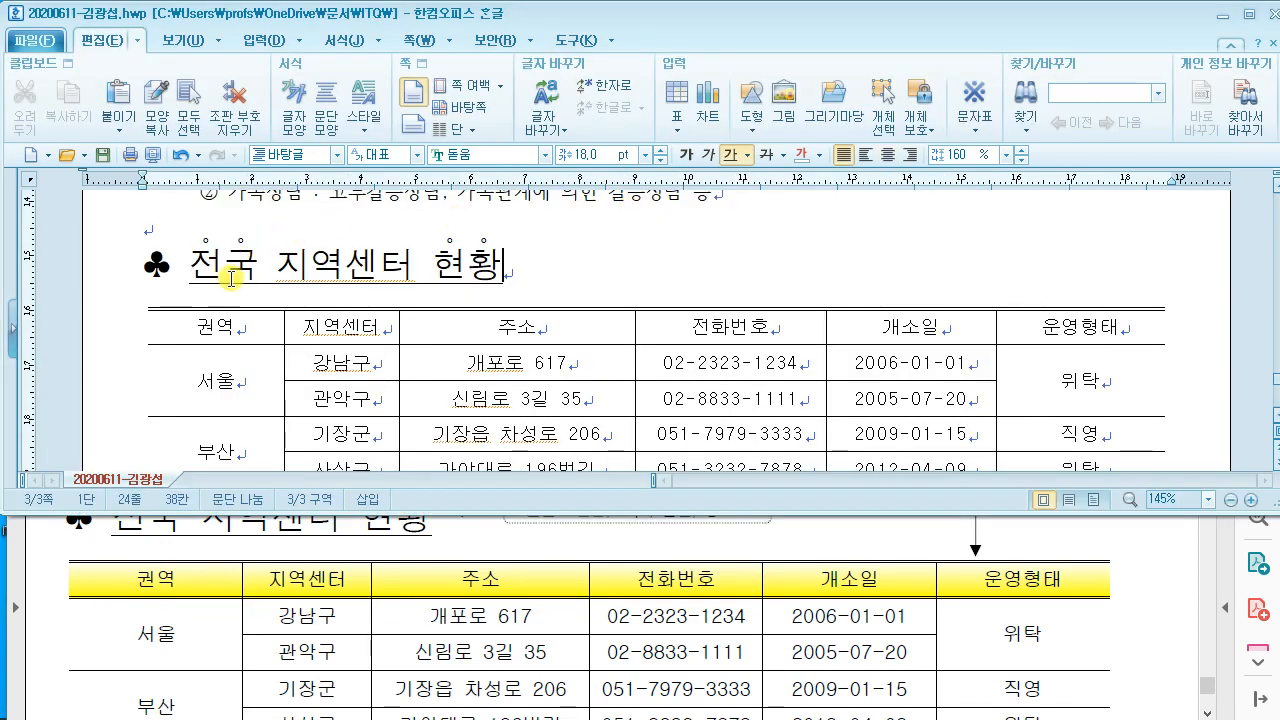
{"action": "left_click_drag", "start_coordinate": [205, 325], "coordinate": [1012, 333]}
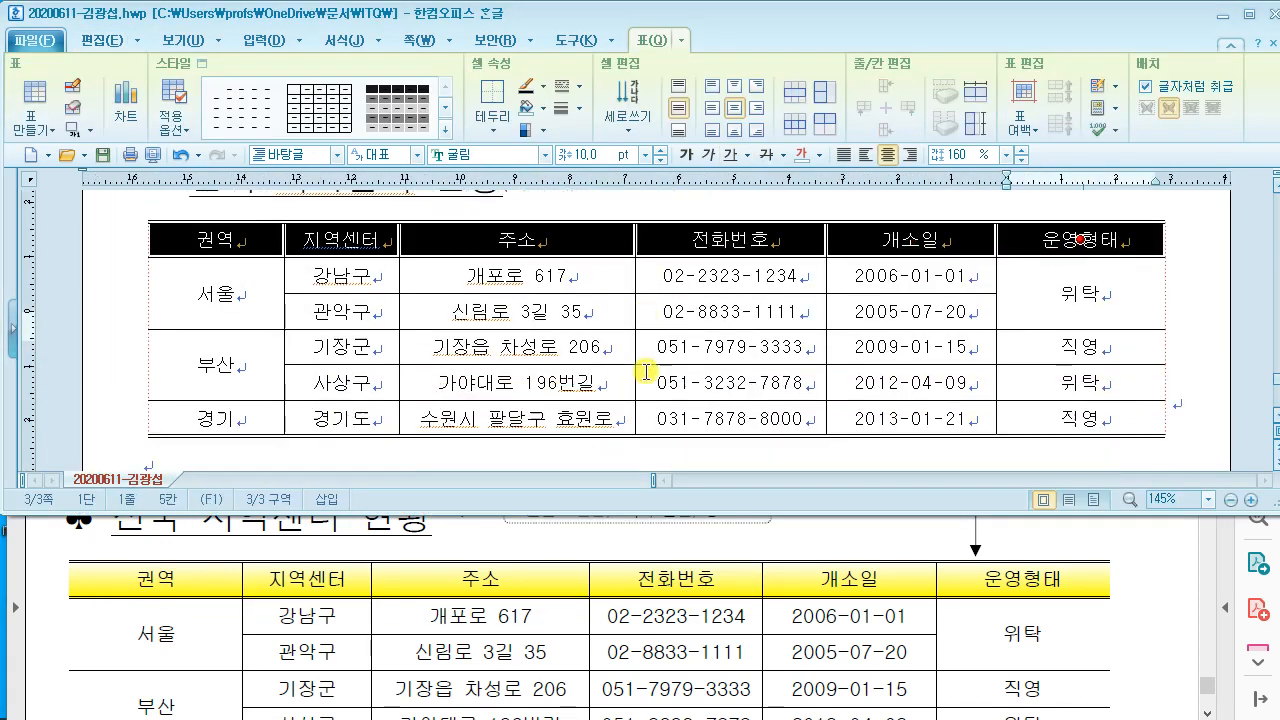
Step: Give the header row a 0.5 mm double bottom border, then show the 배경 fill options
{"action": "scroll", "coordinate": [650, 370], "scroll_direction": "down", "scroll_amount": 2}
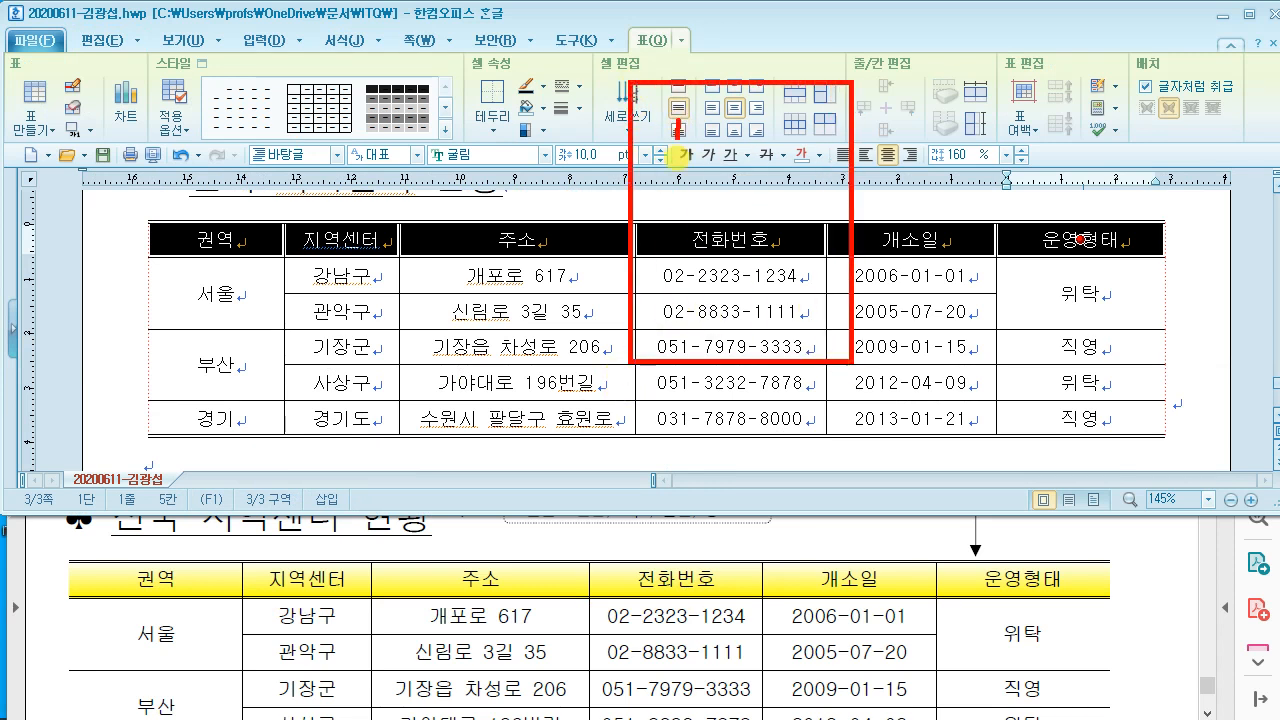
{"action": "key", "text": "l"}
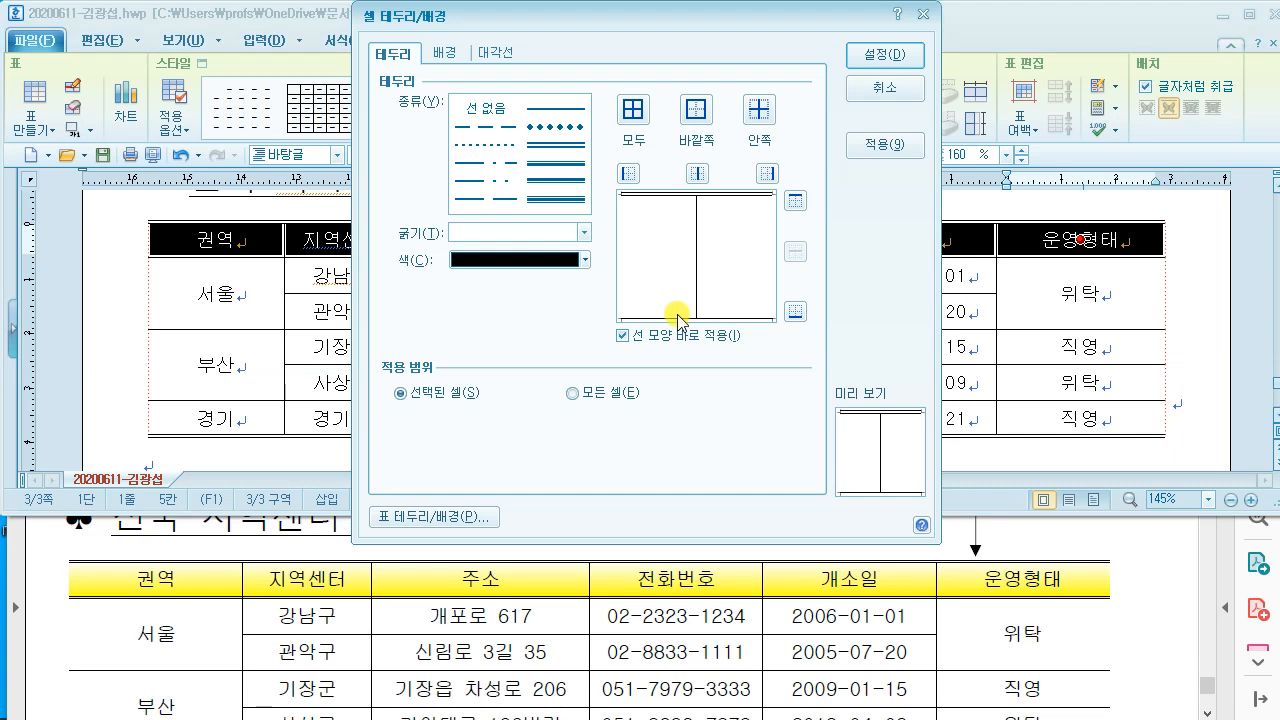
{"action": "left_click", "coordinate": [557, 145]}
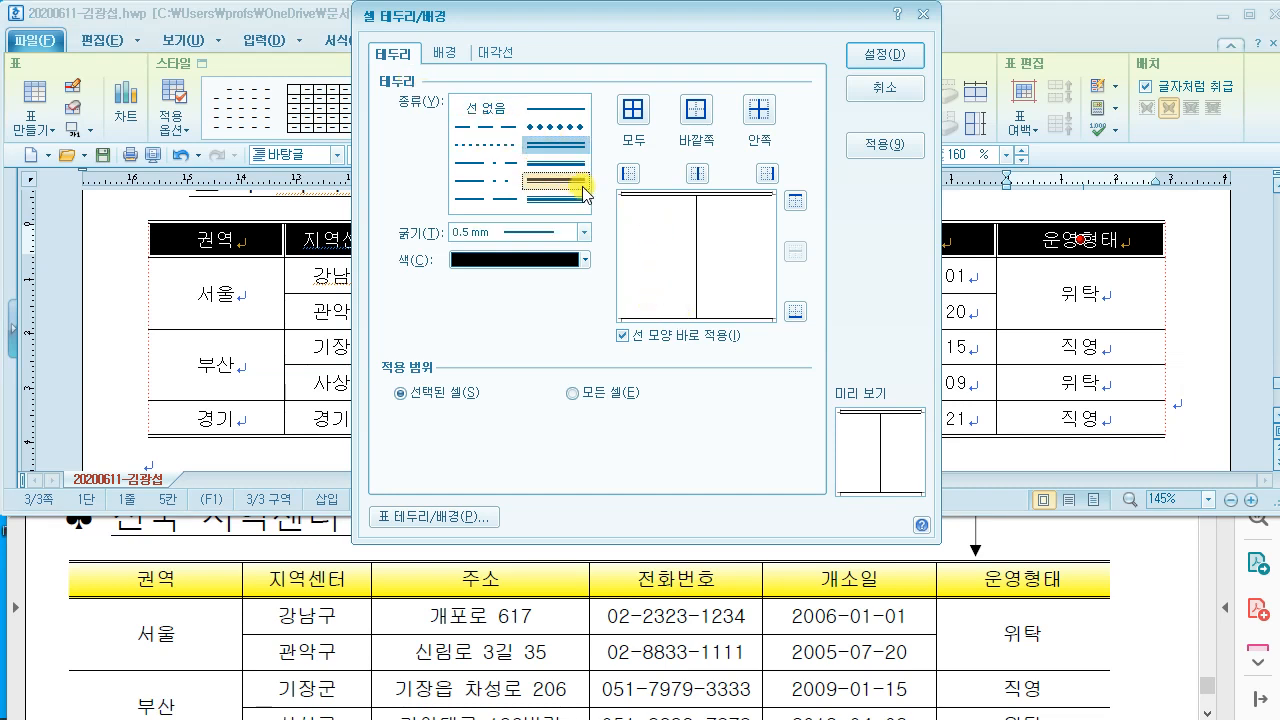
{"action": "left_click", "coordinate": [795, 312]}
{"action": "mouse_move", "coordinate": [788, 337]}
{"action": "left_mouse_down"}
{"action": "mouse_move", "coordinate": [834, 314]}
{"action": "mouse_move", "coordinate": [793, 339]}
{"action": "left_mouse_up"}
{"action": "mouse_move", "coordinate": [930, 50]}
{"action": "left_mouse_down"}
{"action": "mouse_move", "coordinate": [838, 31]}
{"action": "mouse_move", "coordinate": [940, 126]}
{"action": "left_mouse_up"}
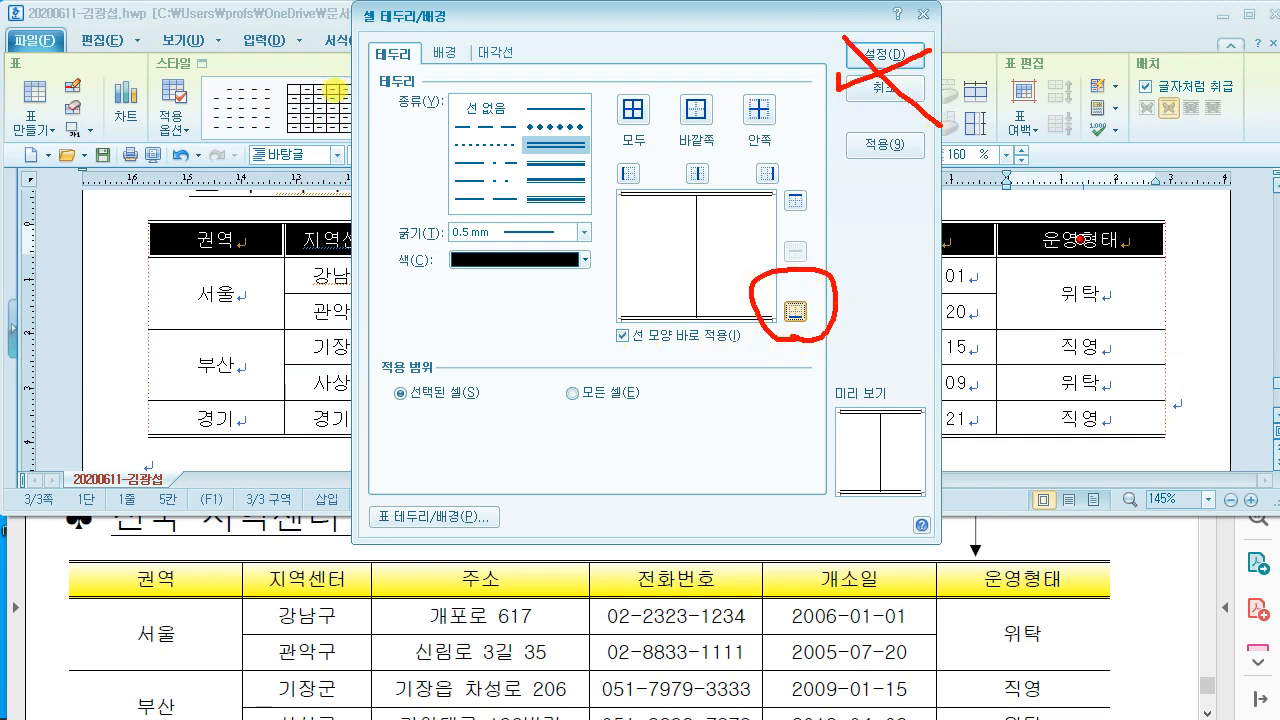
{"action": "mouse_move", "coordinate": [401, 35]}
{"action": "left_mouse_down"}
{"action": "mouse_move", "coordinate": [475, 87]}
{"action": "mouse_move", "coordinate": [453, 280]}
{"action": "left_mouse_up"}
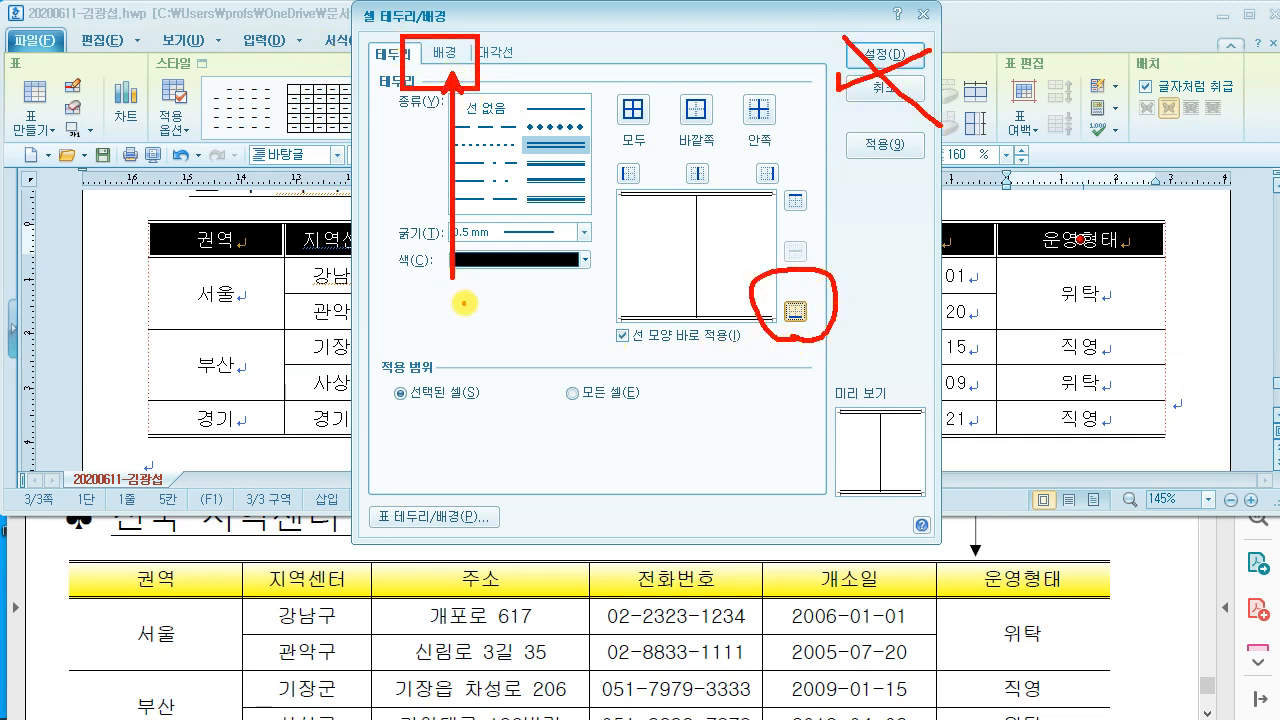
{"action": "key", "text": "Escape"}
{"action": "left_click", "coordinate": [446, 54]}
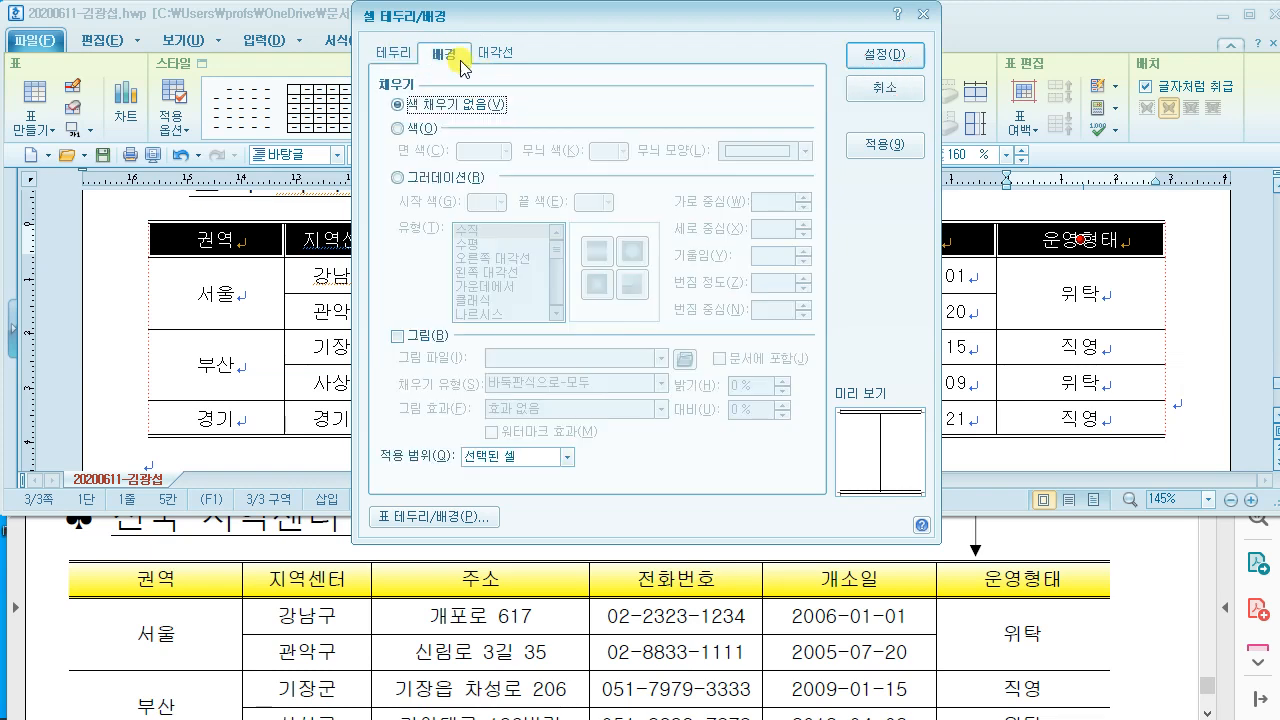
{"action": "left_click_drag", "start_coordinate": [686, 20], "coordinate": [467, 20]}
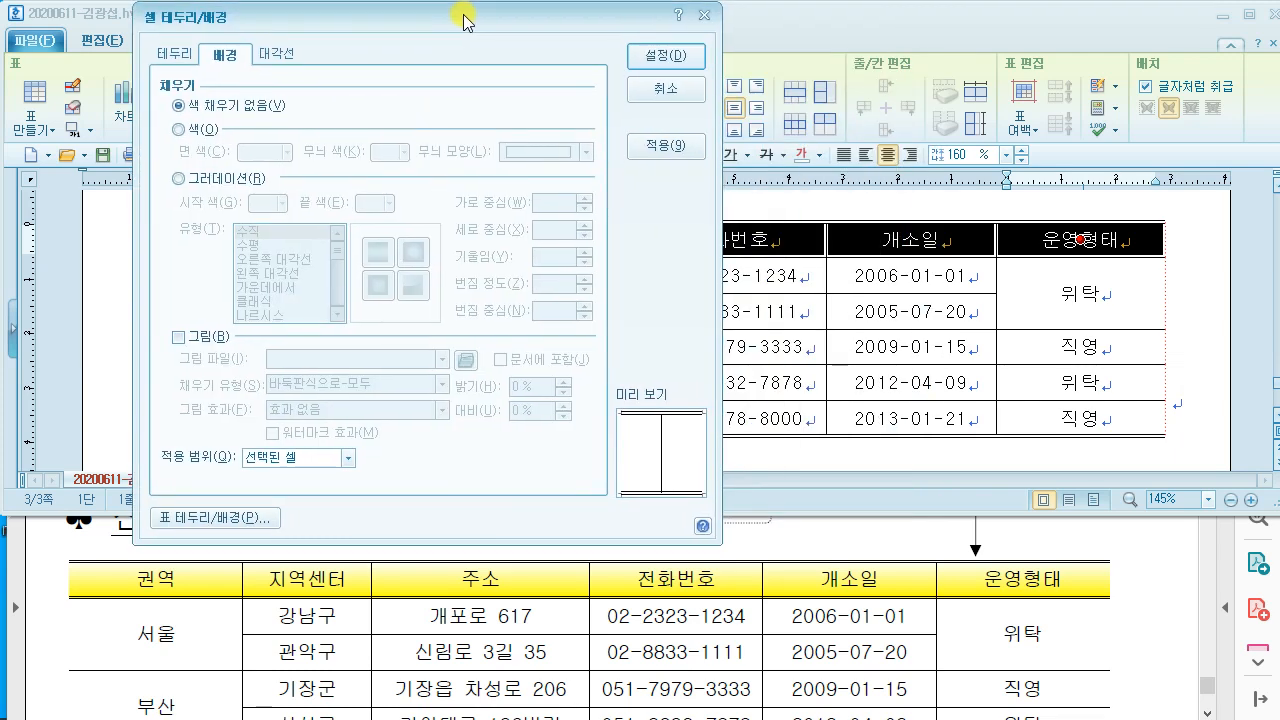
Step: After checking the reference PDF, fill the header row with a horizontal gradient ending in yellow
{"action": "left_click", "coordinate": [968, 543]}
{"action": "scroll", "coordinate": [968, 543], "scroll_direction": "up", "scroll_amount": 3}
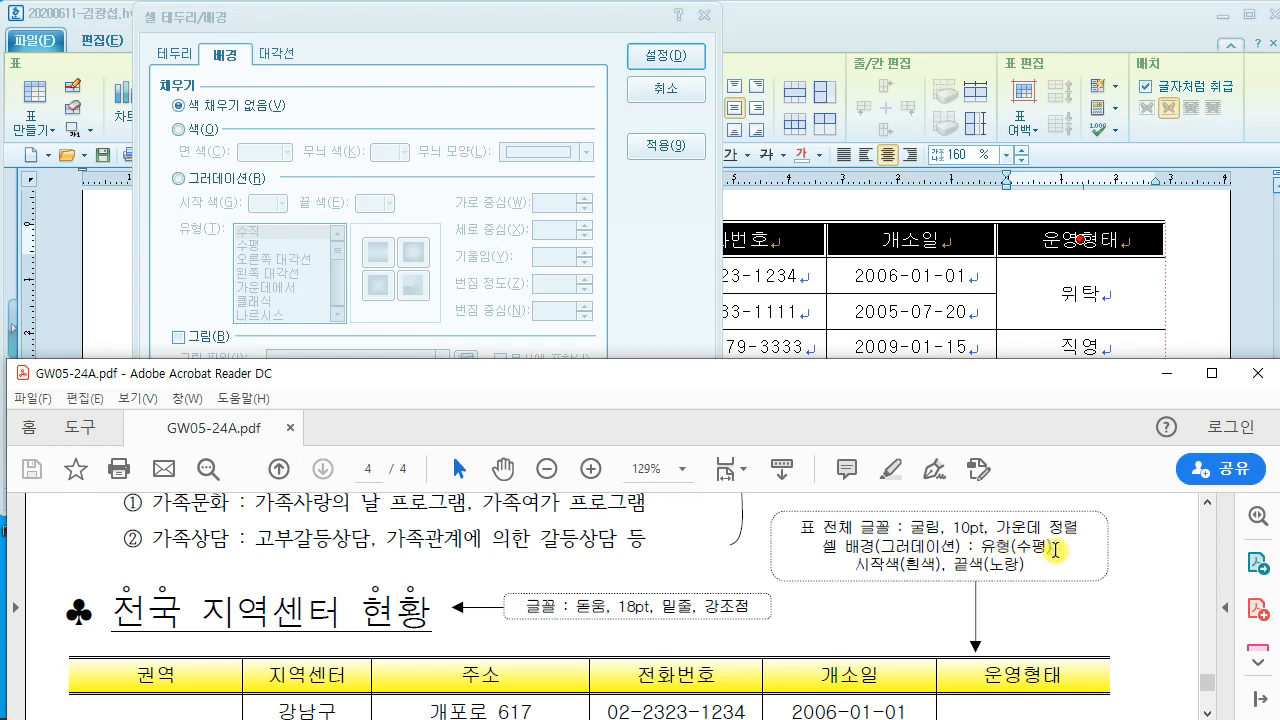
{"action": "left_click", "coordinate": [341, 103]}
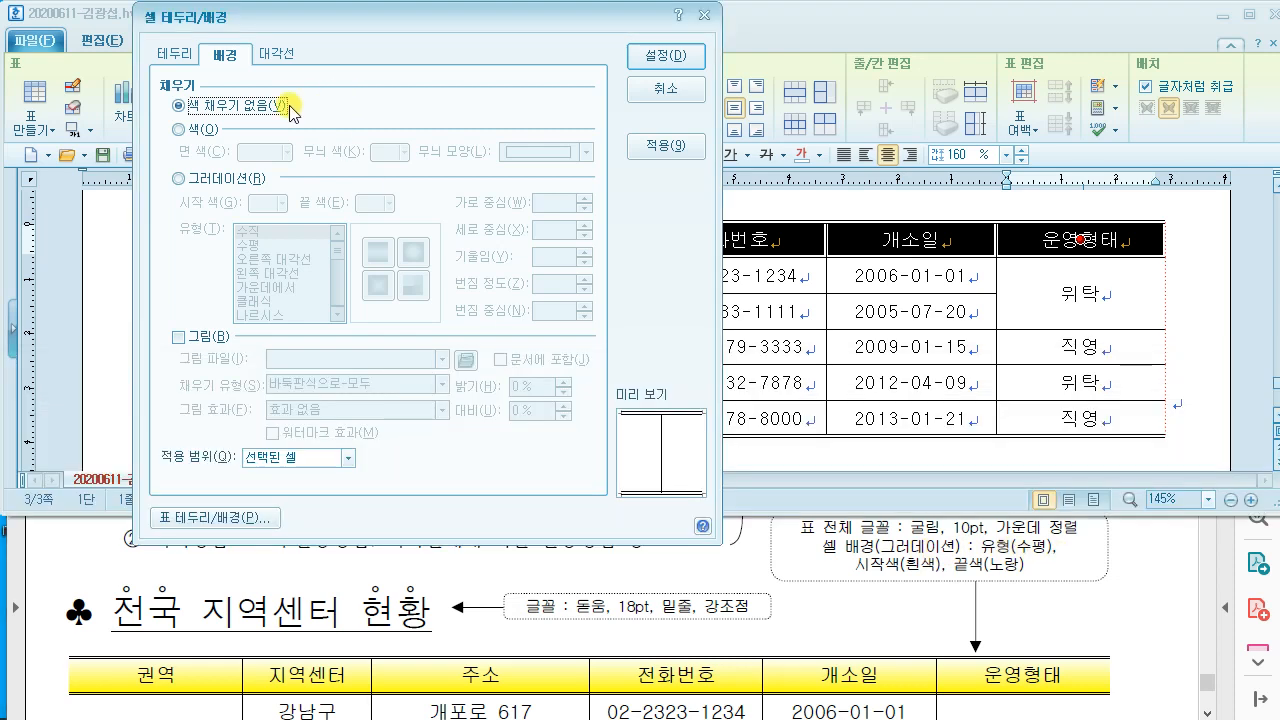
{"action": "left_click", "coordinate": [180, 178]}
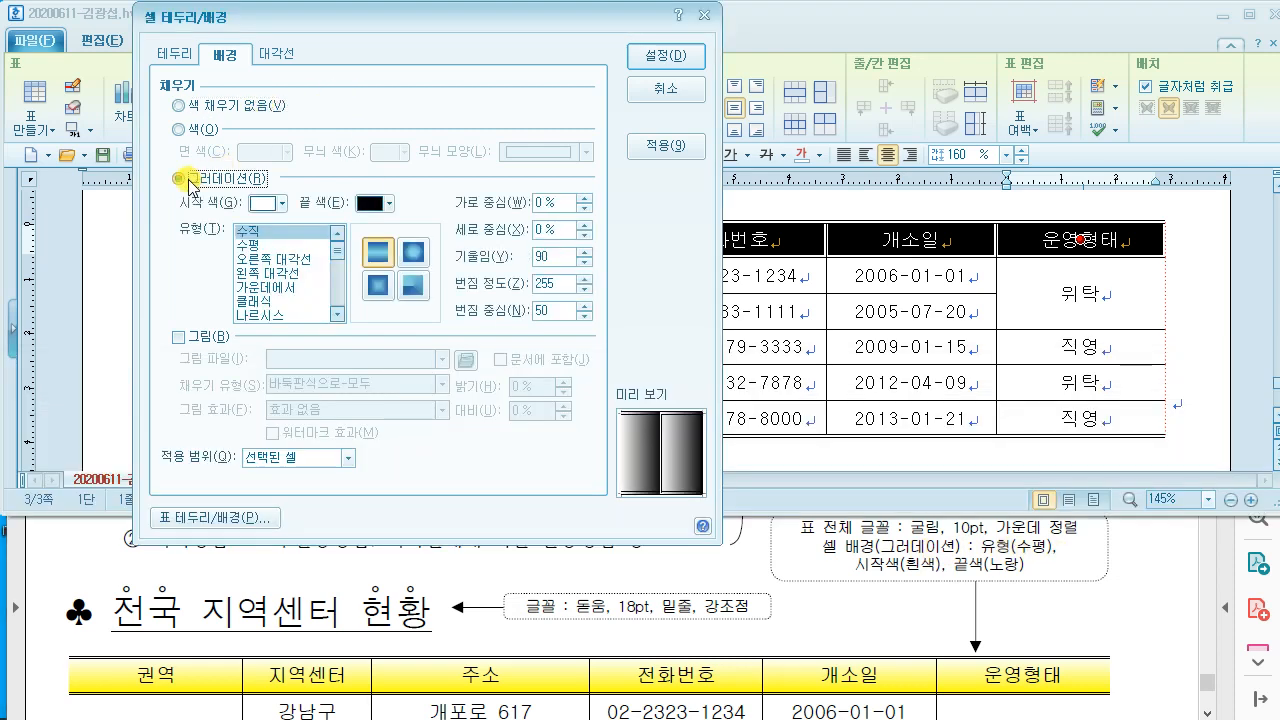
{"action": "left_click", "coordinate": [251, 246]}
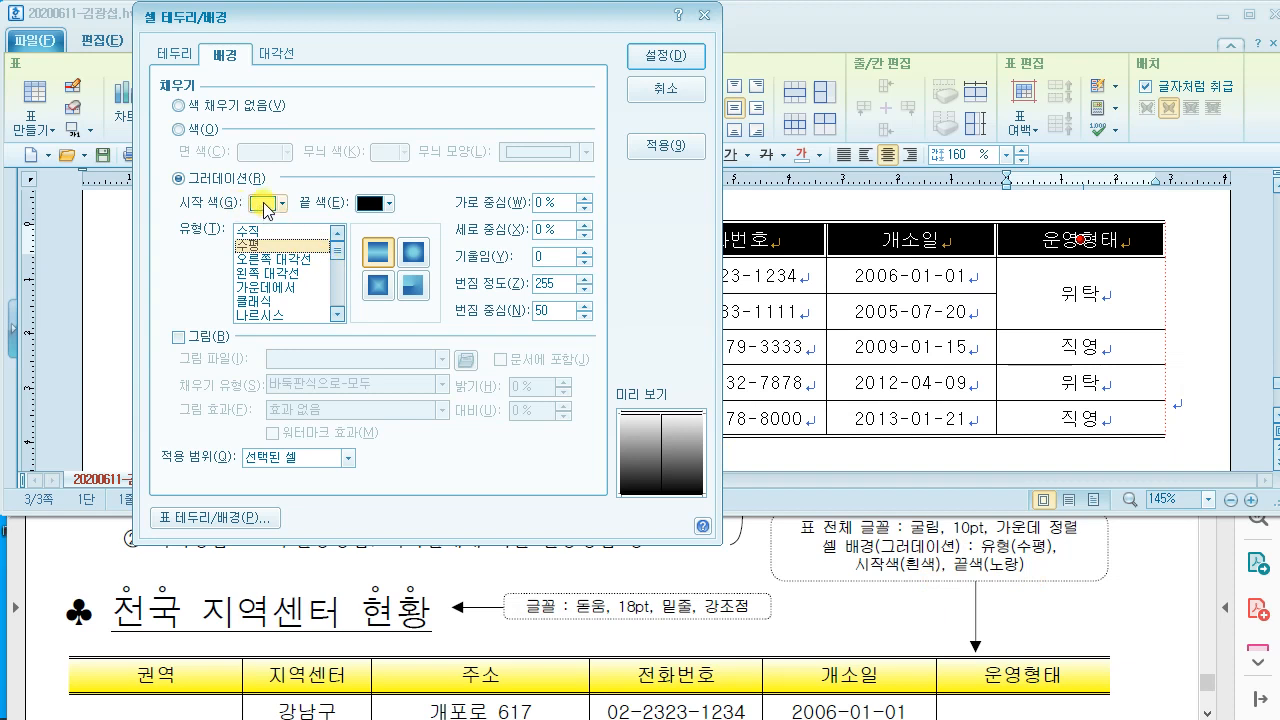
{"action": "left_click", "coordinate": [378, 204]}
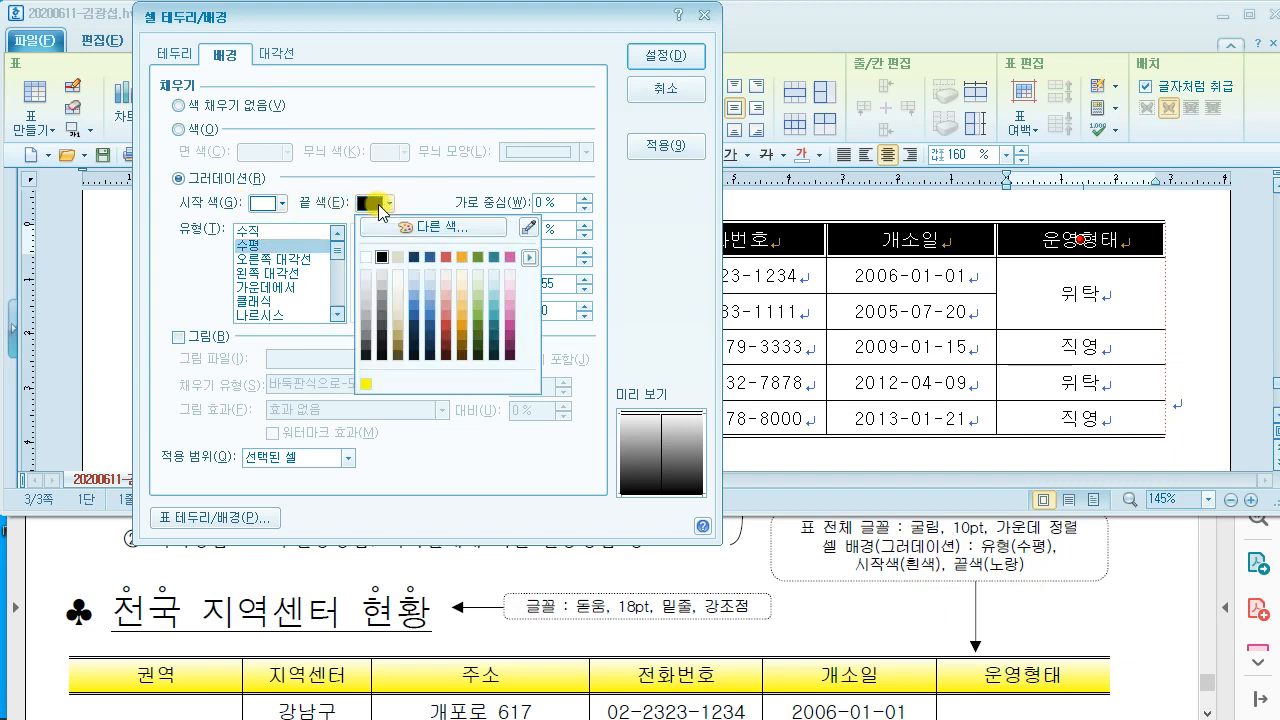
{"action": "left_click", "coordinate": [368, 386]}
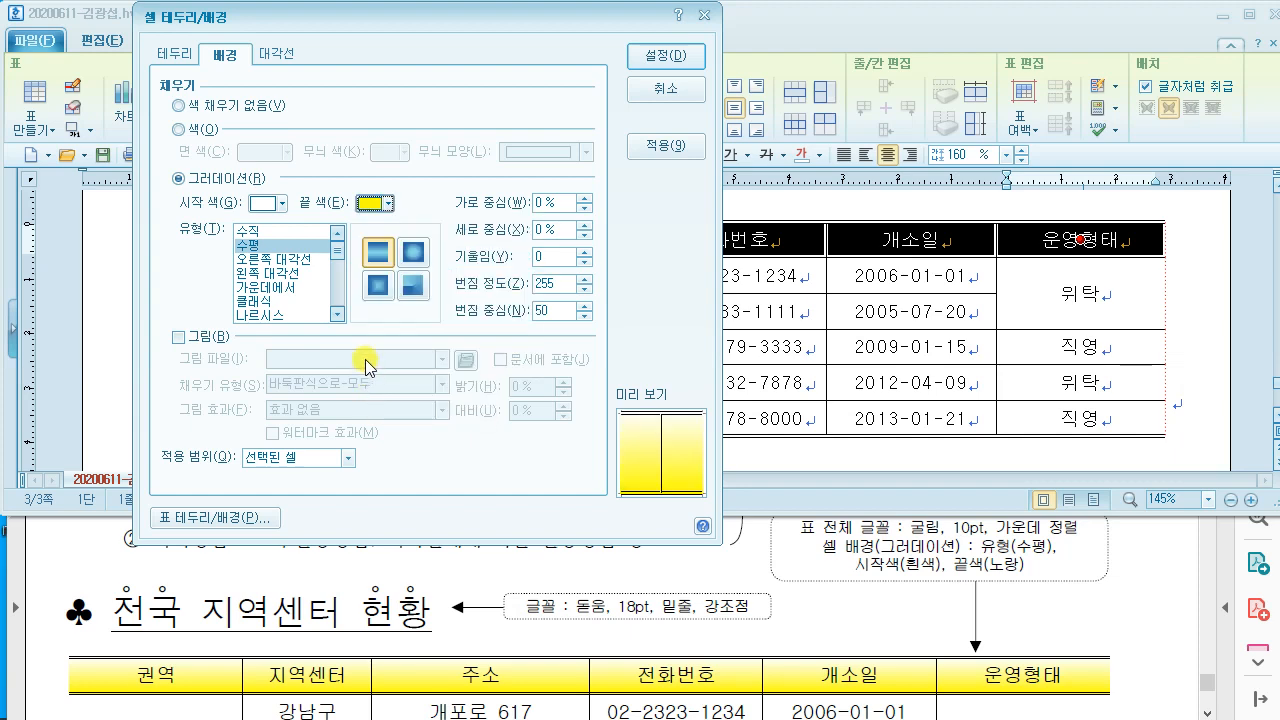
{"action": "left_click", "coordinate": [666, 56]}
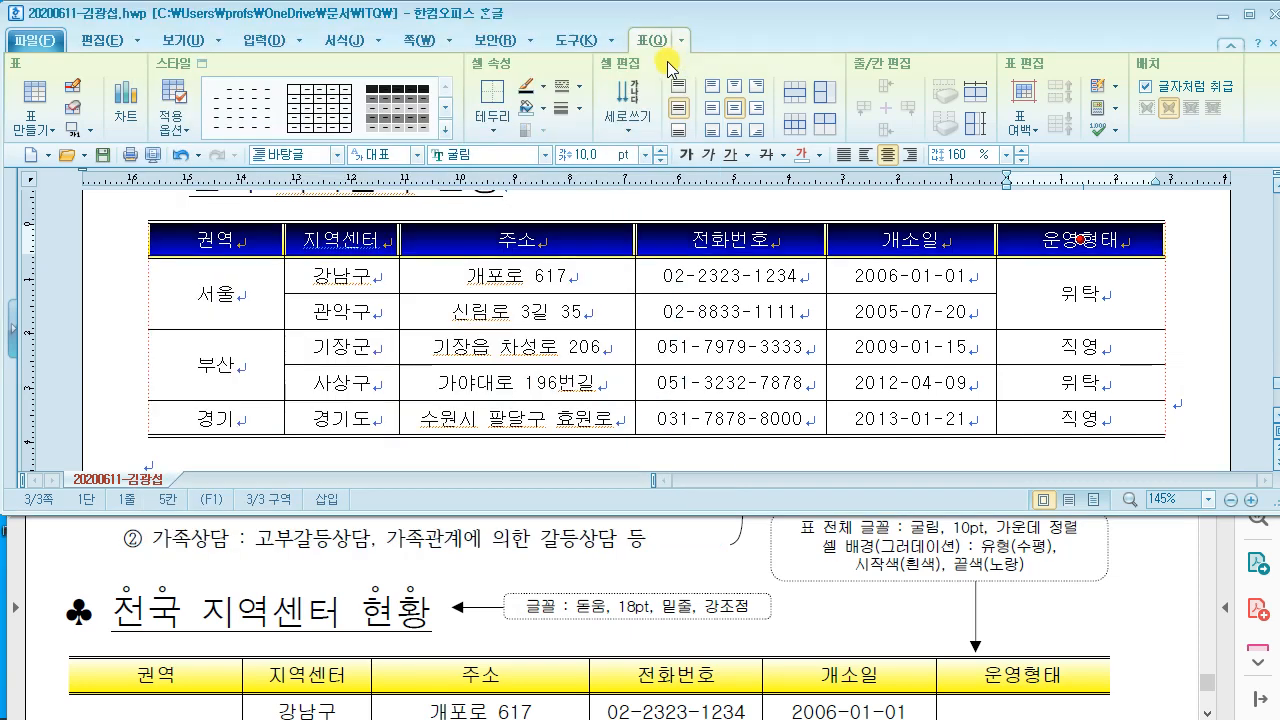
{"action": "left_click", "coordinate": [735, 308]}
{"action": "key", "text": "F5"}
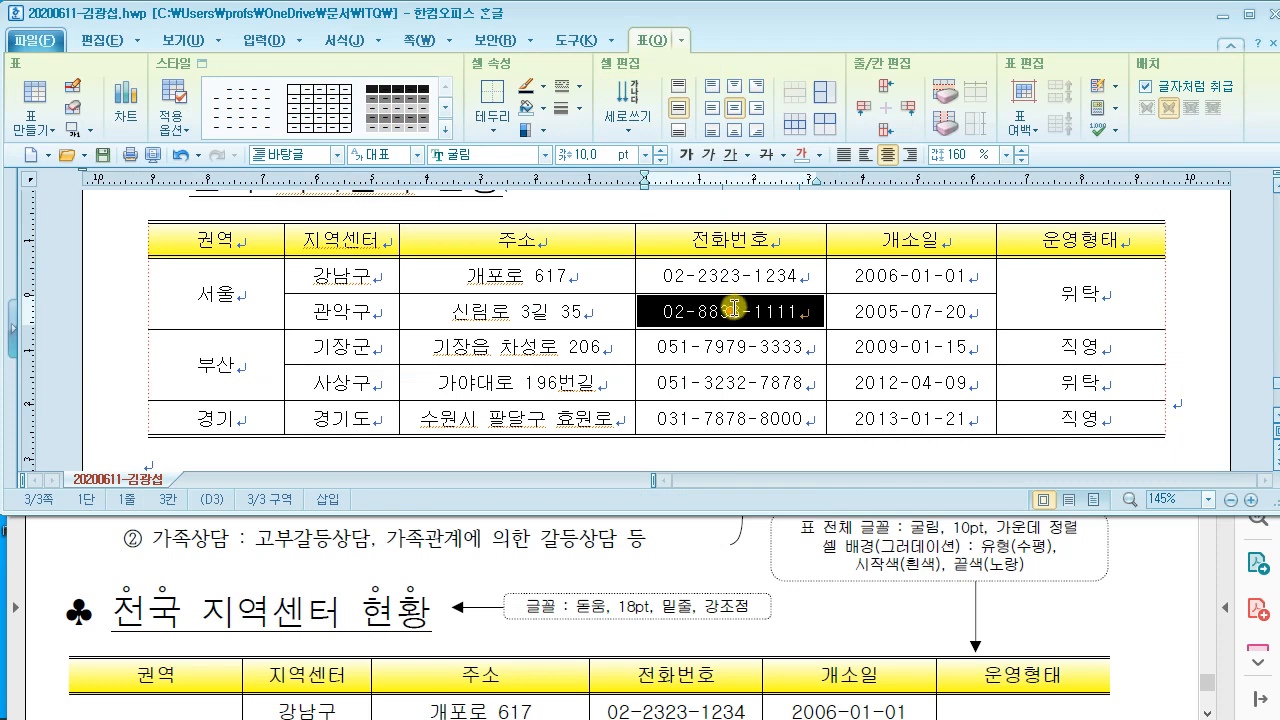
{"action": "left_click", "coordinate": [1185, 316]}
{"action": "left_click", "coordinate": [330, 574]}
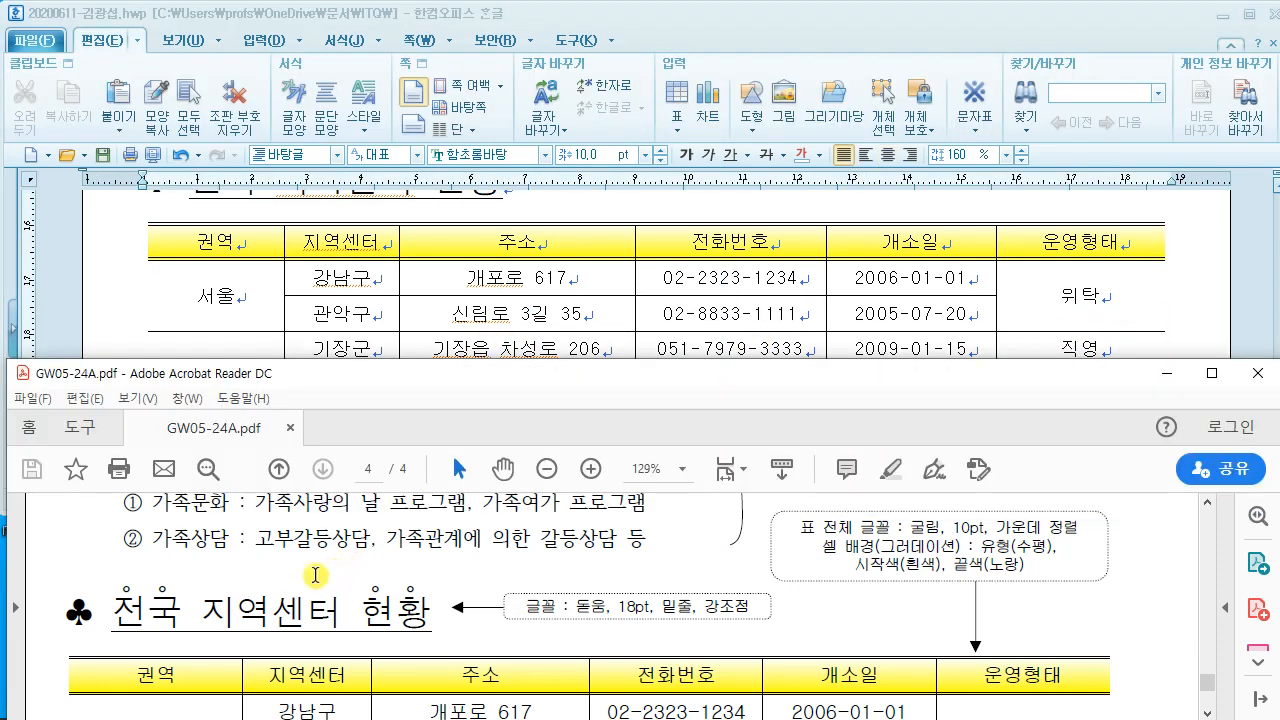
{"action": "left_click", "coordinate": [323, 270]}
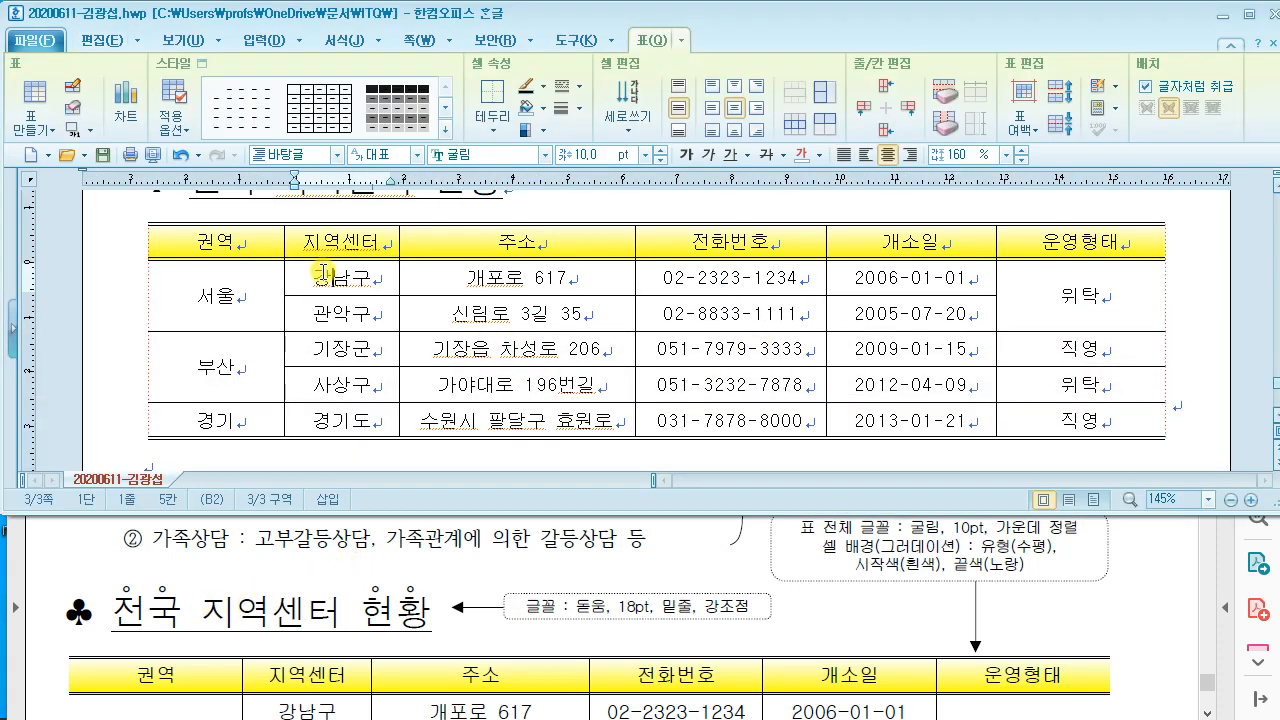
{"action": "scroll", "coordinate": [305, 277], "scroll_direction": "up", "scroll_amount": 2}
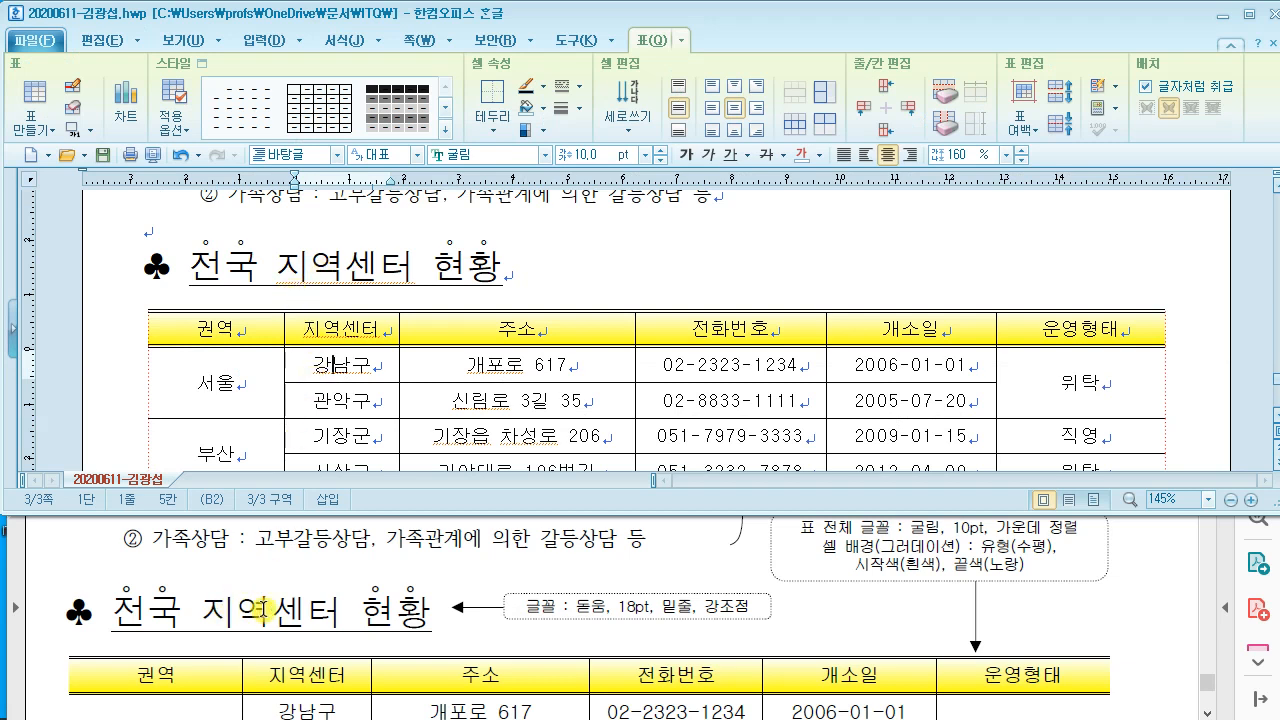
{"action": "scroll", "coordinate": [250, 660], "scroll_direction": "down", "scroll_amount": 1}
{"action": "scroll", "coordinate": [246, 615], "scroll_direction": "down", "scroll_amount": 1}
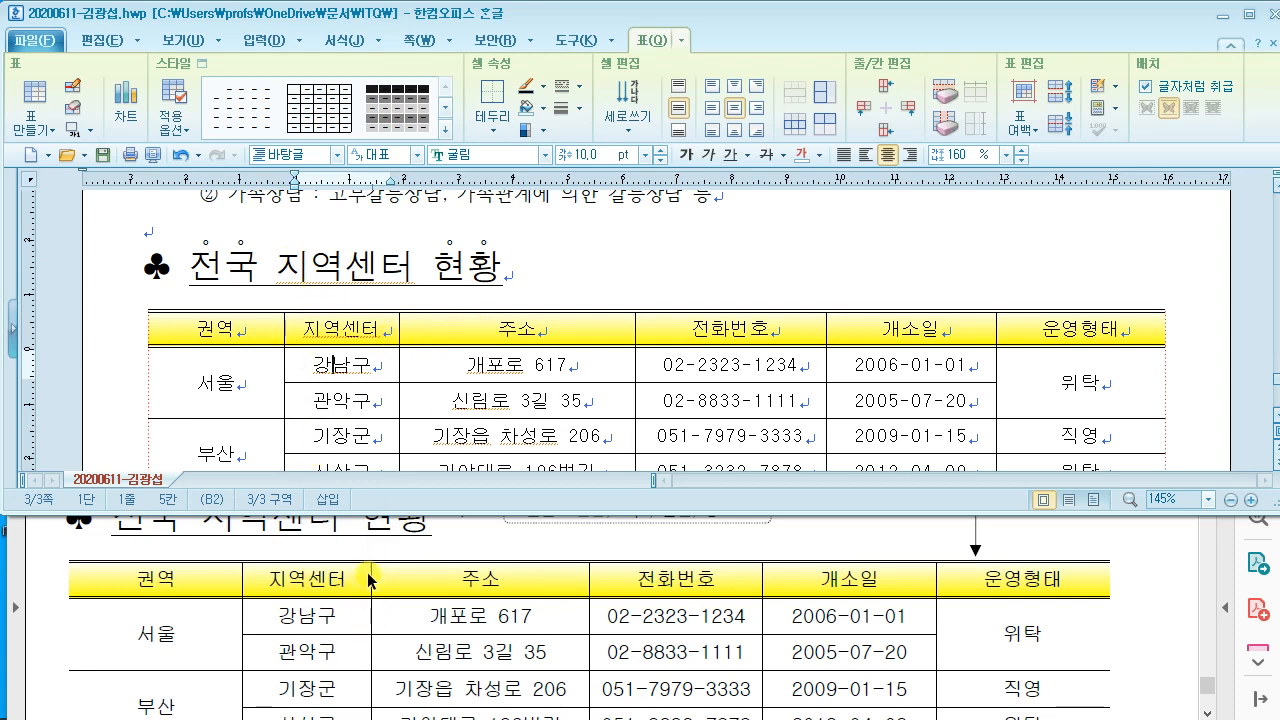
{"action": "scroll", "coordinate": [370, 580], "scroll_direction": "up", "scroll_amount": 1}
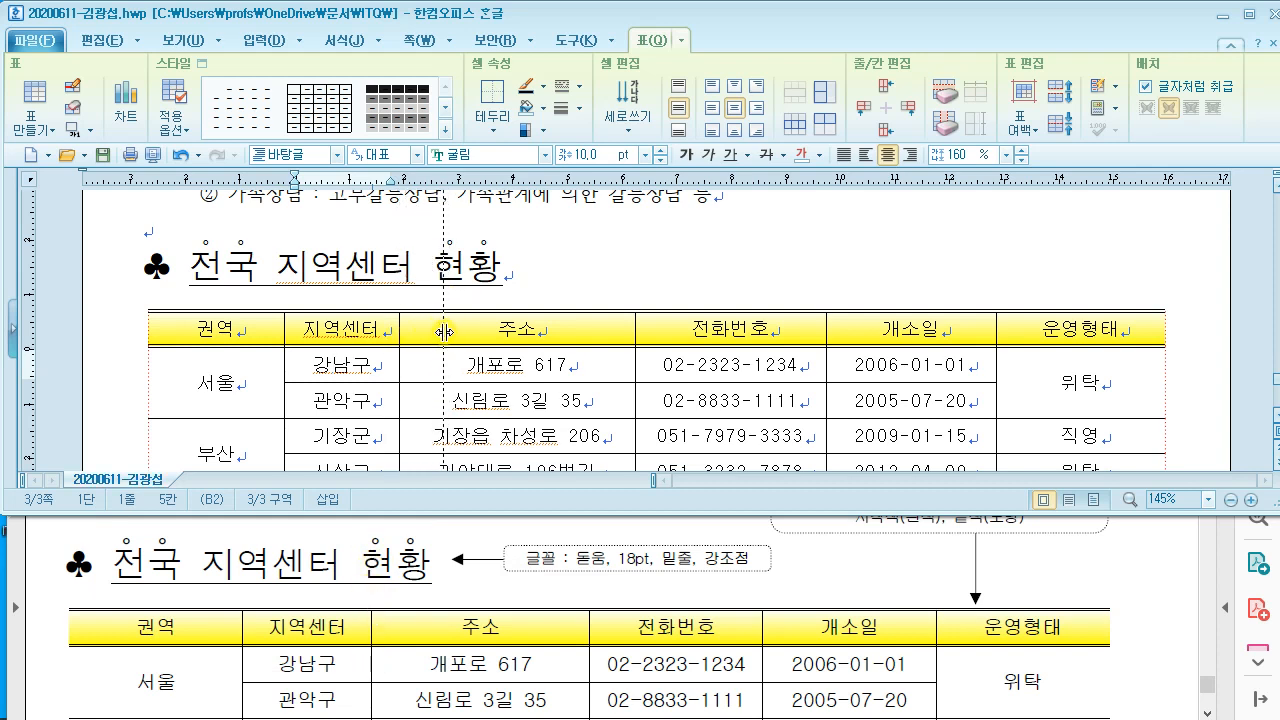
Step: Widen the 지역센터 and 권역 columns and shift the 주소, 전화번호 and 개소일 borders right
{"action": "left_click_drag", "start_coordinate": [446, 332], "coordinate": [442, 357]}
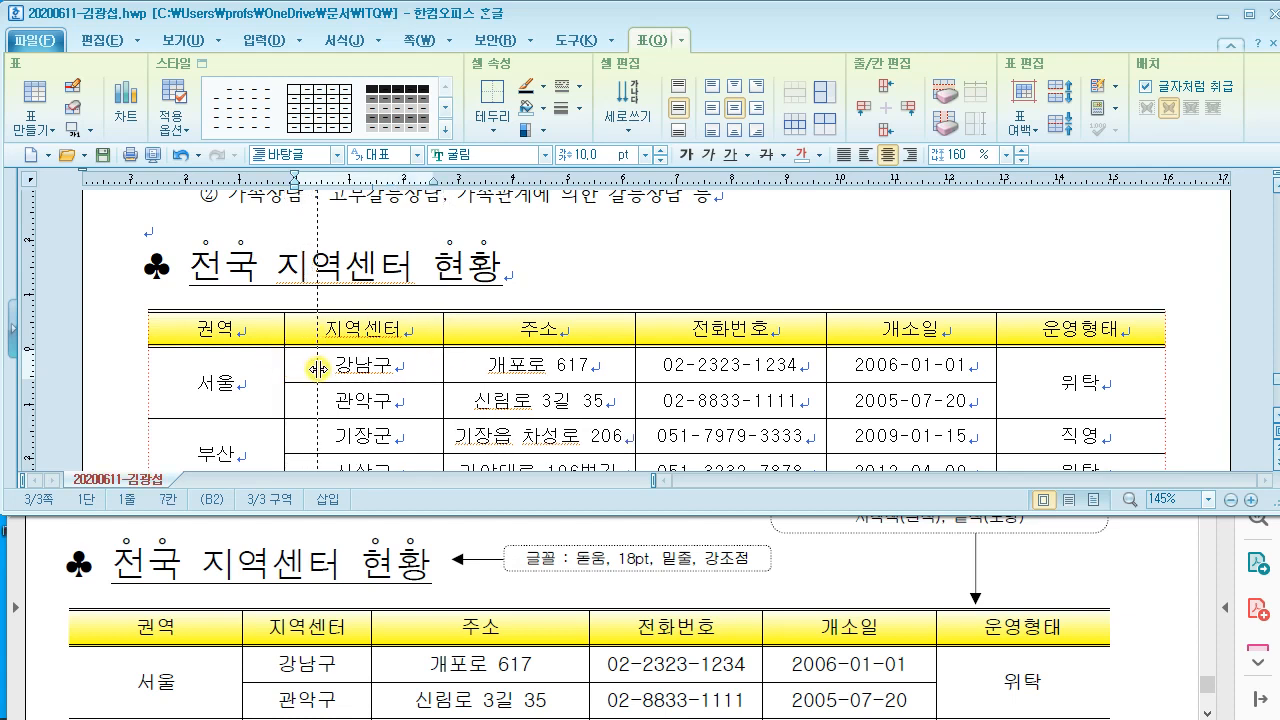
{"action": "left_click_drag", "start_coordinate": [319, 369], "coordinate": [318, 369]}
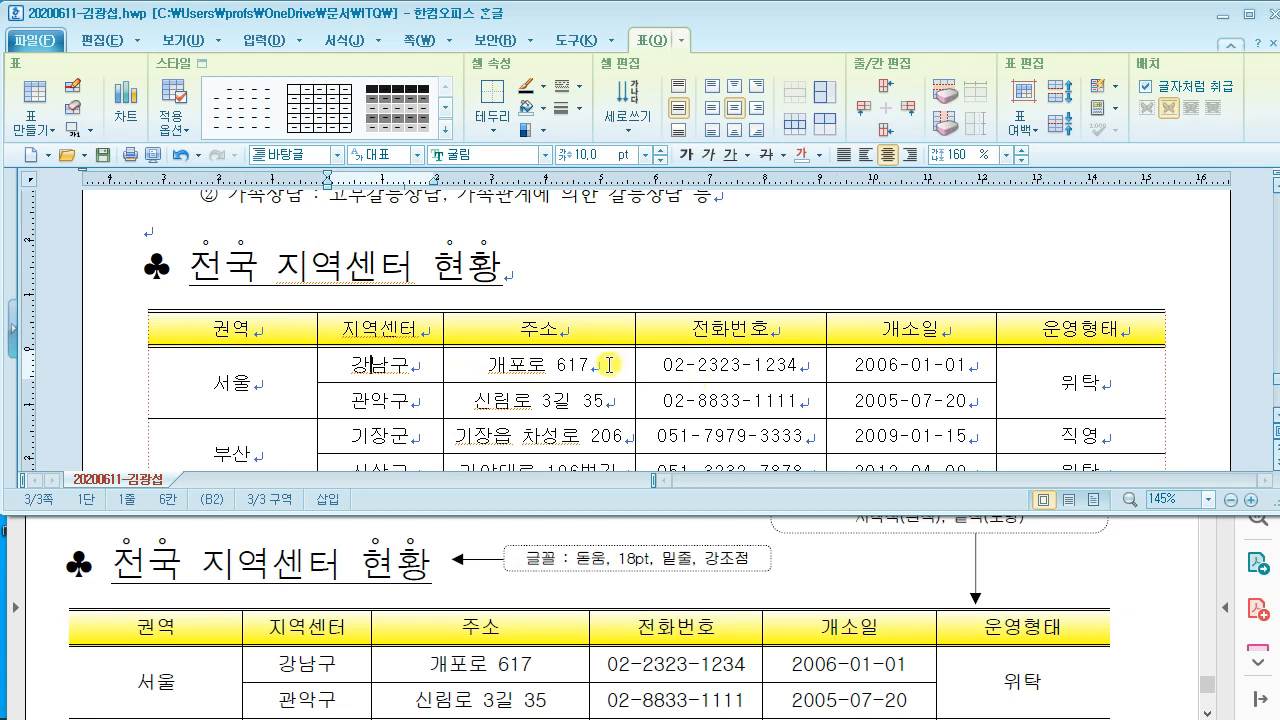
{"action": "left_click_drag", "start_coordinate": [653, 364], "coordinate": [652, 364]}
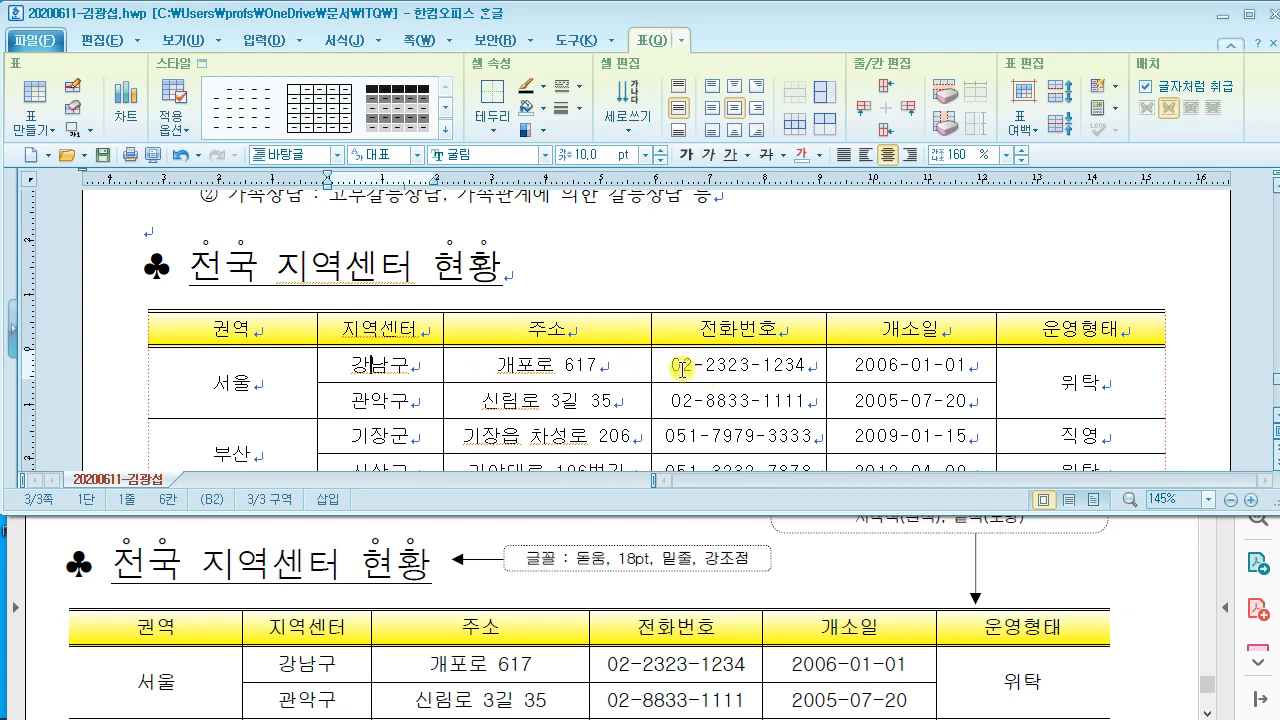
{"action": "left_click_drag", "start_coordinate": [839, 368], "coordinate": [838, 368]}
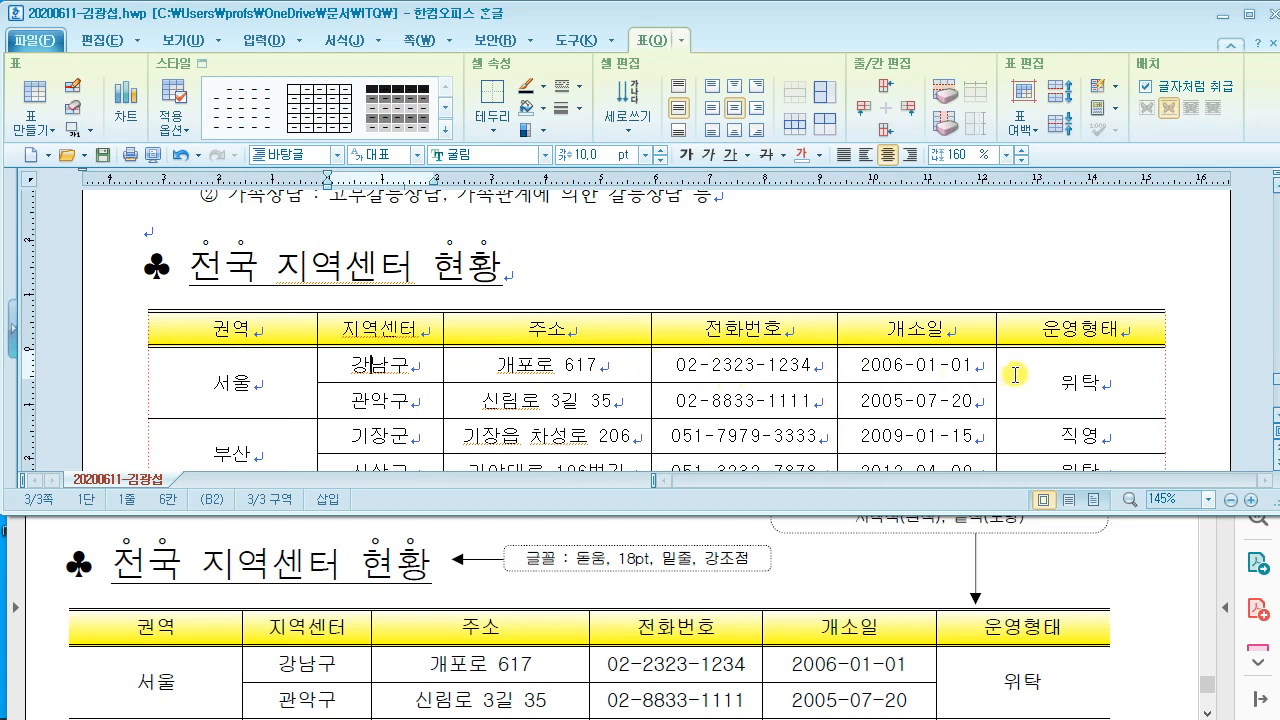
{"action": "left_click_drag", "start_coordinate": [1001, 364], "coordinate": [1002, 365]}
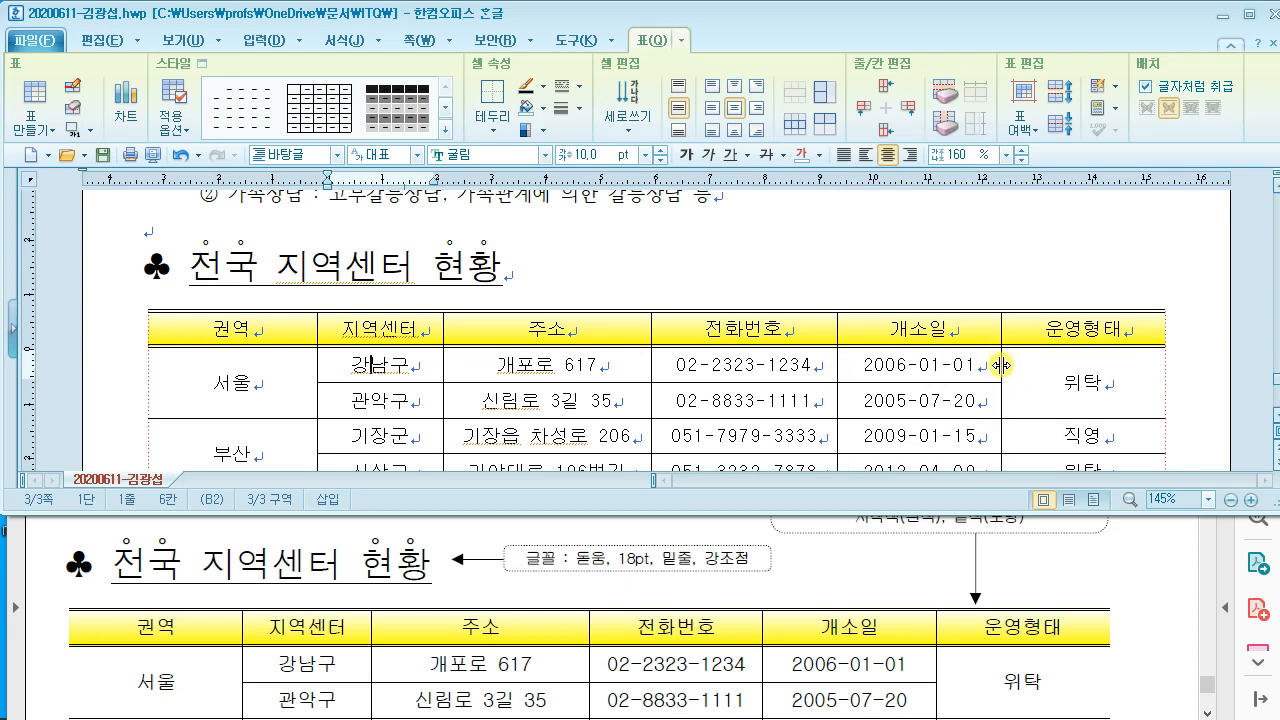
{"action": "left_click", "coordinate": [697, 246]}
{"action": "scroll", "coordinate": [677, 266], "scroll_direction": "down", "scroll_amount": 5}
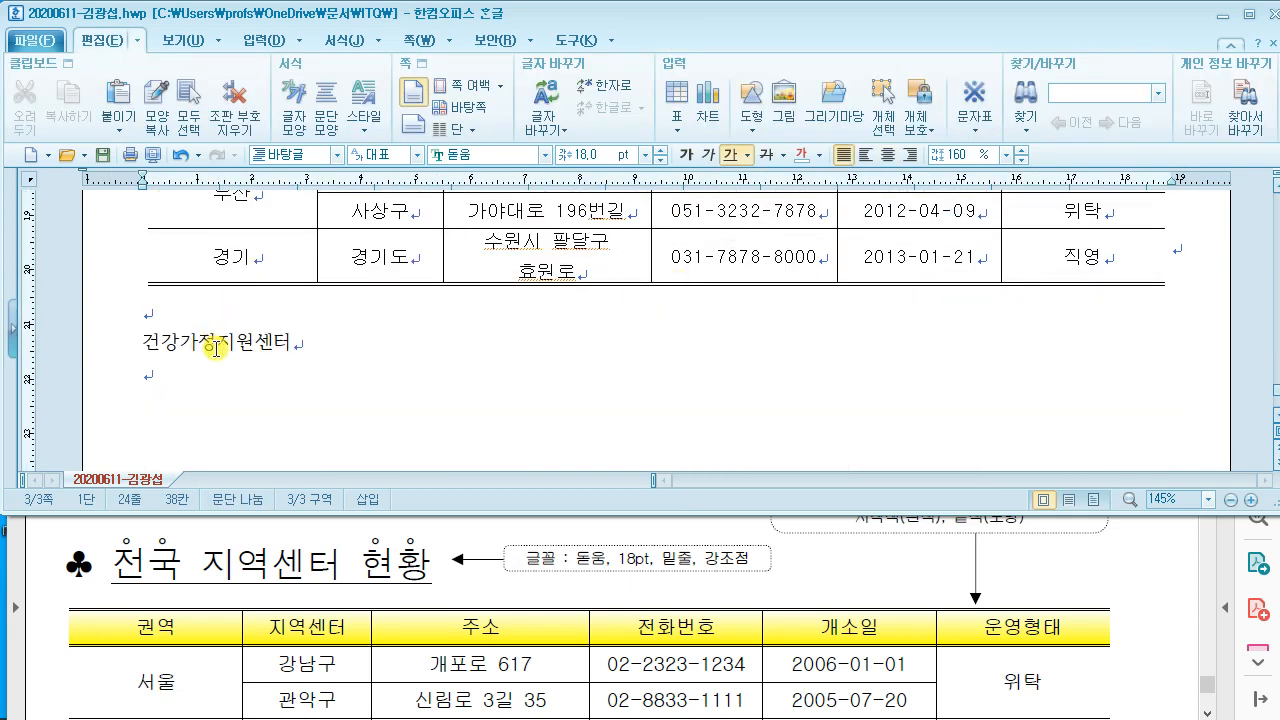
Step: Check the title sample in the PDF, then select the 건강가정지원센터 line in Hangul
{"action": "left_click", "coordinate": [504, 534]}
{"action": "scroll", "coordinate": [505, 530], "scroll_direction": "down", "scroll_amount": 5}
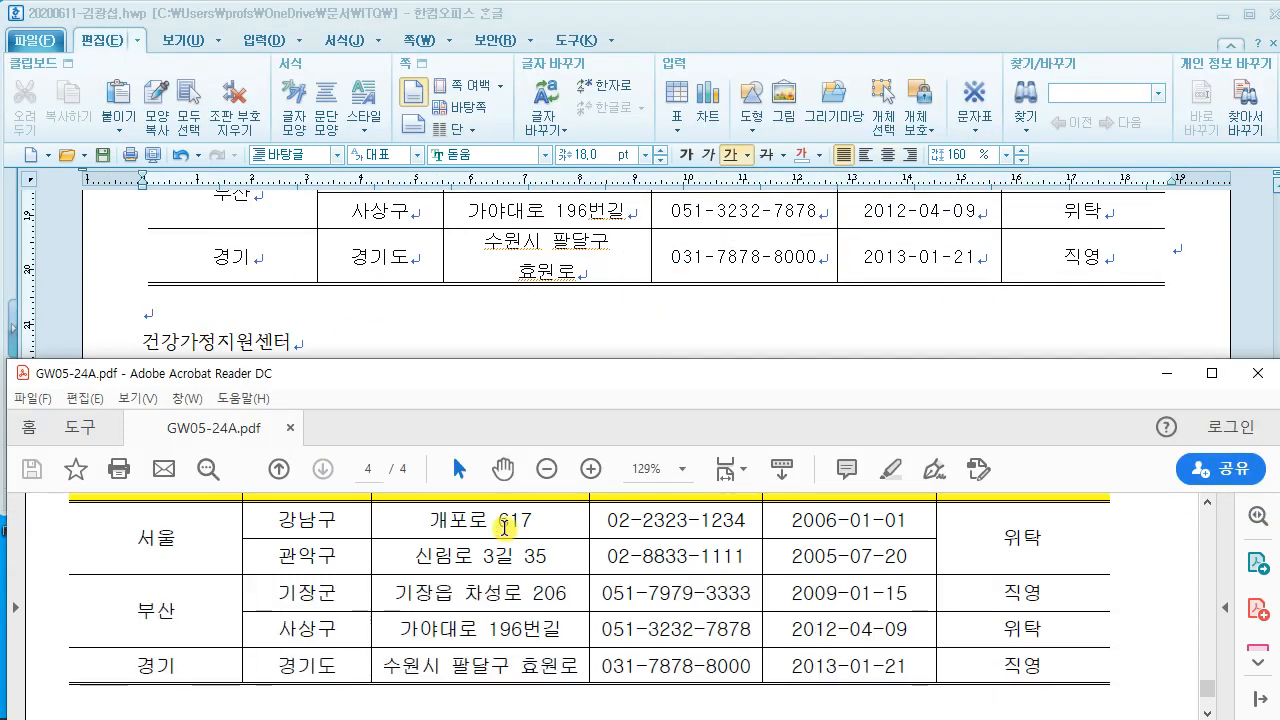
{"action": "scroll", "coordinate": [504, 527], "scroll_direction": "down", "scroll_amount": 3}
{"action": "left_click", "coordinate": [300, 320]}
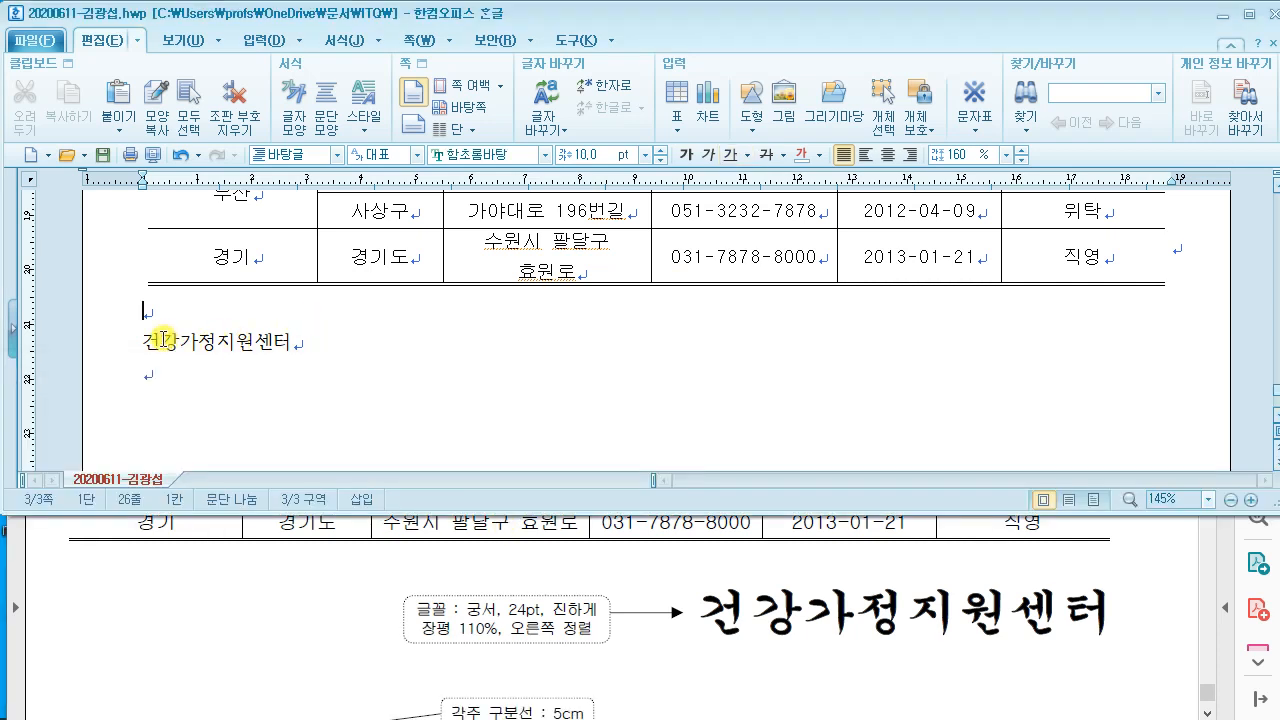
{"action": "left_click_drag", "start_coordinate": [145, 342], "coordinate": [300, 345]}
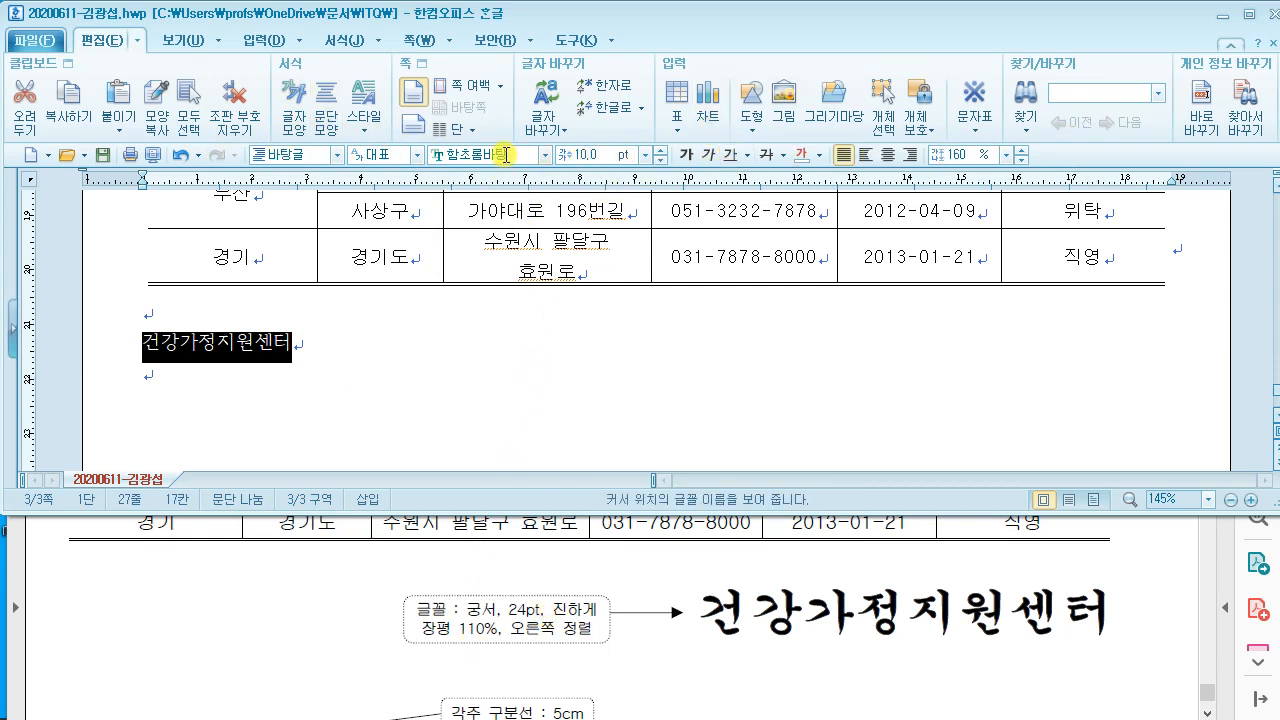
Step: Format the 건강가정지원센터 title as bold 궁서 24pt and align it right
{"action": "type", "text": "궁서"}
{"action": "key", "text": "Return"}
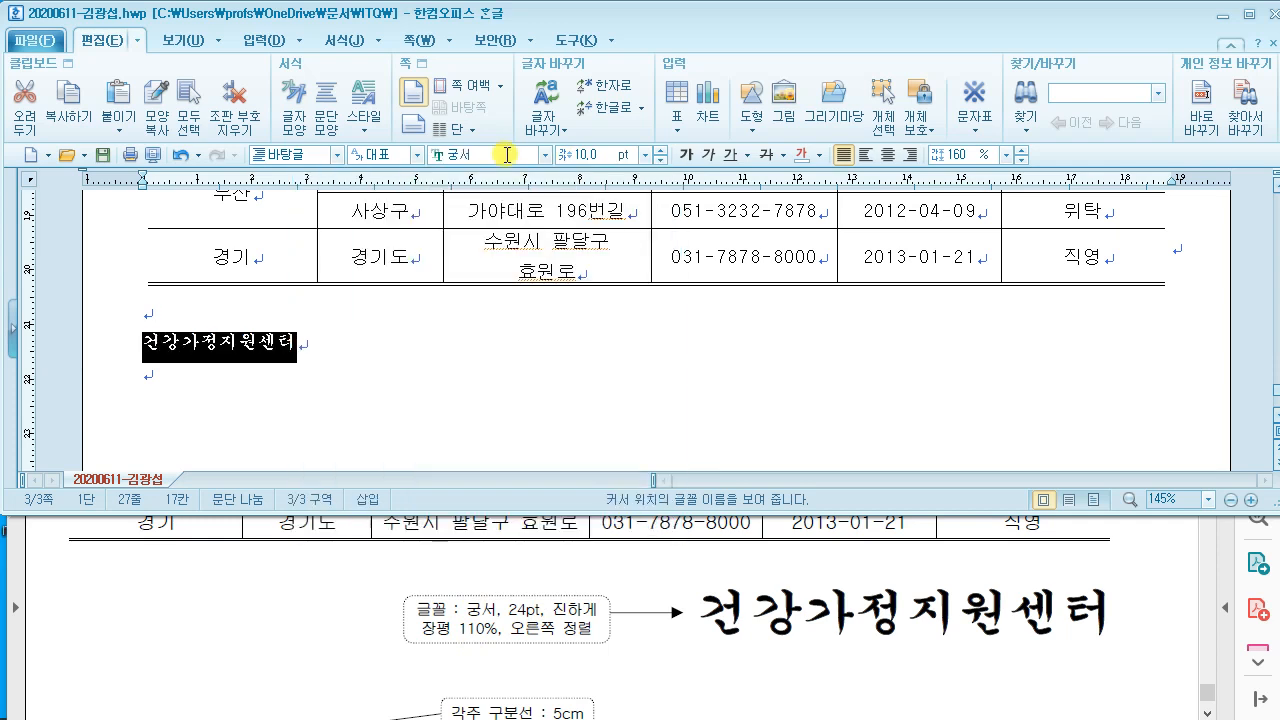
{"action": "left_click", "coordinate": [596, 153]}
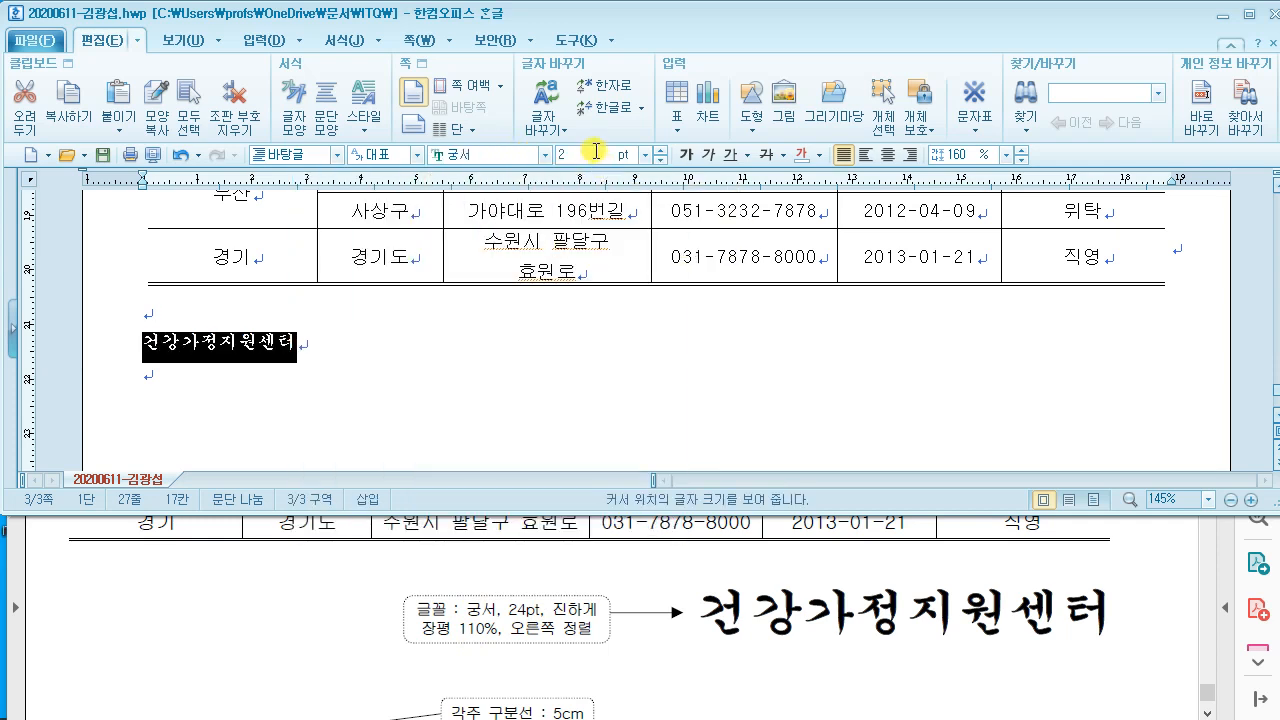
{"action": "key", "text": "Return"}
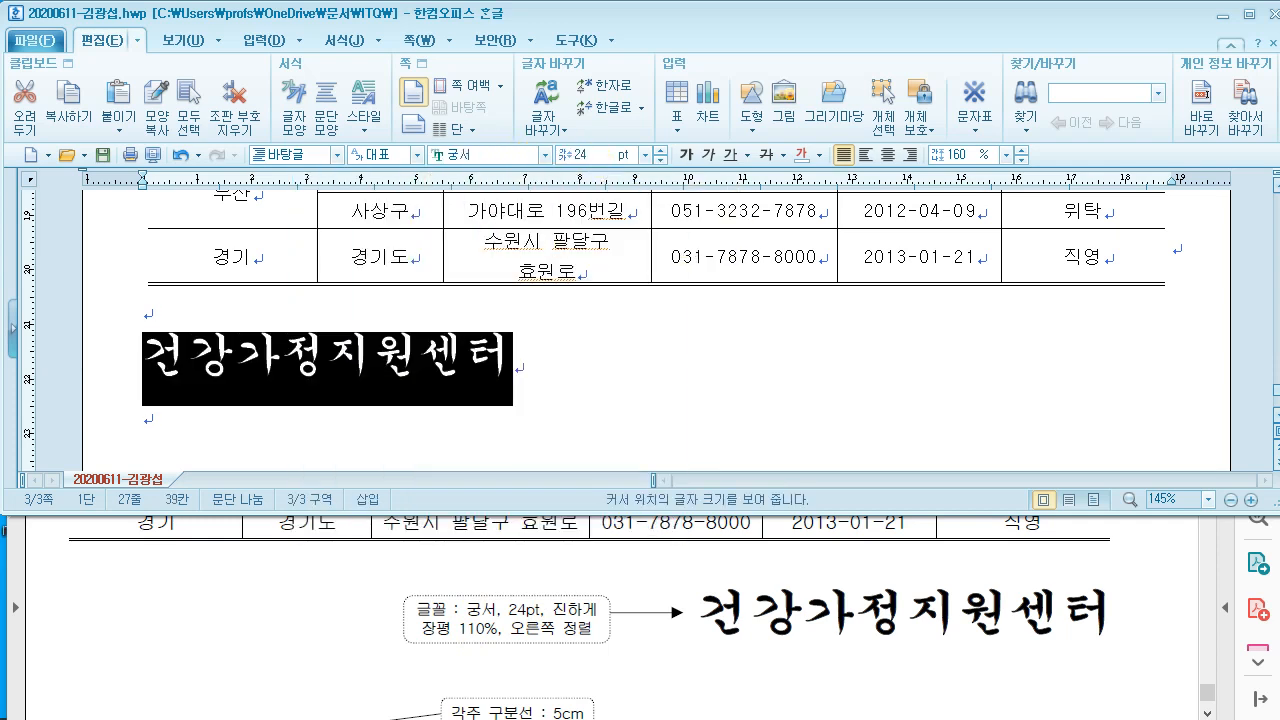
{"action": "left_click", "coordinate": [686, 154]}
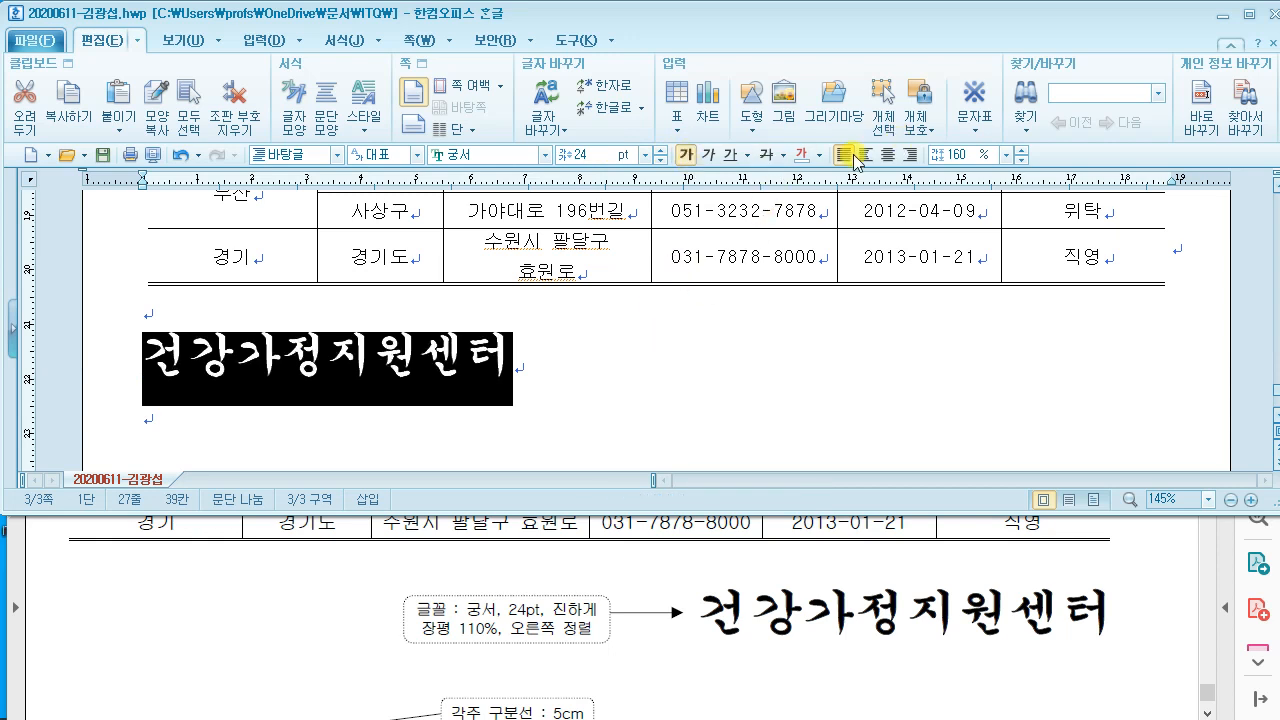
{"action": "left_click", "coordinate": [910, 155]}
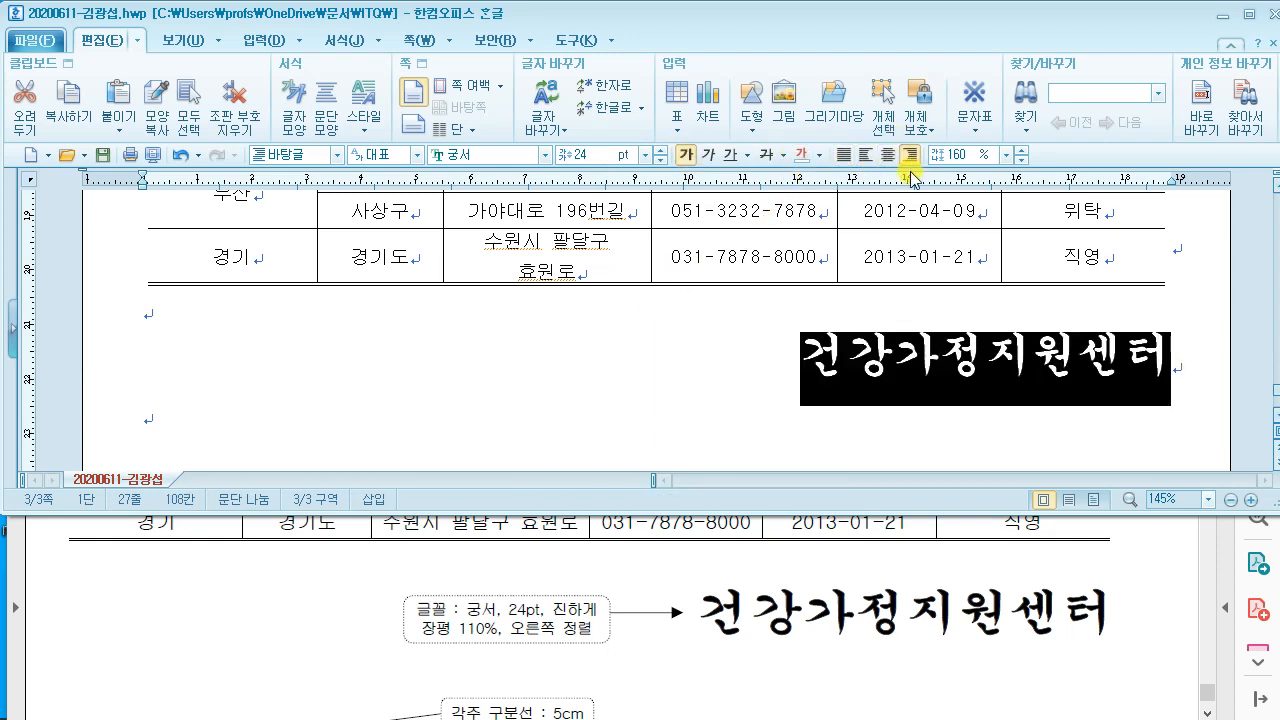
{"action": "scroll", "coordinate": [835, 292], "scroll_direction": "down", "scroll_amount": 1}
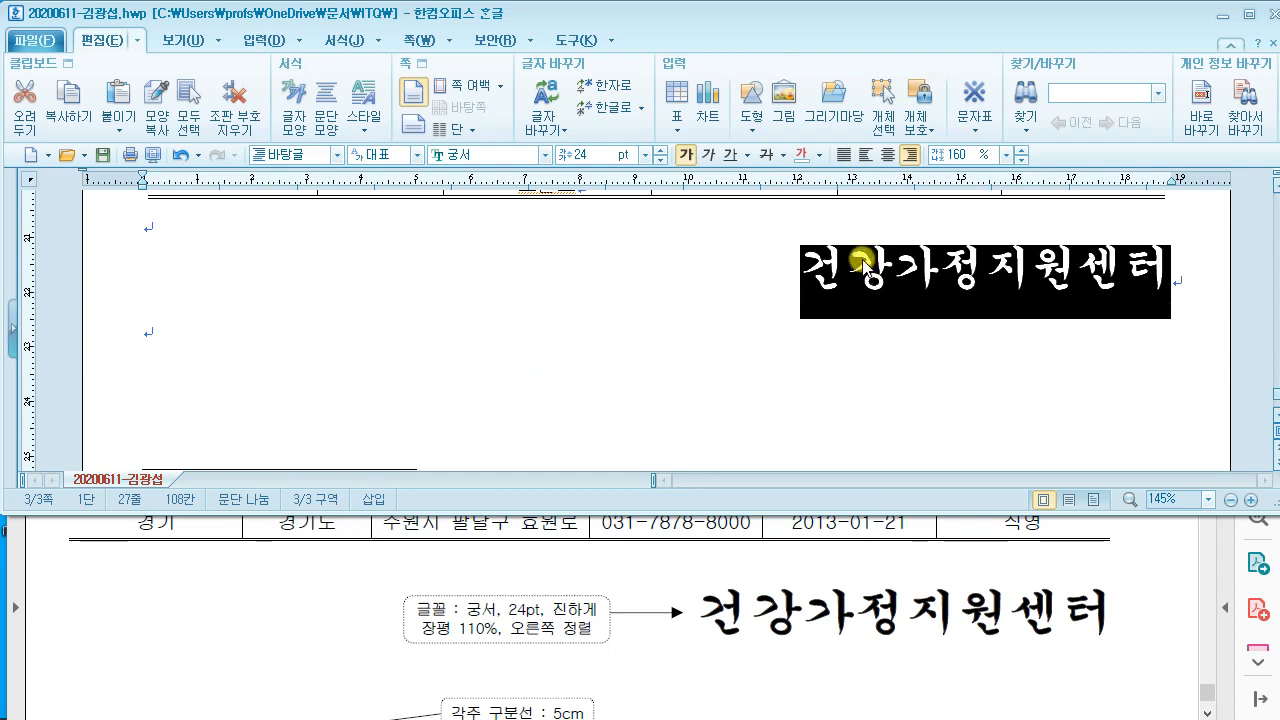
{"action": "right_click", "coordinate": [860, 260]}
Step: Set the title's 장평 to 110% in 글자 모양, then deselect it and return to the PDF
{"action": "left_click", "coordinate": [925, 368]}
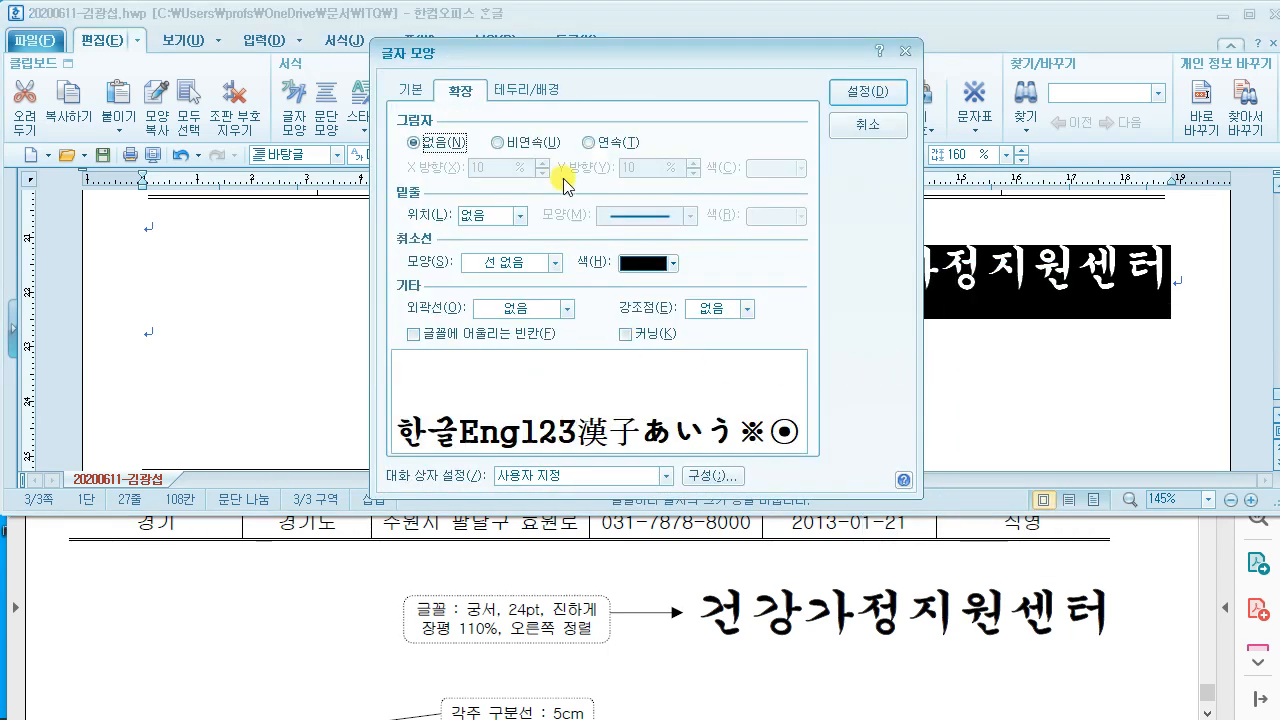
{"action": "left_click_drag", "start_coordinate": [590, 47], "coordinate": [370, 47]}
{"action": "left_click", "coordinate": [207, 84]}
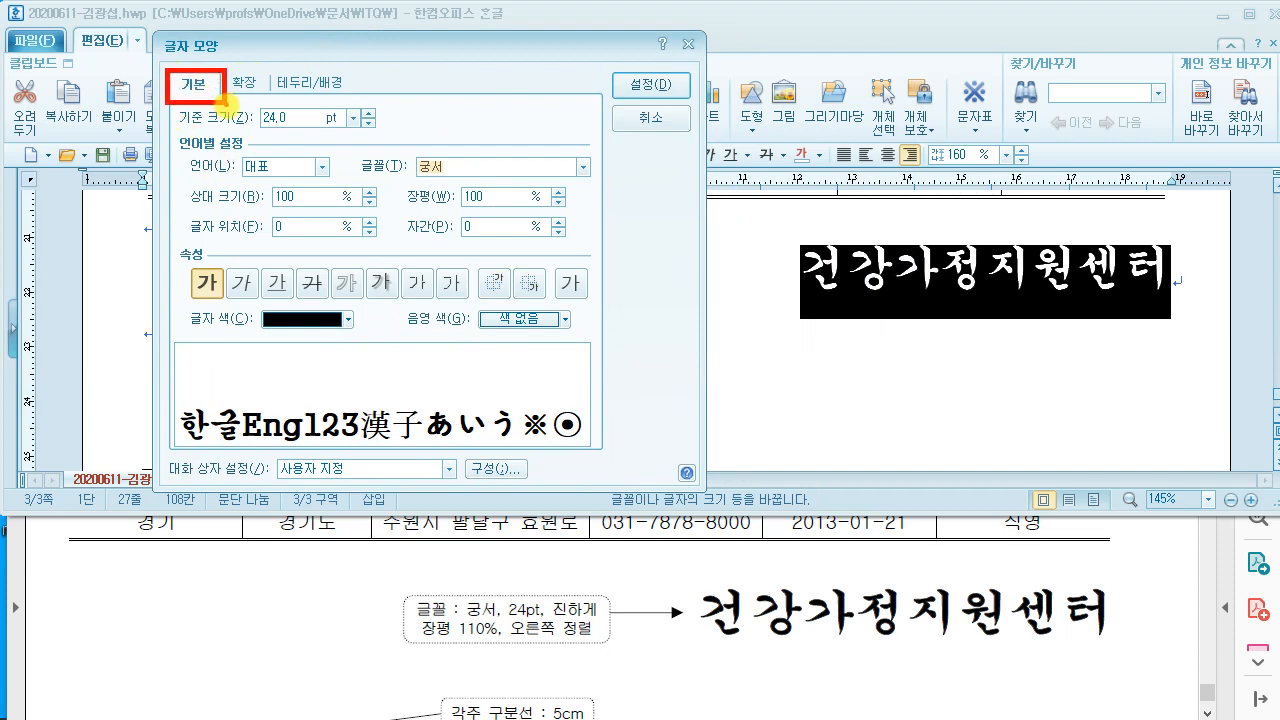
{"action": "left_click_drag", "start_coordinate": [448, 181], "coordinate": [508, 217]}
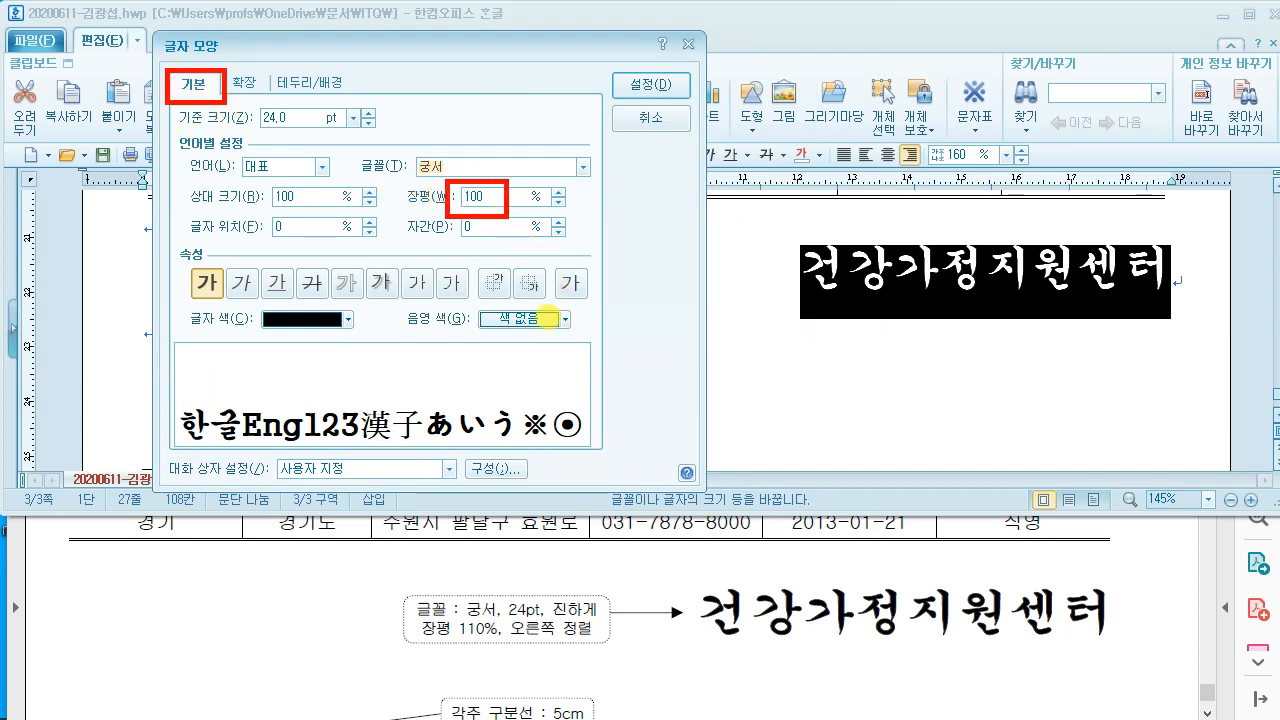
{"action": "left_click_drag", "start_coordinate": [454, 647], "coordinate": [484, 649]}
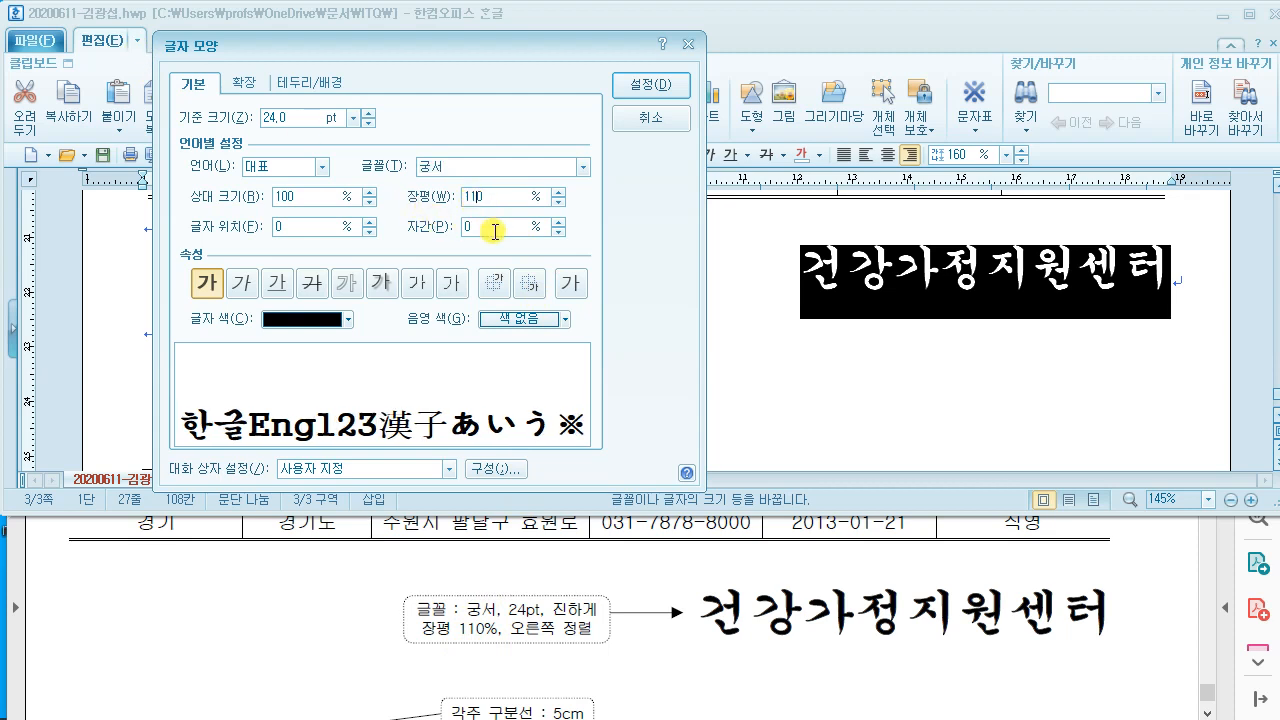
{"action": "left_click", "coordinate": [651, 84]}
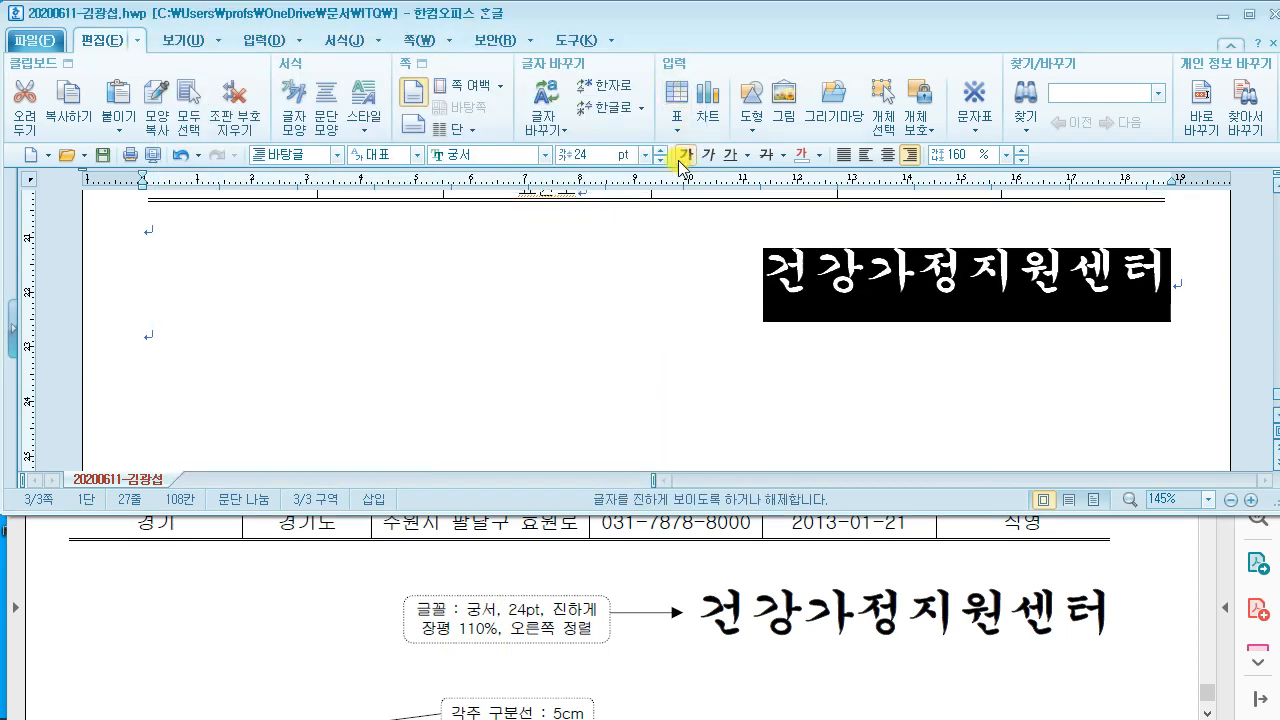
{"action": "key", "text": "Escape"}
{"action": "left_click", "coordinate": [522, 588]}
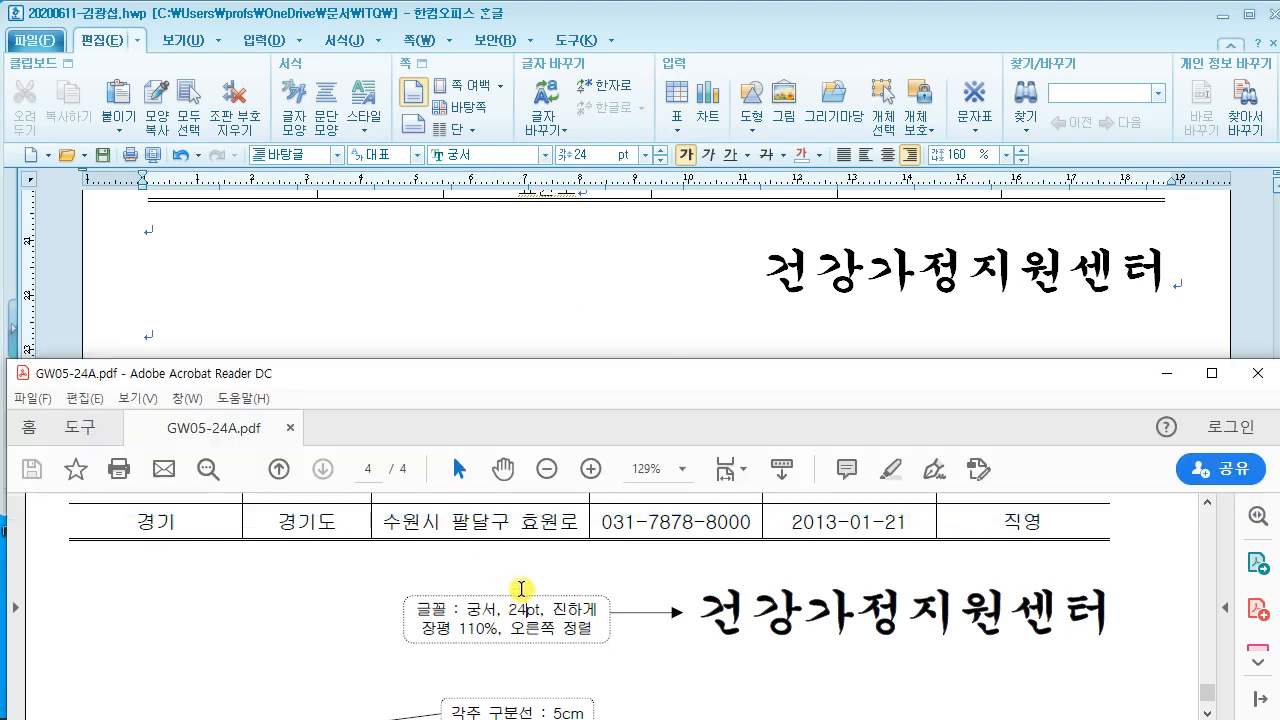
{"action": "scroll", "coordinate": [528, 584], "scroll_direction": "down", "scroll_amount": 2}
{"action": "scroll", "coordinate": [530, 578], "scroll_direction": "down", "scroll_amount": 1}
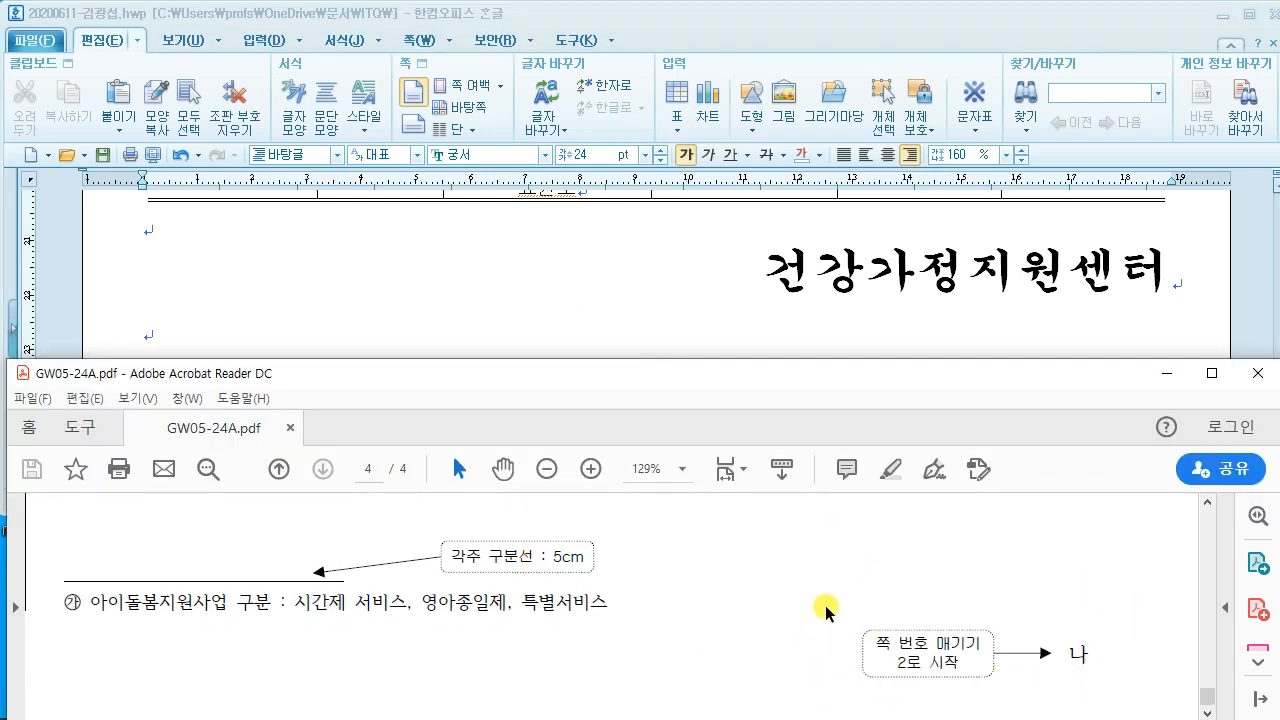
{"action": "left_click", "coordinate": [525, 326]}
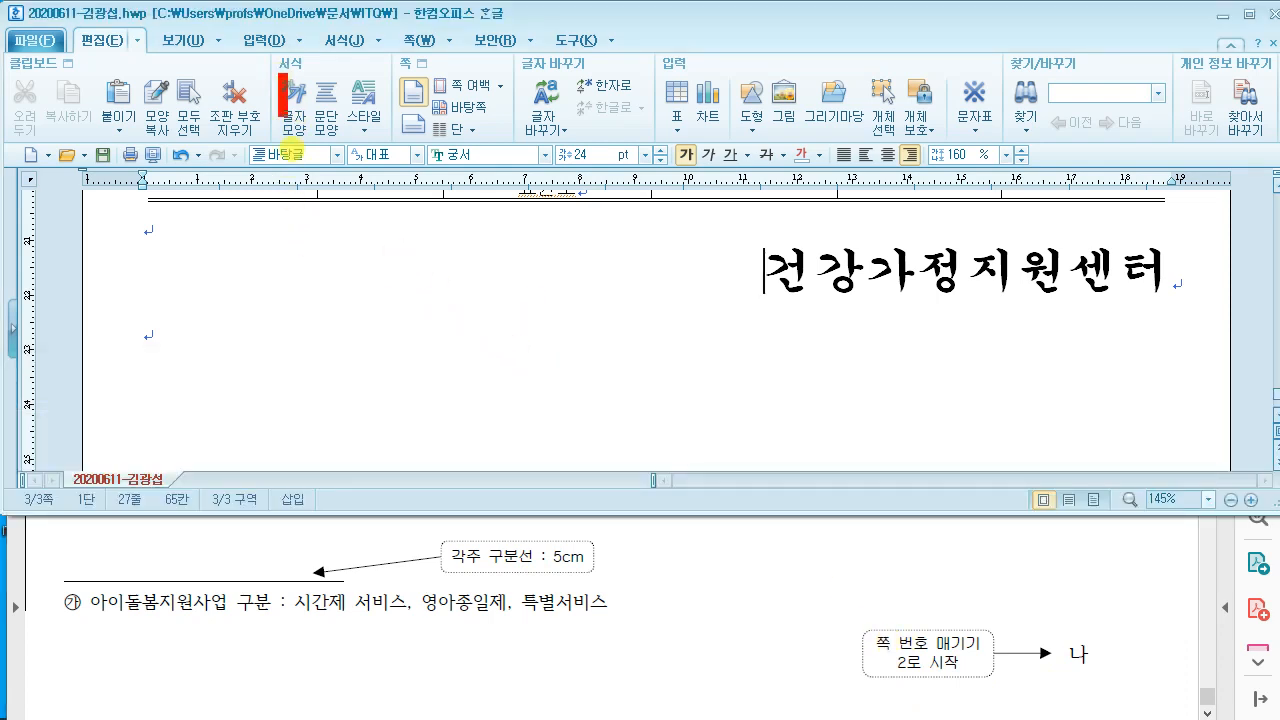
{"action": "left_click_drag", "start_coordinate": [291, 149], "coordinate": [517, 252]}
{"action": "mouse_move", "coordinate": [354, 139]}
{"action": "left_mouse_down"}
{"action": "mouse_move", "coordinate": [374, 209]}
{"action": "mouse_move", "coordinate": [443, 155]}
{"action": "left_mouse_up"}
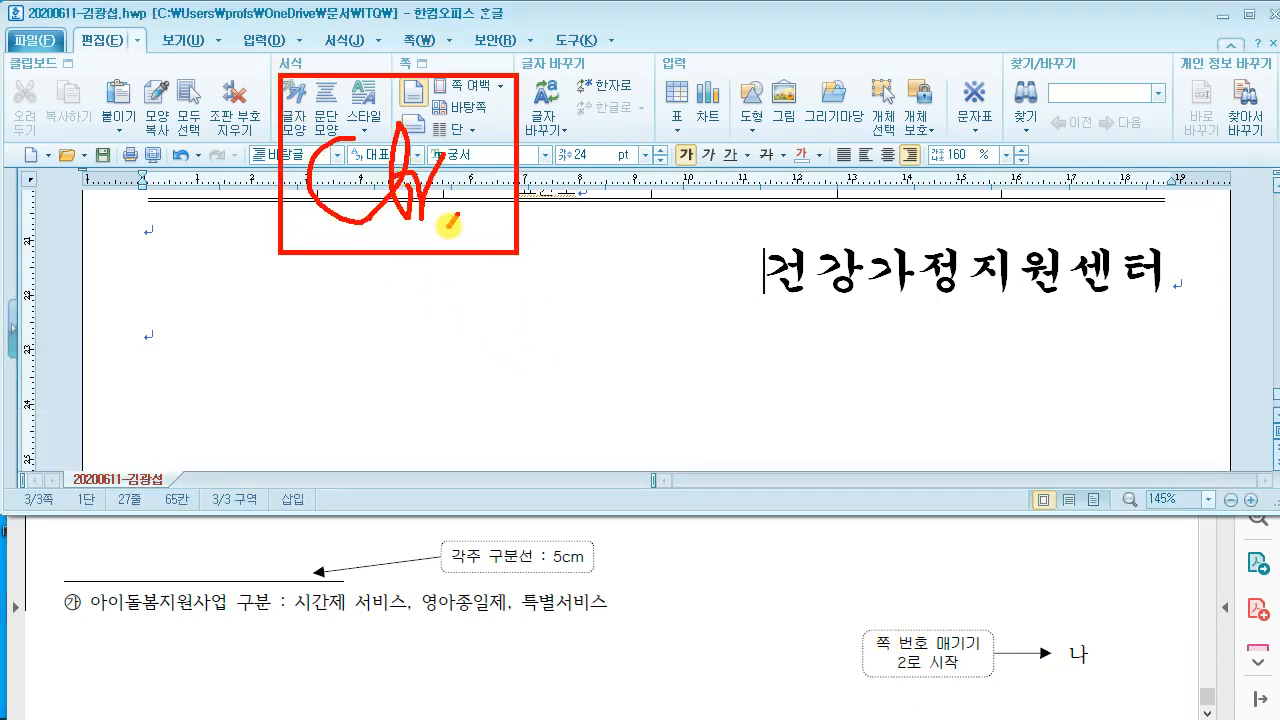
{"action": "left_click_drag", "start_coordinate": [451, 224], "coordinate": [495, 214]}
{"action": "left_click_drag", "start_coordinate": [612, 108], "coordinate": [604, 226]}
{"action": "left_click_drag", "start_coordinate": [552, 158], "coordinate": [652, 153]}
{"action": "left_click_drag", "start_coordinate": [665, 63], "coordinate": [863, 256]}
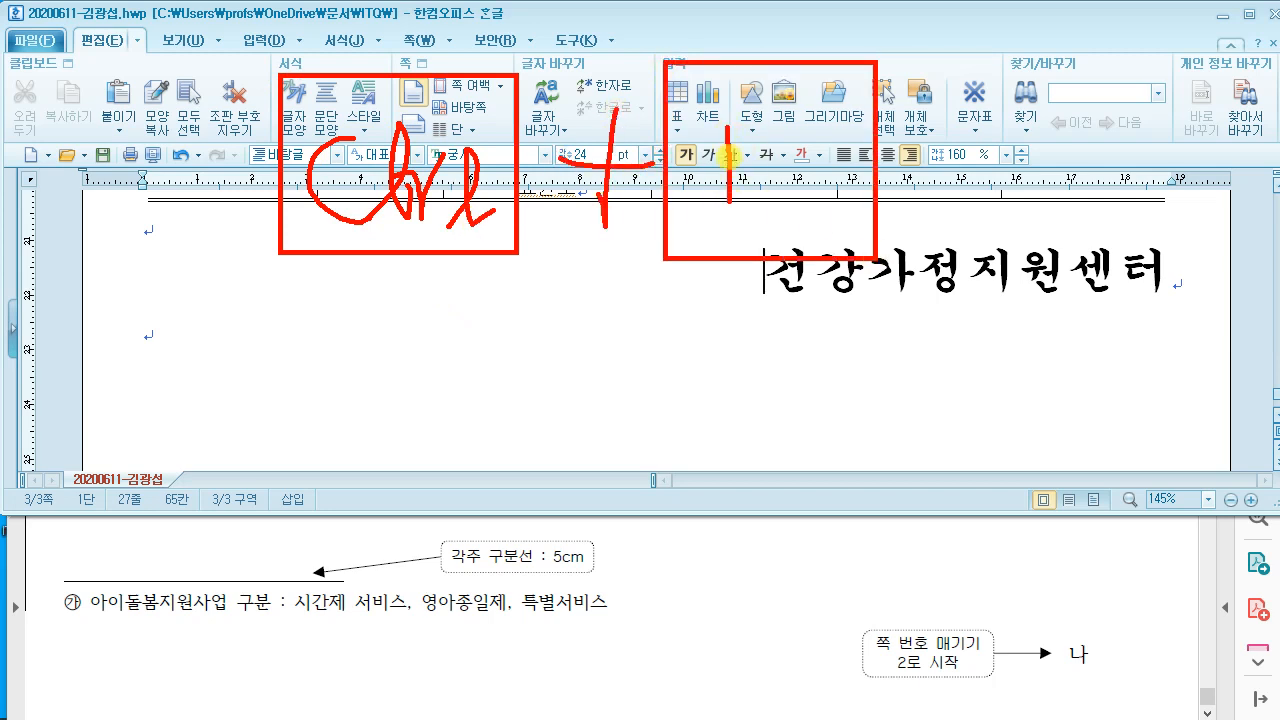
{"action": "left_click_drag", "start_coordinate": [729, 156], "coordinate": [785, 214]}
{"action": "left_click_drag", "start_coordinate": [780, 108], "coordinate": [781, 208]}
{"action": "left_click_drag", "start_coordinate": [924, 261], "coordinate": [898, 313]}
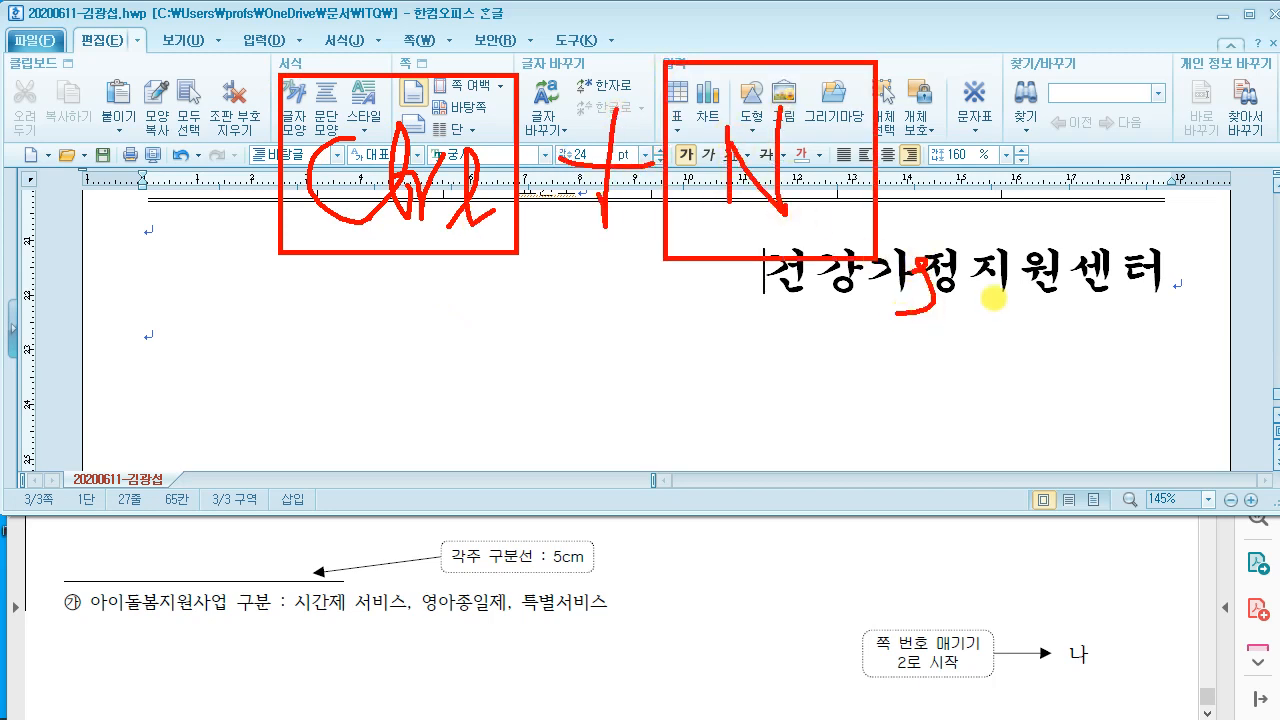
{"action": "mouse_move", "coordinate": [974, 72]}
{"action": "left_mouse_down"}
{"action": "mouse_move", "coordinate": [1208, 292]}
{"action": "mouse_move", "coordinate": [1200, 280]}
{"action": "left_mouse_up"}
{"action": "mouse_move", "coordinate": [1058, 125]}
{"action": "left_mouse_down"}
{"action": "mouse_move", "coordinate": [1058, 276]}
{"action": "mouse_move", "coordinate": [1055, 180]}
{"action": "left_mouse_up"}
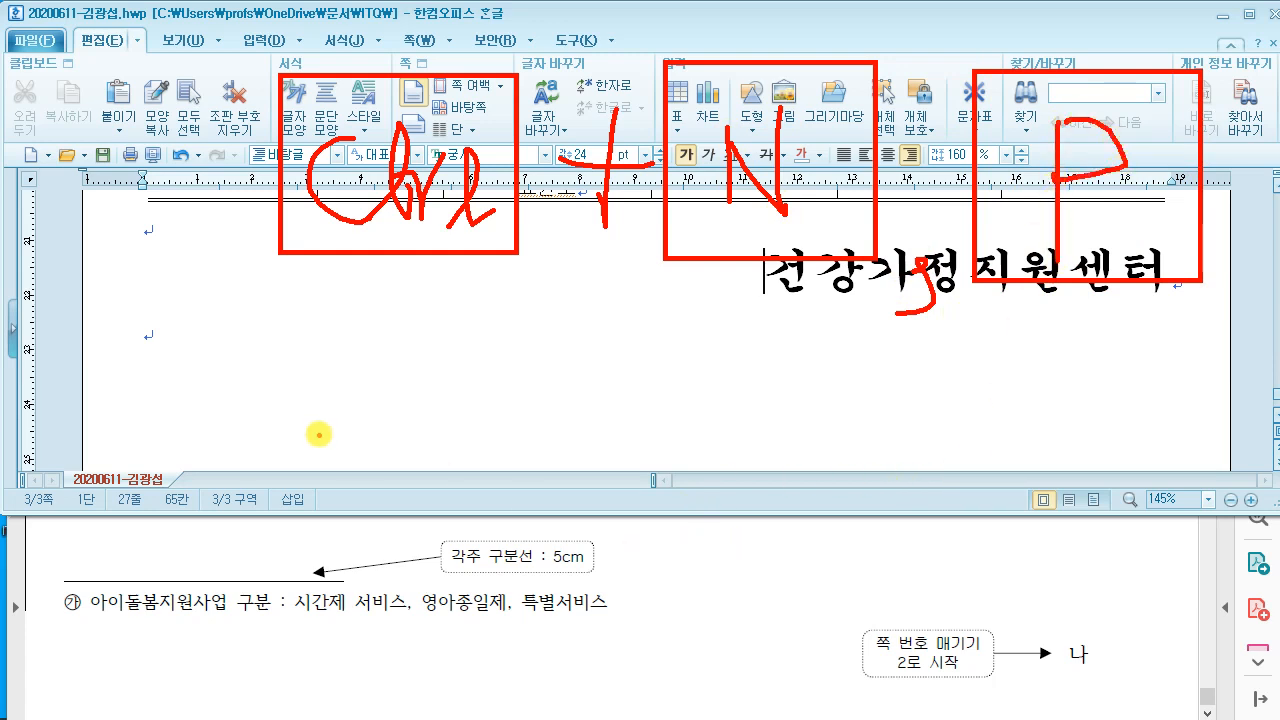
{"action": "mouse_move", "coordinate": [128, 366]}
{"action": "left_mouse_down"}
{"action": "mouse_move", "coordinate": [140, 316]}
{"action": "mouse_move", "coordinate": [360, 452]}
{"action": "left_mouse_up"}
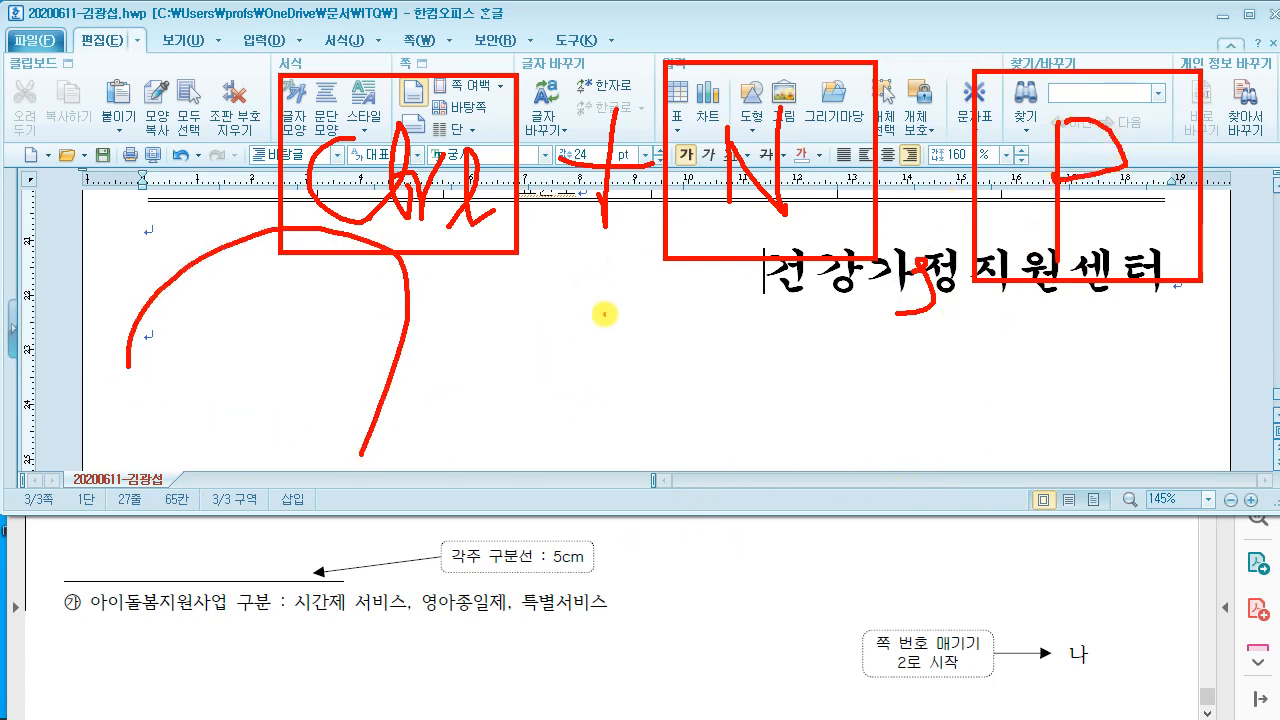
{"action": "key", "text": "Escape"}
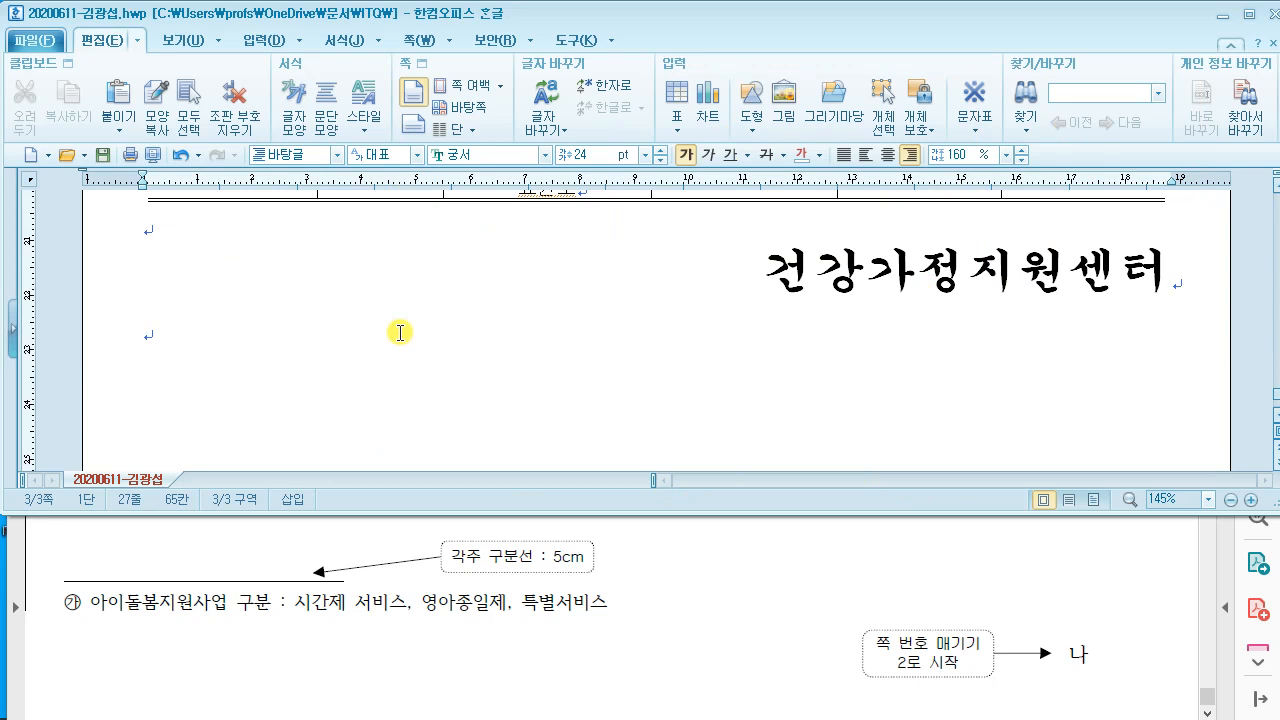
Step: Open page numbering with Ctrl+N, P and place the number at the bottom right
{"action": "key", "text": "ctrl+n"}
{"action": "key", "text": "p"}
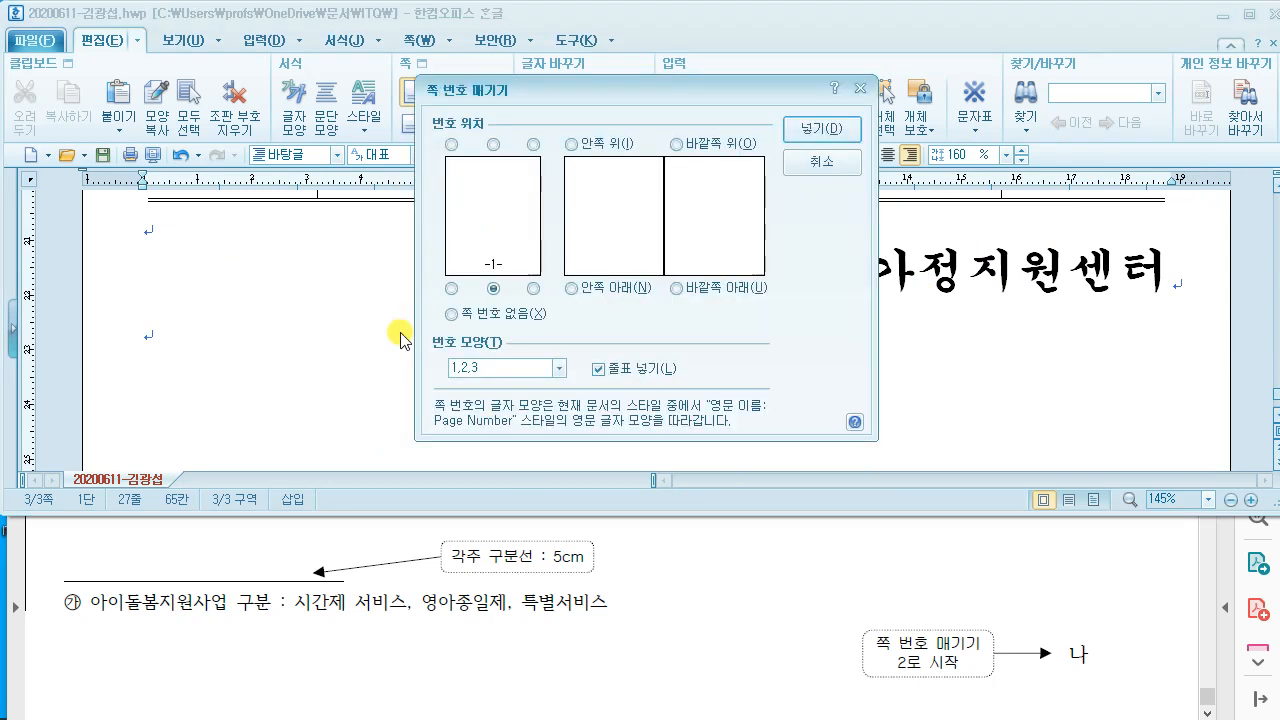
{"action": "key", "text": "ctrl+2"}
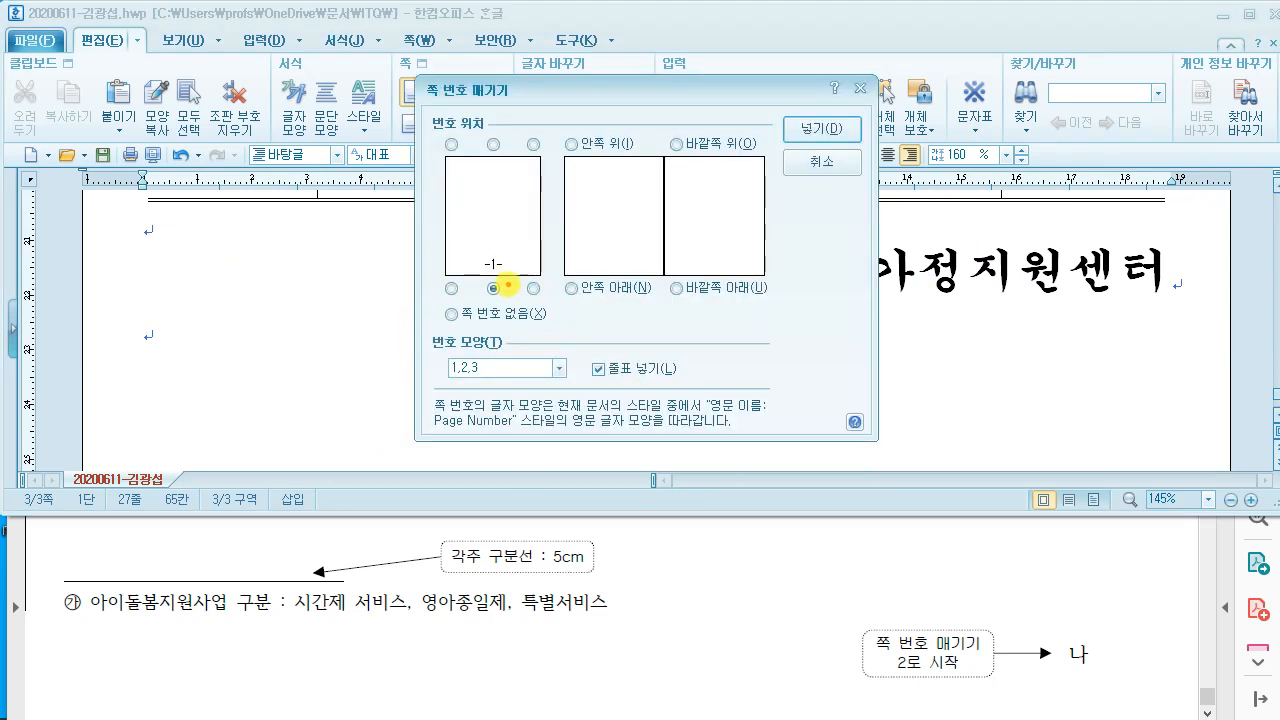
{"action": "mouse_move", "coordinate": [516, 275]}
{"action": "left_mouse_down"}
{"action": "mouse_move", "coordinate": [542, 306]}
{"action": "mouse_move", "coordinate": [630, 184]}
{"action": "left_mouse_up"}
{"action": "key", "text": "Escape"}
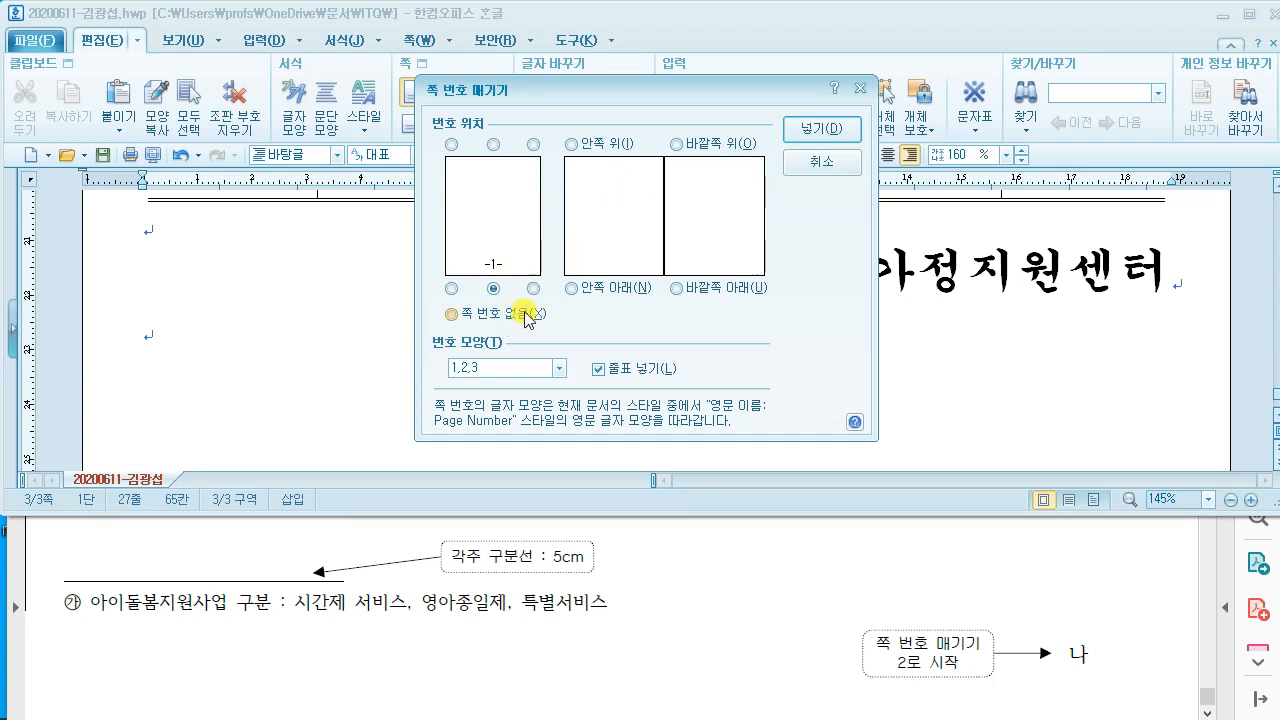
{"action": "left_click", "coordinate": [533, 289]}
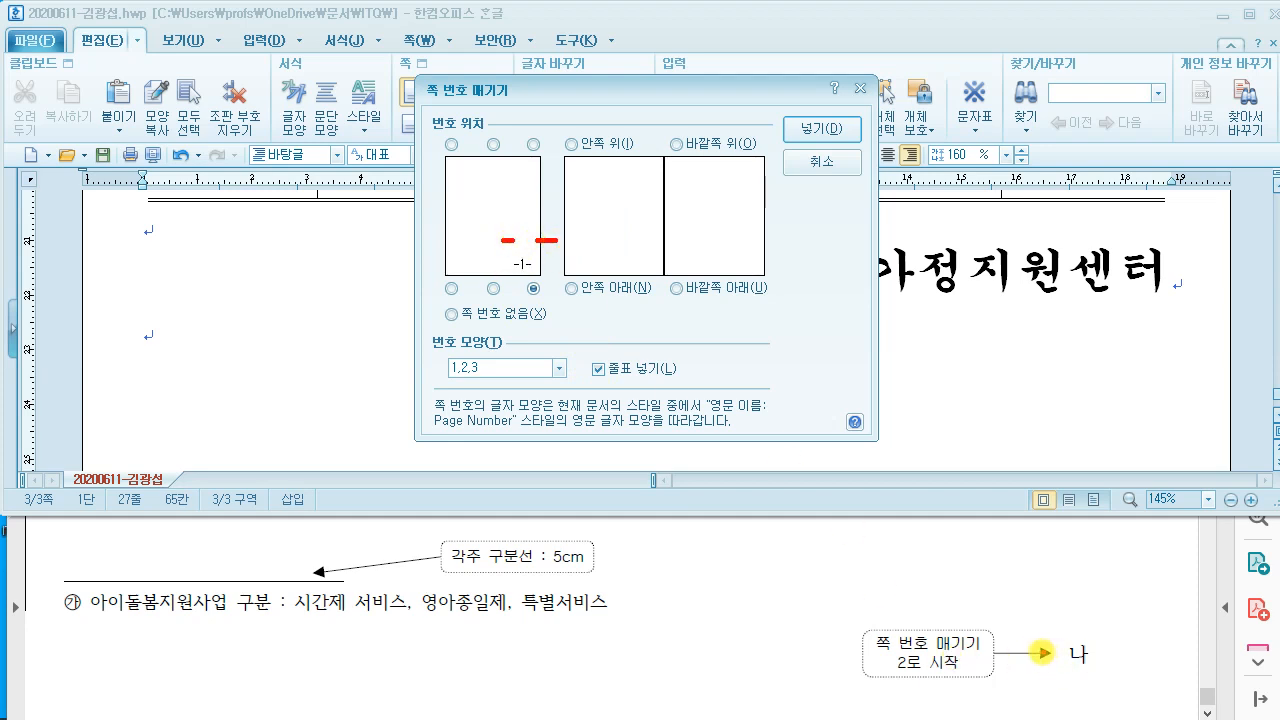
Step: Remove the dashes, choose the 가,나,다 number style and insert the page number
{"action": "left_click_drag", "start_coordinate": [1032, 653], "coordinate": [1057, 653]}
{"action": "left_click_drag", "start_coordinate": [1098, 653], "coordinate": [1124, 653]}
{"action": "mouse_move", "coordinate": [1053, 630]}
{"action": "left_mouse_down"}
{"action": "mouse_move", "coordinate": [1031, 667]}
{"action": "mouse_move", "coordinate": [1084, 668]}
{"action": "left_mouse_up"}
{"action": "left_click_drag", "start_coordinate": [1129, 635], "coordinate": [1114, 666]}
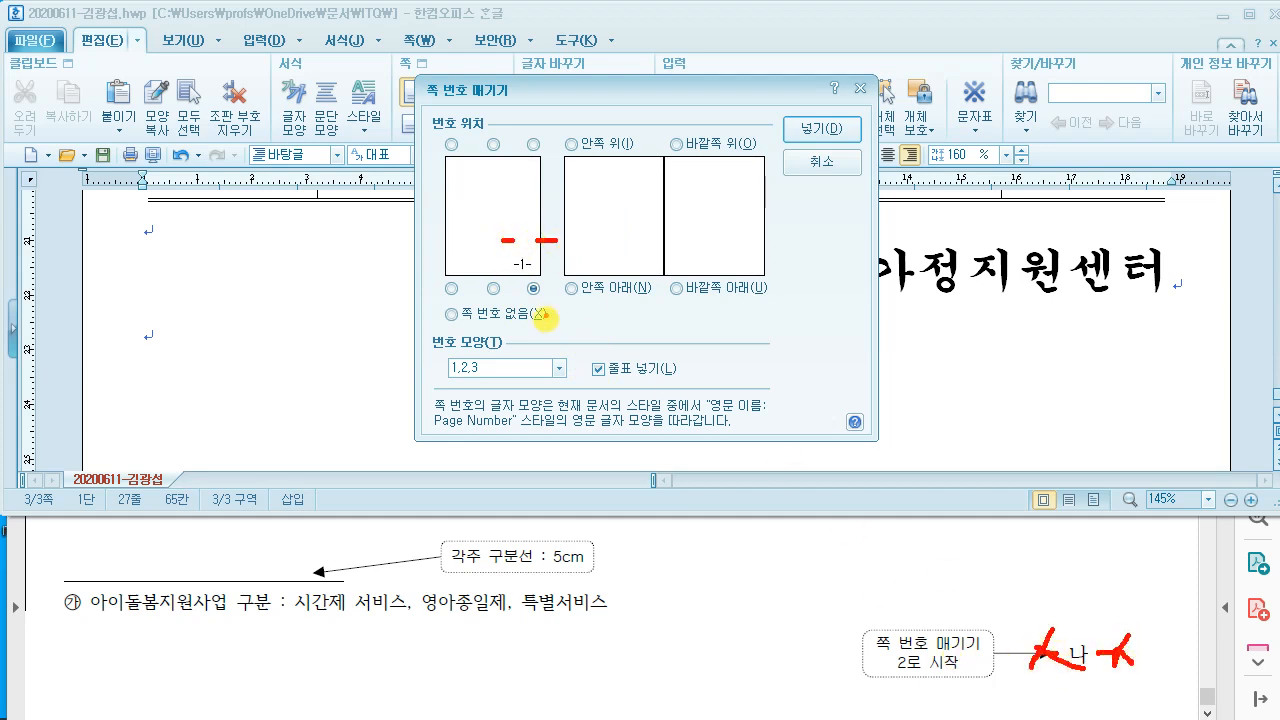
{"action": "left_click_drag", "start_coordinate": [619, 350], "coordinate": [576, 392]}
{"action": "left_click_drag", "start_coordinate": [577, 350], "coordinate": [631, 396]}
{"action": "key", "text": "Escape"}
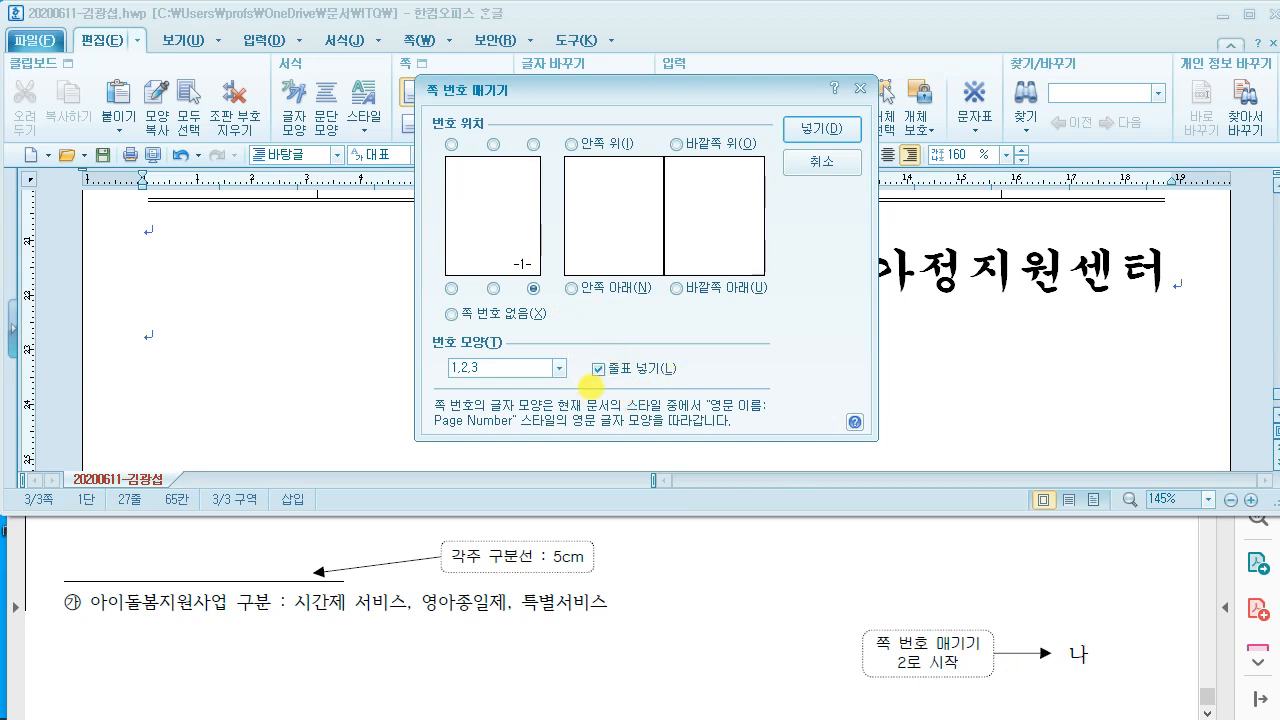
{"action": "left_click", "coordinate": [602, 371]}
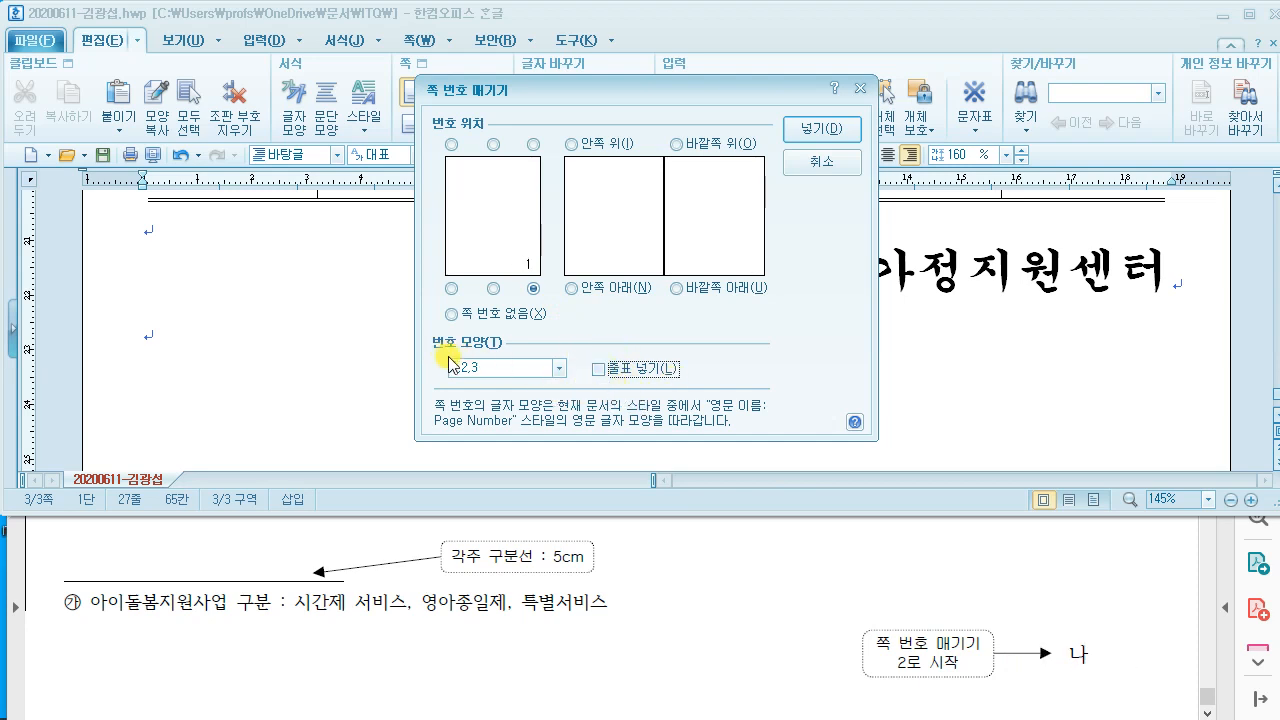
{"action": "left_click", "coordinate": [559, 368]}
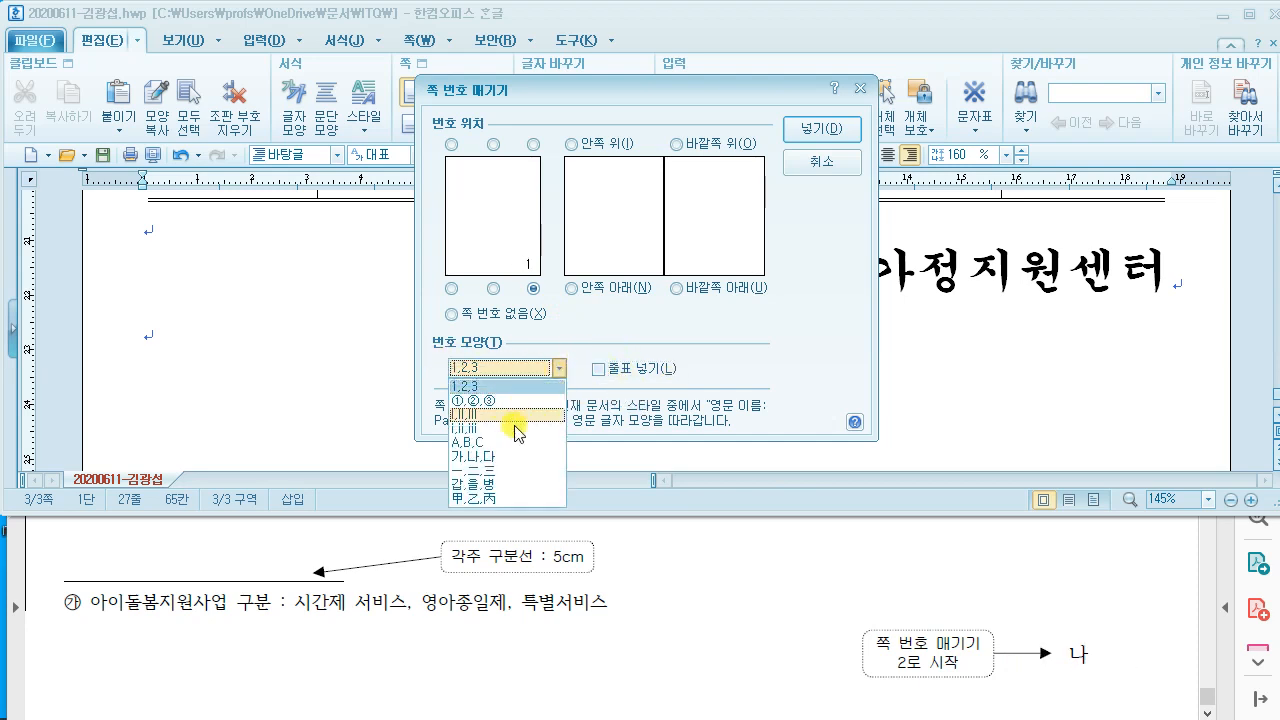
{"action": "left_click", "coordinate": [508, 457]}
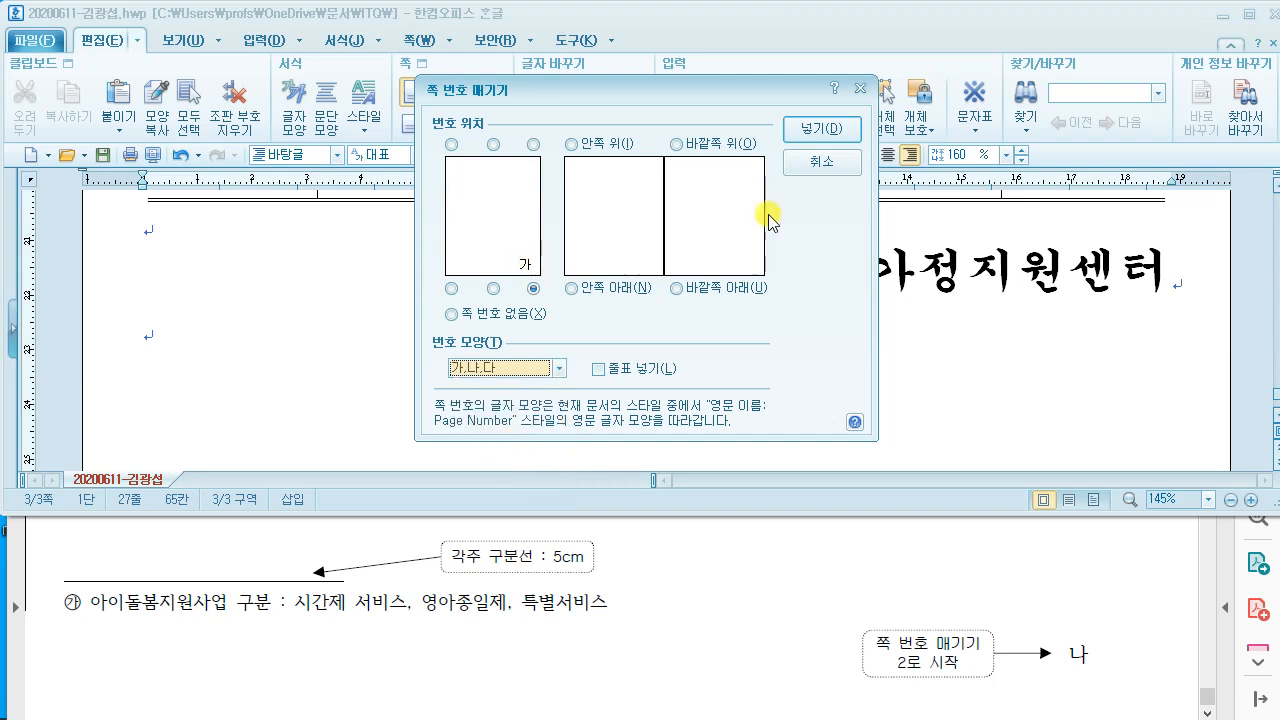
{"action": "left_click", "coordinate": [822, 130]}
{"action": "scroll", "coordinate": [817, 334], "scroll_direction": "down", "scroll_amount": 4}
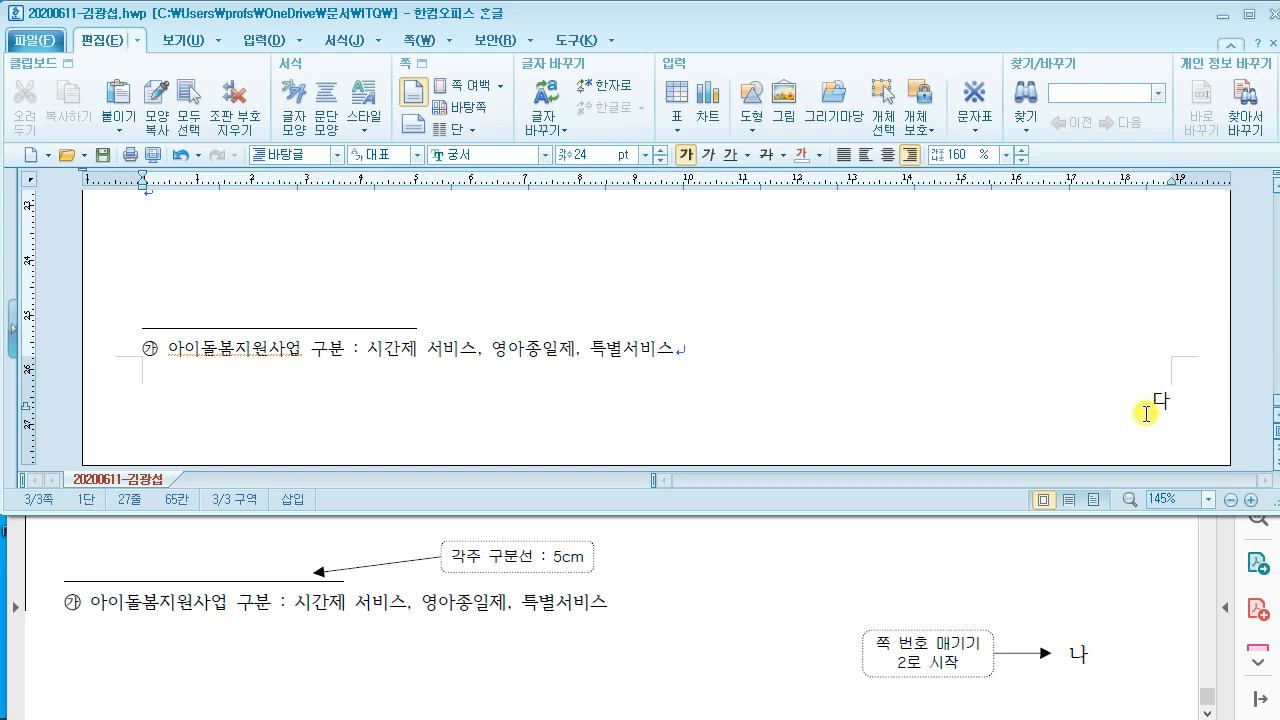
Step: Use 쪽 > 새 번호로 시작 to restart page numbering at 2
{"action": "left_click", "coordinate": [1116, 394]}
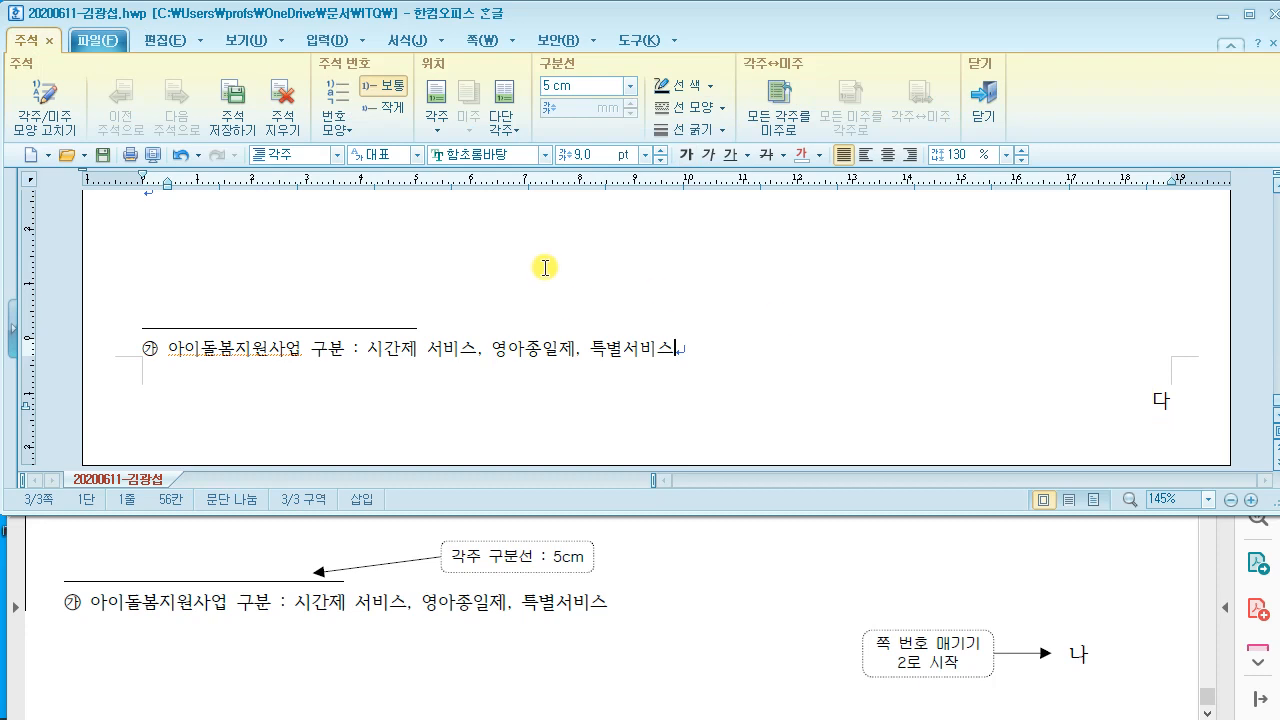
{"action": "left_click", "coordinate": [683, 300]}
{"action": "left_click", "coordinate": [445, 43]}
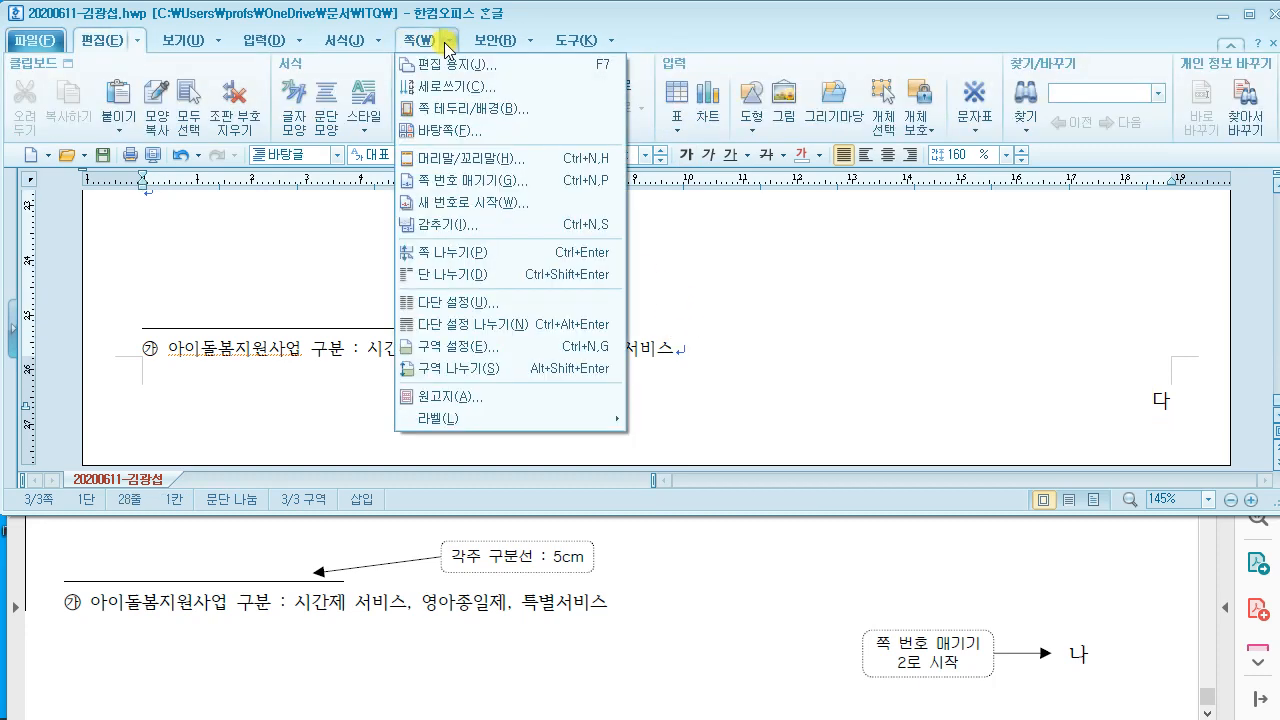
{"action": "left_click", "coordinate": [470, 205]}
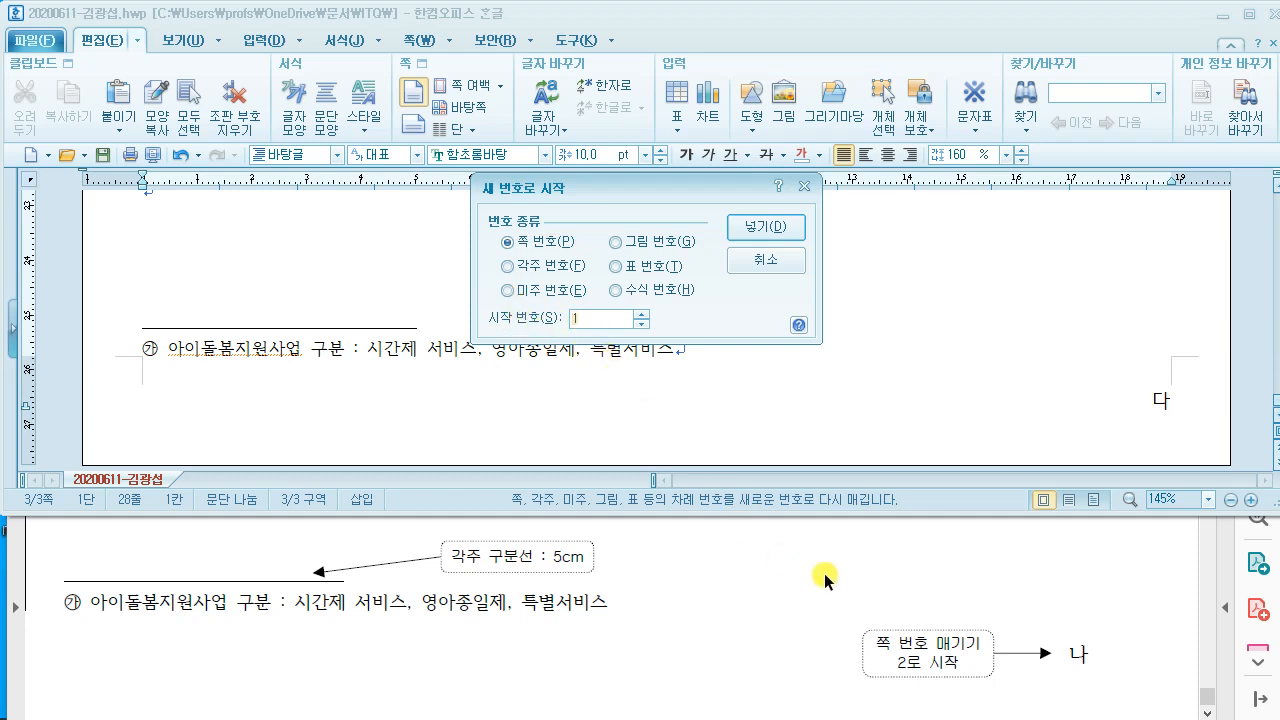
{"action": "type", "text": "2"}
{"action": "left_click", "coordinate": [766, 227]}
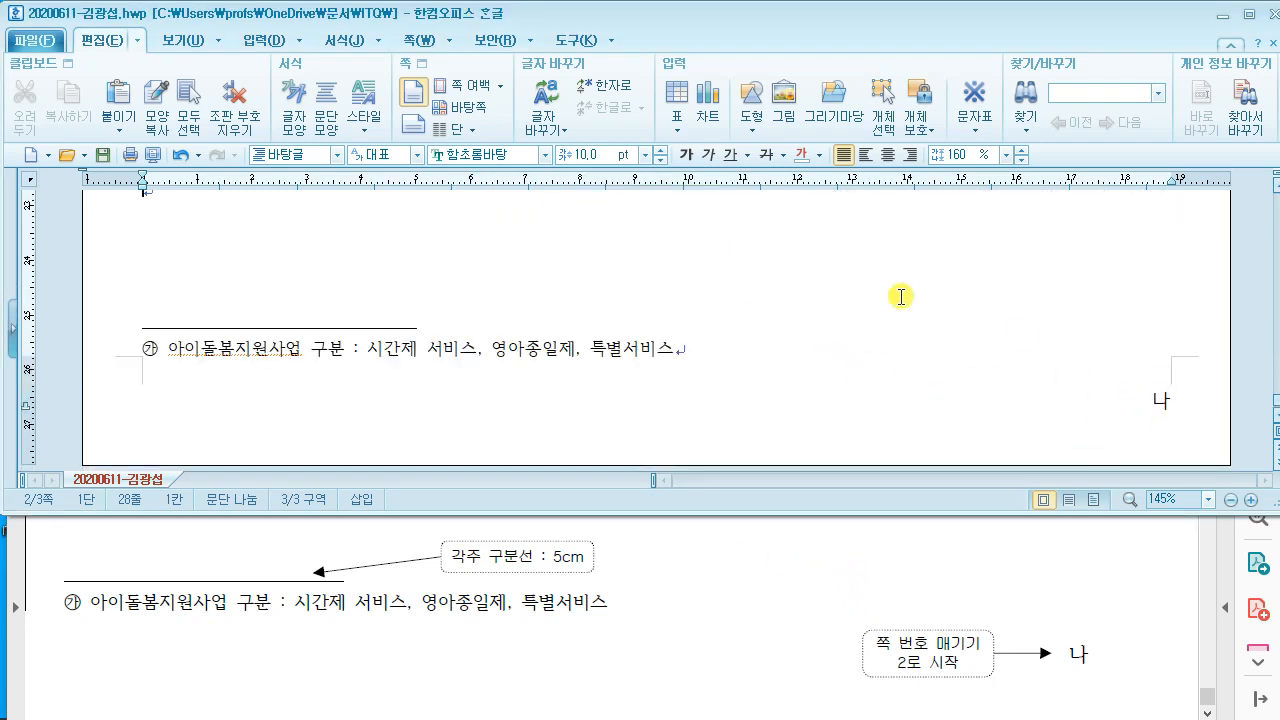
Step: Maximize the Hangul window and place the cursor on the empty line below item 3
{"action": "scroll", "coordinate": [700, 323], "scroll_direction": "up", "scroll_amount": 5}
{"action": "scroll", "coordinate": [713, 343], "scroll_direction": "up", "scroll_amount": 3}
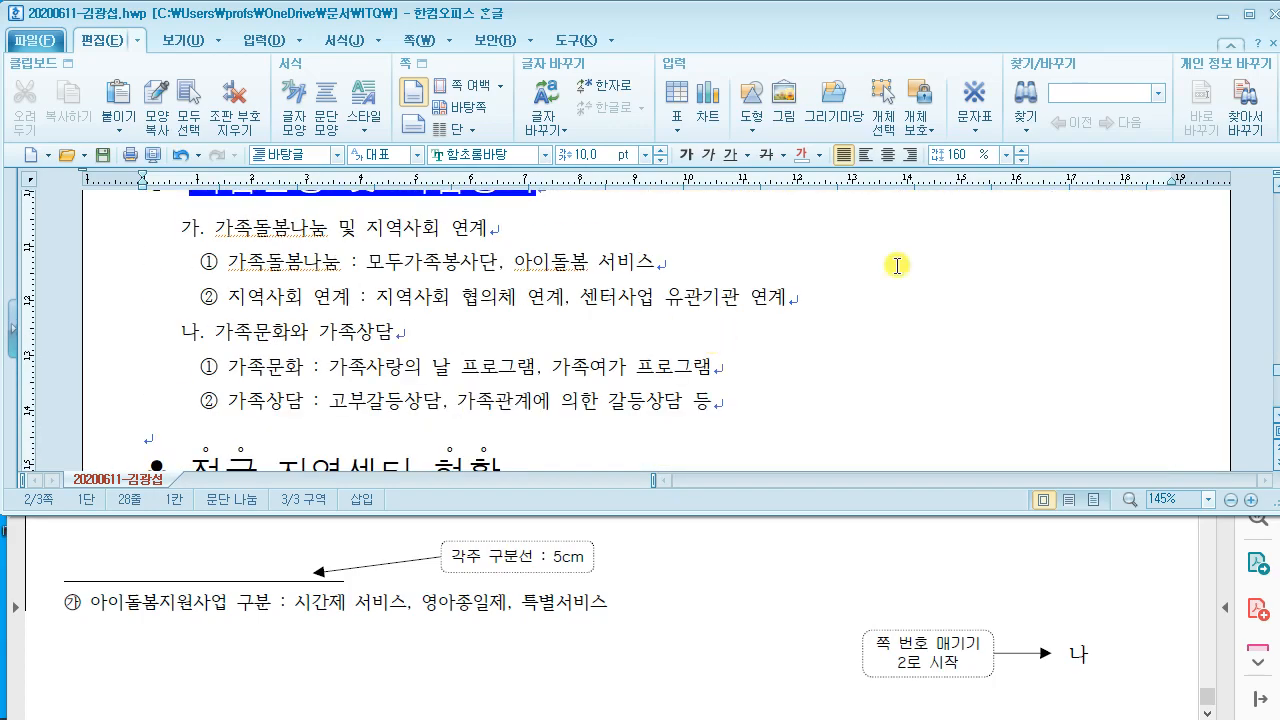
{"action": "left_click", "coordinate": [1248, 18]}
{"action": "scroll", "coordinate": [680, 371], "scroll_direction": "up", "scroll_amount": 10}
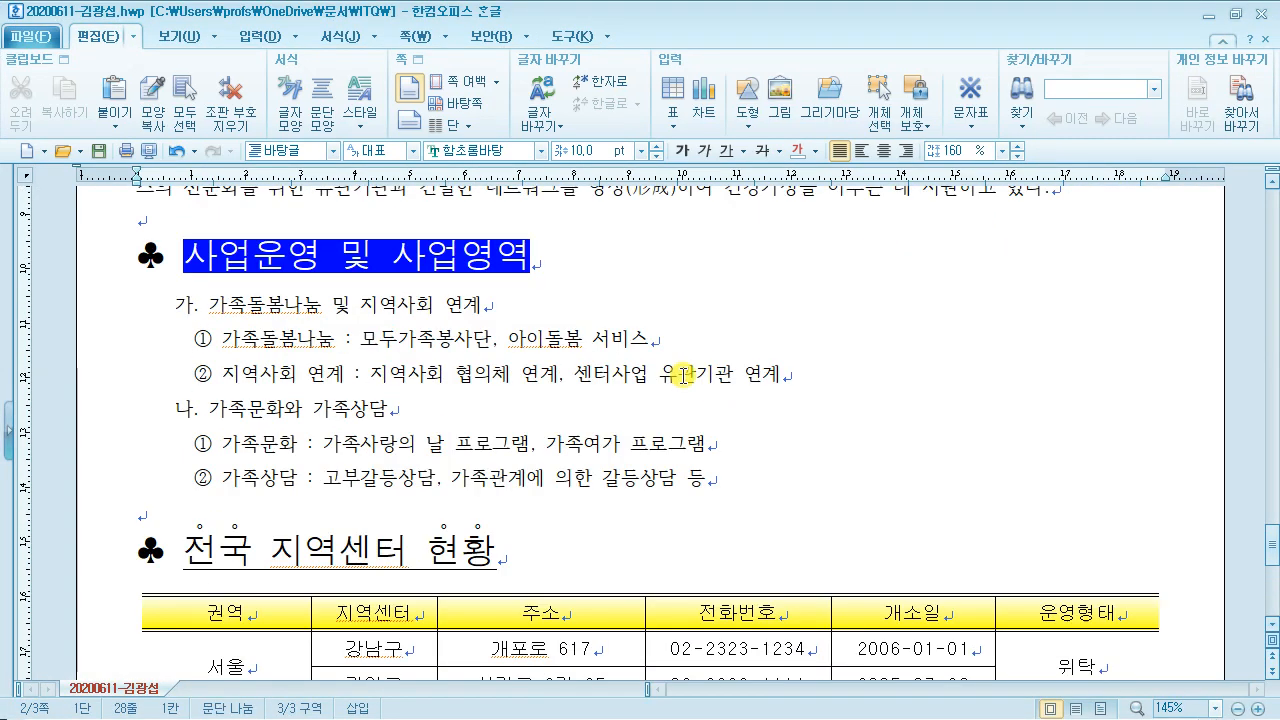
{"action": "scroll", "coordinate": [679, 369], "scroll_direction": "up", "scroll_amount": 10}
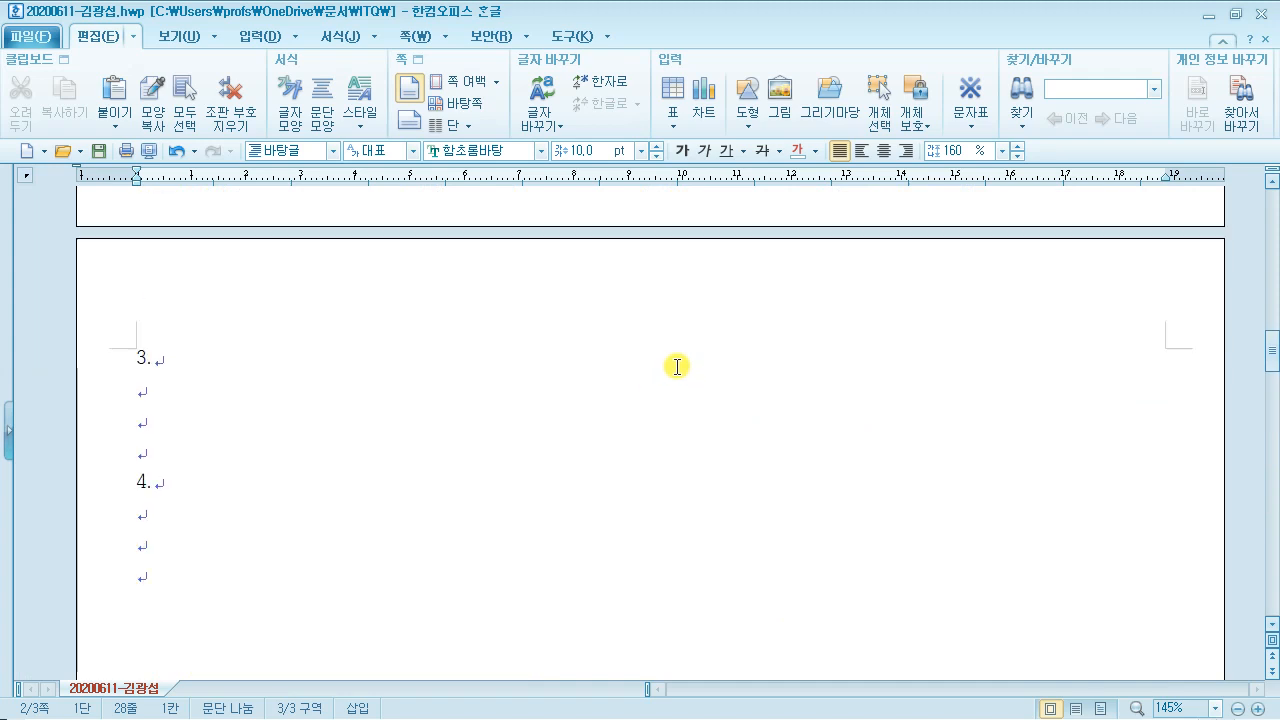
{"action": "scroll", "coordinate": [657, 366], "scroll_direction": "down", "scroll_amount": 3}
{"action": "scroll", "coordinate": [190, 240], "scroll_direction": "up", "scroll_amount": 2}
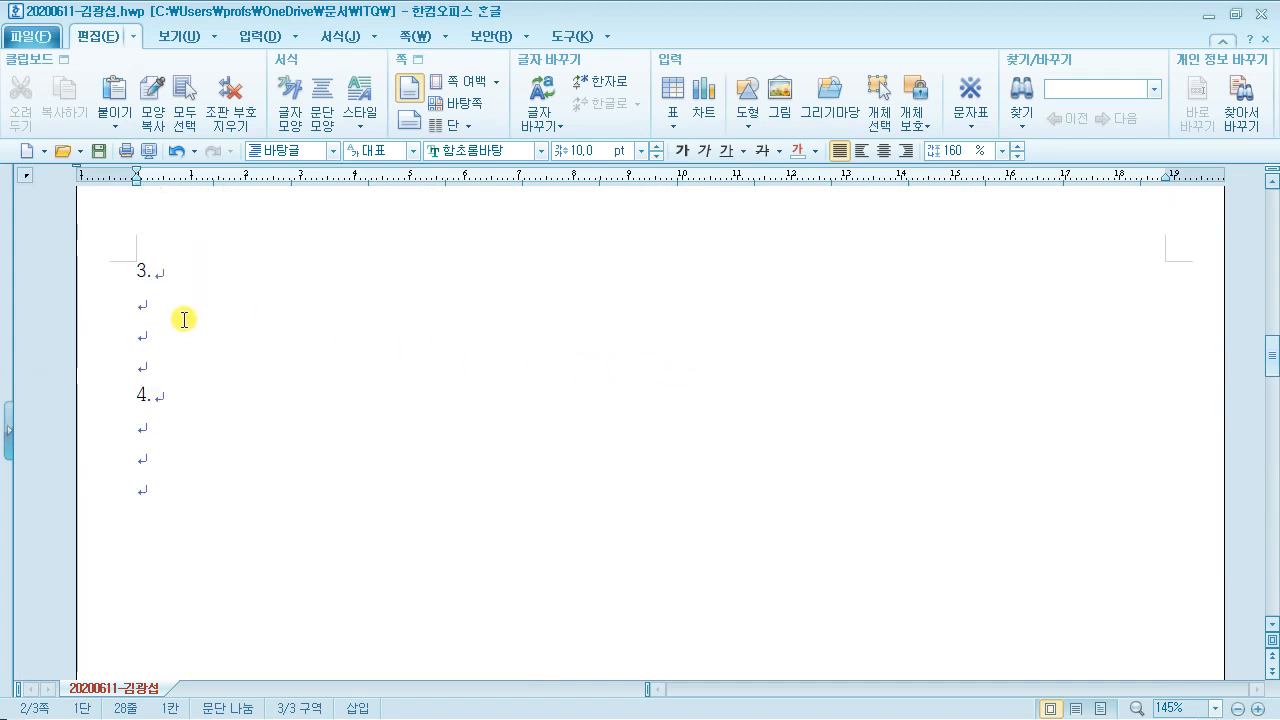
{"action": "left_click", "coordinate": [172, 312]}
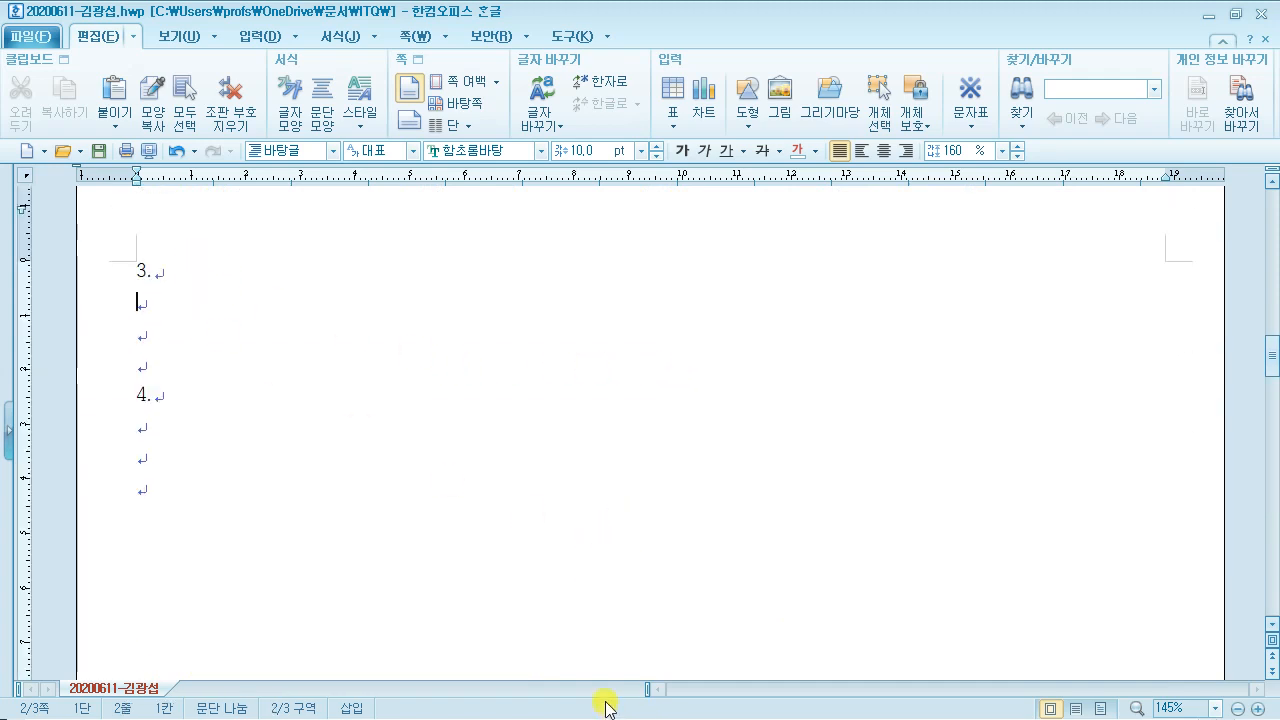
Step: Minimize Hangul and maximize Acrobat Reader to view question 4 on page 3
{"action": "left_click", "coordinate": [1211, 16]}
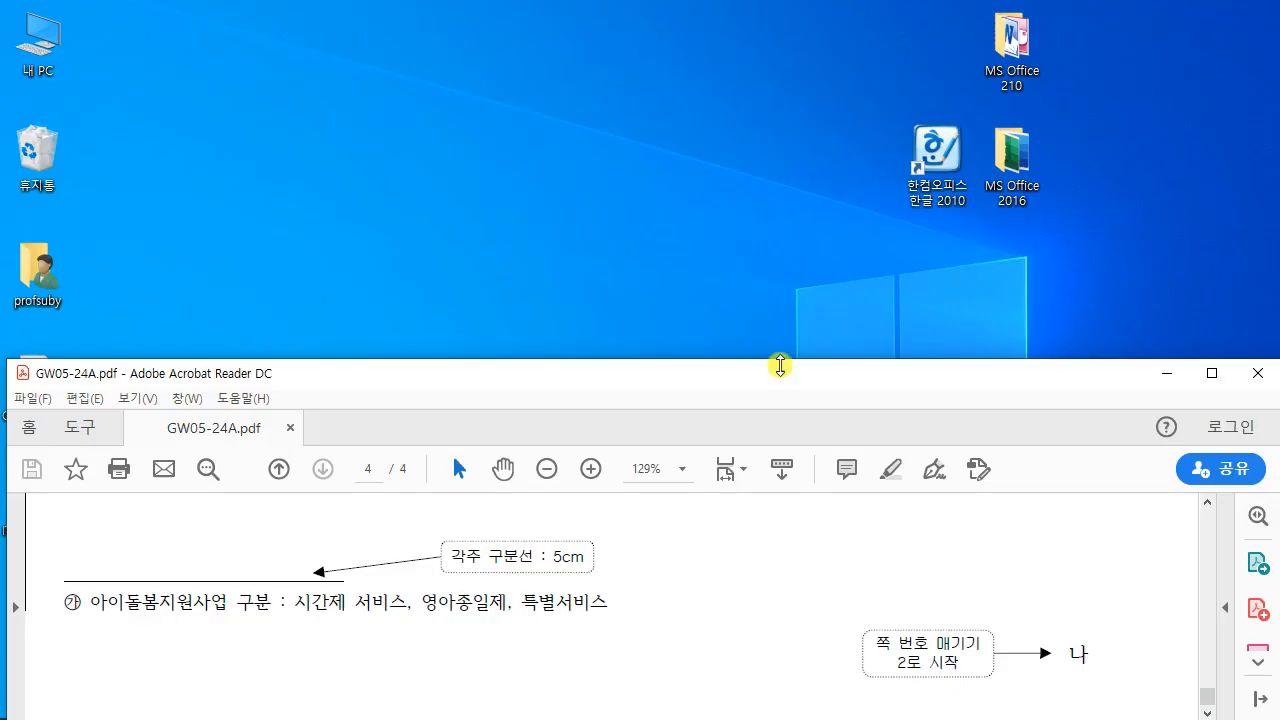
{"action": "left_click", "coordinate": [1211, 372]}
{"action": "scroll", "coordinate": [670, 385], "scroll_direction": "up", "scroll_amount": 20}
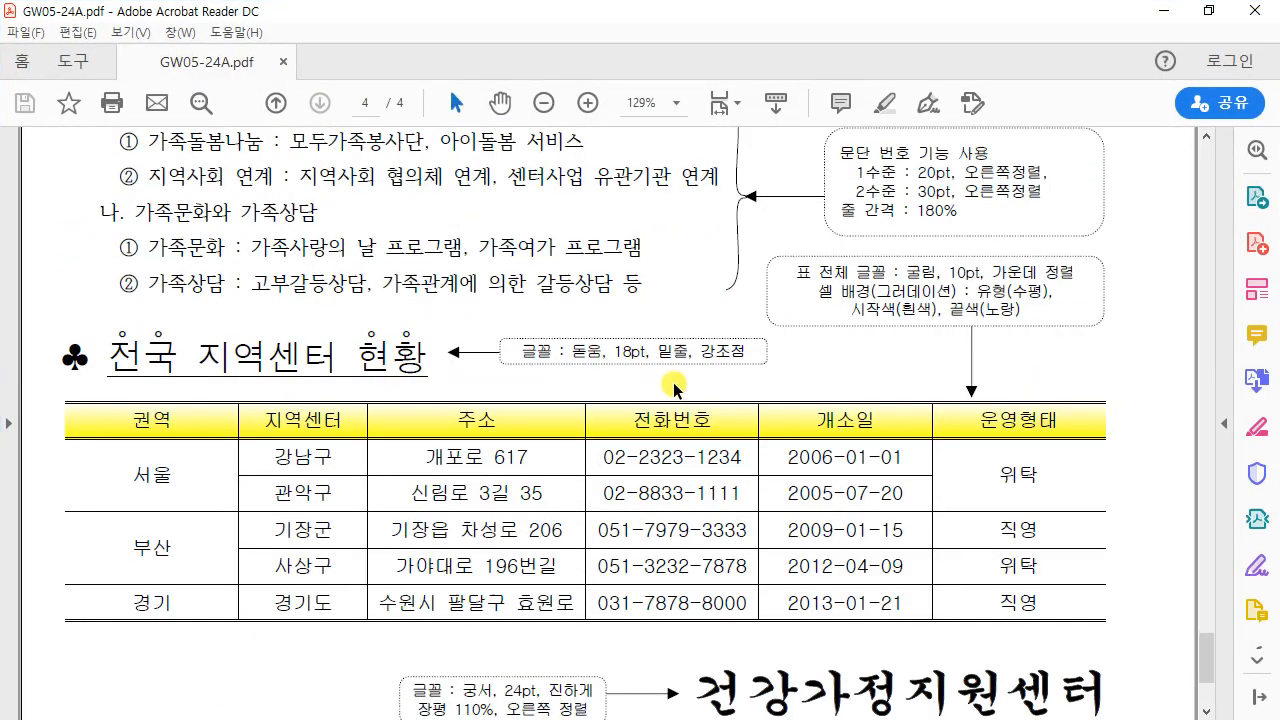
{"action": "scroll", "coordinate": [657, 390], "scroll_direction": "up", "scroll_amount": 10}
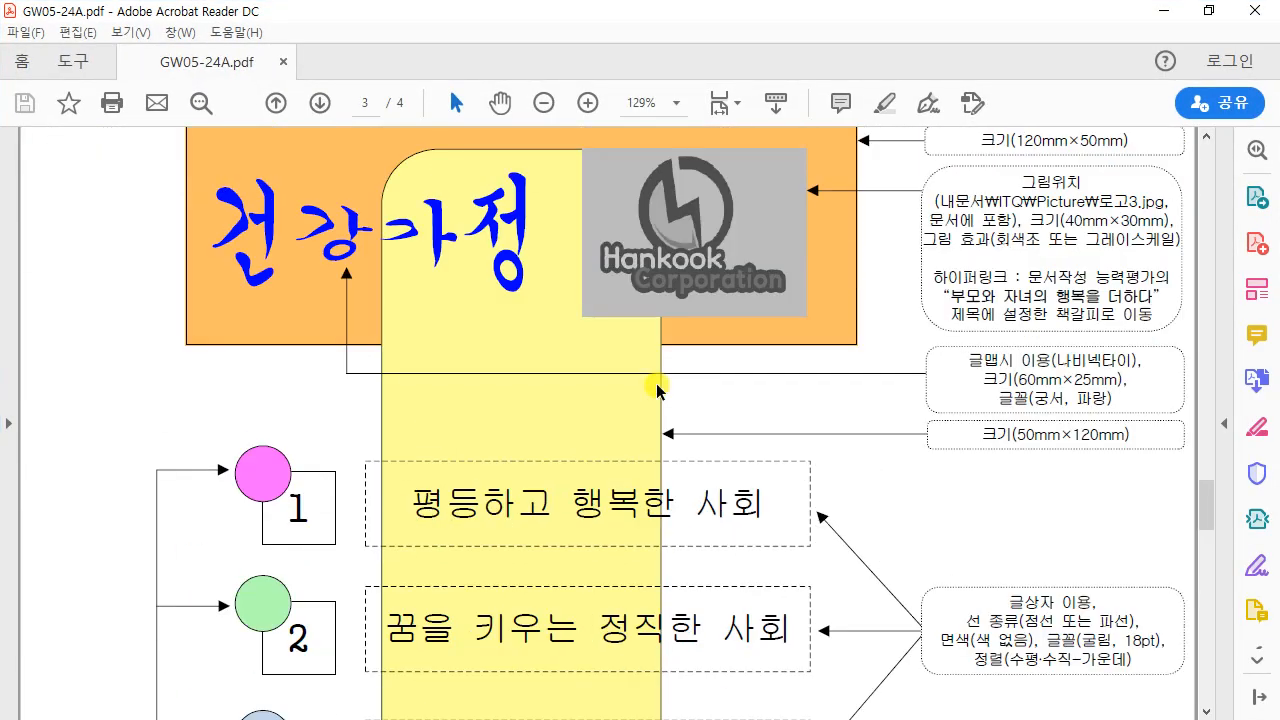
{"action": "scroll", "coordinate": [655, 387], "scroll_direction": "down", "scroll_amount": 1}
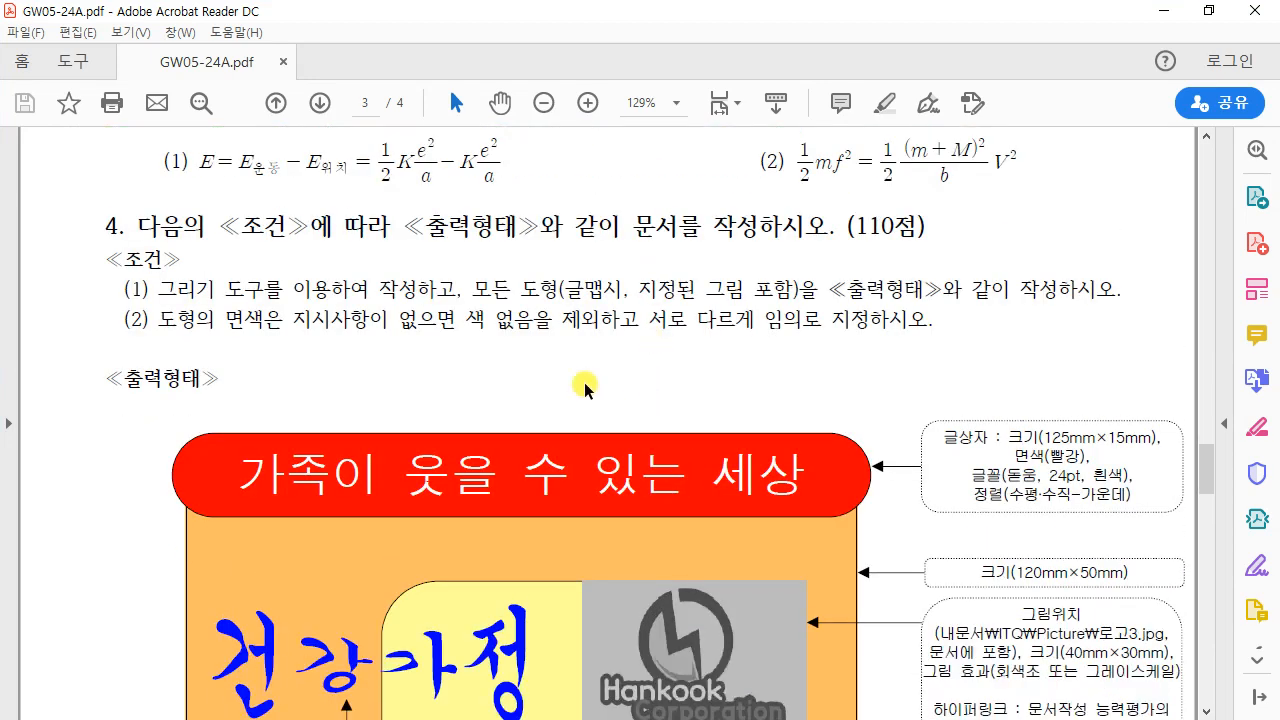
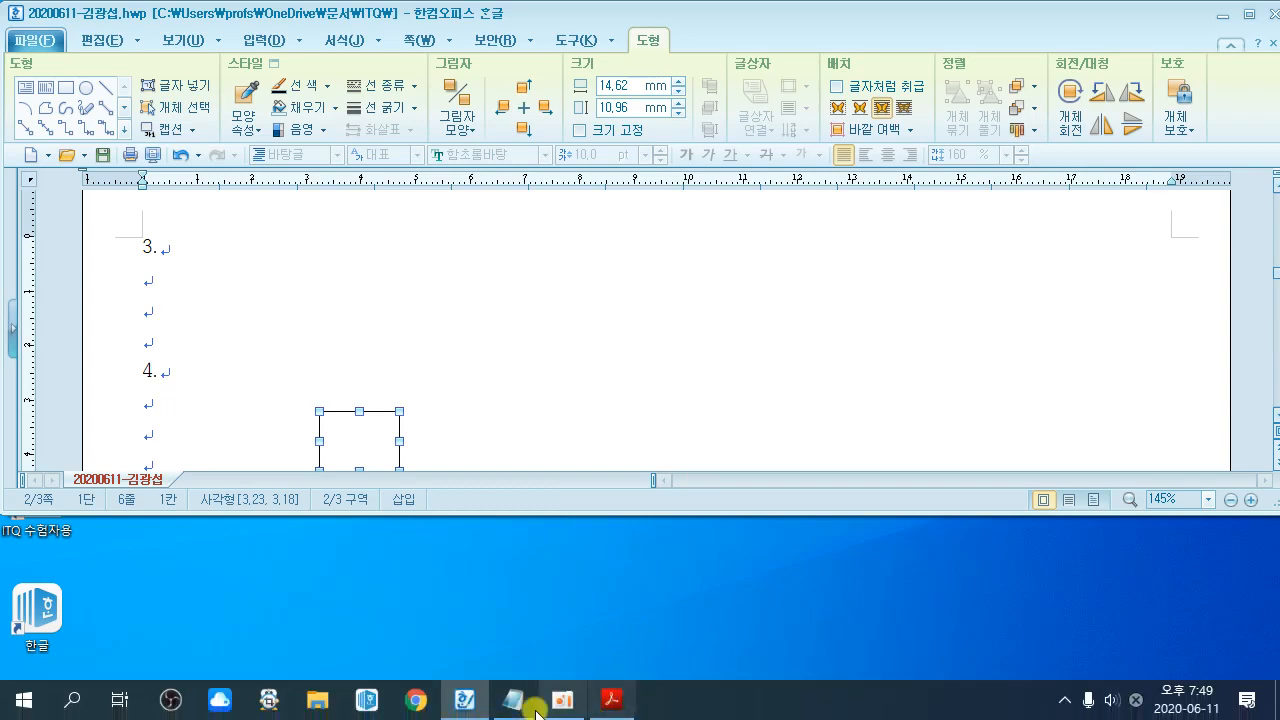
Step: Check the sample PDF for the layout of question 4
{"action": "left_click", "coordinate": [606, 700]}
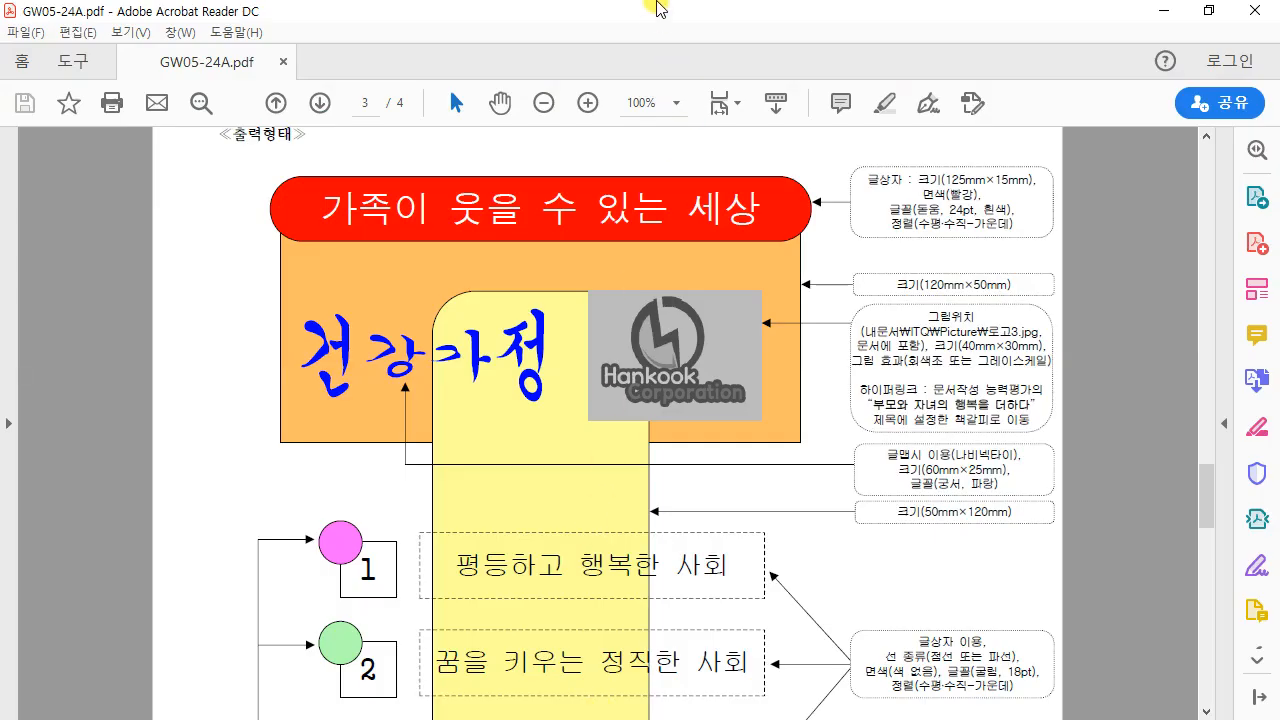
{"action": "left_click_drag", "start_coordinate": [646, 6], "coordinate": [646, 495]}
{"action": "scroll", "coordinate": [756, 666], "scroll_direction": "down", "scroll_amount": 1}
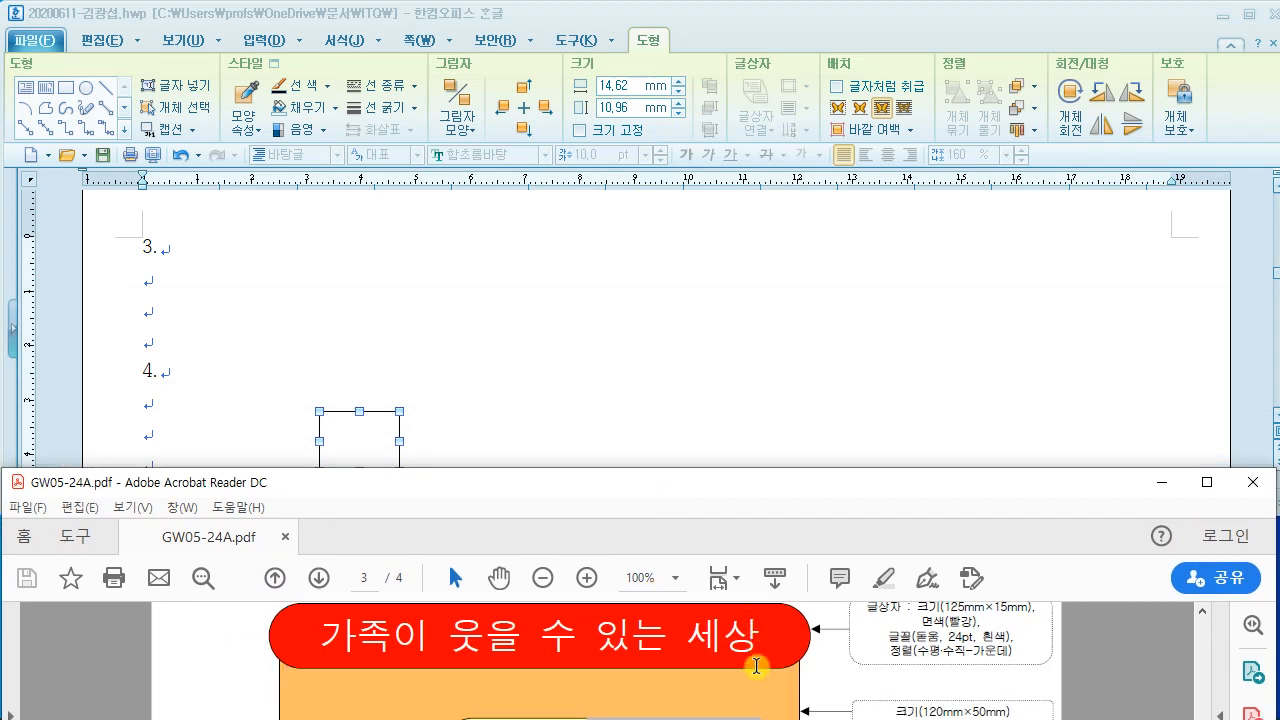
{"action": "scroll", "coordinate": [756, 666], "scroll_direction": "down", "scroll_amount": 1}
{"action": "left_click", "coordinate": [703, 338]}
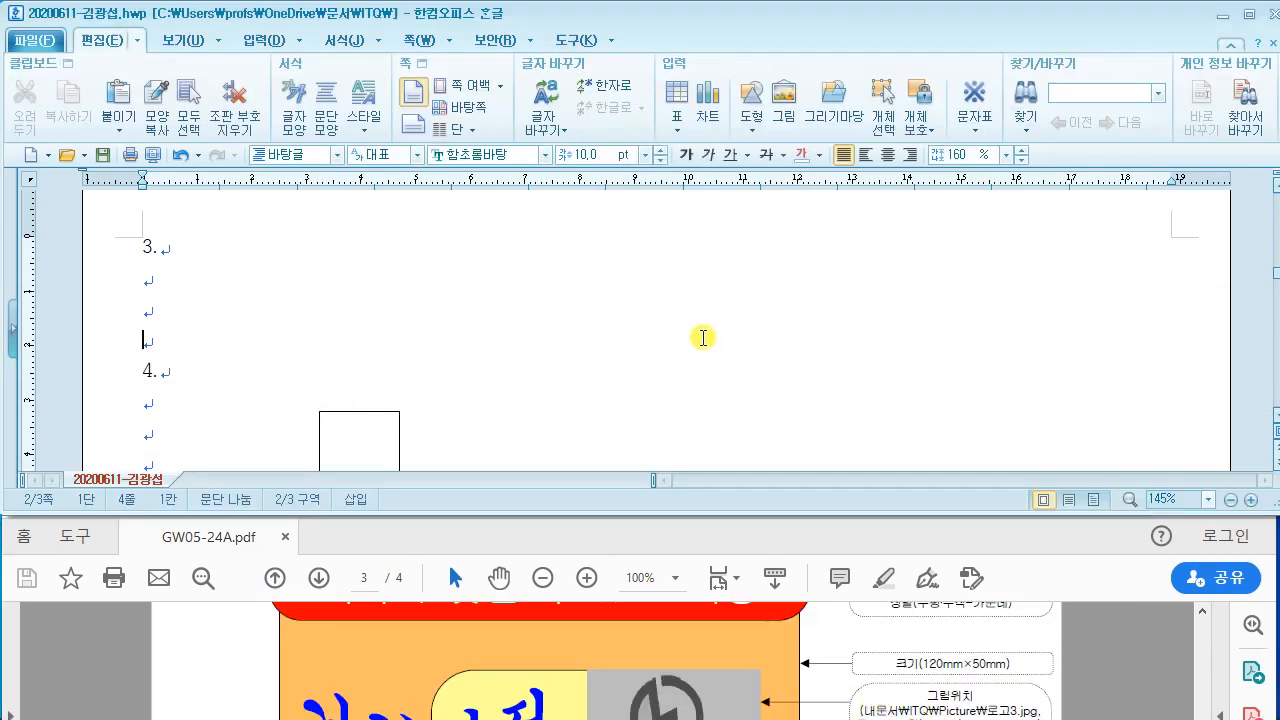
Step: Set the rectangle below item 4 to 120 × 50 mm with an orange fill
{"action": "double_click", "coordinate": [352, 428]}
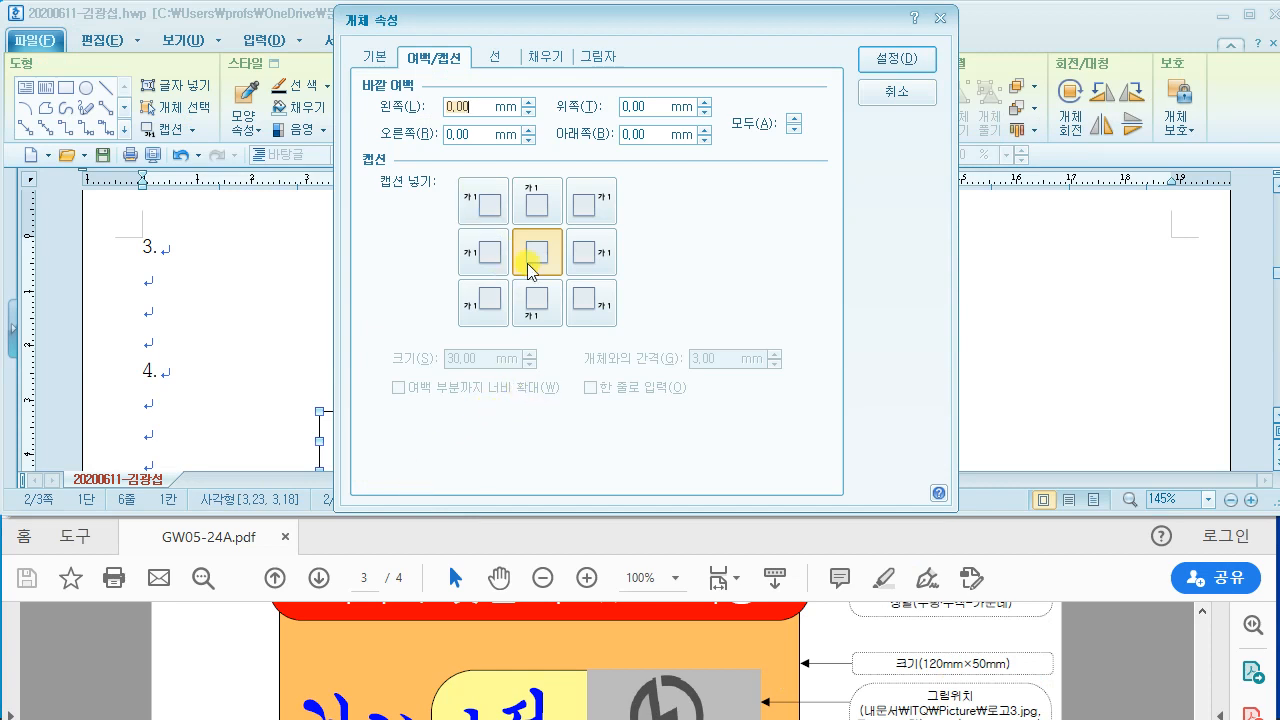
{"action": "left_click", "coordinate": [373, 57]}
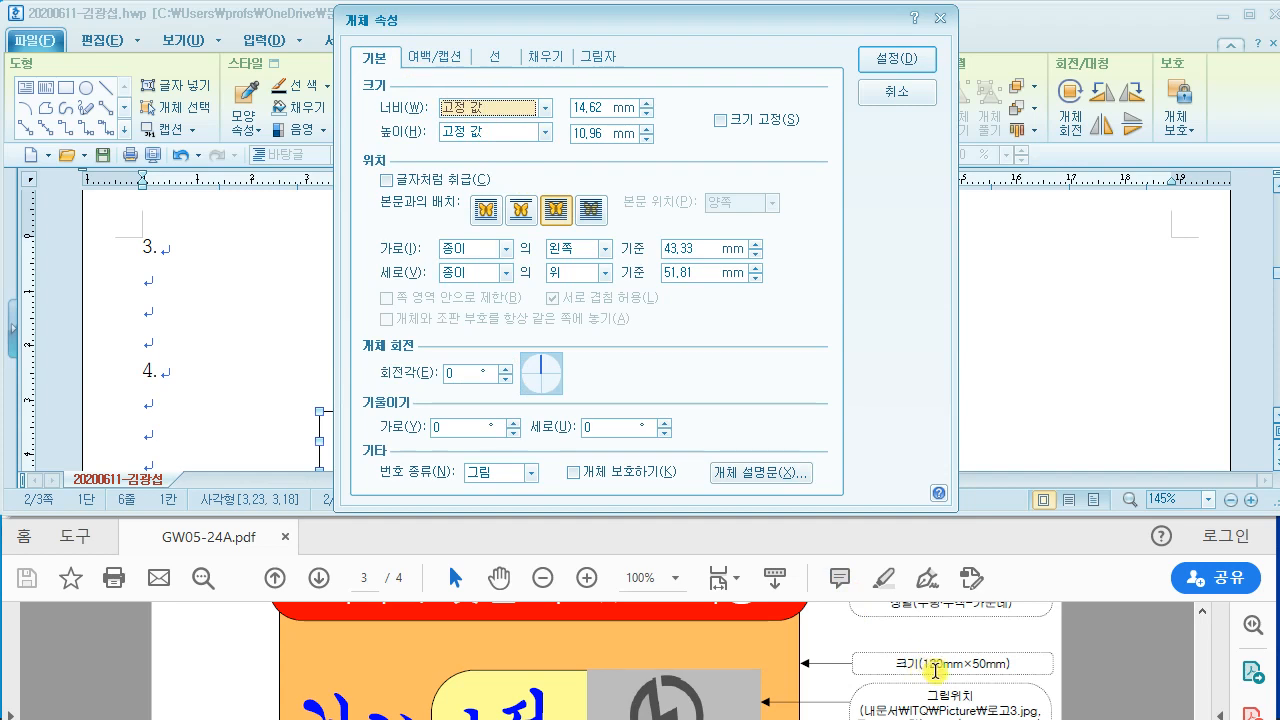
{"action": "left_click", "coordinate": [592, 107]}
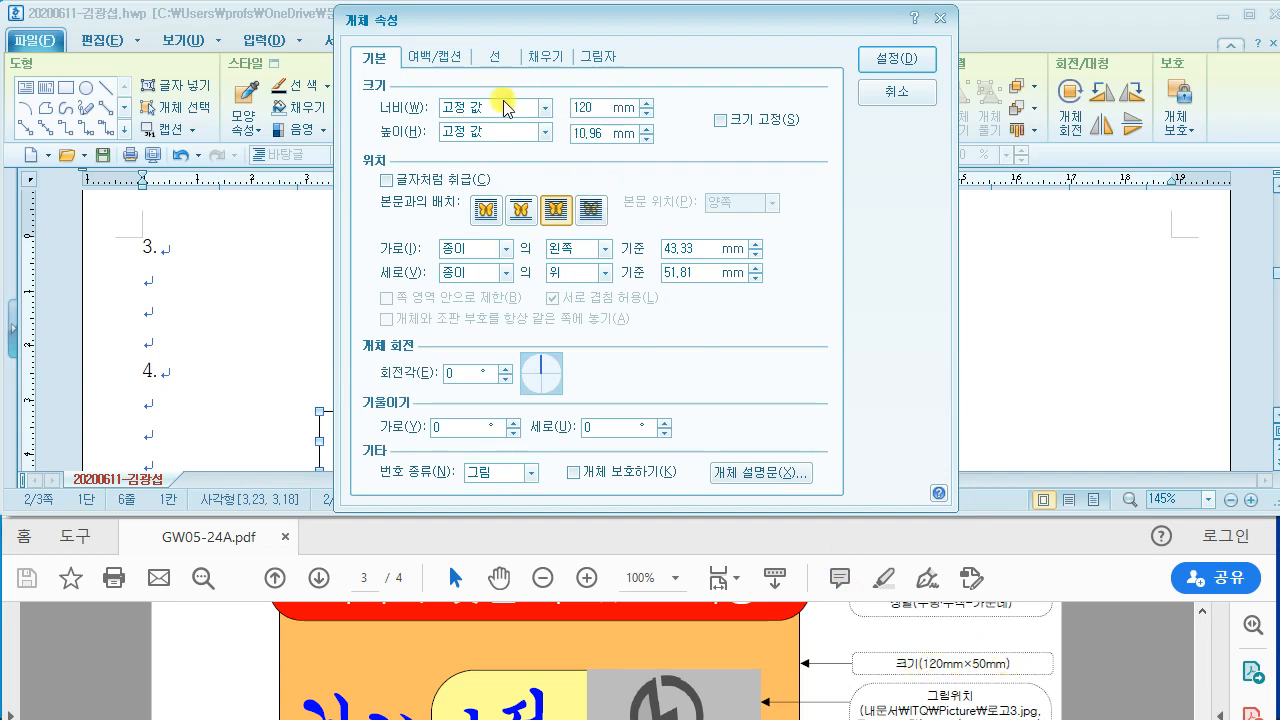
{"action": "left_click", "coordinate": [595, 133]}
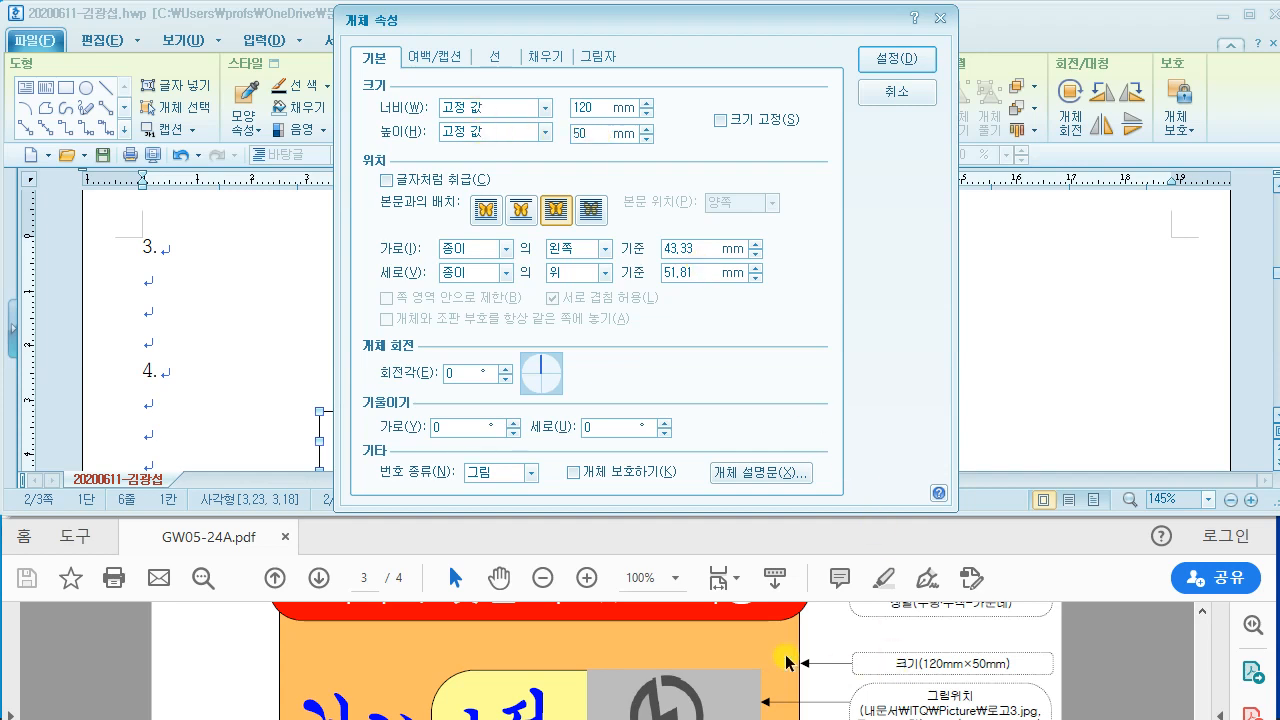
{"action": "left_click", "coordinate": [545, 60]}
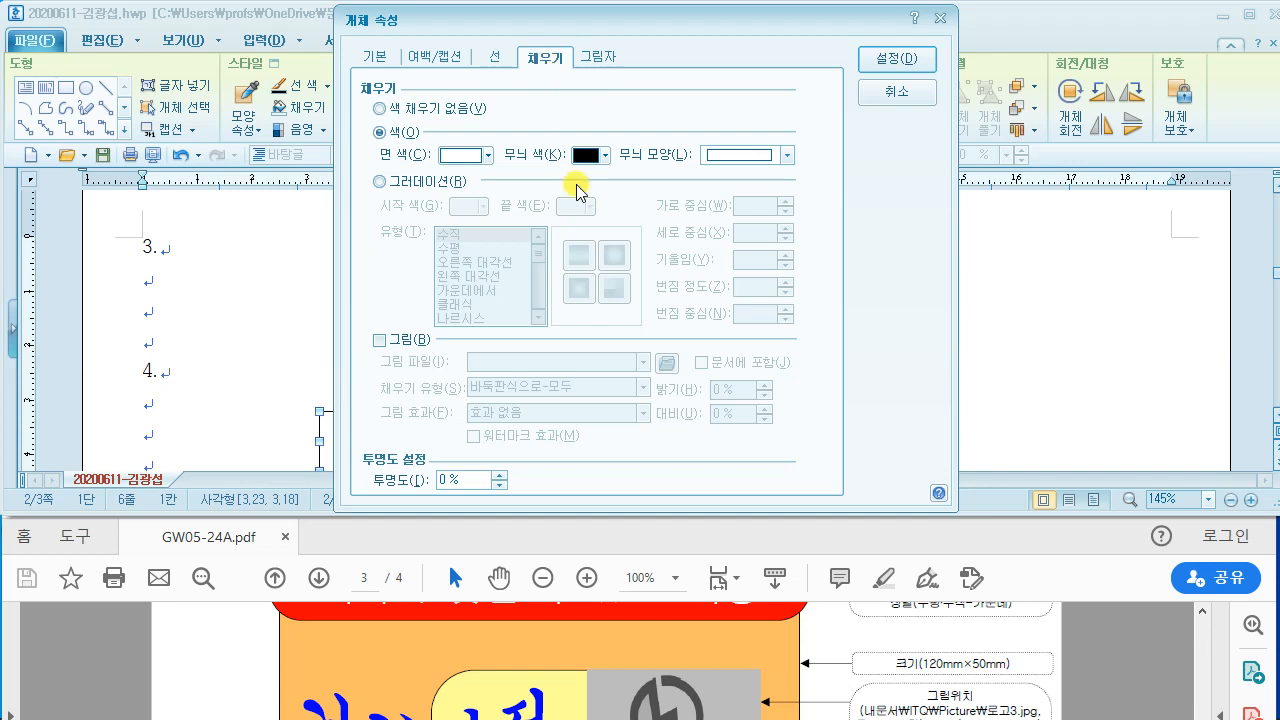
{"action": "left_click", "coordinate": [455, 158]}
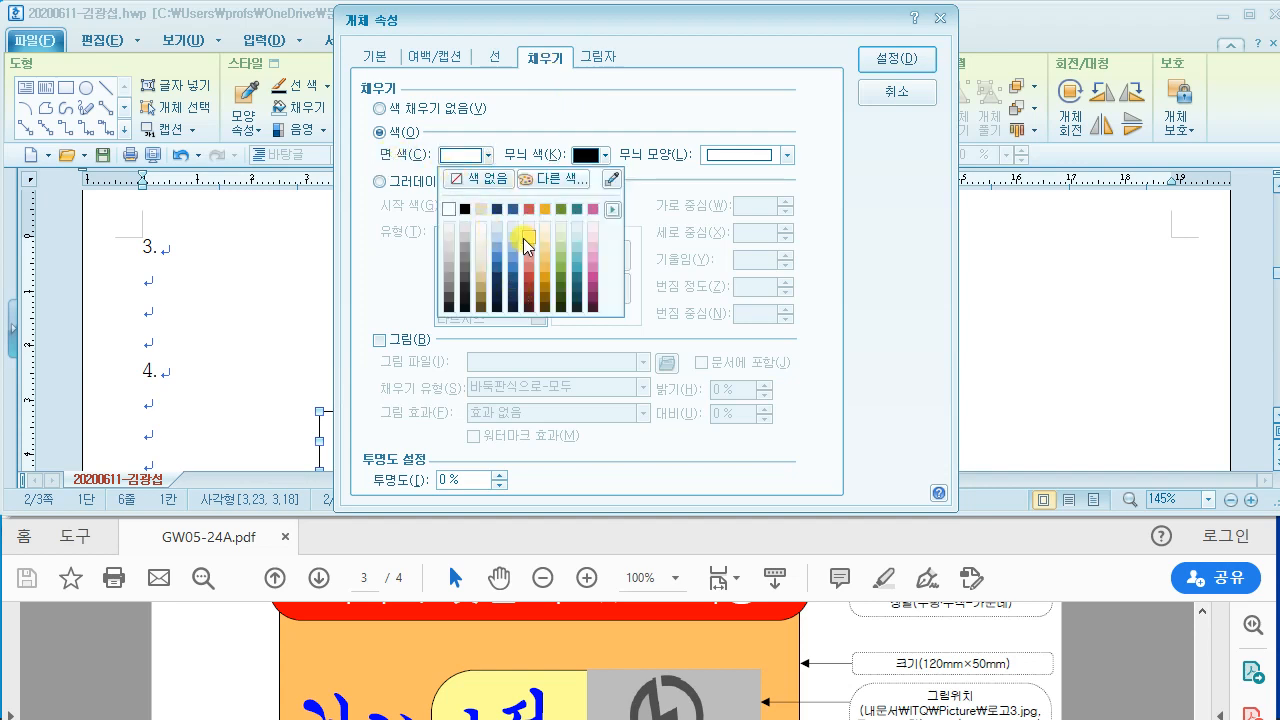
{"action": "left_click", "coordinate": [546, 208]}
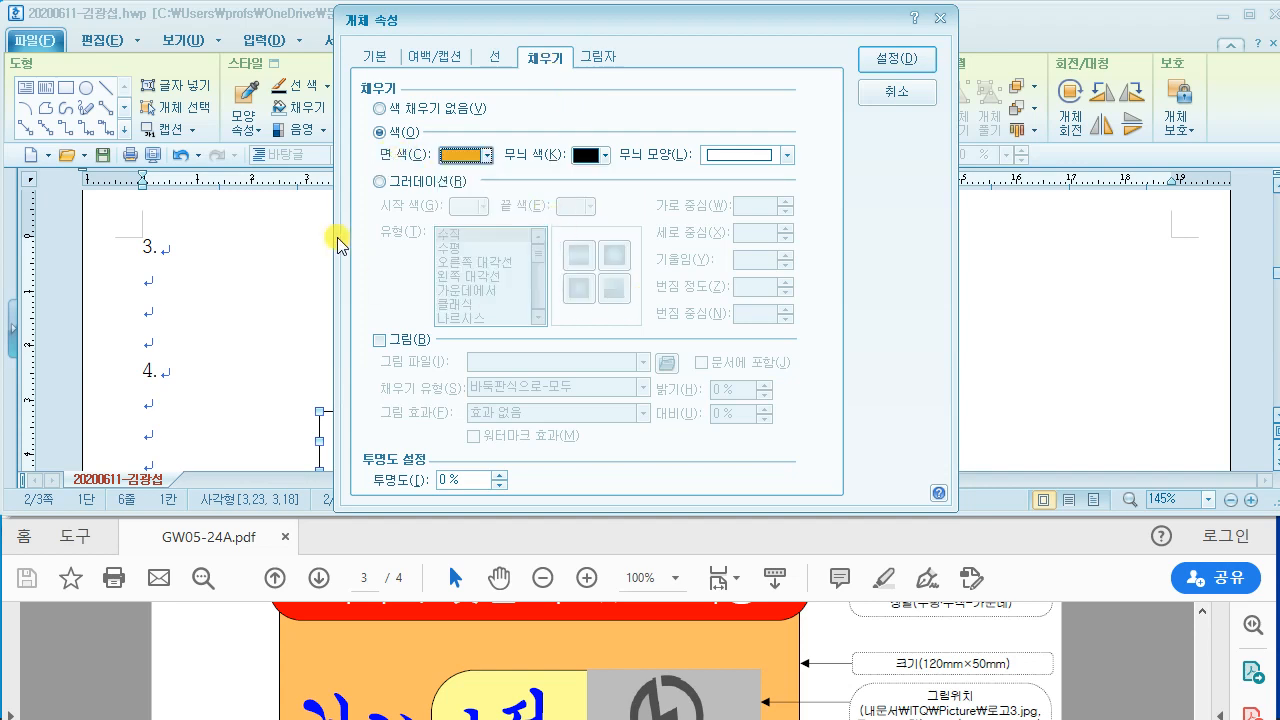
{"action": "left_click", "coordinate": [895, 62]}
{"action": "scroll", "coordinate": [750, 350], "scroll_direction": "down", "scroll_amount": 3}
Step: Compare the orange rectangle's position with the sample PDF
{"action": "scroll", "coordinate": [764, 341], "scroll_direction": "up", "scroll_amount": 3}
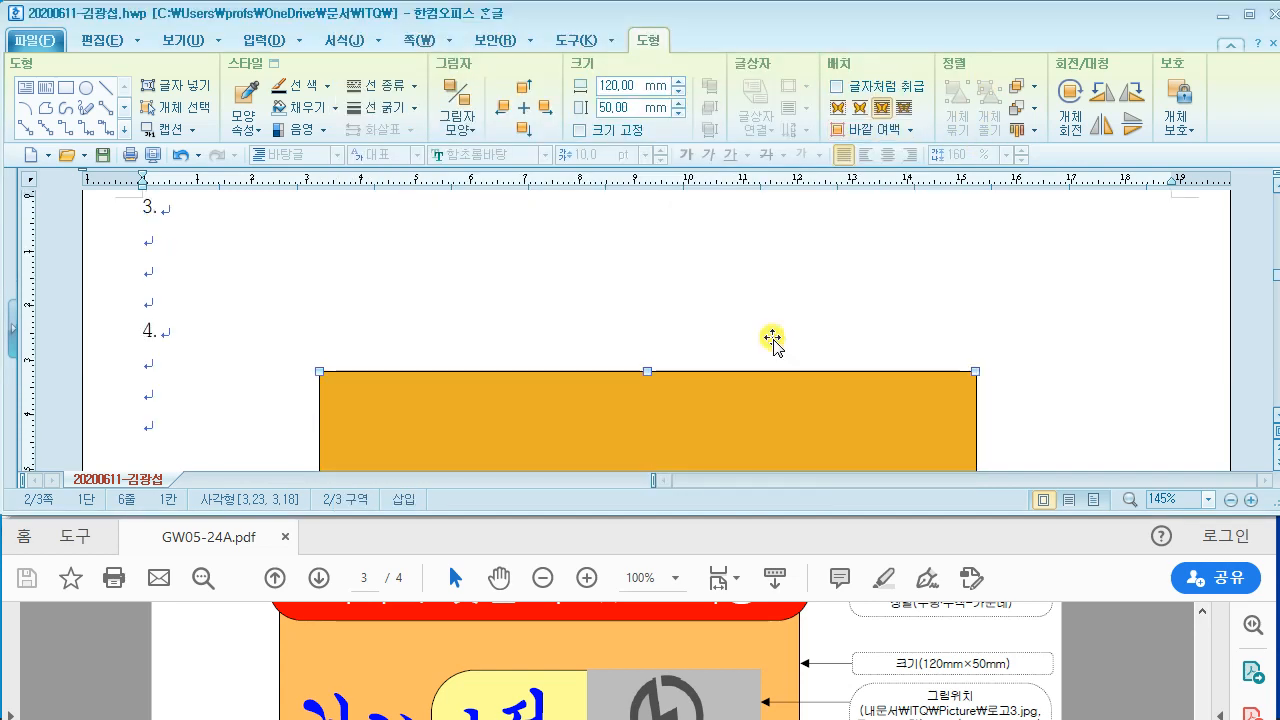
{"action": "scroll", "coordinate": [768, 339], "scroll_direction": "down", "scroll_amount": 2}
{"action": "scroll", "coordinate": [757, 339], "scroll_direction": "up", "scroll_amount": 1}
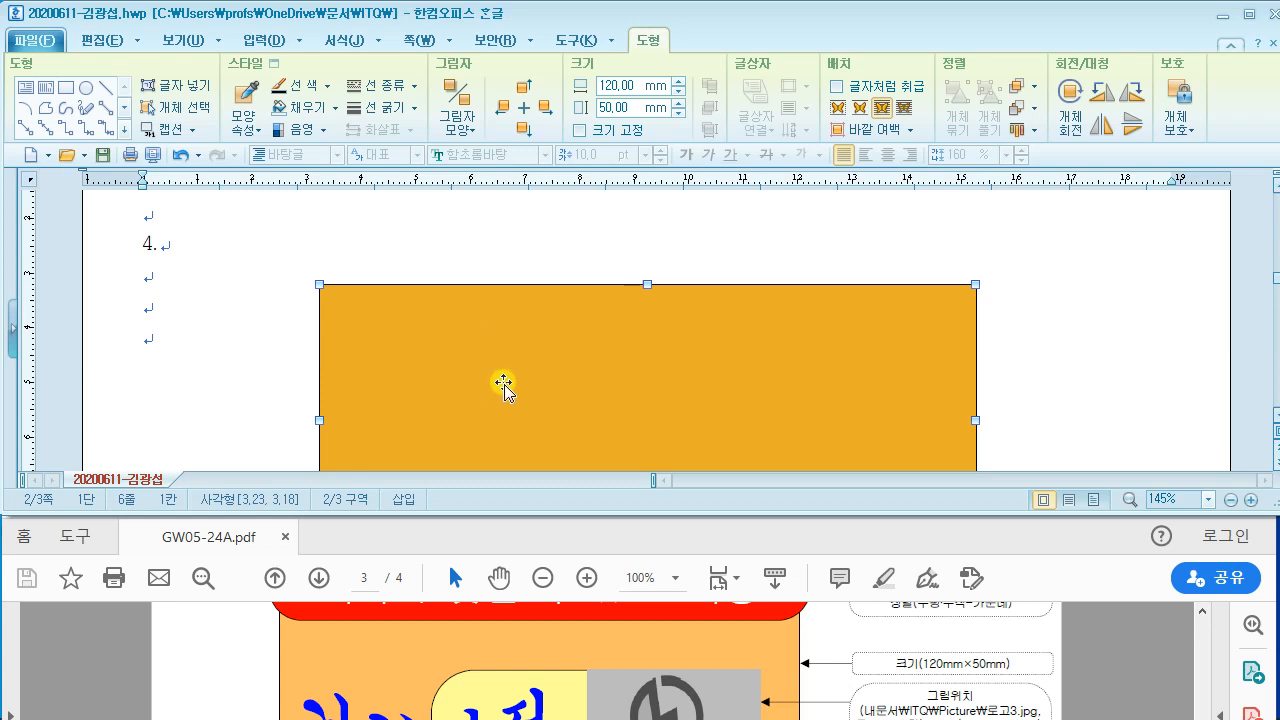
{"action": "left_click", "coordinate": [252, 625]}
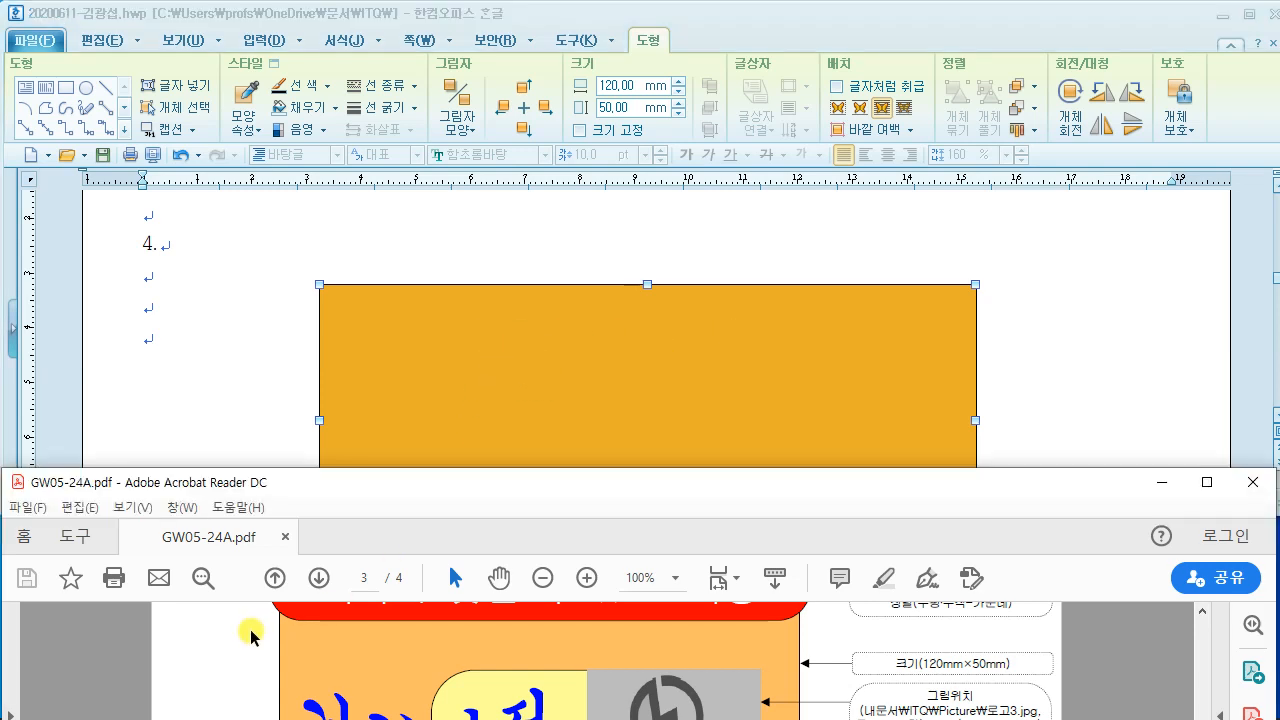
{"action": "scroll", "coordinate": [255, 630], "scroll_direction": "up", "scroll_amount": 2}
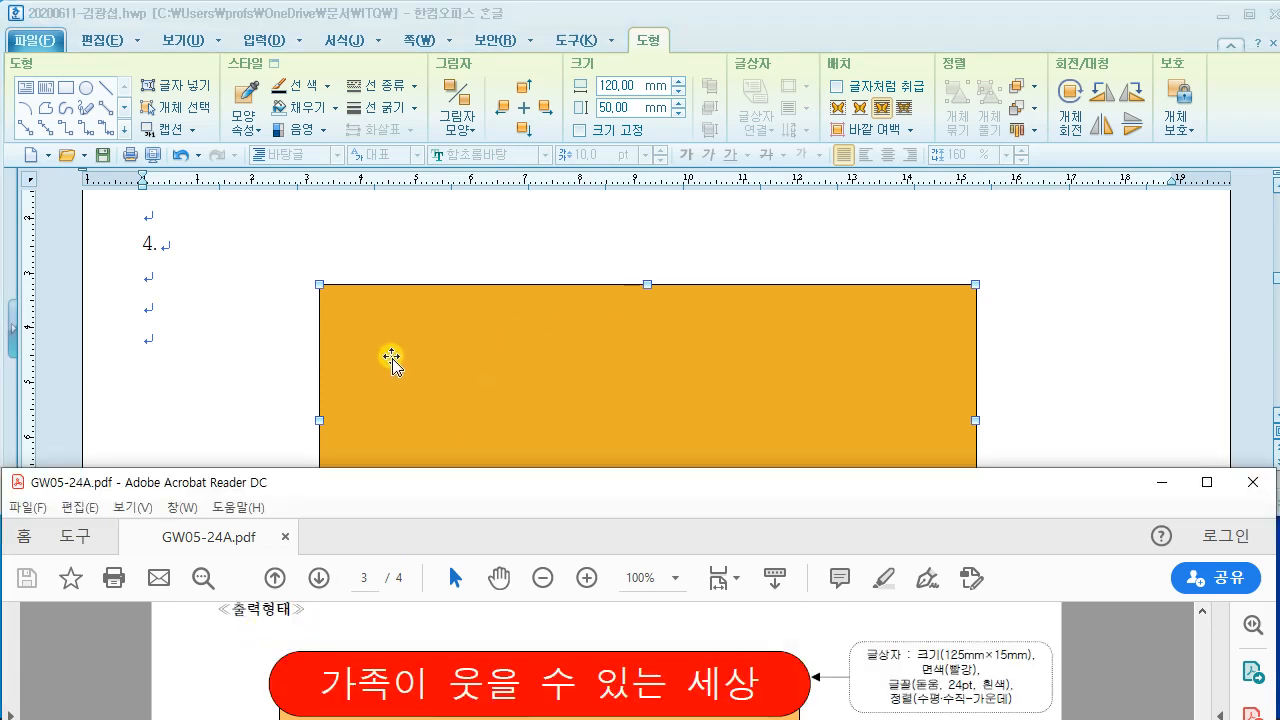
{"action": "left_click", "coordinate": [226, 346]}
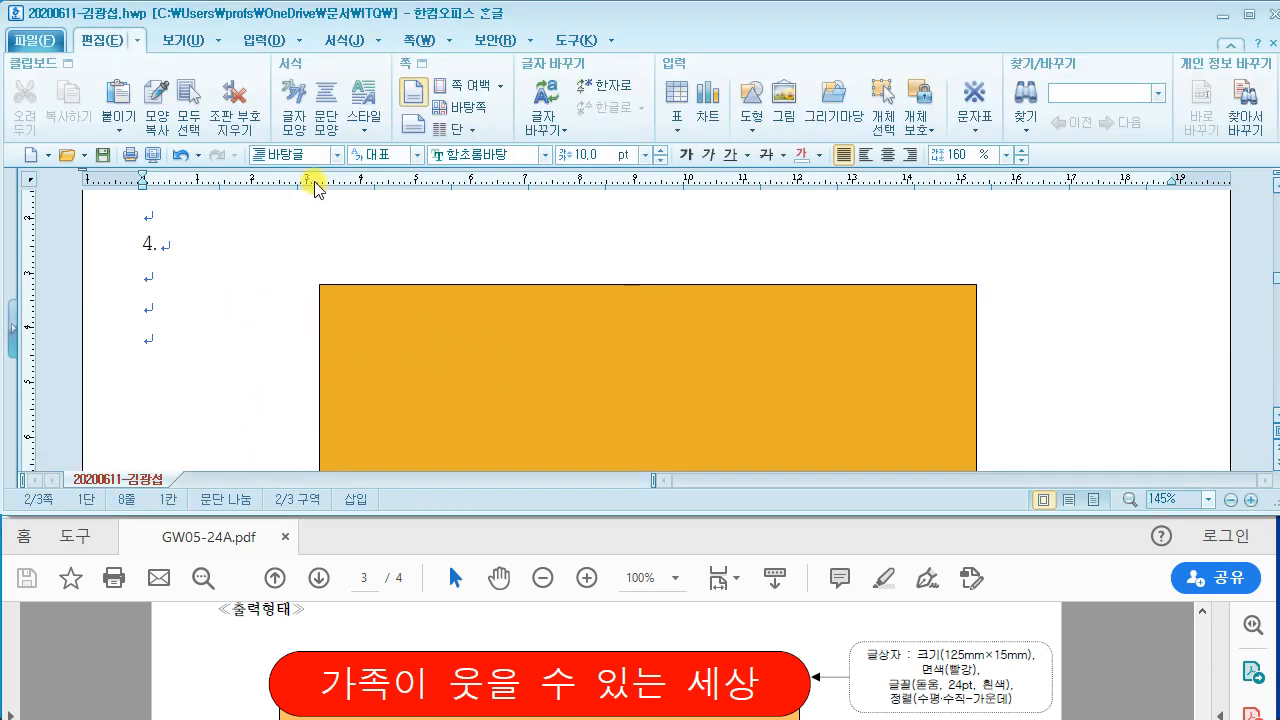
Step: Drag the orange rectangle slightly left and lower on the page
{"action": "left_click_drag", "start_coordinate": [358, 333], "coordinate": [340, 340]}
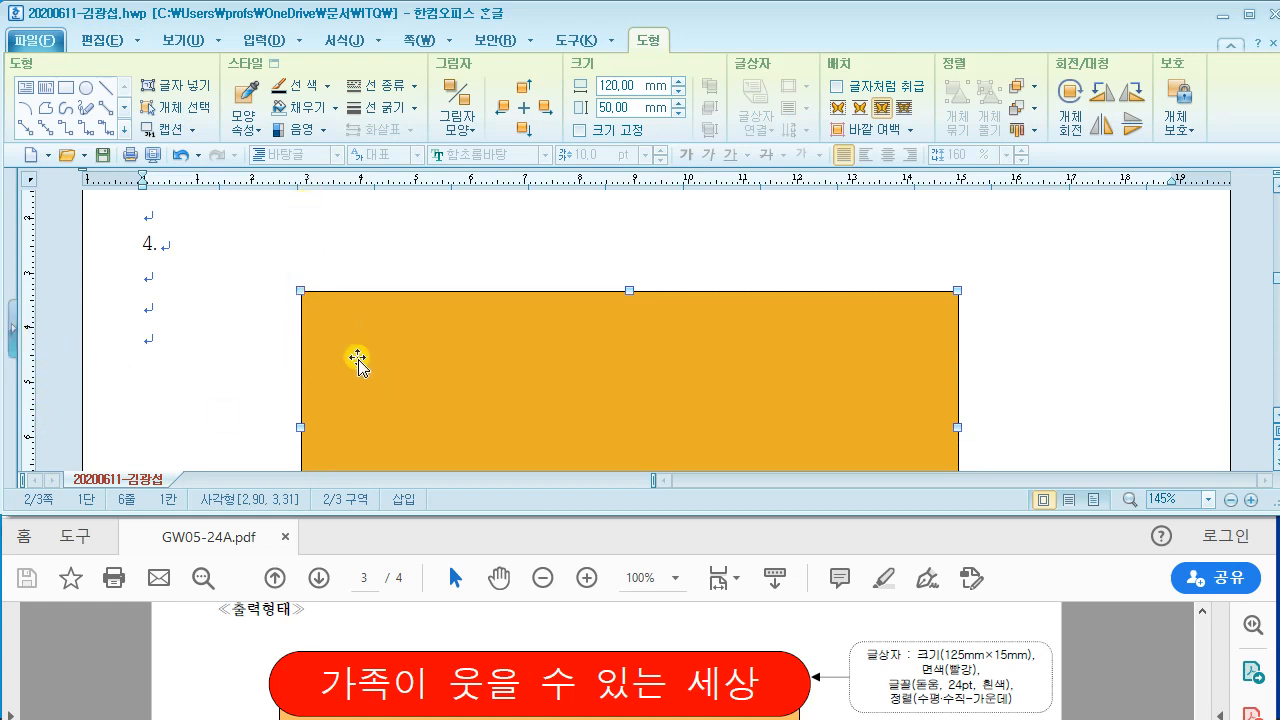
{"action": "left_click_drag", "start_coordinate": [357, 357], "coordinate": [323, 486]}
{"action": "scroll", "coordinate": [234, 383], "scroll_direction": "down", "scroll_amount": 2}
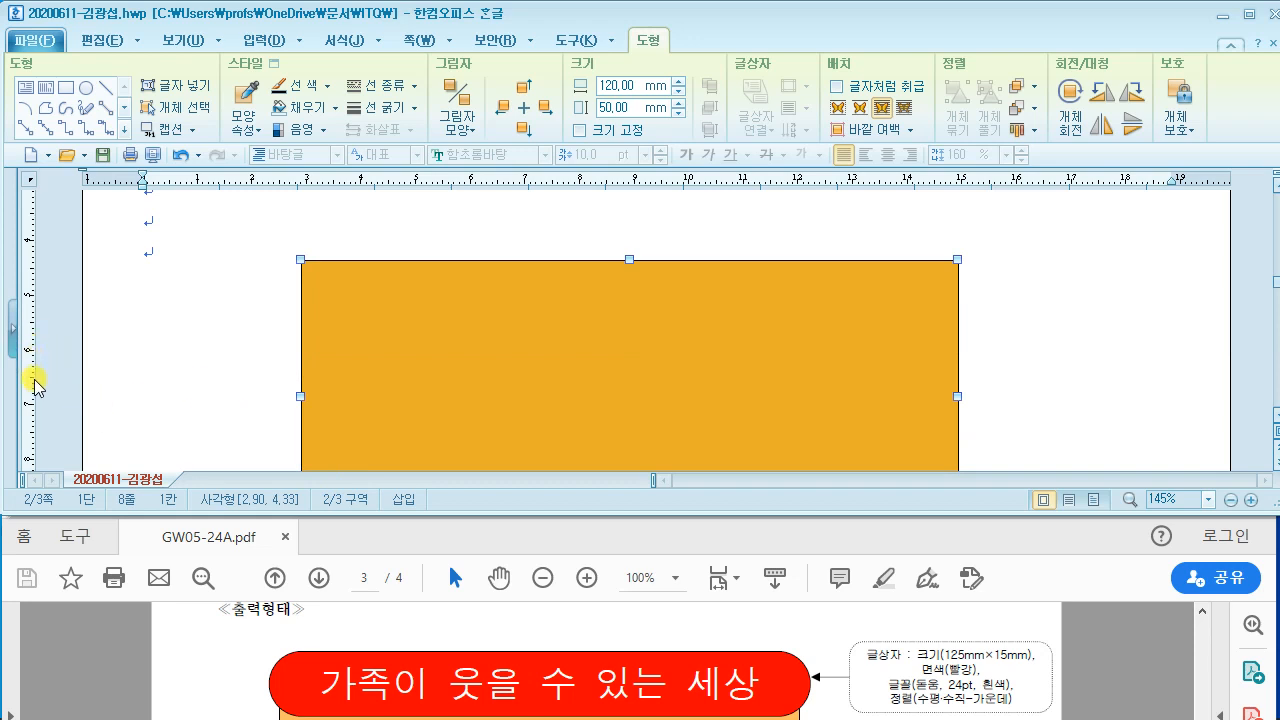
{"action": "scroll", "coordinate": [325, 378], "scroll_direction": "down", "scroll_amount": 2}
{"action": "left_click_drag", "start_coordinate": [370, 305], "coordinate": [367, 381]}
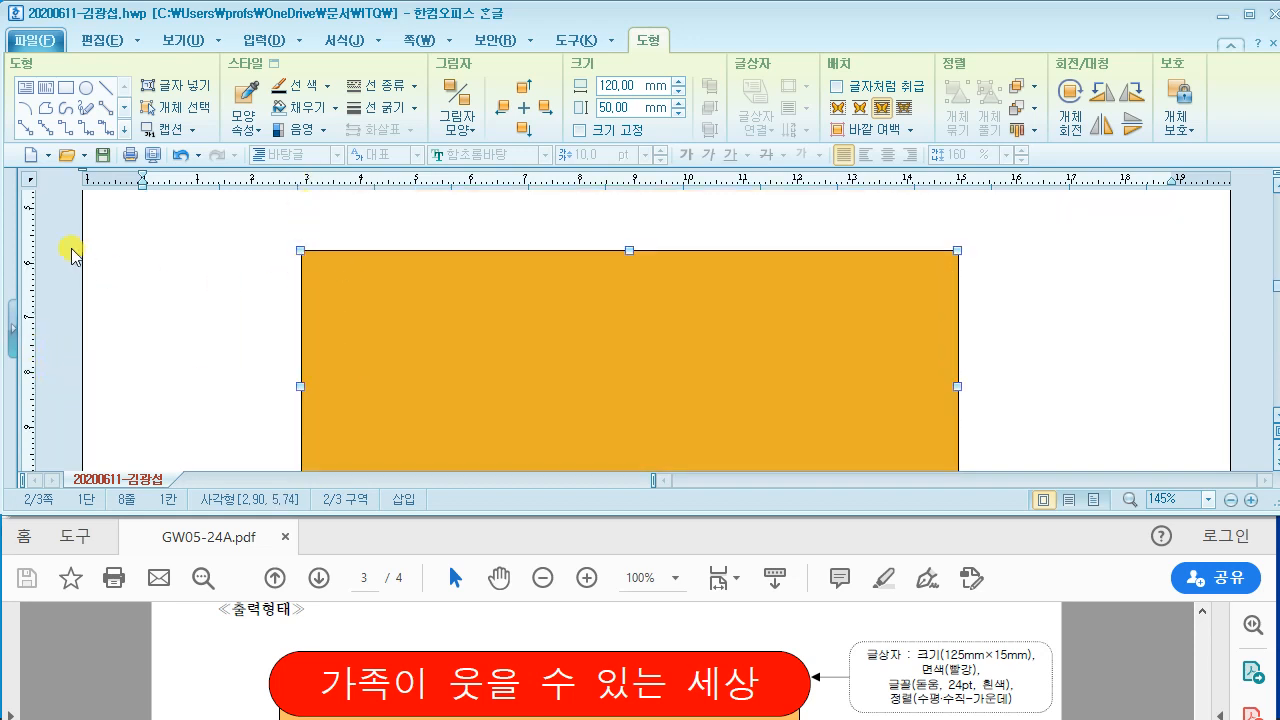
{"action": "left_click_drag", "start_coordinate": [357, 297], "coordinate": [363, 314]}
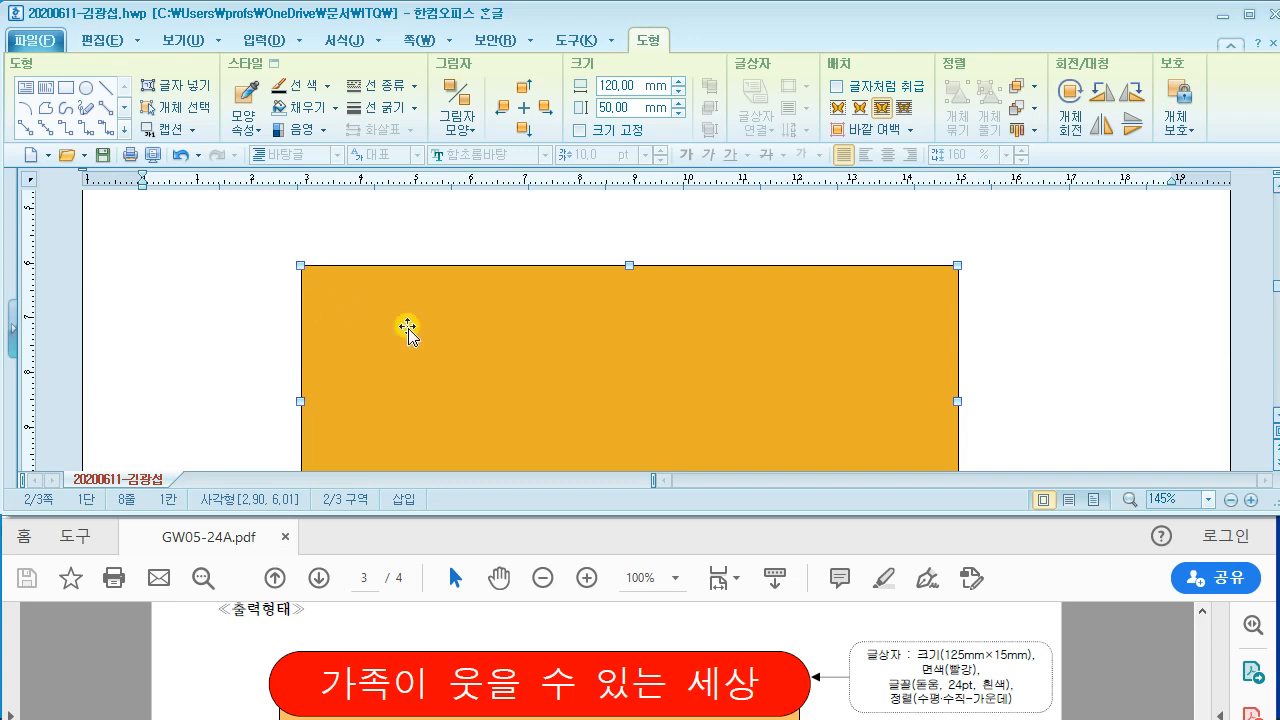
Step: Recheck the orange rectangle's new placement against the sample PDF
{"action": "scroll", "coordinate": [408, 325], "scroll_direction": "up", "scroll_amount": 2}
{"action": "scroll", "coordinate": [408, 328], "scroll_direction": "down", "scroll_amount": 3}
{"action": "scroll", "coordinate": [408, 328], "scroll_direction": "up", "scroll_amount": 1}
{"action": "left_click", "coordinate": [915, 620]}
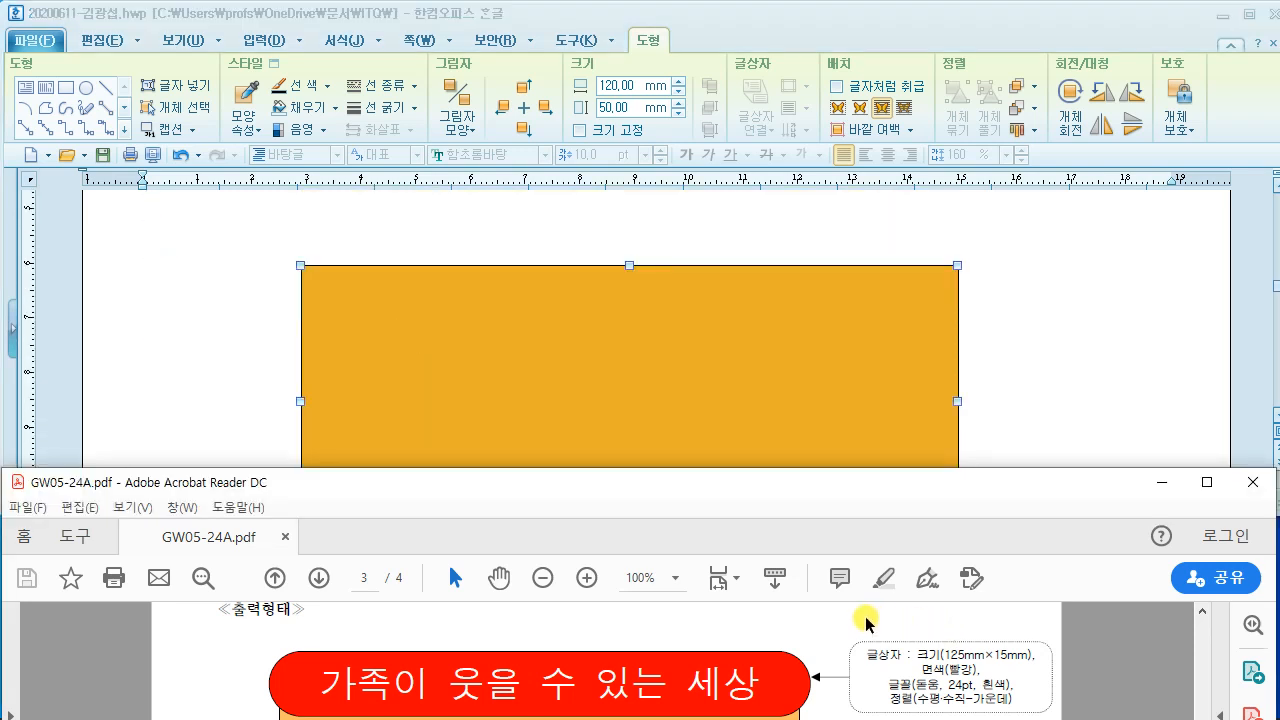
{"action": "scroll", "coordinate": [862, 618], "scroll_direction": "down", "scroll_amount": 1}
{"action": "scroll", "coordinate": [865, 617], "scroll_direction": "up", "scroll_amount": 2}
{"action": "scroll", "coordinate": [865, 617], "scroll_direction": "down", "scroll_amount": 3}
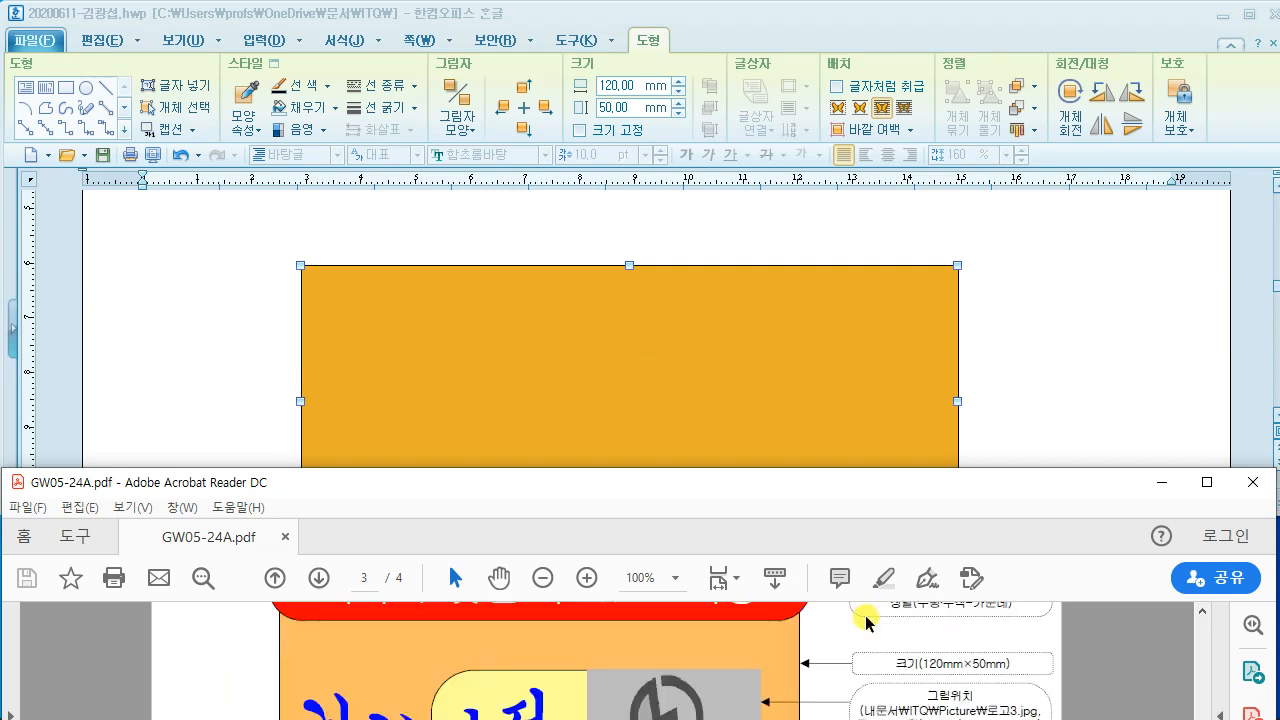
{"action": "scroll", "coordinate": [860, 612], "scroll_direction": "up", "scroll_amount": 2}
{"action": "scroll", "coordinate": [840, 603], "scroll_direction": "up", "scroll_amount": 1}
{"action": "scroll", "coordinate": [840, 603], "scroll_direction": "down", "scroll_amount": 1}
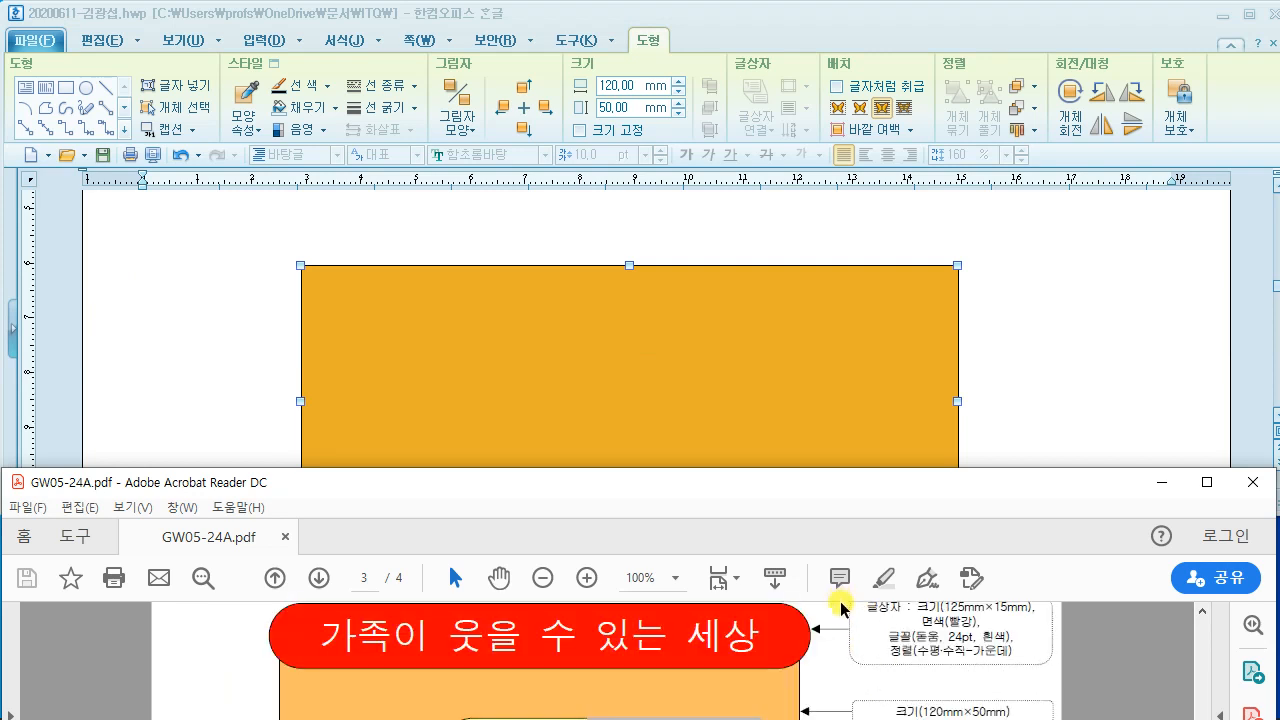
{"action": "scroll", "coordinate": [905, 633], "scroll_direction": "up", "scroll_amount": 1}
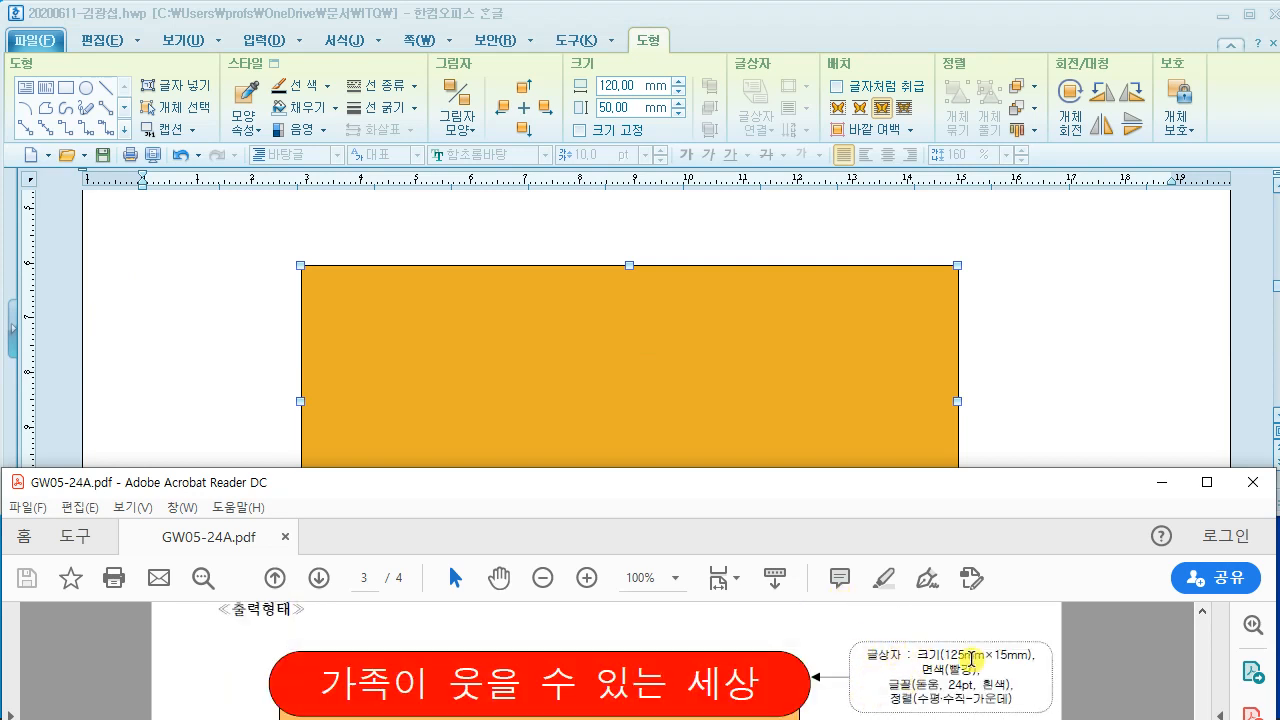
{"action": "left_click", "coordinate": [622, 241]}
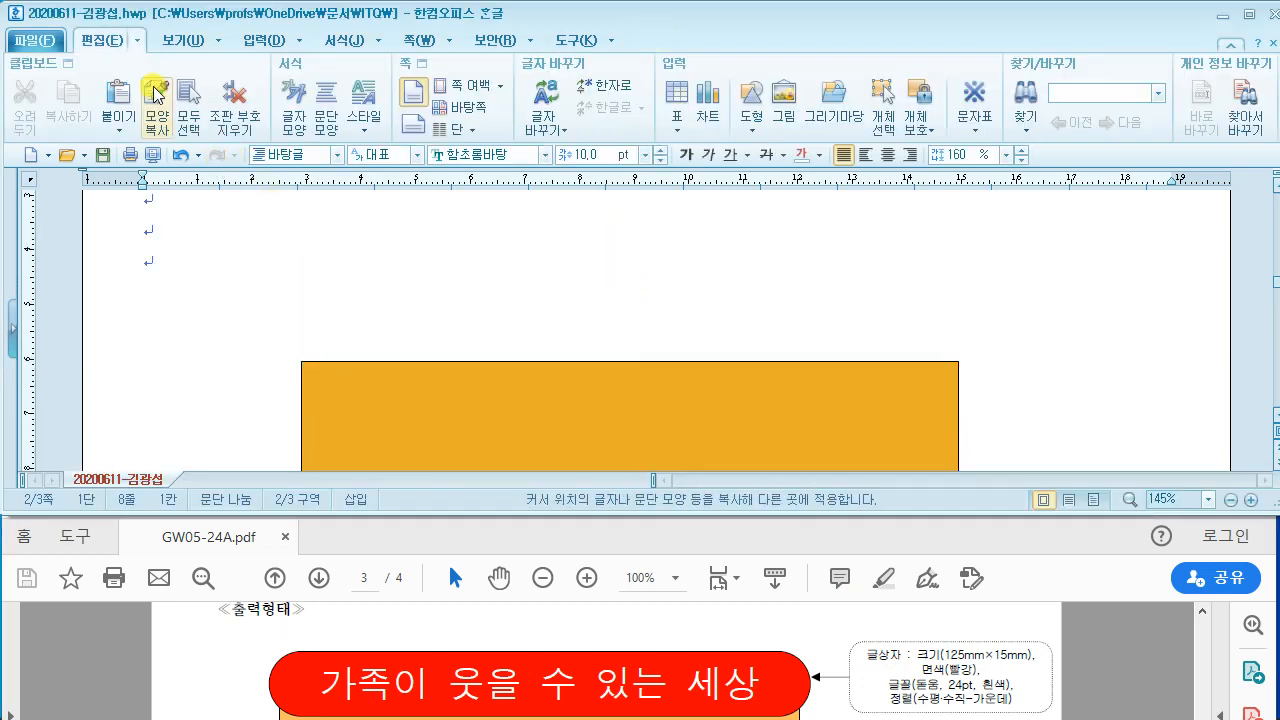
Step: Draw a horizontal text box over the rectangle and set its size to 125 × 15 mm
{"action": "left_click", "coordinate": [756, 130]}
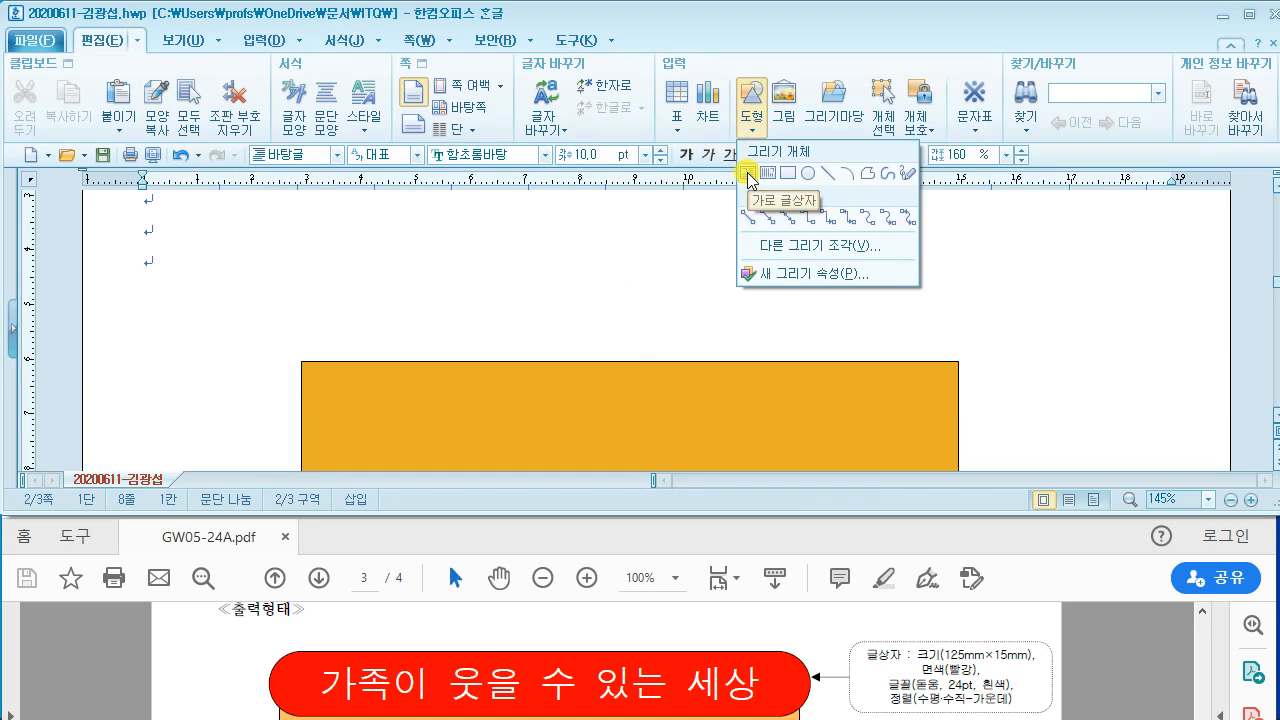
{"action": "left_click", "coordinate": [750, 175]}
{"action": "left_click", "coordinate": [409, 285]}
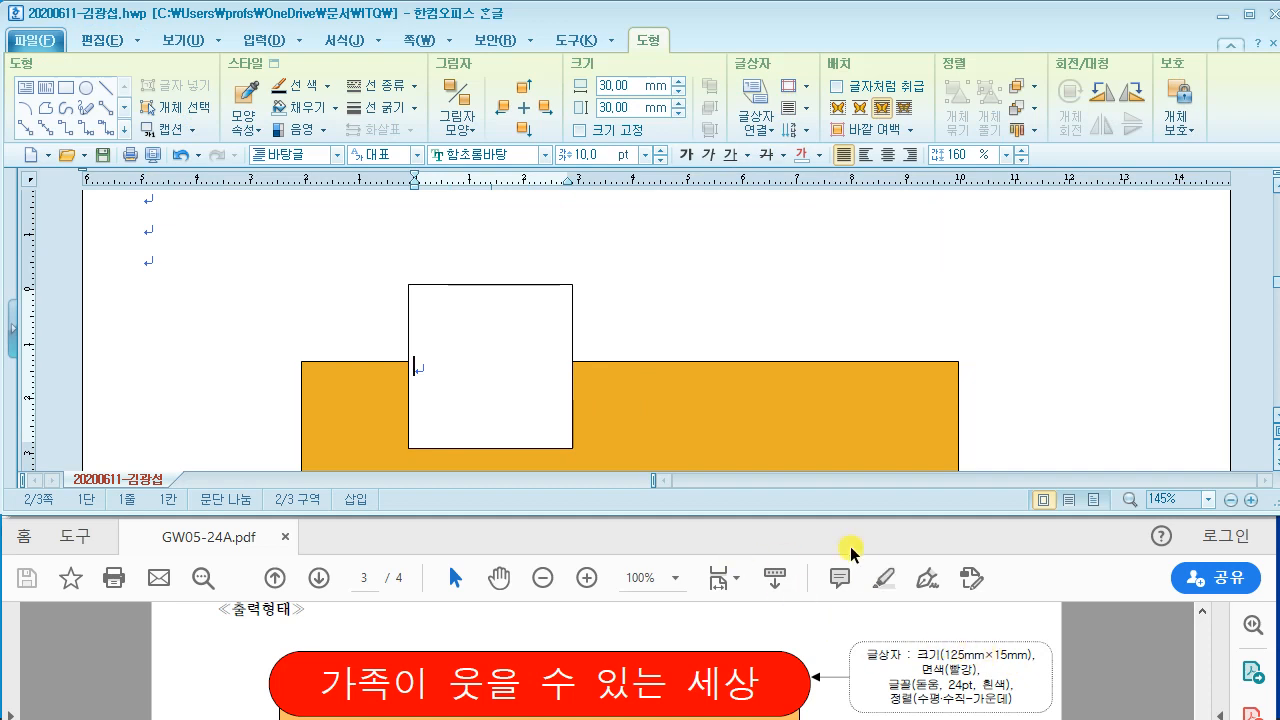
{"action": "left_click", "coordinate": [476, 285]}
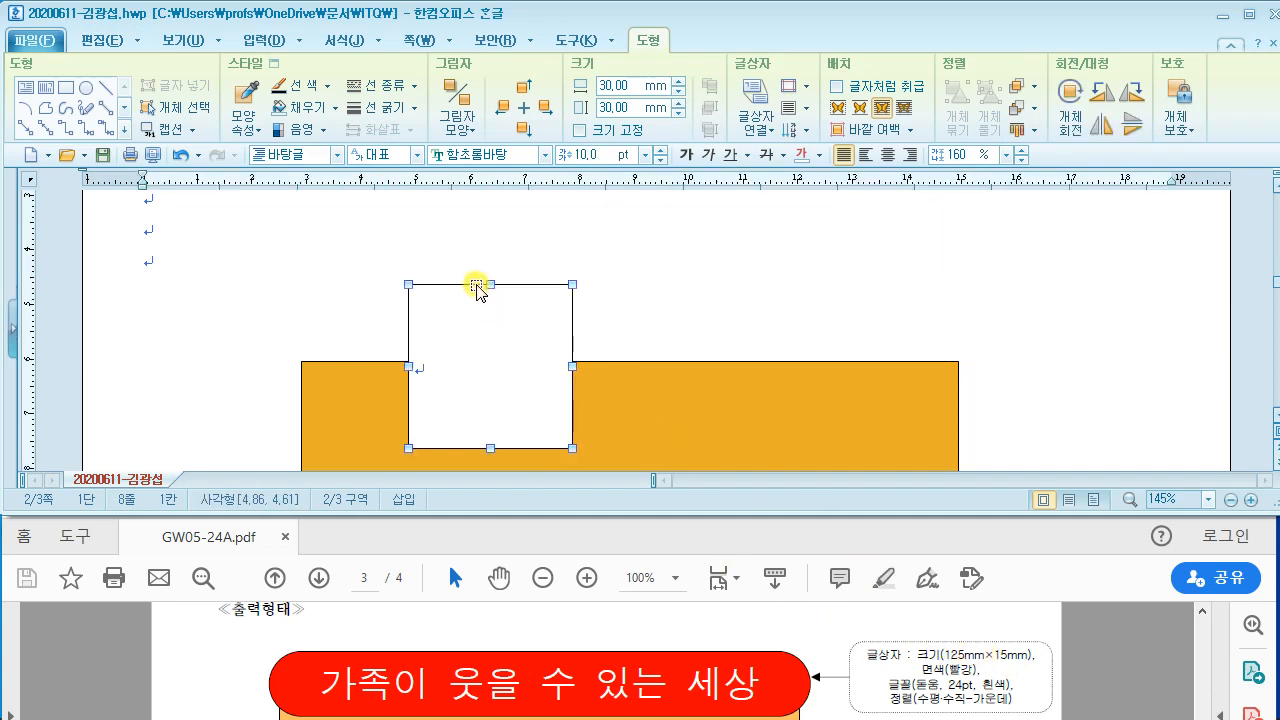
{"action": "double_click", "coordinate": [476, 285]}
{"action": "left_click_drag", "start_coordinate": [432, 14], "coordinate": [656, 27]}
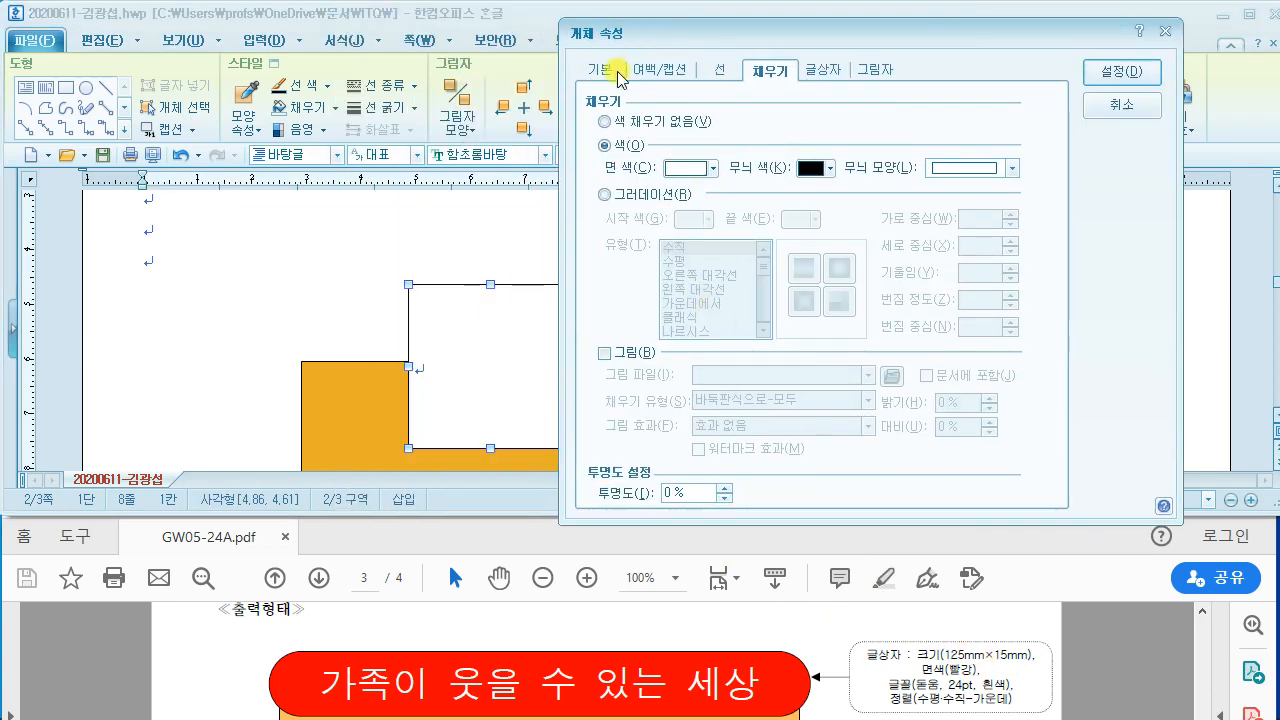
{"action": "left_click", "coordinate": [598, 69]}
{"action": "left_click", "coordinate": [816, 121]}
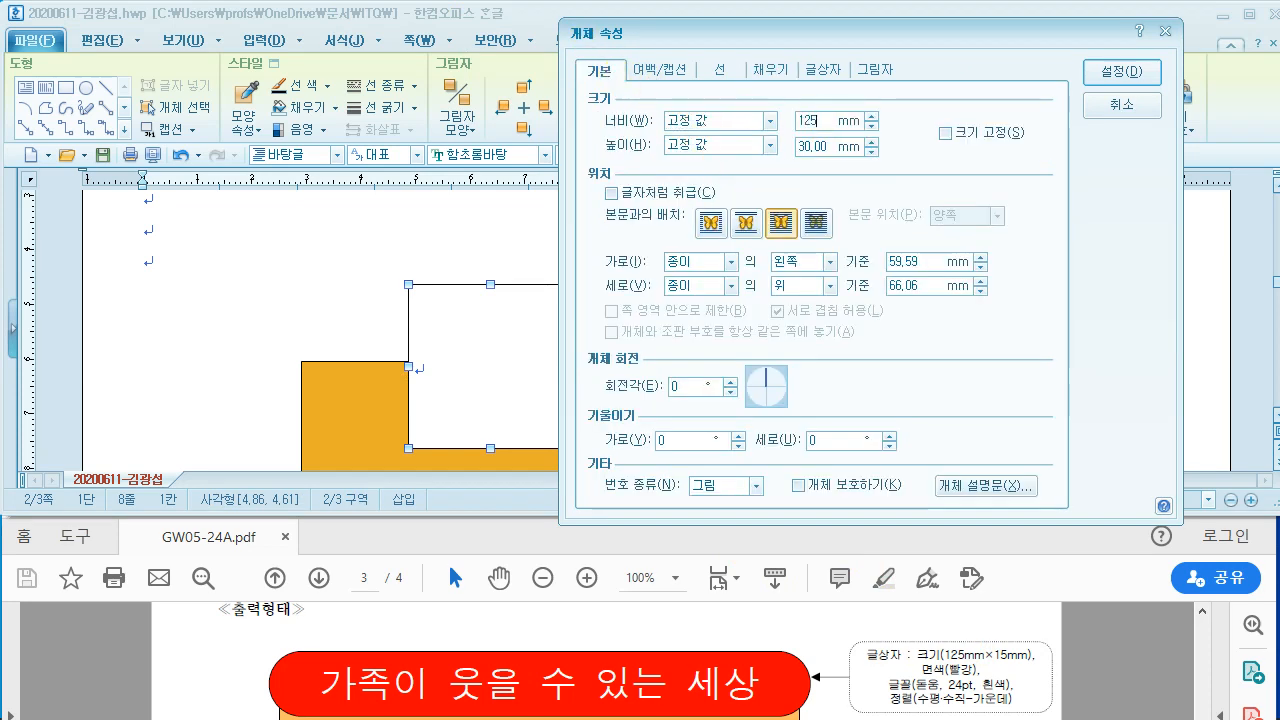
{"action": "key", "text": "Tab"}
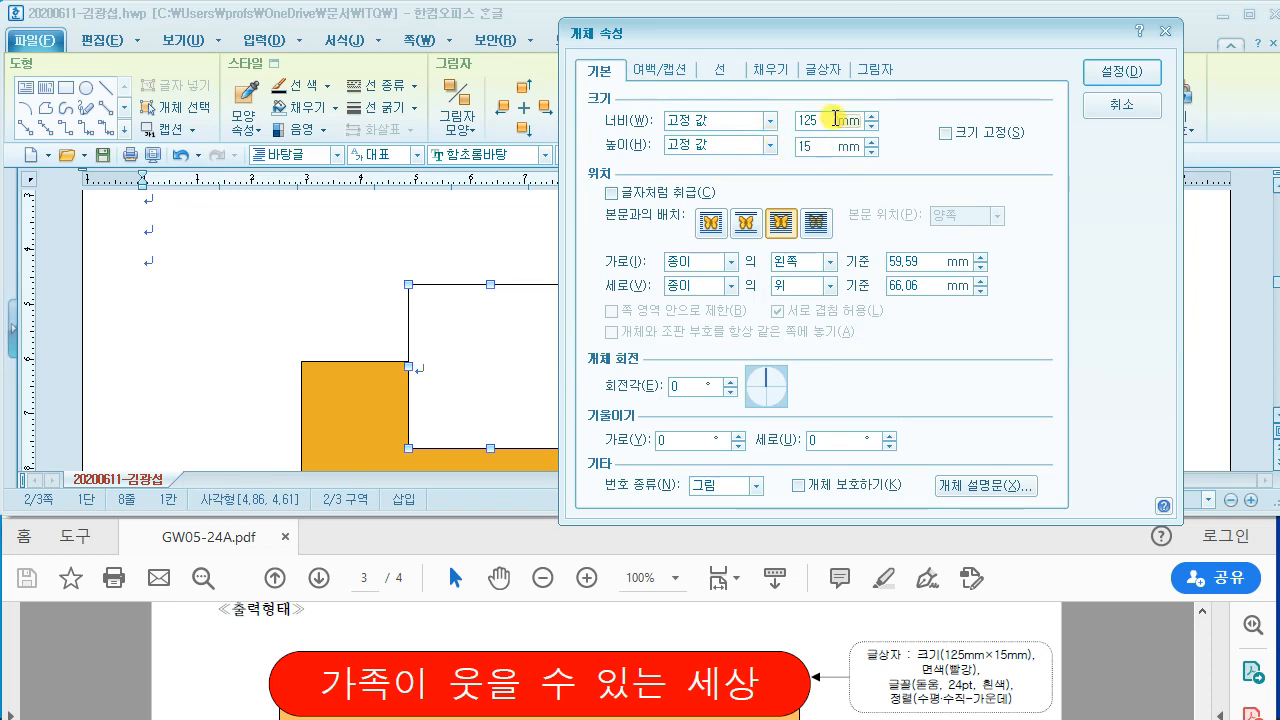
Step: Fill the text box solid red (FF0000) and give it semicircle (반원) ends
{"action": "left_click", "coordinate": [771, 70]}
{"action": "left_click", "coordinate": [680, 170]}
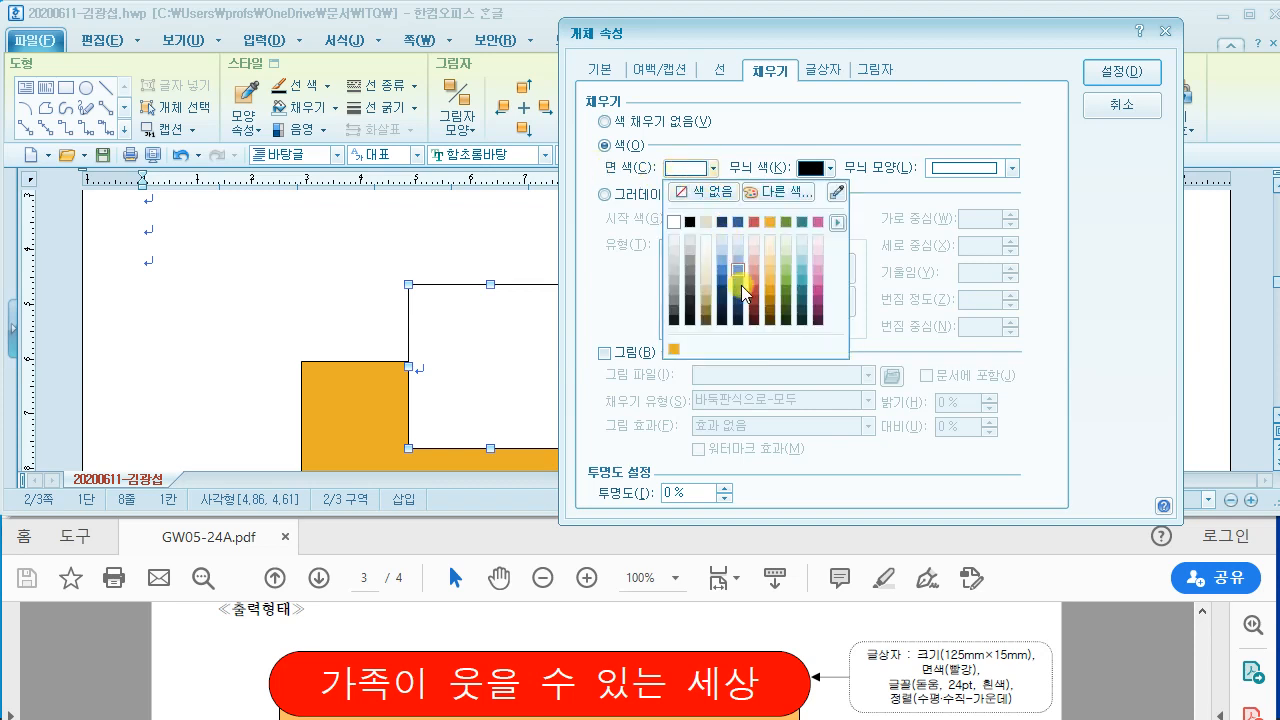
{"action": "left_click", "coordinate": [783, 207]}
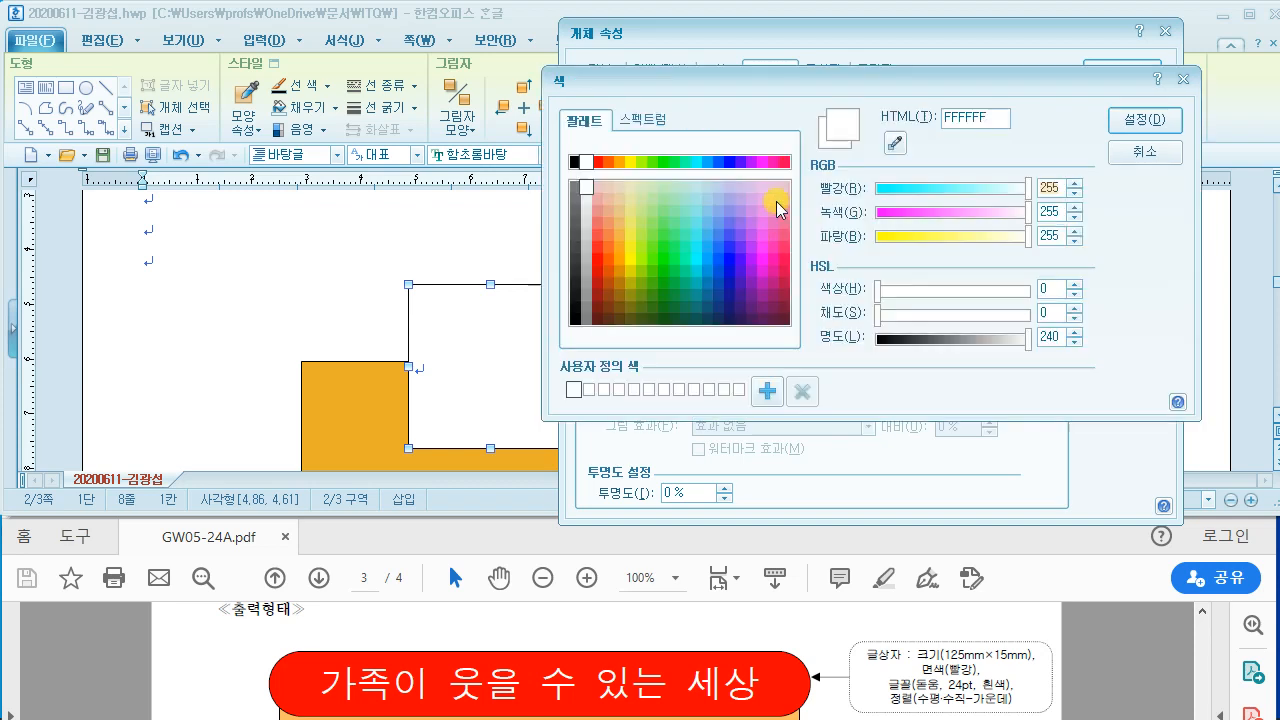
{"action": "left_click", "coordinate": [597, 161]}
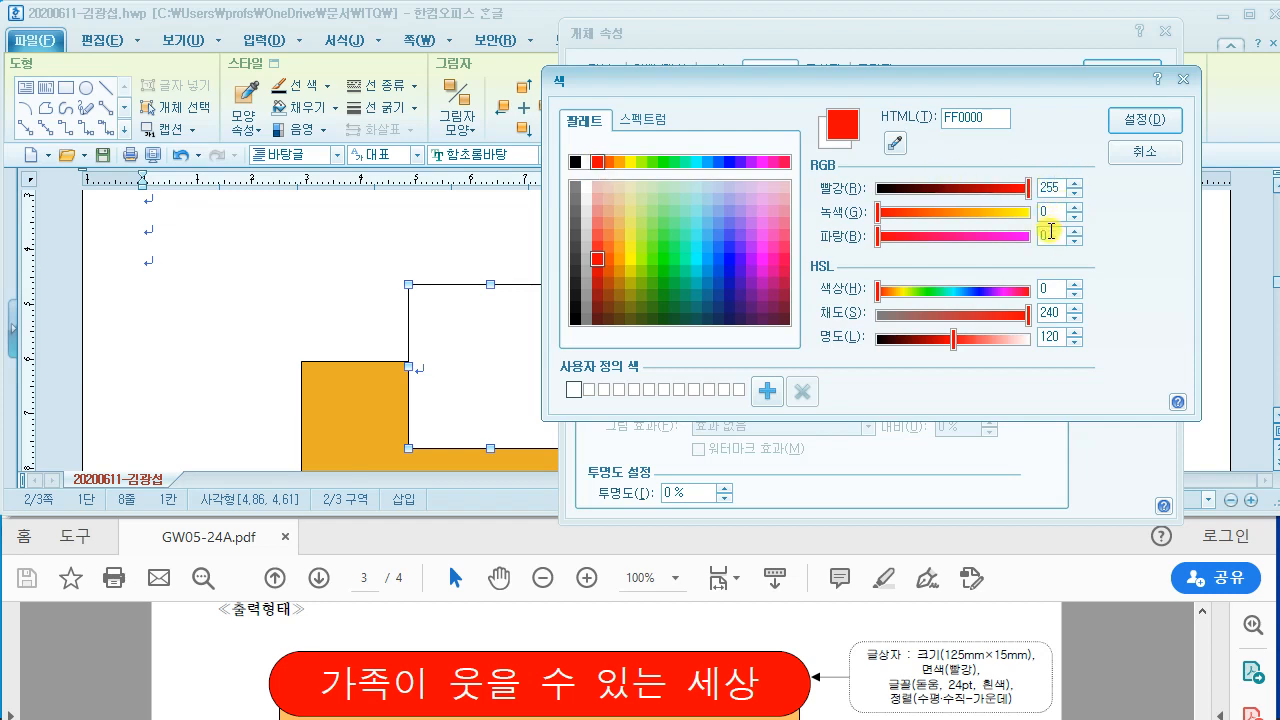
{"action": "left_click", "coordinate": [1145, 122]}
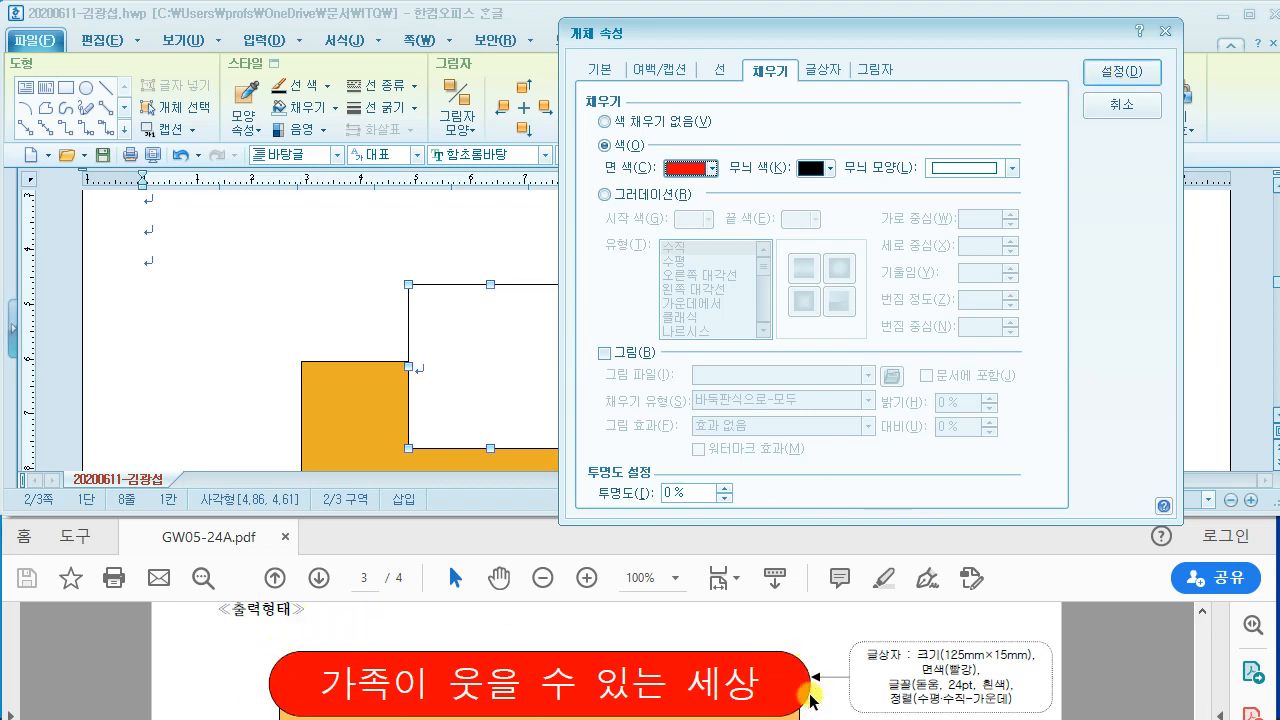
{"action": "left_click", "coordinate": [717, 70]}
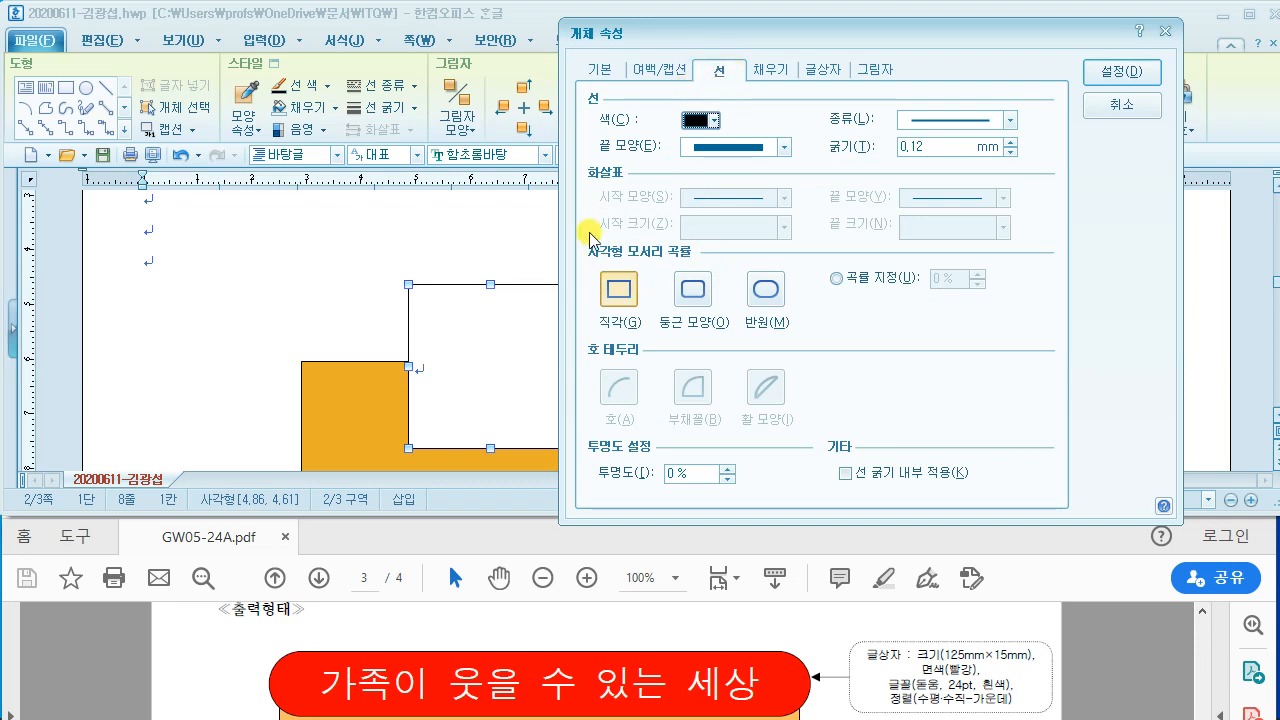
{"action": "left_click", "coordinate": [765, 289]}
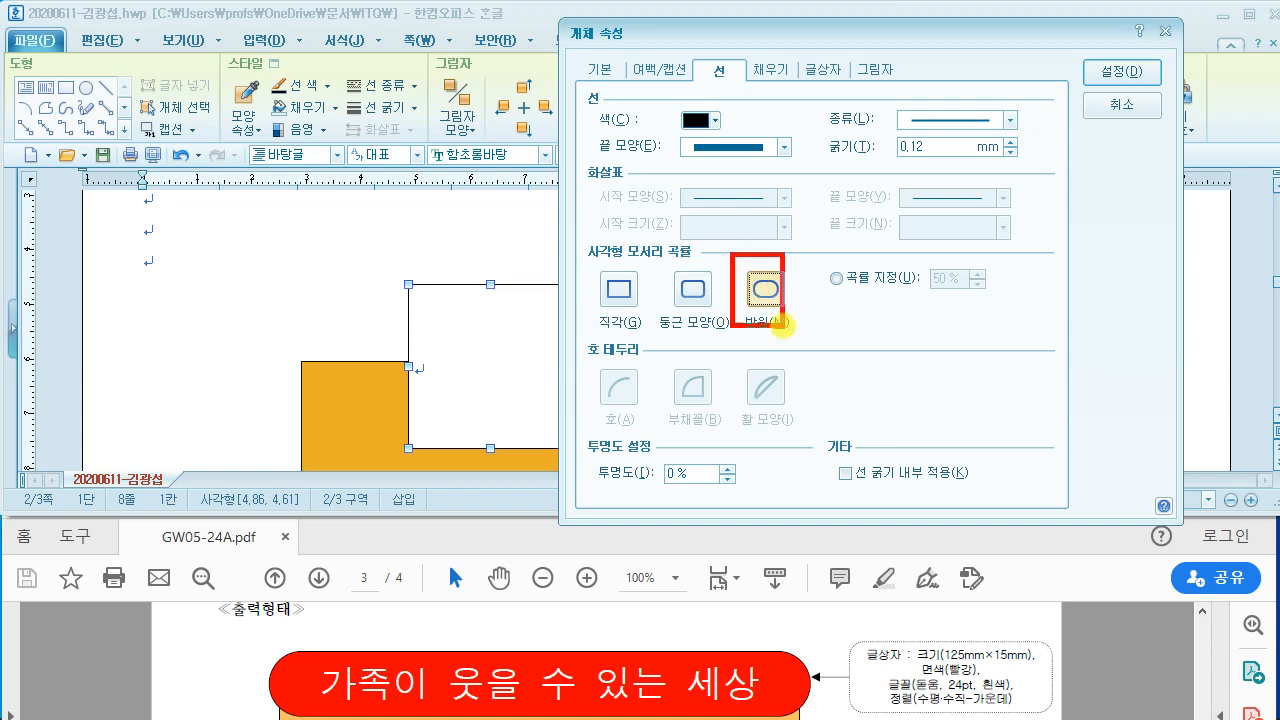
{"action": "left_click", "coordinate": [1122, 72]}
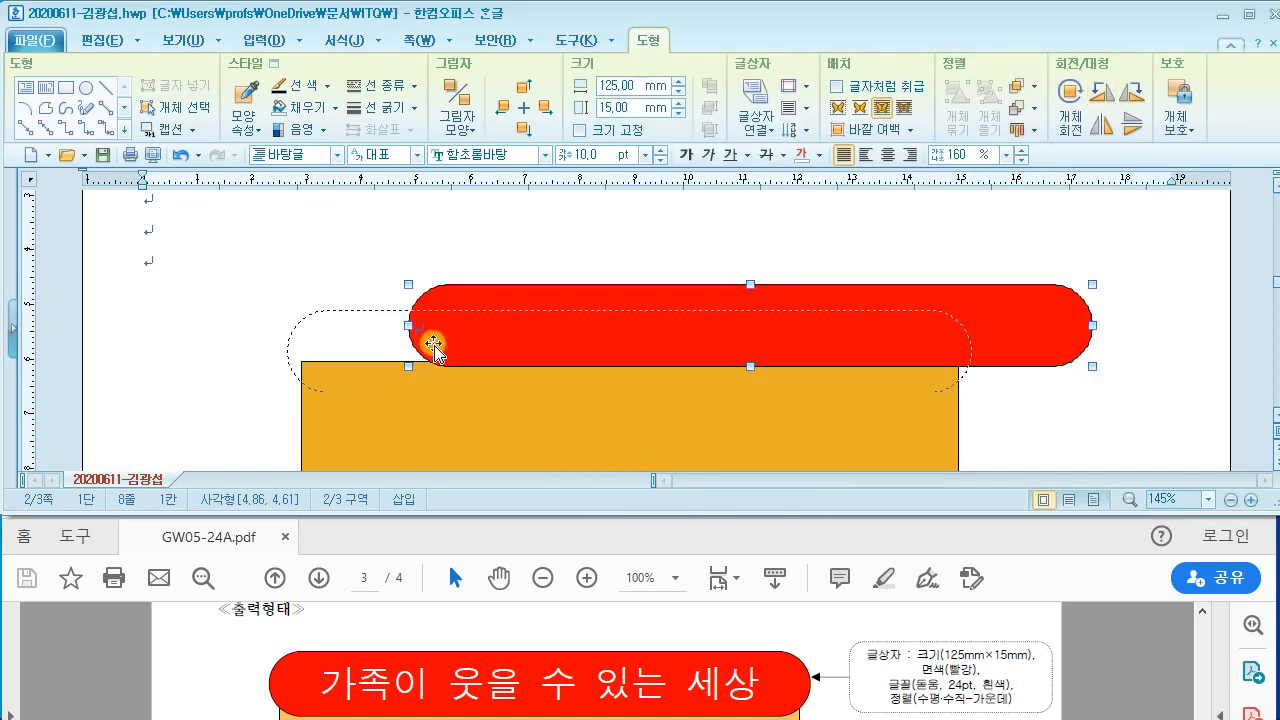
Step: Position the red box across the orange rectangle's top edge, matching the sample
{"action": "left_click_drag", "start_coordinate": [434, 345], "coordinate": [444, 338]}
{"action": "left_click", "coordinate": [456, 637]}
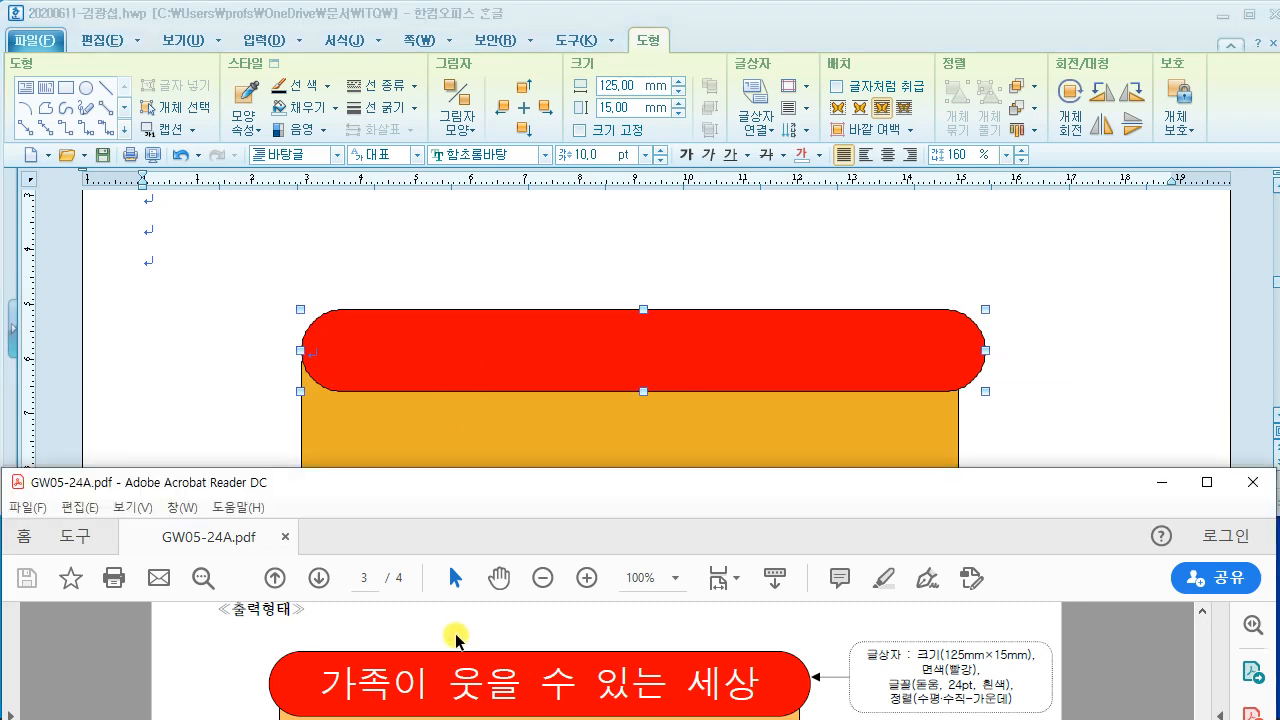
{"action": "scroll", "coordinate": [456, 637], "scroll_direction": "down", "scroll_amount": 1}
{"action": "left_click_drag", "start_coordinate": [574, 351], "coordinate": [562, 352]}
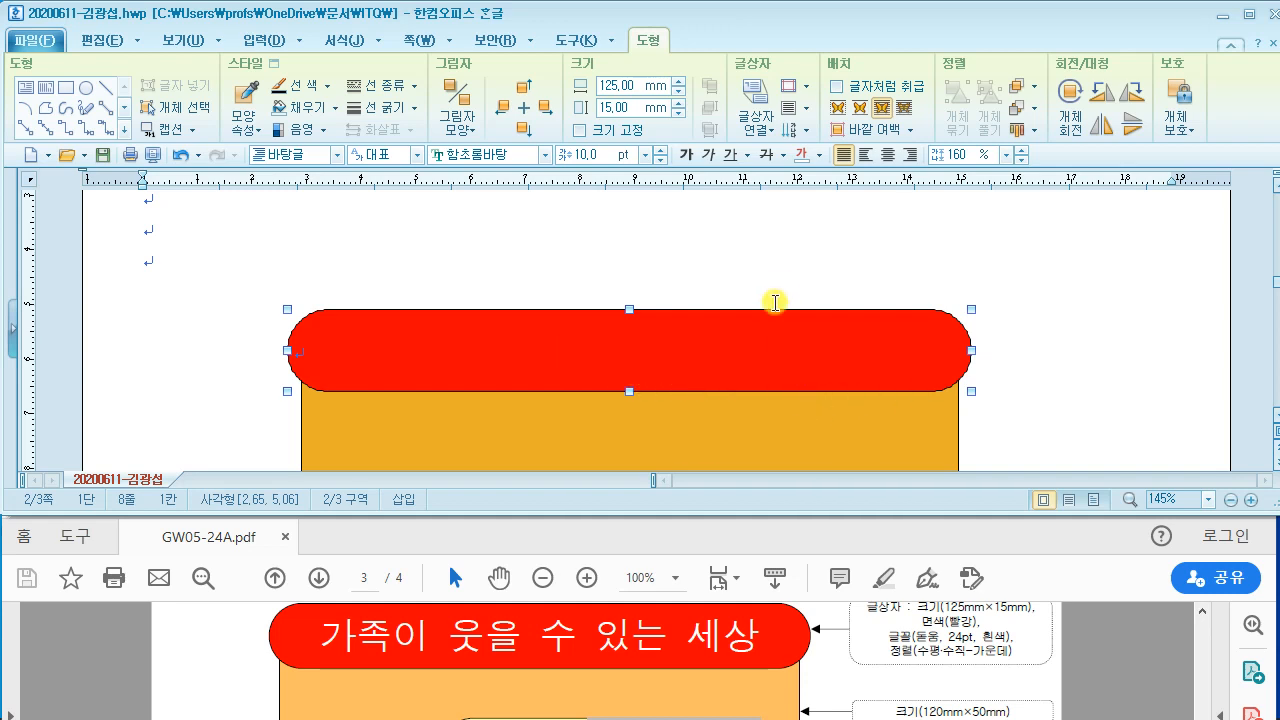
{"action": "left_click", "coordinate": [897, 244]}
{"action": "scroll", "coordinate": [571, 329], "scroll_direction": "down", "scroll_amount": 1}
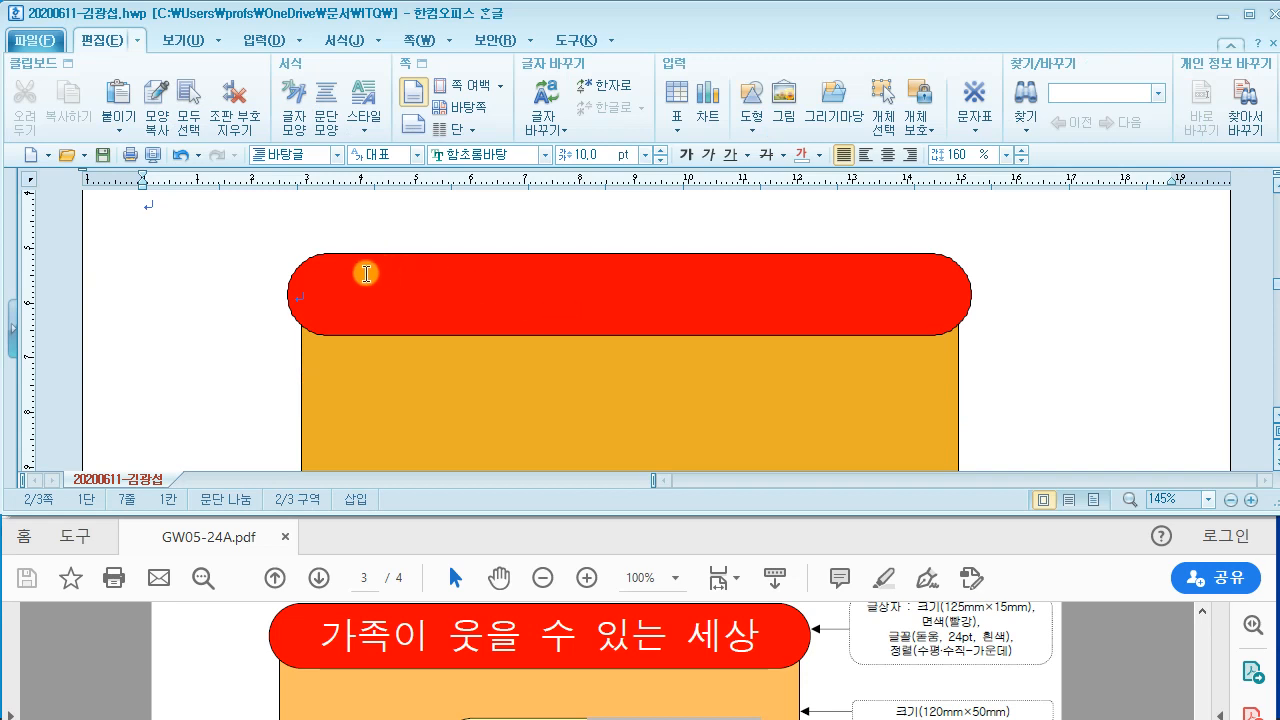
Step: Type the title '가족이 웃을 수 있는 세상' inside the red box
{"action": "left_click", "coordinate": [349, 286]}
{"action": "type", "text": "ㄱ"}
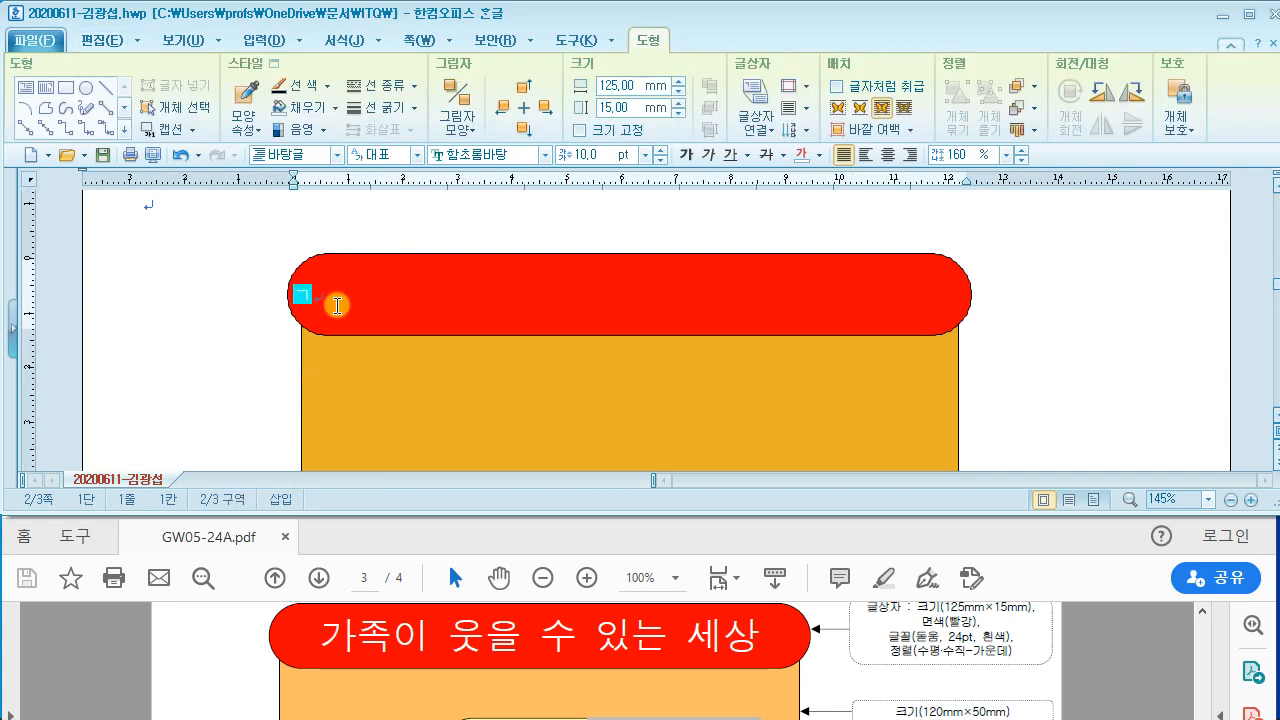
{"action": "type", "text": "족이 웃을 수 "}
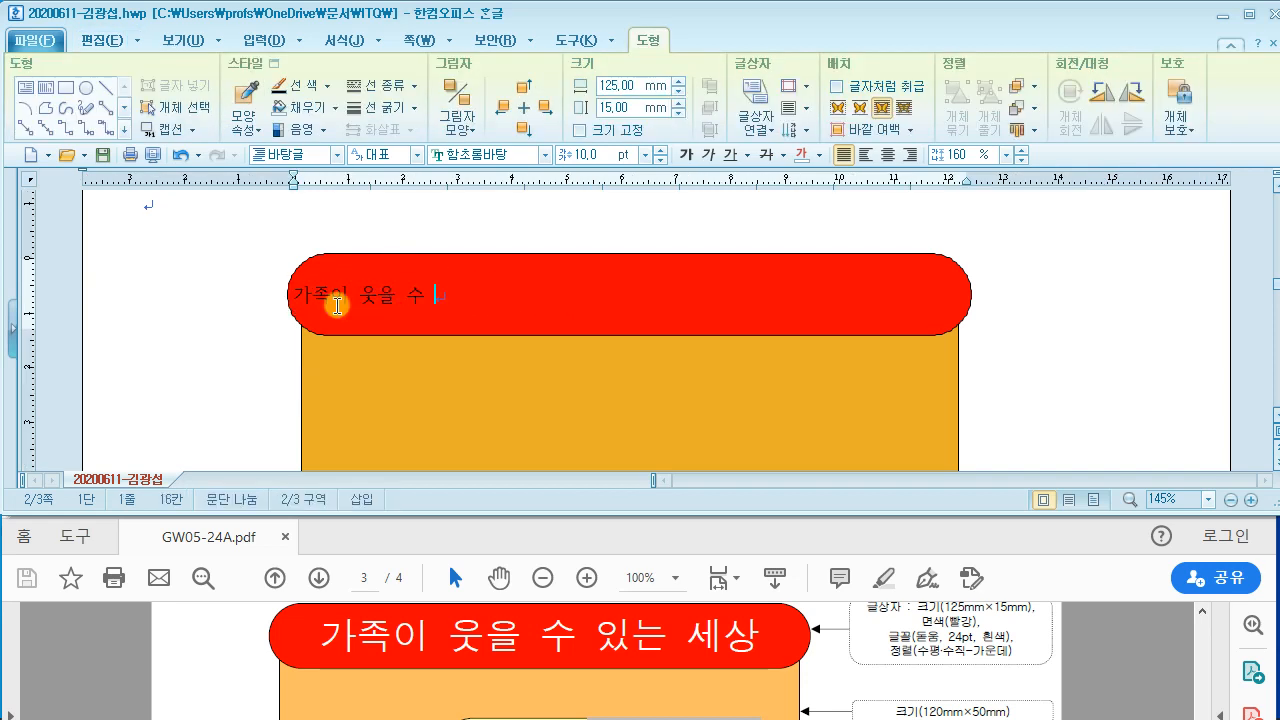
{"action": "type", "text": "있는 세"}
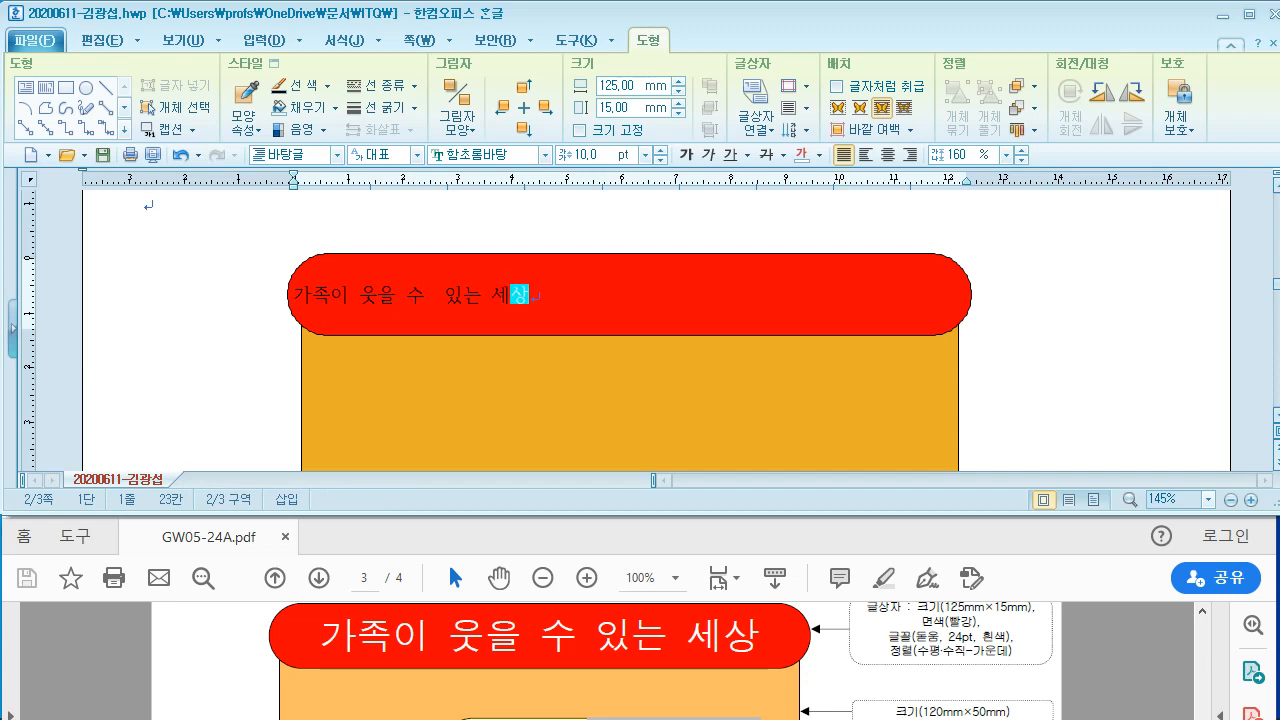
{"action": "type", "text": "상"}
{"action": "left_click", "coordinate": [438, 296]}
{"action": "key", "text": "BackSpace"}
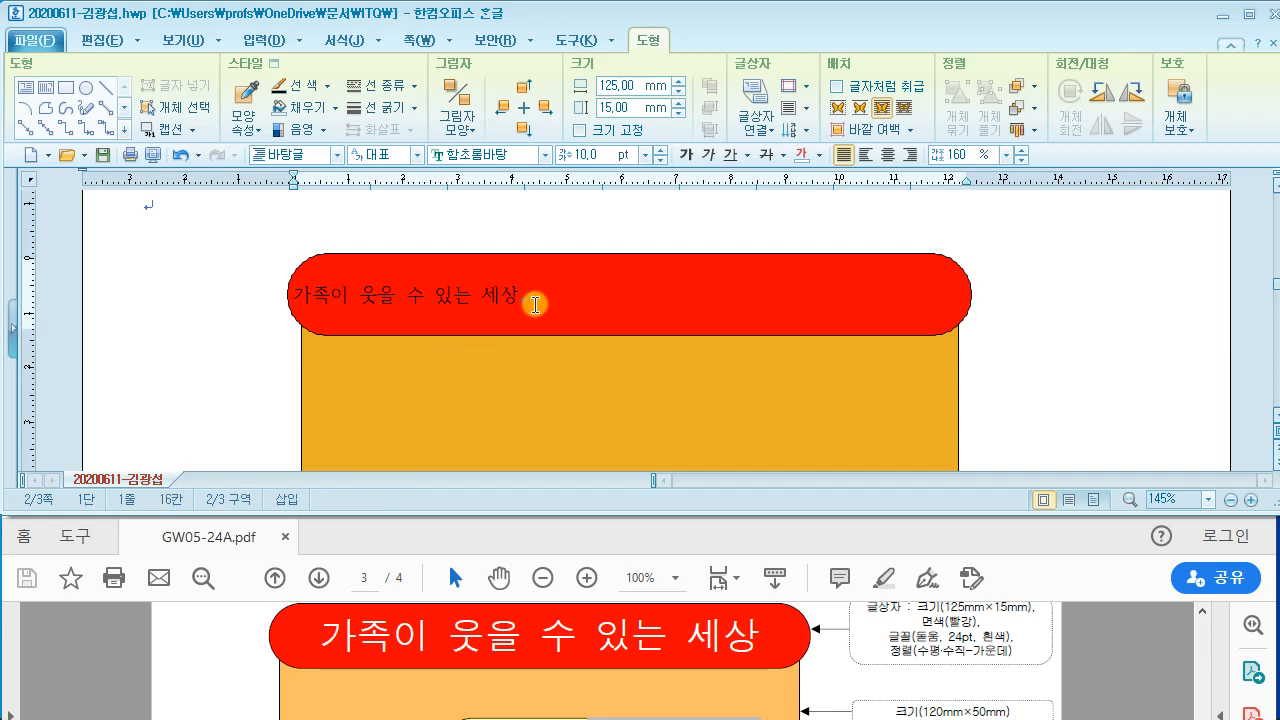
Step: Format the title as white 24 pt 돋움, centred
{"action": "left_click_drag", "start_coordinate": [536, 305], "coordinate": [290, 296]}
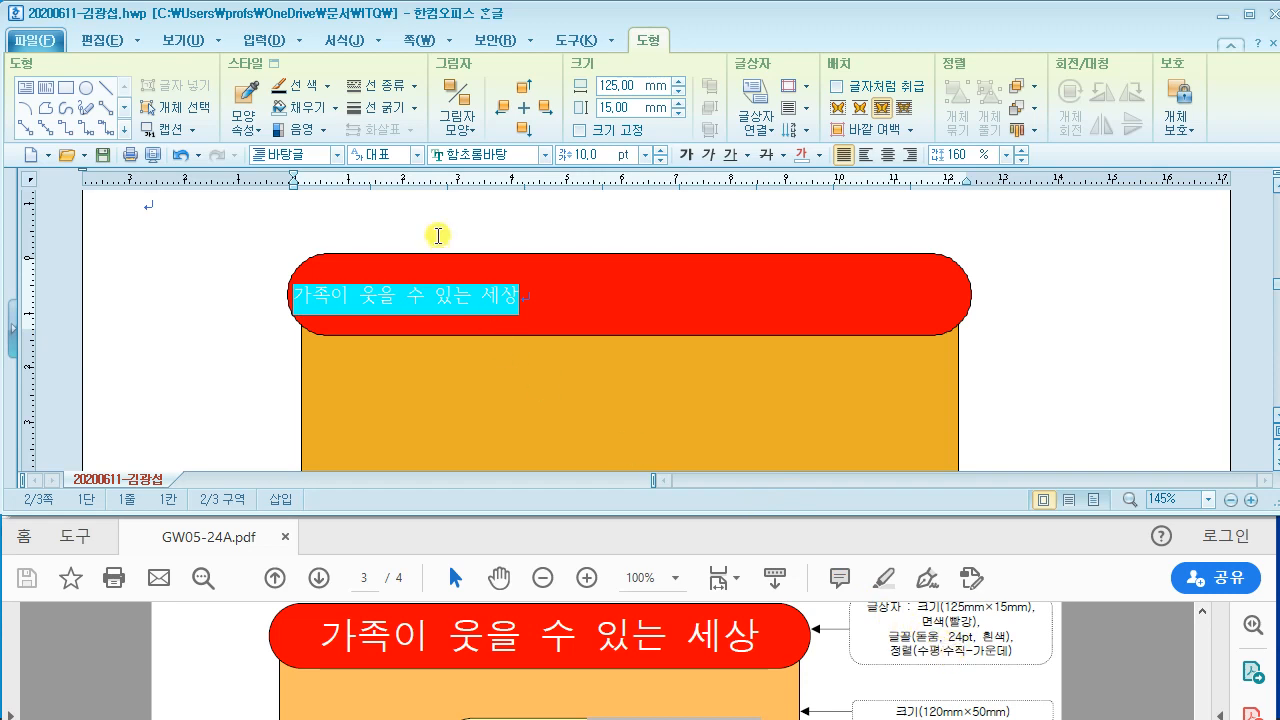
{"action": "left_click", "coordinate": [495, 158]}
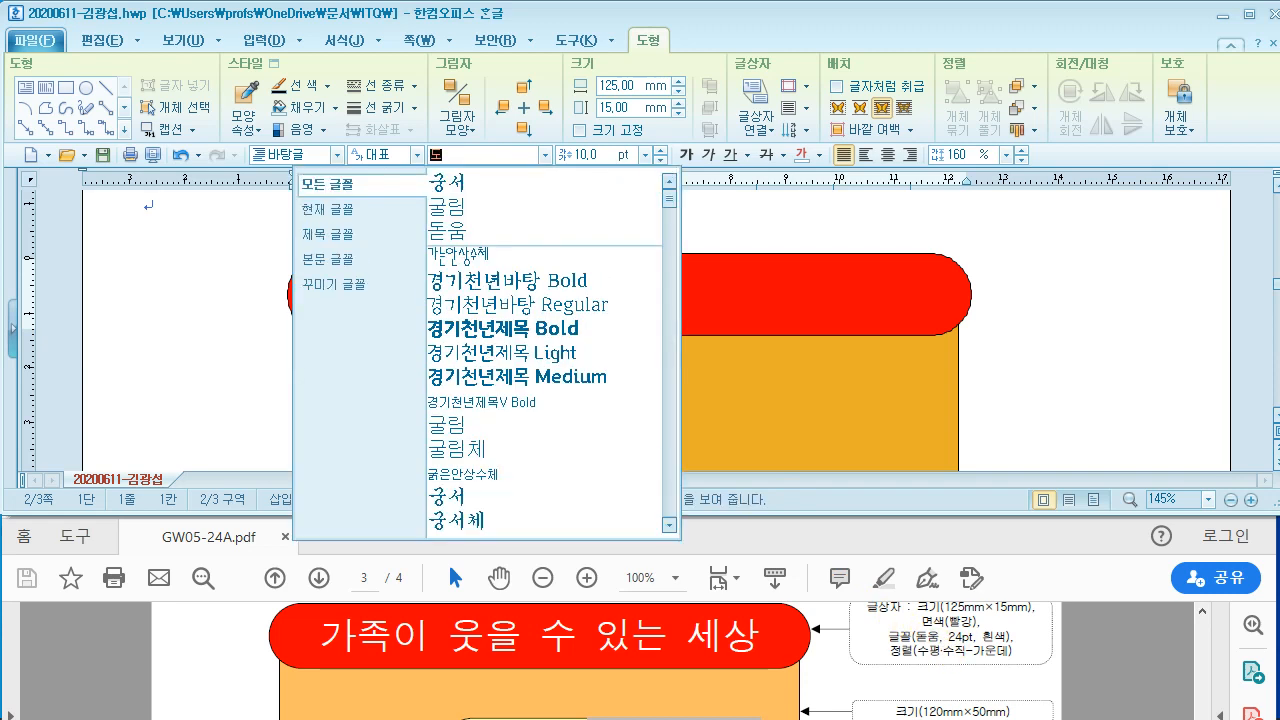
{"action": "type", "text": "돋움"}
{"action": "key", "text": "Return"}
{"action": "left_click", "coordinate": [593, 157]}
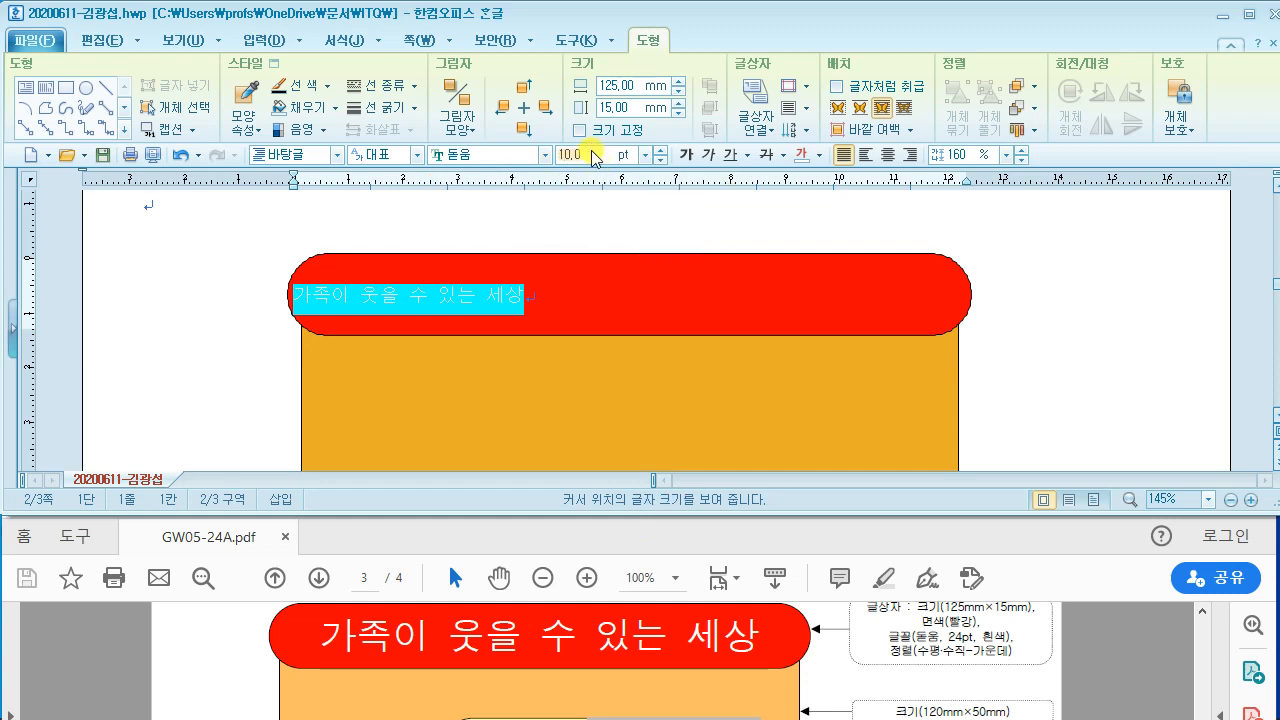
{"action": "key", "text": "Return"}
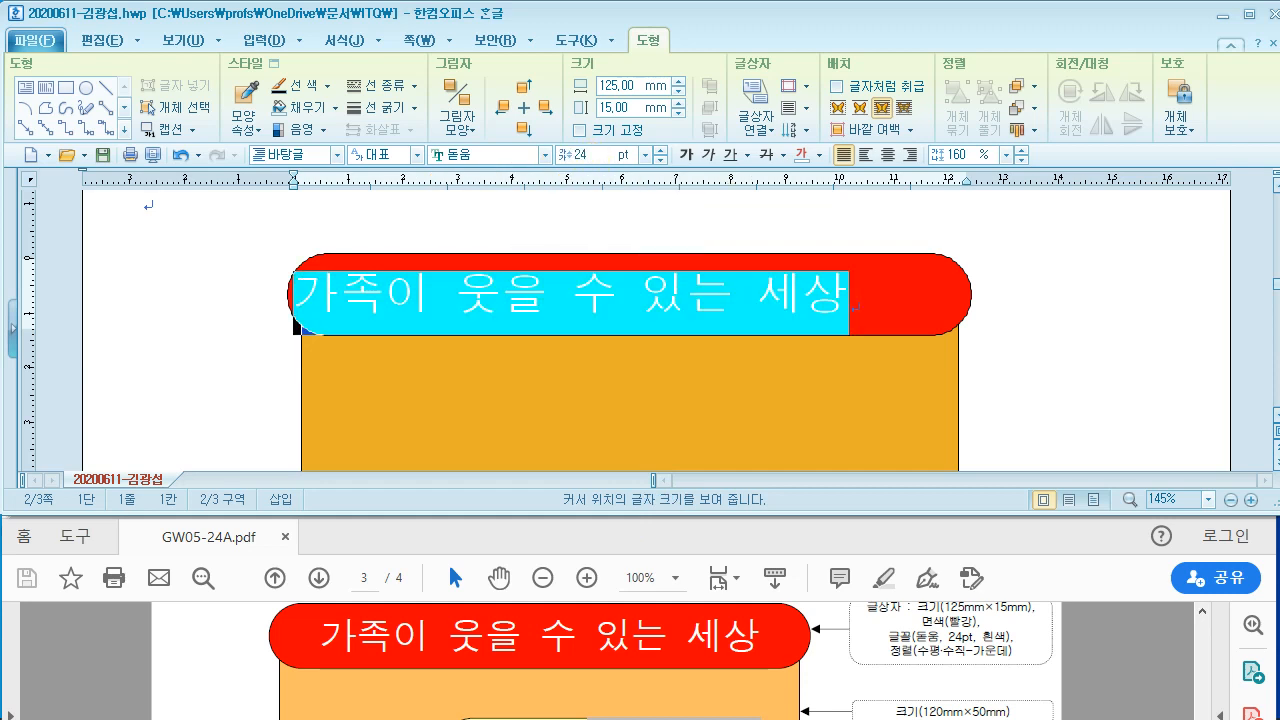
{"action": "left_click", "coordinate": [818, 155]}
{"action": "left_click", "coordinate": [806, 218]}
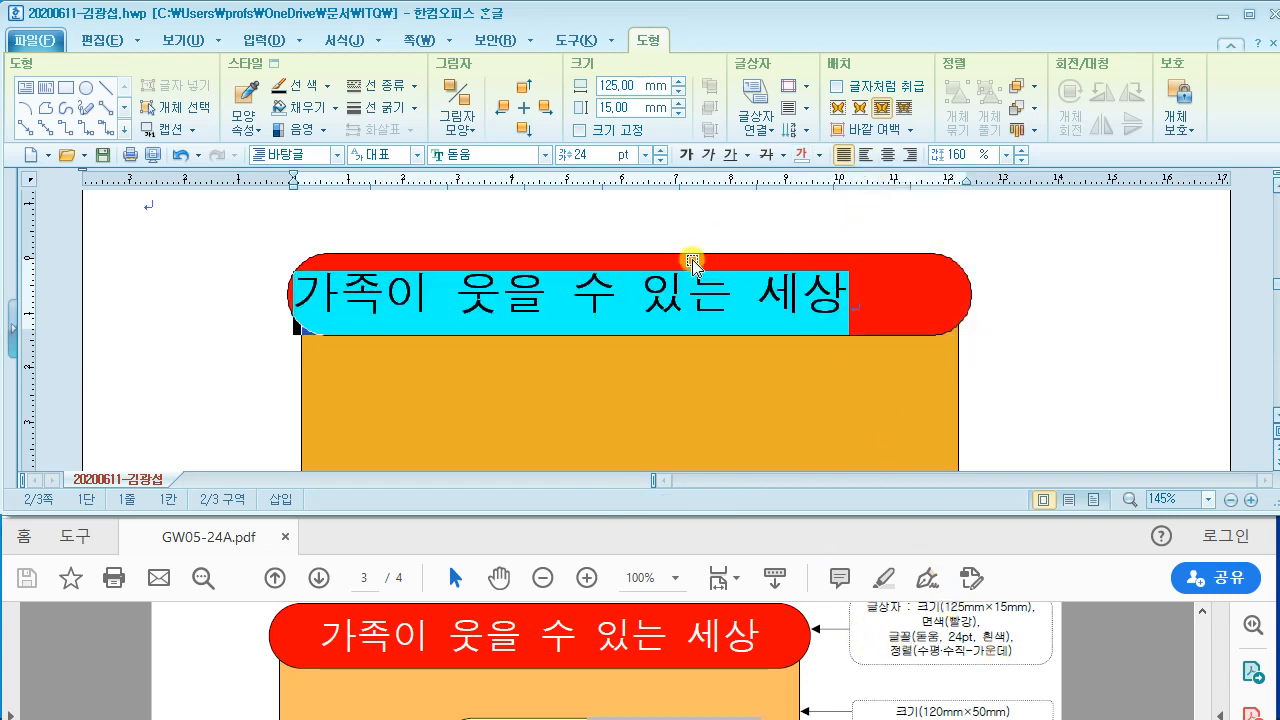
{"action": "left_click", "coordinate": [887, 155]}
{"action": "left_click", "coordinate": [1080, 316]}
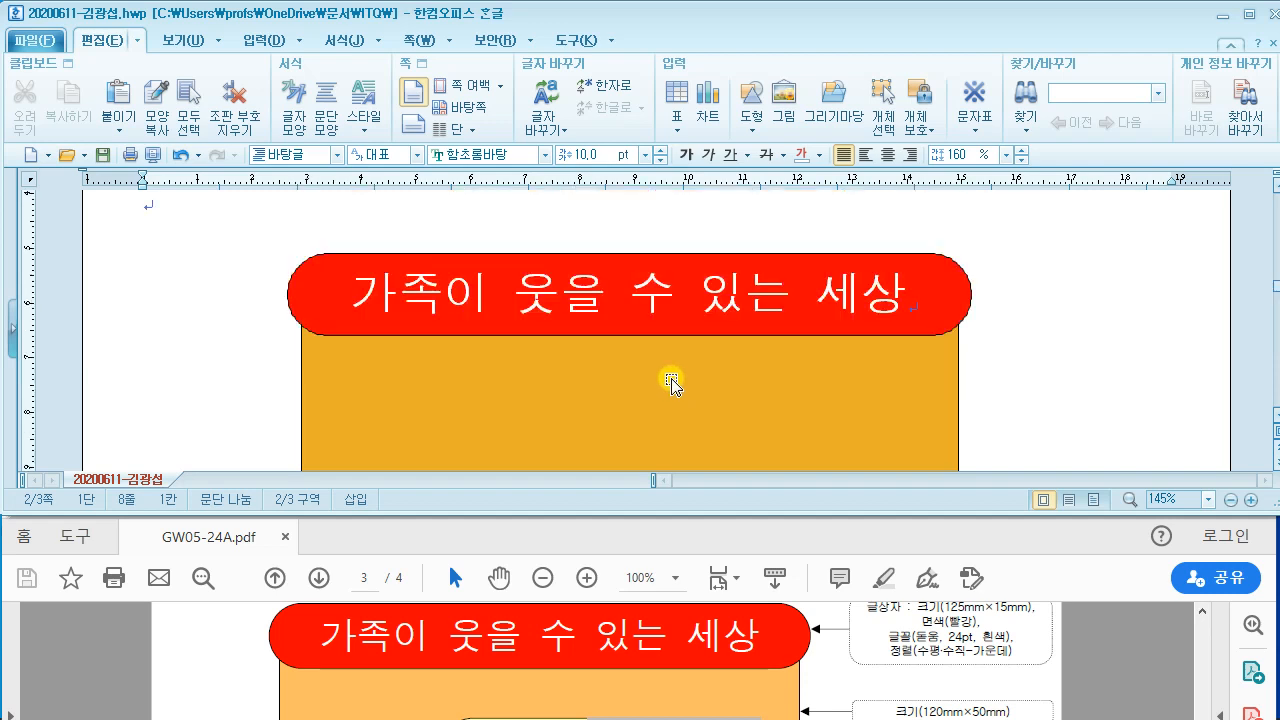
Step: Enlarge the Acrobat window and scroll the sample to the 건강가정 logo section
{"action": "double_click", "coordinate": [107, 42]}
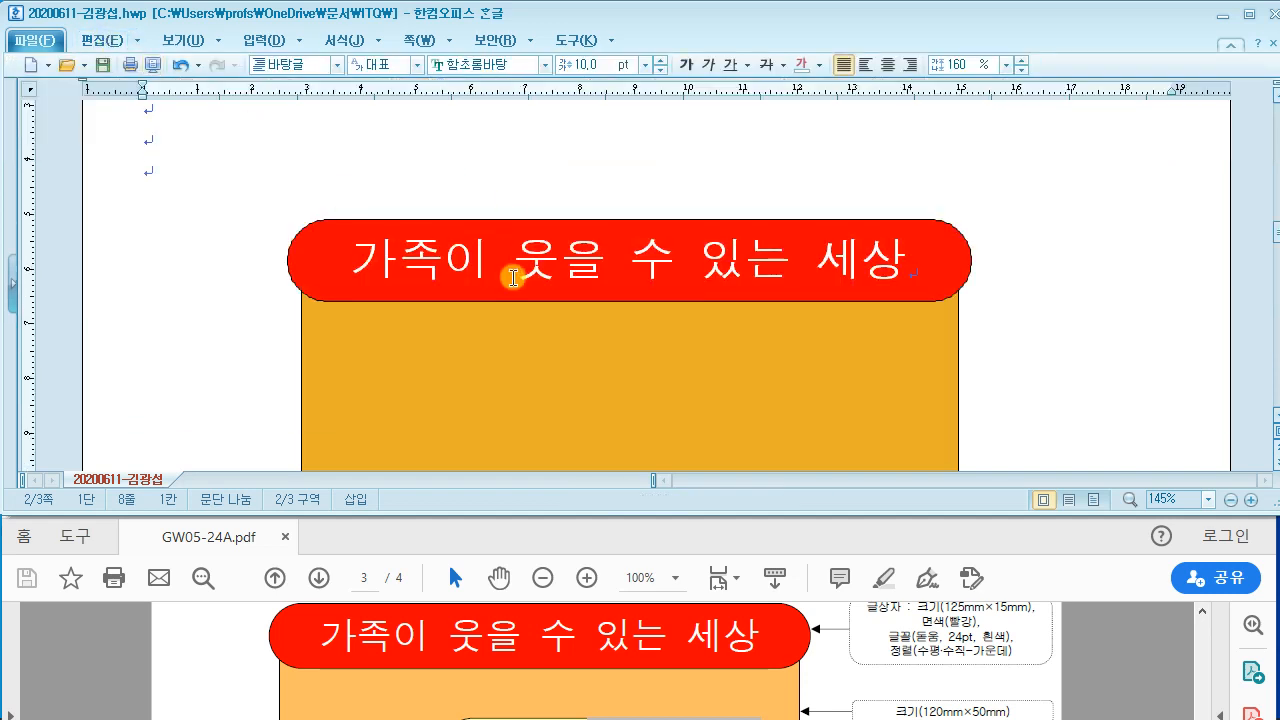
{"action": "scroll", "coordinate": [514, 277], "scroll_direction": "down", "scroll_amount": 2}
{"action": "left_click", "coordinate": [837, 632]}
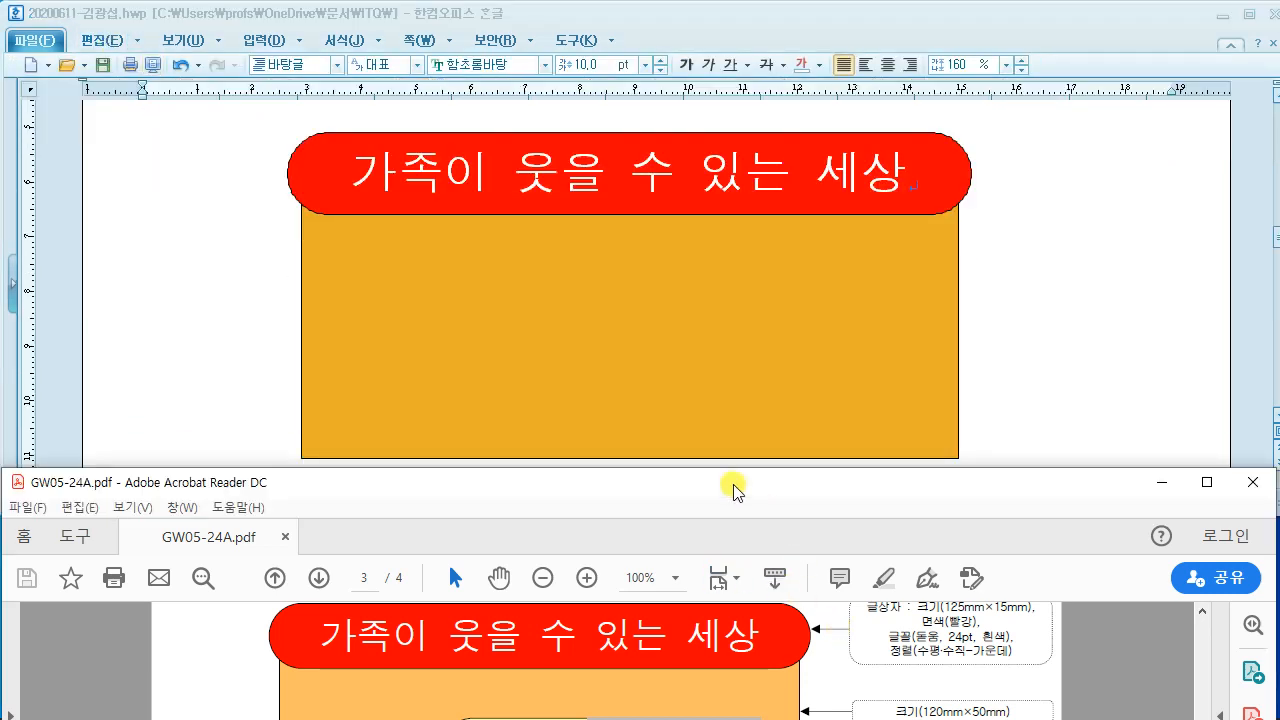
{"action": "left_click_drag", "start_coordinate": [729, 470], "coordinate": [726, 382]}
{"action": "scroll", "coordinate": [717, 520], "scroll_direction": "down", "scroll_amount": 2}
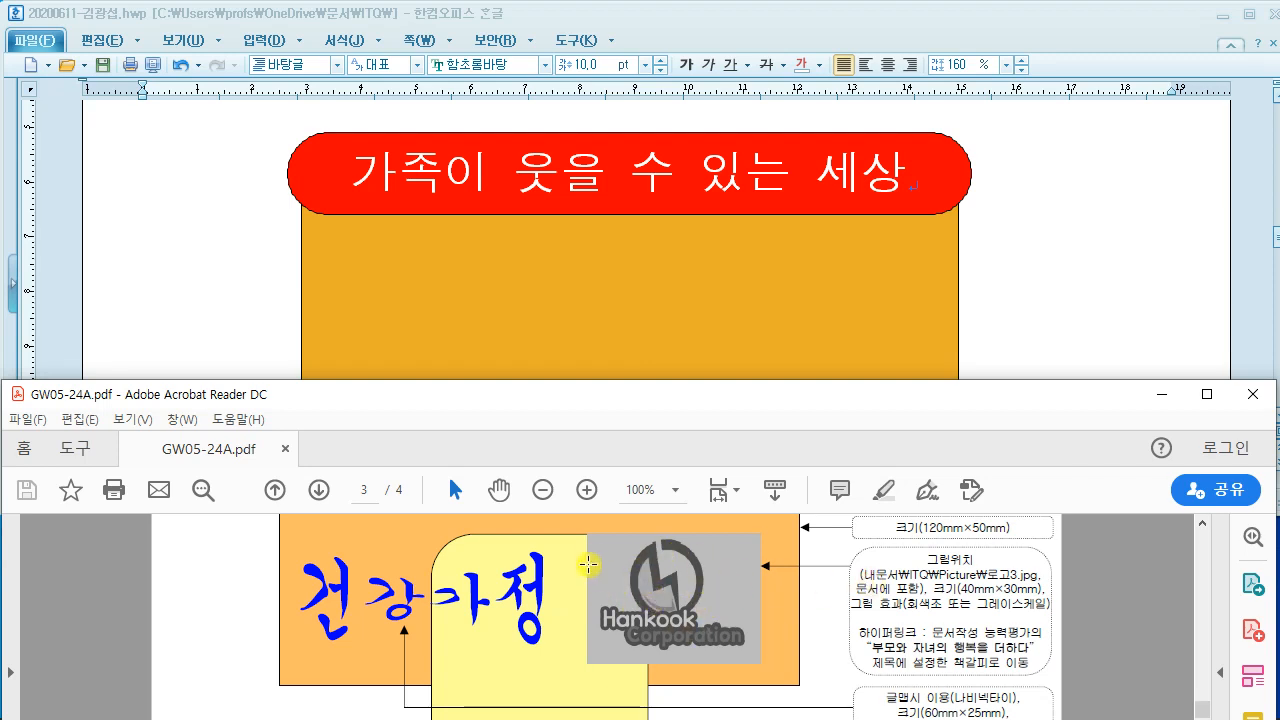
{"action": "left_click_drag", "start_coordinate": [600, 378], "coordinate": [589, 229]}
{"action": "scroll", "coordinate": [590, 540], "scroll_direction": "down", "scroll_amount": 1}
{"action": "scroll", "coordinate": [596, 568], "scroll_direction": "down", "scroll_amount": 4}
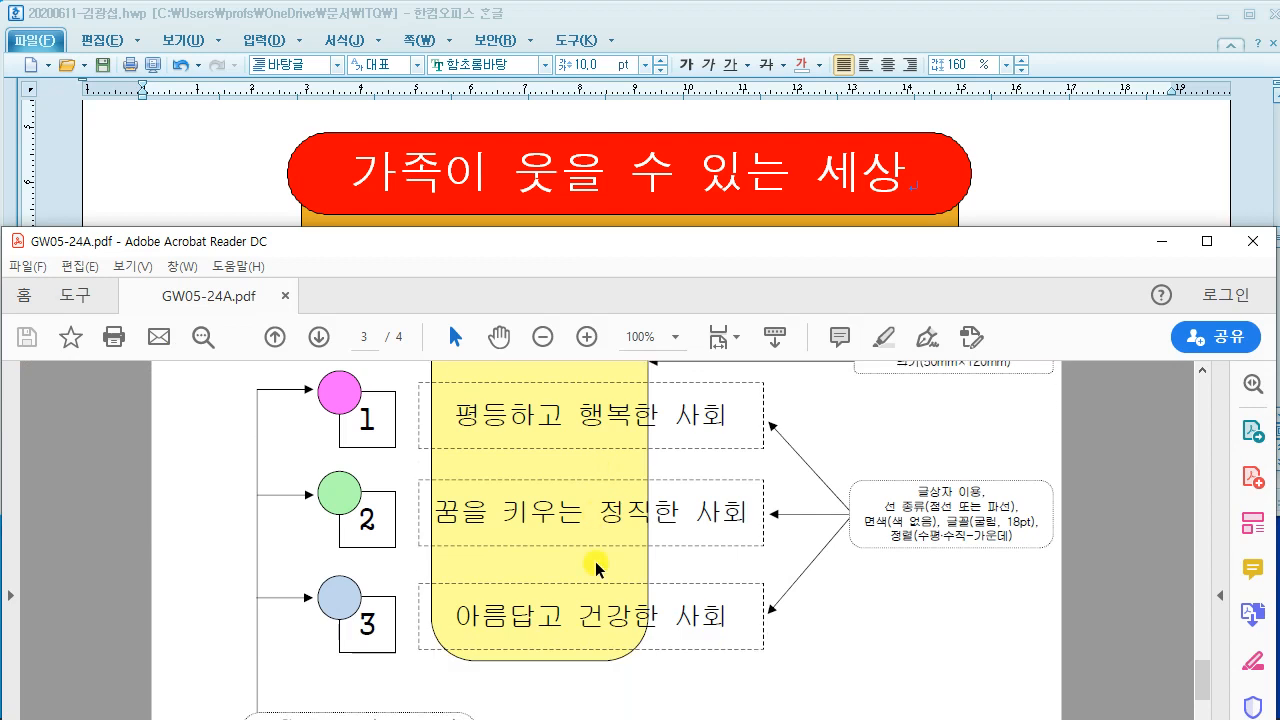
{"action": "scroll", "coordinate": [596, 568], "scroll_direction": "up", "scroll_amount": 5}
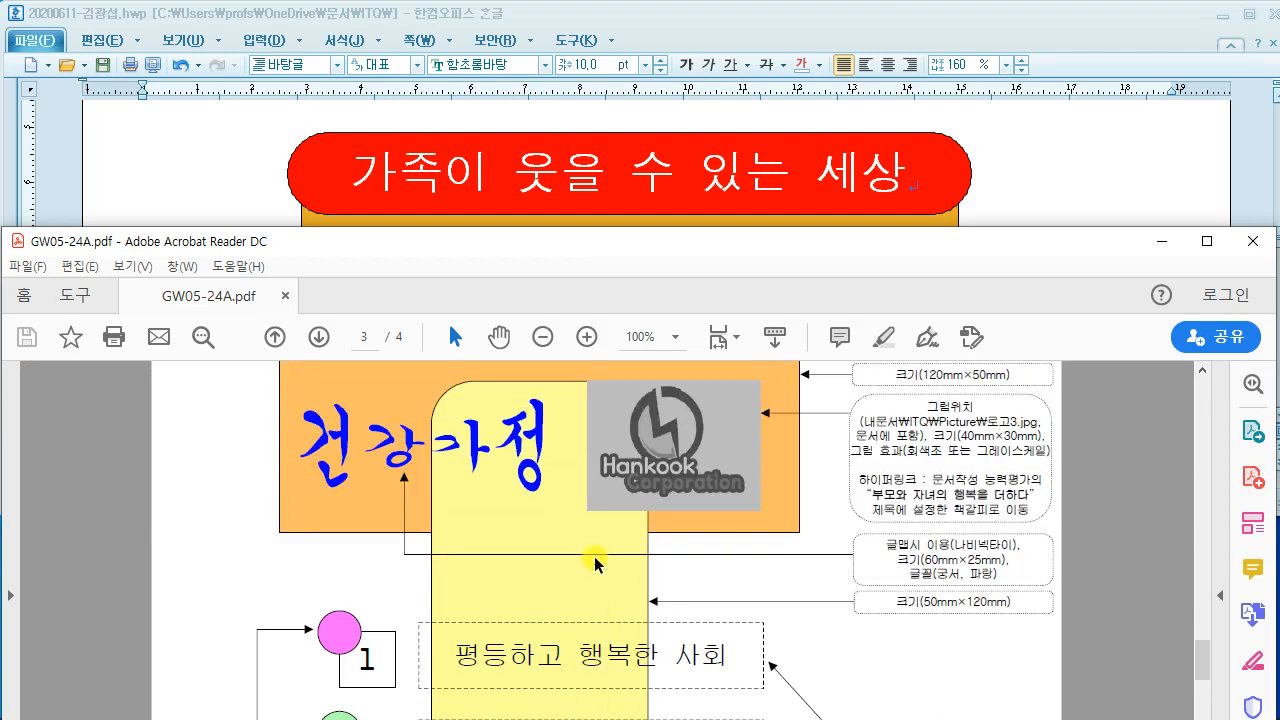
{"action": "scroll", "coordinate": [596, 565], "scroll_direction": "down", "scroll_amount": 4}
{"action": "scroll", "coordinate": [501, 558], "scroll_direction": "up", "scroll_amount": 5}
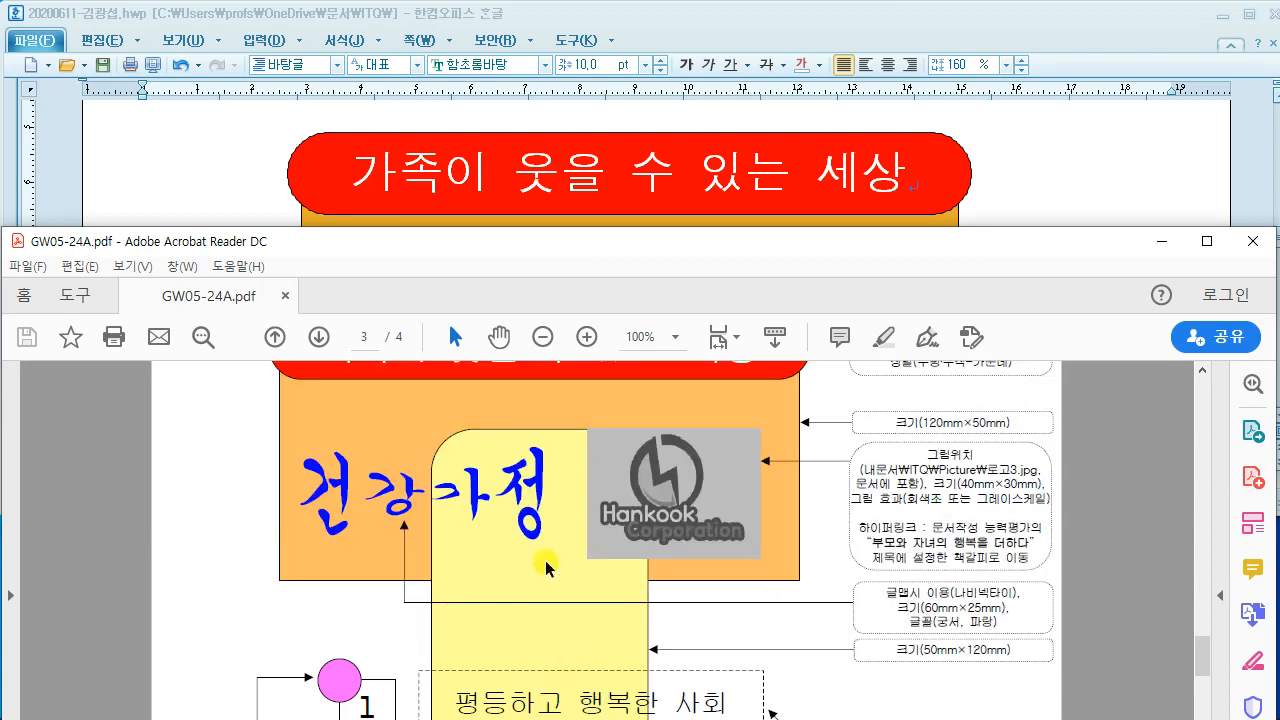
Step: Return to Hangul and open the 입력 > 도형 shape list
{"action": "left_click", "coordinate": [191, 163]}
{"action": "left_click", "coordinate": [119, 41]}
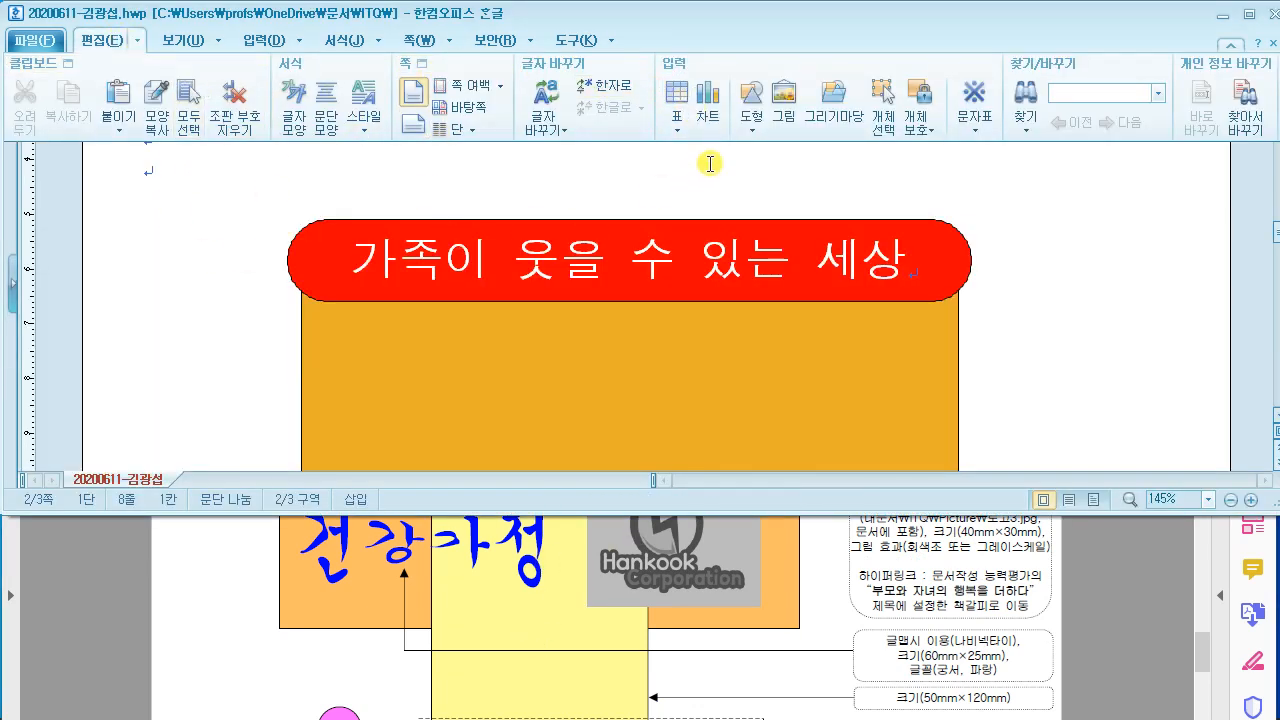
{"action": "left_click", "coordinate": [751, 125]}
Step: Draw a rectangle left of the orange box and size it 50 × 120 mm
{"action": "left_click", "coordinate": [786, 175]}
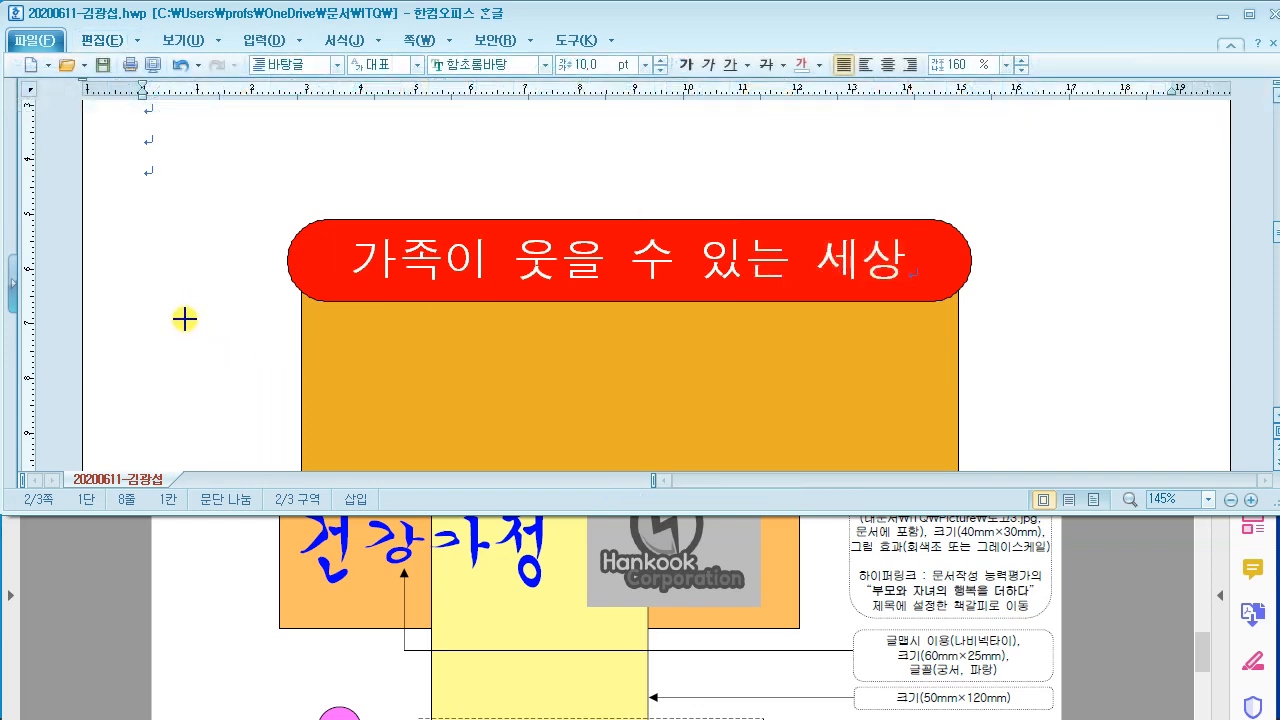
{"action": "left_click_drag", "start_coordinate": [177, 308], "coordinate": [252, 370]}
{"action": "double_click", "coordinate": [213, 335]}
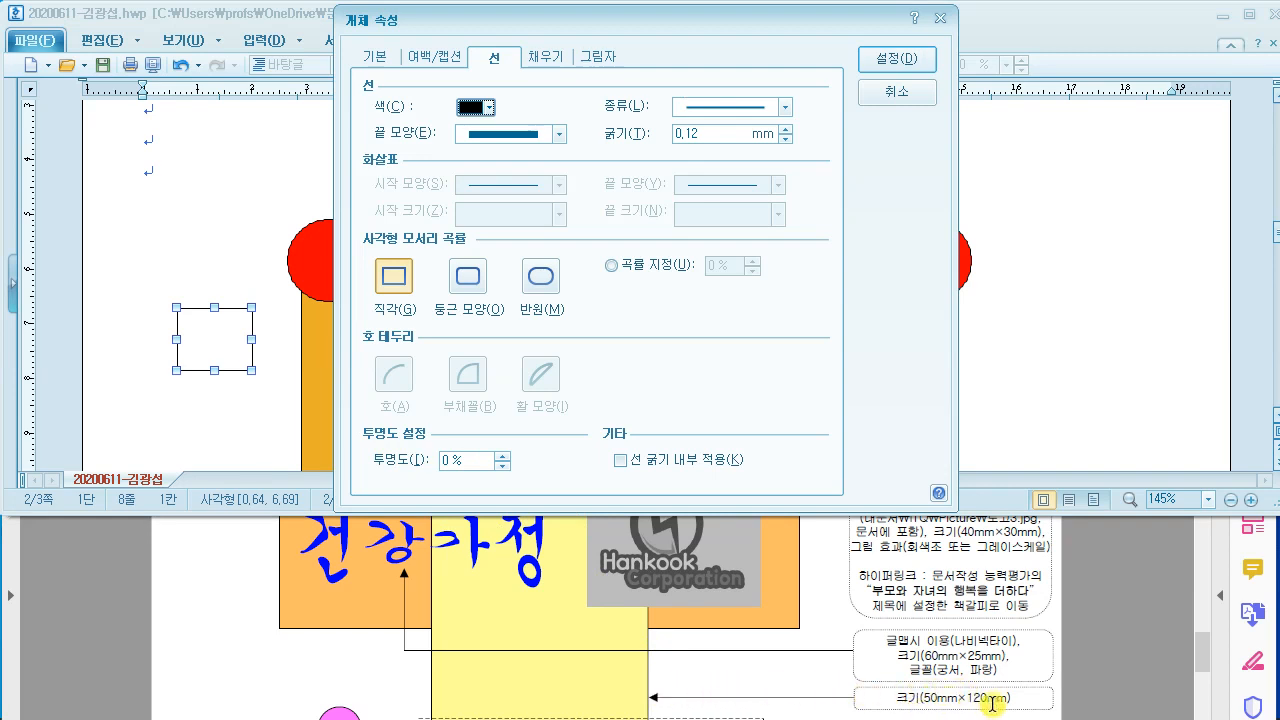
{"action": "left_click", "coordinate": [380, 56]}
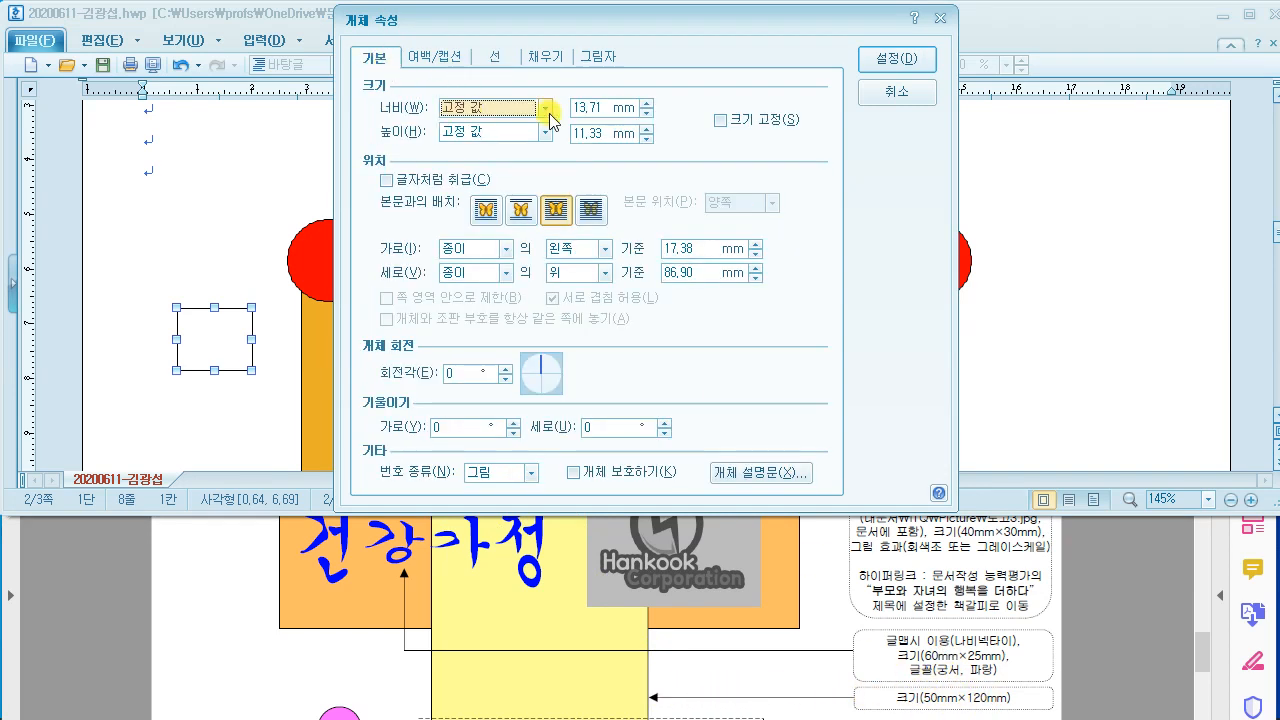
{"action": "left_click", "coordinate": [602, 110]}
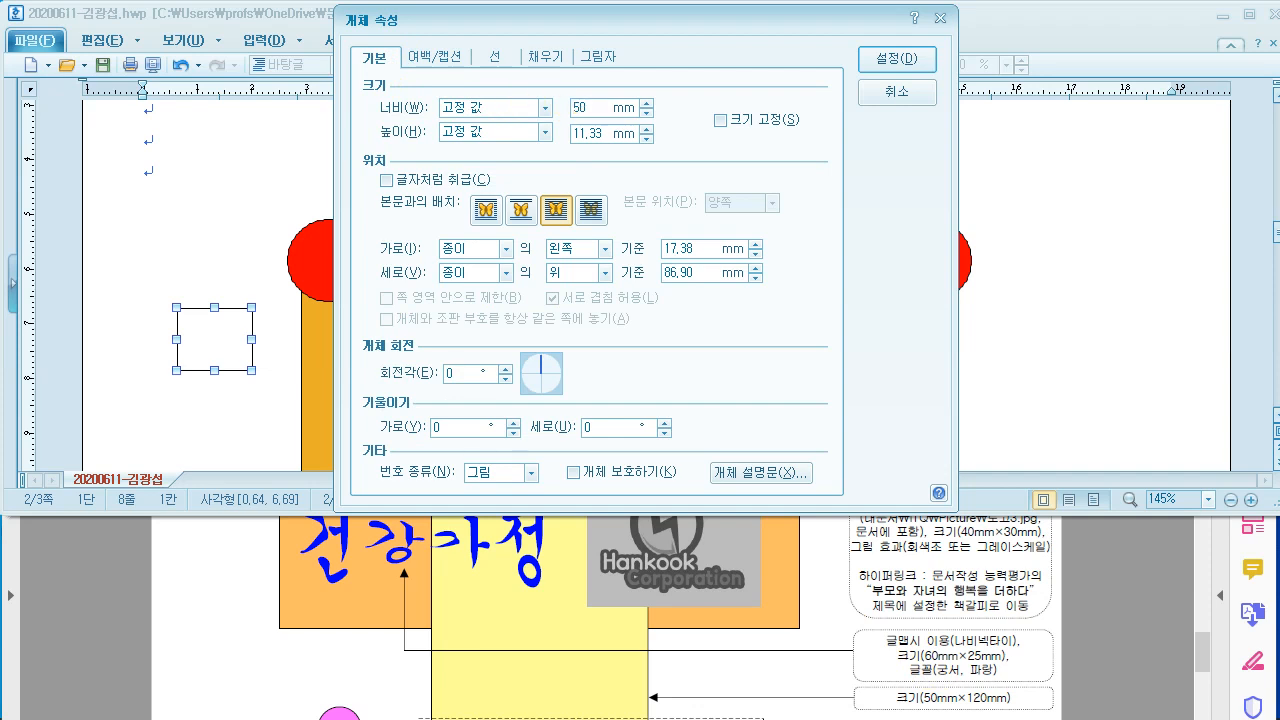
{"action": "left_click", "coordinate": [609, 139]}
{"action": "type", "text": "120"}
{"action": "left_click", "coordinate": [720, 675]}
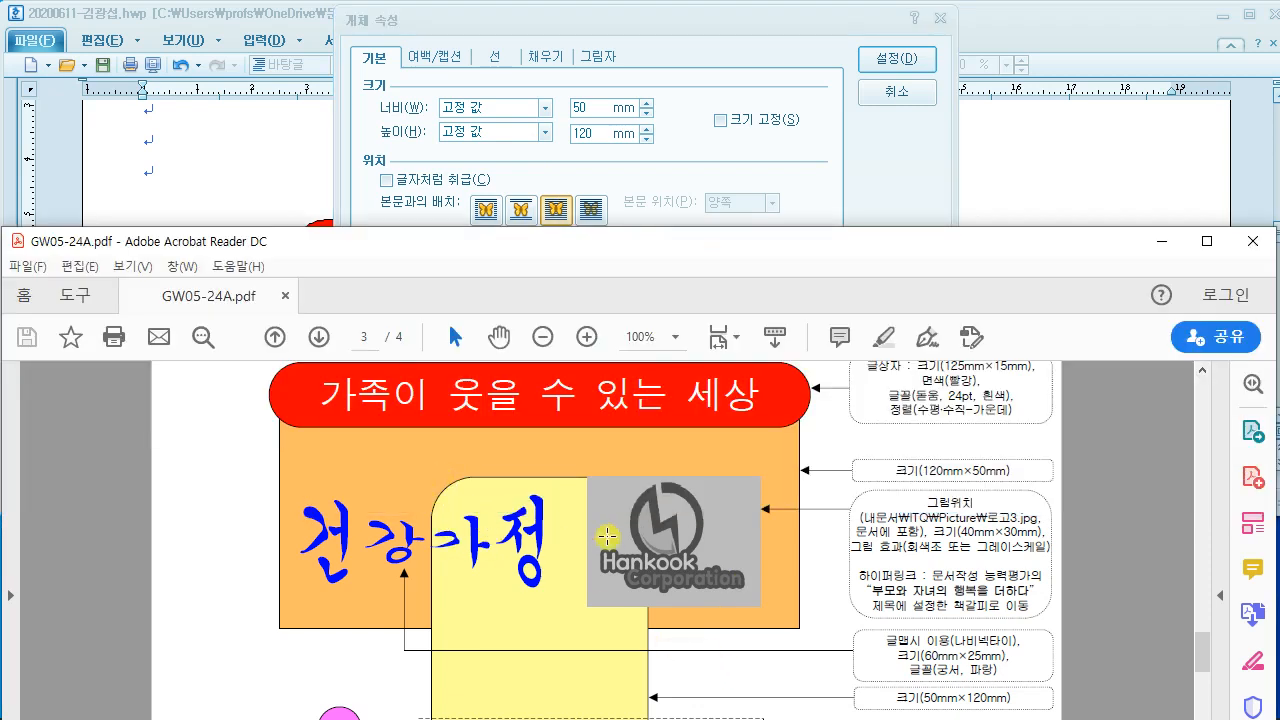
{"action": "scroll", "coordinate": [604, 532], "scroll_direction": "down", "scroll_amount": 5}
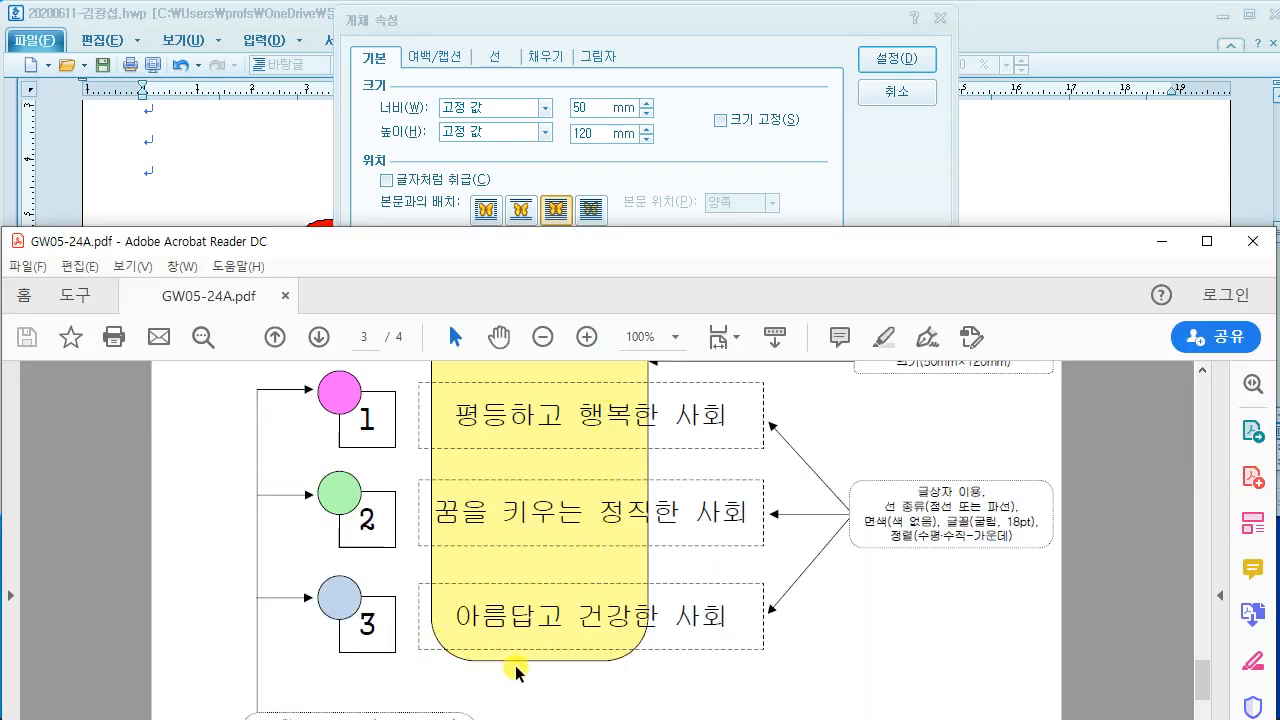
{"action": "scroll", "coordinate": [580, 590], "scroll_direction": "up", "scroll_amount": 4}
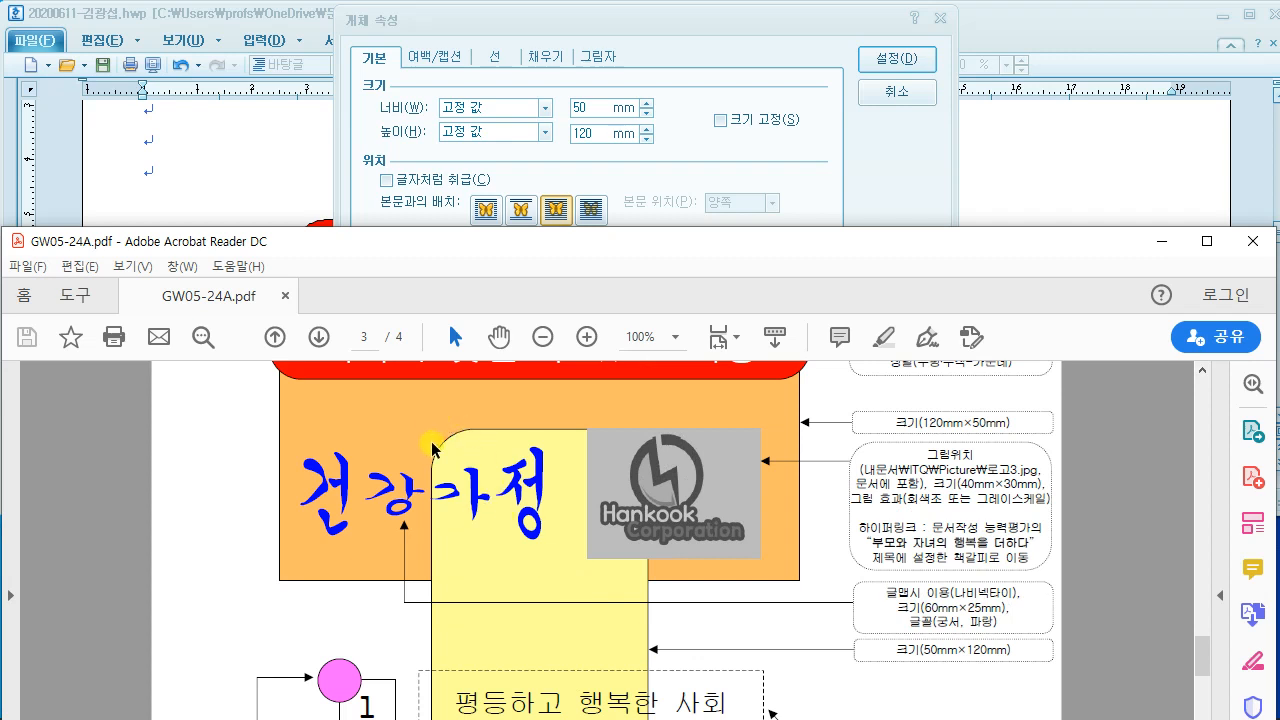
{"action": "left_click", "coordinate": [690, 88]}
Step: Give the rectangle rounded corners and a light green fill
{"action": "left_click", "coordinate": [494, 57]}
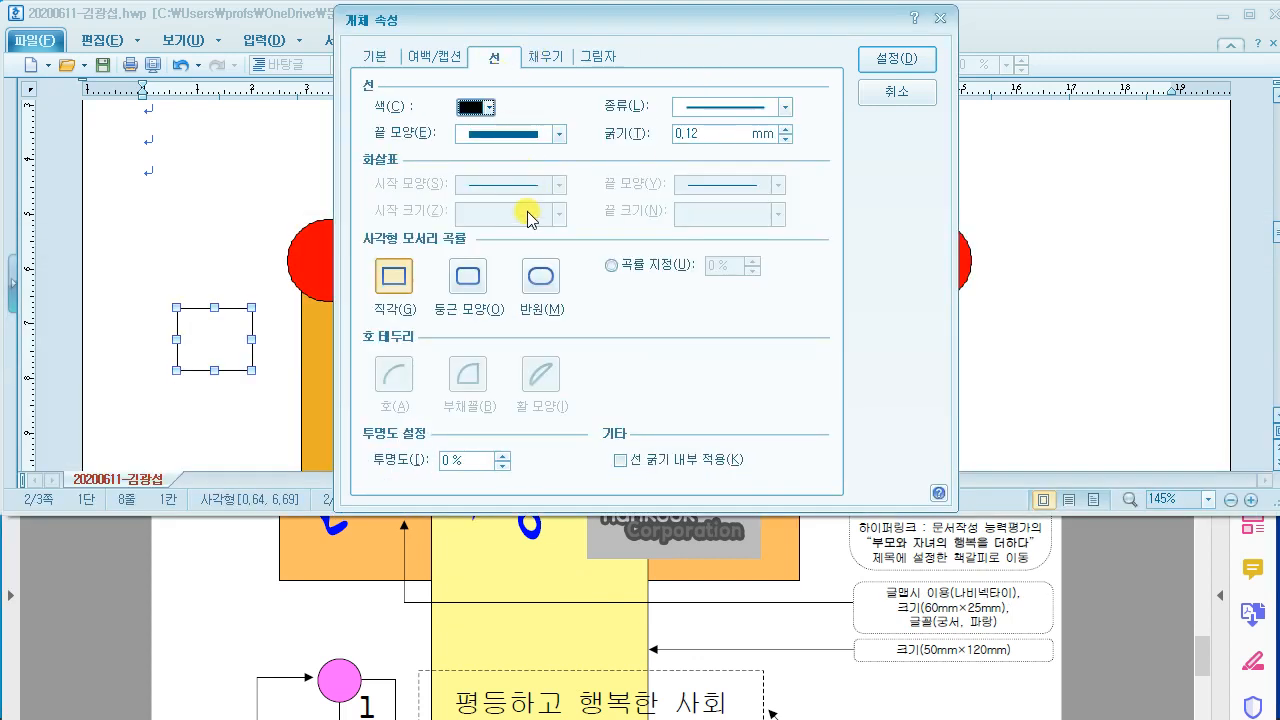
{"action": "left_click", "coordinate": [467, 284]}
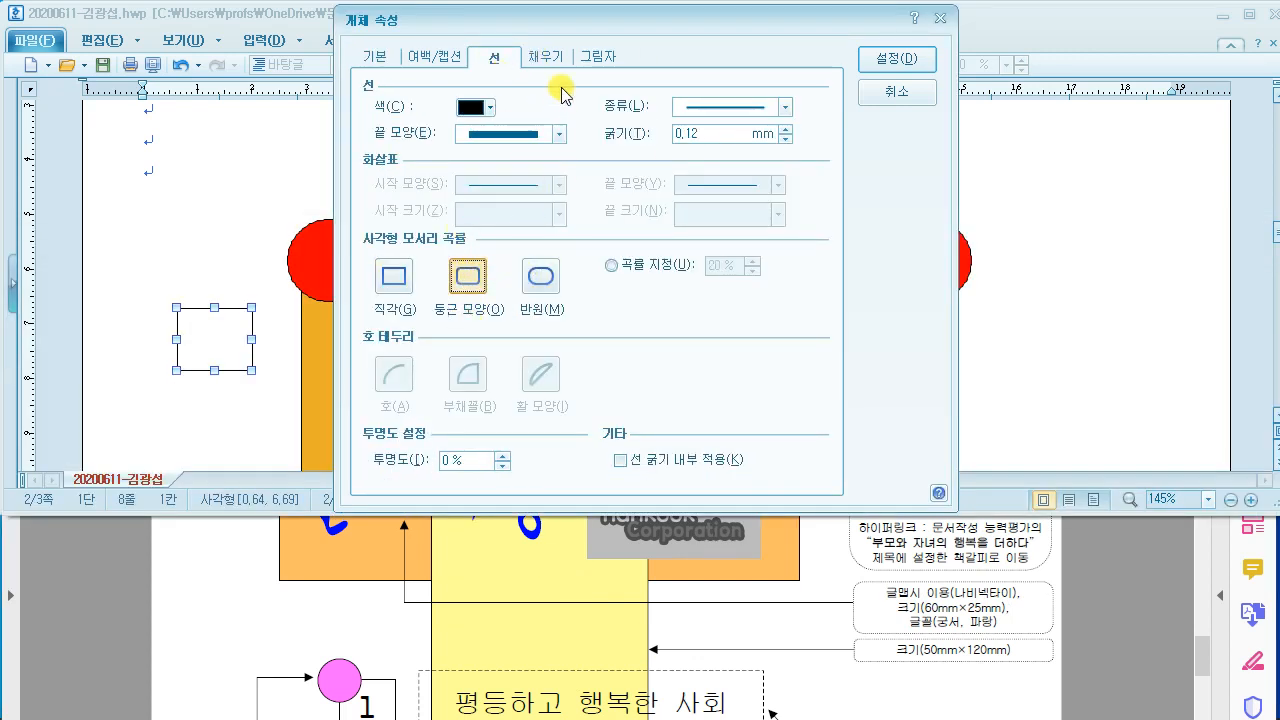
{"action": "left_click", "coordinate": [549, 56]}
{"action": "left_click", "coordinate": [459, 156]}
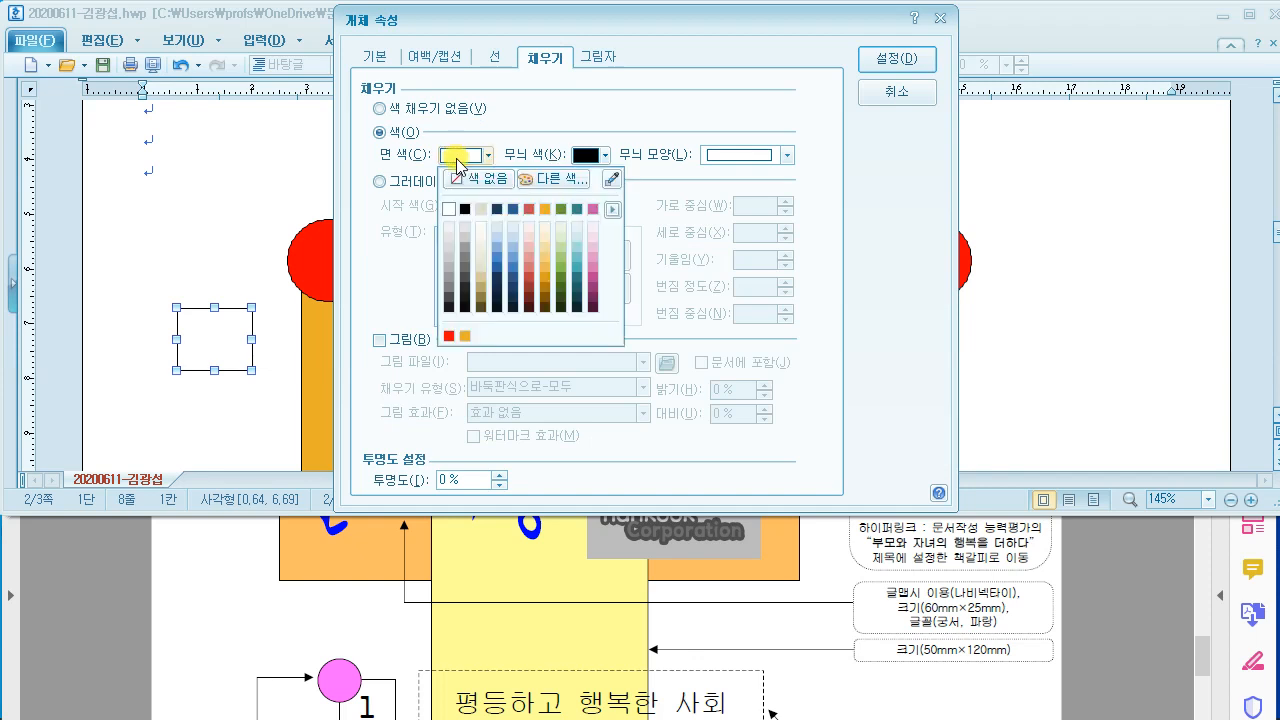
{"action": "left_click", "coordinate": [555, 249]}
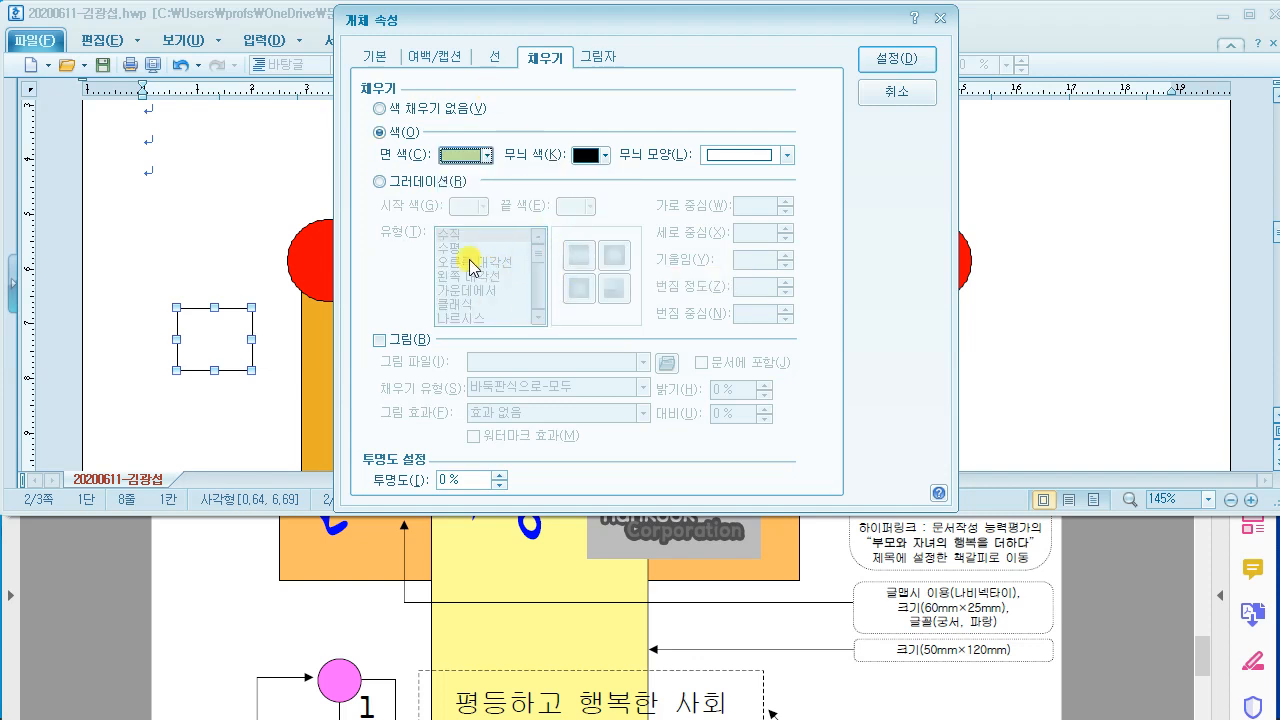
{"action": "left_click", "coordinate": [897, 59]}
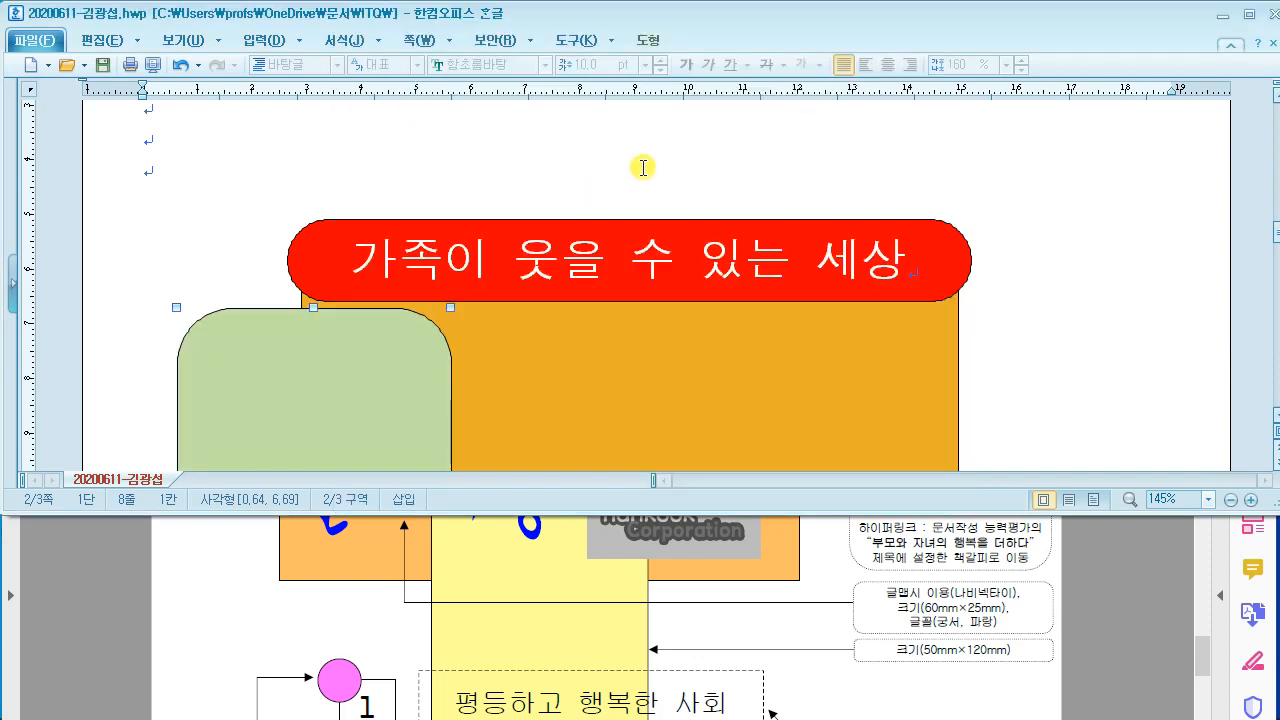
Step: Drag the green rounded rectangle onto the middle of the orange box
{"action": "scroll", "coordinate": [643, 167], "scroll_direction": "down", "scroll_amount": 2}
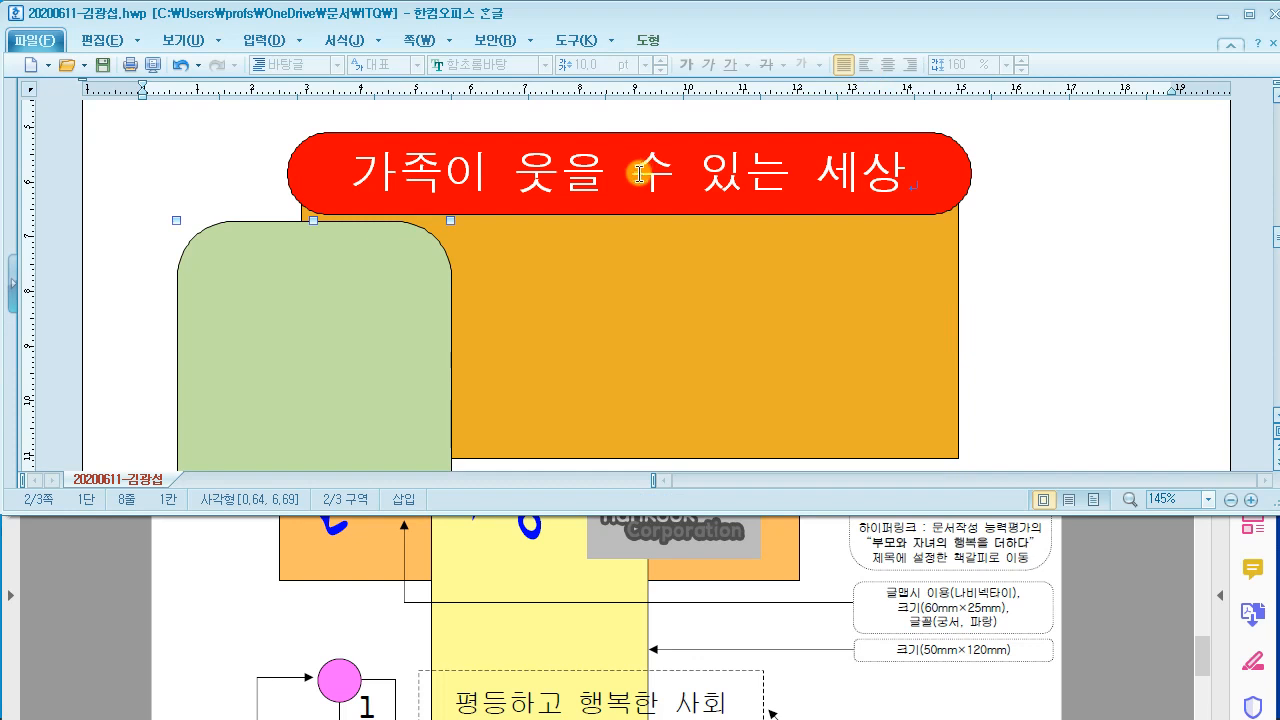
{"action": "left_click", "coordinate": [731, 630]}
{"action": "scroll", "coordinate": [672, 578], "scroll_direction": "up", "scroll_amount": 1}
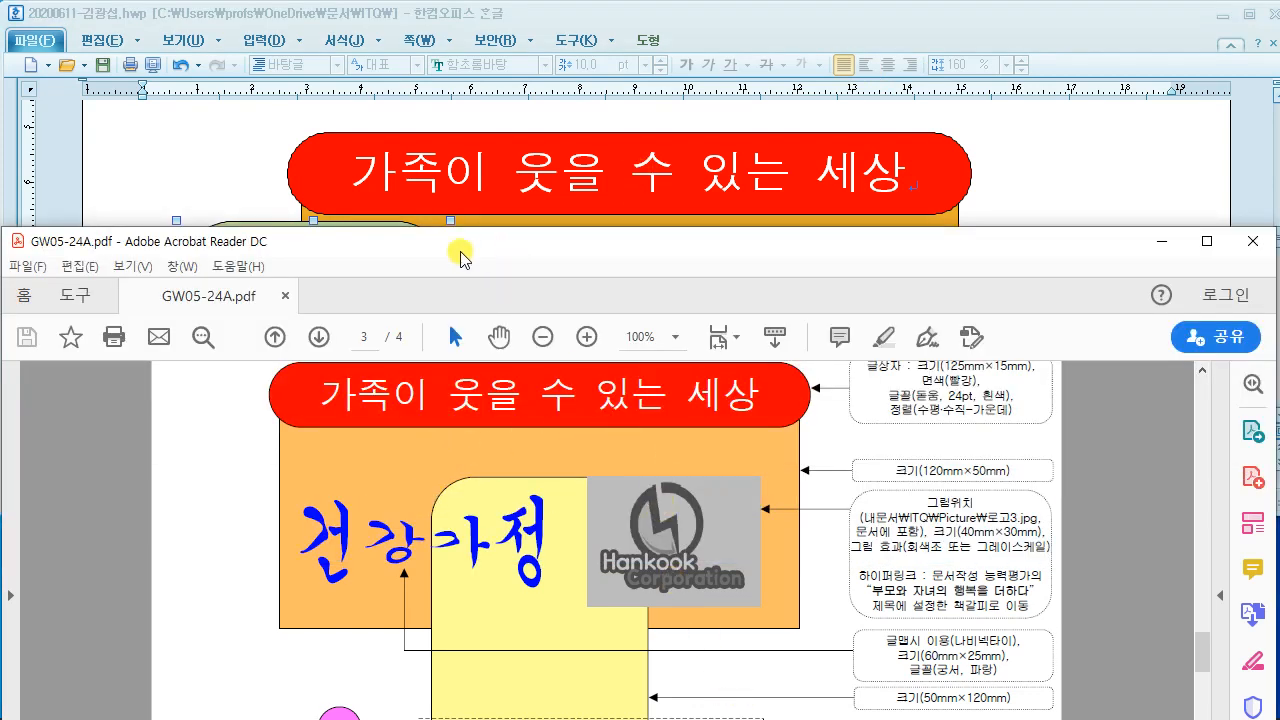
{"action": "left_click", "coordinate": [216, 165]}
{"action": "scroll", "coordinate": [337, 354], "scroll_direction": "down", "scroll_amount": 4}
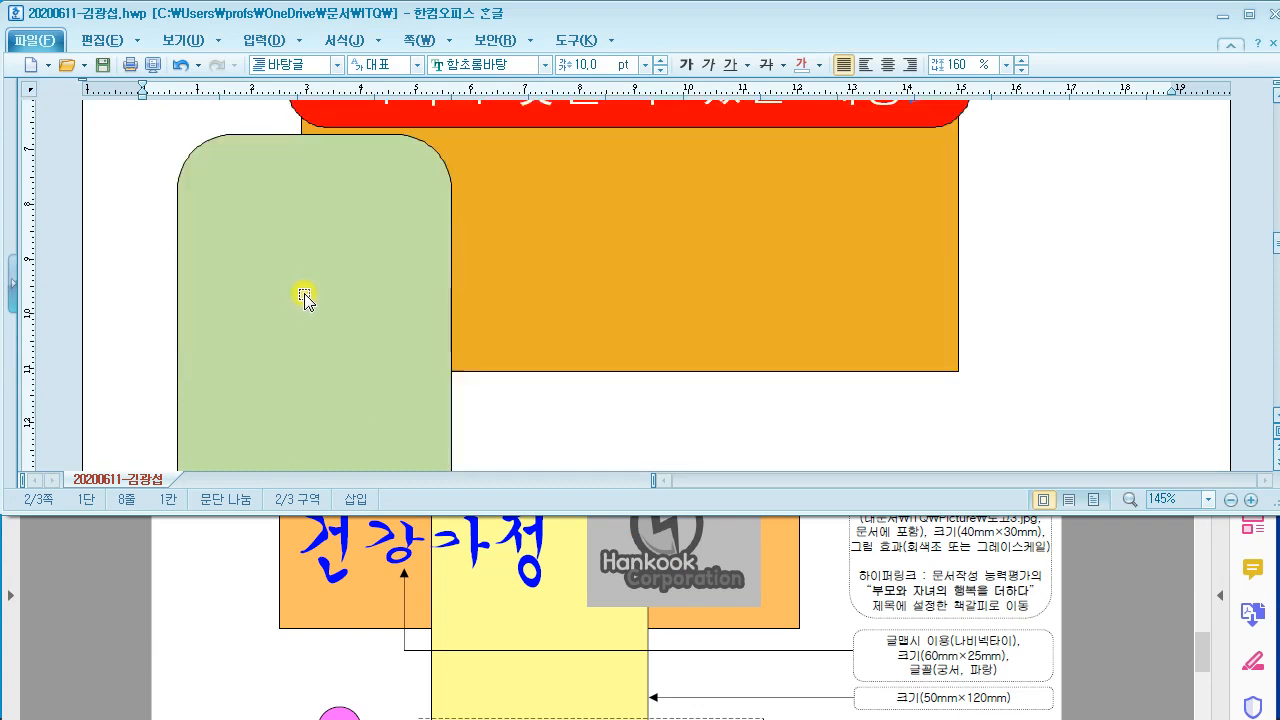
{"action": "left_click_drag", "start_coordinate": [305, 297], "coordinate": [645, 321]}
{"action": "scroll", "coordinate": [645, 321], "scroll_direction": "up", "scroll_amount": 4}
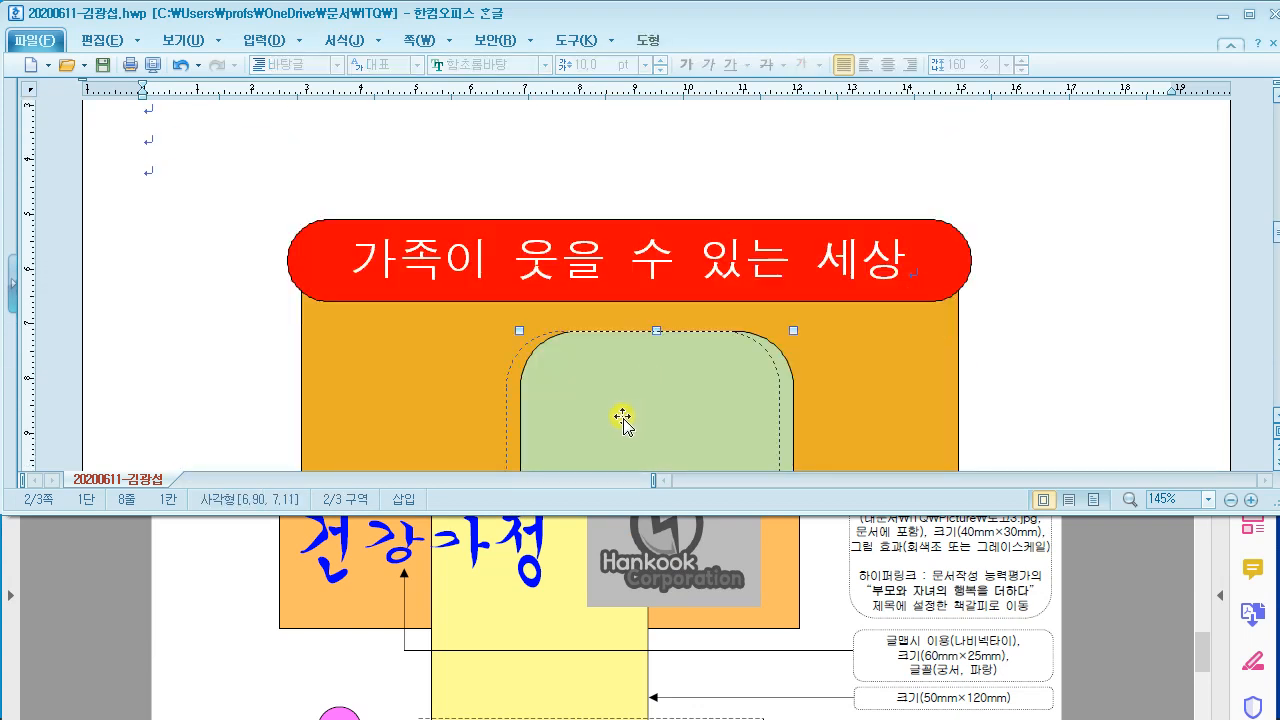
{"action": "left_click_drag", "start_coordinate": [622, 420], "coordinate": [624, 418]}
Step: Compare the green rectangle's placement below the red banner with the reference PDF
{"action": "left_click", "coordinate": [268, 630]}
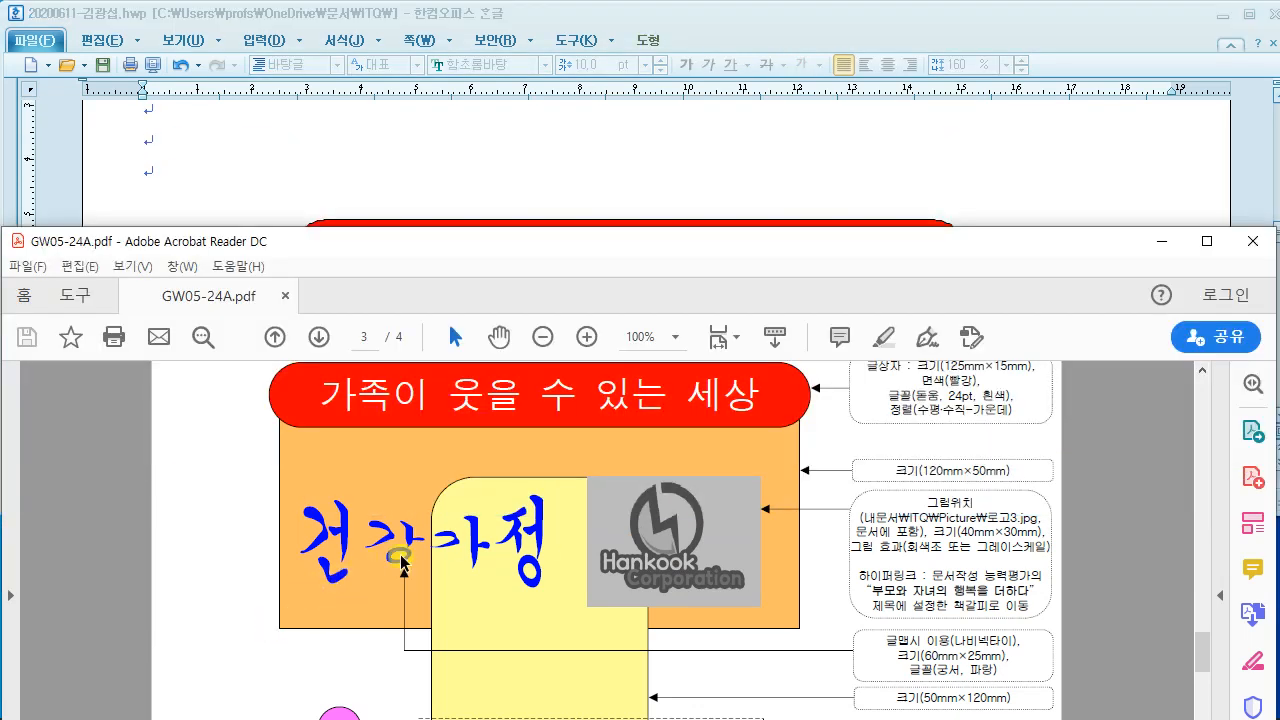
{"action": "left_click", "coordinate": [586, 157]}
{"action": "scroll", "coordinate": [600, 300], "scroll_direction": "up", "scroll_amount": 1}
{"action": "left_click", "coordinate": [601, 410]}
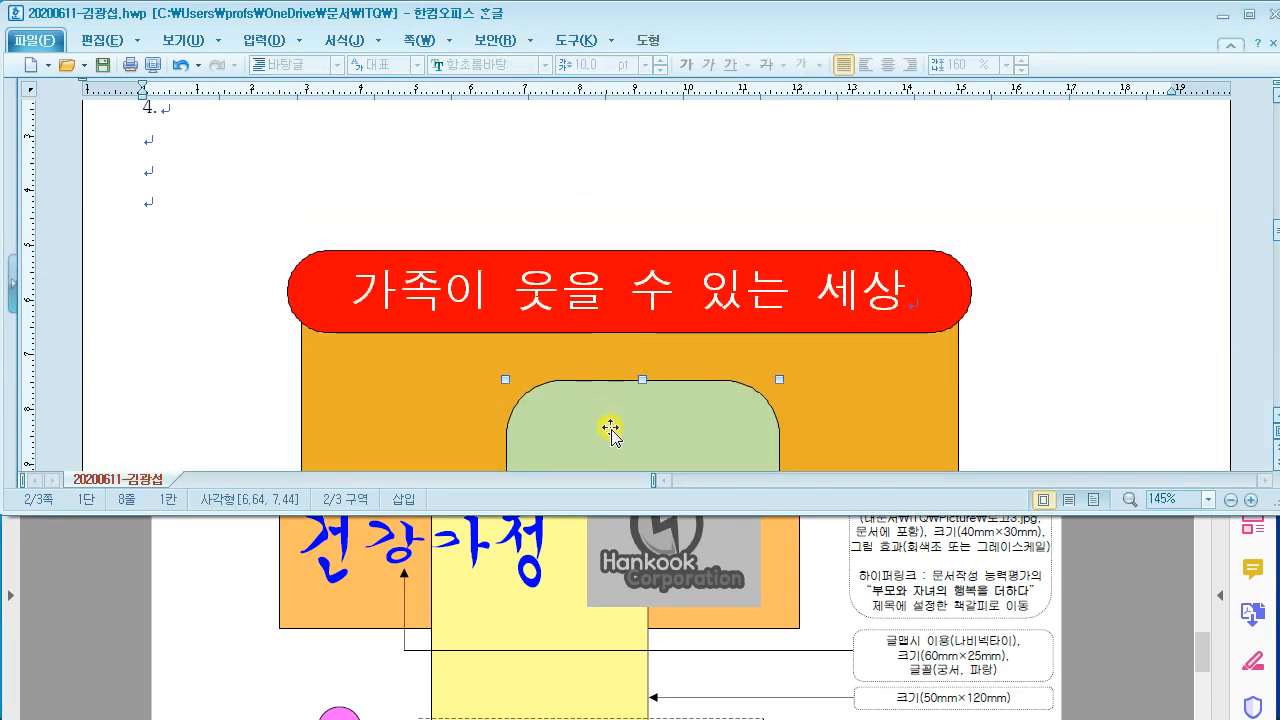
{"action": "scroll", "coordinate": [668, 358], "scroll_direction": "down", "scroll_amount": 3}
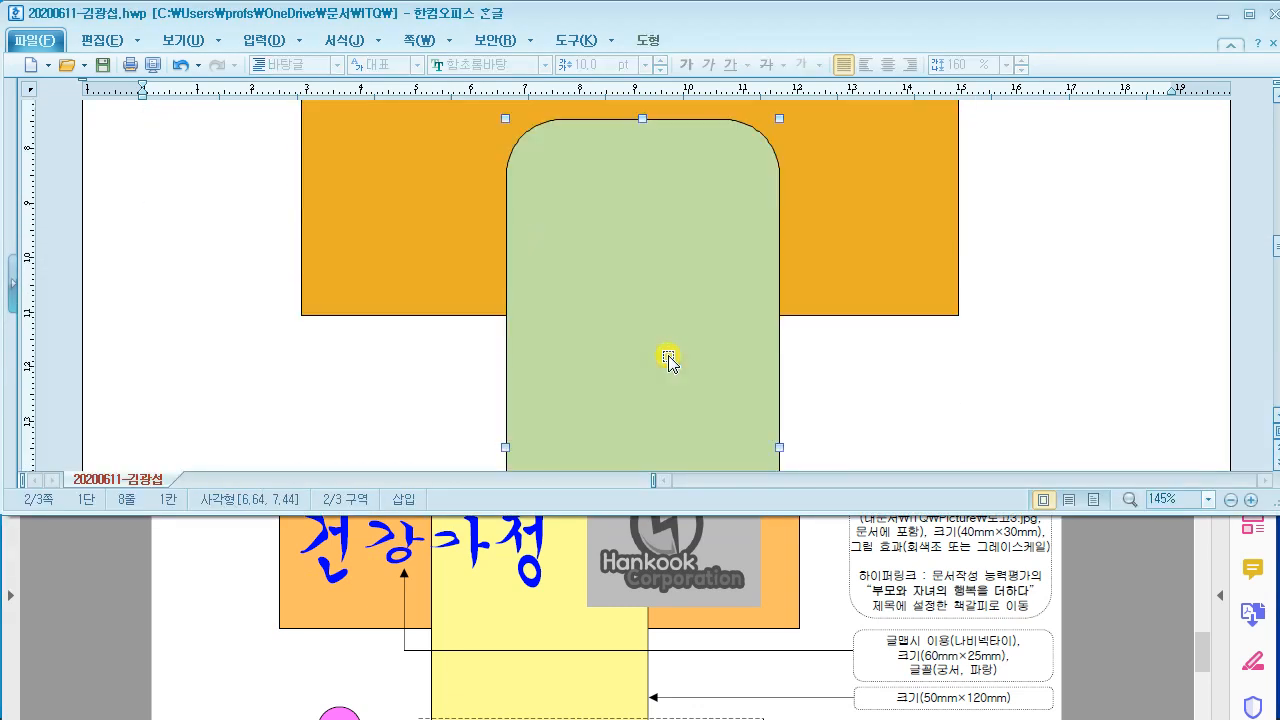
{"action": "left_click", "coordinate": [237, 541]}
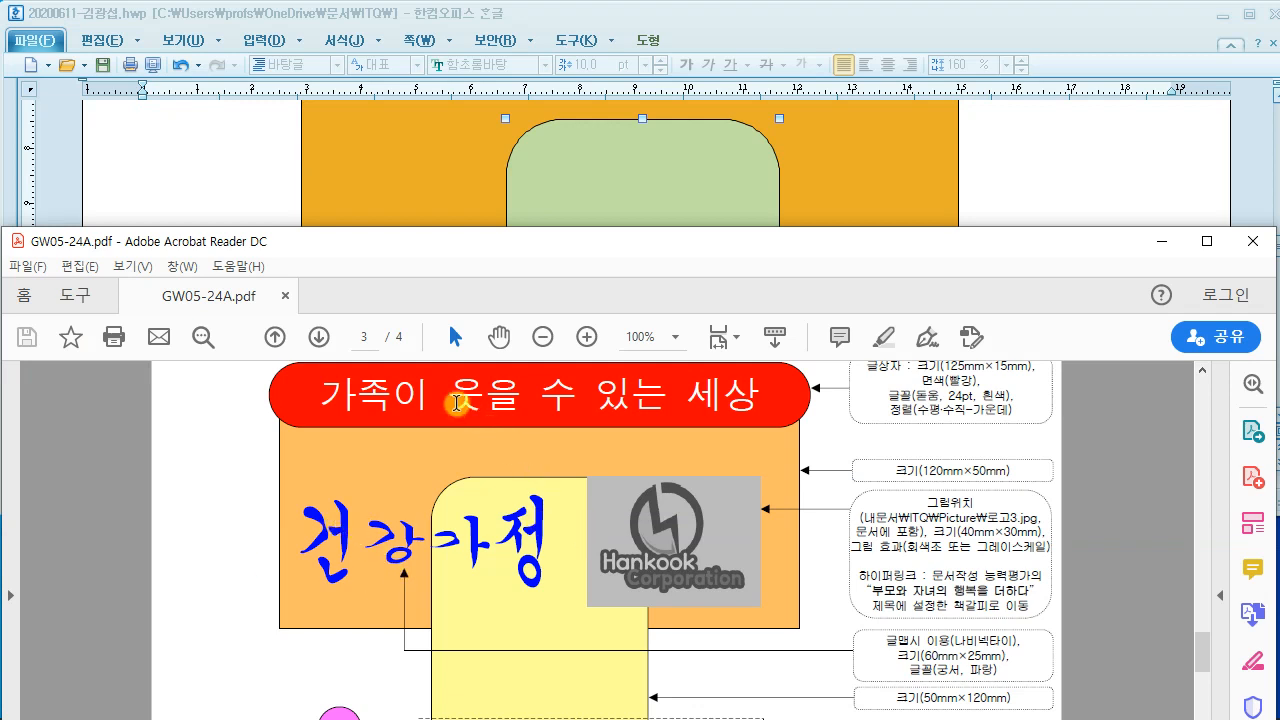
{"action": "scroll", "coordinate": [453, 405], "scroll_direction": "up", "scroll_amount": 1}
{"action": "scroll", "coordinate": [790, 605], "scroll_direction": "down", "scroll_amount": 2}
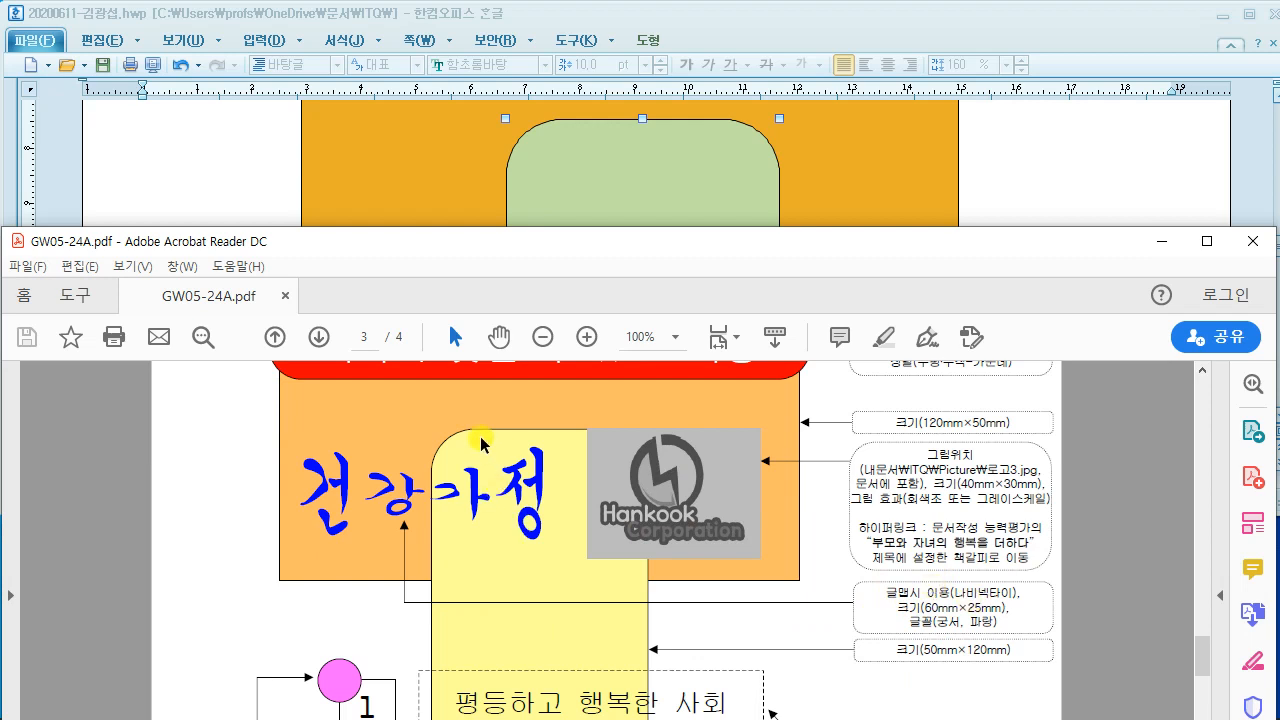
{"action": "left_click", "coordinate": [246, 191]}
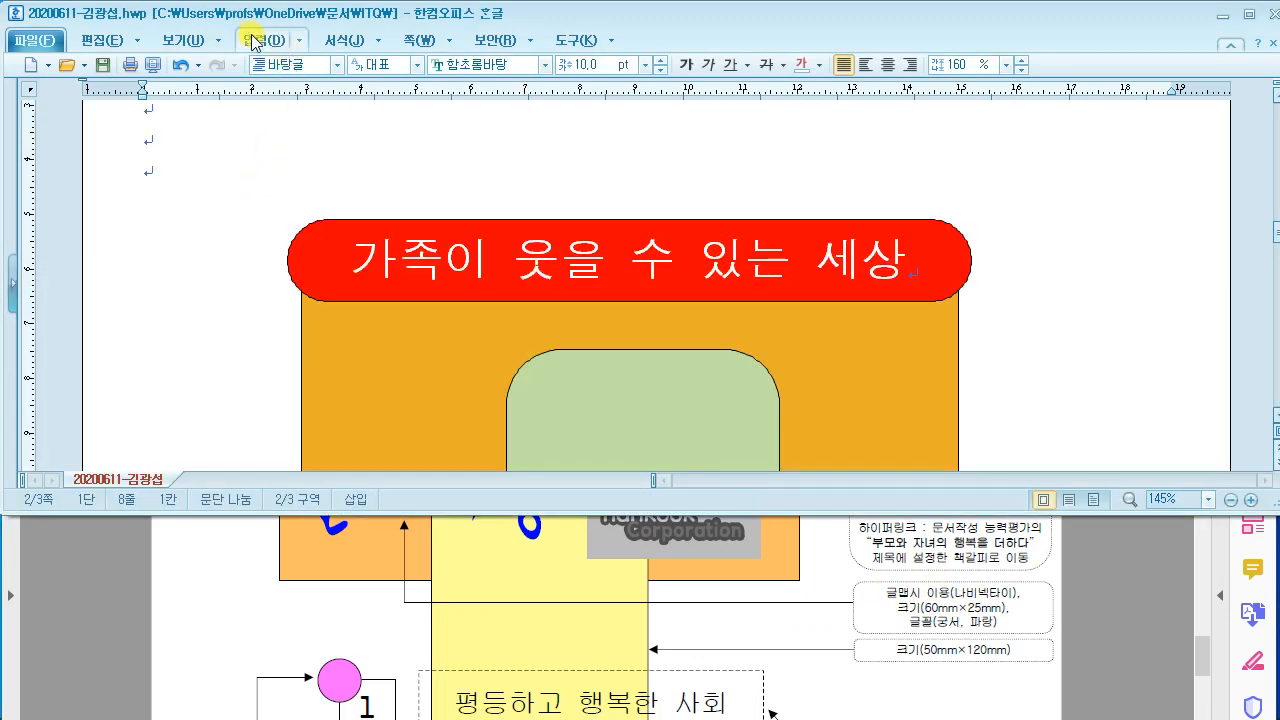
Step: Start a new WordArt and enter the text '건강가정'
{"action": "left_click", "coordinate": [296, 44]}
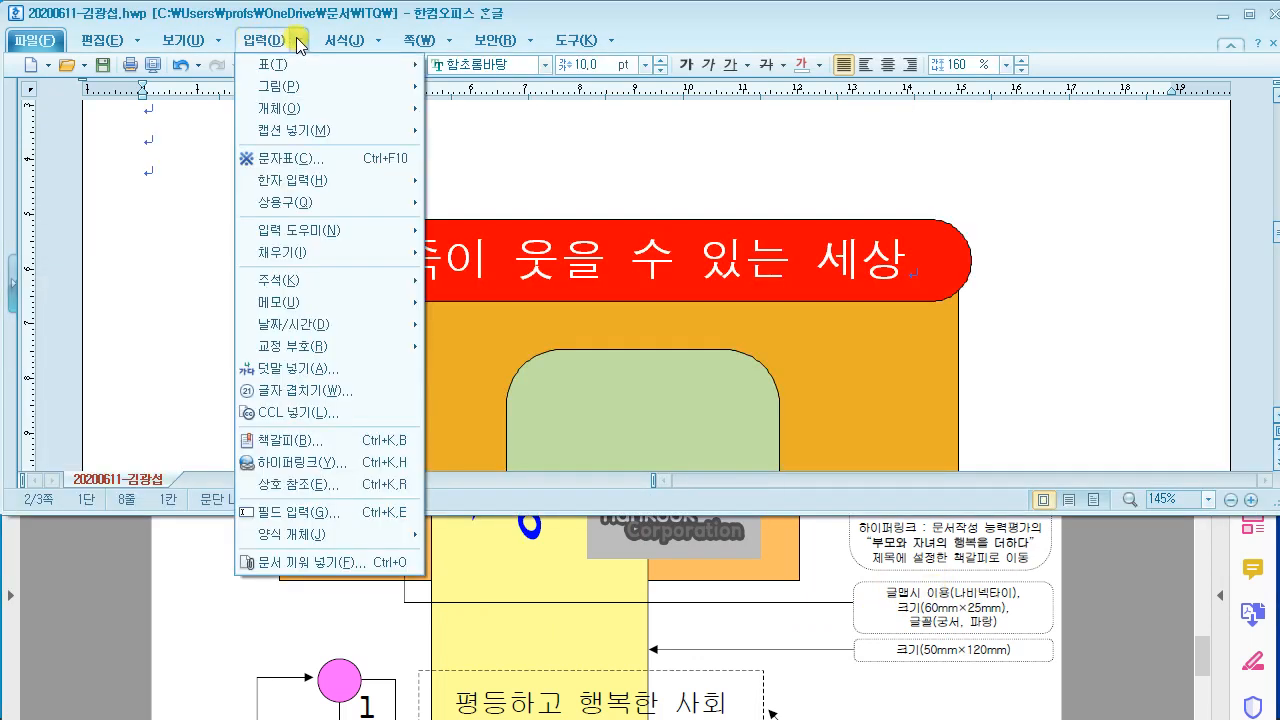
{"action": "mouse_move", "coordinate": [306, 136]}
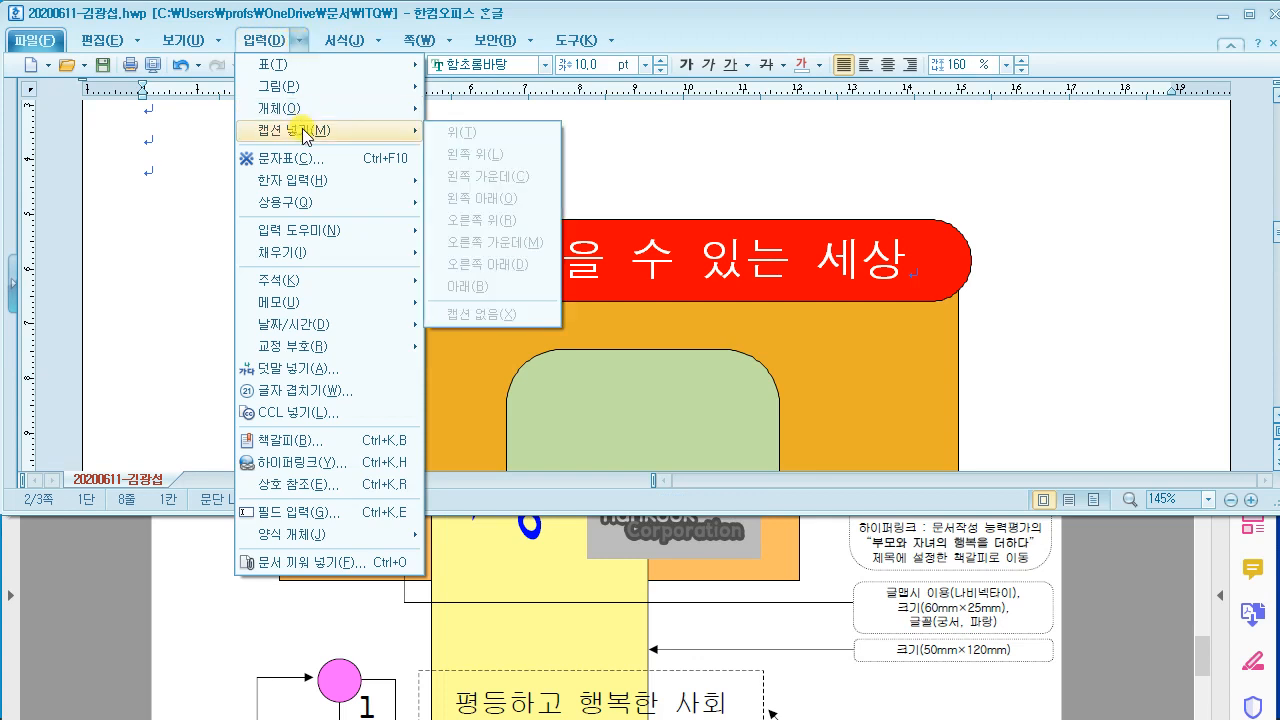
{"action": "mouse_move", "coordinate": [287, 110]}
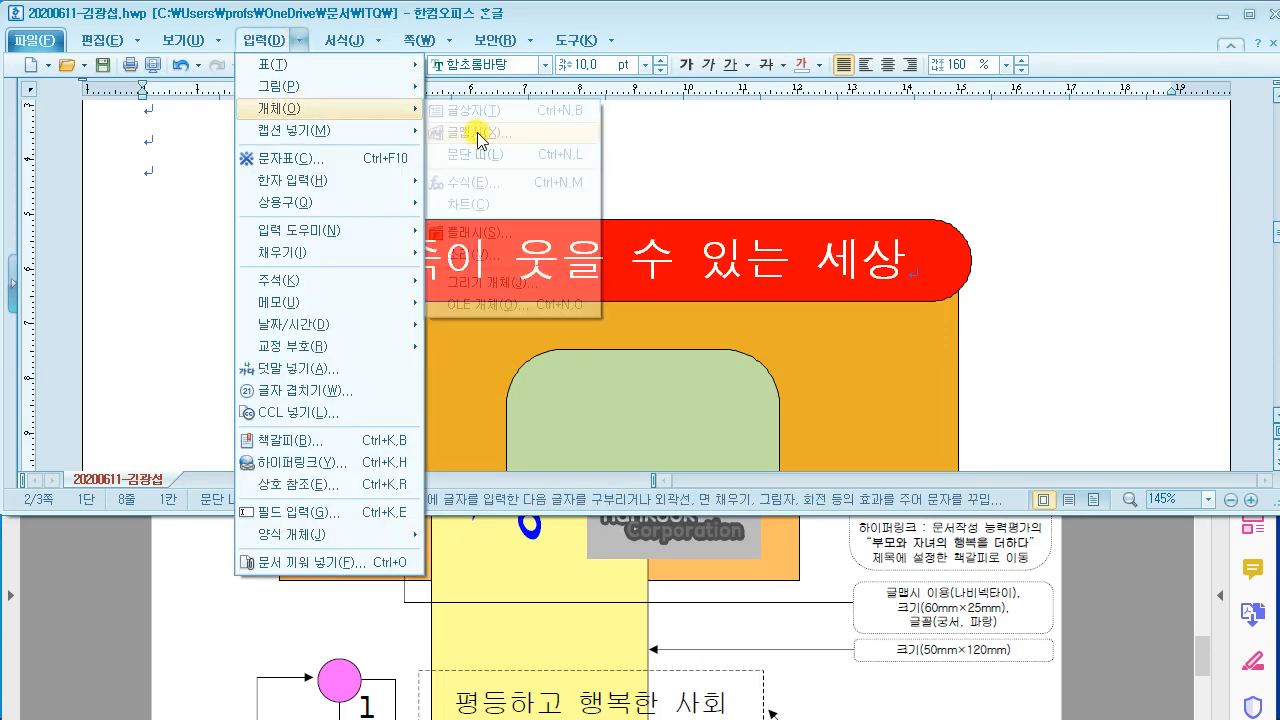
{"action": "left_click", "coordinate": [479, 134]}
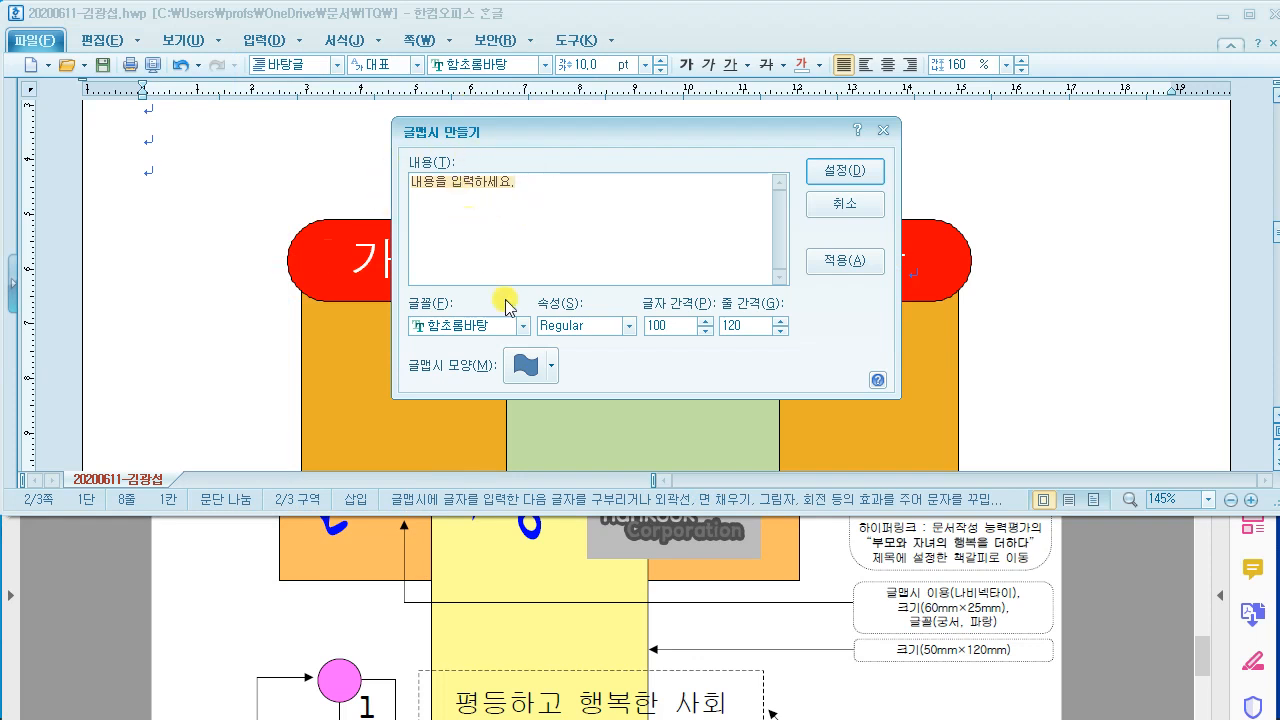
{"action": "scroll", "coordinate": [443, 563], "scroll_direction": "up", "scroll_amount": 2}
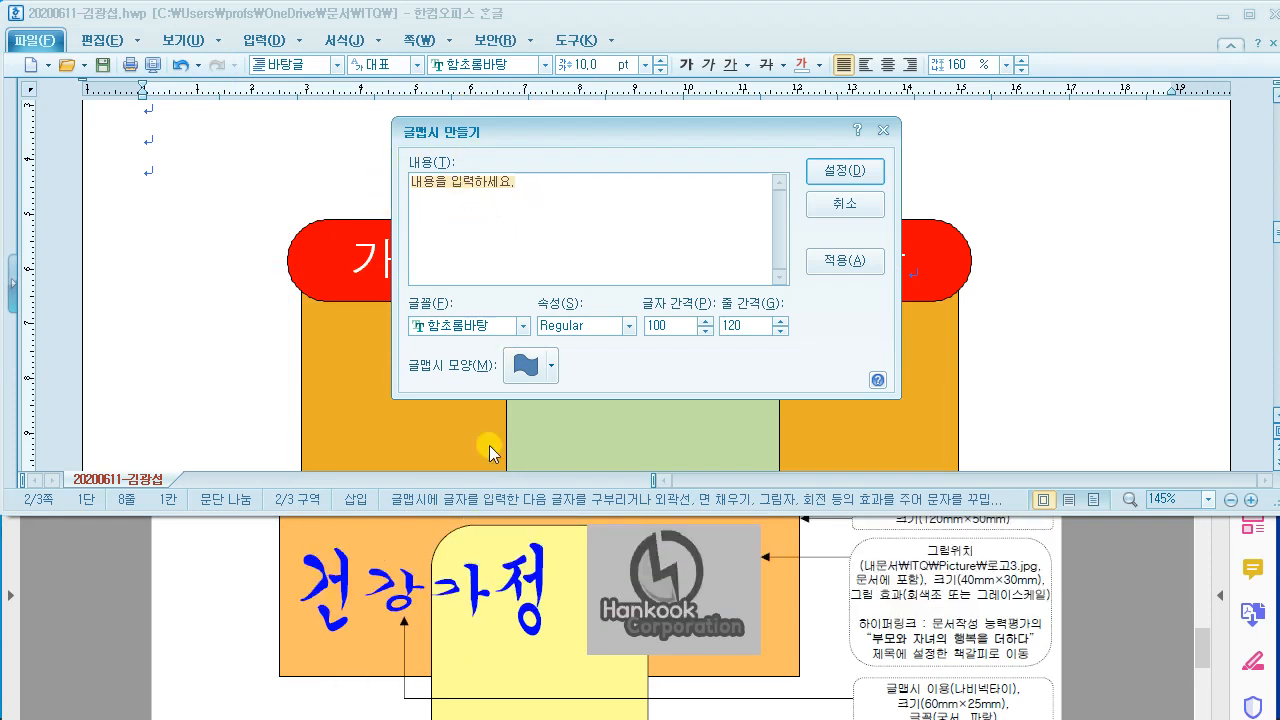
{"action": "left_click", "coordinate": [474, 217]}
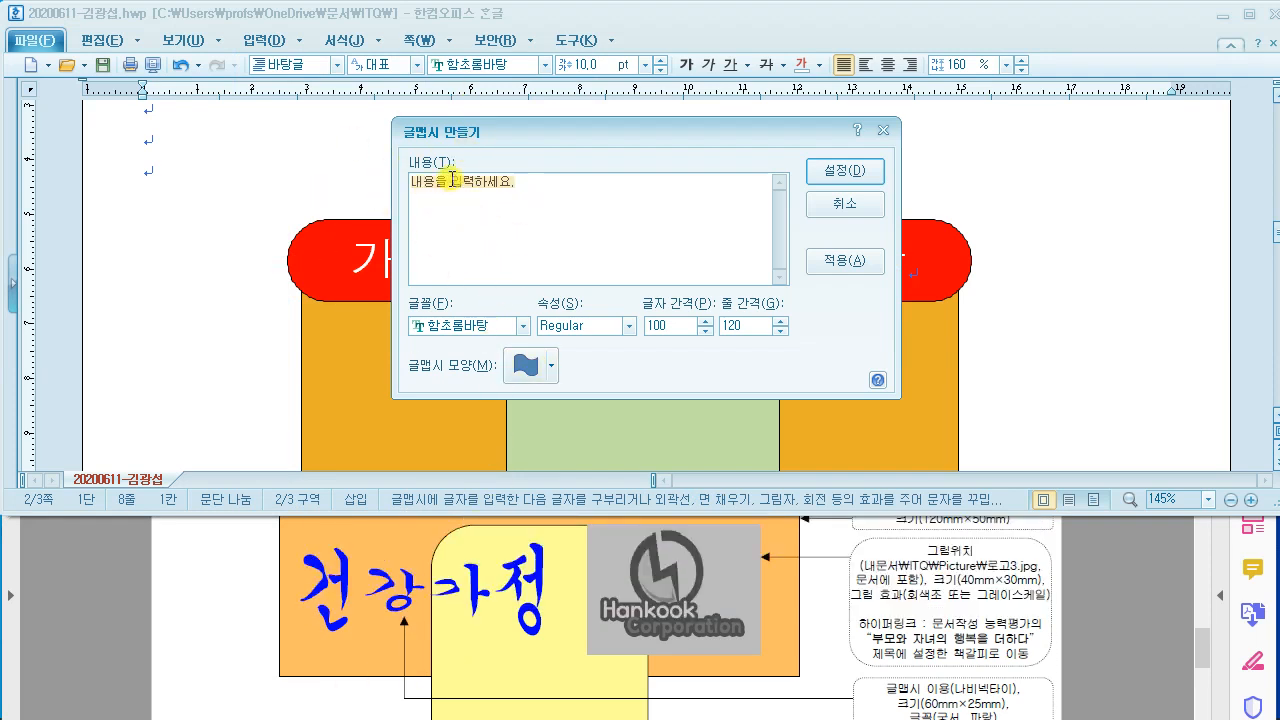
{"action": "left_click_drag", "start_coordinate": [528, 186], "coordinate": [357, 194]}
{"action": "type", "text": "건"}
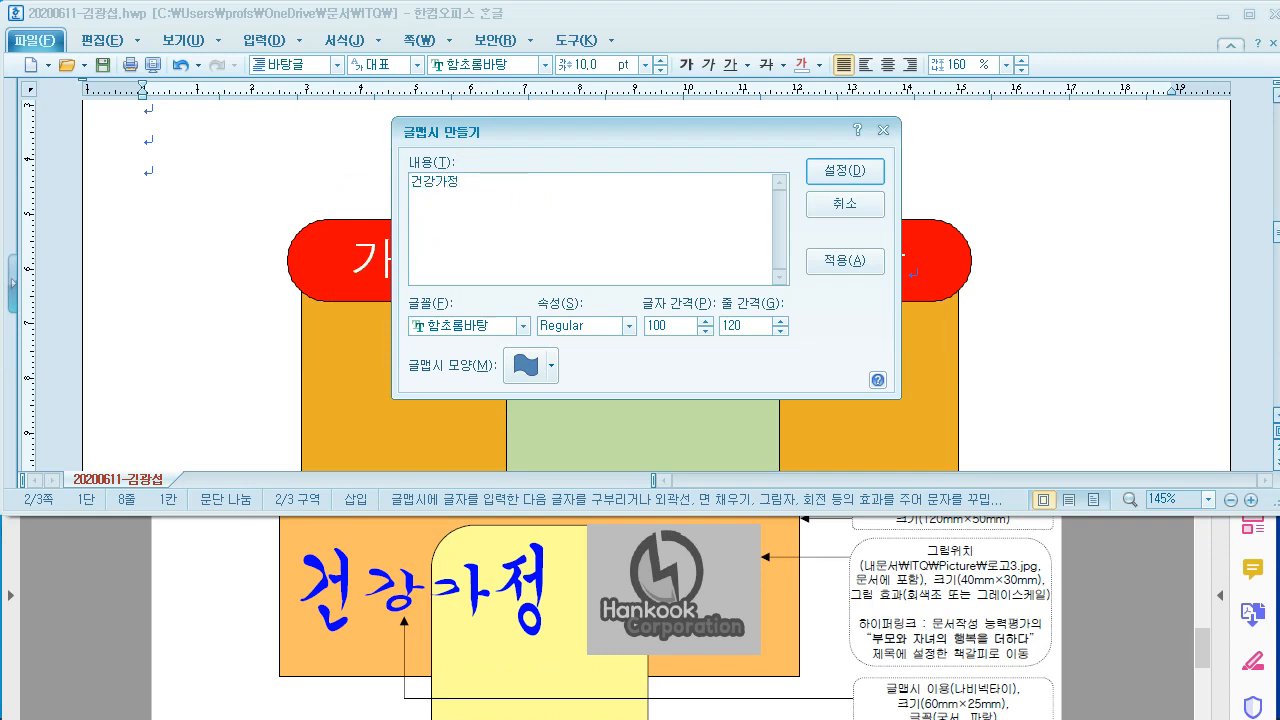
{"action": "type", "text": "강가정"}
Step: Set the WordArt font to 궁서 with the bowtie (나비넥타이) shape and create it
{"action": "scroll", "coordinate": [868, 672], "scroll_direction": "down", "scroll_amount": 2}
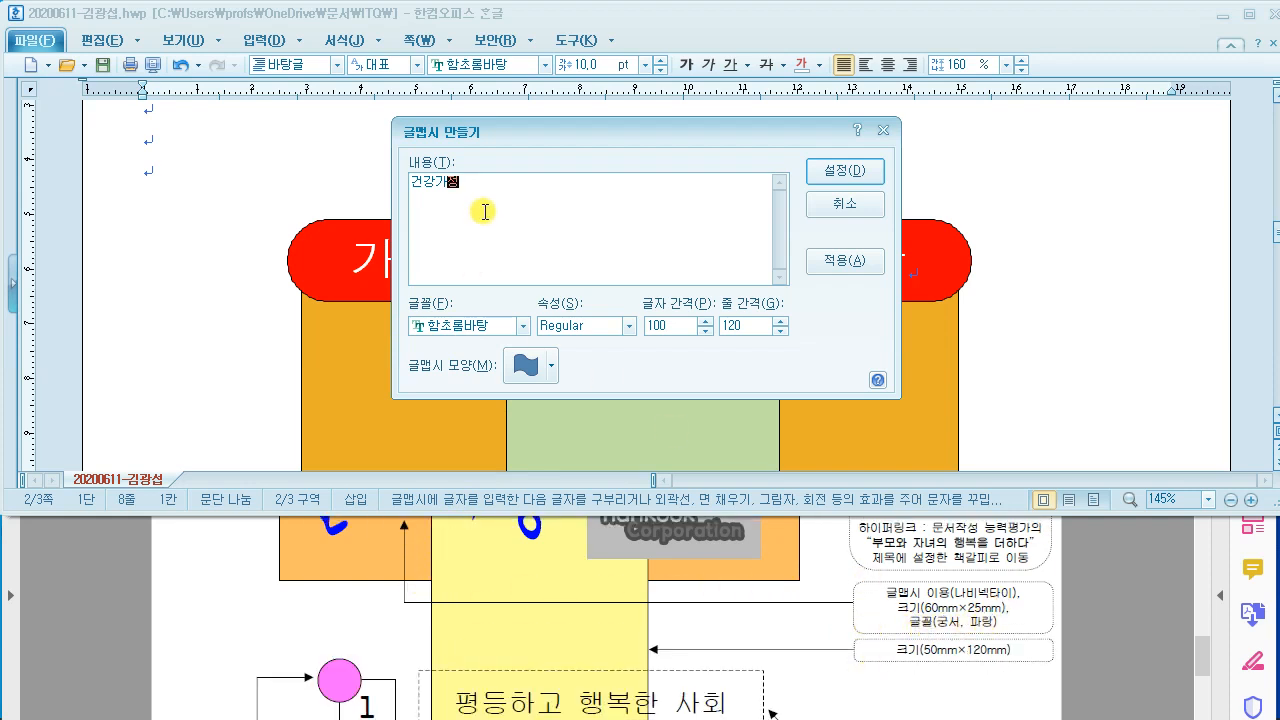
{"action": "left_click", "coordinate": [472, 330]}
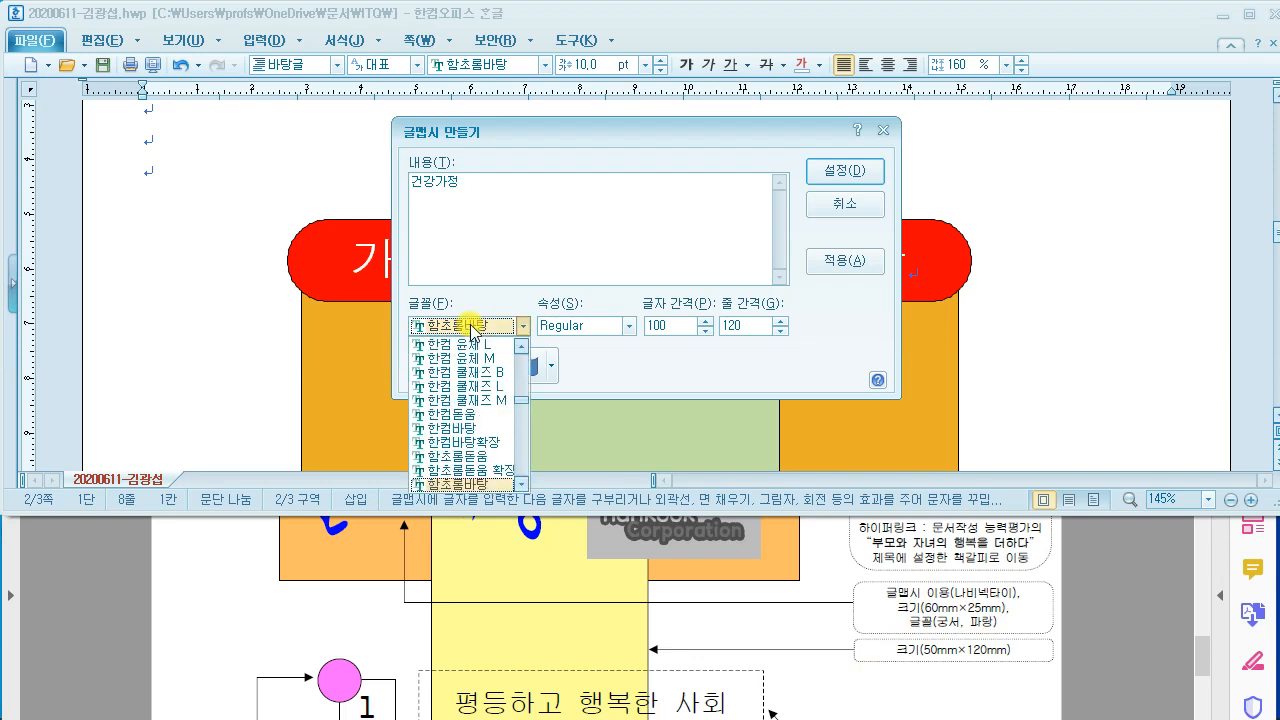
{"action": "type", "text": "궁서"}
{"action": "key", "text": "Return"}
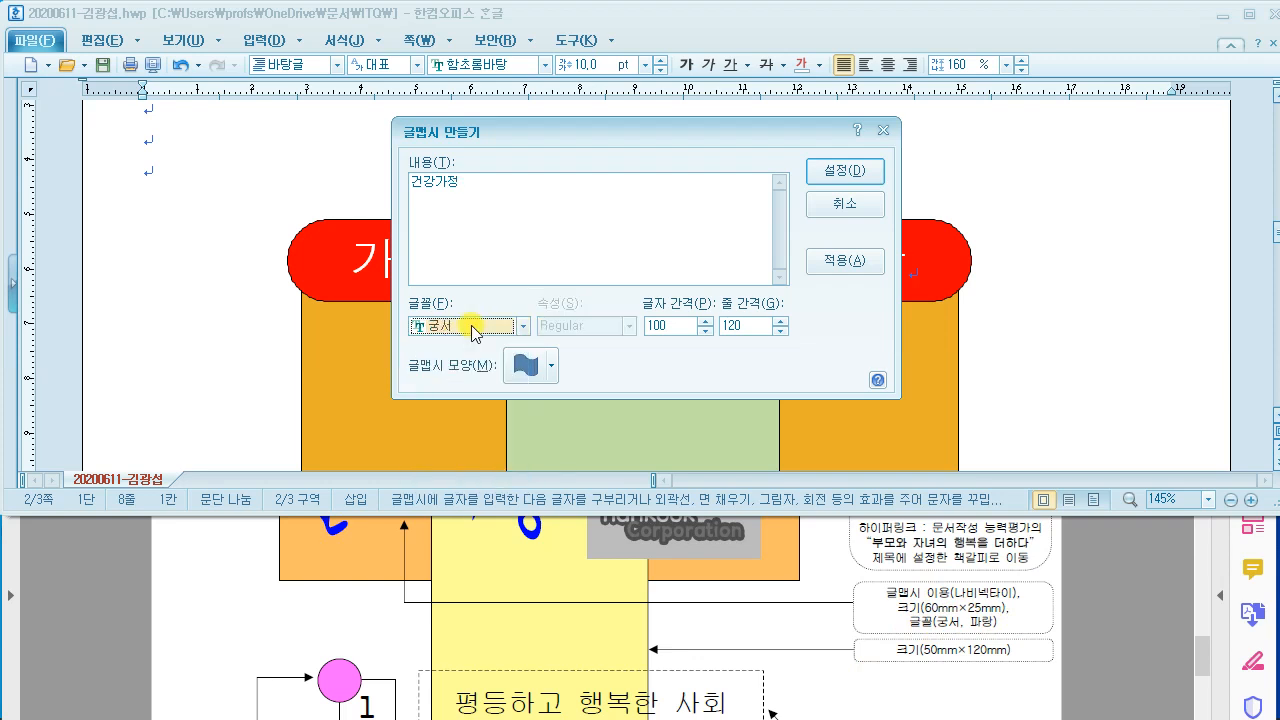
{"action": "left_click", "coordinate": [553, 370]}
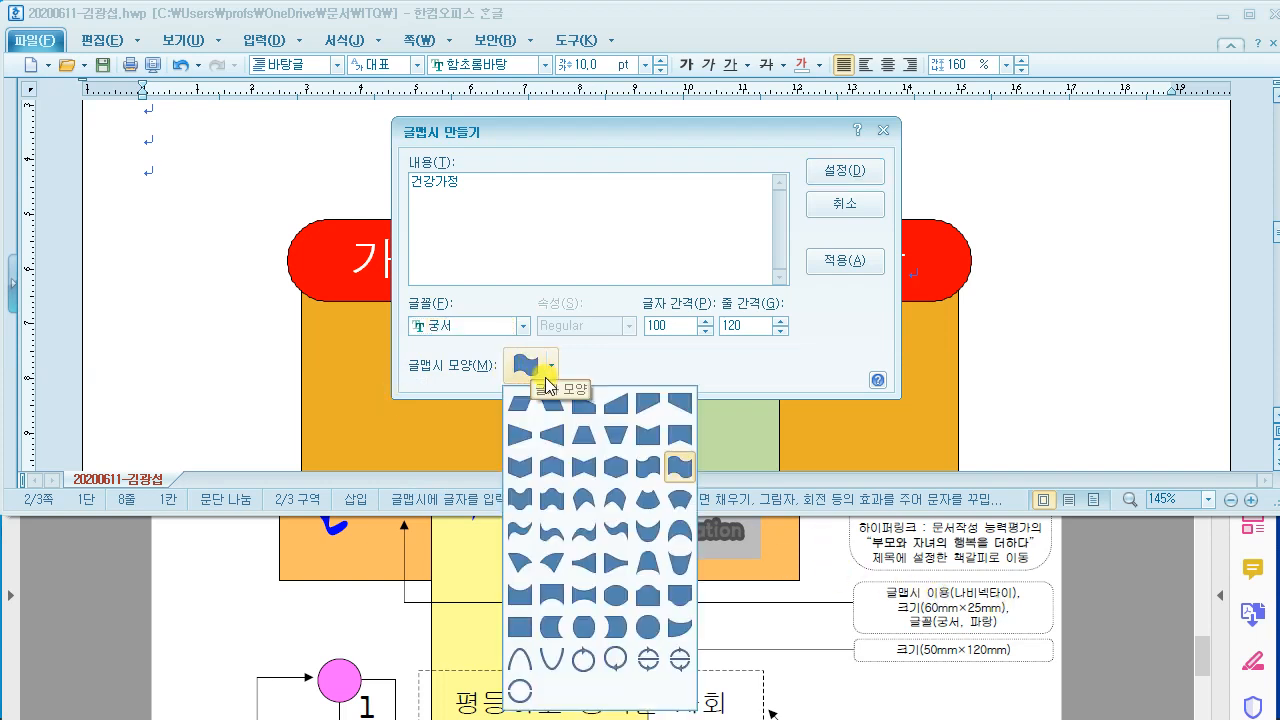
{"action": "left_click", "coordinate": [584, 466]}
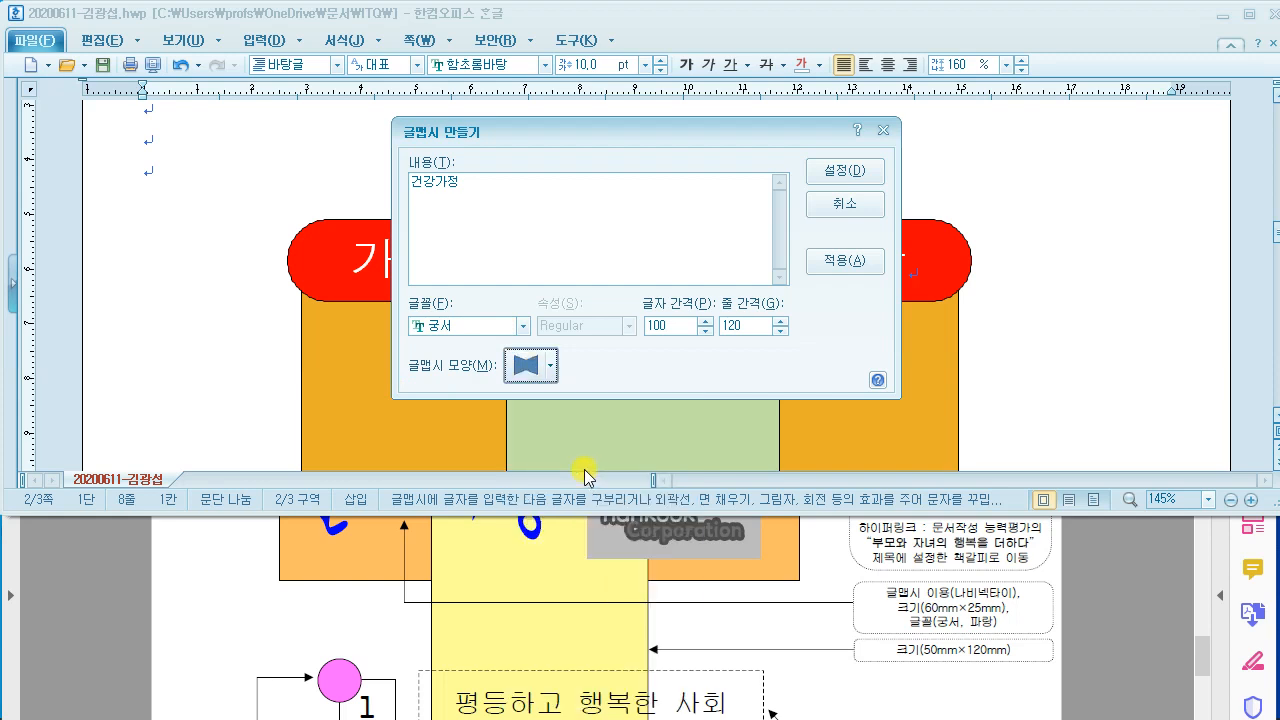
{"action": "left_click", "coordinate": [846, 182]}
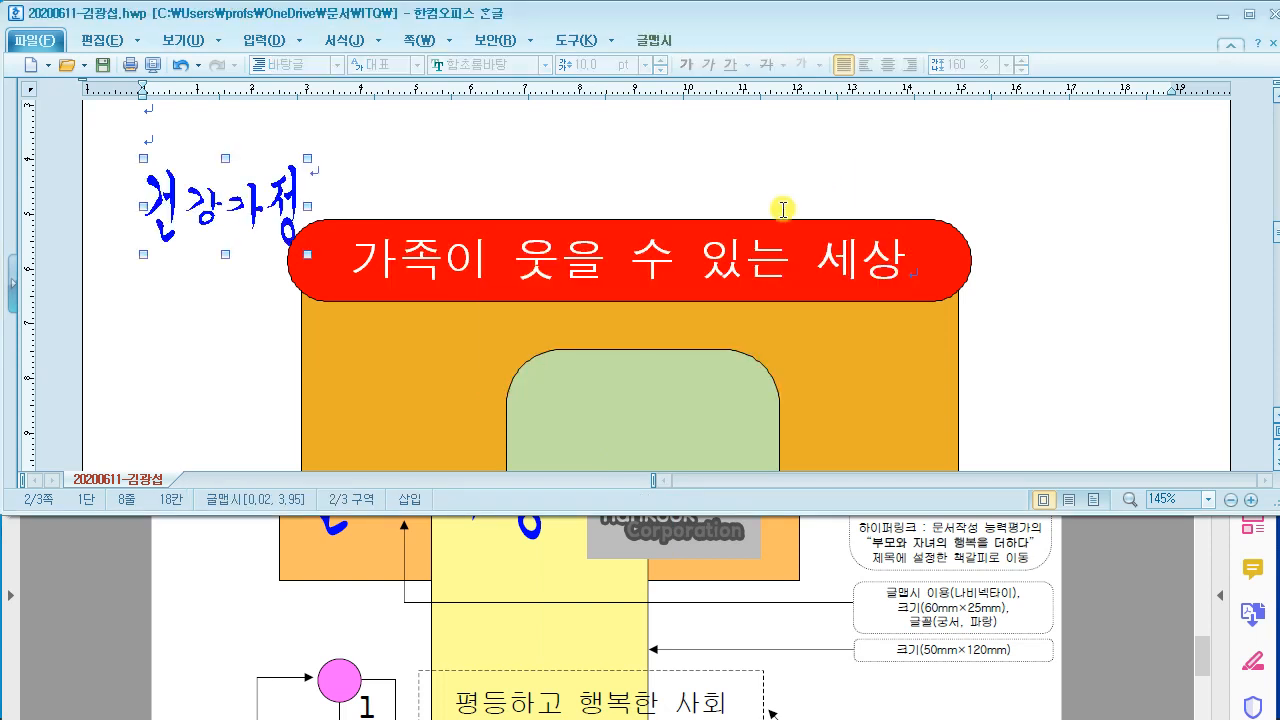
Step: Resize the 건강가정 word art to 60 × 25 mm and set it to float in front of text
{"action": "double_click", "coordinate": [239, 208]}
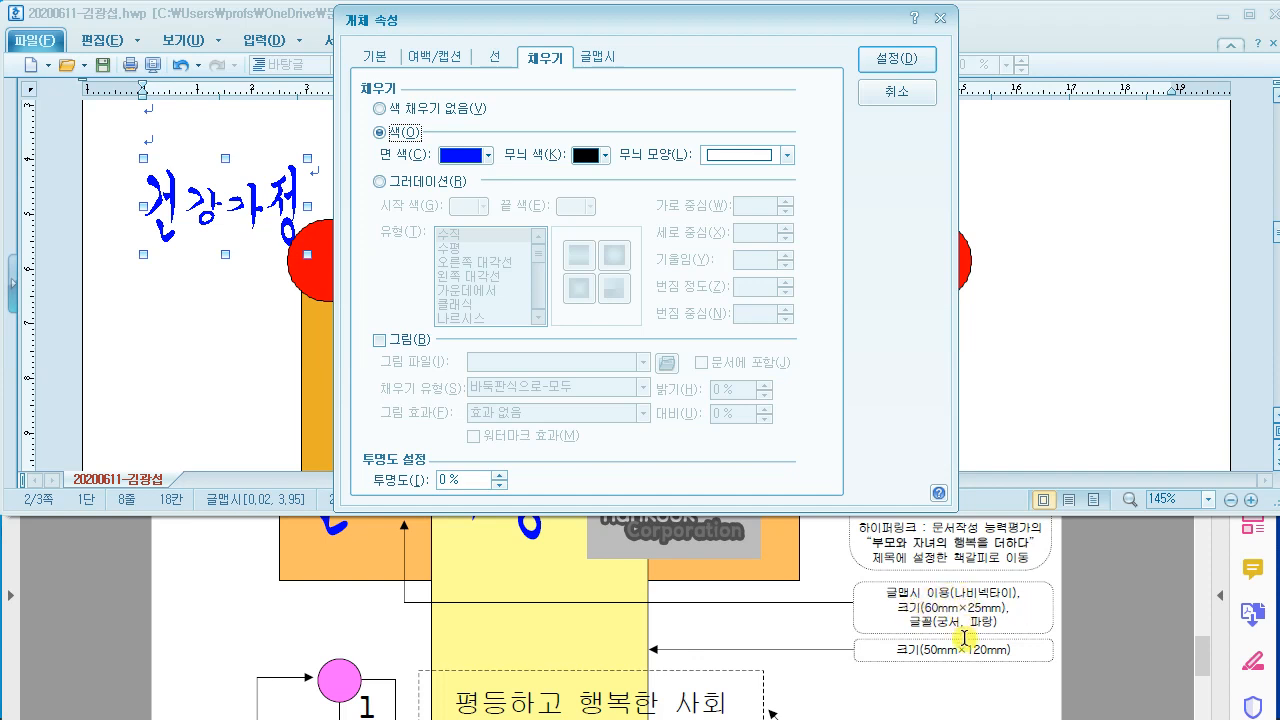
{"action": "scroll", "coordinate": [962, 637], "scroll_direction": "up", "scroll_amount": 1}
{"action": "left_click", "coordinate": [375, 57]}
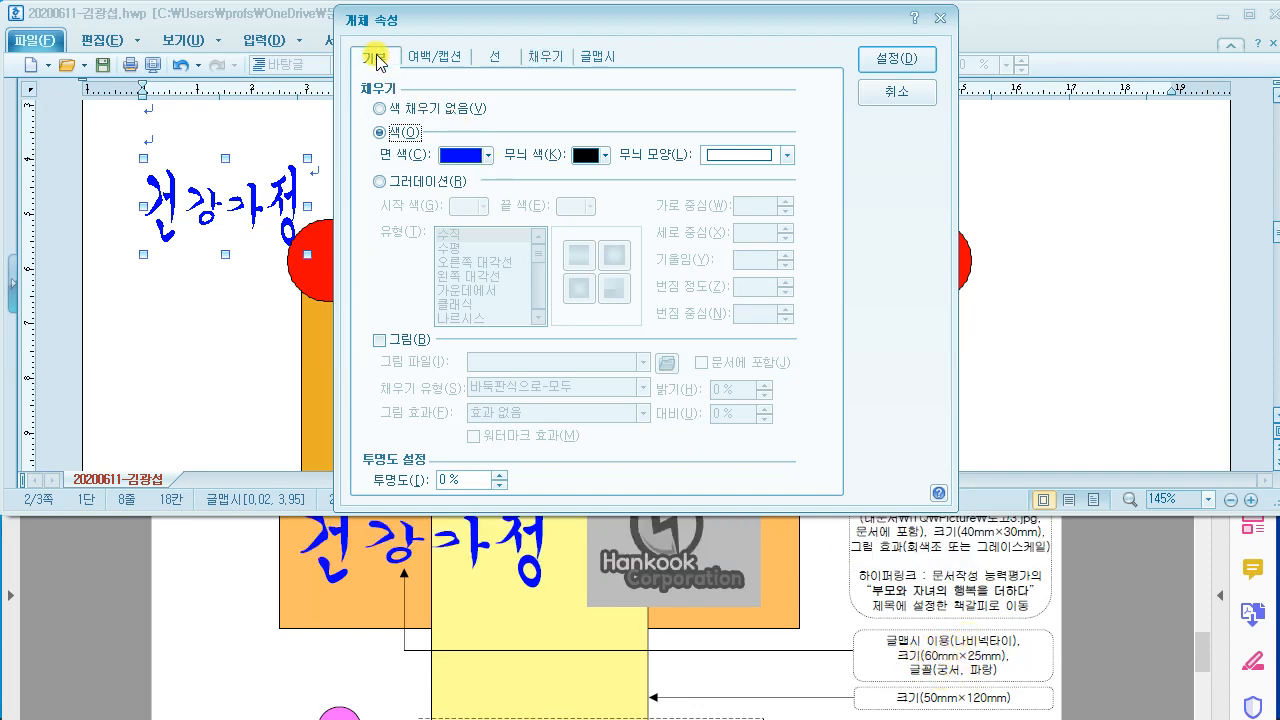
{"action": "key", "text": "Tab"}
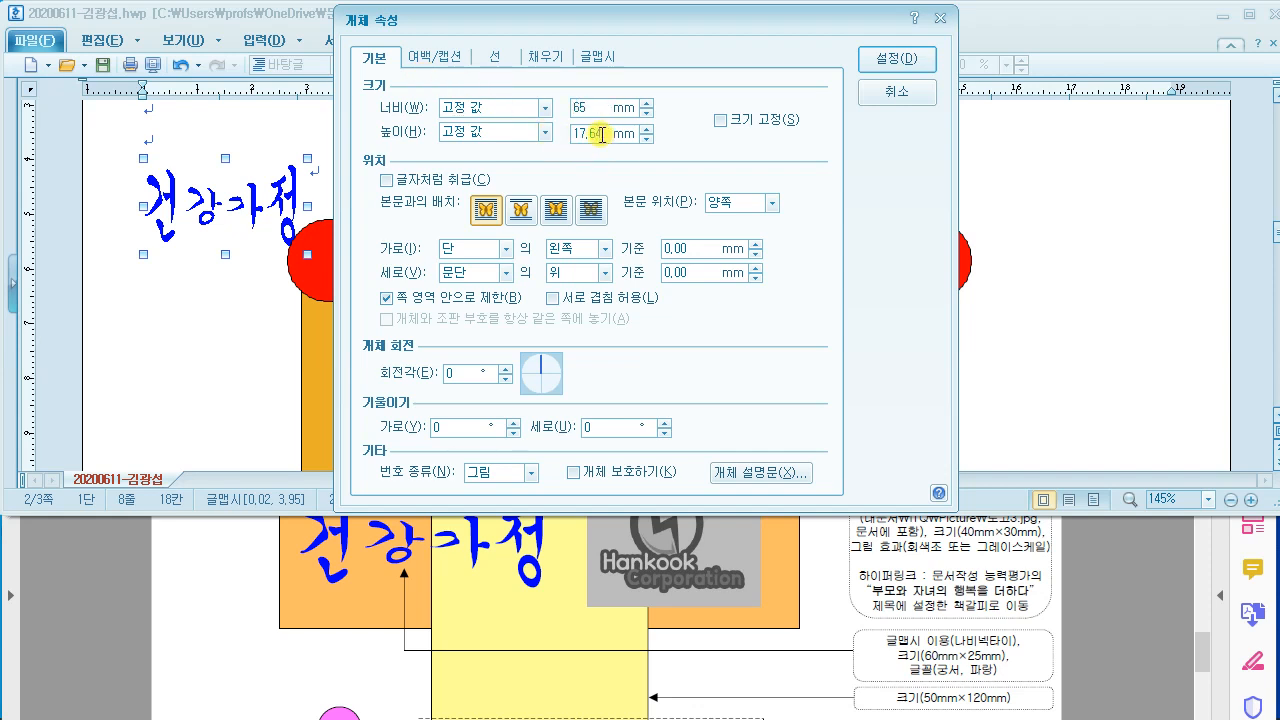
{"action": "left_click", "coordinate": [593, 106]}
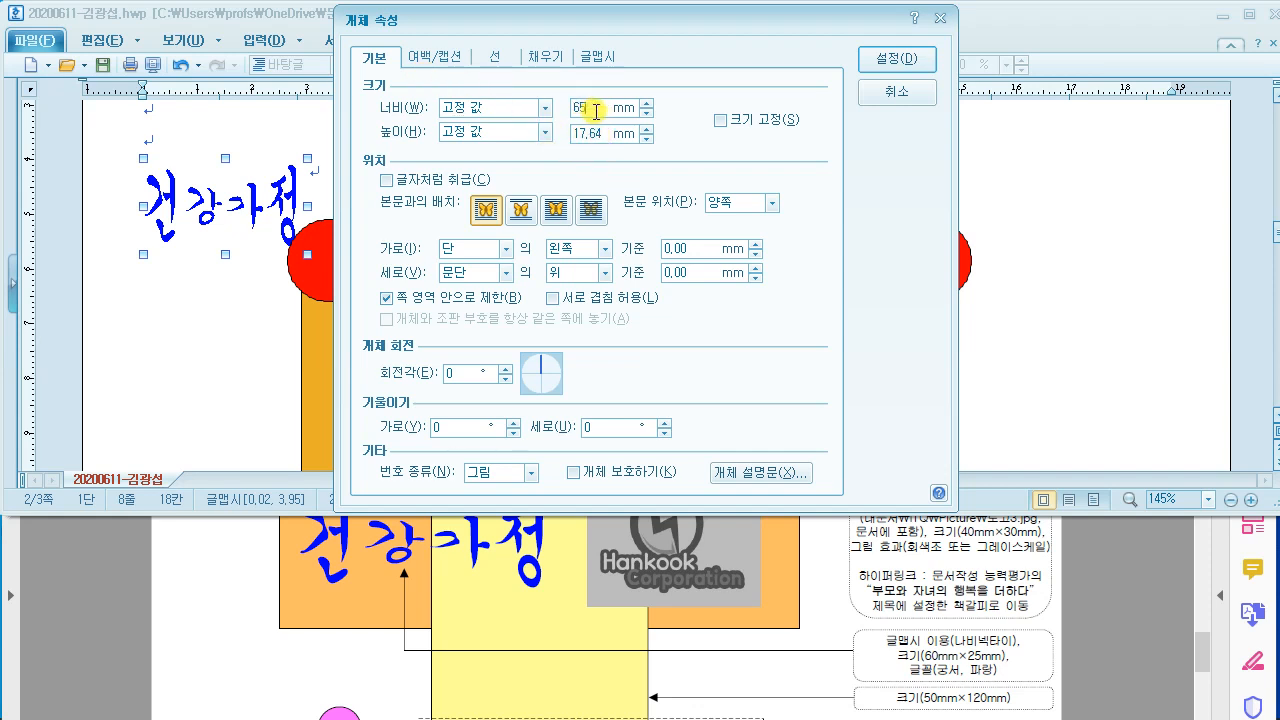
{"action": "double_click", "coordinate": [603, 129]}
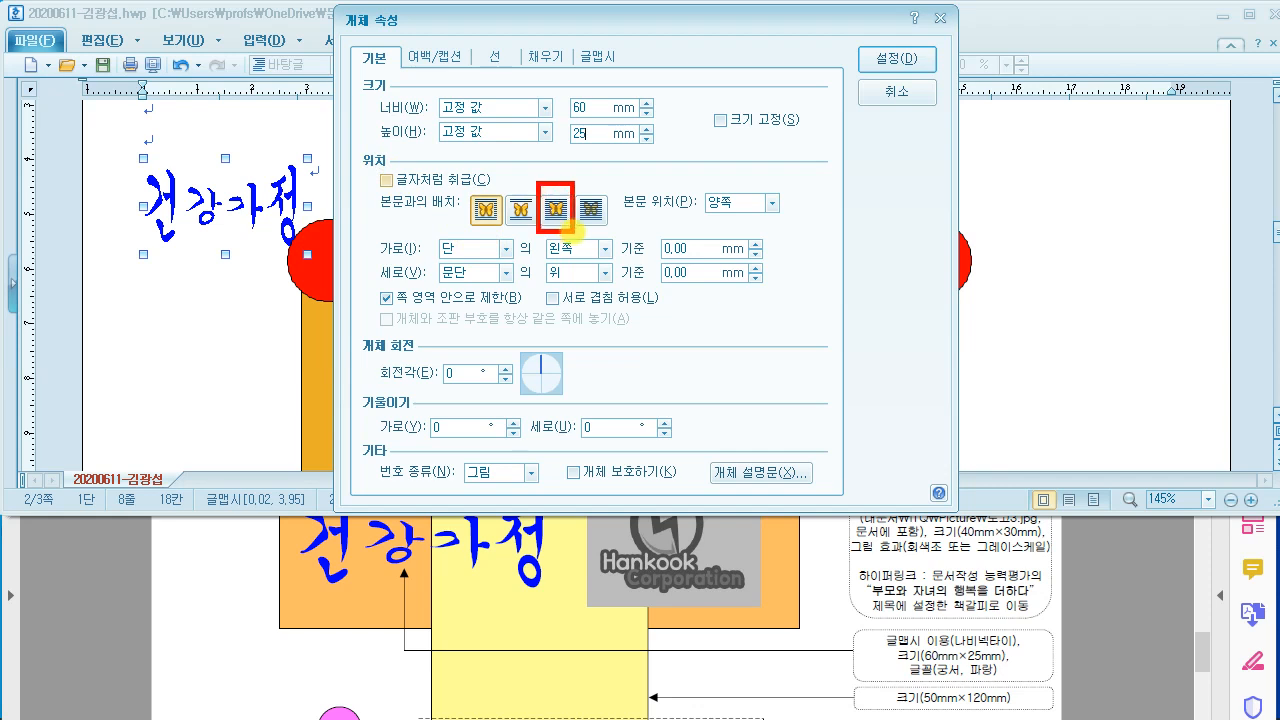
{"action": "left_click_drag", "start_coordinate": [660, 166], "coordinate": [732, 171]}
{"action": "mouse_move", "coordinate": [658, 178]}
{"action": "left_mouse_down"}
{"action": "mouse_move", "coordinate": [739, 182]}
{"action": "mouse_move", "coordinate": [732, 200]}
{"action": "left_mouse_up"}
{"action": "mouse_move", "coordinate": [667, 166]}
{"action": "left_mouse_down"}
{"action": "mouse_move", "coordinate": [680, 145]}
{"action": "mouse_move", "coordinate": [648, 242]}
{"action": "mouse_move", "coordinate": [735, 205]}
{"action": "mouse_move", "coordinate": [702, 138]}
{"action": "mouse_move", "coordinate": [692, 164]}
{"action": "left_mouse_up"}
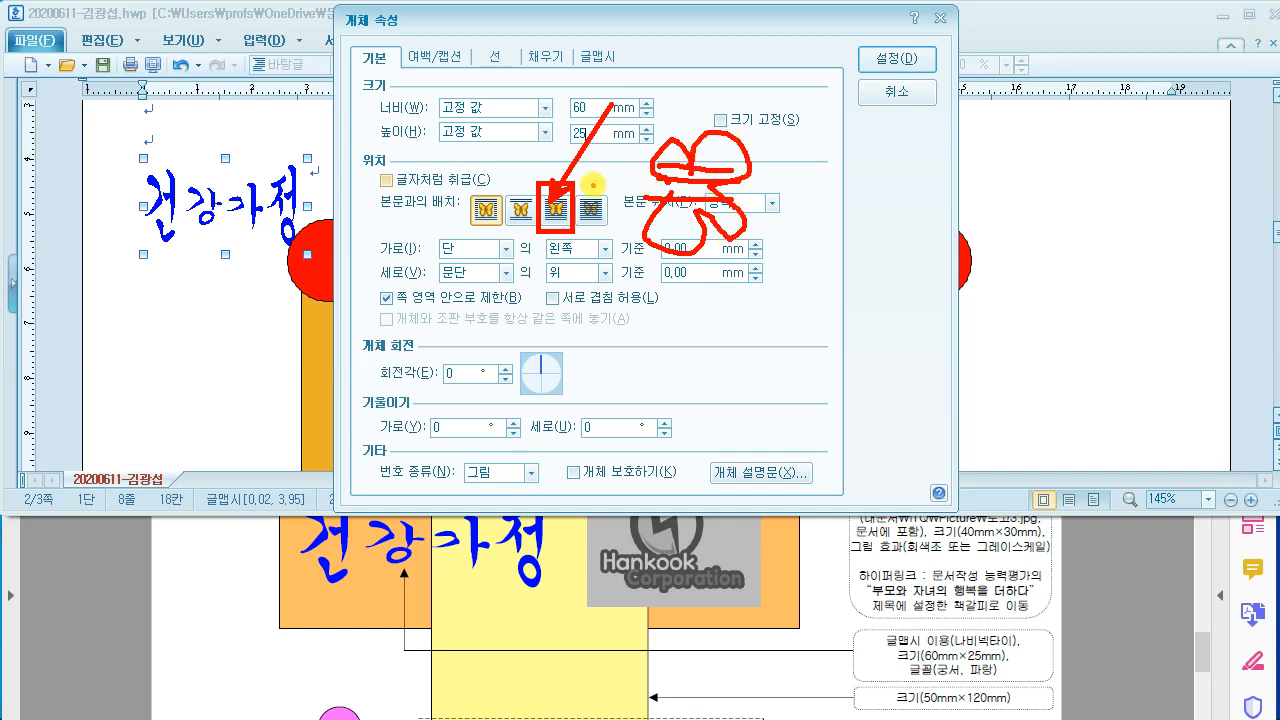
{"action": "key", "text": "Escape"}
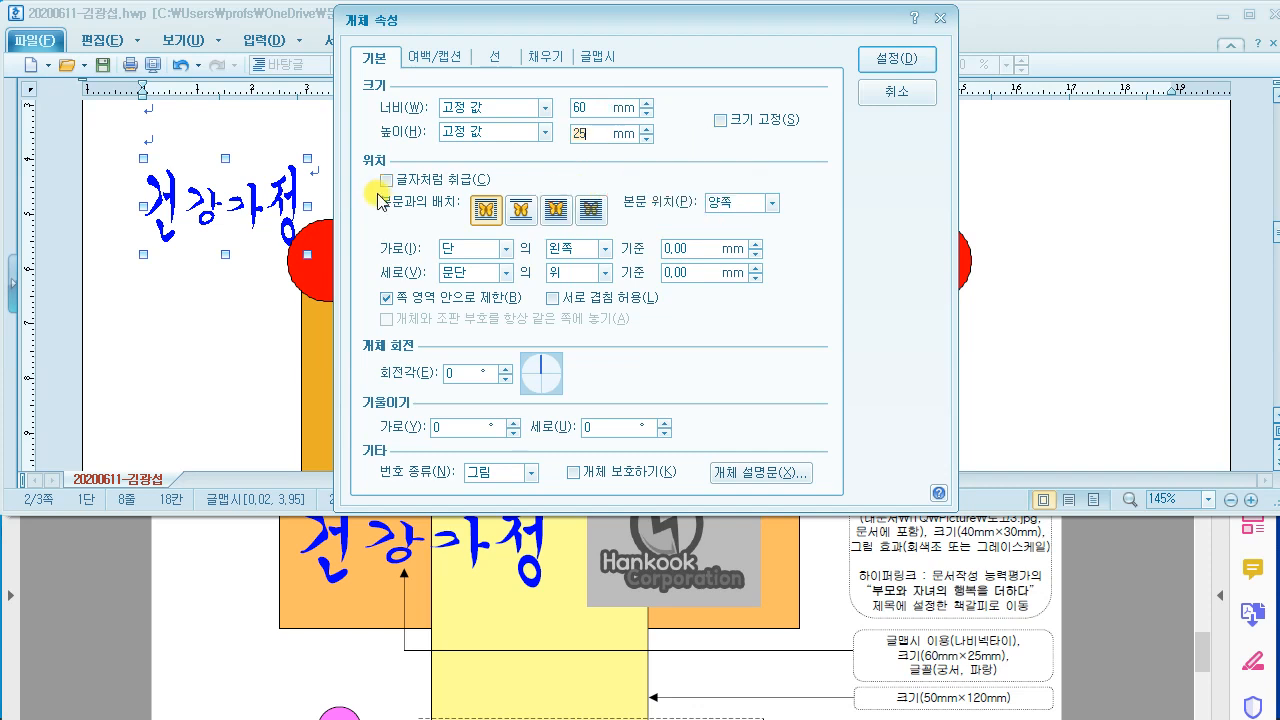
{"action": "left_click", "coordinate": [563, 211]}
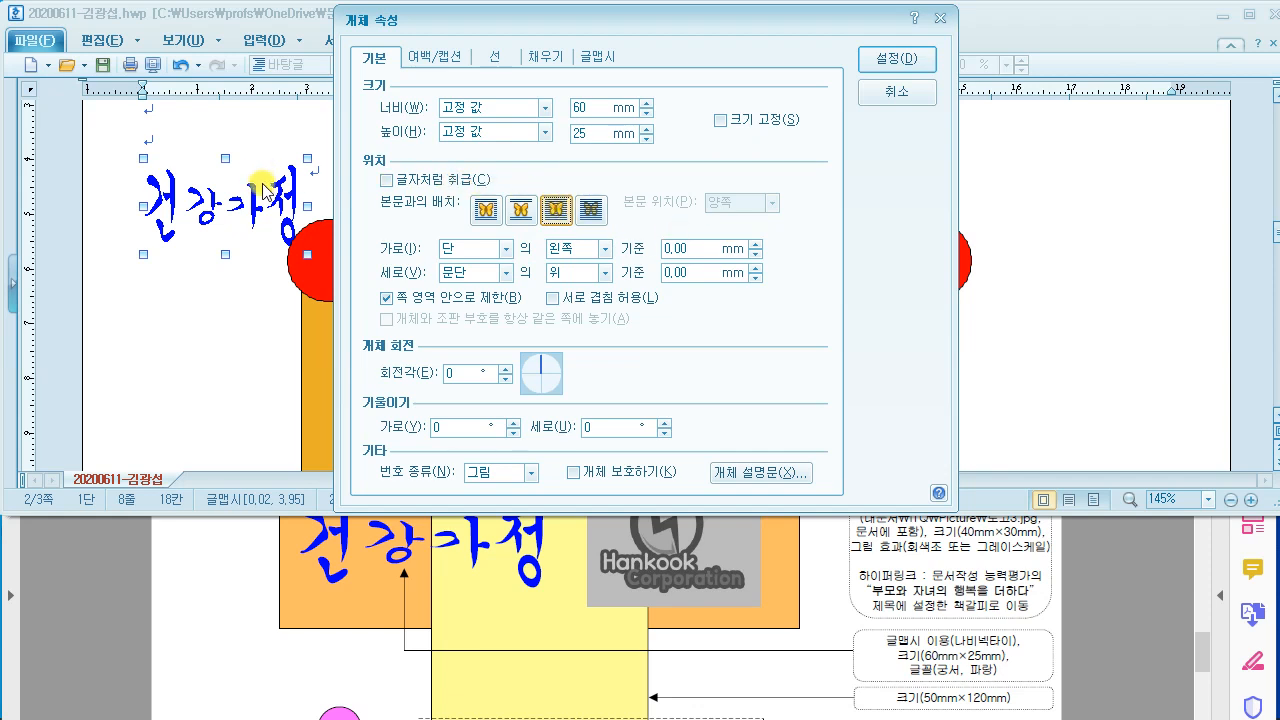
{"action": "left_click", "coordinate": [897, 59]}
{"action": "scroll", "coordinate": [430, 292], "scroll_direction": "down", "scroll_amount": 1}
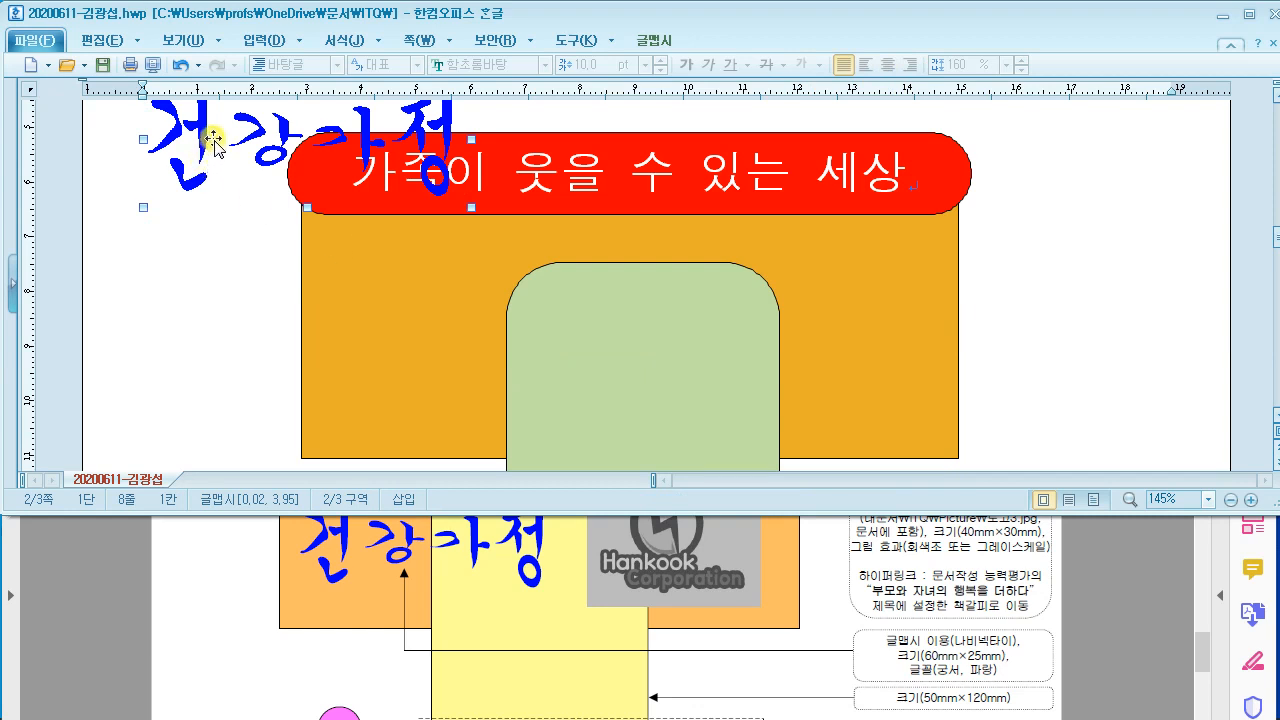
Step: Drag the 건강가정 word art down into the orange box, comparing with the PDF sample
{"action": "left_click_drag", "start_coordinate": [384, 355], "coordinate": [400, 414]}
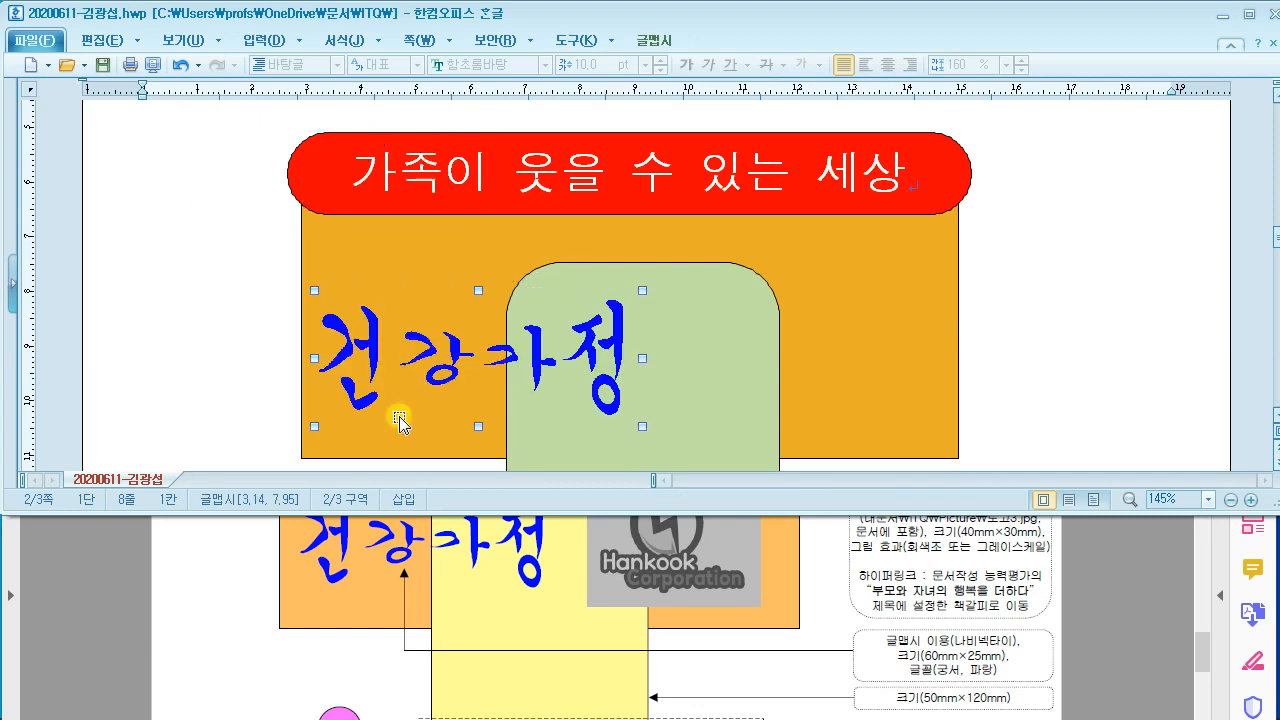
{"action": "left_click", "coordinate": [248, 585]}
{"action": "scroll", "coordinate": [248, 585], "scroll_direction": "up", "scroll_amount": 1}
{"action": "scroll", "coordinate": [248, 585], "scroll_direction": "down", "scroll_amount": 1}
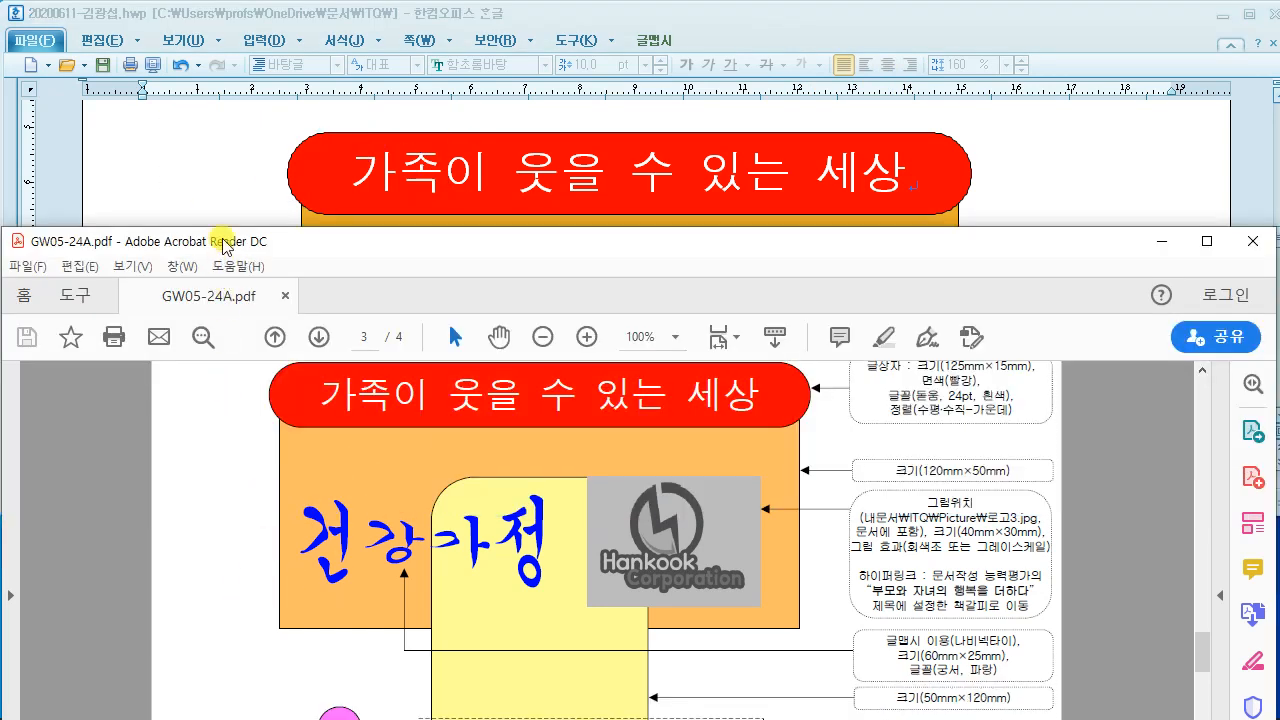
{"action": "left_click", "coordinate": [222, 195]}
{"action": "scroll", "coordinate": [452, 356], "scroll_direction": "down", "scroll_amount": 2}
Step: Nudge the word art slightly upward to match the sample, then start Insert Picture with Ctrl+N
{"action": "left_click_drag", "start_coordinate": [455, 355], "coordinate": [446, 280]}
{"action": "left_click", "coordinate": [775, 545]}
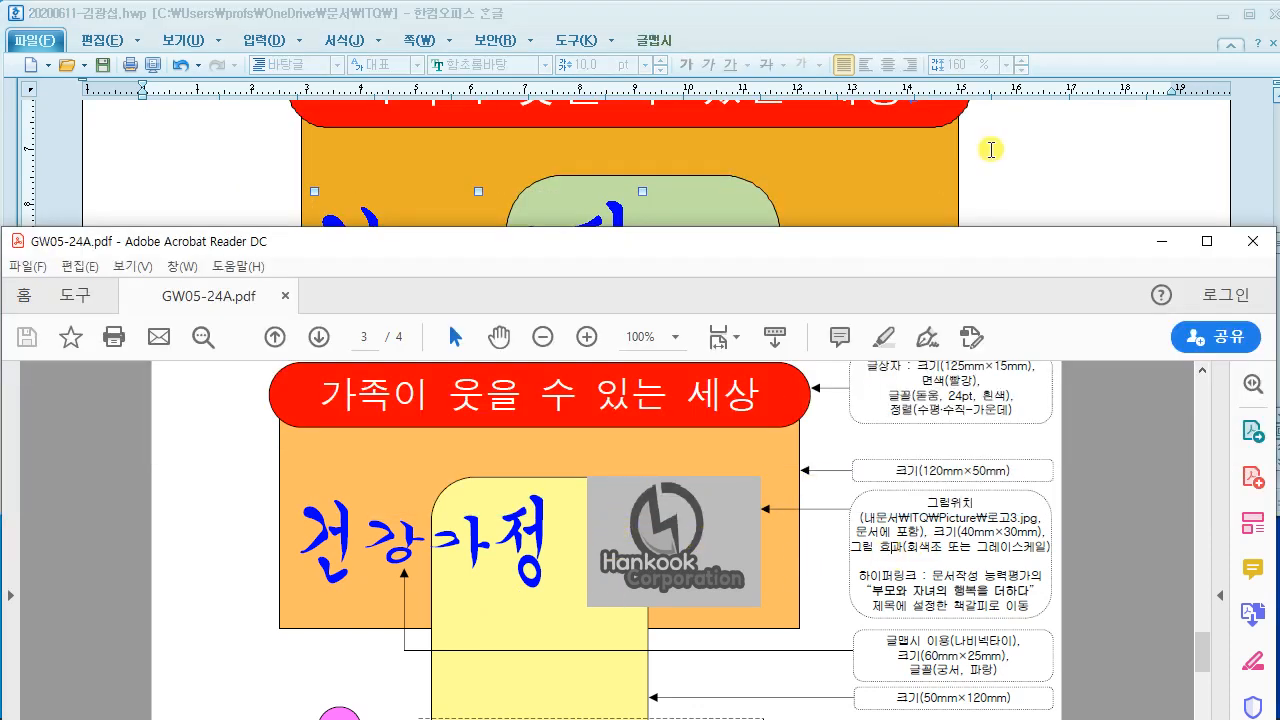
{"action": "left_click", "coordinate": [1023, 160]}
{"action": "scroll", "coordinate": [811, 265], "scroll_direction": "up", "scroll_amount": 2}
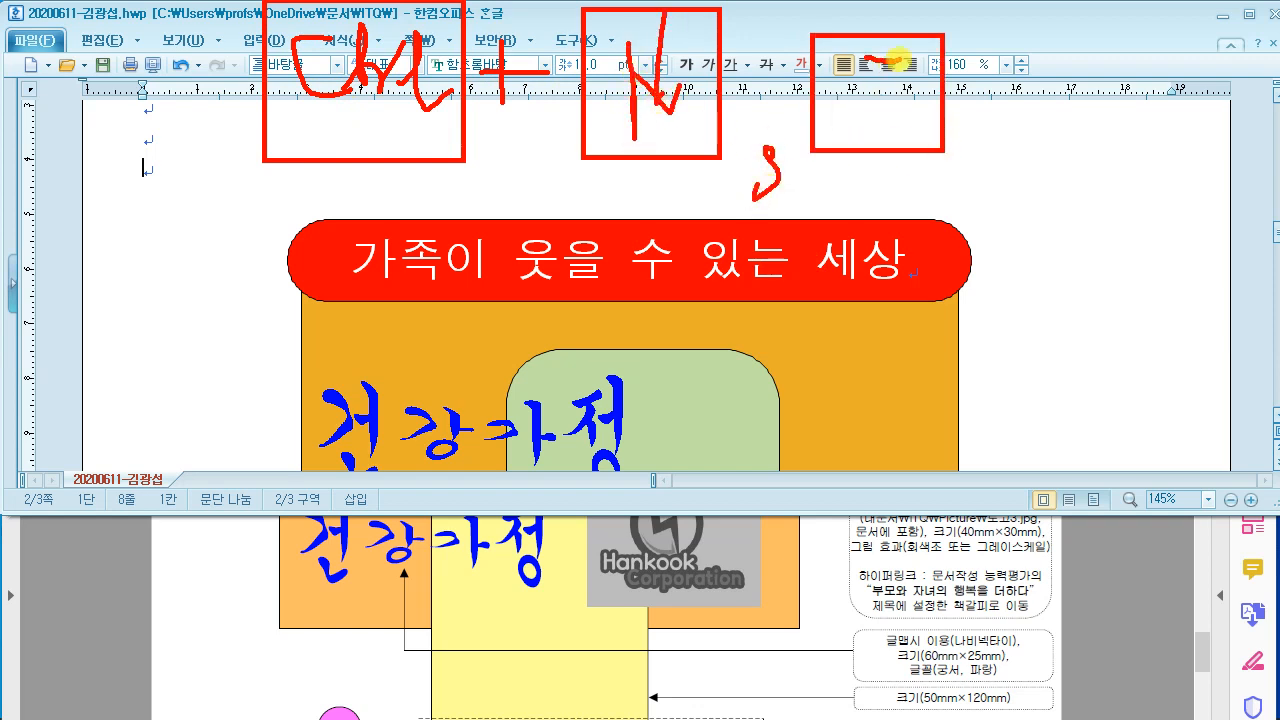
{"action": "mouse_move", "coordinate": [155, 228]}
{"action": "left_mouse_down"}
{"action": "mouse_move", "coordinate": [430, 103]}
{"action": "mouse_move", "coordinate": [395, 328]}
{"action": "left_mouse_up"}
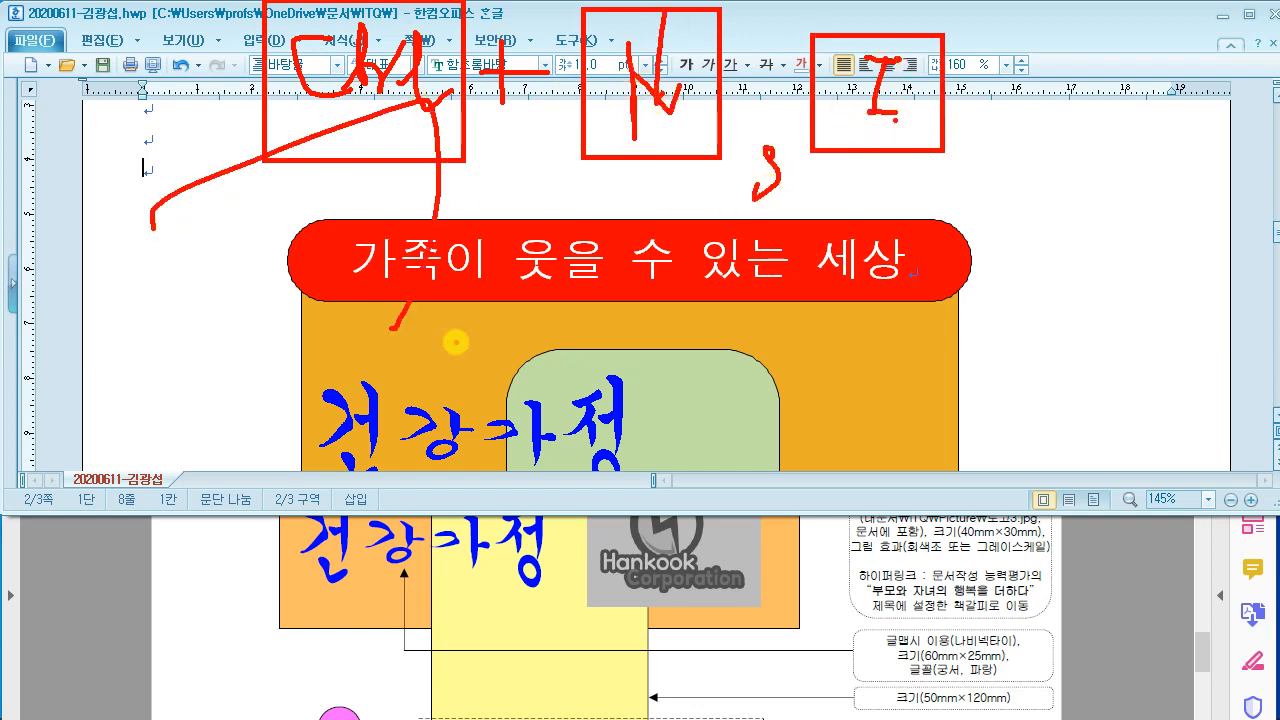
{"action": "key", "text": "Escape"}
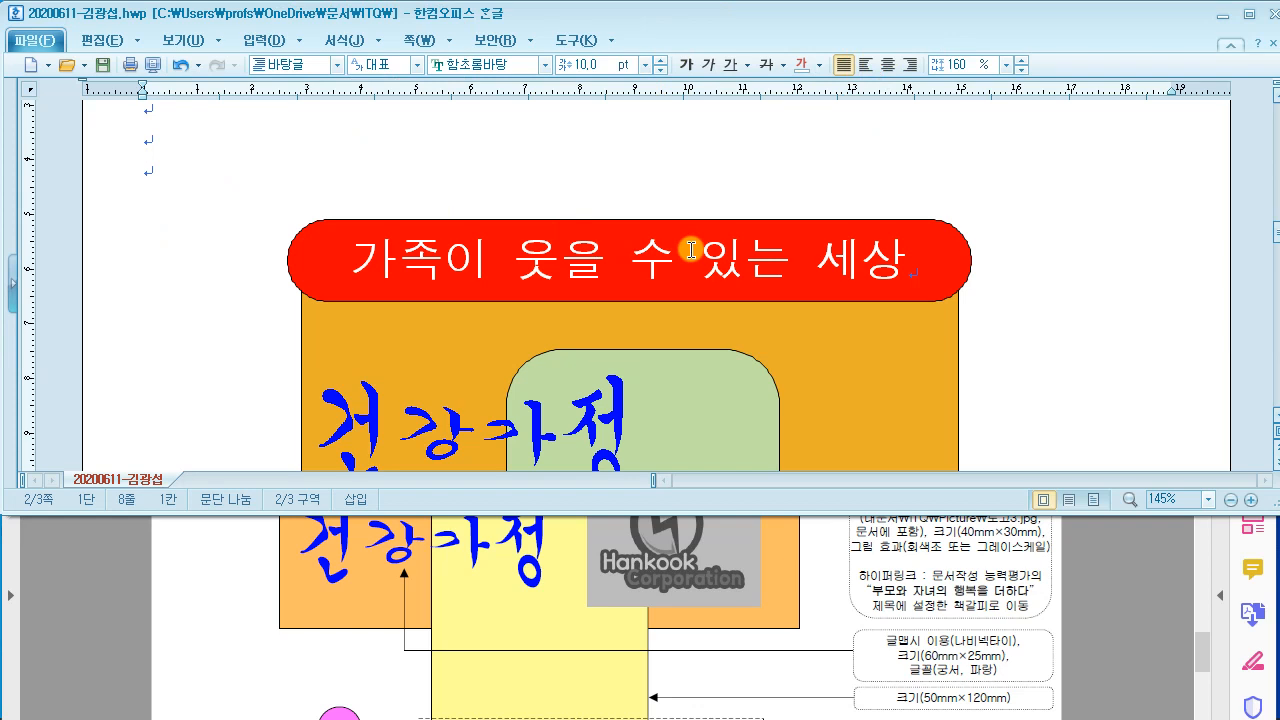
{"action": "key", "text": "ctrl+n"}
Step: Choose the 로고3.jpg logo in Insert Picture and insert it
{"action": "key", "text": "i"}
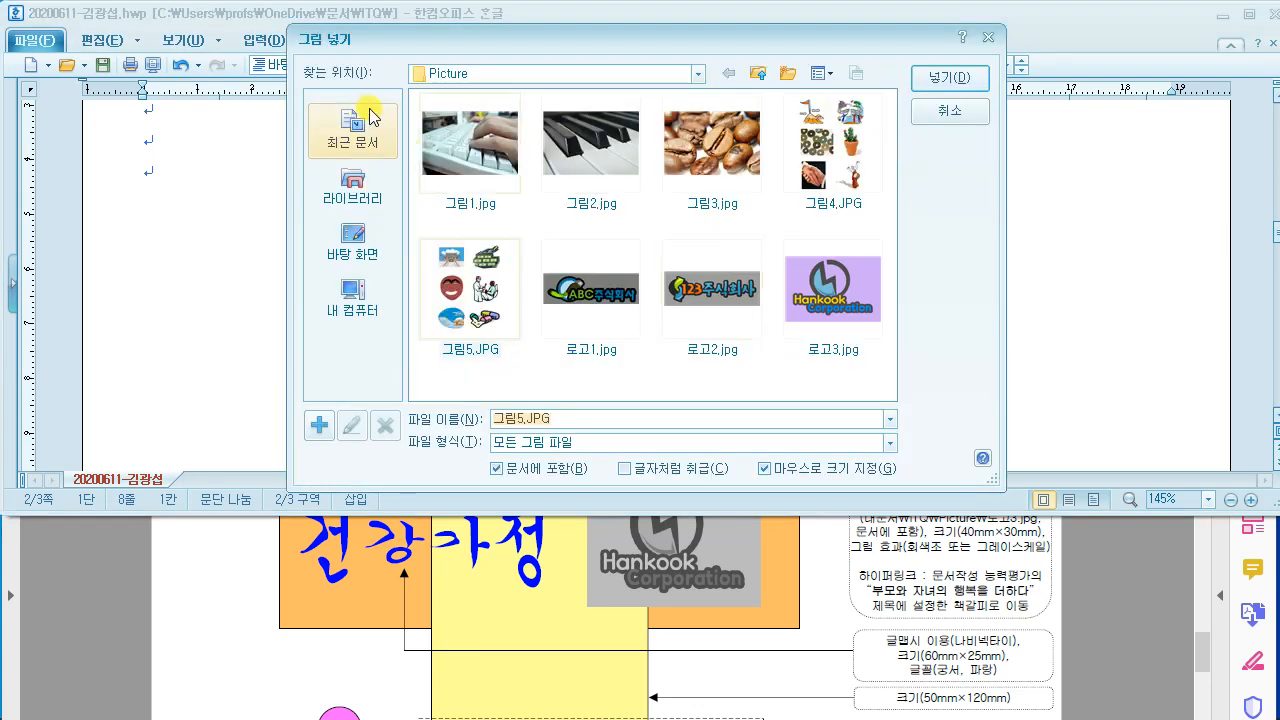
{"action": "left_click", "coordinate": [832, 592]}
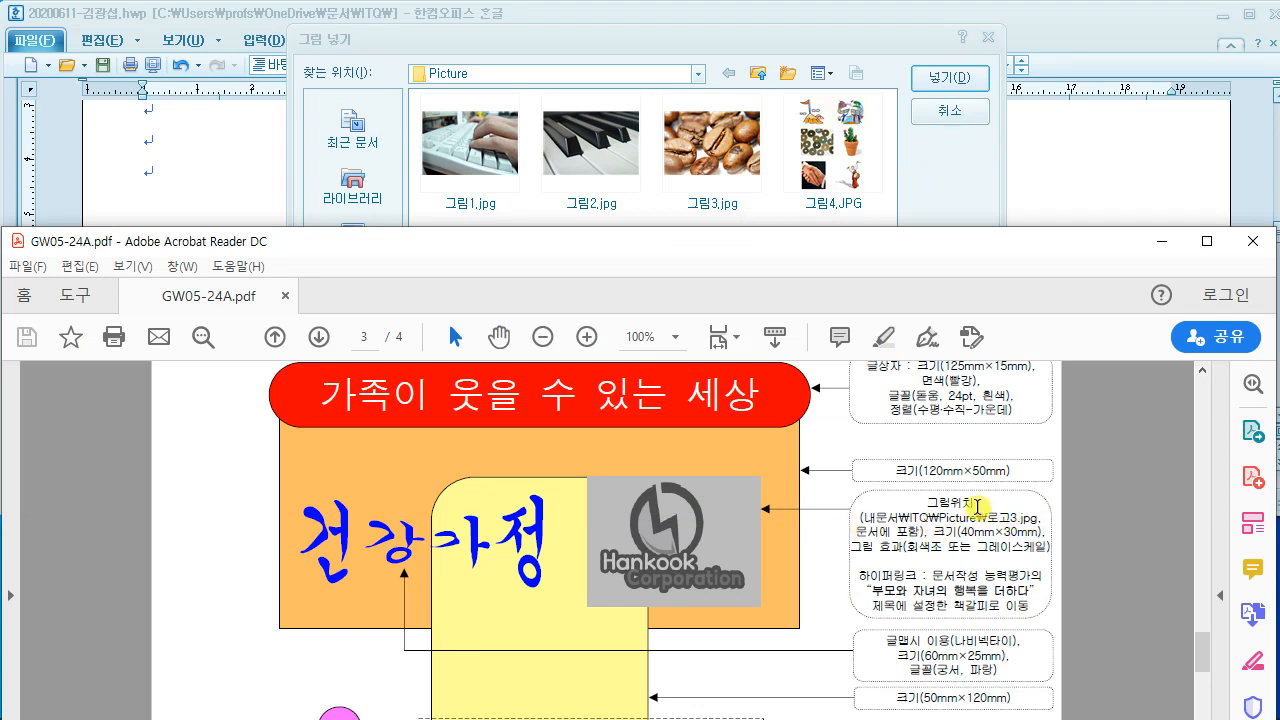
{"action": "left_click", "coordinate": [818, 40]}
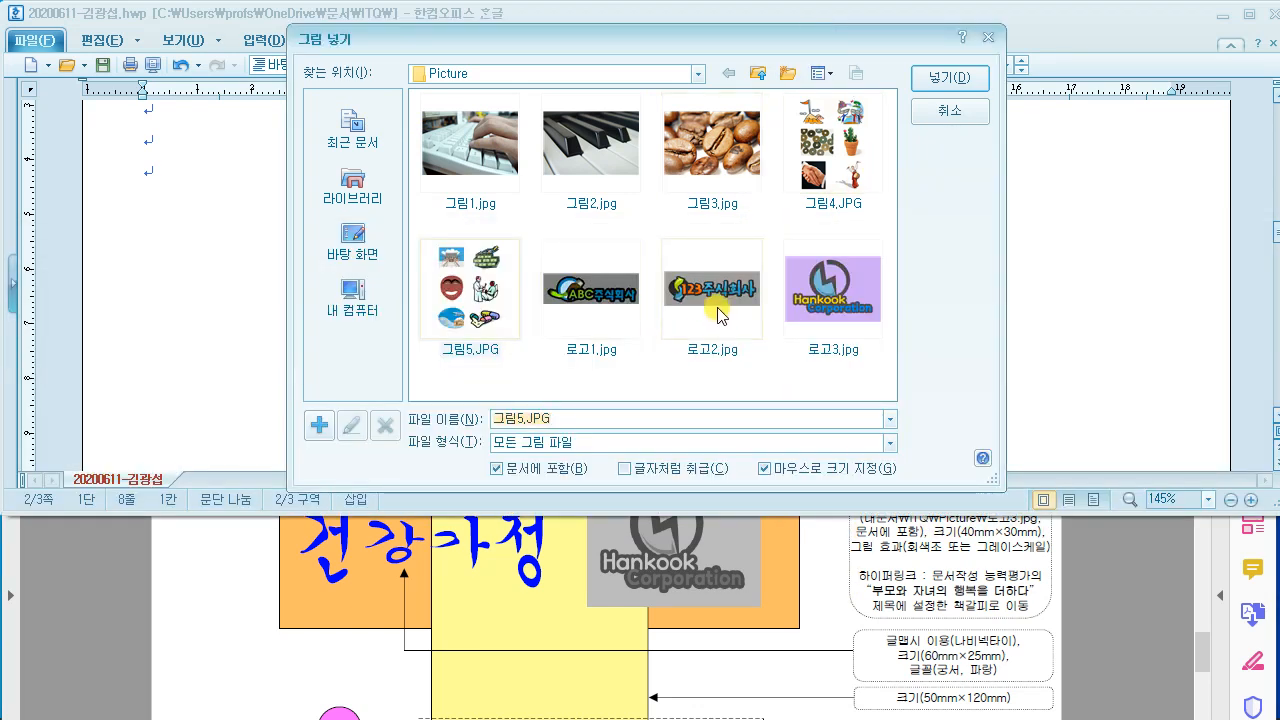
{"action": "left_click", "coordinate": [824, 287]}
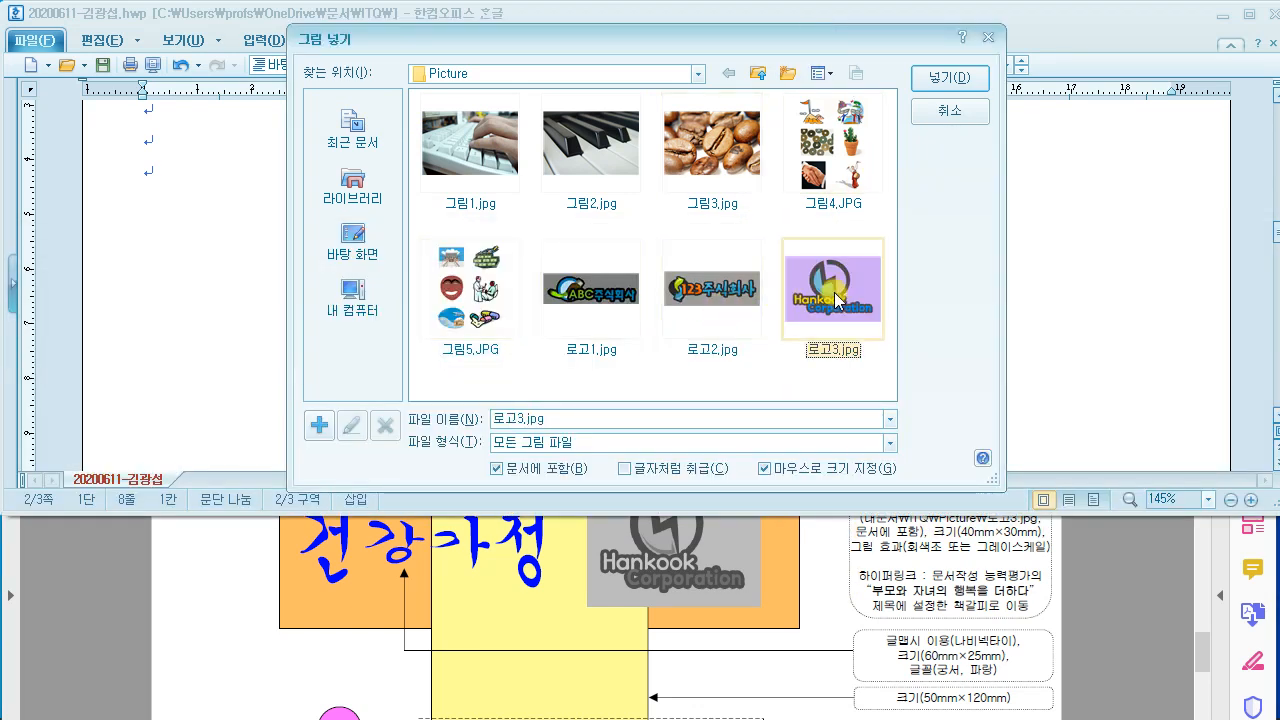
{"action": "left_click", "coordinate": [953, 80]}
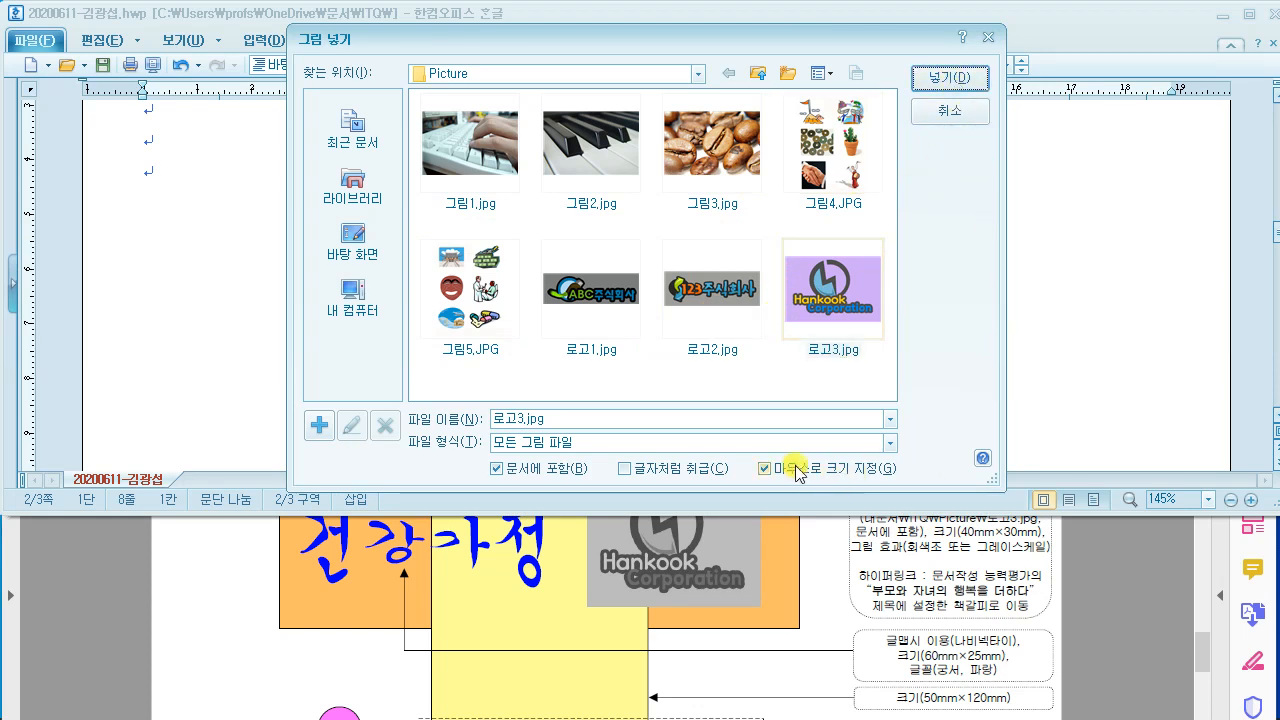
{"action": "left_click", "coordinate": [946, 78]}
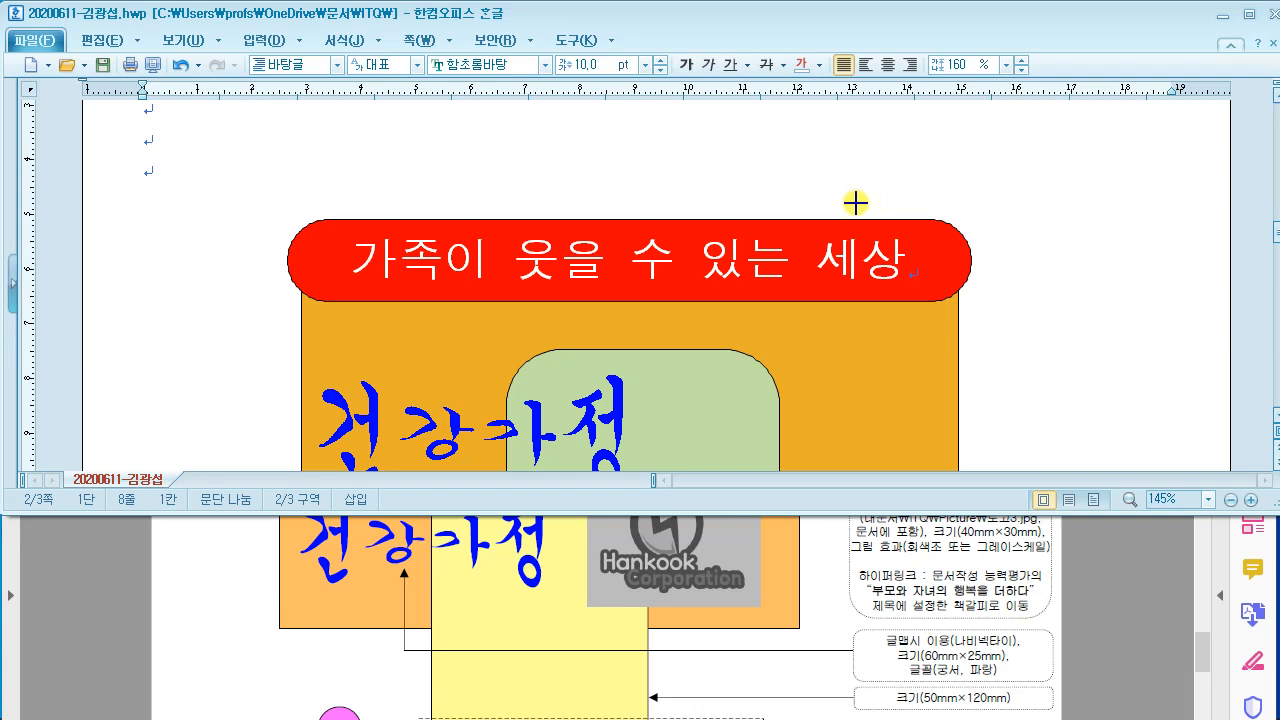
Step: Place the logo picture in the left margin beside the orange box
{"action": "scroll", "coordinate": [855, 203], "scroll_direction": "down", "scroll_amount": 1}
{"action": "left_click_drag", "start_coordinate": [660, 273], "coordinate": [871, 400]}
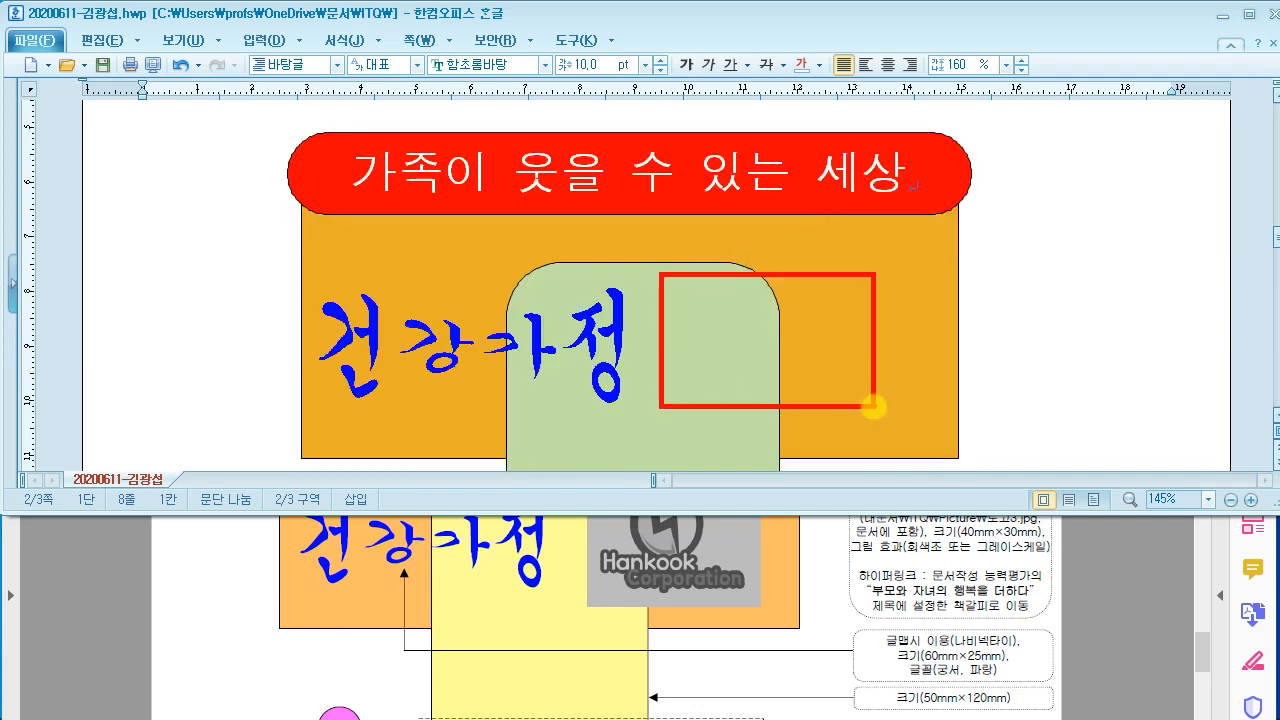
{"action": "left_click_drag", "start_coordinate": [838, 268], "coordinate": [657, 403]}
{"action": "left_click_drag", "start_coordinate": [650, 270], "coordinate": [932, 428]}
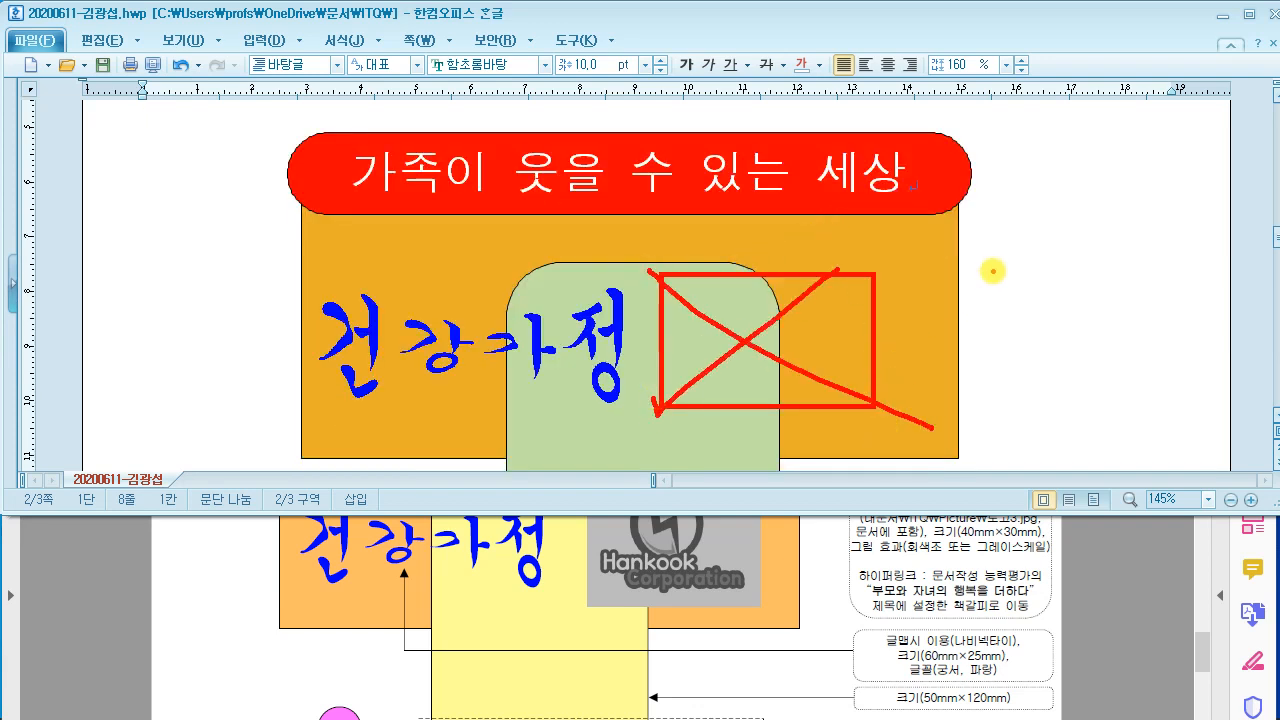
{"action": "mouse_move", "coordinate": [1005, 242]}
{"action": "left_mouse_down"}
{"action": "mouse_move", "coordinate": [977, 277]}
{"action": "mouse_move", "coordinate": [903, 257]}
{"action": "mouse_move", "coordinate": [930, 215]}
{"action": "left_mouse_up"}
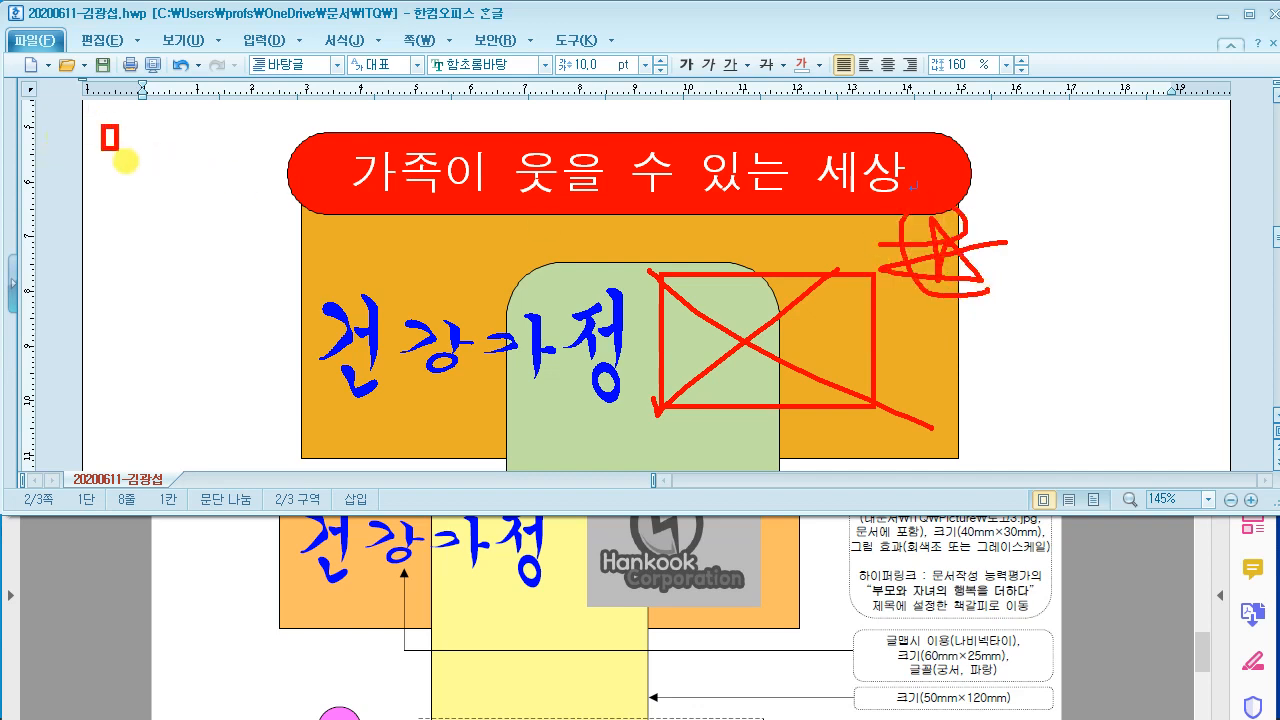
{"action": "left_click_drag", "start_coordinate": [125, 160], "coordinate": [290, 290]}
{"action": "left_click_drag", "start_coordinate": [182, 88], "coordinate": [418, 2]}
{"action": "left_click_drag", "start_coordinate": [160, 244], "coordinate": [206, 238]}
{"action": "key", "text": "Escape"}
{"action": "left_click_drag", "start_coordinate": [135, 205], "coordinate": [215, 322]}
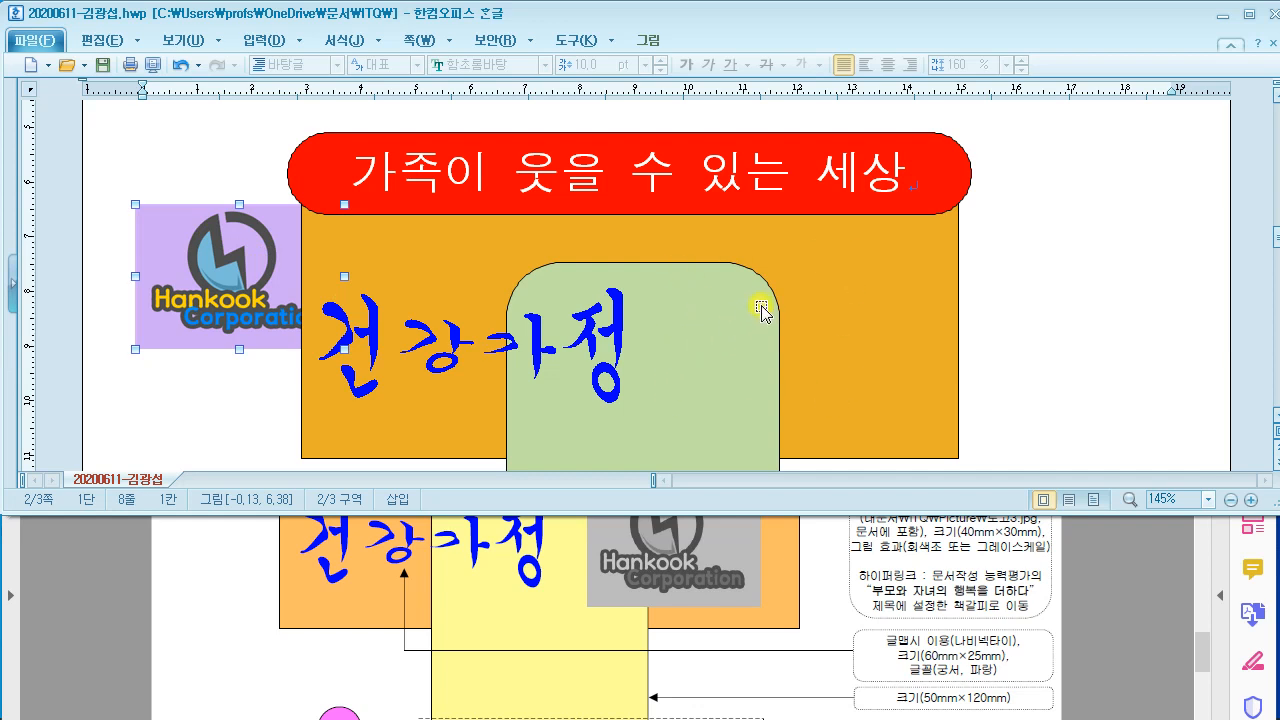
Step: Open the logo's properties and set it to float in front of text
{"action": "double_click", "coordinate": [177, 241]}
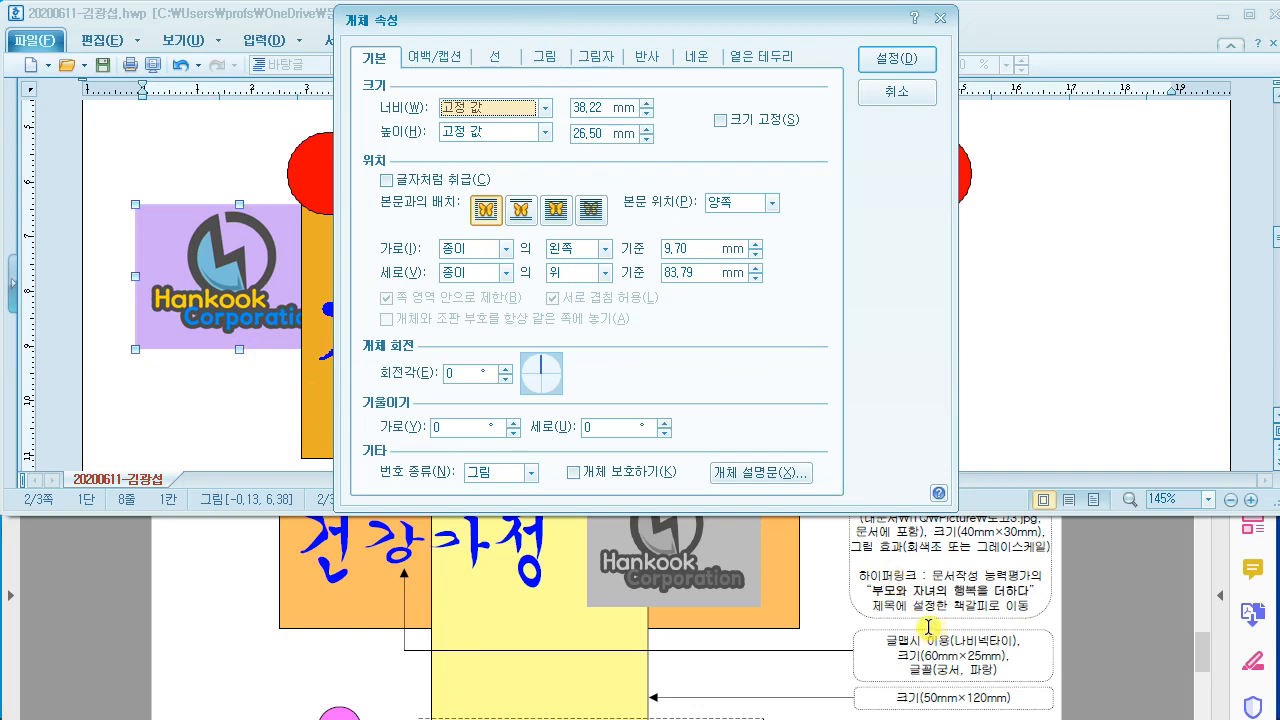
{"action": "scroll", "coordinate": [928, 627], "scroll_direction": "up", "scroll_amount": 1}
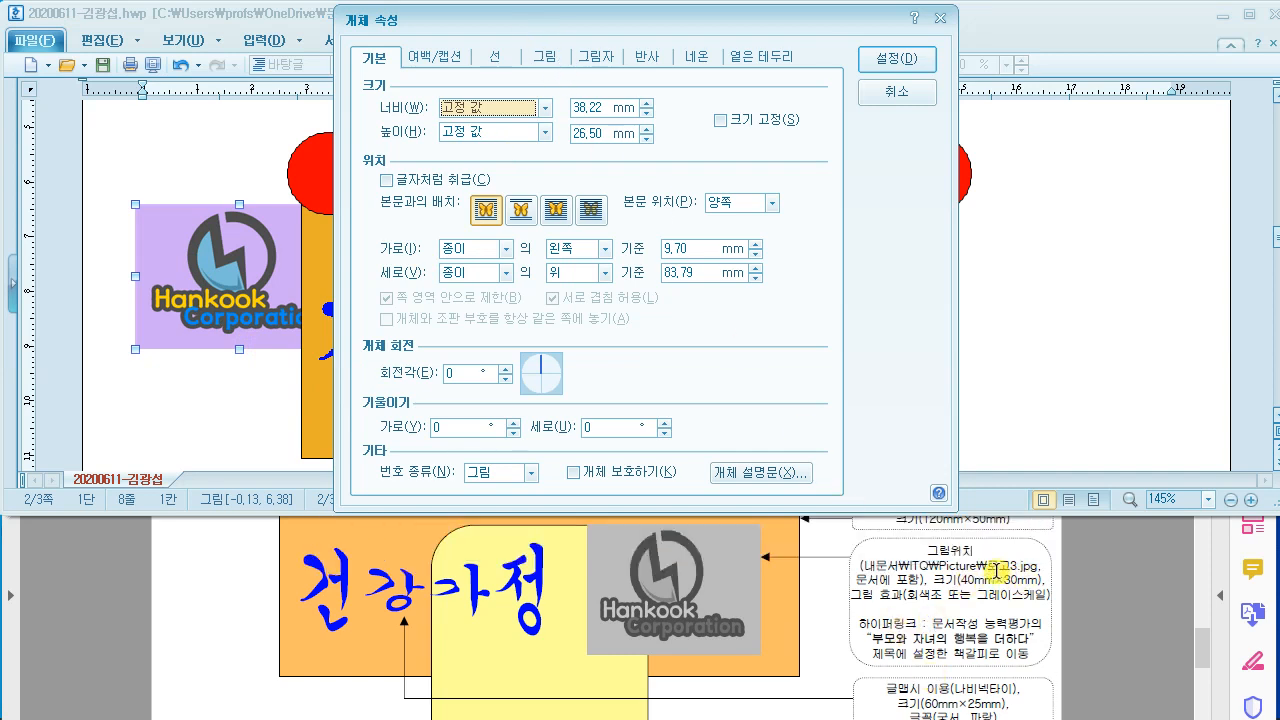
{"action": "left_click", "coordinate": [597, 107]}
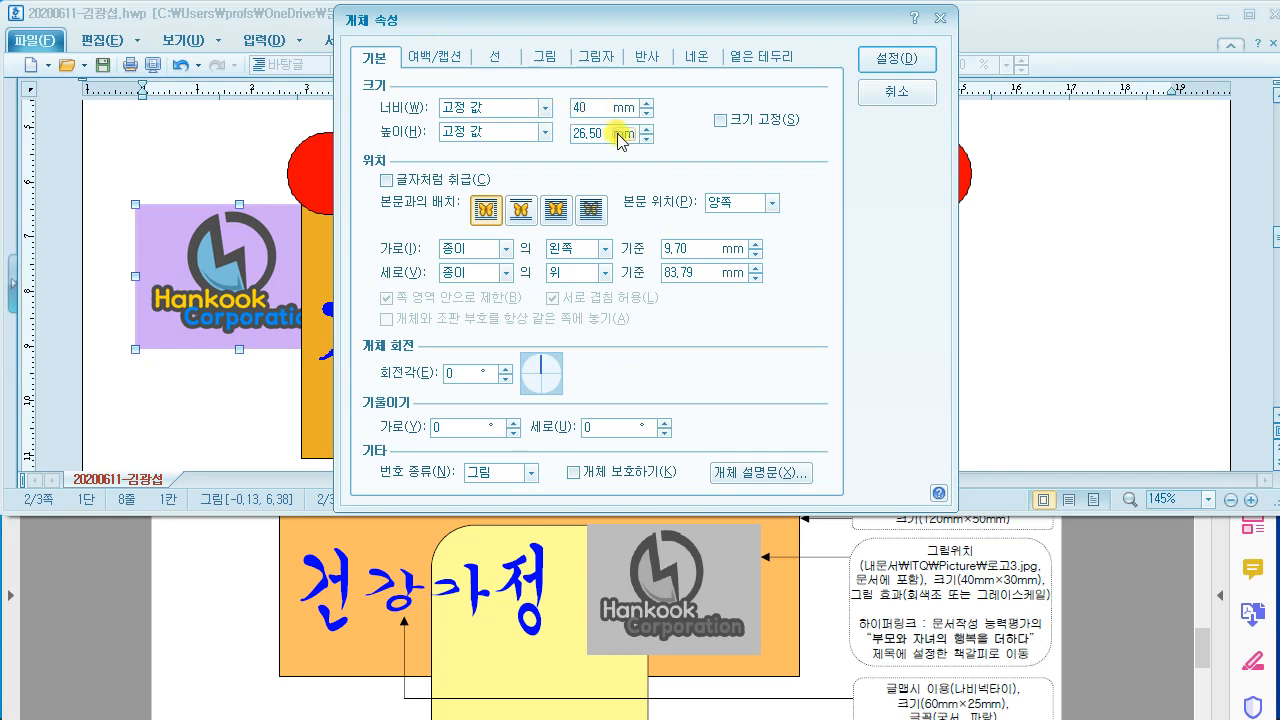
{"action": "left_click_drag", "start_coordinate": [604, 134], "coordinate": [535, 134]}
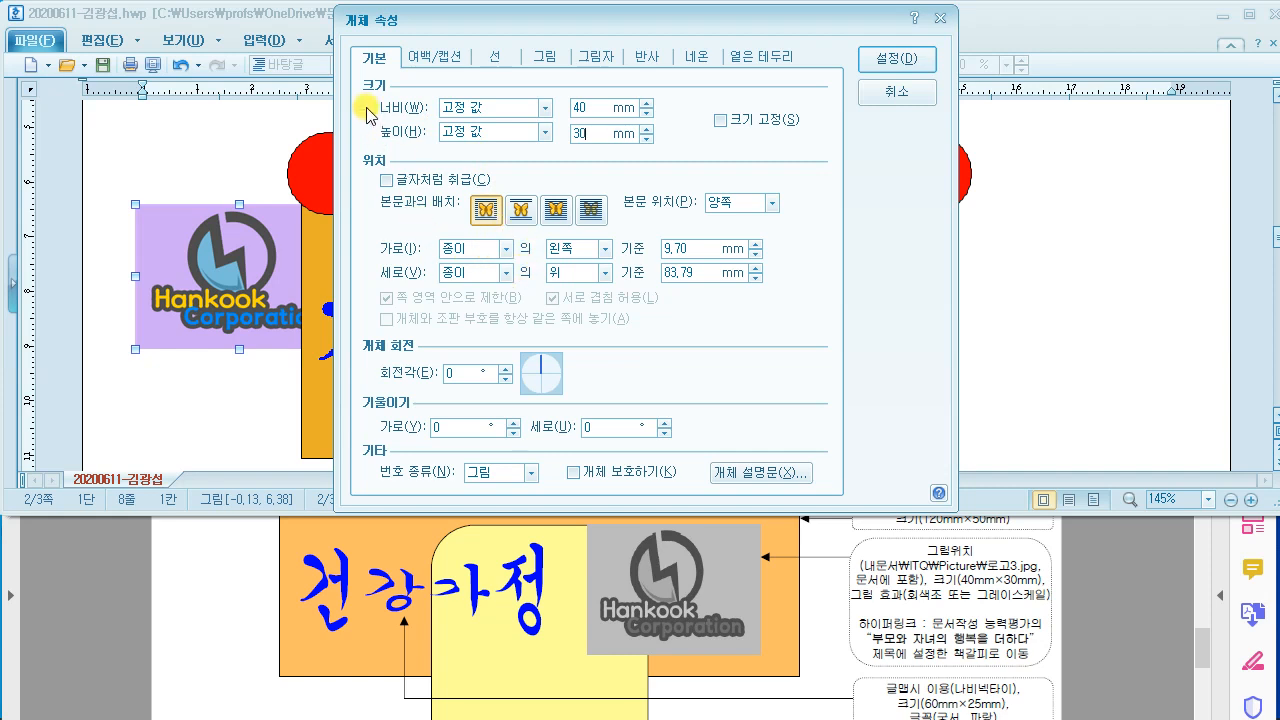
{"action": "left_click", "coordinate": [556, 210]}
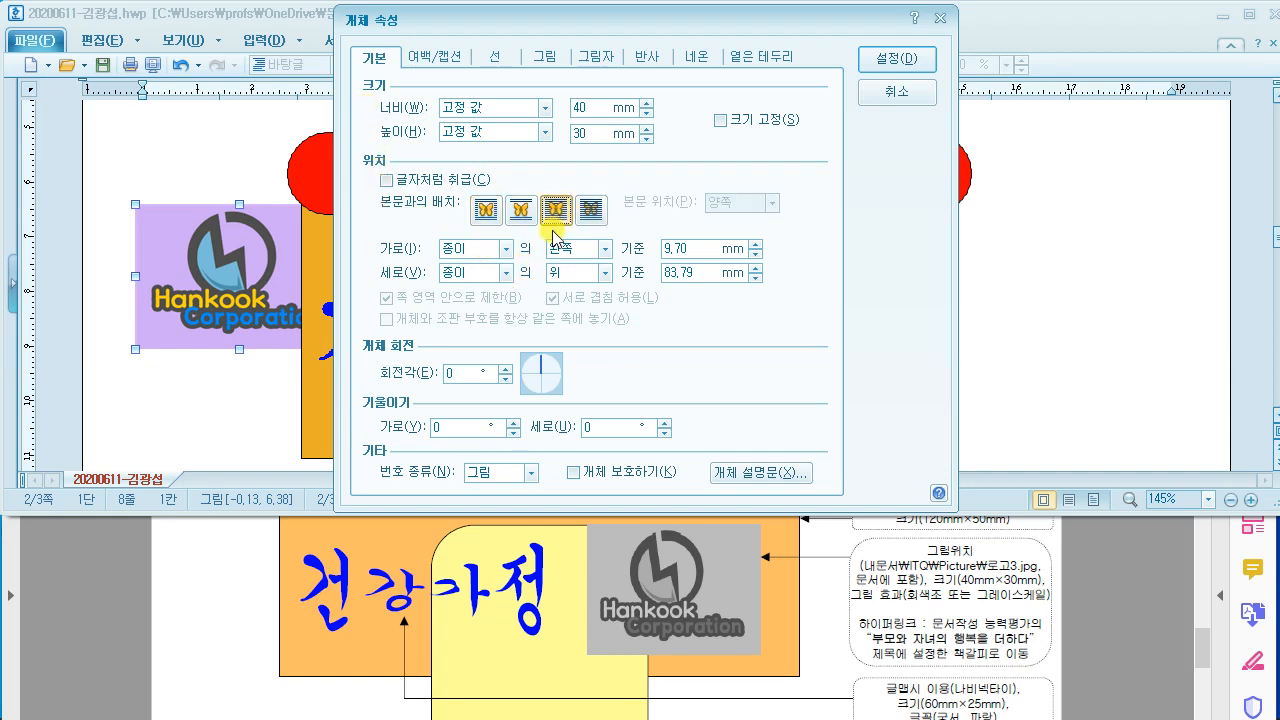
{"action": "left_click_drag", "start_coordinate": [535, 189], "coordinate": [583, 235]}
{"action": "mouse_move", "coordinate": [622, 168]}
{"action": "left_mouse_down"}
{"action": "mouse_move", "coordinate": [631, 196]}
{"action": "mouse_move", "coordinate": [624, 164]}
{"action": "mouse_move", "coordinate": [590, 165]}
{"action": "mouse_move", "coordinate": [619, 218]}
{"action": "left_mouse_up"}
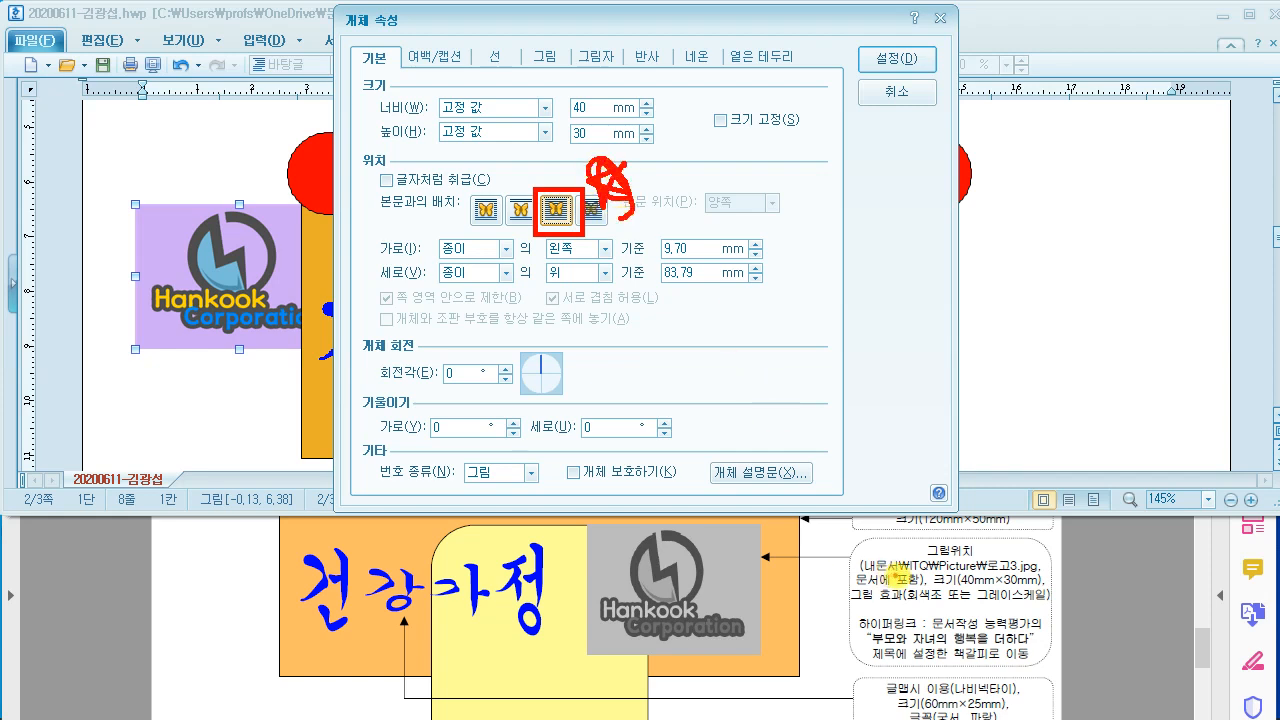
Step: Set the logo's picture effect to grayscale (회색조) and apply it
{"action": "left_click_drag", "start_coordinate": [855, 604], "coordinate": [1018, 600]}
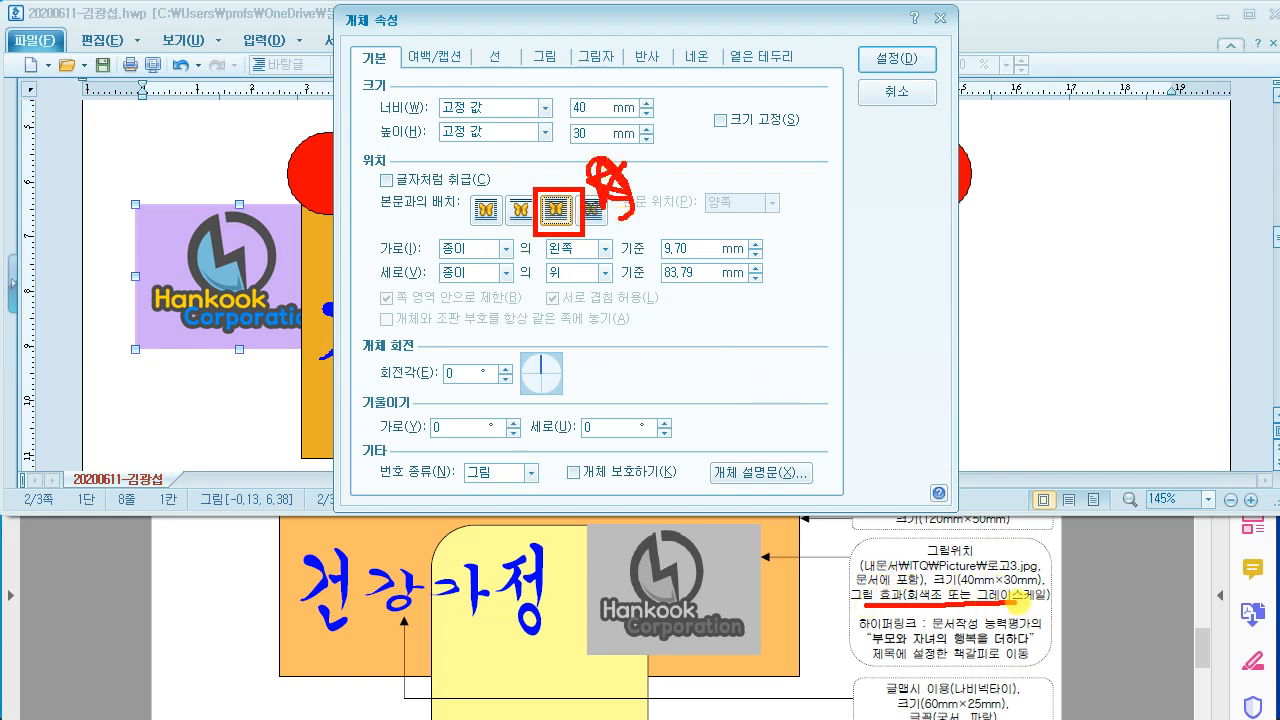
{"action": "left_click_drag", "start_coordinate": [534, 60], "coordinate": [612, 6]}
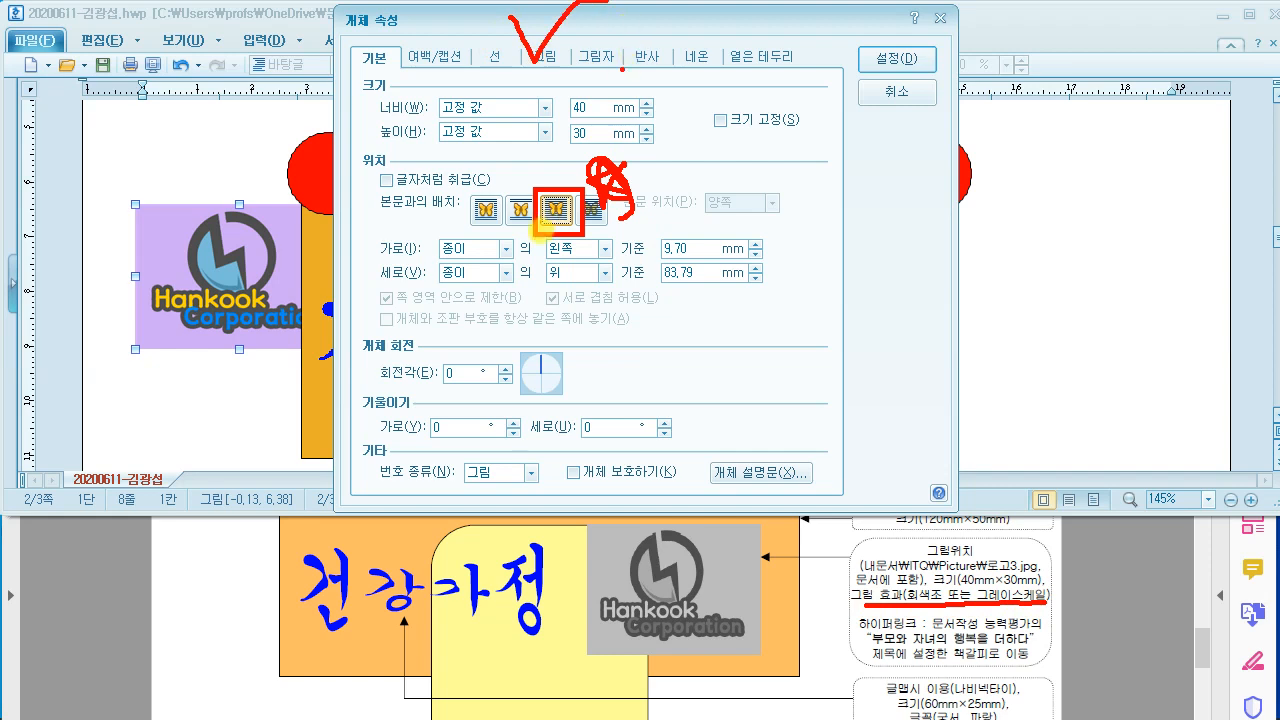
{"action": "key", "text": "Escape"}
{"action": "left_click", "coordinate": [541, 58]}
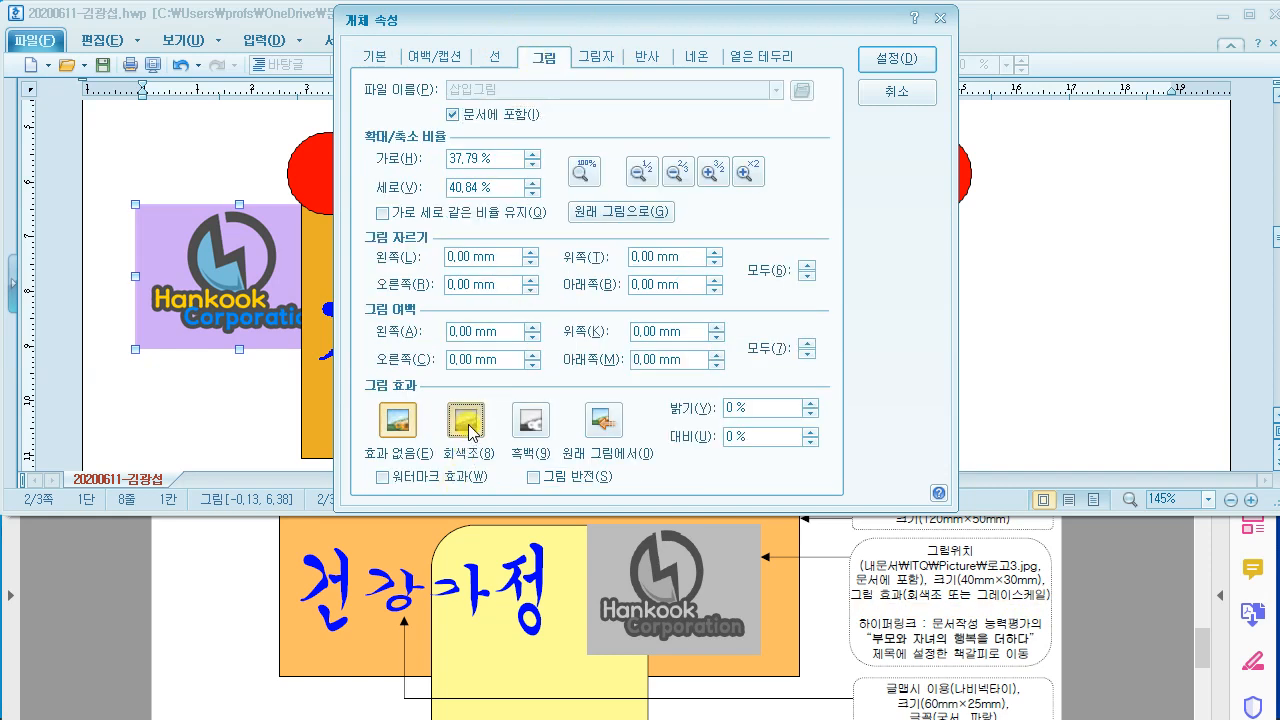
{"action": "left_click", "coordinate": [465, 422]}
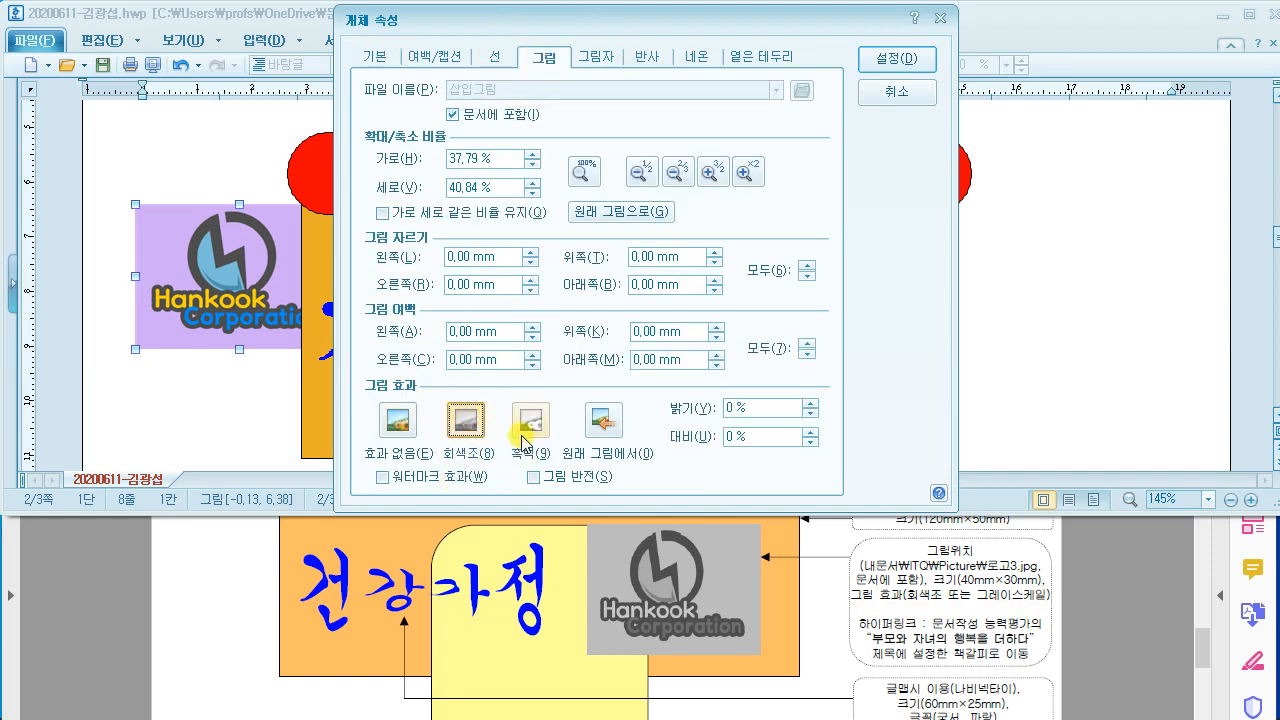
{"action": "left_click", "coordinate": [877, 60]}
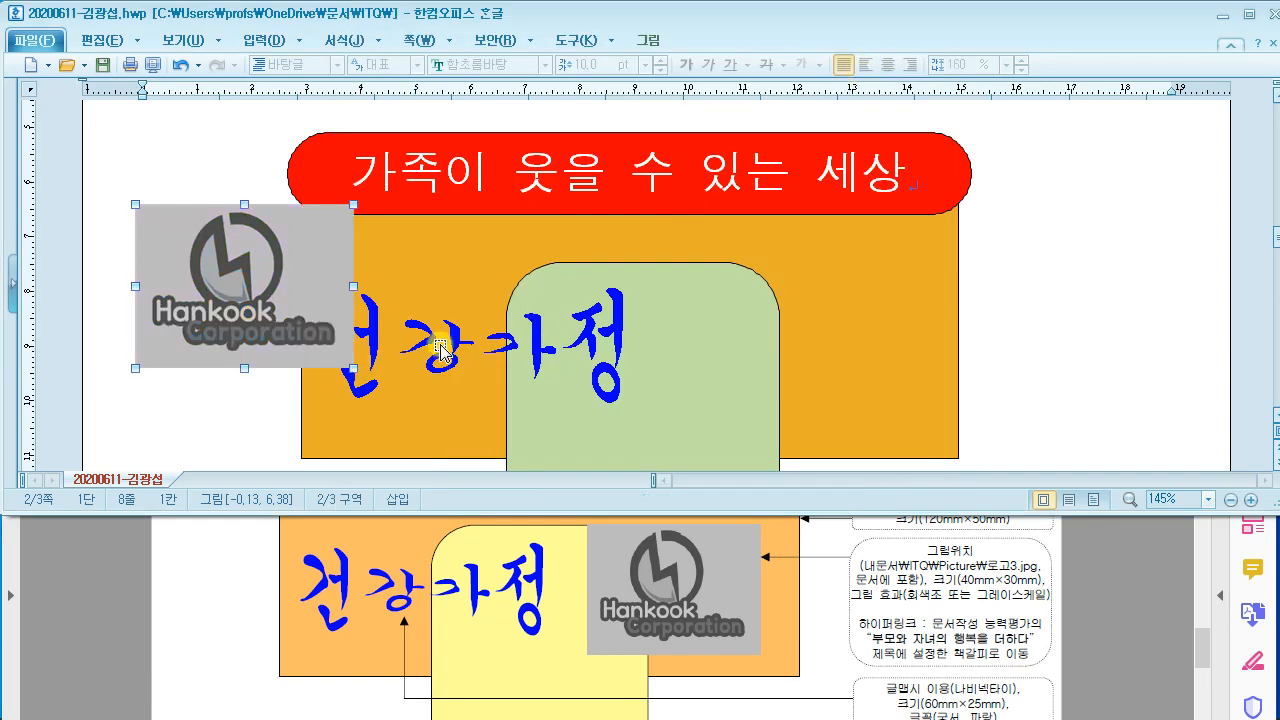
Step: Move the grayscale logo to the orange box's right side over the green shape, checking the sample
{"action": "left_click_drag", "start_coordinate": [265, 236], "coordinate": [800, 336]}
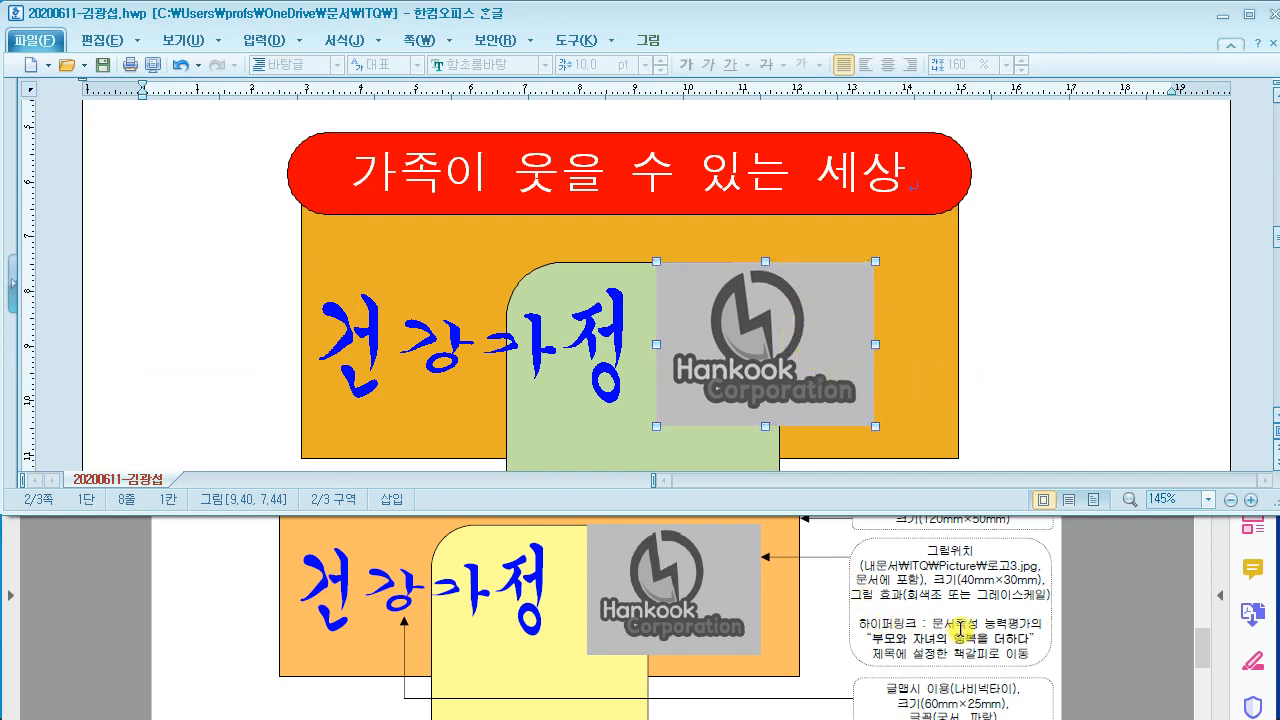
{"action": "left_click_drag", "start_coordinate": [776, 372], "coordinate": [789, 373]}
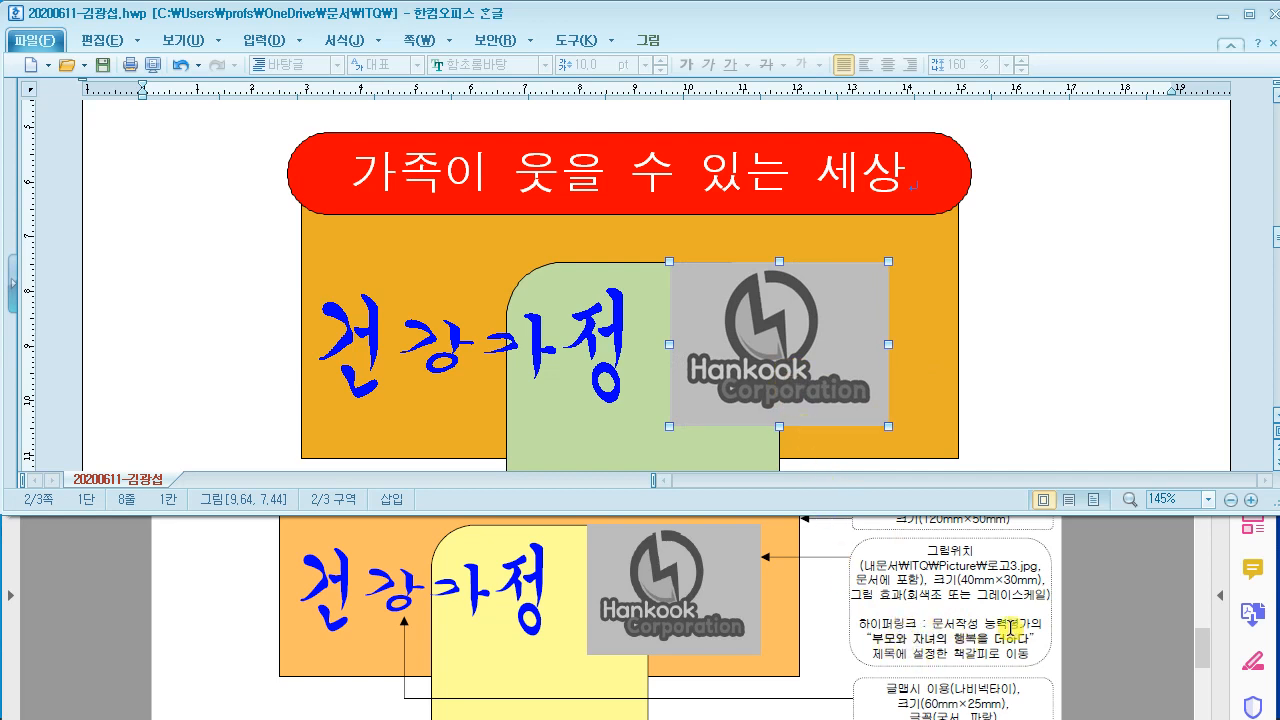
{"action": "left_click", "coordinate": [1068, 632]}
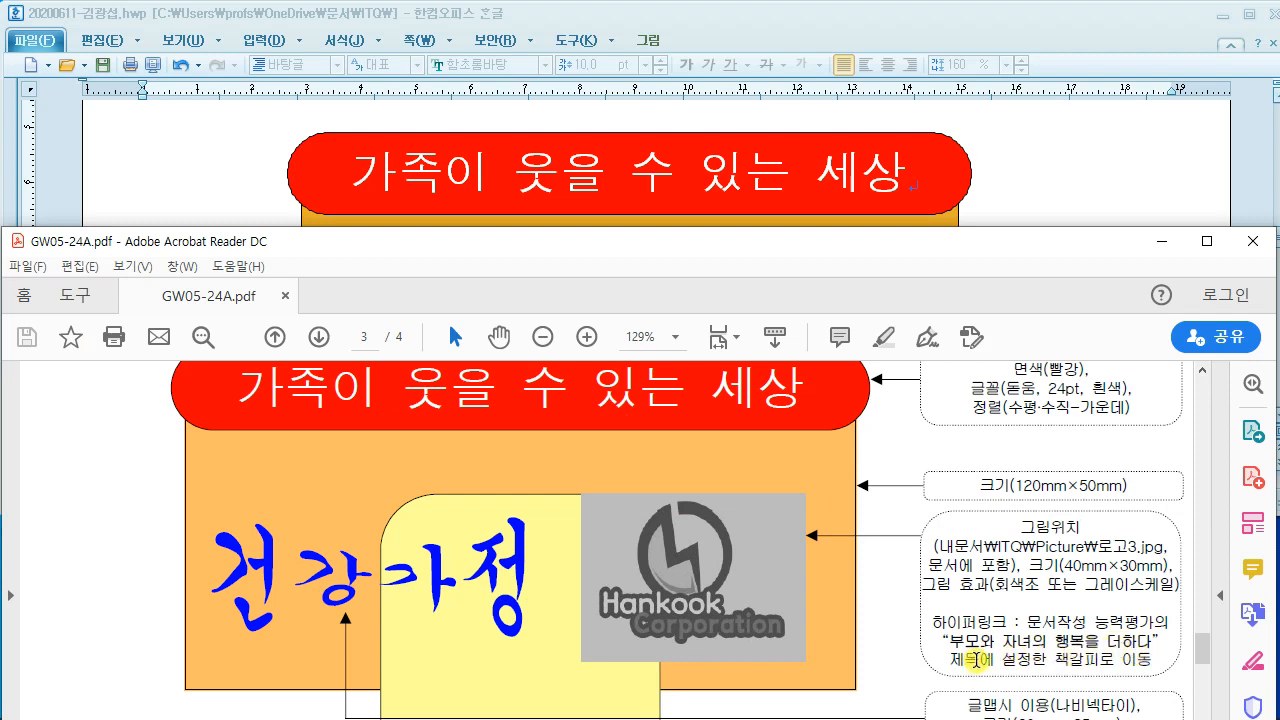
{"action": "left_click", "coordinate": [1057, 177]}
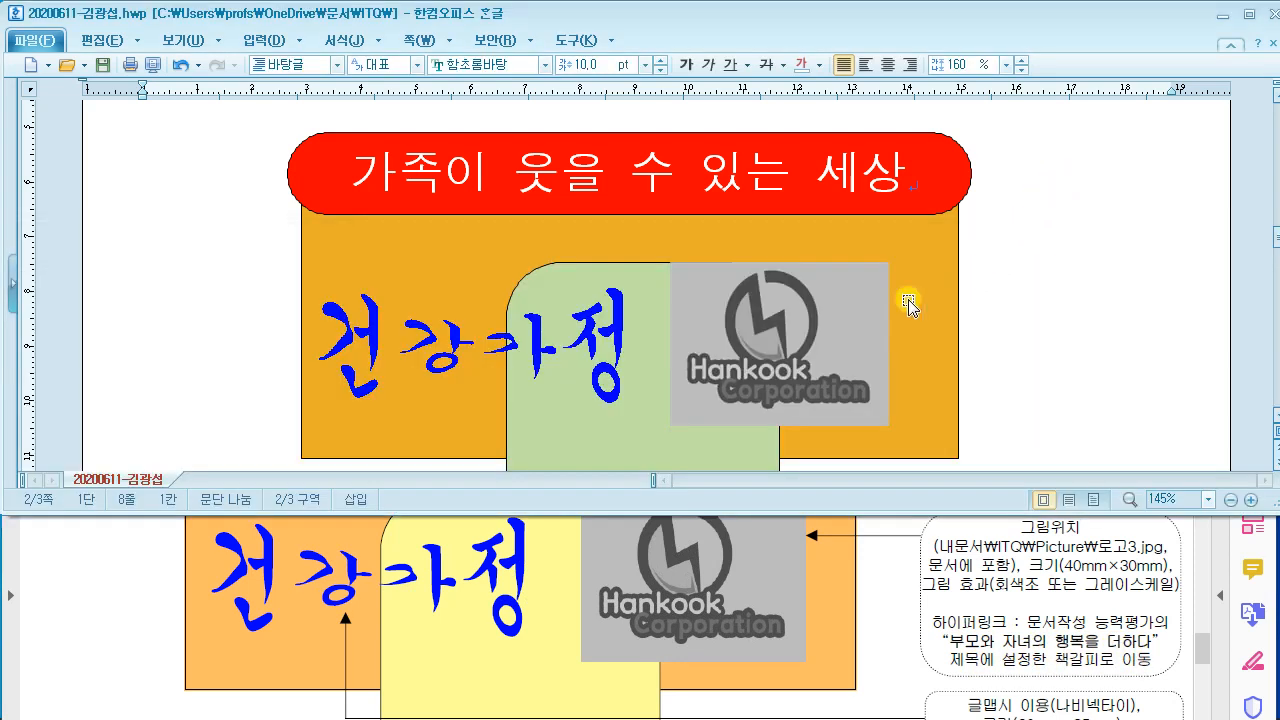
Step: Hyperlink the logo to the 건강가정 bookmark and test the jump to 부모와 자녀의 행복을 더하다
{"action": "right_click", "coordinate": [768, 296]}
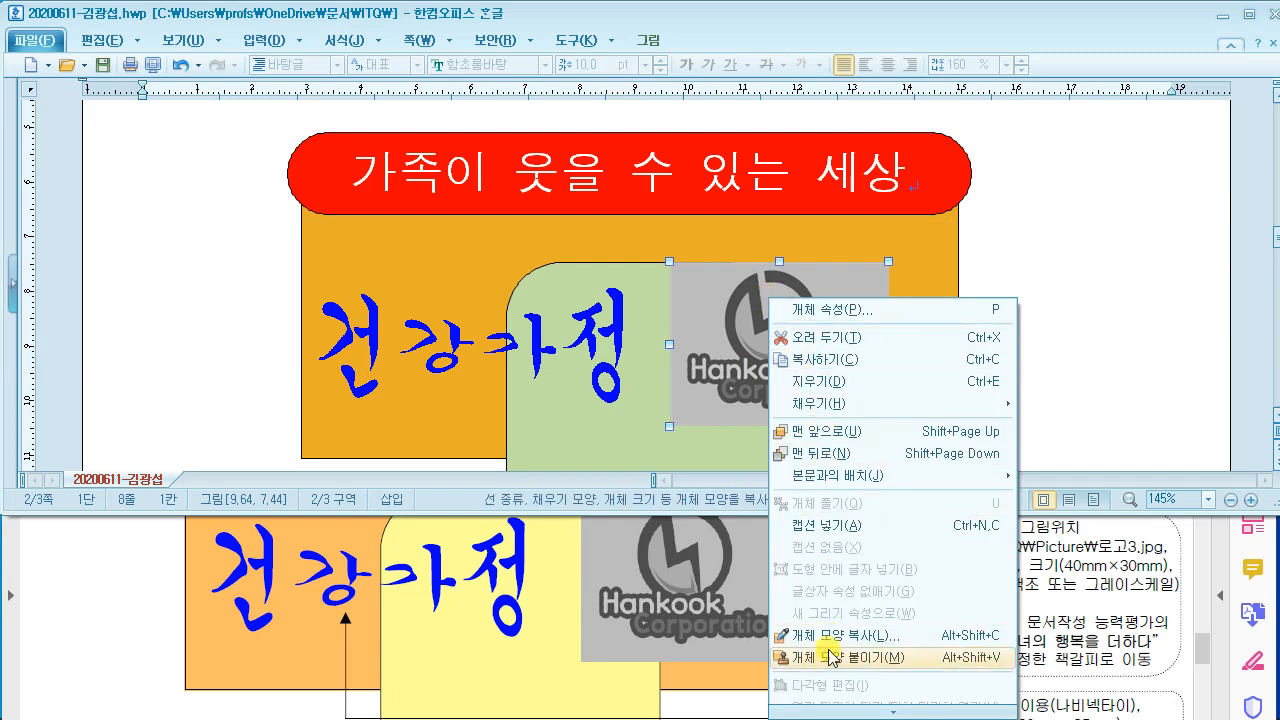
{"action": "scroll", "coordinate": [830, 670], "scroll_direction": "down", "scroll_amount": 5}
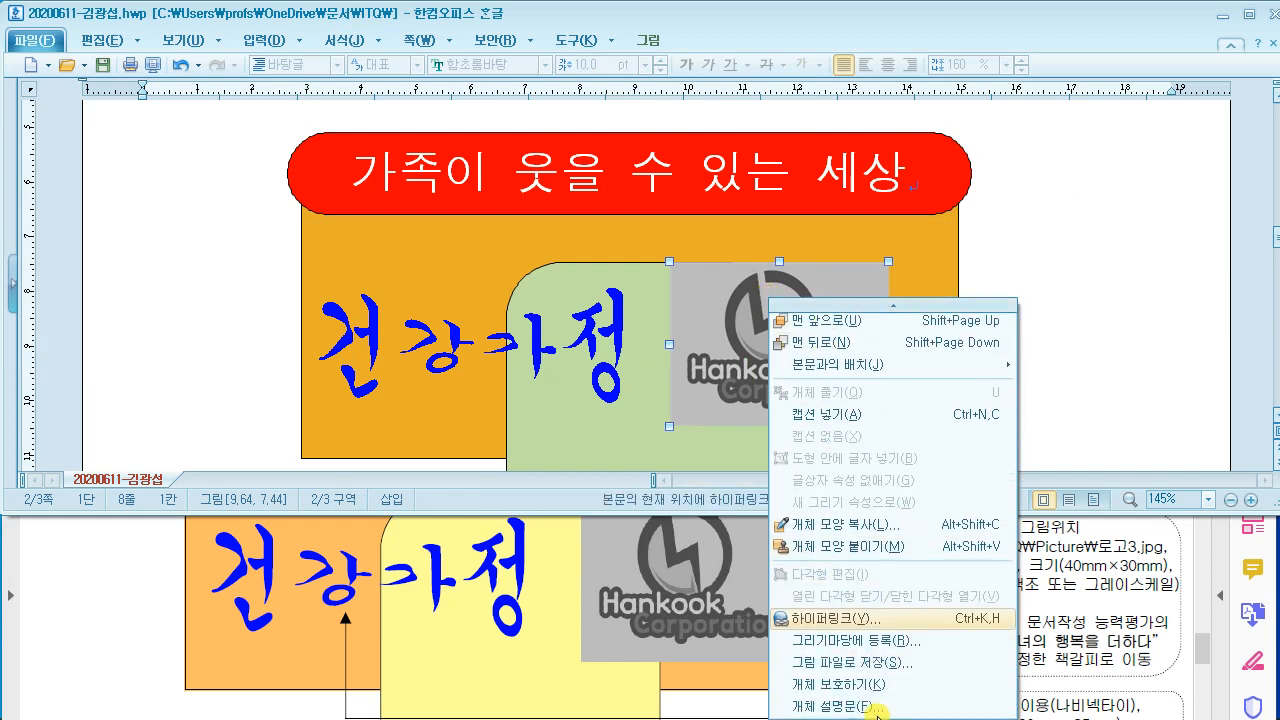
{"action": "left_click", "coordinate": [834, 619]}
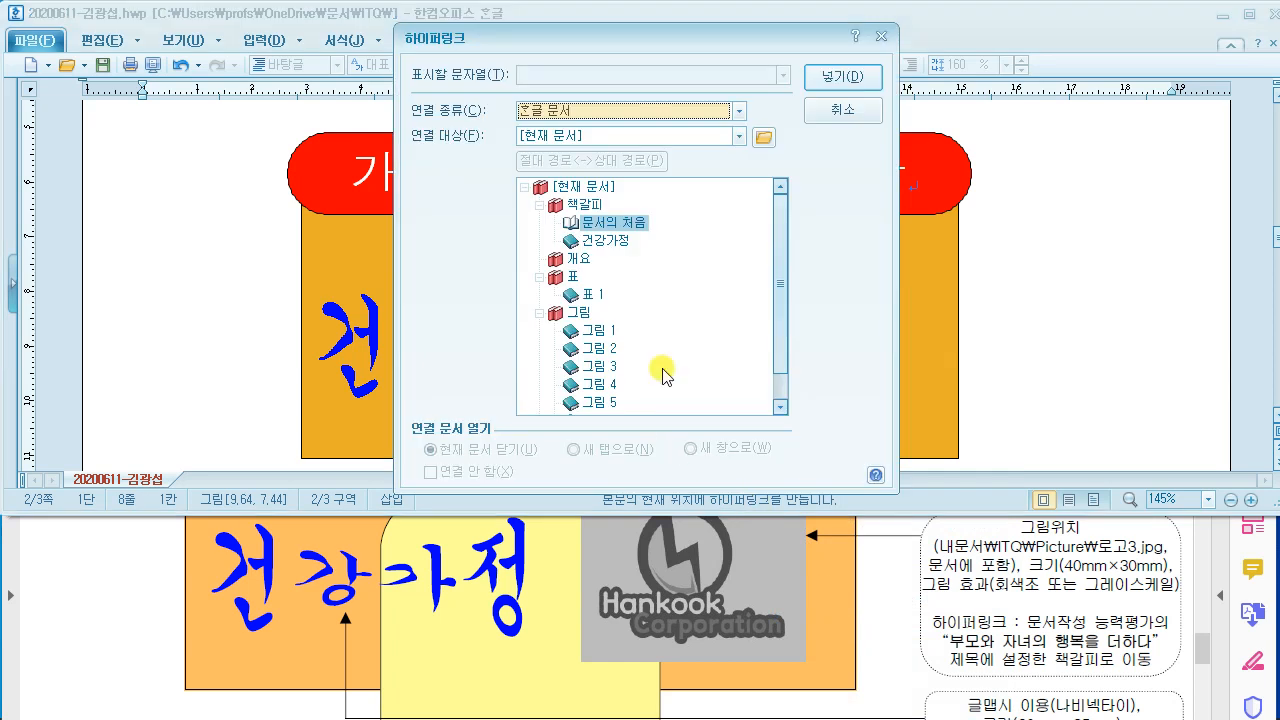
{"action": "left_click_drag", "start_coordinate": [636, 52], "coordinate": [380, 46]}
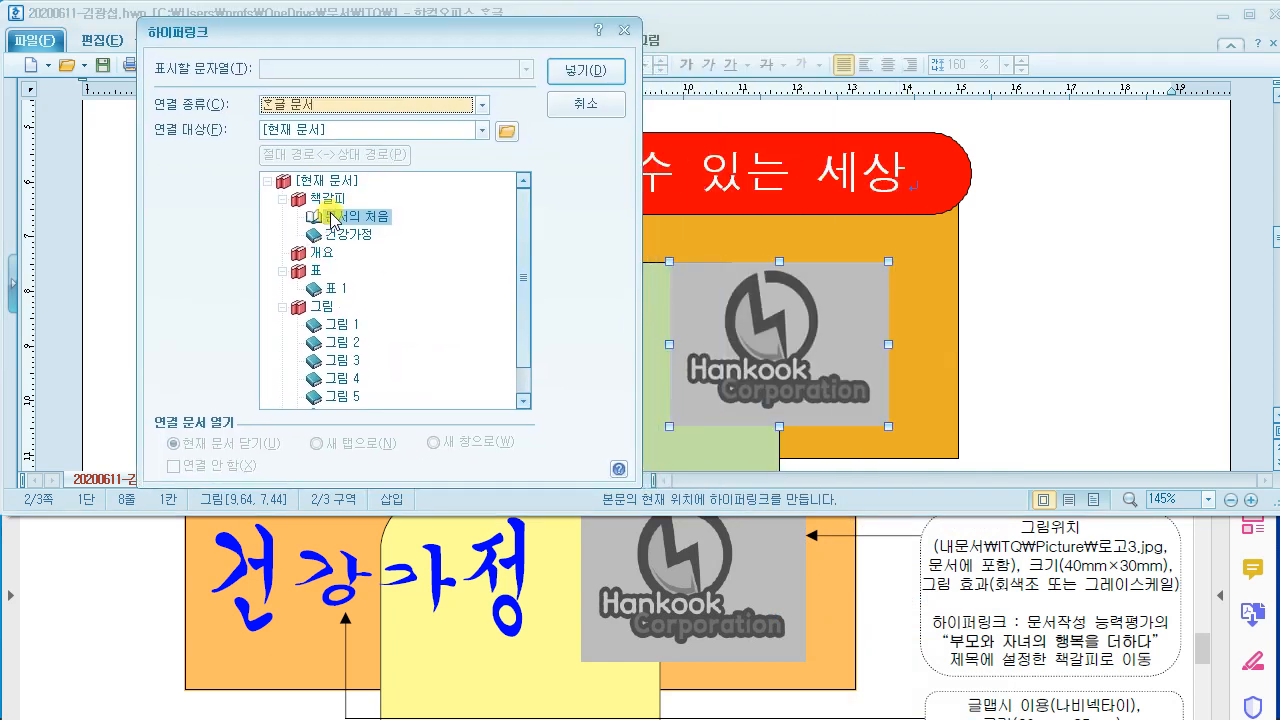
{"action": "left_click", "coordinate": [349, 236]}
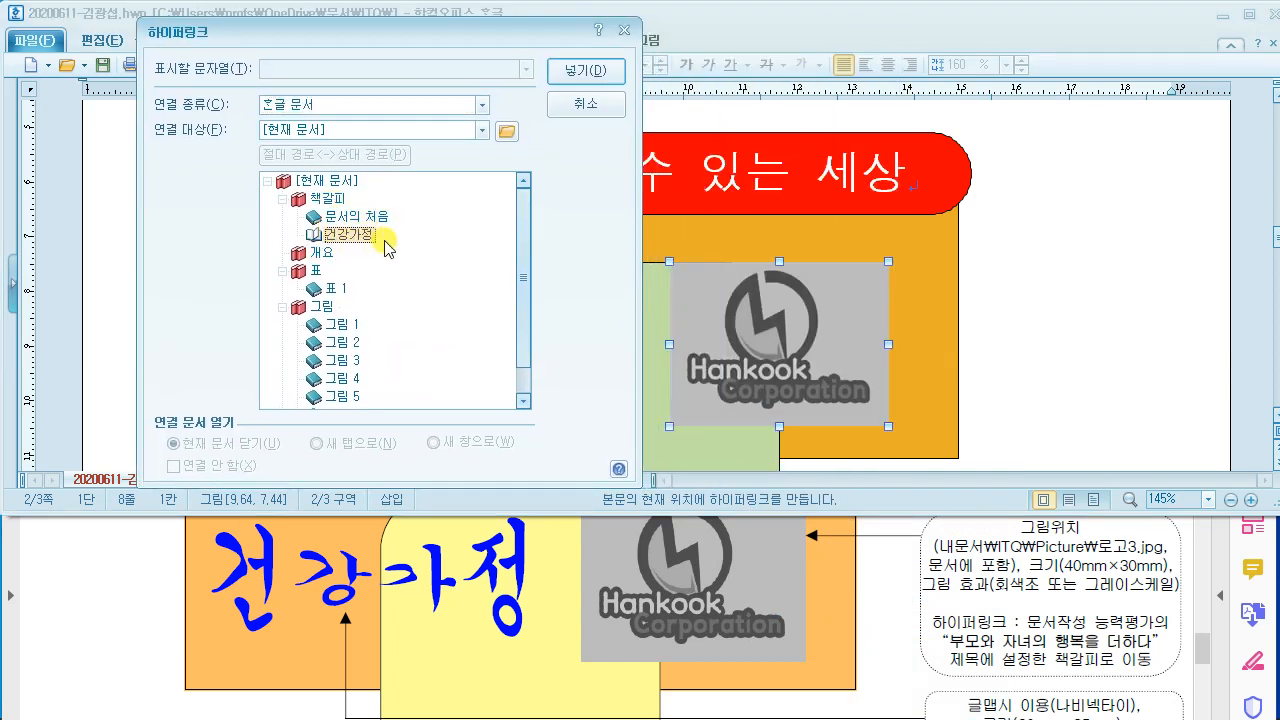
{"action": "left_click", "coordinate": [564, 86]}
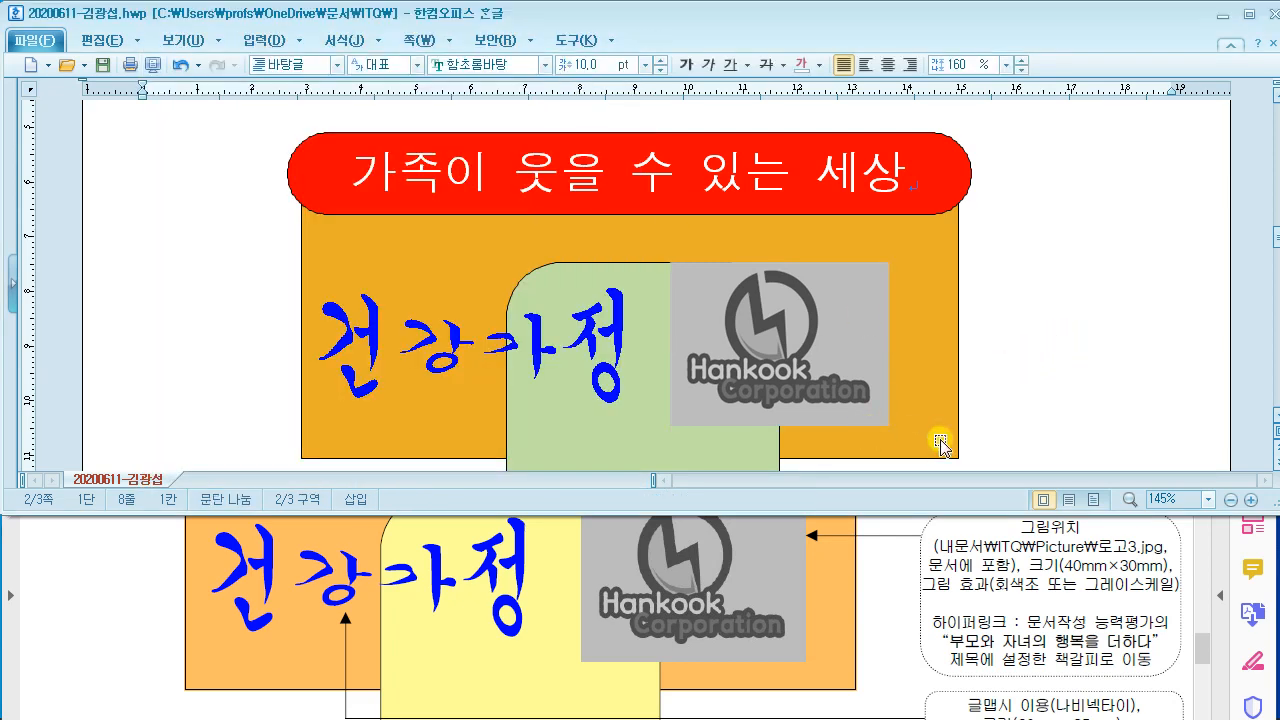
{"action": "left_click", "coordinate": [798, 370]}
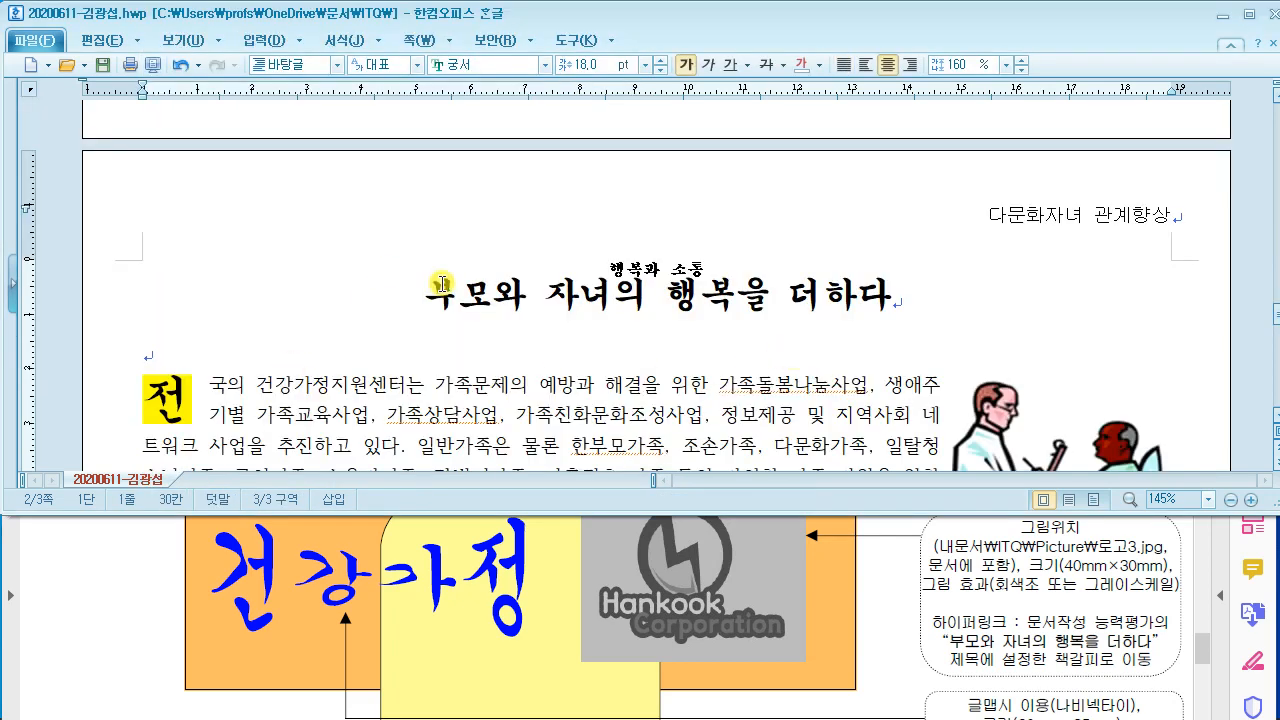
{"action": "scroll", "coordinate": [676, 390], "scroll_direction": "up", "scroll_amount": 3}
{"action": "scroll", "coordinate": [676, 390], "scroll_direction": "up", "scroll_amount": 5}
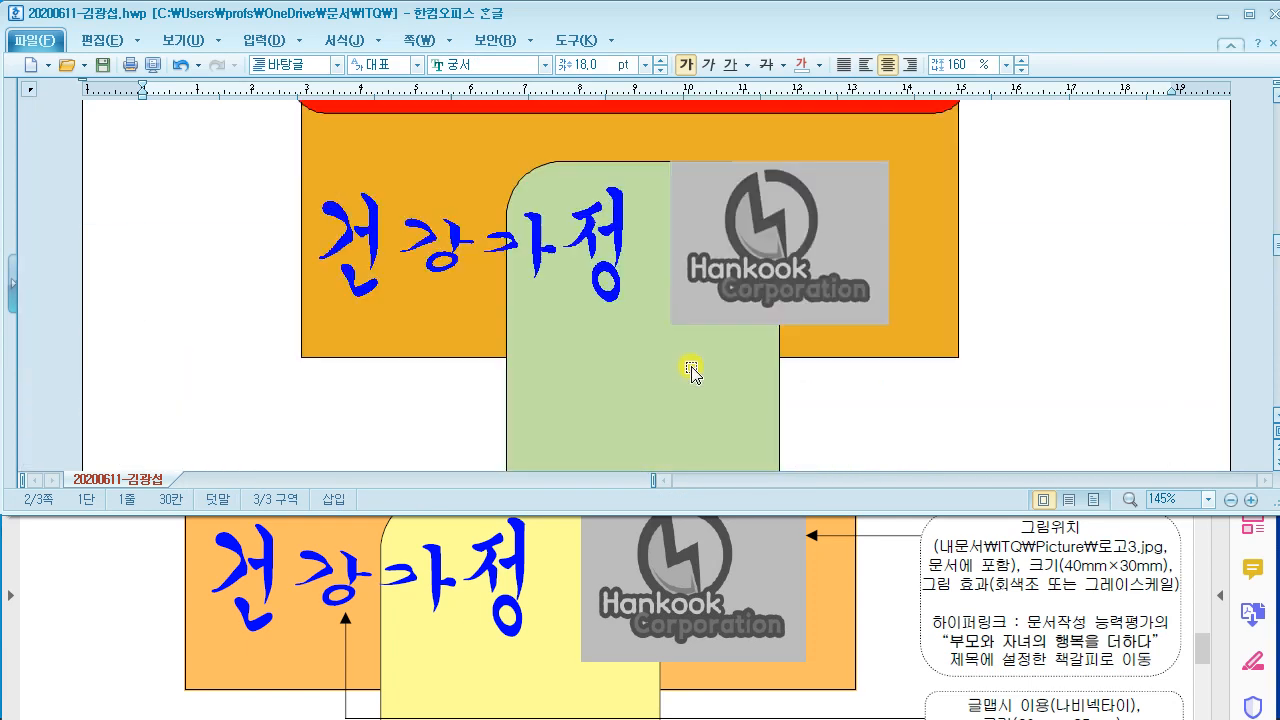
{"action": "scroll", "coordinate": [905, 362], "scroll_direction": "down", "scroll_amount": 2}
Step: Scroll the sample PDF to the numbered rows and mark row 1 and rows 2–3 with the pen
{"action": "left_click", "coordinate": [878, 568]}
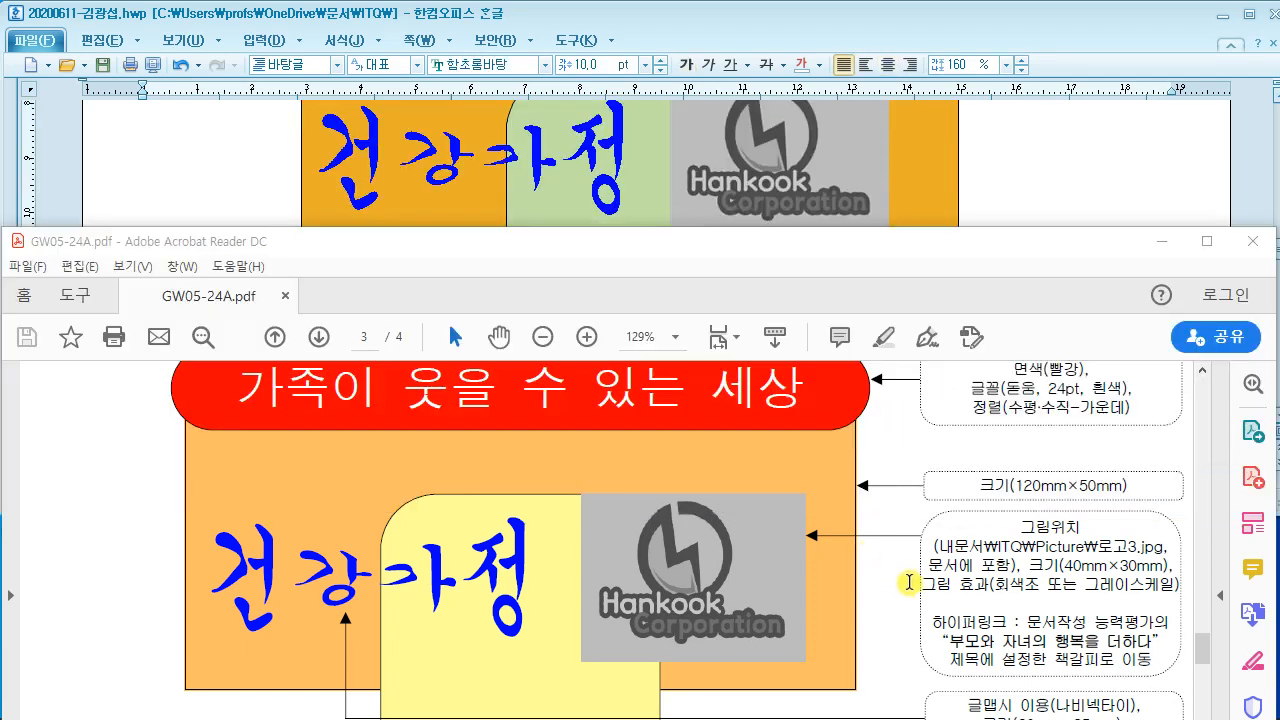
{"action": "scroll", "coordinate": [860, 563], "scroll_direction": "down", "scroll_amount": 4}
{"action": "scroll", "coordinate": [860, 560], "scroll_direction": "down", "scroll_amount": 4}
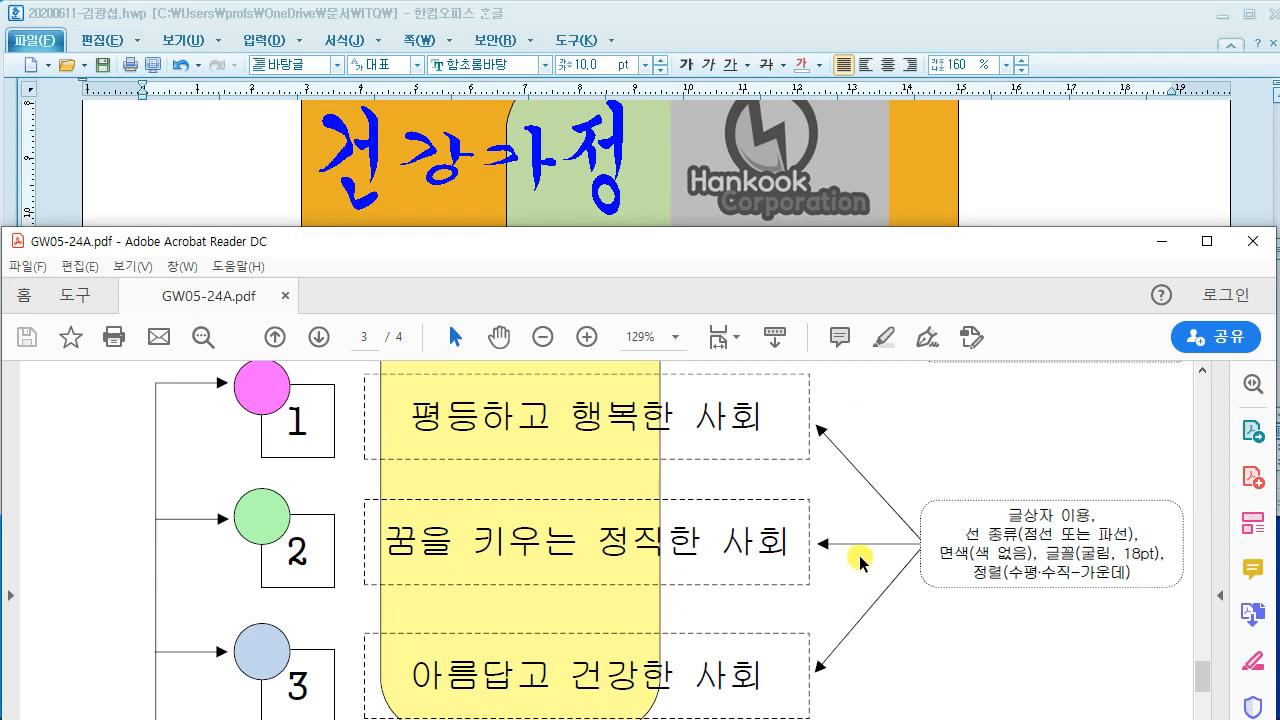
{"action": "scroll", "coordinate": [634, 511], "scroll_direction": "up", "scroll_amount": 1}
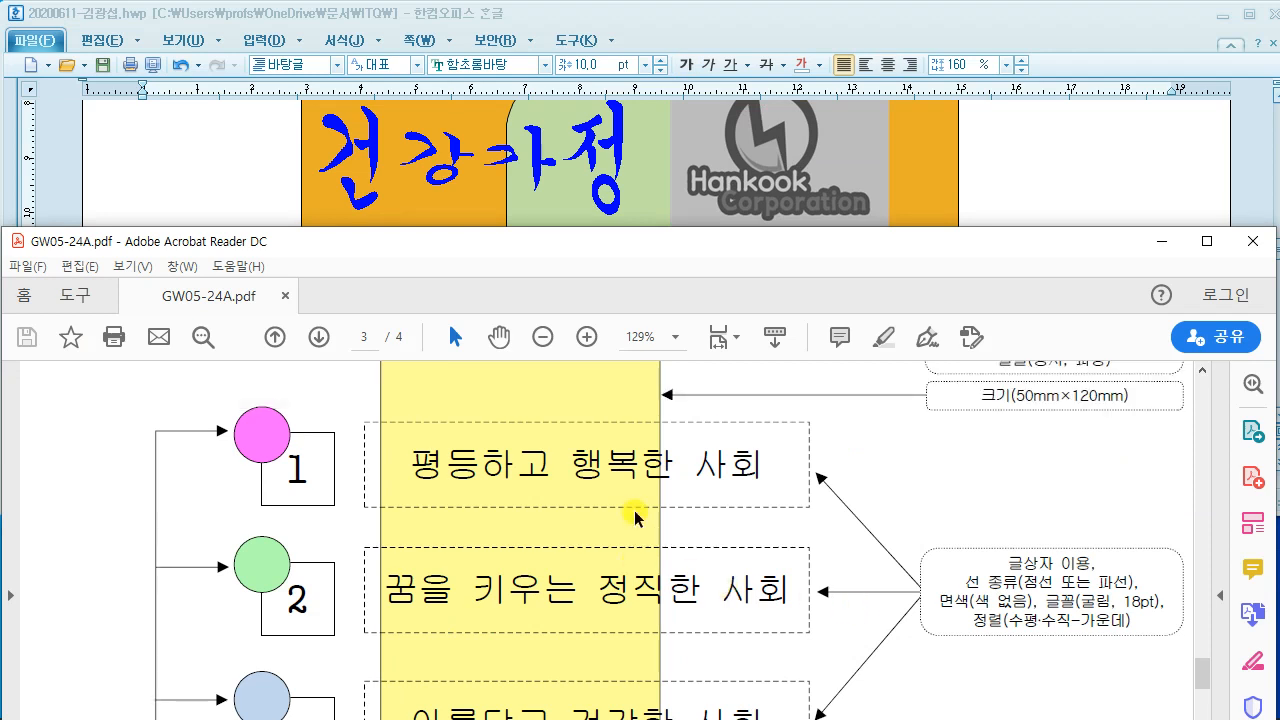
{"action": "mouse_move", "coordinate": [203, 374]}
{"action": "left_mouse_down"}
{"action": "mouse_move", "coordinate": [686, 535]}
{"action": "mouse_move", "coordinate": [857, 535]}
{"action": "left_mouse_up"}
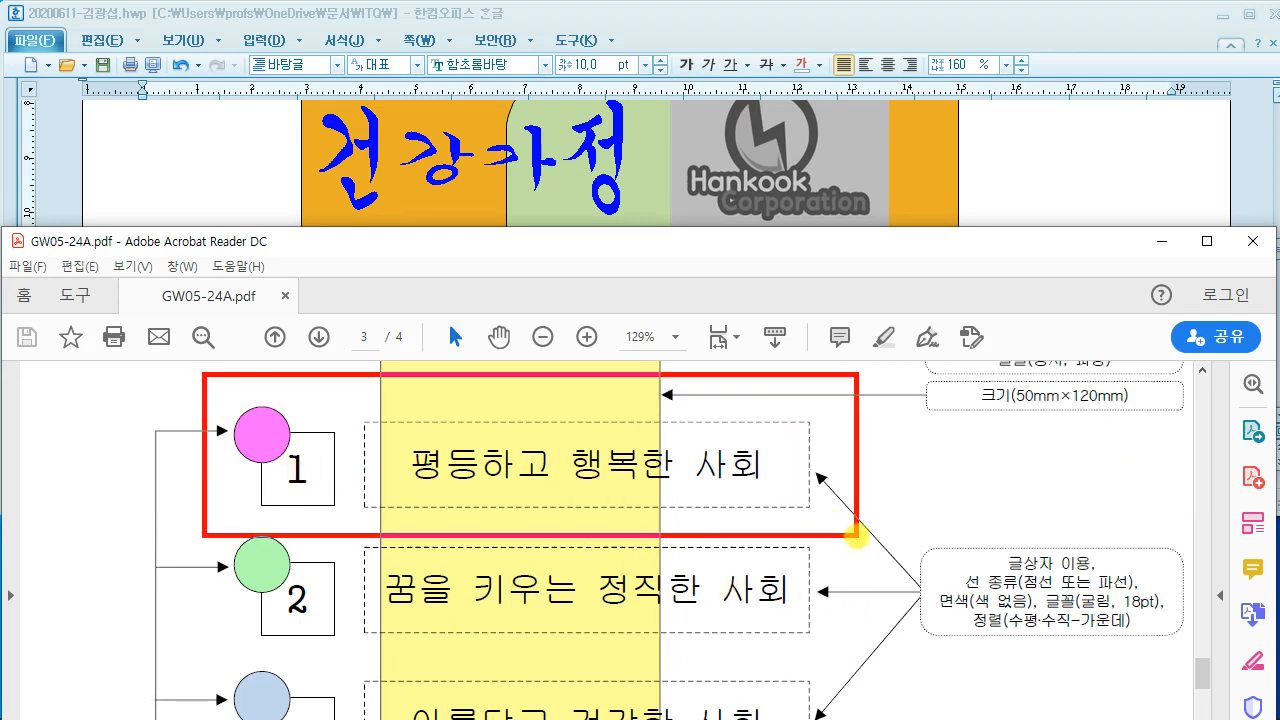
{"action": "left_click_drag", "start_coordinate": [370, 518], "coordinate": [370, 640]}
{"action": "left_click_drag", "start_coordinate": [424, 524], "coordinate": [424, 710]}
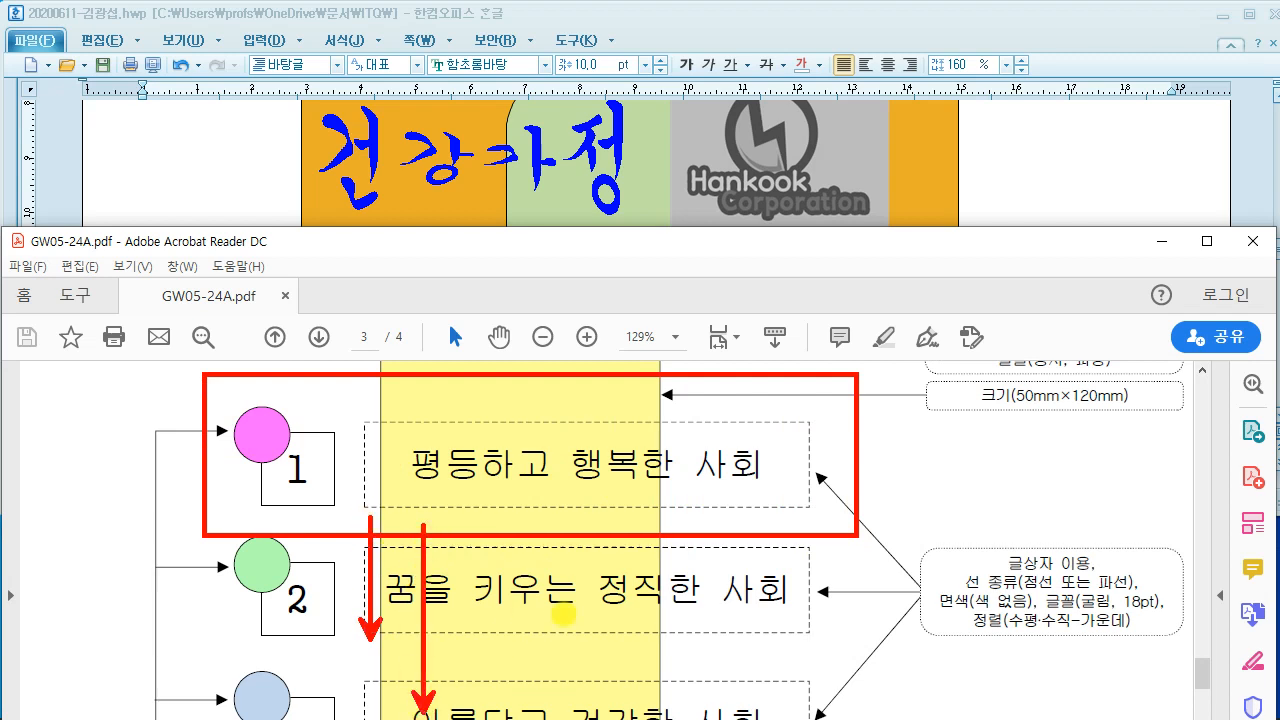
{"action": "key", "text": "Escape"}
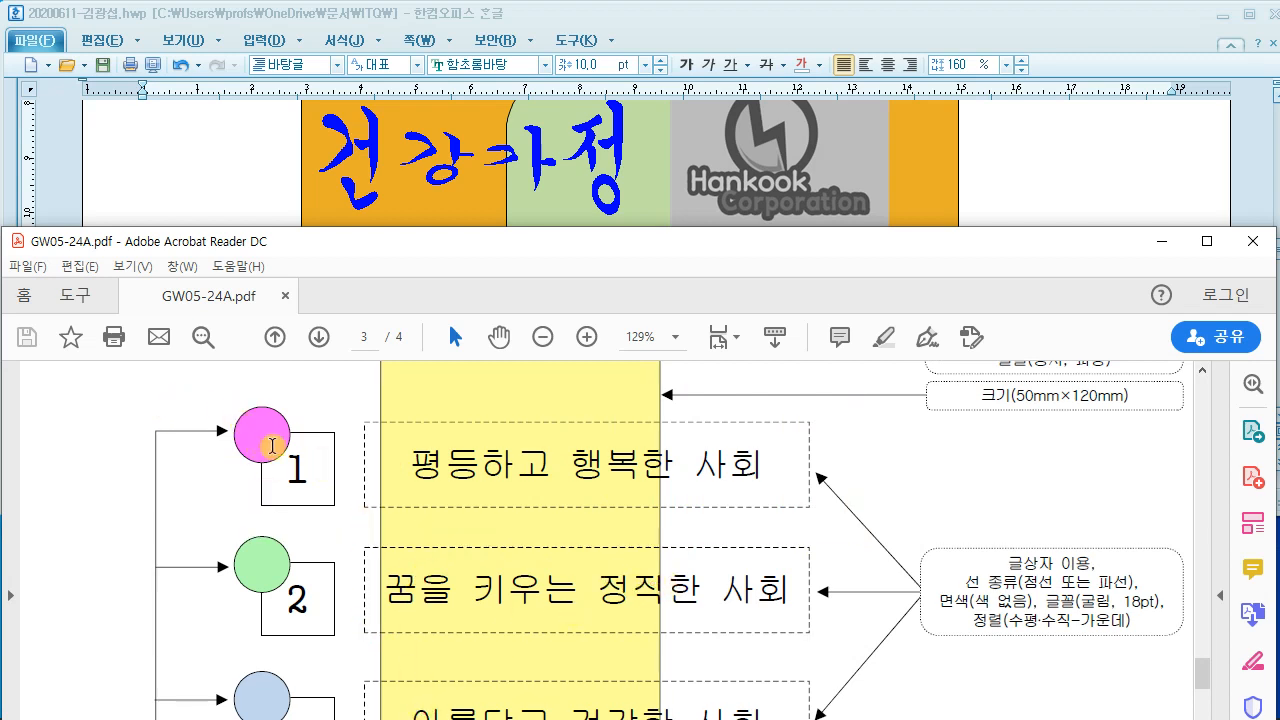
Step: Draw a small rectangle below the title box on the left side
{"action": "left_click", "coordinate": [185, 178]}
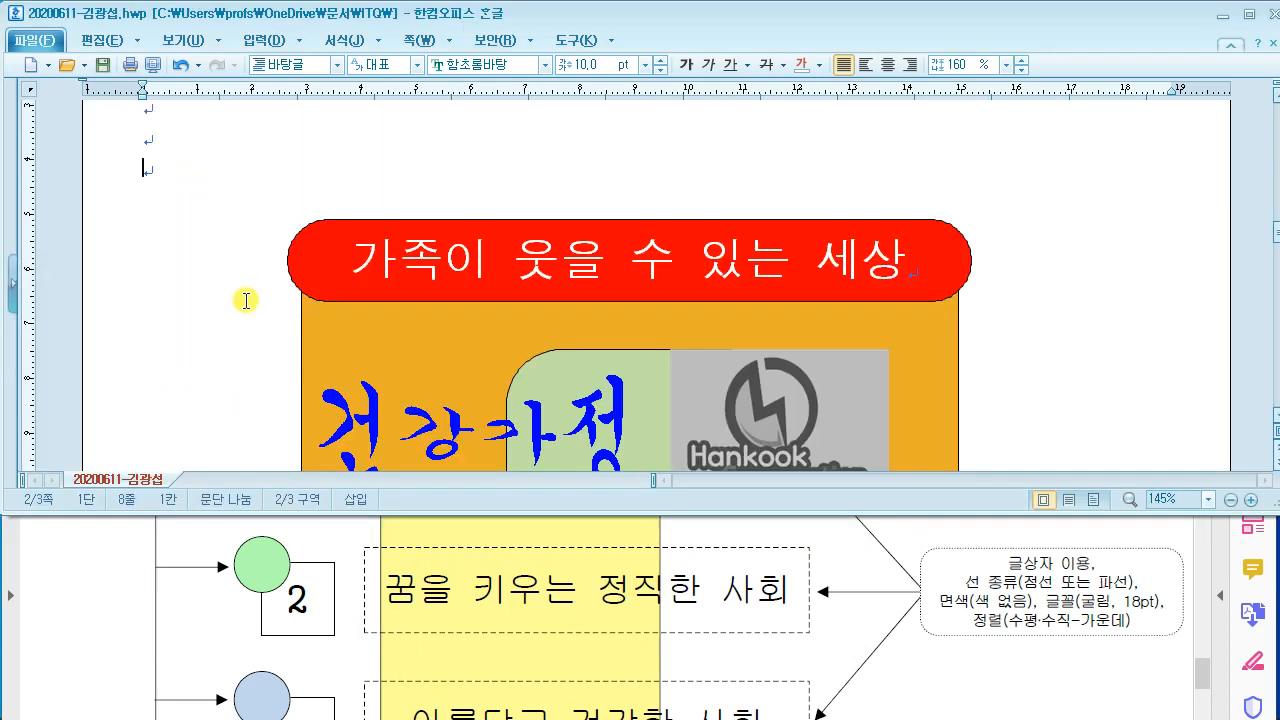
{"action": "left_click", "coordinate": [112, 40]}
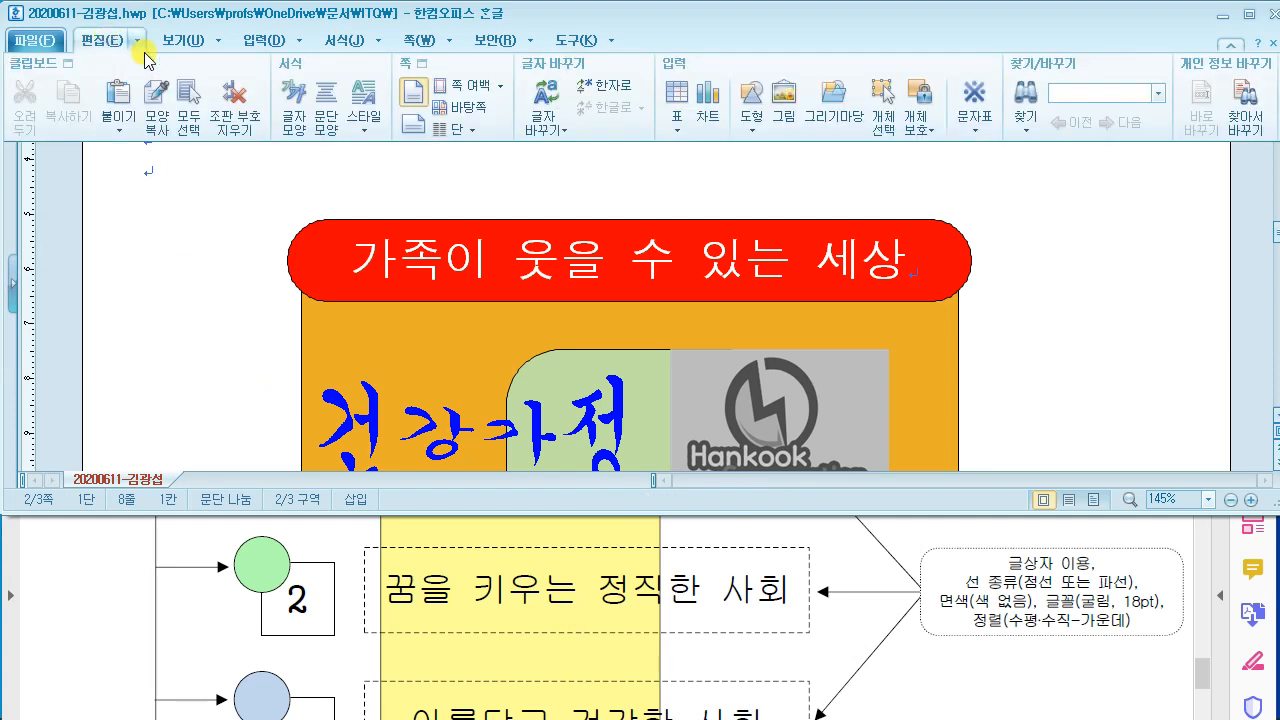
{"action": "left_click", "coordinate": [768, 120]}
{"action": "left_click", "coordinate": [788, 173]}
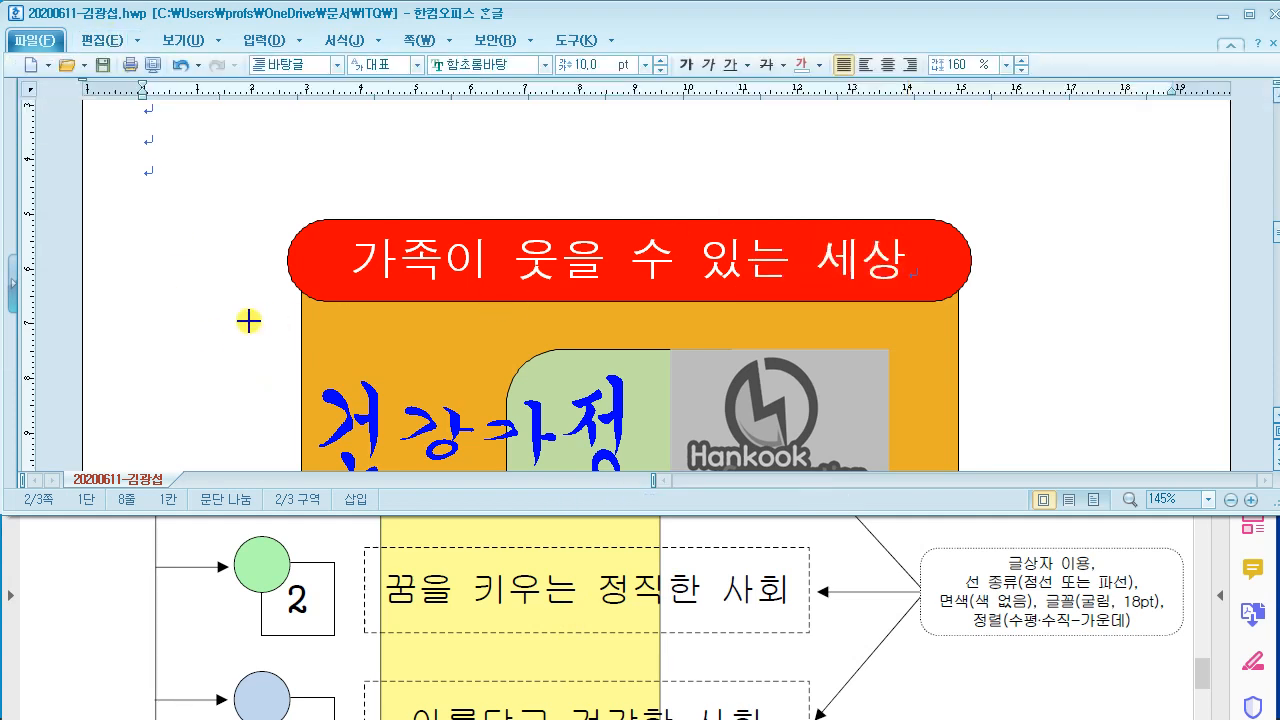
{"action": "scroll", "coordinate": [251, 320], "scroll_direction": "down", "scroll_amount": 5}
{"action": "left_click_drag", "start_coordinate": [159, 285], "coordinate": [221, 350]}
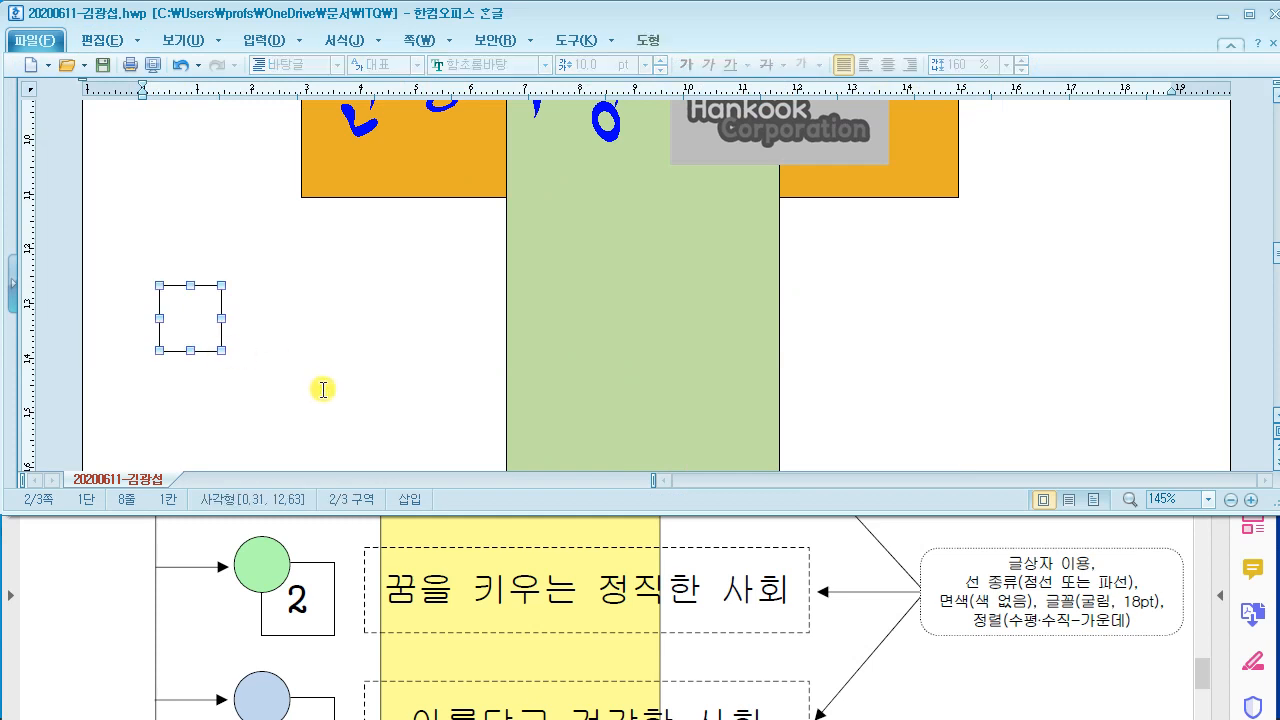
Step: Set the rectangle's width and height to 13 mm, check its white fill, and apply
{"action": "double_click", "coordinate": [205, 332]}
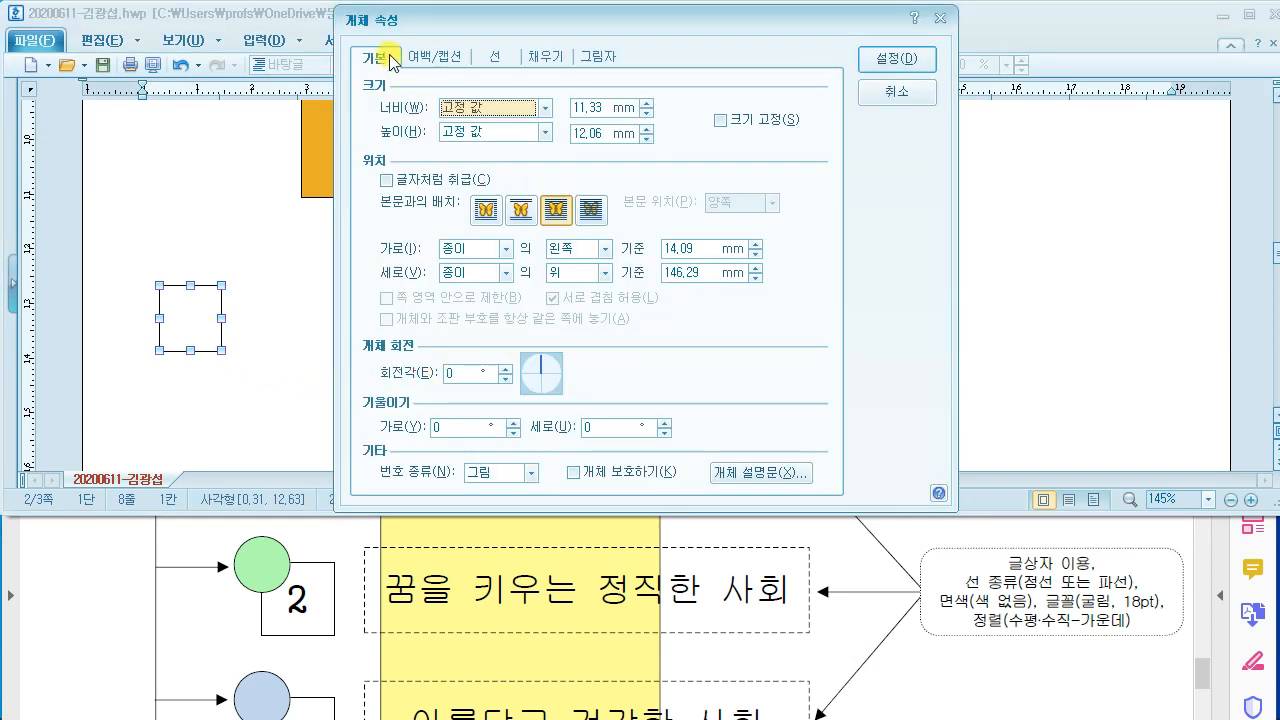
{"action": "scroll", "coordinate": [376, 579], "scroll_direction": "down", "scroll_amount": 1}
{"action": "scroll", "coordinate": [376, 579], "scroll_direction": "down", "scroll_amount": 5}
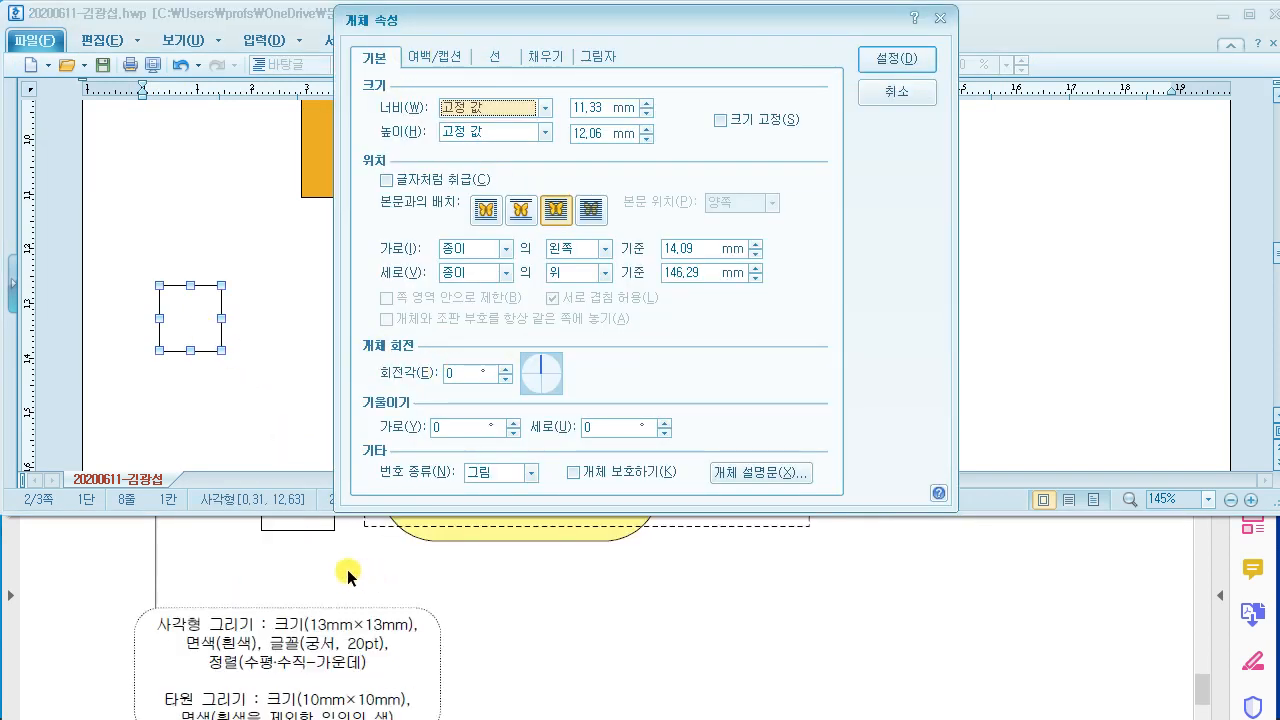
{"action": "scroll", "coordinate": [300, 607], "scroll_direction": "up", "scroll_amount": 1}
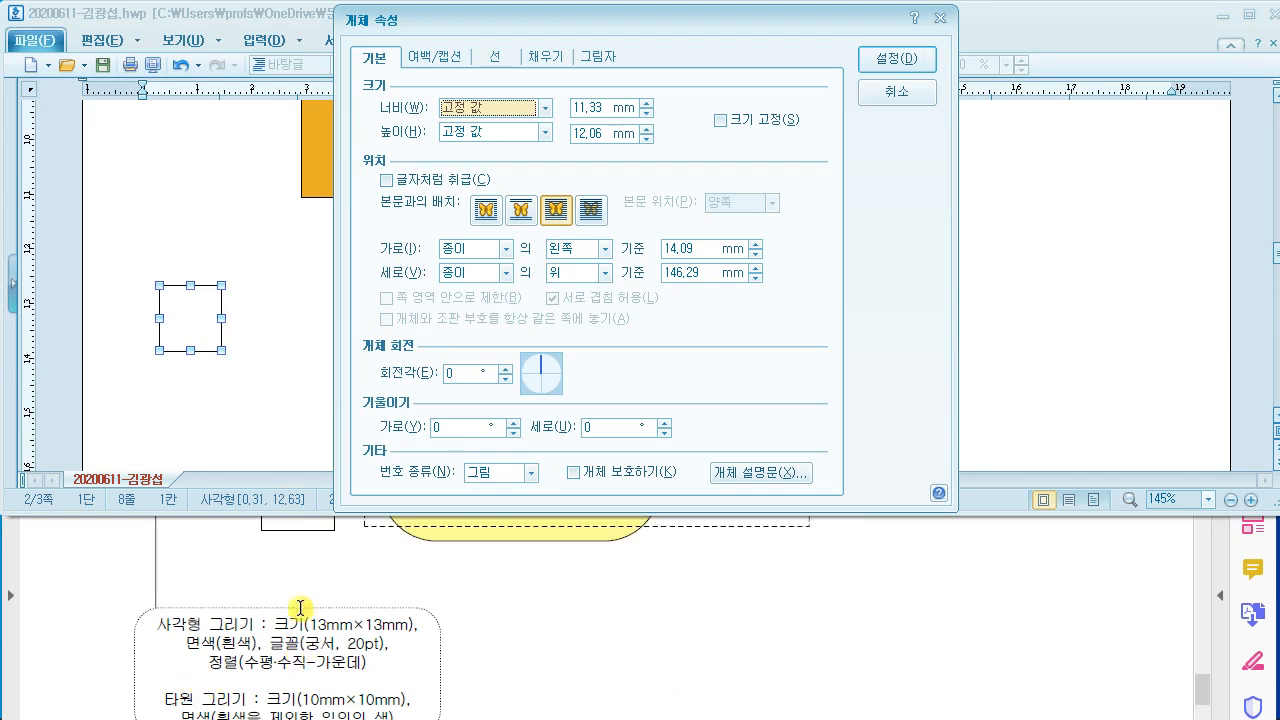
{"action": "scroll", "coordinate": [236, 617], "scroll_direction": "down", "scroll_amount": 1}
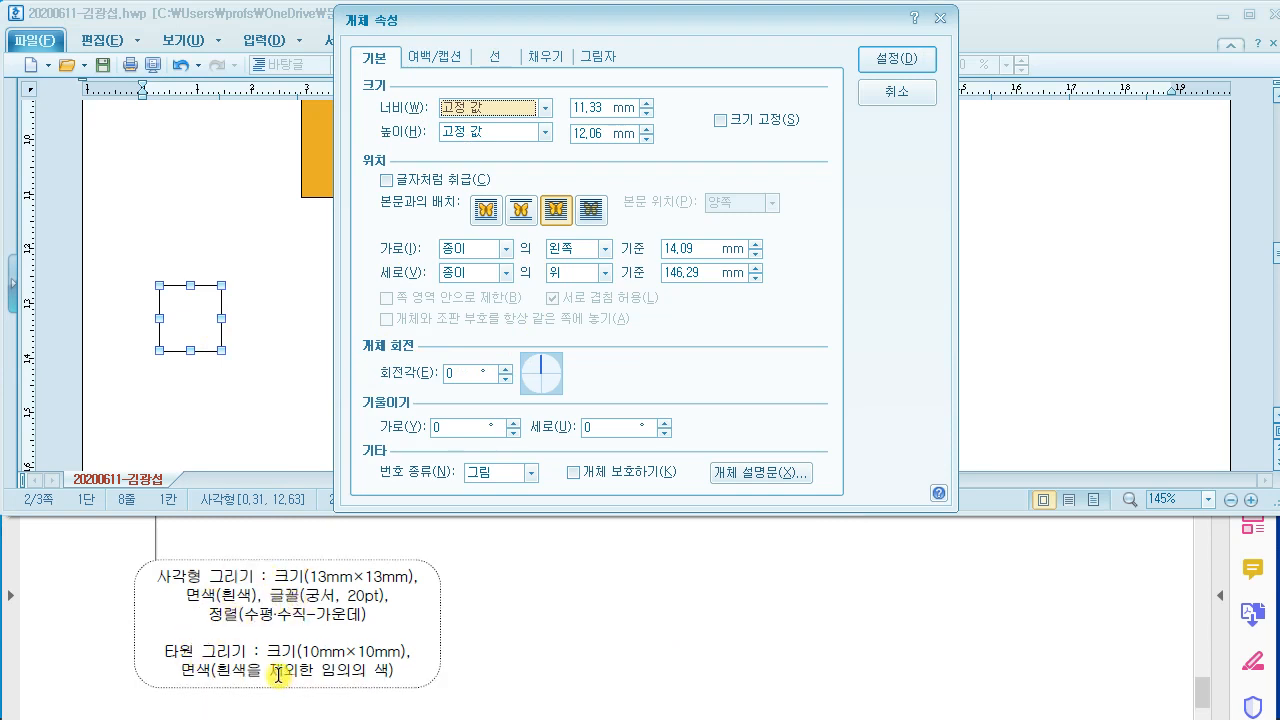
{"action": "scroll", "coordinate": [292, 655], "scroll_direction": "up", "scroll_amount": 1}
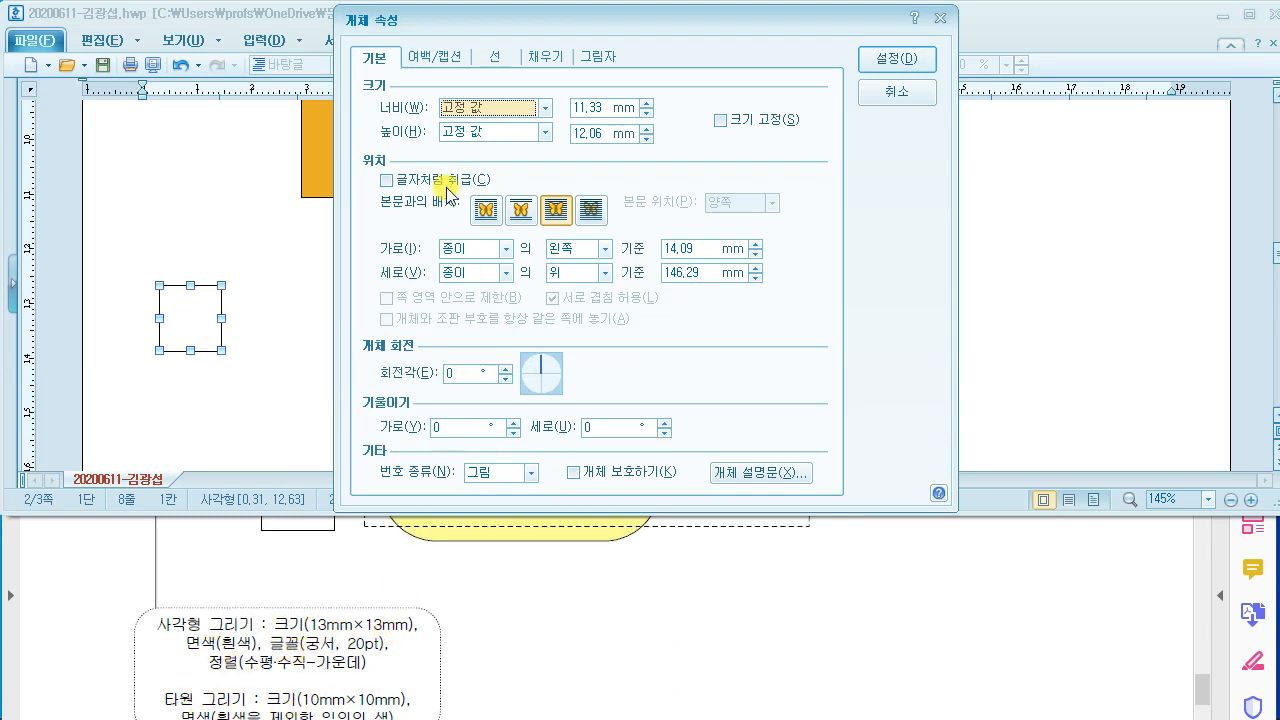
{"action": "left_click_drag", "start_coordinate": [604, 108], "coordinate": [549, 129]}
{"action": "type", "text": "13"}
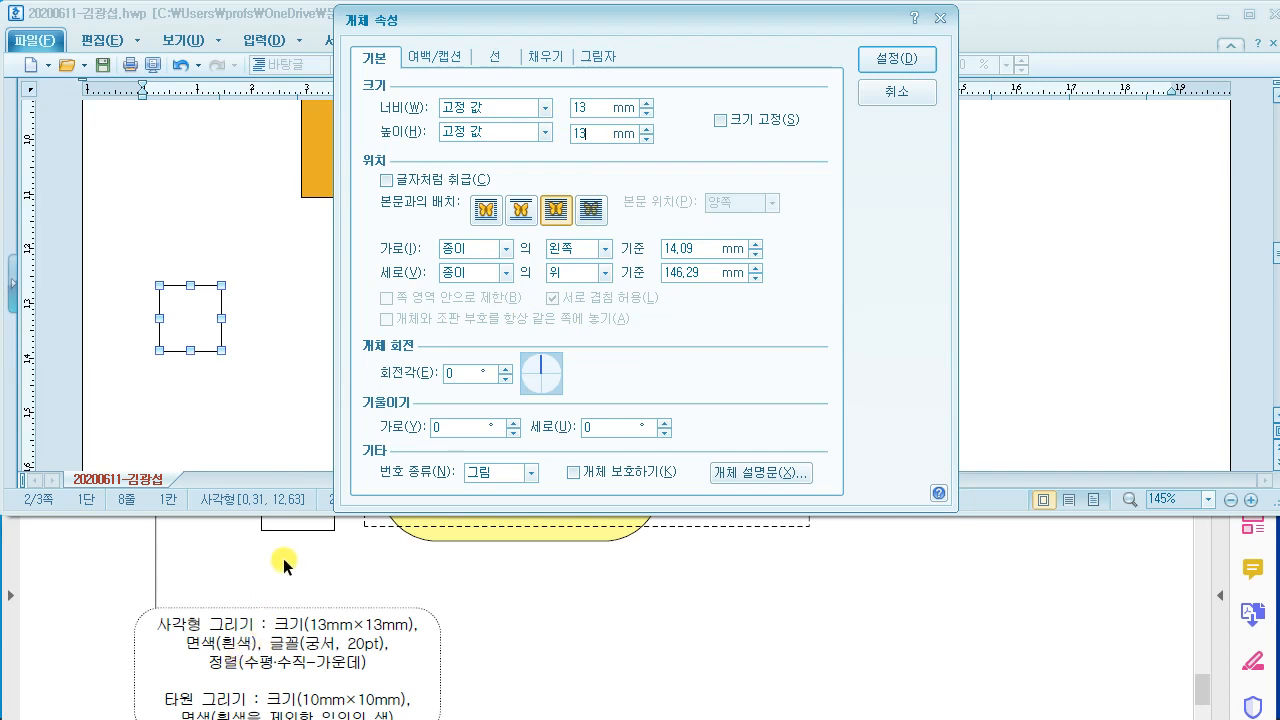
{"action": "left_click", "coordinate": [546, 57]}
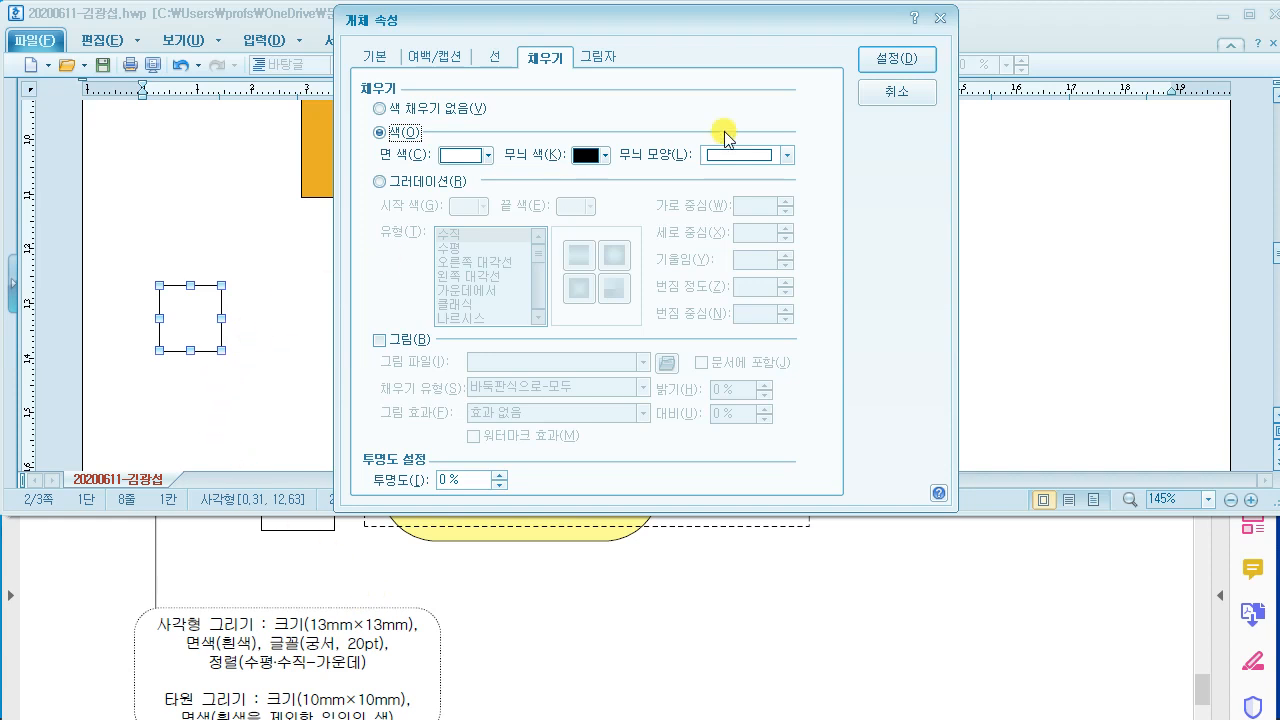
{"action": "left_click", "coordinate": [875, 63]}
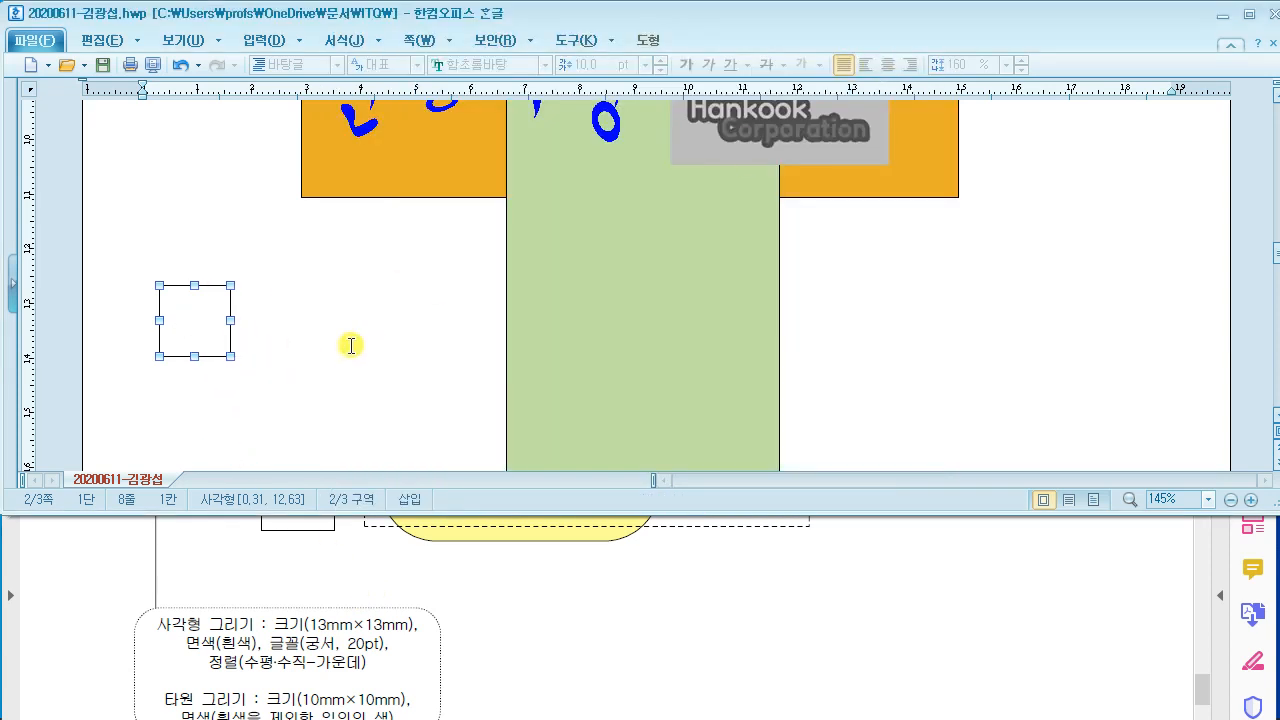
Step: Add text inside the 13 mm square and type the number 1, checking the PDF sample
{"action": "left_click", "coordinate": [409, 571]}
{"action": "scroll", "coordinate": [409, 573], "scroll_direction": "up", "scroll_amount": 3}
{"action": "scroll", "coordinate": [409, 570], "scroll_direction": "up", "scroll_amount": 2}
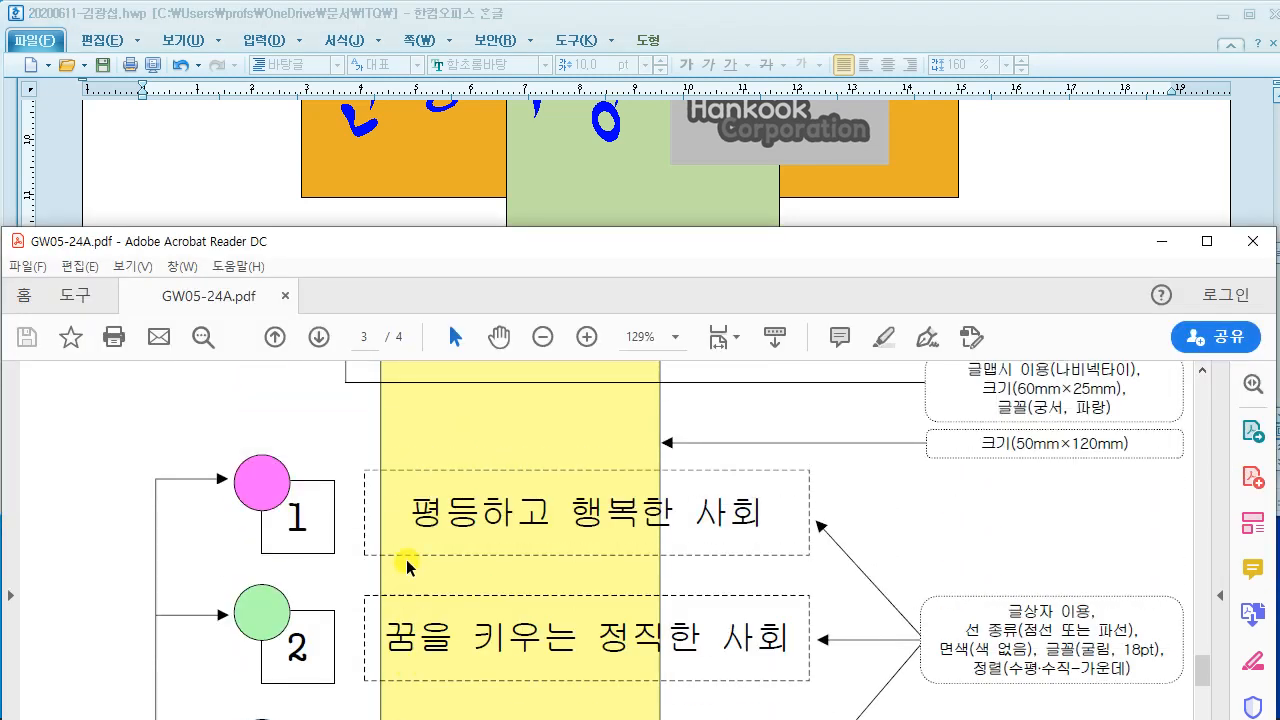
{"action": "left_click", "coordinate": [214, 165]}
{"action": "scroll", "coordinate": [267, 343], "scroll_direction": "down", "scroll_amount": 5}
{"action": "left_click", "coordinate": [207, 341]}
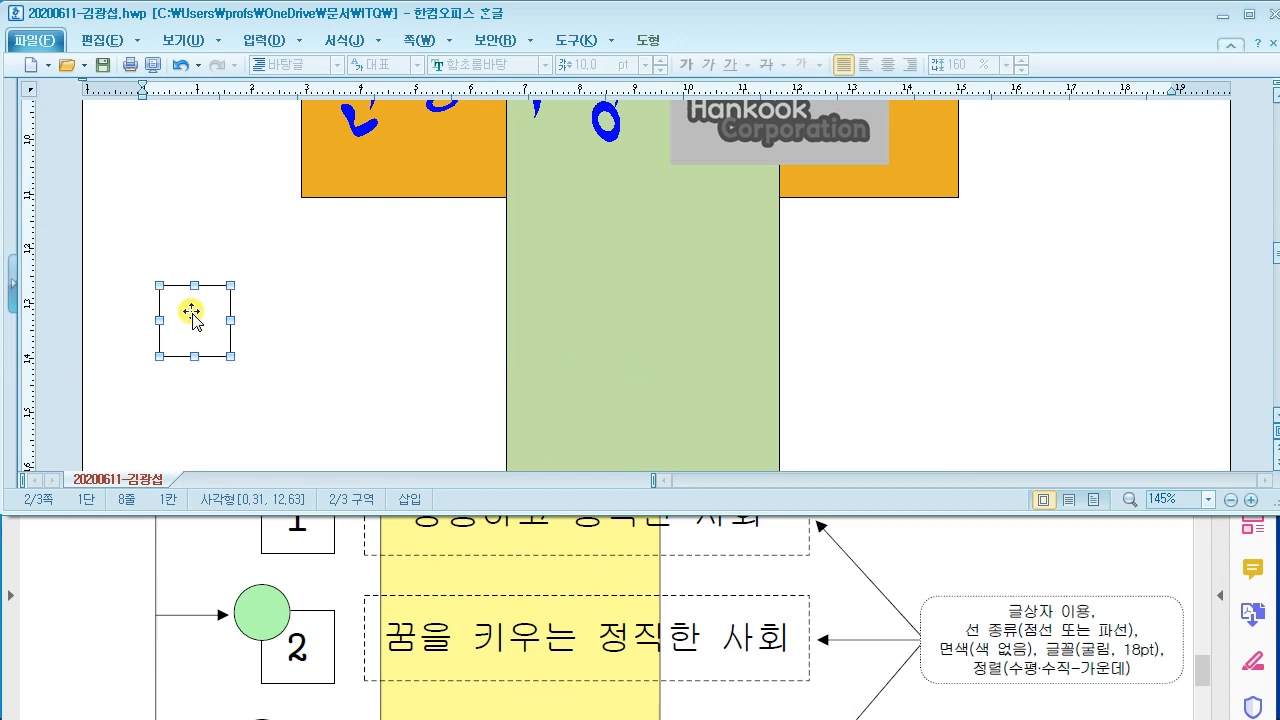
{"action": "scroll", "coordinate": [196, 318], "scroll_direction": "down", "scroll_amount": 1}
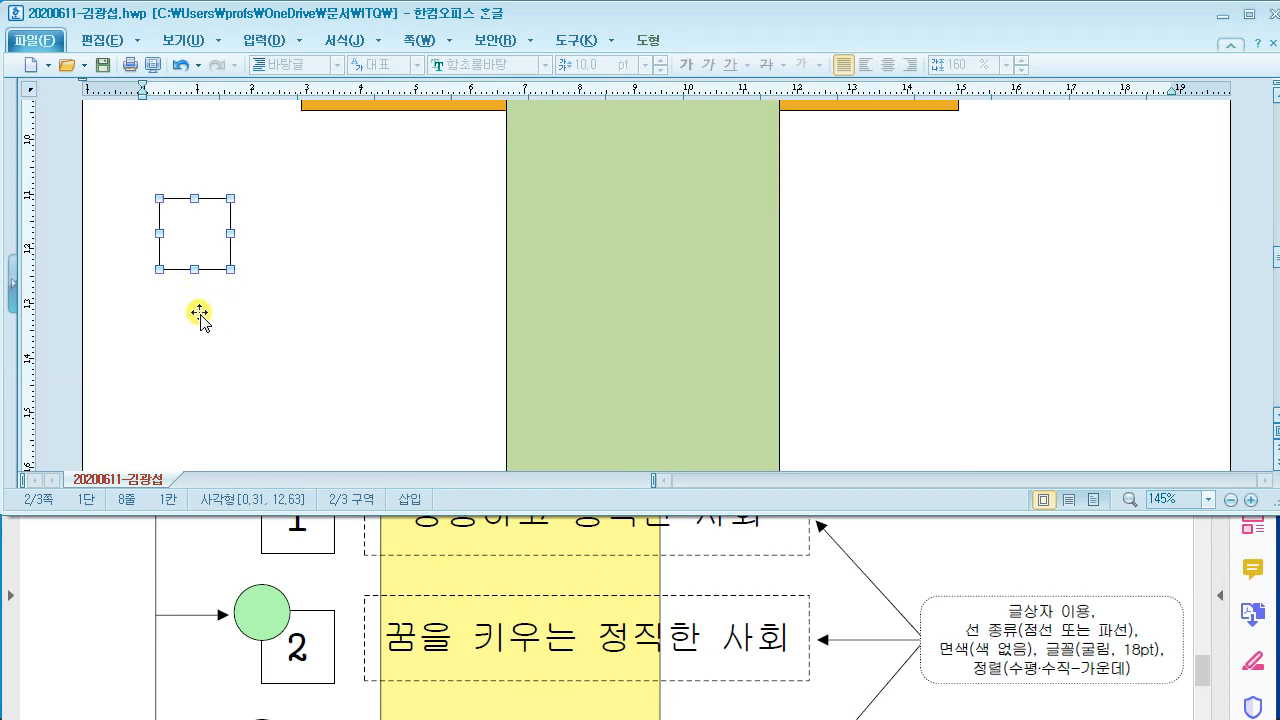
{"action": "right_click", "coordinate": [200, 229]}
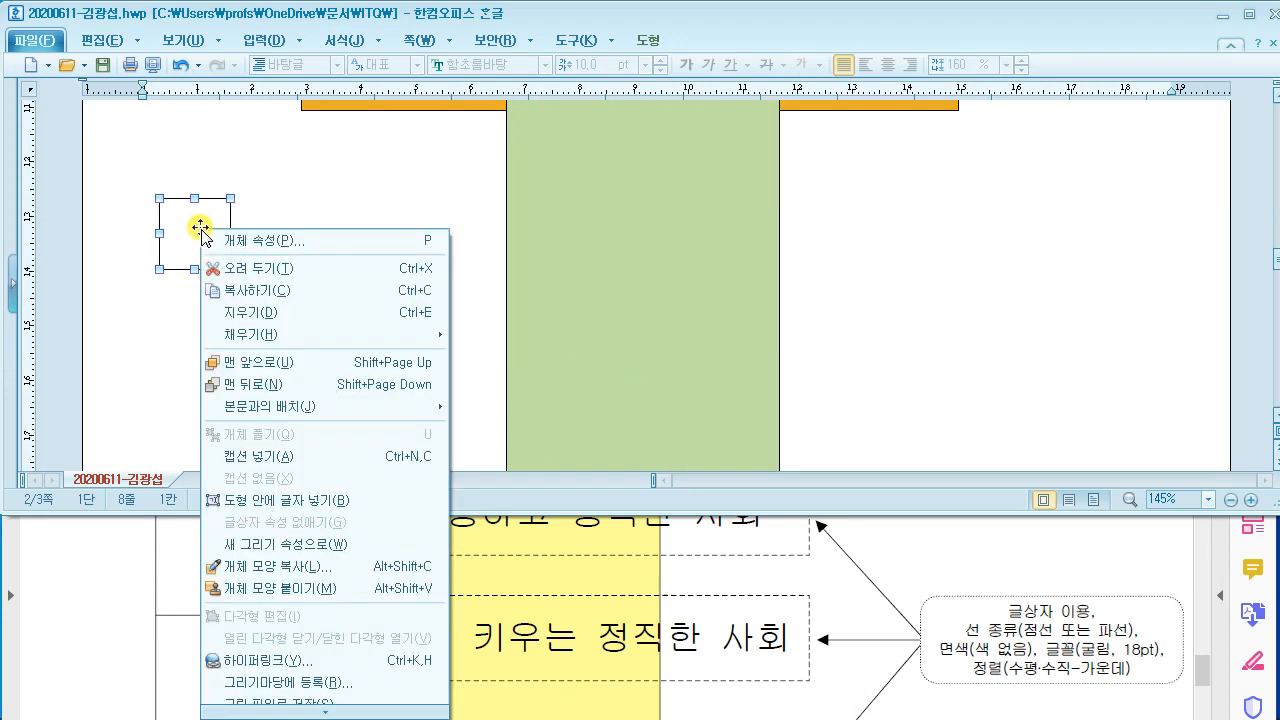
{"action": "left_click", "coordinate": [283, 505]}
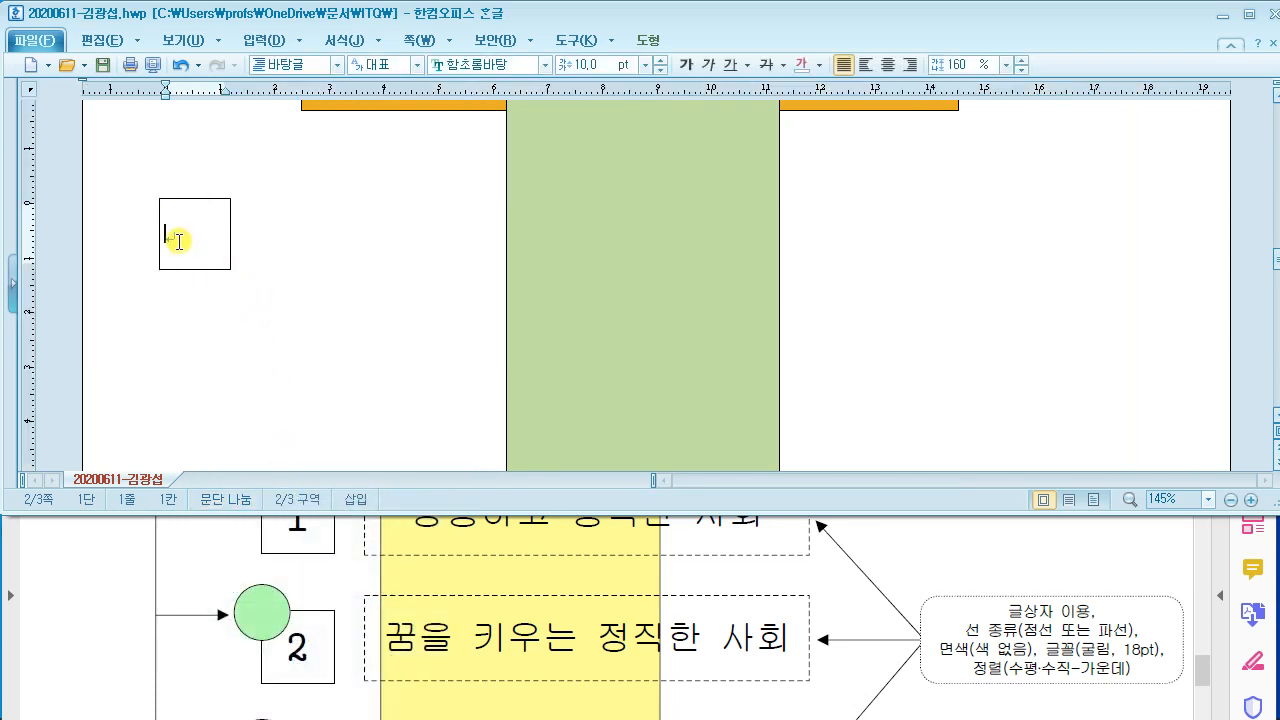
{"action": "type", "text": "1"}
{"action": "left_click", "coordinate": [318, 568]}
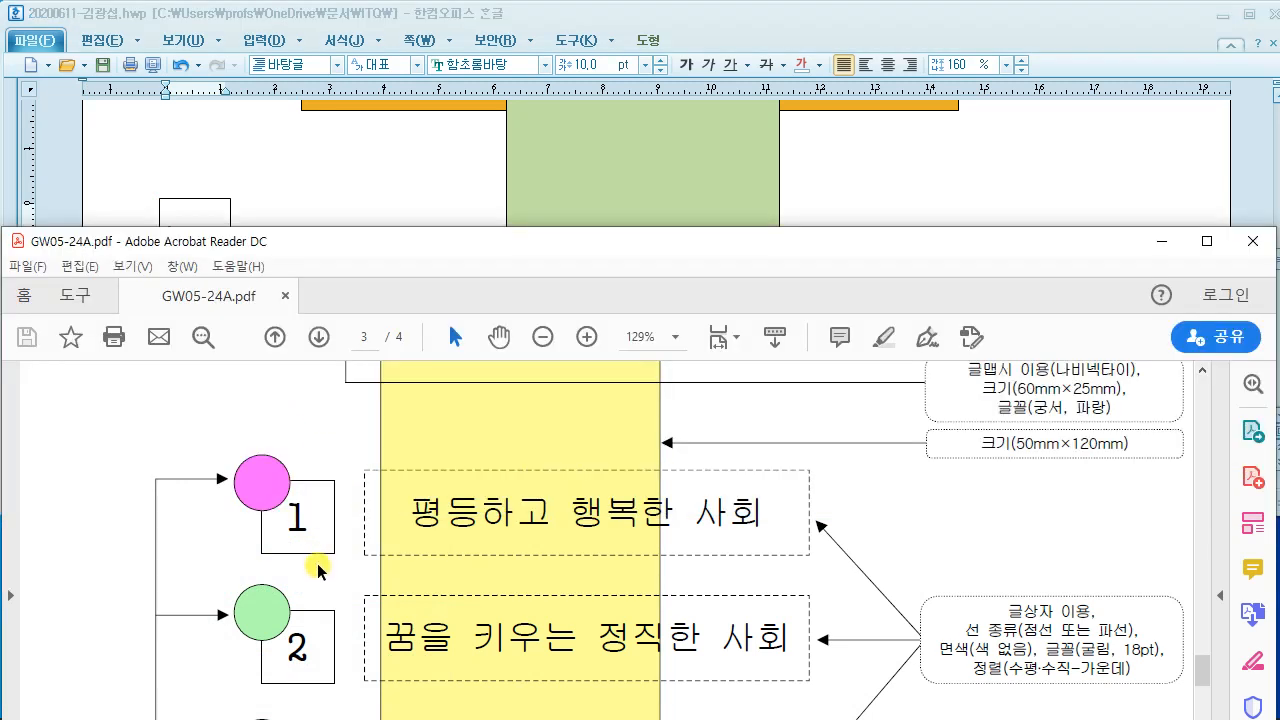
{"action": "scroll", "coordinate": [318, 568], "scroll_direction": "down", "scroll_amount": 6}
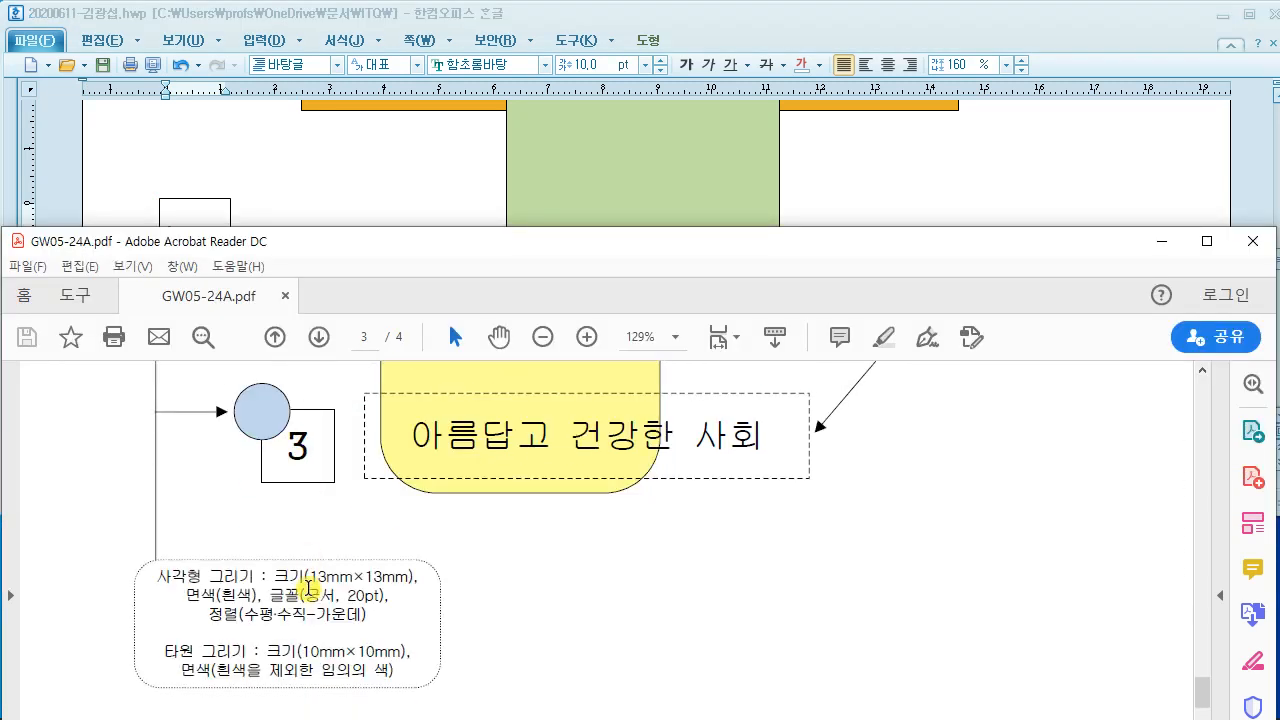
Step: Format the square's 1 as 궁서 20 pt and centre it
{"action": "left_click", "coordinate": [290, 192]}
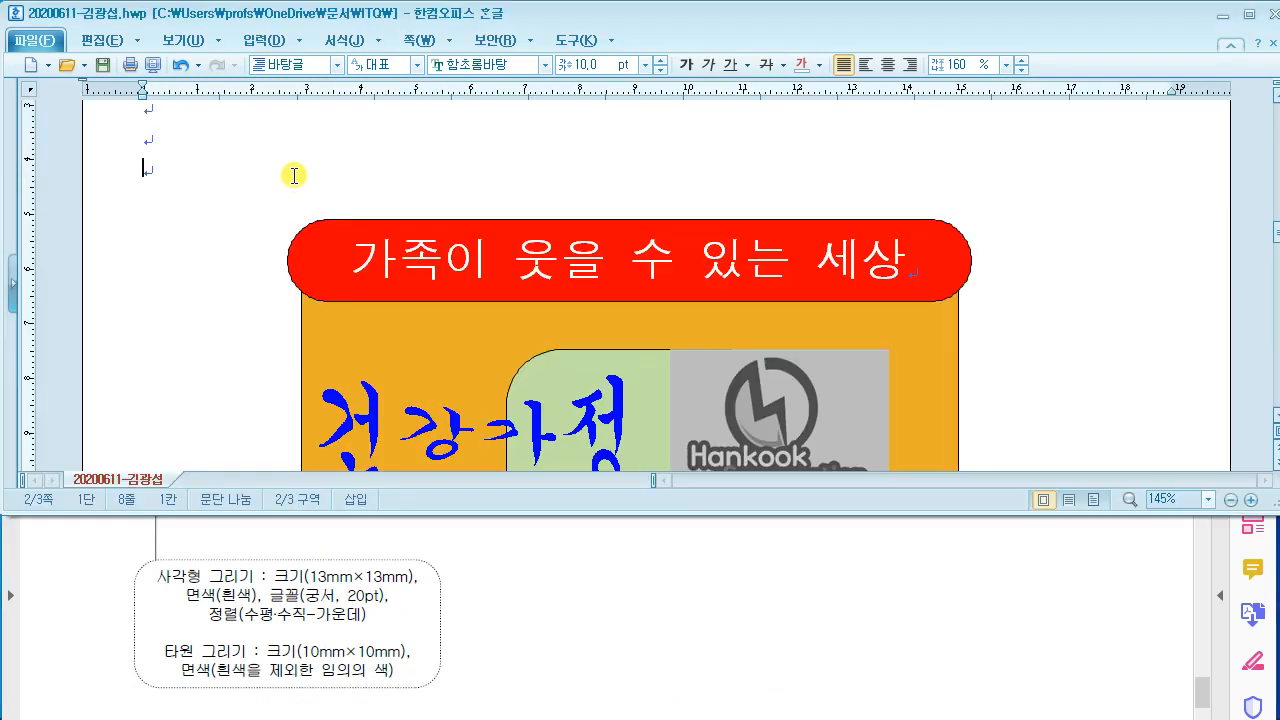
{"action": "scroll", "coordinate": [280, 320], "scroll_direction": "down", "scroll_amount": 4}
{"action": "scroll", "coordinate": [283, 317], "scroll_direction": "down", "scroll_amount": 2}
{"action": "left_click_drag", "start_coordinate": [194, 249], "coordinate": [165, 228]}
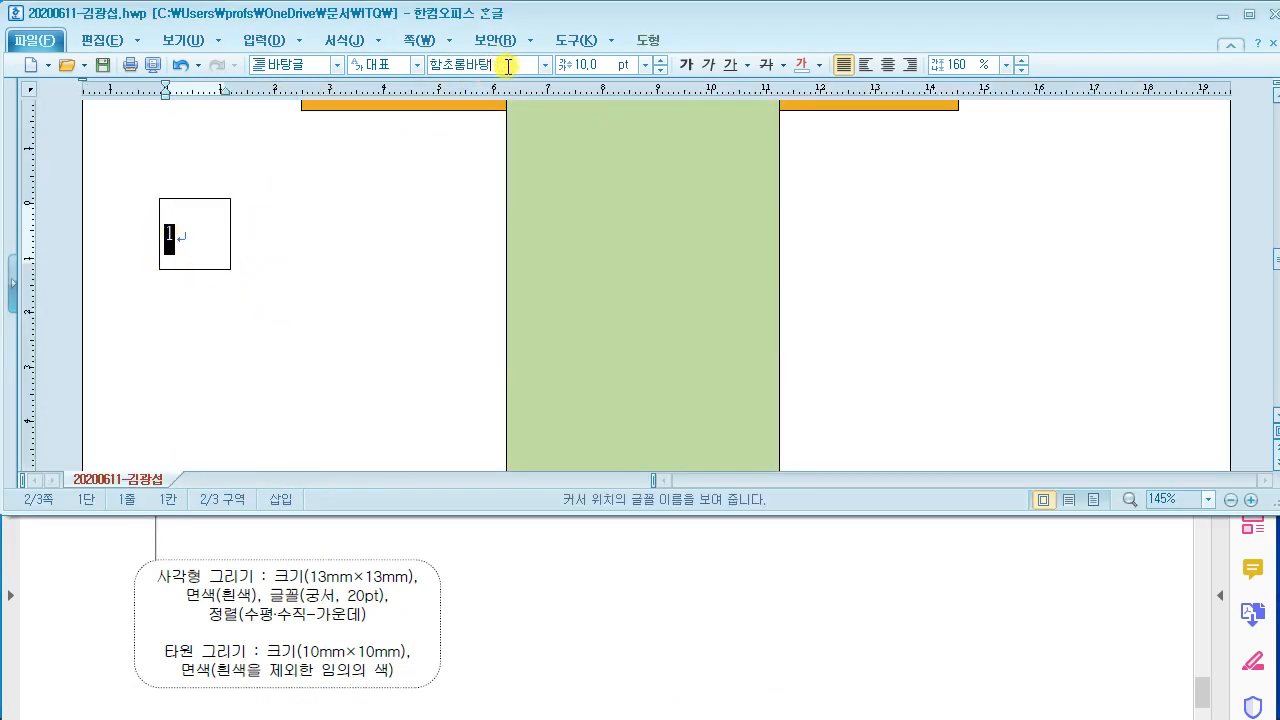
{"action": "type", "text": "ㄱㅜㅇ"}
{"action": "key", "text": "Return"}
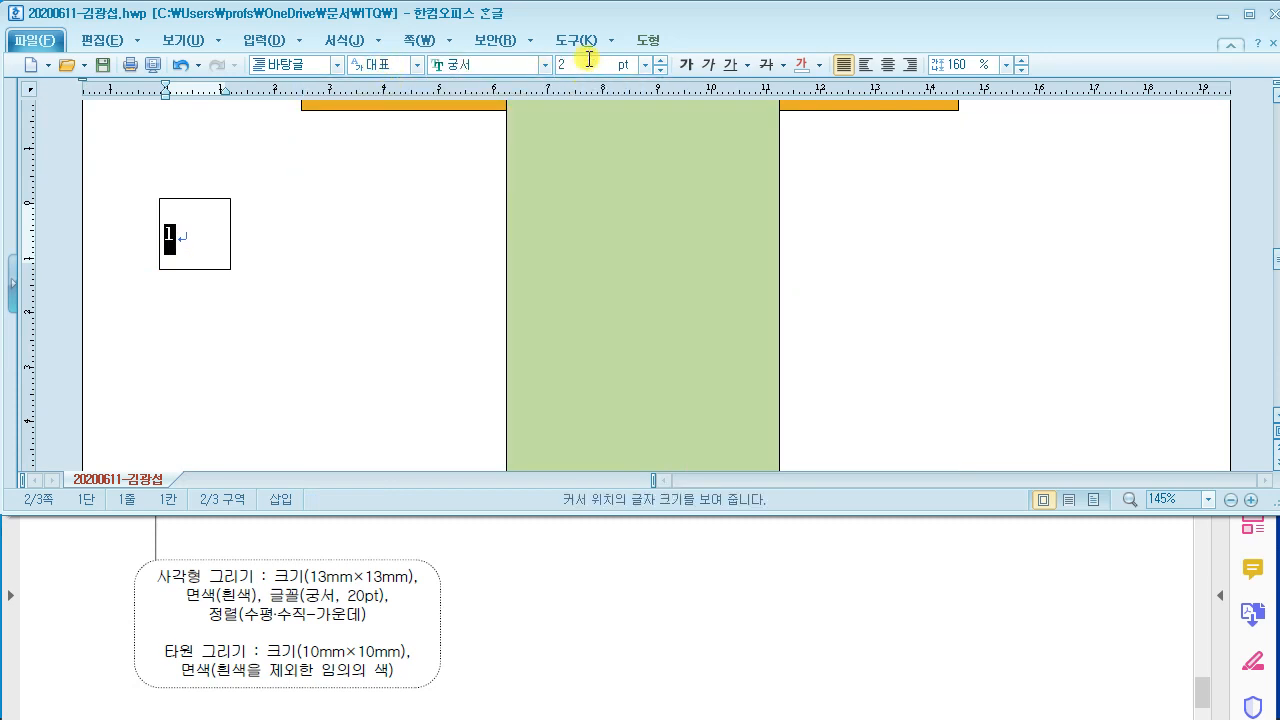
{"action": "type", "text": "20"}
{"action": "key", "text": "Return"}
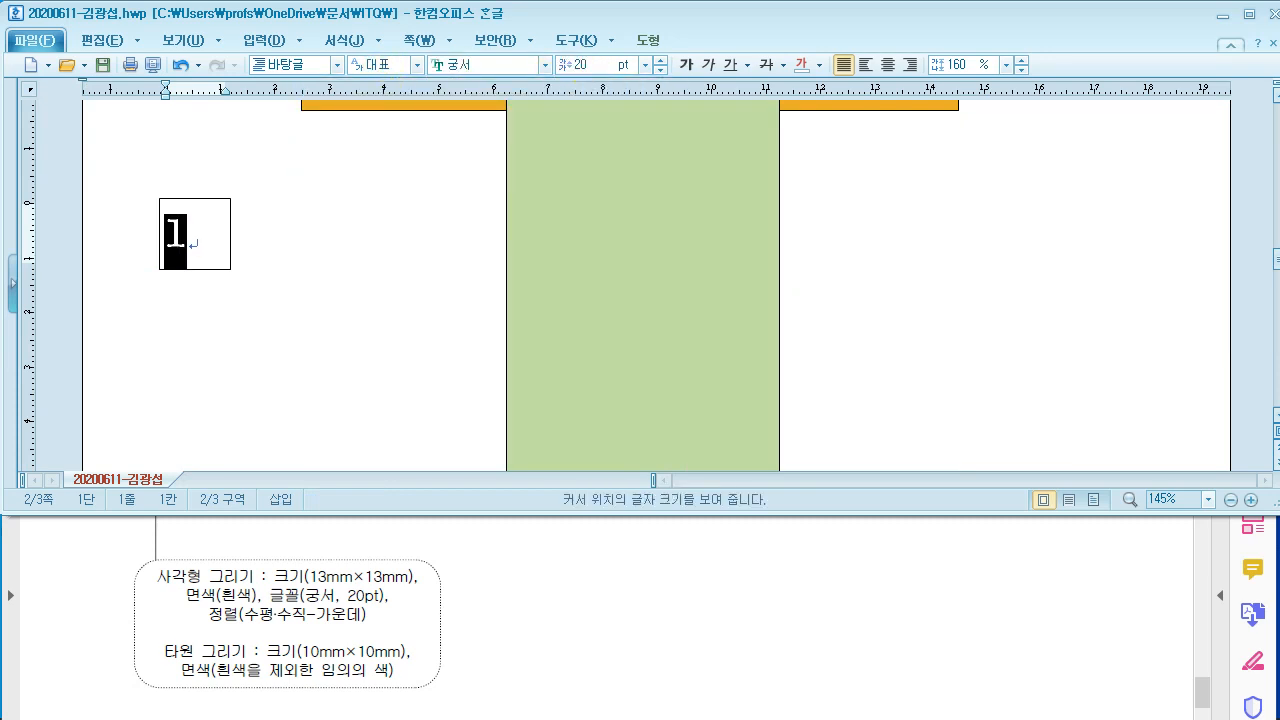
{"action": "left_click", "coordinate": [887, 64]}
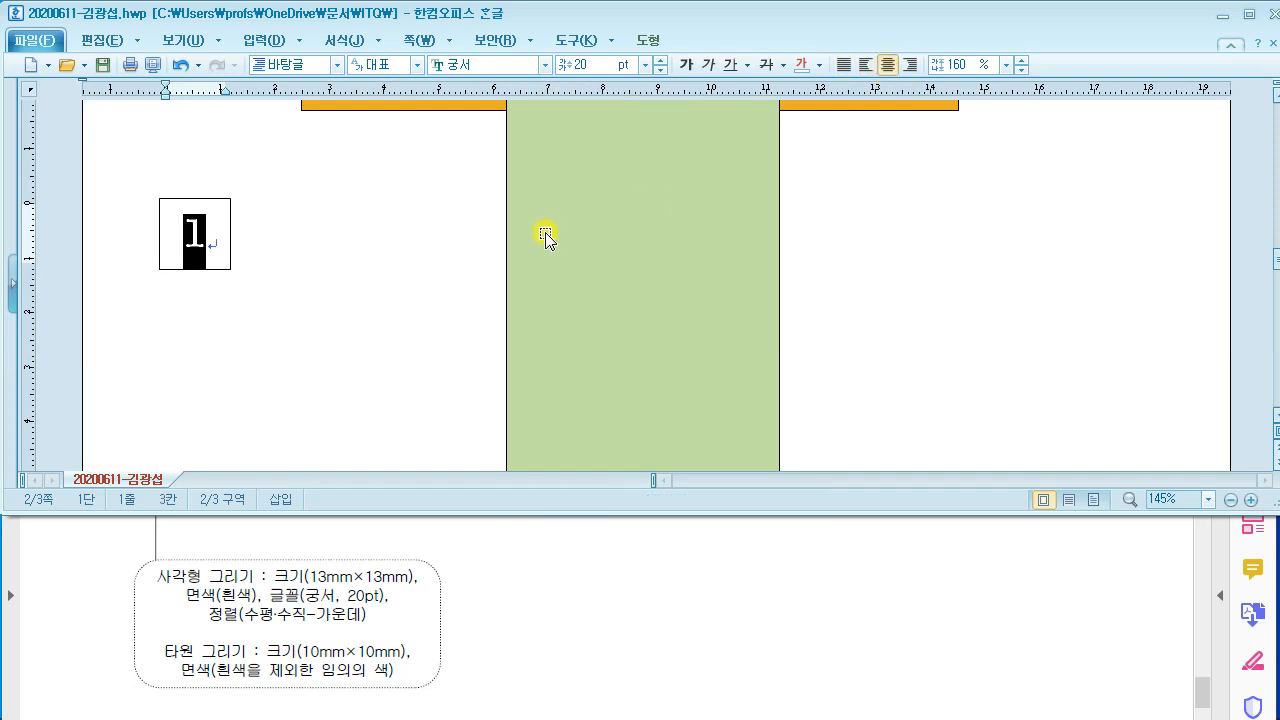
{"action": "left_click", "coordinate": [257, 264]}
Step: Move the number-1 square right toward the green shape, matching the PDF sample
{"action": "left_click", "coordinate": [391, 648]}
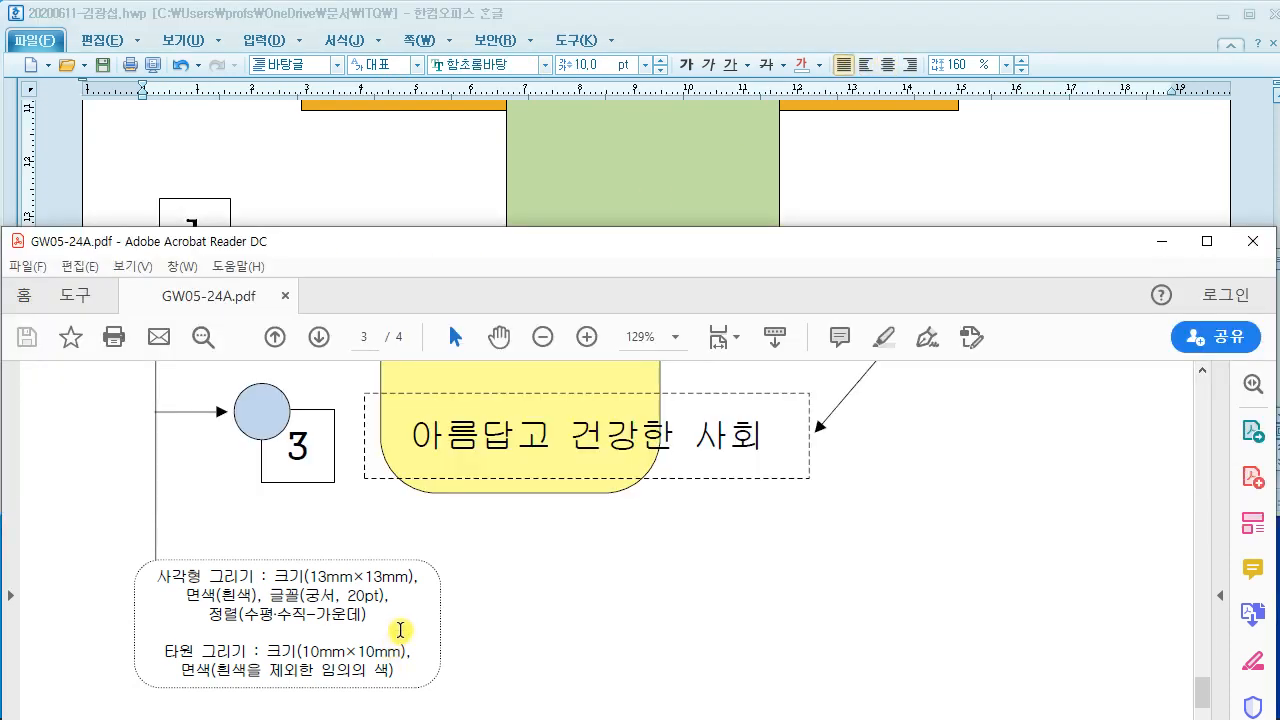
{"action": "scroll", "coordinate": [398, 600], "scroll_direction": "up", "scroll_amount": 10}
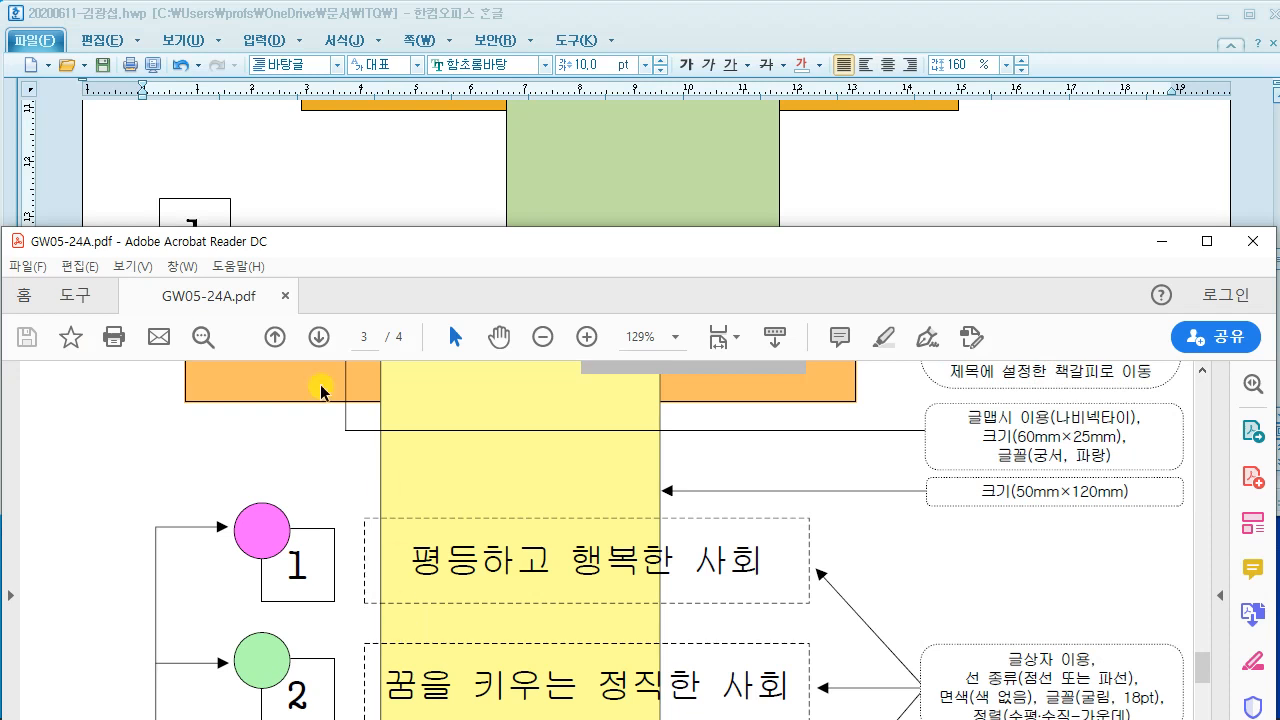
{"action": "left_click", "coordinate": [270, 194]}
{"action": "scroll", "coordinate": [262, 320], "scroll_direction": "down", "scroll_amount": 5}
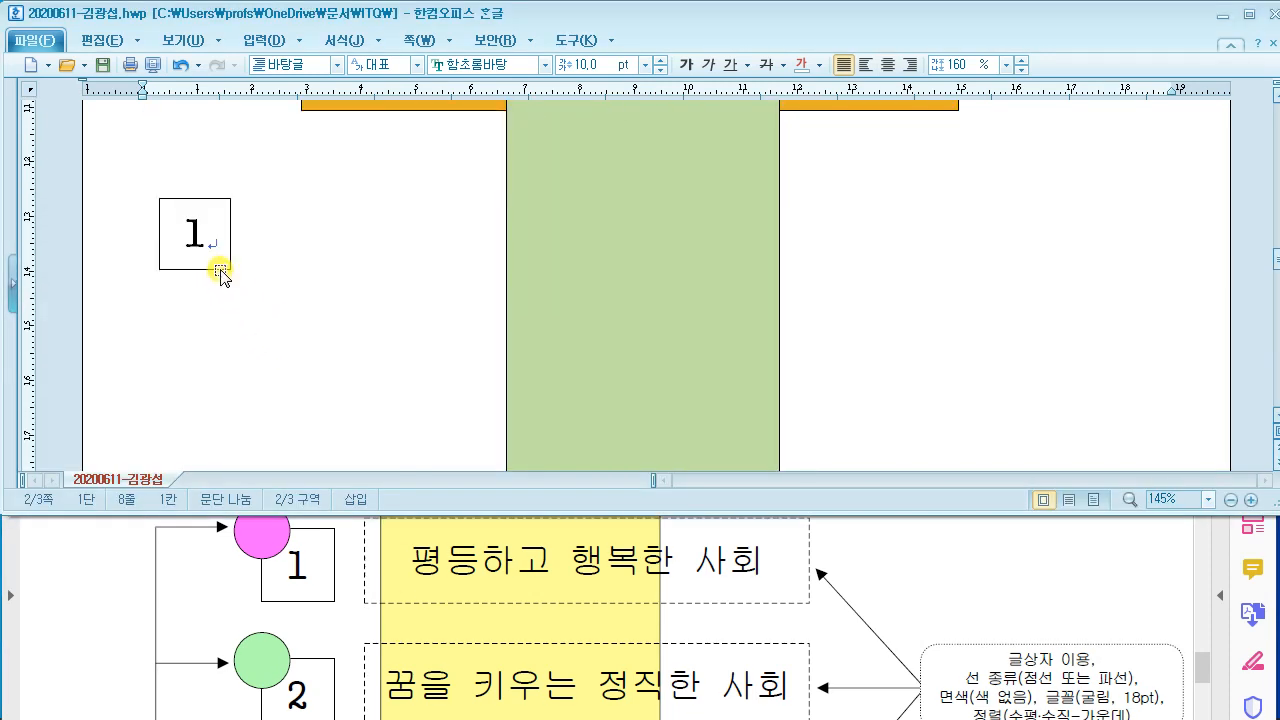
{"action": "left_click_drag", "start_coordinate": [221, 276], "coordinate": [407, 270]}
{"action": "left_click", "coordinate": [355, 549]}
{"action": "scroll", "coordinate": [355, 549], "scroll_direction": "up", "scroll_amount": 1}
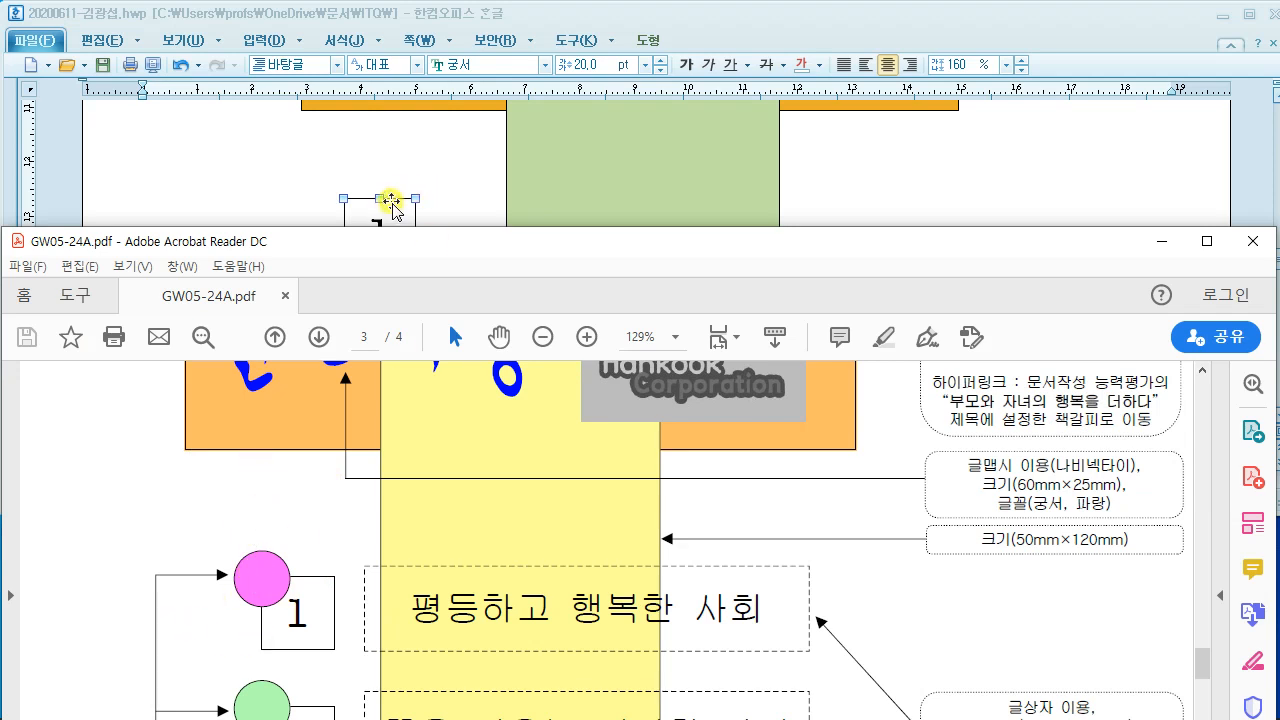
{"action": "left_click_drag", "start_coordinate": [392, 205], "coordinate": [416, 239]}
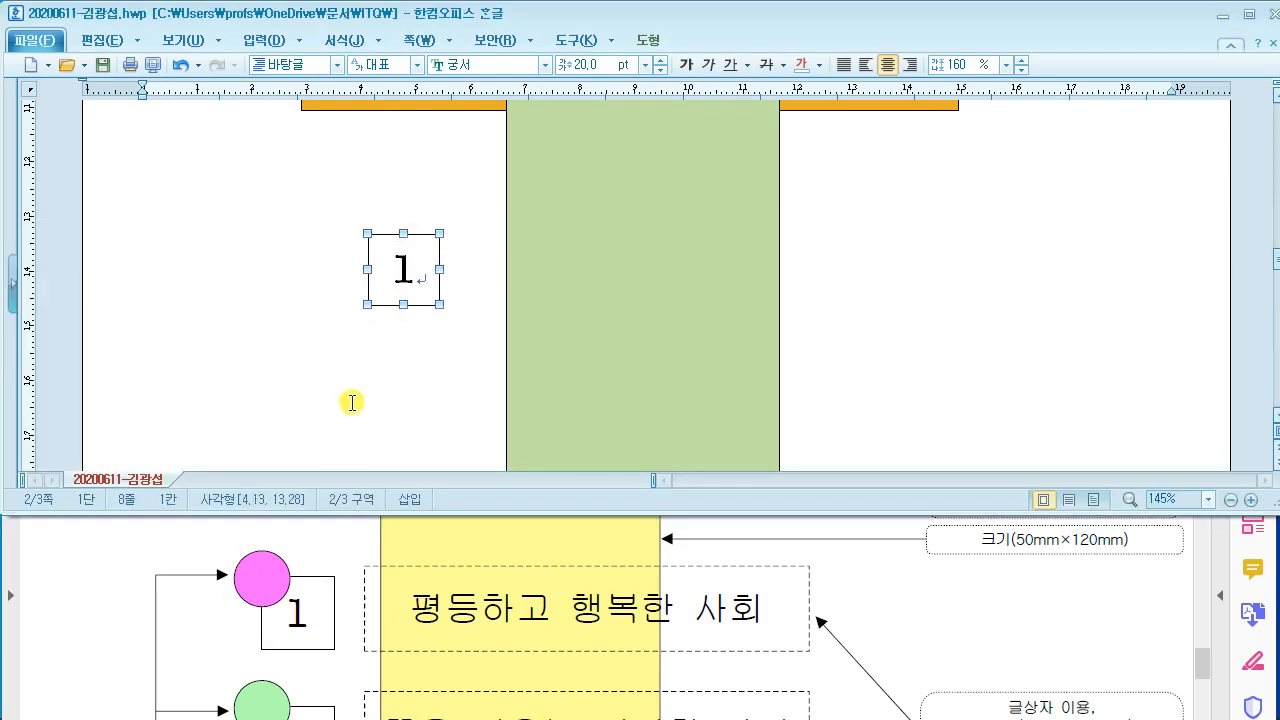
{"action": "left_click", "coordinate": [341, 616]}
Step: Draw a small circle beside the number 1 box using the drawing shapes list
{"action": "left_click", "coordinate": [286, 166]}
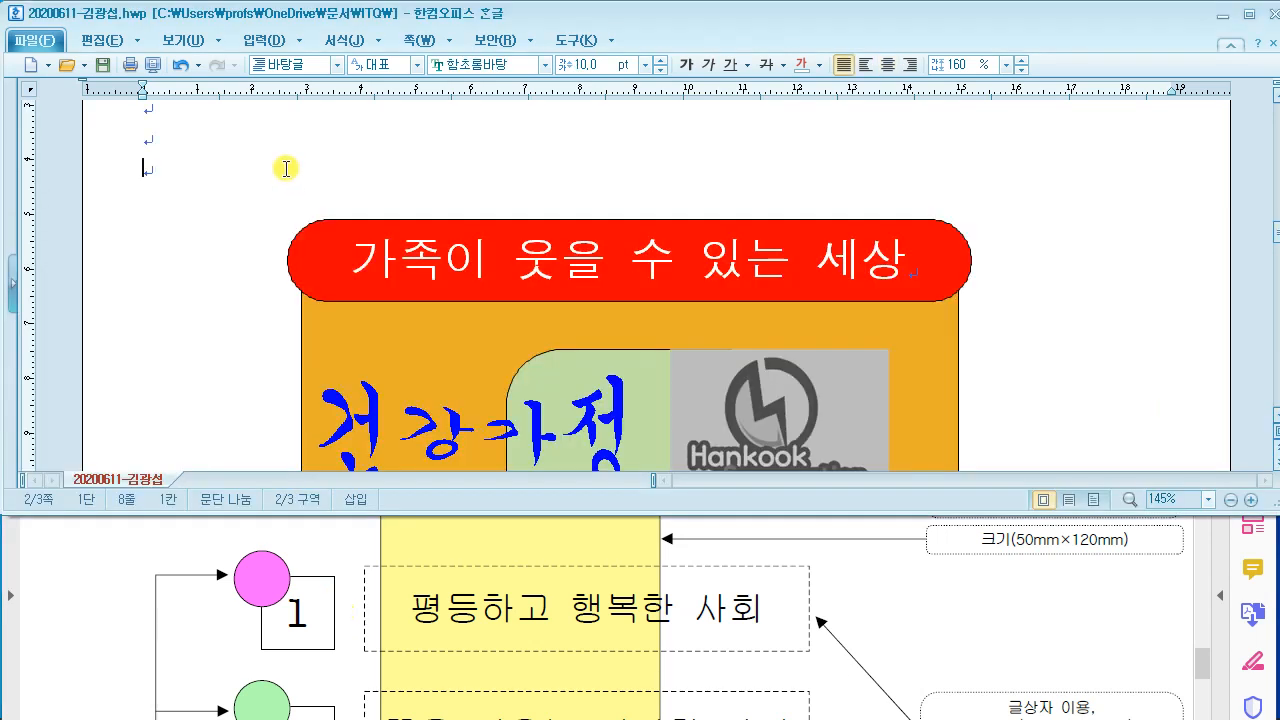
{"action": "scroll", "coordinate": [299, 365], "scroll_direction": "down", "scroll_amount": 5}
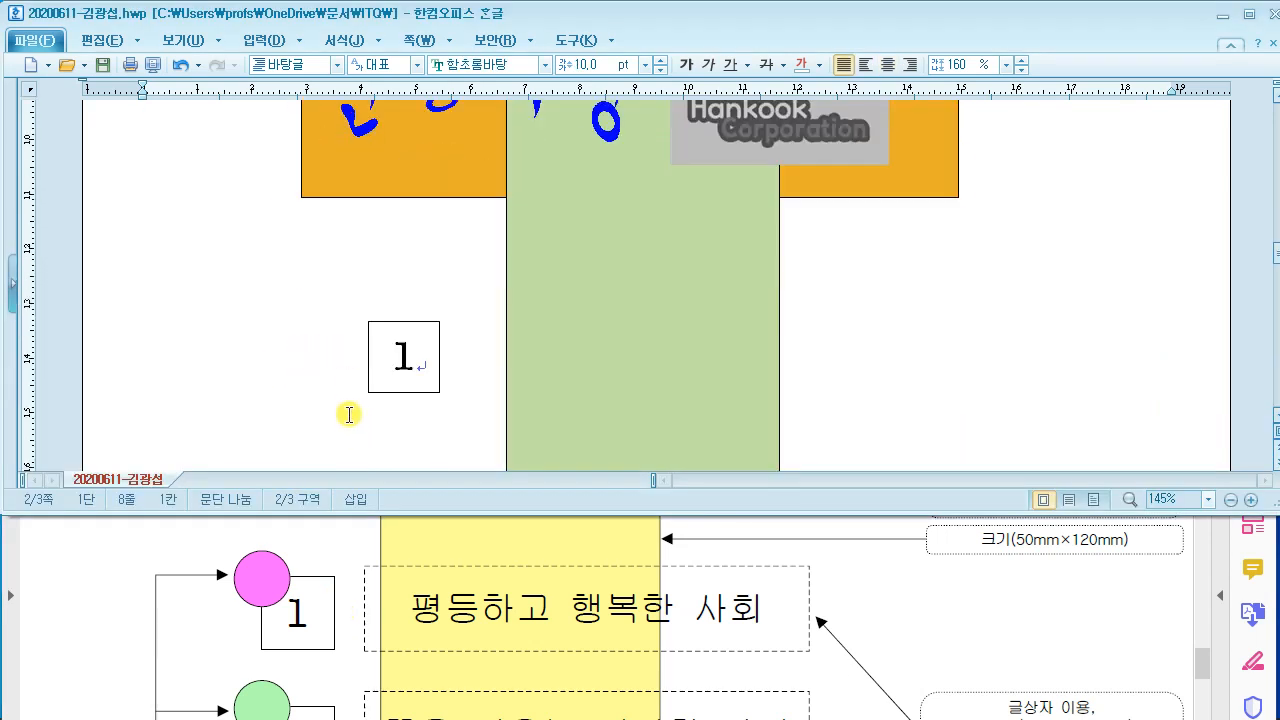
{"action": "scroll", "coordinate": [347, 348], "scroll_direction": "up", "scroll_amount": 5}
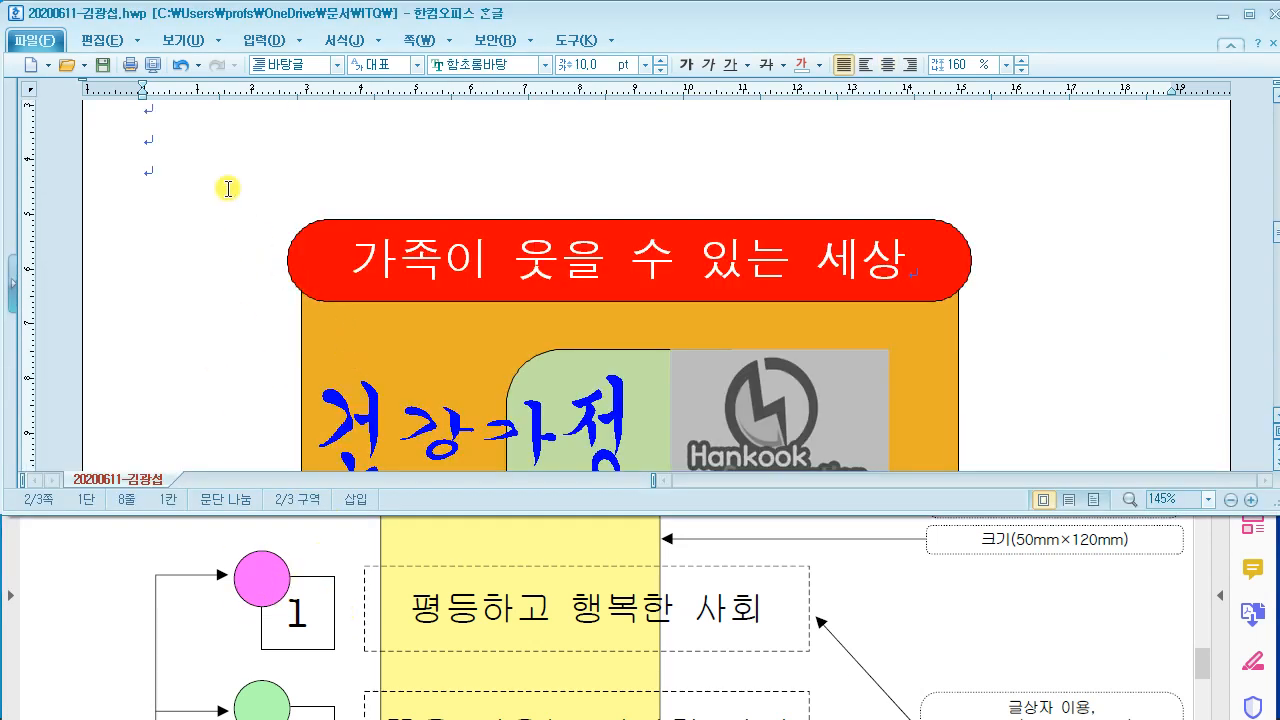
{"action": "scroll", "coordinate": [226, 186], "scroll_direction": "down", "scroll_amount": 2}
{"action": "left_click", "coordinate": [100, 40]}
{"action": "left_click", "coordinate": [748, 127]}
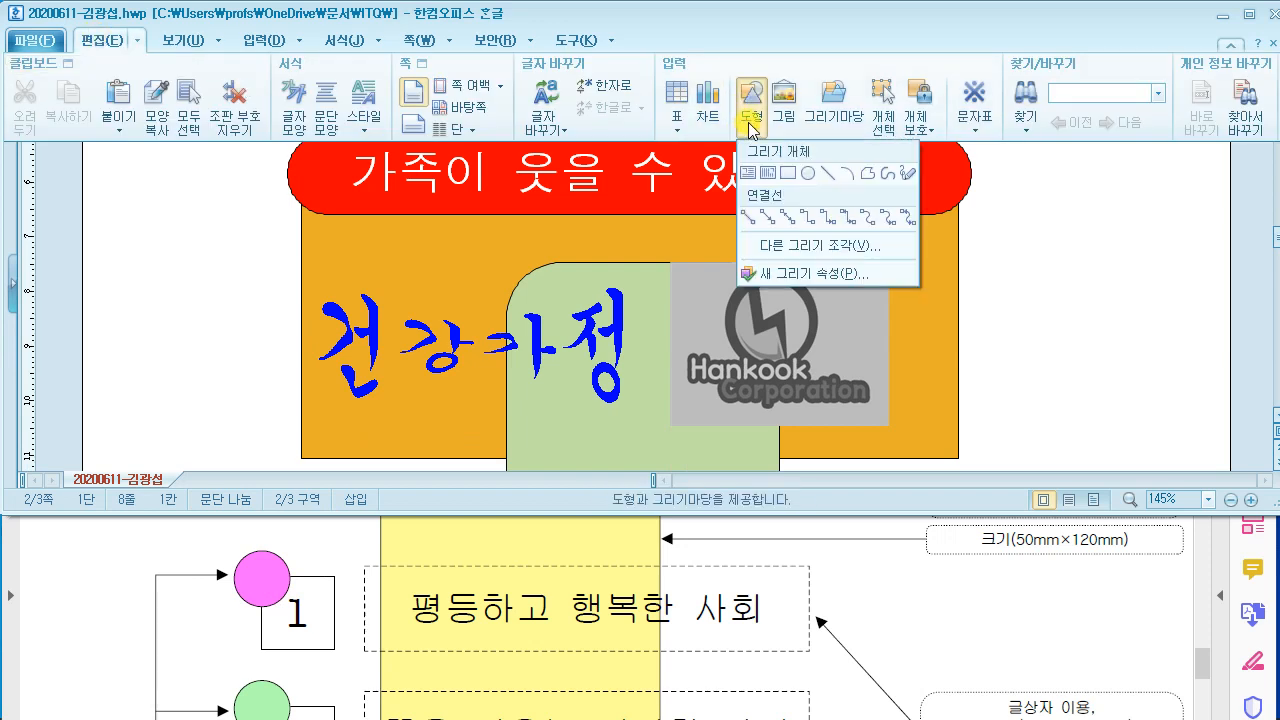
{"action": "scroll", "coordinate": [318, 345], "scroll_direction": "down", "scroll_amount": 3}
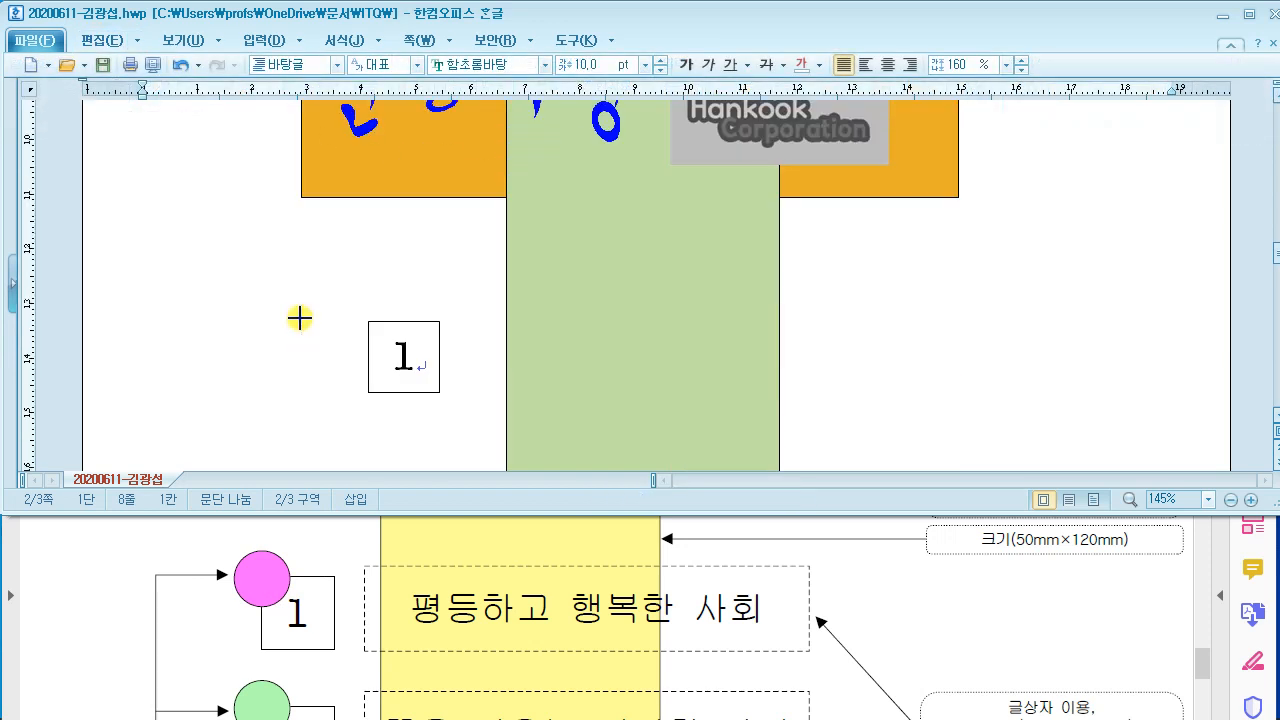
{"action": "left_click_drag", "start_coordinate": [196, 307], "coordinate": [240, 351]}
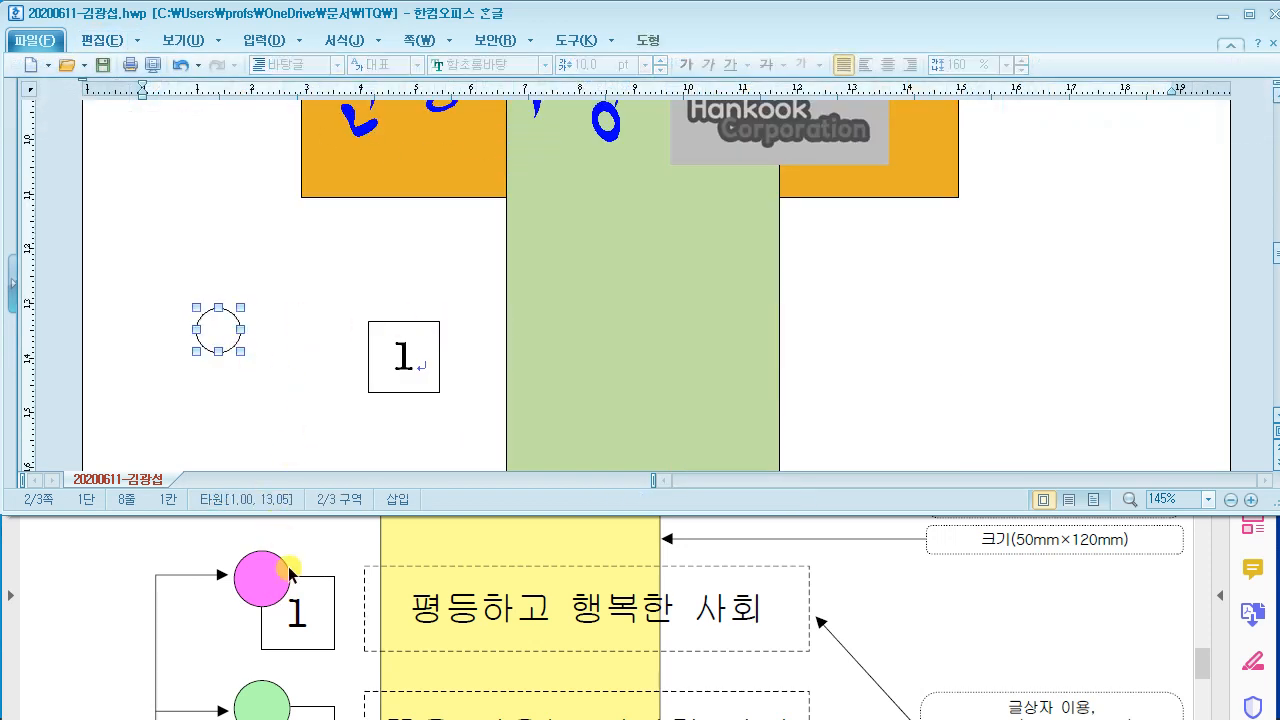
Step: Resize the circle to 10 × 10 mm
{"action": "double_click", "coordinate": [216, 330]}
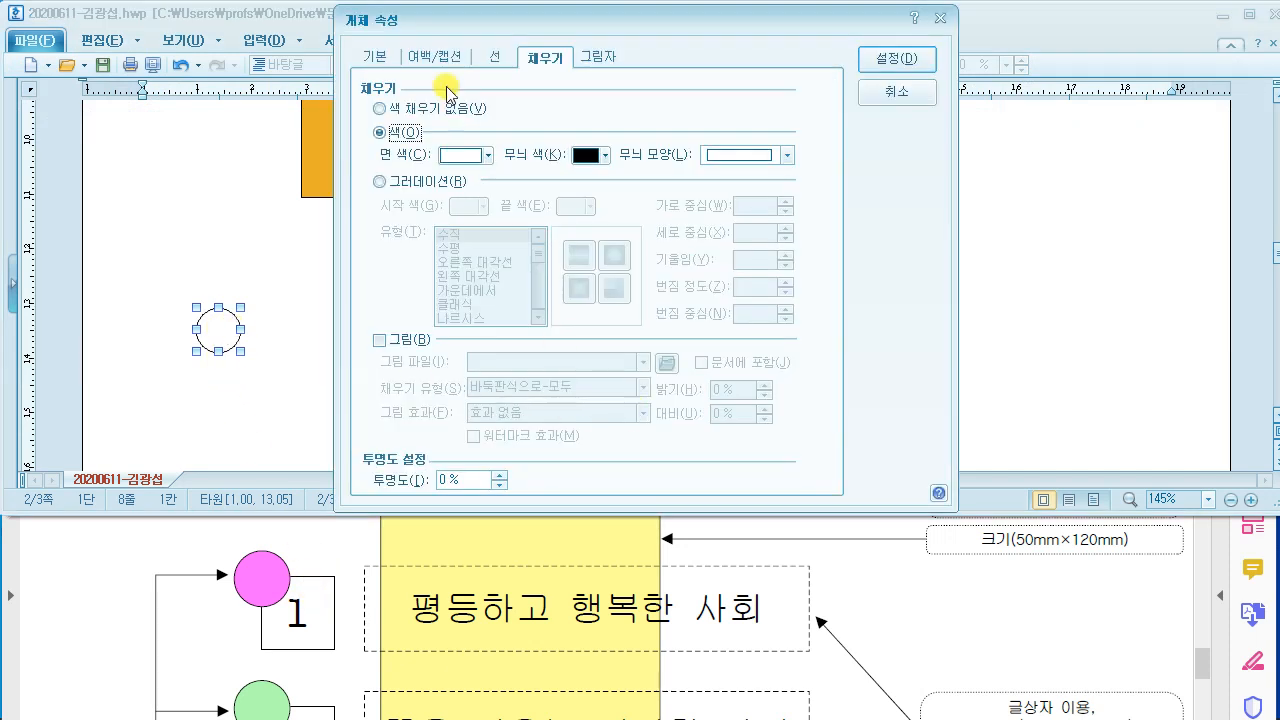
{"action": "left_click_drag", "start_coordinate": [438, 24], "coordinate": [561, 34]}
{"action": "left_click", "coordinate": [497, 77]}
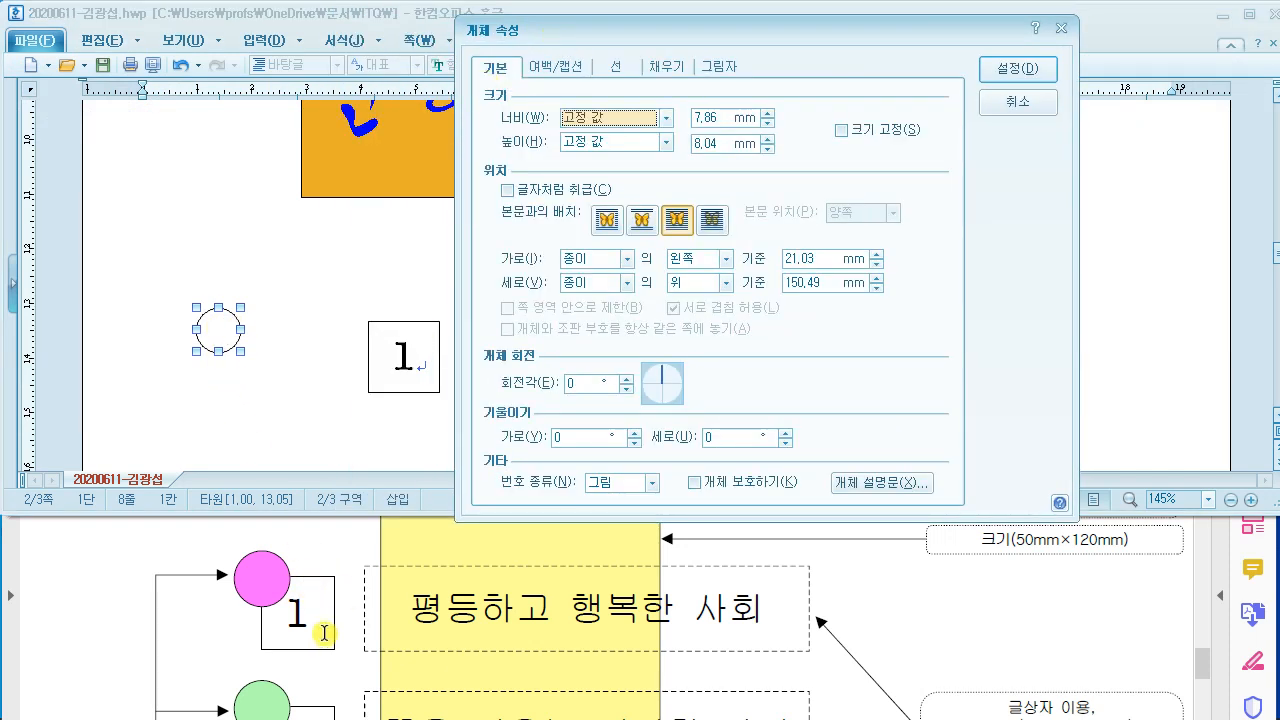
{"action": "scroll", "coordinate": [318, 635], "scroll_direction": "down", "scroll_amount": 5}
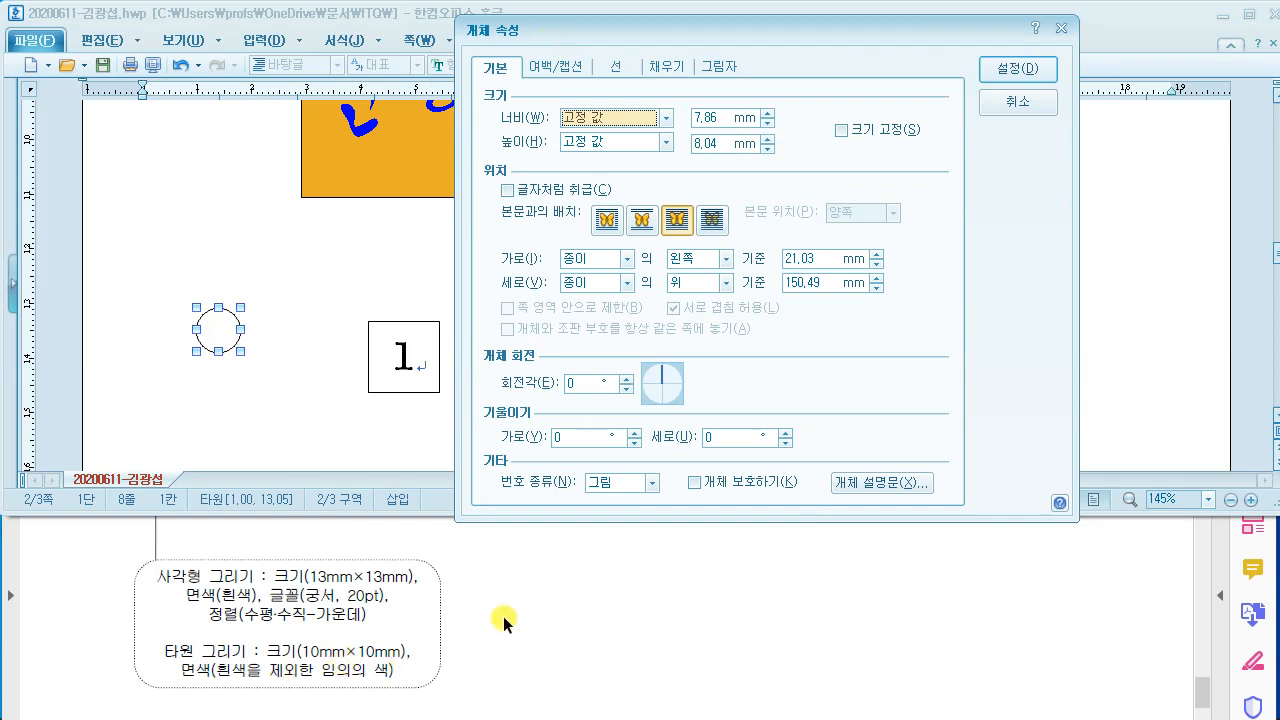
{"action": "left_click", "coordinate": [724, 116]}
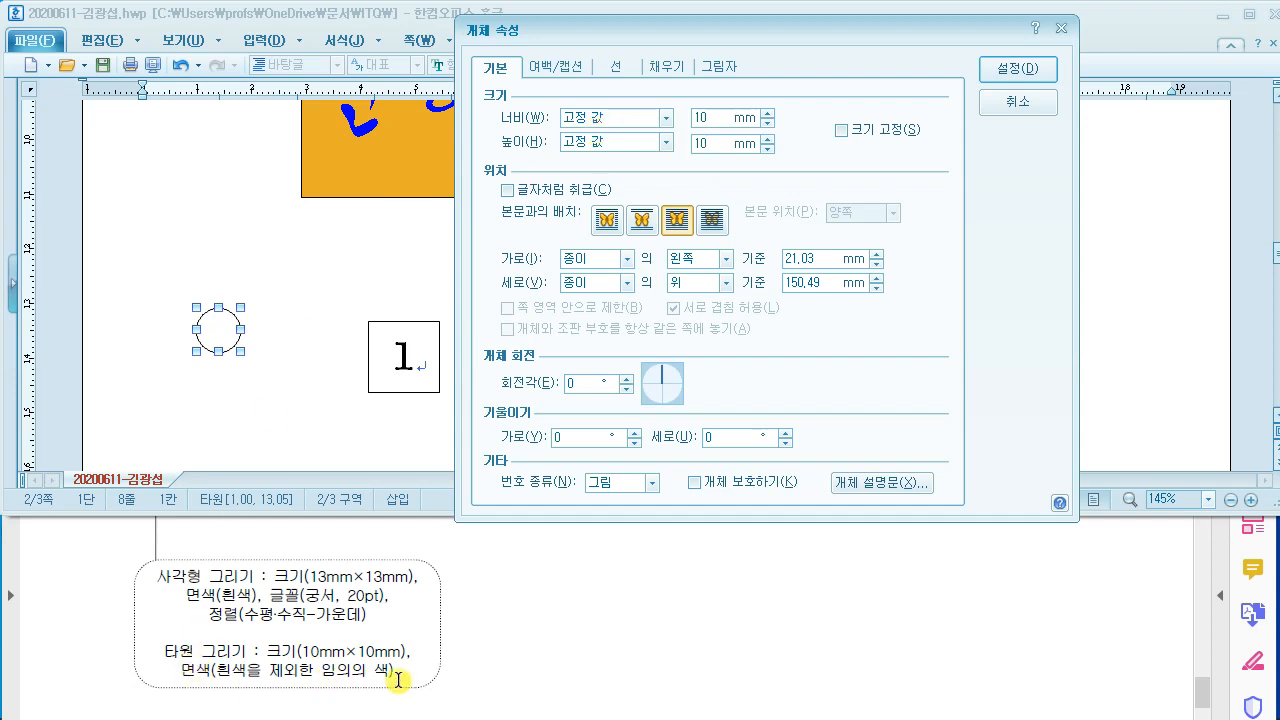
{"action": "left_click", "coordinate": [995, 69]}
Step: Set the circle's 면 색 fill to pink
{"action": "double_click", "coordinate": [229, 348]}
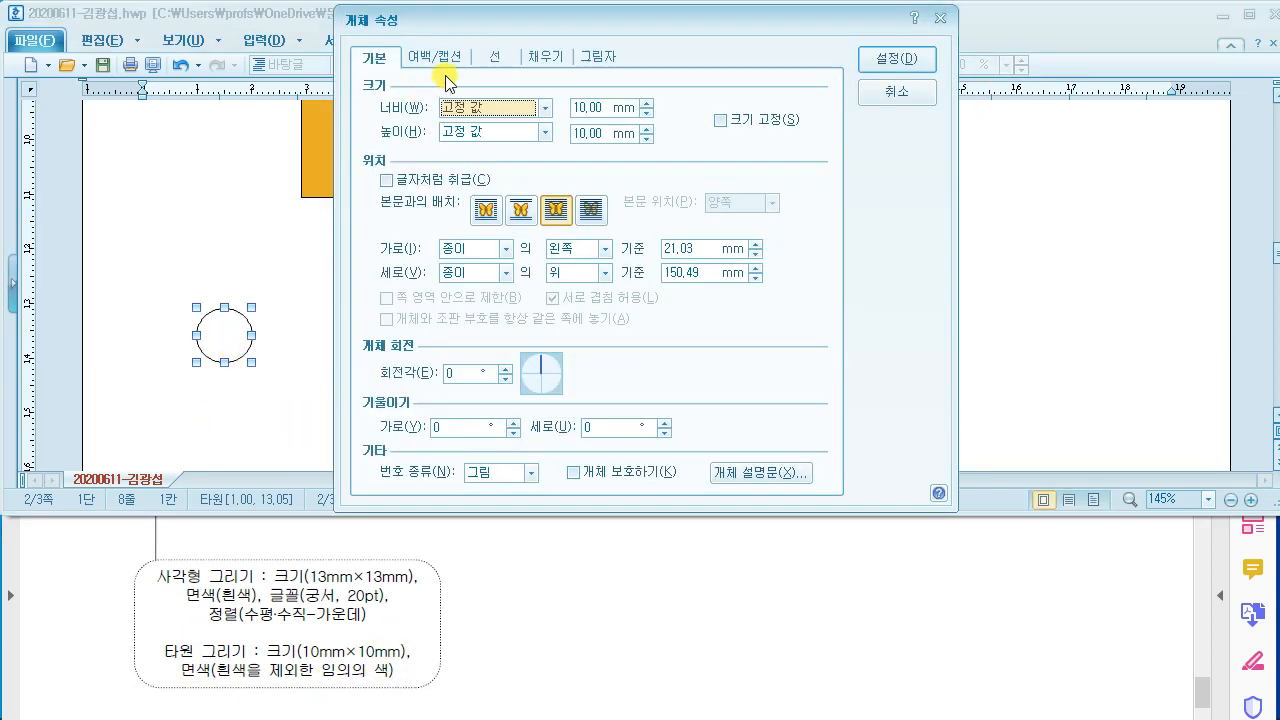
{"action": "left_click", "coordinate": [536, 58]}
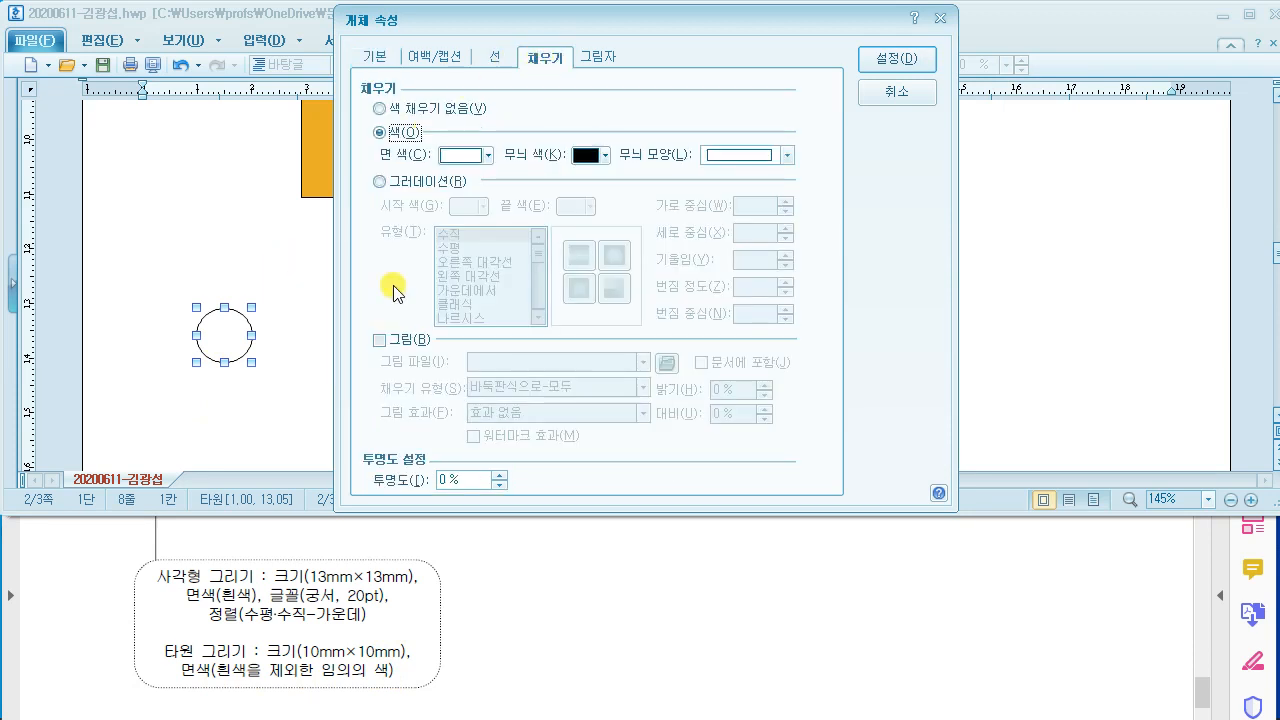
{"action": "scroll", "coordinate": [332, 613], "scroll_direction": "up", "scroll_amount": 1}
{"action": "scroll", "coordinate": [332, 613], "scroll_direction": "up", "scroll_amount": 7}
{"action": "scroll", "coordinate": [330, 525], "scroll_direction": "down", "scroll_amount": 4}
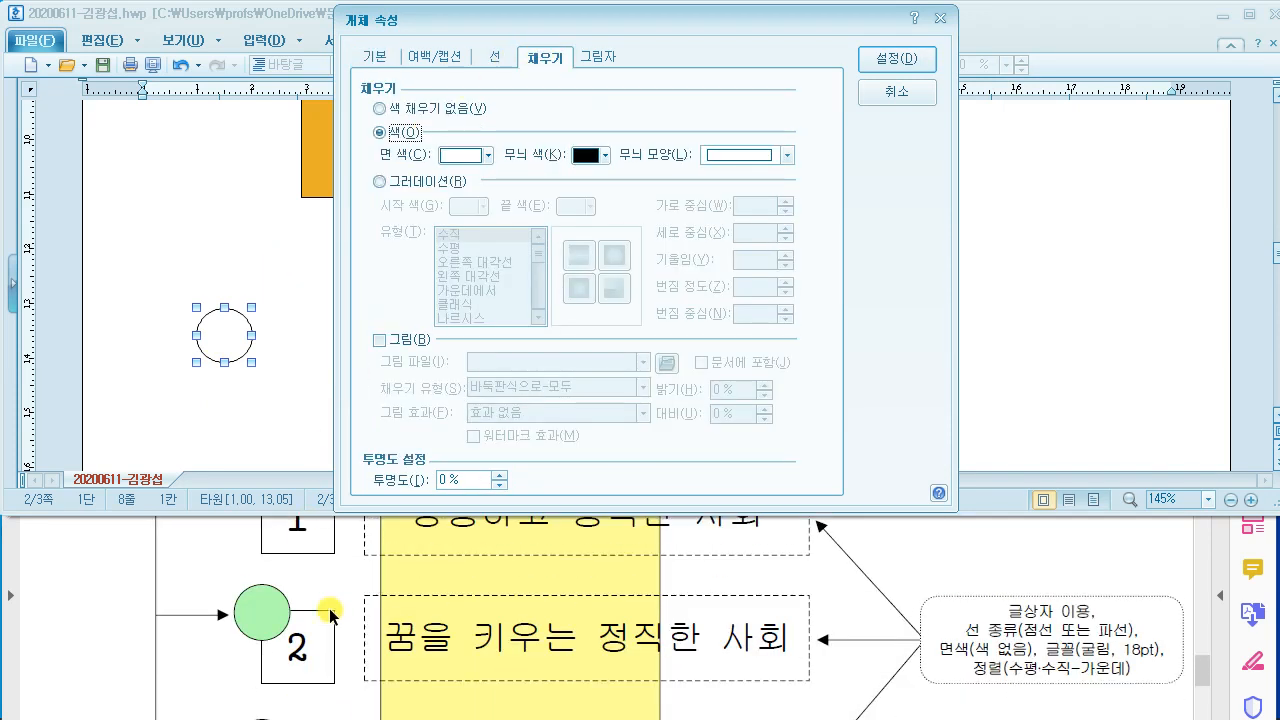
{"action": "scroll", "coordinate": [329, 610], "scroll_direction": "up", "scroll_amount": 4}
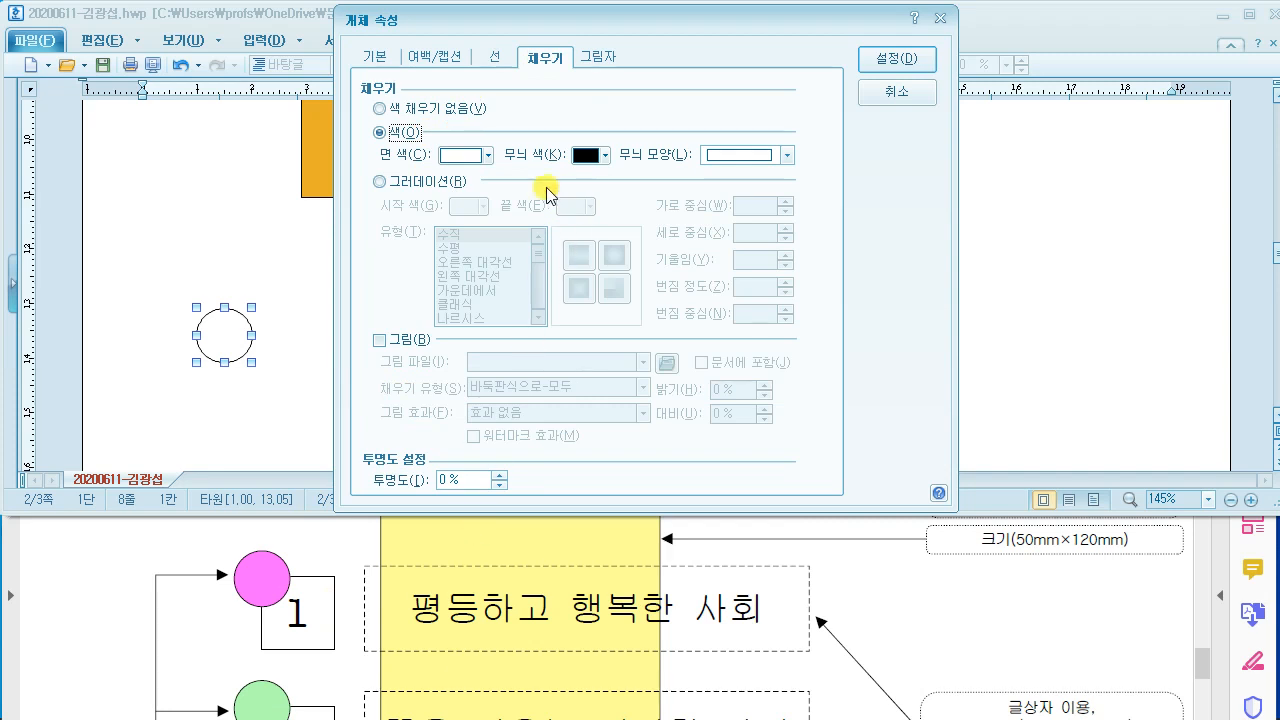
{"action": "left_click", "coordinate": [488, 155]}
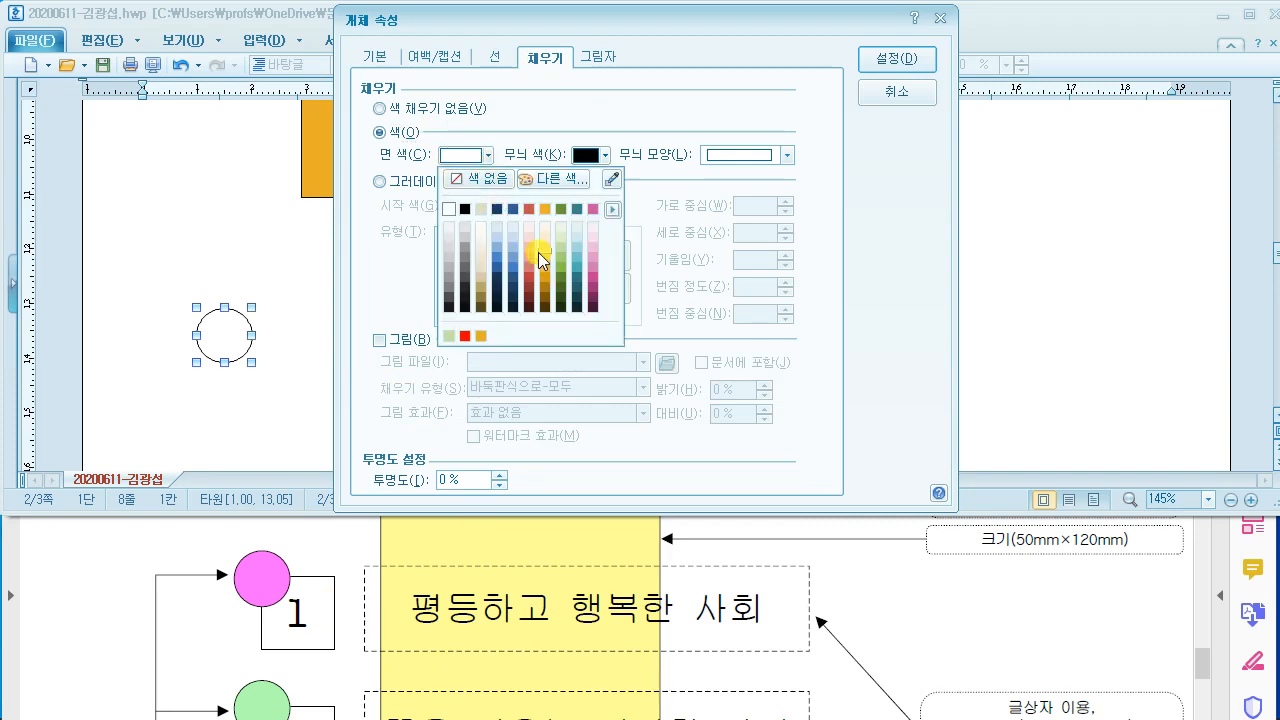
{"action": "left_click", "coordinate": [596, 258]}
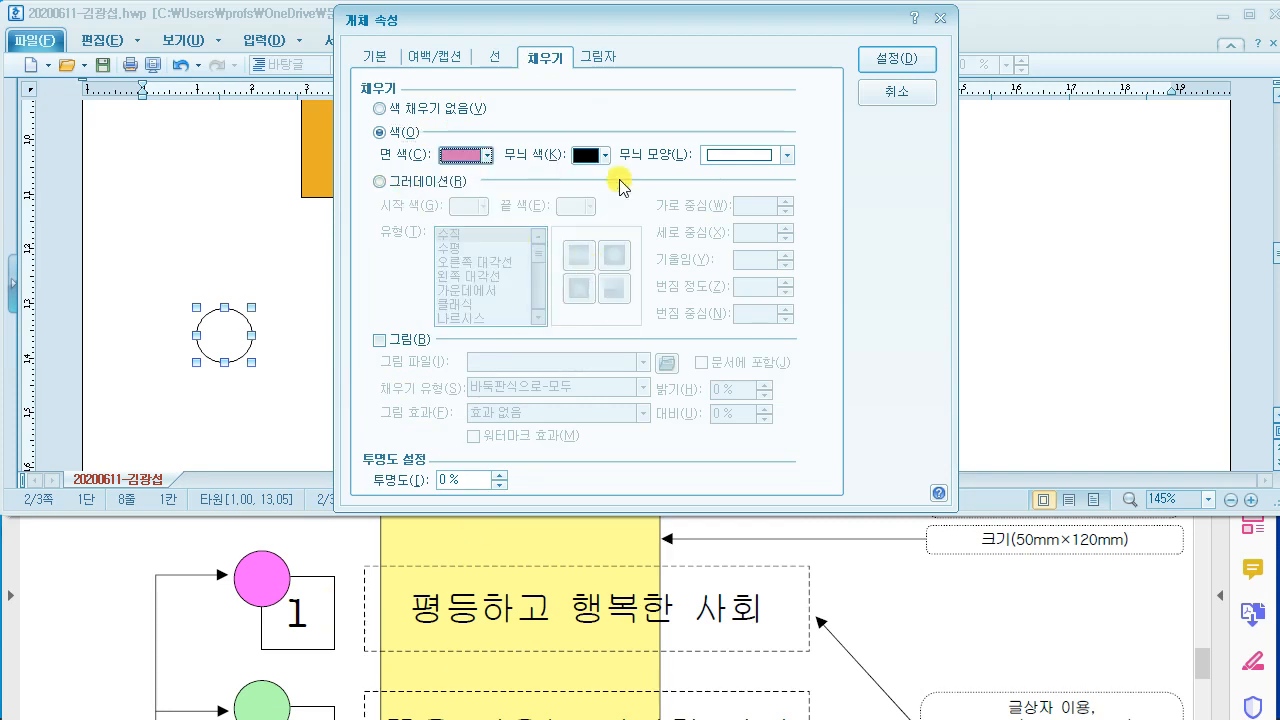
{"action": "left_click", "coordinate": [897, 58]}
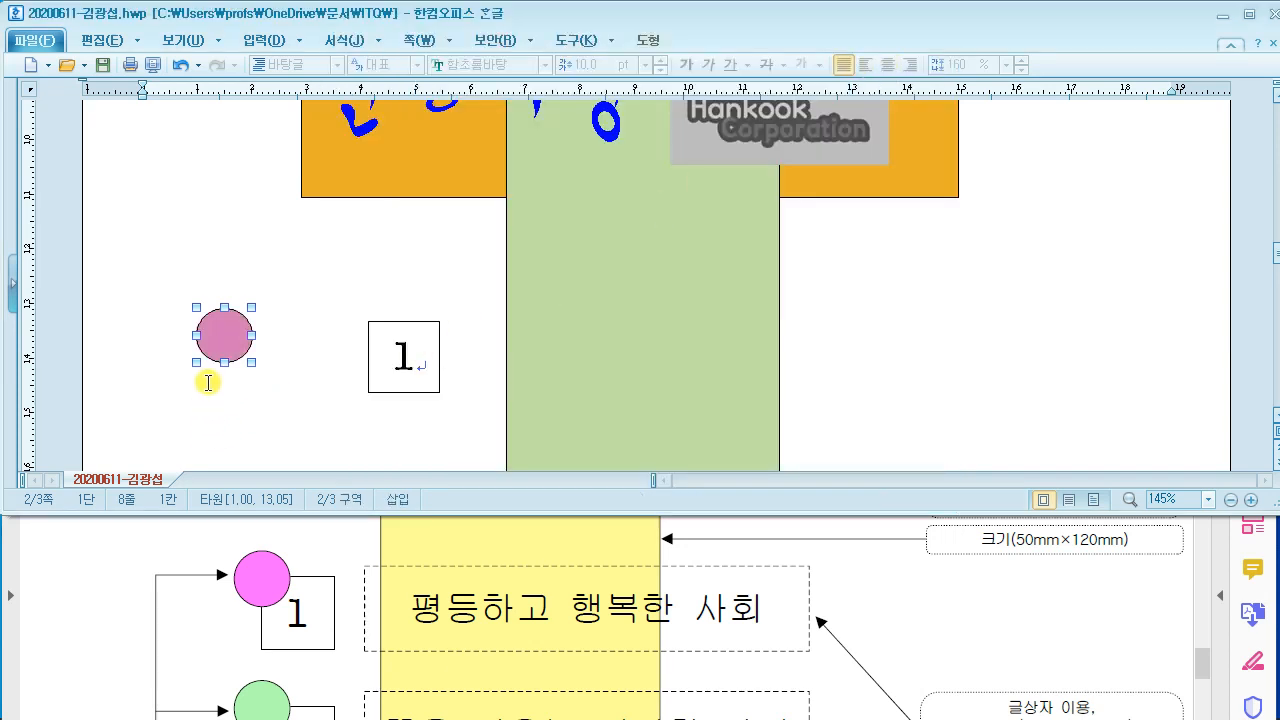
Step: Move the pink circle onto box 1's top-left corner
{"action": "left_click_drag", "start_coordinate": [242, 345], "coordinate": [380, 345]}
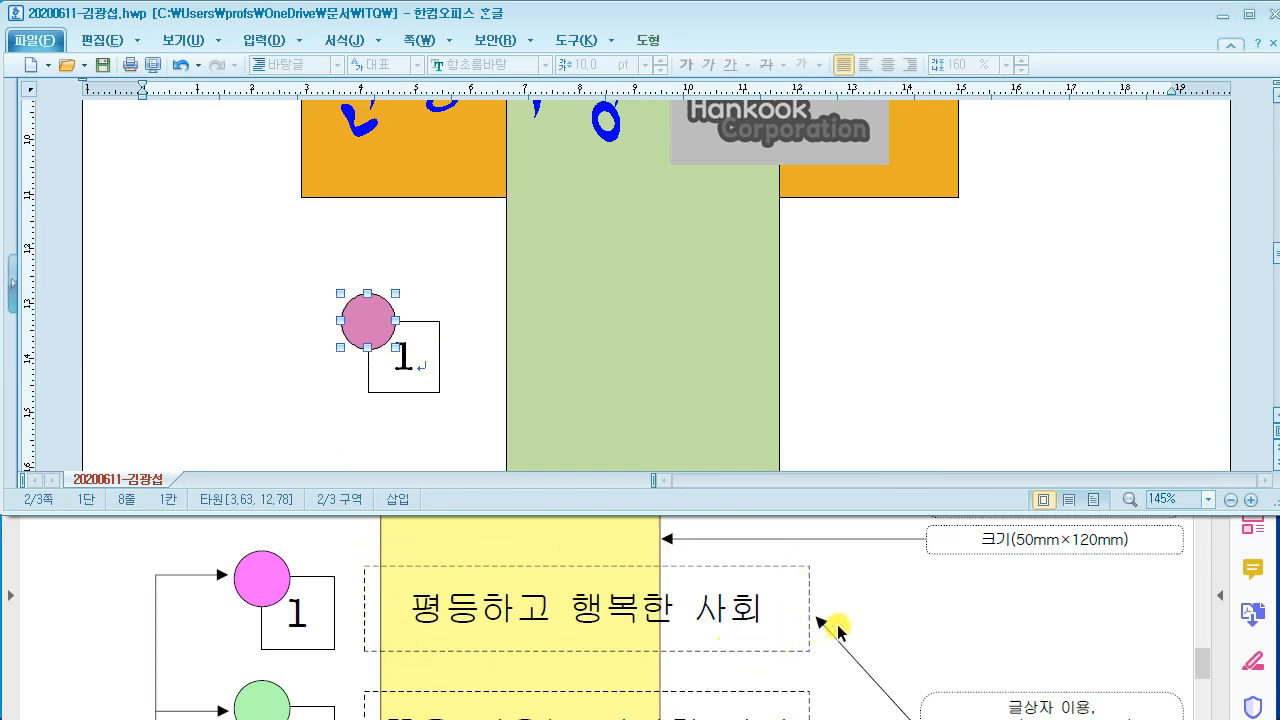
{"action": "scroll", "coordinate": [838, 630], "scroll_direction": "down", "scroll_amount": 1}
{"action": "scroll", "coordinate": [836, 628], "scroll_direction": "down", "scroll_amount": 2}
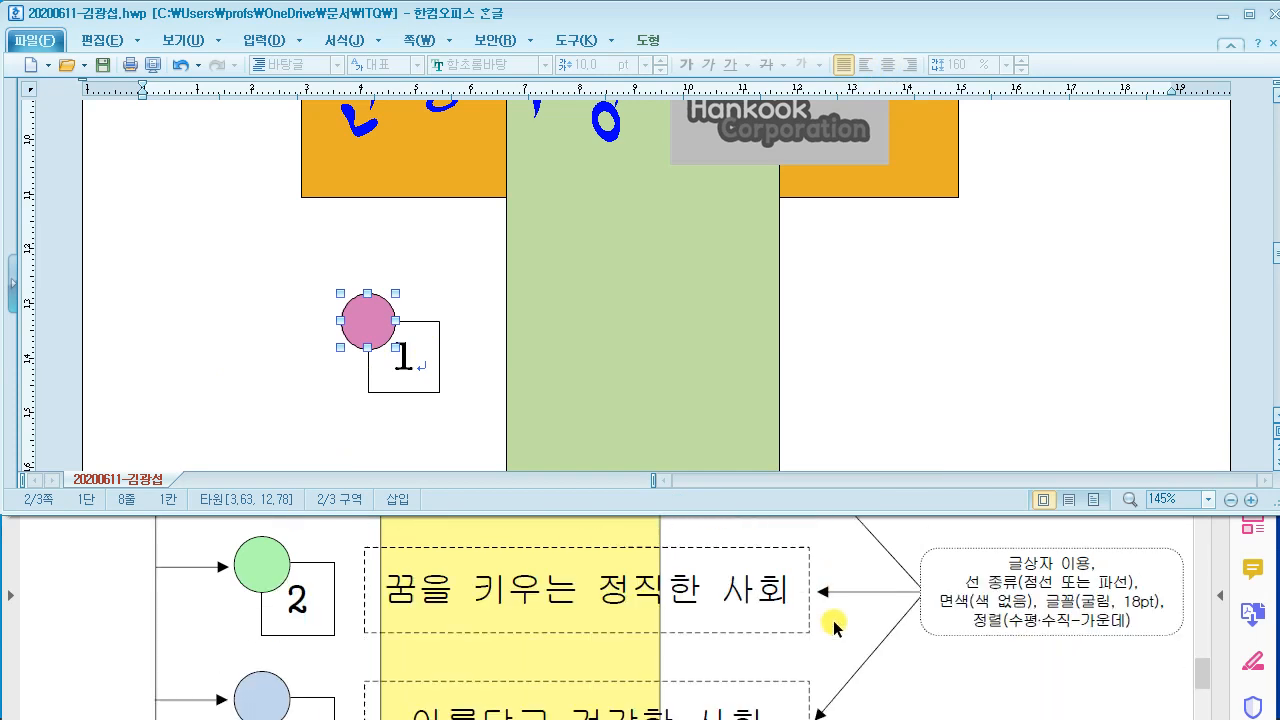
{"action": "left_click", "coordinate": [885, 388]}
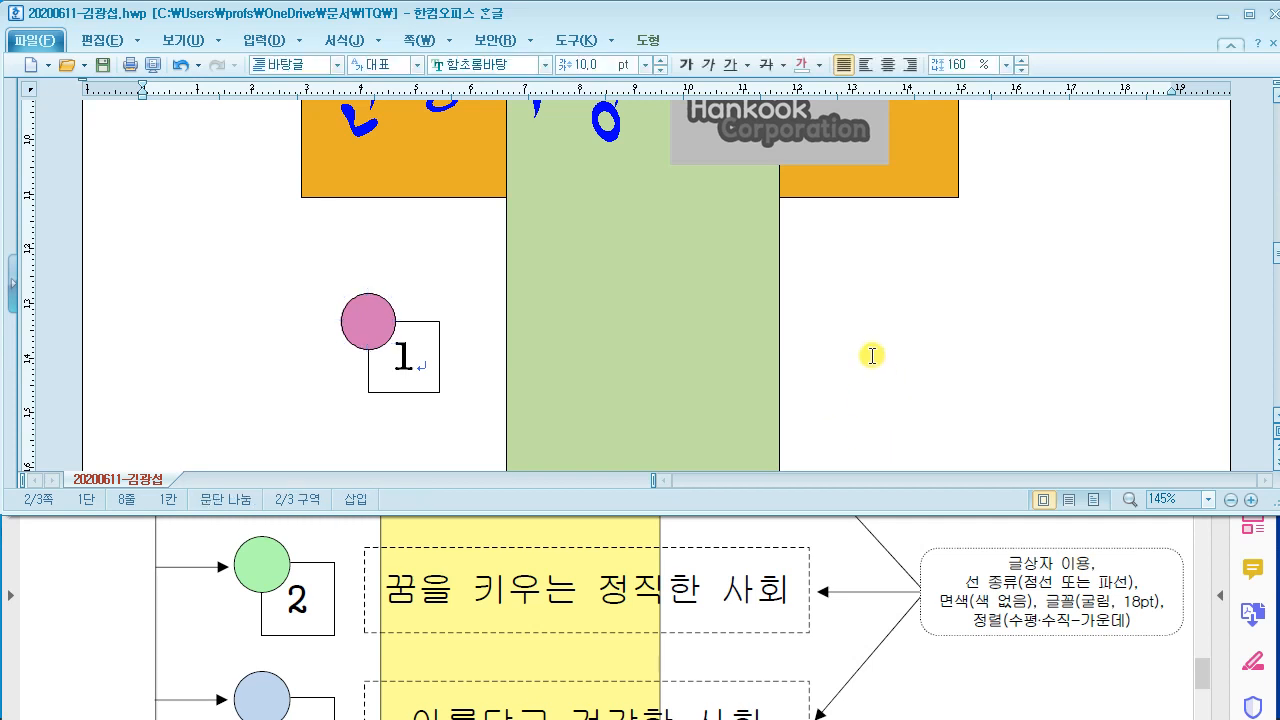
Step: Draw a 글상자 text box to the right of box 1 across the green column
{"action": "left_click", "coordinate": [100, 44]}
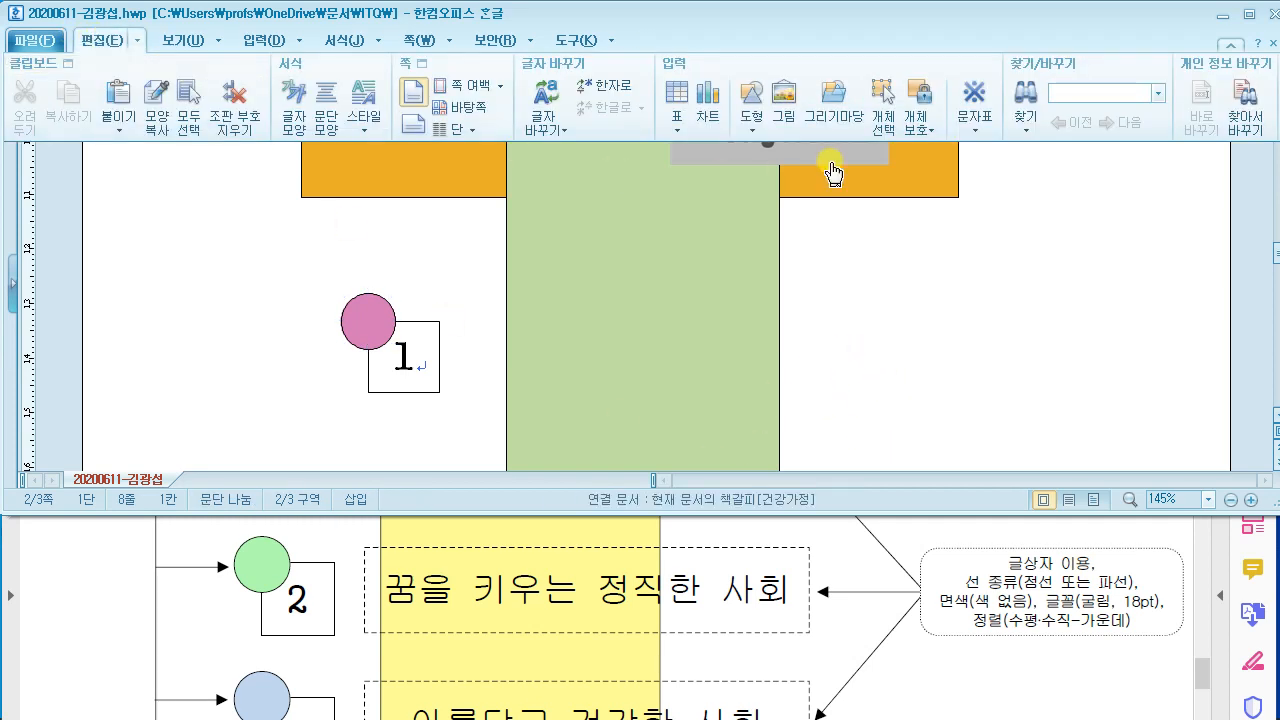
{"action": "left_click", "coordinate": [752, 118]}
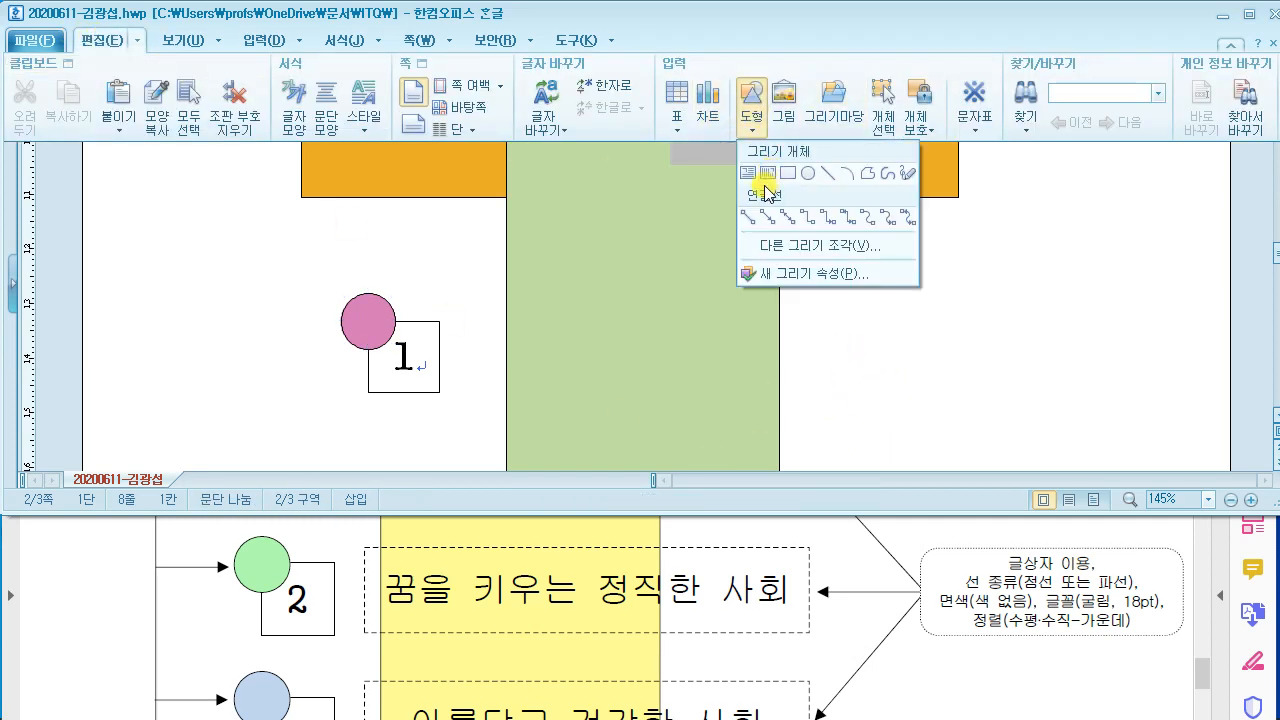
{"action": "left_click", "coordinate": [748, 174]}
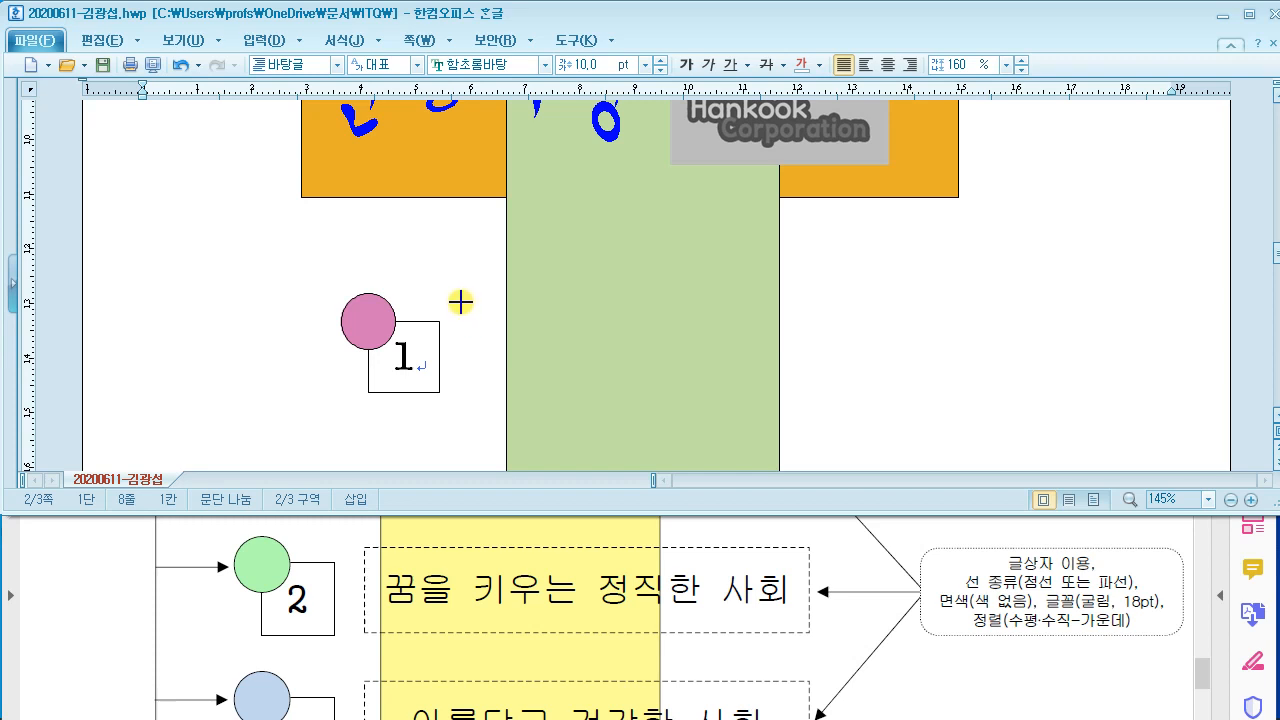
{"action": "left_click_drag", "start_coordinate": [465, 302], "coordinate": [905, 394]}
Step: Check the layout against the reference PDF and make the text box slightly narrower
{"action": "left_click", "coordinate": [890, 555]}
{"action": "scroll", "coordinate": [890, 555], "scroll_direction": "up", "scroll_amount": 5}
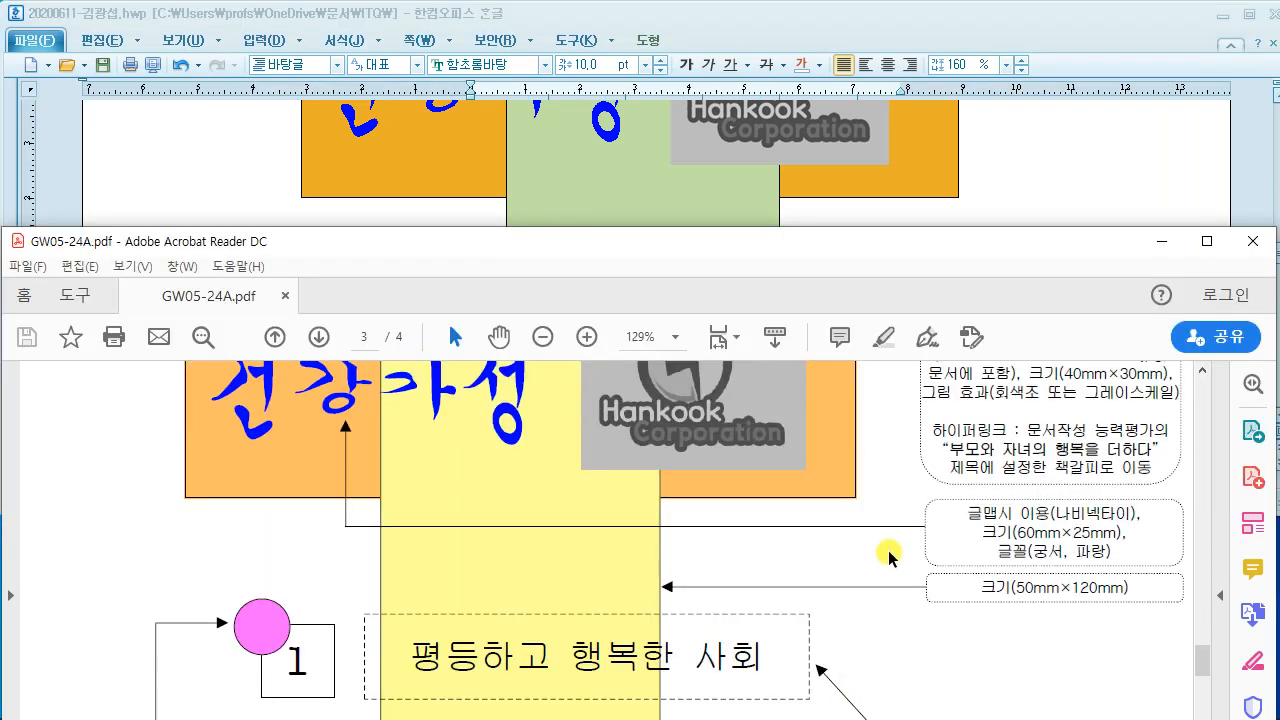
{"action": "left_click", "coordinate": [1024, 181]}
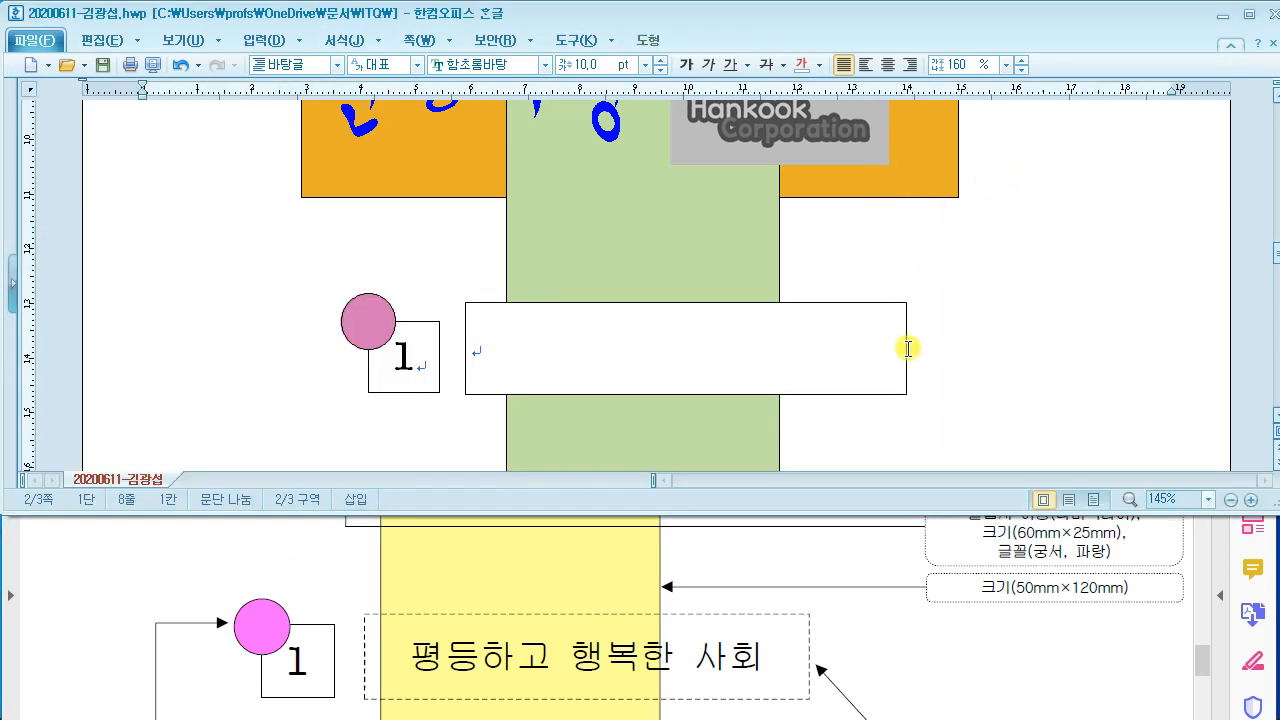
{"action": "scroll", "coordinate": [908, 348], "scroll_direction": "up", "scroll_amount": 3}
{"action": "scroll", "coordinate": [930, 340], "scroll_direction": "down", "scroll_amount": 5}
{"action": "left_click", "coordinate": [900, 218]}
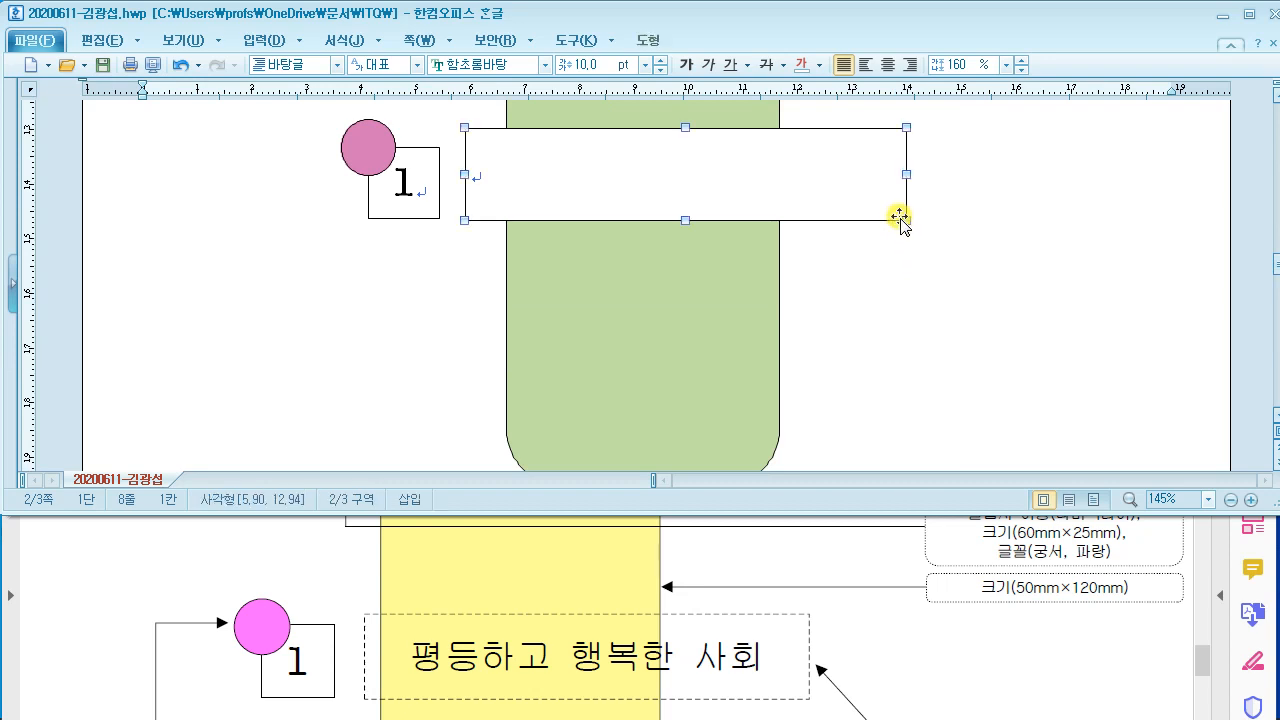
{"action": "scroll", "coordinate": [900, 218], "scroll_direction": "up", "scroll_amount": 3}
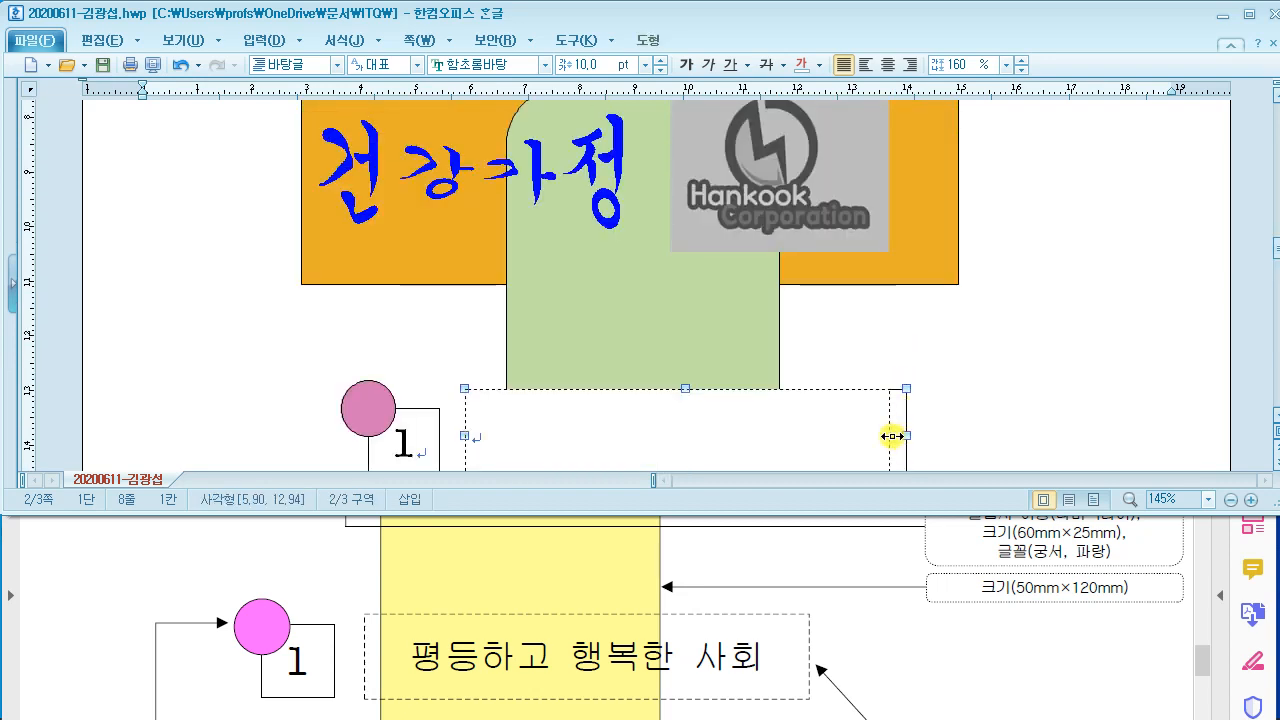
{"action": "left_click_drag", "start_coordinate": [892, 436], "coordinate": [890, 436]}
{"action": "scroll", "coordinate": [906, 420], "scroll_direction": "down", "scroll_amount": 1}
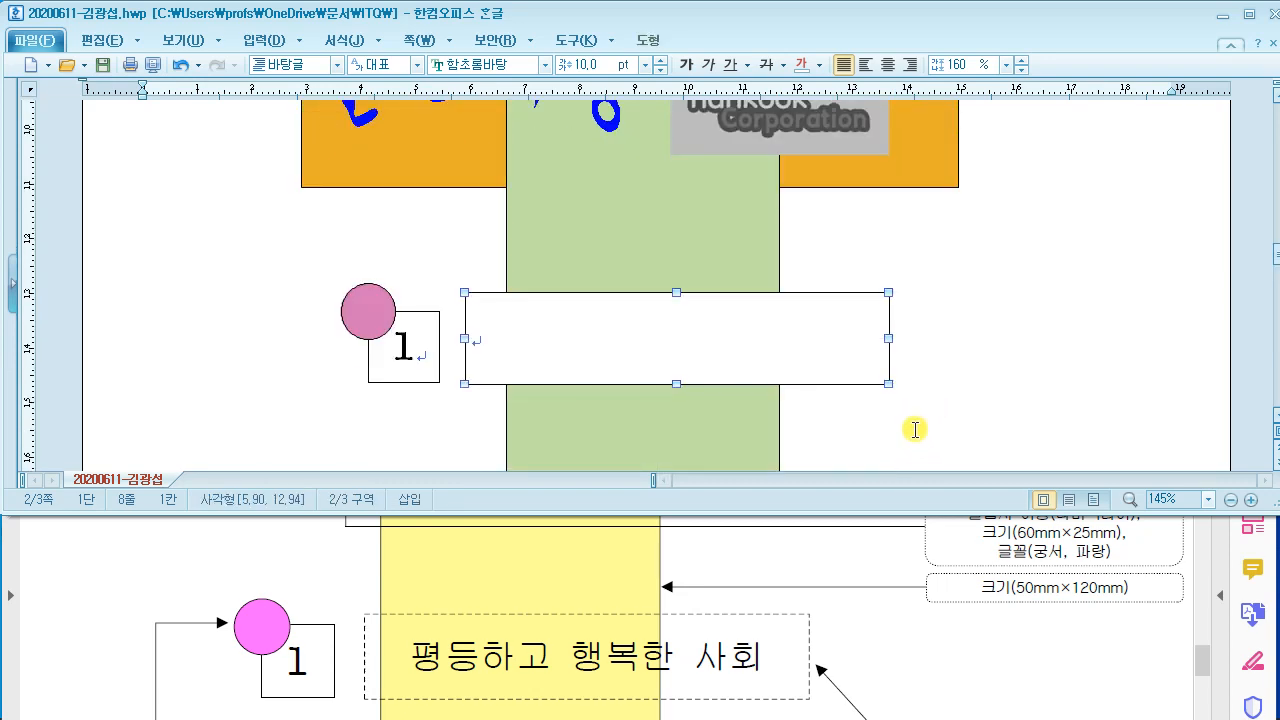
{"action": "scroll", "coordinate": [810, 612], "scroll_direction": "down", "scroll_amount": 3}
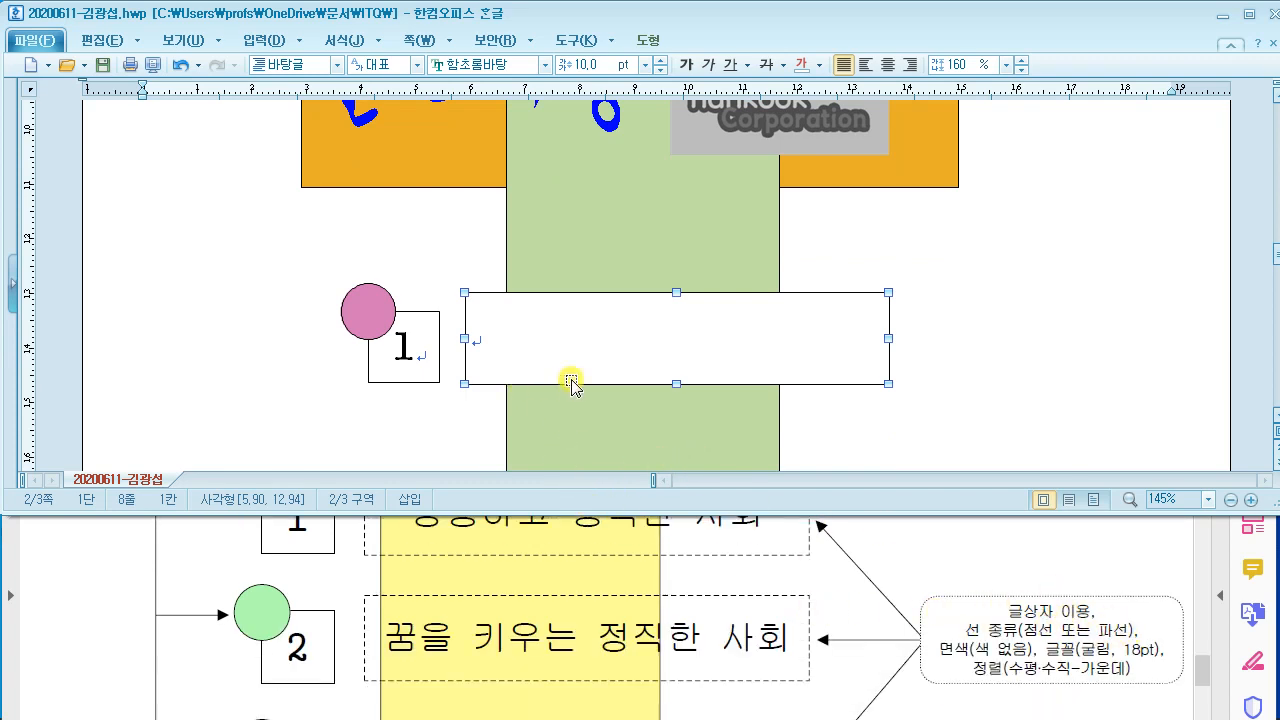
Step: Give the text box a dashed outline
{"action": "double_click", "coordinate": [482, 296]}
{"action": "left_click_drag", "start_coordinate": [426, 37], "coordinate": [655, 37]}
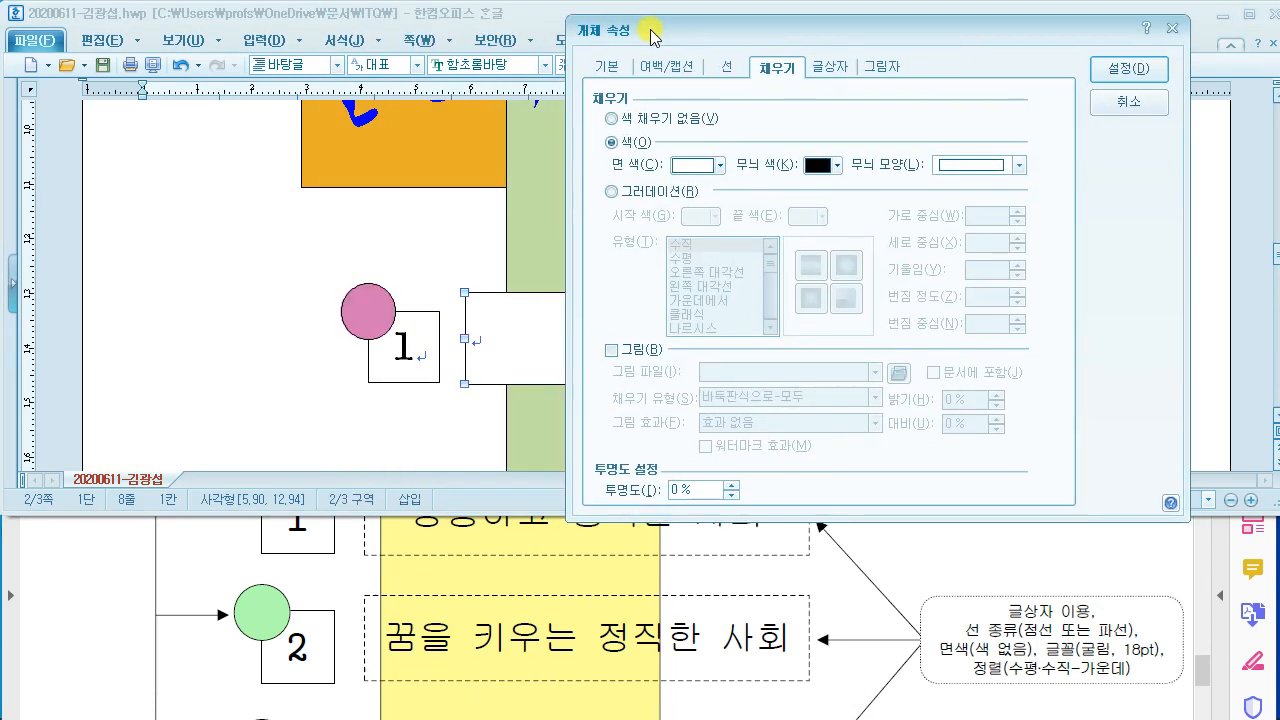
{"action": "left_click", "coordinate": [727, 67]}
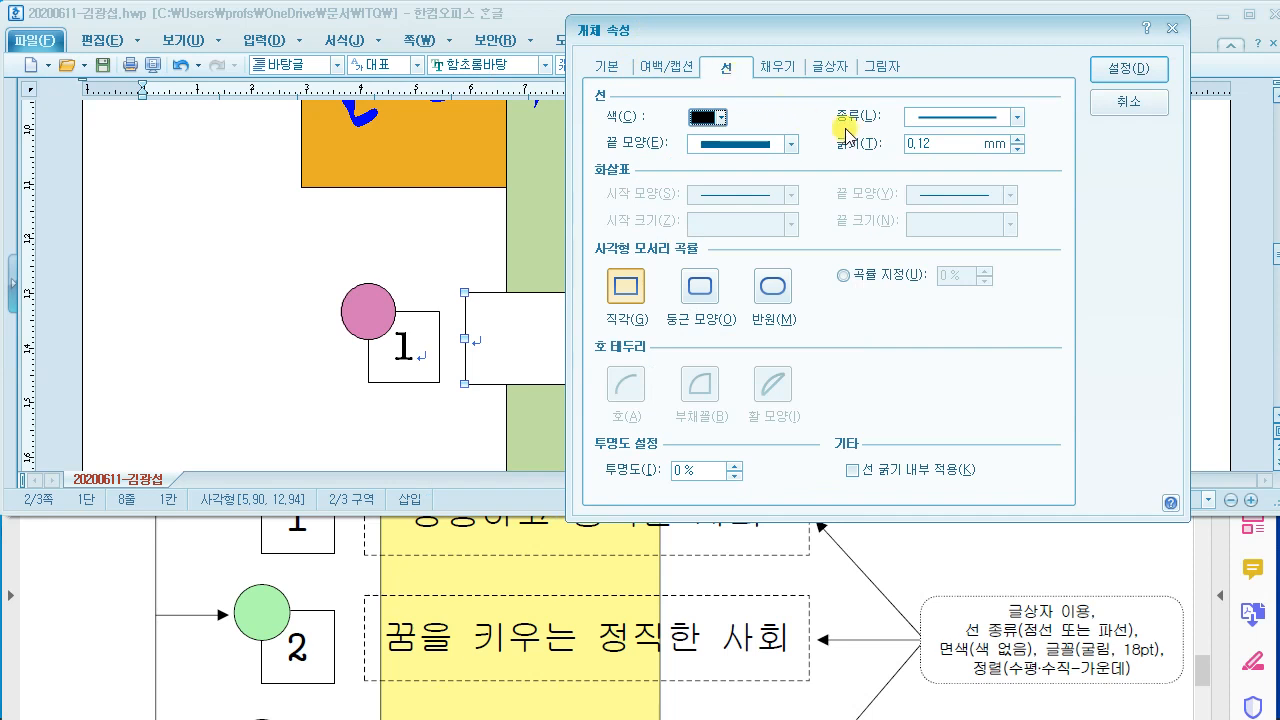
{"action": "left_click", "coordinate": [955, 118]}
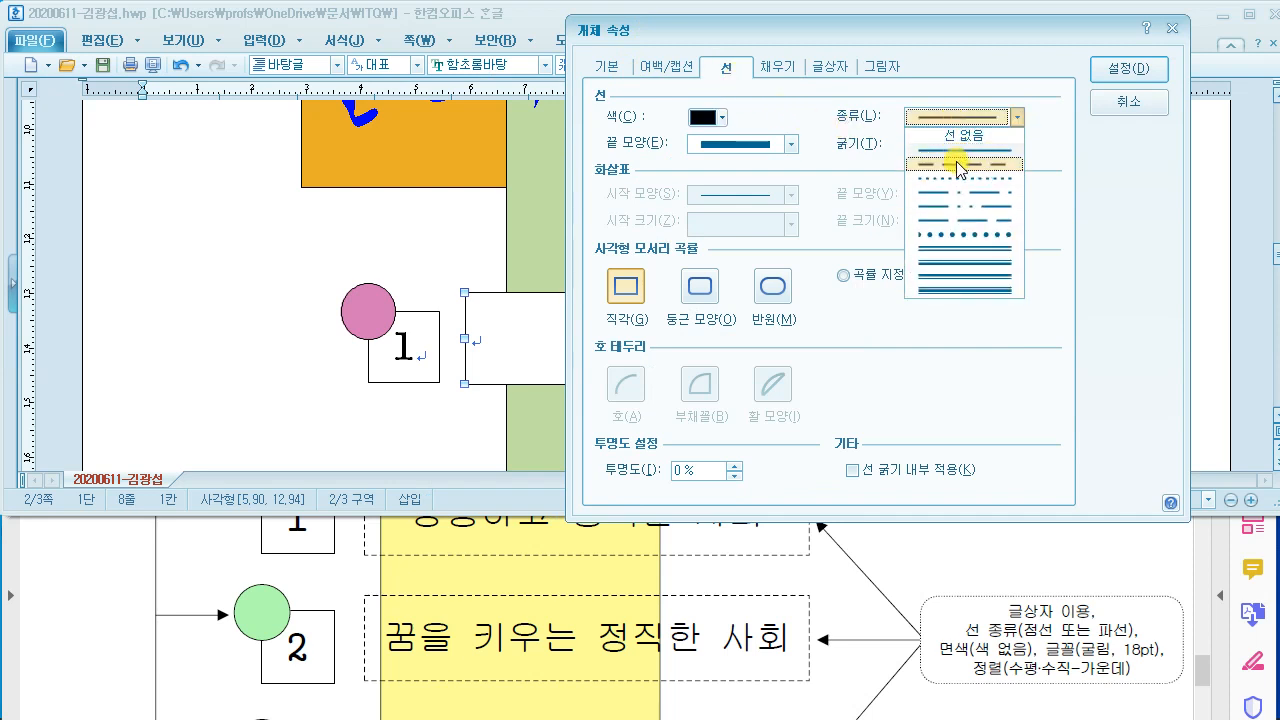
{"action": "left_click", "coordinate": [958, 164]}
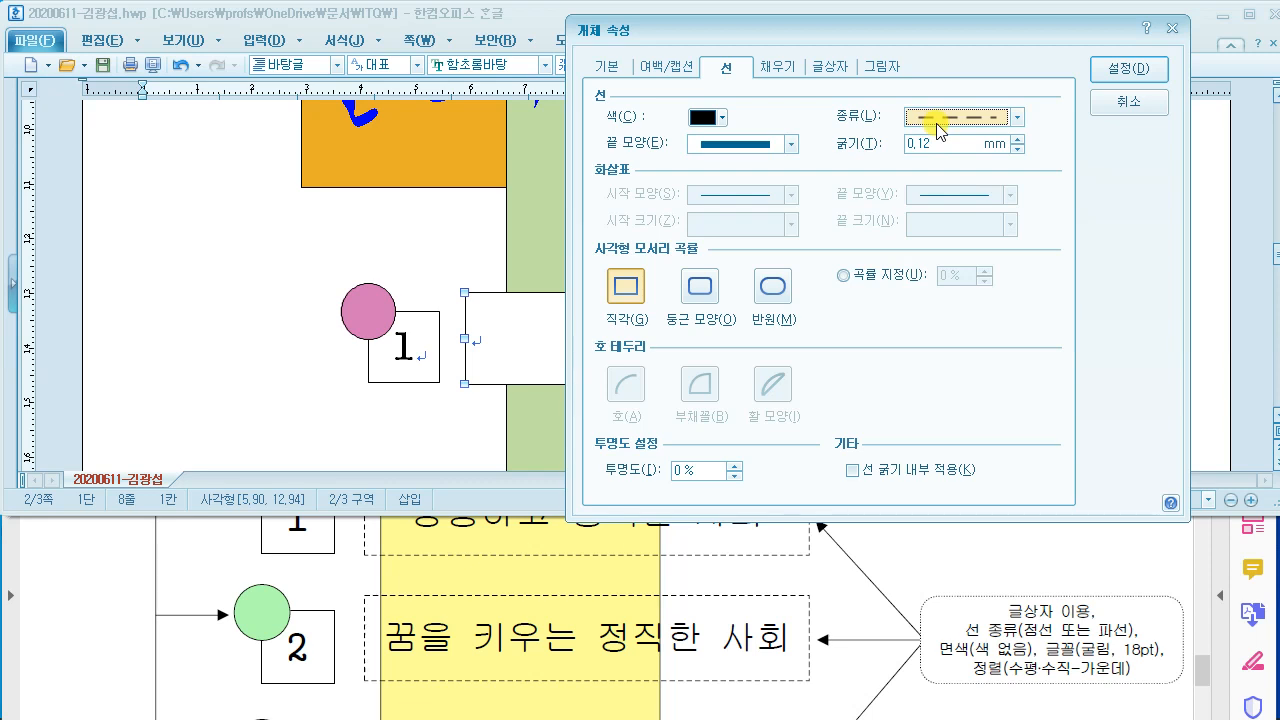
Step: Set the text box fill to 색 채우기 없음 and apply the settings
{"action": "left_click", "coordinate": [778, 66]}
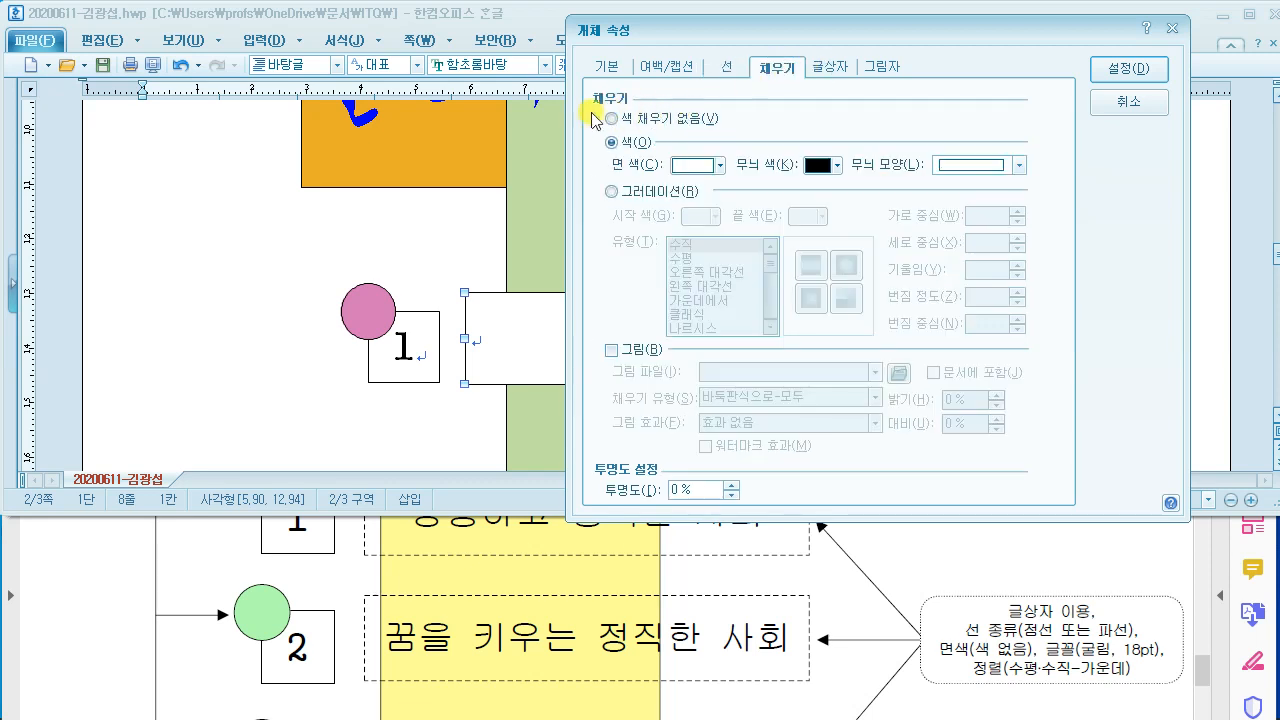
{"action": "left_click", "coordinate": [610, 118]}
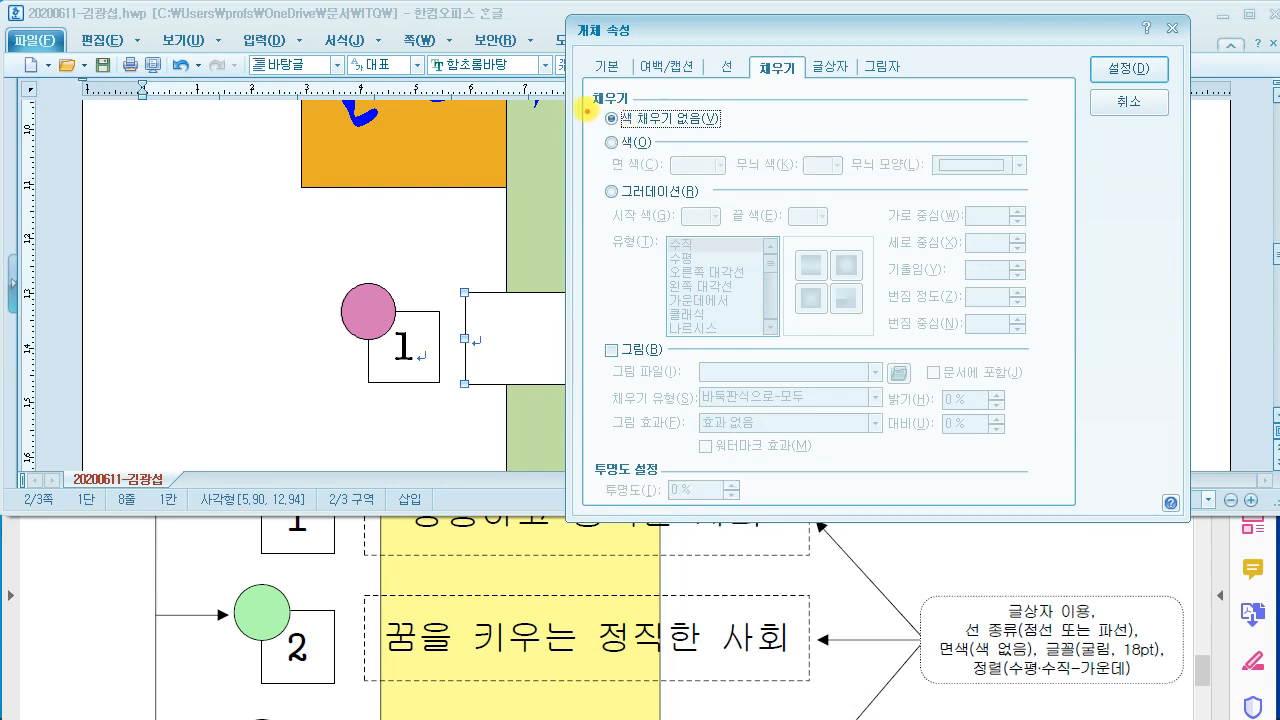
{"action": "left_click_drag", "start_coordinate": [587, 108], "coordinate": [772, 137]}
{"action": "left_click_drag", "start_coordinate": [968, 634], "coordinate": [1019, 661]}
{"action": "key", "text": "Escape"}
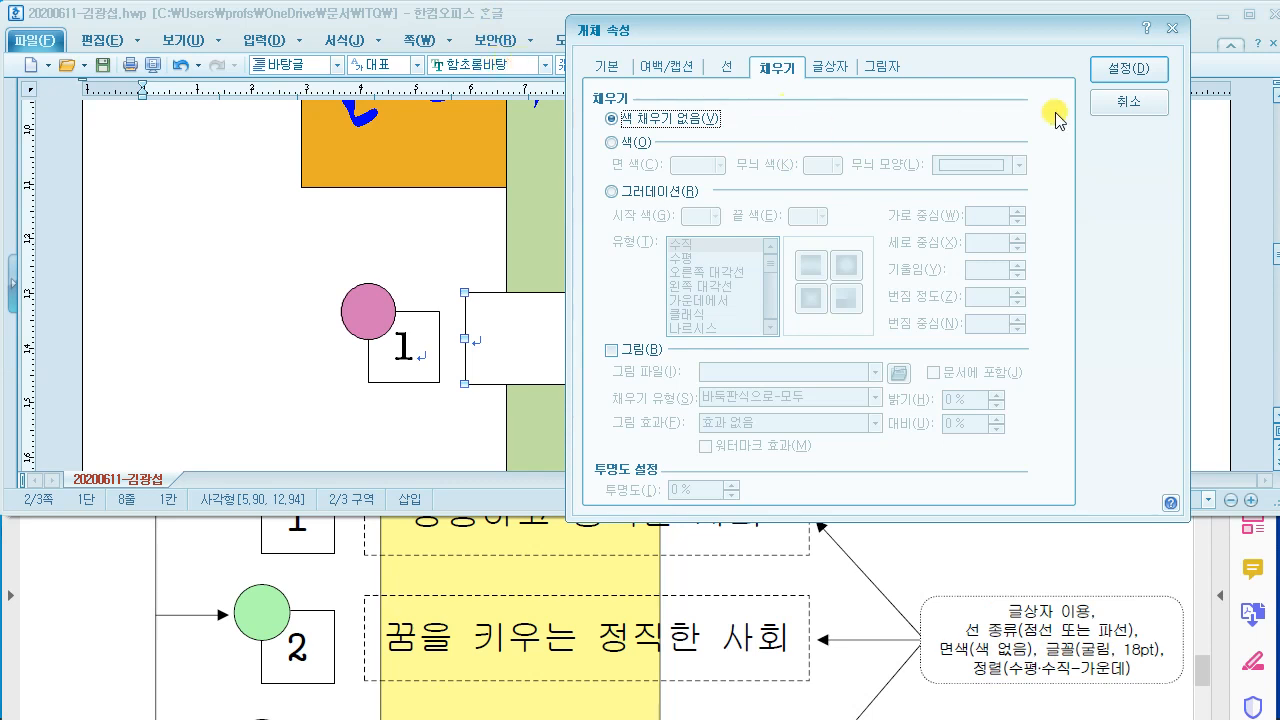
{"action": "left_click", "coordinate": [1082, 70]}
Step: Type '평등하고 행복한 사회' into the dashed text box
{"action": "left_click", "coordinate": [1014, 338]}
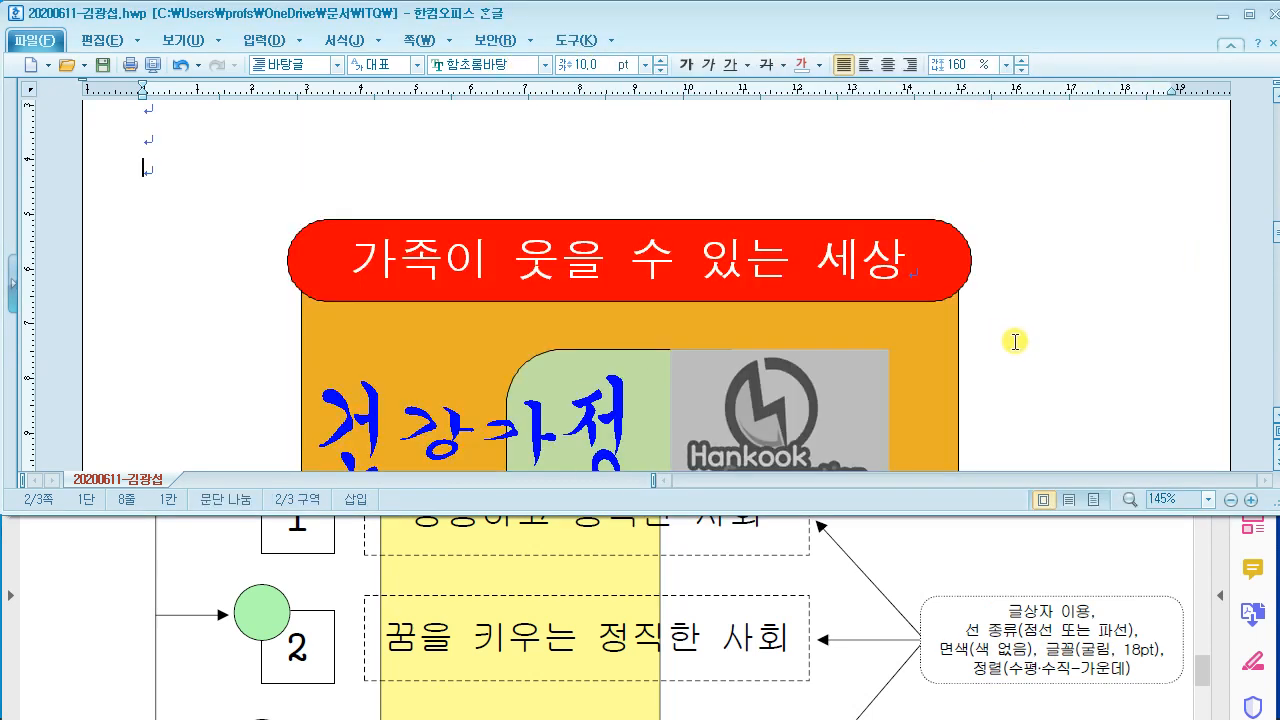
{"action": "scroll", "coordinate": [860, 331], "scroll_direction": "down", "scroll_amount": 5}
{"action": "left_click", "coordinate": [483, 244]}
{"action": "left_click", "coordinate": [516, 265]}
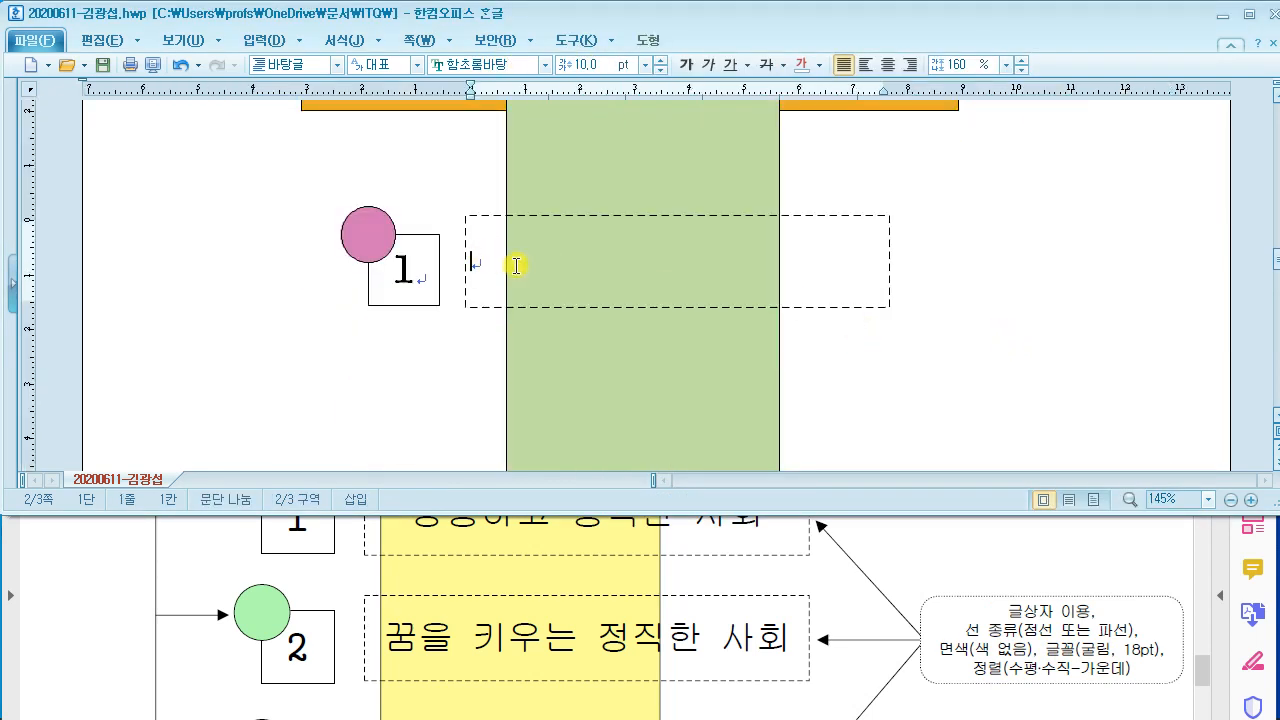
{"action": "scroll", "coordinate": [531, 537], "scroll_direction": "up", "scroll_amount": 1}
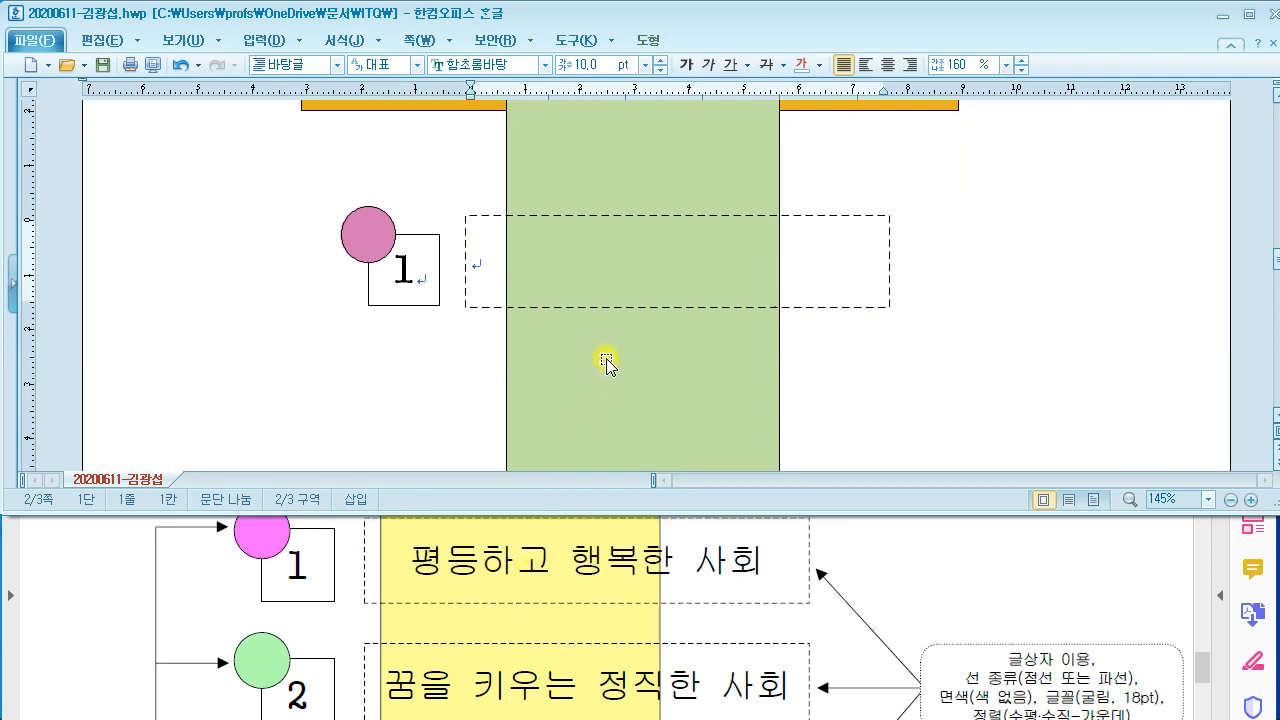
{"action": "type", "text": "평등ㅎ"}
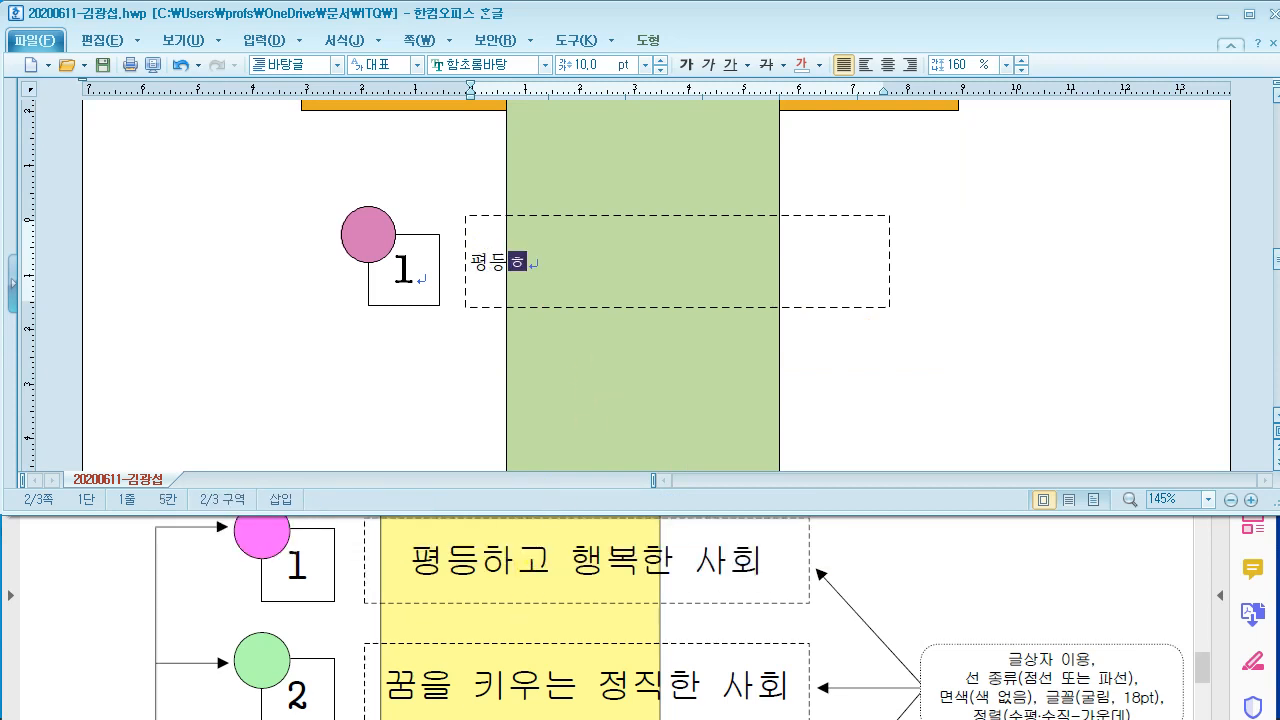
{"action": "type", "text": "고 해"}
{"action": "key", "text": "BackSpace"}
{"action": "key", "text": "BackSpace"}
{"action": "key", "text": "BackSpace"}
{"action": "key", "text": "BackSpace"}
{"action": "key", "text": "BackSpace"}
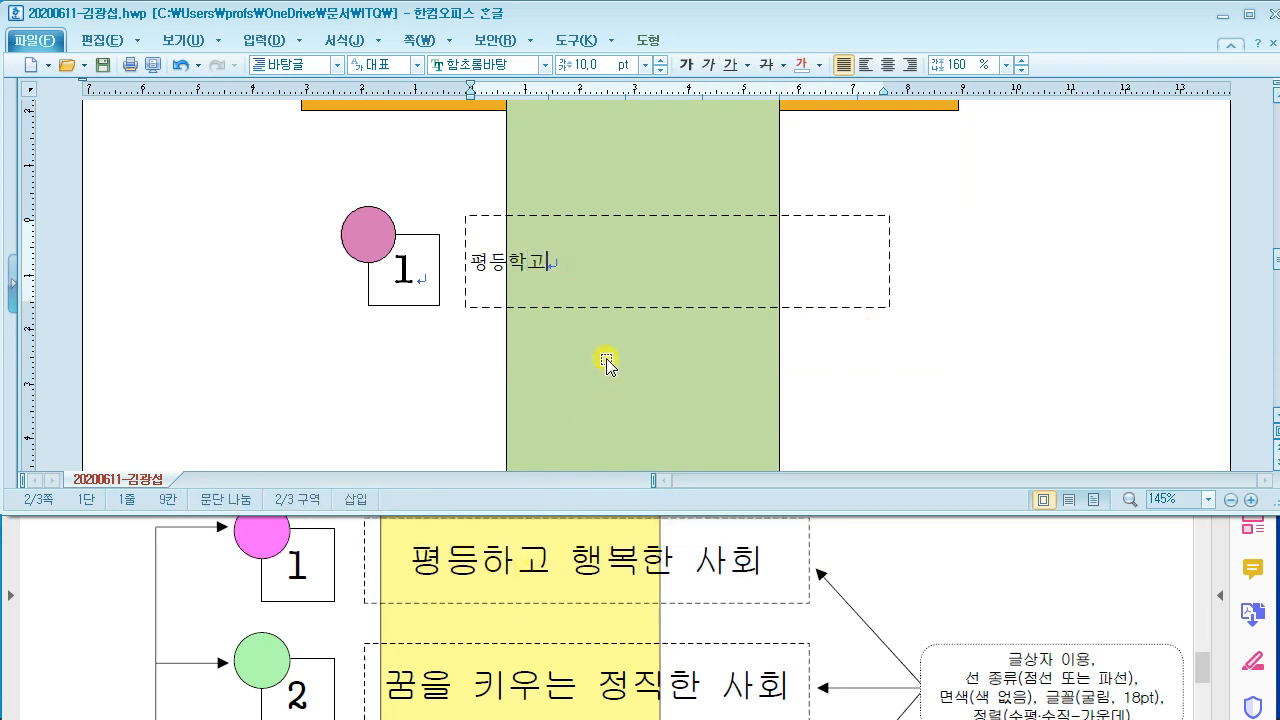
{"action": "type", "text": "ㅎ하고 행복 "}
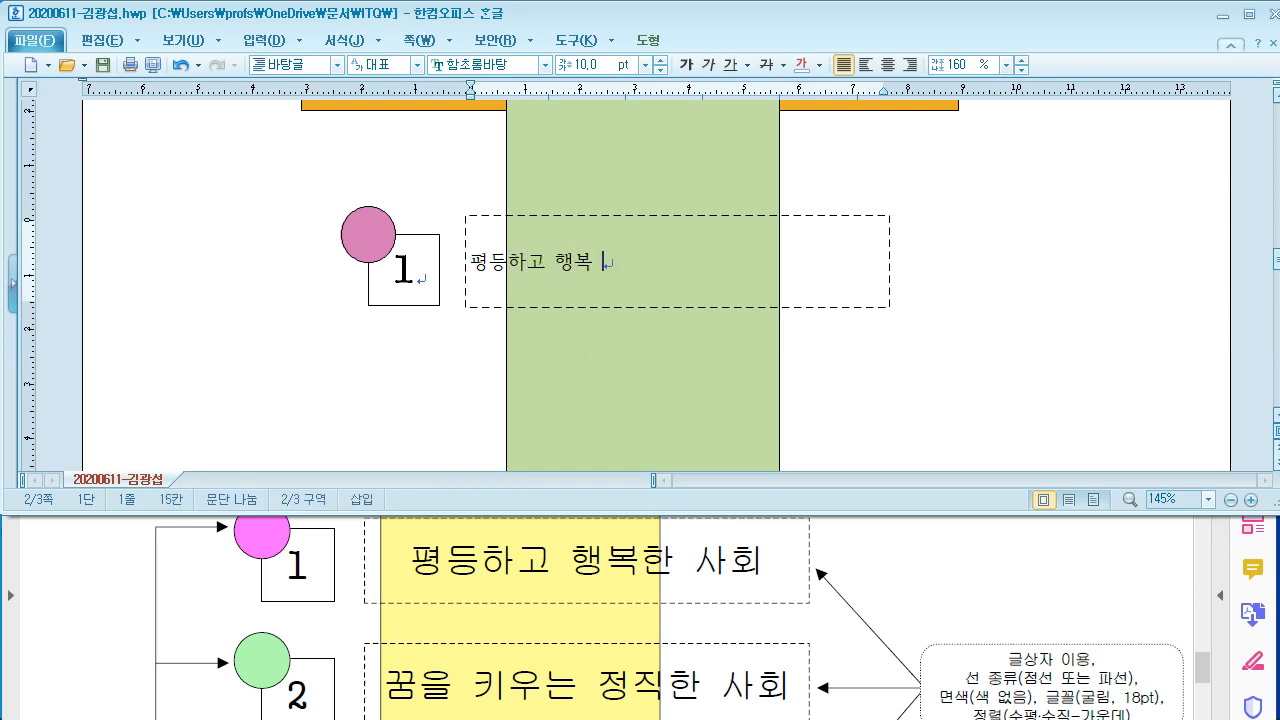
{"action": "type", "text": "한 ㅅ"}
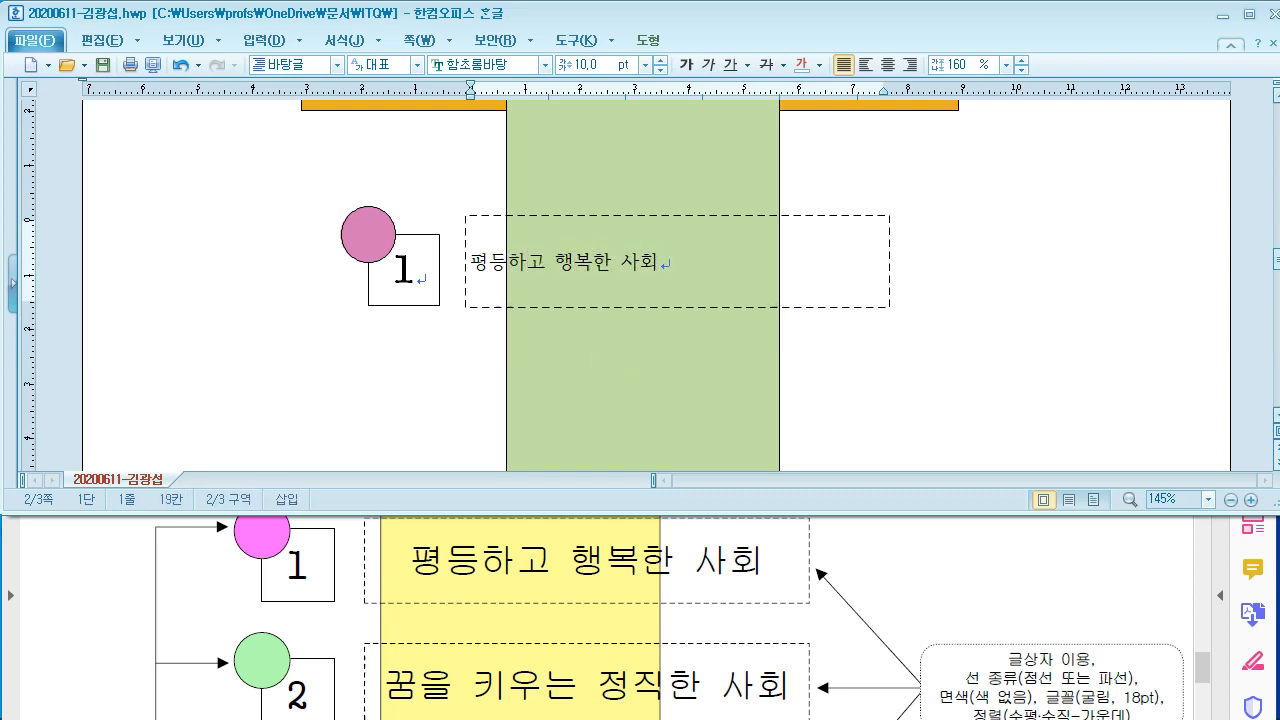
{"action": "scroll", "coordinate": [586, 509], "scroll_direction": "down", "scroll_amount": 1}
Step: Format the line as 굴림 18 pt, centered
{"action": "left_click_drag", "start_coordinate": [663, 170], "coordinate": [463, 176]}
{"action": "scroll", "coordinate": [875, 577], "scroll_direction": "down", "scroll_amount": 1}
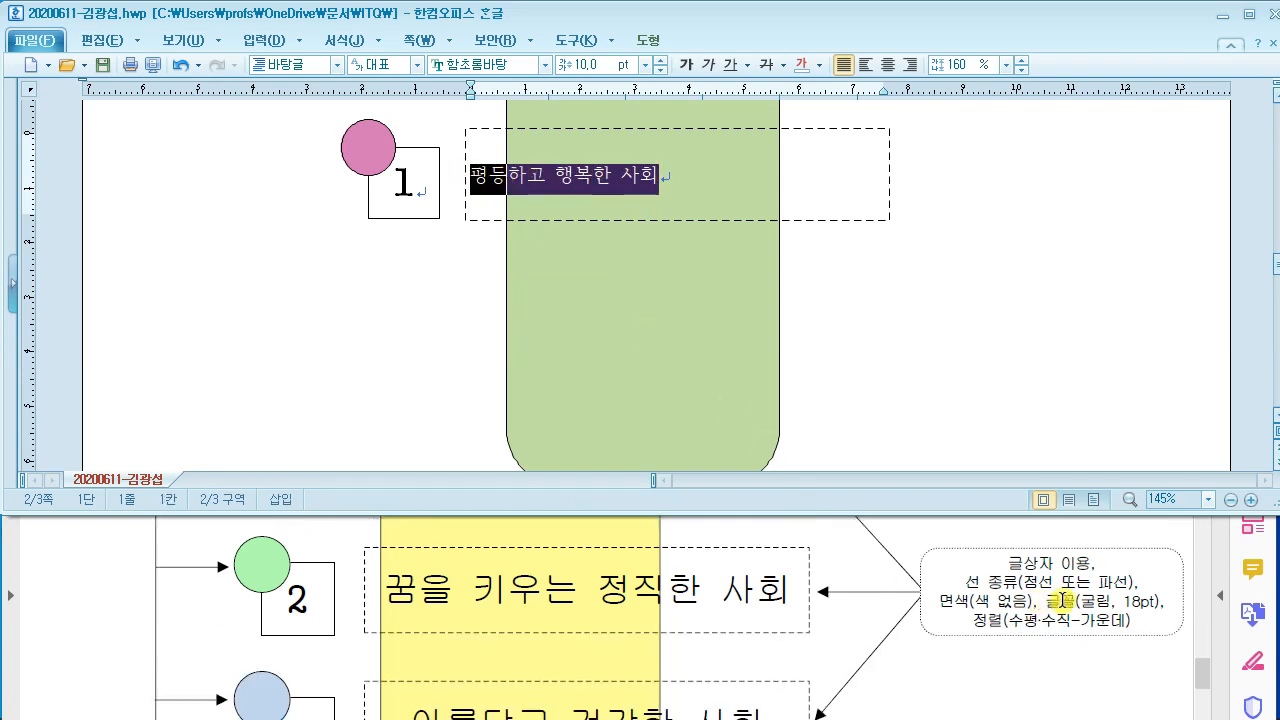
{"action": "left_click", "coordinate": [512, 73]}
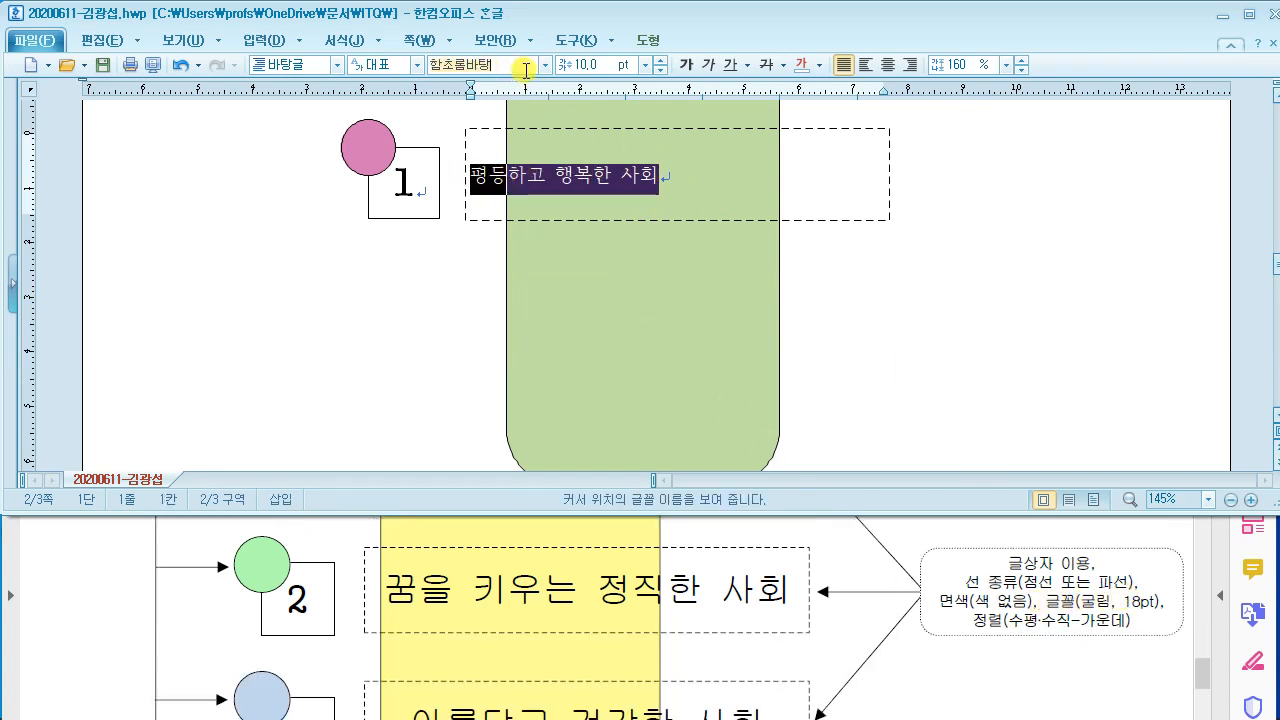
{"action": "type", "text": "굴림"}
{"action": "key", "text": "Return"}
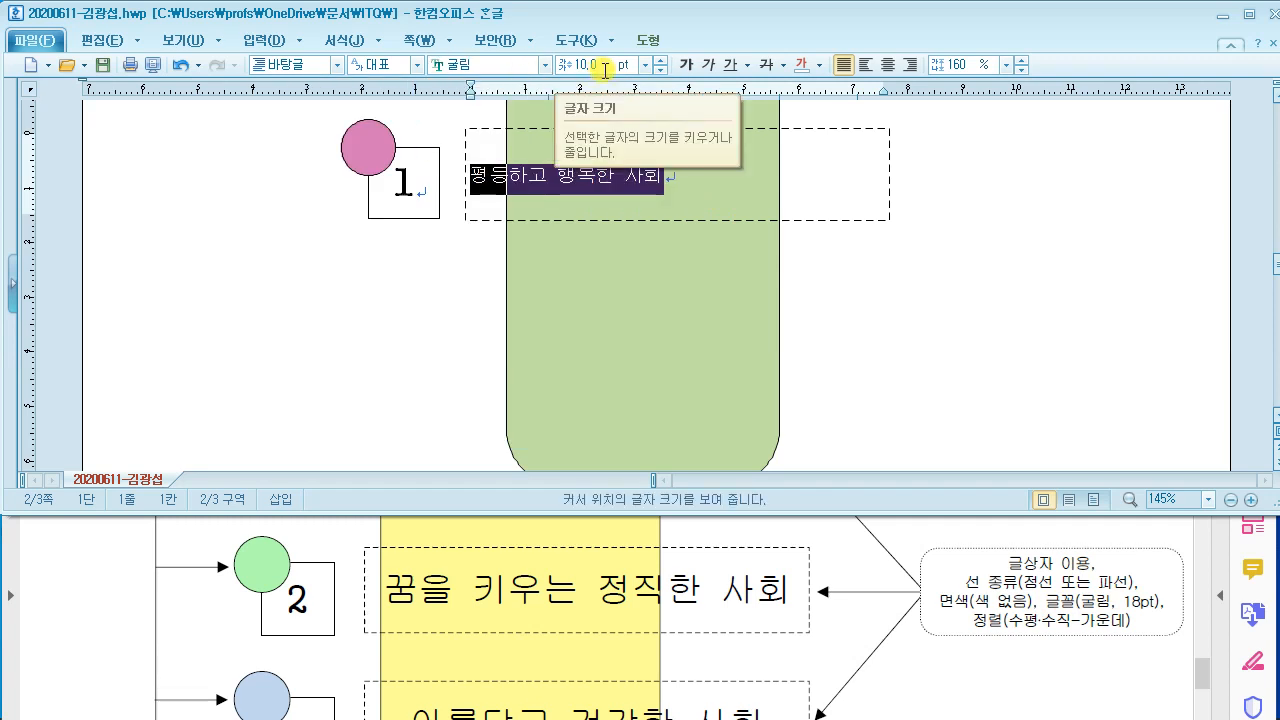
{"action": "left_click", "coordinate": [604, 65]}
{"action": "type", "text": "18"}
{"action": "key", "text": "Return"}
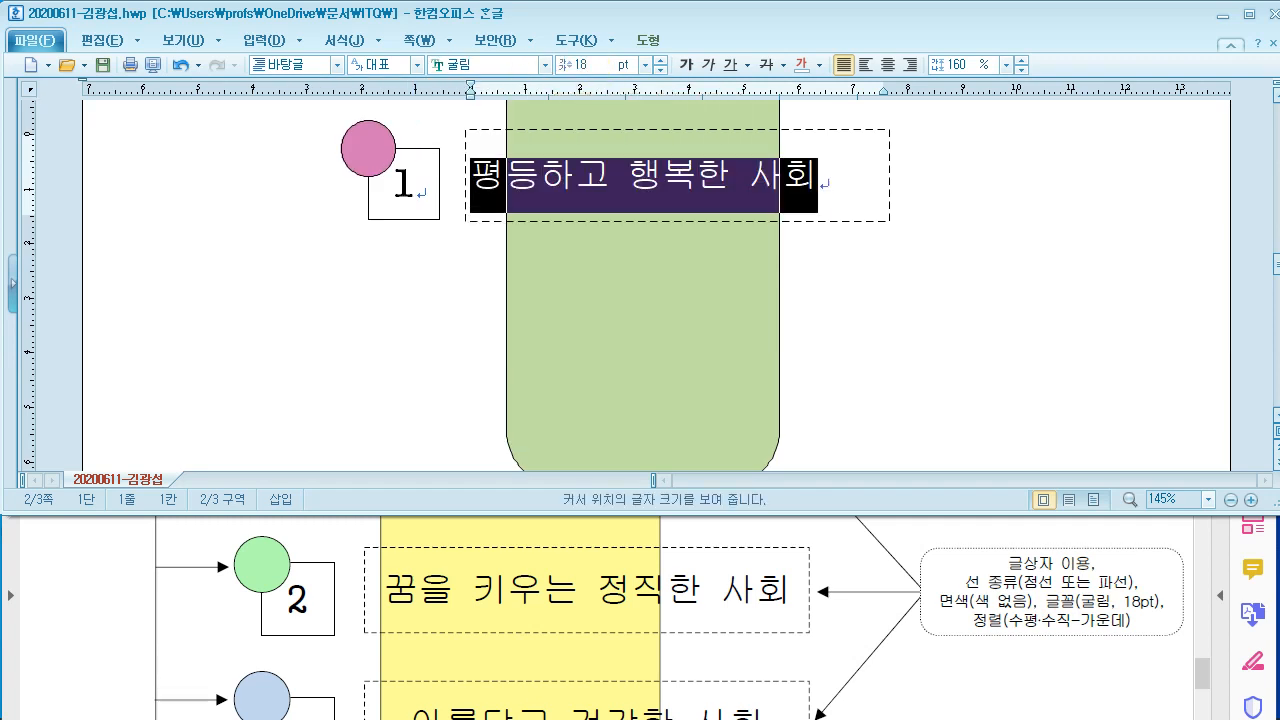
{"action": "left_click", "coordinate": [887, 64]}
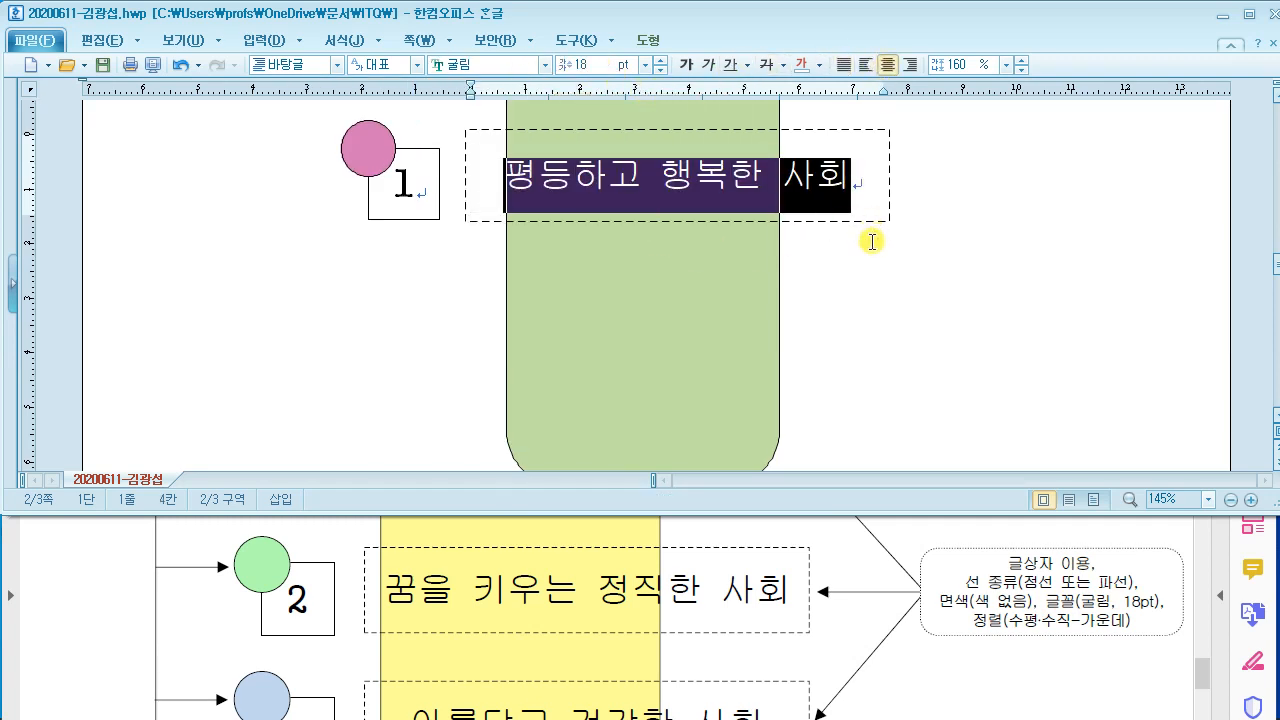
Step: Compare with the reference PDF and select the dashed text box as a shape
{"action": "left_click", "coordinate": [986, 264]}
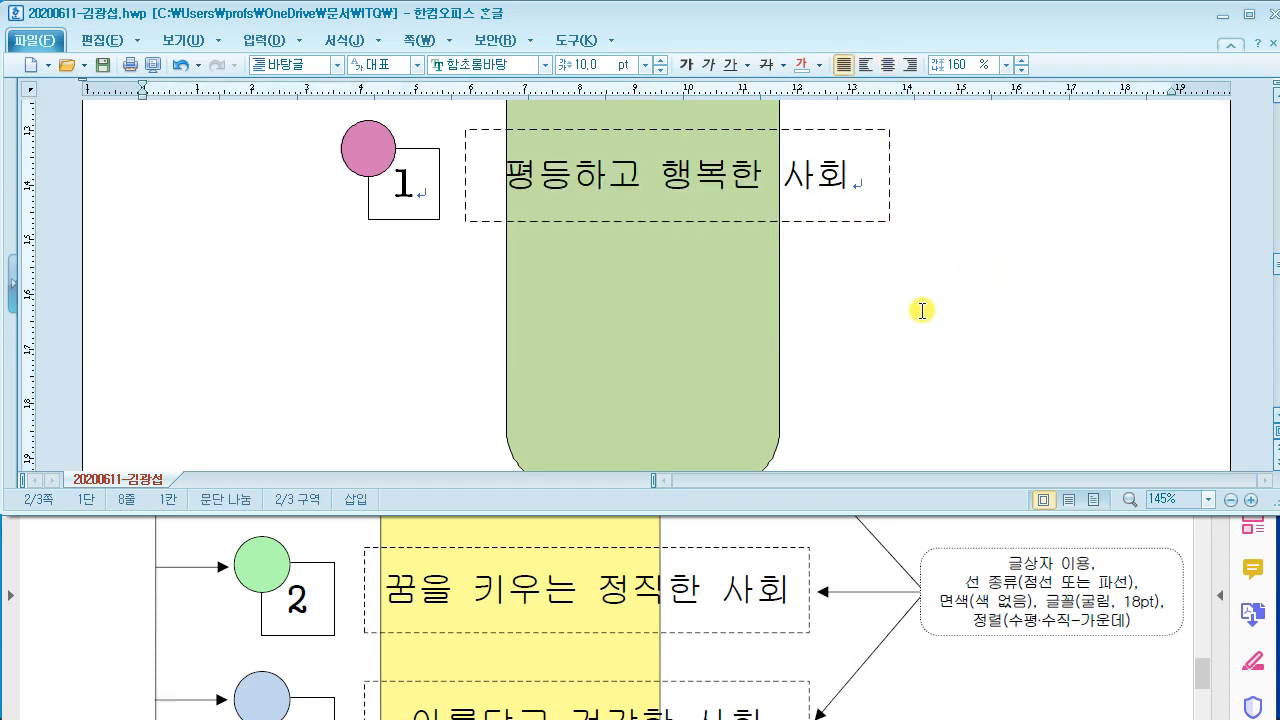
{"action": "left_click", "coordinate": [850, 585]}
{"action": "scroll", "coordinate": [848, 582], "scroll_direction": "down", "scroll_amount": 3}
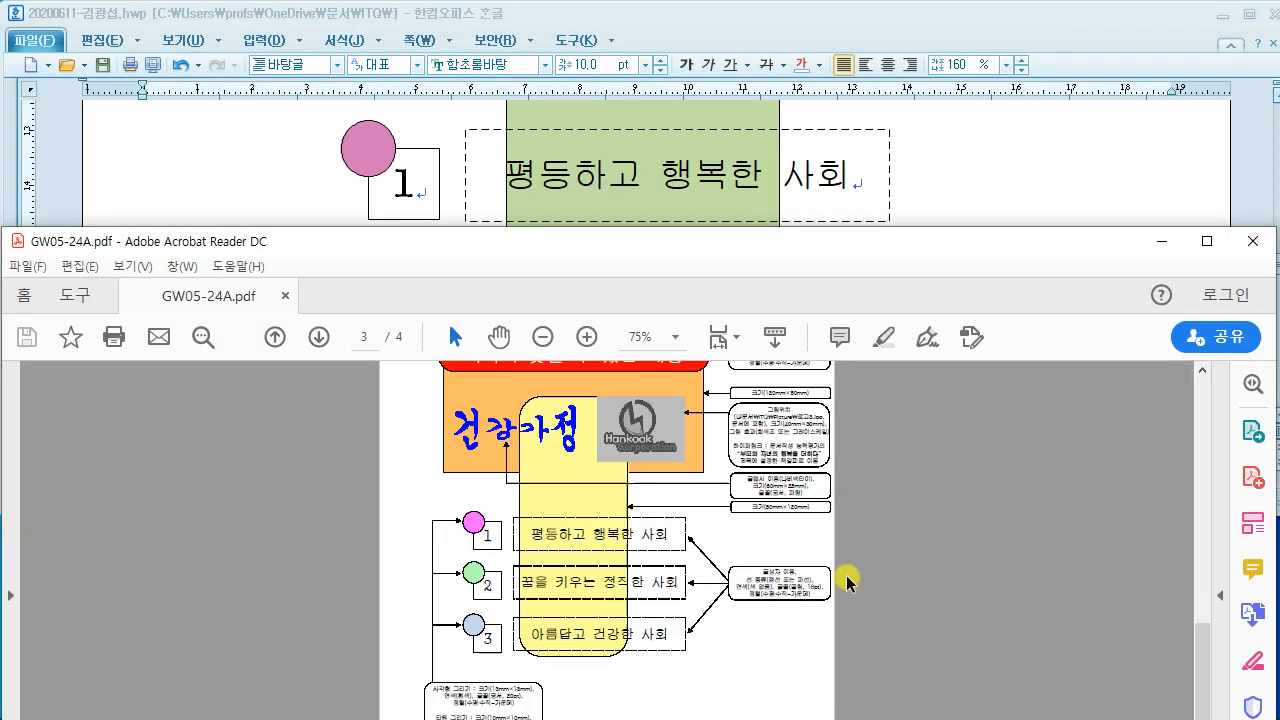
{"action": "scroll", "coordinate": [847, 582], "scroll_direction": "down", "scroll_amount": 1}
{"action": "scroll", "coordinate": [615, 584], "scroll_direction": "up", "scroll_amount": 1}
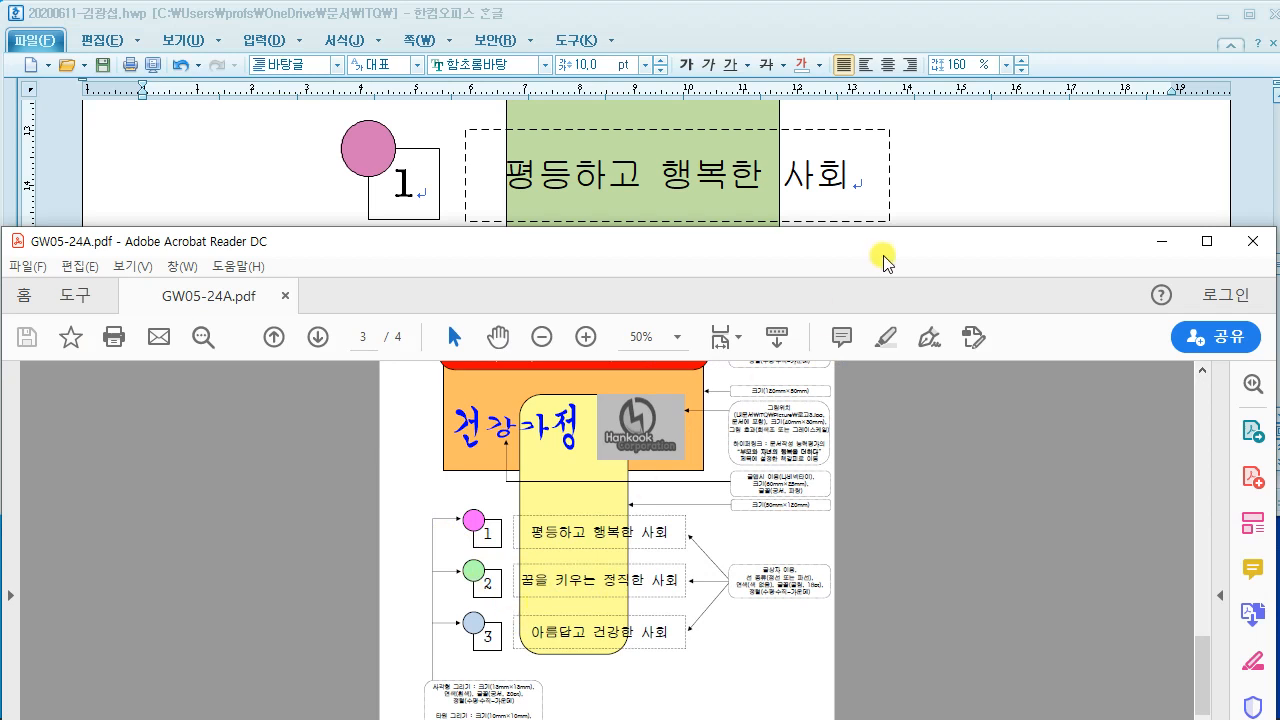
{"action": "left_click", "coordinate": [943, 215]}
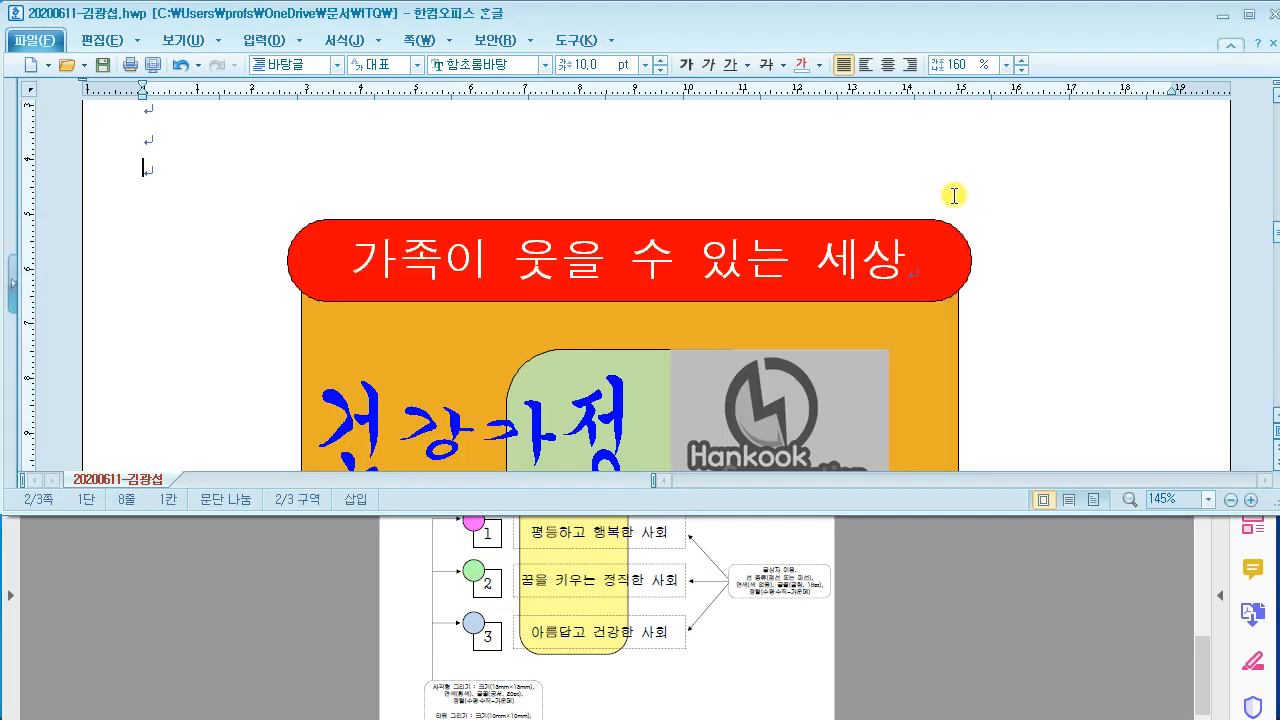
{"action": "scroll", "coordinate": [877, 240], "scroll_direction": "down", "scroll_amount": 4}
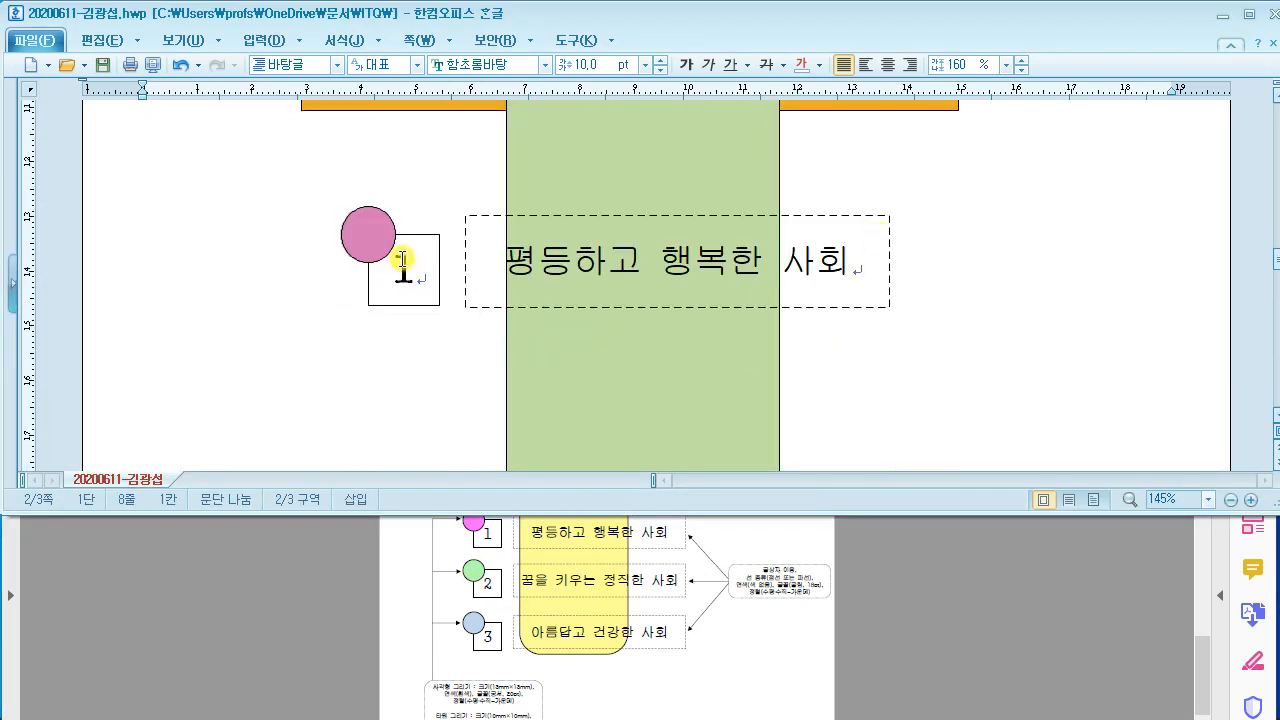
{"action": "left_click", "coordinate": [467, 222]}
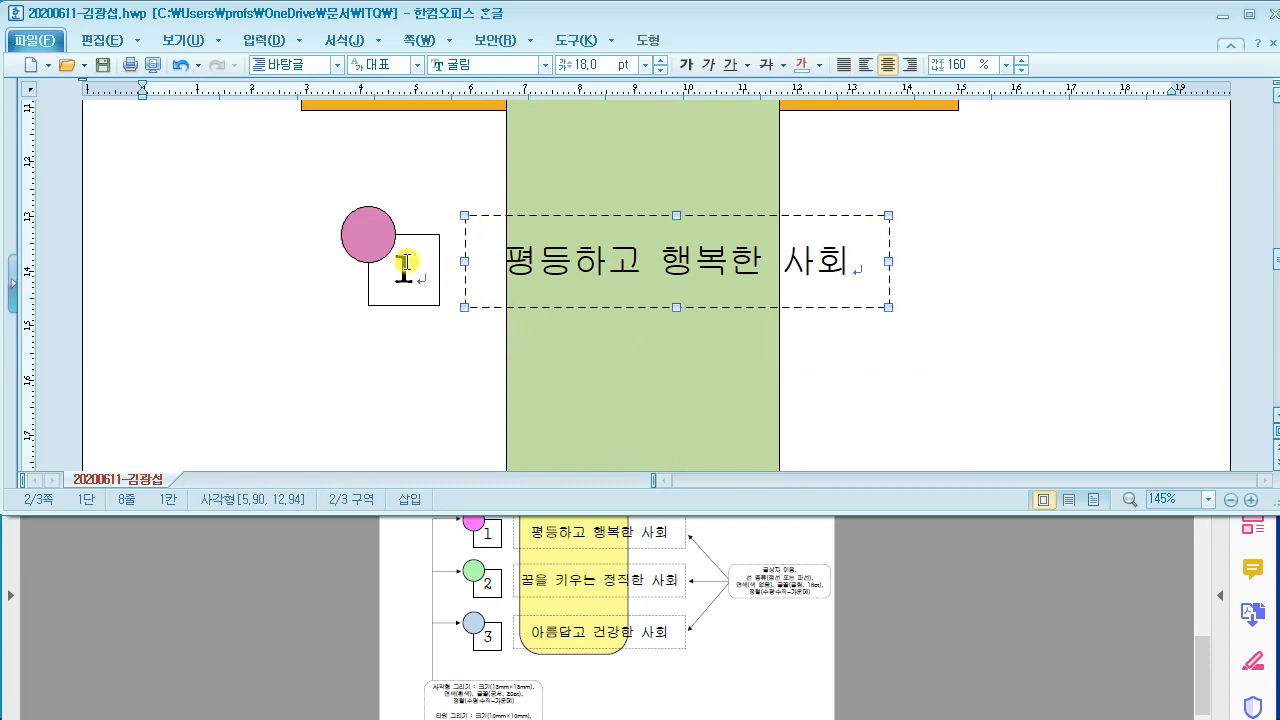
{"action": "left_click_drag", "start_coordinate": [88, 78], "coordinate": [290, 244]}
{"action": "mouse_move", "coordinate": [183, 150]}
{"action": "left_mouse_down"}
{"action": "mouse_move", "coordinate": [122, 184]}
{"action": "mouse_move", "coordinate": [177, 177]}
{"action": "mouse_move", "coordinate": [234, 143]}
{"action": "mouse_move", "coordinate": [268, 180]}
{"action": "mouse_move", "coordinate": [312, 162]}
{"action": "left_mouse_up"}
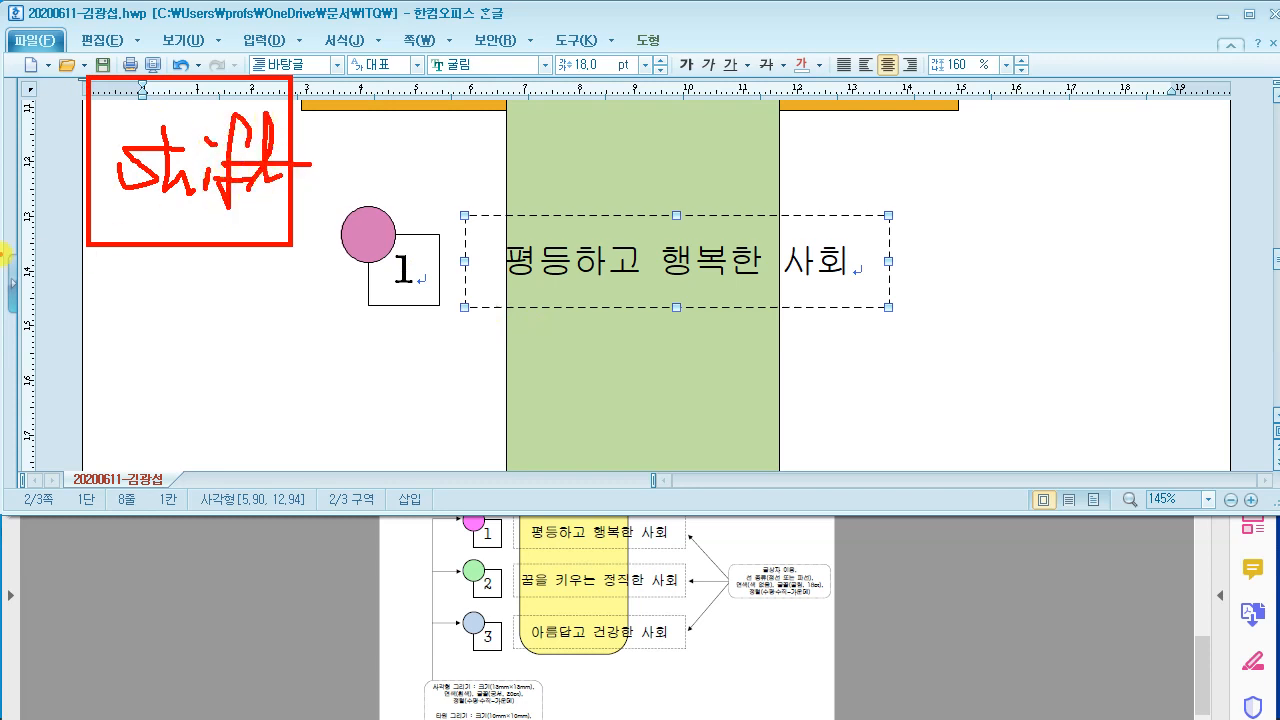
Step: Multi-select row 1's pink circle, number 1 square and dashed label box
{"action": "left_click_drag", "start_coordinate": [2, 246], "coordinate": [93, 358]}
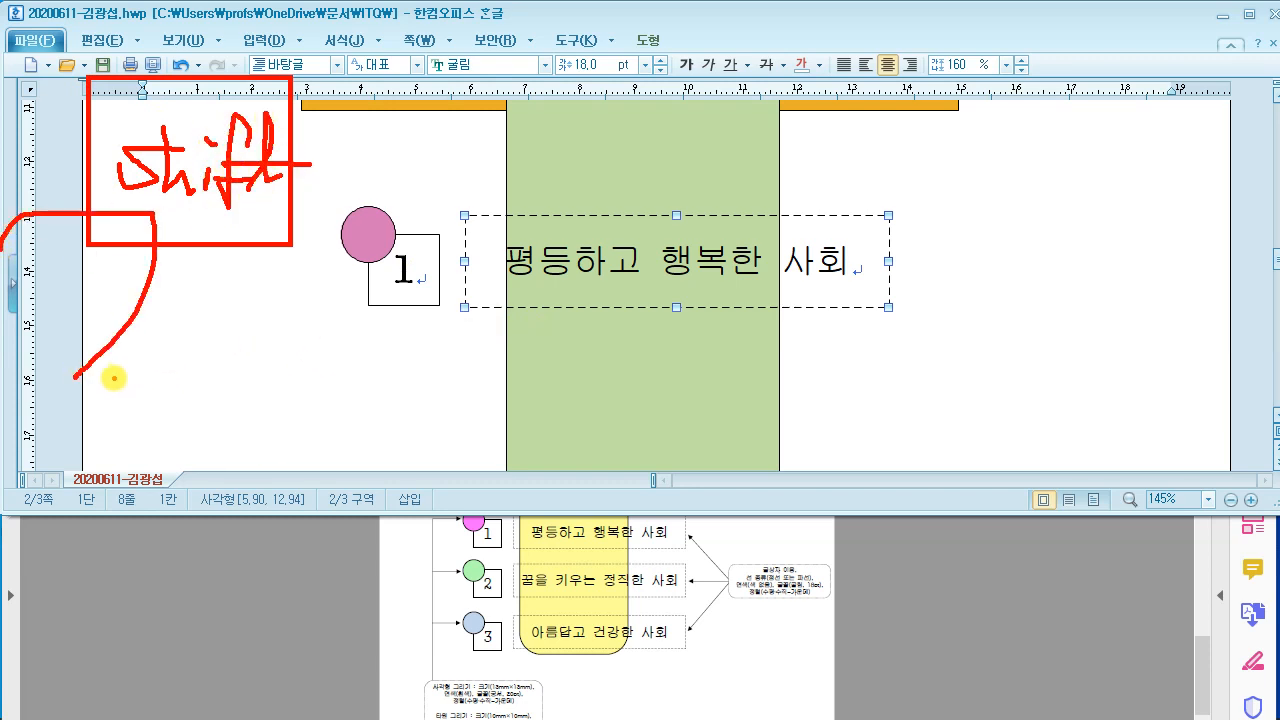
{"action": "mouse_move", "coordinate": [337, 128]}
{"action": "left_mouse_down"}
{"action": "mouse_move", "coordinate": [362, 122]}
{"action": "mouse_move", "coordinate": [362, 137]}
{"action": "left_mouse_up"}
{"action": "left_click_drag", "start_coordinate": [430, 49], "coordinate": [620, 151]}
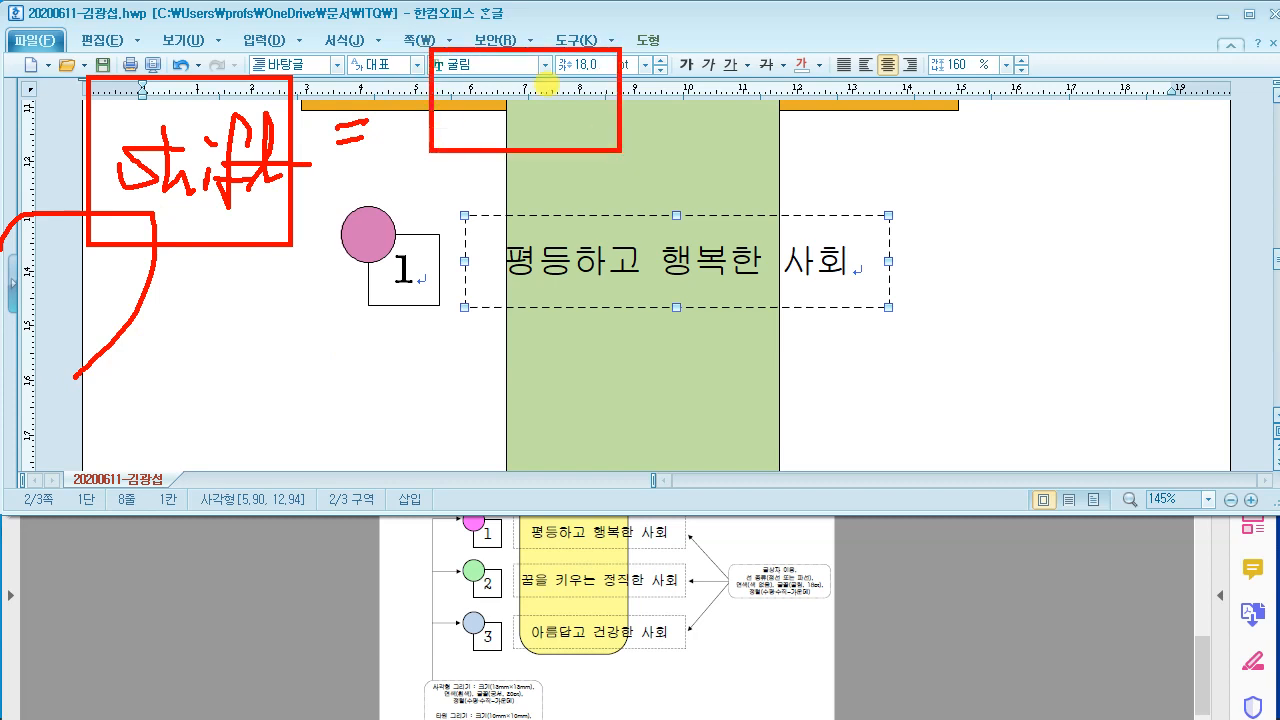
{"action": "mouse_move", "coordinate": [545, 76]}
{"action": "left_mouse_down"}
{"action": "mouse_move", "coordinate": [500, 130]}
{"action": "mouse_move", "coordinate": [537, 113]}
{"action": "mouse_move", "coordinate": [602, 126]}
{"action": "left_mouse_up"}
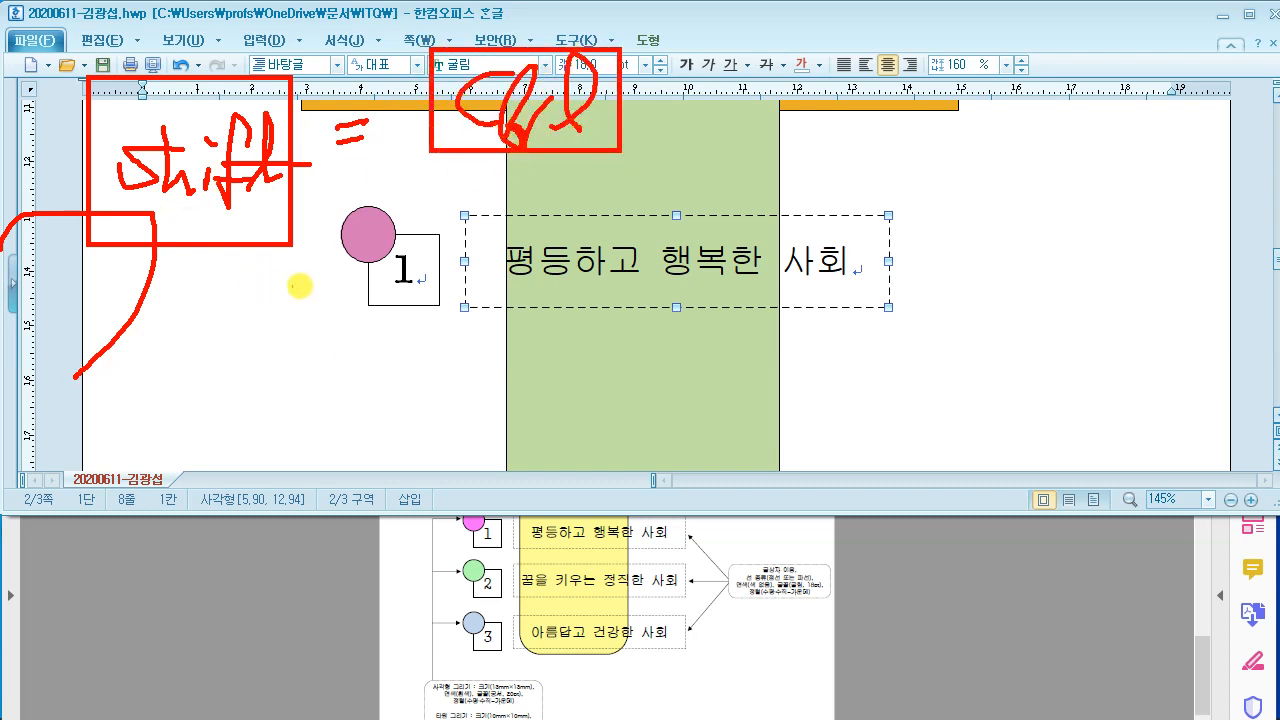
{"action": "key", "text": "Escape"}
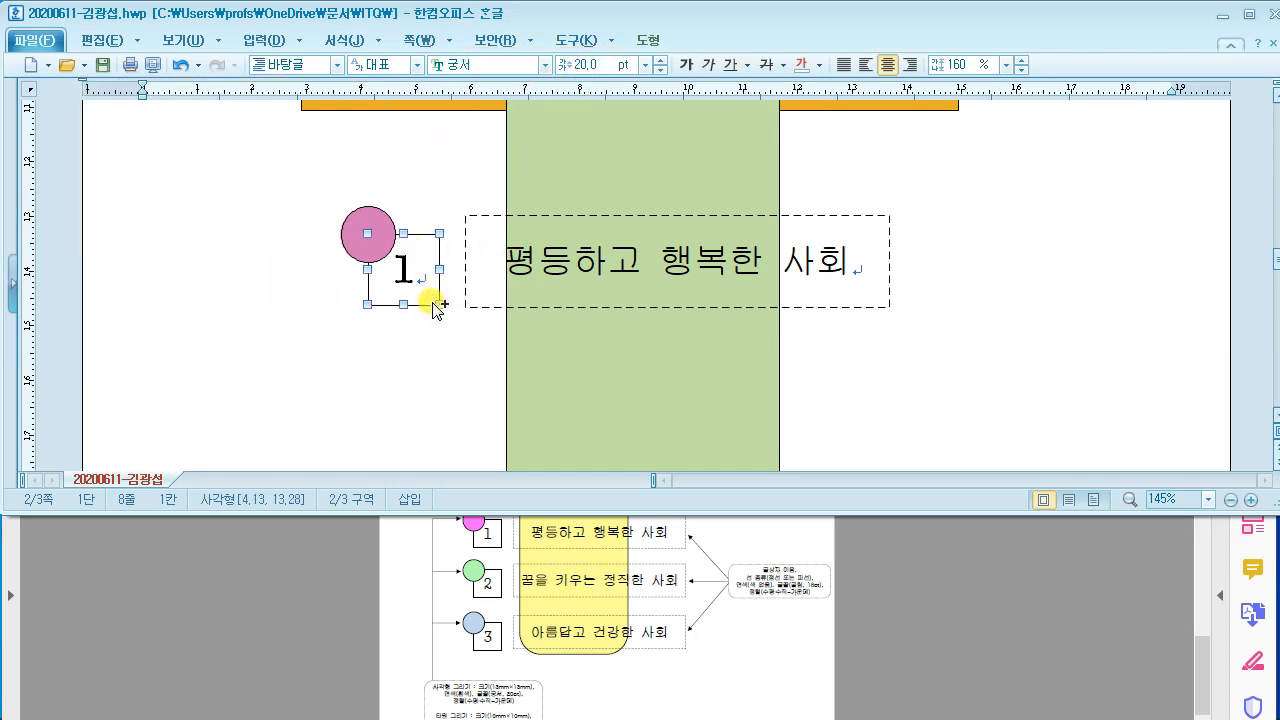
{"action": "left_click", "coordinate": [352, 243]}
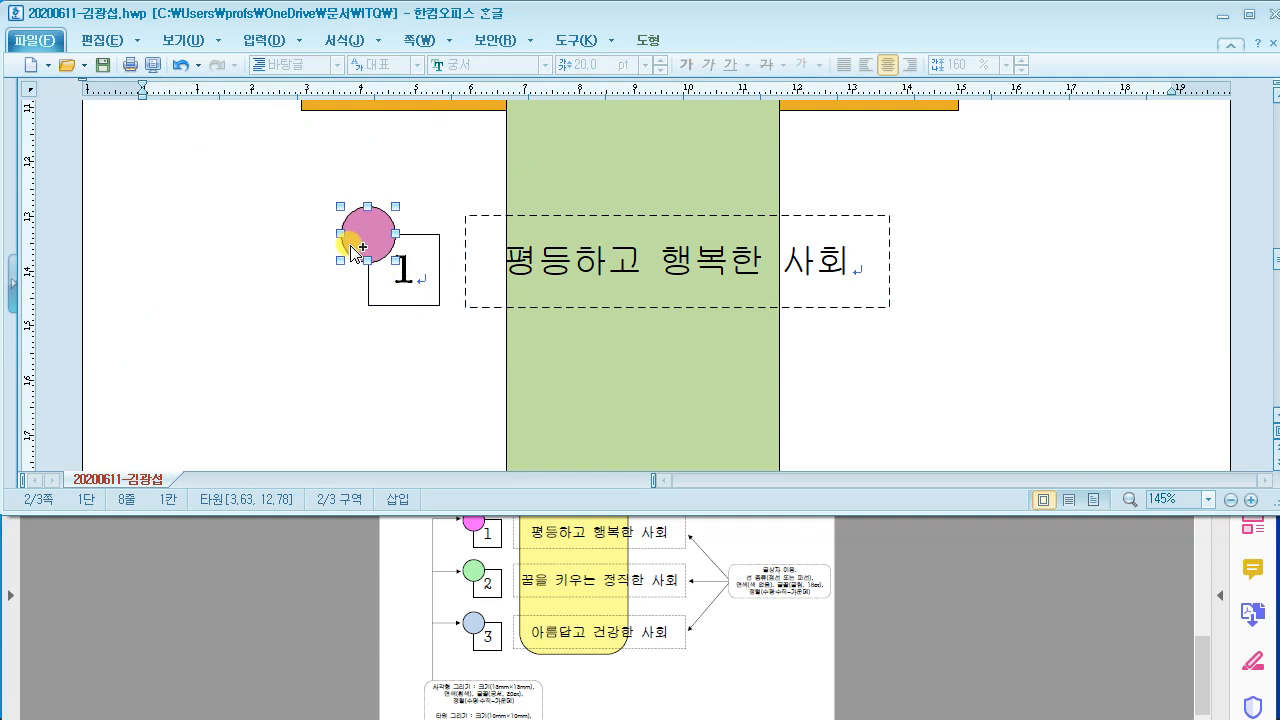
{"action": "left_click", "coordinate": [476, 313]}
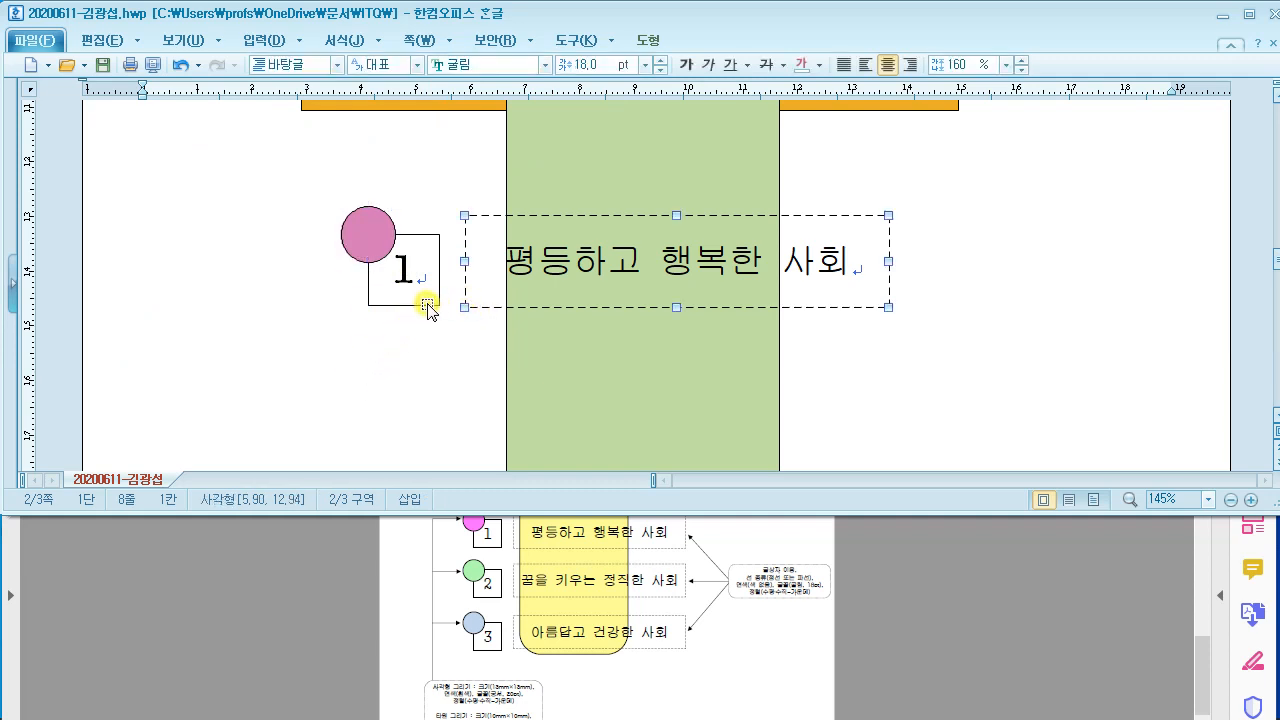
{"action": "left_click", "coordinate": [430, 302], "text": "shift"}
{"action": "left_click", "coordinate": [358, 241], "text": "shift"}
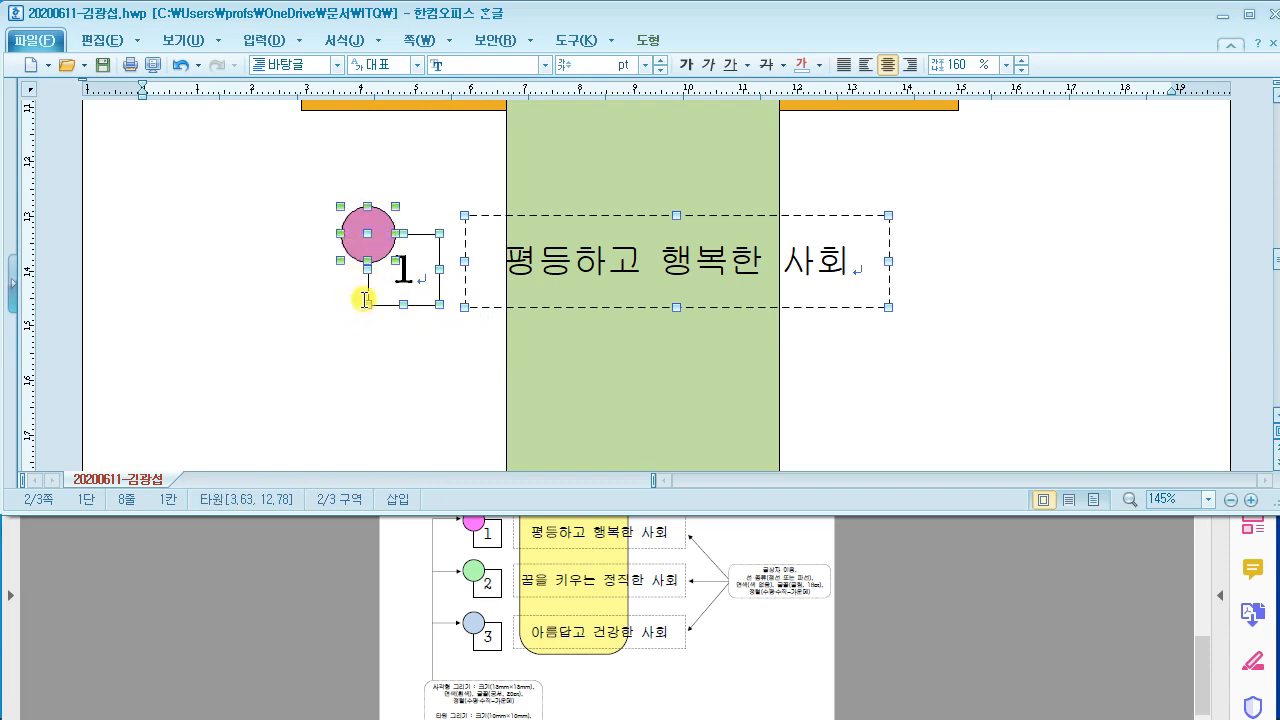
{"action": "scroll", "coordinate": [364, 299], "scroll_direction": "down", "scroll_amount": 1}
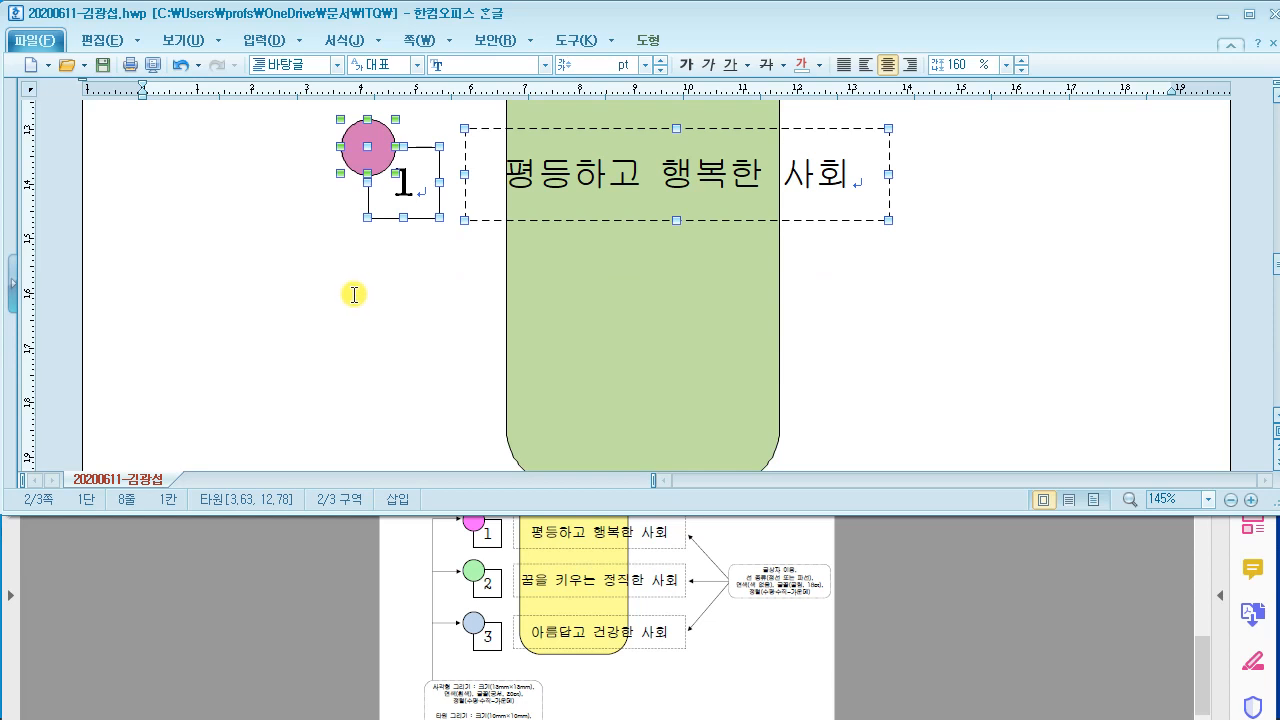
Step: Ctrl+Shift-drag the row 1 shapes straight down to copy them for rows 2 and 3
{"action": "left_click_drag", "start_coordinate": [76, 319], "coordinate": [276, 428]}
{"action": "mouse_move", "coordinate": [112, 357]}
{"action": "left_mouse_down"}
{"action": "mouse_move", "coordinate": [149, 406]}
{"action": "mouse_move", "coordinate": [171, 371]}
{"action": "mouse_move", "coordinate": [232, 352]}
{"action": "mouse_move", "coordinate": [240, 428]}
{"action": "left_mouse_up"}
{"action": "left_click_drag", "start_coordinate": [83, 190], "coordinate": [300, 323]}
{"action": "left_click_drag", "start_coordinate": [150, 236], "coordinate": [113, 272]}
{"action": "mouse_move", "coordinate": [148, 212]}
{"action": "left_mouse_down"}
{"action": "mouse_move", "coordinate": [209, 257]}
{"action": "mouse_move", "coordinate": [249, 200]}
{"action": "mouse_move", "coordinate": [254, 283]}
{"action": "mouse_move", "coordinate": [244, 263]}
{"action": "left_mouse_up"}
{"action": "left_click_drag", "start_coordinate": [3, 432], "coordinate": [104, 528]}
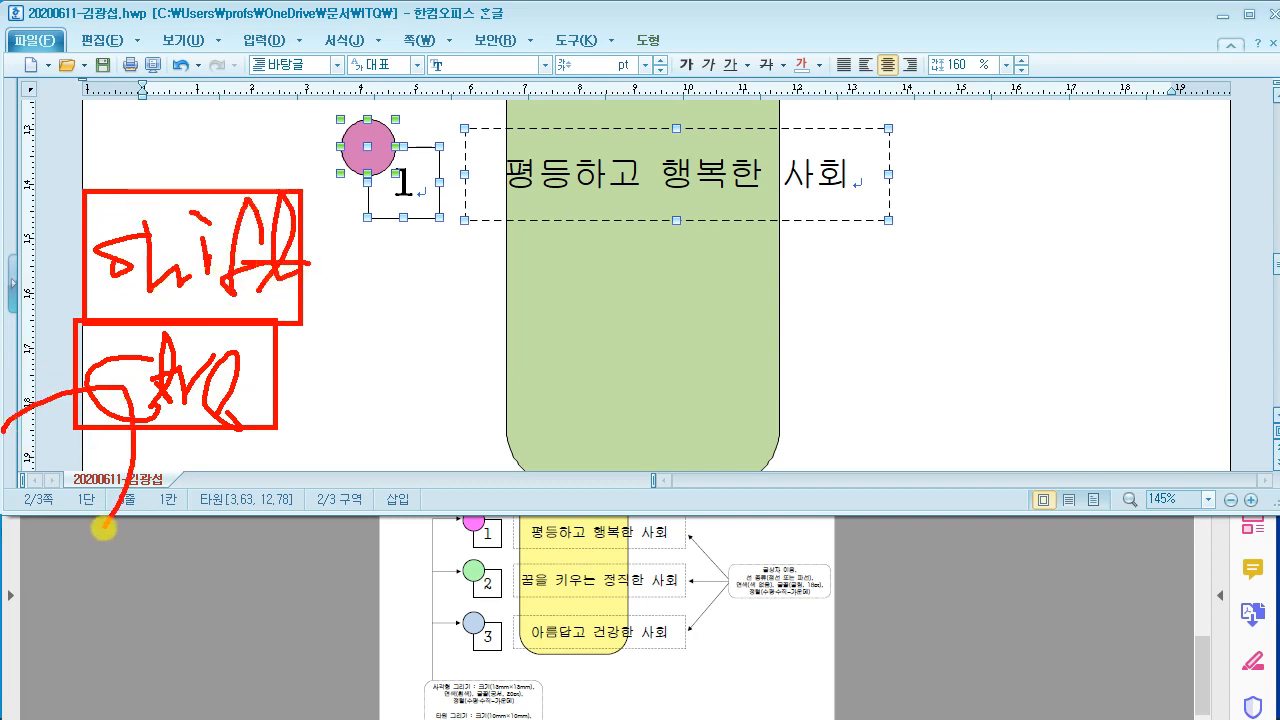
{"action": "left_click_drag", "start_coordinate": [3, 293], "coordinate": [52, 368]}
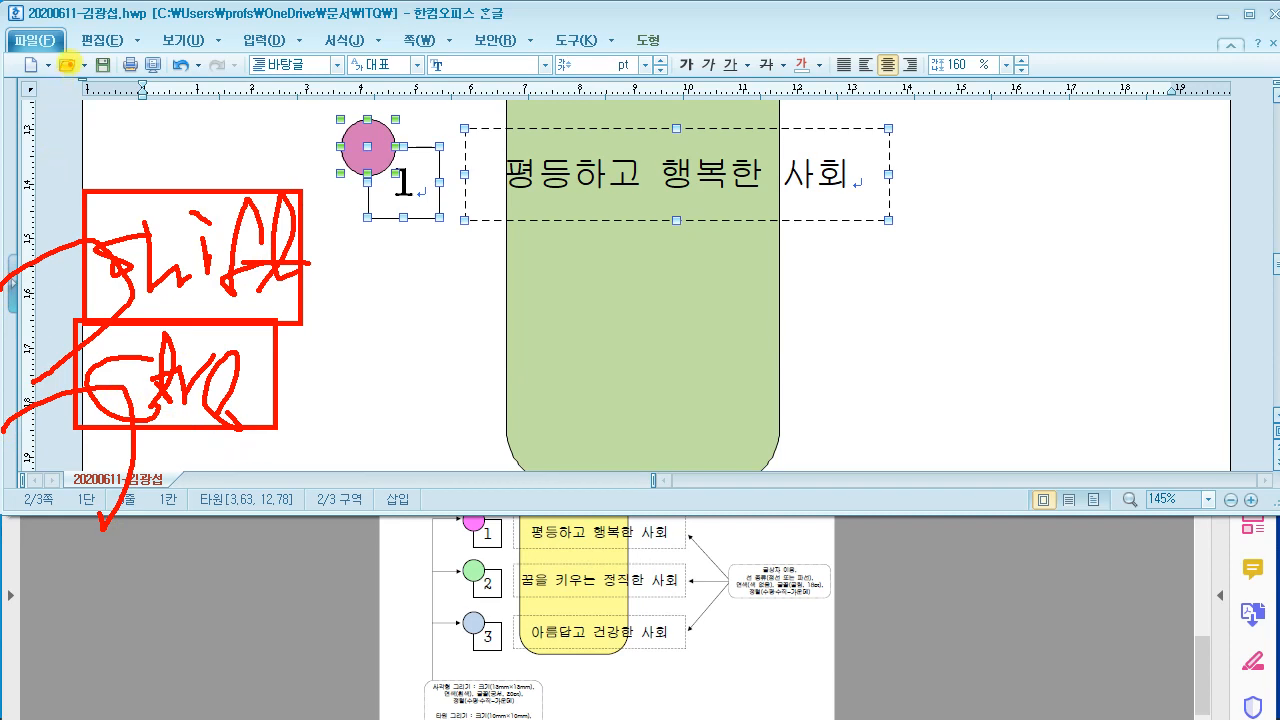
{"action": "mouse_move", "coordinate": [68, 64]}
{"action": "left_mouse_down"}
{"action": "mouse_move", "coordinate": [88, 476]}
{"action": "mouse_move", "coordinate": [553, 459]}
{"action": "left_mouse_up"}
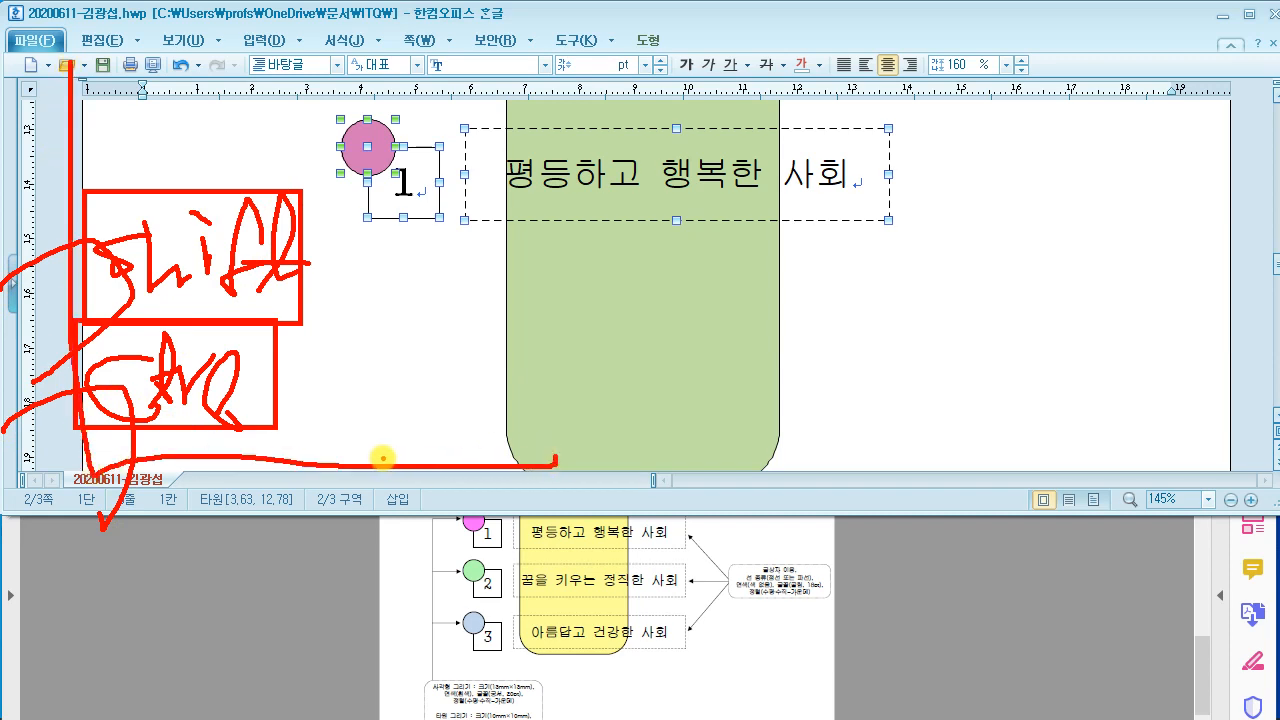
{"action": "key", "text": "Escape"}
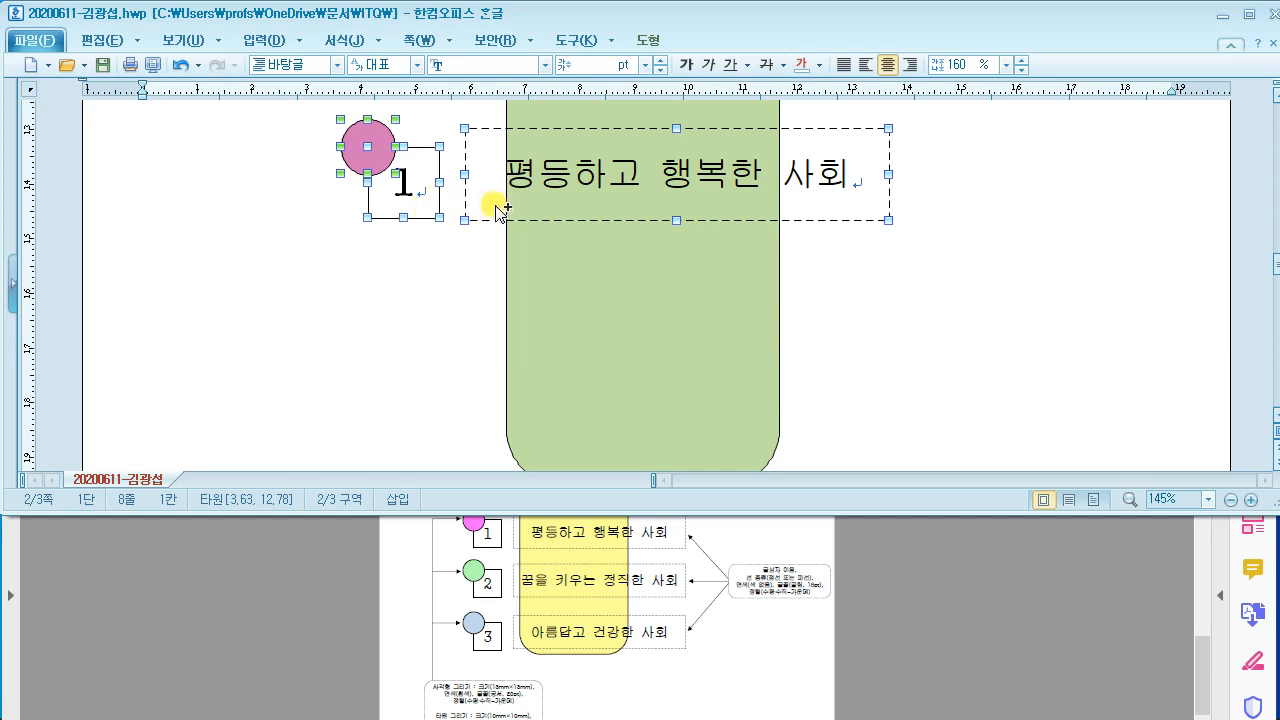
{"action": "left_click_drag", "start_coordinate": [491, 200], "coordinate": [495, 322]}
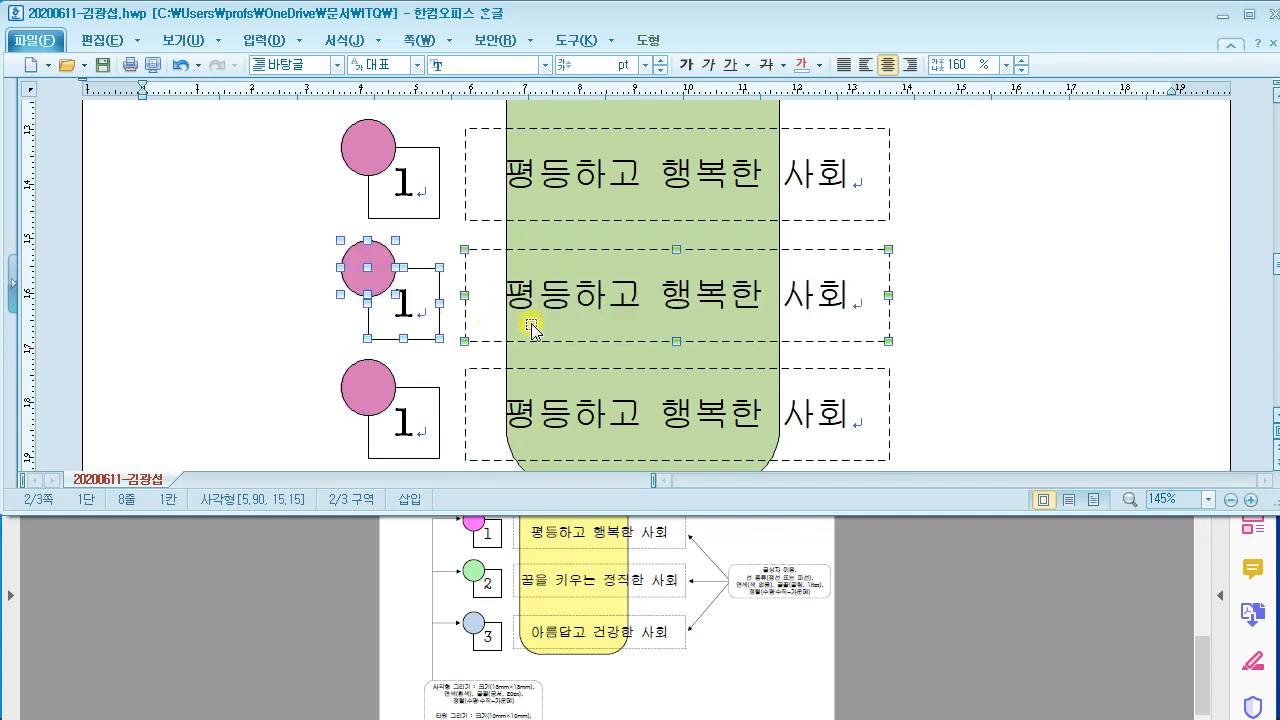
Step: Change the copied rows' square numbers to 2 and 3
{"action": "left_click", "coordinate": [988, 316]}
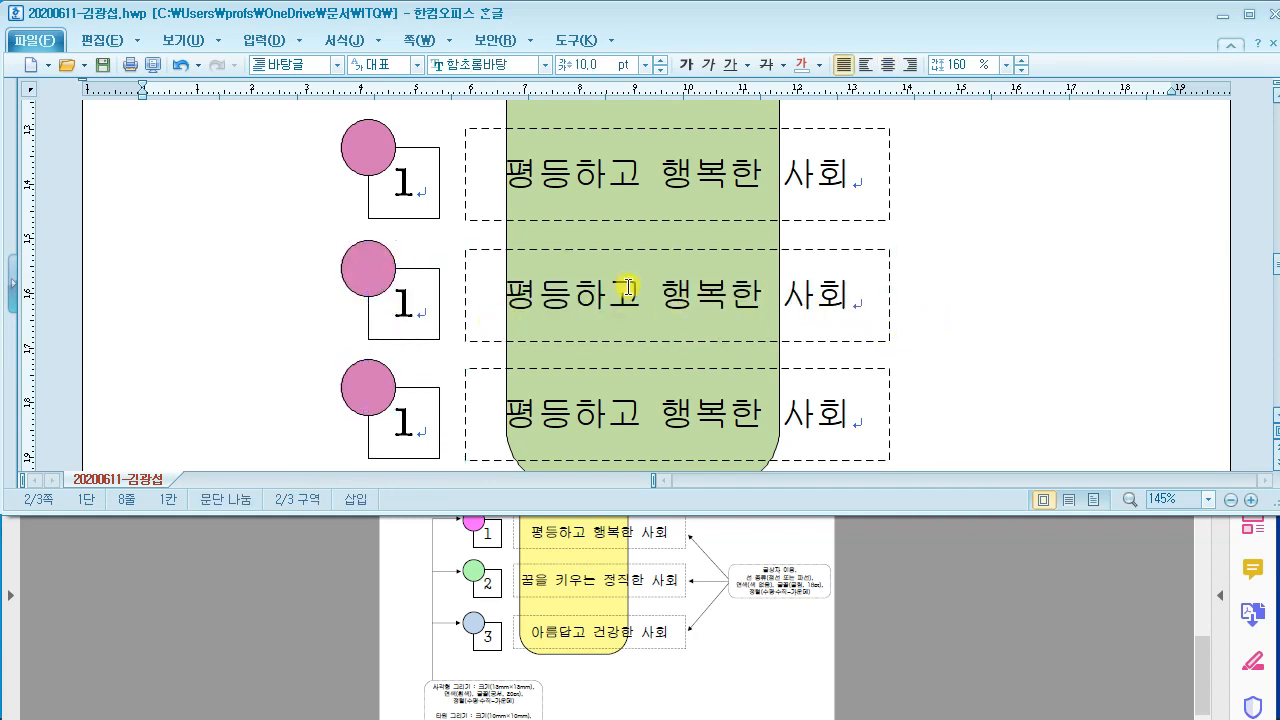
{"action": "left_click", "coordinate": [428, 319]}
{"action": "left_click", "coordinate": [447, 291]}
{"action": "key", "text": "BackSpace"}
{"action": "type", "text": "2"}
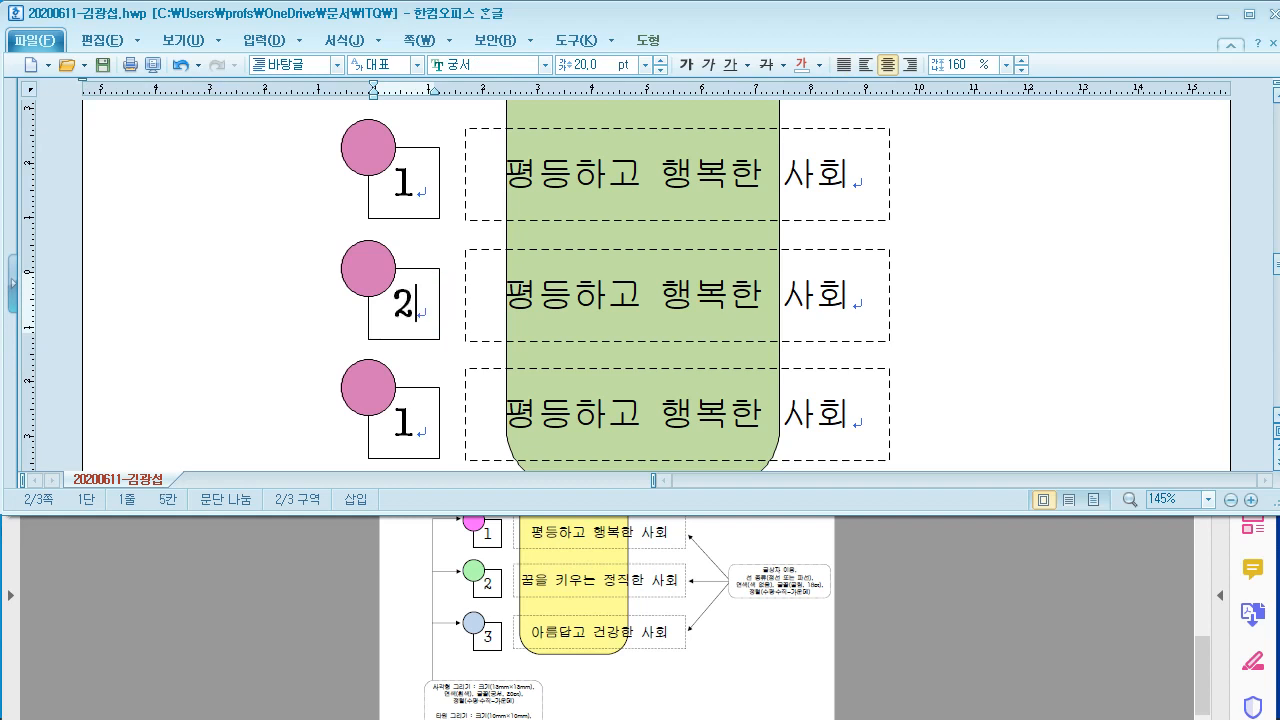
{"action": "left_click", "coordinate": [425, 428]}
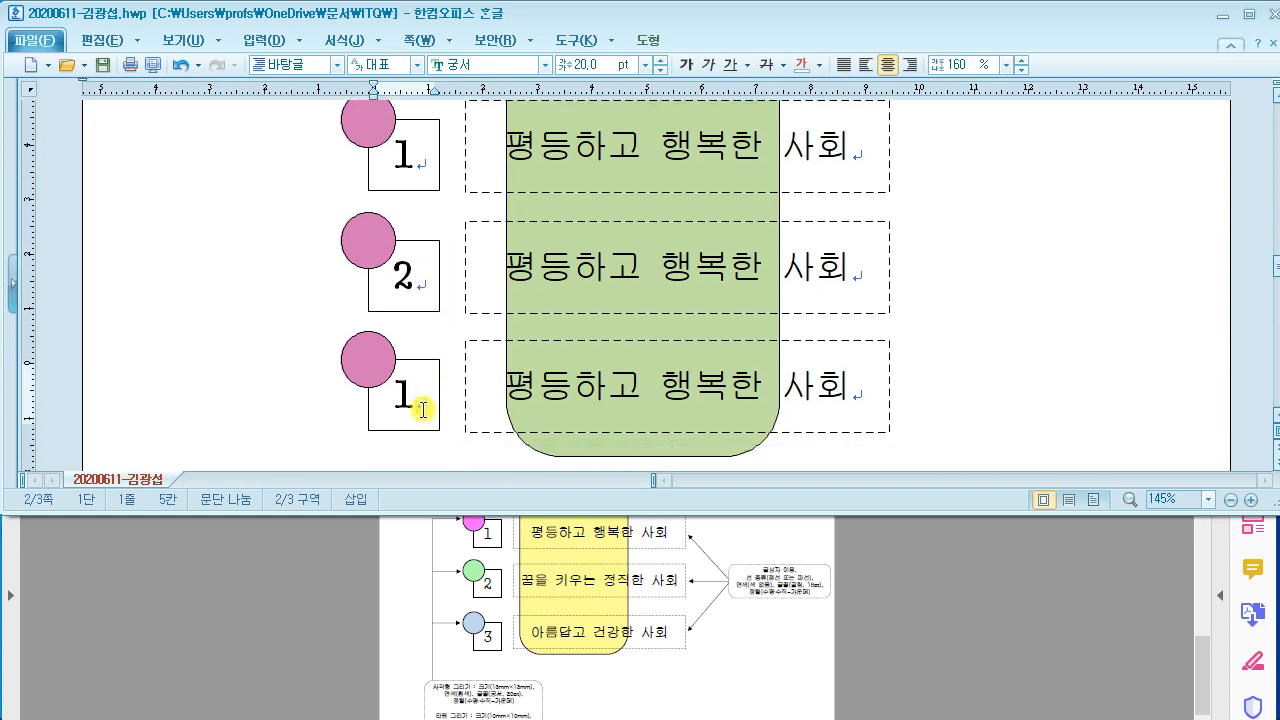
{"action": "key", "text": "BackSpace"}
{"action": "type", "text": "3"}
Step: Fill the second circle light green and the third circle pale blue
{"action": "scroll", "coordinate": [407, 410], "scroll_direction": "up", "scroll_amount": 1}
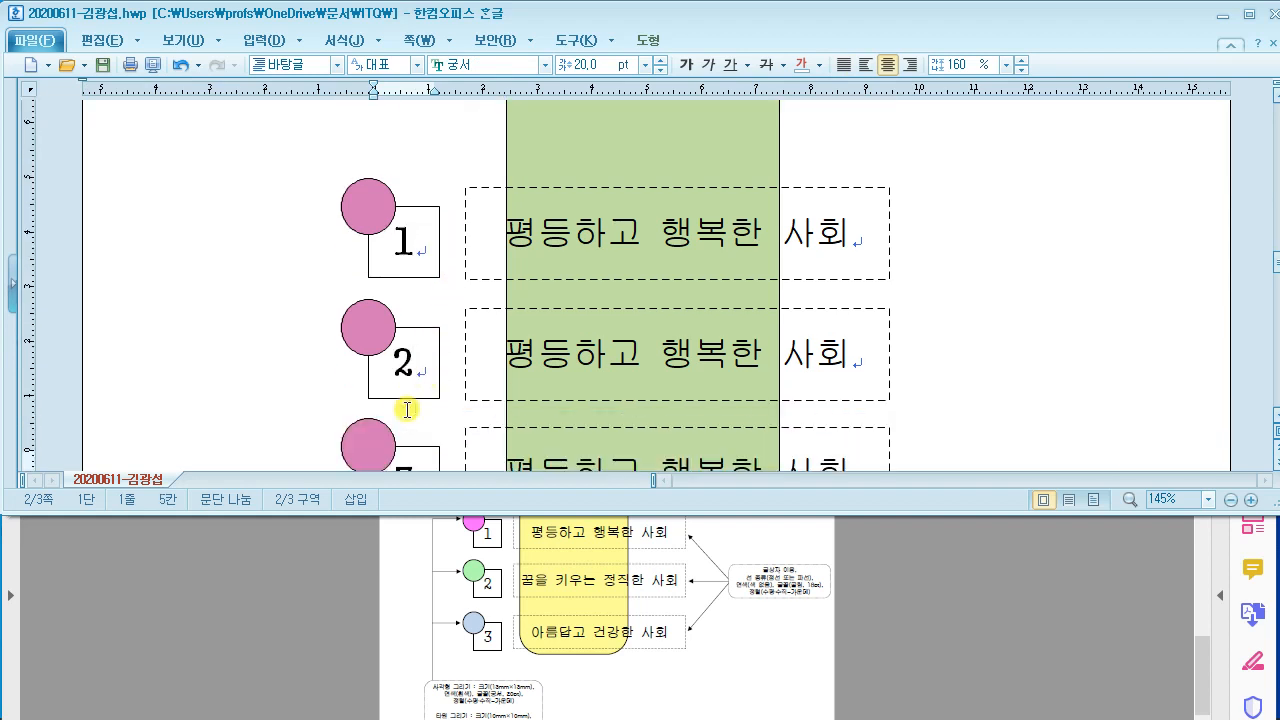
{"action": "double_click", "coordinate": [358, 345]}
{"action": "left_click", "coordinate": [487, 155]}
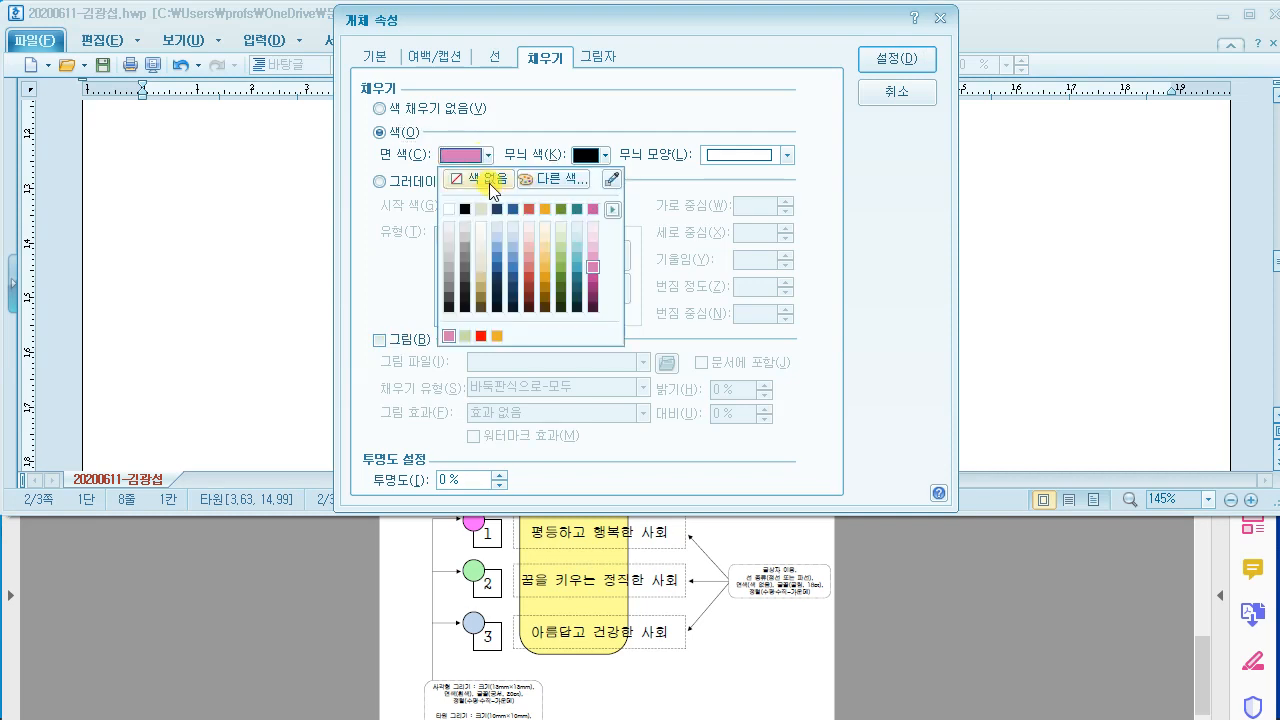
{"action": "left_click", "coordinate": [558, 267]}
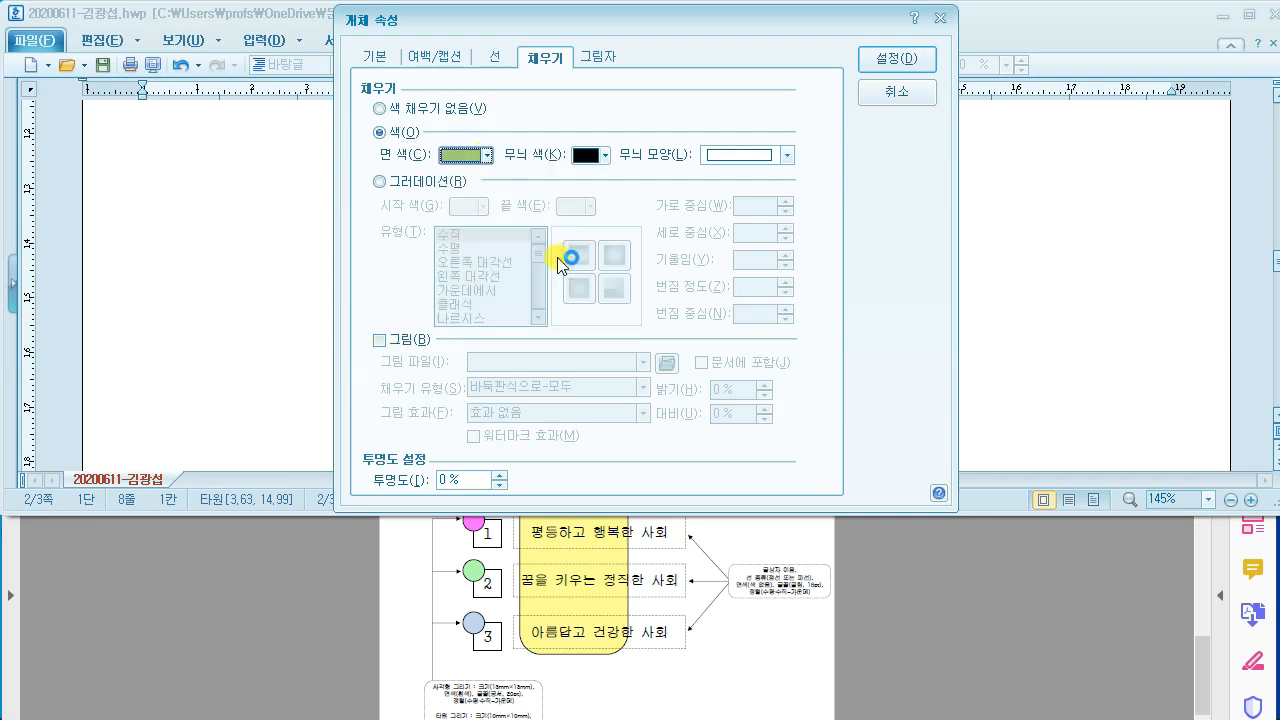
{"action": "left_click", "coordinate": [897, 59]}
{"action": "double_click", "coordinate": [372, 442]}
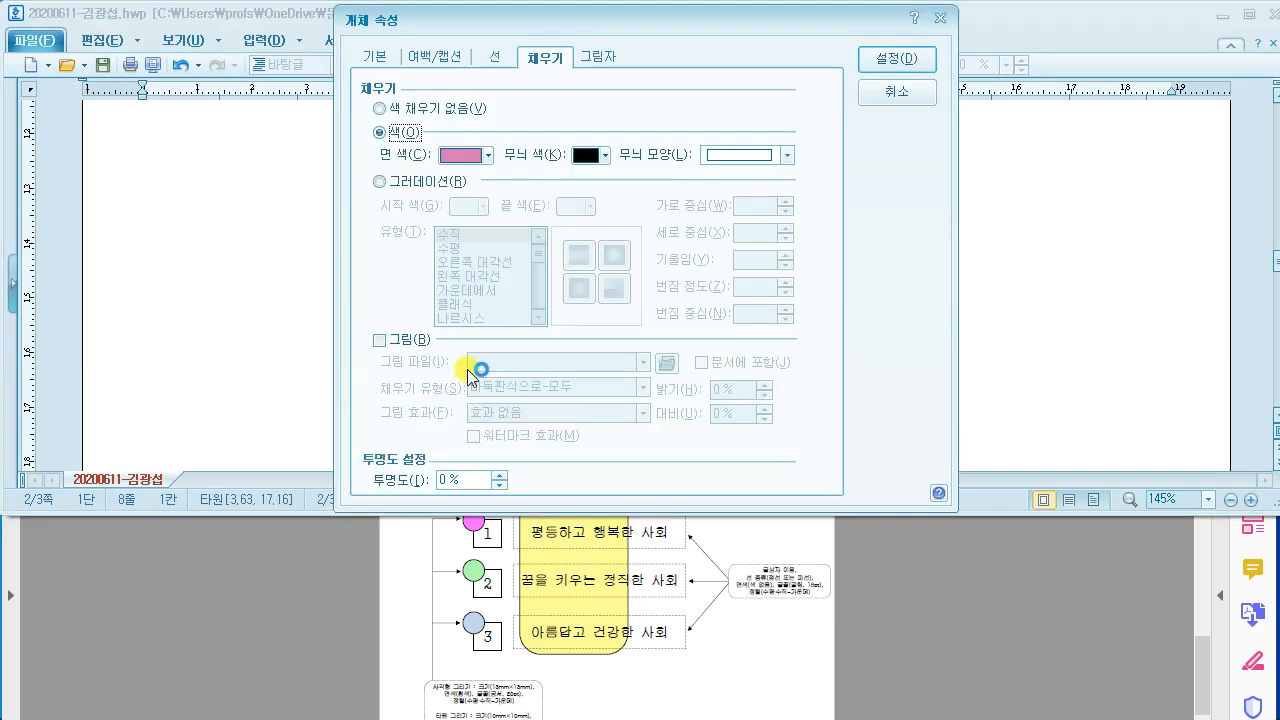
{"action": "left_click", "coordinate": [463, 158]}
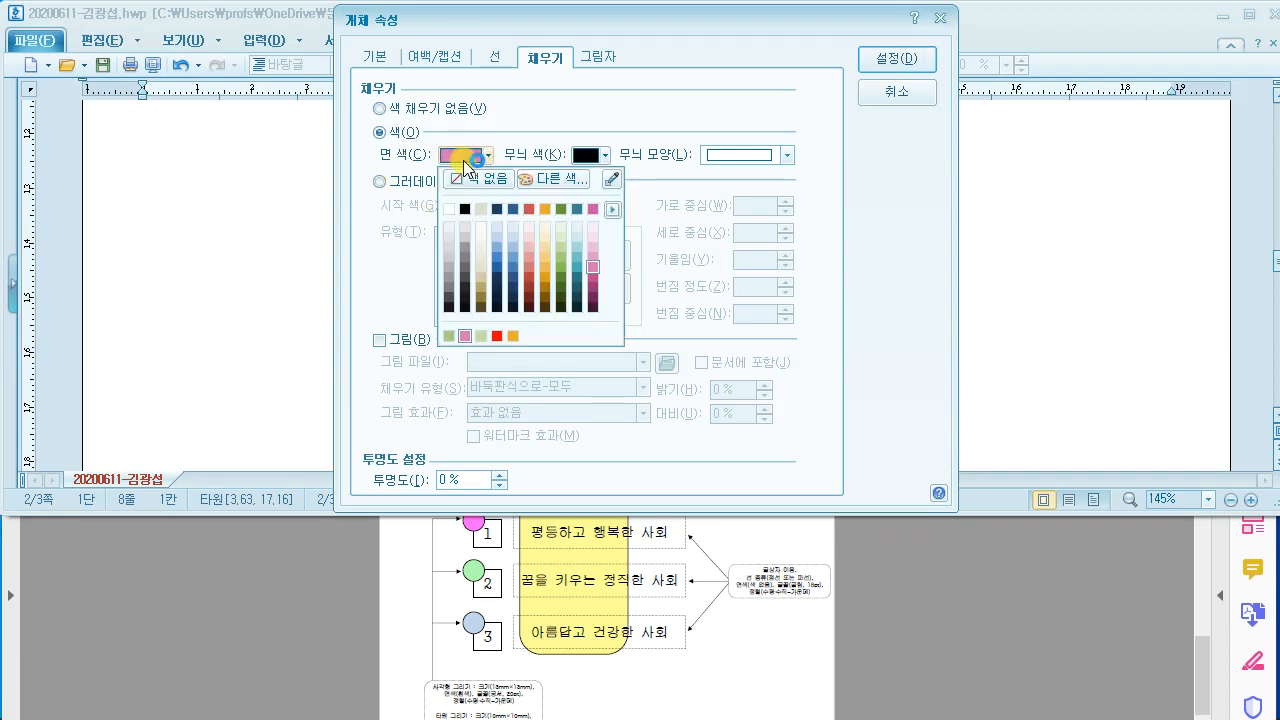
{"action": "left_click", "coordinate": [577, 249]}
{"action": "left_click", "coordinate": [883, 64]}
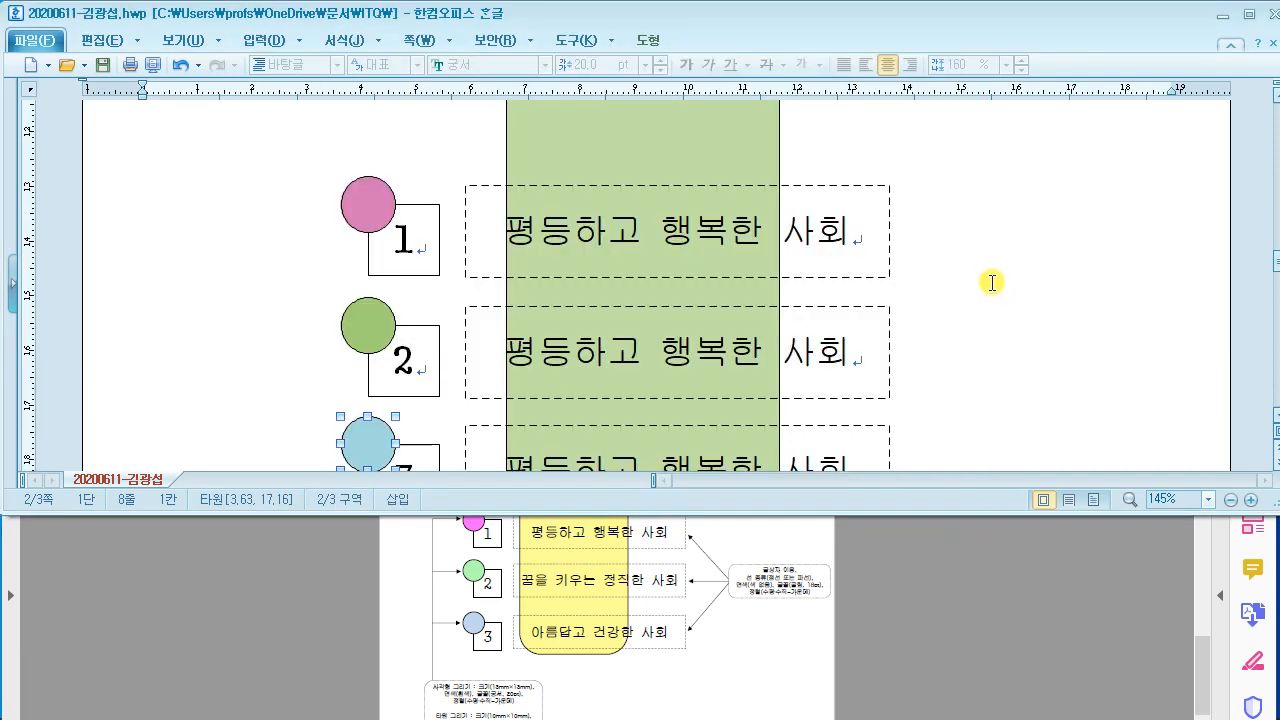
Step: Replace box 2's text with '꿈을 키우는 정직한 사회' and box 3's with '아름답고 건강한 사회'
{"action": "left_click", "coordinate": [595, 283]}
{"action": "left_click_drag", "start_coordinate": [506, 268], "coordinate": [845, 265]}
{"action": "type", "text": "꿈"}
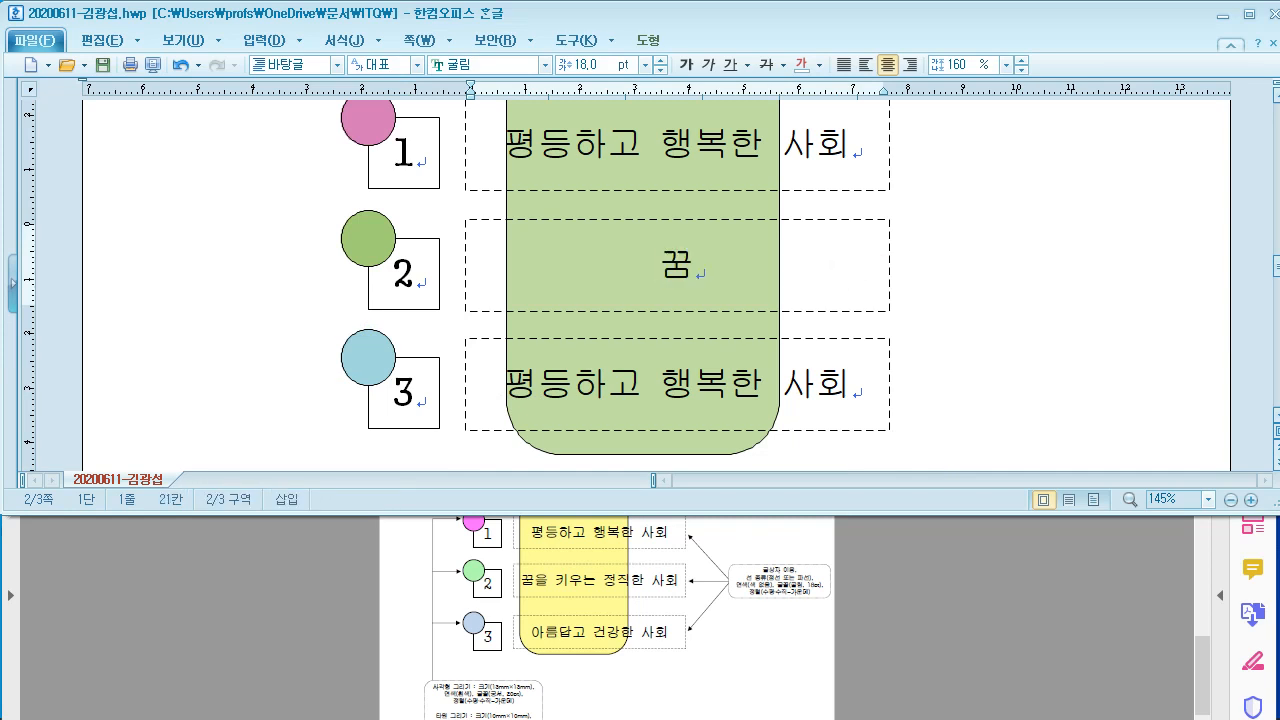
{"action": "type", "text": "을 키우는 "}
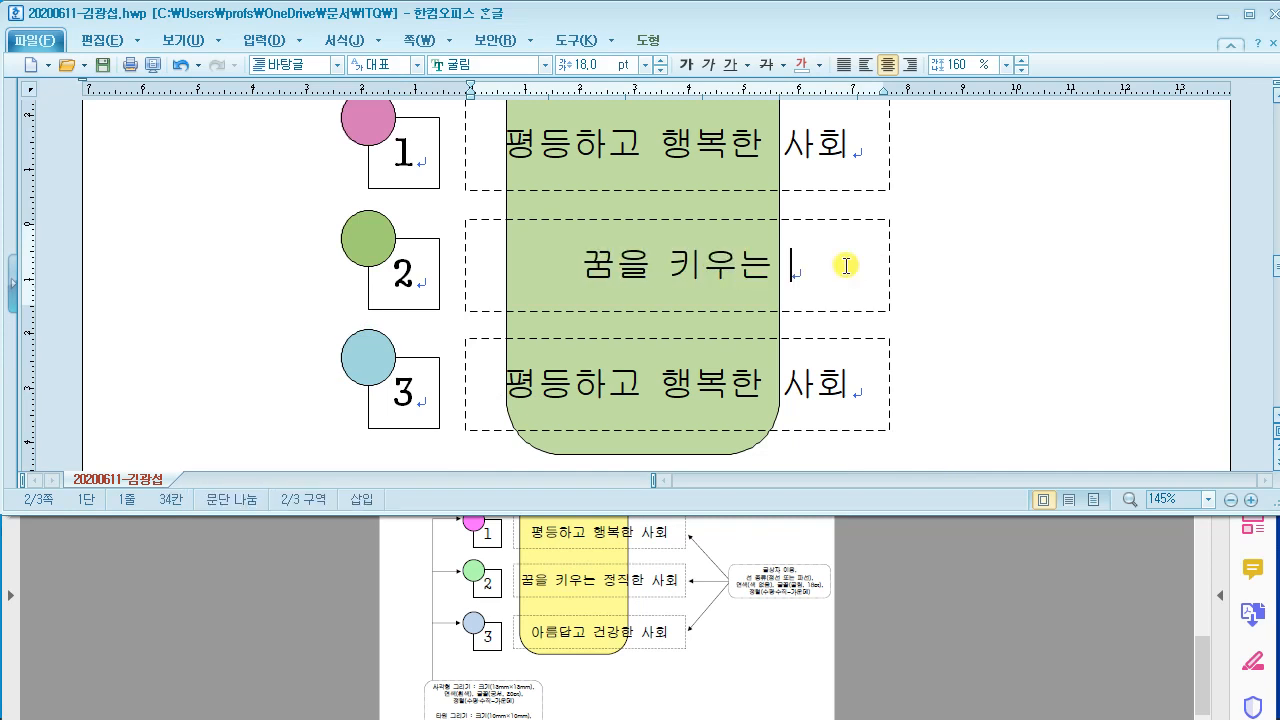
{"action": "type", "text": "정지직한 사회"}
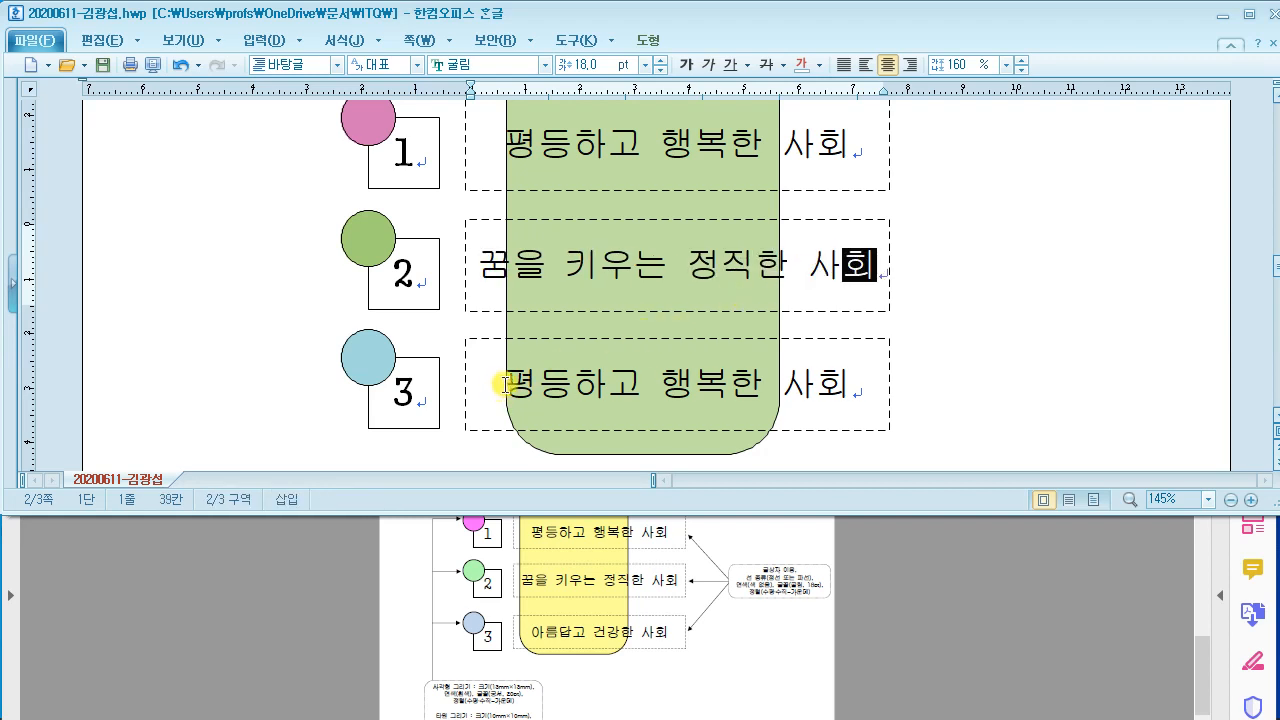
{"action": "left_click_drag", "start_coordinate": [503, 383], "coordinate": [852, 400]}
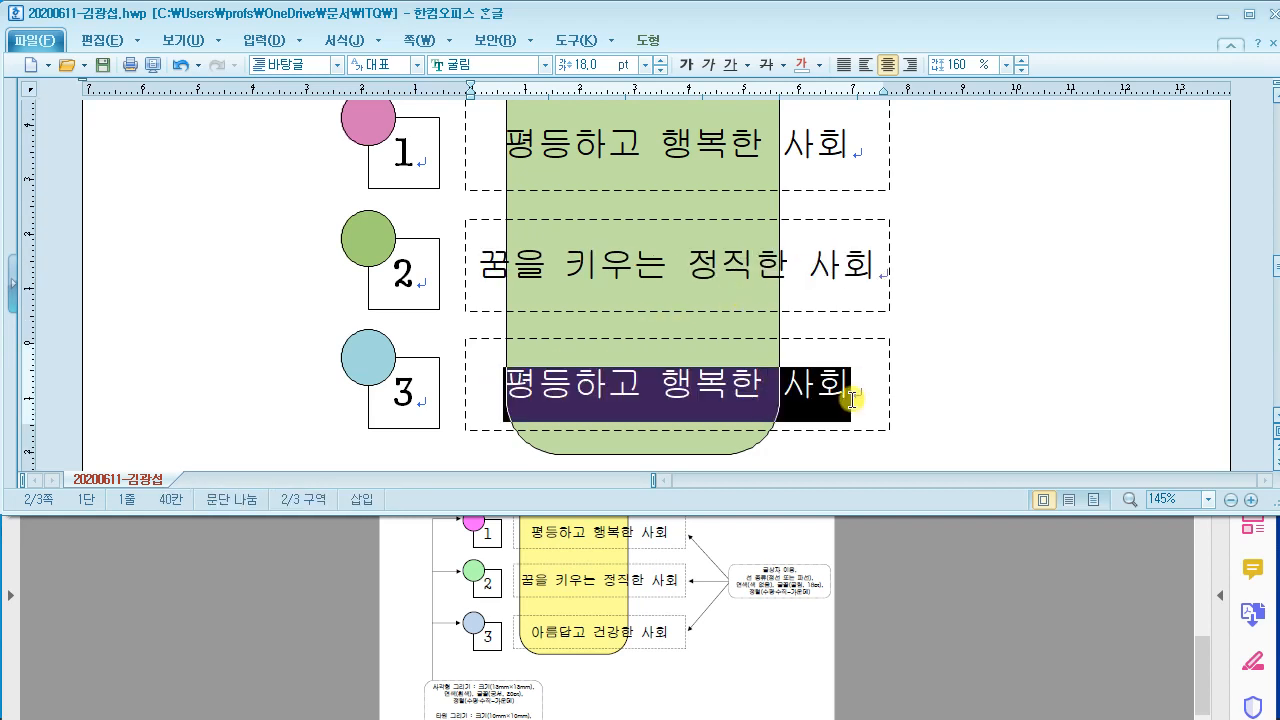
{"action": "type", "text": "아름답고 건강ㅎ"}
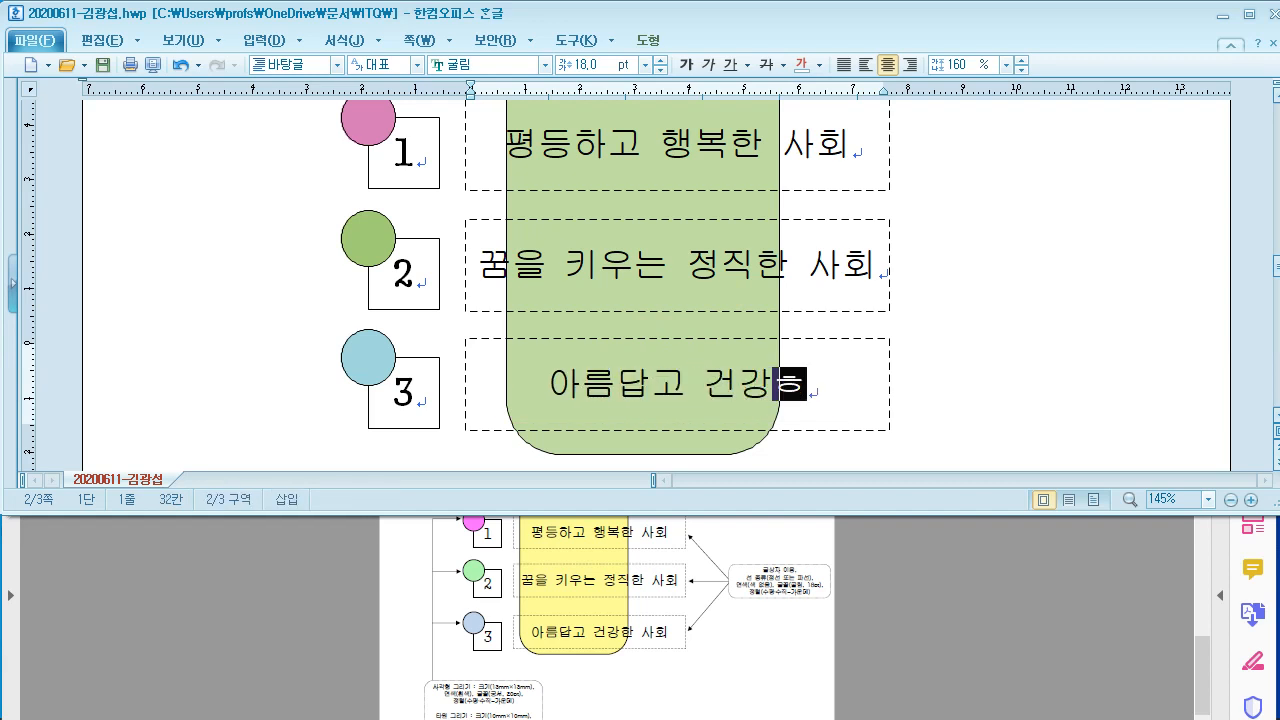
{"action": "type", "text": "한 사회"}
Step: Place the caret on page 1's empty line under 1., then bring the Acrobat exam sheet forward
{"action": "left_click", "coordinate": [143, 167]}
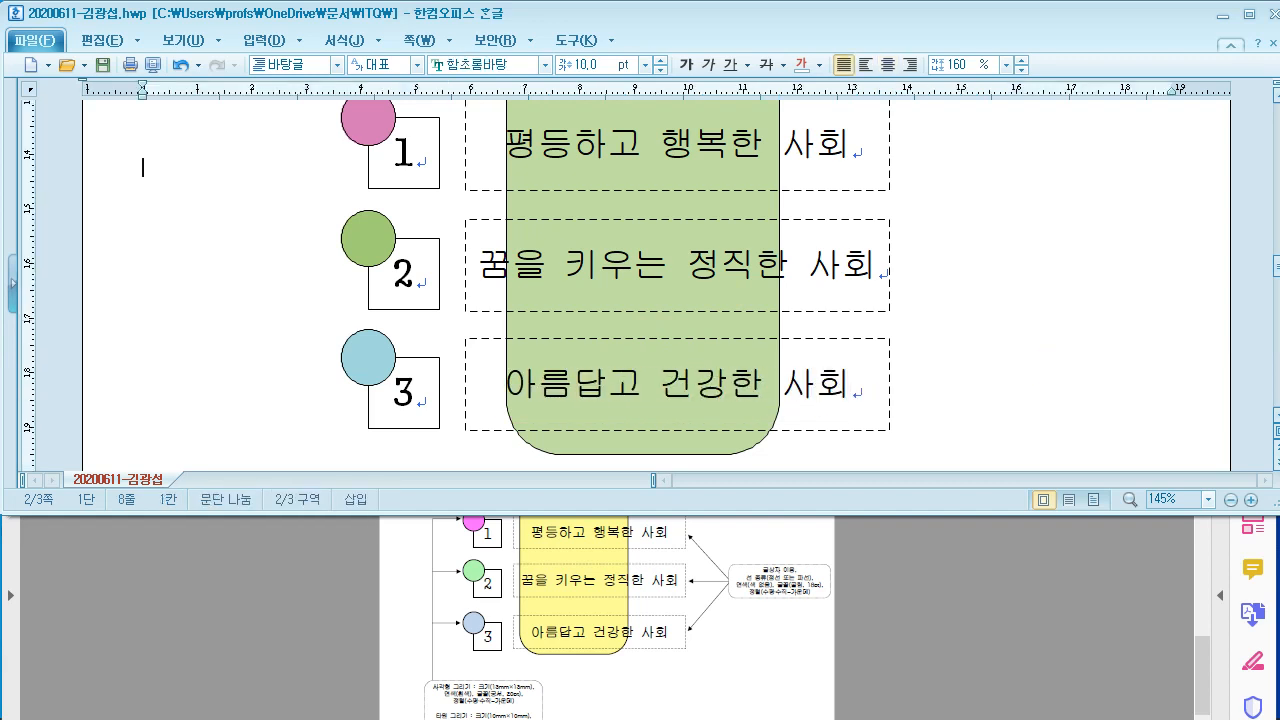
{"action": "scroll", "coordinate": [640, 280], "scroll_direction": "up", "scroll_amount": 5}
{"action": "left_click", "coordinate": [1248, 15]}
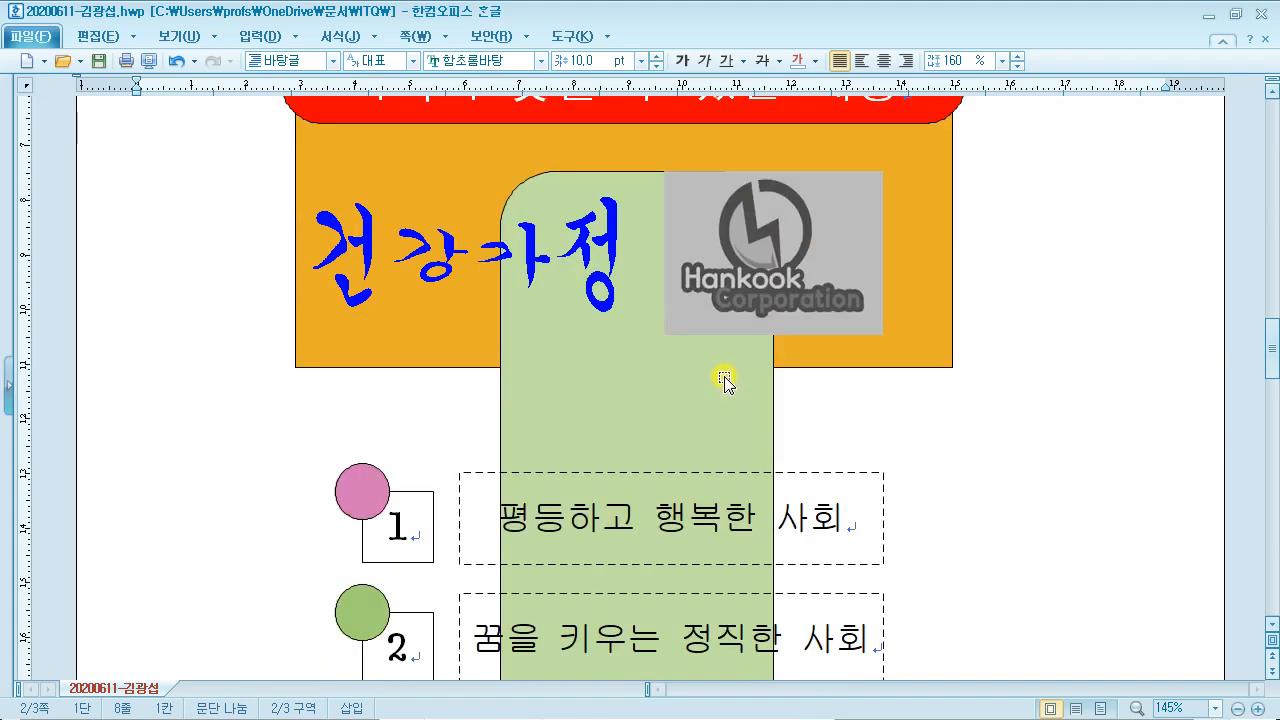
{"action": "scroll", "coordinate": [725, 381], "scroll_direction": "up", "scroll_amount": 1}
{"action": "scroll", "coordinate": [725, 381], "scroll_direction": "down", "scroll_amount": 5}
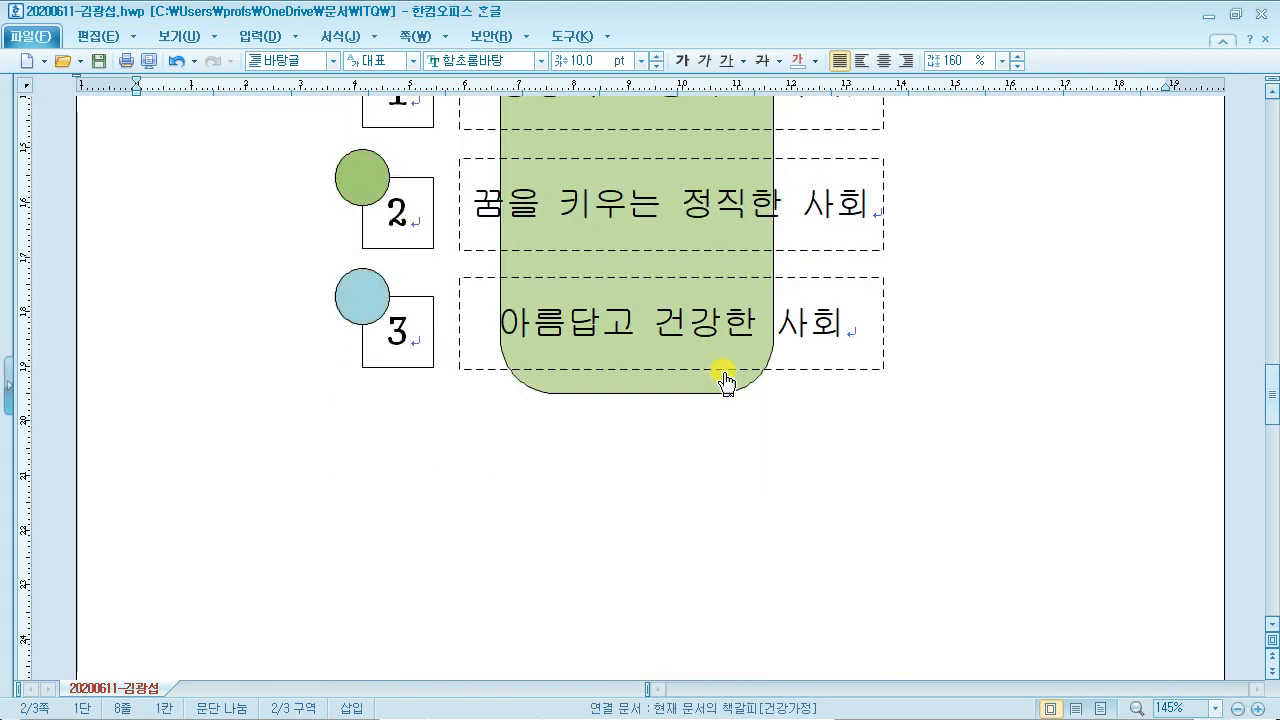
{"action": "scroll", "coordinate": [725, 381], "scroll_direction": "up", "scroll_amount": 10}
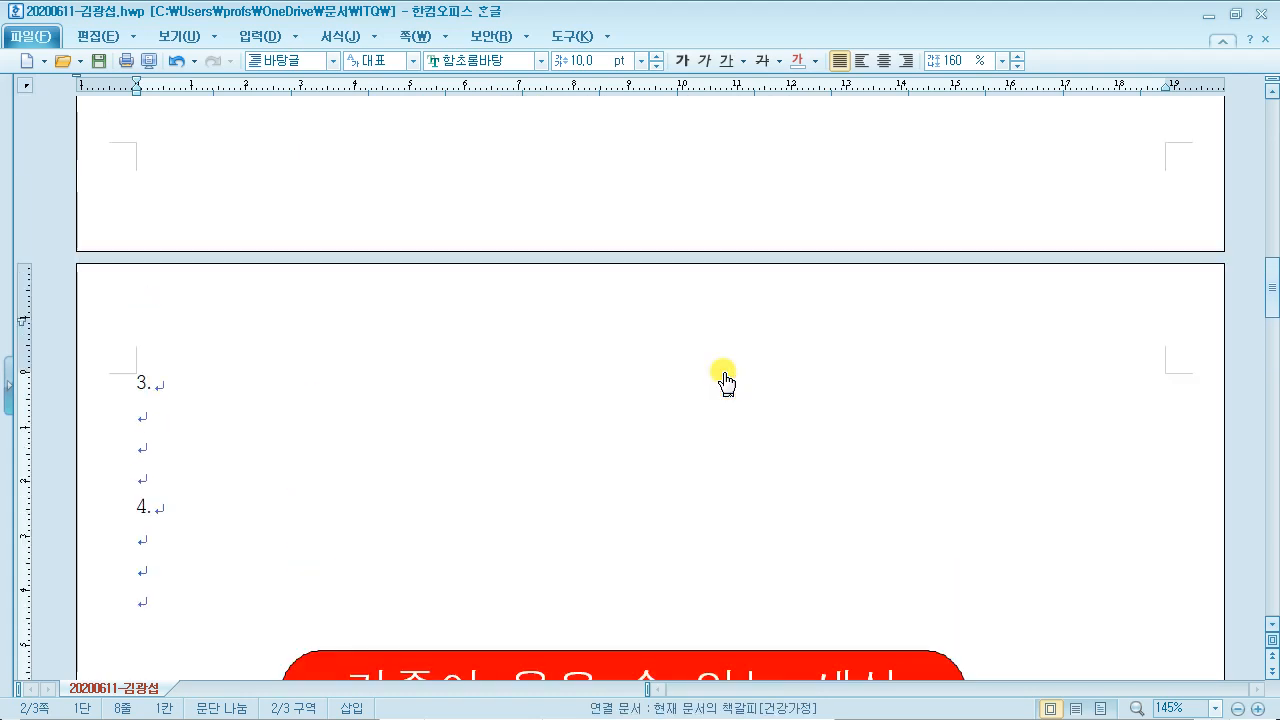
{"action": "scroll", "coordinate": [722, 370], "scroll_direction": "up", "scroll_amount": 15}
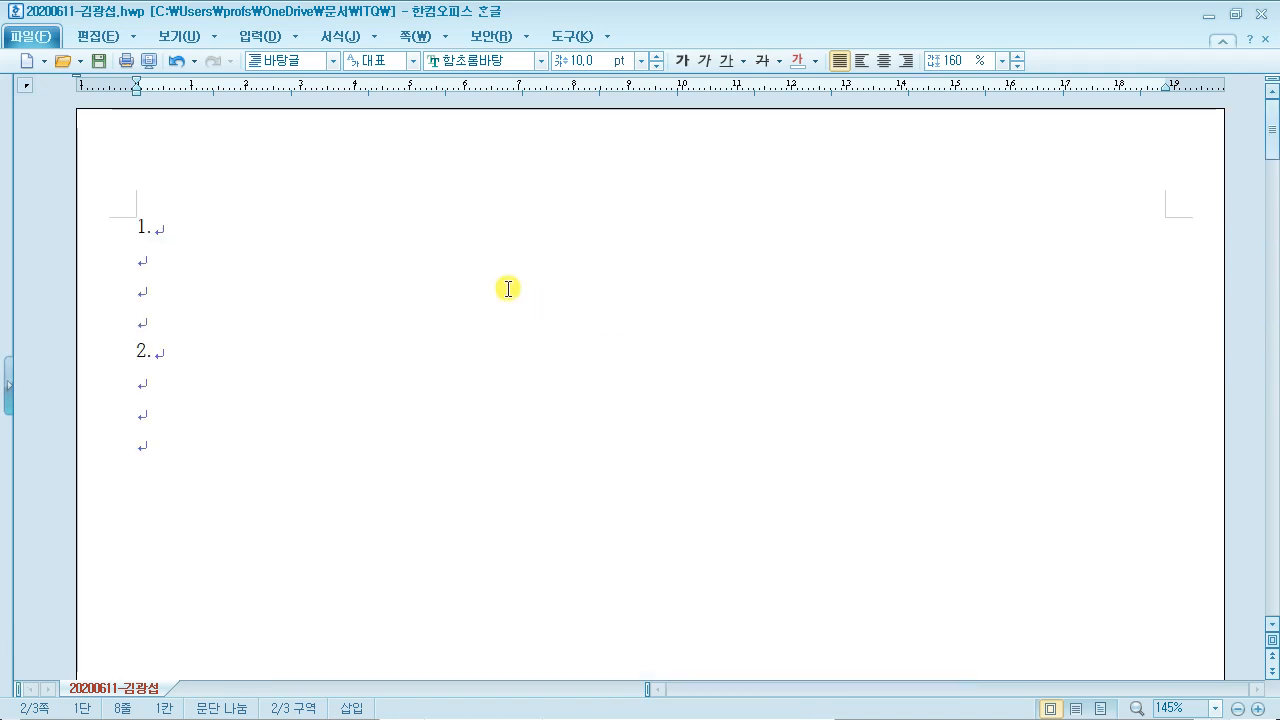
{"action": "left_click", "coordinate": [305, 262]}
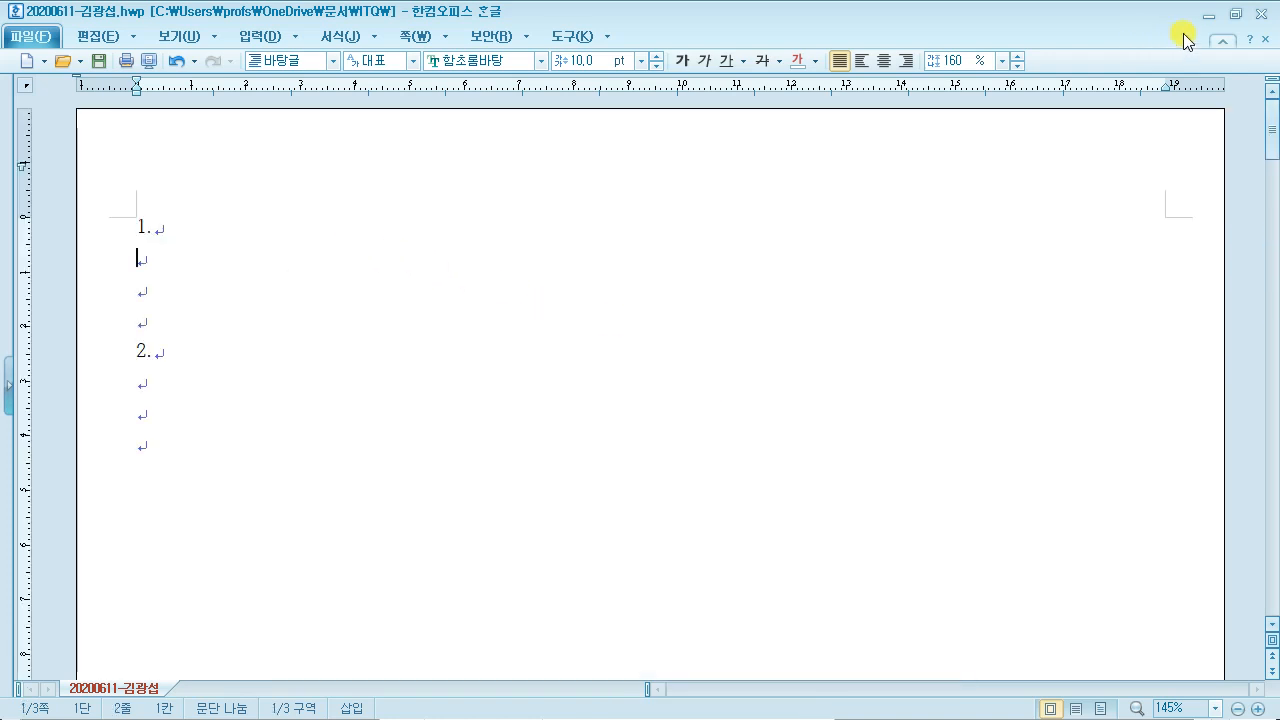
{"action": "left_click", "coordinate": [1236, 14]}
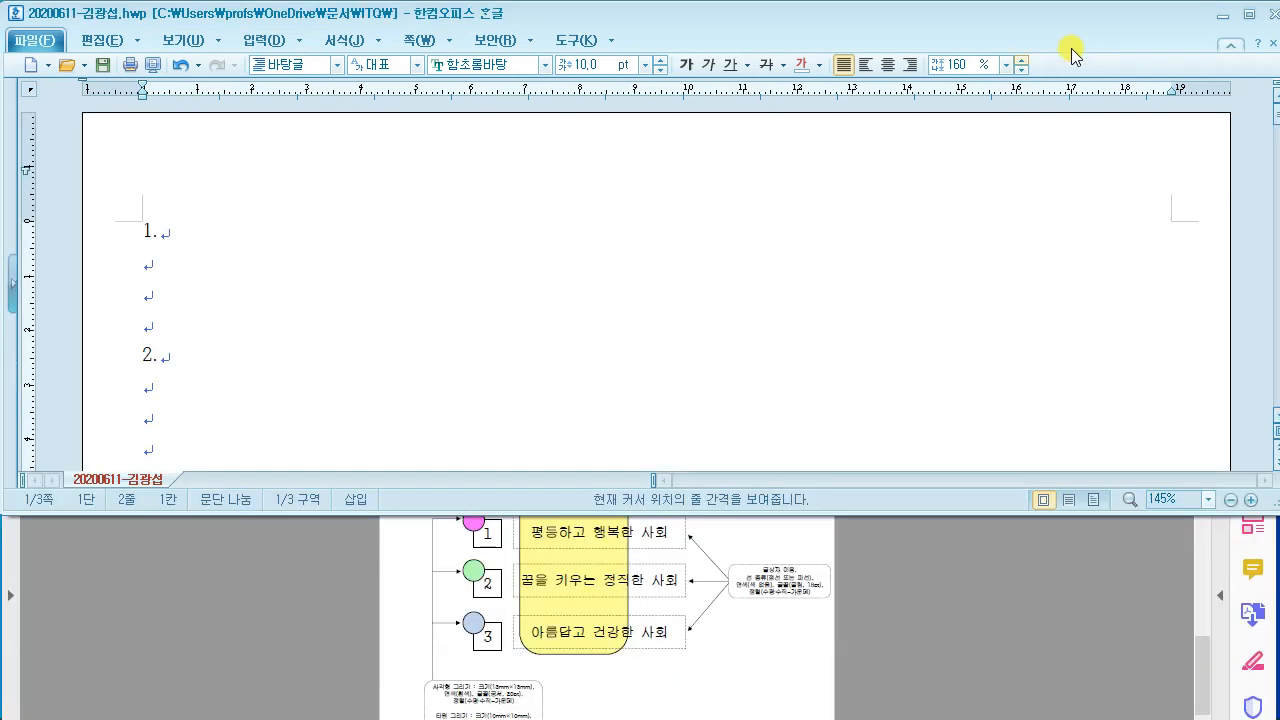
{"action": "left_click", "coordinate": [897, 568]}
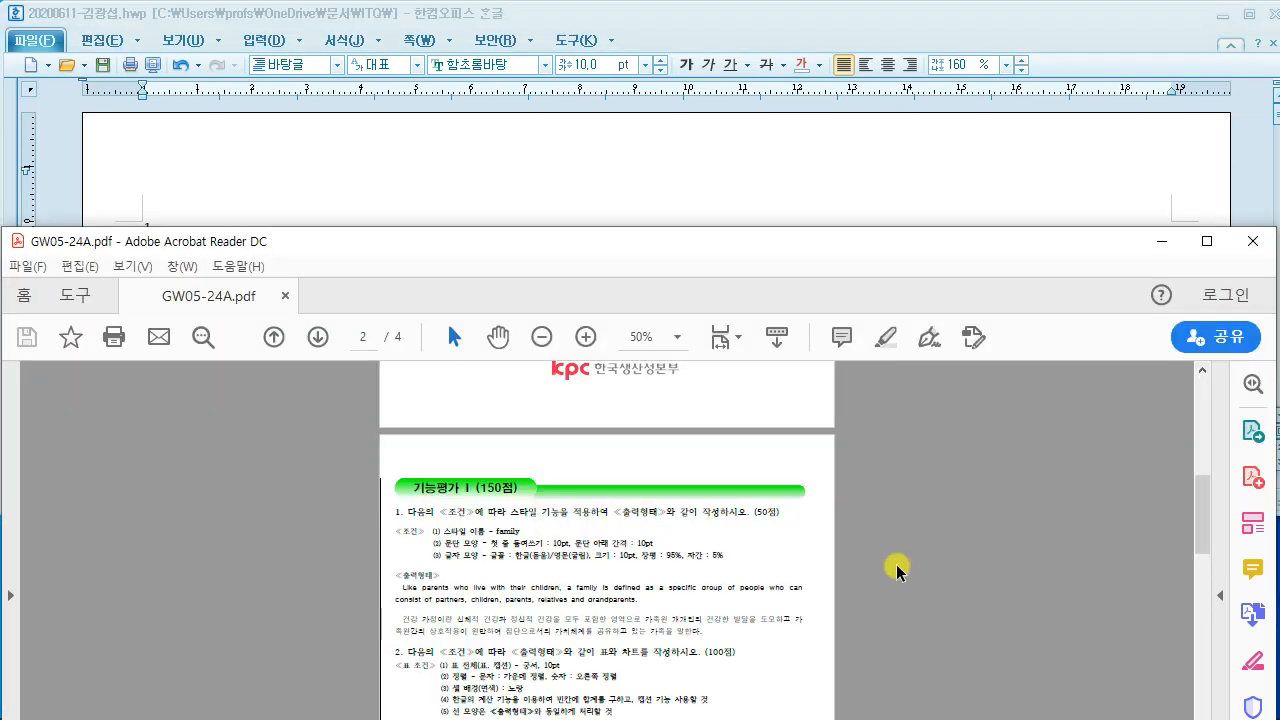
Step: Zoom the PDF to fit width to view the English paragraph, then return the caret under line 1
{"action": "key", "text": "ctrl+2"}
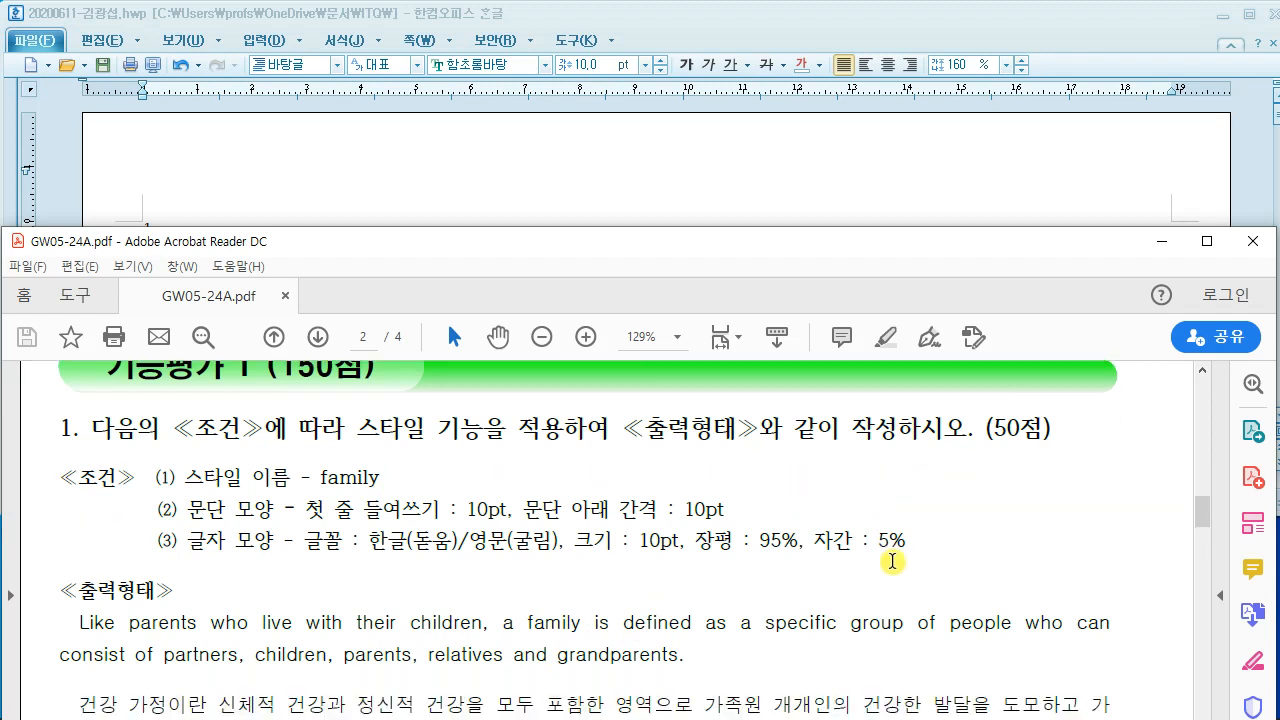
{"action": "scroll", "coordinate": [895, 565], "scroll_direction": "down", "scroll_amount": 2}
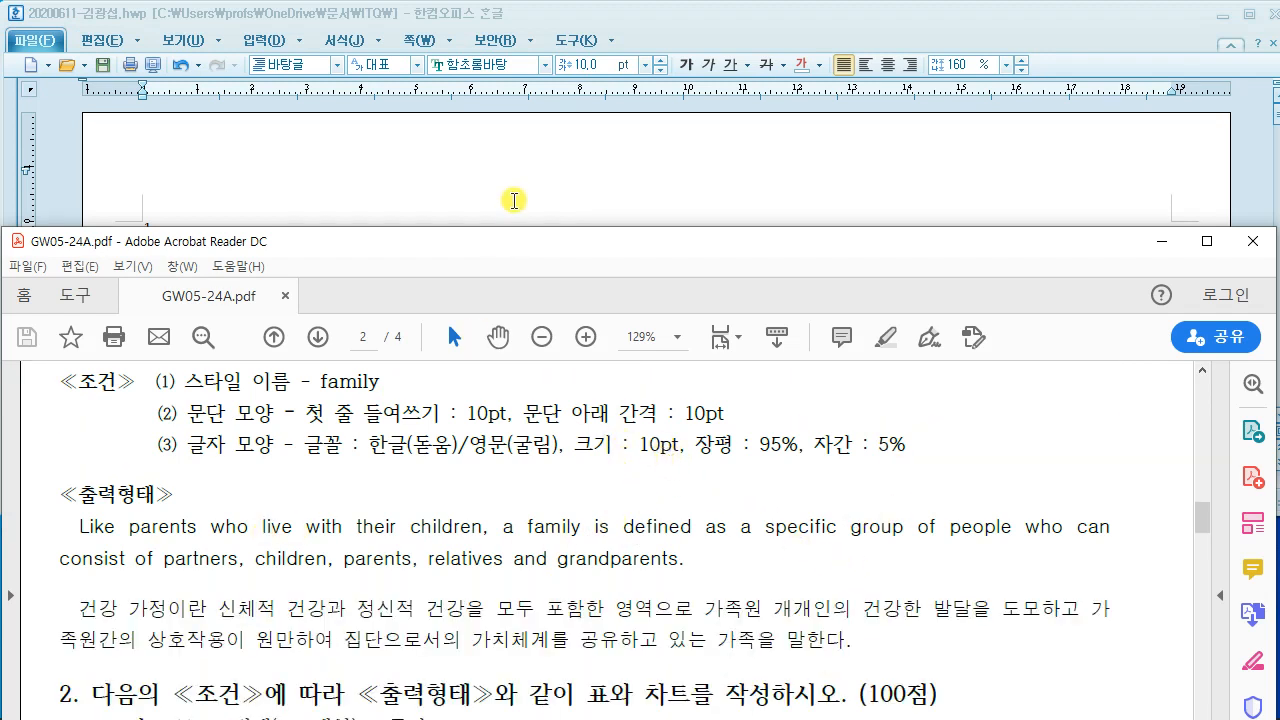
{"action": "left_click", "coordinate": [511, 194]}
{"action": "left_click", "coordinate": [417, 558]}
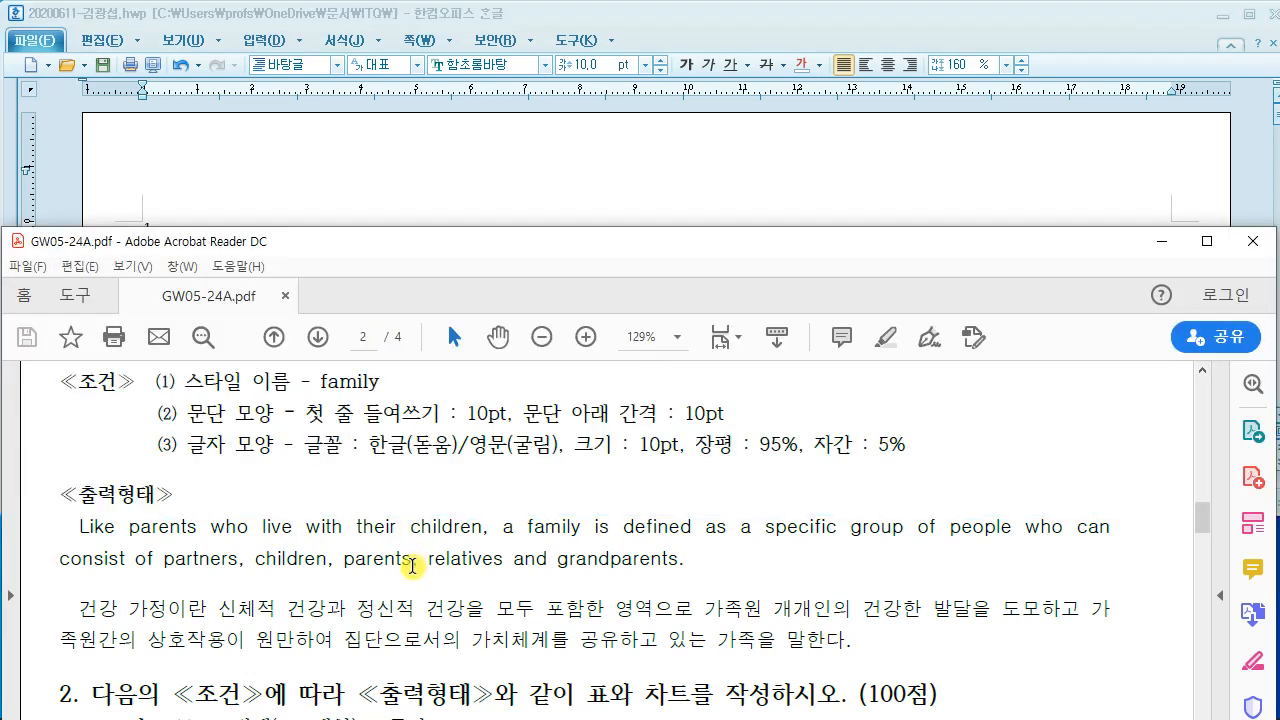
{"action": "scroll", "coordinate": [417, 558], "scroll_direction": "up", "scroll_amount": 1}
{"action": "left_click", "coordinate": [425, 189]}
{"action": "left_click", "coordinate": [228, 268]}
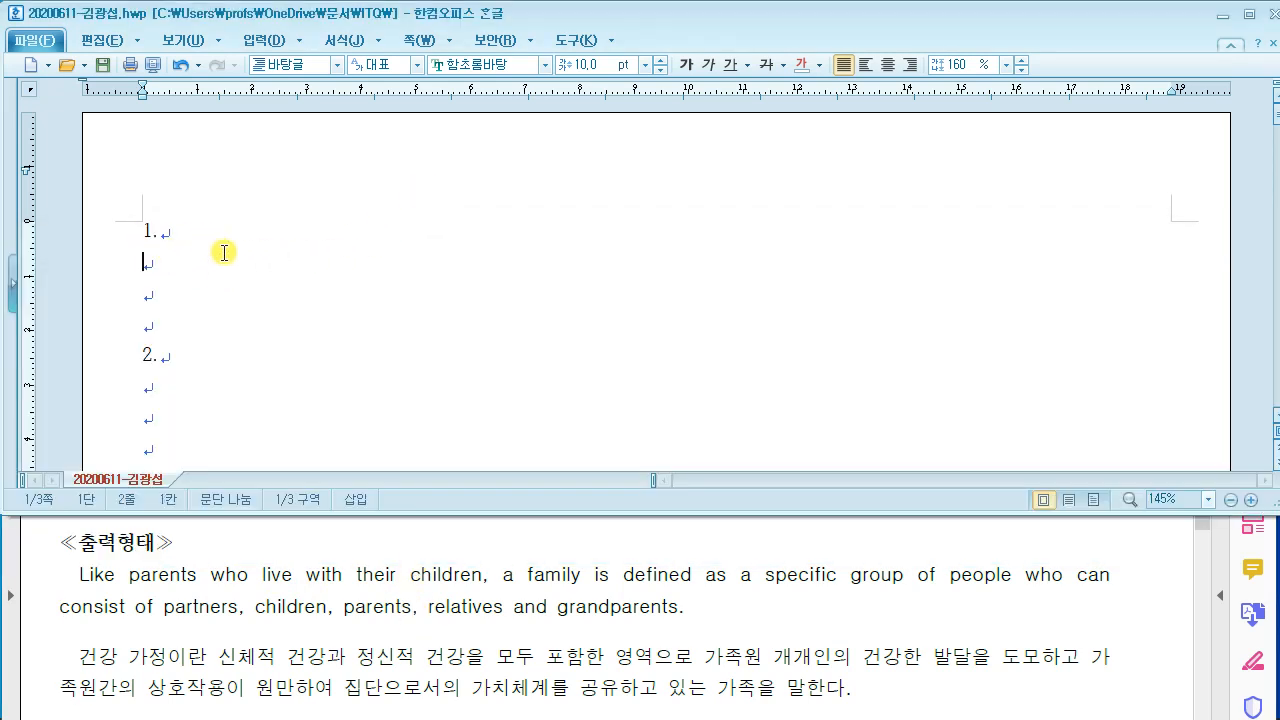
Step: Switch input to English and type 'Like parents who live with their children…' under item 1
{"action": "type", "text": "l"}
{"action": "key", "text": "BackSpace"}
{"action": "key", "text": "Hangul"}
{"action": "type", "text": "ㅣ"}
{"action": "key", "text": "BackSpace"}
{"action": "key", "text": "Hangul"}
{"action": "type", "text": "like p"}
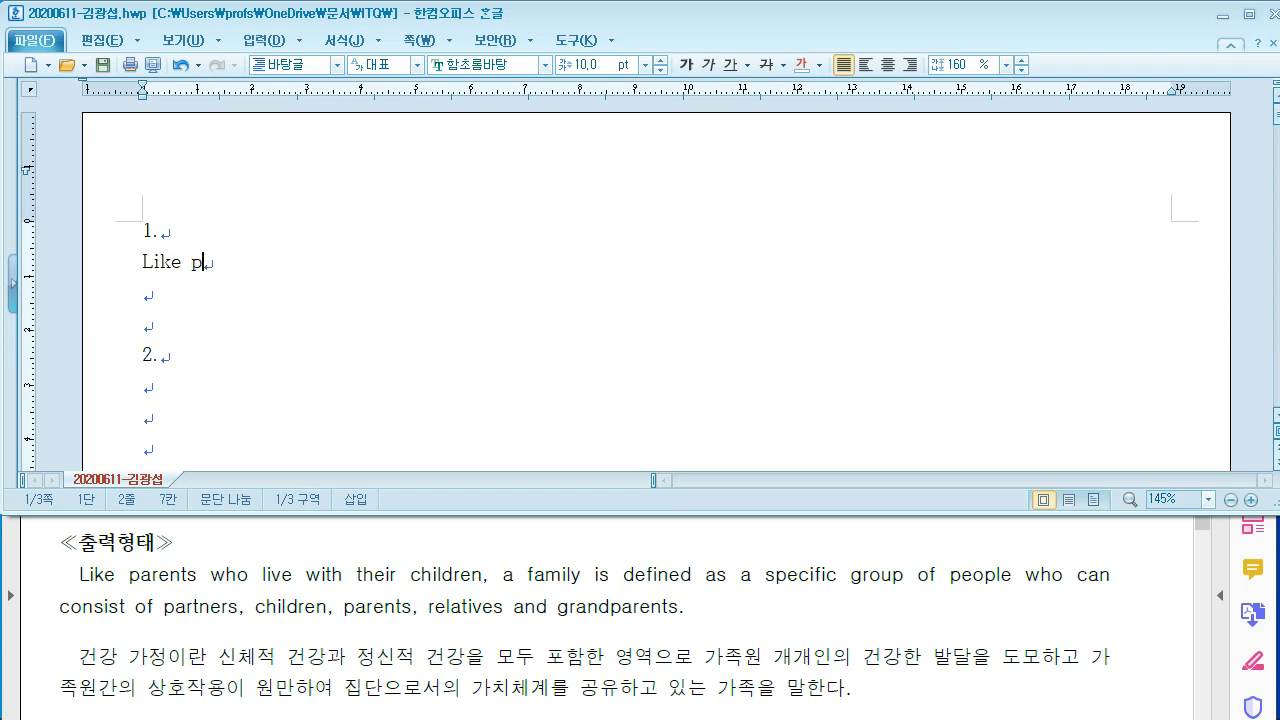
{"action": "type", "text": "ara"}
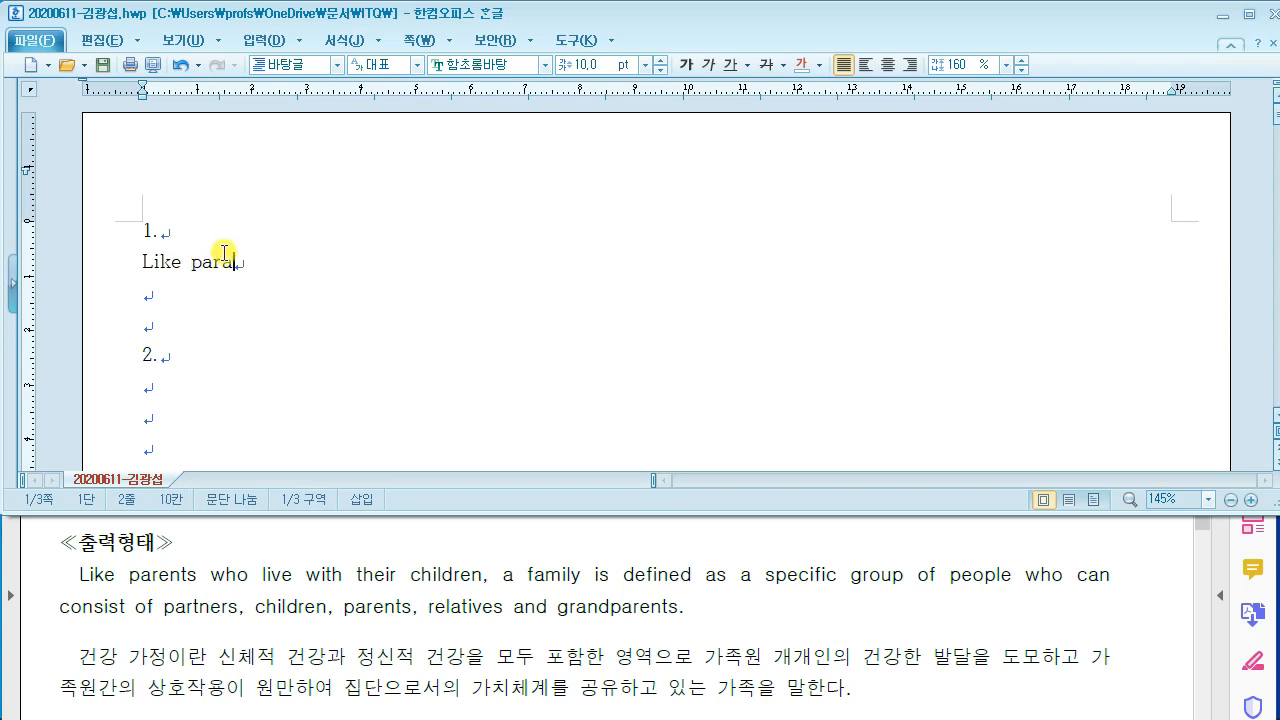
{"action": "key", "text": "BackSpace"}
Step: Finish the English sentence through 'relatives and grandparents.', fixing typos, and start a new line
{"action": "type", "text": "ents who live"}
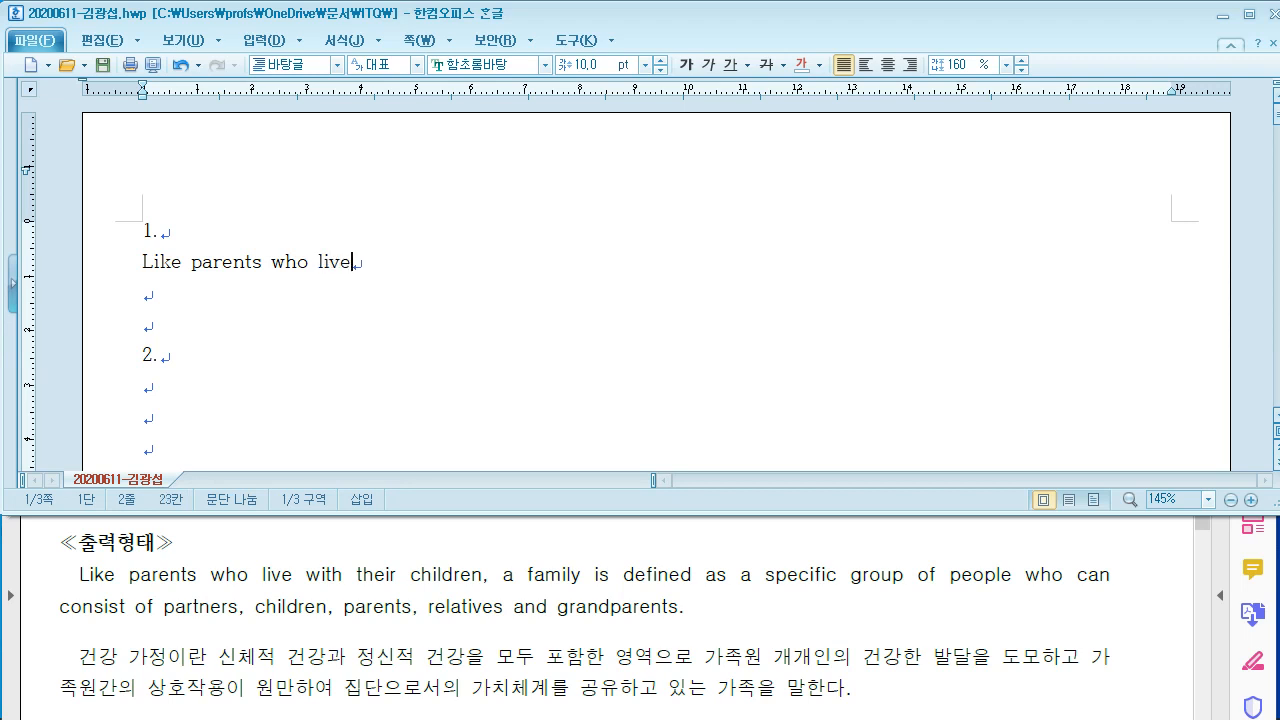
{"action": "type", "text": " with their child"}
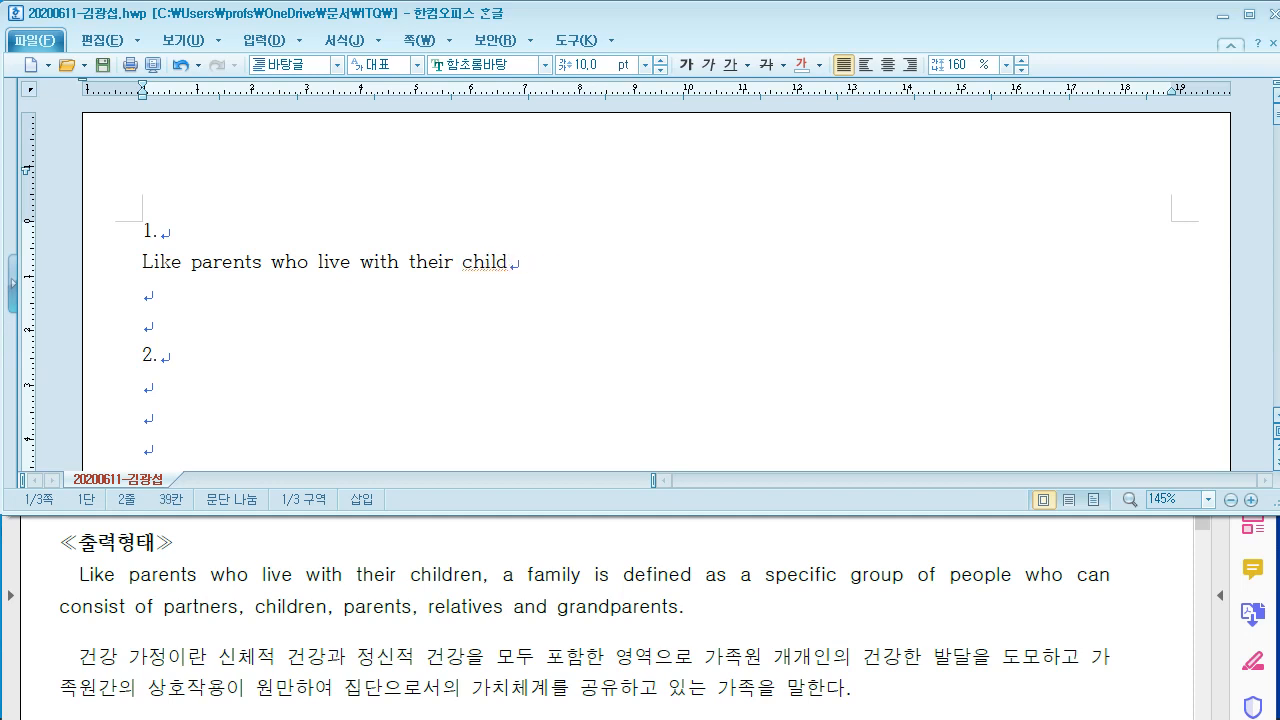
{"action": "type", "text": "ereen, a familyis defined as a specific group of poep"}
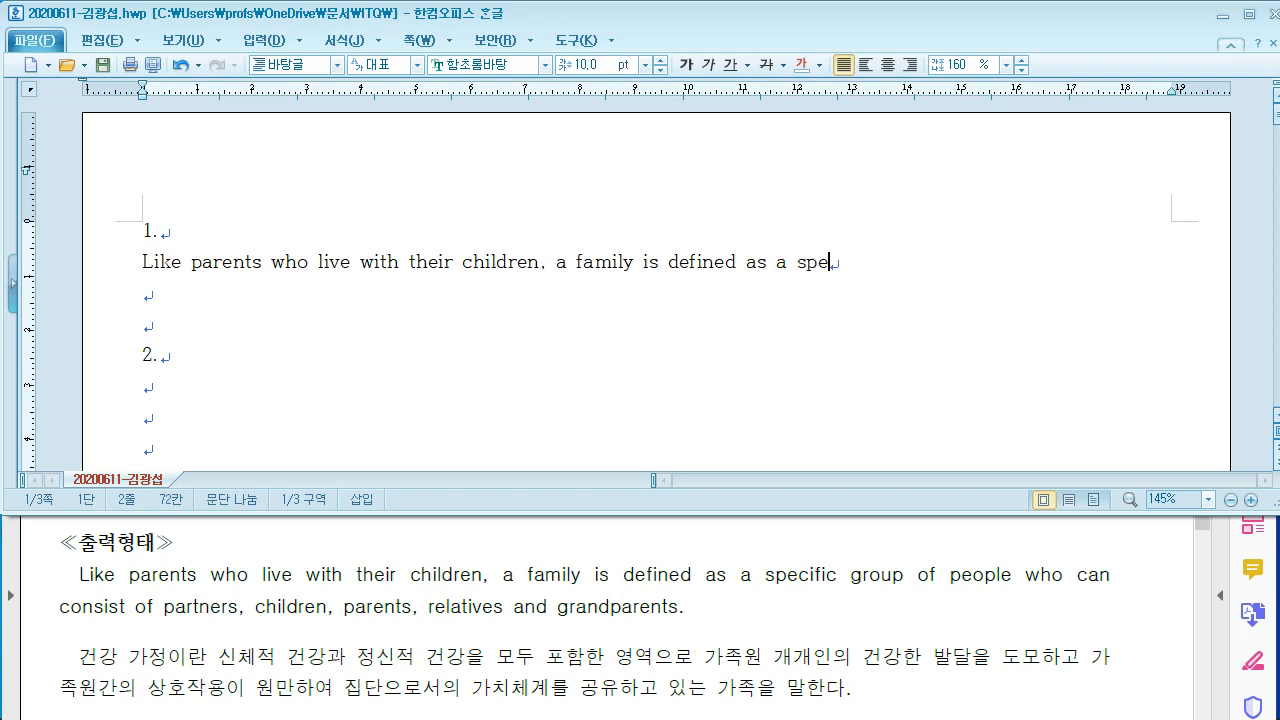
Step: Finish the English sentence through 'relatives and grandparents.', fixing typos, and start a new line
{"action": "type", "text": "fic group of"}
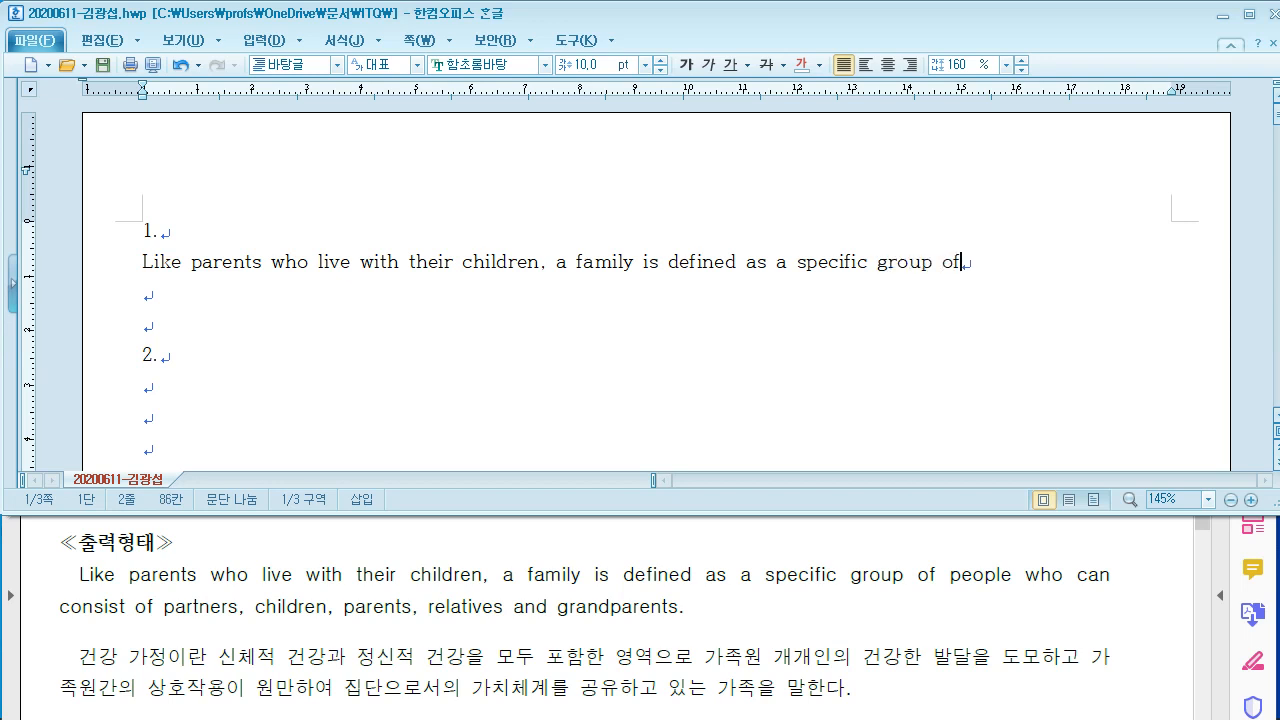
{"action": "type", "text": "poep"}
{"action": "key", "text": "BackSpace"}
{"action": "key", "text": "BackSpace"}
{"action": "key", "text": "BackSpace"}
{"action": "type", "text": "eople who can"}
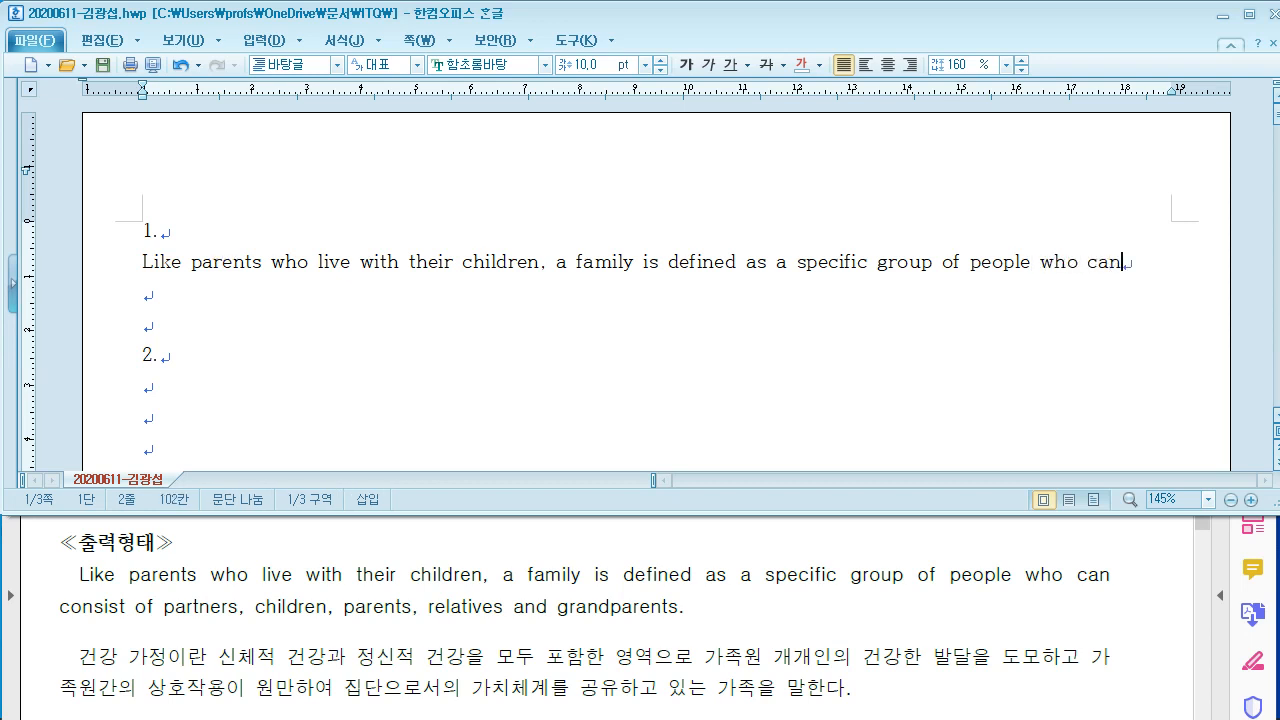
{"action": "type", "text": " consinto"}
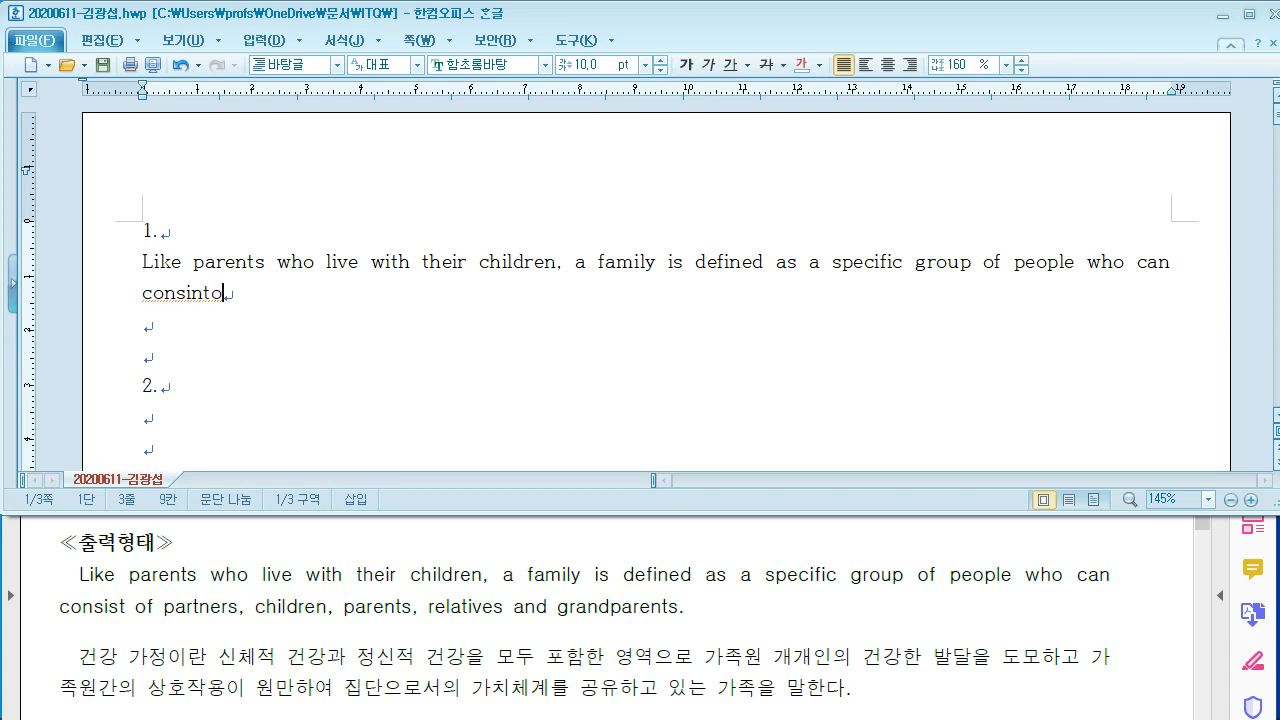
{"action": "key", "text": "BackSpace"}
{"action": "key", "text": "BackSpace"}
{"action": "type", "text": "o"}
{"action": "key", "text": "BackSpace"}
{"action": "key", "text": "BackSpace"}
{"action": "key", "text": "BackSpace"}
{"action": "key", "text": "BackSpace"}
{"action": "type", "text": "st "}
{"action": "type", "text": "t o"}
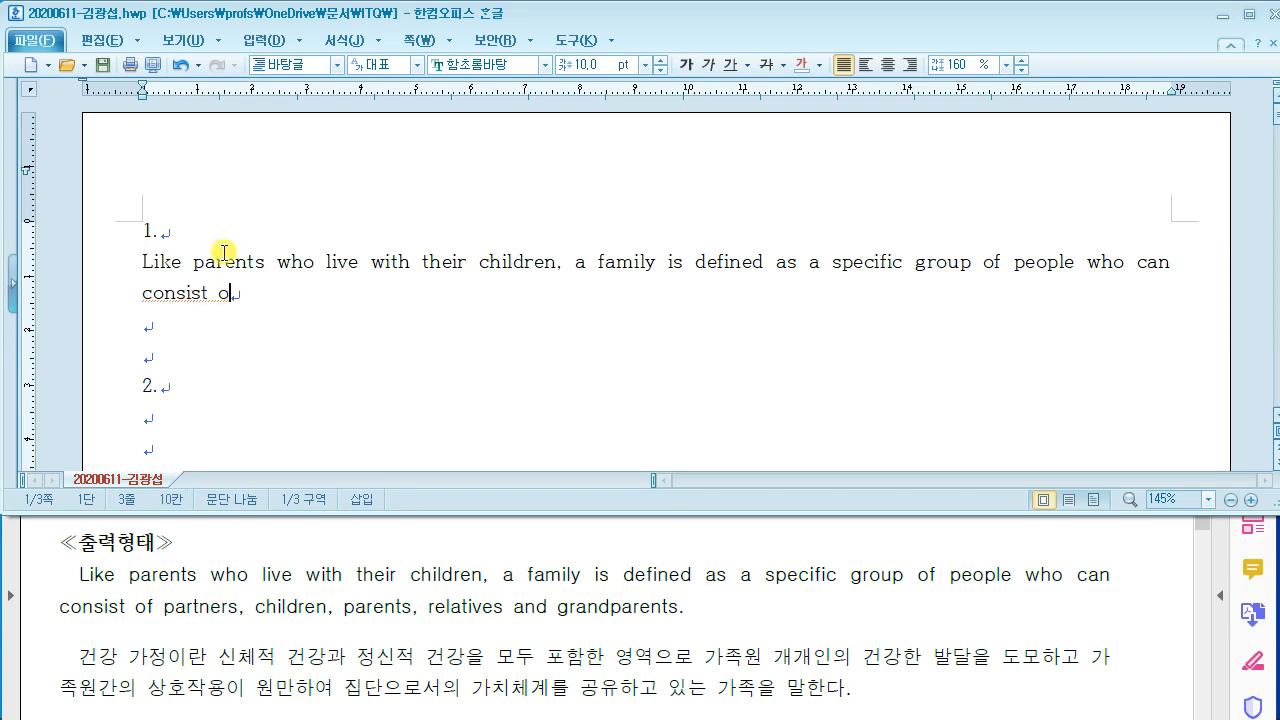
{"action": "type", "text": "f parter"}
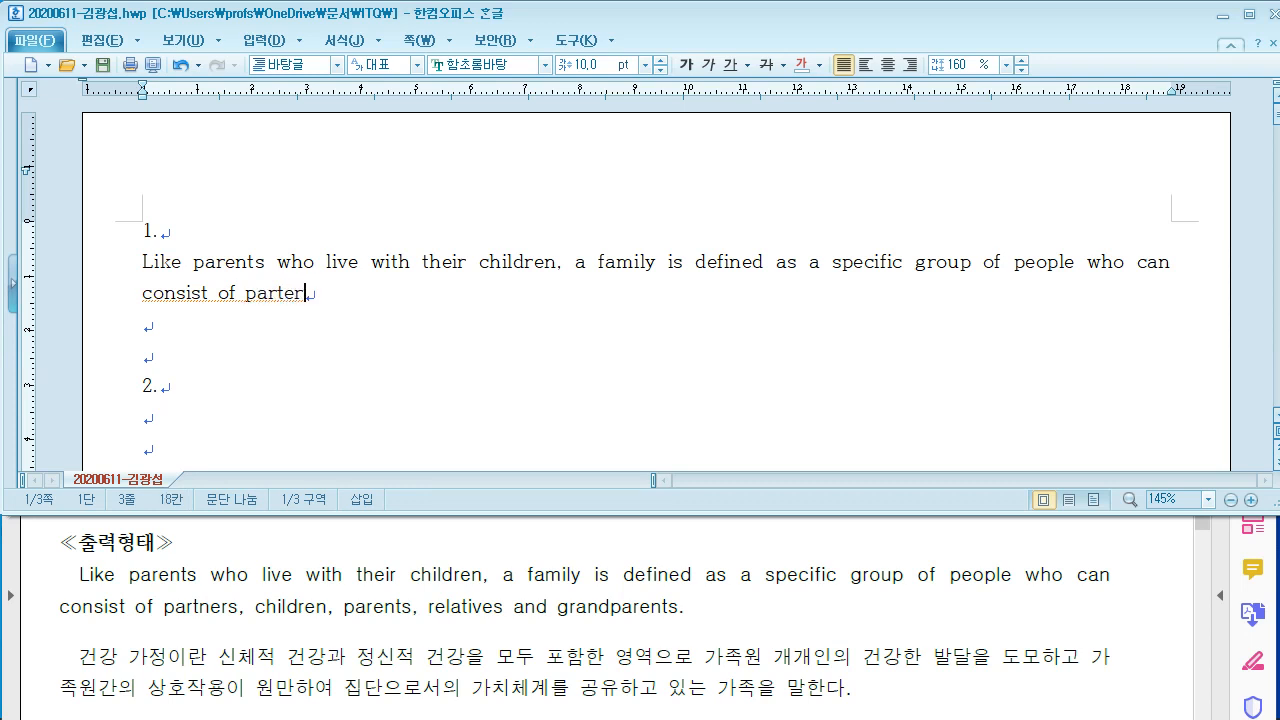
{"action": "key", "text": "BackSpace"}
{"action": "key", "text": "BackSpace"}
{"action": "type", "text": "ners, childe"}
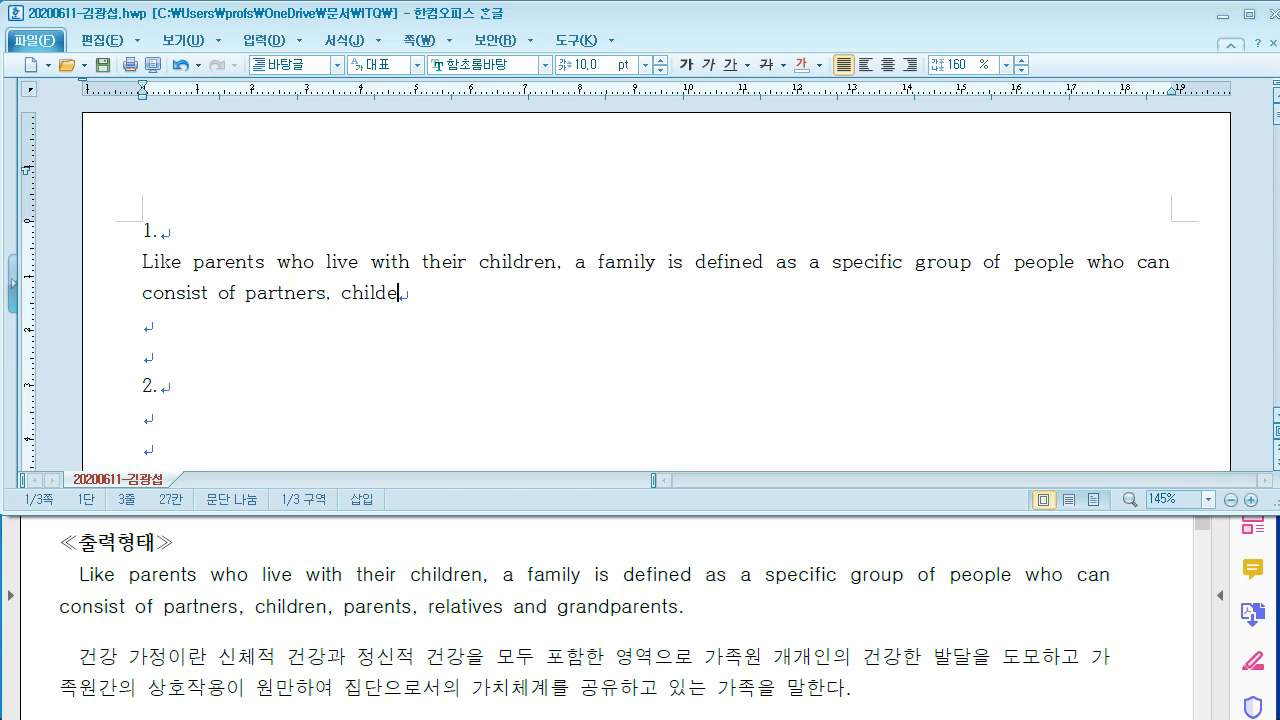
{"action": "key", "text": "BackSpace"}
{"action": "type", "text": "ren, parents,"}
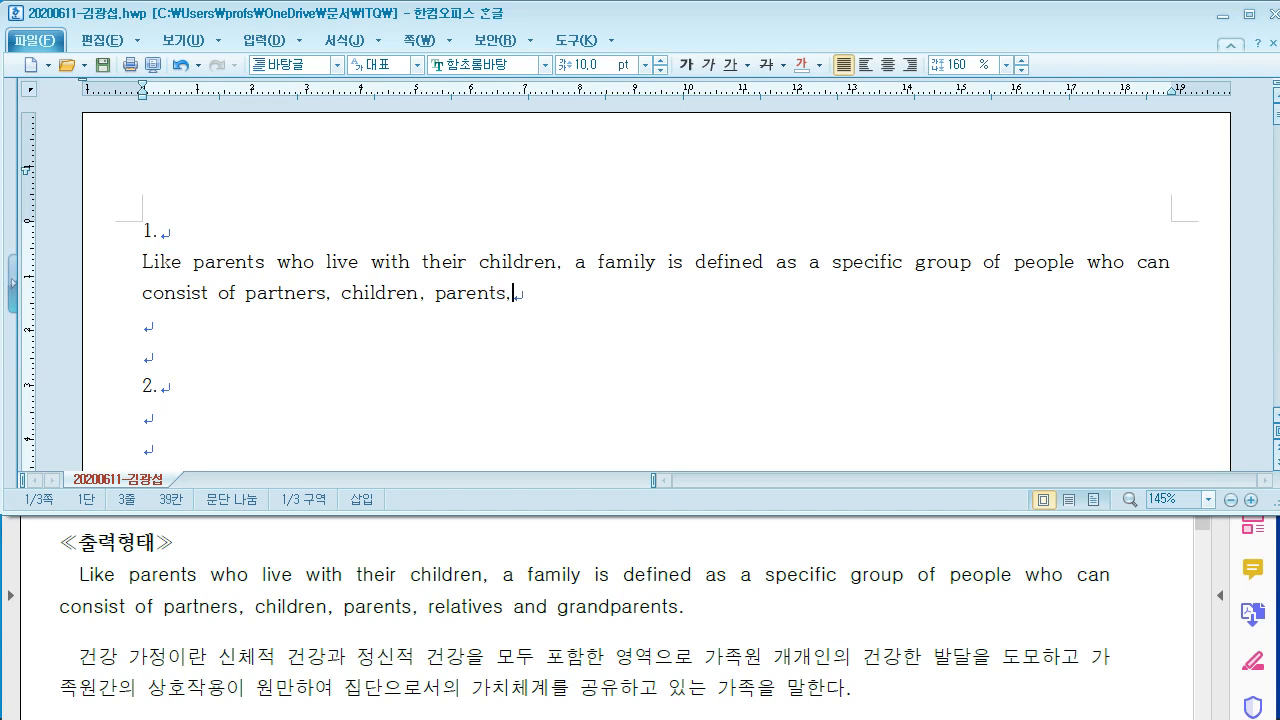
{"action": "type", "text": " relatives and g"}
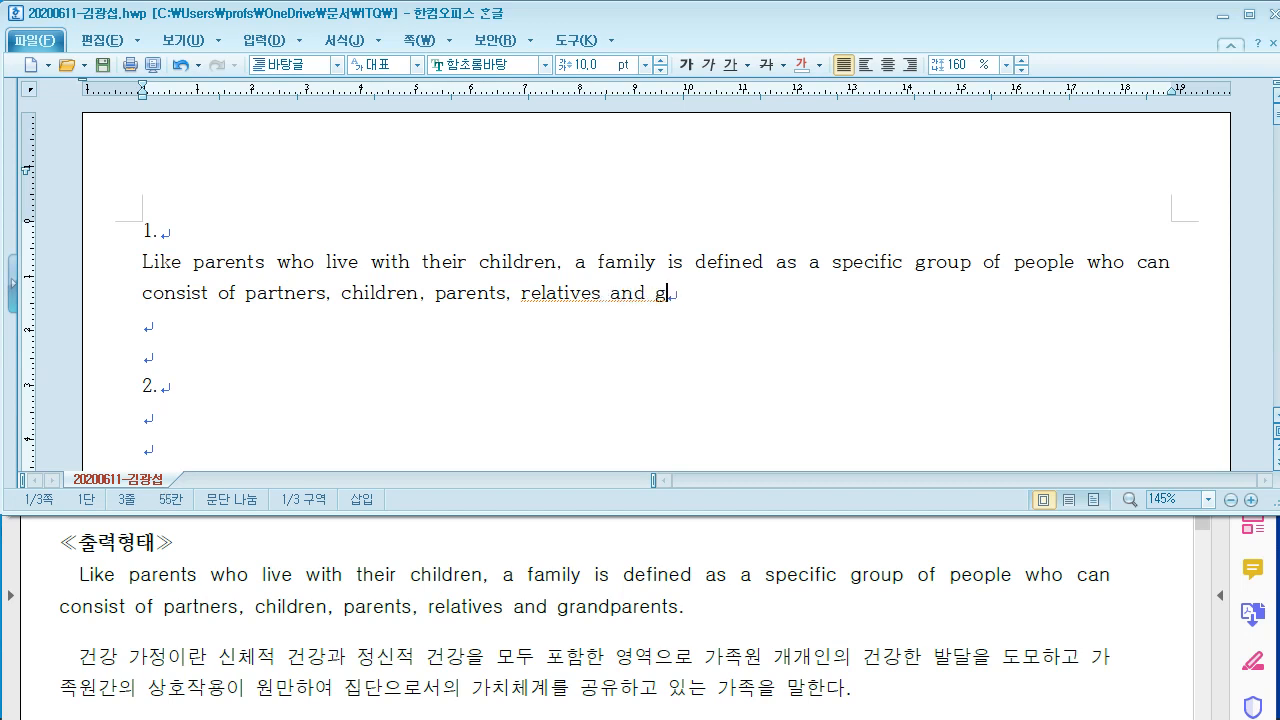
{"action": "type", "text": "randparents."}
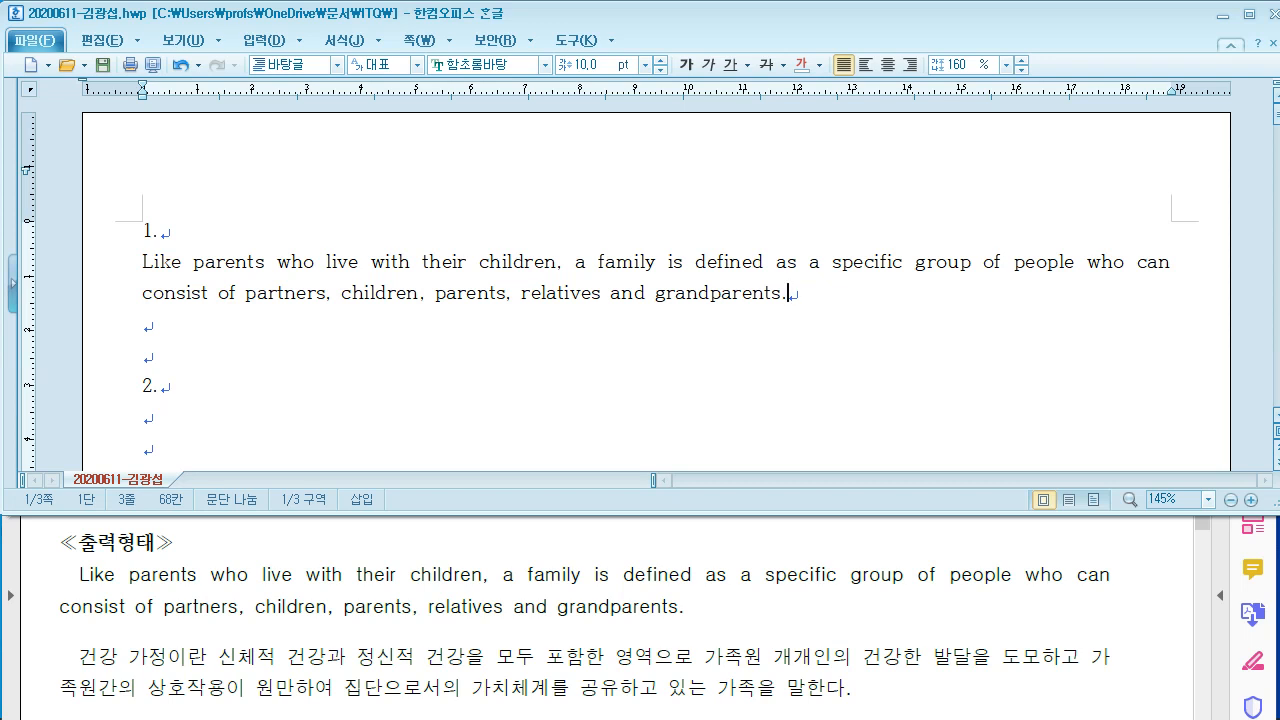
{"action": "key", "text": "Return"}
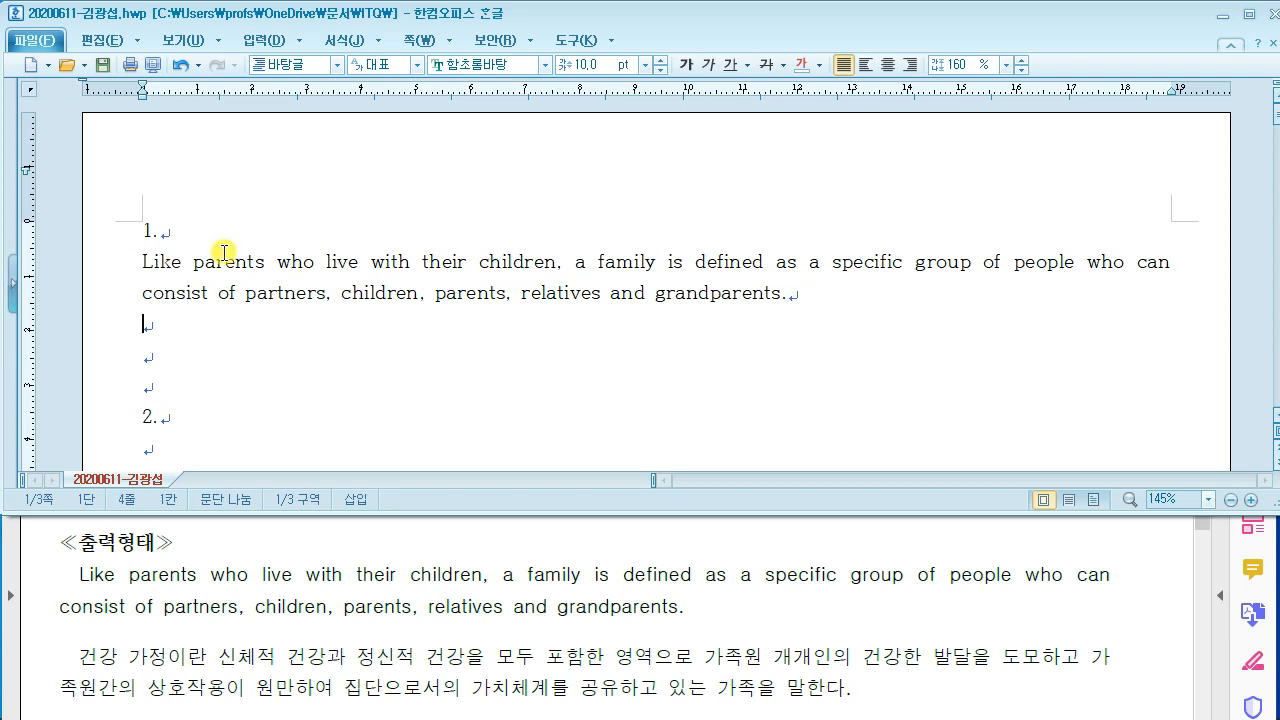
Step: Type the Korean paragraph from '건강 가정이란' to '가족을 말한다.', then bring up the exam PDF
{"action": "type", "text": "건강 가"}
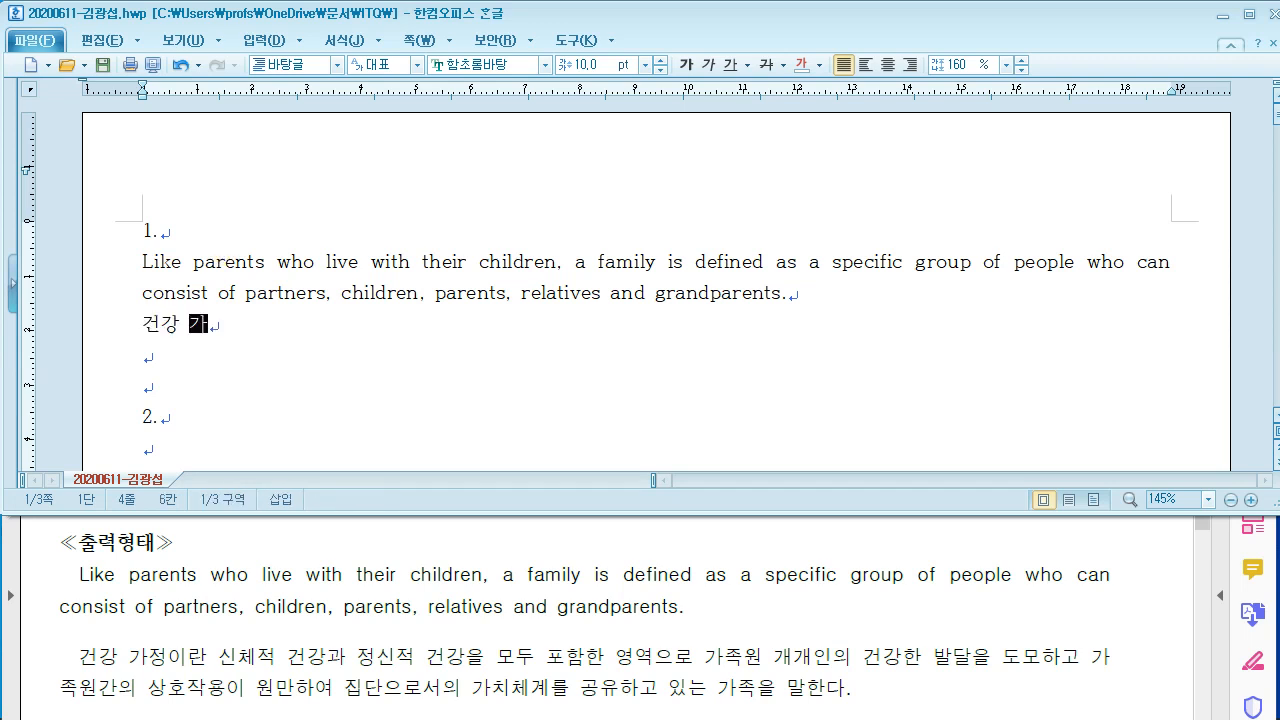
{"action": "type", "text": "정이란 신ㅊ체적"}
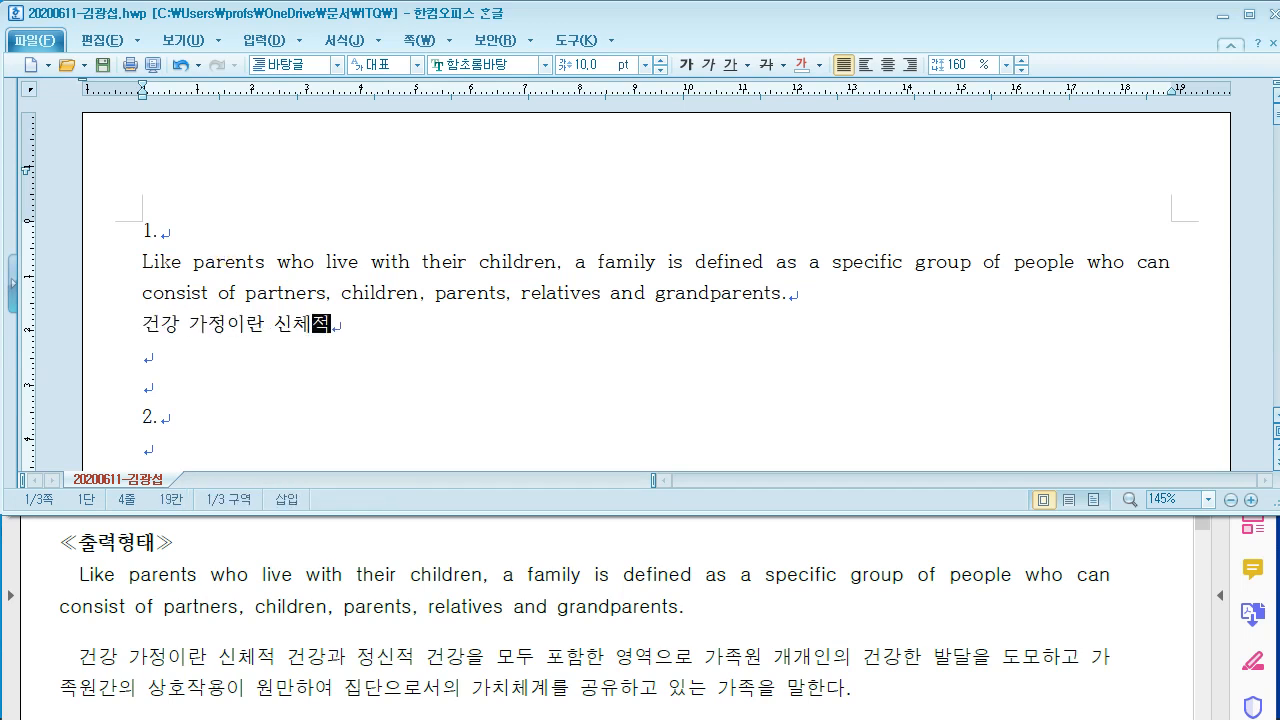
{"action": "type", "text": " 건강과 ㅈ정신적 건강"}
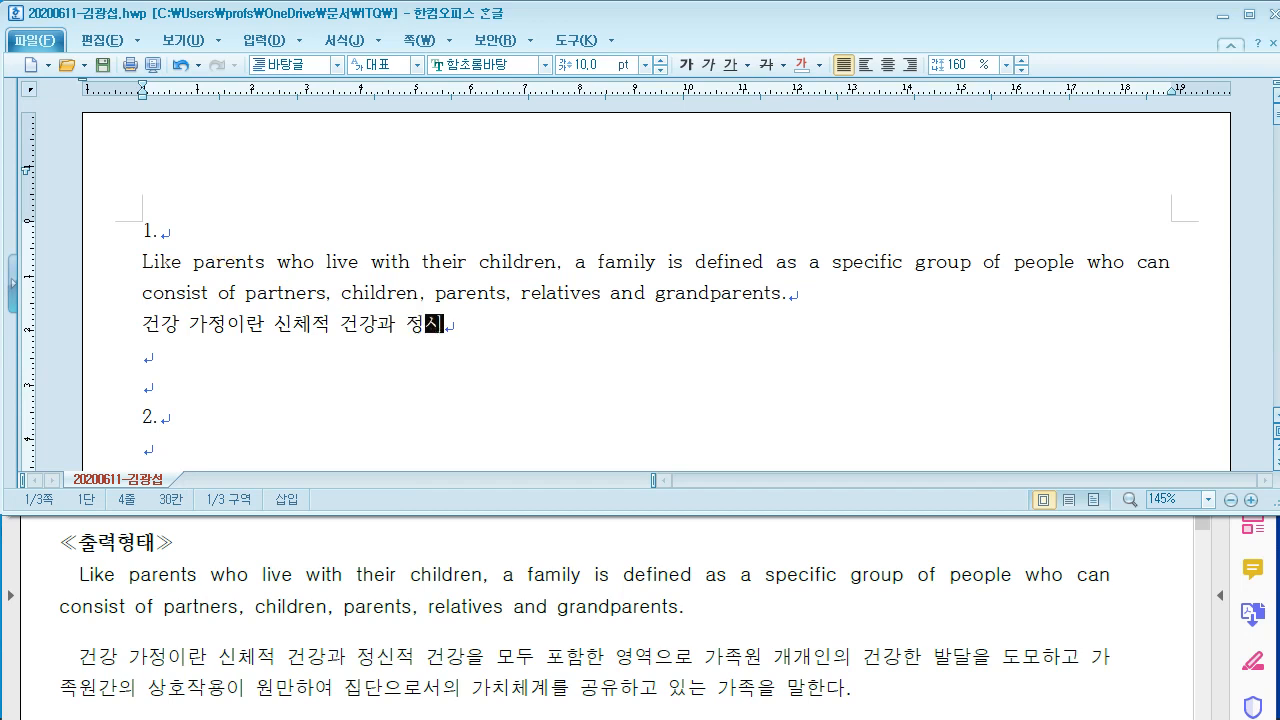
{"action": "type", "text": "을 모"}
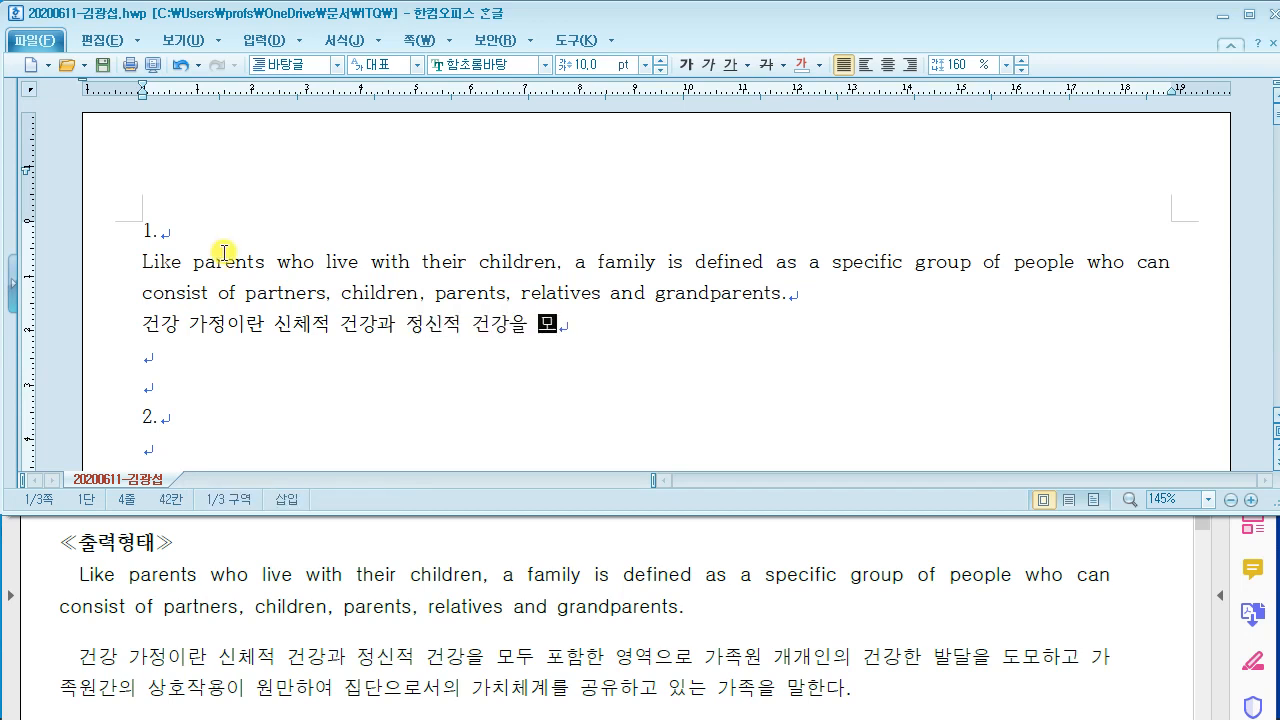
{"action": "type", "text": "두 포함한 영"}
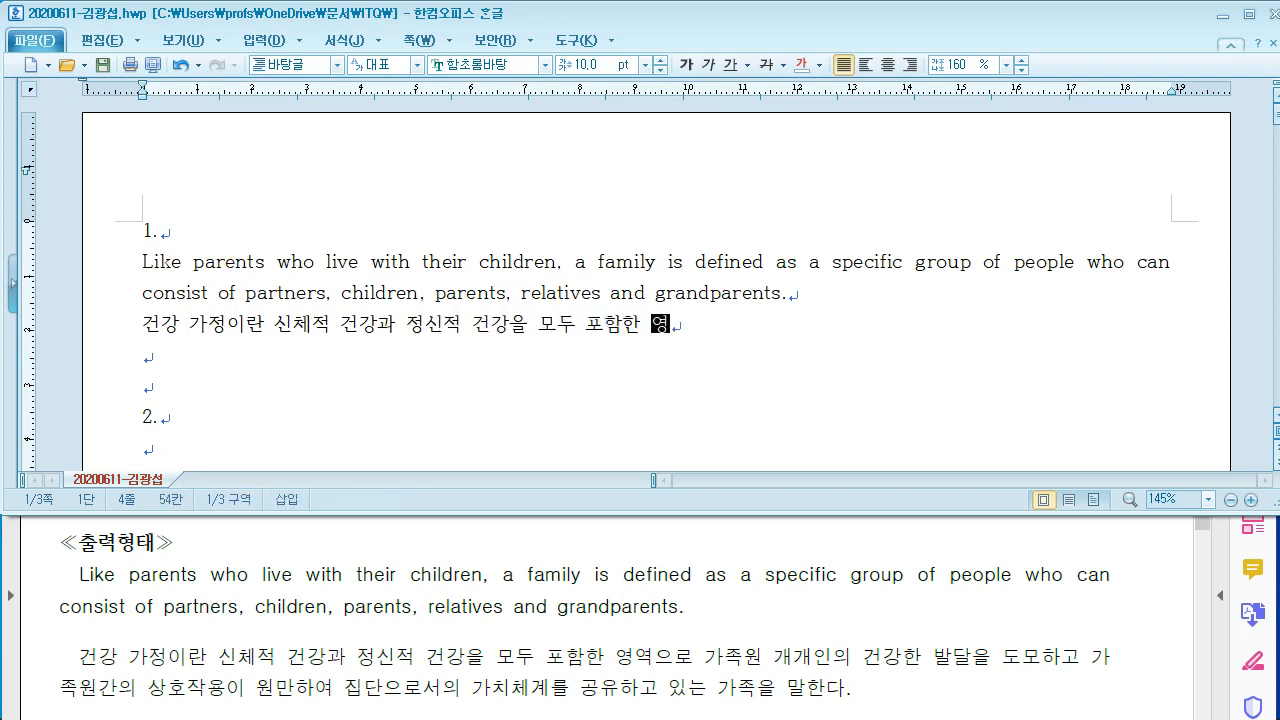
{"action": "type", "text": "역으로 가조족원 개객인의 건"}
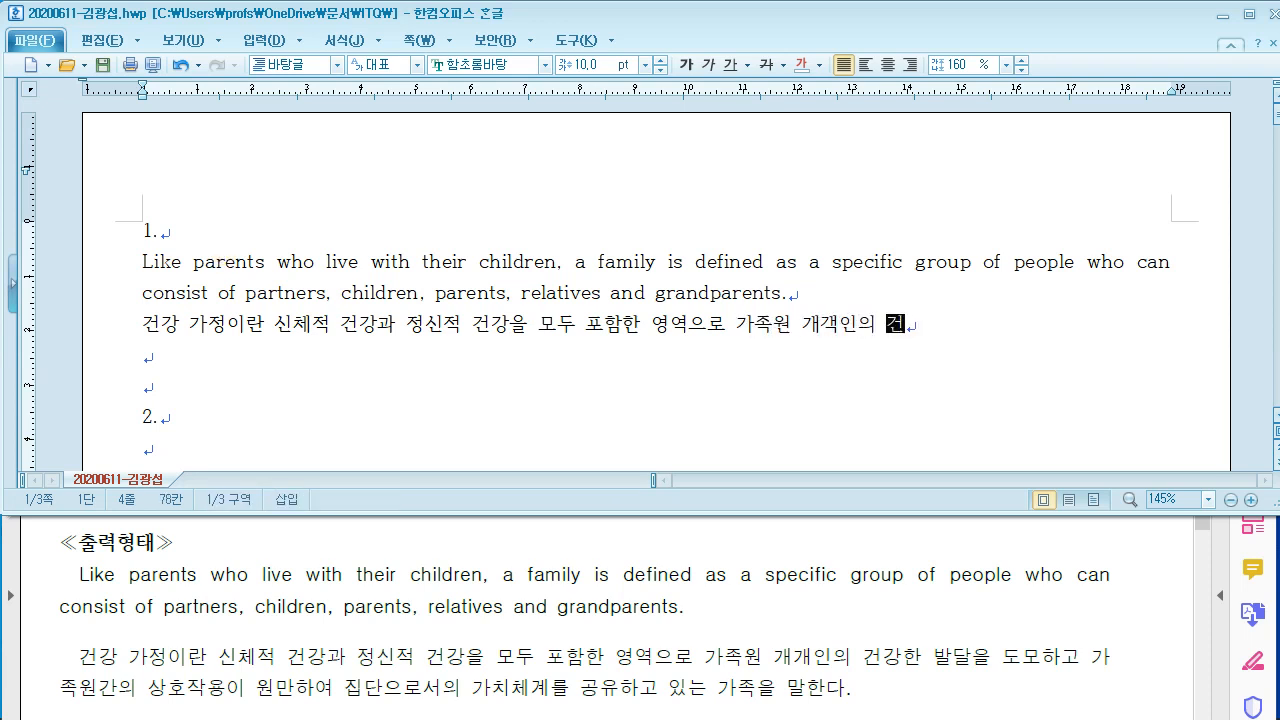
{"action": "key", "text": "BackSpace"}
{"action": "key", "text": "BackSpace"}
{"action": "key", "text": "BackSpace"}
{"action": "key", "text": "BackSpace"}
{"action": "type", "text": "개"}
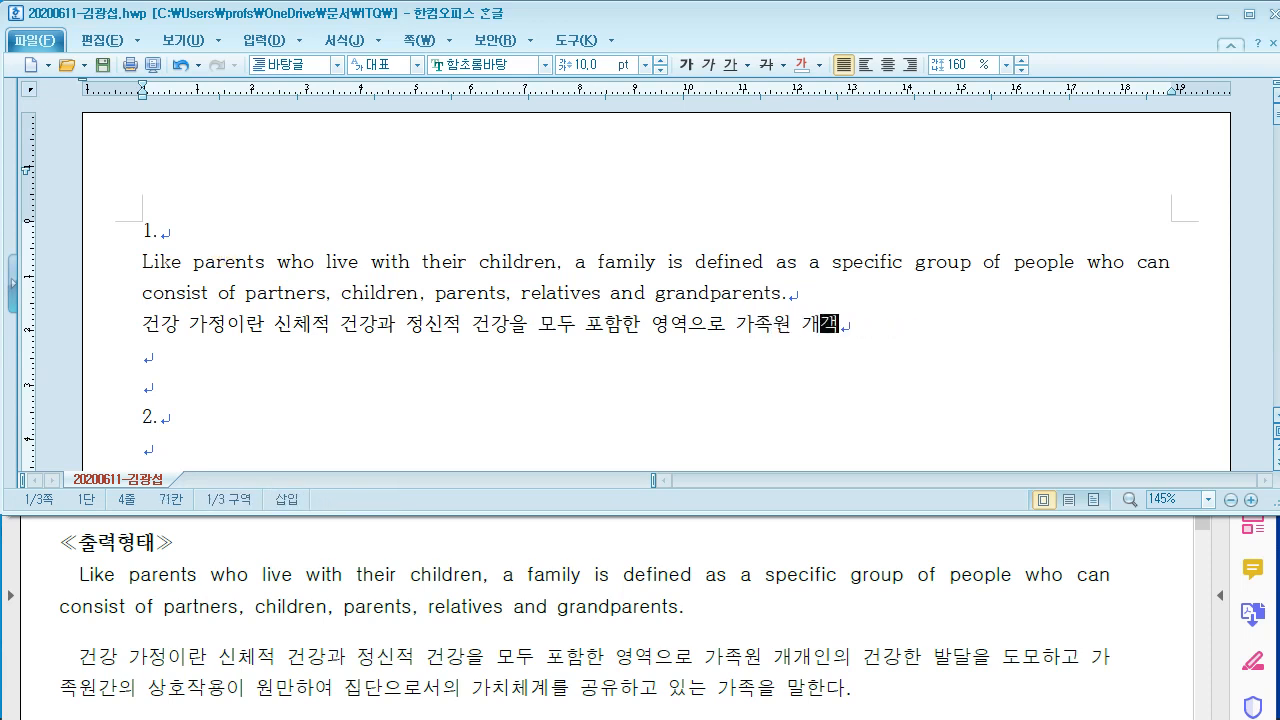
{"action": "type", "text": "인의 건가"}
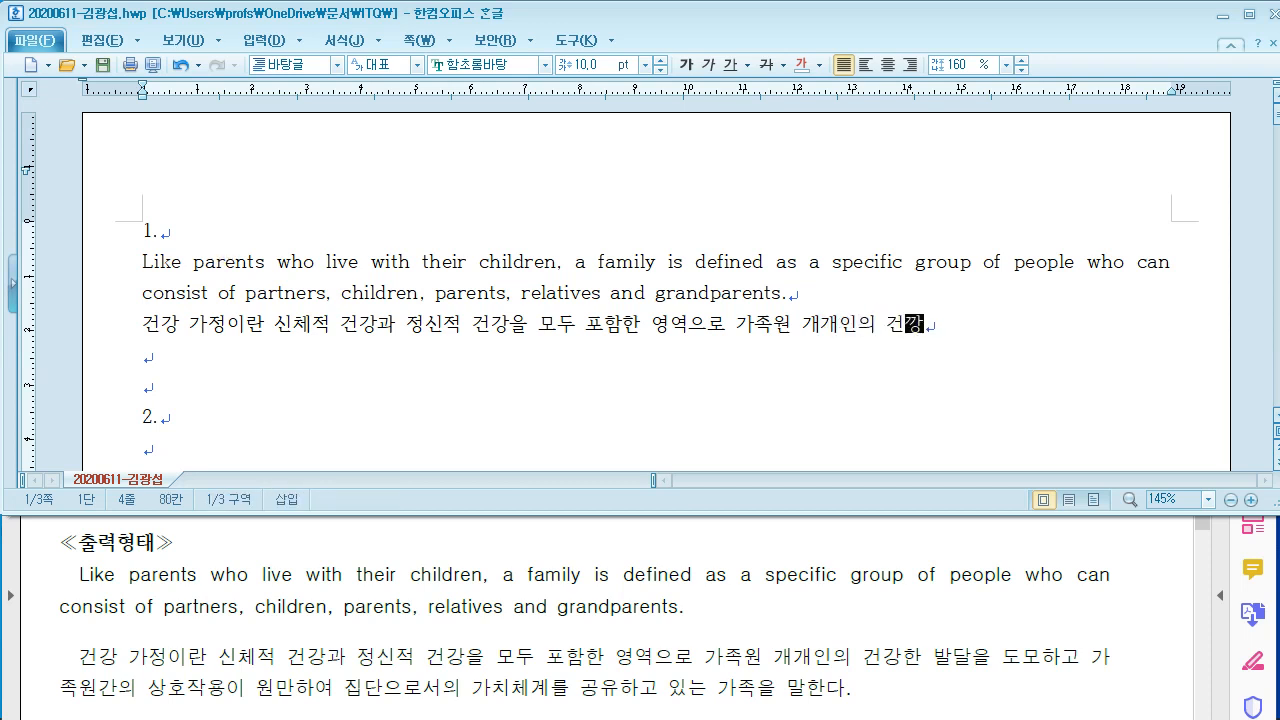
{"action": "type", "text": "강한 발달을 "}
{"action": "type", "text": "도모하고 가"}
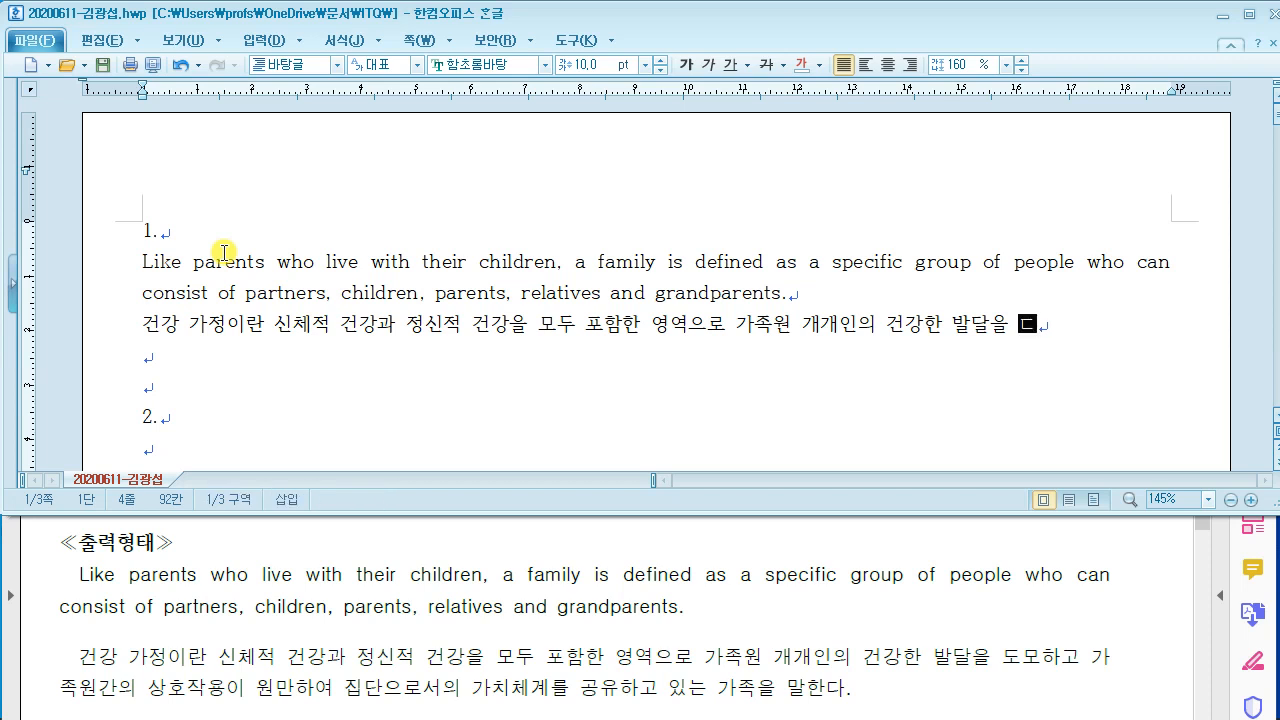
{"action": "type", "text": "족원간"}
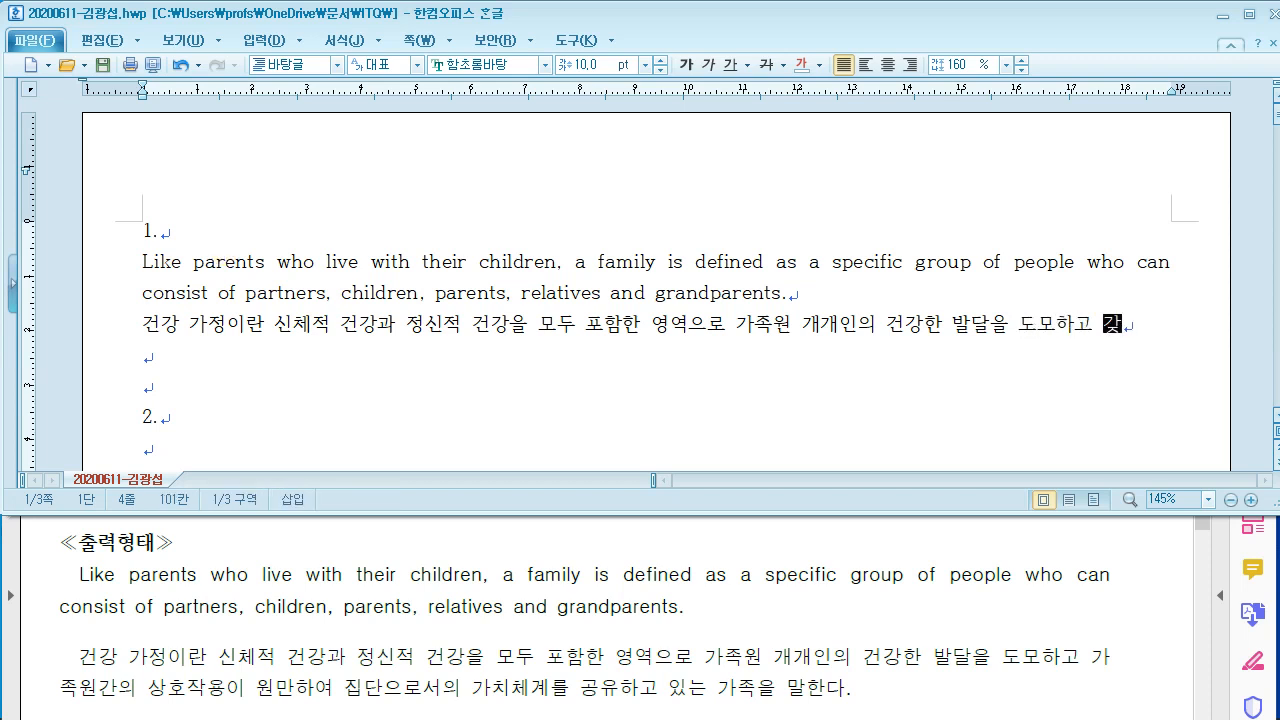
{"action": "type", "text": "의 상호작용"}
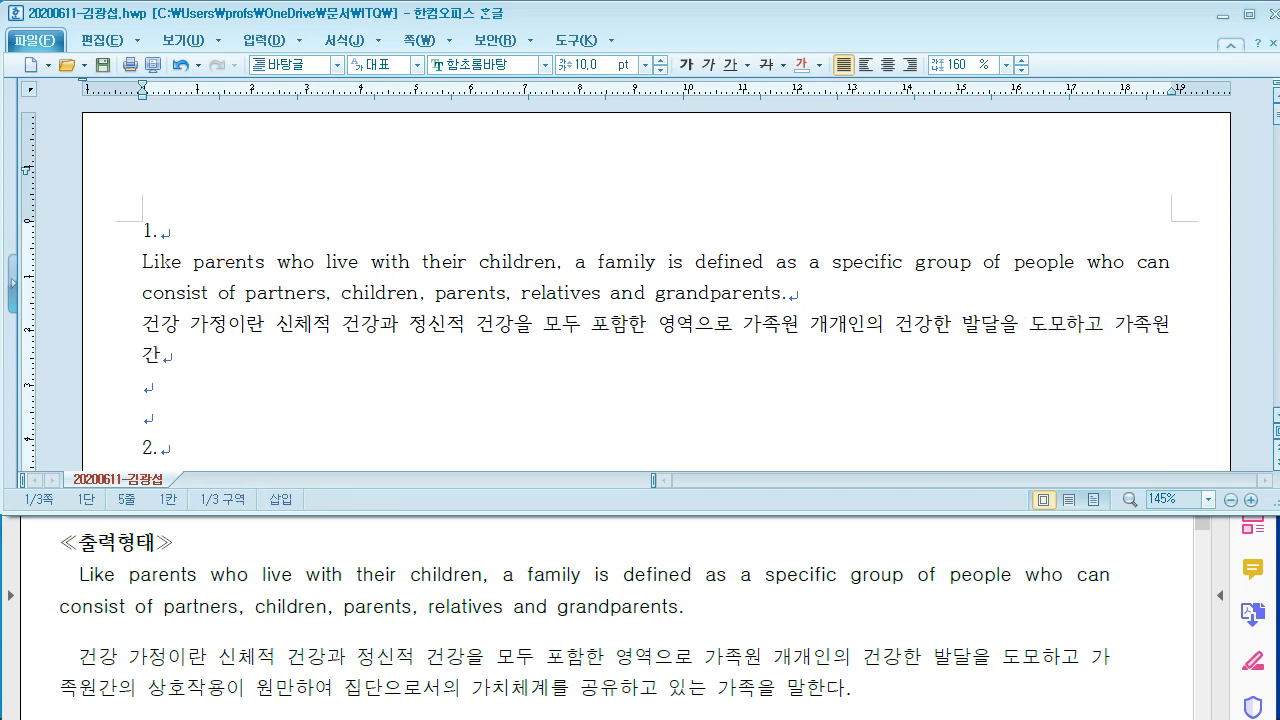
{"action": "type", "text": "이 "}
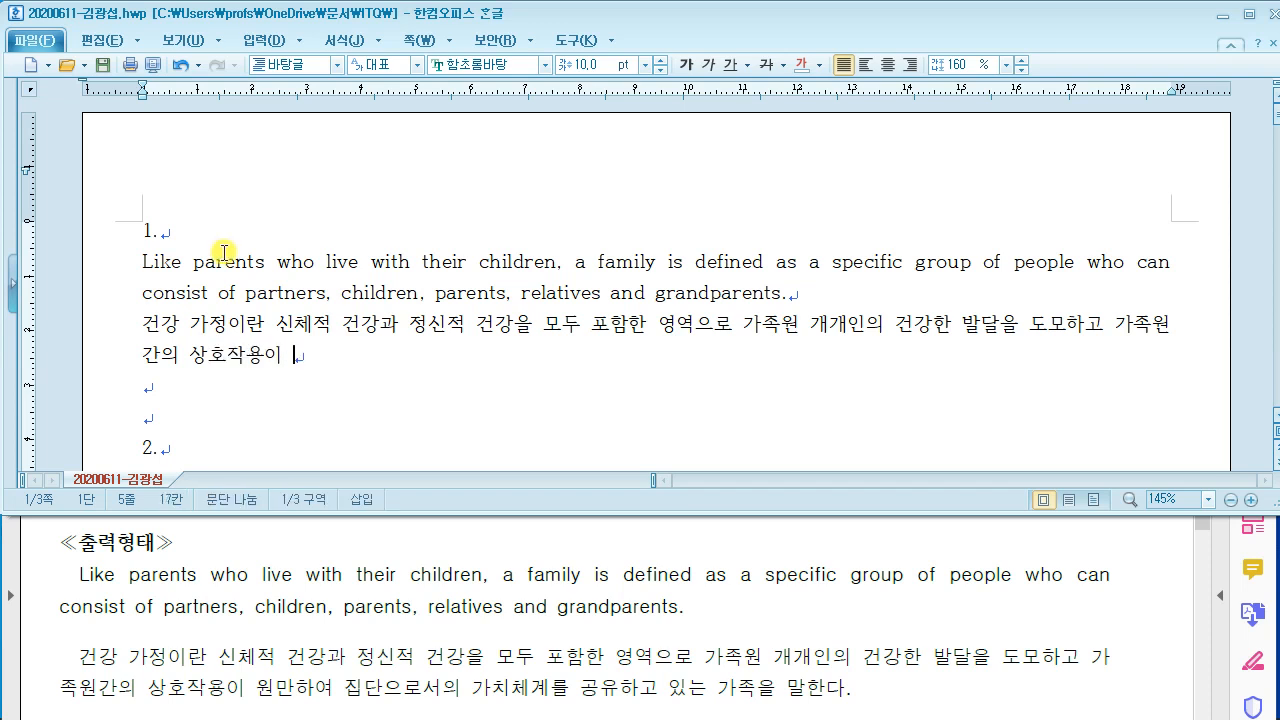
{"action": "type", "text": "원만하여 집단으로서의 ㄱ"}
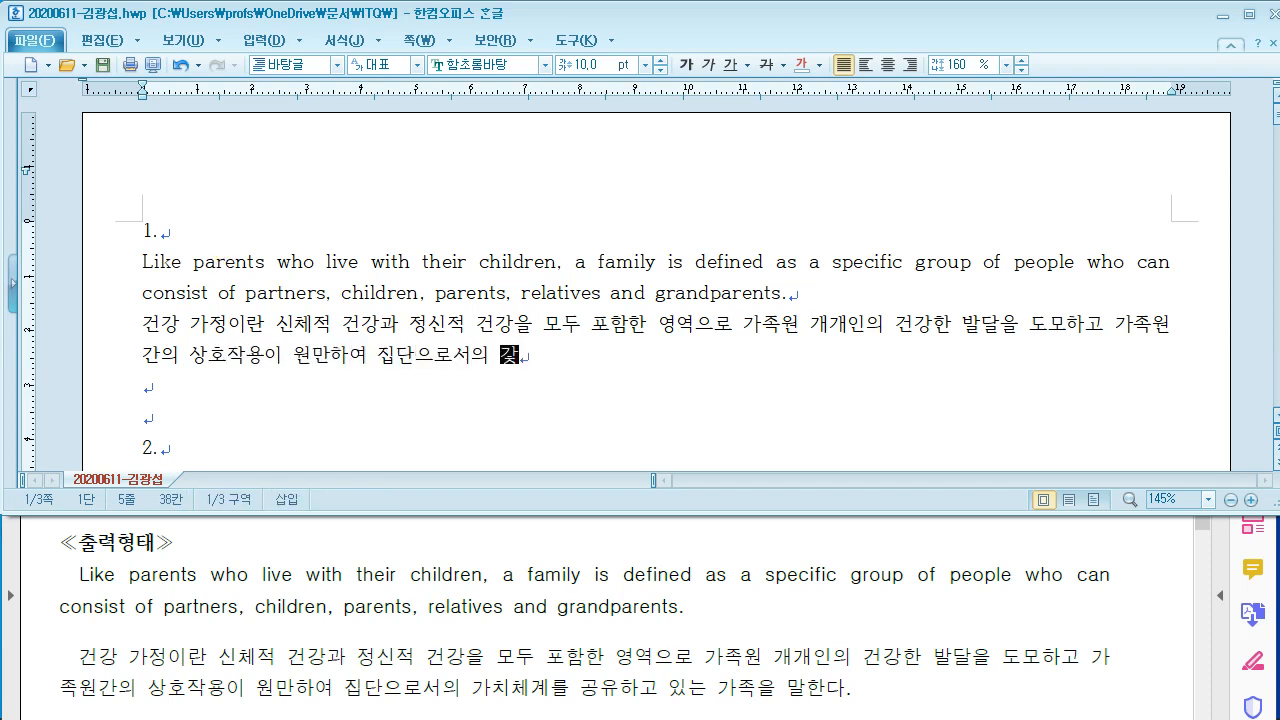
{"action": "type", "text": "가치체계를 ㄱ공유하는"}
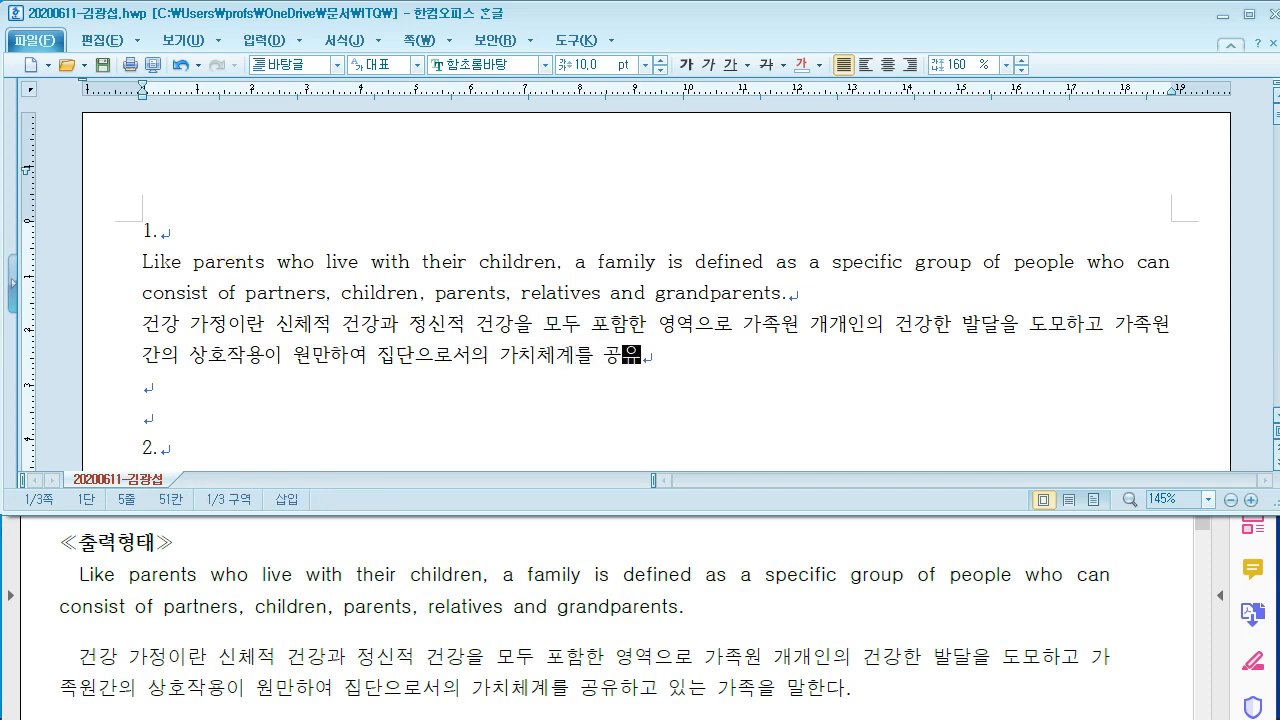
{"action": "key", "text": "BackSpace"}
{"action": "type", "text": "고 있"}
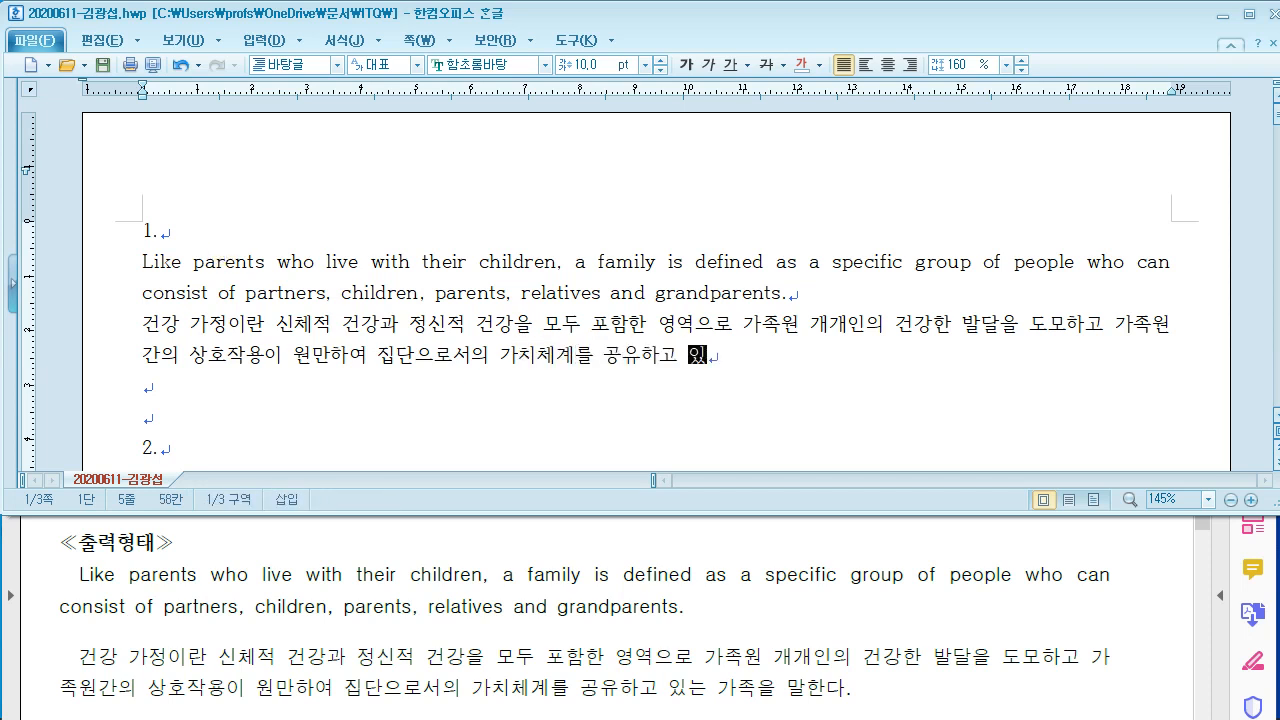
{"action": "type", "text": "는 가족을 만"}
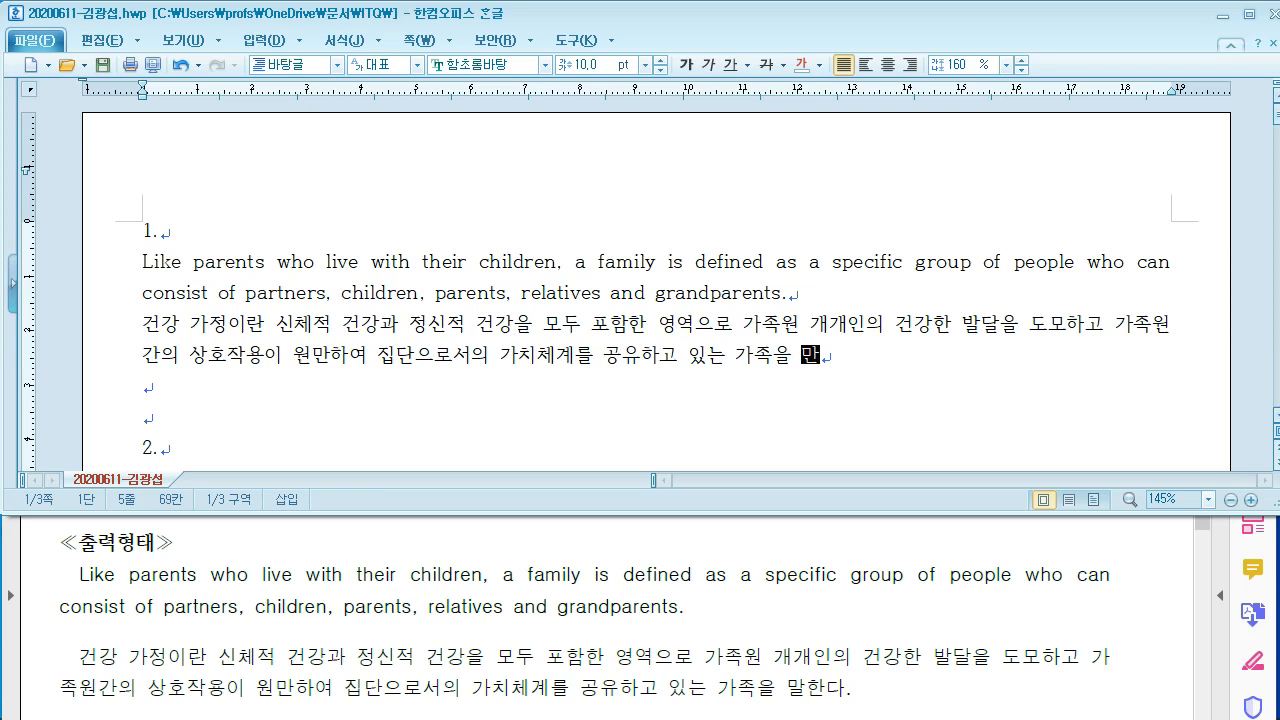
{"action": "type", "text": "한다."}
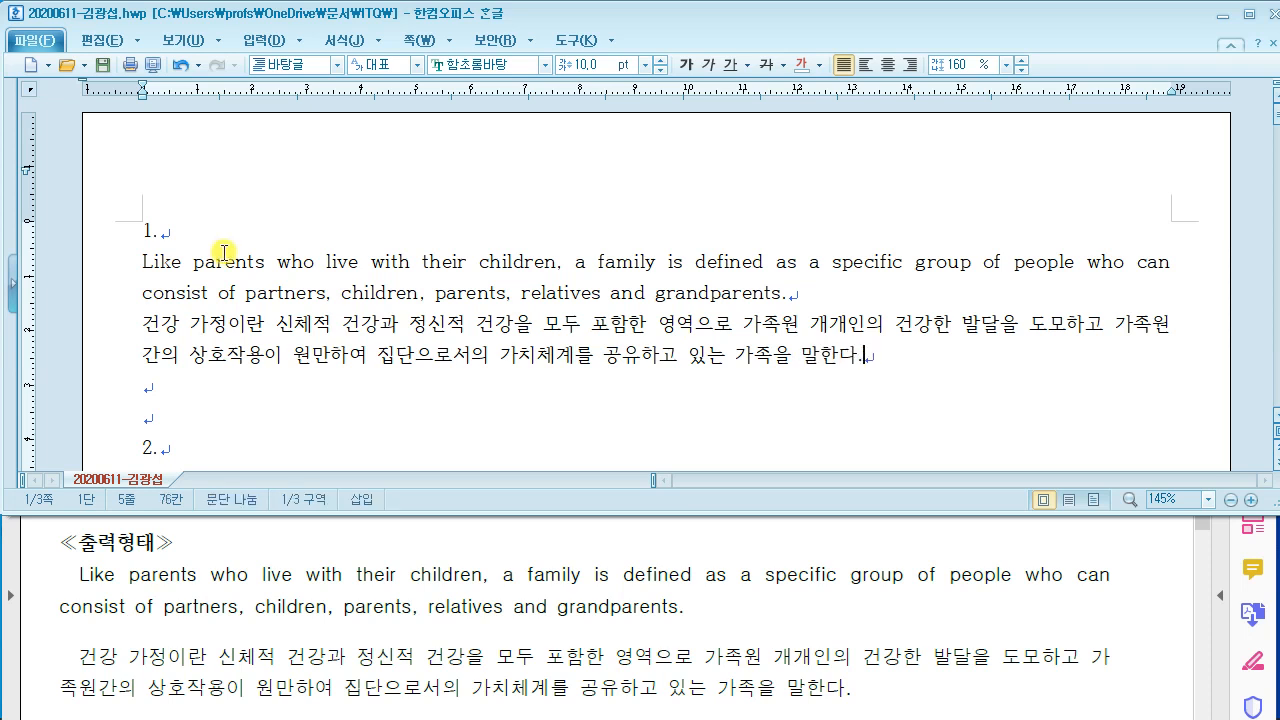
{"action": "left_click", "coordinate": [231, 588]}
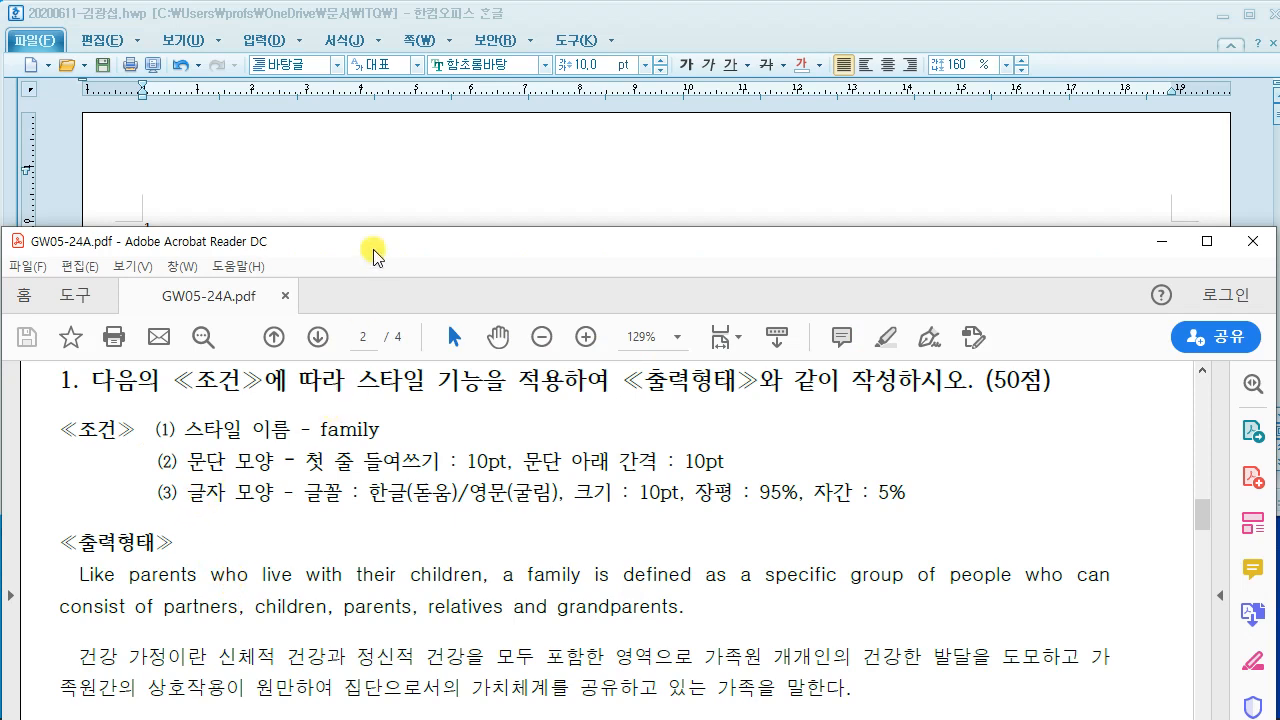
{"action": "left_click_drag", "start_coordinate": [366, 250], "coordinate": [363, 457]}
{"action": "left_click", "coordinate": [360, 375]}
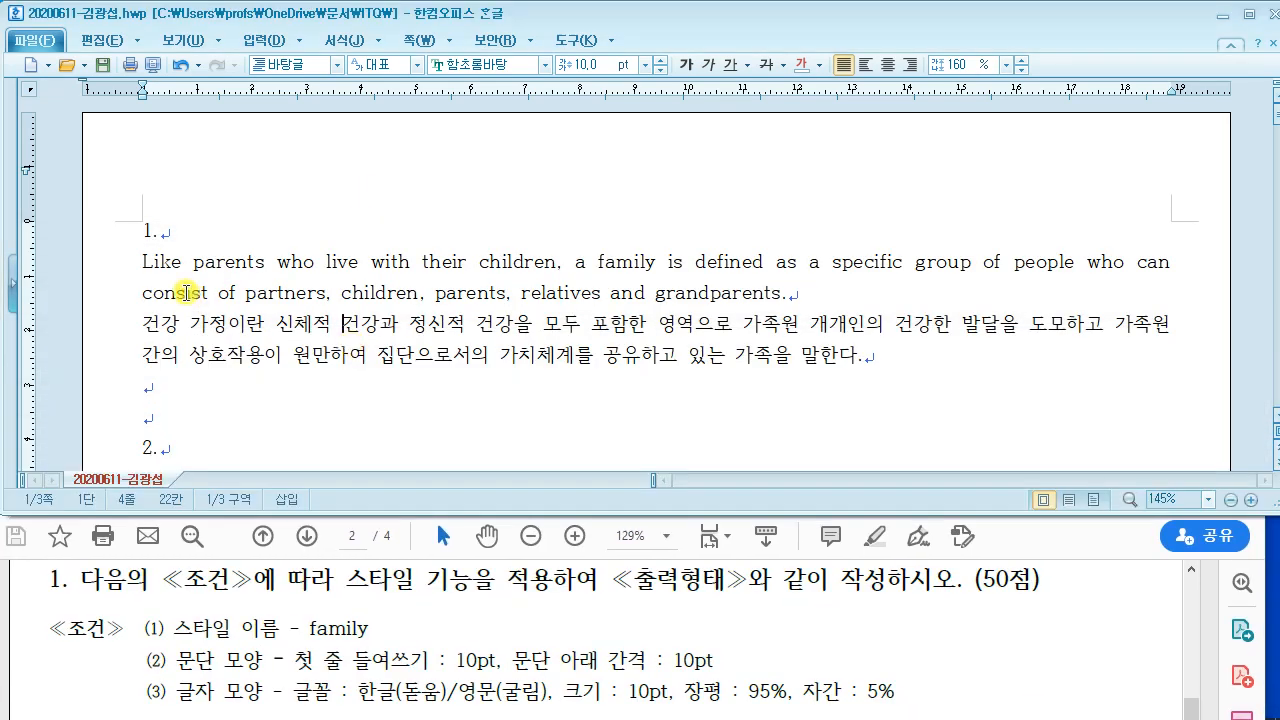
{"action": "left_click_drag", "start_coordinate": [142, 261], "coordinate": [757, 346]}
{"action": "right_click", "coordinate": [331, 262]}
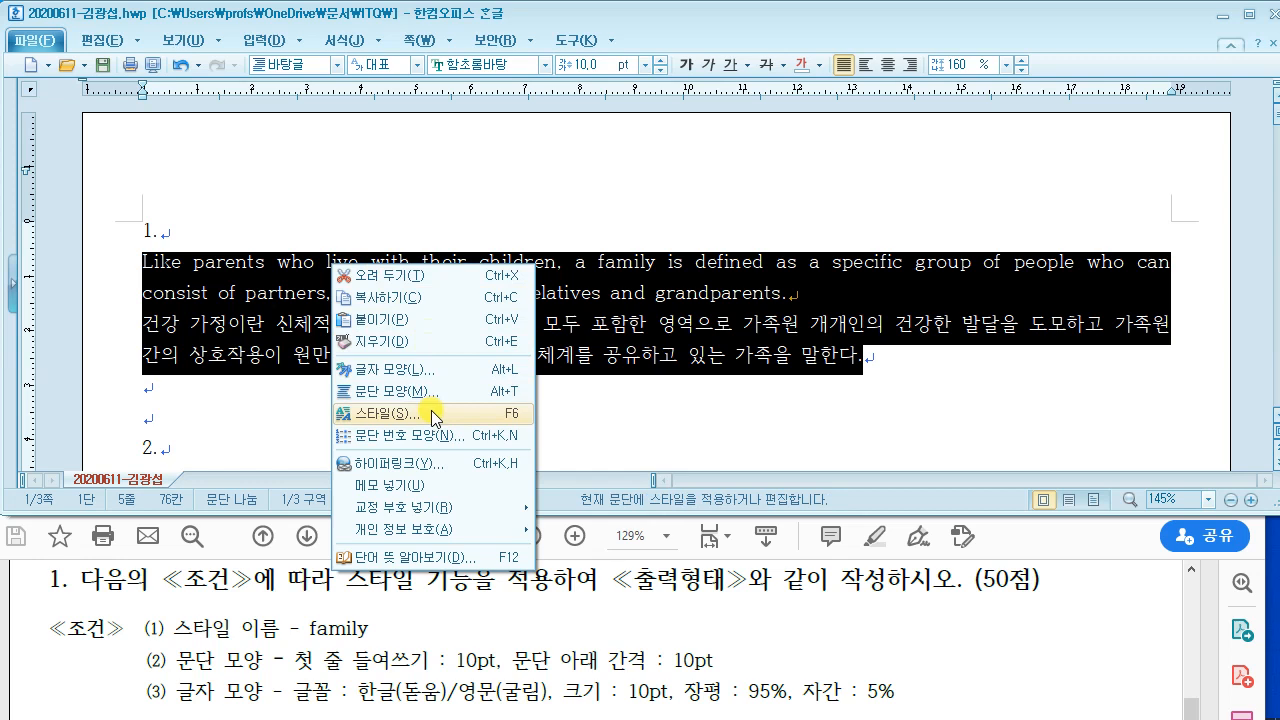
{"action": "left_click", "coordinate": [435, 416]}
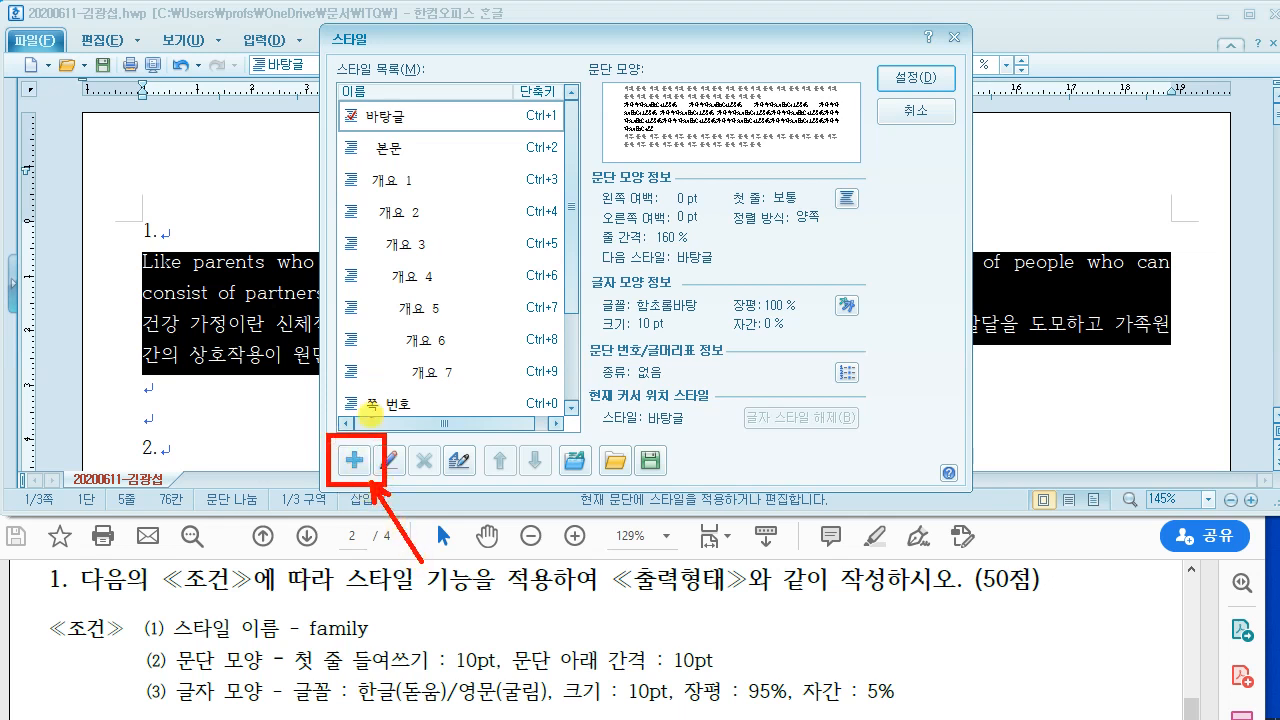
{"action": "mouse_move", "coordinate": [382, 394]}
{"action": "left_mouse_down"}
{"action": "mouse_move", "coordinate": [383, 413]}
{"action": "mouse_move", "coordinate": [346, 428]}
{"action": "mouse_move", "coordinate": [370, 418]}
{"action": "left_mouse_up"}
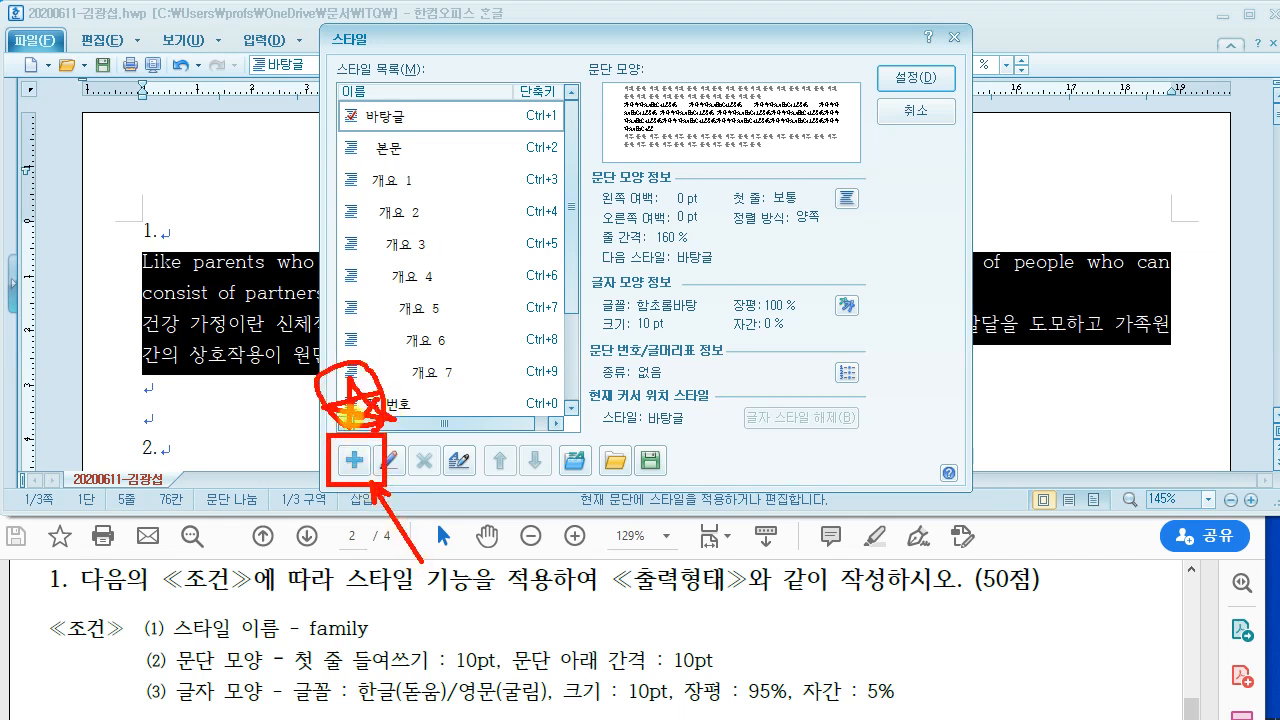
{"action": "key", "text": "Escape"}
Step: Add a new style and name it 'family', as the task sheet requires
{"action": "left_click", "coordinate": [356, 460]}
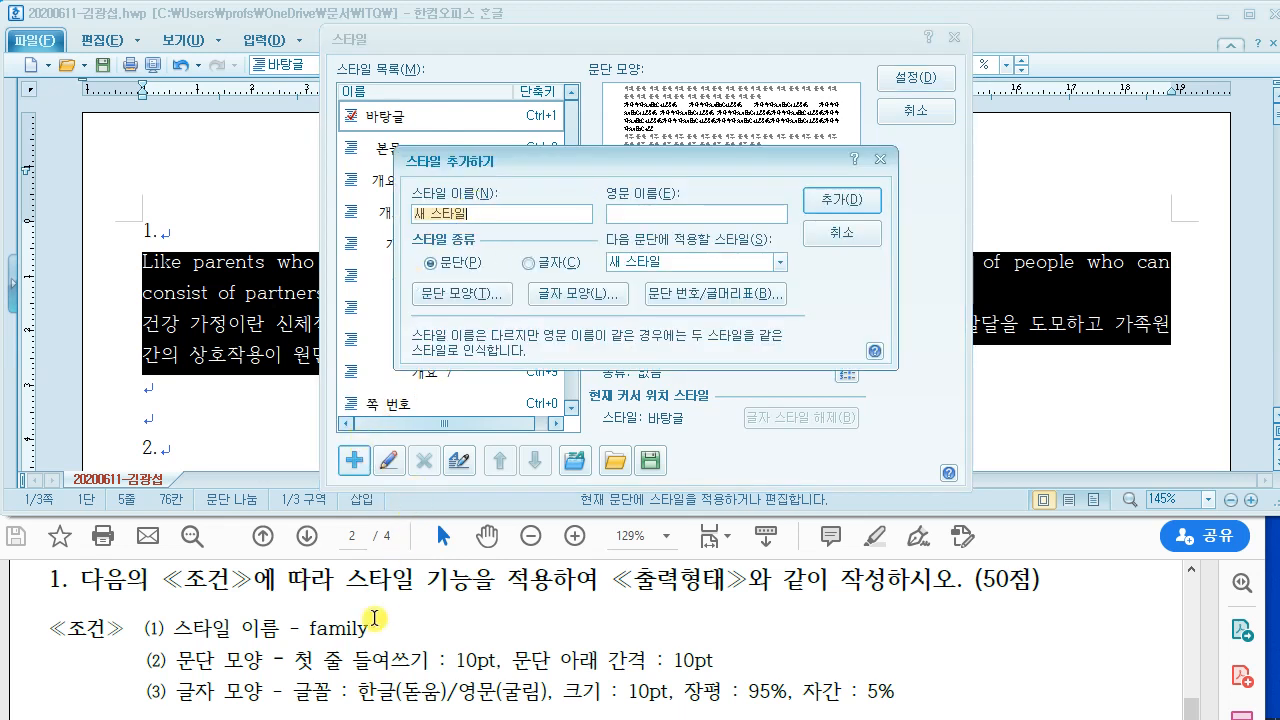
{"action": "left_click", "coordinate": [360, 630]}
{"action": "scroll", "coordinate": [360, 635], "scroll_direction": "down", "scroll_amount": 1}
{"action": "scroll", "coordinate": [360, 625], "scroll_direction": "up", "scroll_amount": 1}
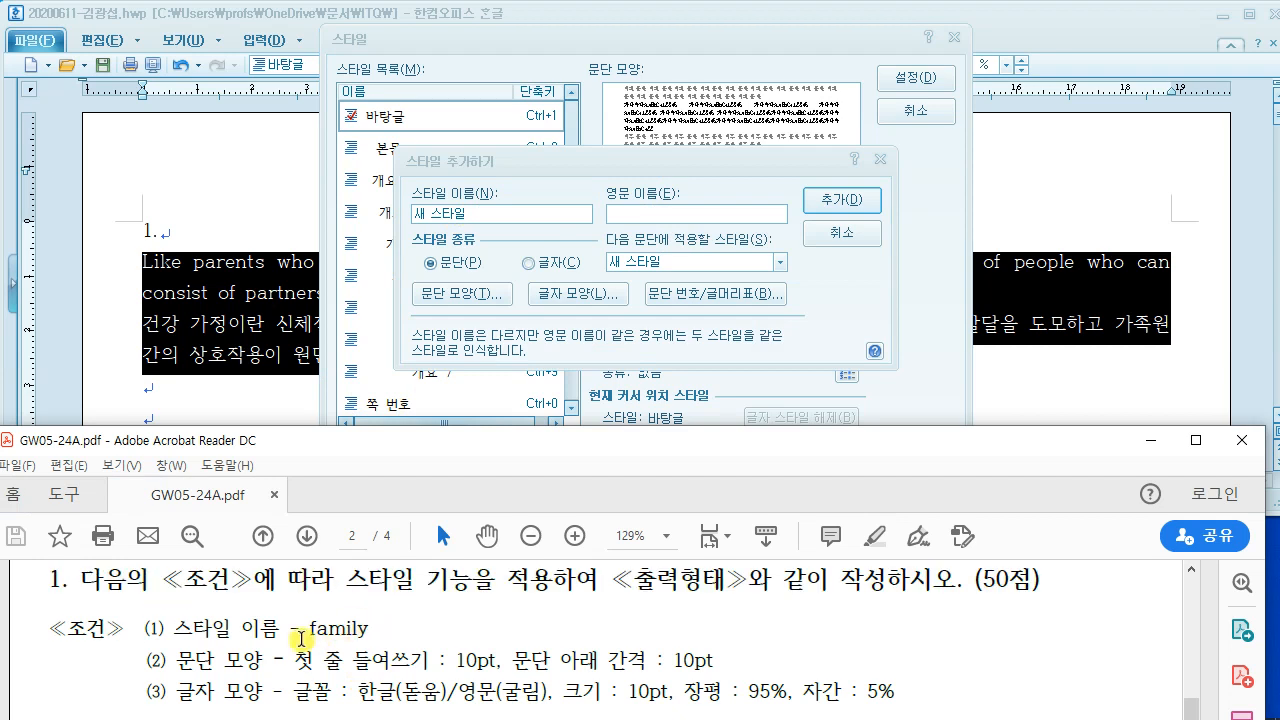
{"action": "left_click_drag", "start_coordinate": [466, 214], "coordinate": [390, 214]}
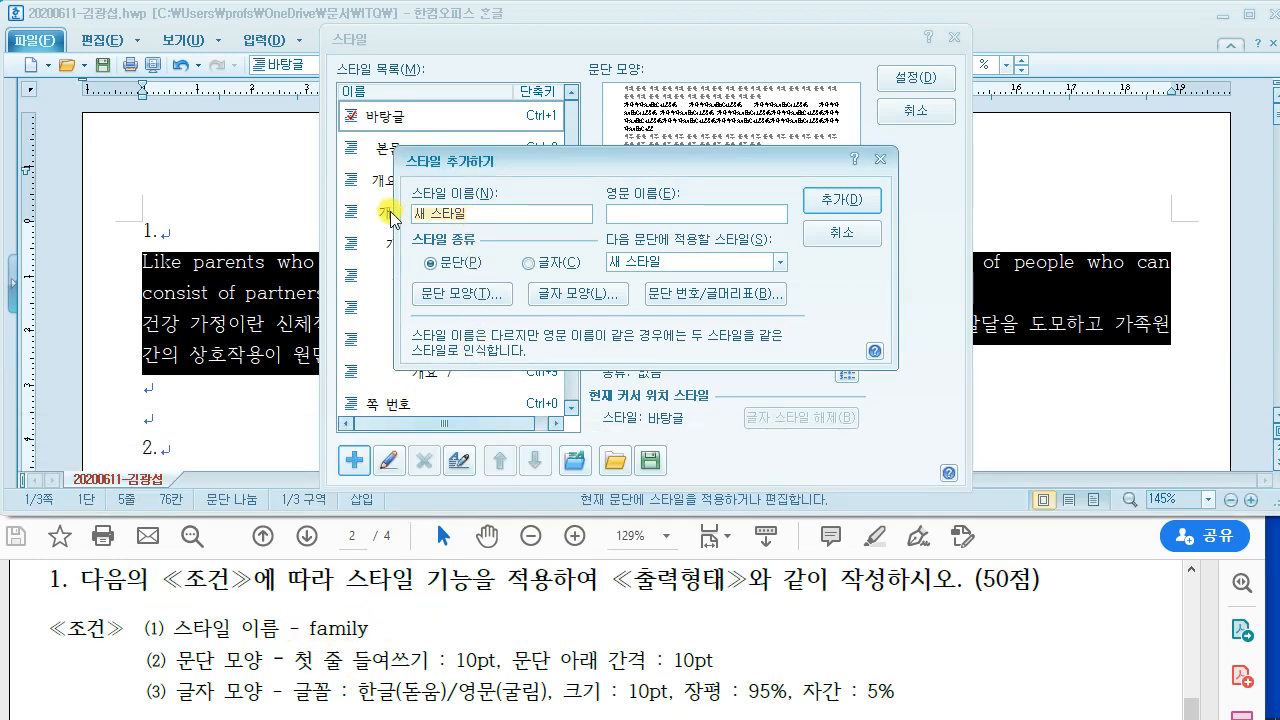
{"action": "type", "text": "family"}
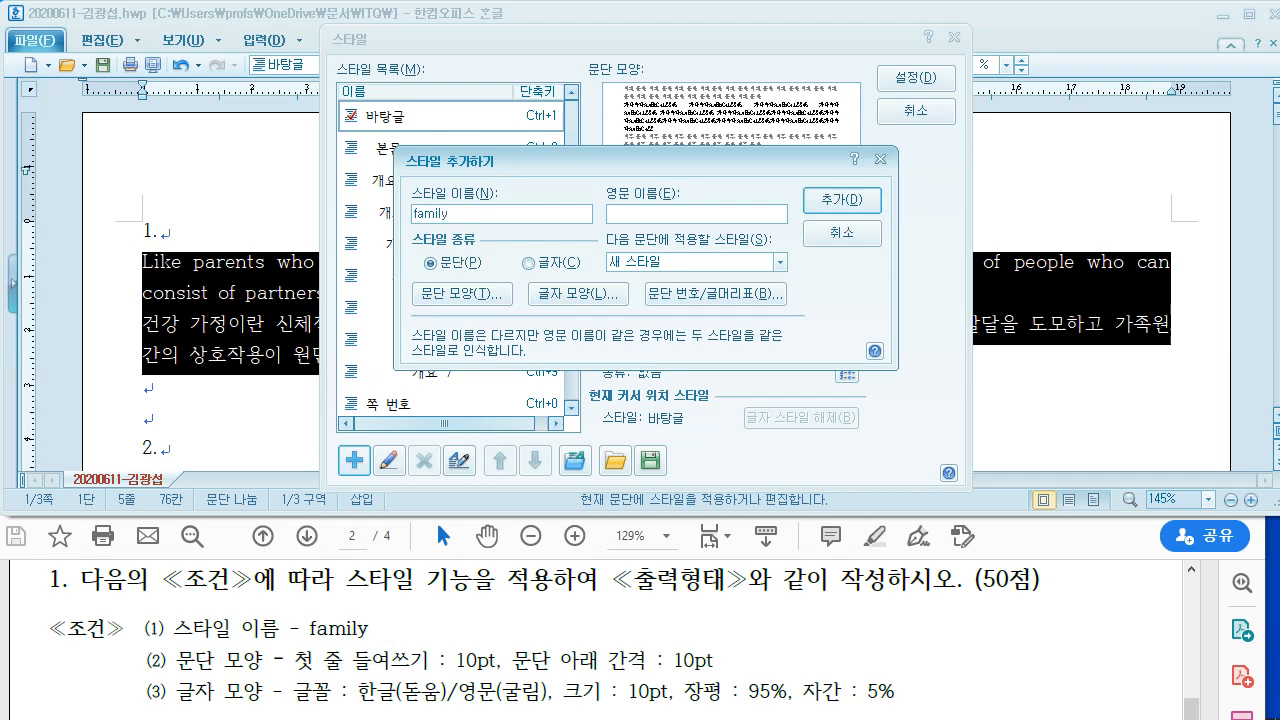
Step: Give the family style's paragraph shape a 10 pt first-line indent
{"action": "left_click", "coordinate": [456, 294]}
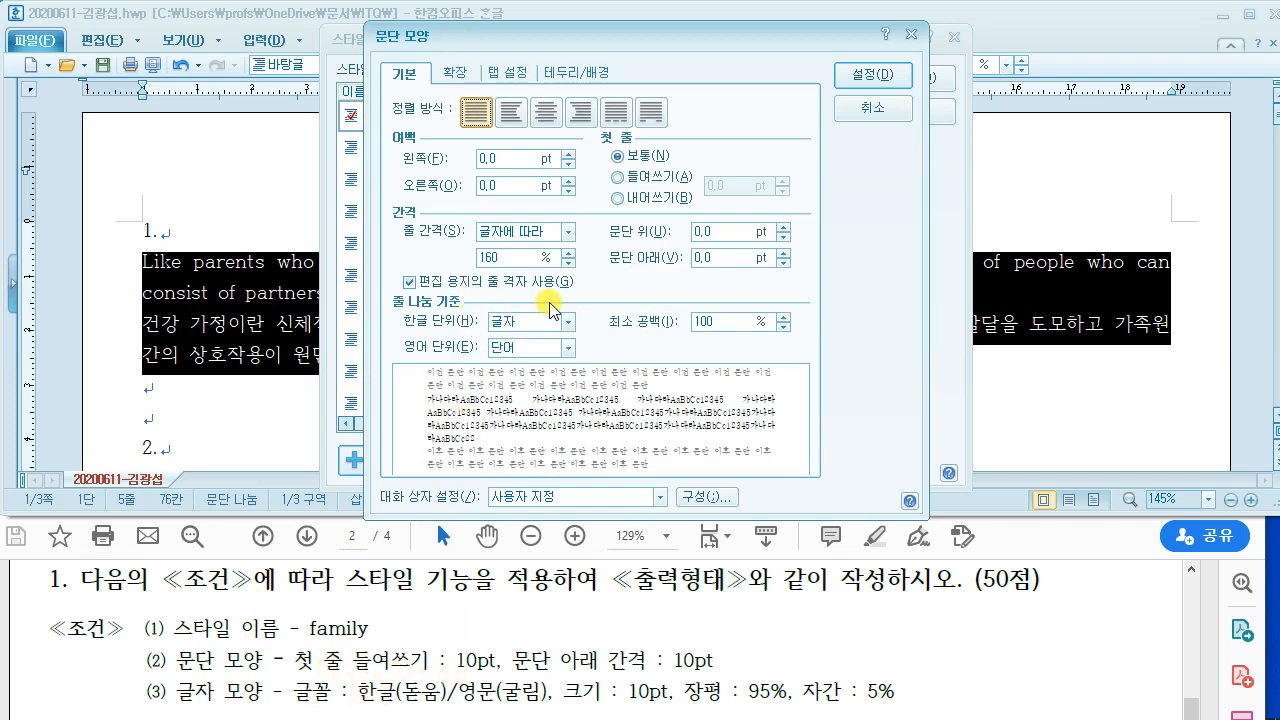
{"action": "left_click_drag", "start_coordinate": [597, 123], "coordinate": [788, 210]}
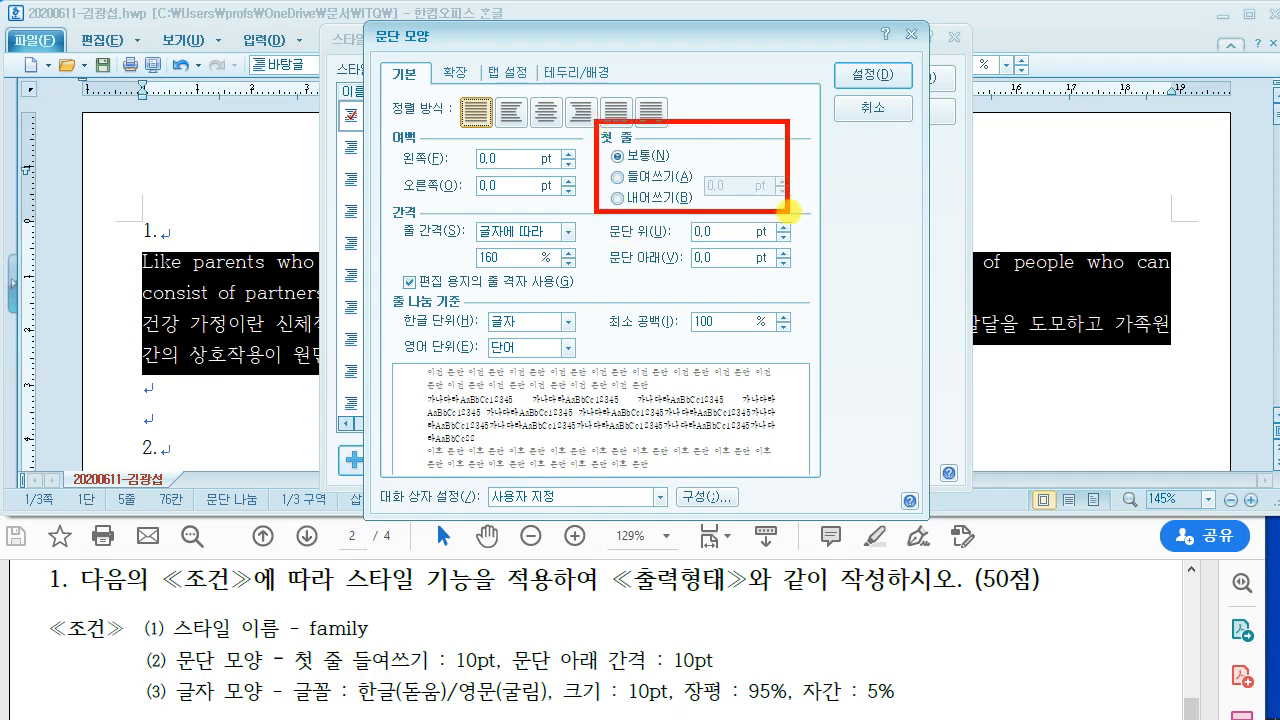
{"action": "left_click_drag", "start_coordinate": [601, 168], "coordinate": [690, 208]}
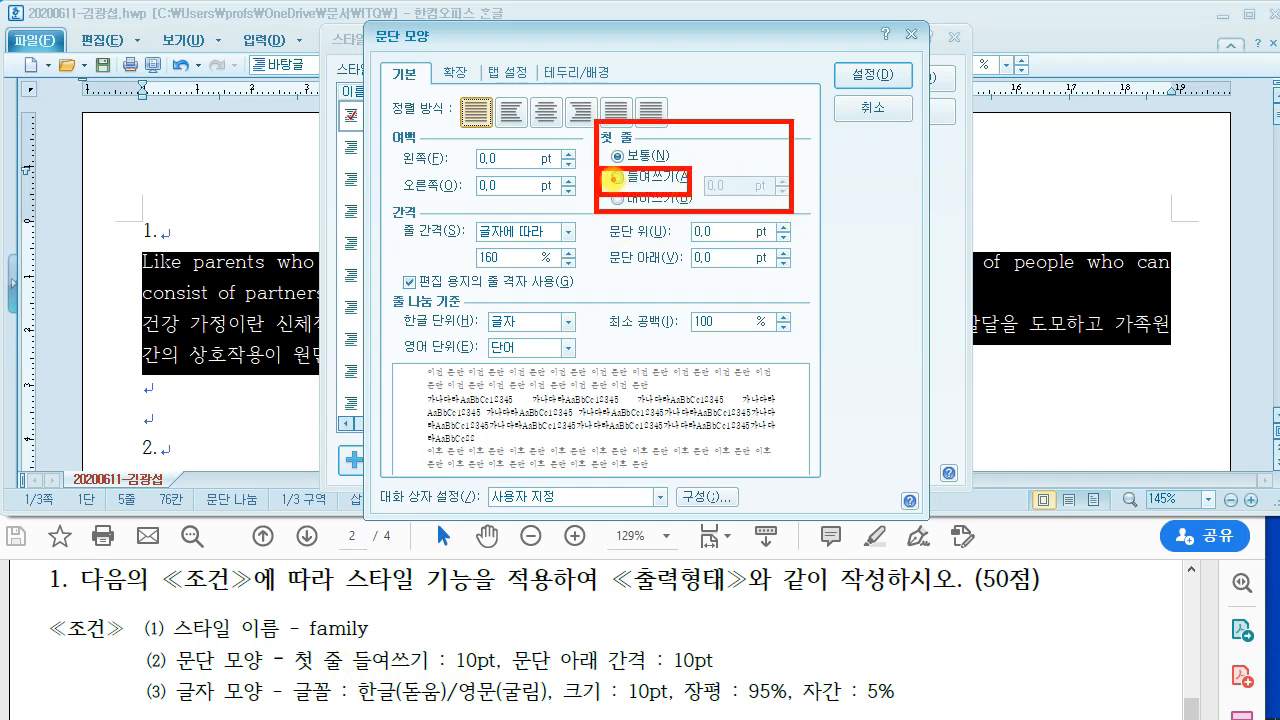
{"action": "left_click_drag", "start_coordinate": [612, 177], "coordinate": [520, 88]}
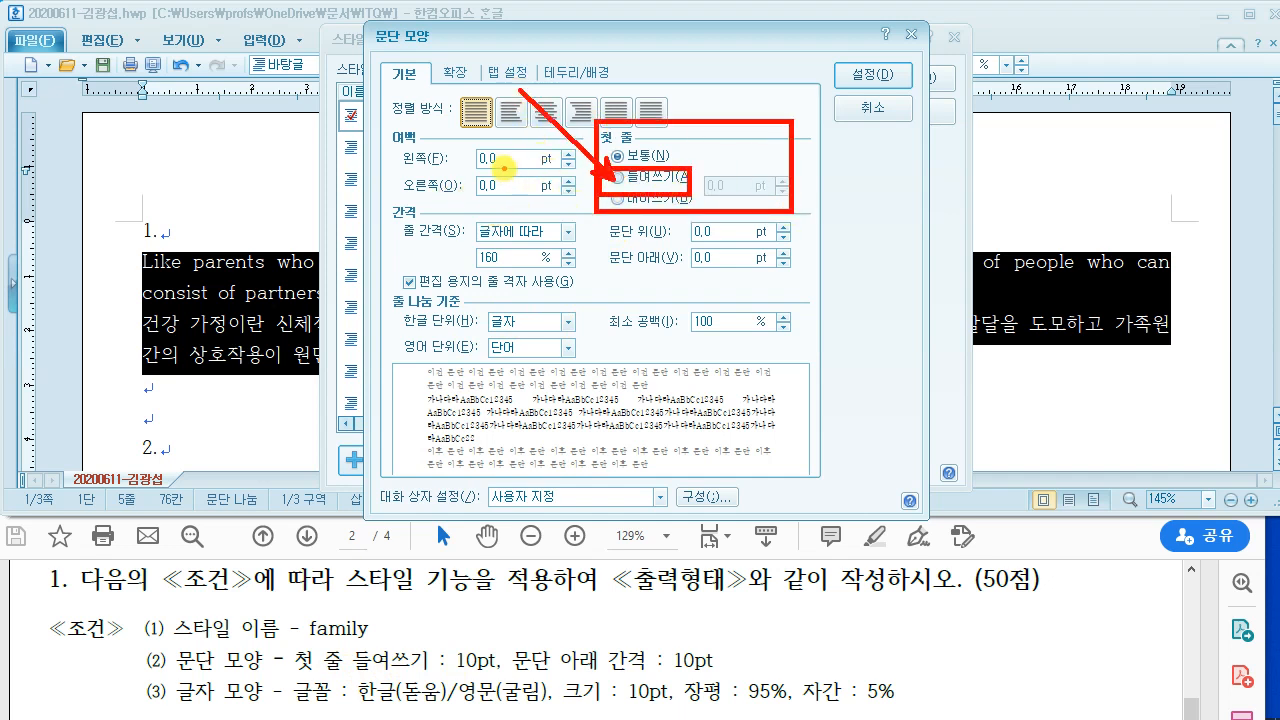
{"action": "left_click_drag", "start_coordinate": [505, 168], "coordinate": [520, 150]}
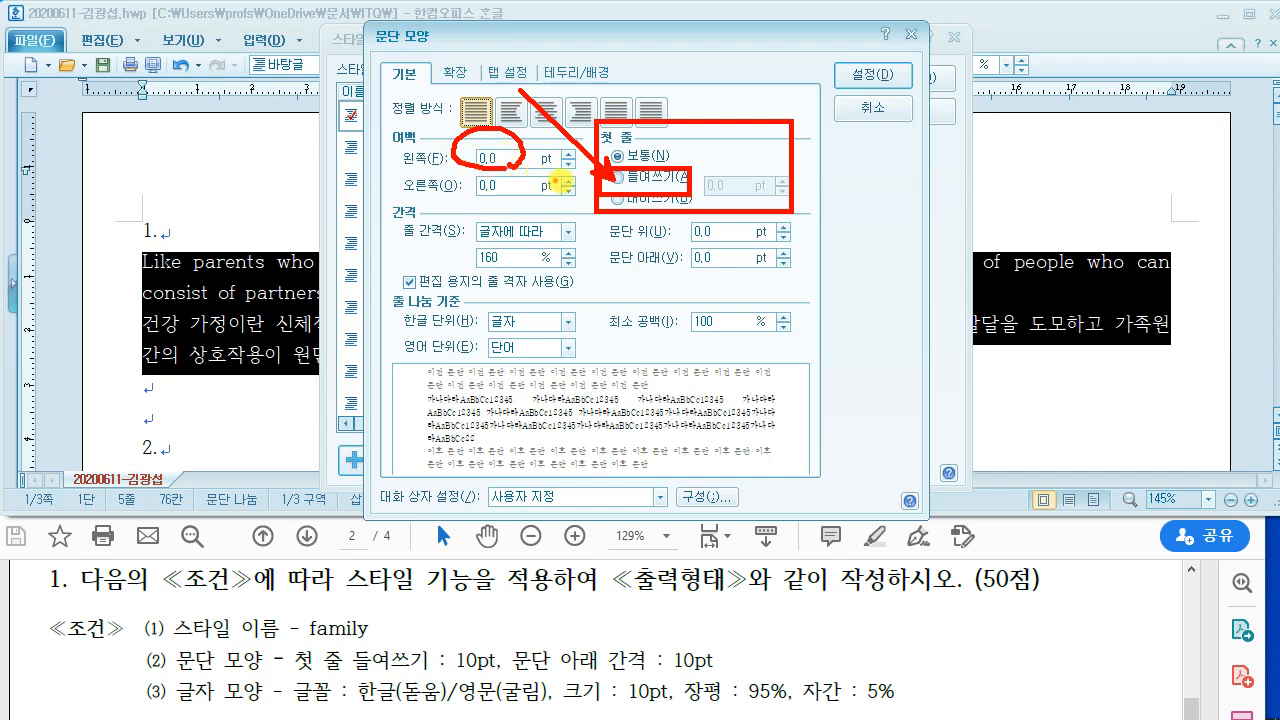
{"action": "key", "text": "Escape"}
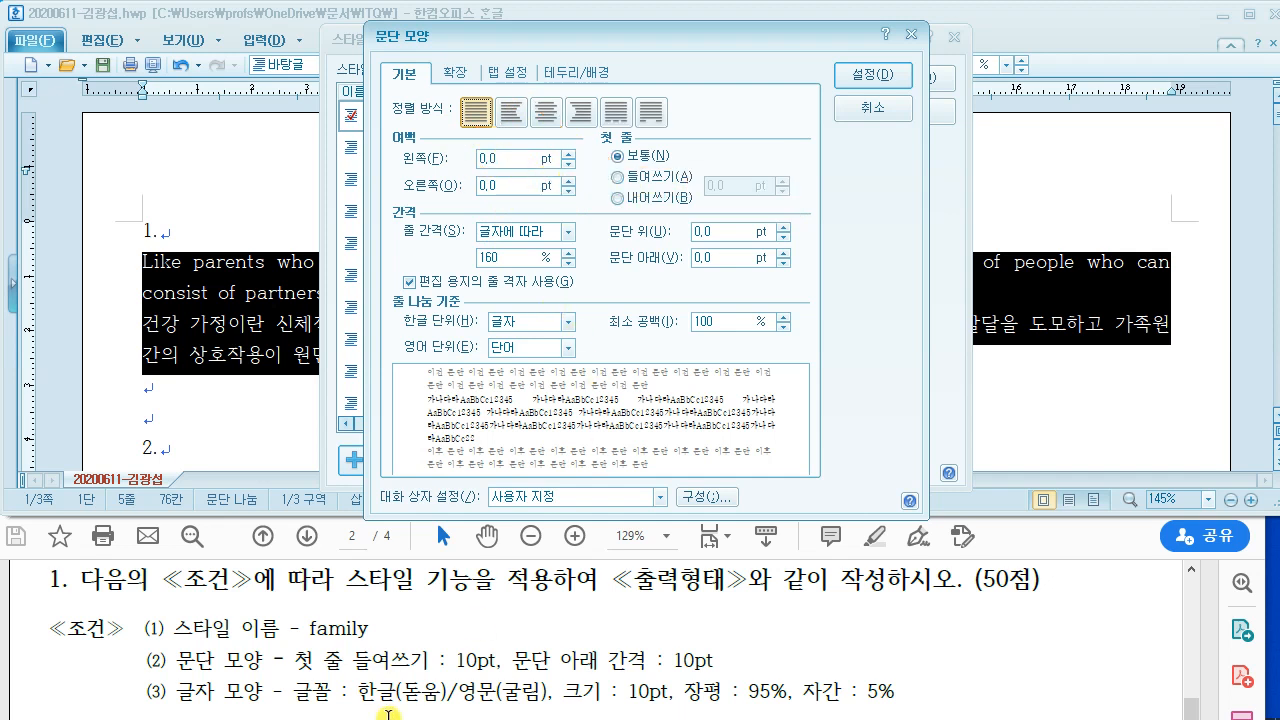
{"action": "left_click", "coordinate": [619, 177]}
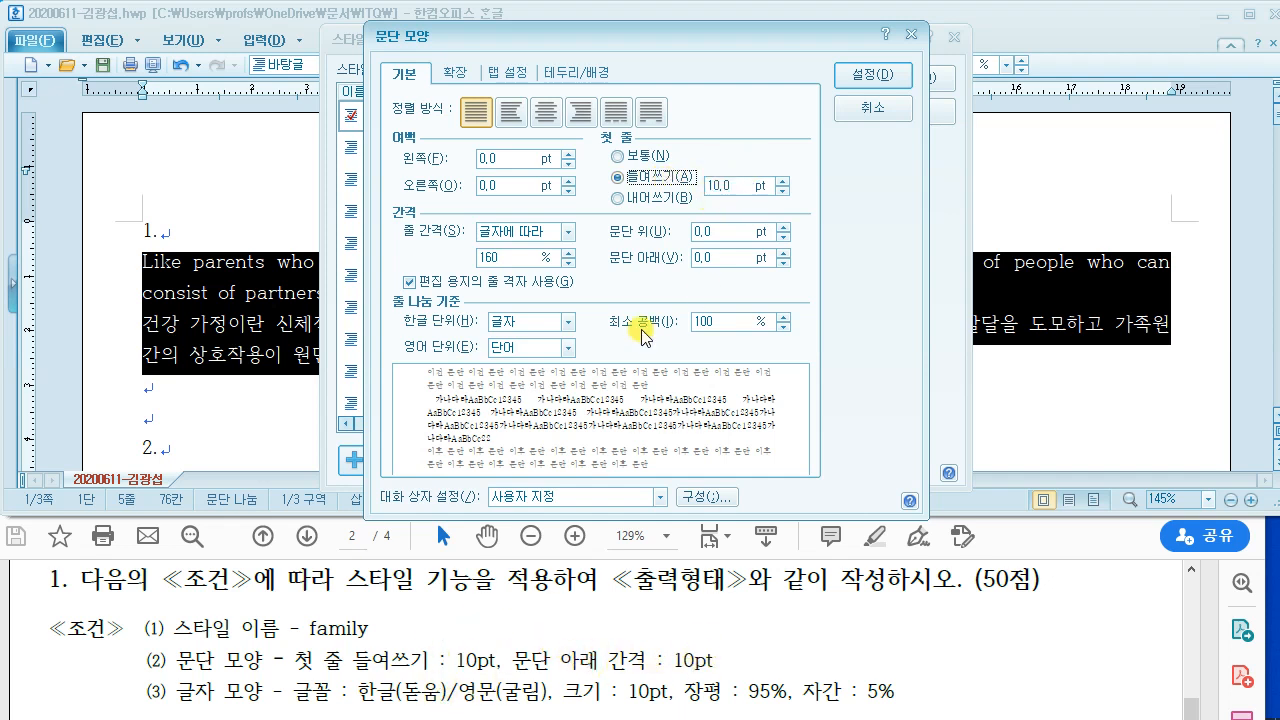
Step: Set 10 pt spacing below paragraphs and confirm the paragraph shape
{"action": "key", "text": "ctrl+2"}
{"action": "mouse_move", "coordinate": [599, 236]}
{"action": "left_mouse_down"}
{"action": "mouse_move", "coordinate": [621, 267]}
{"action": "mouse_move", "coordinate": [818, 292]}
{"action": "left_mouse_up"}
{"action": "key", "text": "Escape"}
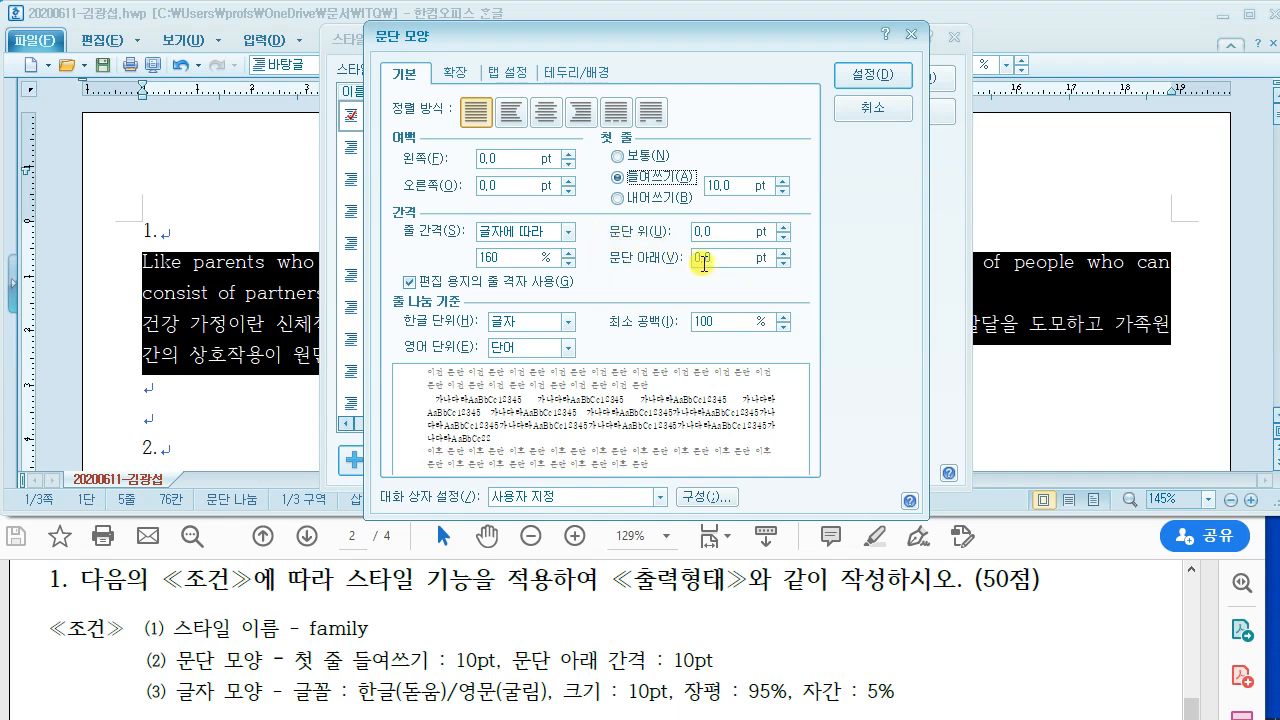
{"action": "left_click_drag", "start_coordinate": [722, 260], "coordinate": [643, 261]}
{"action": "type", "text": "10"}
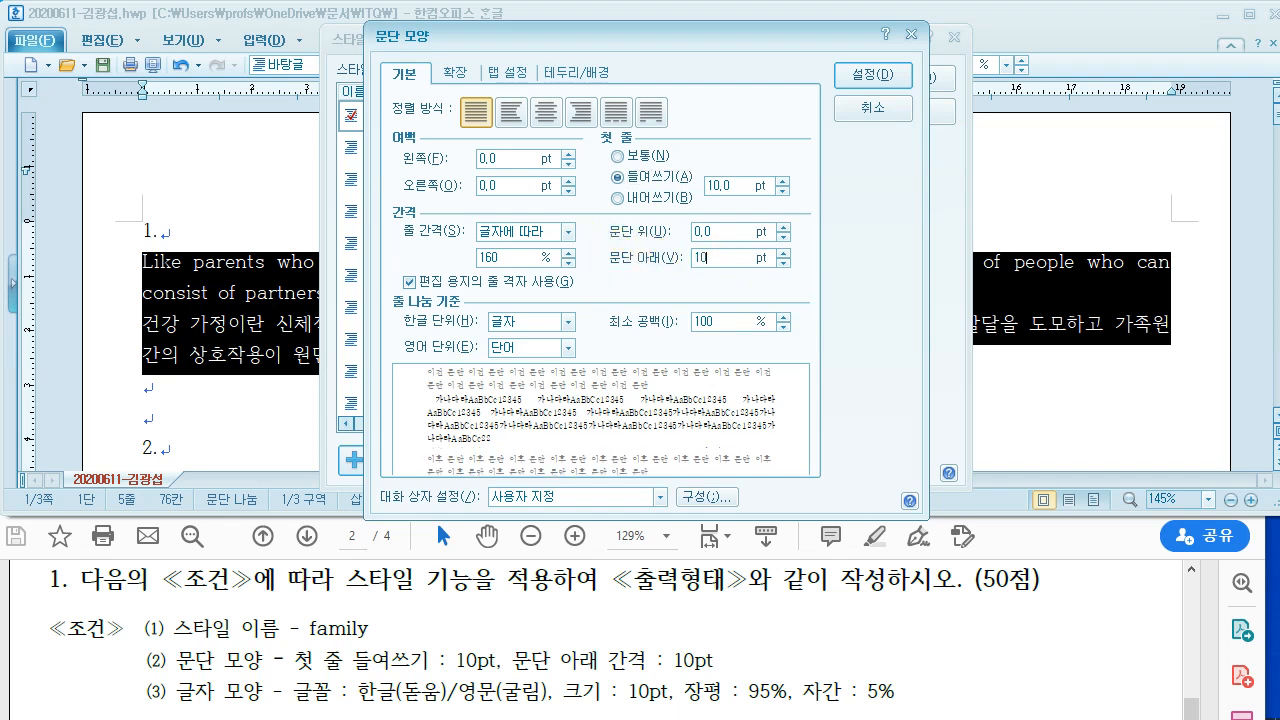
{"action": "left_click", "coordinate": [866, 80]}
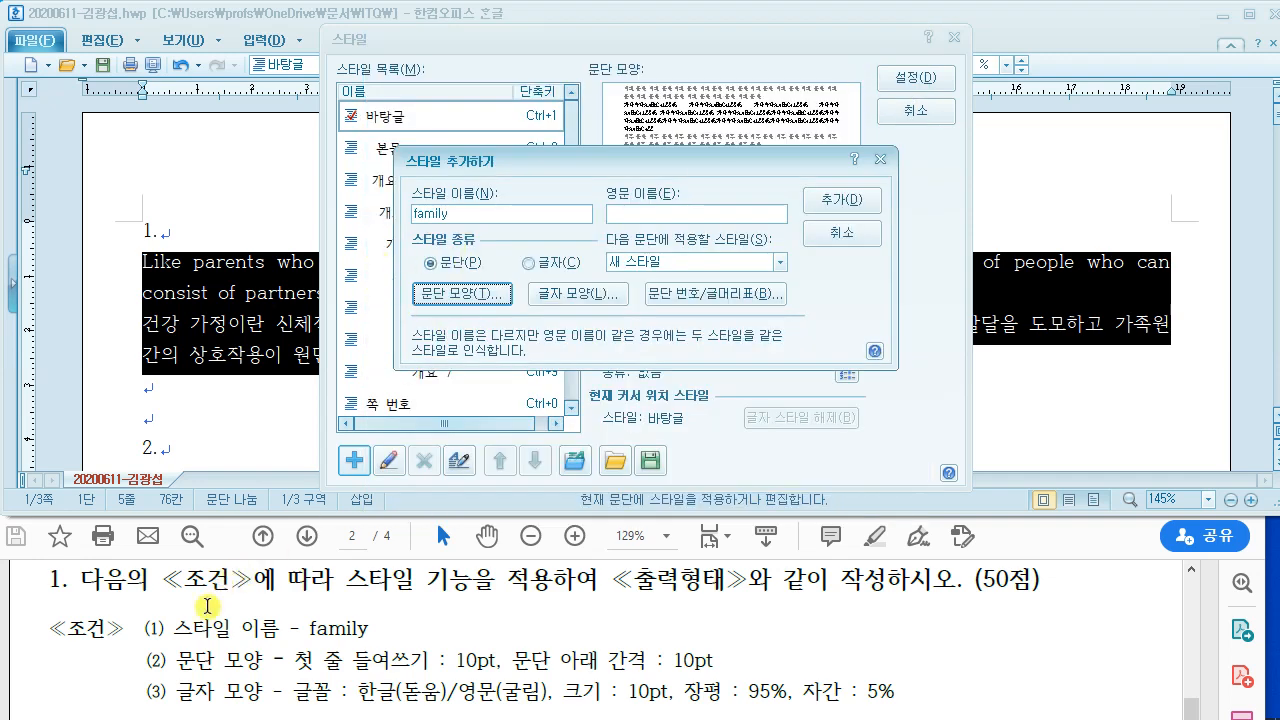
Step: Set the family style's character width to 95% and letter spacing to 5%
{"action": "left_click", "coordinate": [572, 295]}
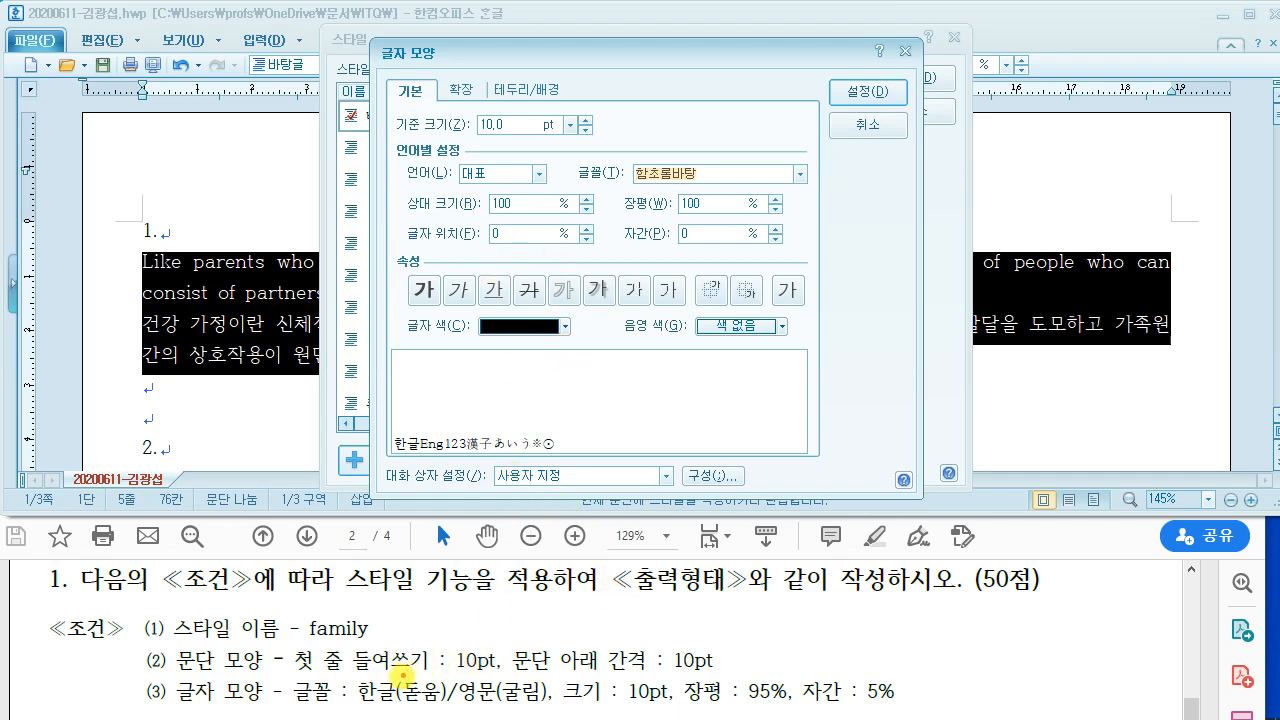
{"action": "left_click_drag", "start_coordinate": [413, 713], "coordinate": [833, 708]}
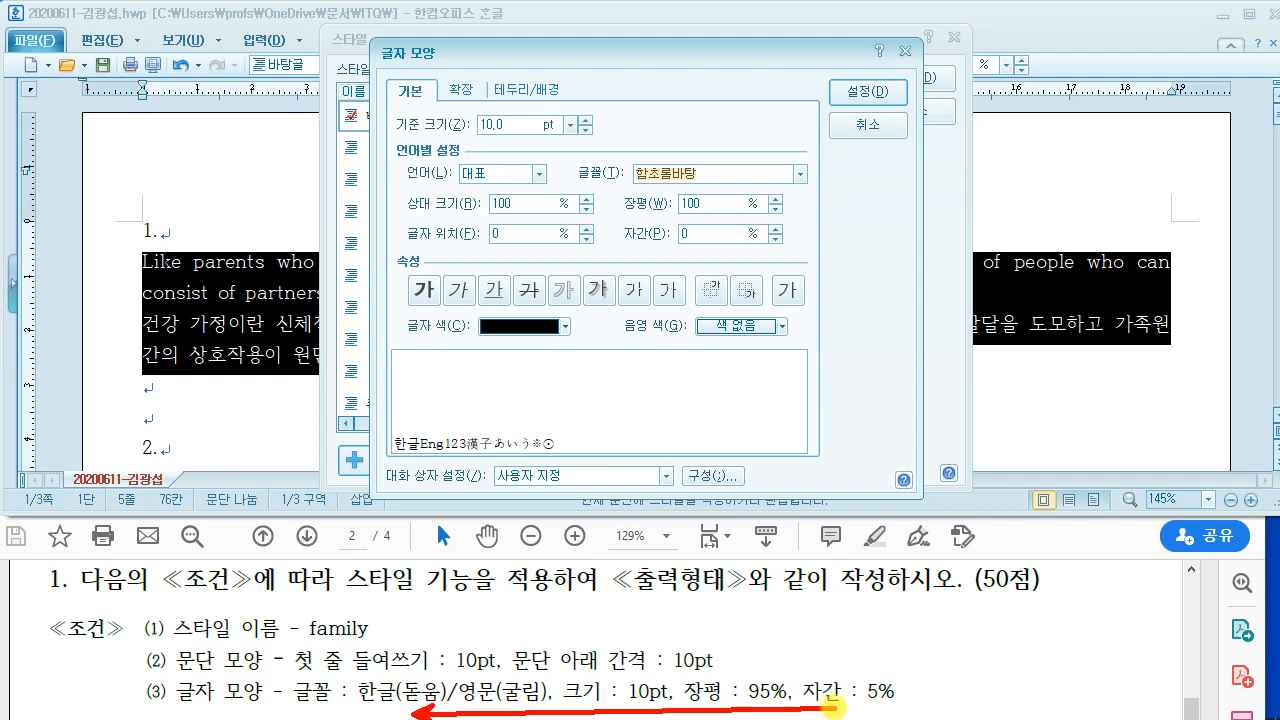
{"action": "mouse_move", "coordinate": [660, 700]}
{"action": "left_mouse_down"}
{"action": "mouse_move", "coordinate": [714, 680]}
{"action": "mouse_move", "coordinate": [700, 710]}
{"action": "mouse_move", "coordinate": [680, 700]}
{"action": "left_mouse_up"}
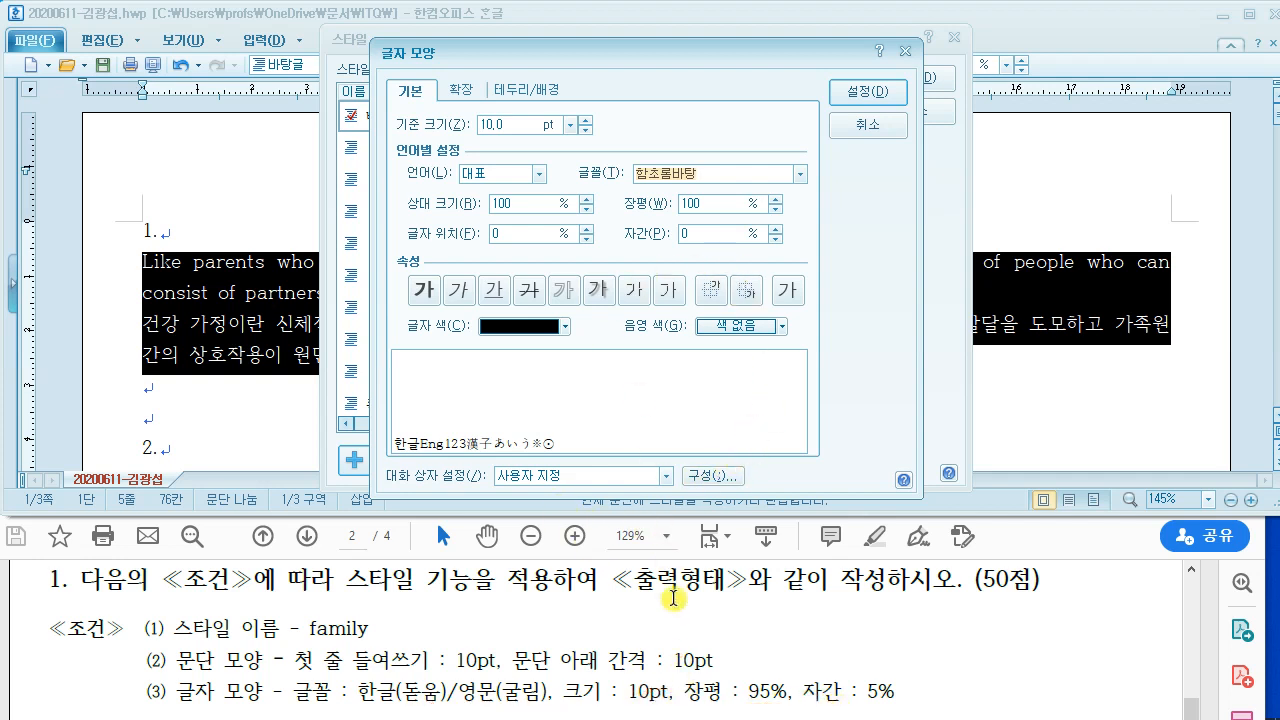
{"action": "left_click", "coordinate": [686, 204]}
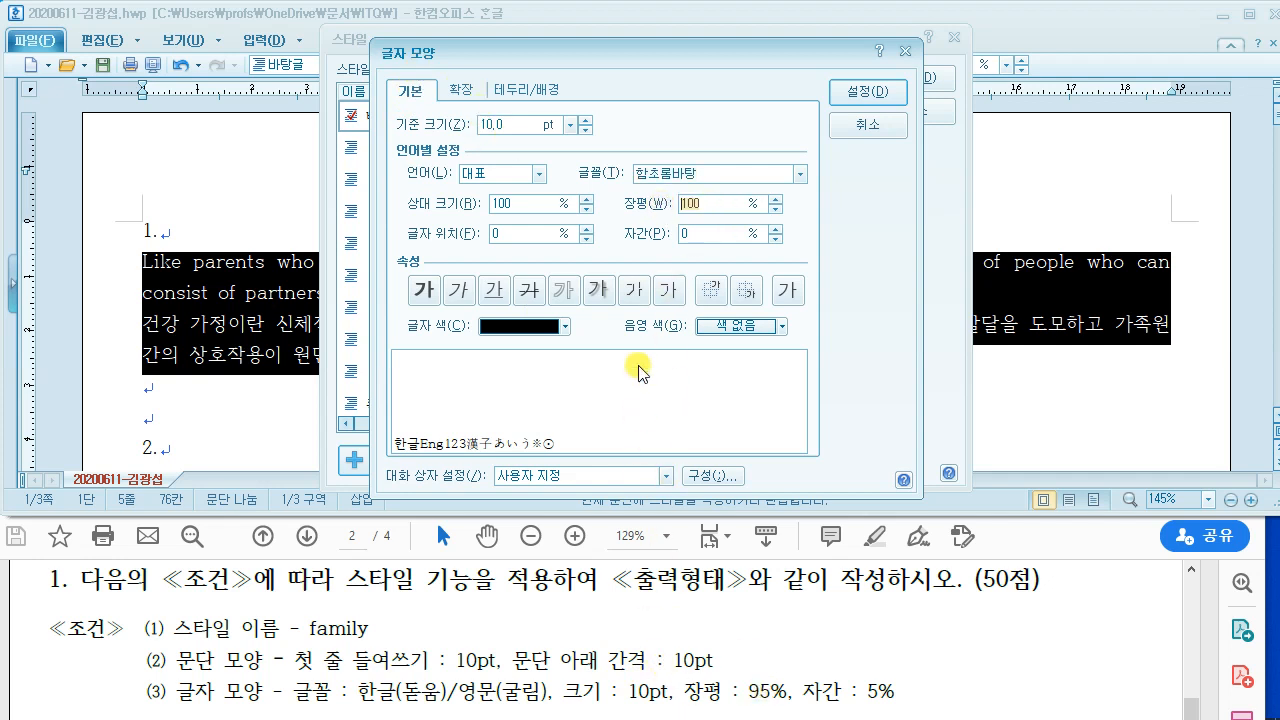
{"action": "type", "text": "95"}
{"action": "key", "text": "Delete"}
{"action": "key", "text": "Delete"}
{"action": "key", "text": "Delete"}
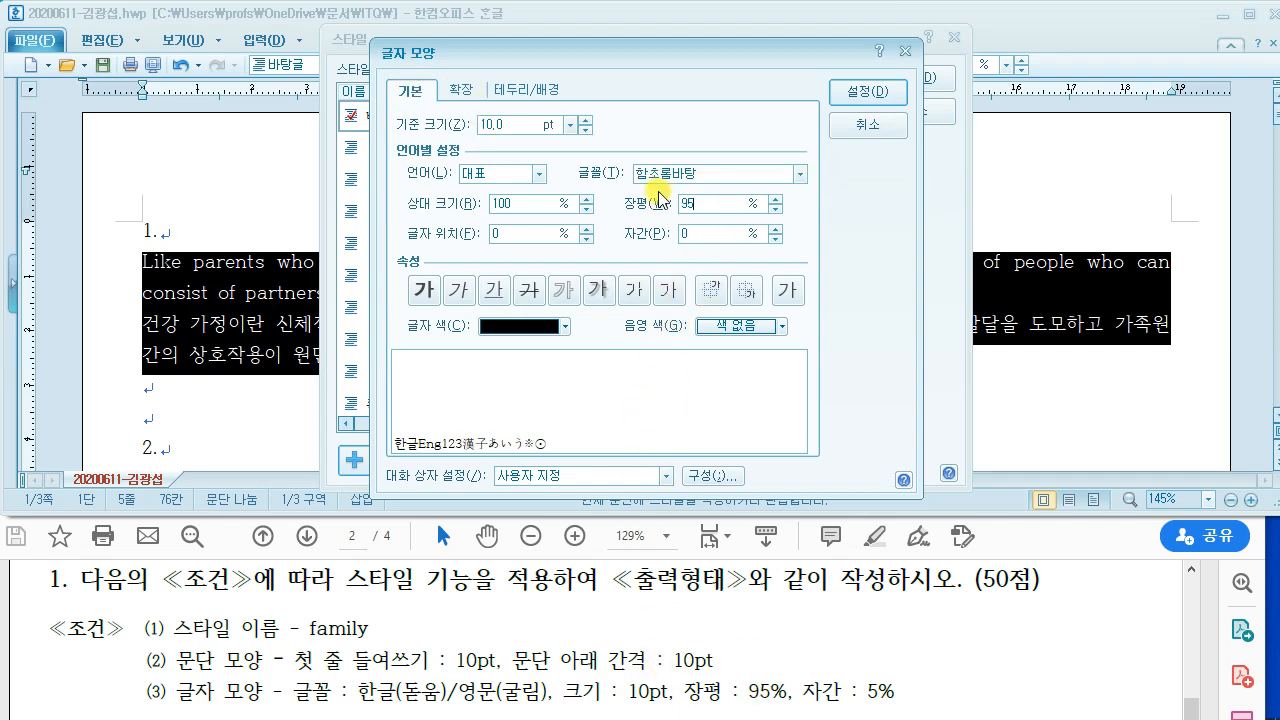
{"action": "left_click", "coordinate": [697, 234]}
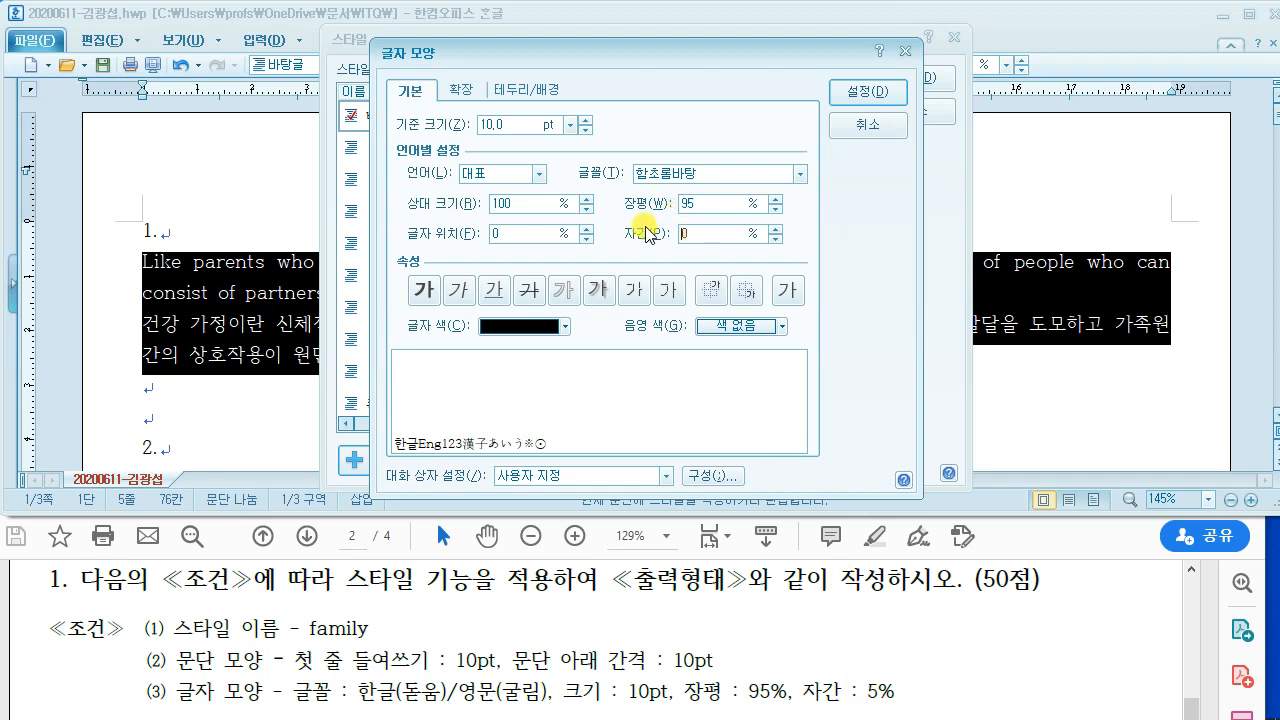
{"action": "type", "text": "5"}
{"action": "key", "text": "Delete"}
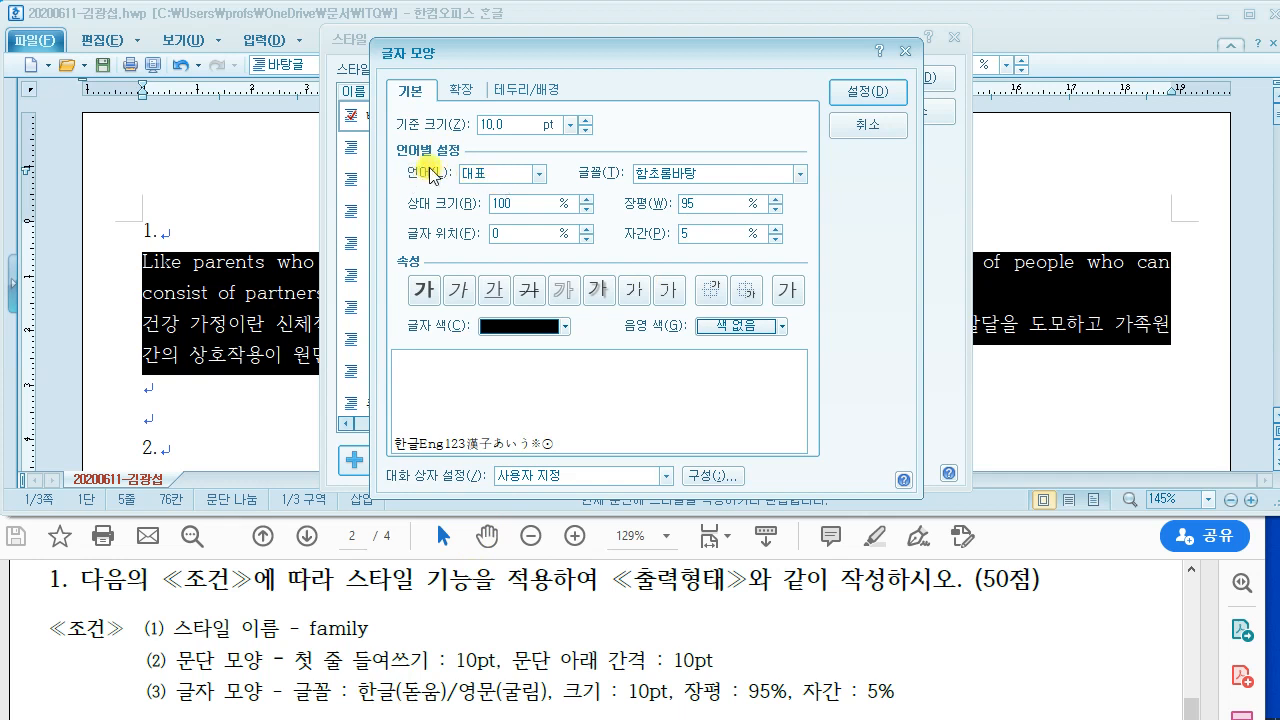
Step: Use 돋움 for Korean and 굴림 for English text, then confirm the character shape
{"action": "left_click", "coordinate": [538, 175]}
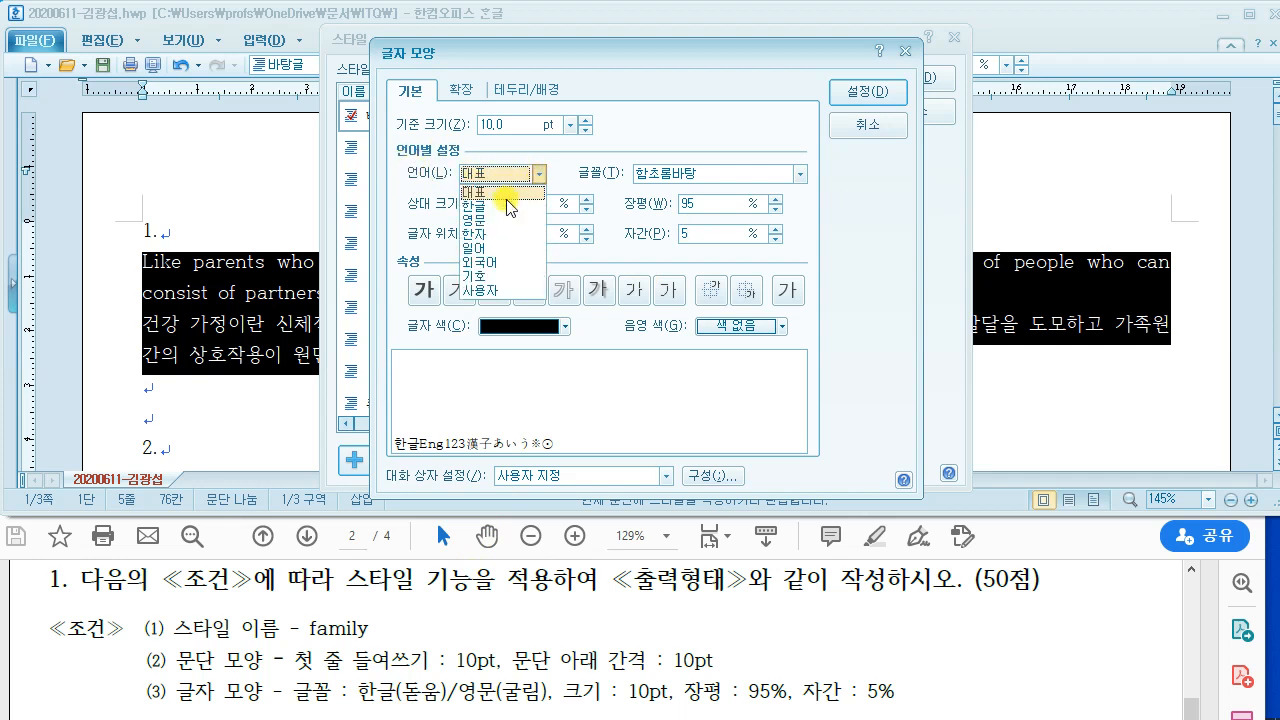
{"action": "left_click", "coordinate": [505, 205]}
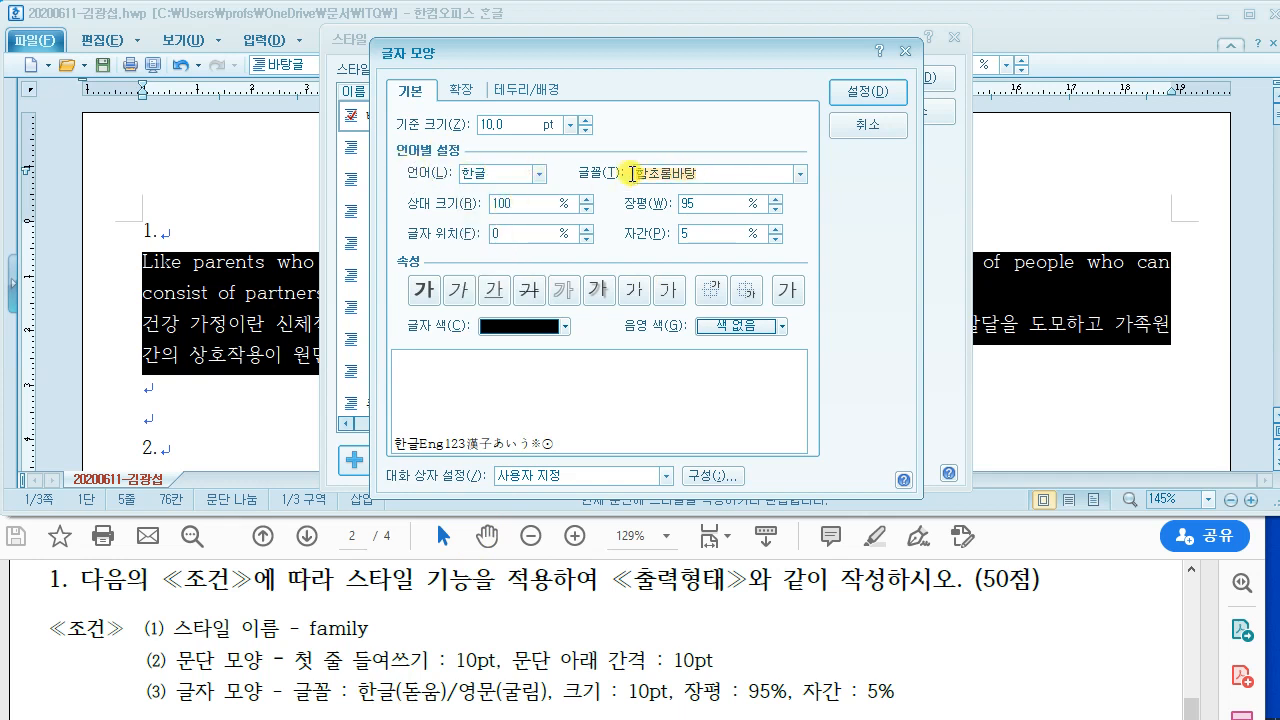
{"action": "type", "text": "돋ㅇ"}
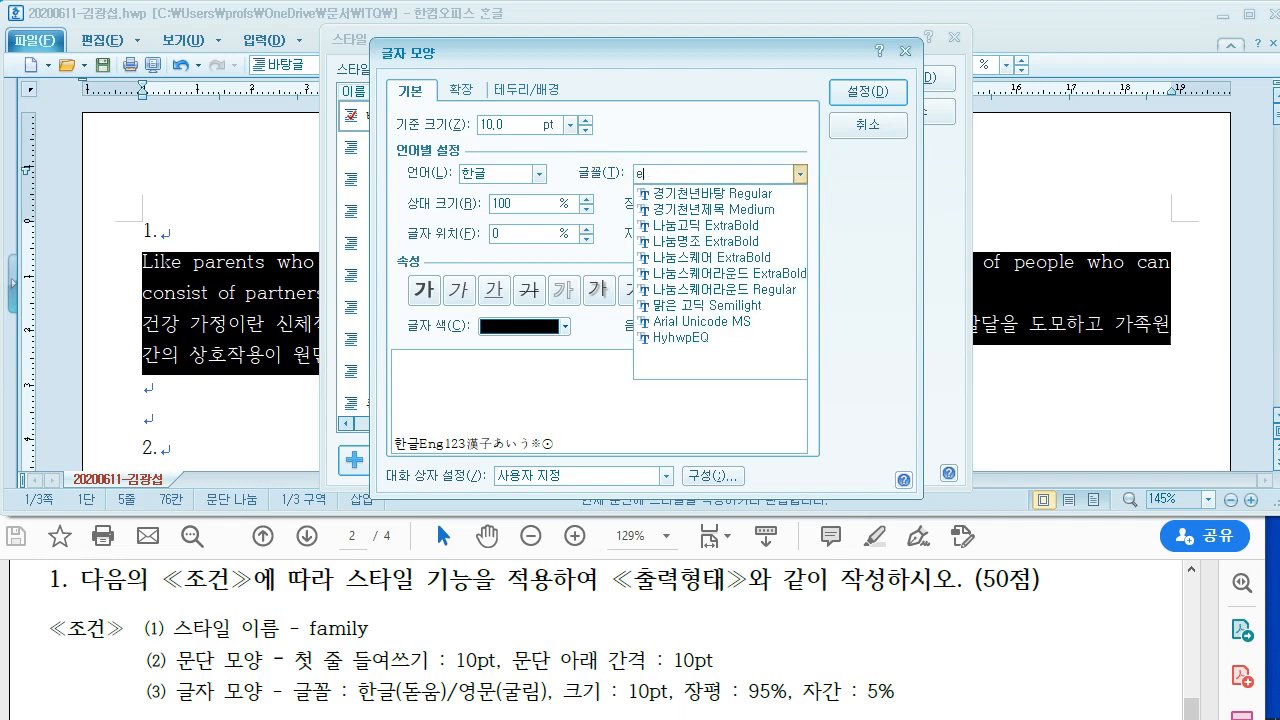
{"action": "type", "text": "ㅜㅁ"}
{"action": "left_click", "coordinate": [588, 172]}
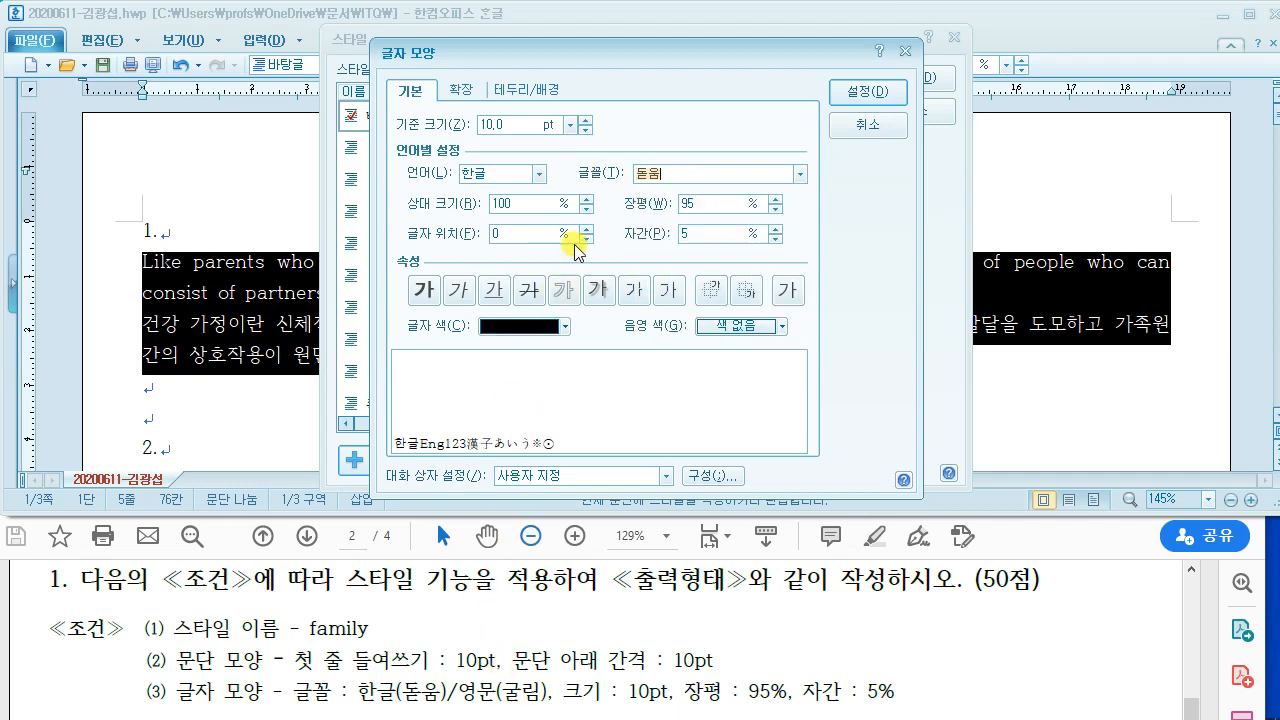
{"action": "left_click", "coordinate": [536, 172]}
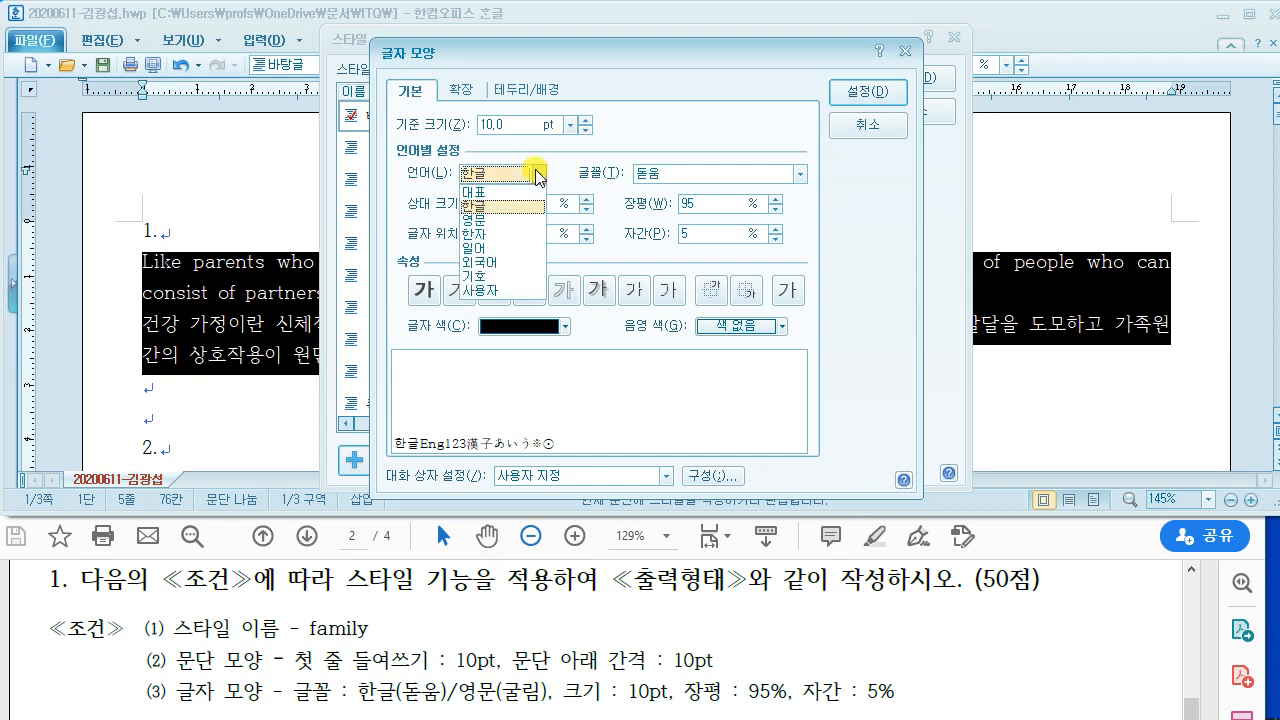
{"action": "left_click", "coordinate": [500, 216]}
{"action": "left_click", "coordinate": [590, 172]}
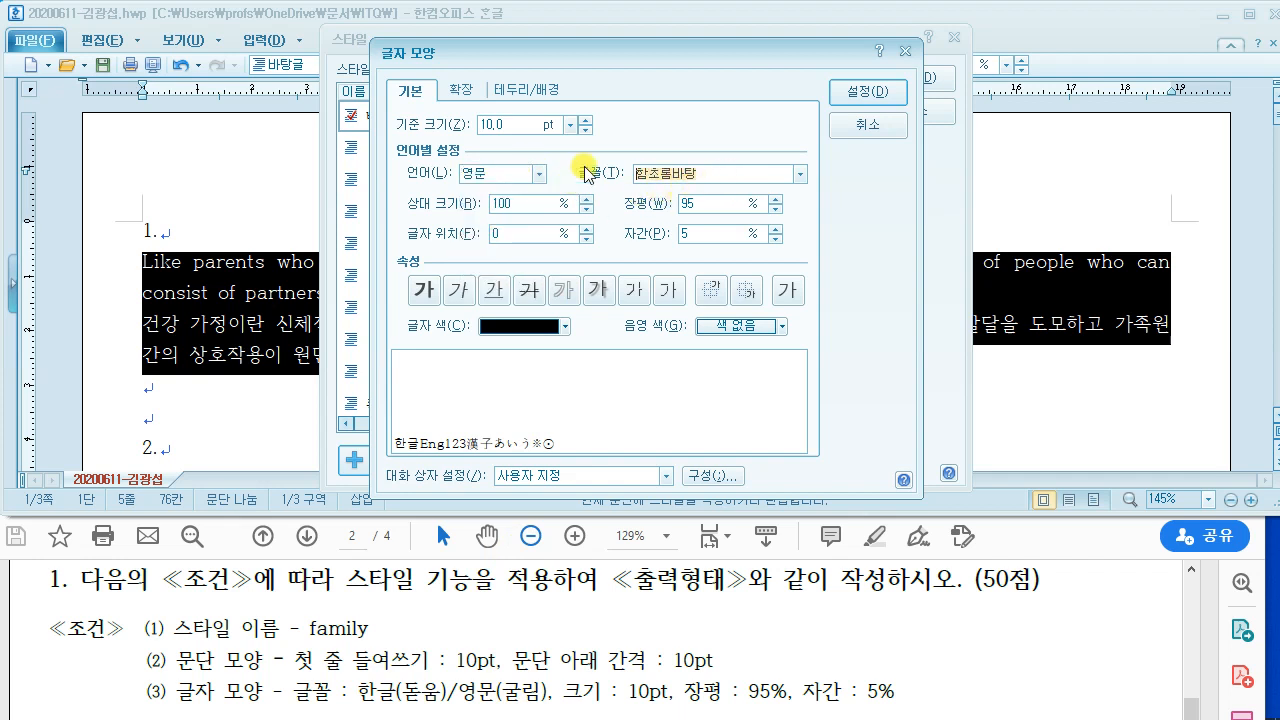
{"action": "type", "text": "구ㄹ림"}
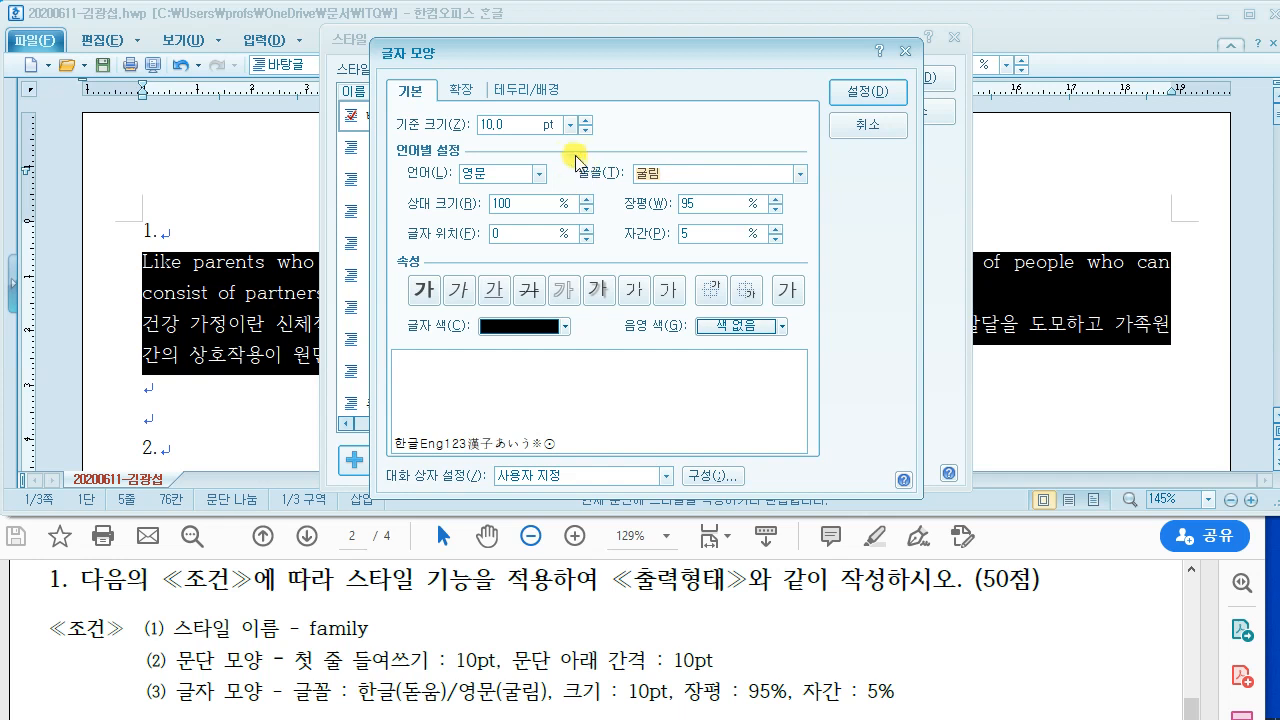
{"action": "left_click", "coordinate": [862, 93]}
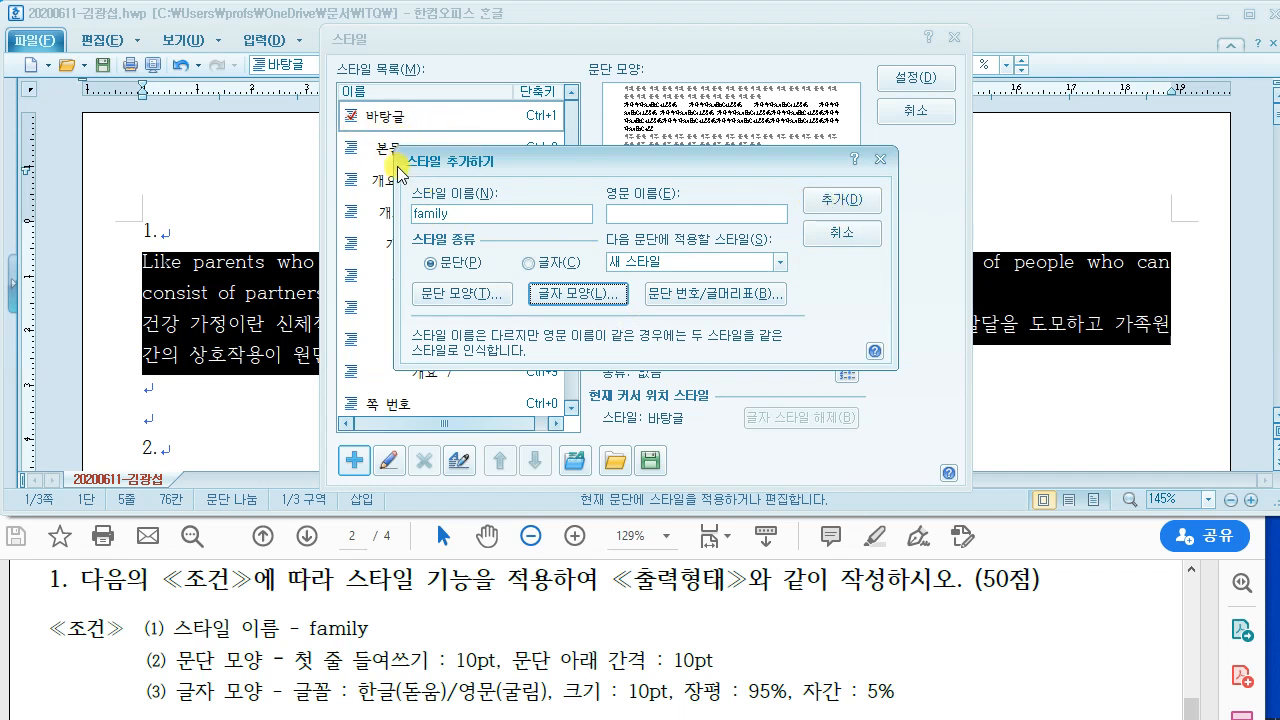
Step: Add the family style and apply it to item 1's English and Korean paragraphs
{"action": "left_click", "coordinate": [840, 200]}
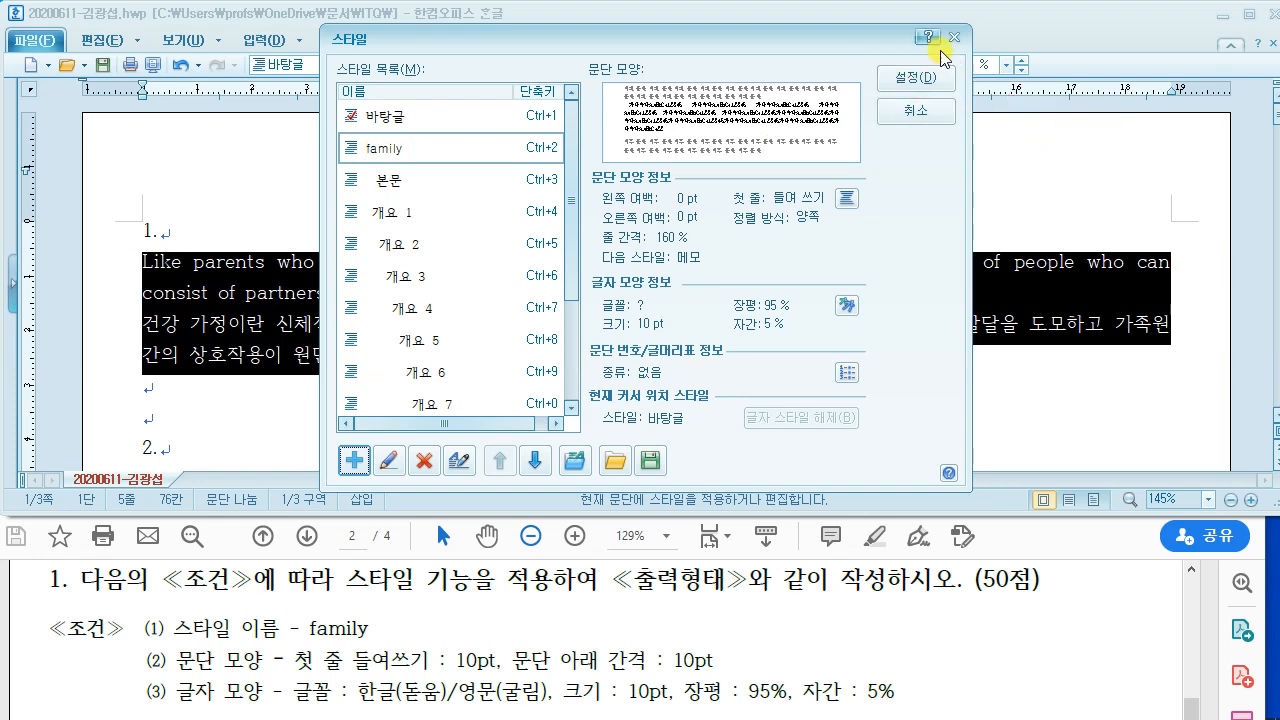
{"action": "left_click", "coordinate": [928, 84]}
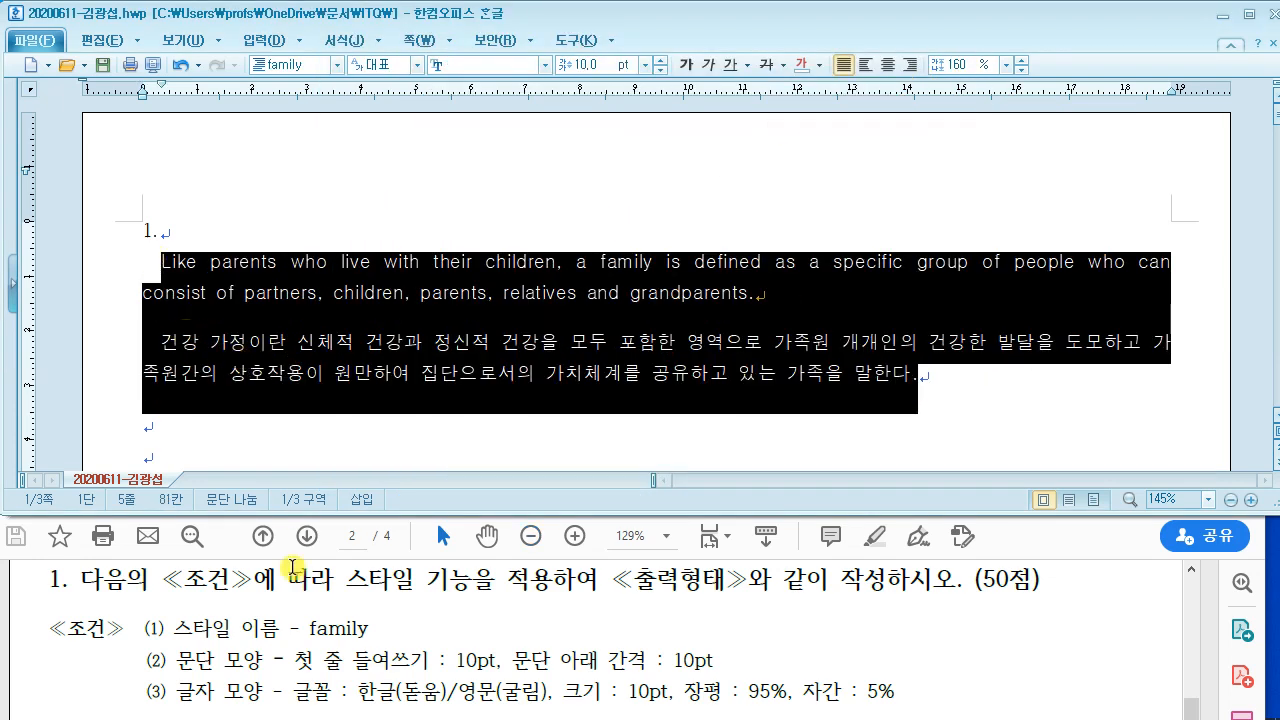
{"action": "left_click", "coordinate": [285, 640]}
{"action": "scroll", "coordinate": [285, 640], "scroll_direction": "down", "scroll_amount": 3}
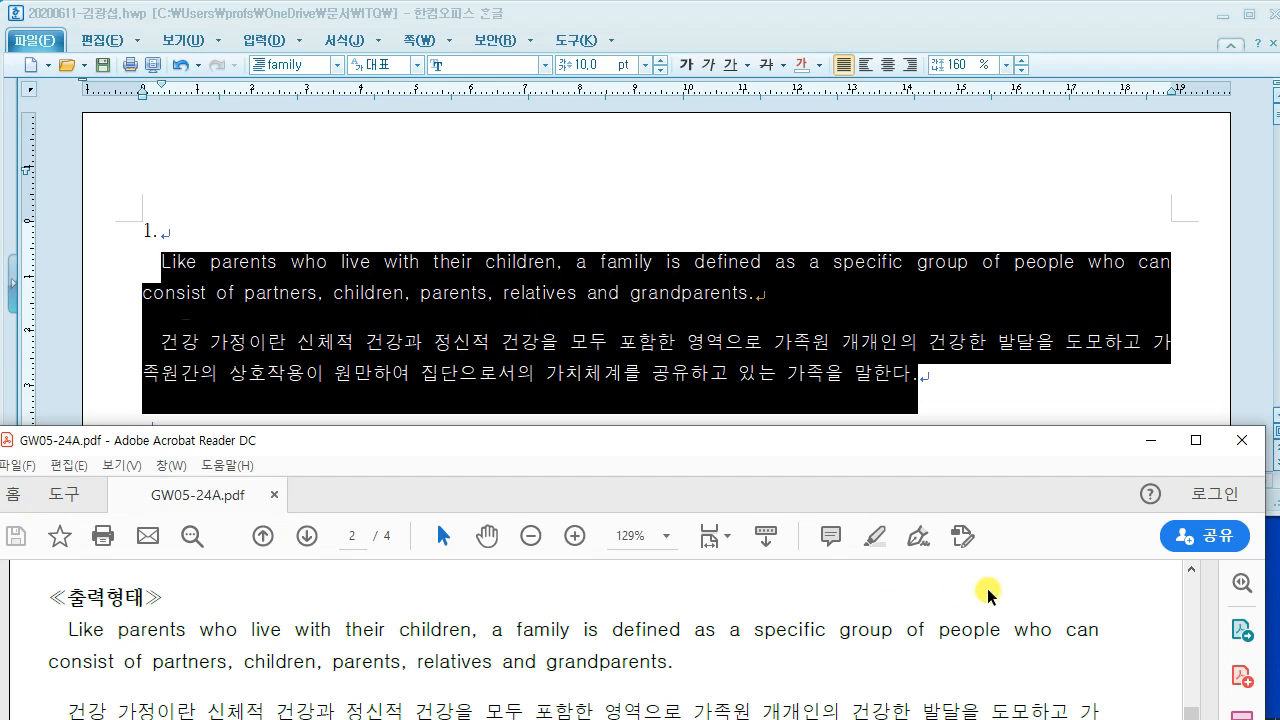
{"action": "scroll", "coordinate": [893, 575], "scroll_direction": "down", "scroll_amount": 2}
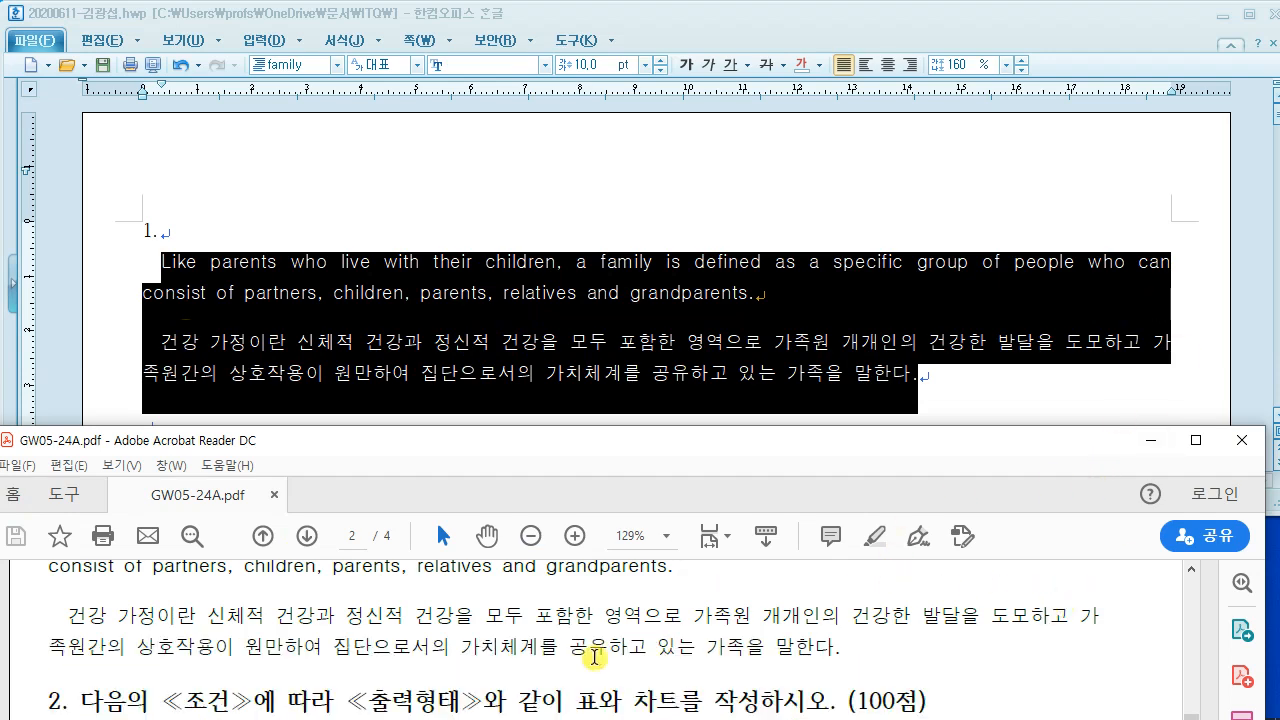
{"action": "left_click", "coordinate": [443, 229]}
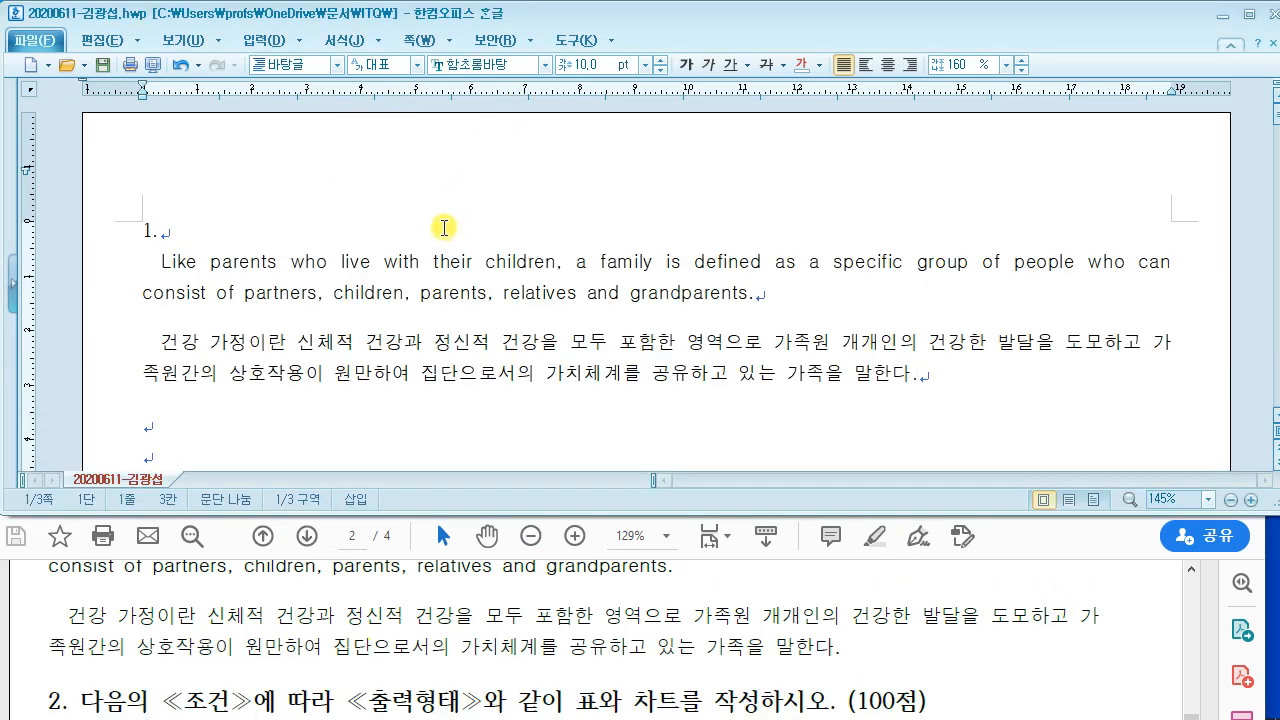
Step: Review the table conditions in the exam PDF and place the caret below item 2
{"action": "scroll", "coordinate": [444, 229], "scroll_direction": "down", "scroll_amount": 4}
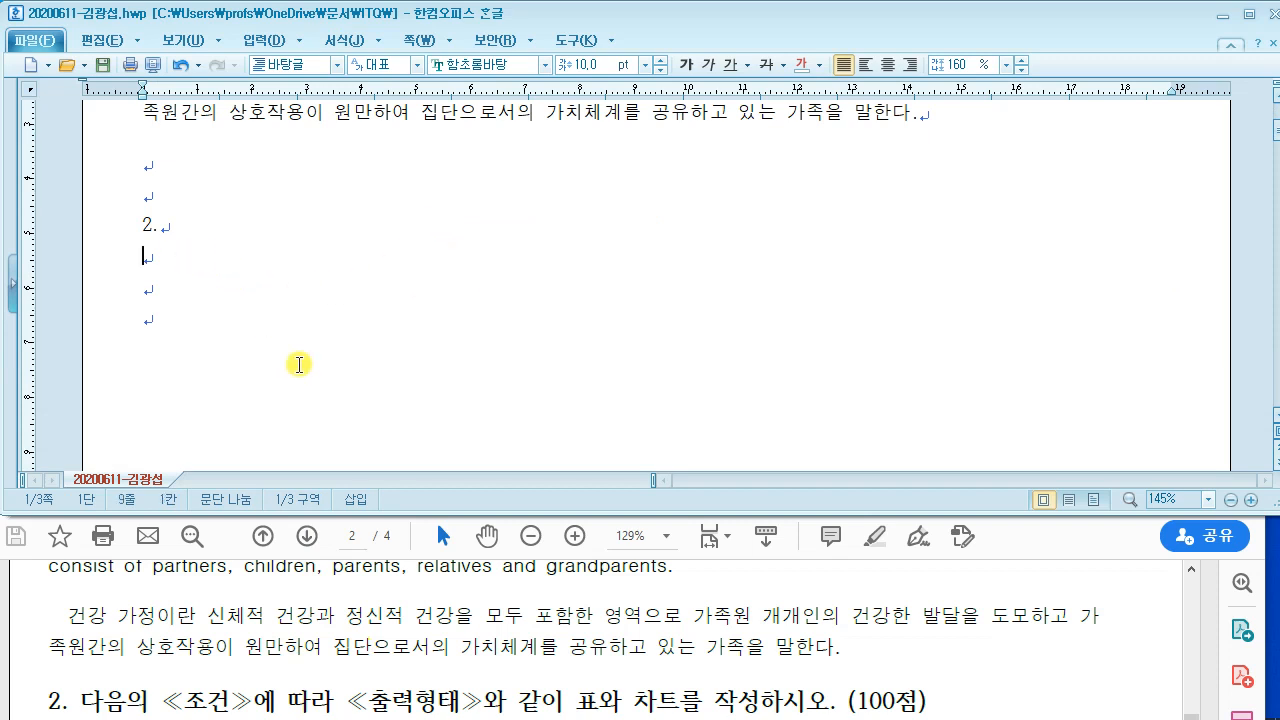
{"action": "left_click", "coordinate": [405, 585]}
{"action": "scroll", "coordinate": [400, 593], "scroll_direction": "down", "scroll_amount": 3}
{"action": "scroll", "coordinate": [398, 592], "scroll_direction": "down", "scroll_amount": 2}
{"action": "scroll", "coordinate": [398, 592], "scroll_direction": "up", "scroll_amount": 2}
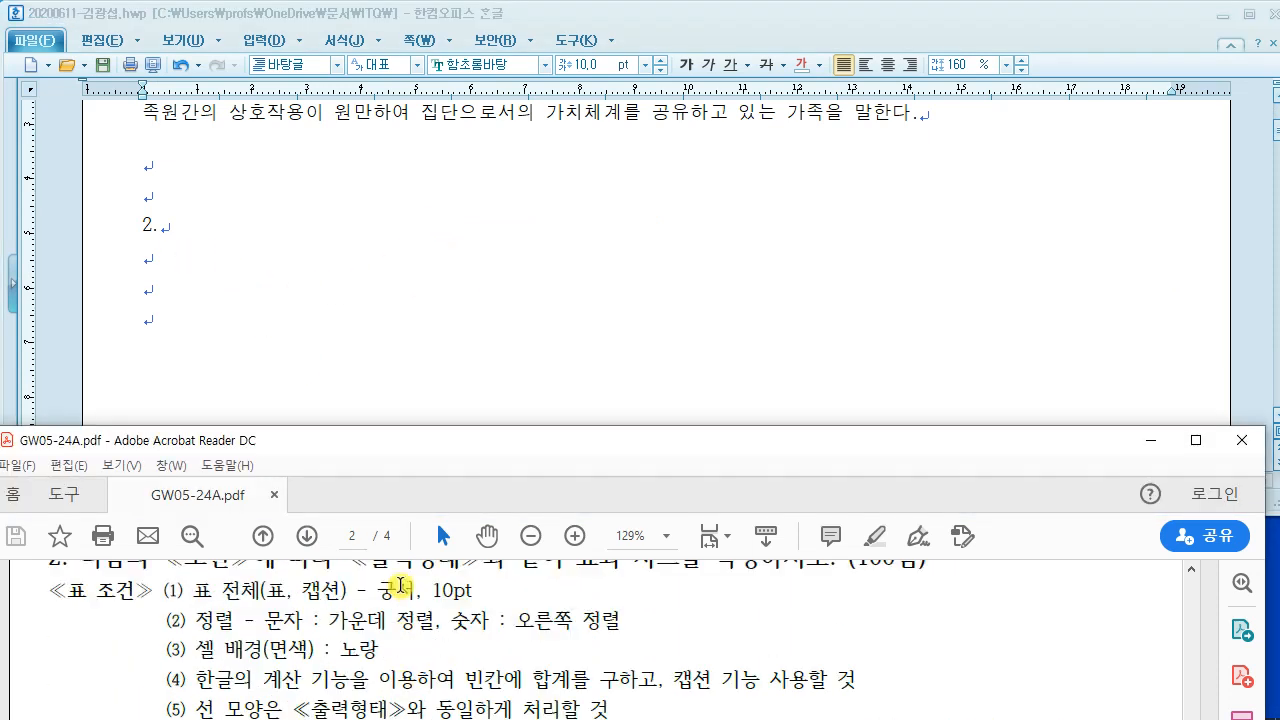
{"action": "left_click_drag", "start_coordinate": [450, 445], "coordinate": [449, 318]}
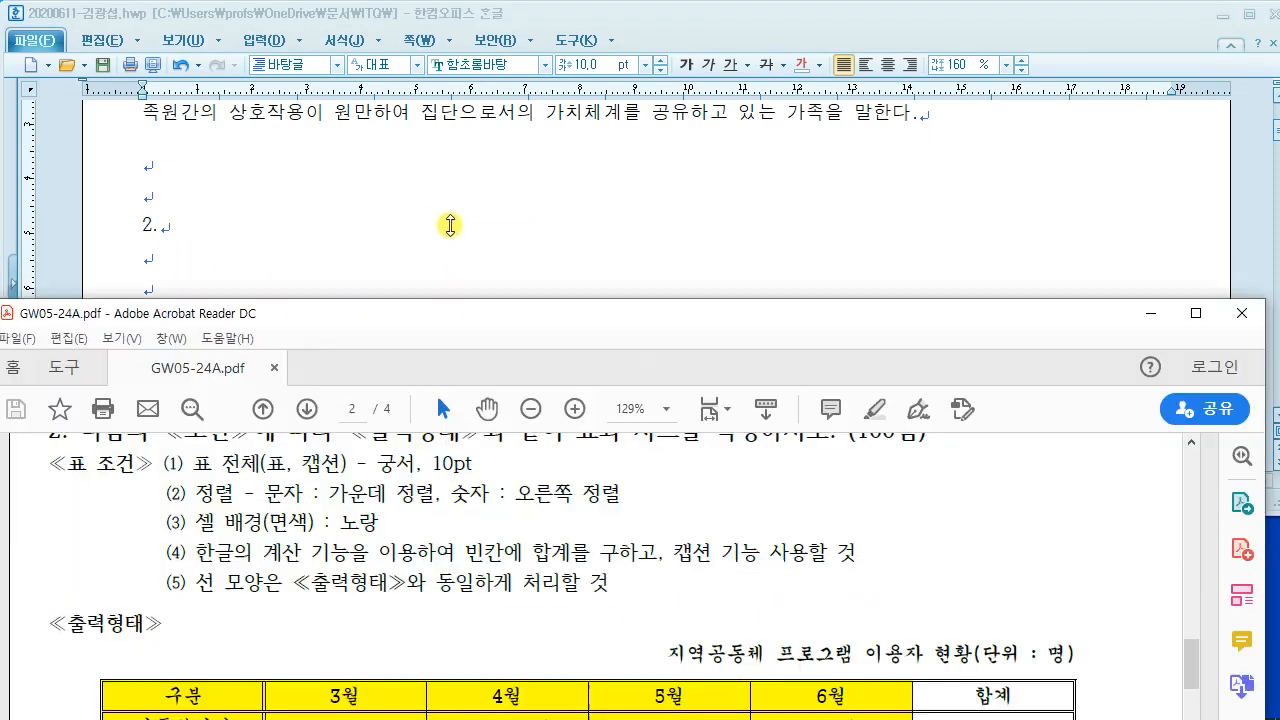
{"action": "scroll", "coordinate": [426, 478], "scroll_direction": "down", "scroll_amount": 2}
{"action": "scroll", "coordinate": [426, 476], "scroll_direction": "down", "scroll_amount": 2}
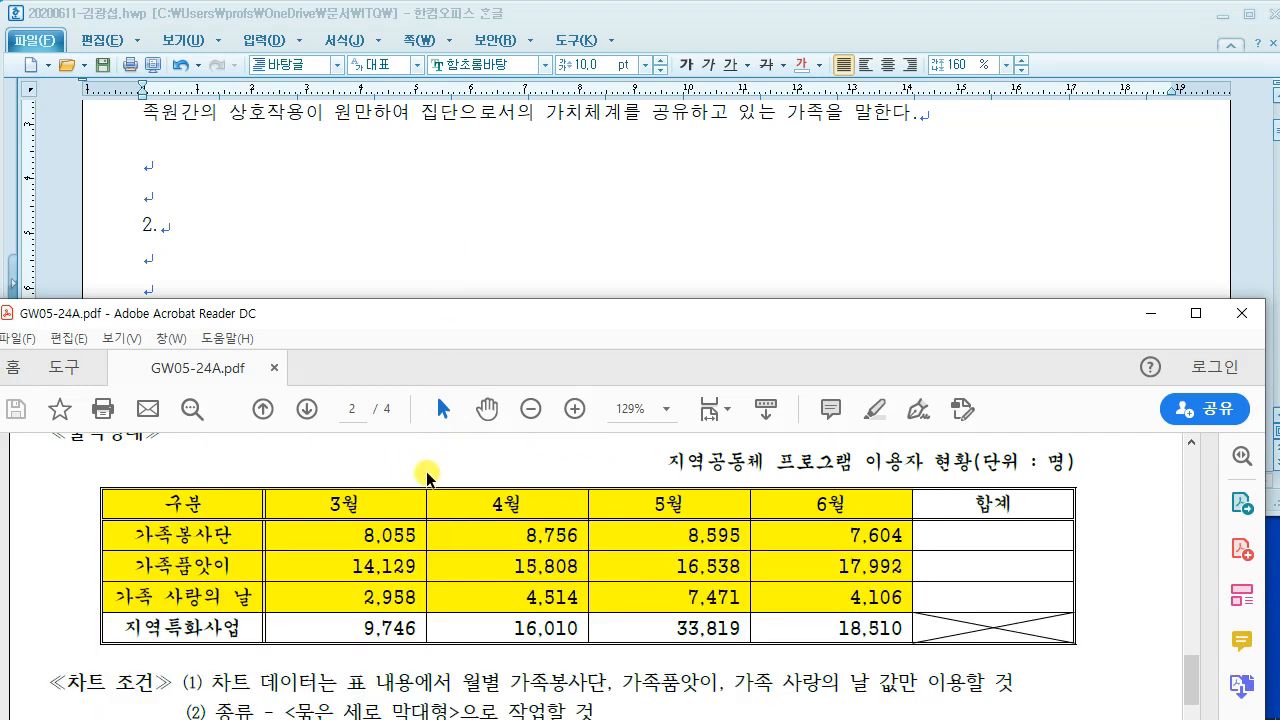
{"action": "scroll", "coordinate": [426, 471], "scroll_direction": "up", "scroll_amount": 1}
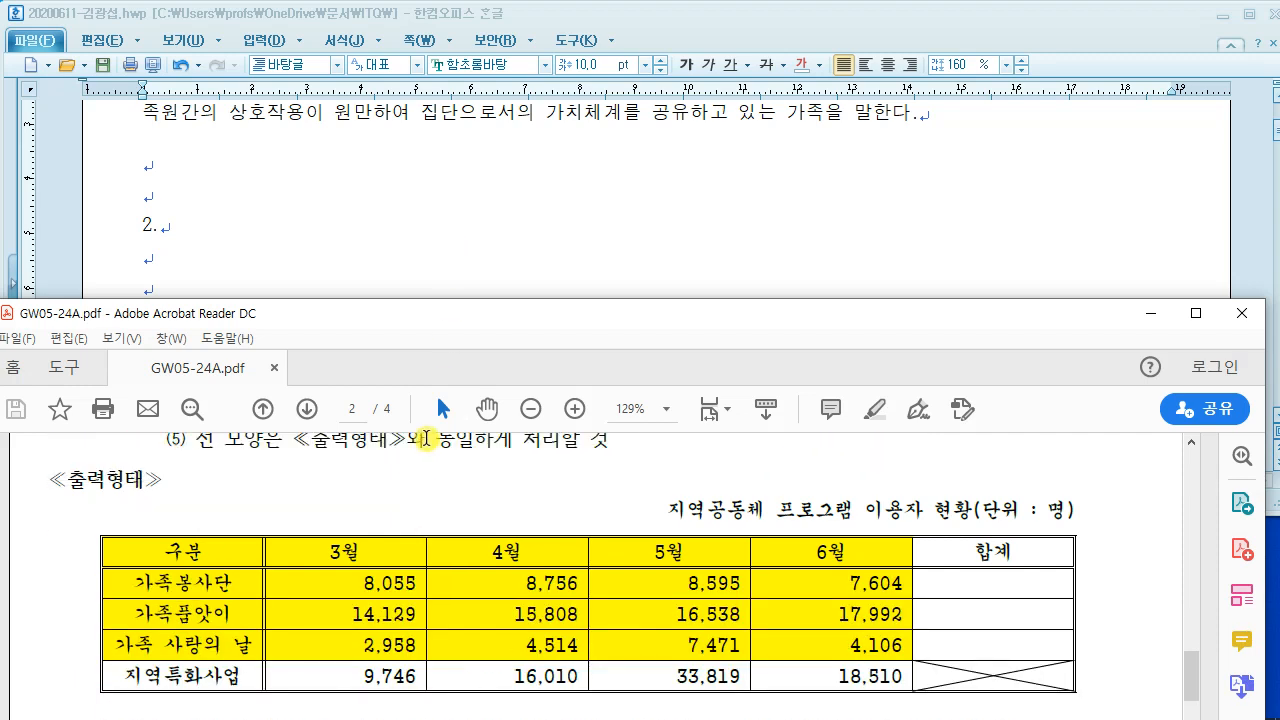
{"action": "left_click", "coordinate": [357, 246]}
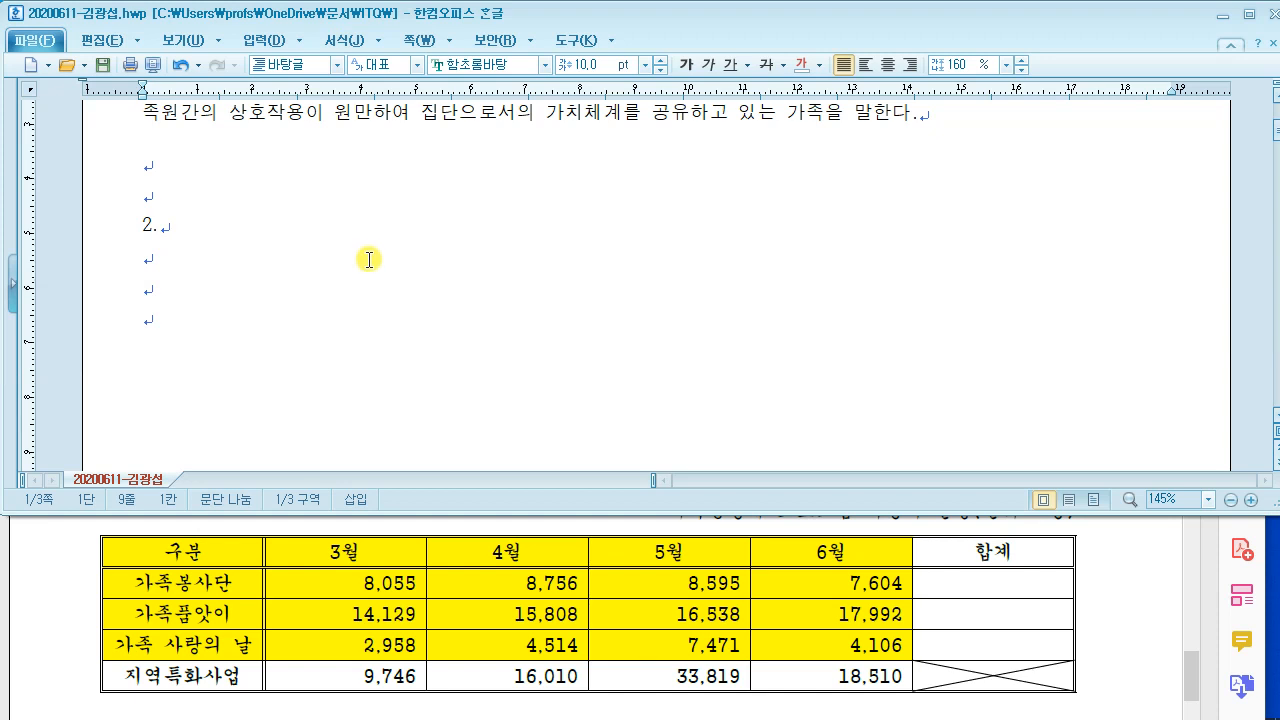
Step: Mark up the table requirements on screen, then begin creating a table with Ctrl+N
{"action": "left_click_drag", "start_coordinate": [302, 51], "coordinate": [540, 274]}
{"action": "mouse_move", "coordinate": [352, 122]}
{"action": "left_mouse_down"}
{"action": "mouse_move", "coordinate": [408, 208]}
{"action": "mouse_move", "coordinate": [476, 222]}
{"action": "mouse_move", "coordinate": [510, 195]}
{"action": "left_mouse_up"}
{"action": "left_click_drag", "start_coordinate": [585, 122], "coordinate": [565, 205]}
{"action": "left_click_drag", "start_coordinate": [545, 172], "coordinate": [611, 168]}
{"action": "left_click_drag", "start_coordinate": [622, 51], "coordinate": [801, 298]}
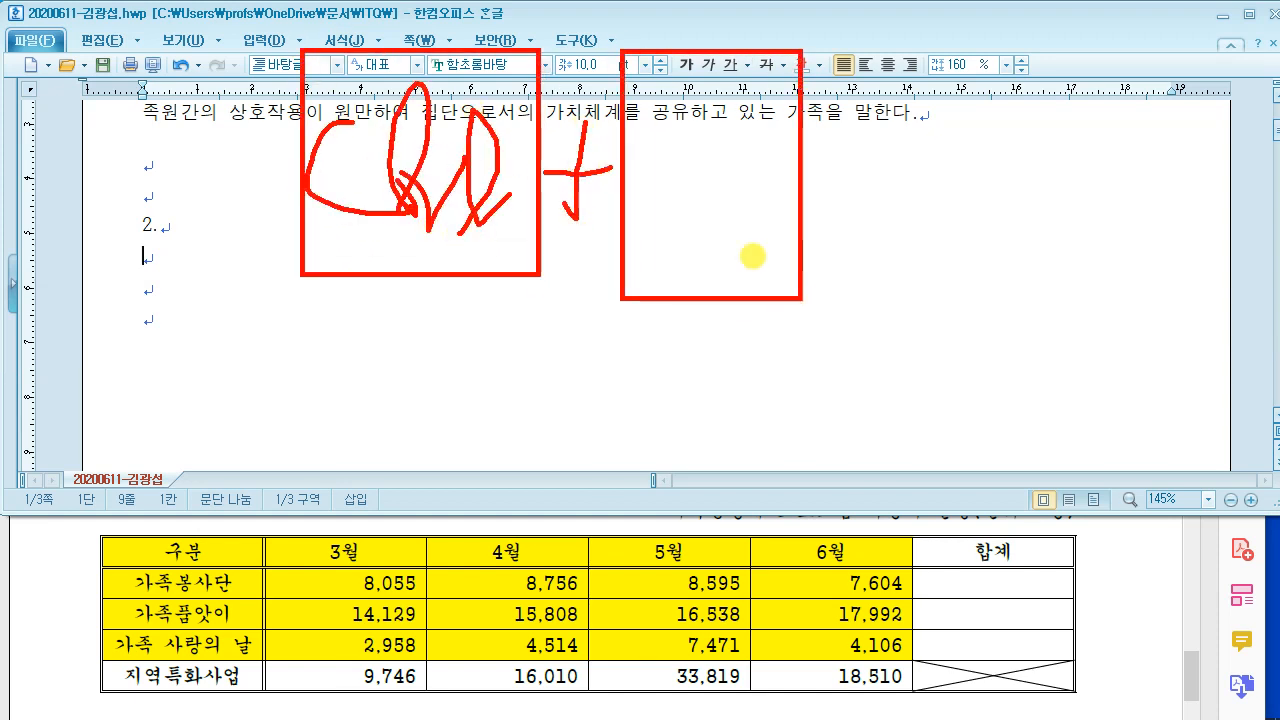
{"action": "left_click_drag", "start_coordinate": [648, 130], "coordinate": [650, 208]}
{"action": "left_click_drag", "start_coordinate": [650, 140], "coordinate": [709, 214]}
{"action": "left_click_drag", "start_coordinate": [720, 115], "coordinate": [712, 222]}
{"action": "mouse_move", "coordinate": [848, 288]}
{"action": "left_mouse_down"}
{"action": "mouse_move", "coordinate": [829, 343]}
{"action": "mouse_move", "coordinate": [850, 335]}
{"action": "left_mouse_up"}
{"action": "mouse_move", "coordinate": [878, 60]}
{"action": "left_mouse_down"}
{"action": "mouse_move", "coordinate": [880, 100]}
{"action": "mouse_move", "coordinate": [1079, 252]}
{"action": "left_mouse_up"}
{"action": "left_click_drag", "start_coordinate": [906, 97], "coordinate": [1048, 97]}
{"action": "left_click_drag", "start_coordinate": [968, 102], "coordinate": [963, 220]}
{"action": "mouse_move", "coordinate": [45, 268]}
{"action": "left_mouse_down"}
{"action": "mouse_move", "coordinate": [72, 252]}
{"action": "mouse_move", "coordinate": [392, 411]}
{"action": "left_mouse_up"}
{"action": "key", "text": "Escape"}
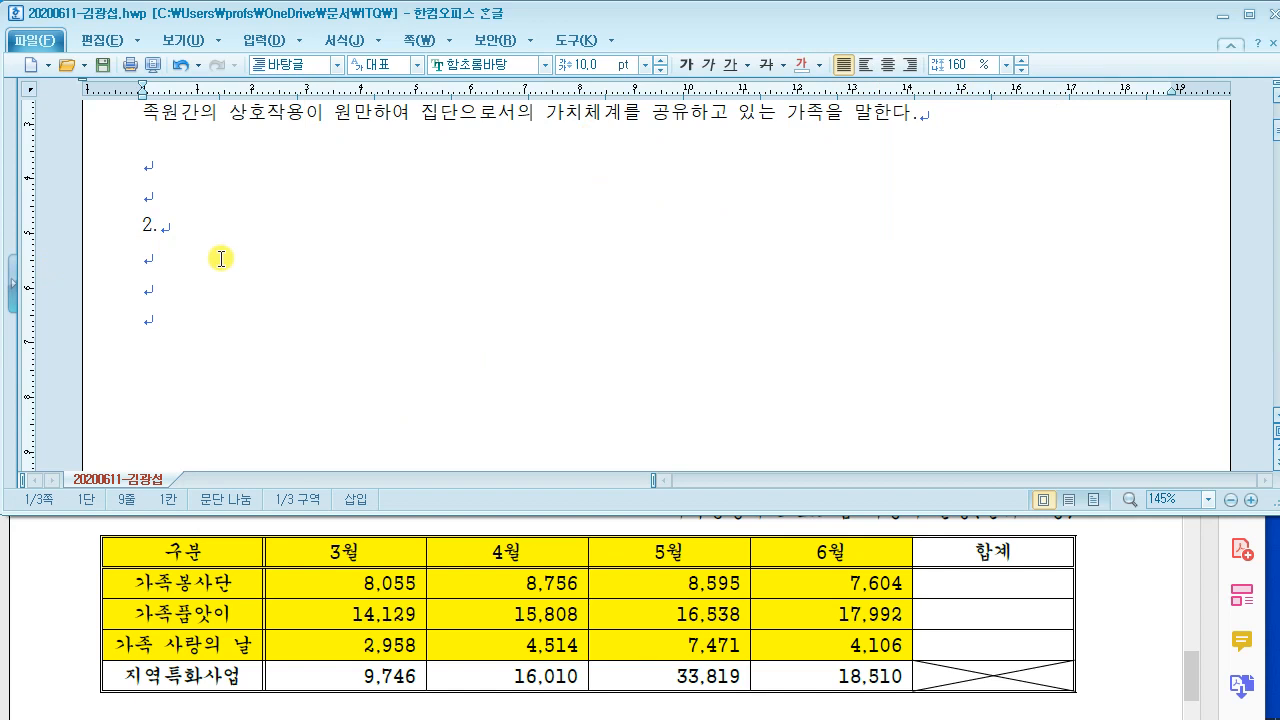
{"action": "key", "text": "ctrl+n"}
Step: Insert a 5-row, 6-column table treated as a character under item 2
{"action": "key", "text": "t"}
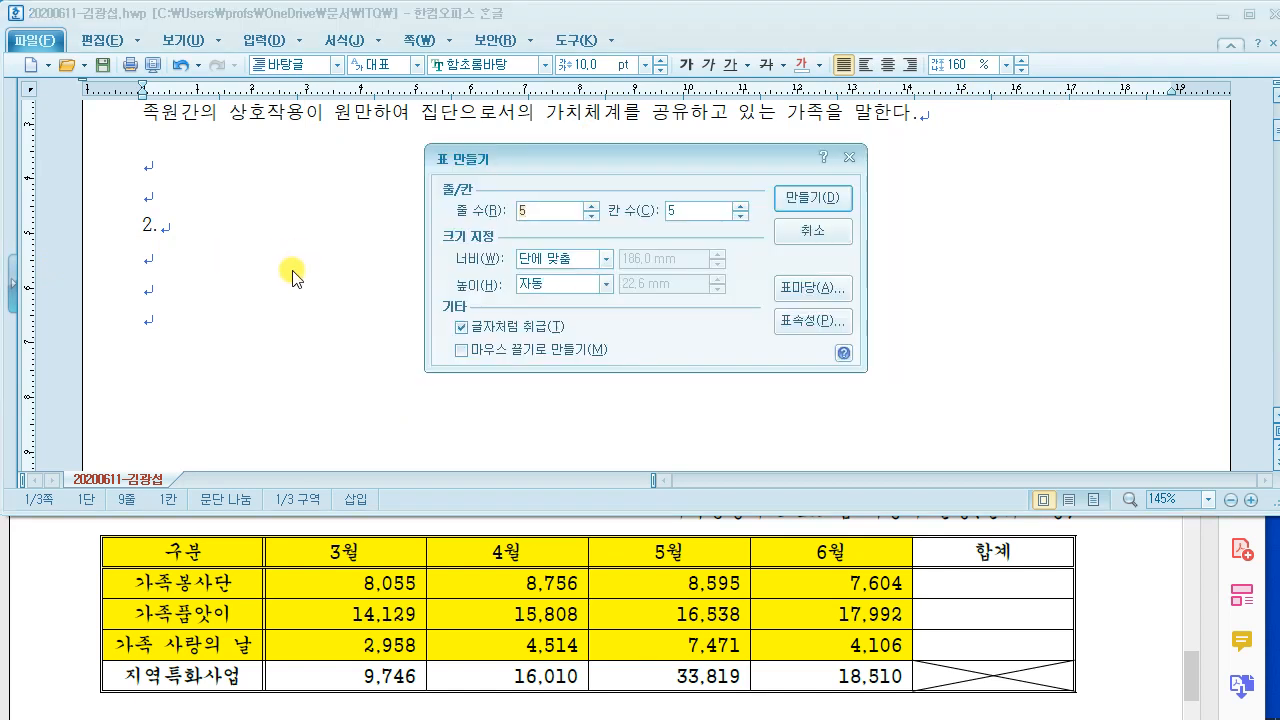
{"action": "key", "text": "ctrl+2"}
{"action": "left_click_drag", "start_coordinate": [108, 551], "coordinate": [44, 551]}
{"action": "left_click_drag", "start_coordinate": [106, 583], "coordinate": [38, 584]}
{"action": "left_click_drag", "start_coordinate": [105, 614], "coordinate": [40, 610]}
{"action": "left_click_drag", "start_coordinate": [105, 650], "coordinate": [42, 649]}
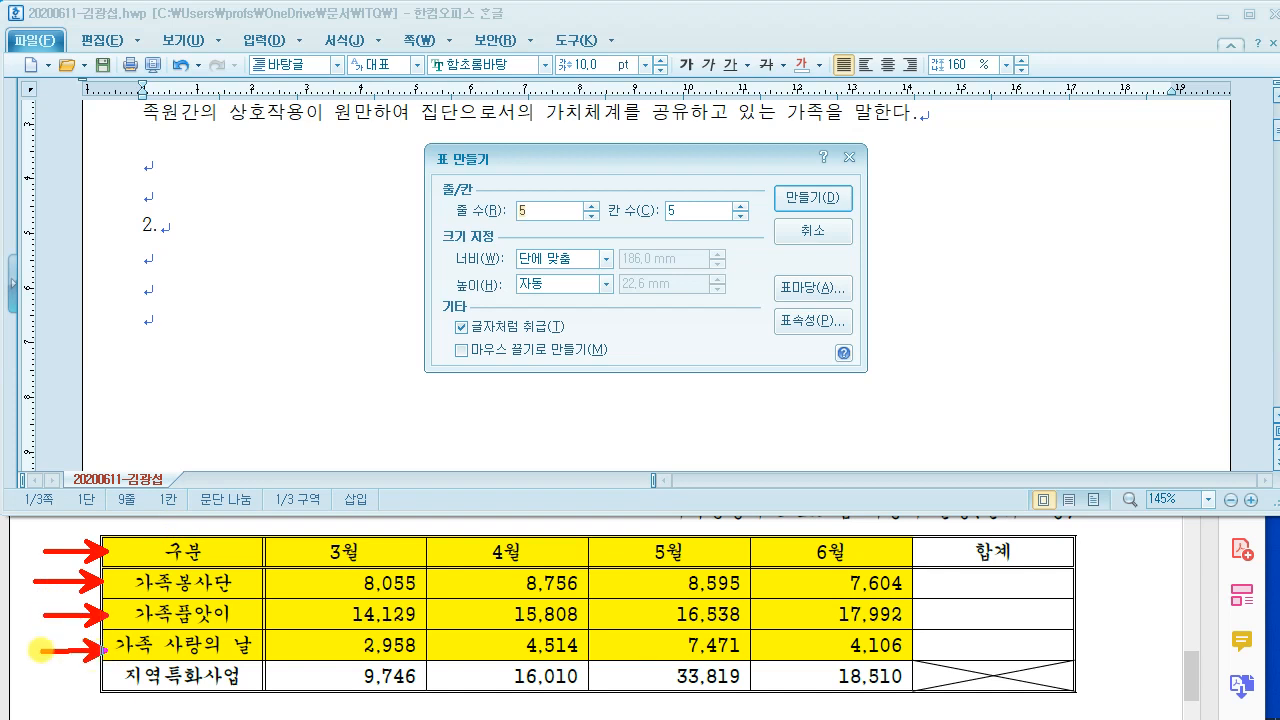
{"action": "left_click_drag", "start_coordinate": [105, 681], "coordinate": [36, 686]}
{"action": "left_click_drag", "start_coordinate": [218, 578], "coordinate": [218, 415]}
{"action": "left_click_drag", "start_coordinate": [347, 595], "coordinate": [348, 466]}
{"action": "left_click_drag", "start_coordinate": [478, 580], "coordinate": [490, 468]}
{"action": "left_click_drag", "start_coordinate": [688, 578], "coordinate": [698, 465]}
{"action": "left_click_drag", "start_coordinate": [808, 582], "coordinate": [822, 480]}
{"action": "left_click_drag", "start_coordinate": [990, 548], "coordinate": [986, 414]}
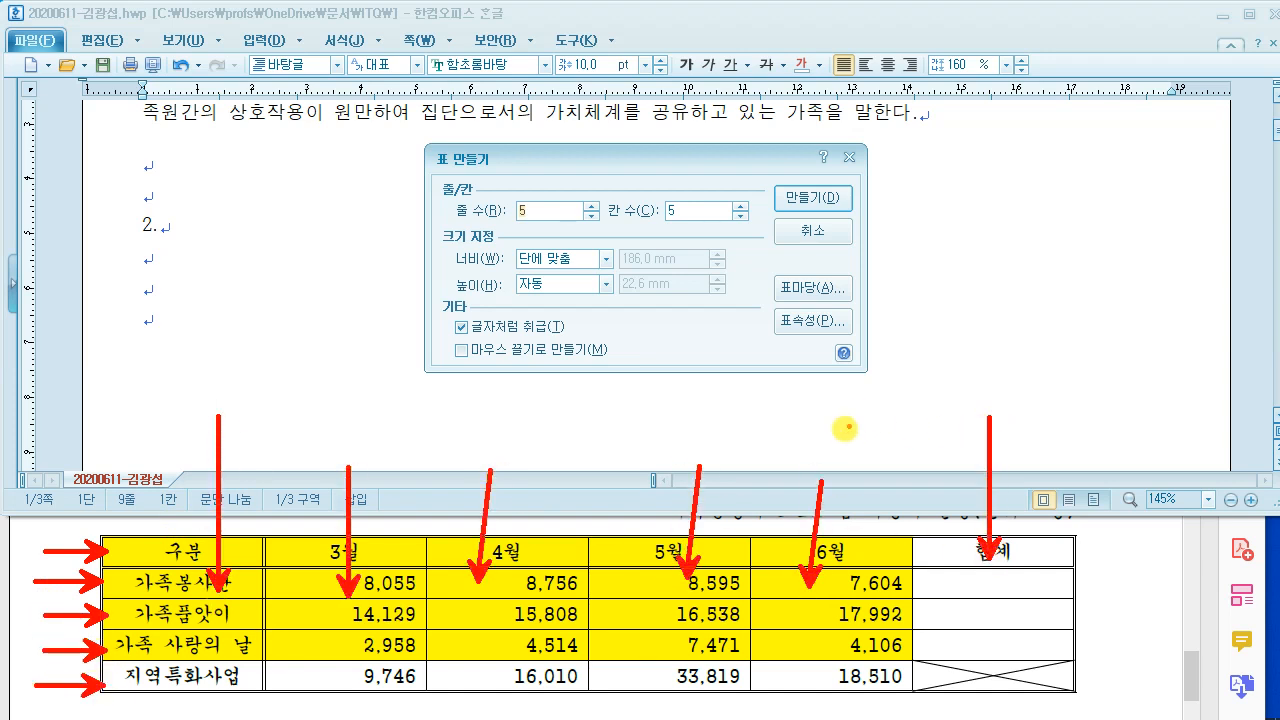
{"action": "key", "text": "Escape"}
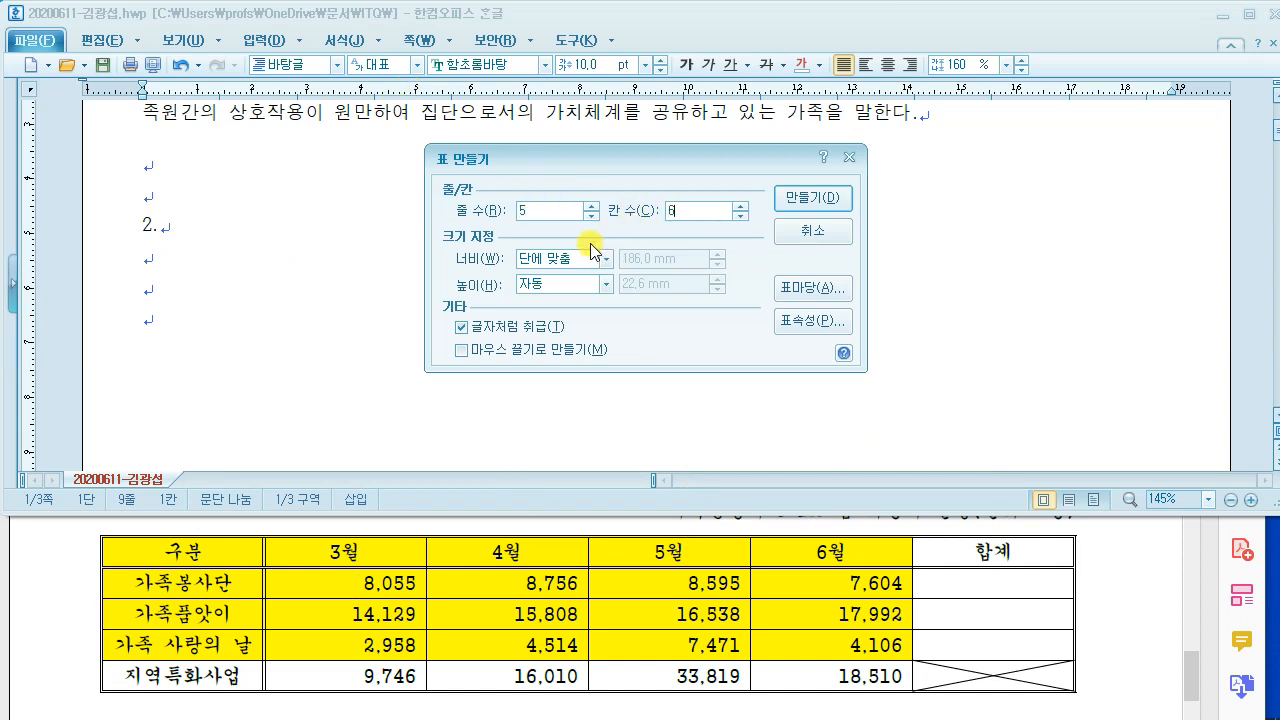
{"action": "left_click", "coordinate": [820, 206]}
Step: Enter 구분, 가족봉사단, 가족품앗이, 가족 사랑의 날 and 지역특화사업 down the first column
{"action": "type", "text": "구부"}
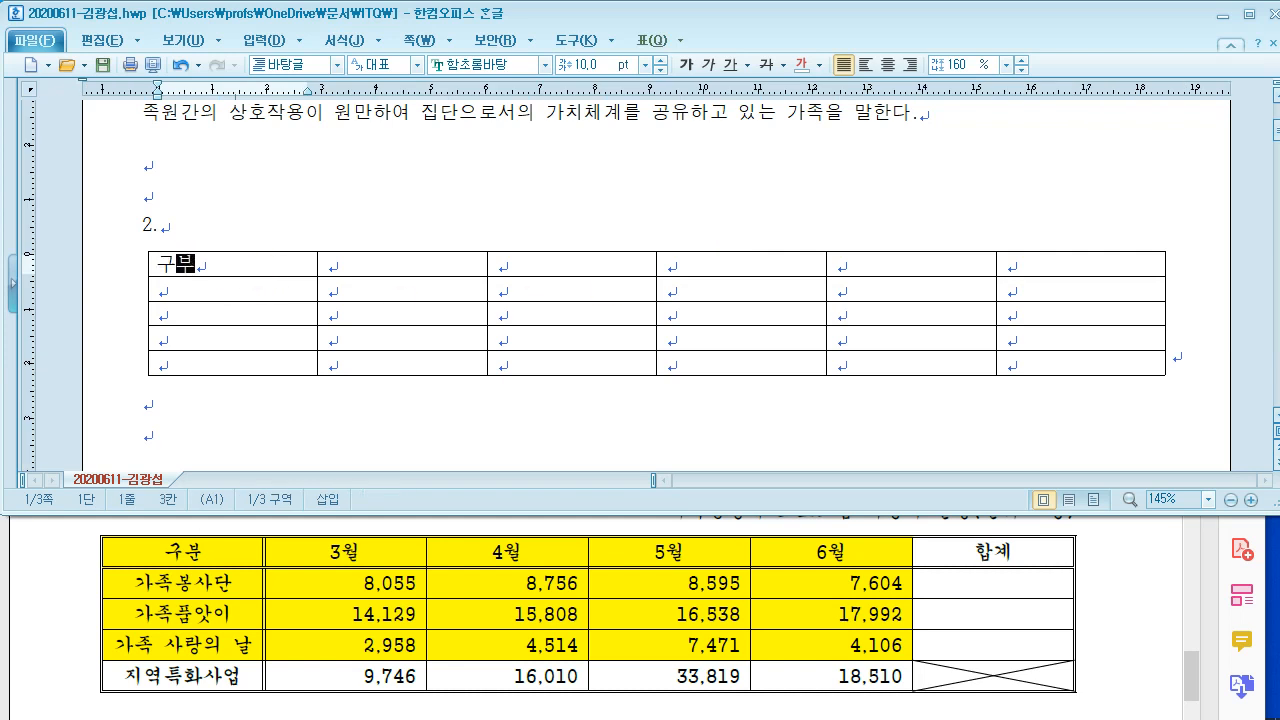
{"action": "type", "text": "가족봉사단"}
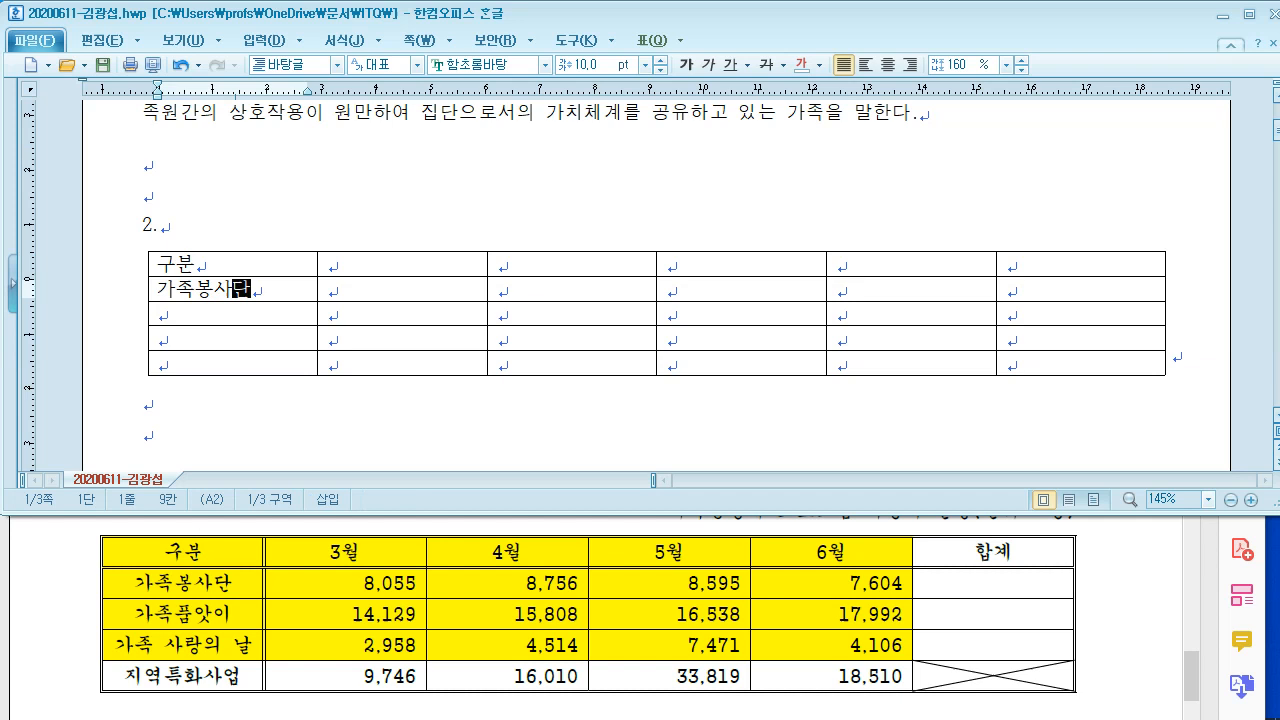
{"action": "key", "text": "Down"}
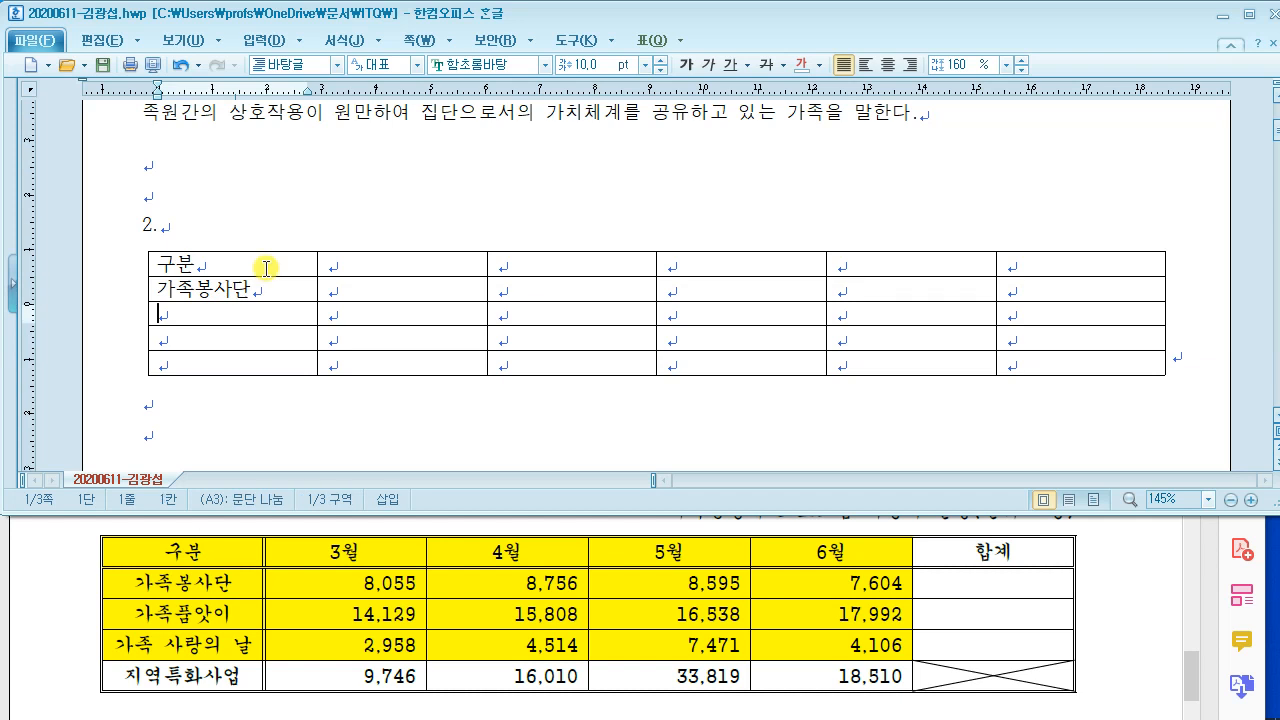
{"action": "type", "text": "가조"}
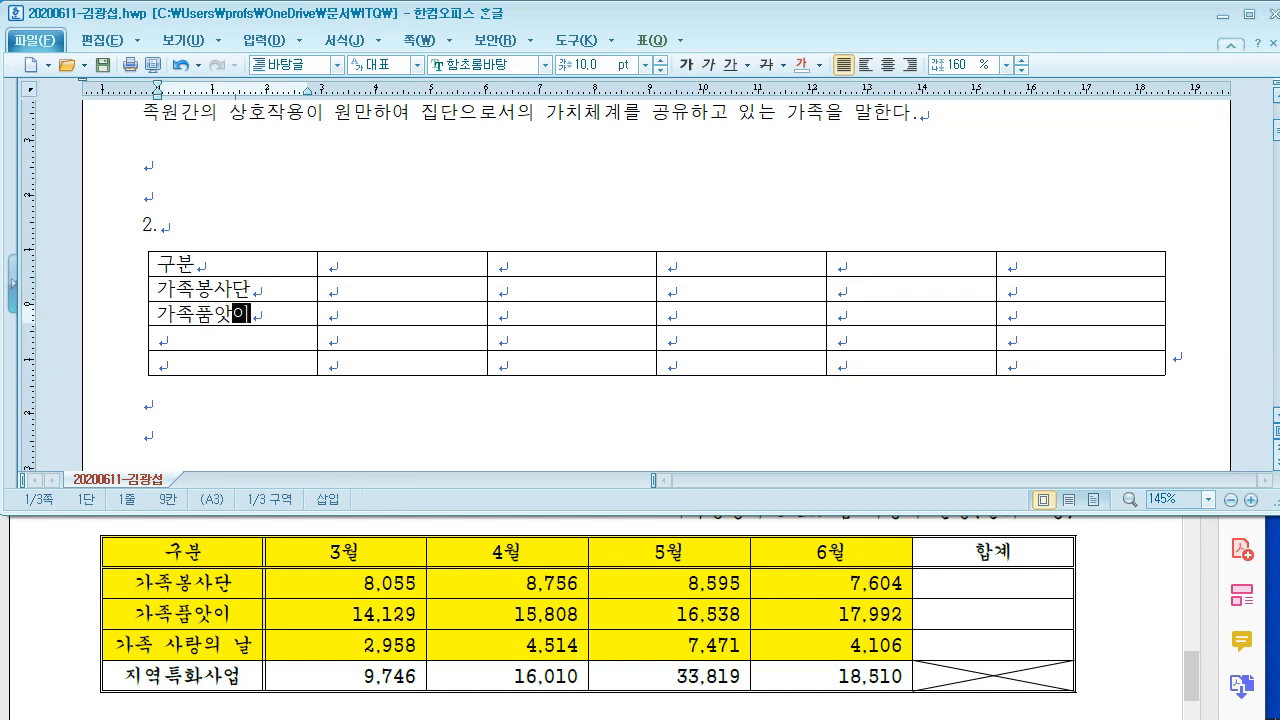
{"action": "key", "text": "Down"}
{"action": "type", "text": "가족 사랑ㅇ"}
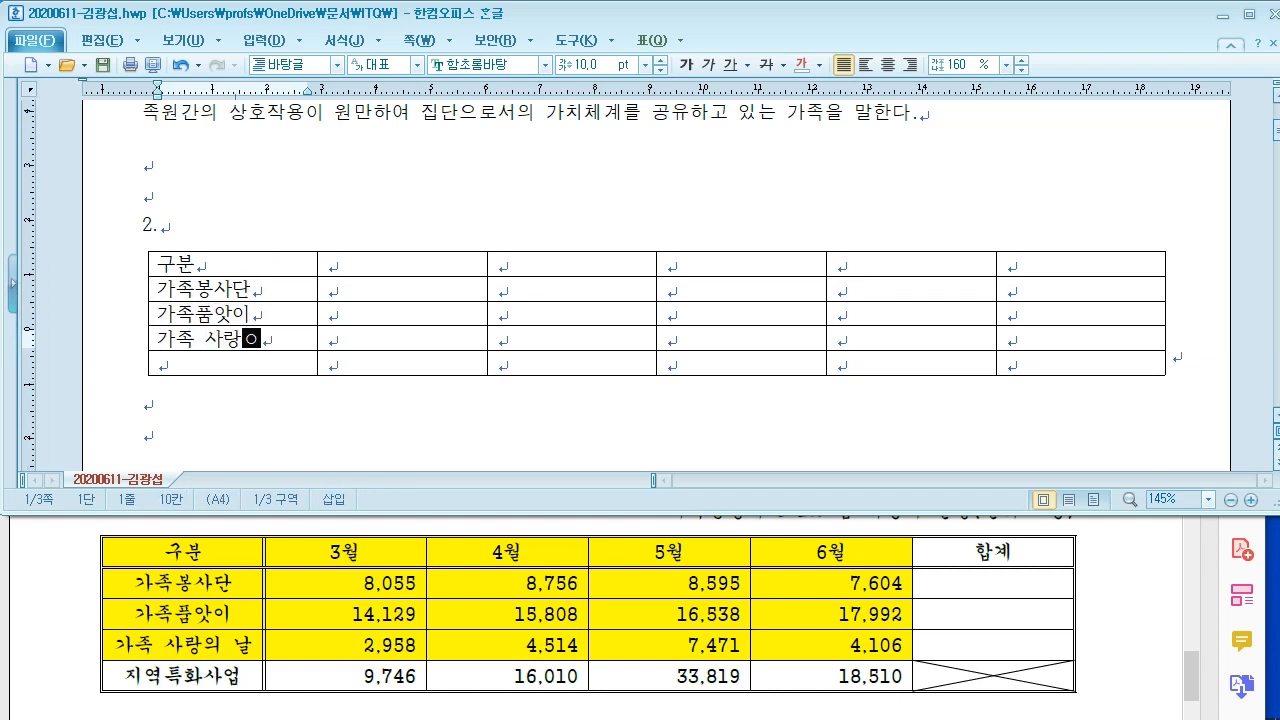
{"action": "type", "text": "의 날"}
{"action": "key", "text": "Down"}
{"action": "type", "text": "지여"}
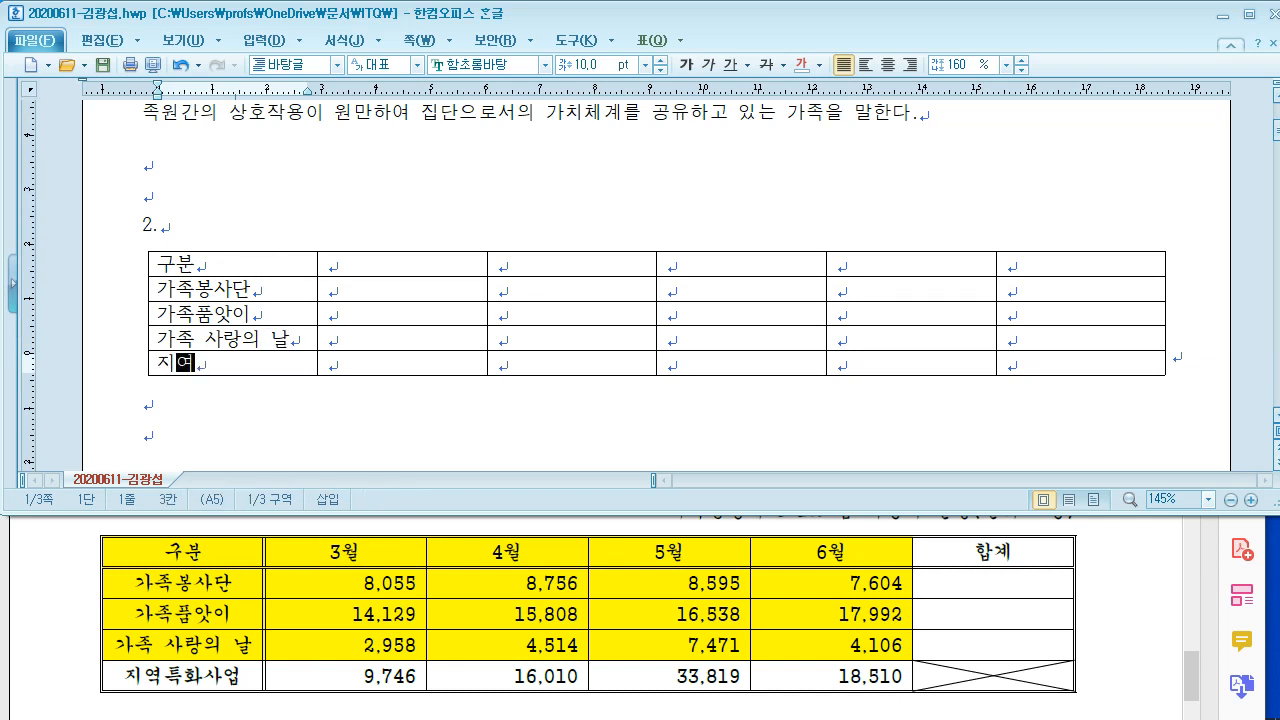
{"action": "type", "text": "역특화사어"}
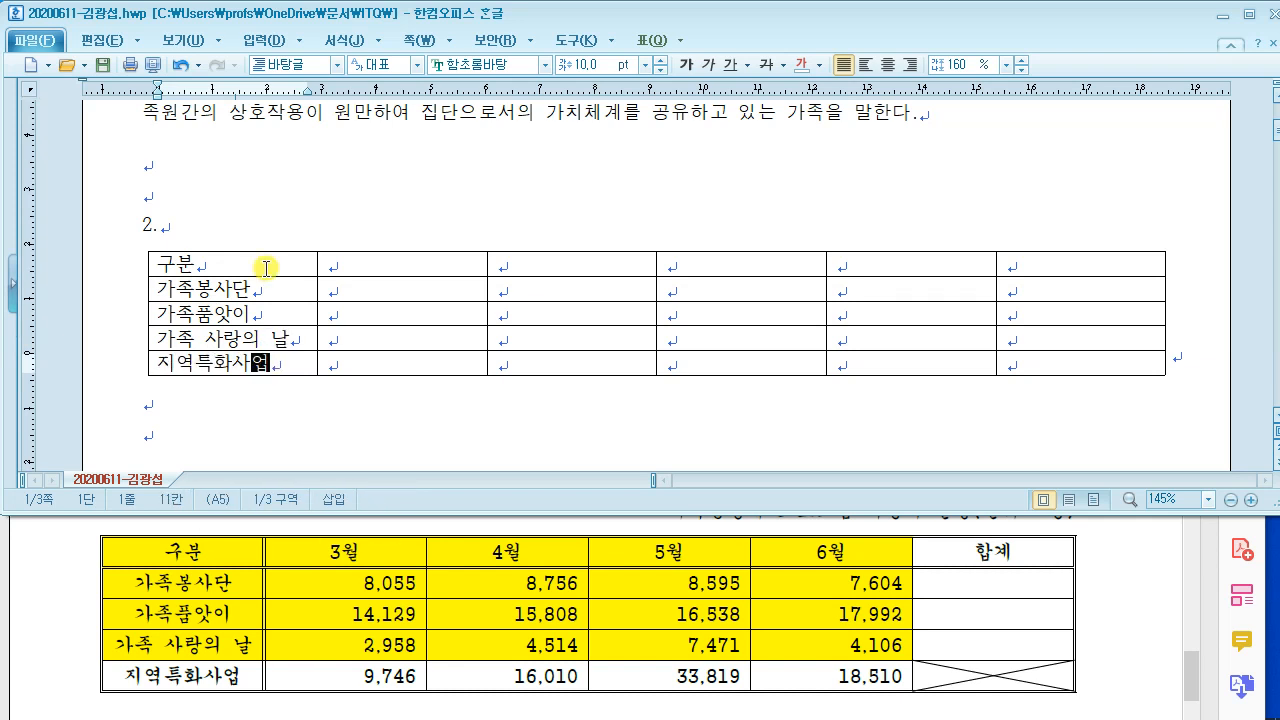
{"action": "key", "text": "Up"}
{"action": "key", "text": "Up"}
{"action": "key", "text": "Up"}
{"action": "key", "text": "Right"}
Step: Fill the second column with the 3월 header and its figures
{"action": "key", "text": "Up"}
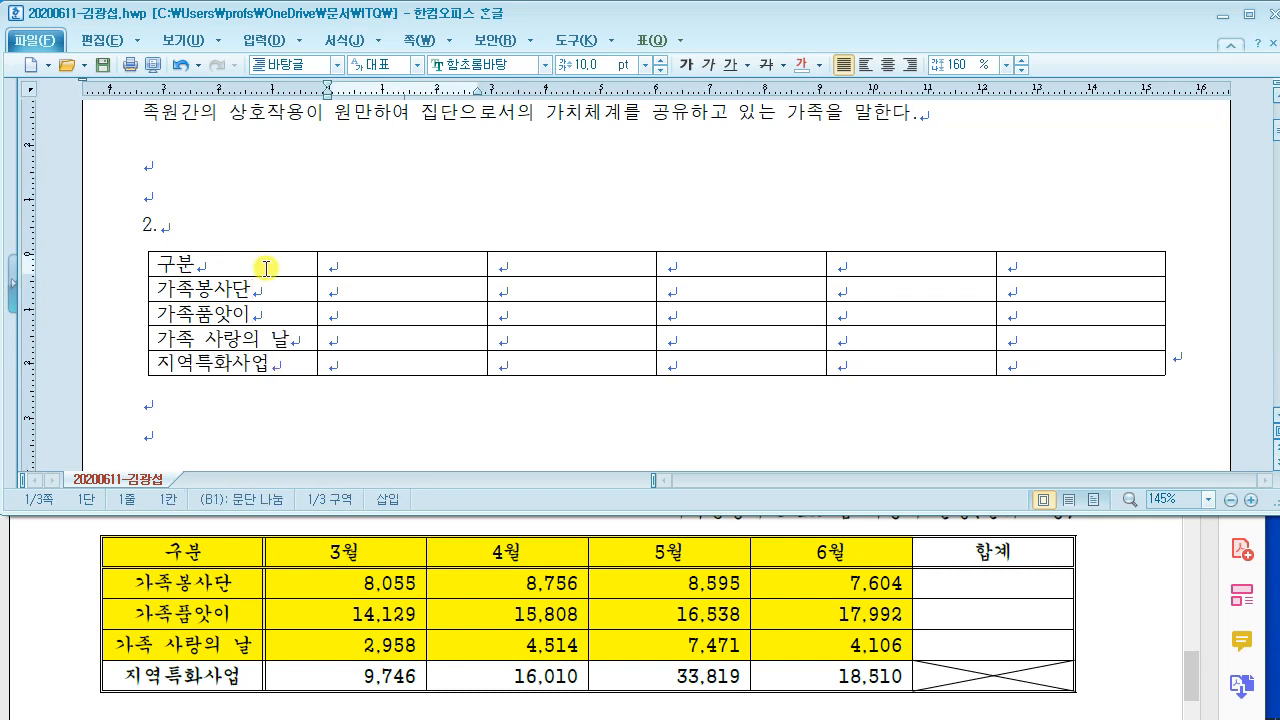
{"action": "key", "text": "Right"}
{"action": "key", "text": "Left"}
{"action": "type", "text": "3월"}
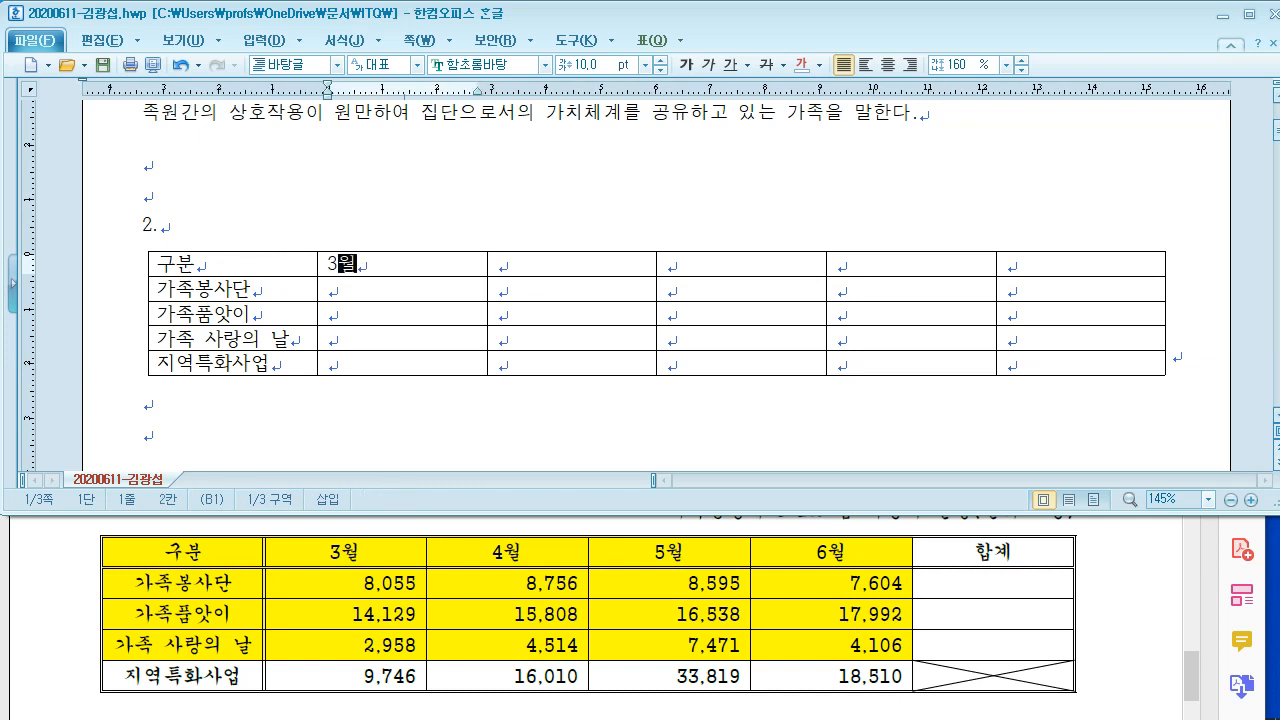
{"action": "key", "text": "Down"}
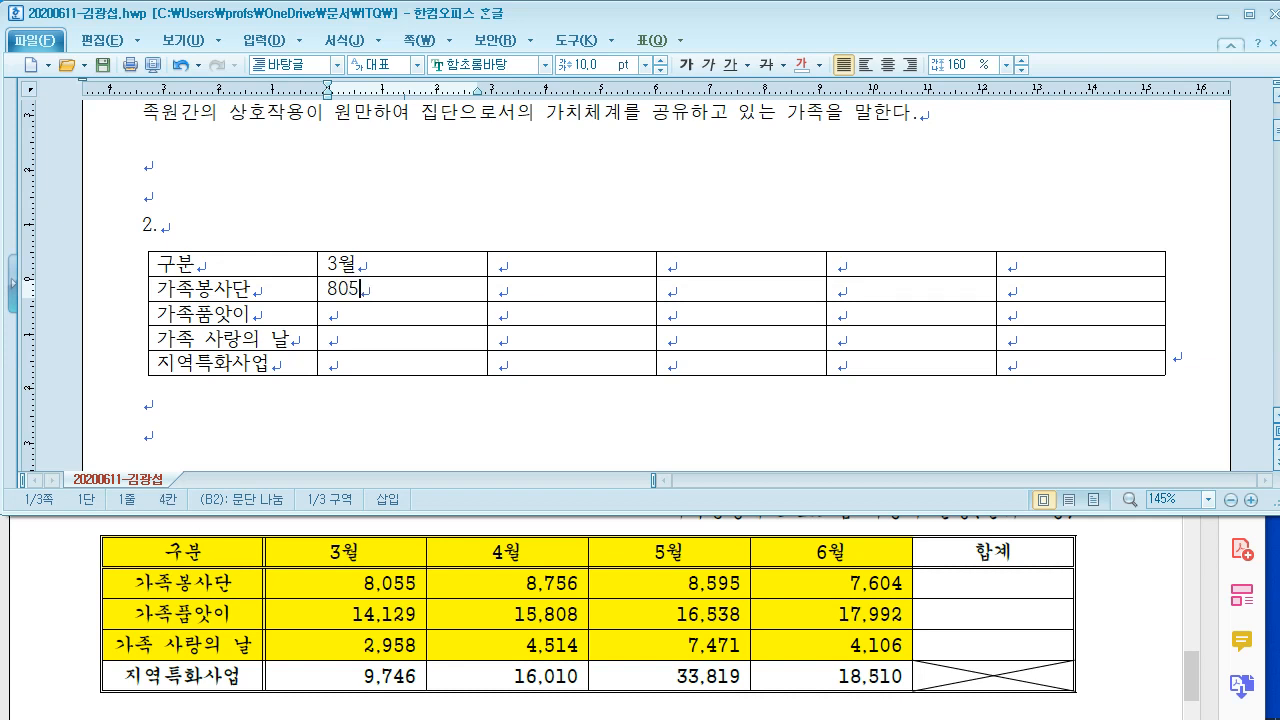
{"action": "key", "text": "Down"}
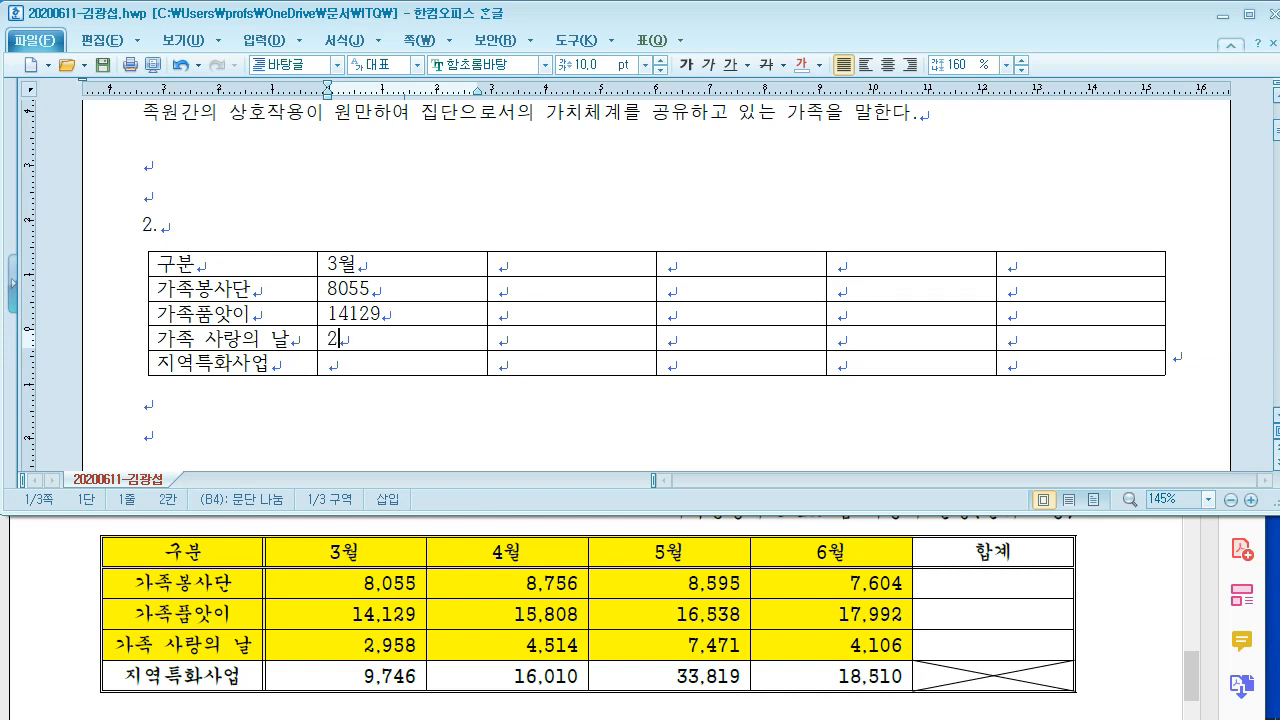
{"action": "key", "text": "Down"}
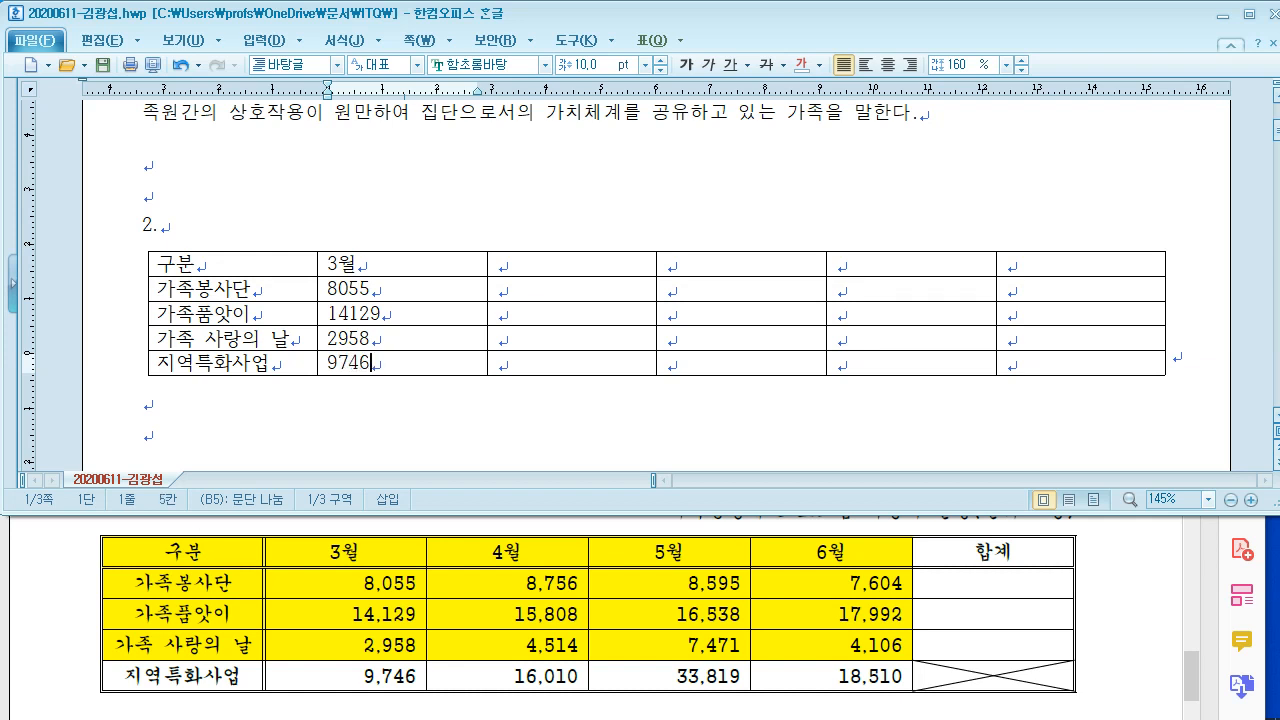
Step: Fill the third column with the 4월 header and its figures
{"action": "key", "text": "Right"}
{"action": "key", "text": "Up"}
{"action": "key", "text": "Up"}
{"action": "key", "text": "Up"}
{"action": "key", "text": "Up"}
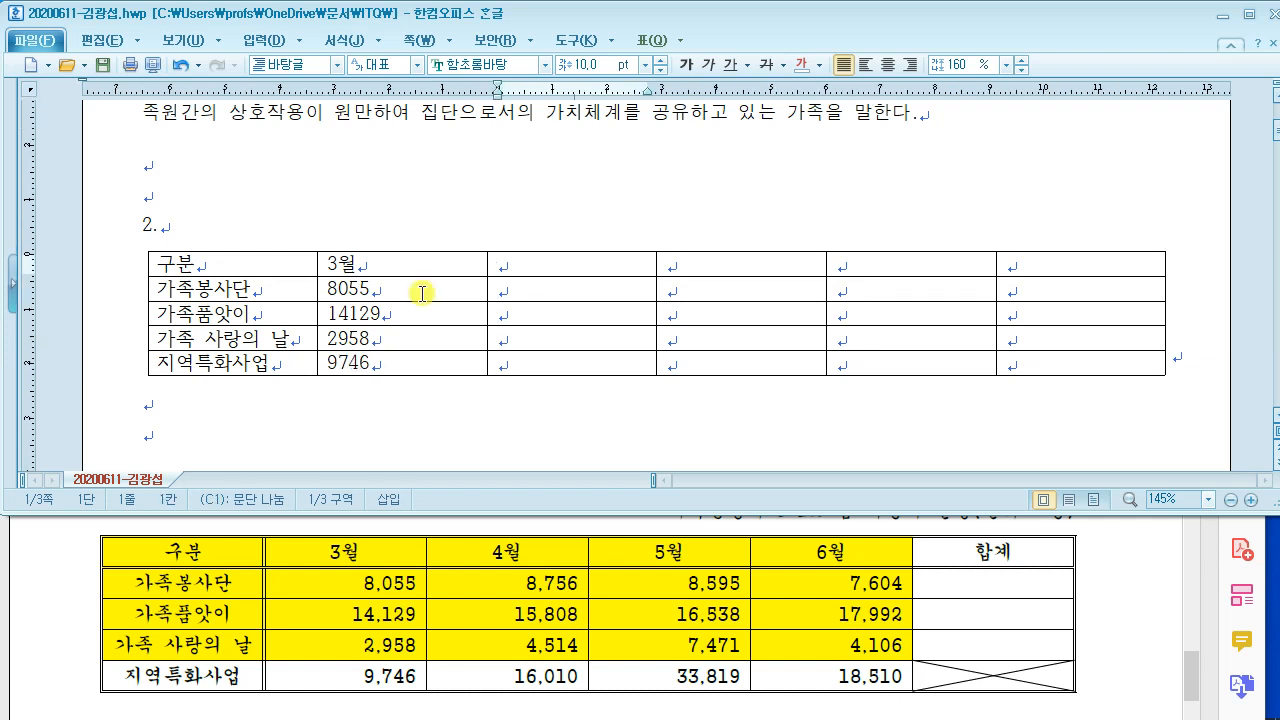
{"action": "type", "text": "4월"}
{"action": "key", "text": "Down"}
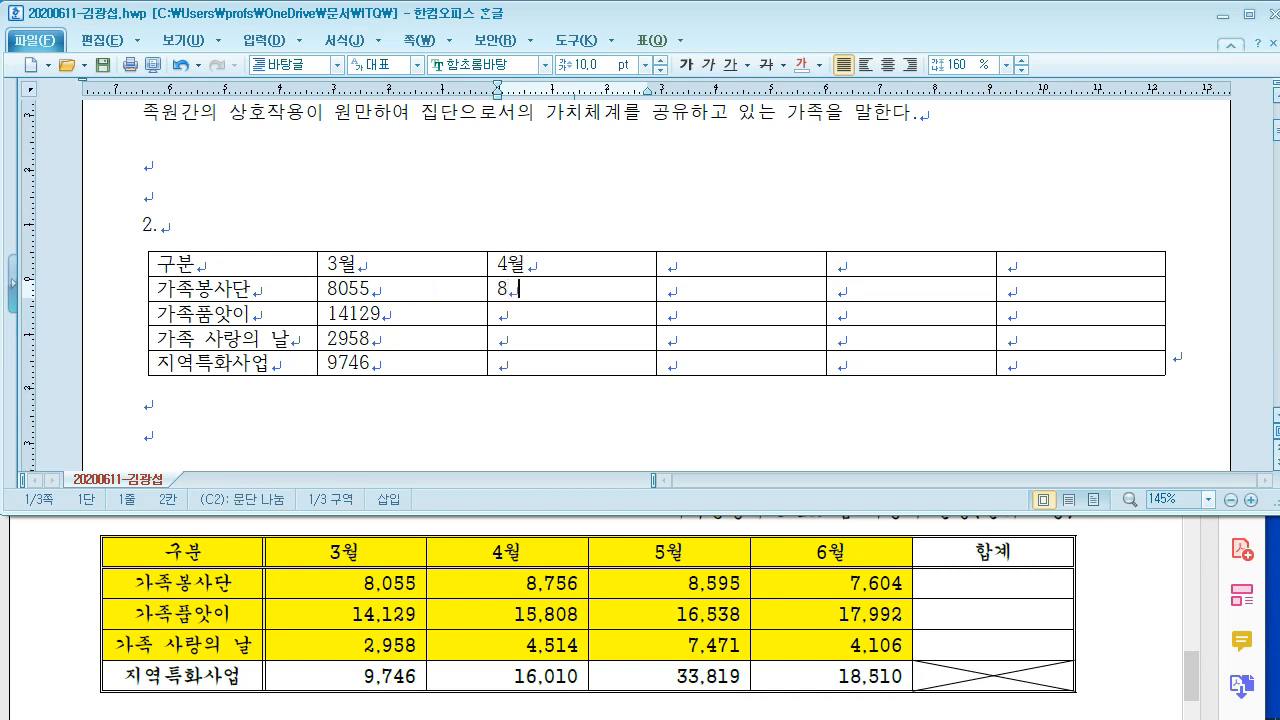
{"action": "key", "text": "Down"}
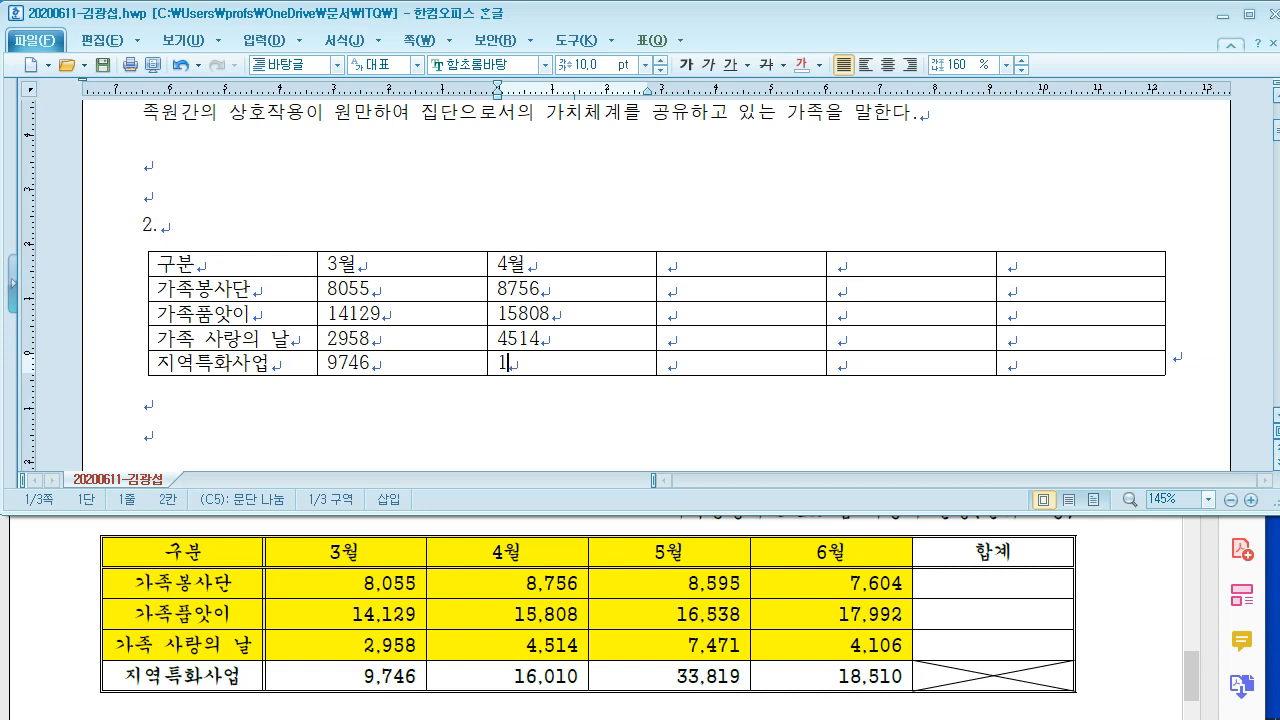
Step: Fill the fourth column with the 5월 header and figures, including 7471
{"action": "key", "text": "Tab"}
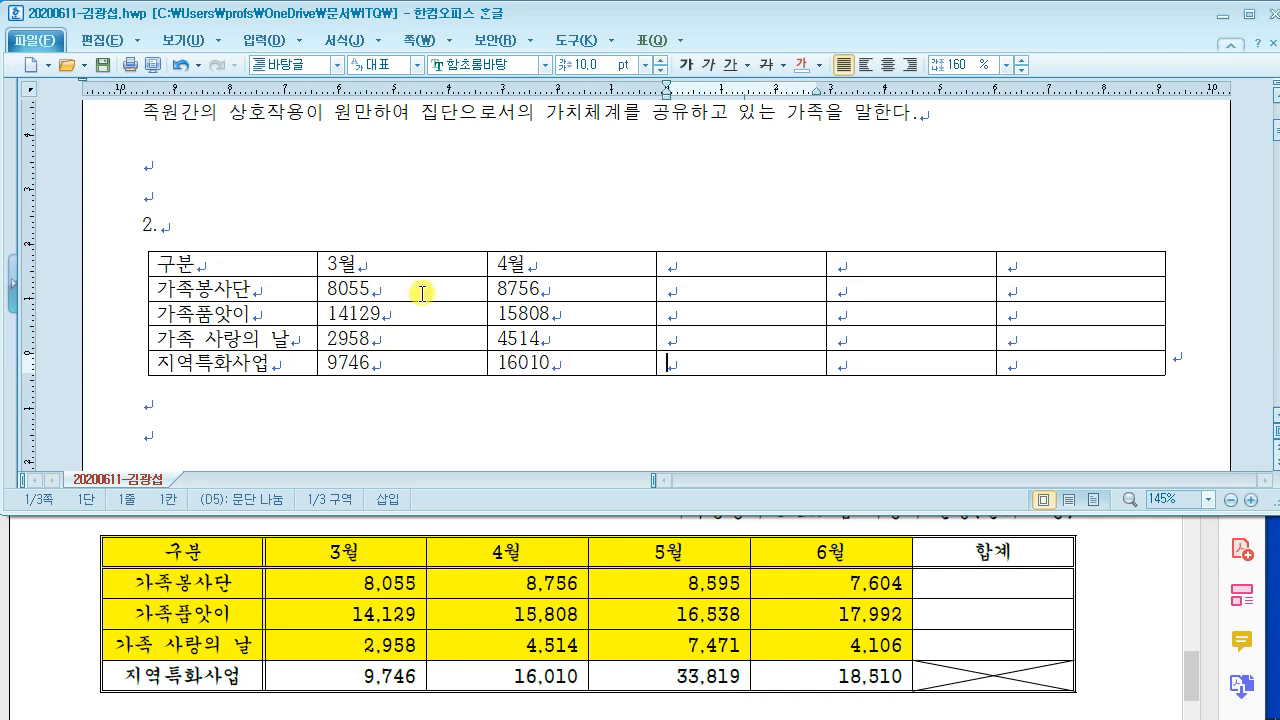
{"action": "key", "text": "Up"}
{"action": "key", "text": "Up"}
{"action": "key", "text": "Up"}
{"action": "type", "text": "5월"}
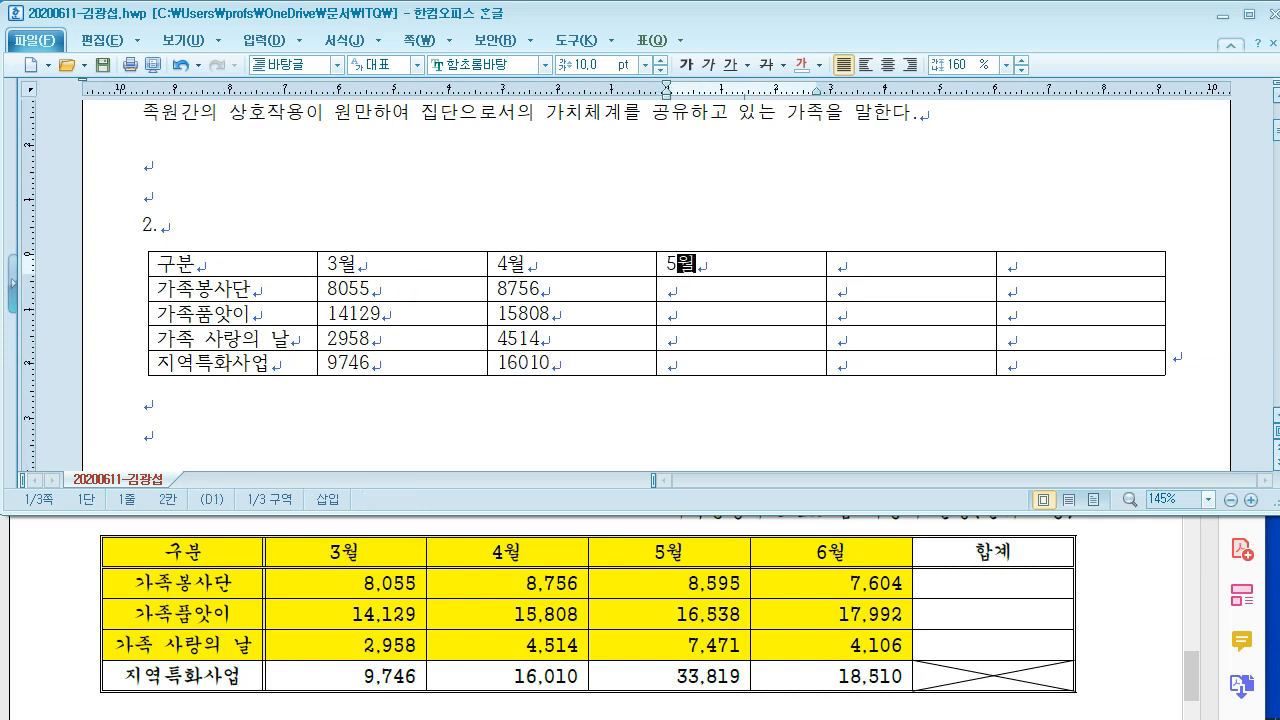
{"action": "key", "text": "Down"}
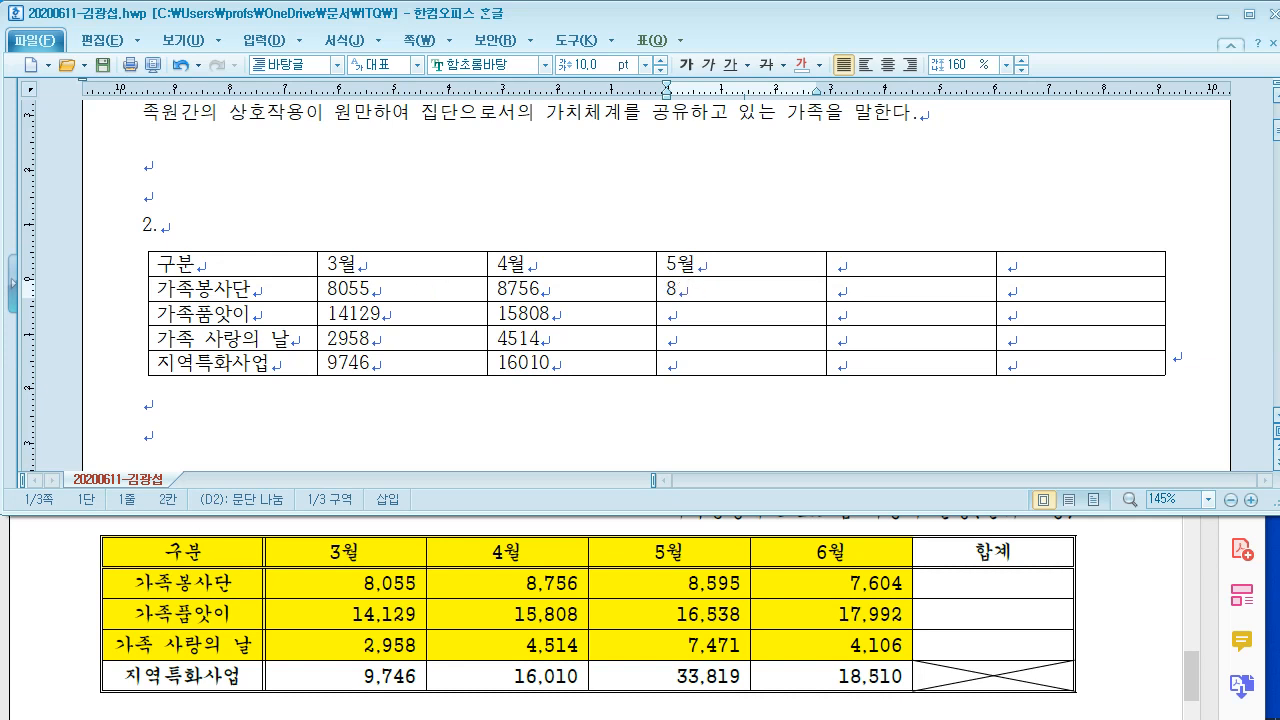
{"action": "key", "text": "Down"}
{"action": "key", "text": "Left"}
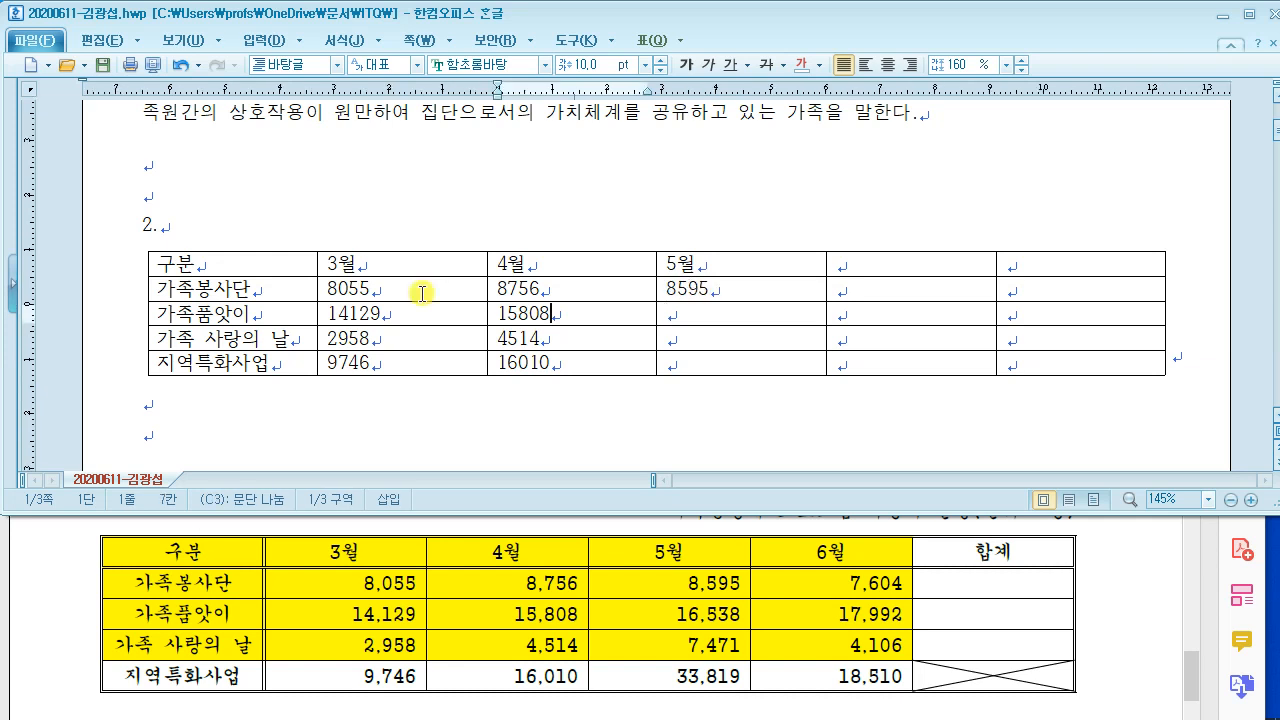
{"action": "key", "text": "Right"}
{"action": "key", "text": "Right"}
{"action": "key", "text": "Left"}
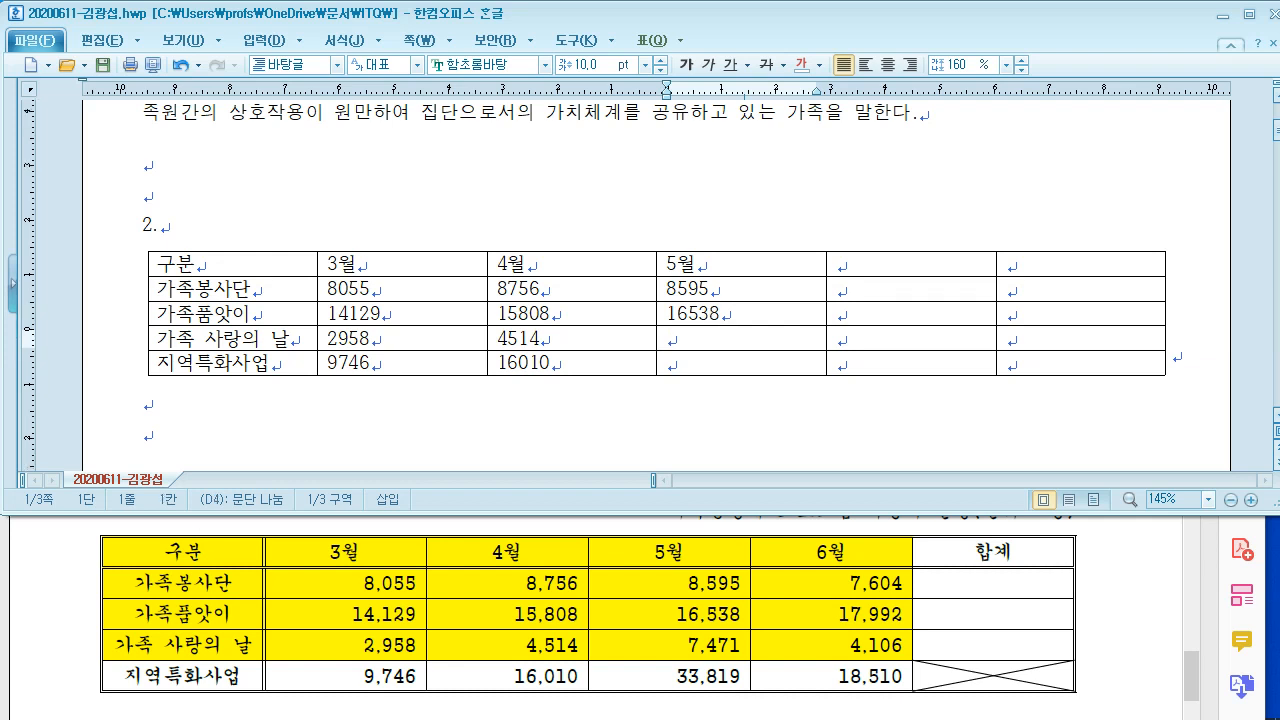
{"action": "type", "text": "7471"}
{"action": "key", "text": "Down"}
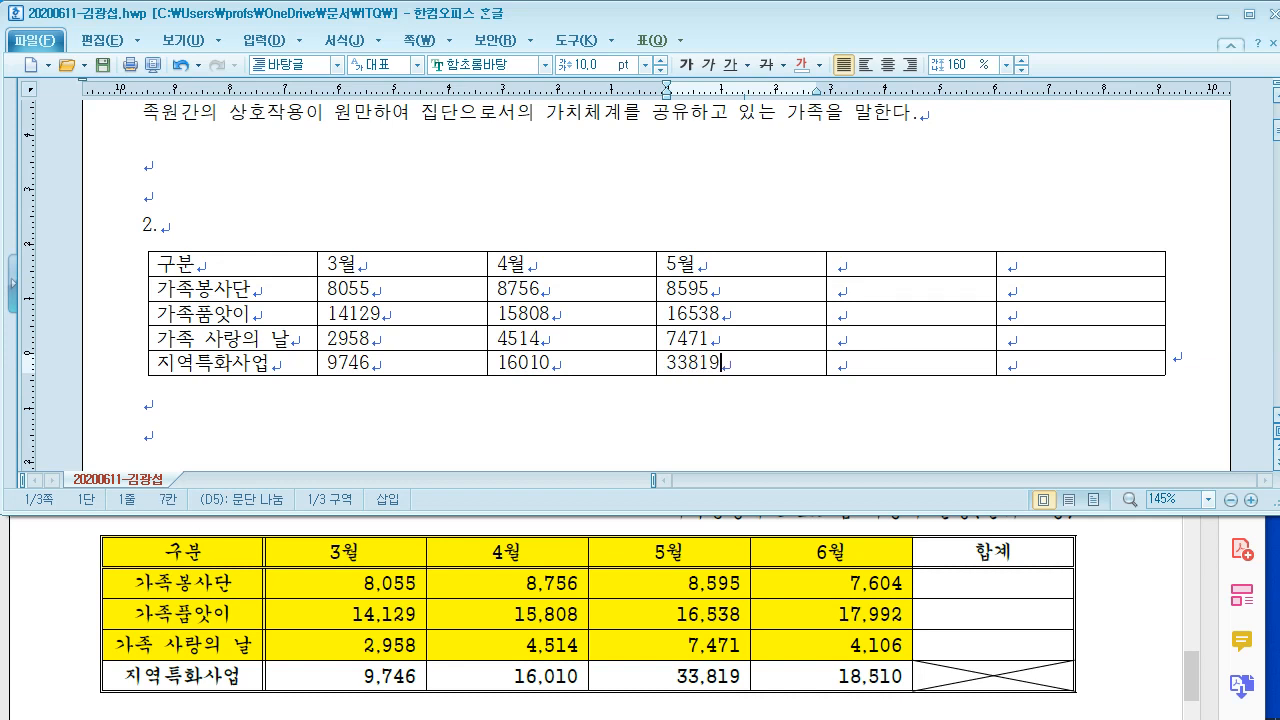
Step: Fill the last column with the 6월 header and figures, ending with 18510 for 지역특화사업
{"action": "key", "text": "Right"}
{"action": "key", "text": "Up"}
{"action": "key", "text": "Up"}
{"action": "key", "text": "Up"}
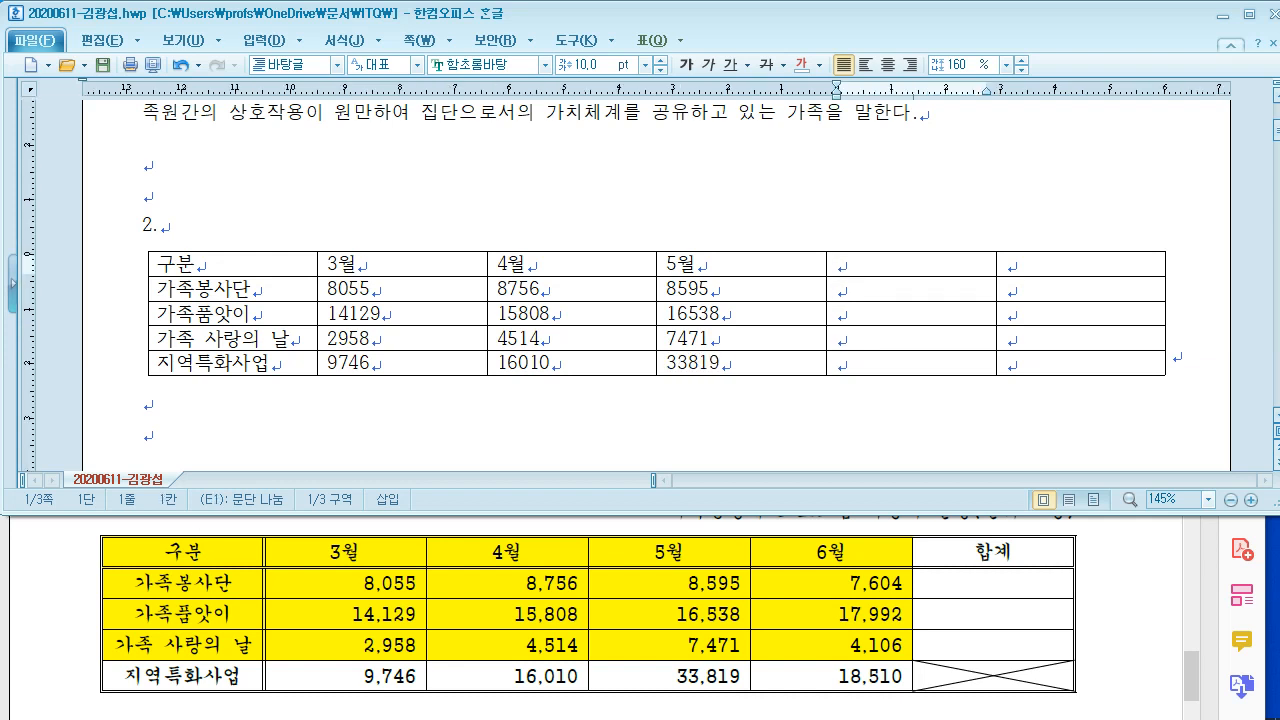
{"action": "type", "text": "6월"}
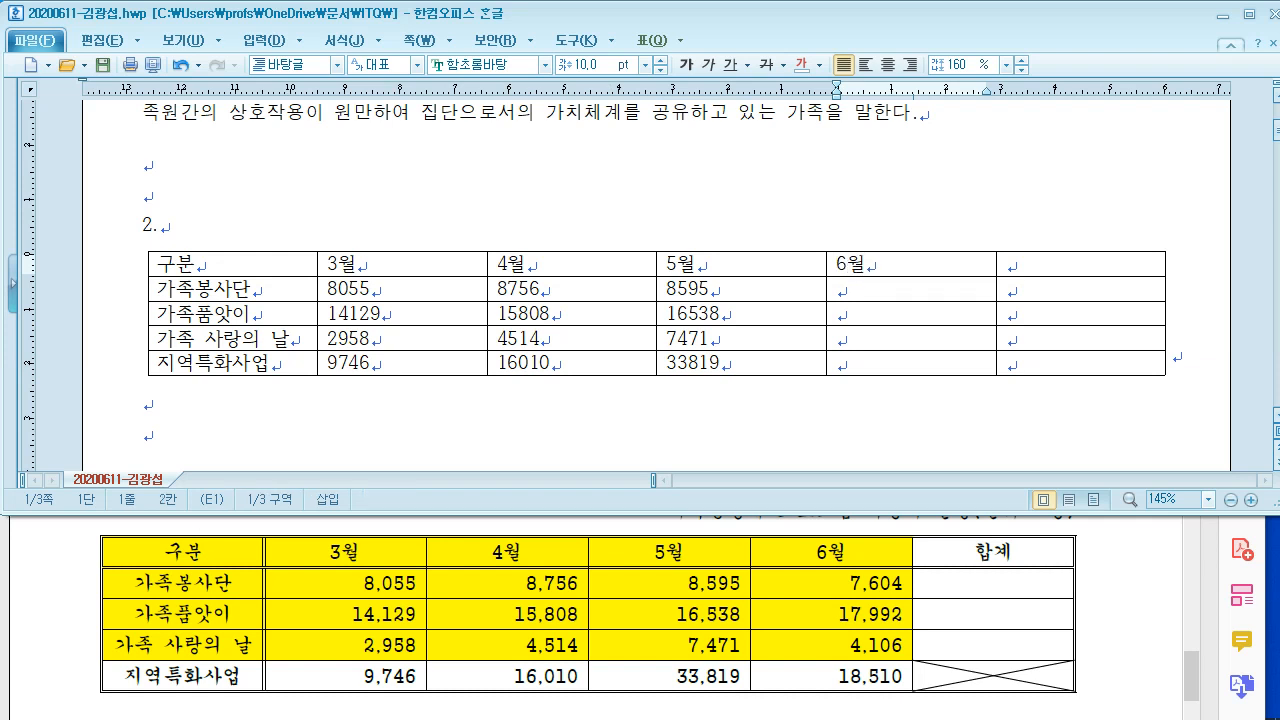
{"action": "key", "text": "Down"}
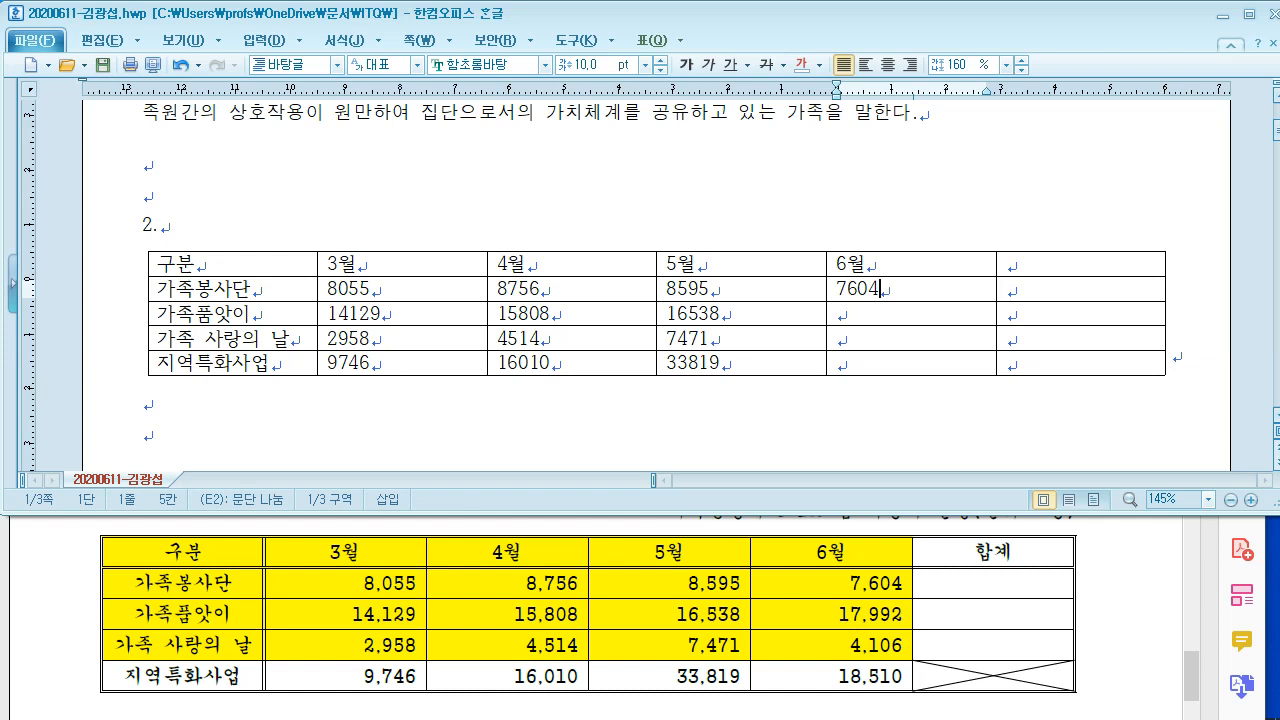
{"action": "key", "text": "Down"}
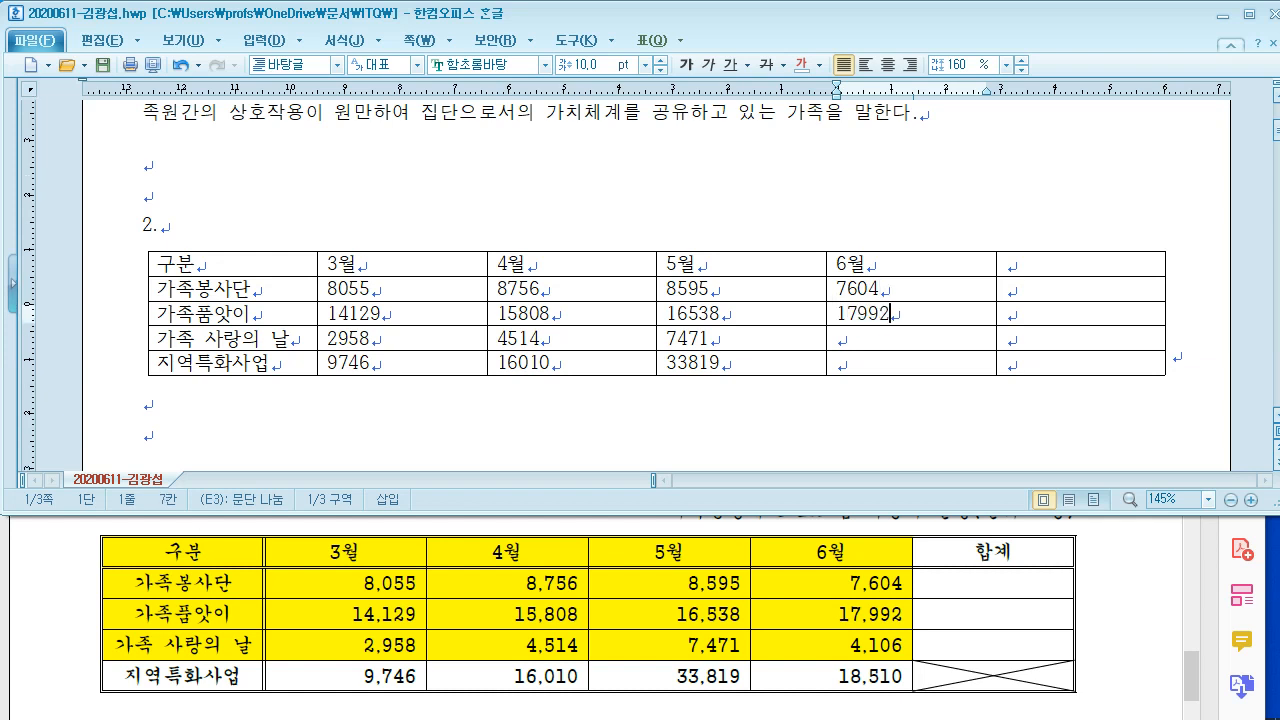
{"action": "key", "text": "Down"}
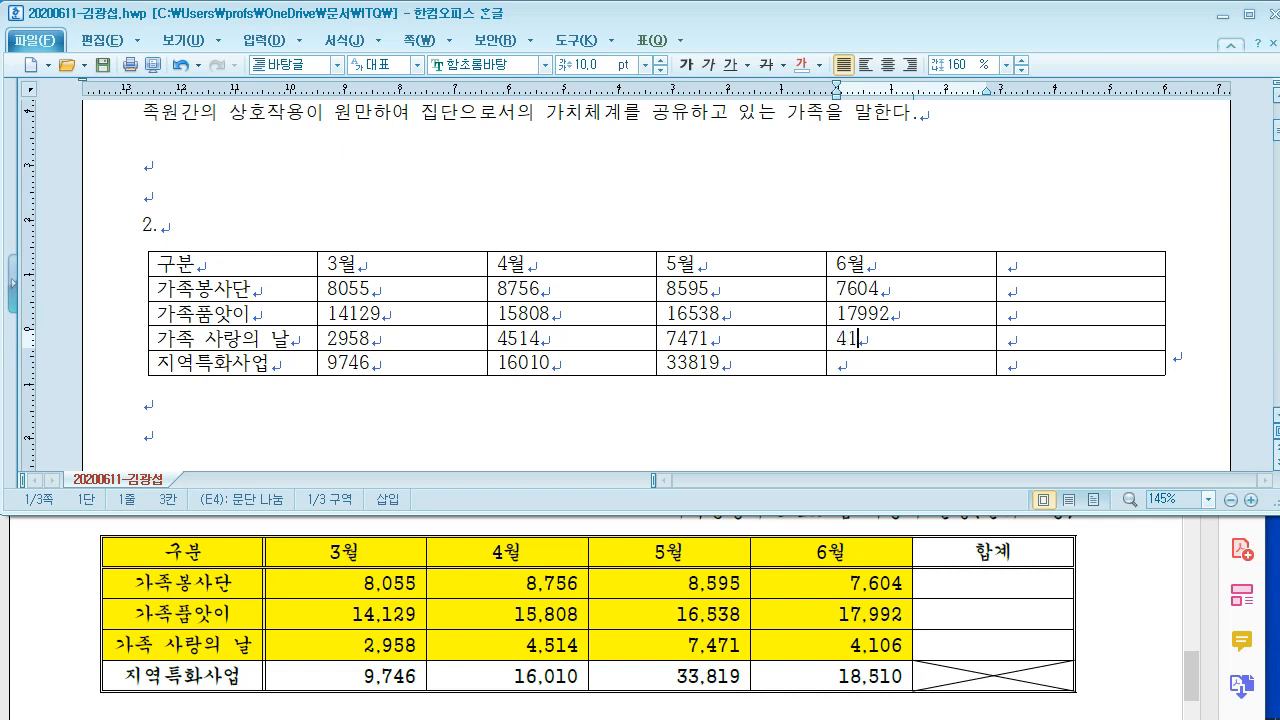
{"action": "key", "text": "Down"}
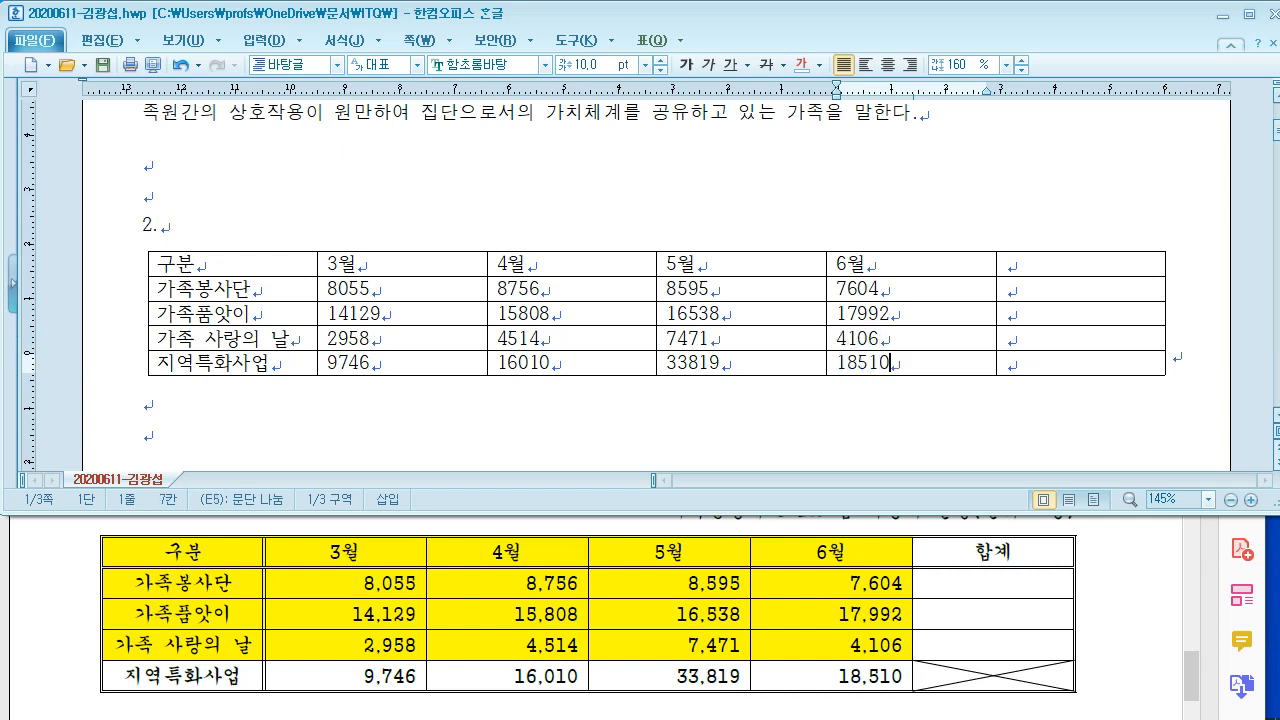
Step: Type 합계 as the heading of the table's last column
{"action": "left_click", "coordinate": [1018, 265]}
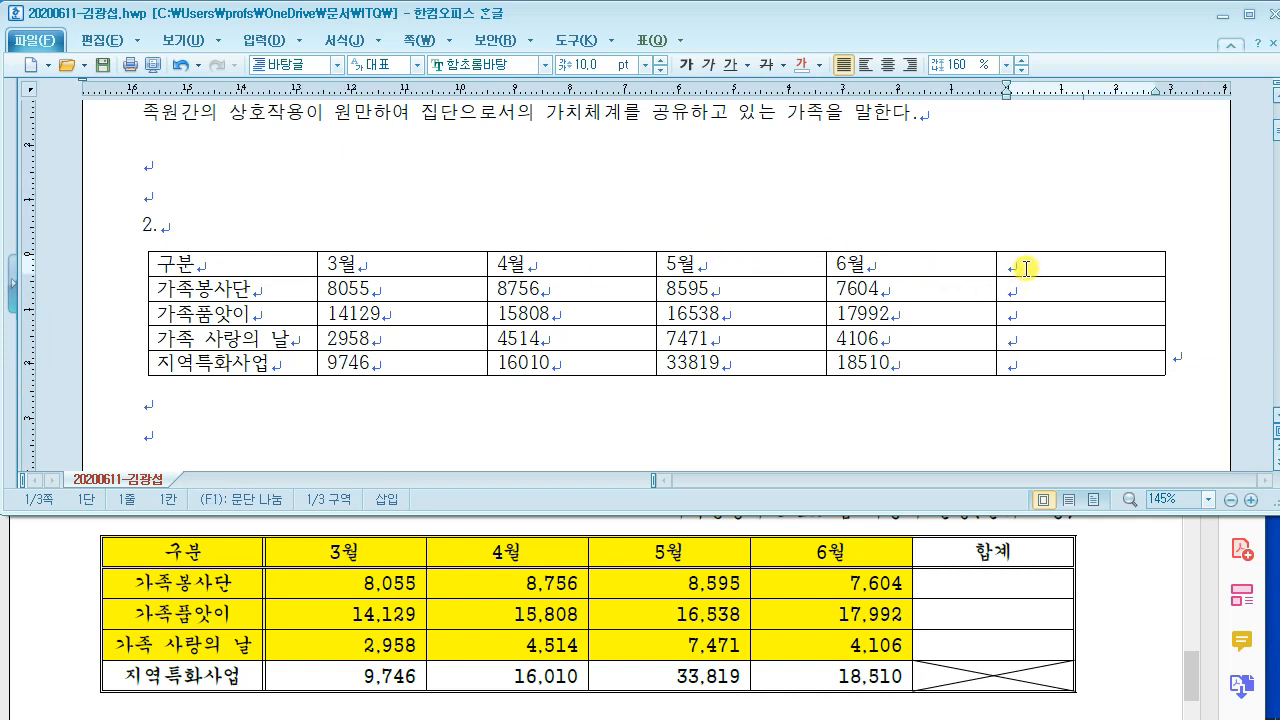
{"action": "type", "text": "하"}
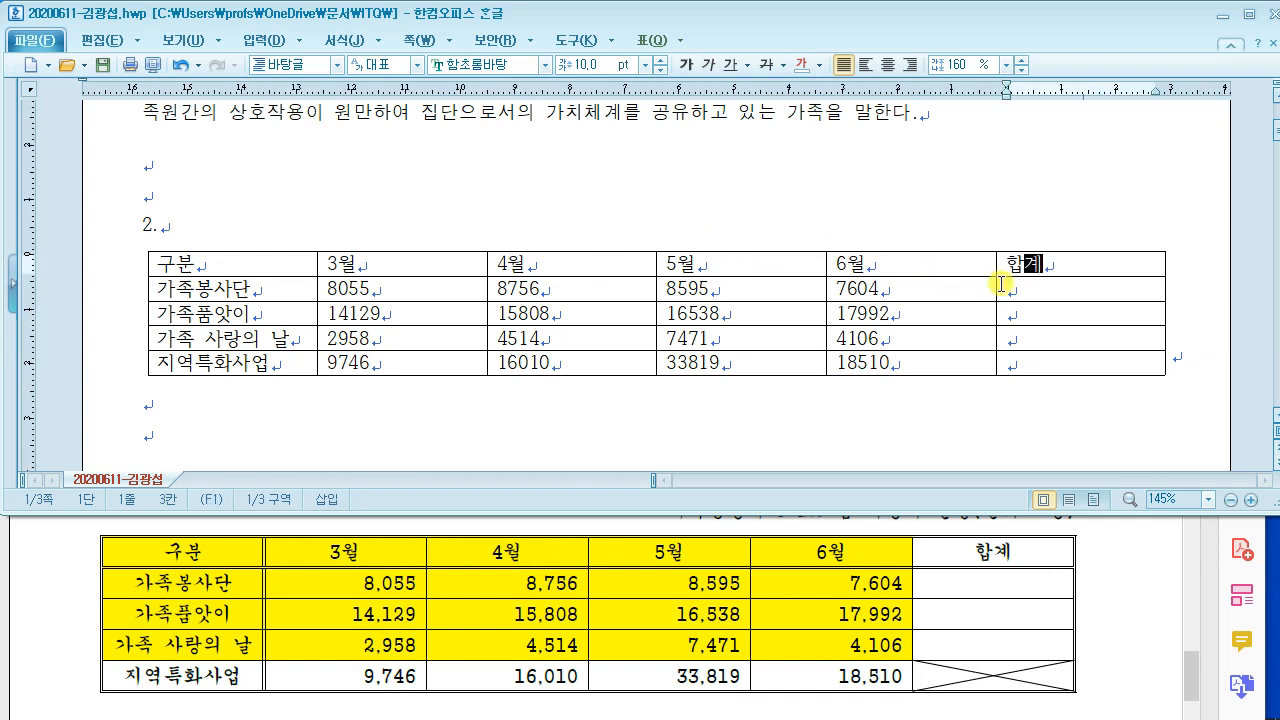
{"action": "left_click", "coordinate": [1012, 366]}
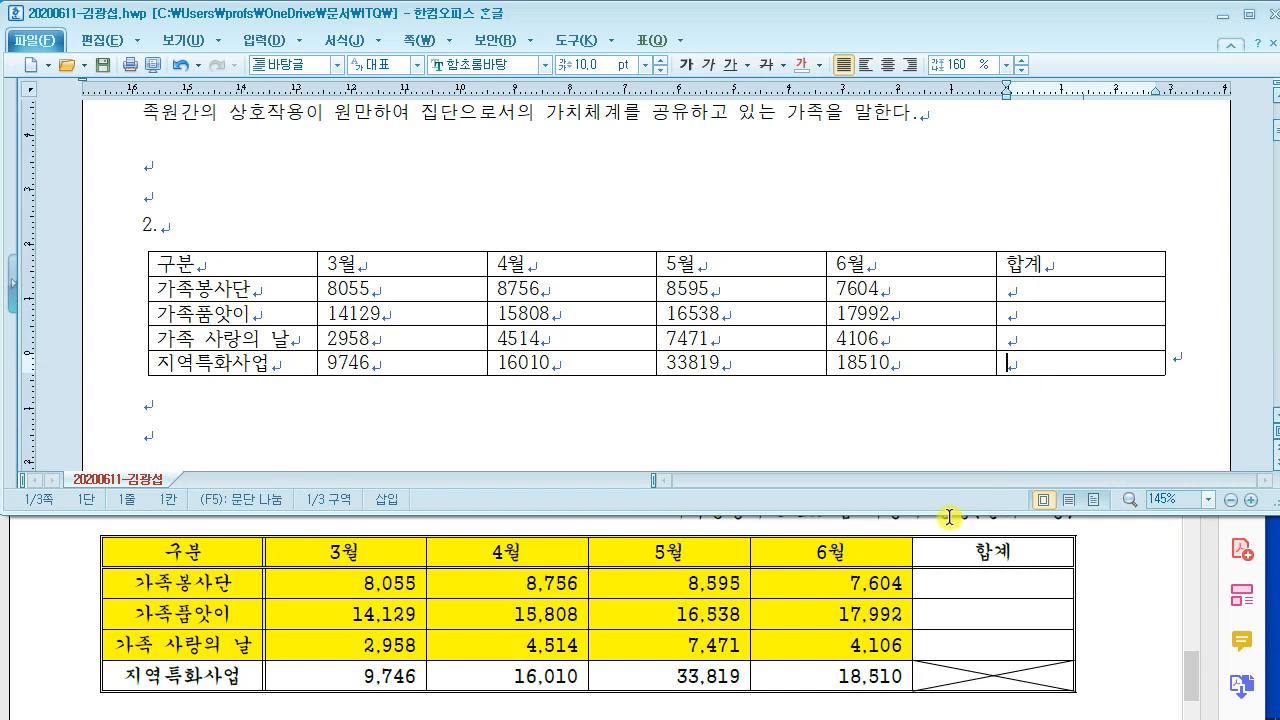
Step: Select the empty 합계 cell in the 지역특화사업 row
{"action": "mouse_move", "coordinate": [1060, 700]}
{"action": "left_mouse_down"}
{"action": "mouse_move", "coordinate": [1060, 660]}
{"action": "mouse_move", "coordinate": [1075, 688]}
{"action": "left_mouse_up"}
{"action": "mouse_move", "coordinate": [991, 349]}
{"action": "left_mouse_down"}
{"action": "mouse_move", "coordinate": [1104, 386]}
{"action": "mouse_move", "coordinate": [1167, 384]}
{"action": "left_mouse_up"}
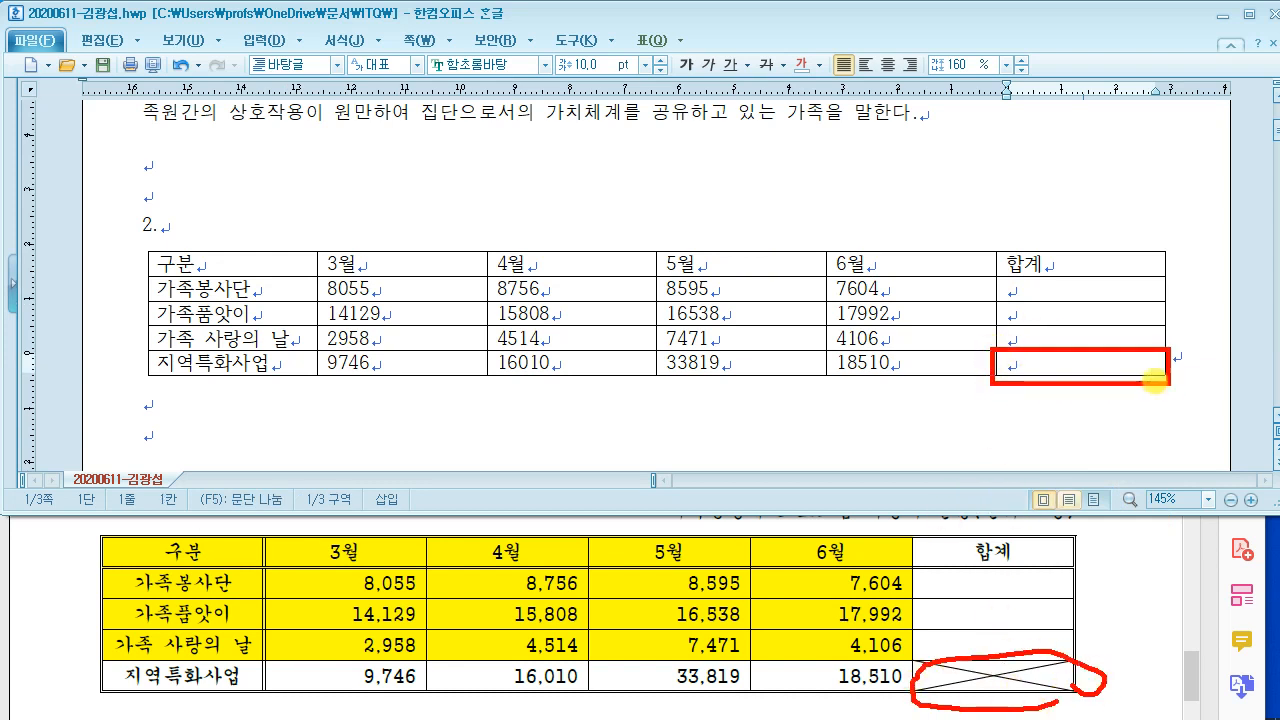
{"action": "mouse_move", "coordinate": [1063, 362]}
{"action": "left_mouse_down"}
{"action": "mouse_move", "coordinate": [1063, 271]}
{"action": "mouse_move", "coordinate": [1062, 382]}
{"action": "left_mouse_up"}
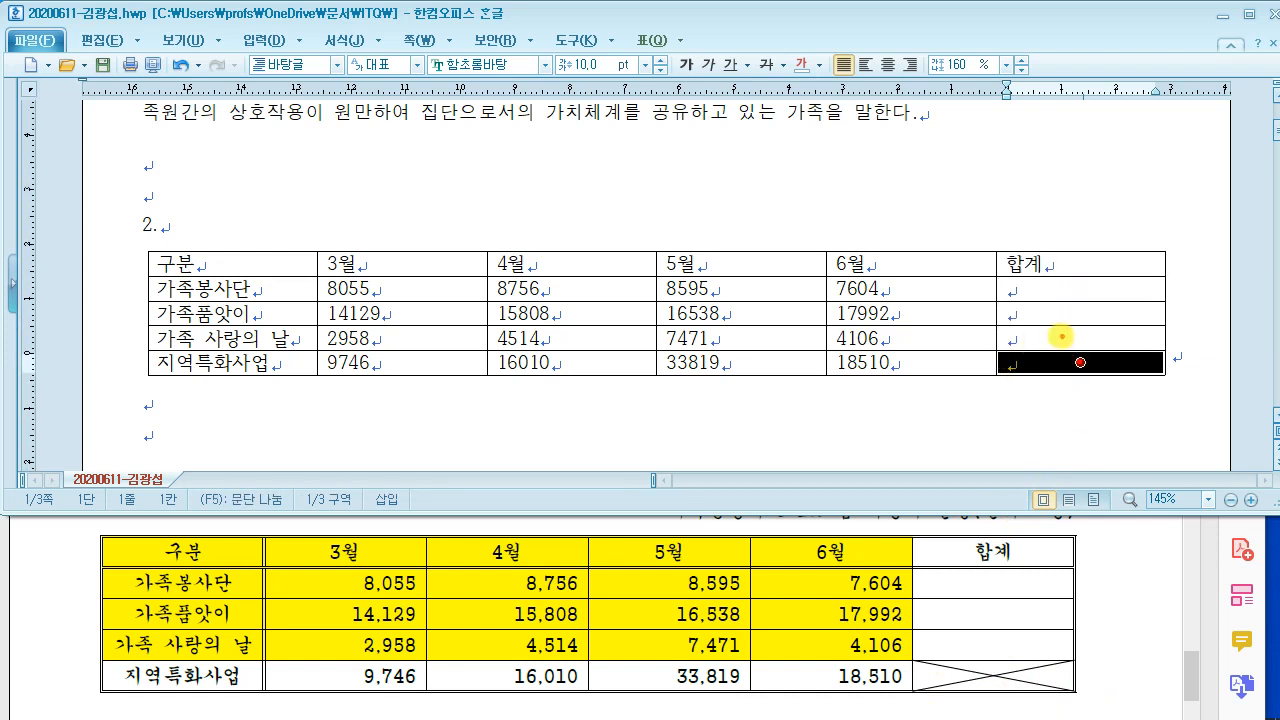
{"action": "left_click_drag", "start_coordinate": [996, 346], "coordinate": [1152, 374]}
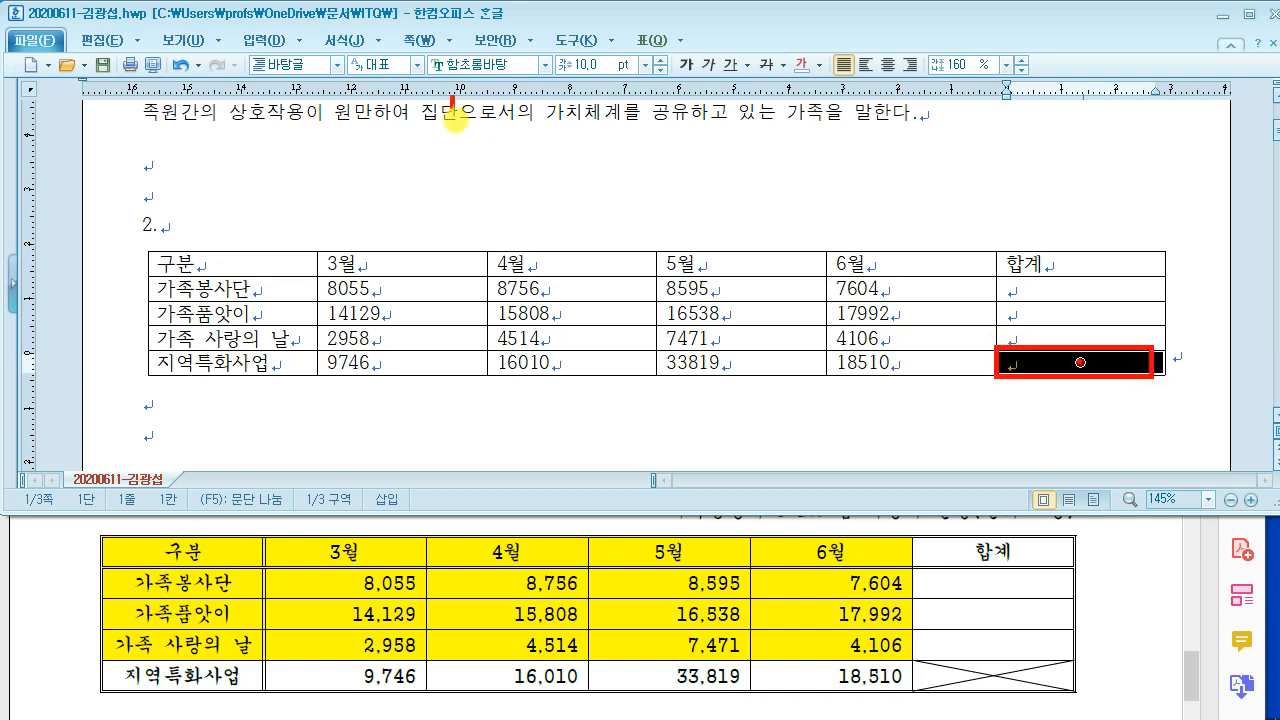
{"action": "left_click_drag", "start_coordinate": [452, 96], "coordinate": [664, 207]}
{"action": "left_click_drag", "start_coordinate": [517, 124], "coordinate": [583, 181]}
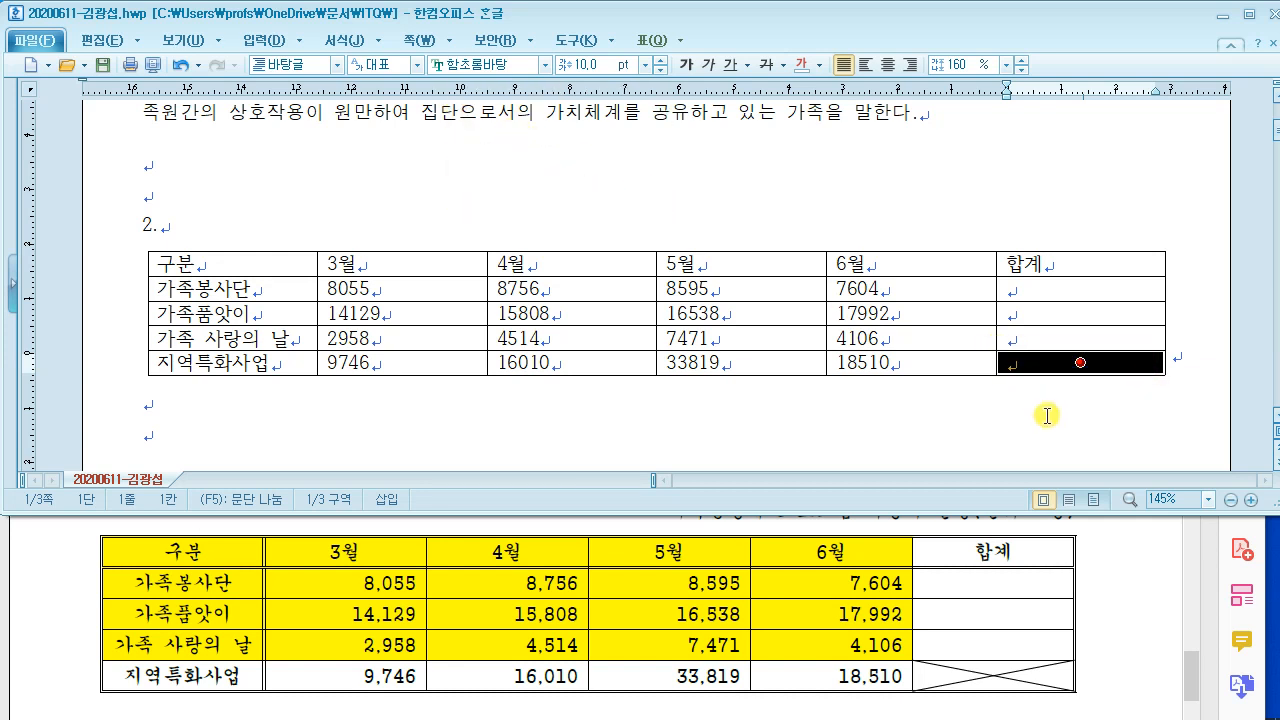
Step: Draw both diagonals (an X) in the empty 지역특화사업 합계 cell through the 대각선 border settings
{"action": "key", "text": "l"}
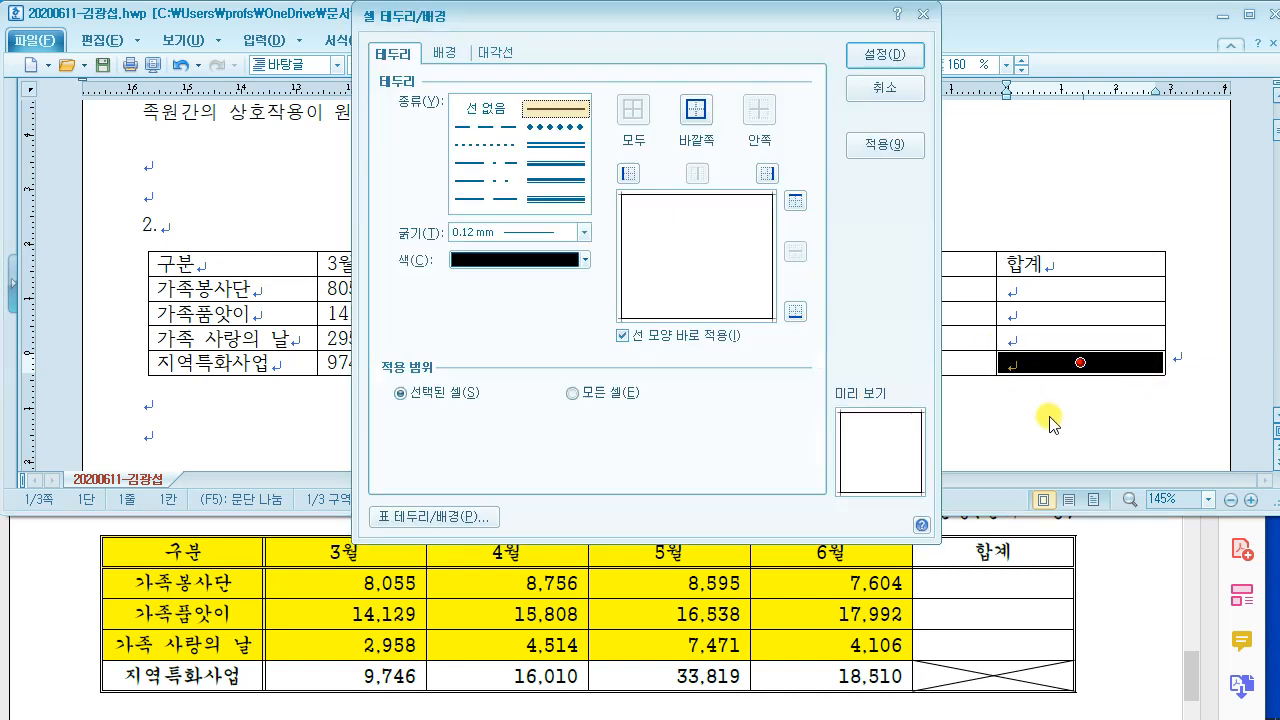
{"action": "left_click", "coordinate": [492, 53]}
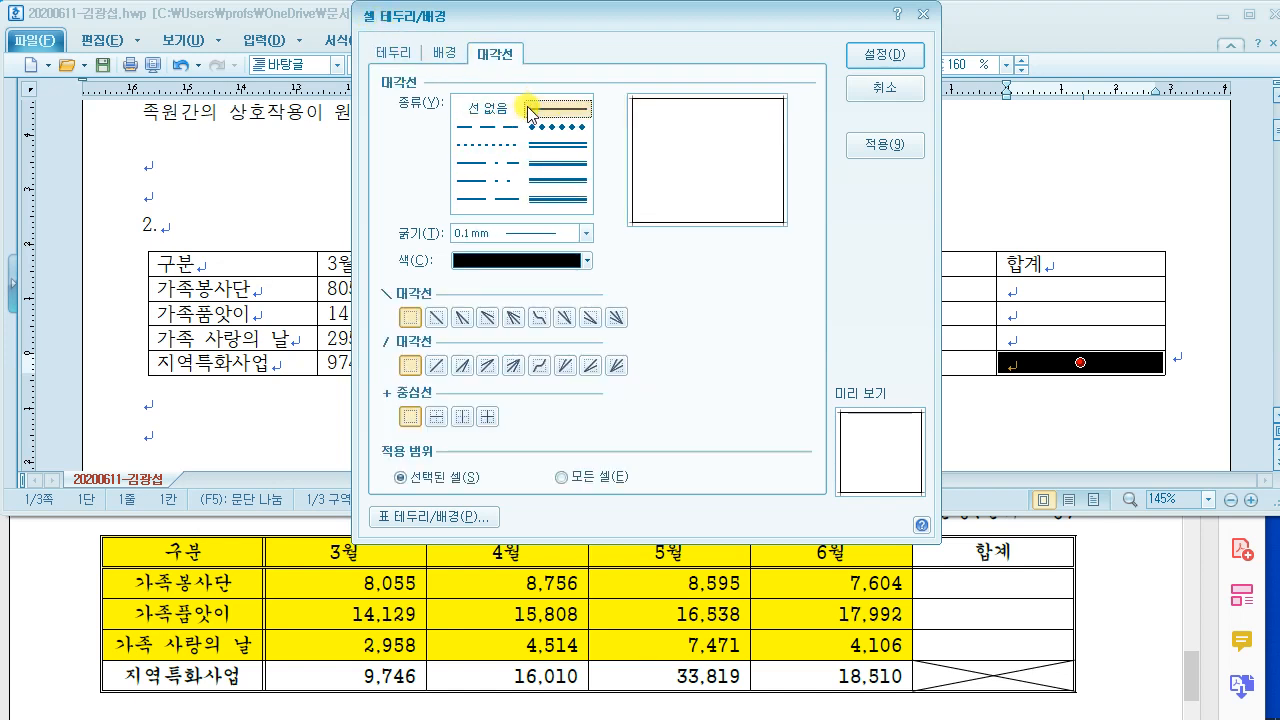
{"action": "left_click_drag", "start_coordinate": [463, 36], "coordinate": [532, 75]}
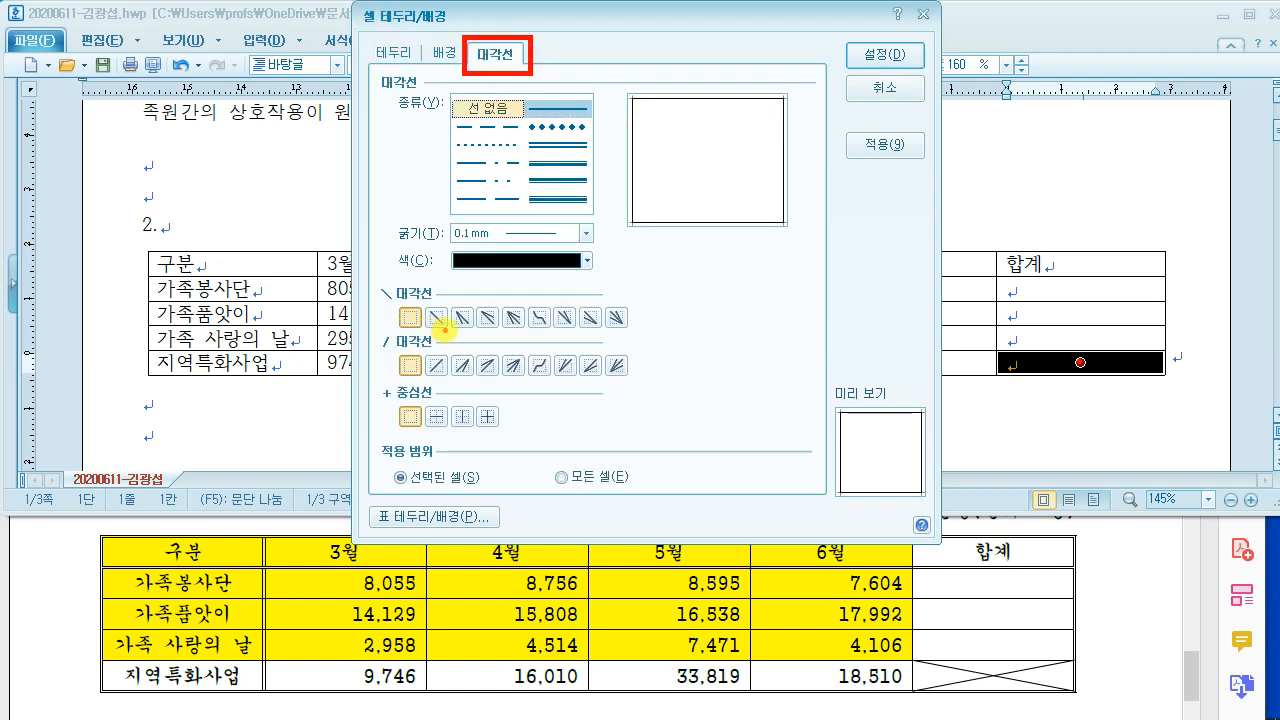
{"action": "left_click_drag", "start_coordinate": [445, 329], "coordinate": [456, 326]}
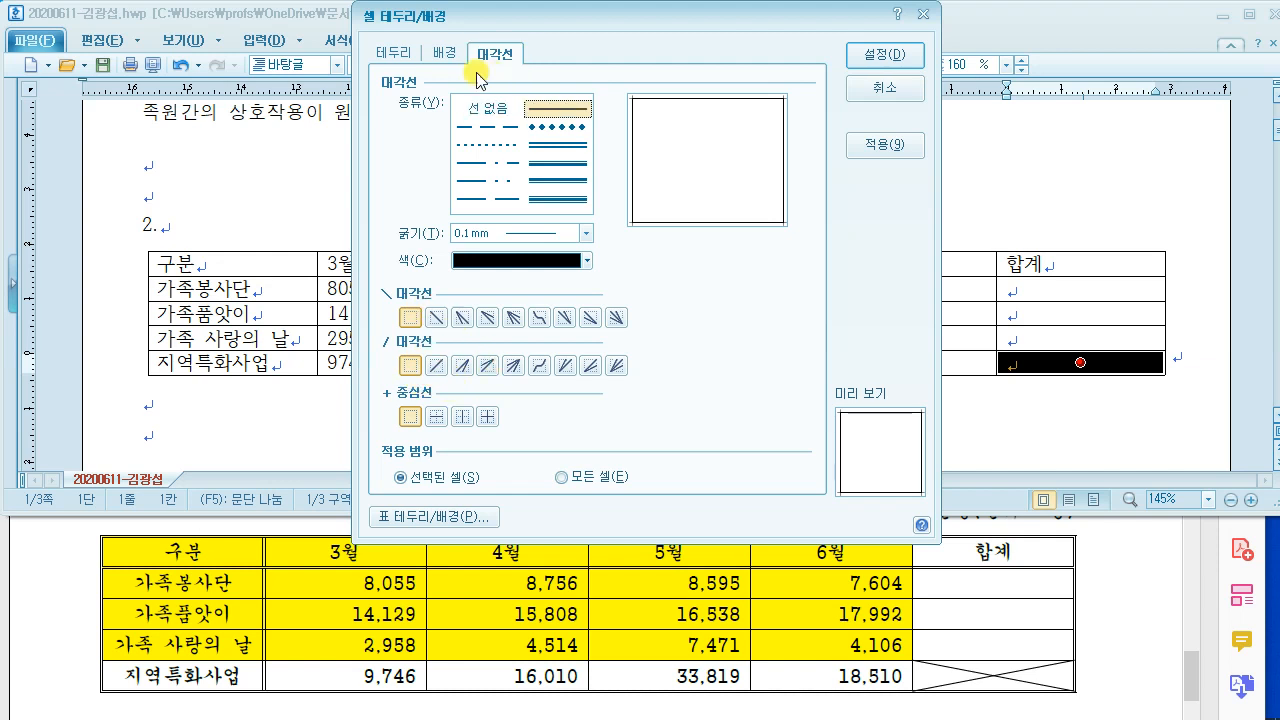
{"action": "left_click", "coordinate": [436, 317]}
{"action": "left_click", "coordinate": [445, 362]}
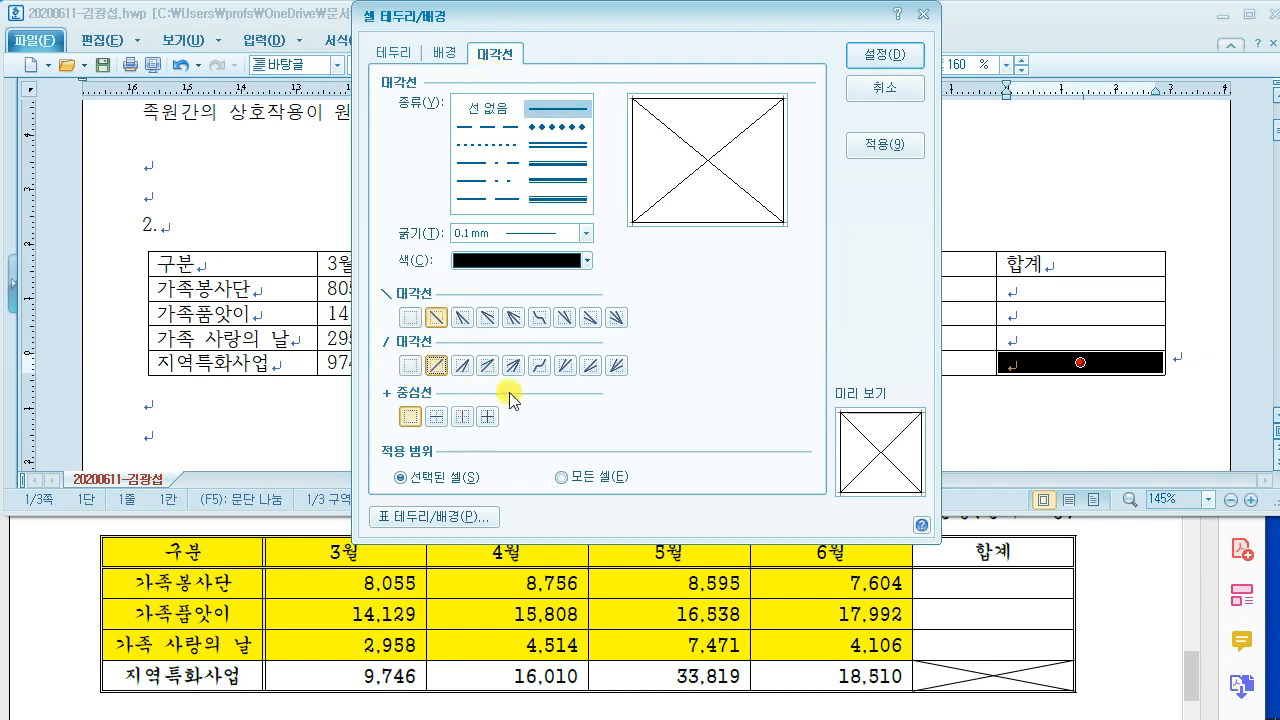
{"action": "left_click", "coordinate": [895, 57]}
{"action": "left_click", "coordinate": [470, 432]}
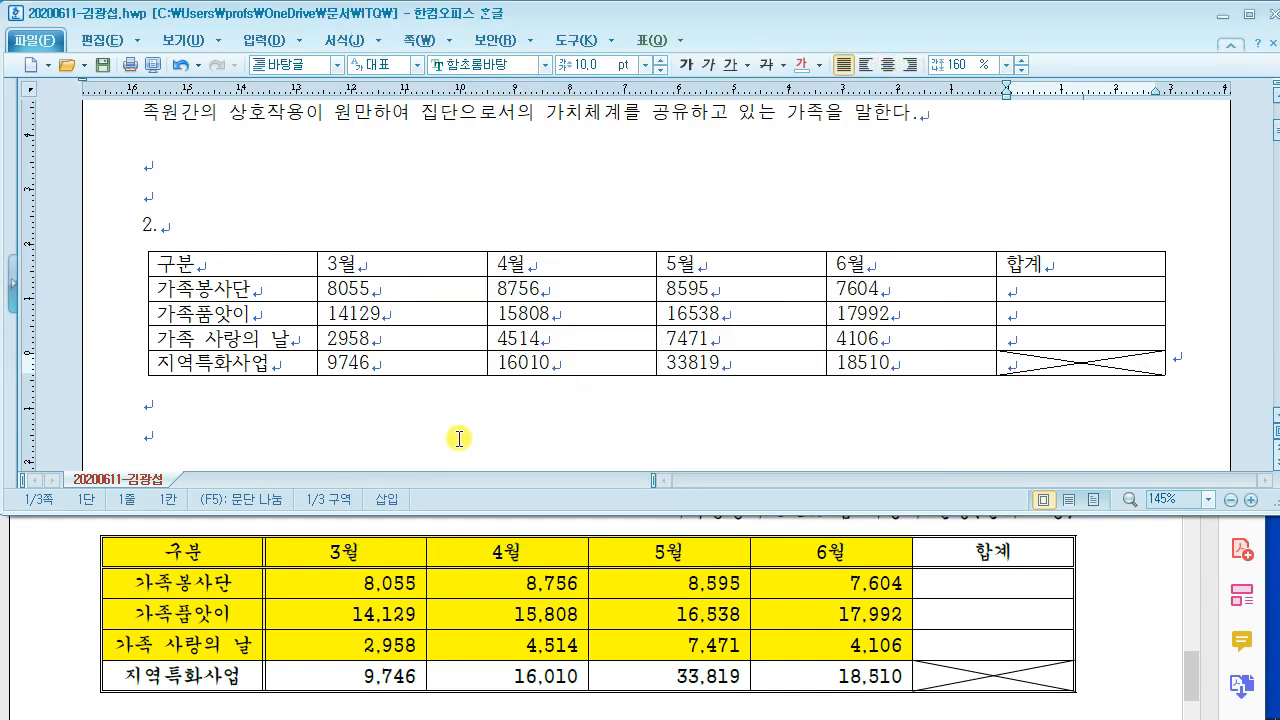
{"action": "scroll", "coordinate": [480, 400], "scroll_direction": "down", "scroll_amount": 1}
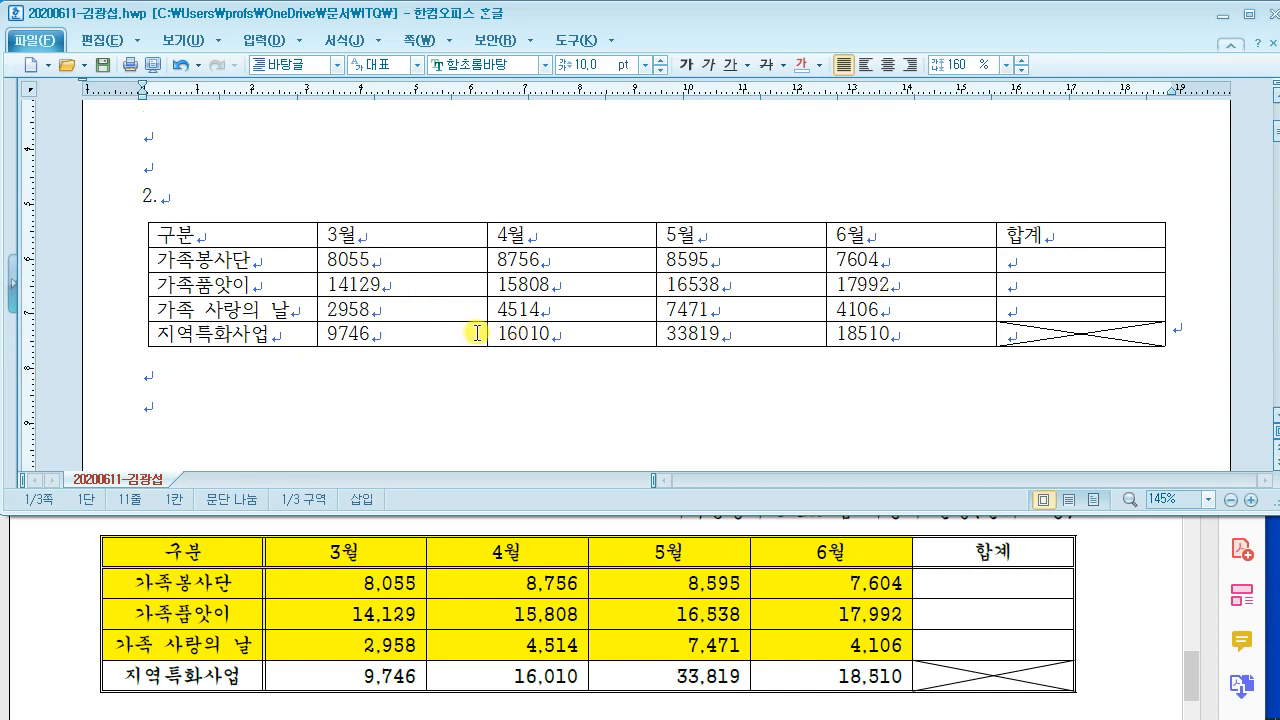
Step: Select the figures from 8055 to 18510 and open their 1,000 단위 구분 쉼표 menu
{"action": "left_click", "coordinate": [377, 257]}
{"action": "left_click_drag", "start_coordinate": [377, 257], "coordinate": [963, 349]}
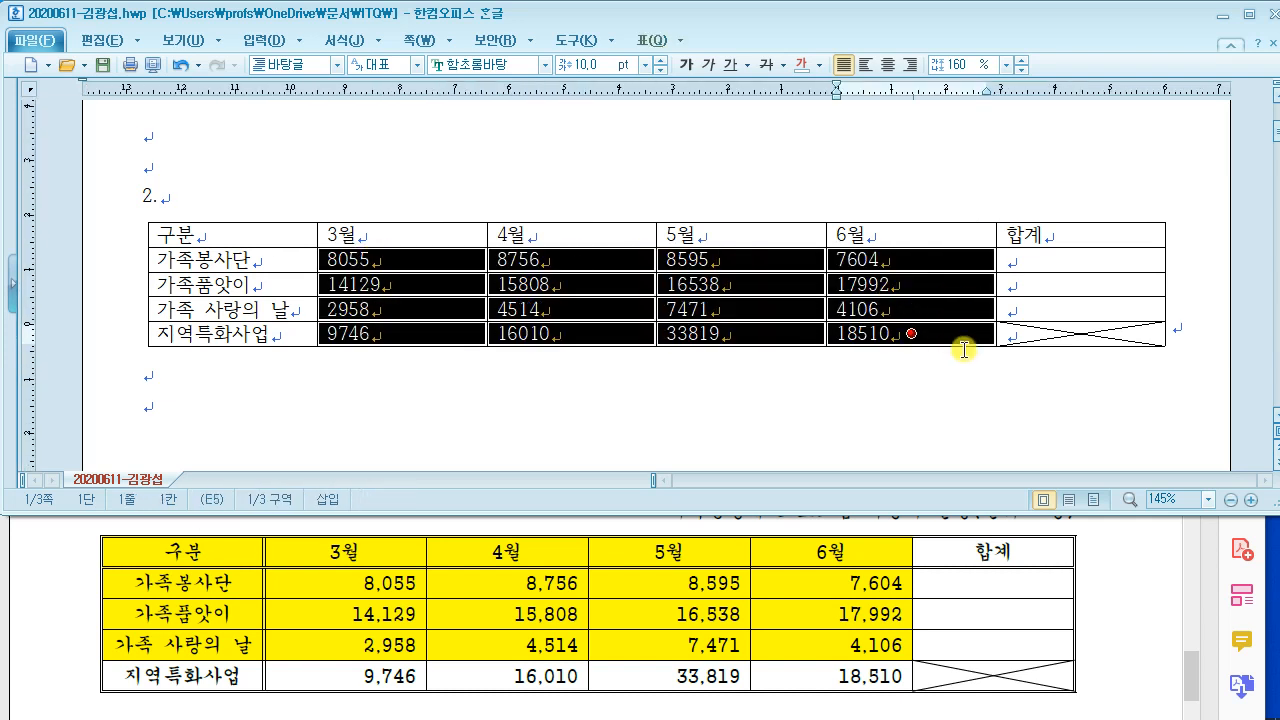
{"action": "right_click", "coordinate": [894, 260]}
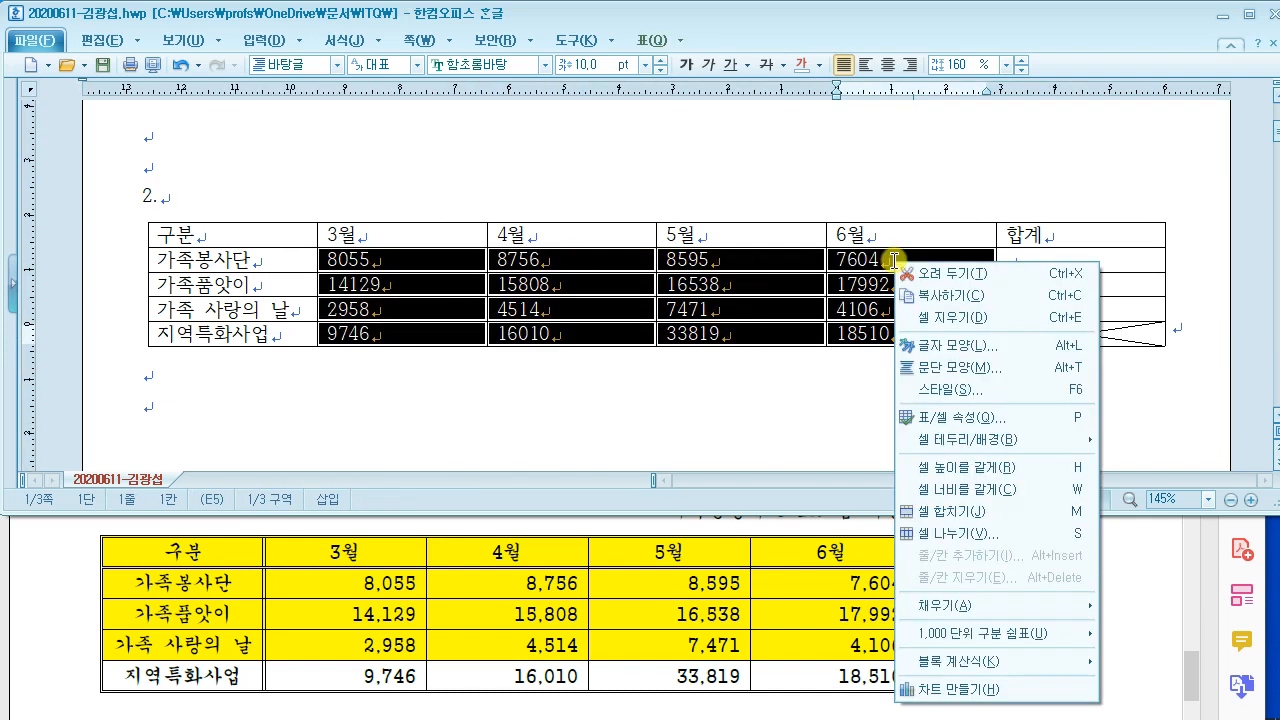
{"action": "mouse_move", "coordinate": [979, 642]}
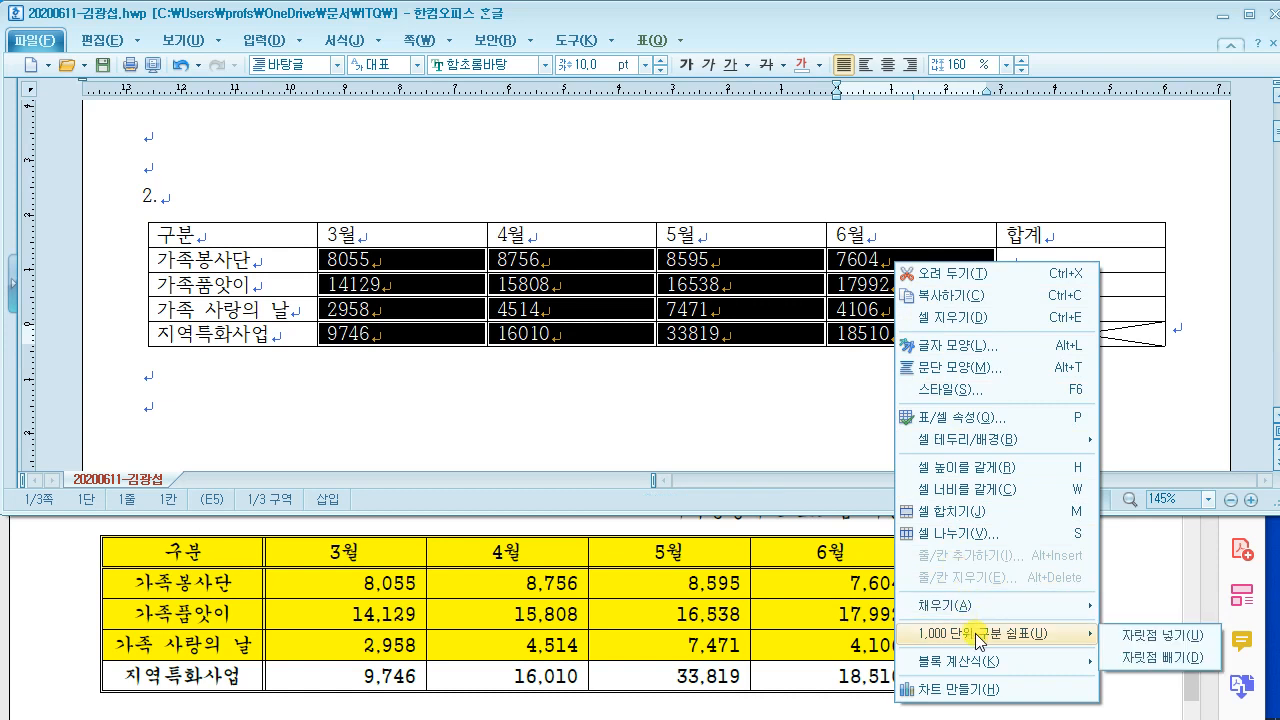
Step: Apply 자릿점 넣기 to the selected figures, then review the 표 조건 list in the exam PDF
{"action": "left_click", "coordinate": [1159, 636]}
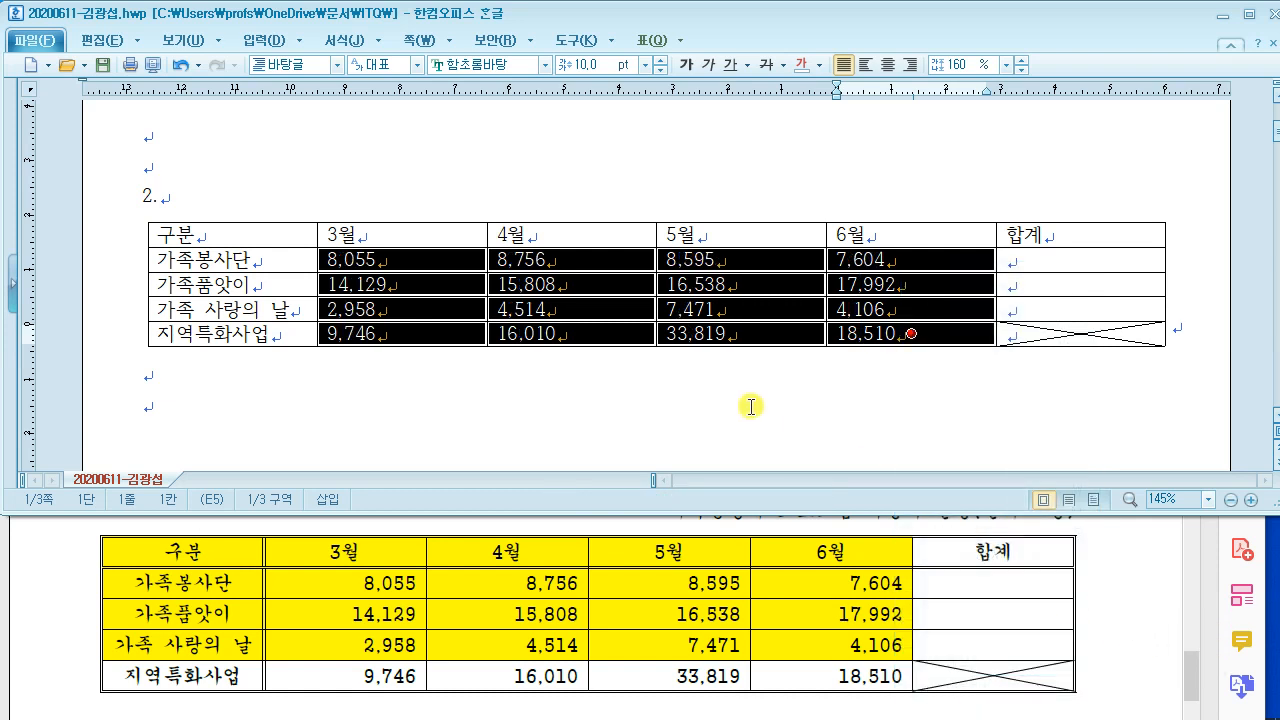
{"action": "left_click", "coordinate": [425, 387]}
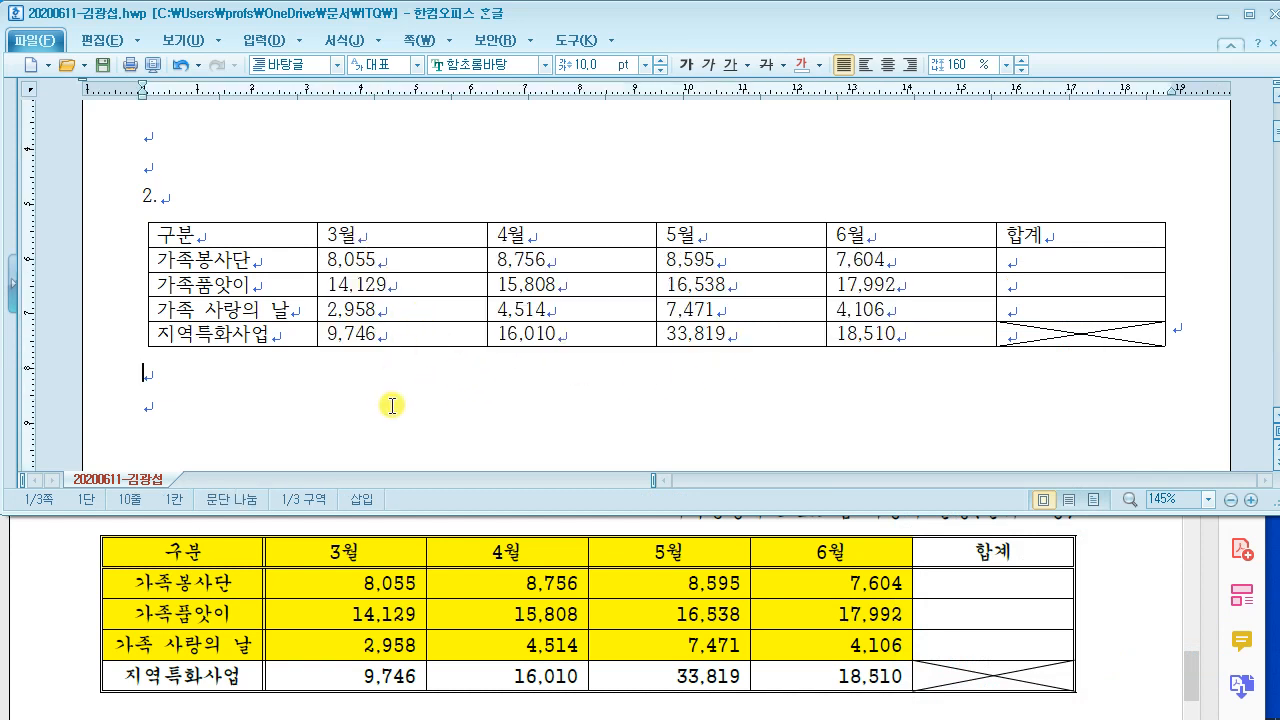
{"action": "left_click", "coordinate": [372, 583]}
{"action": "scroll", "coordinate": [378, 563], "scroll_direction": "up", "scroll_amount": 5}
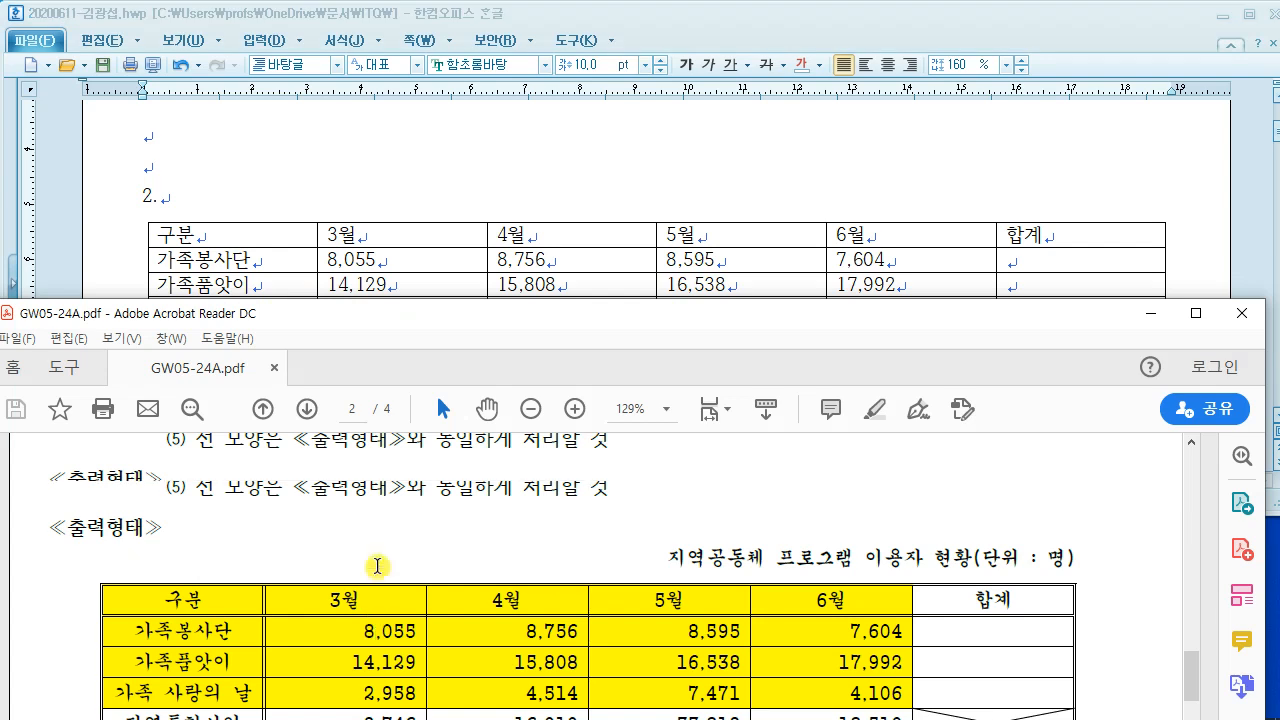
{"action": "scroll", "coordinate": [378, 563], "scroll_direction": "up", "scroll_amount": 1}
{"action": "scroll", "coordinate": [378, 563], "scroll_direction": "down", "scroll_amount": 1}
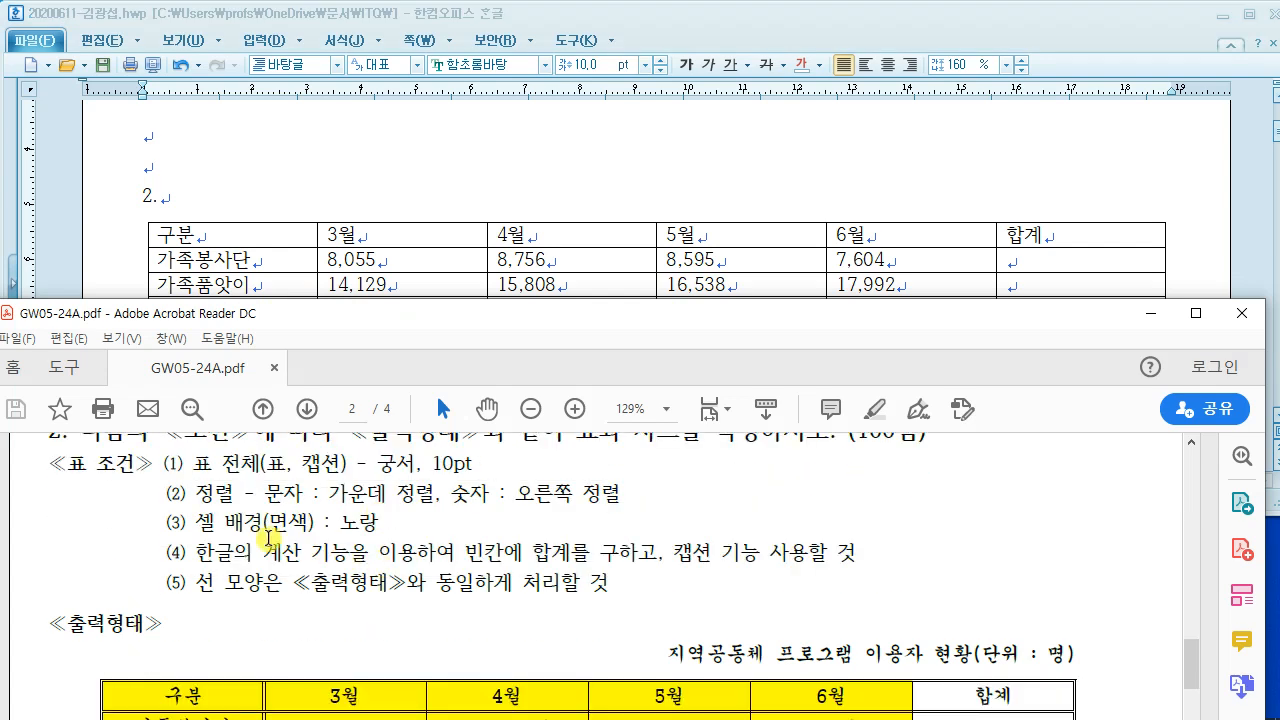
{"action": "scroll", "coordinate": [316, 549], "scroll_direction": "up", "scroll_amount": 1}
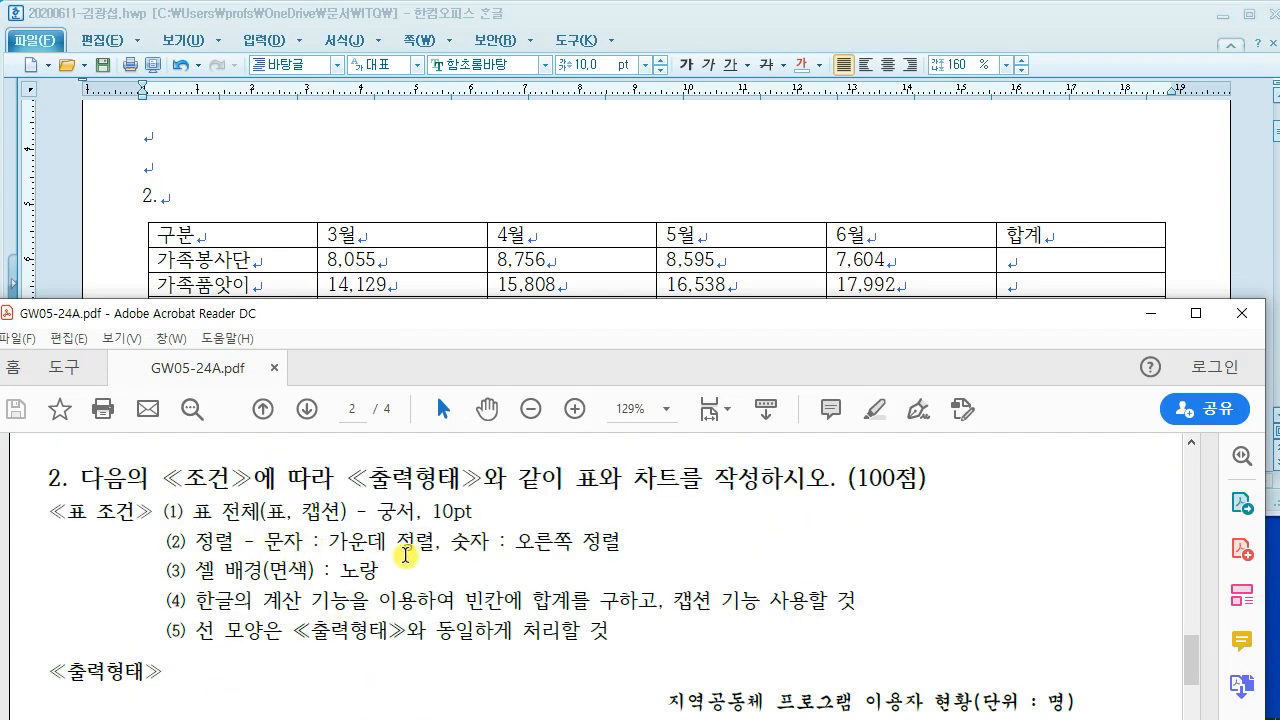
{"action": "left_click", "coordinate": [329, 148]}
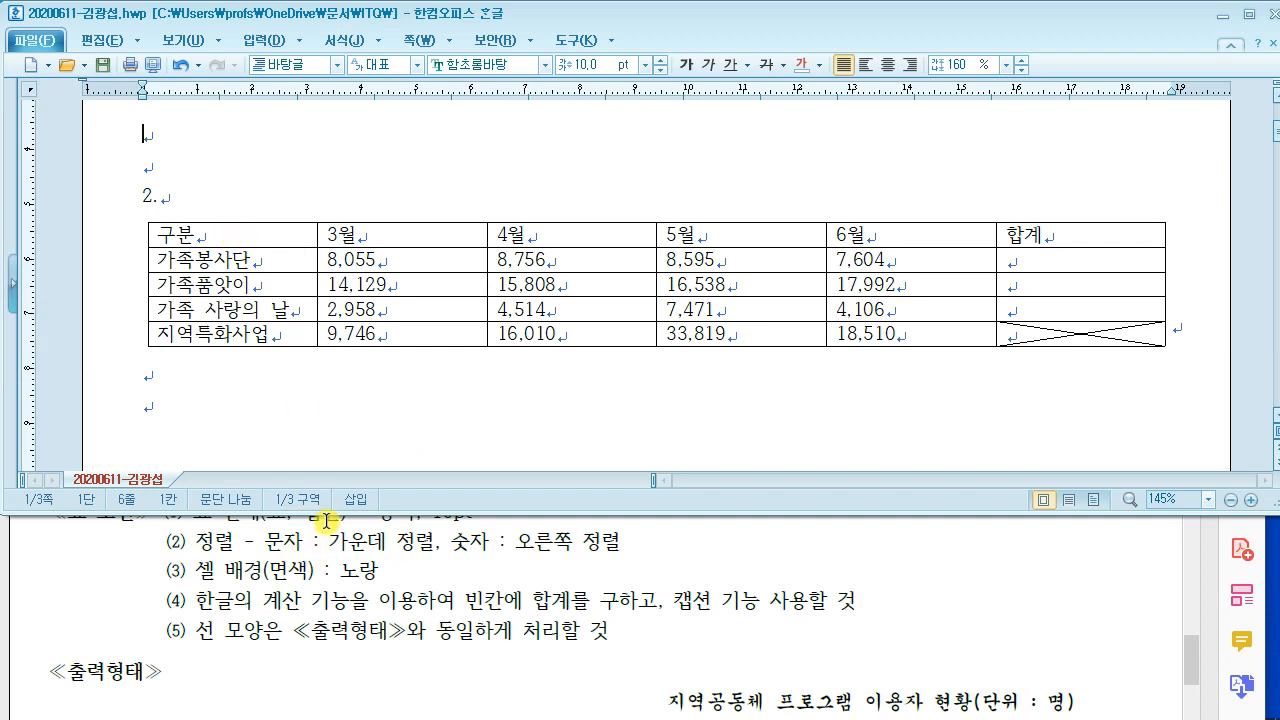
Step: Set every table cell to the 궁서 font
{"action": "left_click_drag", "start_coordinate": [327, 515], "coordinate": [327, 480]}
{"action": "left_click_drag", "start_coordinate": [237, 260], "coordinate": [1050, 382]}
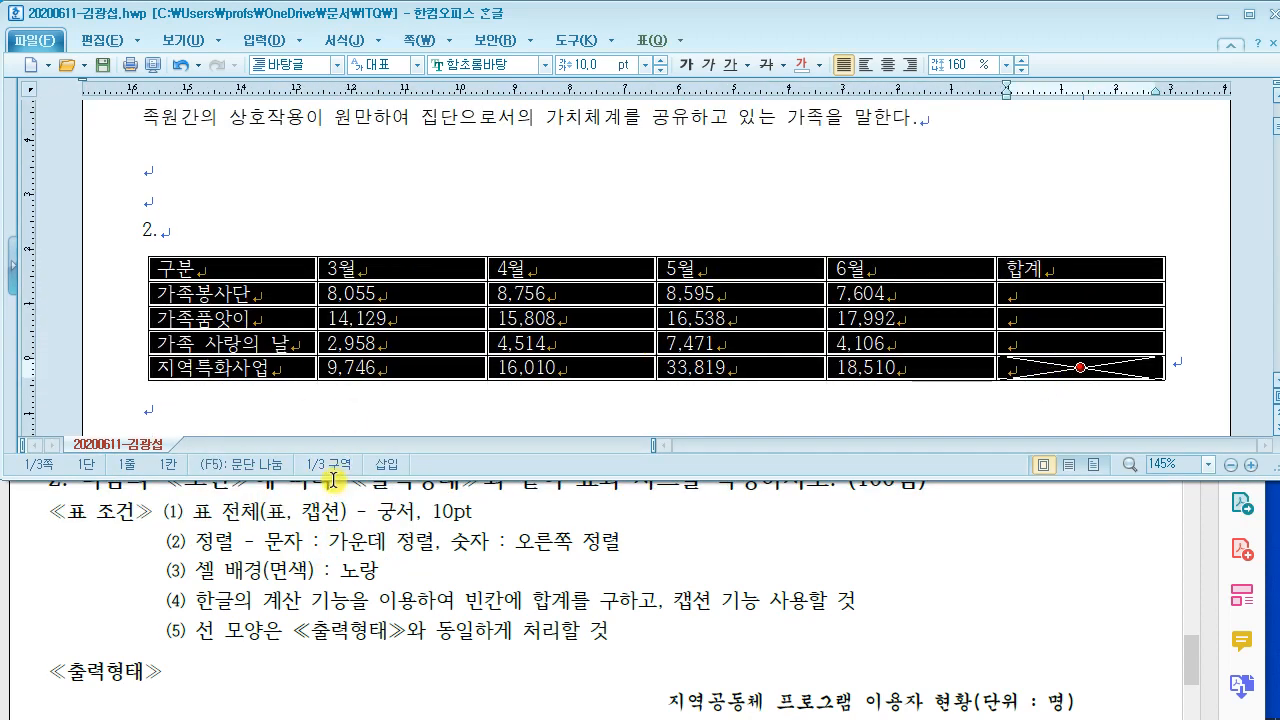
{"action": "left_click", "coordinate": [483, 65]}
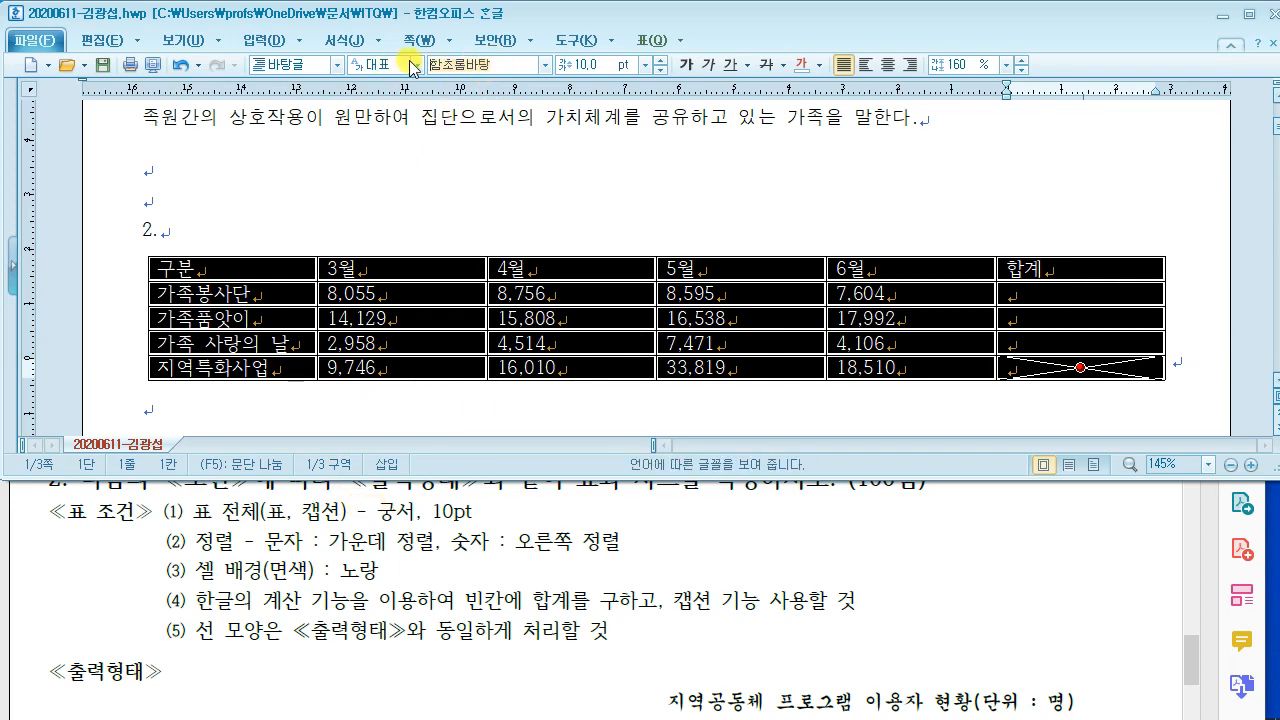
{"action": "type", "text": "궁서"}
{"action": "key", "text": "Return"}
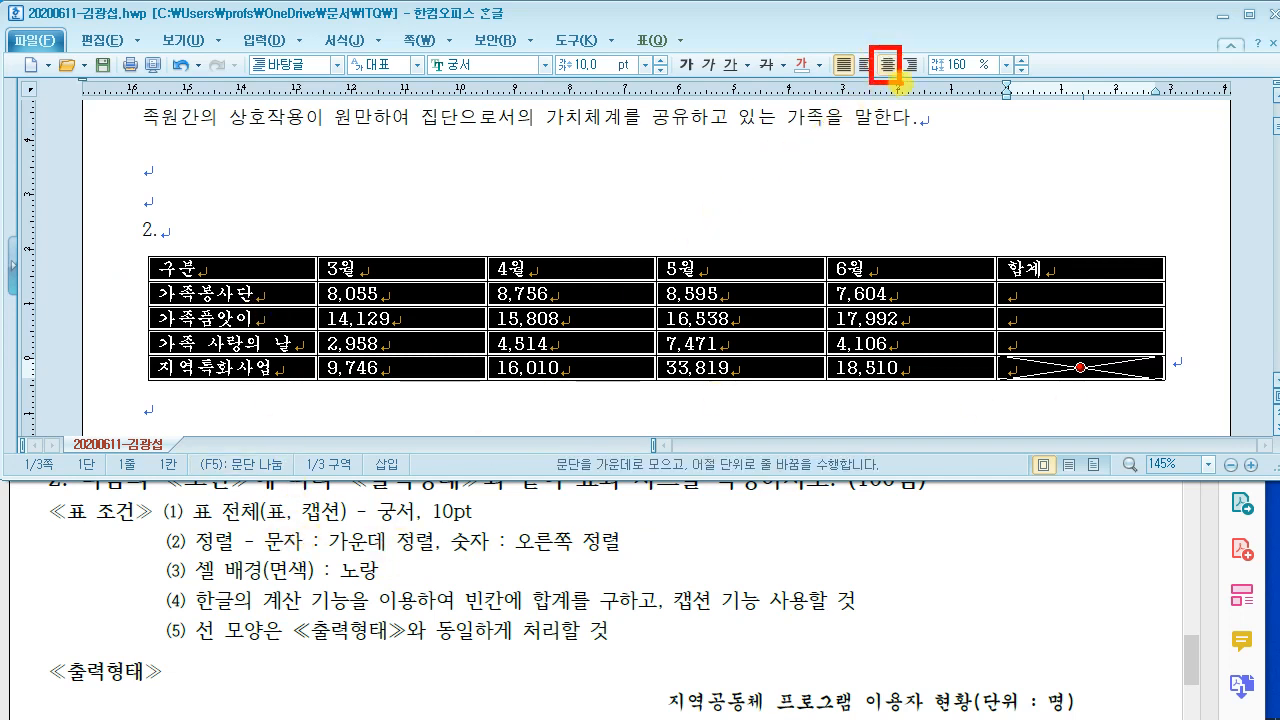
Step: Centre-align the contents of all table cells
{"action": "left_click", "coordinate": [886, 66]}
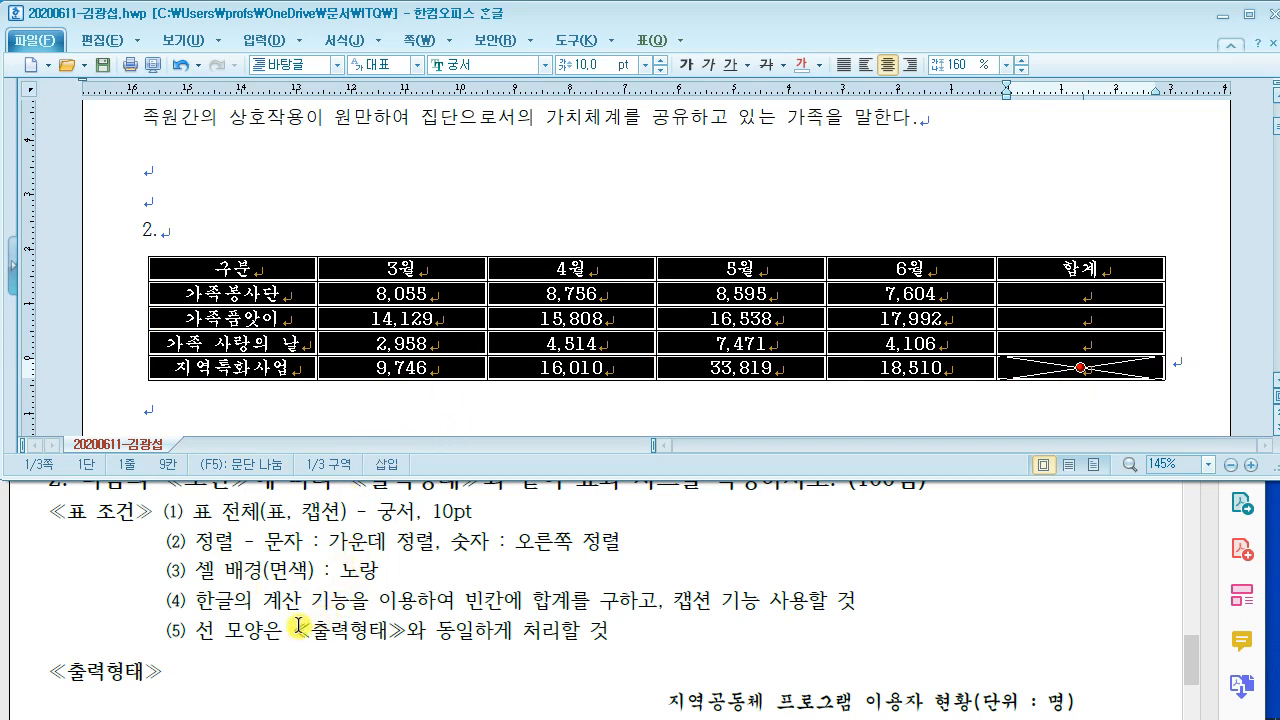
{"action": "scroll", "coordinate": [455, 640], "scroll_direction": "down", "scroll_amount": 1}
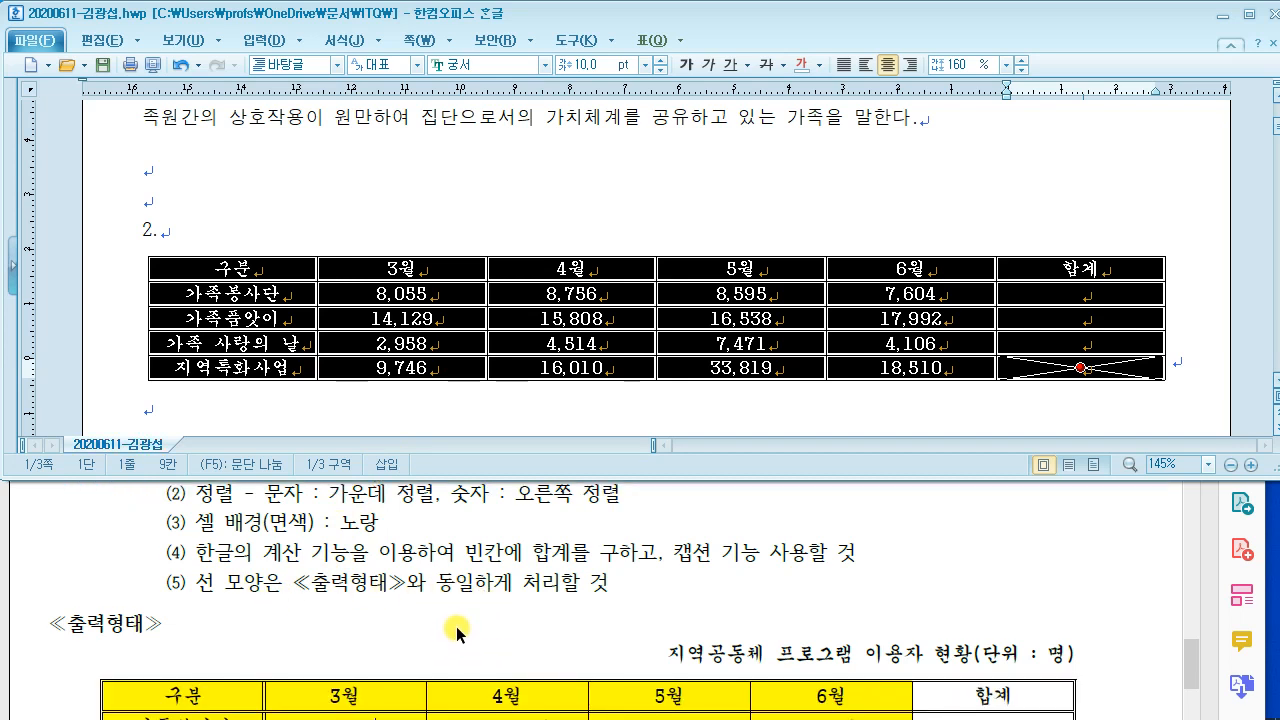
{"action": "scroll", "coordinate": [456, 628], "scroll_direction": "down", "scroll_amount": 3}
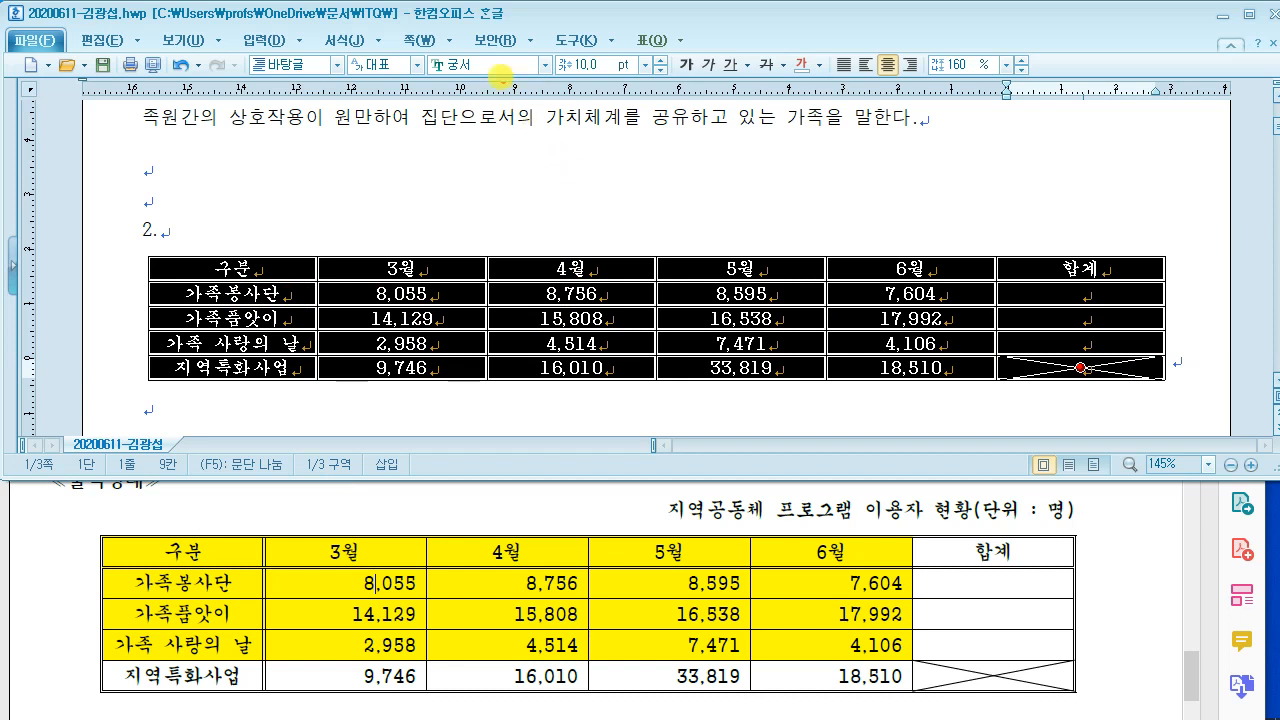
Step: Give the whole table a 0.5 mm double-line outside border
{"action": "left_click_drag", "start_coordinate": [500, 67], "coordinate": [797, 271]}
{"action": "mouse_move", "coordinate": [573, 104]}
{"action": "left_mouse_down"}
{"action": "mouse_move", "coordinate": [565, 234]}
{"action": "mouse_move", "coordinate": [761, 212]}
{"action": "left_mouse_up"}
{"action": "key", "text": "Escape"}
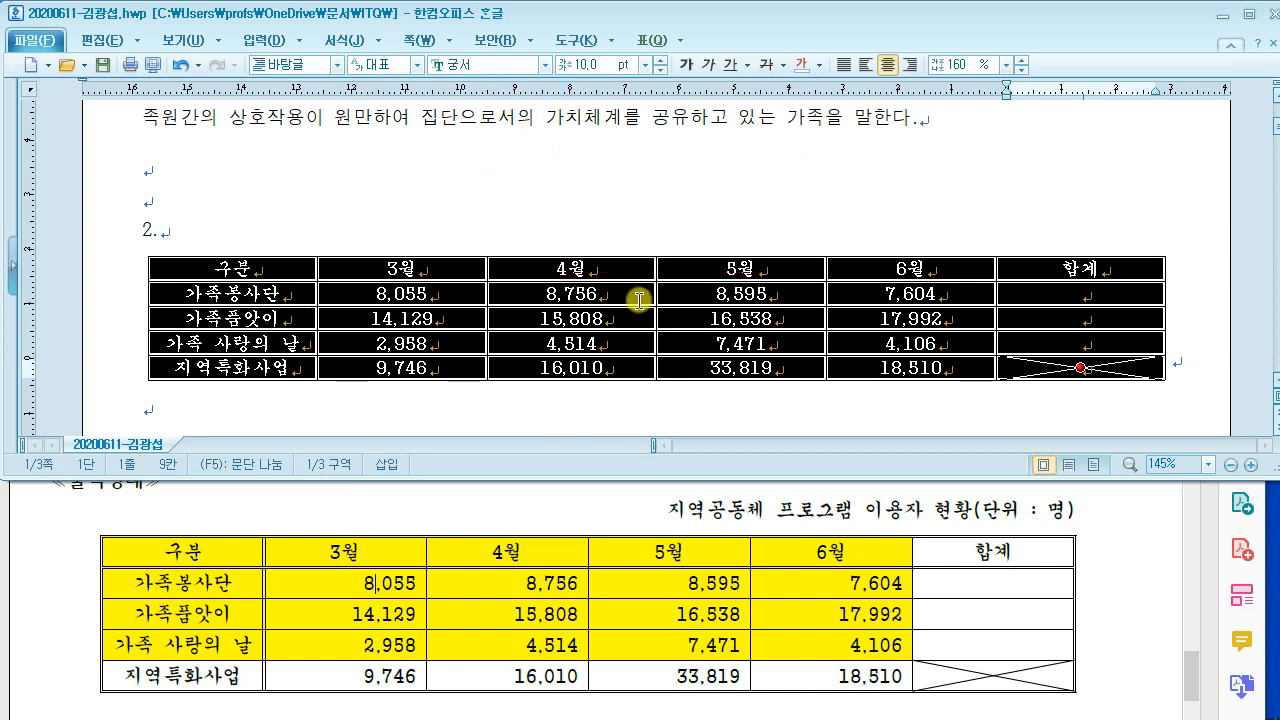
{"action": "key", "text": "l"}
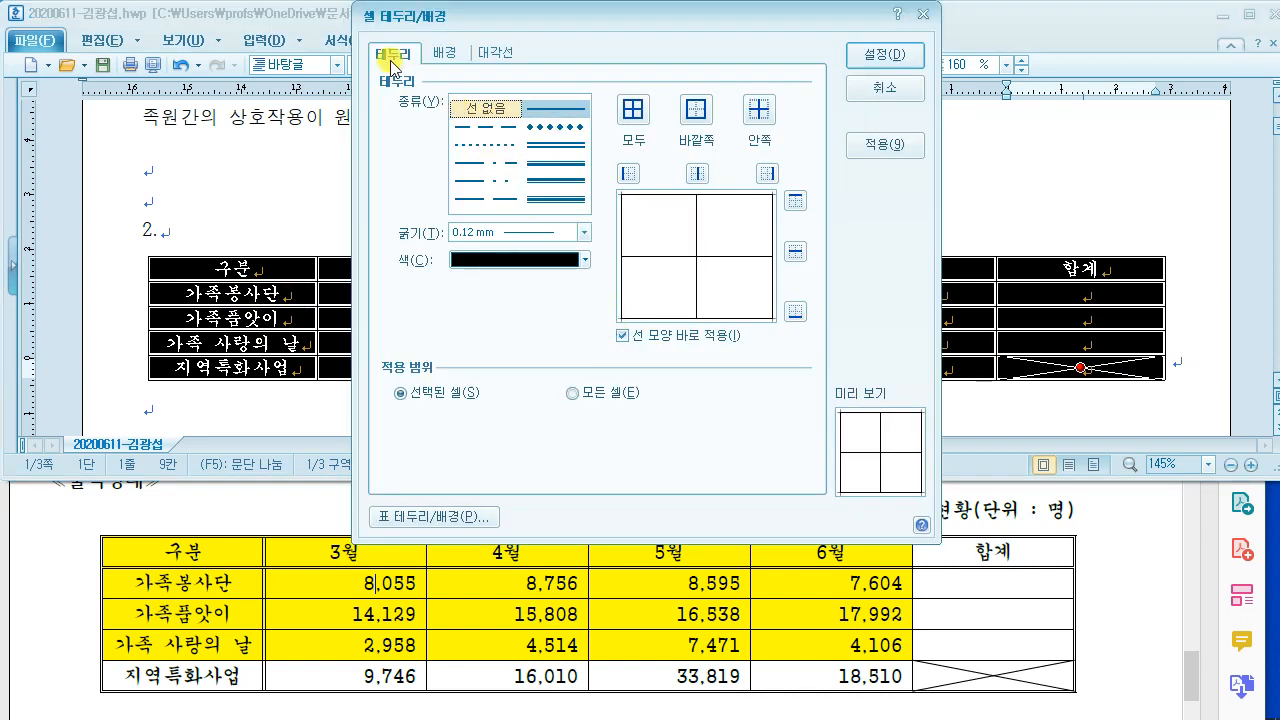
{"action": "left_click", "coordinate": [556, 198]}
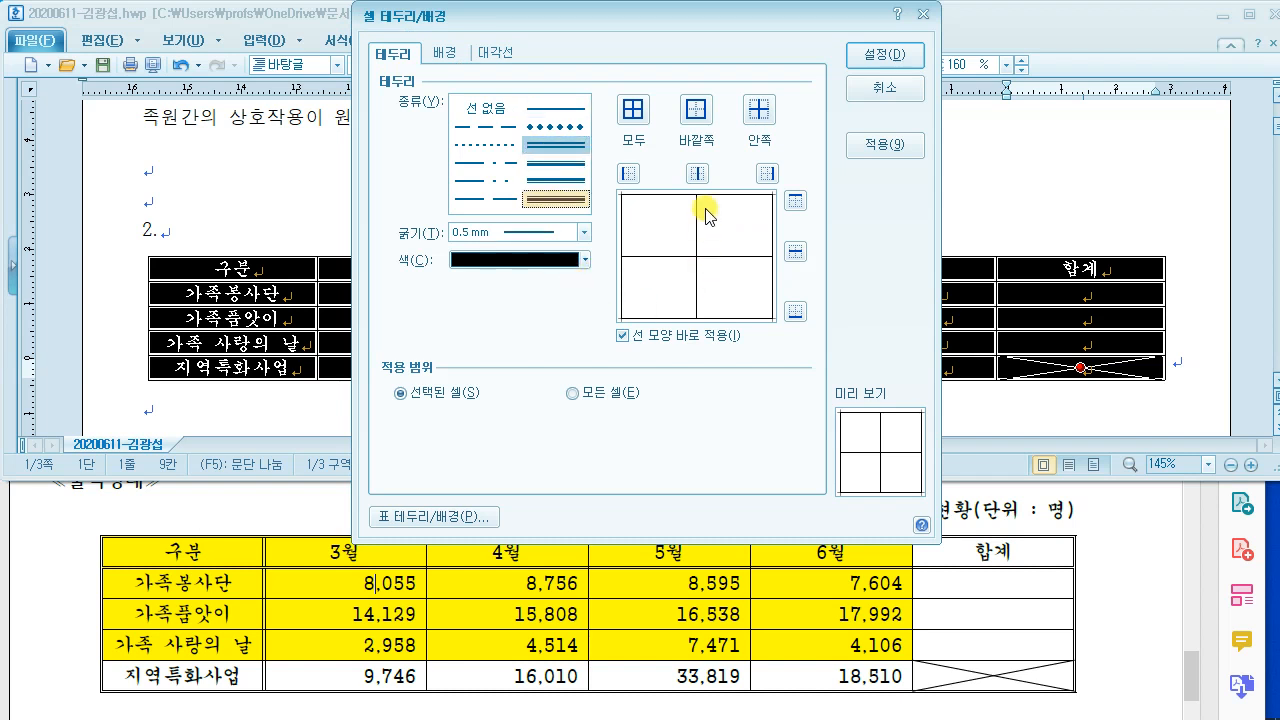
{"action": "left_click", "coordinate": [687, 112]}
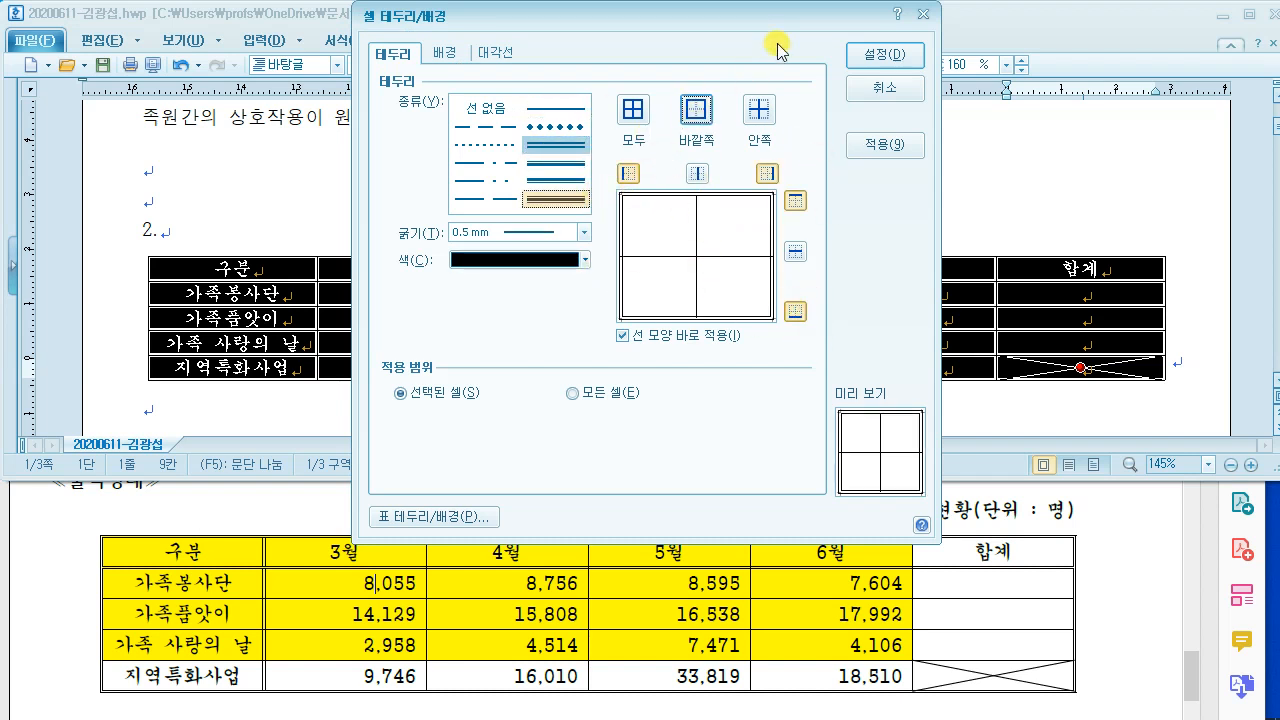
{"action": "left_click", "coordinate": [872, 52]}
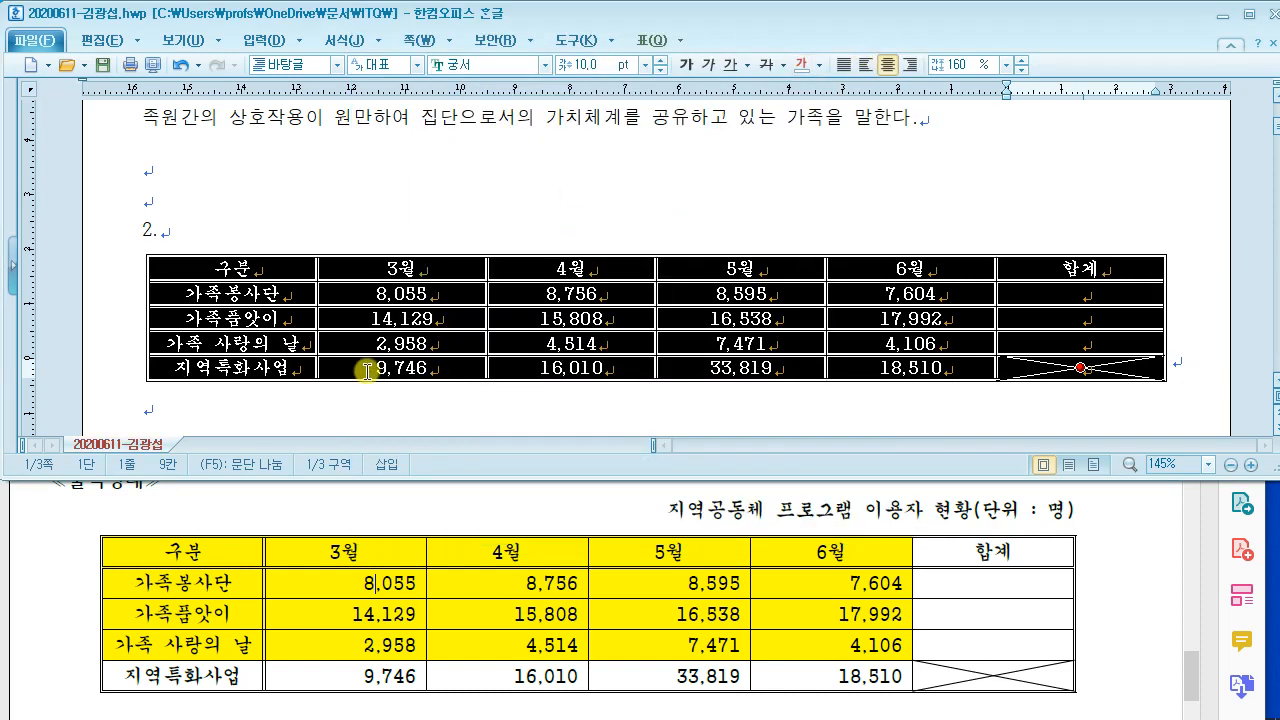
{"action": "left_click", "coordinate": [509, 205]}
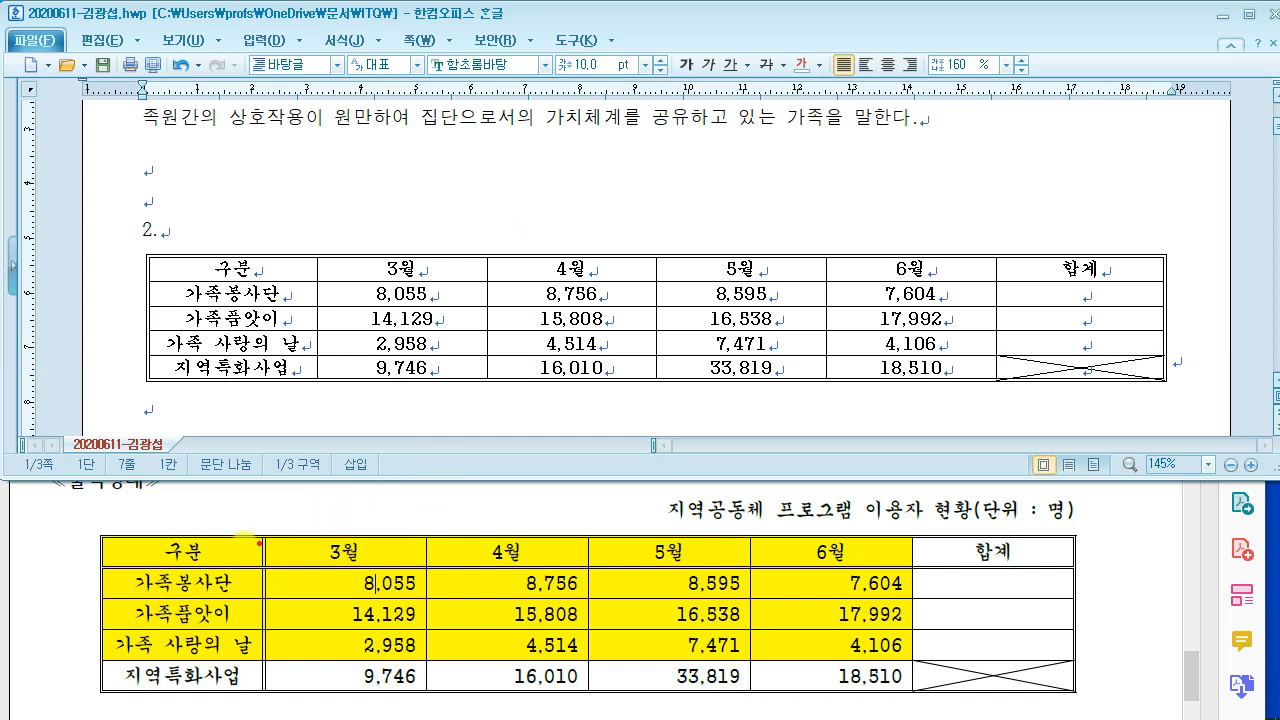
Step: Add a 0.5 mm double line under the header row from 구분 to 합계
{"action": "mouse_move", "coordinate": [82, 549]}
{"action": "left_mouse_down"}
{"action": "mouse_move", "coordinate": [525, 587]}
{"action": "mouse_move", "coordinate": [1084, 579]}
{"action": "left_mouse_up"}
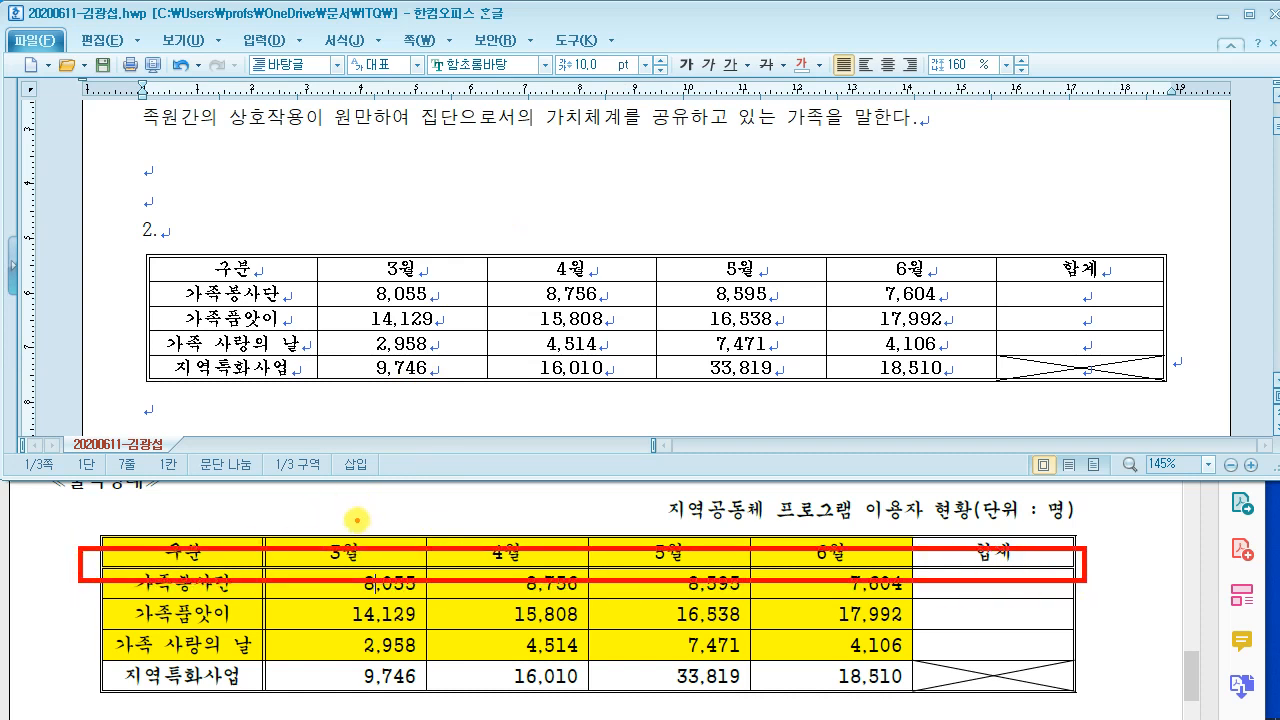
{"action": "left_click_drag", "start_coordinate": [272, 268], "coordinate": [1113, 269]}
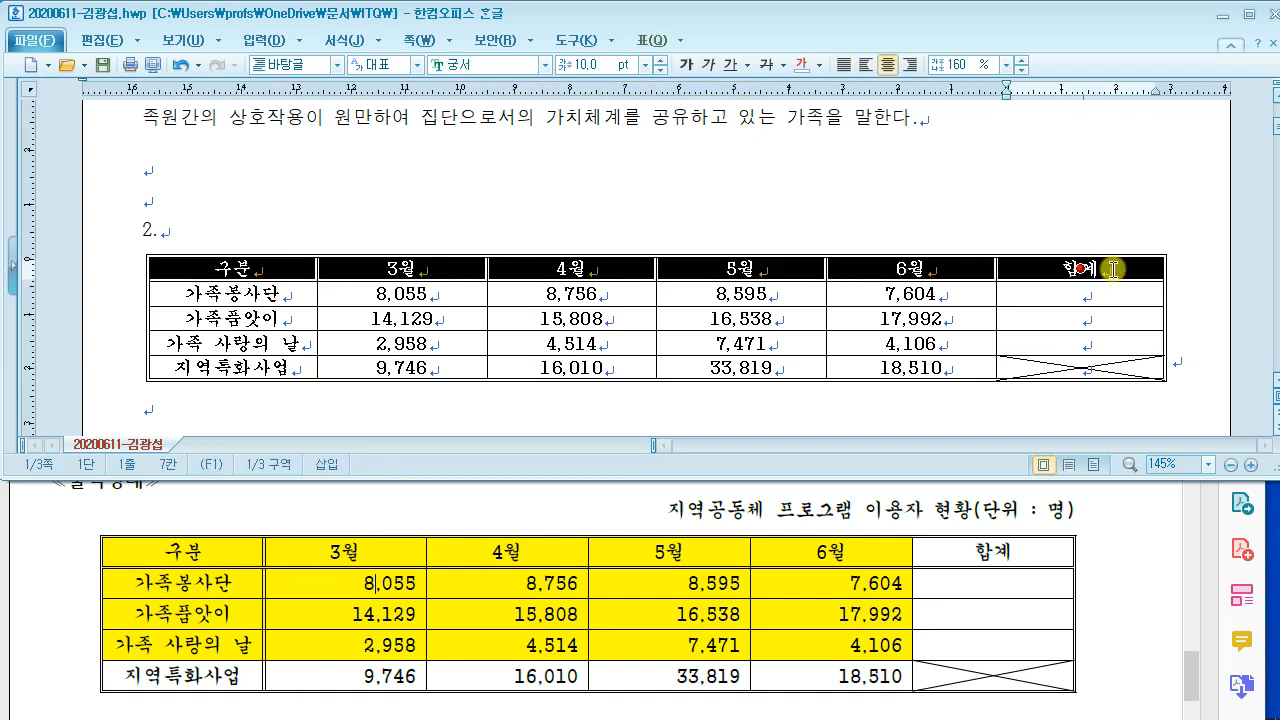
{"action": "key", "text": "l"}
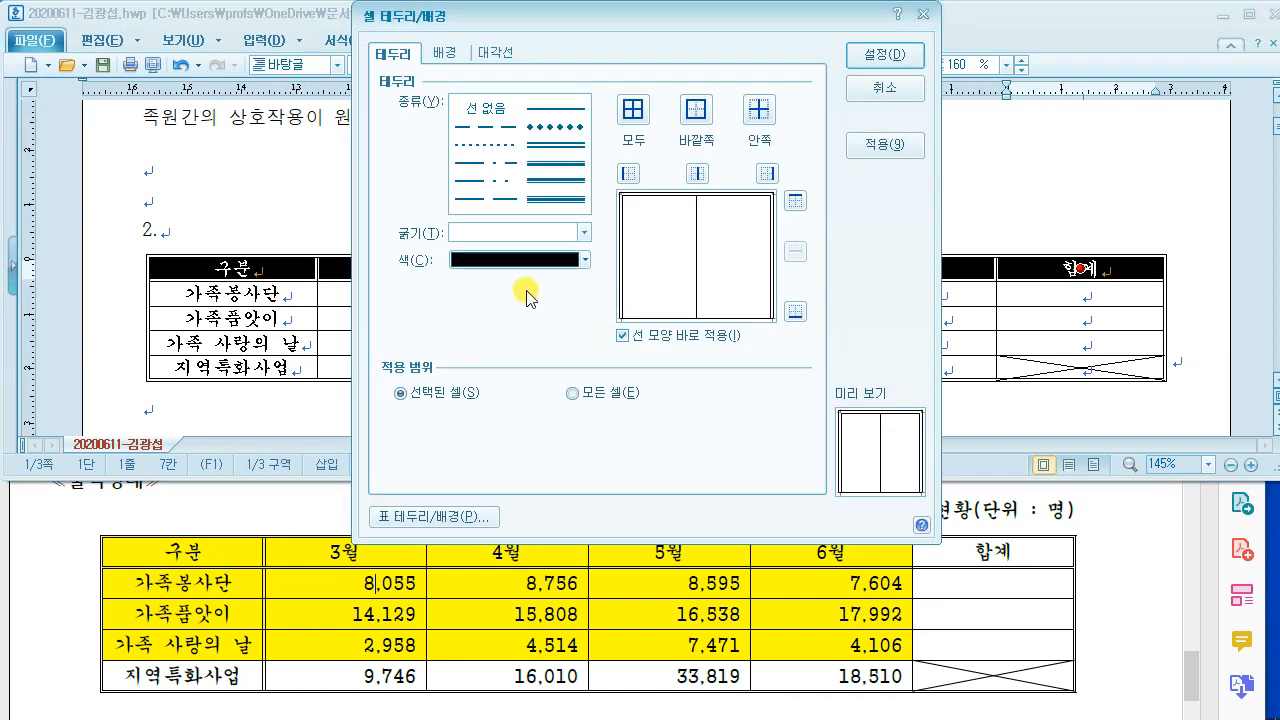
{"action": "left_click", "coordinate": [555, 162]}
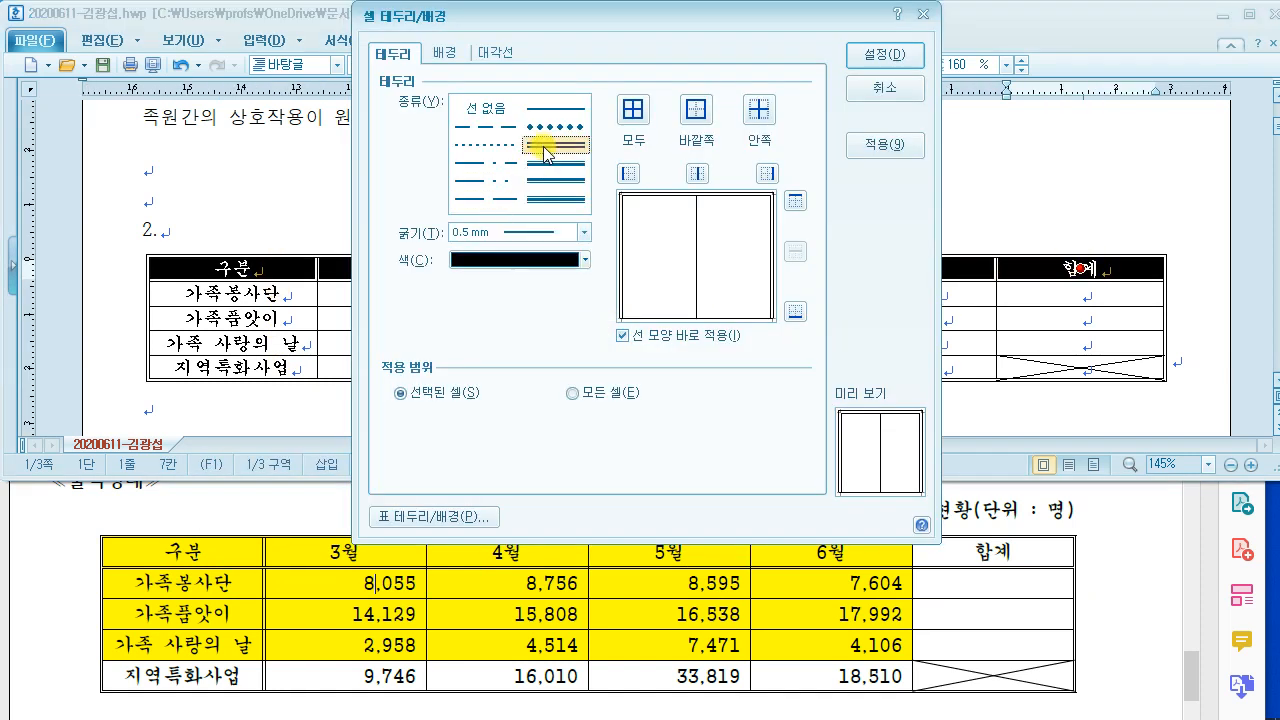
{"action": "left_click", "coordinate": [797, 313]}
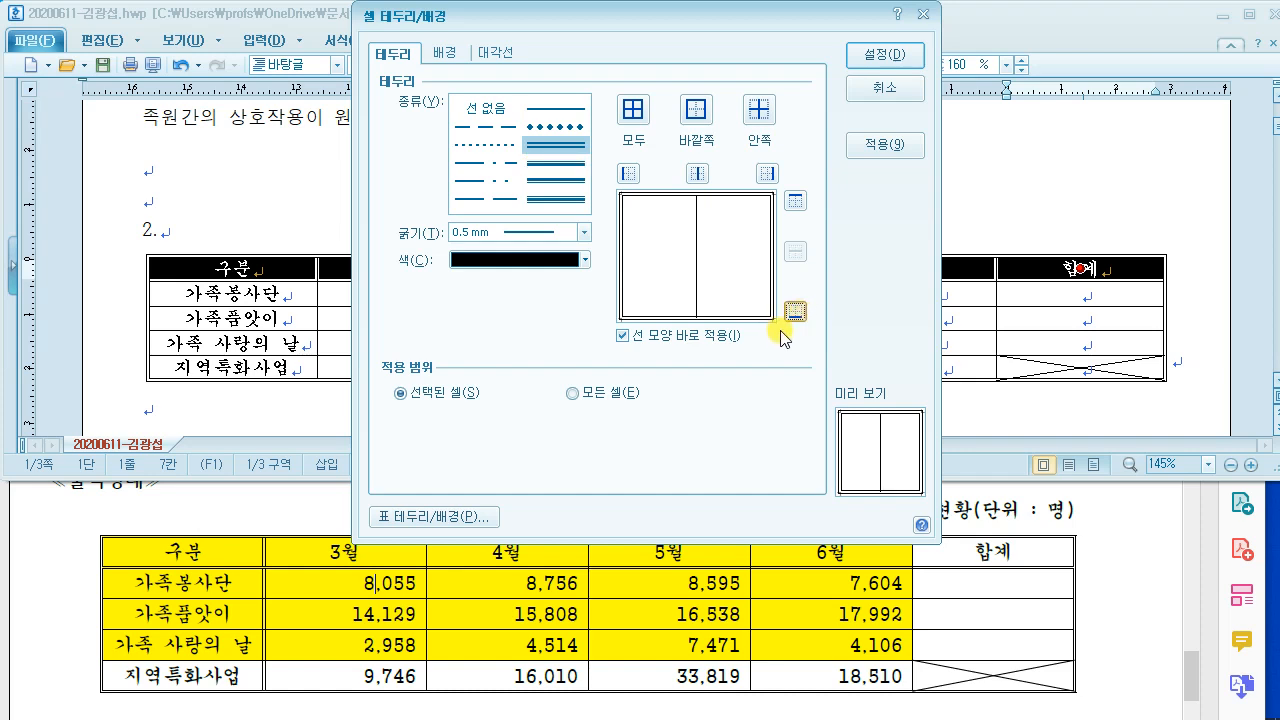
{"action": "left_click", "coordinate": [890, 54]}
{"action": "left_click", "coordinate": [438, 210]}
Step: Add a 0.5 mm double line along the right edge of the first column
{"action": "left_click_drag", "start_coordinate": [235, 266], "coordinate": [235, 367]}
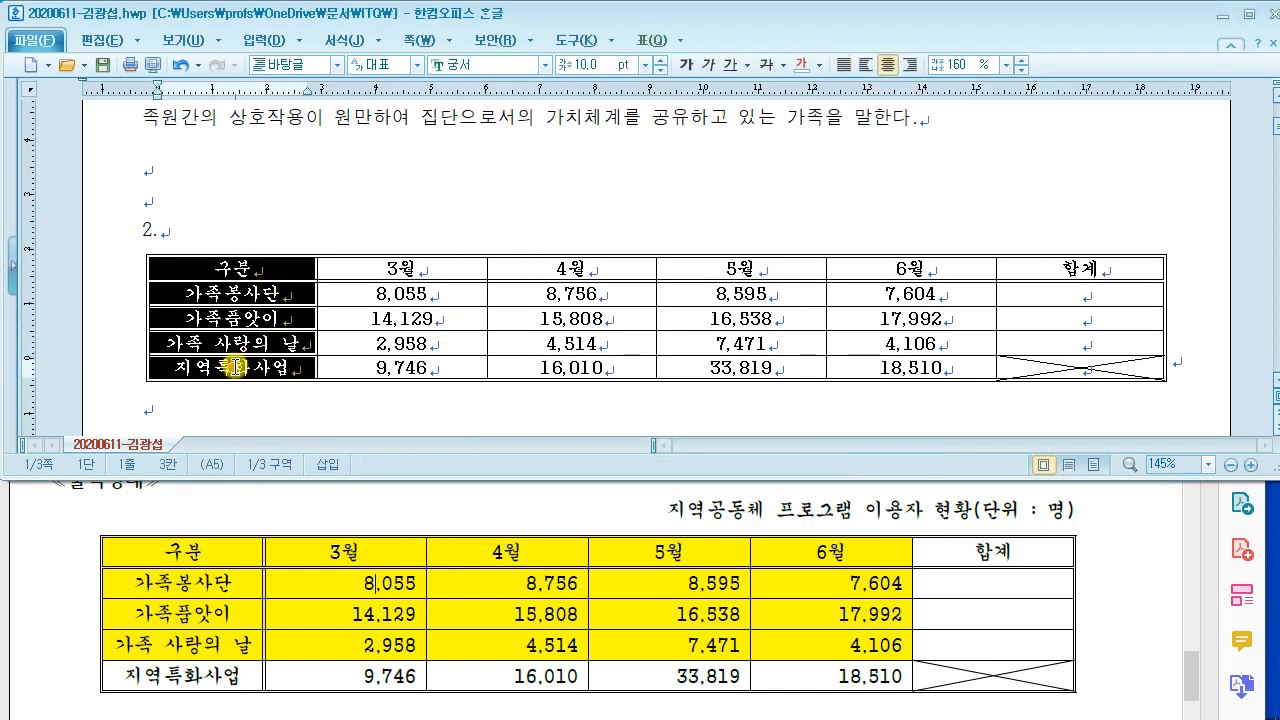
{"action": "key", "text": "l"}
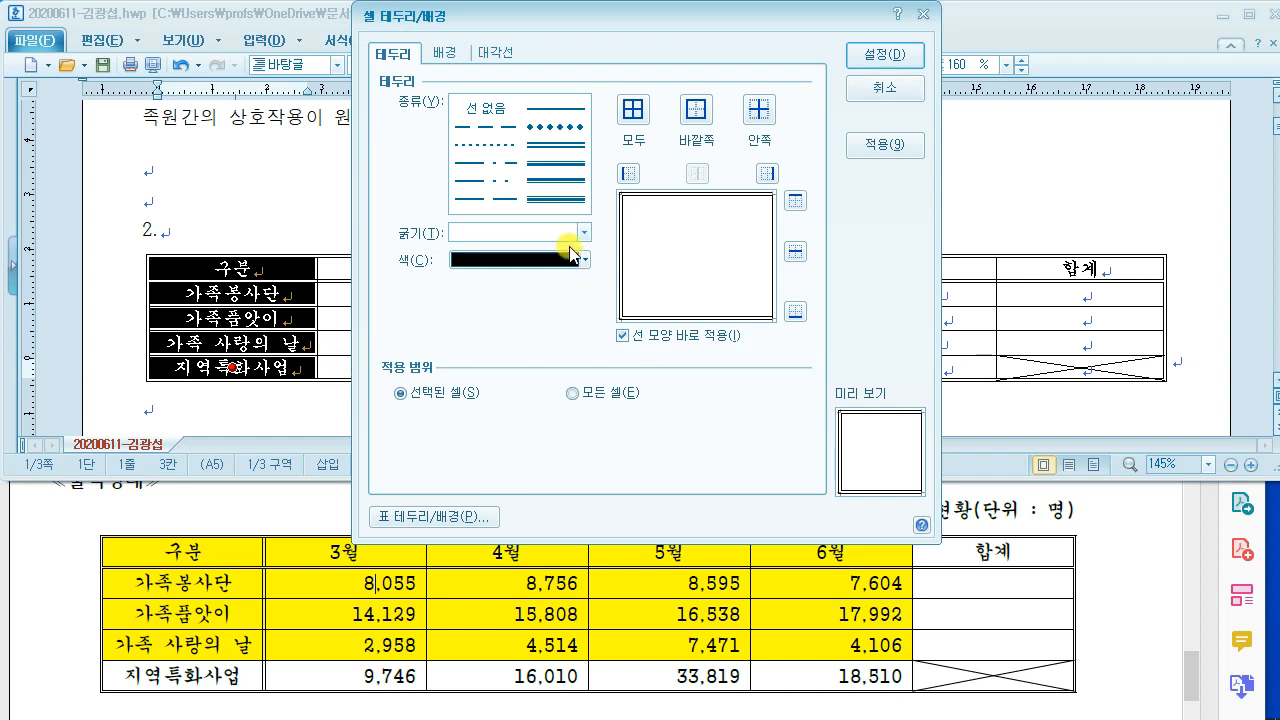
{"action": "left_click", "coordinate": [553, 145]}
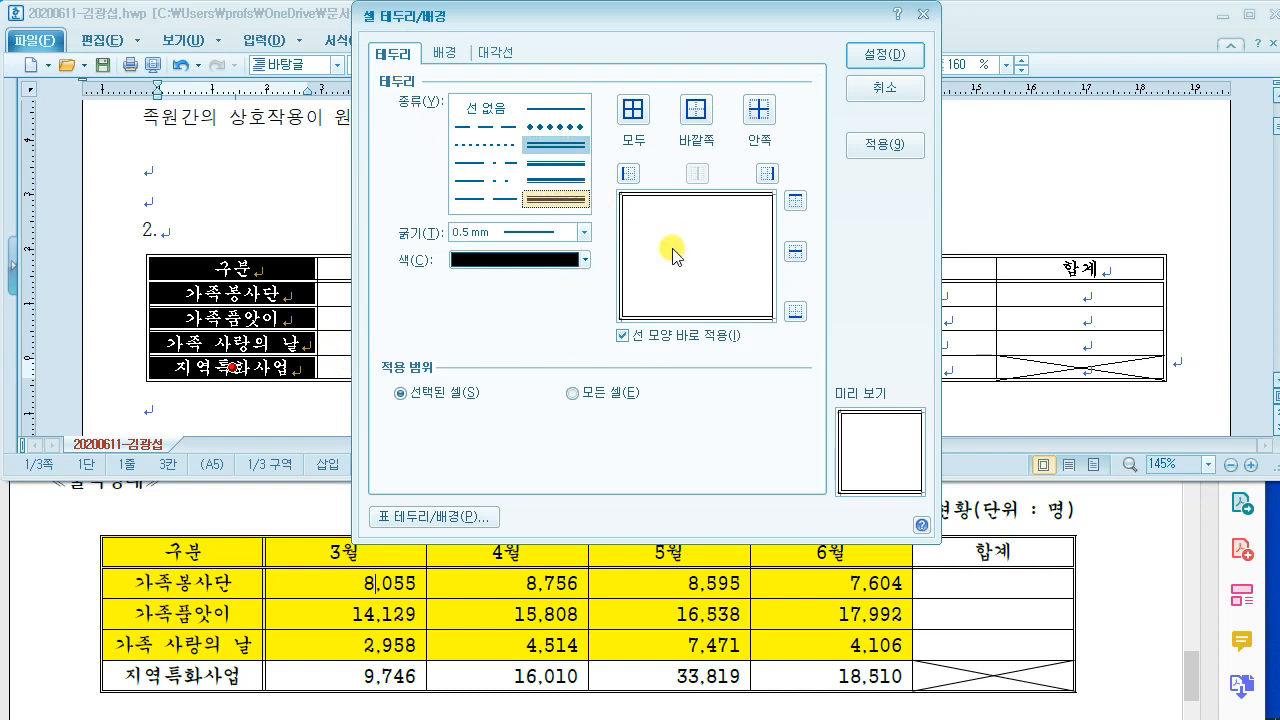
{"action": "left_click", "coordinate": [767, 173]}
{"action": "left_click", "coordinate": [872, 57]}
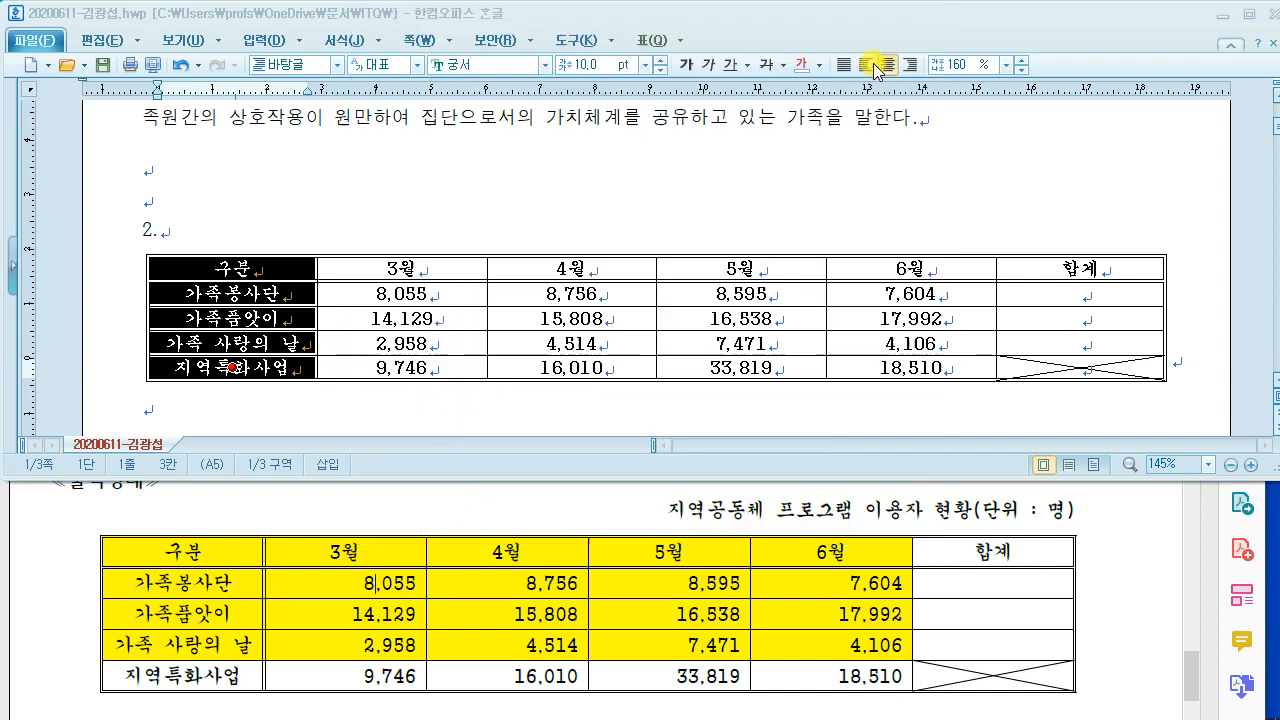
{"action": "left_click", "coordinate": [491, 193]}
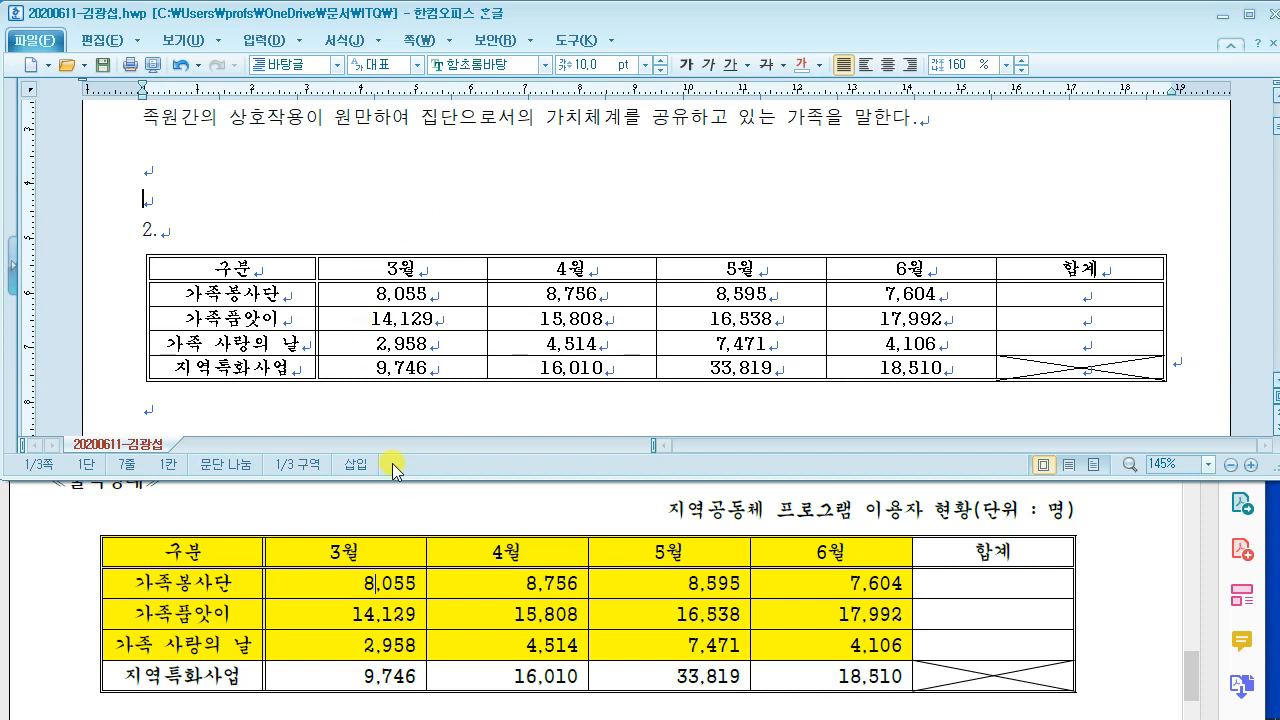
Step: Check the exam PDF's number right-alignment requirement and the ≪출력형태≫ sample table
{"action": "left_click", "coordinate": [363, 573]}
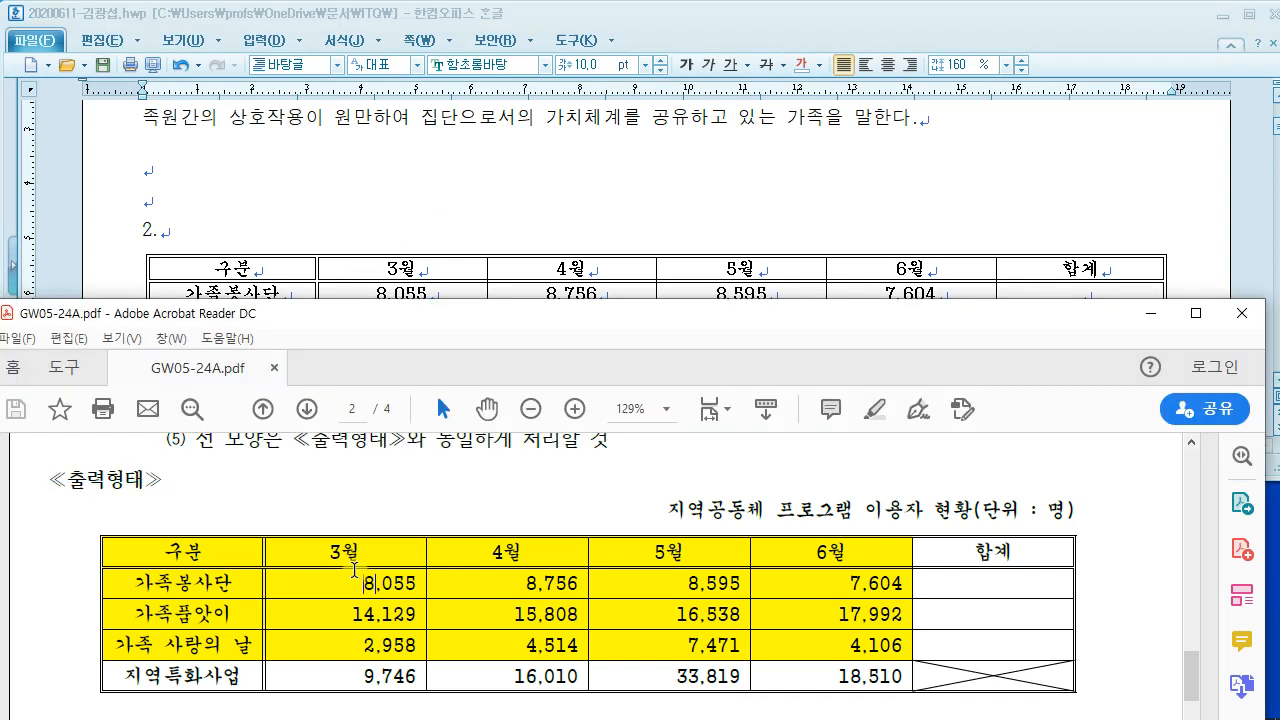
{"action": "scroll", "coordinate": [354, 564], "scroll_direction": "up", "scroll_amount": 3}
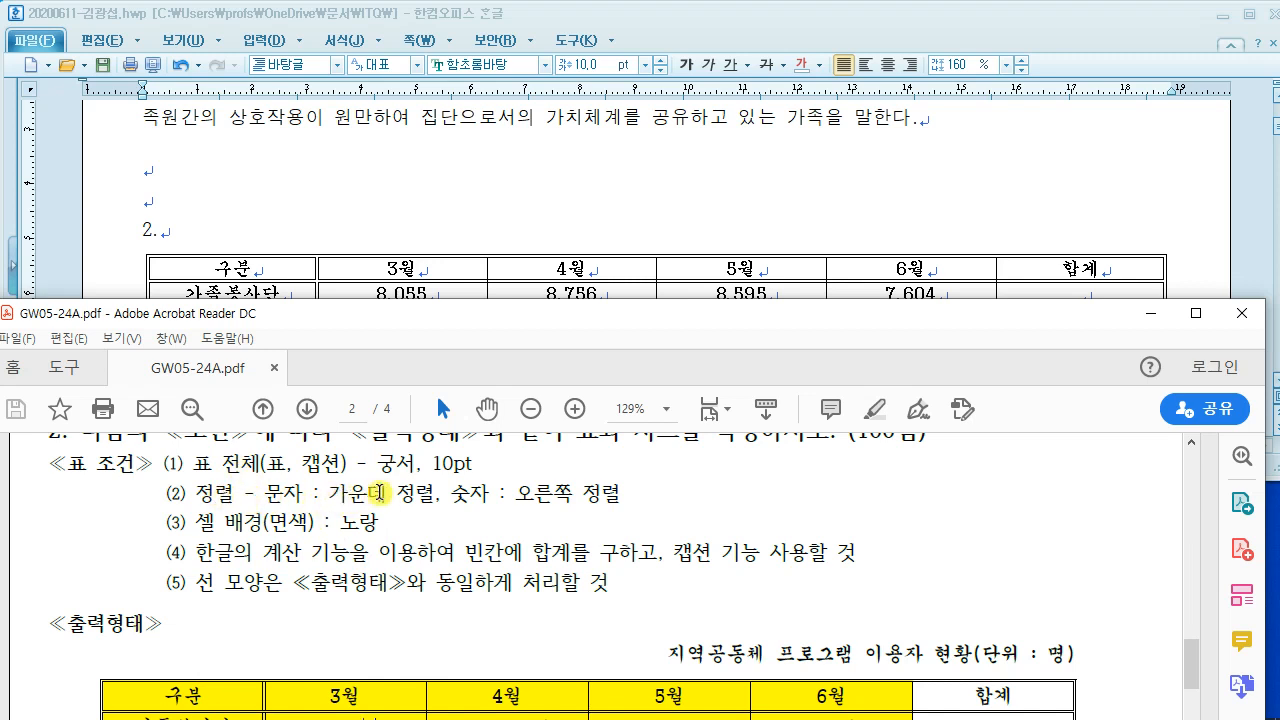
{"action": "left_click_drag", "start_coordinate": [452, 493], "coordinate": [620, 493]}
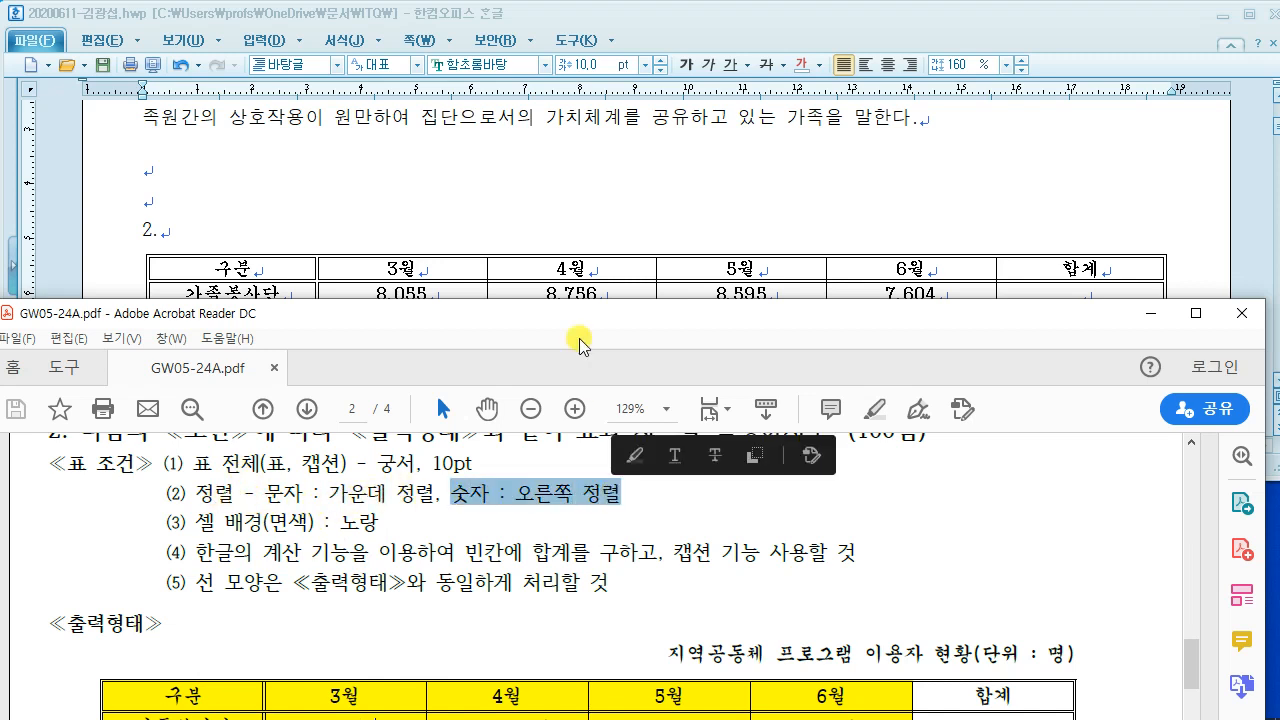
{"action": "left_click", "coordinate": [545, 200]}
{"action": "left_click_drag", "start_coordinate": [354, 293], "coordinate": [1080, 368]}
{"action": "left_click", "coordinate": [716, 200]}
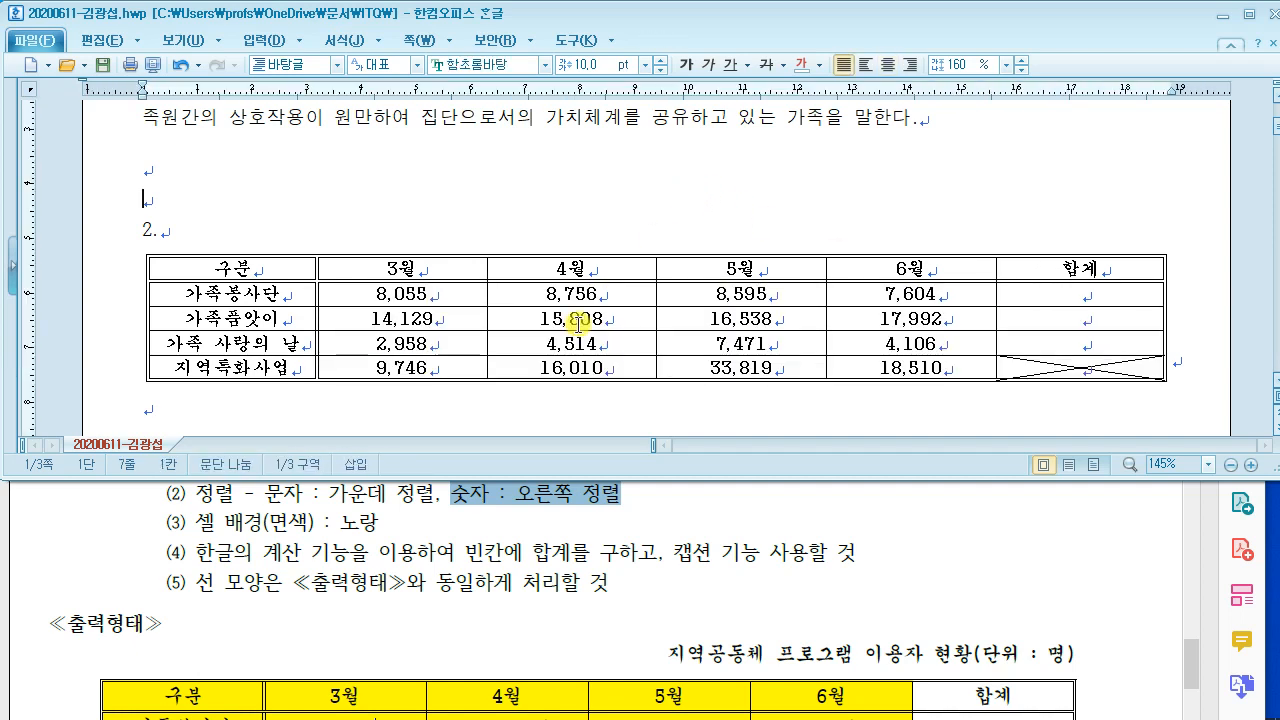
{"action": "left_click", "coordinate": [376, 524]}
{"action": "scroll", "coordinate": [376, 522], "scroll_direction": "down", "scroll_amount": 2}
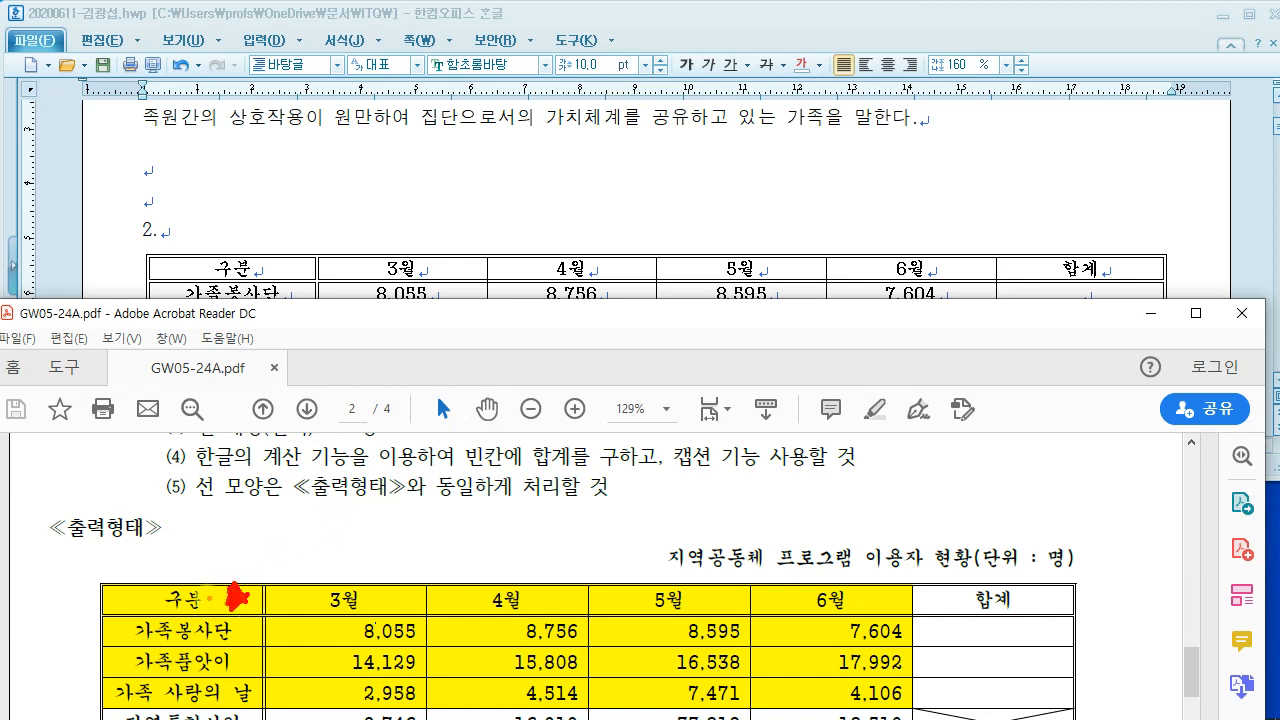
{"action": "left_click", "coordinate": [356, 231]}
Step: Make every table row taller with Ctrl+Down
{"action": "left_click", "coordinate": [253, 268]}
{"action": "left_click_drag", "start_coordinate": [253, 268], "coordinate": [1057, 363]}
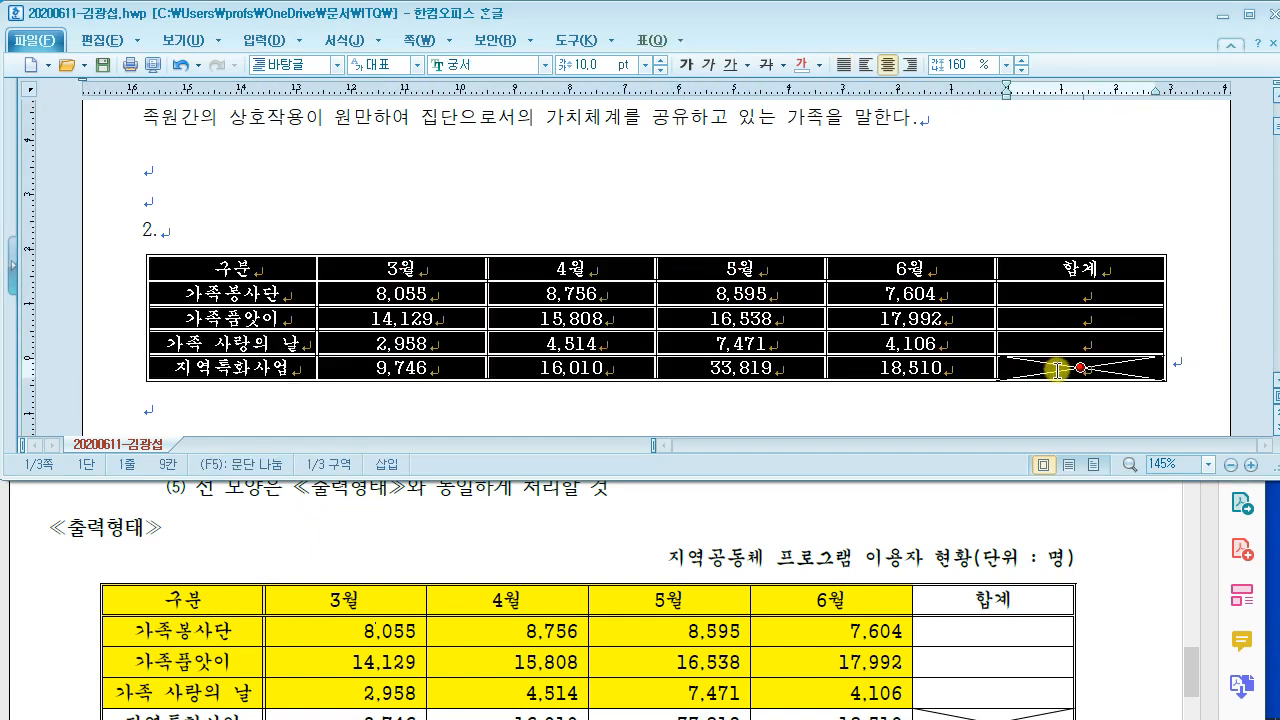
{"action": "mouse_move", "coordinate": [366, 42]}
{"action": "left_mouse_down"}
{"action": "mouse_move", "coordinate": [394, 209]}
{"action": "mouse_move", "coordinate": [566, 238]}
{"action": "left_mouse_up"}
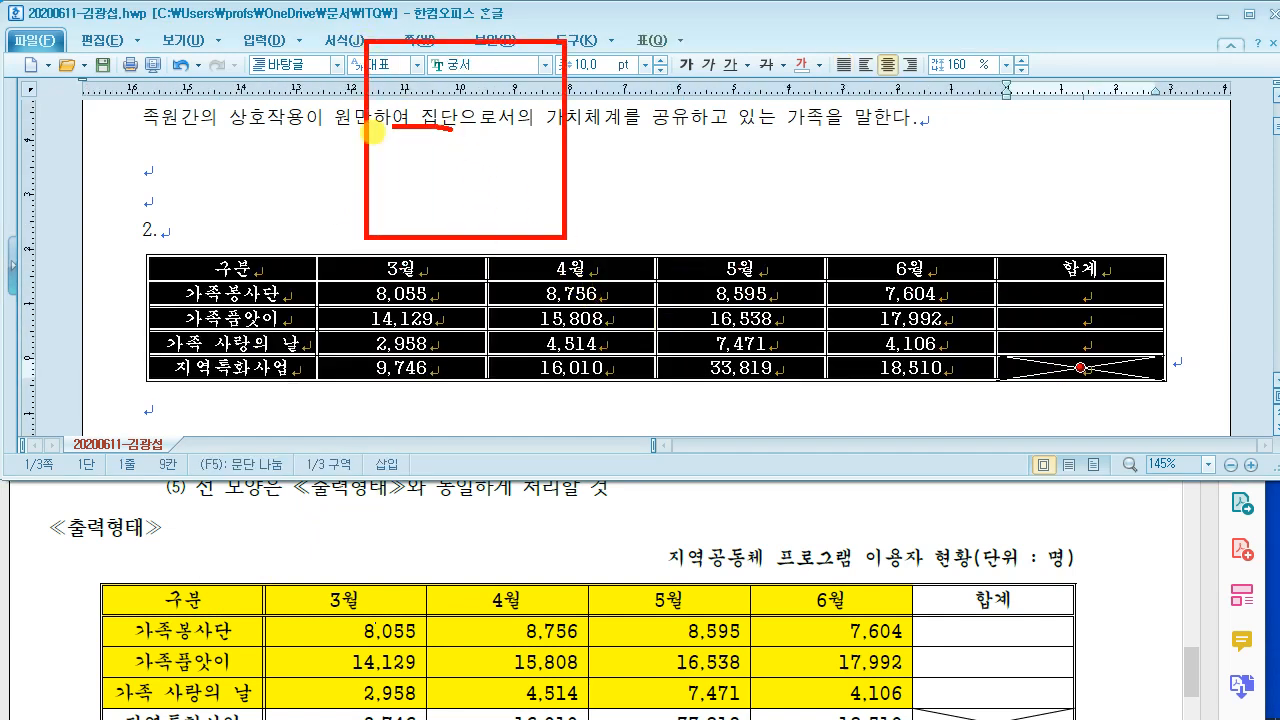
{"action": "mouse_move", "coordinate": [470, 80]}
{"action": "left_mouse_down"}
{"action": "mouse_move", "coordinate": [457, 177]}
{"action": "mouse_move", "coordinate": [548, 183]}
{"action": "left_mouse_up"}
{"action": "left_click_drag", "start_coordinate": [625, 98], "coordinate": [625, 180]}
{"action": "left_click_drag", "start_coordinate": [568, 135], "coordinate": [670, 135]}
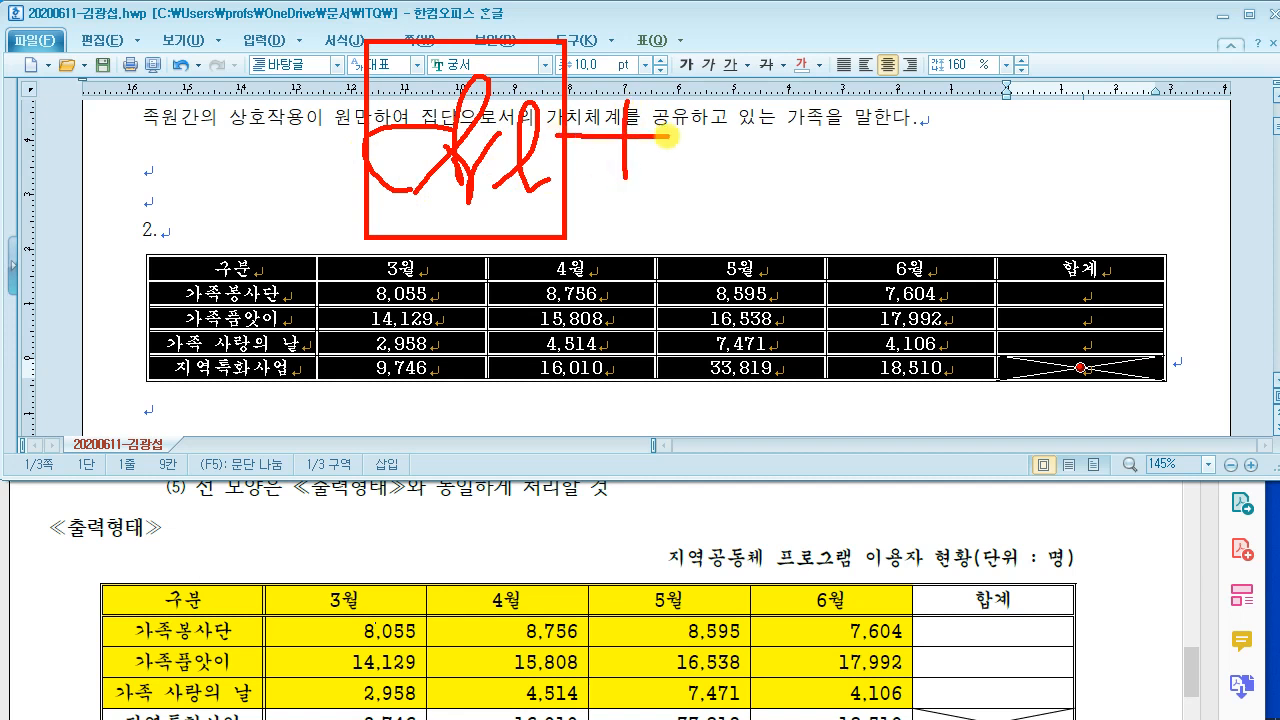
{"action": "mouse_move", "coordinate": [692, 44]}
{"action": "left_mouse_down"}
{"action": "mouse_move", "coordinate": [724, 214]}
{"action": "mouse_move", "coordinate": [857, 224]}
{"action": "mouse_move", "coordinate": [784, 81]}
{"action": "left_mouse_up"}
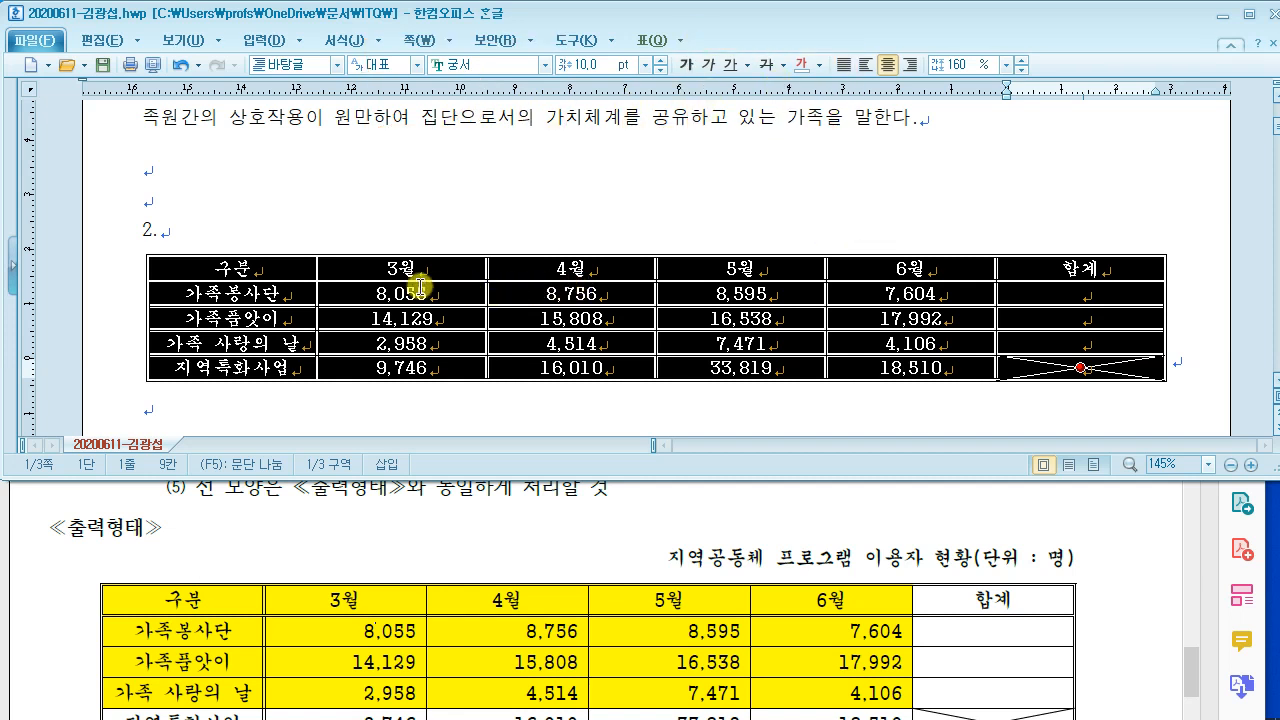
{"action": "key", "text": "ctrl+Down"}
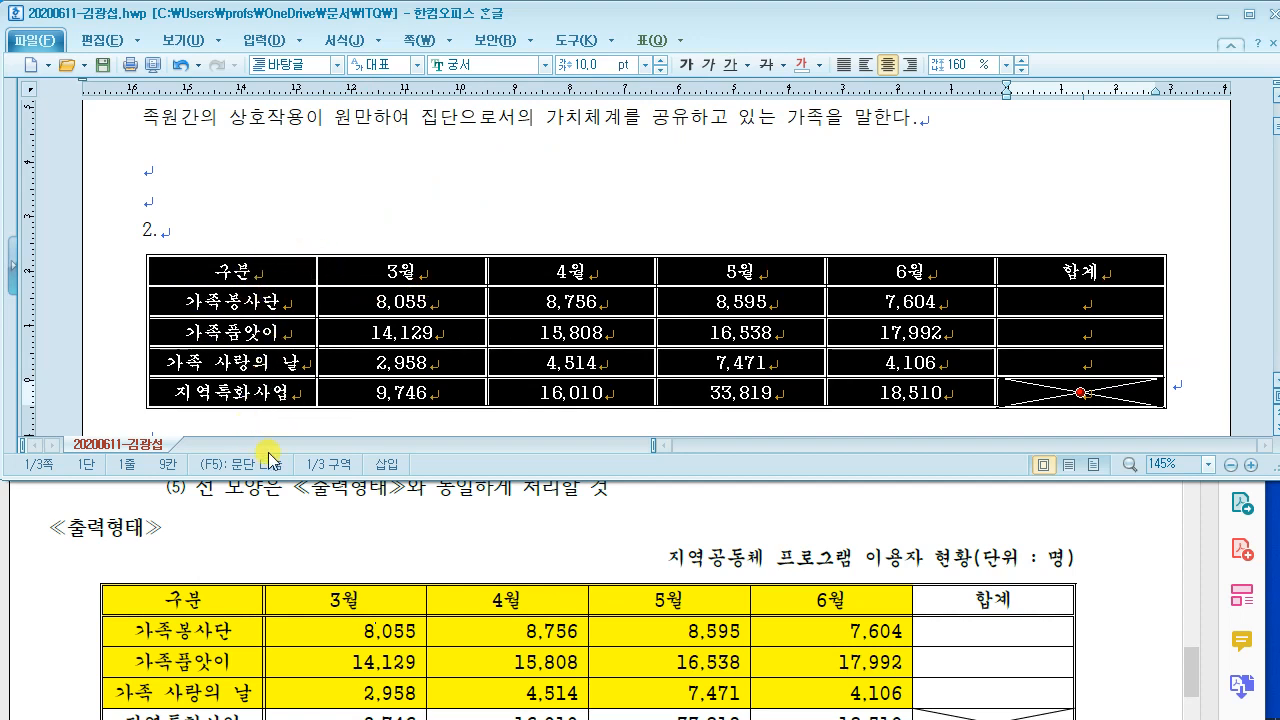
Step: Right-align the number cells from the 3월 column through 합계
{"action": "left_click", "coordinate": [291, 521]}
{"action": "left_click", "coordinate": [486, 220]}
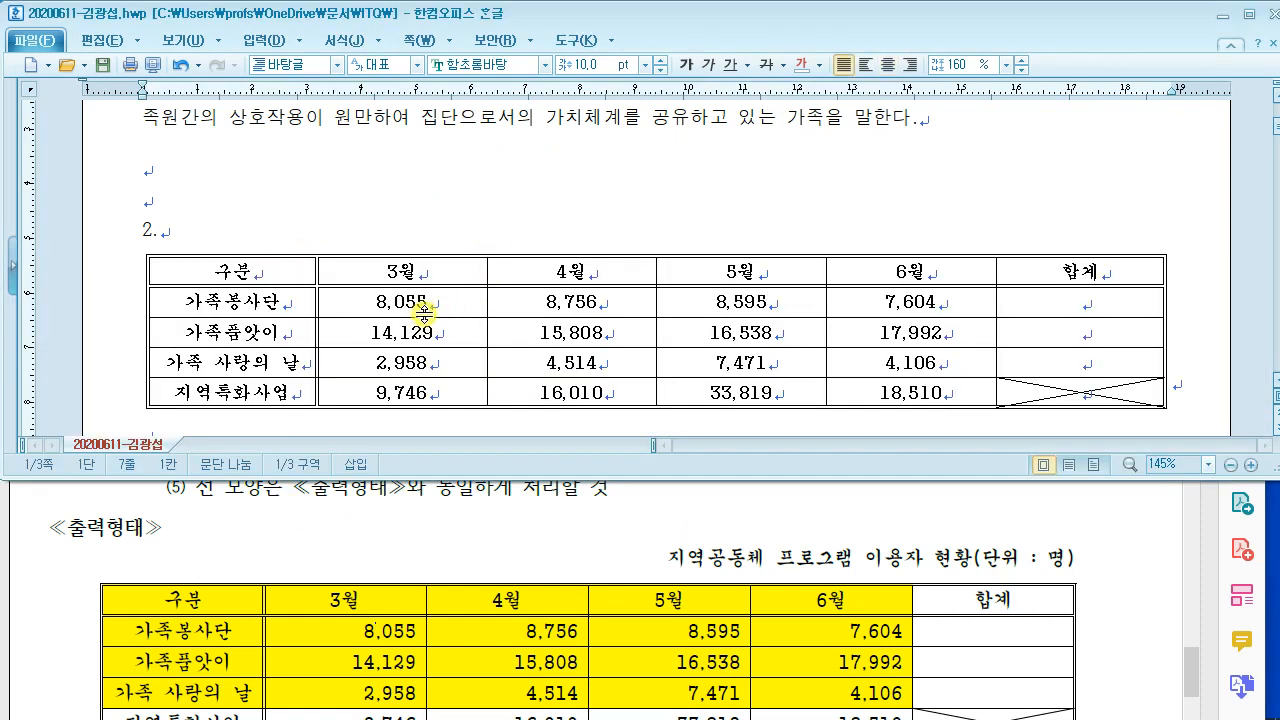
{"action": "left_click_drag", "start_coordinate": [426, 306], "coordinate": [1071, 391]}
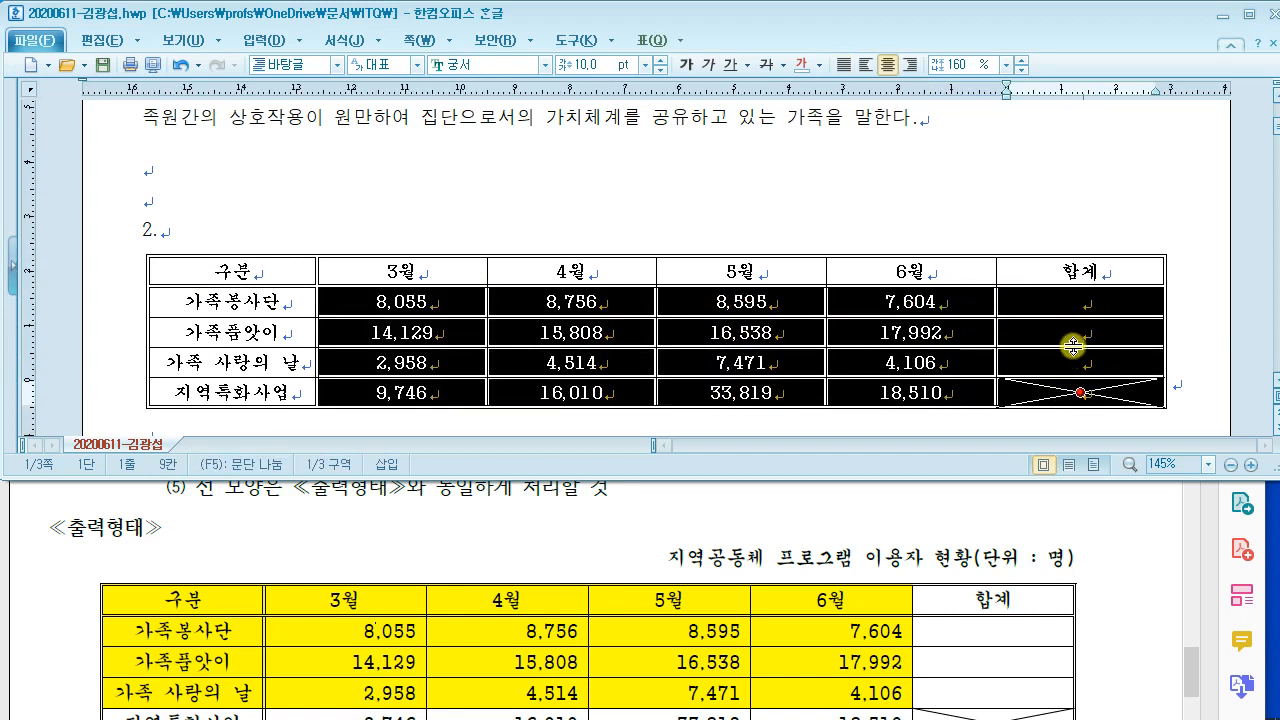
{"action": "scroll", "coordinate": [689, 529], "scroll_direction": "up", "scroll_amount": 2}
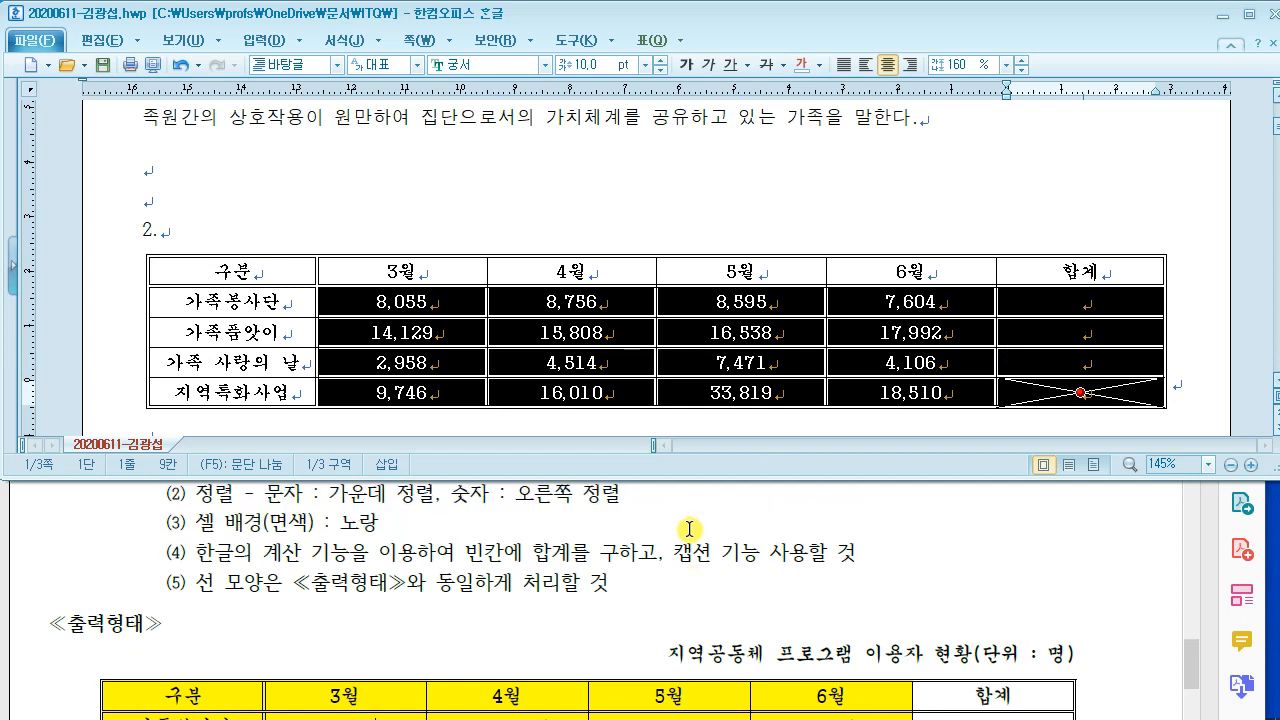
{"action": "scroll", "coordinate": [689, 529], "scroll_direction": "up", "scroll_amount": 1}
{"action": "left_click", "coordinate": [909, 64]}
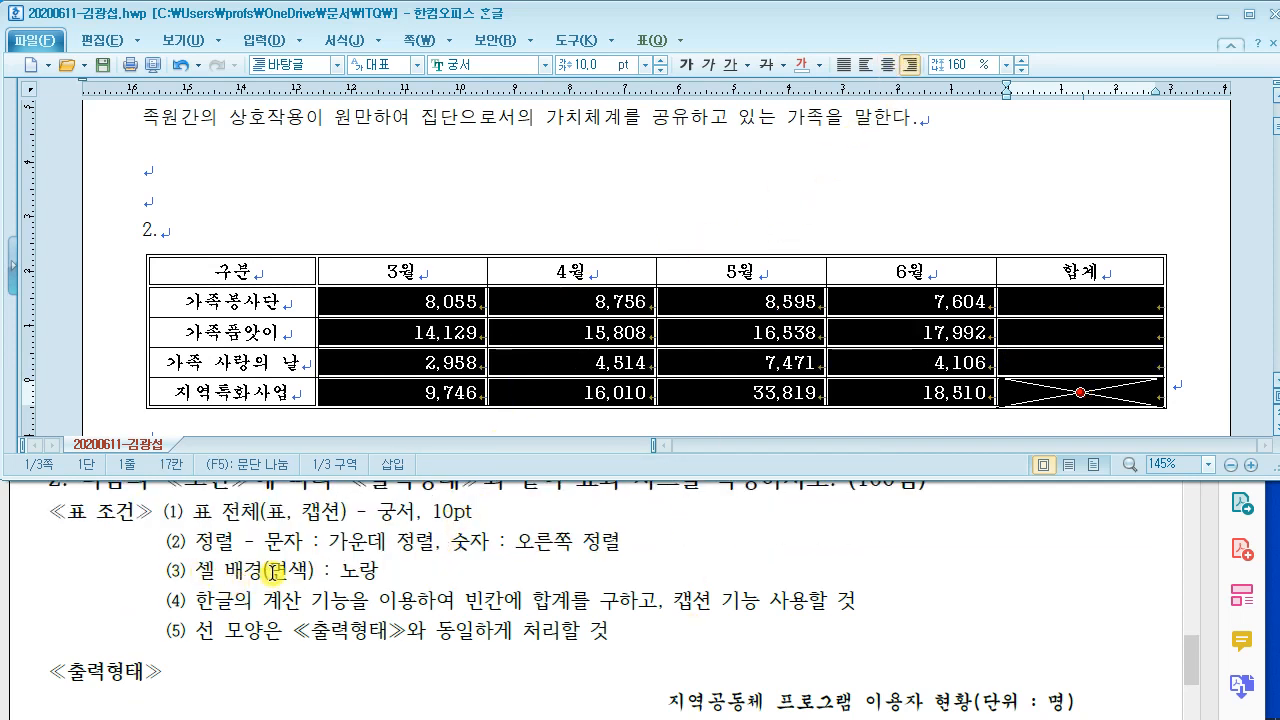
{"action": "left_click", "coordinate": [494, 229]}
Step: Check the reference PDF, then select the header and first three data rows
{"action": "left_click", "coordinate": [459, 583]}
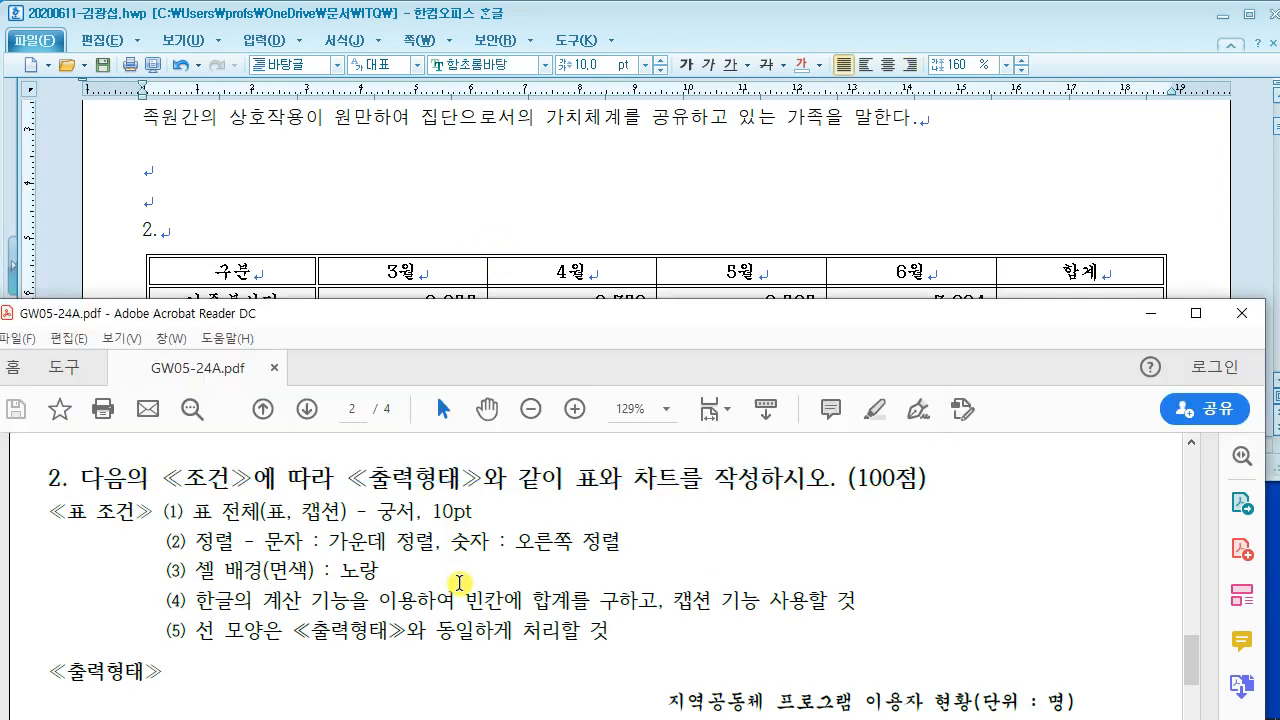
{"action": "scroll", "coordinate": [459, 580], "scroll_direction": "down", "scroll_amount": 3}
{"action": "left_click", "coordinate": [277, 262]}
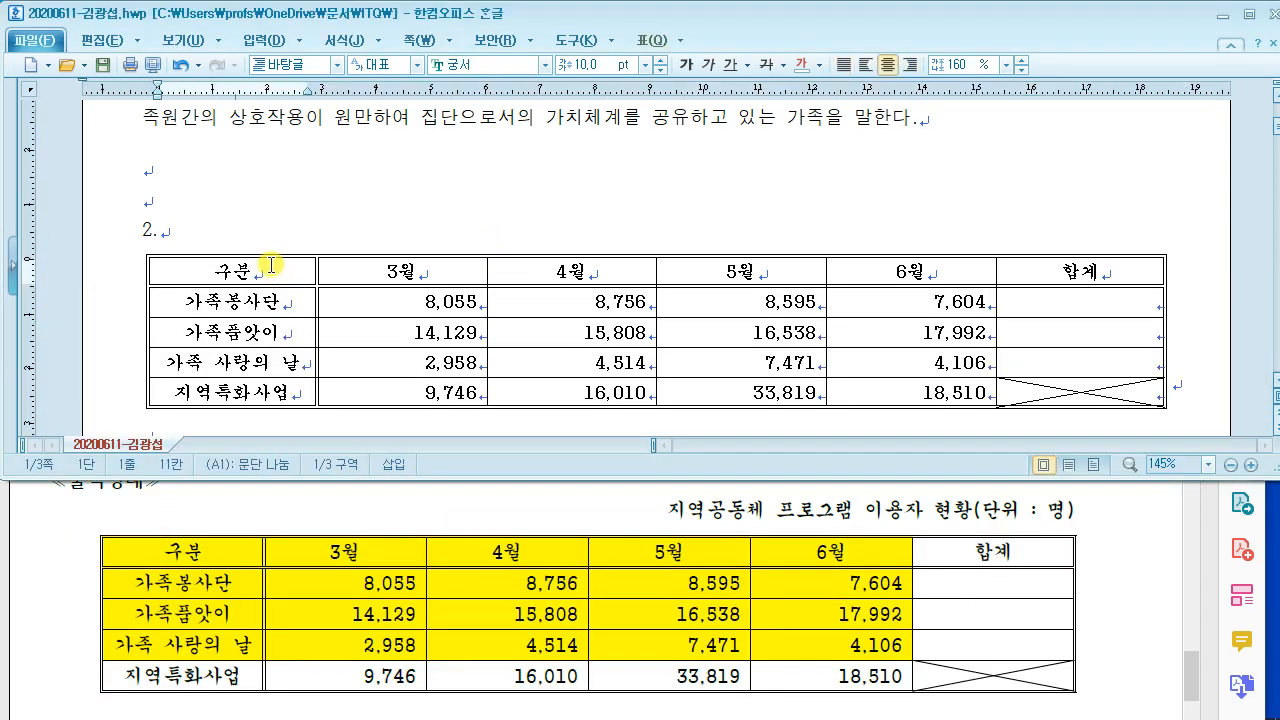
{"action": "left_click_drag", "start_coordinate": [277, 262], "coordinate": [849, 355]}
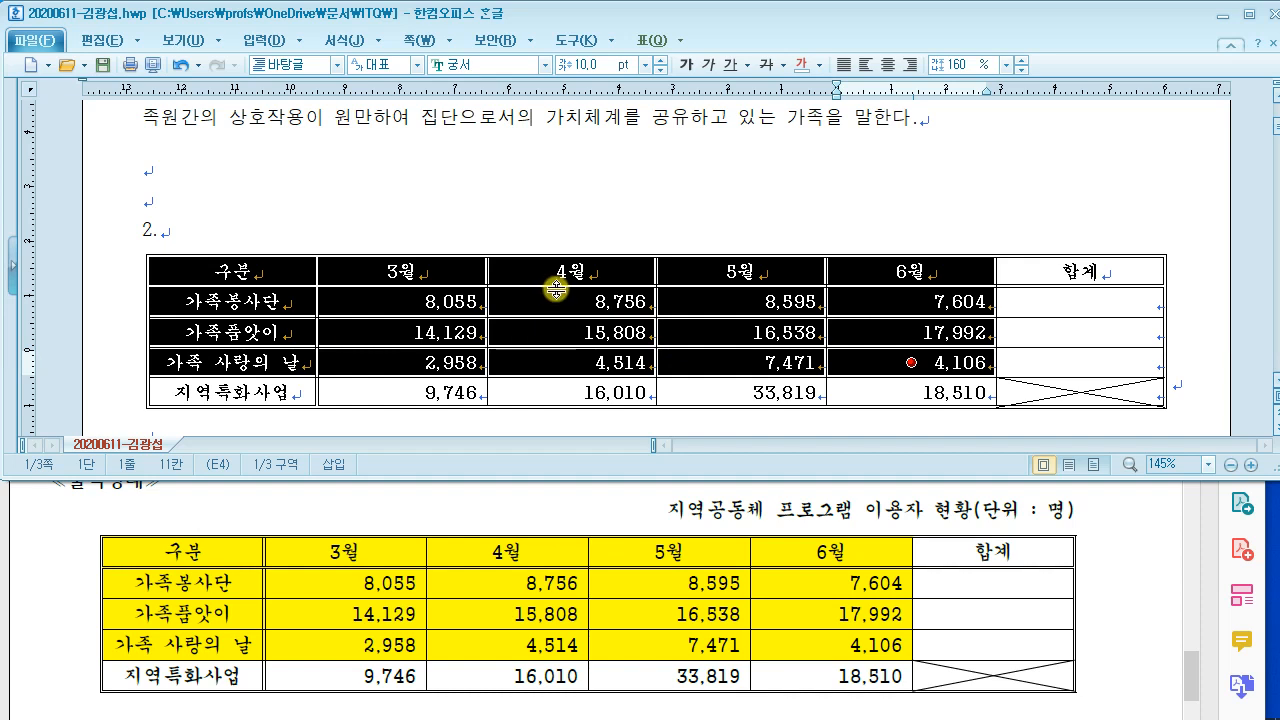
Step: Fill the selected header and first three data rows with yellow FFFF00
{"action": "left_click_drag", "start_coordinate": [538, 76], "coordinate": [696, 210]}
{"action": "mouse_move", "coordinate": [595, 105]}
{"action": "left_mouse_down"}
{"action": "mouse_move", "coordinate": [591, 160]}
{"action": "mouse_move", "coordinate": [655, 197]}
{"action": "left_mouse_up"}
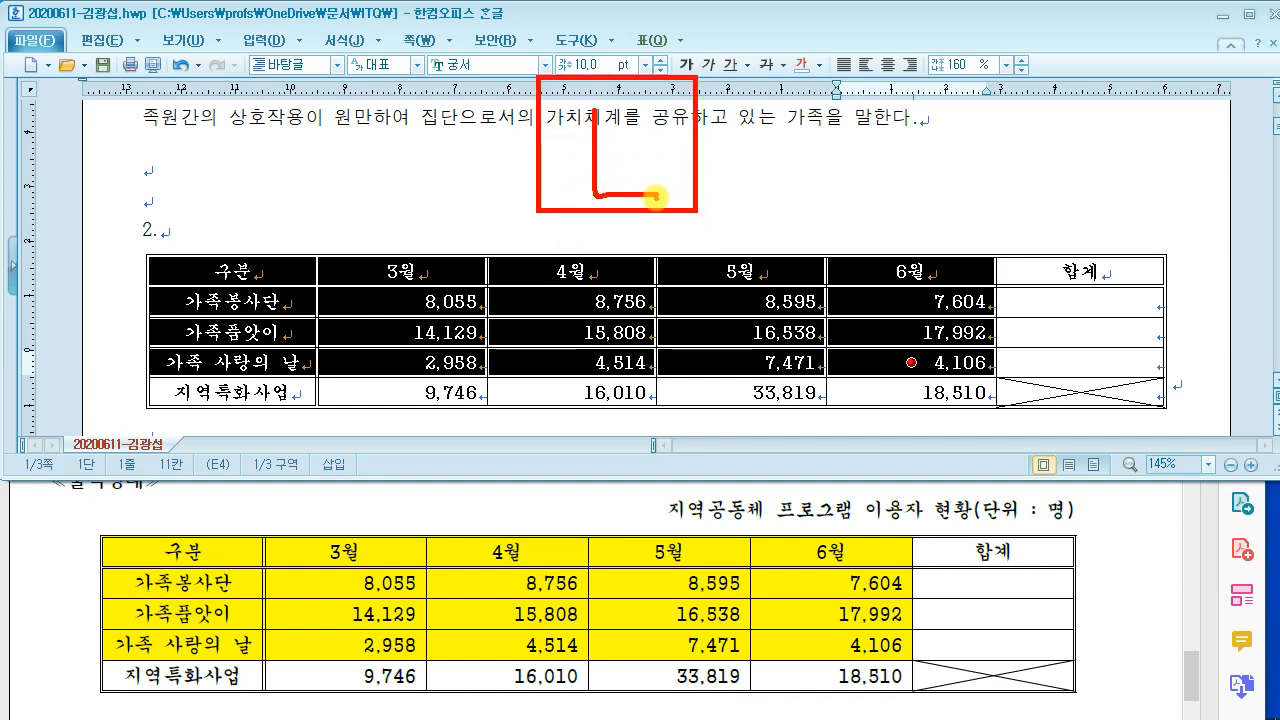
{"action": "key", "text": "l"}
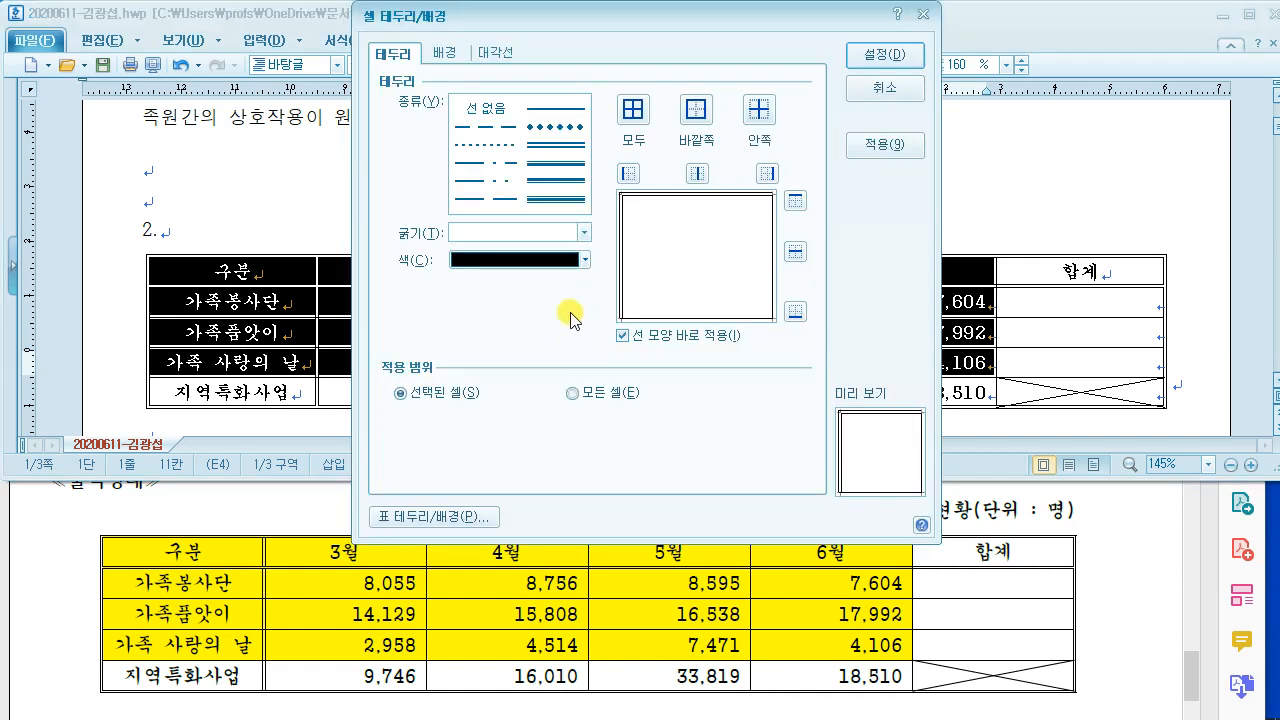
{"action": "left_click", "coordinate": [444, 52]}
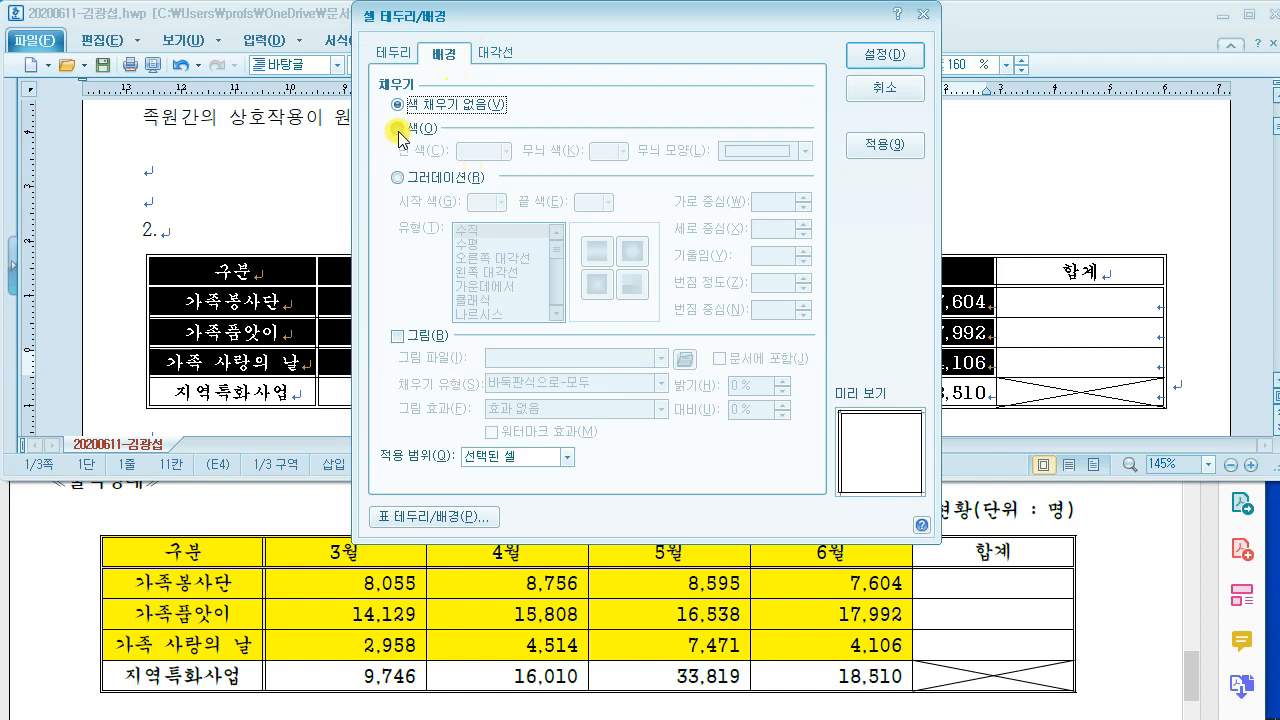
{"action": "left_click", "coordinate": [398, 129]}
{"action": "left_click", "coordinate": [506, 151]}
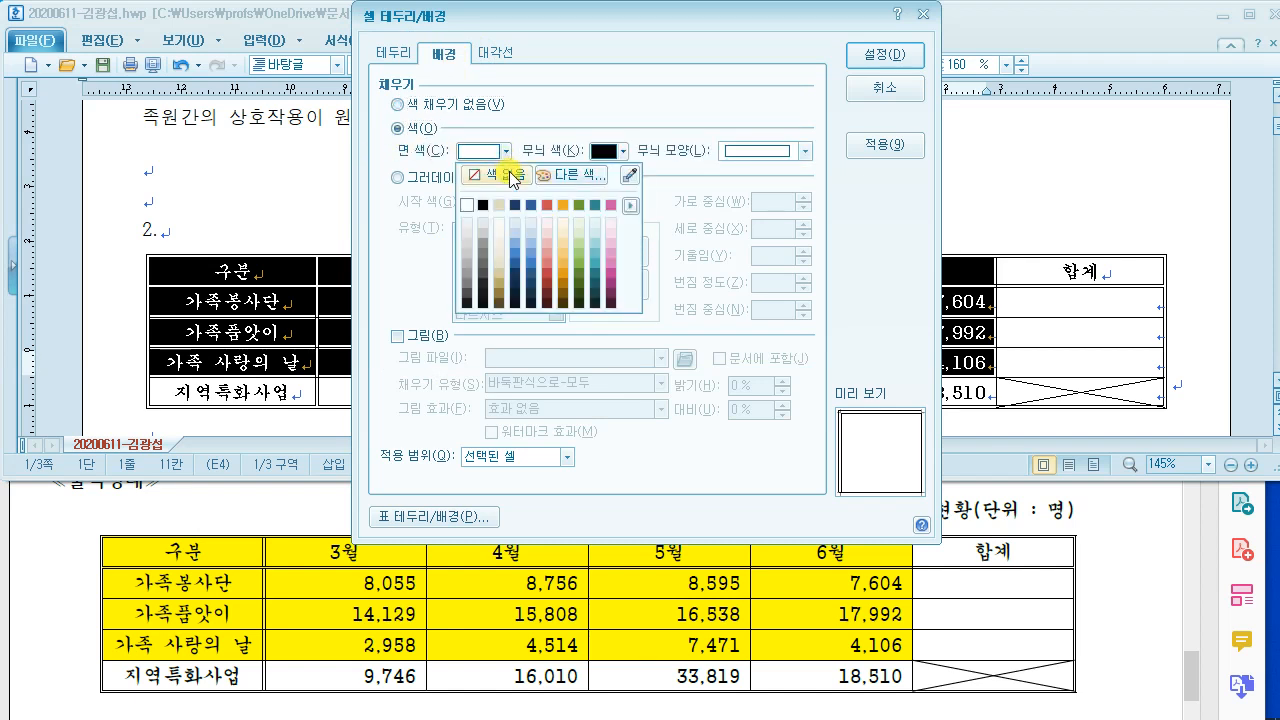
{"action": "left_click", "coordinate": [574, 173]}
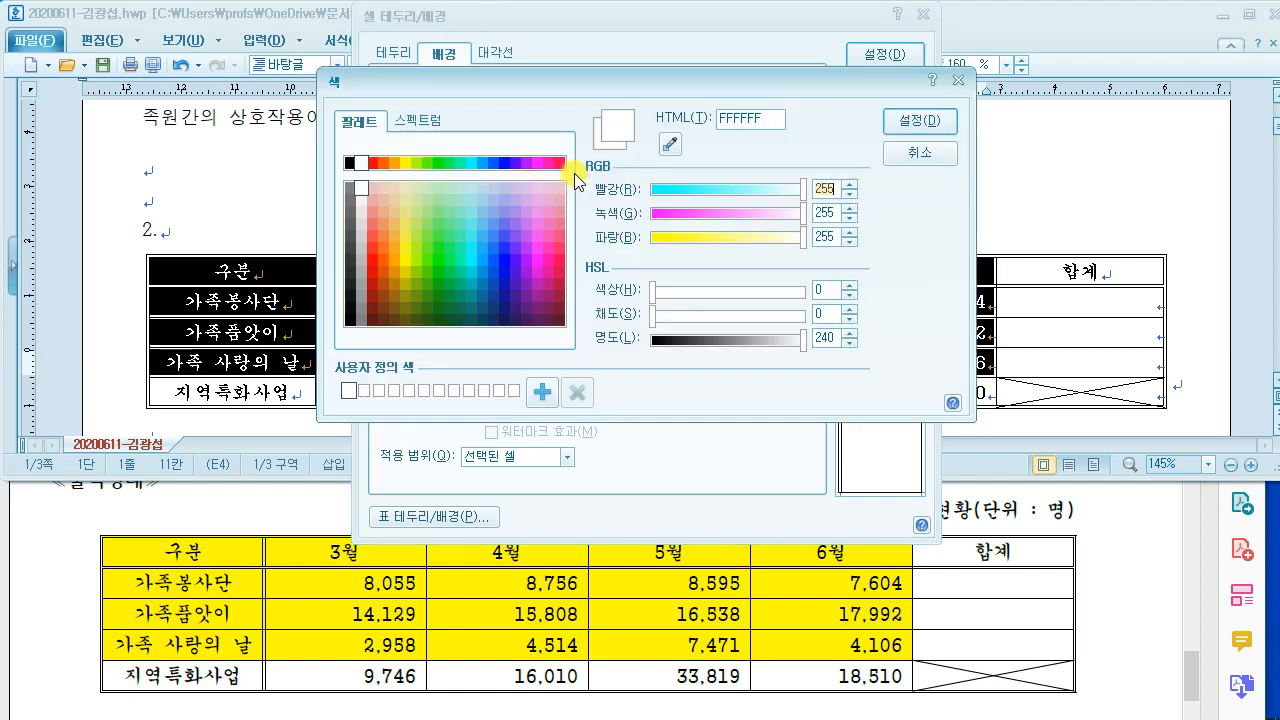
{"action": "left_click", "coordinate": [405, 162]}
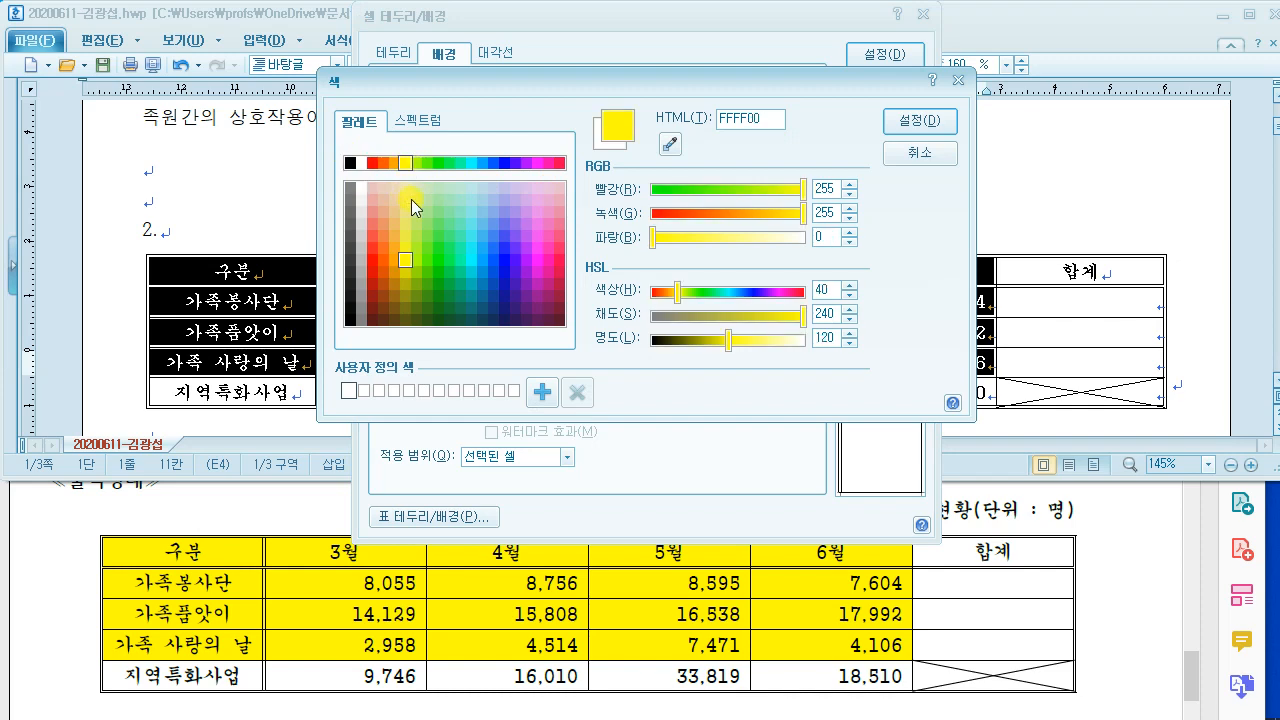
{"action": "left_click", "coordinate": [912, 121]}
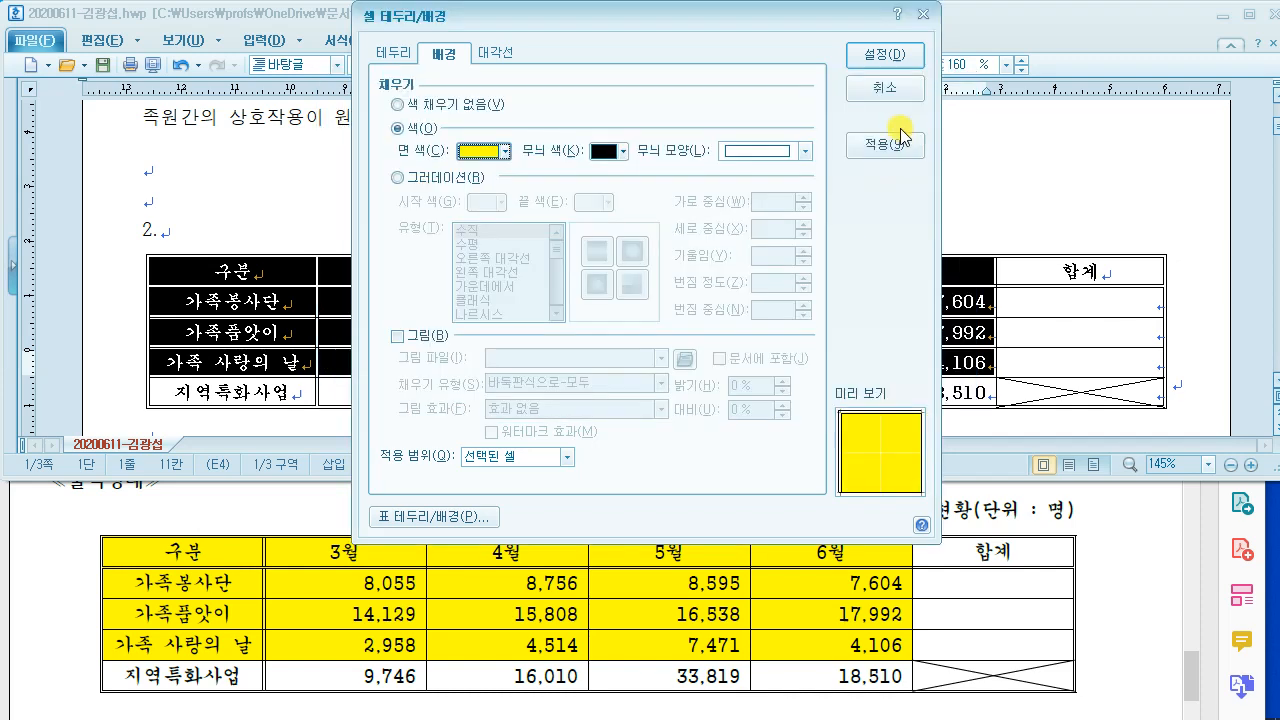
{"action": "left_click", "coordinate": [885, 55]}
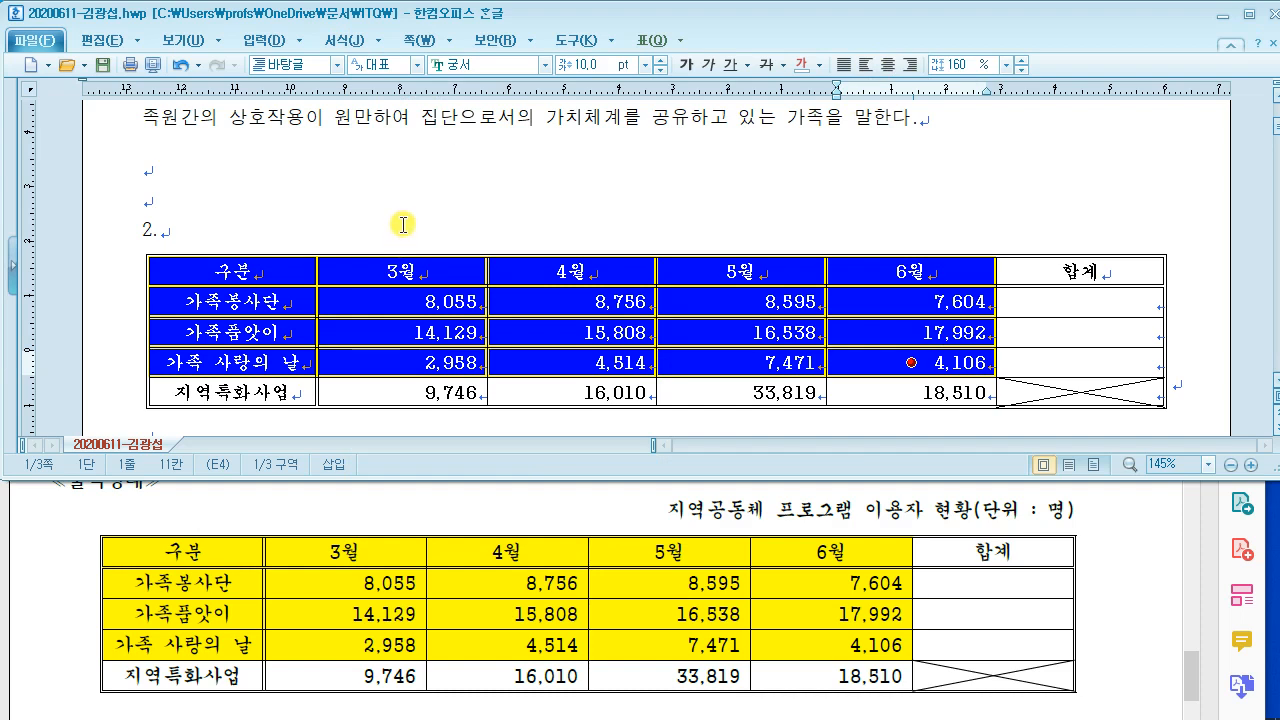
{"action": "left_click", "coordinate": [402, 224]}
Step: In the Acrobat reference, select the caption title 지역공동체 프로그램 이용자 현황(단위 : 명), then return to Hangul
{"action": "left_click", "coordinate": [305, 518]}
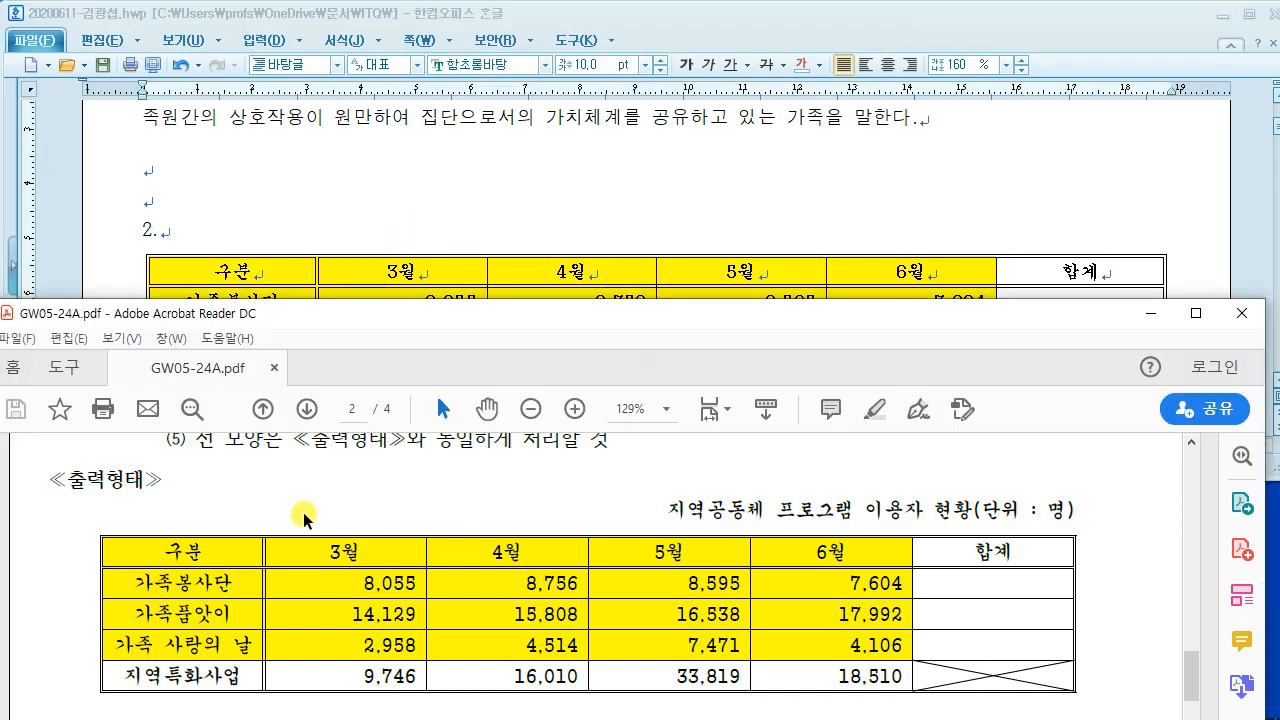
{"action": "scroll", "coordinate": [305, 518], "scroll_direction": "up", "scroll_amount": 2}
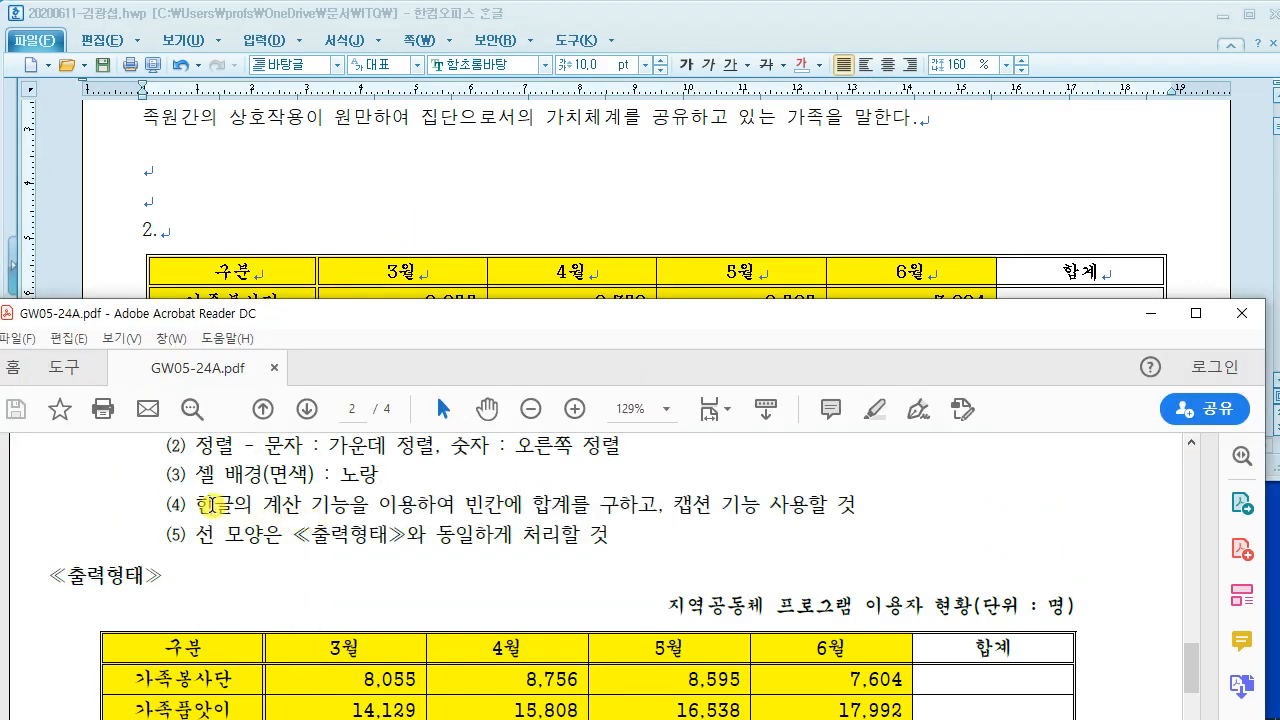
{"action": "left_click_drag", "start_coordinate": [212, 505], "coordinate": [662, 505]}
{"action": "left_click", "coordinate": [552, 508]}
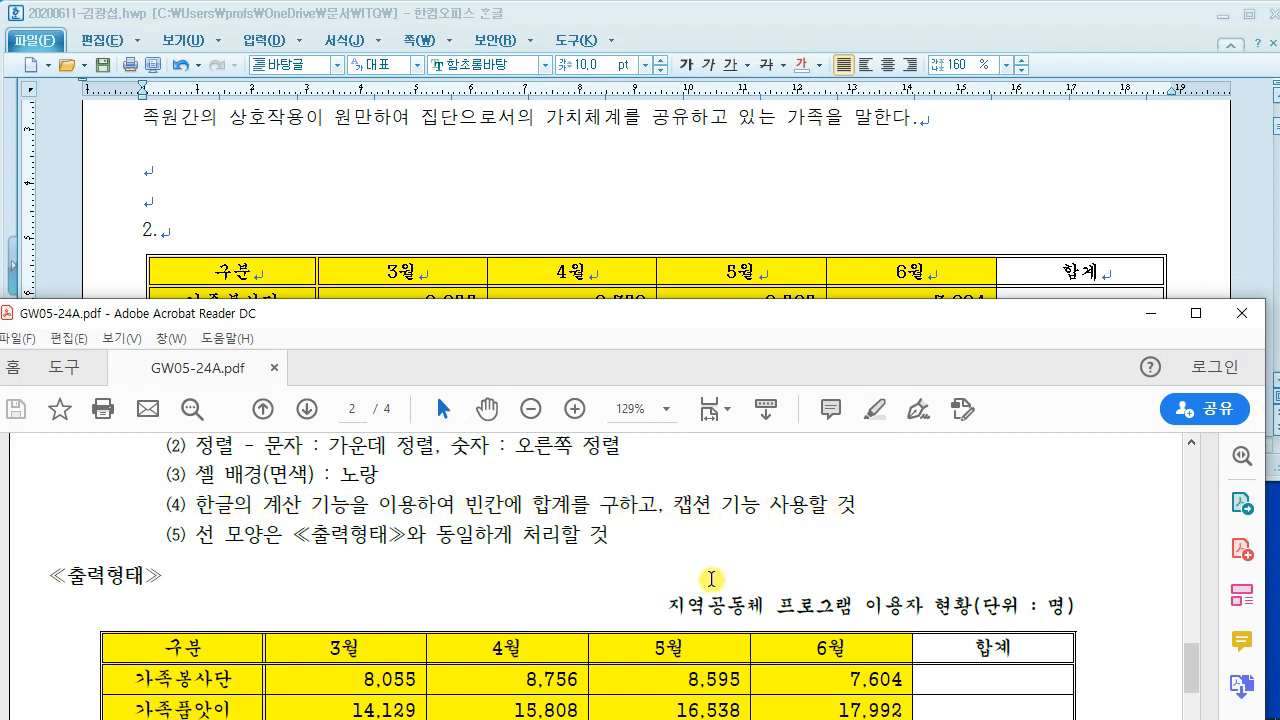
{"action": "left_click_drag", "start_coordinate": [668, 605], "coordinate": [1075, 604]}
{"action": "scroll", "coordinate": [990, 595], "scroll_direction": "down", "scroll_amount": 1}
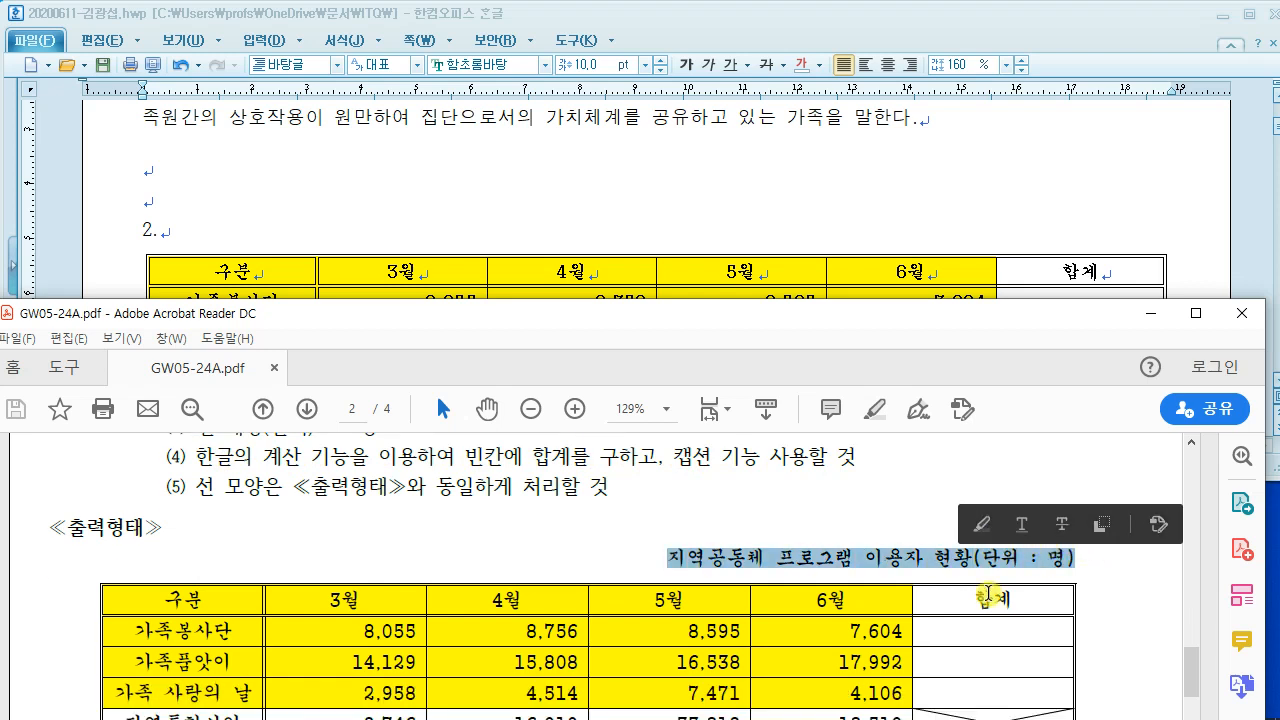
{"action": "scroll", "coordinate": [988, 593], "scroll_direction": "down", "scroll_amount": 1}
{"action": "left_click", "coordinate": [827, 208]}
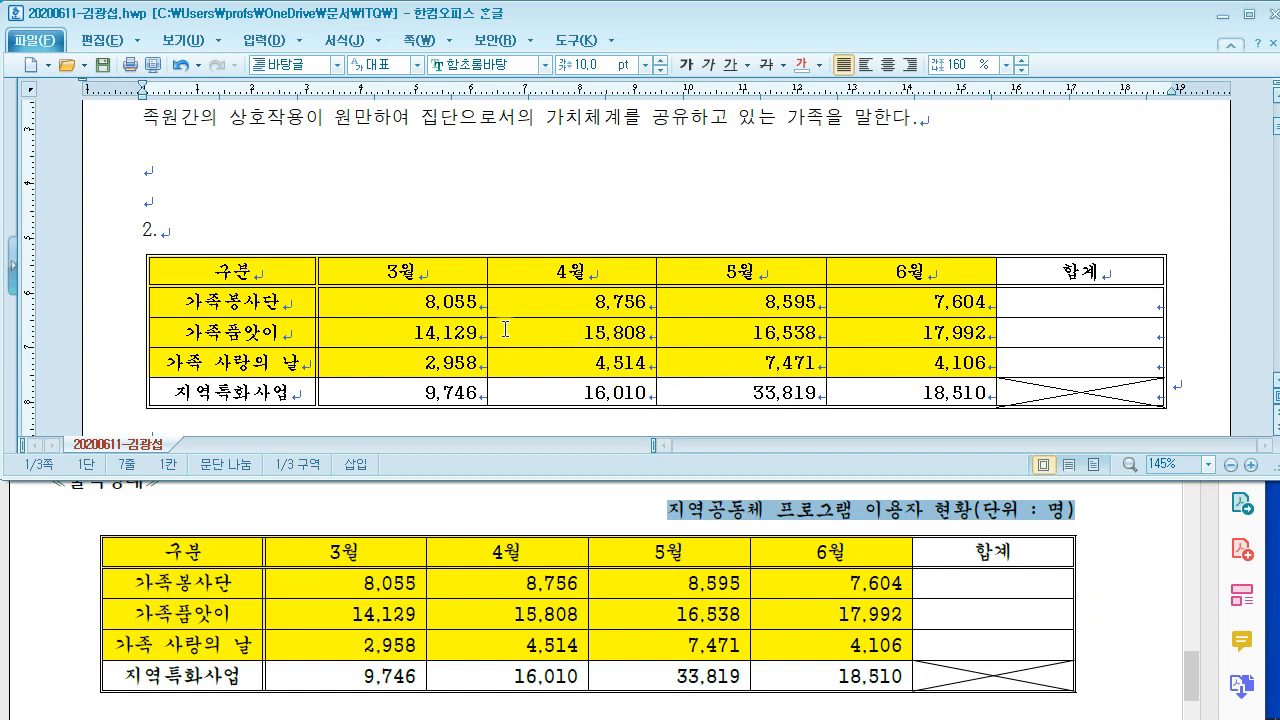
Step: Block-sum the 3월–합계 cells so the 합계 column shows 33,010, 64,467 and 19,049
{"action": "left_click_drag", "start_coordinate": [436, 300], "coordinate": [1055, 364]}
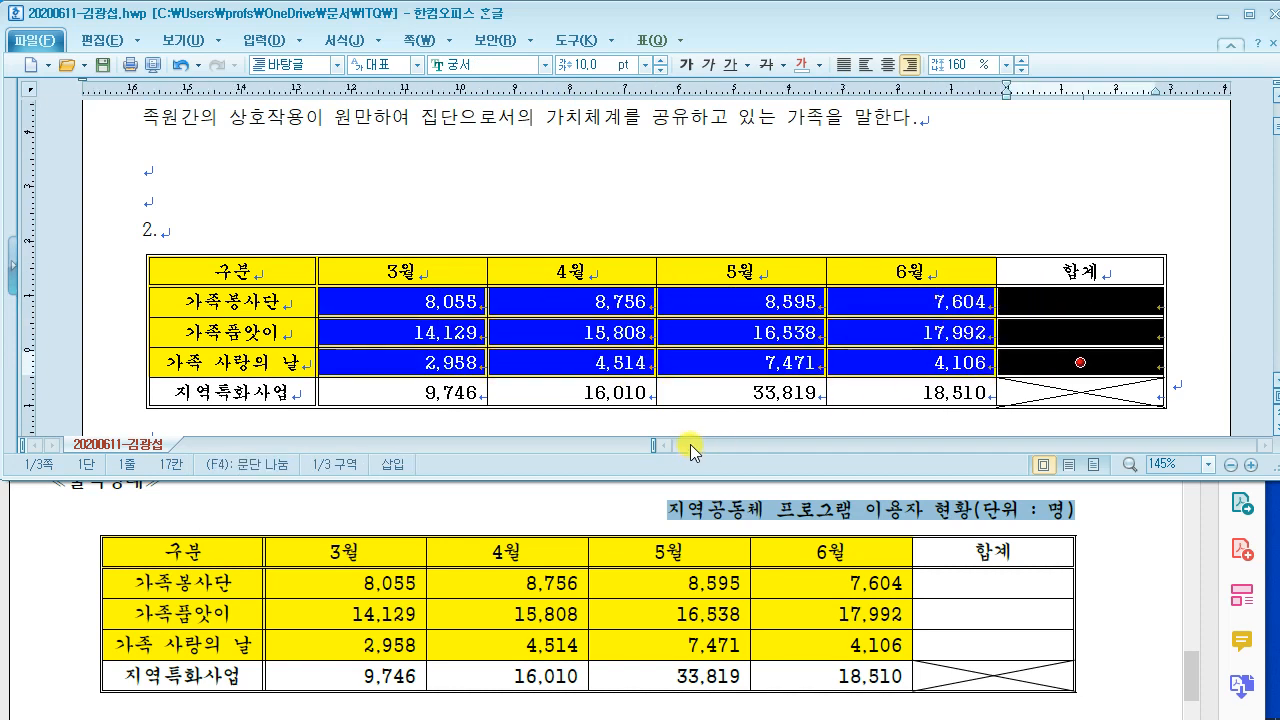
{"action": "left_click", "coordinate": [676, 47]}
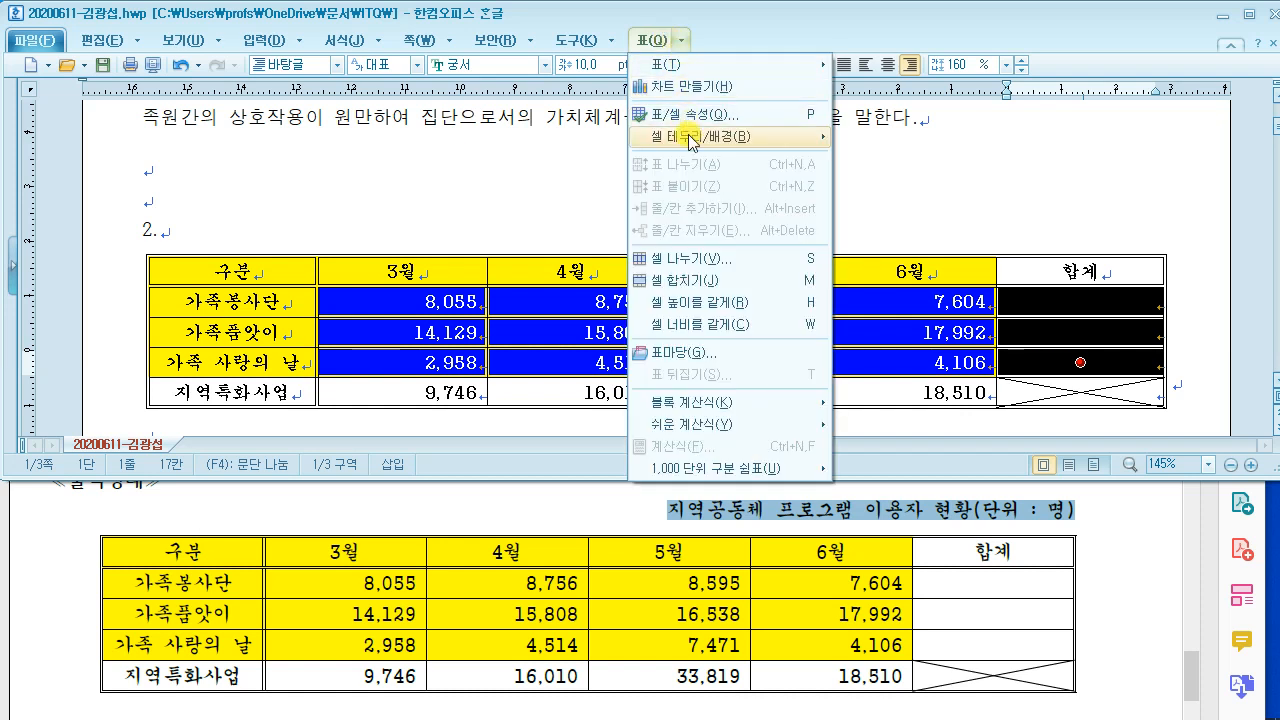
{"action": "mouse_move", "coordinate": [707, 410]}
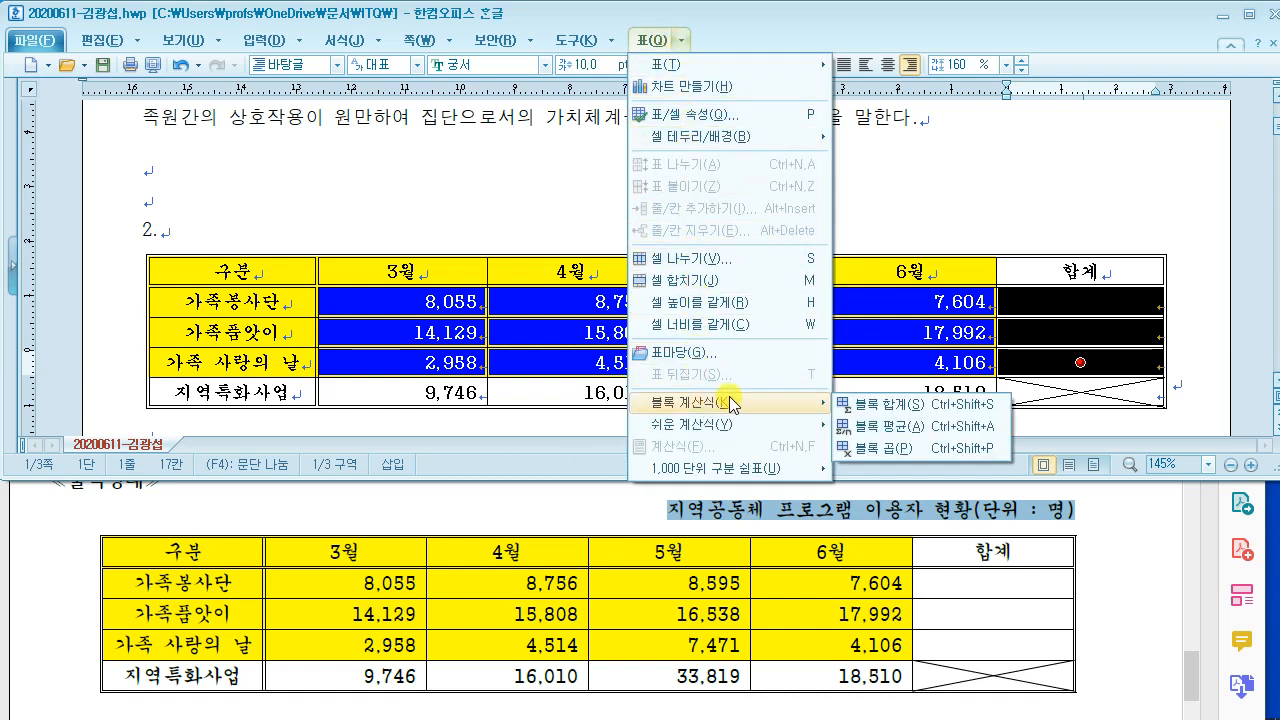
{"action": "left_click", "coordinate": [891, 408]}
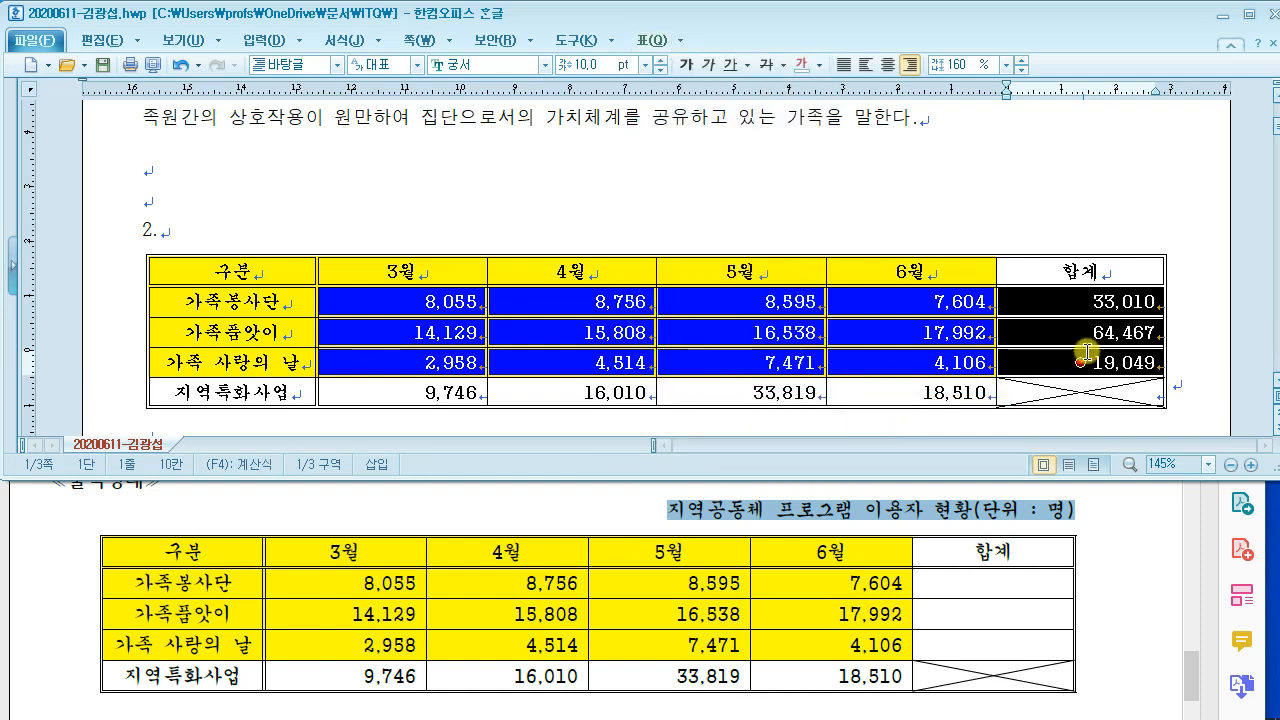
{"action": "left_click", "coordinate": [1065, 216]}
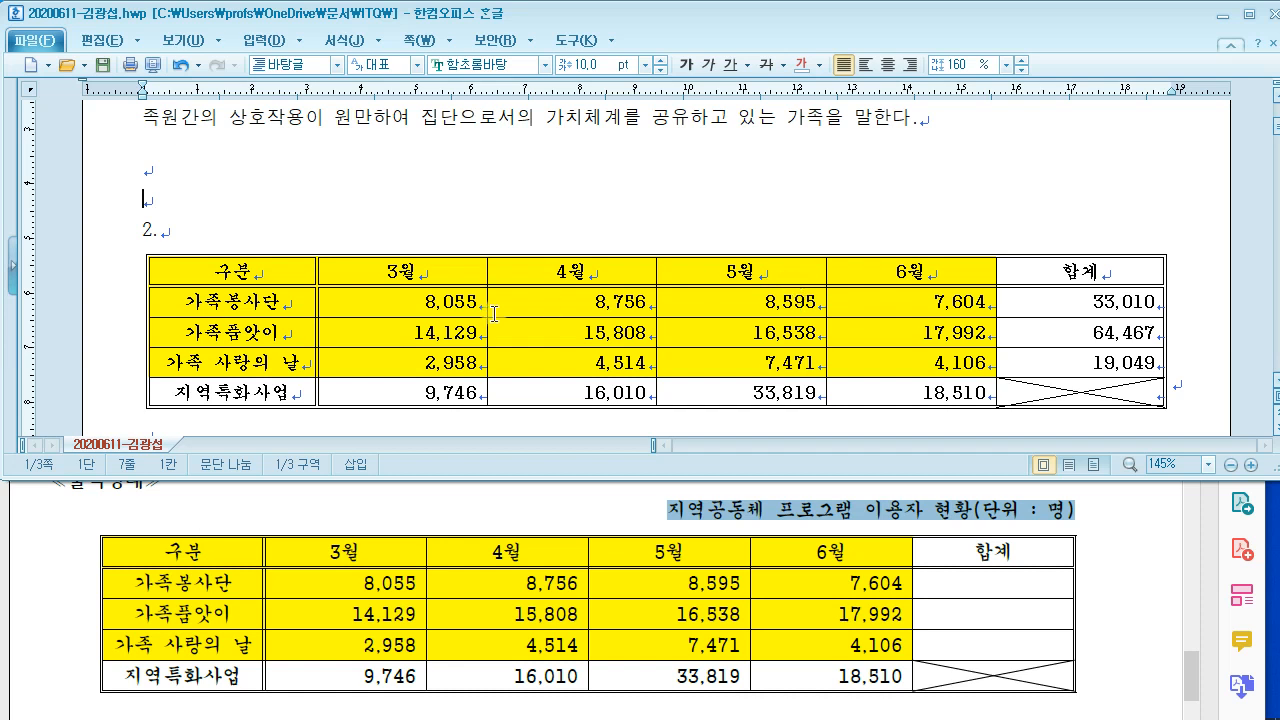
Step: Add a table caption and replace '표 1' with 지역공동체 프로그램 이용자 현황(단위 : 명)
{"action": "scroll", "coordinate": [503, 314], "scroll_direction": "down", "scroll_amount": 1}
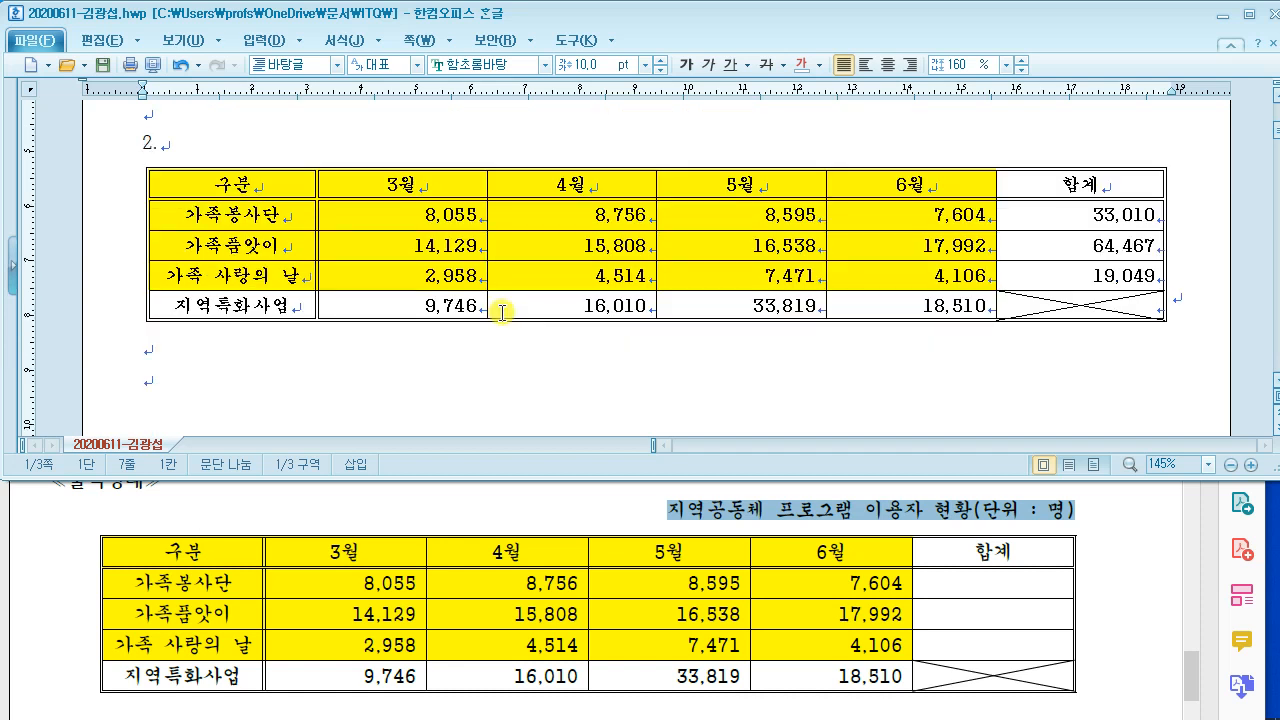
{"action": "left_click", "coordinate": [789, 172]}
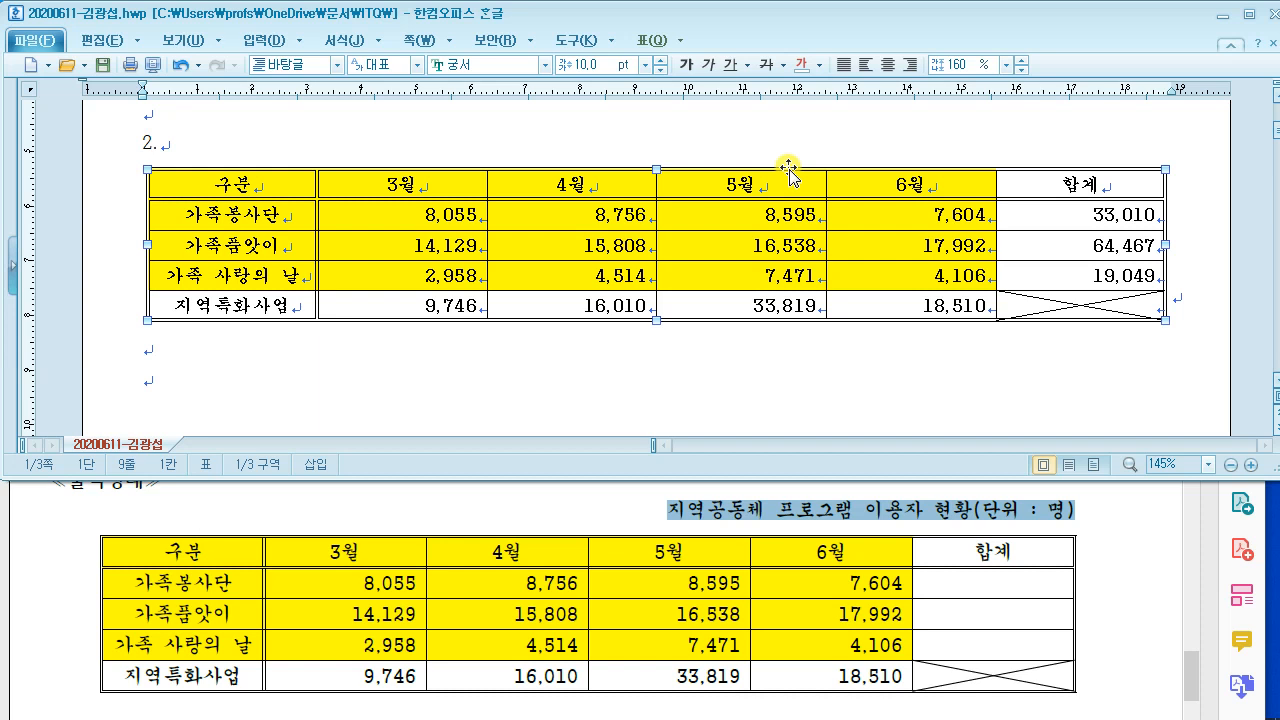
{"action": "right_click", "coordinate": [789, 172]}
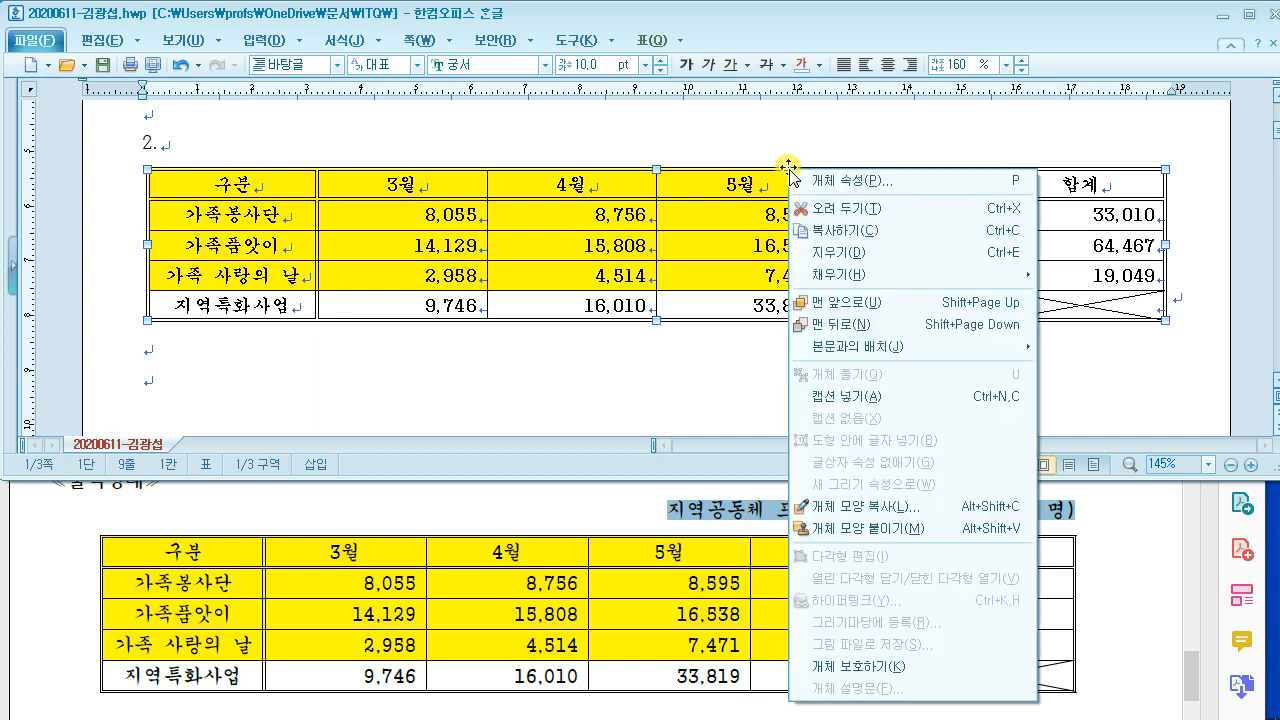
{"action": "left_click", "coordinate": [860, 397]}
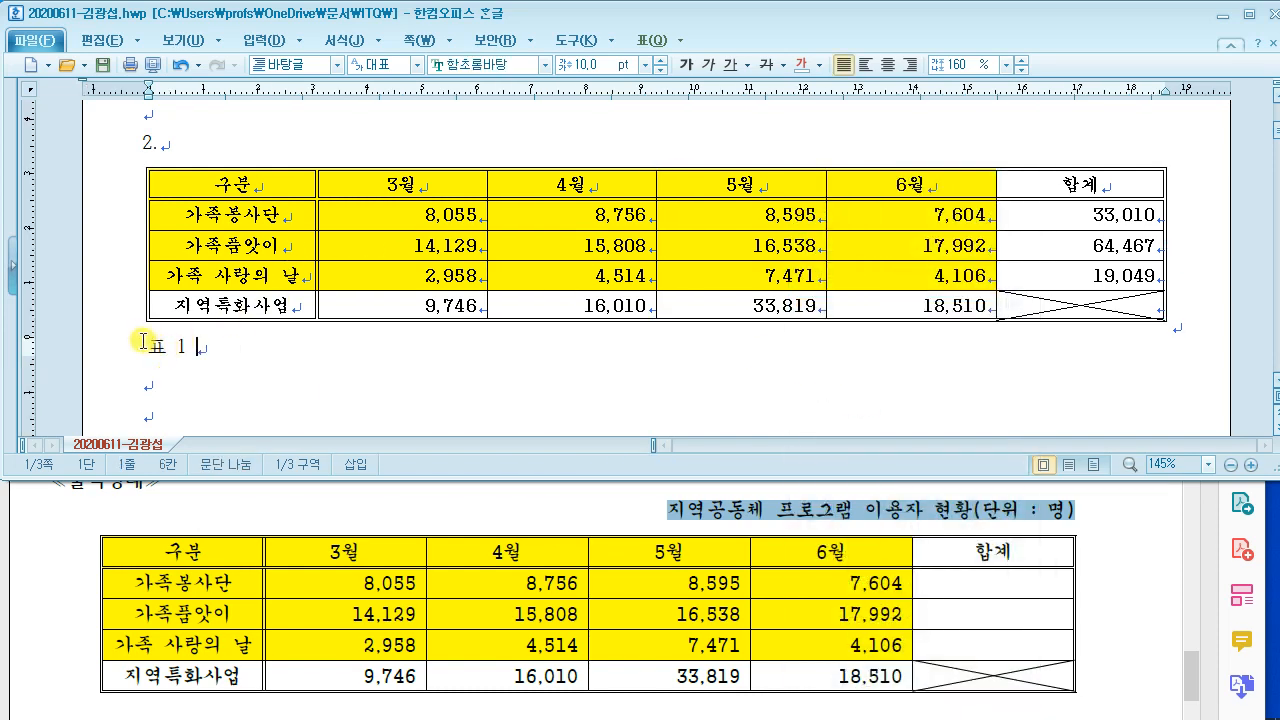
{"action": "left_click_drag", "start_coordinate": [209, 356], "coordinate": [104, 343]}
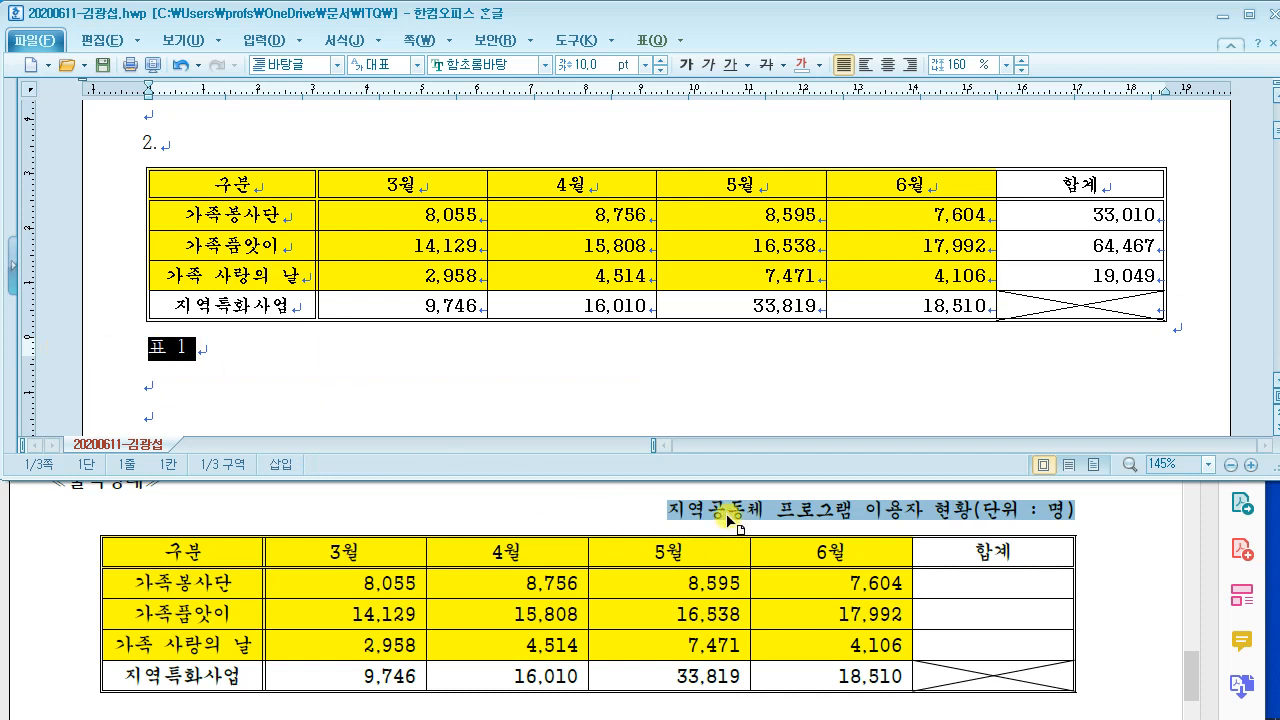
{"action": "type", "text": "지"}
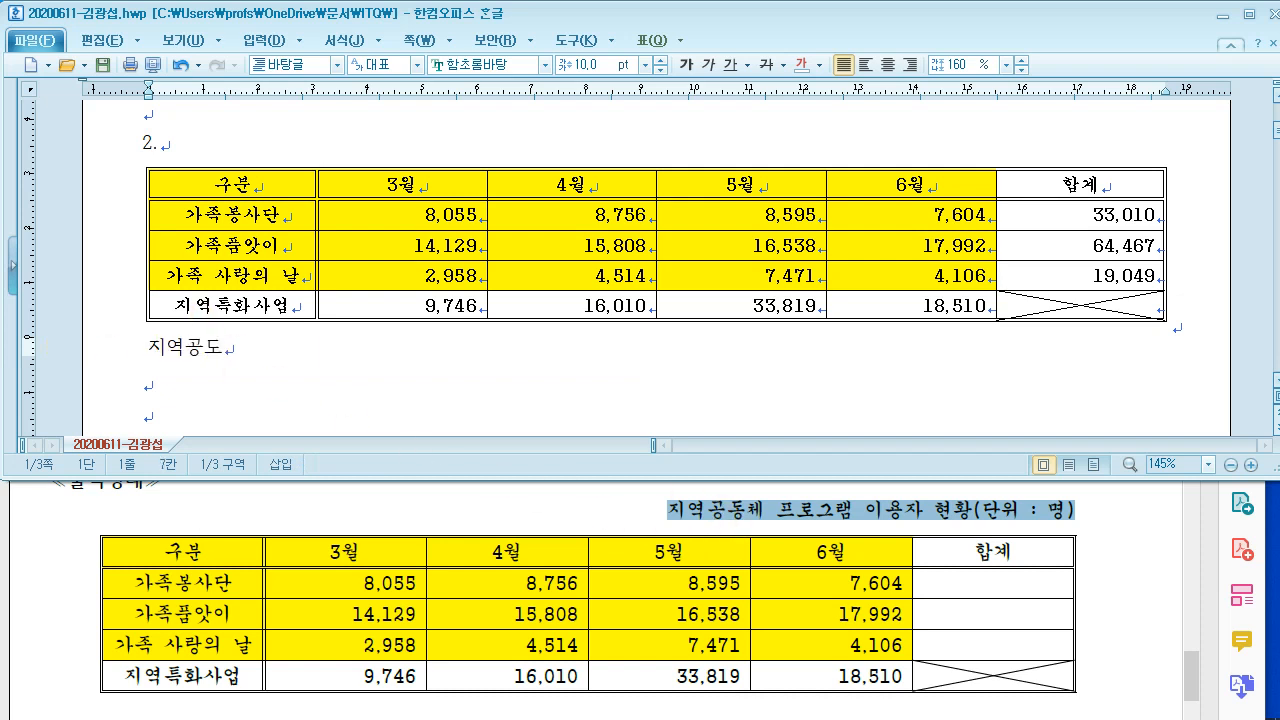
{"action": "type", "text": "역공동체 프로그램 "}
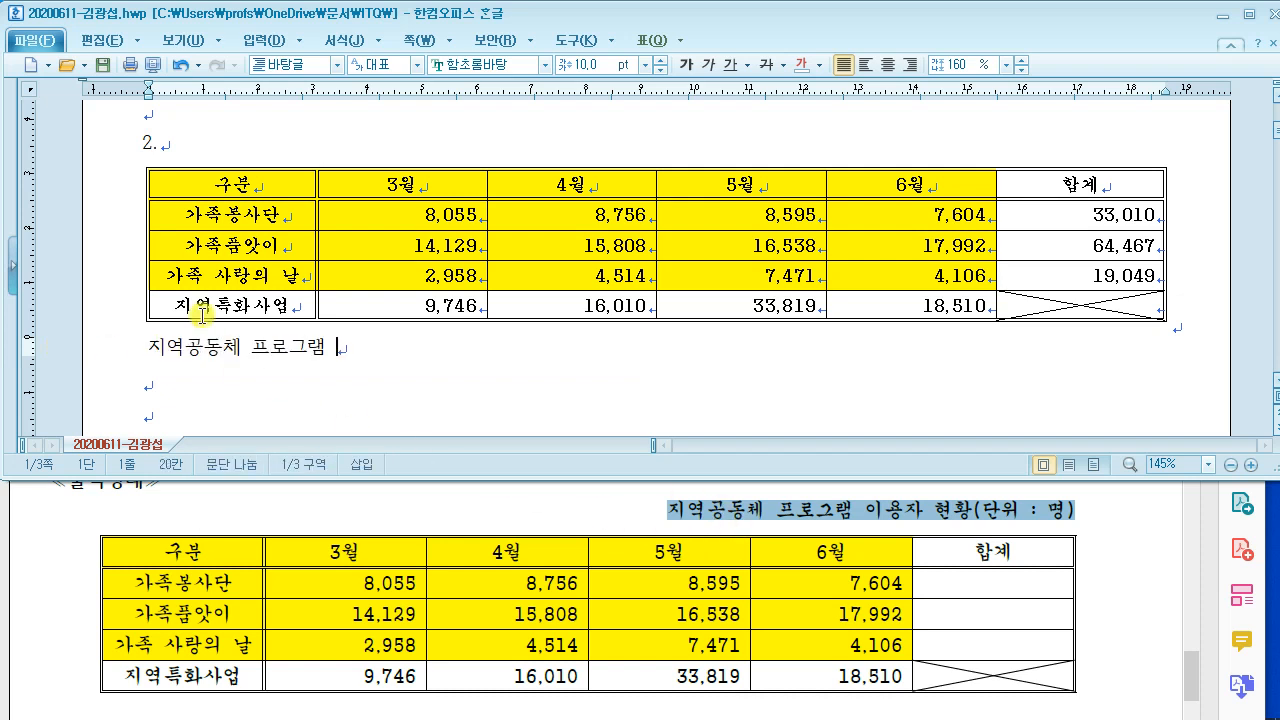
{"action": "type", "text": "이용자 현황("}
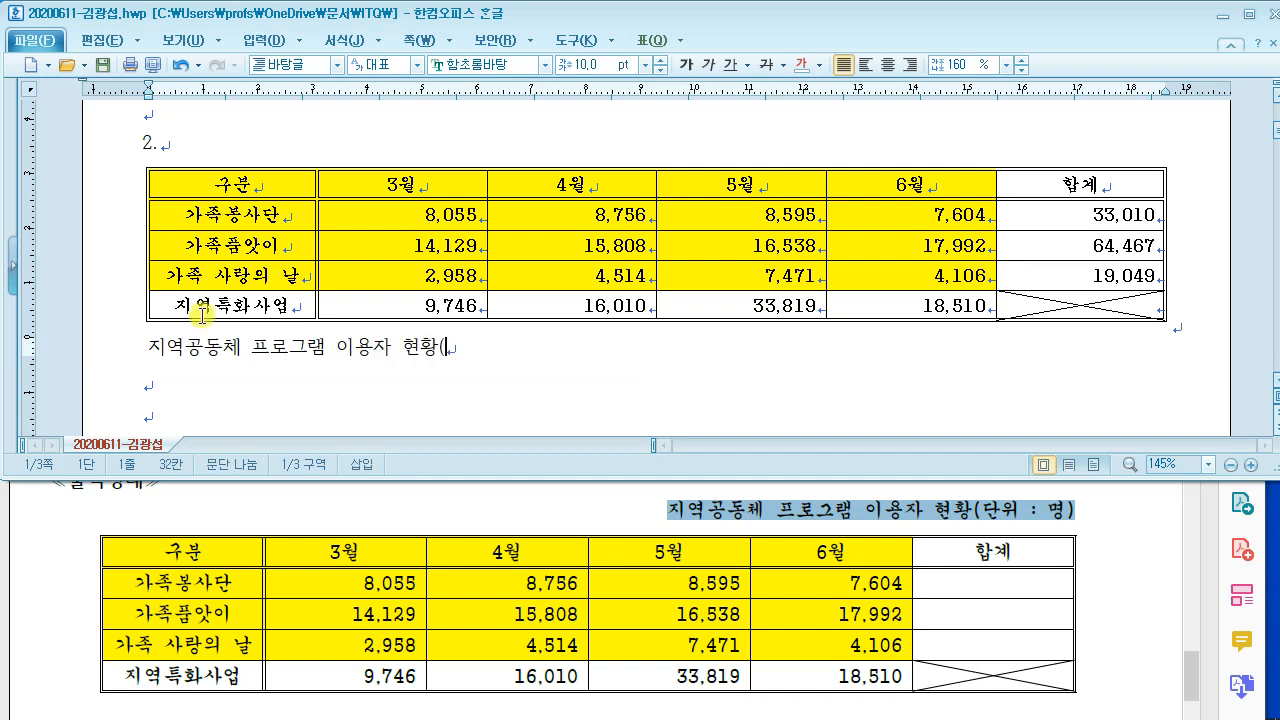
{"action": "type", "text": "단위 : ㅁ"}
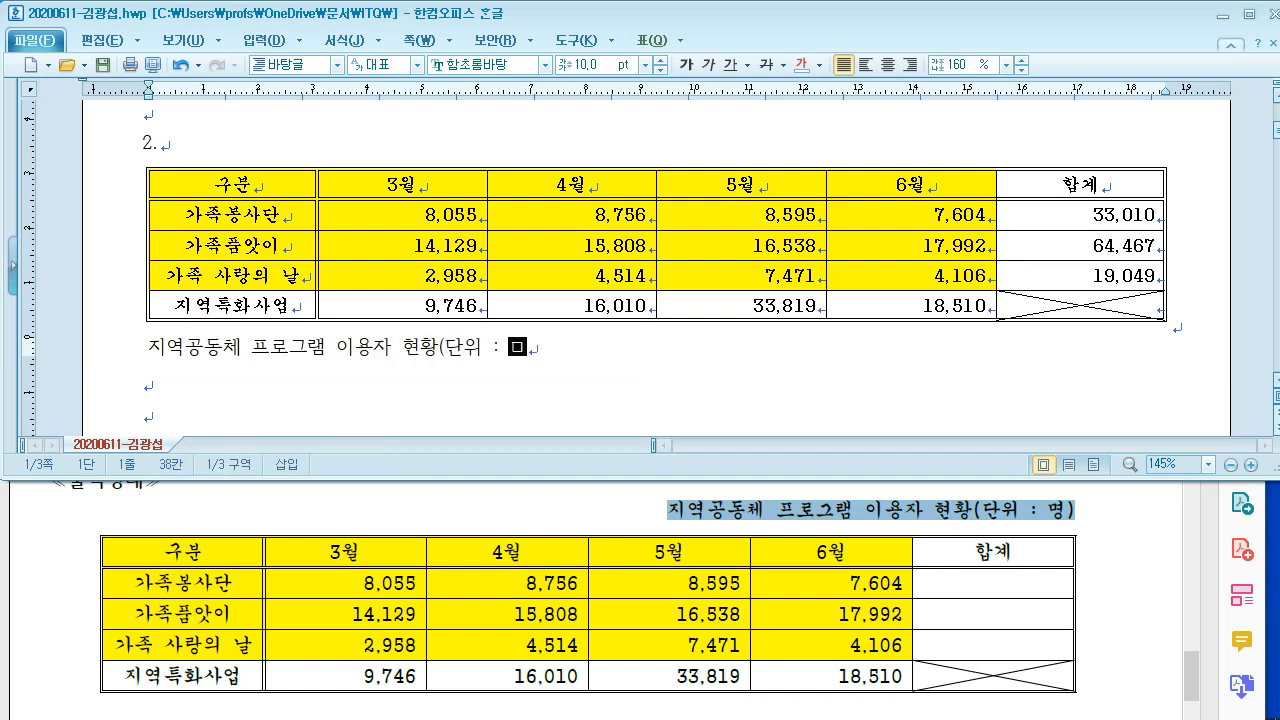
{"action": "type", "text": ")"}
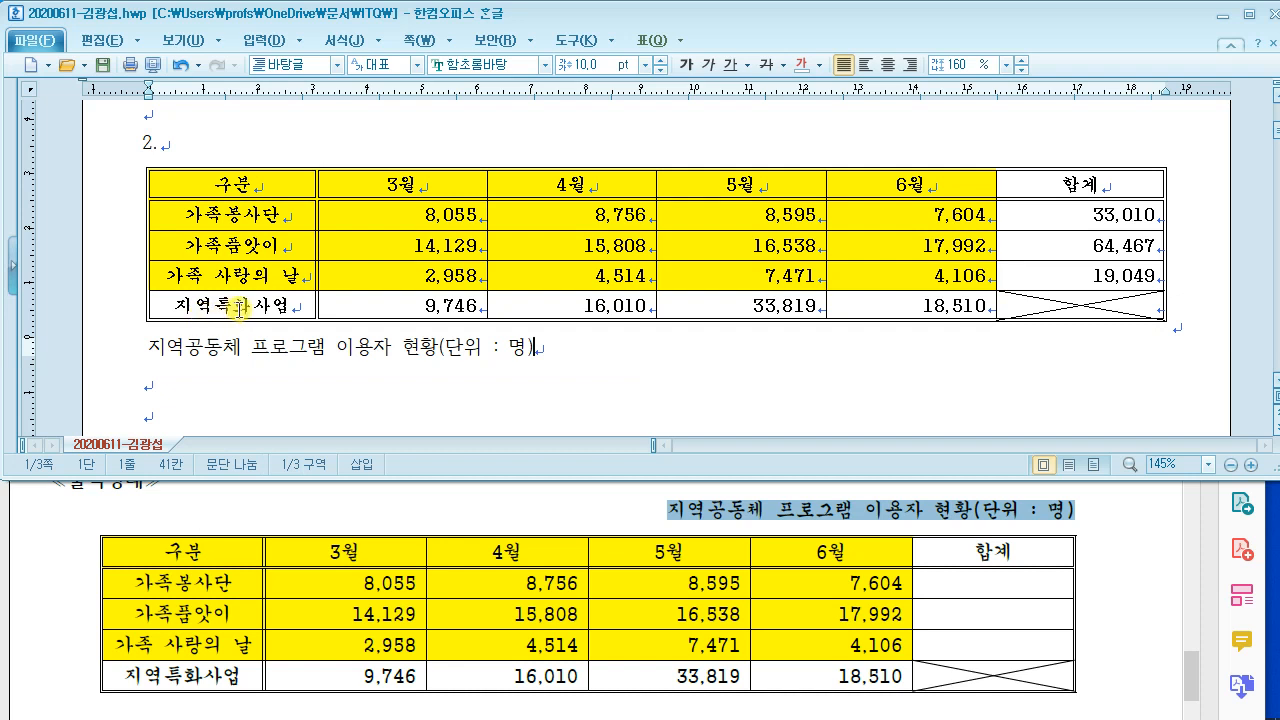
{"action": "left_click_drag", "start_coordinate": [538, 347], "coordinate": [135, 347]}
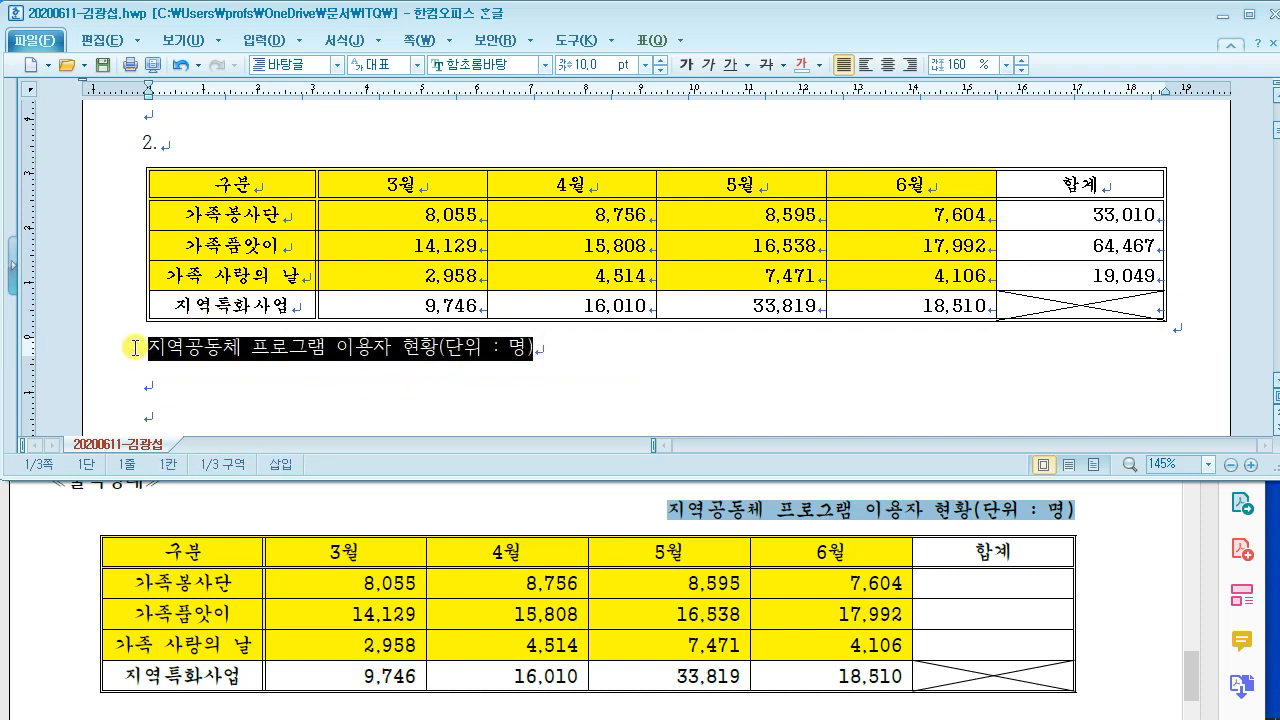
Step: Check the required caption font in the PDF and set the caption font to 궁서
{"action": "left_click", "coordinate": [375, 495]}
{"action": "scroll", "coordinate": [380, 505], "scroll_direction": "up", "scroll_amount": 4}
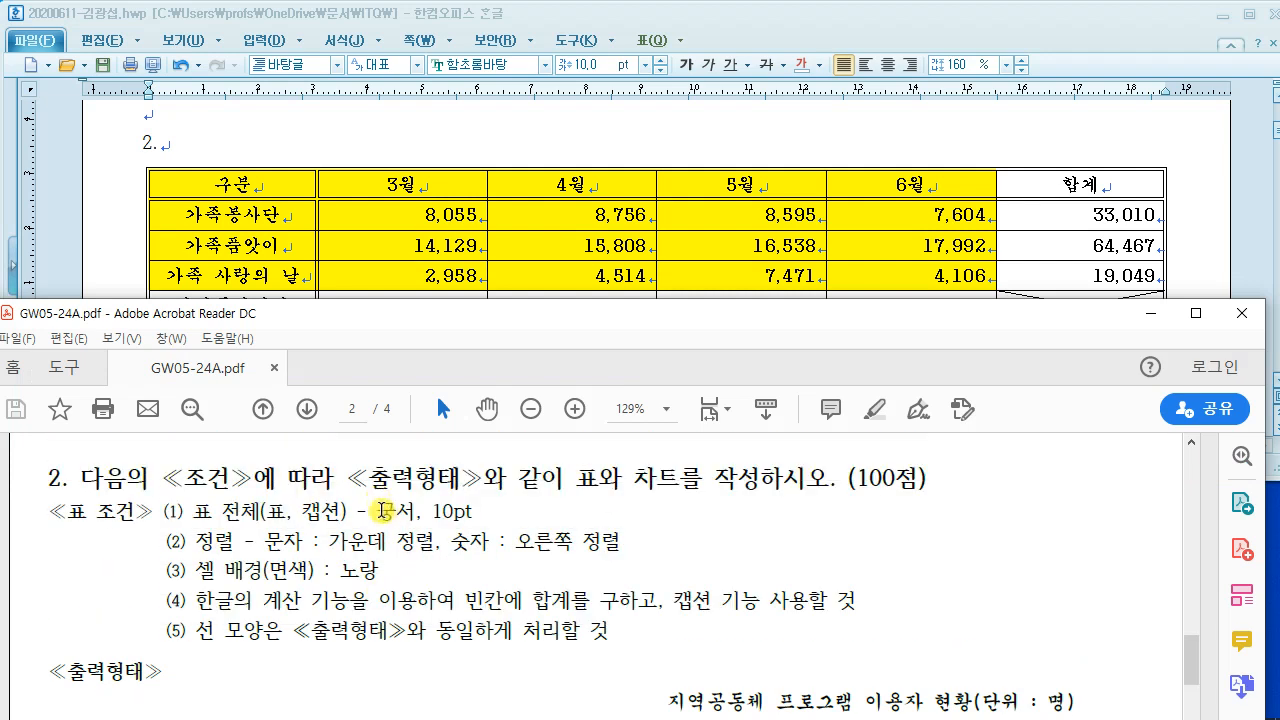
{"action": "left_click_drag", "start_coordinate": [318, 511], "coordinate": [480, 510]}
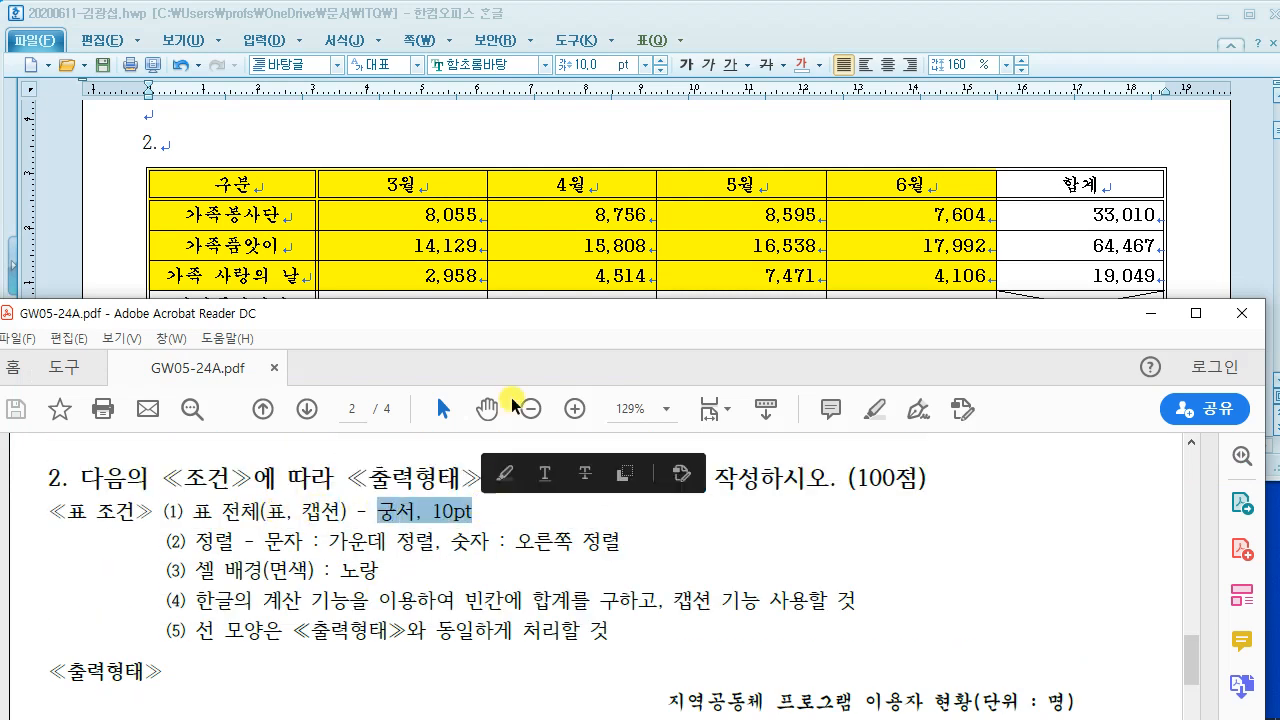
{"action": "left_click", "coordinate": [727, 36]}
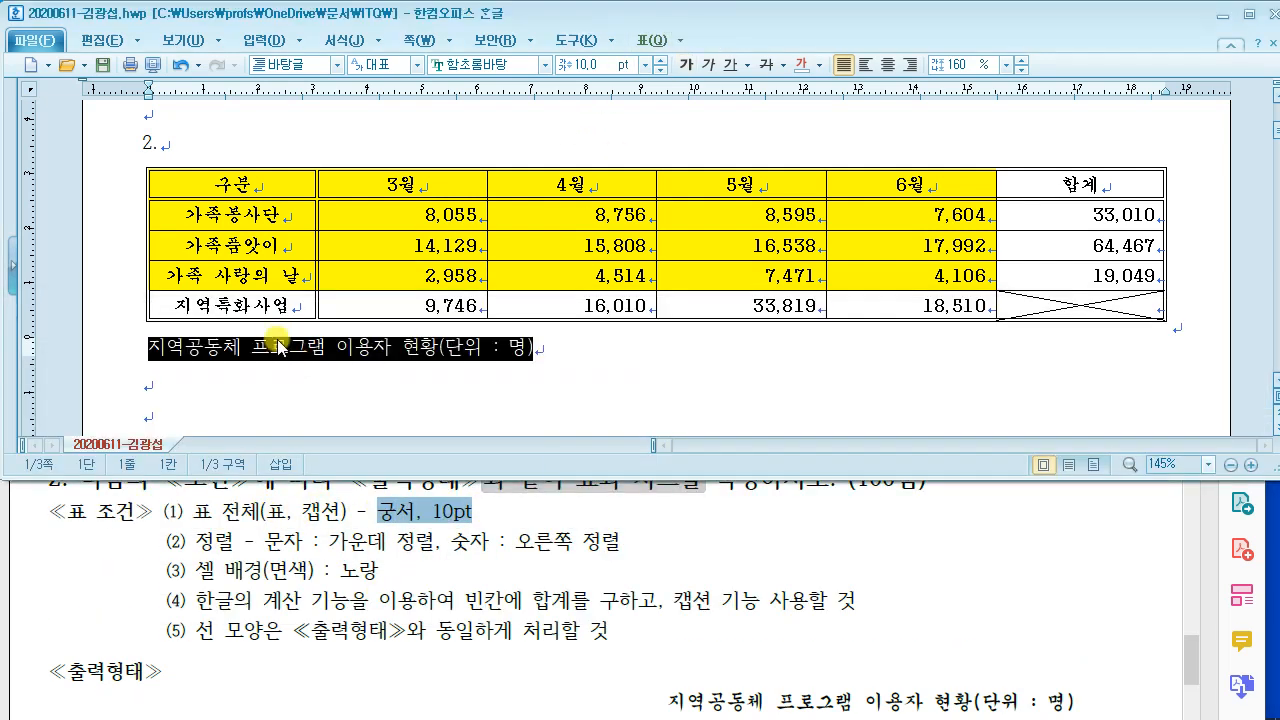
{"action": "left_click", "coordinate": [522, 66]}
{"action": "type", "text": "궁서"}
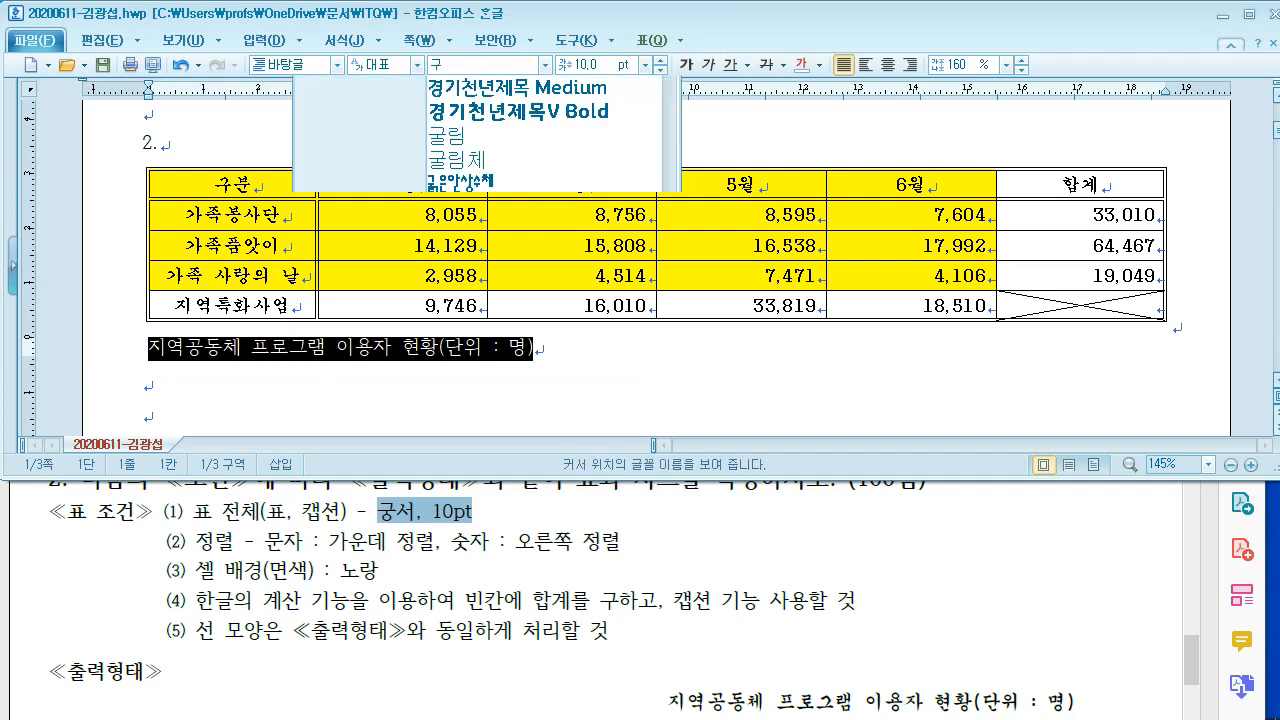
{"action": "key", "text": "Return"}
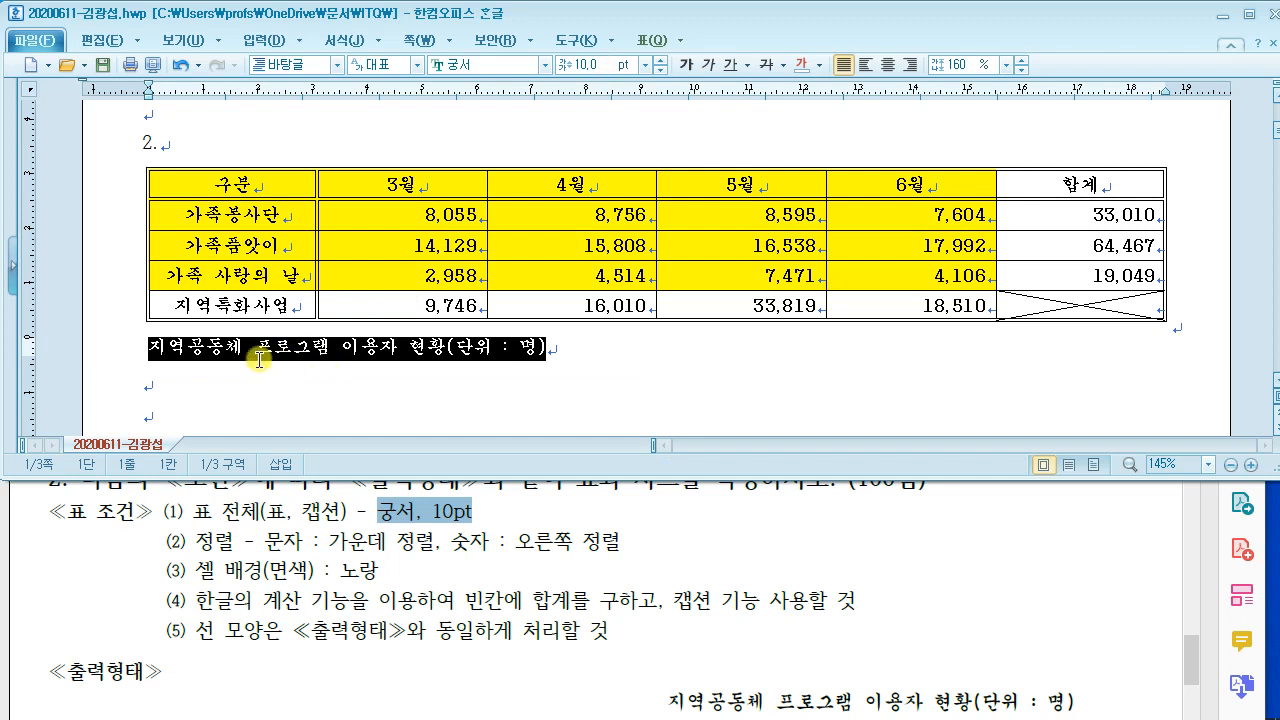
Step: Right-align the caption and compare it against the PDF reference
{"action": "scroll", "coordinate": [547, 568], "scroll_direction": "down", "scroll_amount": 1}
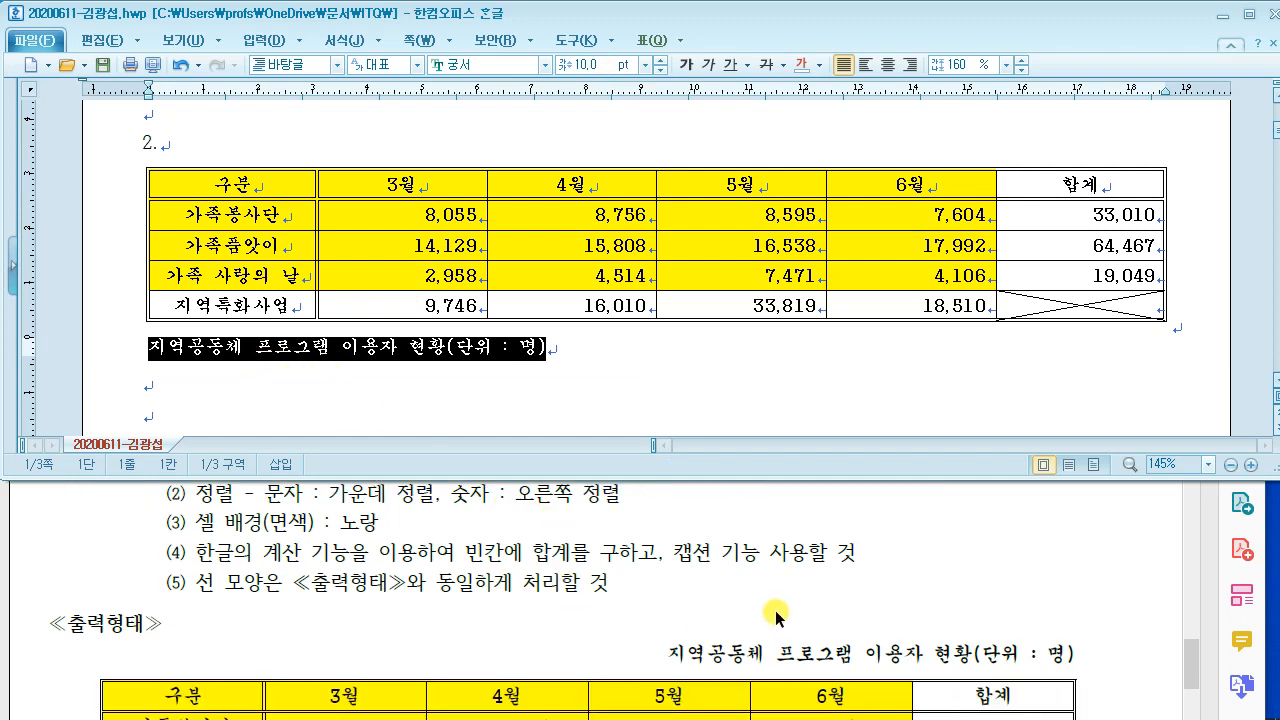
{"action": "left_click", "coordinate": [909, 64]}
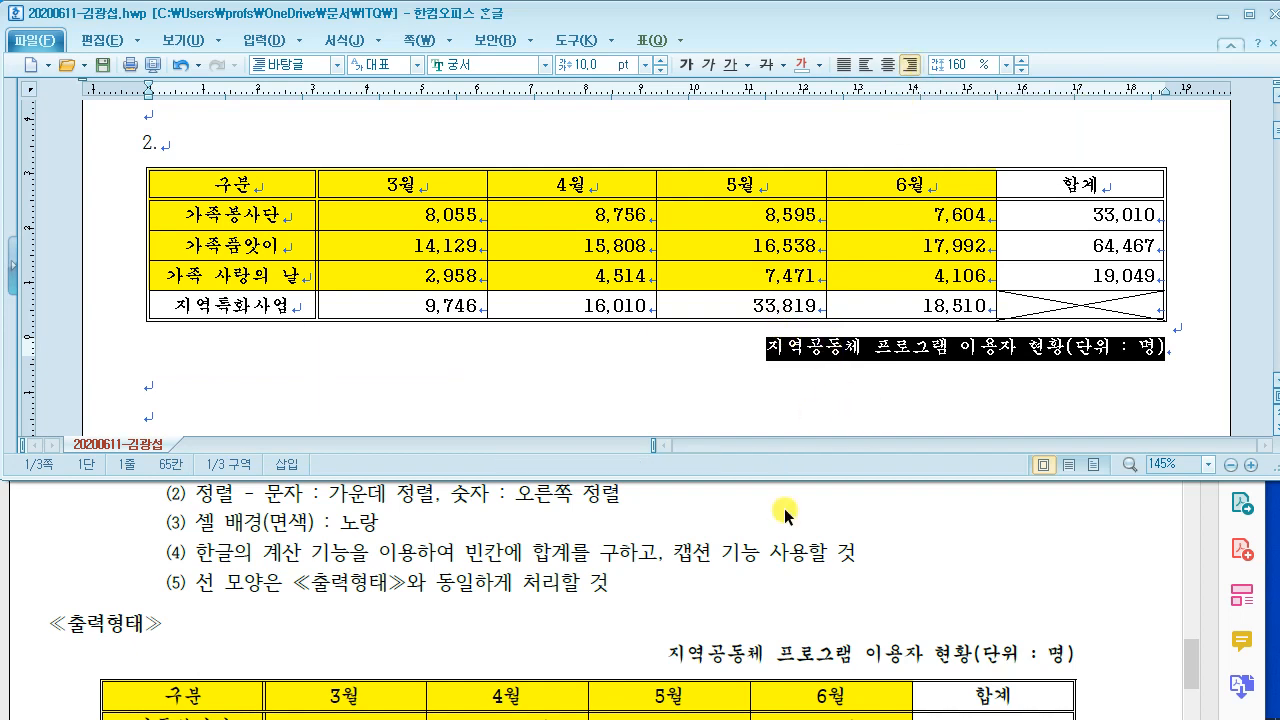
{"action": "left_click", "coordinate": [751, 562]}
{"action": "scroll", "coordinate": [750, 562], "scroll_direction": "down", "scroll_amount": 3}
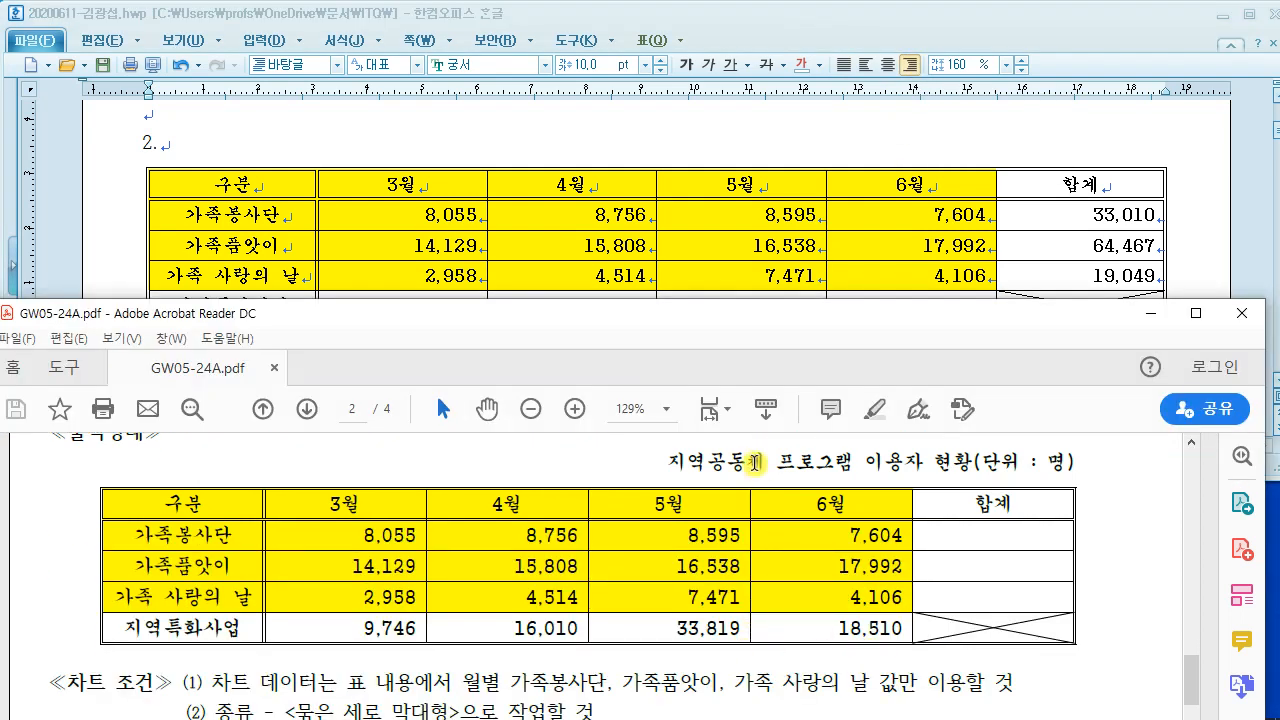
{"action": "scroll", "coordinate": [760, 469], "scroll_direction": "up", "scroll_amount": 1}
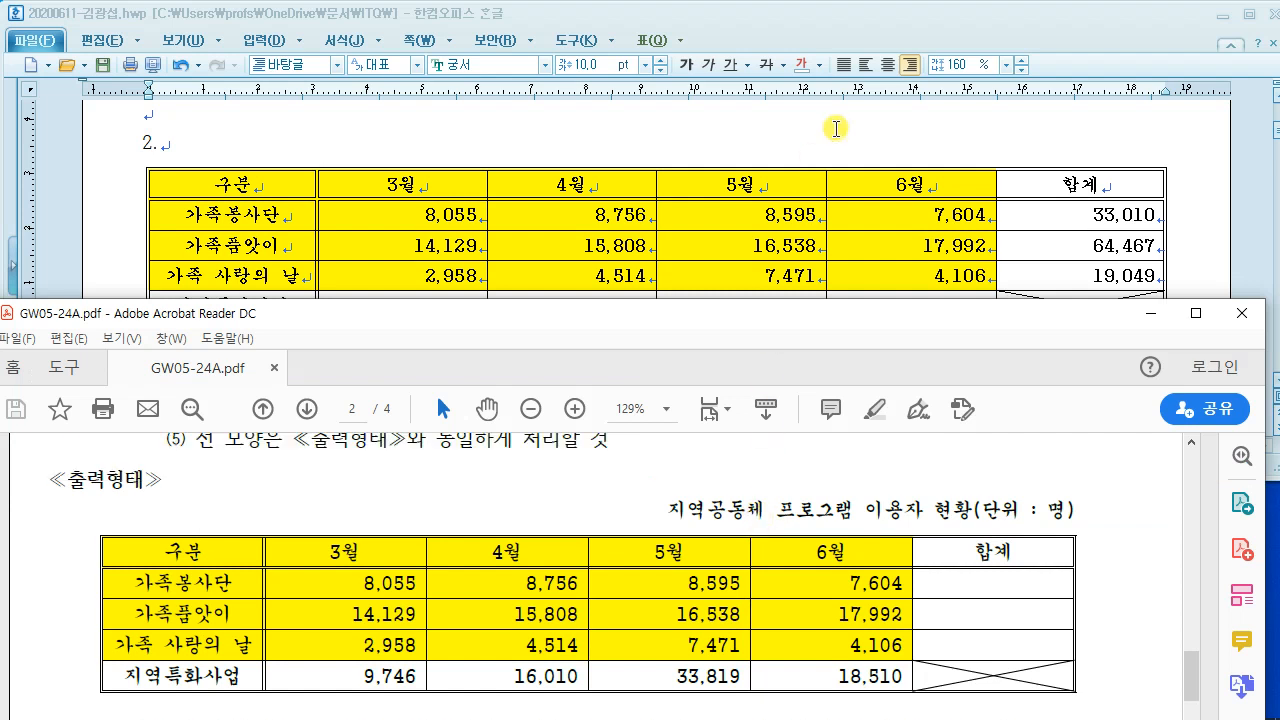
Step: In the table properties' 여백/캡션 settings, set the caption position to top
{"action": "left_click", "coordinate": [742, 197]}
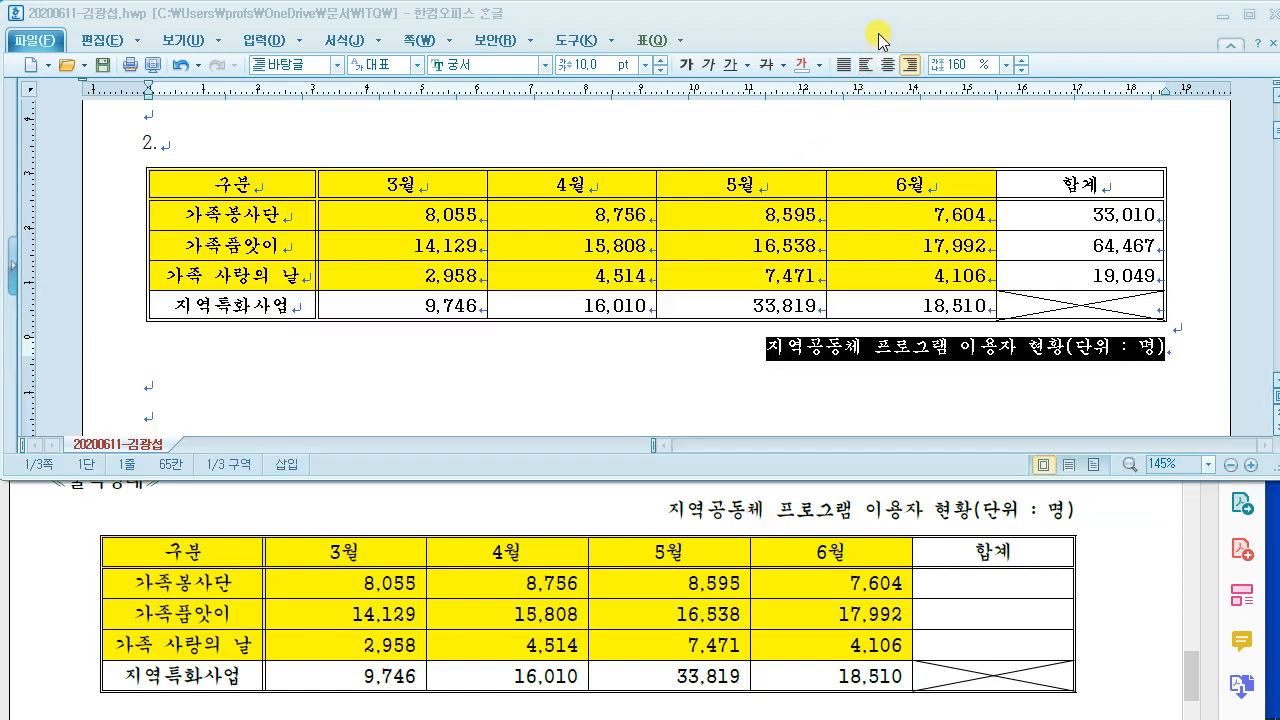
{"action": "left_click", "coordinate": [712, 169]}
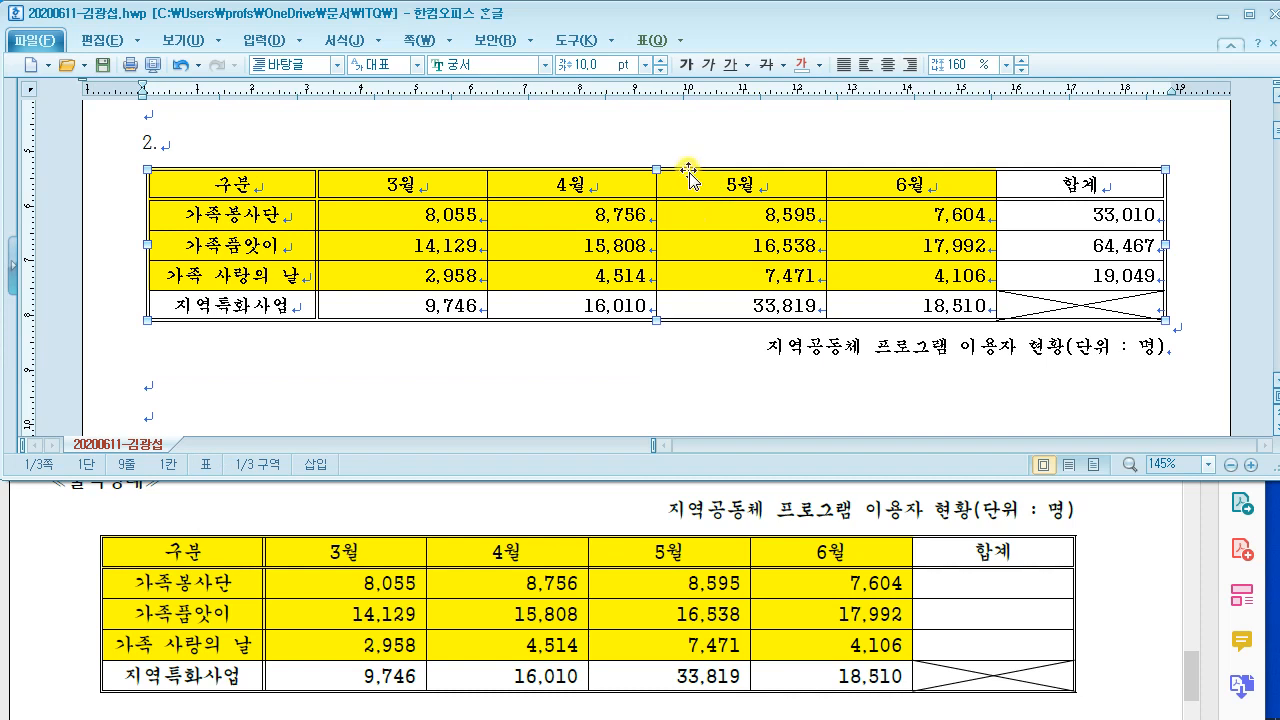
{"action": "double_click", "coordinate": [689, 175]}
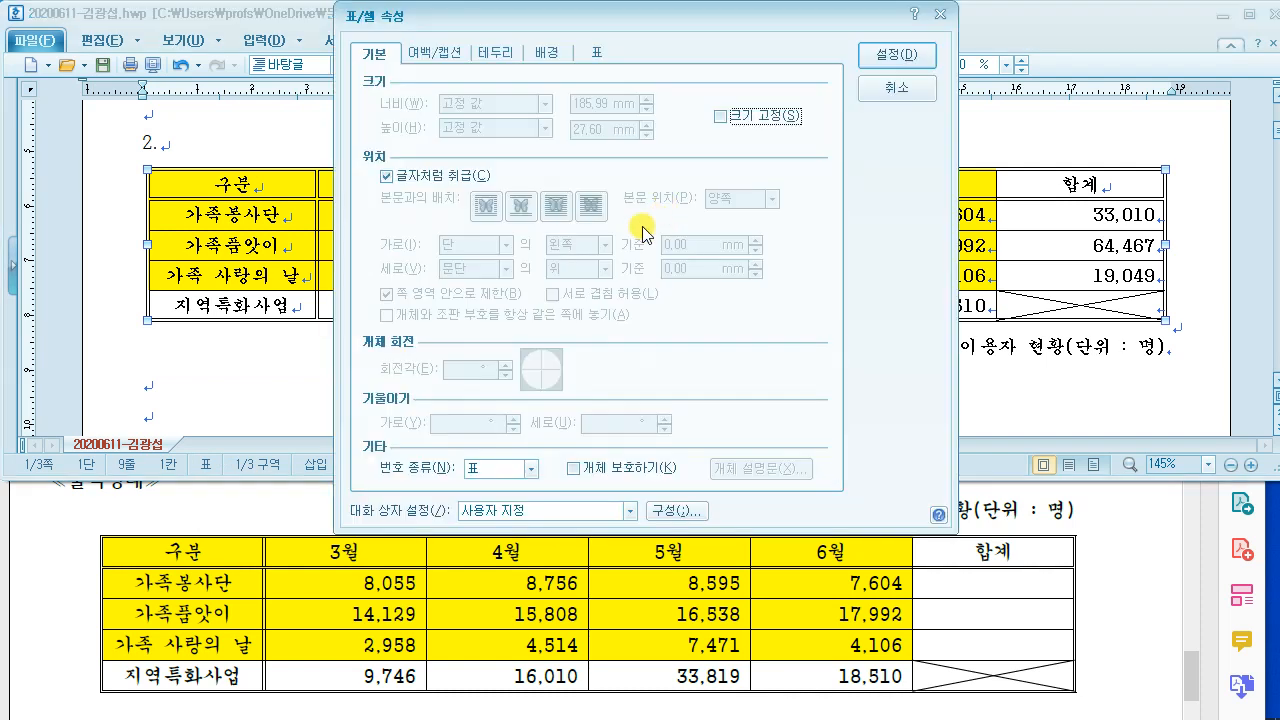
{"action": "left_click_drag", "start_coordinate": [564, 22], "coordinate": [341, 45]}
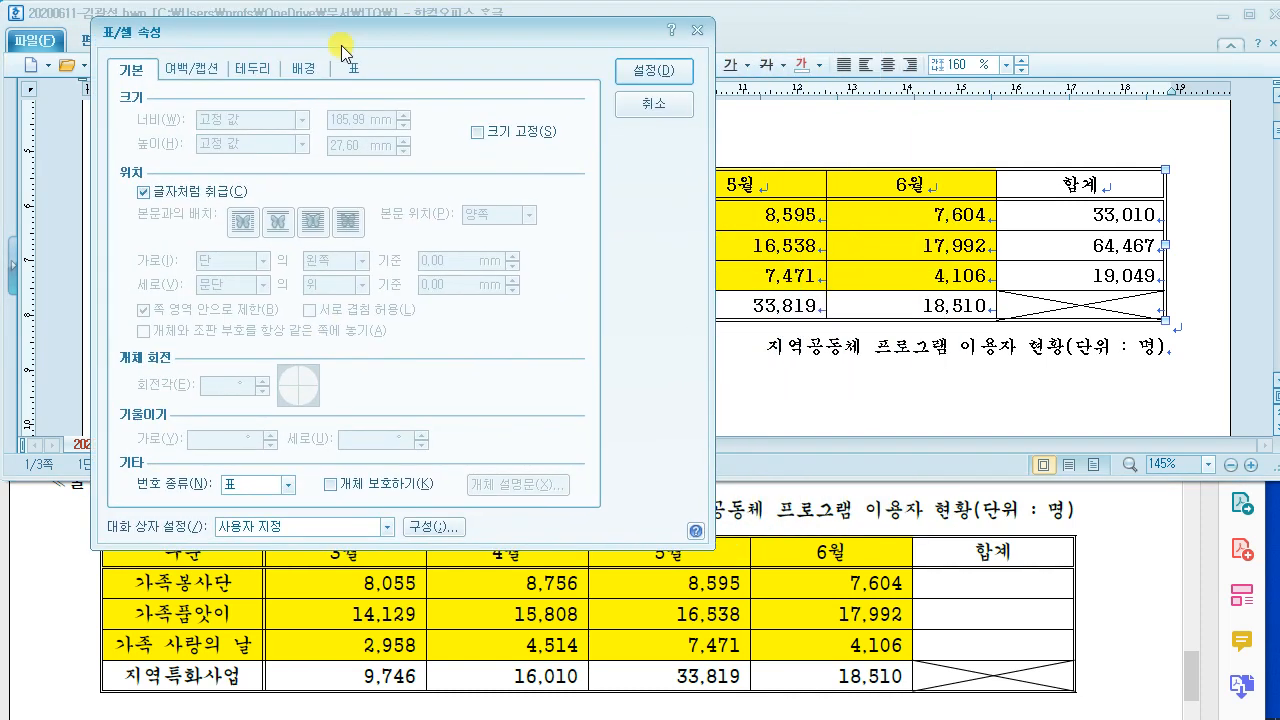
{"action": "left_click", "coordinate": [193, 68]}
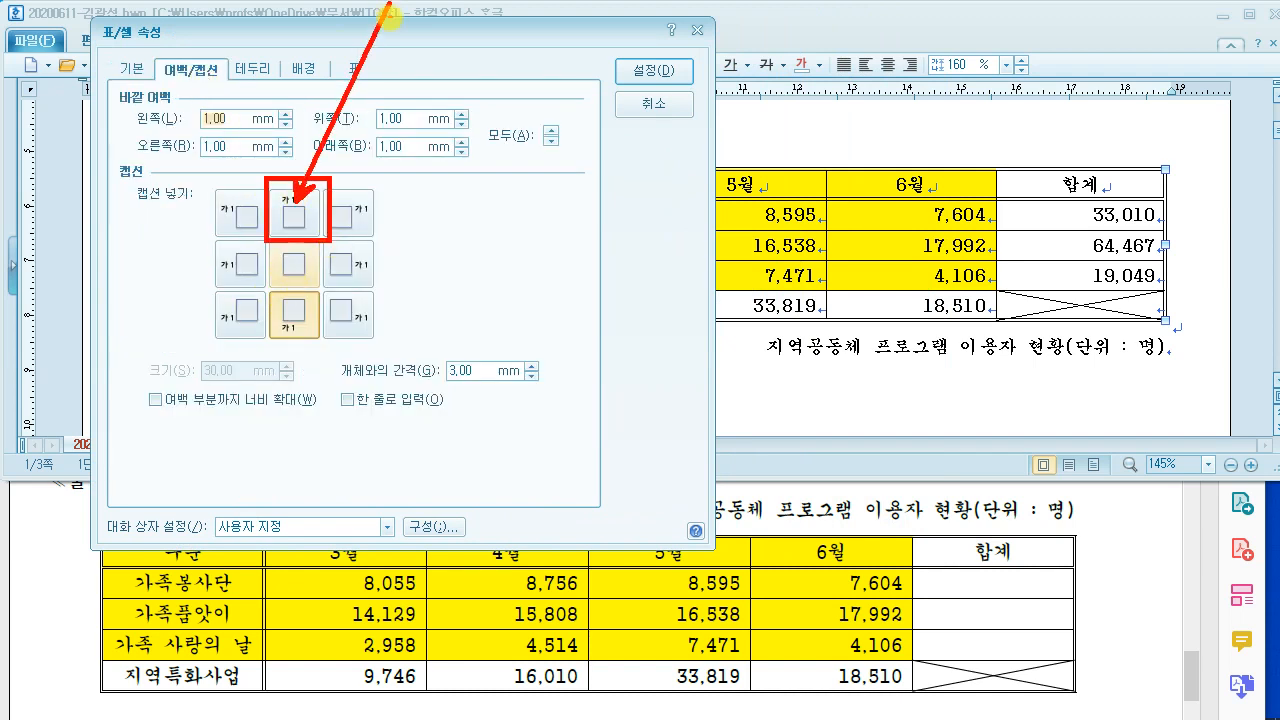
{"action": "left_click", "coordinate": [293, 213]}
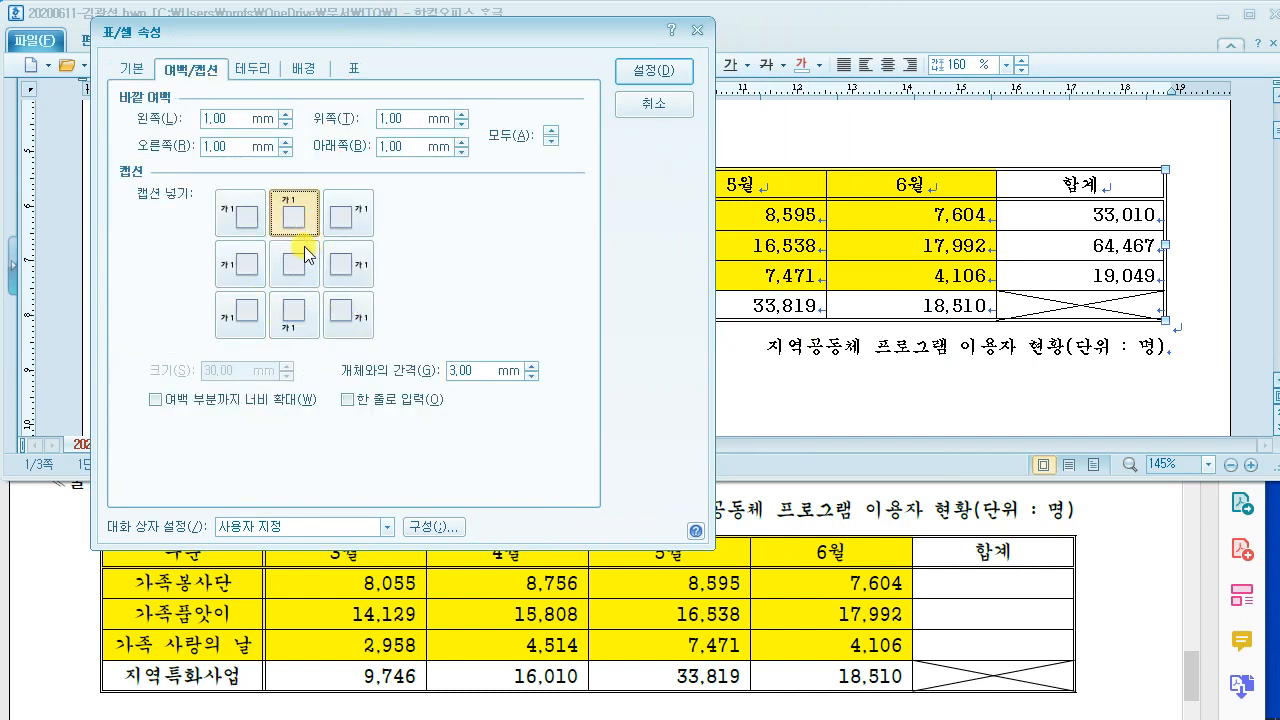
{"action": "left_click", "coordinate": [656, 72]}
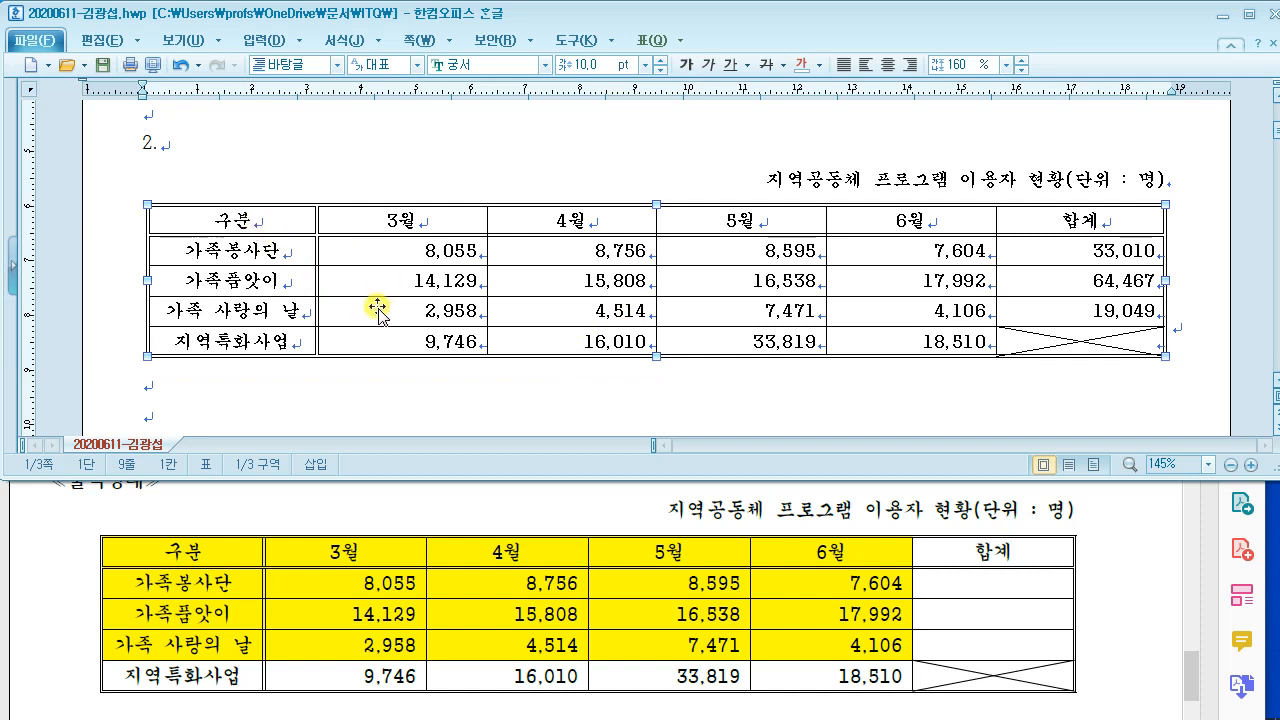
Step: Fill the cells from 구분 through 6월 in the heading and three data rows with yellow
{"action": "left_click_drag", "start_coordinate": [248, 218], "coordinate": [911, 311]}
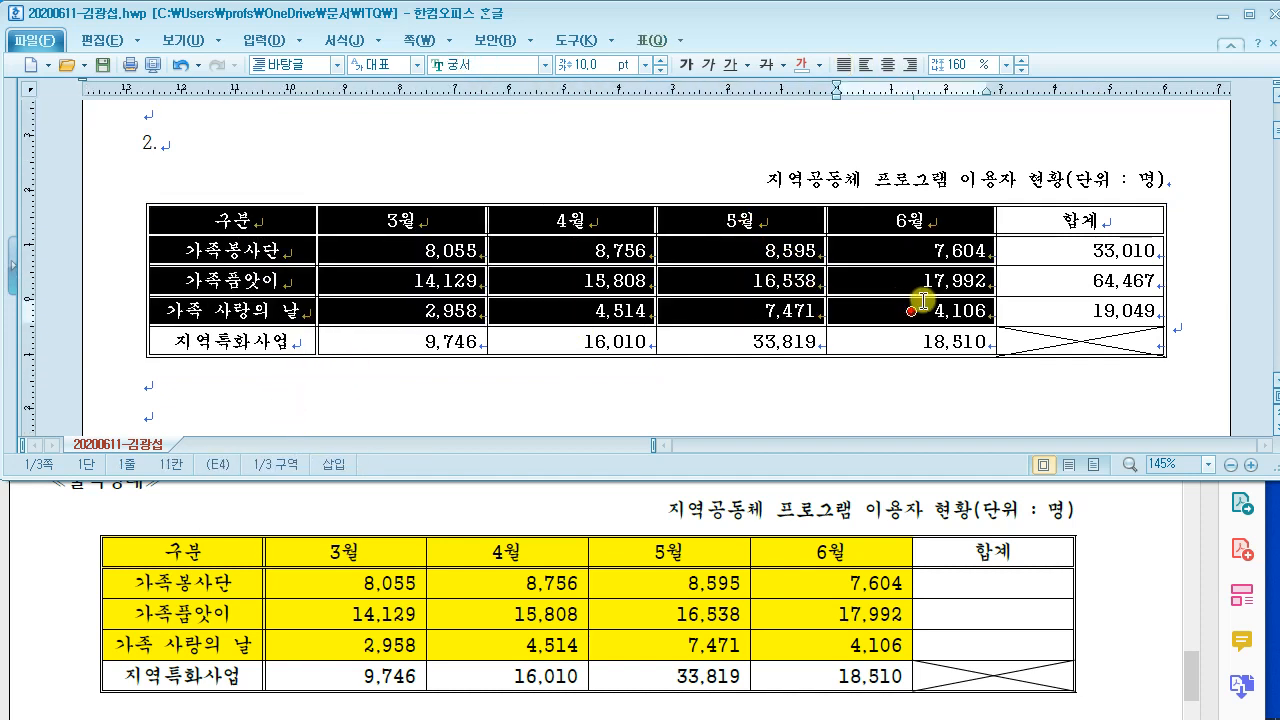
{"action": "right_click", "coordinate": [551, 246]}
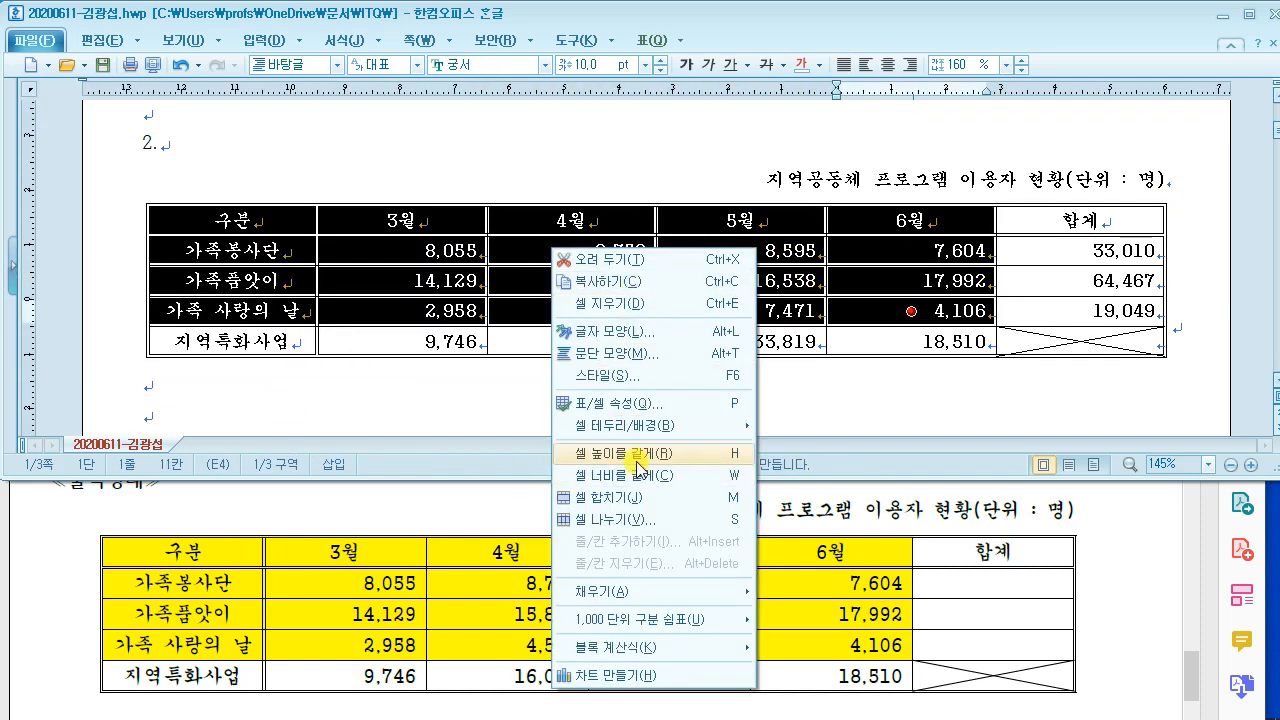
{"action": "left_click", "coordinate": [491, 137]}
{"action": "left_click_drag", "start_coordinate": [203, 217], "coordinate": [909, 305]}
{"action": "key", "text": "l"}
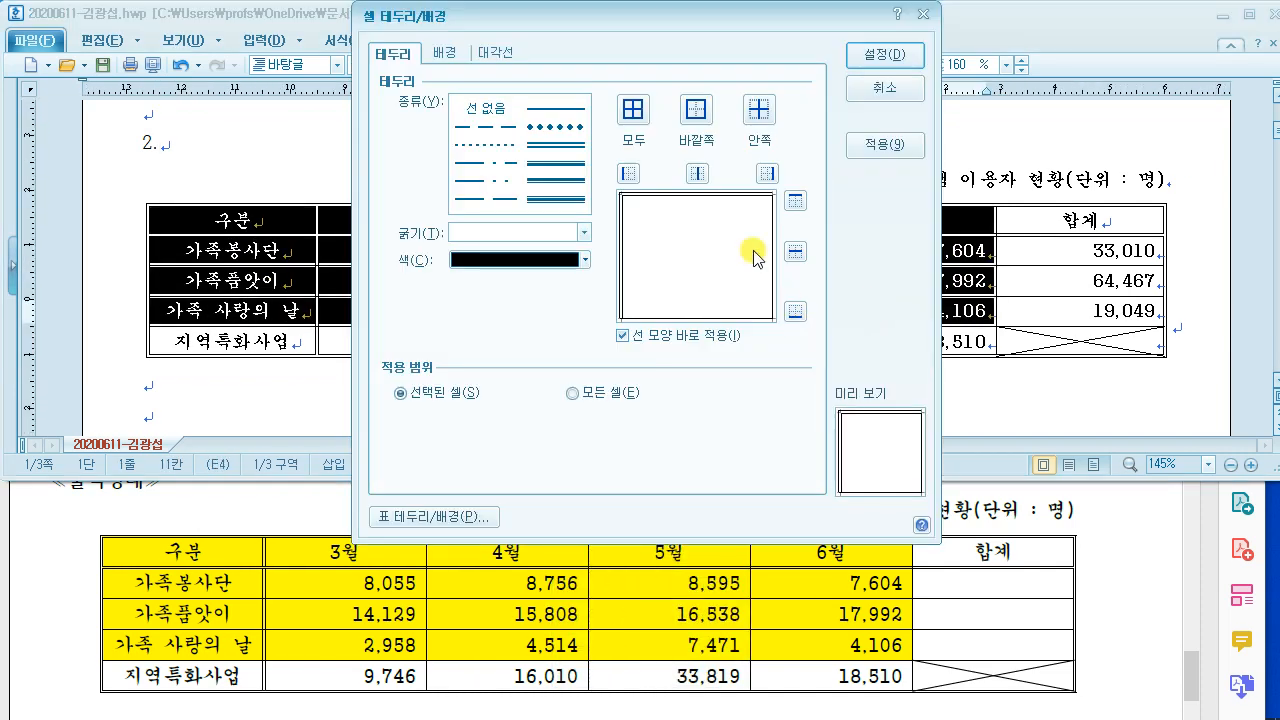
{"action": "left_click", "coordinate": [444, 52]}
{"action": "left_click", "coordinate": [428, 133]}
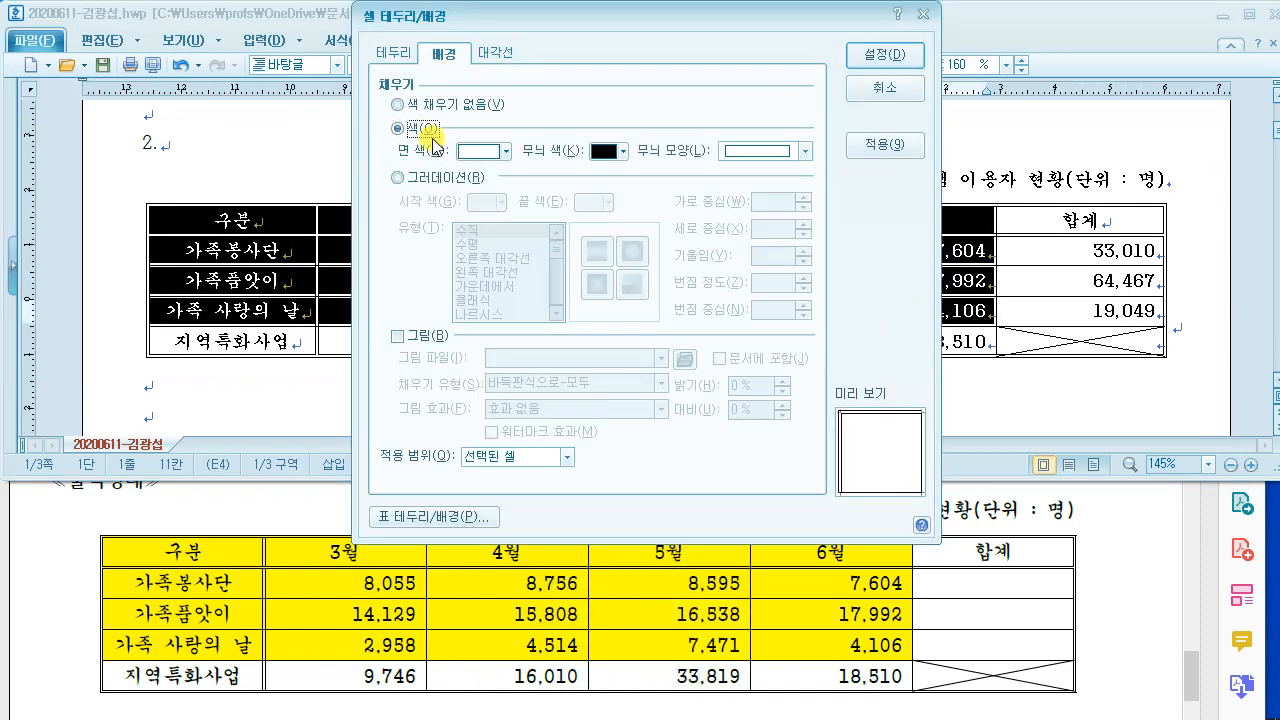
{"action": "left_click", "coordinate": [491, 151]}
{"action": "left_click", "coordinate": [467, 328]}
{"action": "left_click", "coordinate": [880, 56]}
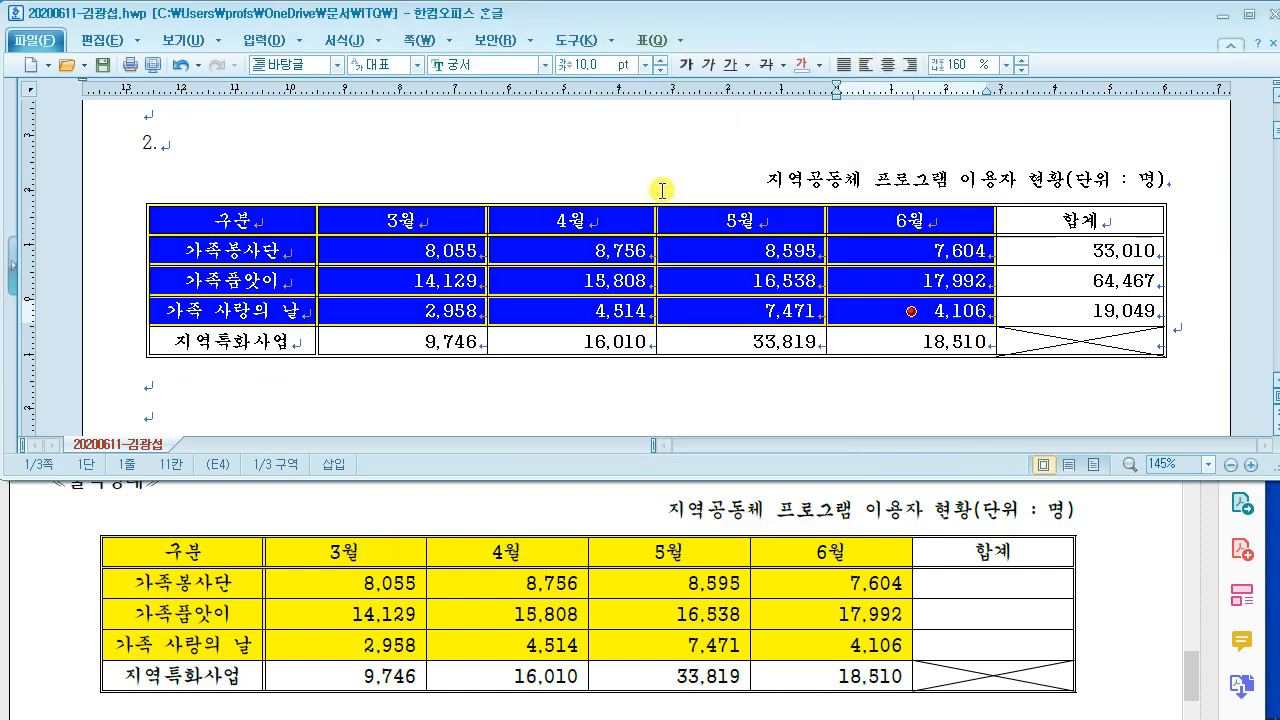
Step: Select the heading row and three yellow data rows as chart data
{"action": "left_click", "coordinate": [638, 177]}
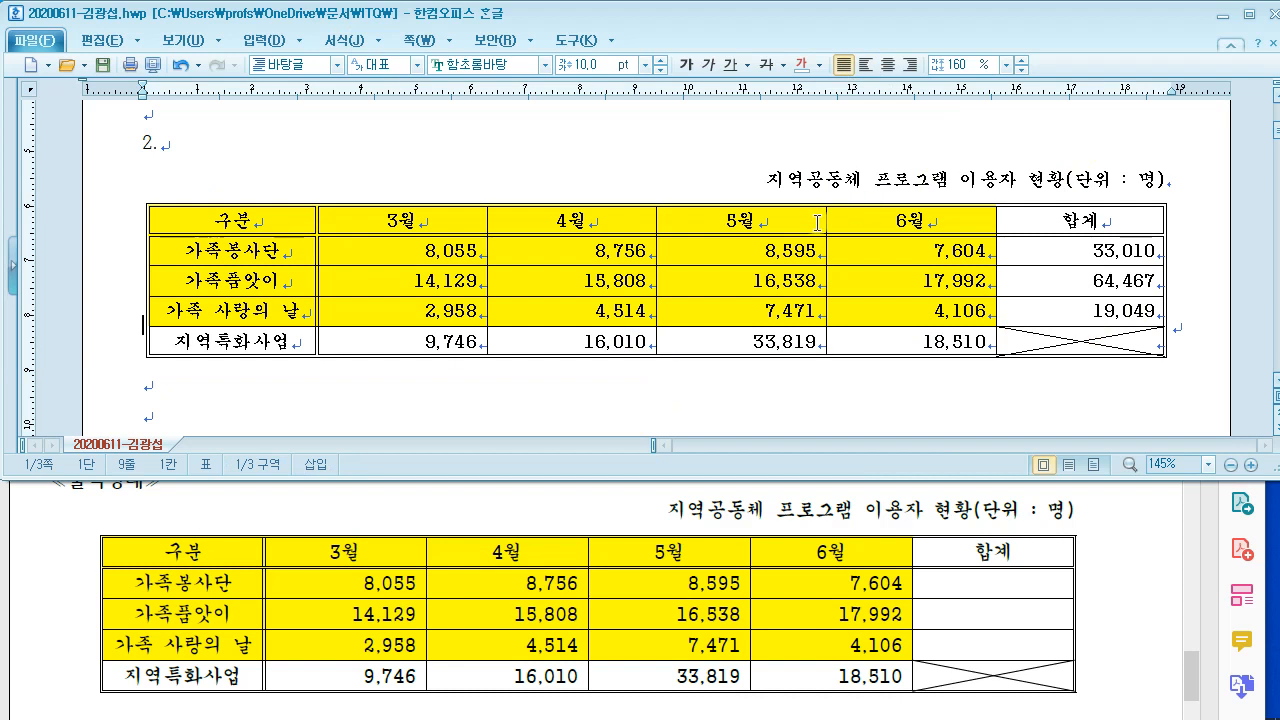
{"action": "left_click", "coordinate": [484, 385]}
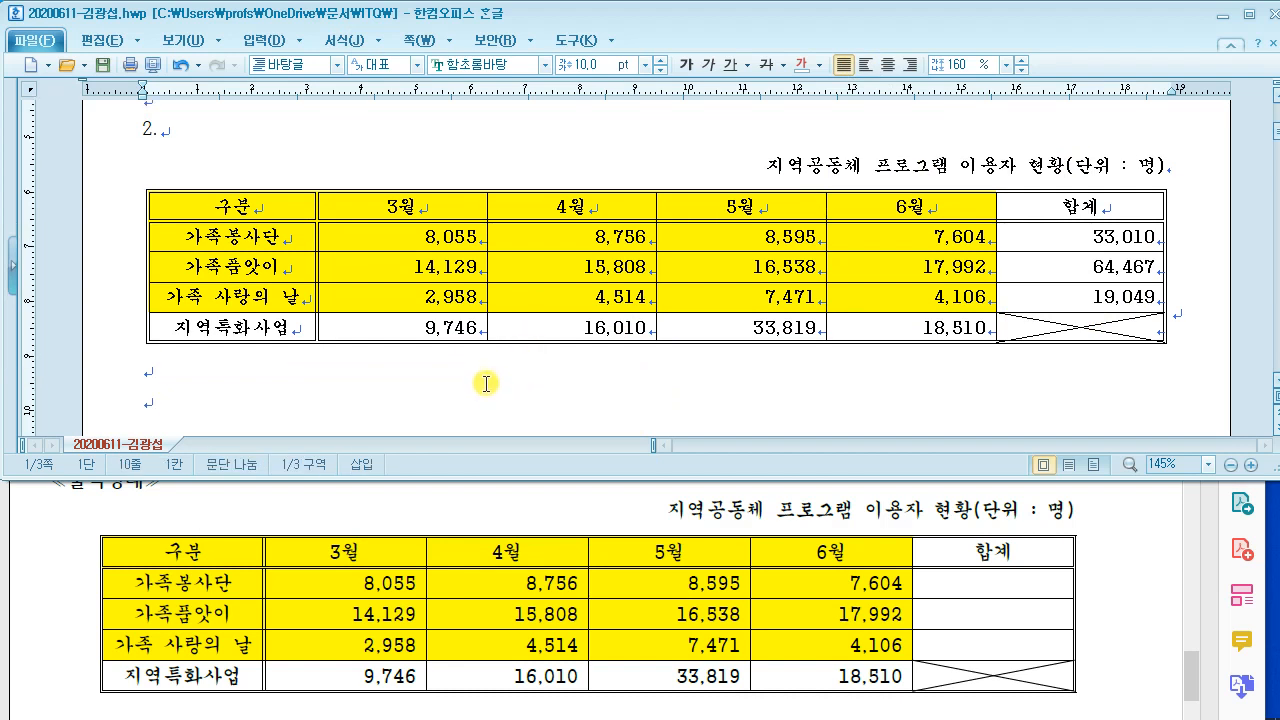
{"action": "left_click_drag", "start_coordinate": [264, 222], "coordinate": [911, 297]}
Step: Check the chart data condition in the PDF, then create a chart from the selected cells
{"action": "left_click", "coordinate": [490, 532]}
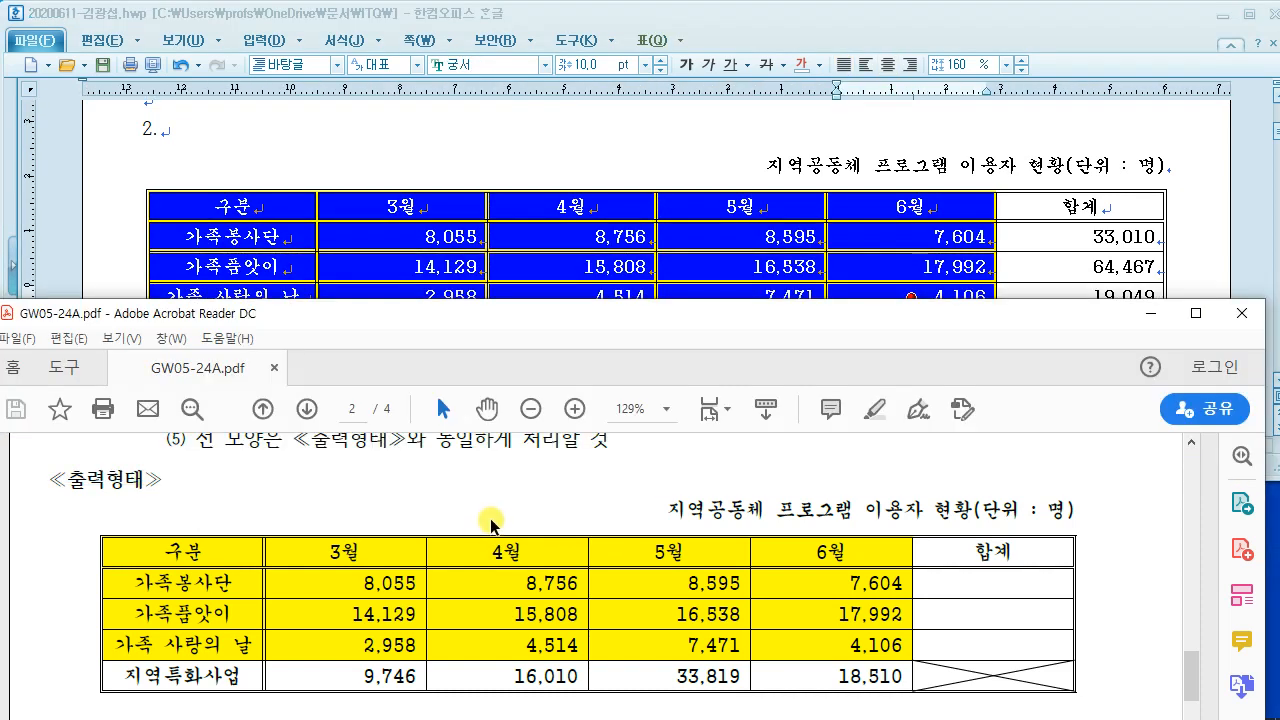
{"action": "scroll", "coordinate": [490, 519], "scroll_direction": "up", "scroll_amount": 5}
{"action": "left_click_drag", "start_coordinate": [262, 492], "coordinate": [1012, 495]}
{"action": "left_click", "coordinate": [907, 527]}
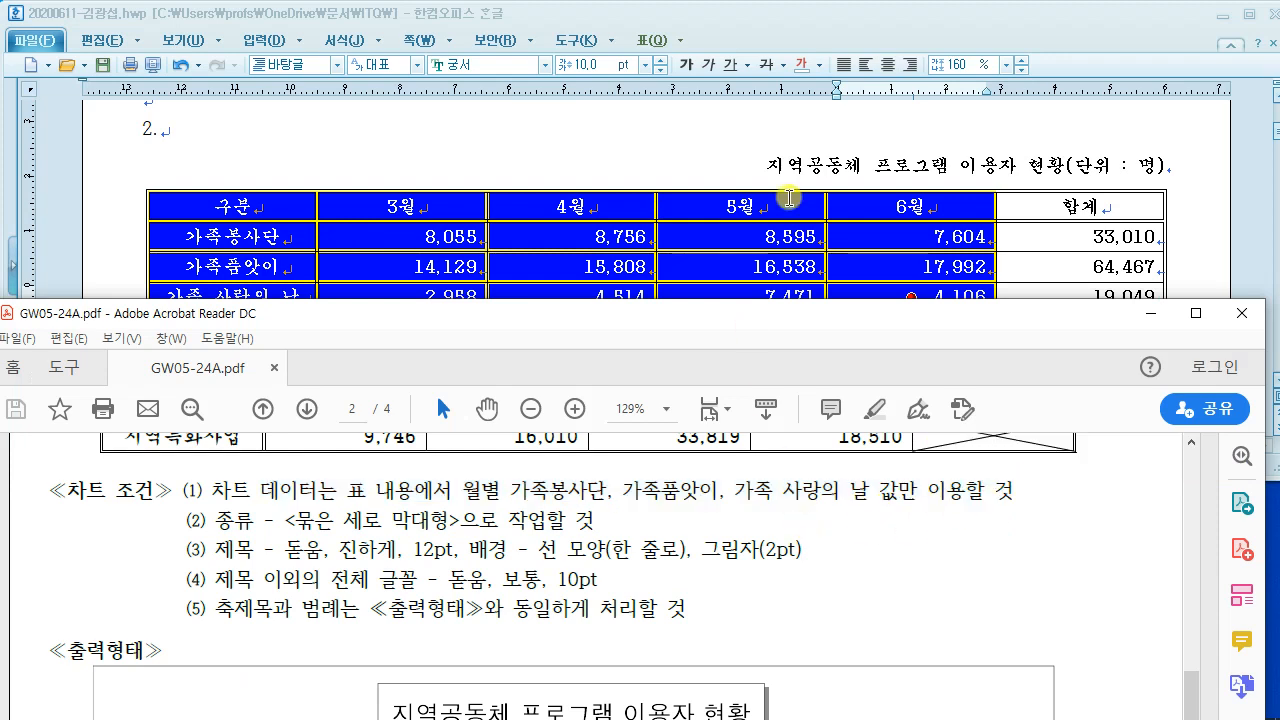
{"action": "left_click", "coordinate": [820, 14]}
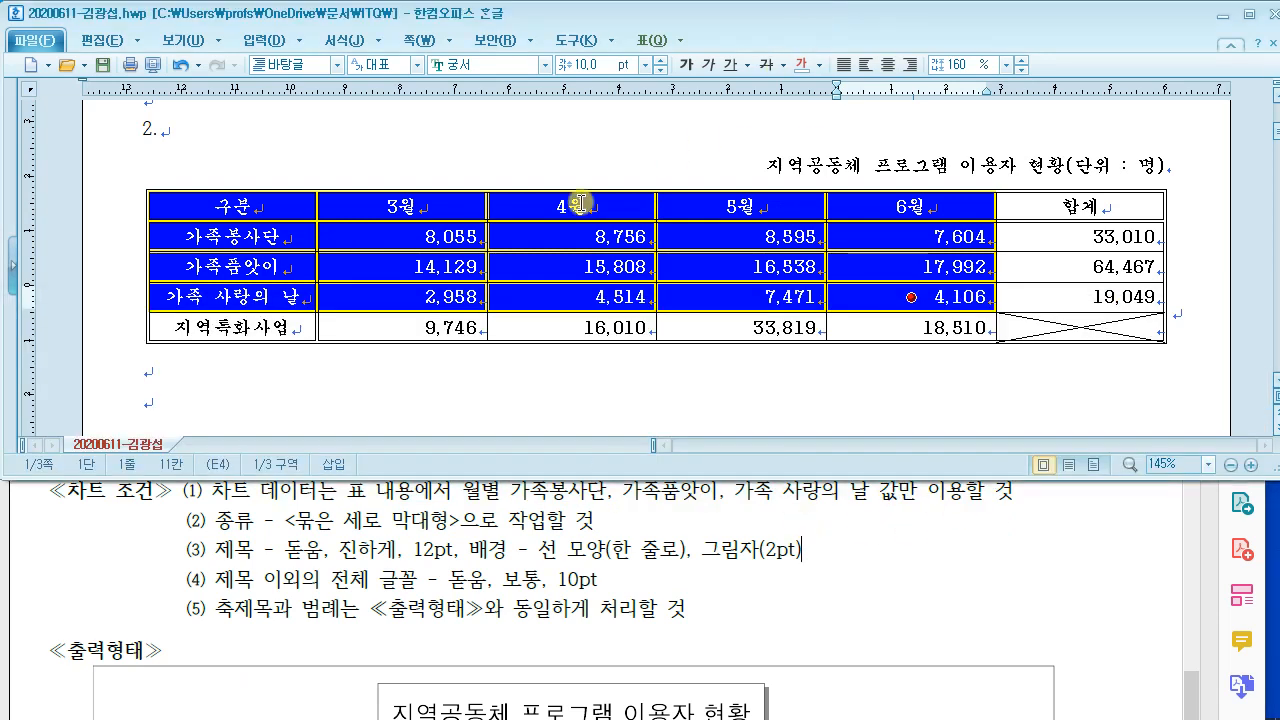
{"action": "right_click", "coordinate": [511, 207]}
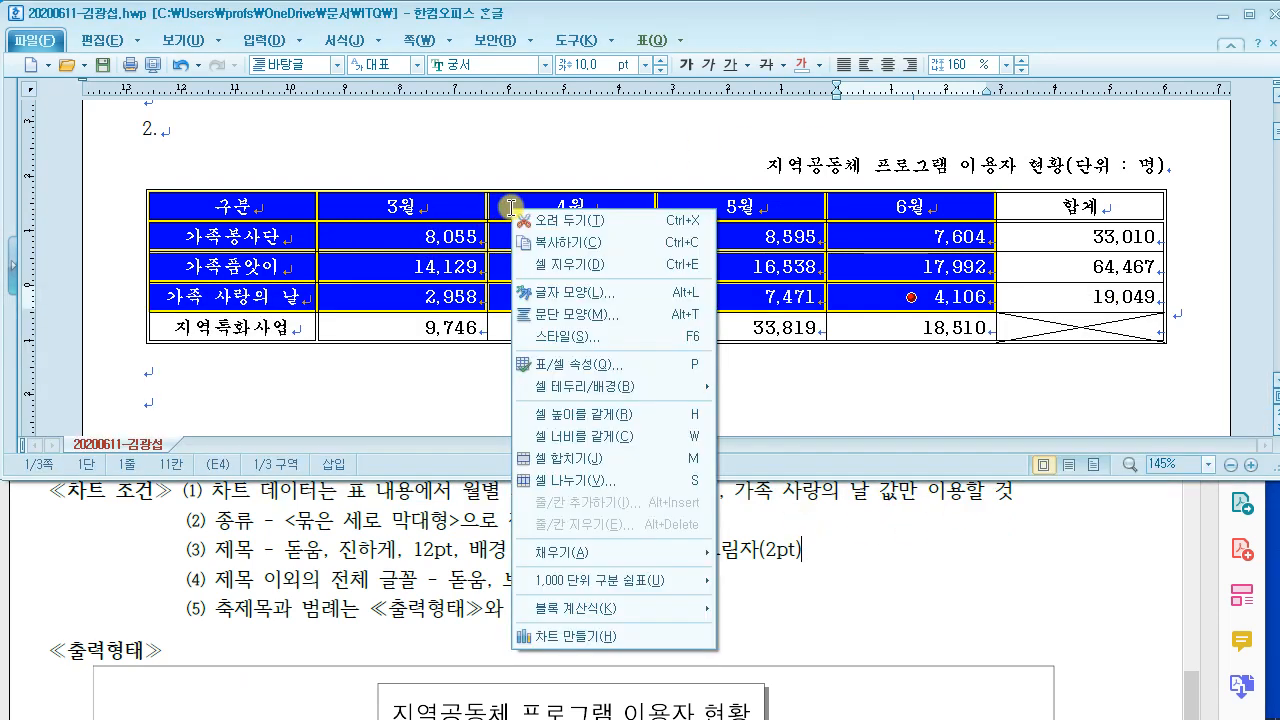
{"action": "left_click", "coordinate": [609, 637]}
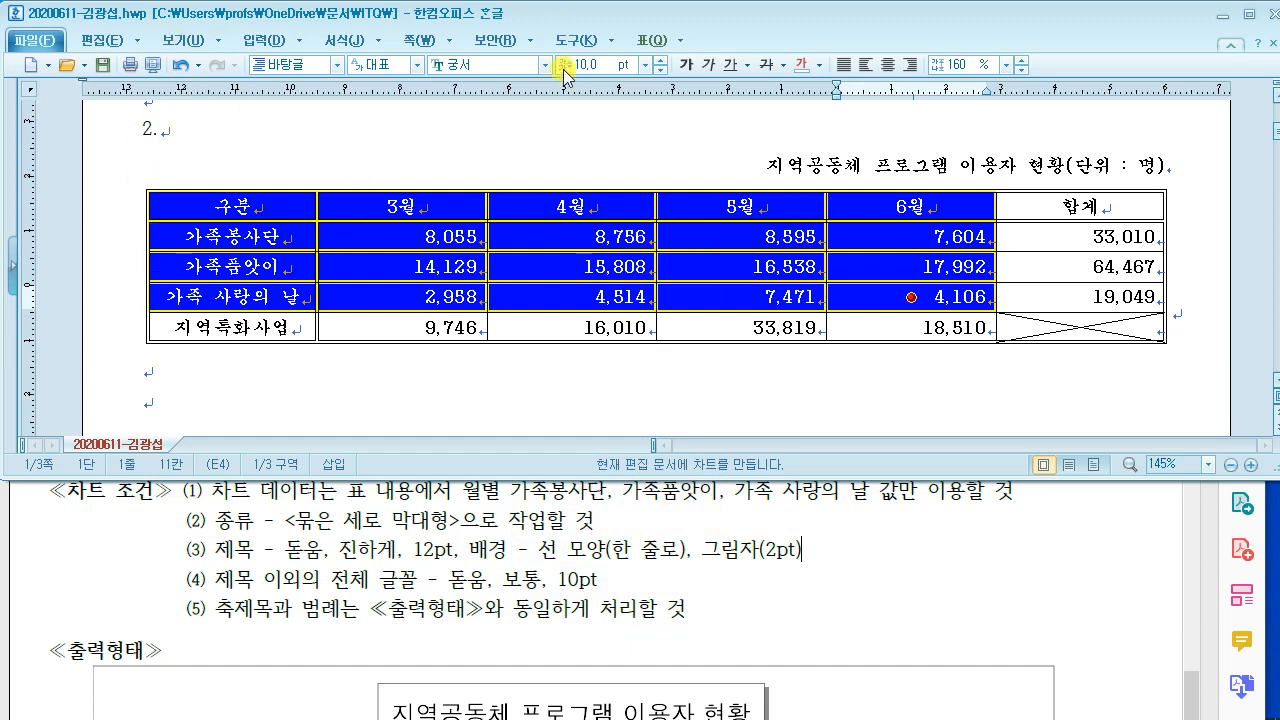
{"action": "left_click", "coordinate": [456, 328]}
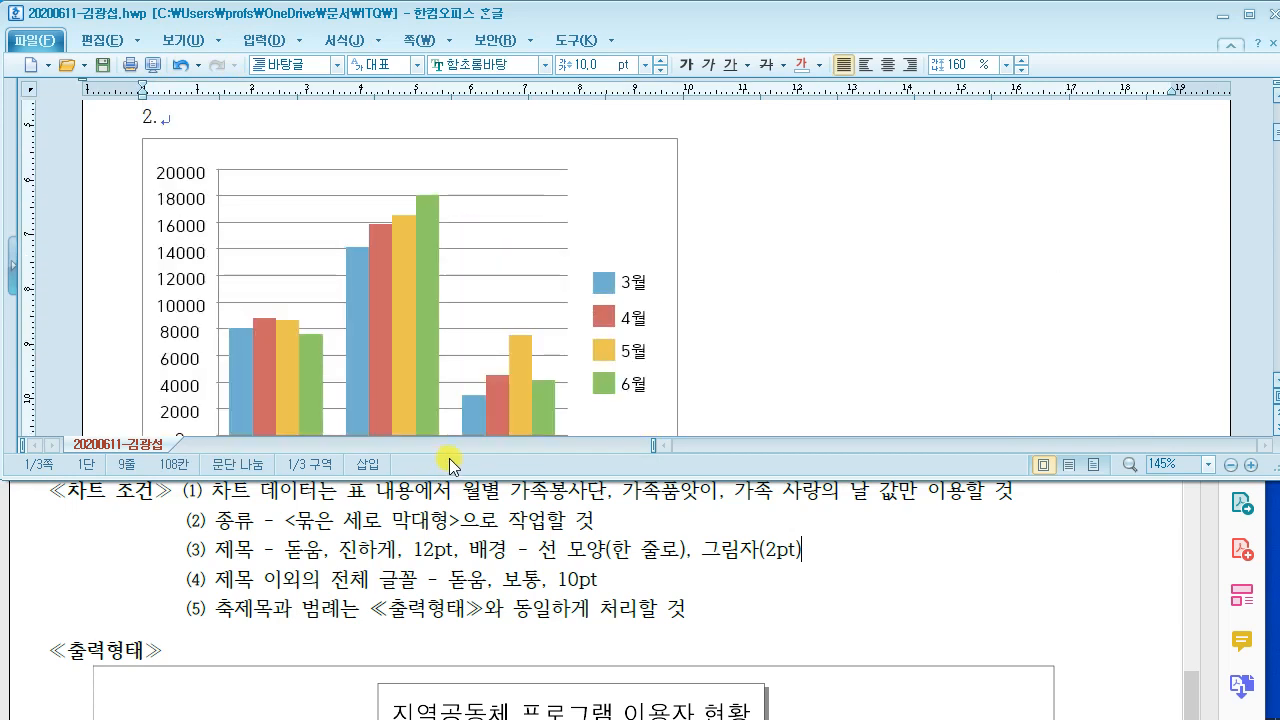
Step: Drag the column chart down so it sits below the data table
{"action": "scroll", "coordinate": [505, 425], "scroll_direction": "down", "scroll_amount": 5}
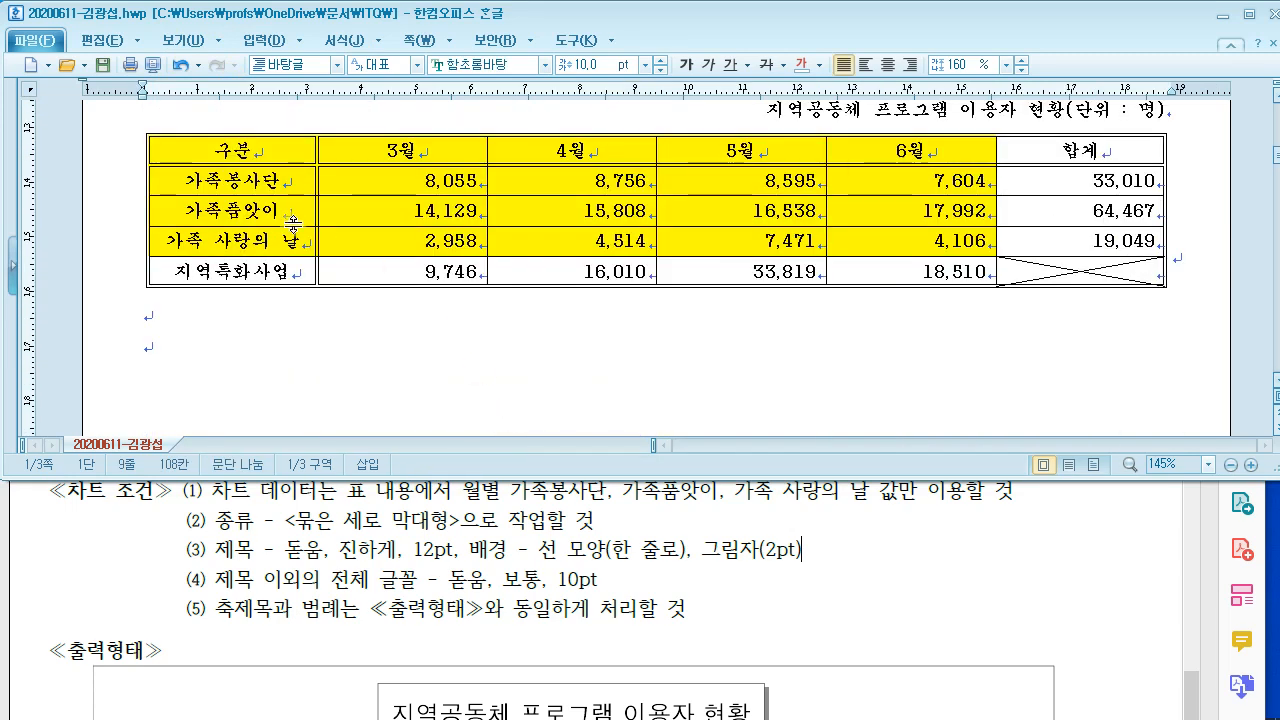
{"action": "scroll", "coordinate": [524, 315], "scroll_direction": "up", "scroll_amount": 5}
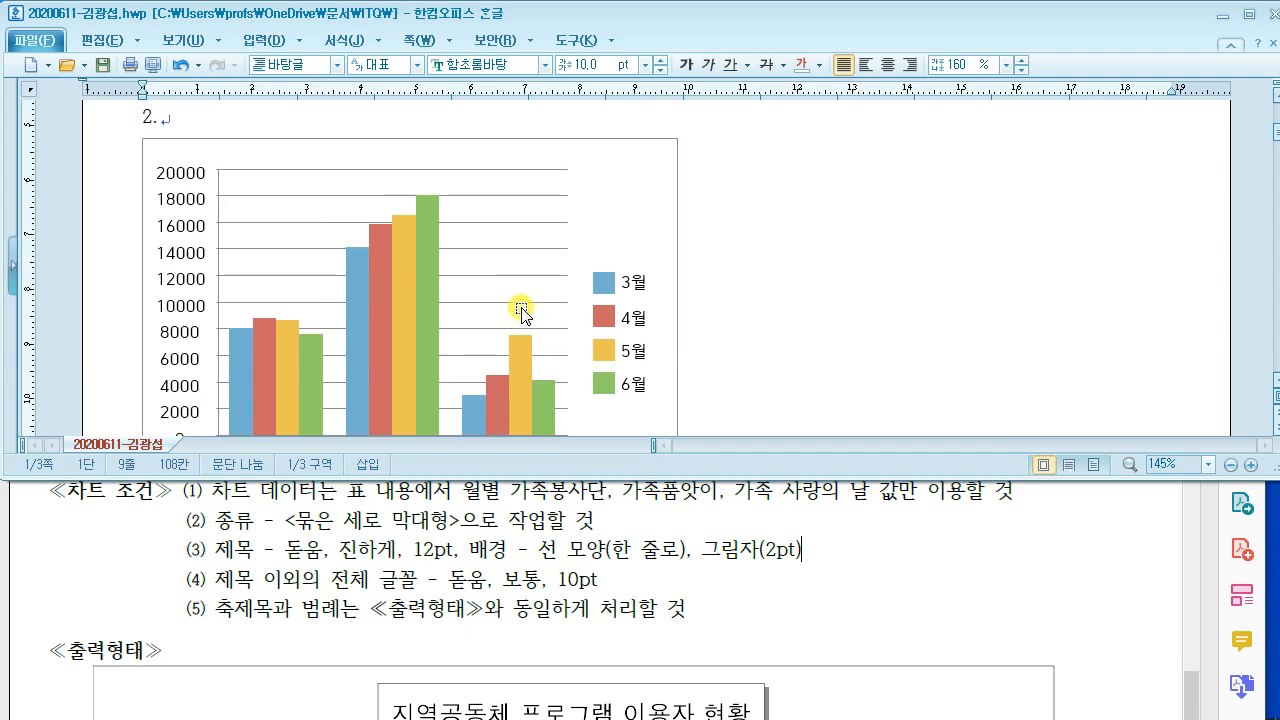
{"action": "left_click", "coordinate": [638, 220]}
{"action": "scroll", "coordinate": [715, 405], "scroll_direction": "down", "scroll_amount": 3}
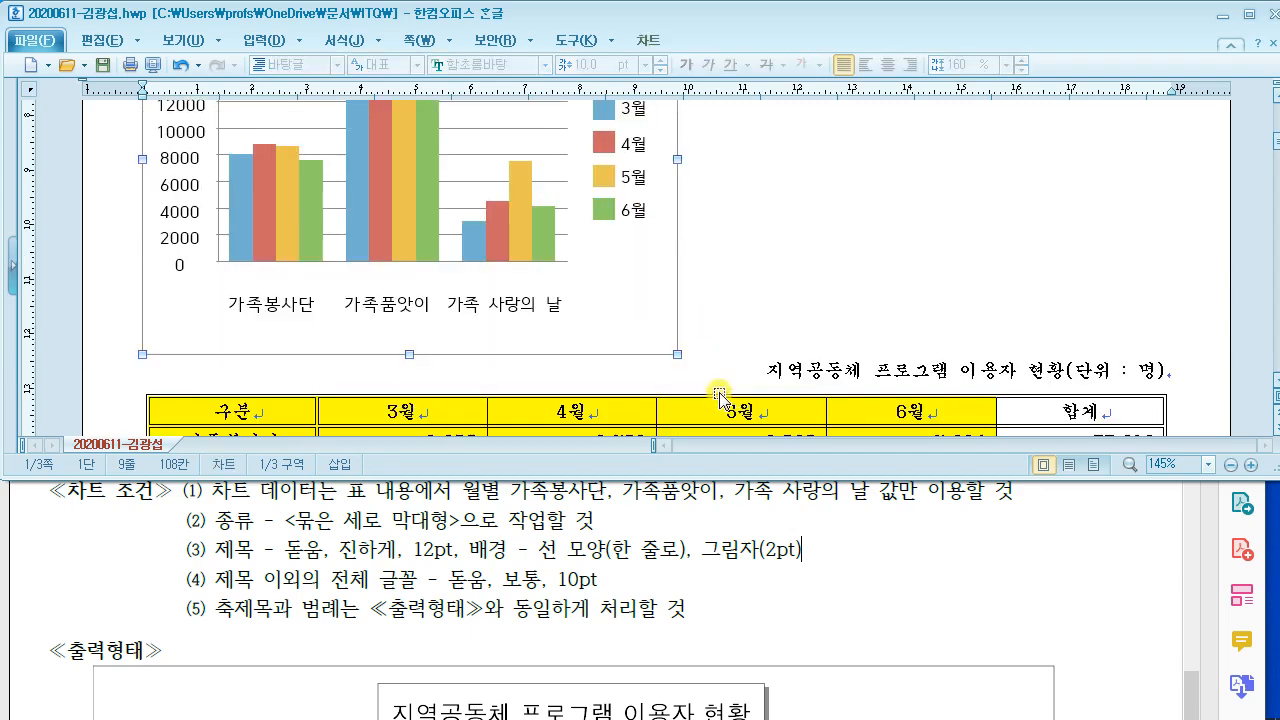
{"action": "scroll", "coordinate": [520, 376], "scroll_direction": "down", "scroll_amount": 5}
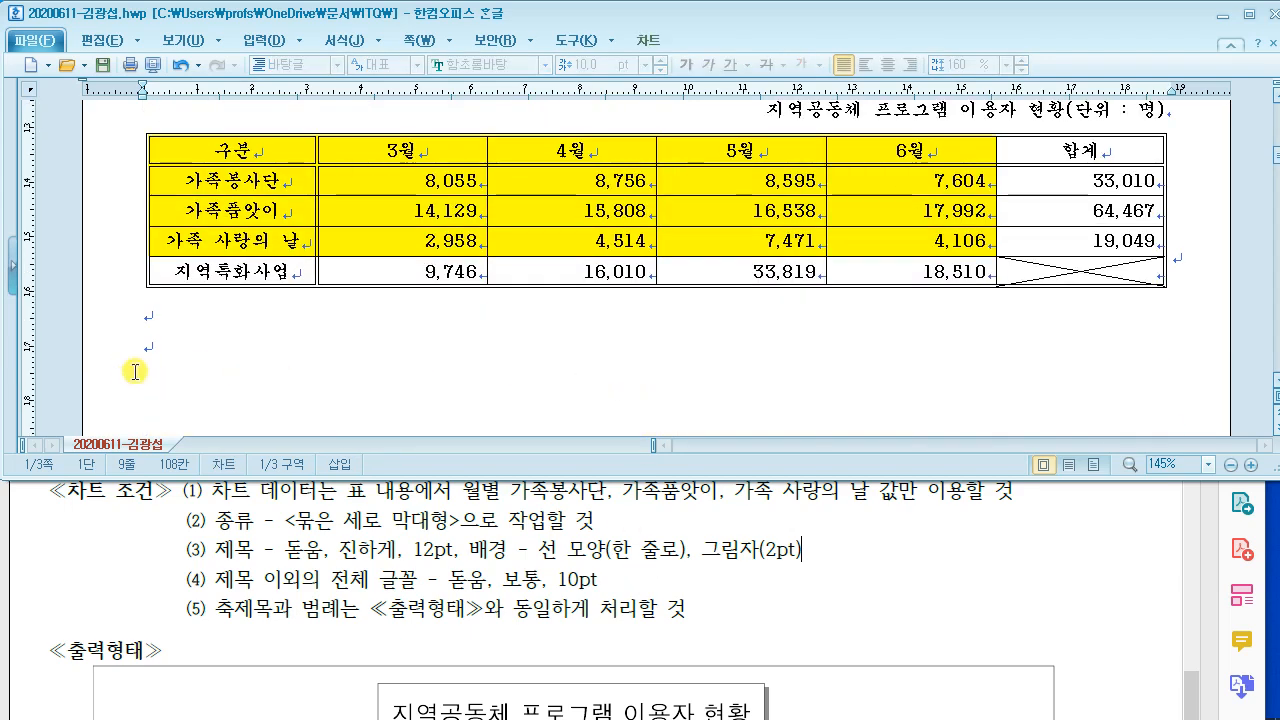
{"action": "scroll", "coordinate": [500, 378], "scroll_direction": "up", "scroll_amount": 6}
{"action": "scroll", "coordinate": [510, 380], "scroll_direction": "up", "scroll_amount": 2}
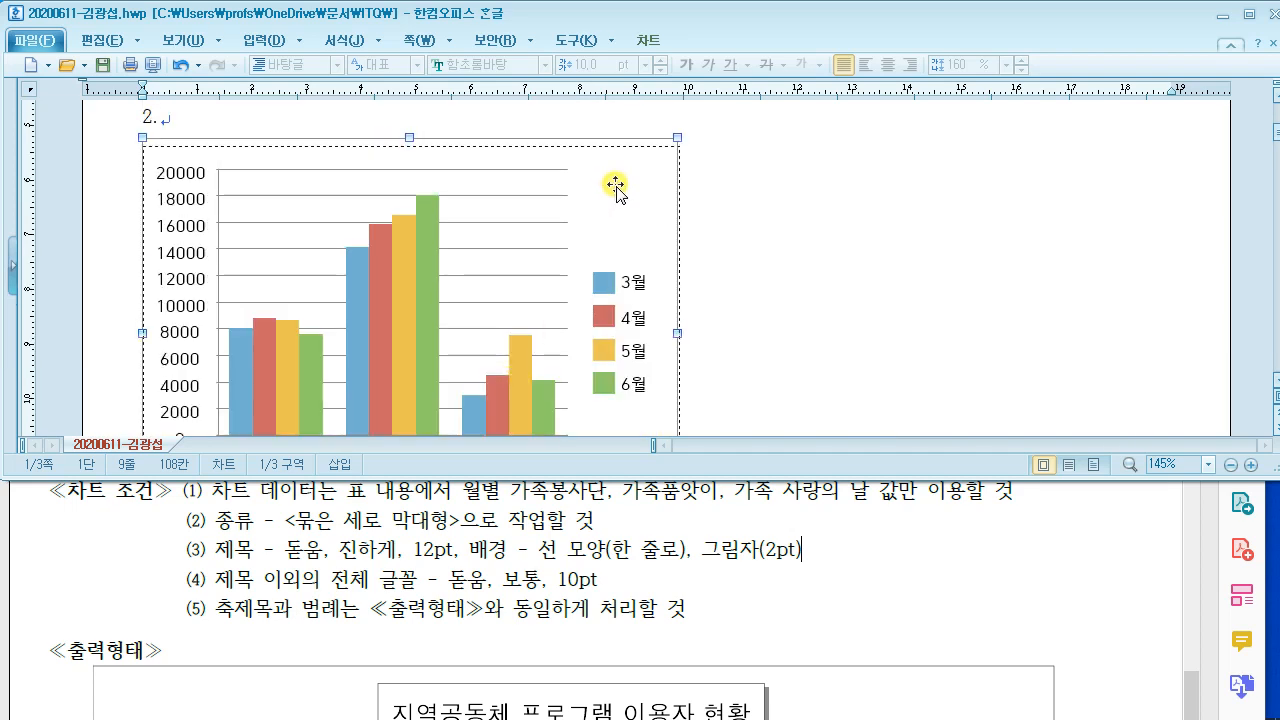
{"action": "left_click_drag", "start_coordinate": [615, 186], "coordinate": [594, 386]}
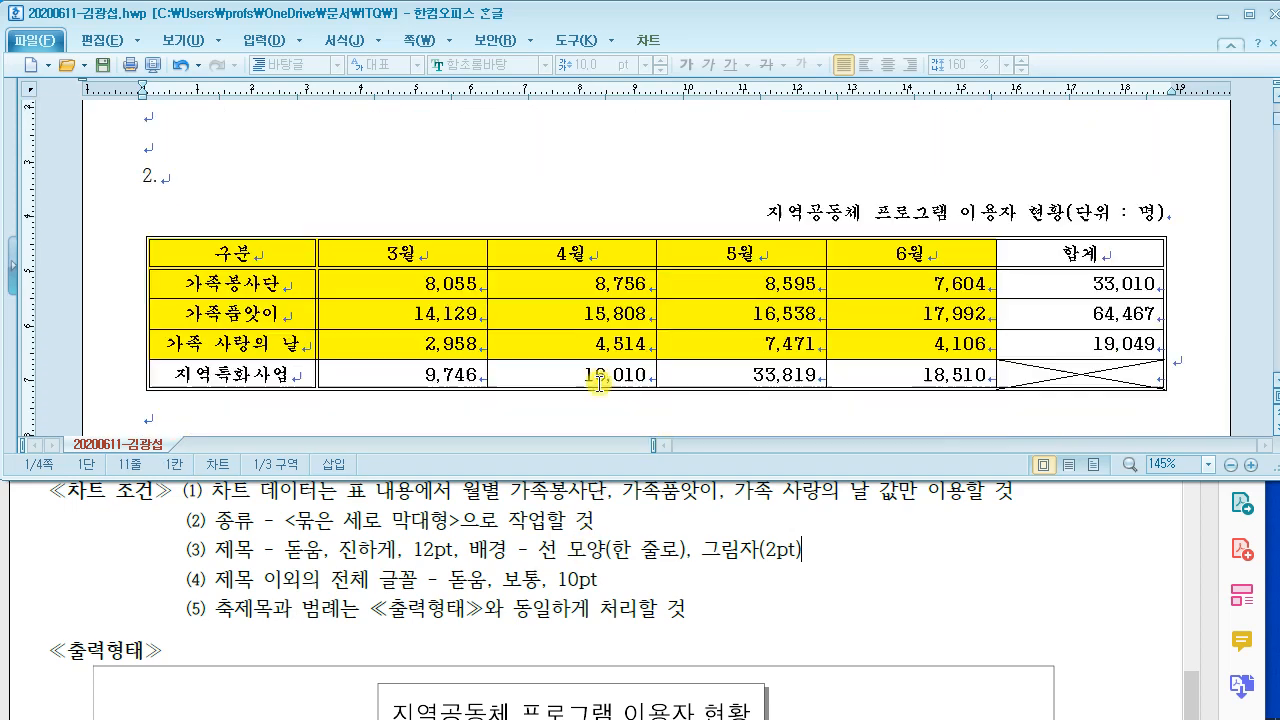
{"action": "scroll", "coordinate": [600, 385], "scroll_direction": "down", "scroll_amount": 16}
{"action": "scroll", "coordinate": [616, 366], "scroll_direction": "up", "scroll_amount": 3}
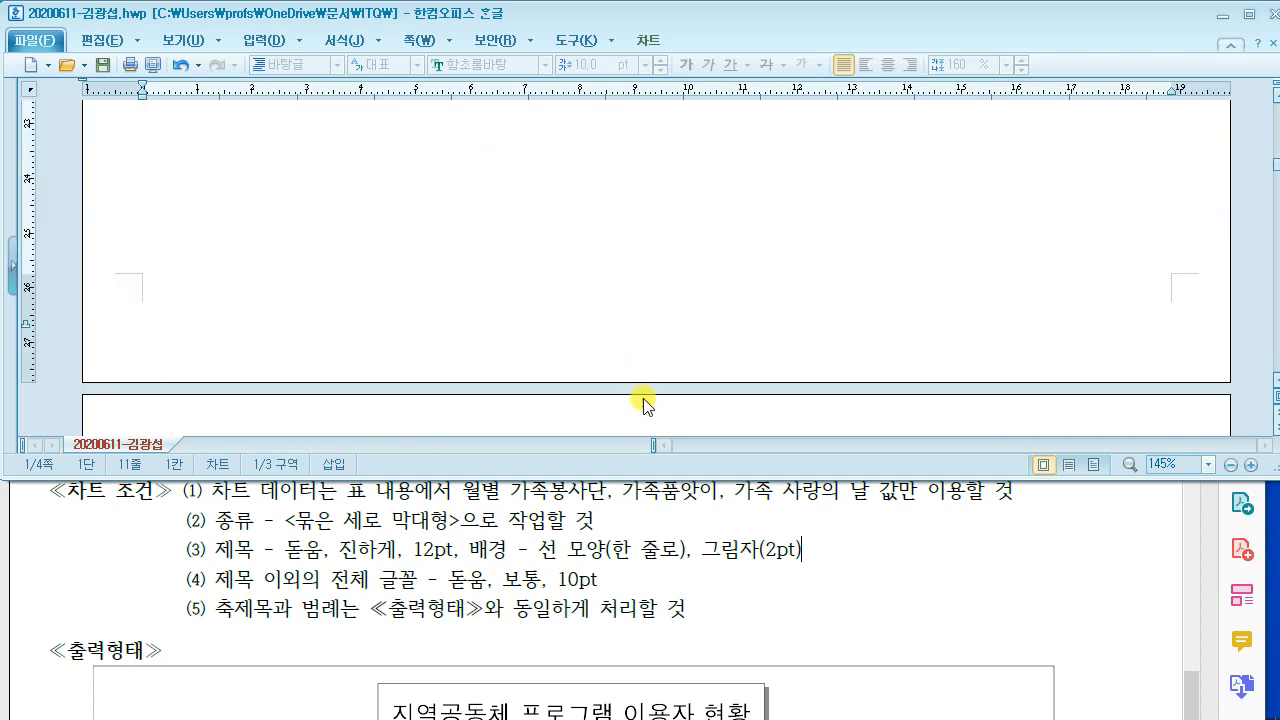
{"action": "scroll", "coordinate": [643, 404], "scroll_direction": "down", "scroll_amount": 1}
{"action": "left_click_drag", "start_coordinate": [635, 415], "coordinate": [635, 196]}
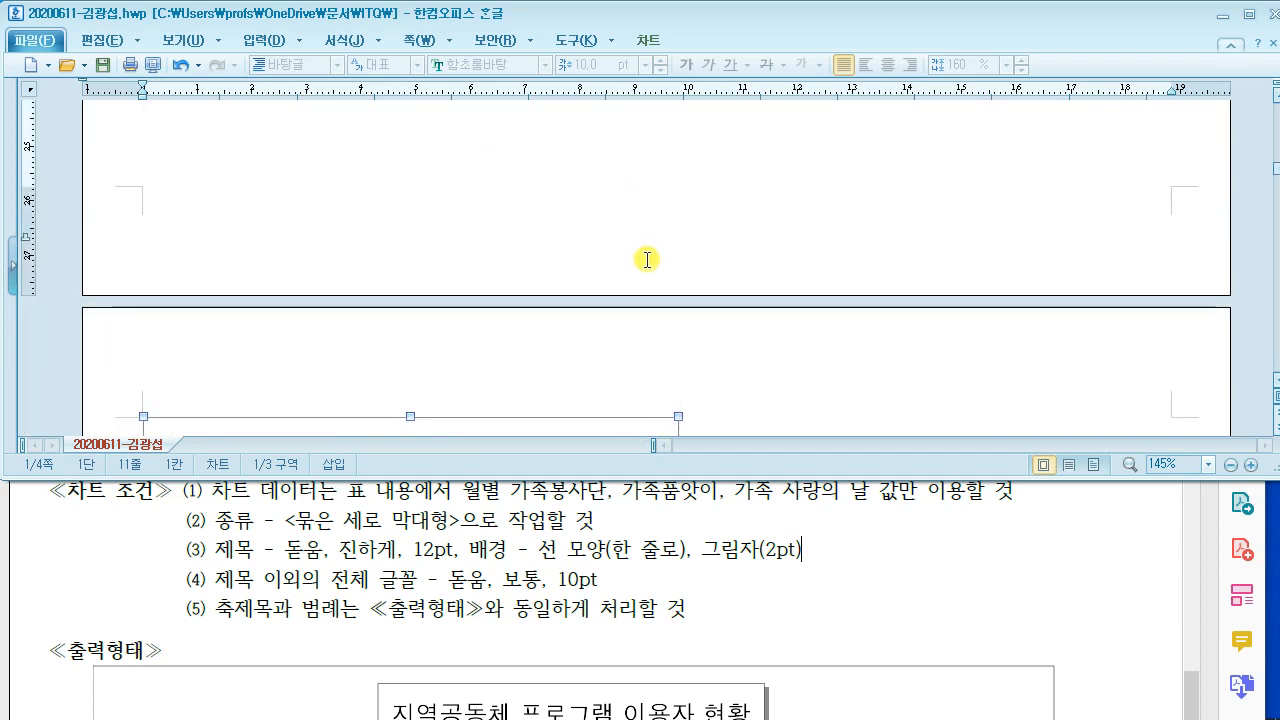
{"action": "scroll", "coordinate": [645, 264], "scroll_direction": "up", "scroll_amount": 3}
{"action": "scroll", "coordinate": [638, 285], "scroll_direction": "down", "scroll_amount": 3}
{"action": "left_click_drag", "start_coordinate": [629, 421], "coordinate": [634, 152]}
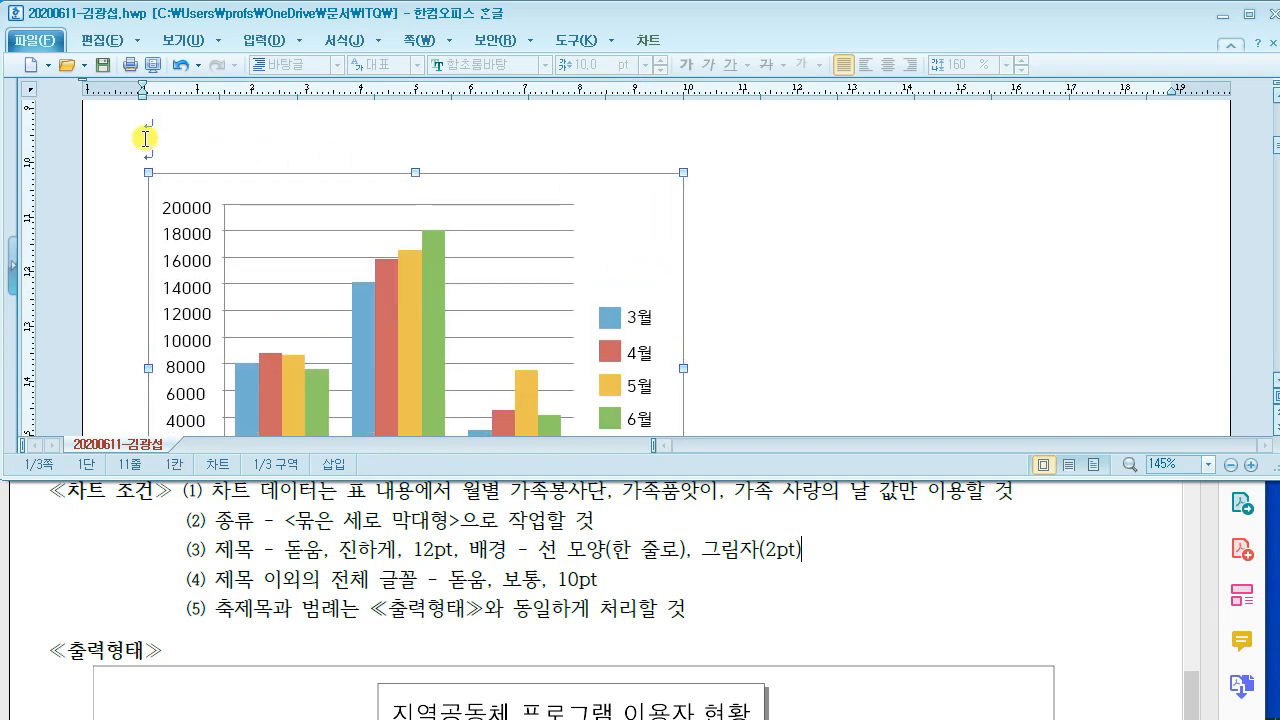
Step: Drag the chart's right edge to widen it to the table's width
{"action": "scroll", "coordinate": [412, 183], "scroll_direction": "up", "scroll_amount": 3}
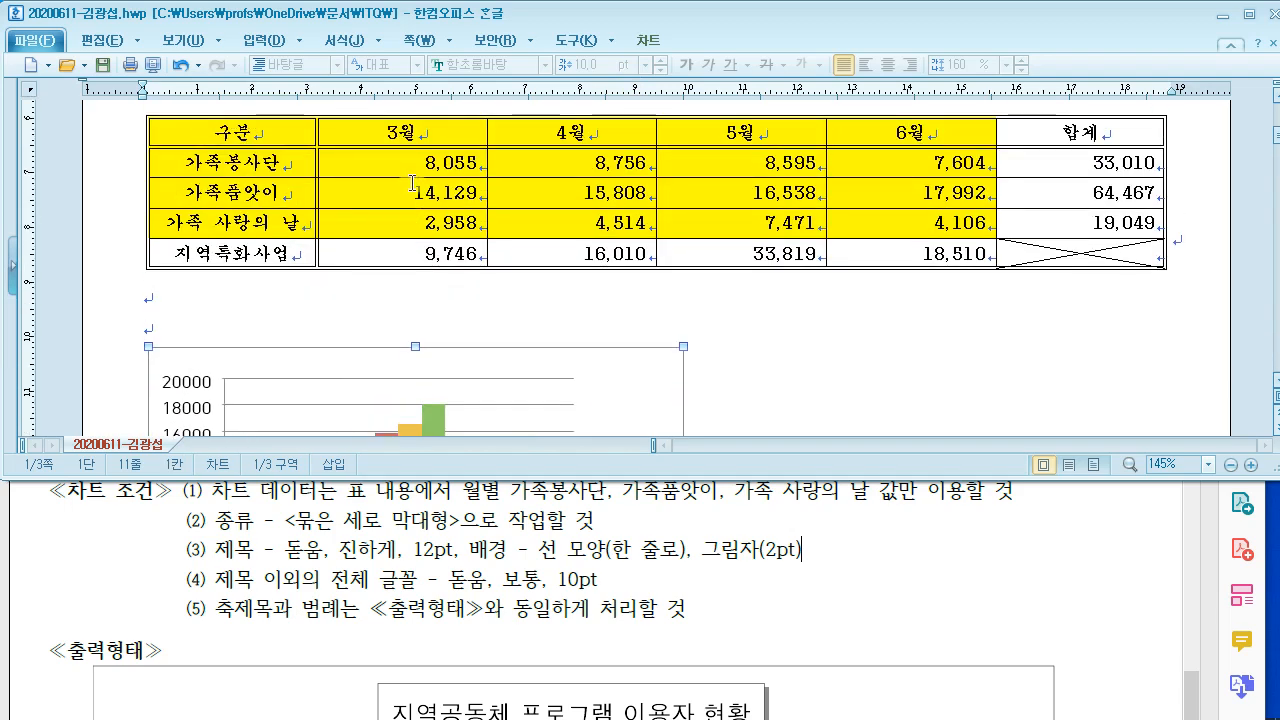
{"action": "scroll", "coordinate": [412, 183], "scroll_direction": "down", "scroll_amount": 2}
{"action": "scroll", "coordinate": [867, 205], "scroll_direction": "up", "scroll_amount": 4}
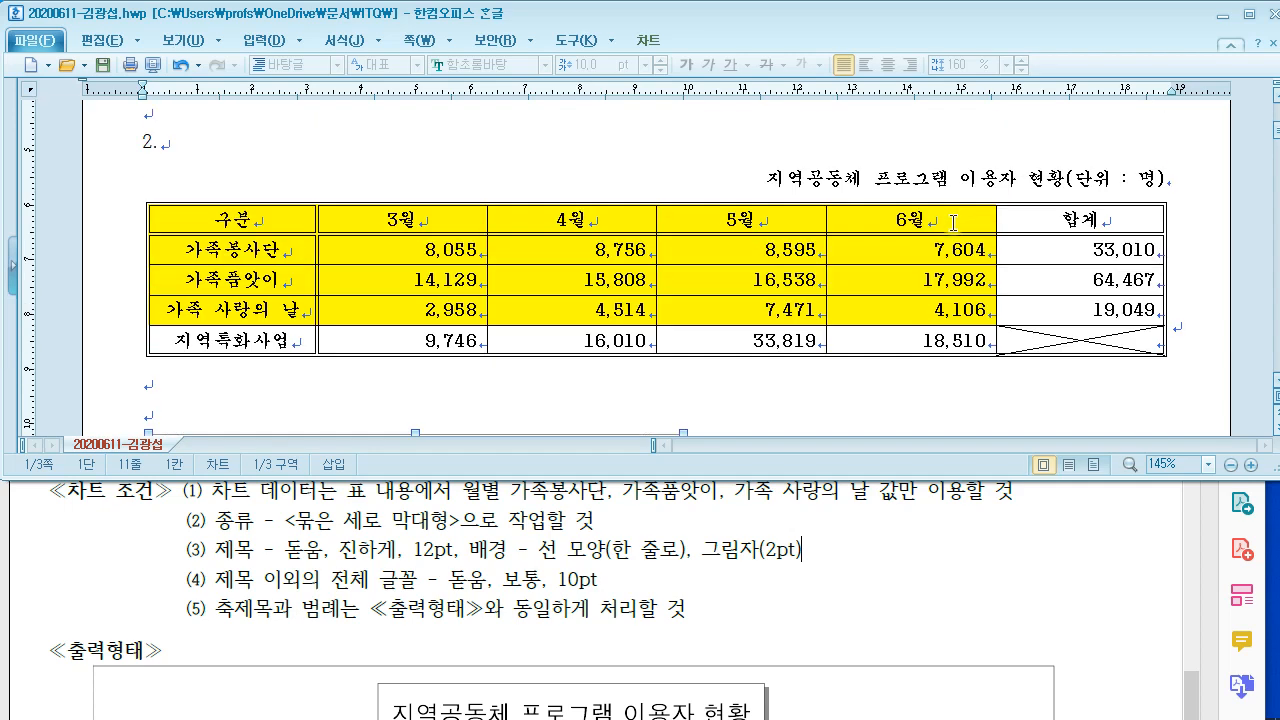
{"action": "scroll", "coordinate": [1020, 390], "scroll_direction": "down", "scroll_amount": 6}
{"action": "scroll", "coordinate": [990, 385], "scroll_direction": "down", "scroll_amount": 2}
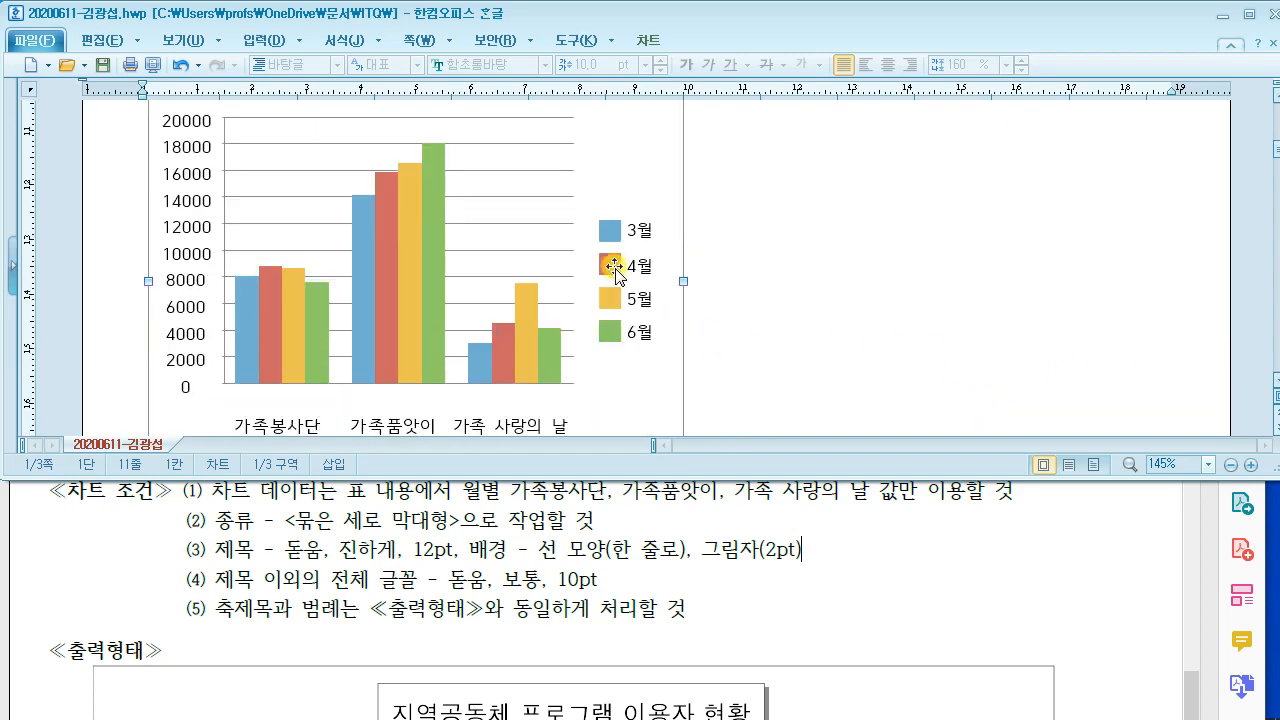
{"action": "left_click_drag", "start_coordinate": [685, 279], "coordinate": [1143, 285]}
{"action": "scroll", "coordinate": [1137, 320], "scroll_direction": "up", "scroll_amount": 4}
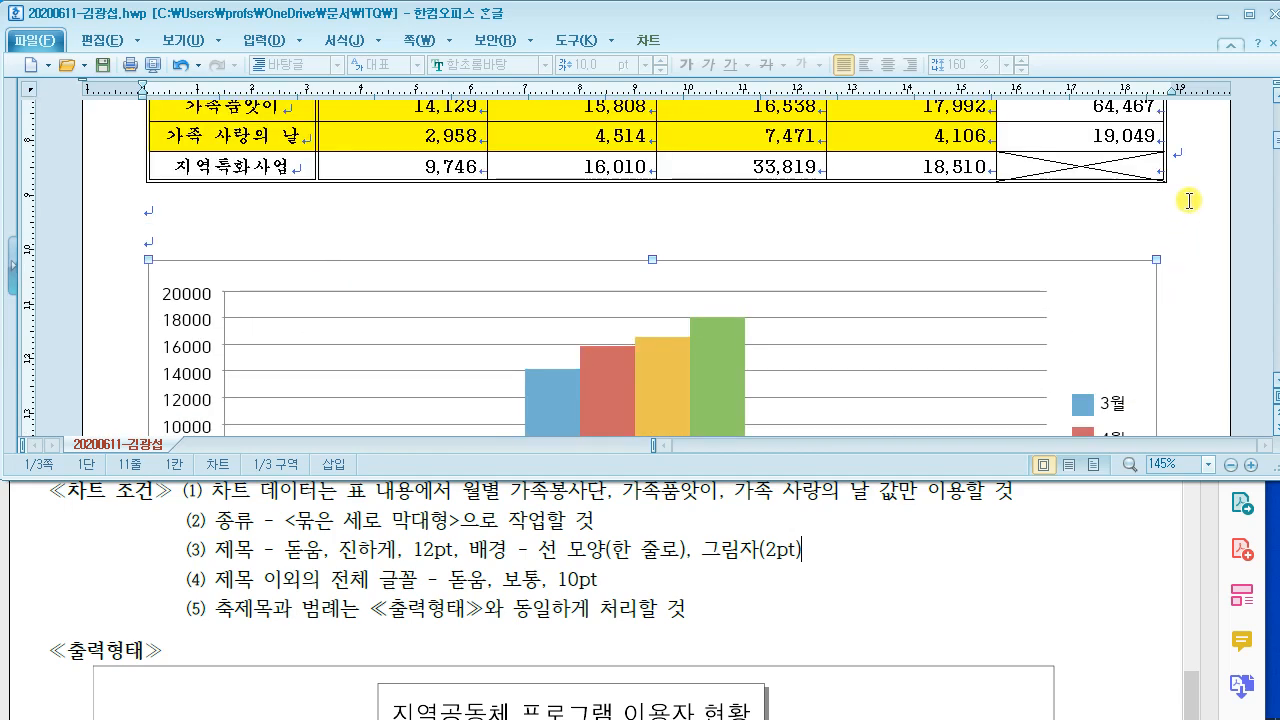
{"action": "scroll", "coordinate": [903, 383], "scroll_direction": "down", "scroll_amount": 2}
{"action": "scroll", "coordinate": [903, 370], "scroll_direction": "up", "scroll_amount": 6}
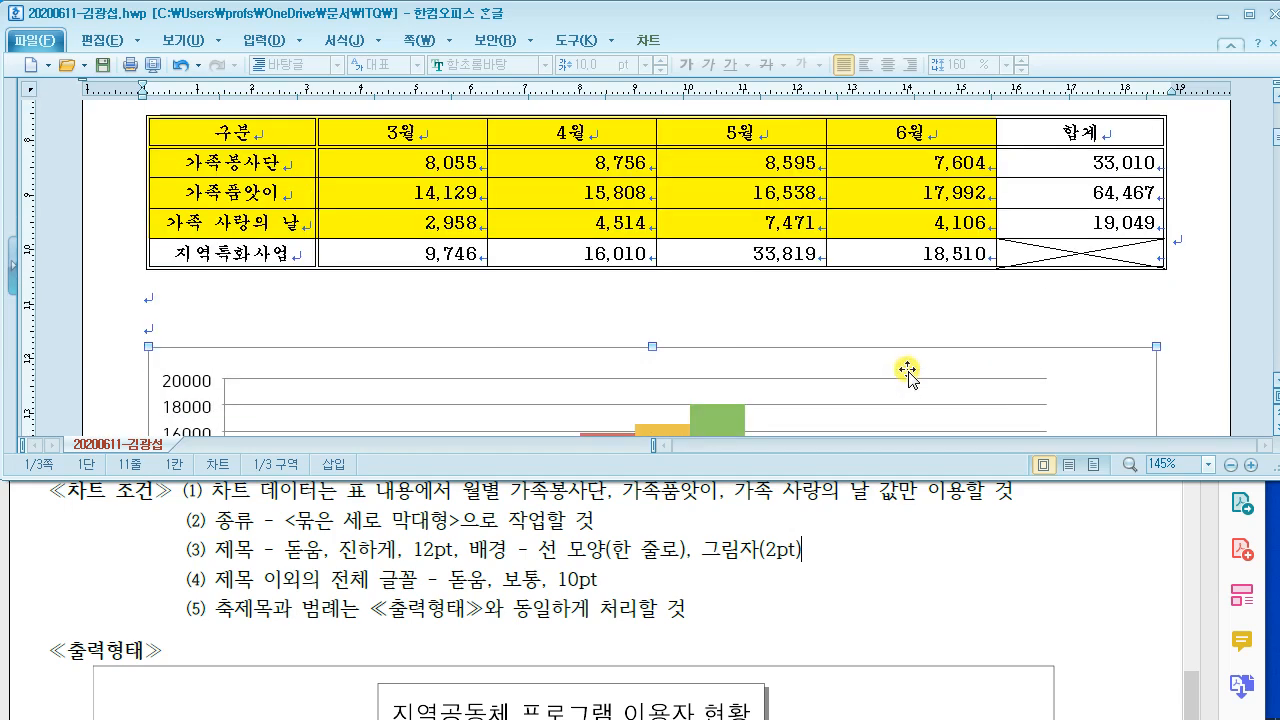
{"action": "scroll", "coordinate": [907, 372], "scroll_direction": "down", "scroll_amount": 13}
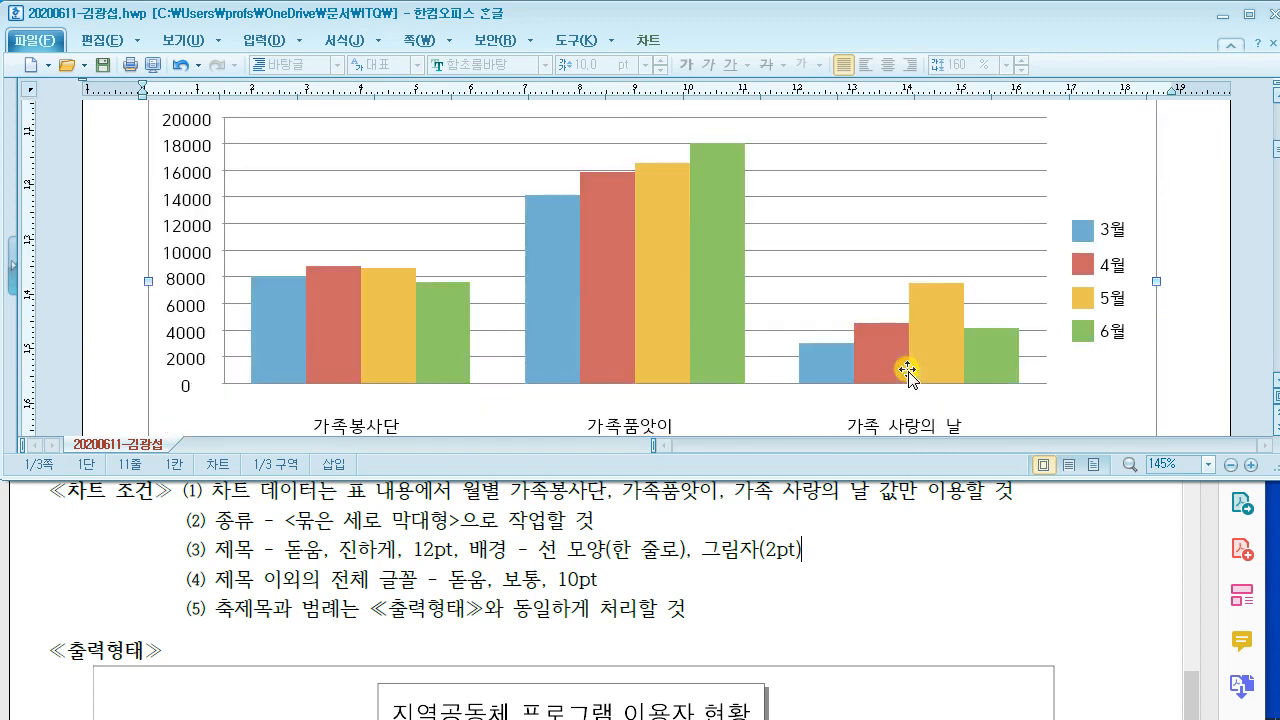
{"action": "scroll", "coordinate": [907, 372], "scroll_direction": "up", "scroll_amount": 6}
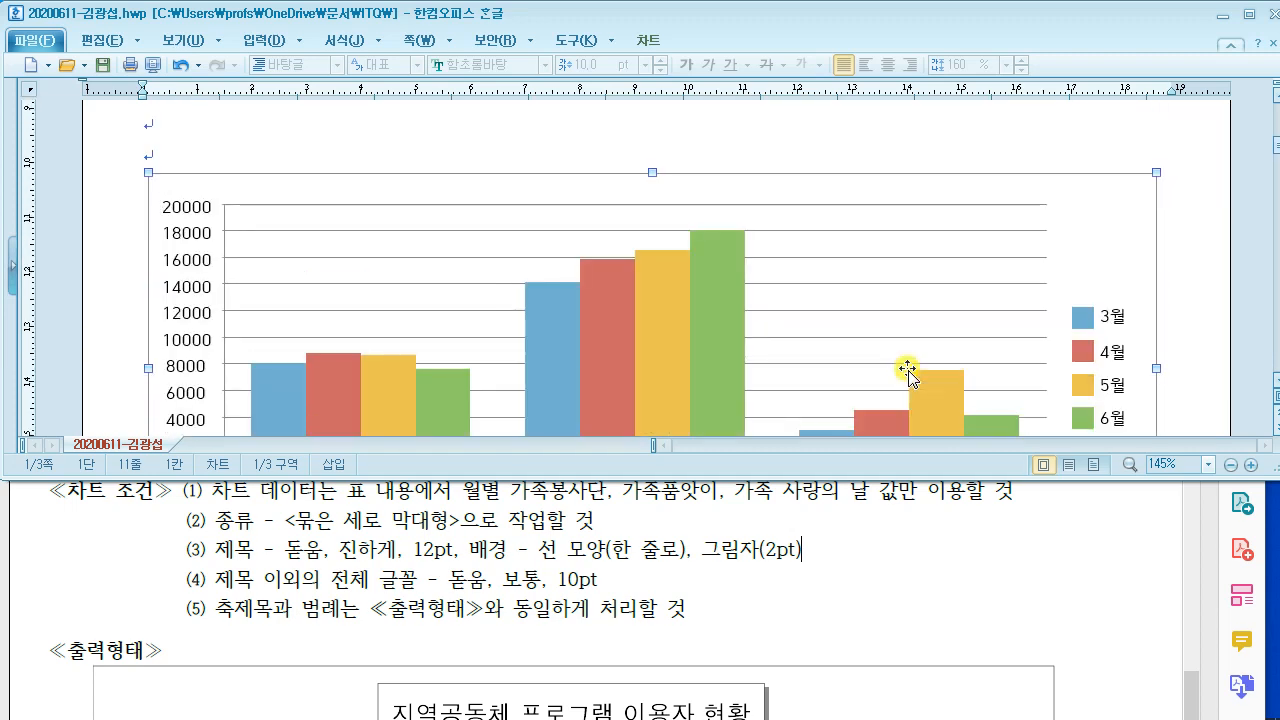
Step: Compare the chart with the Acrobat sample and return to the Hangul document
{"action": "left_click", "coordinate": [742, 543]}
{"action": "scroll", "coordinate": [745, 545], "scroll_direction": "up", "scroll_amount": 1}
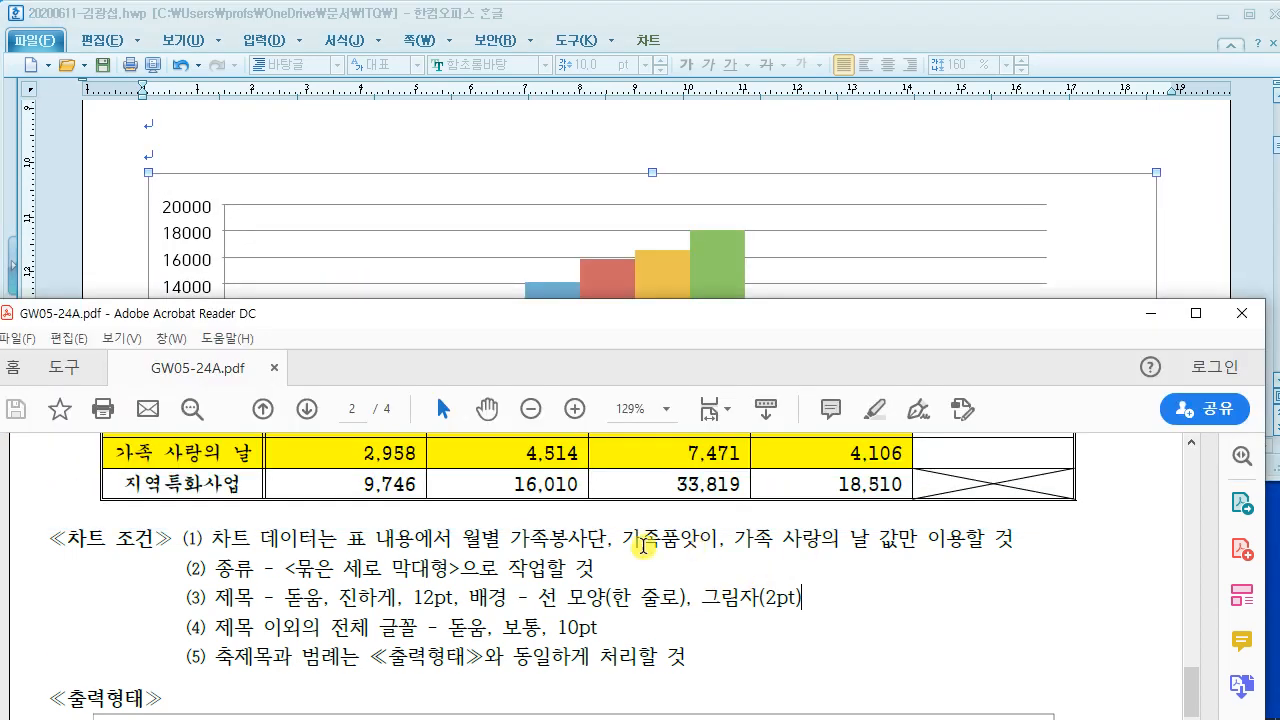
{"action": "left_click", "coordinate": [1177, 197]}
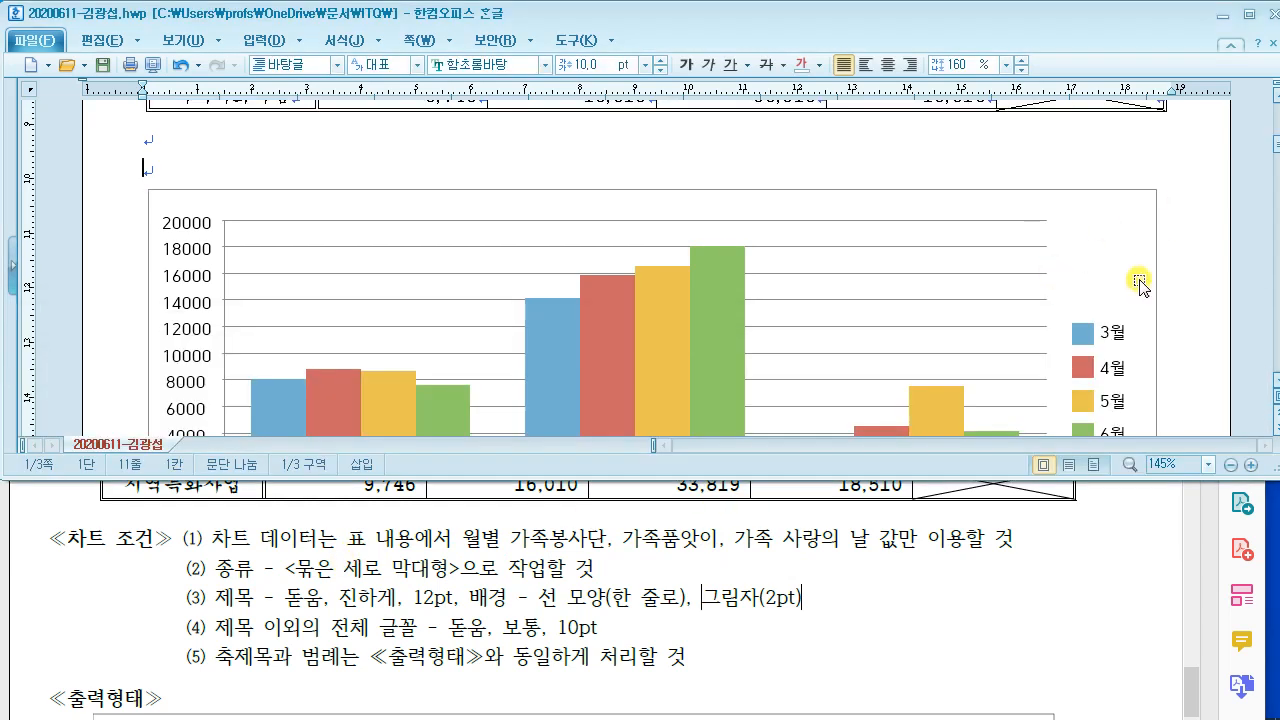
{"action": "scroll", "coordinate": [1040, 338], "scroll_direction": "down", "scroll_amount": 4}
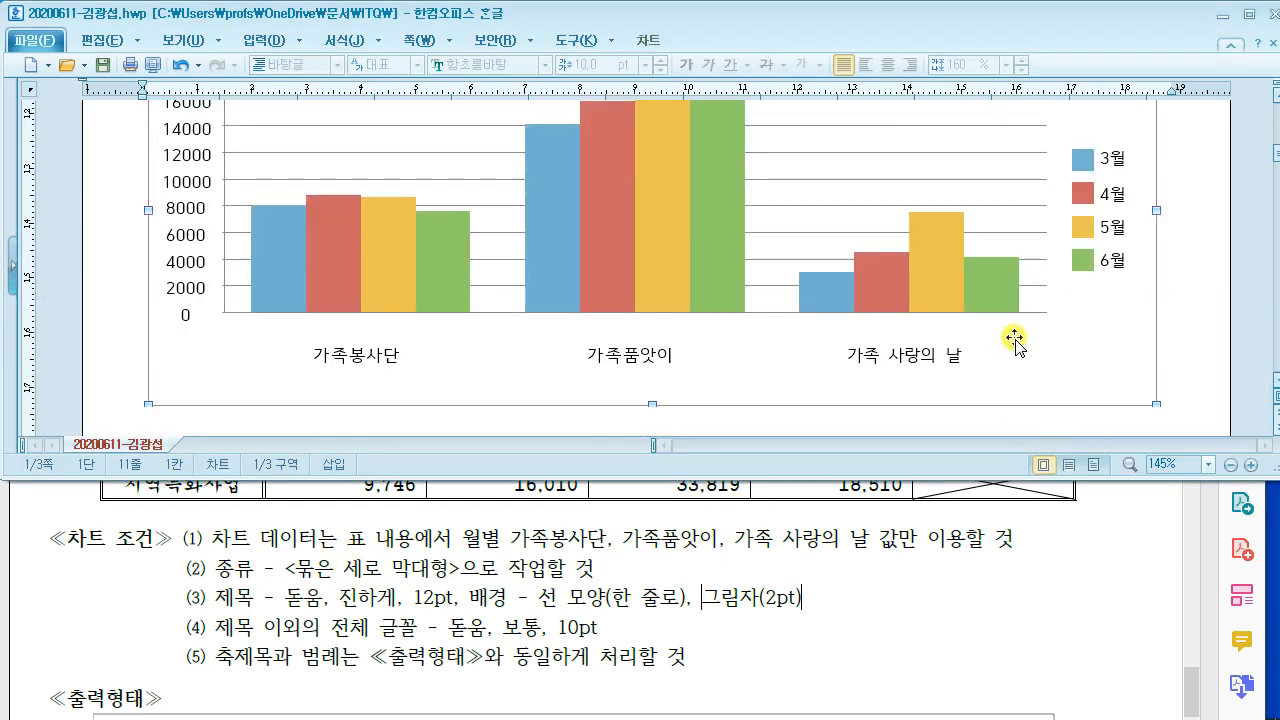
{"action": "scroll", "coordinate": [1165, 250], "scroll_direction": "up", "scroll_amount": 4}
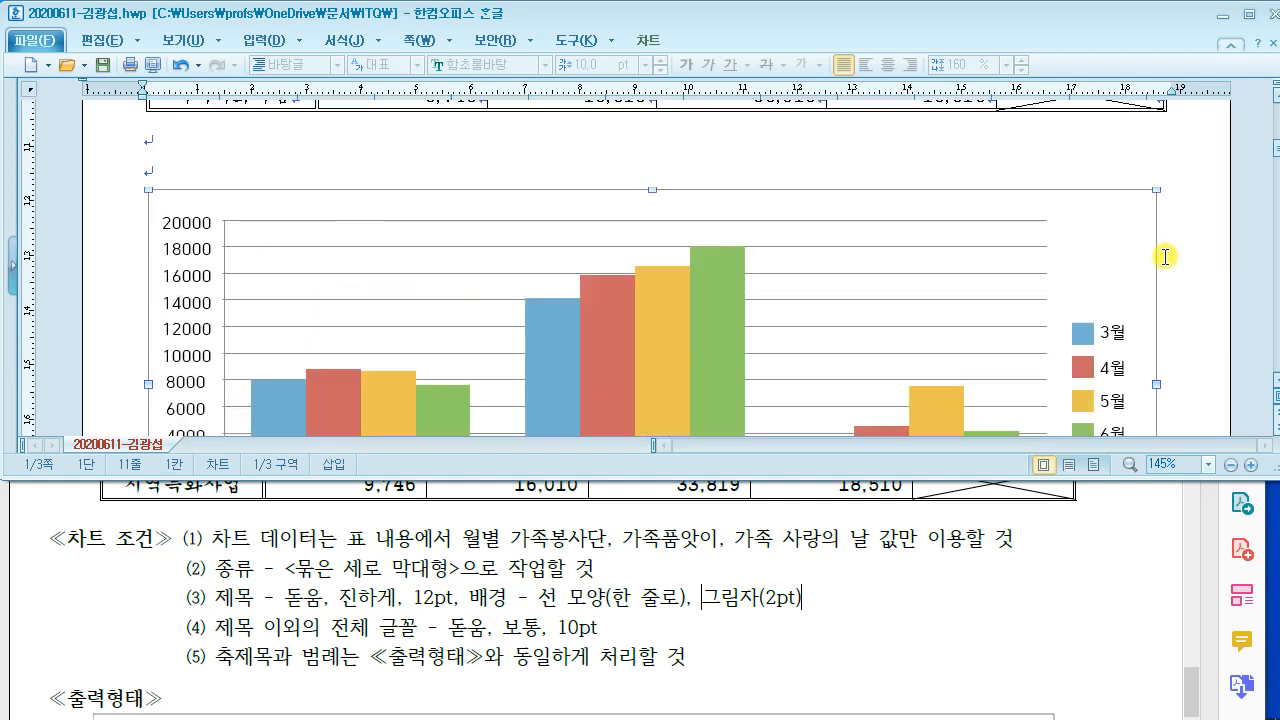
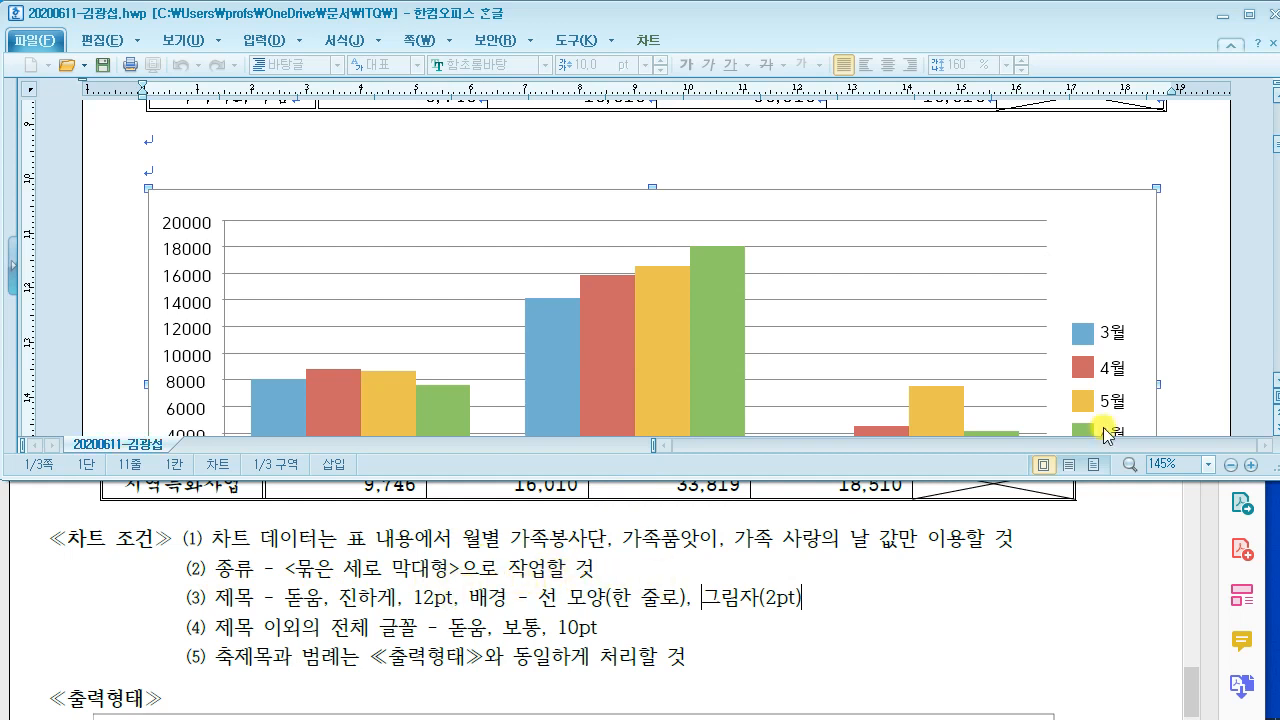
Step: Reopen the chart wizard, keep 묶은 세로 막대형, and advance to the titles-and-axes step
{"action": "right_click", "coordinate": [1080, 222]}
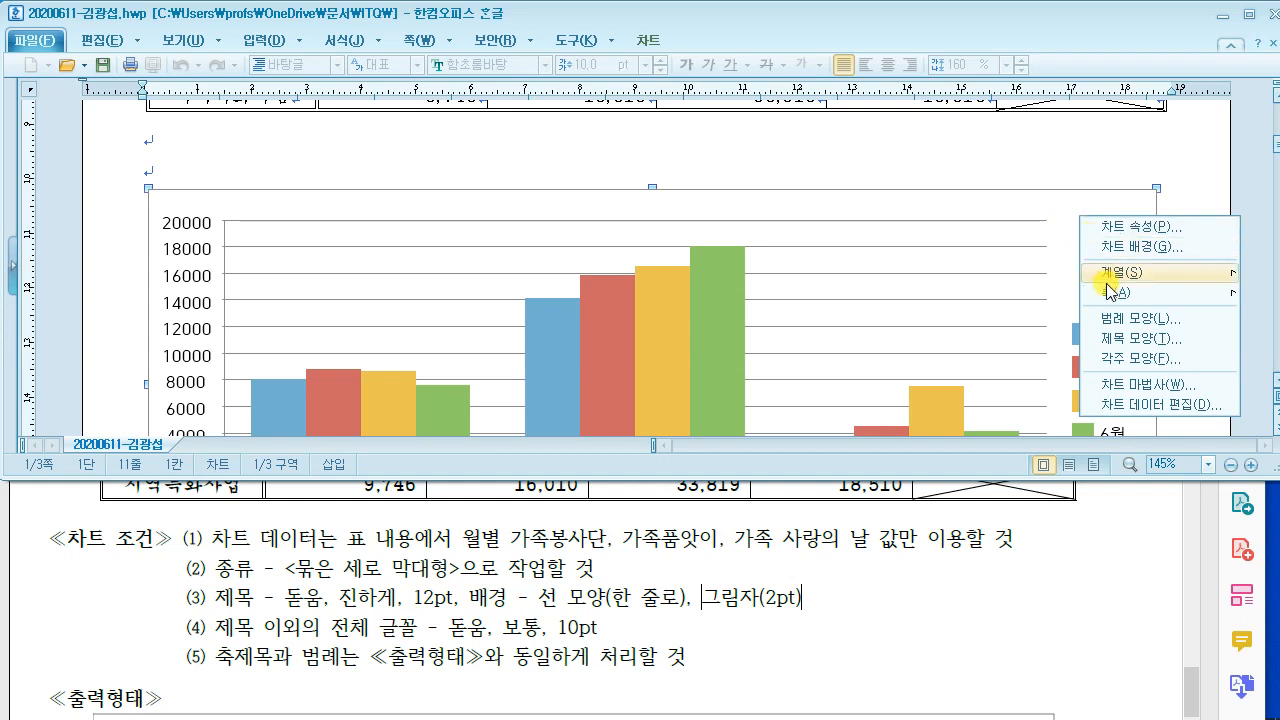
{"action": "left_click", "coordinate": [1137, 386]}
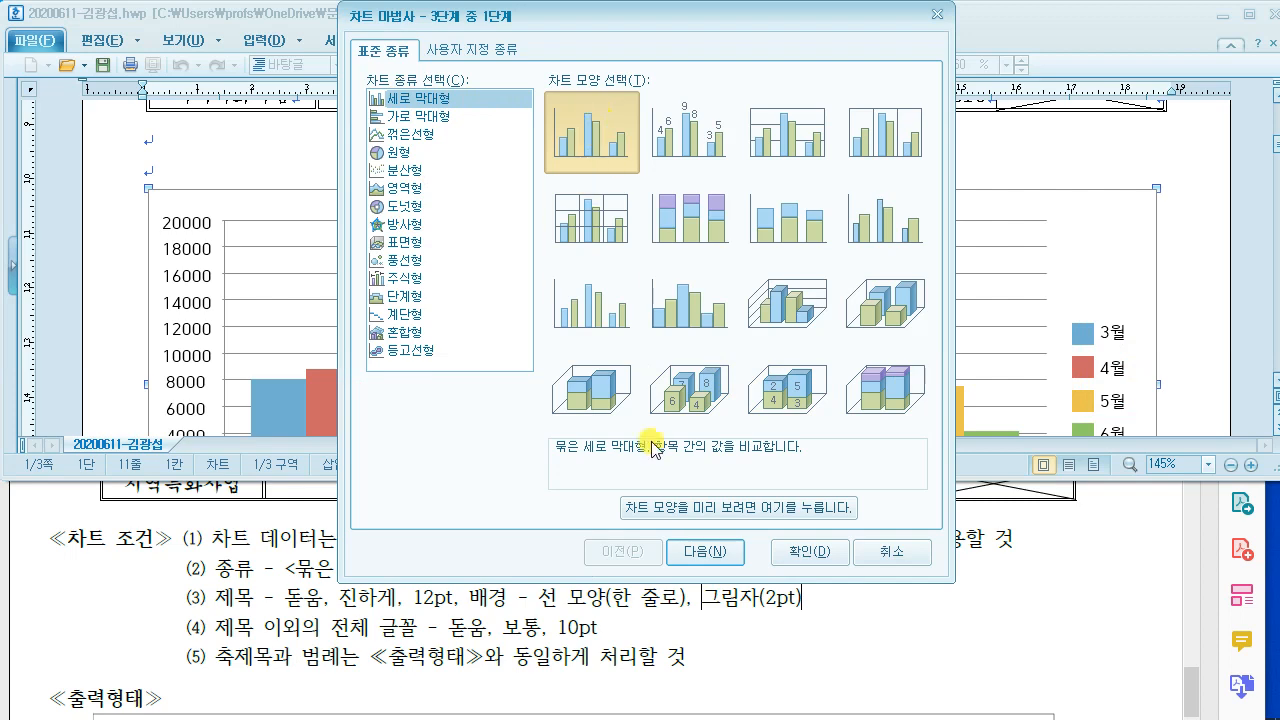
{"action": "left_click", "coordinate": [703, 551]}
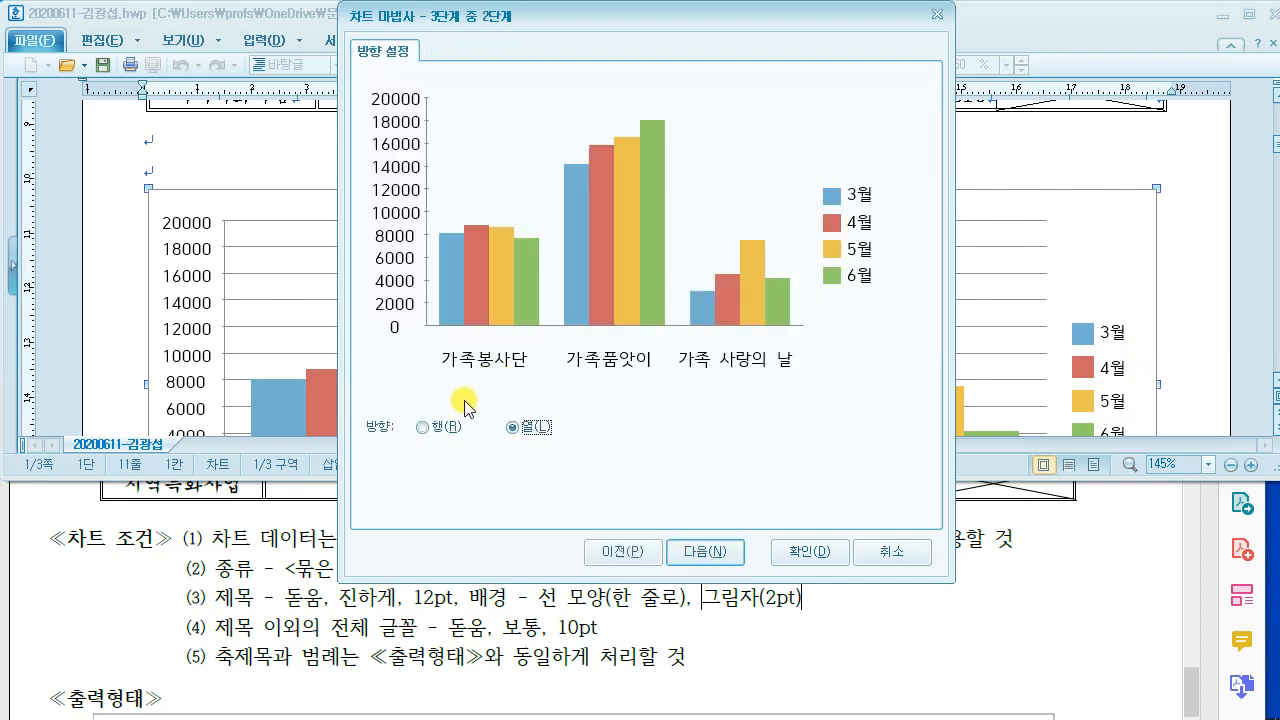
{"action": "left_click", "coordinate": [530, 655]}
{"action": "scroll", "coordinate": [534, 603], "scroll_direction": "down", "scroll_amount": 5}
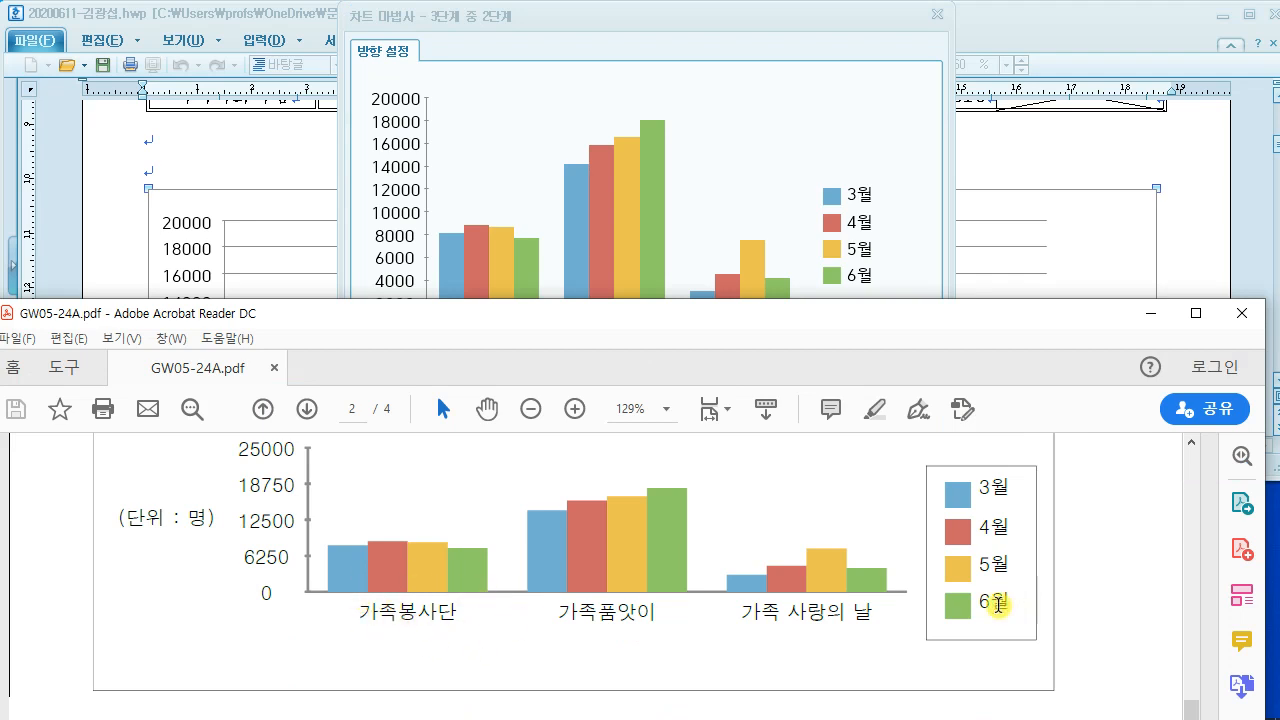
{"action": "left_click", "coordinate": [778, 115]}
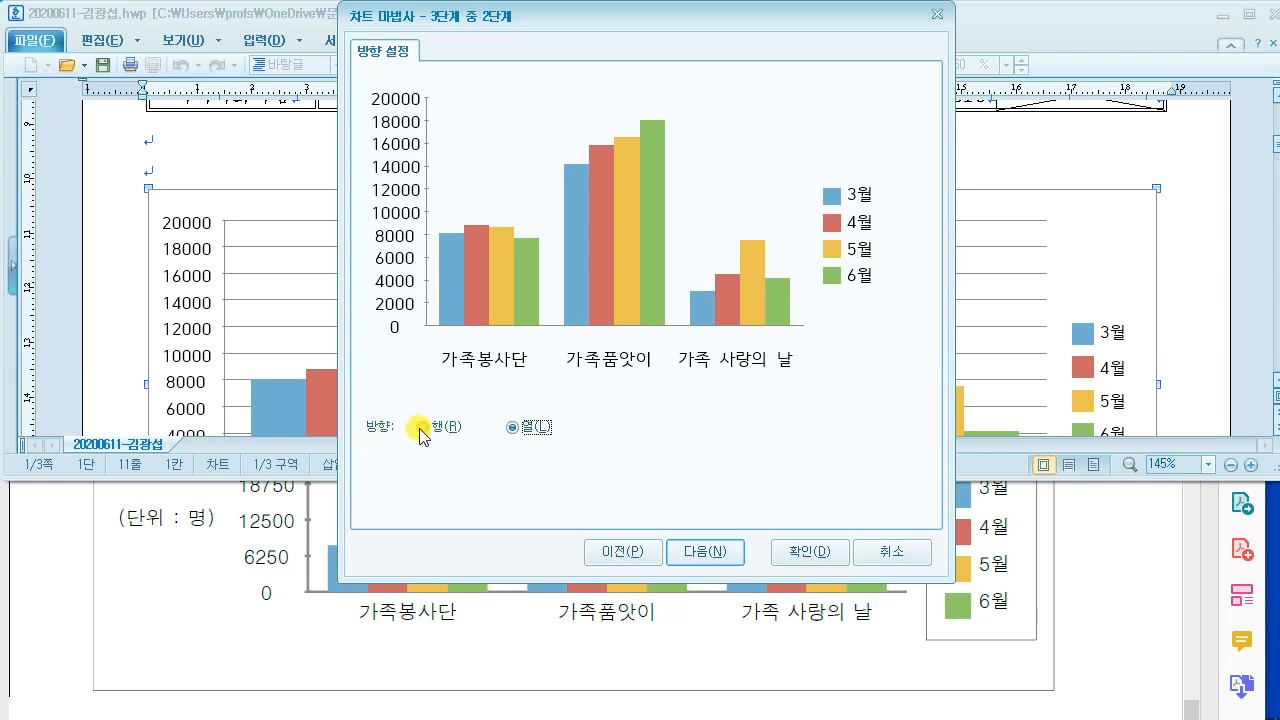
{"action": "left_click", "coordinate": [716, 549]}
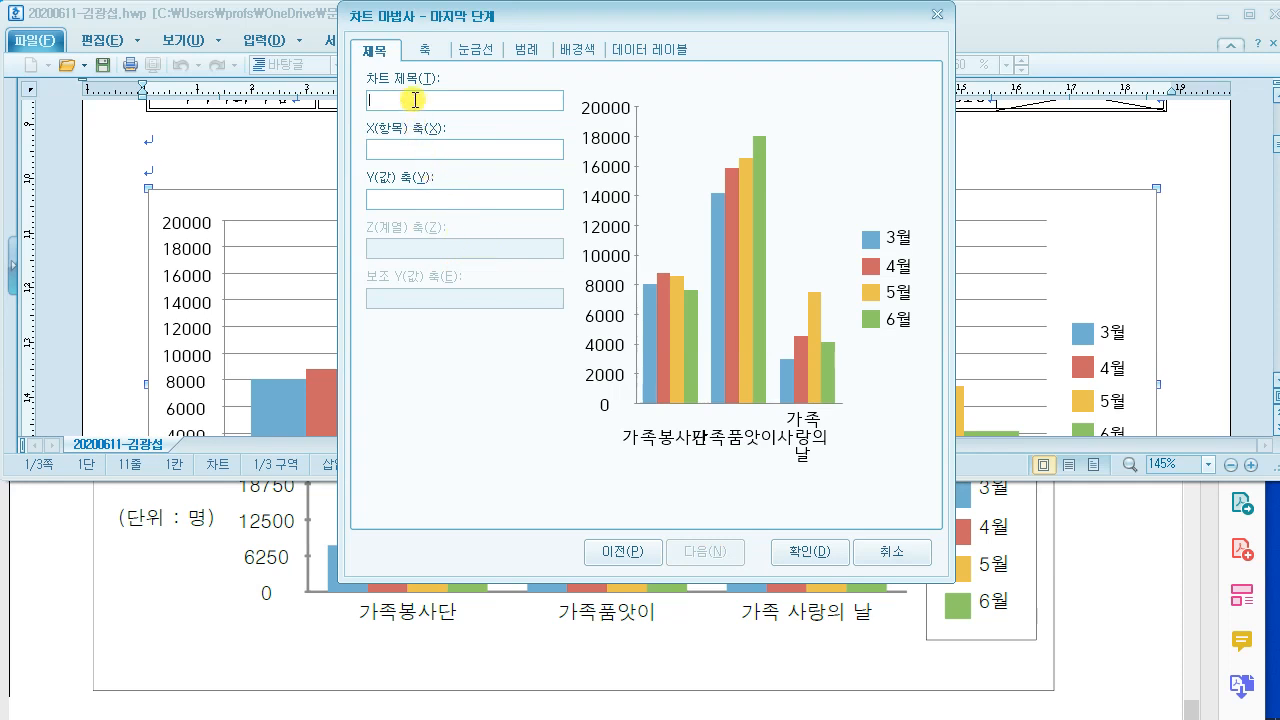
Step: Title the chart 지역공동체 프로그램 이용자 현황, label the Y axis (단위 : 명), and finish the wizard
{"action": "left_click", "coordinate": [1066, 603]}
{"action": "scroll", "coordinate": [1048, 585], "scroll_direction": "up", "scroll_amount": 5}
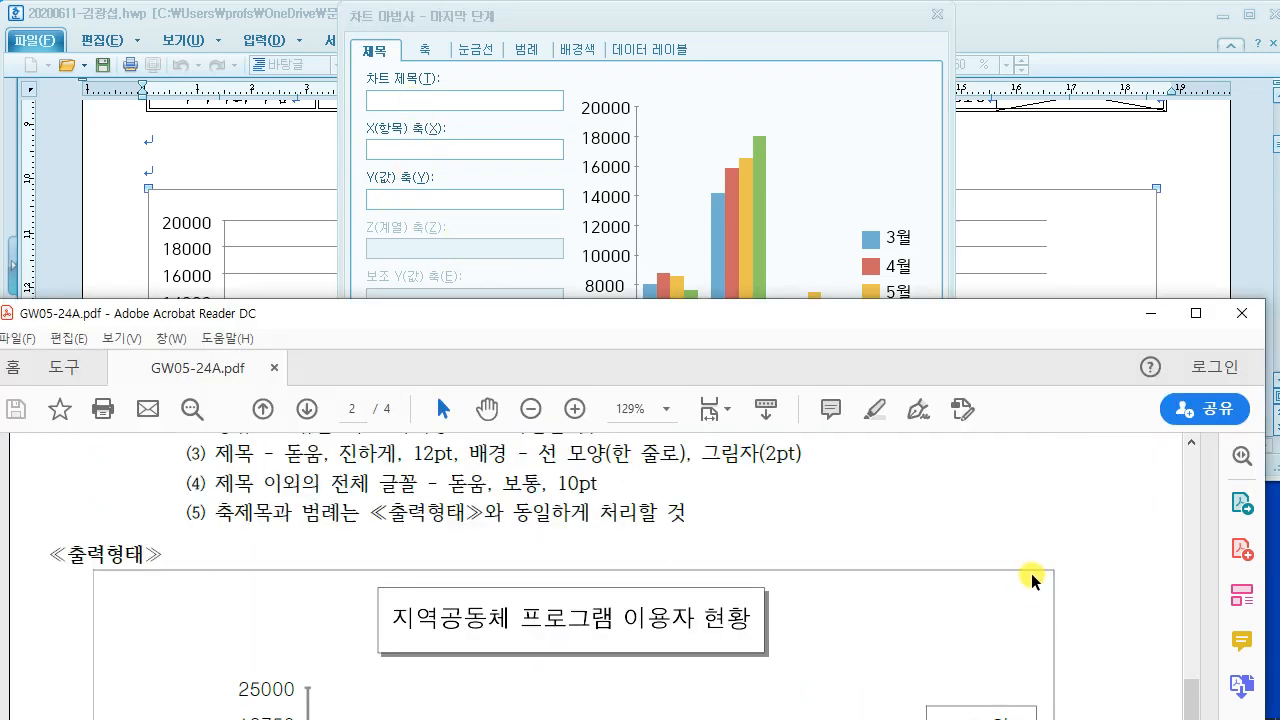
{"action": "left_click", "coordinate": [384, 100]}
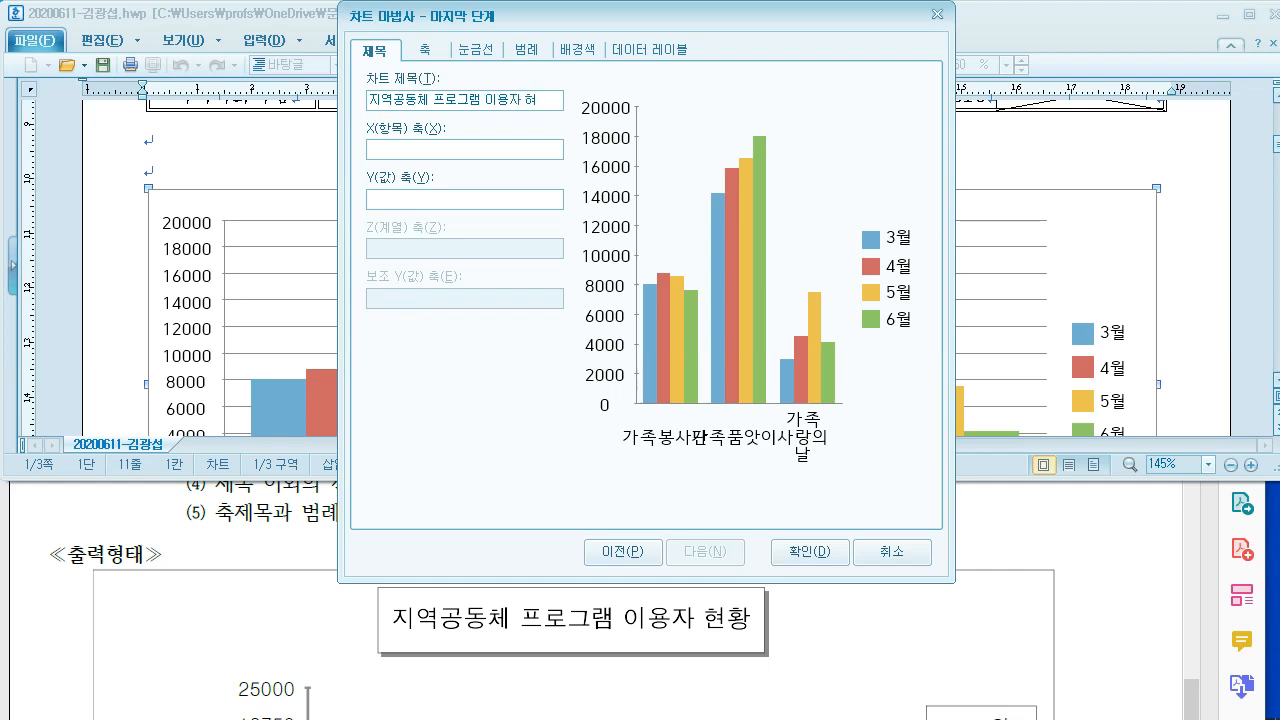
{"action": "left_click", "coordinate": [396, 200]}
{"action": "left_click", "coordinate": [1050, 605]}
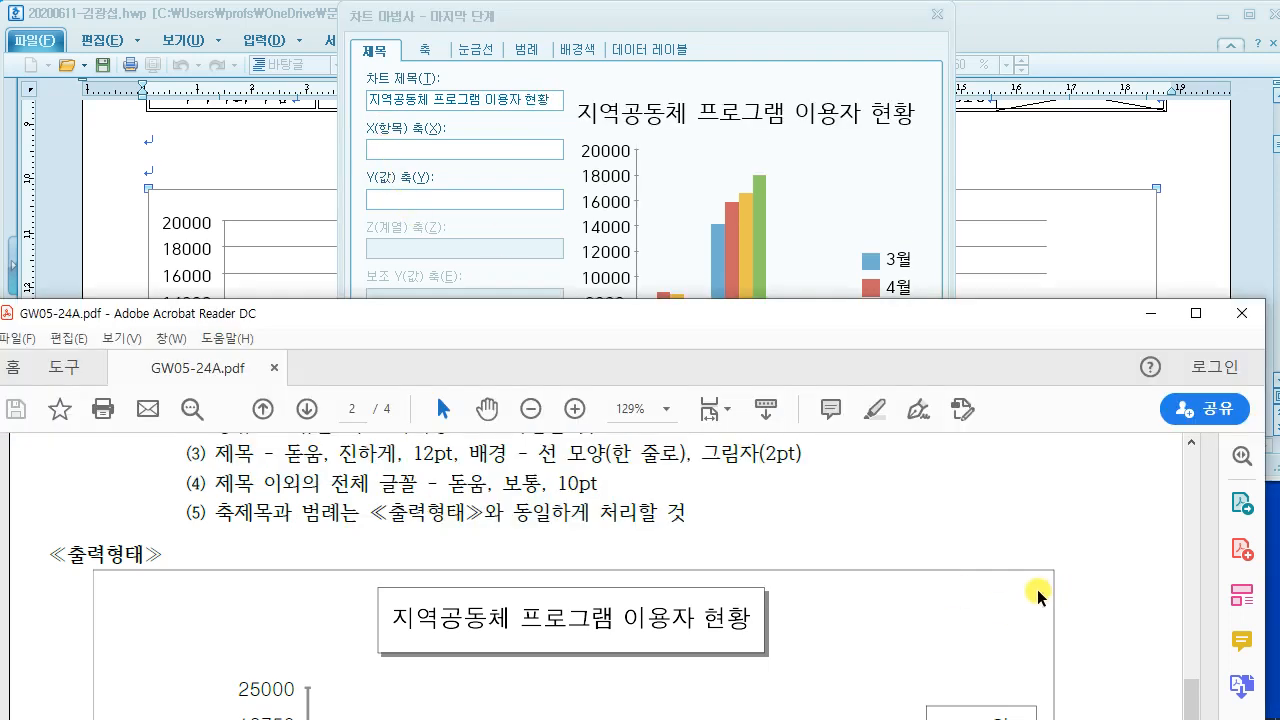
{"action": "scroll", "coordinate": [1036, 594], "scroll_direction": "down", "scroll_amount": 5}
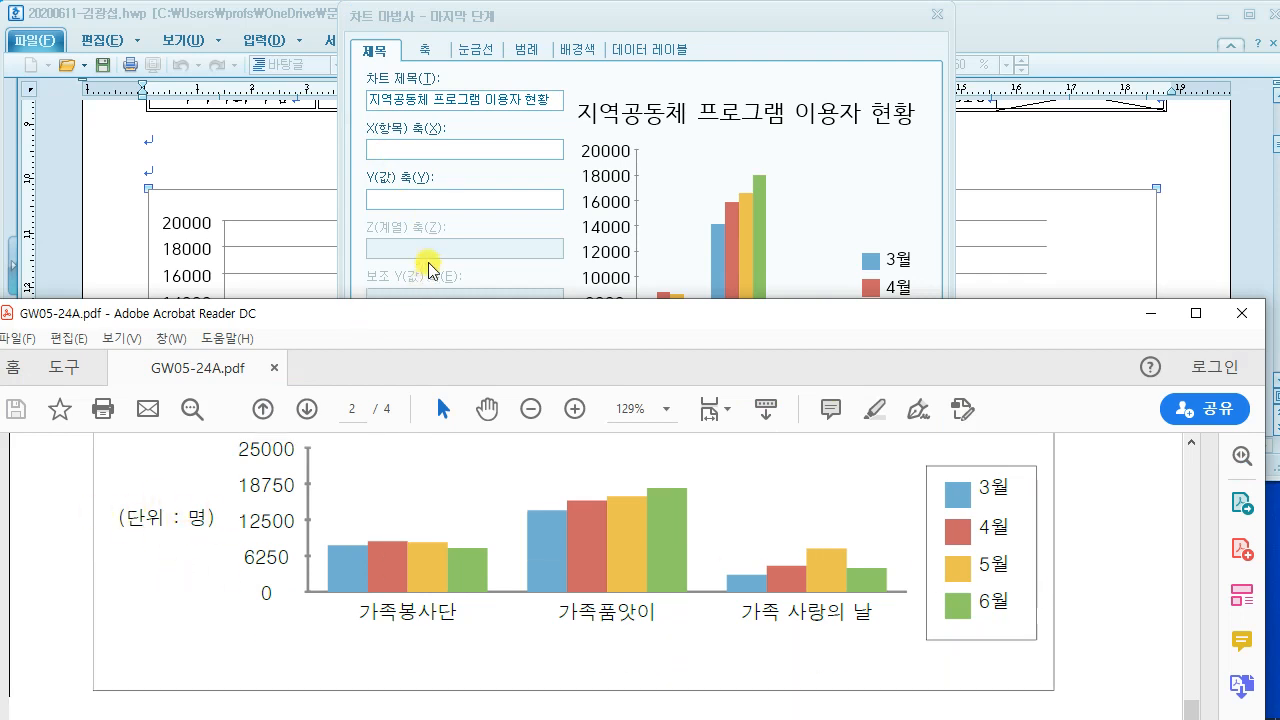
{"action": "left_click", "coordinate": [413, 198]}
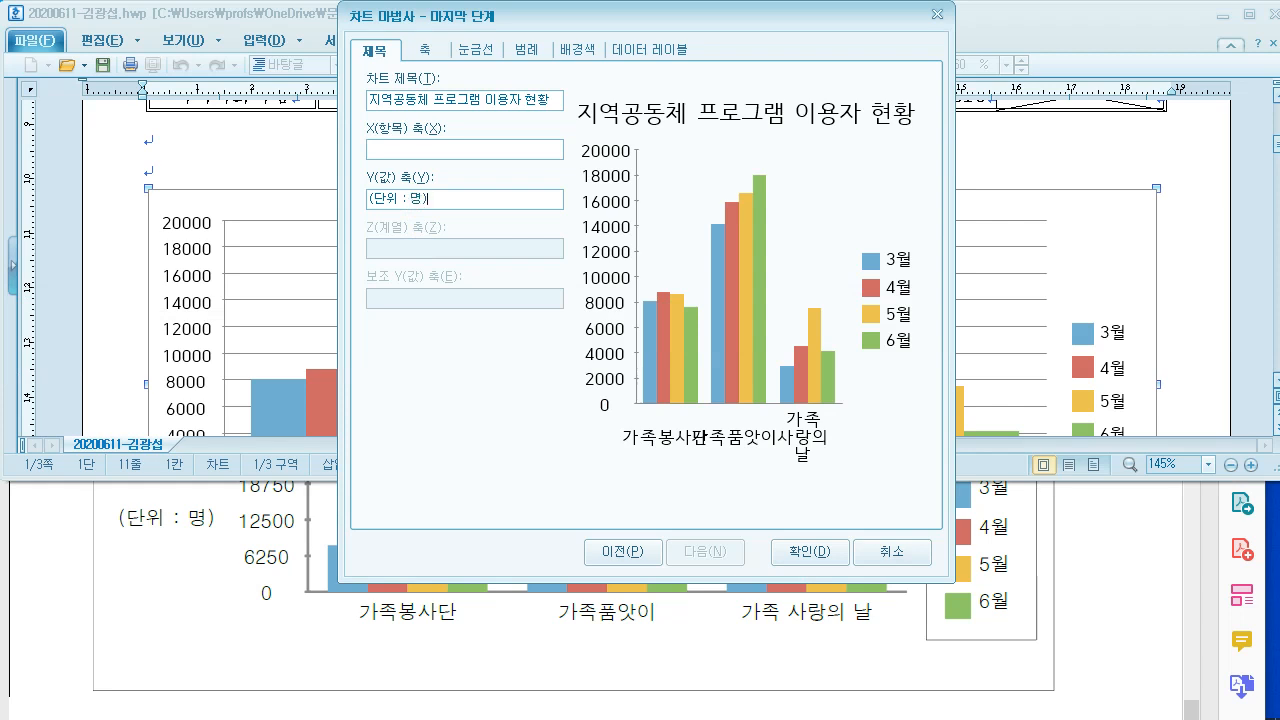
{"action": "left_click", "coordinate": [815, 553]}
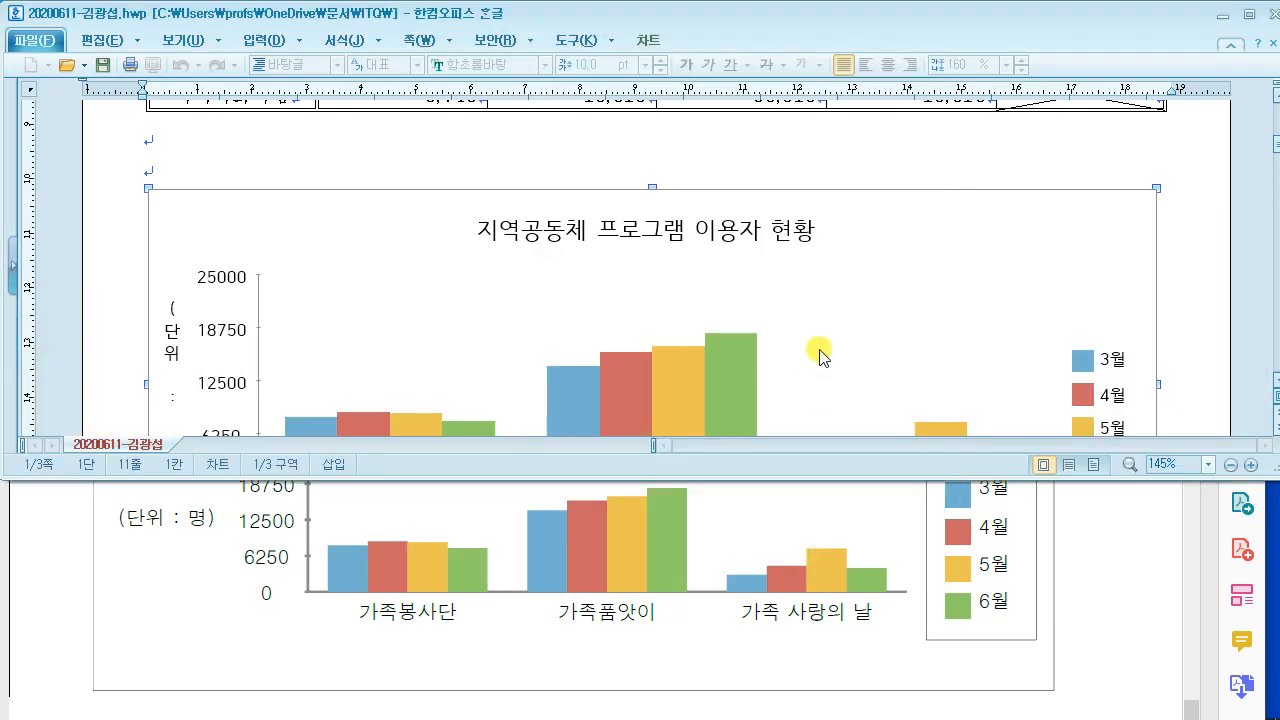
Step: Review chart conditions (3)–(5) in the reference PDF, then select the chart title
{"action": "left_click", "coordinate": [1075, 565]}
{"action": "scroll", "coordinate": [1081, 571], "scroll_direction": "up", "scroll_amount": 5}
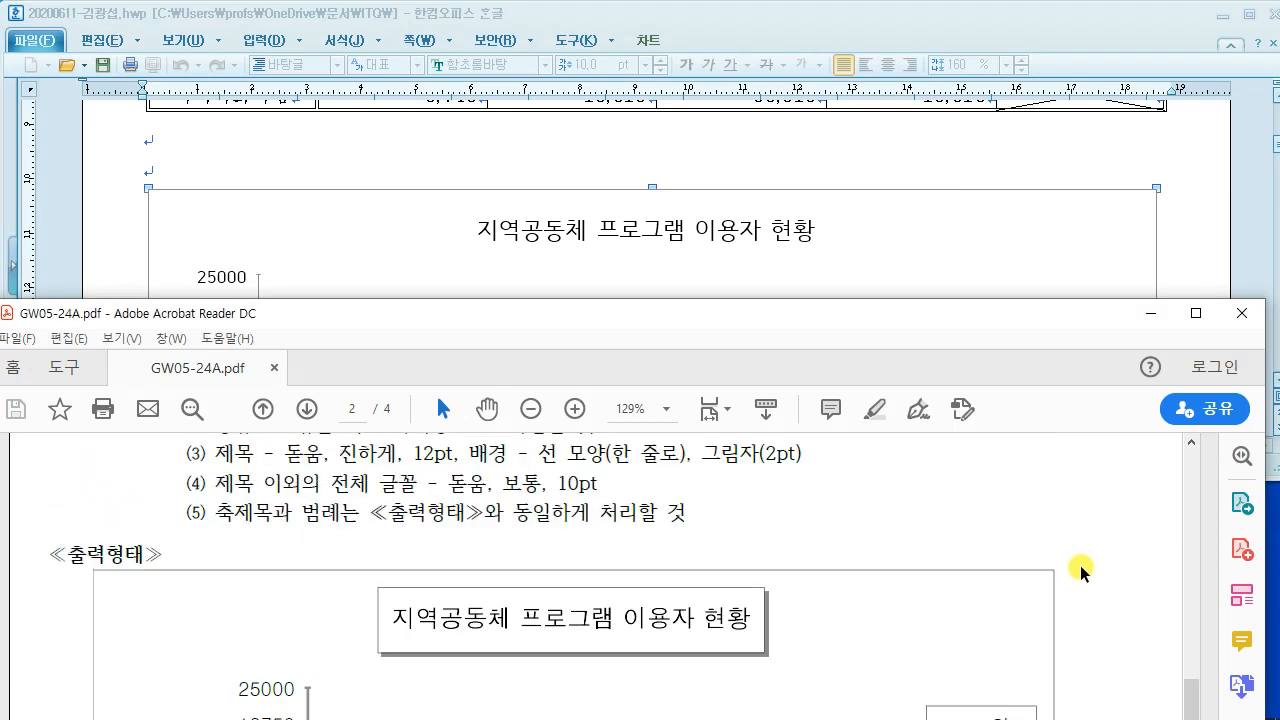
{"action": "scroll", "coordinate": [1081, 571], "scroll_direction": "up", "scroll_amount": 2}
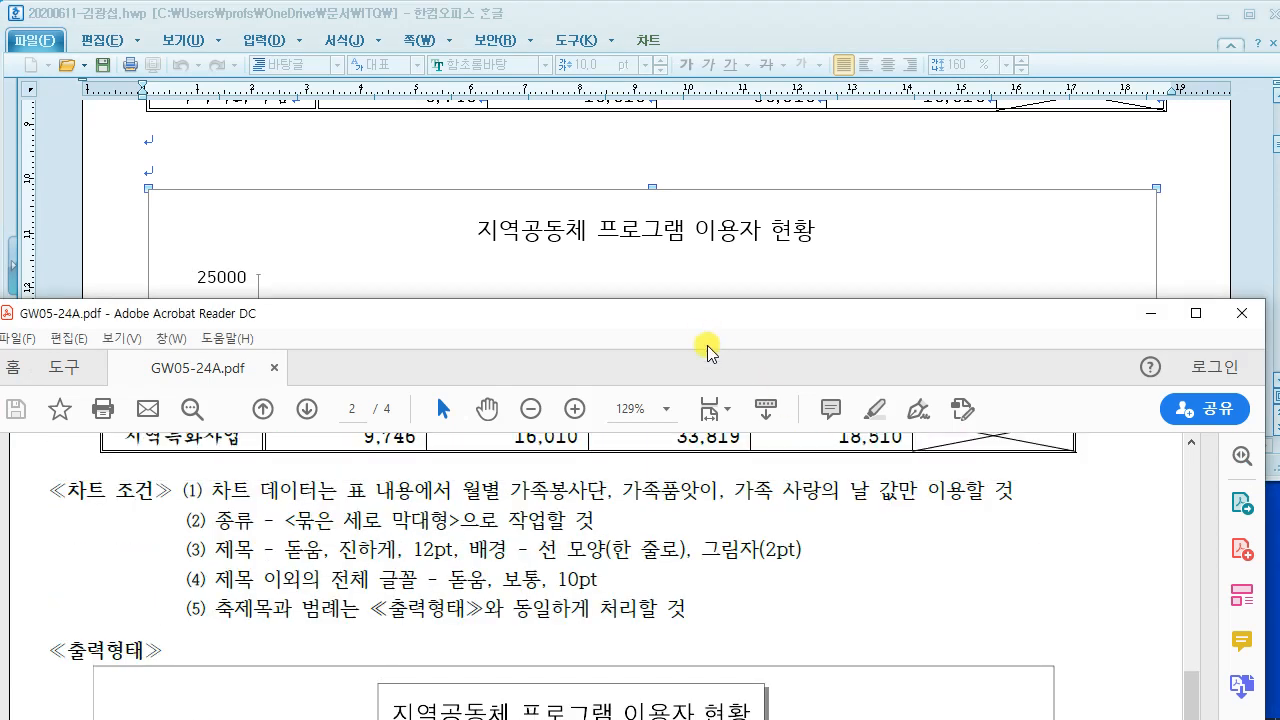
{"action": "left_click_drag", "start_coordinate": [706, 322], "coordinate": [700, 442]}
{"action": "scroll", "coordinate": [705, 357], "scroll_direction": "down", "scroll_amount": 3}
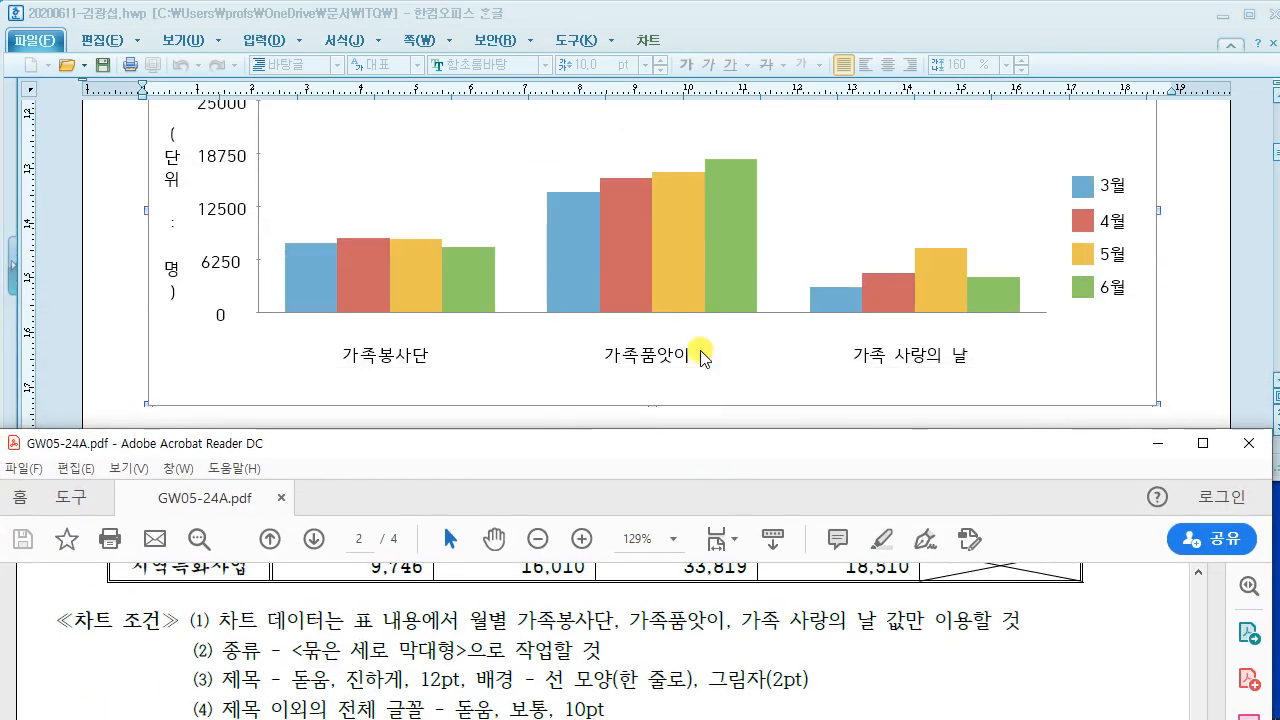
{"action": "scroll", "coordinate": [705, 357], "scroll_direction": "up", "scroll_amount": 3}
{"action": "scroll", "coordinate": [471, 672], "scroll_direction": "down", "scroll_amount": 1}
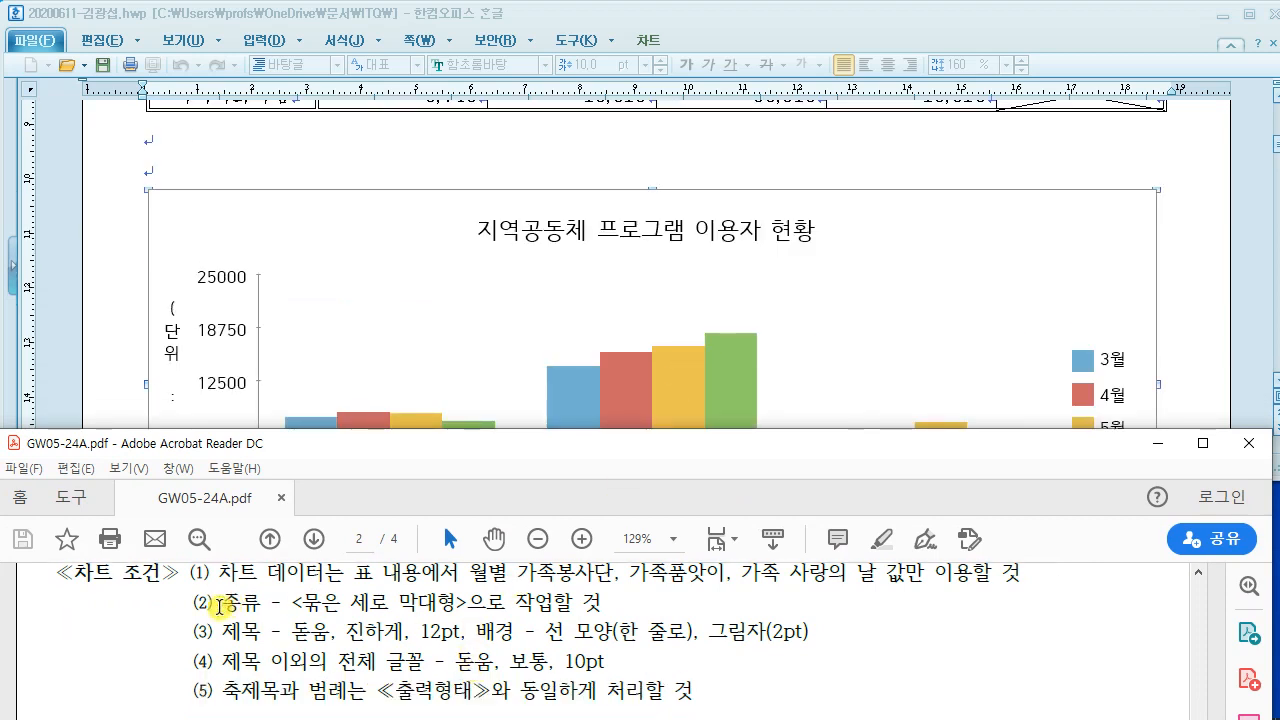
{"action": "left_click_drag", "start_coordinate": [222, 632], "coordinate": [849, 639]}
{"action": "left_click", "coordinate": [751, 648]}
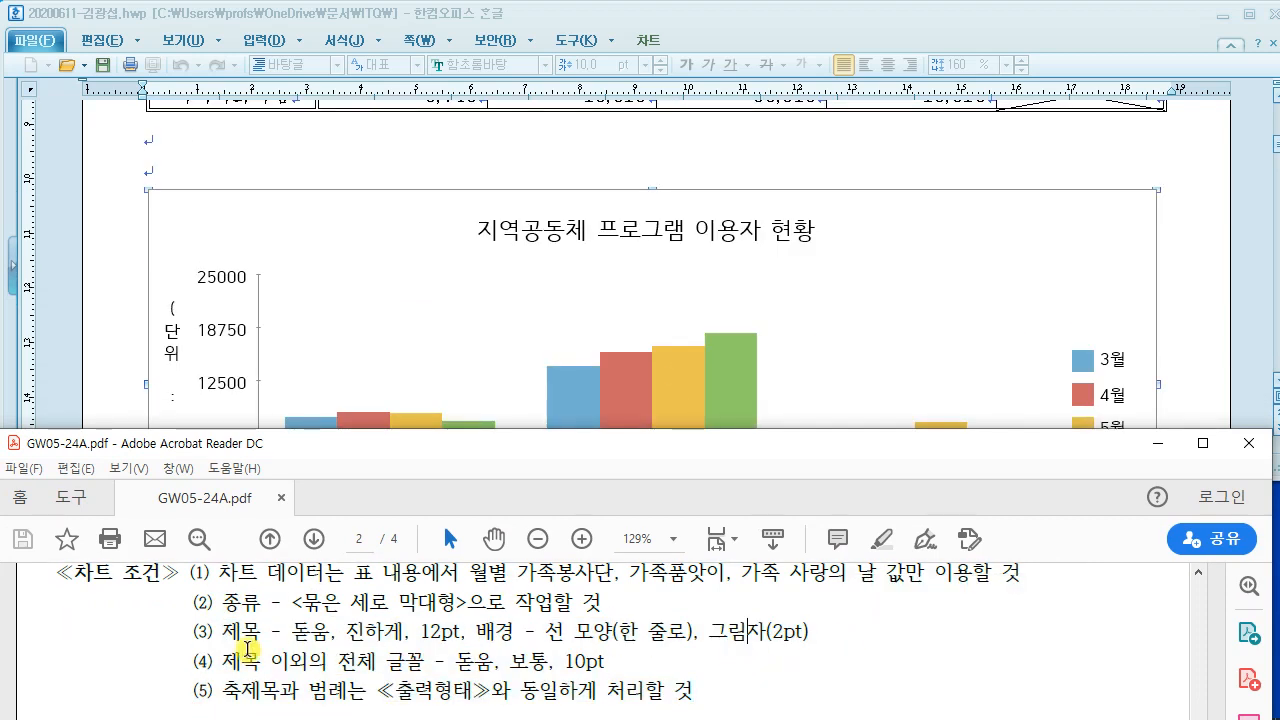
{"action": "left_click_drag", "start_coordinate": [234, 632], "coordinate": [760, 668]}
{"action": "left_click", "coordinate": [715, 632]}
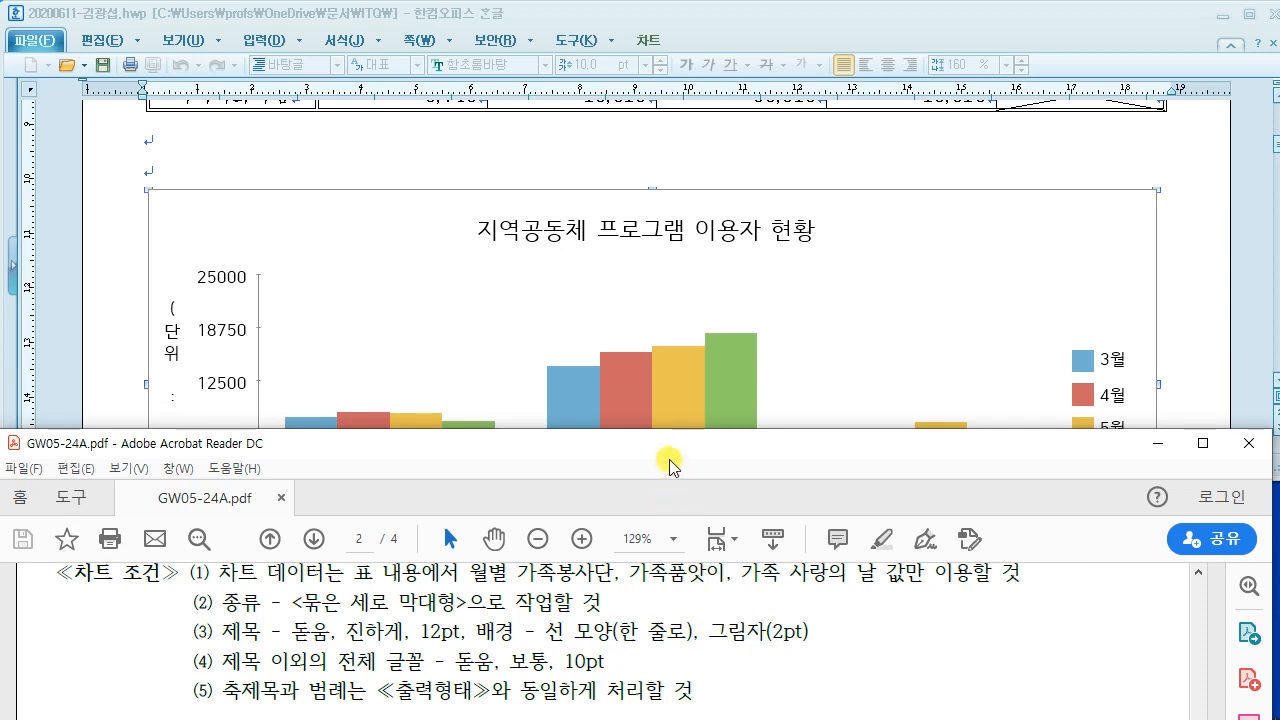
{"action": "left_click_drag", "start_coordinate": [697, 459], "coordinate": [686, 498]}
{"action": "left_click", "coordinate": [649, 234]}
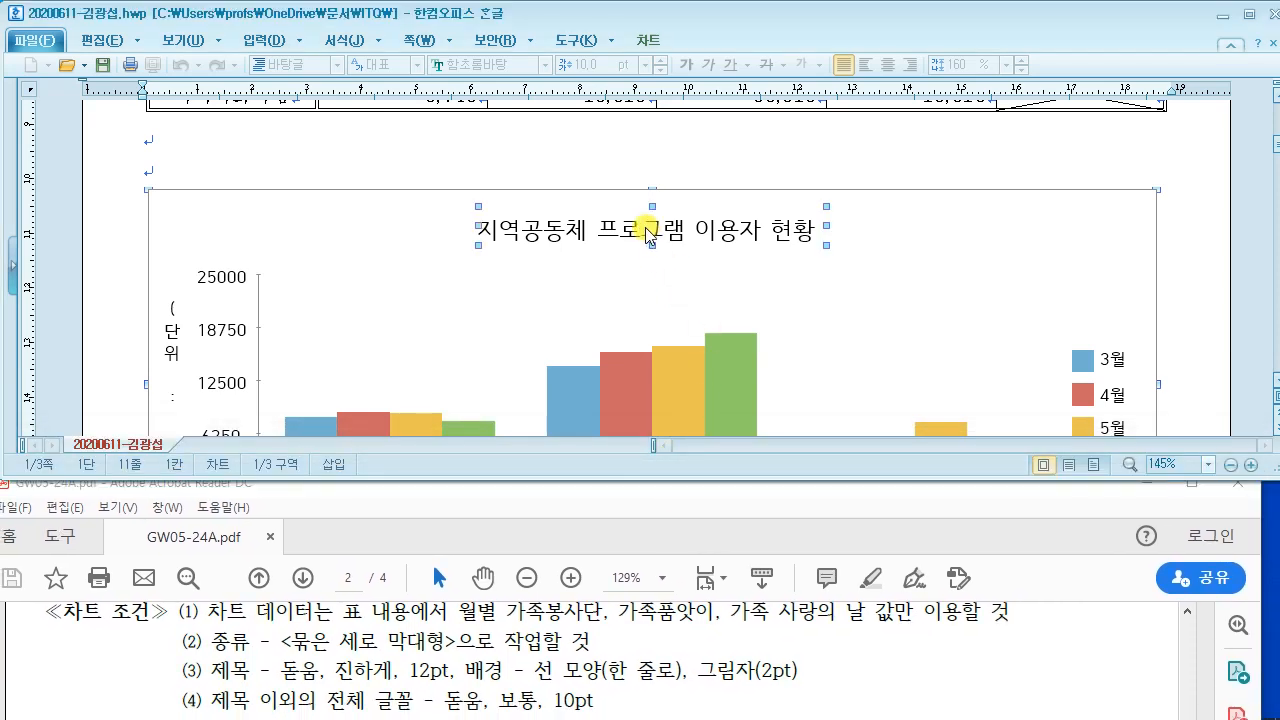
Step: Open the chart title's formatting dialog and match its background tab to the border and shadow requirement
{"action": "double_click", "coordinate": [649, 234]}
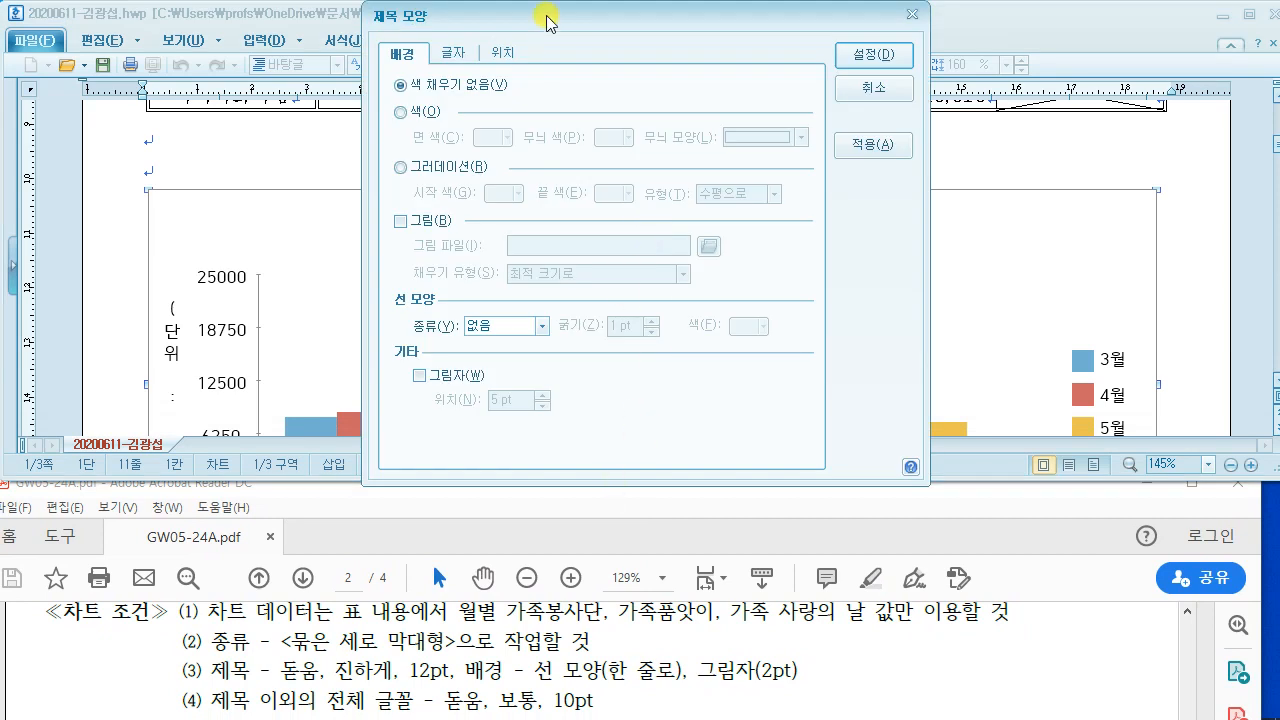
{"action": "left_click_drag", "start_coordinate": [543, 14], "coordinate": [797, 63]}
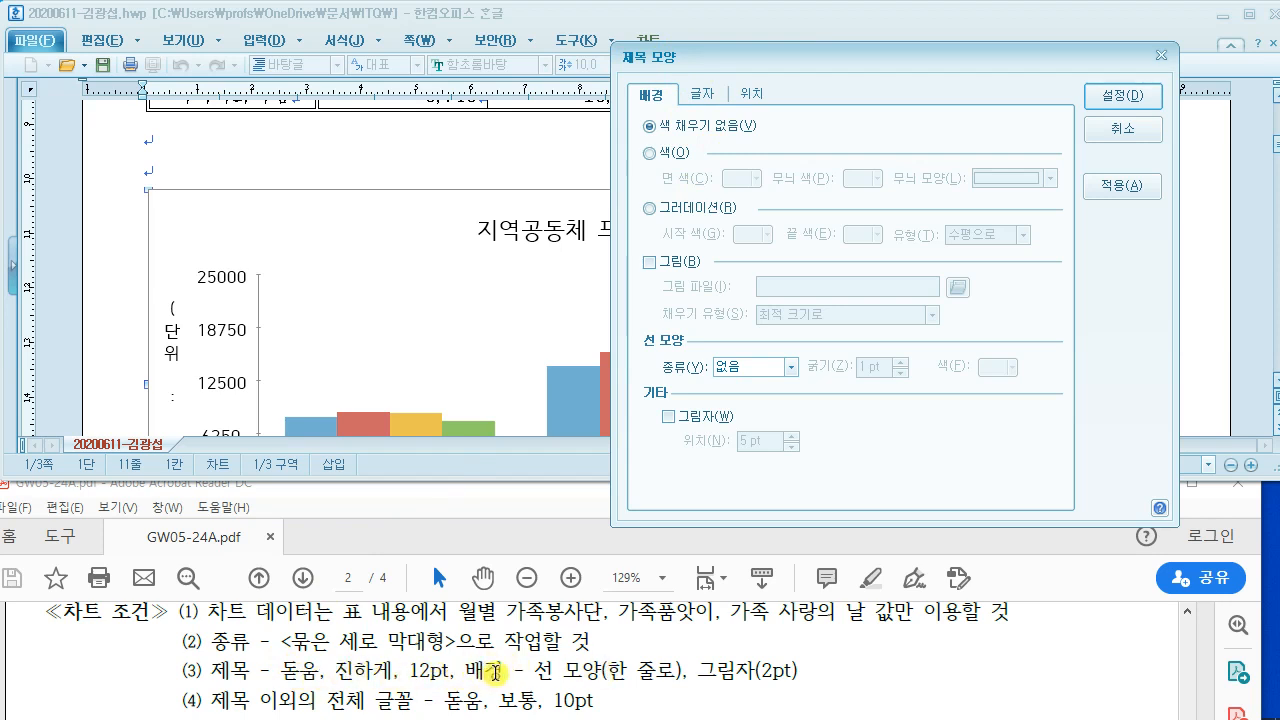
{"action": "mouse_move", "coordinate": [621, 80]}
{"action": "left_mouse_down"}
{"action": "mouse_move", "coordinate": [661, 112]}
{"action": "mouse_move", "coordinate": [693, 116]}
{"action": "left_mouse_up"}
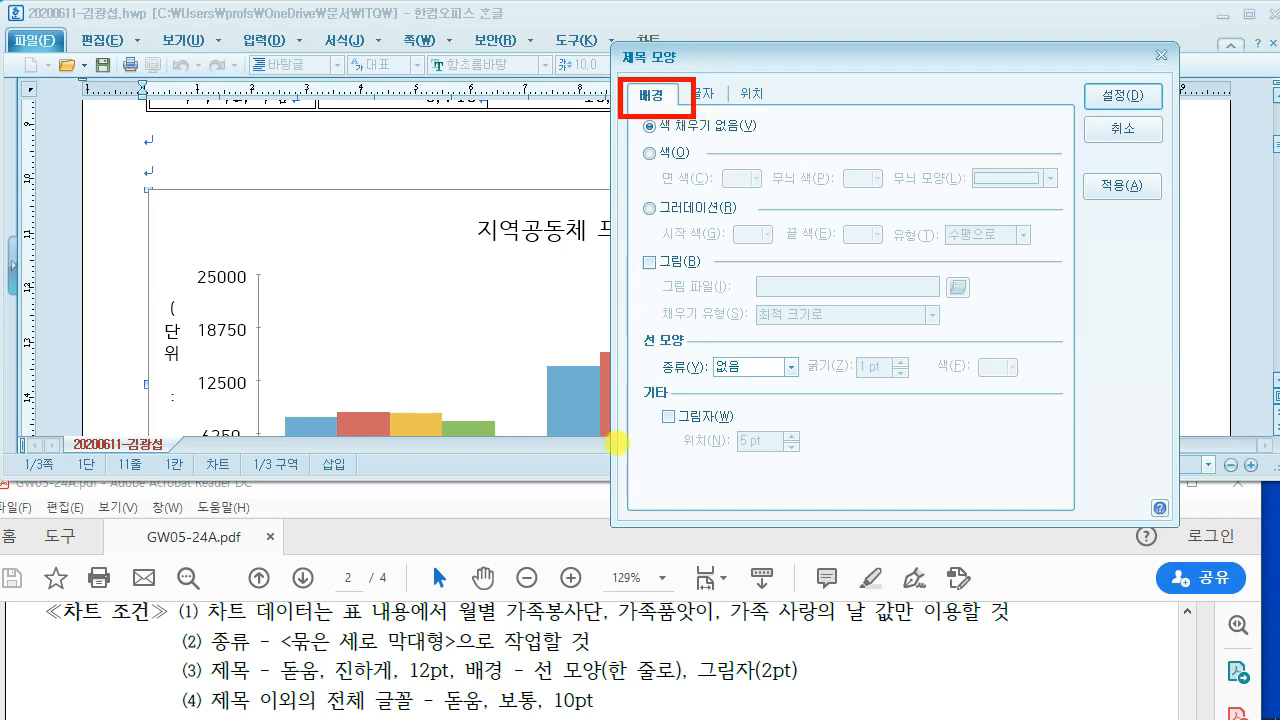
{"action": "mouse_move", "coordinate": [540, 688]}
{"action": "left_mouse_down"}
{"action": "mouse_move", "coordinate": [735, 690]}
{"action": "mouse_move", "coordinate": [822, 665]}
{"action": "mouse_move", "coordinate": [578, 646]}
{"action": "mouse_move", "coordinate": [513, 692]}
{"action": "left_mouse_up"}
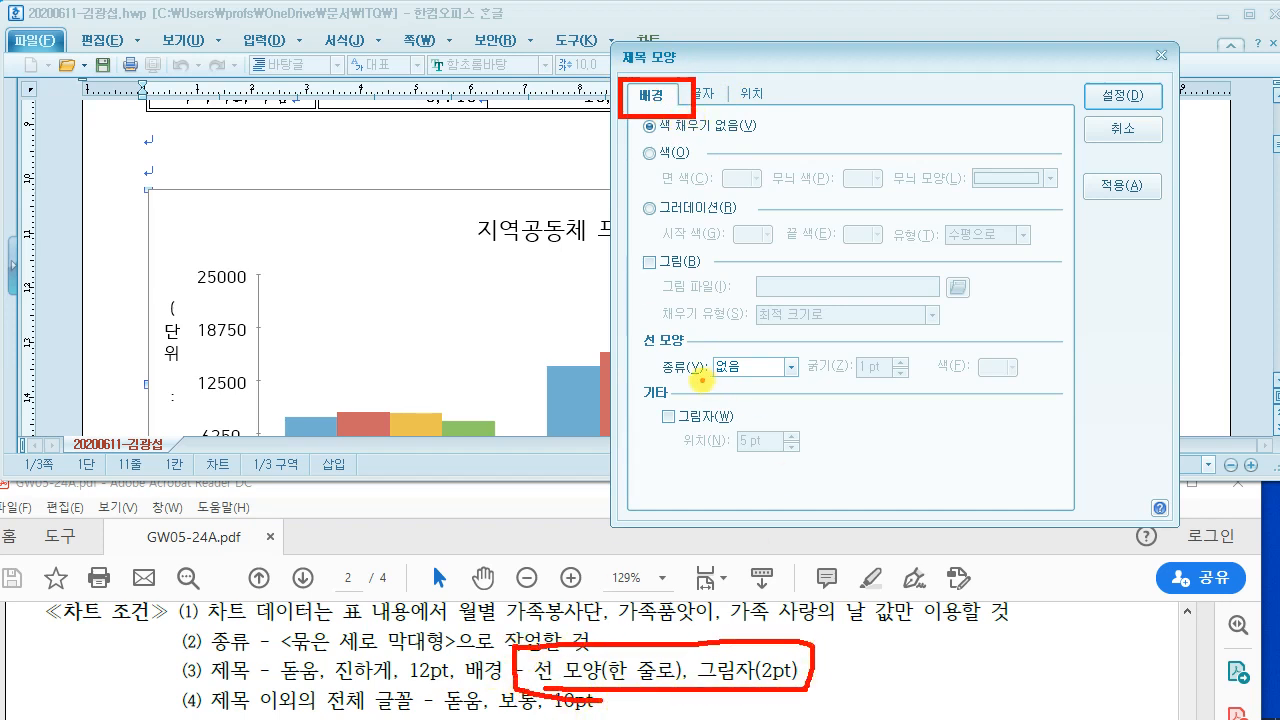
{"action": "left_click_drag", "start_coordinate": [657, 372], "coordinate": [780, 388]}
{"action": "mouse_move", "coordinate": [618, 650]}
{"action": "left_mouse_down"}
{"action": "mouse_move", "coordinate": [680, 580]}
{"action": "mouse_move", "coordinate": [737, 371]}
{"action": "left_mouse_up"}
{"action": "key", "text": "Escape"}
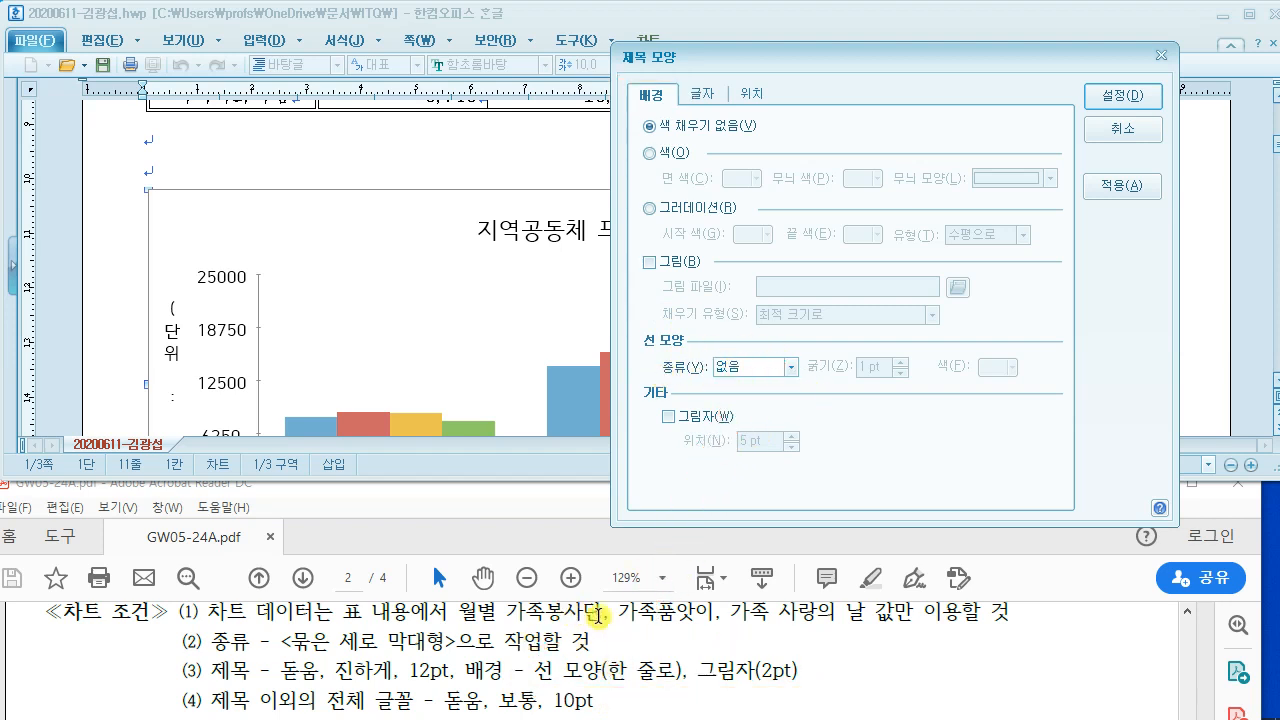
Step: Give the title a single-line black 1 pt border and a 2 pt shadow
{"action": "left_click", "coordinate": [772, 367]}
{"action": "left_click", "coordinate": [737, 387]}
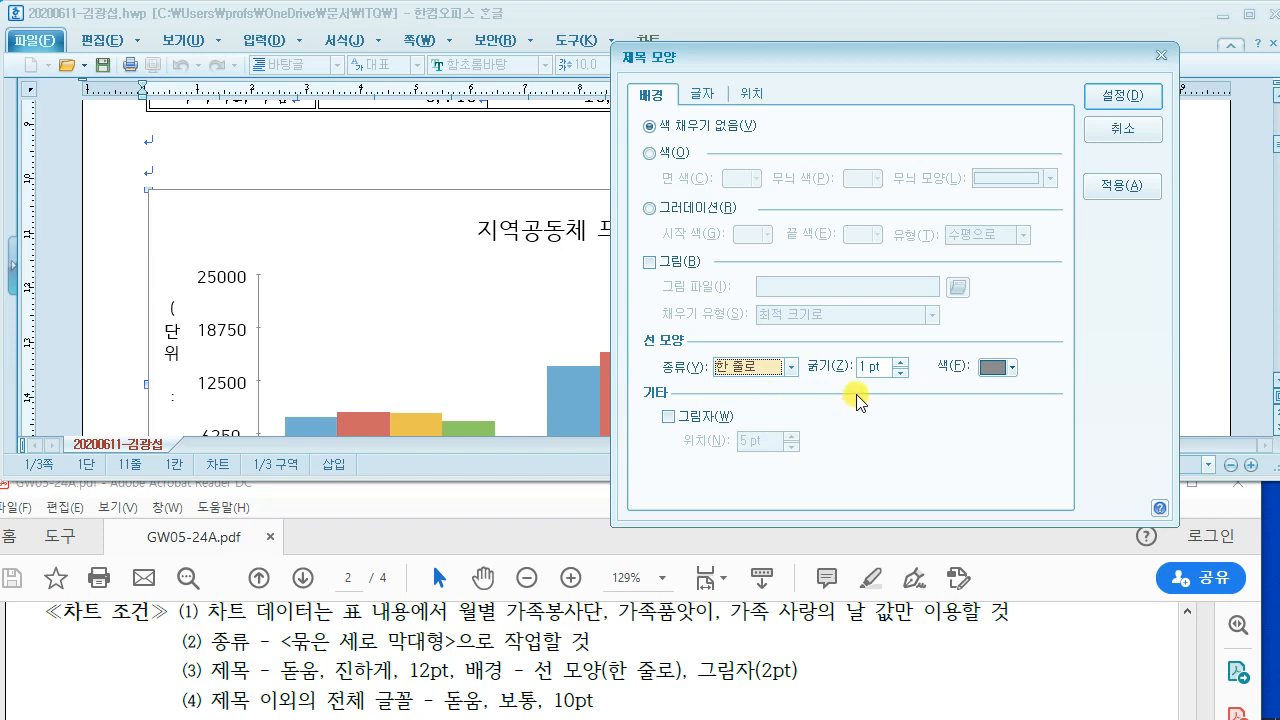
{"action": "left_click", "coordinate": [1007, 368]}
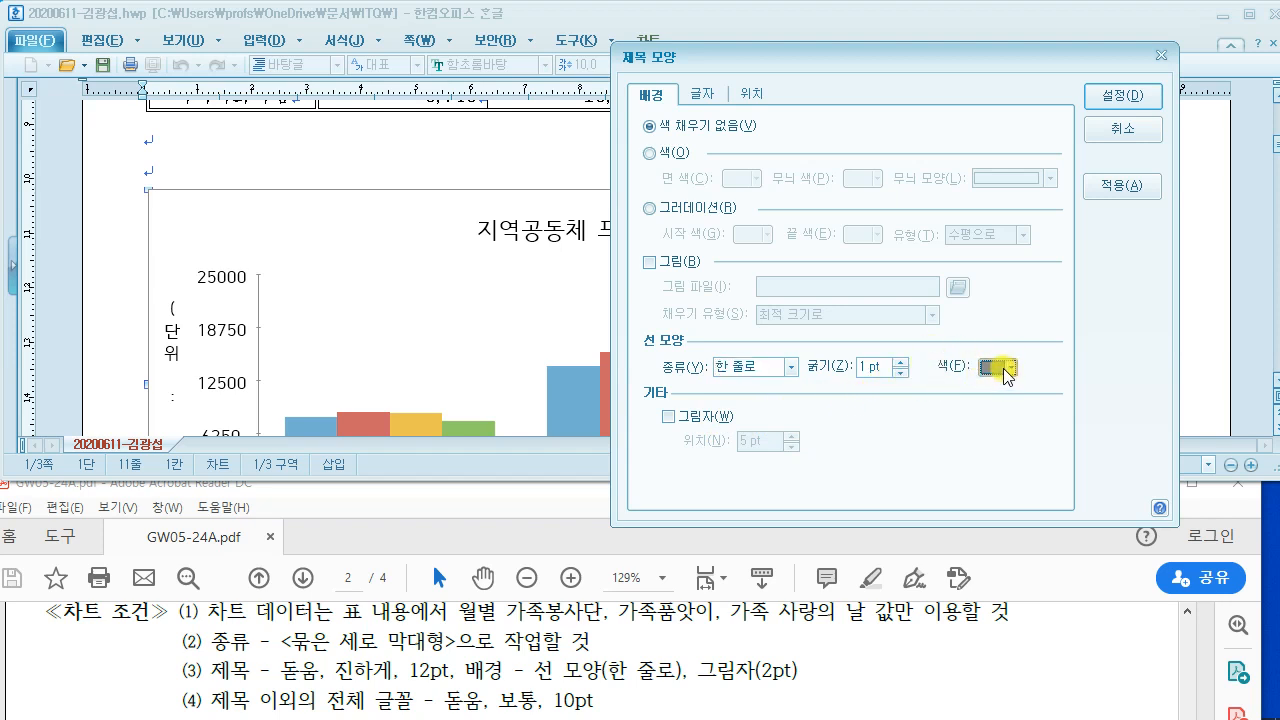
{"action": "left_click", "coordinate": [1005, 422]}
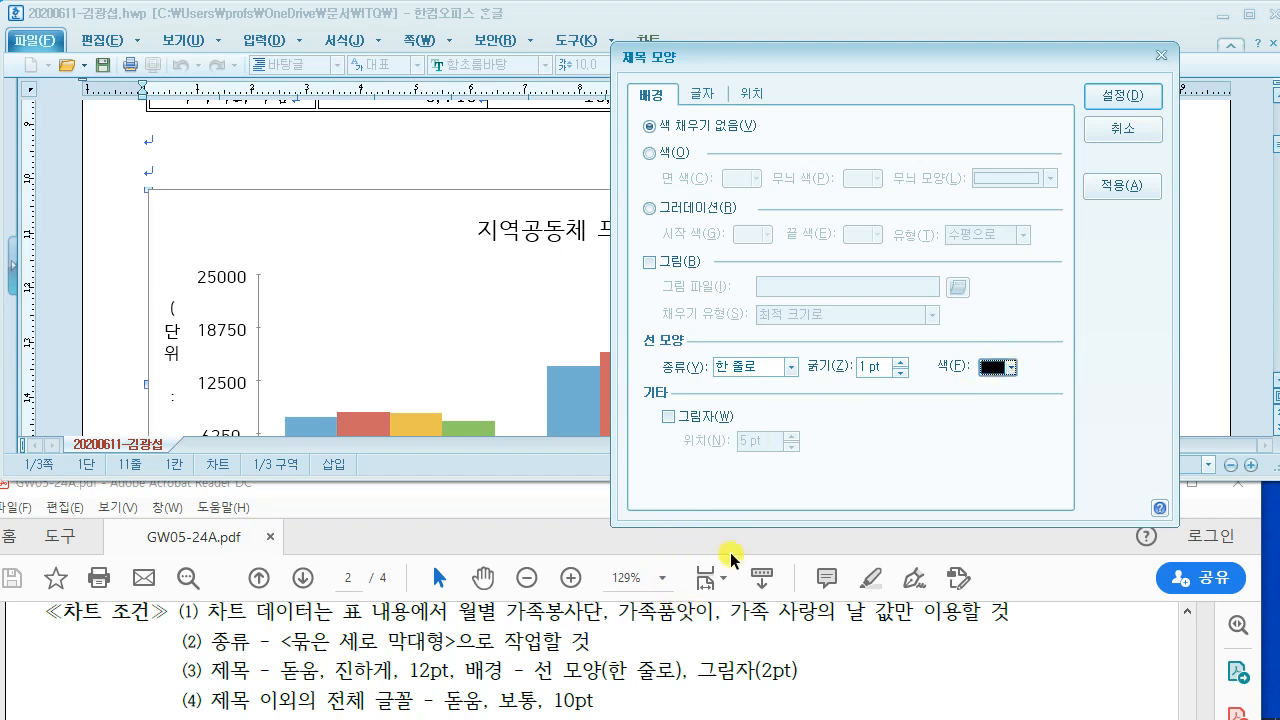
{"action": "left_click", "coordinate": [668, 417]}
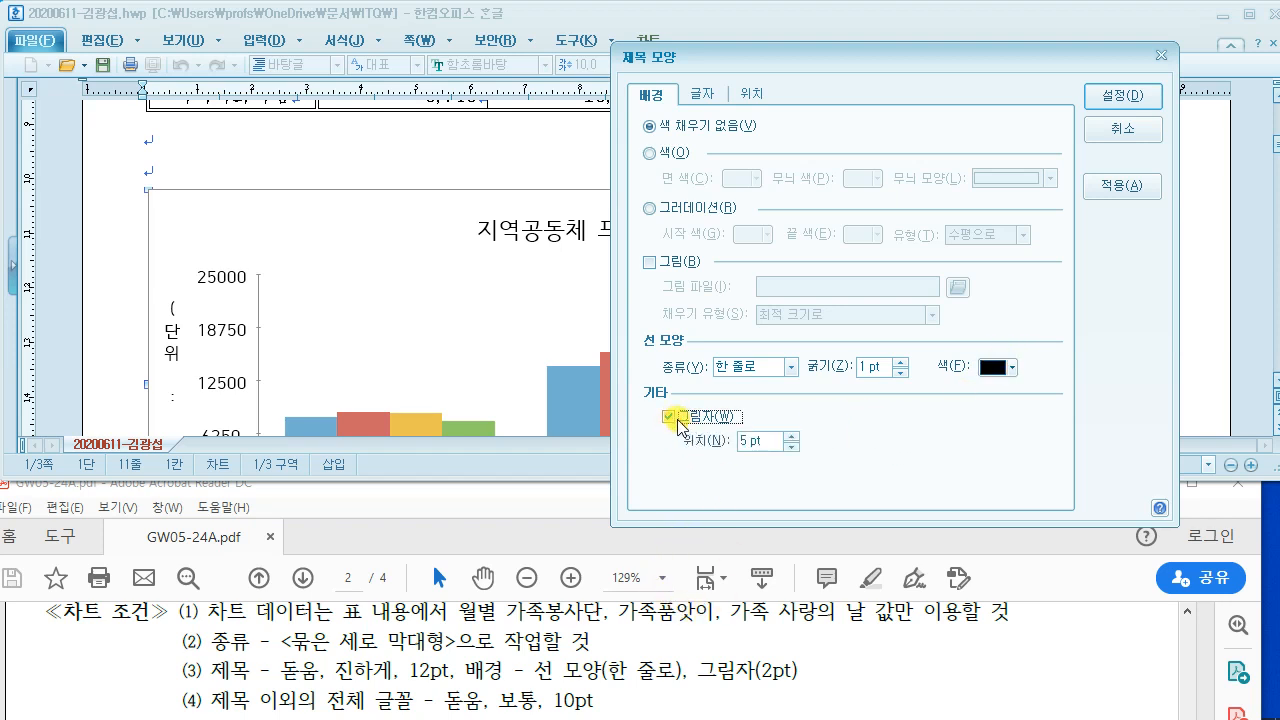
{"action": "left_click", "coordinate": [748, 440]}
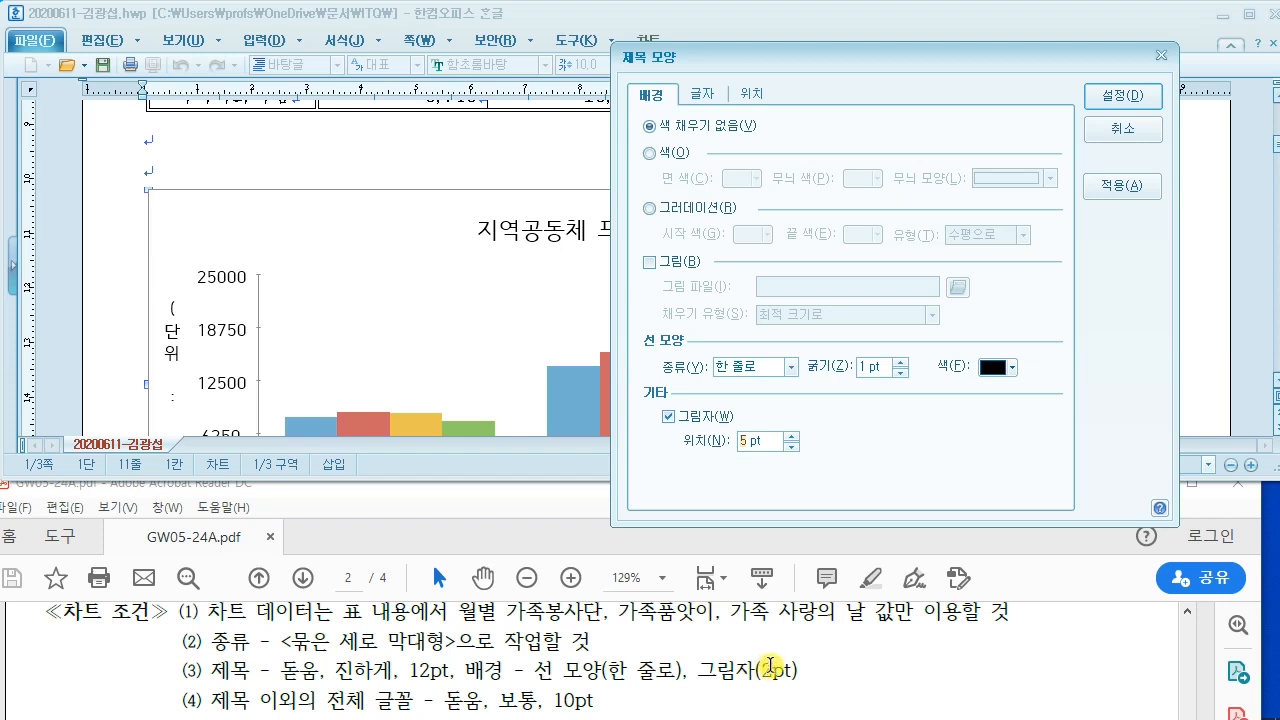
{"action": "type", "text": "2"}
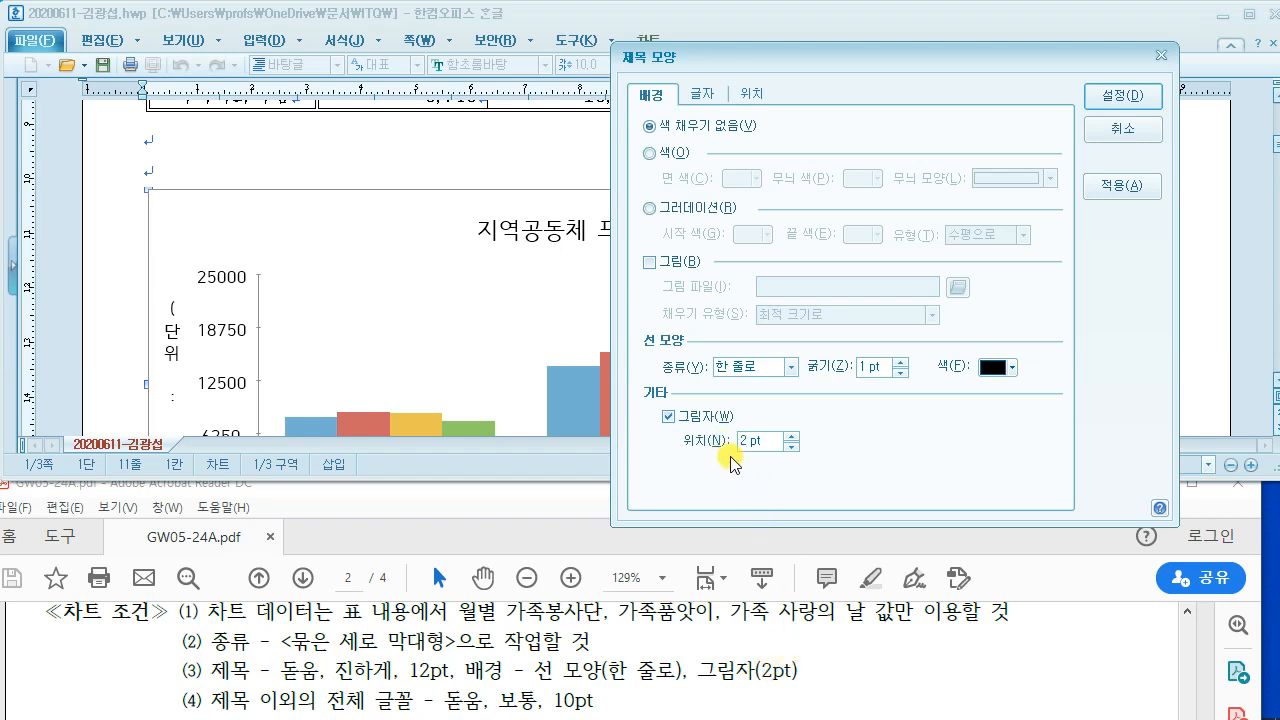
{"action": "mouse_move", "coordinate": [633, 313]}
{"action": "left_mouse_down"}
{"action": "mouse_move", "coordinate": [648, 362]}
{"action": "mouse_move", "coordinate": [1034, 479]}
{"action": "left_mouse_up"}
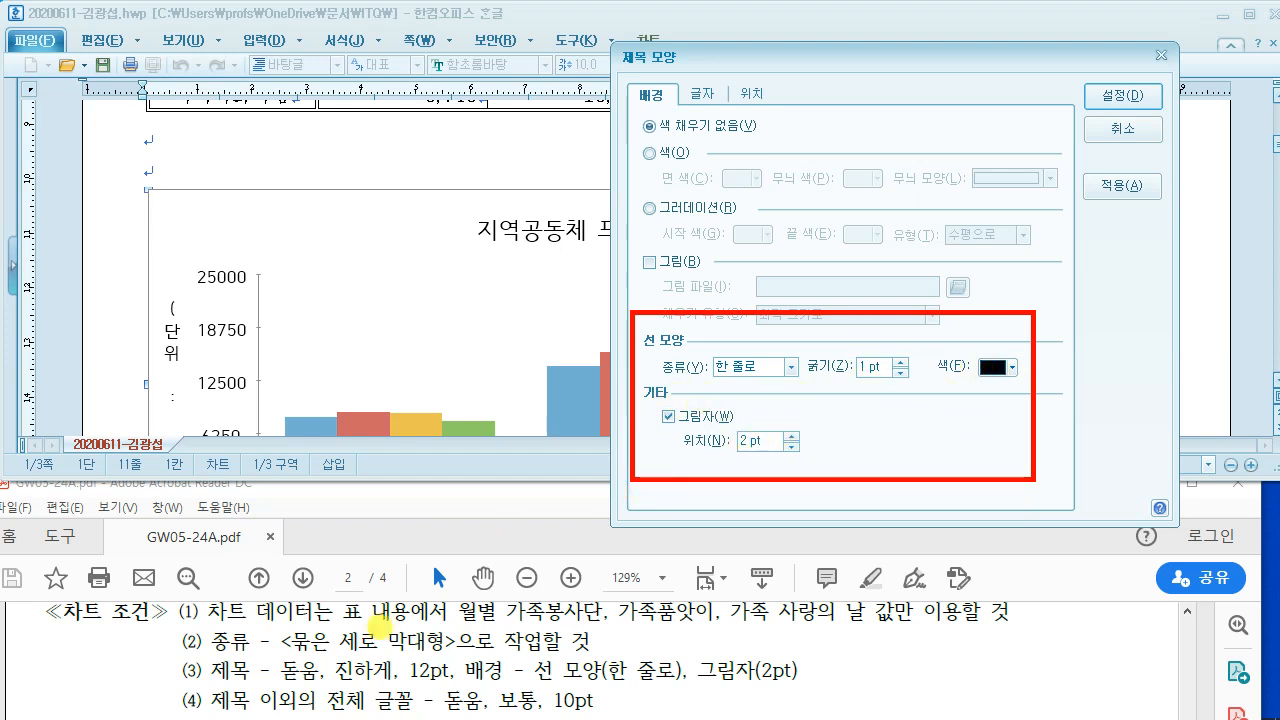
{"action": "left_click_drag", "start_coordinate": [278, 684], "coordinate": [505, 690]}
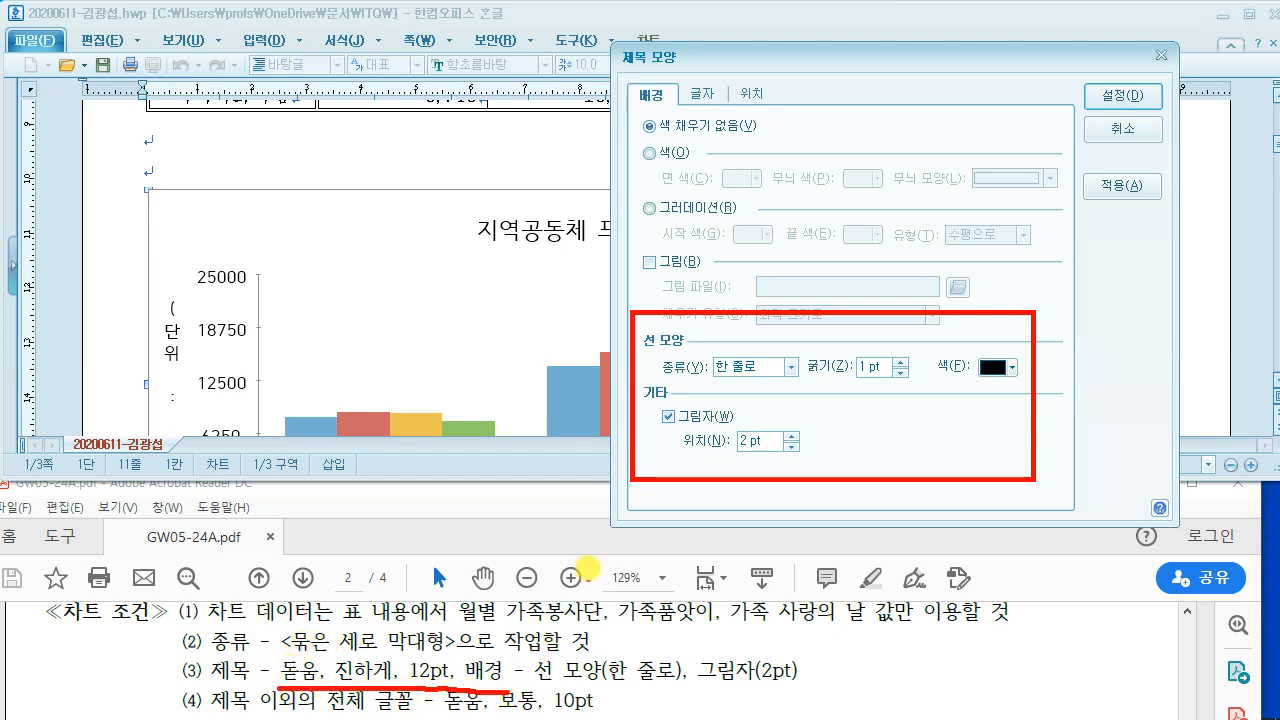
Step: Make the chart title text bold 돋움 12 pt and apply it, checking against the exam sheet
{"action": "left_click", "coordinate": [704, 95]}
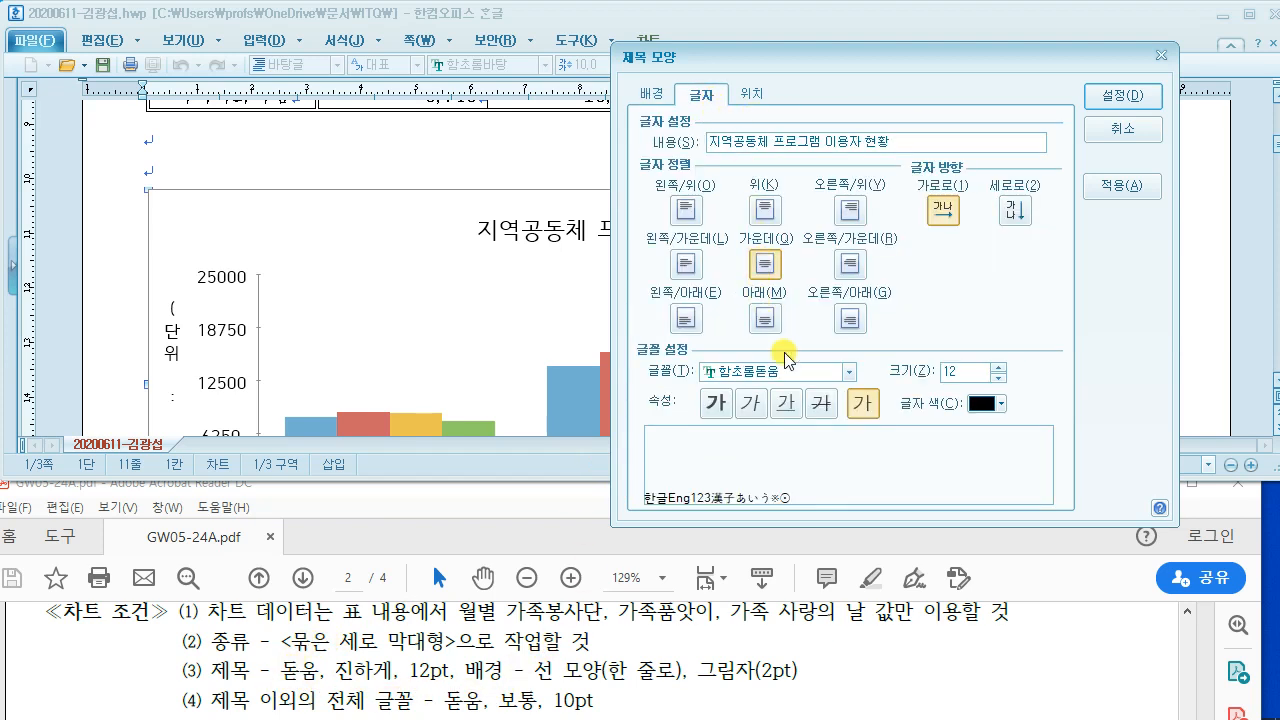
{"action": "left_click", "coordinate": [755, 373]}
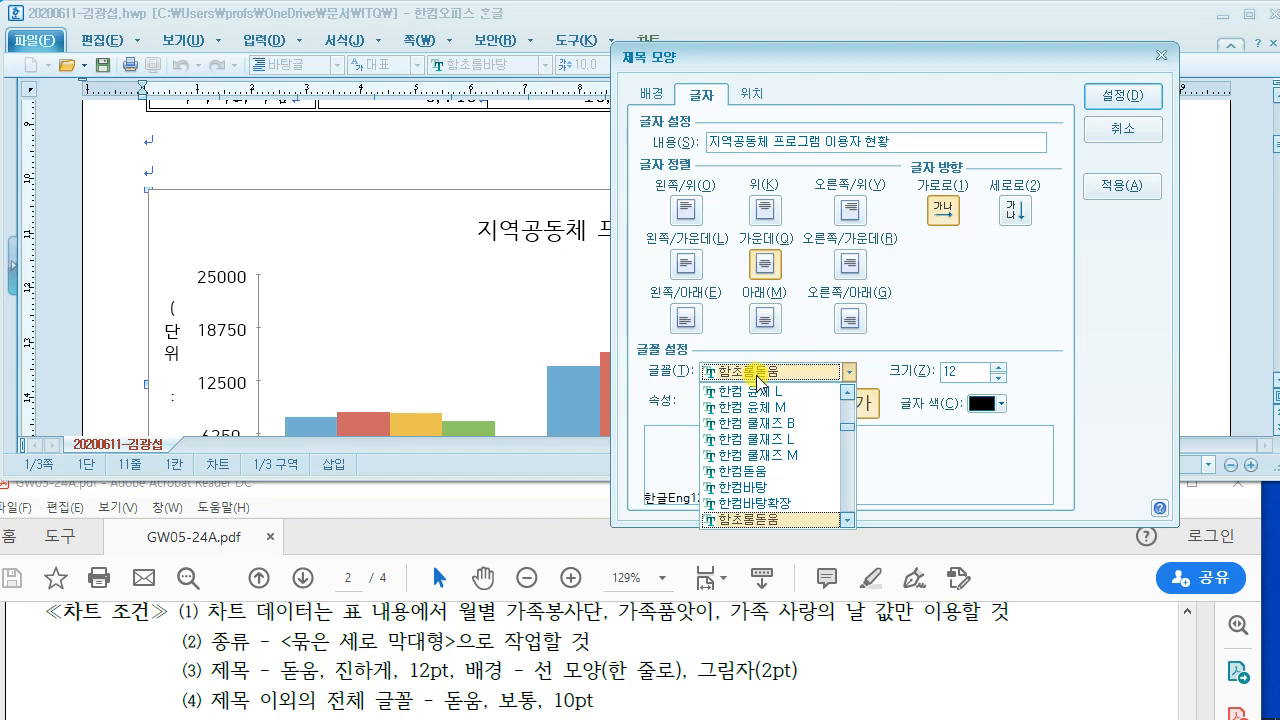
{"action": "type", "text": "ㄷ"}
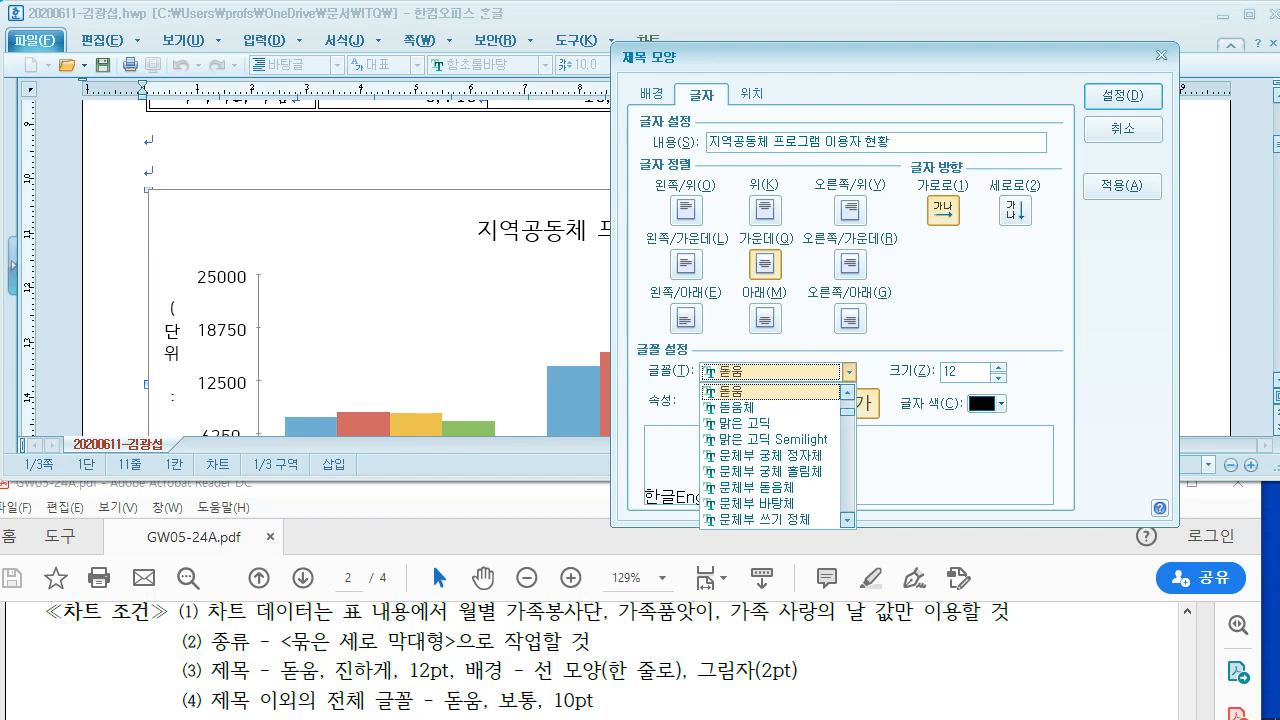
{"action": "left_click", "coordinate": [726, 390]}
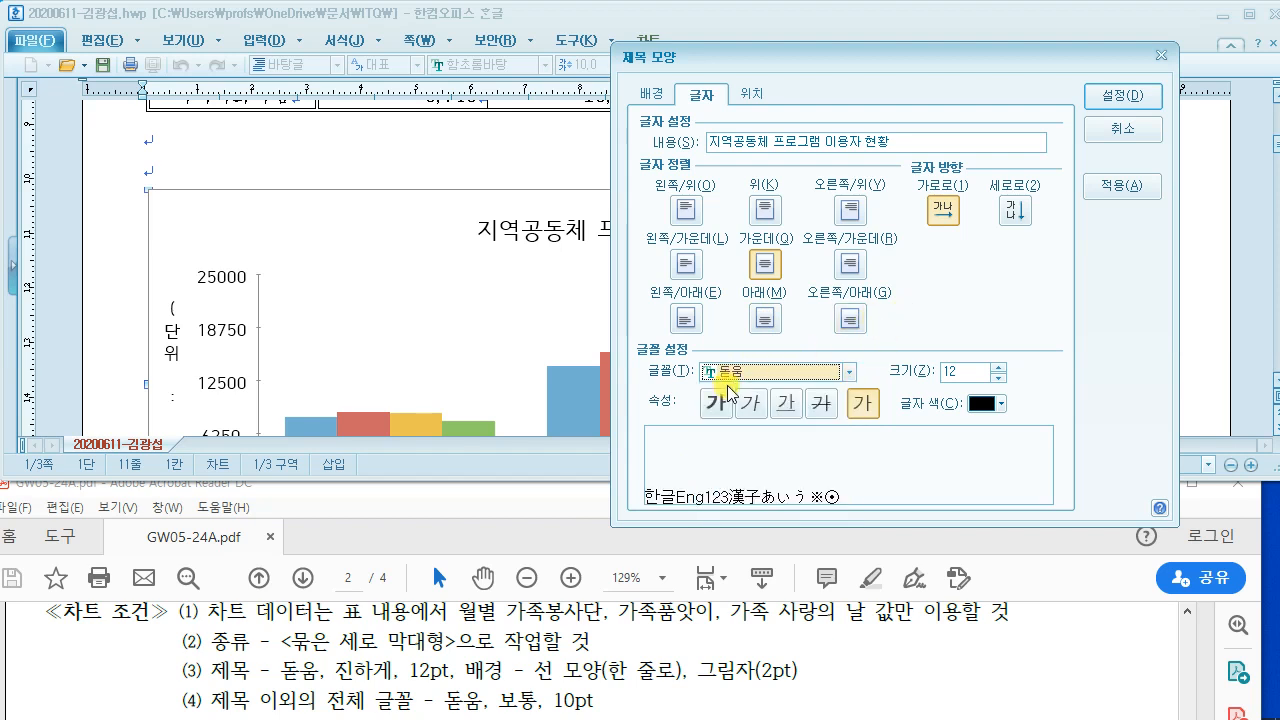
{"action": "left_click", "coordinate": [727, 404]}
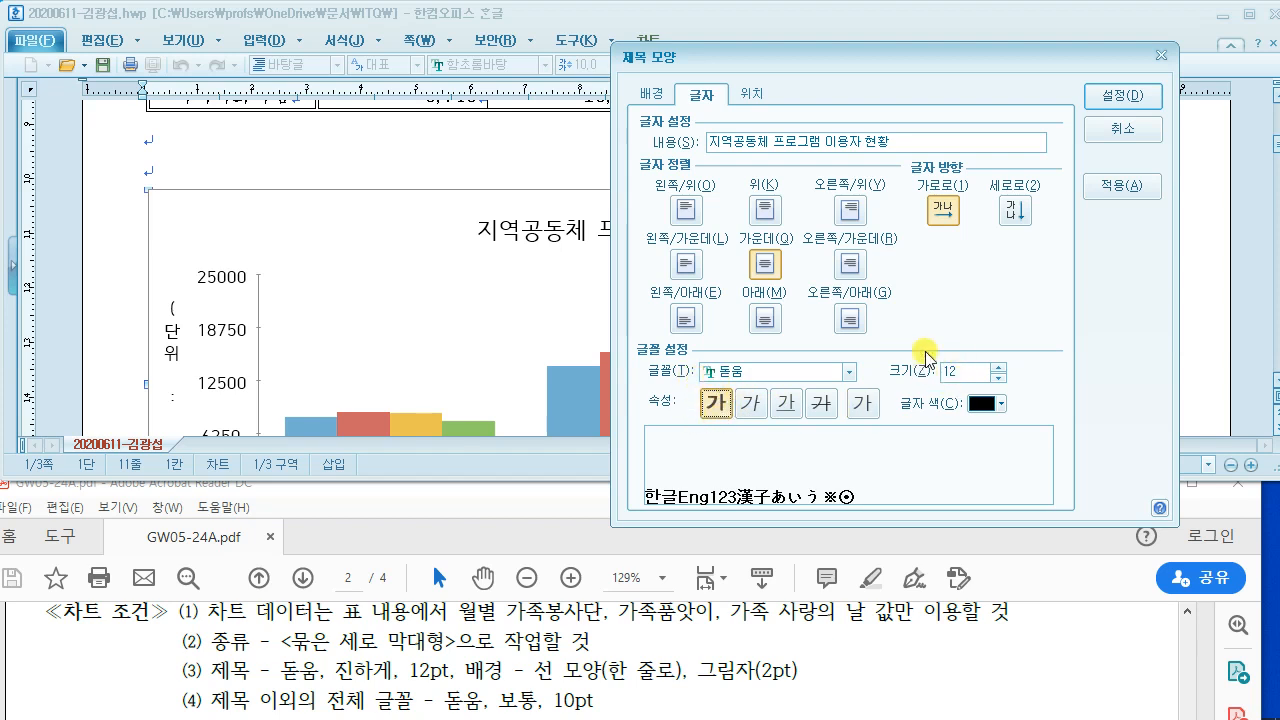
{"action": "left_click", "coordinate": [1110, 96]}
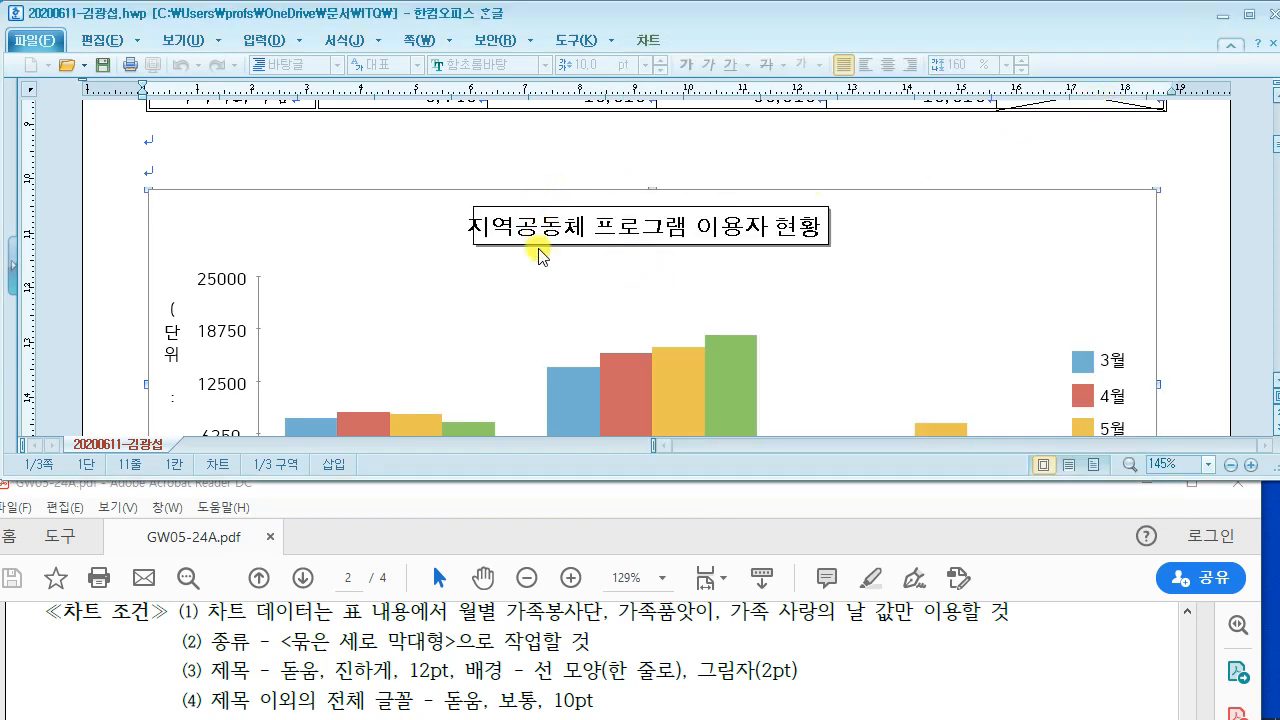
{"action": "left_click", "coordinate": [588, 660]}
{"action": "scroll", "coordinate": [588, 660], "scroll_direction": "down", "scroll_amount": 5}
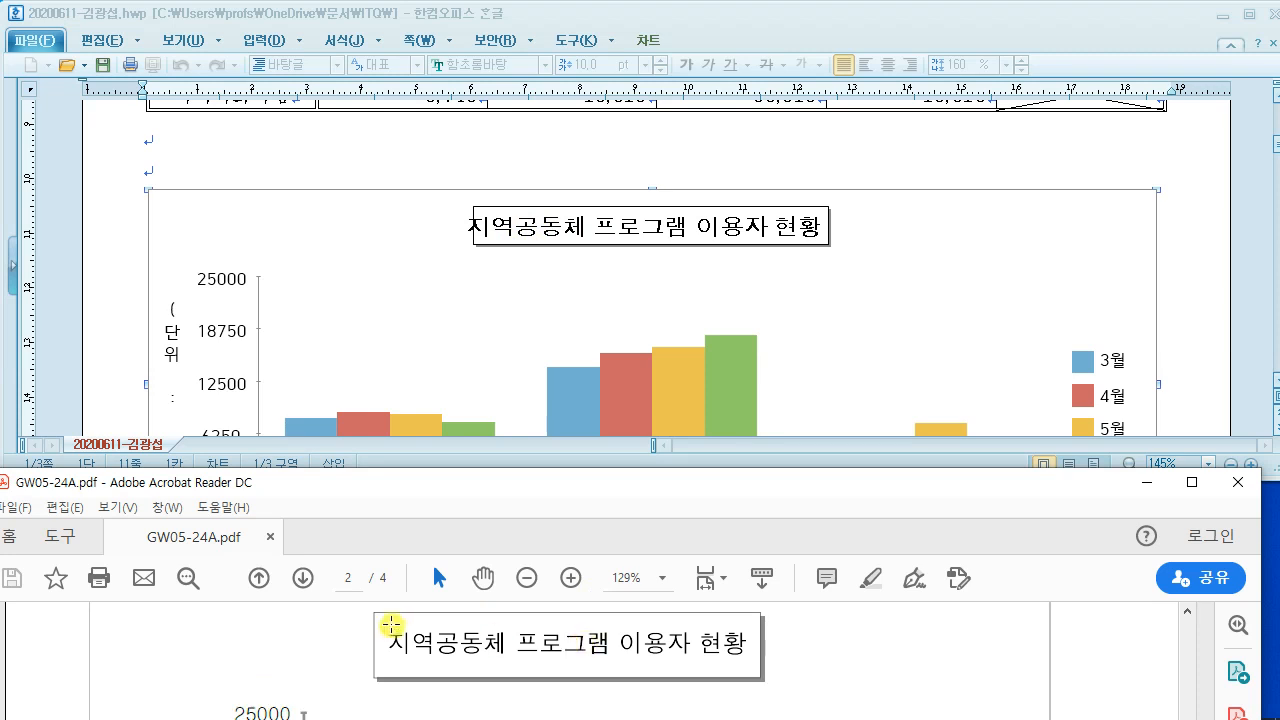
{"action": "left_click", "coordinate": [521, 232]}
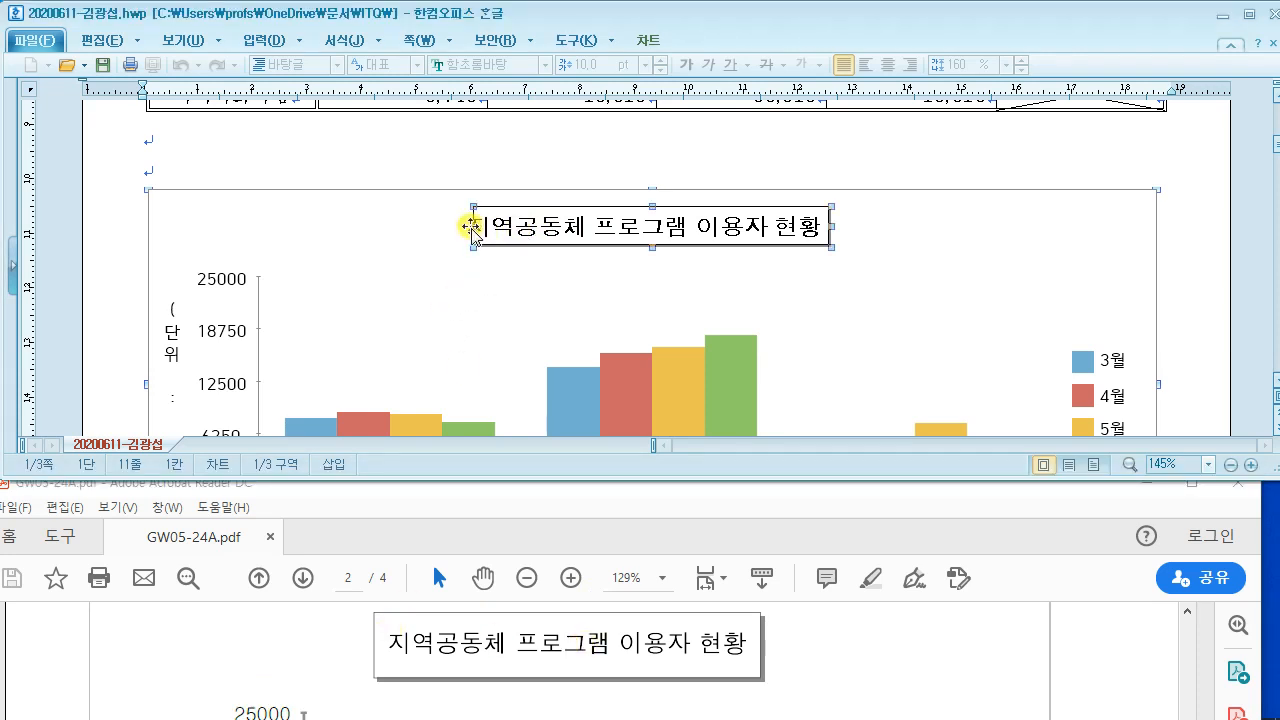
Step: Stretch the title box's left edge outward in three small drags and compare with the exam sheet
{"action": "left_click_drag", "start_coordinate": [445, 226], "coordinate": [446, 226]}
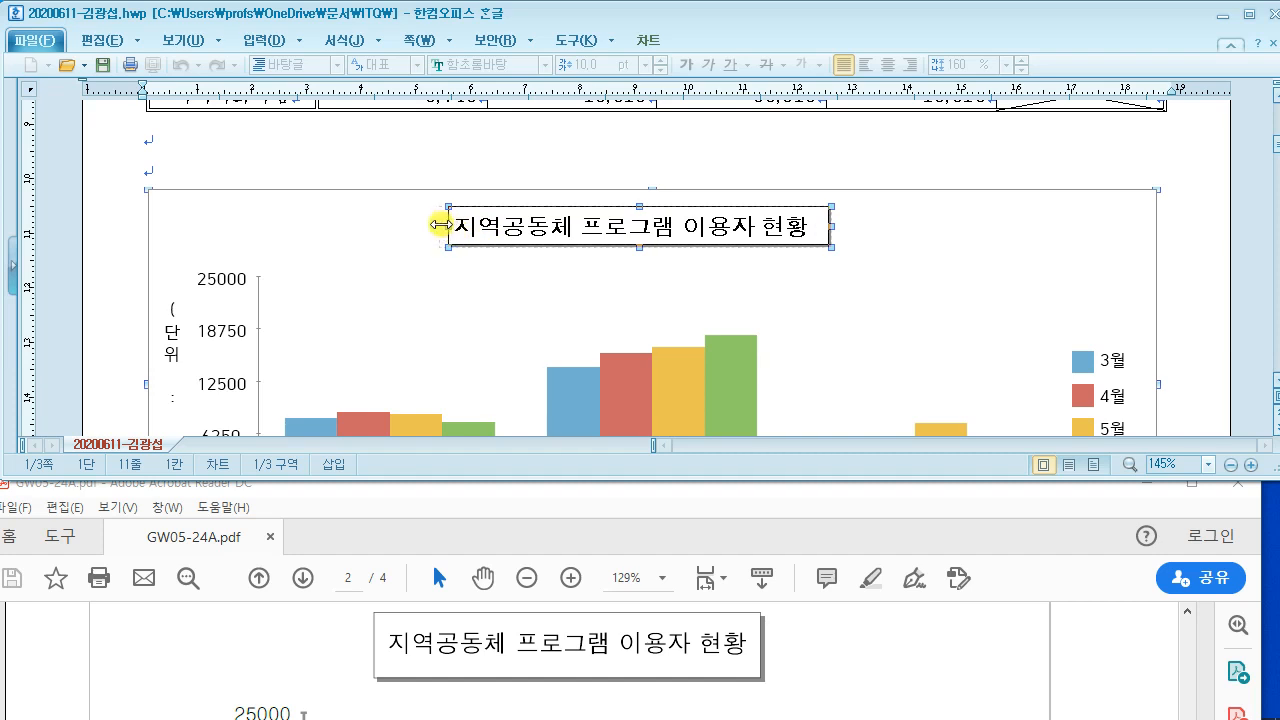
{"action": "left_click_drag", "start_coordinate": [440, 224], "coordinate": [431, 225]}
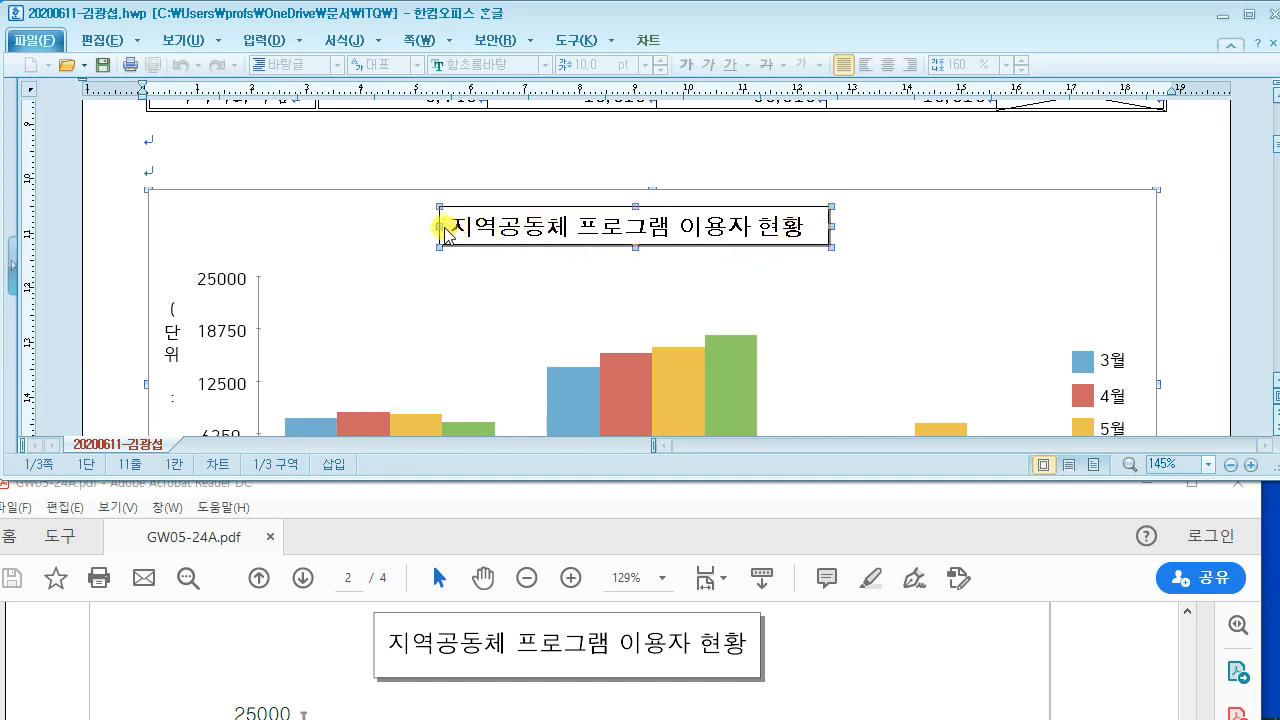
{"action": "left_click_drag", "start_coordinate": [432, 226], "coordinate": [423, 226]}
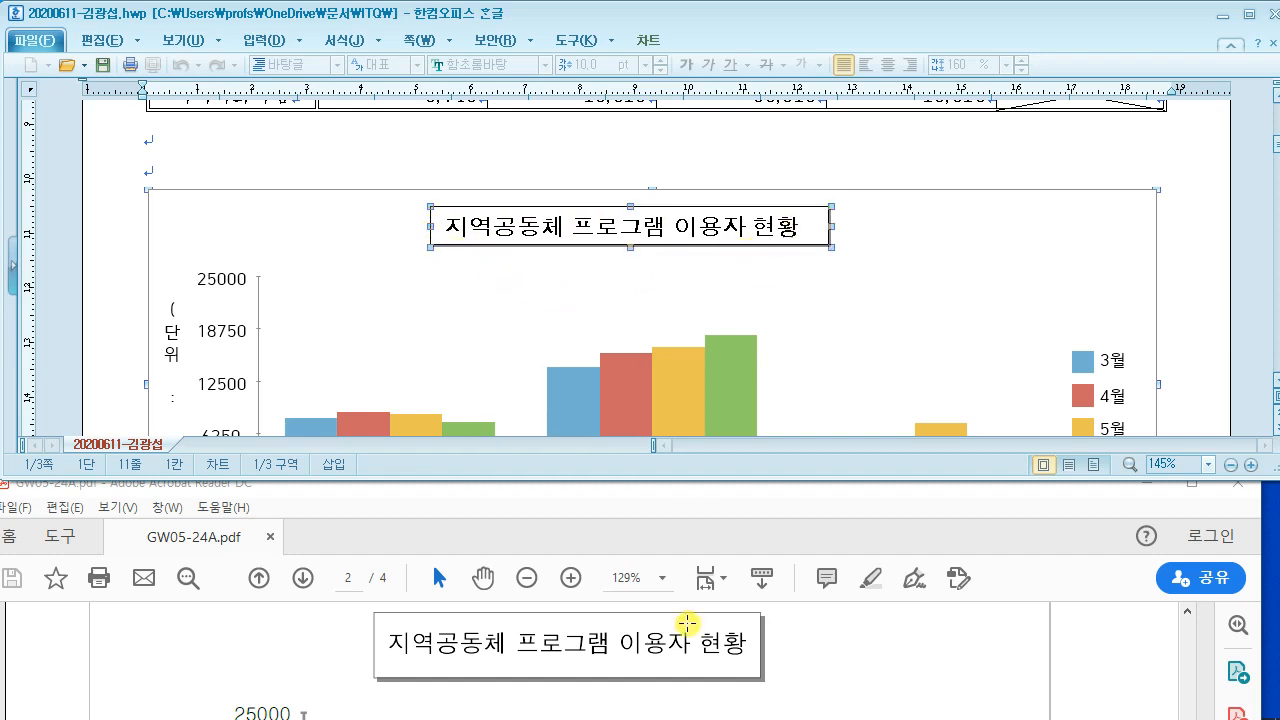
{"action": "left_click", "coordinate": [828, 643]}
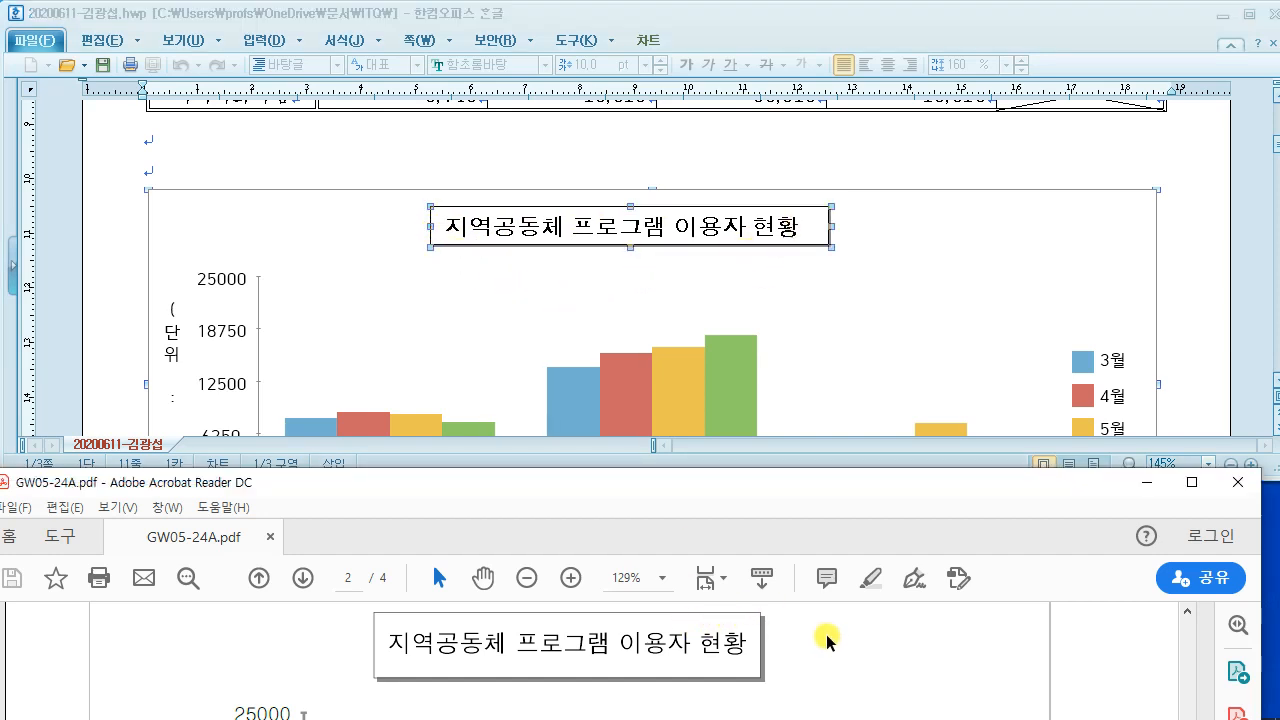
{"action": "left_click", "coordinate": [797, 234]}
{"action": "right_click", "coordinate": [1056, 243]}
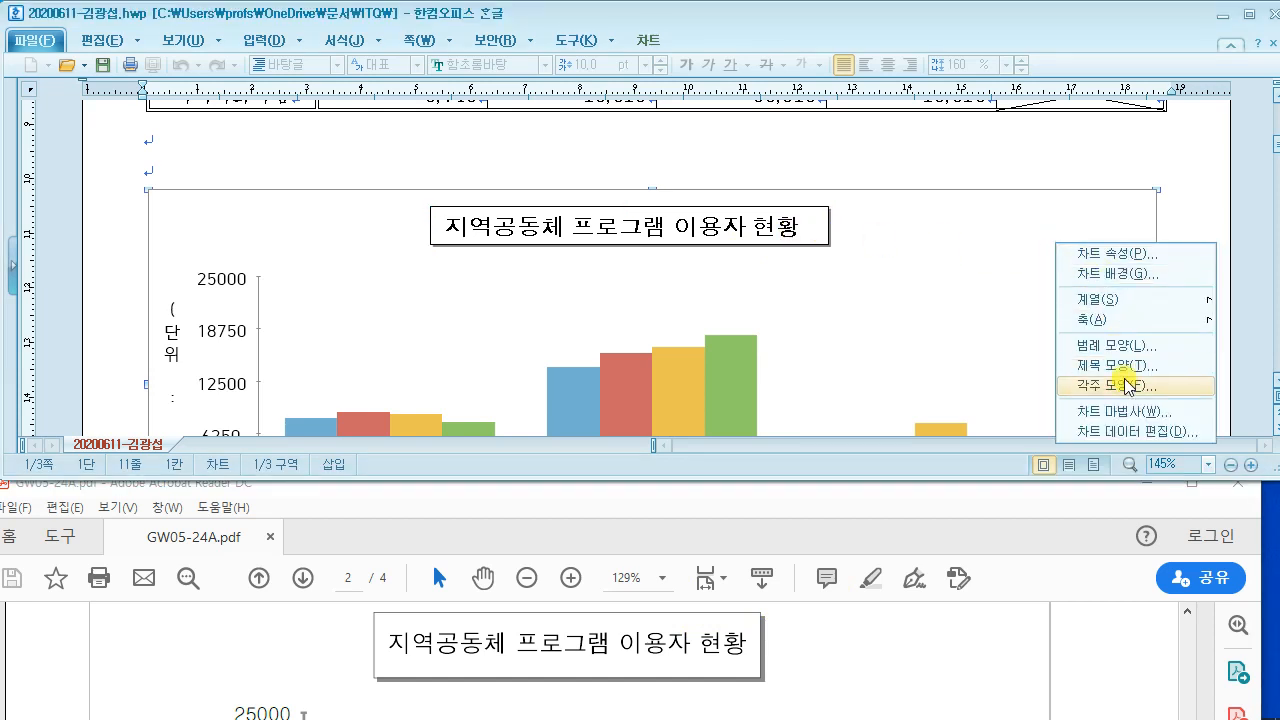
{"action": "left_click", "coordinate": [1124, 367]}
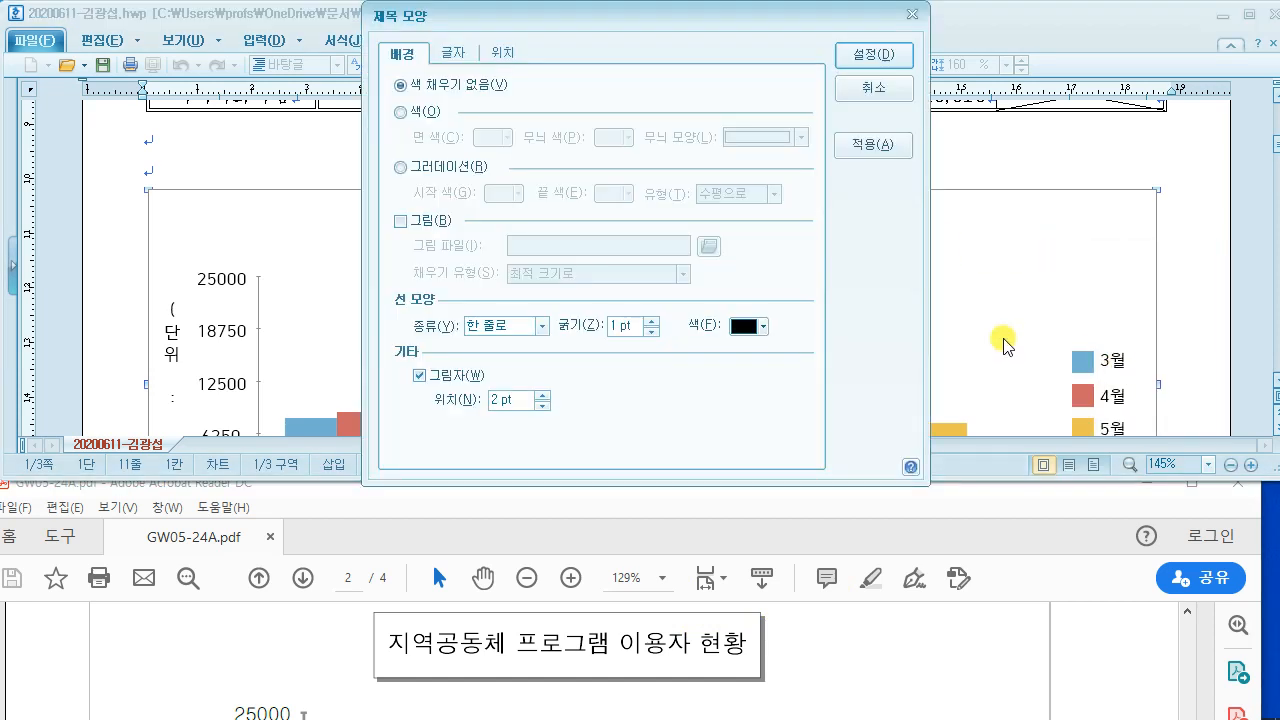
{"action": "left_click", "coordinate": [874, 88]}
{"action": "right_click", "coordinate": [1073, 258]}
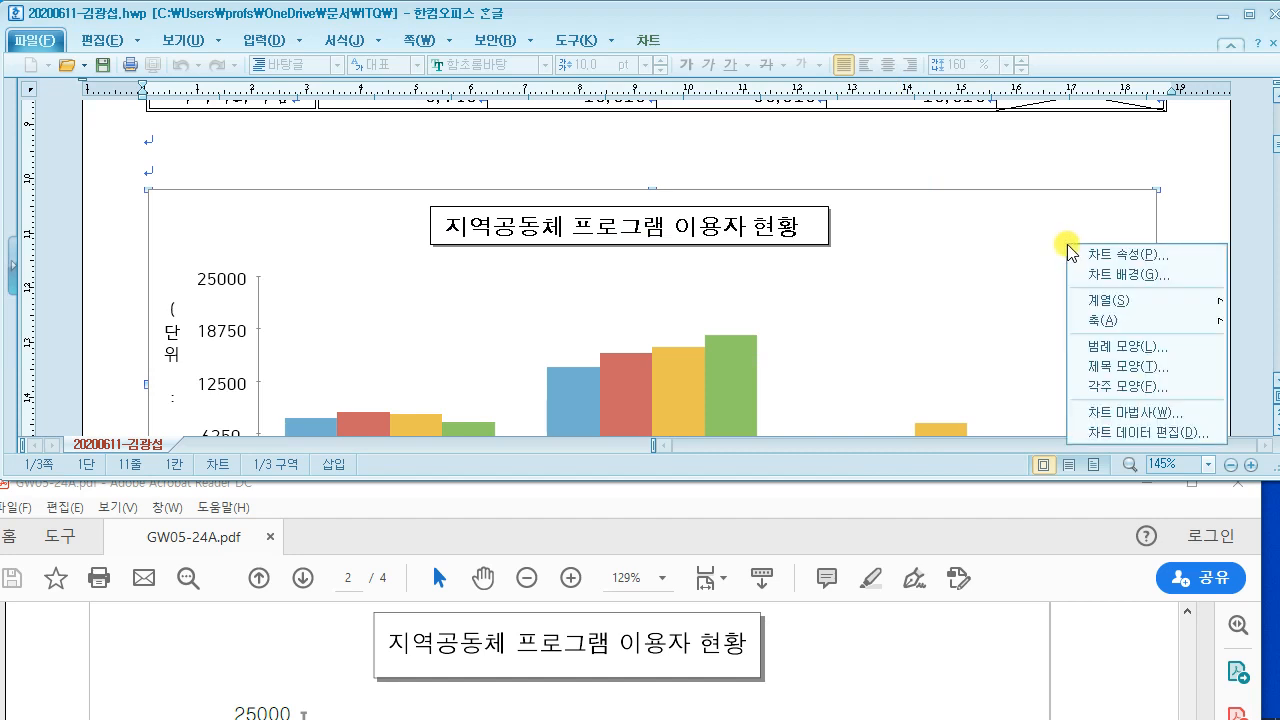
{"action": "left_click", "coordinate": [1140, 412]}
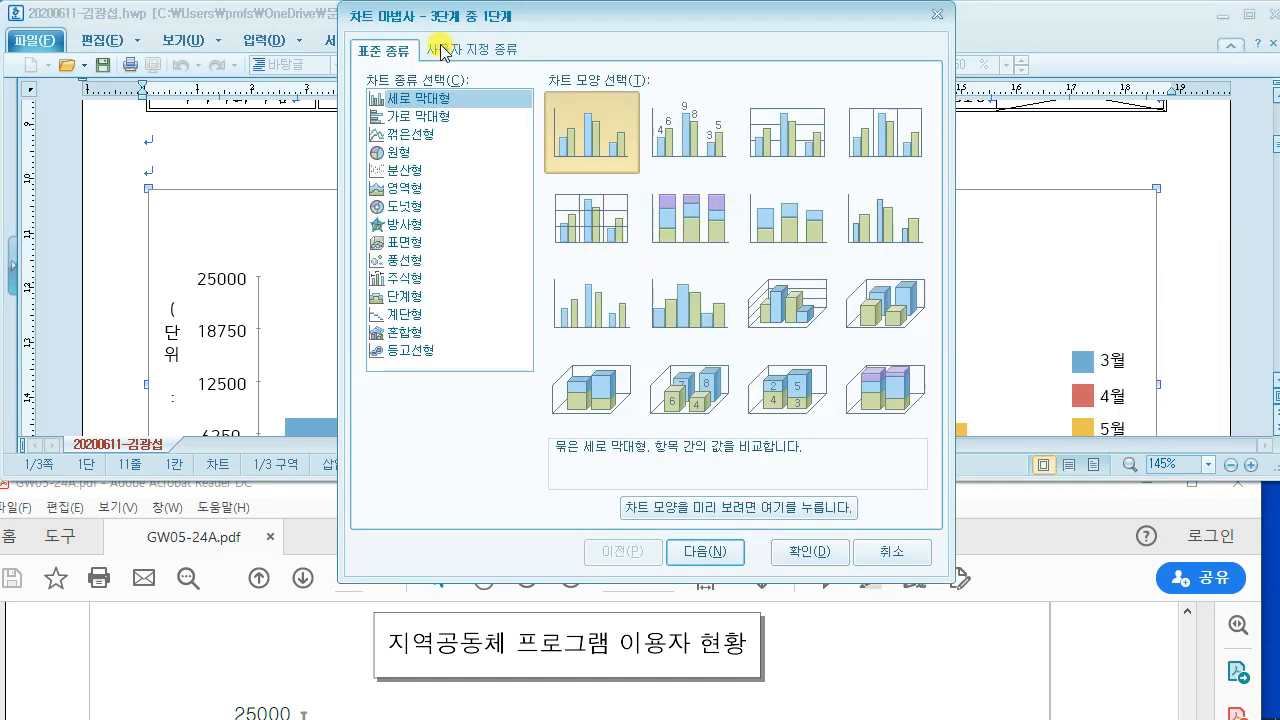
{"action": "left_click", "coordinate": [705, 551]}
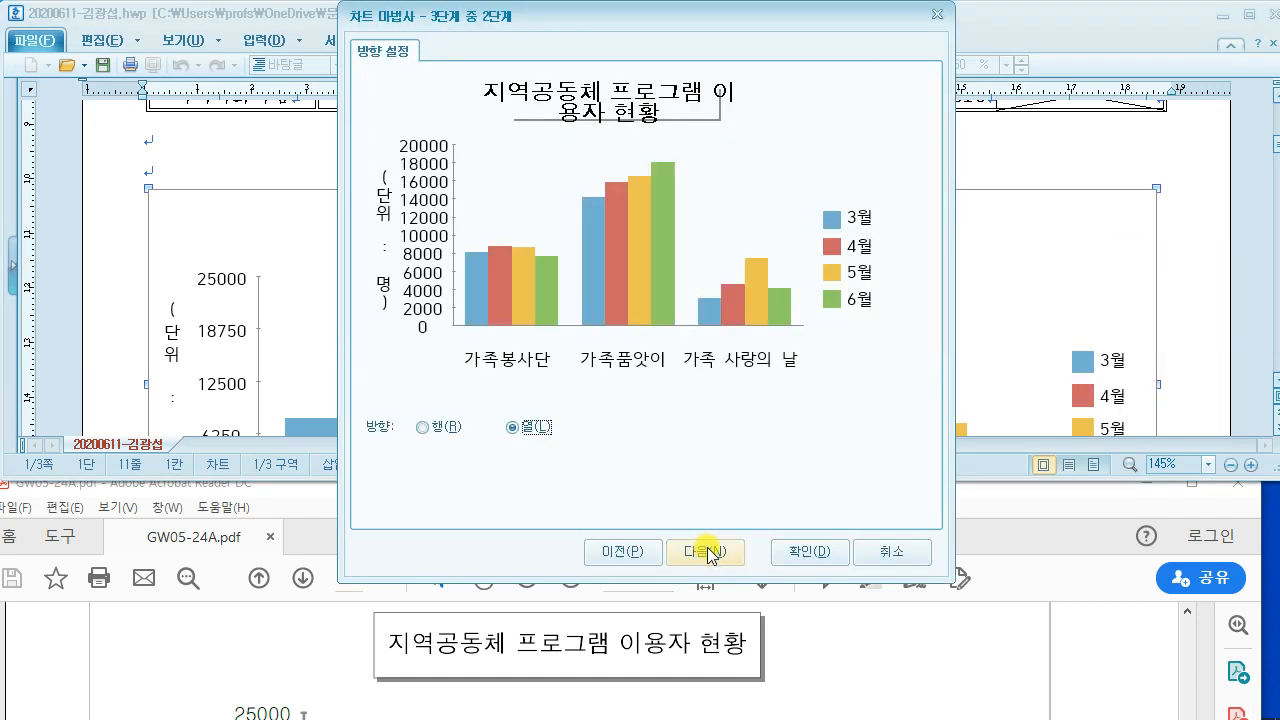
{"action": "left_click", "coordinate": [886, 558]}
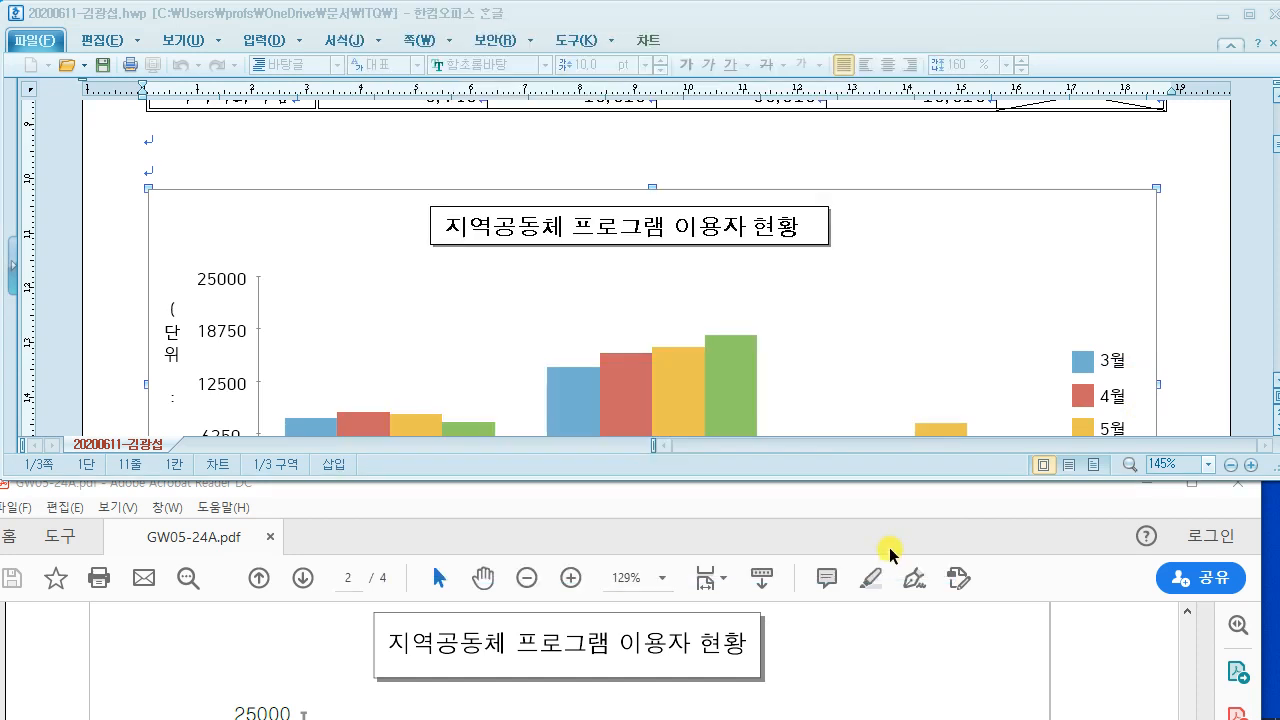
{"action": "left_click", "coordinate": [790, 642]}
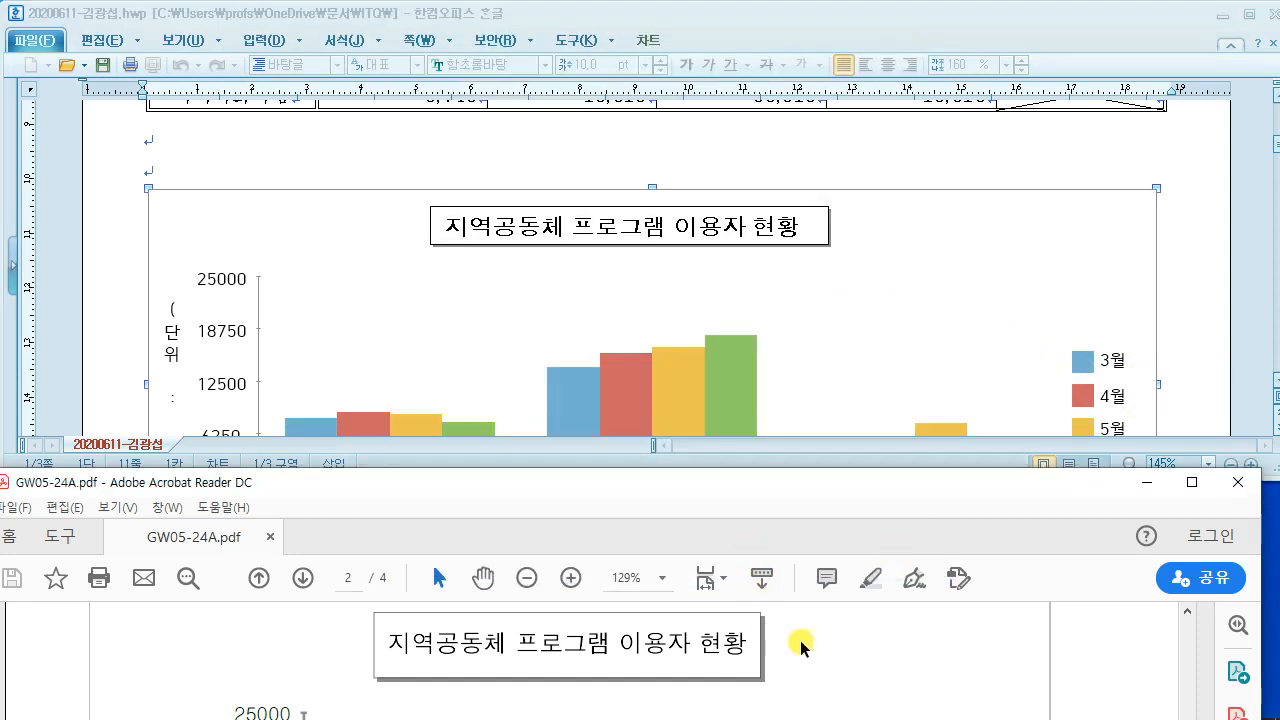
{"action": "scroll", "coordinate": [800, 642], "scroll_direction": "up", "scroll_amount": 3}
{"action": "left_click_drag", "start_coordinate": [210, 657], "coordinate": [626, 662]}
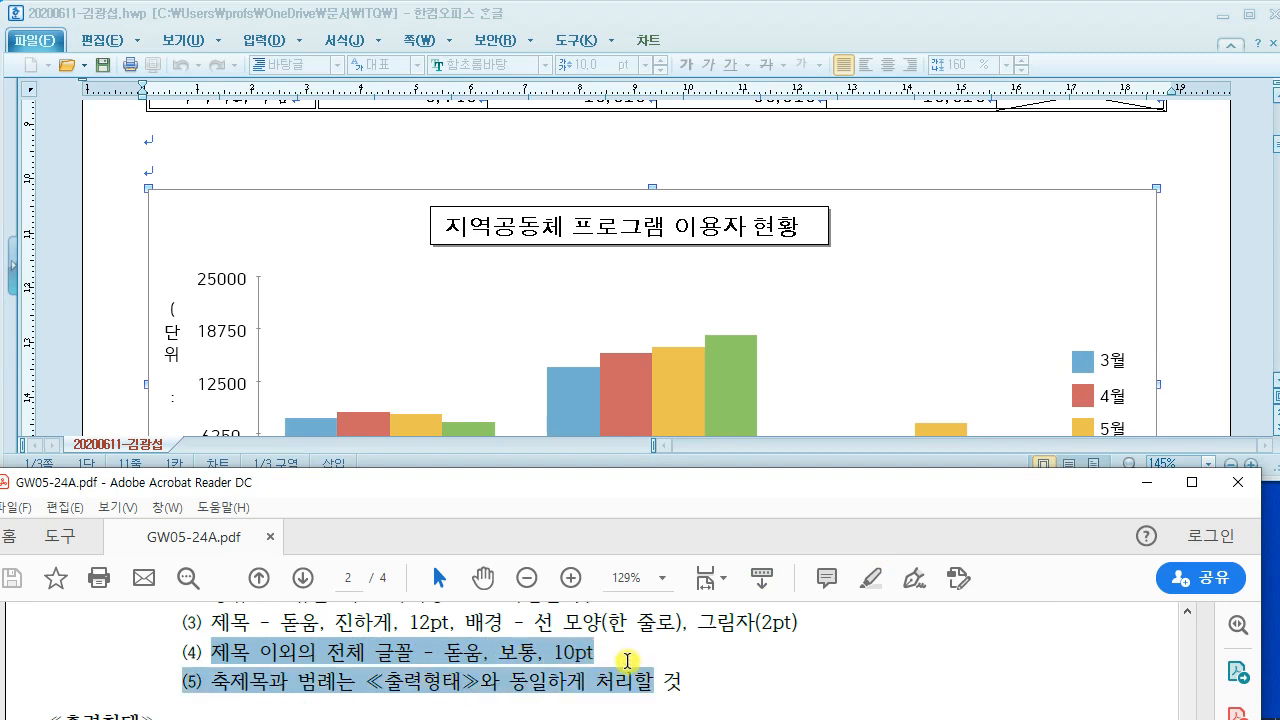
{"action": "left_click", "coordinate": [624, 657]}
{"action": "left_click", "coordinate": [366, 166]}
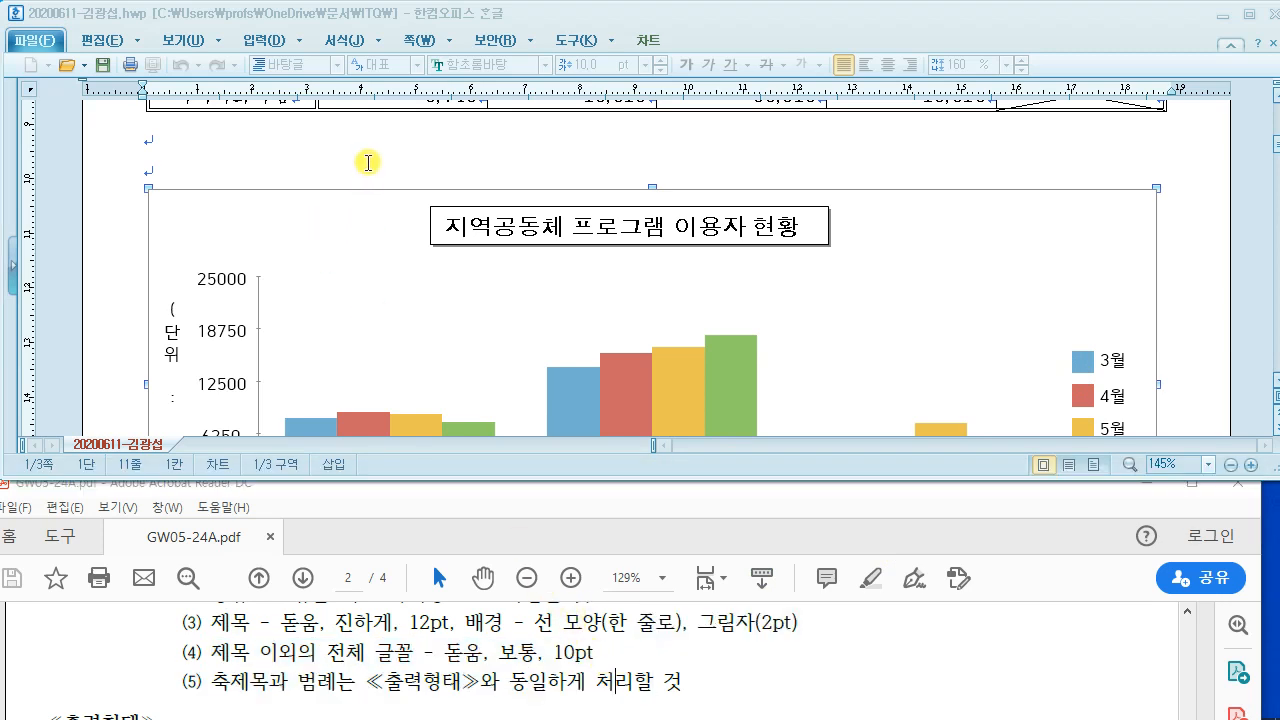
{"action": "scroll", "coordinate": [396, 250], "scroll_direction": "down", "scroll_amount": 3}
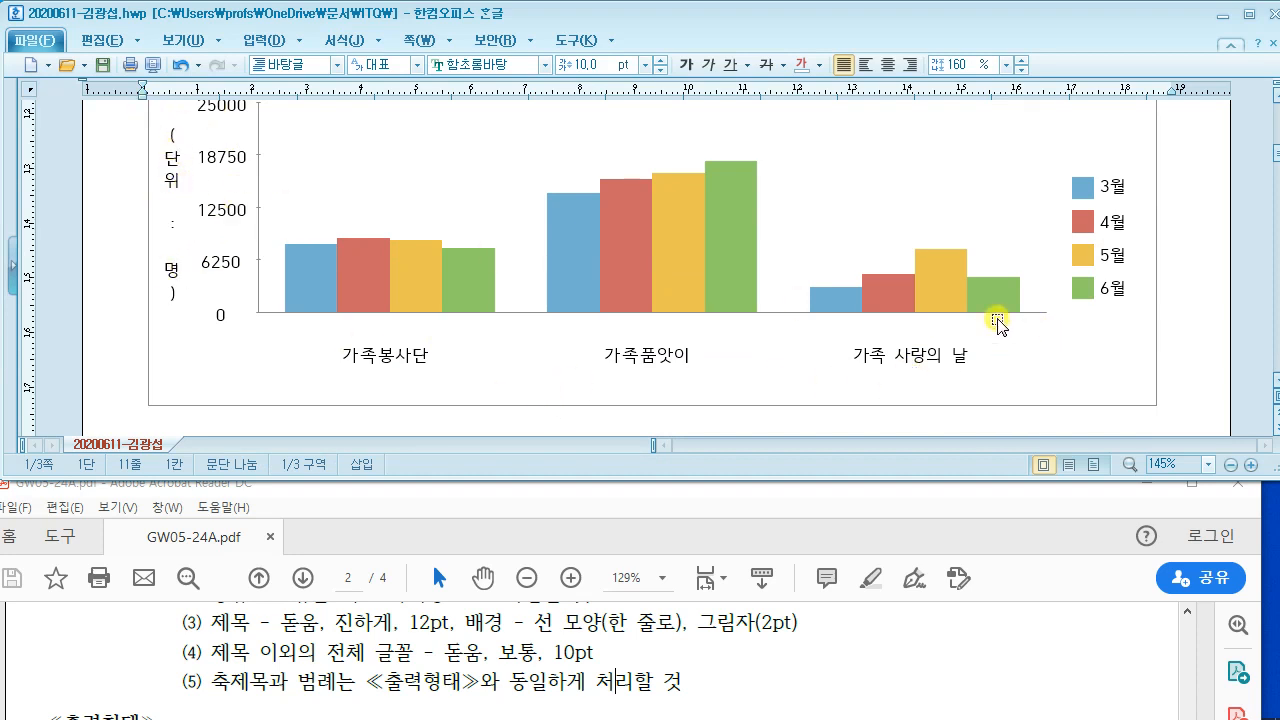
{"action": "scroll", "coordinate": [290, 325], "scroll_direction": "up", "scroll_amount": 2}
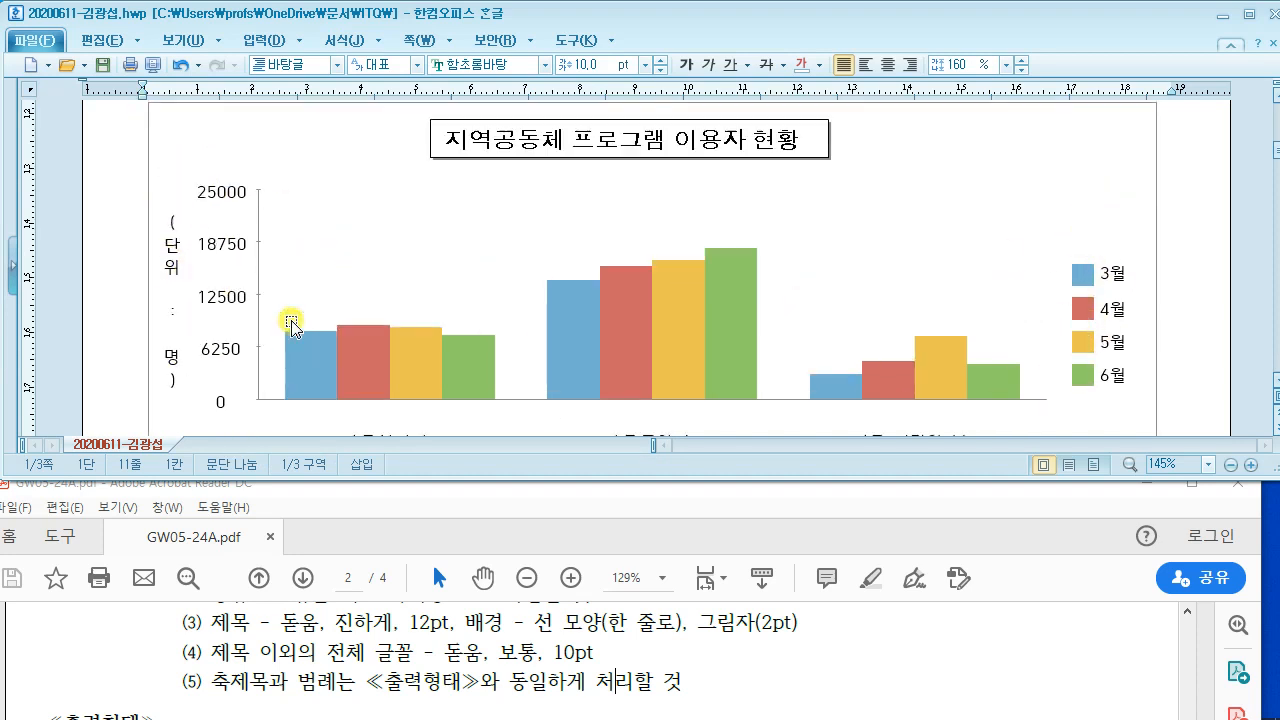
Step: Format the value-axis title (단위 : 명) as 돋움 size 10 with horizontal (가로로) text direction
{"action": "left_click", "coordinate": [175, 265]}
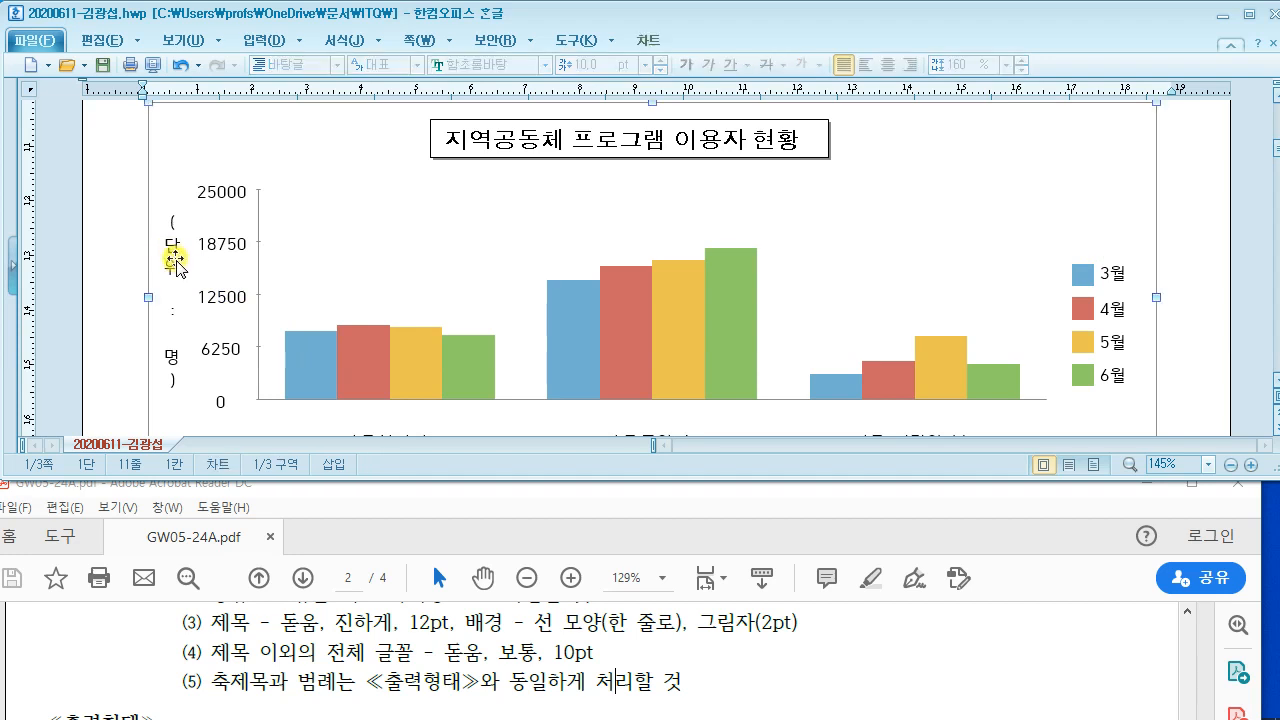
{"action": "double_click", "coordinate": [172, 262]}
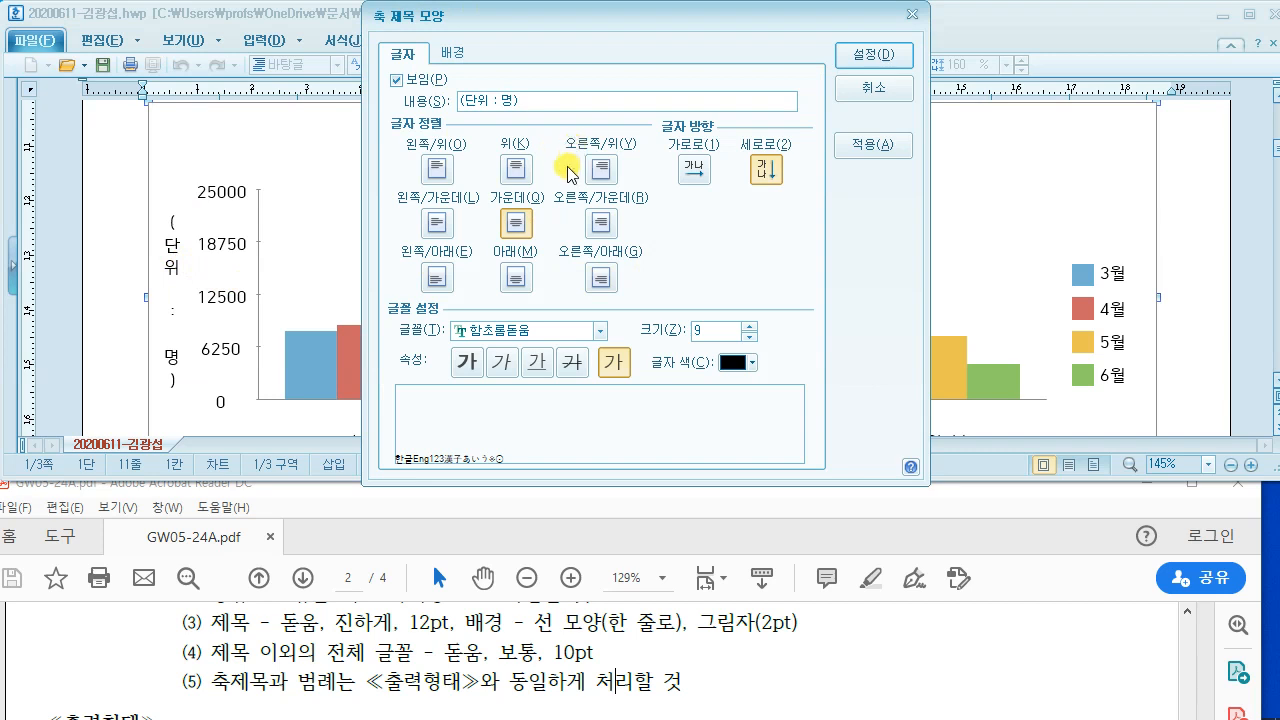
{"action": "left_click", "coordinate": [548, 331]}
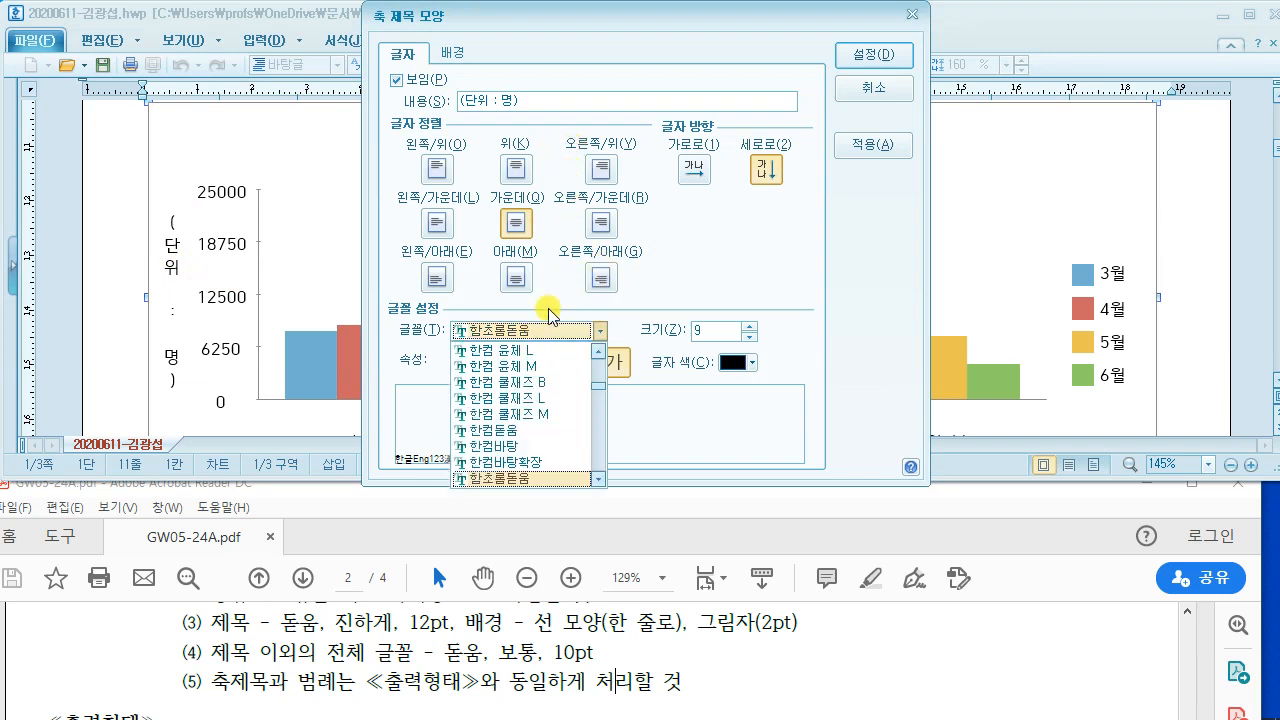
{"action": "type", "text": "돋움"}
{"action": "left_click", "coordinate": [657, 288]}
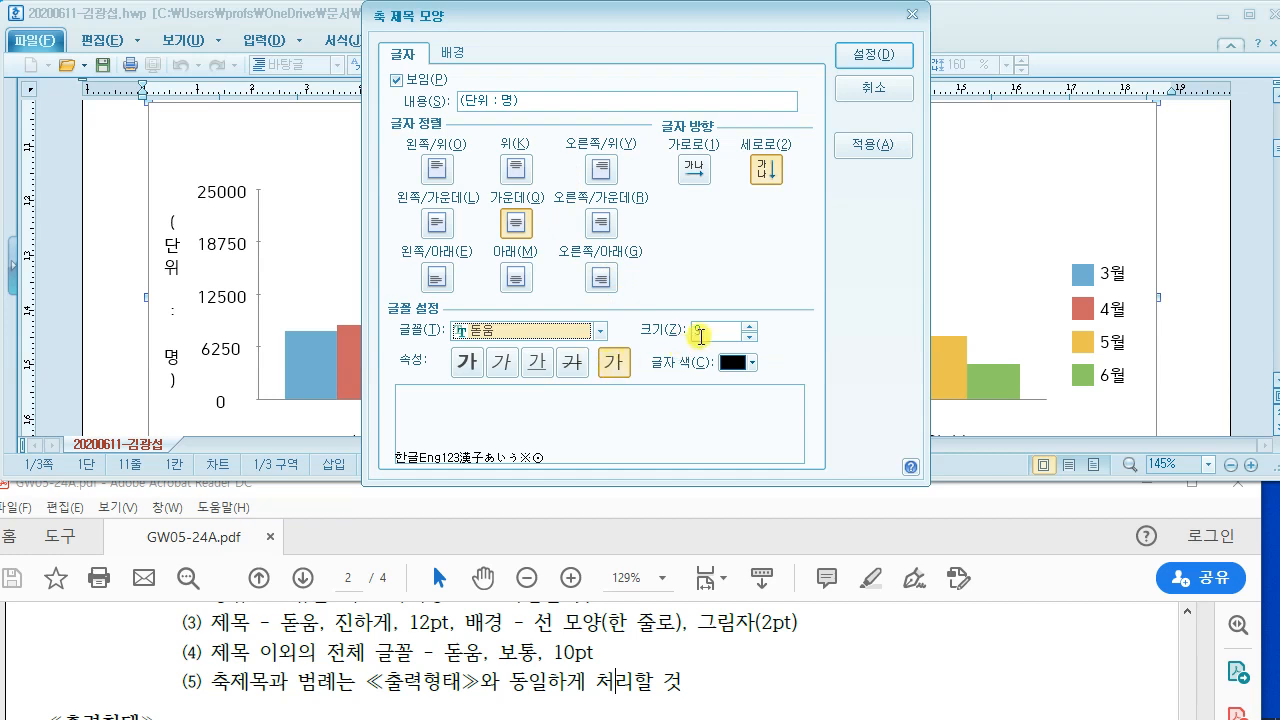
{"action": "left_click", "coordinate": [700, 331]}
{"action": "type", "text": "10"}
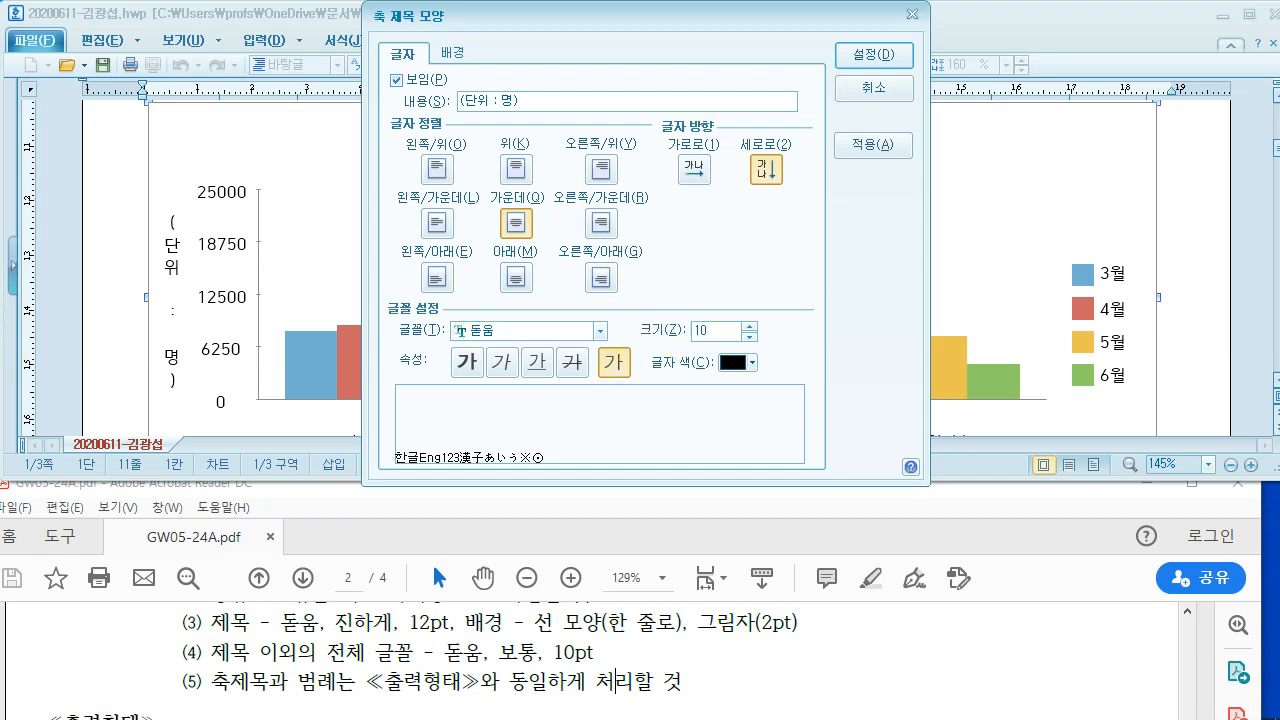
{"action": "left_click", "coordinate": [505, 652]}
{"action": "scroll", "coordinate": [490, 650], "scroll_direction": "down", "scroll_amount": 2}
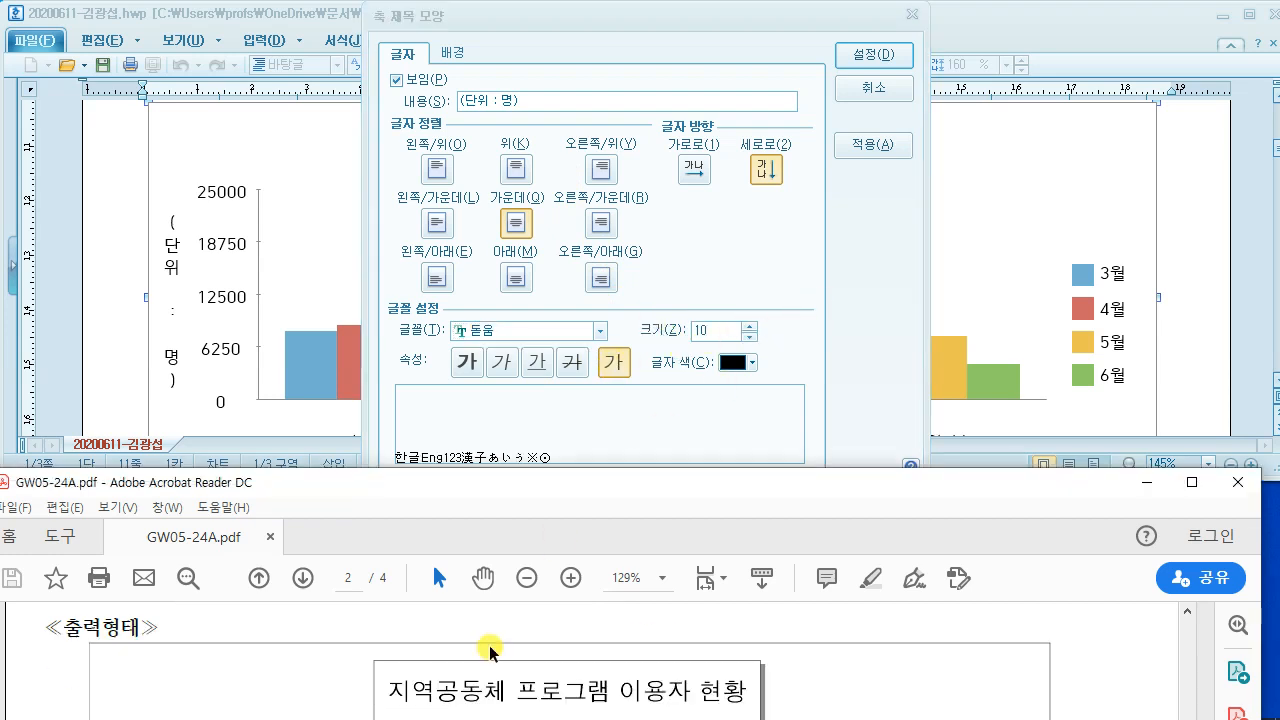
{"action": "scroll", "coordinate": [490, 650], "scroll_direction": "down", "scroll_amount": 8}
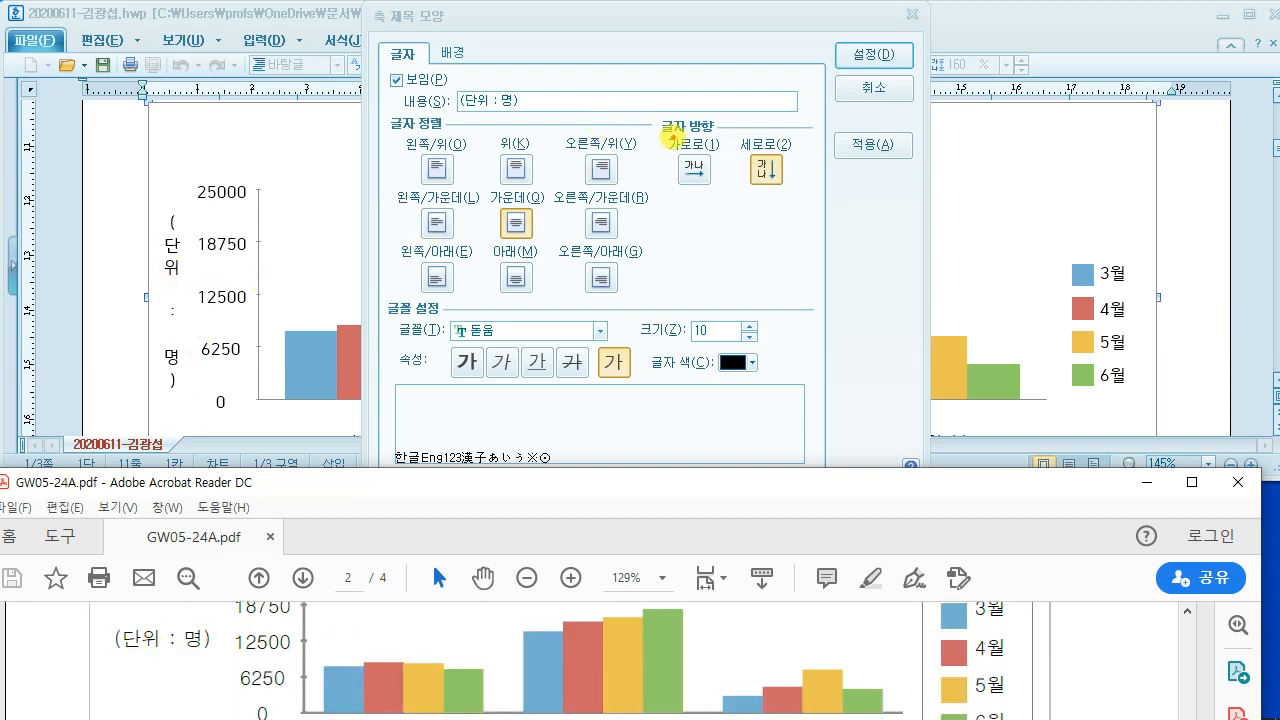
{"action": "mouse_move", "coordinate": [660, 148]}
{"action": "left_mouse_down"}
{"action": "mouse_move", "coordinate": [724, 206]}
{"action": "mouse_move", "coordinate": [800, 330]}
{"action": "left_mouse_up"}
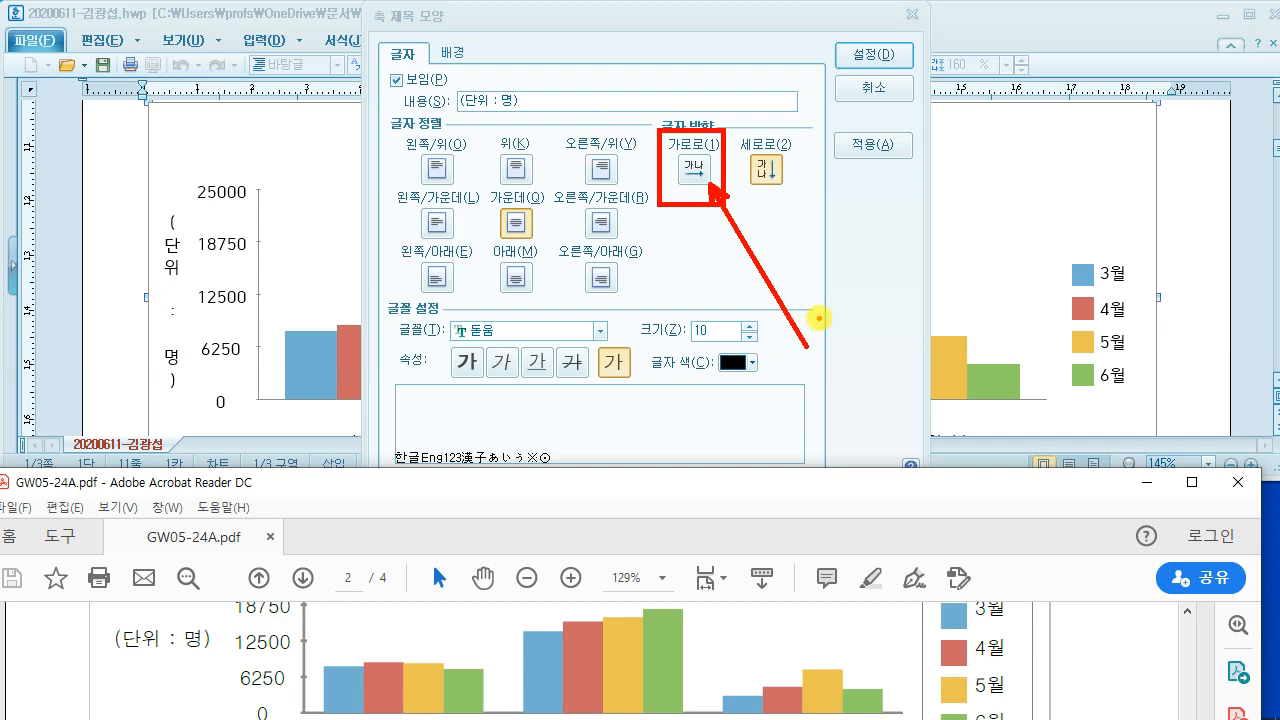
{"action": "left_click", "coordinate": [694, 170]}
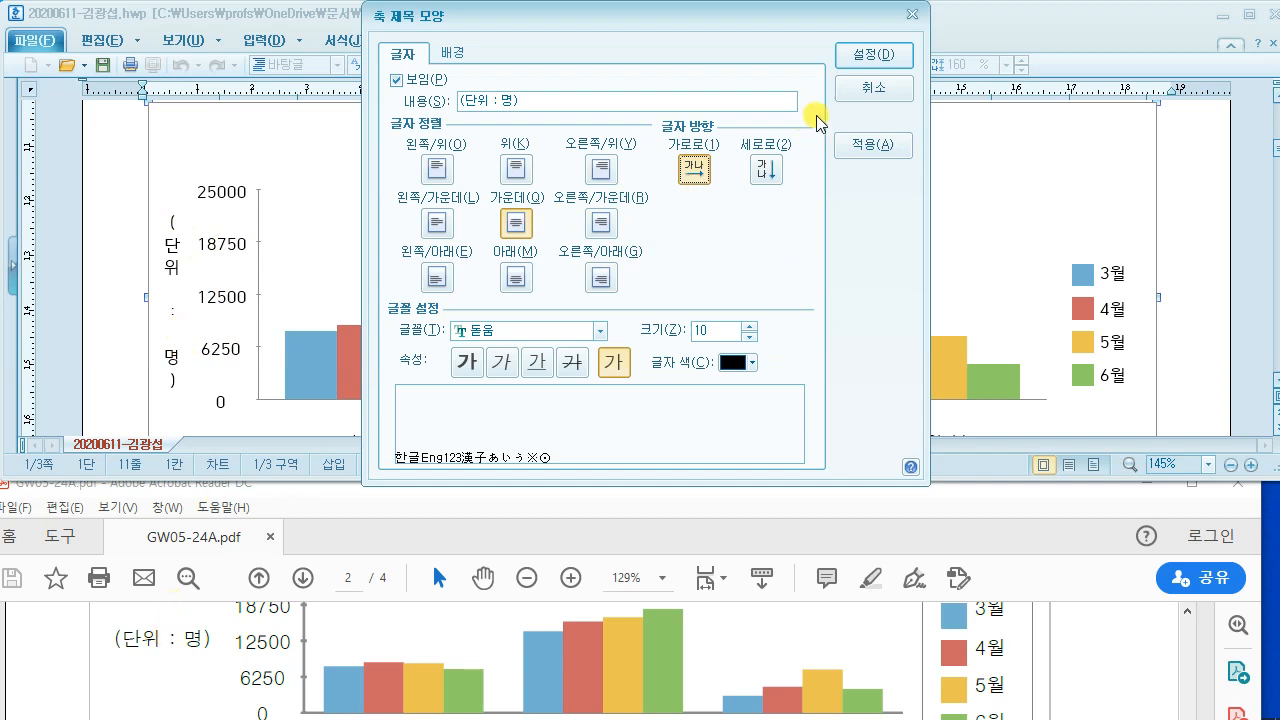
{"action": "left_click", "coordinate": [860, 52]}
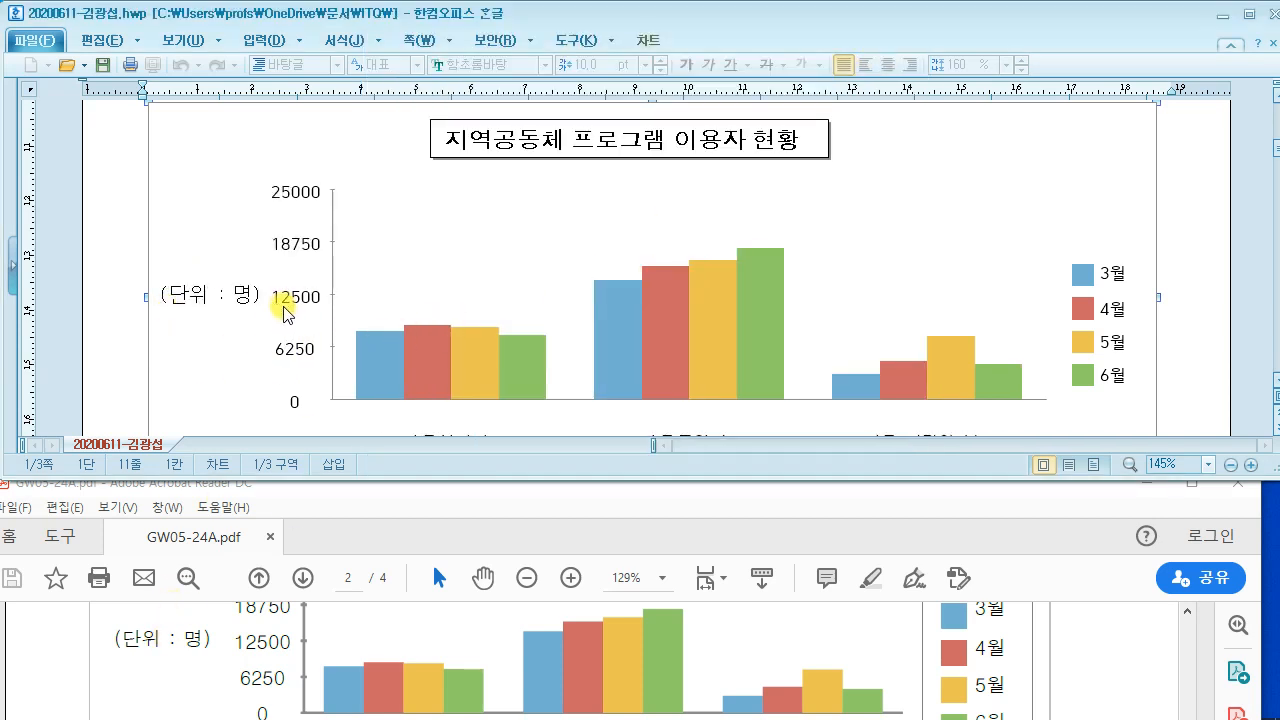
Step: Set the value-axis numbers to 돋움, raising the size from 9 to 10
{"action": "left_click", "coordinate": [1084, 662]}
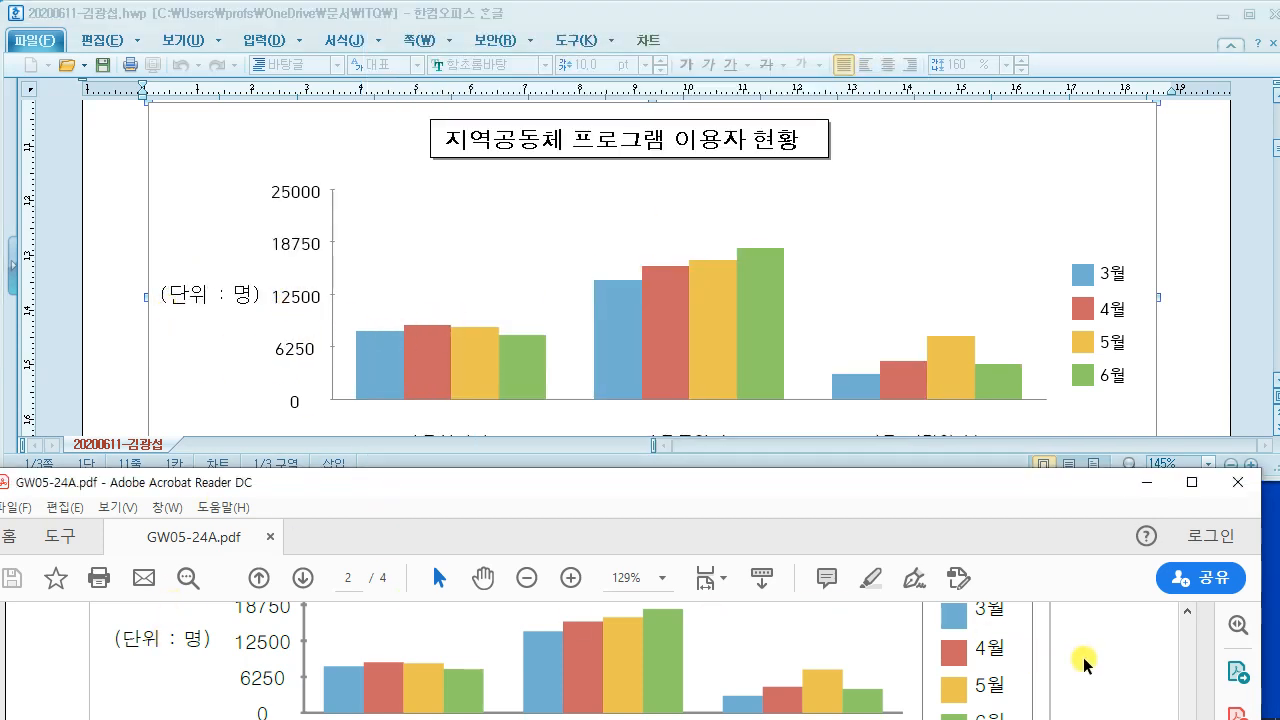
{"action": "scroll", "coordinate": [1084, 664], "scroll_direction": "up", "scroll_amount": 2}
{"action": "scroll", "coordinate": [1084, 664], "scroll_direction": "down", "scroll_amount": 2}
{"action": "double_click", "coordinate": [294, 246]}
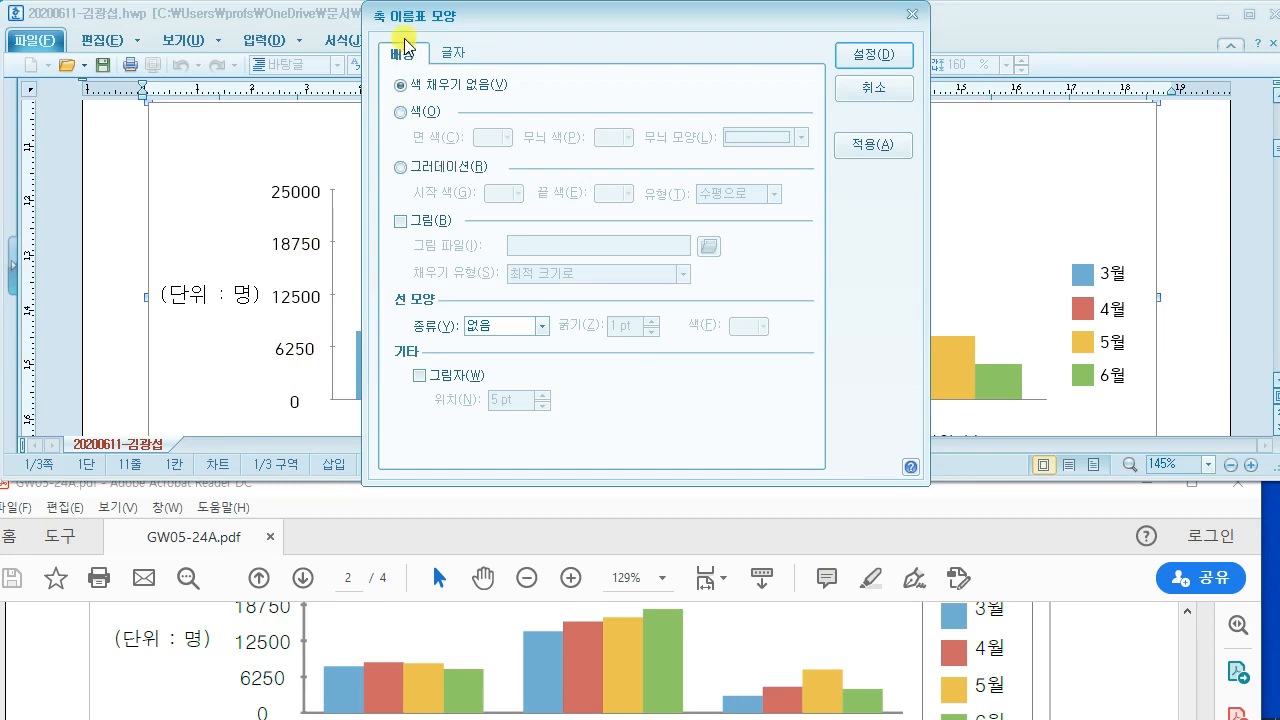
{"action": "left_click", "coordinate": [454, 52]}
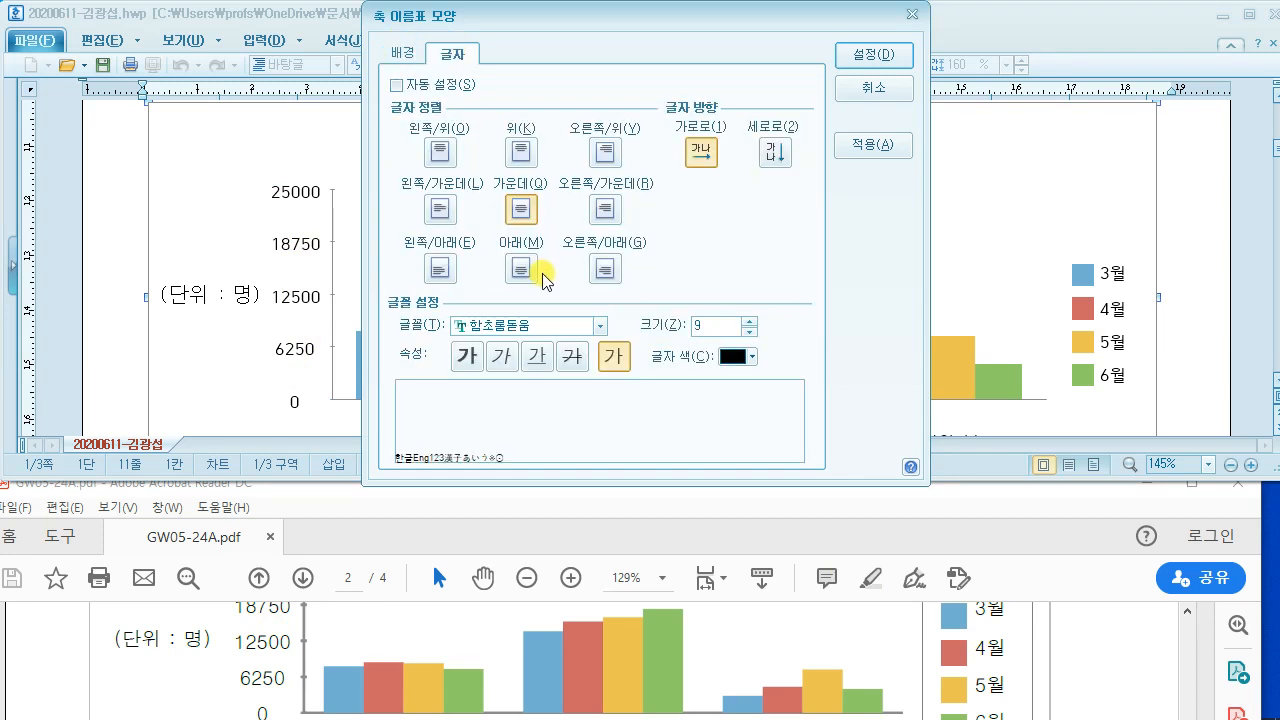
{"action": "left_click", "coordinate": [527, 328]}
{"action": "type", "text": "돋움"}
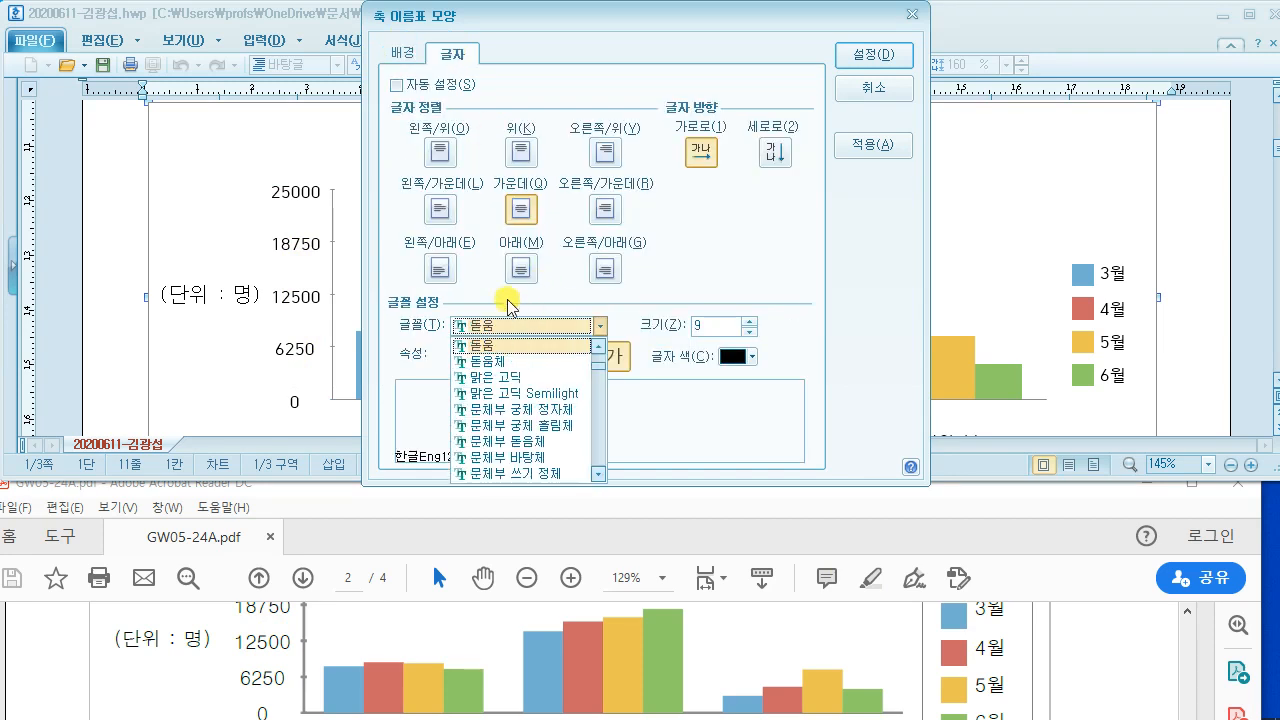
{"action": "left_click", "coordinate": [671, 267]}
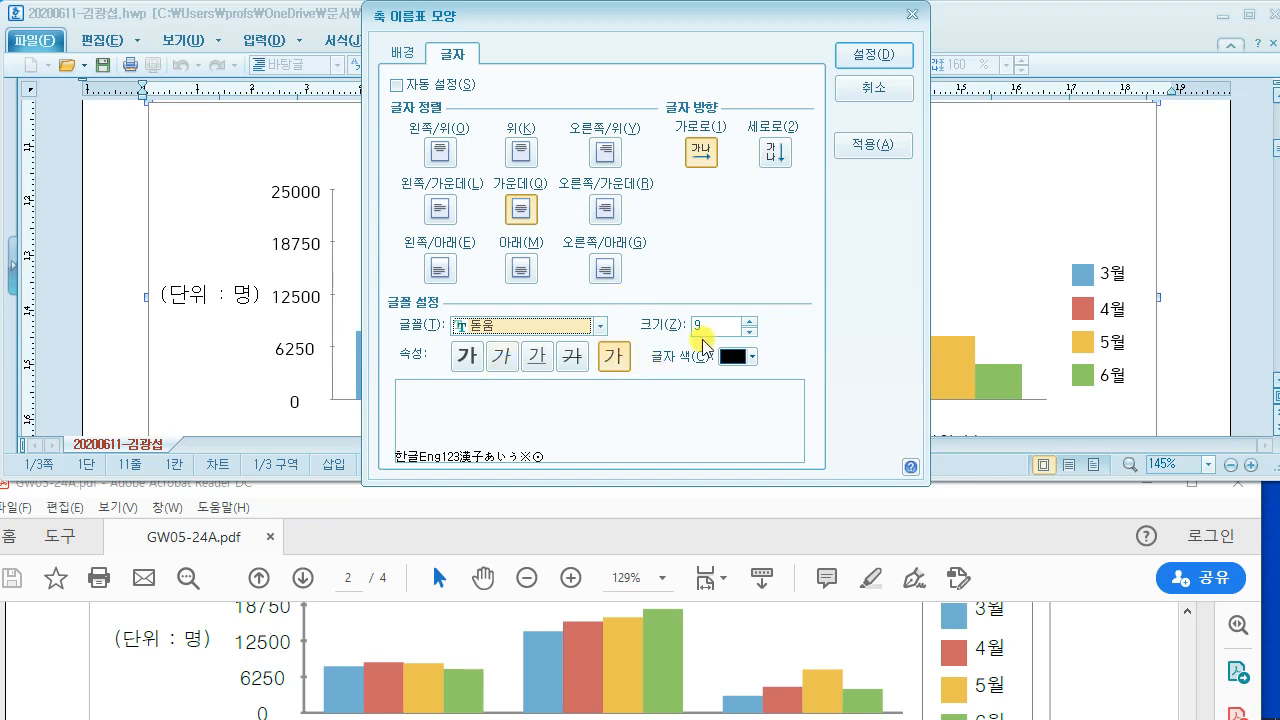
{"action": "left_click_drag", "start_coordinate": [708, 328], "coordinate": [673, 328]}
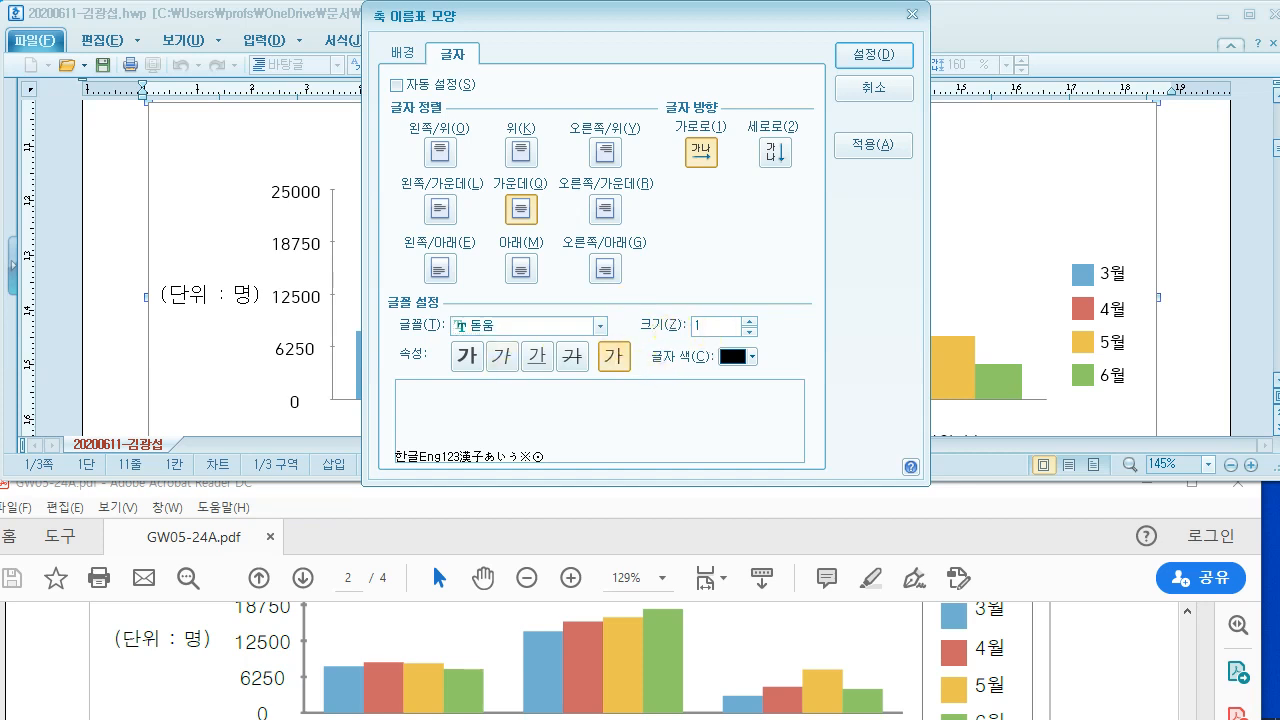
{"action": "type", "text": "10"}
{"action": "left_click", "coordinate": [870, 56]}
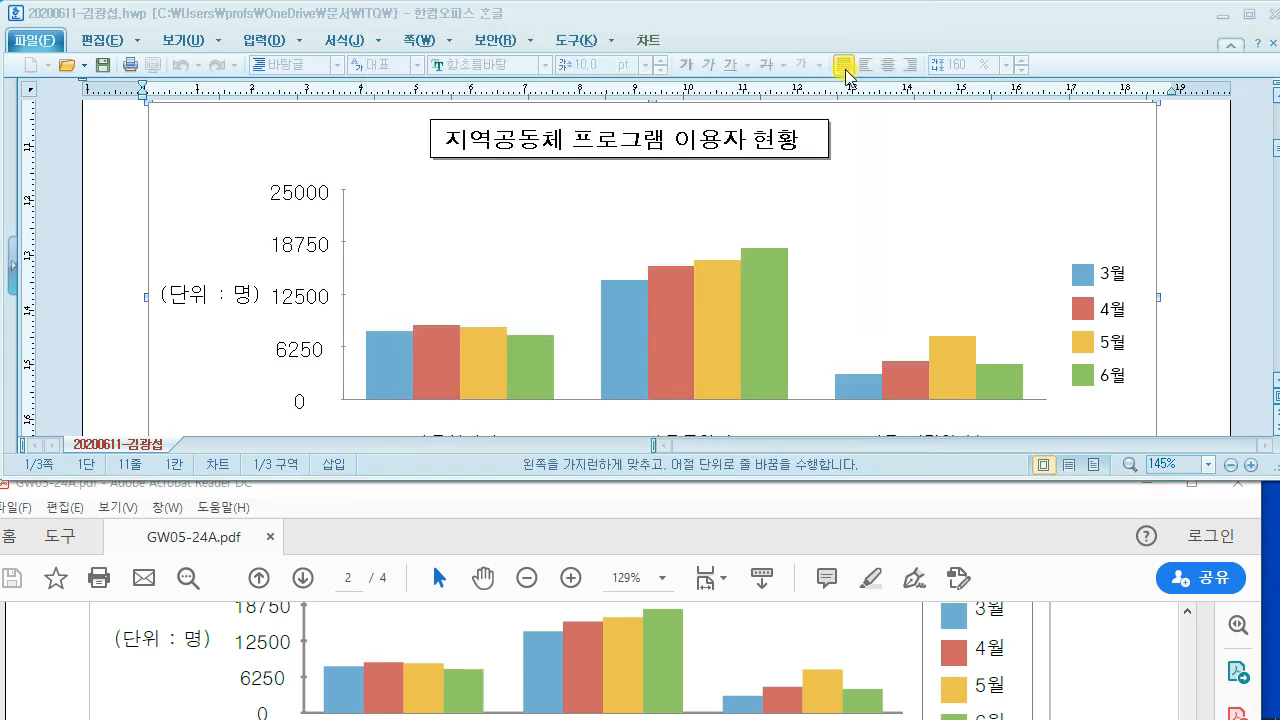
{"action": "scroll", "coordinate": [490, 230], "scroll_direction": "down", "scroll_amount": 5}
Step: Set the category labels 가족봉사단, 가족품앗이 and 가족 사랑의 날 to 돋움 size 10
{"action": "scroll", "coordinate": [478, 250], "scroll_direction": "up", "scroll_amount": 3}
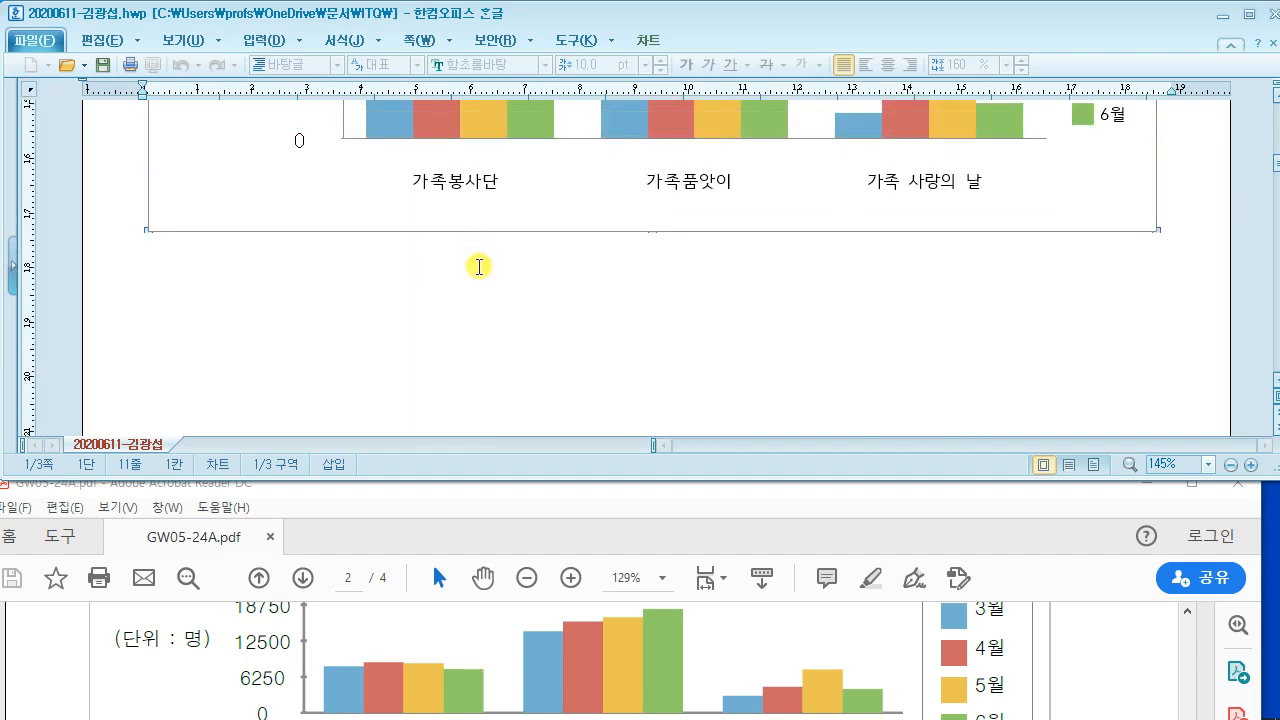
{"action": "double_click", "coordinate": [480, 286]}
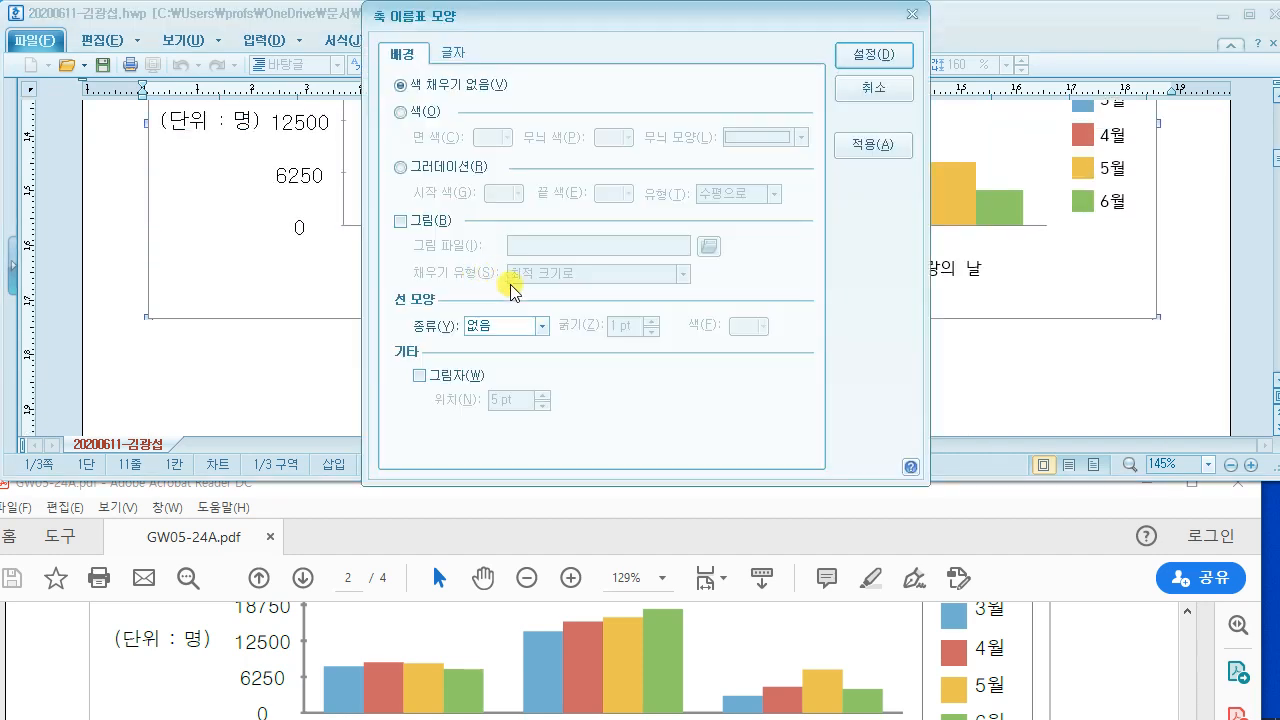
{"action": "left_click", "coordinate": [452, 53]}
{"action": "left_click", "coordinate": [510, 326]}
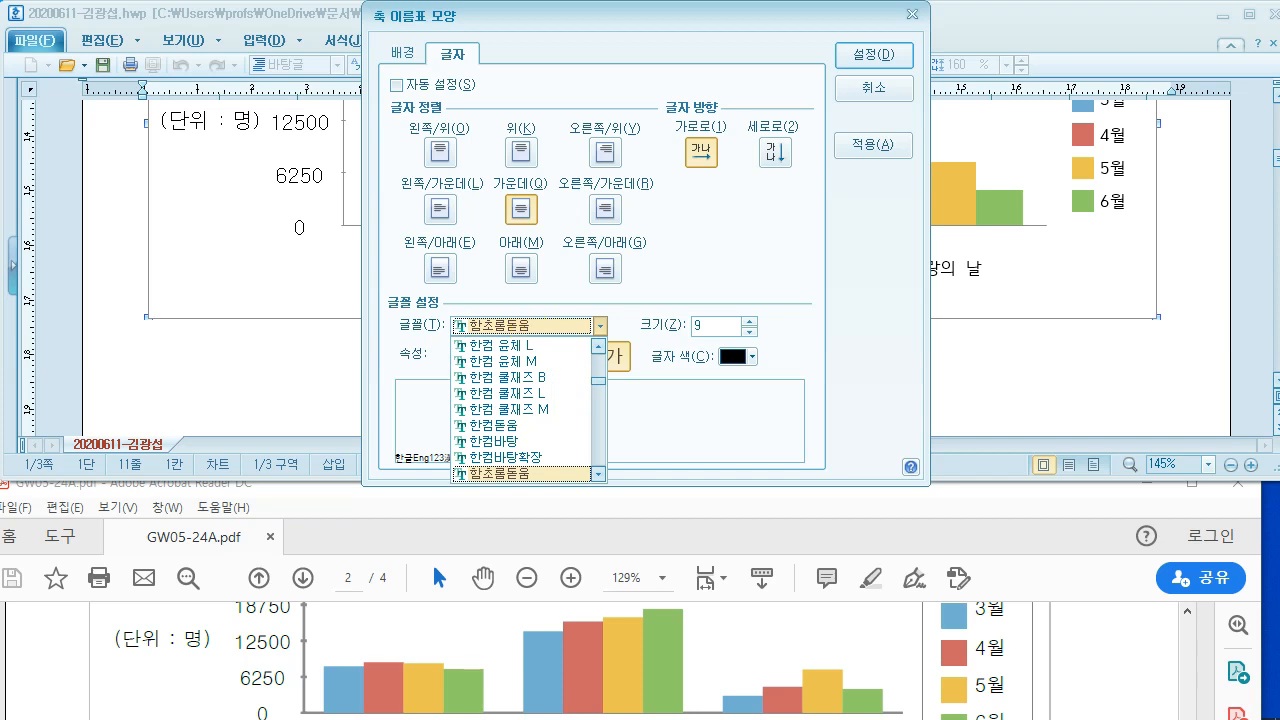
{"action": "type", "text": "돋움"}
{"action": "left_click", "coordinate": [698, 328]}
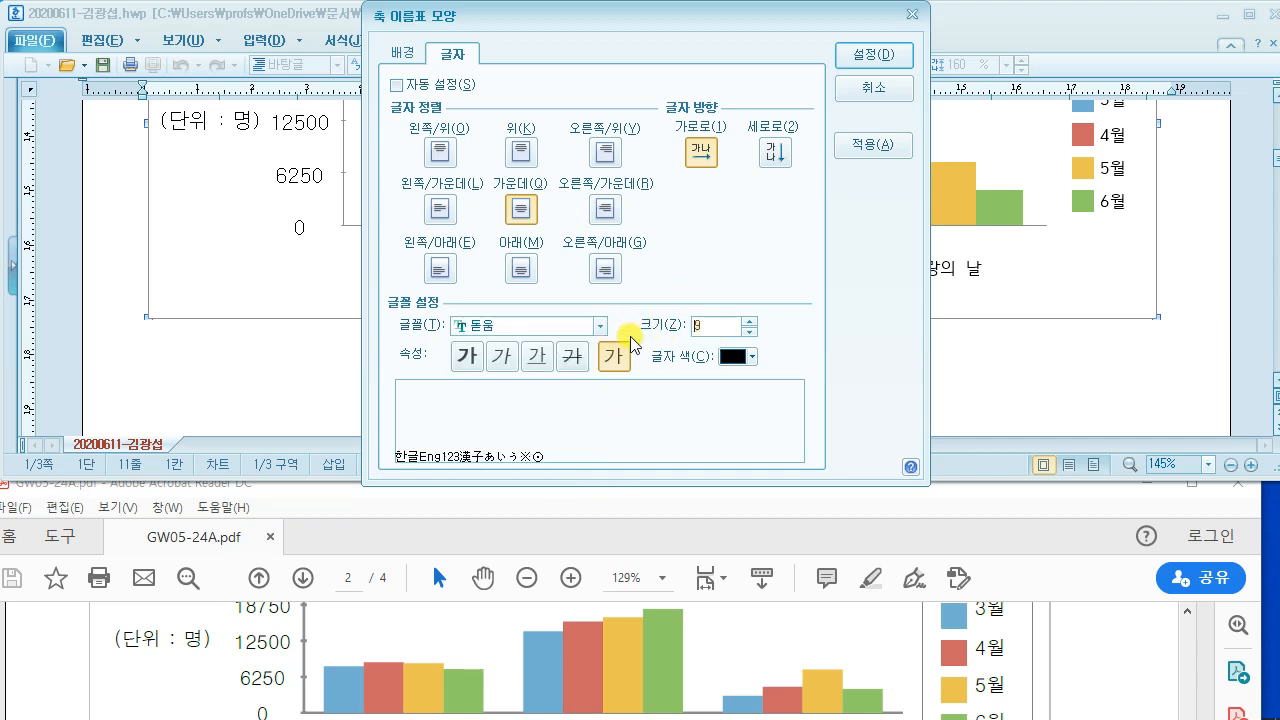
{"action": "type", "text": "10"}
{"action": "left_click", "coordinate": [873, 54]}
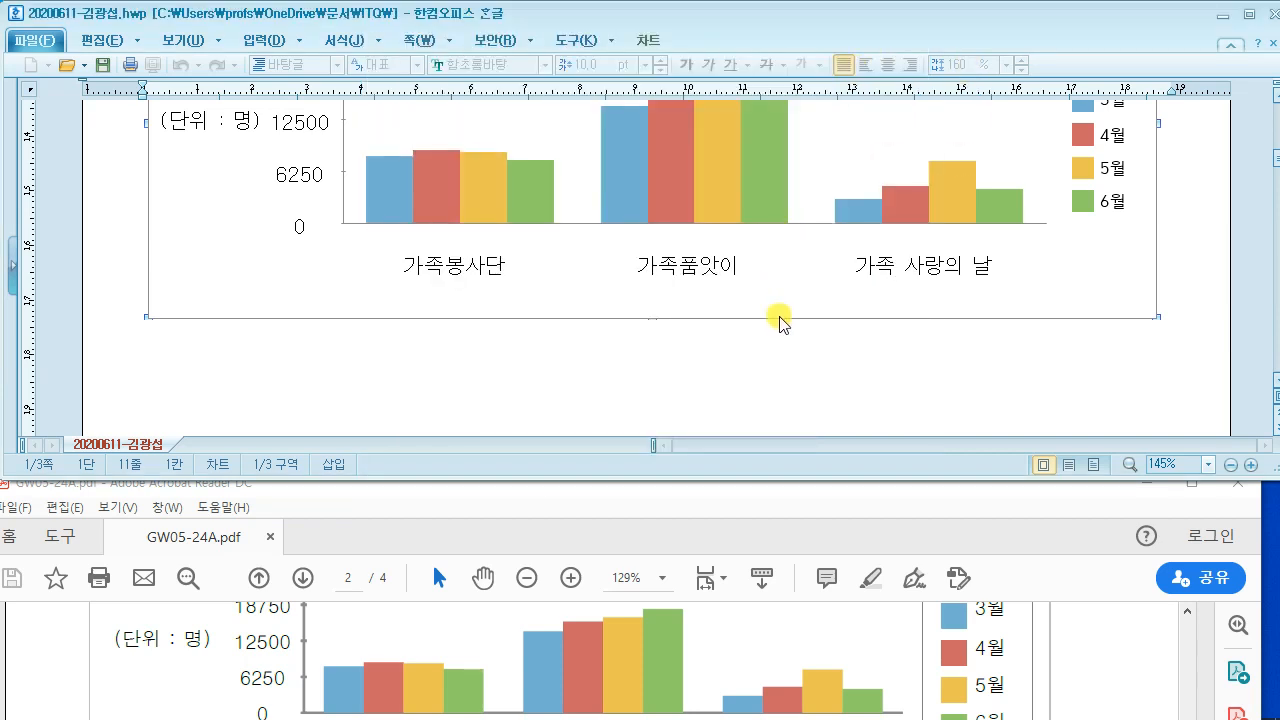
{"action": "left_click", "coordinate": [940, 510]}
{"action": "scroll", "coordinate": [1074, 651], "scroll_direction": "up", "scroll_amount": 1}
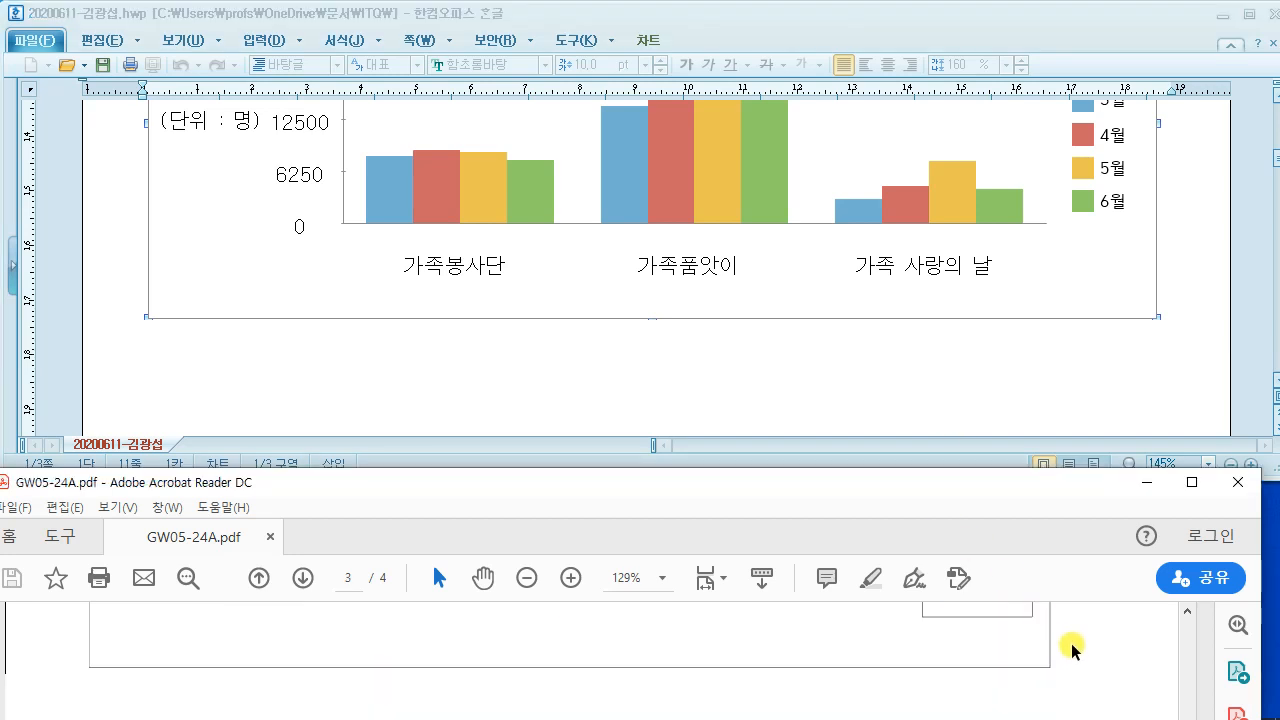
{"action": "scroll", "coordinate": [1094, 248], "scroll_direction": "up", "scroll_amount": 5}
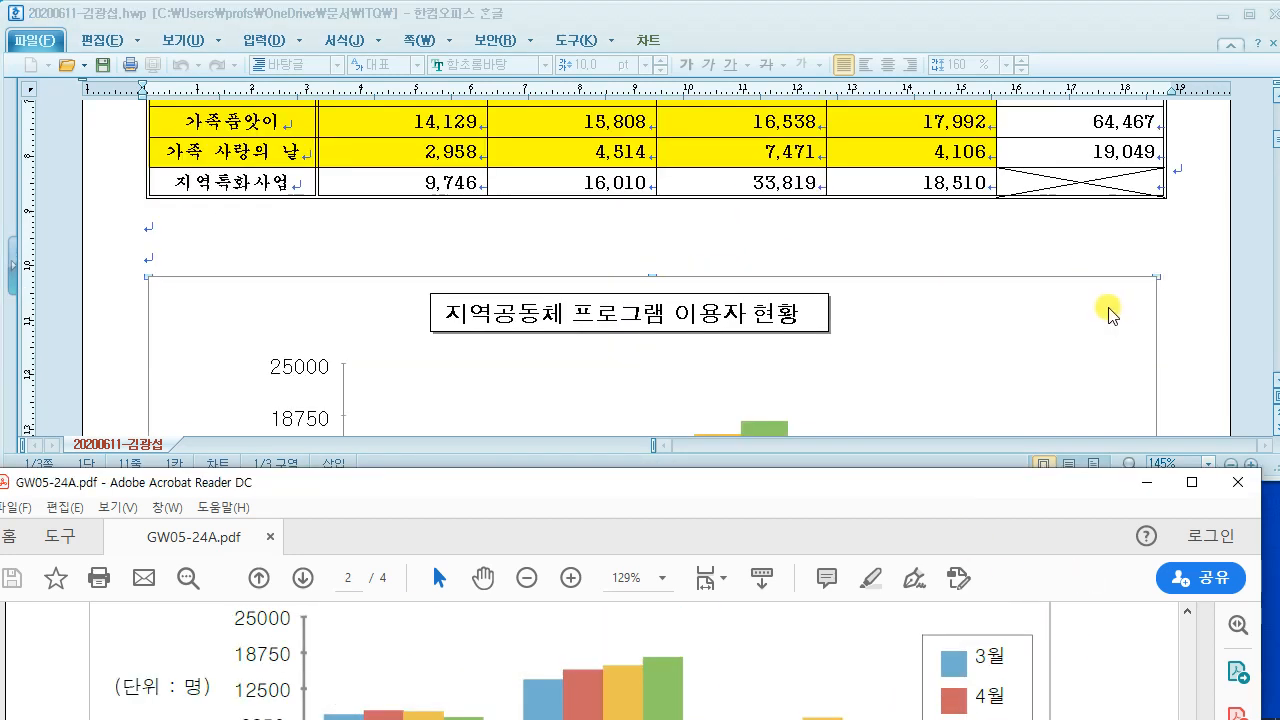
Step: Give the chart legend a single-line black border
{"action": "scroll", "coordinate": [1105, 295], "scroll_direction": "down", "scroll_amount": 5}
{"action": "double_click", "coordinate": [1108, 168]}
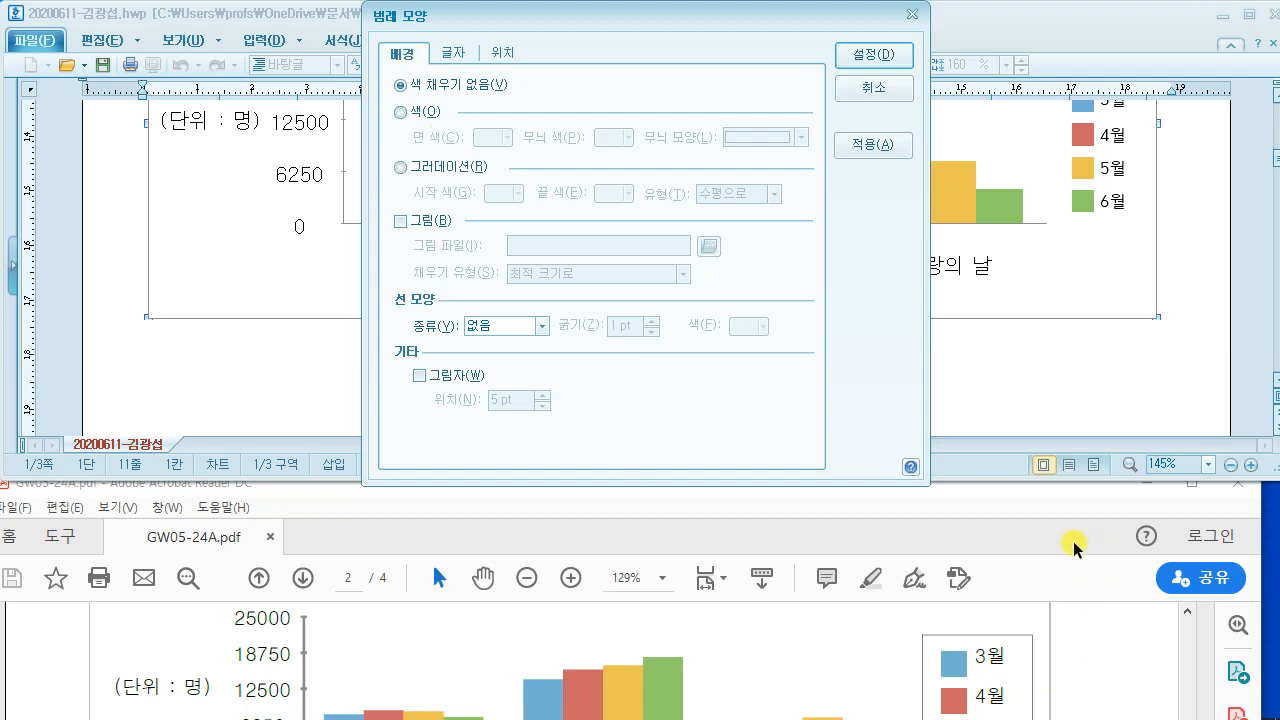
{"action": "left_click", "coordinate": [1002, 512]}
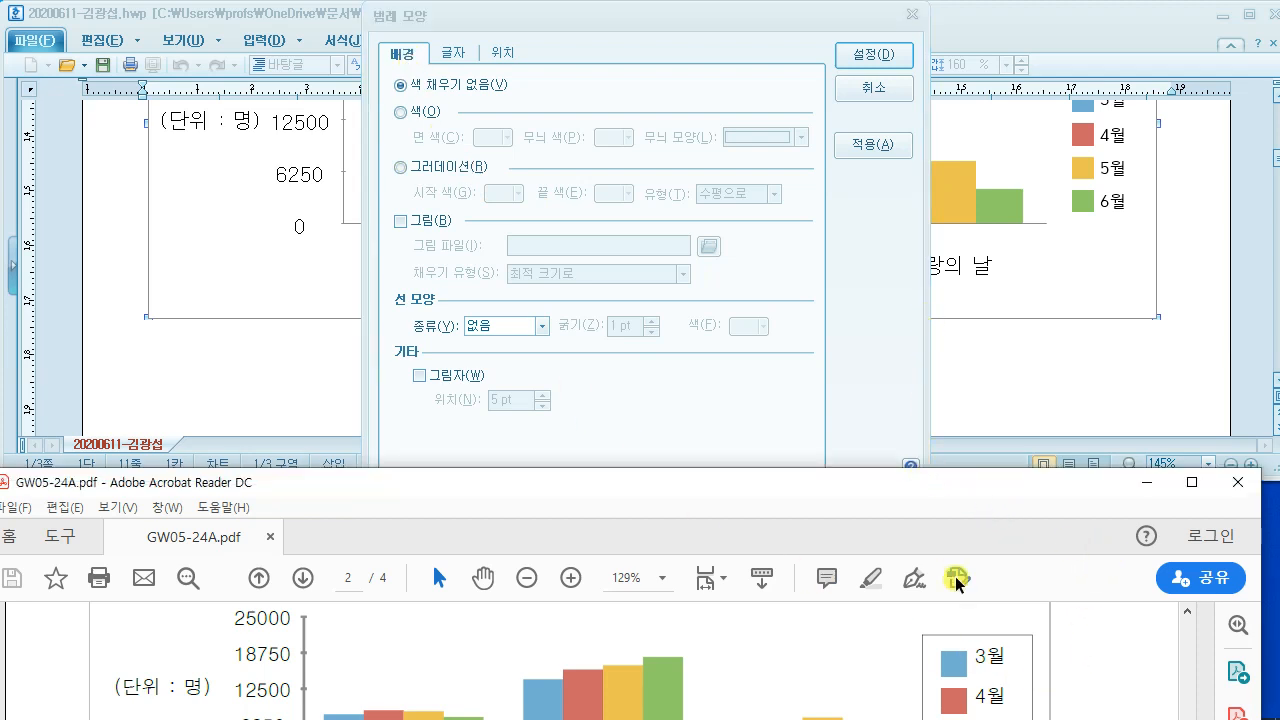
{"action": "left_click_drag", "start_coordinate": [894, 491], "coordinate": [908, 351]}
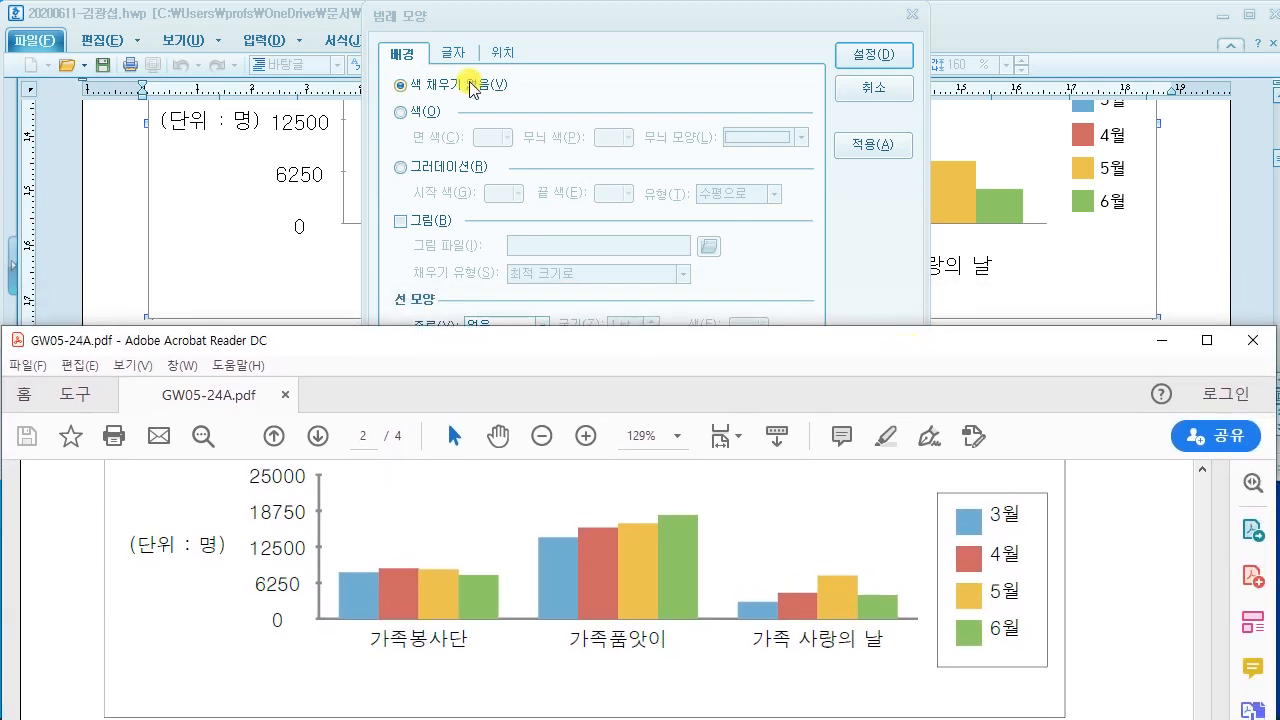
{"action": "left_click", "coordinate": [547, 54]}
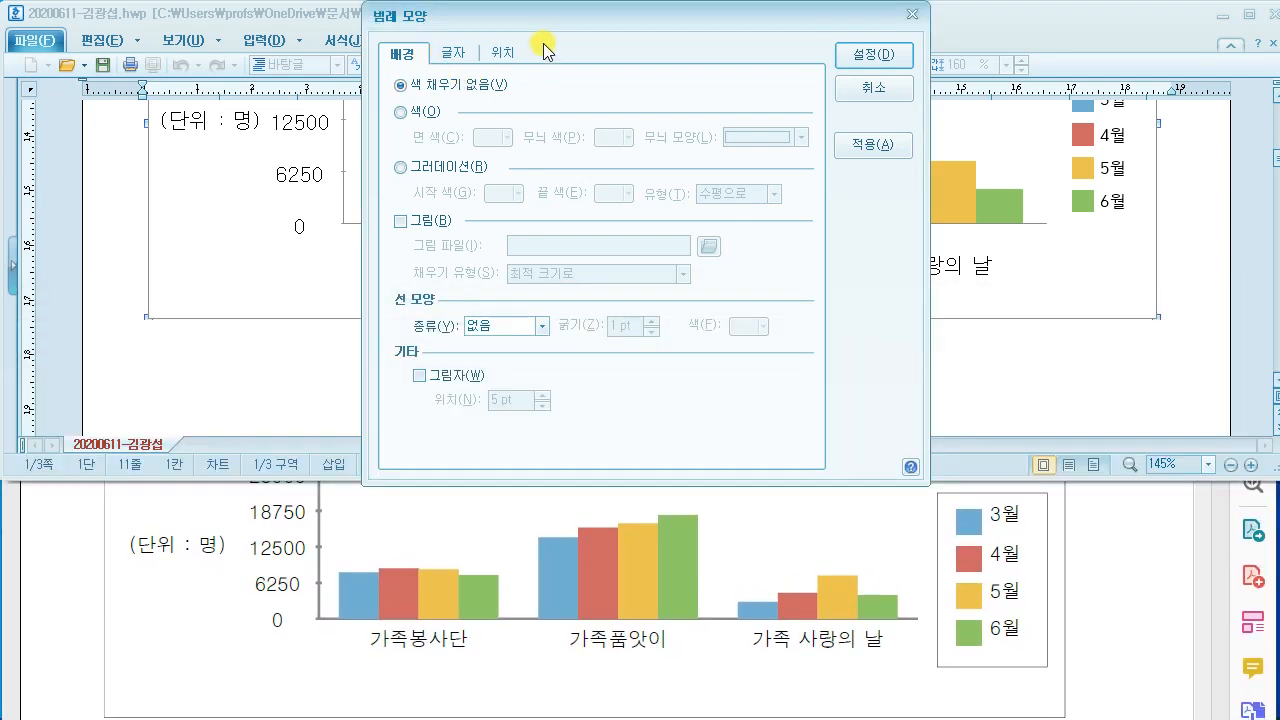
{"action": "left_click", "coordinate": [538, 330]}
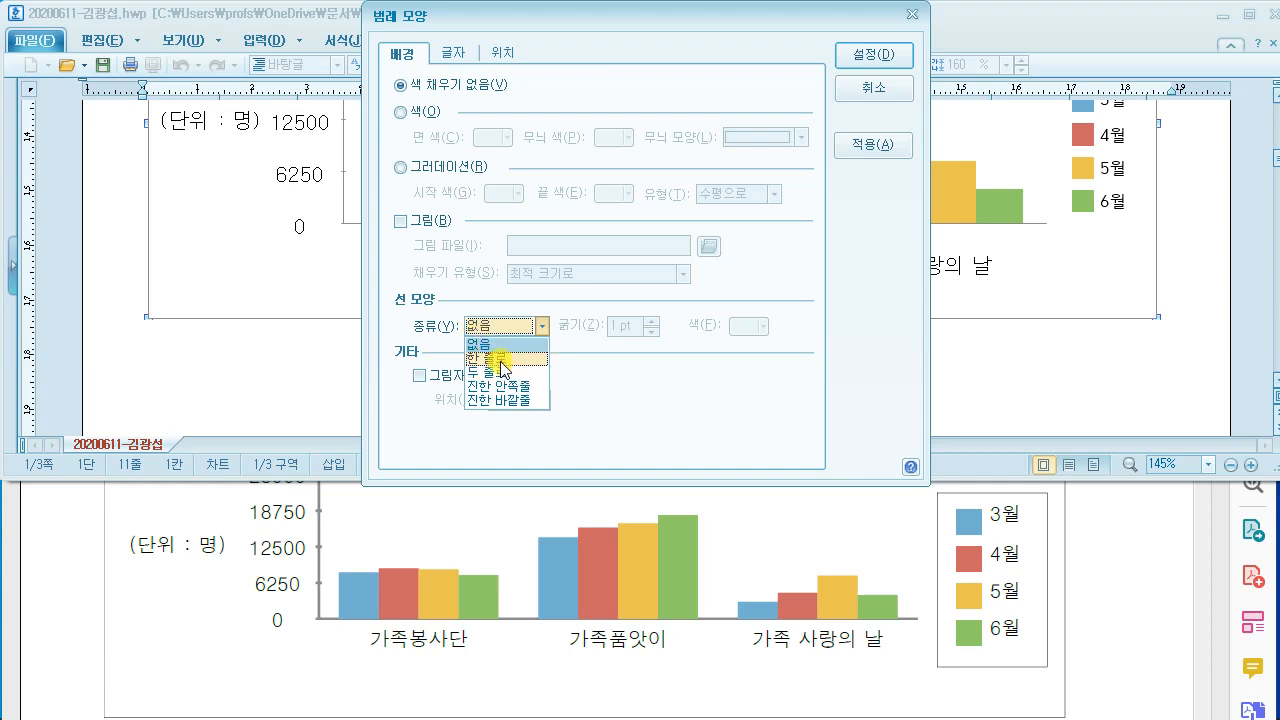
{"action": "left_click", "coordinate": [502, 358]}
{"action": "left_click", "coordinate": [748, 326]}
{"action": "left_click", "coordinate": [755, 385]}
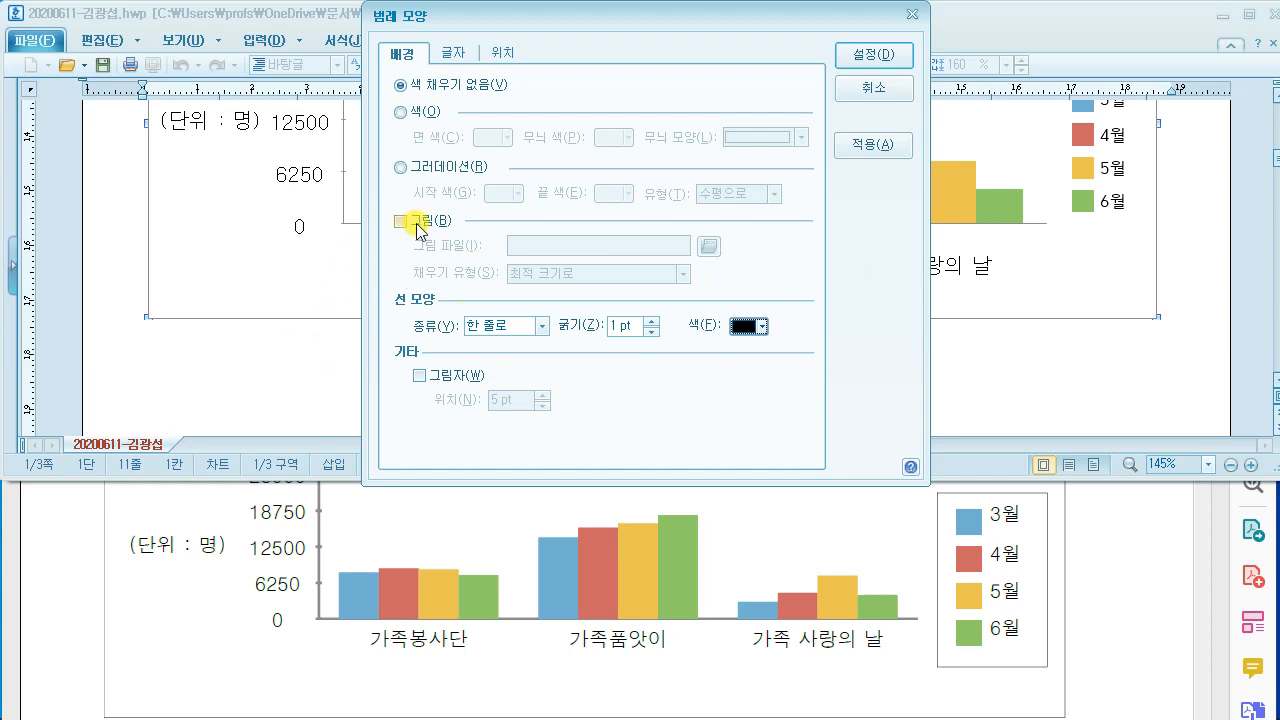
Step: Set the legend text to 돋움 size 10 and apply the legend formatting
{"action": "left_click", "coordinate": [455, 60]}
{"action": "left_click", "coordinate": [489, 331]}
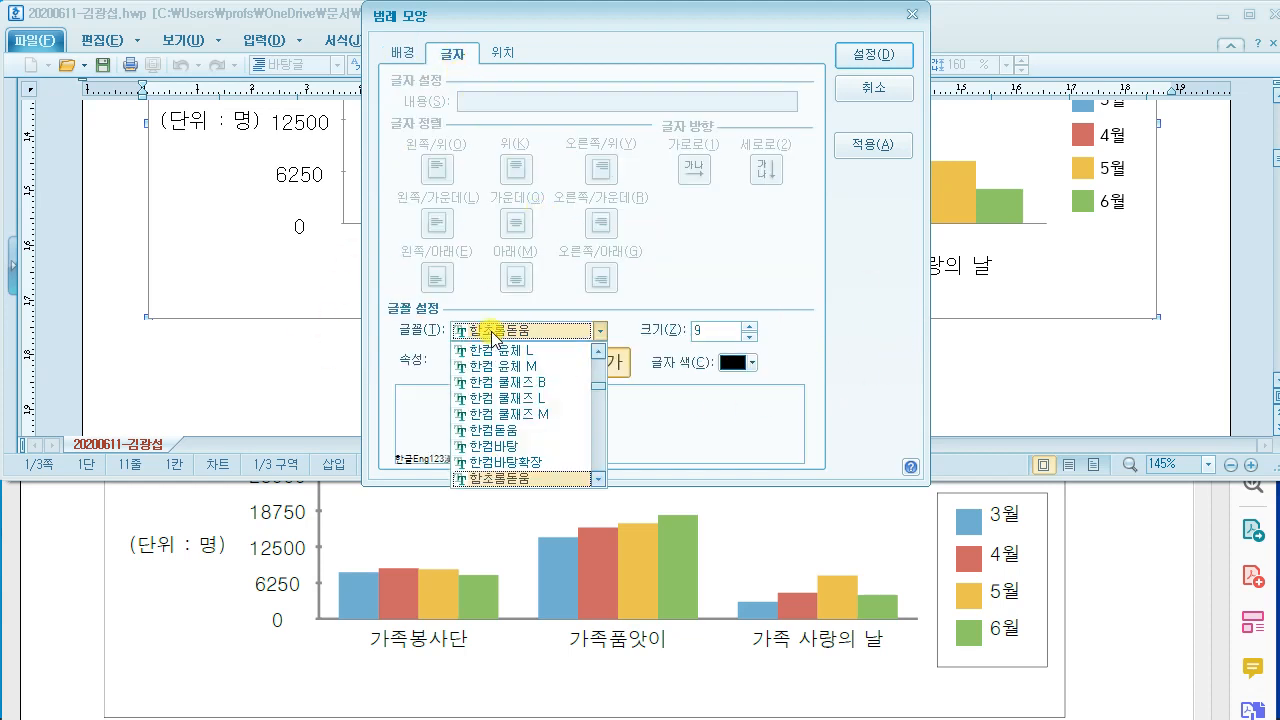
{"action": "type", "text": "돋움"}
{"action": "key", "text": "Return"}
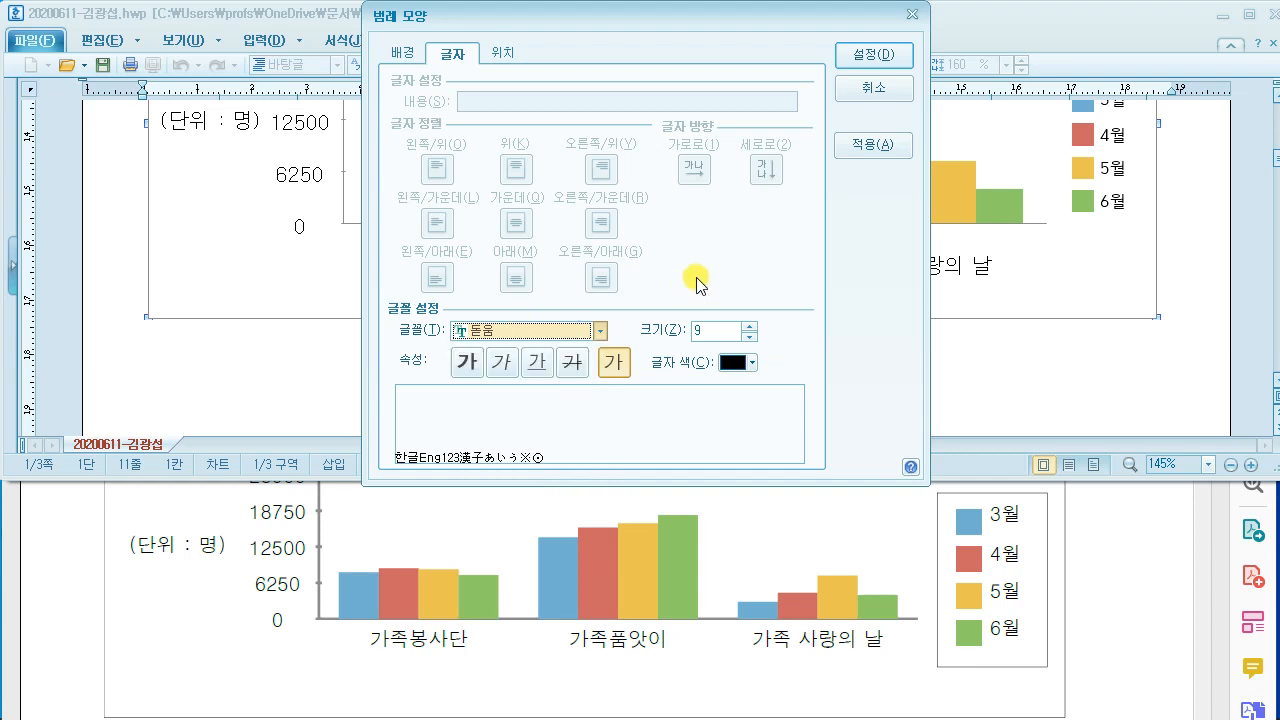
{"action": "left_click", "coordinate": [709, 330]}
{"action": "type", "text": "10"}
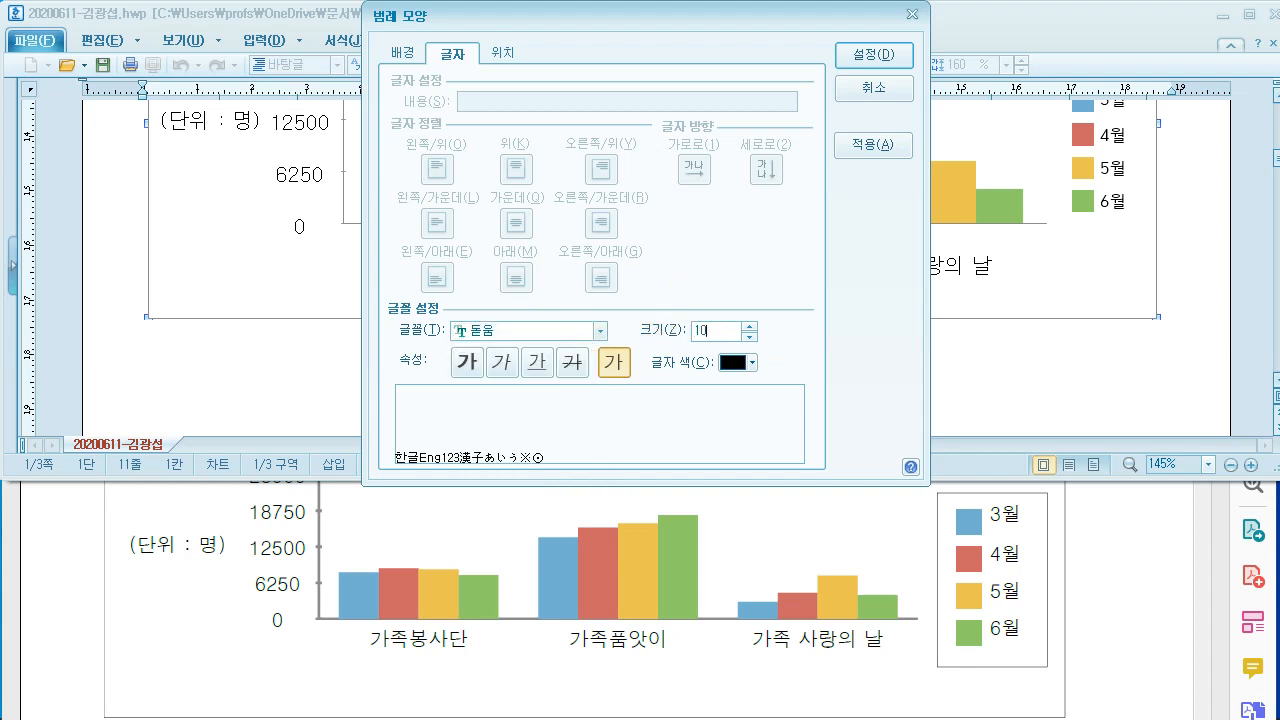
{"action": "left_click", "coordinate": [878, 55]}
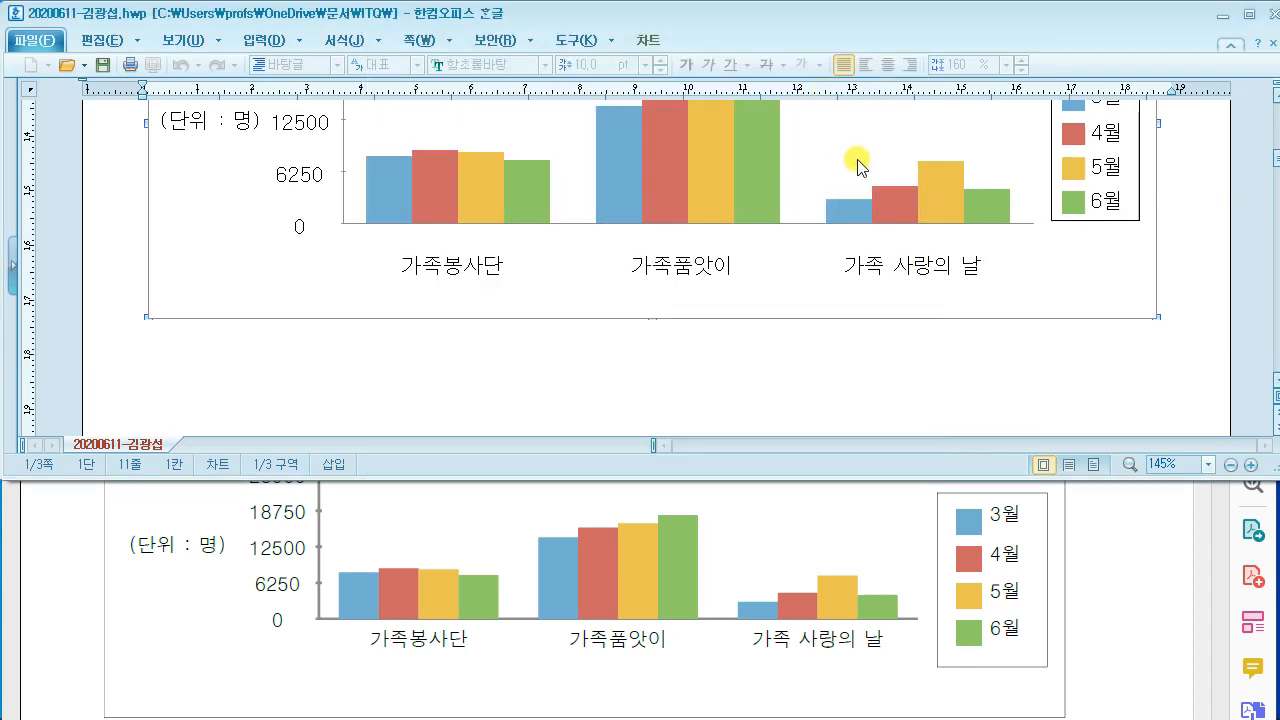
Step: Leave the chart and compare it against the reference PDF
{"action": "left_click", "coordinate": [928, 371]}
{"action": "scroll", "coordinate": [928, 371], "scroll_direction": "up", "scroll_amount": 3}
{"action": "scroll", "coordinate": [843, 288], "scroll_direction": "down", "scroll_amount": 2}
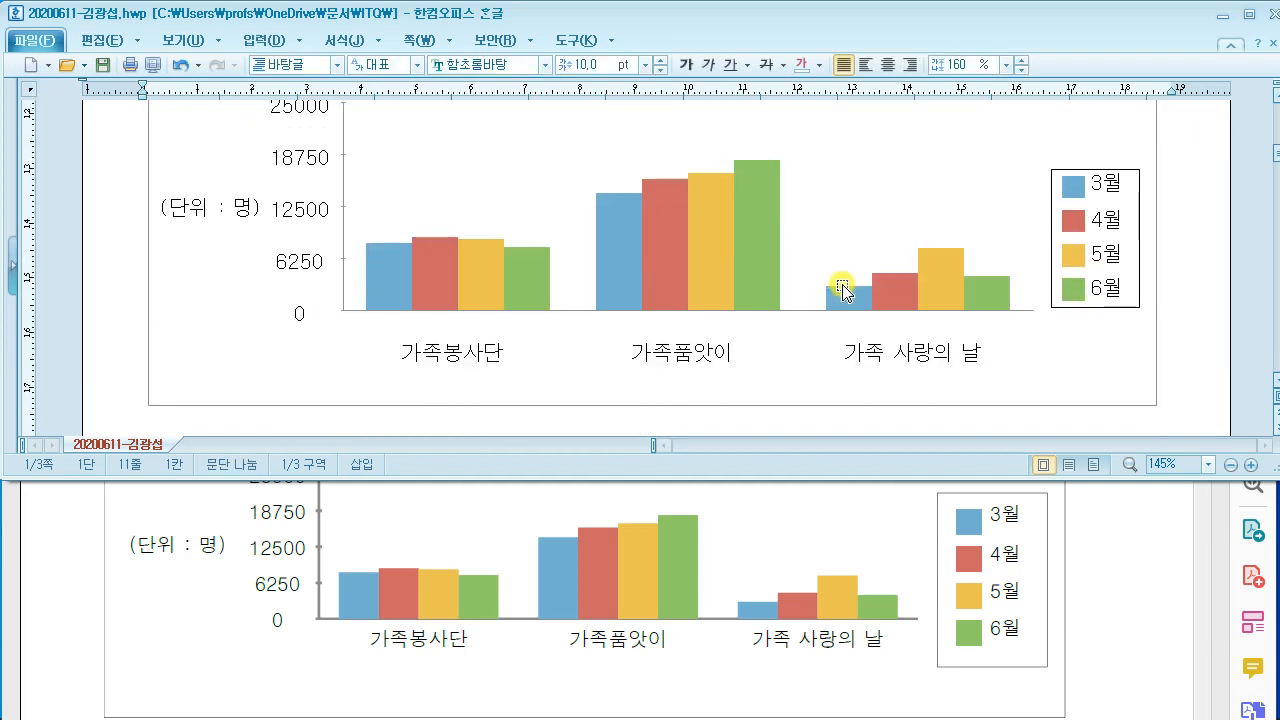
{"action": "left_click", "coordinate": [1092, 543]}
{"action": "scroll", "coordinate": [1088, 538], "scroll_direction": "down", "scroll_amount": 2}
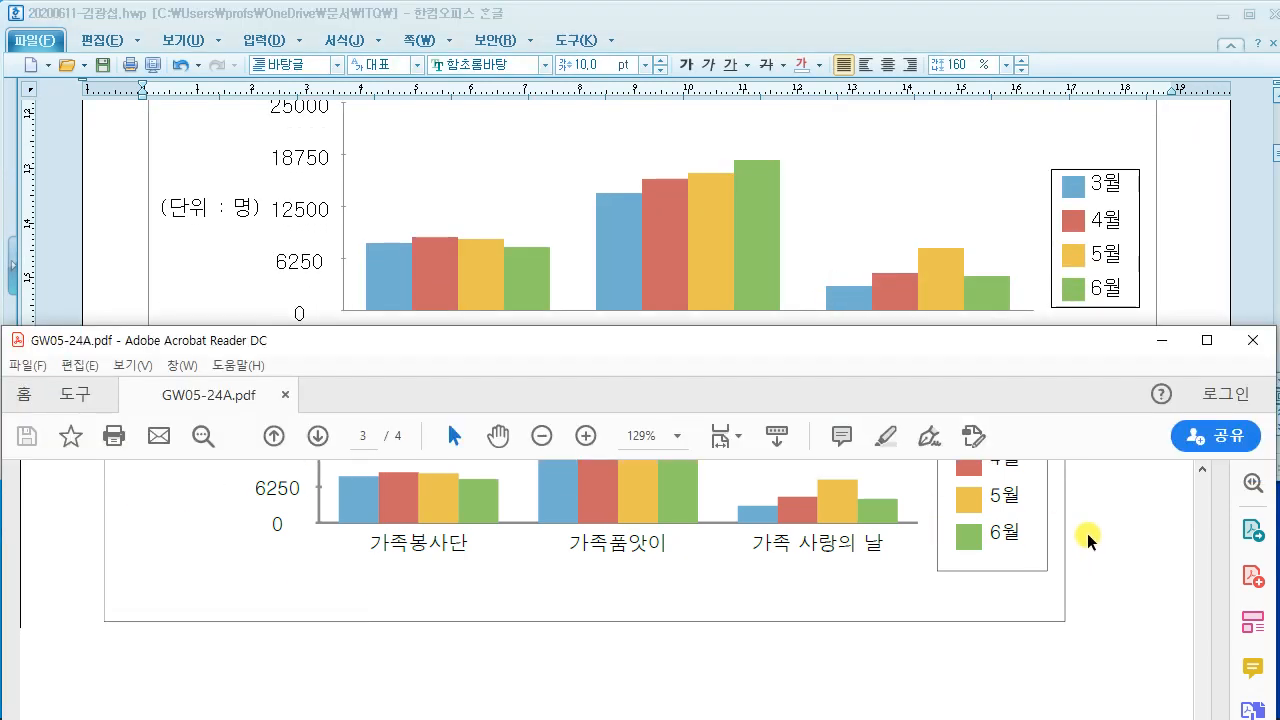
{"action": "scroll", "coordinate": [1088, 536], "scroll_direction": "up", "scroll_amount": 5}
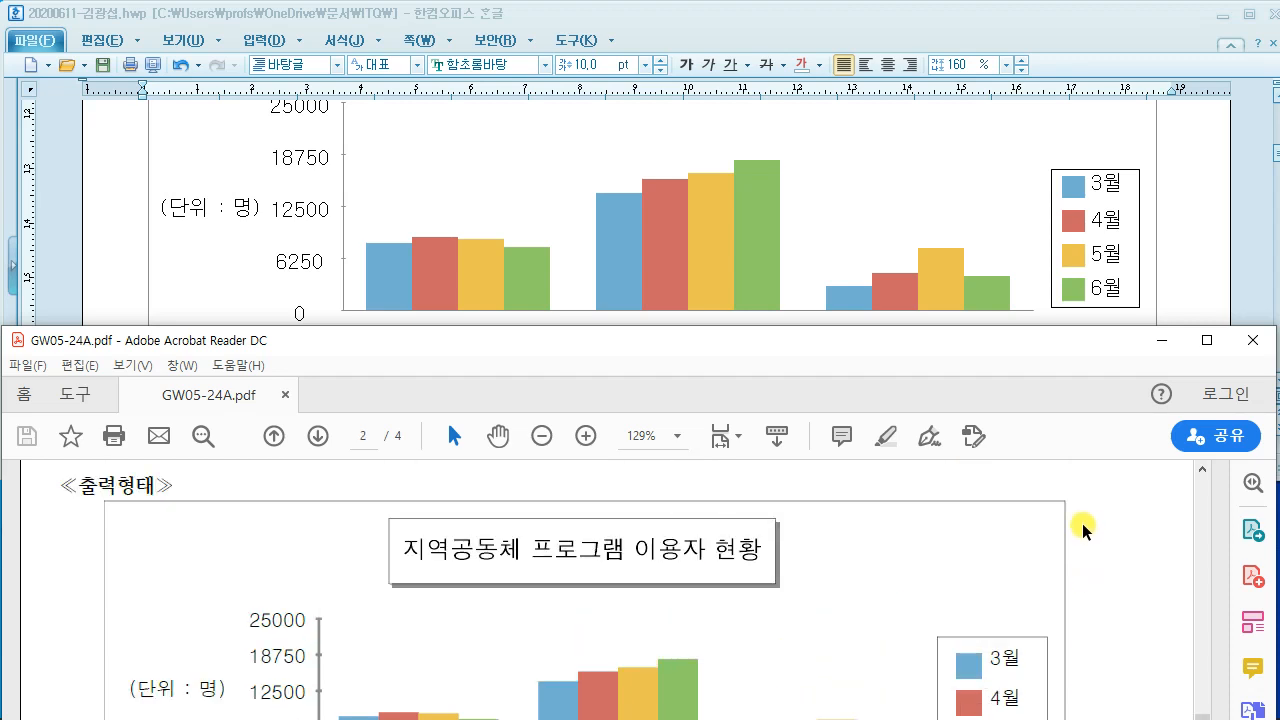
{"action": "scroll", "coordinate": [1085, 527], "scroll_direction": "down", "scroll_amount": 3}
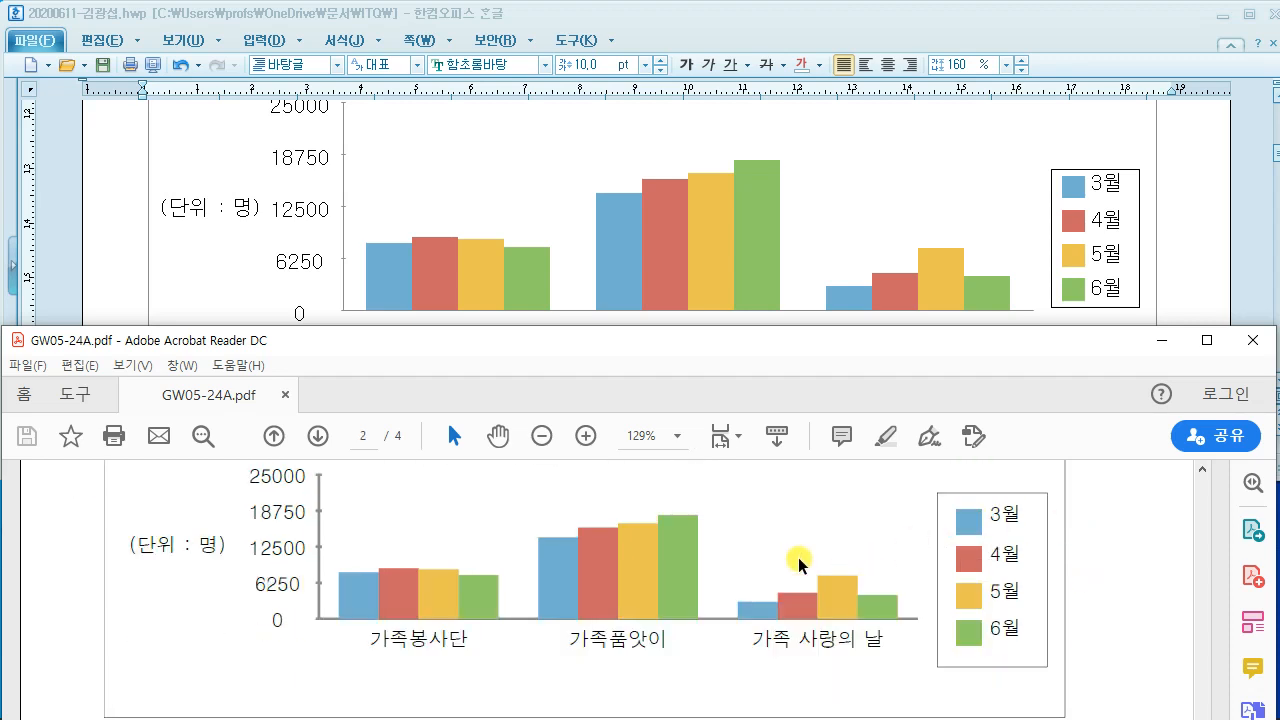
{"action": "scroll", "coordinate": [800, 560], "scroll_direction": "down", "scroll_amount": 3}
{"action": "scroll", "coordinate": [800, 560], "scroll_direction": "up", "scroll_amount": 2}
{"action": "scroll", "coordinate": [805, 619], "scroll_direction": "down", "scroll_amount": 1}
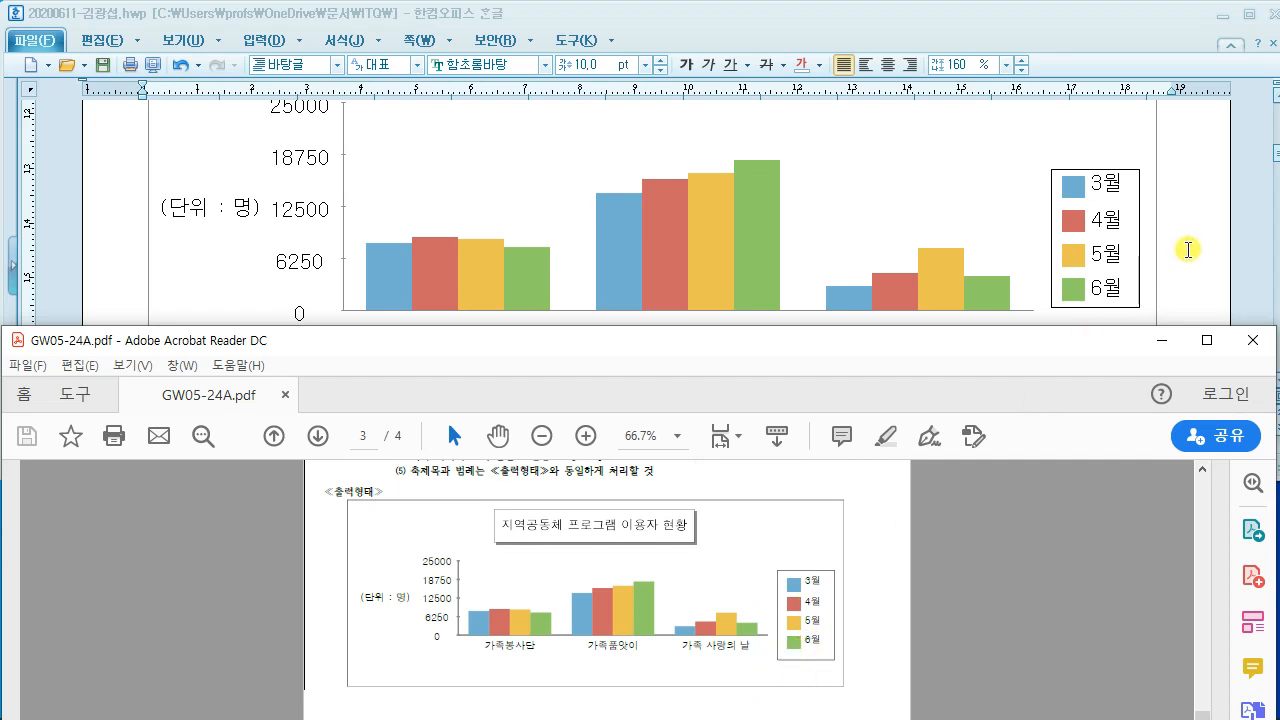
Step: Bring Hangul back and put the 지역공동체 프로그램 이용자 현황 chart into editing mode
{"action": "left_click", "coordinate": [1186, 248]}
{"action": "scroll", "coordinate": [1066, 316], "scroll_direction": "down", "scroll_amount": 1}
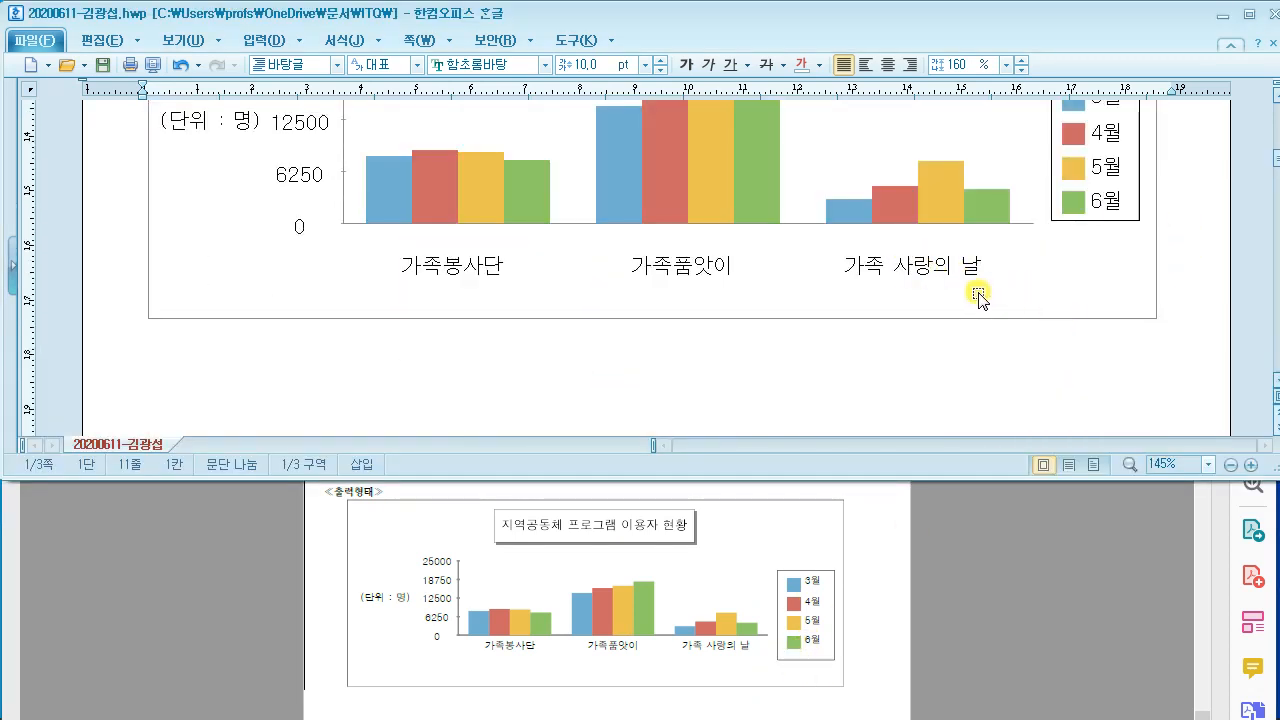
{"action": "scroll", "coordinate": [1055, 298], "scroll_direction": "up", "scroll_amount": 3}
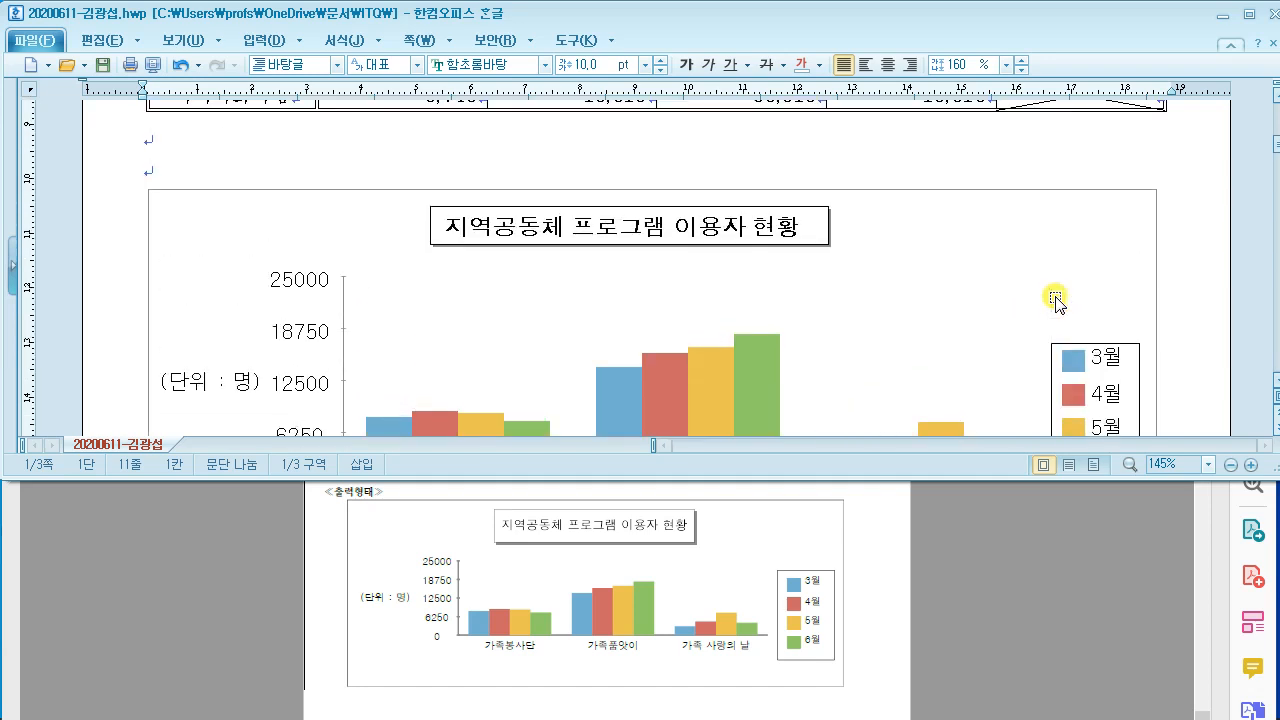
{"action": "scroll", "coordinate": [1055, 298], "scroll_direction": "down", "scroll_amount": 1}
{"action": "scroll", "coordinate": [1055, 298], "scroll_direction": "down", "scroll_amount": 1}
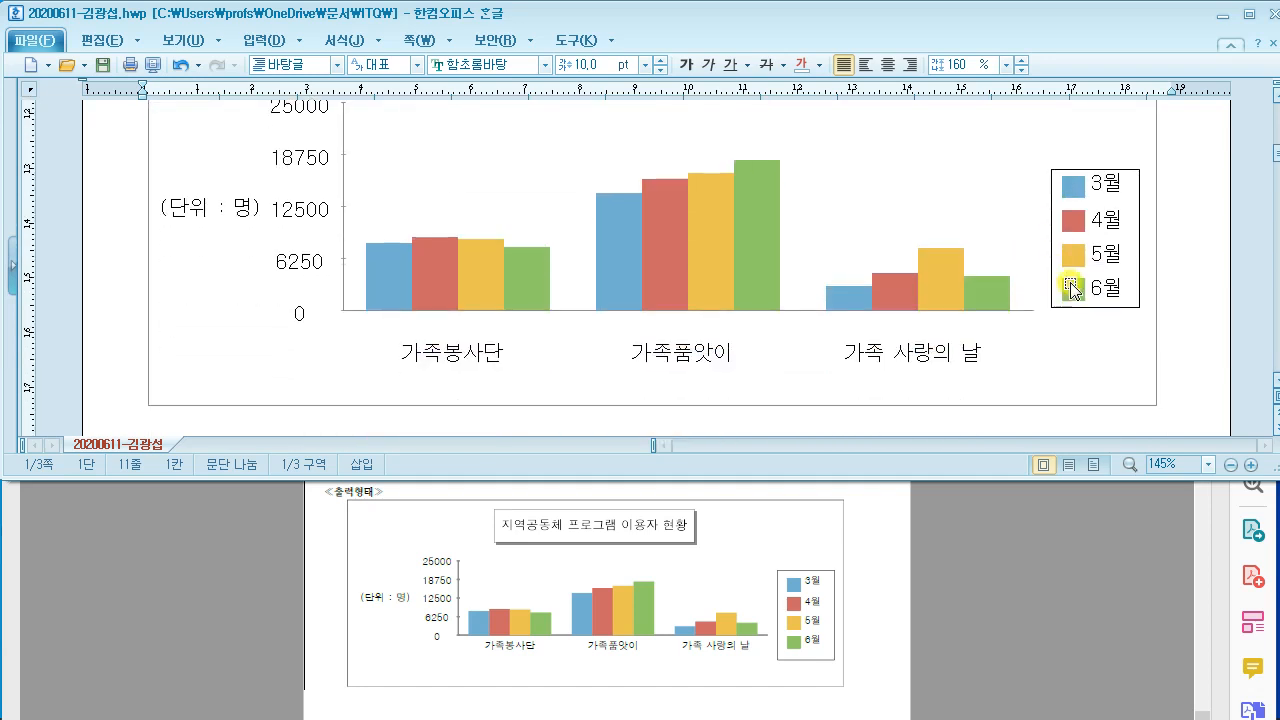
{"action": "left_click", "coordinate": [1093, 297]}
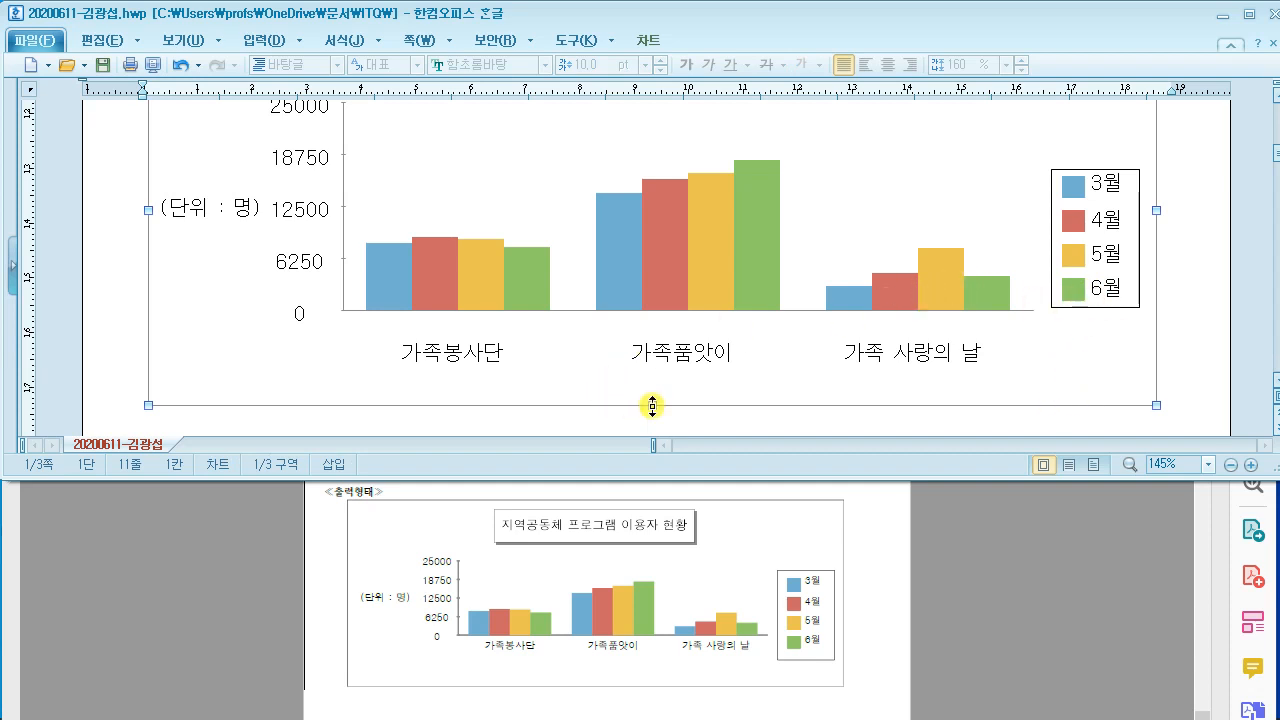
{"action": "scroll", "coordinate": [466, 297], "scroll_direction": "up", "scroll_amount": 3}
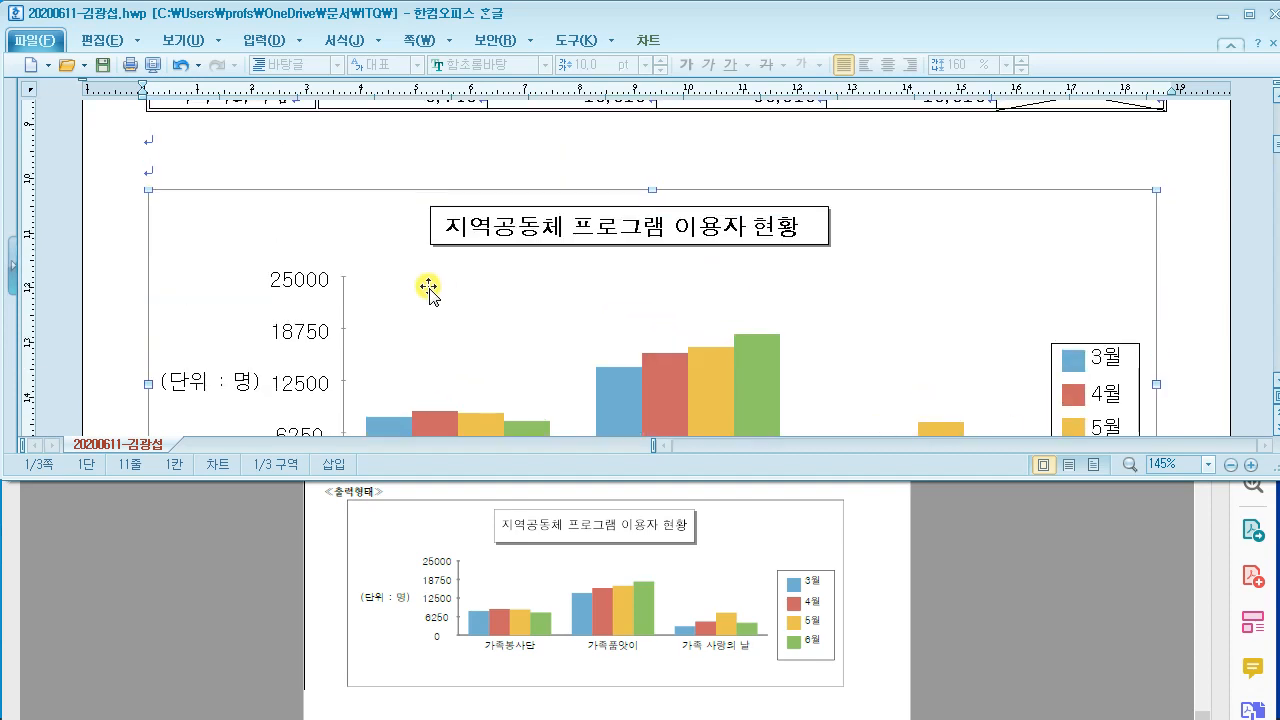
{"action": "scroll", "coordinate": [249, 320], "scroll_direction": "down", "scroll_amount": 3}
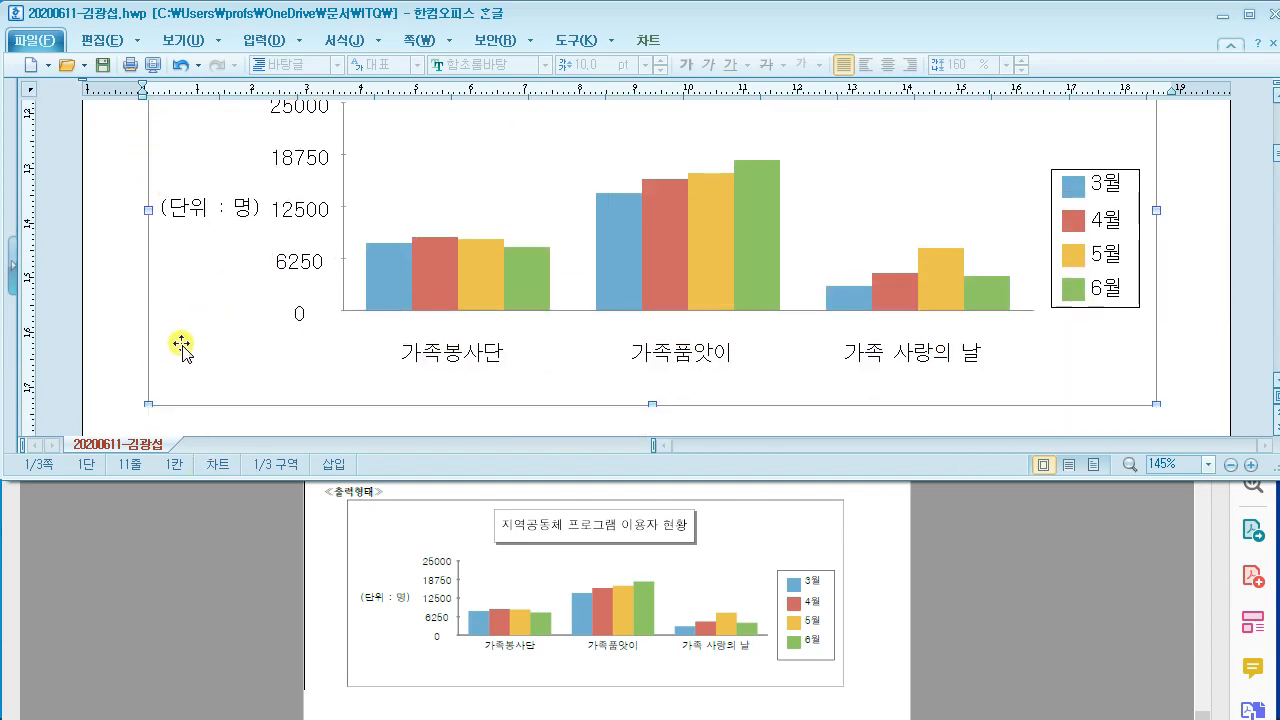
Step: Make the chart vertically shorter by raising its bottom edge
{"action": "left_click_drag", "start_coordinate": [654, 397], "coordinate": [652, 323]}
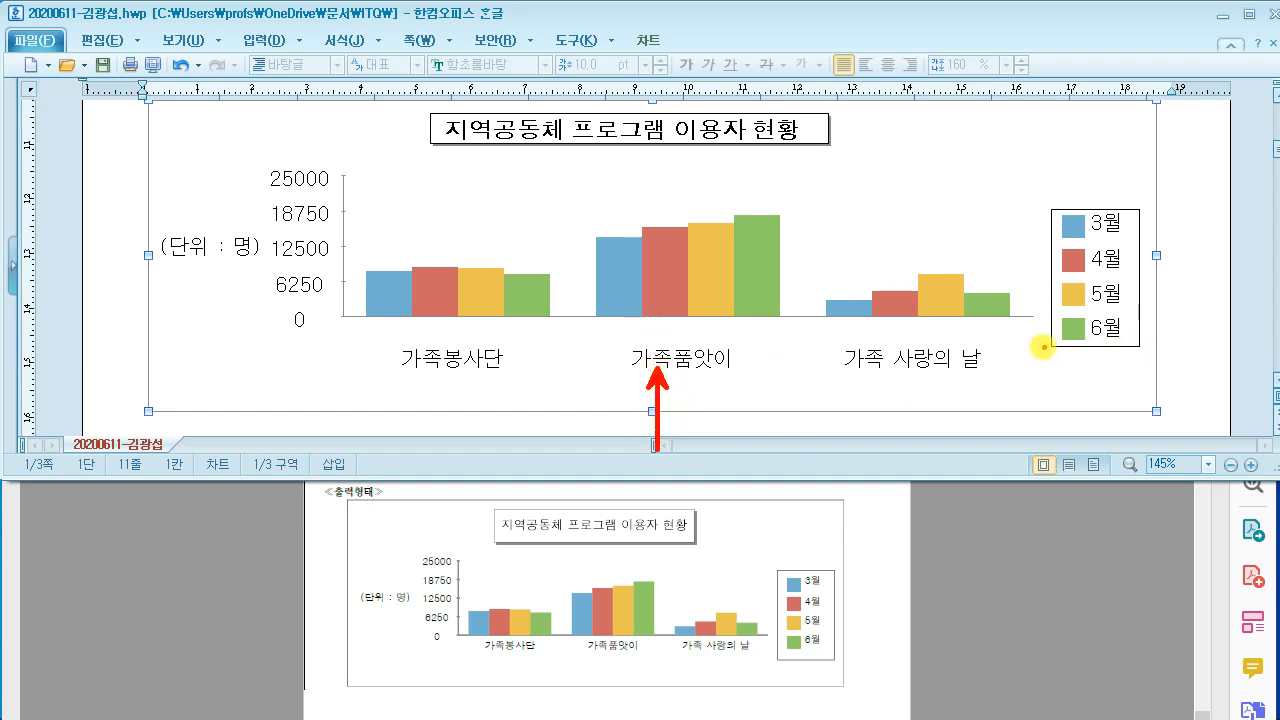
{"action": "left_click_drag", "start_coordinate": [1043, 347], "coordinate": [1126, 348]}
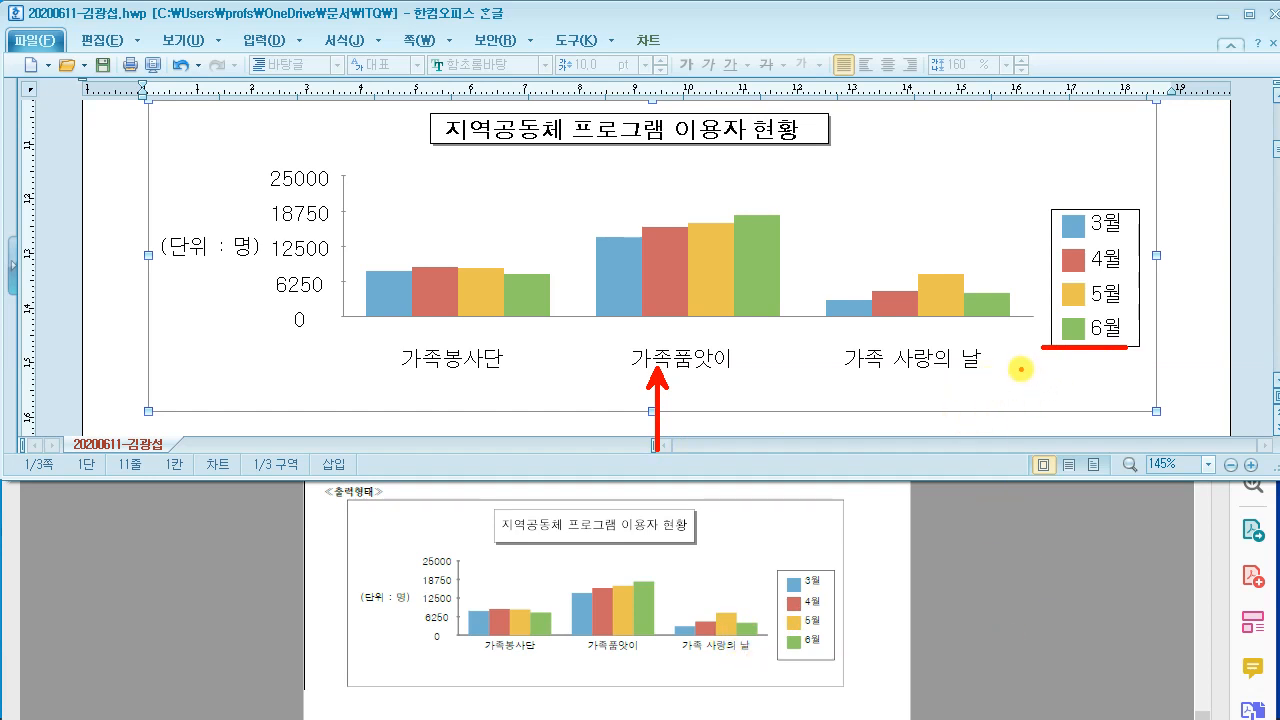
{"action": "key", "text": "Escape"}
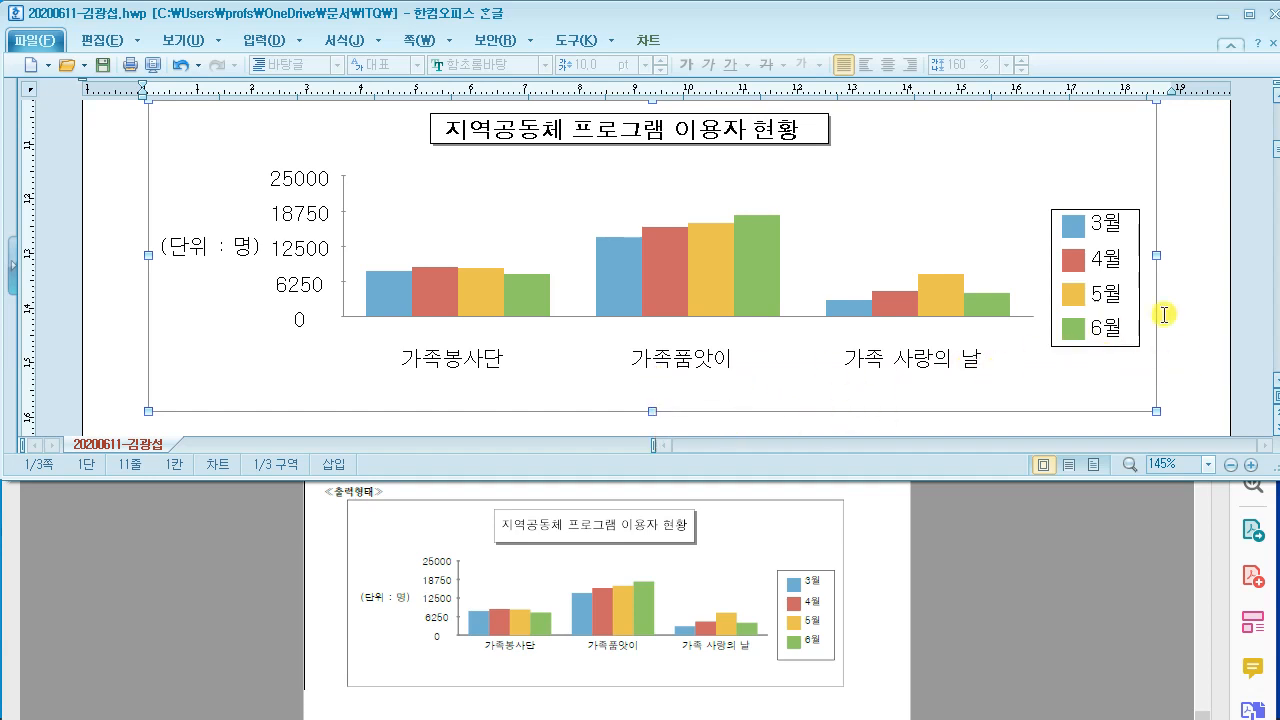
Step: Shift the 3월–6월 legend slightly left and down and stretch it taller at top and bottom
{"action": "left_click", "coordinate": [1100, 268]}
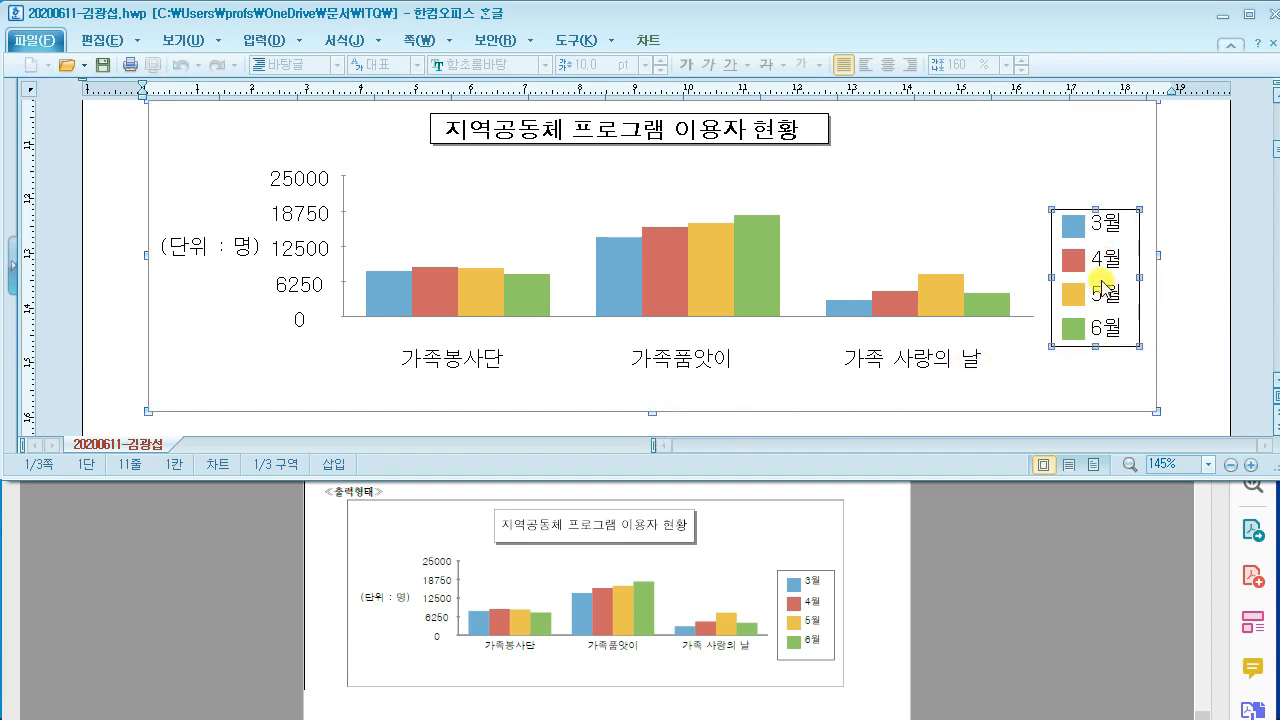
{"action": "left_click_drag", "start_coordinate": [1100, 294], "coordinate": [1098, 298]}
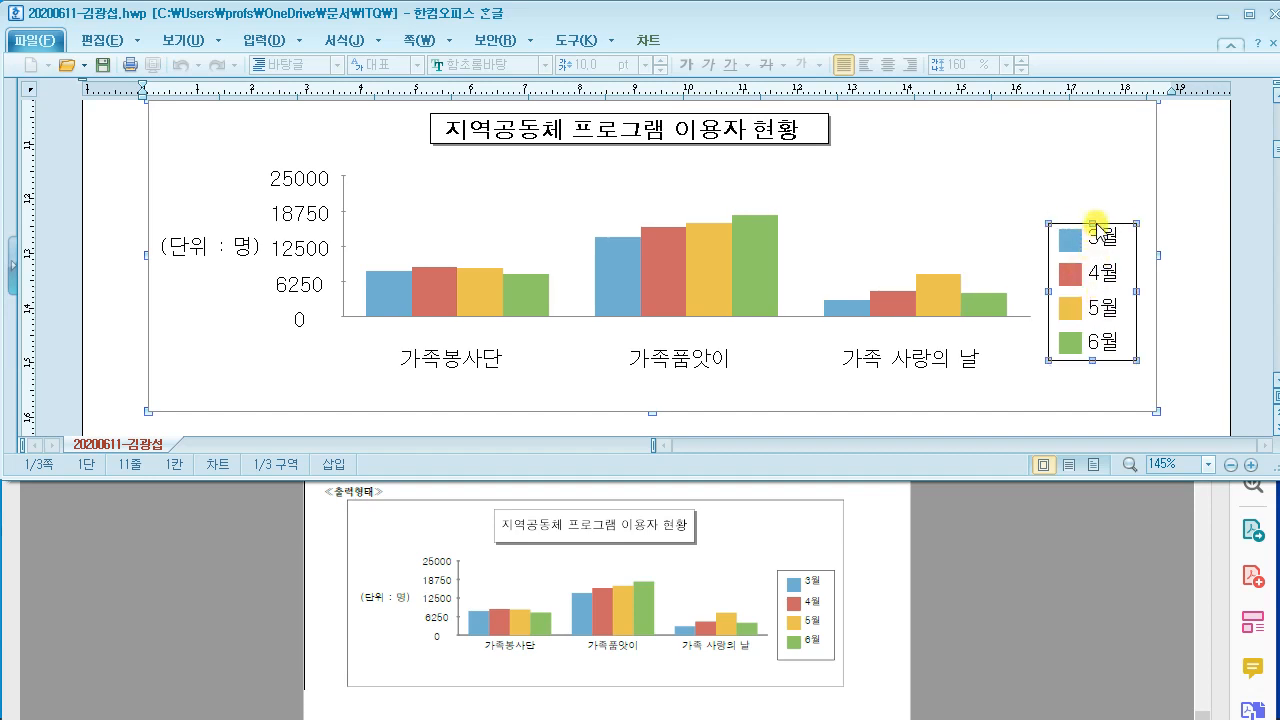
{"action": "left_click_drag", "start_coordinate": [1096, 223], "coordinate": [1096, 210]}
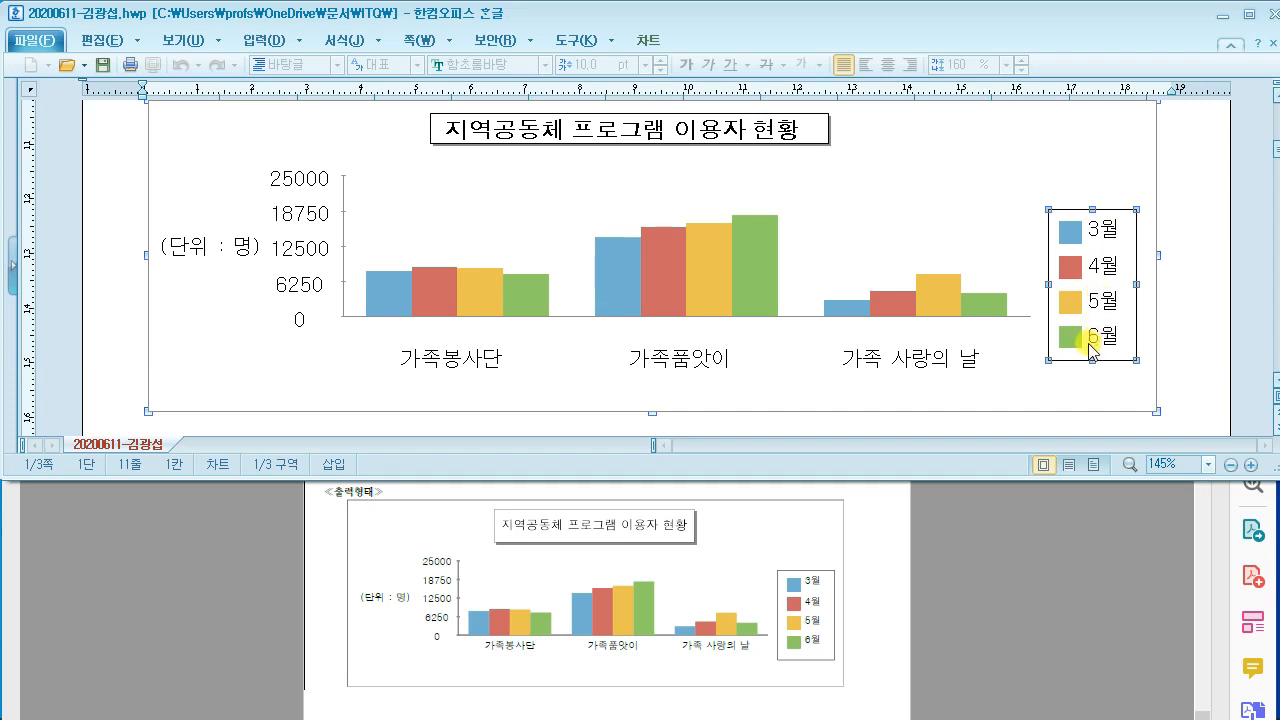
{"action": "left_click_drag", "start_coordinate": [1094, 367], "coordinate": [1094, 373]}
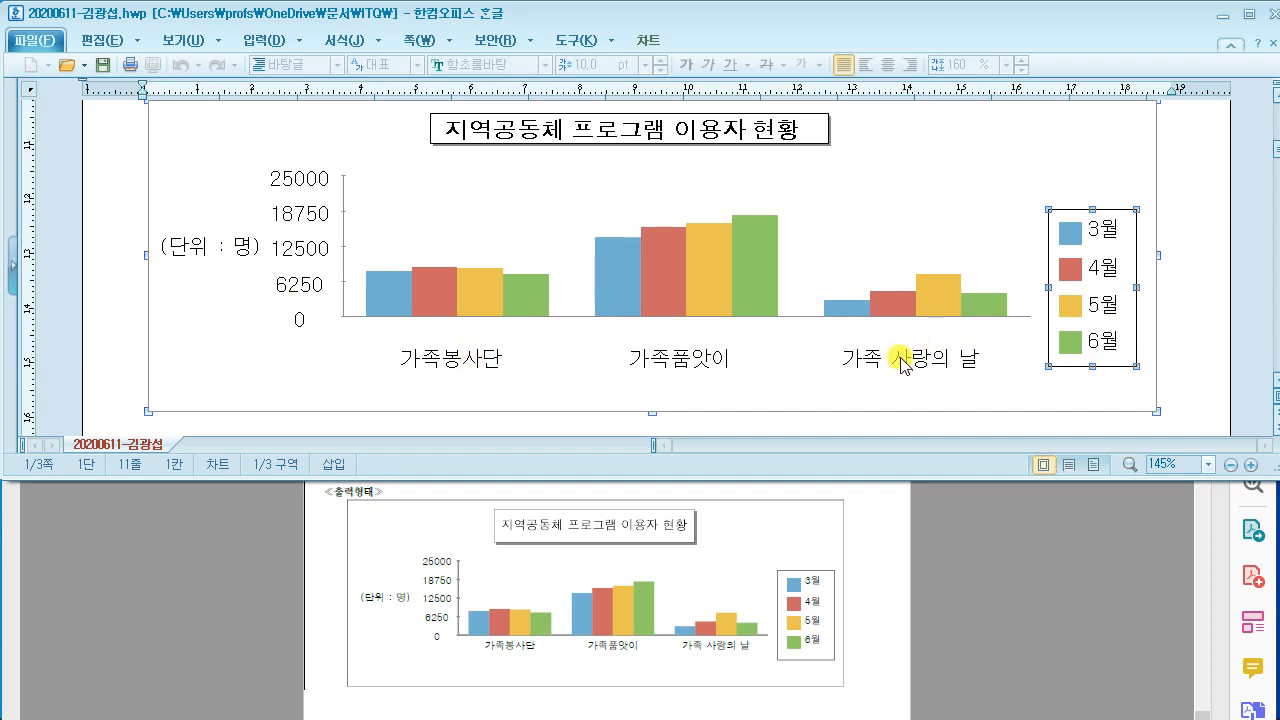
Step: Finish chart editing, maximize the document and go to the empty line under item 3
{"action": "left_click", "coordinate": [1204, 227]}
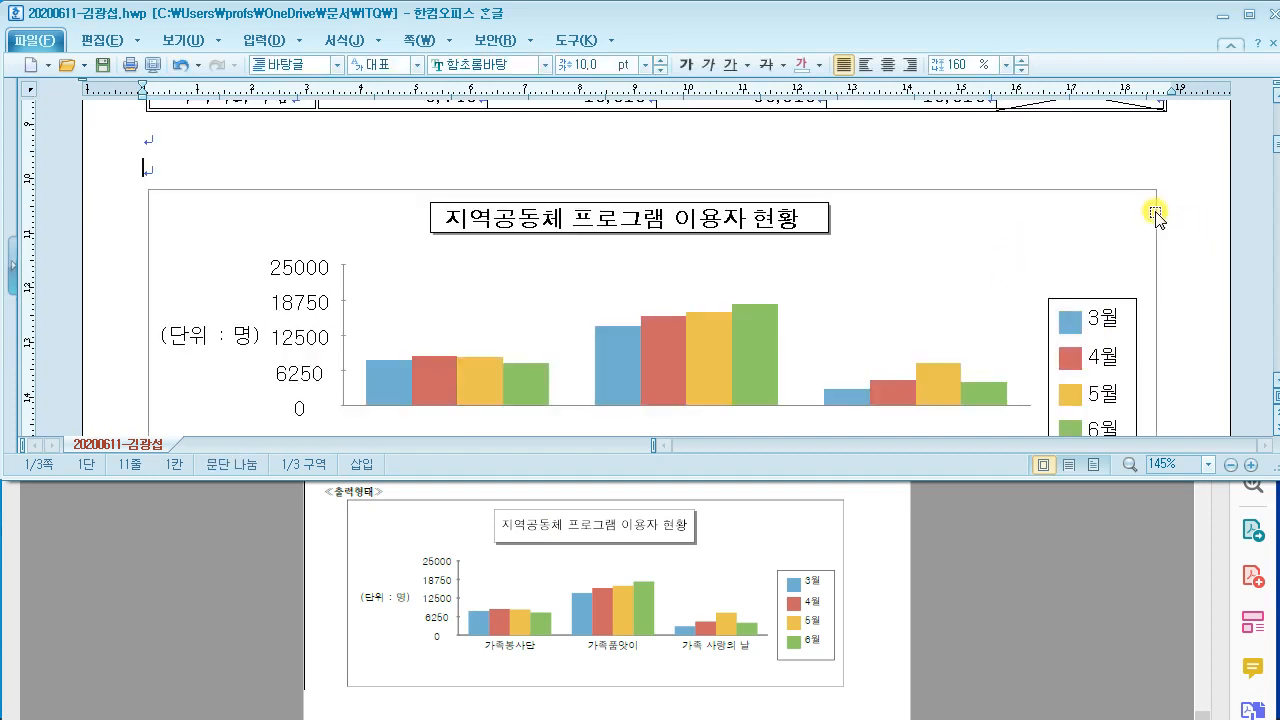
{"action": "left_click", "coordinate": [1249, 15]}
{"action": "scroll", "coordinate": [882, 289], "scroll_direction": "up", "scroll_amount": 3}
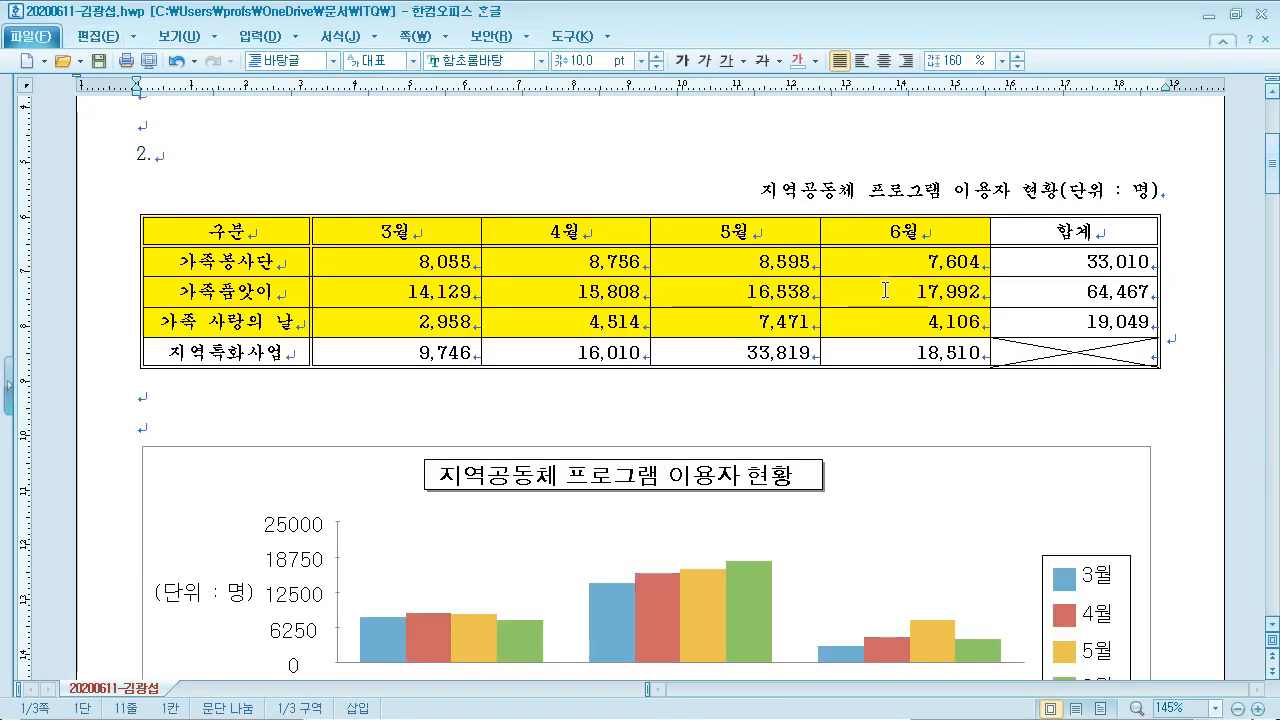
{"action": "scroll", "coordinate": [885, 288], "scroll_direction": "down", "scroll_amount": 3}
{"action": "scroll", "coordinate": [885, 288], "scroll_direction": "down", "scroll_amount": 10}
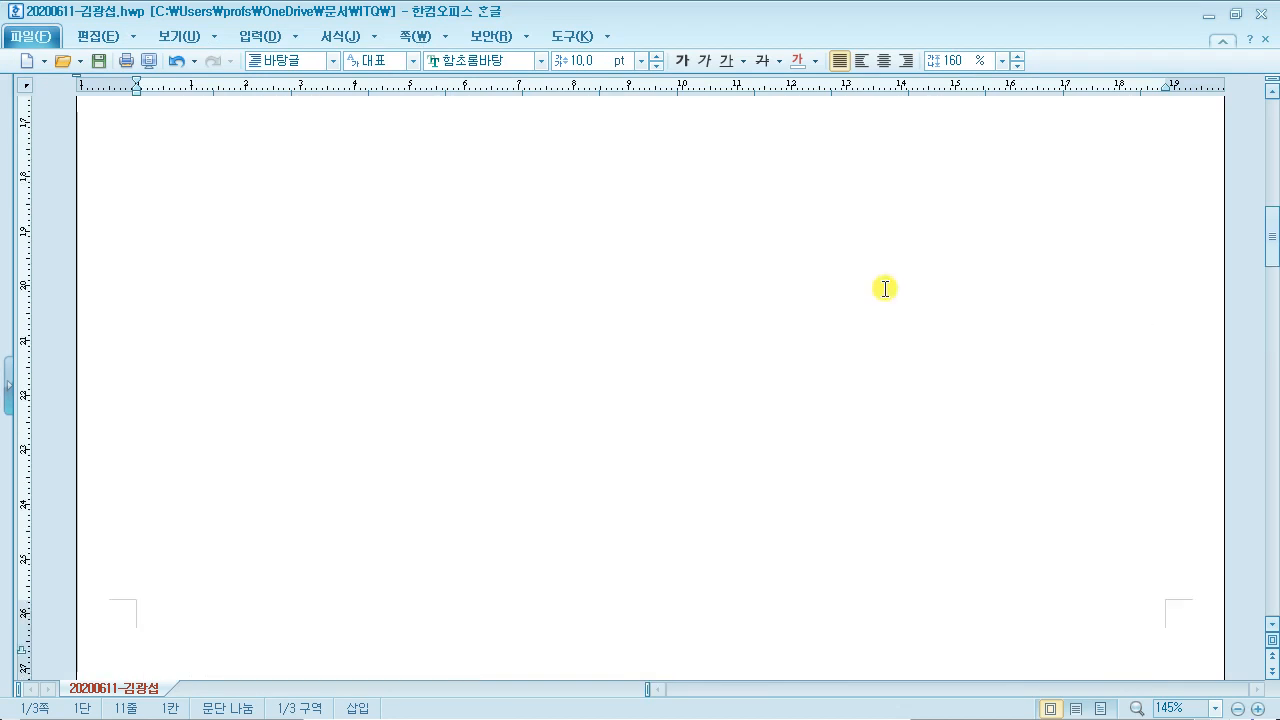
{"action": "left_click", "coordinate": [195, 269]}
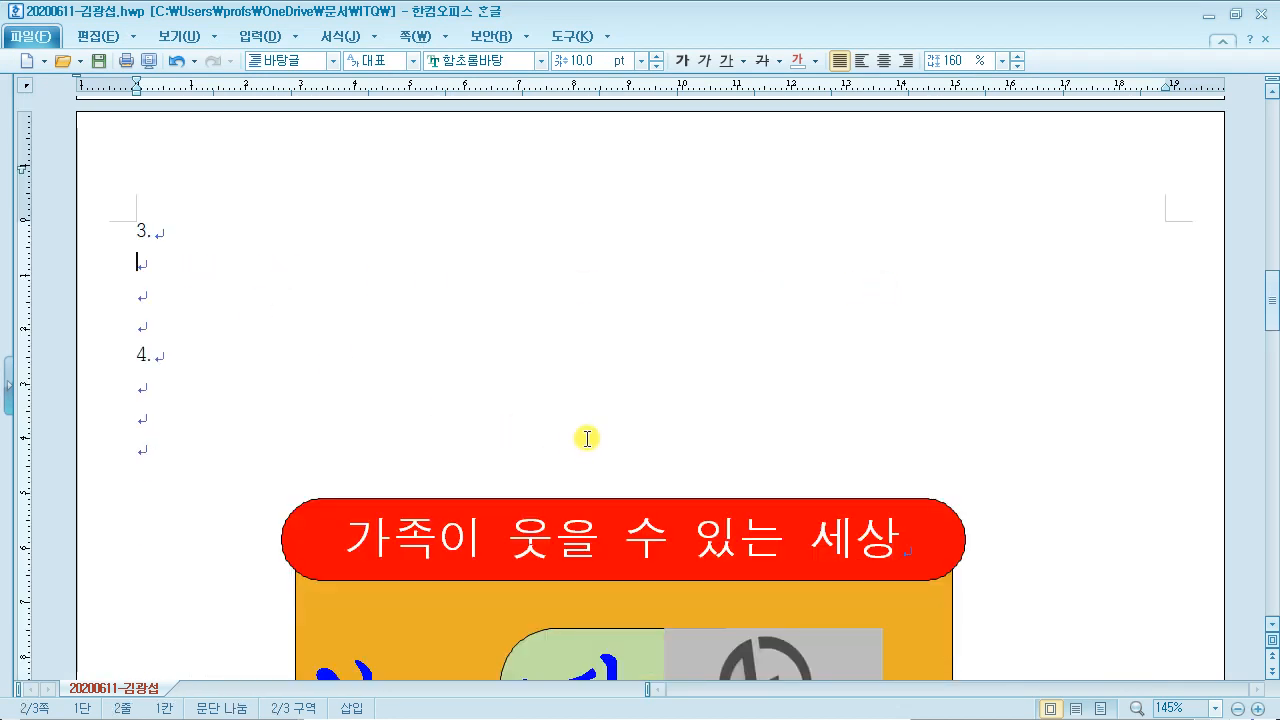
{"action": "left_click", "coordinate": [1236, 14]}
Step: Check item 3 (40점) in the reference PDF, then return to the Hangul document
{"action": "left_click", "coordinate": [952, 574]}
{"action": "scroll", "coordinate": [949, 562], "scroll_direction": "down", "scroll_amount": 5}
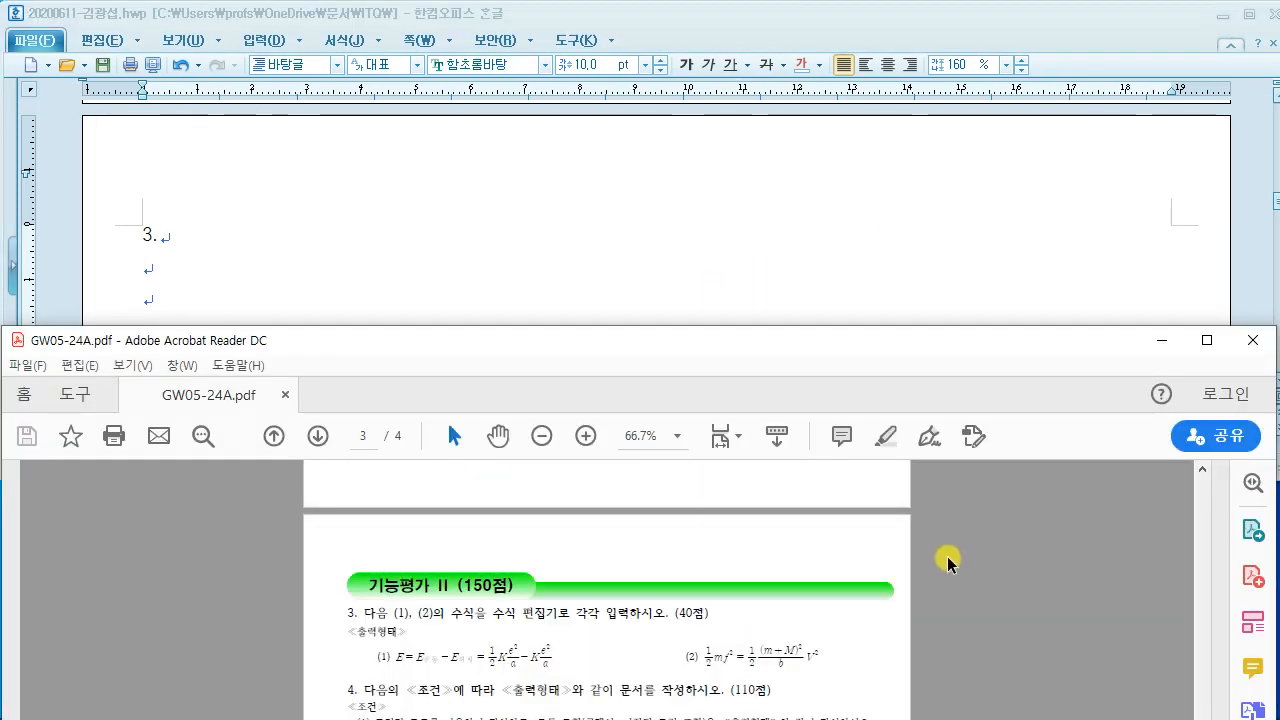
{"action": "double_click", "coordinate": [770, 574]}
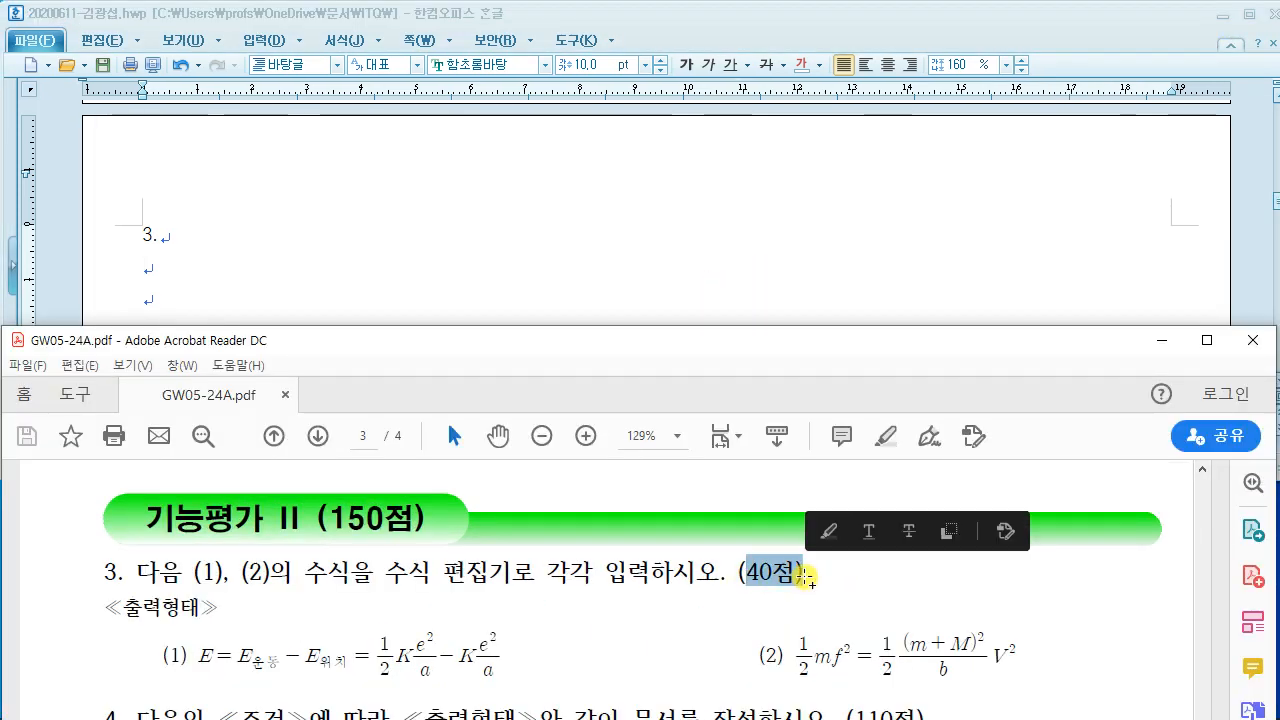
{"action": "left_click", "coordinate": [777, 578]}
{"action": "scroll", "coordinate": [769, 568], "scroll_direction": "down", "scroll_amount": 1}
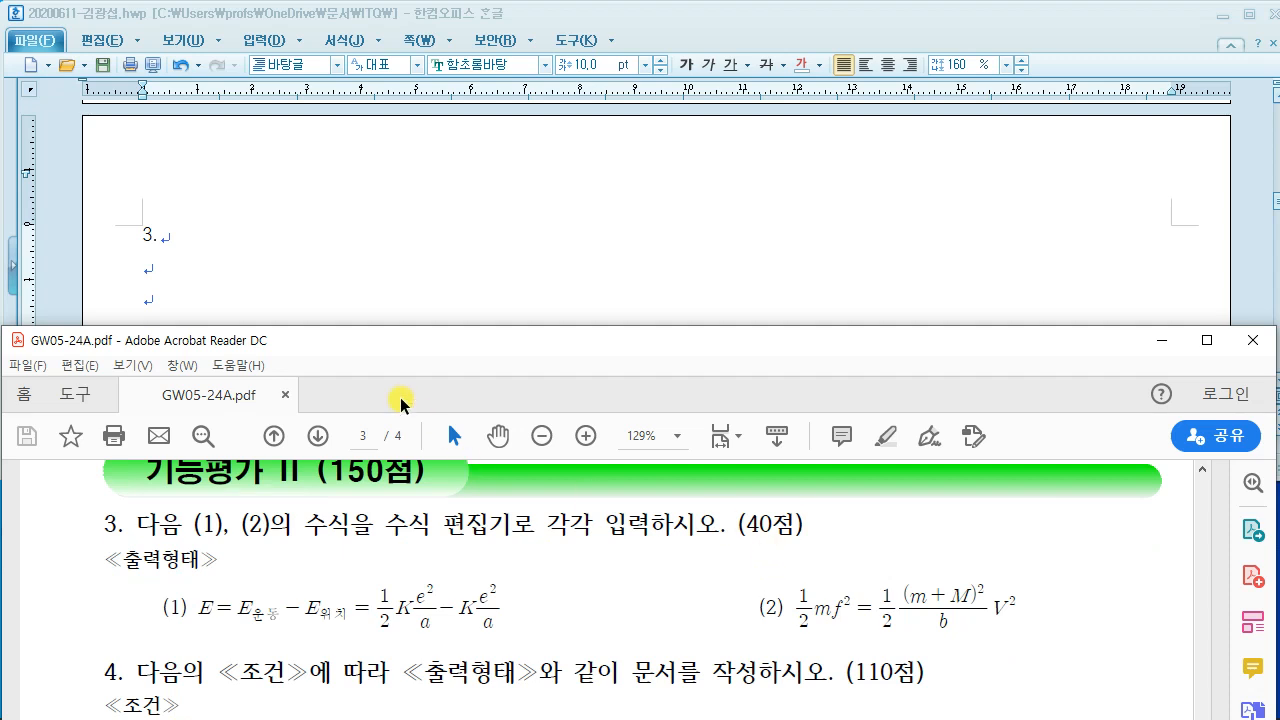
{"action": "left_click", "coordinate": [371, 263]}
{"action": "scroll", "coordinate": [375, 263], "scroll_direction": "down", "scroll_amount": 1}
Step: Type (1) on the line below item 3 and begin a new equation with Ctrl+N
{"action": "left_click", "coordinate": [144, 181]}
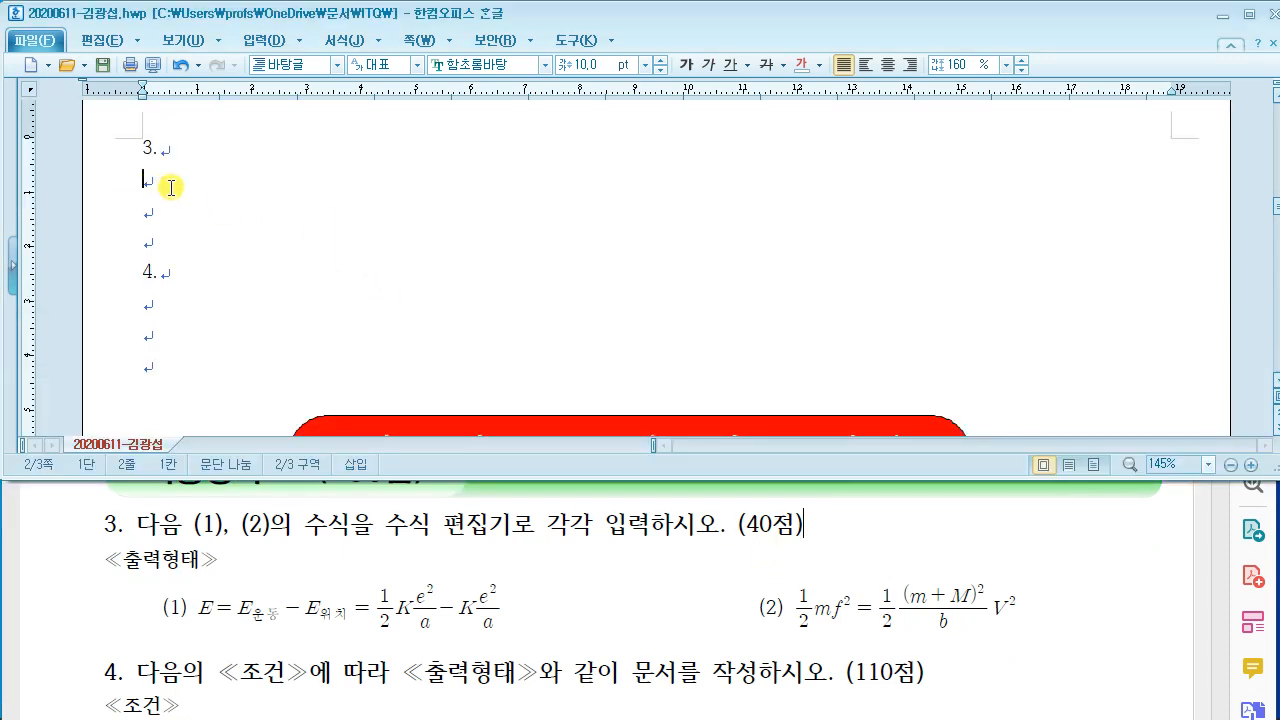
{"action": "type", "text": "(1)"}
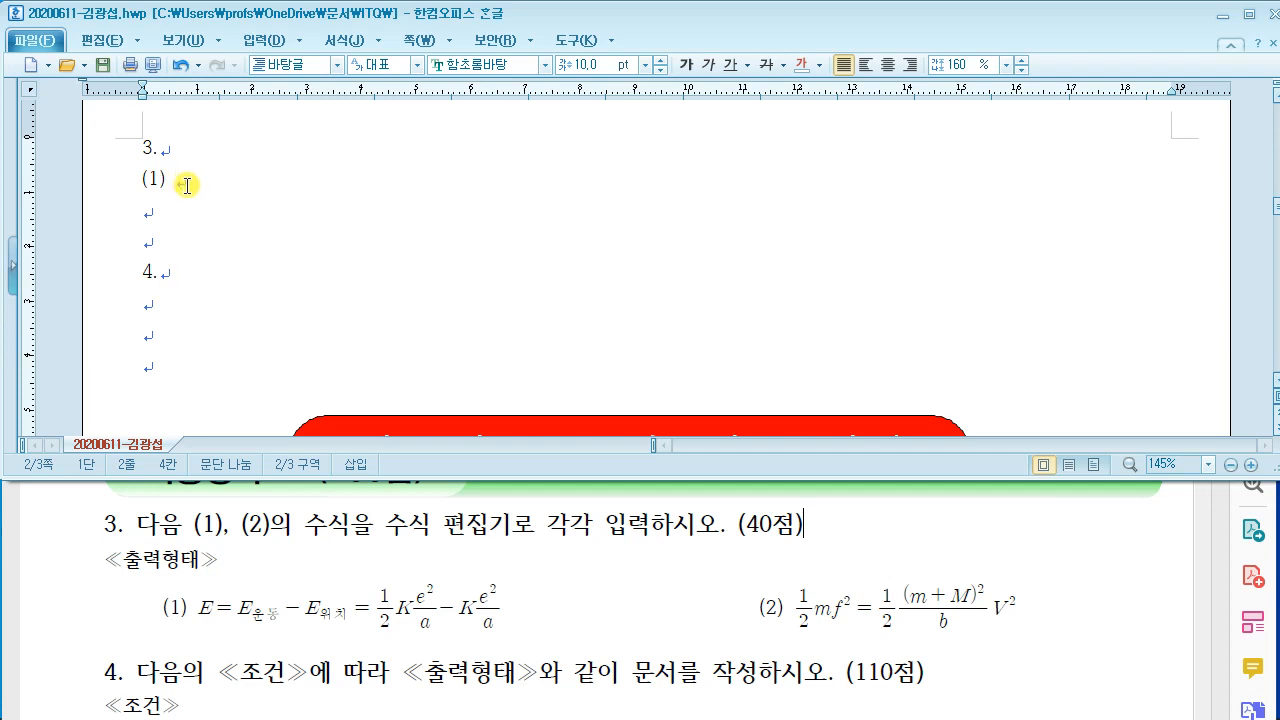
{"action": "key", "text": "ctrl+2"}
{"action": "left_click_drag", "start_coordinate": [284, 38], "coordinate": [547, 172]}
{"action": "mouse_move", "coordinate": [425, 86]}
{"action": "left_mouse_down"}
{"action": "mouse_move", "coordinate": [394, 142]}
{"action": "mouse_move", "coordinate": [449, 126]}
{"action": "mouse_move", "coordinate": [508, 77]}
{"action": "mouse_move", "coordinate": [524, 156]}
{"action": "left_mouse_up"}
{"action": "mouse_move", "coordinate": [590, 100]}
{"action": "left_mouse_down"}
{"action": "mouse_move", "coordinate": [586, 151]}
{"action": "mouse_move", "coordinate": [626, 122]}
{"action": "left_mouse_up"}
{"action": "mouse_move", "coordinate": [639, 36]}
{"action": "left_mouse_down"}
{"action": "mouse_move", "coordinate": [640, 100]}
{"action": "mouse_move", "coordinate": [806, 173]}
{"action": "left_mouse_up"}
{"action": "left_click_drag", "start_coordinate": [670, 73], "coordinate": [670, 142]}
{"action": "mouse_move", "coordinate": [670, 82]}
{"action": "left_mouse_down"}
{"action": "mouse_move", "coordinate": [726, 117]}
{"action": "mouse_move", "coordinate": [726, 100]}
{"action": "left_mouse_up"}
{"action": "left_click_drag", "start_coordinate": [720, 57], "coordinate": [717, 136]}
{"action": "left_click_drag", "start_coordinate": [843, 182], "coordinate": [829, 231]}
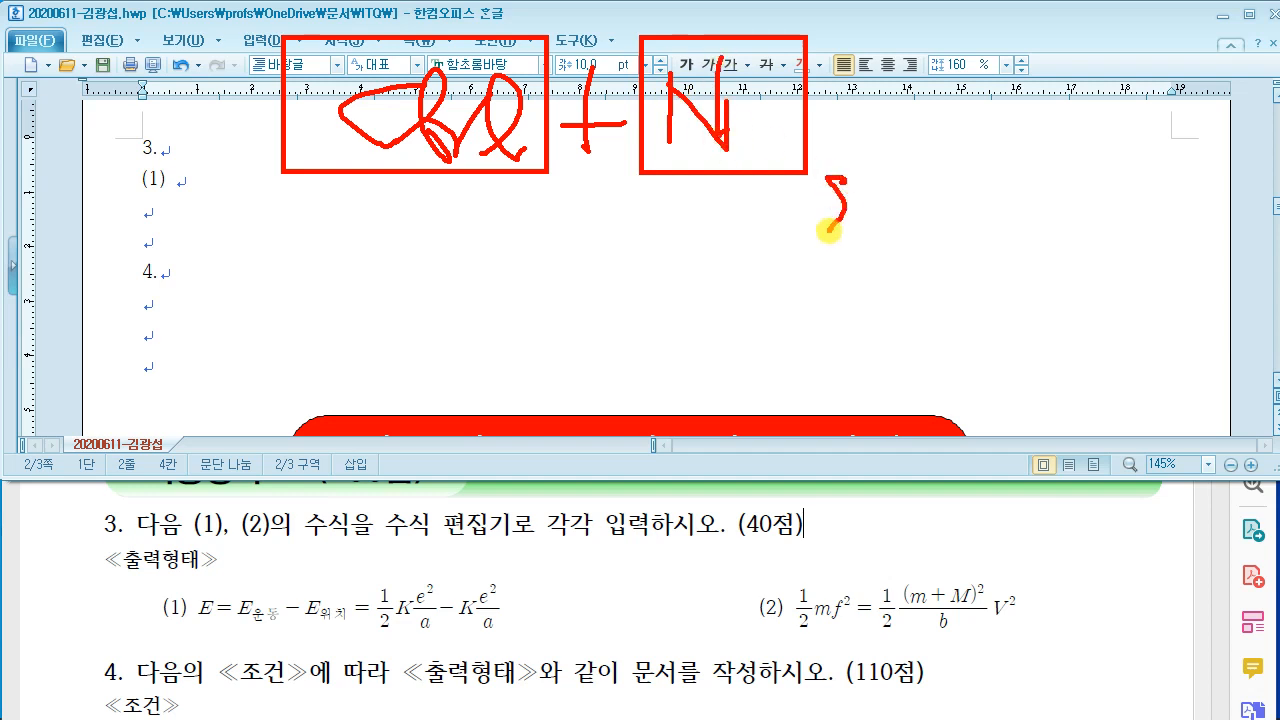
{"action": "left_click_drag", "start_coordinate": [883, 32], "coordinate": [1101, 190]}
{"action": "mouse_move", "coordinate": [958, 75]}
{"action": "left_mouse_down"}
{"action": "mouse_move", "coordinate": [952, 160]}
{"action": "mouse_move", "coordinate": [1006, 140]}
{"action": "mouse_move", "coordinate": [1040, 48]}
{"action": "mouse_move", "coordinate": [1050, 183]}
{"action": "left_mouse_up"}
{"action": "left_click_drag", "start_coordinate": [160, 258], "coordinate": [312, 313]}
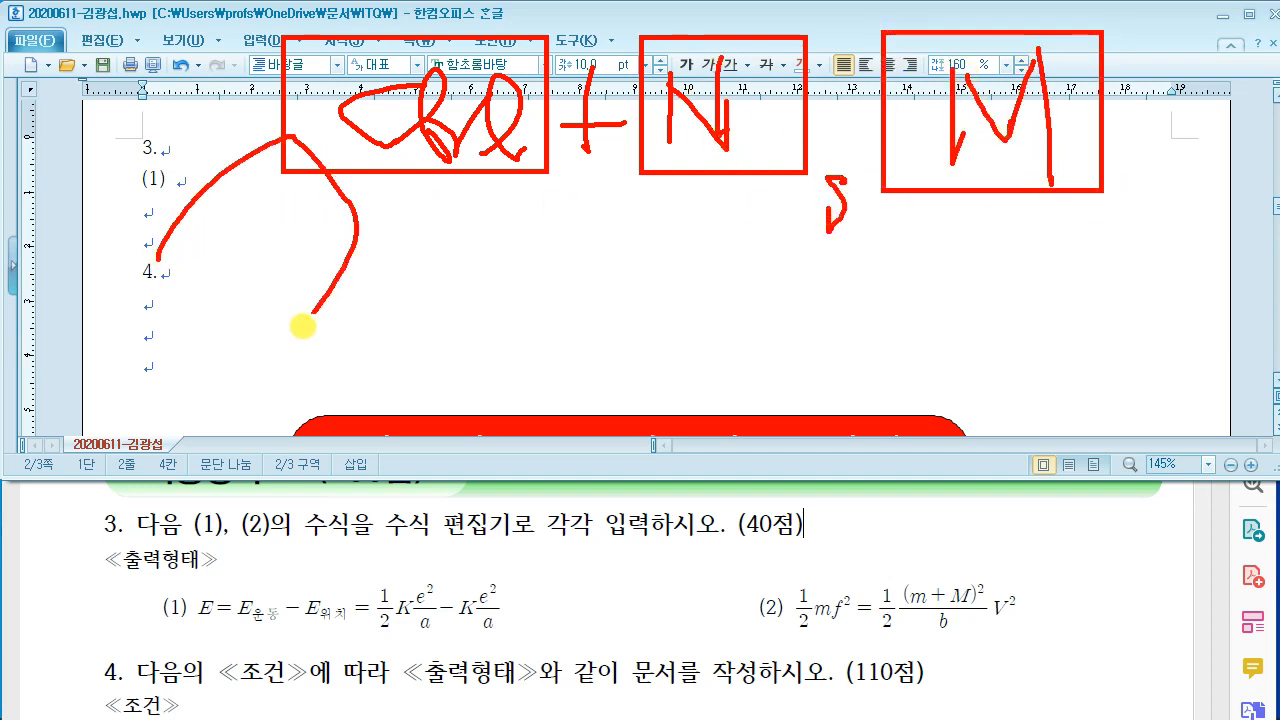
{"action": "key", "text": "Escape"}
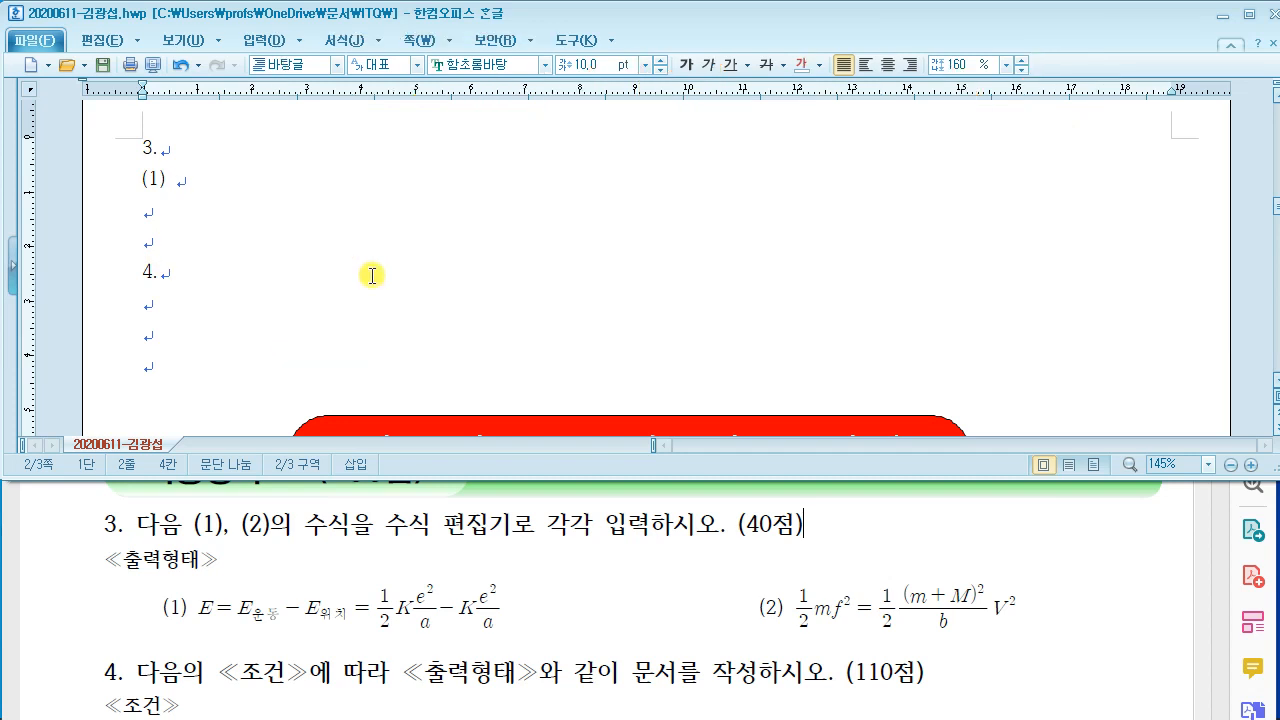
{"action": "key", "text": "ctrl+n"}
Step: Open the equation editor and enter E=E_운동−E_위치
{"action": "key", "text": "m"}
{"action": "left_click_drag", "start_coordinate": [477, 11], "coordinate": [463, 36]}
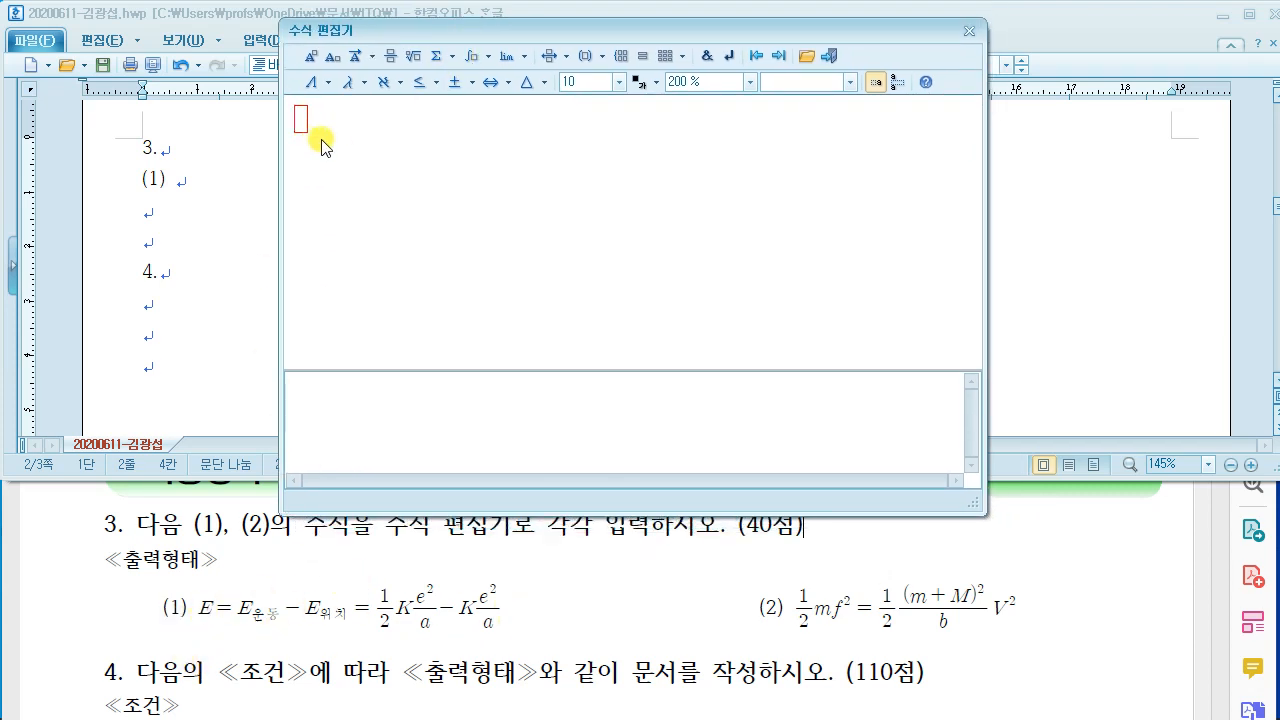
{"action": "type", "text": "ㄷ"}
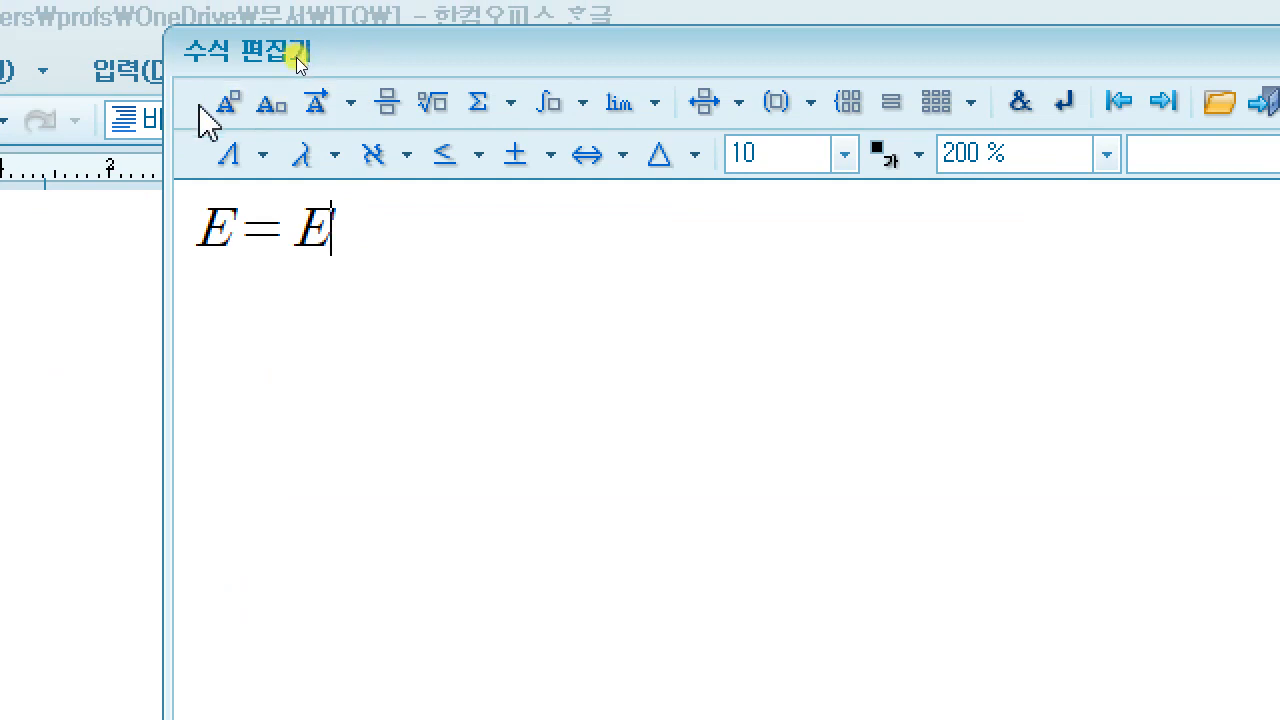
{"action": "left_click", "coordinate": [272, 106]}
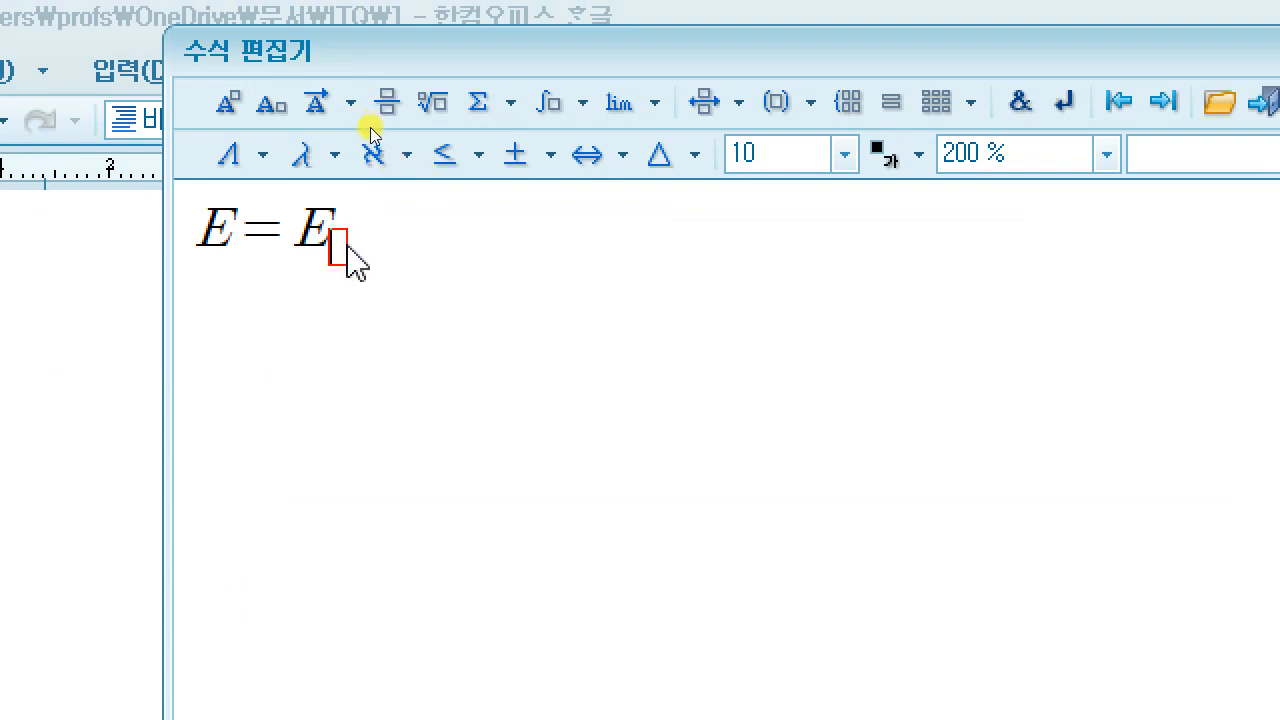
{"action": "type", "text": "운ㄷ"}
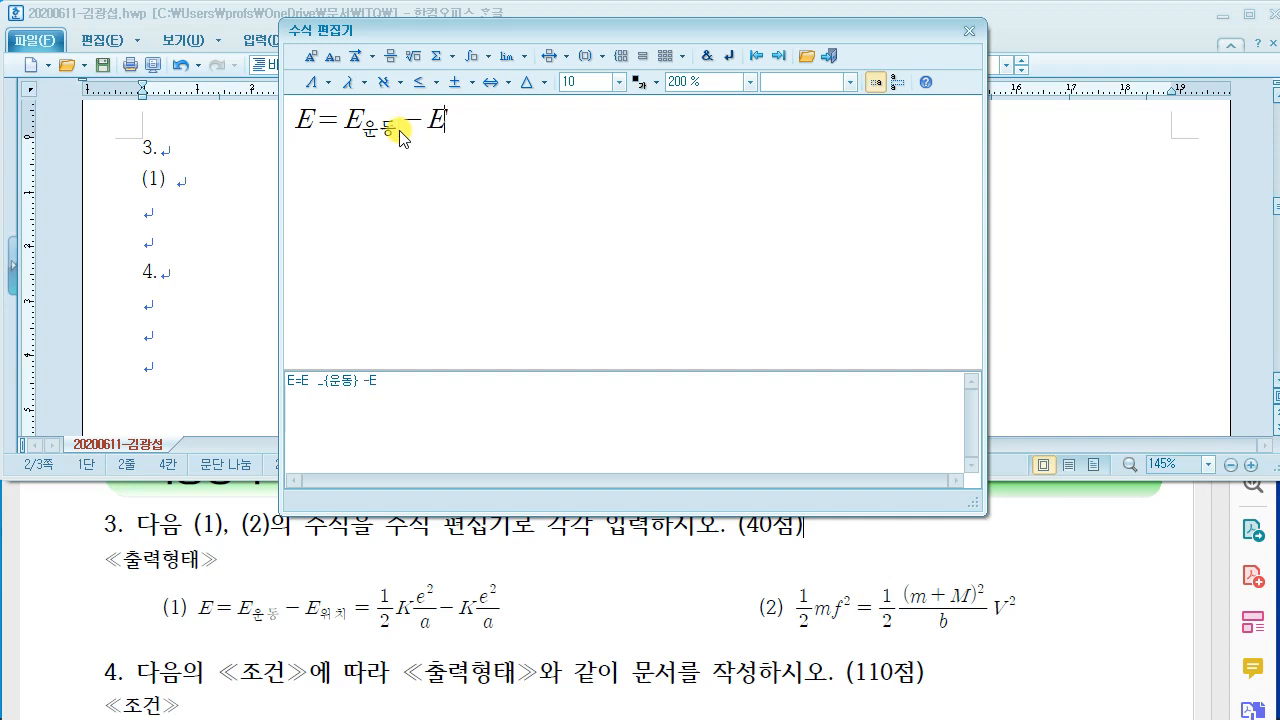
{"action": "left_click", "coordinate": [338, 58]}
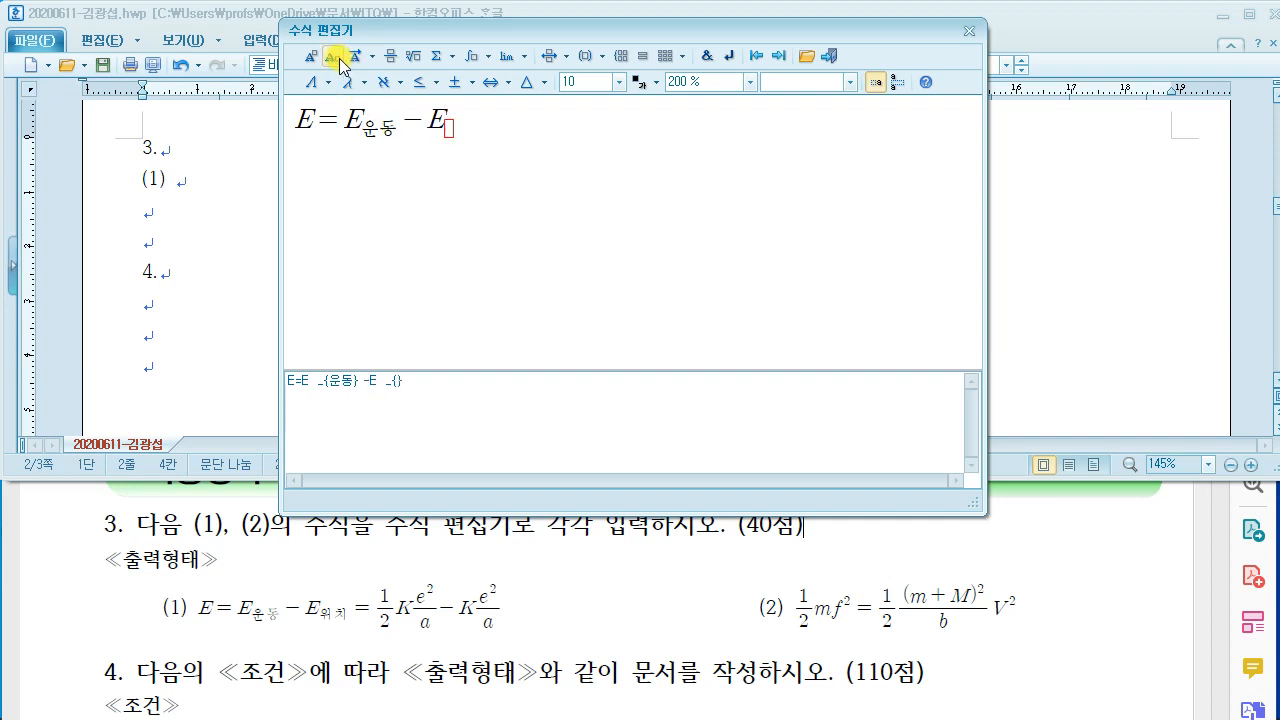
{"action": "type", "text": "위치"}
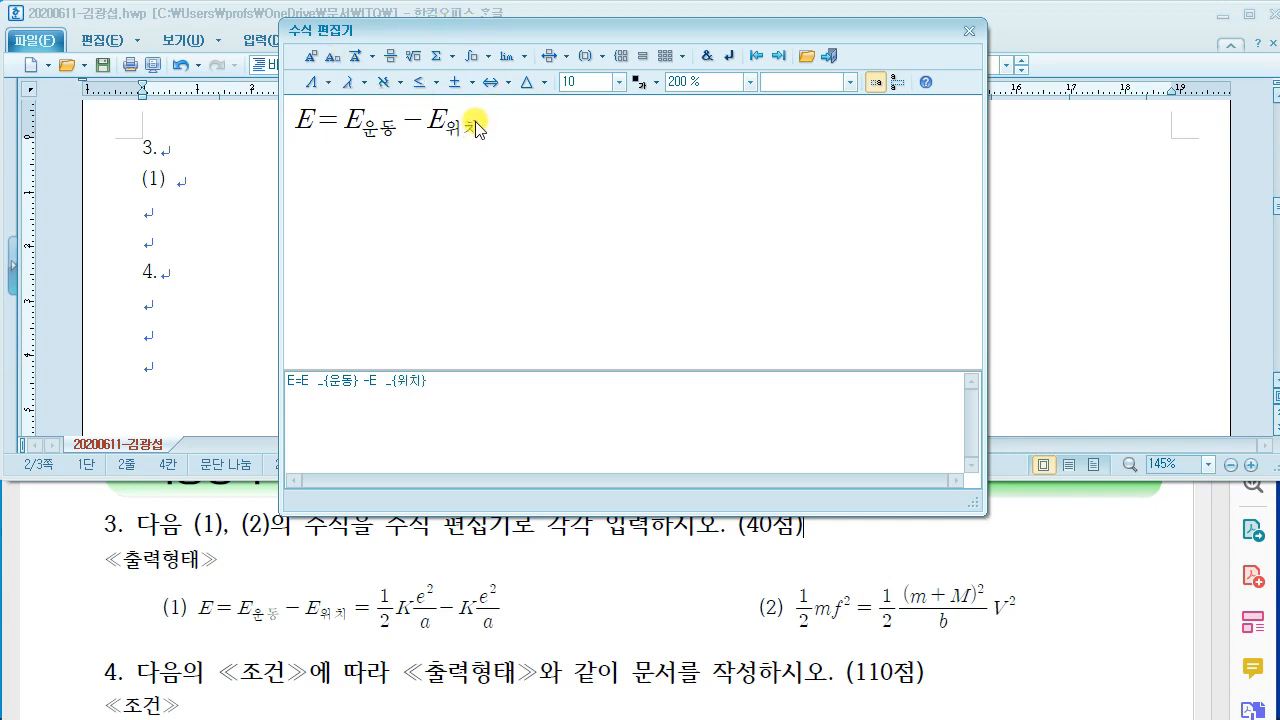
{"action": "type", "text": "="}
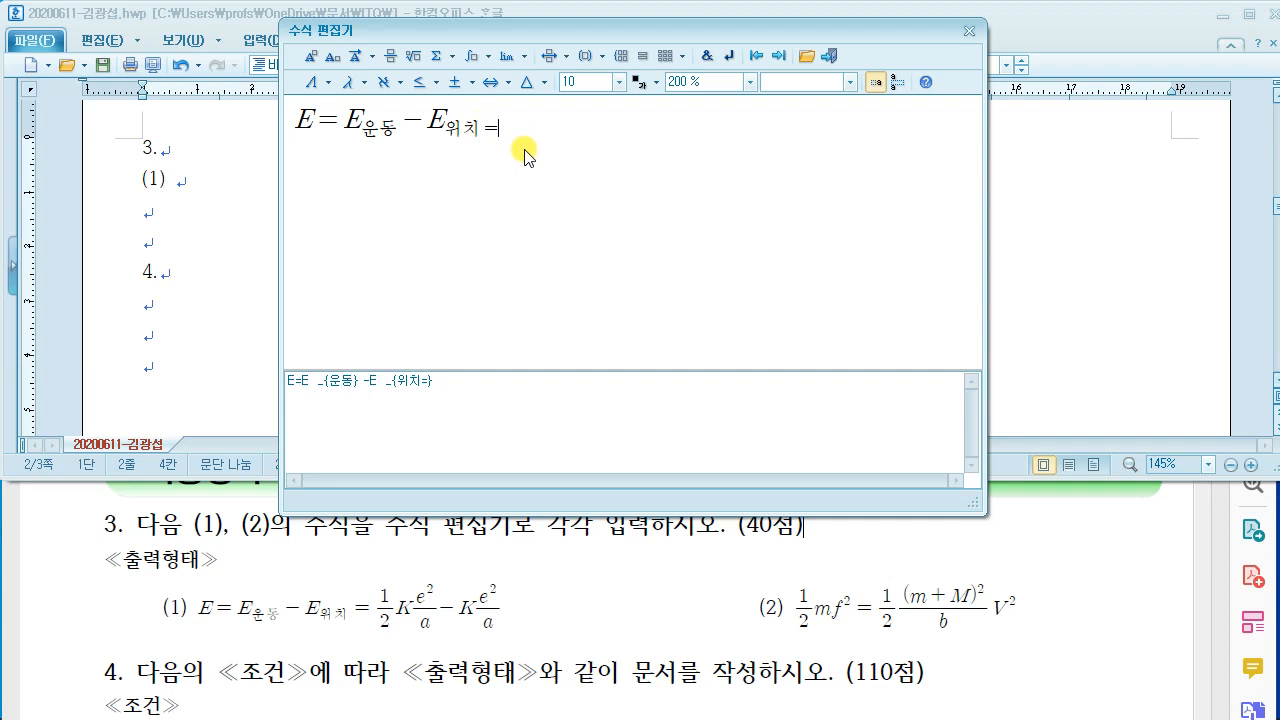
{"action": "key", "text": "BackSpace"}
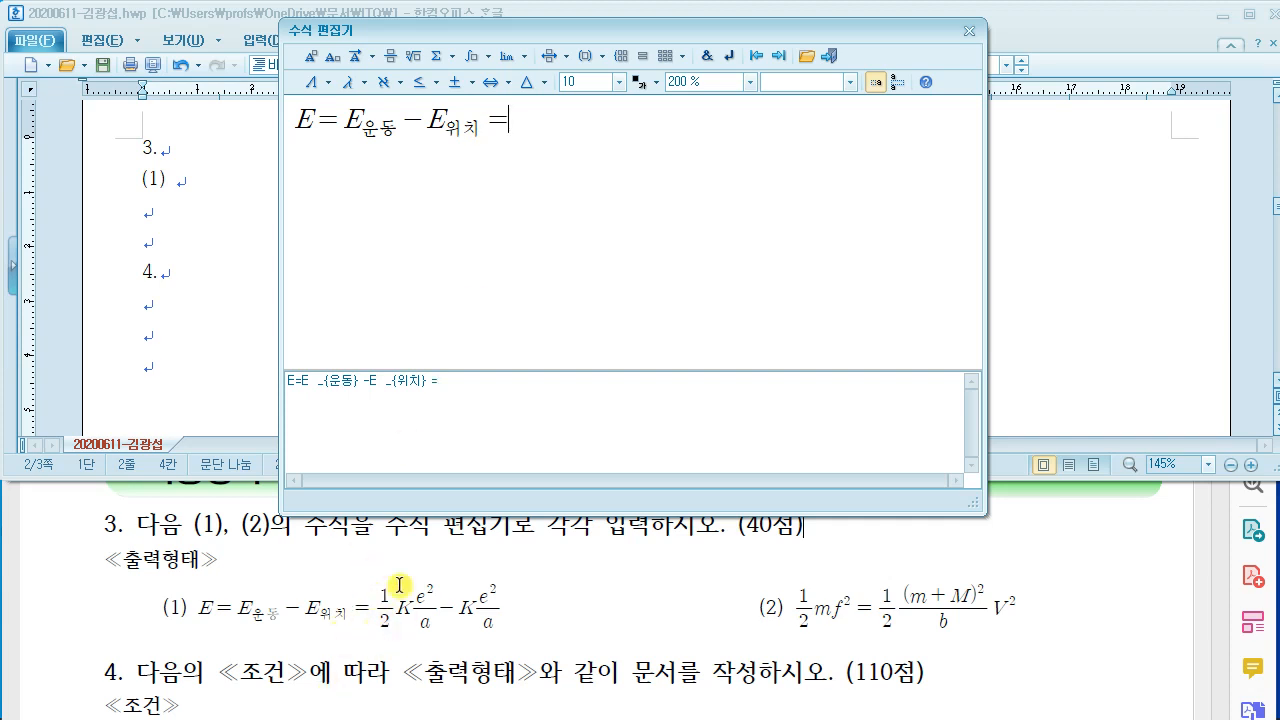
Step: Add the fraction ½ followed by K, then insert another empty fraction
{"action": "left_click", "coordinate": [391, 57]}
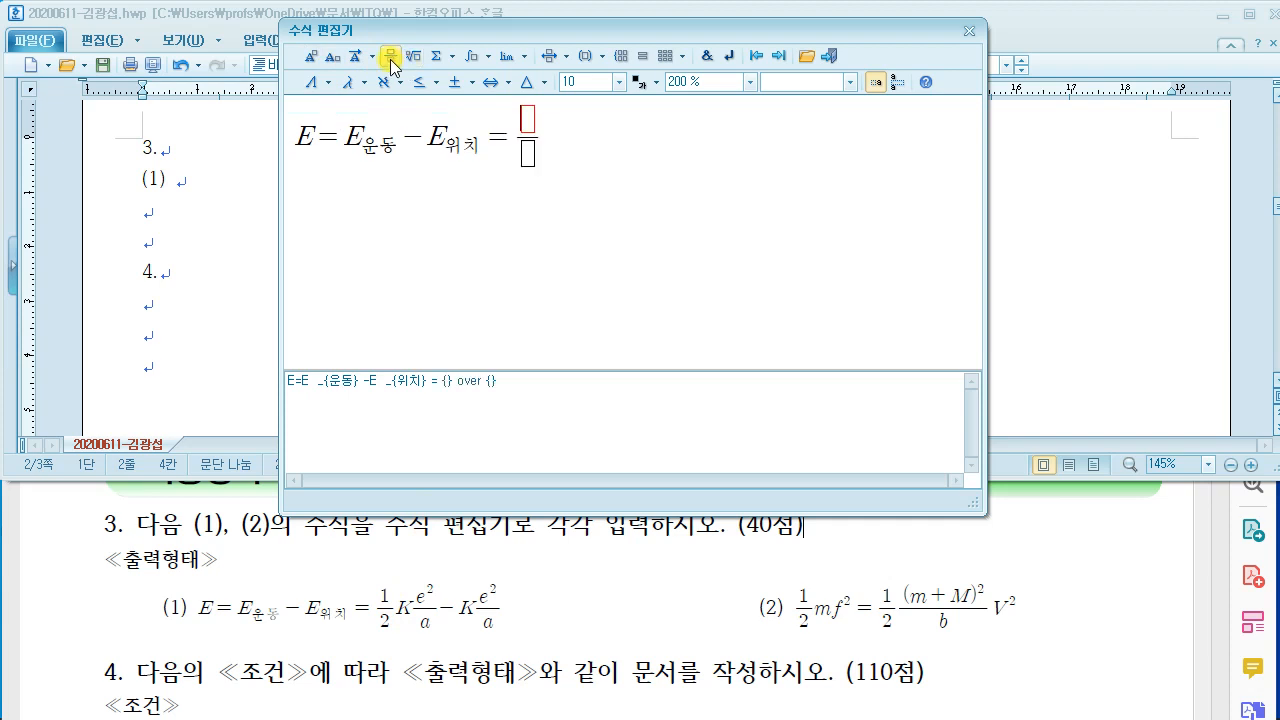
{"action": "type", "text": "1"}
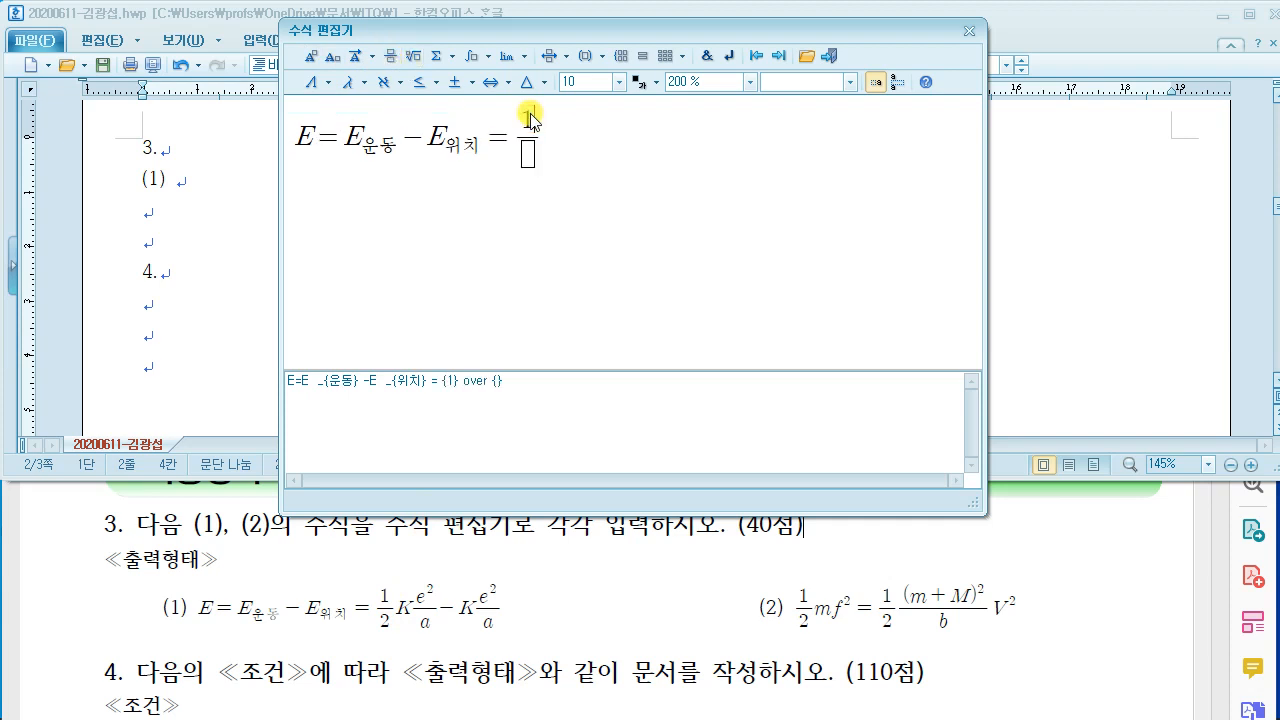
{"action": "left_click", "coordinate": [528, 153]}
{"action": "type", "text": "ㅏ"}
{"action": "key", "text": "BackSpace"}
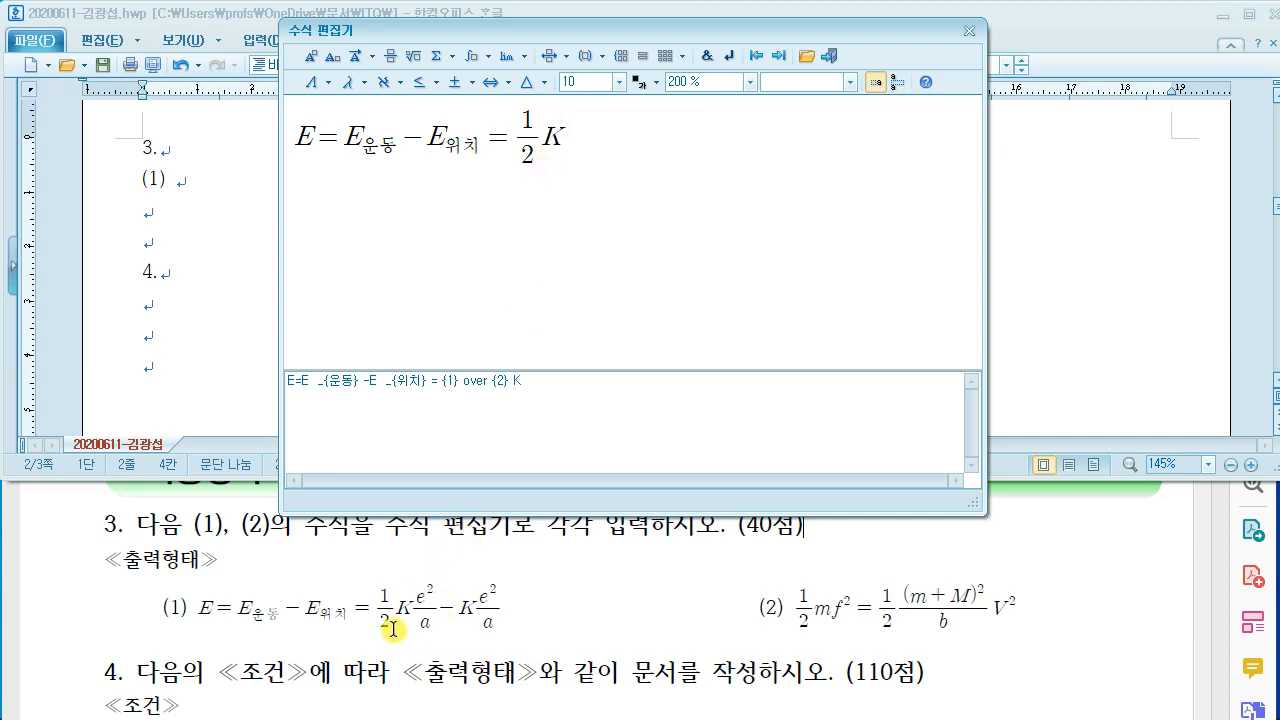
{"action": "type", "text": "K"}
{"action": "left_click", "coordinate": [391, 56]}
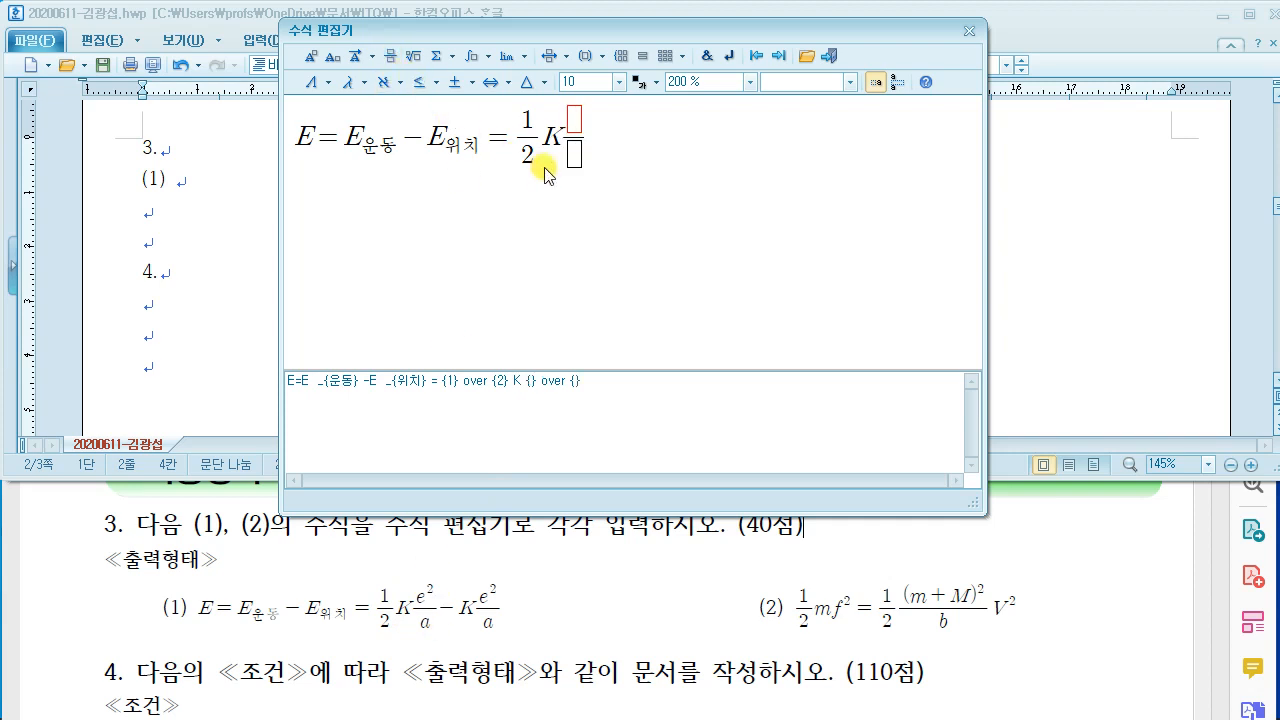
Step: Fill the fraction's numerator with e² and move to its denominator a
{"action": "type", "text": "e"}
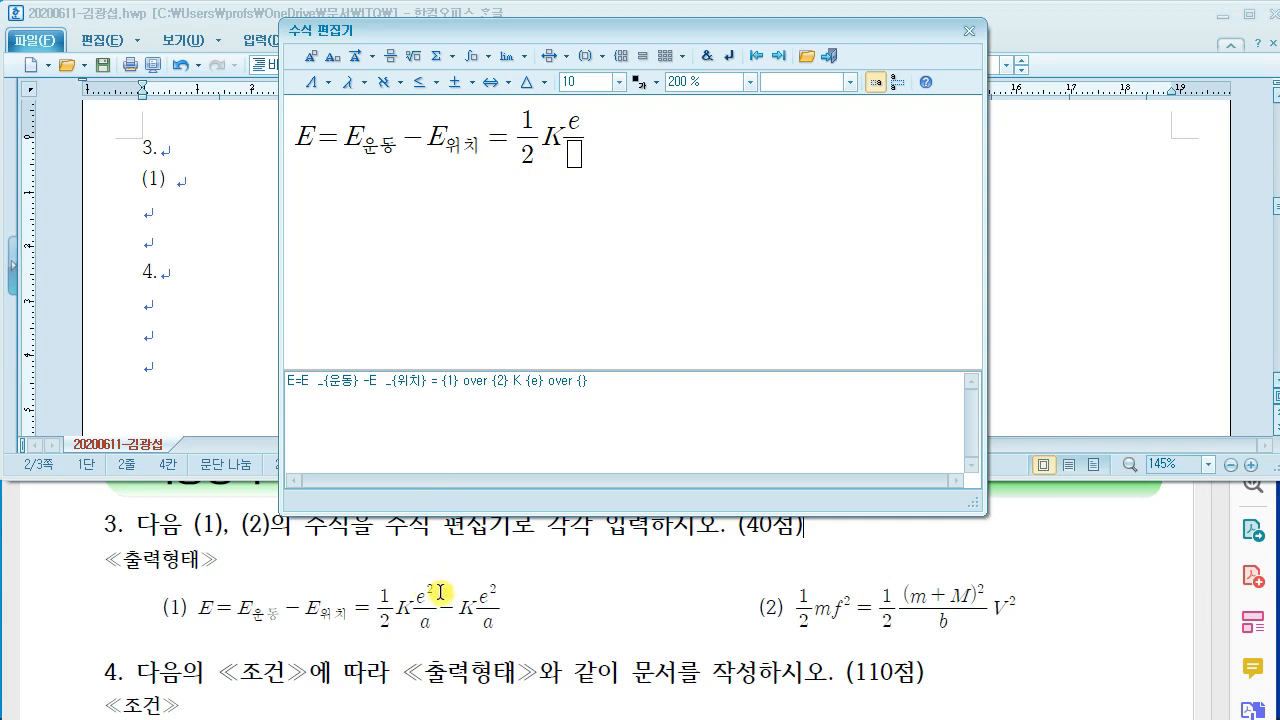
{"action": "left_click", "coordinate": [311, 58]}
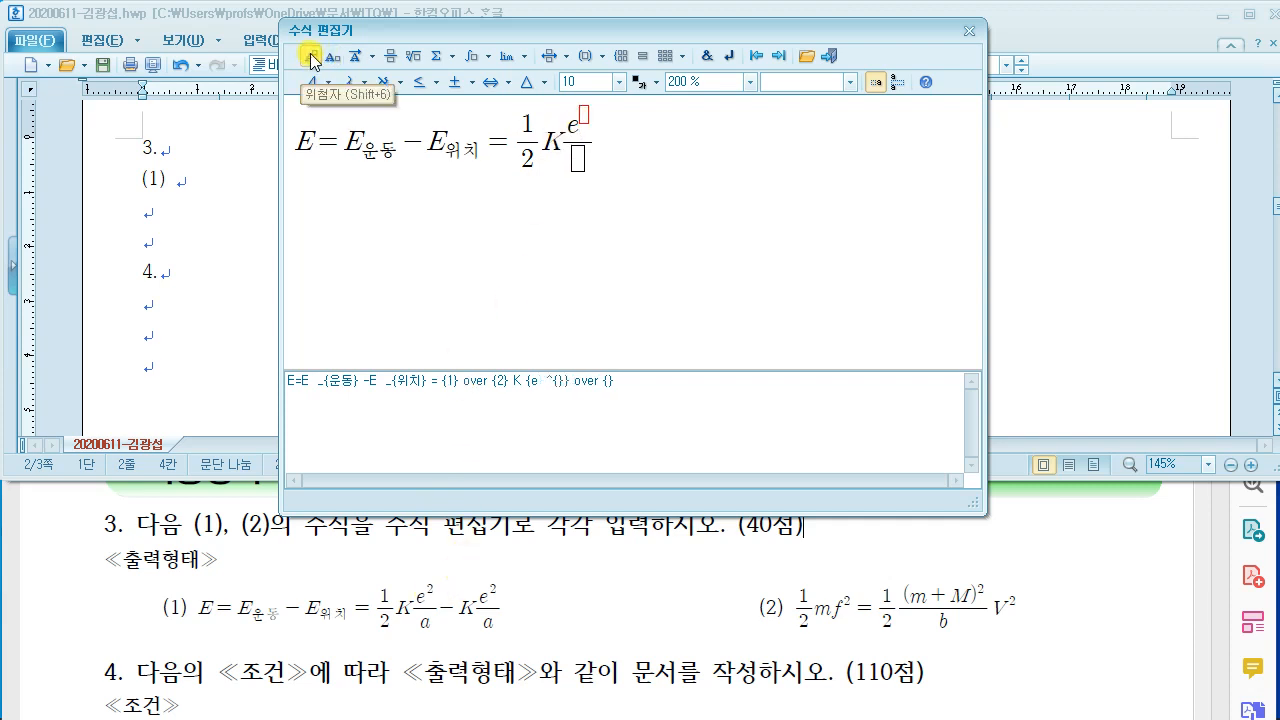
{"action": "type", "text": "2"}
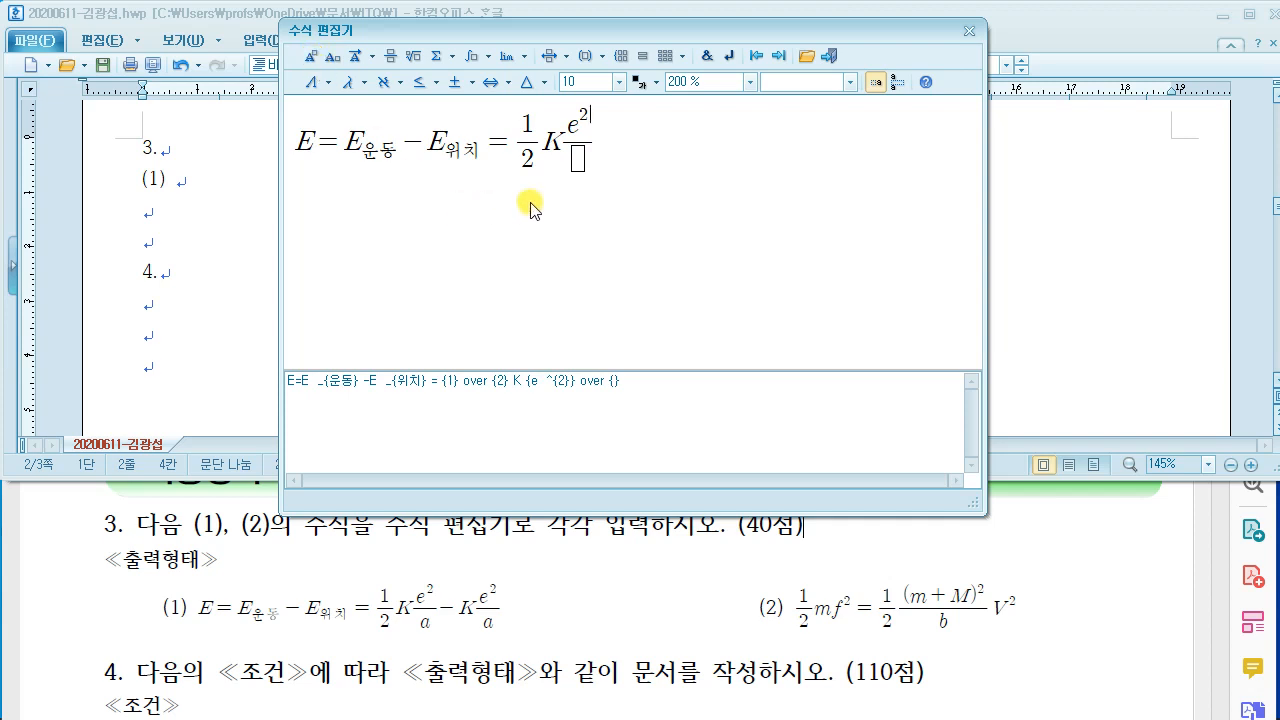
{"action": "left_click", "coordinate": [576, 158]}
Step: Add −K e²/a, insert equation (1) into the document and type (2)
{"action": "left_click", "coordinate": [392, 60]}
{"action": "type", "text": "ㄷ} over {}"}
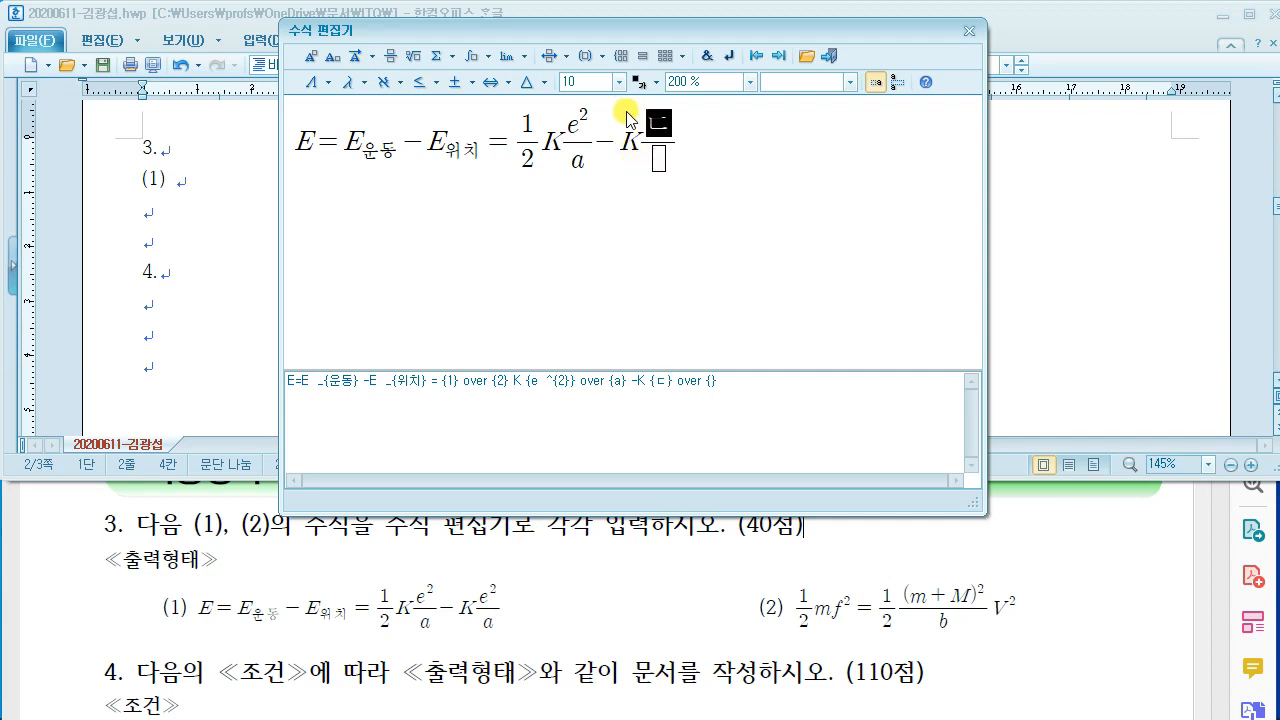
{"action": "key", "text": "Hangul"}
{"action": "key", "text": "BackSpace"}
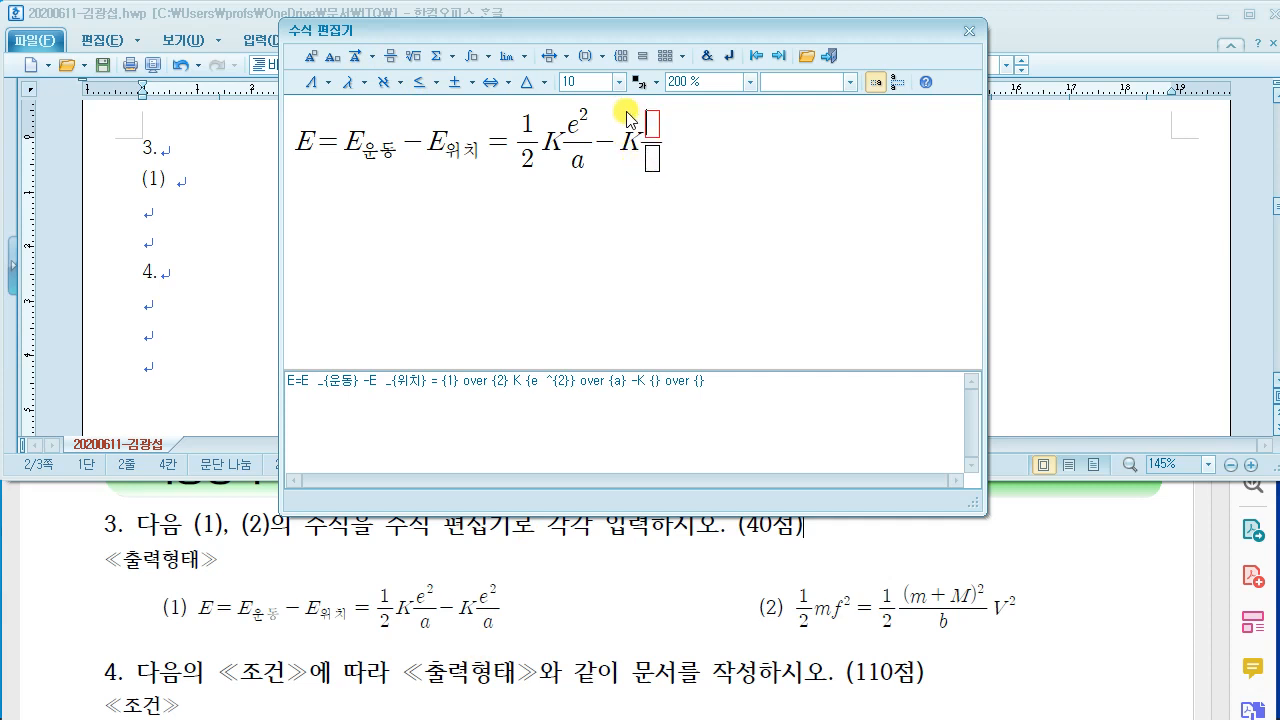
{"action": "type", "text": "e"}
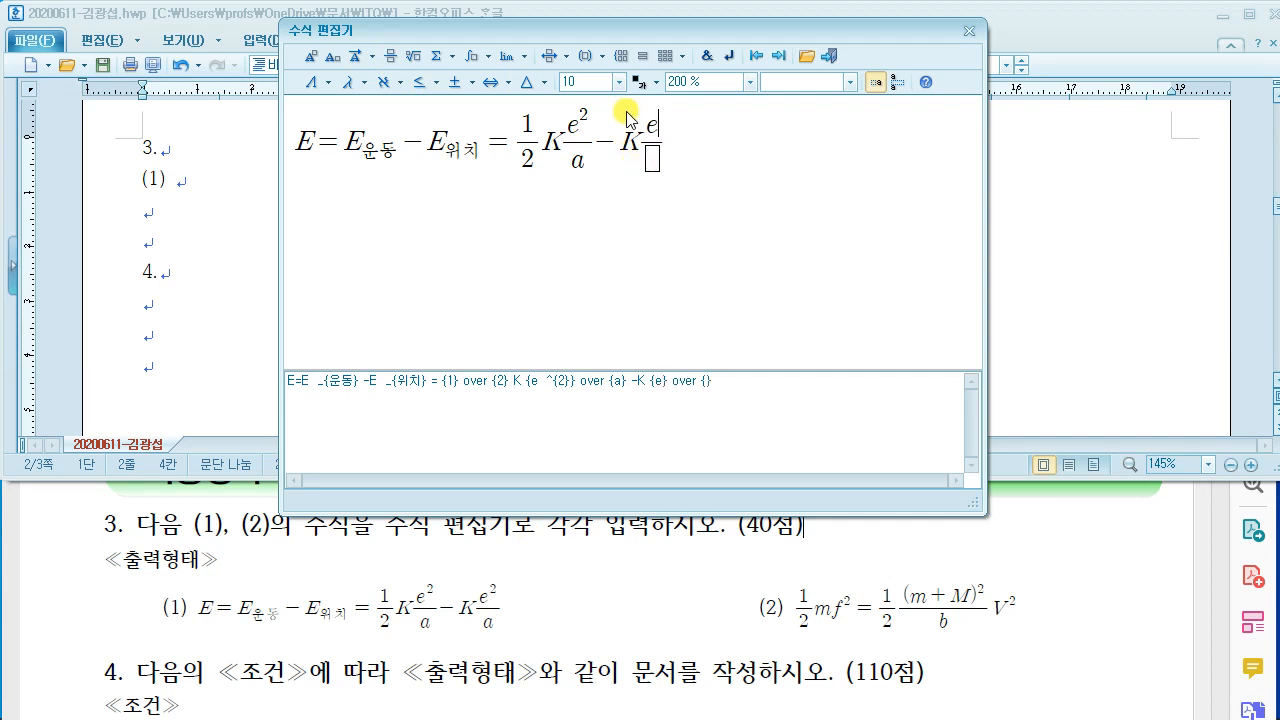
{"action": "left_click", "coordinate": [317, 60]}
{"action": "type", "text": "2"}
{"action": "left_click", "coordinate": [656, 158]}
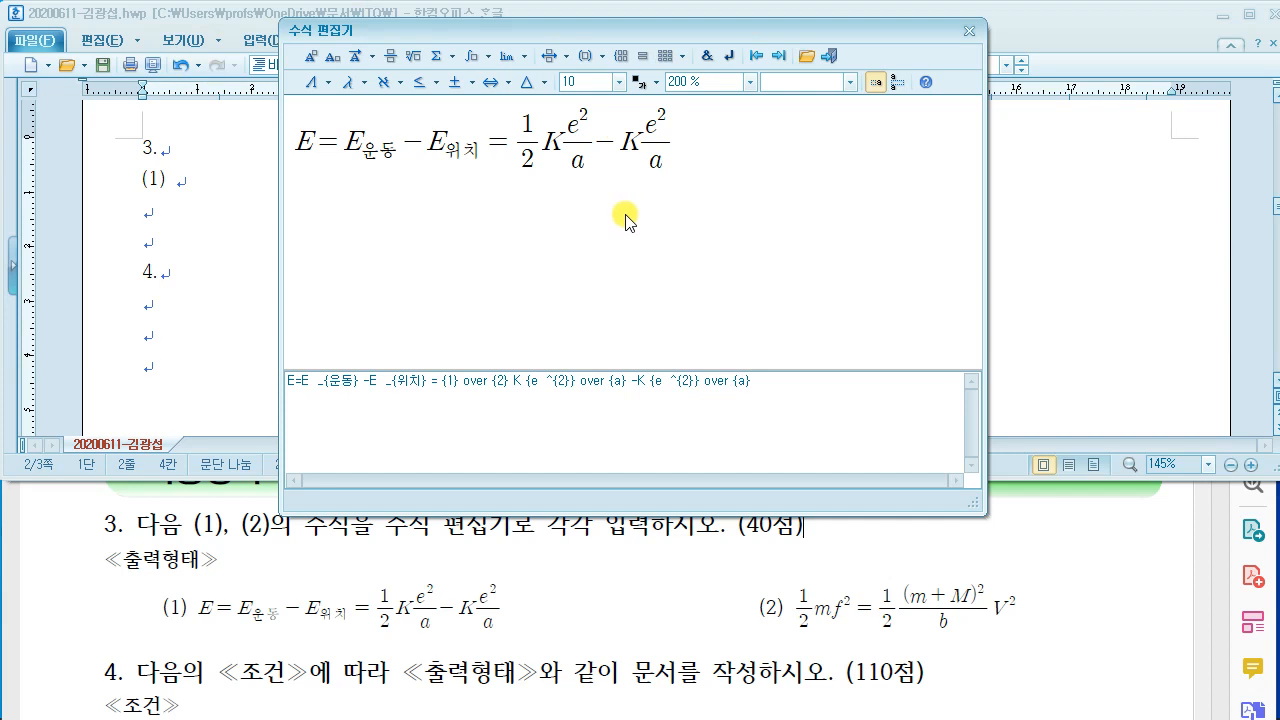
{"action": "mouse_move", "coordinate": [827, 51]}
{"action": "left_mouse_down"}
{"action": "mouse_move", "coordinate": [859, 69]}
{"action": "mouse_move", "coordinate": [870, 233]}
{"action": "left_mouse_up"}
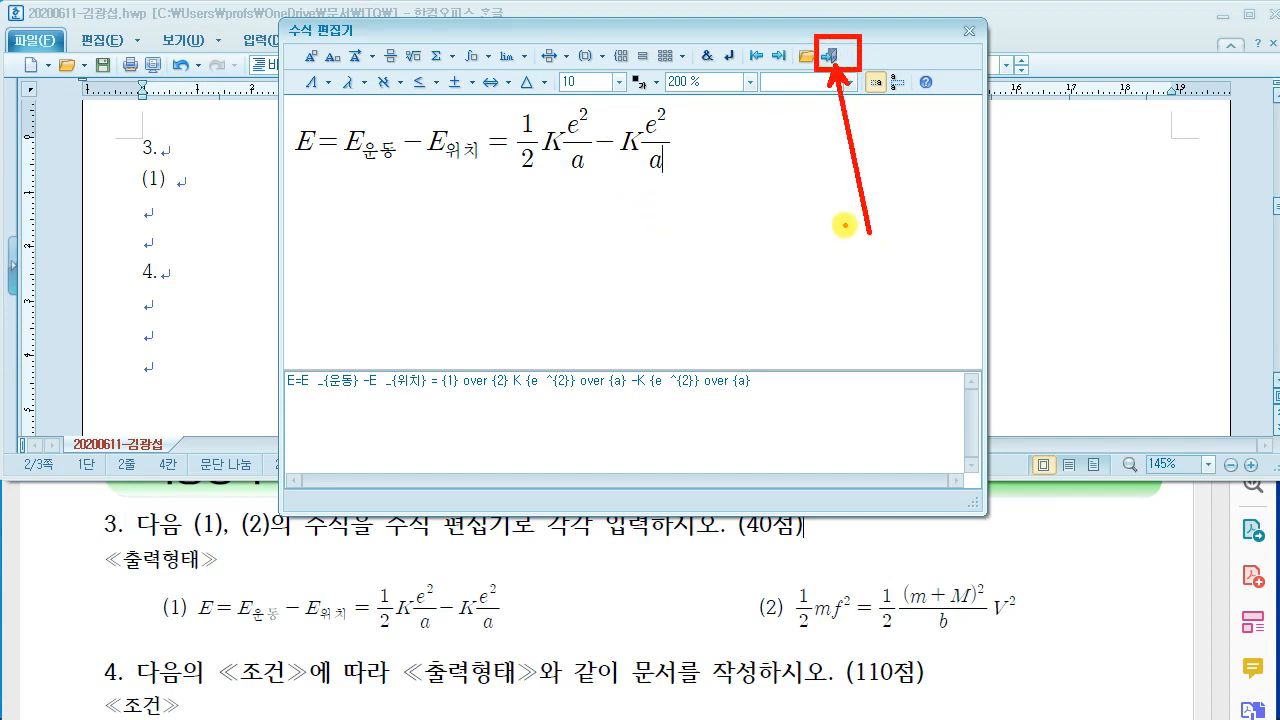
{"action": "left_click", "coordinate": [829, 56]}
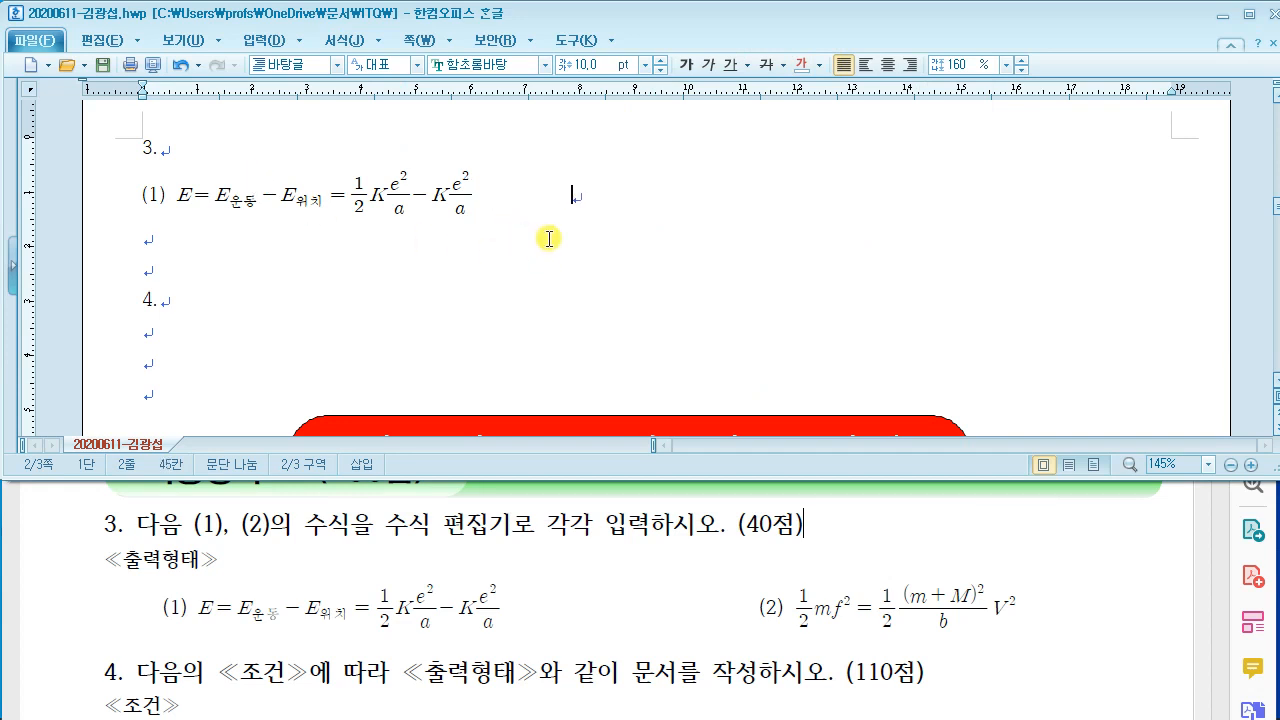
{"action": "type", "text": "(2)"}
Step: Open a new equation for item (2) and start it with an empty fraction
{"action": "key", "text": "ctrl+n"}
{"action": "key", "text": "m"}
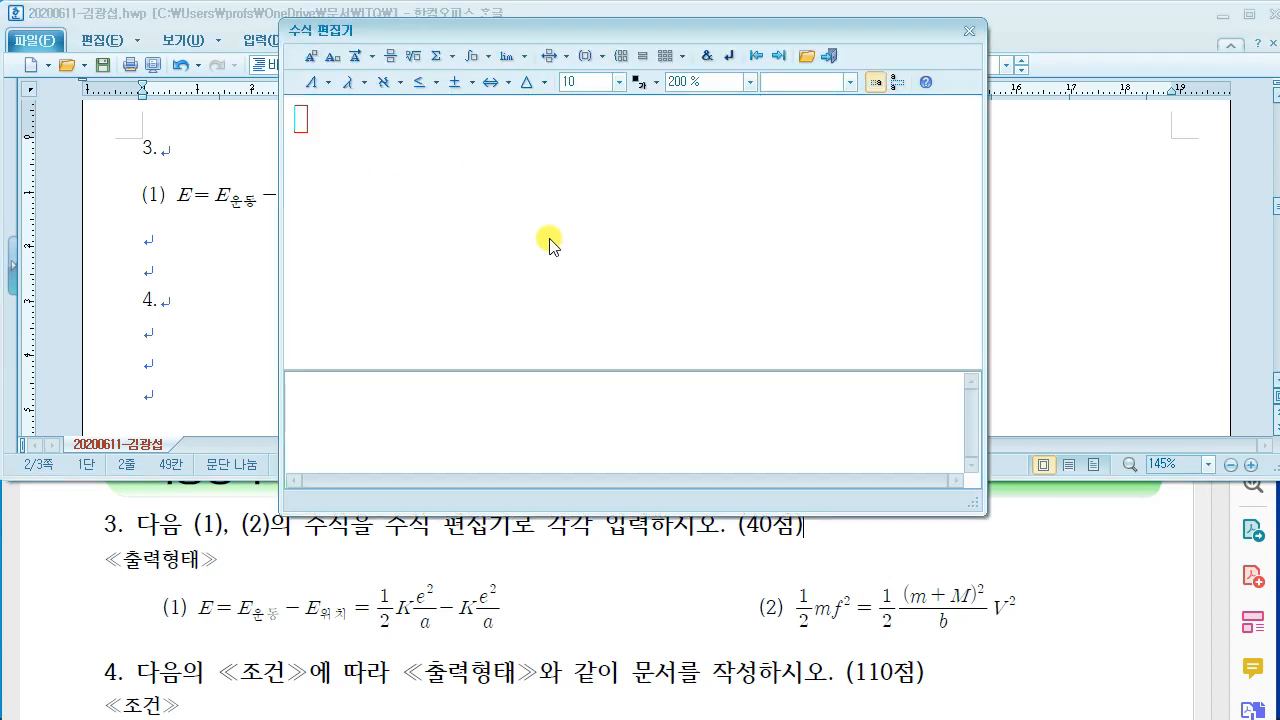
{"action": "left_click_drag", "start_coordinate": [377, 259], "coordinate": [481, 273]}
{"action": "mouse_move", "coordinate": [402, 168]}
{"action": "left_mouse_down"}
{"action": "mouse_move", "coordinate": [369, 237]}
{"action": "mouse_move", "coordinate": [408, 231]}
{"action": "left_mouse_up"}
{"action": "mouse_move", "coordinate": [403, 215]}
{"action": "left_mouse_down"}
{"action": "mouse_move", "coordinate": [414, 203]}
{"action": "mouse_move", "coordinate": [420, 217]}
{"action": "left_mouse_up"}
{"action": "mouse_move", "coordinate": [427, 204]}
{"action": "left_mouse_down"}
{"action": "mouse_move", "coordinate": [451, 191]}
{"action": "mouse_move", "coordinate": [486, 231]}
{"action": "left_mouse_up"}
{"action": "mouse_move", "coordinate": [520, 167]}
{"action": "left_mouse_down"}
{"action": "mouse_move", "coordinate": [520, 230]}
{"action": "mouse_move", "coordinate": [547, 201]}
{"action": "left_mouse_up"}
{"action": "left_click_drag", "start_coordinate": [553, 131], "coordinate": [708, 270]}
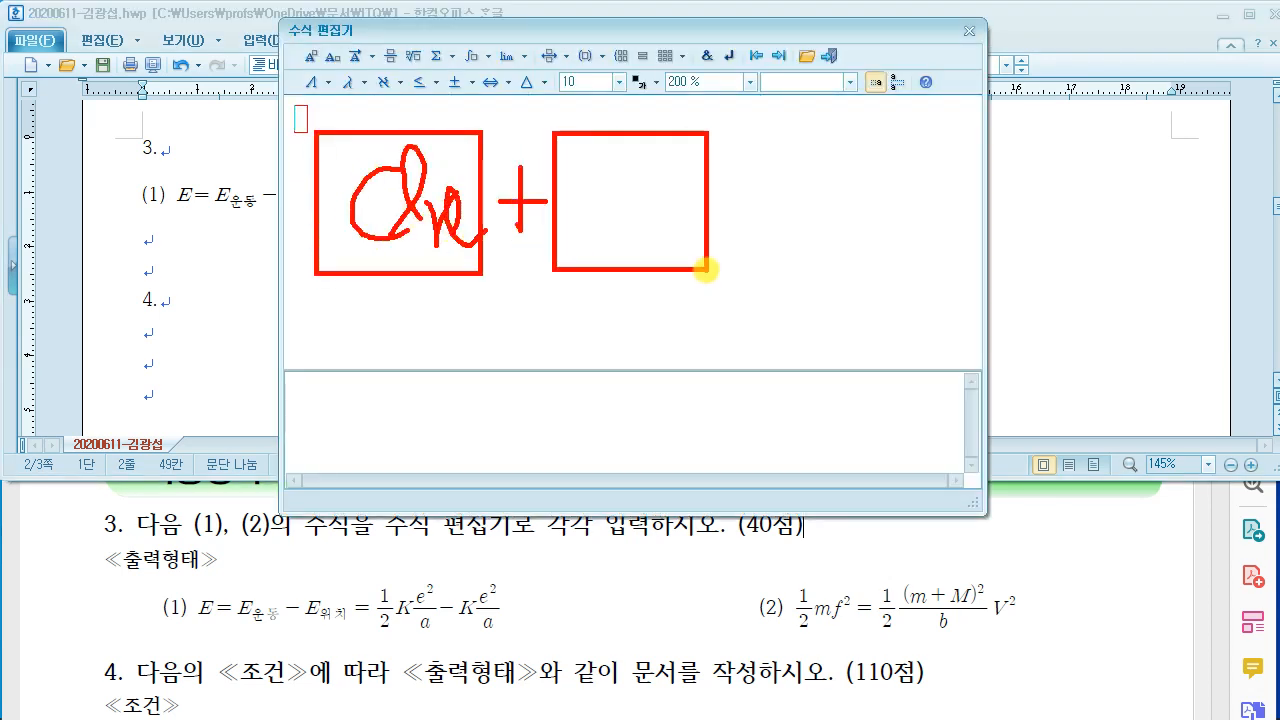
{"action": "left_click_drag", "start_coordinate": [597, 175], "coordinate": [605, 236]}
{"action": "left_click_drag", "start_coordinate": [598, 178], "coordinate": [641, 226]}
{"action": "left_click_drag", "start_coordinate": [637, 145], "coordinate": [640, 224]}
{"action": "left_click_drag", "start_coordinate": [744, 255], "coordinate": [743, 293]}
{"action": "left_click_drag", "start_coordinate": [779, 129], "coordinate": [909, 268]}
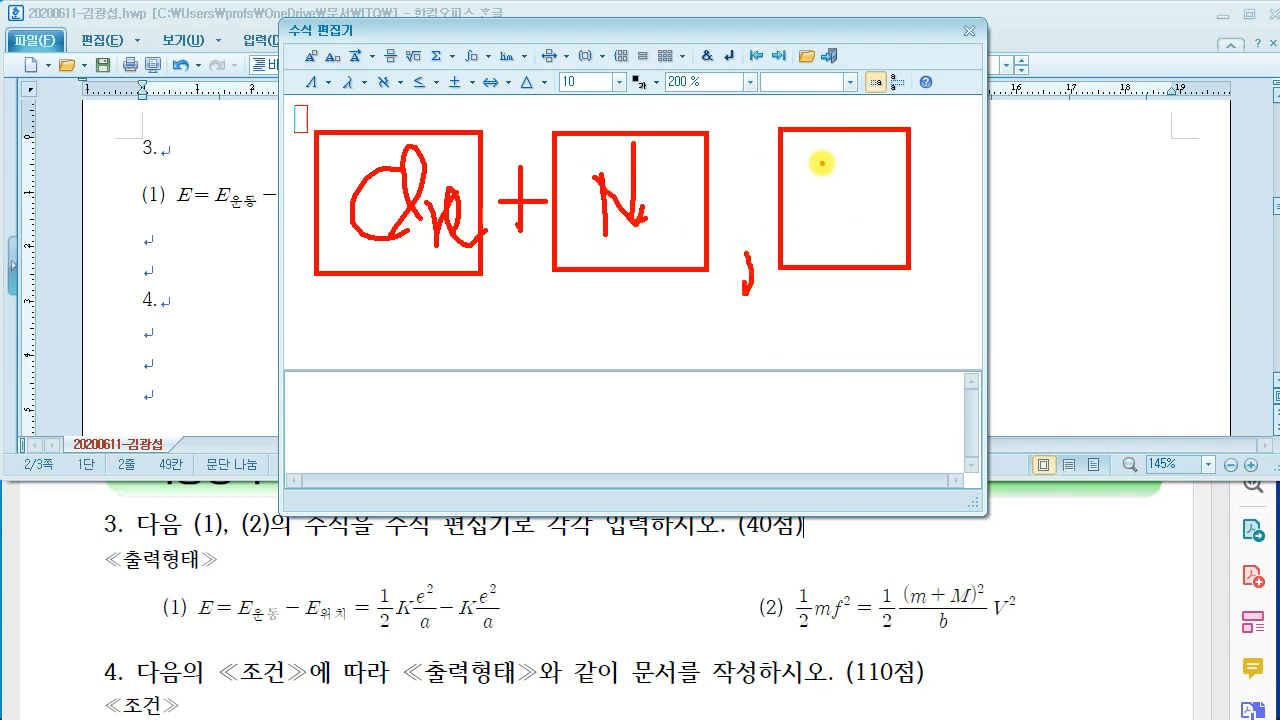
{"action": "mouse_move", "coordinate": [822, 165]}
{"action": "left_mouse_down"}
{"action": "mouse_move", "coordinate": [883, 131]}
{"action": "mouse_move", "coordinate": [880, 251]}
{"action": "left_mouse_up"}
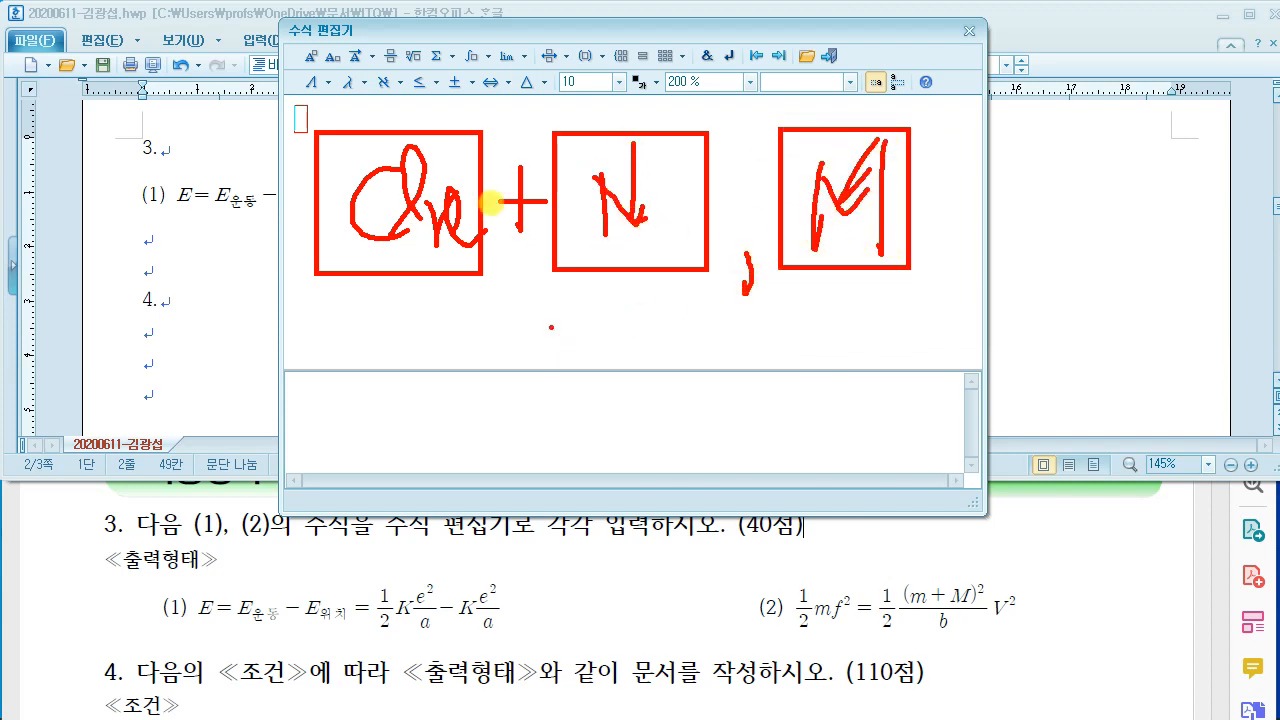
{"action": "key", "text": "Escape"}
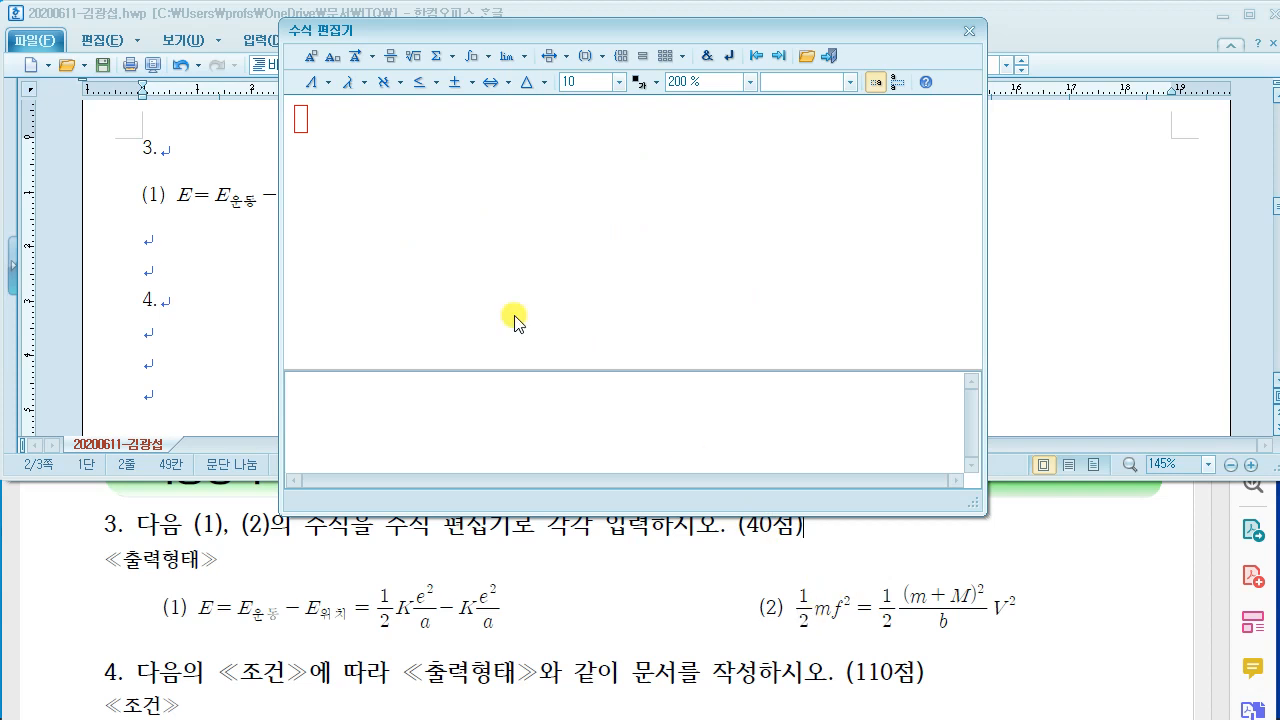
{"action": "left_click", "coordinate": [390, 56]}
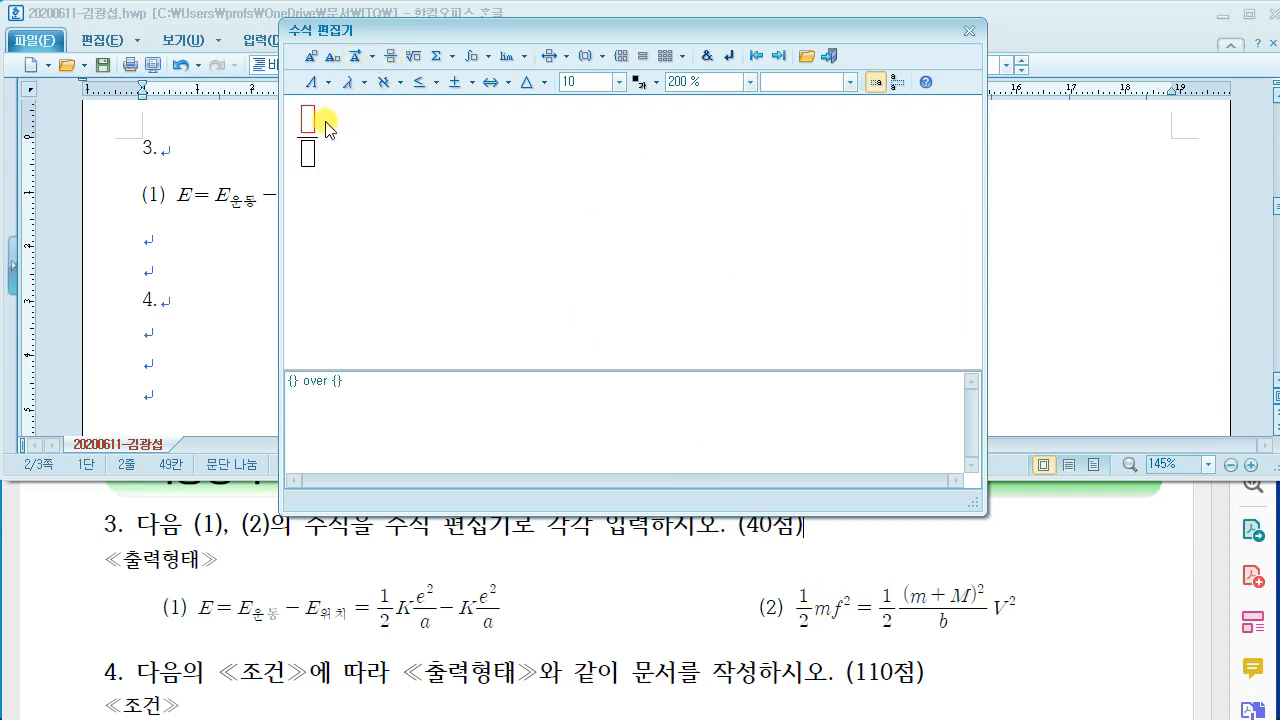
Step: Enter ½mf² = ½ at the start of equation (2)
{"action": "type", "text": "1"}
{"action": "left_click", "coordinate": [310, 153]}
{"action": "type", "text": "2"}
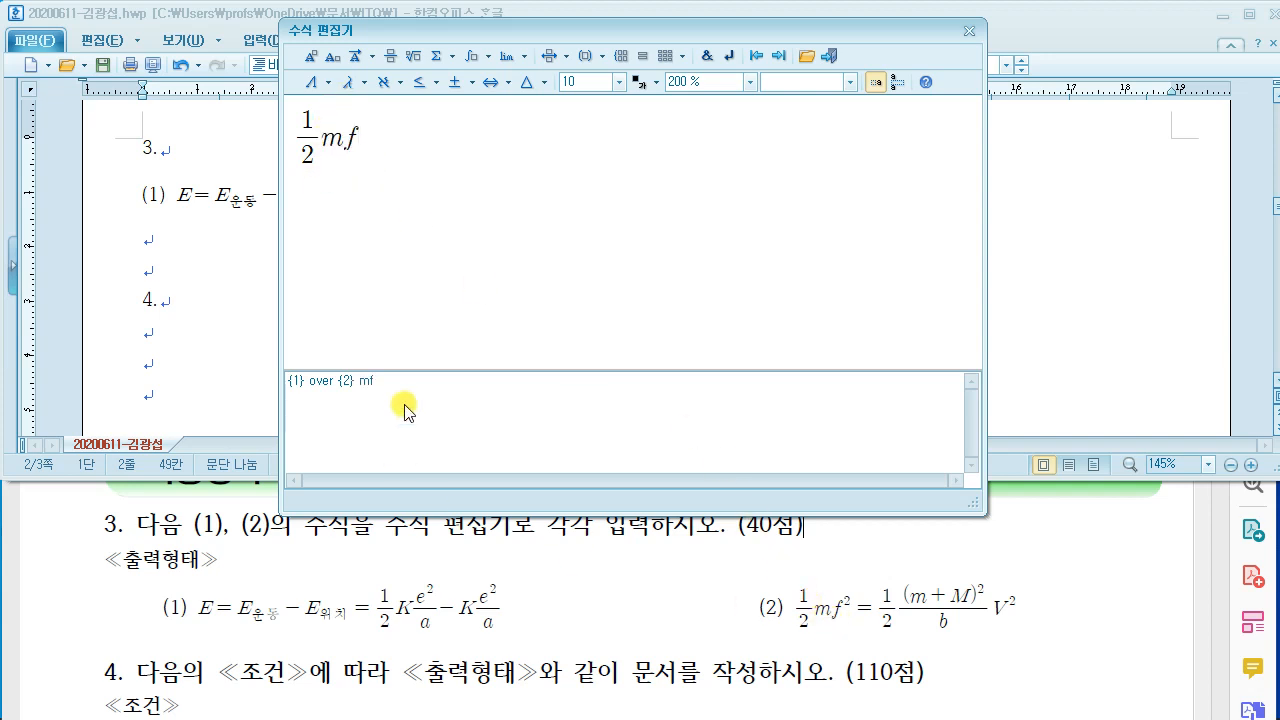
{"action": "left_click", "coordinate": [313, 82]}
{"action": "type", "text": "2} ="}
{"action": "left_click", "coordinate": [390, 56]}
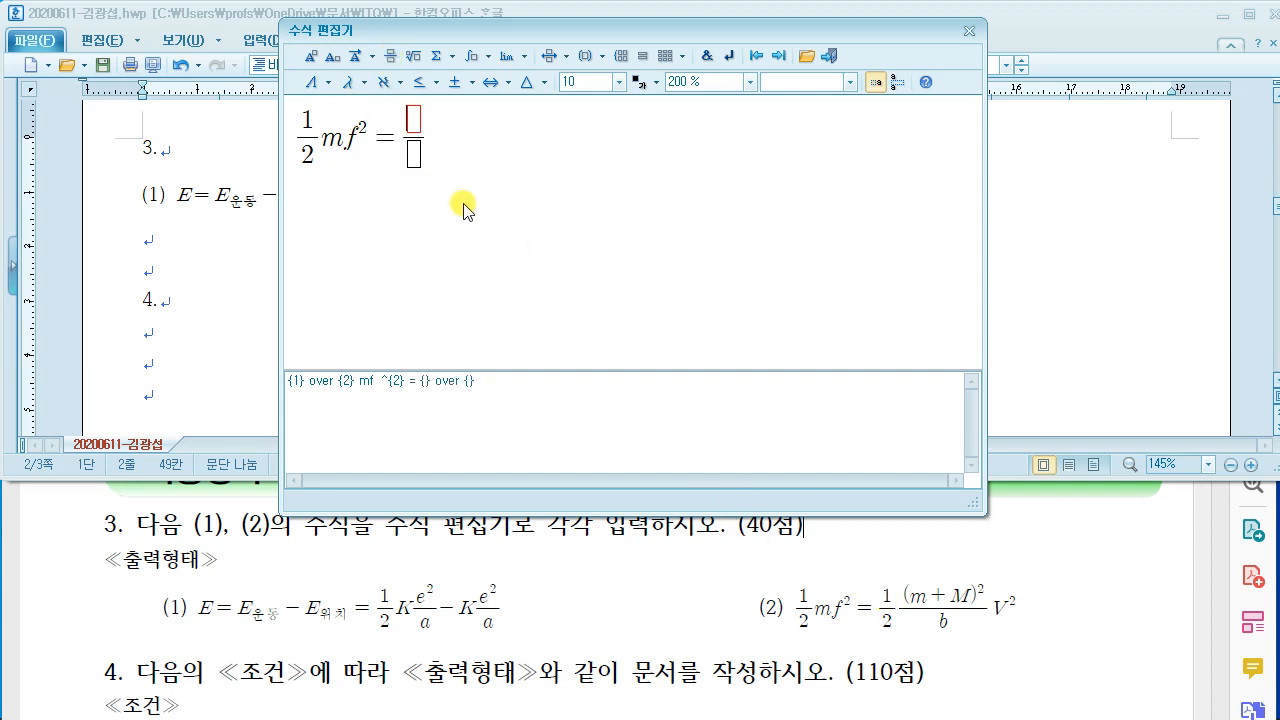
{"action": "type", "text": "1"}
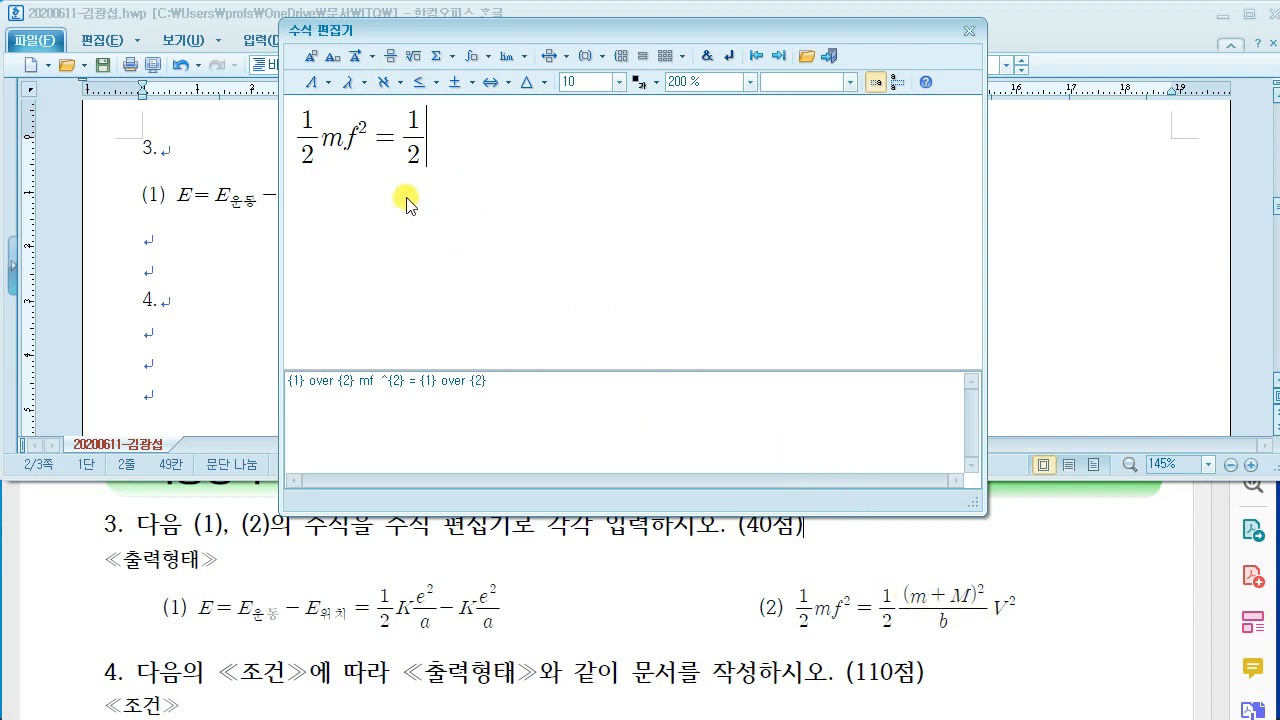
Step: Complete the equation with the fraction (m+M)² over b and then V²
{"action": "left_click", "coordinate": [390, 56]}
{"action": "type", "text": "(m"}
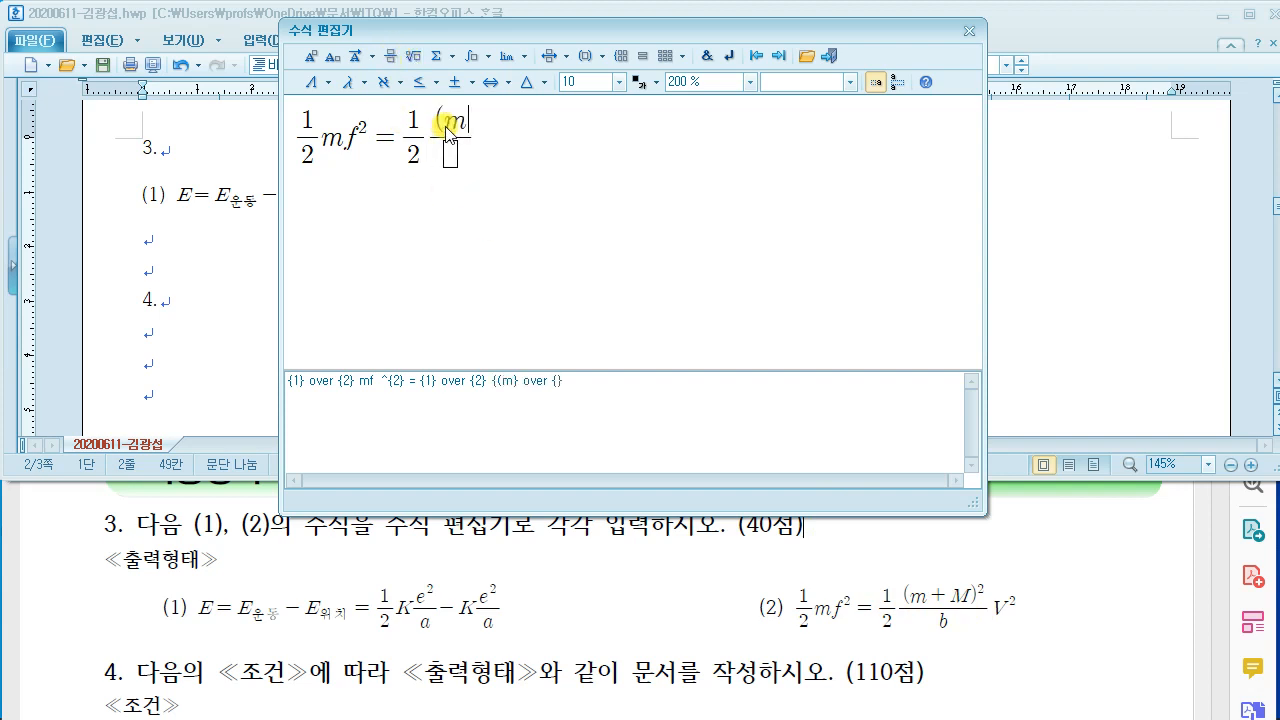
{"action": "type", "text": "+M"}
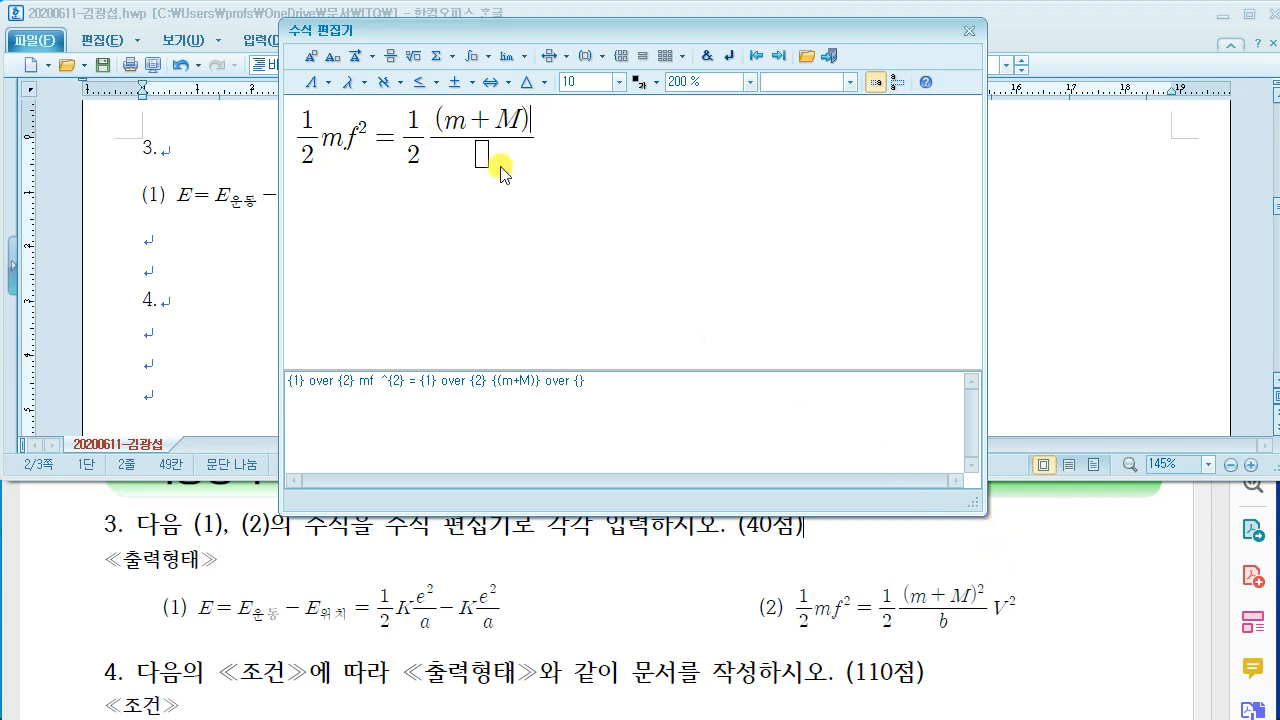
{"action": "left_click", "coordinate": [310, 53]}
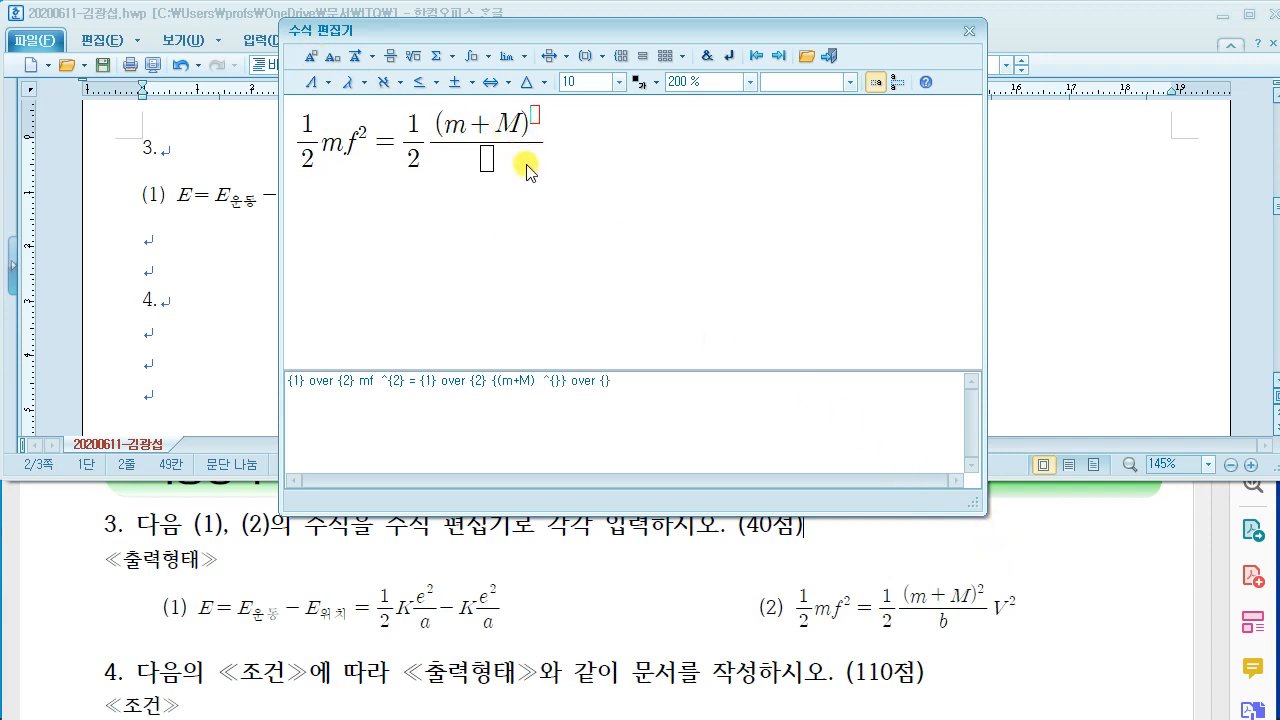
{"action": "type", "text": "2"}
{"action": "left_click", "coordinate": [486, 158]}
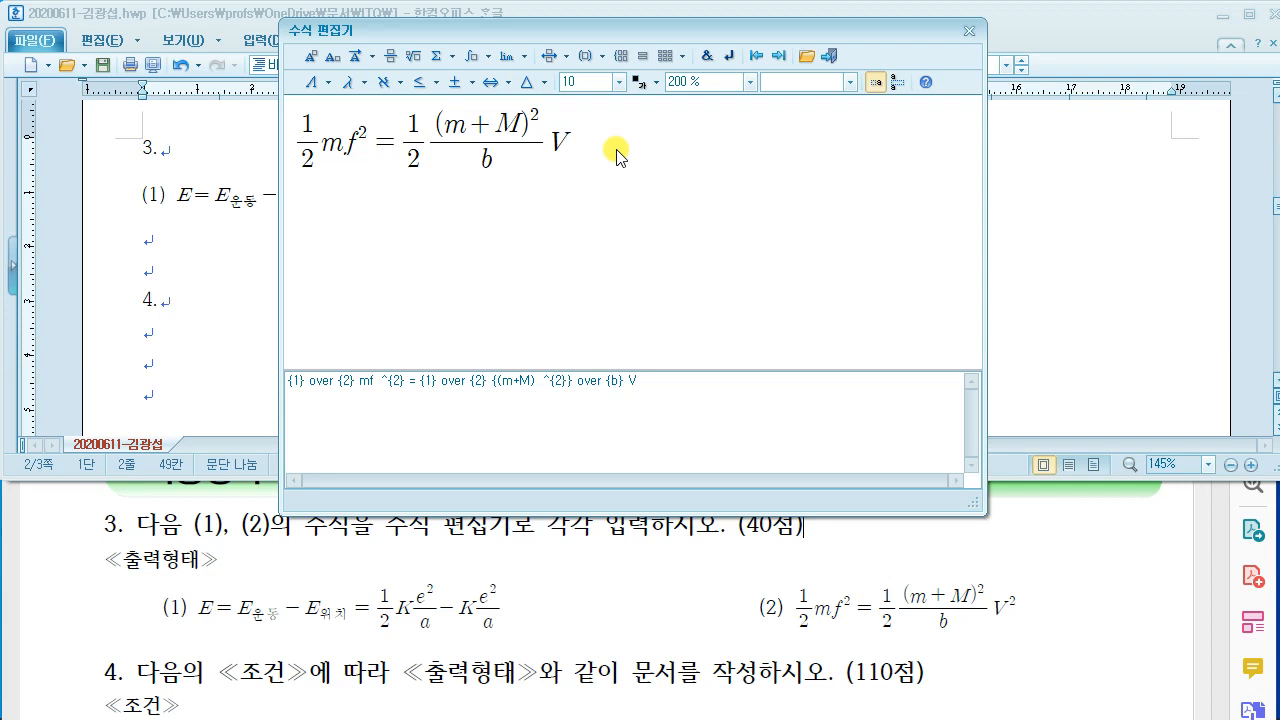
{"action": "left_click", "coordinate": [311, 57]}
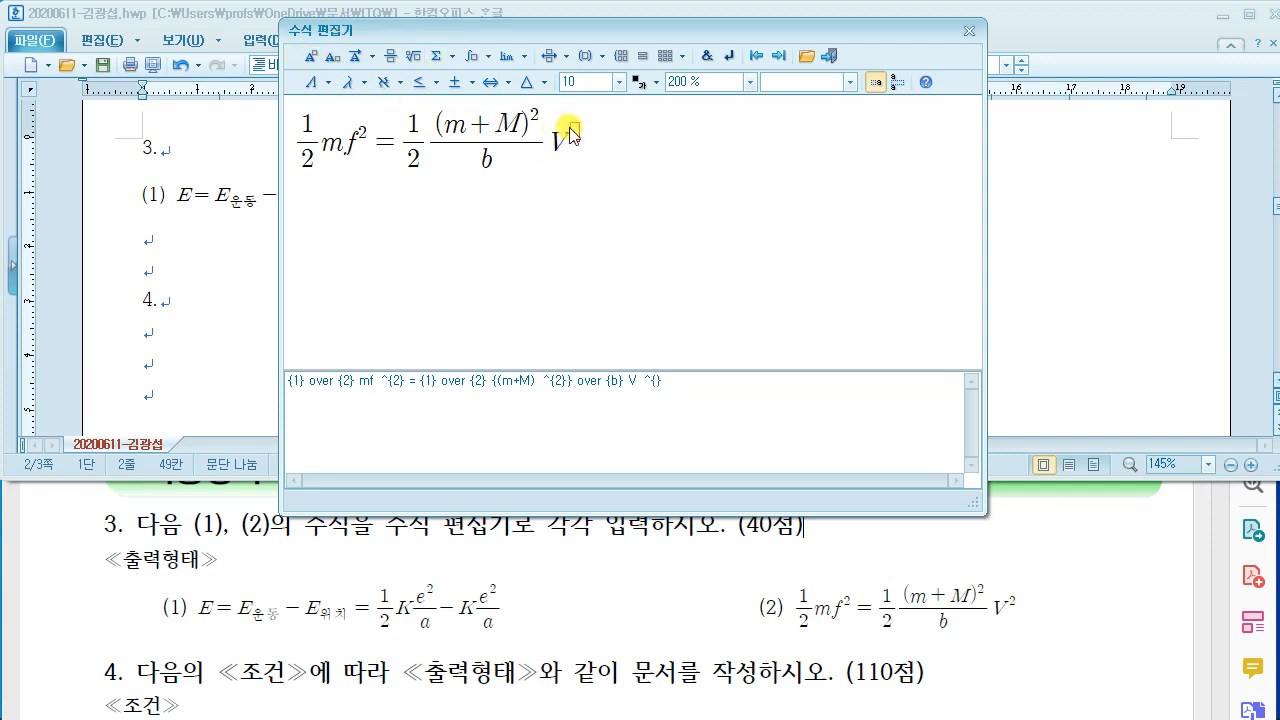
{"action": "type", "text": "2"}
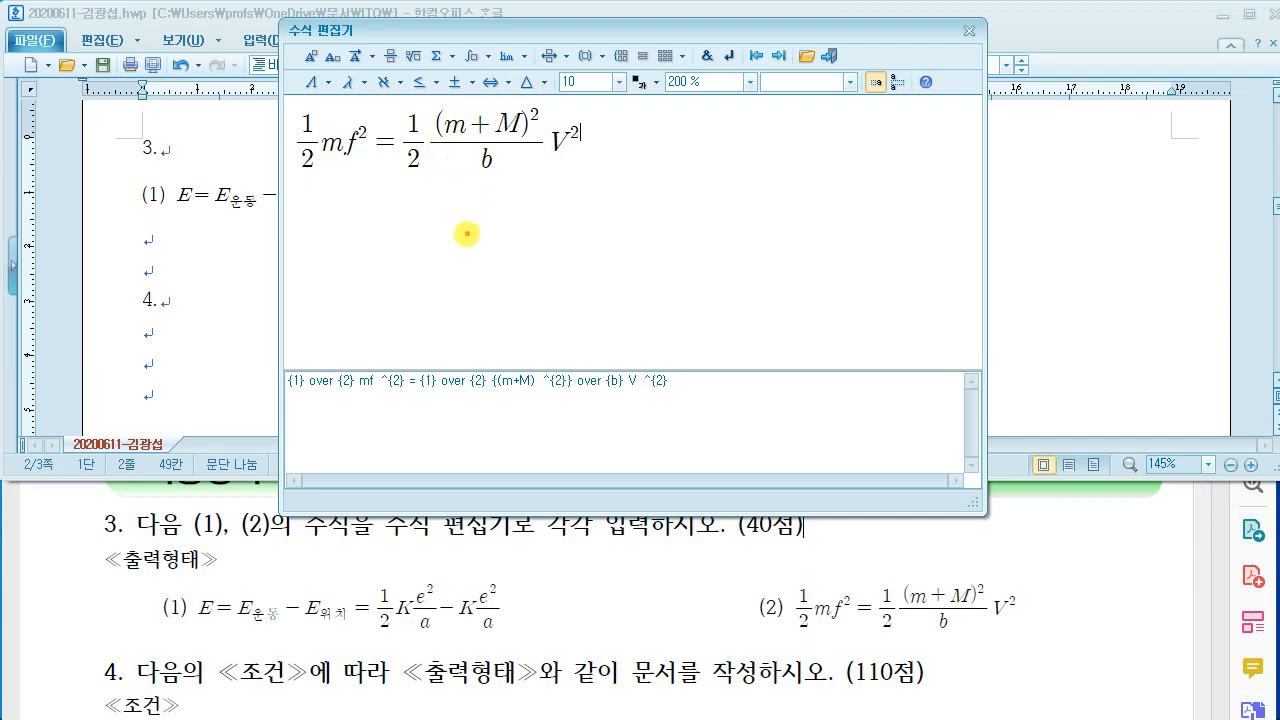
{"action": "left_click_drag", "start_coordinate": [452, 228], "coordinate": [458, 256]}
{"action": "mouse_move", "coordinate": [470, 228]}
{"action": "left_mouse_down"}
{"action": "mouse_move", "coordinate": [511, 268]}
{"action": "mouse_move", "coordinate": [492, 319]}
{"action": "left_mouse_up"}
{"action": "left_click_drag", "start_coordinate": [510, 235], "coordinate": [556, 265]}
{"action": "left_click_drag", "start_coordinate": [540, 276], "coordinate": [578, 283]}
{"action": "mouse_move", "coordinate": [566, 222]}
{"action": "left_mouse_down"}
{"action": "mouse_move", "coordinate": [594, 254]}
{"action": "mouse_move", "coordinate": [623, 260]}
{"action": "mouse_move", "coordinate": [656, 240]}
{"action": "left_mouse_up"}
{"action": "mouse_move", "coordinate": [672, 176]}
{"action": "left_mouse_down"}
{"action": "mouse_move", "coordinate": [652, 198]}
{"action": "mouse_move", "coordinate": [684, 222]}
{"action": "left_mouse_up"}
{"action": "left_click_drag", "start_coordinate": [676, 232], "coordinate": [680, 290]}
{"action": "left_click_drag", "start_coordinate": [152, 232], "coordinate": [256, 230]}
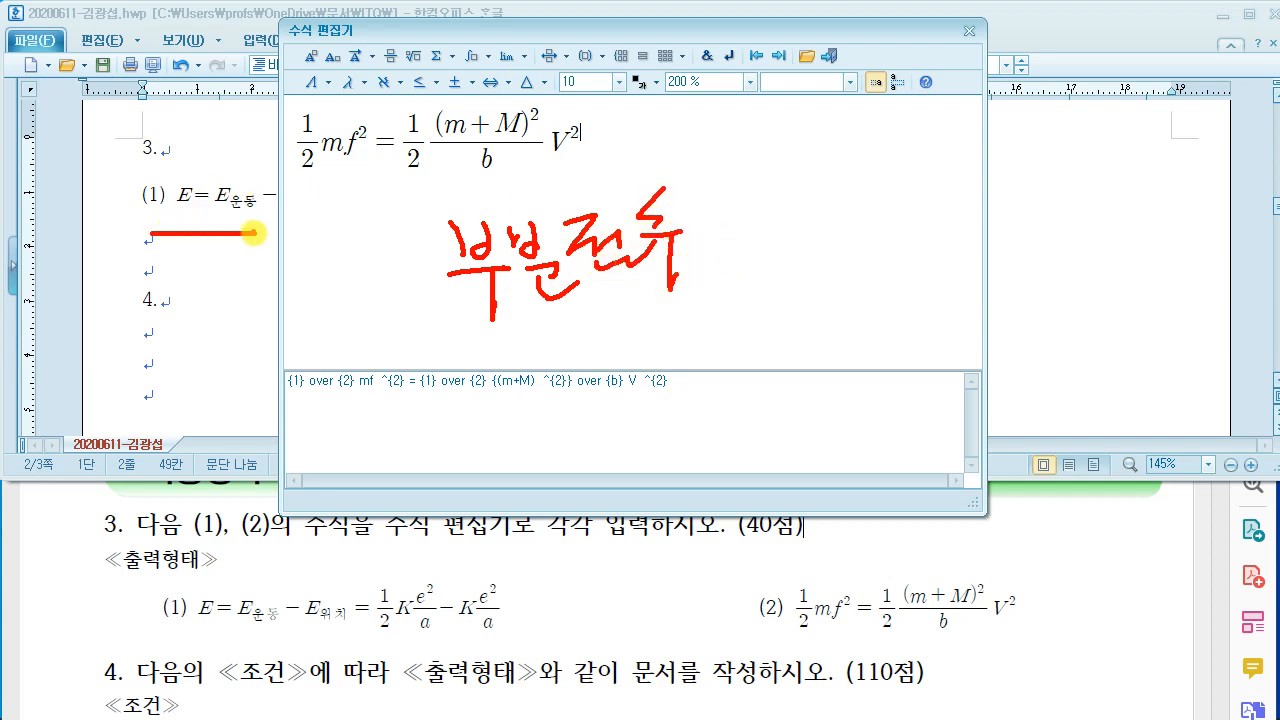
{"action": "mouse_move", "coordinate": [194, 128]}
{"action": "left_mouse_down"}
{"action": "mouse_move", "coordinate": [198, 160]}
{"action": "mouse_move", "coordinate": [226, 158]}
{"action": "left_mouse_up"}
{"action": "left_click_drag", "start_coordinate": [240, 142], "coordinate": [238, 146]}
{"action": "left_click_drag", "start_coordinate": [326, 188], "coordinate": [600, 188]}
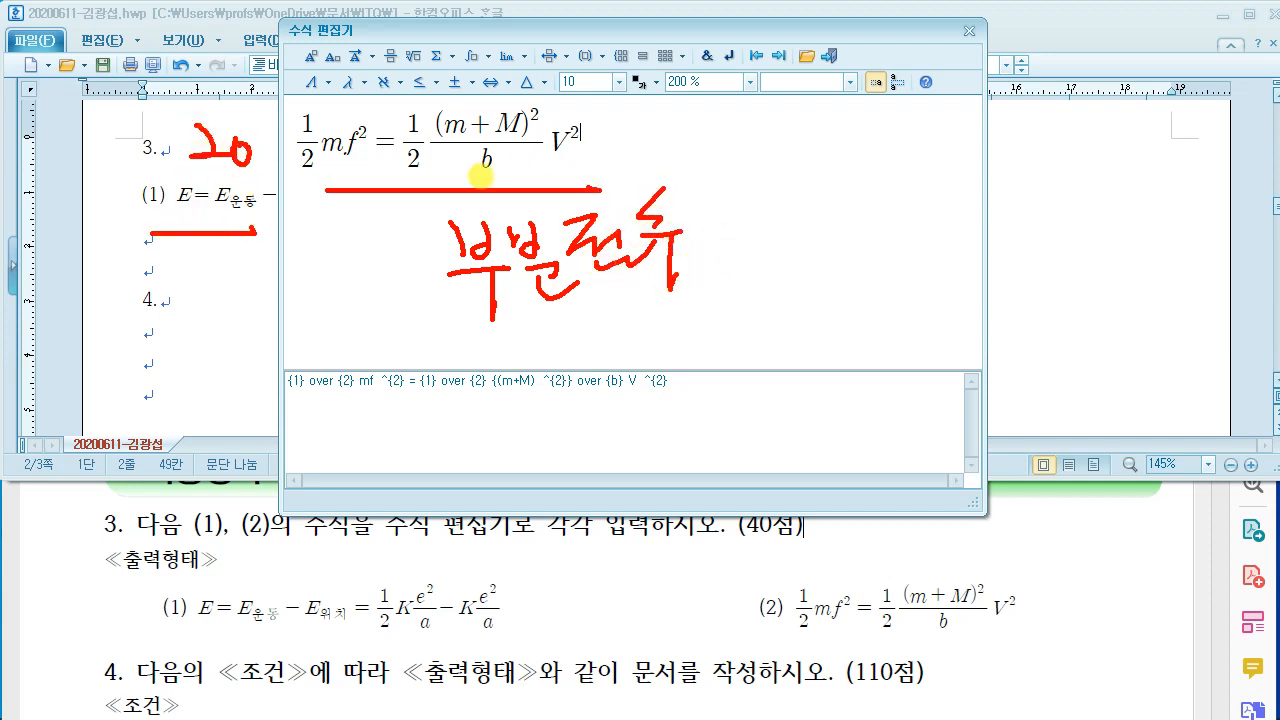
{"action": "left_click_drag", "start_coordinate": [543, 71], "coordinate": [420, 168]}
{"action": "left_click_drag", "start_coordinate": [420, 80], "coordinate": [532, 180]}
{"action": "left_click_drag", "start_coordinate": [594, 38], "coordinate": [574, 37]}
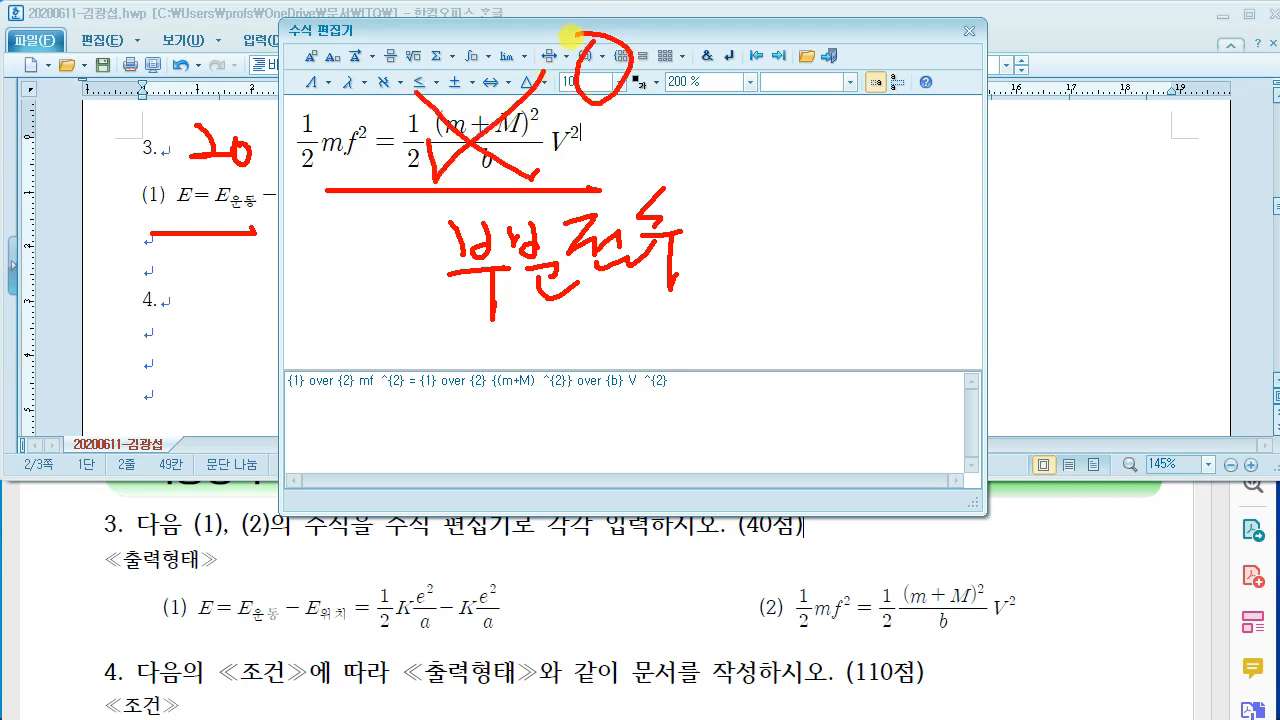